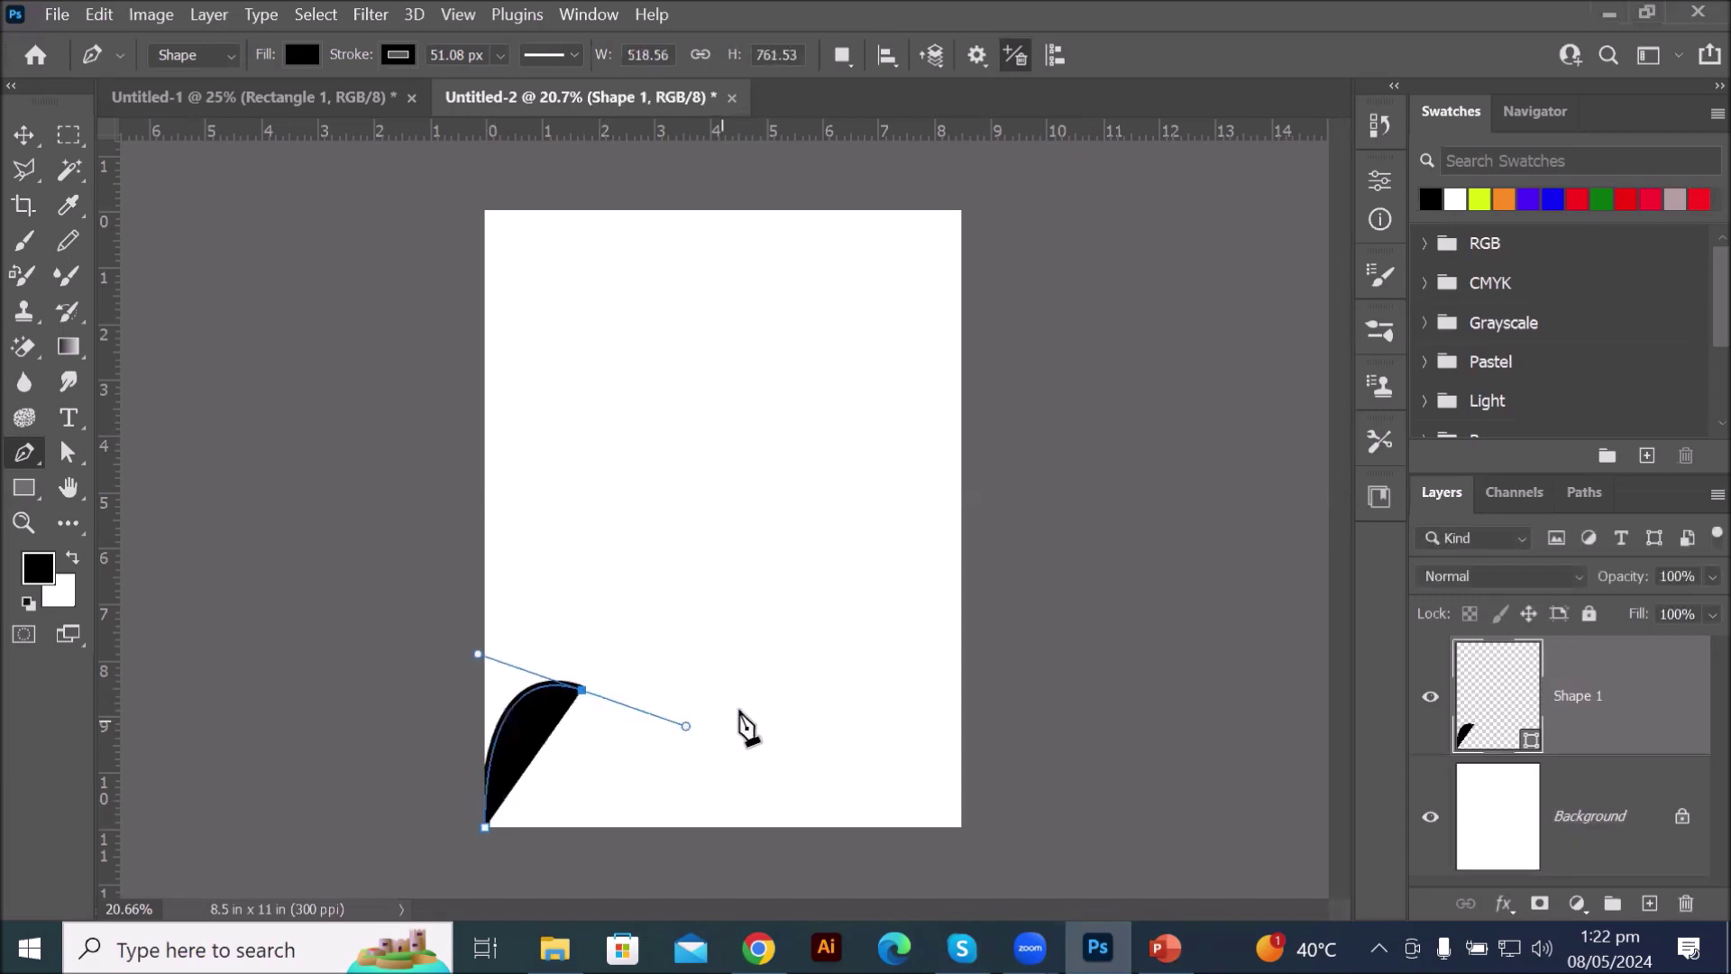
- Extend the black Pen shape across the lower page with straight and curved segments, closing it along the bottom edge
left_click(758, 642)
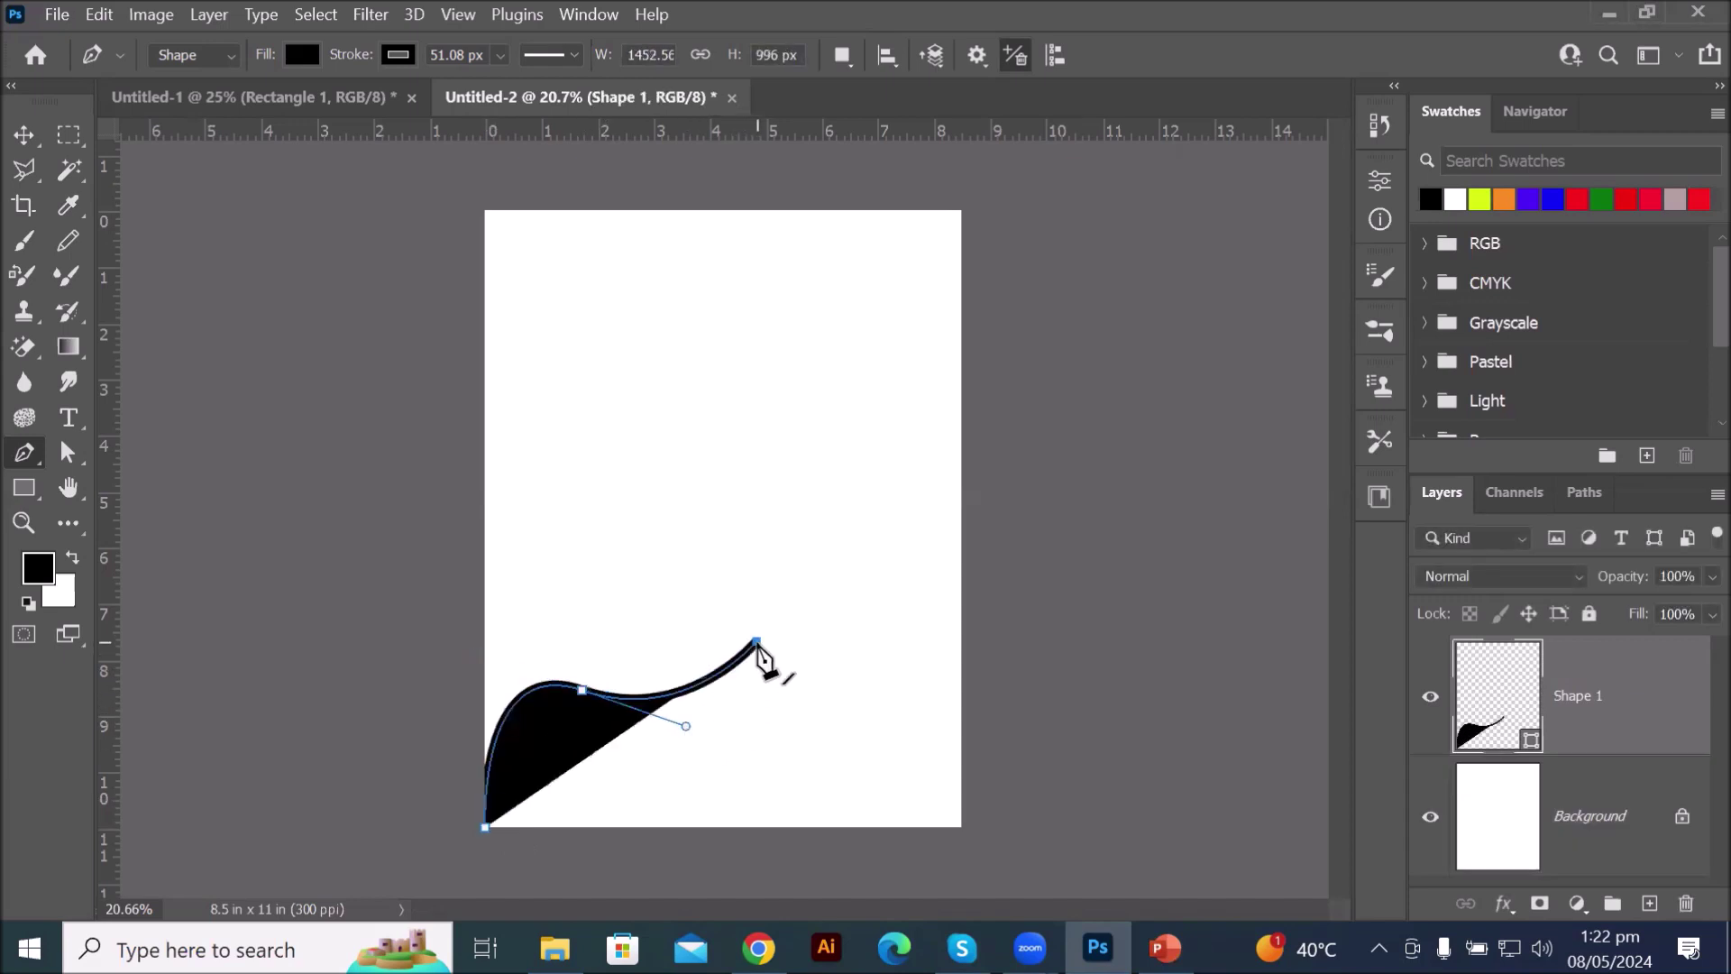
left_click(840, 696)
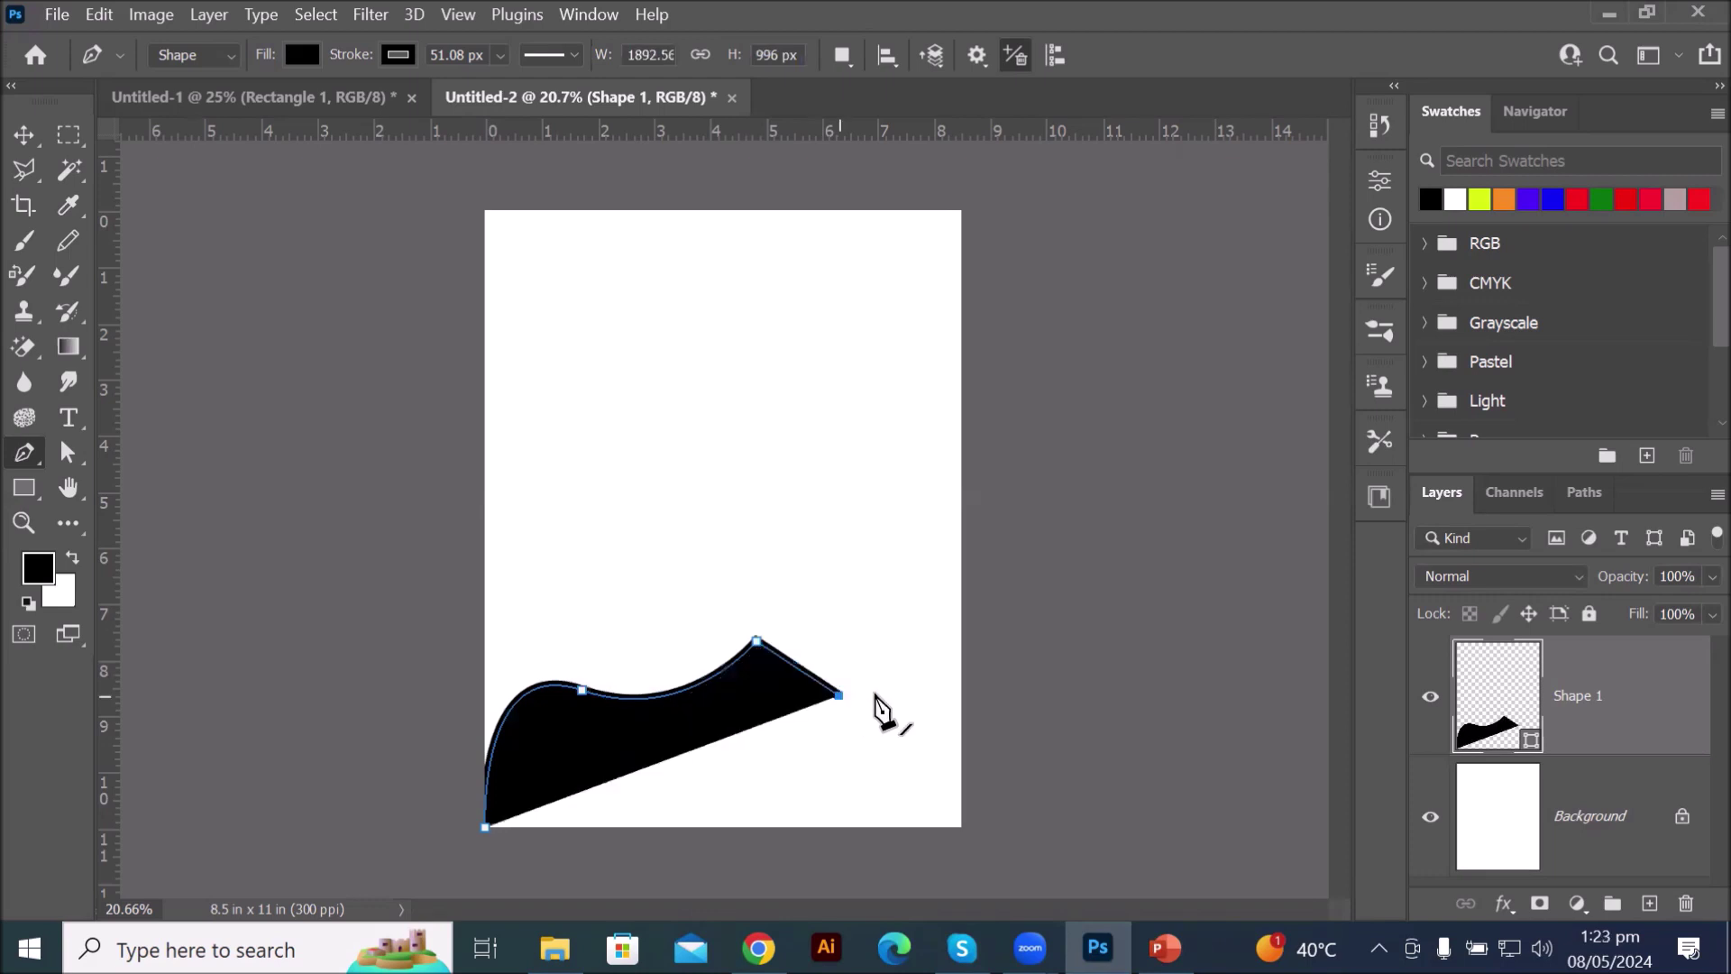
left_click(917, 635)
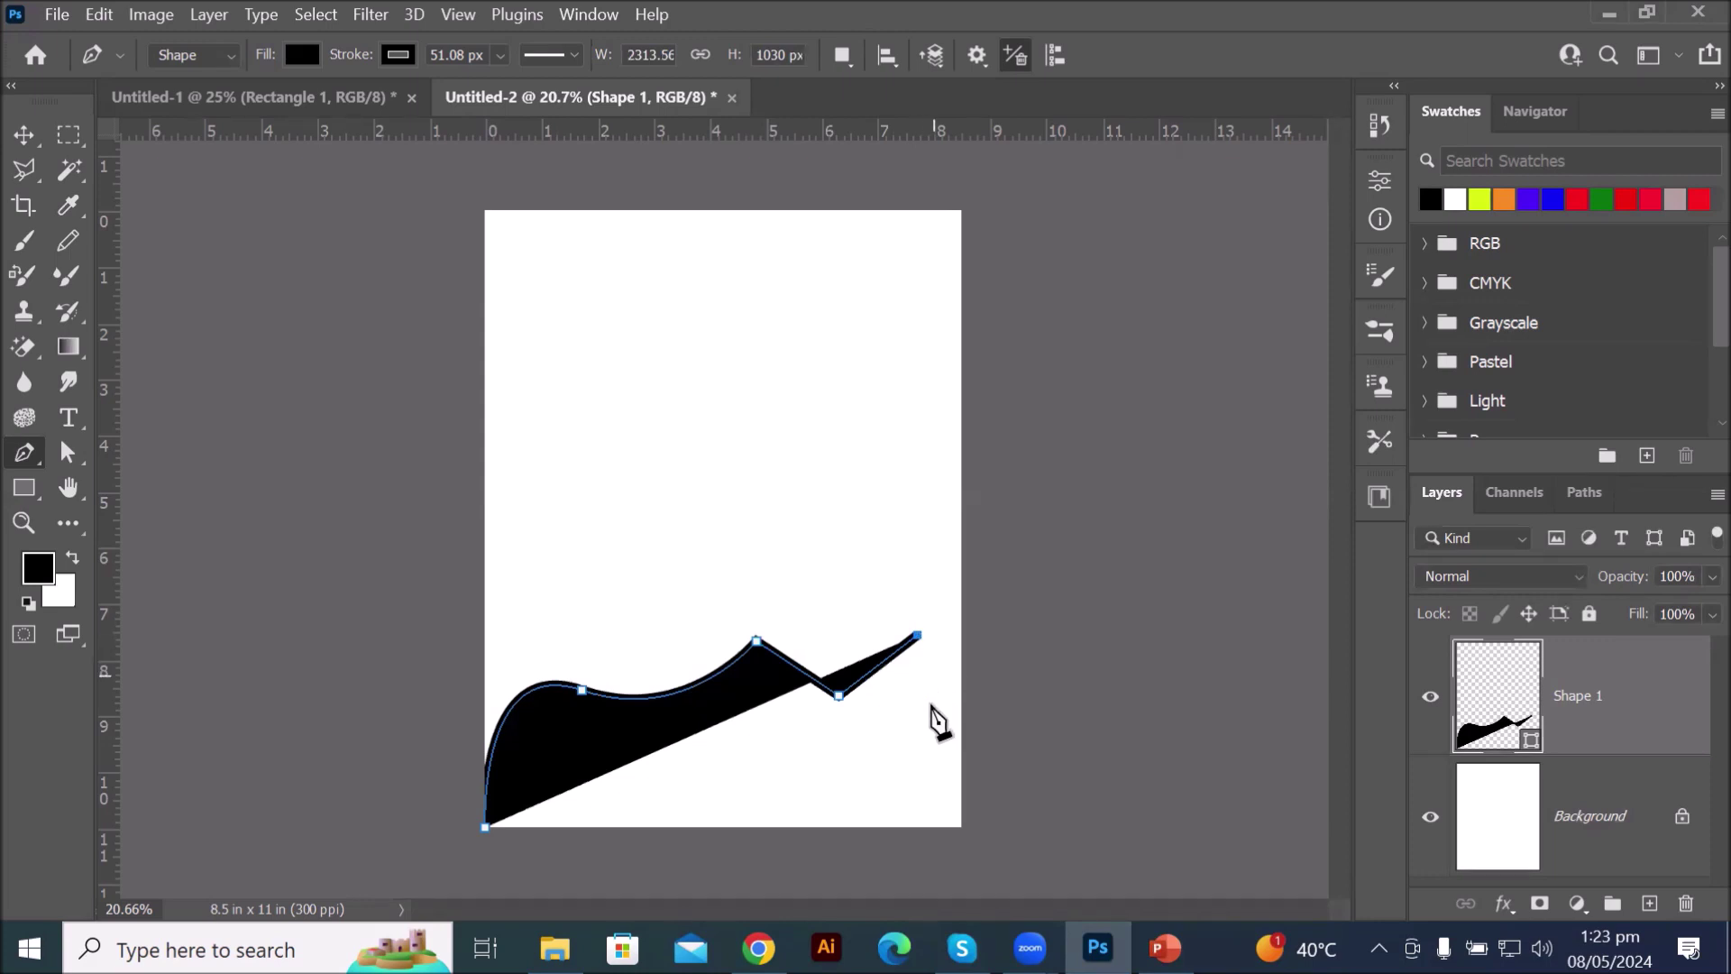
left_click(944, 719)
left_click_drag(944, 719, 895, 785)
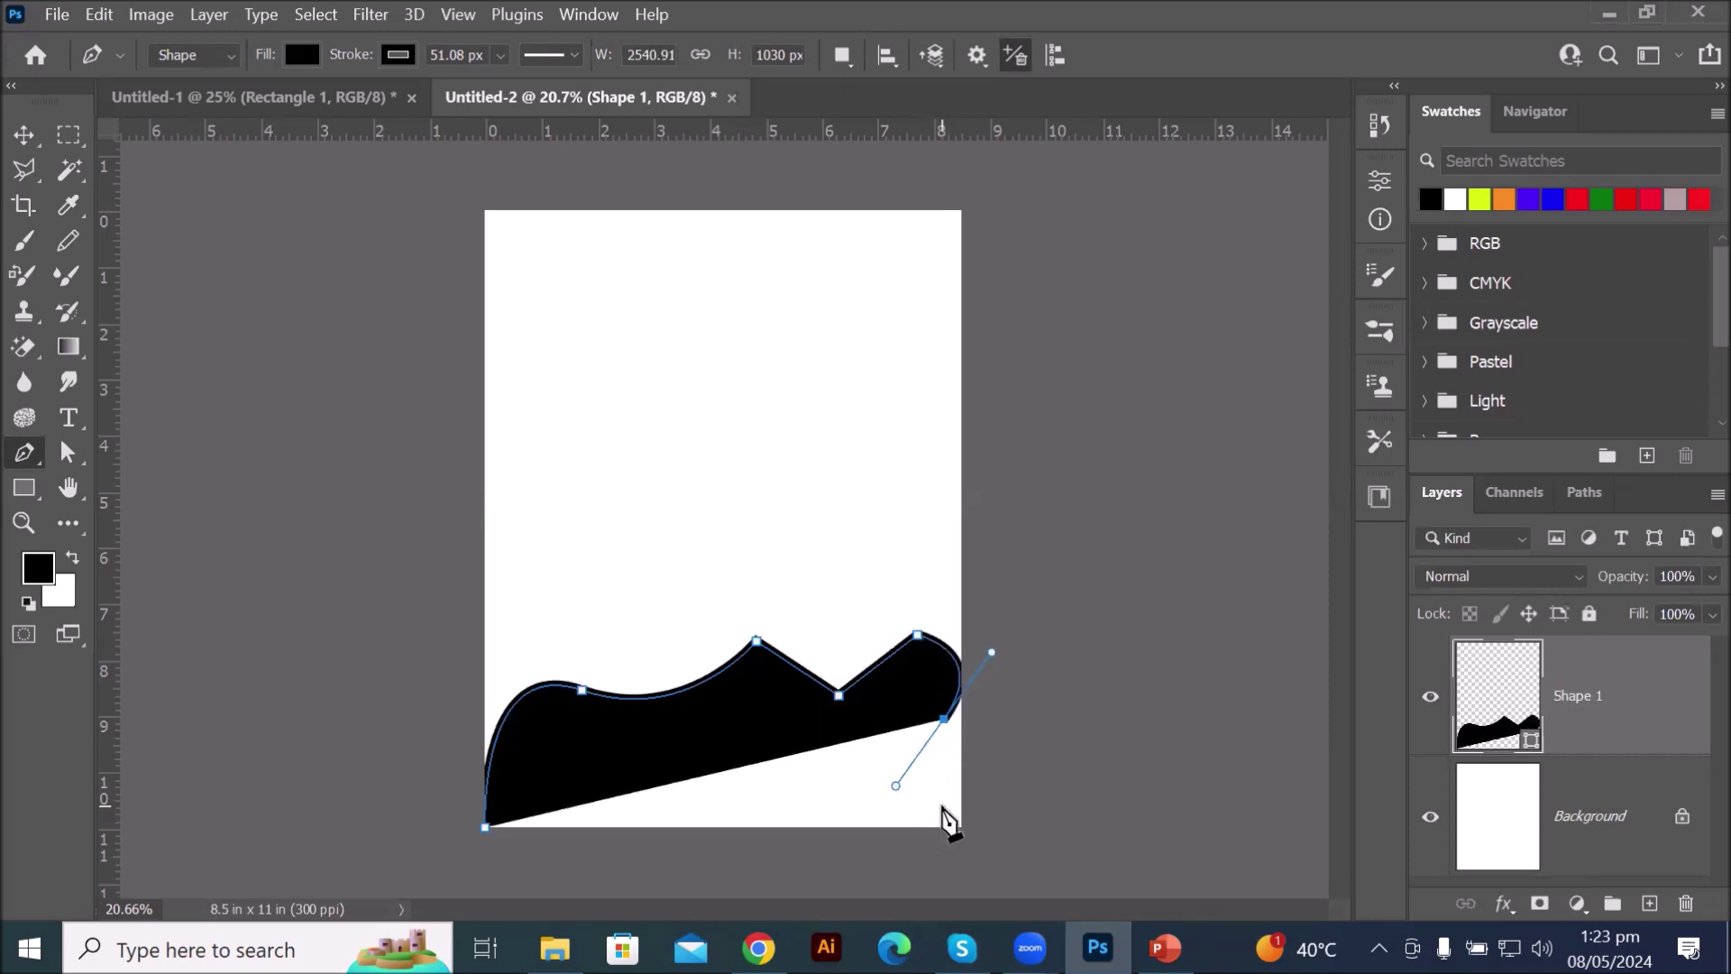
left_click(940, 804)
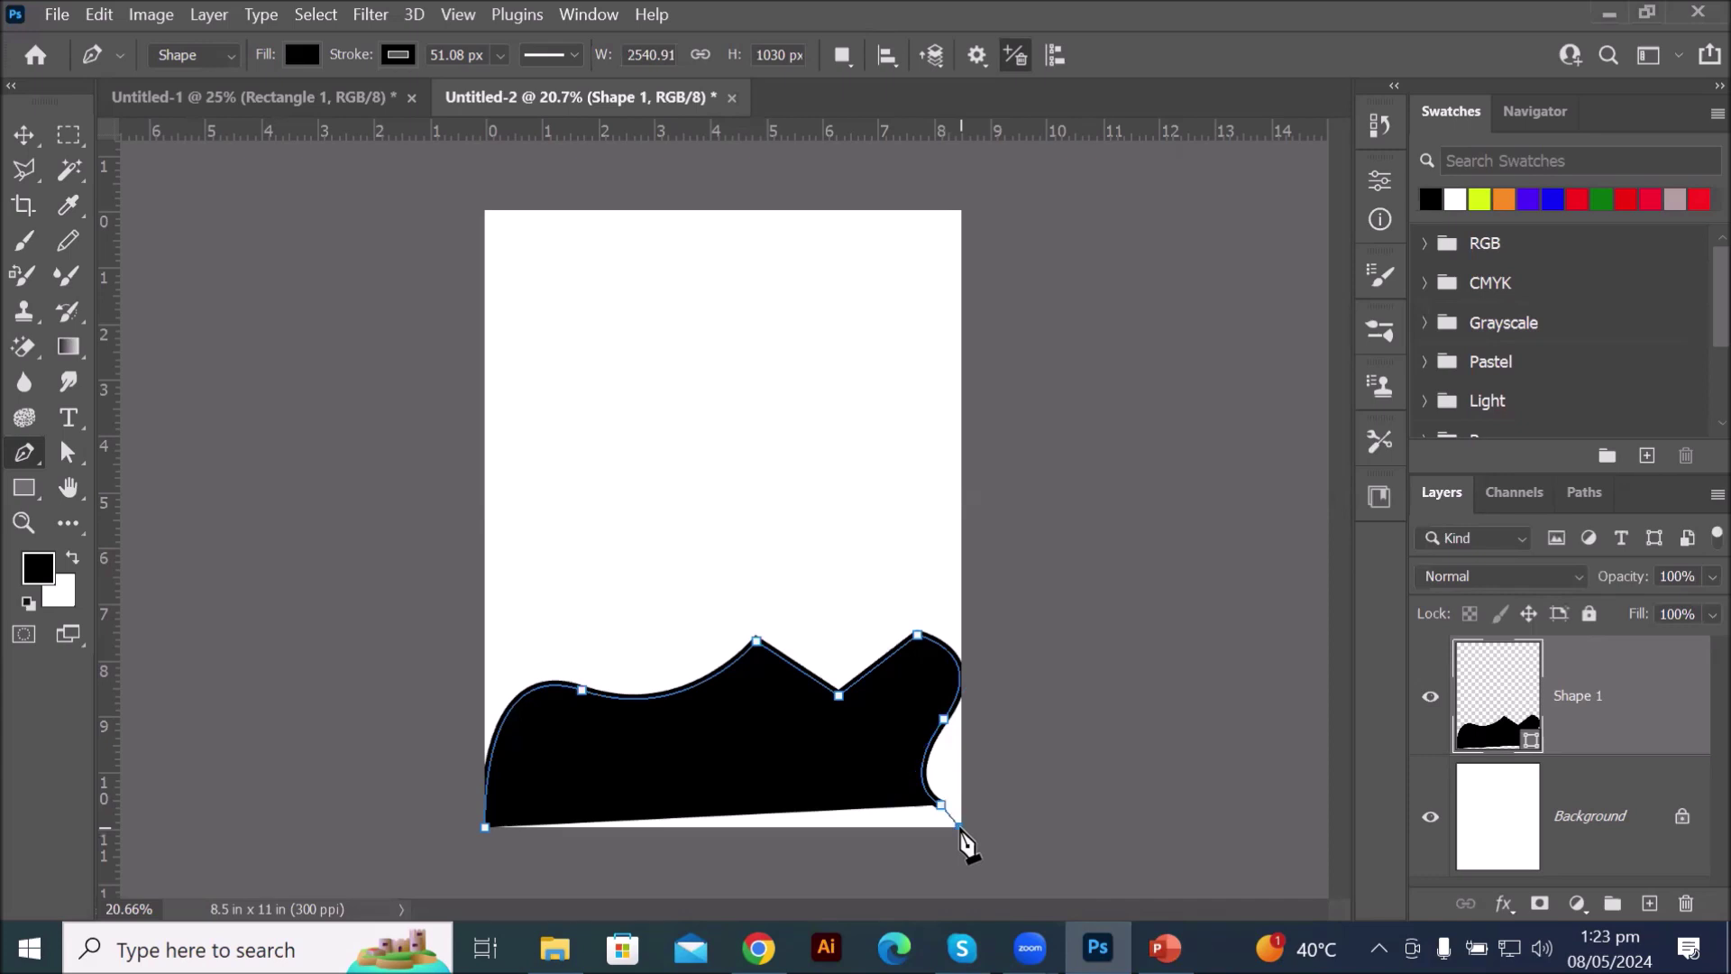
left_click(959, 825)
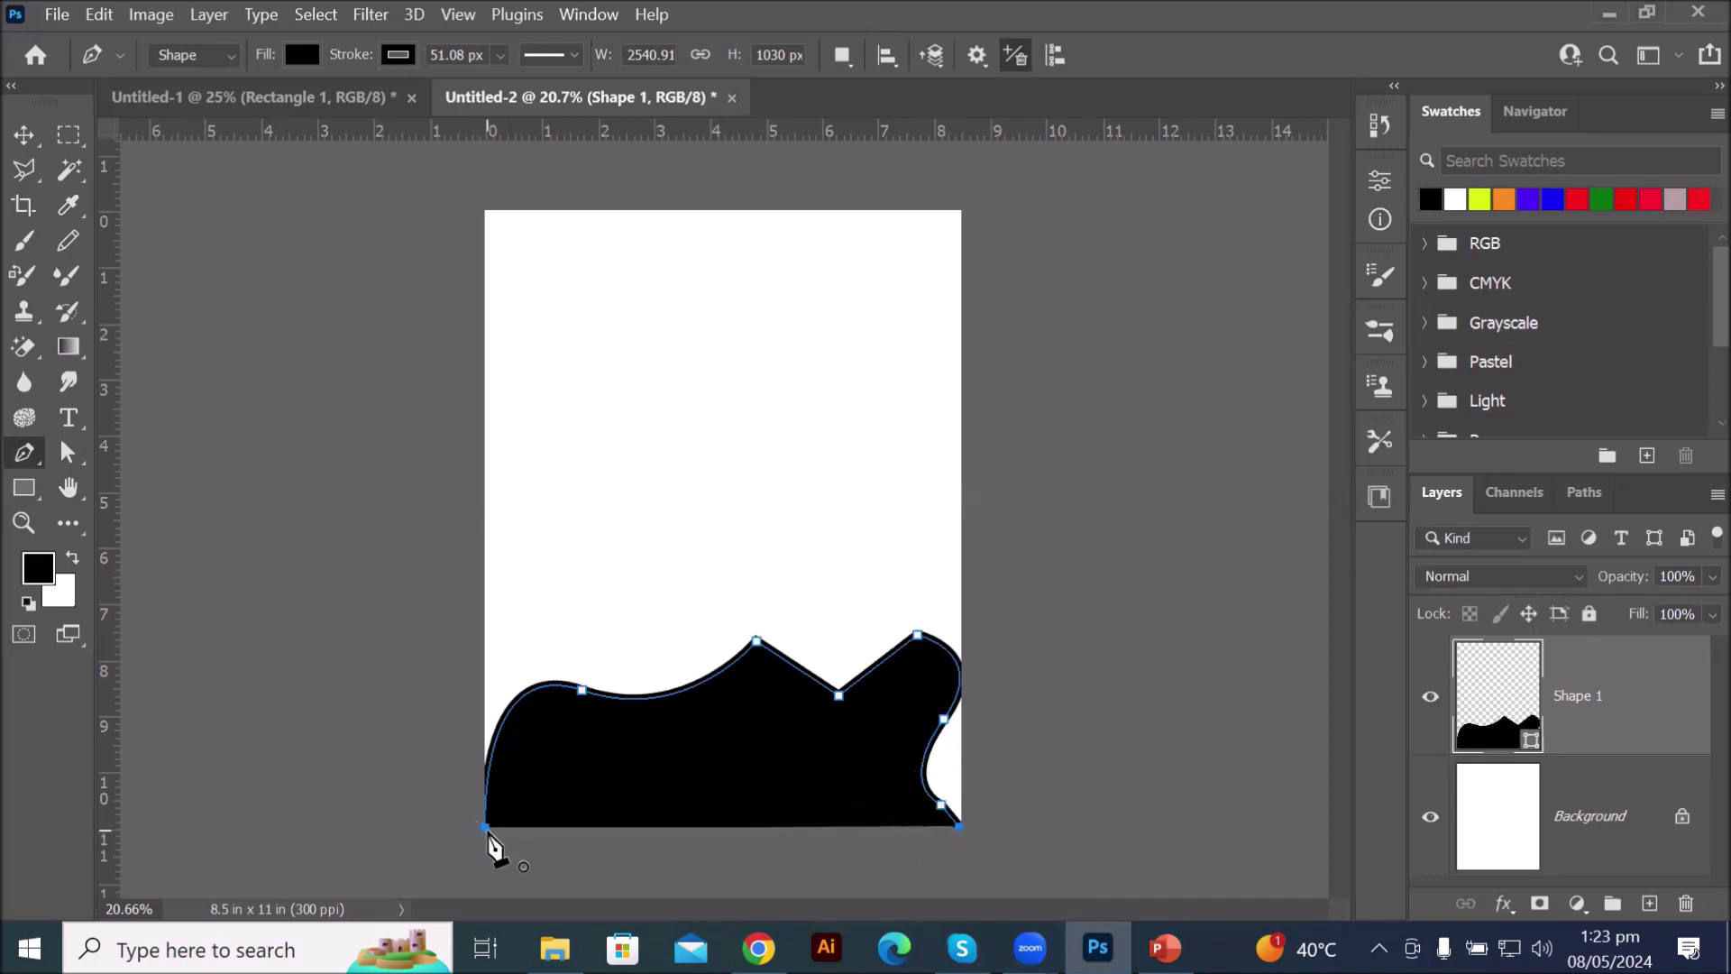
left_click(486, 828)
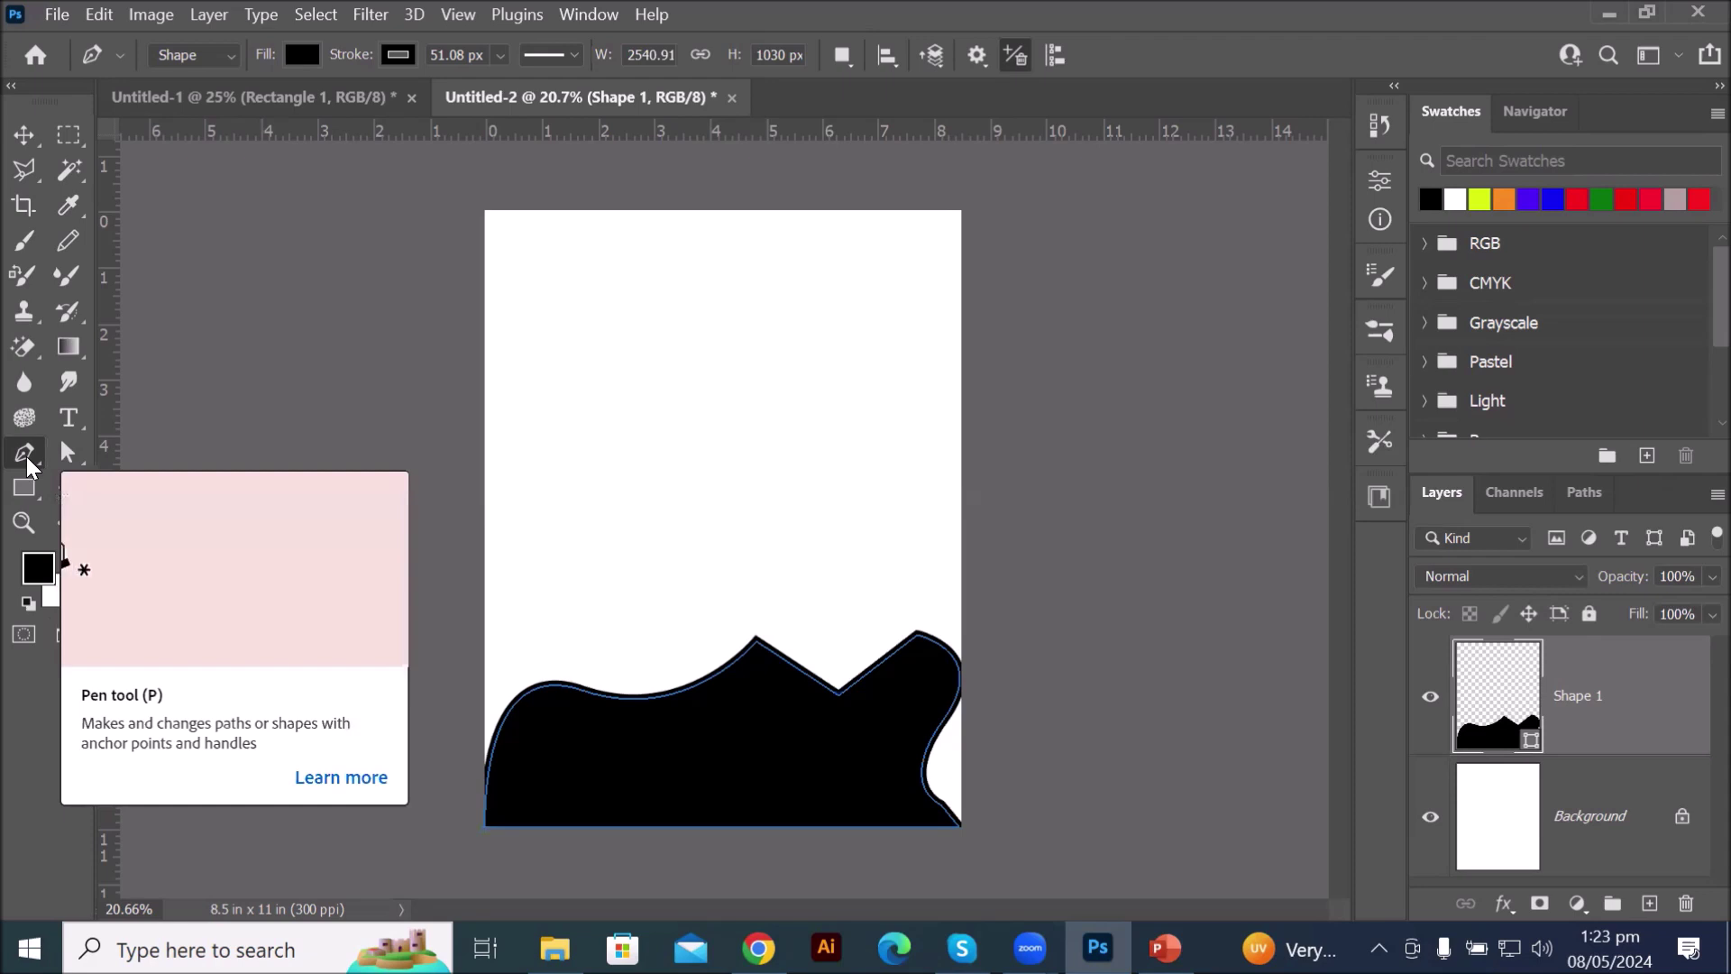
left_click(232, 55)
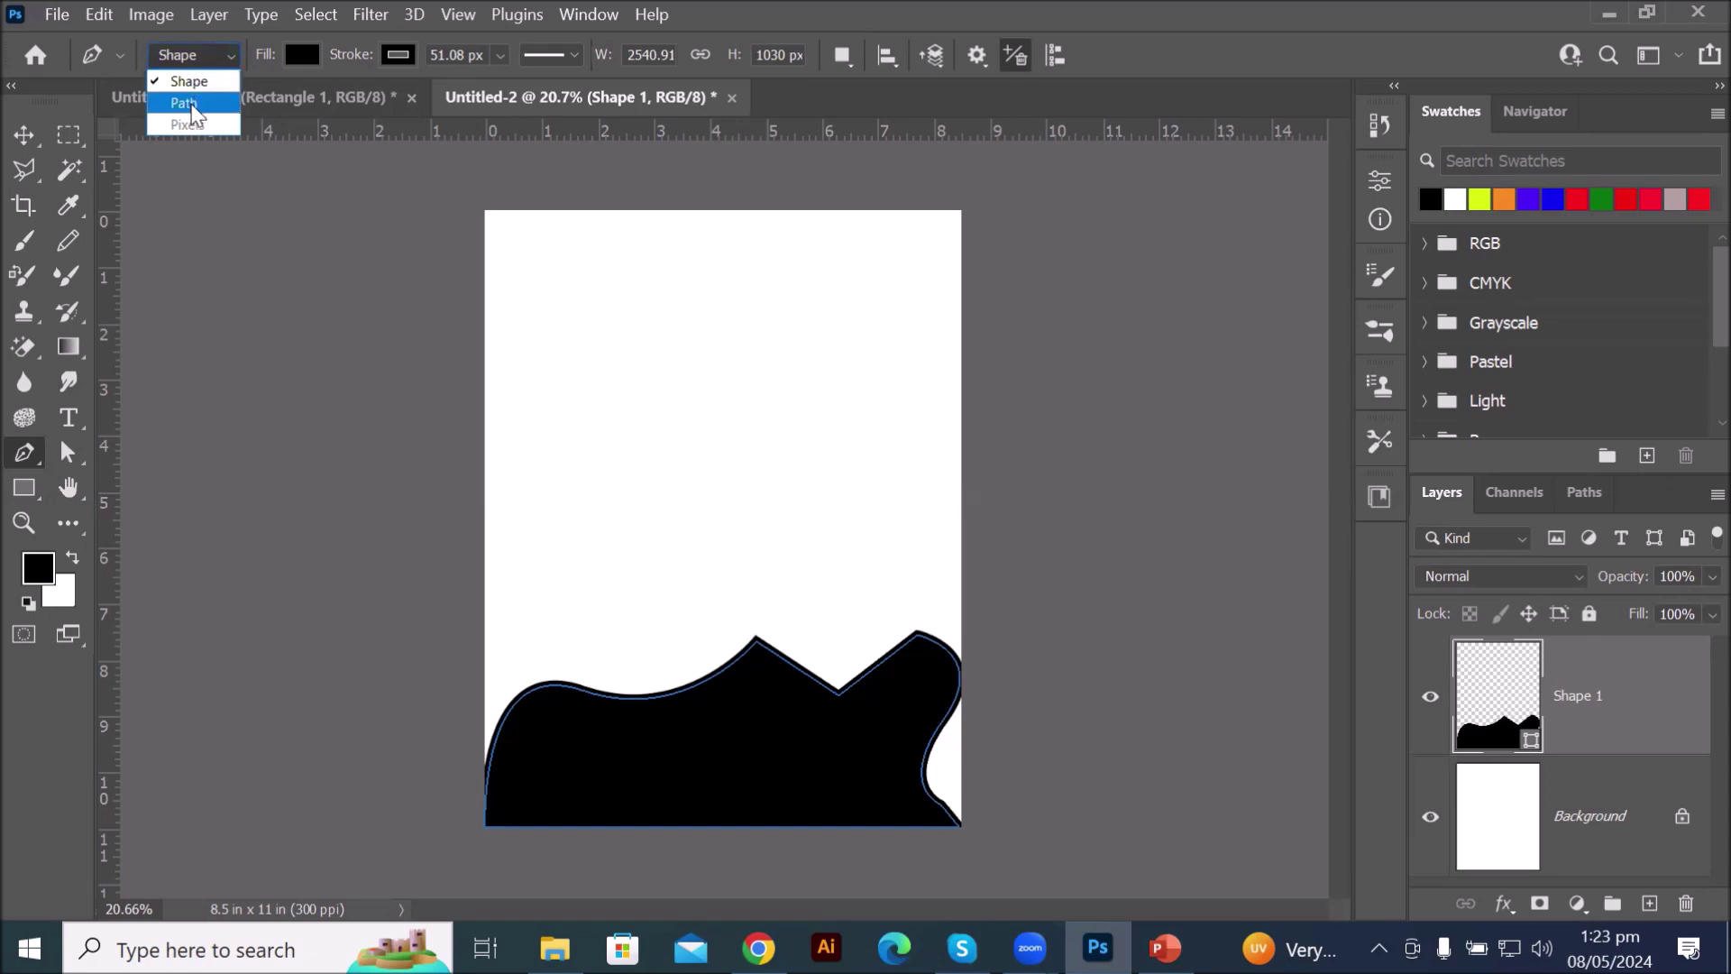
left_click(70, 138)
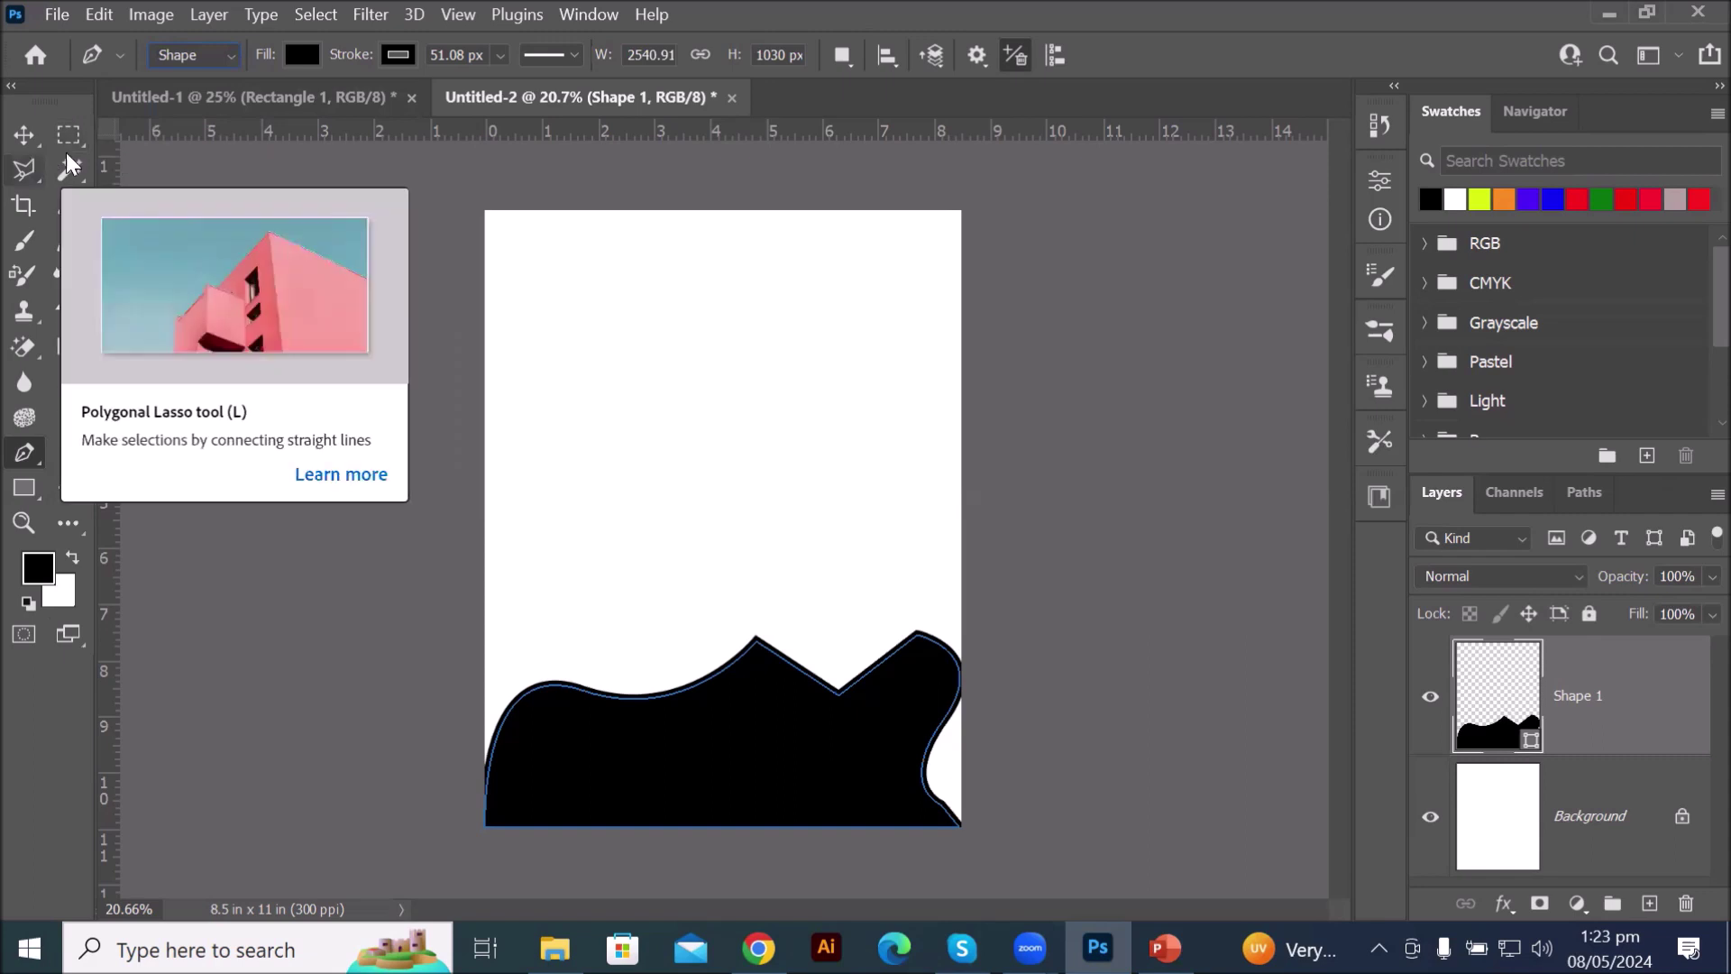
left_click(63, 144)
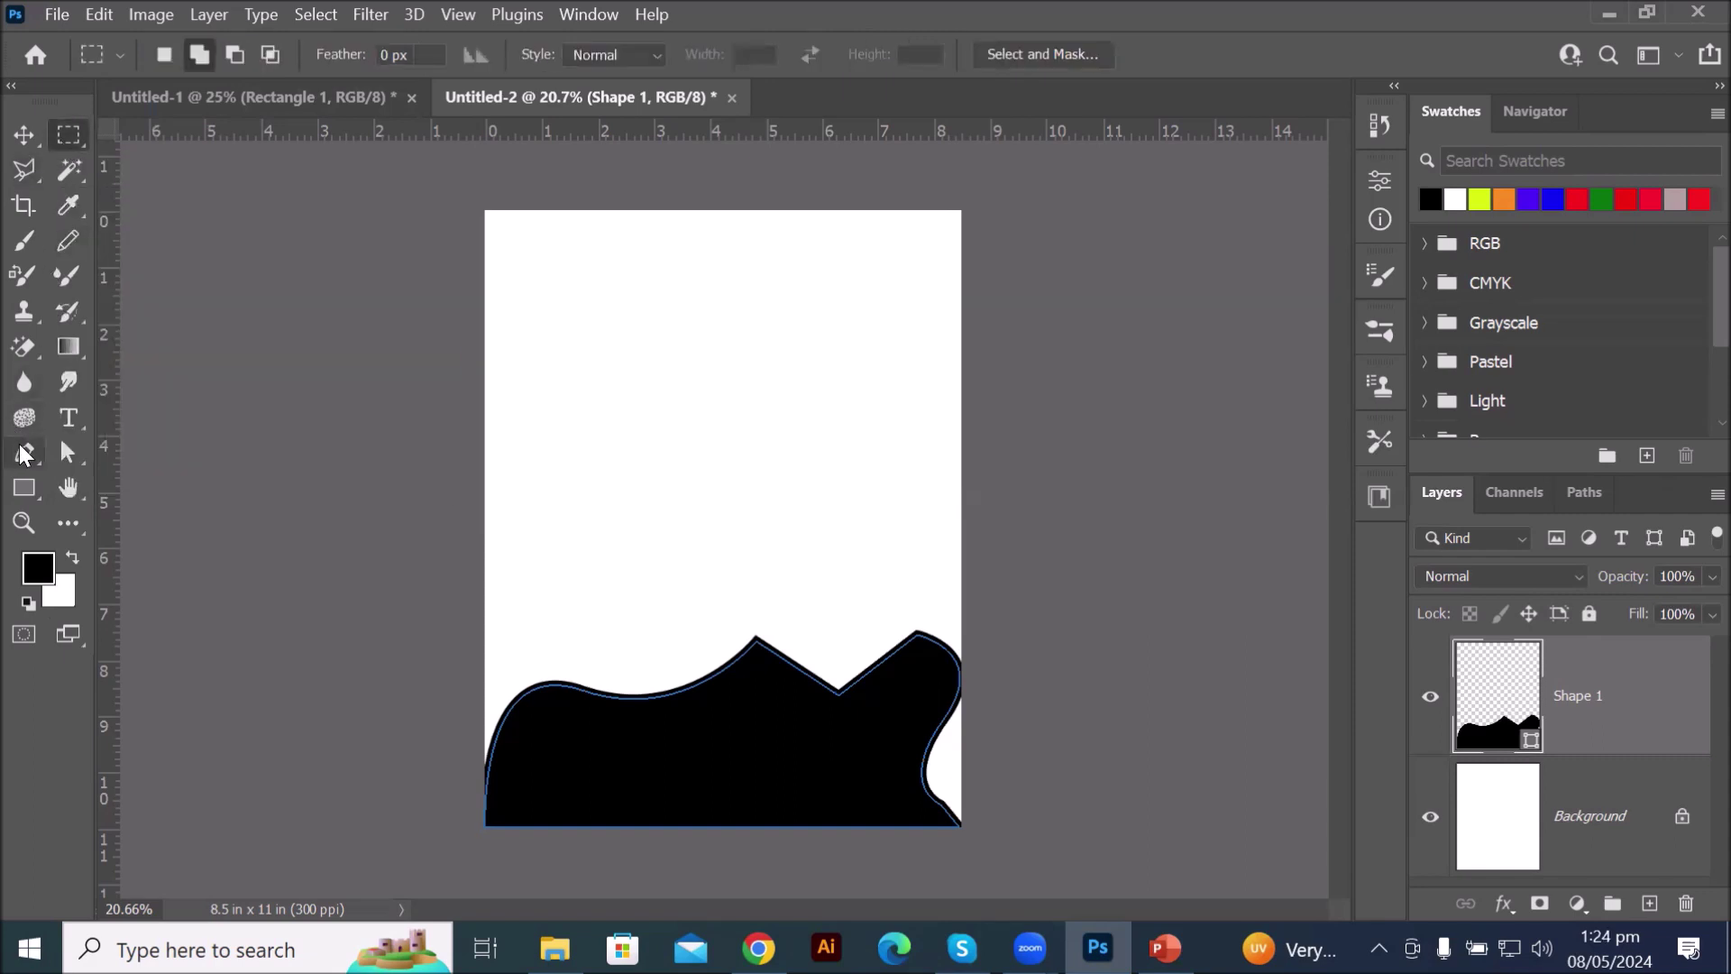
- Set the Pen tool to draw in Path mode instead of Shape mode
left_click(25, 455)
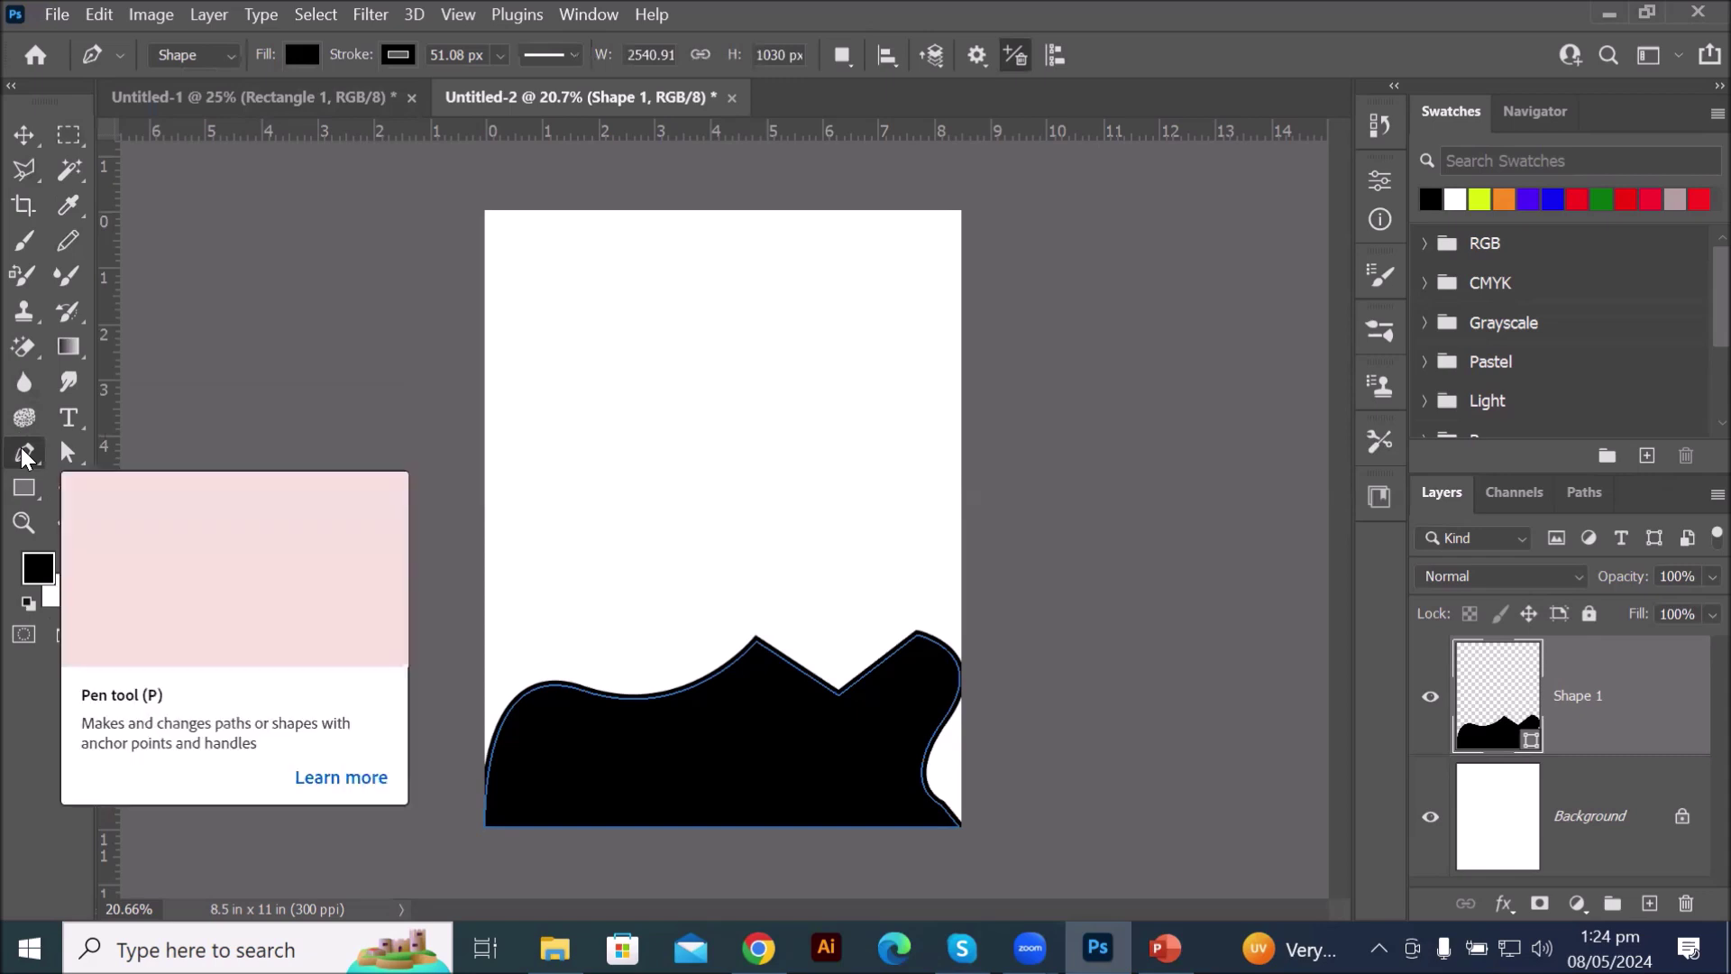
left_click(232, 54)
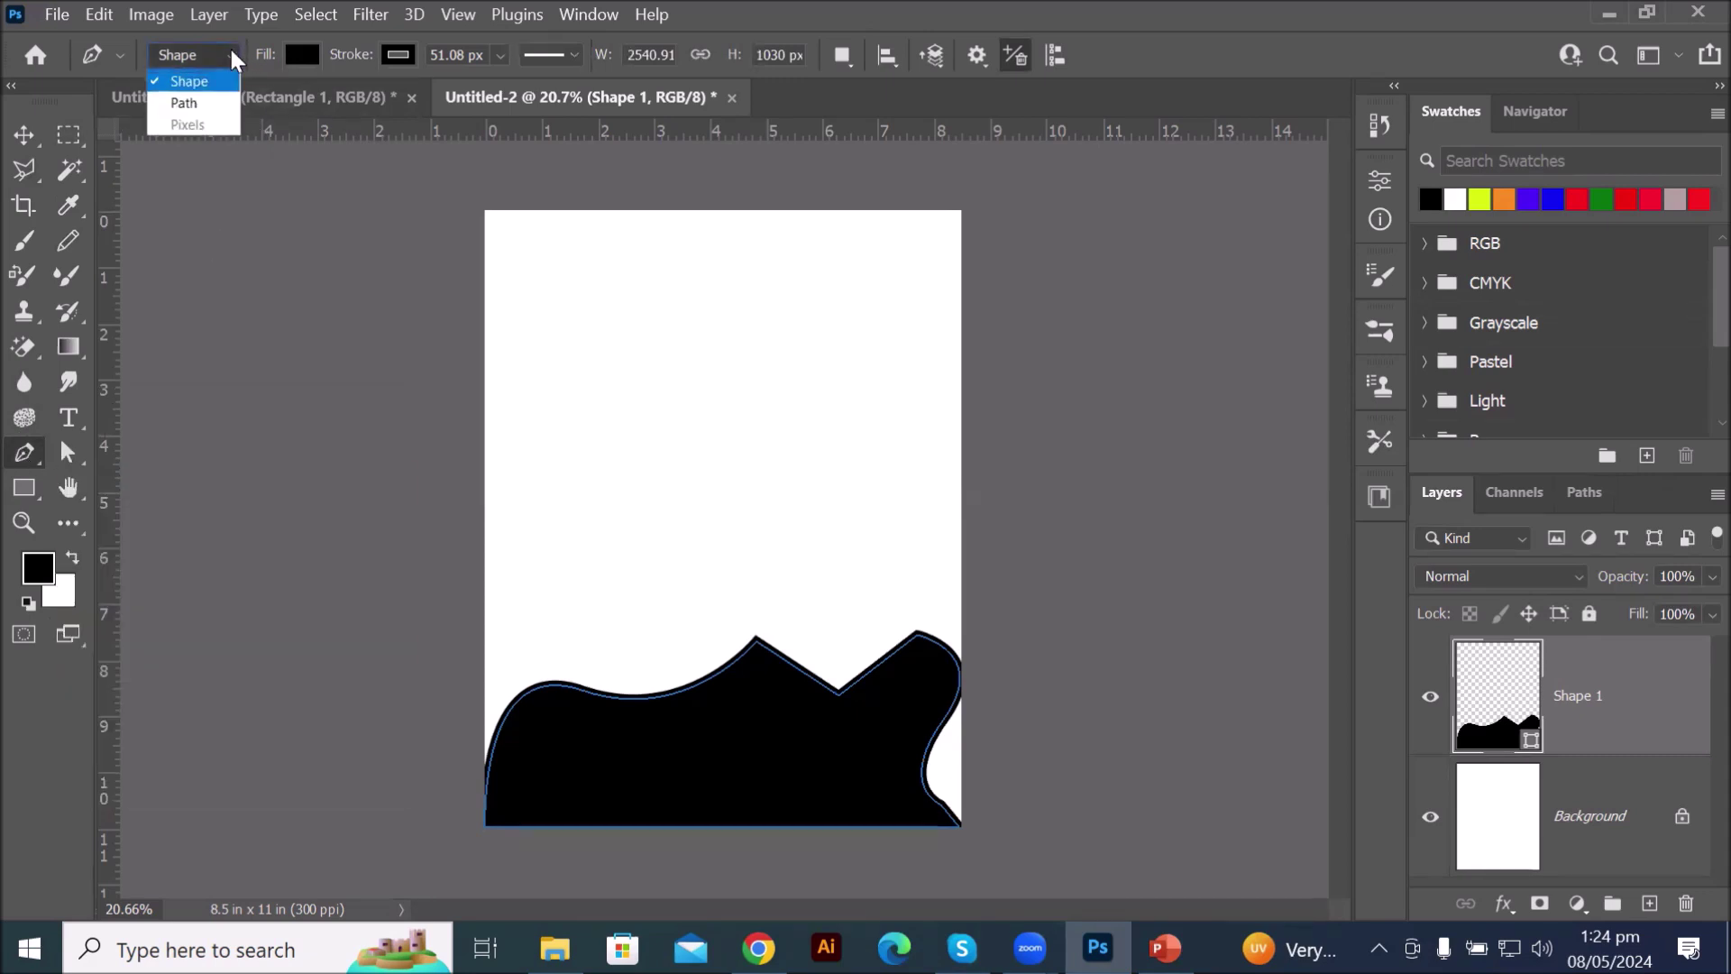
left_click(200, 112)
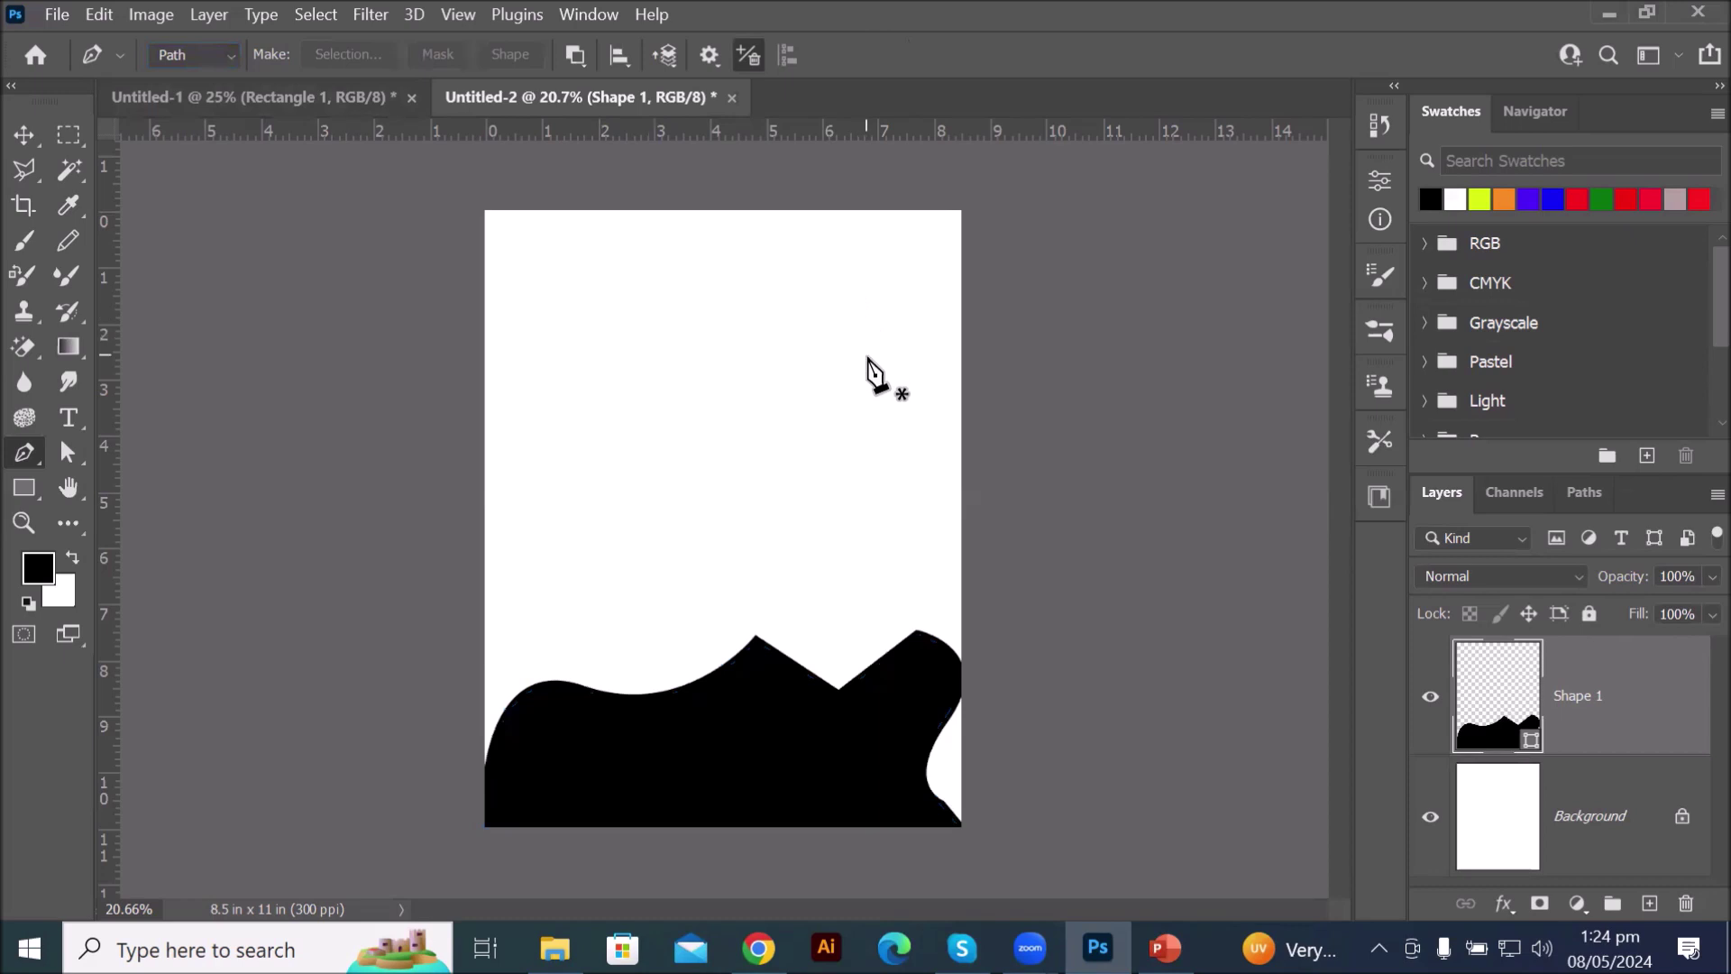
- Draw a closed path with two straight sides and curved remaining sides above the black shape, and delete it
left_click(874, 419)
left_click(773, 289)
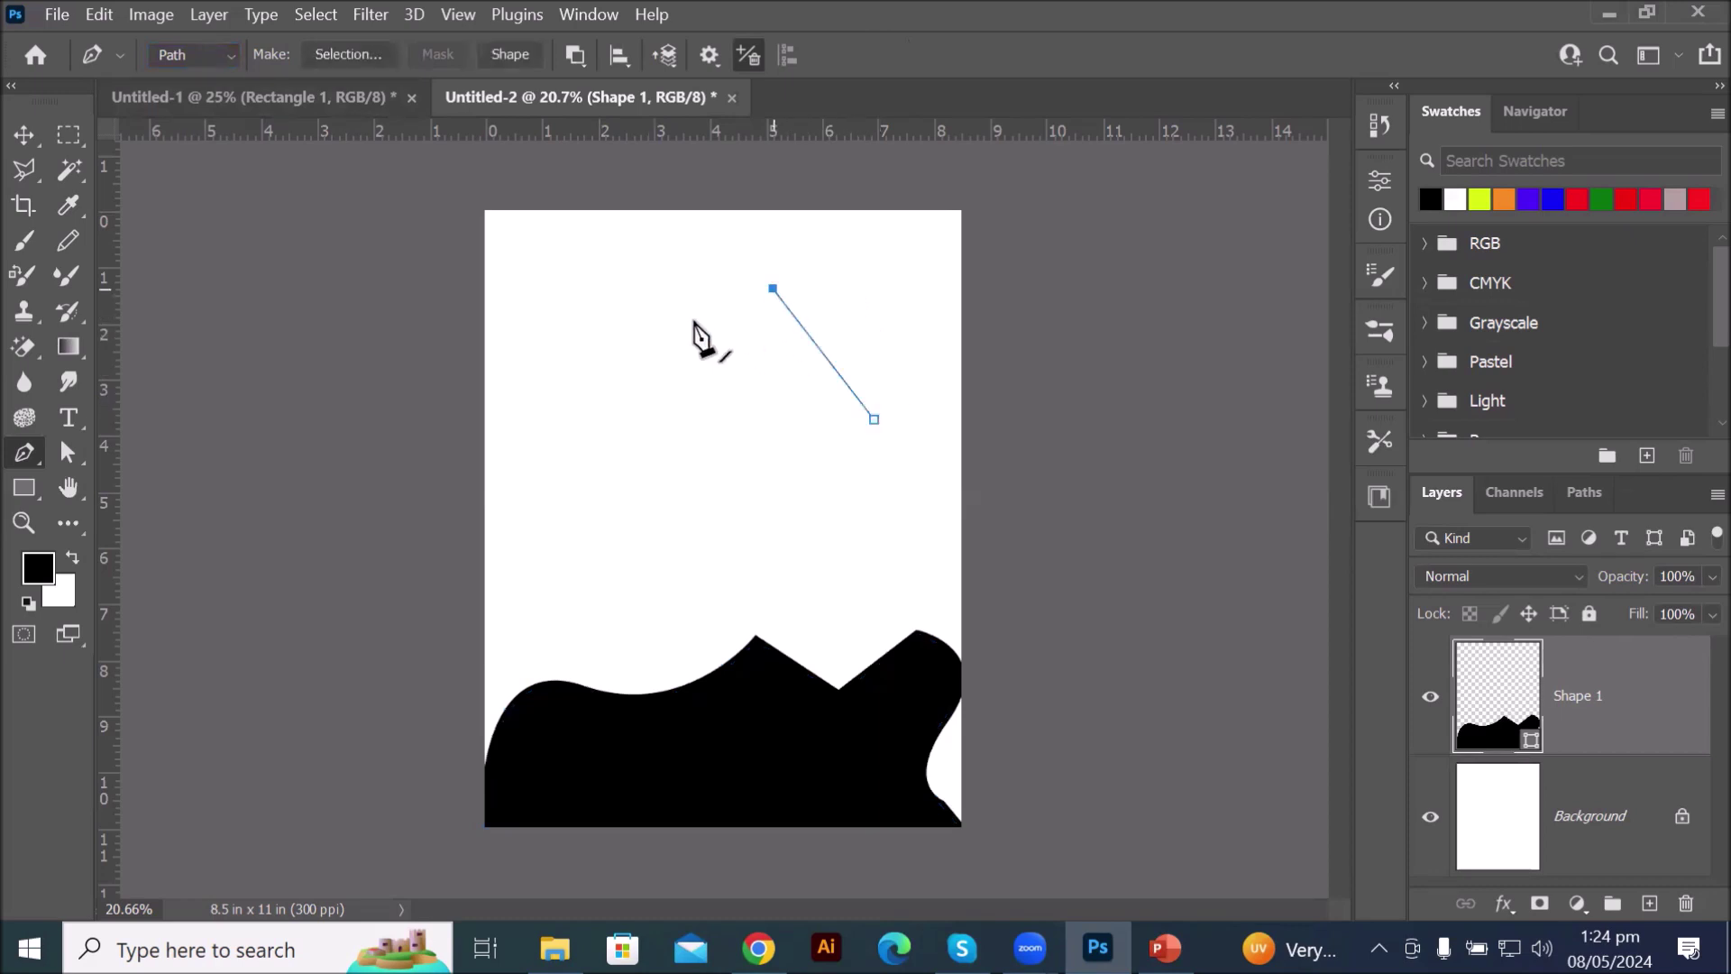
left_click(572, 413)
left_click_drag(710, 459, 881, 571)
left_click_drag(904, 485, 923, 429)
left_click(874, 419)
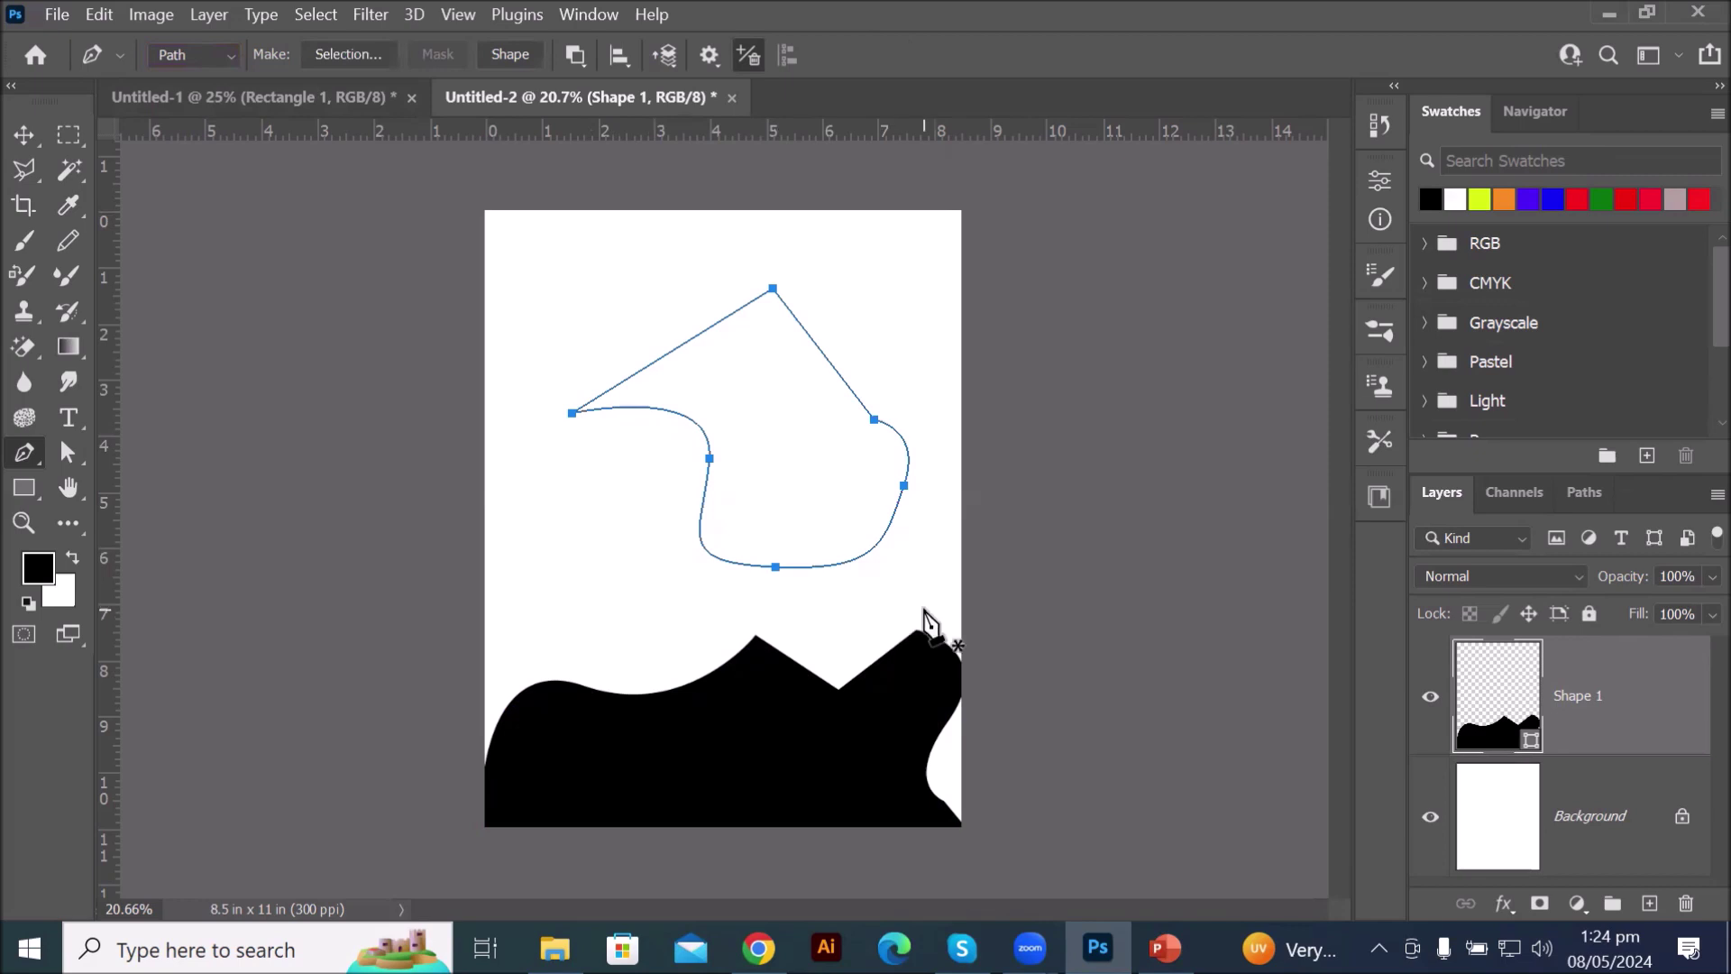
key("Delete")
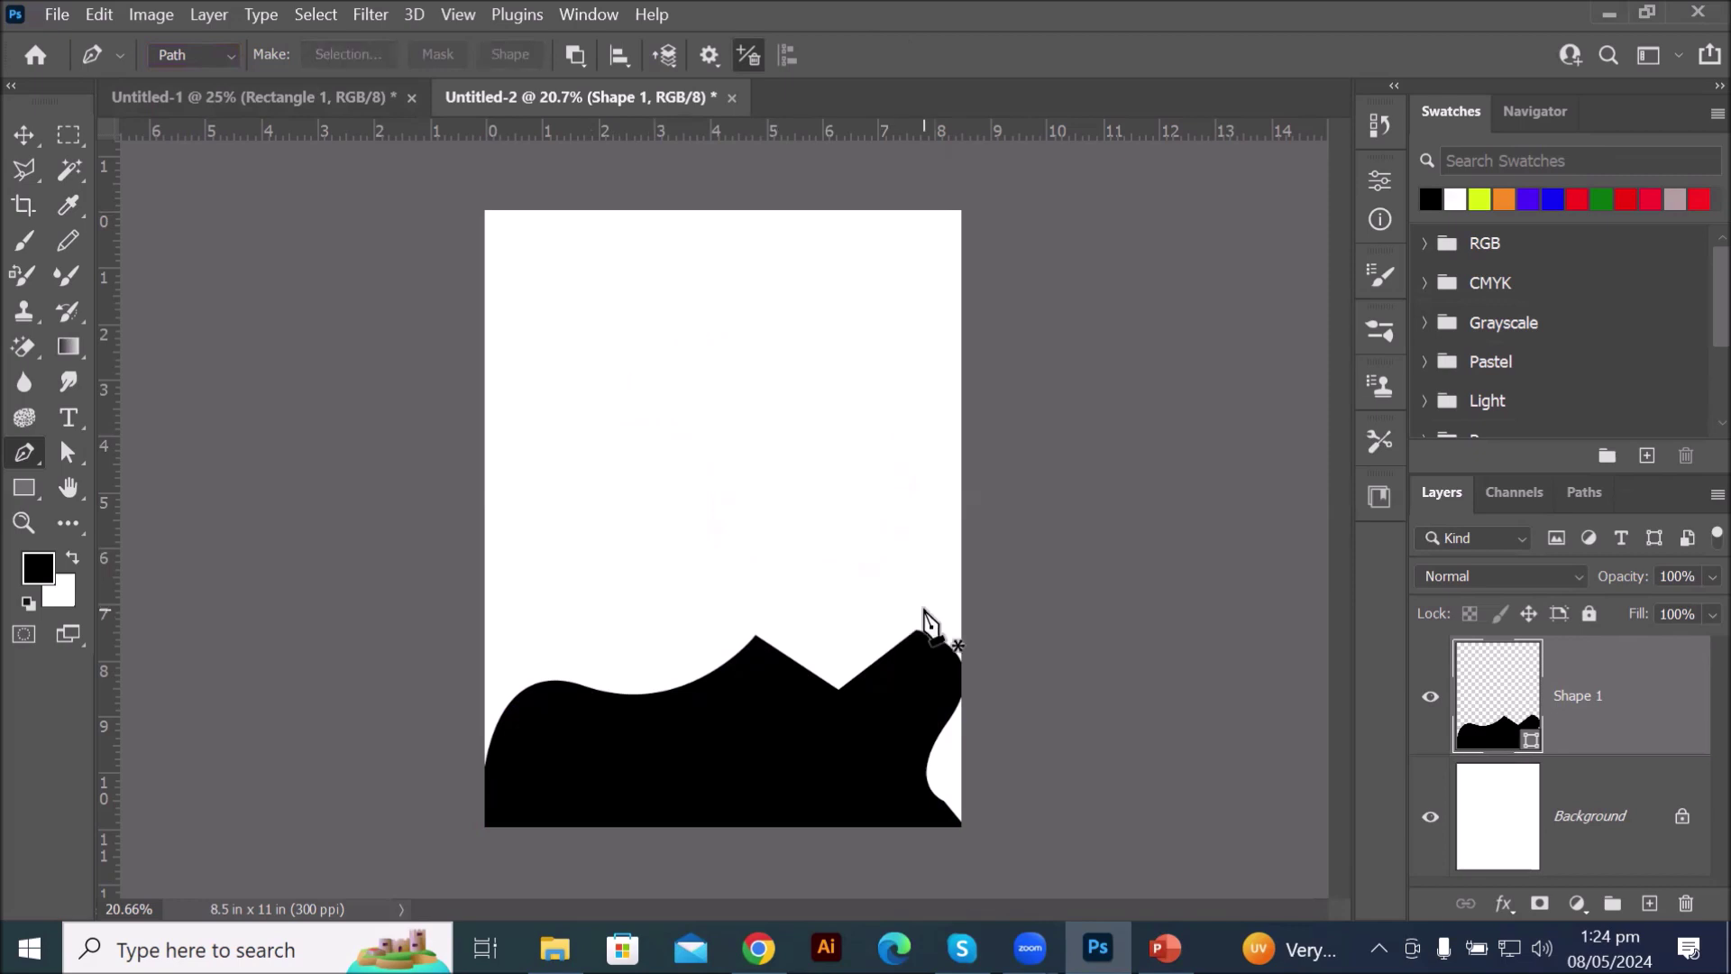
- Draw a closed path on the blank upper page with four straight segments and a wavy curved side
left_click(879, 267)
left_click(572, 262)
left_click(542, 468)
left_click(698, 542)
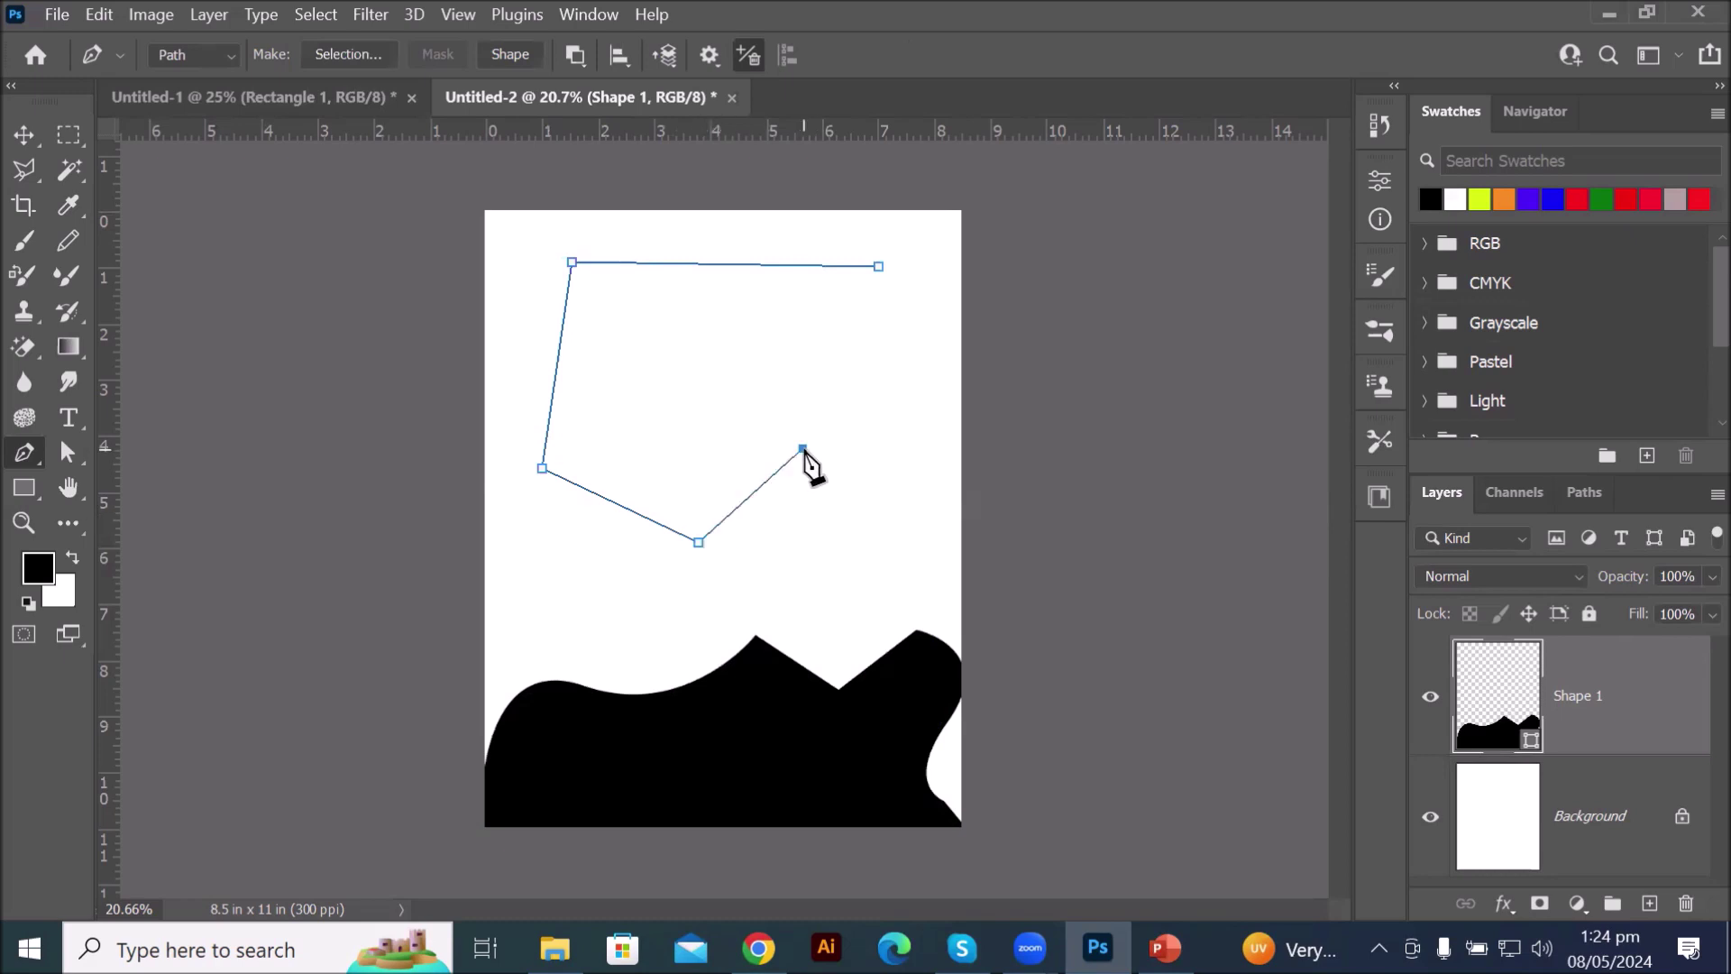
left_click_drag(803, 448, 751, 375)
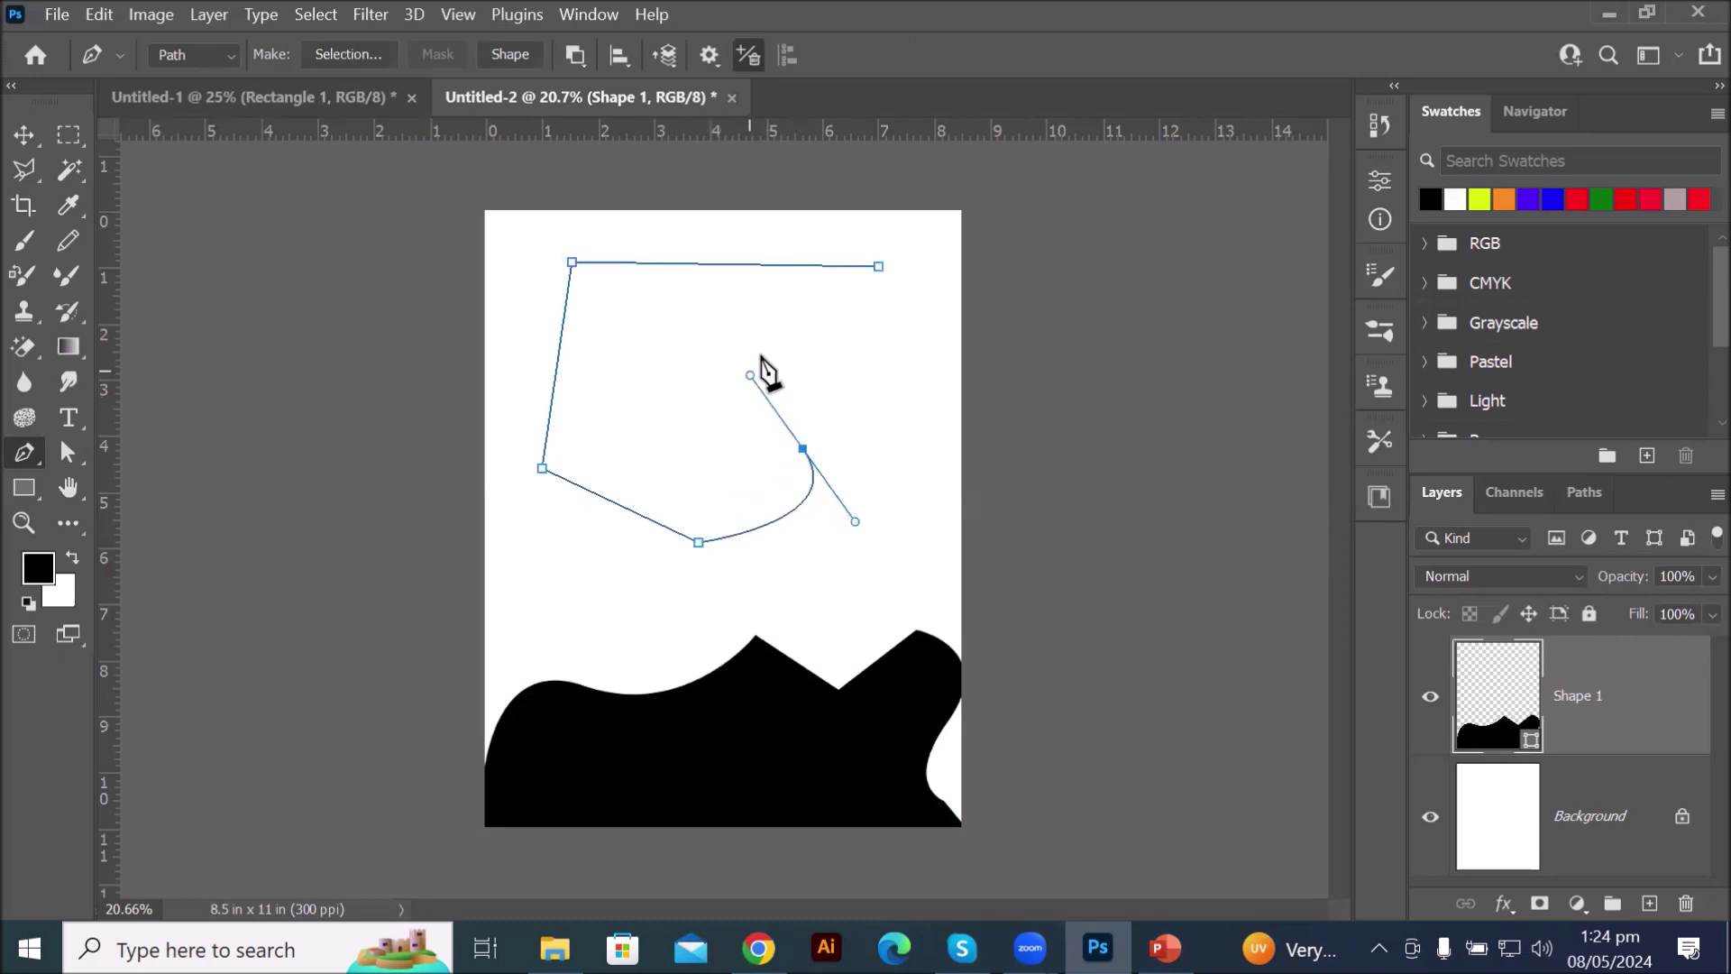
left_click_drag(822, 328, 782, 273)
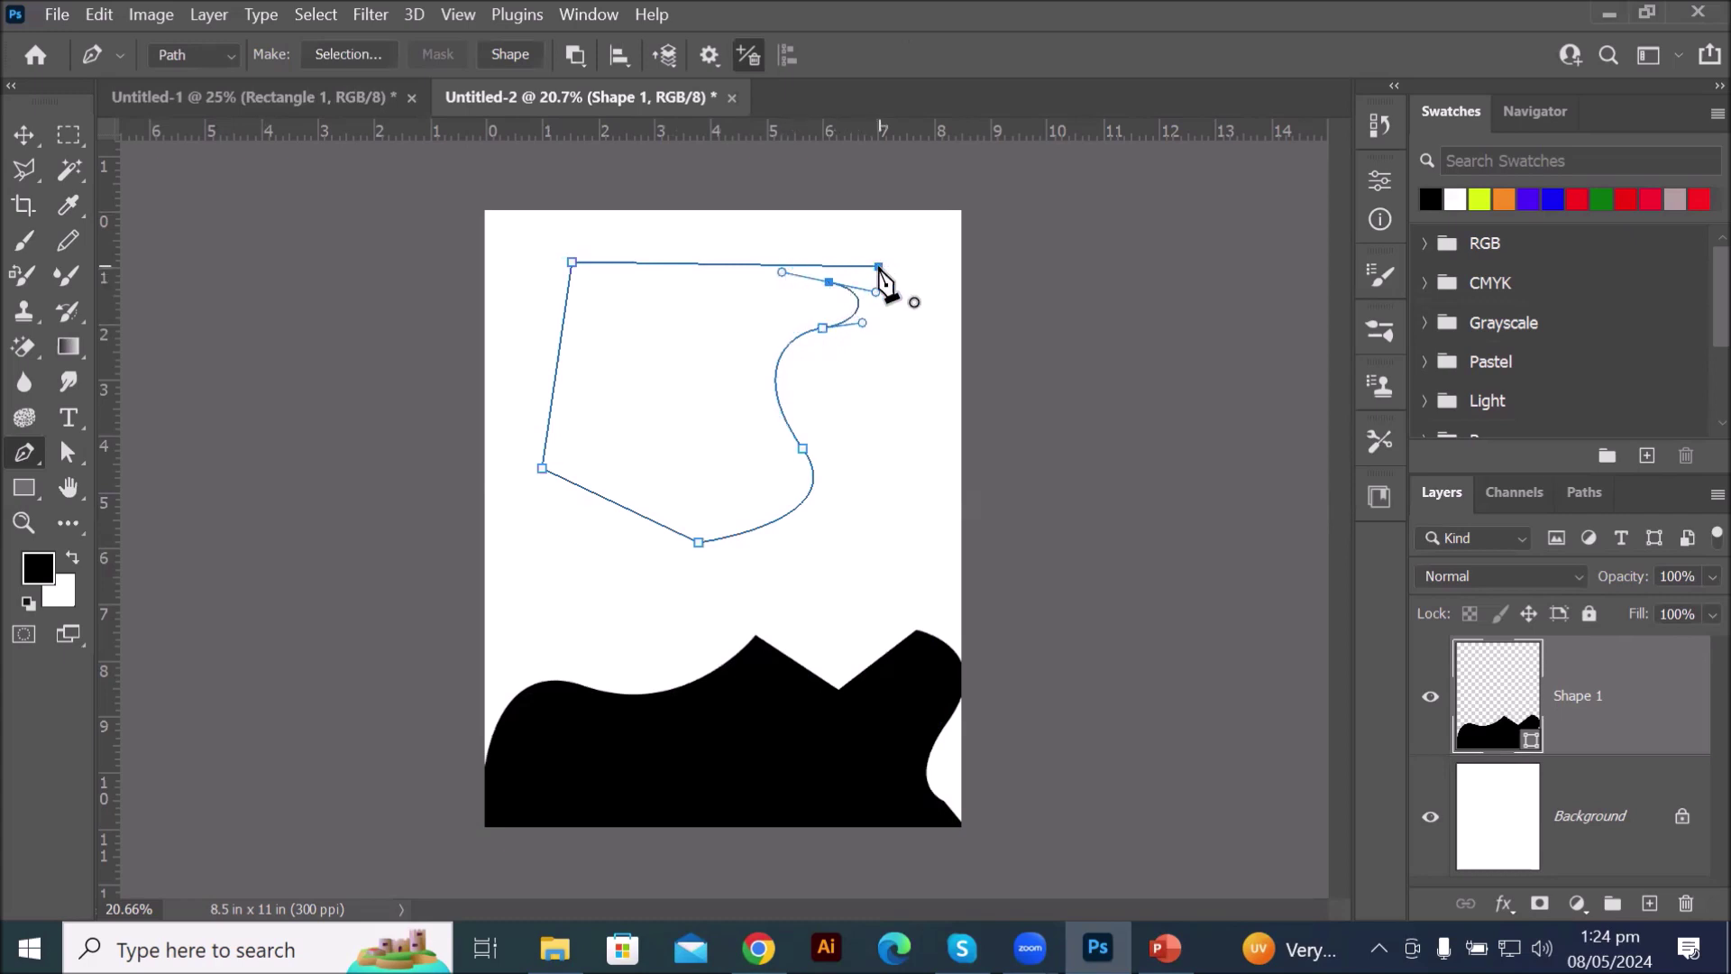
left_click(879, 268)
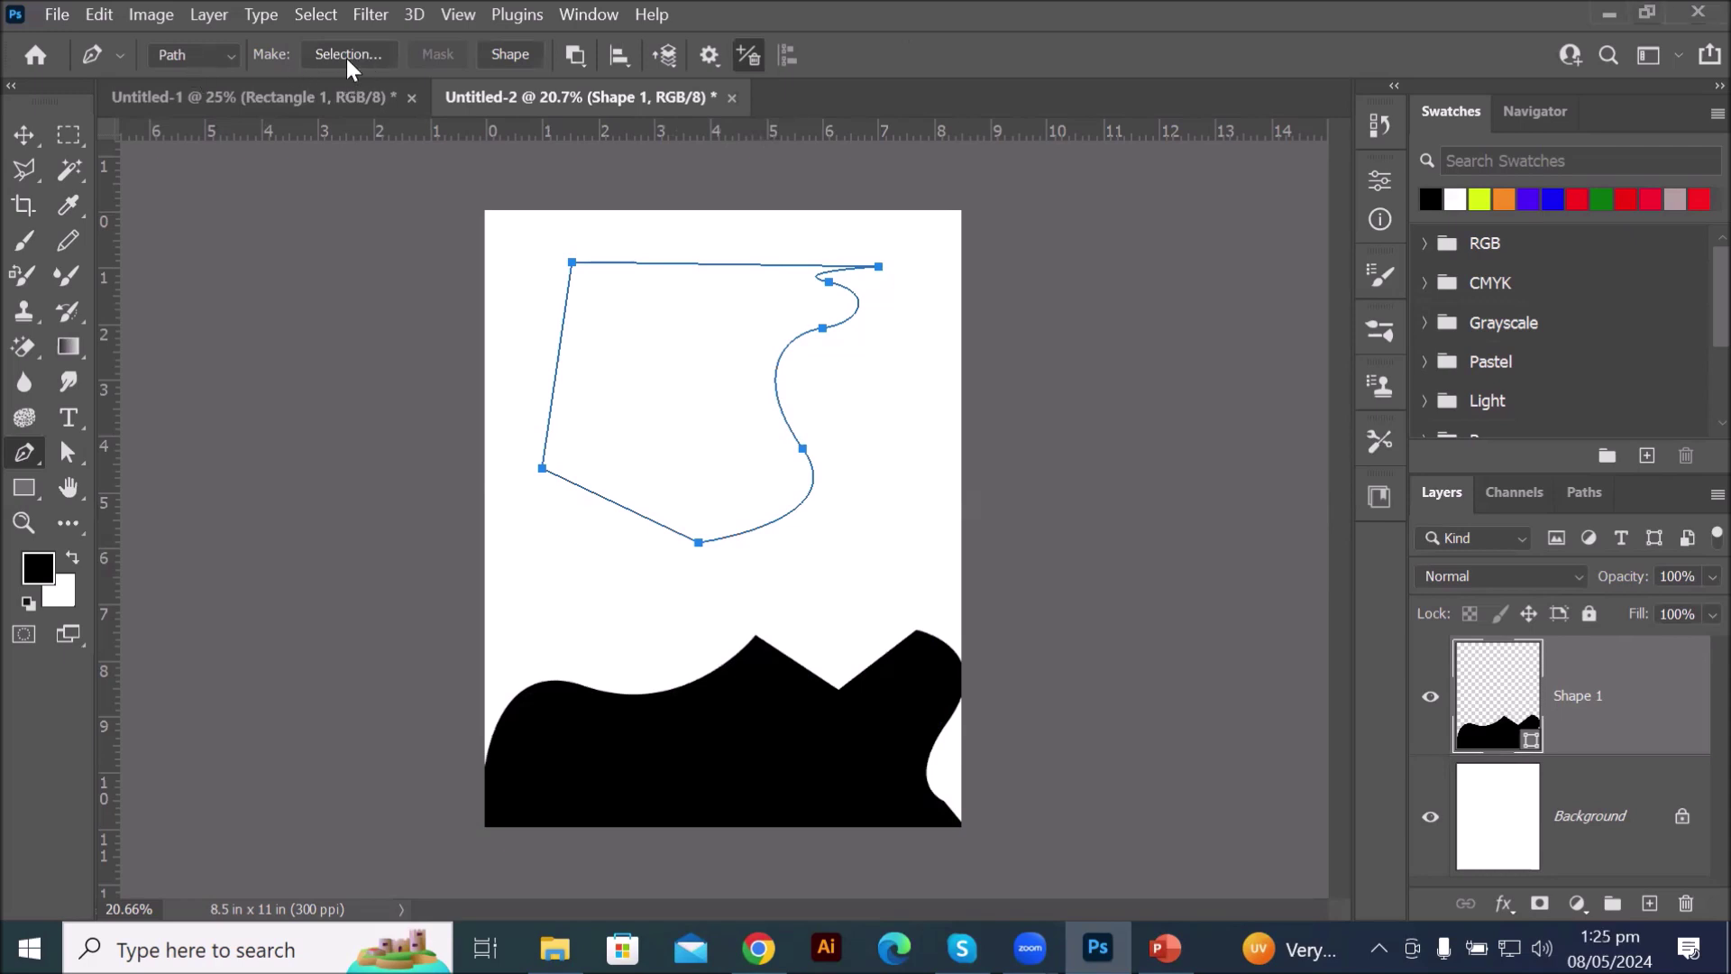
- Make a new anti-aliased selection from the closed path with a feather radius of 0 pixels, and deselect it
left_click(371, 54)
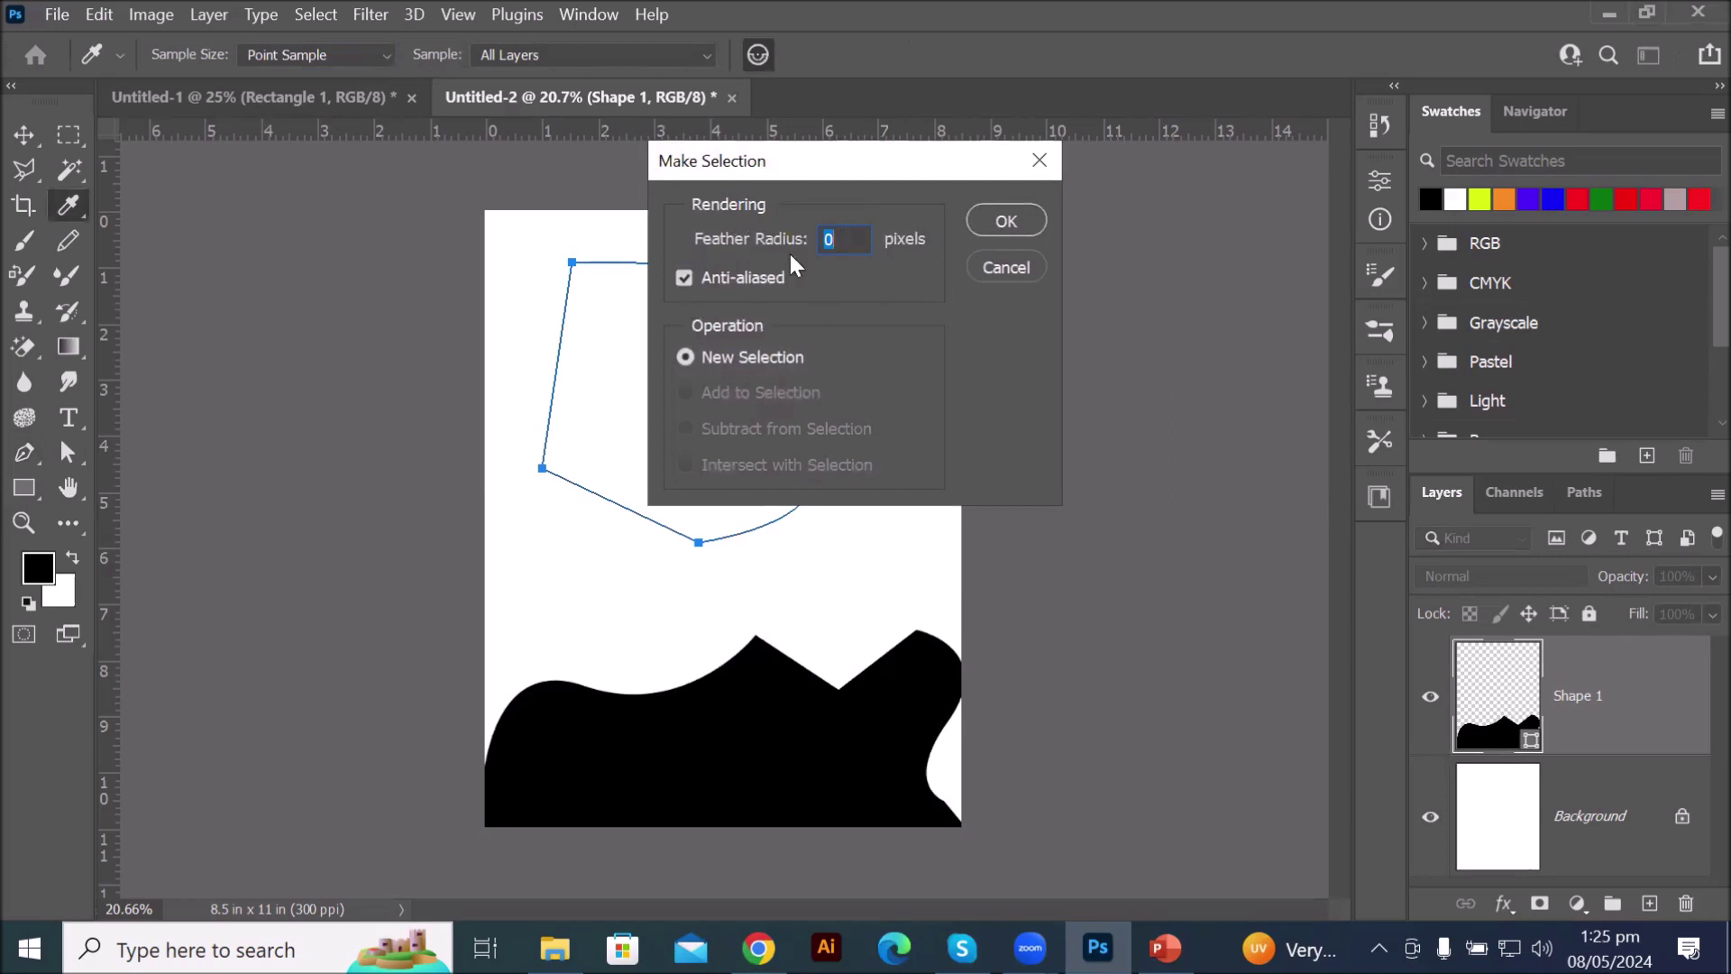
left_click(1001, 221)
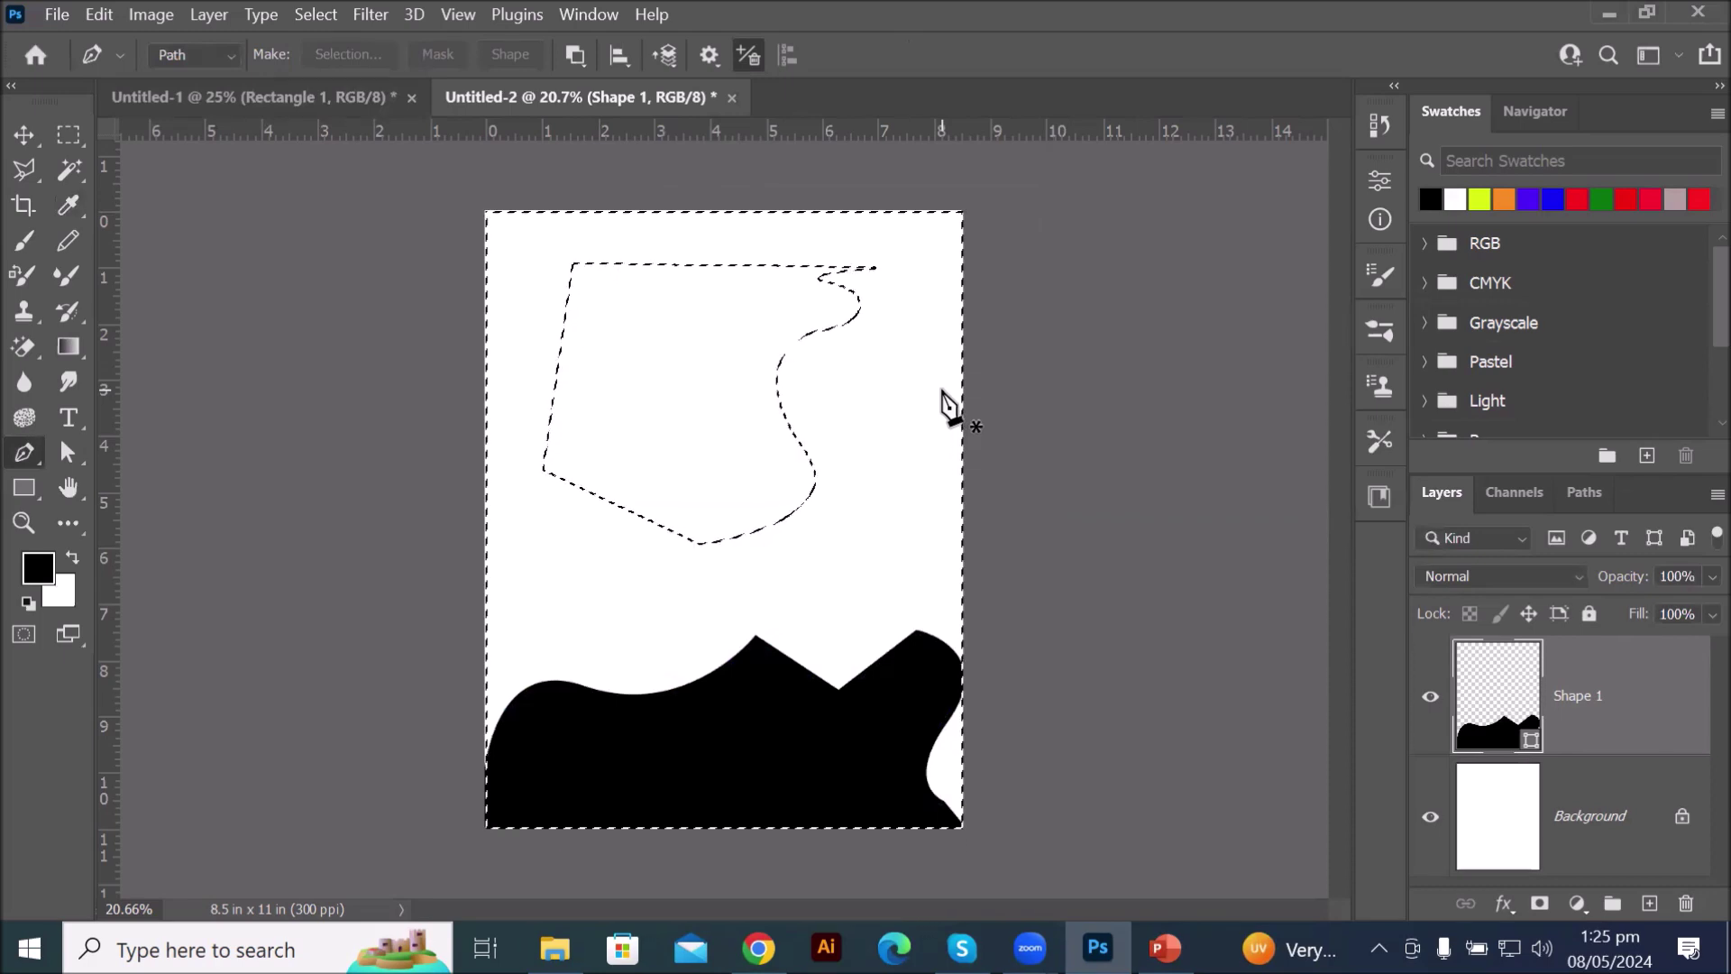
left_click(325, 11)
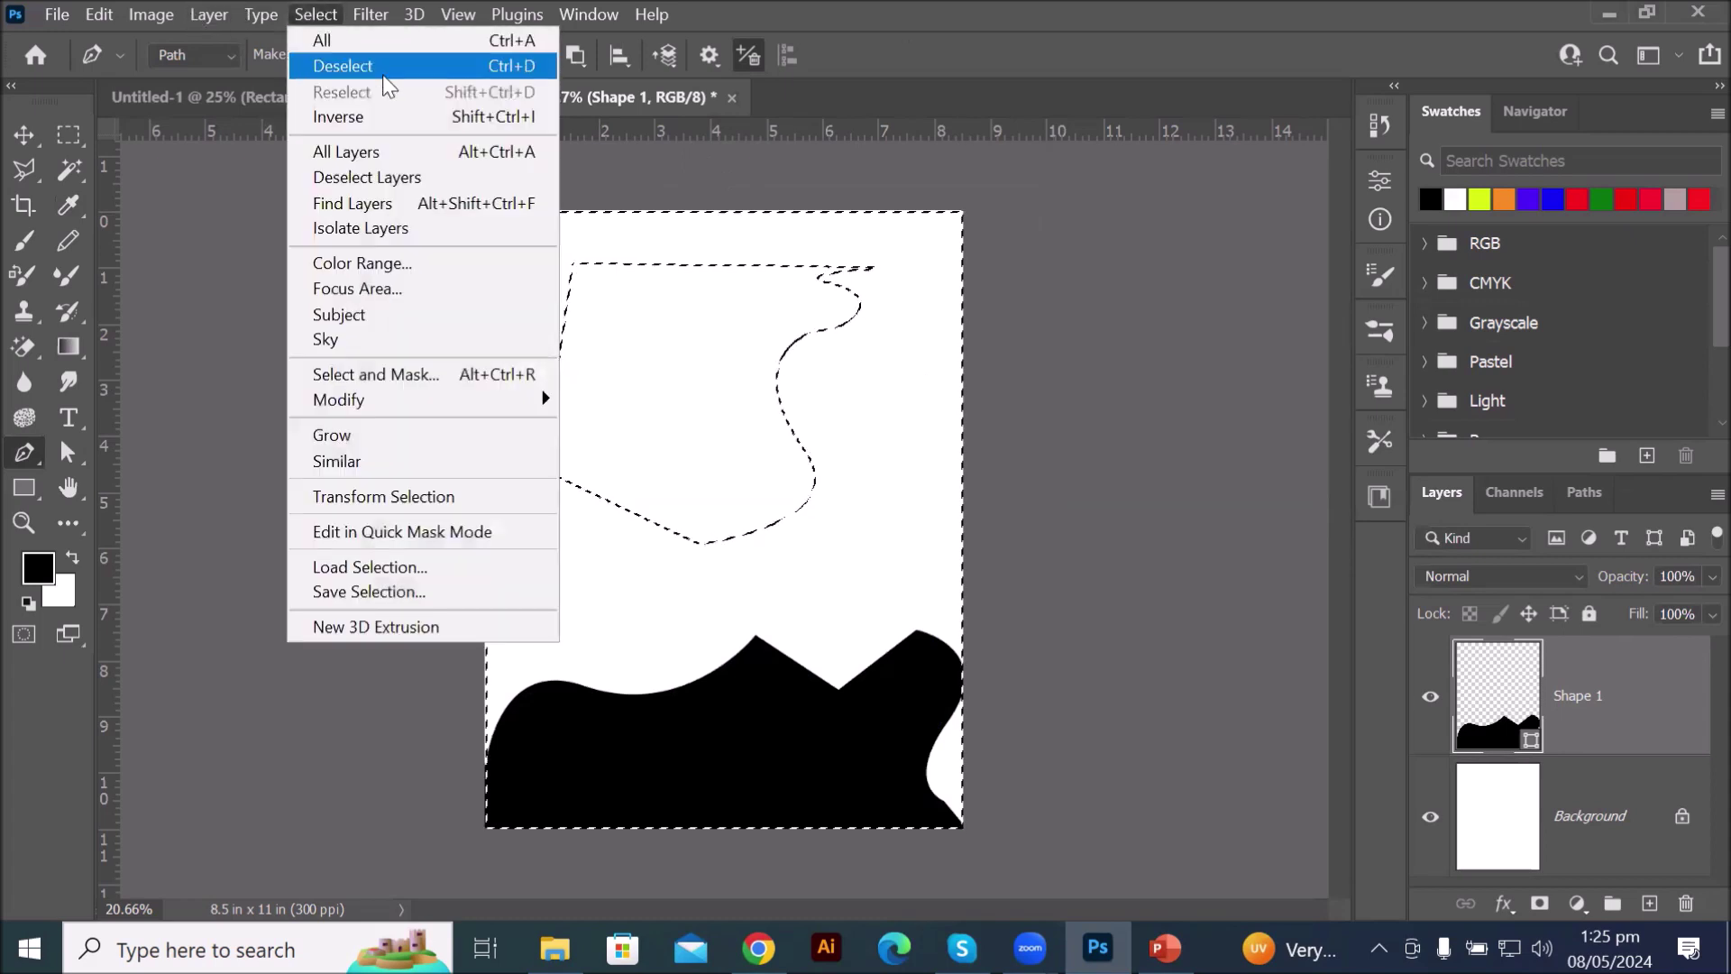
left_click(420, 66)
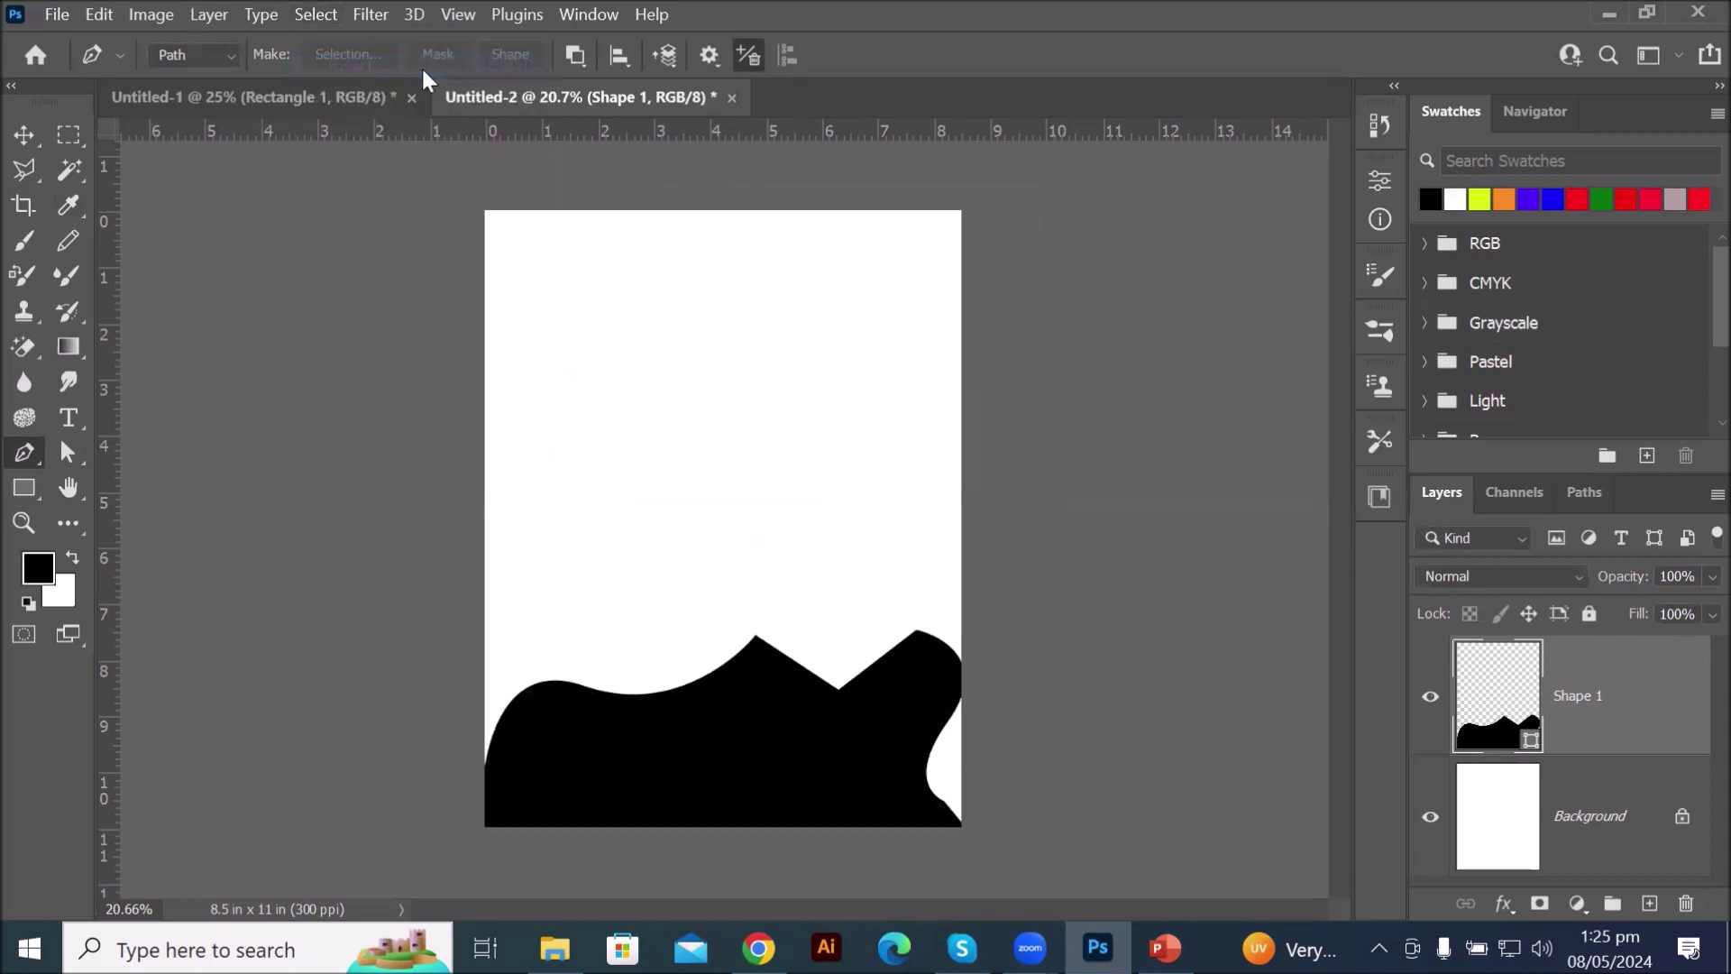
- Switch to File Explorer and open the Images folder inside _Graphics on Local Disk (D:)
left_click(58, 15)
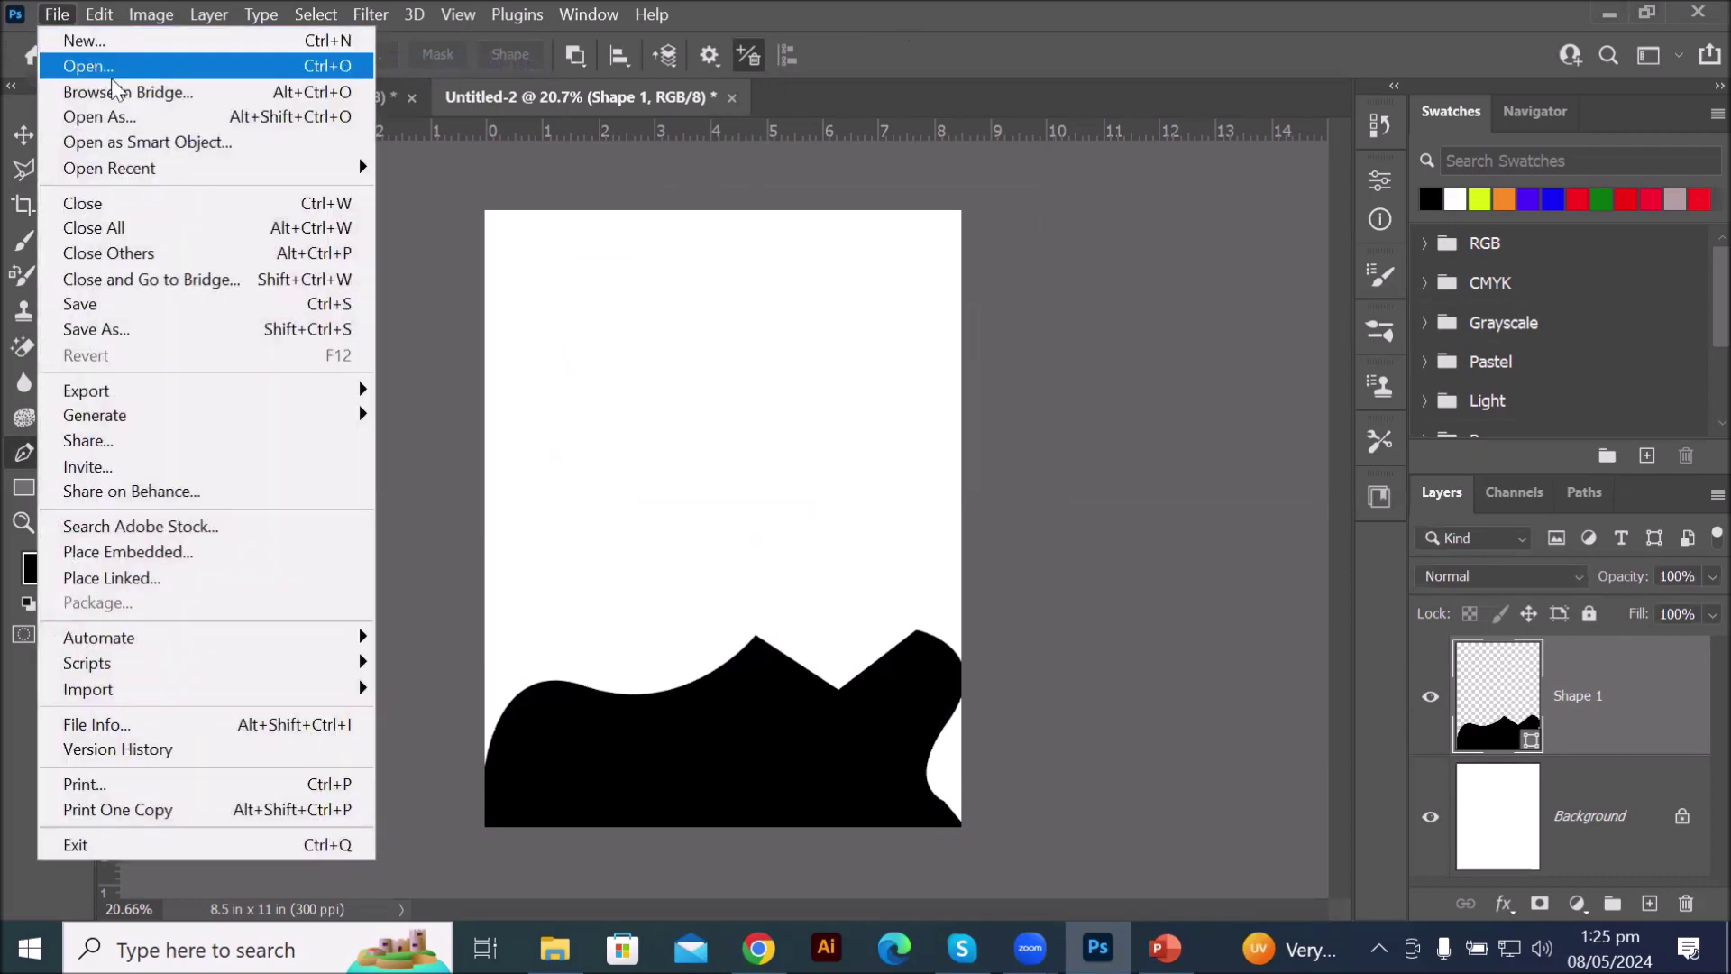
left_click(394, 743)
left_click(555, 948)
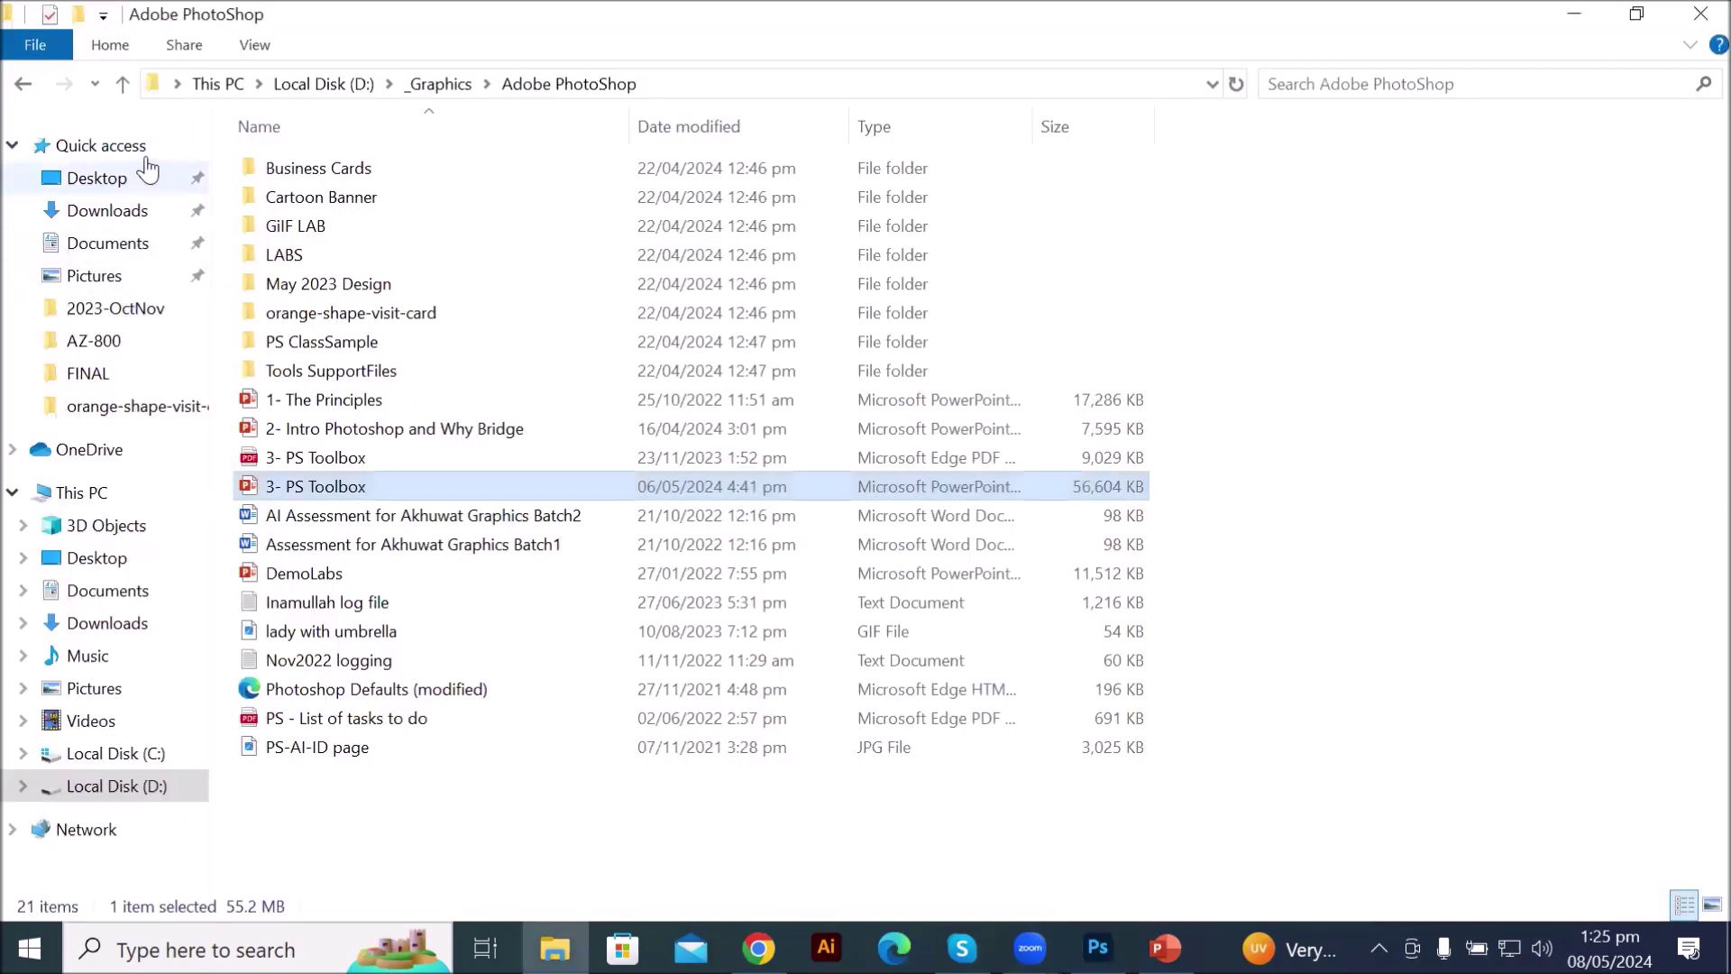
left_click(309, 84)
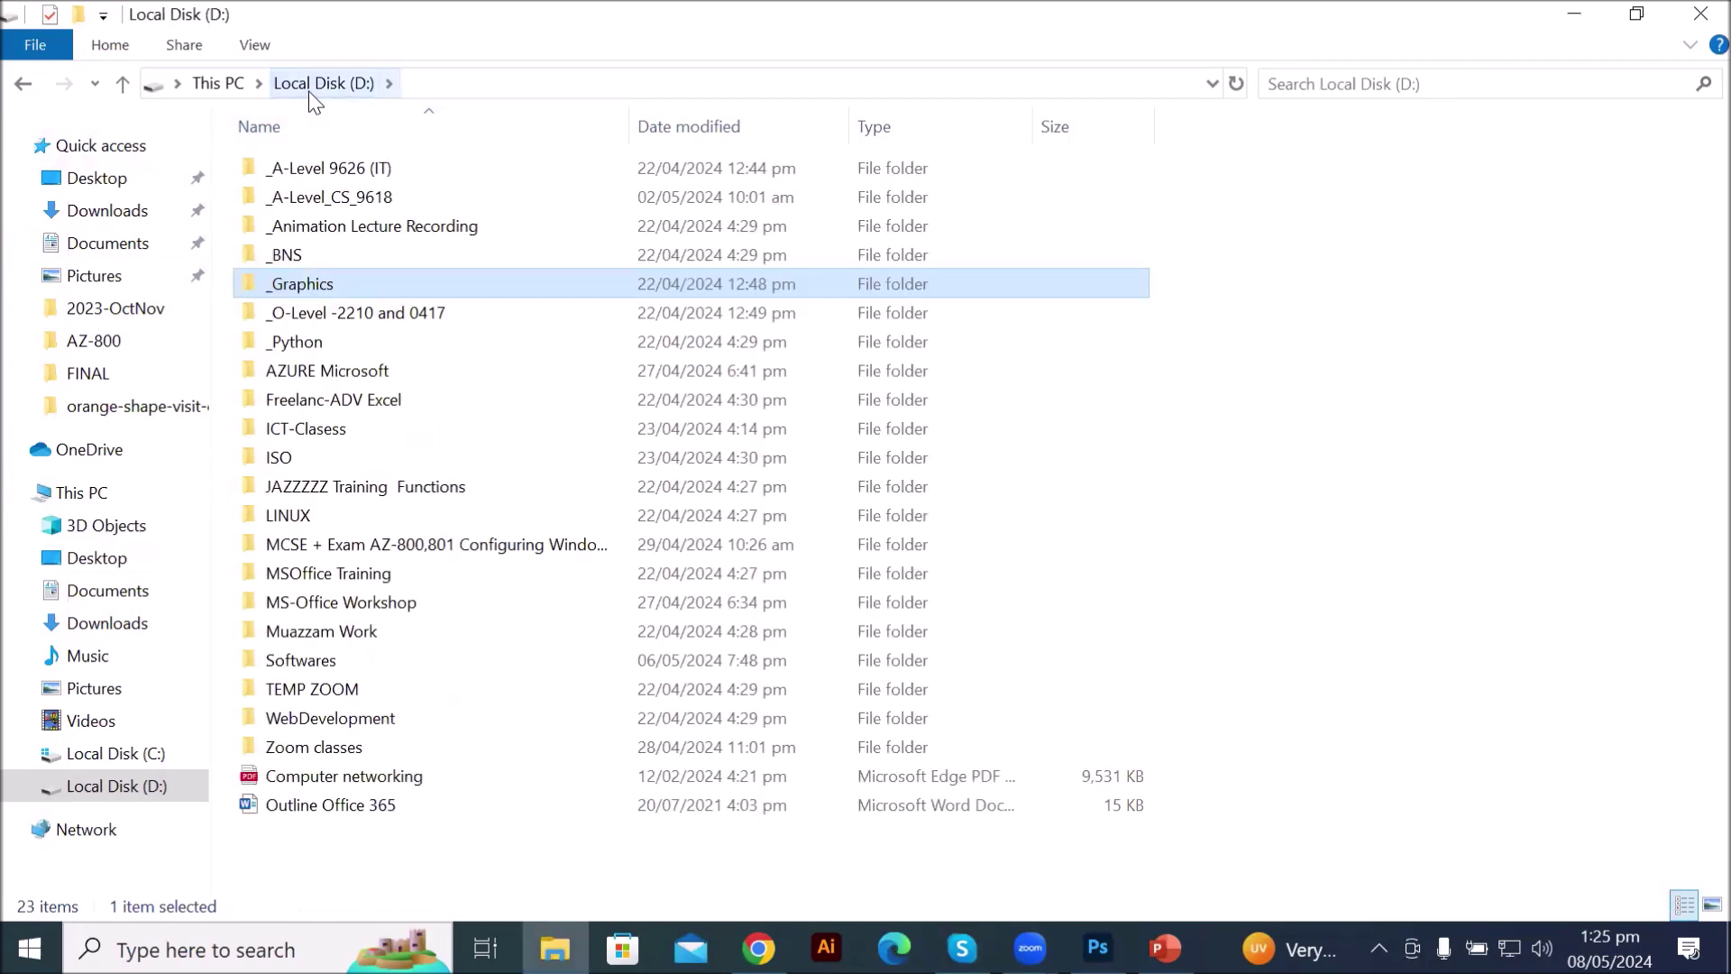
double_click(377, 281)
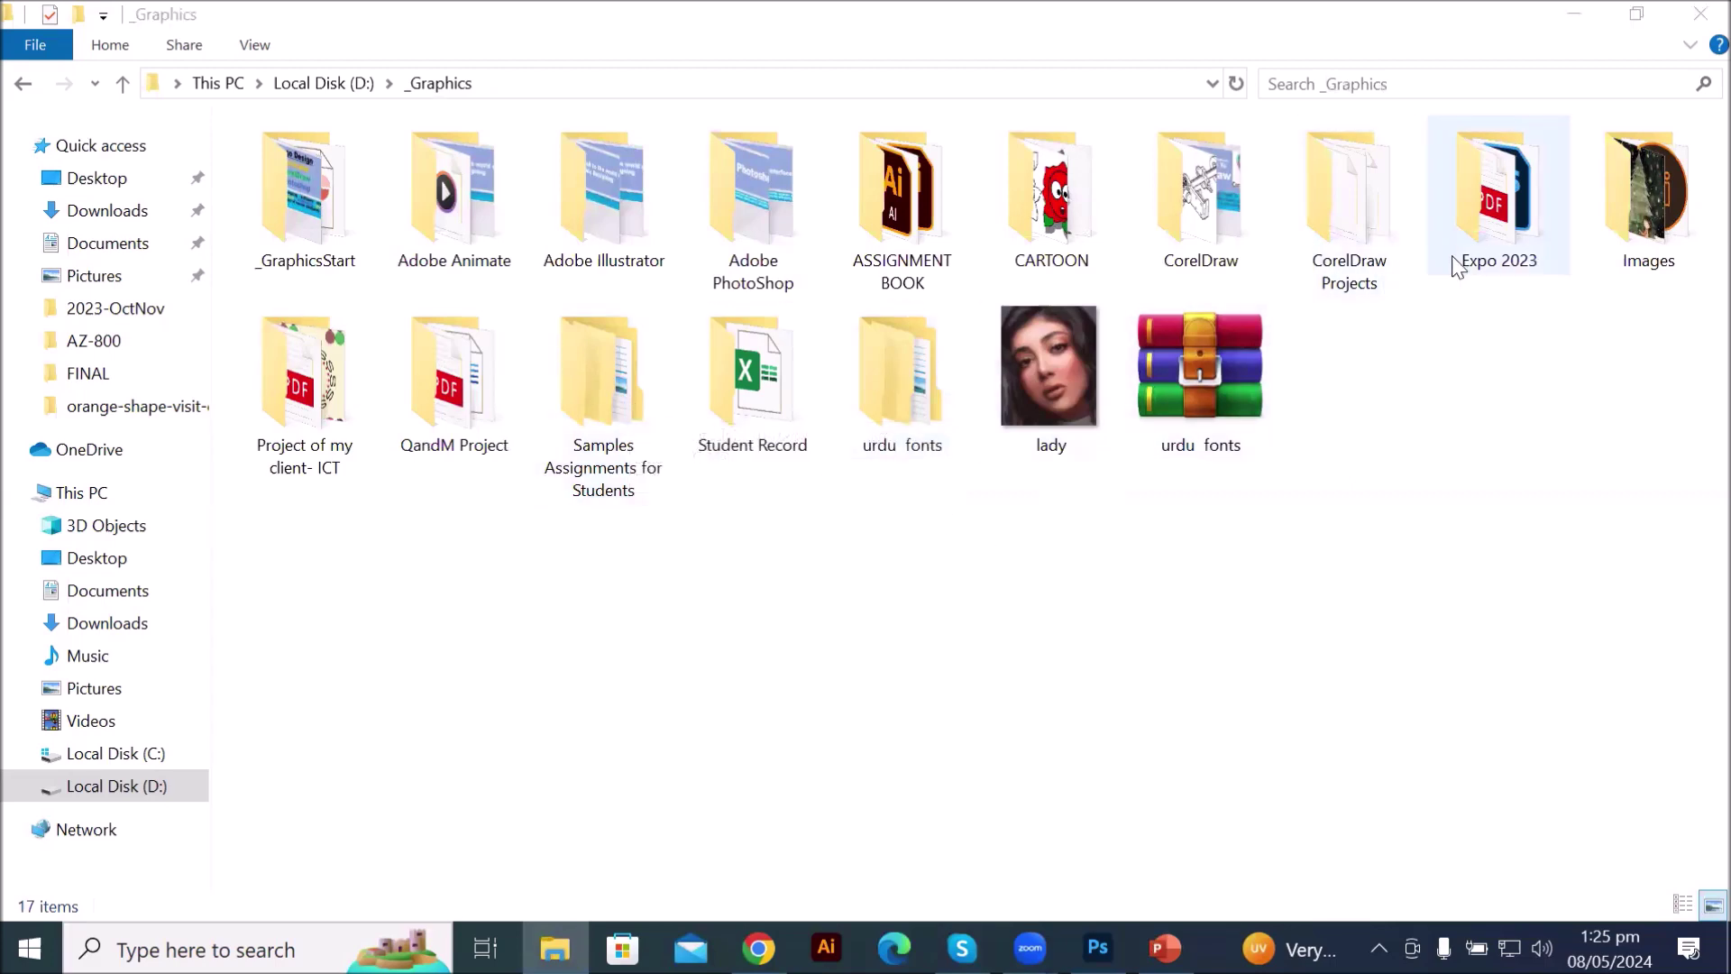
double_click(1664, 257)
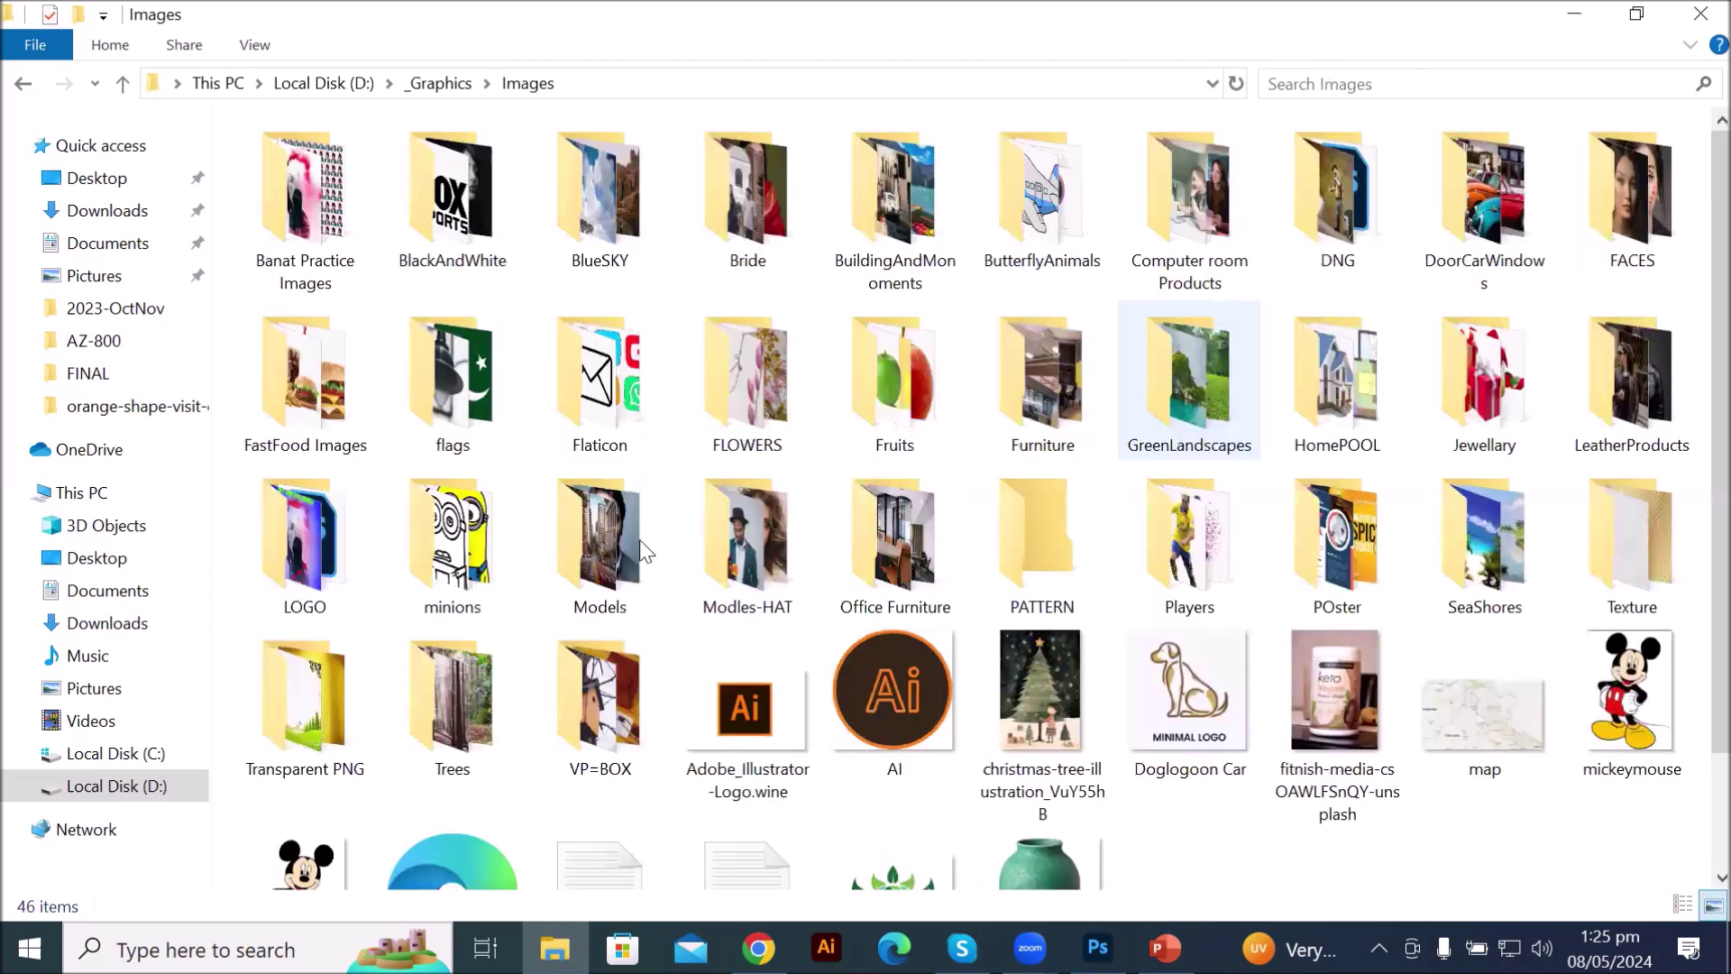
- Preview christmas-tree-illustration_VuY55hB.jpg and open it as a separate document in Photoshop
double_click(1053, 706)
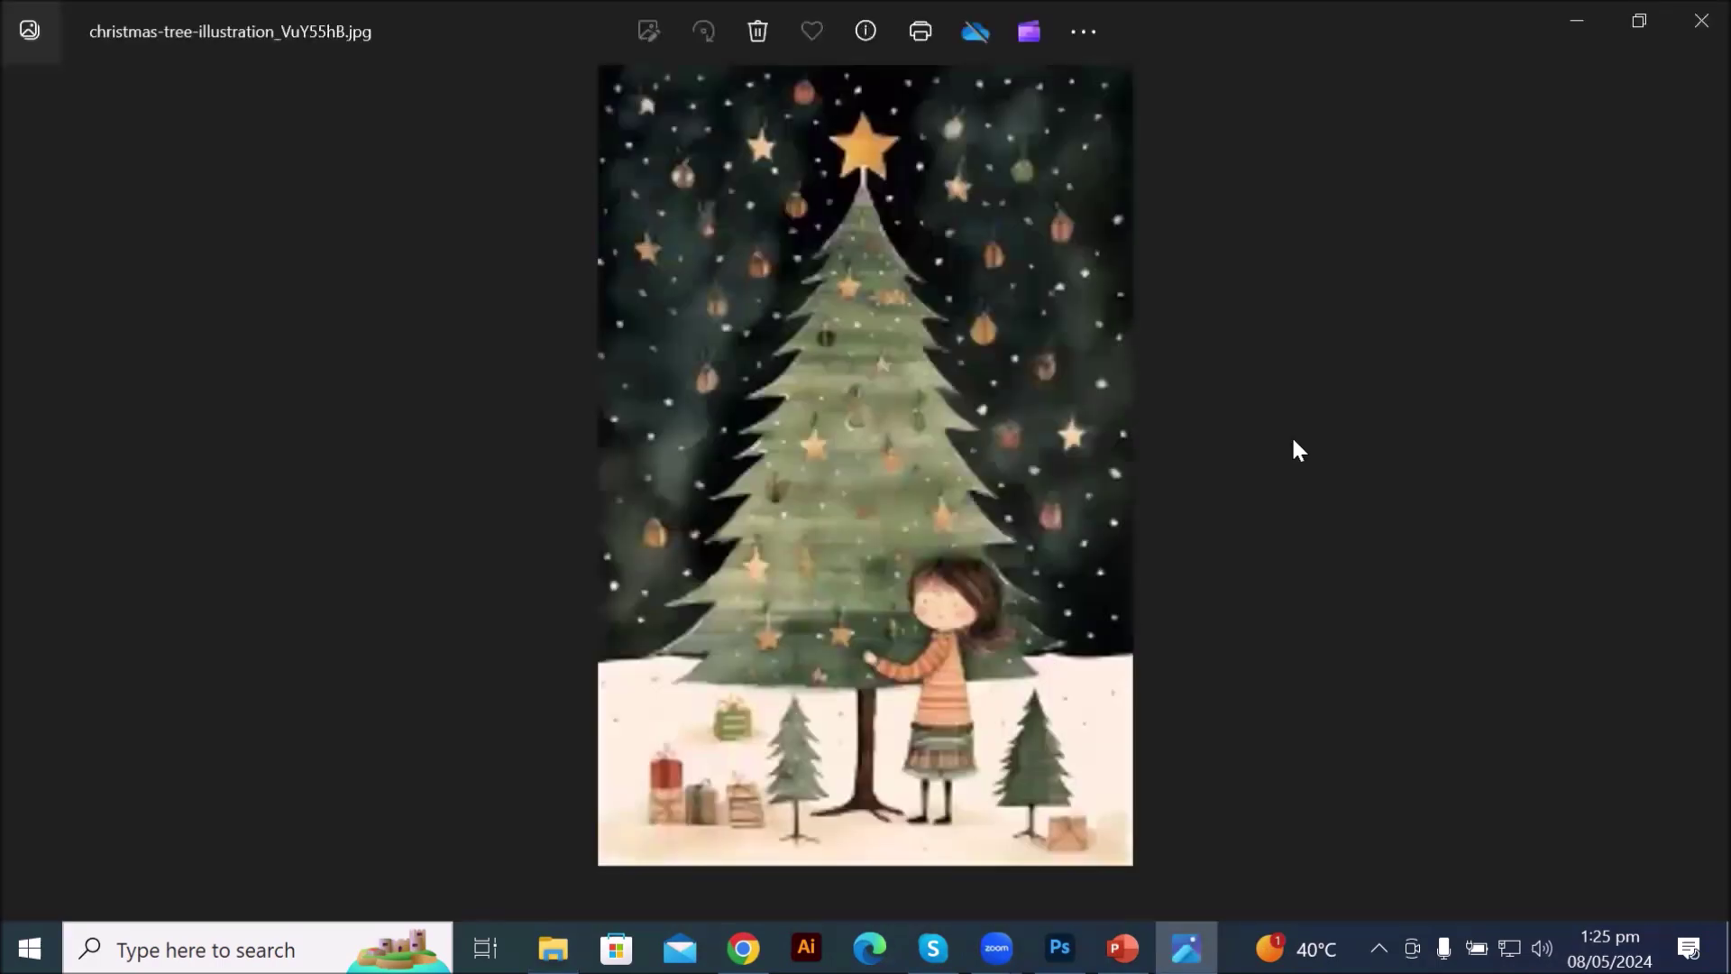
left_click(1691, 33)
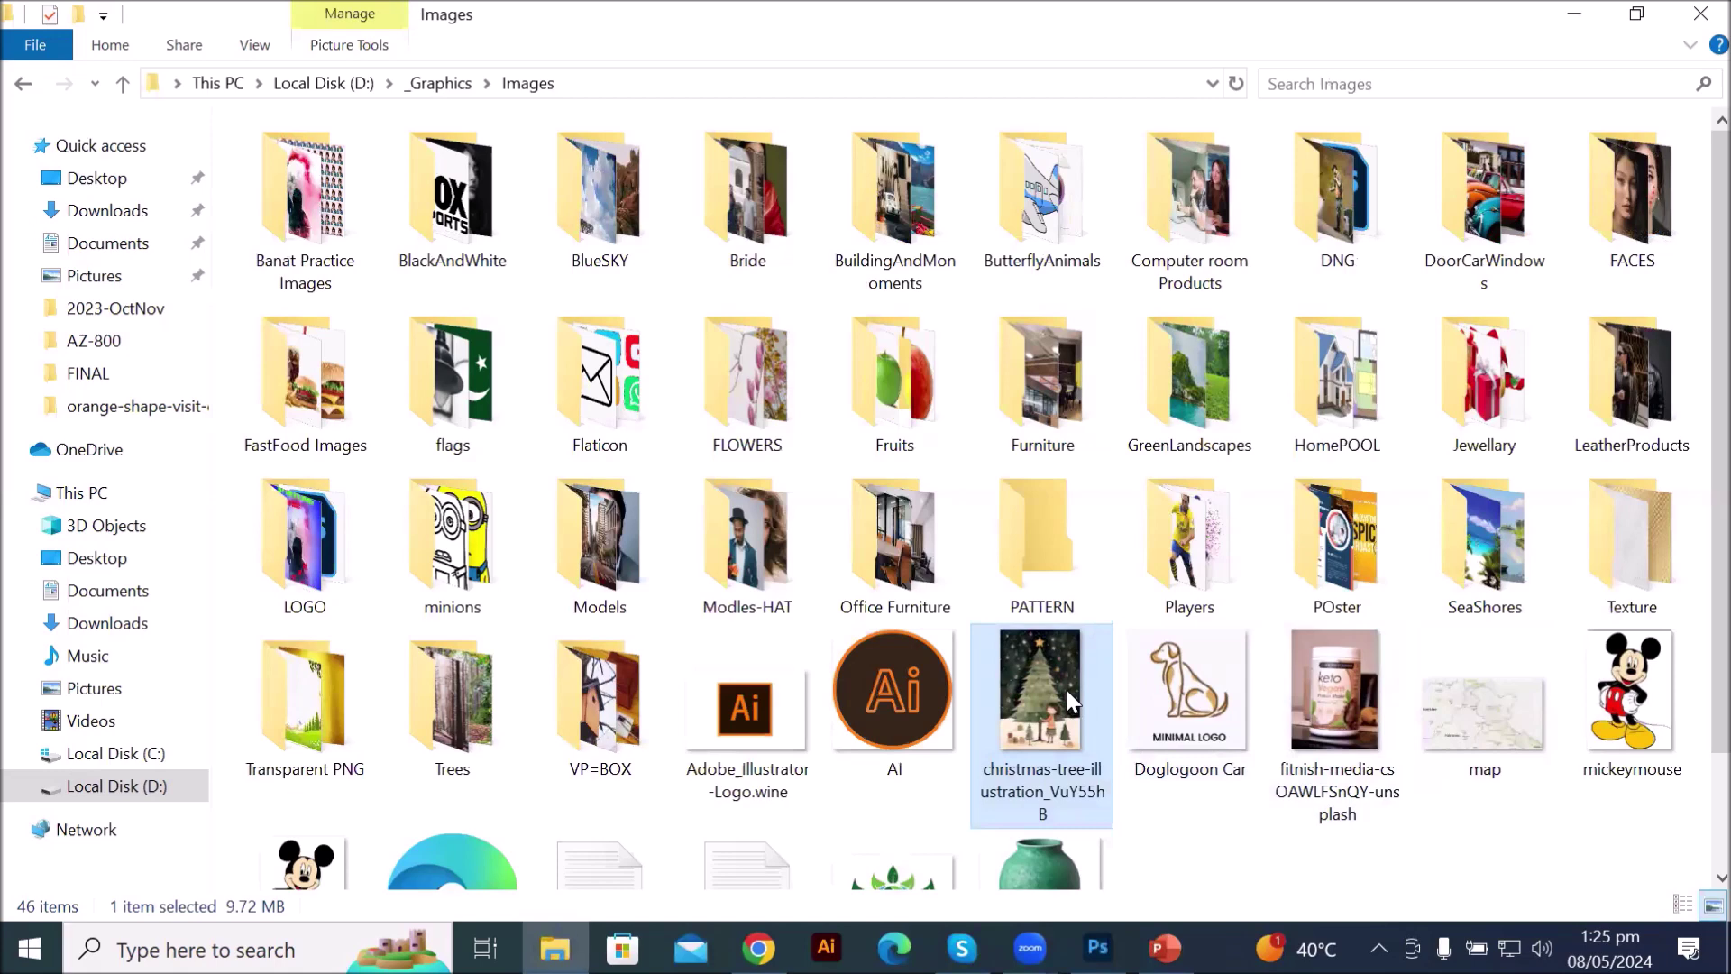
left_click_drag(1068, 690, 865, 81)
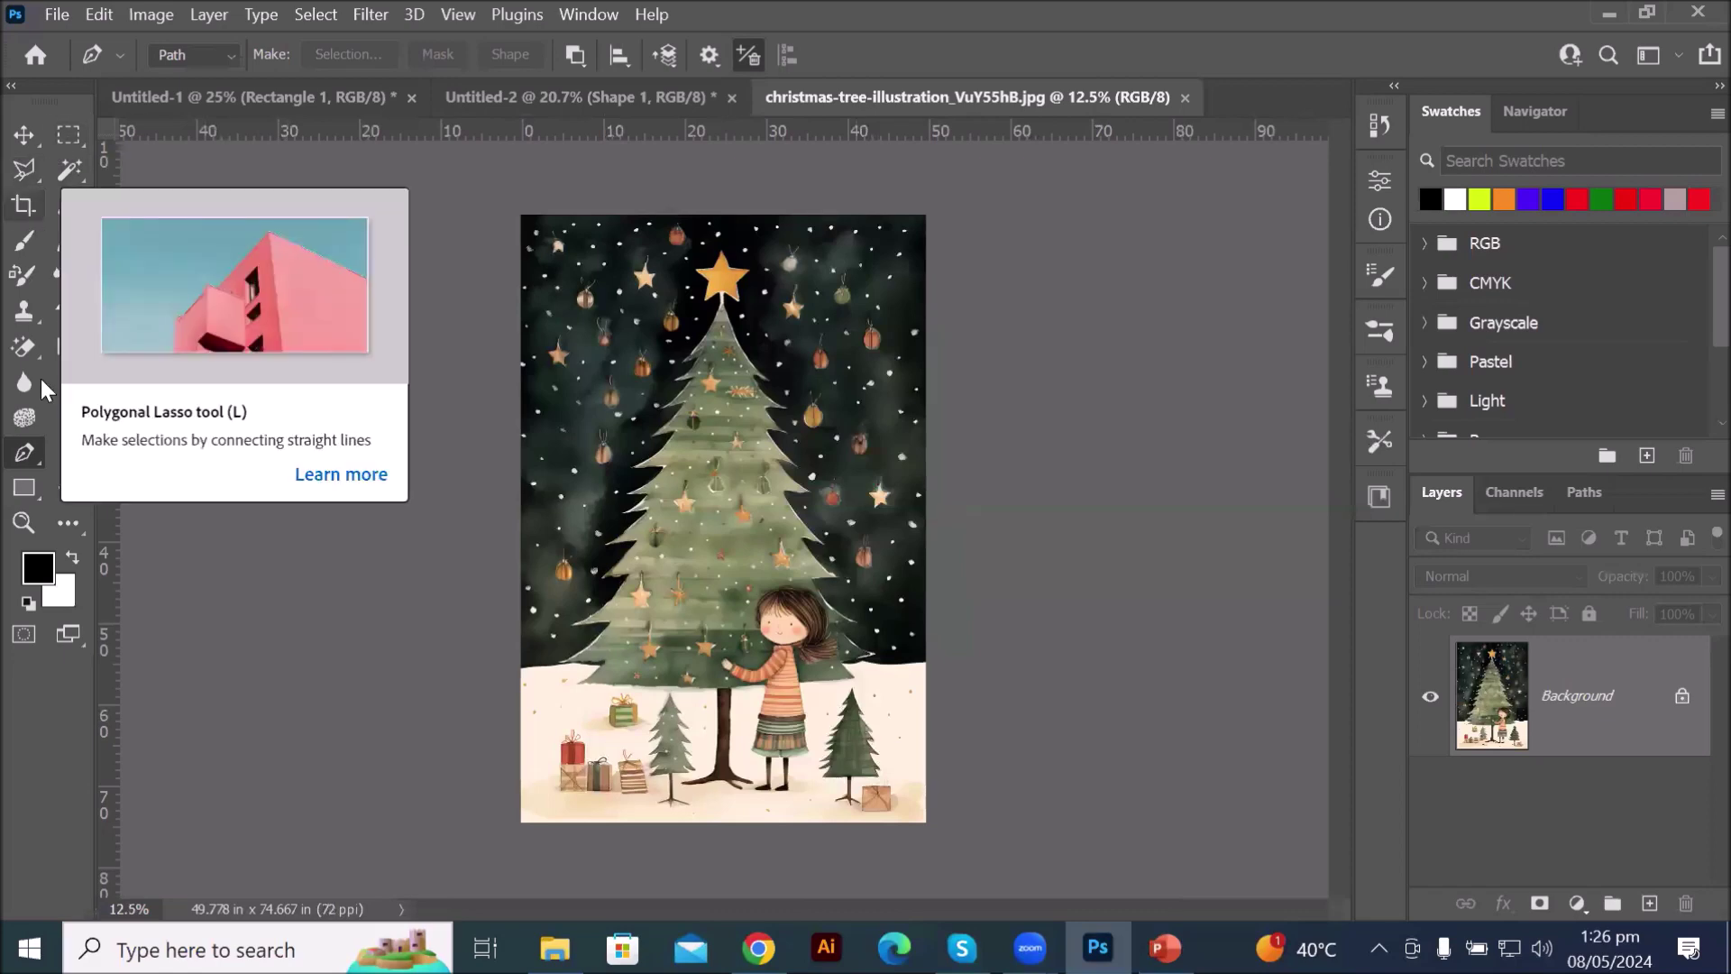
- Activate the Pen tool, switch it to Shape mode, and return it to Path mode
right_click(18, 461)
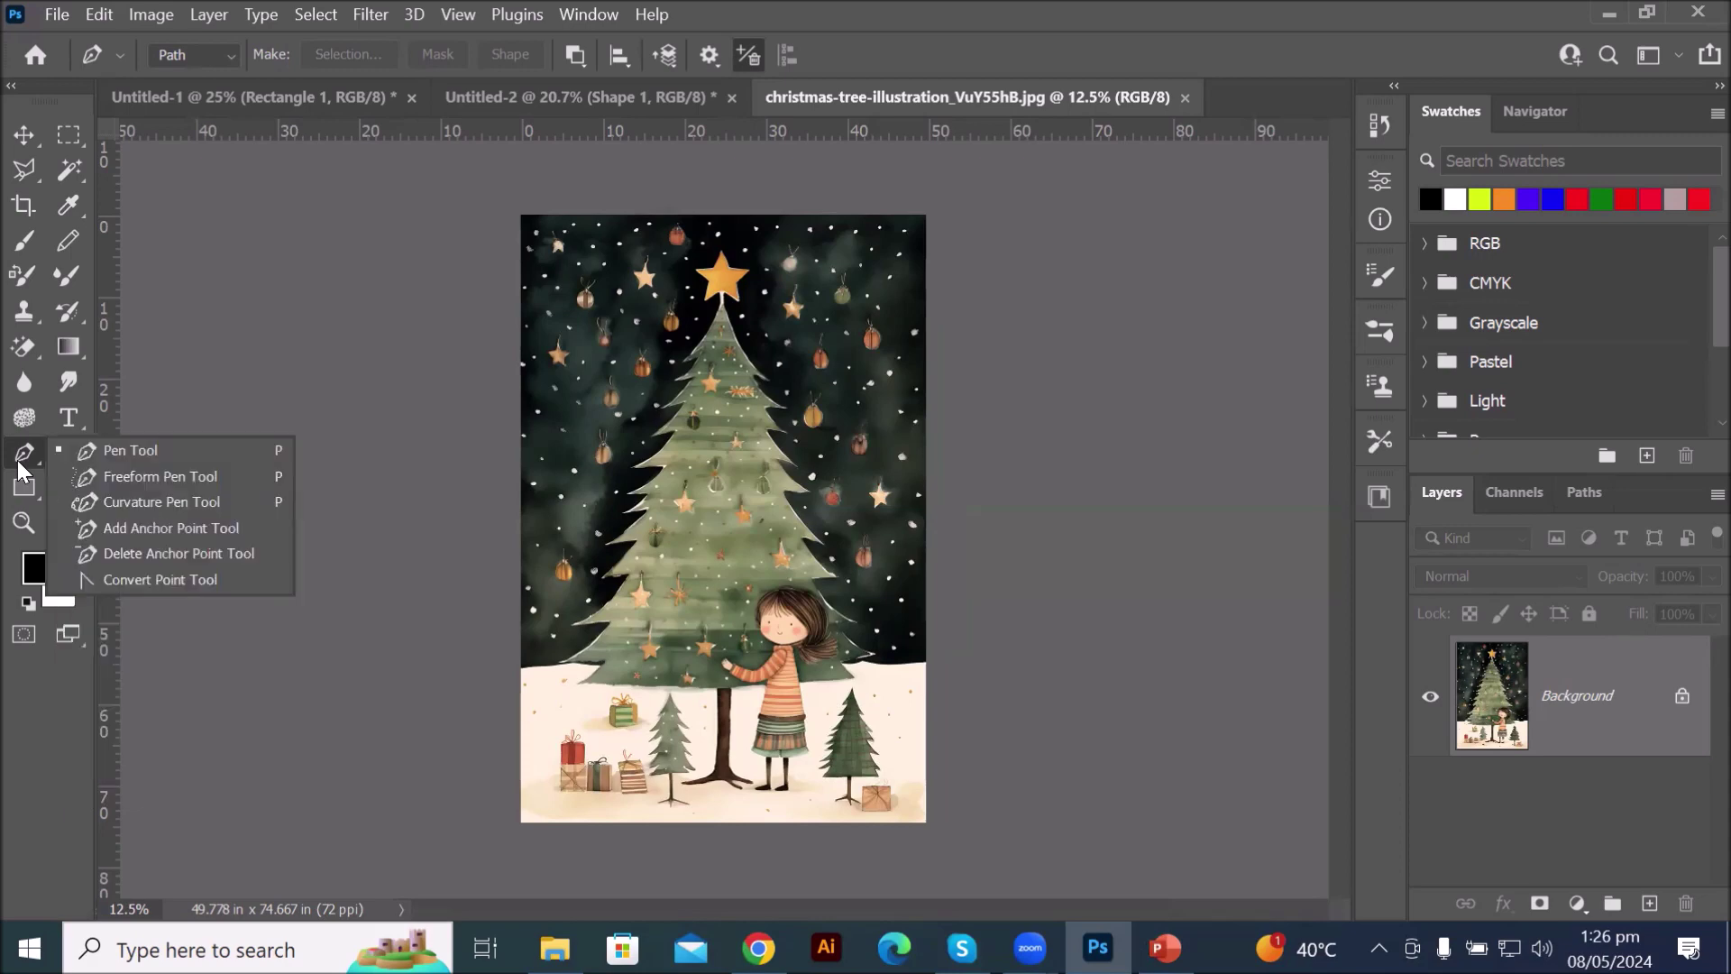
left_click(92, 454)
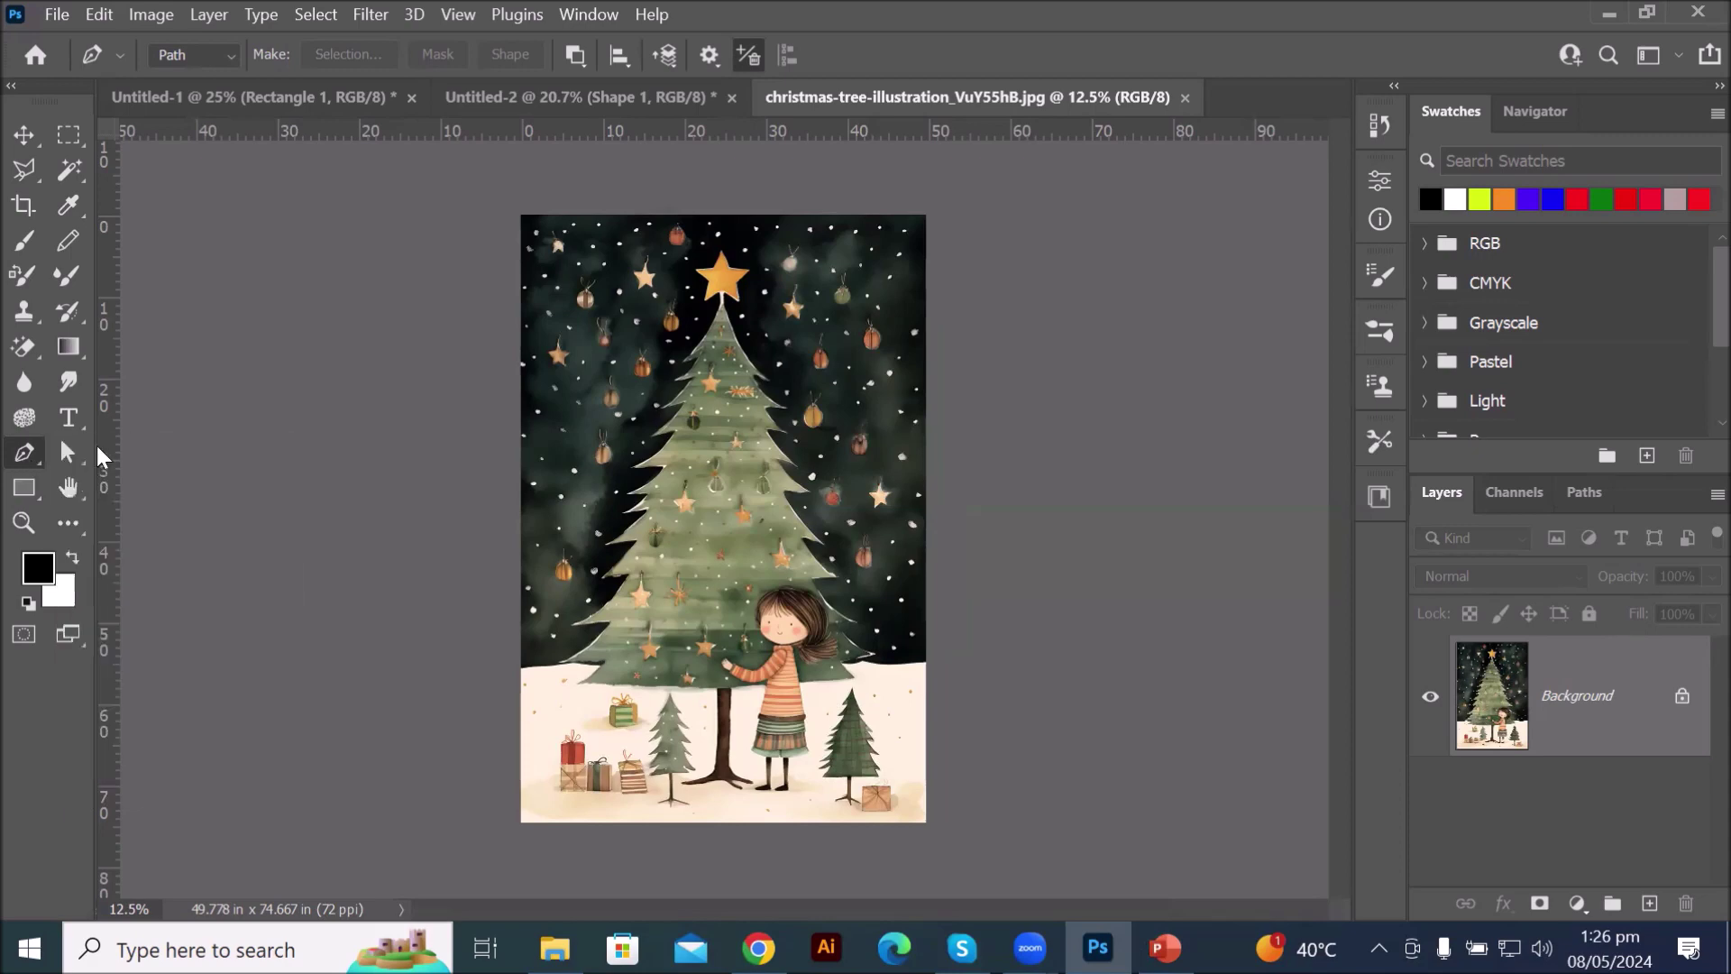
left_click(200, 54)
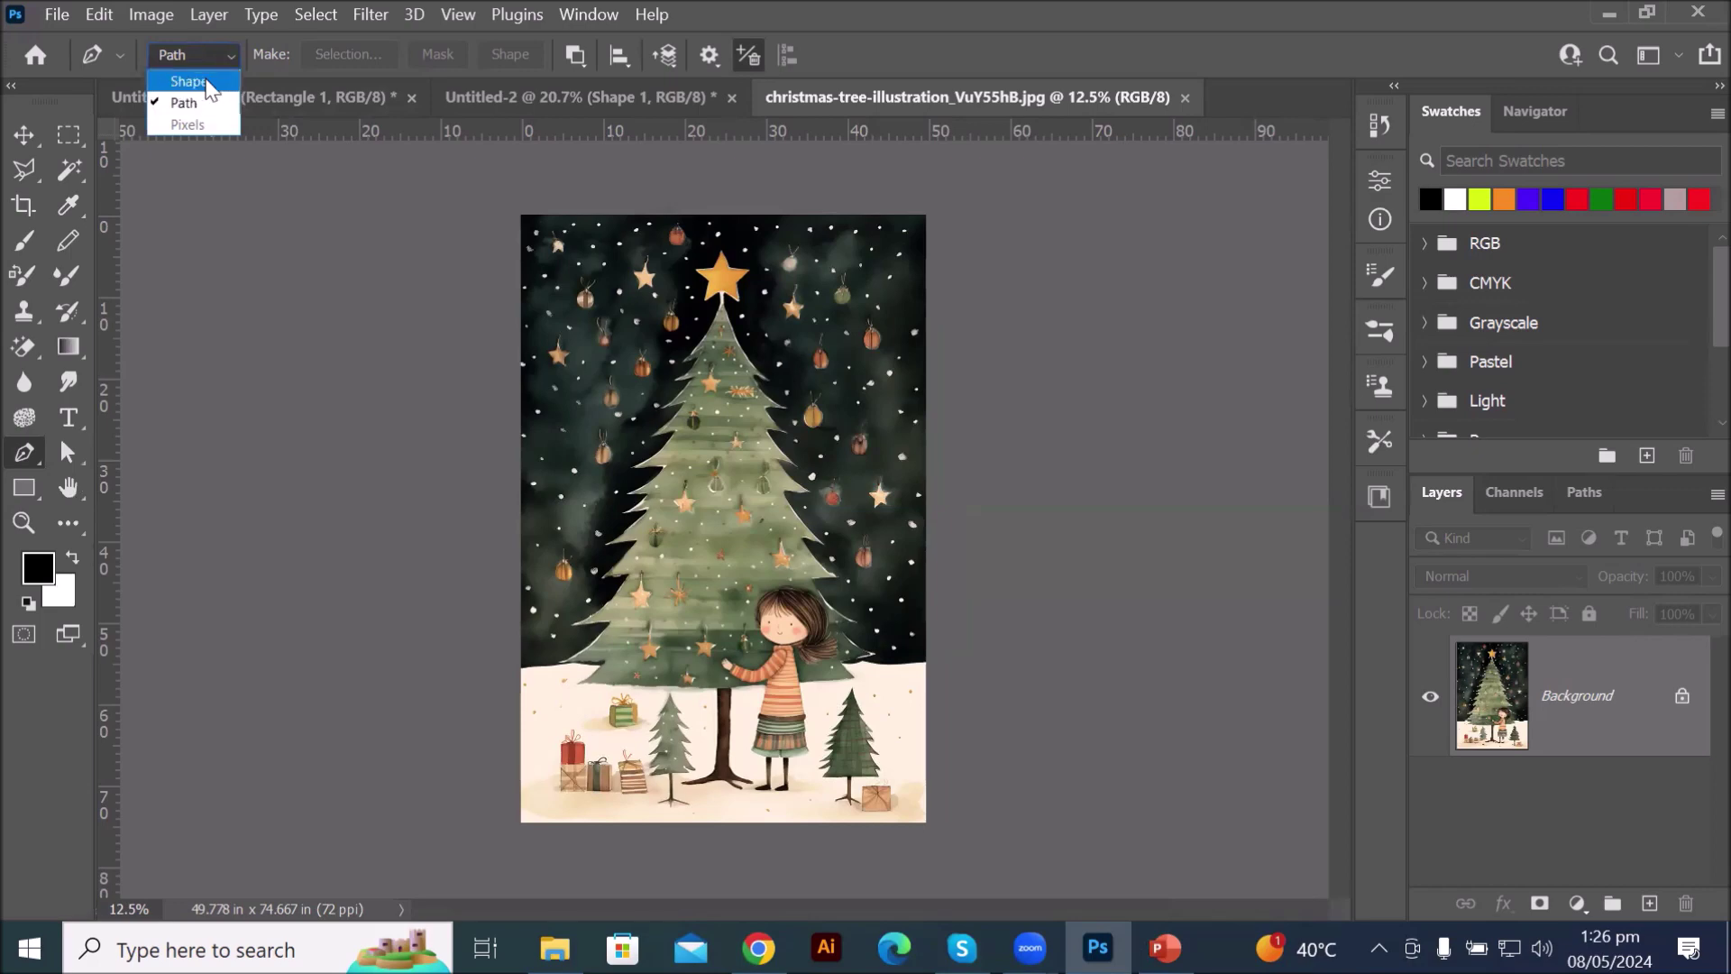
left_click(189, 81)
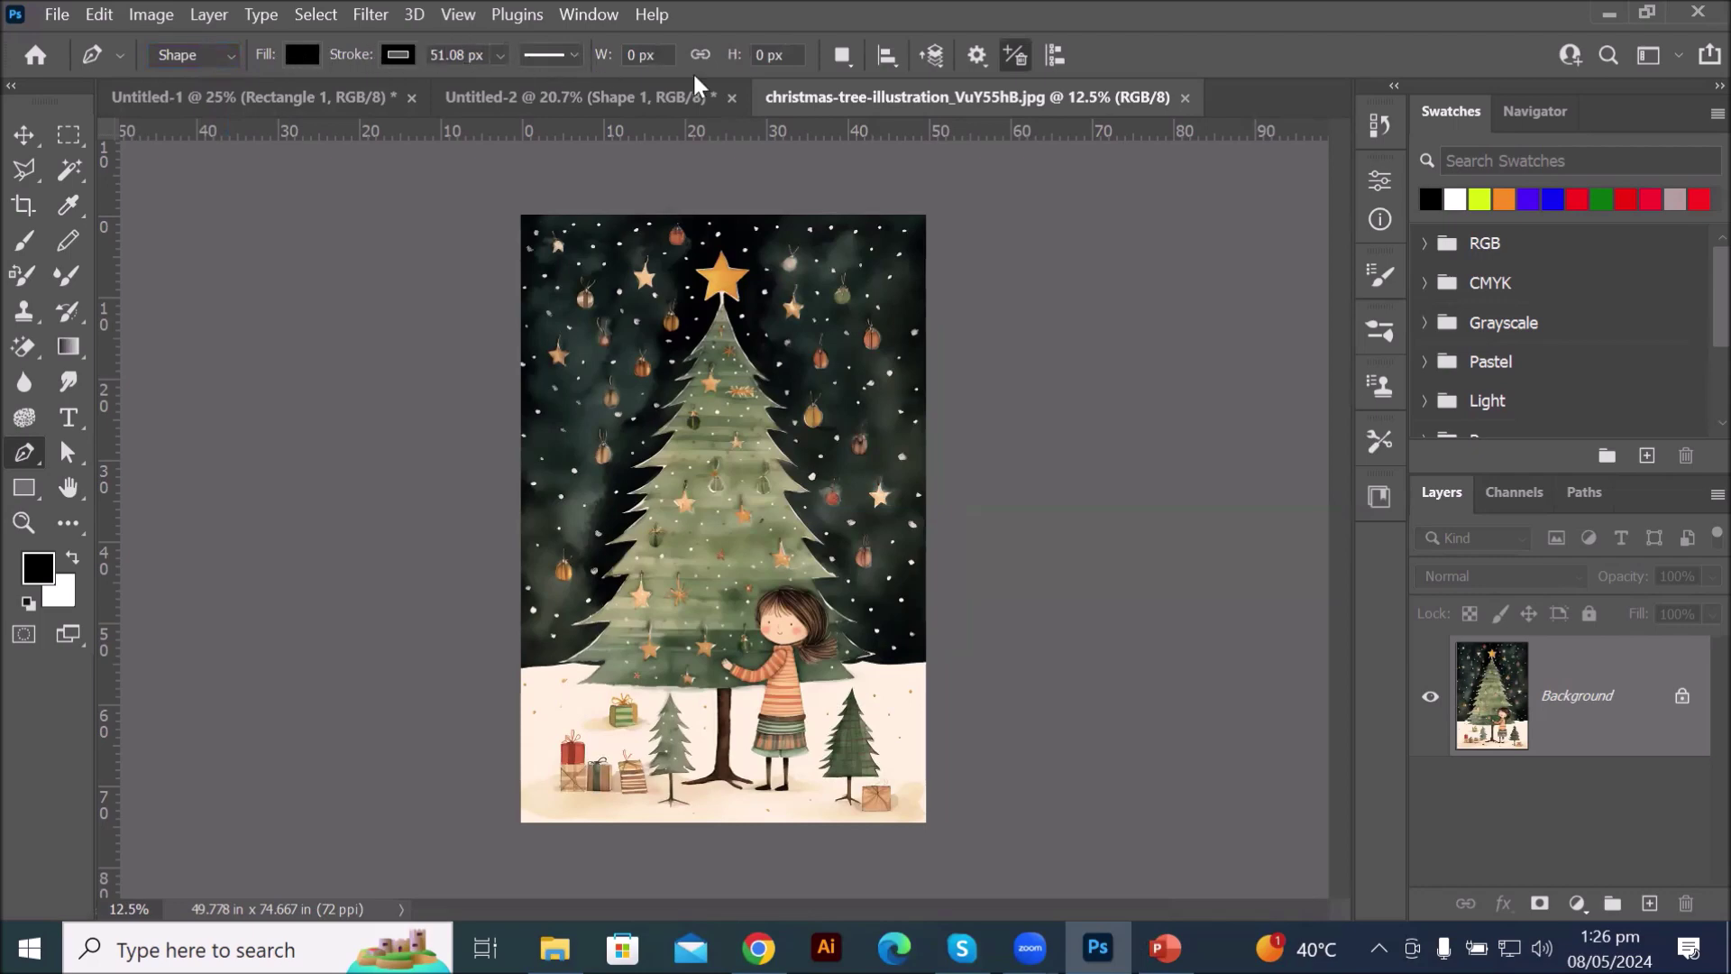
left_click(231, 57)
left_click(216, 102)
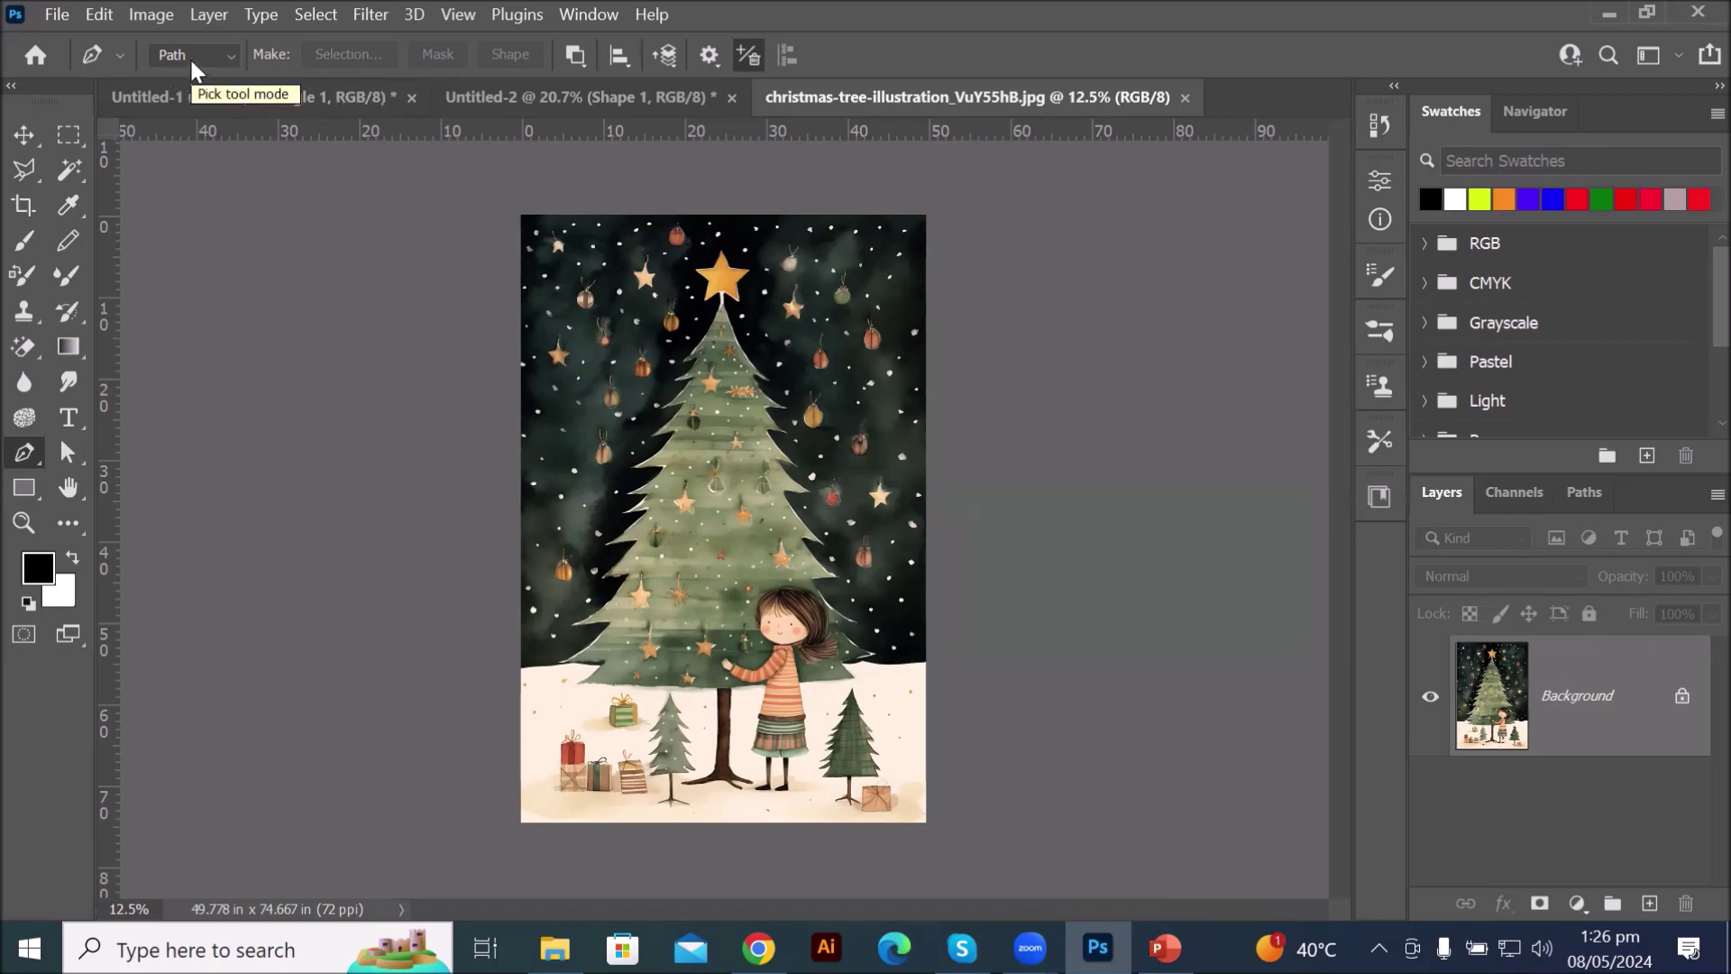
- Start the path at the large tree's lowest left branch tips, adding straight segments and one curved segment up to the next notch
left_click(560, 663)
left_click(607, 622)
left_click(572, 624)
scroll(617, 591, "up", 6)
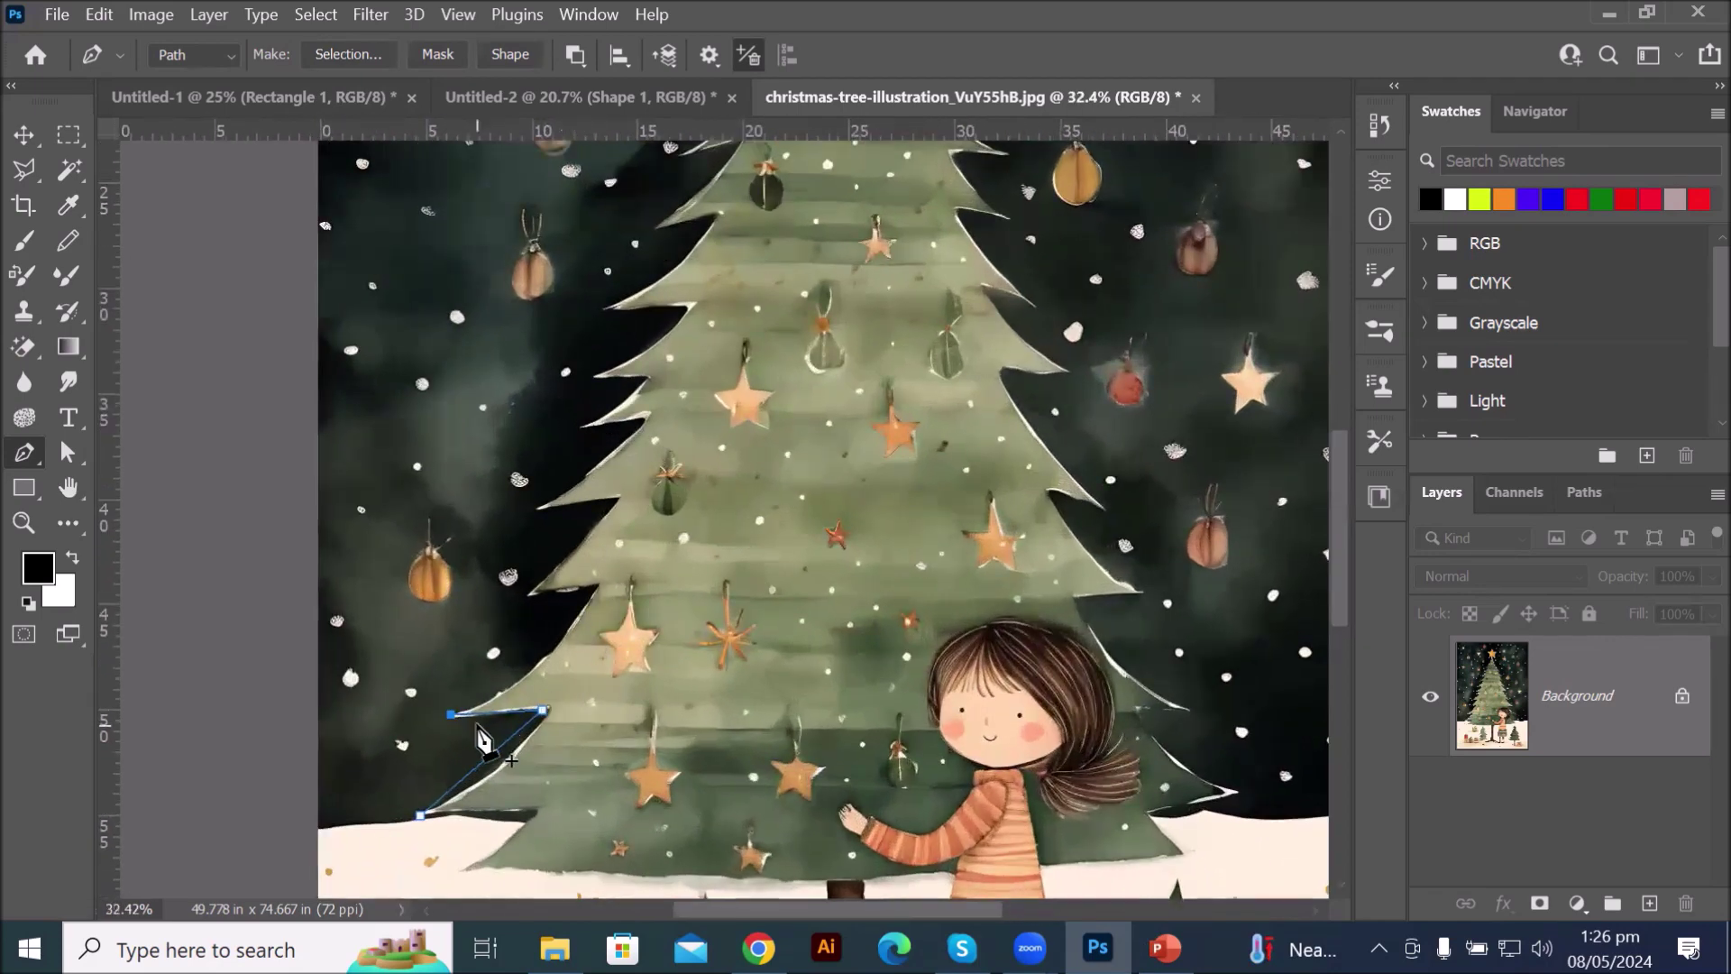
left_click(595, 590)
left_click_drag(597, 588, 628, 501)
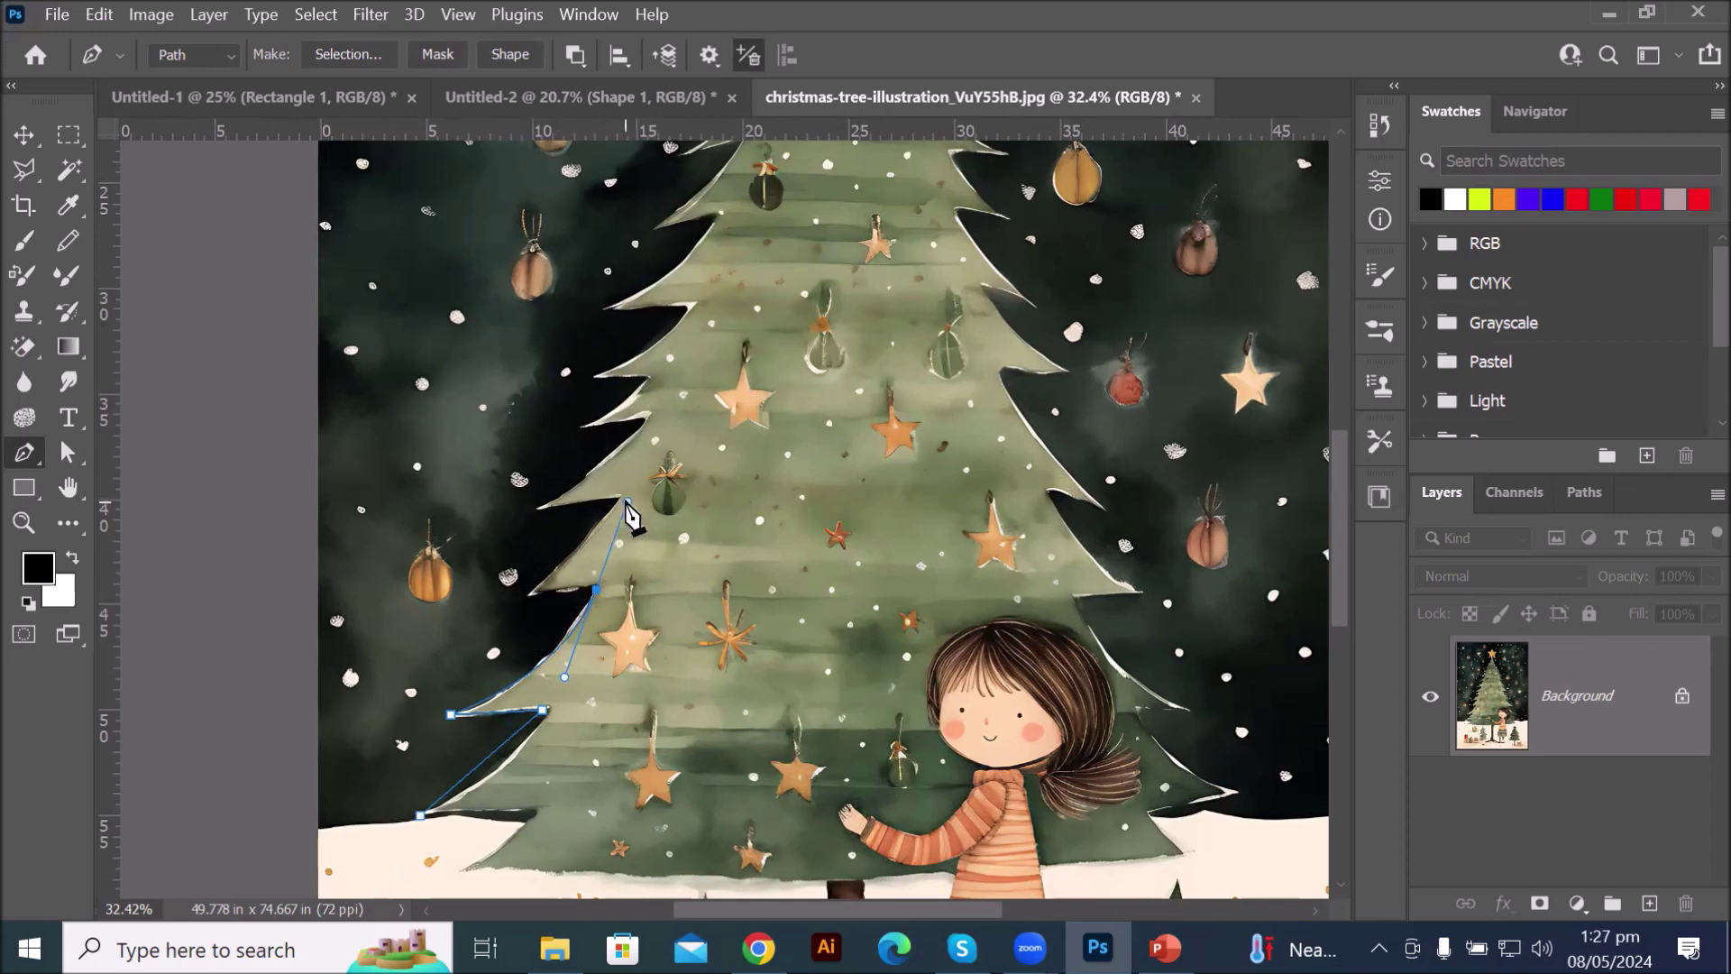
- Continue the path with straight segments through the next four branch tips and the notches between them up the tree's left edge
left_click_drag(626, 502, 524, 598)
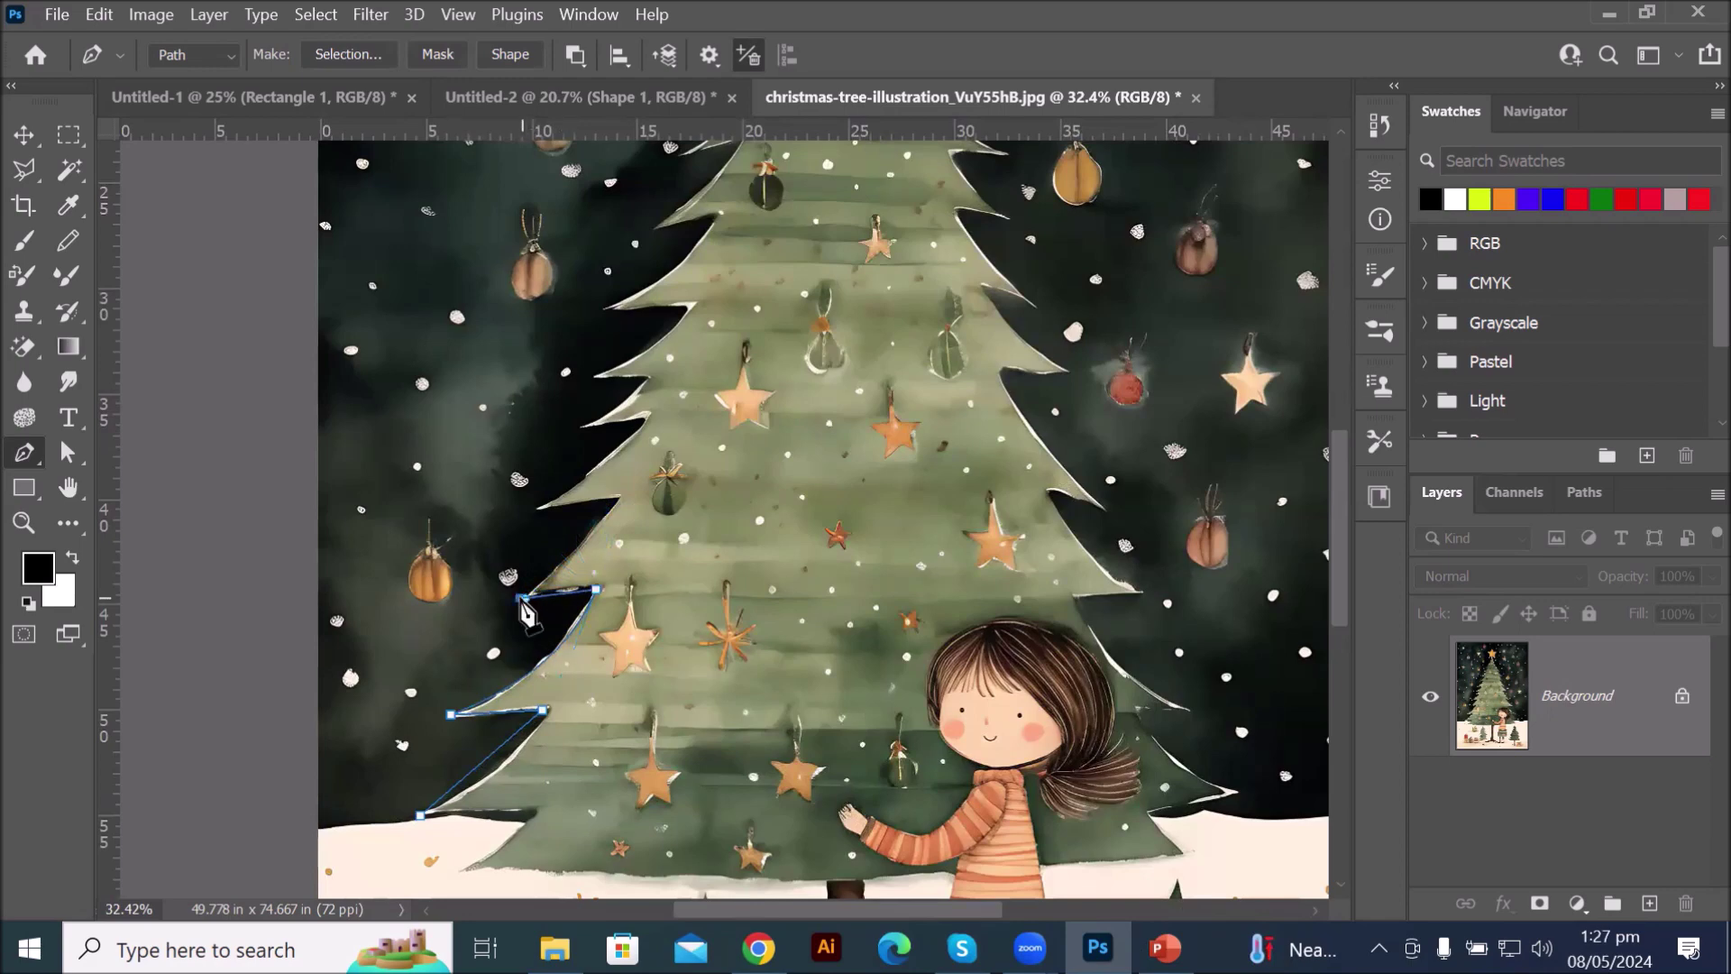
left_click(616, 496)
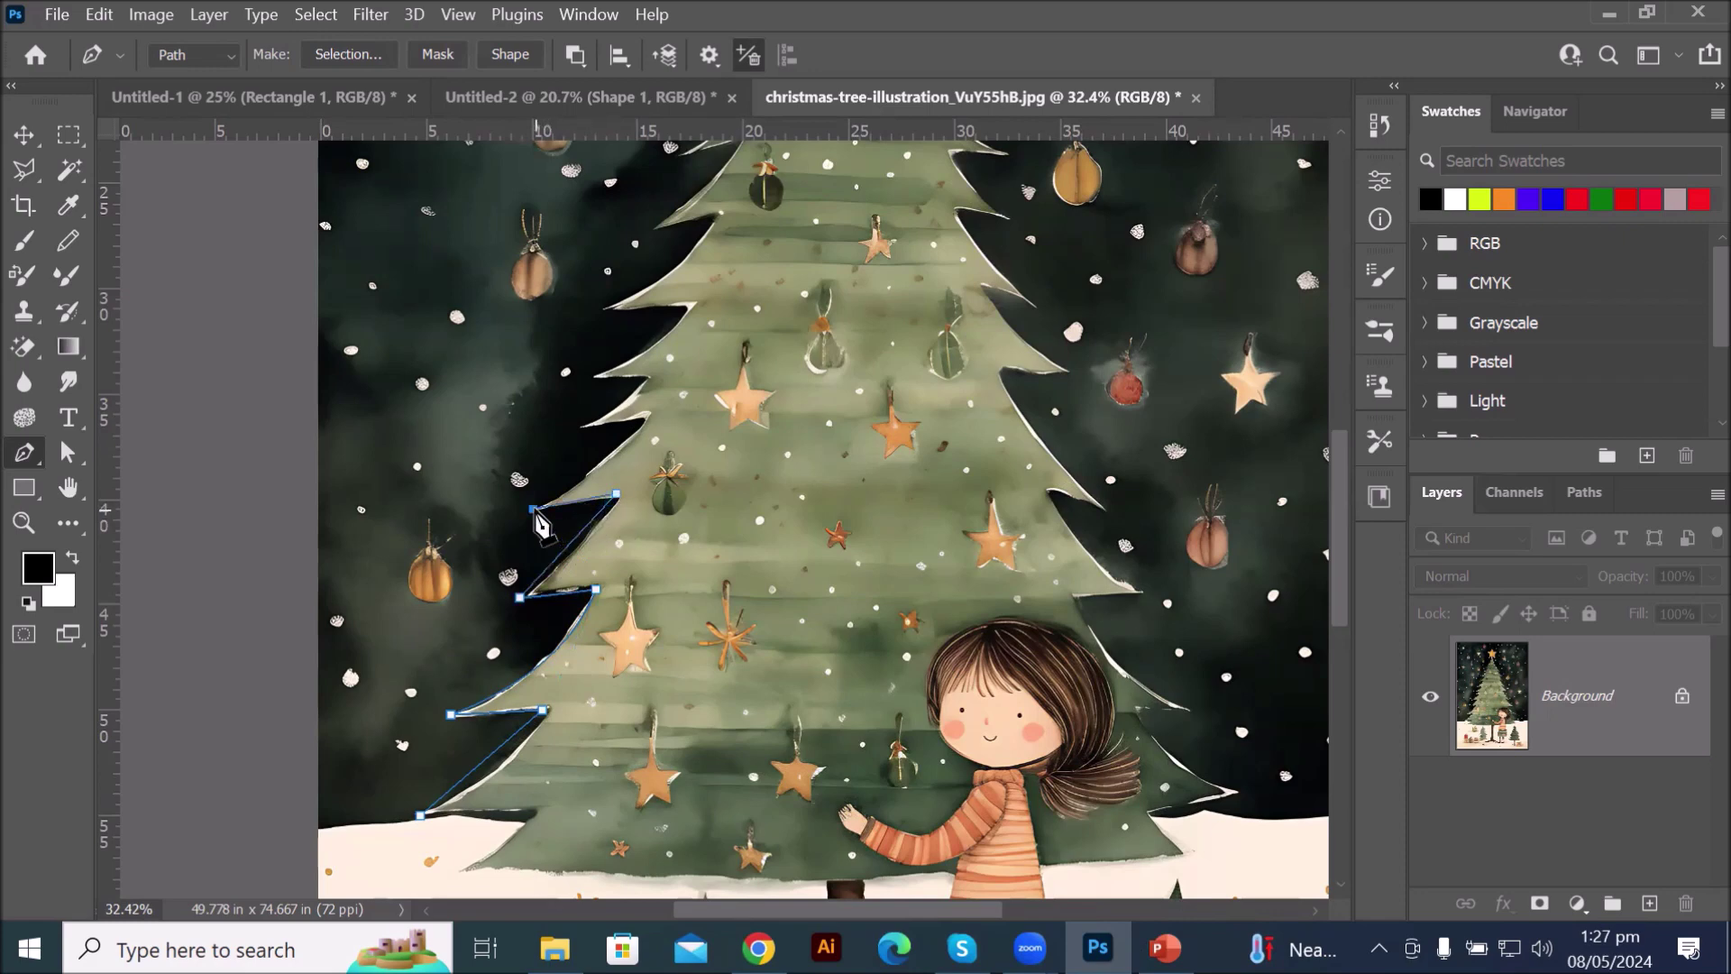
left_click(646, 419)
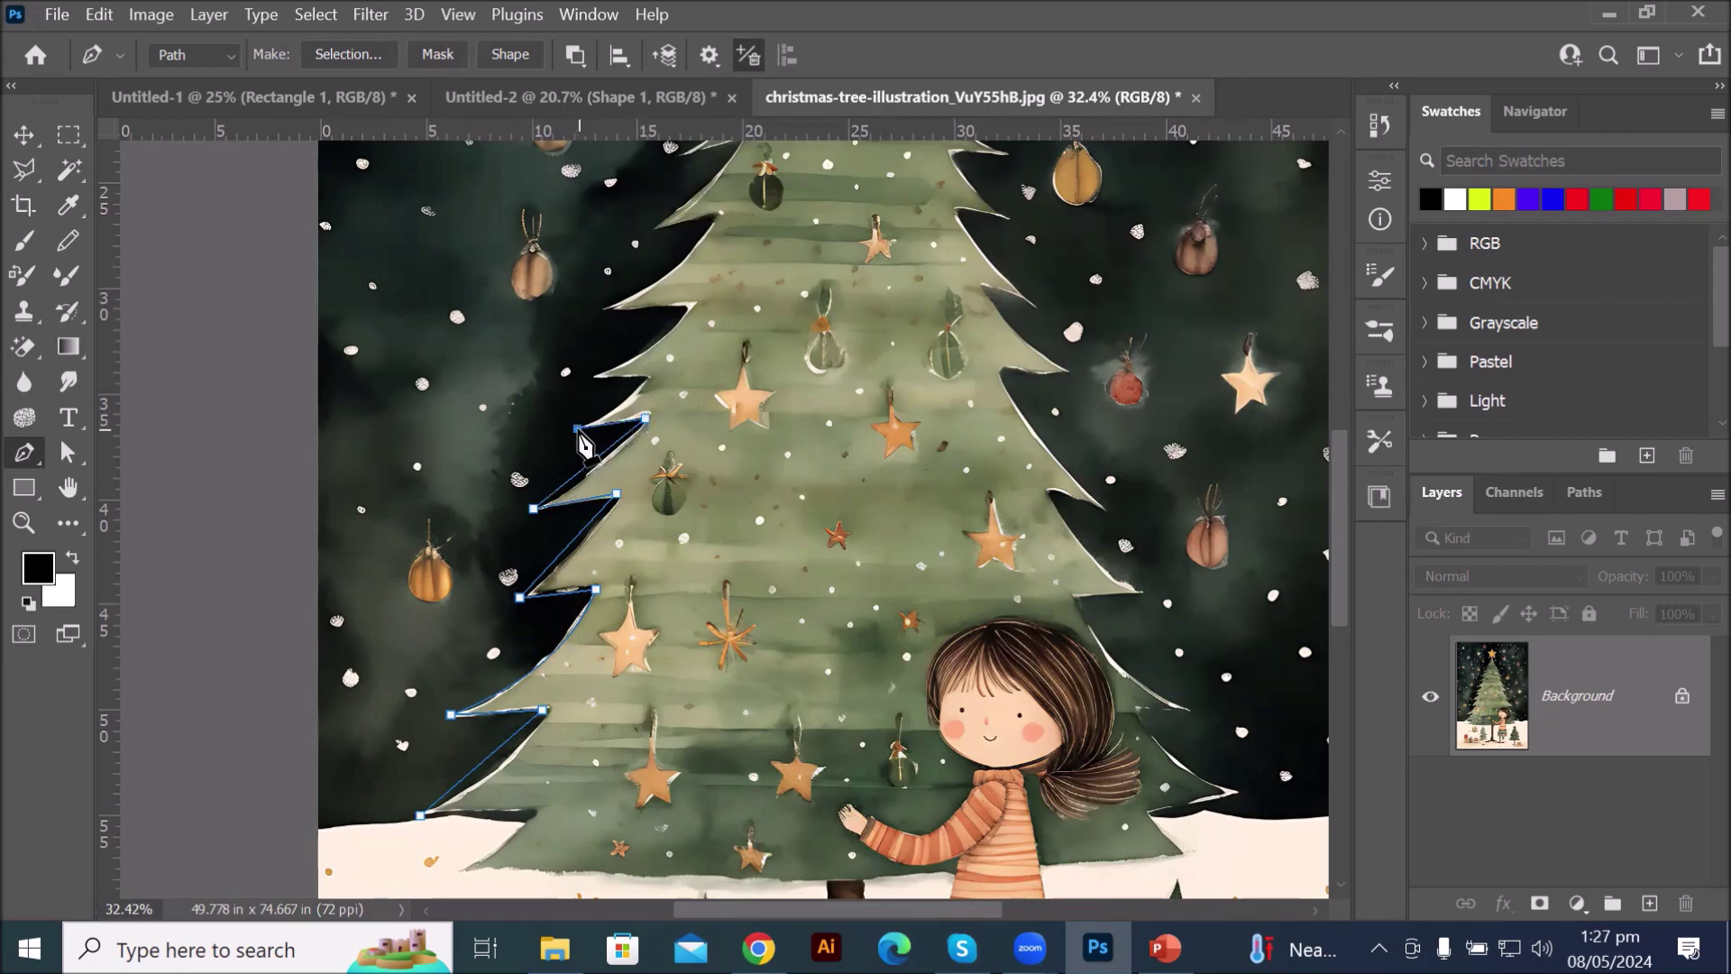
left_click(644, 377)
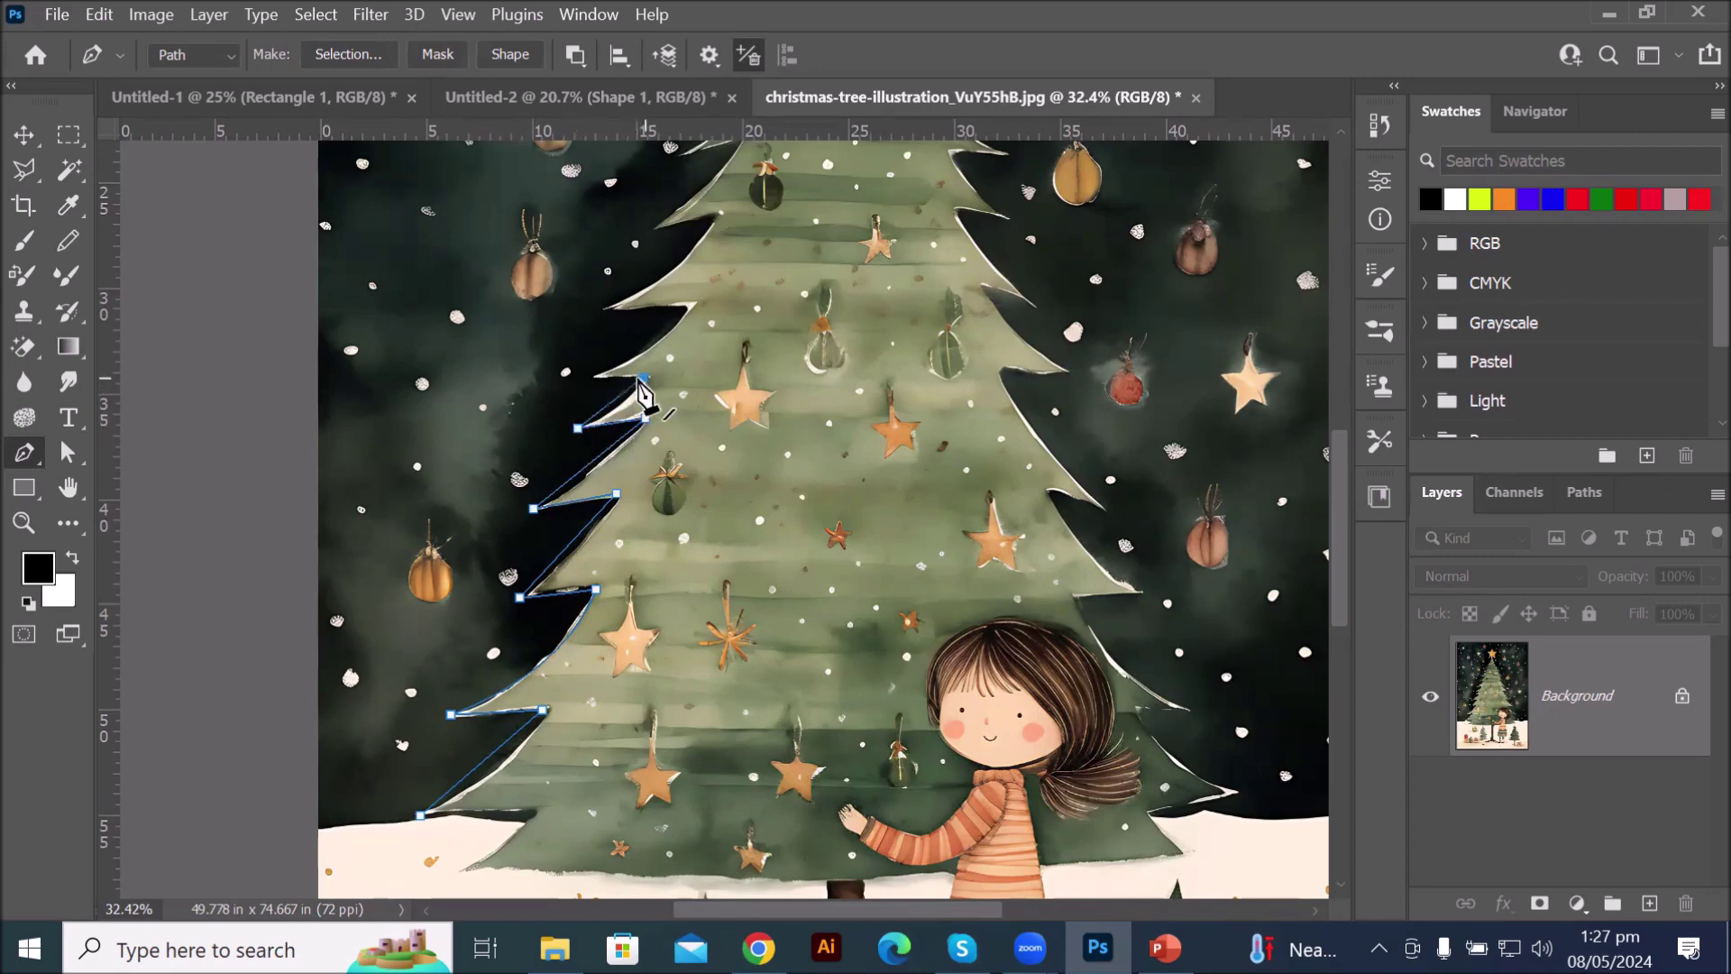
left_click(583, 375)
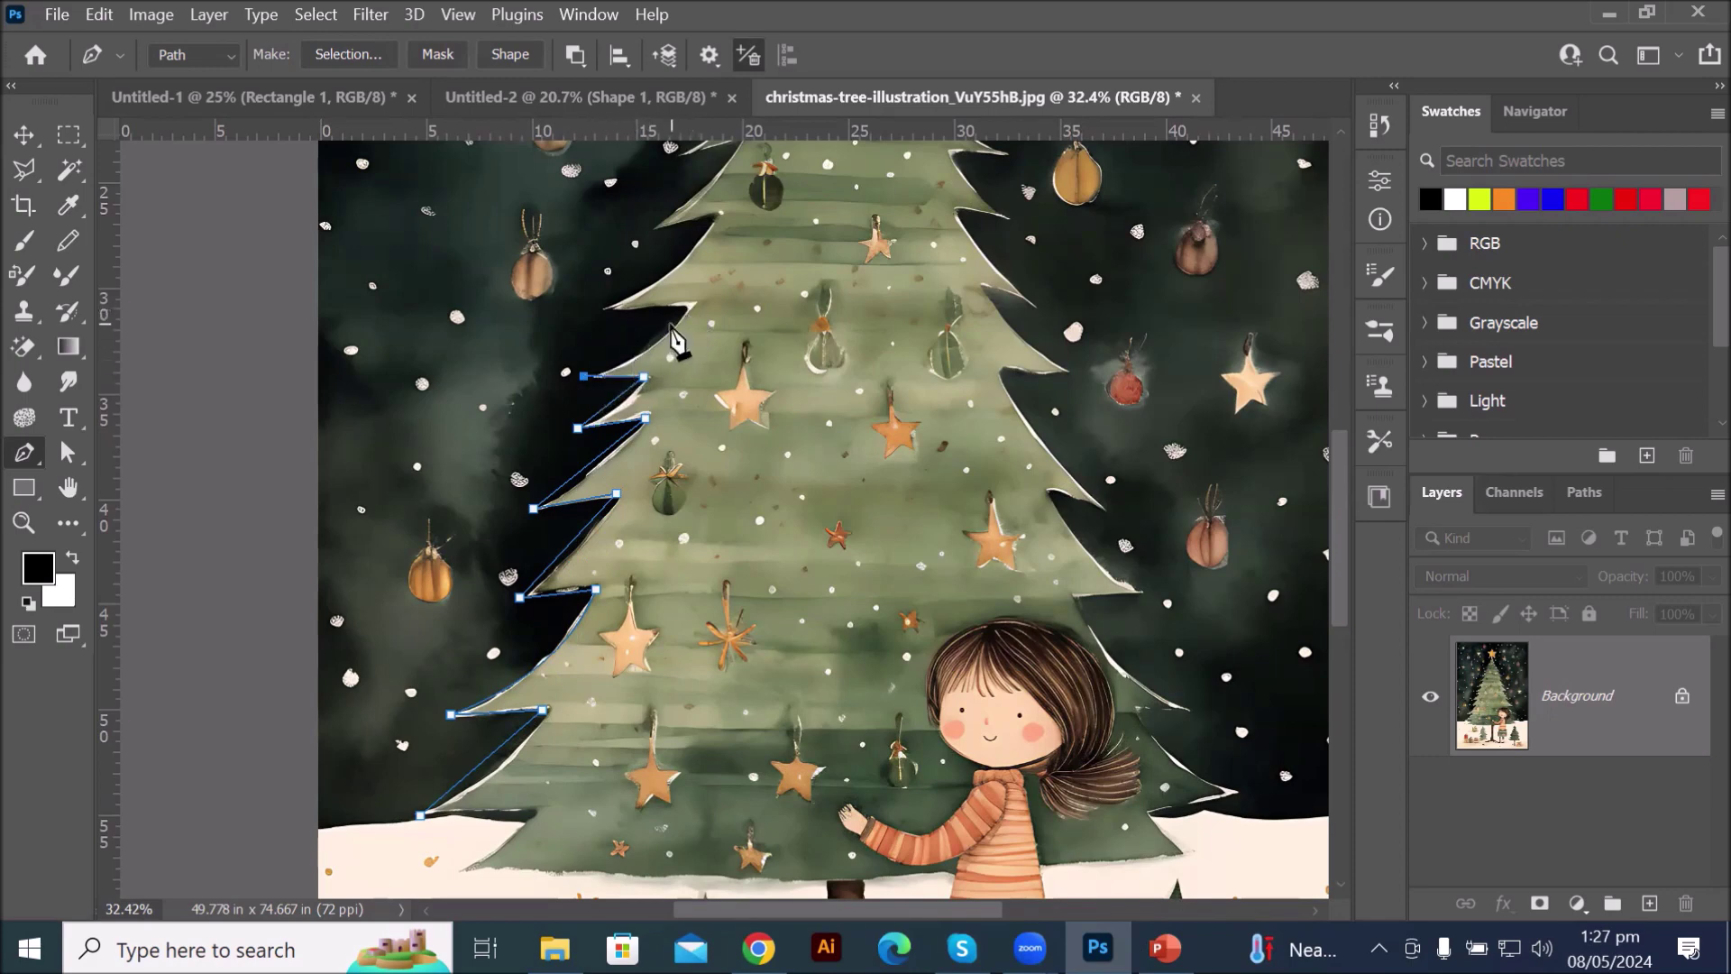
left_click(590, 375)
- Trace the next two left branches upward, using curved segments into the notches and straight segments out to the tips
left_click(695, 283)
left_click_drag(699, 272, 693, 264)
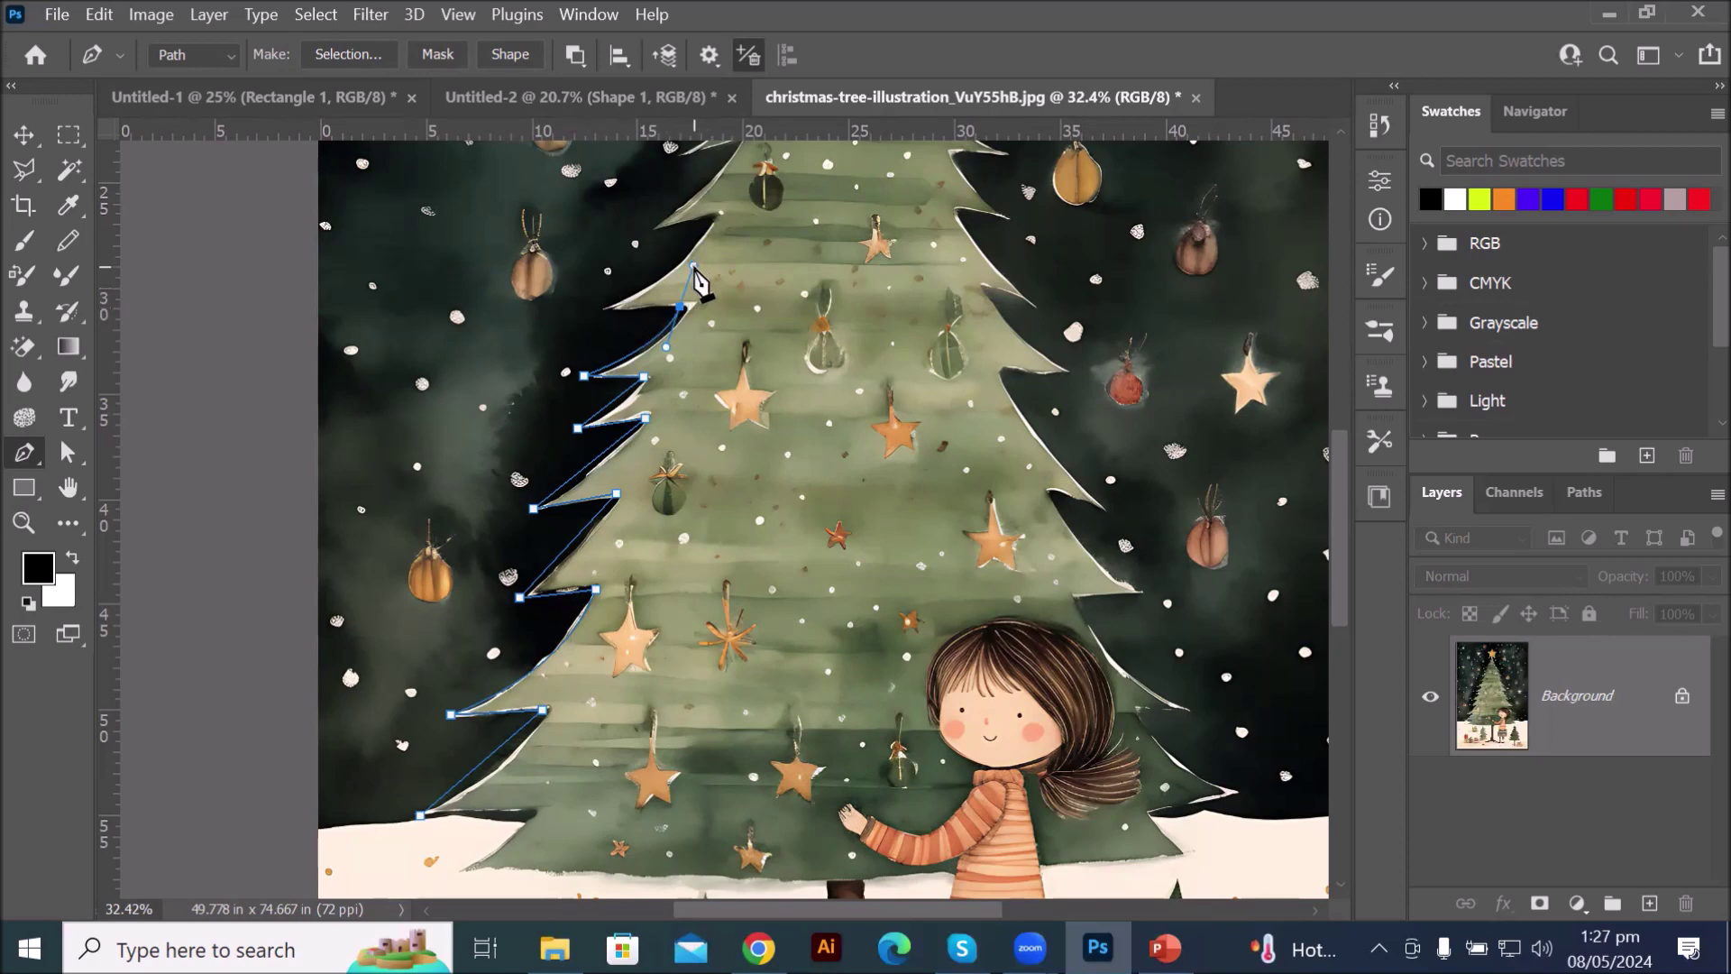
left_click_drag(693, 266, 606, 311)
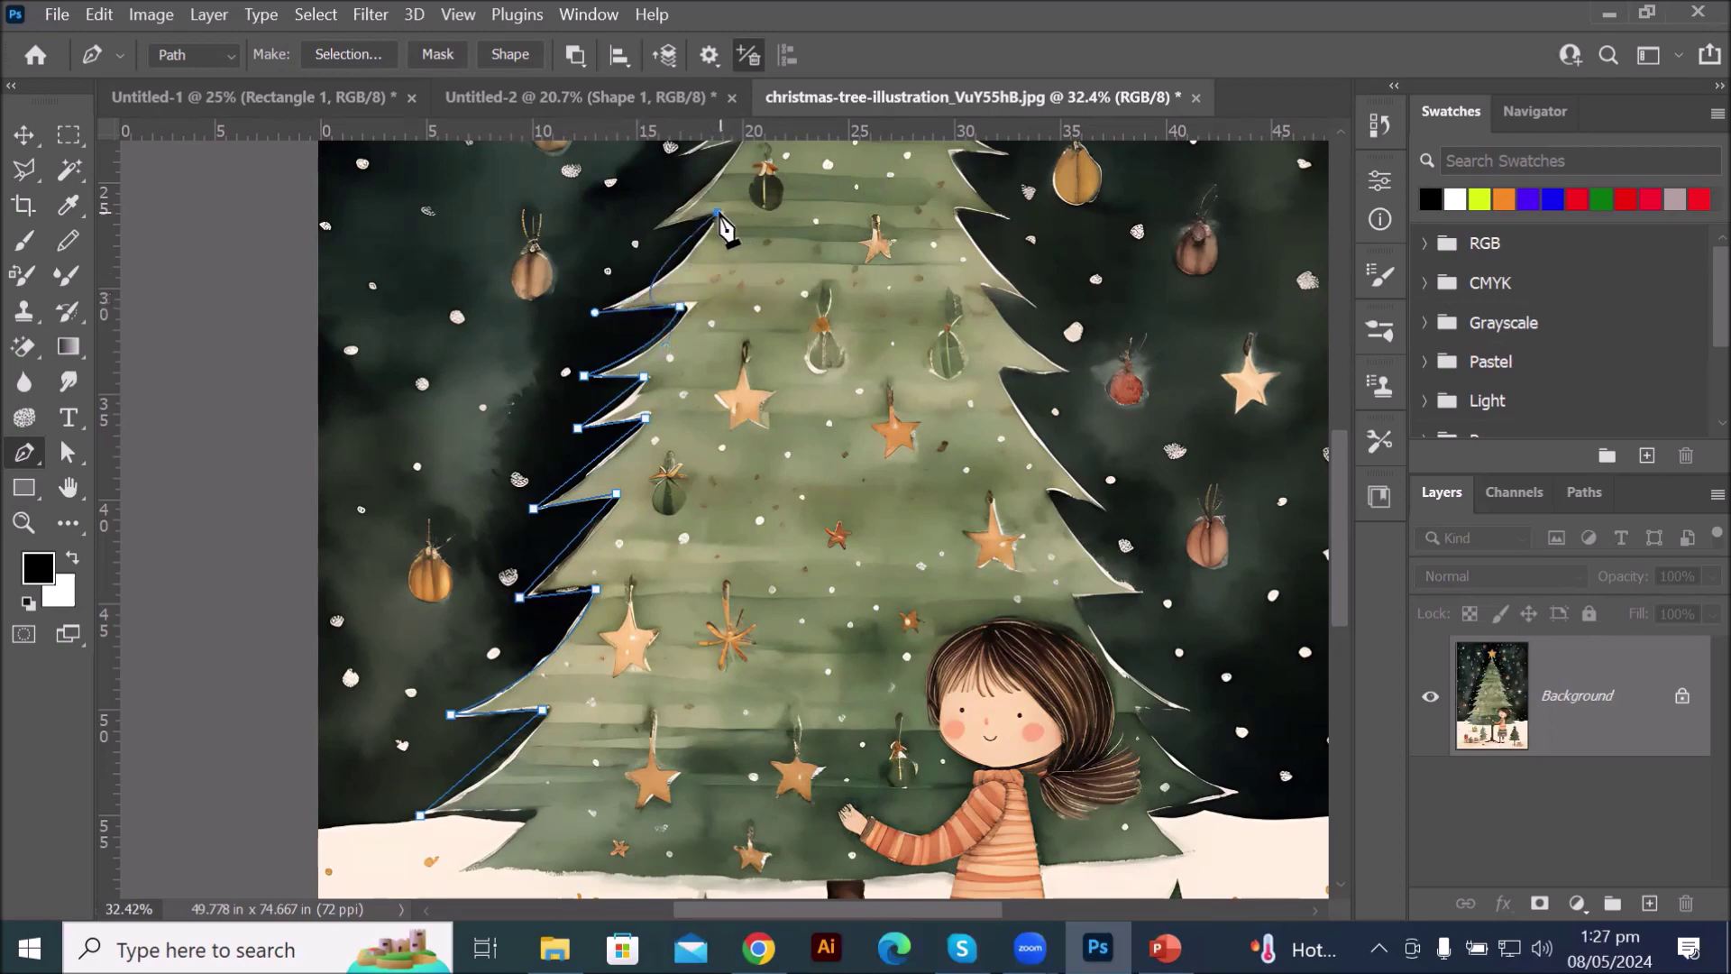
left_click_drag(719, 212, 742, 169)
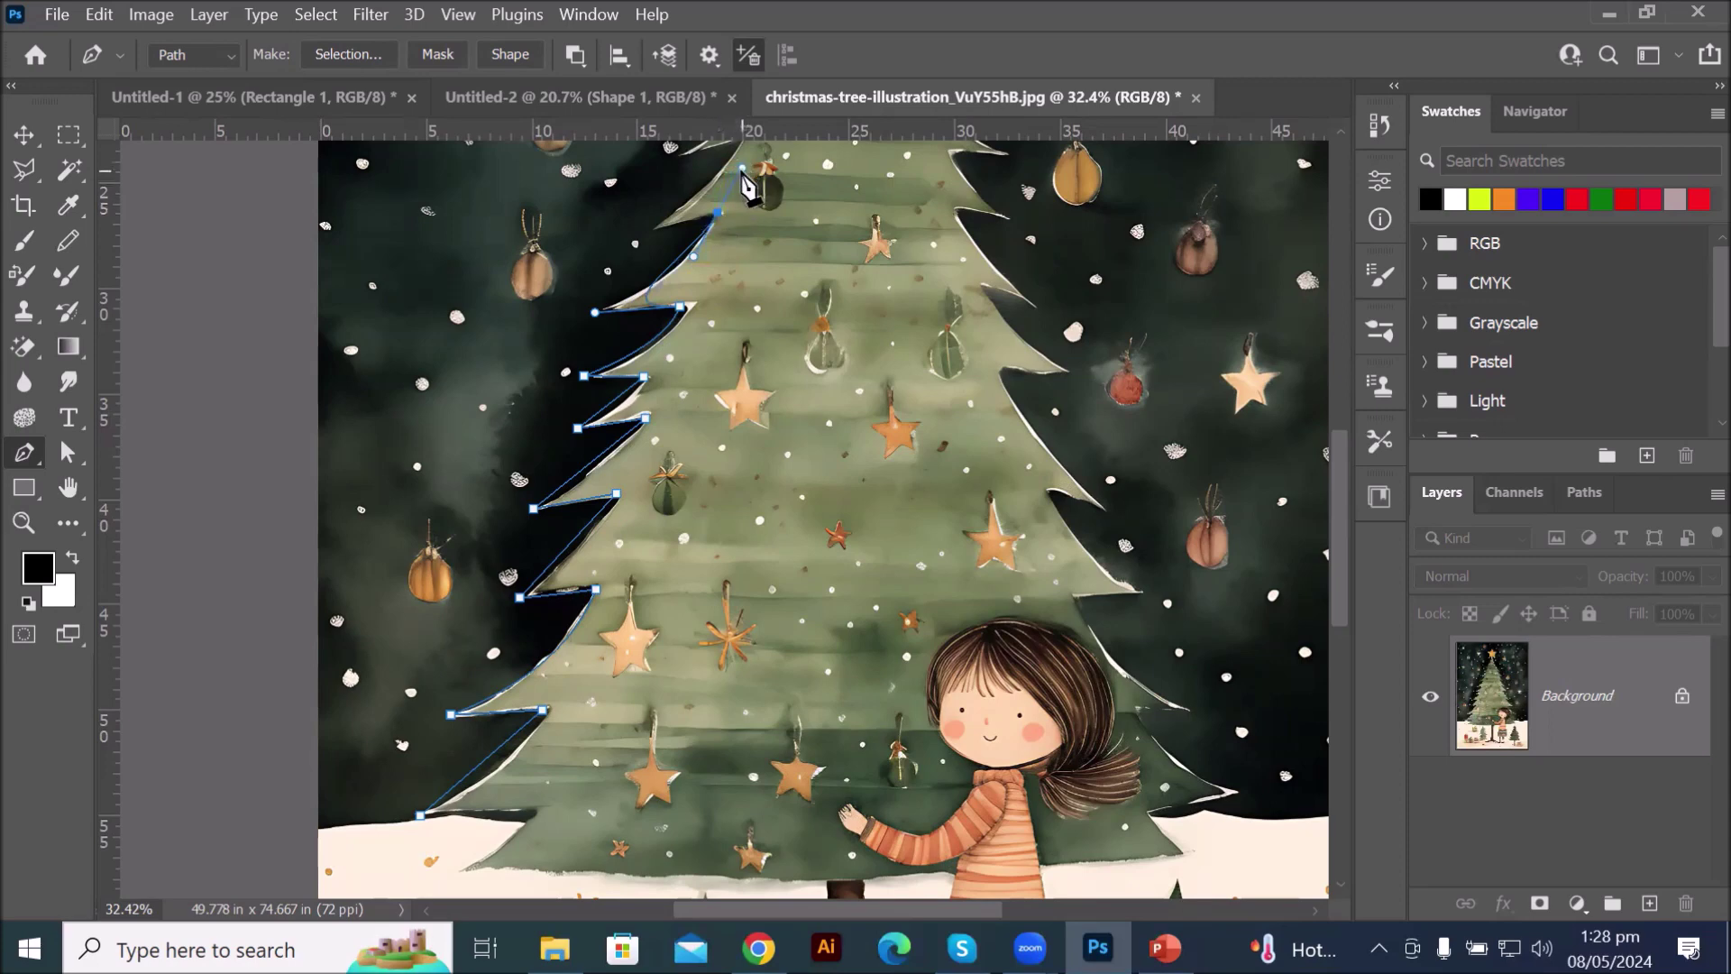
left_click_drag(670, 212, 646, 235)
left_click(731, 148)
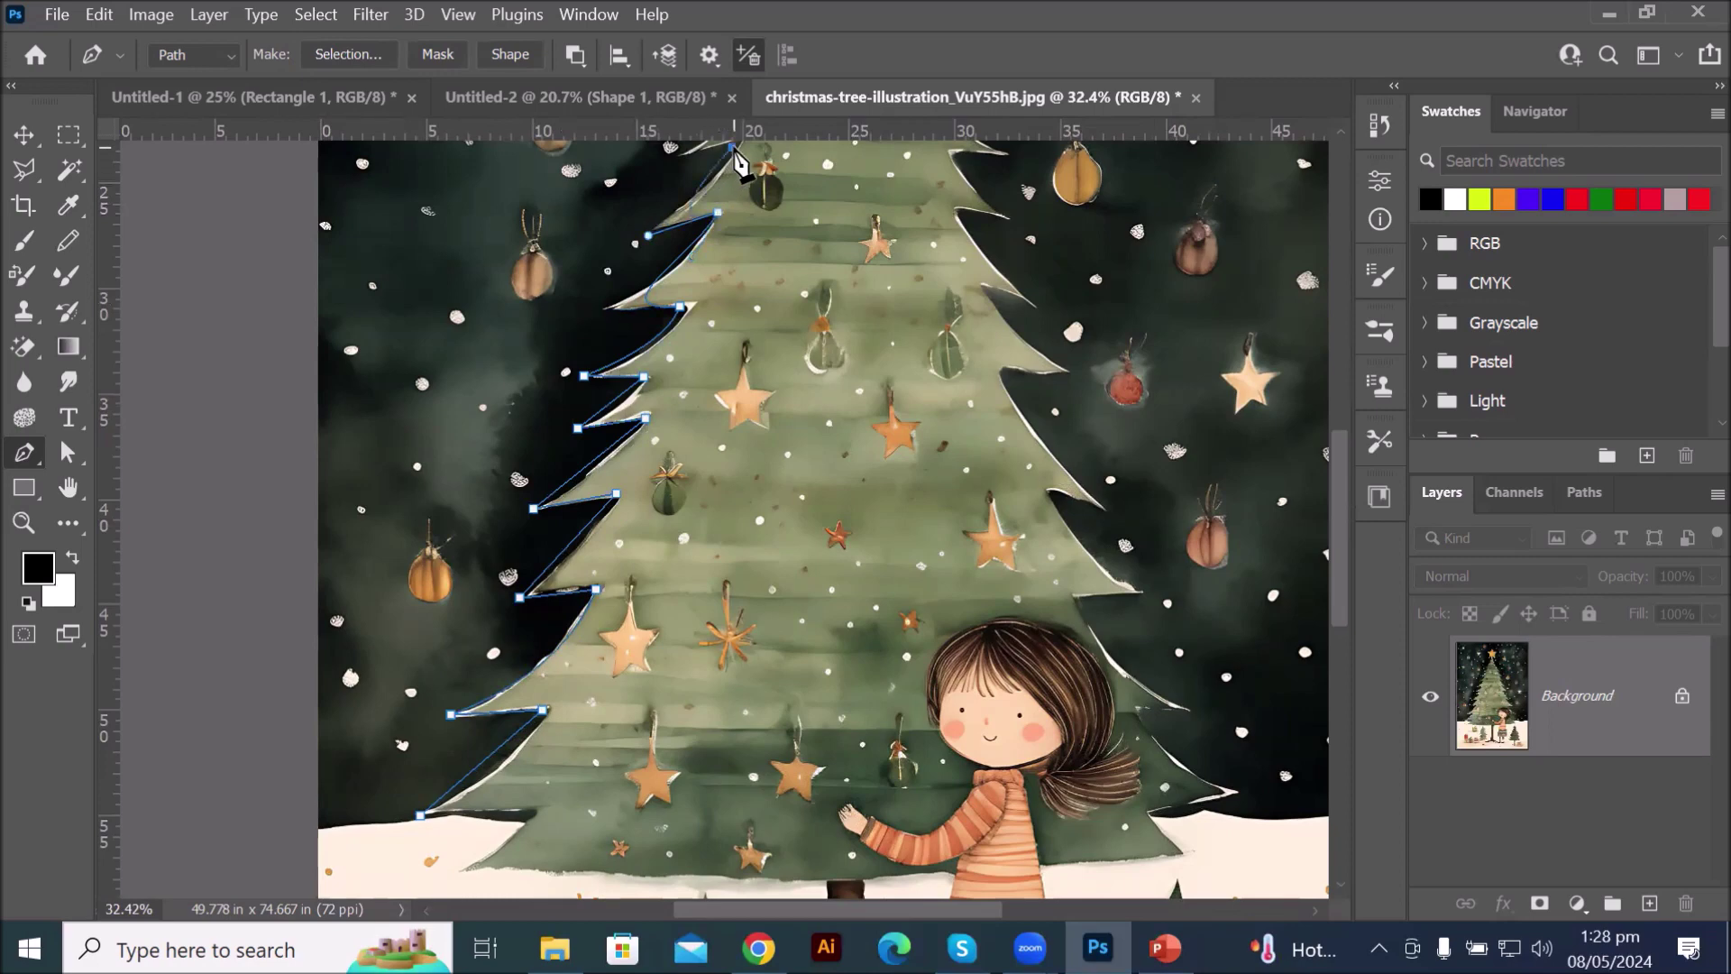
- Extend the path with straight segments through the three uppermost branch tips on the tree's left side
left_click_drag(734, 162, 582, 508)
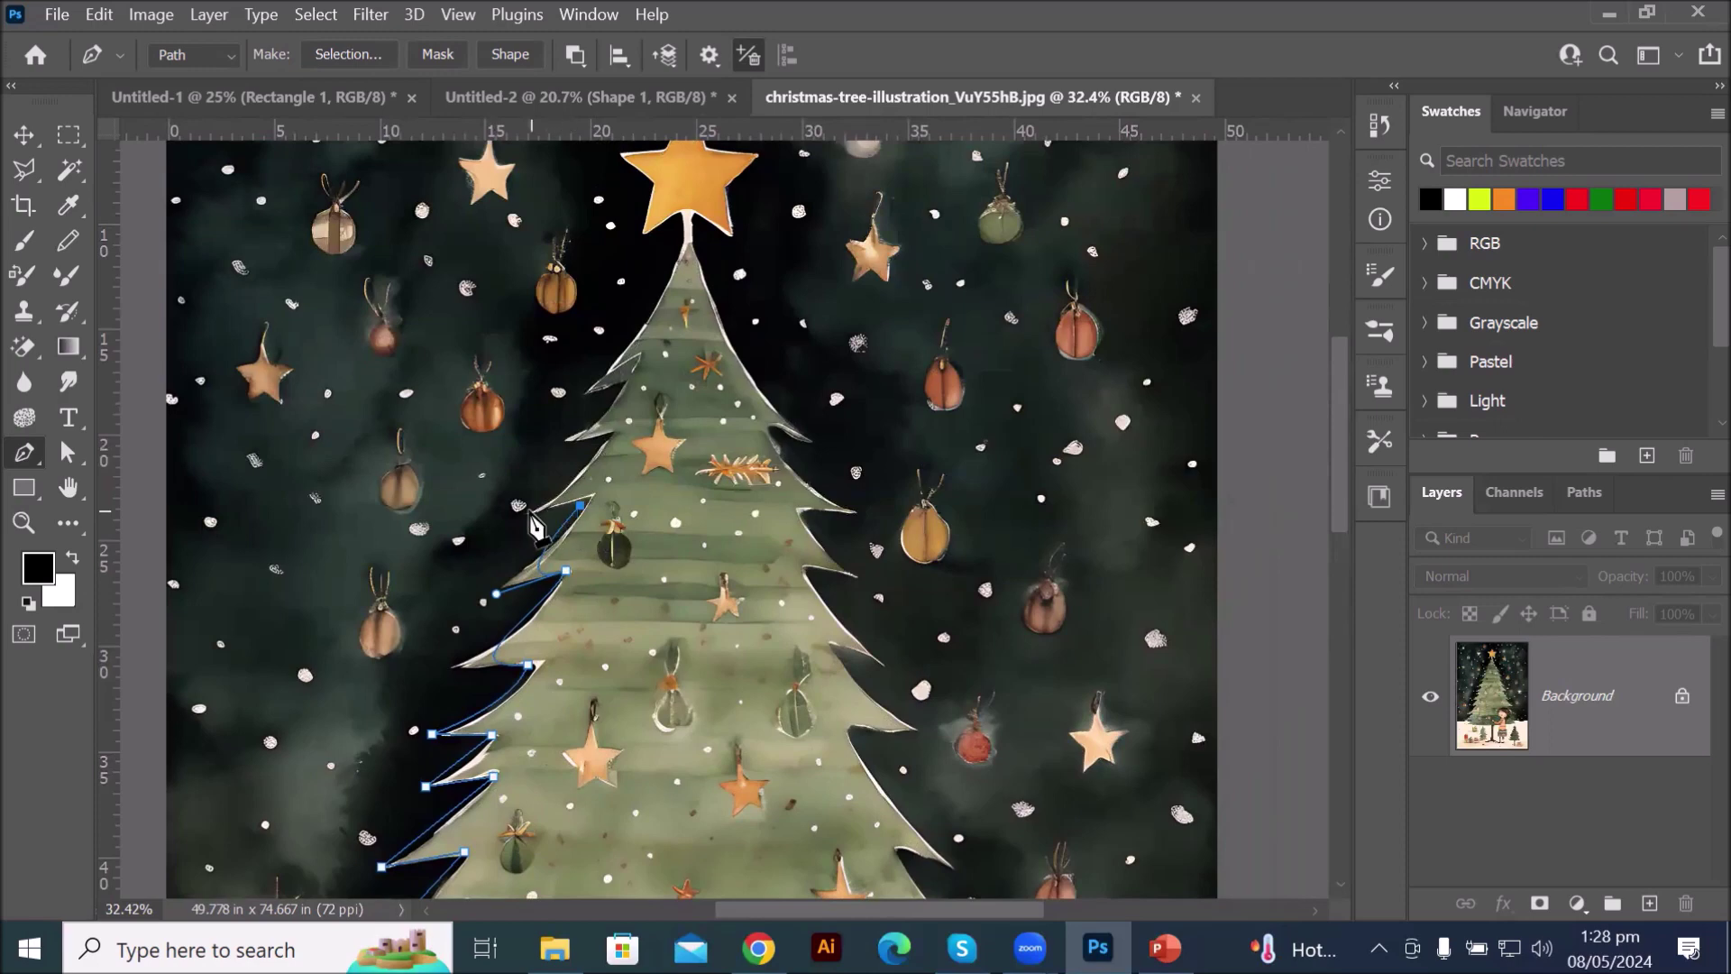
left_click(525, 511)
left_click(606, 433)
left_click(550, 439)
left_click(617, 385)
left_click(579, 393)
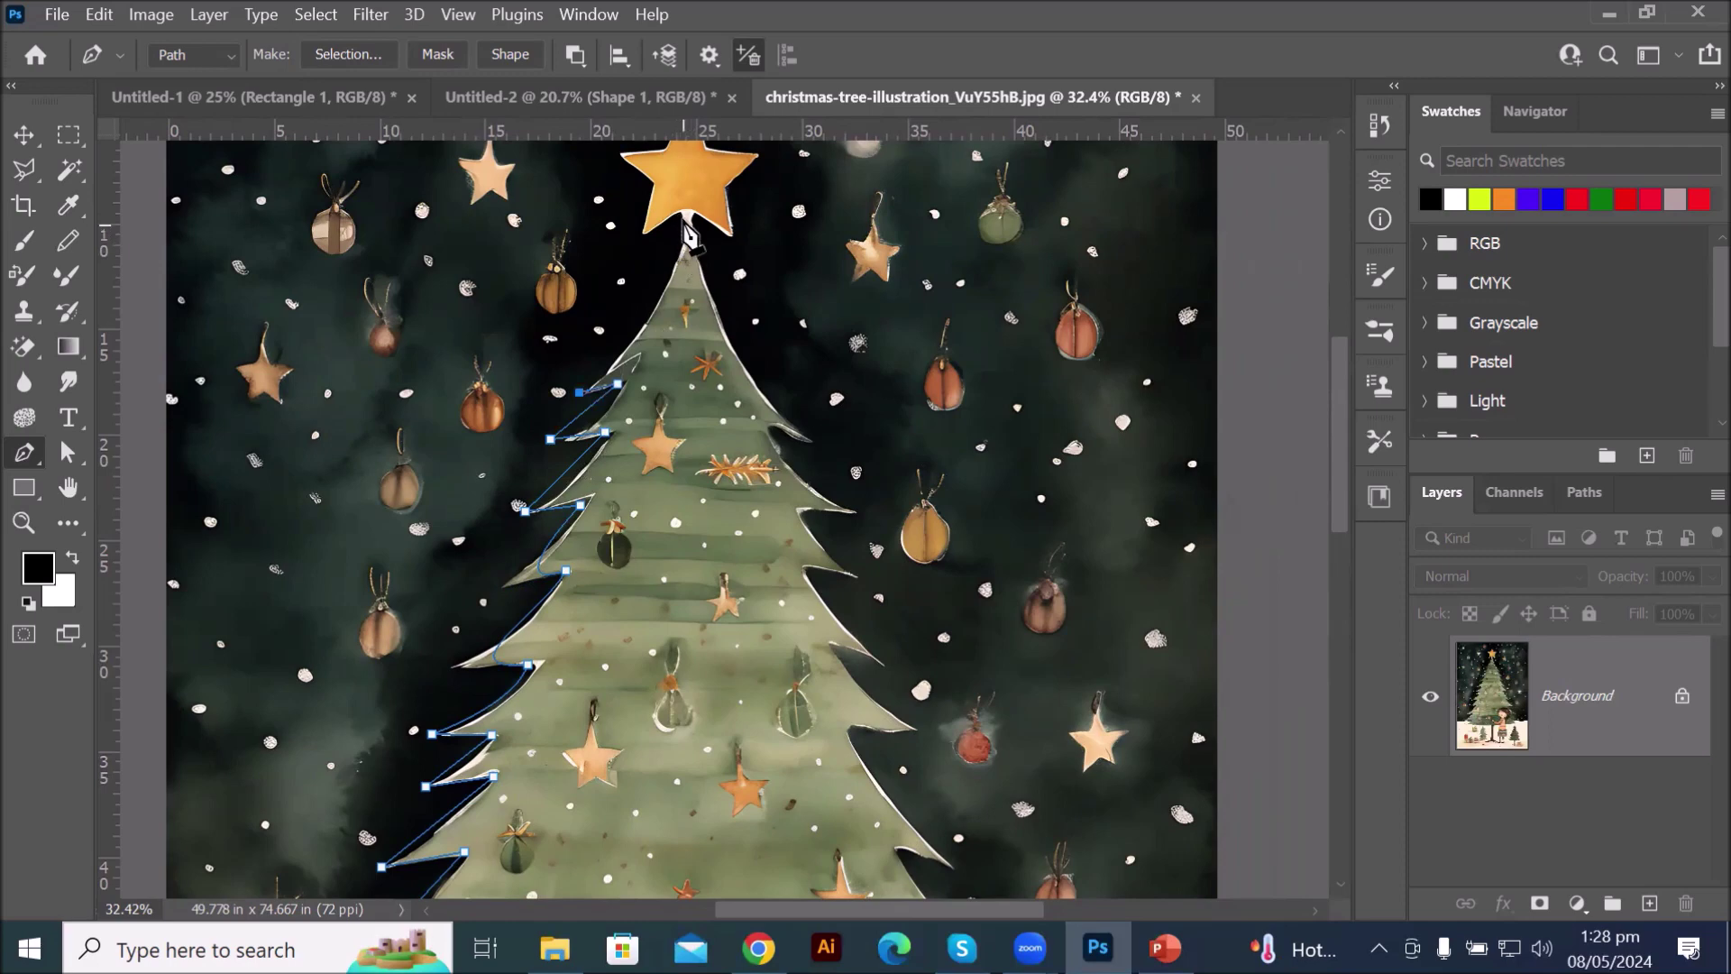
- Carry the path up to the treetop and trace all five points of the gold star with straight segments
left_click(682, 213)
left_click(640, 236)
left_click(649, 185)
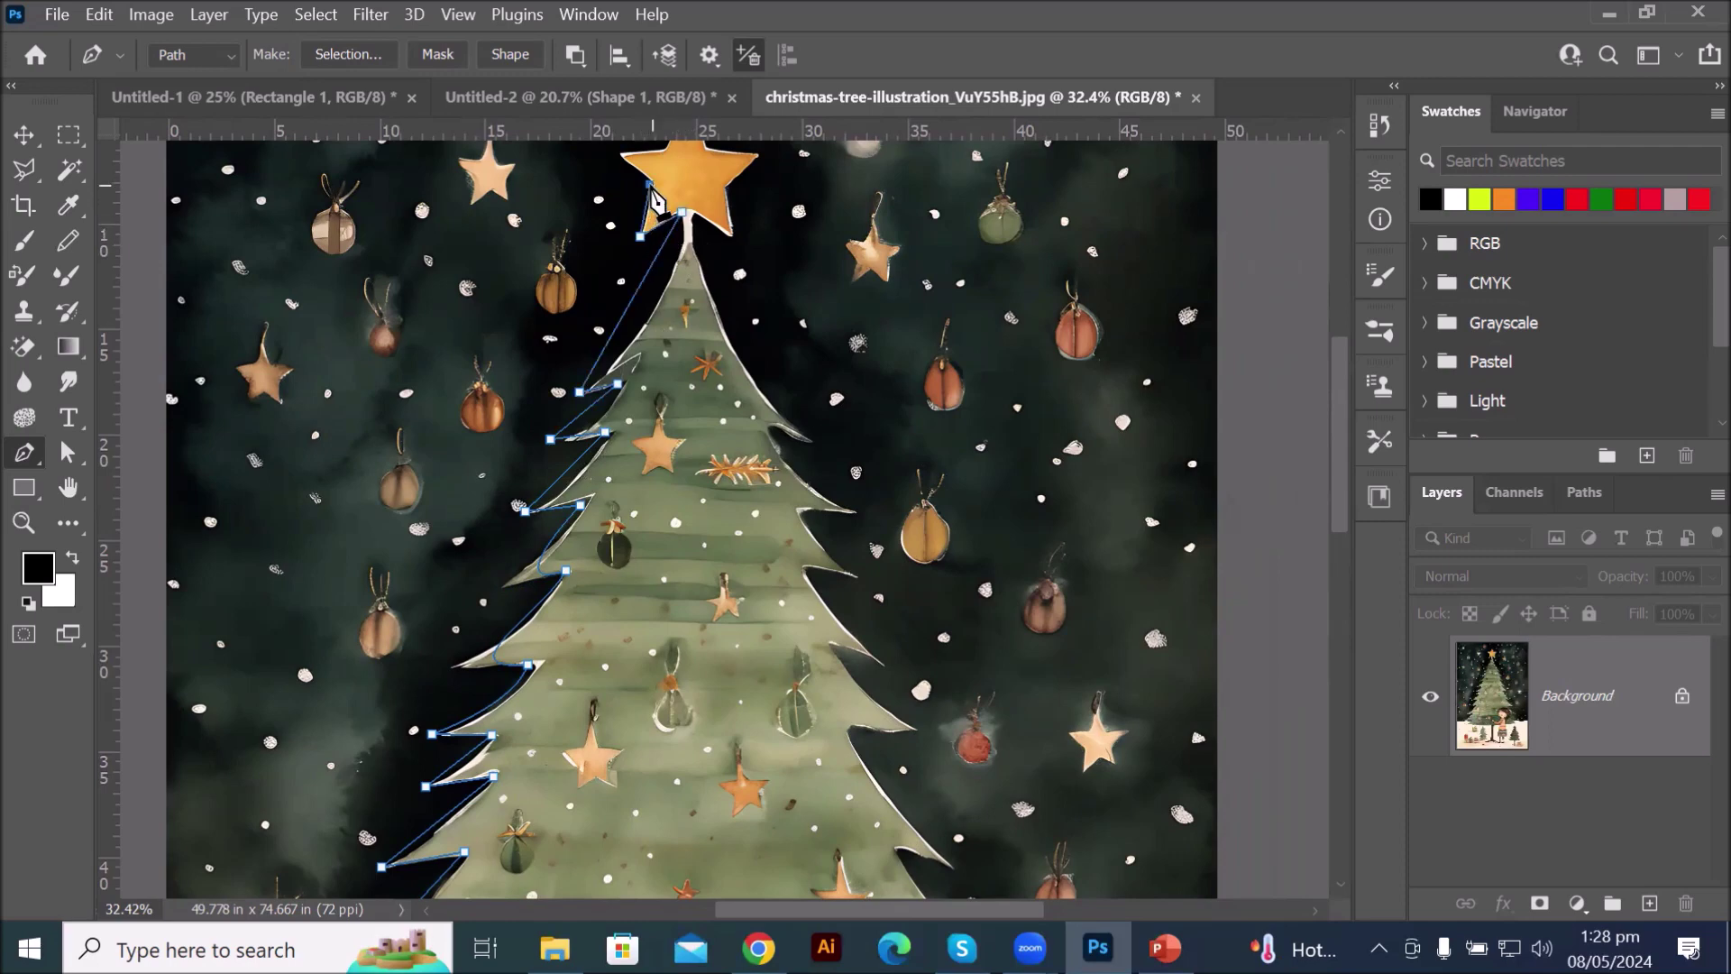
left_click_drag(651, 184, 576, 437)
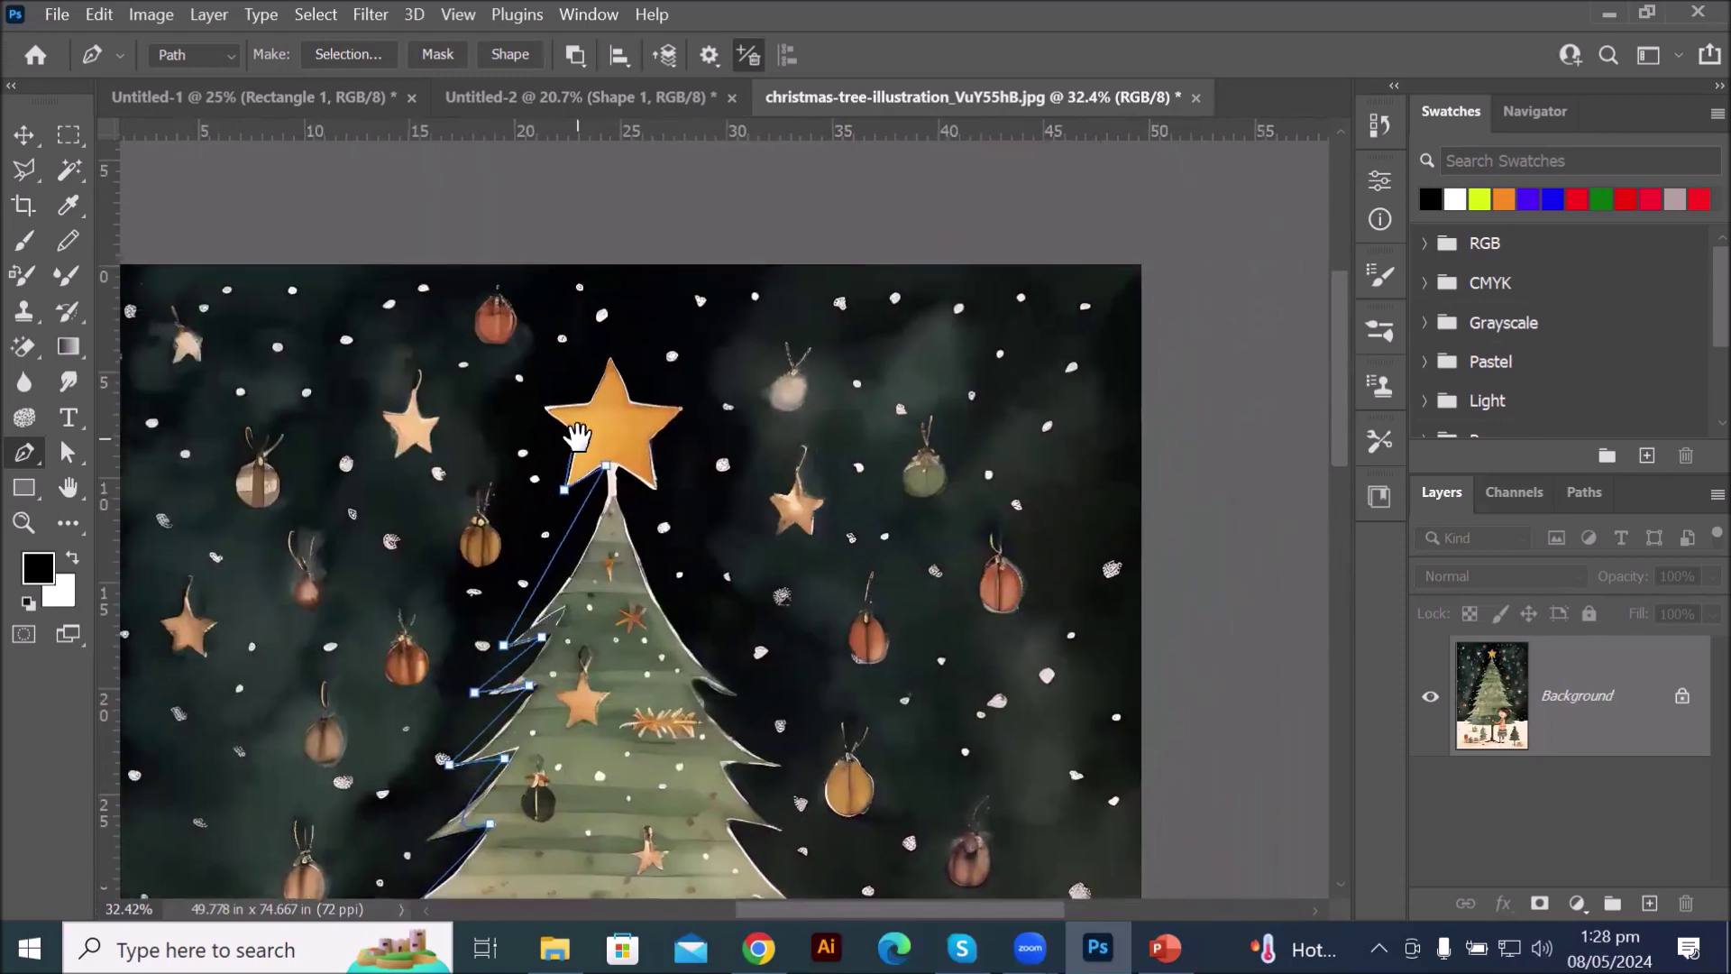
left_click(540, 409)
left_click(587, 398)
left_click(609, 357)
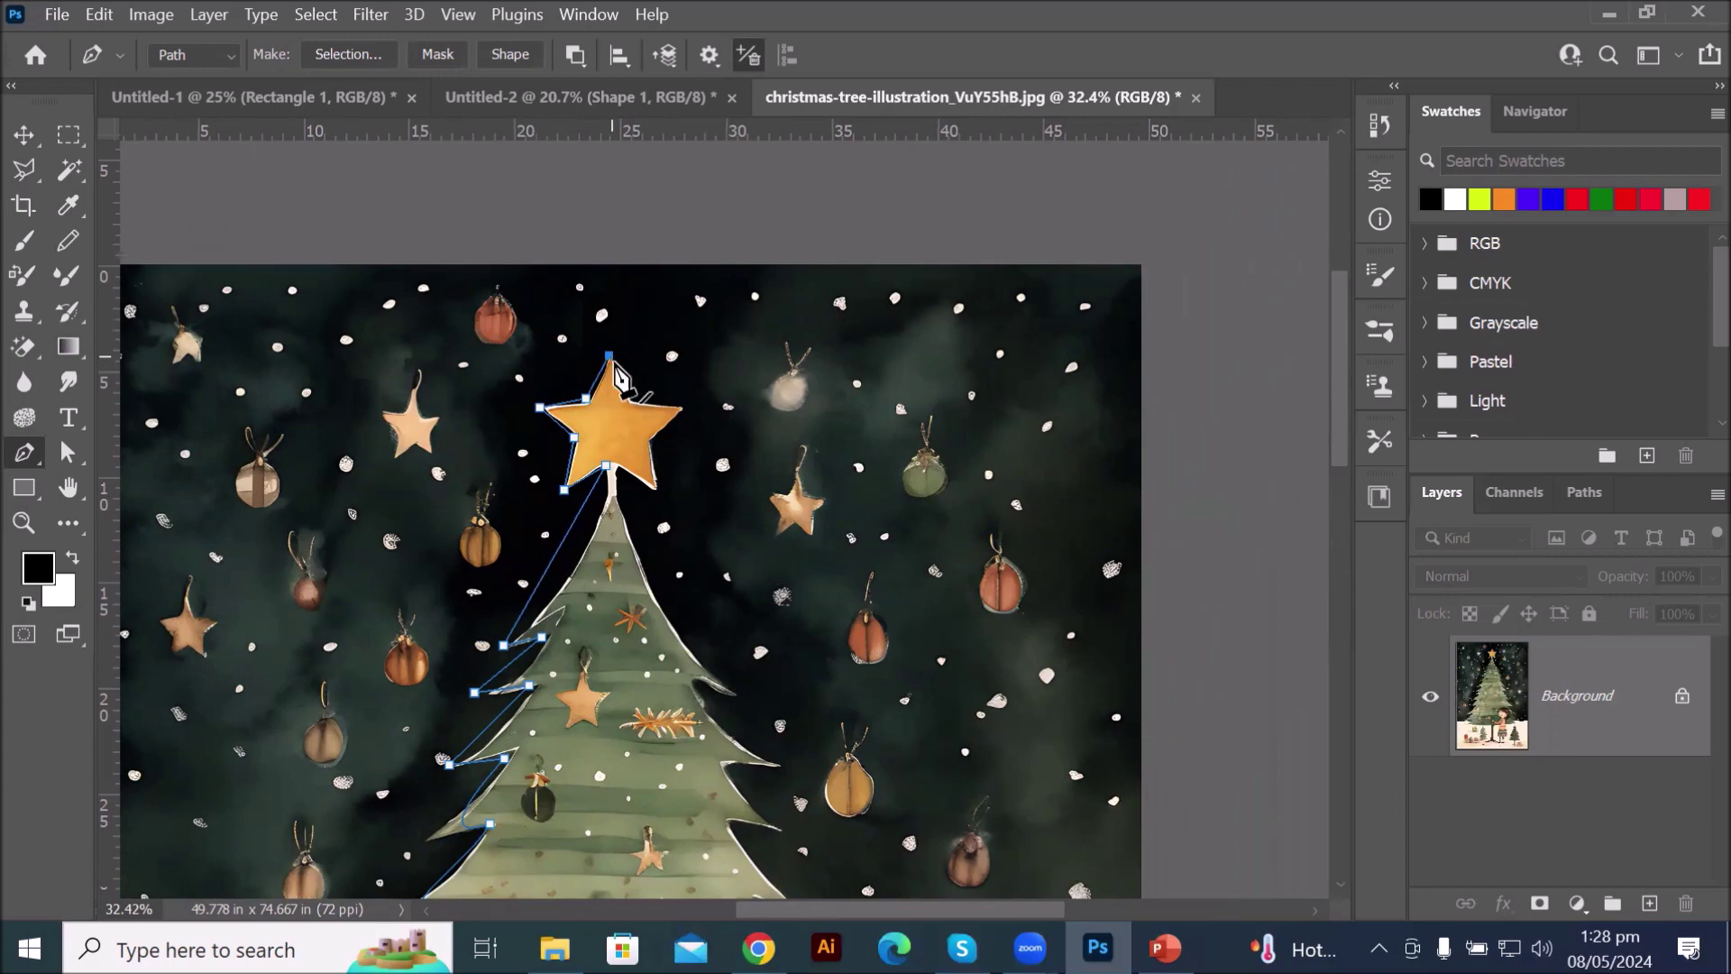
left_click(630, 394)
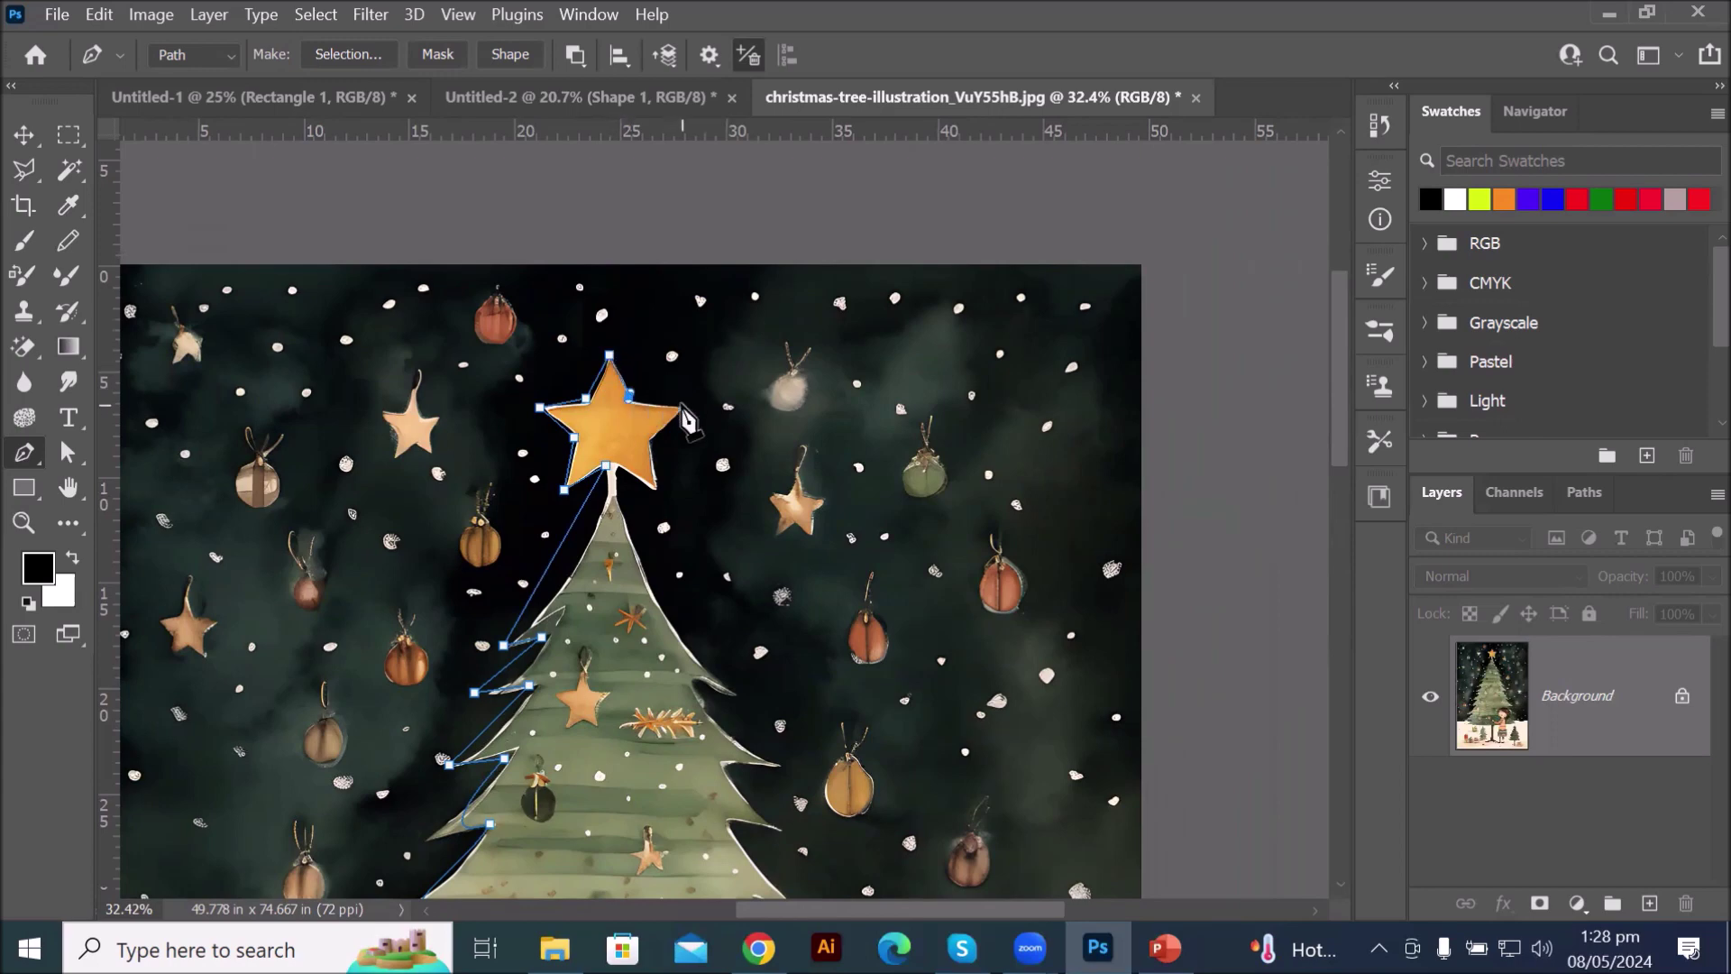
left_click(684, 404)
left_click(655, 442)
left_click(660, 491)
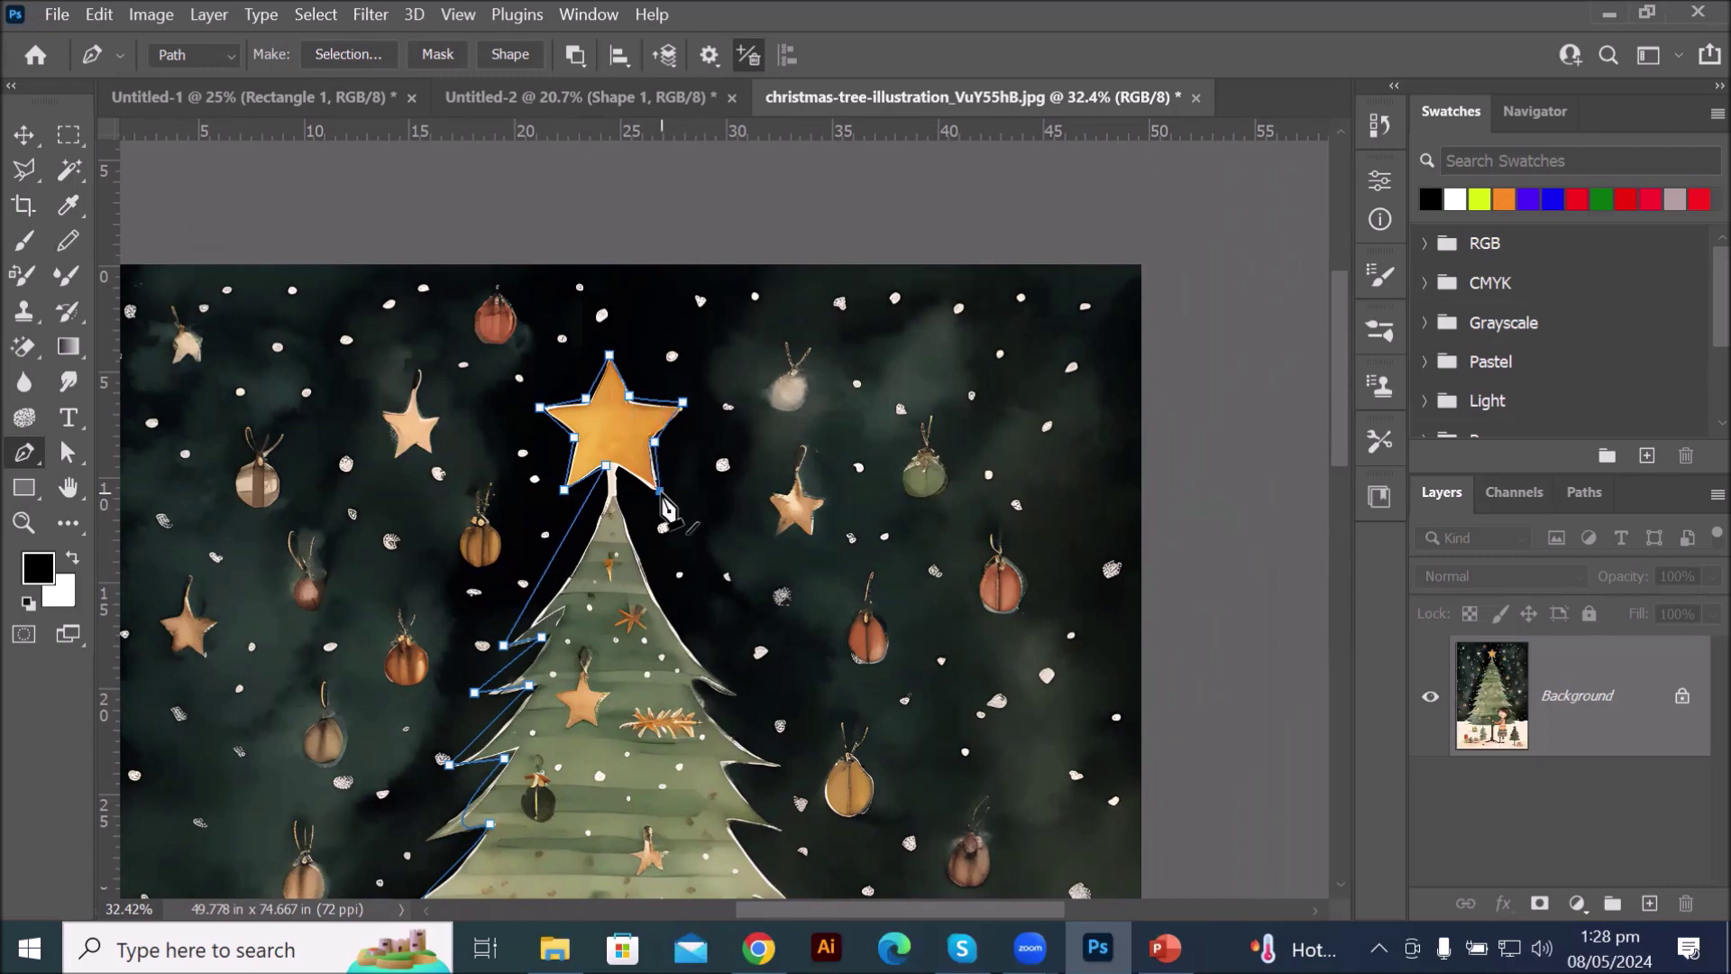
left_click(617, 468)
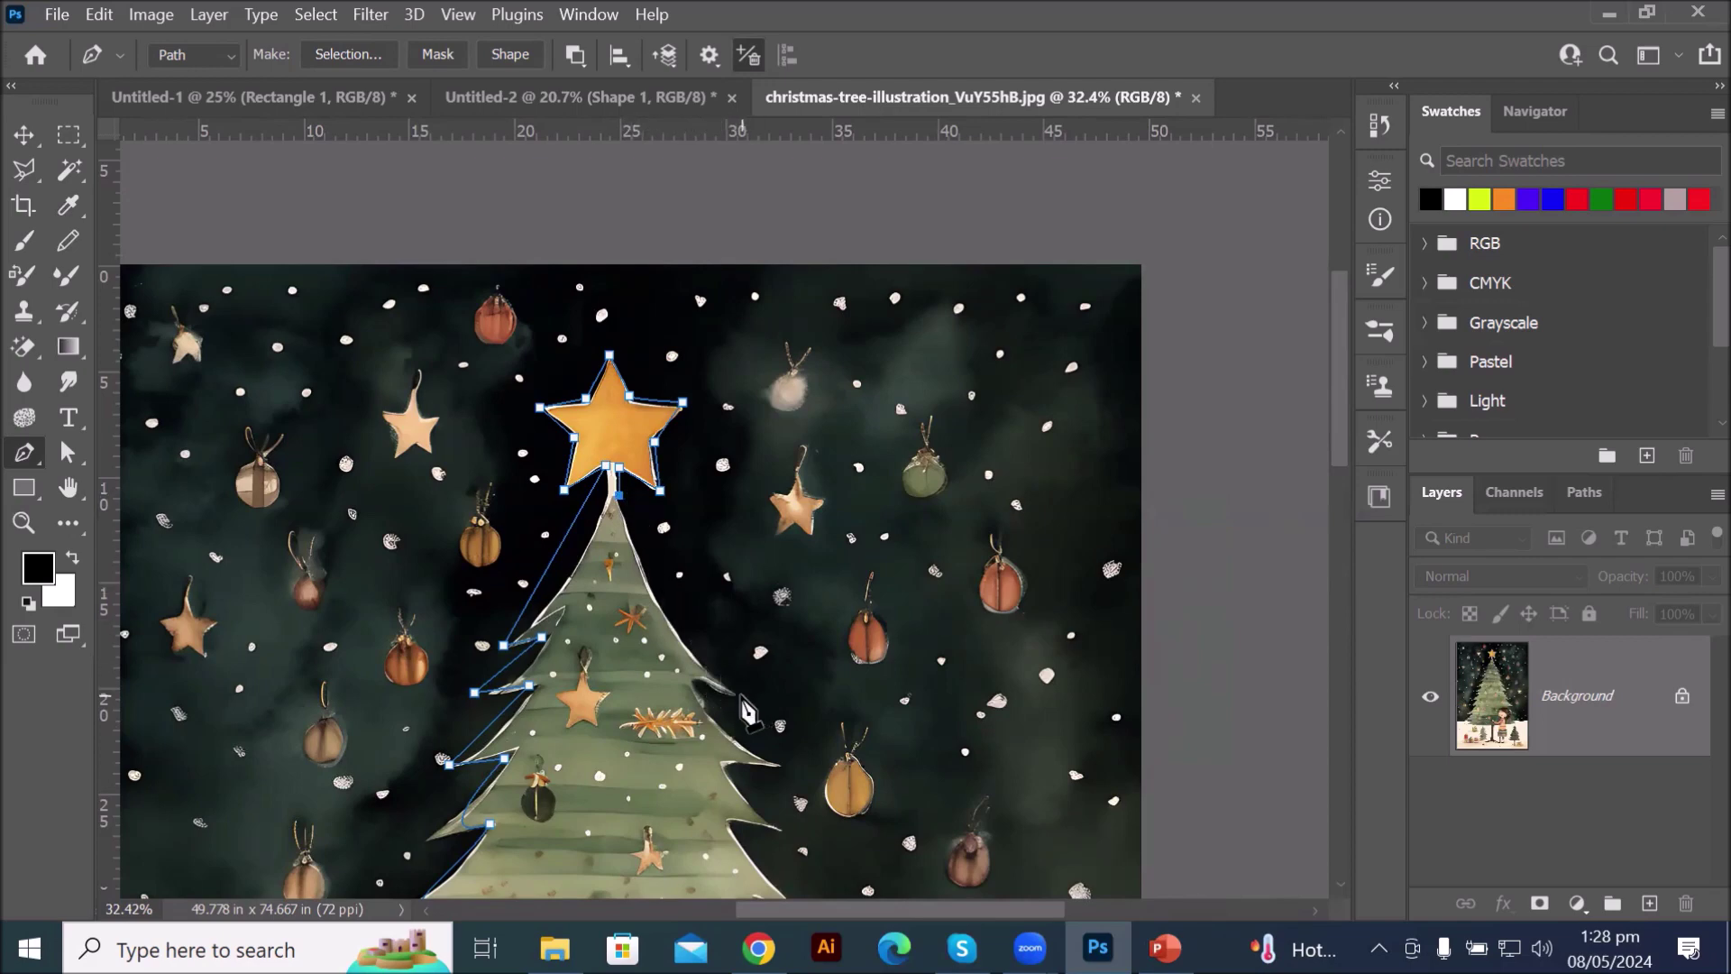
- Draw a curved segment down the upper right edge to the first branch tip and adjust its direction handle
left_click_drag(736, 692, 814, 734)
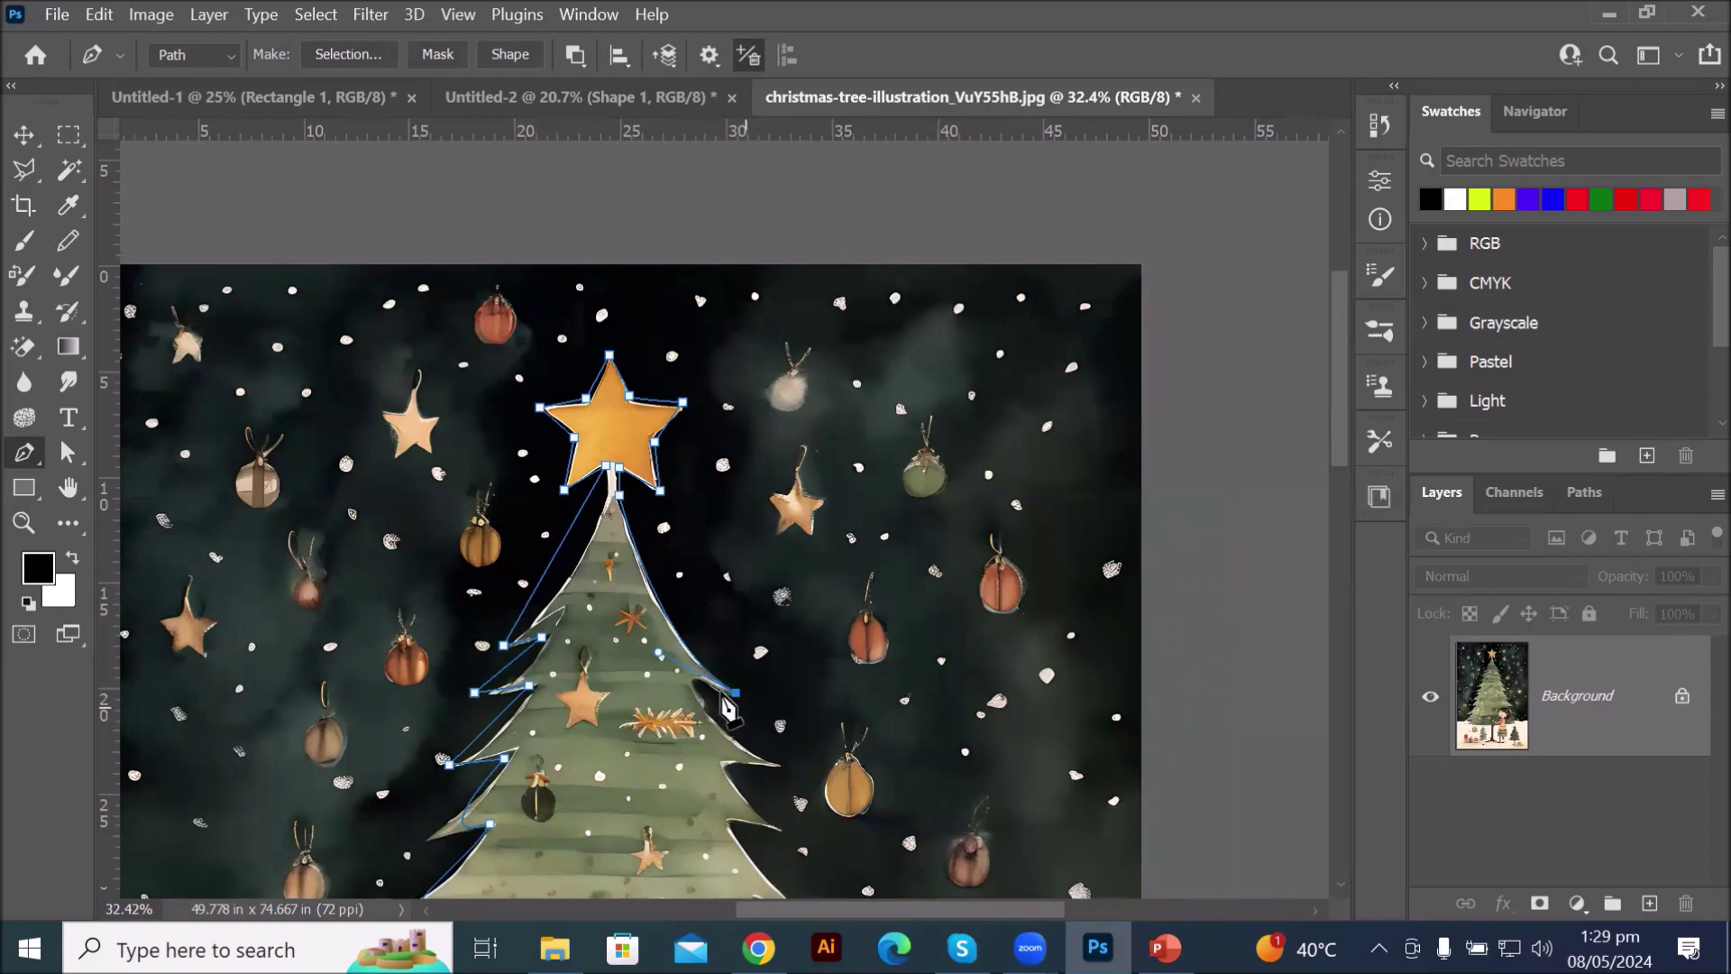
scroll(724, 767, "up", 8)
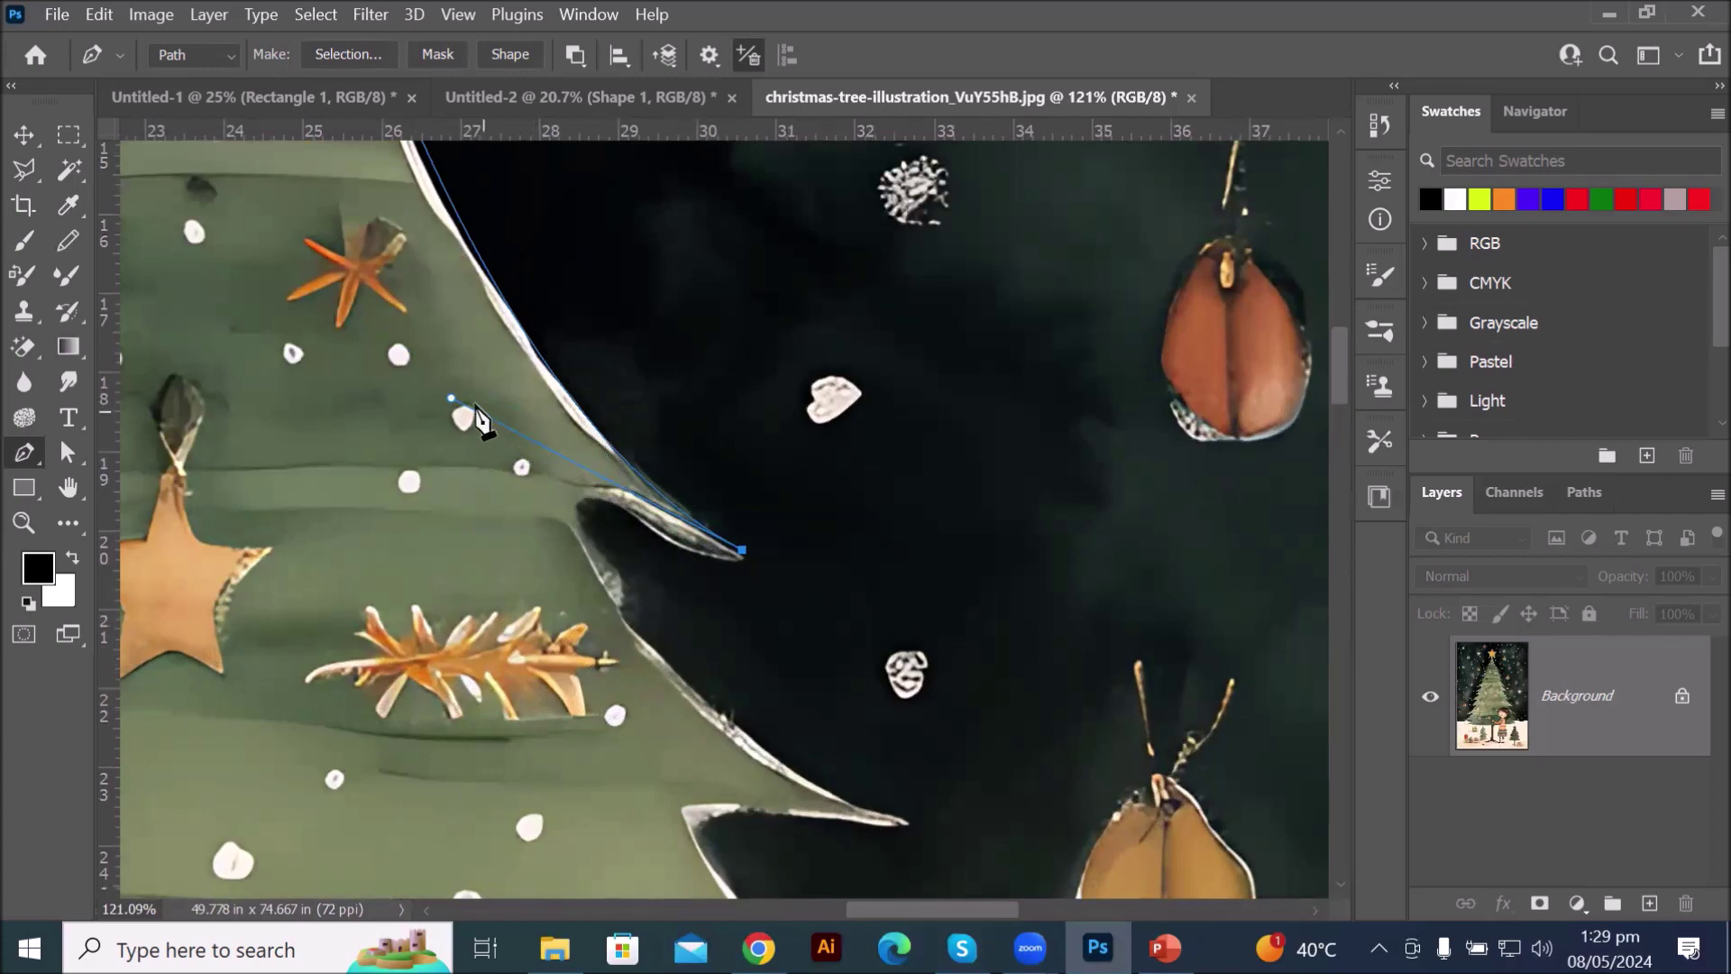
left_click_drag(447, 397, 430, 361)
key("ctrl+z")
left_click_drag(451, 397, 577, 544)
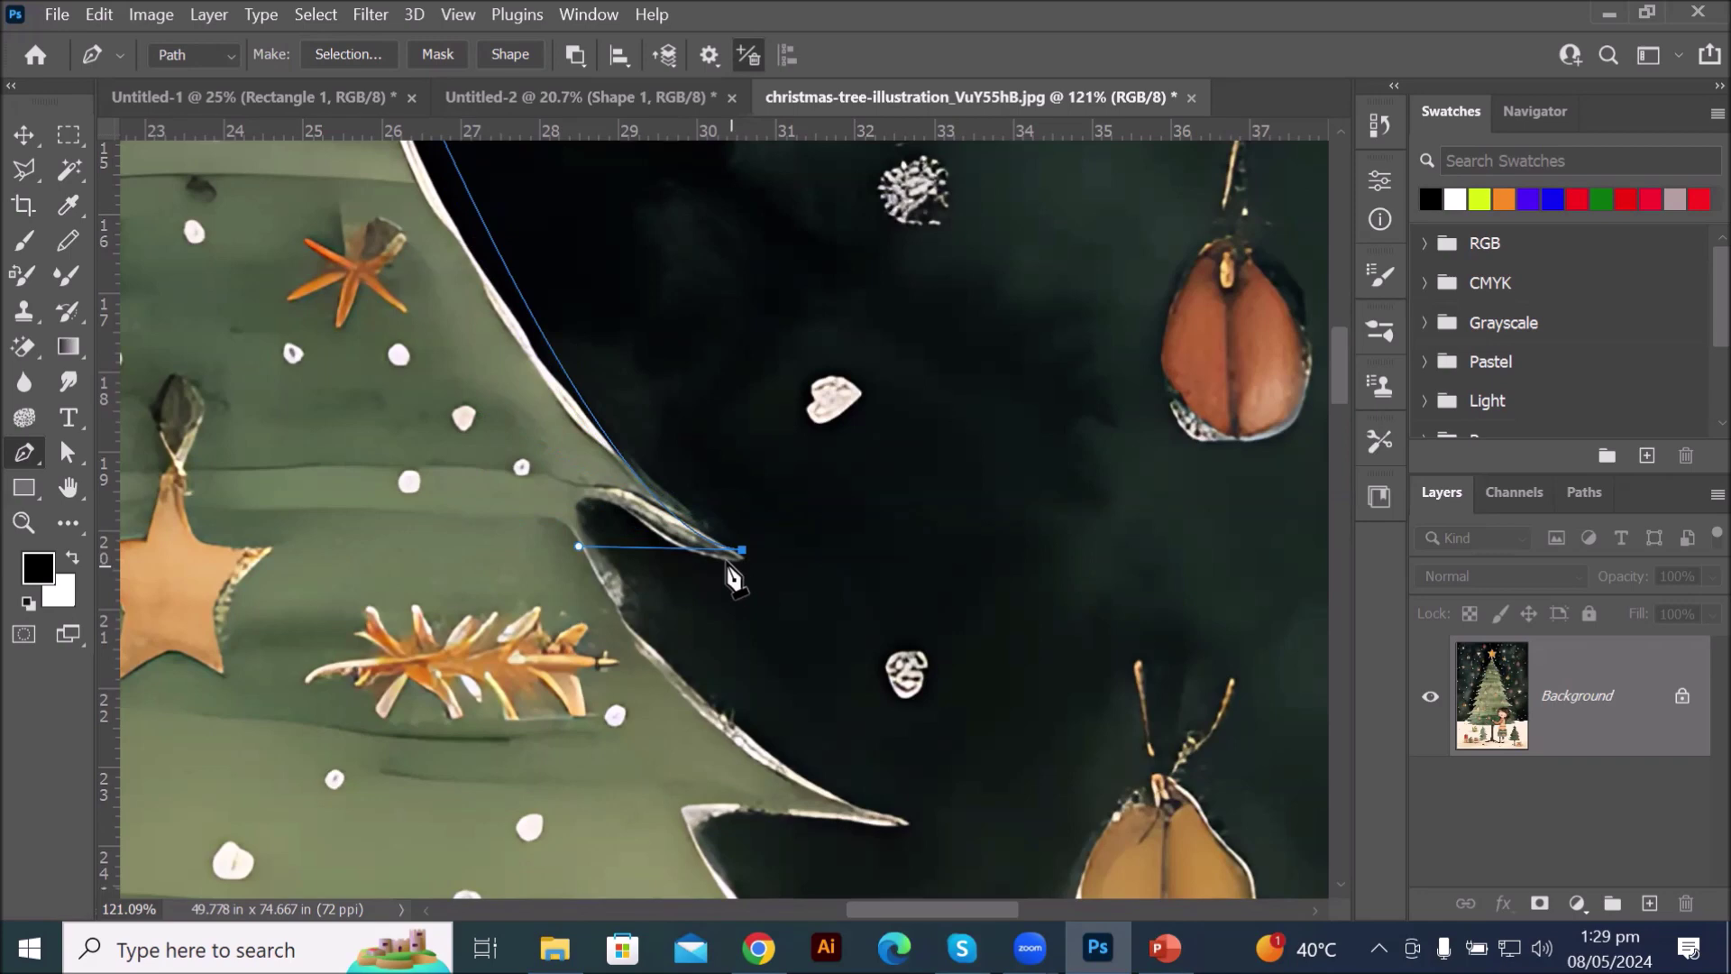
- Trace the underside of the first right branch with short straight segments, past the notch and onto the next slope
left_click(659, 536)
left_click(612, 497)
left_click(585, 507)
left_click(601, 548)
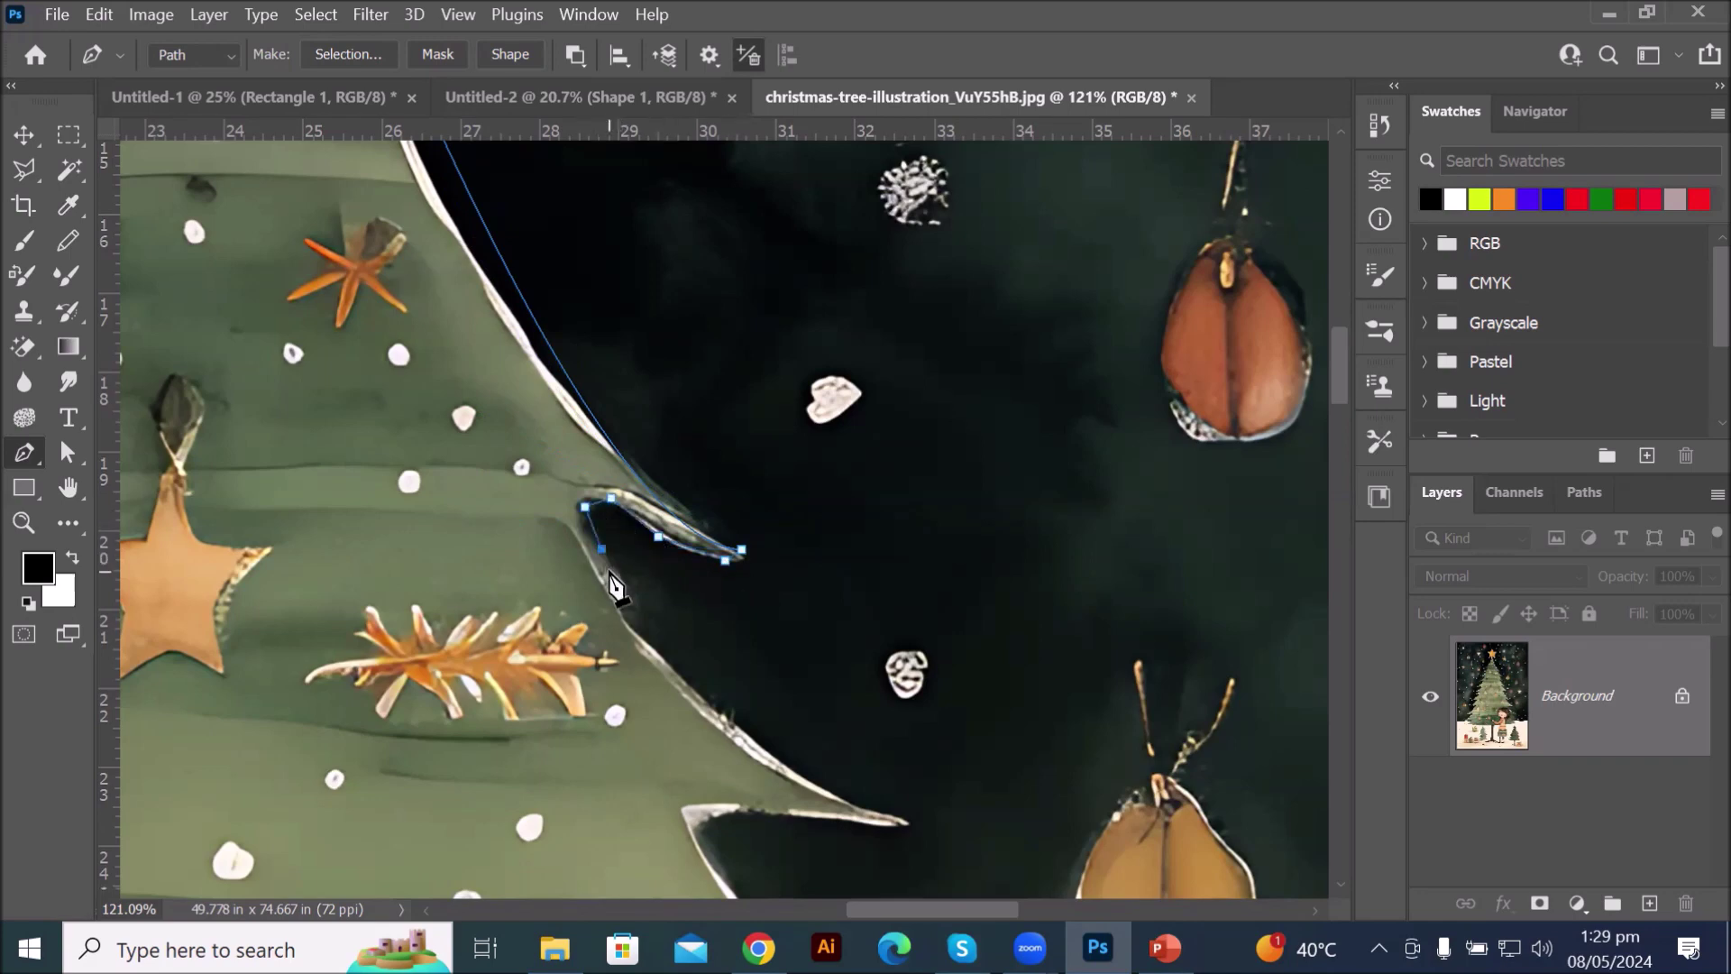
left_click(628, 579)
left_click(620, 610)
- Extend the path around the second right branch's tip and along its underside to the notch
left_click_drag(705, 696, 461, 189)
left_click(667, 313)
left_click(654, 326)
left_click(527, 309)
left_click(457, 325)
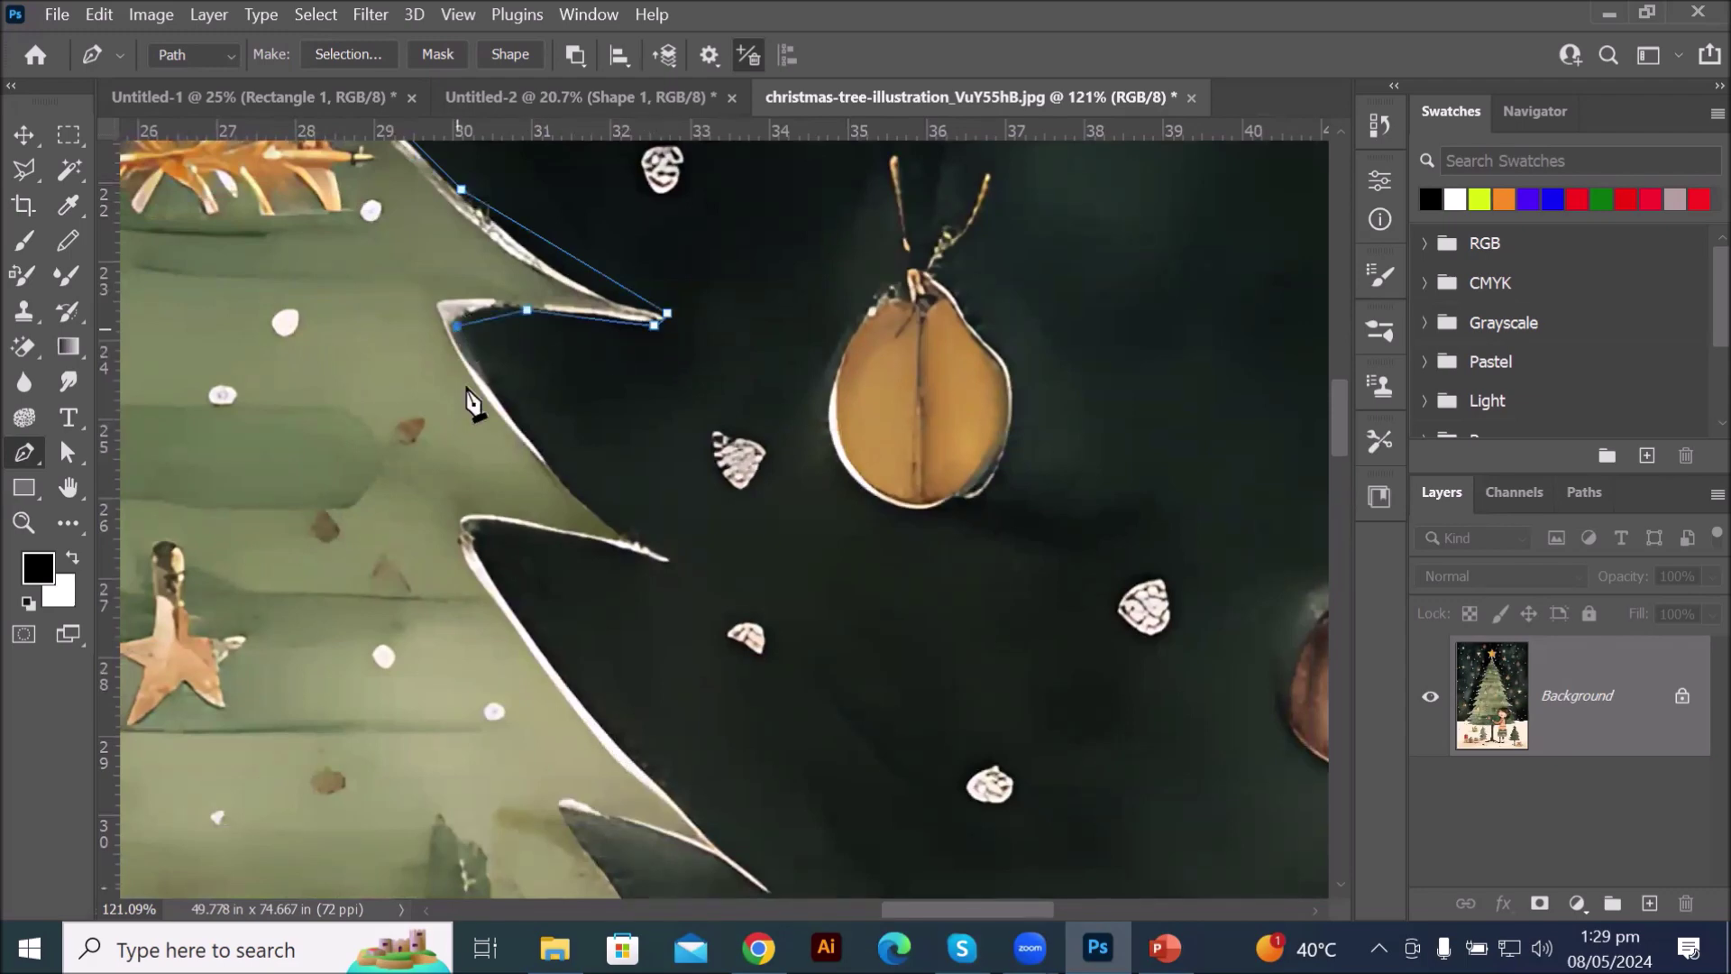
- Trace the third right branch from its upper slope around the tip and back to the notch beneath it
left_click(517, 417)
left_click(600, 512)
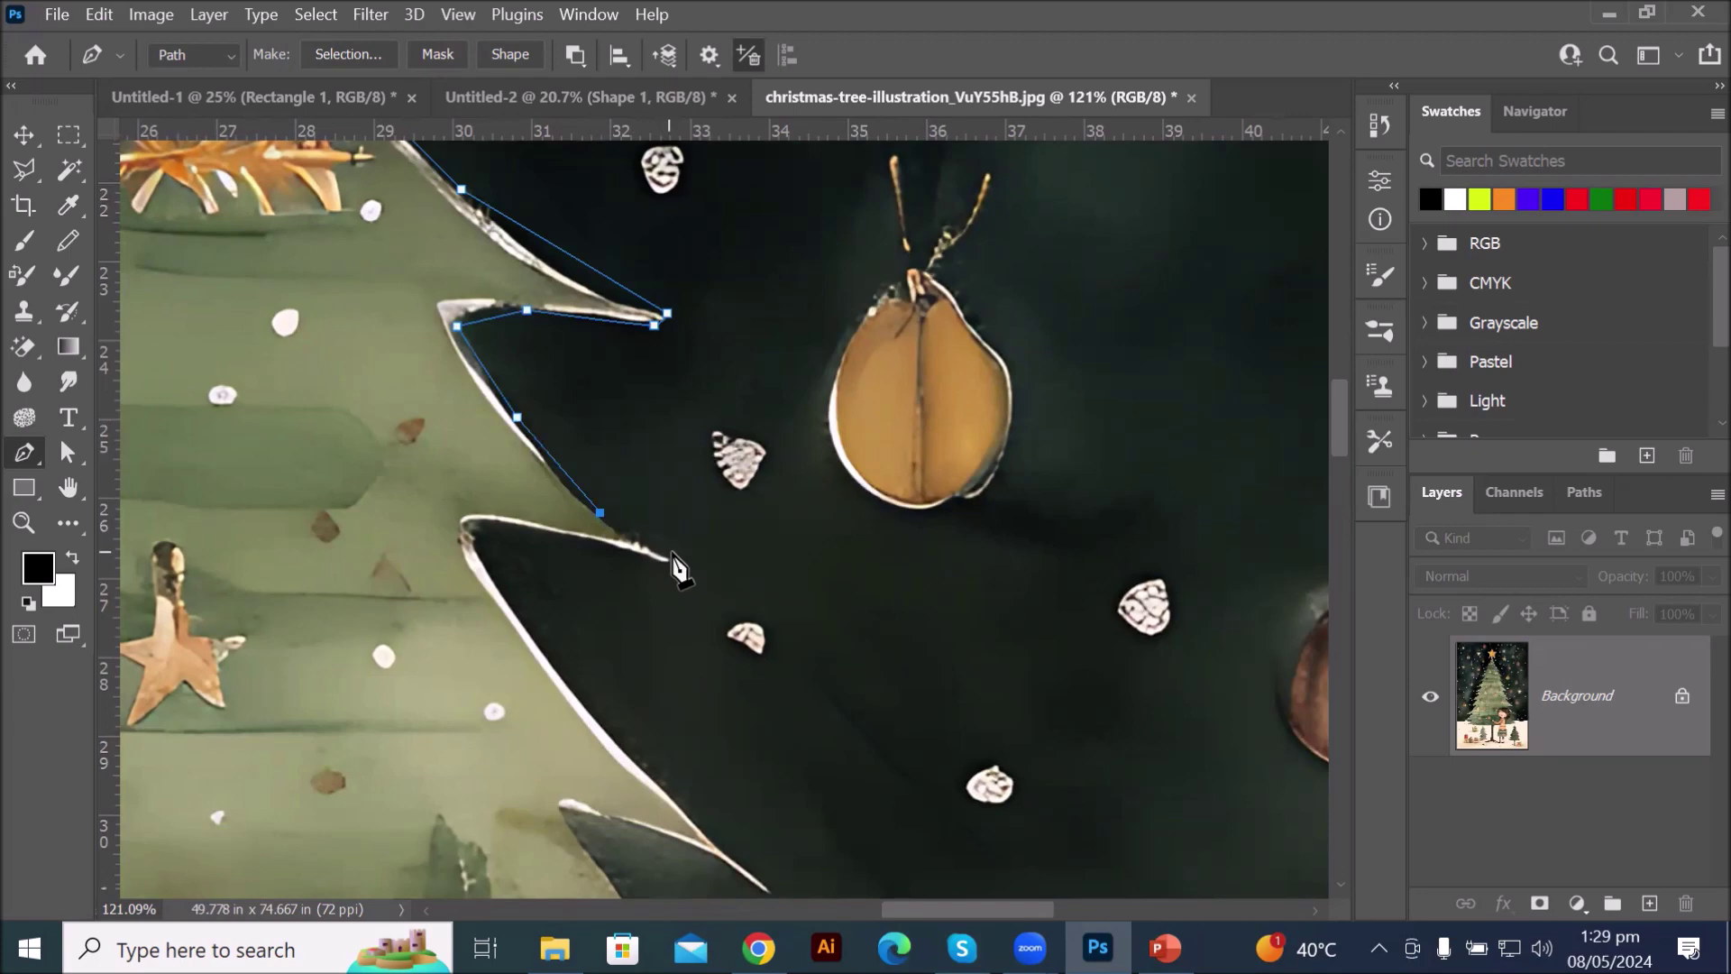
left_click(671, 573)
left_click(474, 522)
left_click(478, 555)
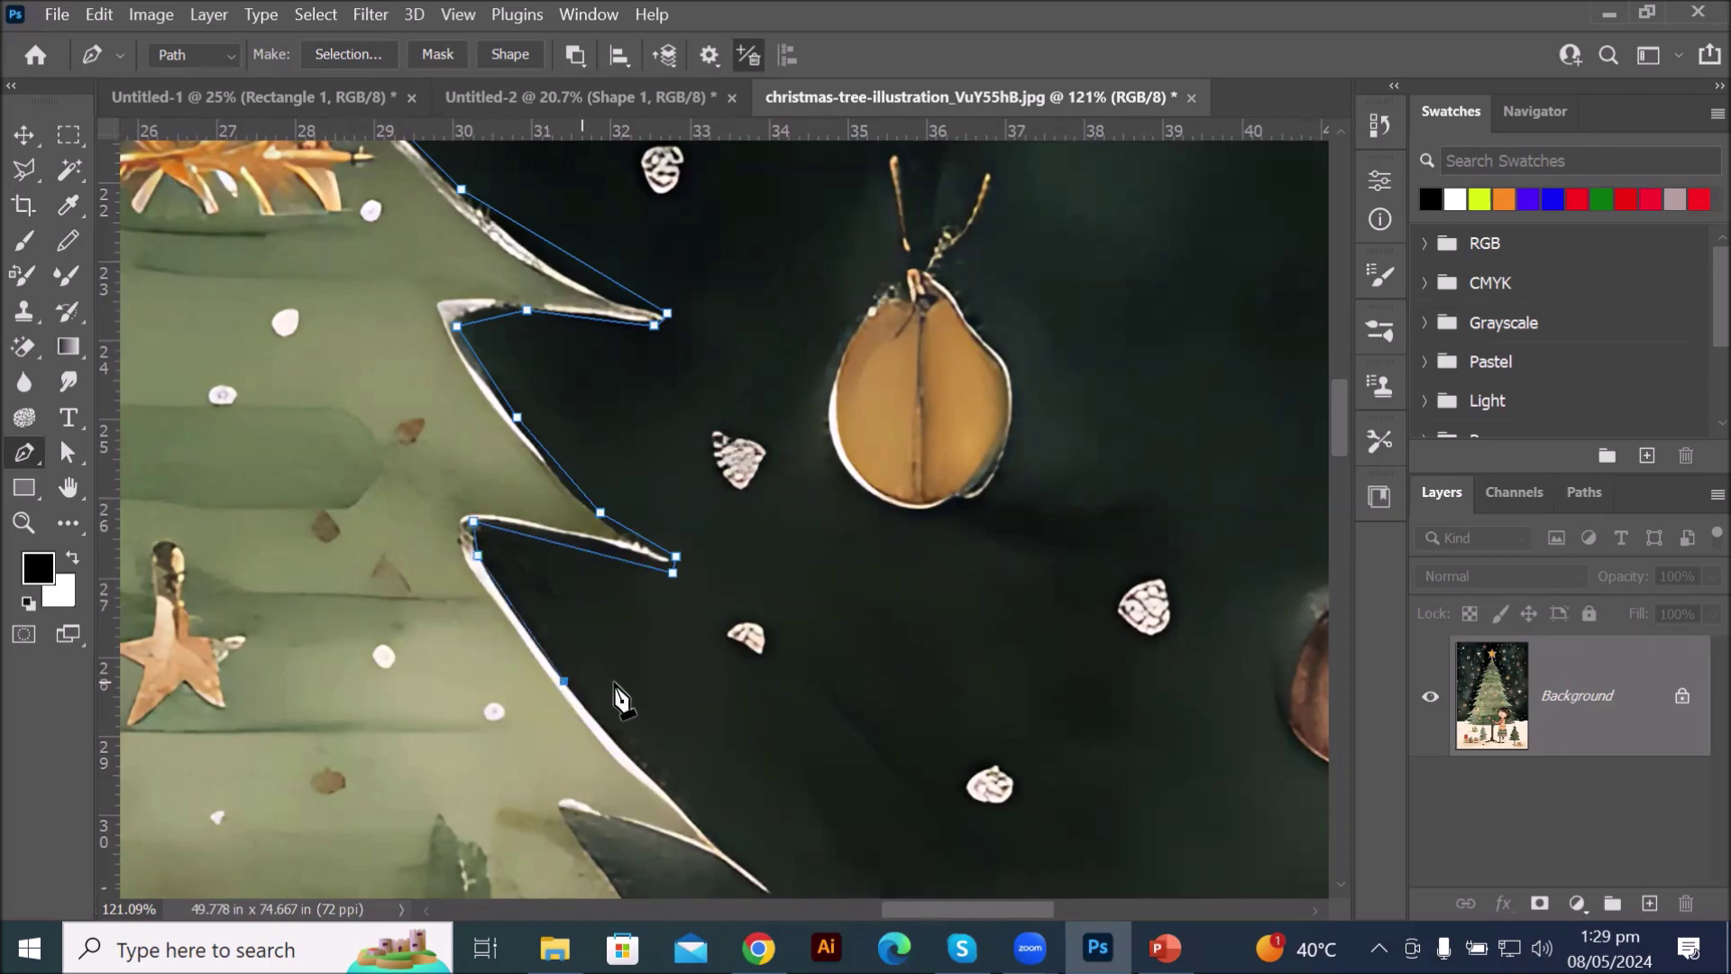
- Trace around the fourth right branch's tip and notch, continuing partway down the fifth branch's upper slope
left_click_drag(631, 680, 491, 251)
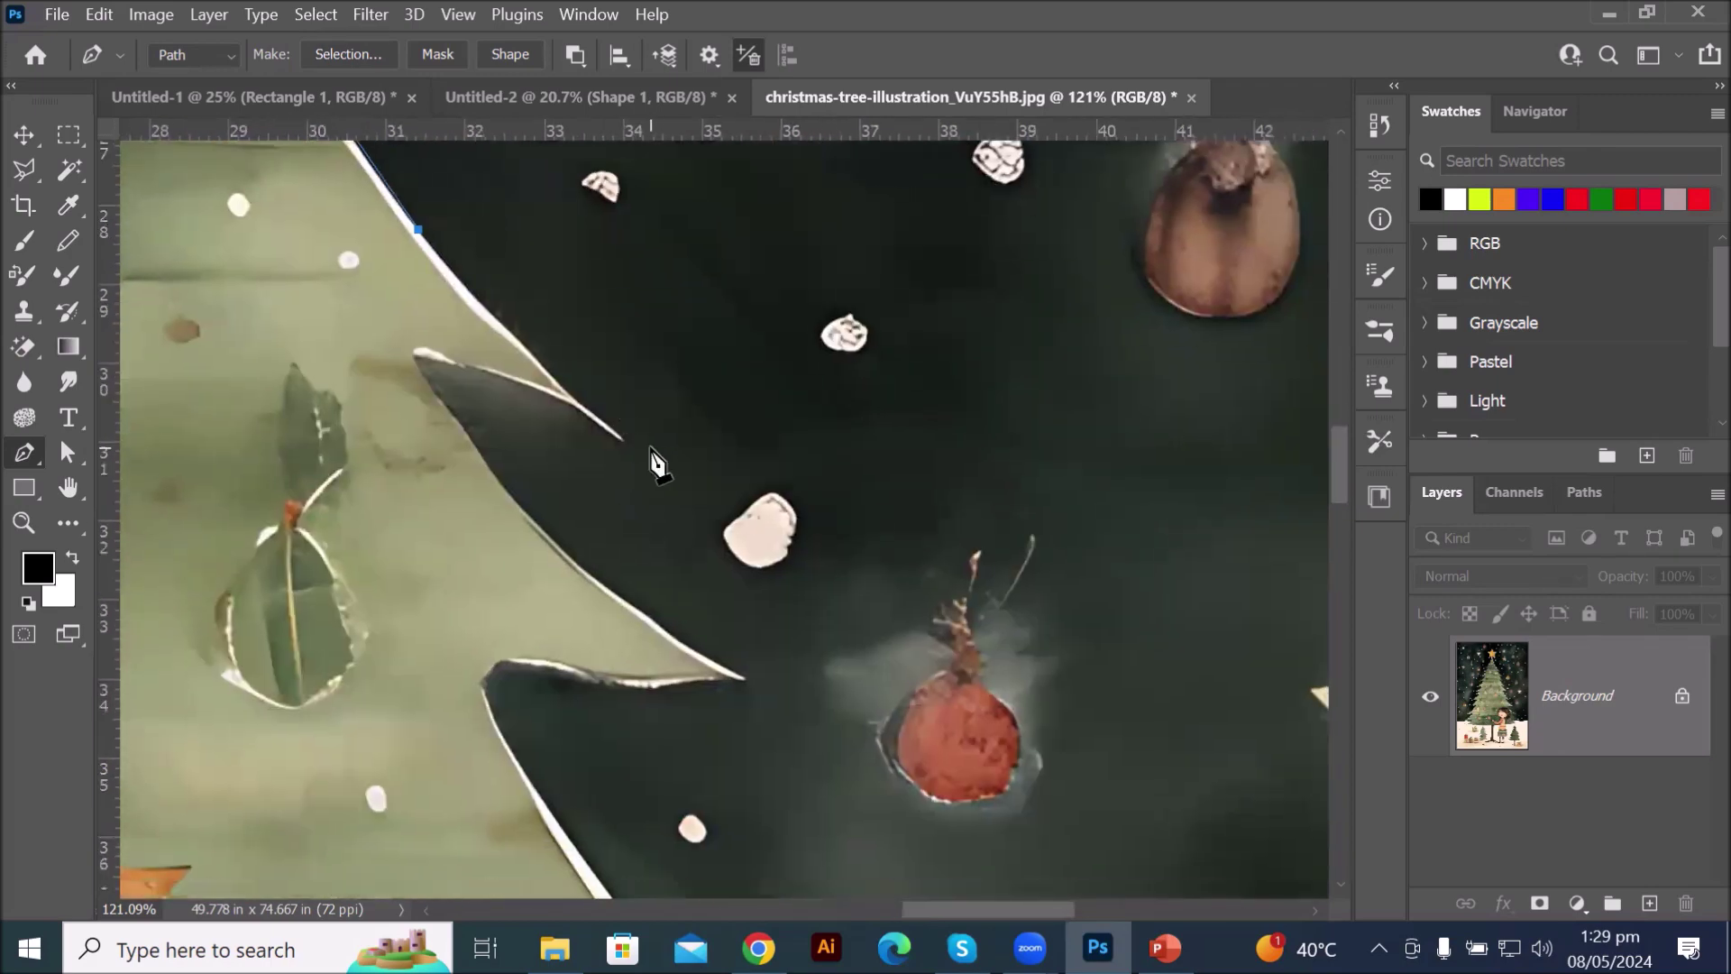
left_click(626, 440)
left_click(611, 440)
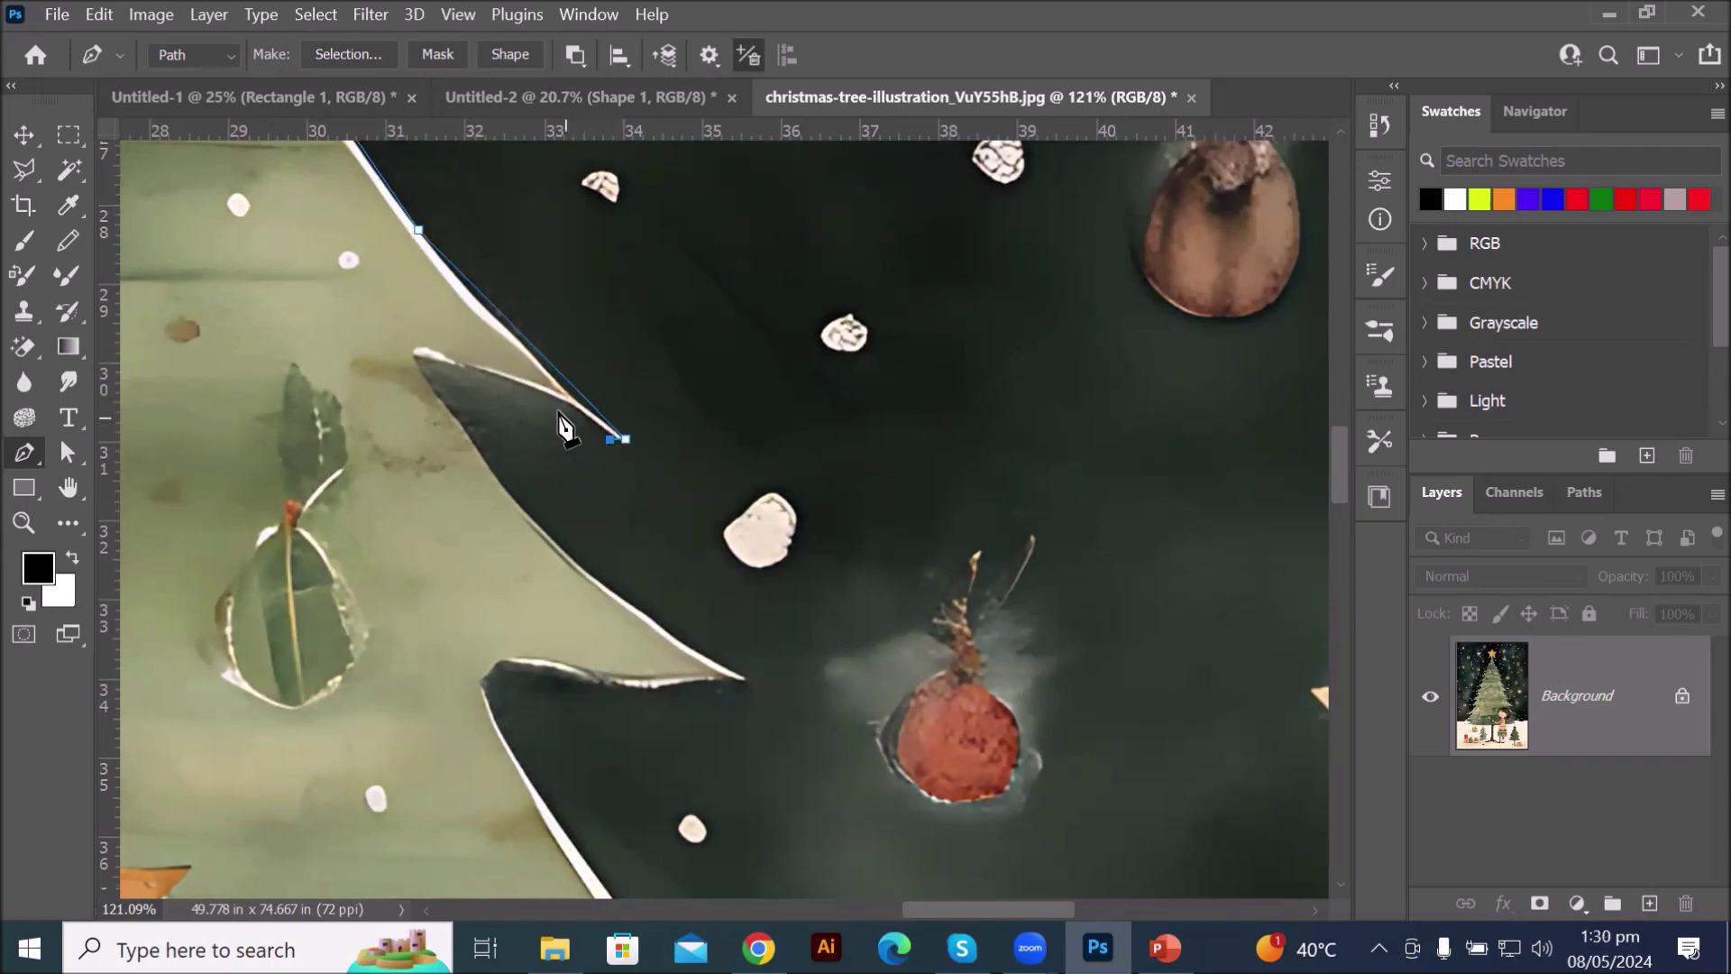
left_click(561, 398)
left_click(550, 526)
- Trace the path around the fifth right branch's tip and back along its underside to the notch beneath it
left_click(741, 668)
left_click(749, 690)
left_click(673, 691)
left_click(594, 683)
left_click(530, 667)
left_click(487, 668)
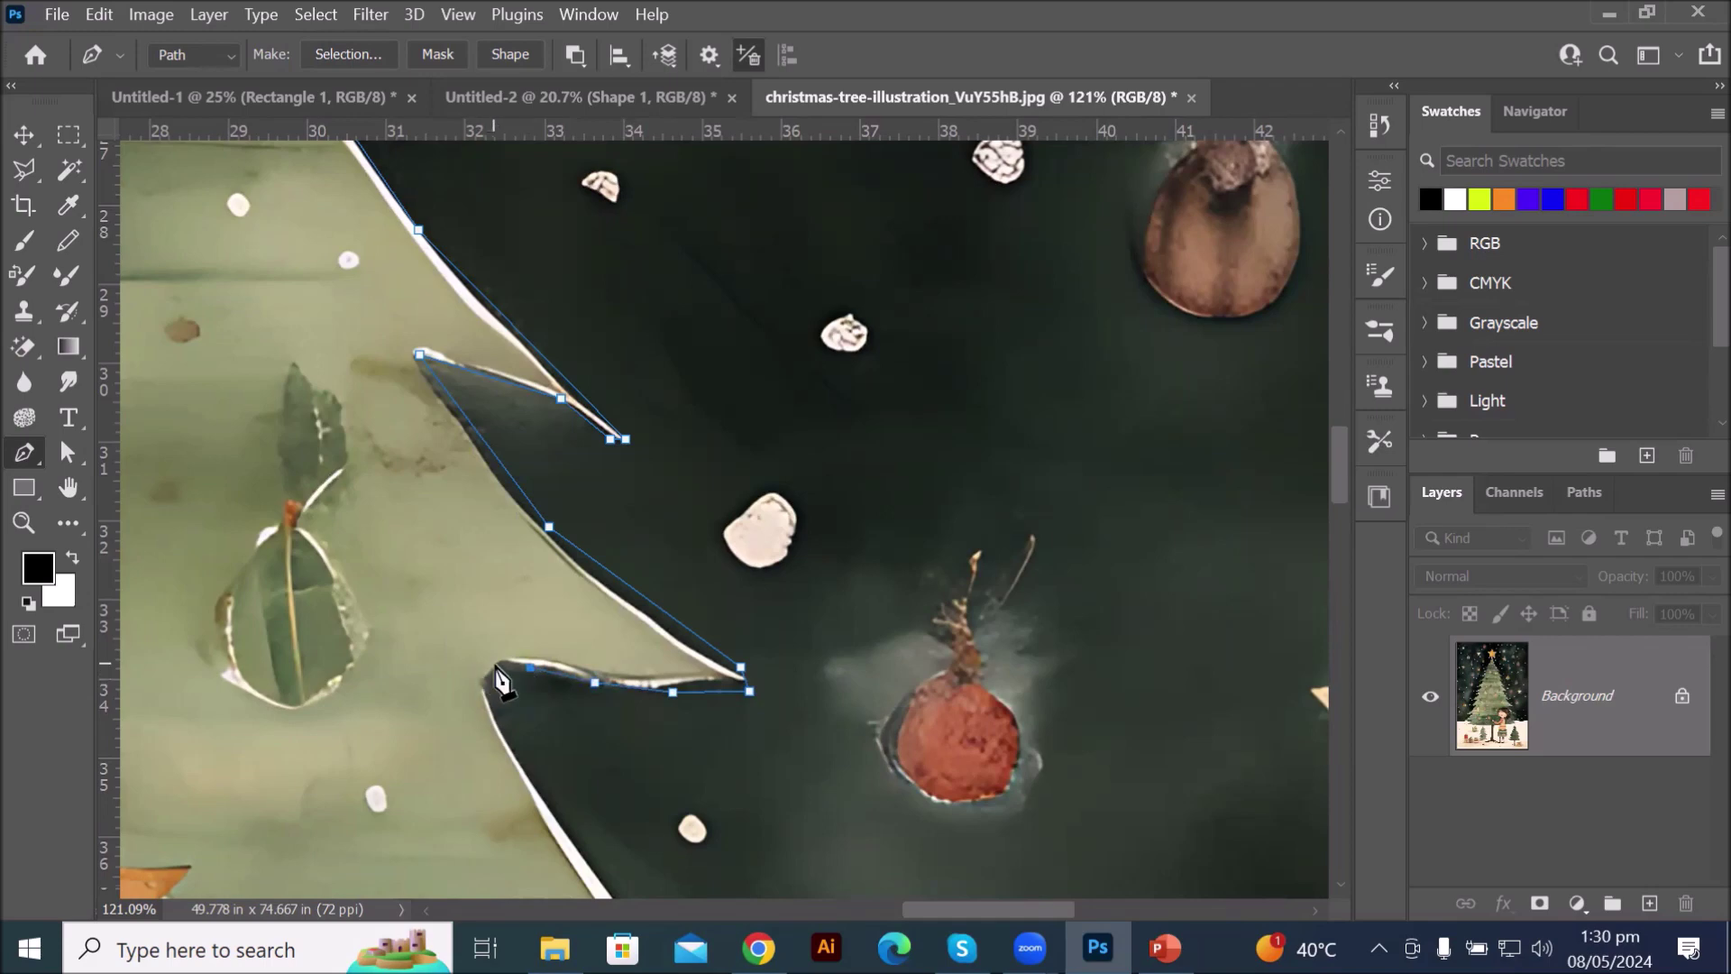
- Continue the path down the sixth right branch's slope to its tip and back to the notch beneath it
left_click_drag(526, 719, 468, 201)
left_click(837, 698)
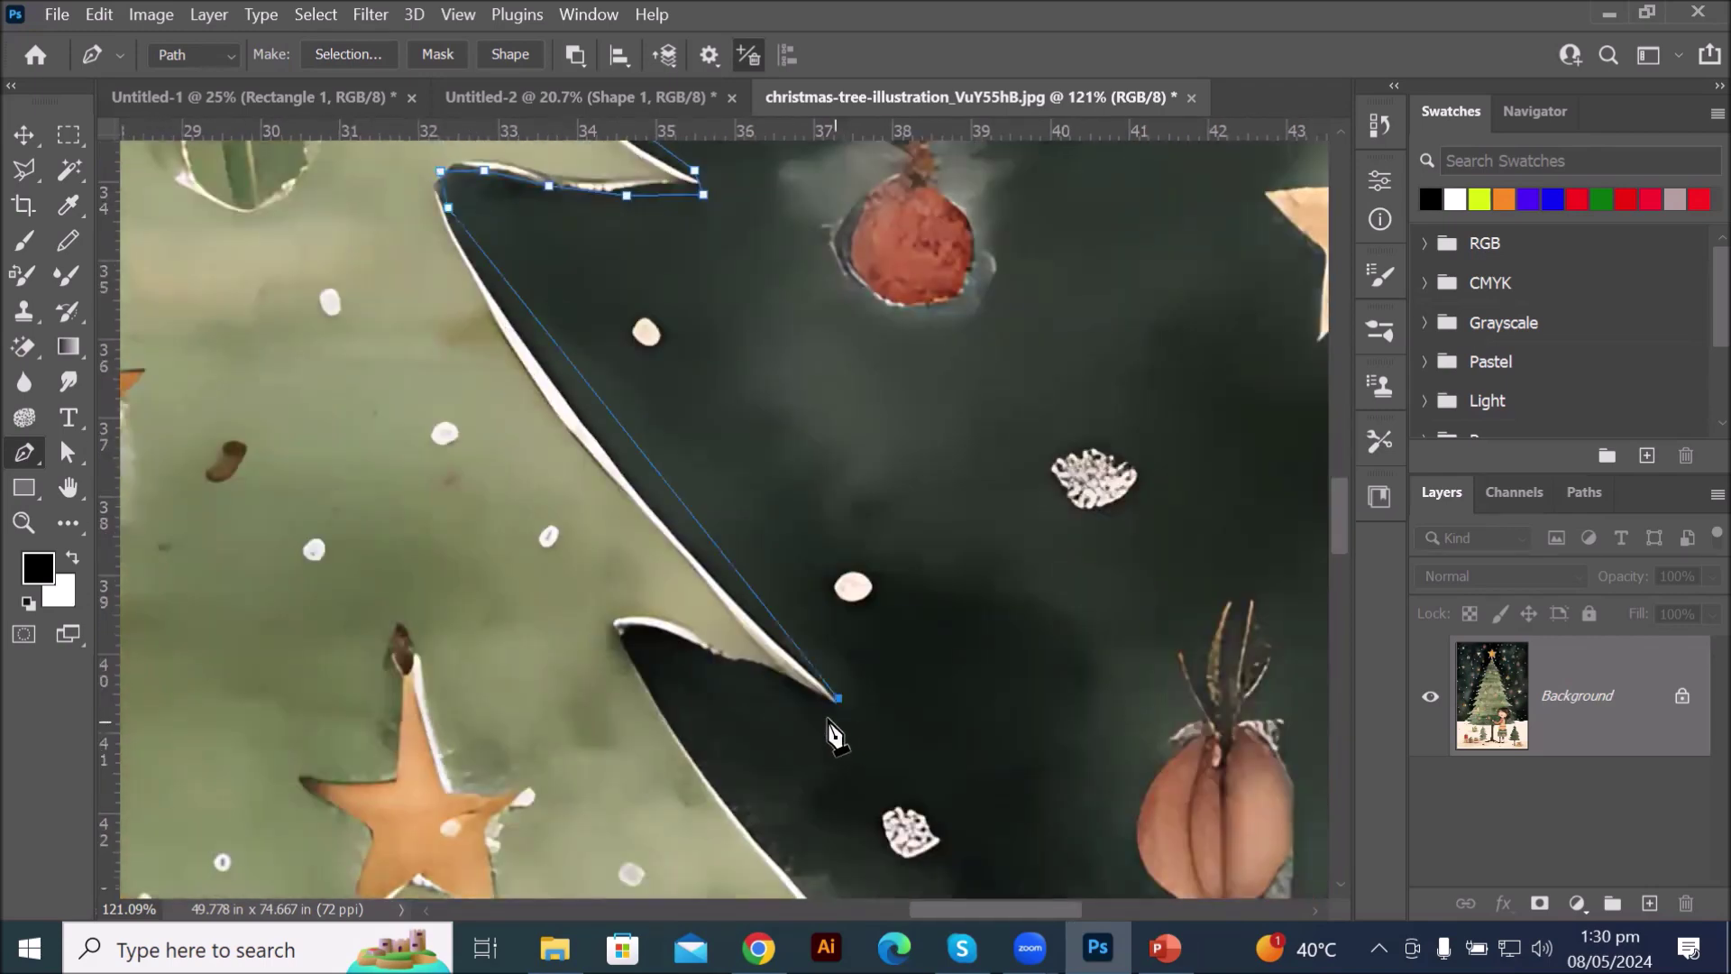
scroll(568, 344, "up", 6)
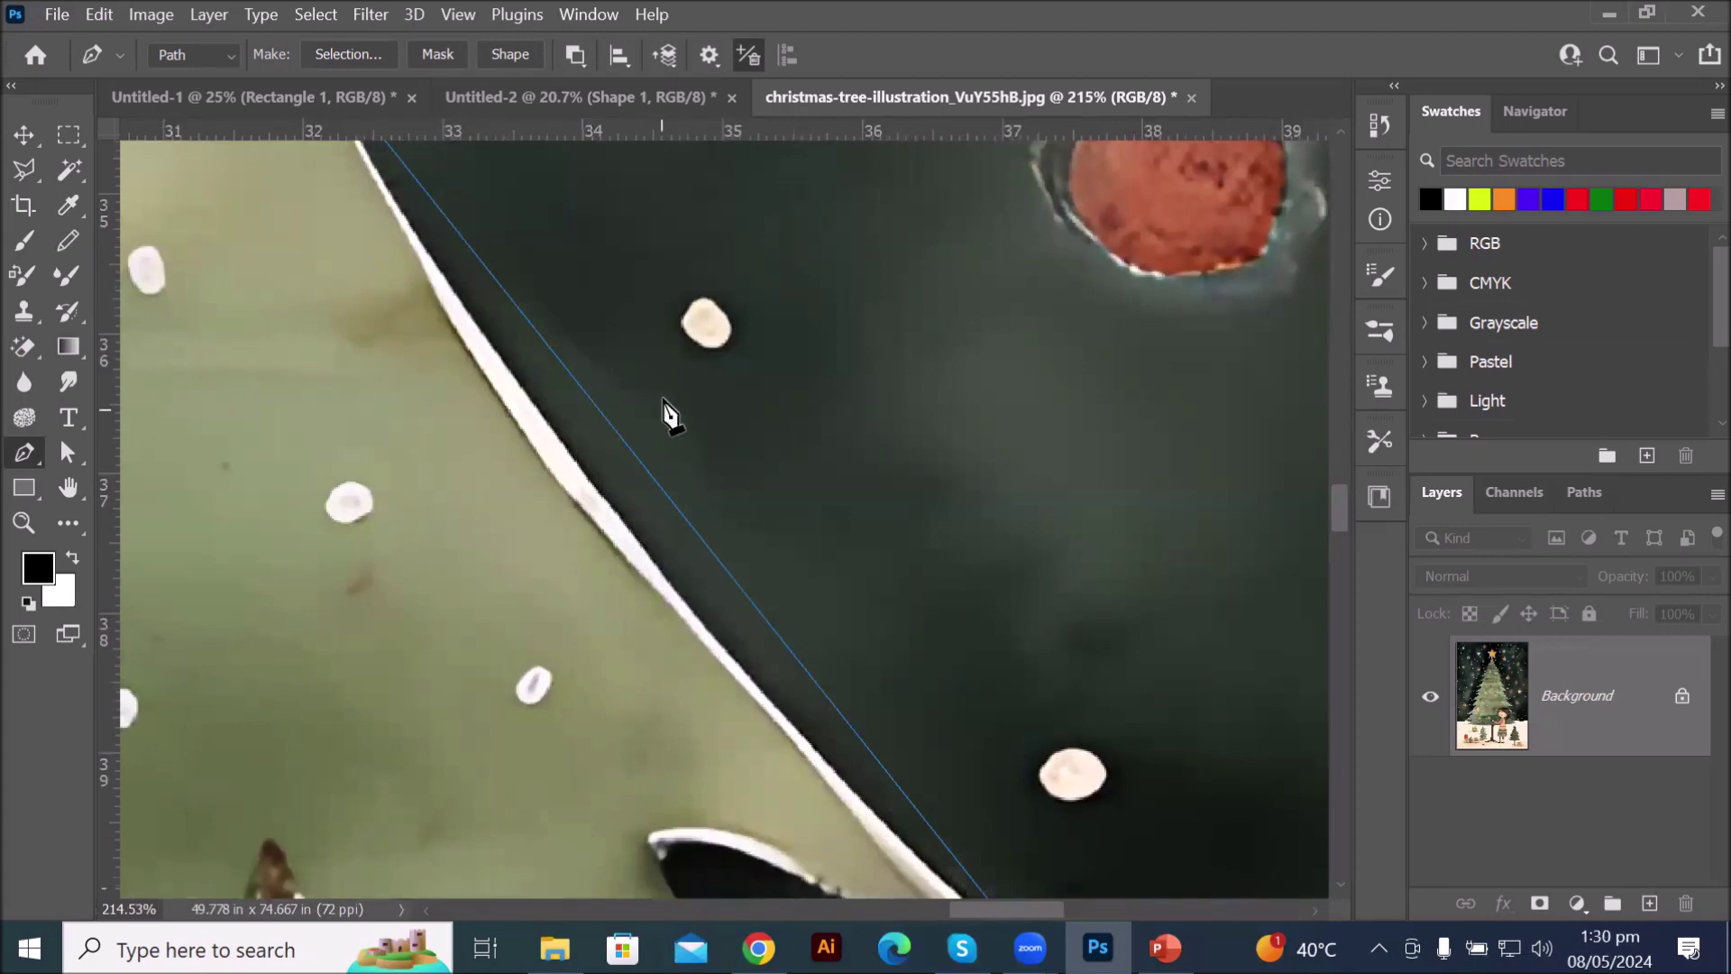
scroll(665, 414, "down", 10)
scroll(855, 648, "down", 4)
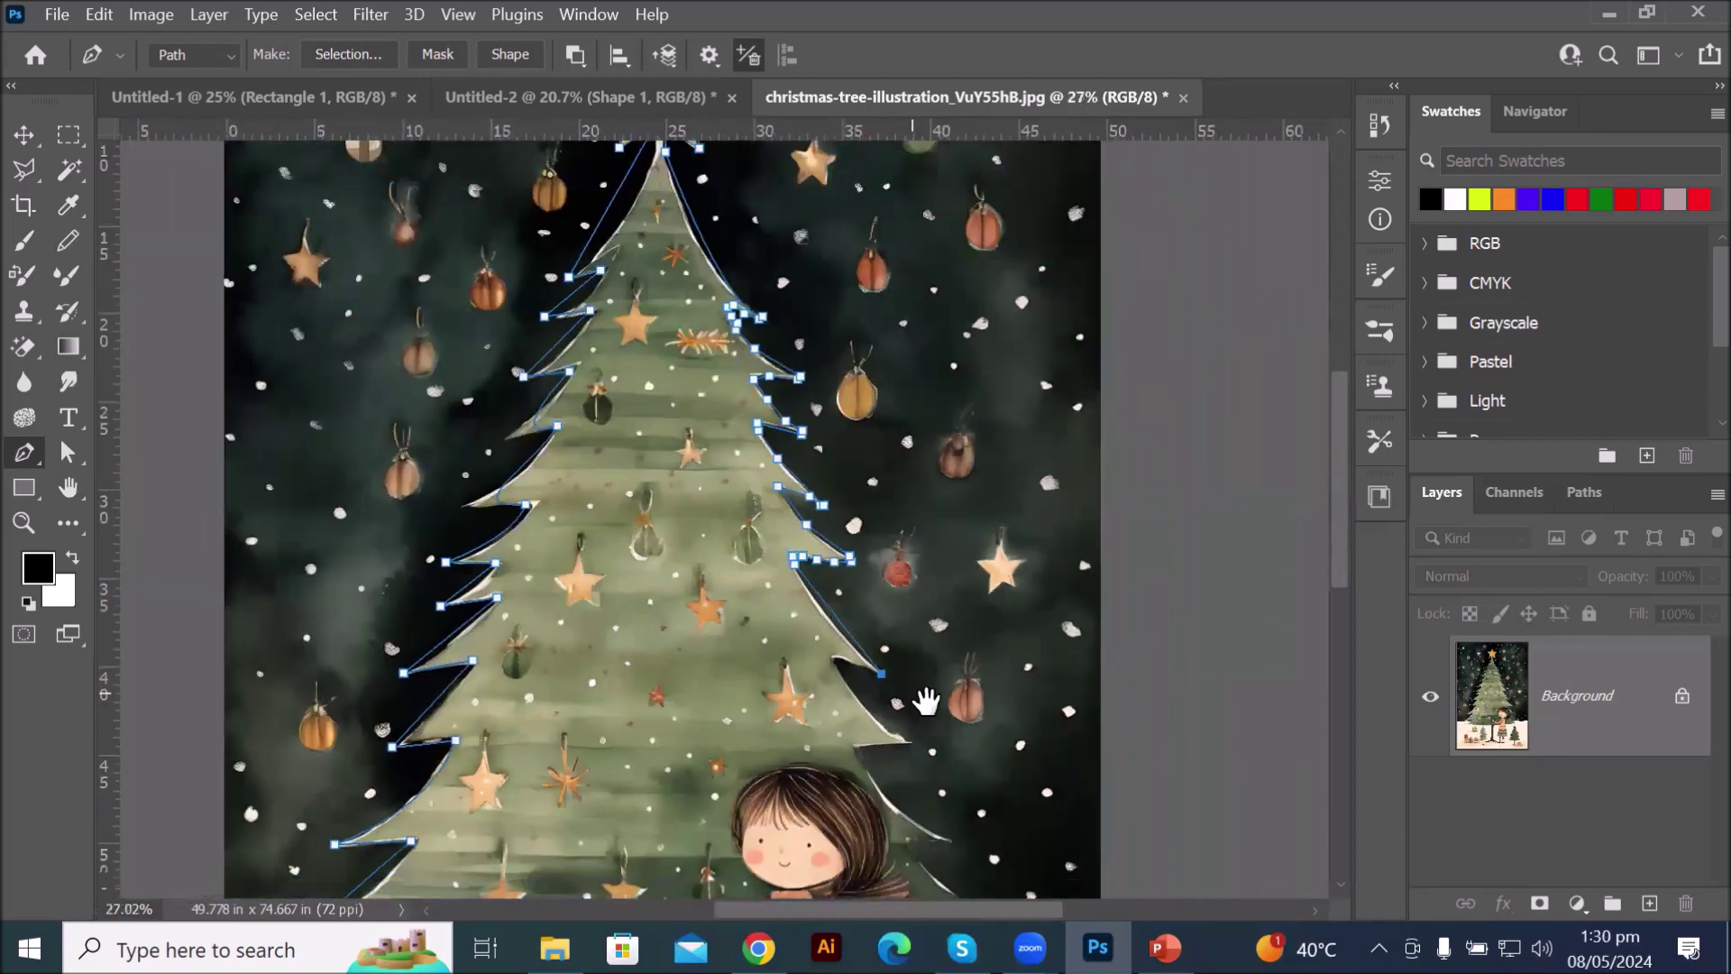
left_click_drag(926, 702, 707, 414)
left_click(616, 373)
- Trace around the seventh right branch's tip and notch, then down the next slope to the eighth branch's tip
left_click(692, 446)
left_click(669, 460)
left_click(637, 467)
left_click_drag(685, 517, 729, 556)
left_click(735, 556)
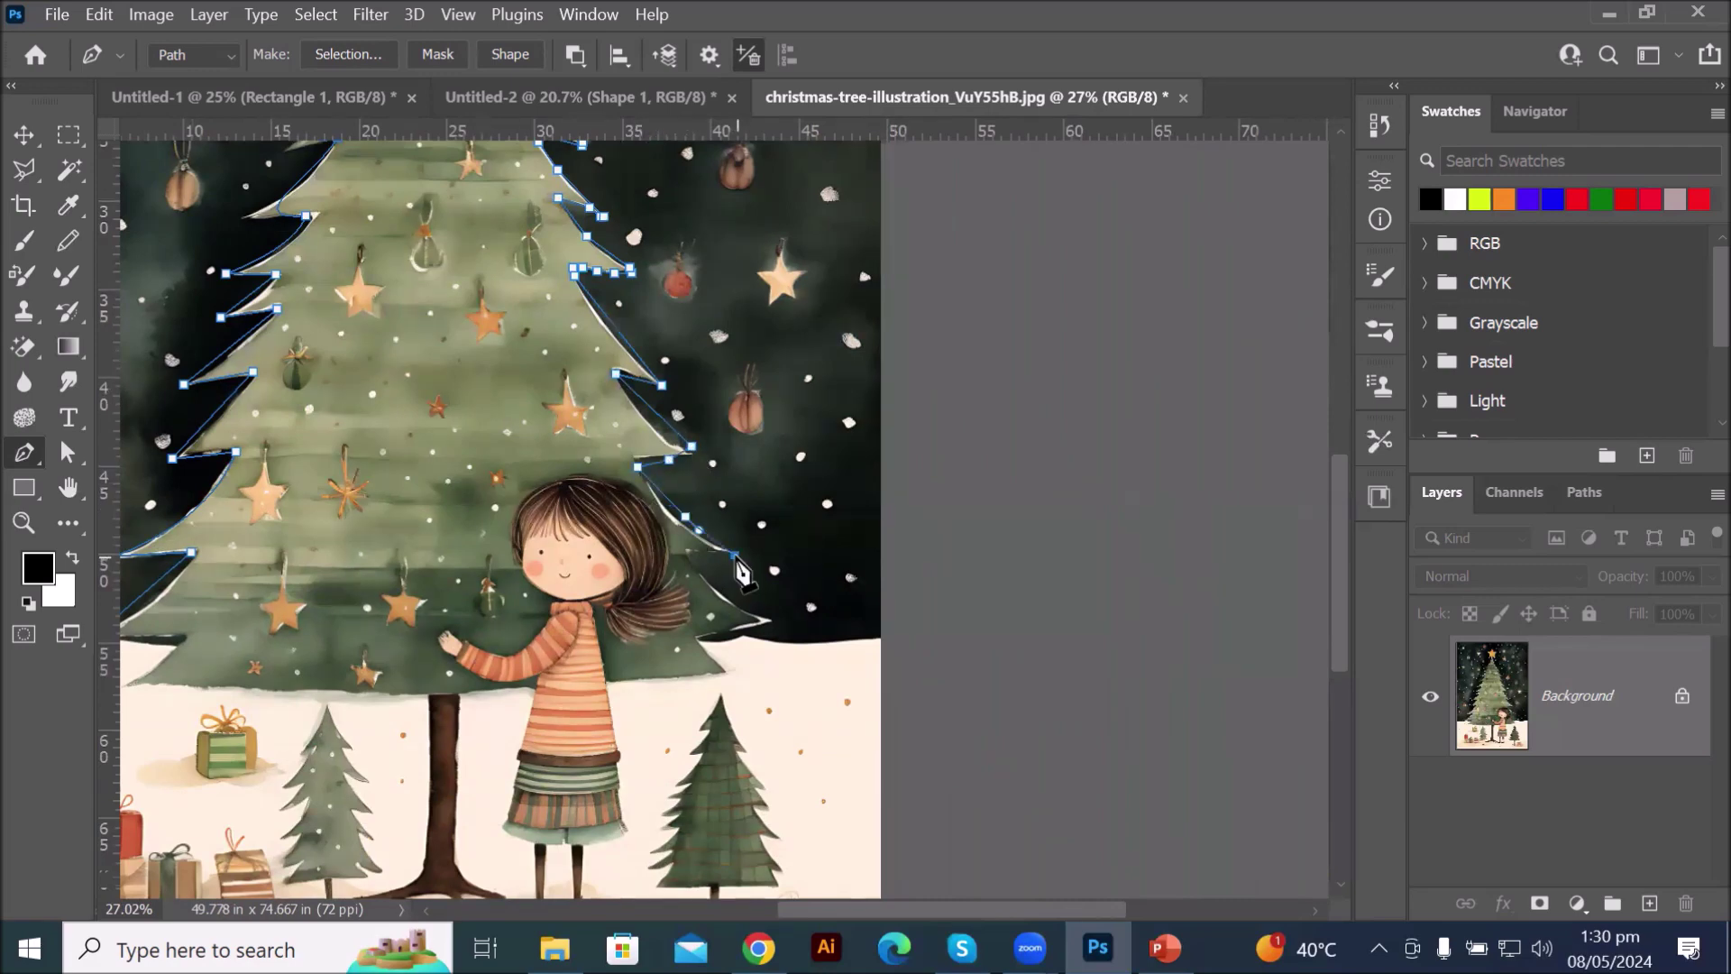
- Trace the lowest right branches past their notches to the tree's bottom right corner above the snow
left_click(706, 569)
left_click(768, 613)
left_click(701, 639)
left_click(729, 668)
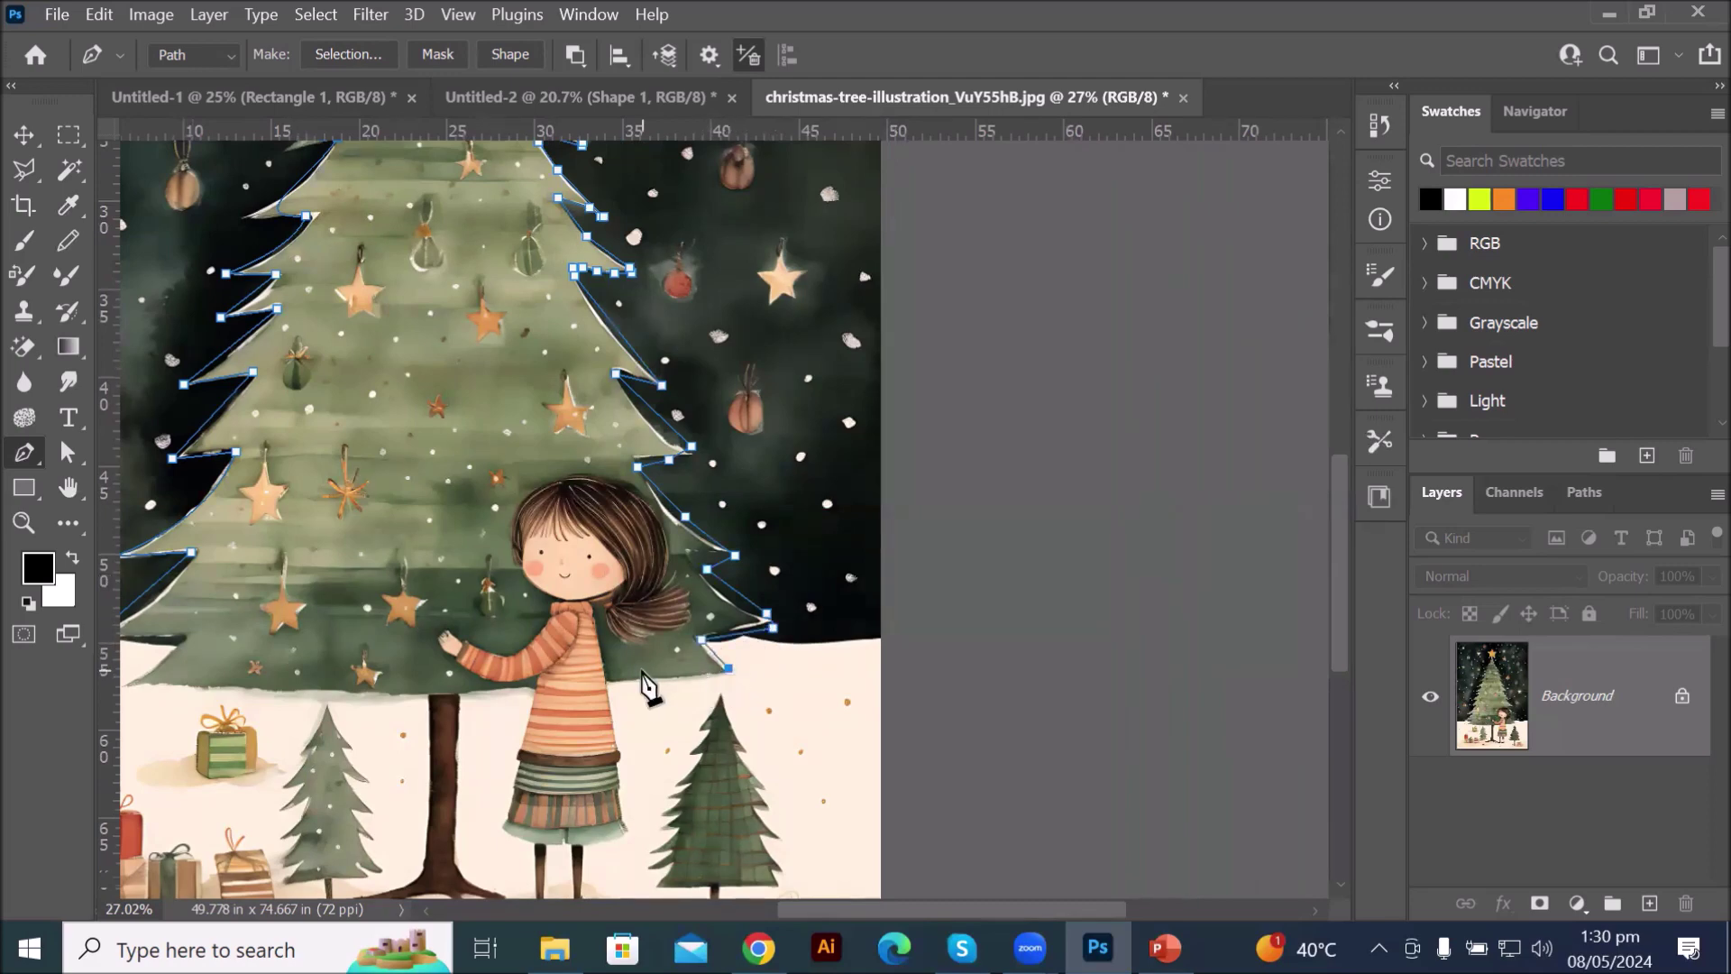
- Trace the tree's bottom edge across to its left corner and close the path at the lowest left branch tip
left_click(611, 681)
left_click(461, 694)
left_click(129, 686)
left_click_drag(147, 663, 387, 678)
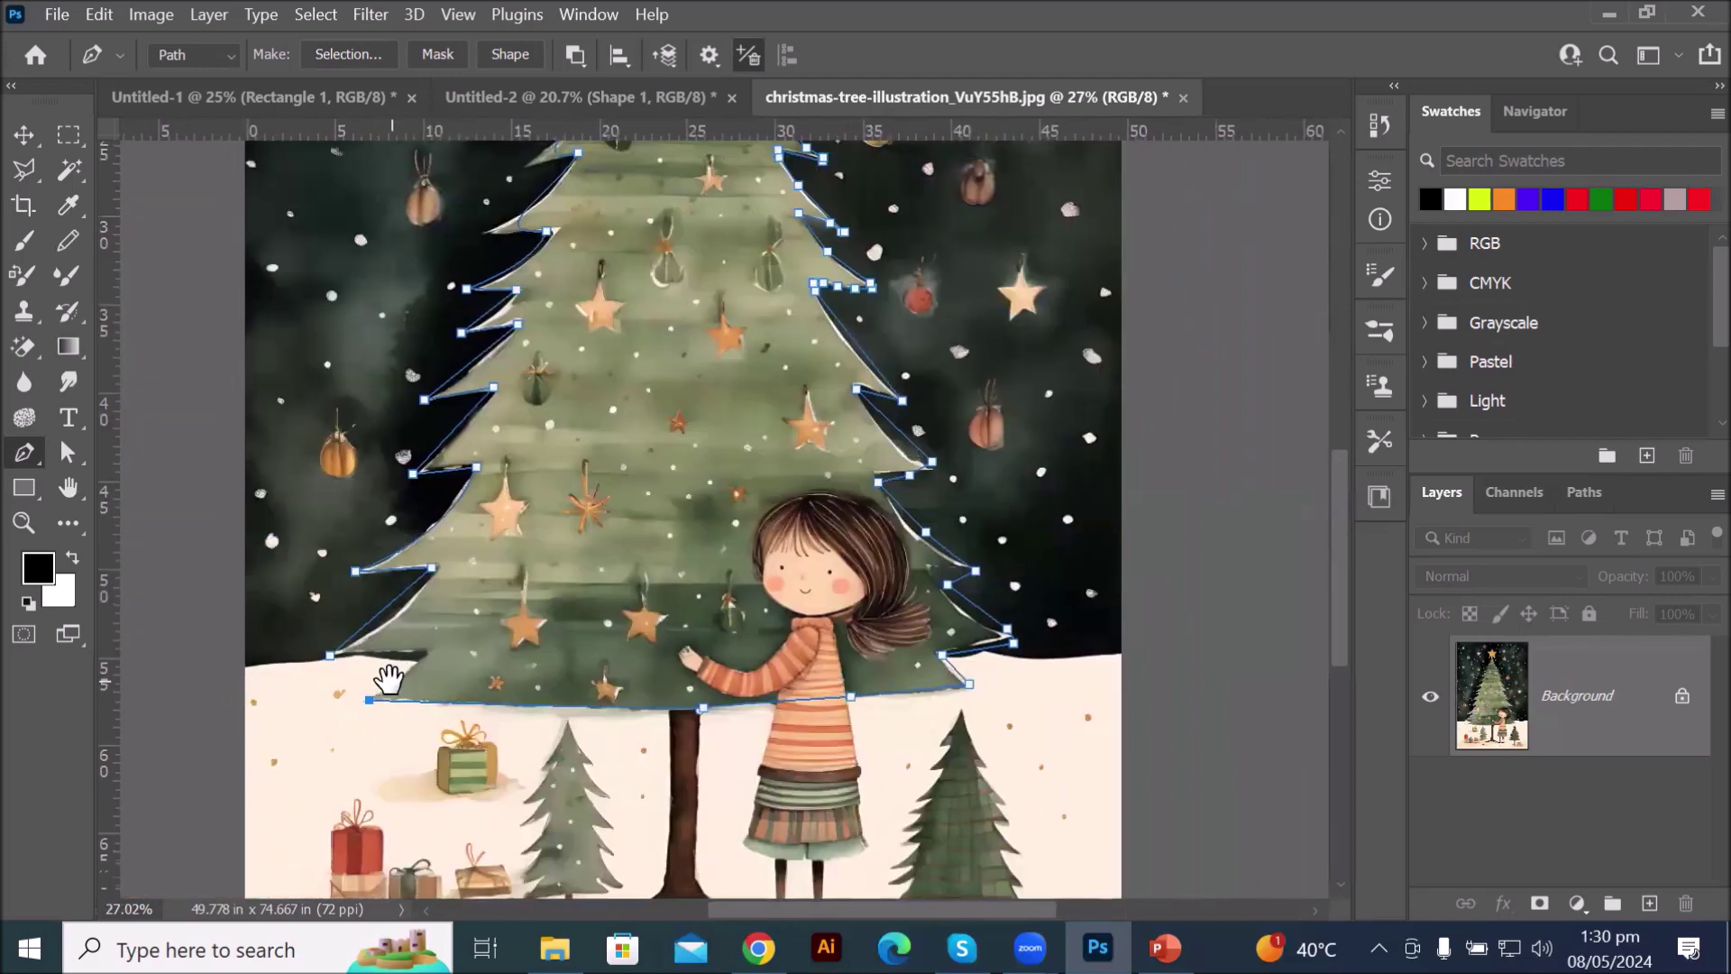
left_click(425, 656)
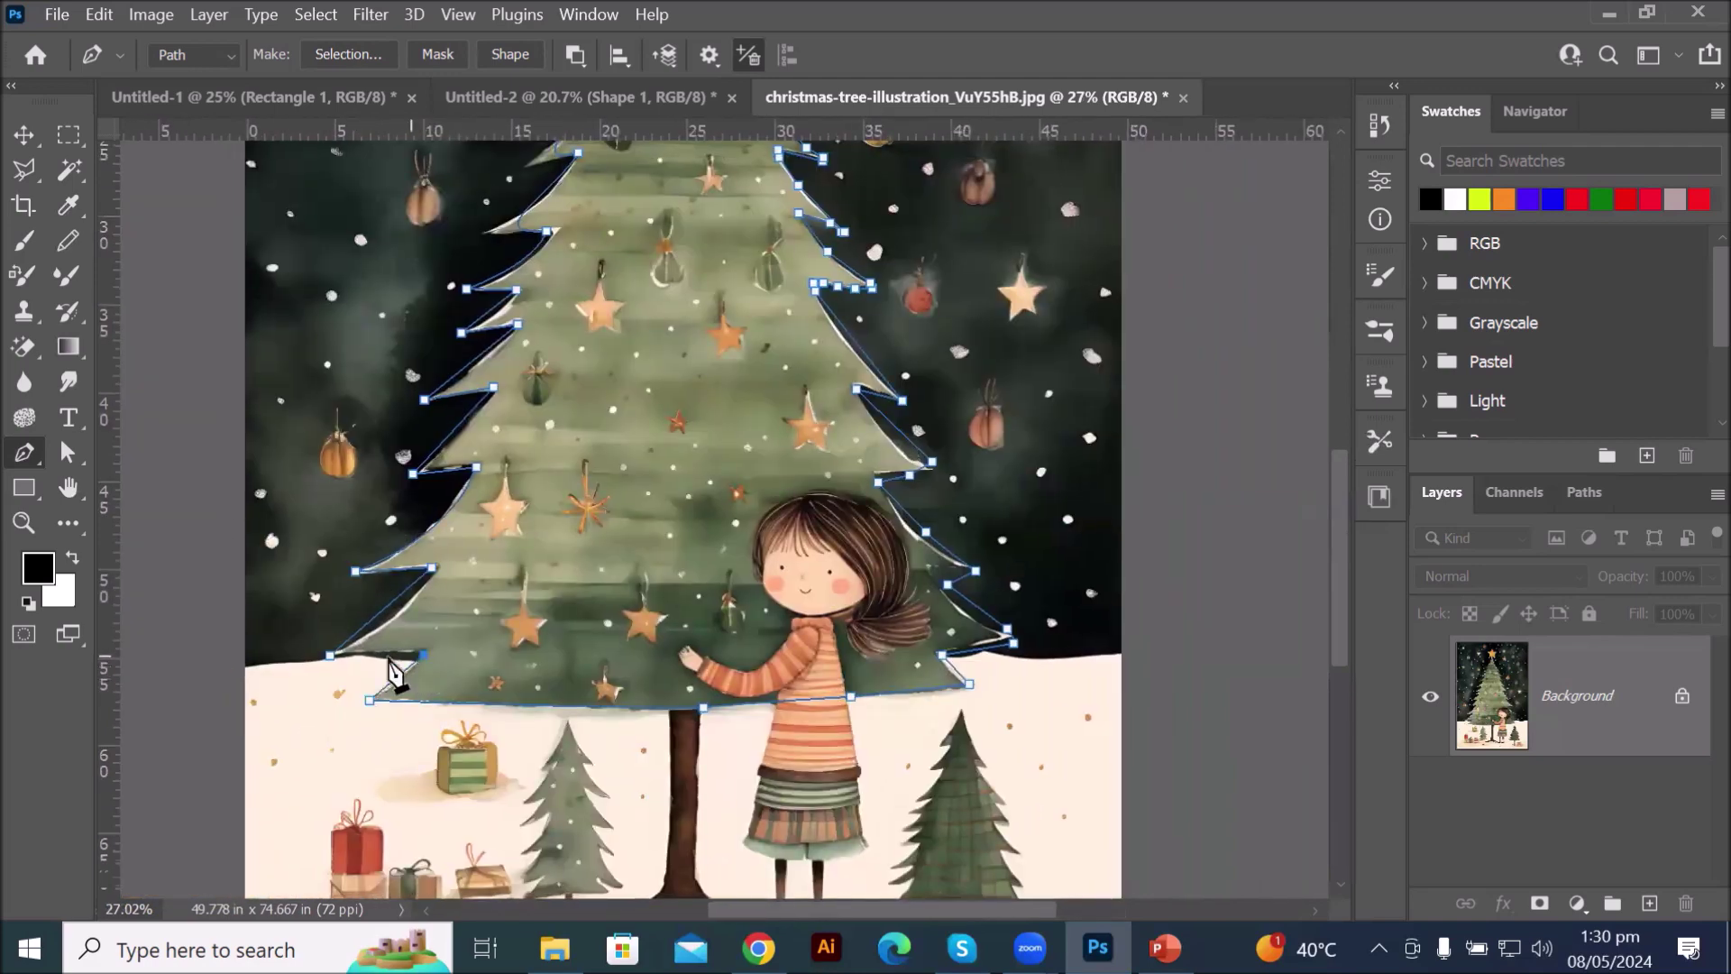
left_click(330, 659)
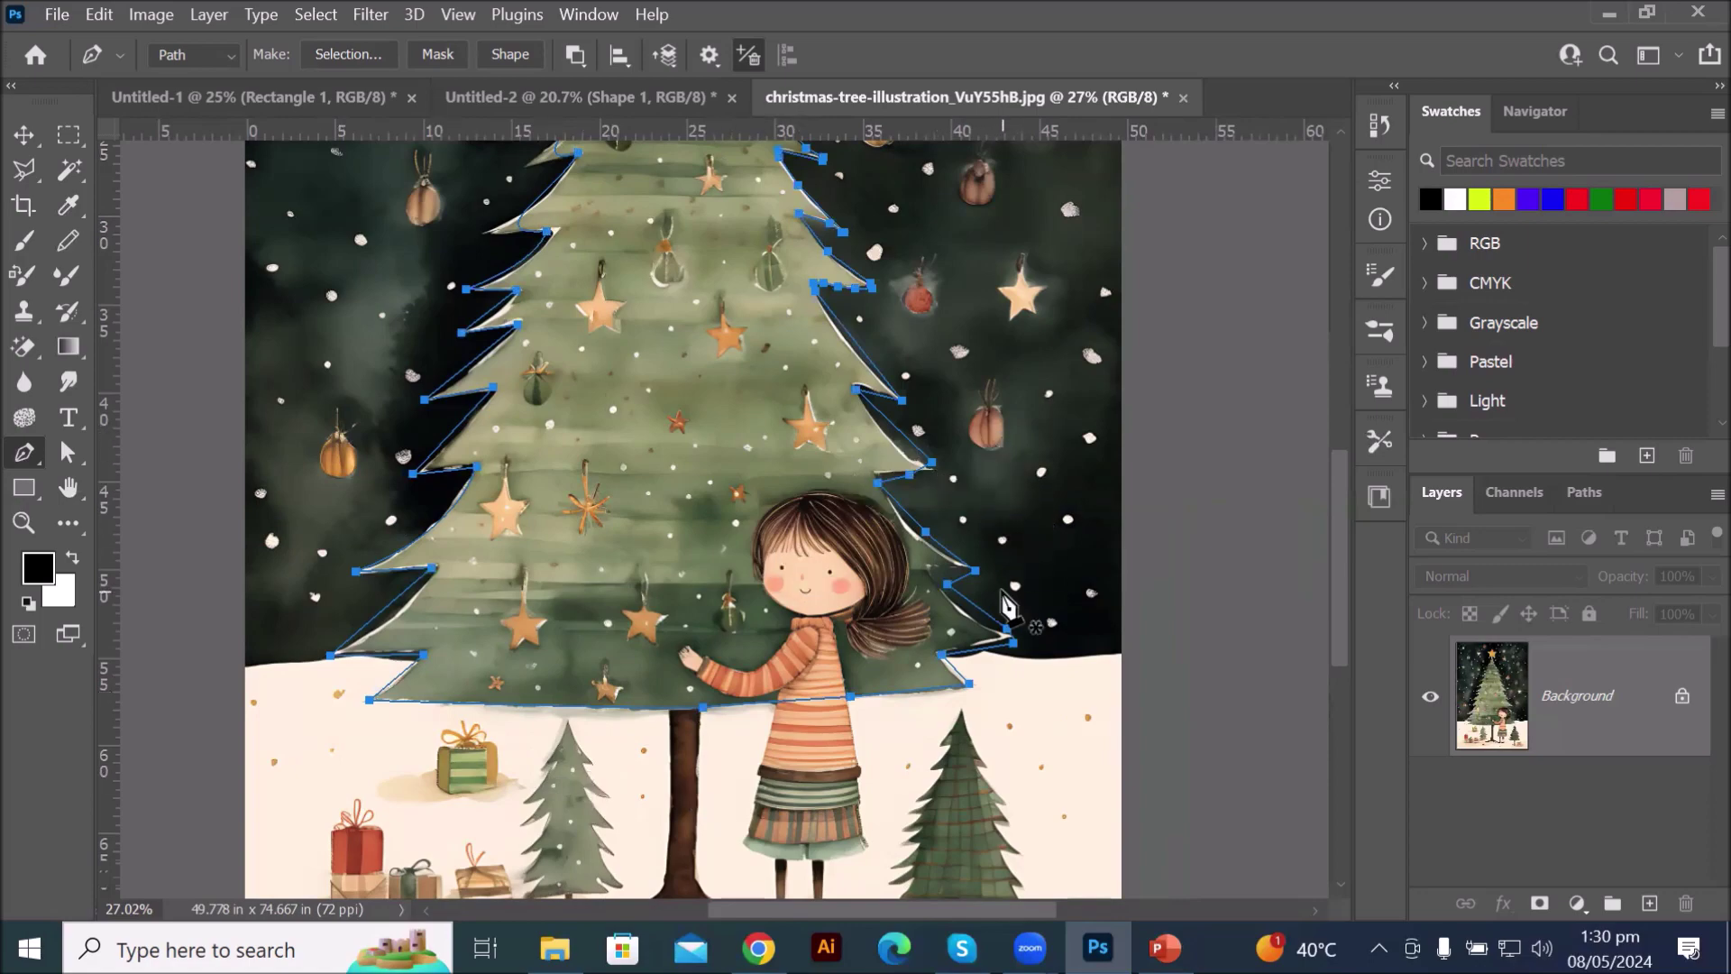
- With the Direct Selection Tool, move the path anchors beside the girl's head onto the seventh right branch's tip, underside, notch and the slope below
scroll(959, 591, "up", 5)
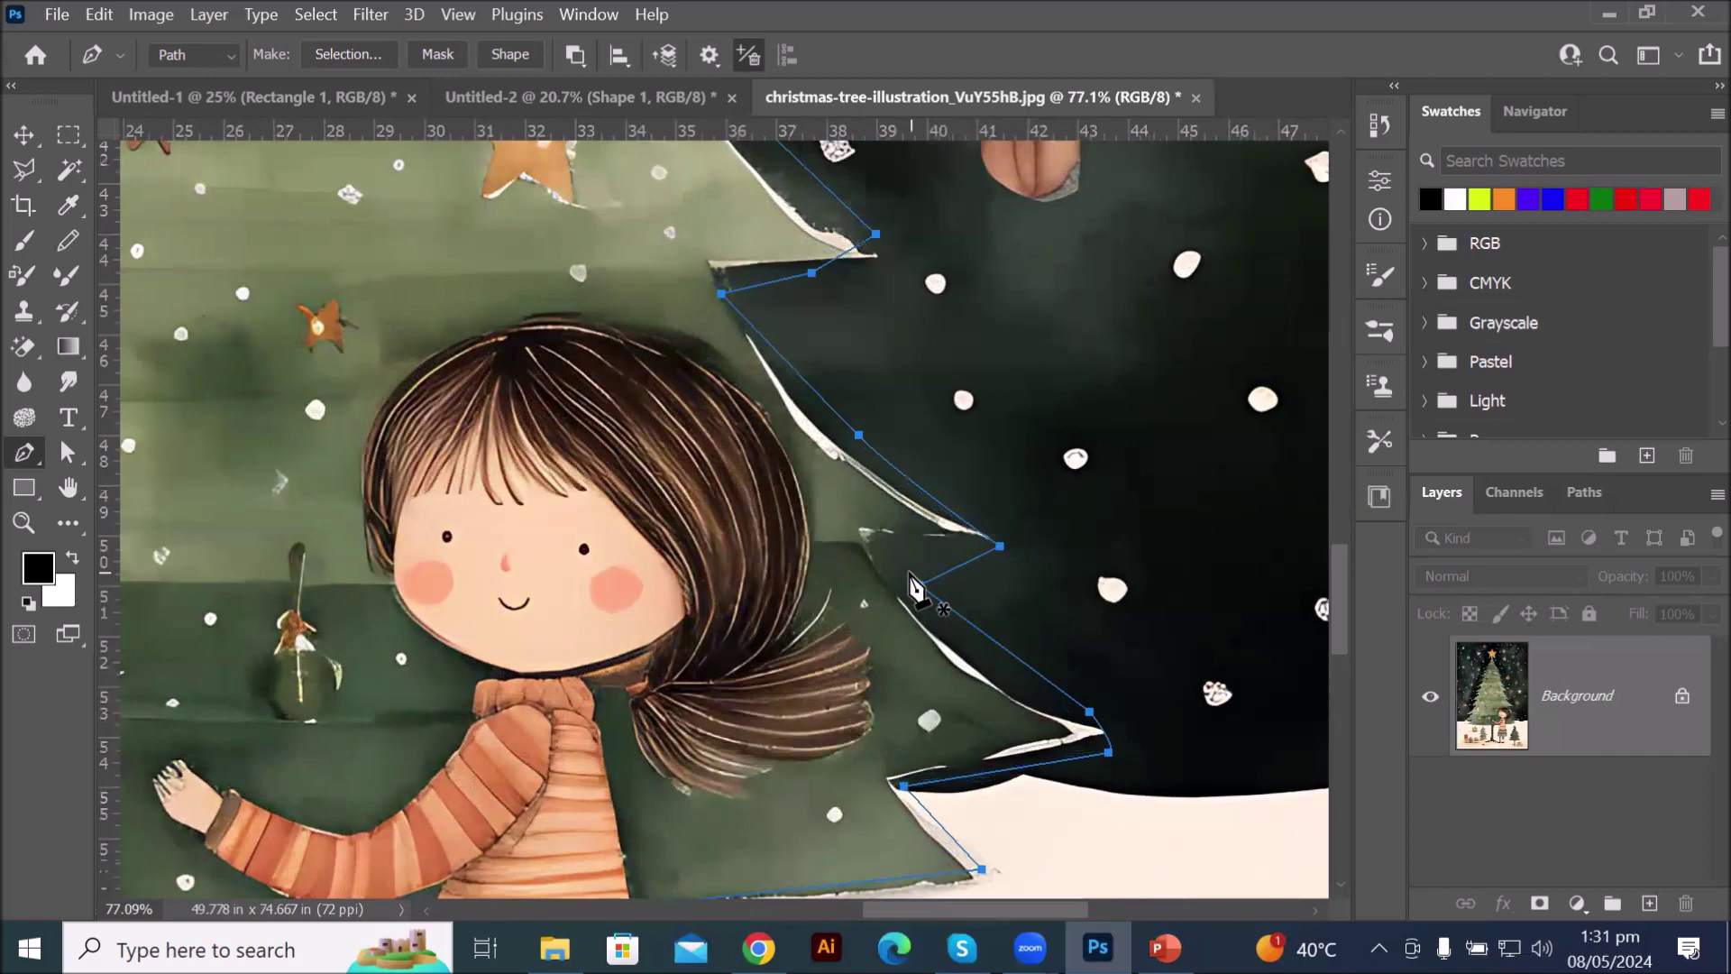
left_click(67, 453)
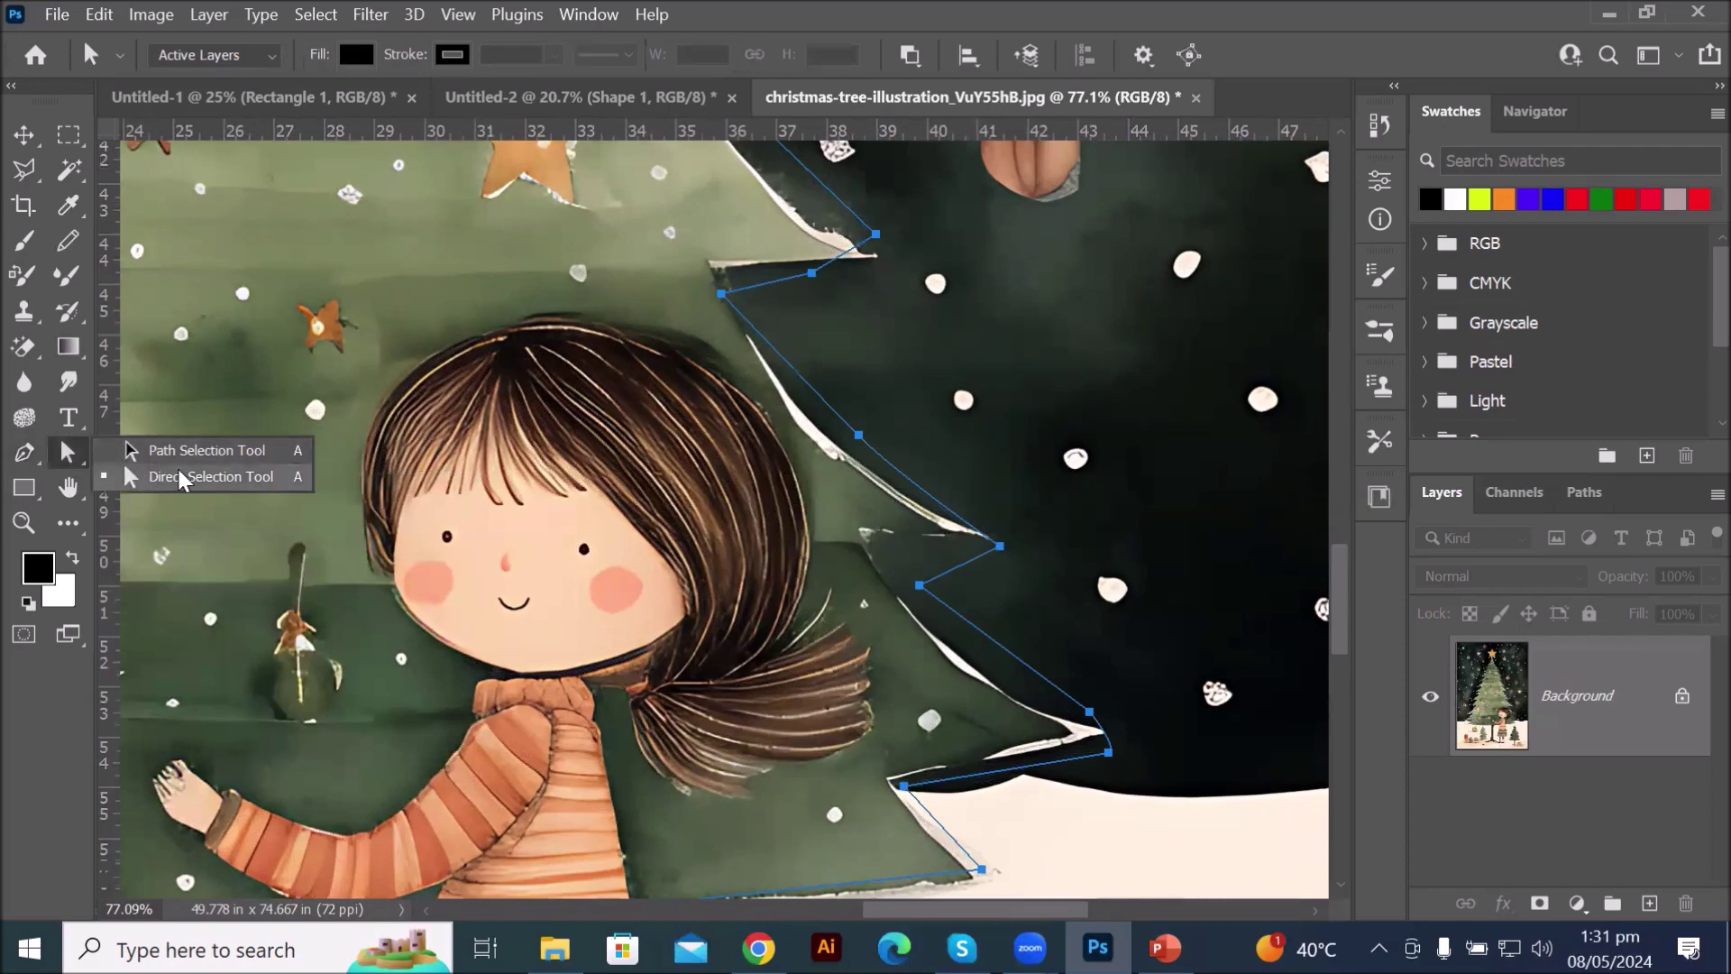
left_click(183, 477)
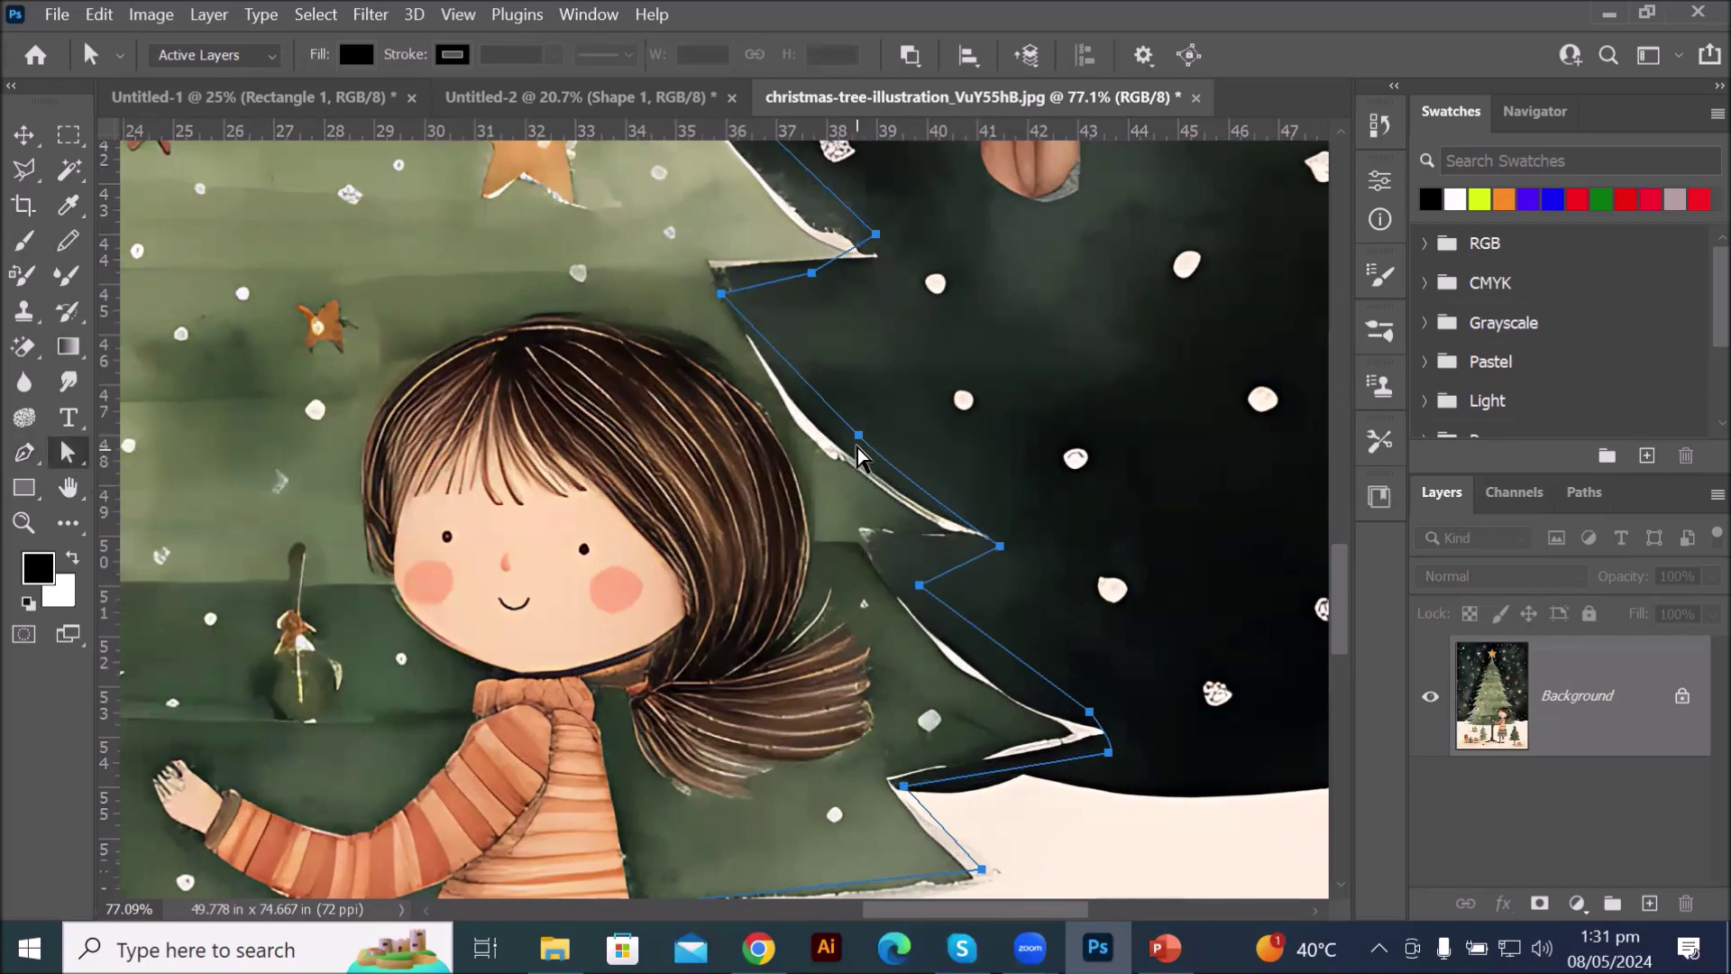
left_click_drag(858, 436, 837, 439)
left_click_drag(722, 294, 799, 264)
left_click_drag(876, 235, 884, 262)
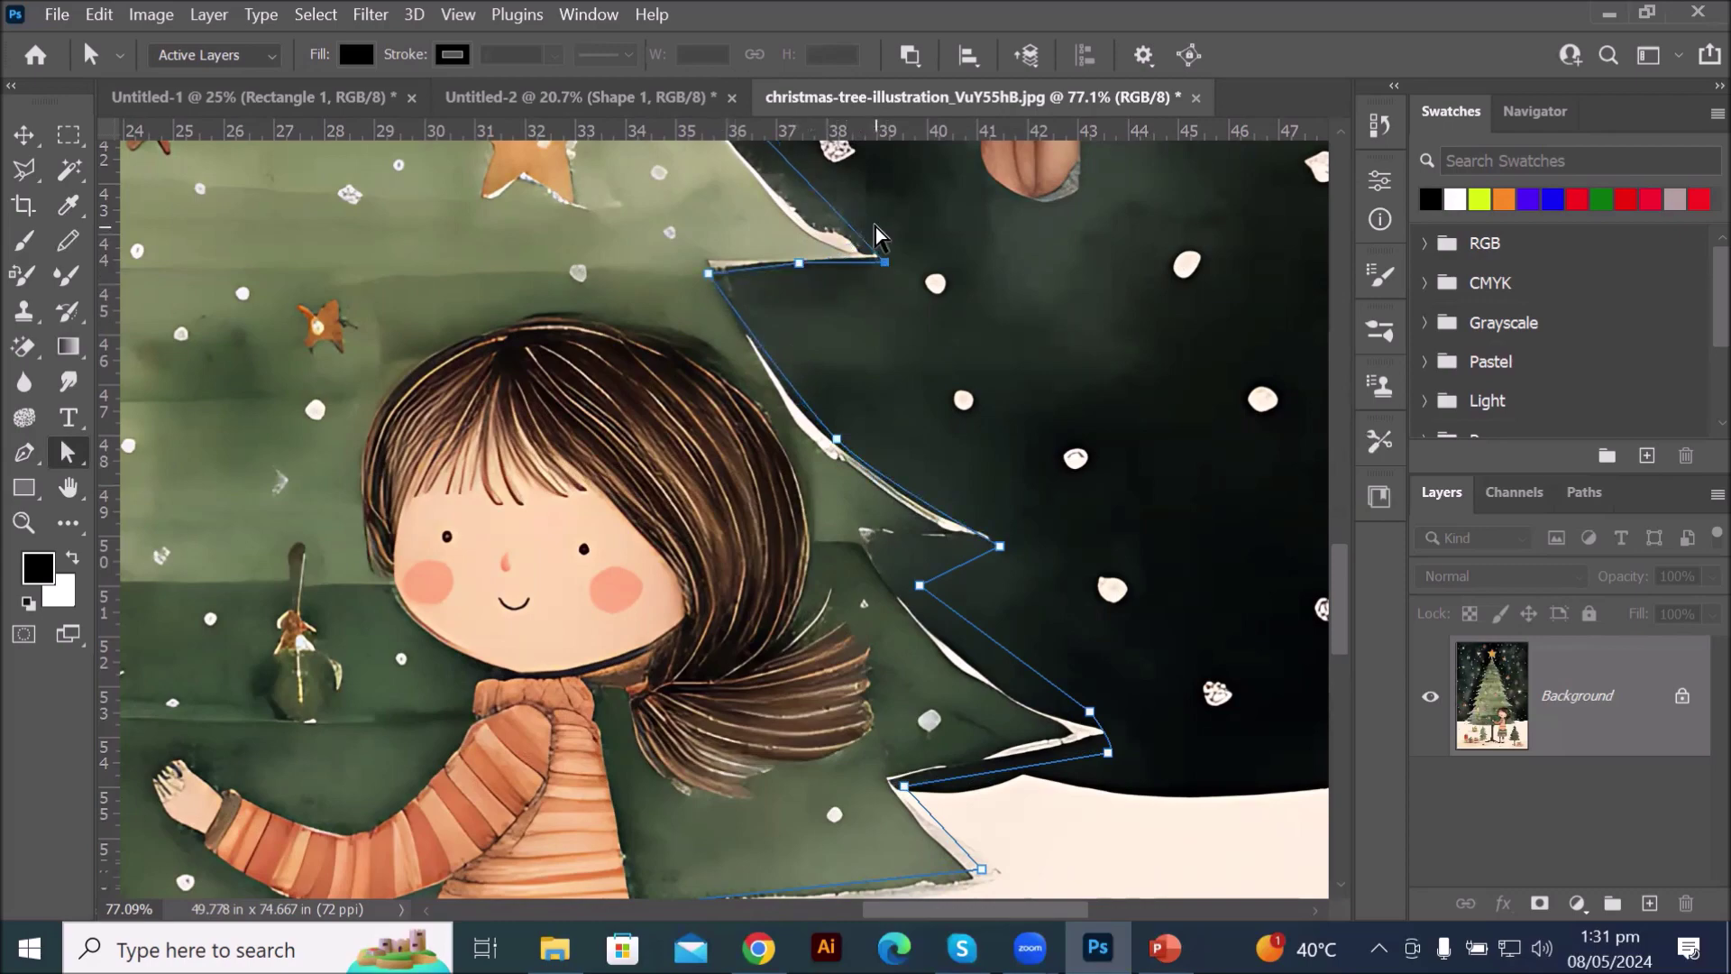
- Move the notch anchor beneath the sixth right branch onto the tree's edge
scroll(876, 227, "down", 3)
scroll(1048, 229, "down", 2)
left_click_drag(970, 227, 902, 494)
scroll(844, 422, "up", 4)
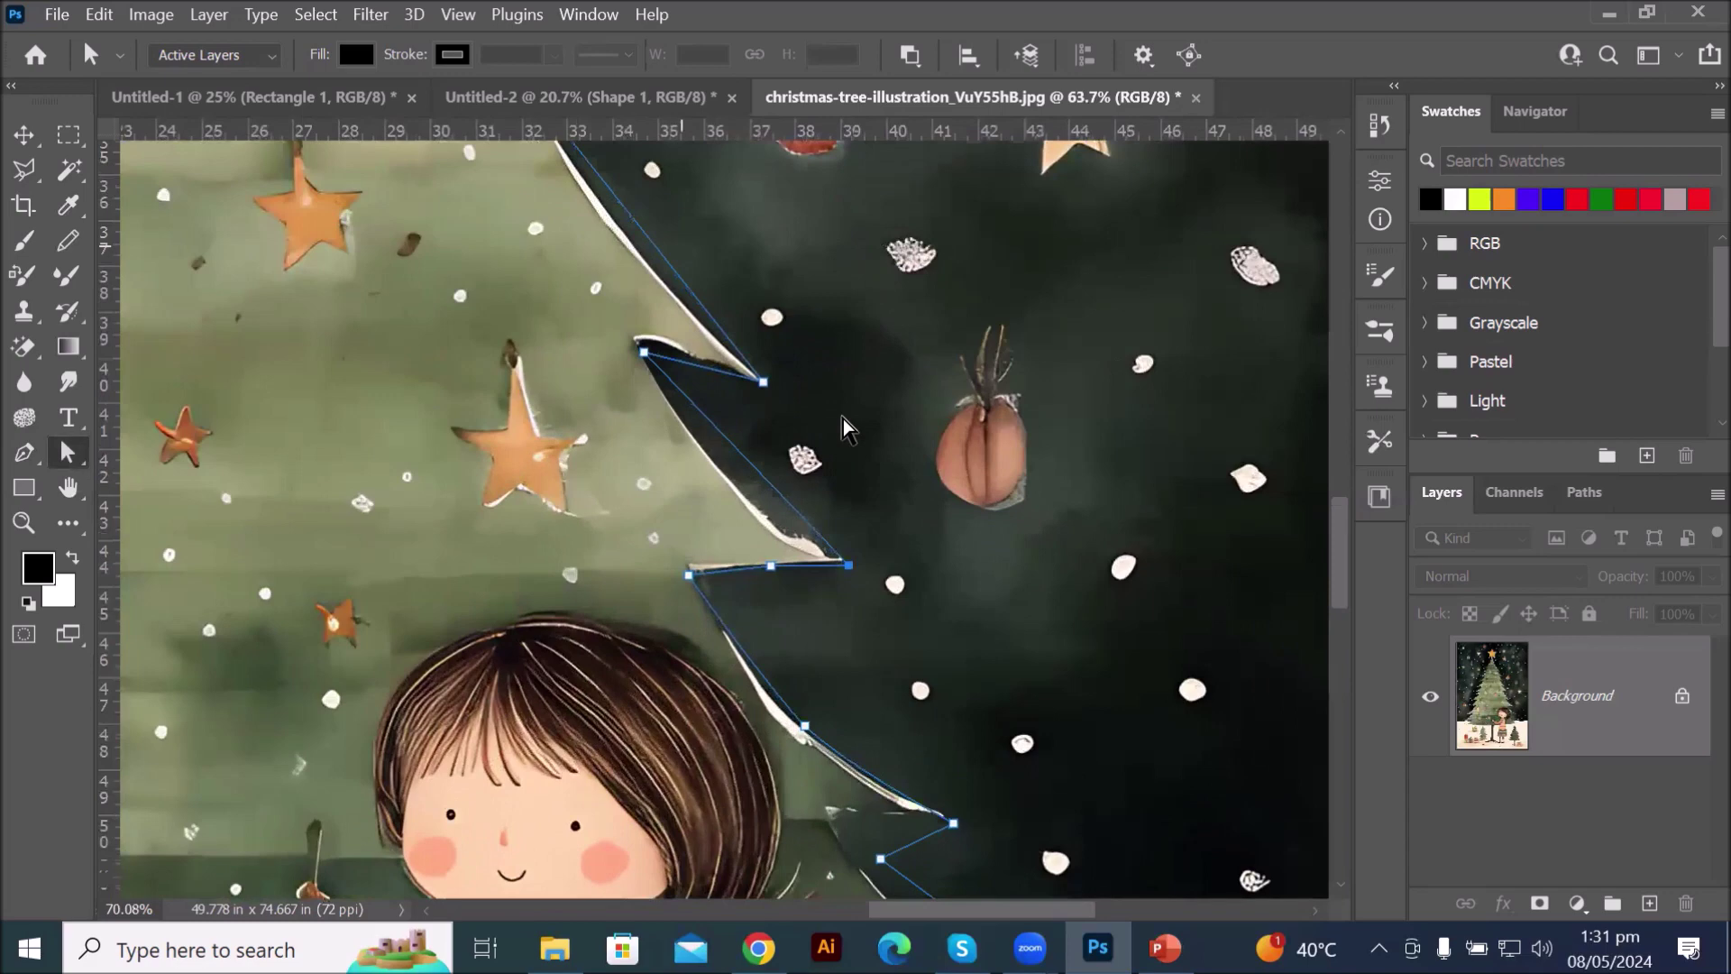
scroll(844, 426, "up", 2)
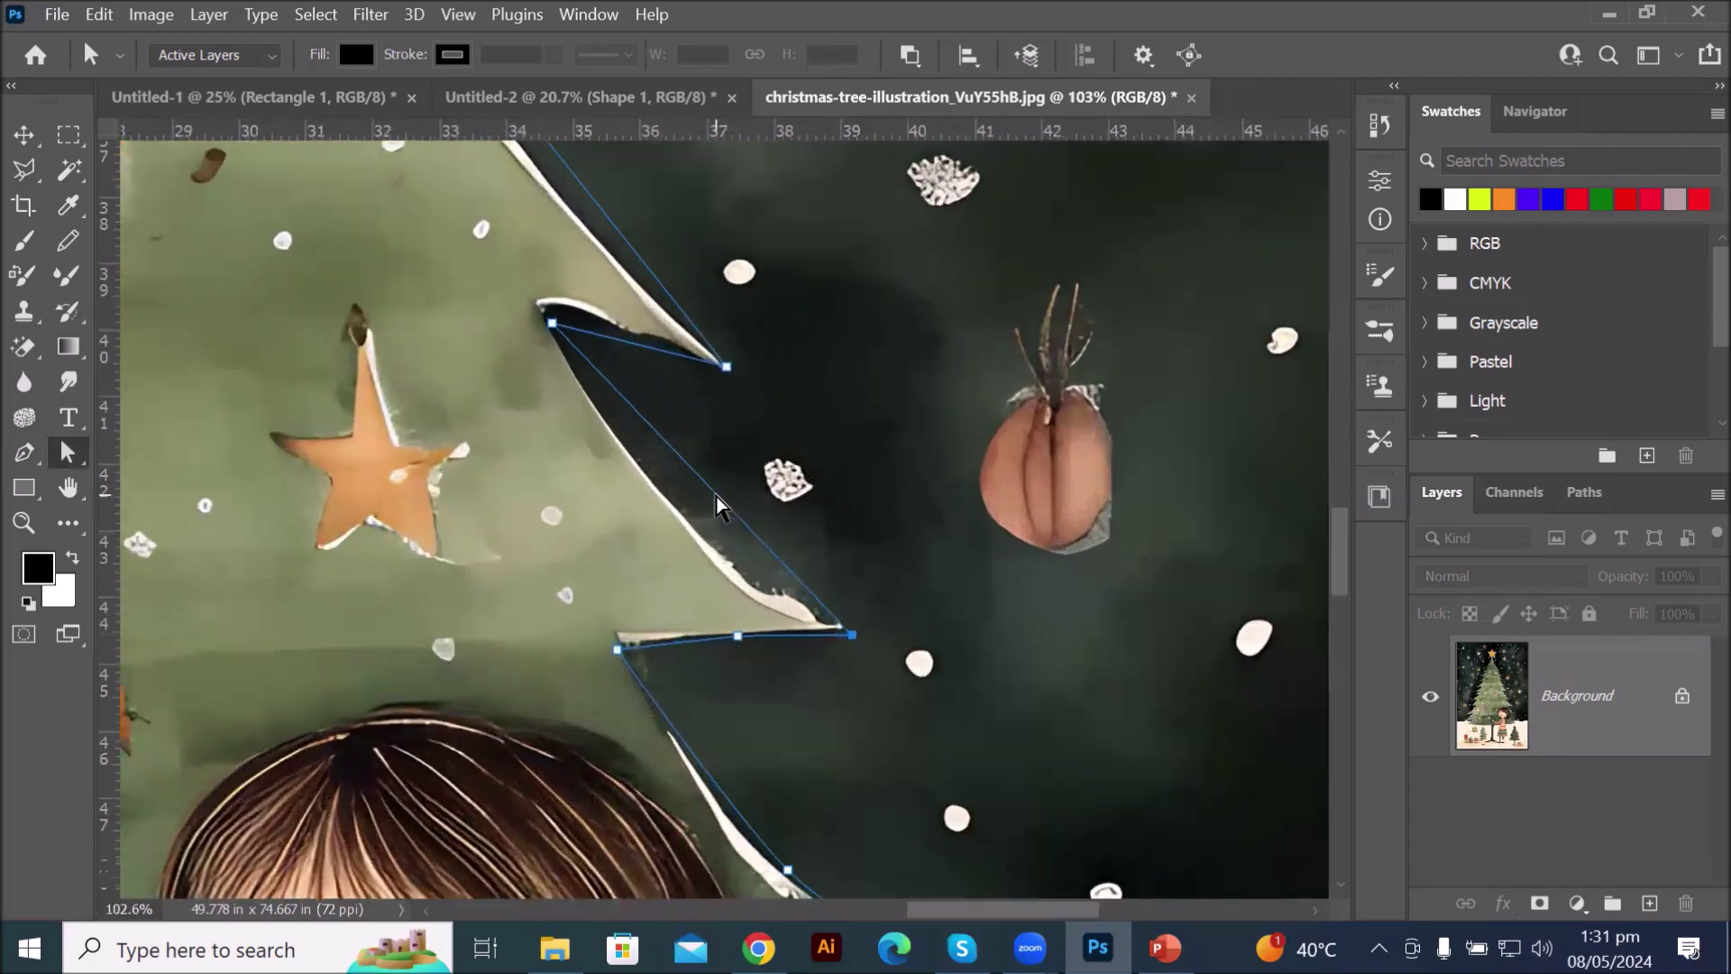
left_click_drag(552, 323, 537, 305)
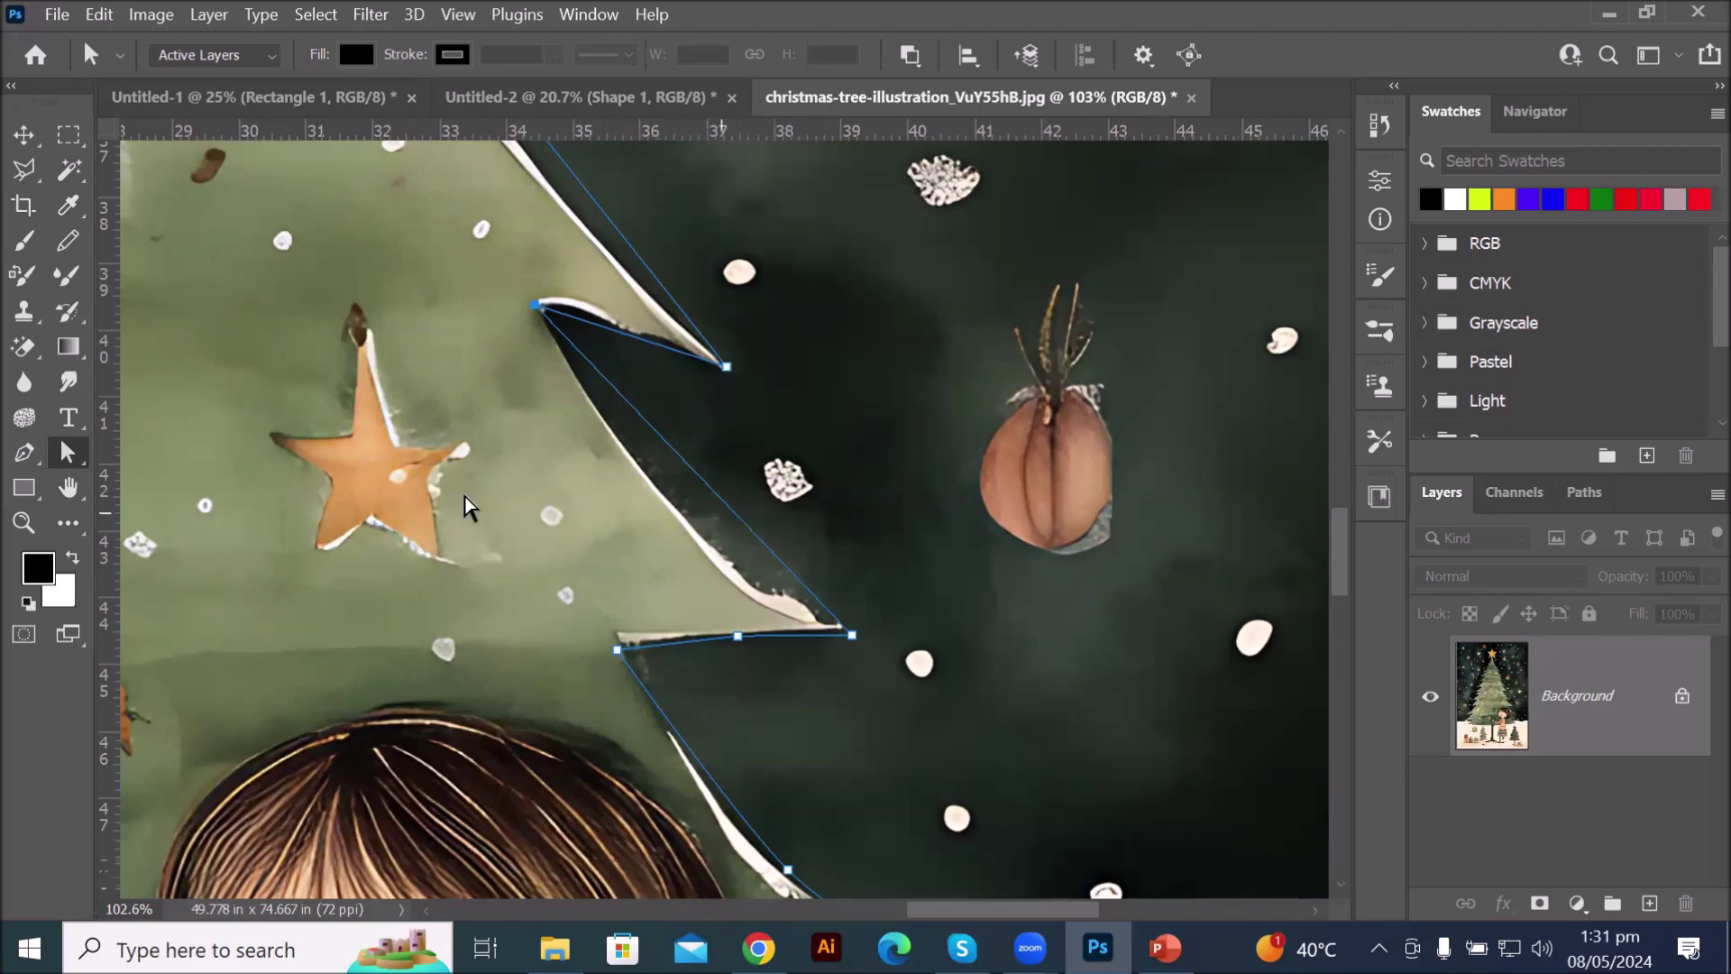
- With the Curvature Pen Tool, bend the straight path segments inward to fit the seventh and sixth right branches' slopes
left_click(24, 455)
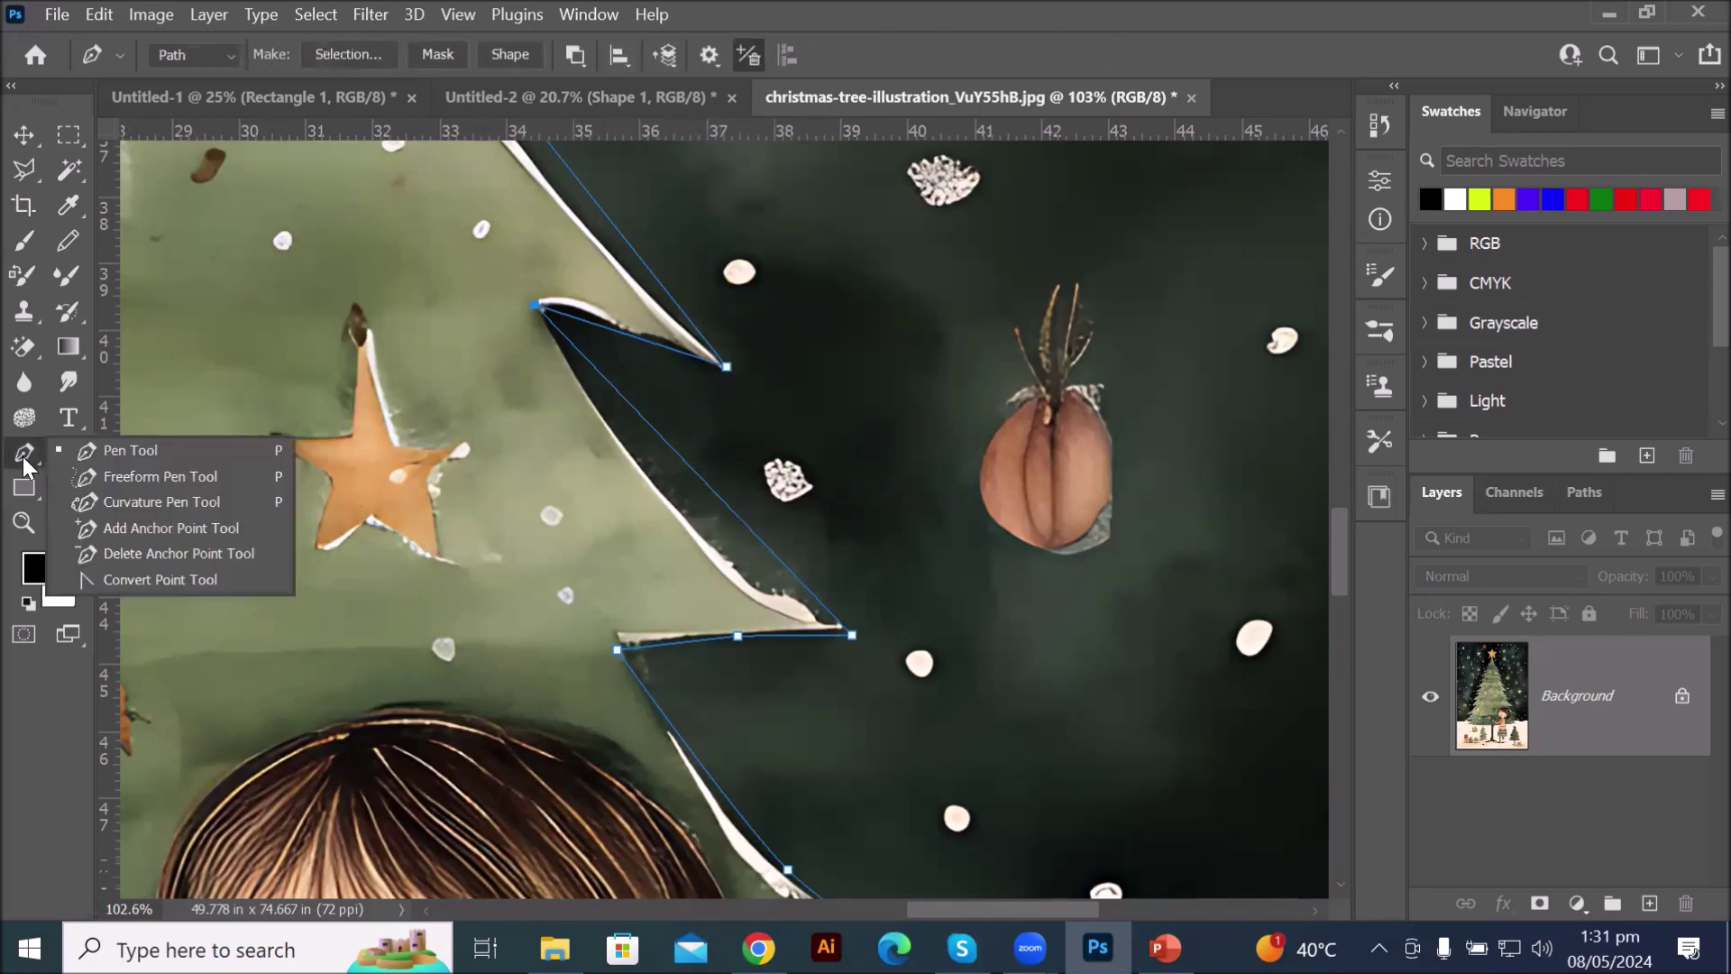
left_click(200, 508)
left_click_drag(690, 466, 666, 494)
left_click_drag(752, 572, 740, 581)
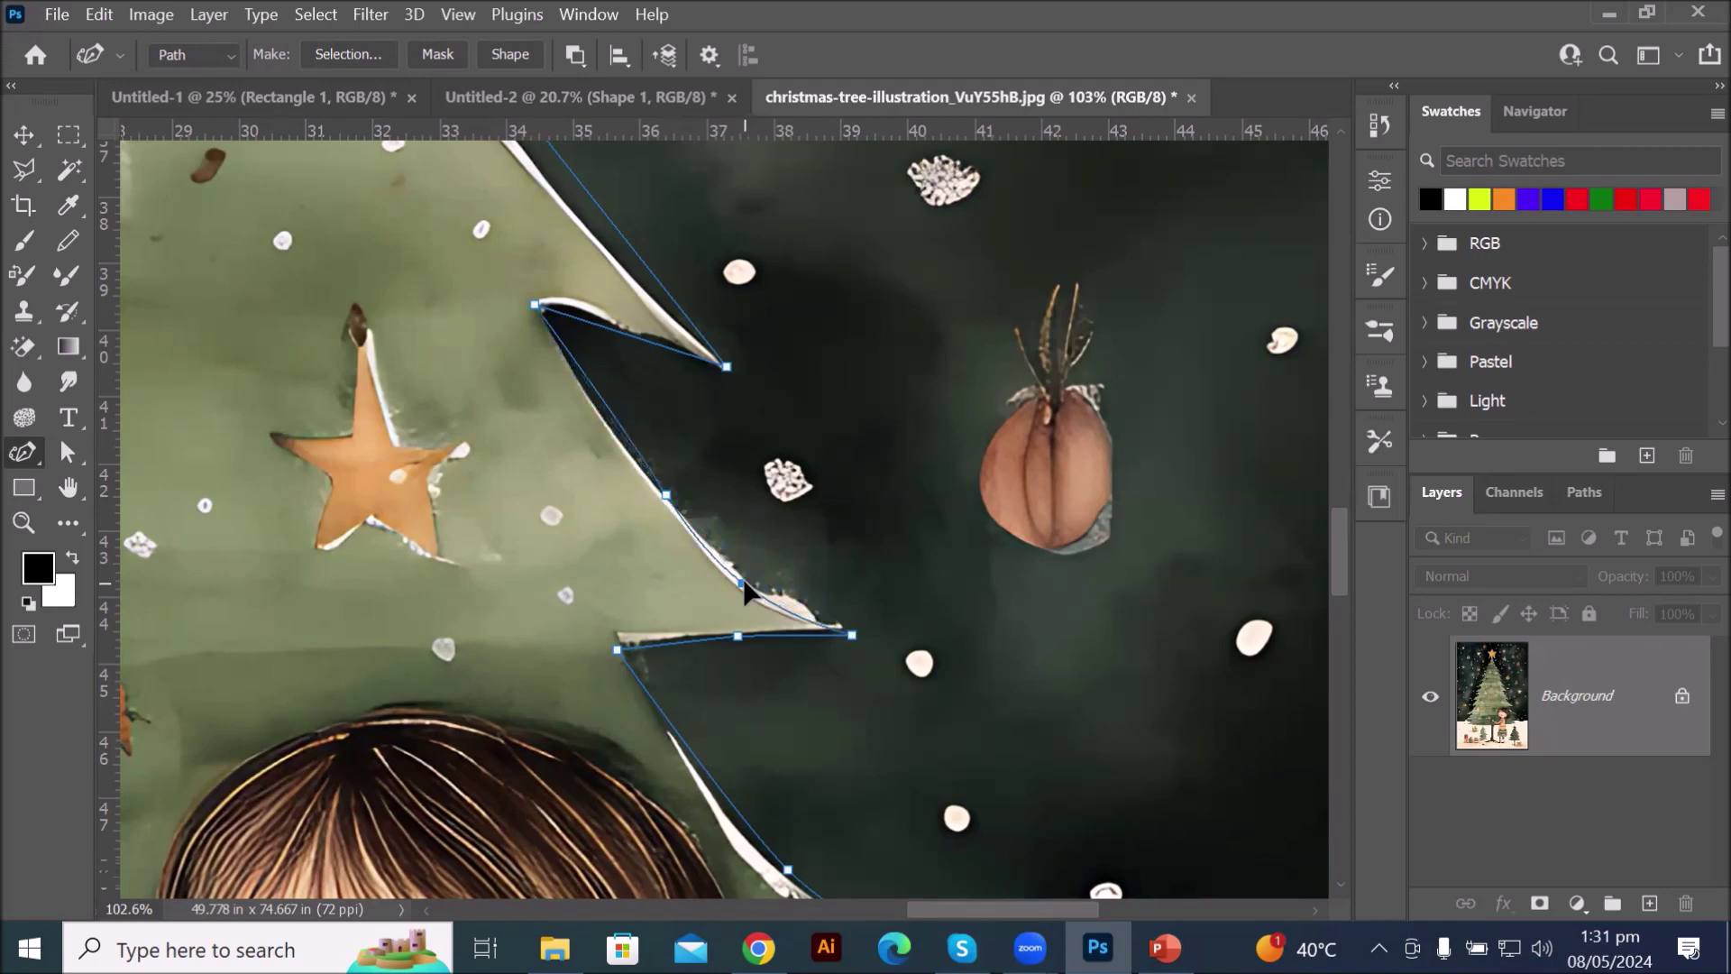
left_click_drag(614, 415, 604, 416)
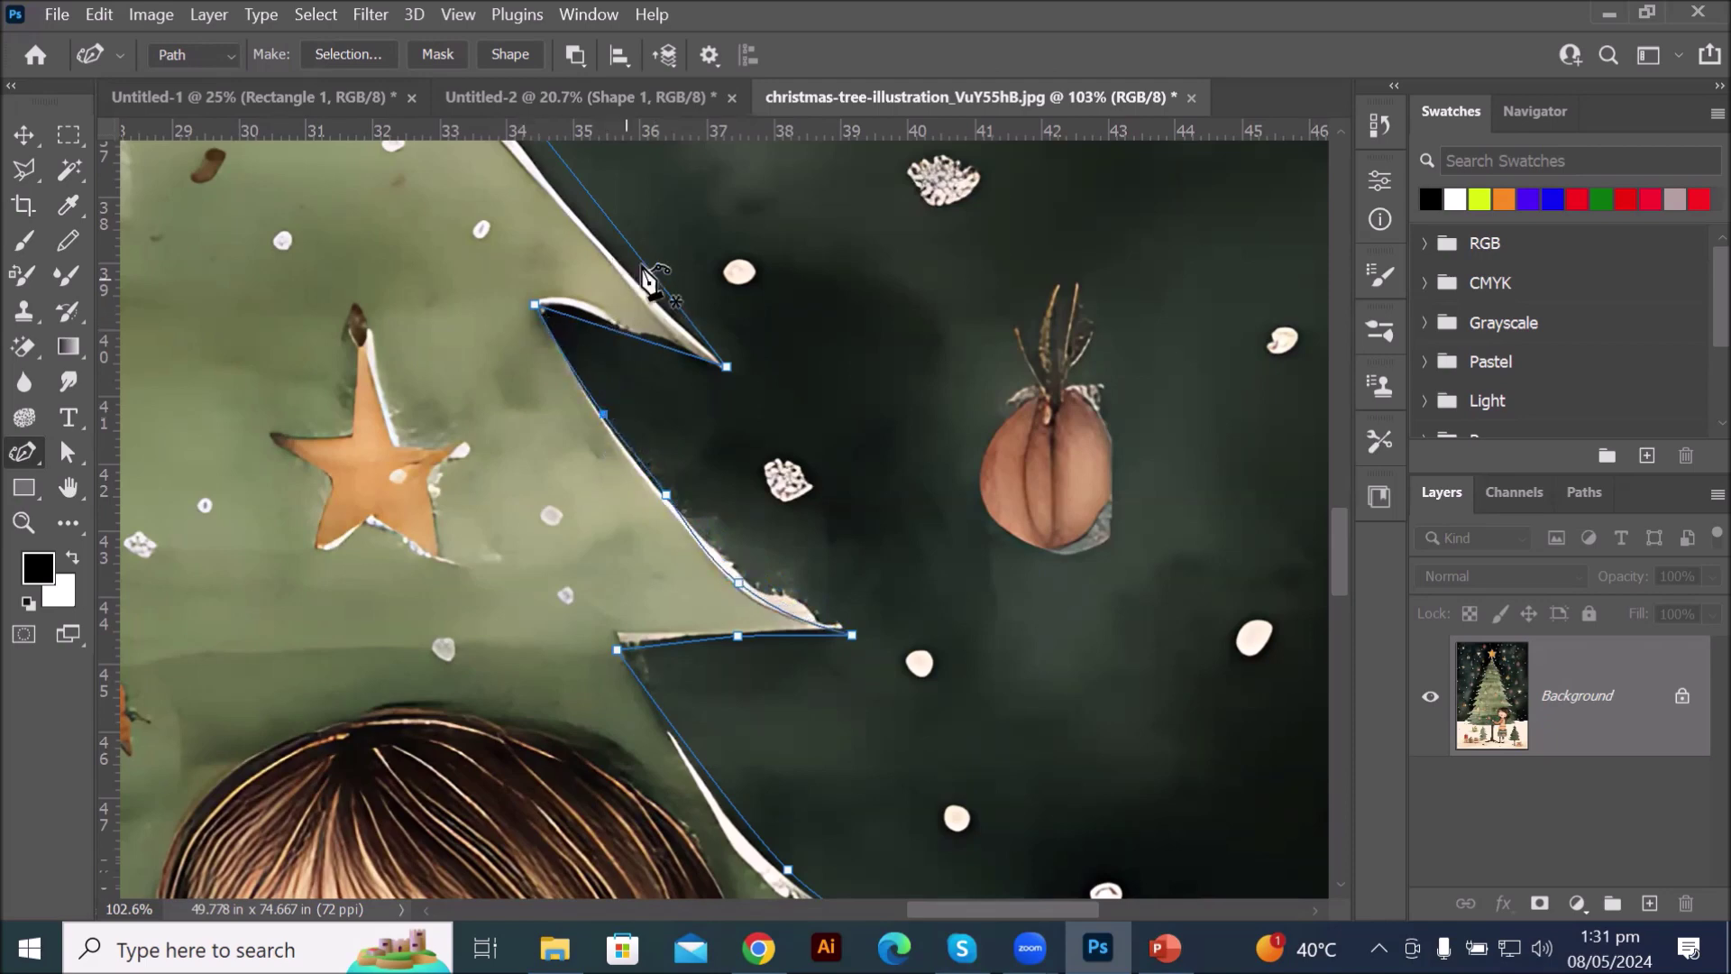
left_click_drag(734, 258, 906, 620)
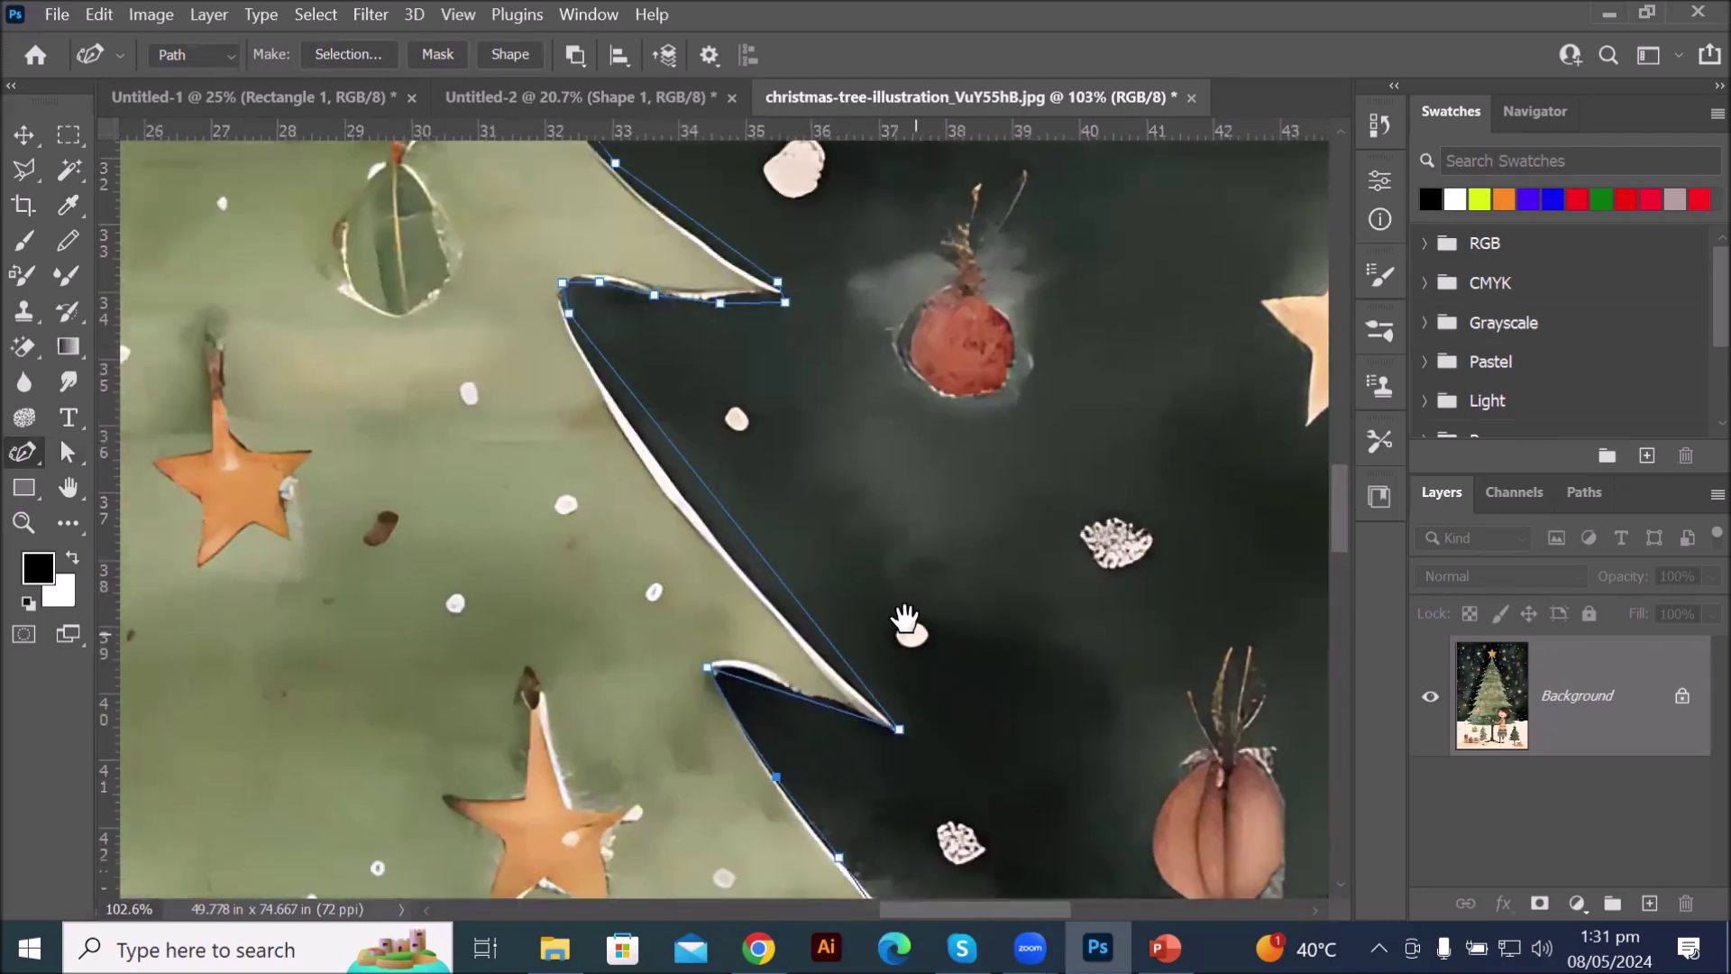
left_click_drag(739, 529, 719, 534)
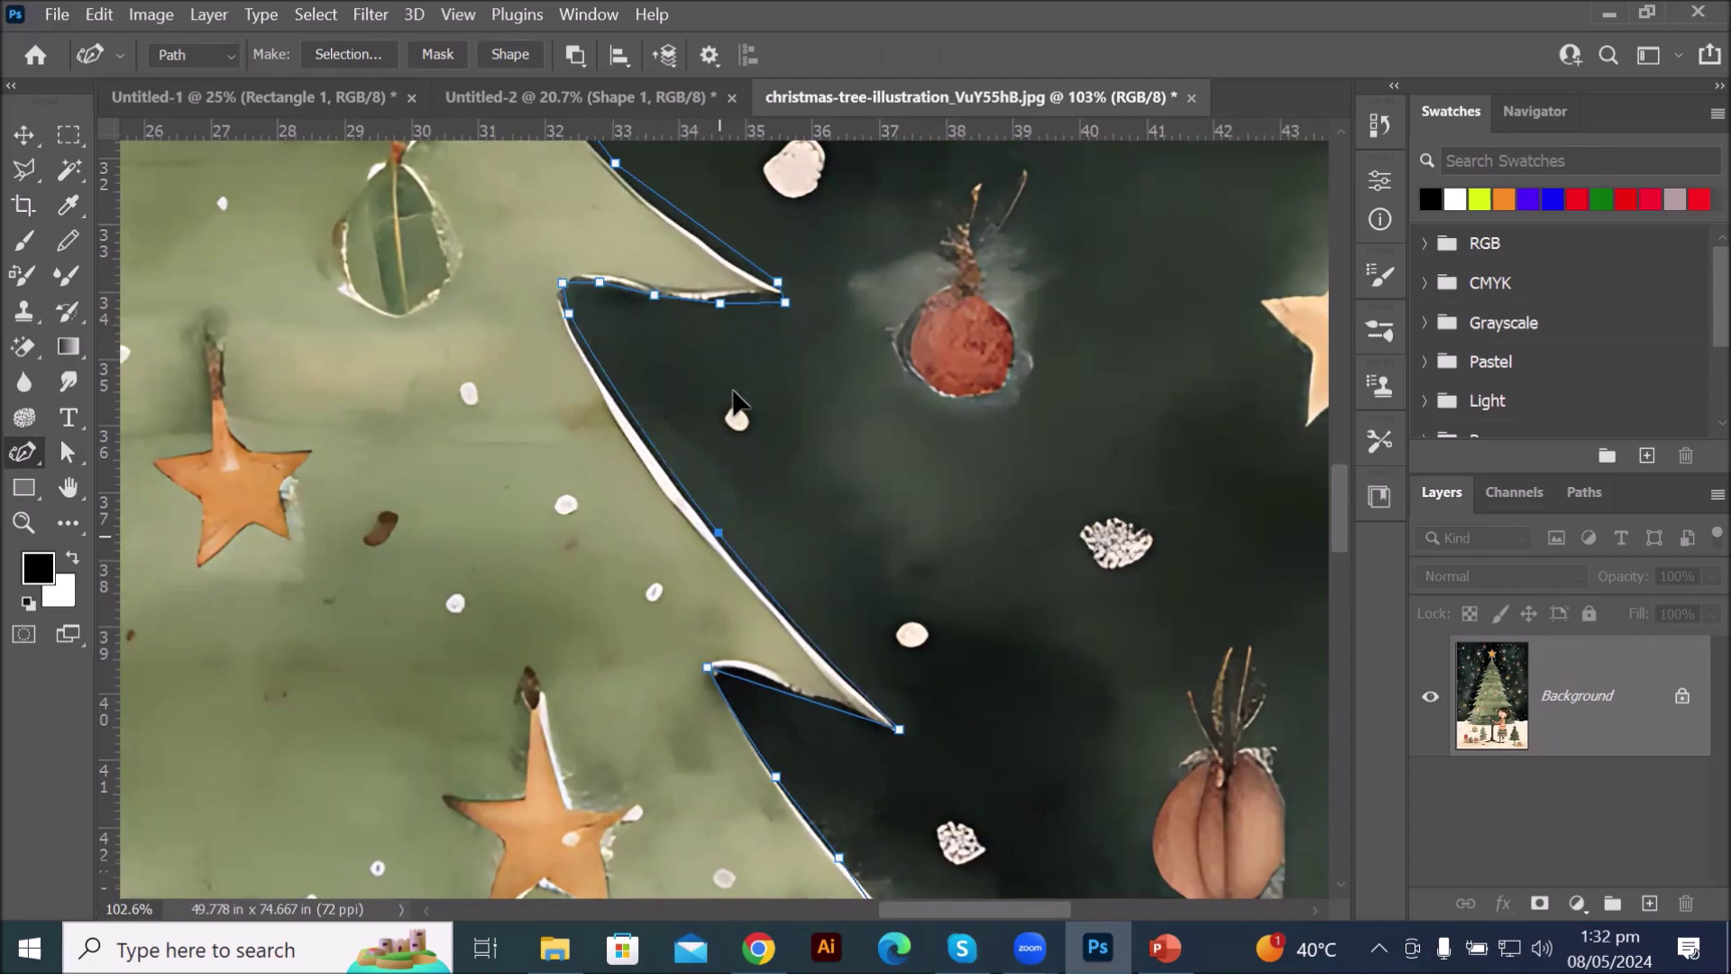
- Use the Direct Selection Tool to move the notch and tip anchors of the left branch beside the large hanging star onto the tree's edge
scroll(747, 379, "down", 6)
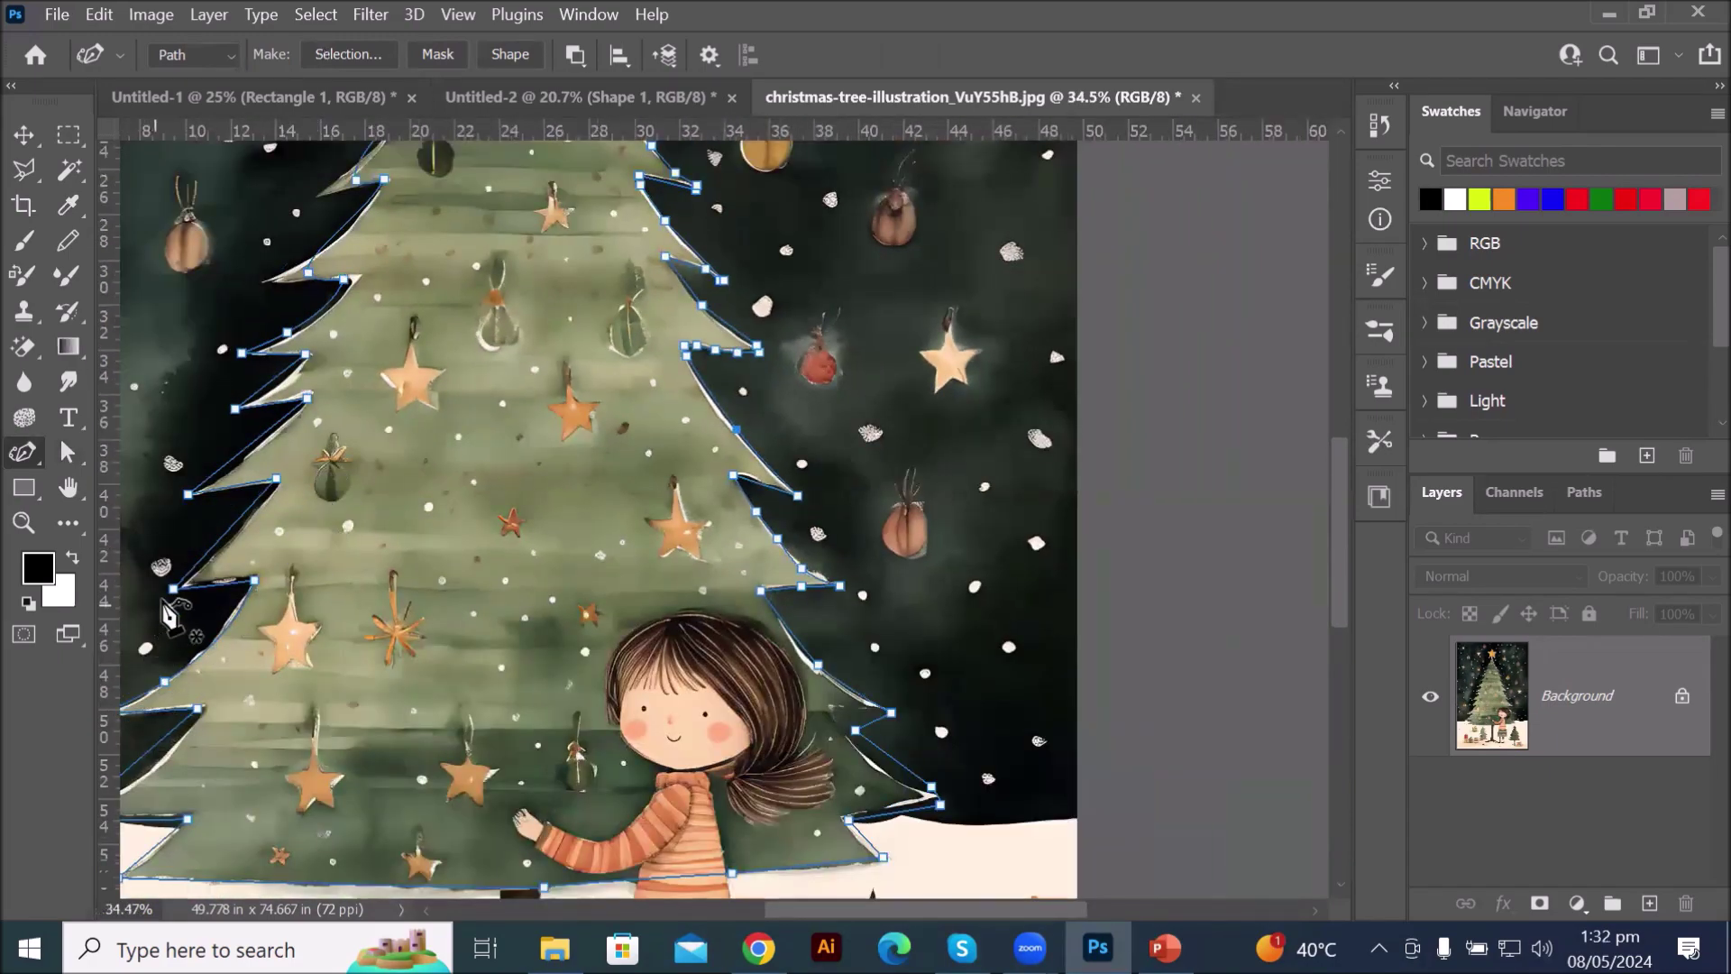
scroll(168, 613, "up", 7)
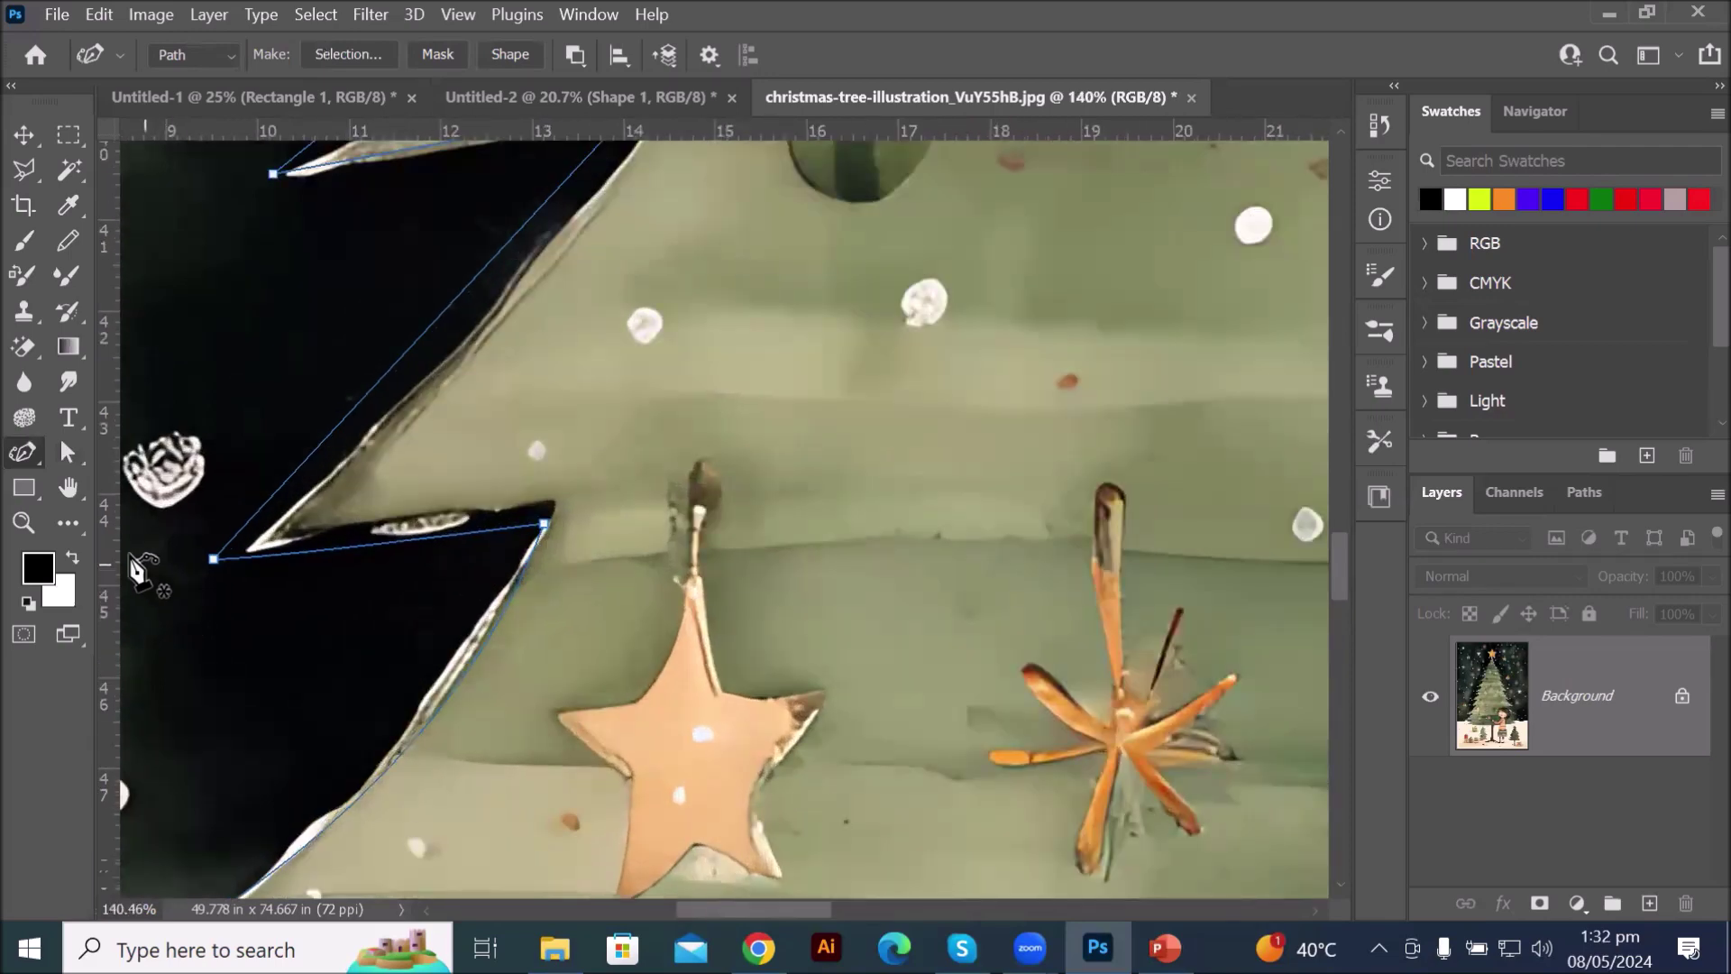
left_click(67, 453)
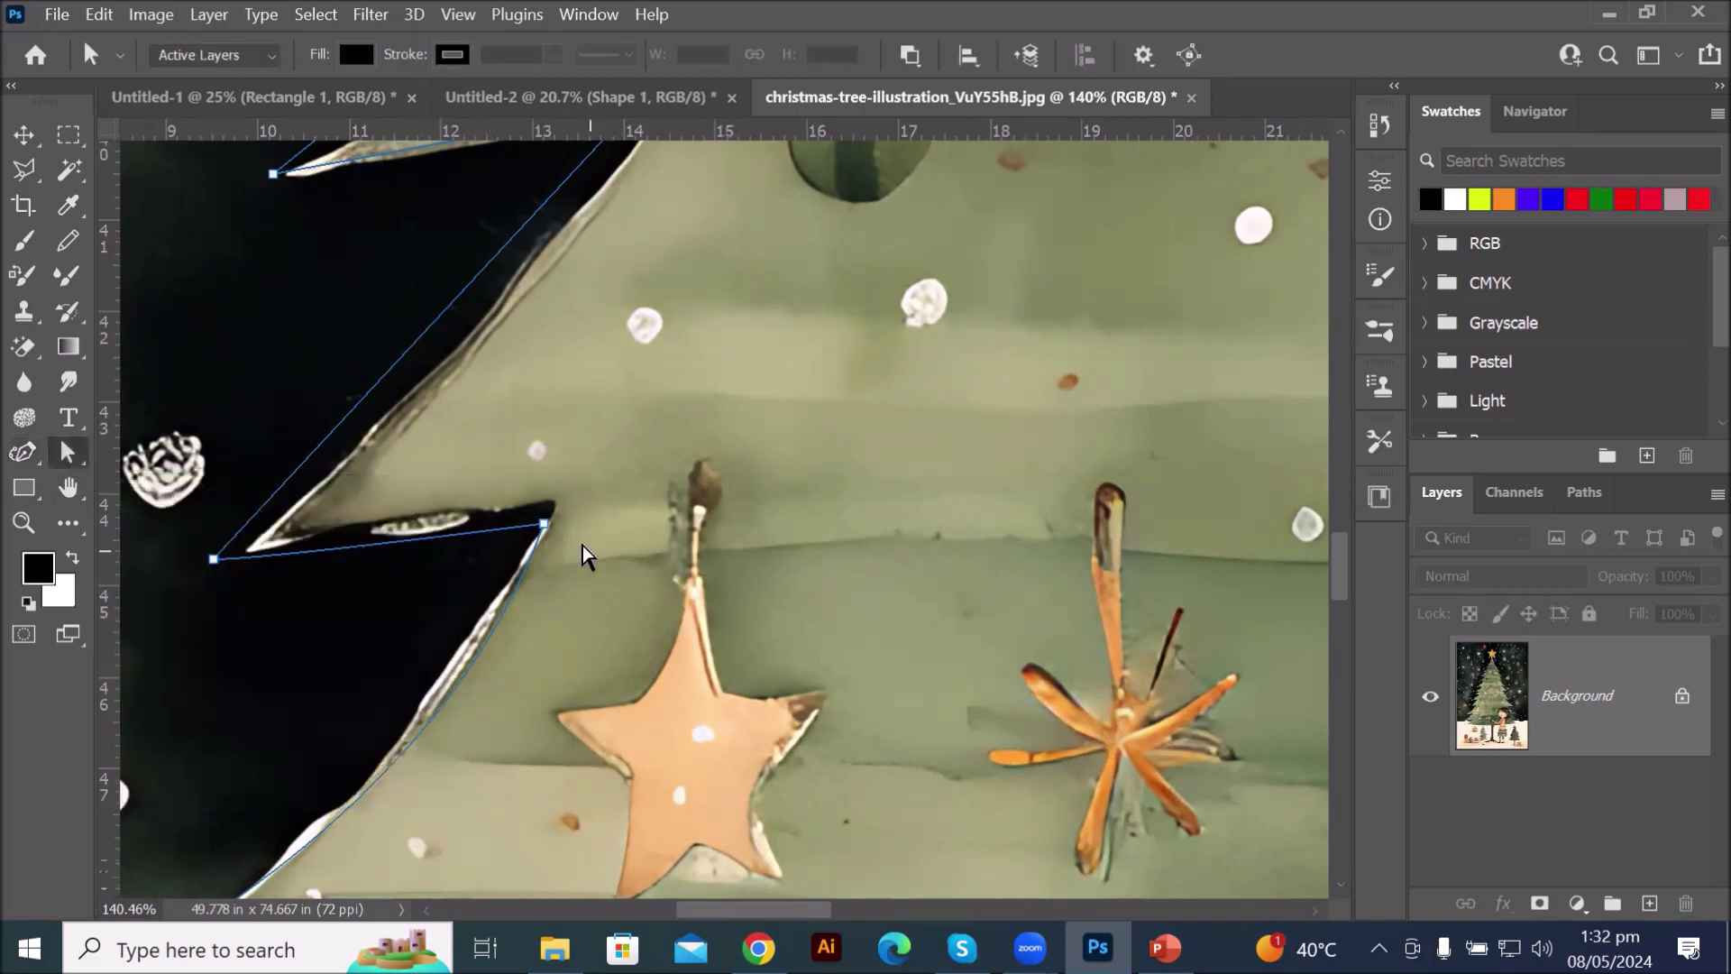
left_click_drag(546, 525, 549, 506)
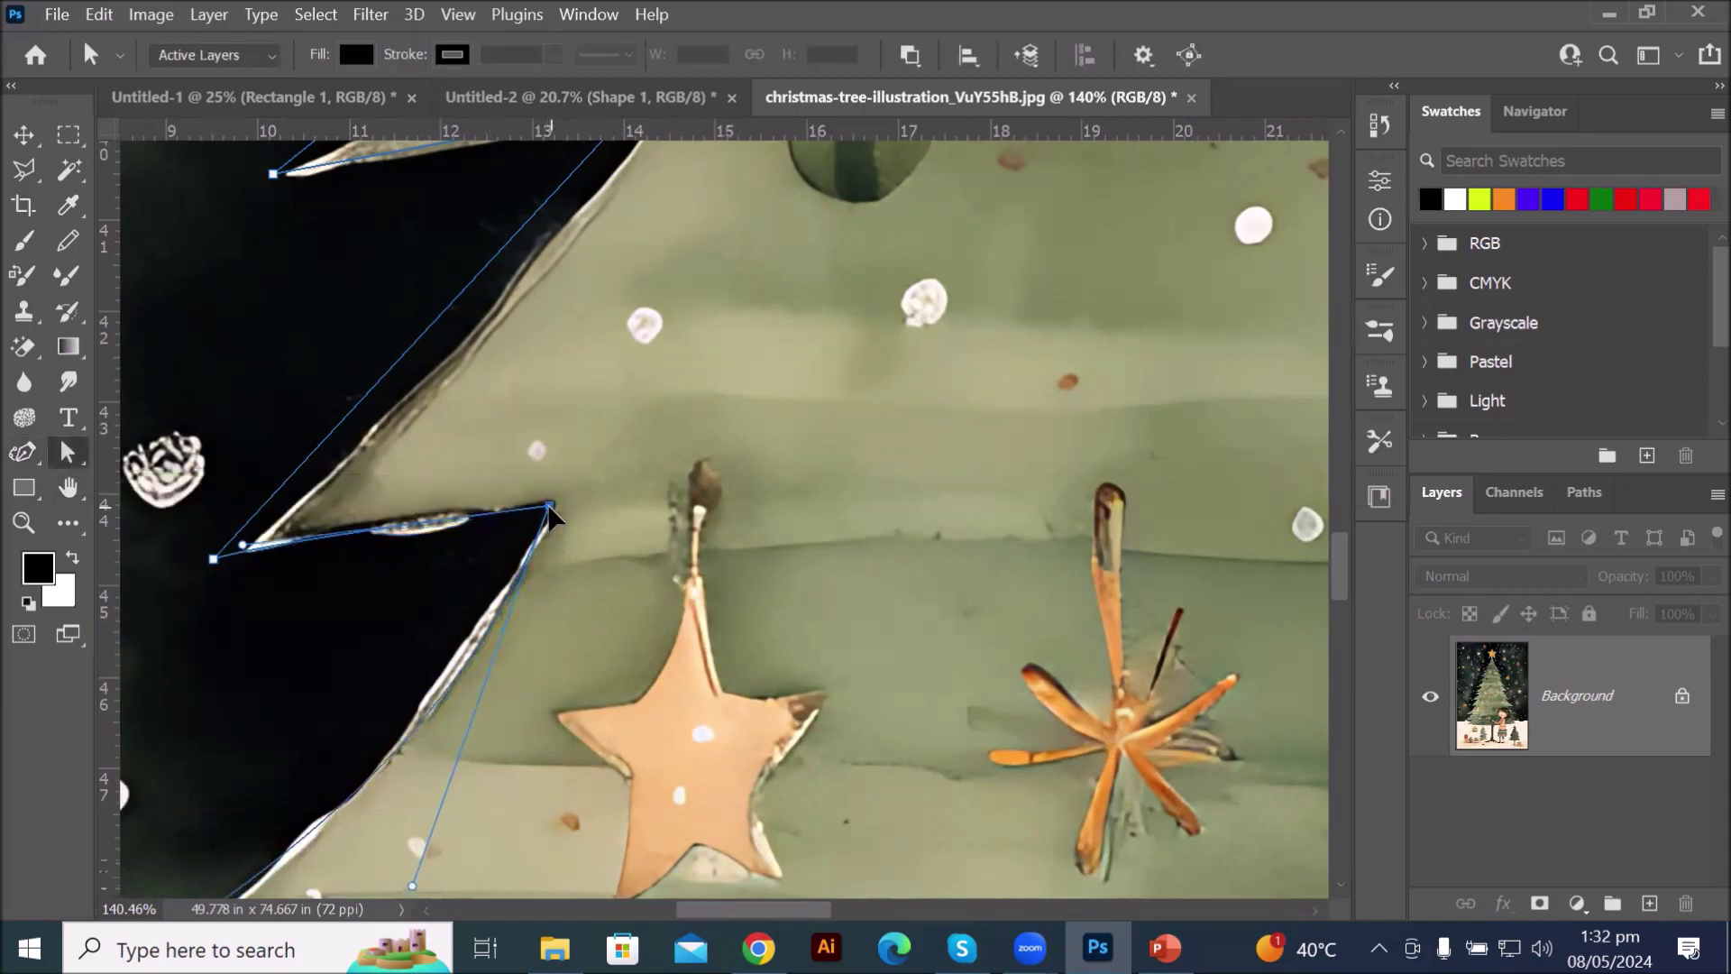
mouse_move(244, 544)
left_mouse_down()
mouse_move(294, 544)
mouse_move(241, 552)
left_mouse_up()
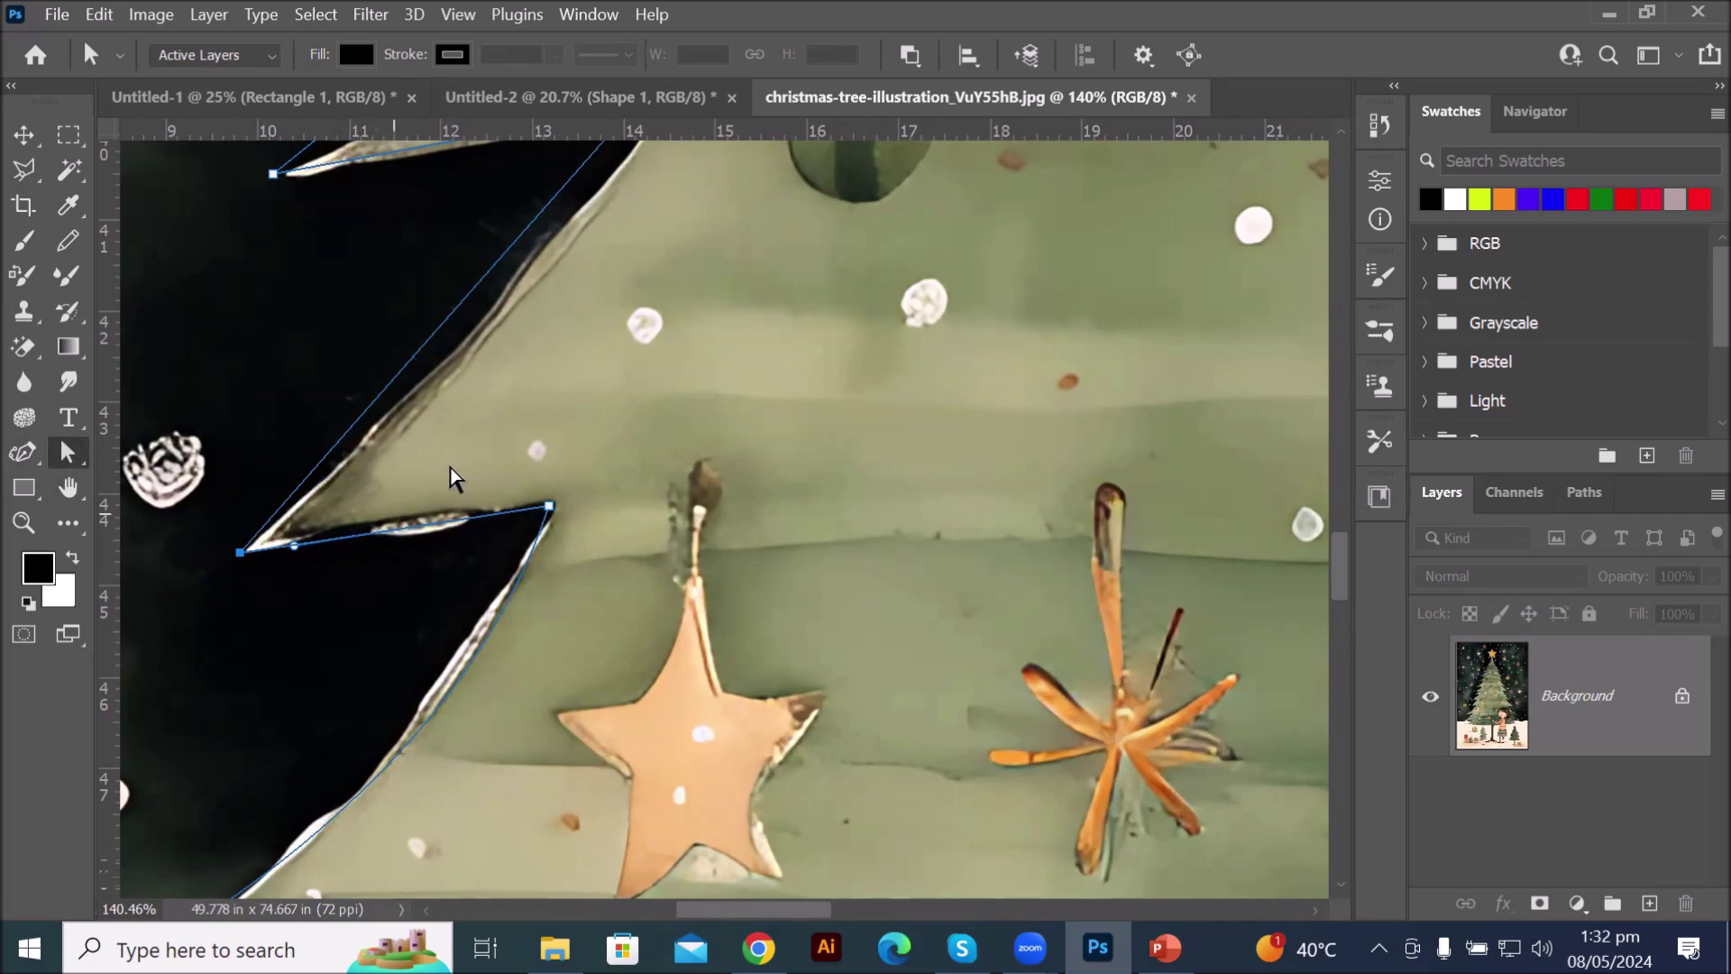
- Move the notch anchor at the top of that left branch's slope closer to the tree's edge
scroll(629, 293, "down", 2)
scroll(626, 285, "down", 4)
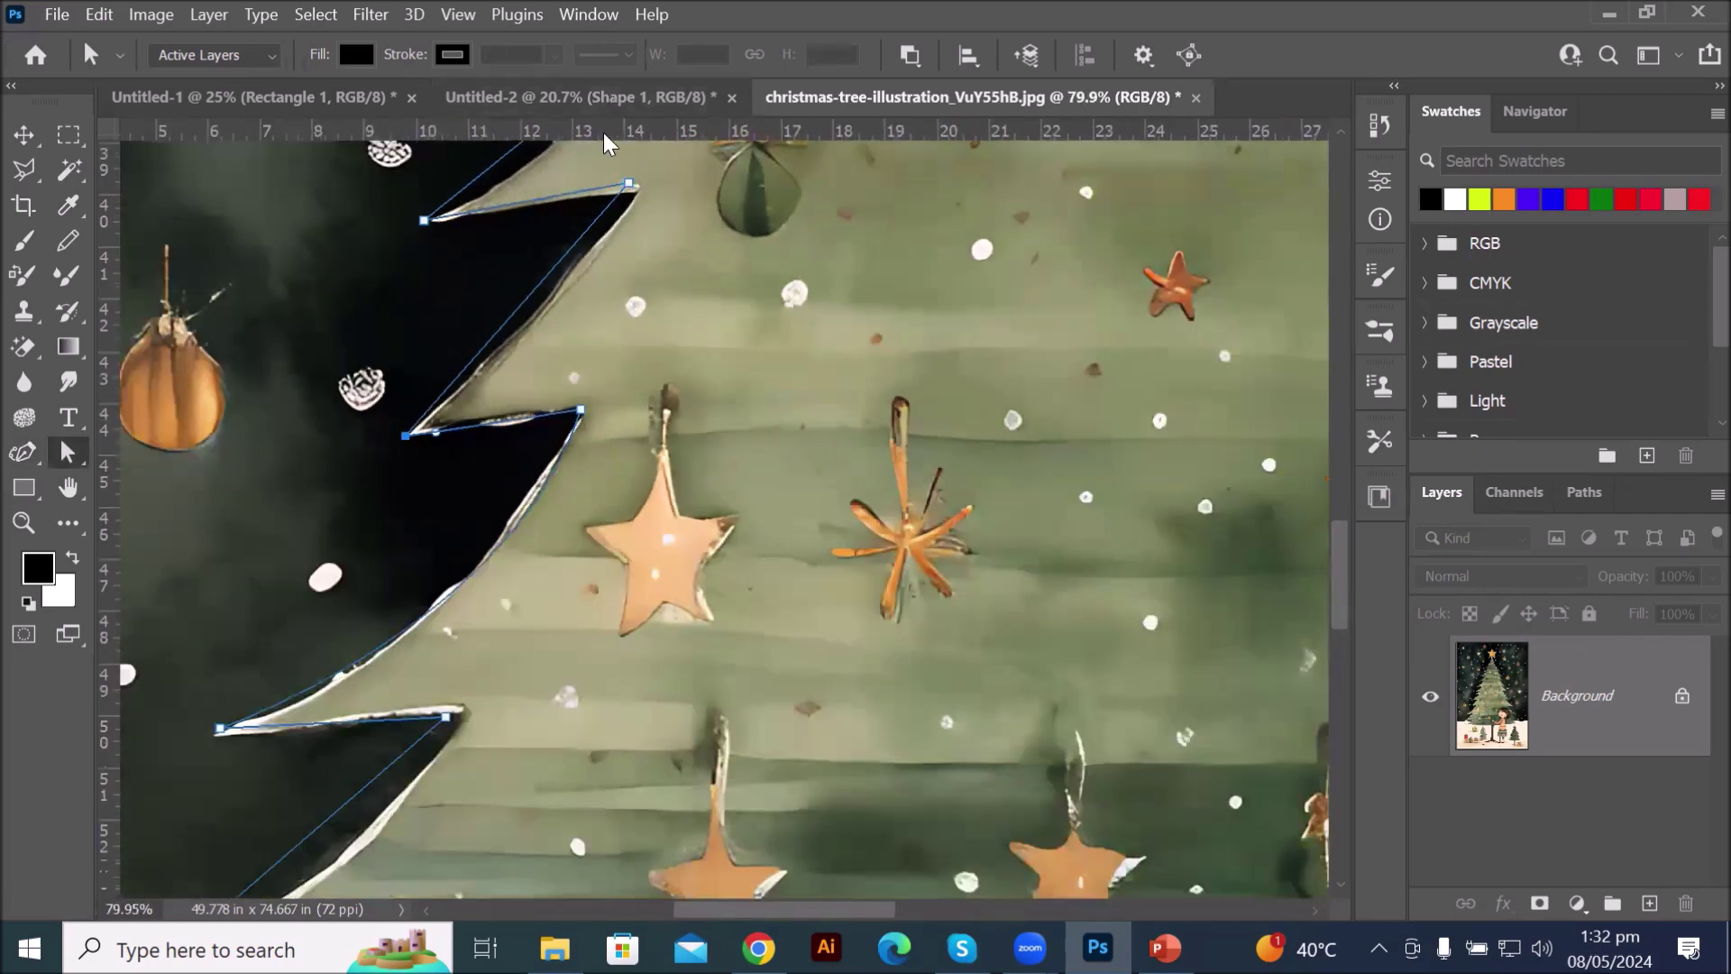
scroll(602, 142, "up", 6)
left_click_drag(650, 225, 668, 241)
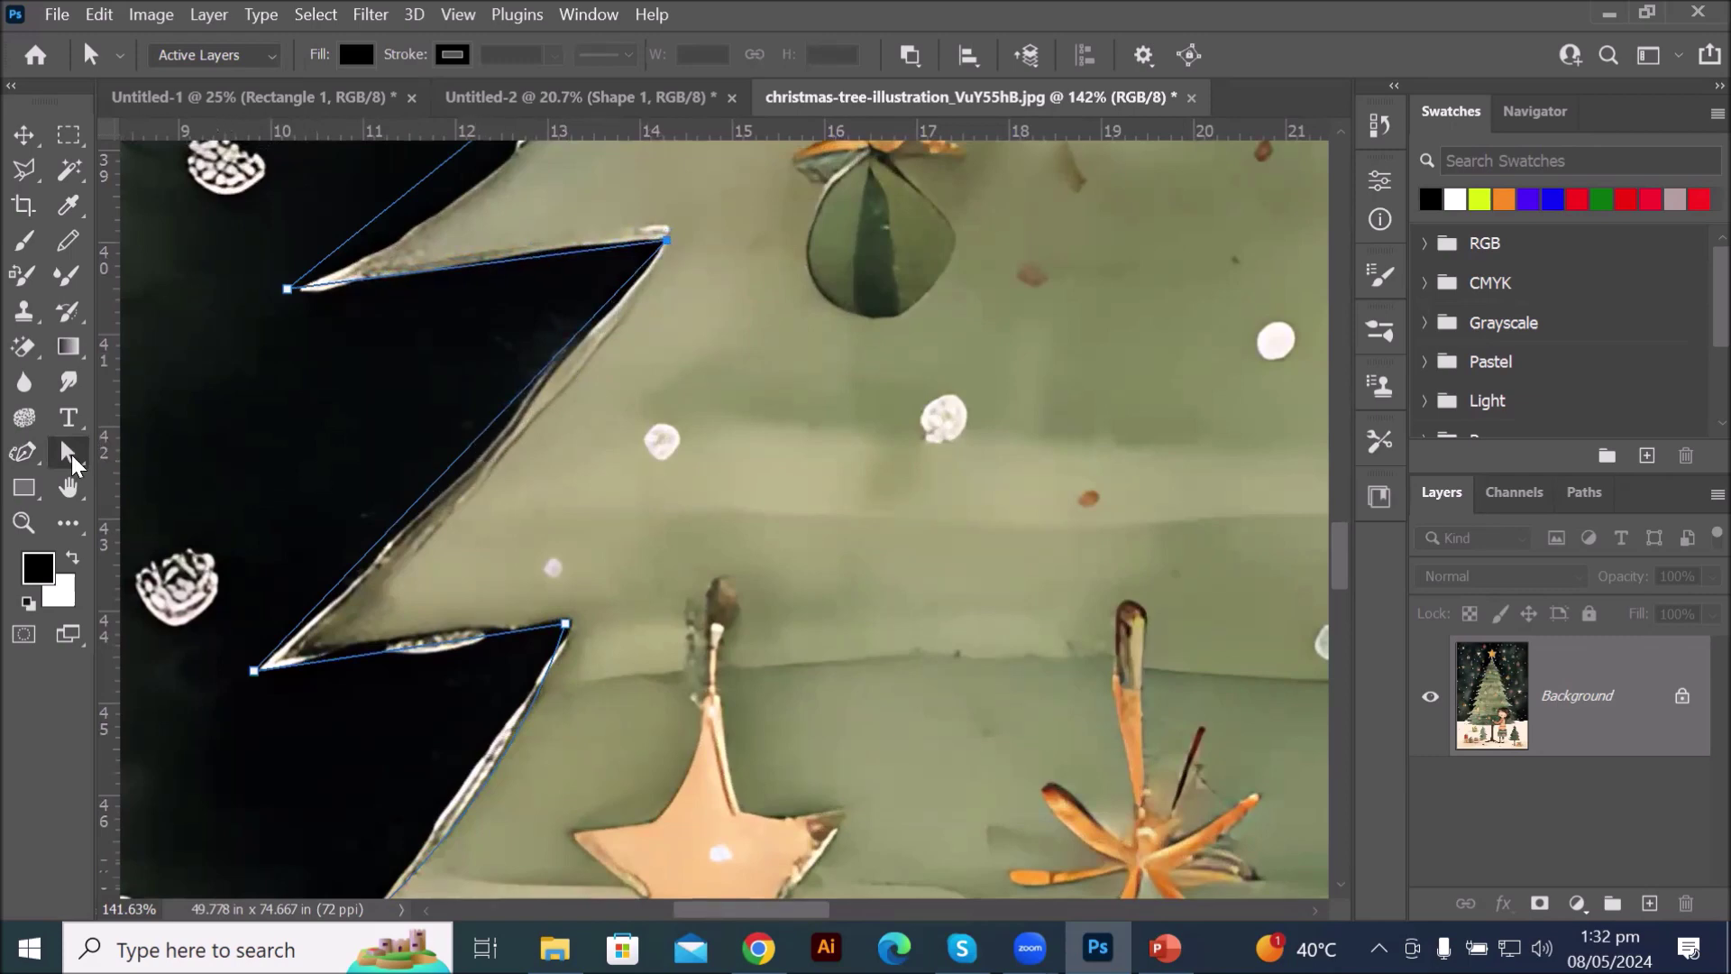
- With the Curvature Pen Tool, bend the path along that left branch's slope and the slope above it toward the tree's edge
left_click(25, 453)
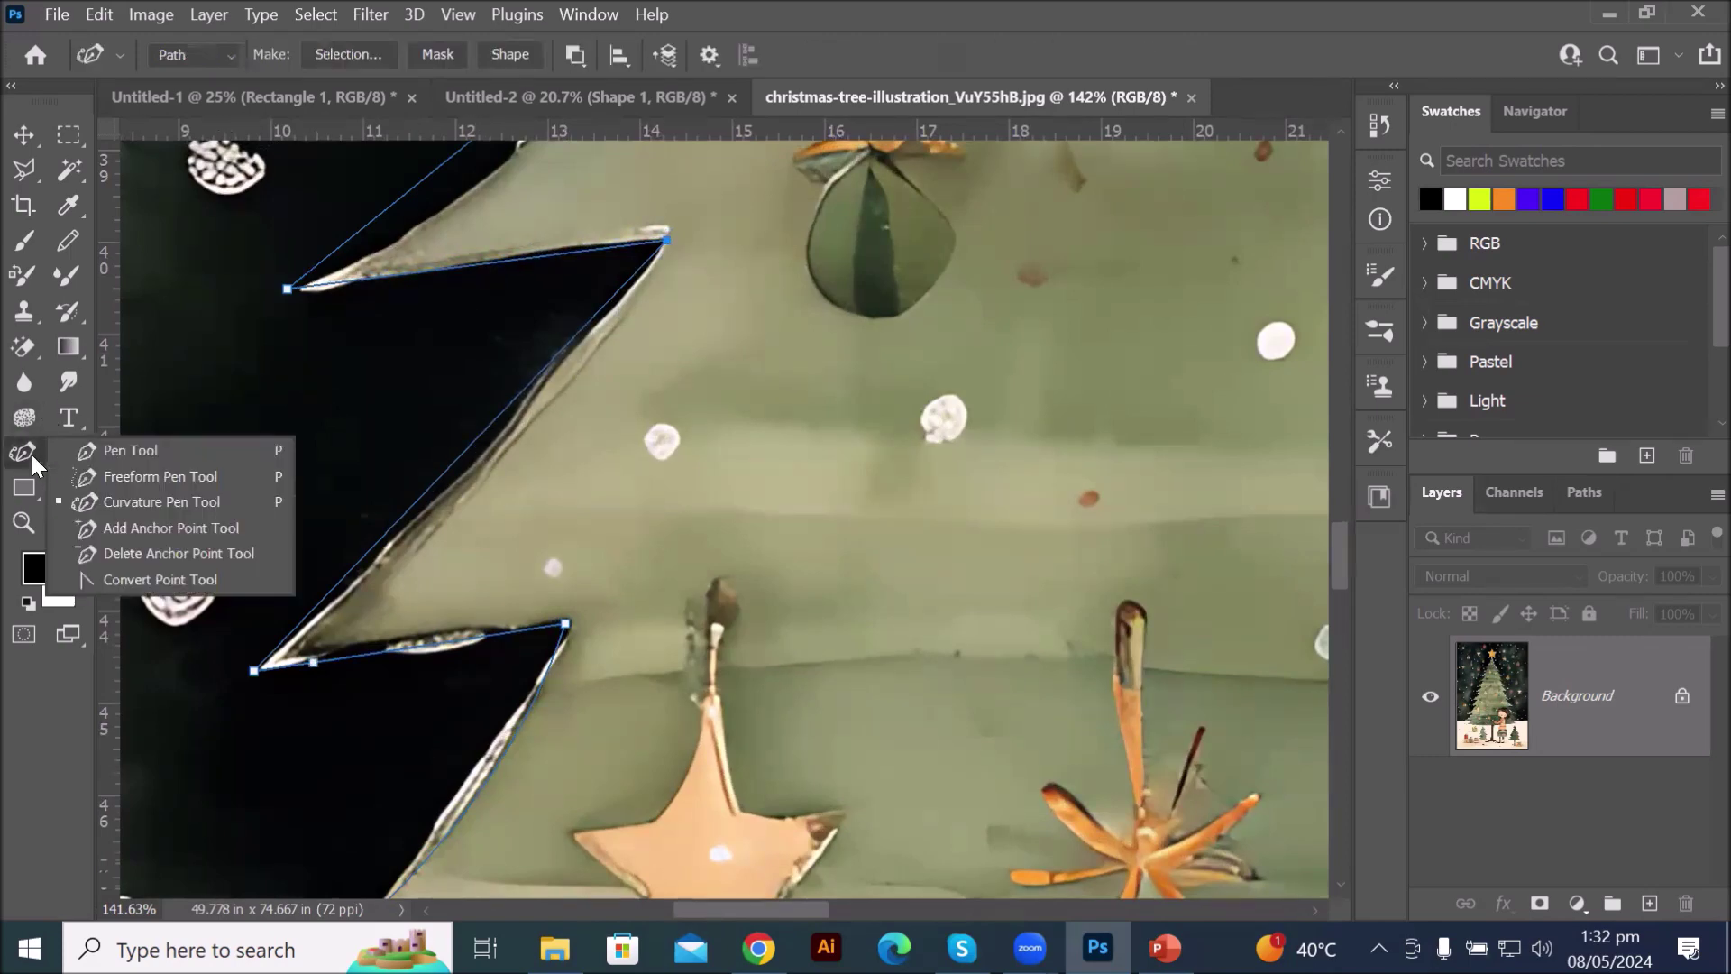
left_click(148, 507)
left_click_drag(474, 435, 485, 446)
scroll(575, 392, "down", 4)
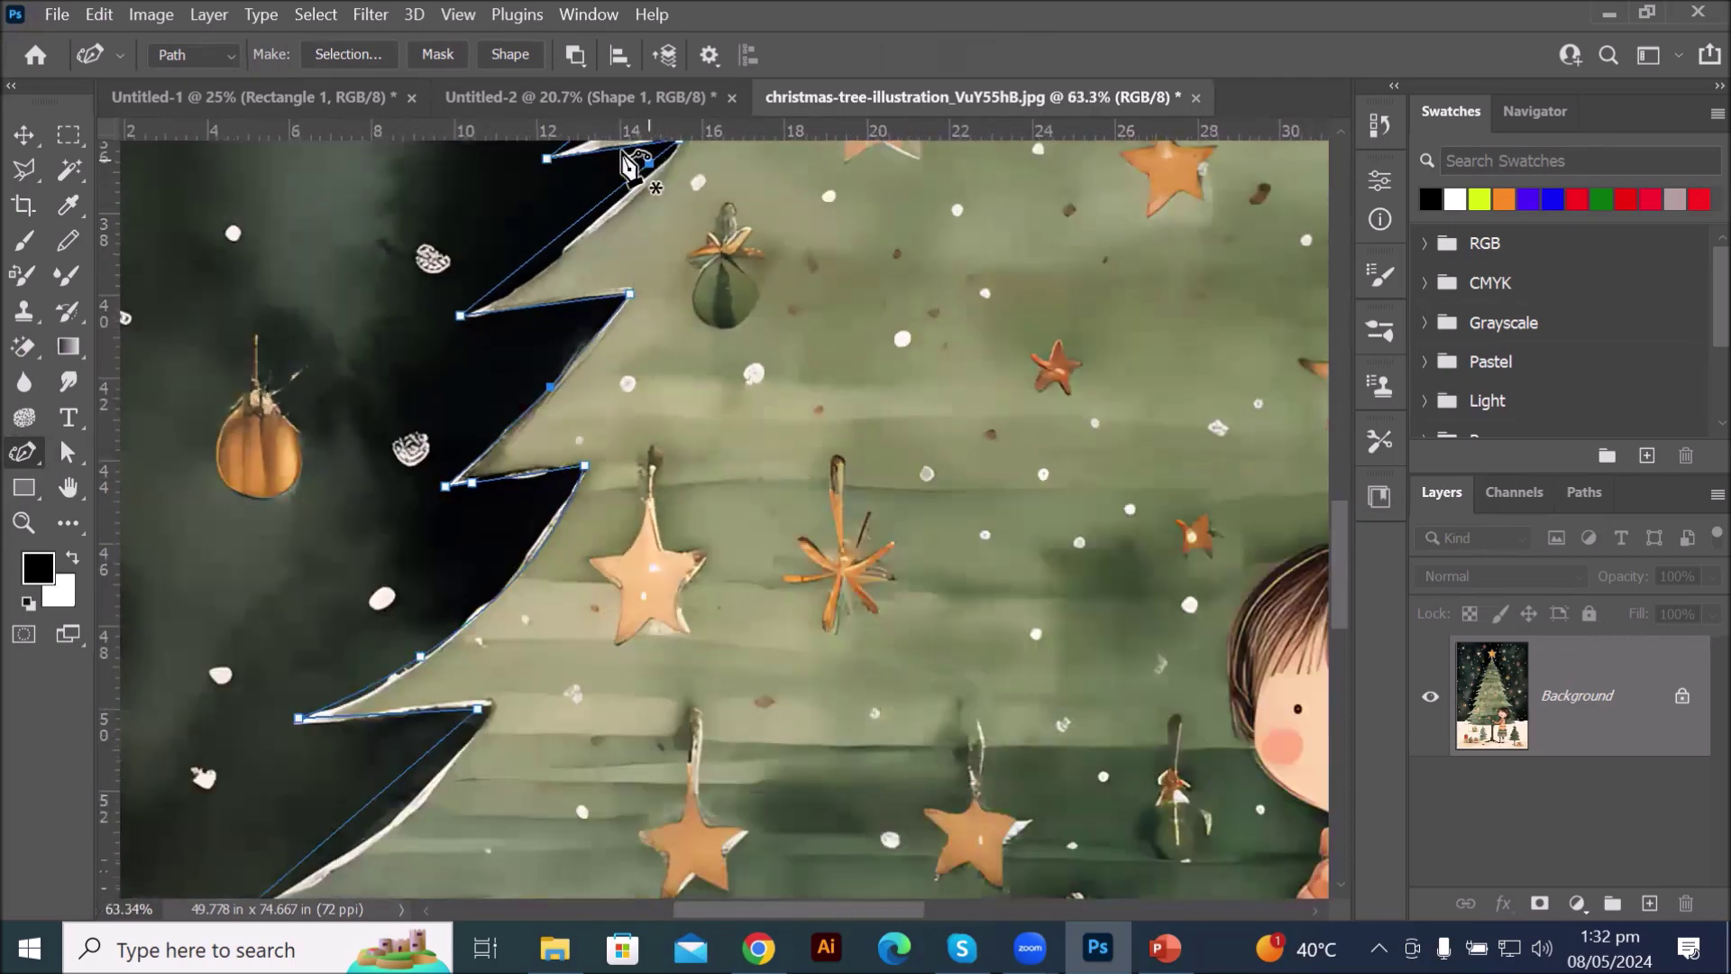
scroll(613, 162, "up", 3)
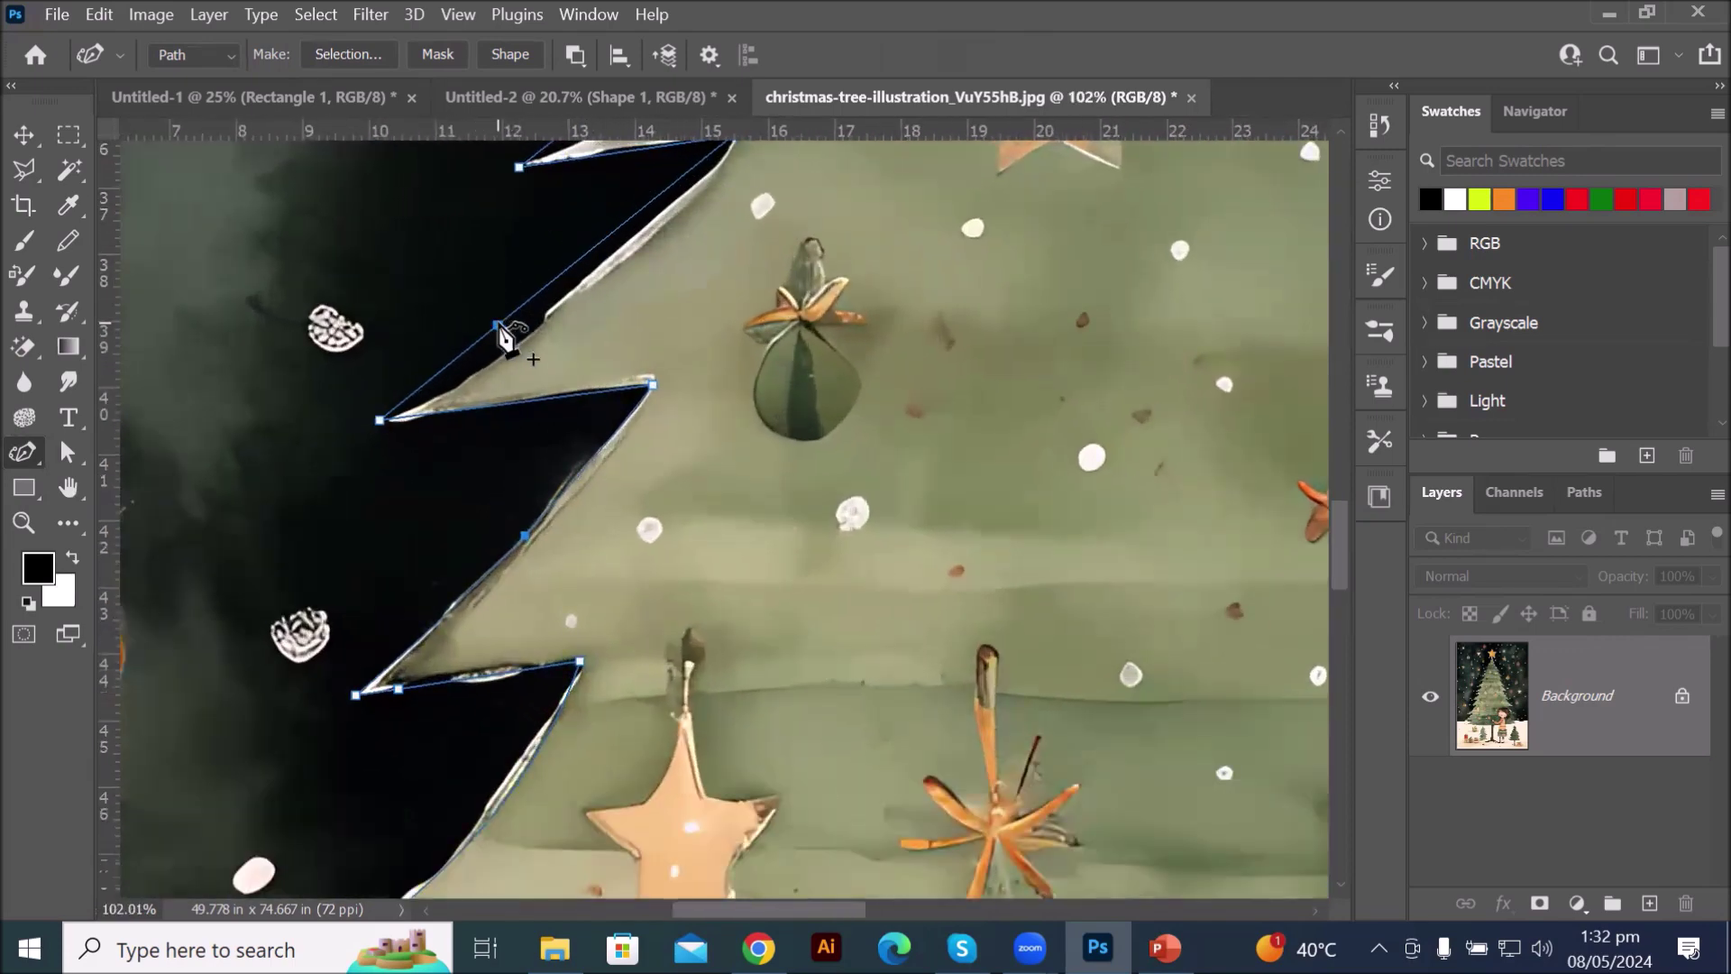
left_click_drag(499, 328, 511, 345)
- Bend the long path segment below the top star inward to follow the treetop's left slope
scroll(881, 529, "down", 5)
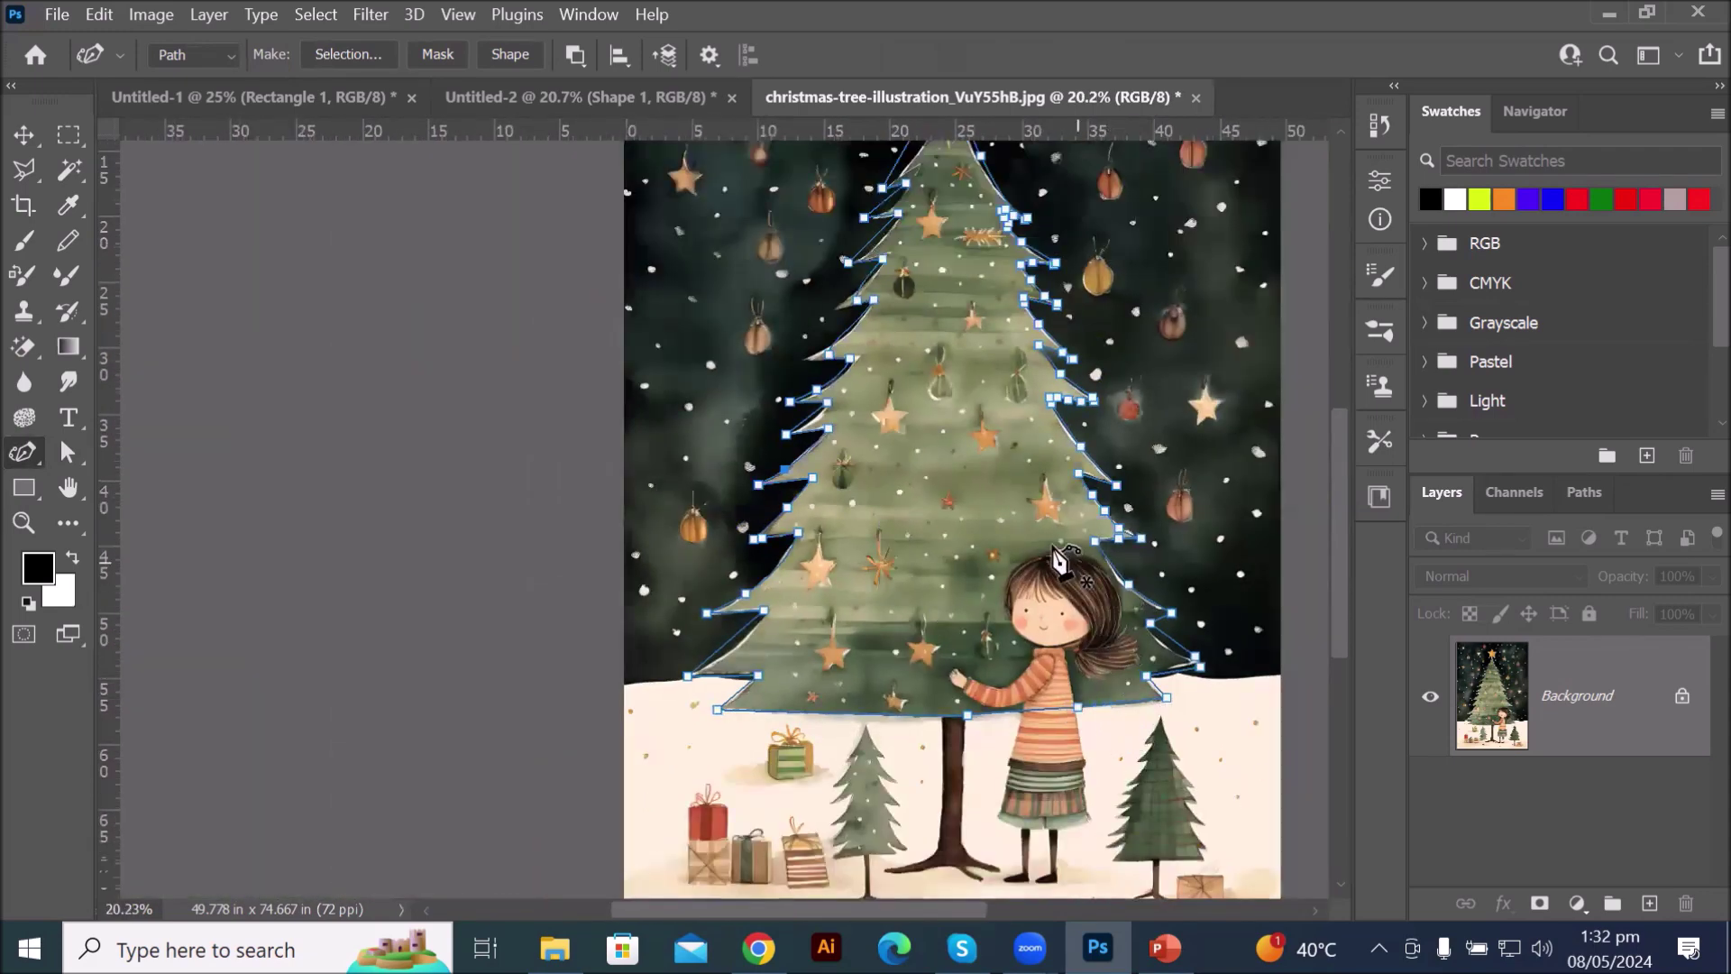
scroll(1064, 563, "down", 1)
scroll(713, 252, "up", 7)
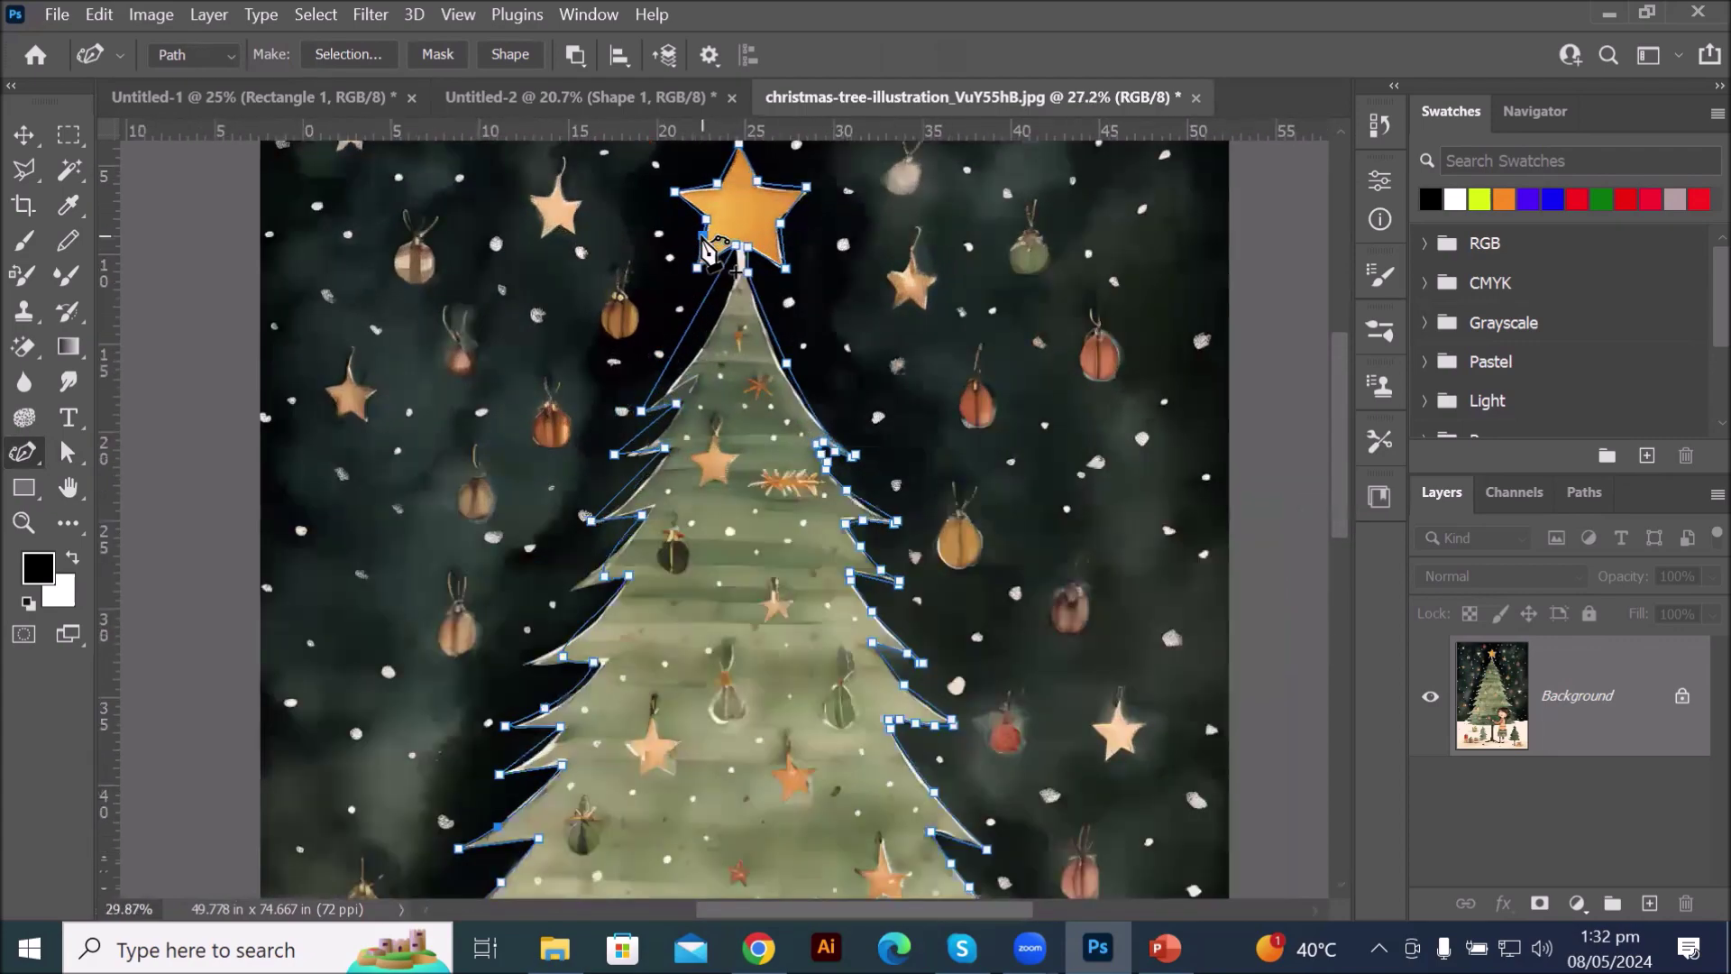
scroll(712, 252, "up", 1)
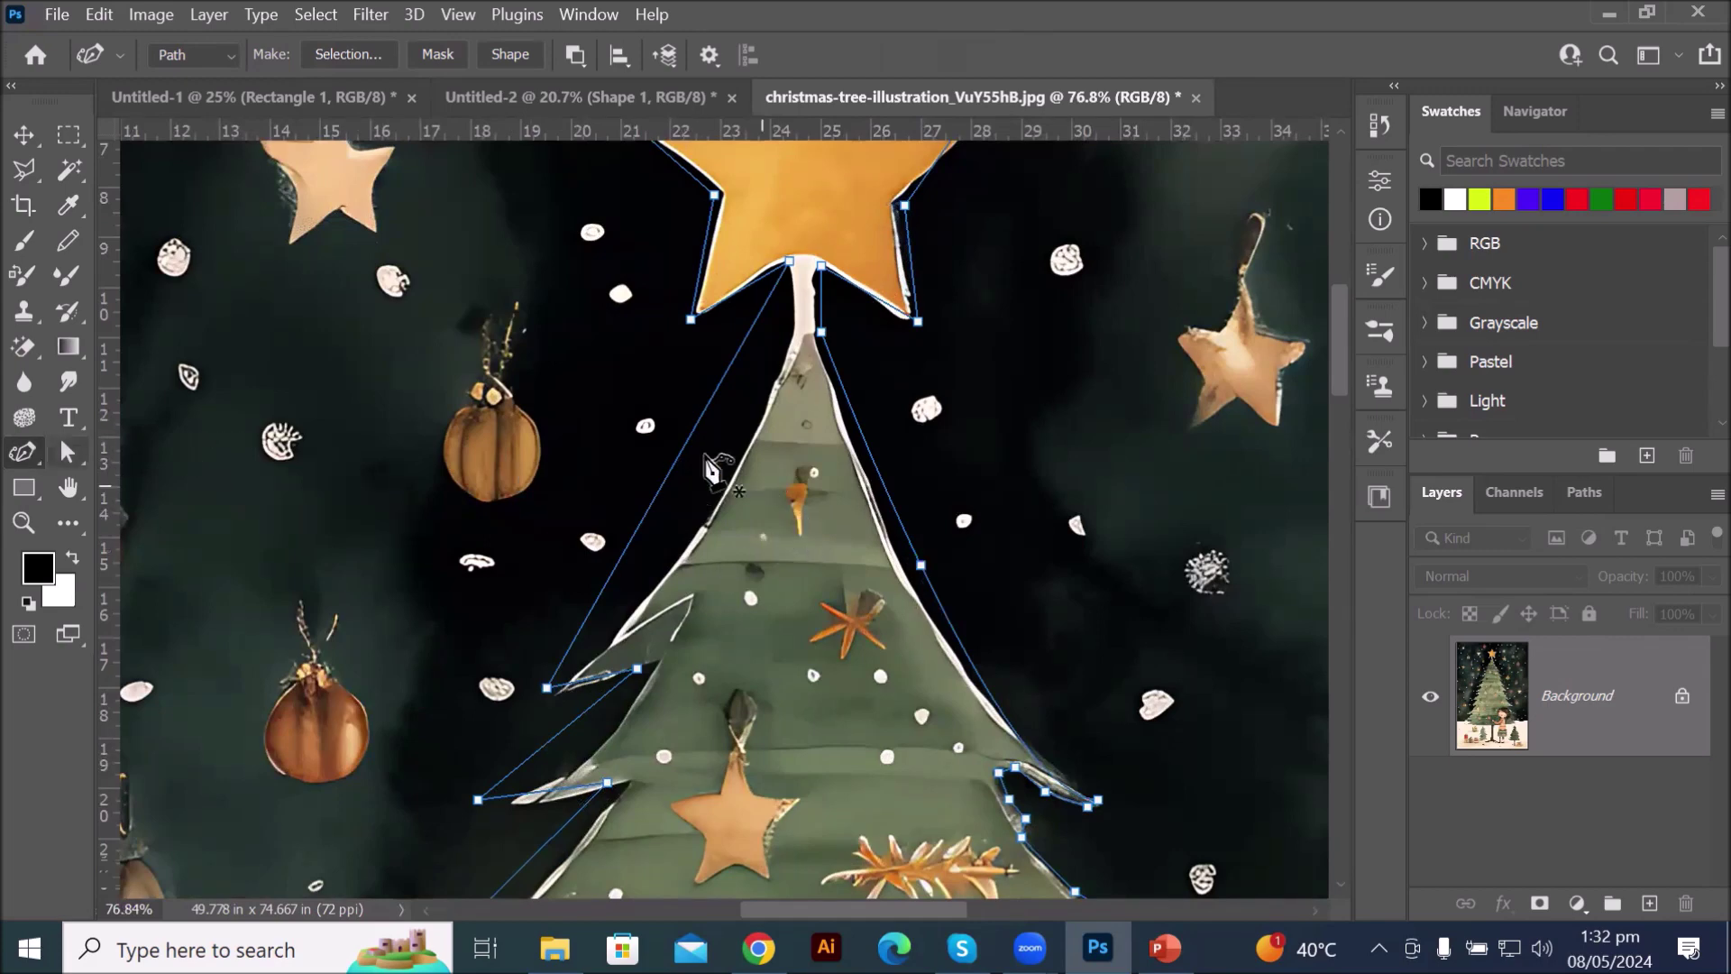
left_click(682, 449)
left_click_drag(683, 451, 722, 489)
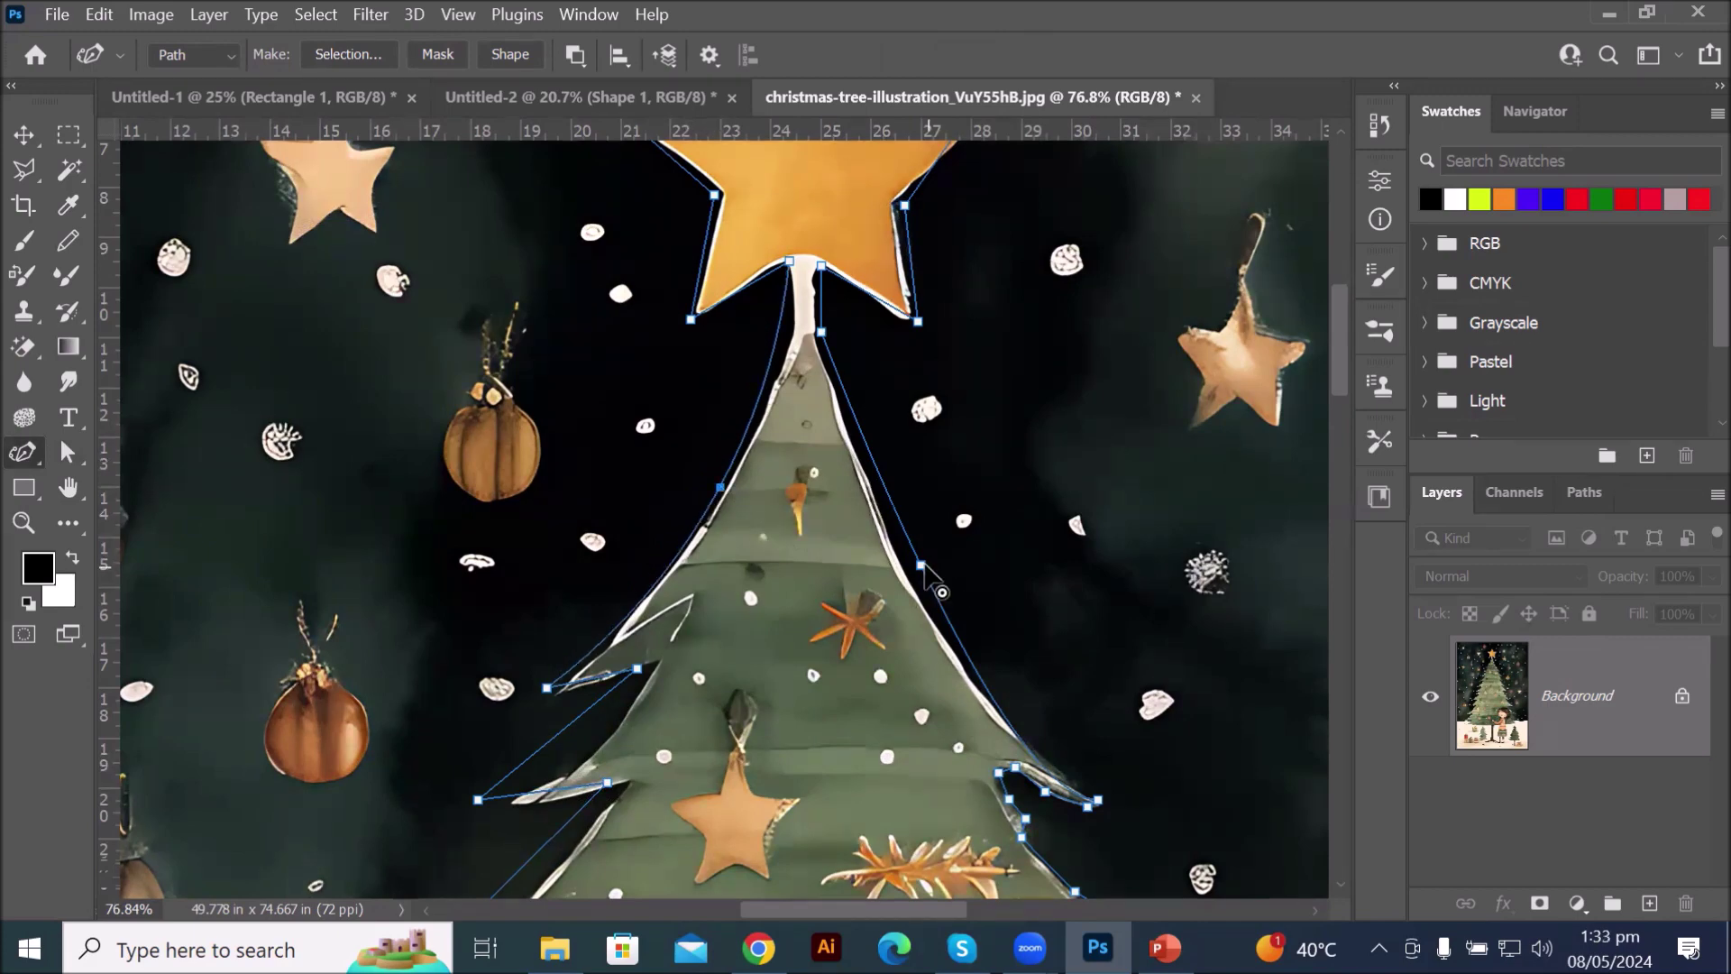
- Move the anchor on the treetop's right slope inward and fit the second left branch's notch, slope and tip to the tree's edge
left_click_drag(922, 566, 914, 583)
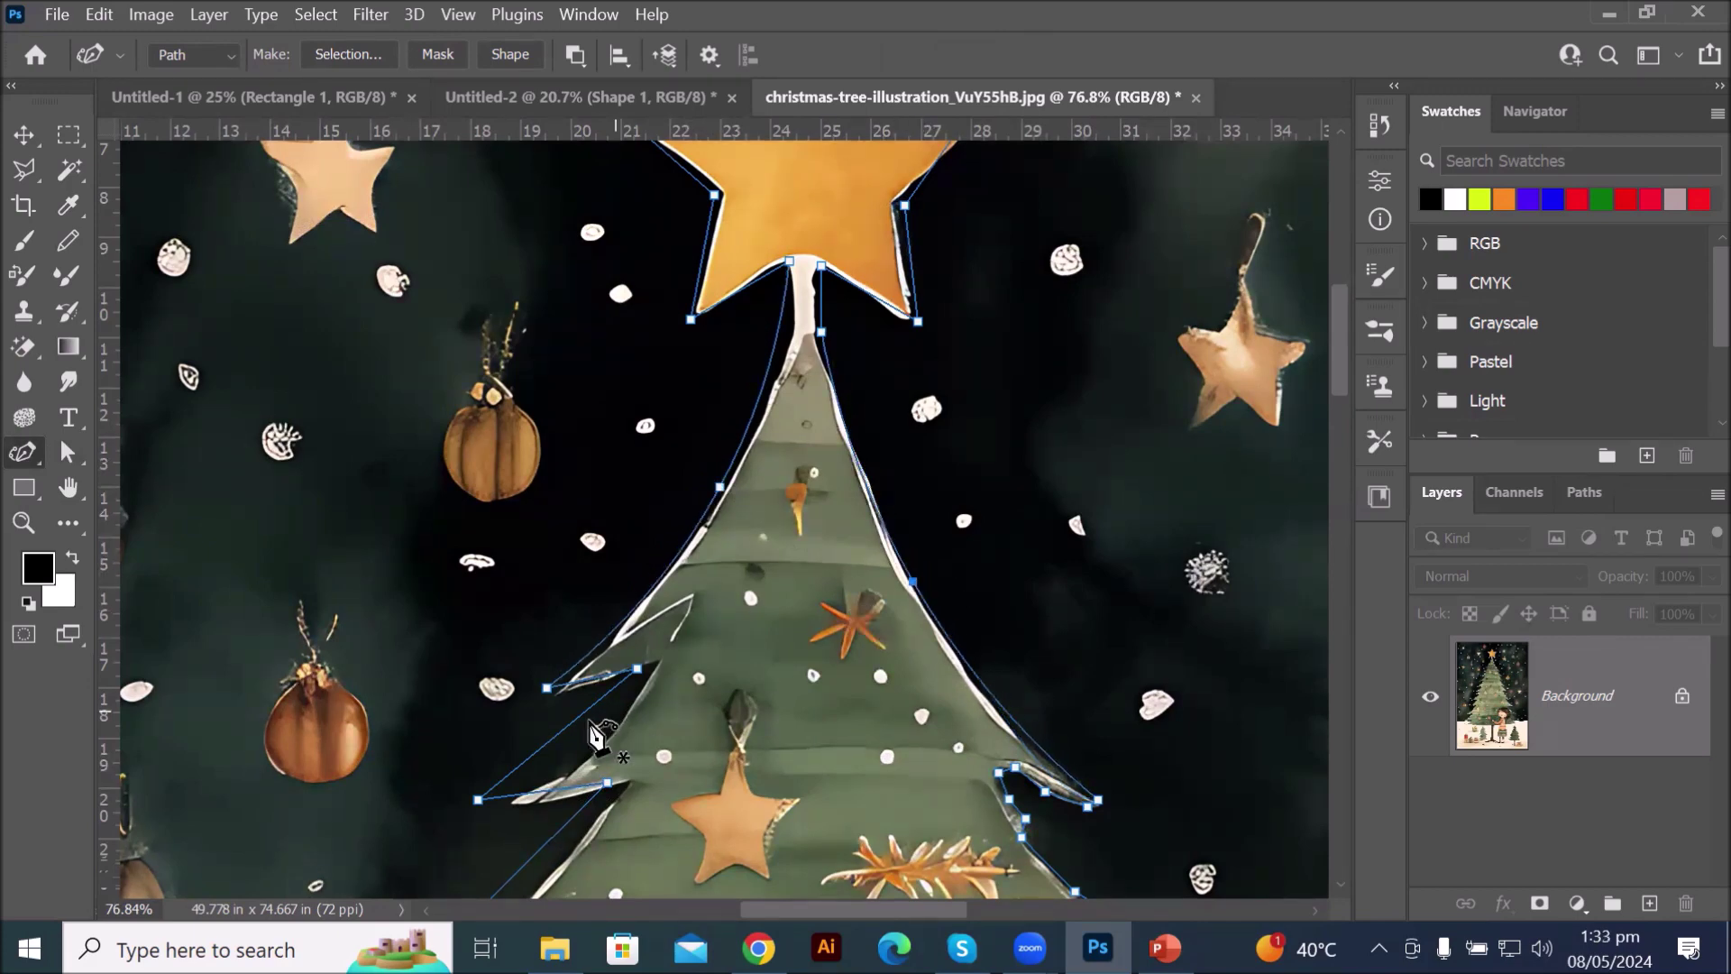
left_click_drag(570, 725, 606, 738)
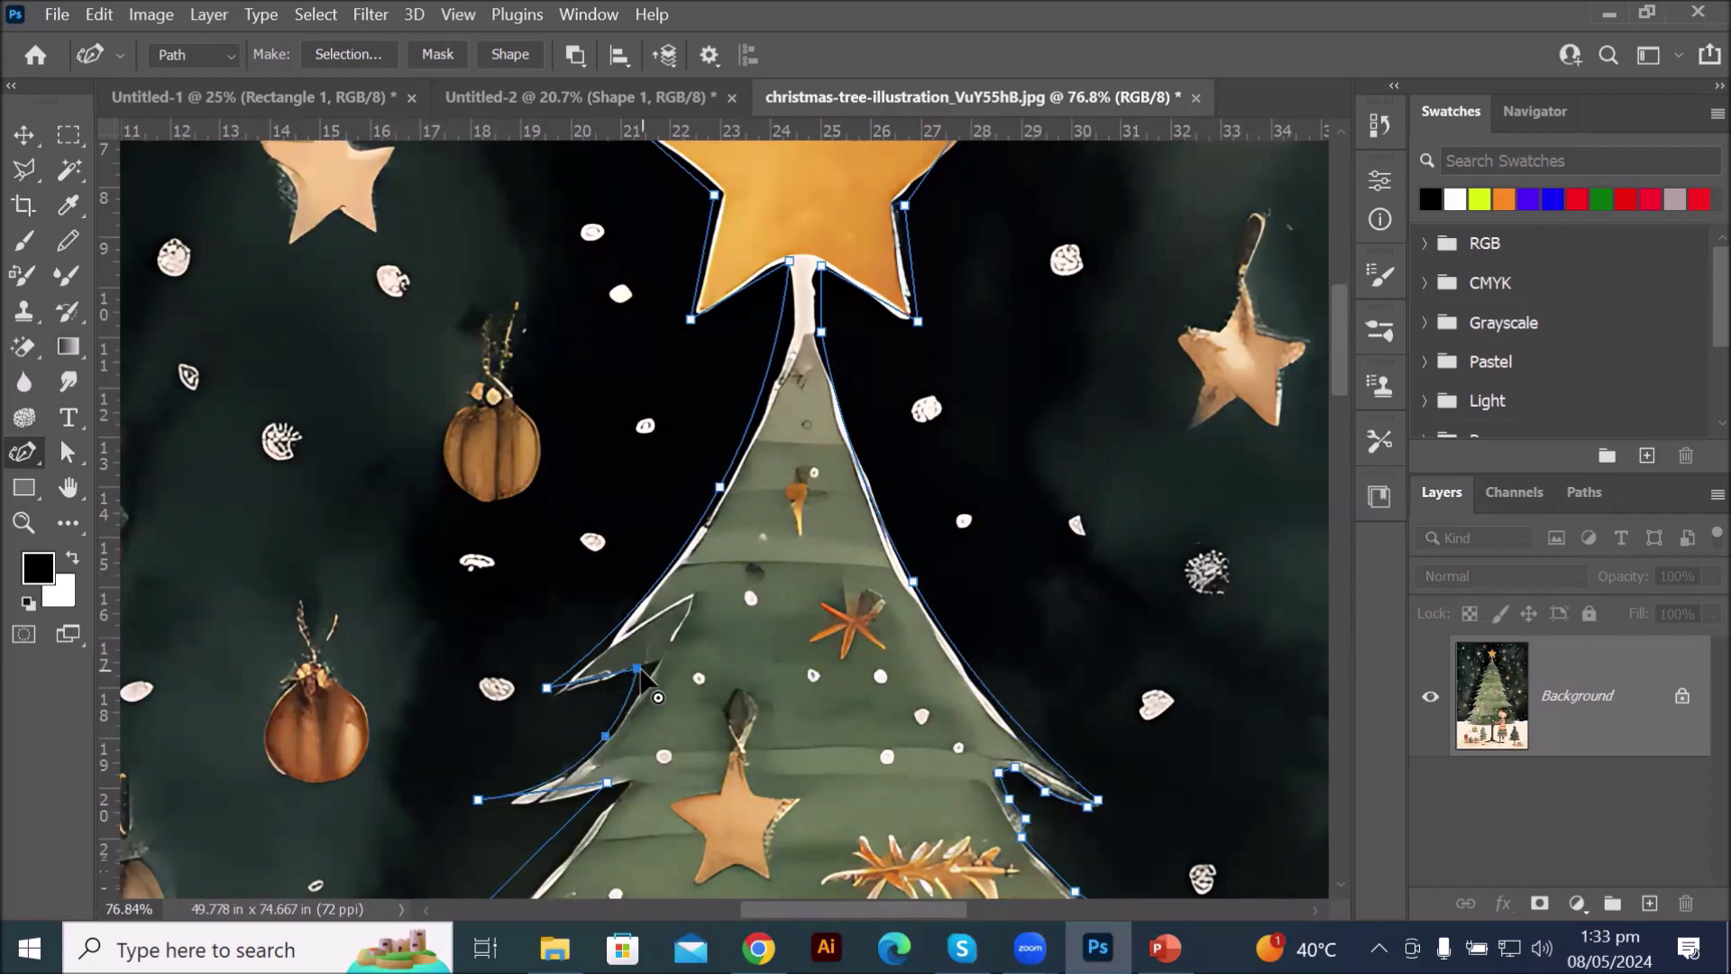
left_click_drag(643, 668, 655, 660)
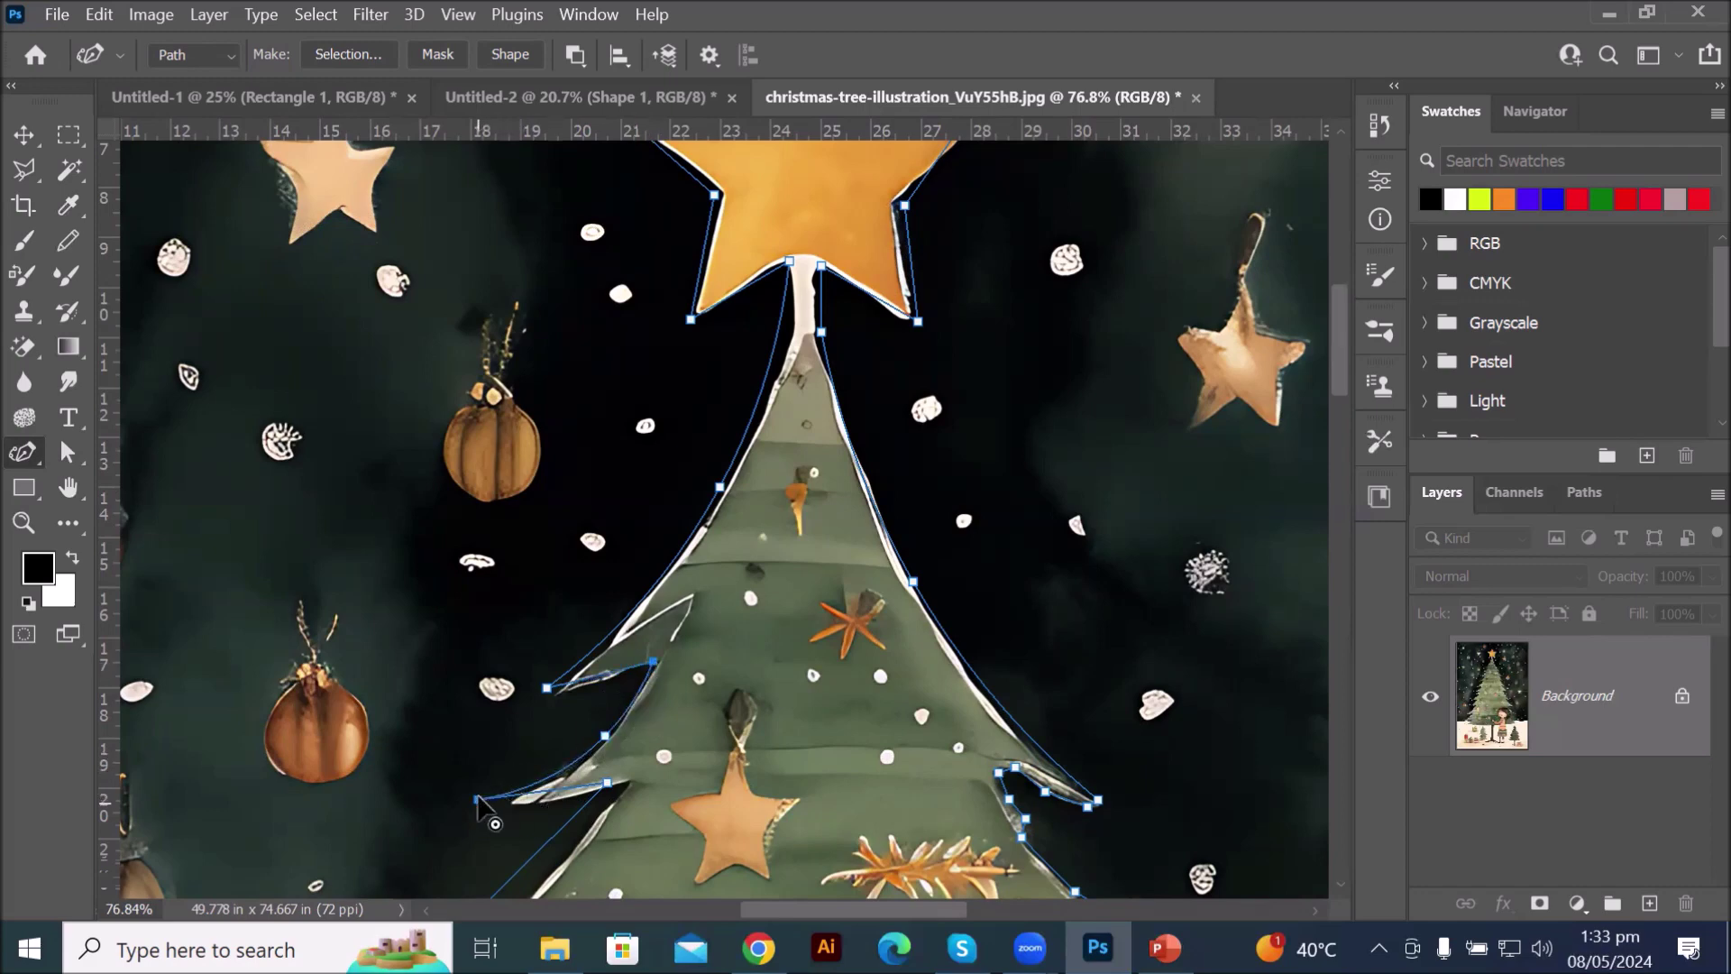
left_click_drag(483, 802, 507, 808)
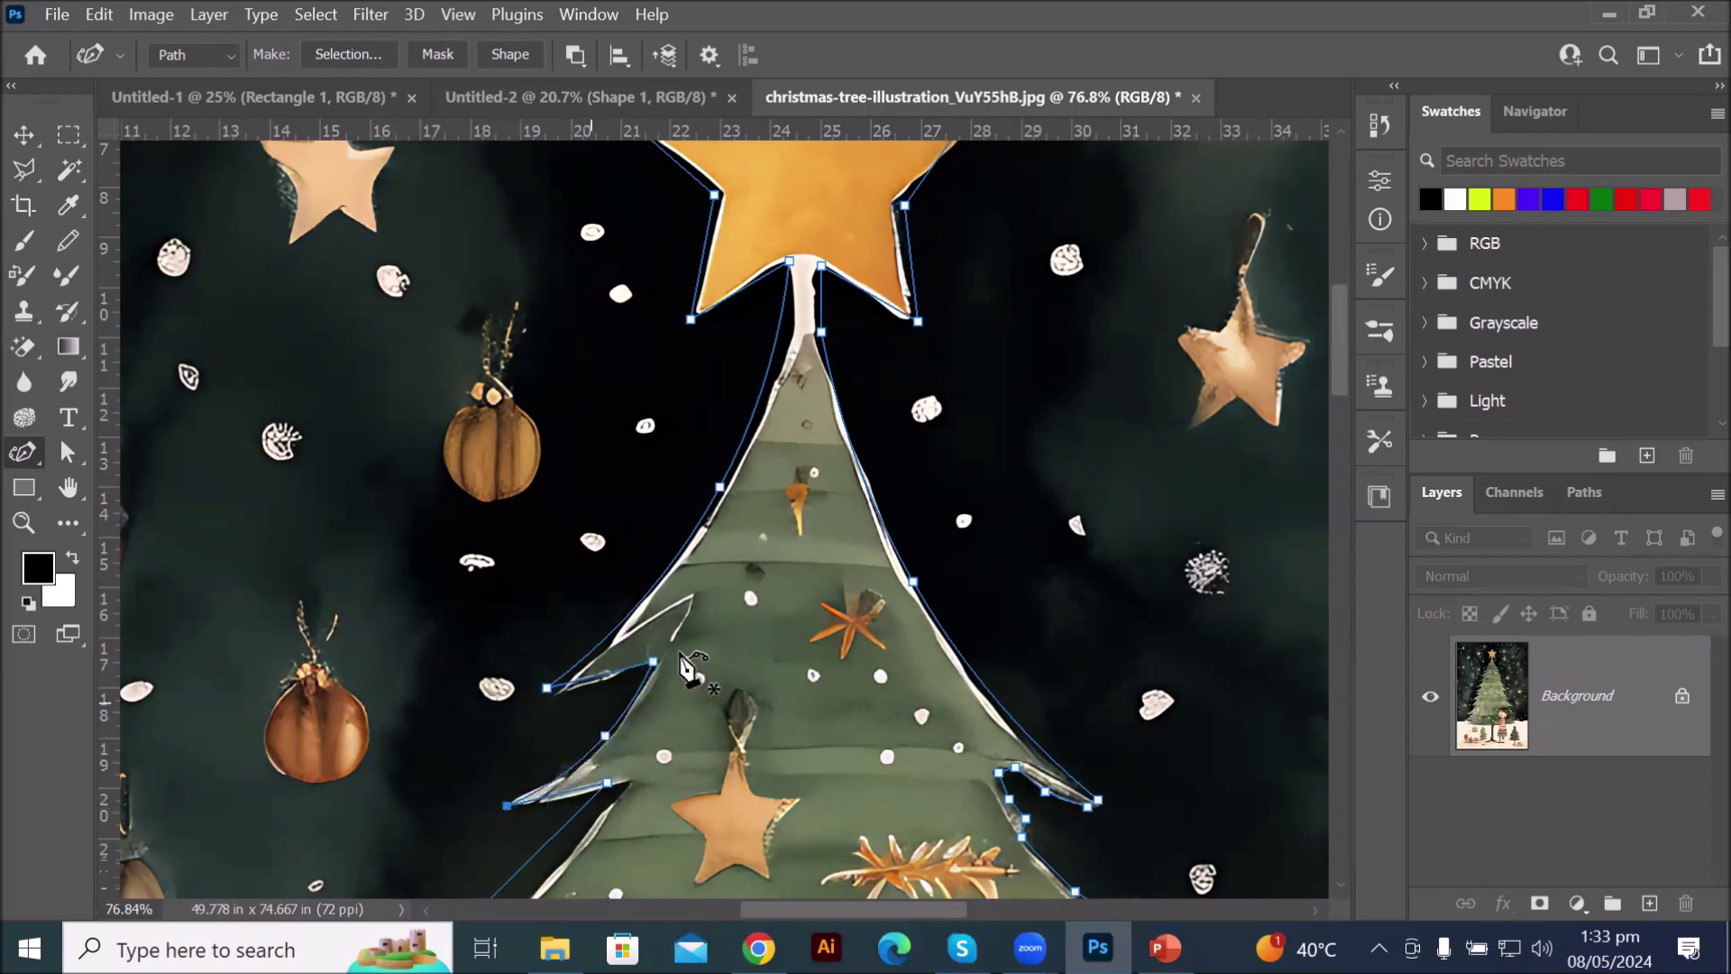
- Bend the path just below the top star's stem inward to follow the treetop's left edge
left_click(776, 344)
left_click_drag(776, 345, 784, 345)
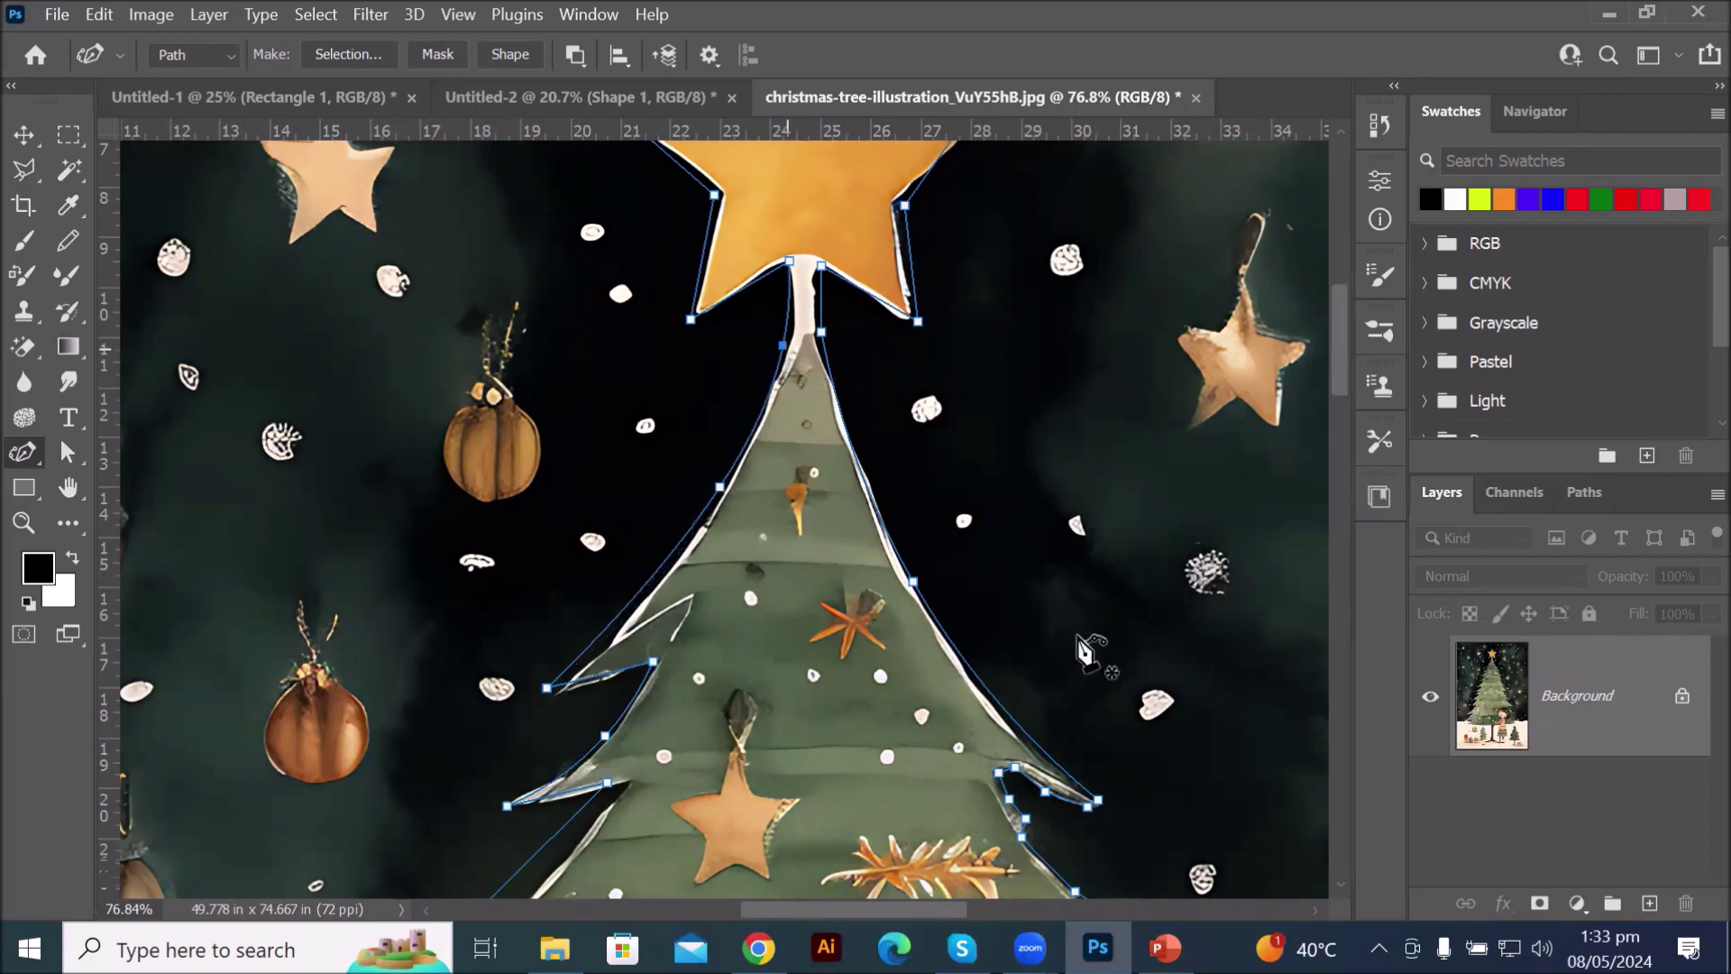
scroll(1073, 637, "down", 10)
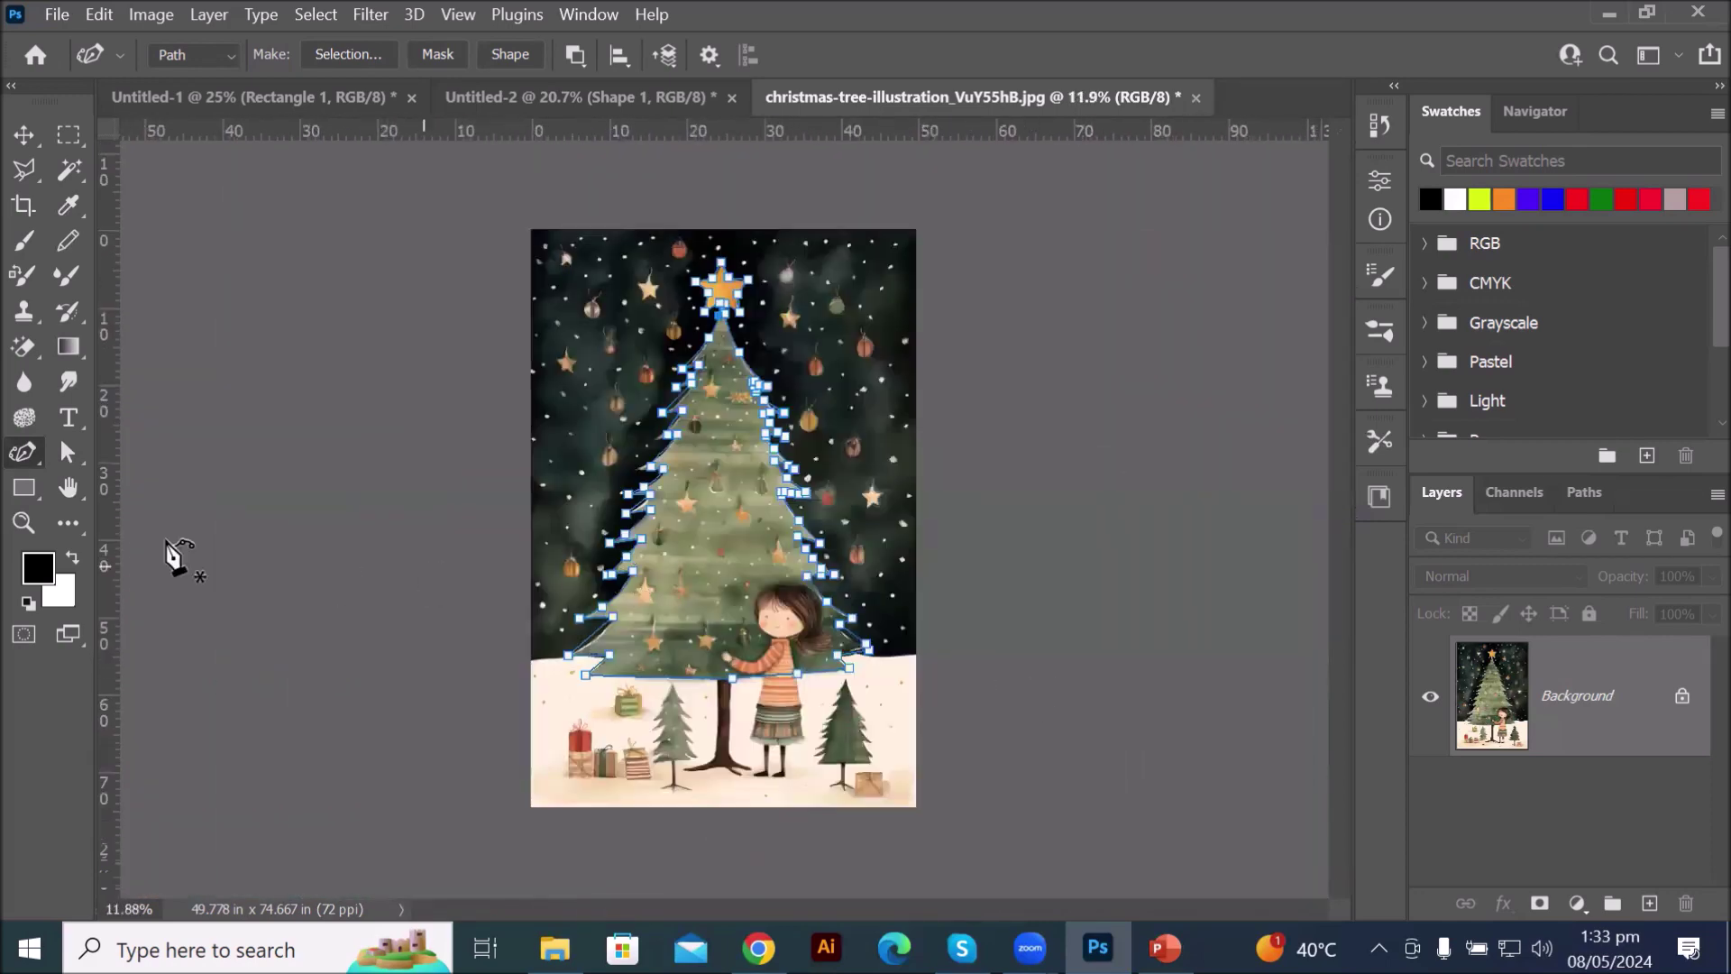
right_click(30, 454)
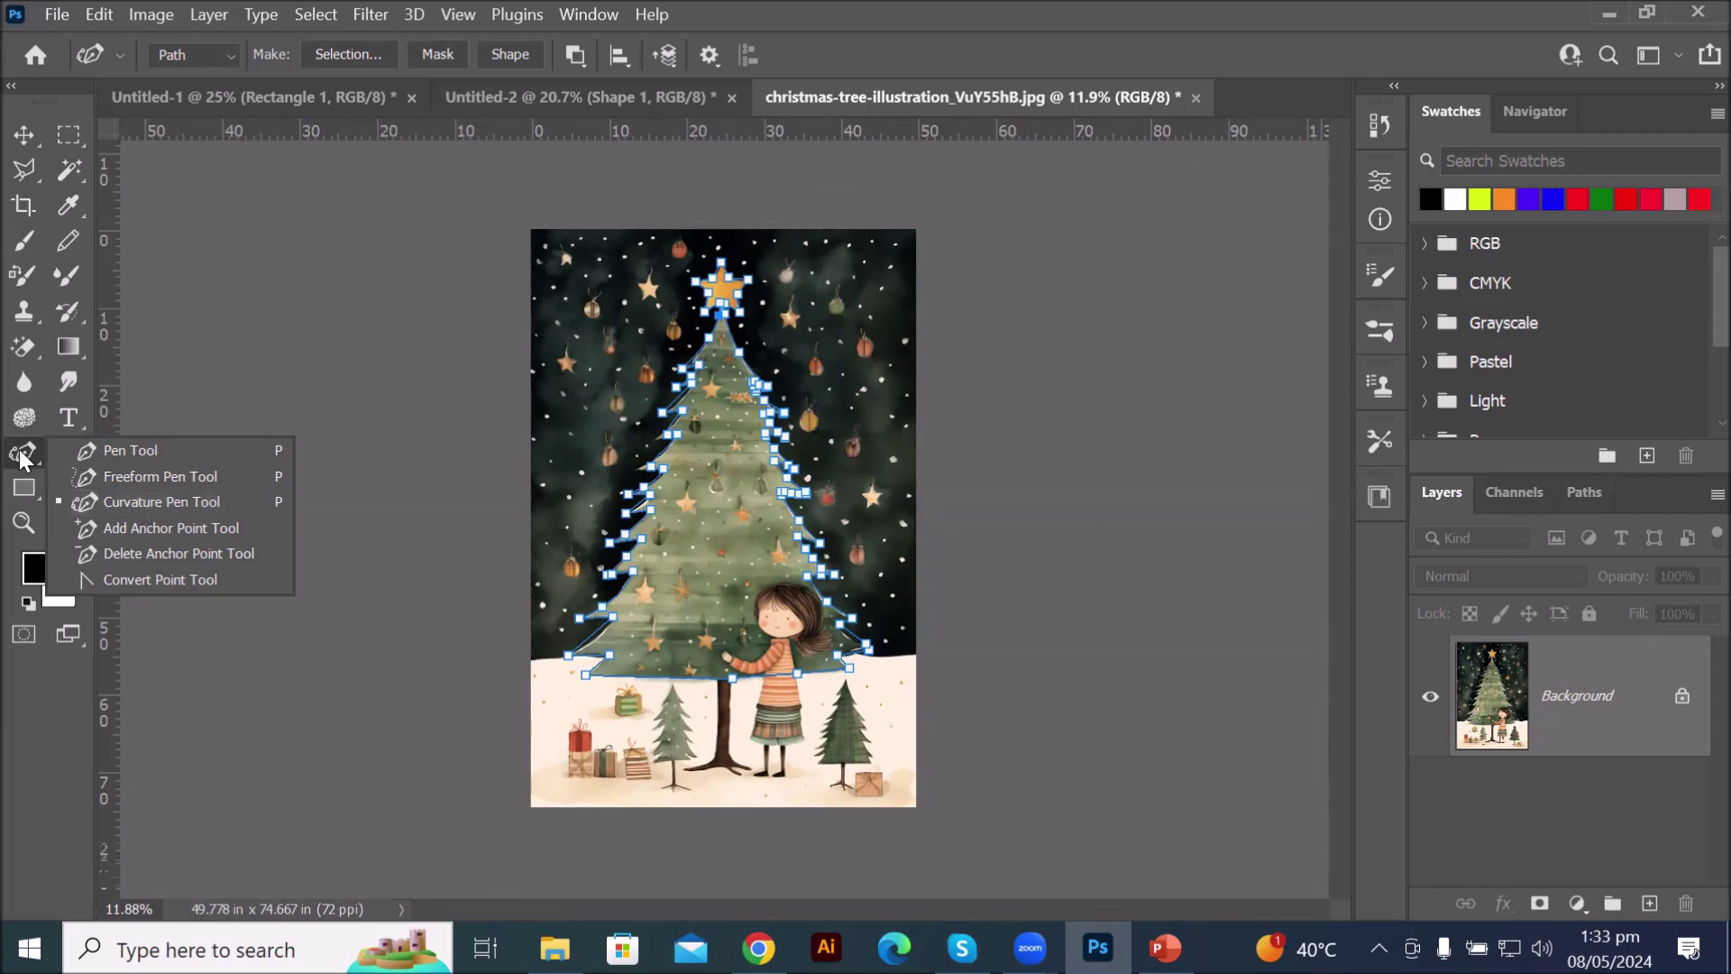
left_click(74, 453)
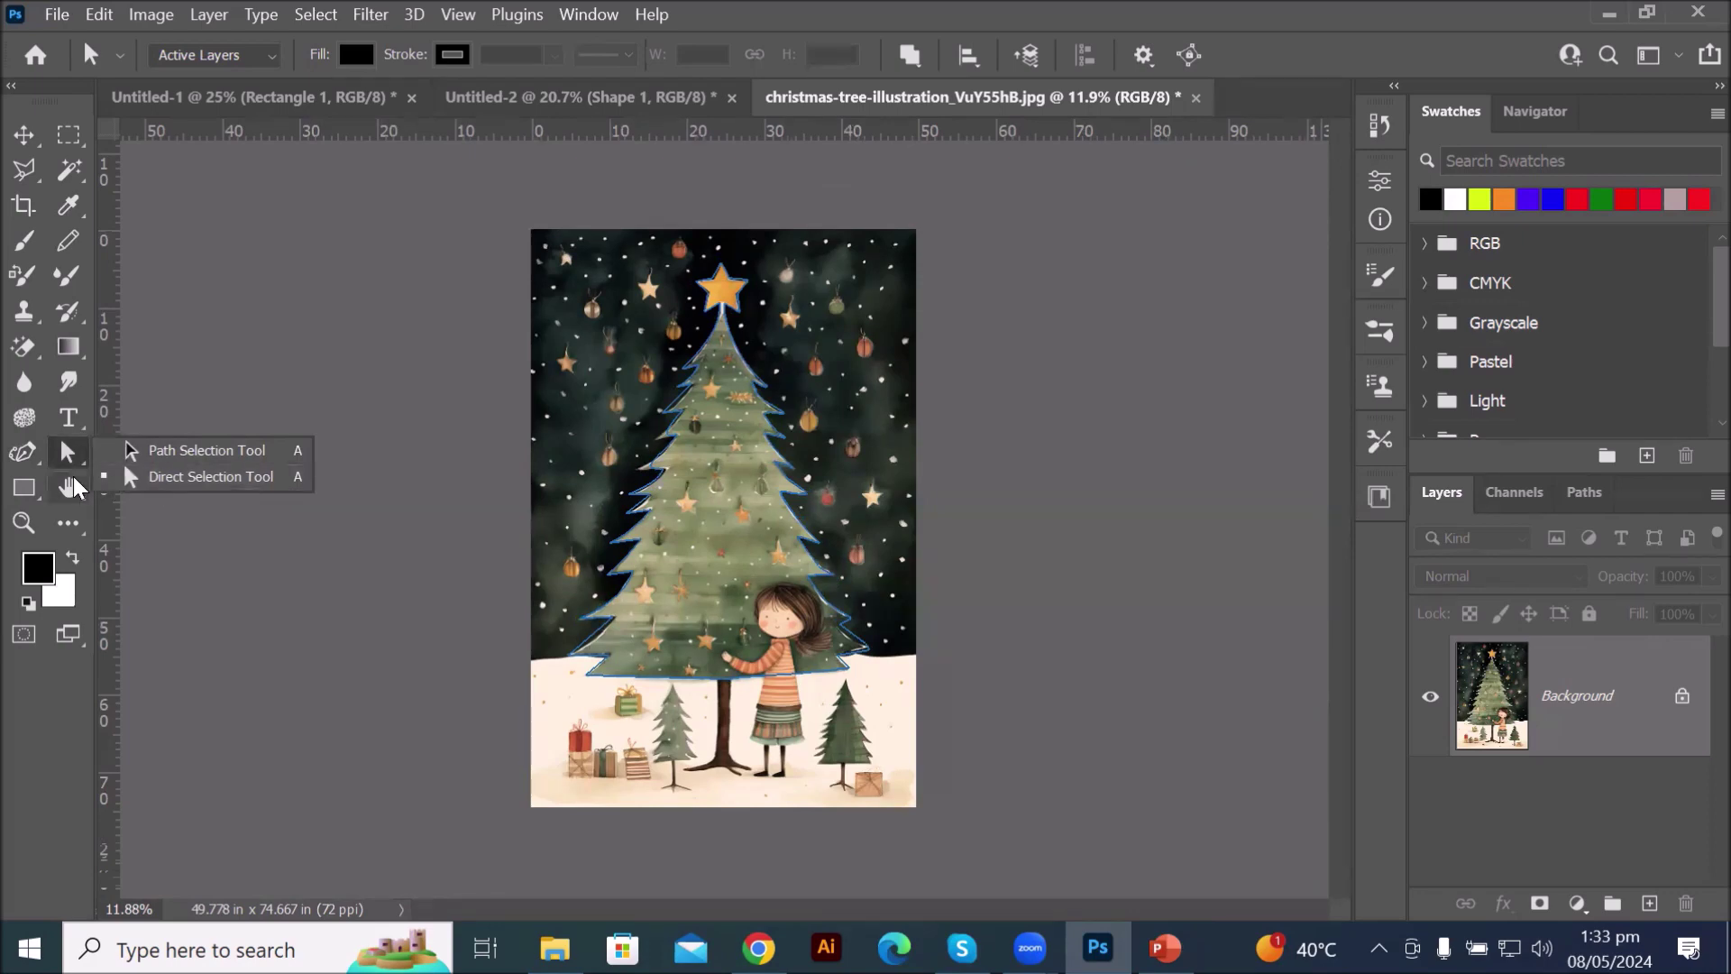
left_click(18, 457)
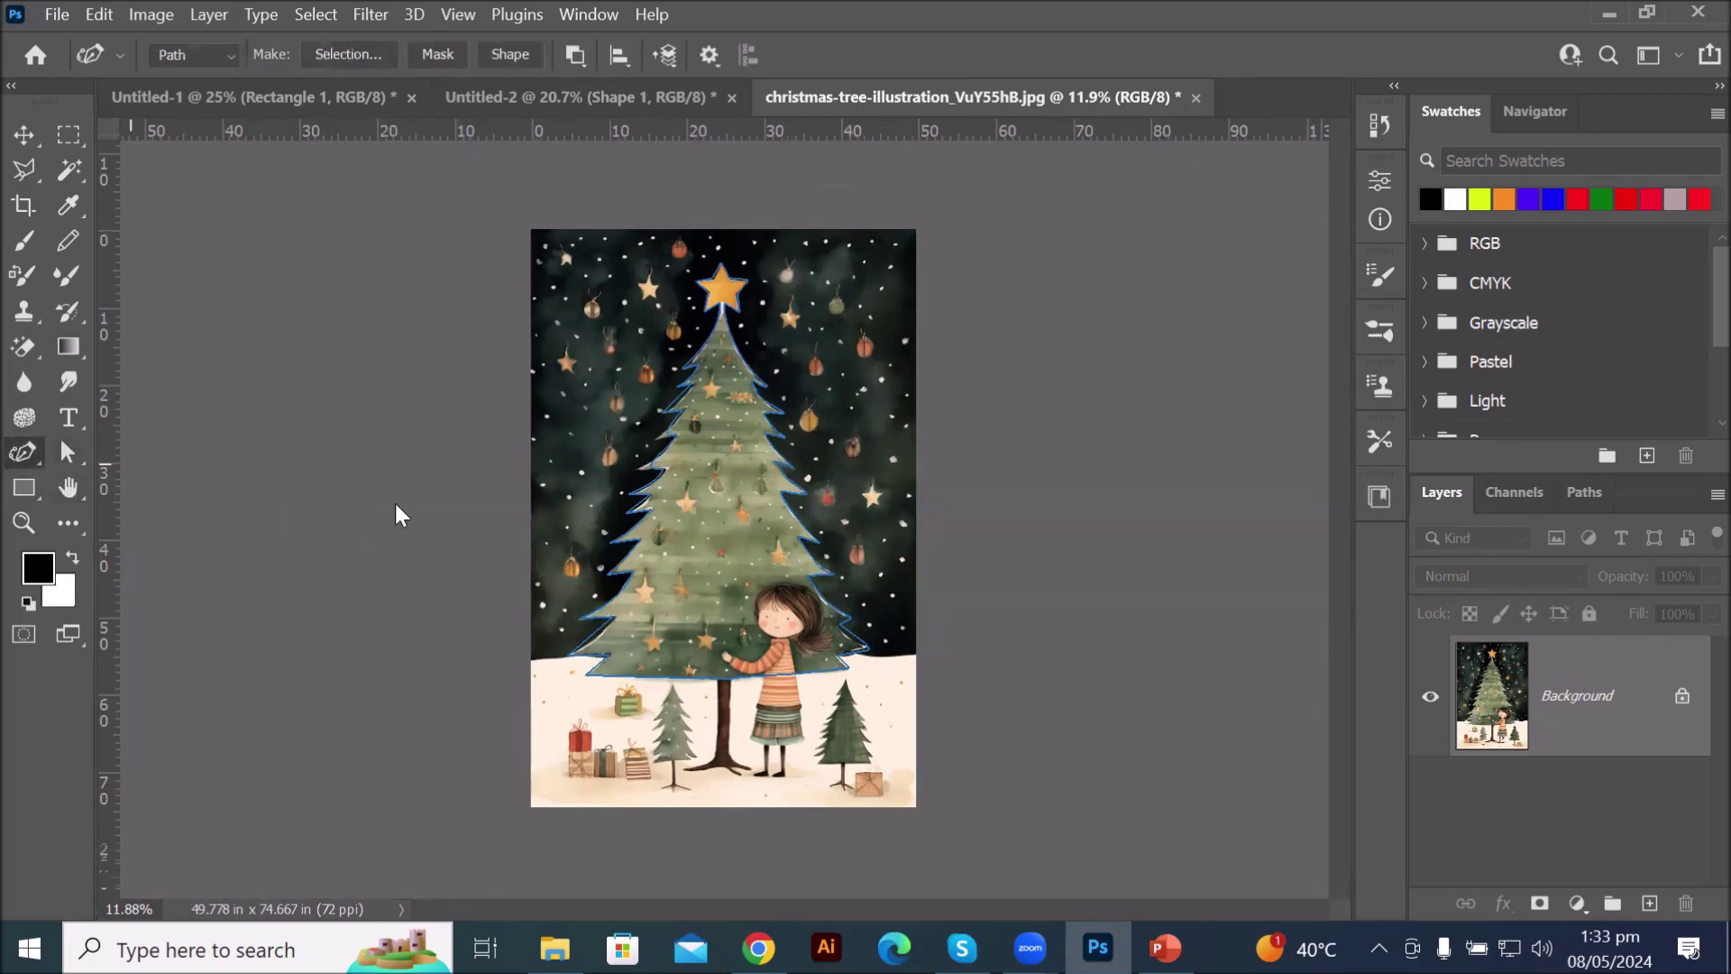
- With the Curvature Pen Tool, add an anchor near the tip of a middle left branch and bend its upper slope onto the tree's edge
scroll(749, 447, "up", 10)
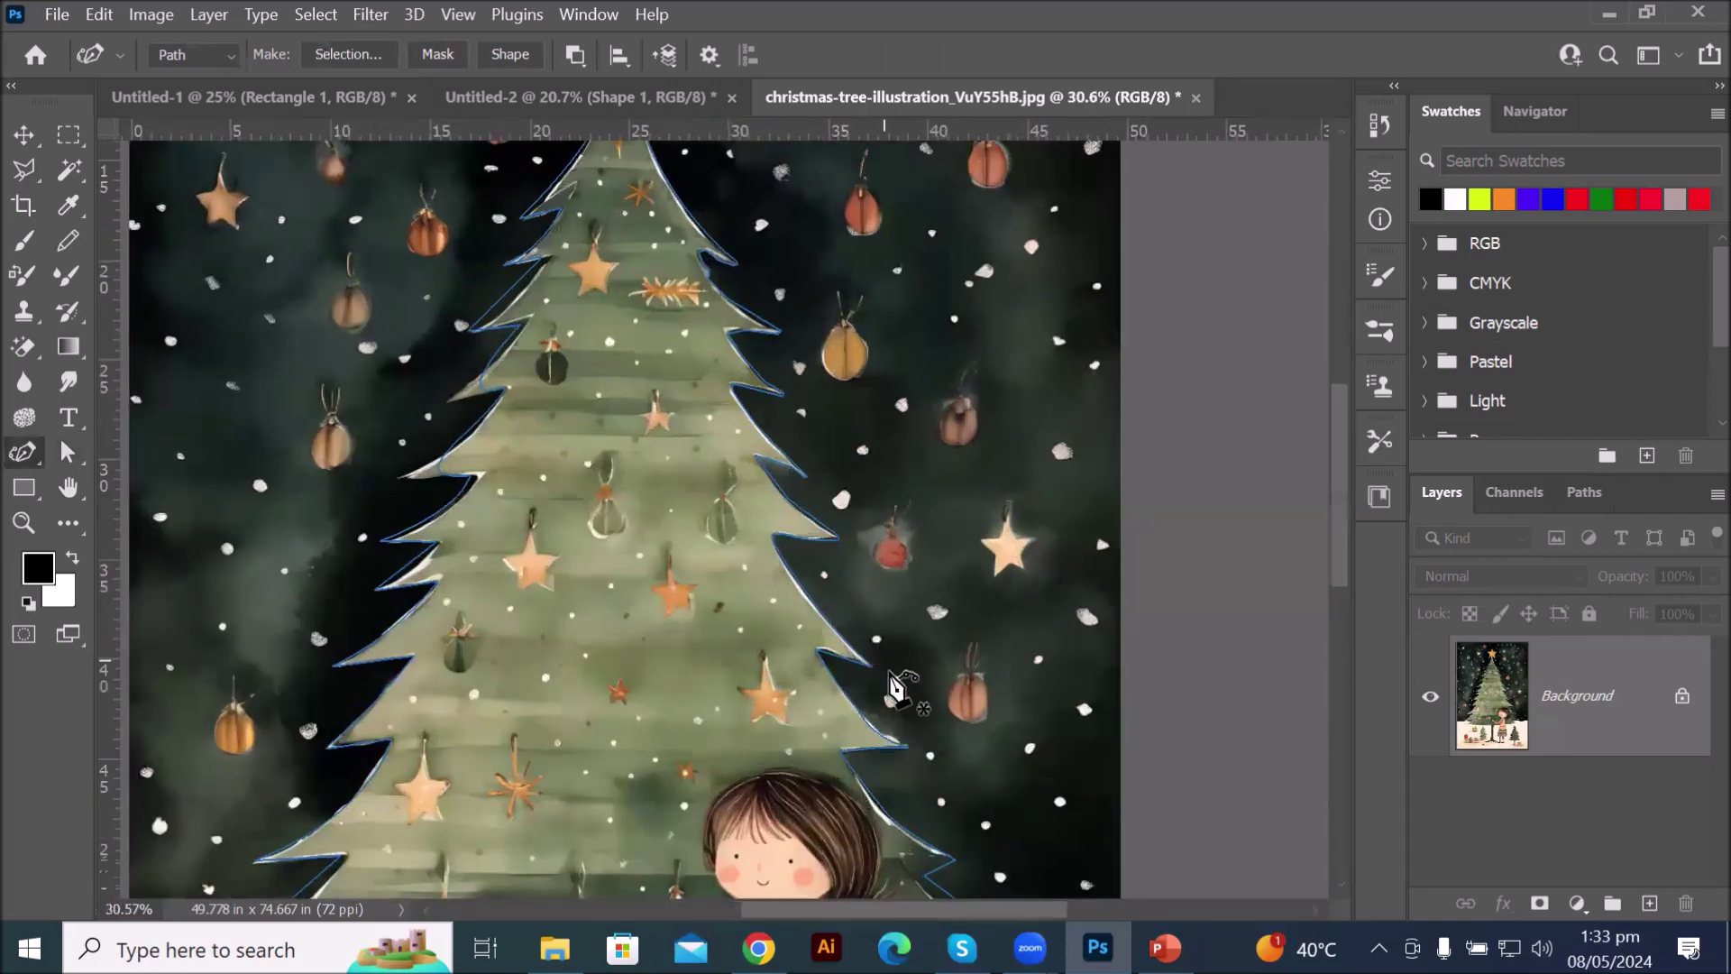
scroll(896, 688, "up", 3)
scroll(206, 586, "up", 3)
scroll(205, 586, "up", 5)
left_click(241, 543)
left_click(253, 540)
left_click(316, 532)
left_click(435, 390)
left_click_drag(436, 392, 495, 396)
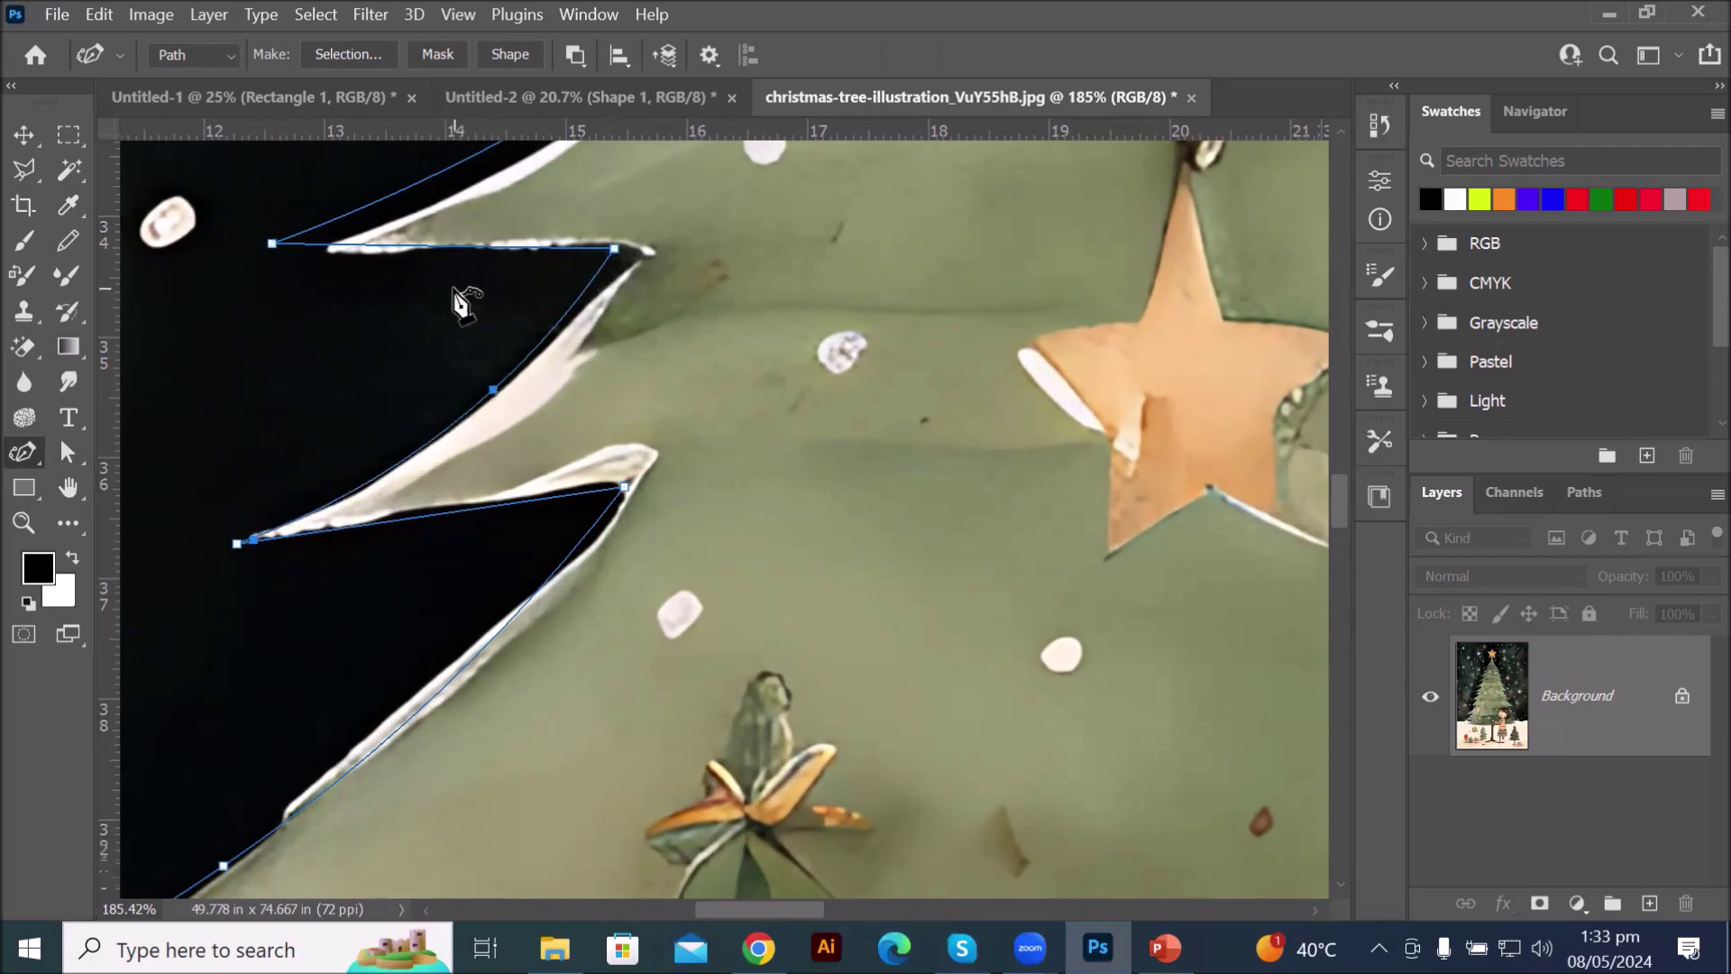
- Move the notch anchor above that branch and the tip anchor of the branch above it onto the tree's edge
left_click_drag(614, 248, 641, 252)
left_click(620, 276)
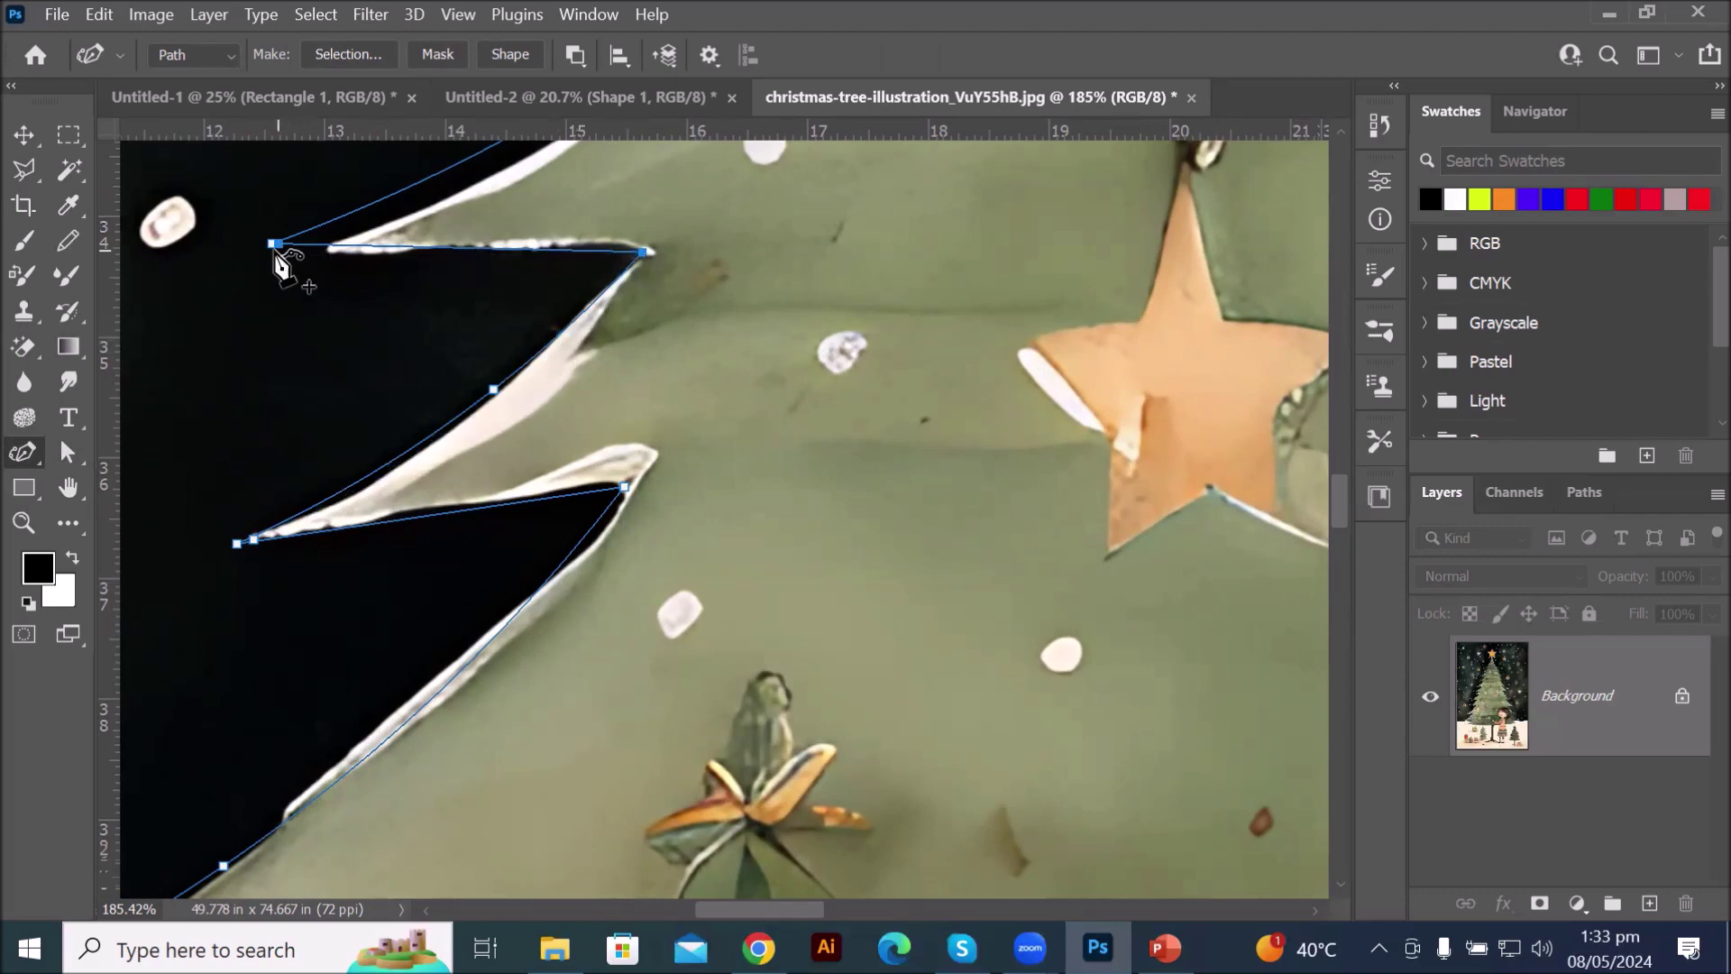
left_click_drag(273, 243, 318, 249)
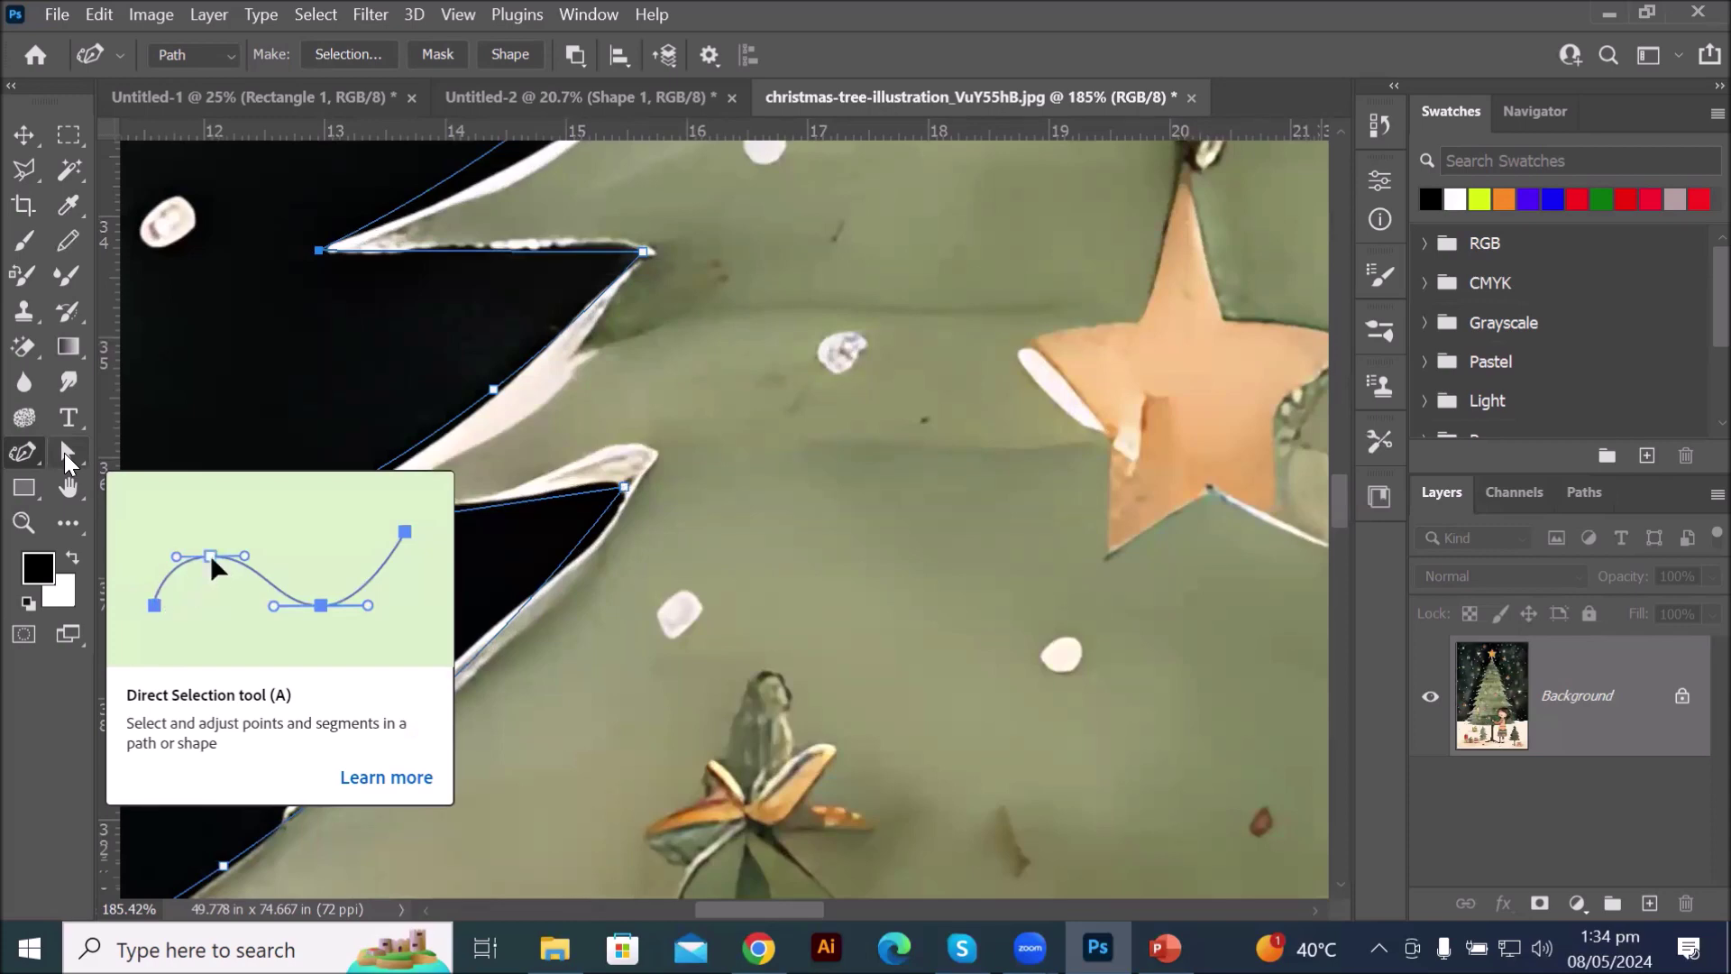
scroll(764, 448, "down", 6)
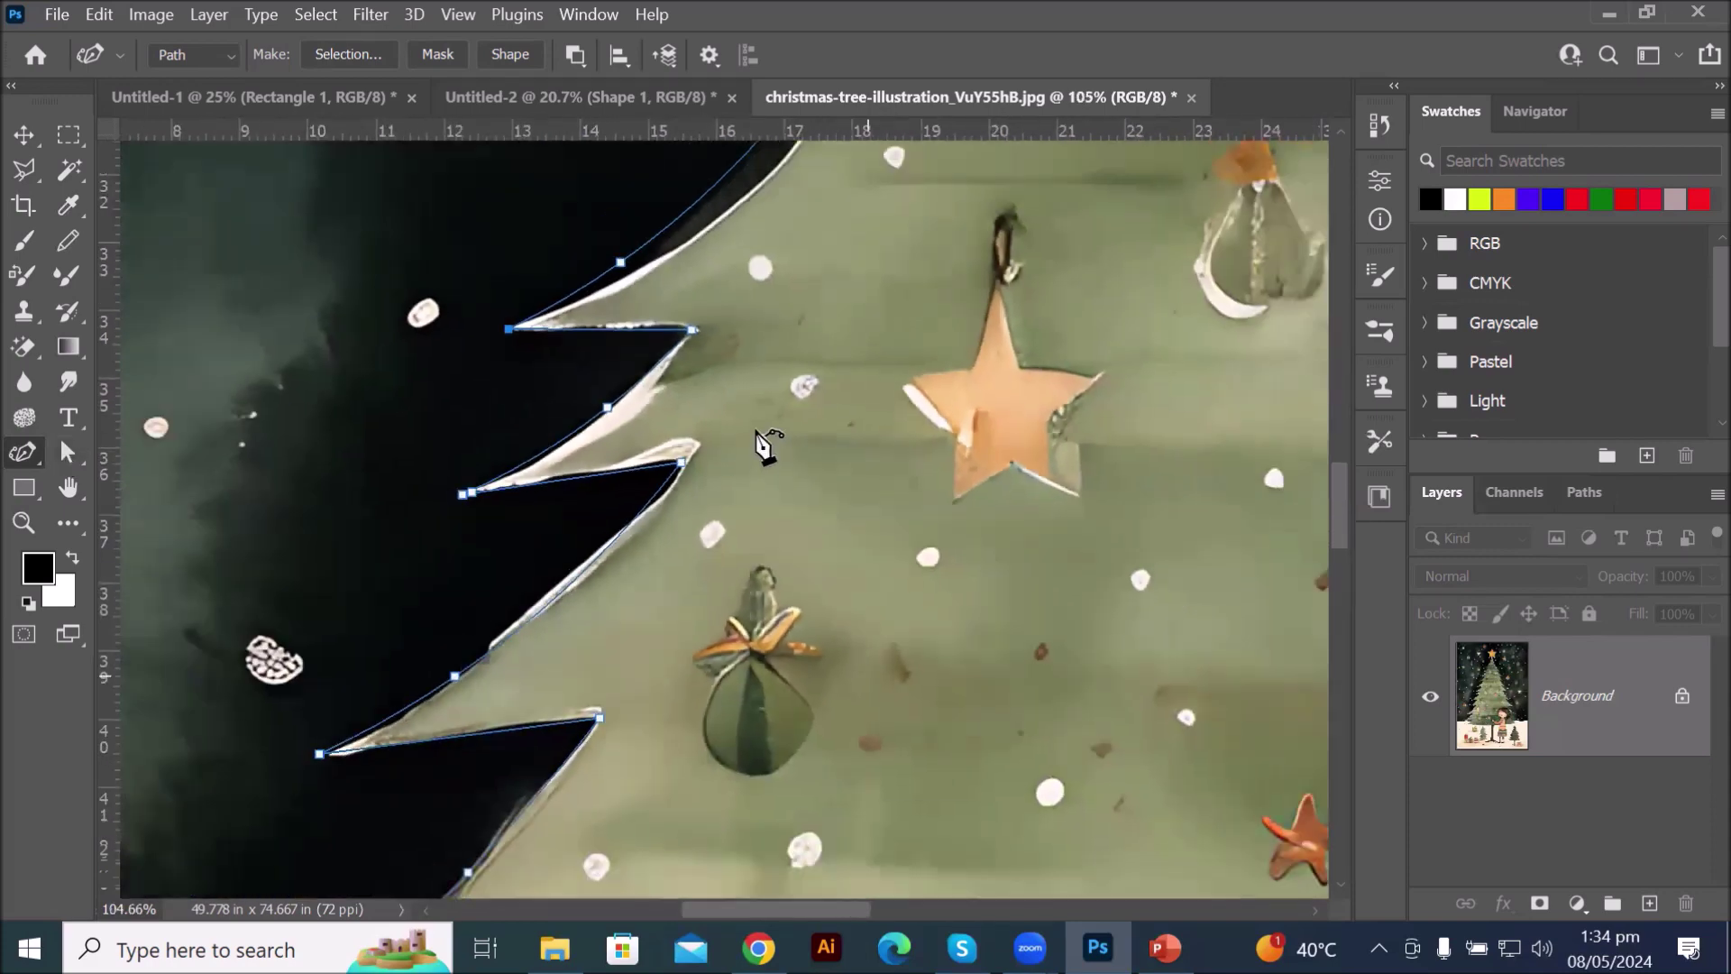
- Move the next higher notch anchor toward the tree's edge and bend the slope below it to follow the branch
scroll(839, 175, "up", 3)
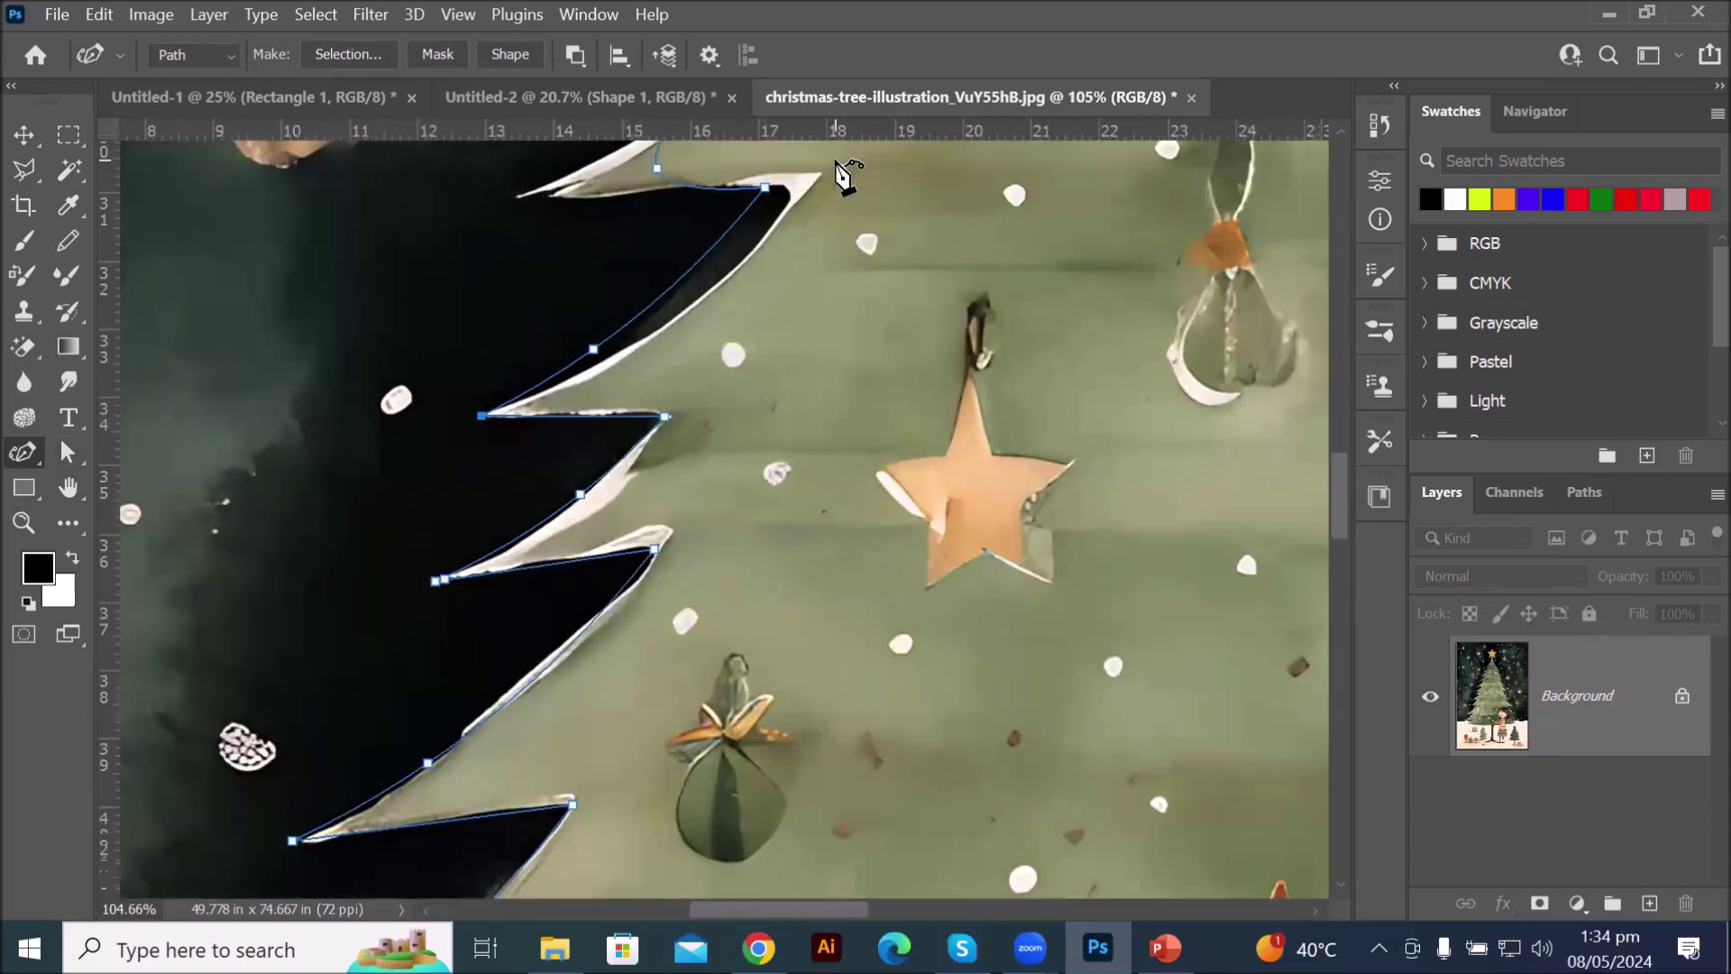
left_click_drag(752, 192, 778, 198)
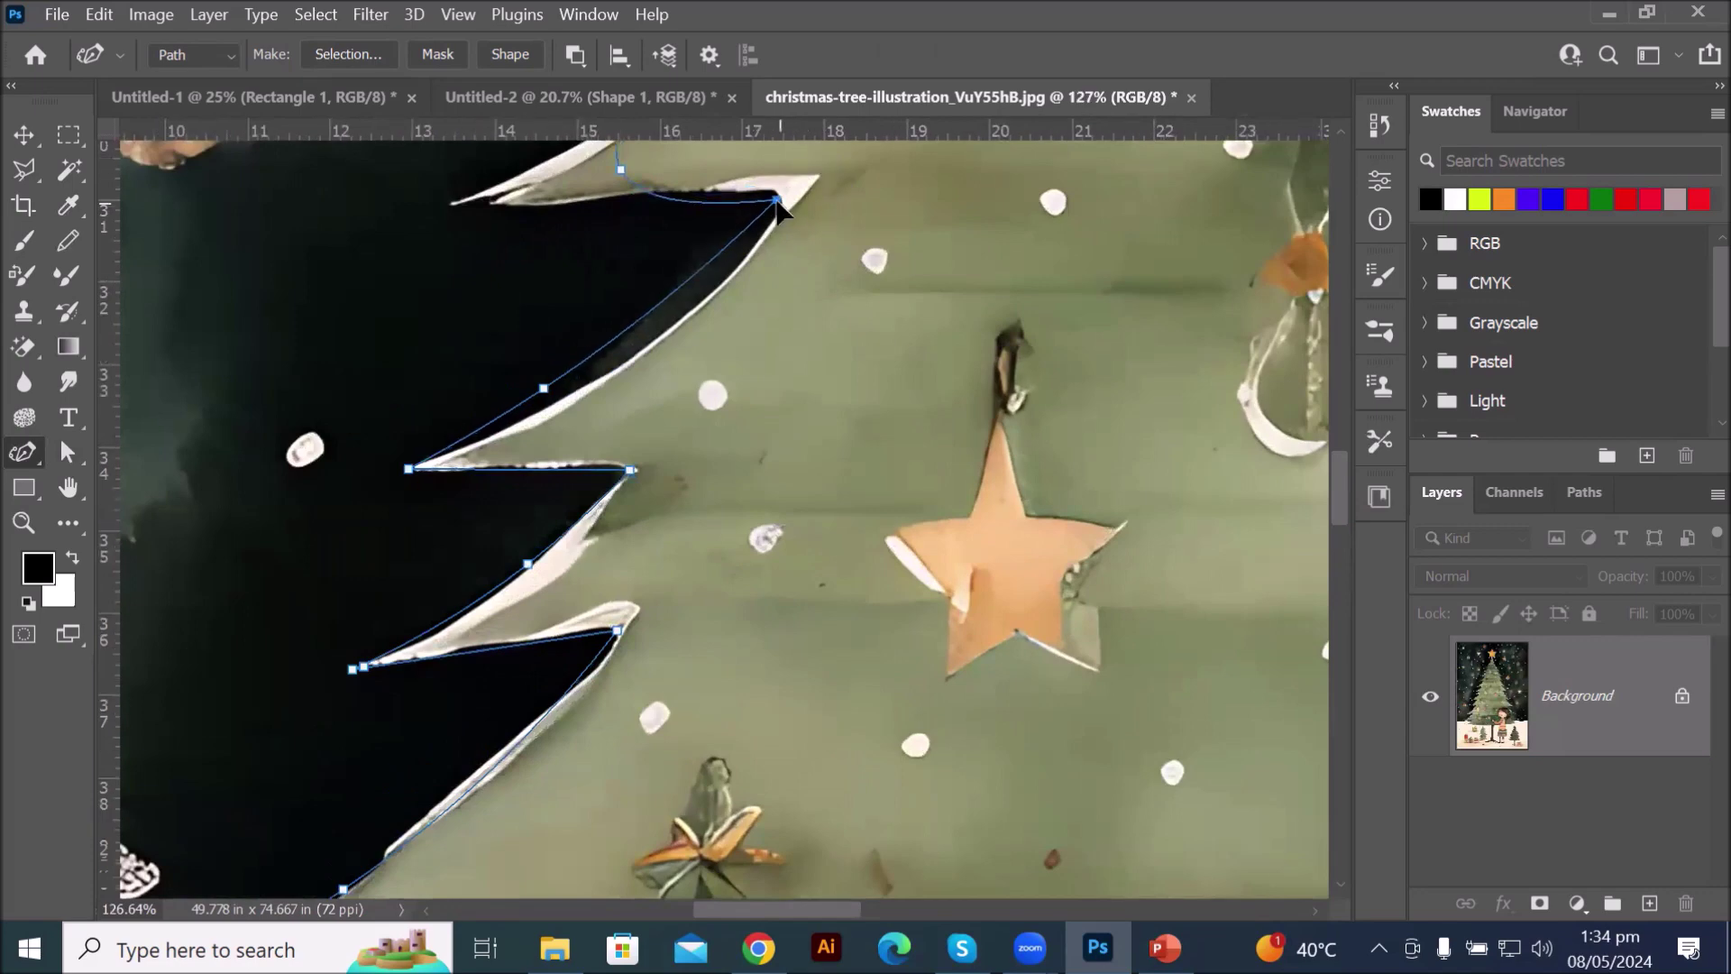
left_click(668, 296)
left_click_drag(668, 296, 701, 298)
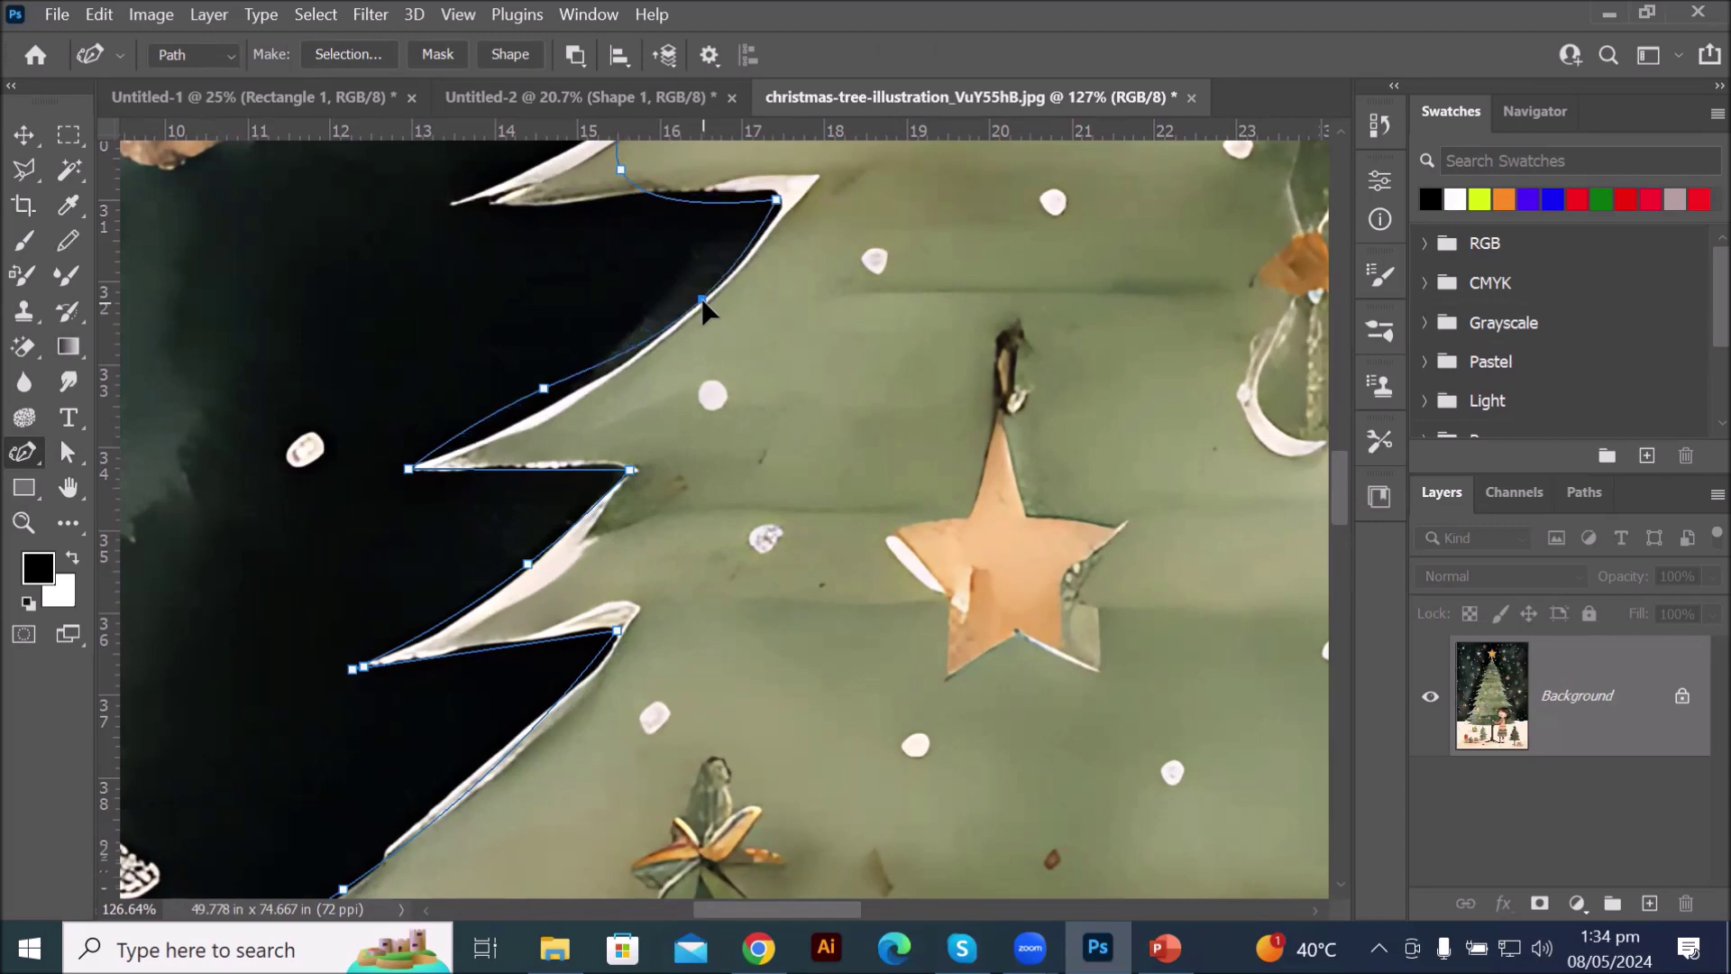
left_click_drag(545, 391, 550, 407)
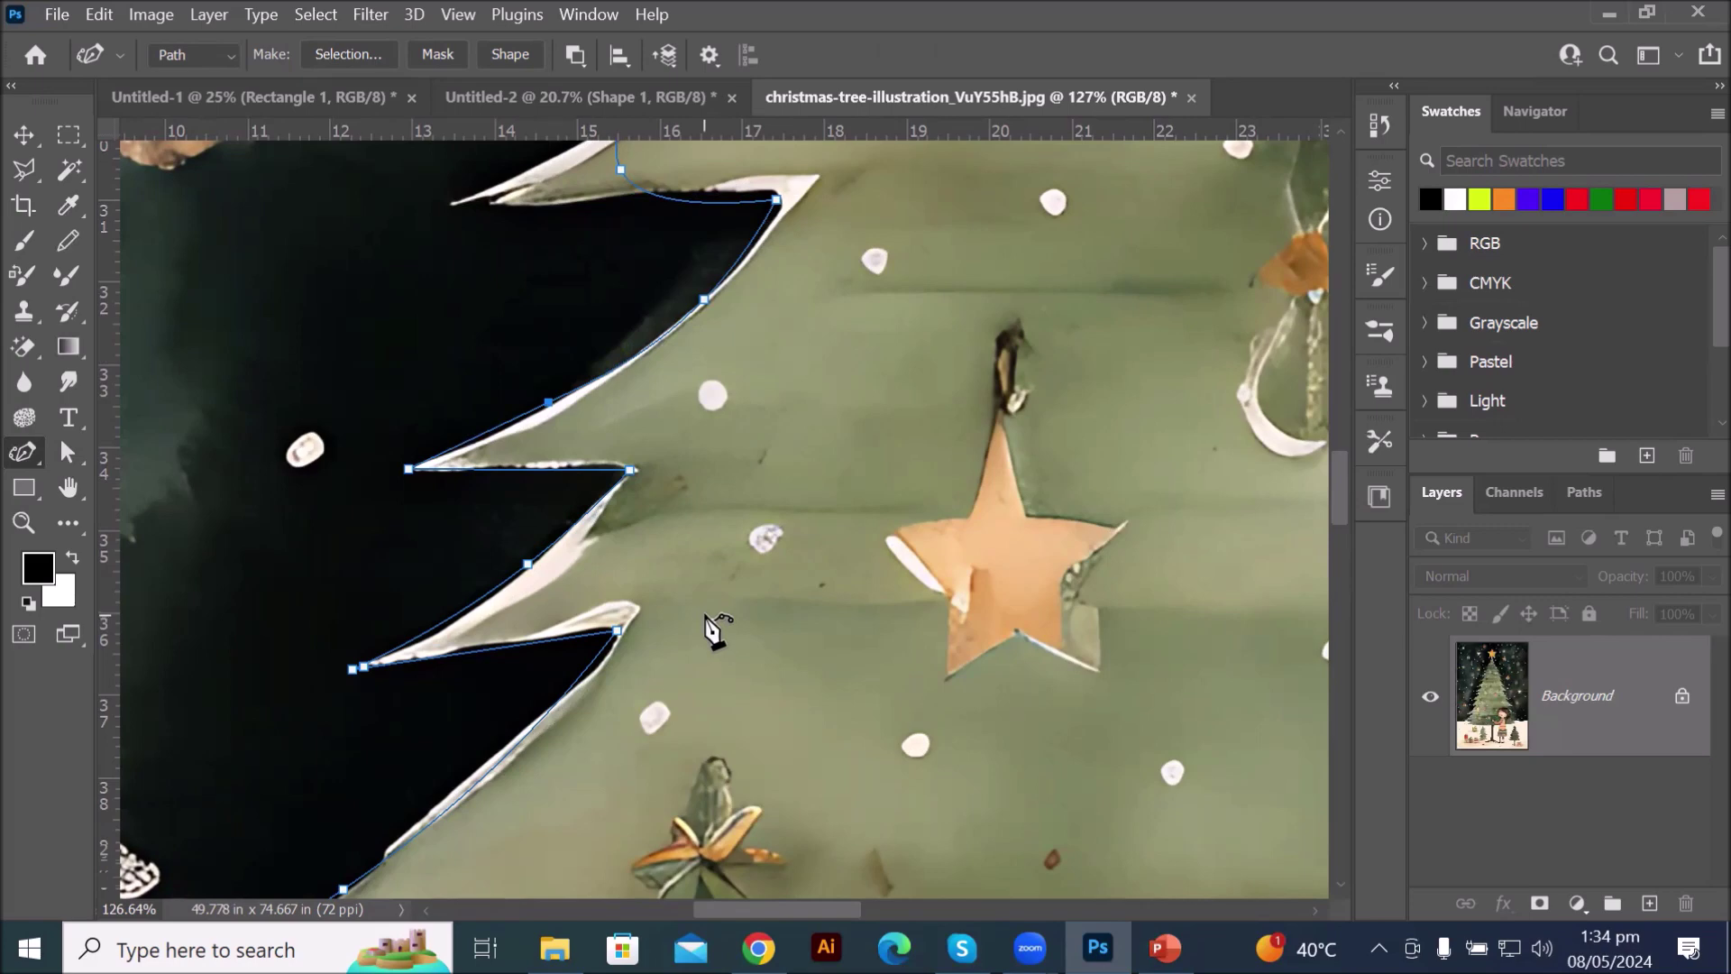
scroll(712, 631, "down", 3)
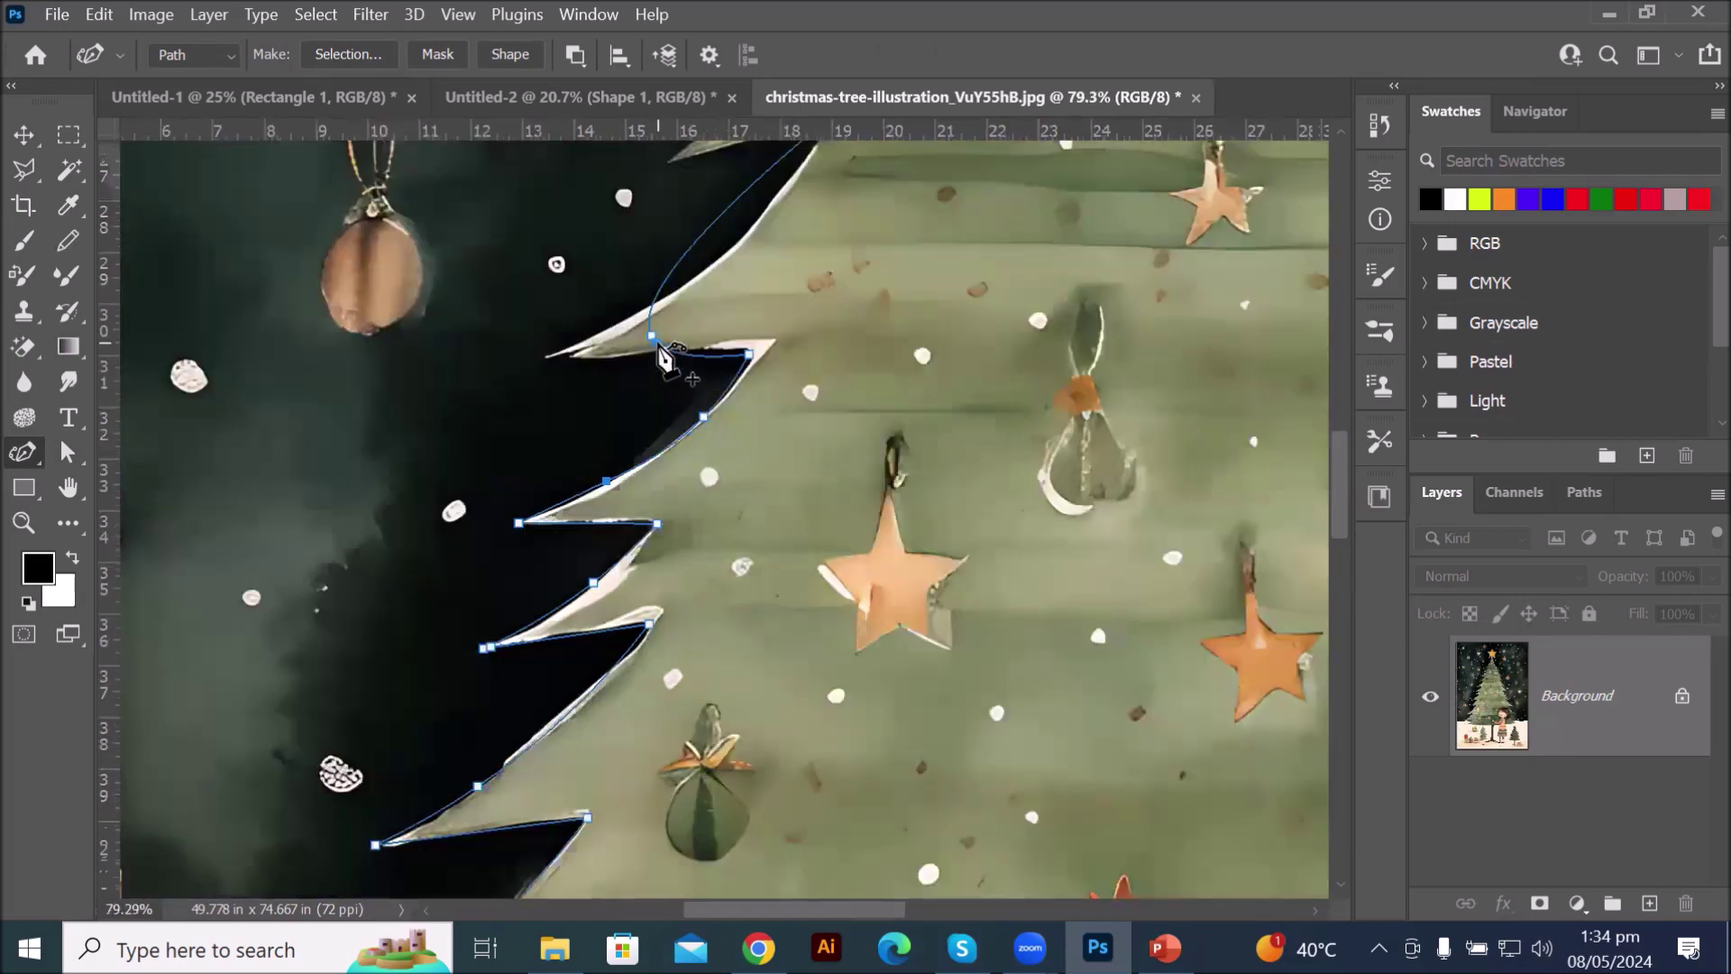
- Move the anchor above that notch out to its branch tip and make it a corner with the Convert Point Tool
left_click_drag(652, 337, 557, 359)
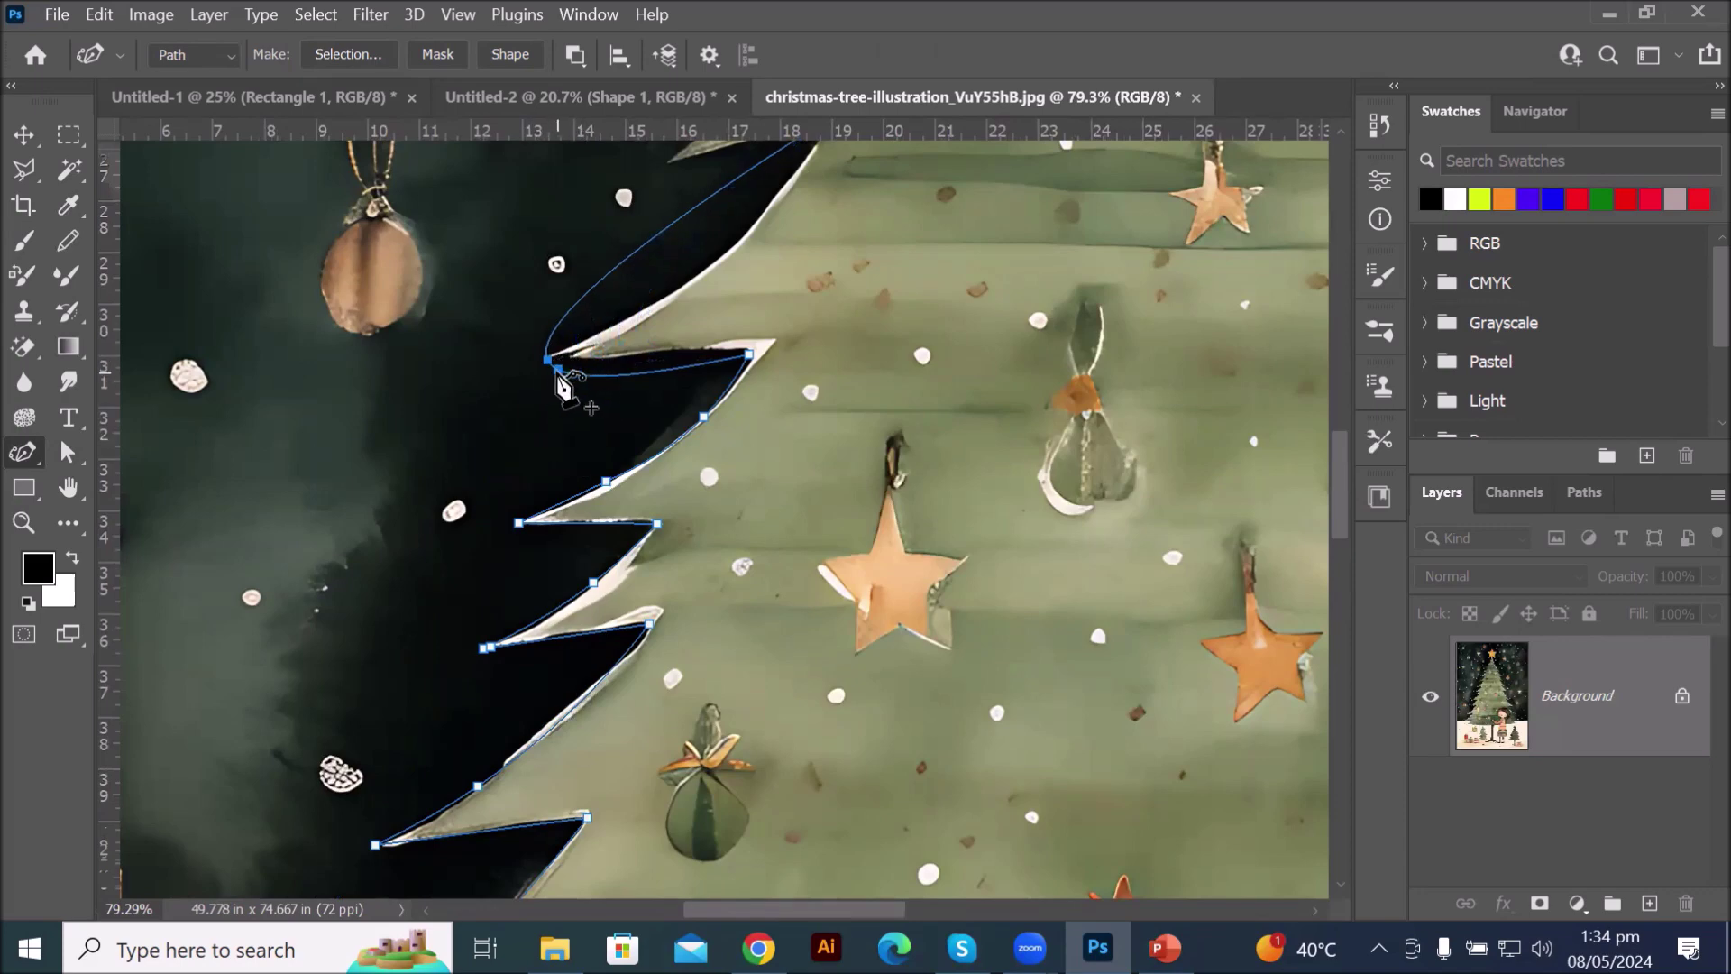
right_click(23, 456)
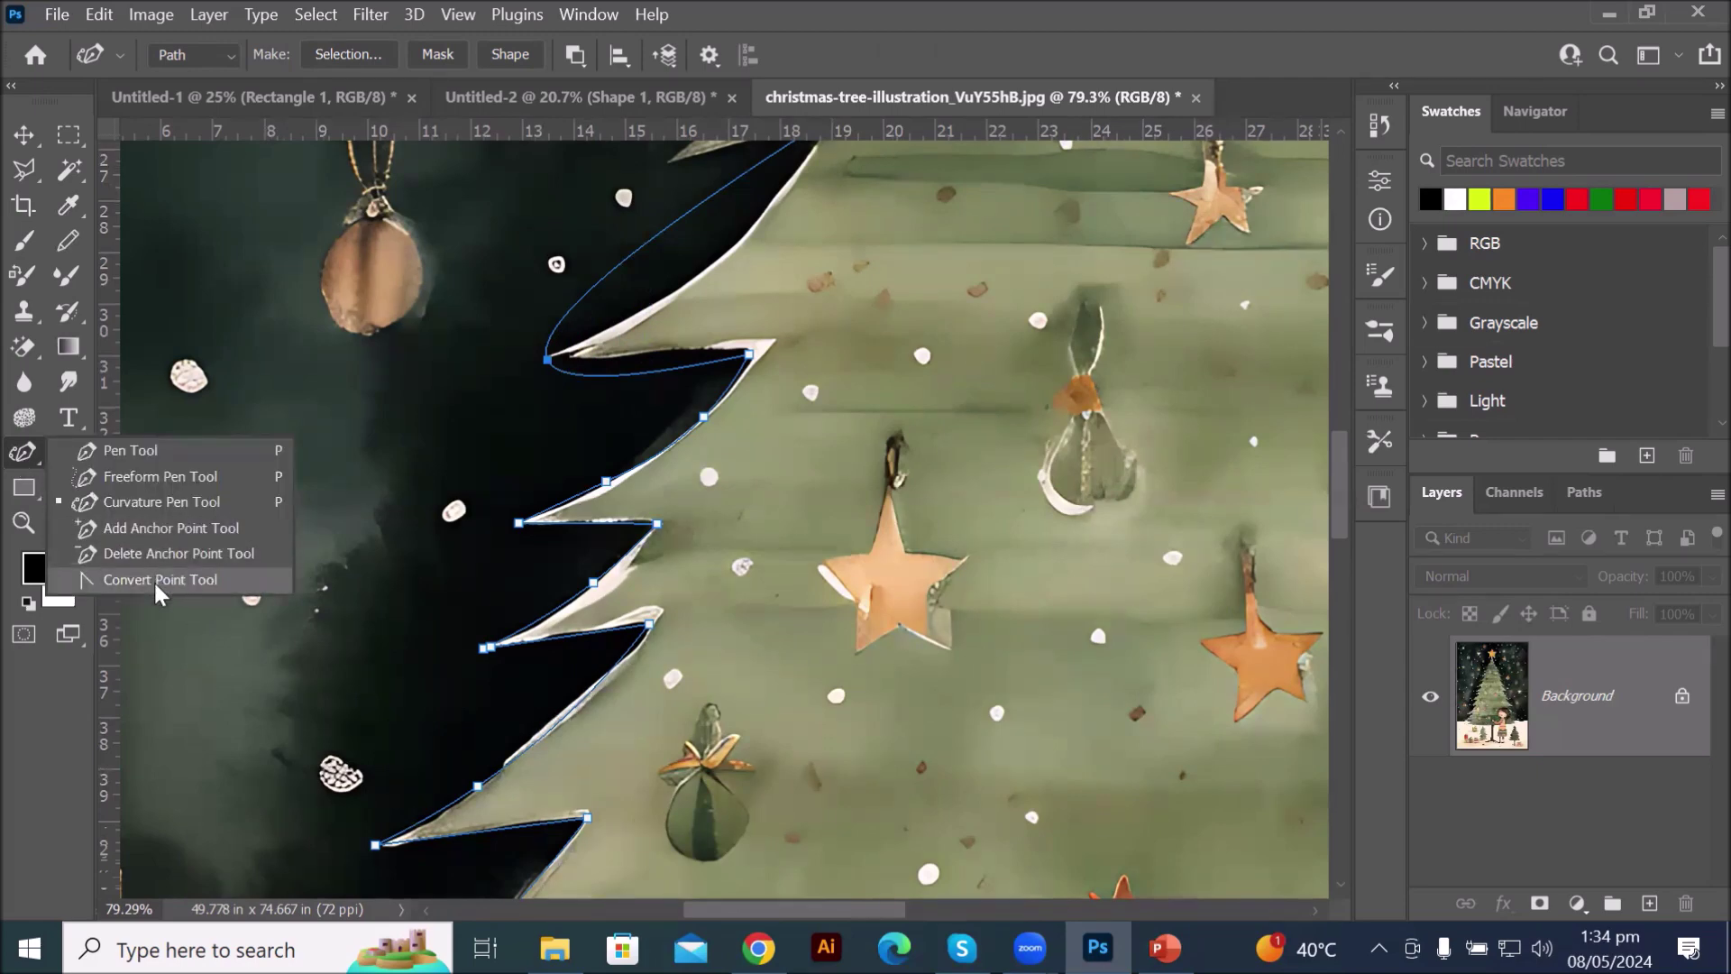
left_click(218, 577)
left_click_drag(548, 360, 560, 388)
left_click(547, 360)
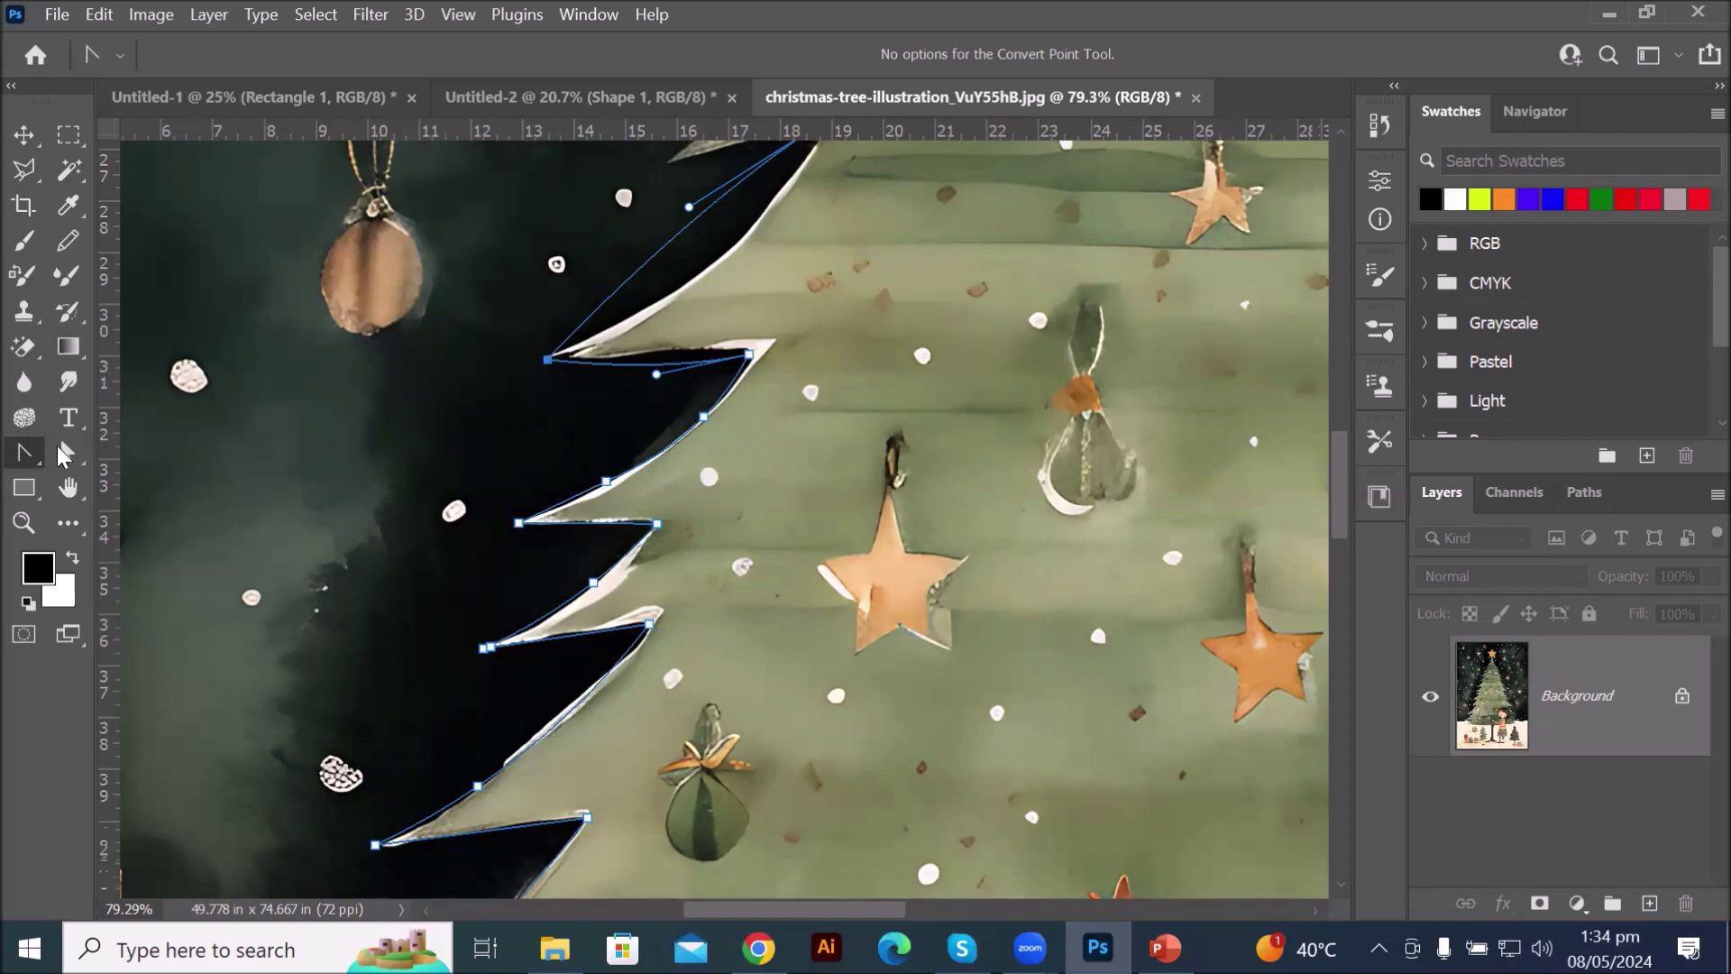
- With the Curvature Pen Tool, bend the slope above that corner and the branch's underside onto the tree's edge
right_click(24, 454)
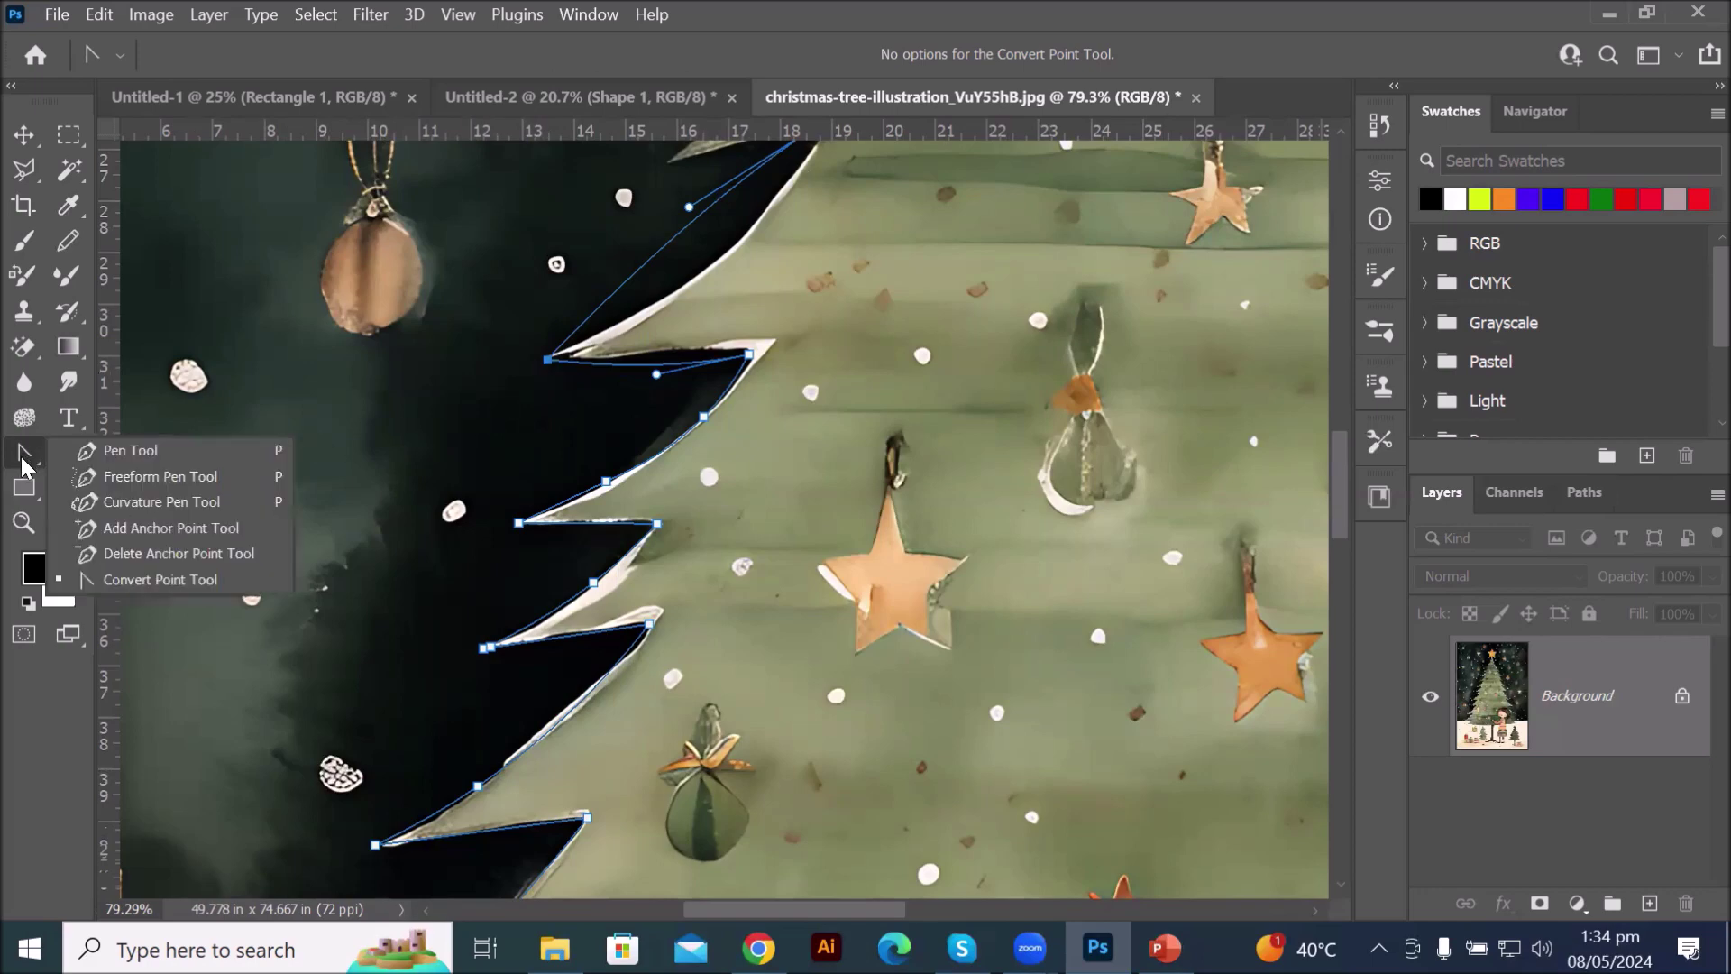
left_click(148, 499)
left_click_drag(691, 225, 692, 353)
left_click(663, 364)
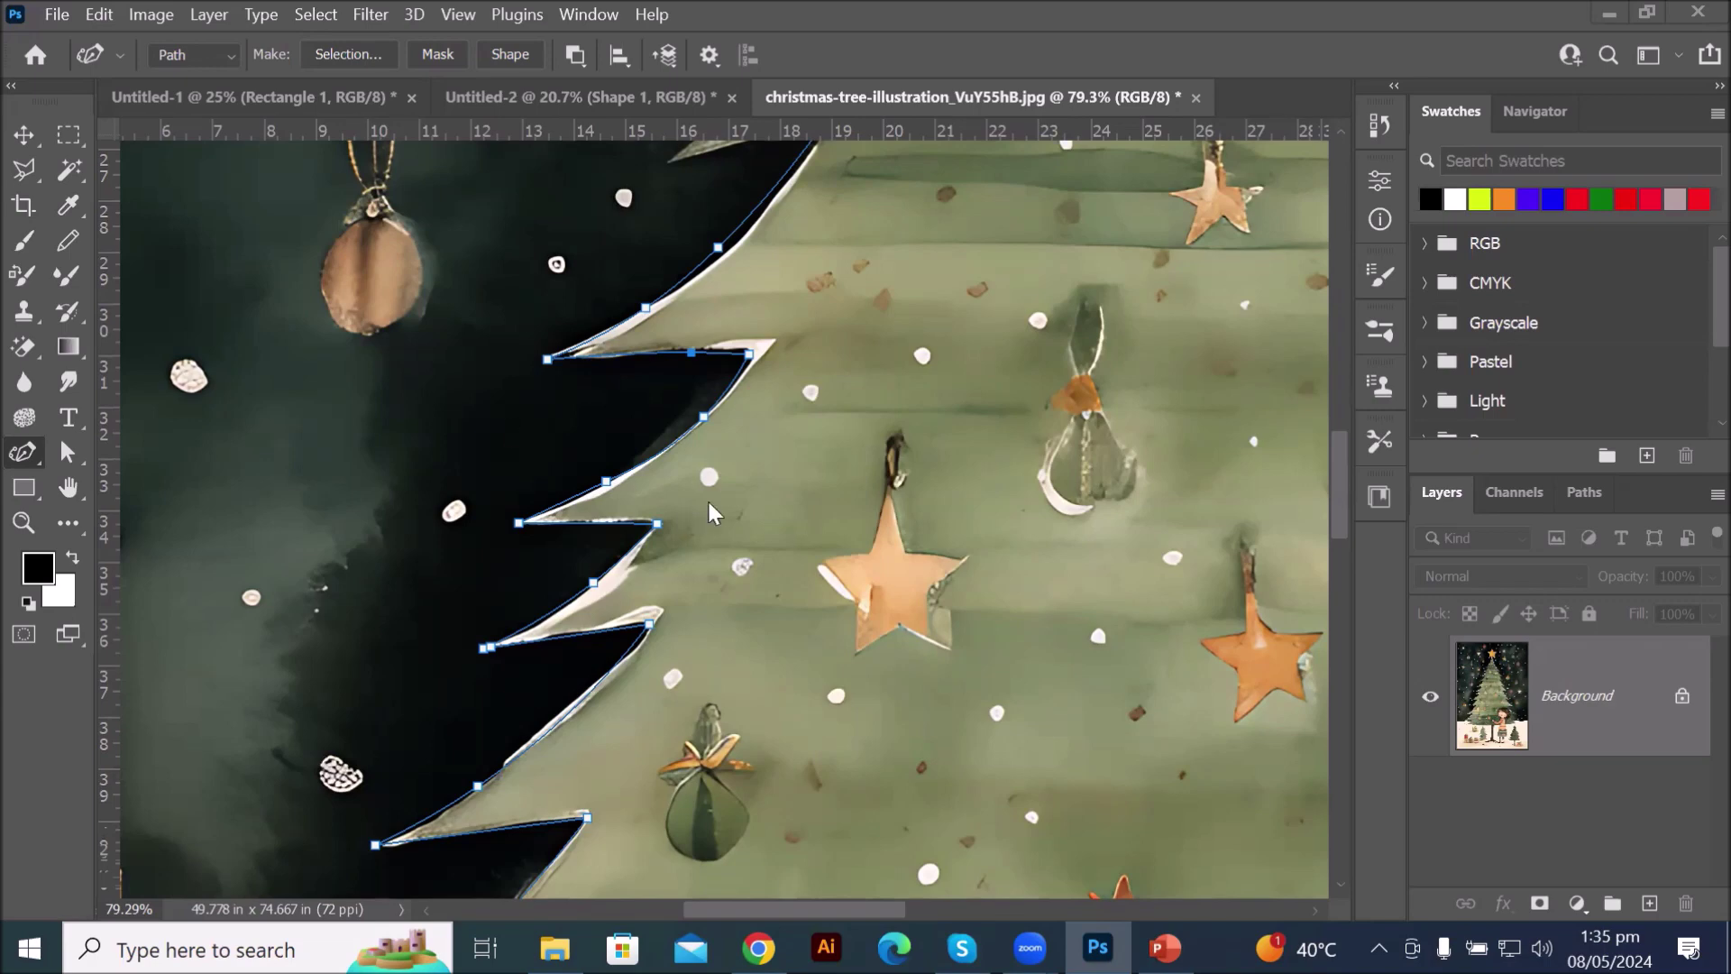
- Make a new anti-aliased selection from the path with a feather radius of 0 pixels
scroll(801, 494, "down", 10)
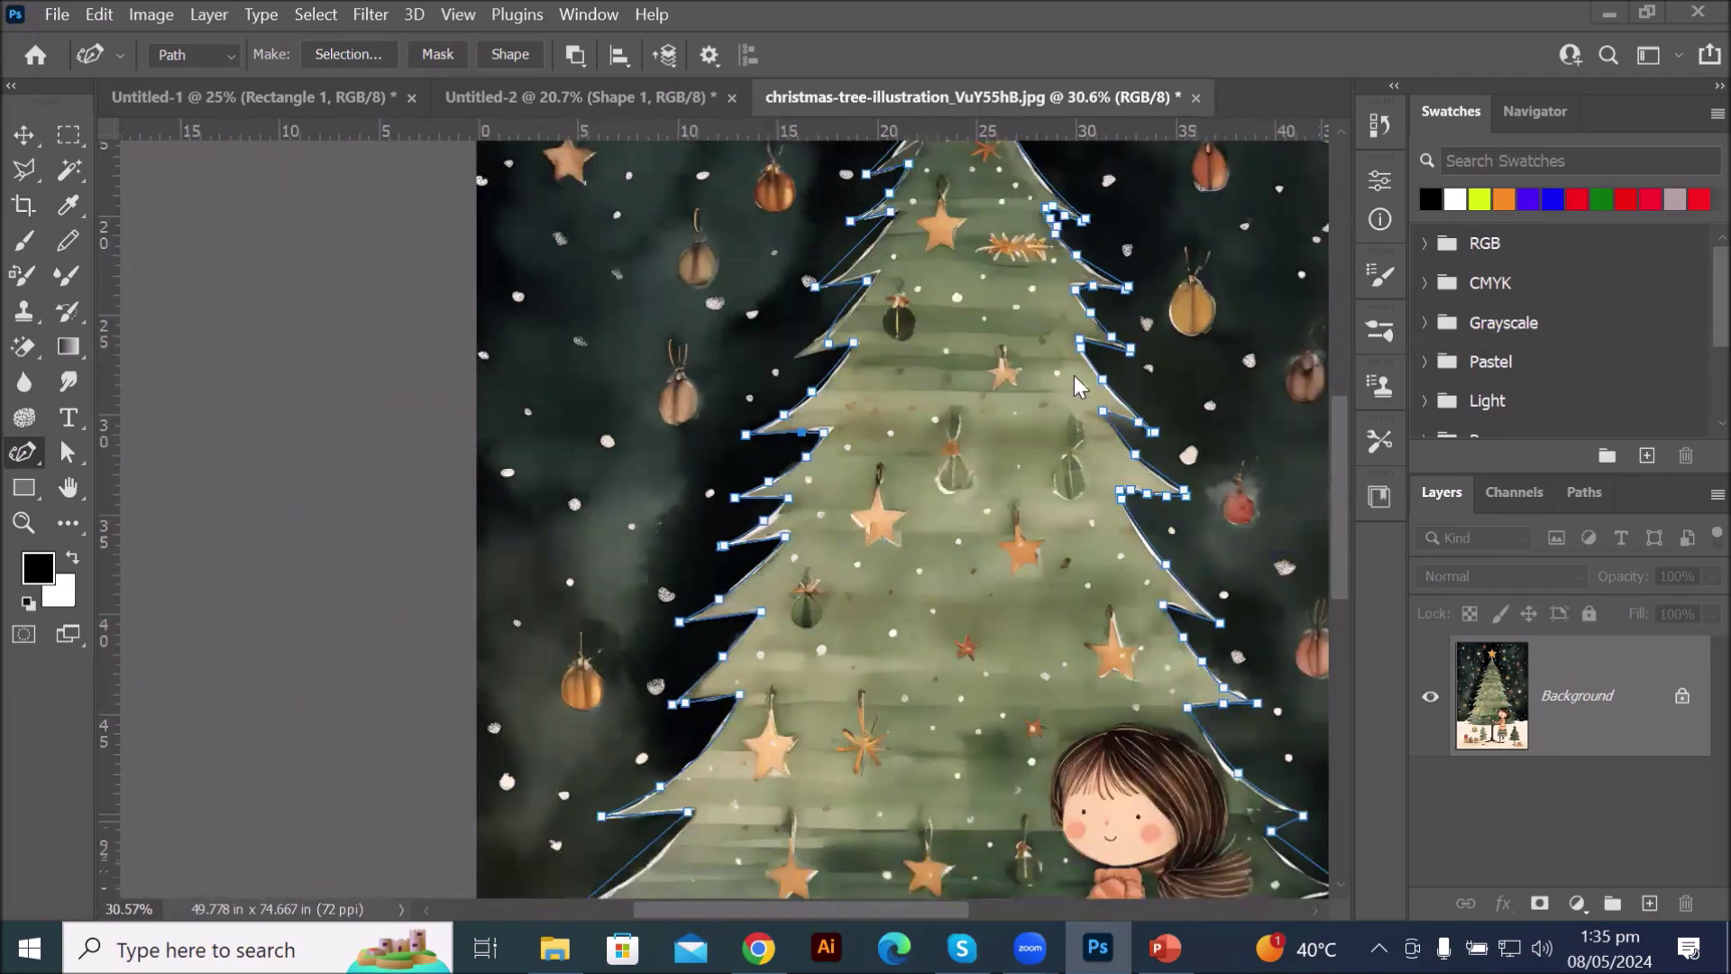
scroll(1158, 279, "down", 5)
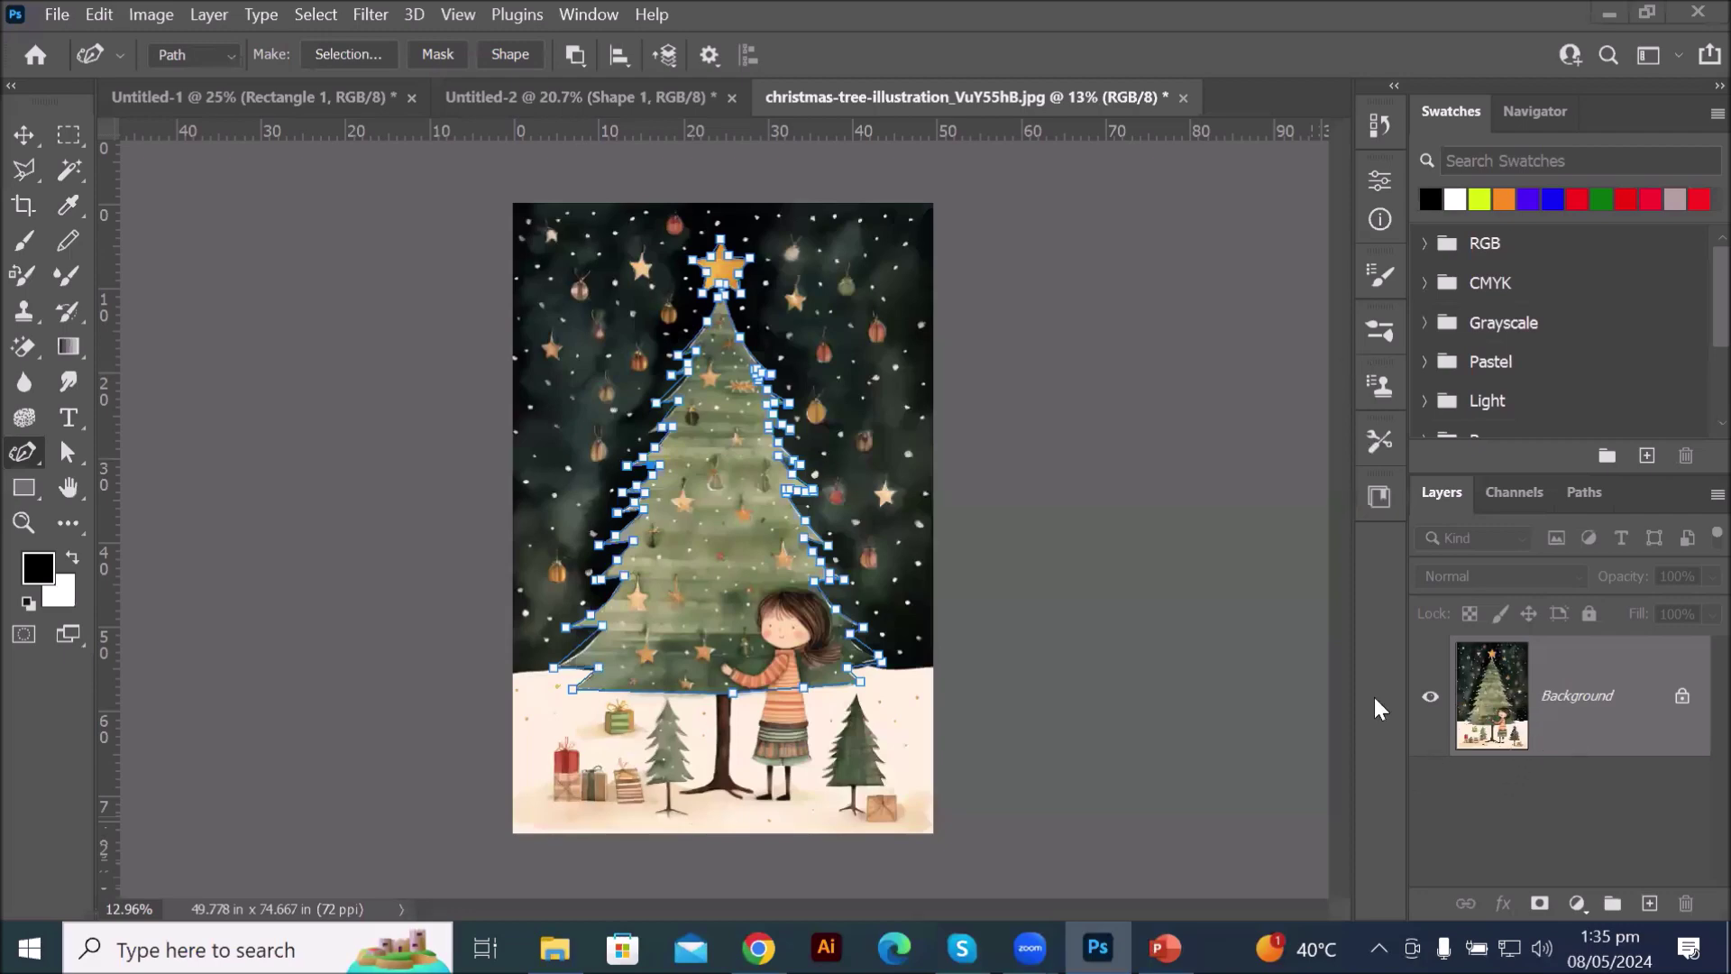
scroll(765, 413, "up", 5)
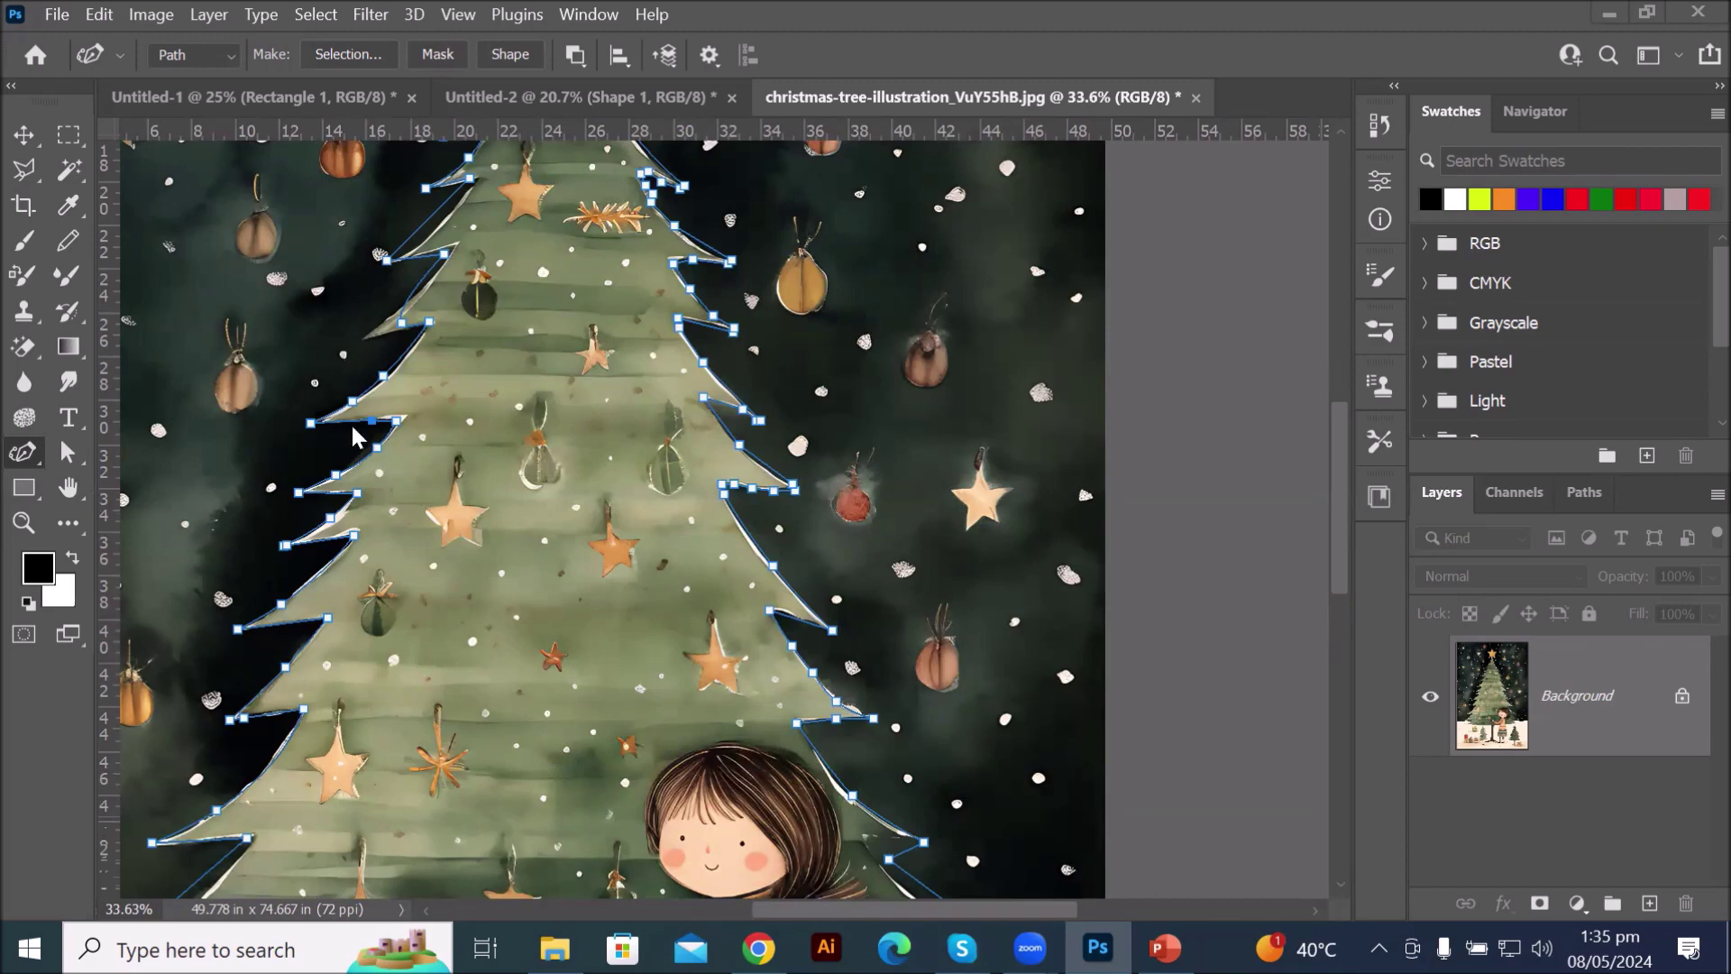
left_click(365, 55)
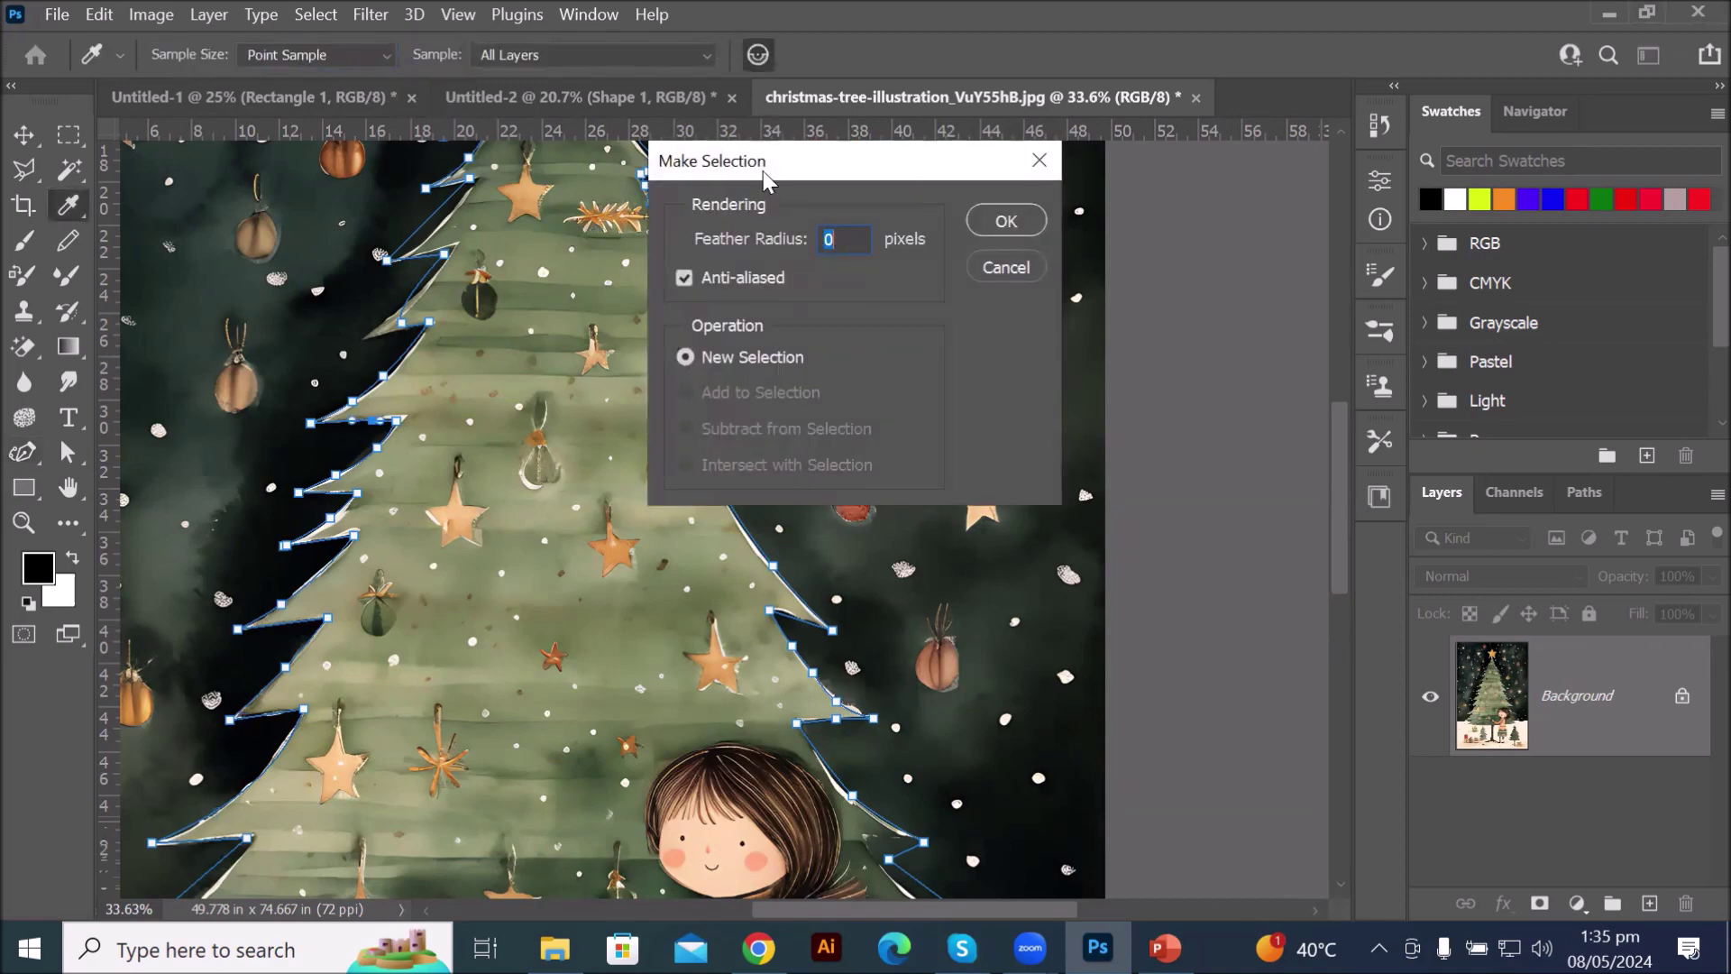
left_click_drag(775, 159, 755, 228)
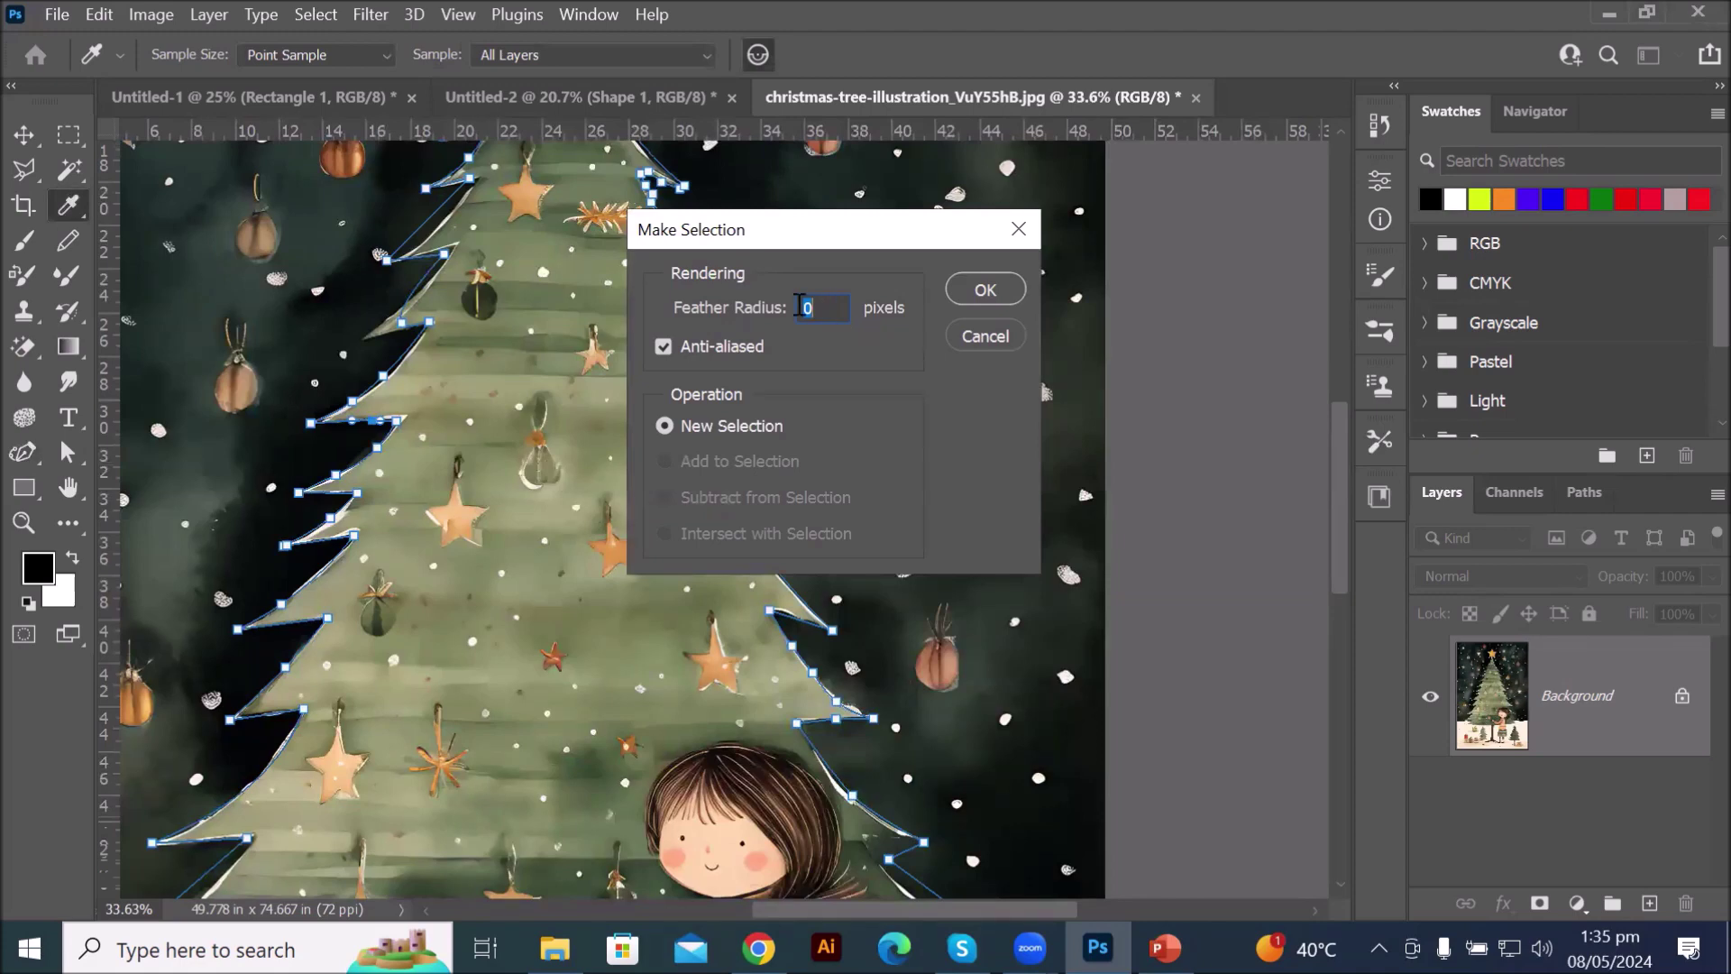
left_click(832, 309)
left_click(991, 294)
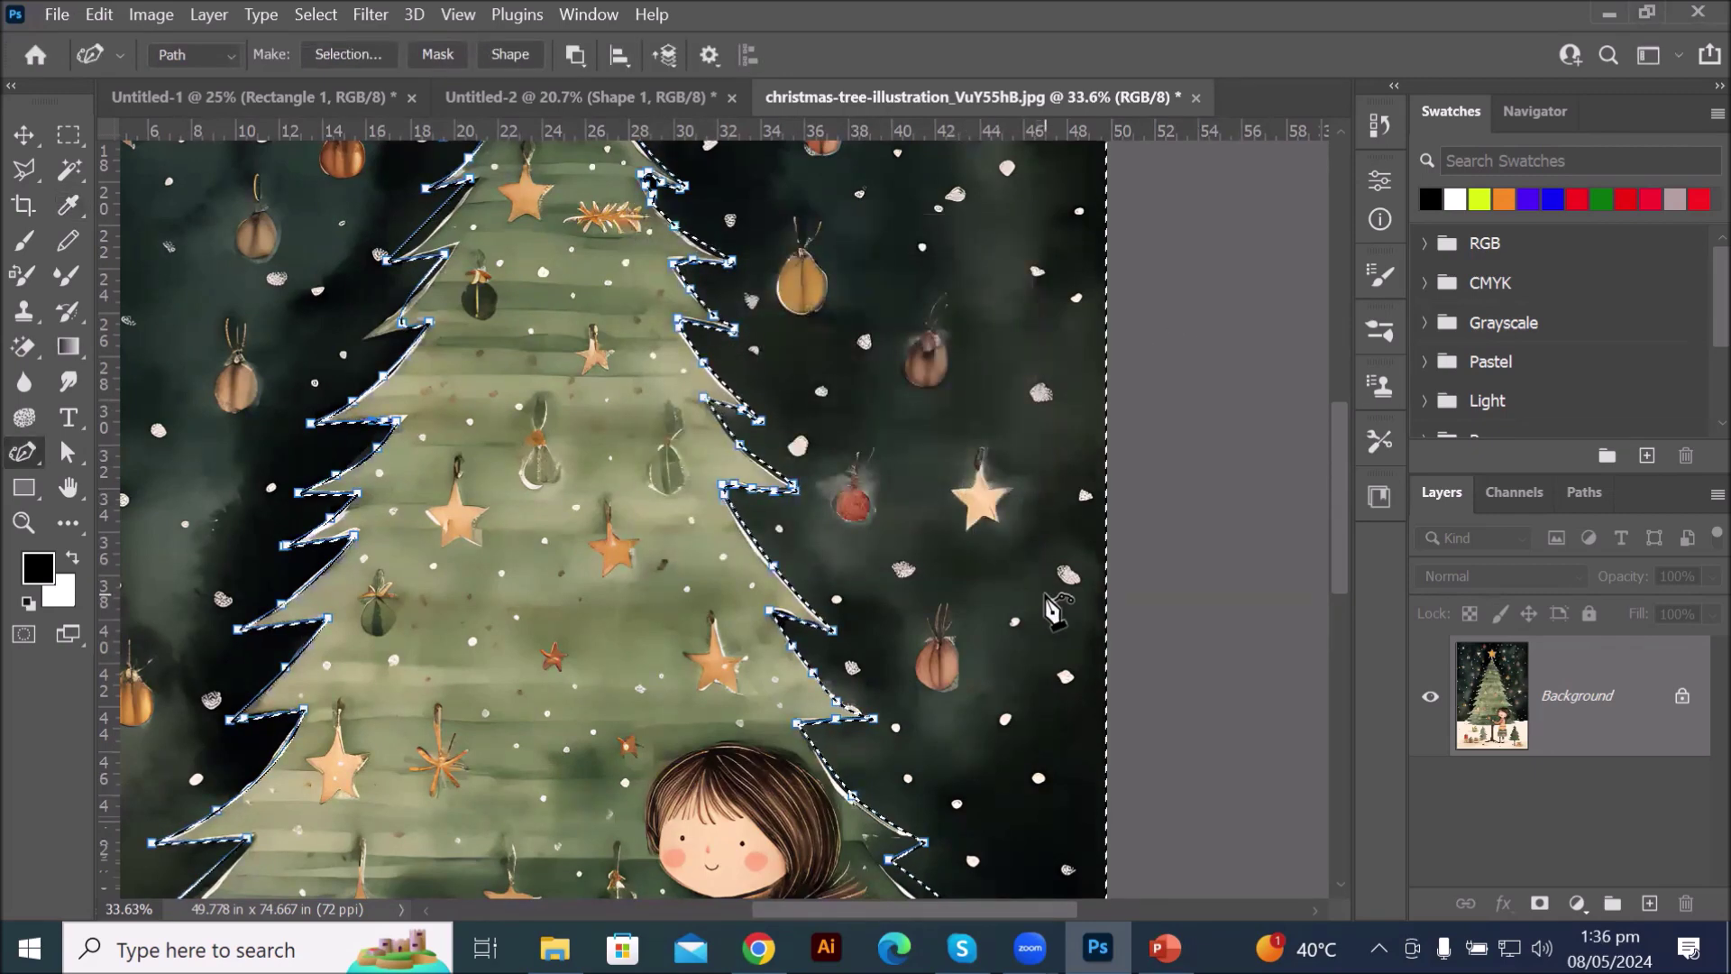
- Try to move the selected area with the Move Tool and convert the locked Background into a normal layer
scroll(1052, 611, "down", 1)
scroll(1051, 609, "down", 2)
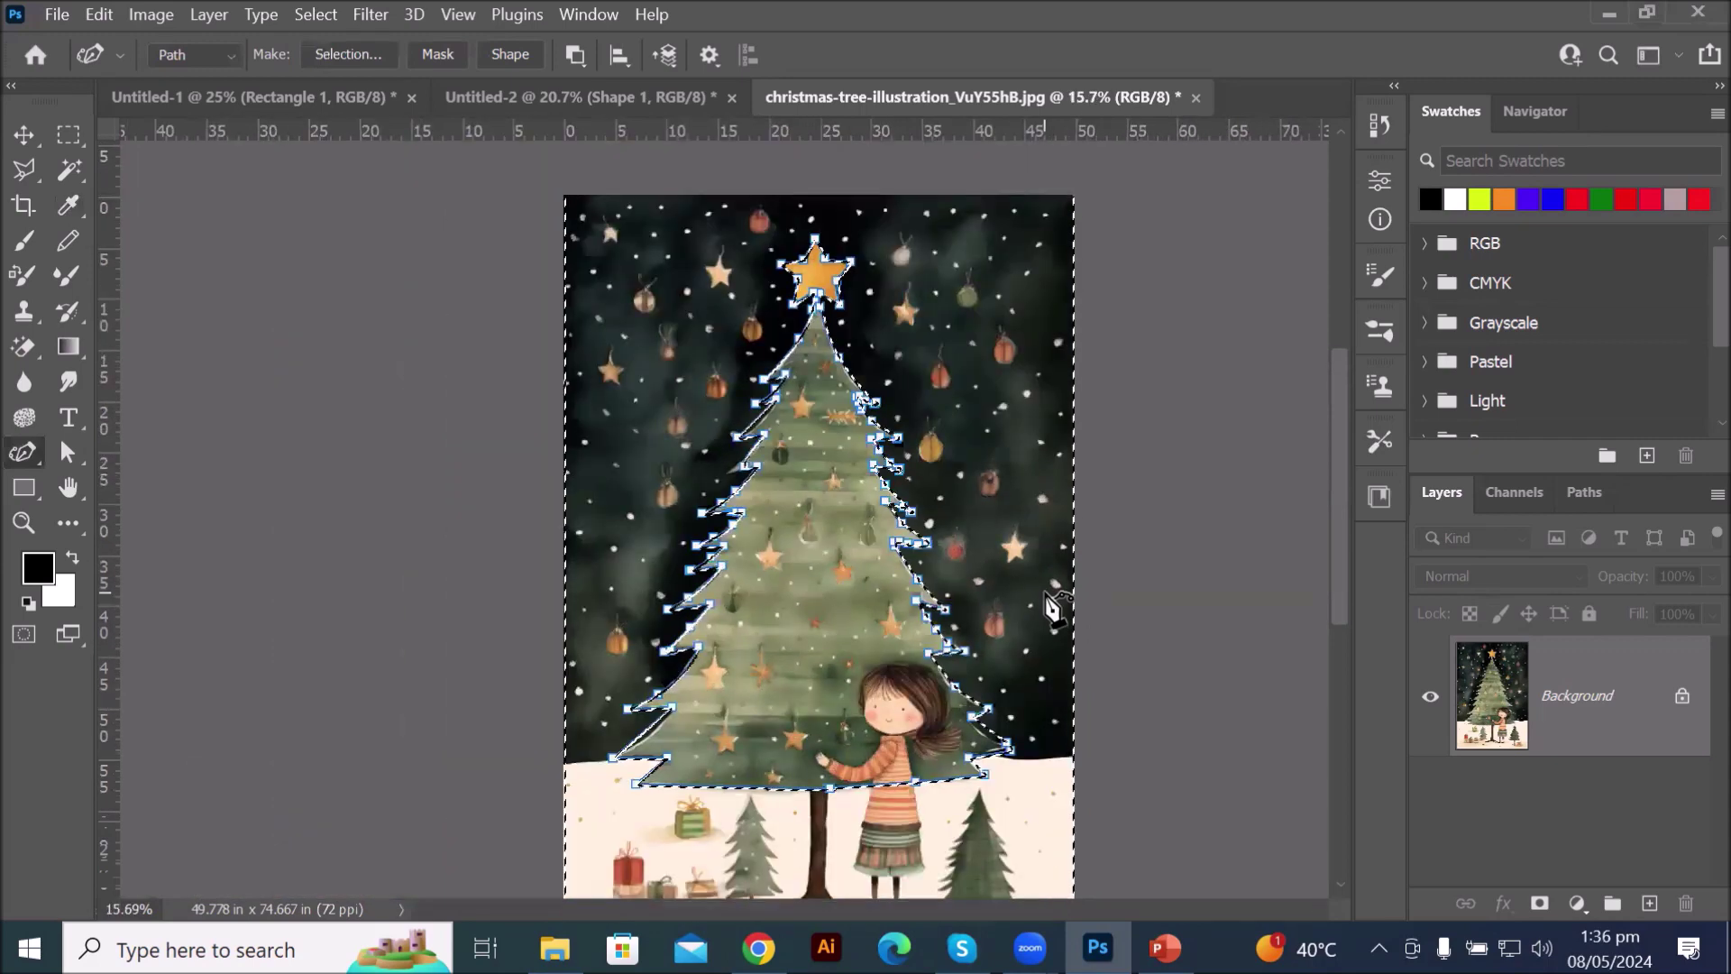
scroll(1051, 626, "down", 1)
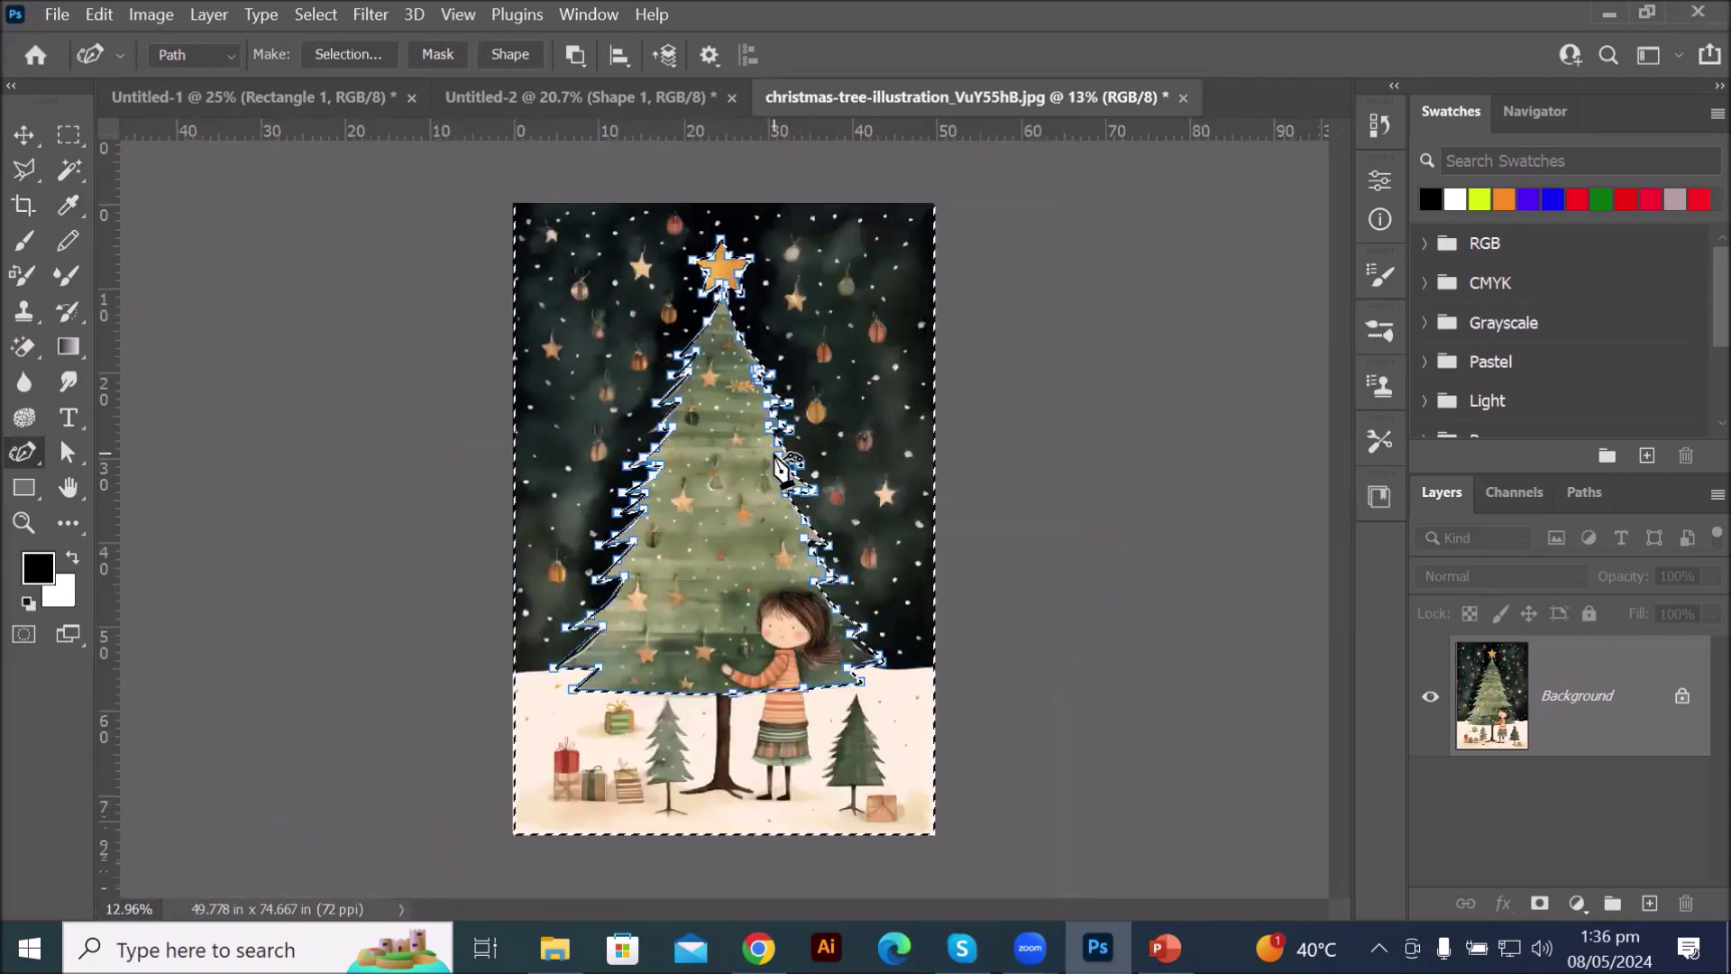
left_click(25, 136)
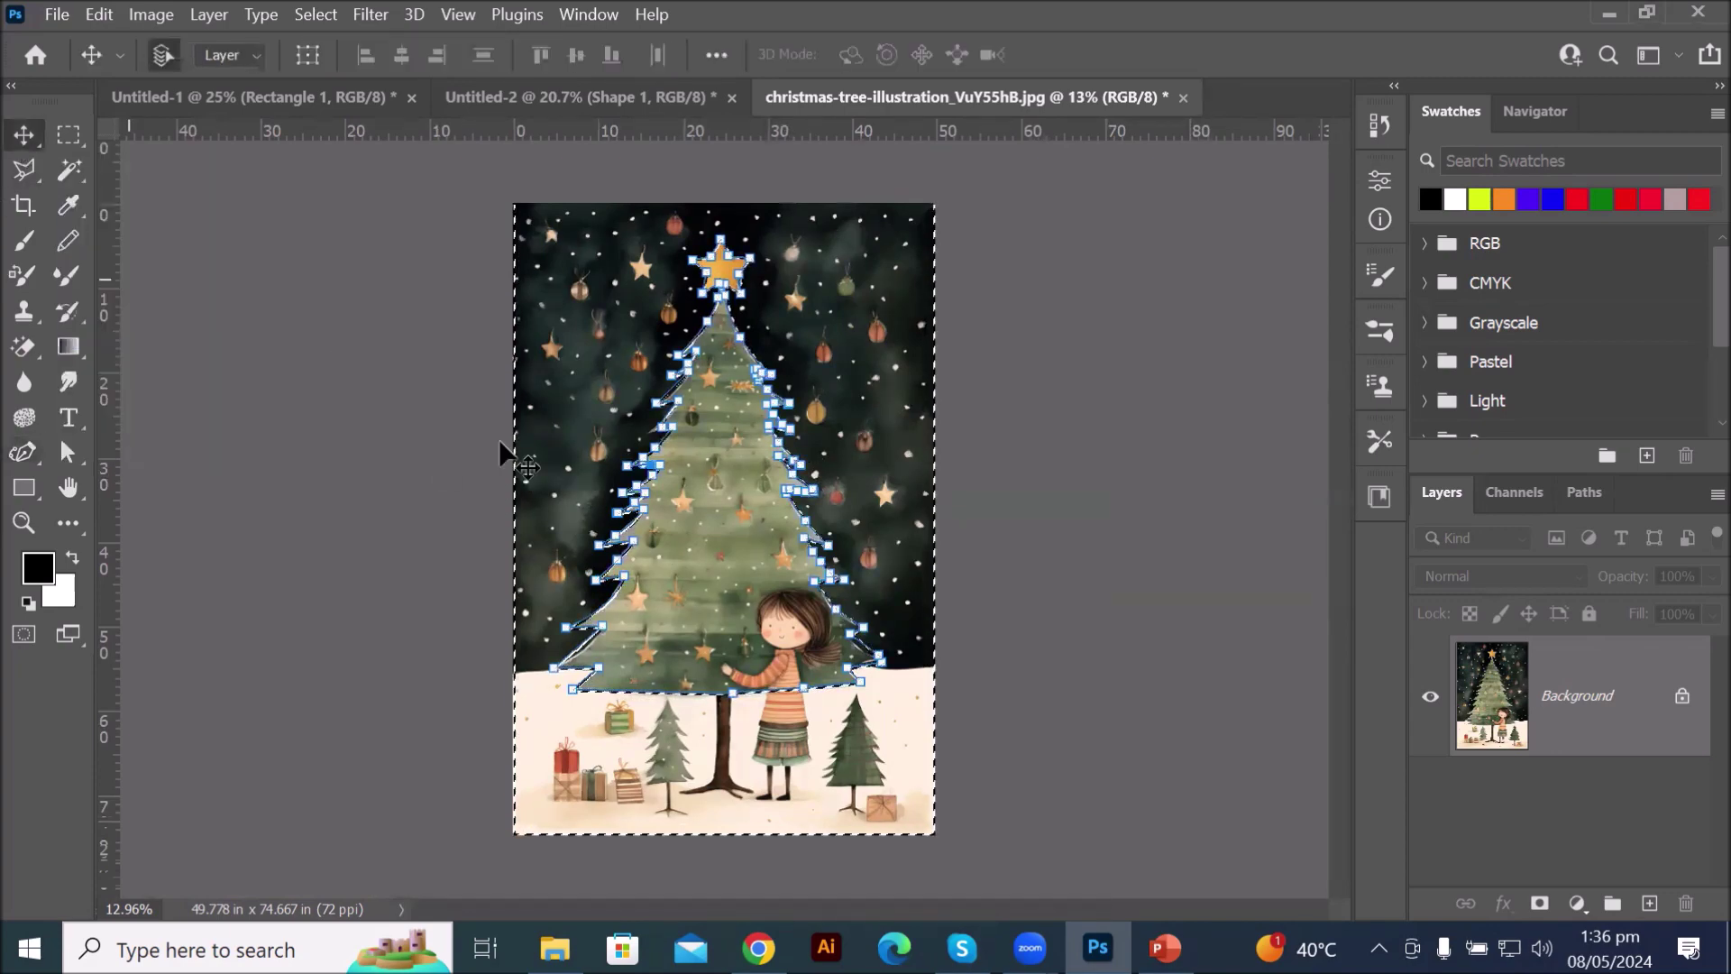
left_click_drag(689, 512, 662, 451)
left_click(882, 444)
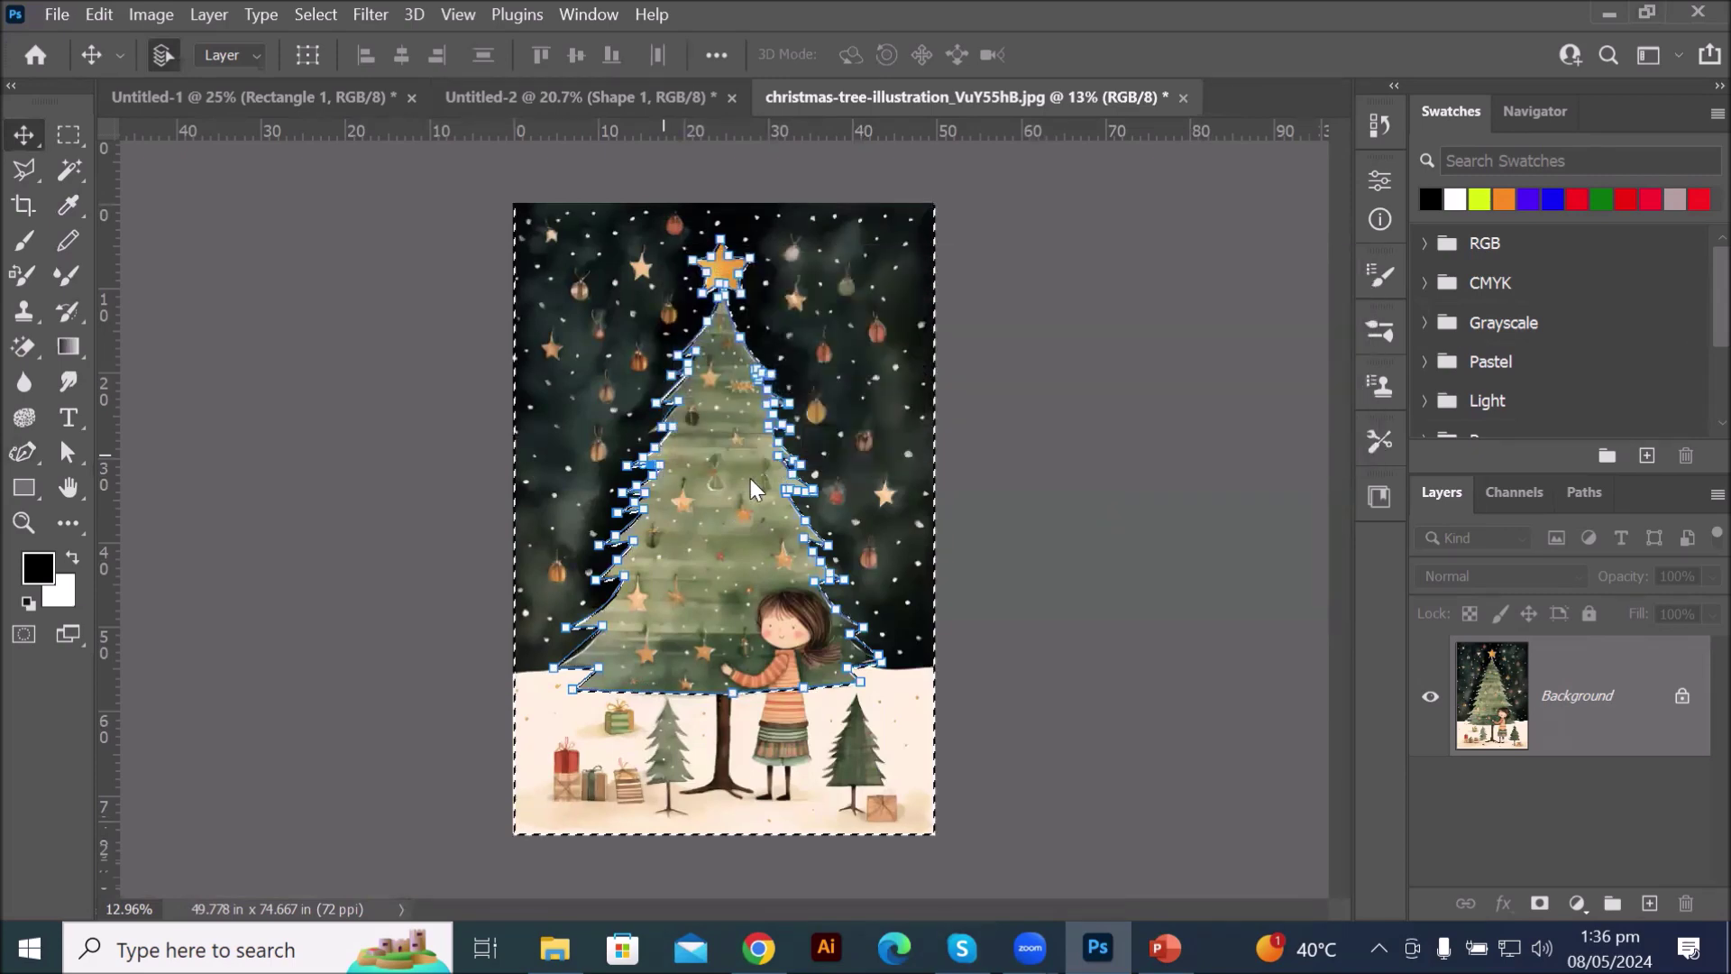
left_click_drag(736, 462, 760, 544)
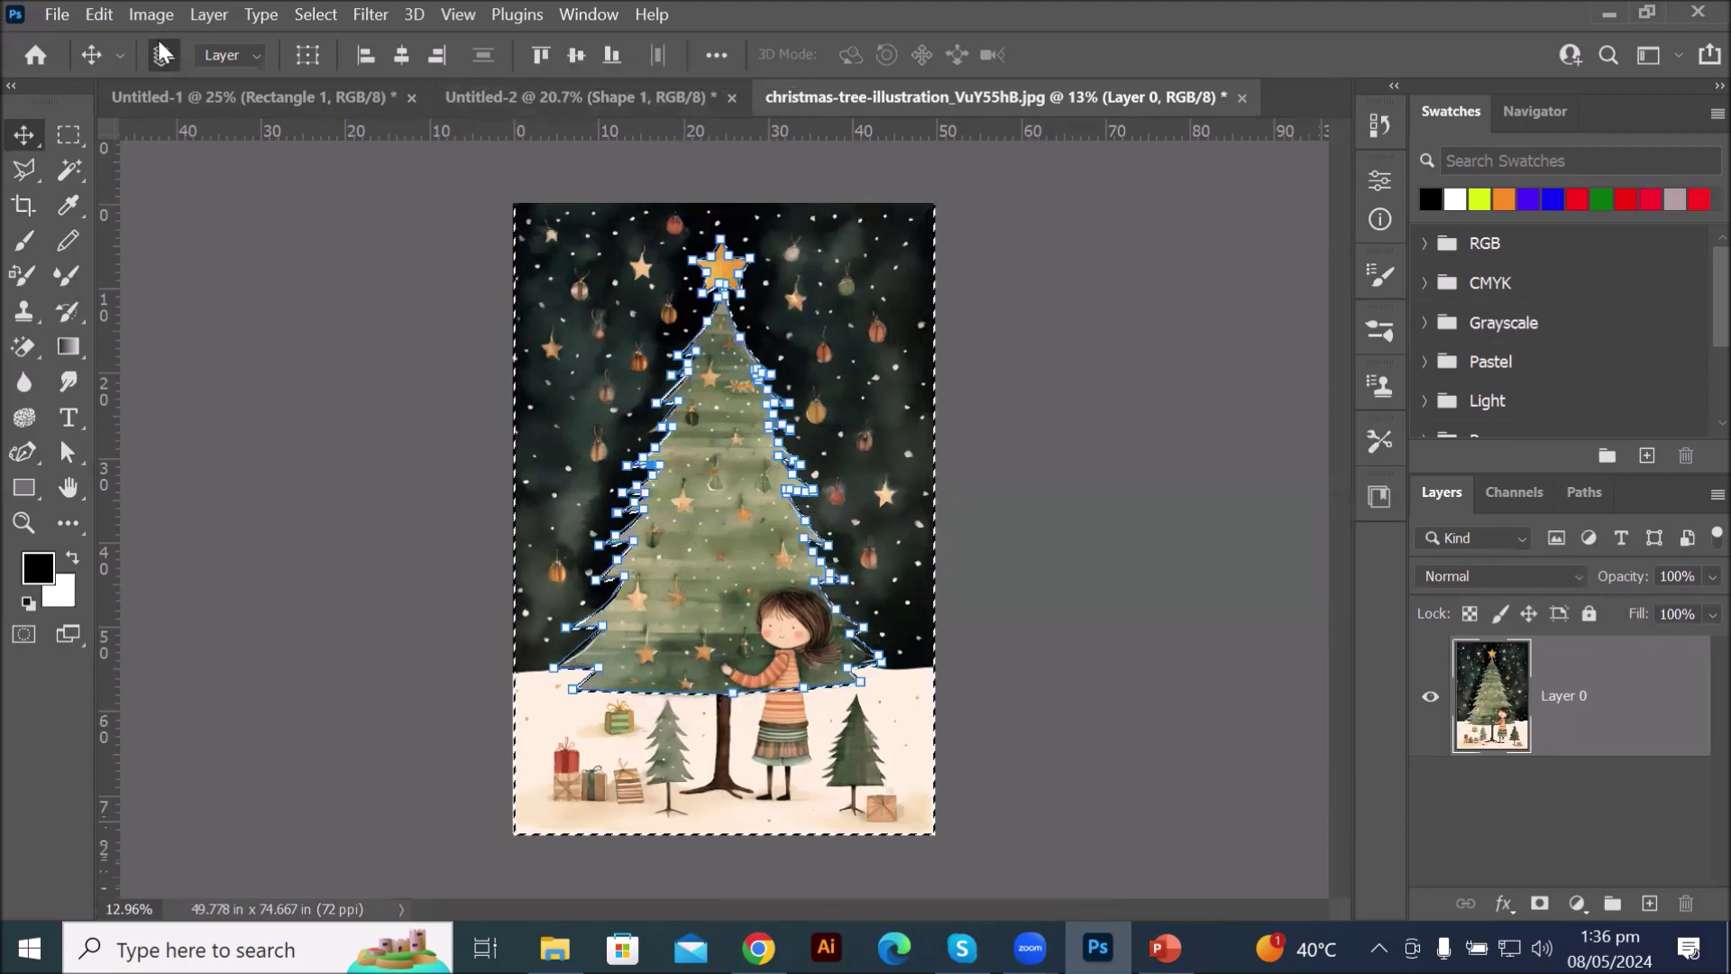
- Close all three open documents without saving their changes
left_click(57, 15)
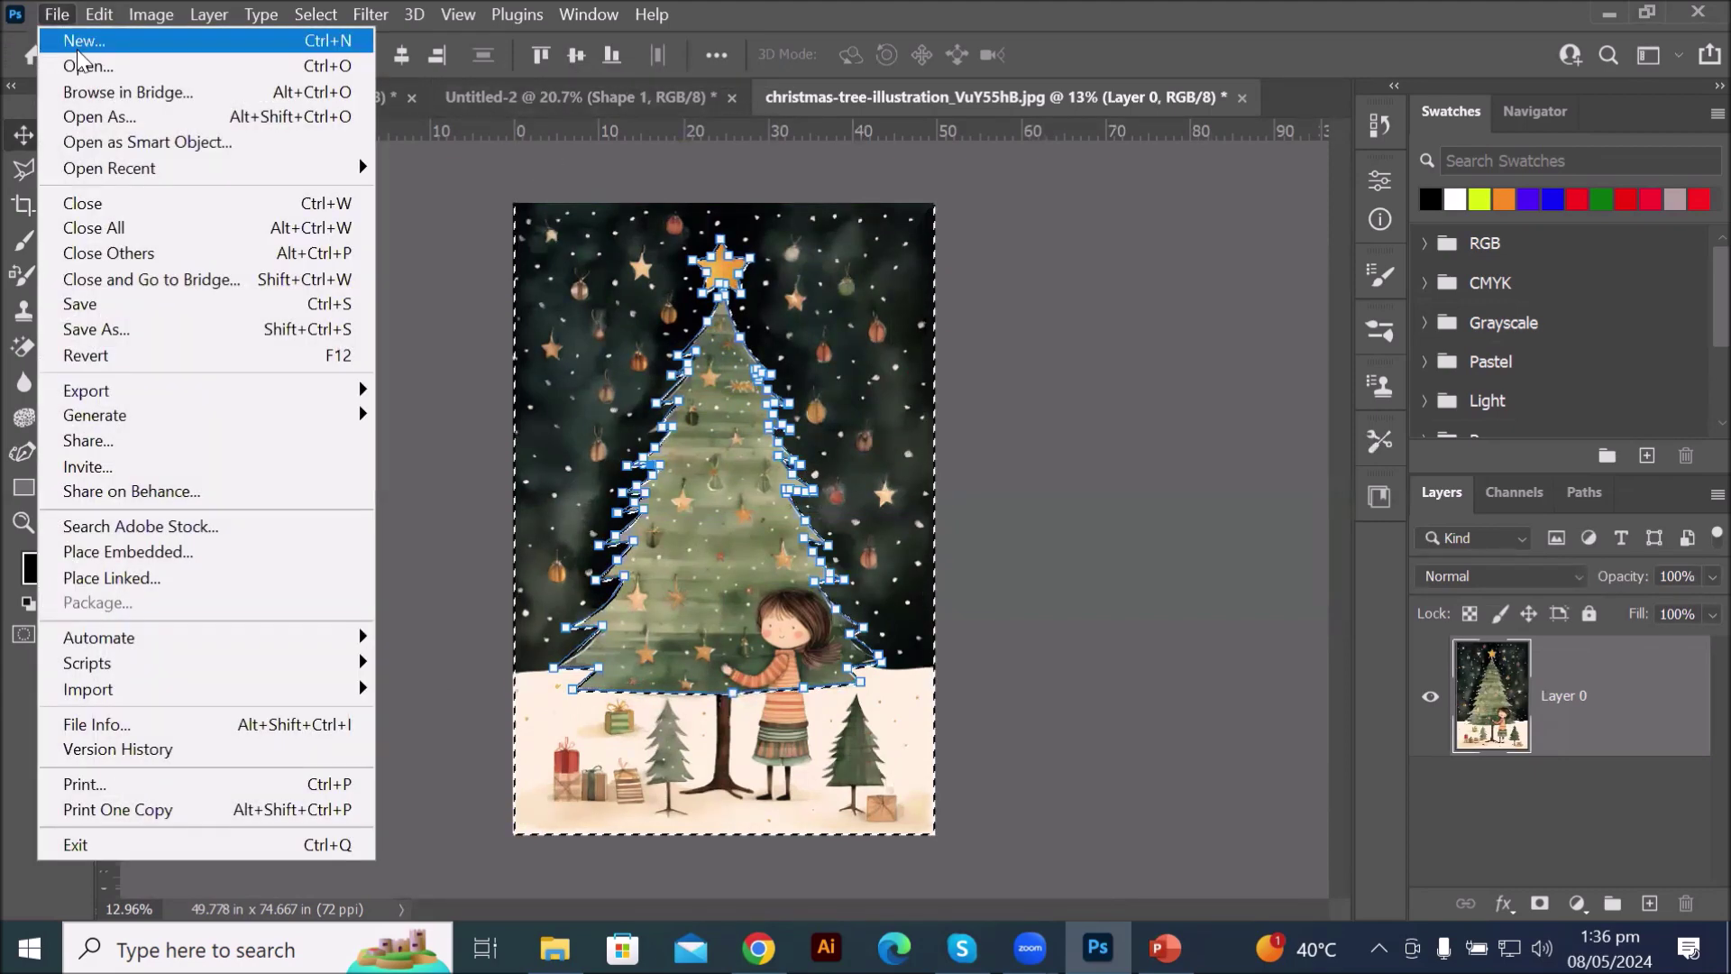
left_click(126, 236)
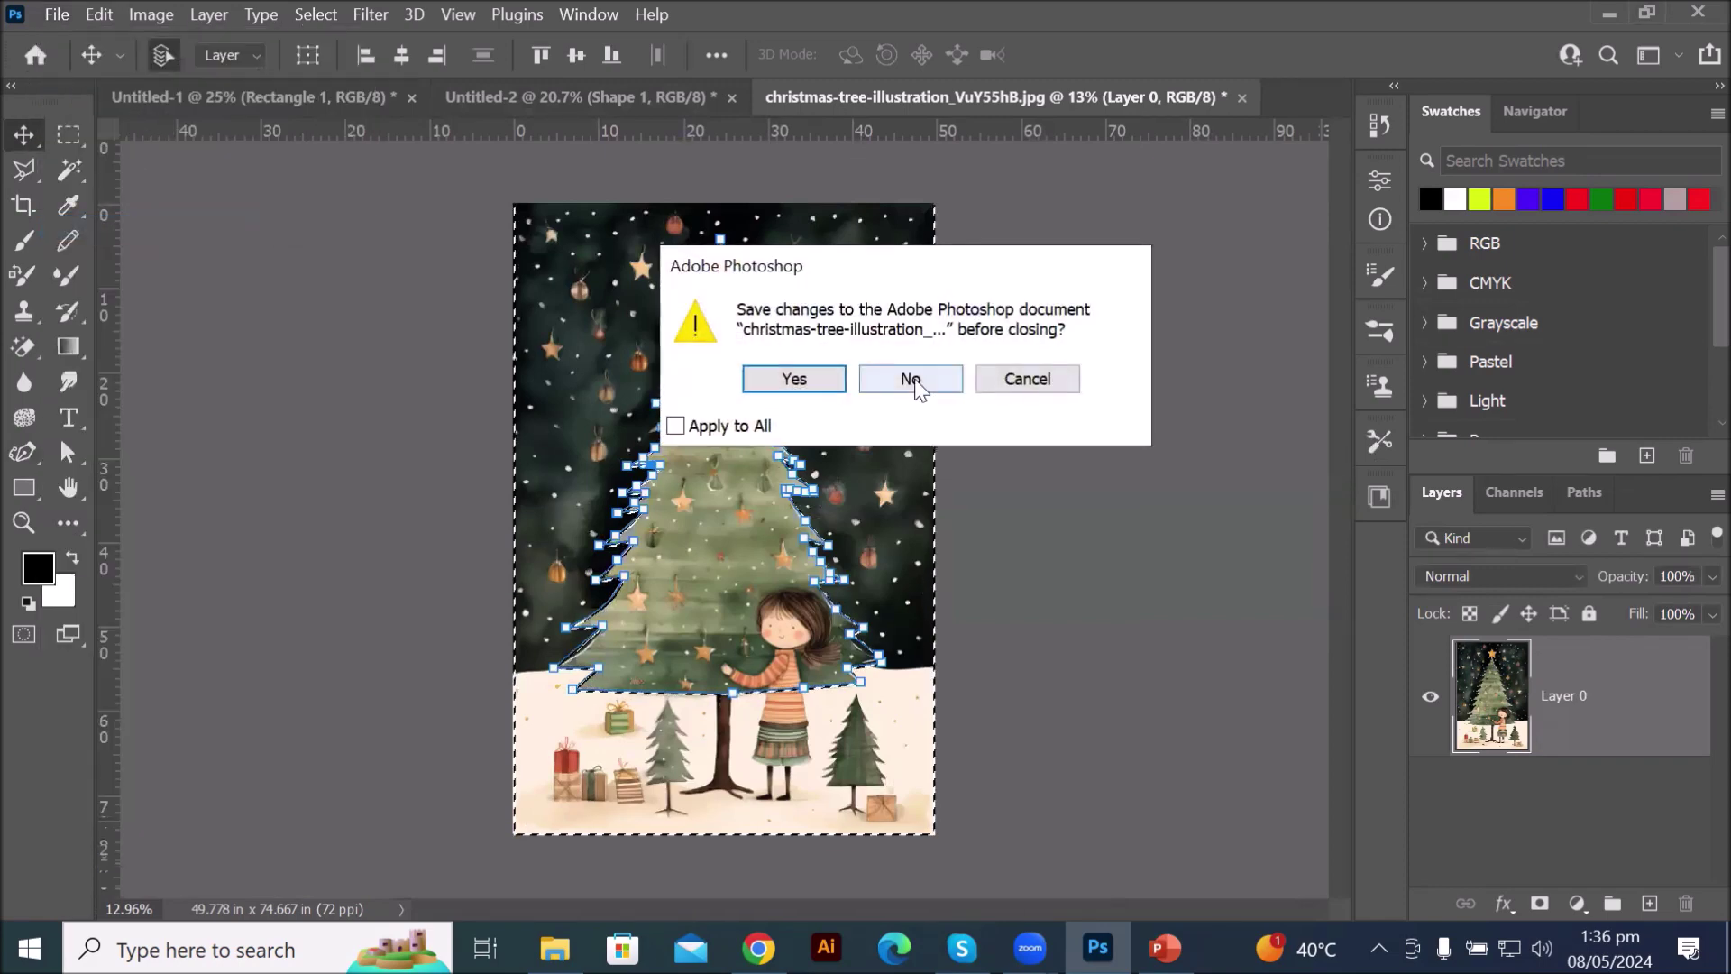
left_click(912, 380)
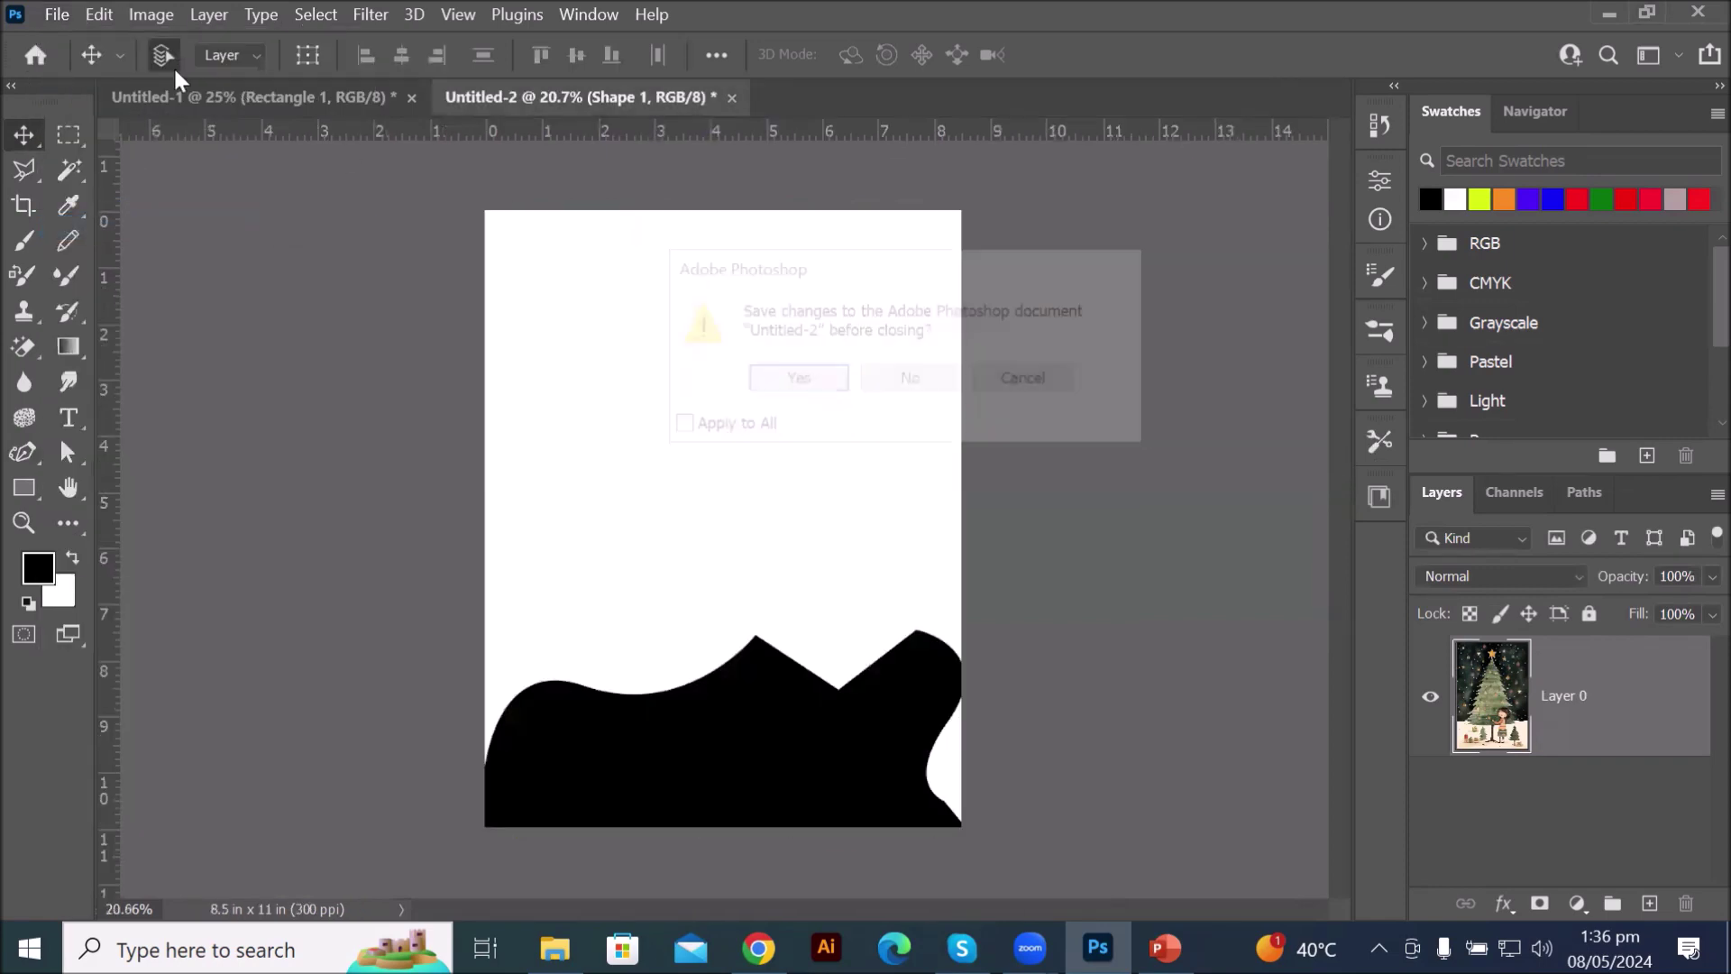
left_click(912, 380)
left_click(912, 379)
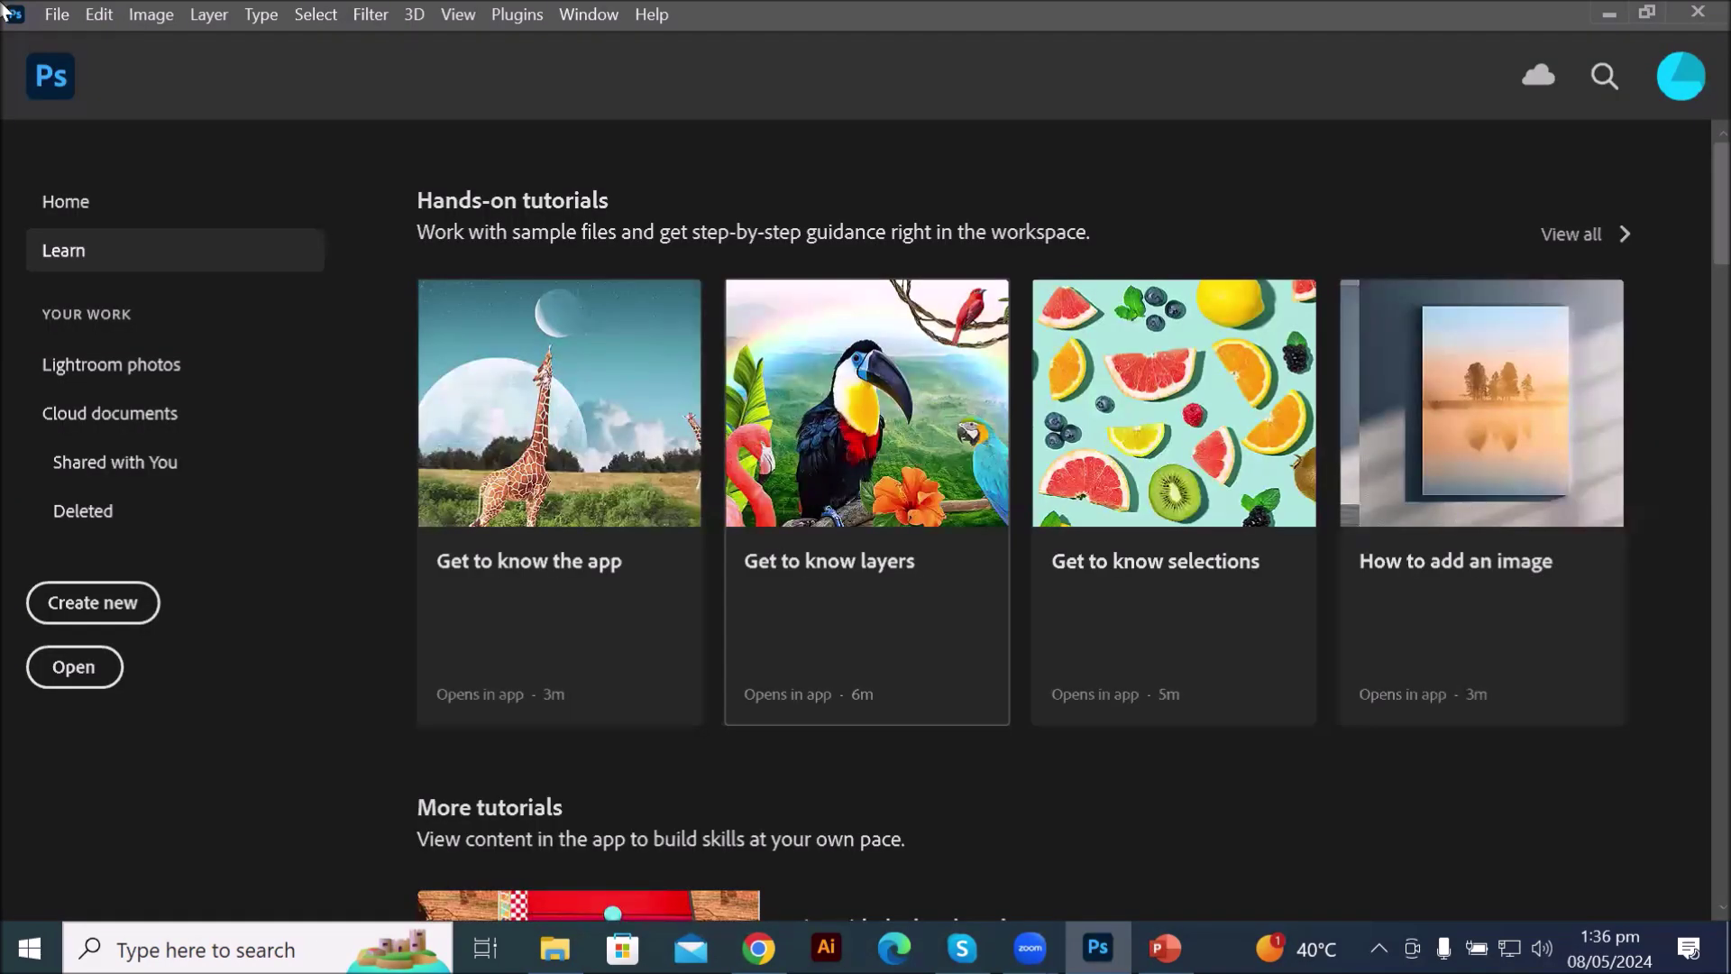
- Create a new blank 8.5 x 11 in document at 300 ppi
left_click(62, 22)
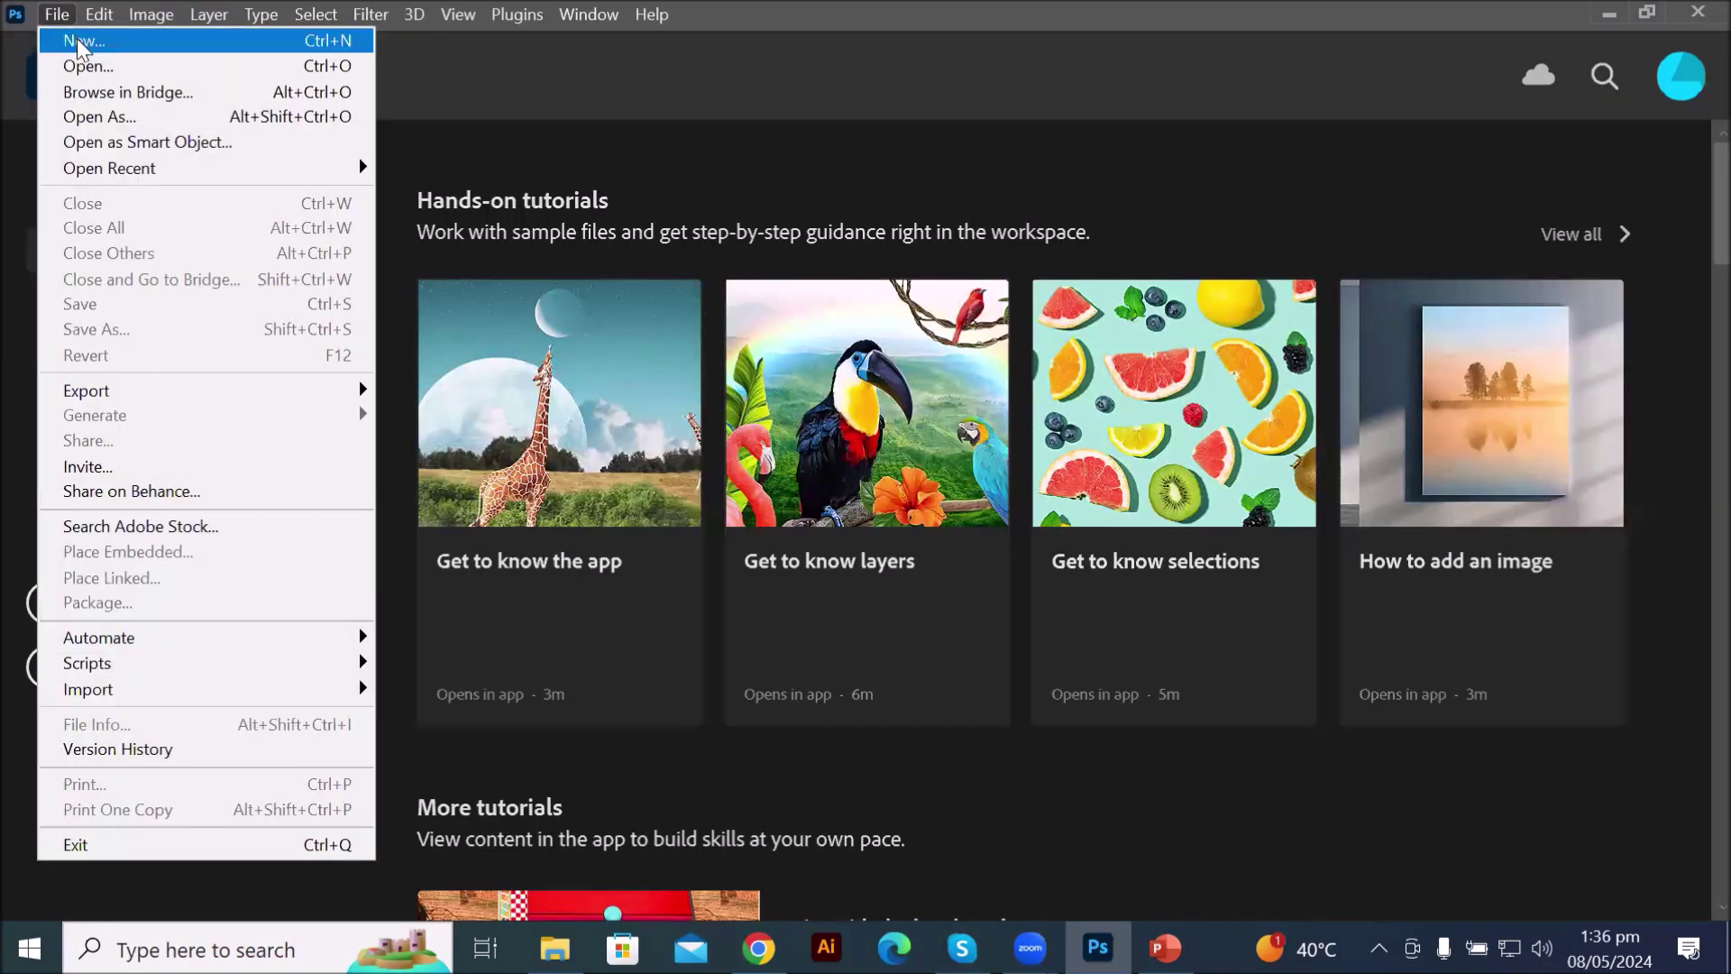
left_click(76, 35)
double_click(297, 293)
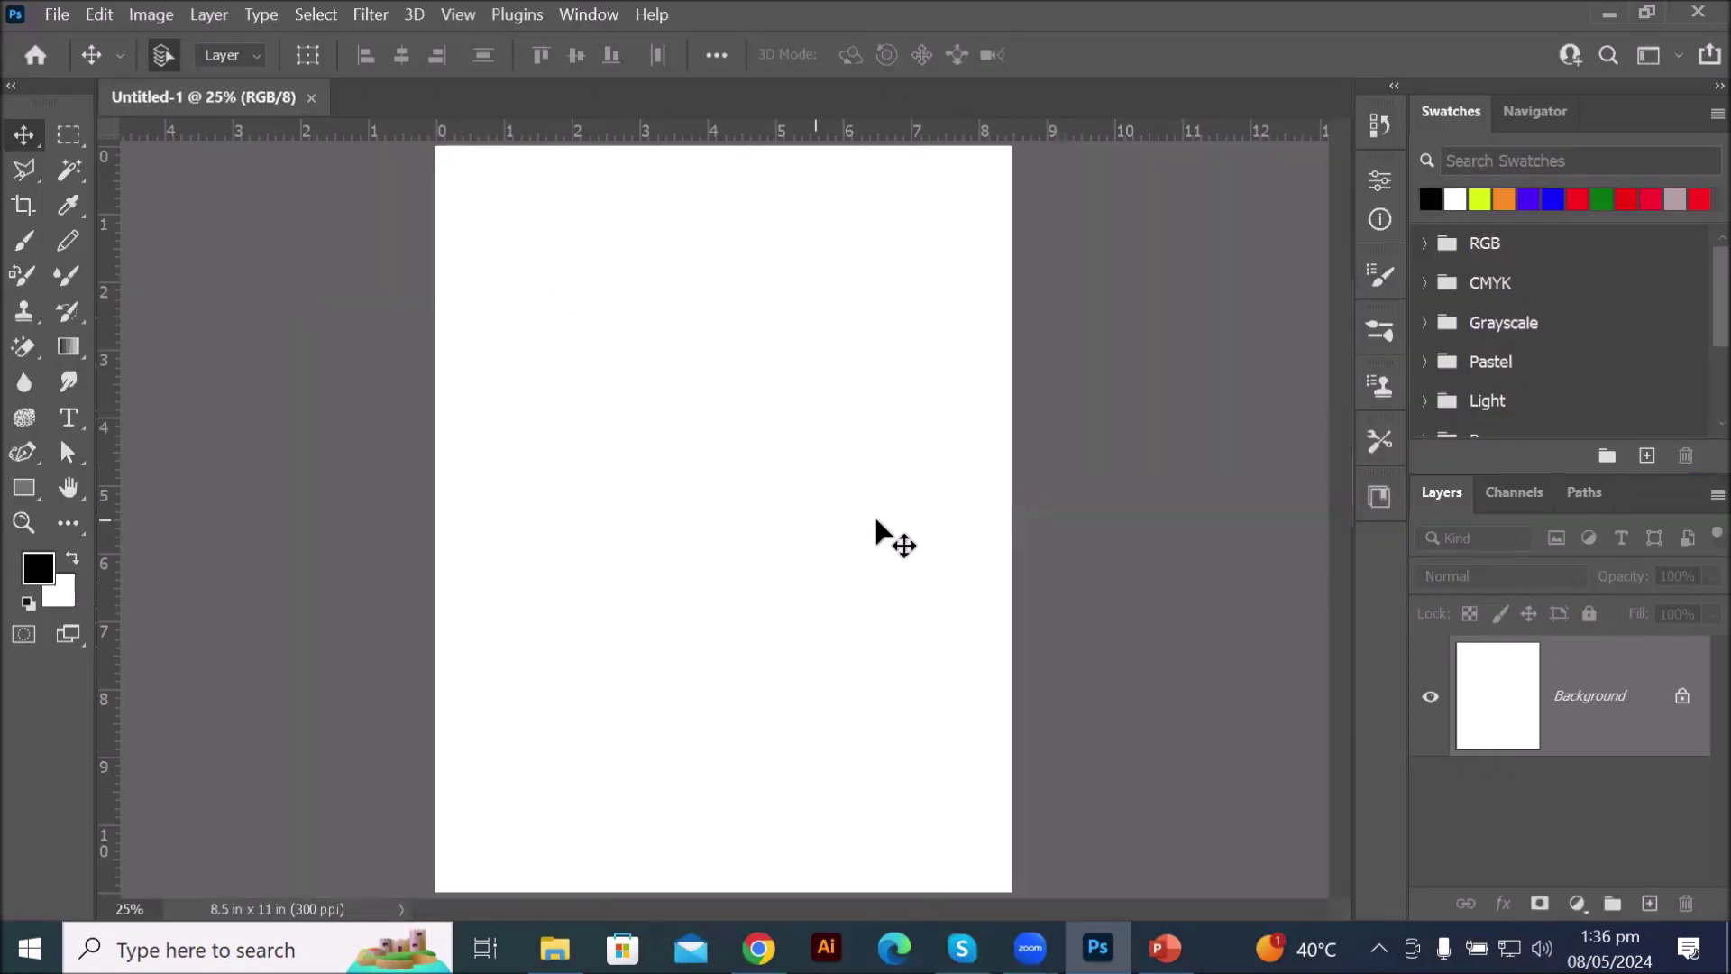
scroll(851, 502, "down", 4)
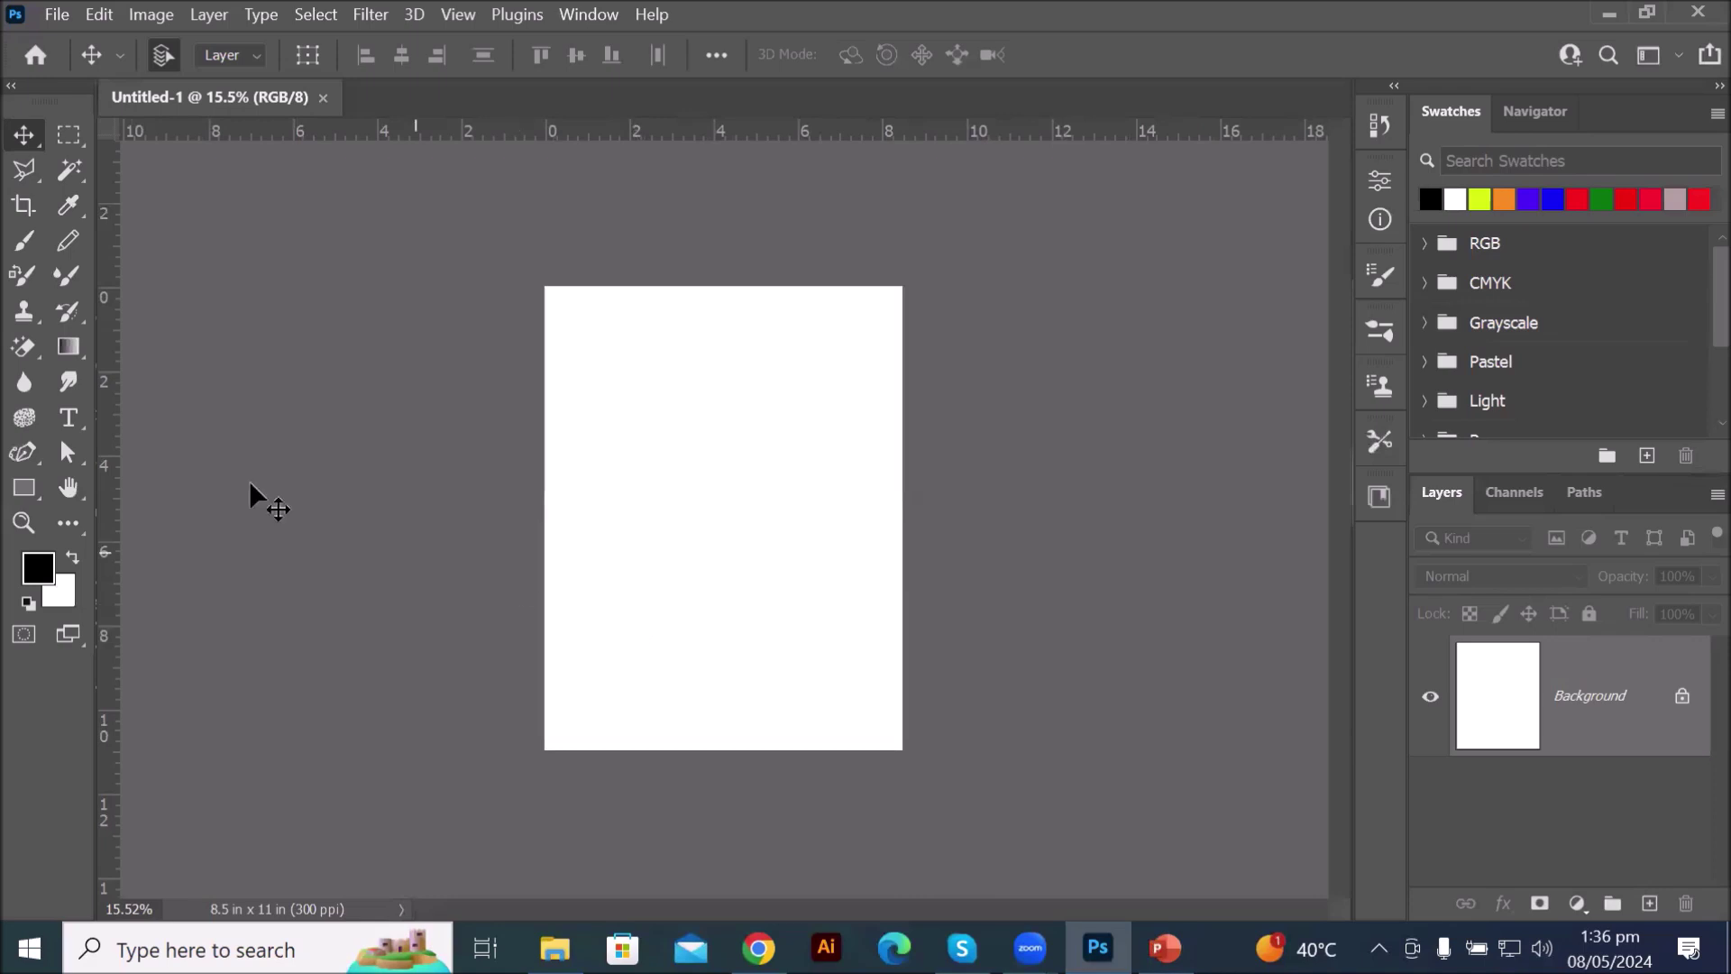
- With the Pen Tool in Path mode, draw two straight segments and an arched one, then remove the last anchor's outgoing handle
left_click(38, 459)
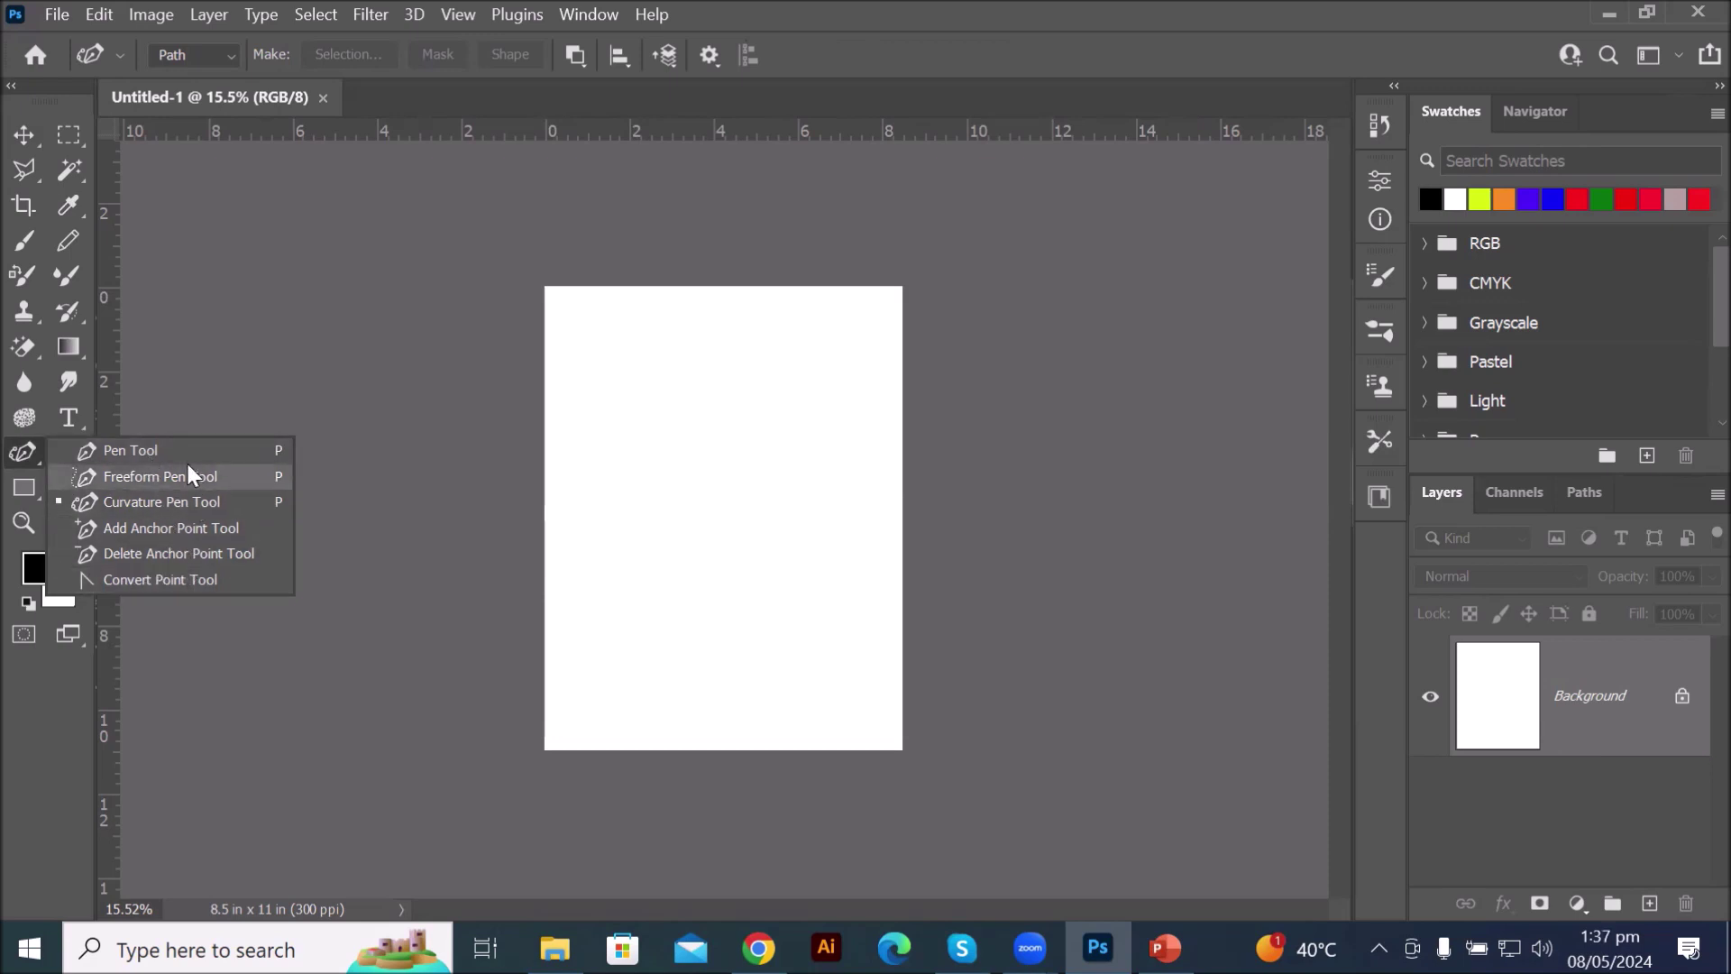
left_click(138, 448)
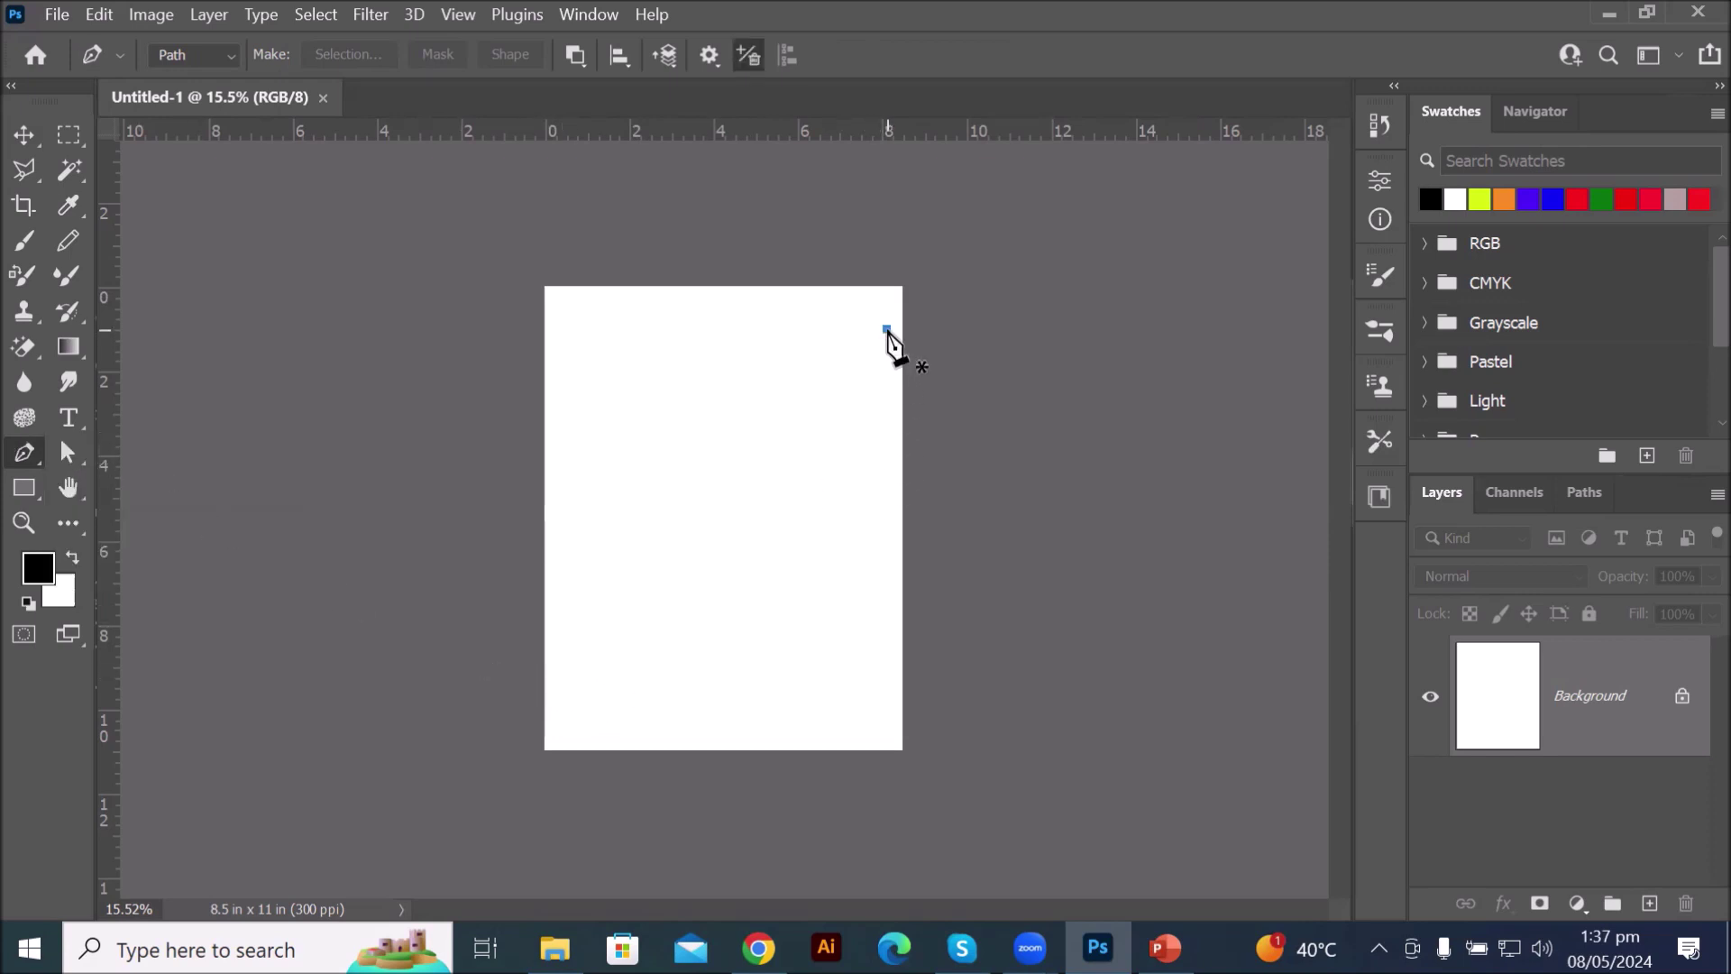
left_click(572, 327)
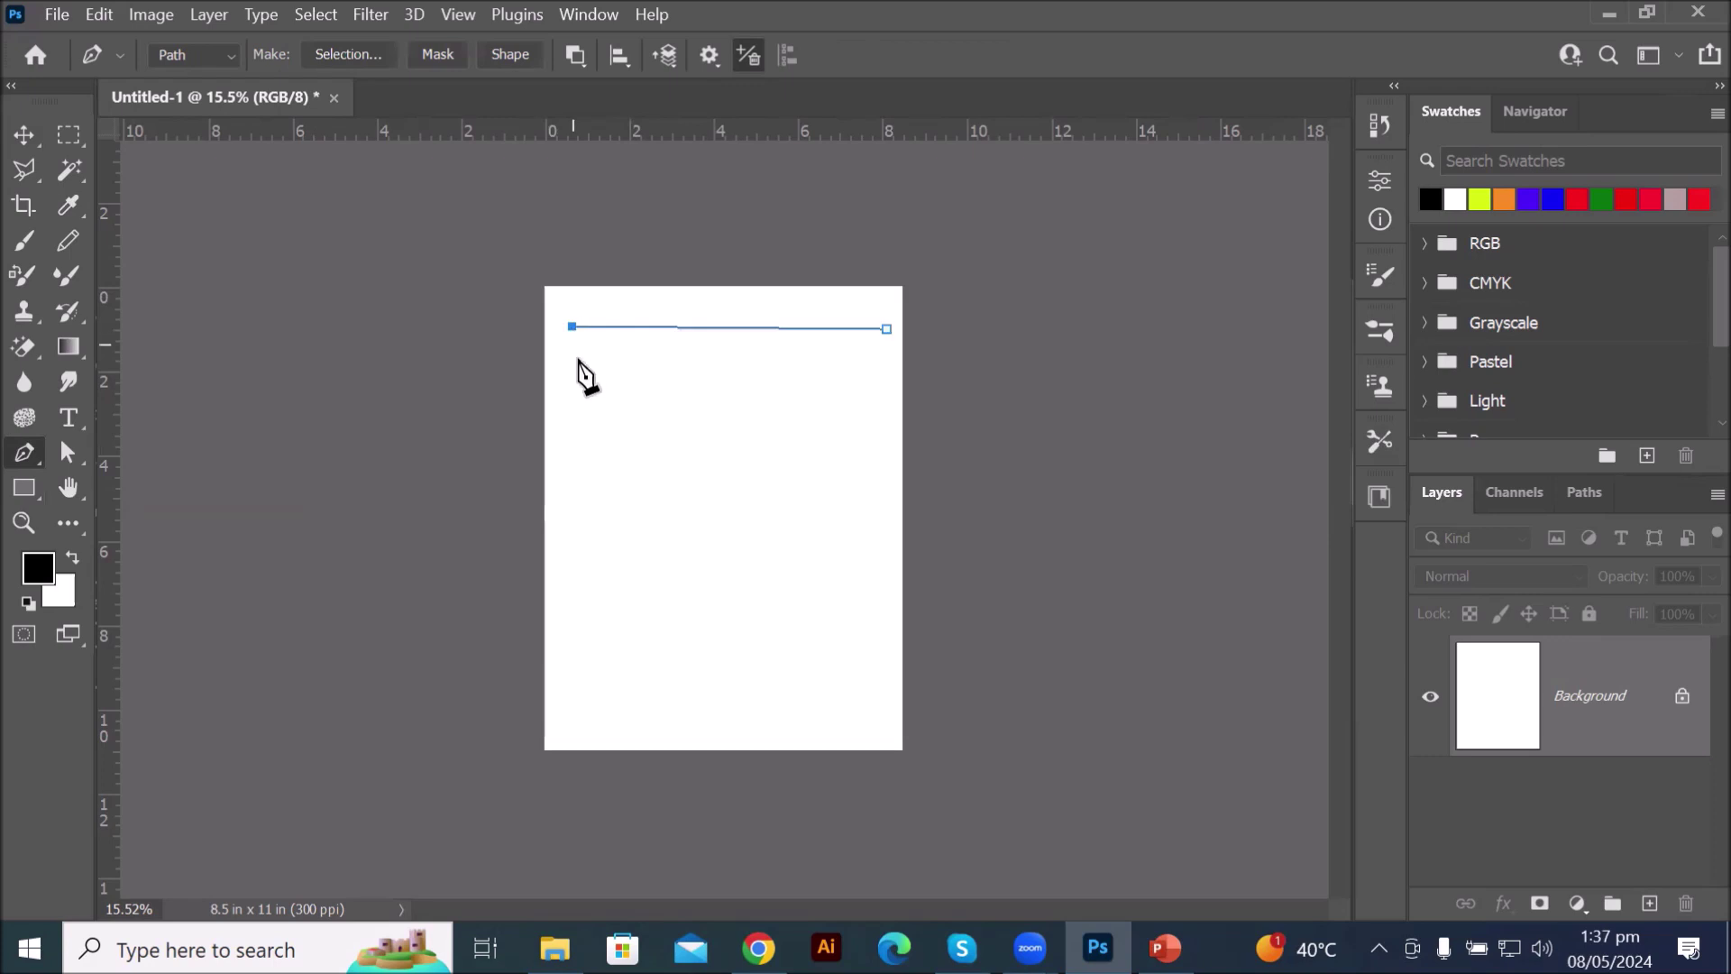
left_click(568, 480)
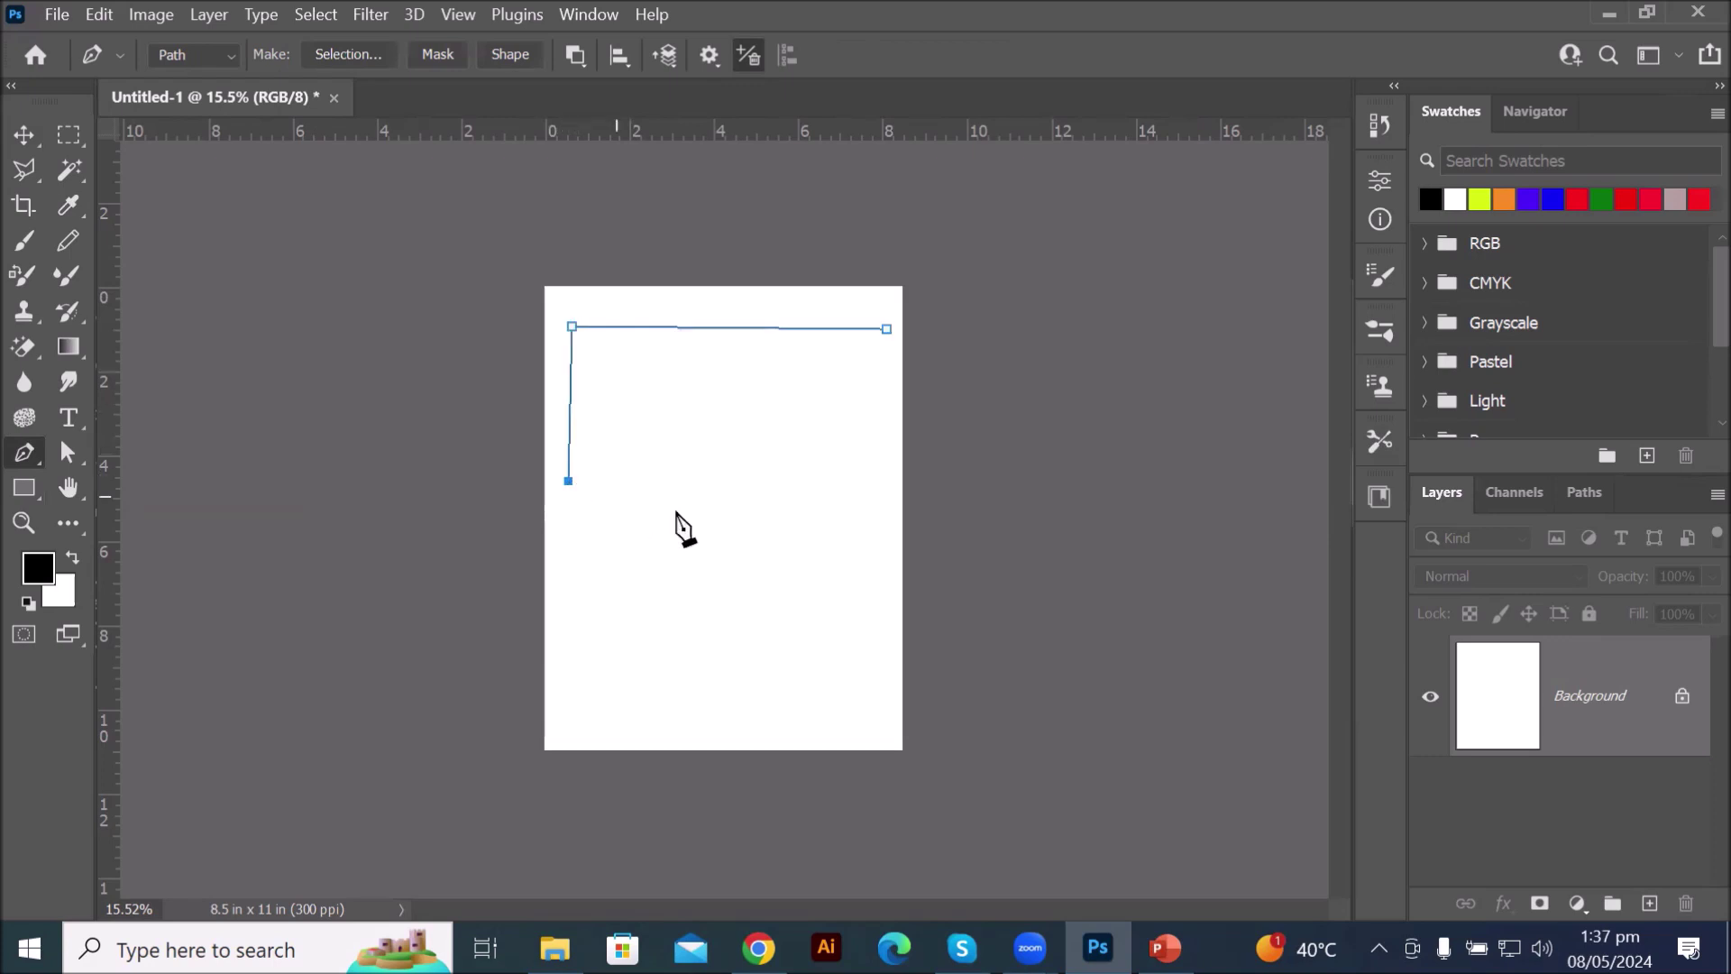
left_click_drag(848, 481, 960, 572)
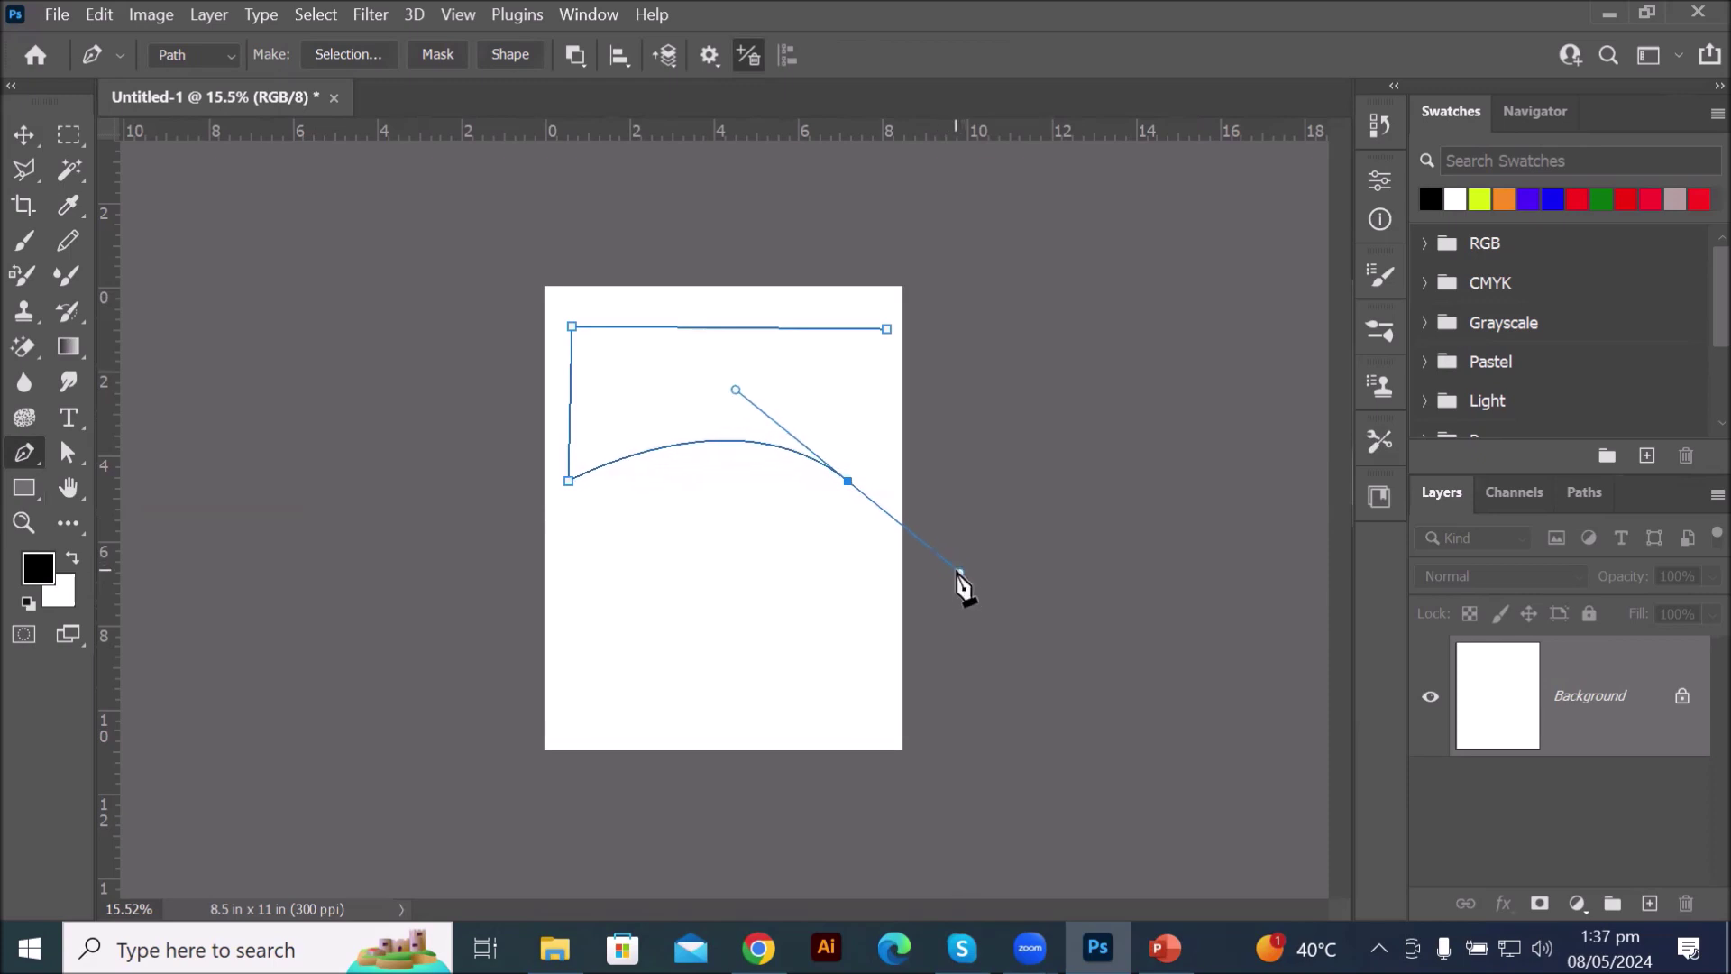
left_click(849, 481)
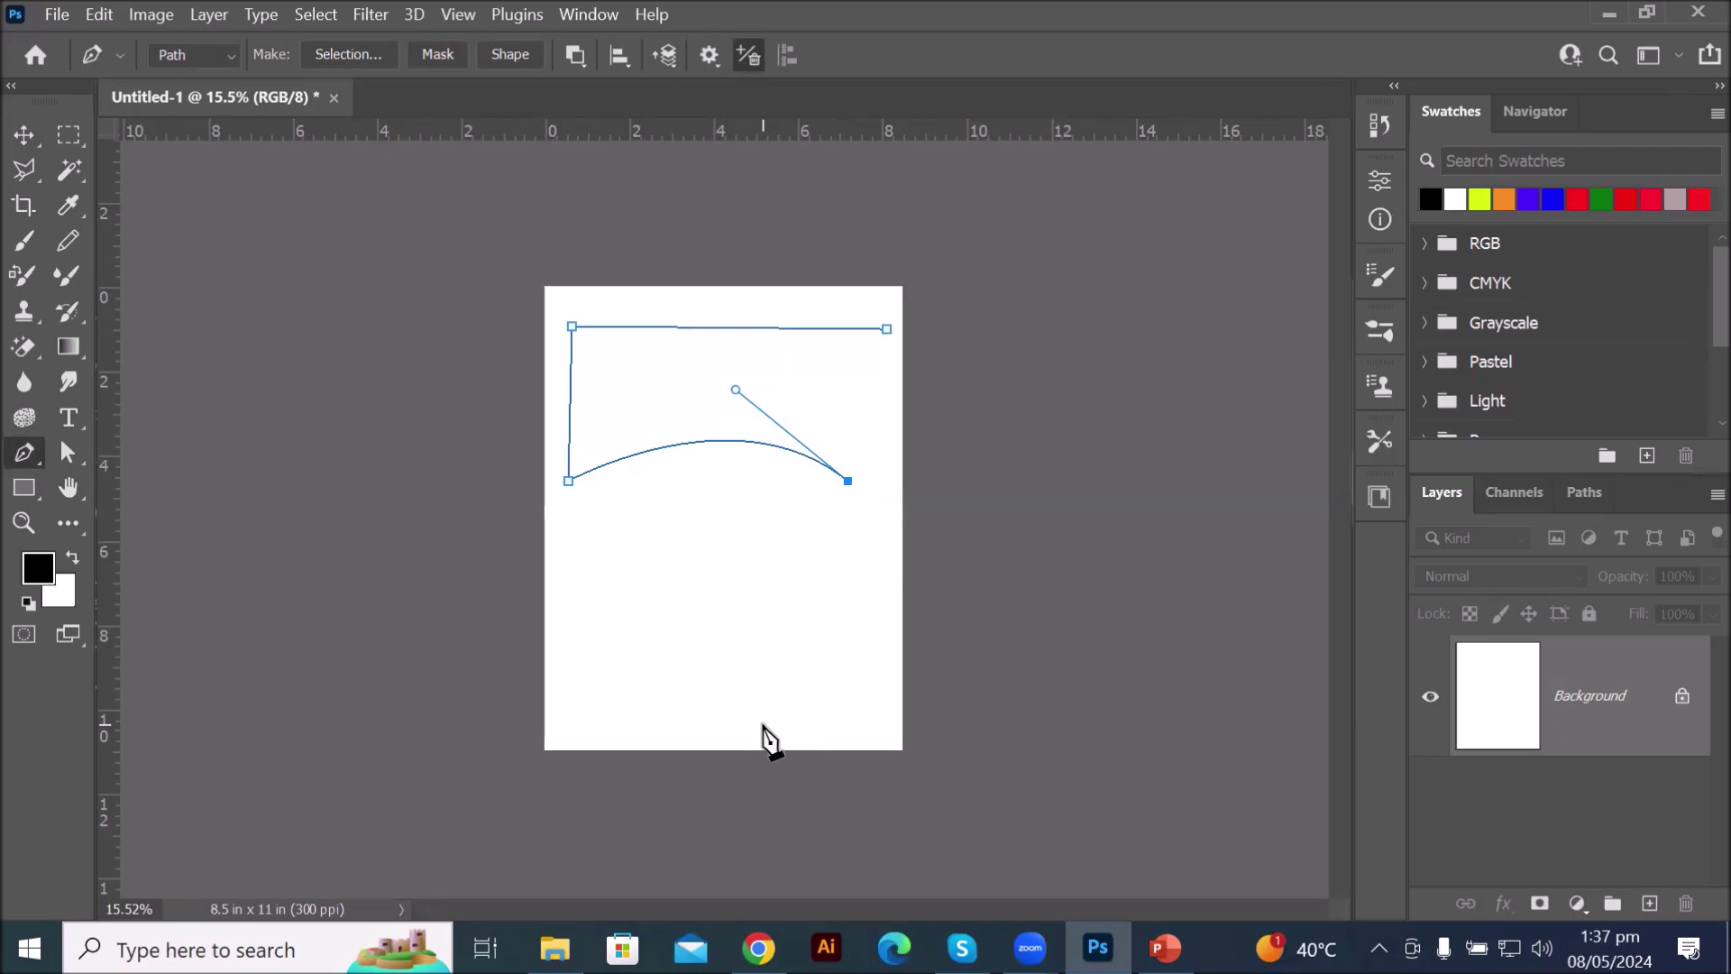
- Discard the open practice path from the page
left_click(219, 60)
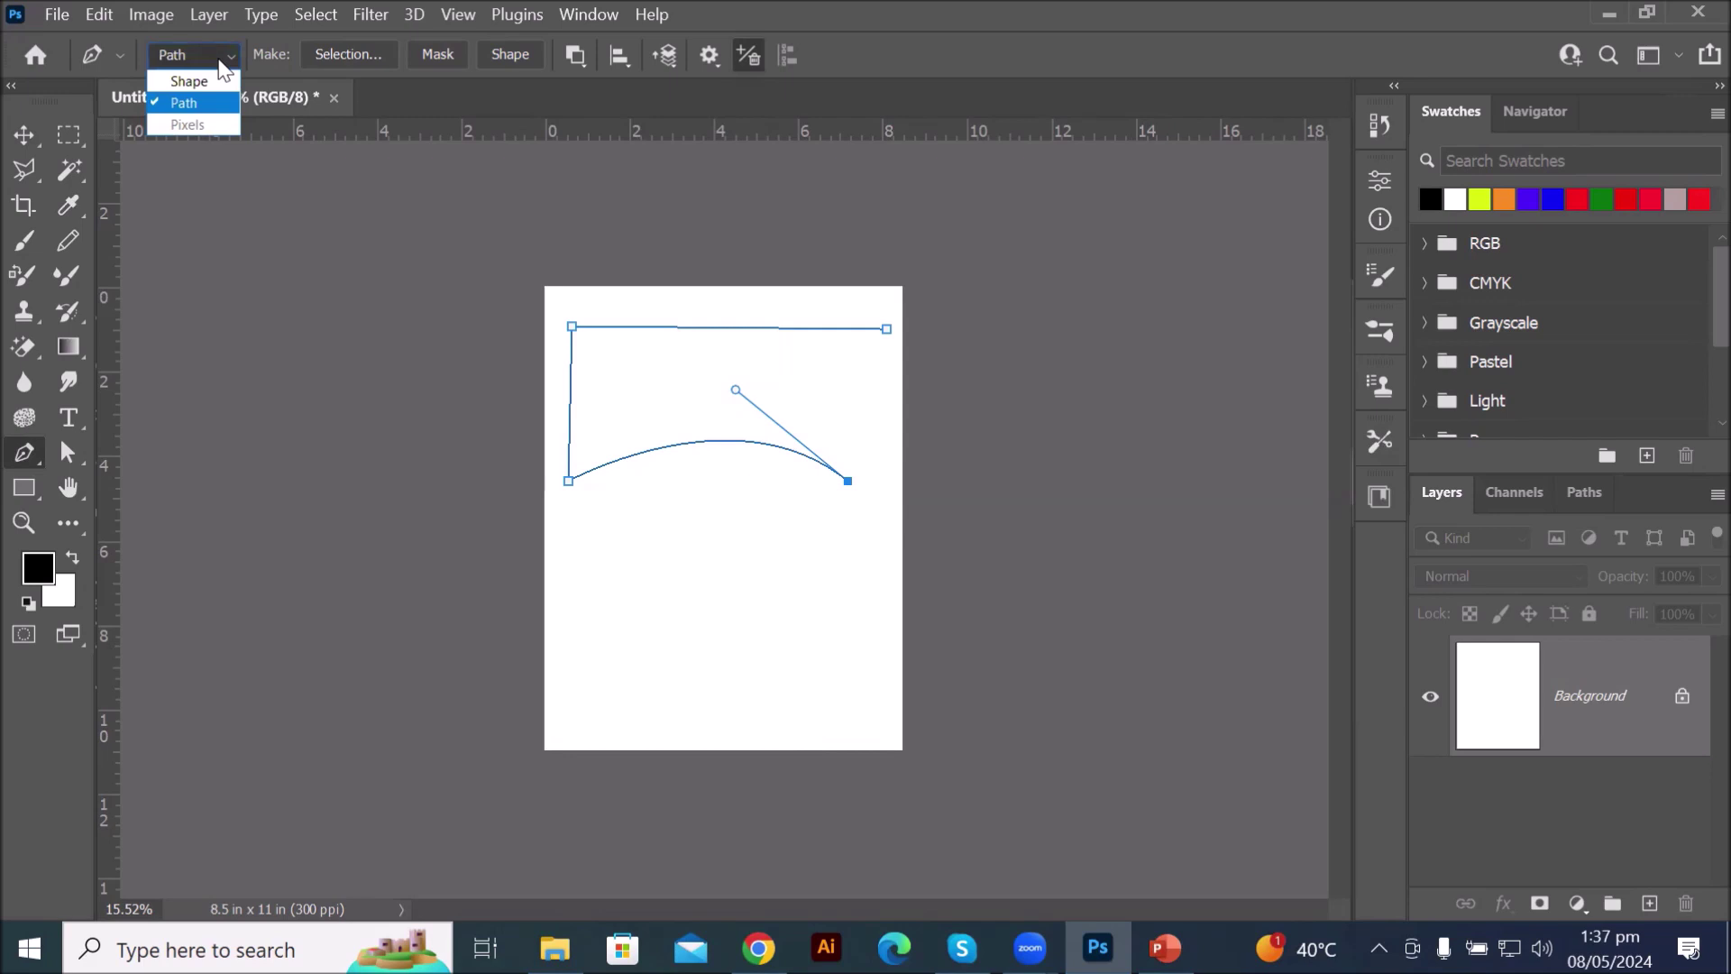
key("Escape")
key("Escape")
key("Escape")
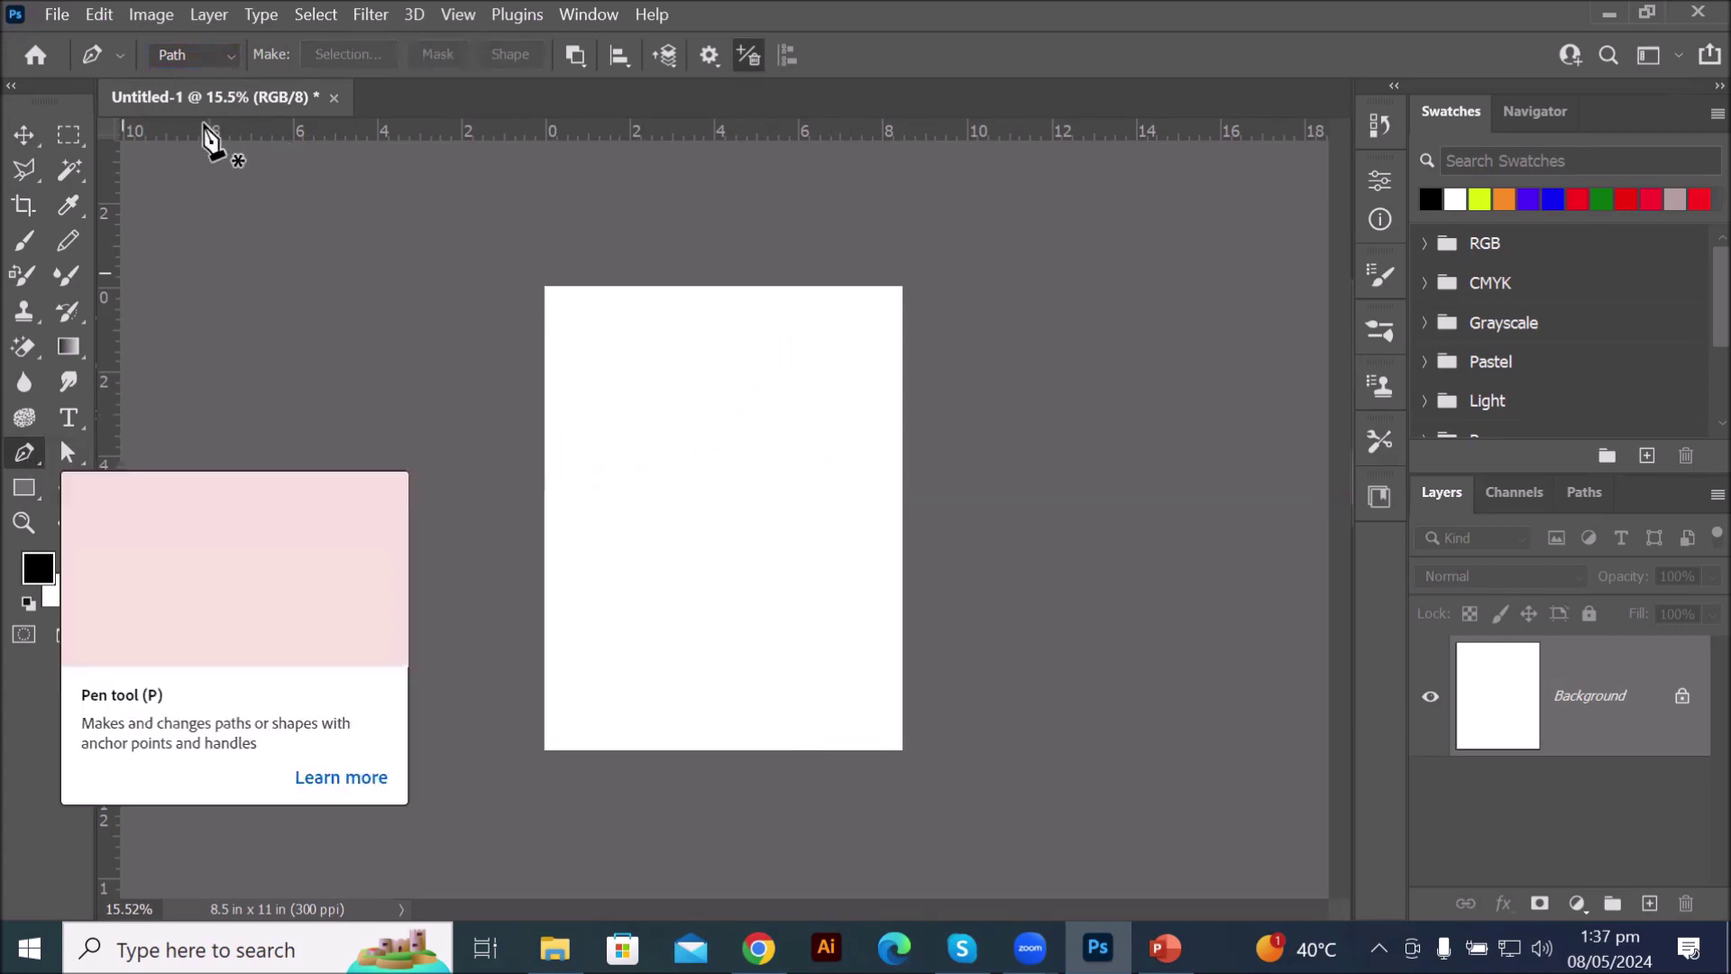
- In Shape mode, draw a closed shape about 2570 x 451 px across the page's bottom with a downward-curving upper edge
left_click(230, 55)
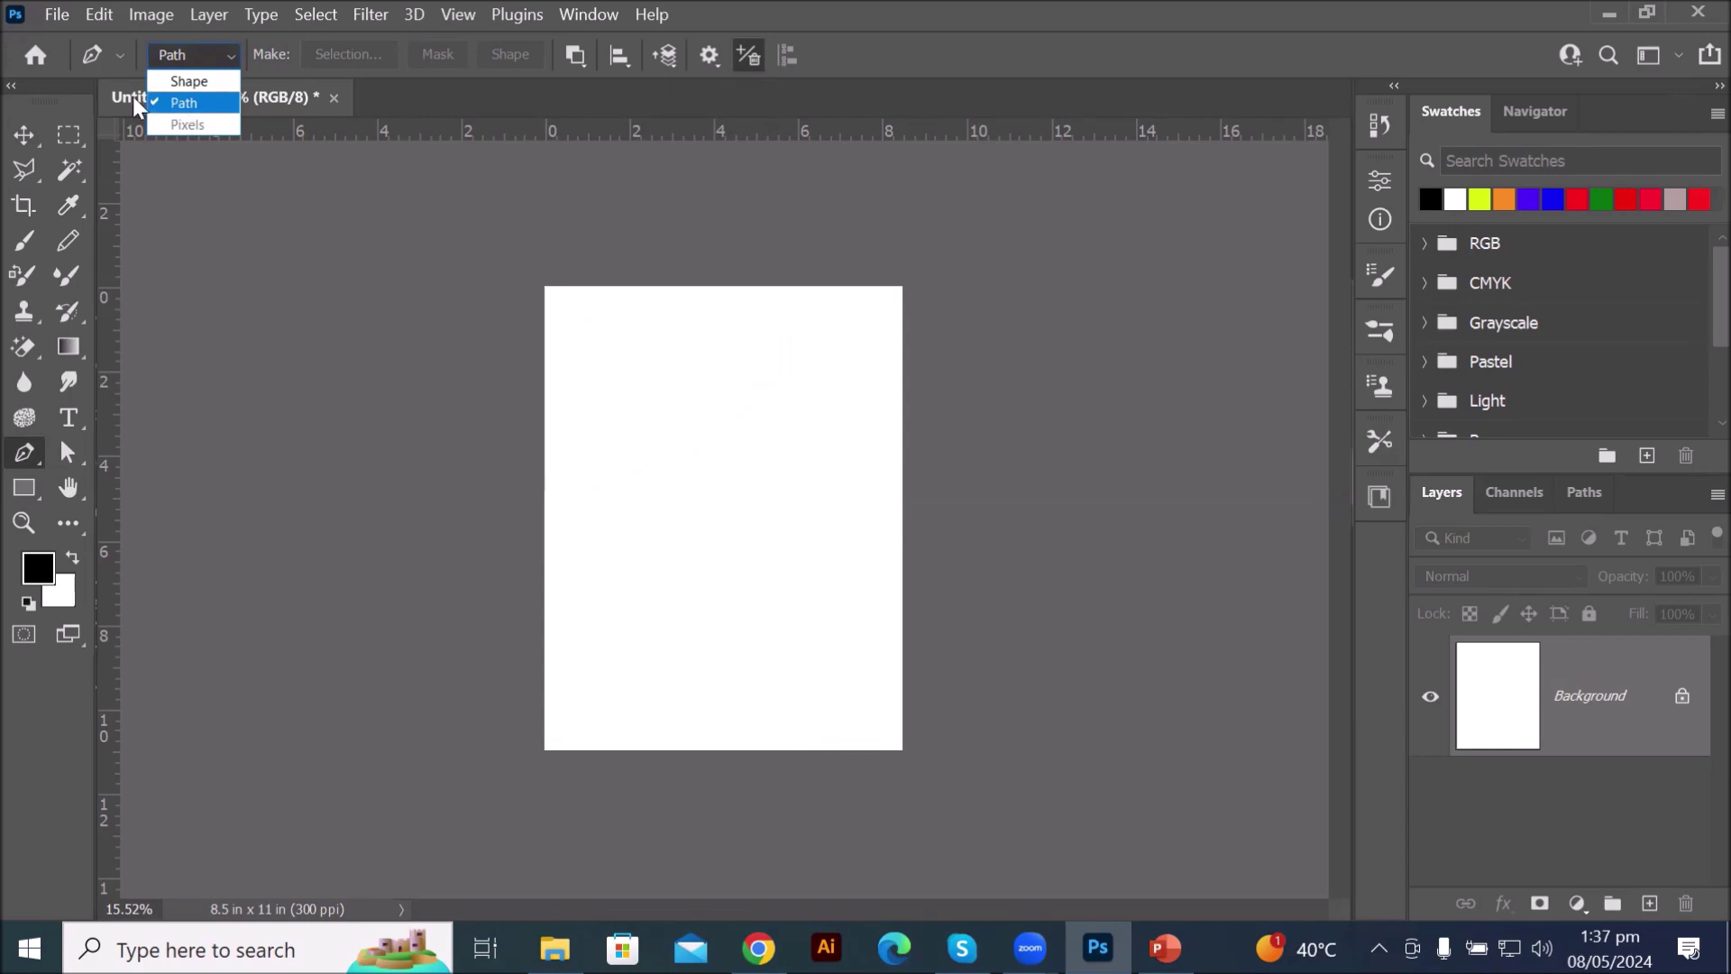
left_click(171, 82)
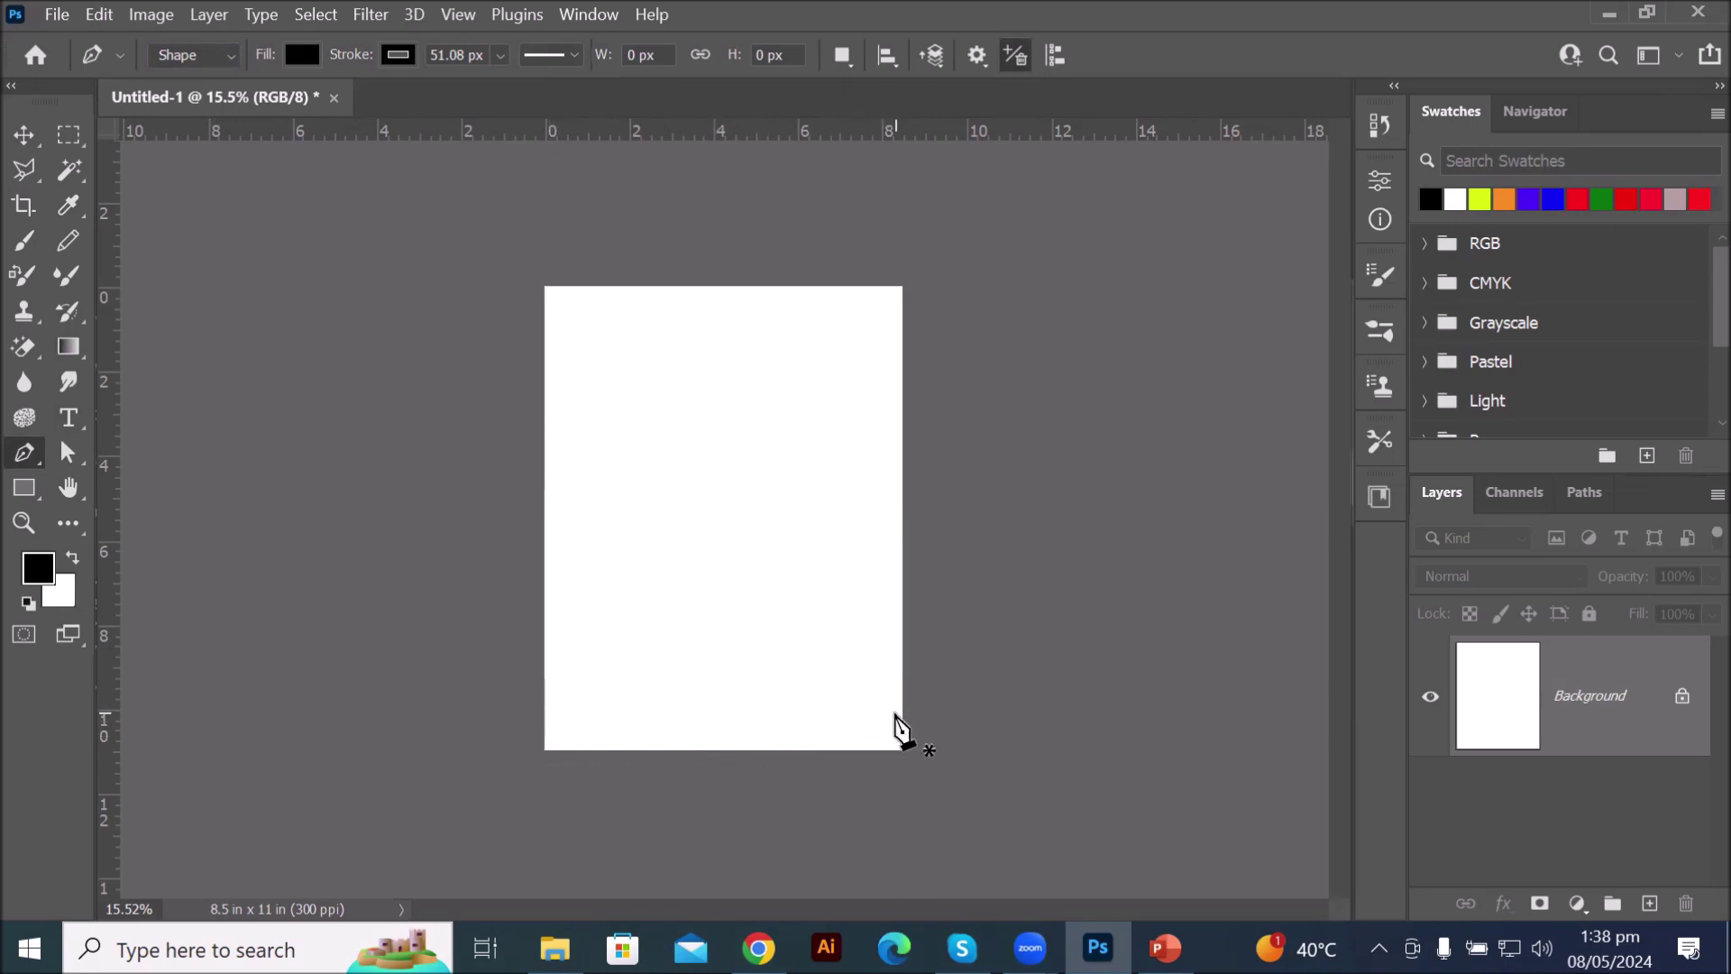
left_click(902, 692)
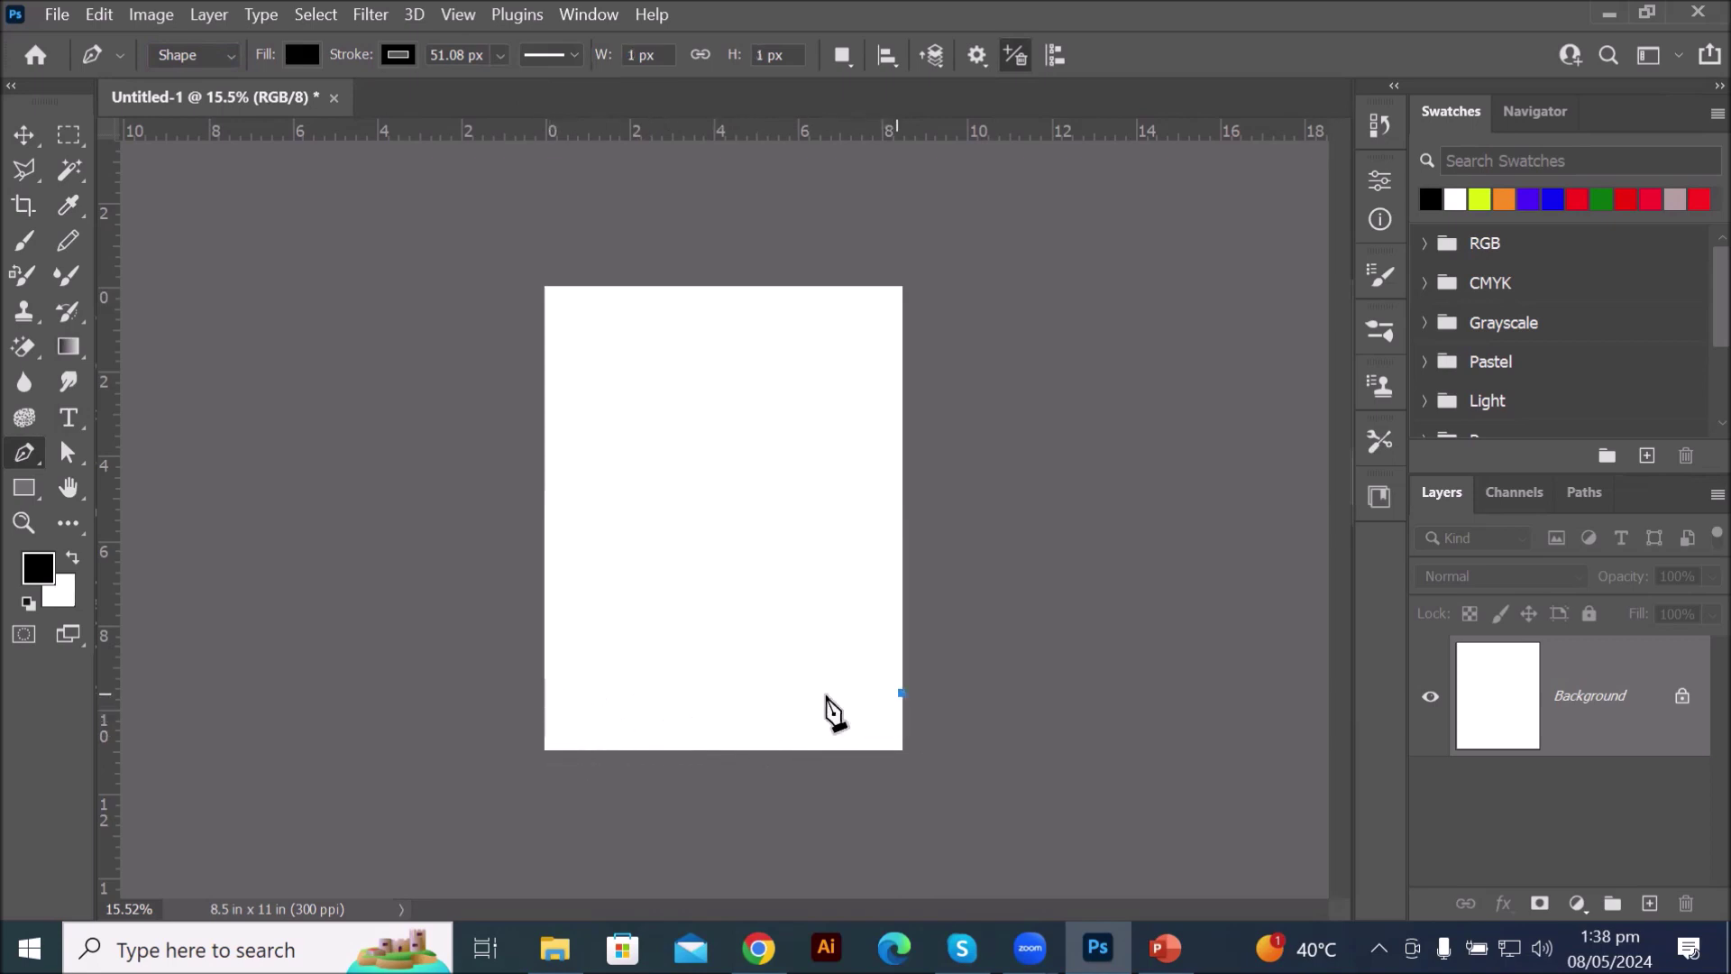
left_click_drag(544, 689, 340, 602)
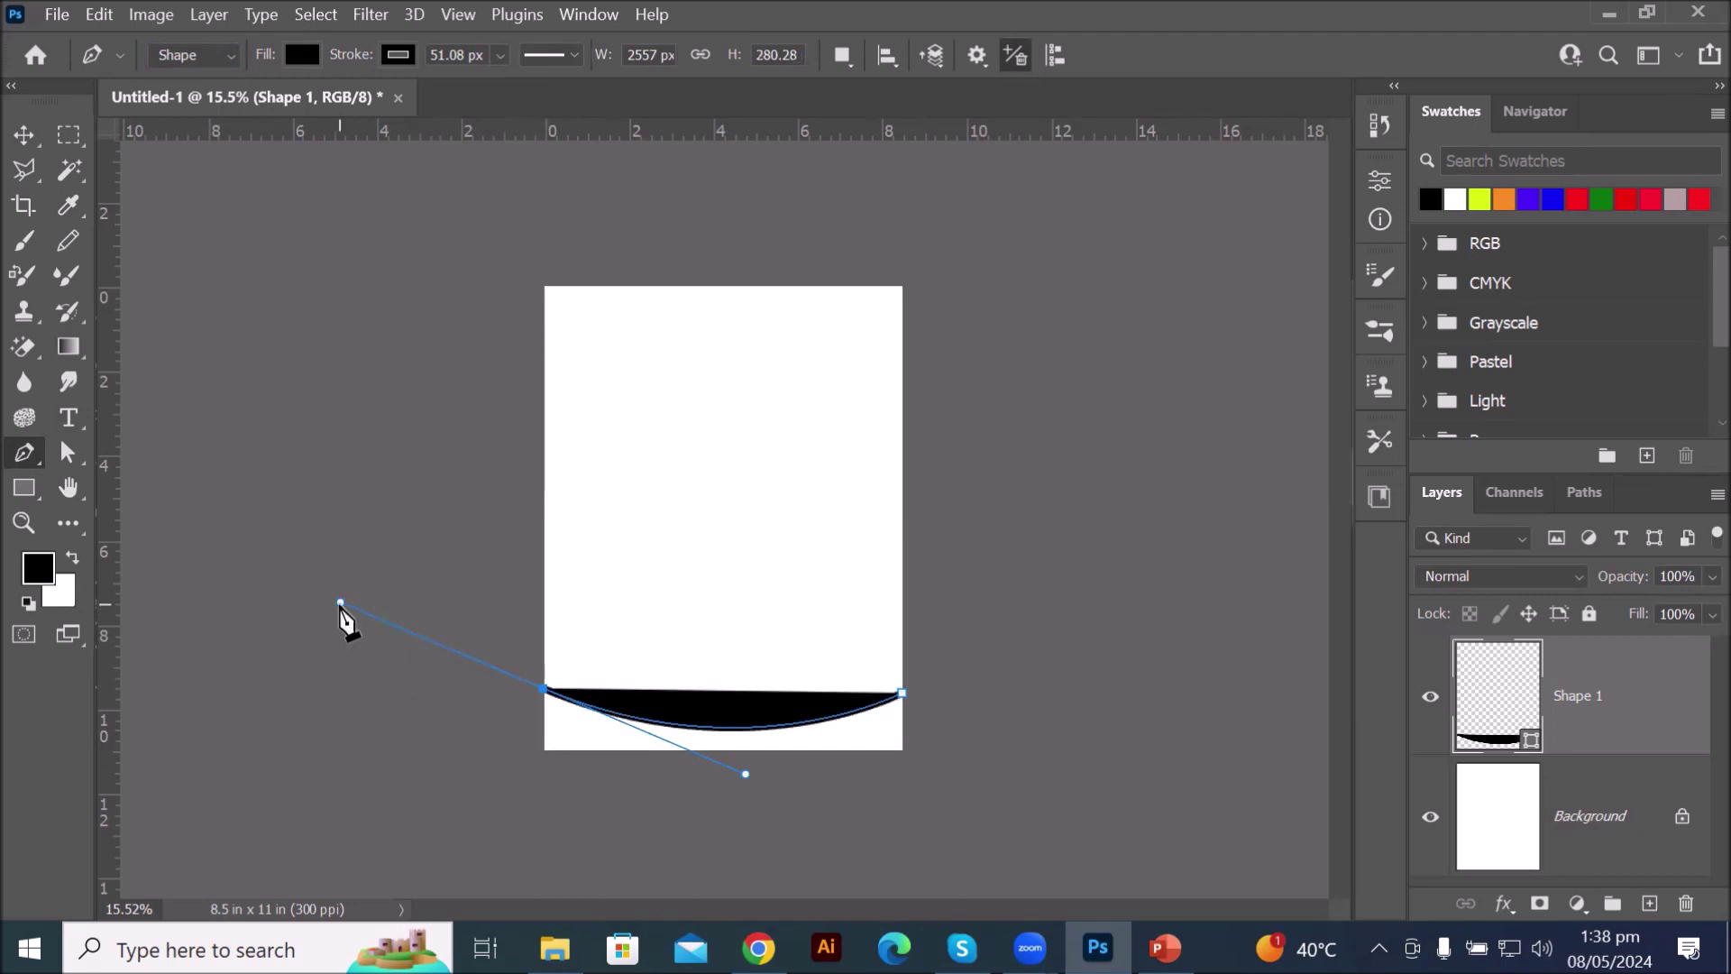
left_click_drag(341, 603, 544, 750)
left_click(542, 751)
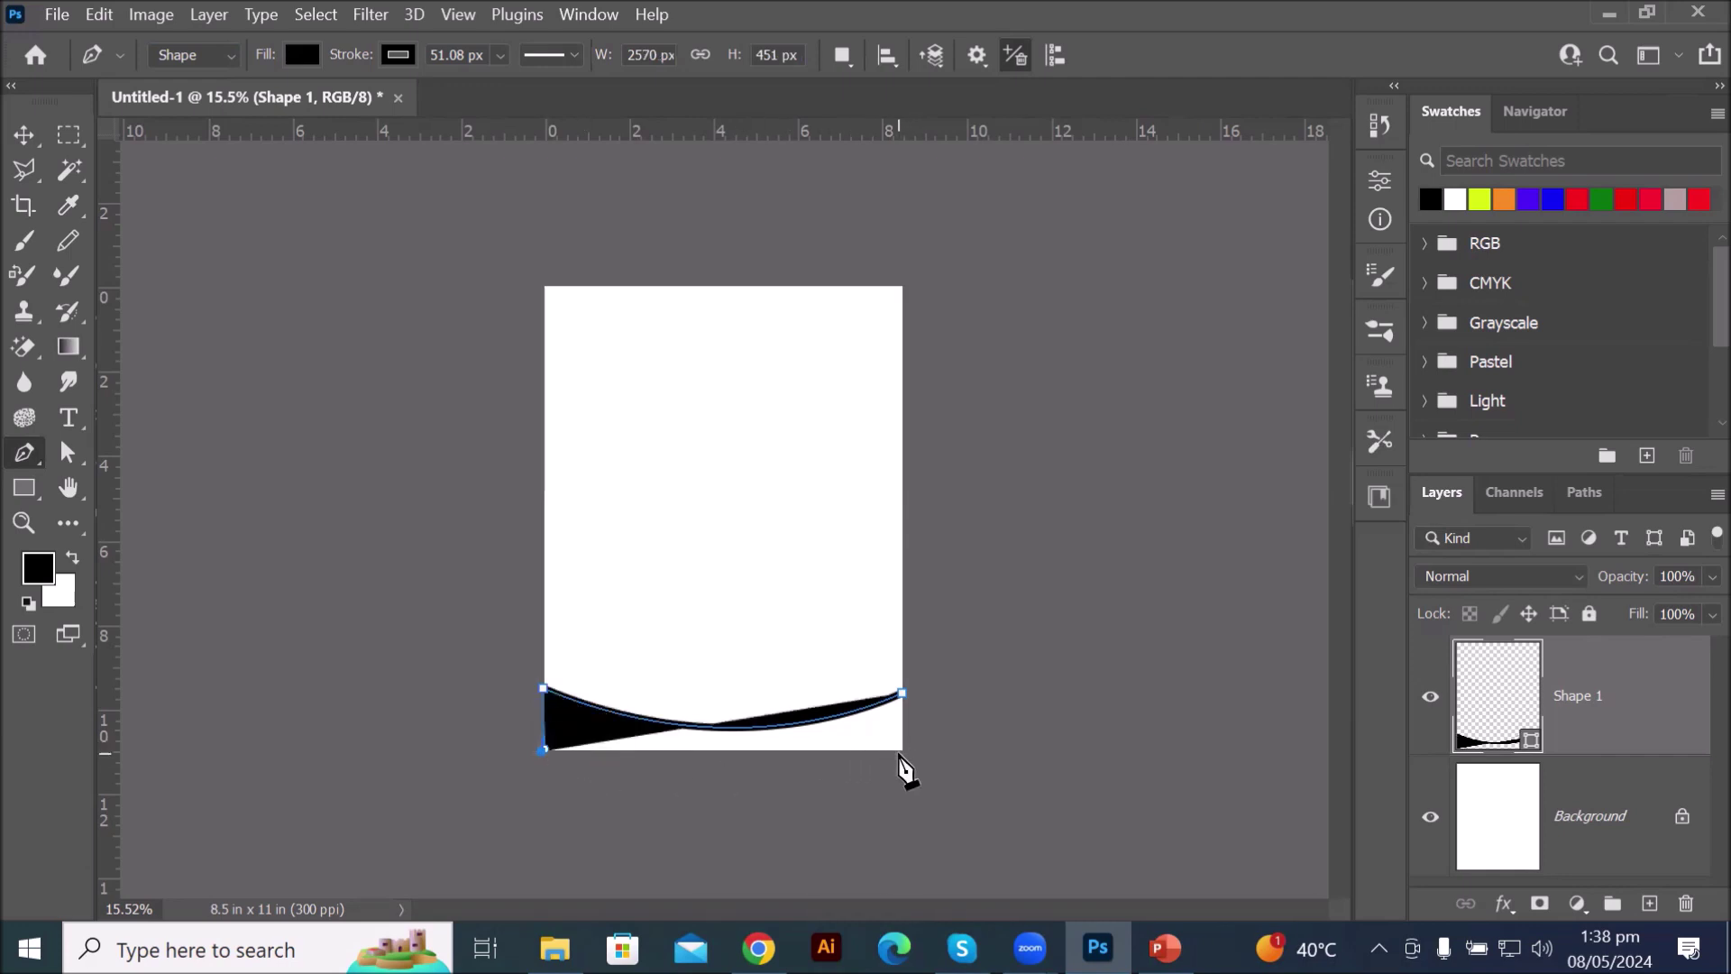
left_click(901, 751)
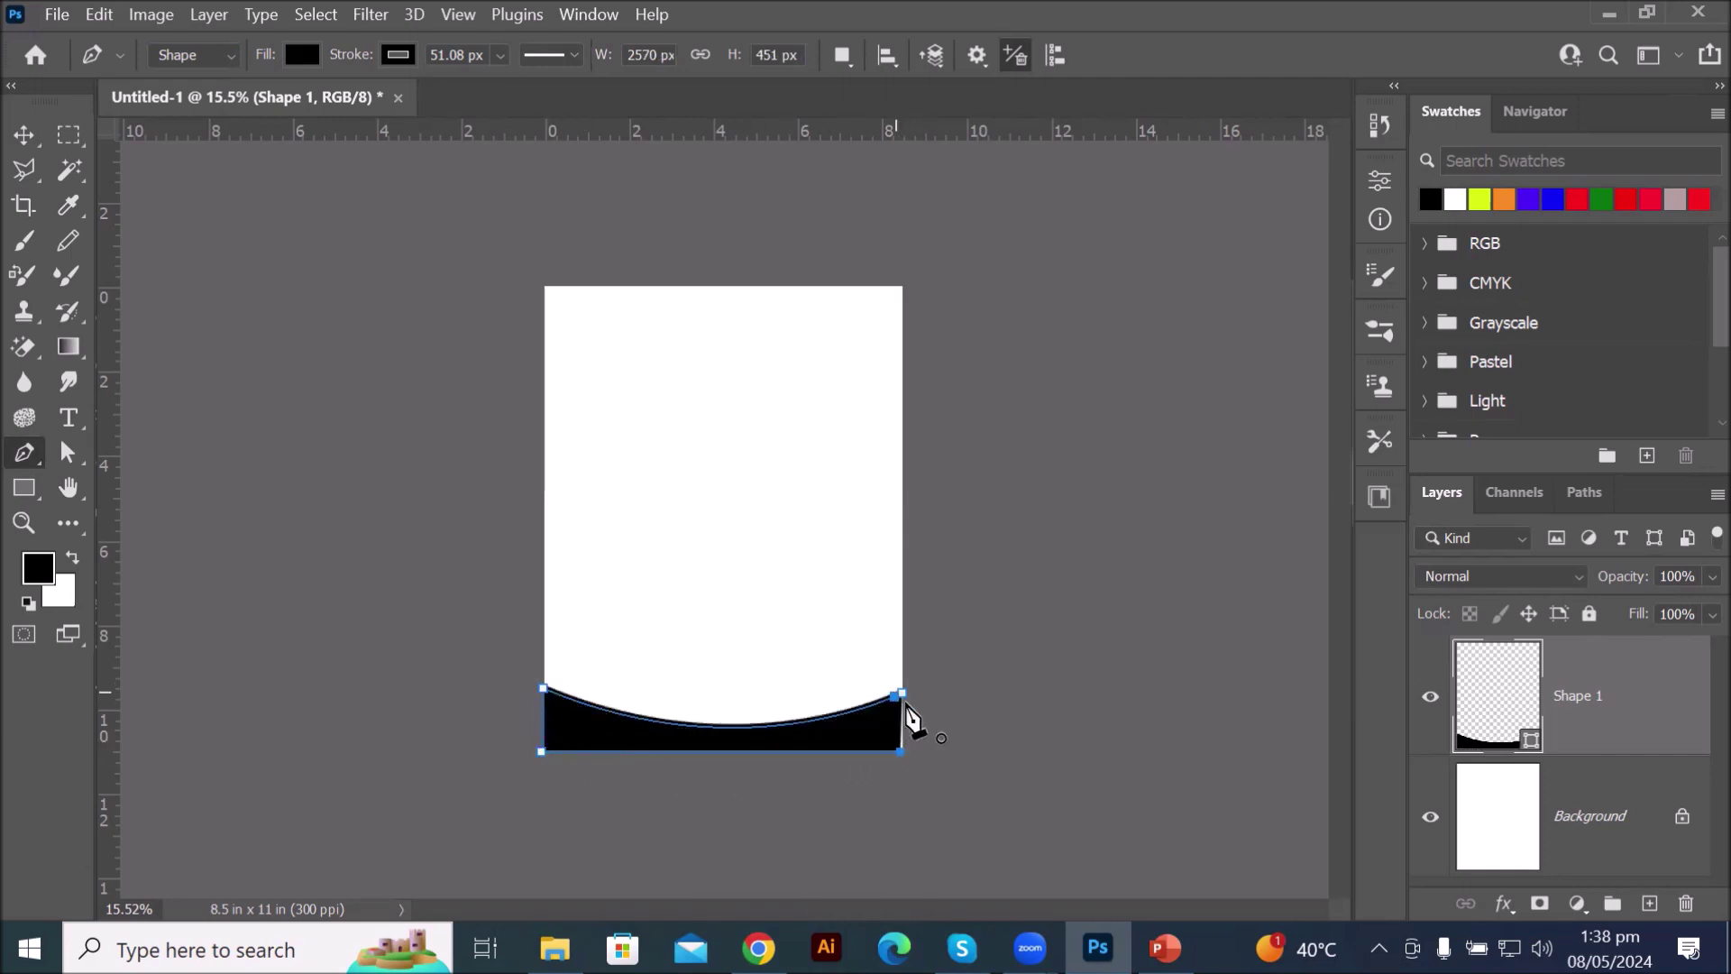
left_click(902, 694)
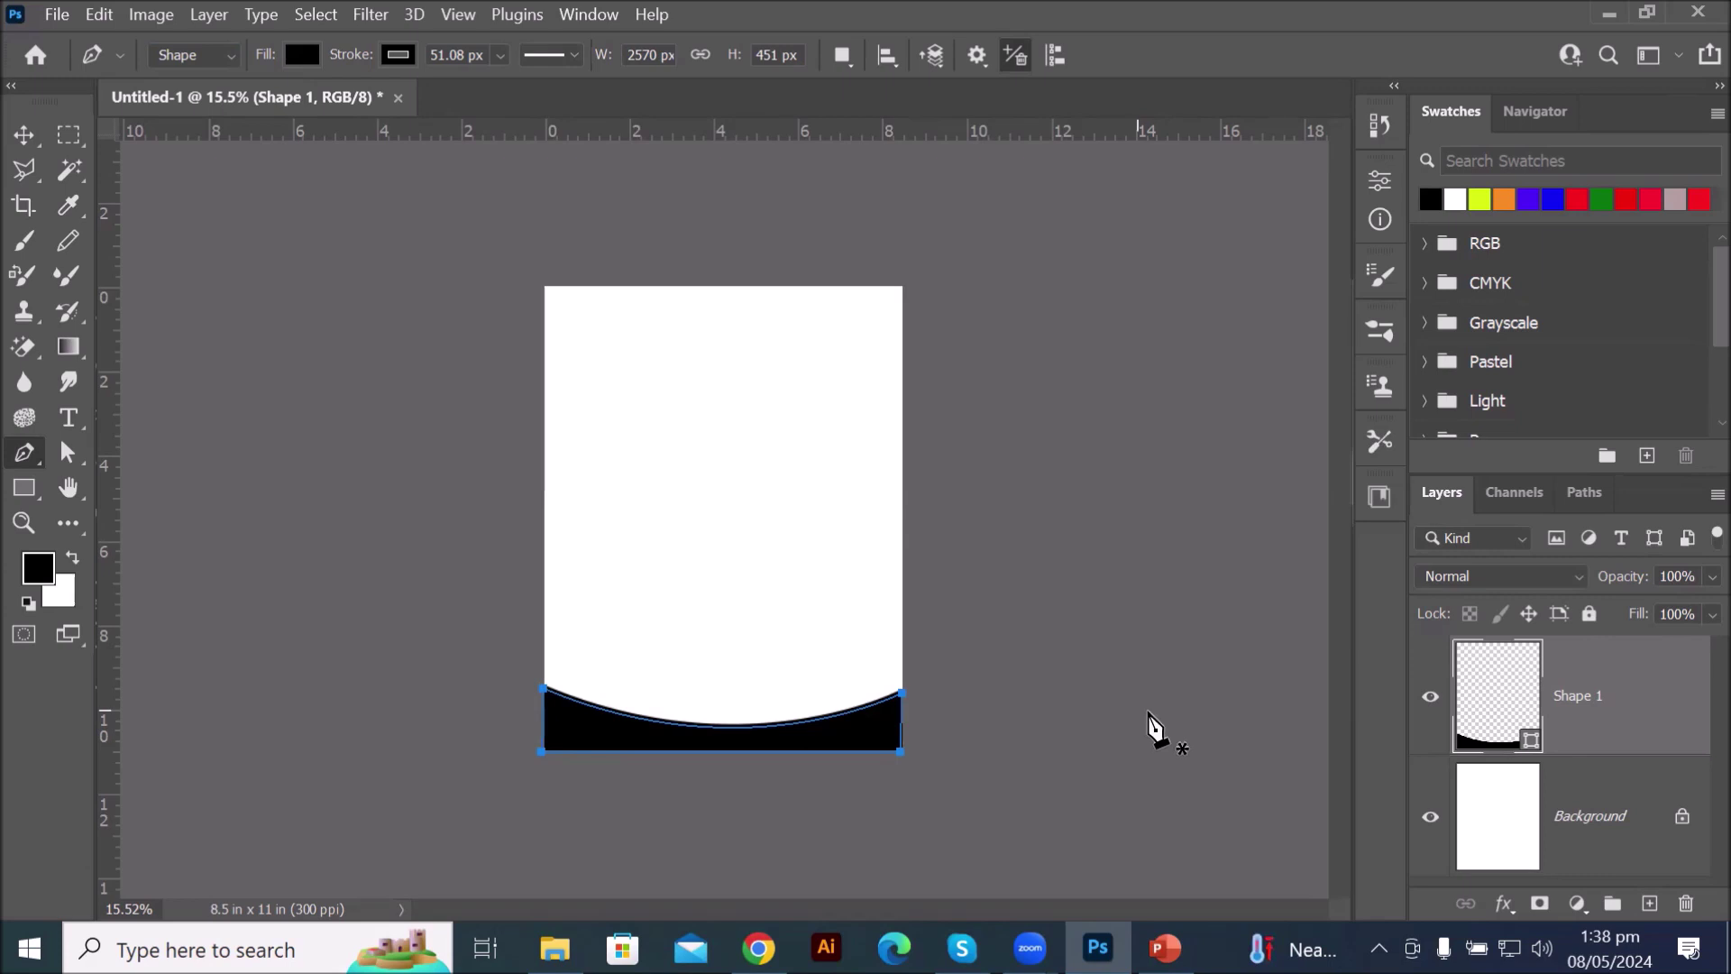
- Try blue and black fills on the curved shape and settle on orange from the recently used colors
left_click(303, 56)
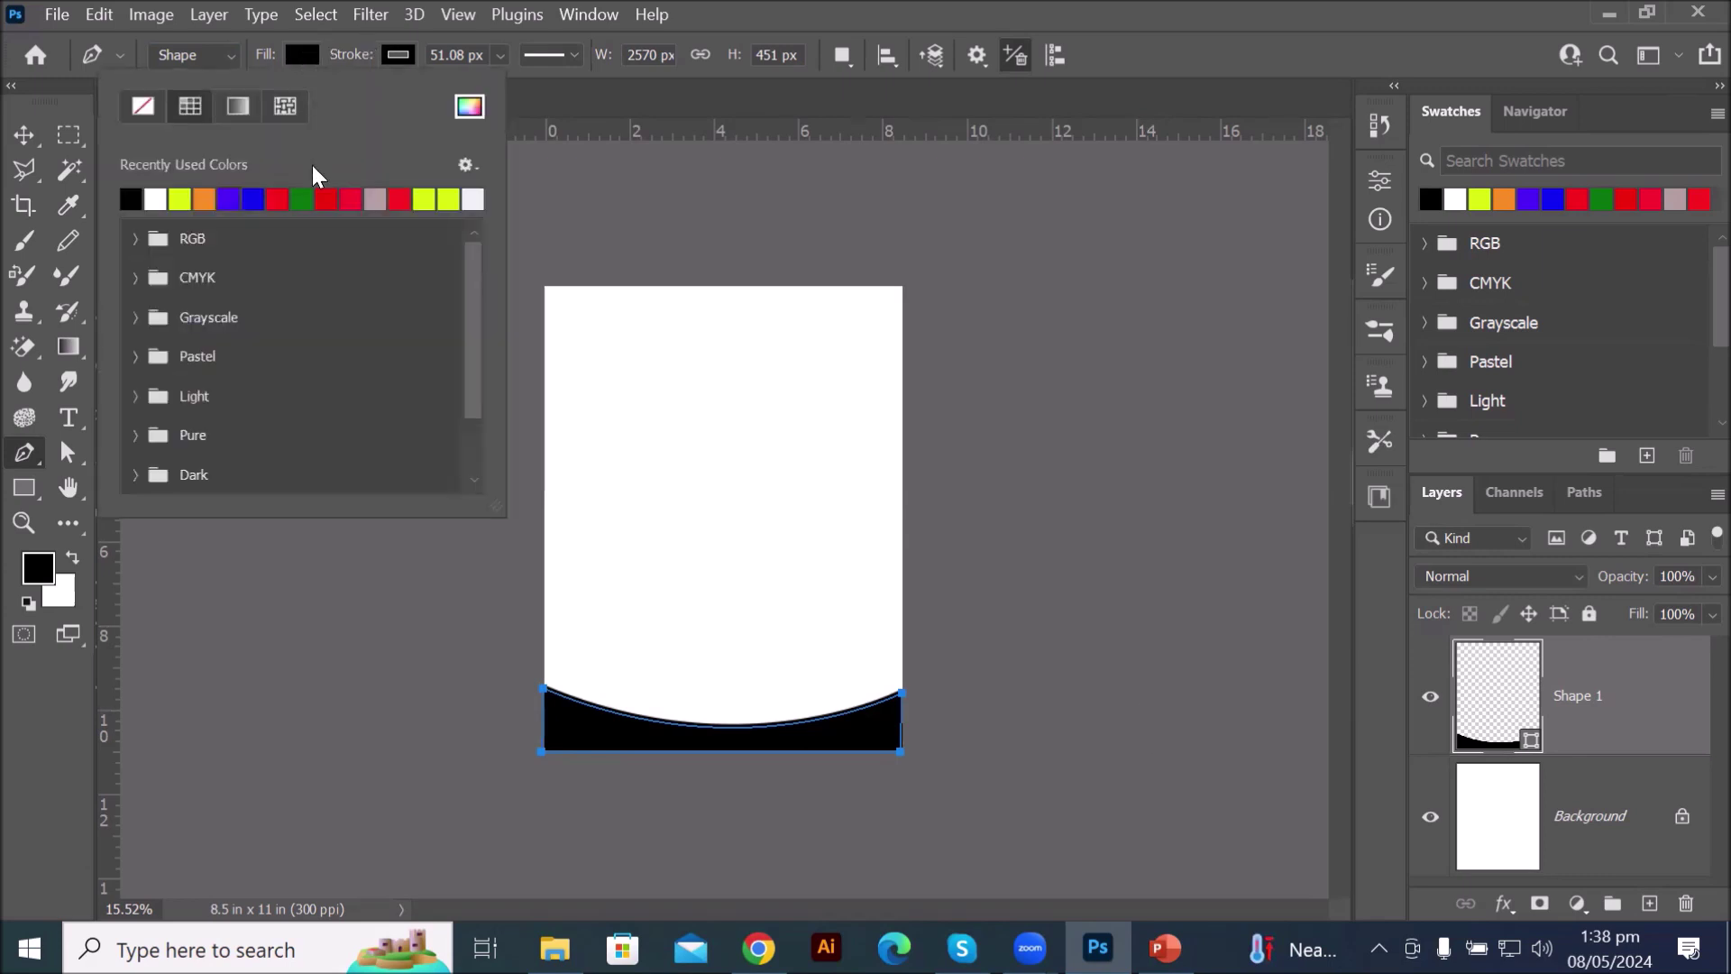
left_click(254, 198)
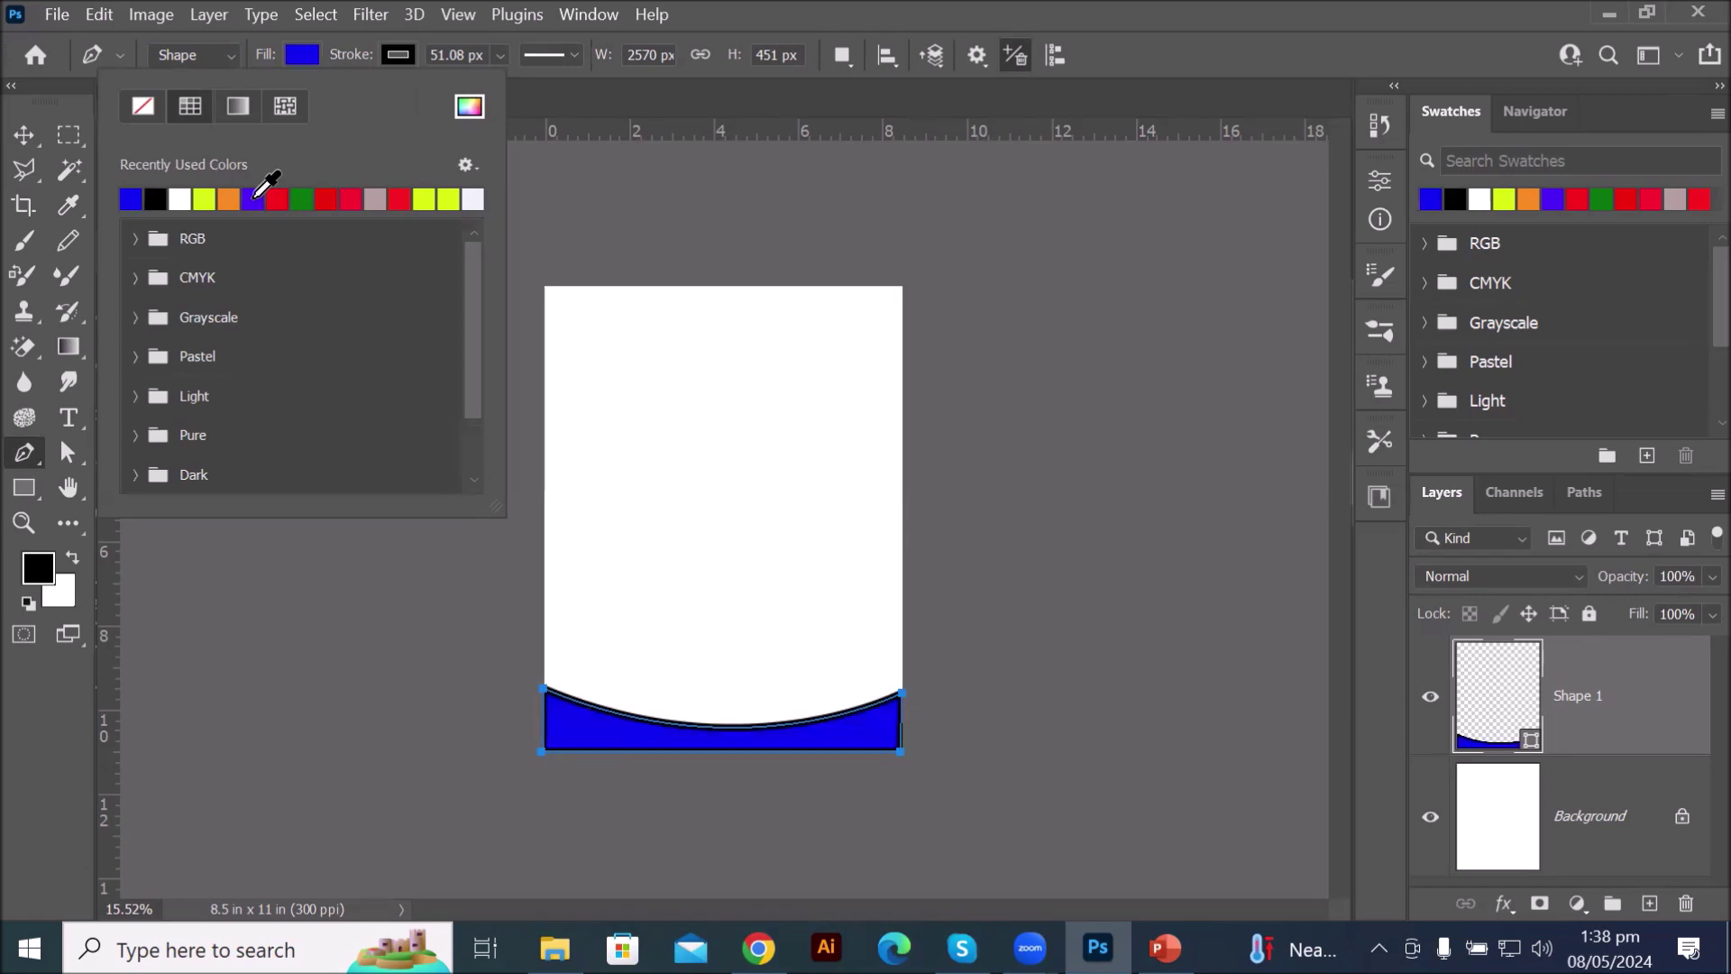
left_click(229, 198)
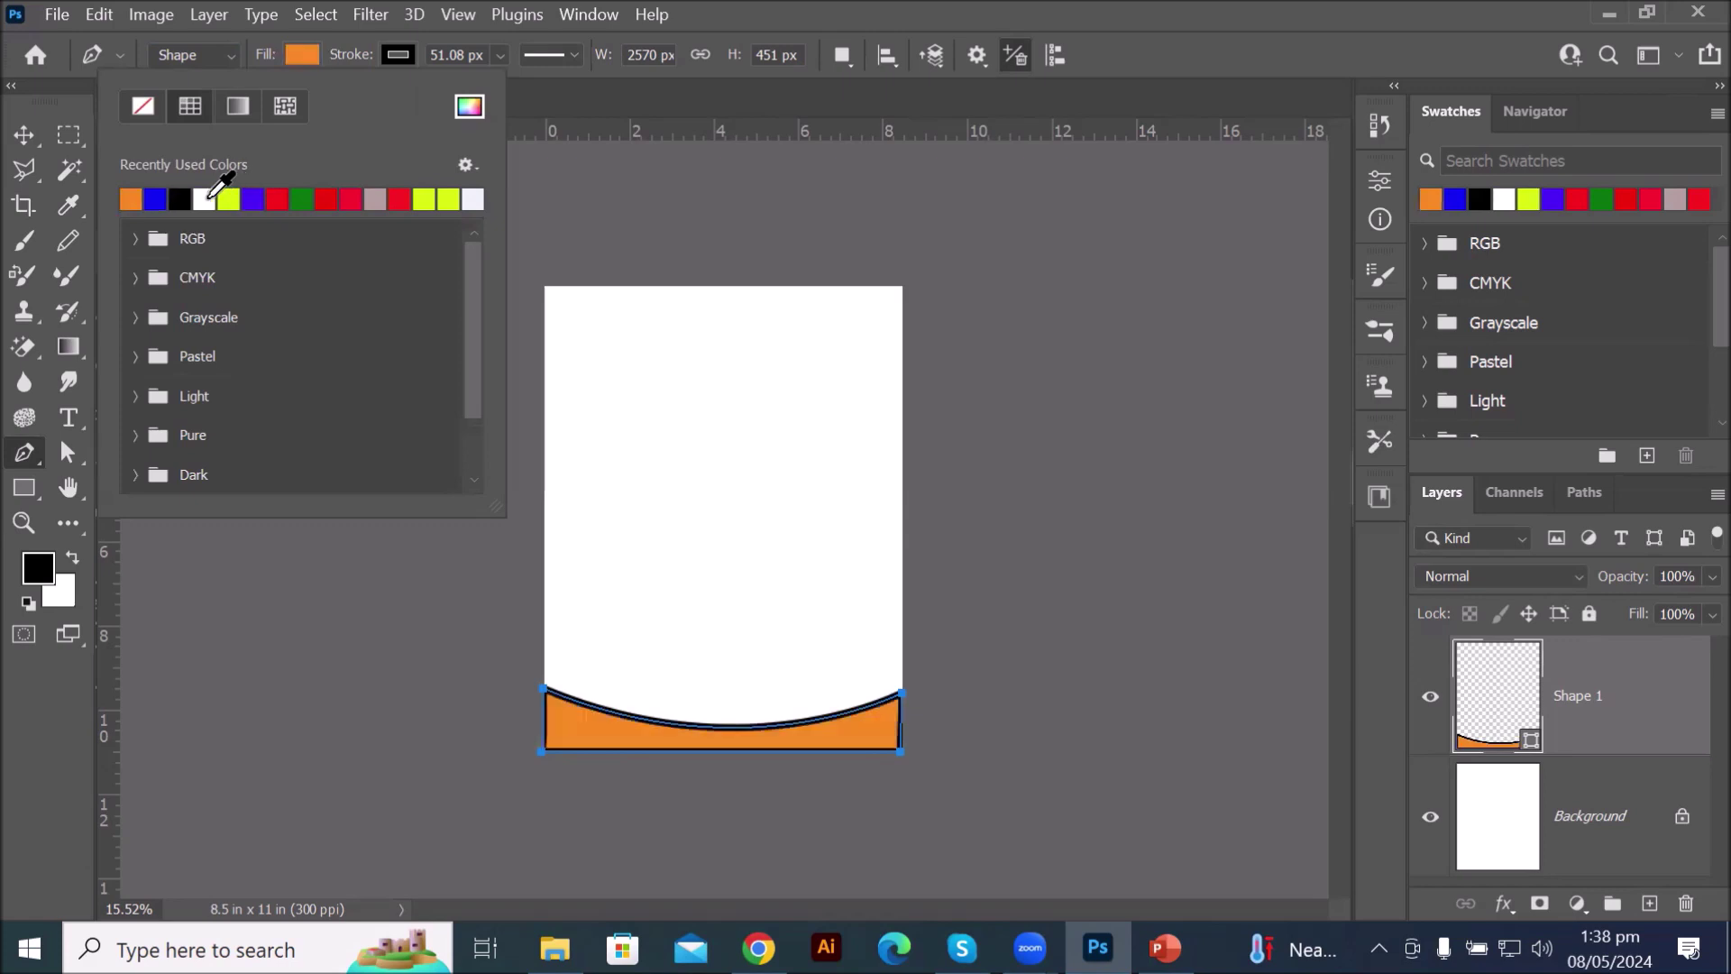
left_click(181, 197)
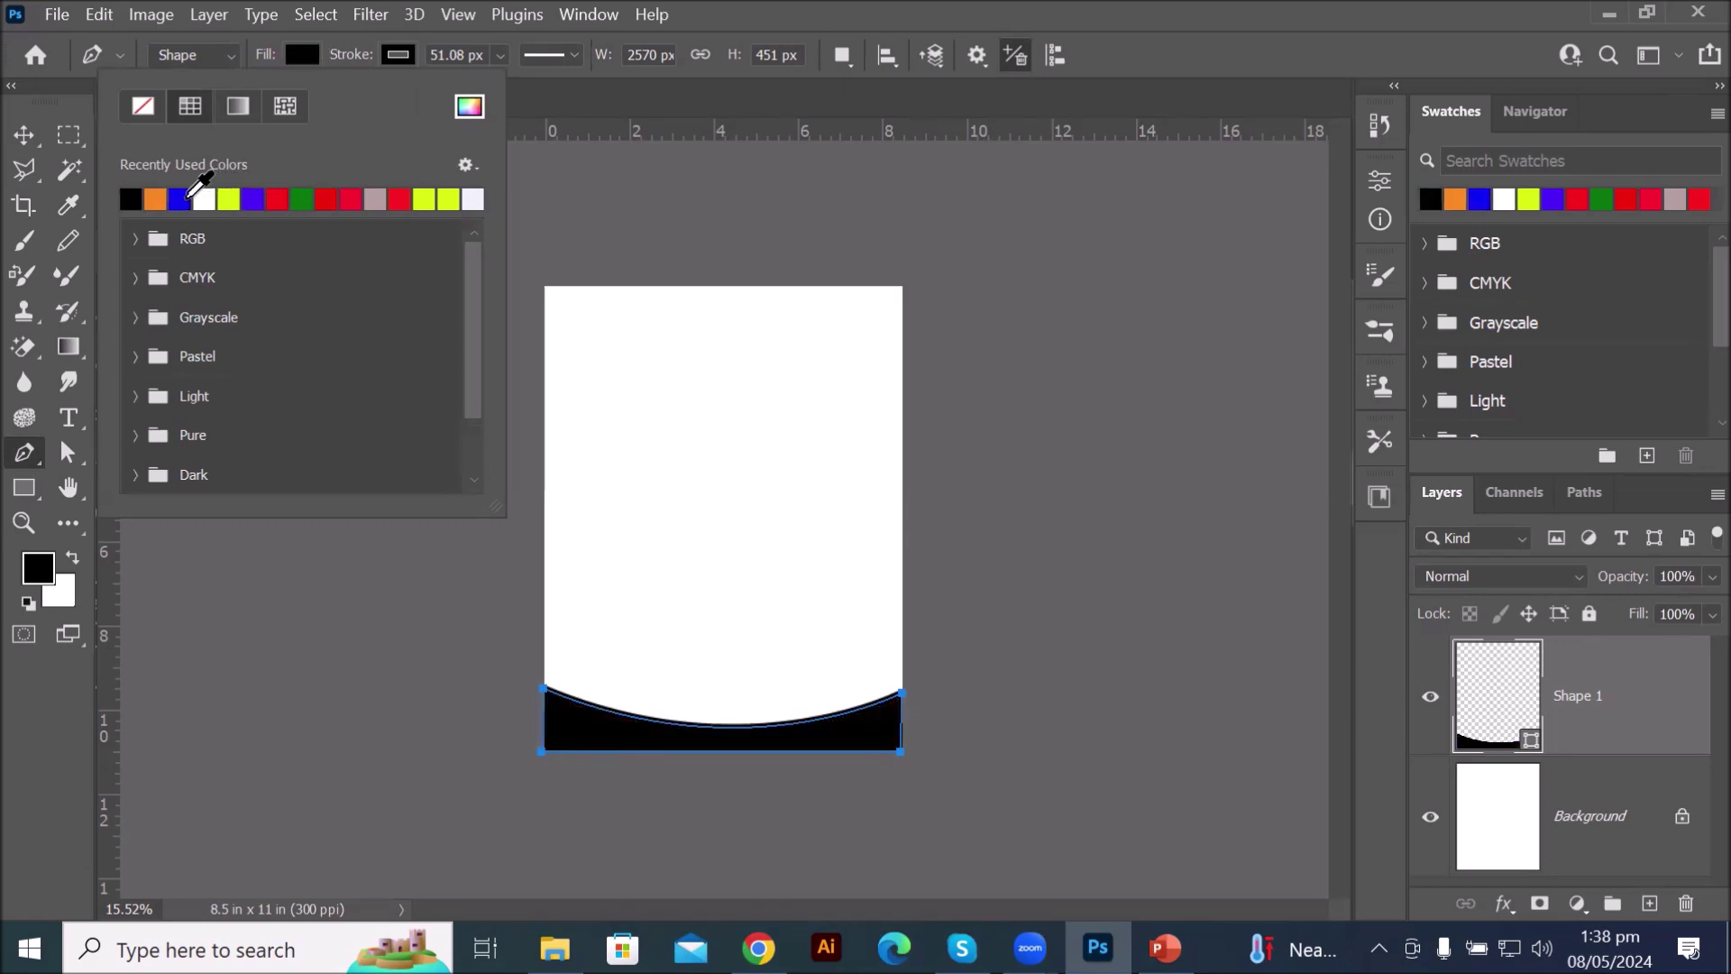
left_click(155, 198)
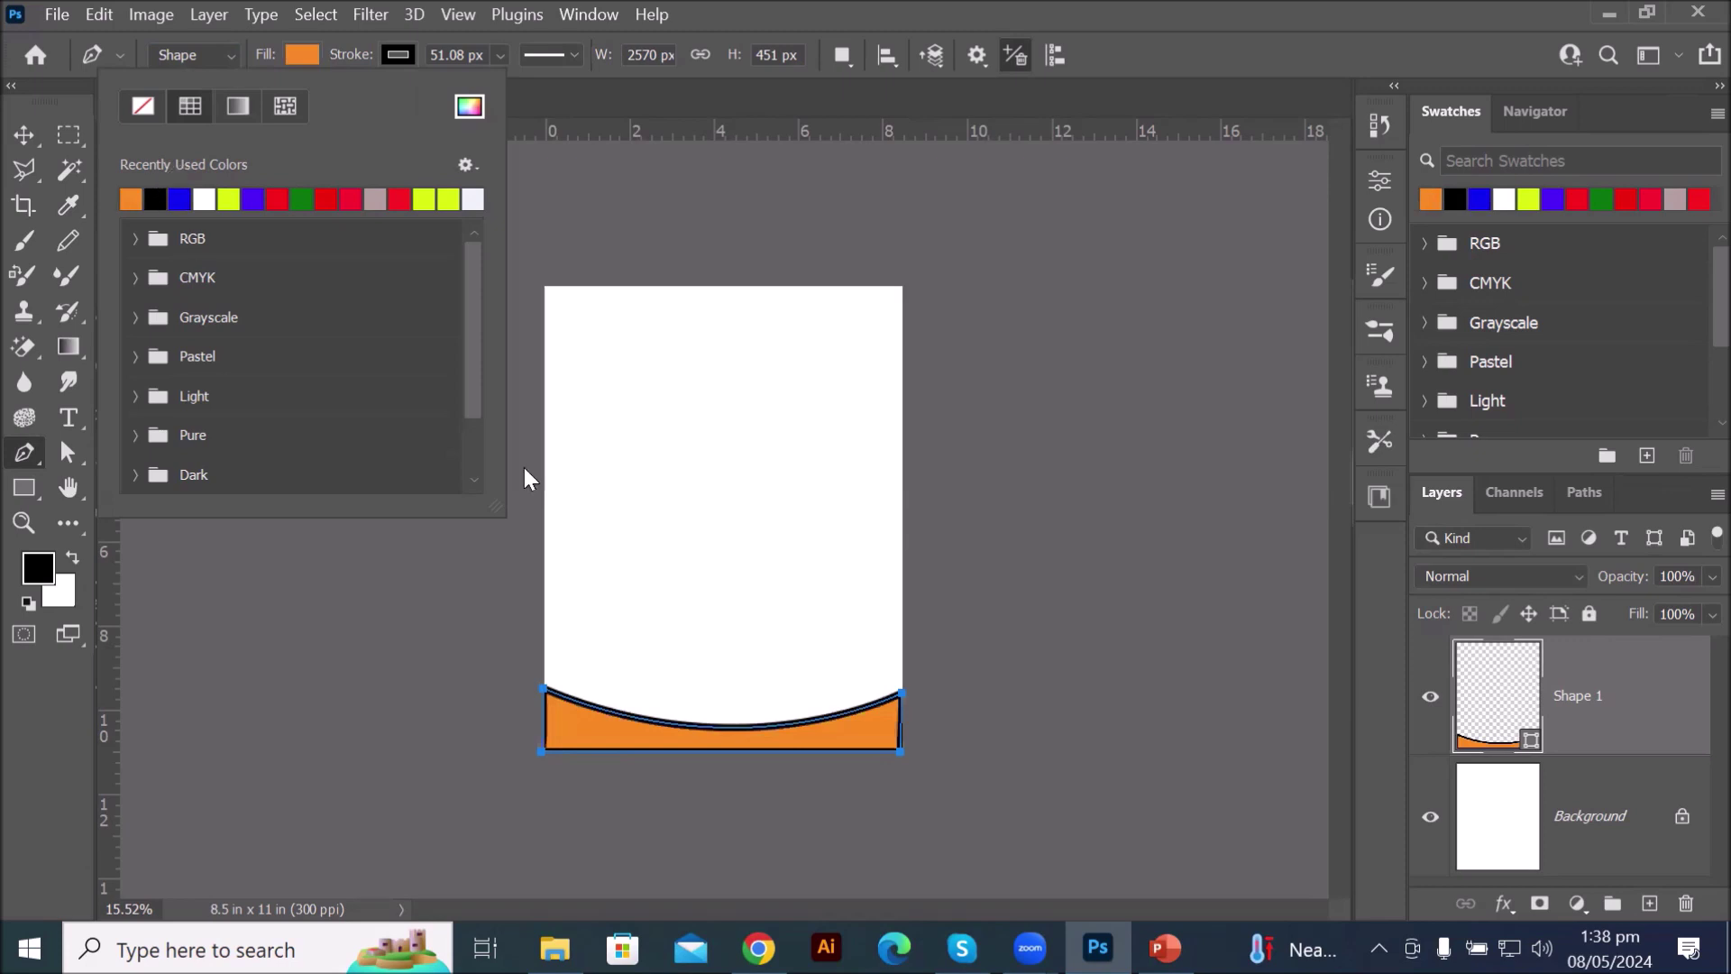
- Remove the black stroke from the orange shape by setting it to no color
scroll(895, 755, "up", 4)
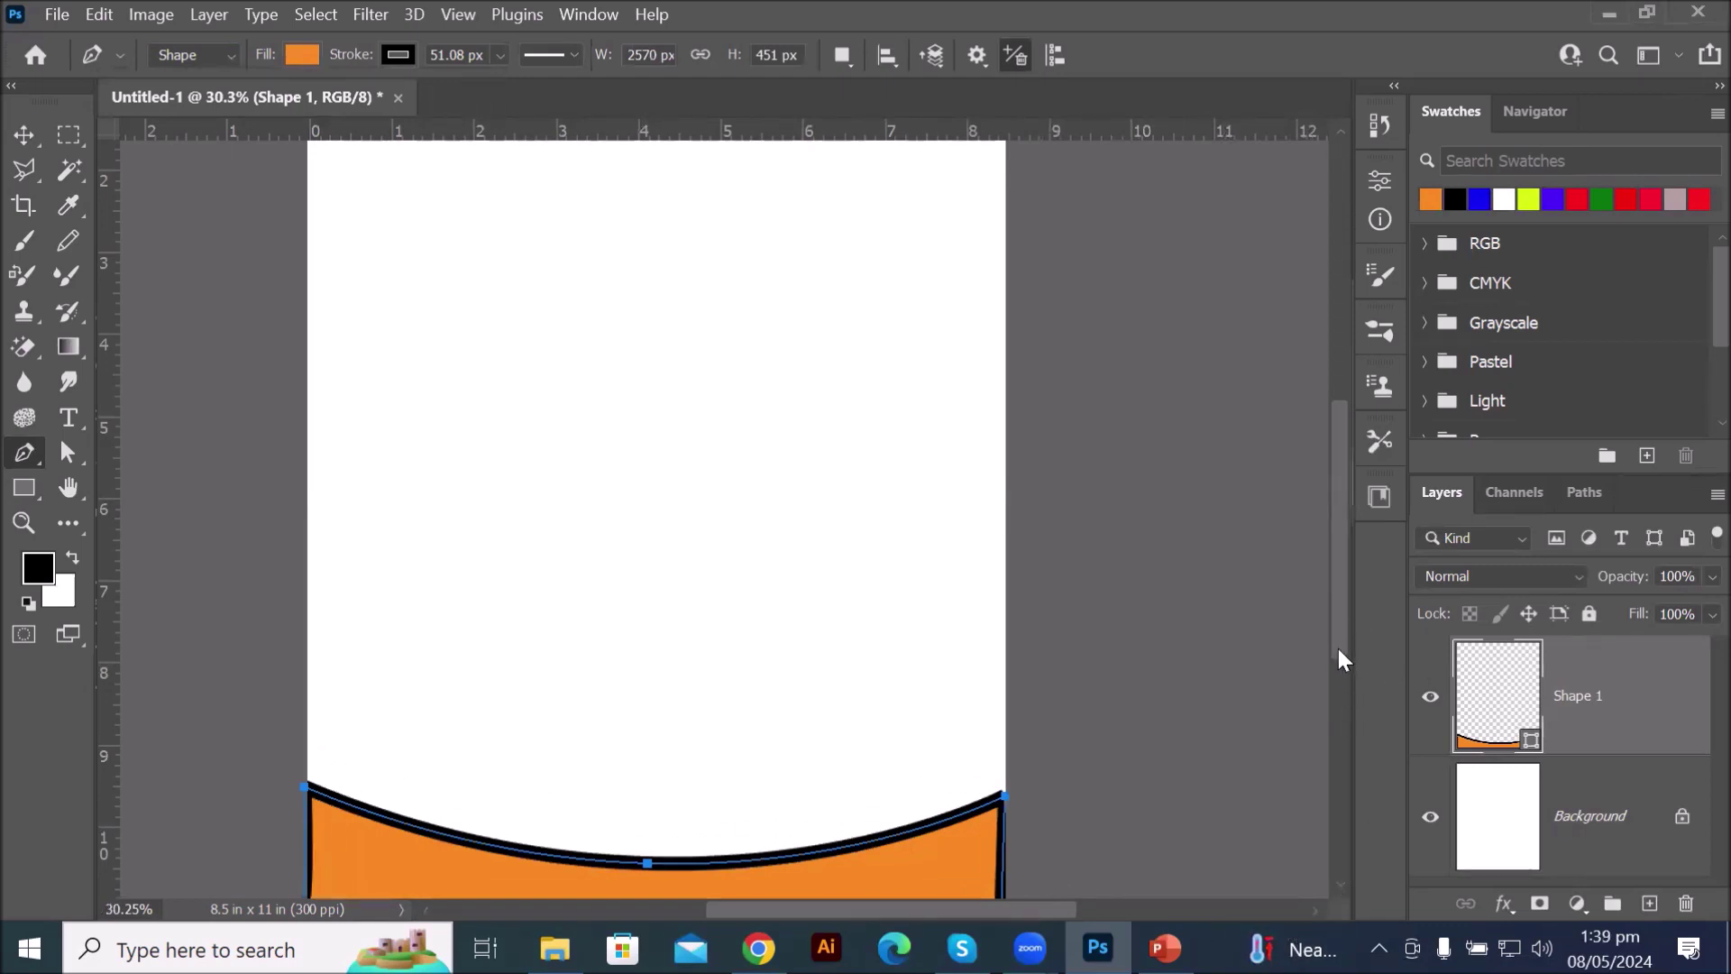
left_click_drag(1338, 648, 1355, 743)
scroll(805, 606, "up", 4)
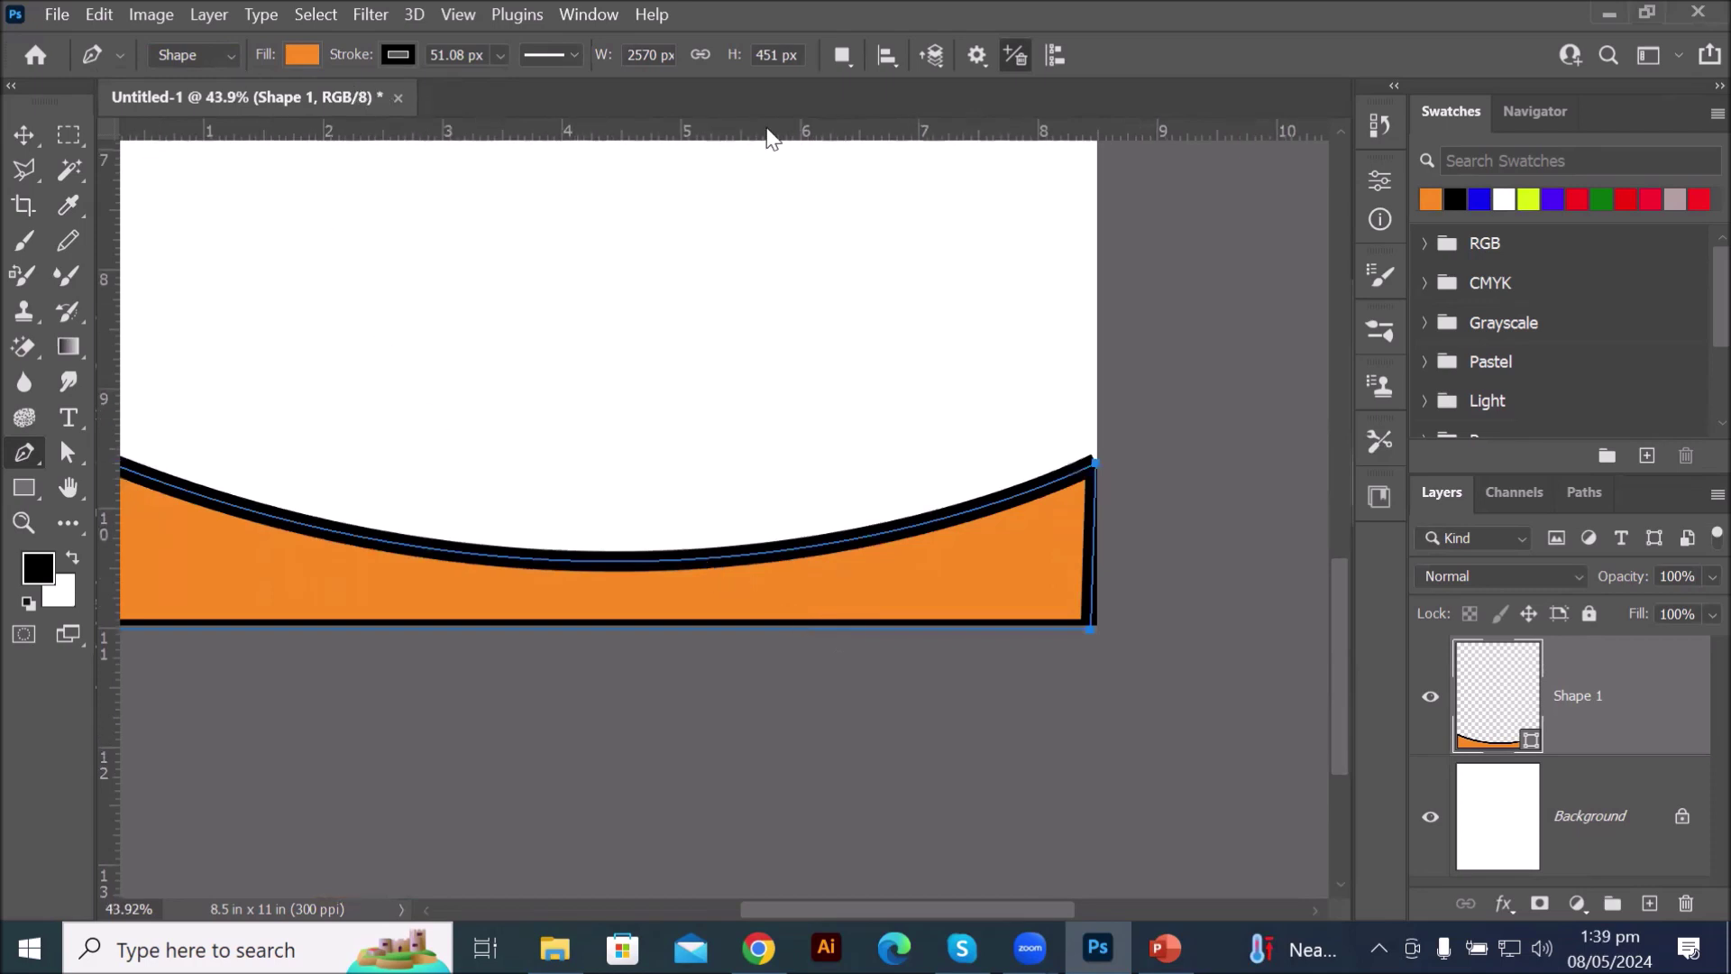
left_click(399, 55)
left_click(238, 106)
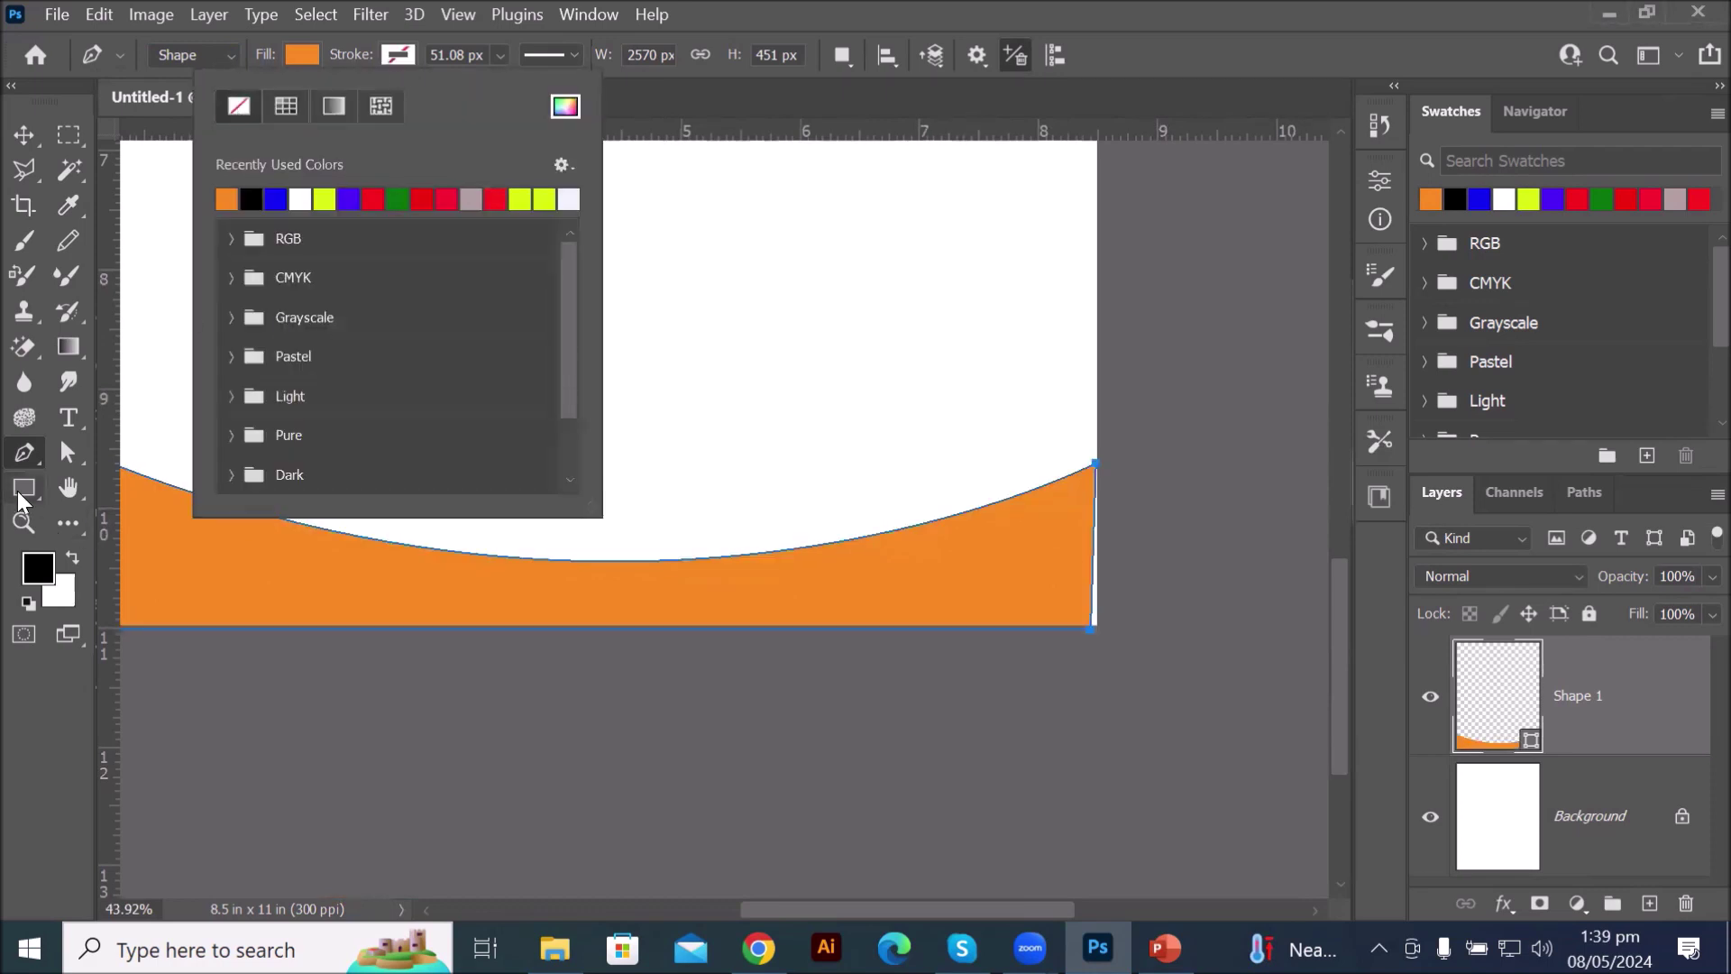
left_click(18, 458)
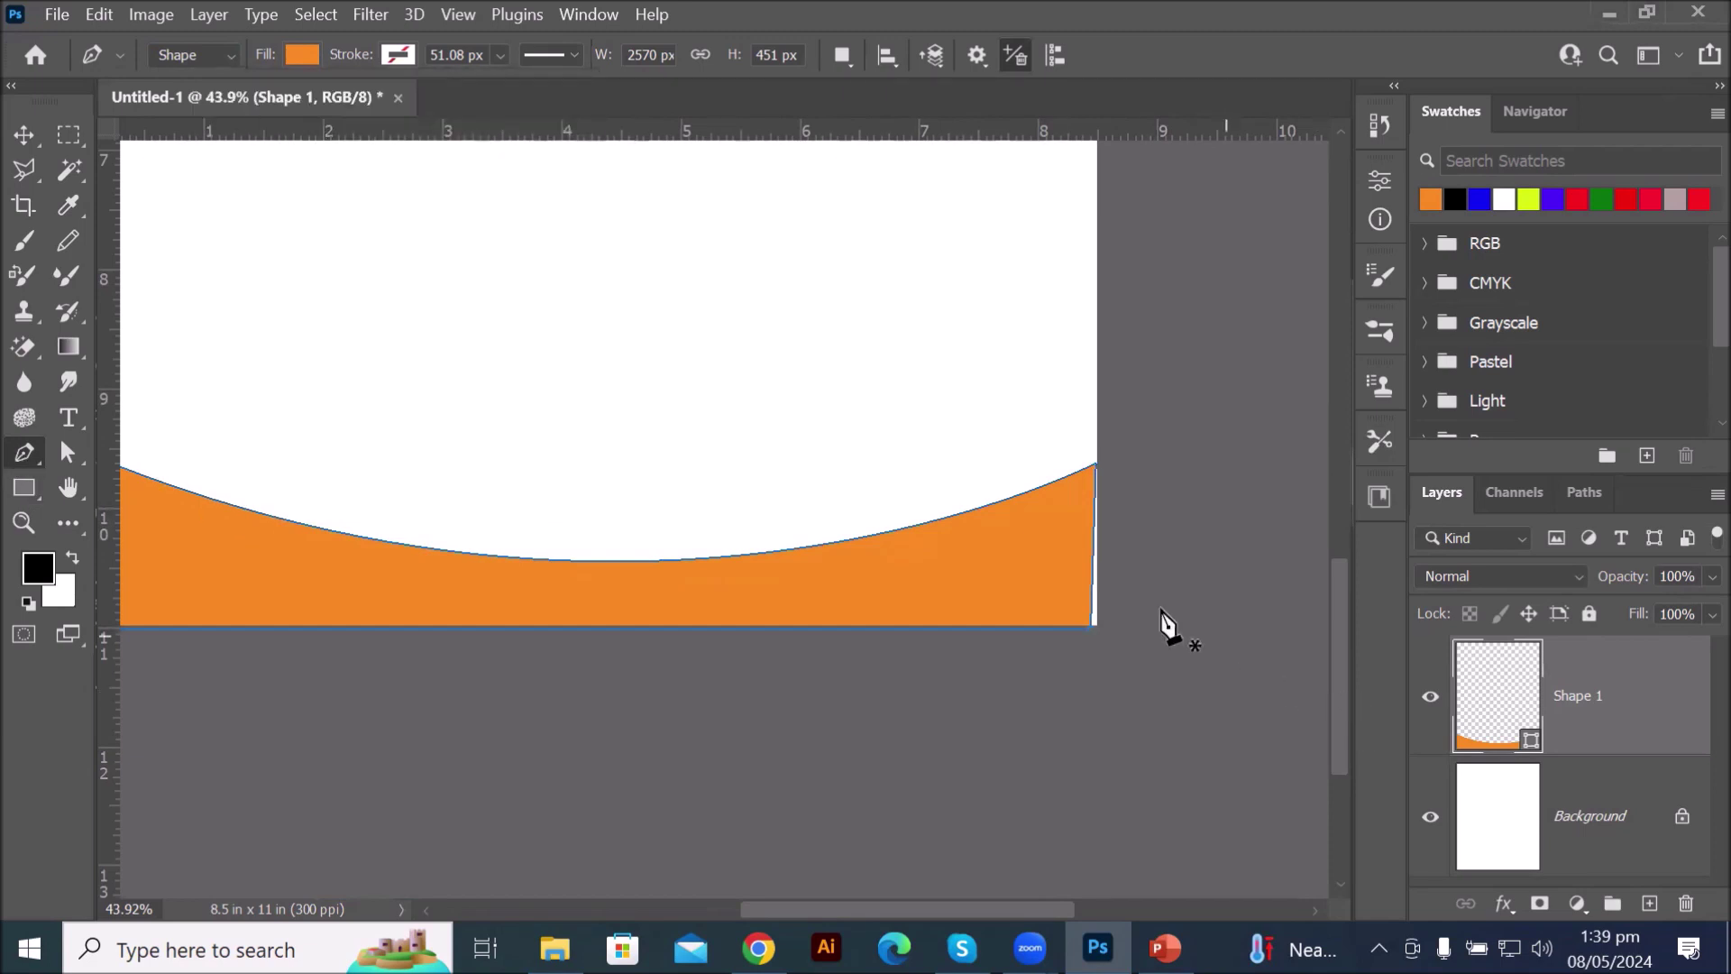
- With the Direct Selection Tool, move the shape's lower-right anchor onto the page corner to close the white gap
scroll(1158, 614, "up", 3)
scroll(1158, 627, "up", 3)
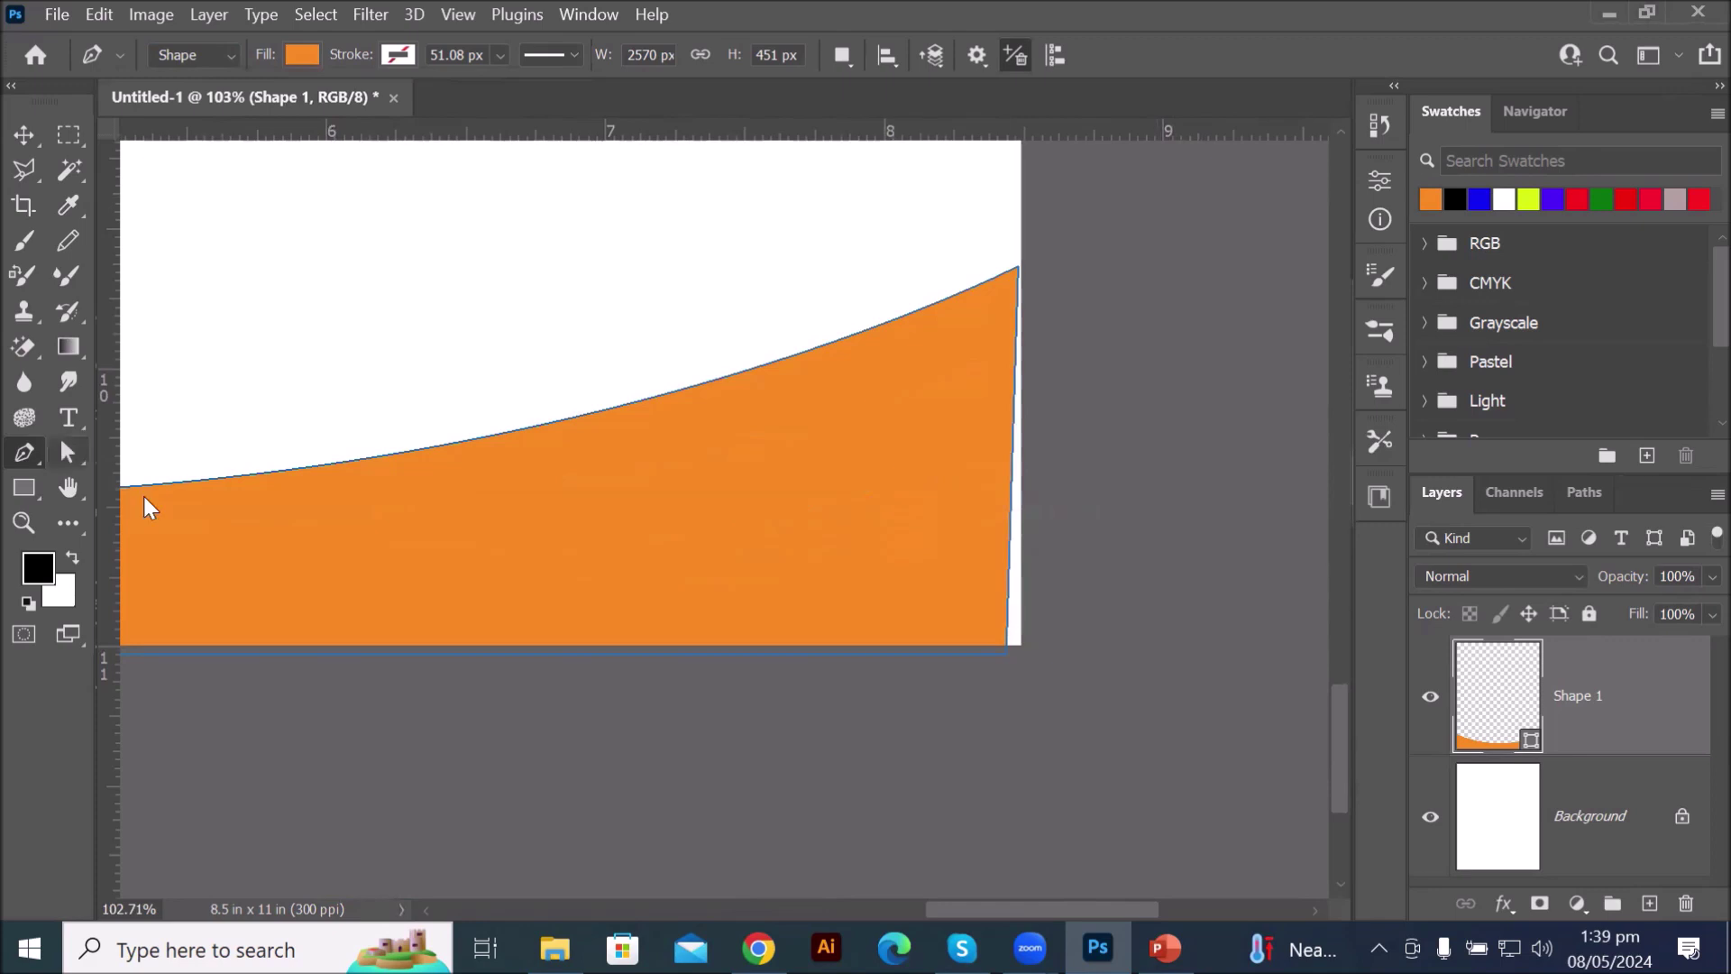
left_click(65, 456)
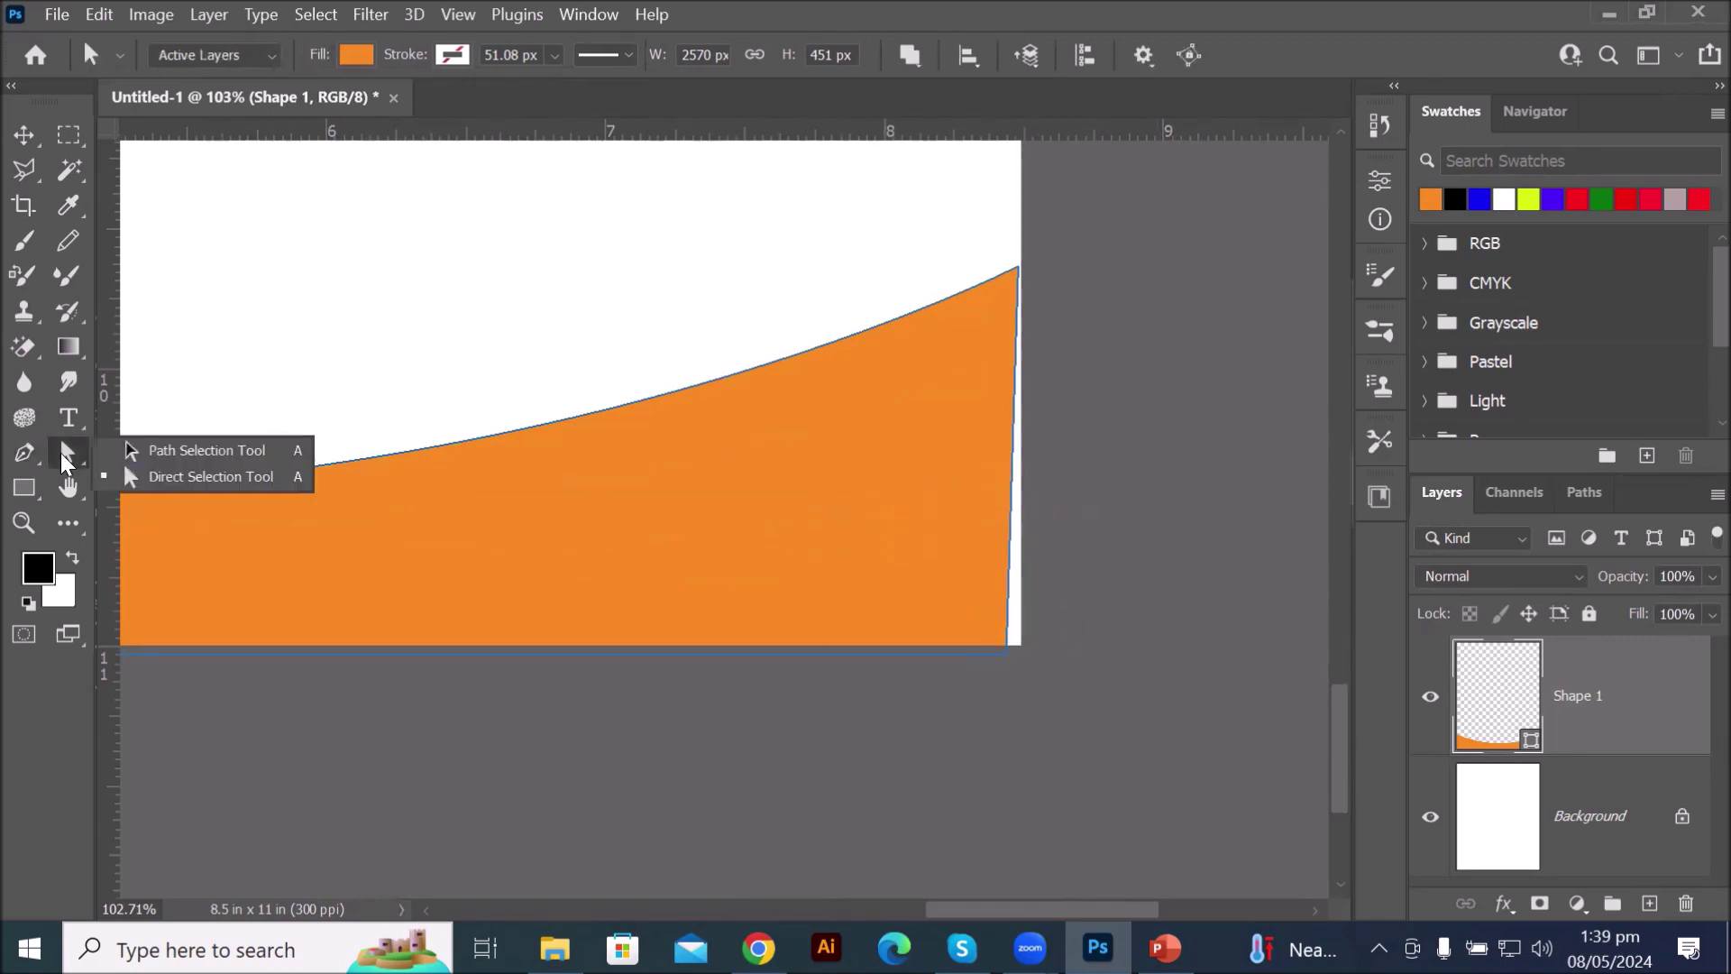
left_click(163, 478)
left_click_drag(999, 637, 1021, 650)
left_click(1019, 268)
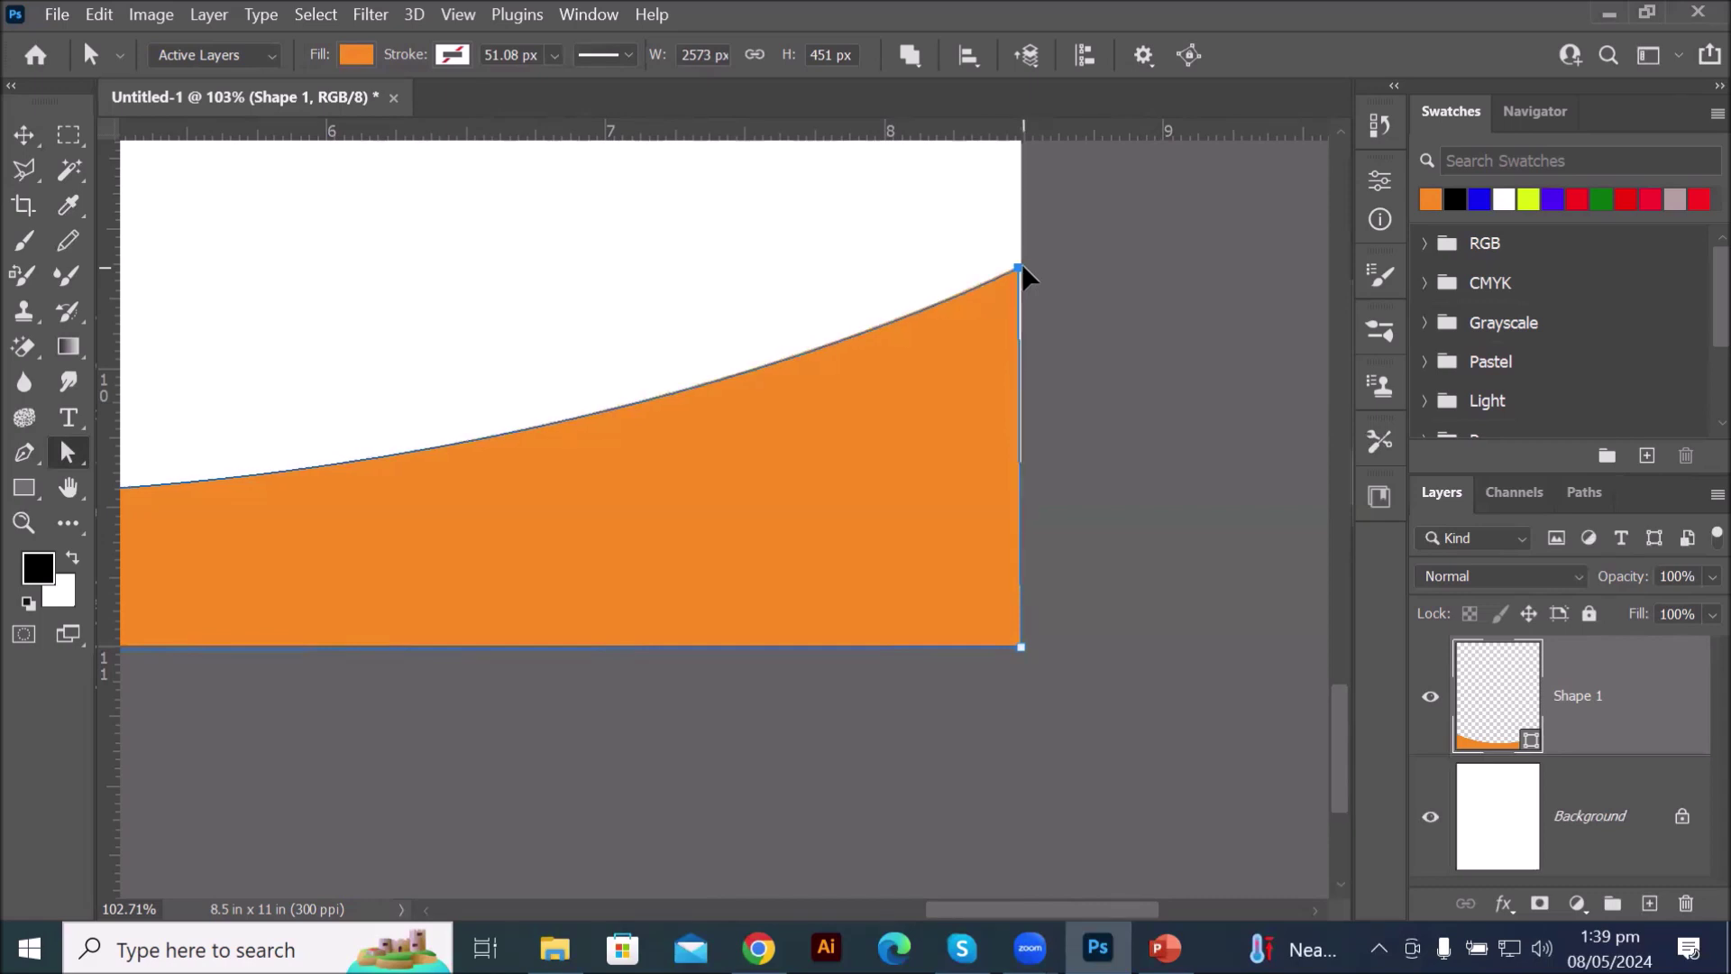
scroll(704, 447, "down", 2)
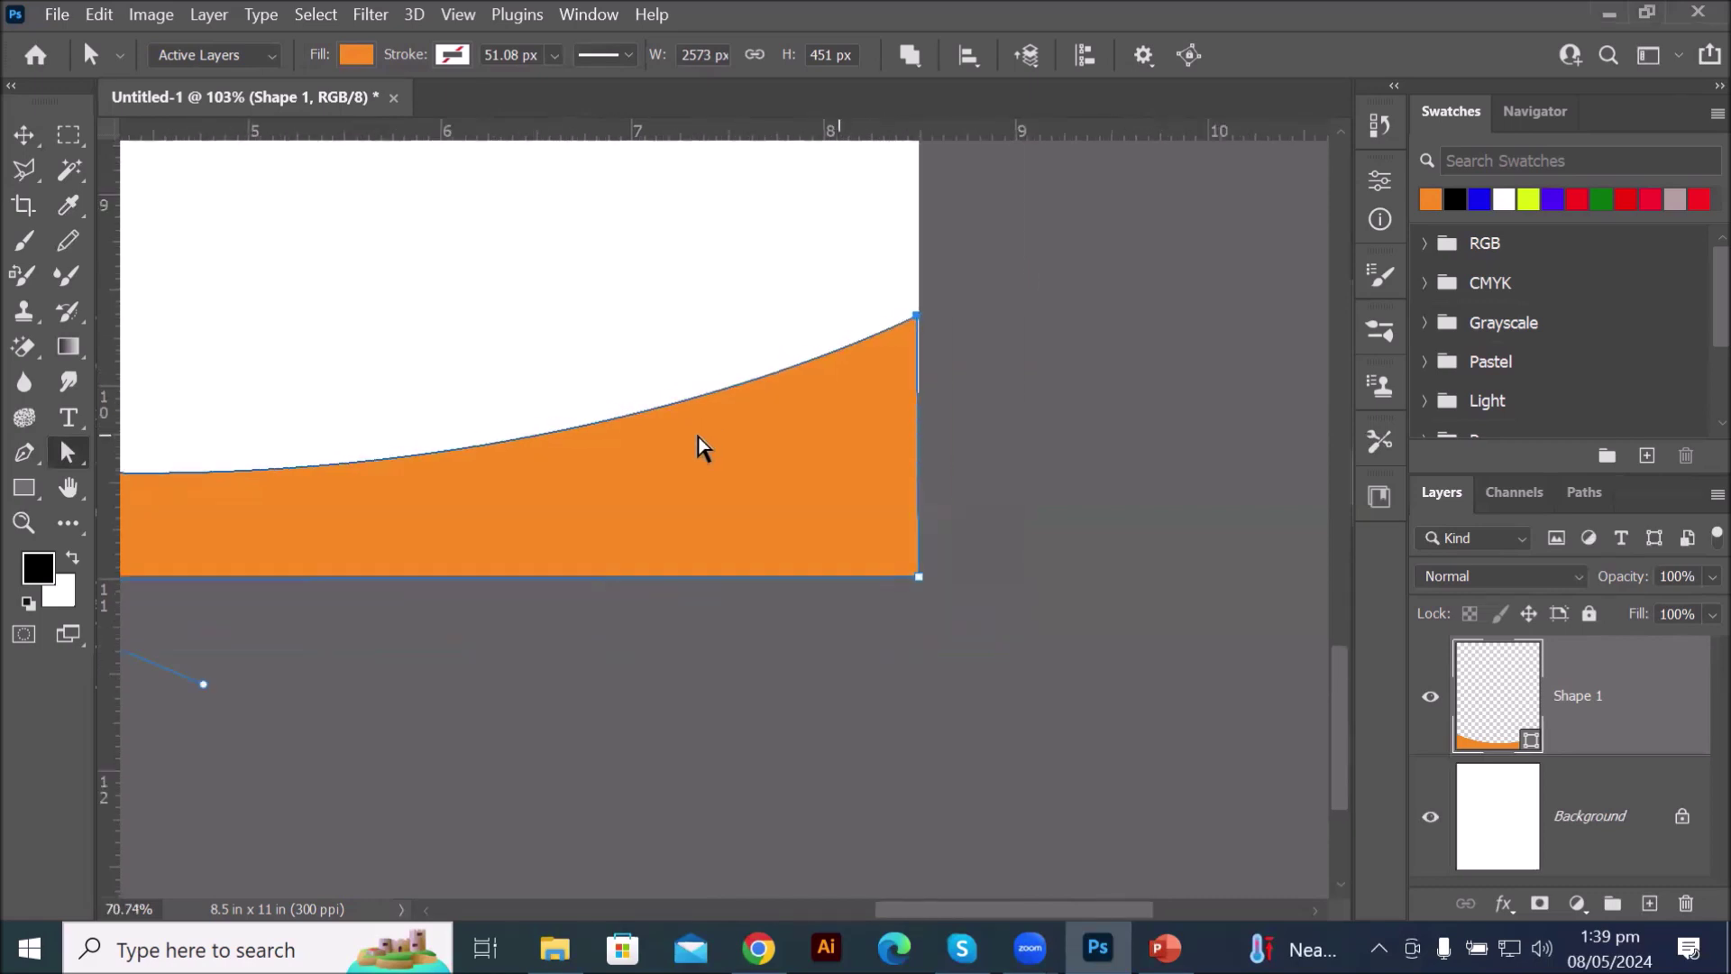
- Raise the orange shape's upper-left anchor until the shape is about 1294 px tall, and pull its handle down for a deeper curve
scroll(703, 447, "down", 3)
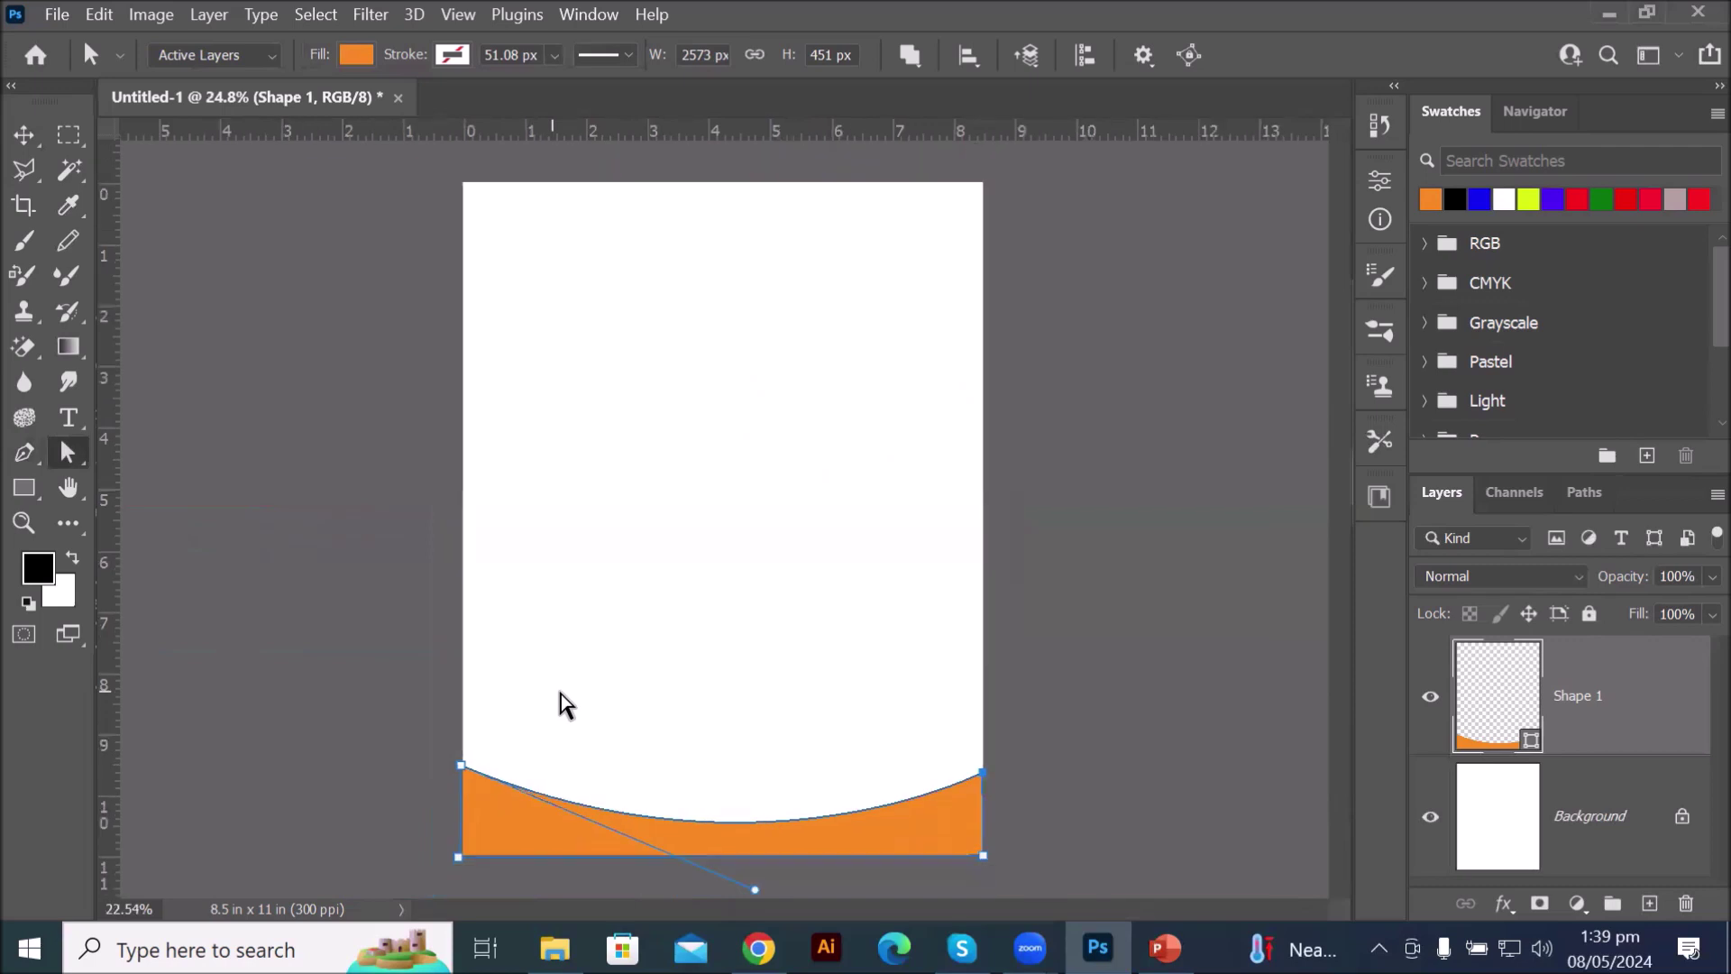
scroll(560, 693, "down", 3)
scroll(682, 793, "up", 3)
scroll(682, 794, "down", 1)
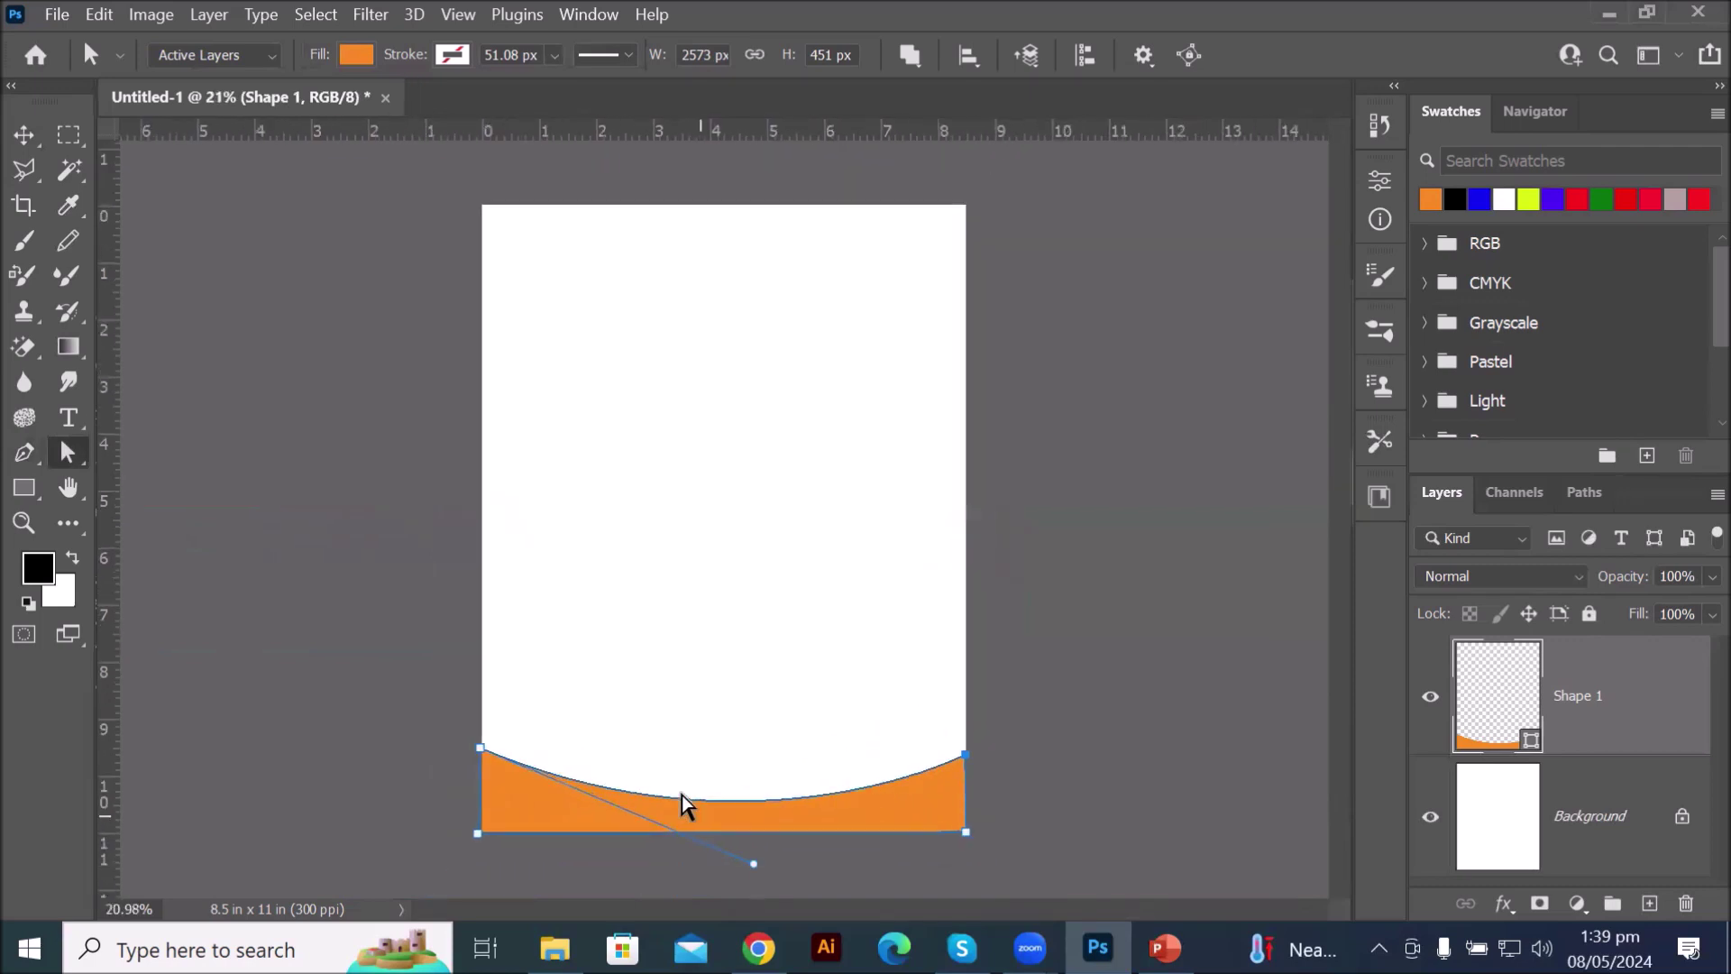
scroll(898, 875, "up", 1)
scroll(897, 874, "down", 1)
left_click_drag(481, 756, 478, 588)
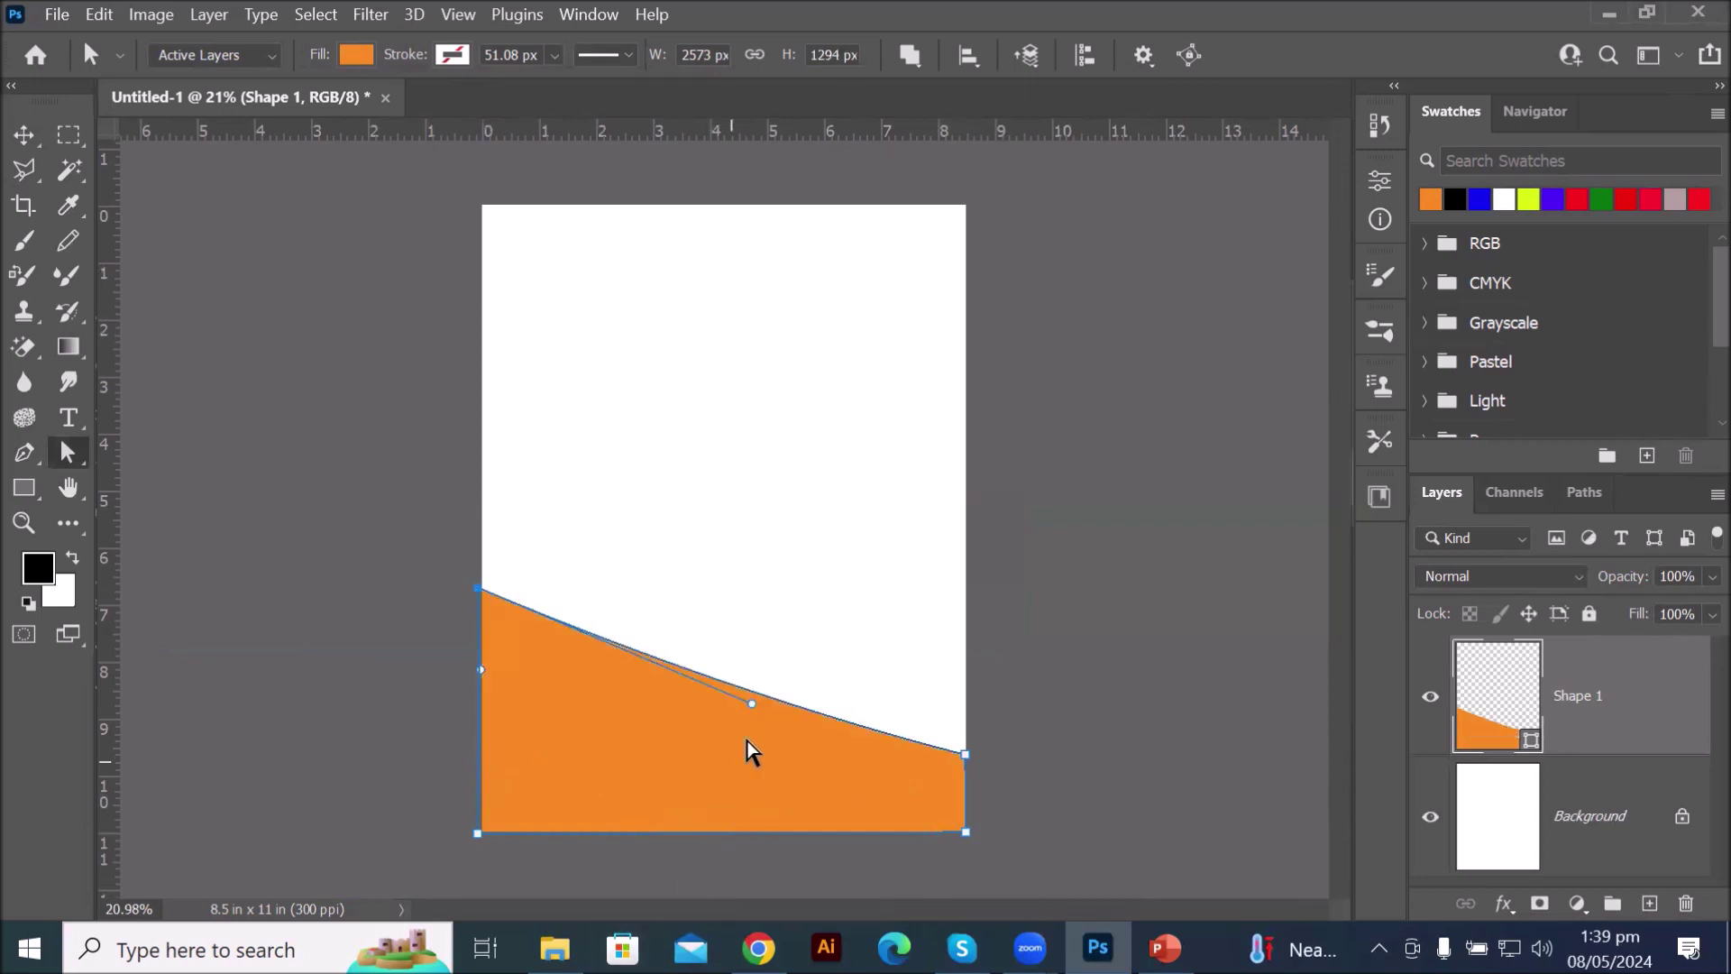
left_click_drag(752, 704, 583, 869)
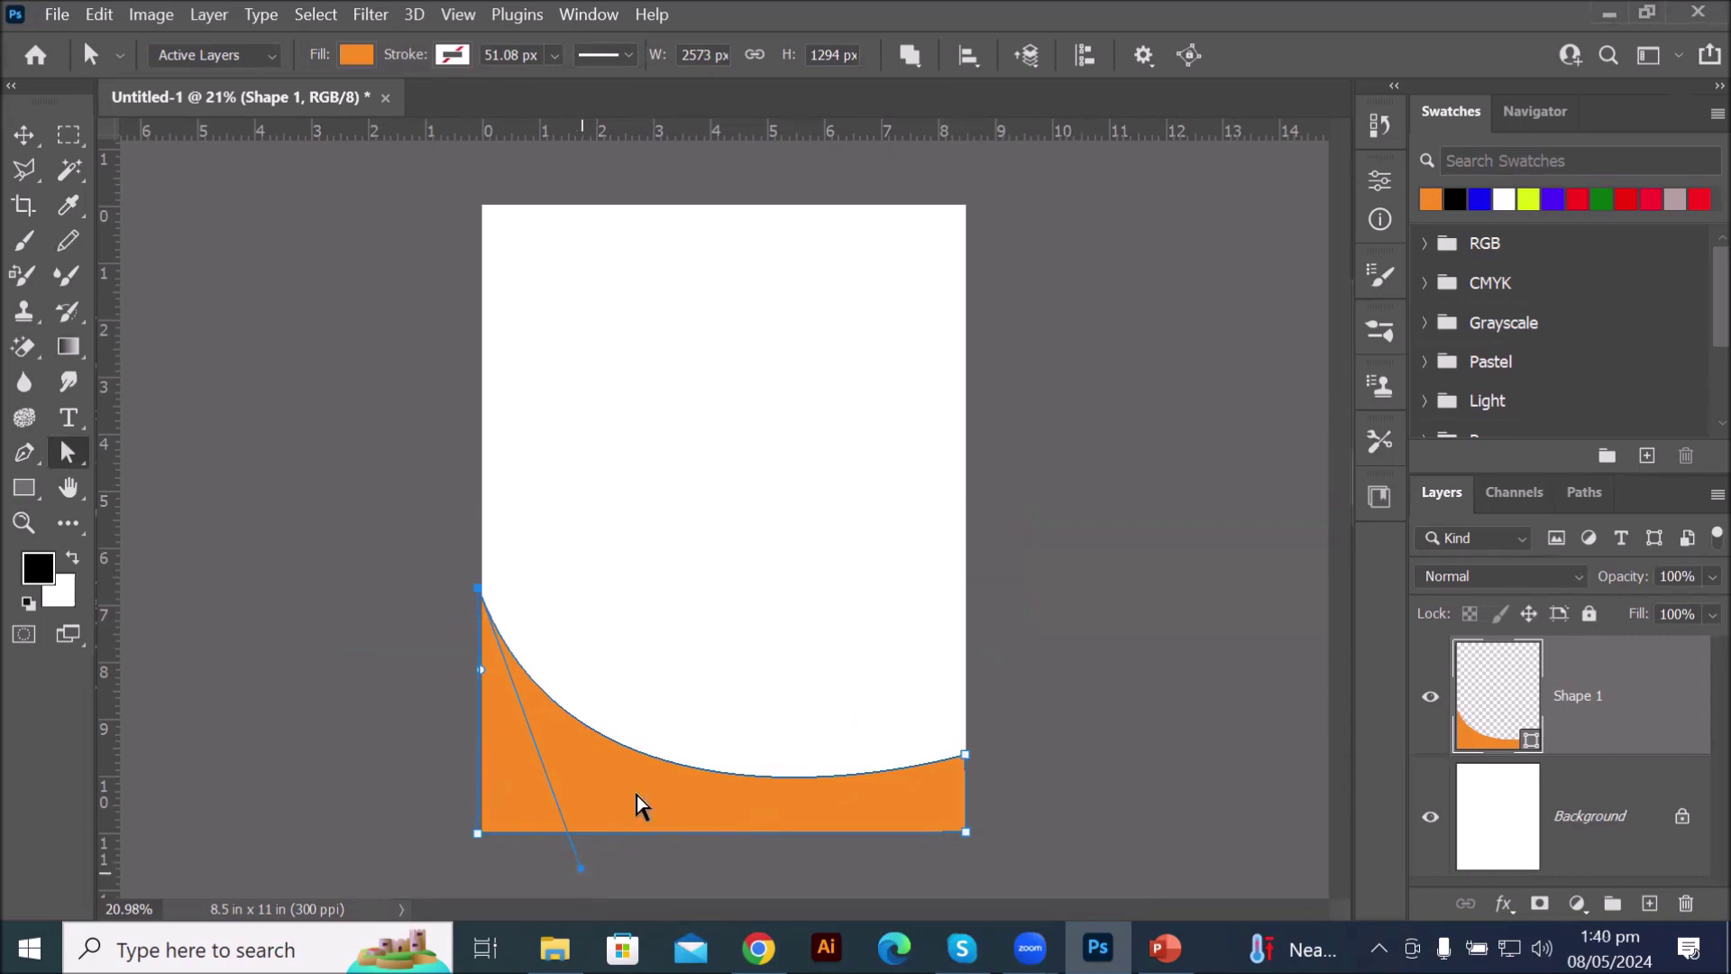
left_click(735, 616)
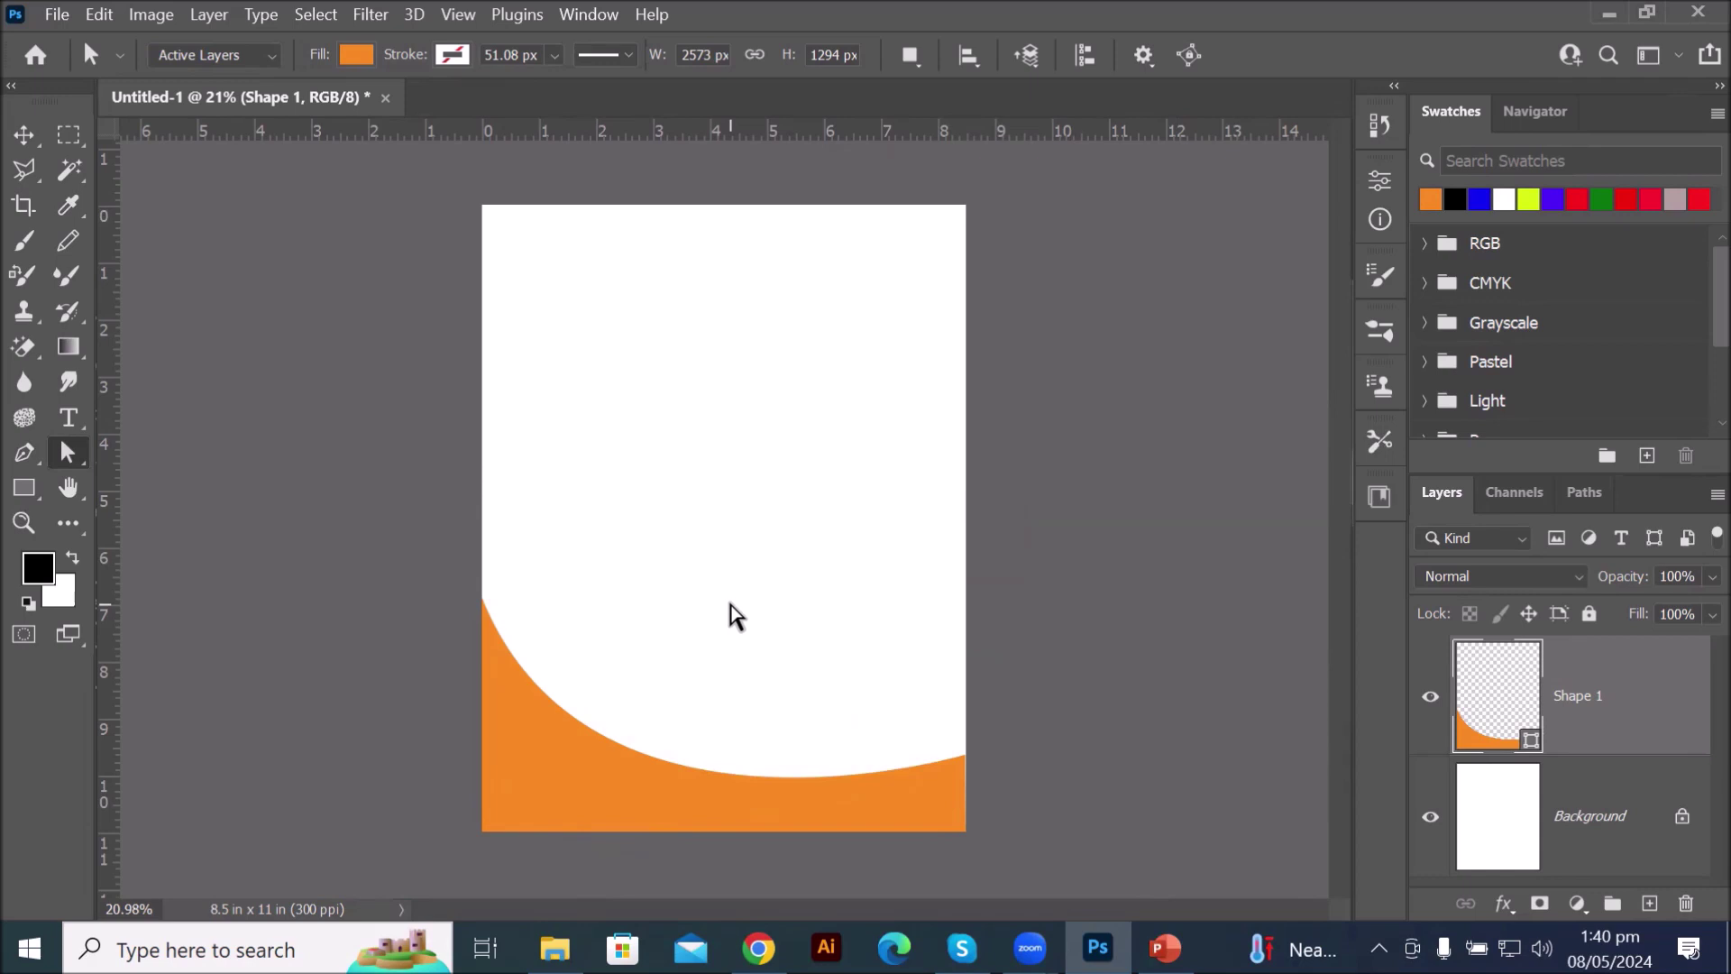
left_click(536, 750)
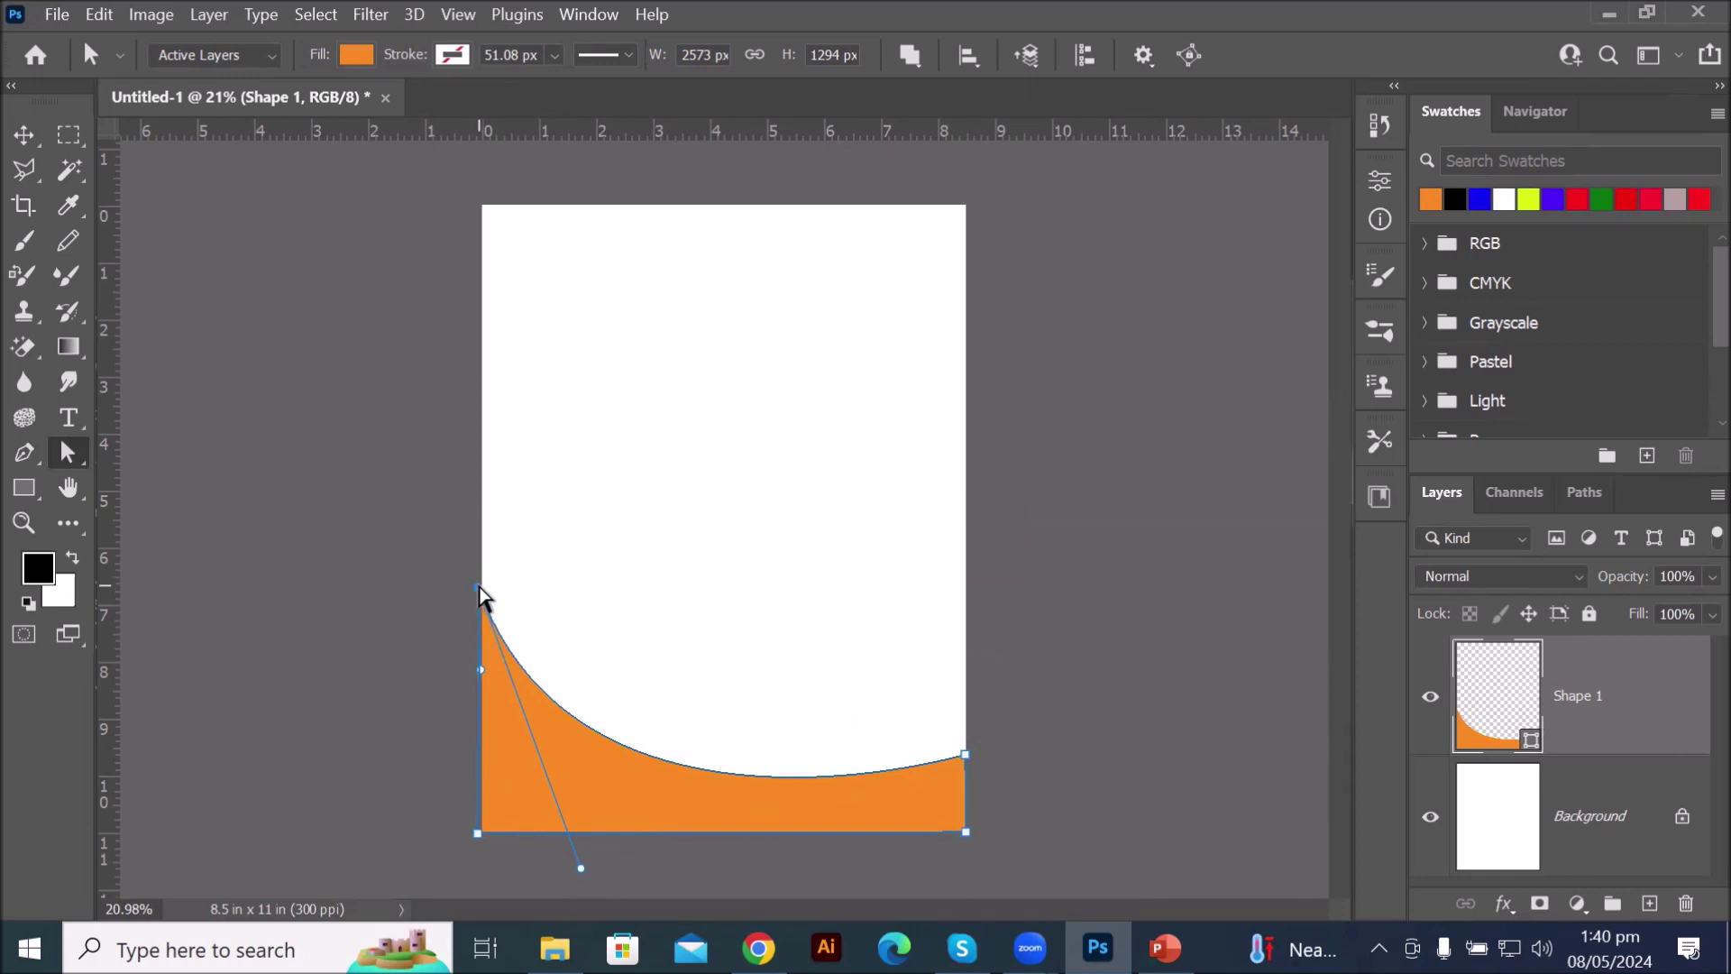
- Try to draw a second orange shape across the page's top with the Pen Tool, curving its lower edge downward and adding a top-left corner point
left_click(25, 455)
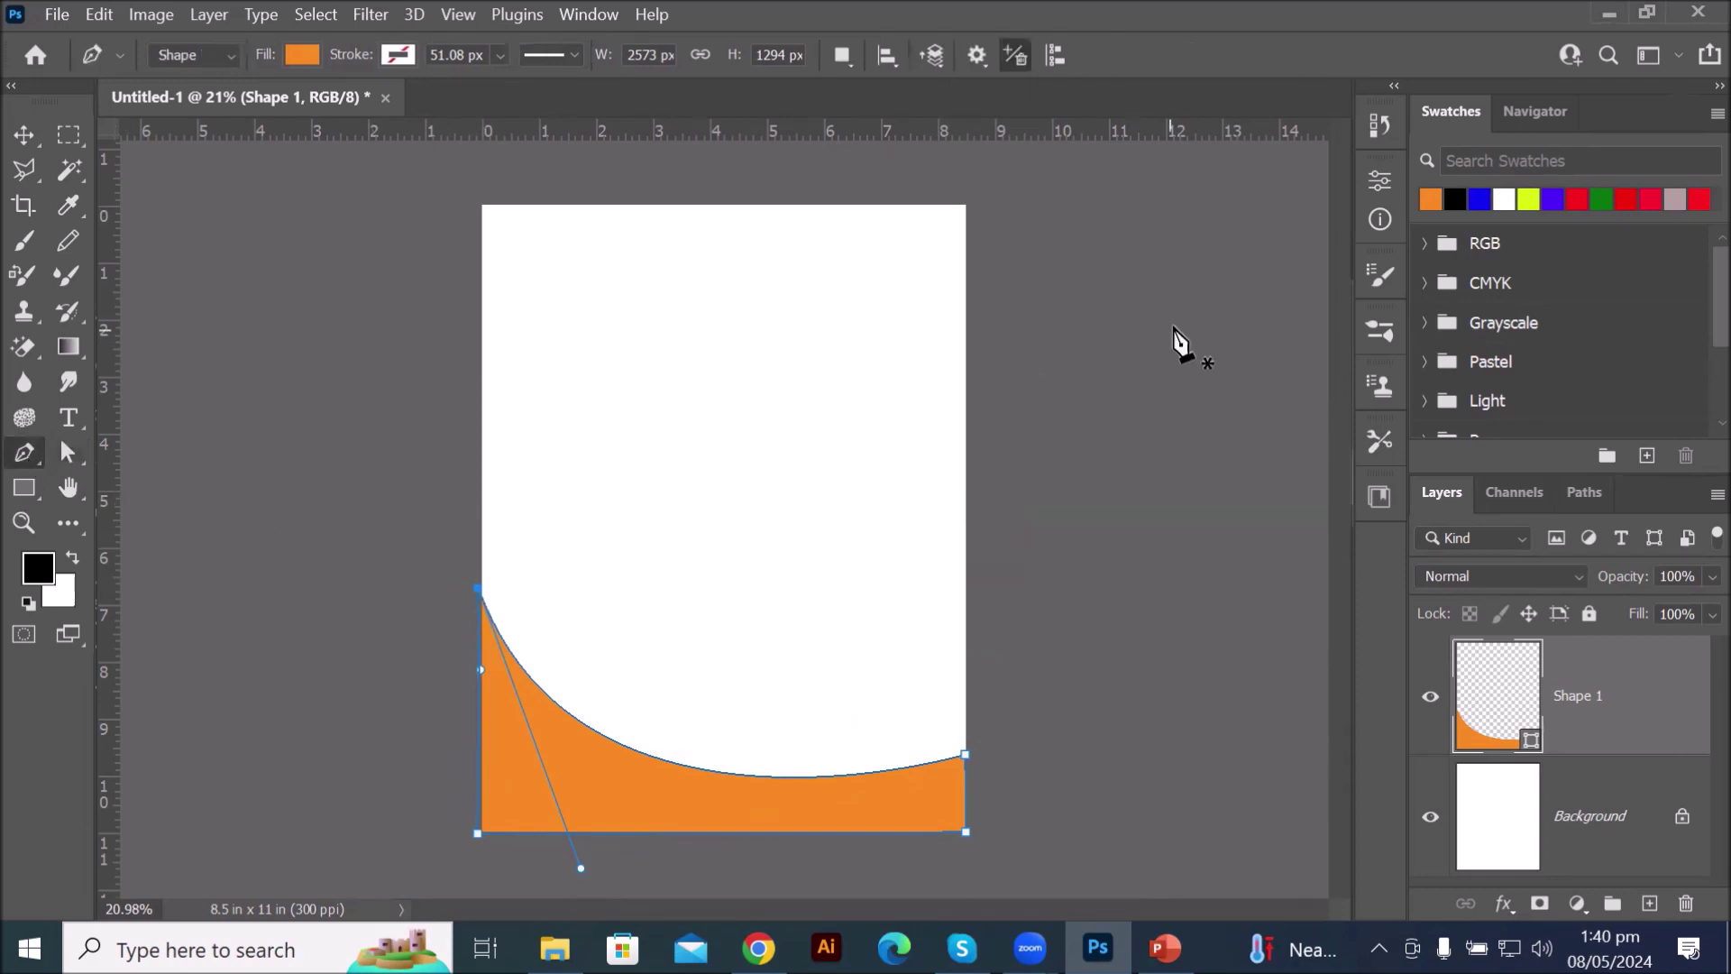
left_click(965, 268)
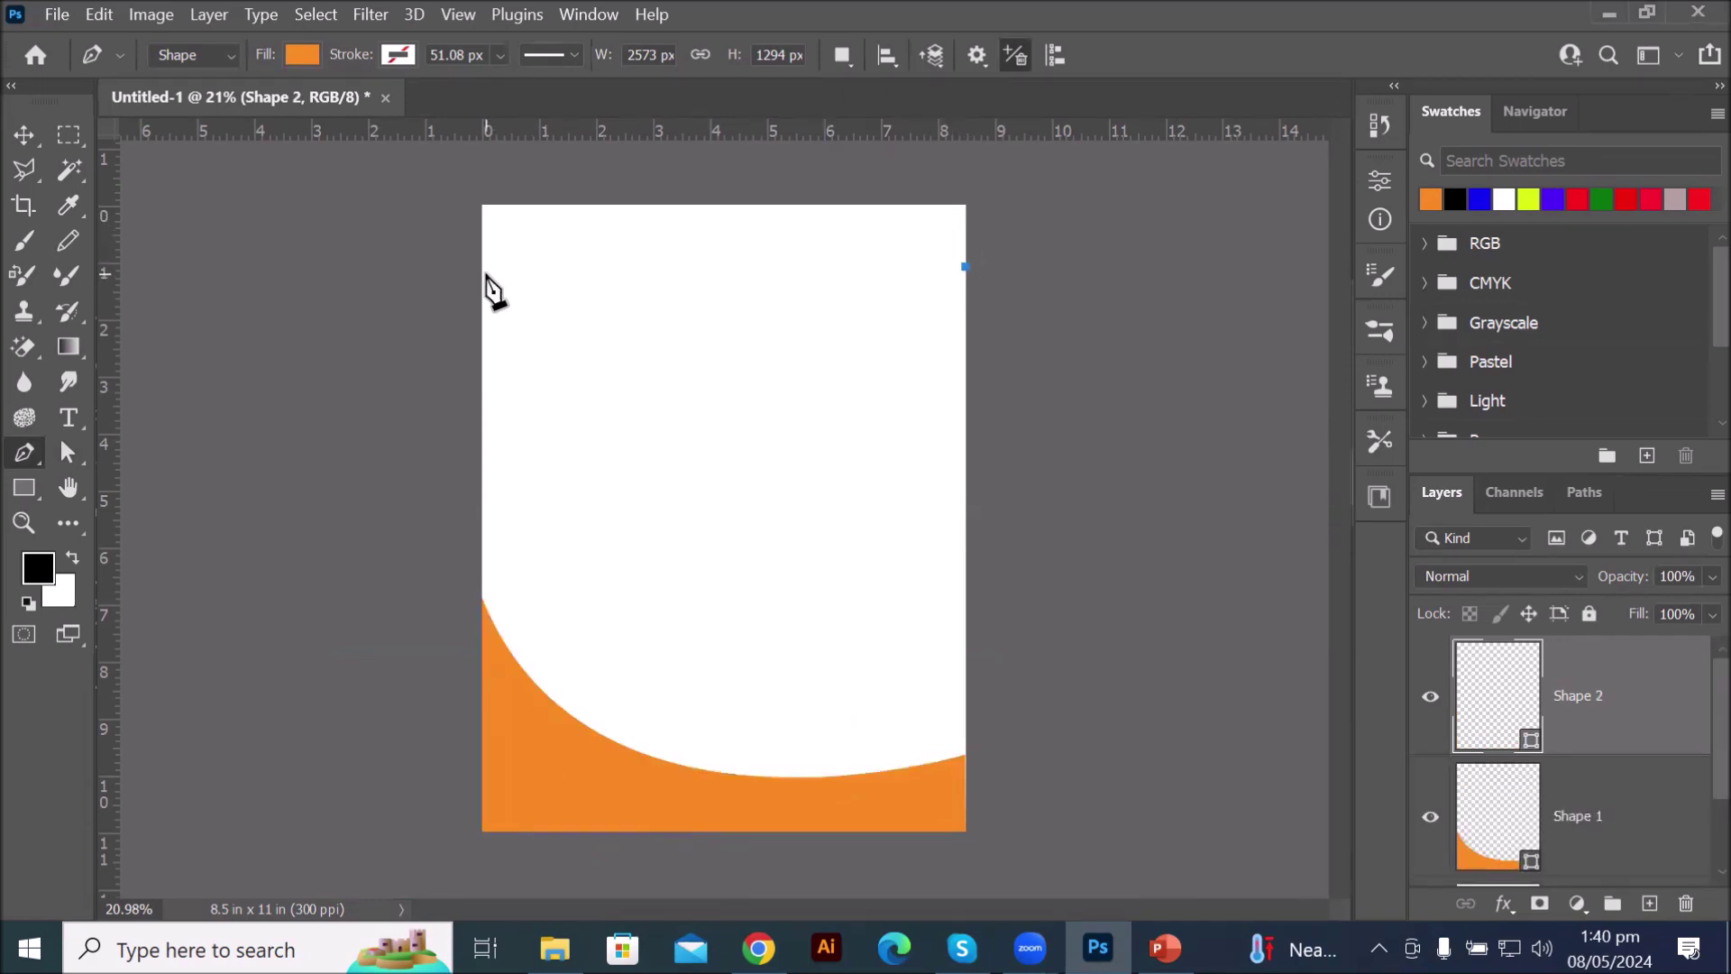
left_click_drag(482, 271, 374, 144)
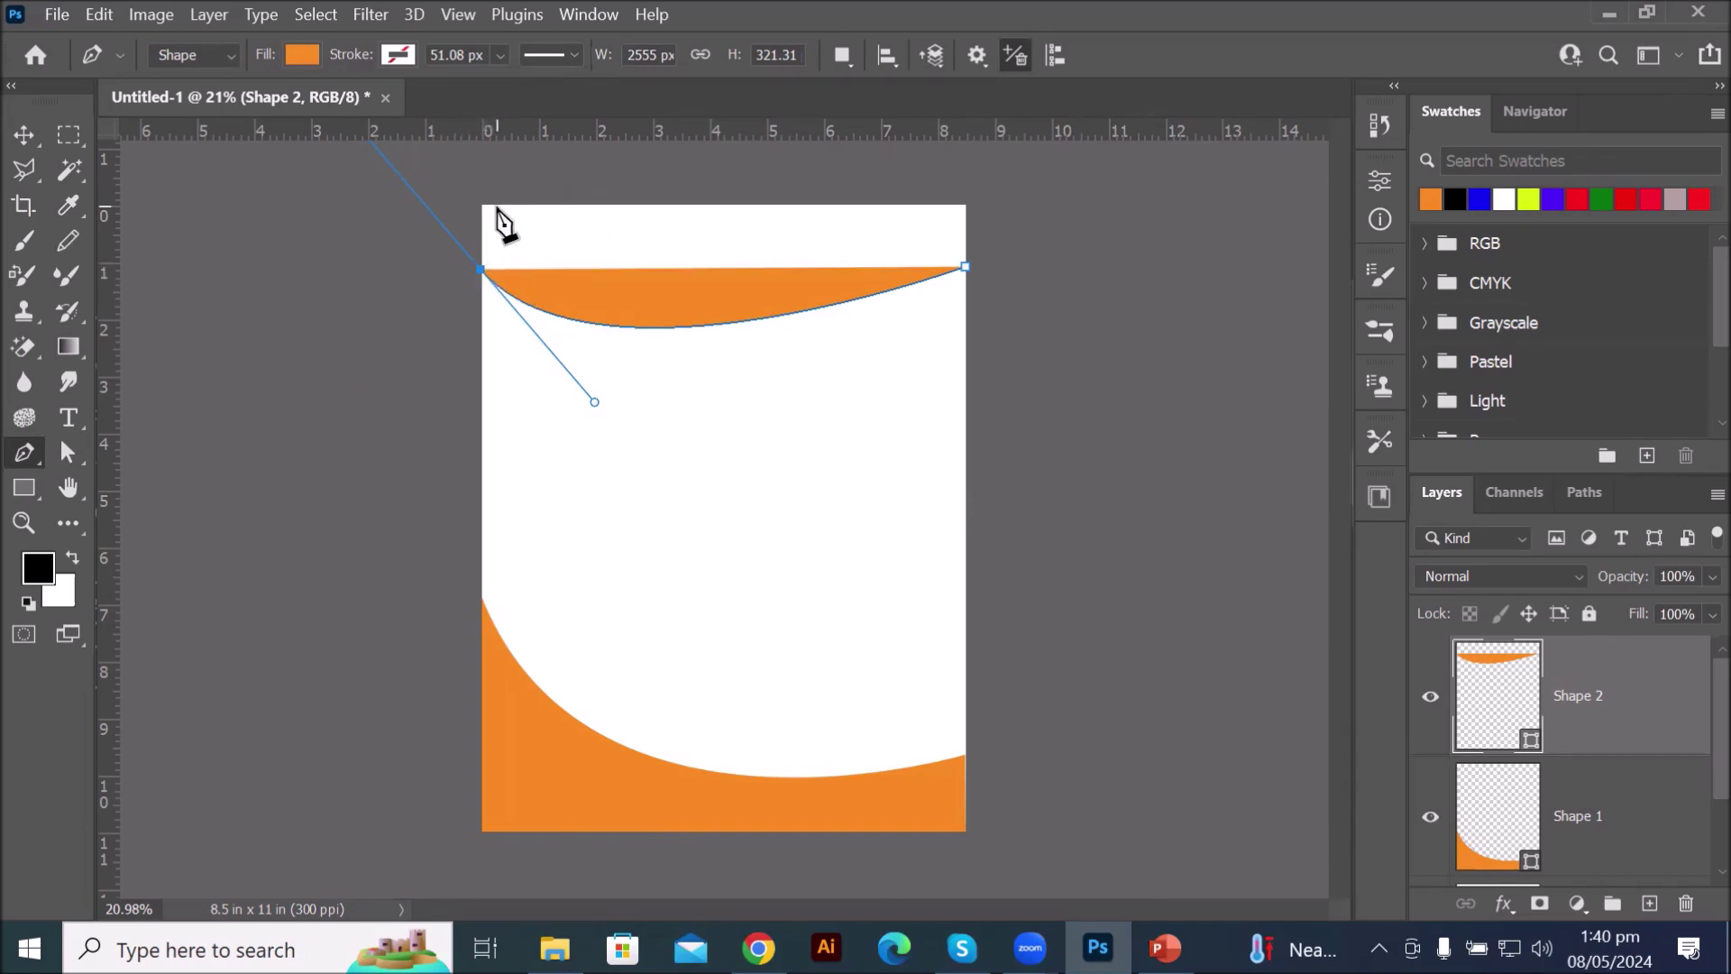
scroll(502, 209, "down", 2)
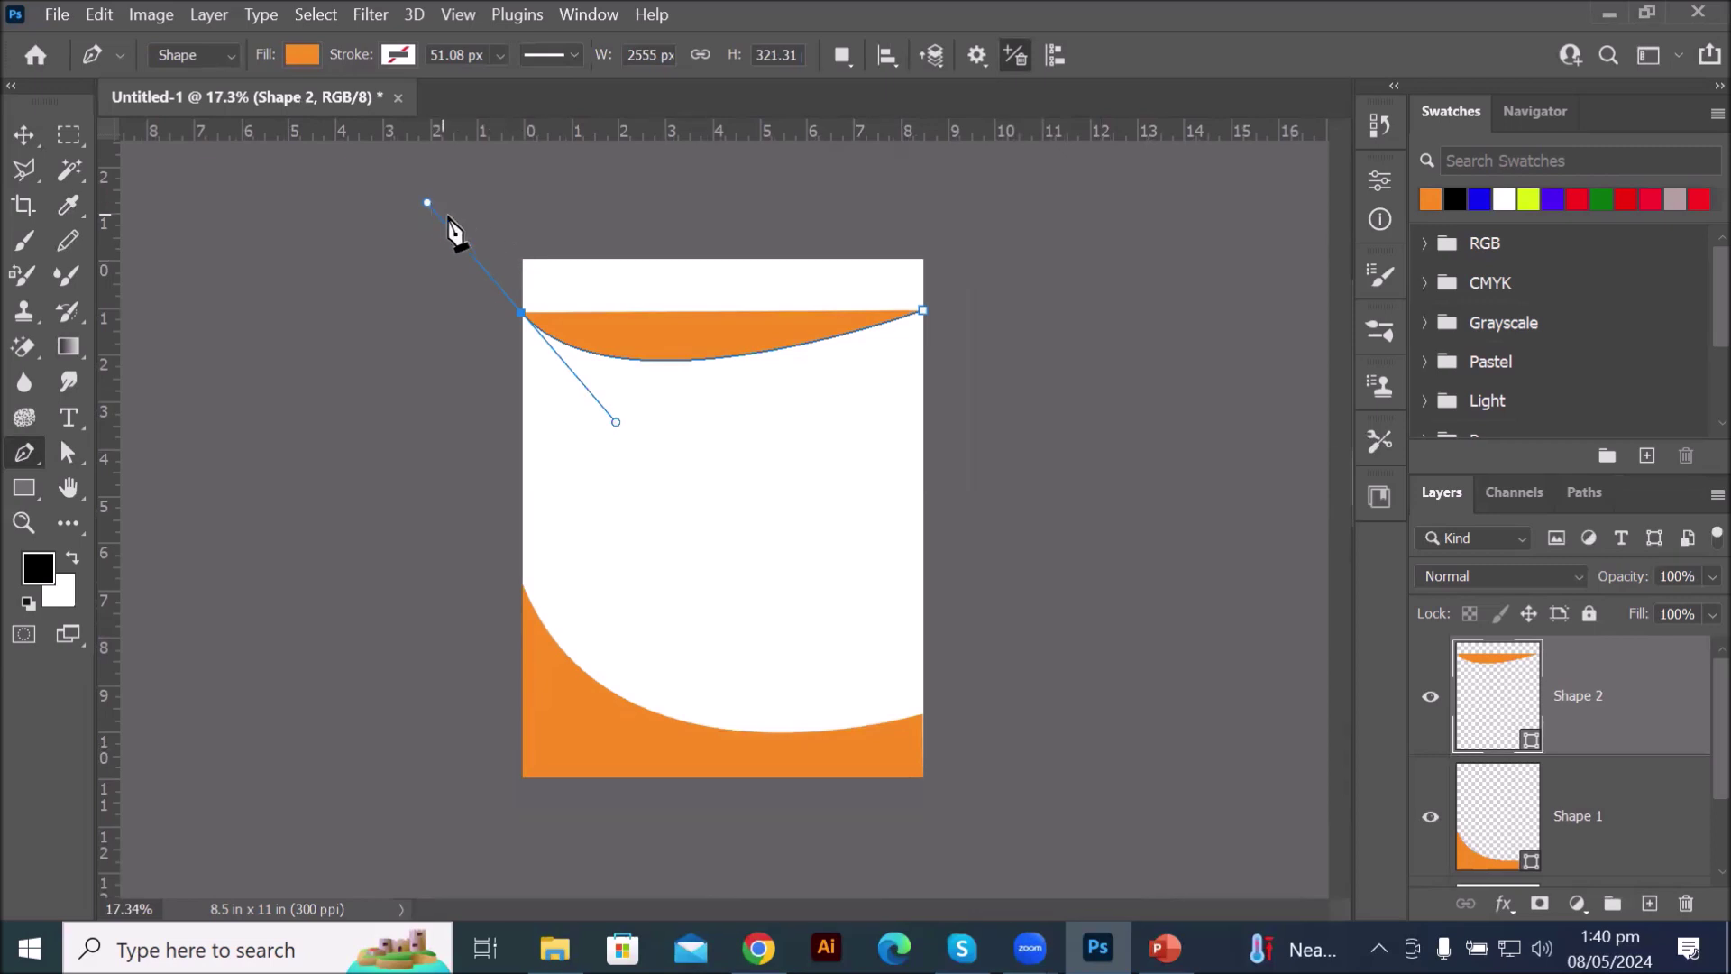
left_click(522, 261)
left_click(517, 307)
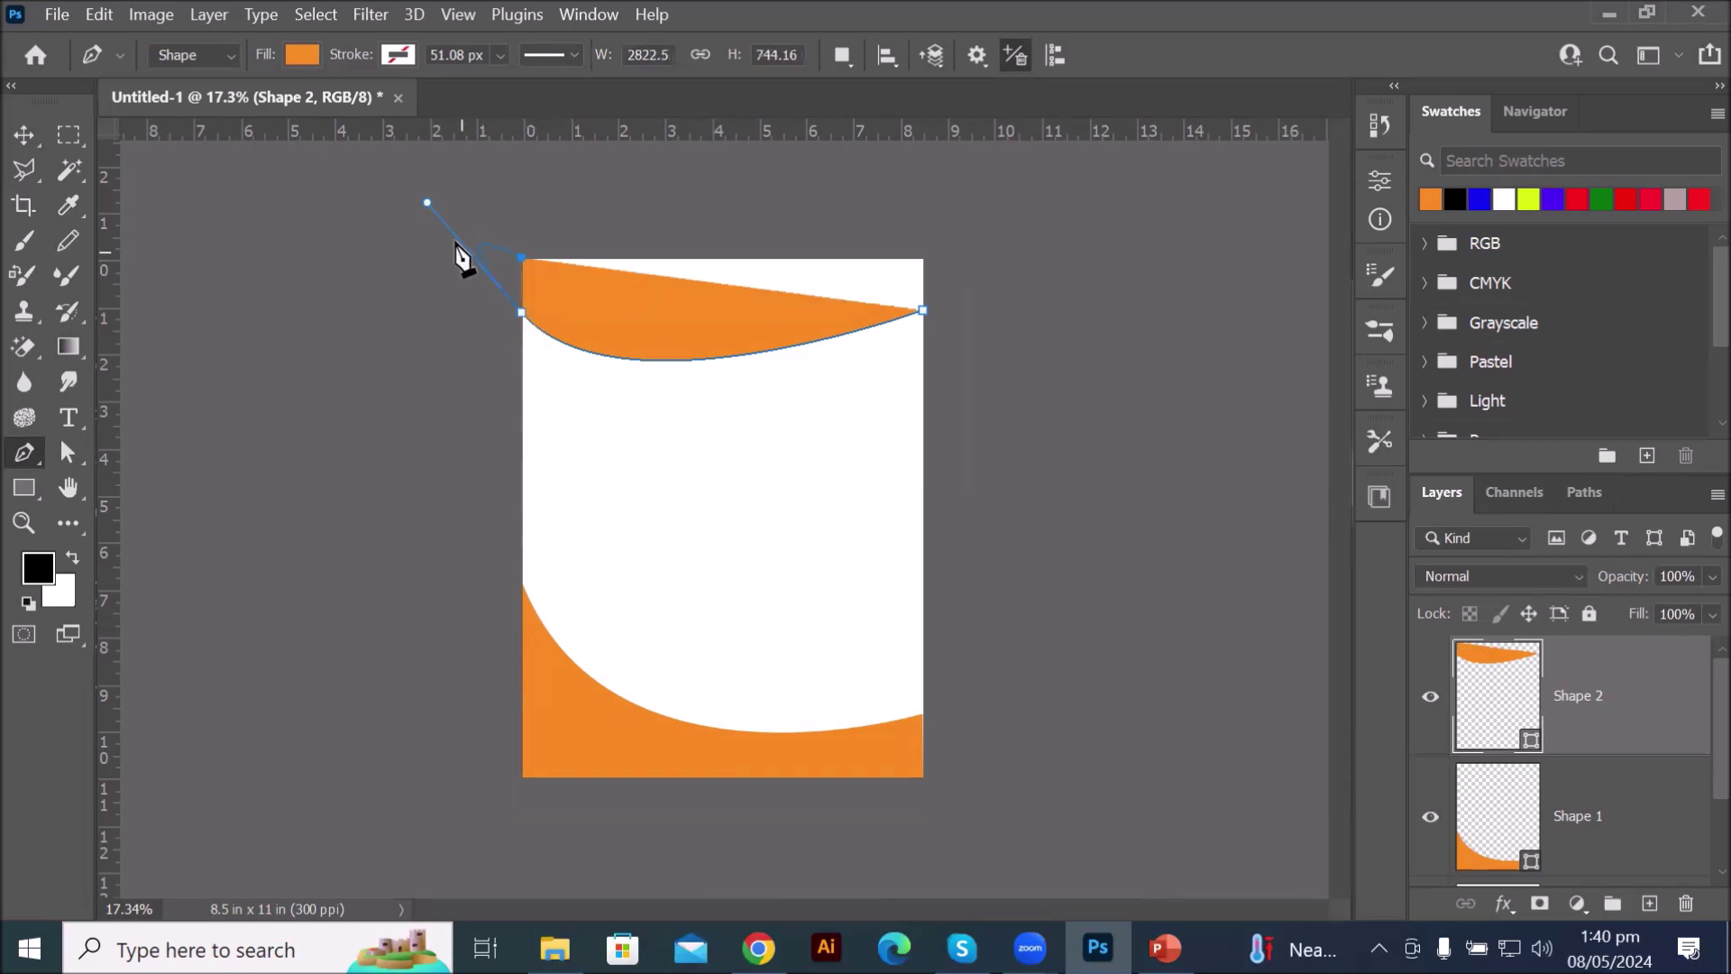
scroll(455, 239, "up", 3)
scroll(386, 173, "up", 6)
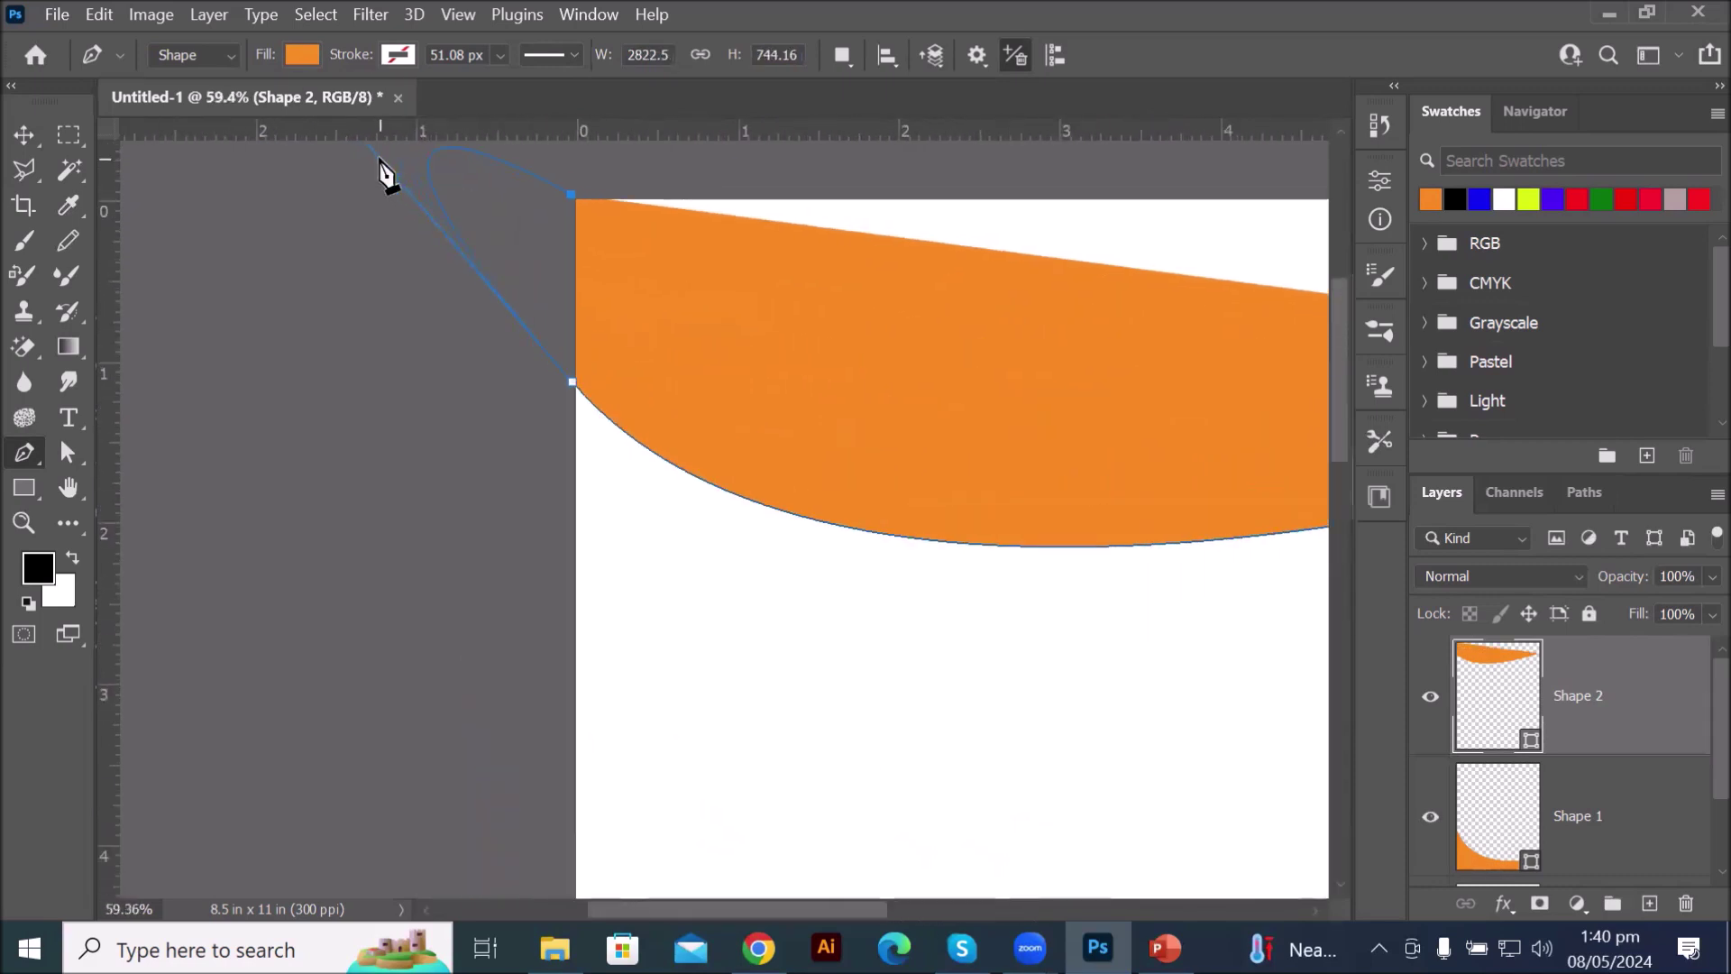
scroll(386, 173, "up", 2)
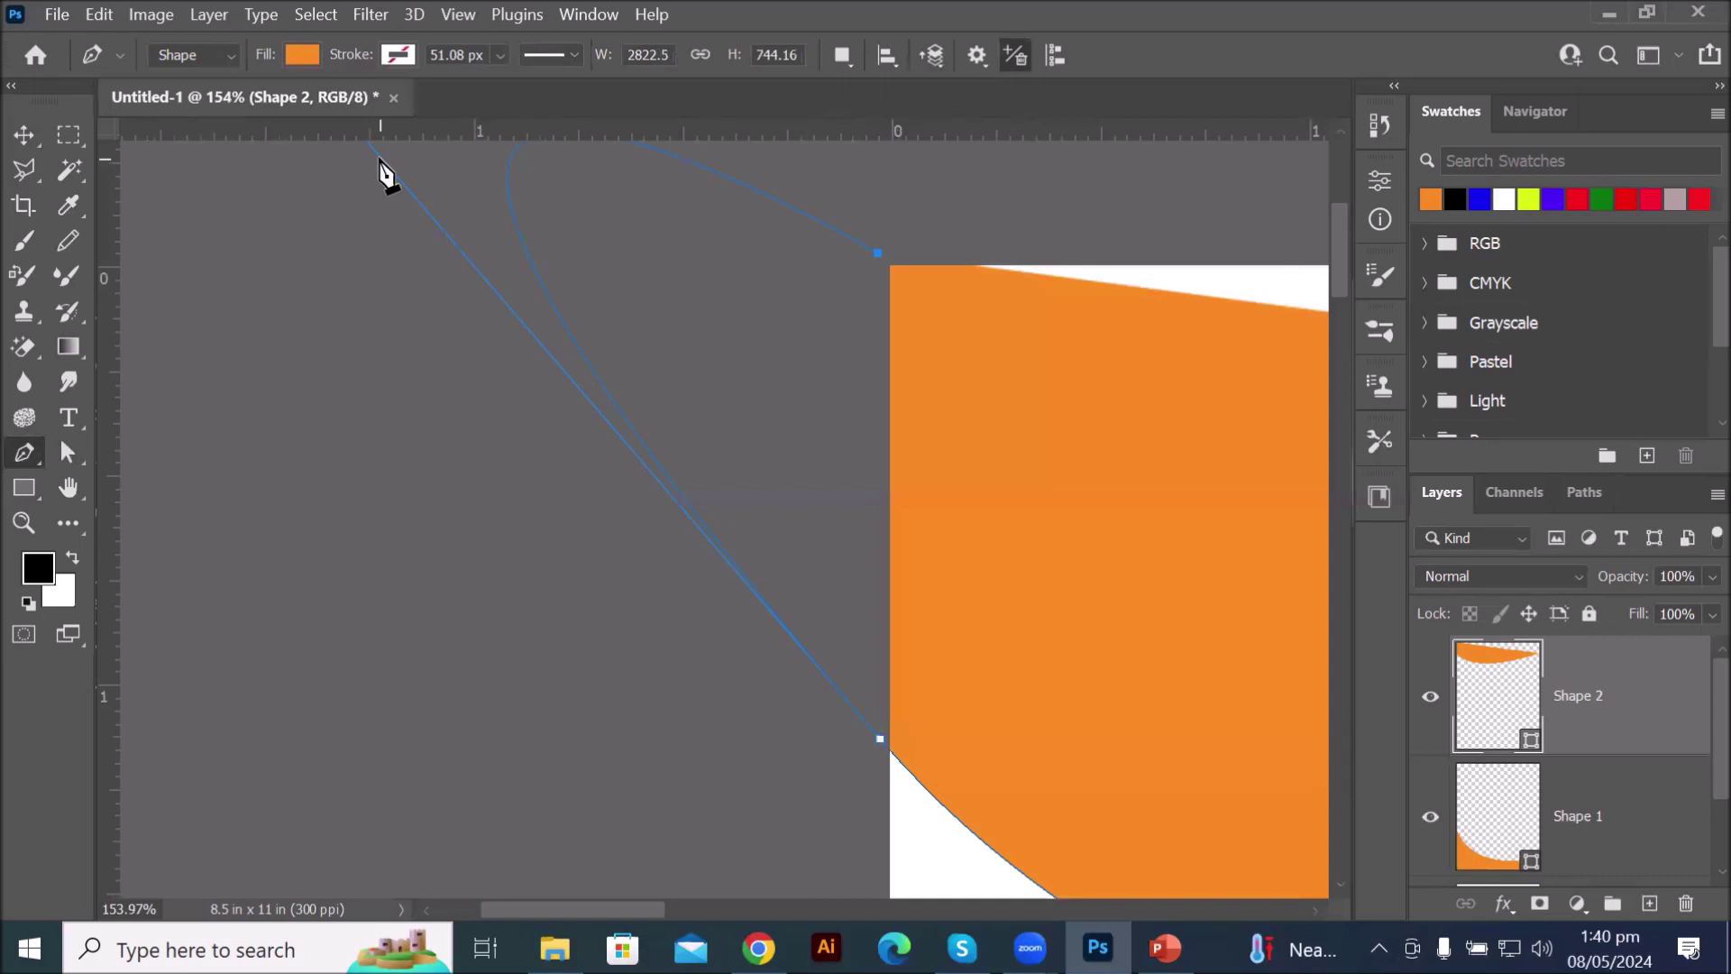
scroll(386, 174, "down", 6)
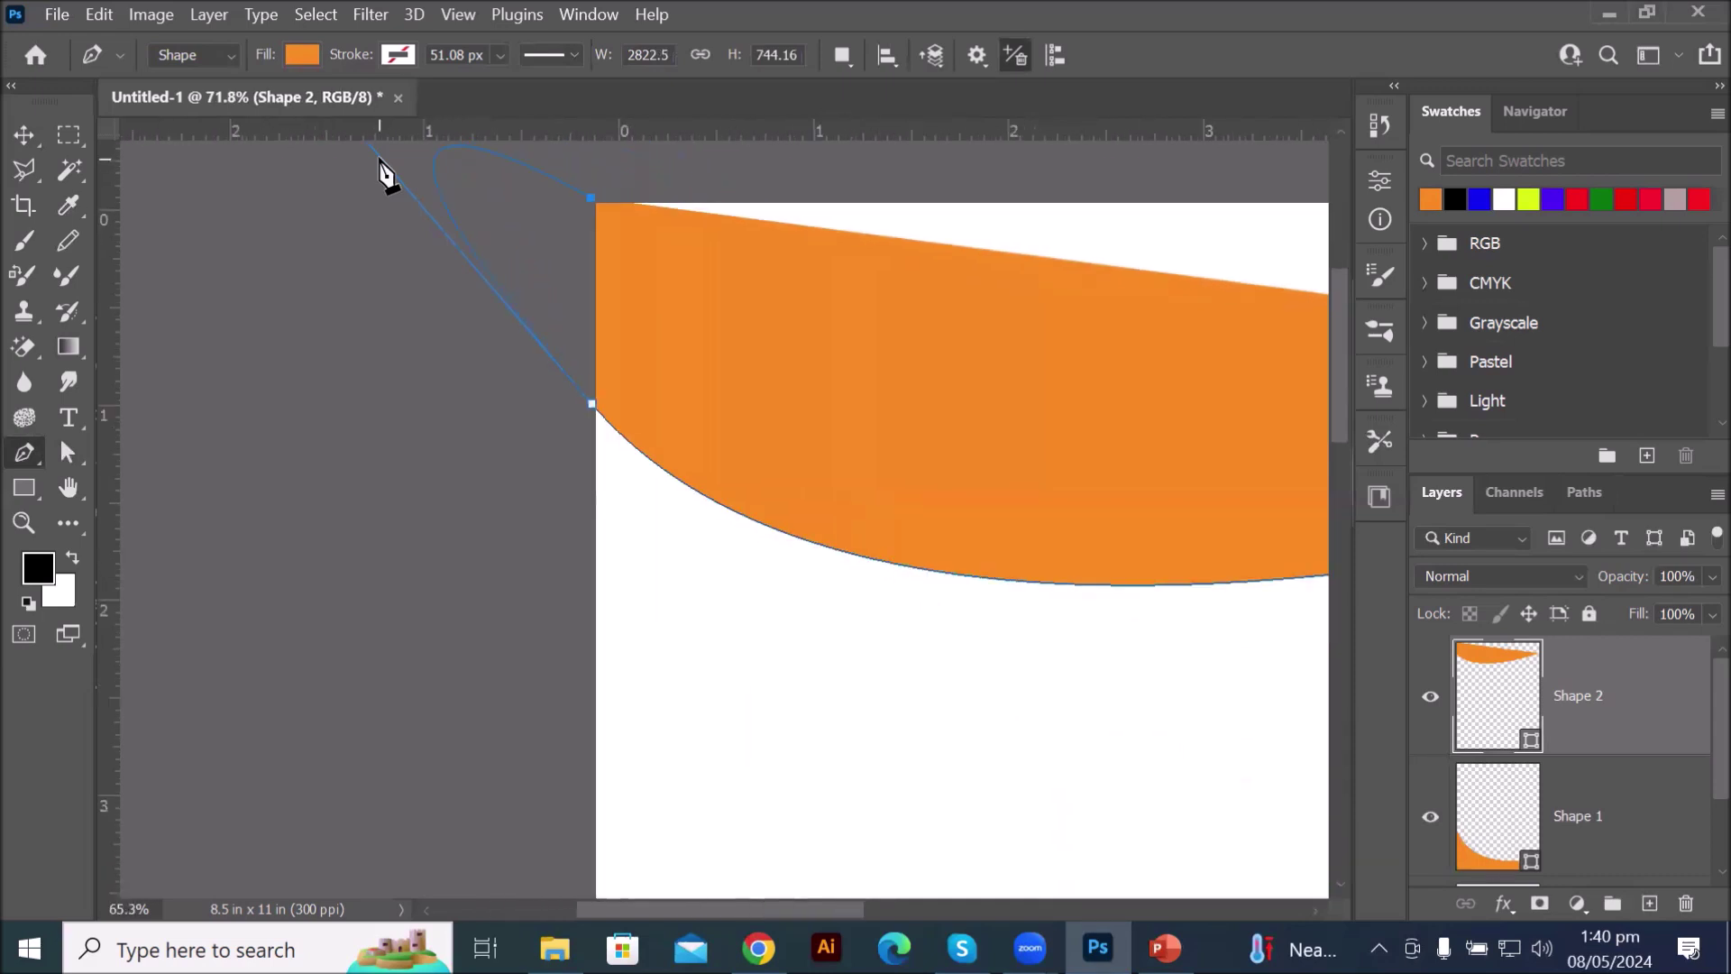
scroll(386, 173, "down", 1)
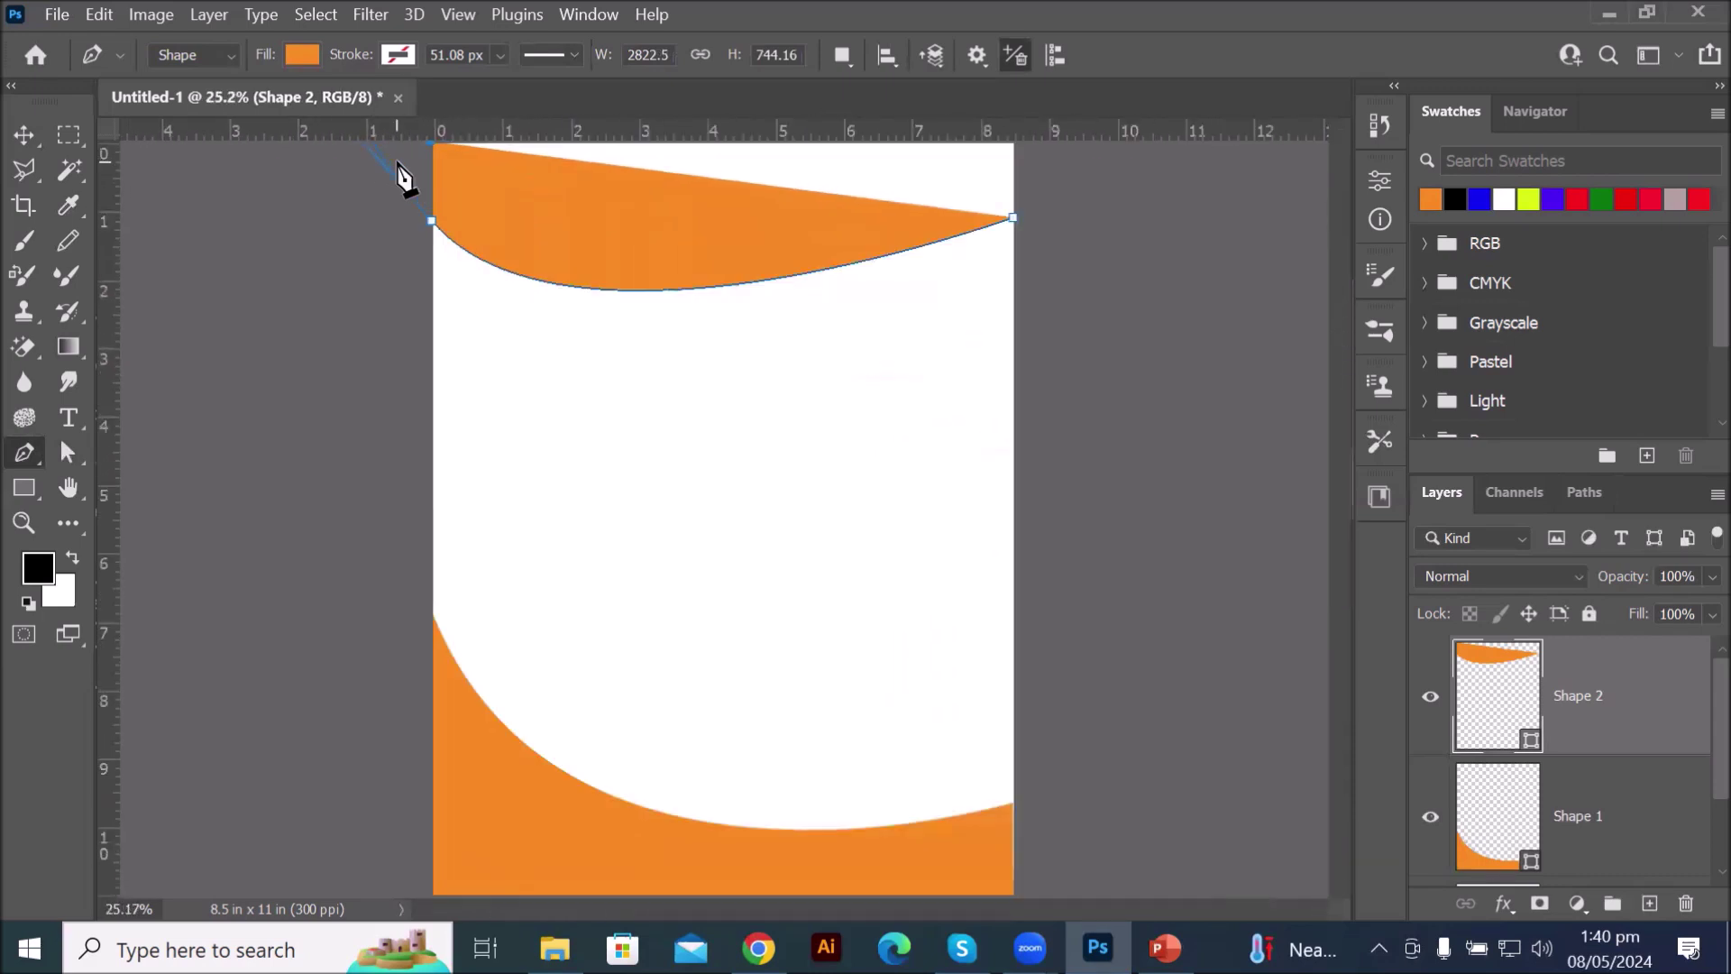
- Delete both orange shapes so only the white background layer remains
key("Delete")
key("Delete")
key("Delete")
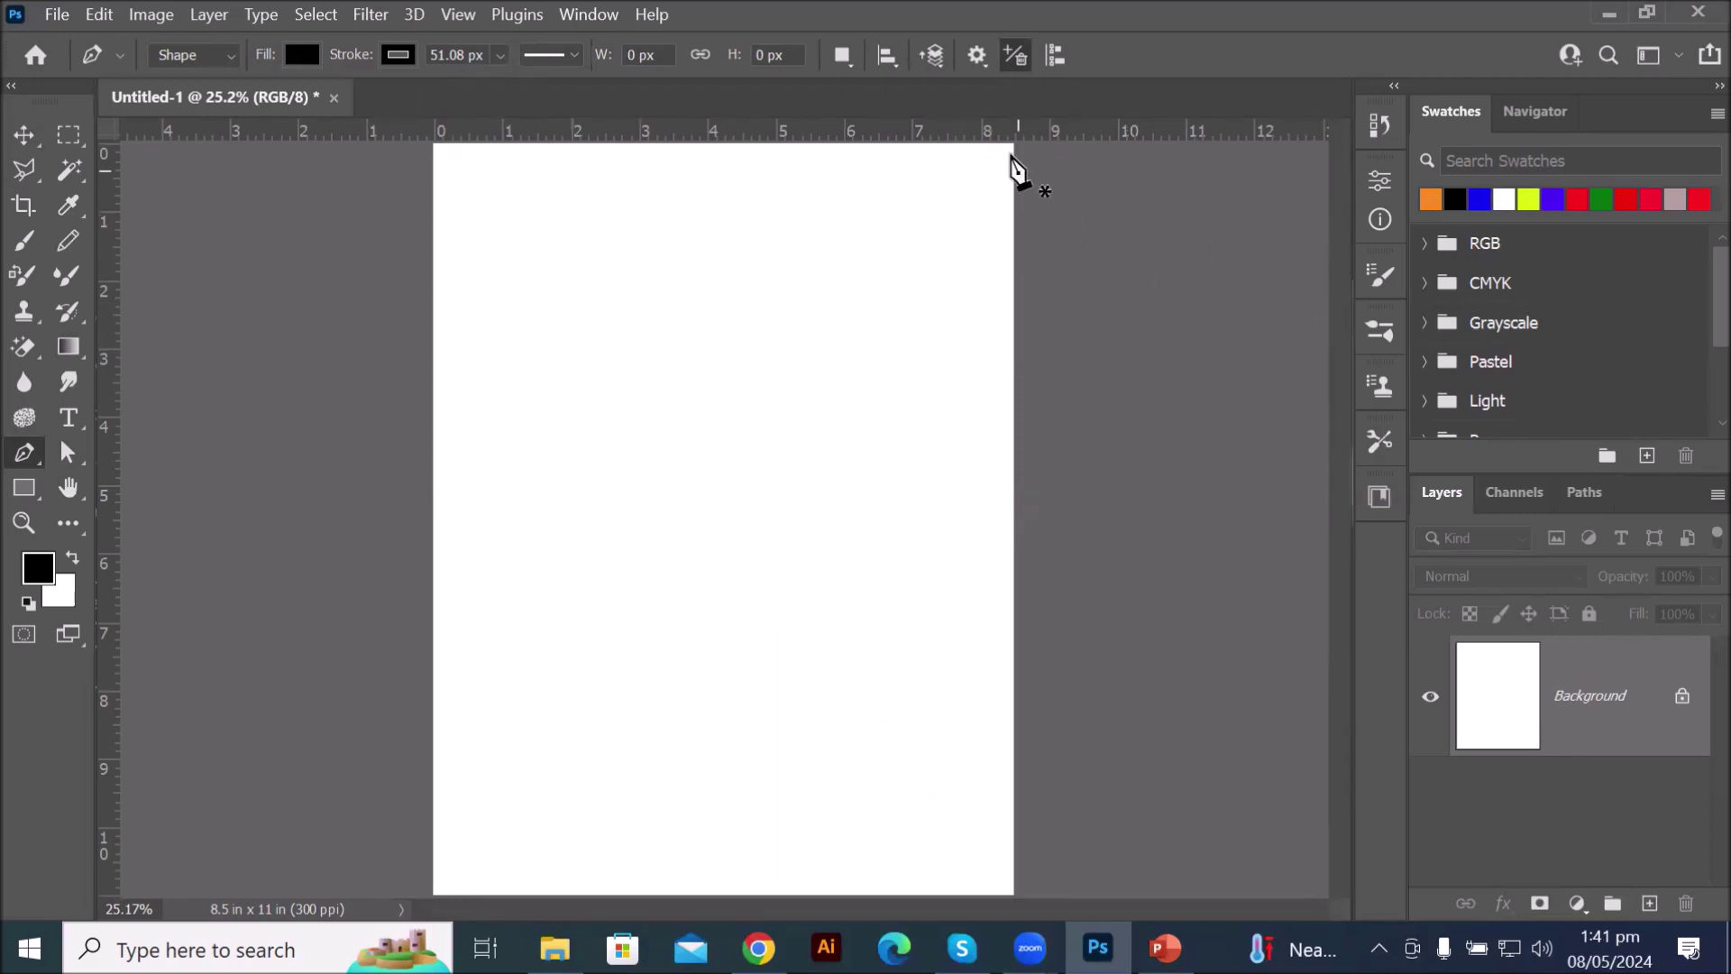
- Draw a closed shape about 2551 x 760 px across the page's top with the Pen Tool, giving it a downward-curving lower edge
key("ctrl+minus")
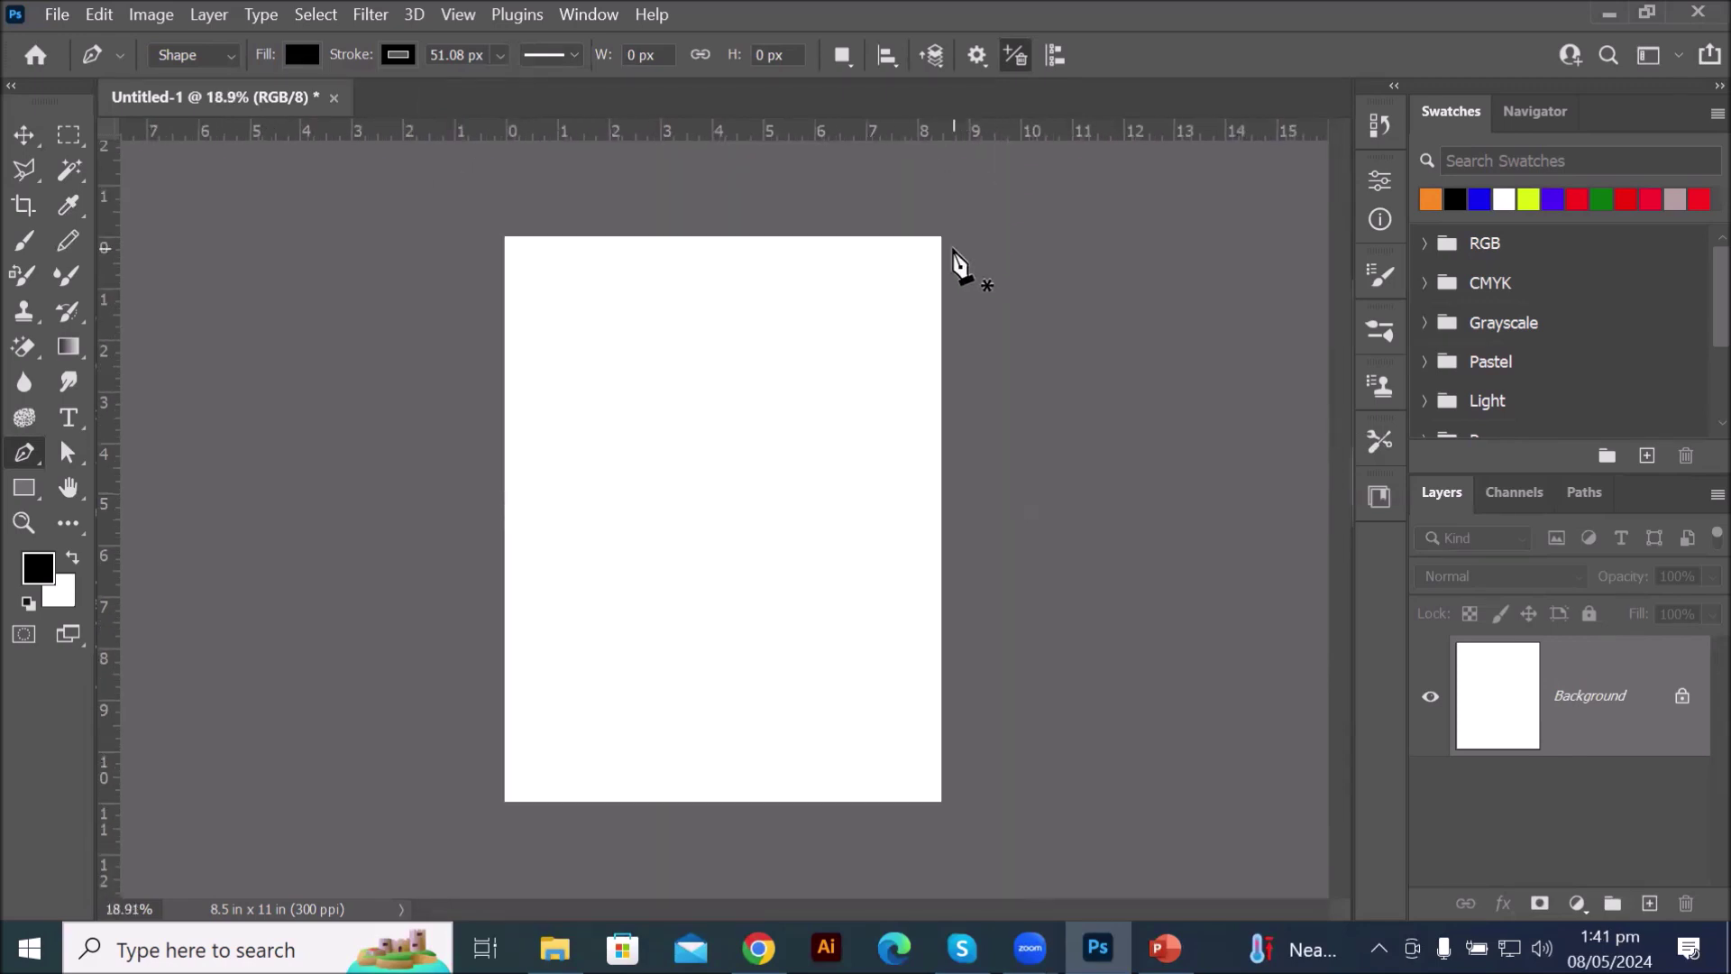
left_click(938, 238)
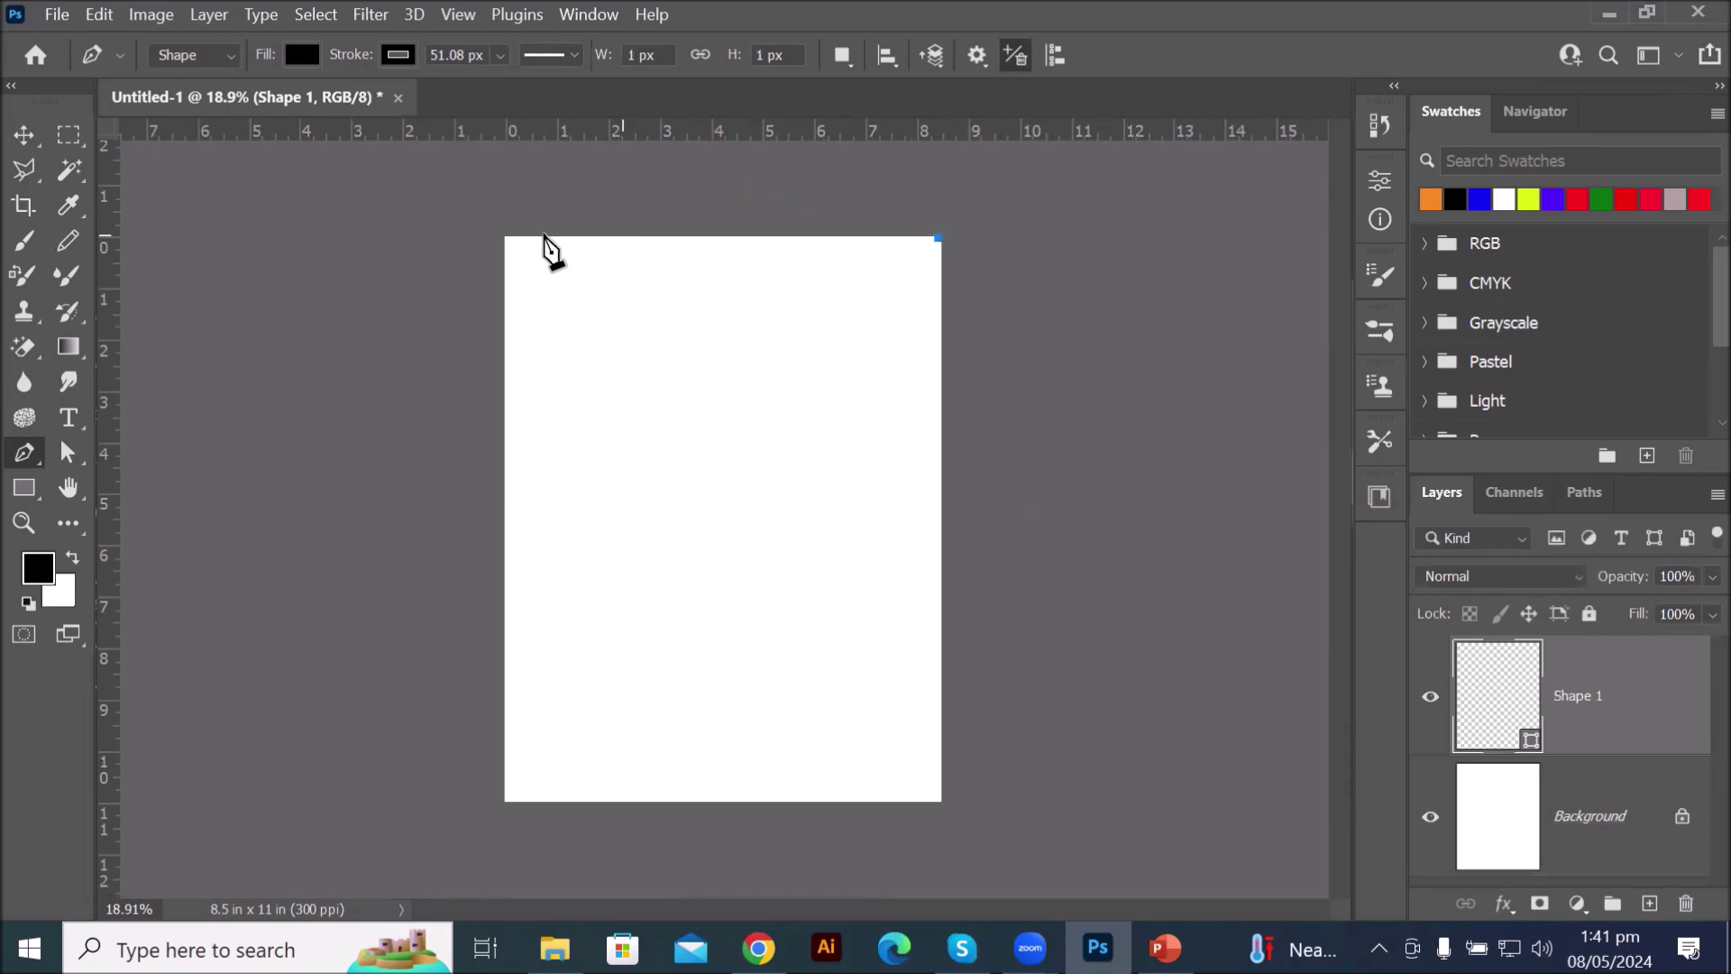
left_click(504, 238)
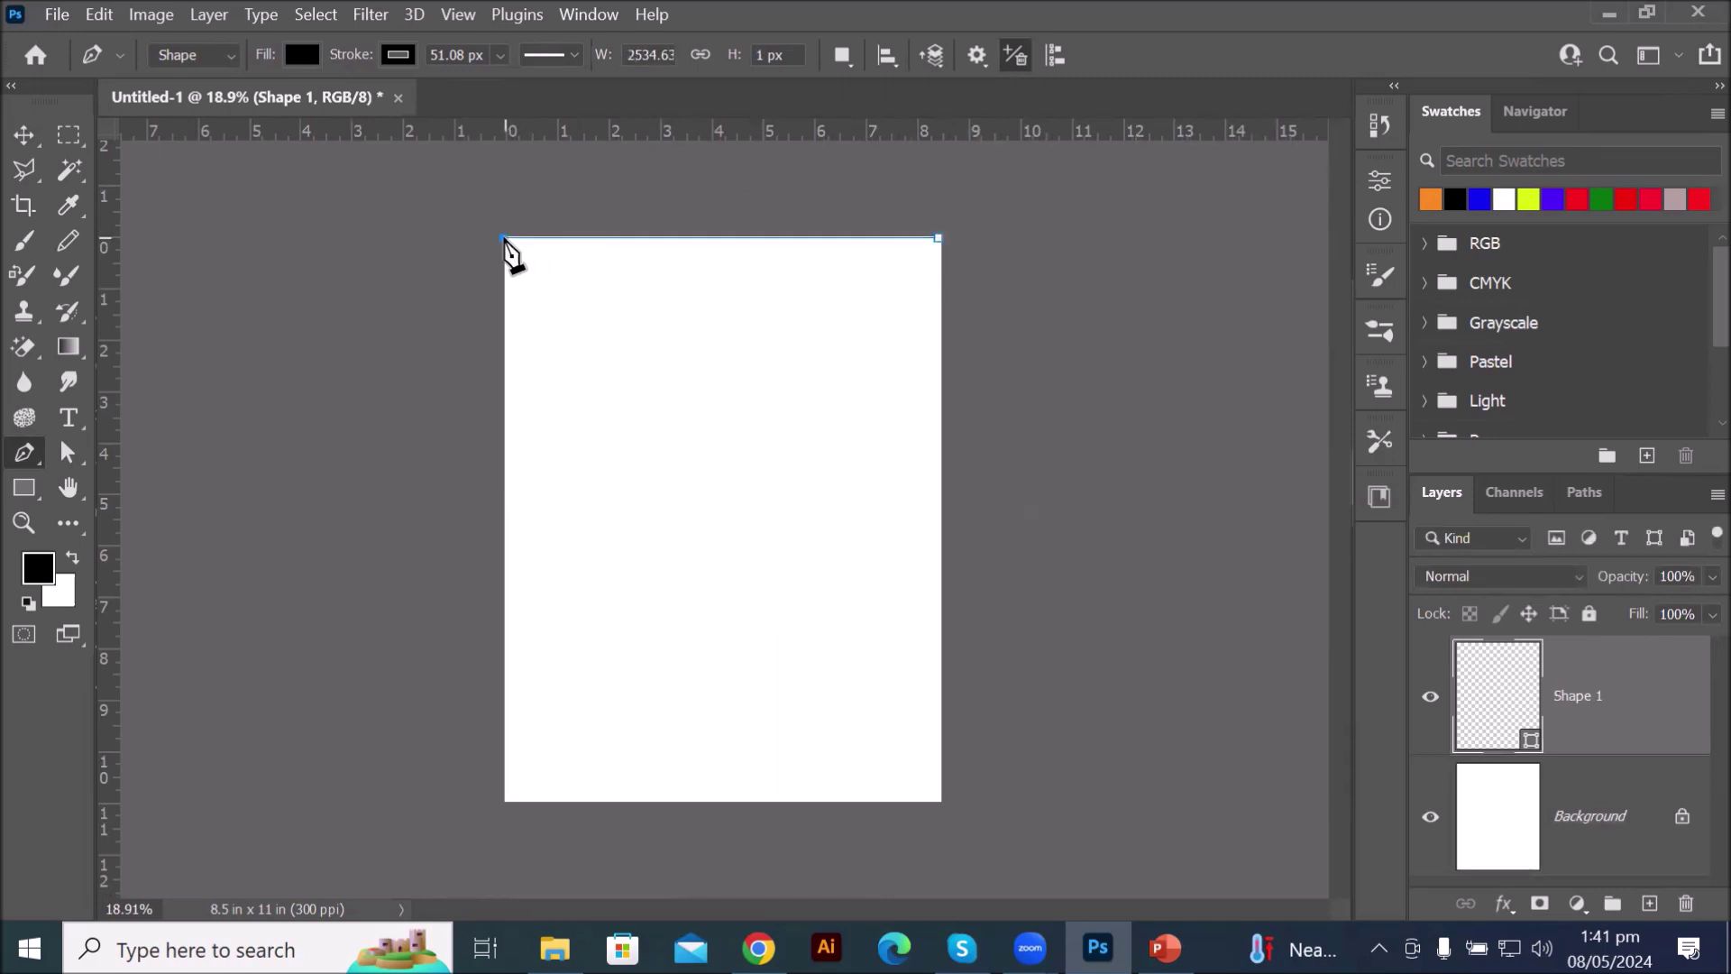
left_click(504, 313)
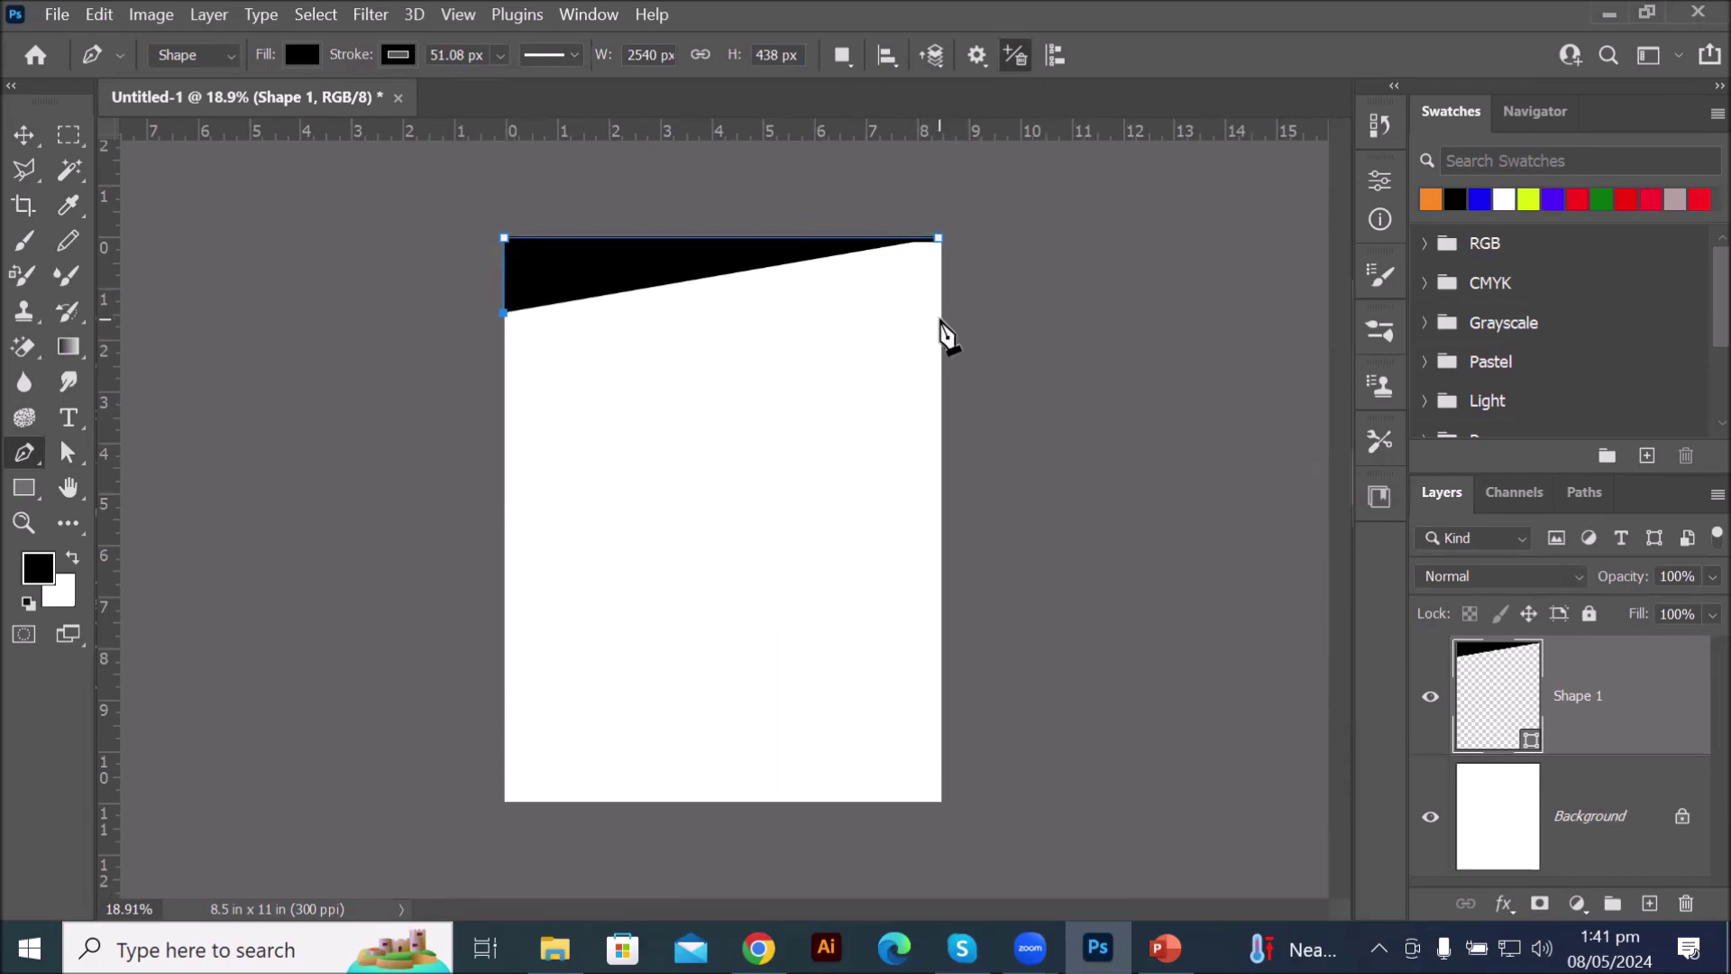
left_click(938, 318)
left_click_drag(954, 317, 1185, 192)
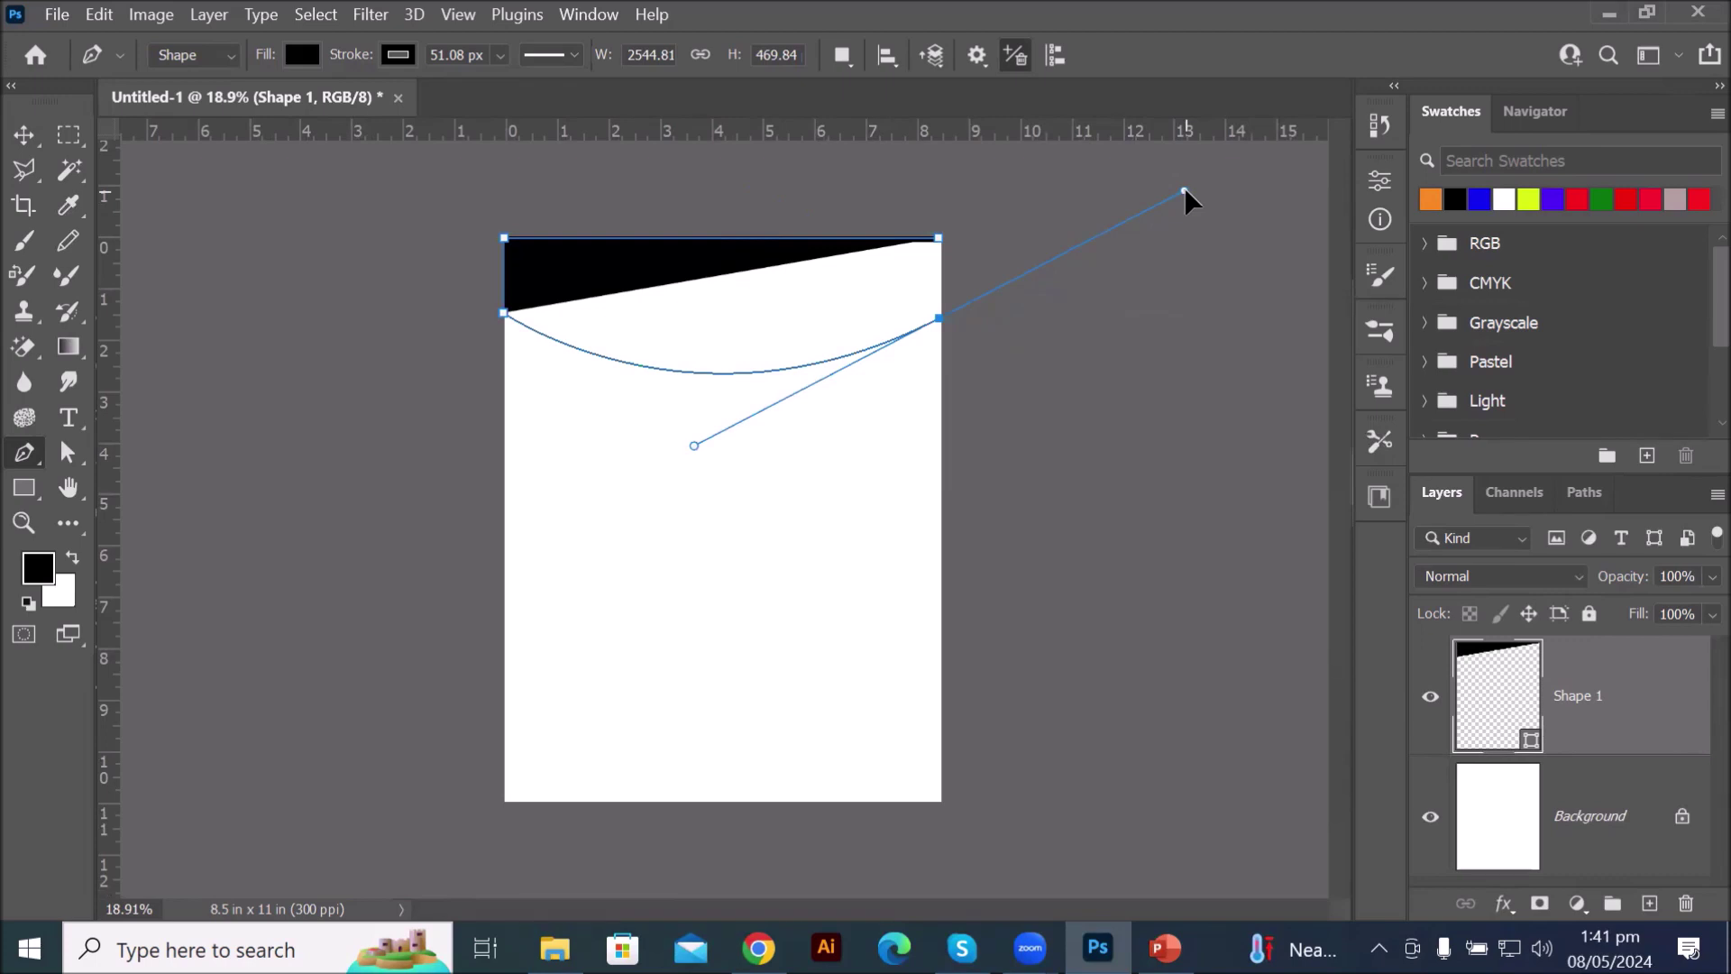
mouse_move(1185, 192)
left_mouse_down()
mouse_move(970, 301)
mouse_move(1211, 245)
mouse_move(1198, 222)
mouse_move(1128, 178)
mouse_move(1187, 394)
mouse_move(1162, 476)
mouse_move(1185, 424)
mouse_move(1187, 204)
left_mouse_up()
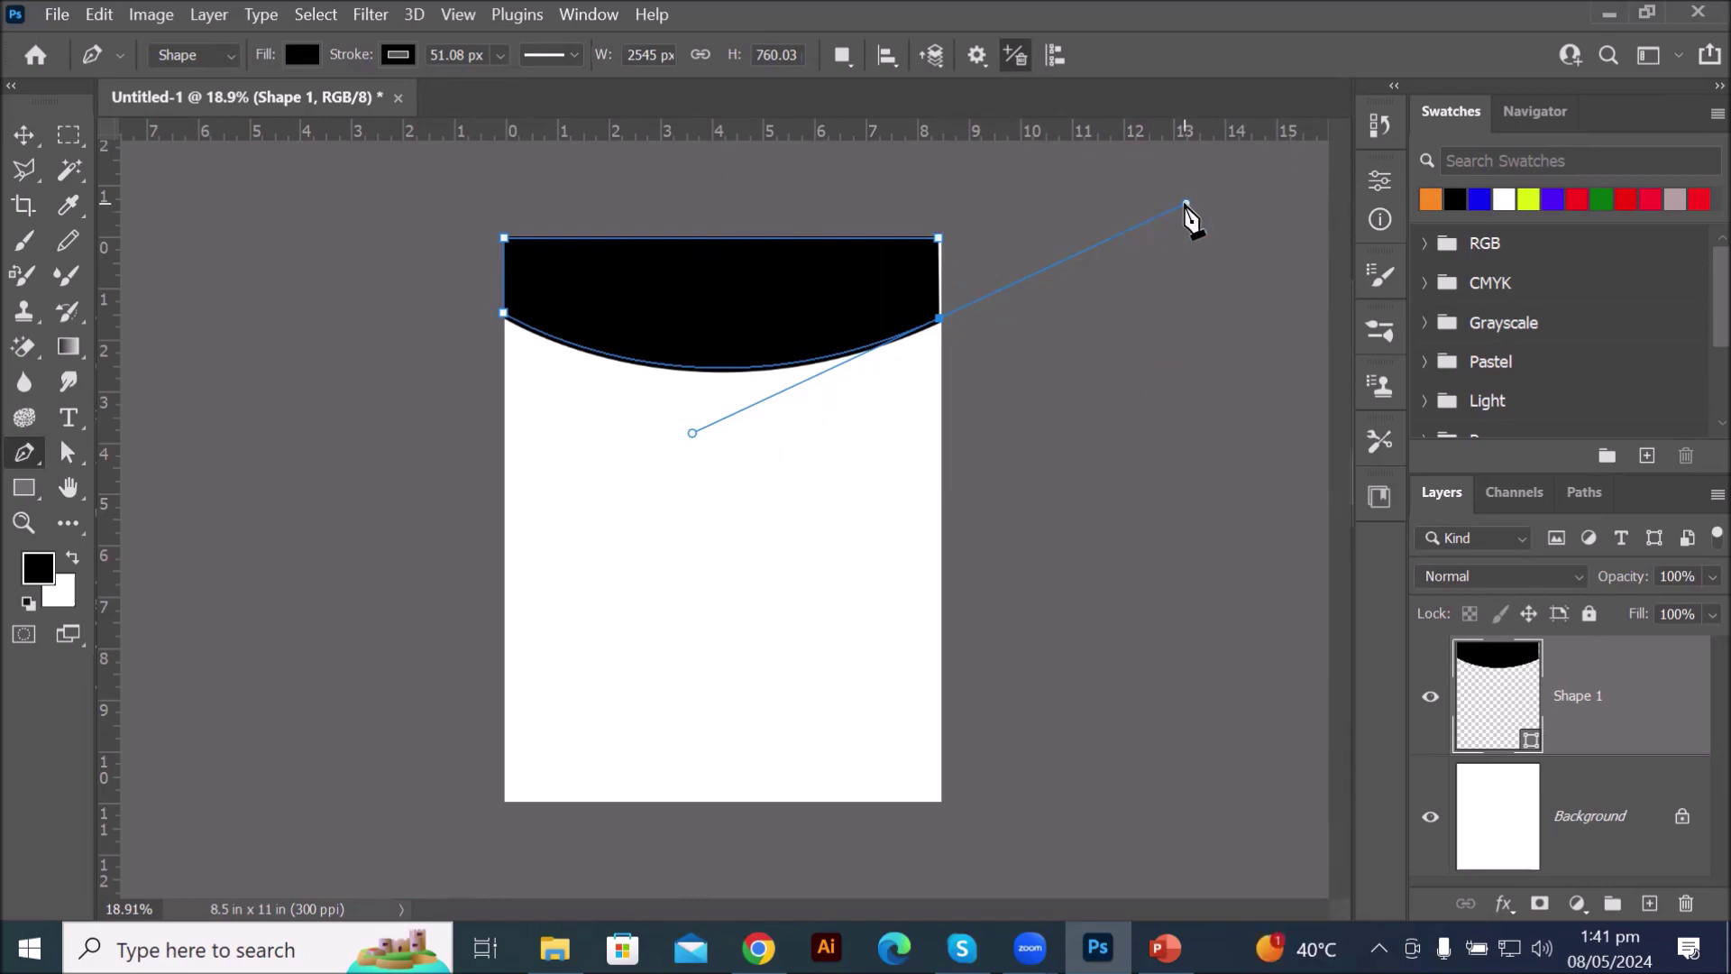
left_click_drag(1185, 205, 1090, 206)
left_click(938, 239)
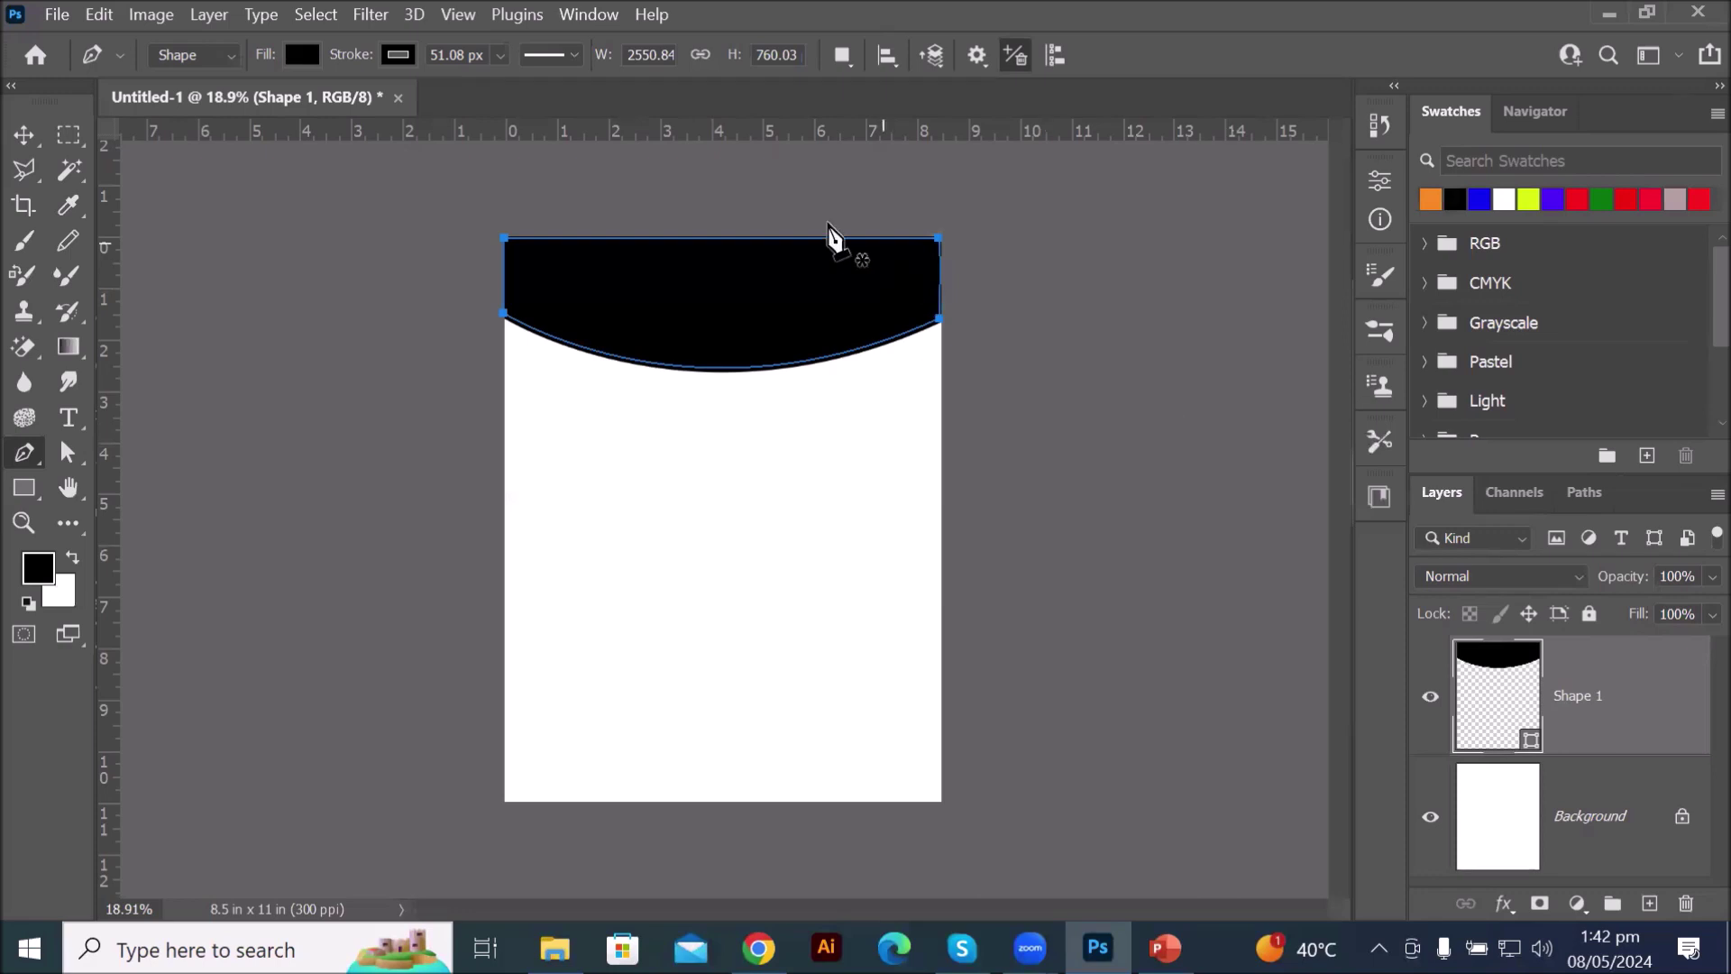
- Fill the top shape with red from the recently used colors and set its stroke to no color
left_click(302, 55)
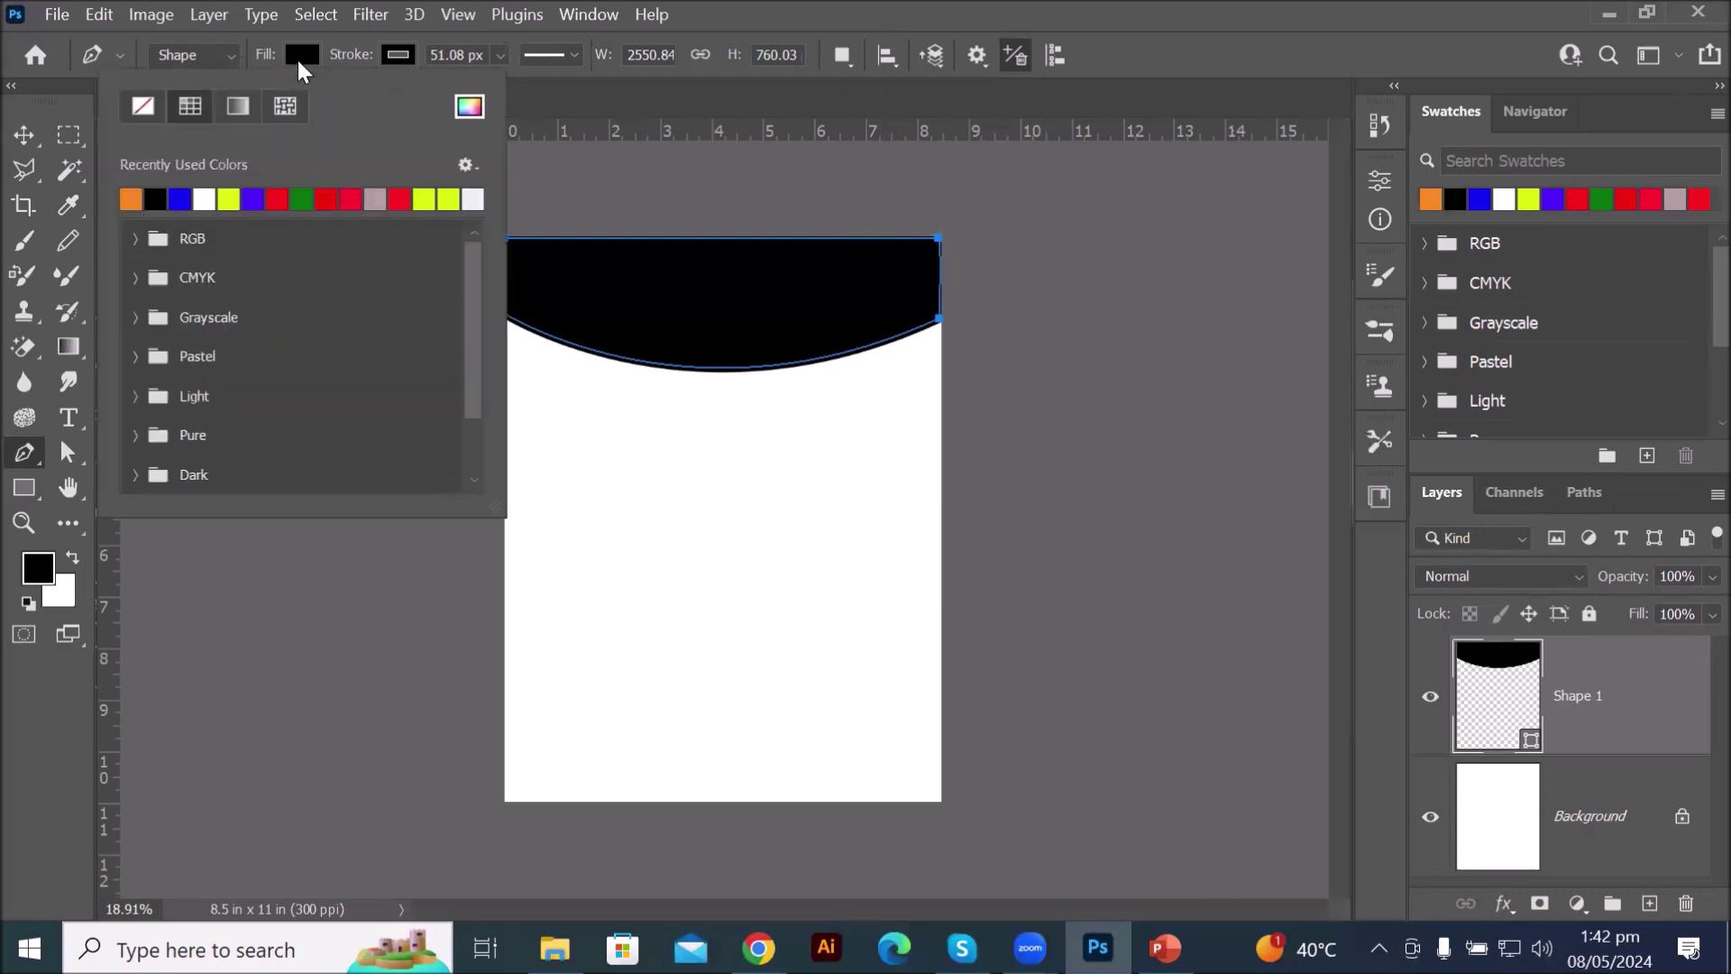
left_click(333, 198)
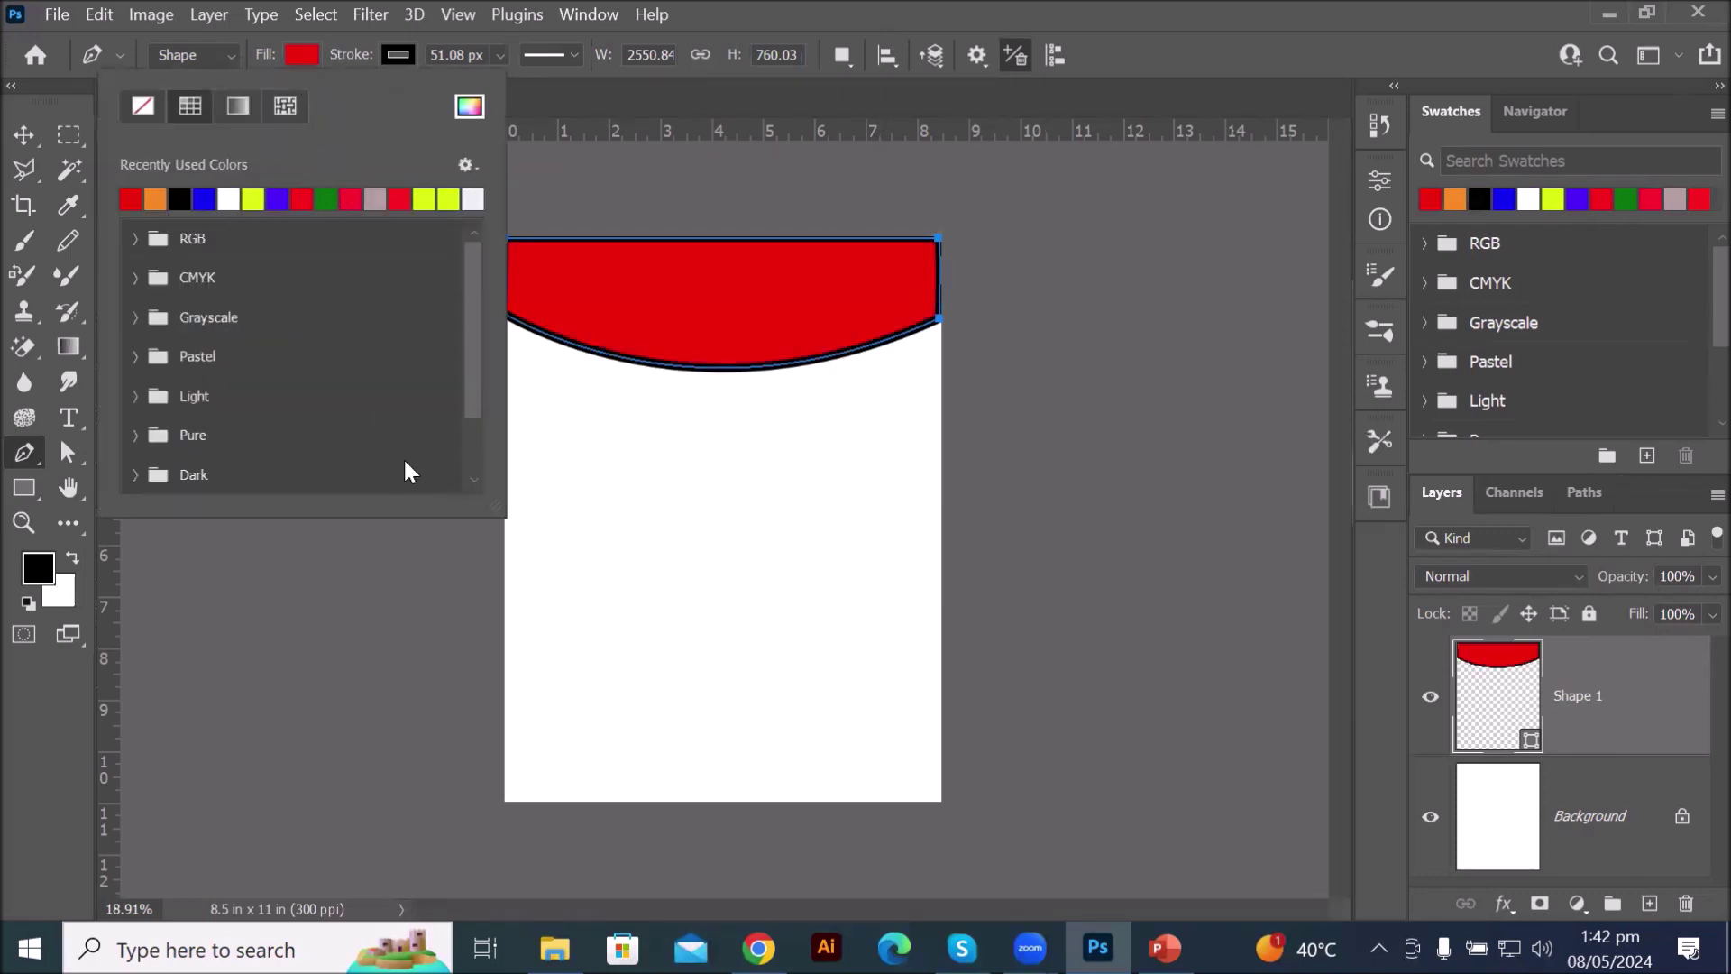
left_click(394, 55)
left_click(240, 104)
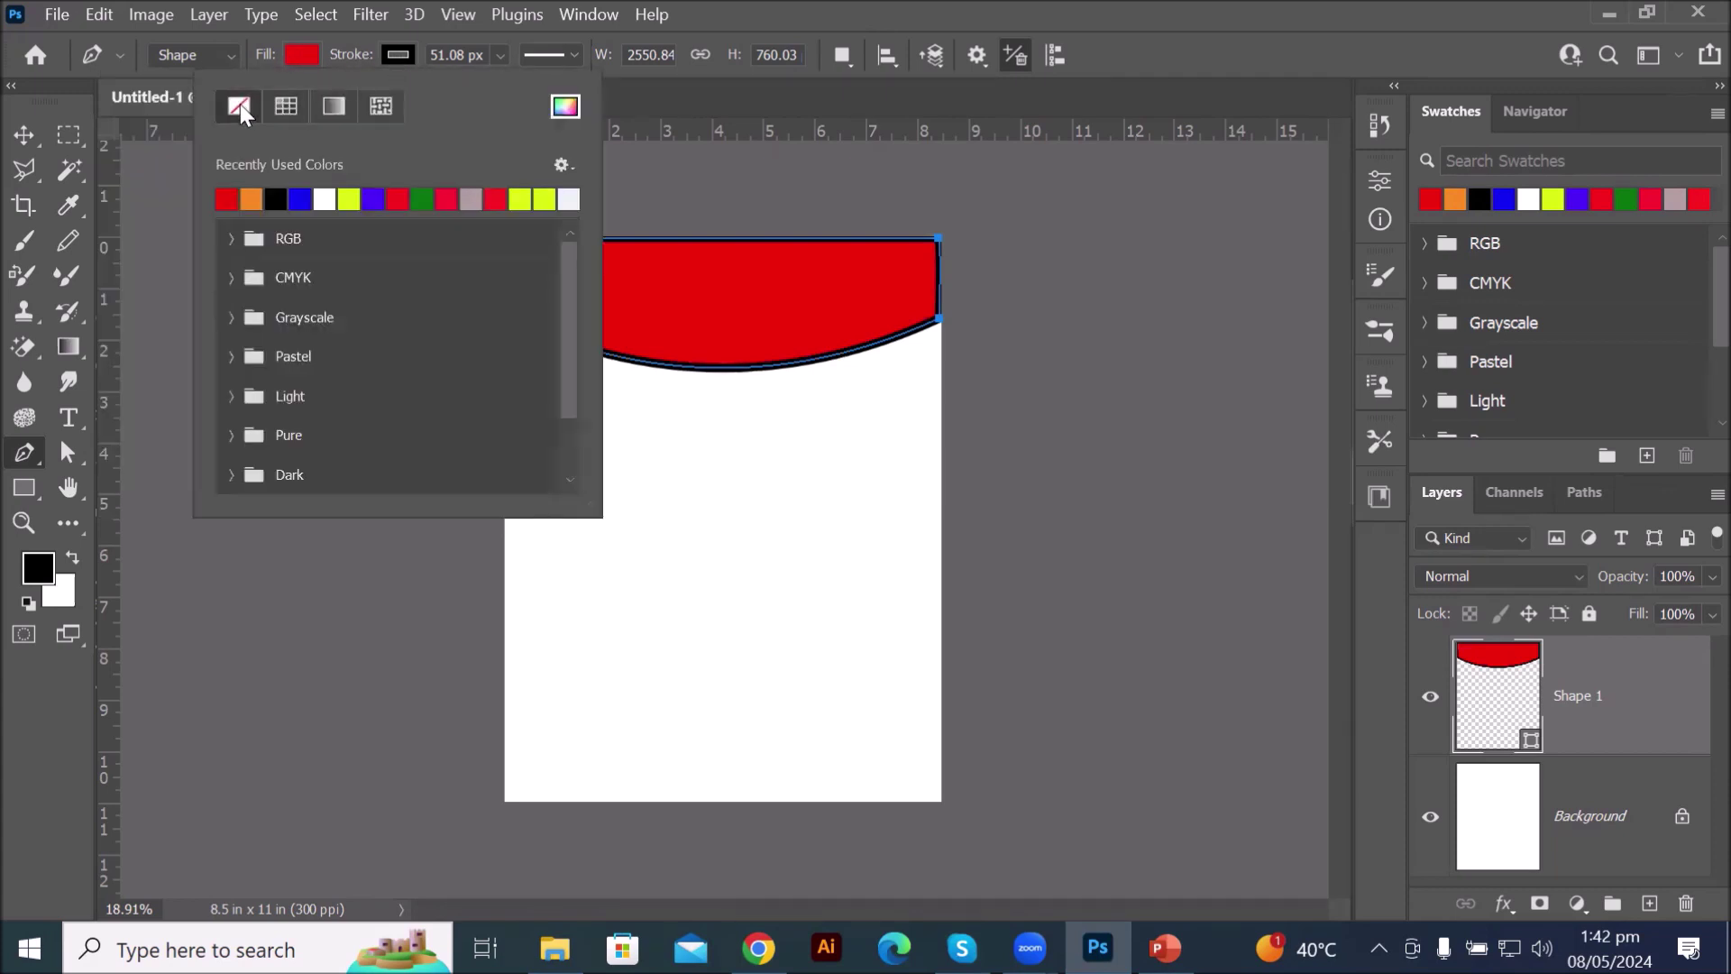
left_click(26, 458)
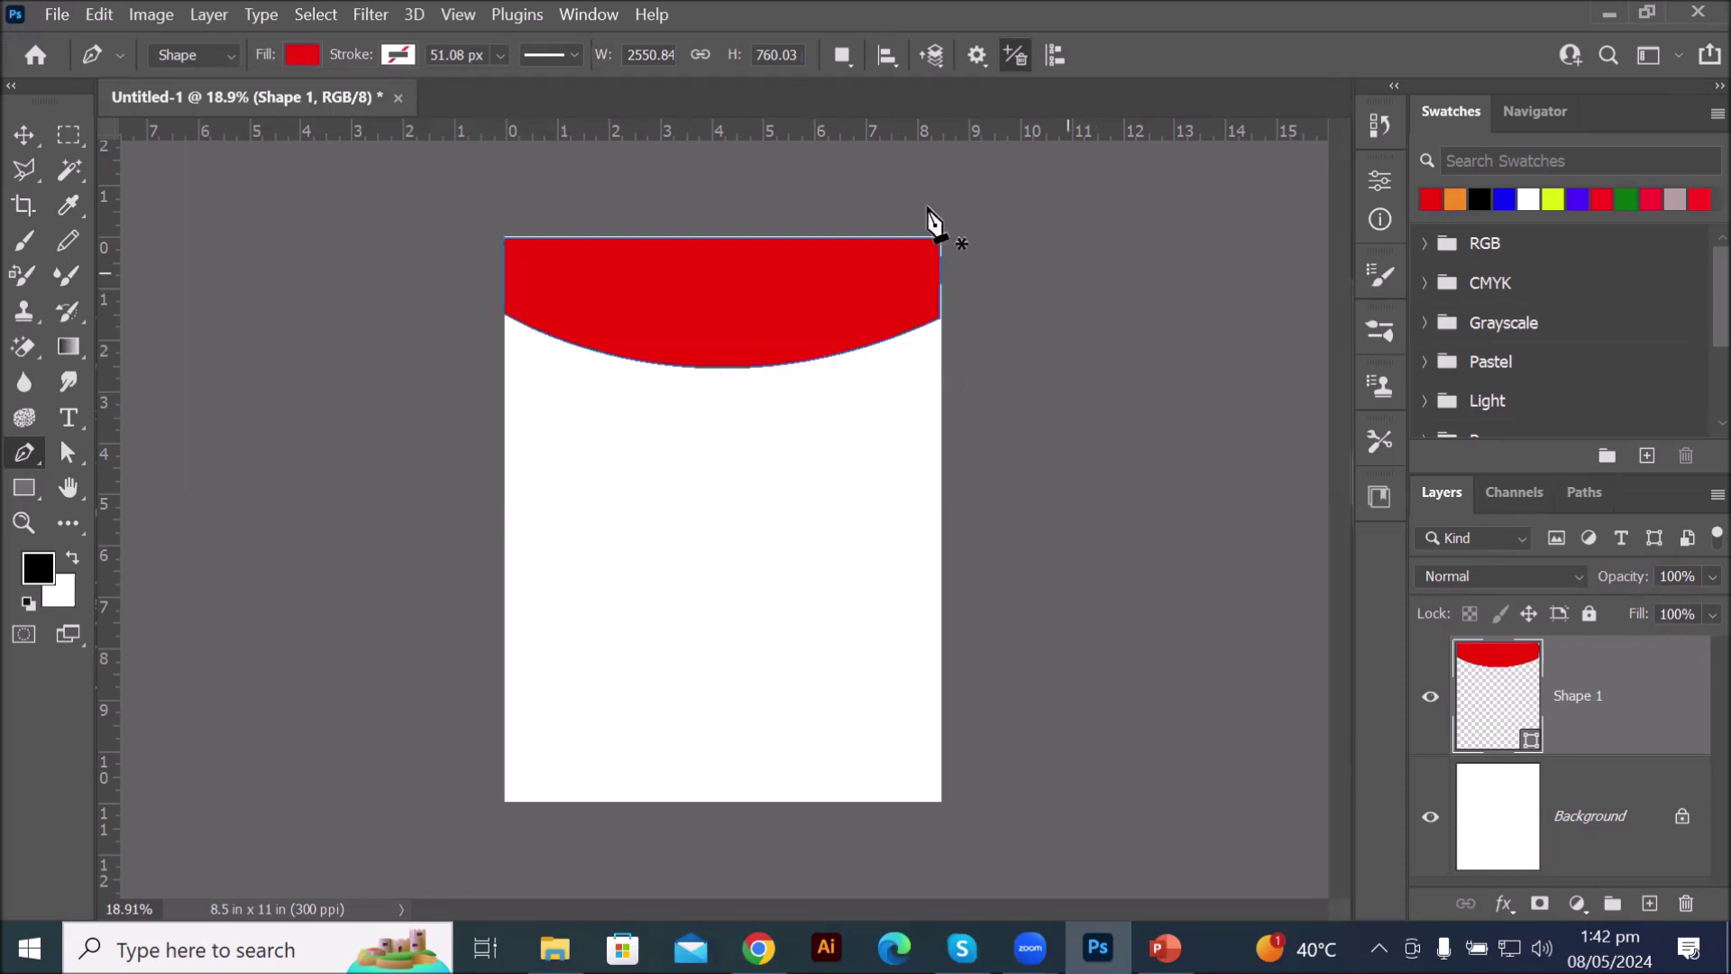
- With the Direct Selection Tool, move the red shape's lower-right anchor onto the page's right edge to close the white gap
scroll(934, 217, "up", 7)
scroll(1046, 230, "up", 14)
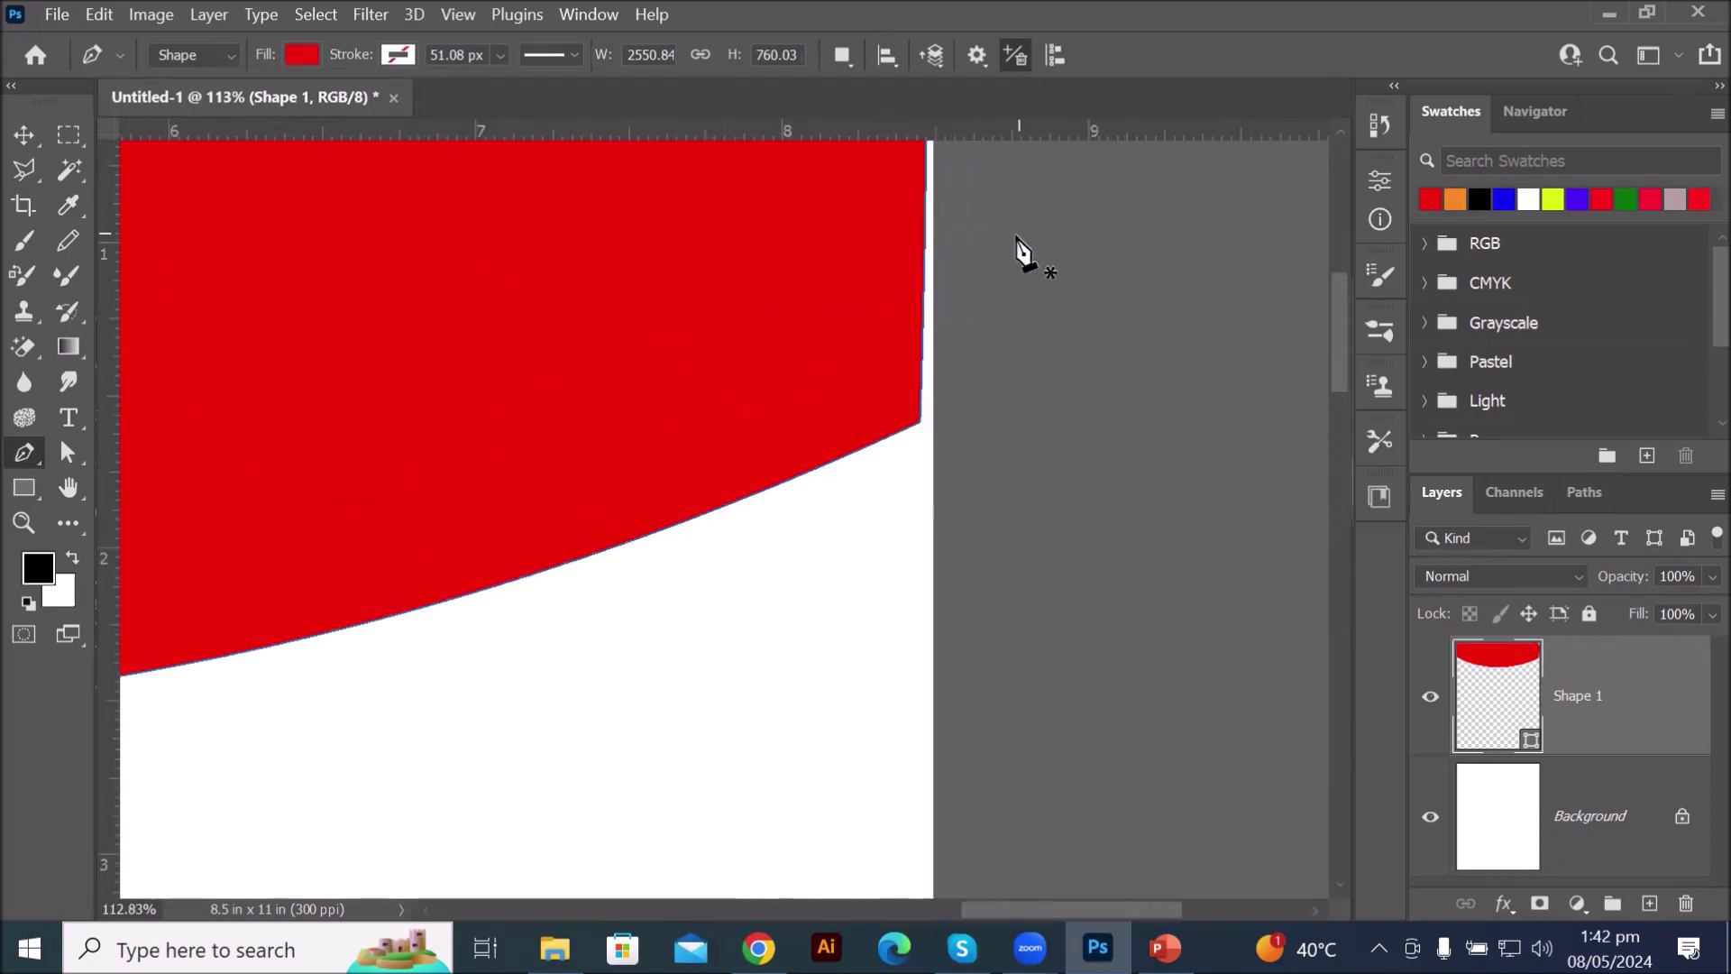
left_click(79, 452)
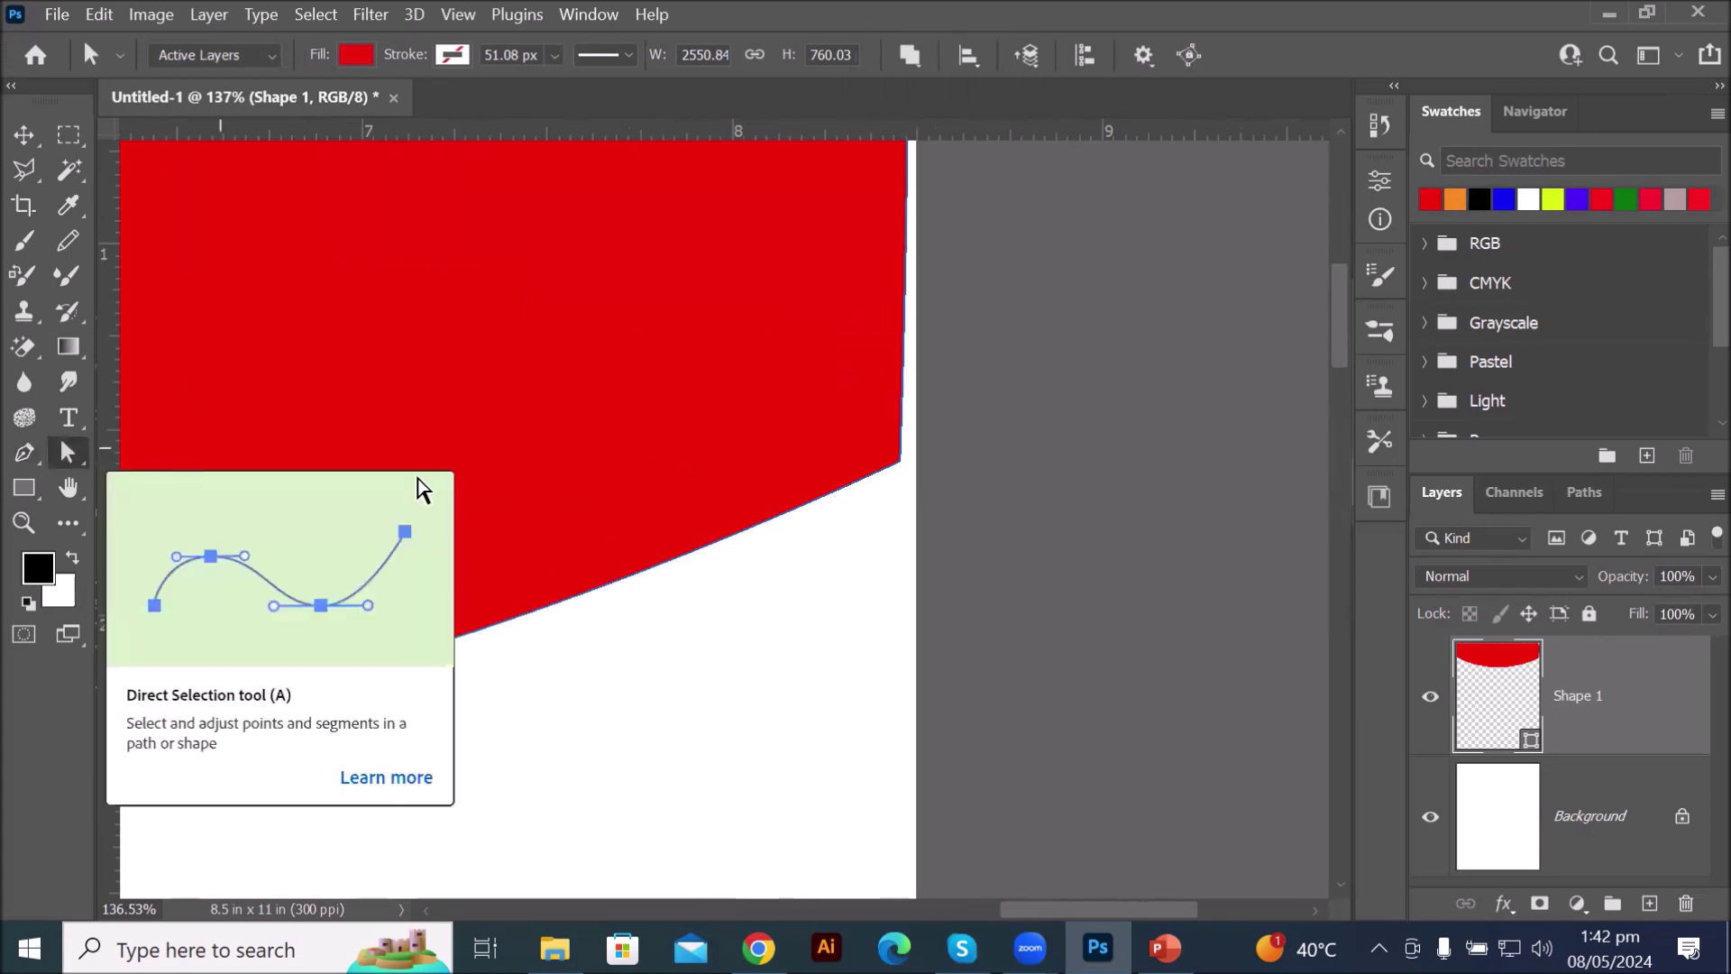
left_click(880, 470)
left_click_drag(904, 463, 917, 462)
scroll(564, 671, "down", 4)
scroll(166, 826, "down", 4)
scroll(128, 866, "down", 1)
- Pull the lower-right anchor's direction handle upward so the red shape's lower edge arches up and the shape is about 471 px tall
left_click_drag(222, 847, 842, 428)
left_click(676, 464)
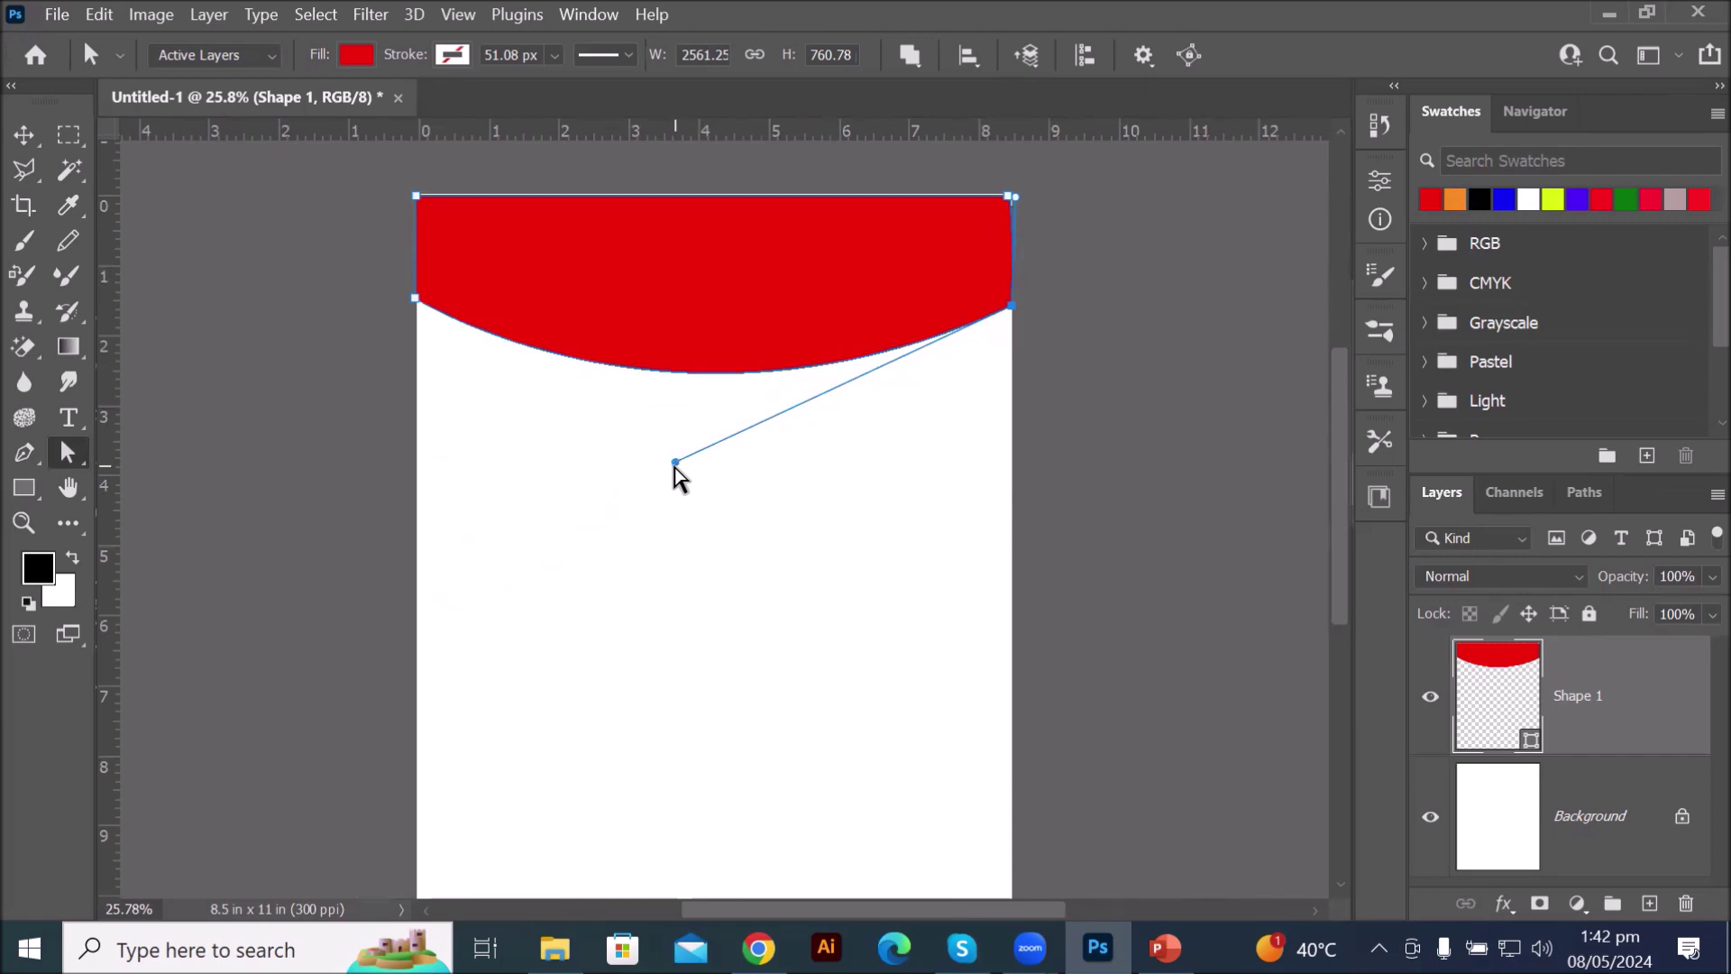
left_click_drag(675, 465, 781, 239)
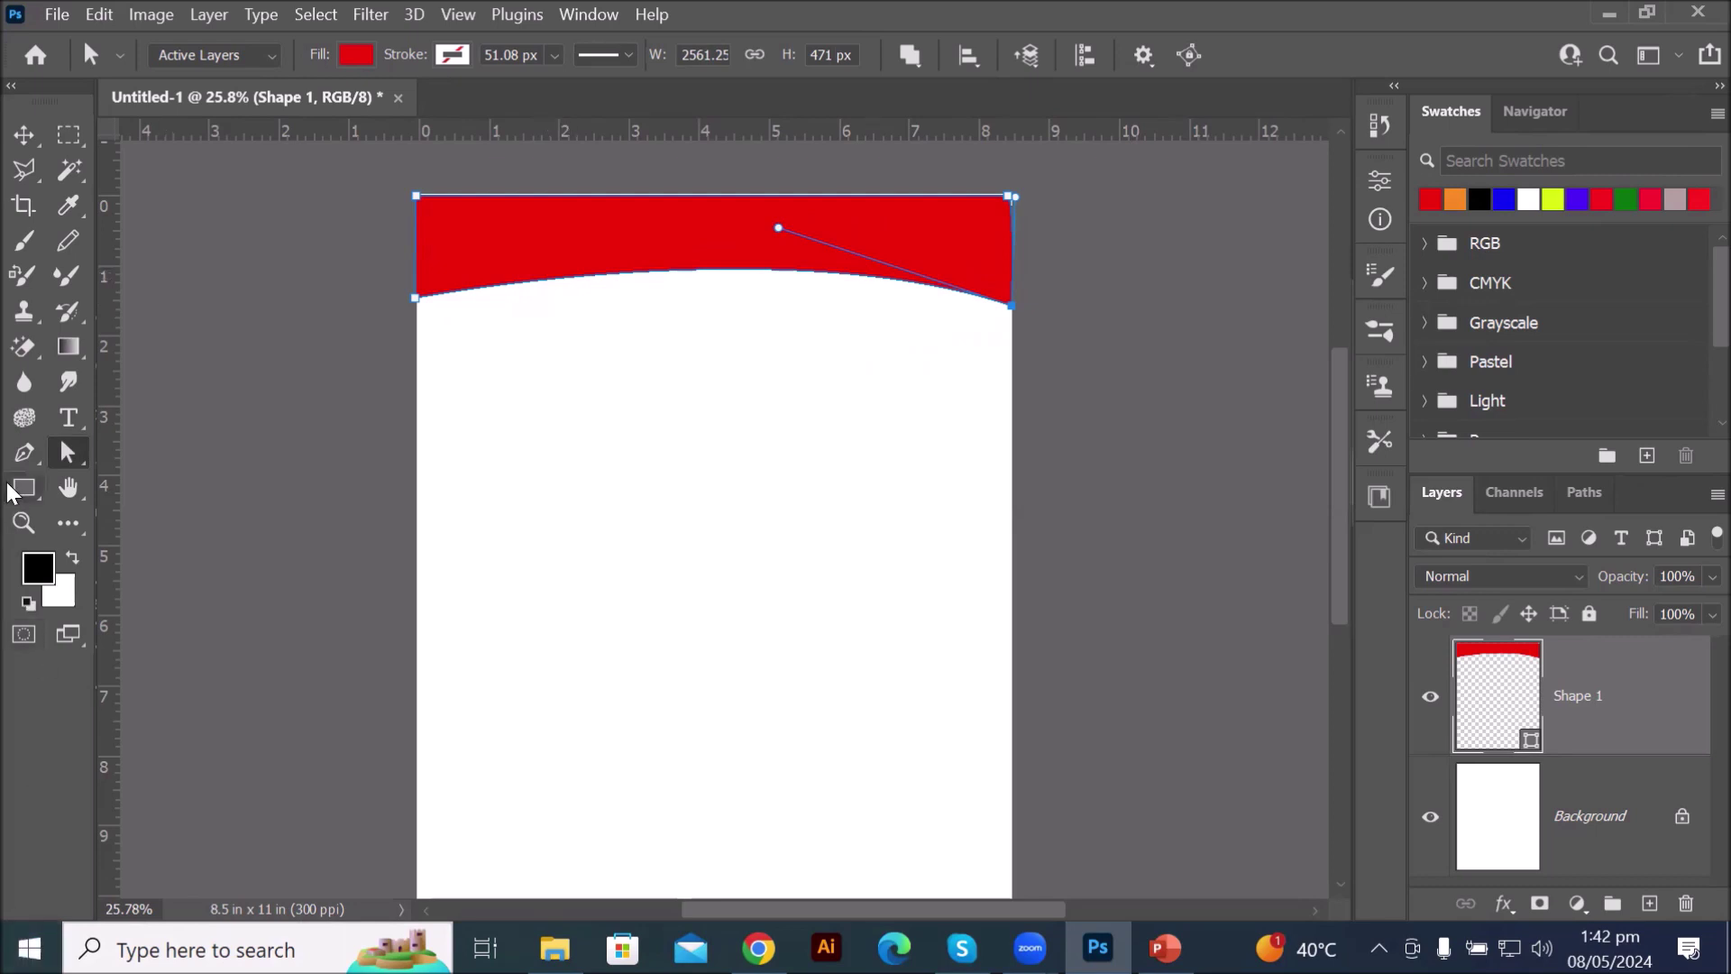
- With the Curvature Pen Tool, add points along the red shape's lower edge and bend it into a wave, making the shape about 541 px tall
left_click(22, 455)
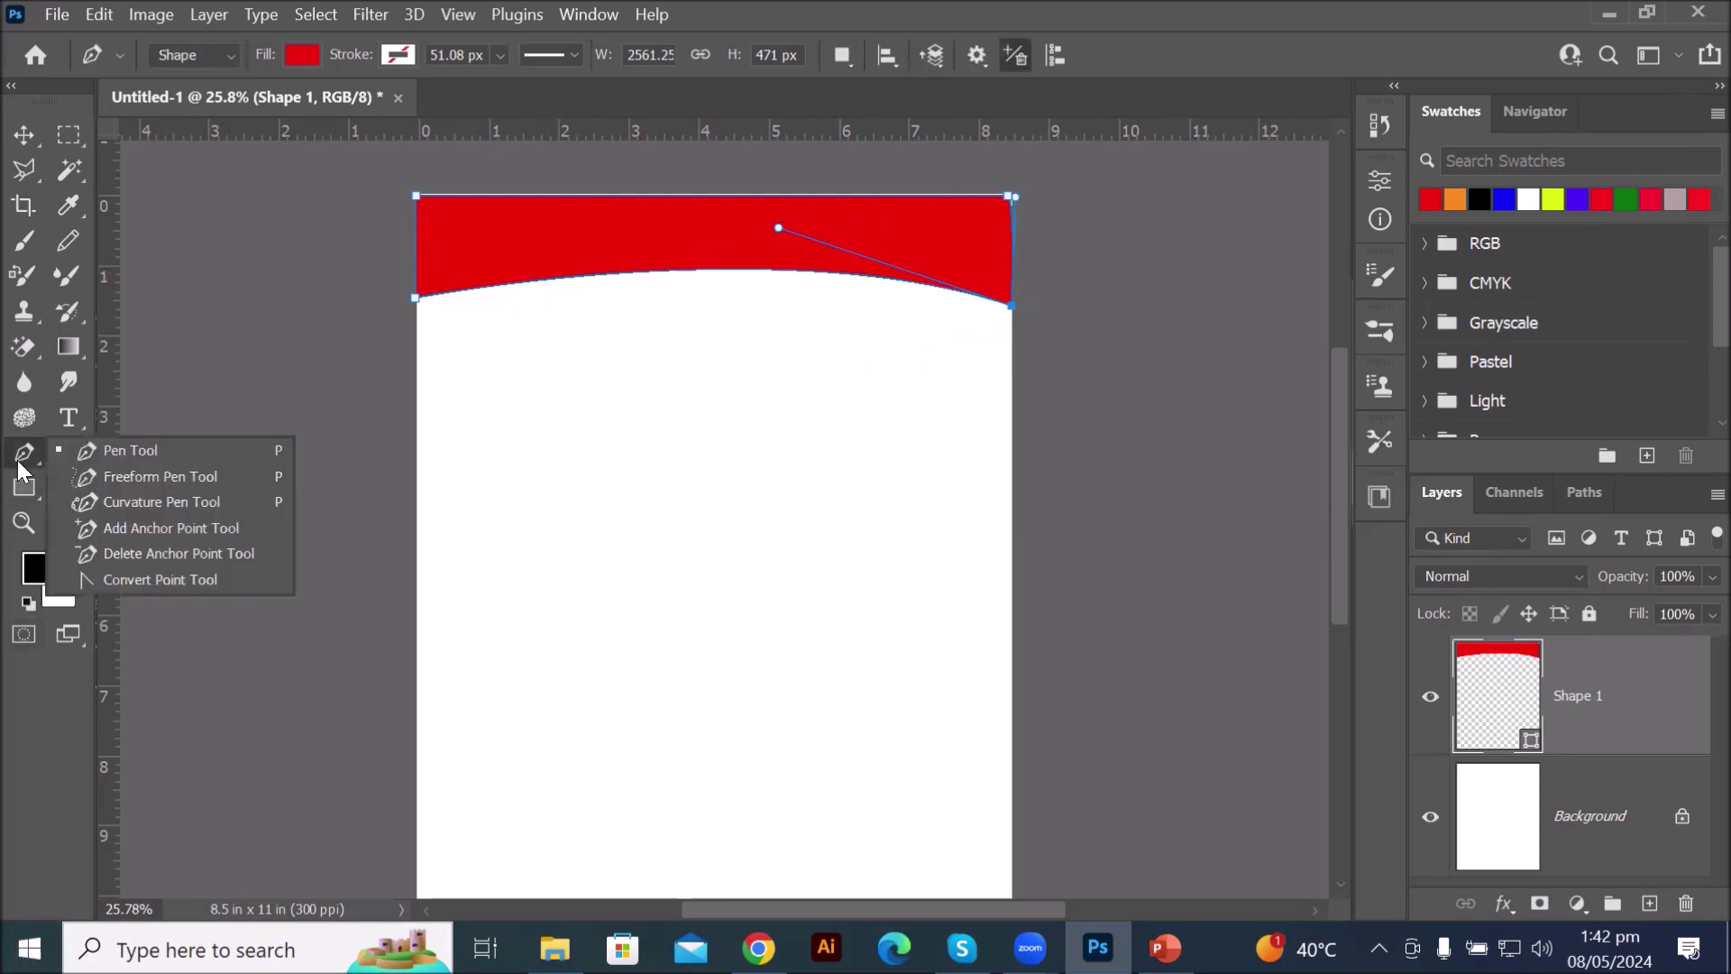
left_click(131, 501)
left_click_drag(531, 281, 529, 319)
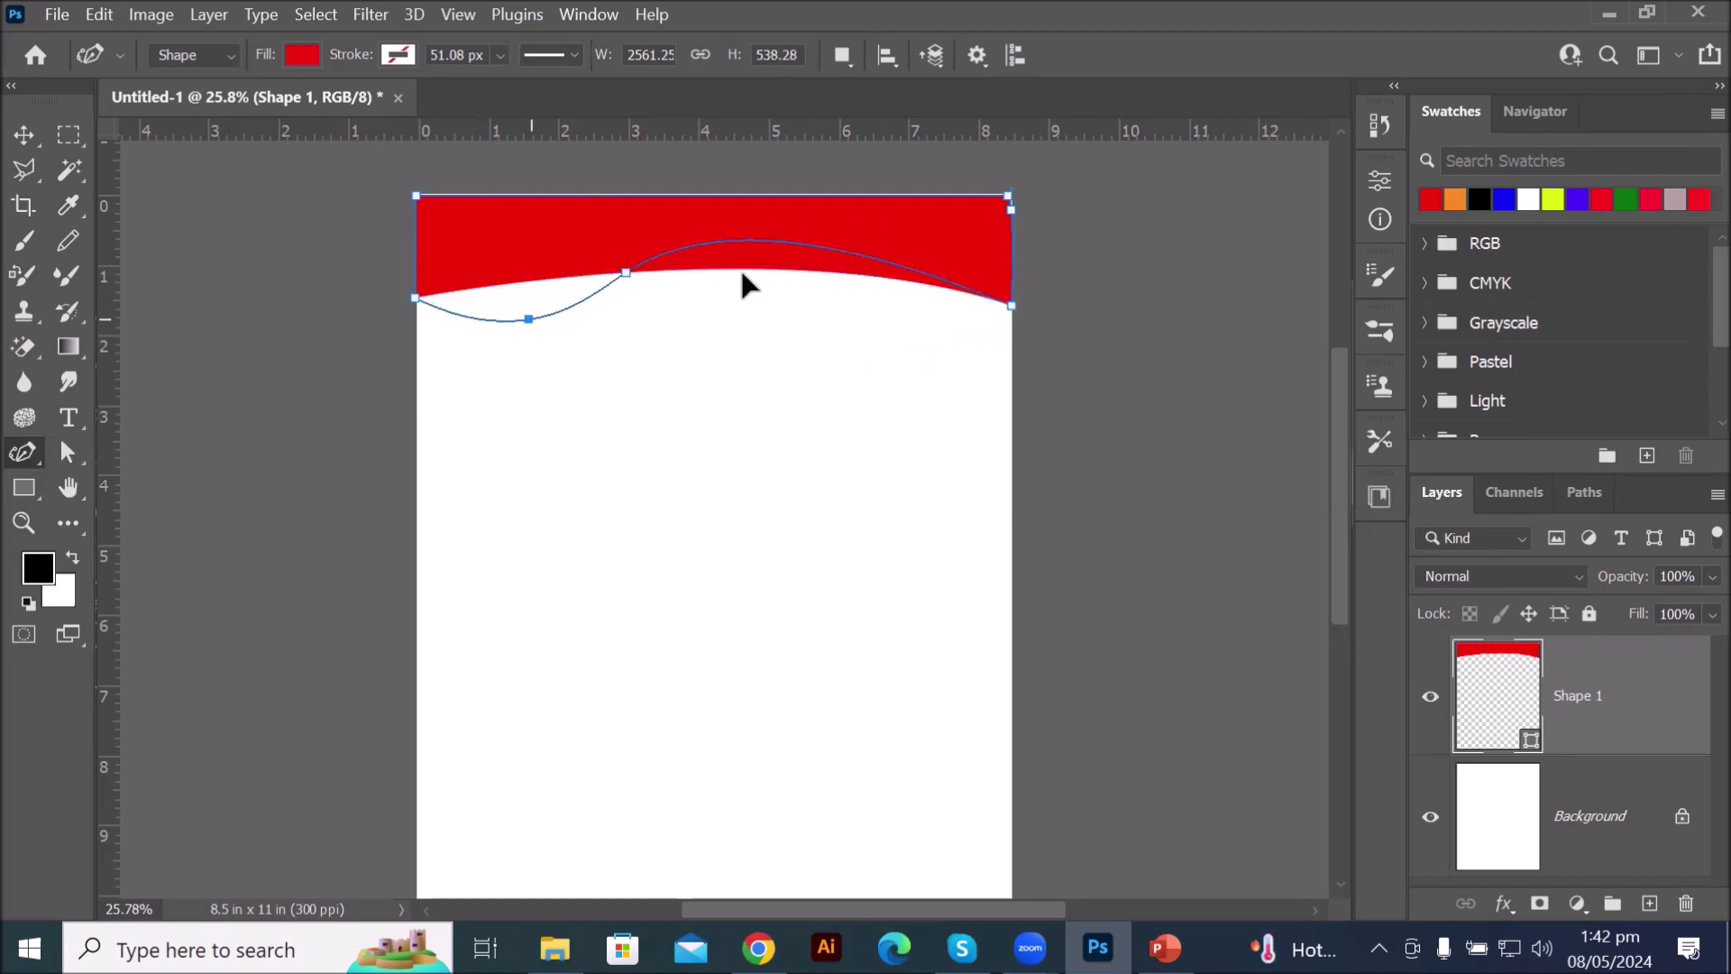
left_click_drag(816, 247, 817, 277)
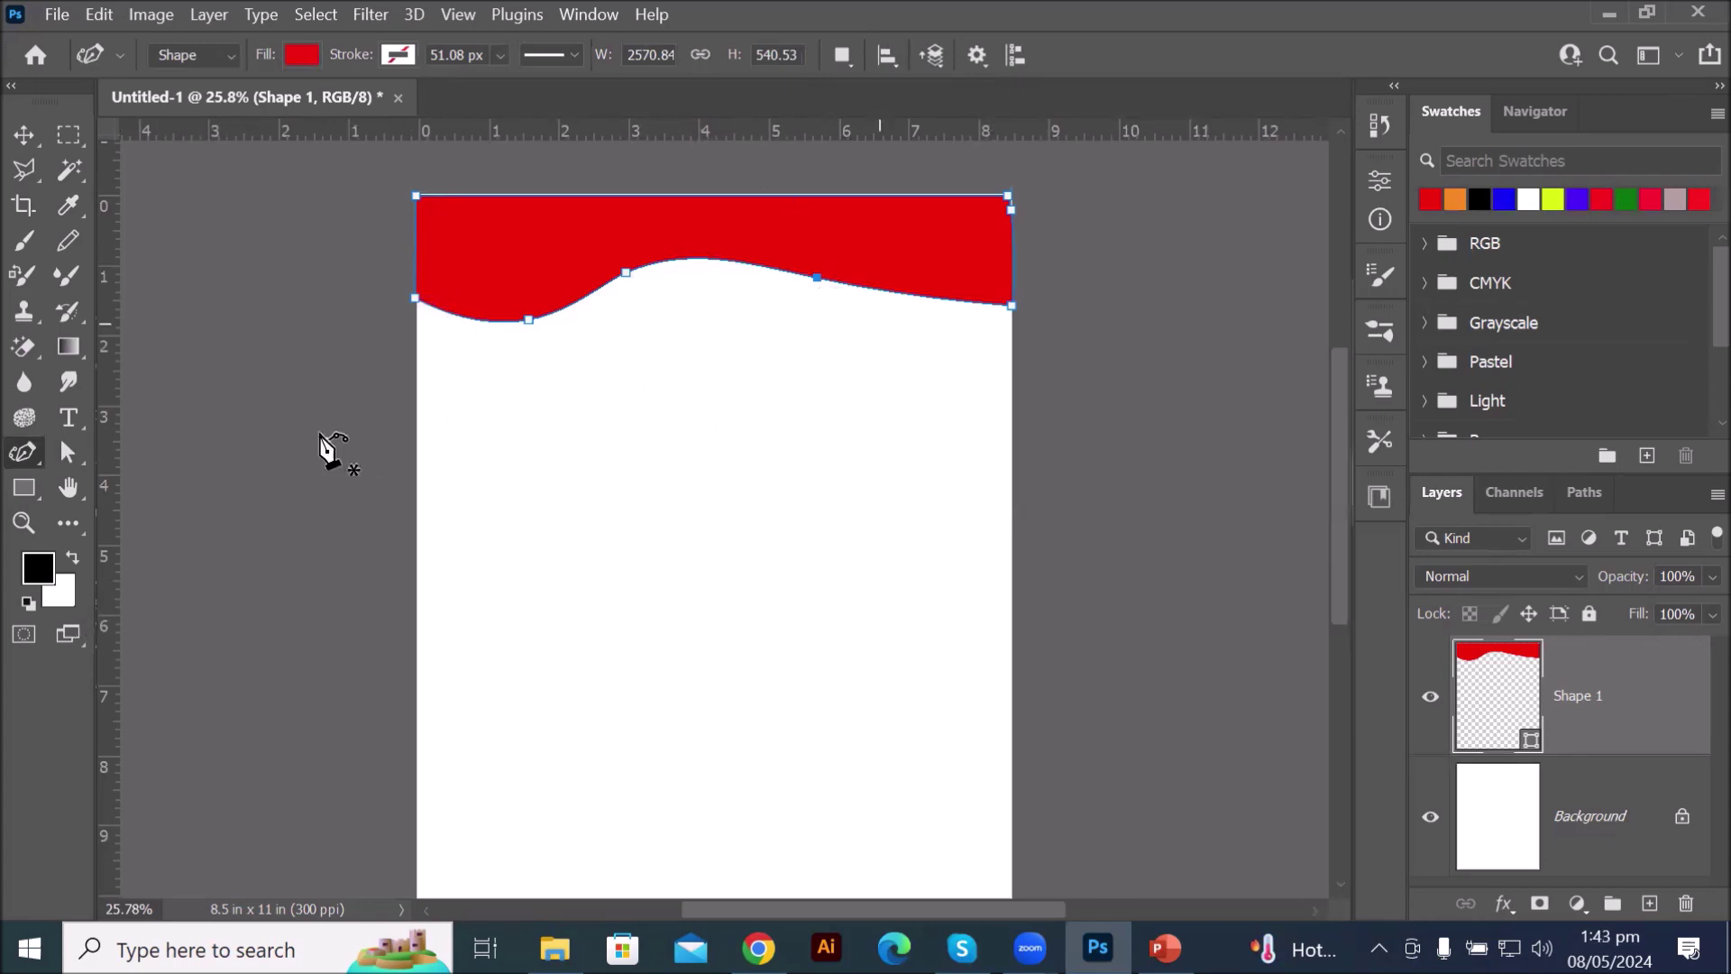
left_click(68, 454)
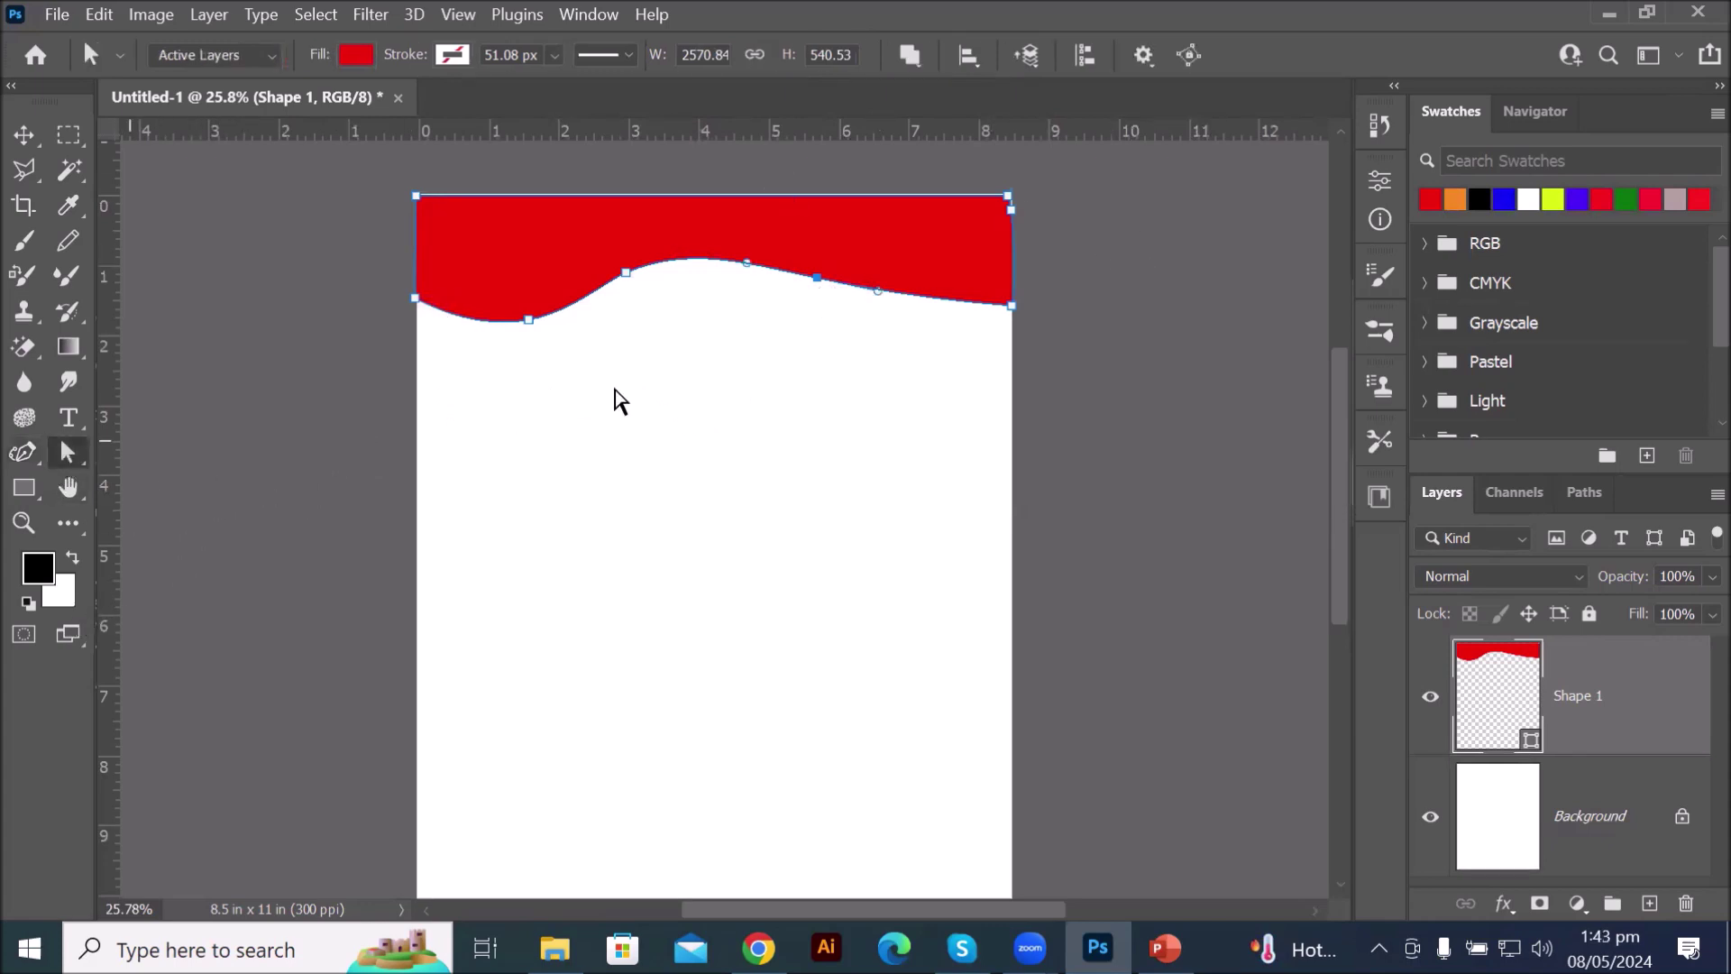
- Raise the anchor in the red shape's left dip and swing its direction handles to reshape the wave, making the shape about 503 px tall
left_click(817, 280)
scroll(570, 238, "up", 10)
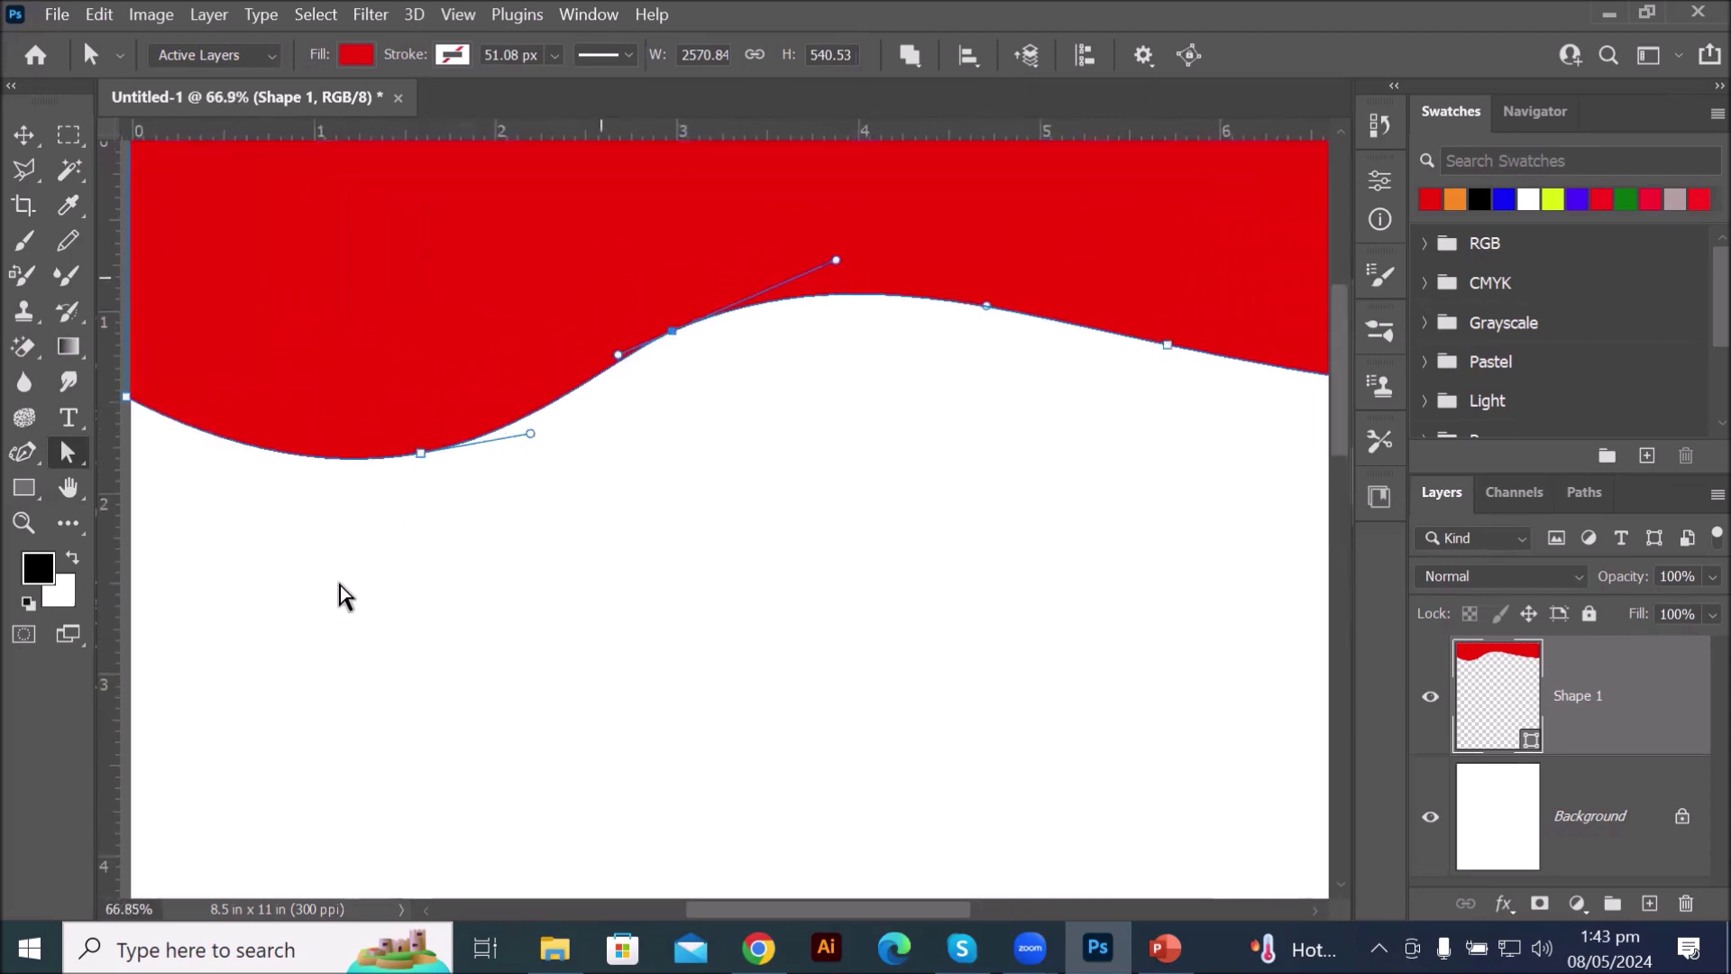
left_click(421, 455)
left_click(533, 433)
left_click_drag(530, 440, 527, 507)
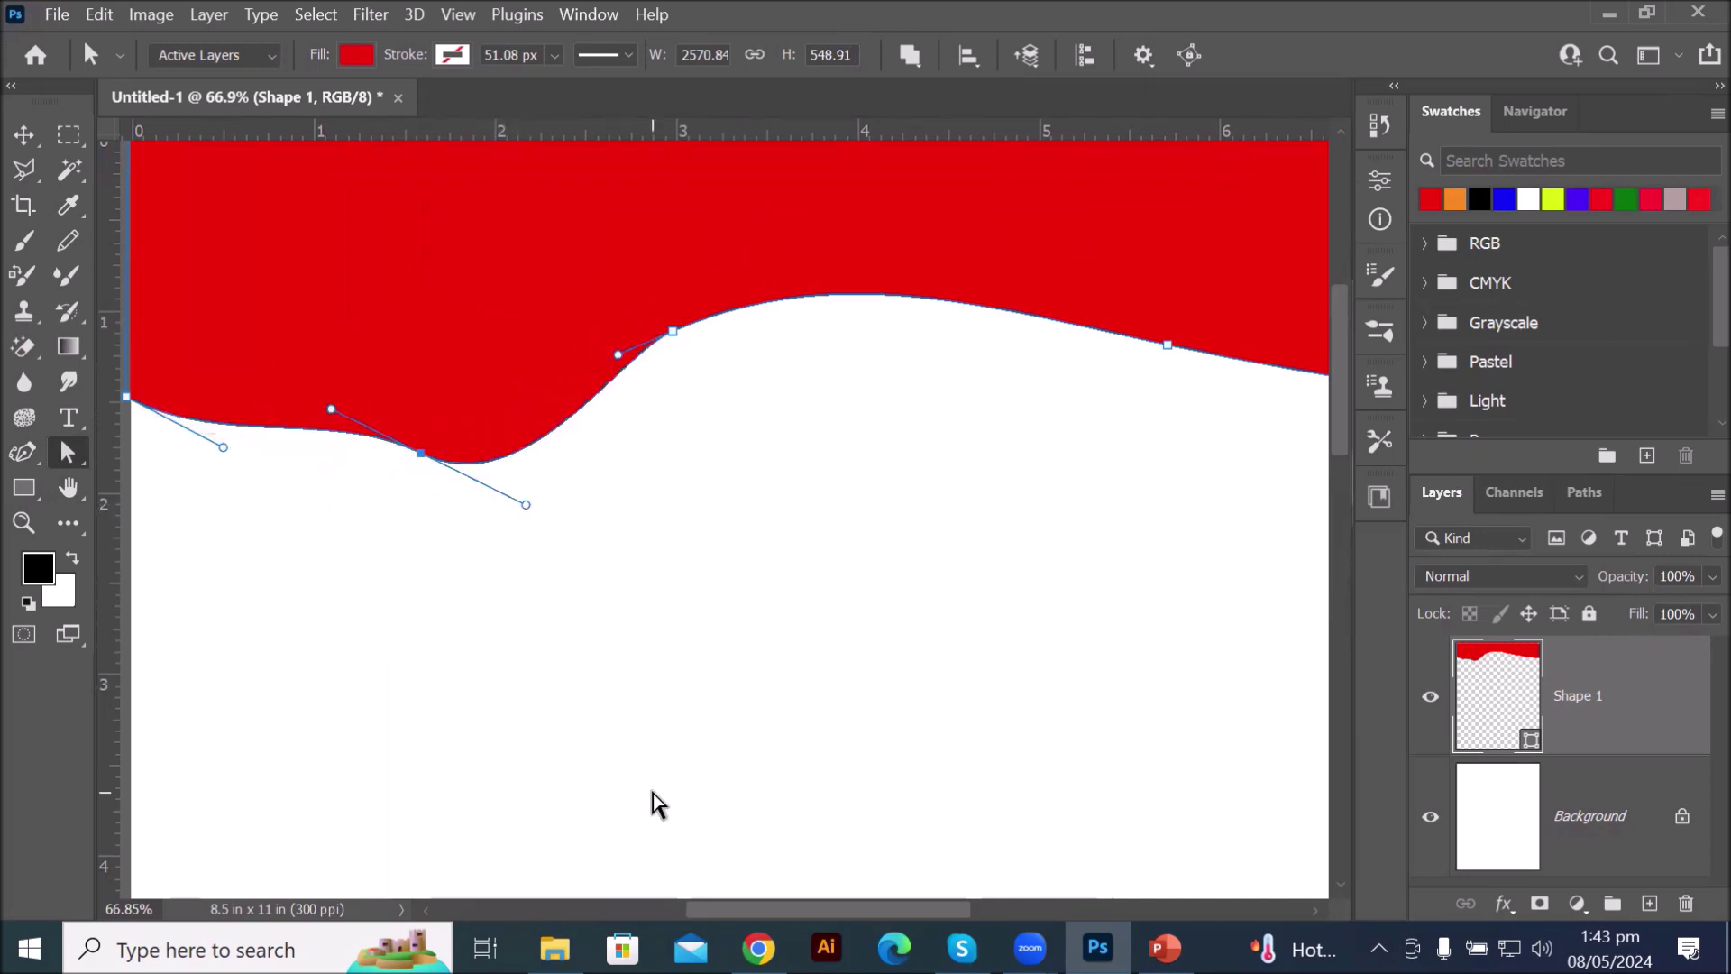
left_click_drag(423, 455, 454, 370)
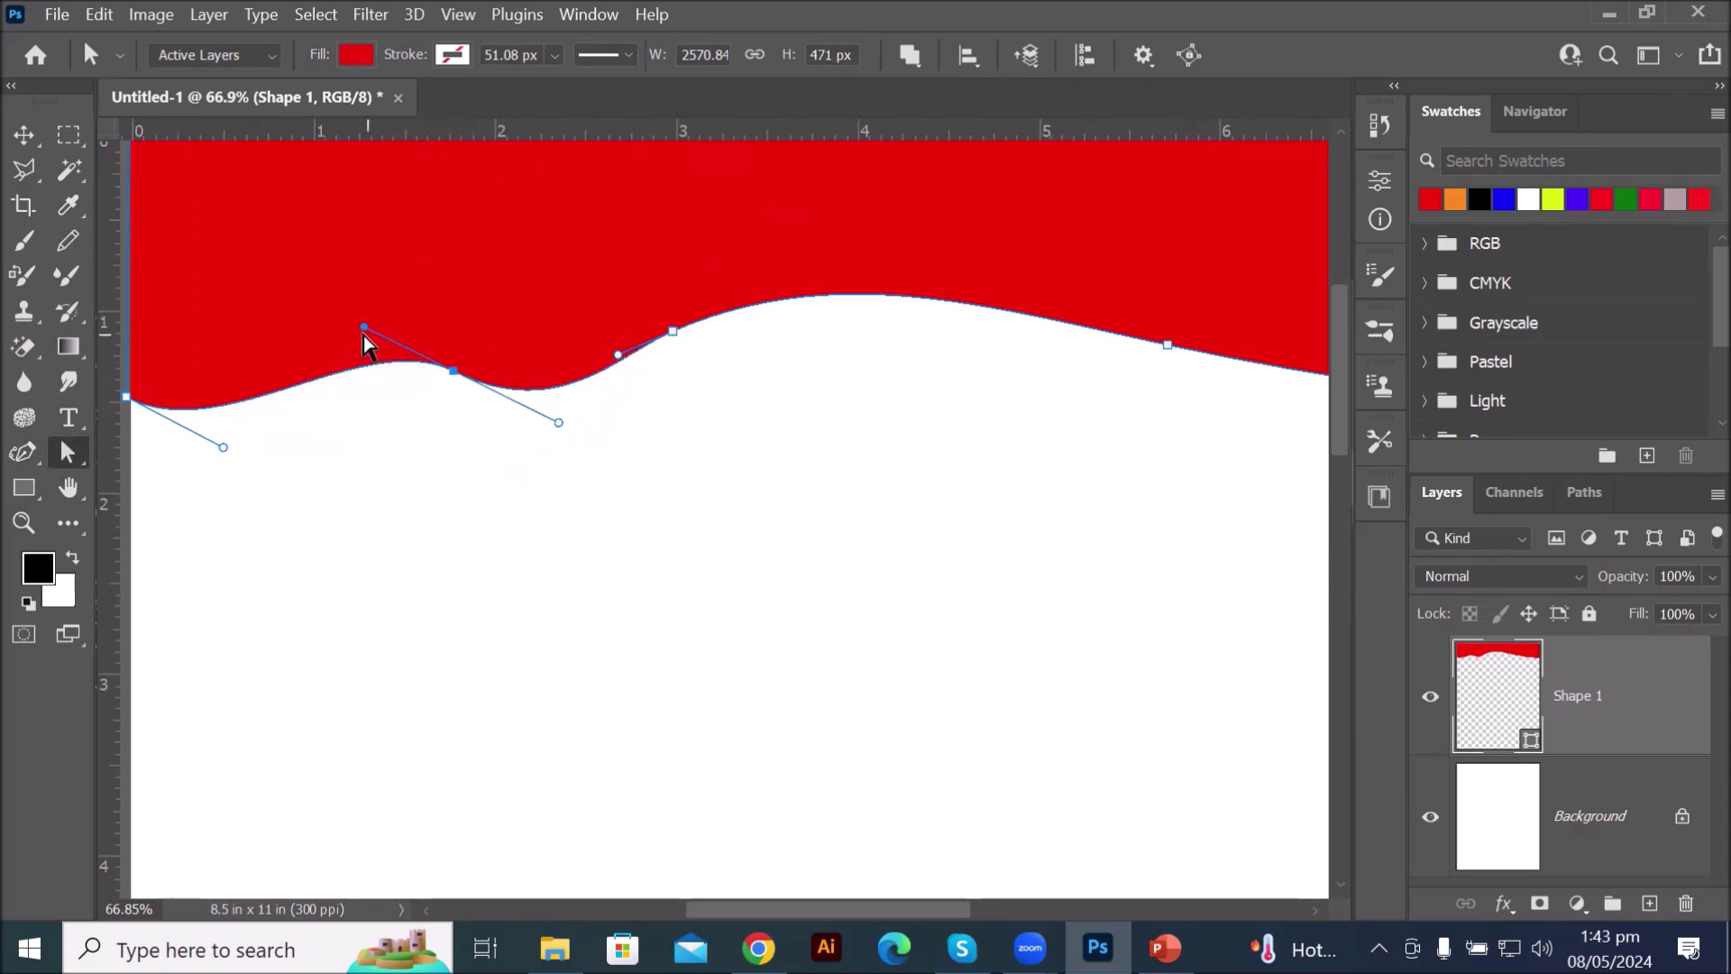
left_click_drag(364, 334, 359, 458)
scroll(857, 685, "down", 1)
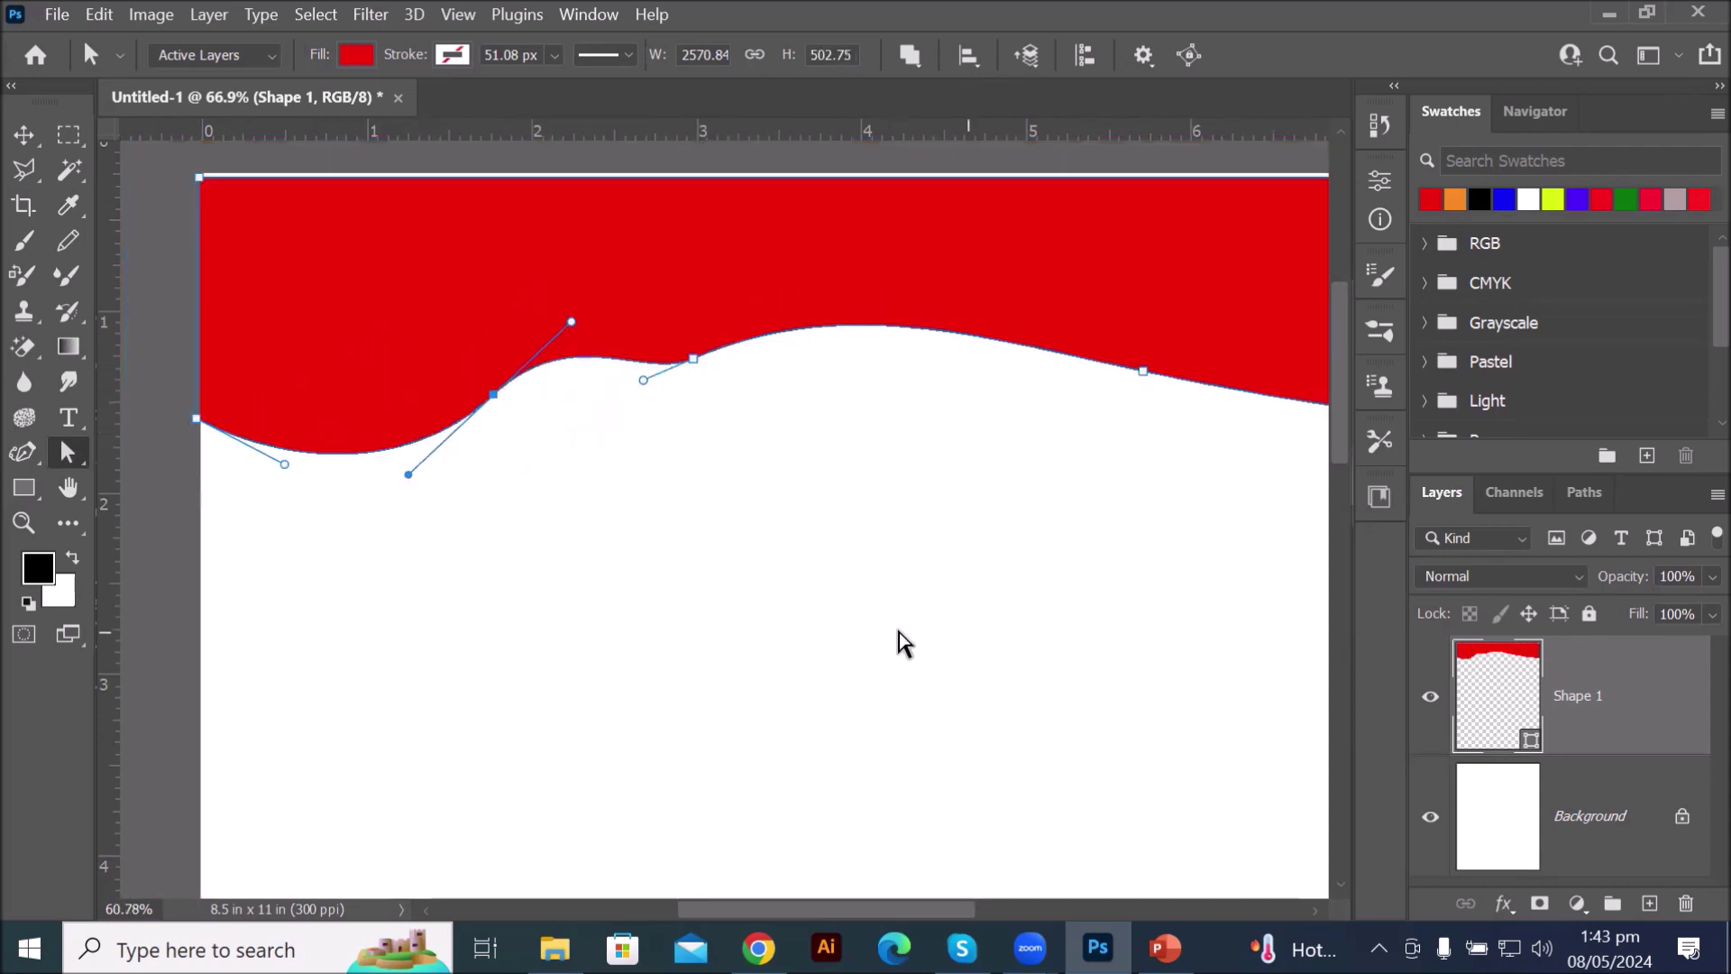
scroll(900, 631, "down", 5)
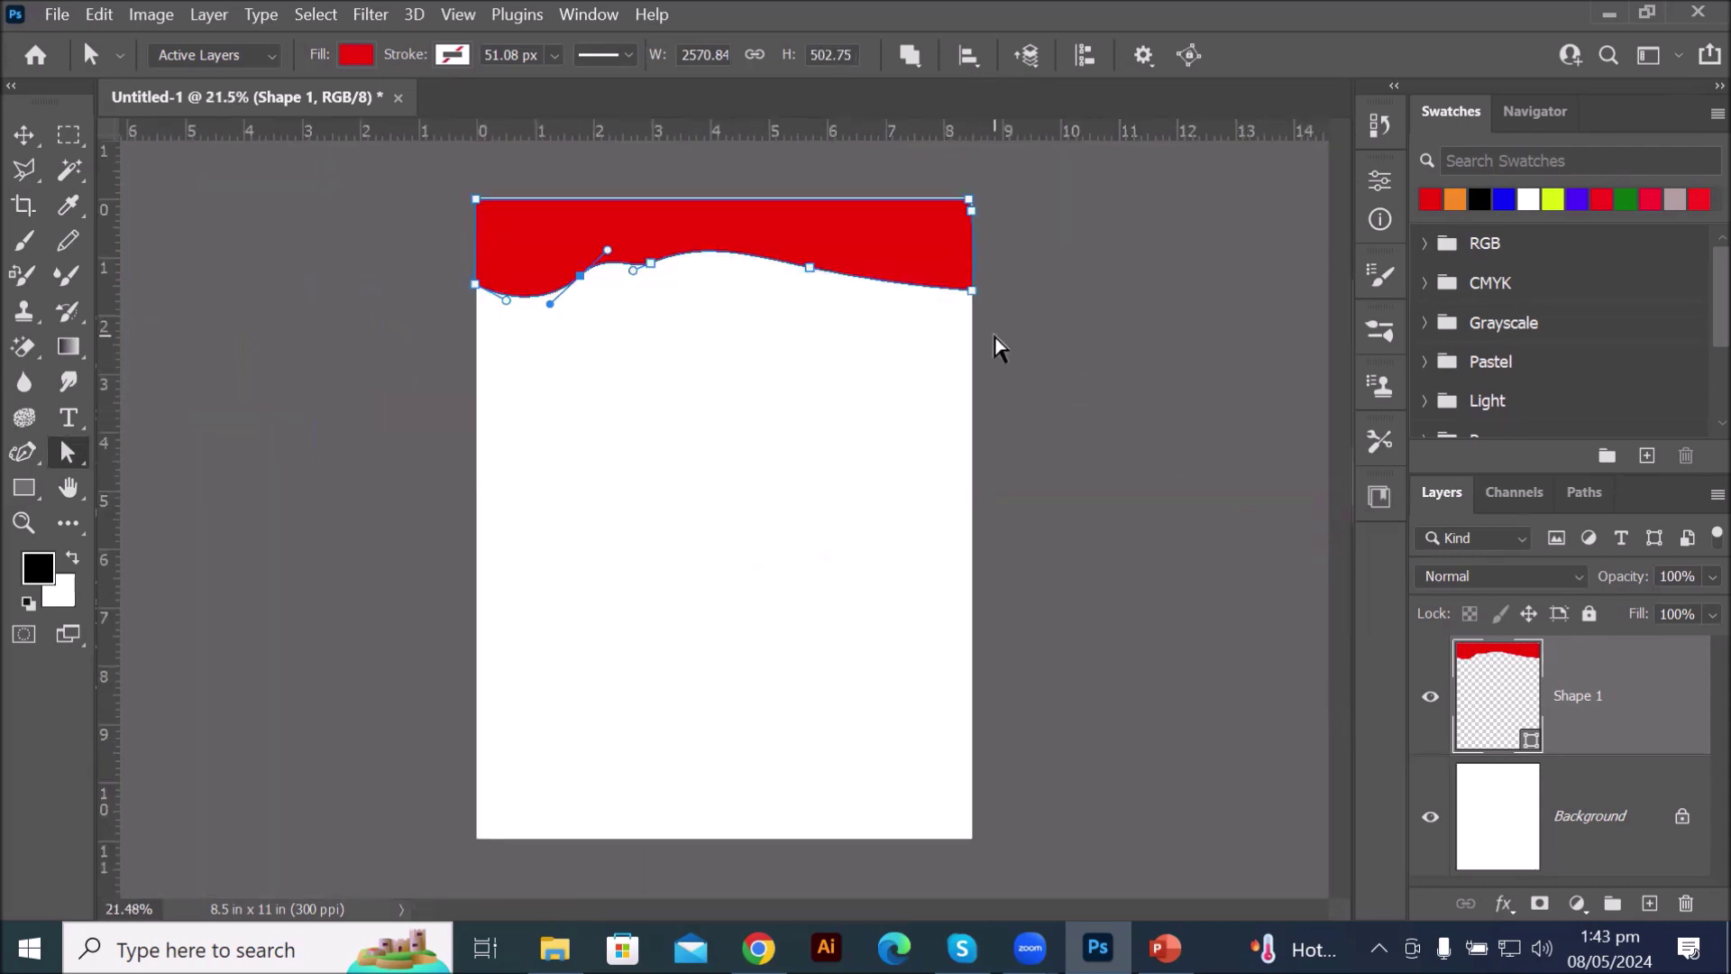
- Rotate the direction handles of the anchor on the right part of the red shape's lower edge to add a gentle wave, and deselect the shape
scroll(943, 189, "up", 1)
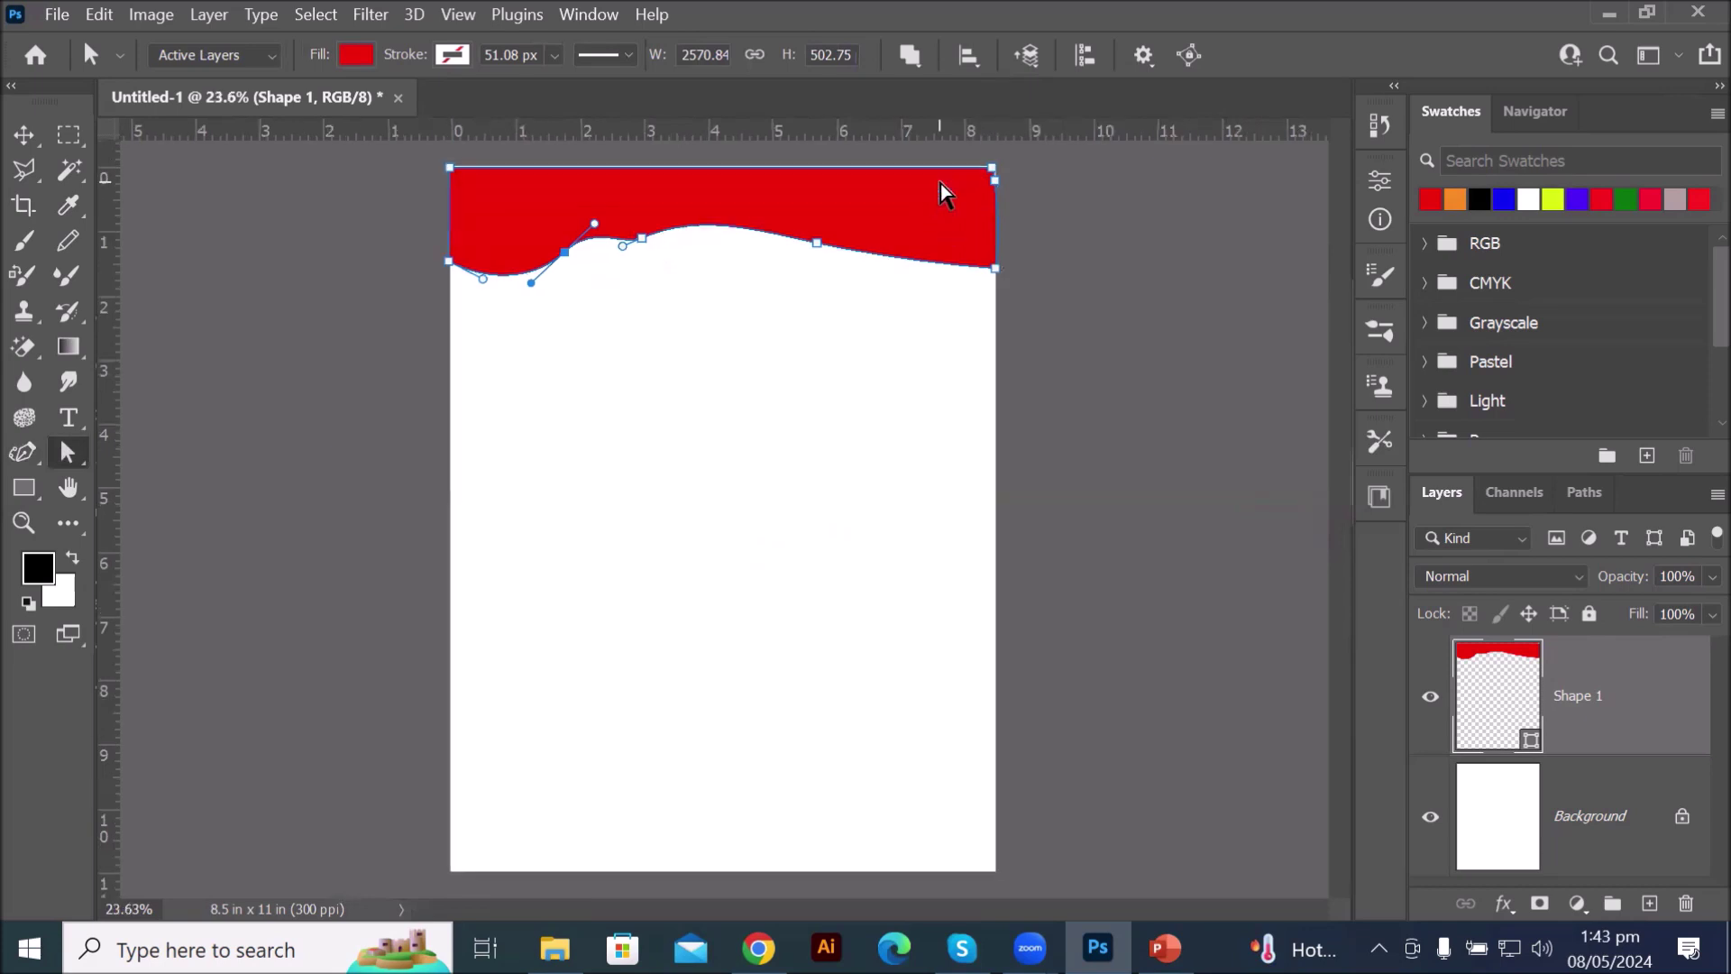
left_click(817, 242)
left_click(817, 243)
left_click_drag(873, 255, 861, 279)
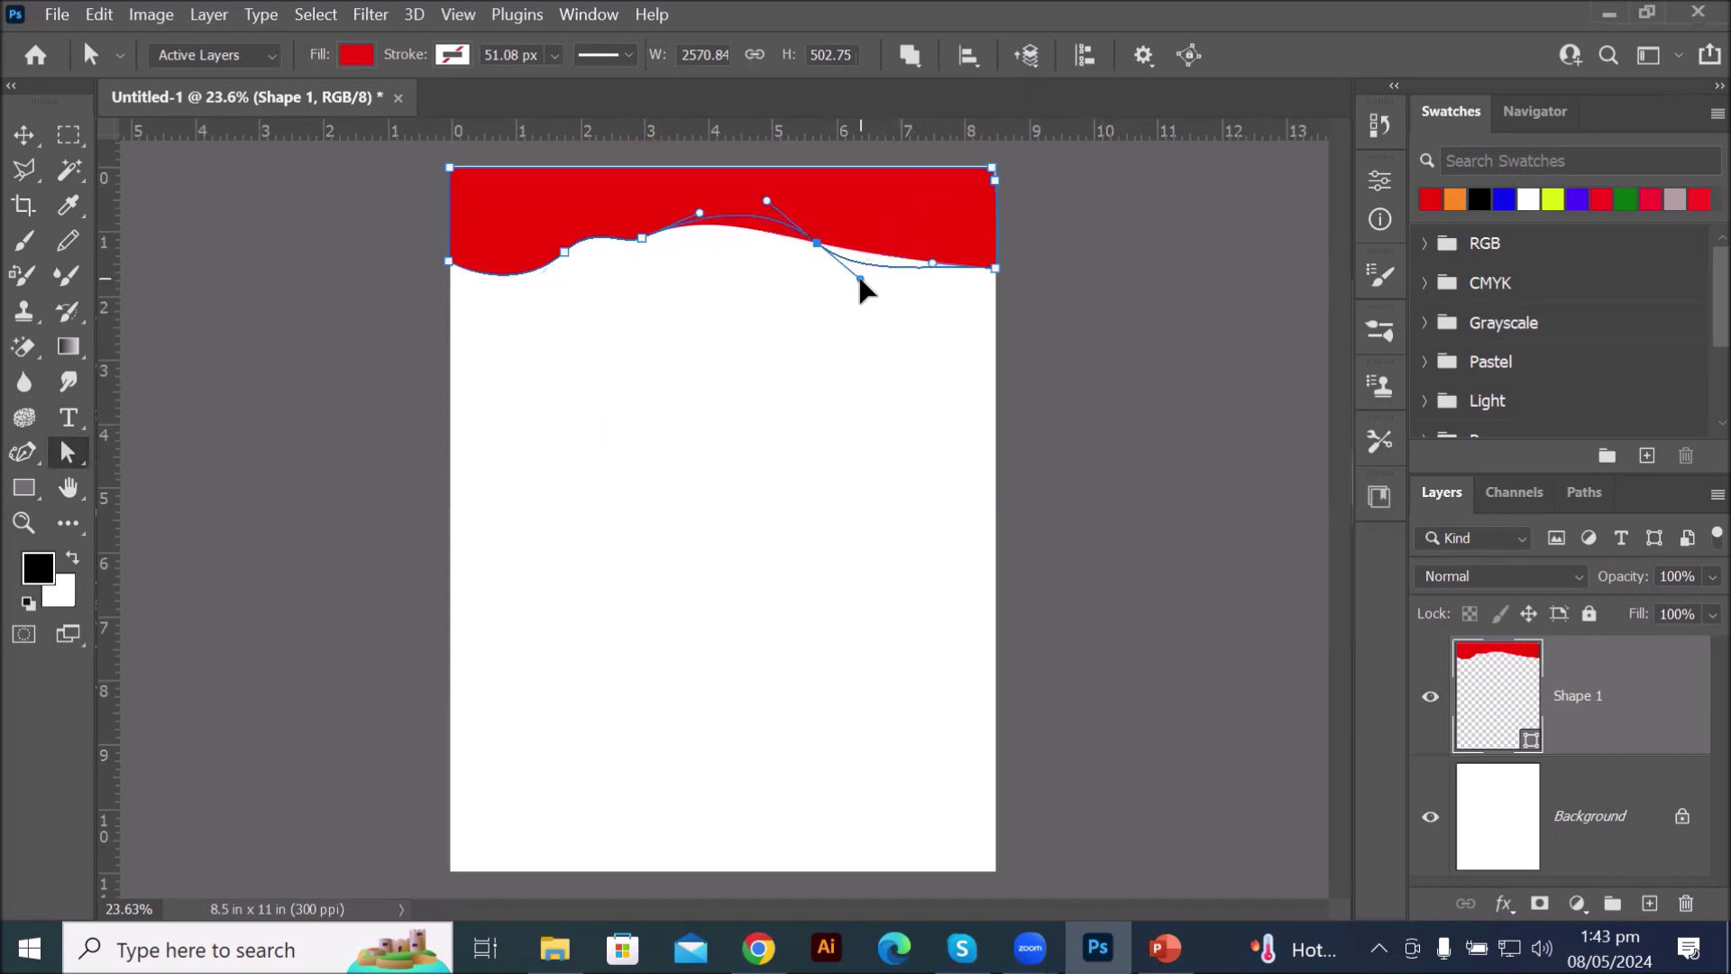
left_click(770, 198)
left_click_drag(768, 199, 741, 259)
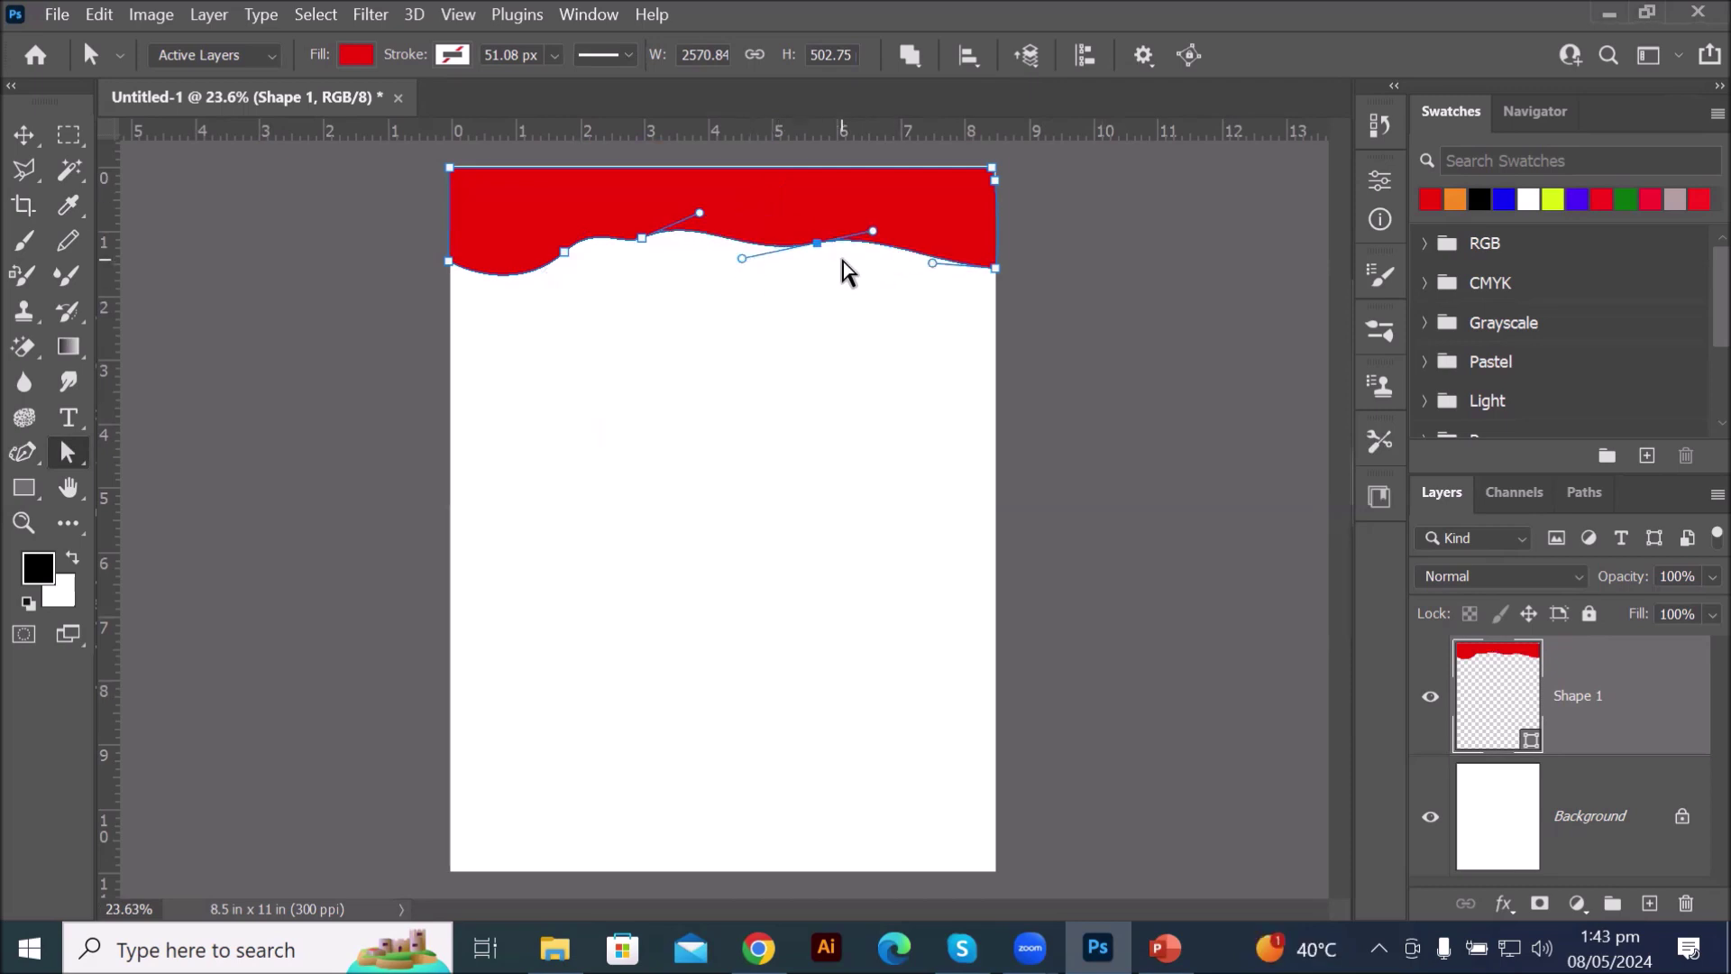
left_click(23, 134)
left_click(726, 582)
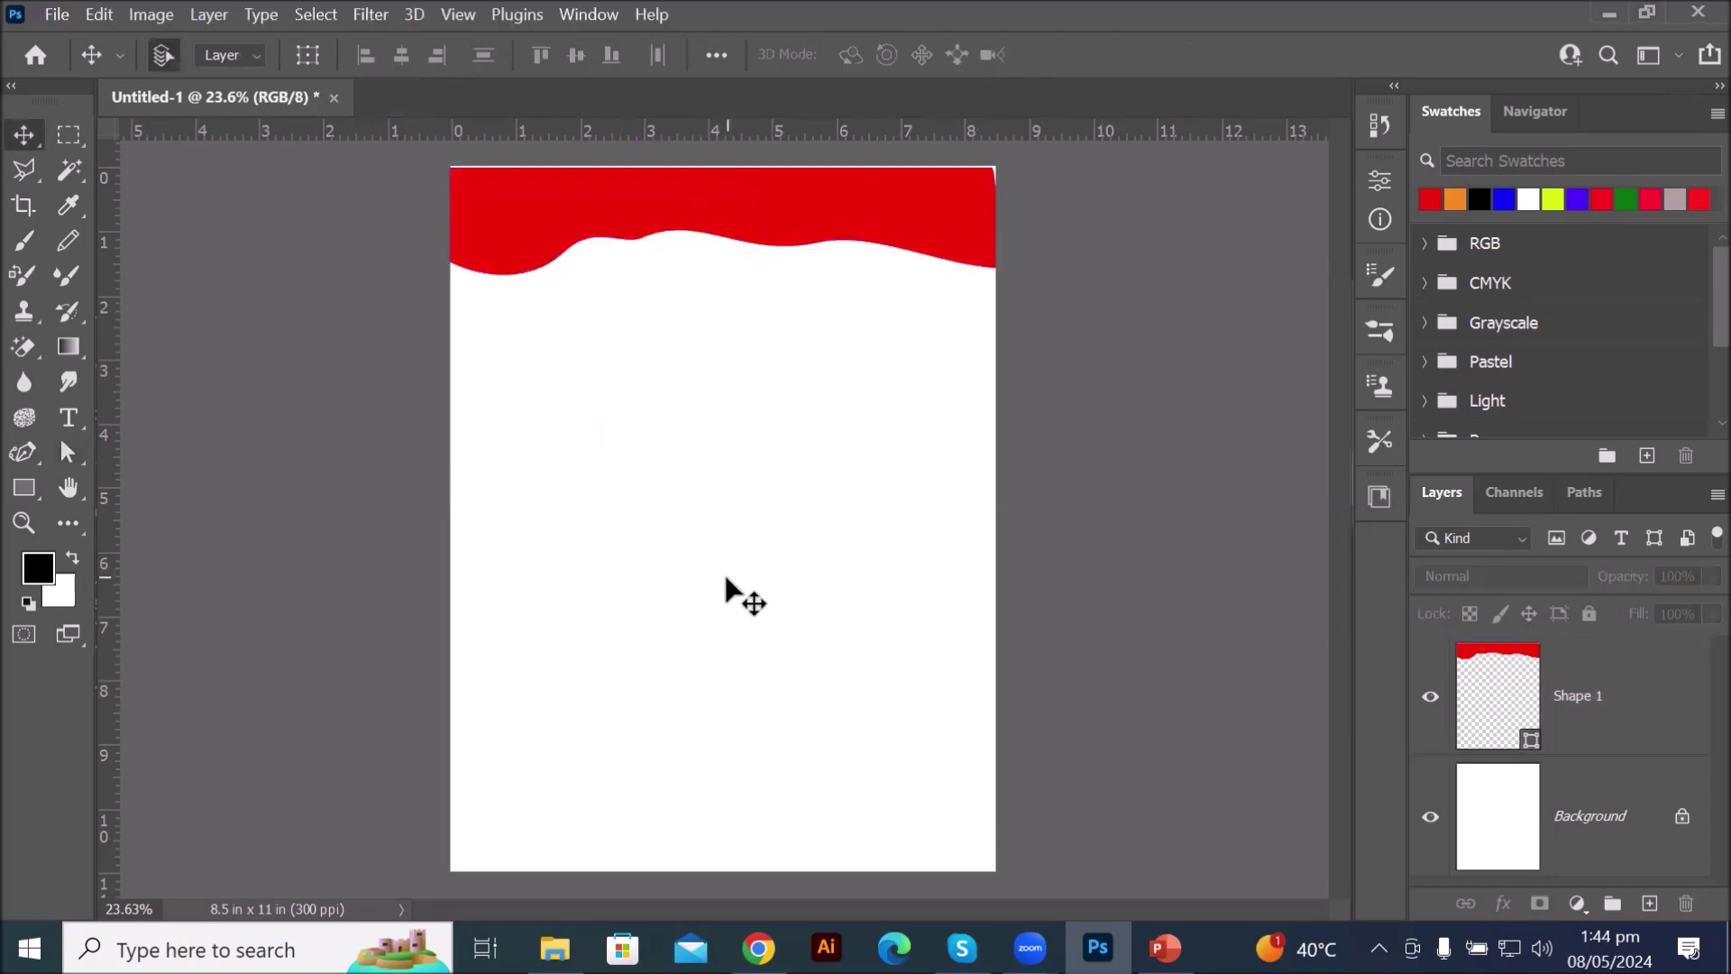
- With the Freeform Pen Tool, draw a closed, jagged mountain-like shape about 2550 by 1520 px rising from the page's lower-left corner to its right edge
scroll(732, 638, "down", 2)
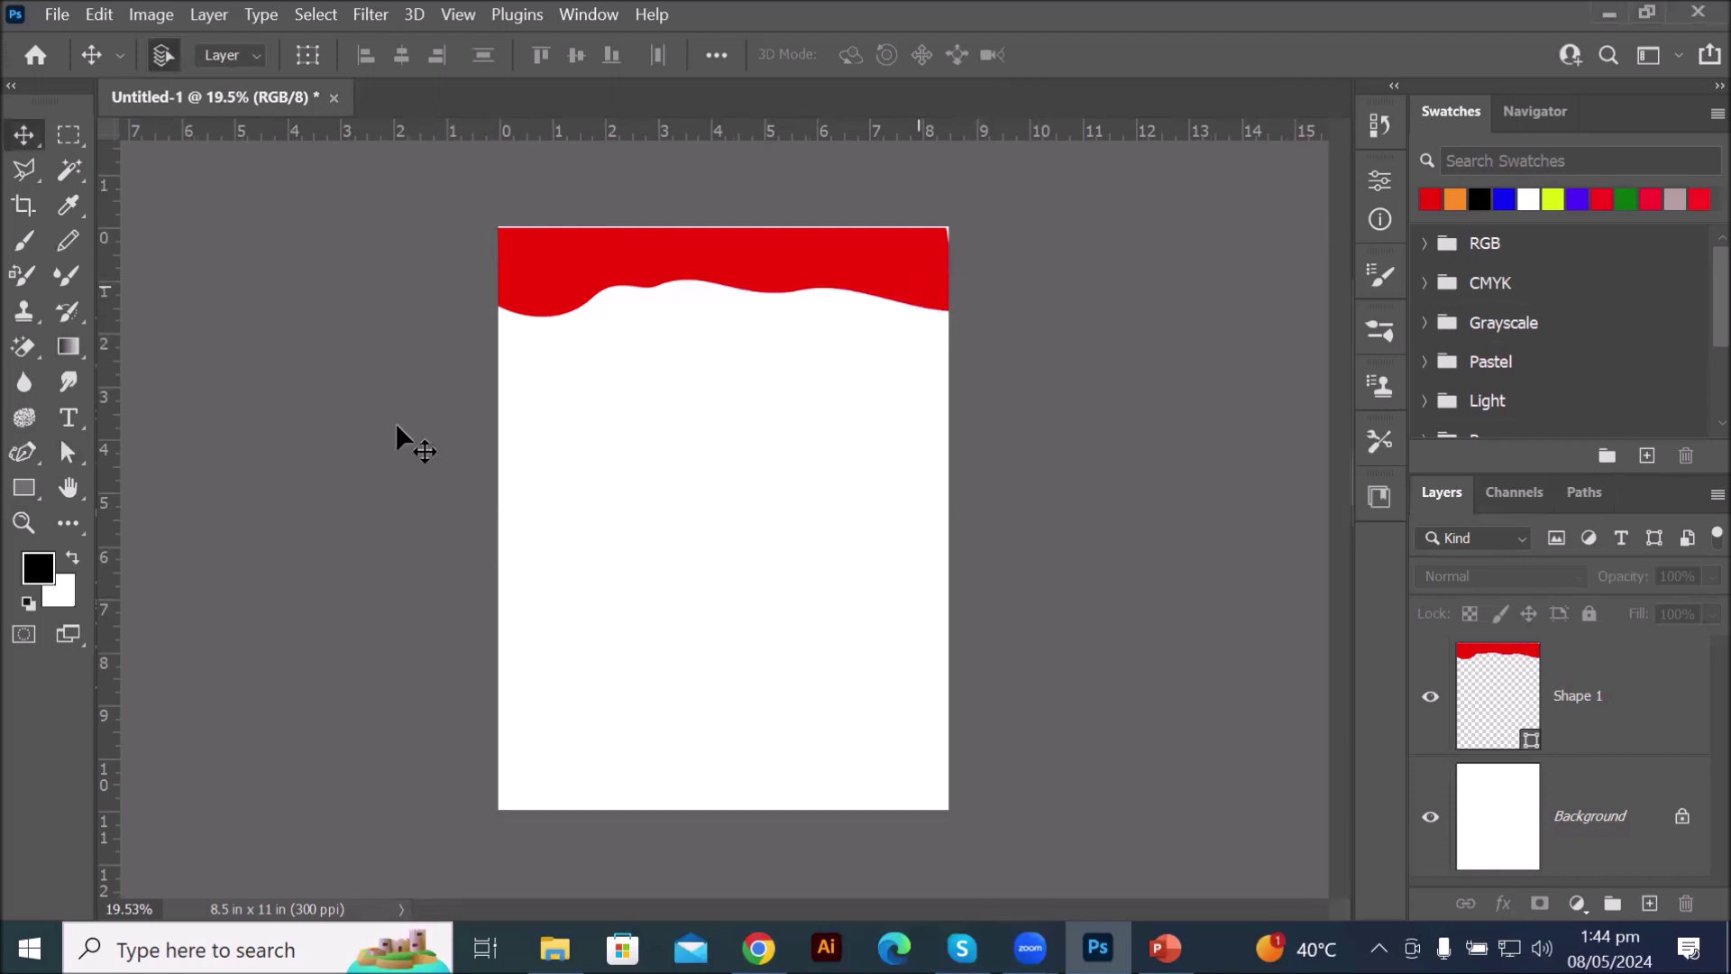
left_click(20, 453)
right_click(20, 455)
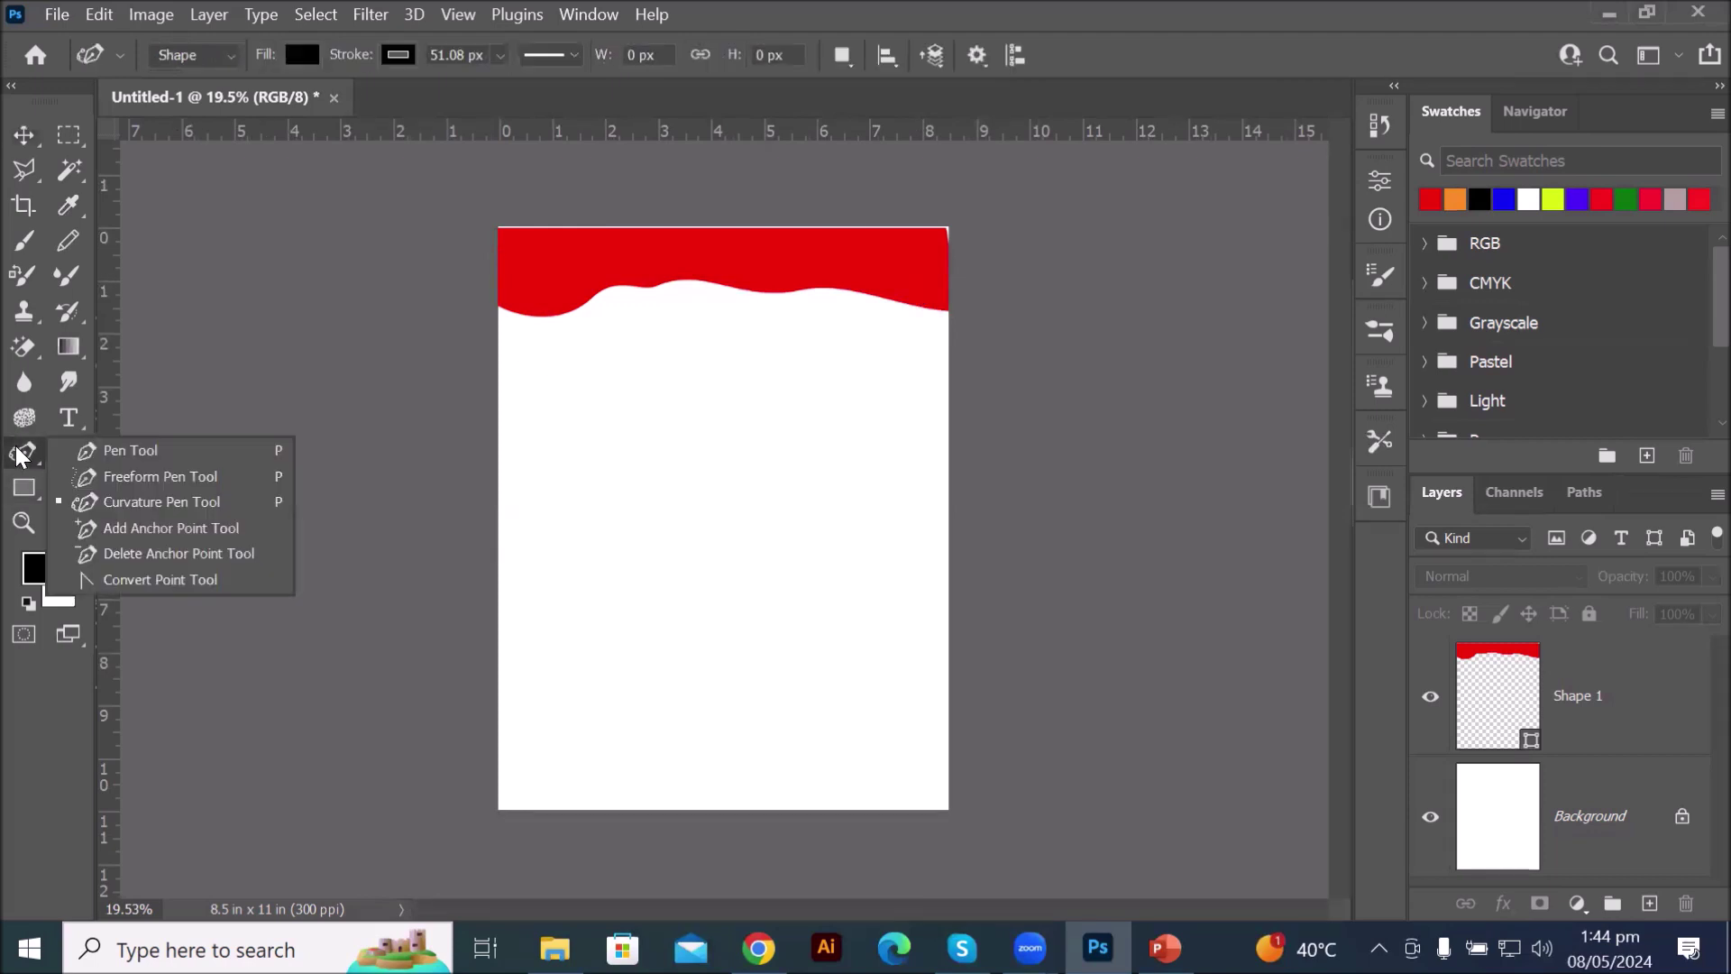
left_click(147, 483)
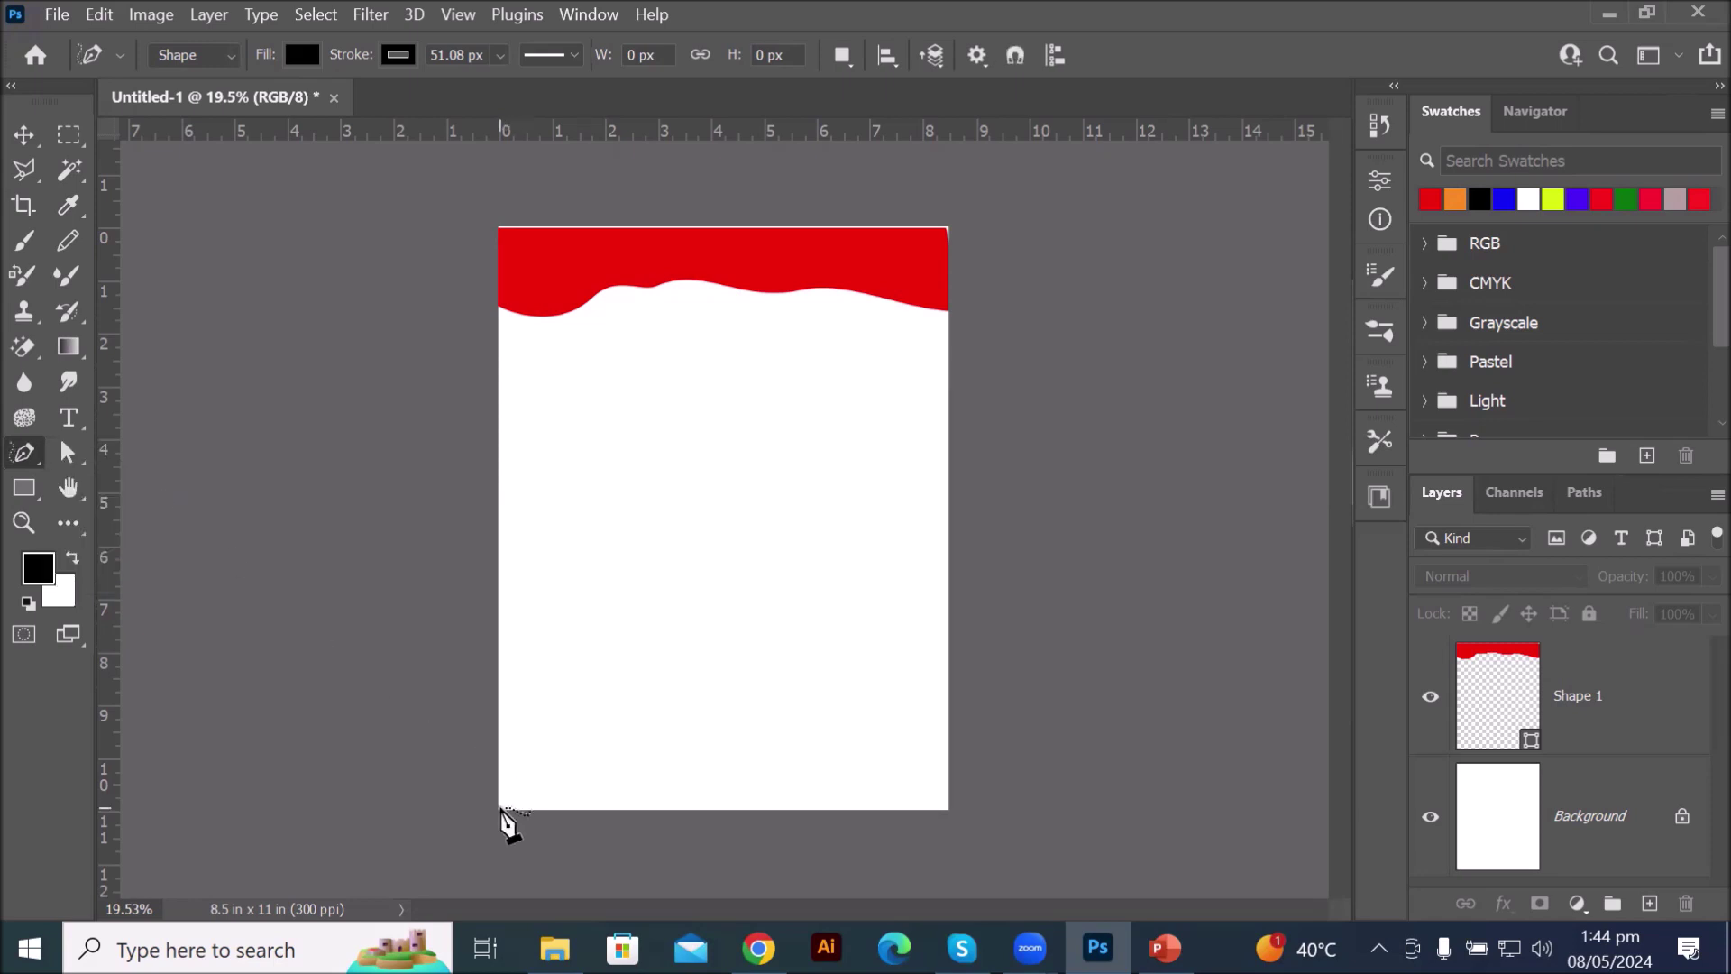
mouse_move(501, 808)
left_mouse_down()
mouse_move(561, 727)
mouse_move(672, 681)
mouse_move(789, 585)
mouse_move(824, 606)
mouse_move(954, 554)
left_mouse_up()
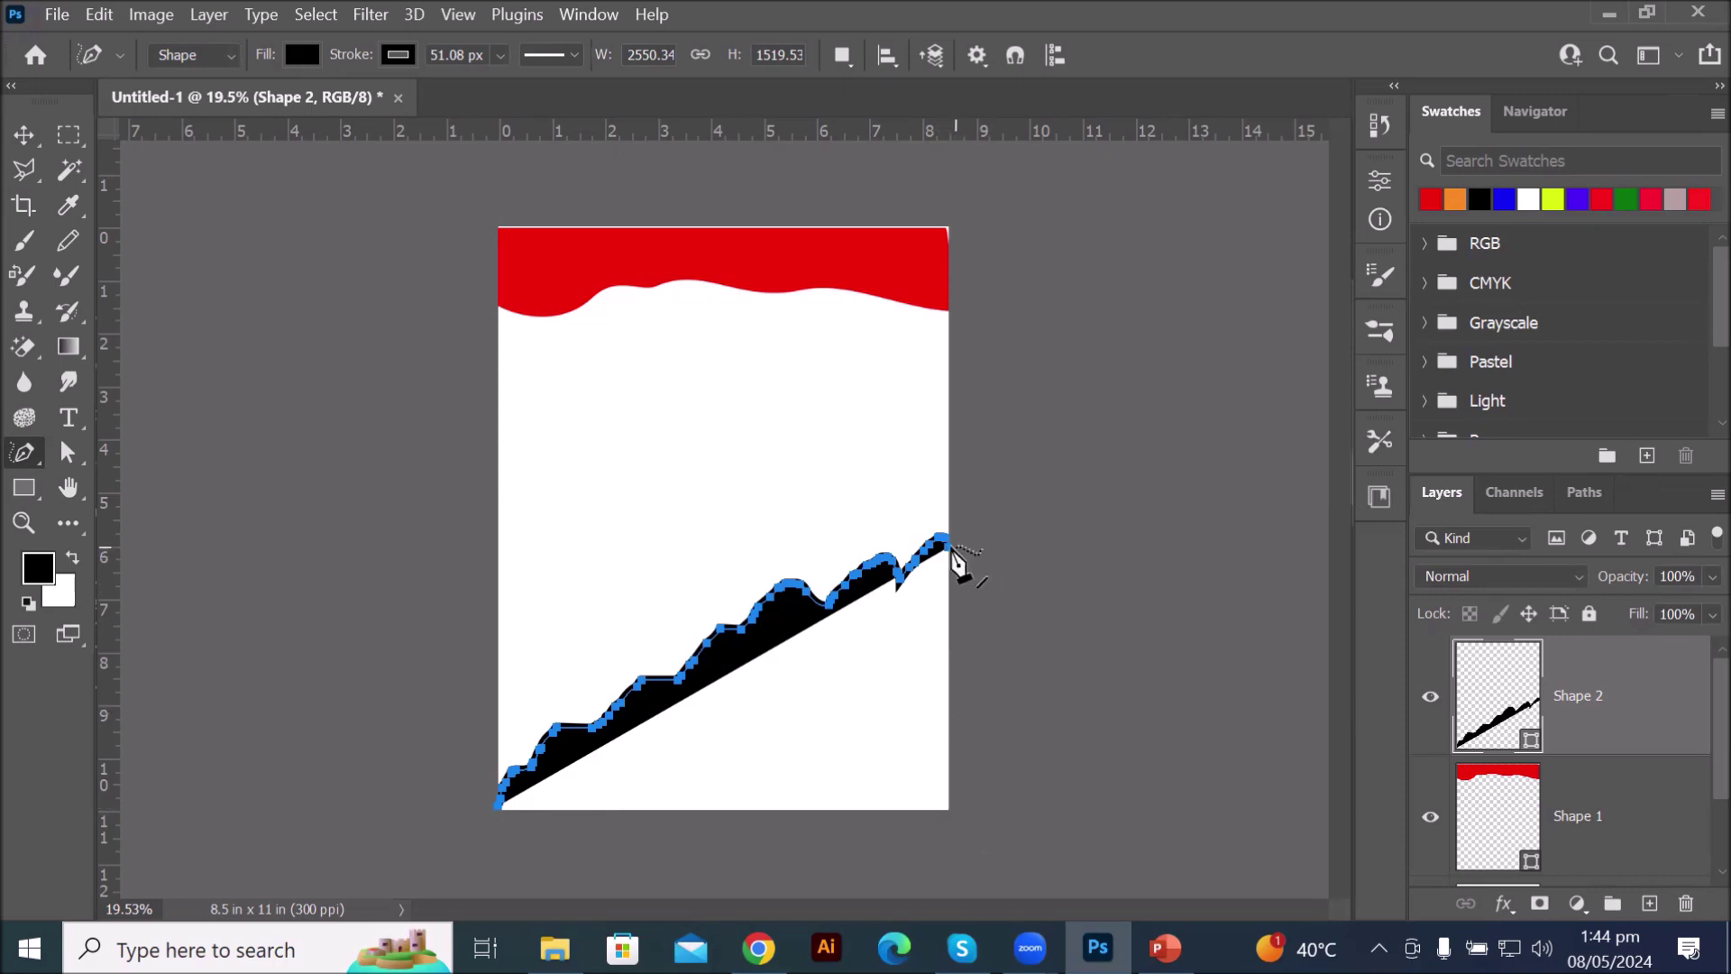
mouse_move(949, 546)
left_mouse_down()
mouse_move(938, 695)
mouse_move(955, 722)
mouse_move(928, 793)
mouse_move(801, 772)
mouse_move(500, 809)
left_mouse_up()
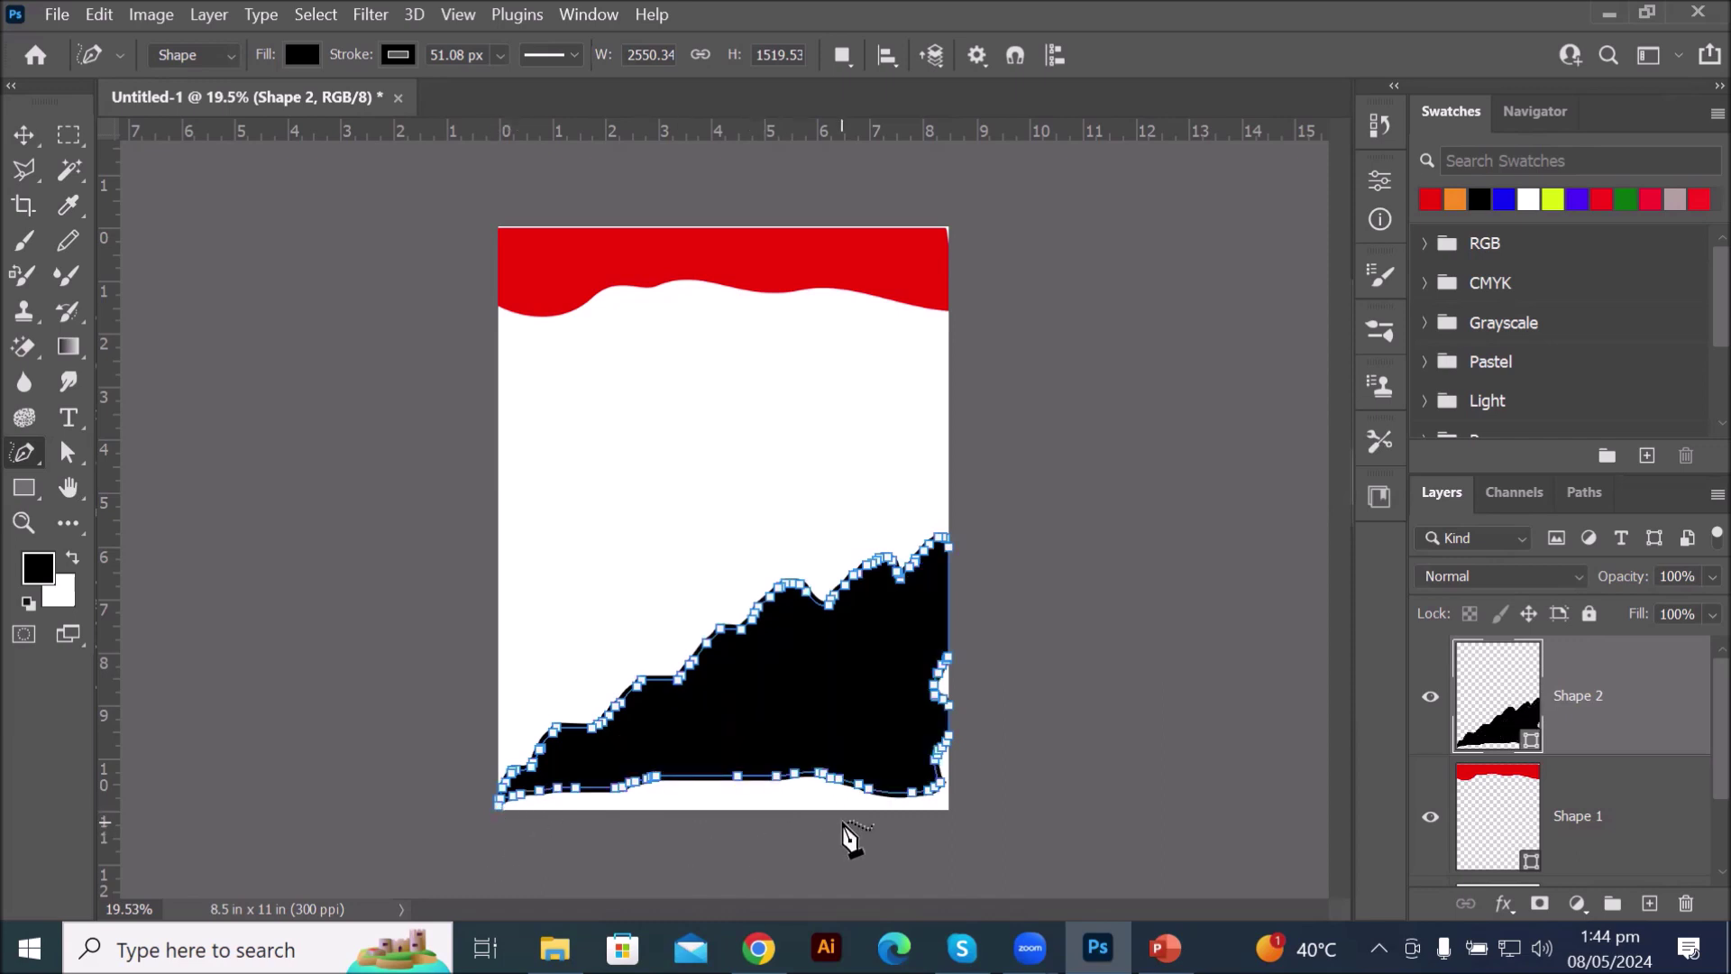
- Set the freeform shape's fill to no color so only its outline is drawn
left_click(63, 454)
left_click(183, 484)
scroll(1056, 821, "up", 11)
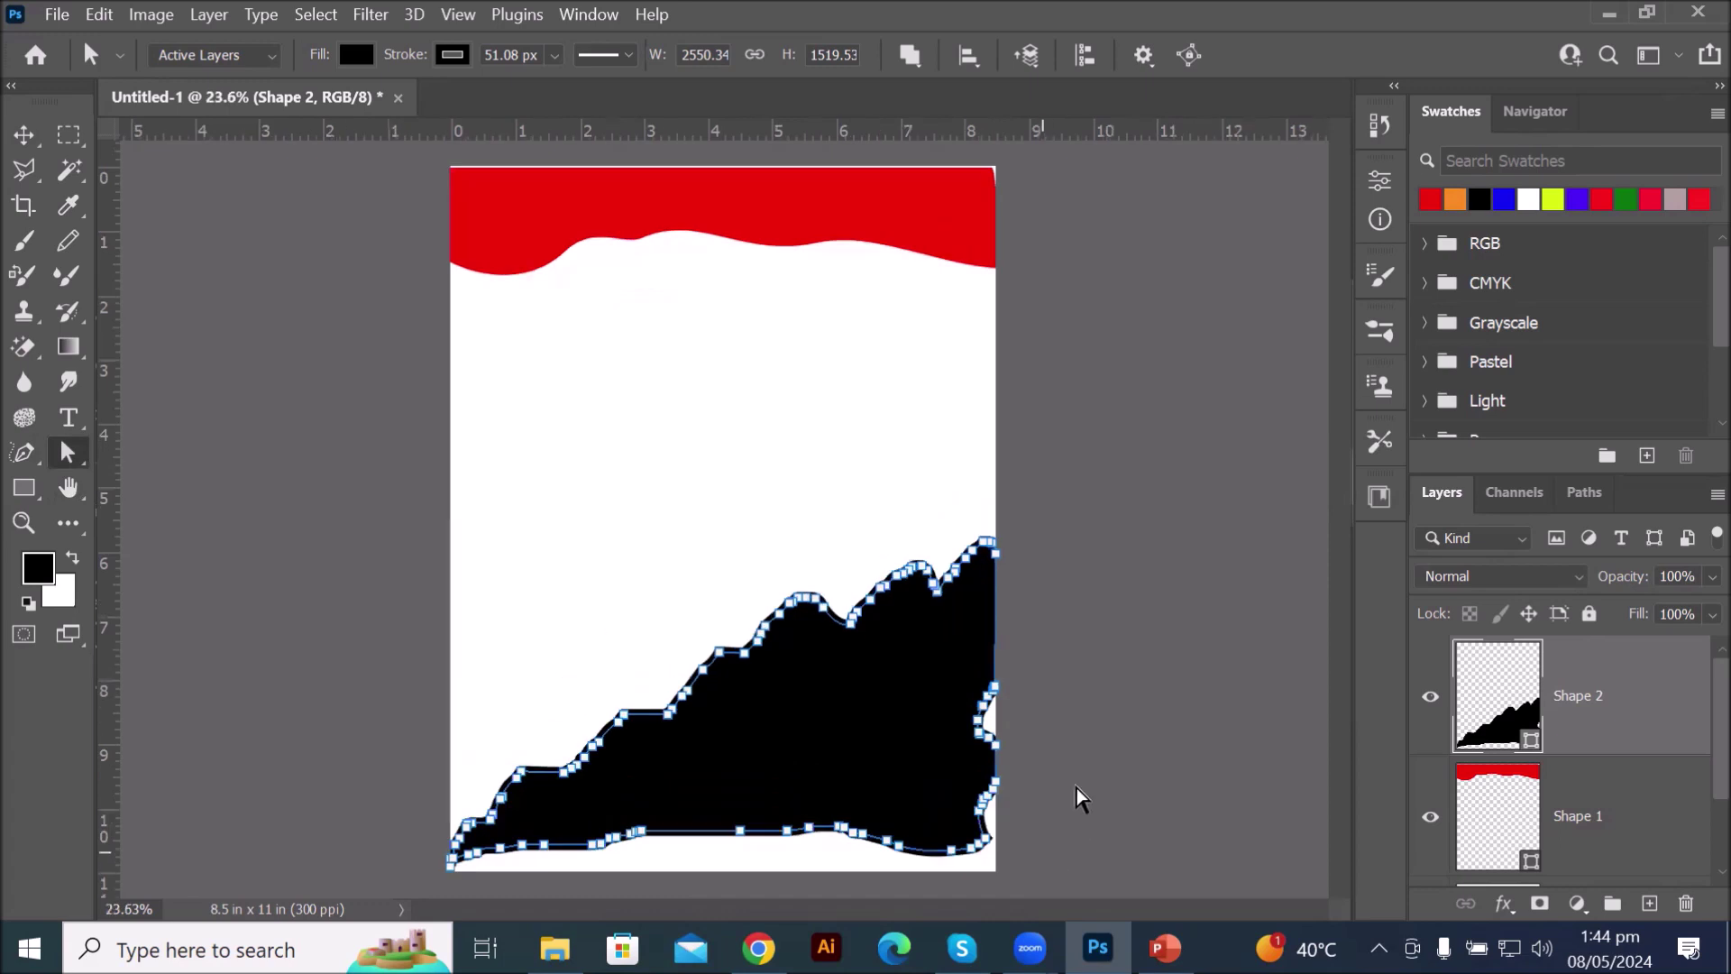
scroll(993, 707, "up", 11)
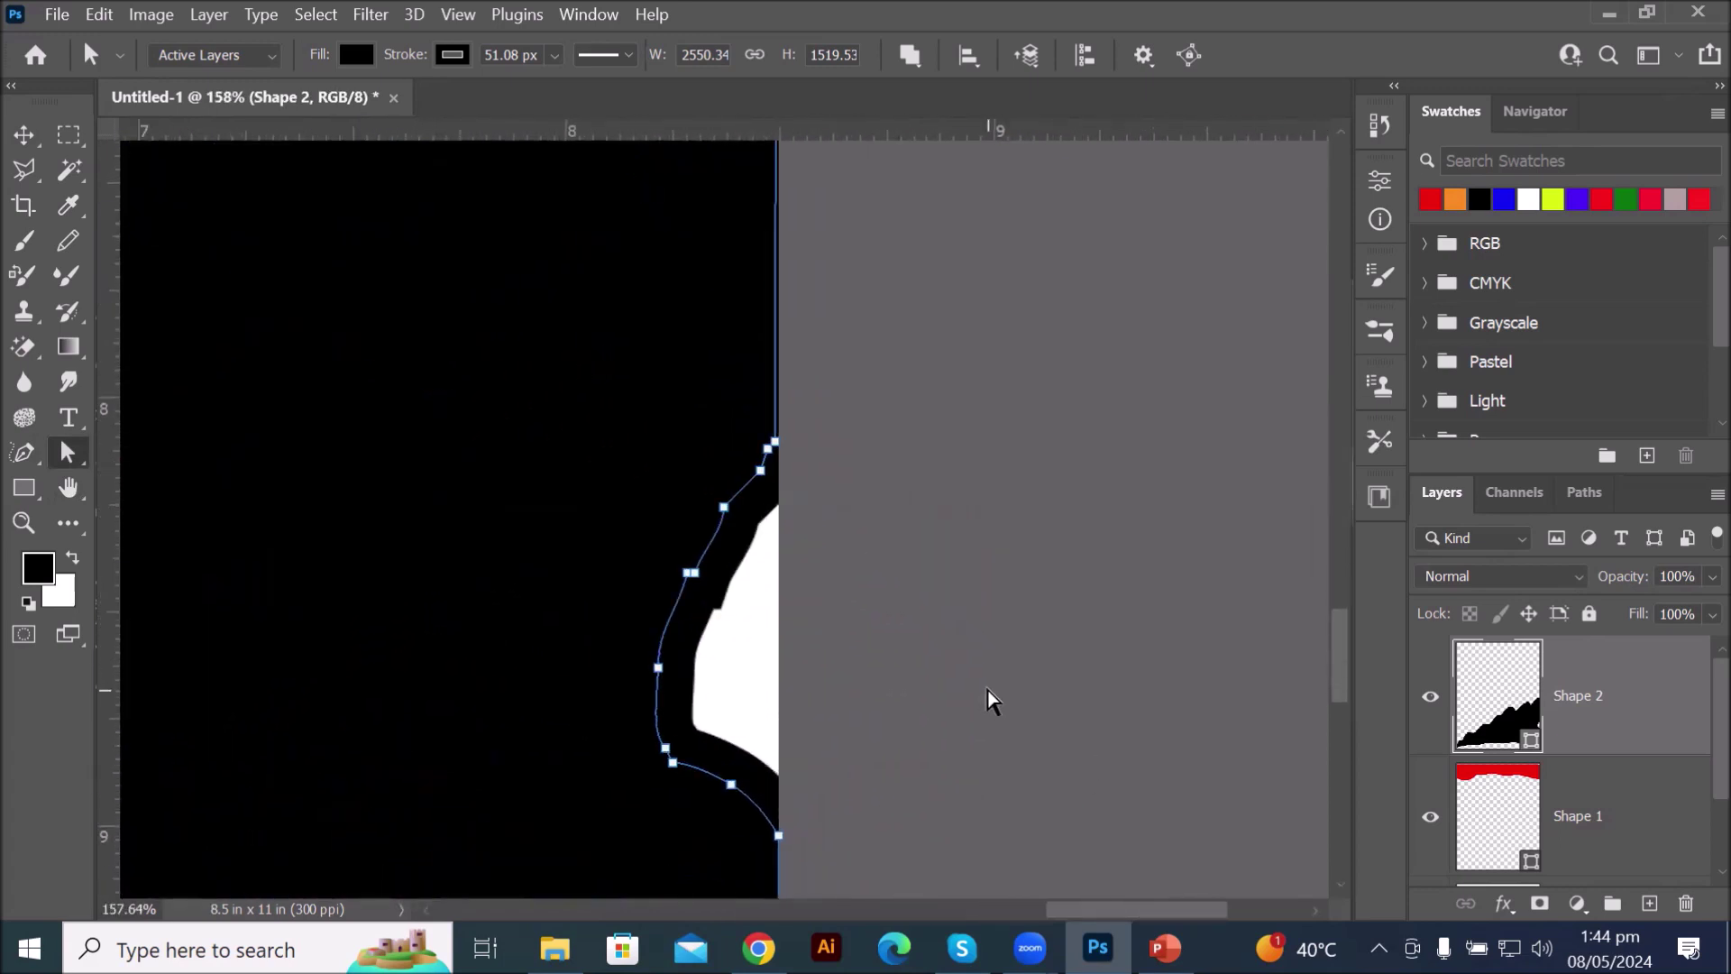
scroll(991, 701, "down", 3)
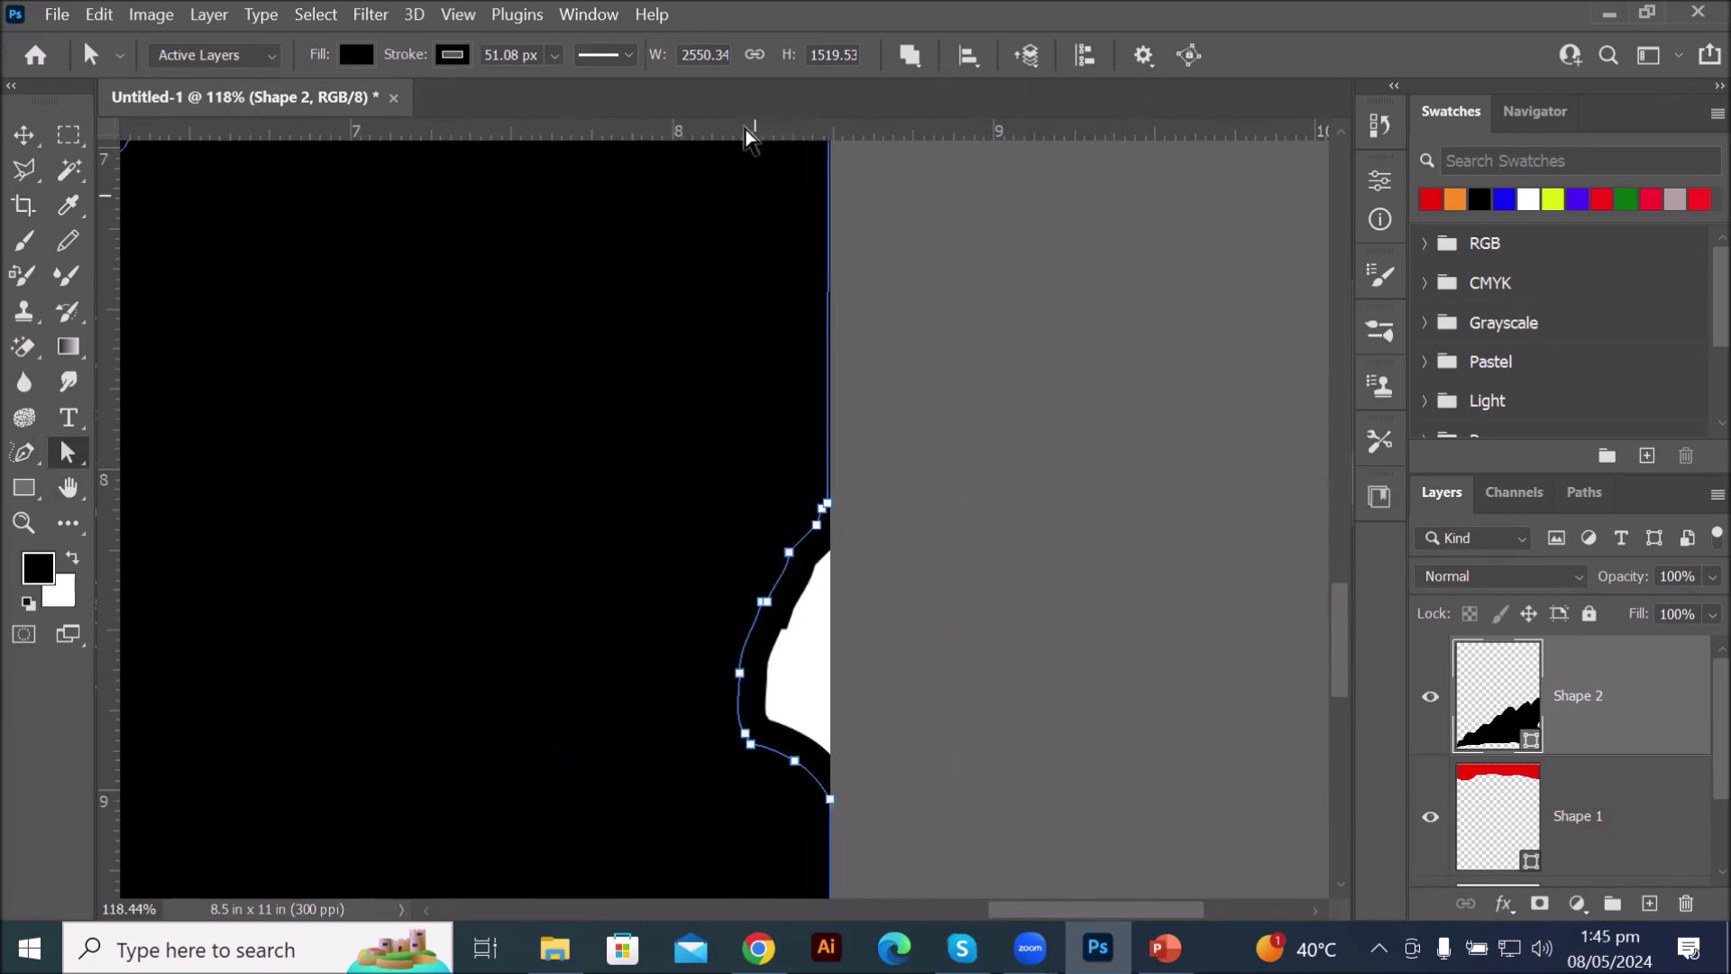
left_click(453, 56)
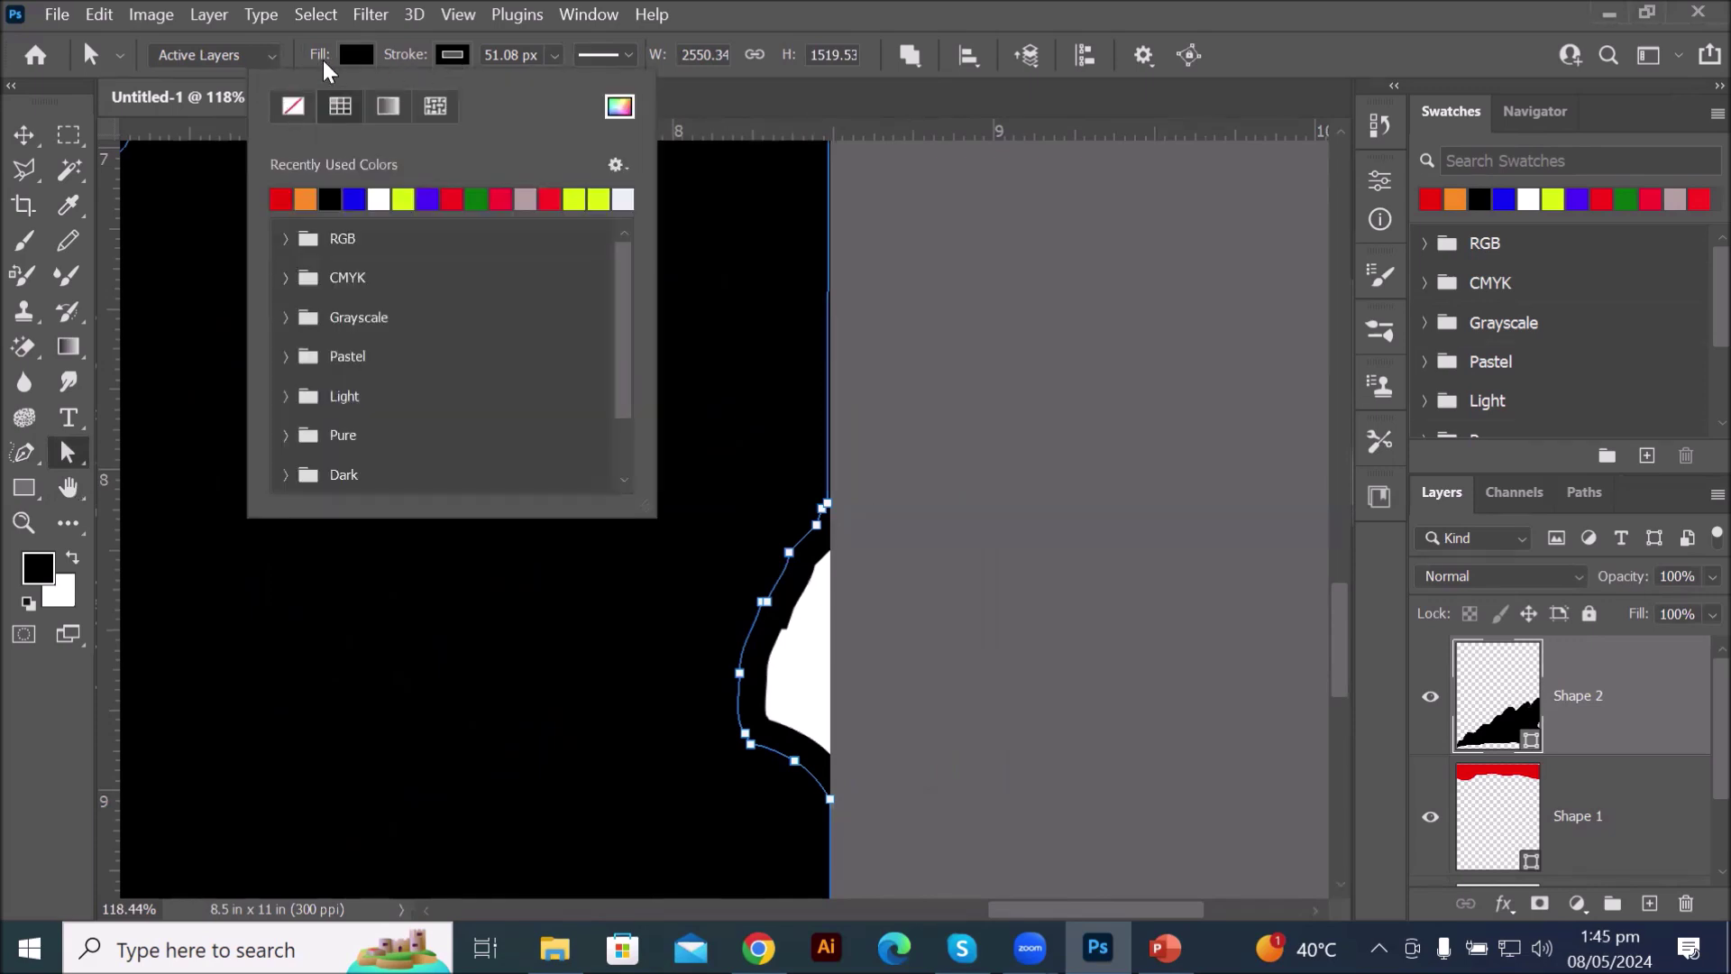
left_click(349, 51)
left_click(349, 51)
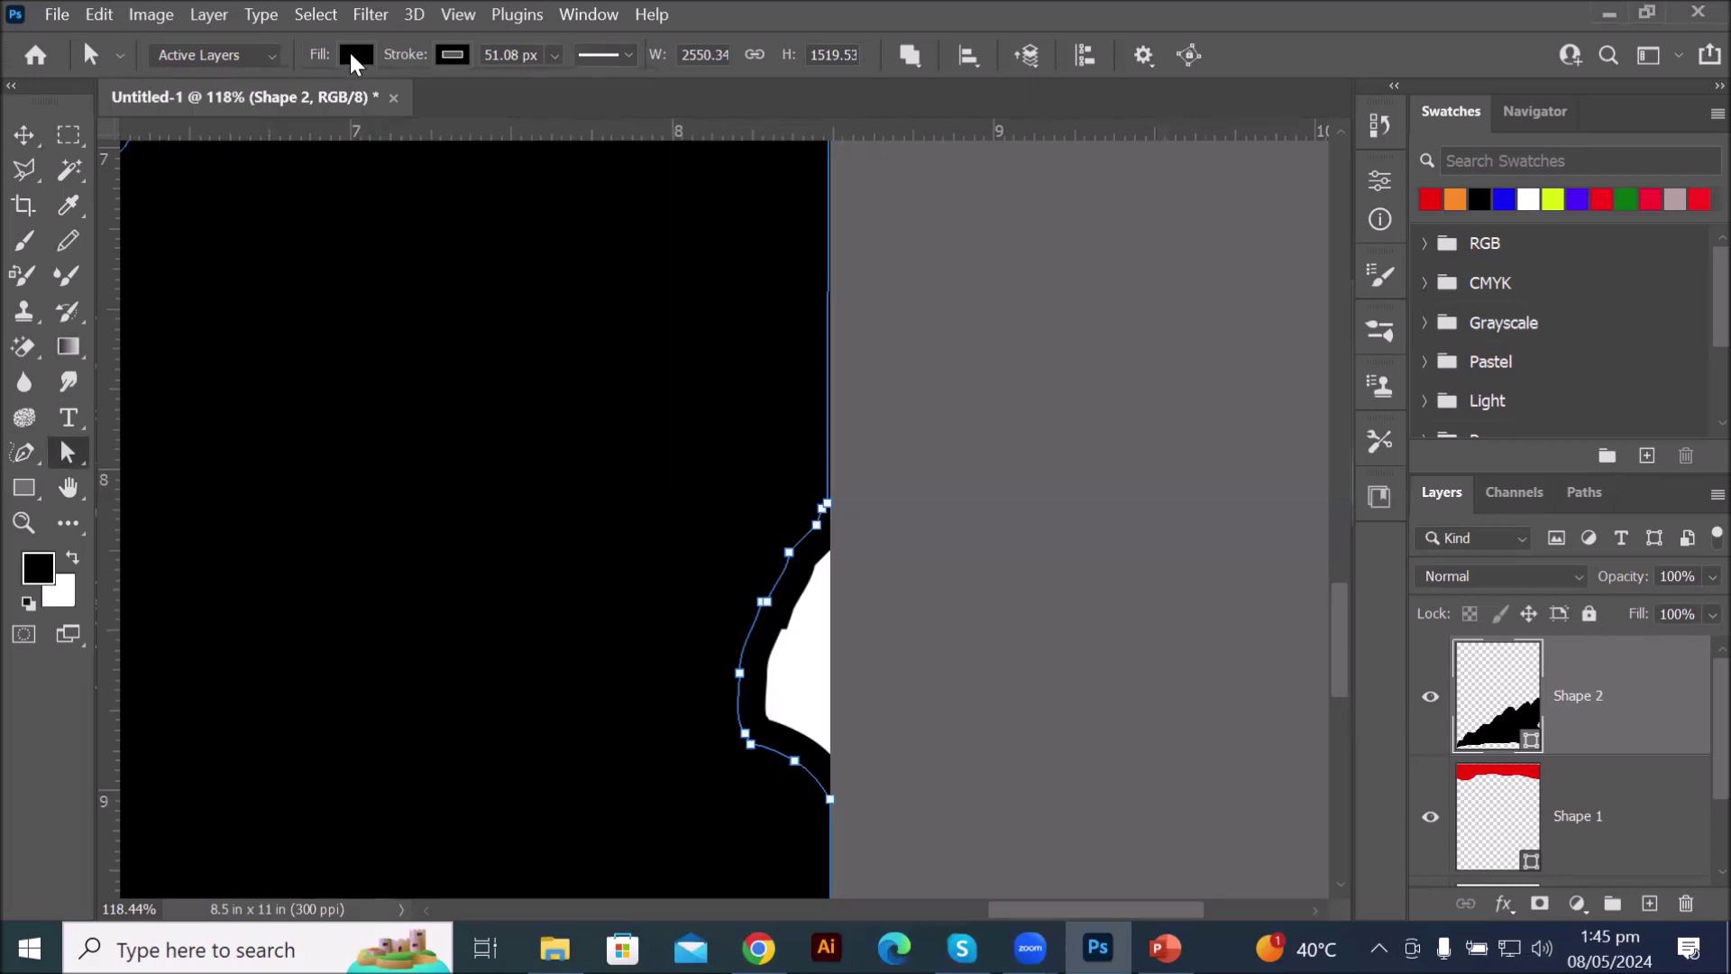
left_click(350, 52)
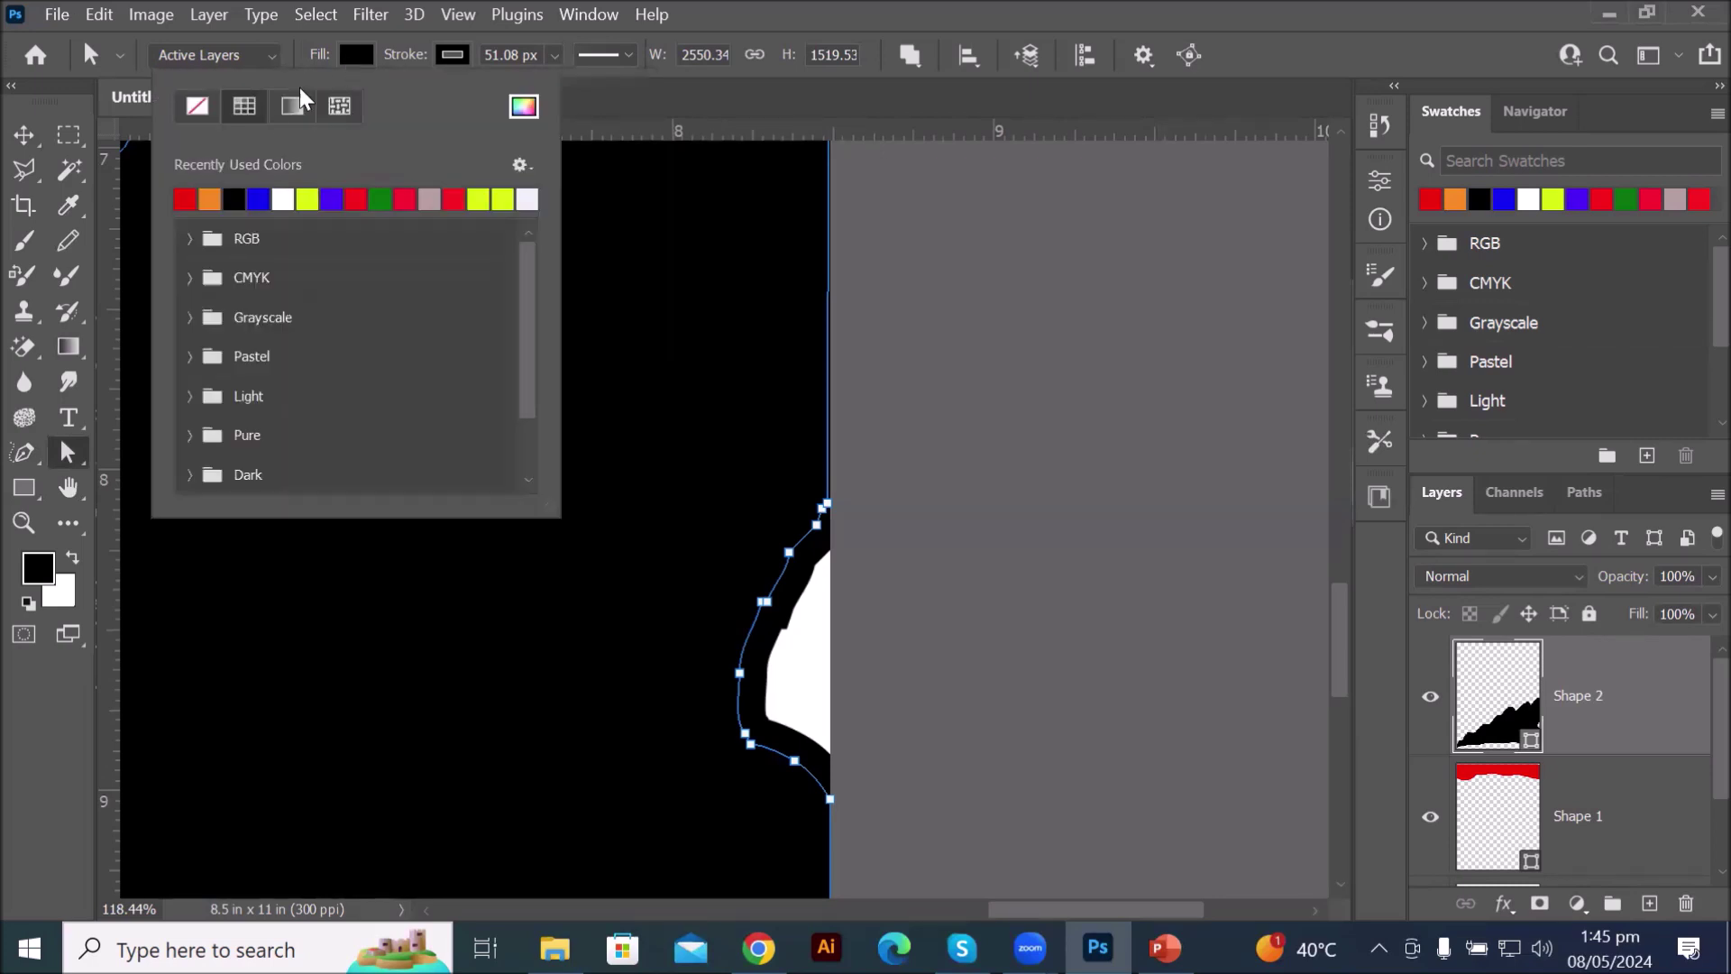
left_click(197, 108)
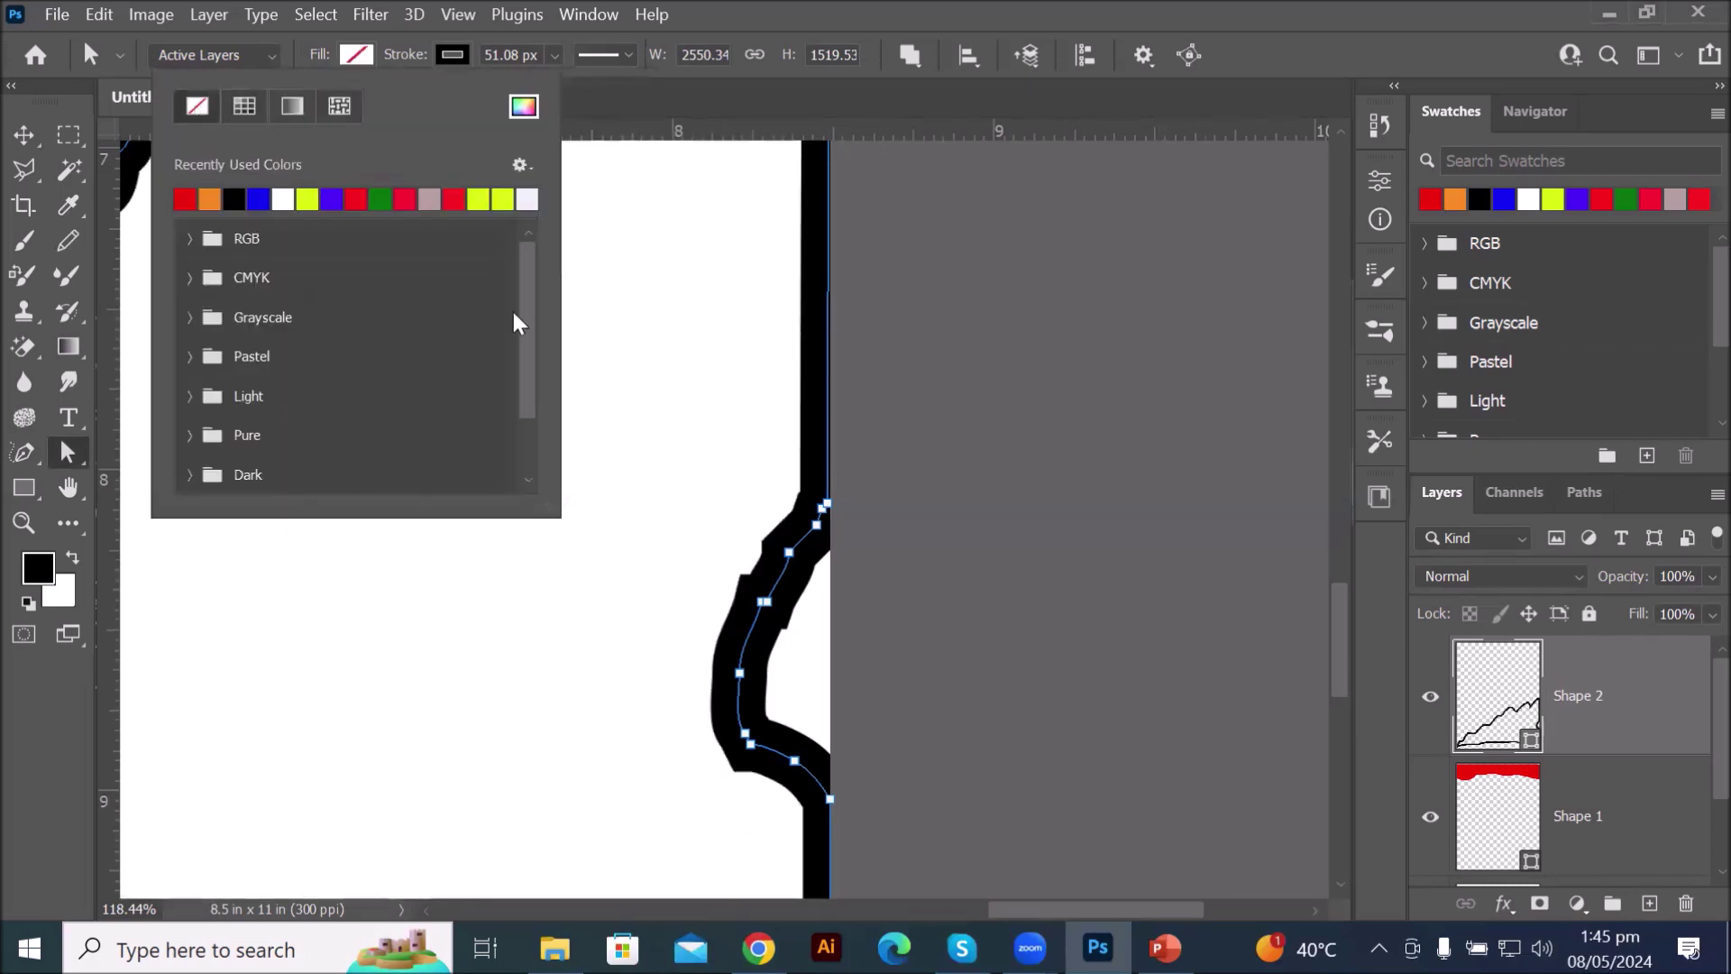
scroll(709, 399, "down", 14)
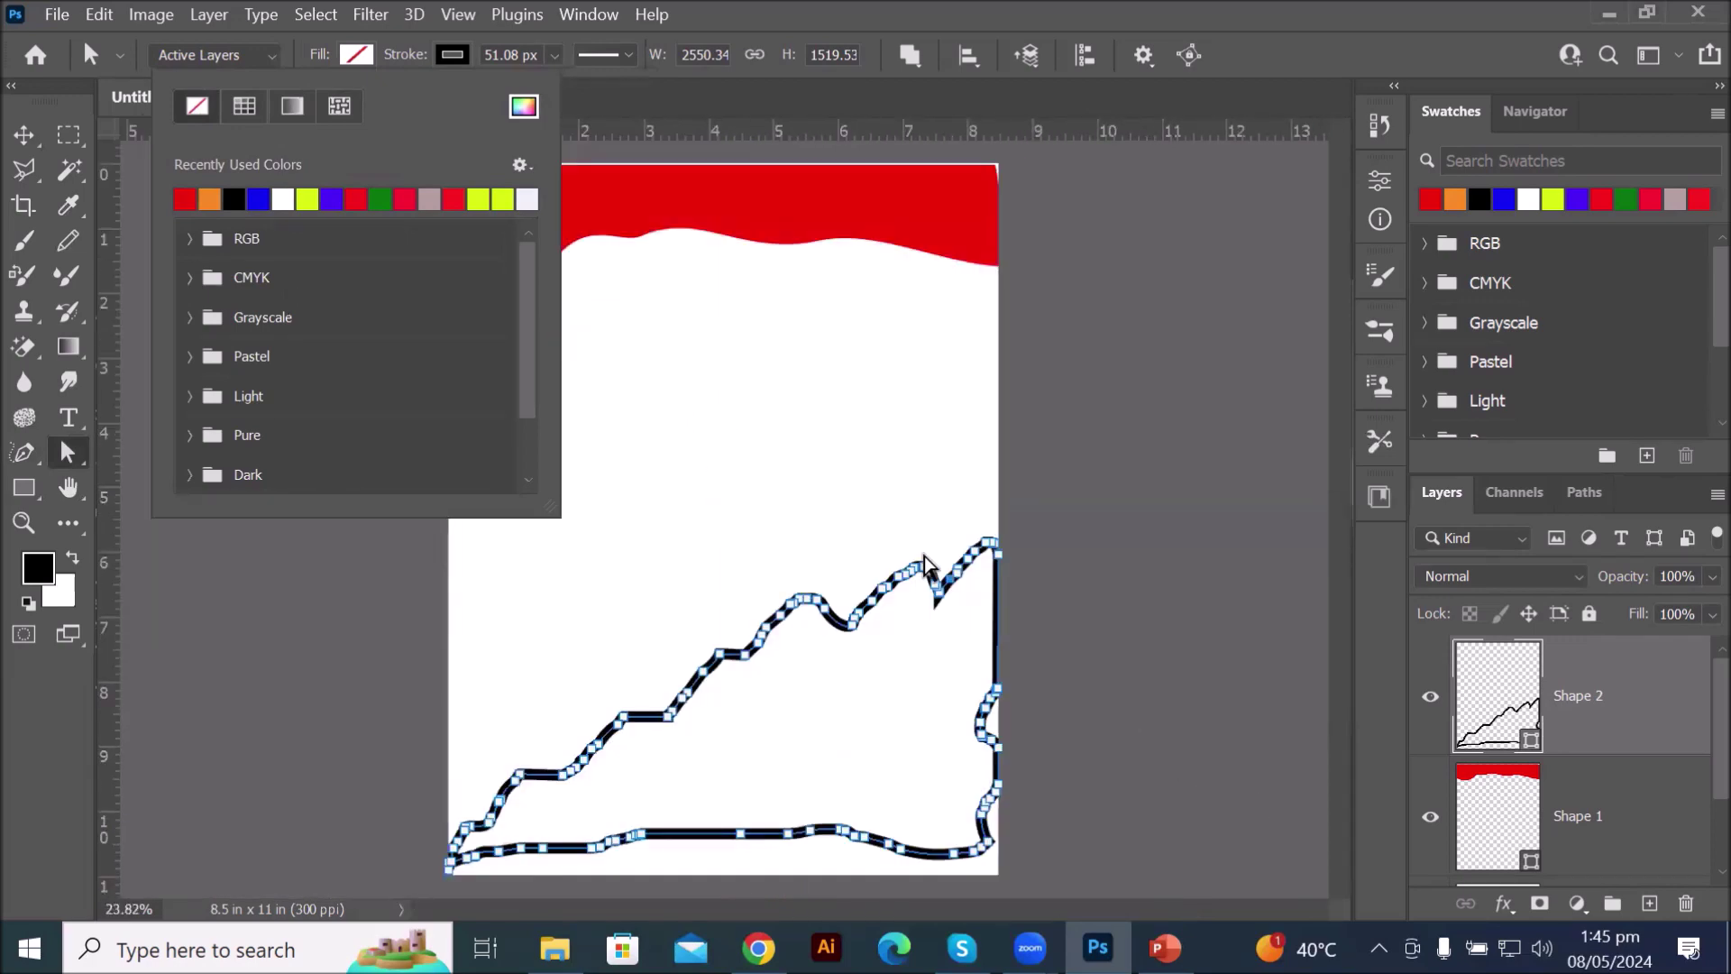
left_click(362, 58)
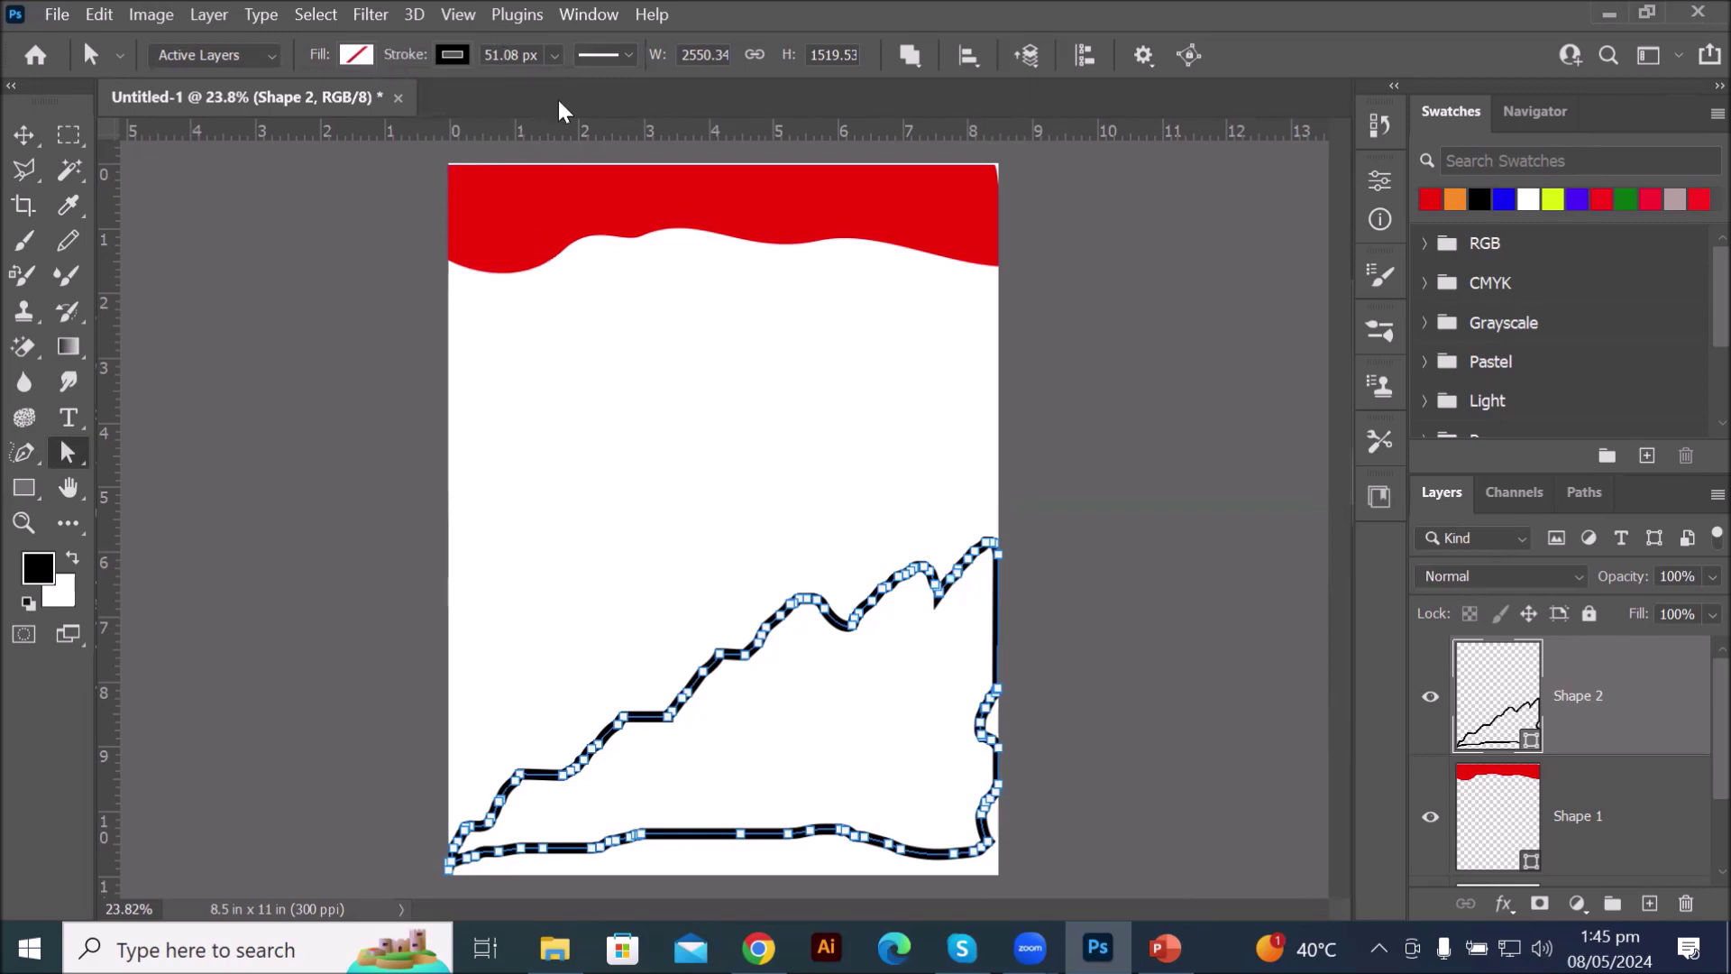
- Reduce the freeform shape's stroke width to about 0.95 px
scroll(1111, 674, "up", 3)
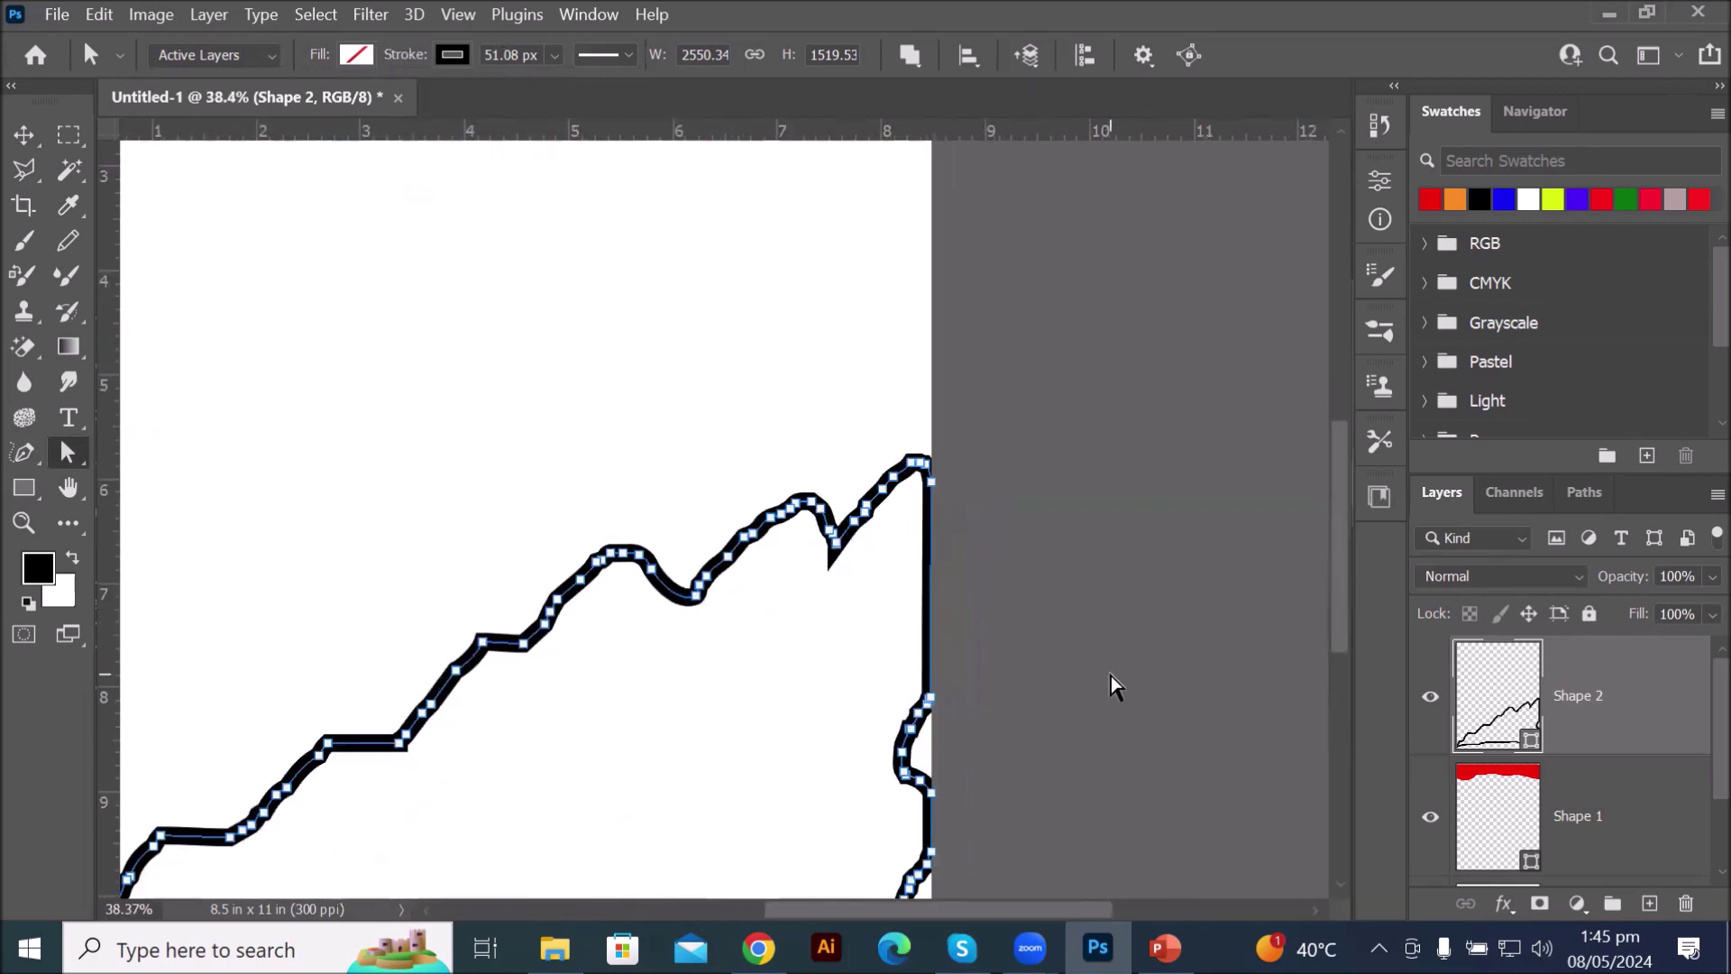
left_click(550, 56)
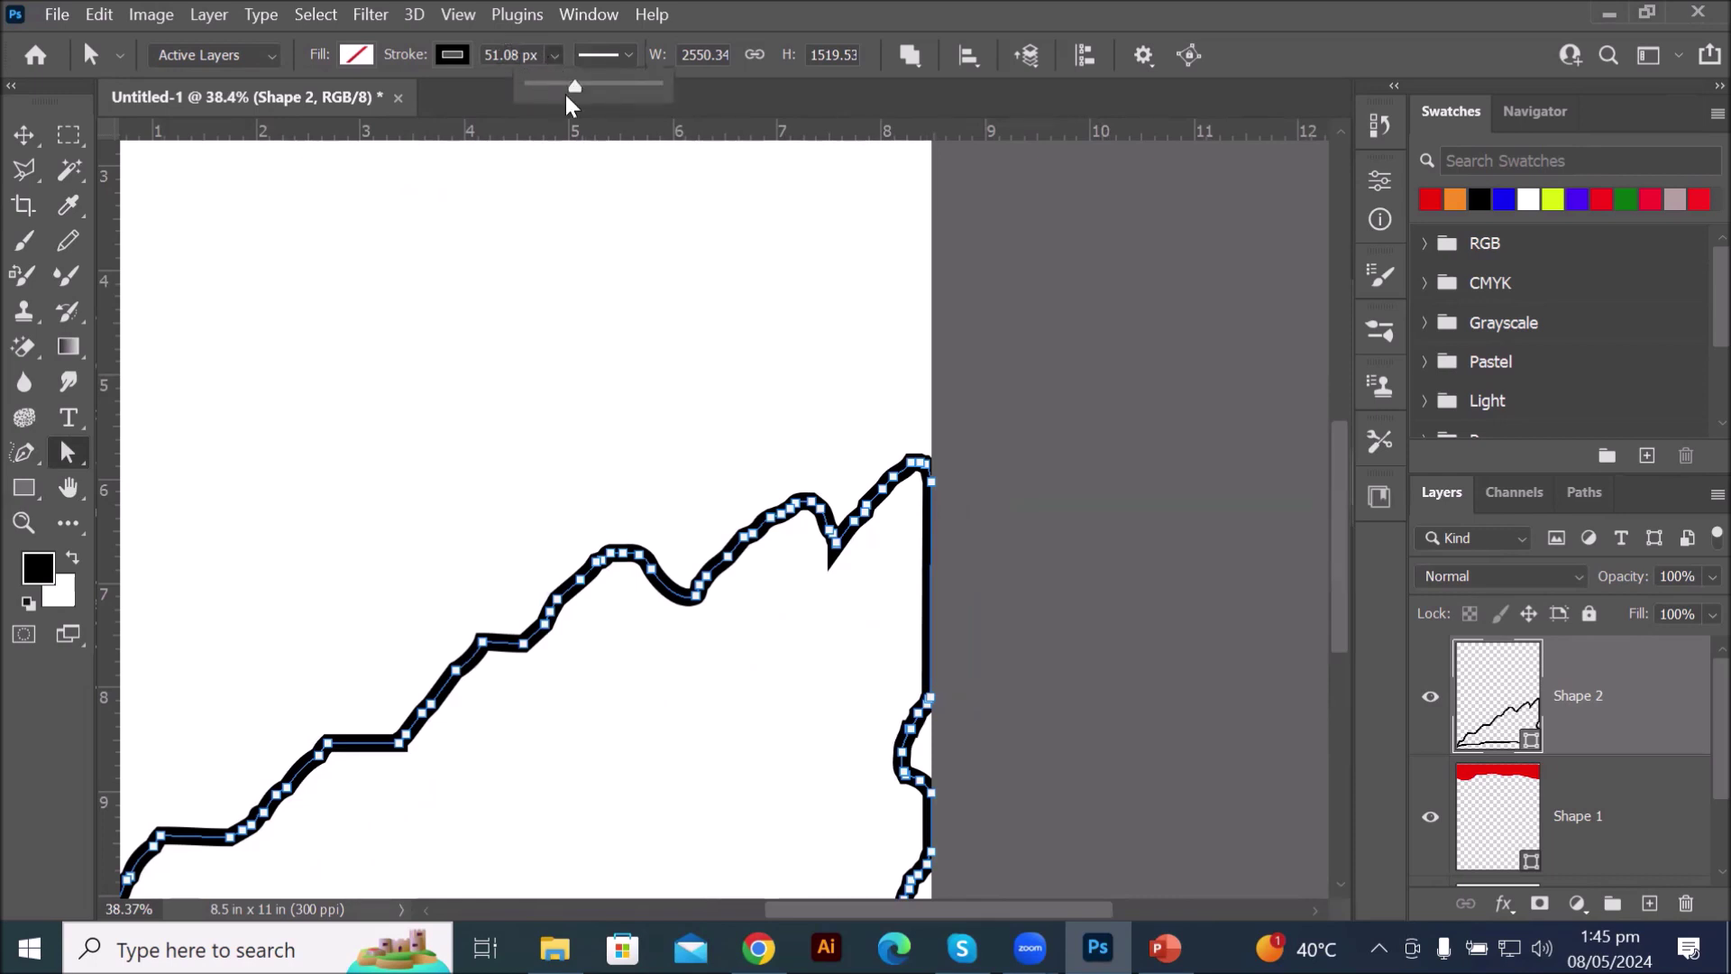
left_click_drag(575, 88, 549, 84)
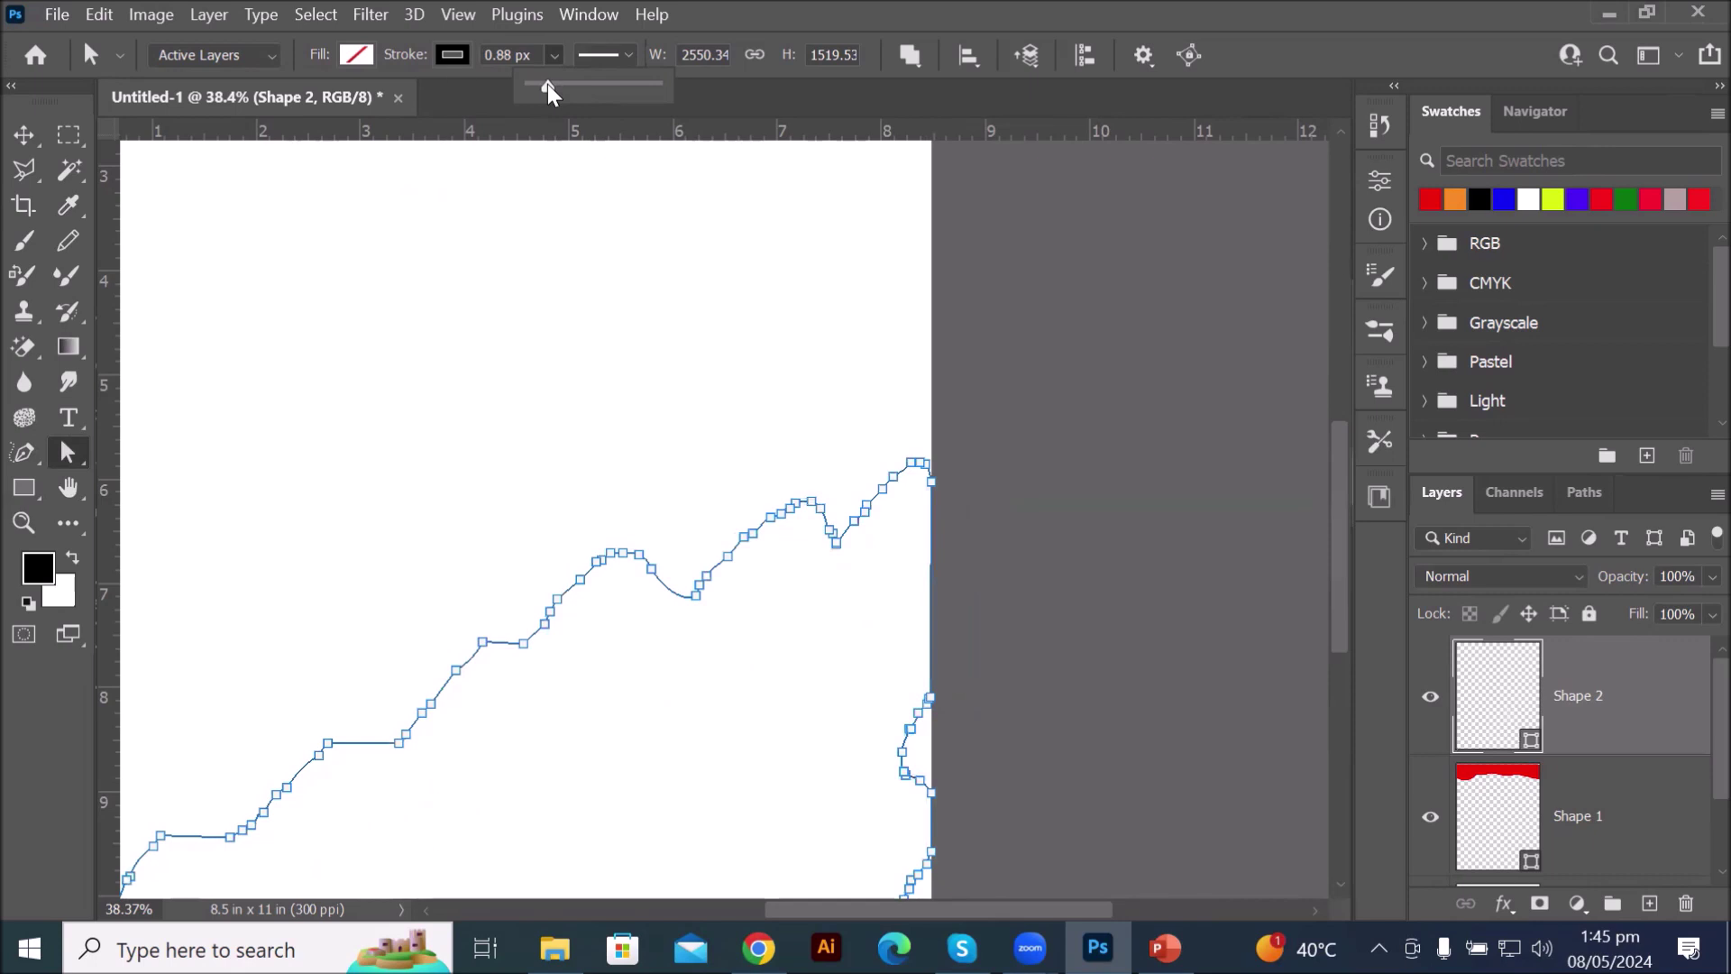
left_click_drag(551, 88, 548, 88)
left_click(904, 522)
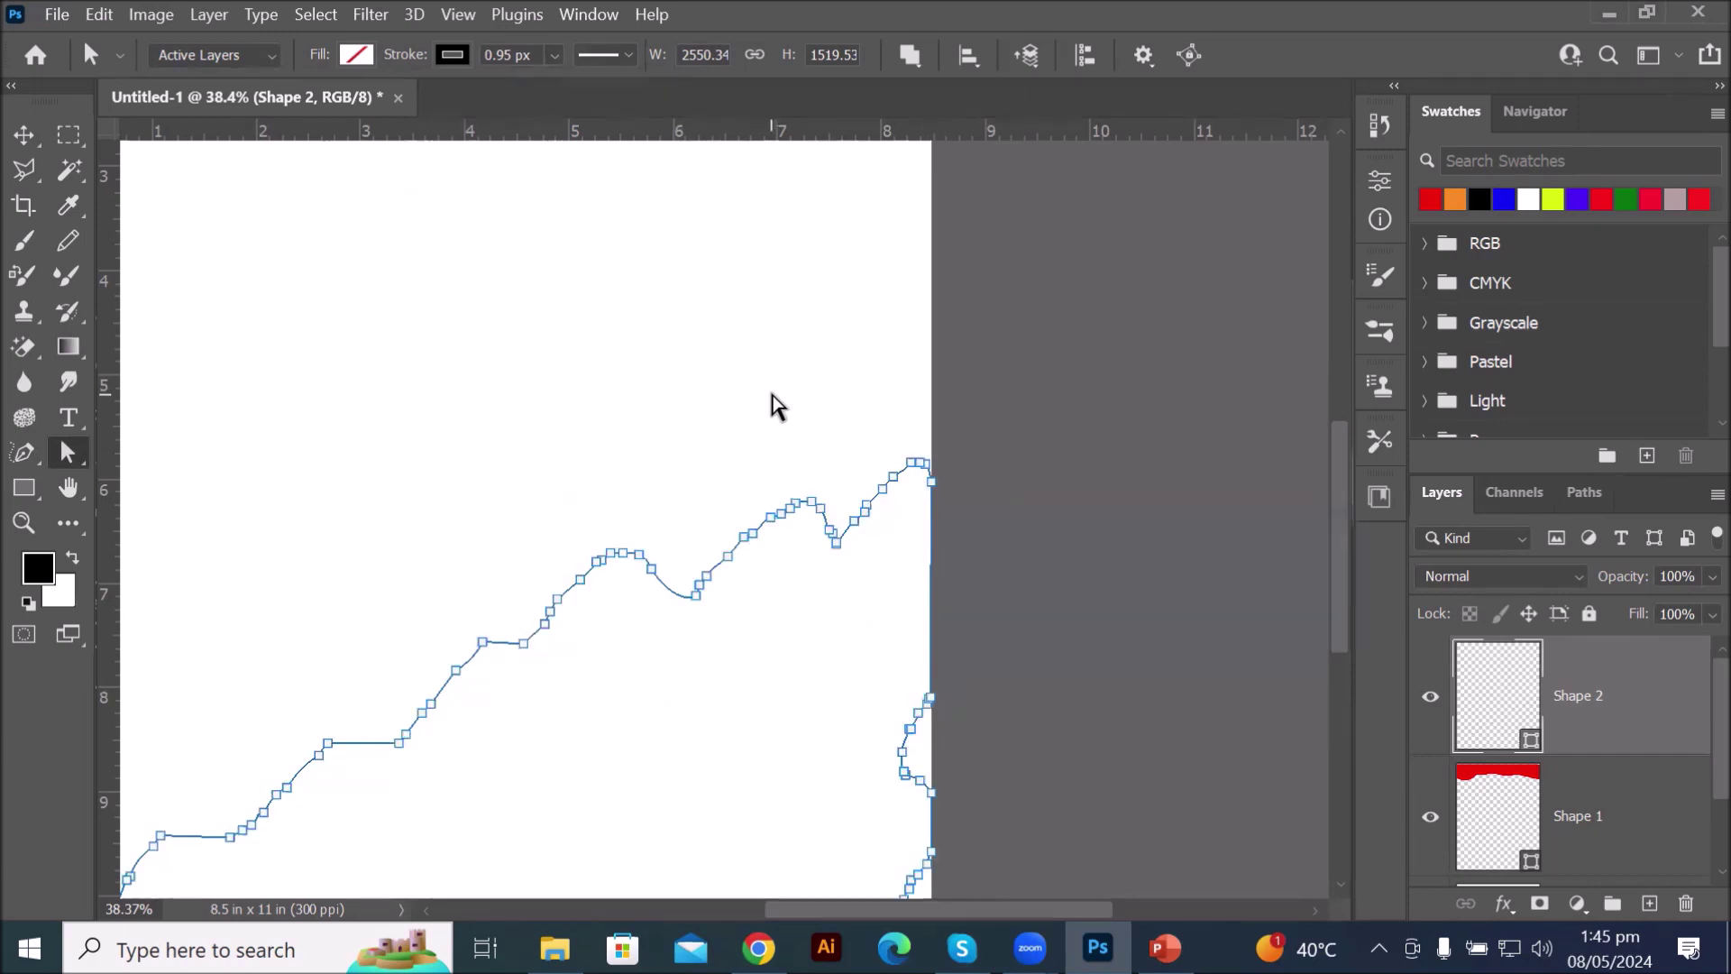
- Deselect the outline and select the anchor at the sharp notch near its rightmost peak to examine its points
left_click(781, 397)
scroll(1126, 642, "up", 4)
scroll(976, 597, "up", 4)
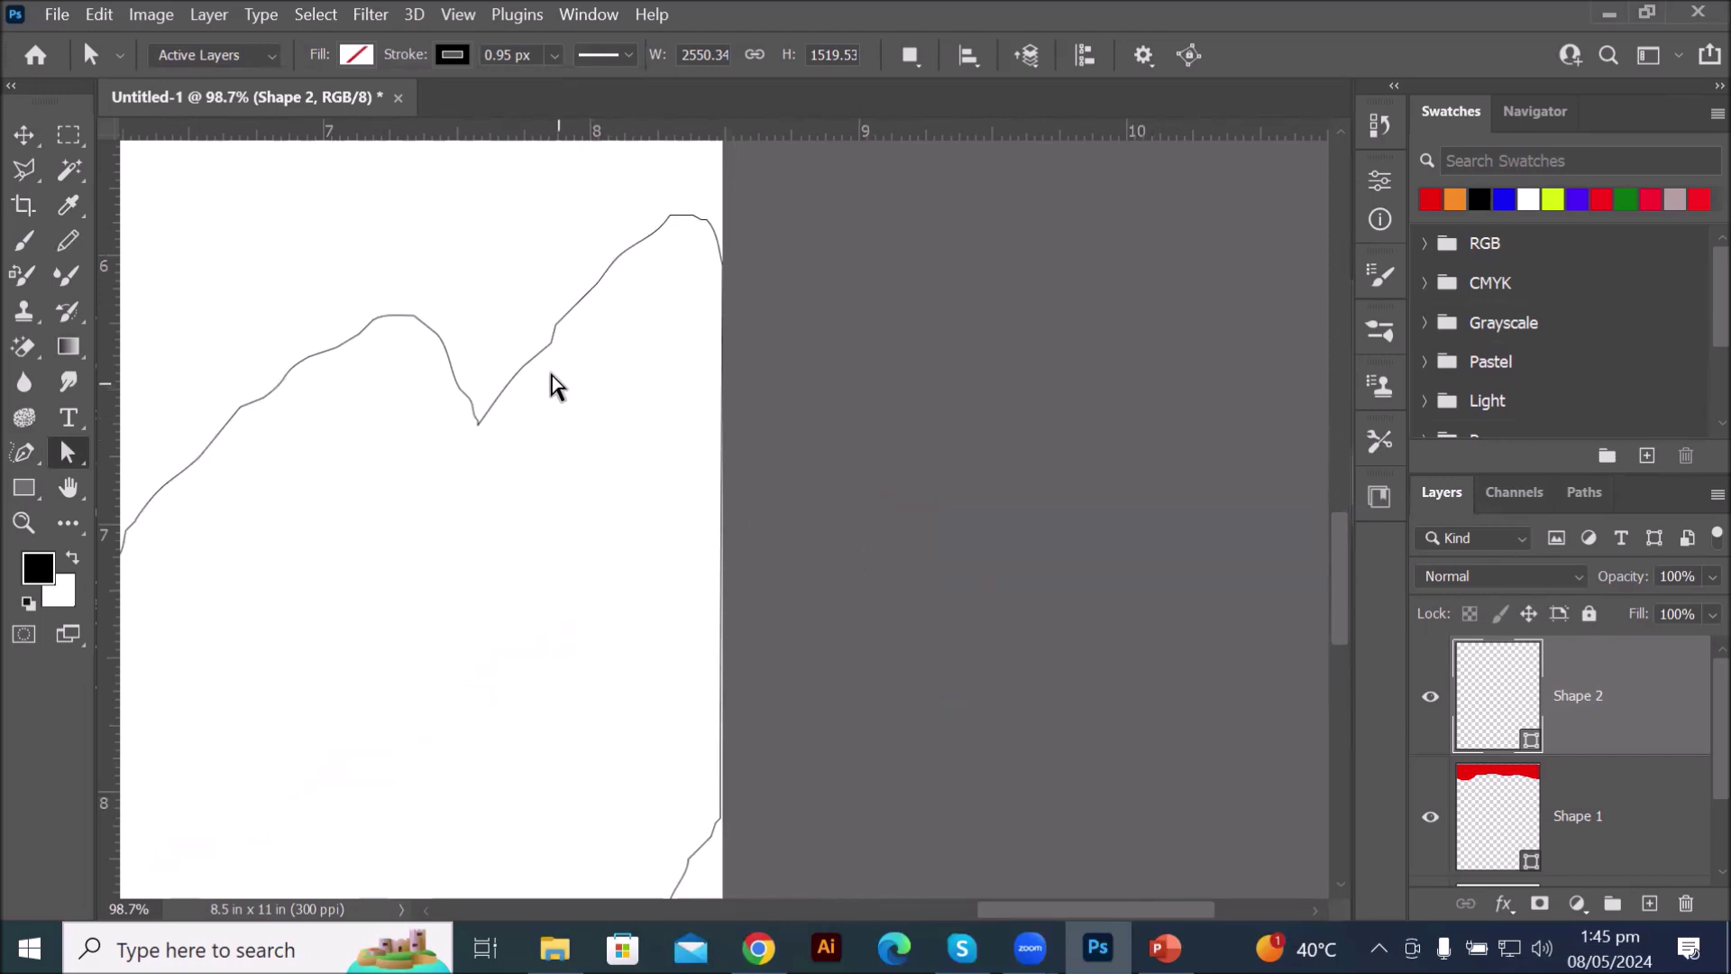
left_click(479, 422)
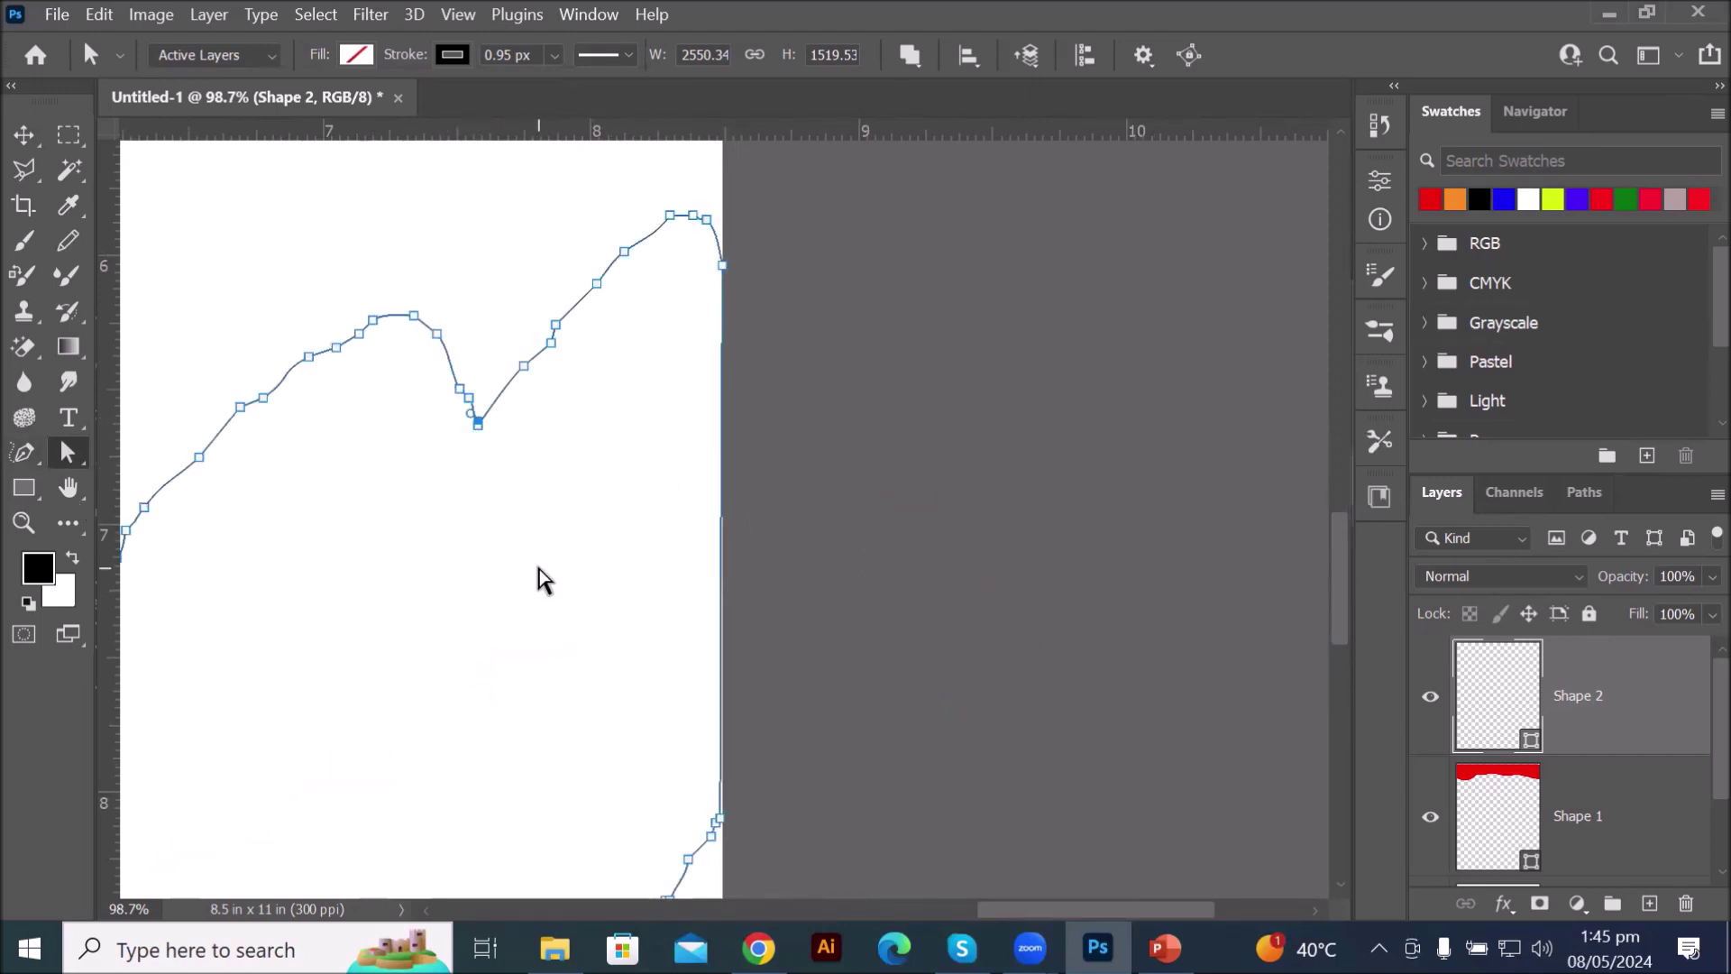
scroll(546, 580, "down", 6)
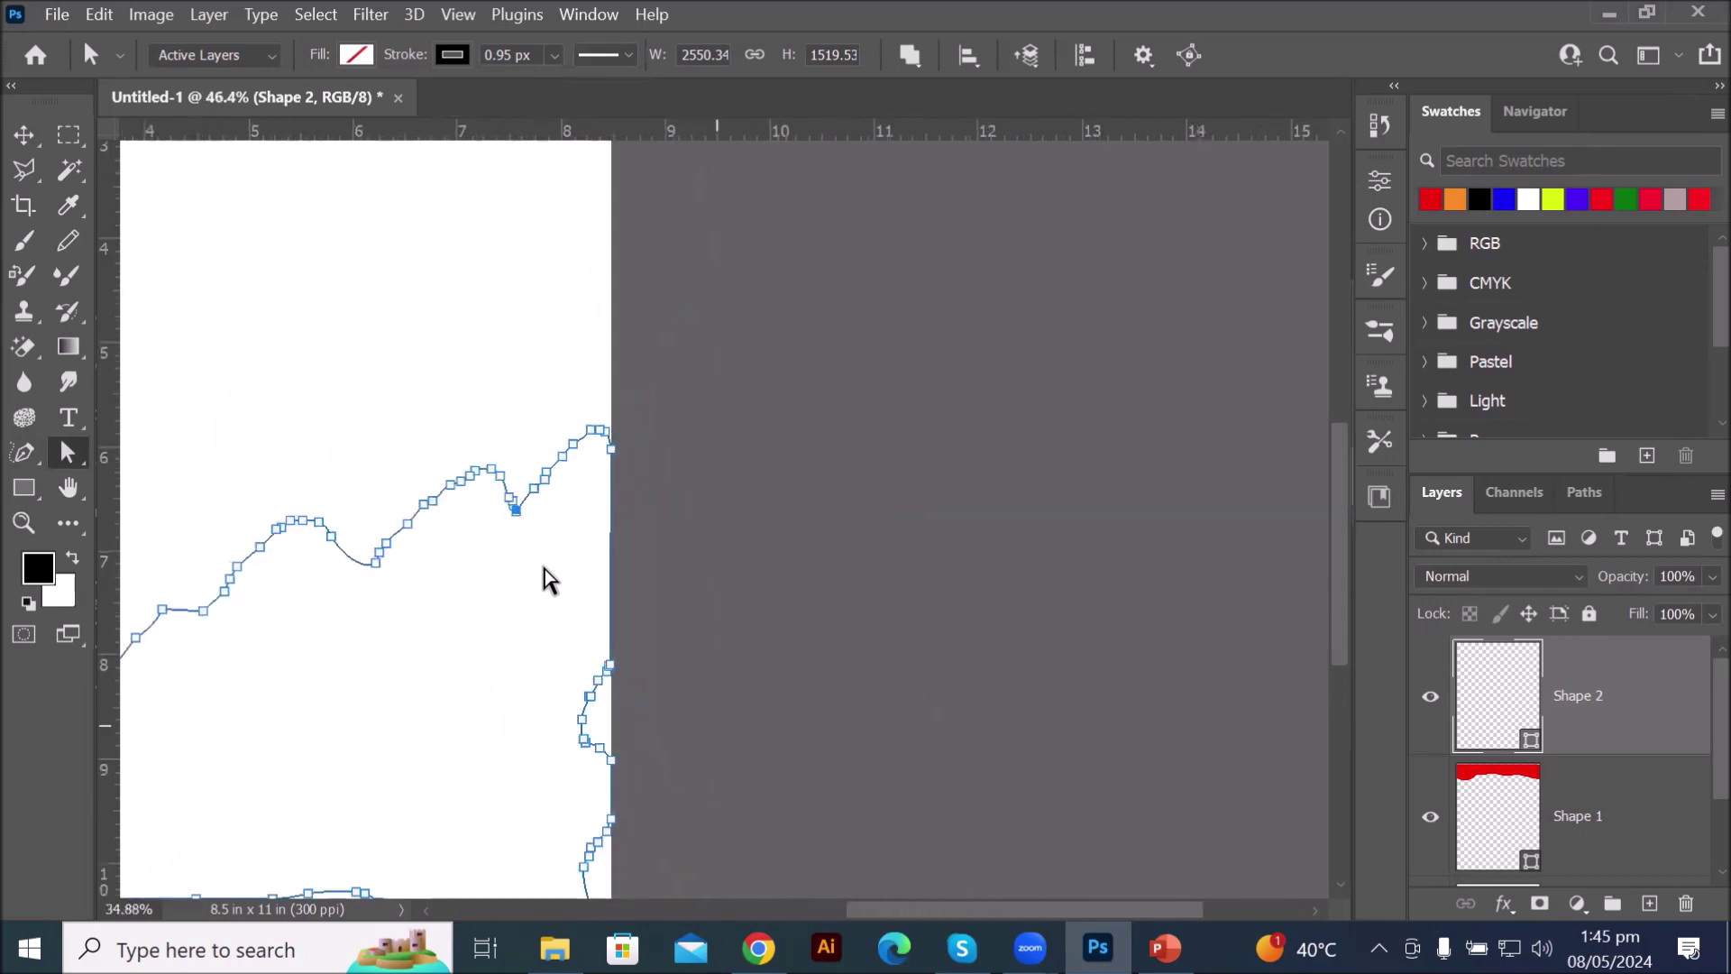
scroll(835, 758, "down", 3)
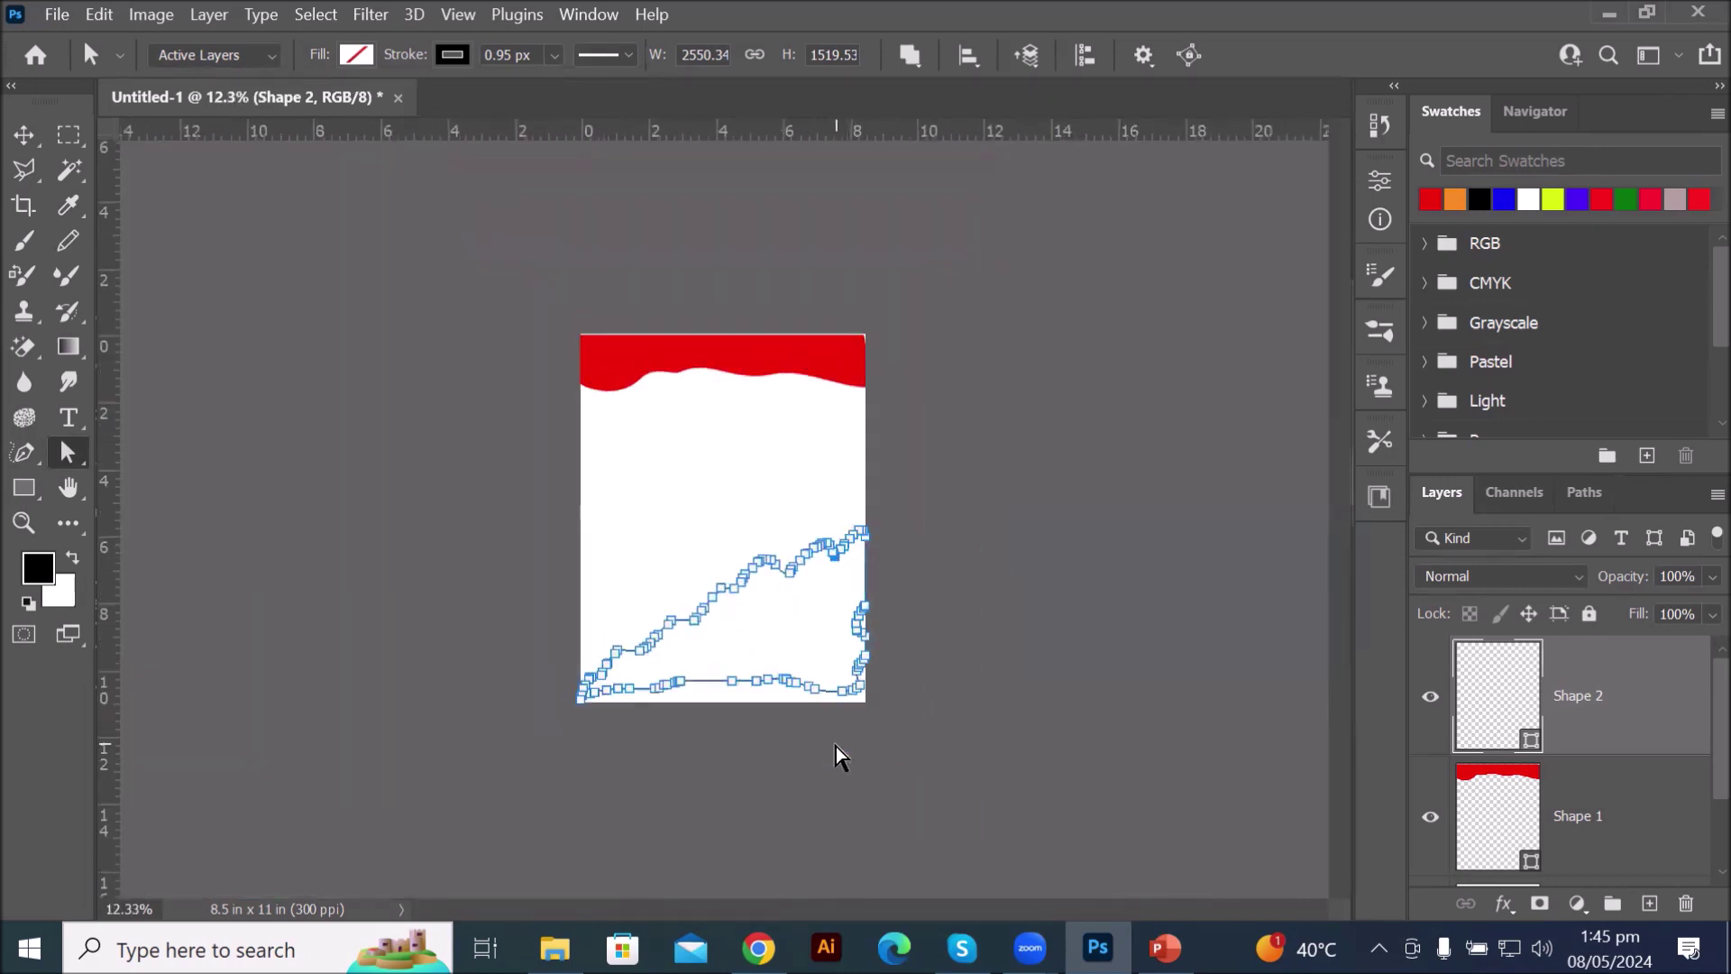
- Select most anchors along the freeform shape's lower edge and move them down to the page's bottom, making the shape about 1650 px tall
left_click(878, 724)
left_click_drag(863, 691, 518, 711)
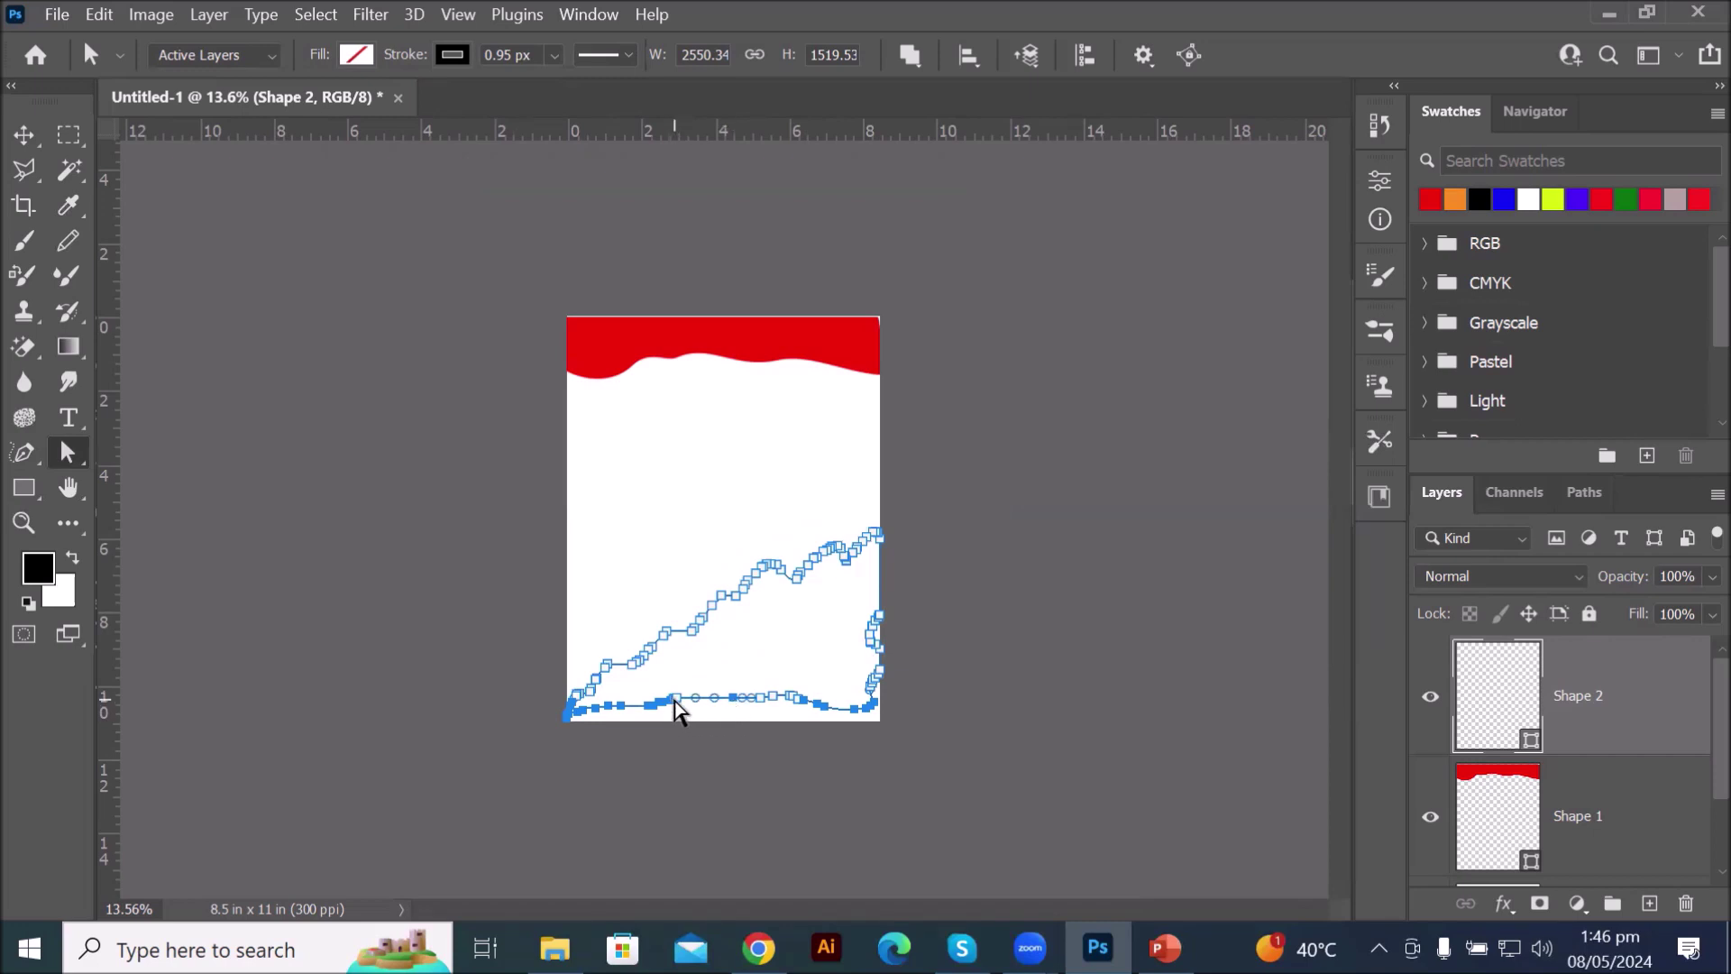
left_click_drag(678, 700, 682, 716)
scroll(766, 729, "up", 3)
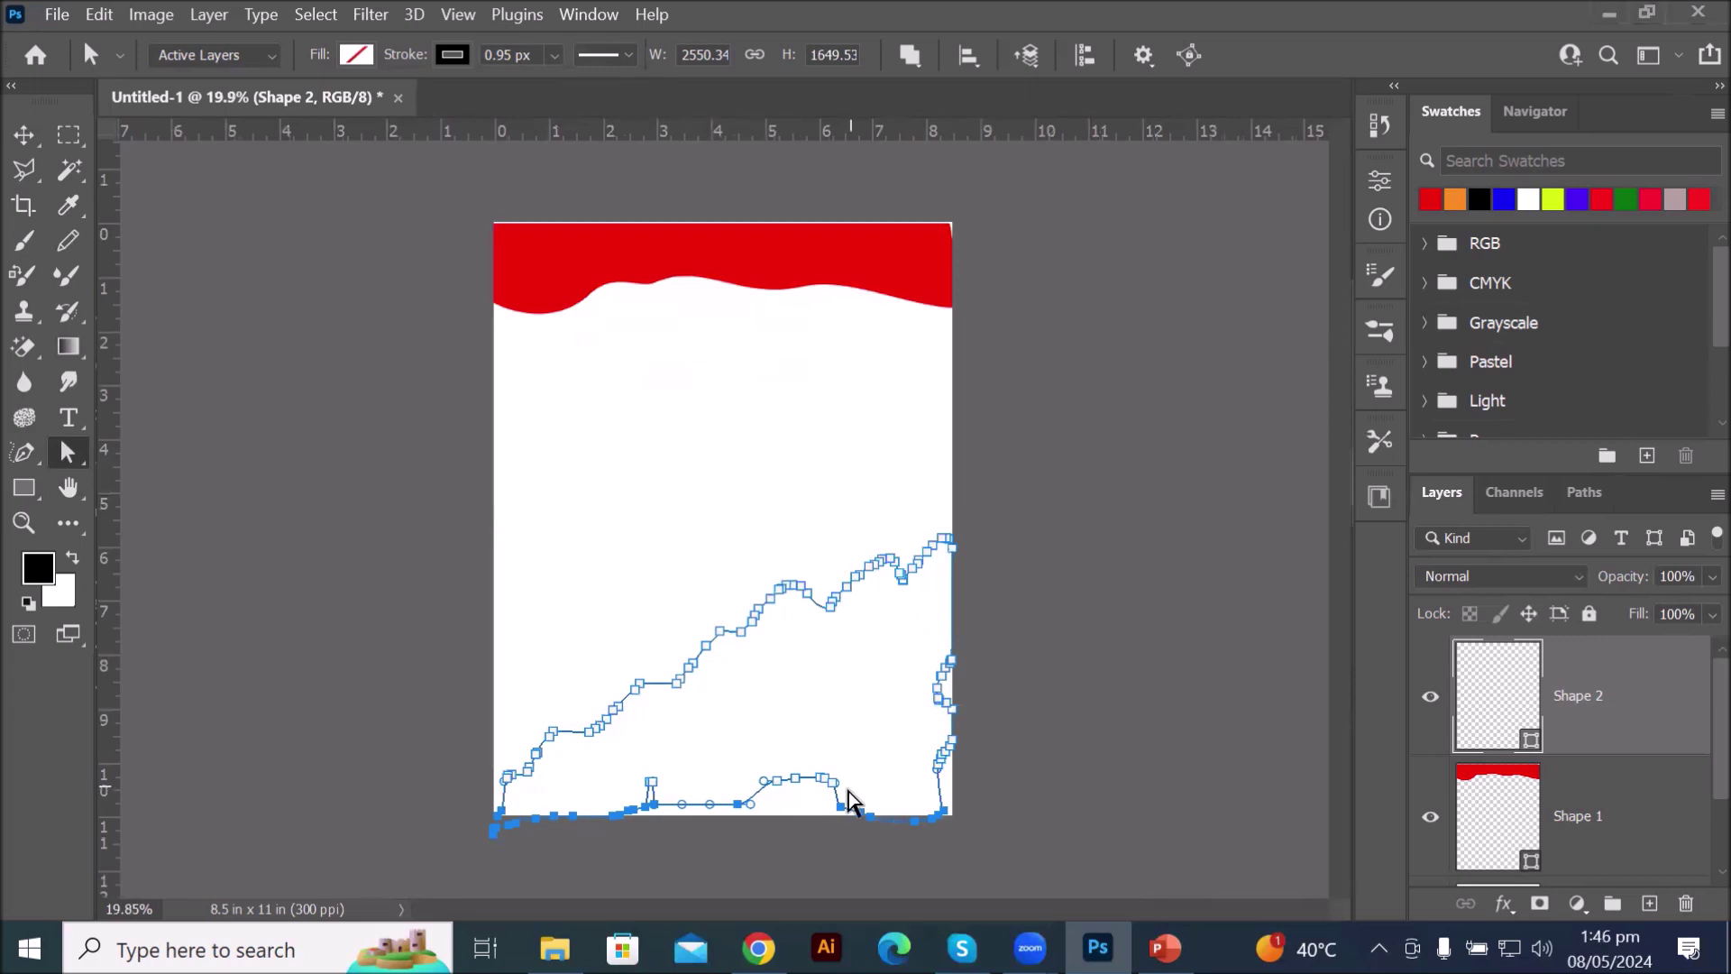
- Select the group of raised anchors on the right part of the freeform shape's lower edge and move them up into a tall peak
left_click(790, 744)
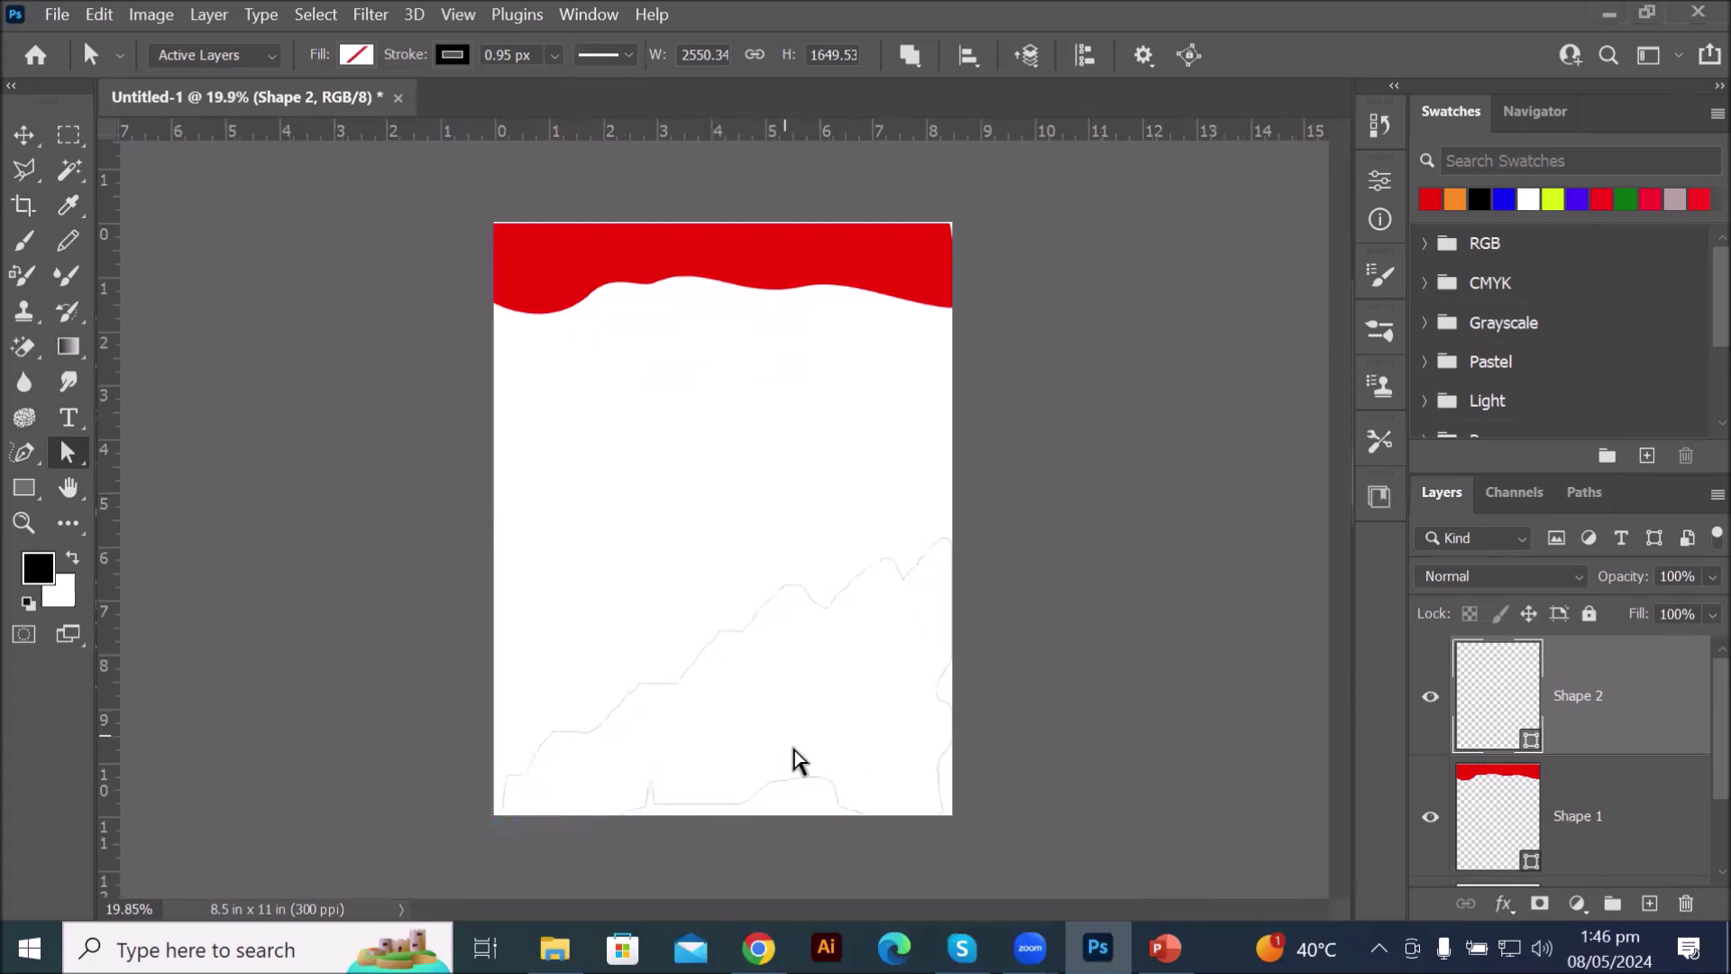
left_click_drag(739, 754, 876, 678)
mouse_move(1118, 926)
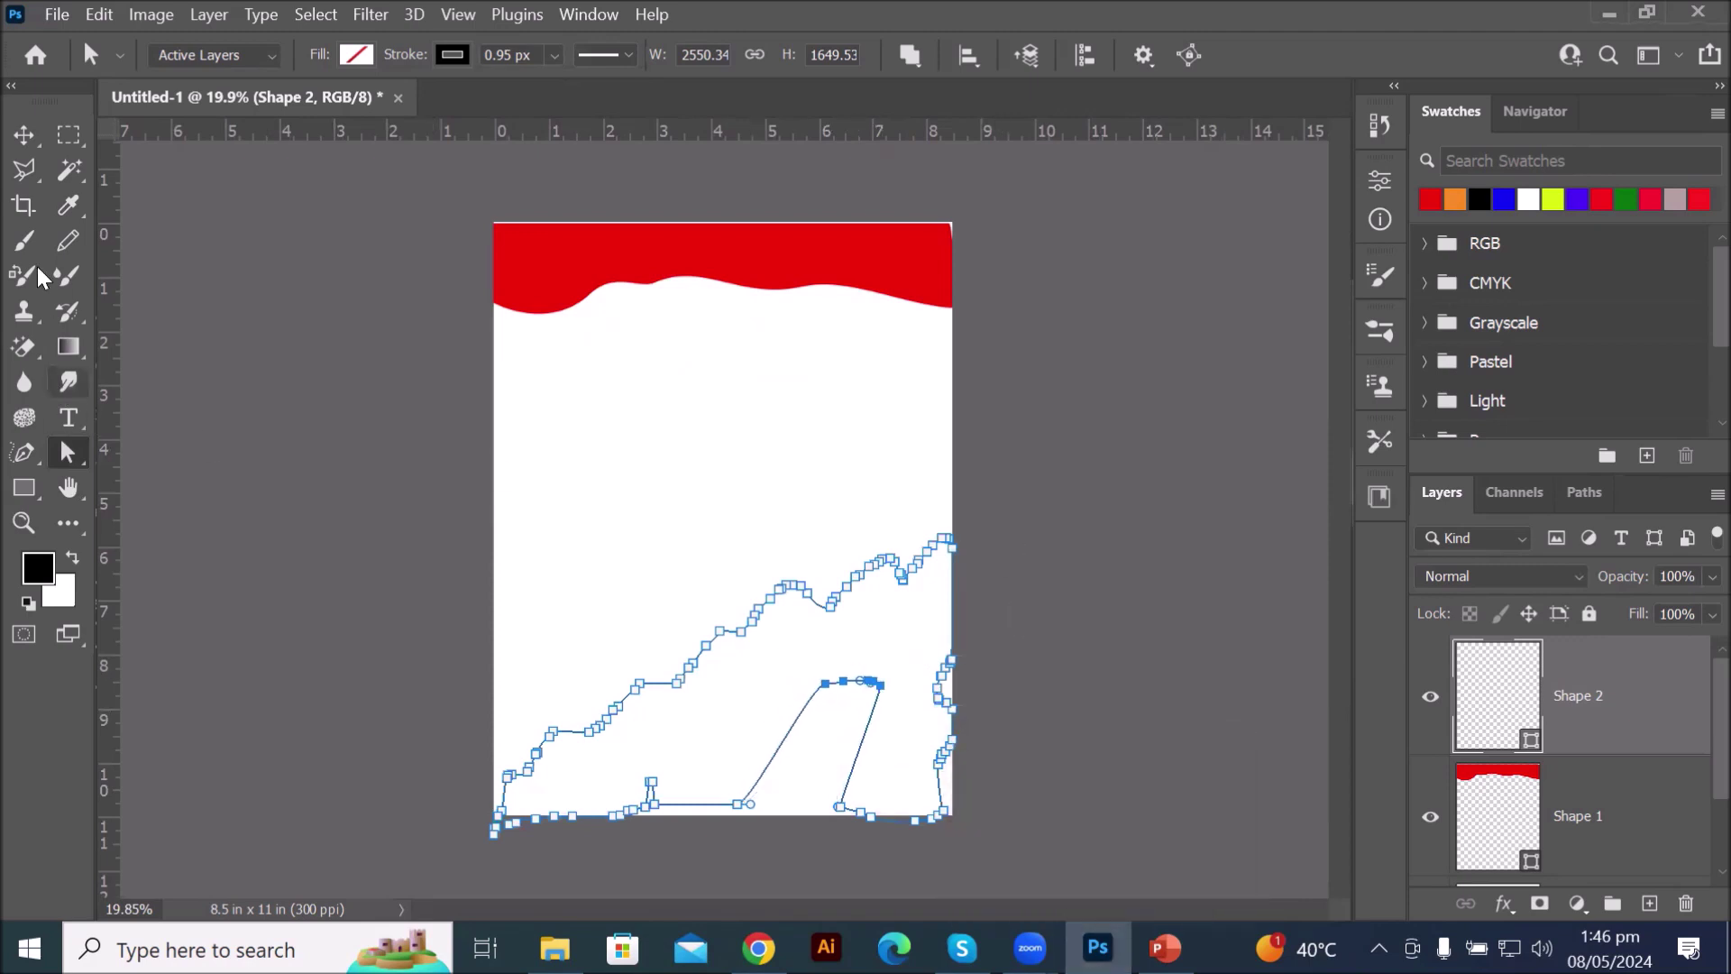
- Deselect and reselect the Shape 2 outline, and fill it with blue from the recently used colors
left_click(27, 133)
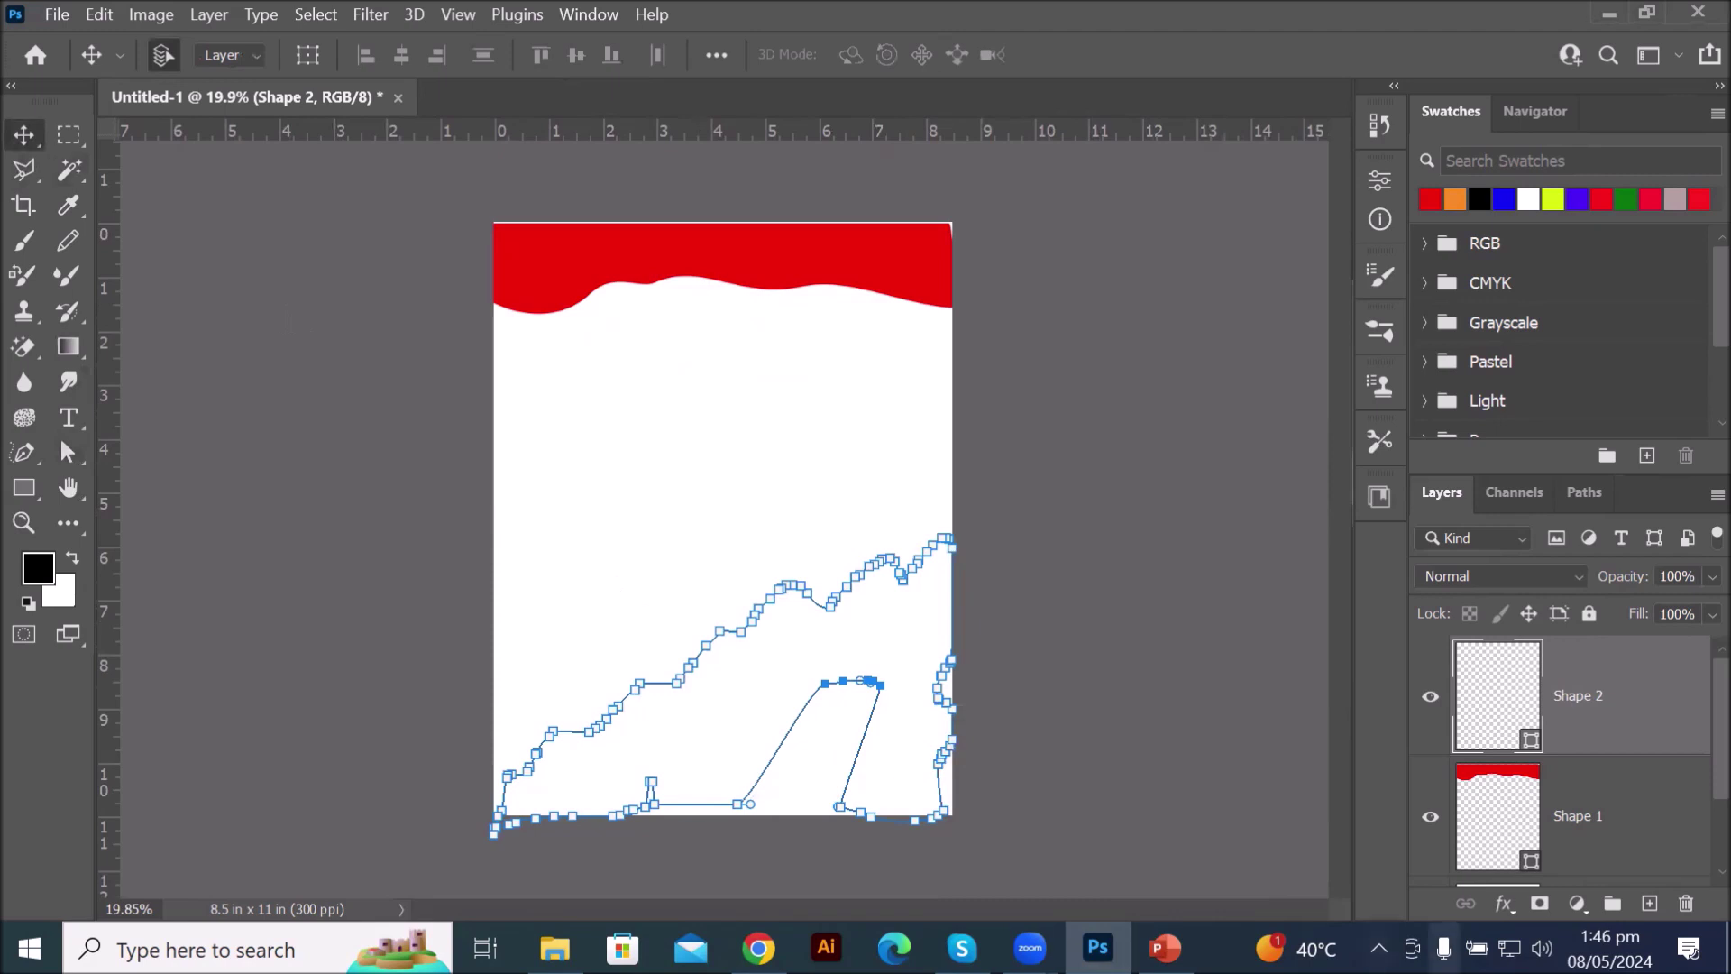
left_click(1099, 637)
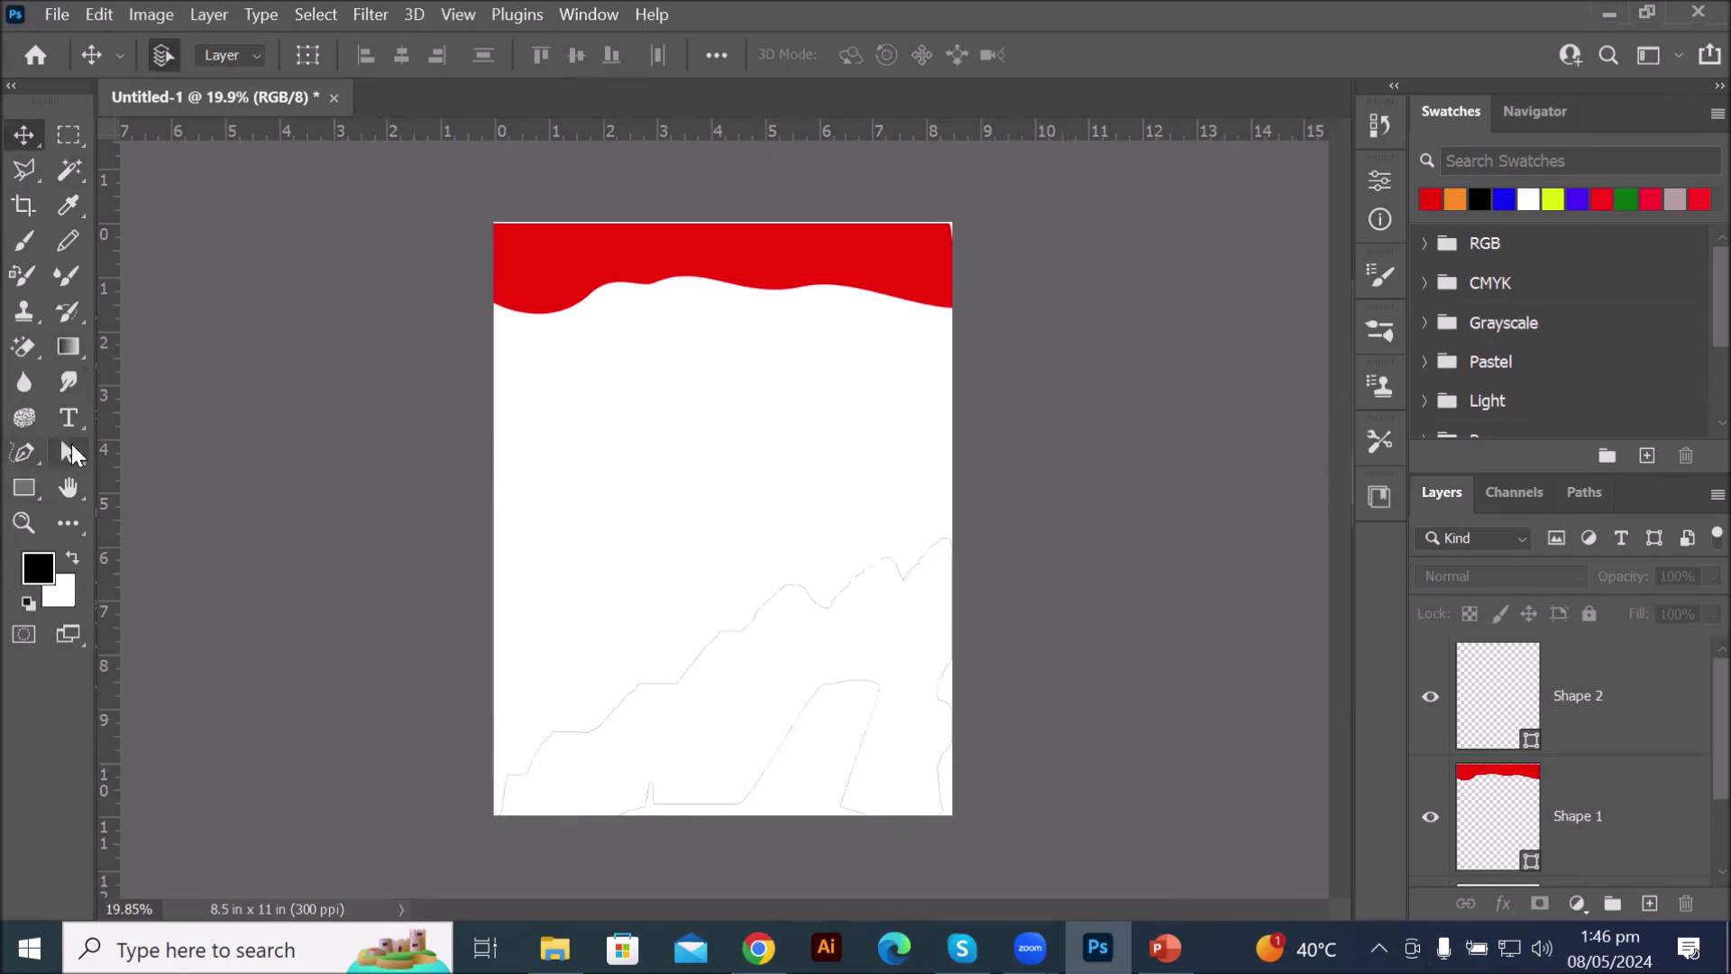
left_click(67, 452)
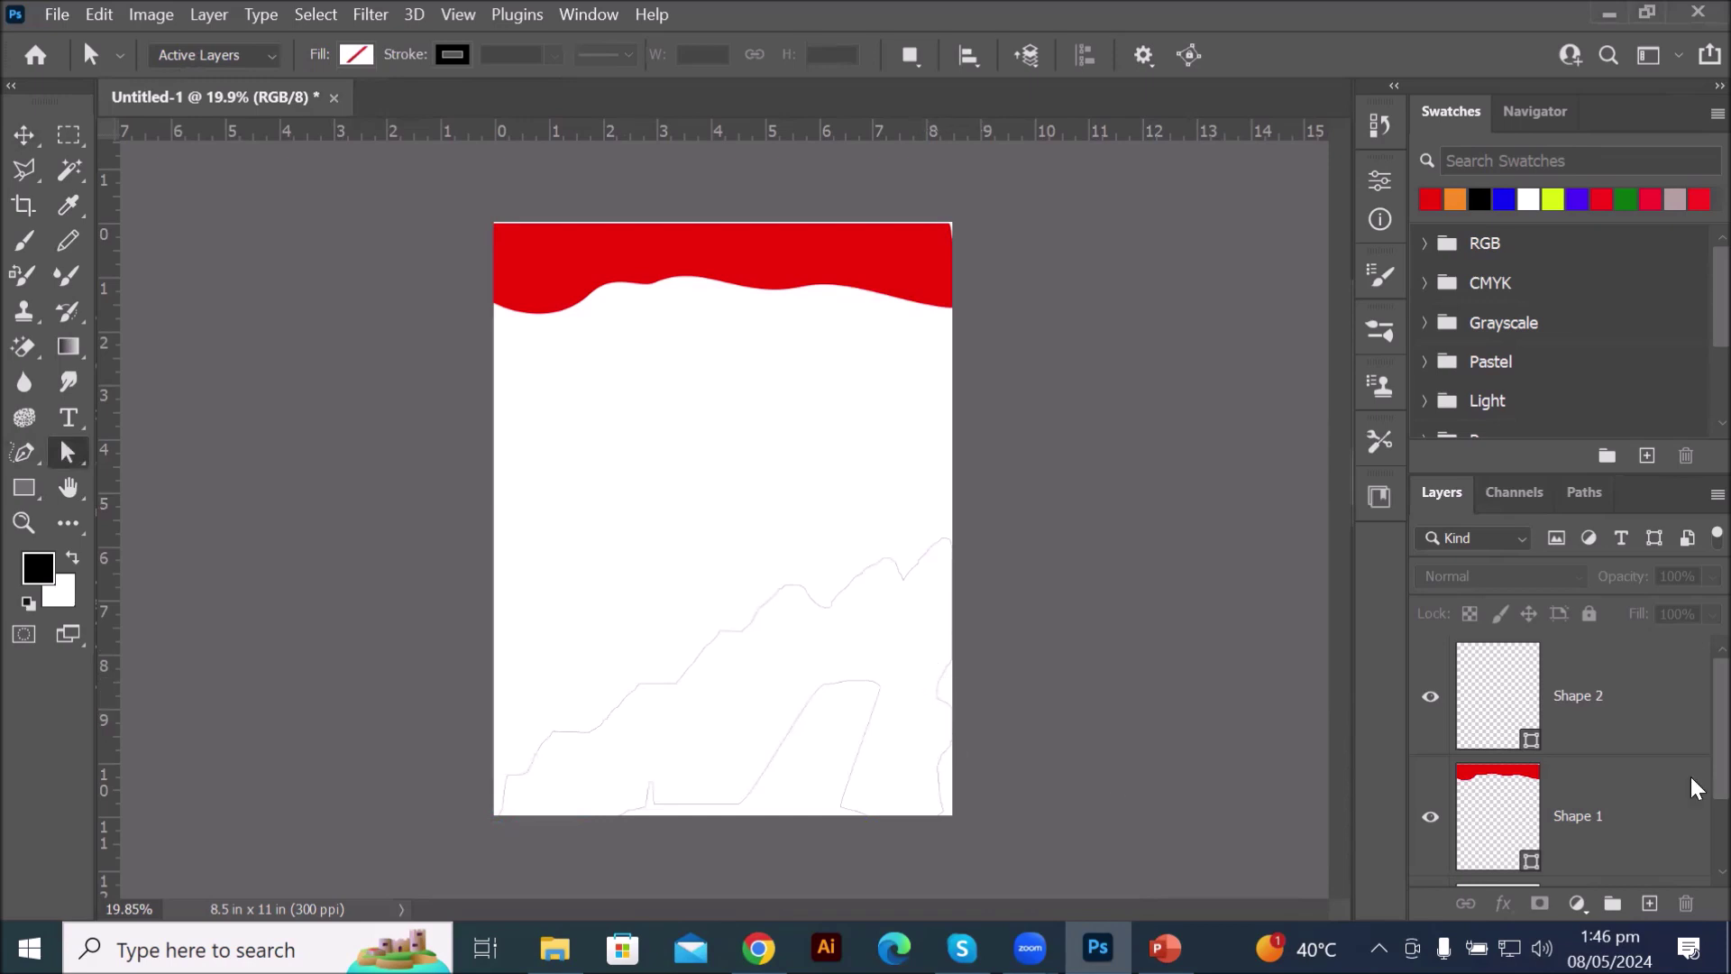
left_click(1503, 710)
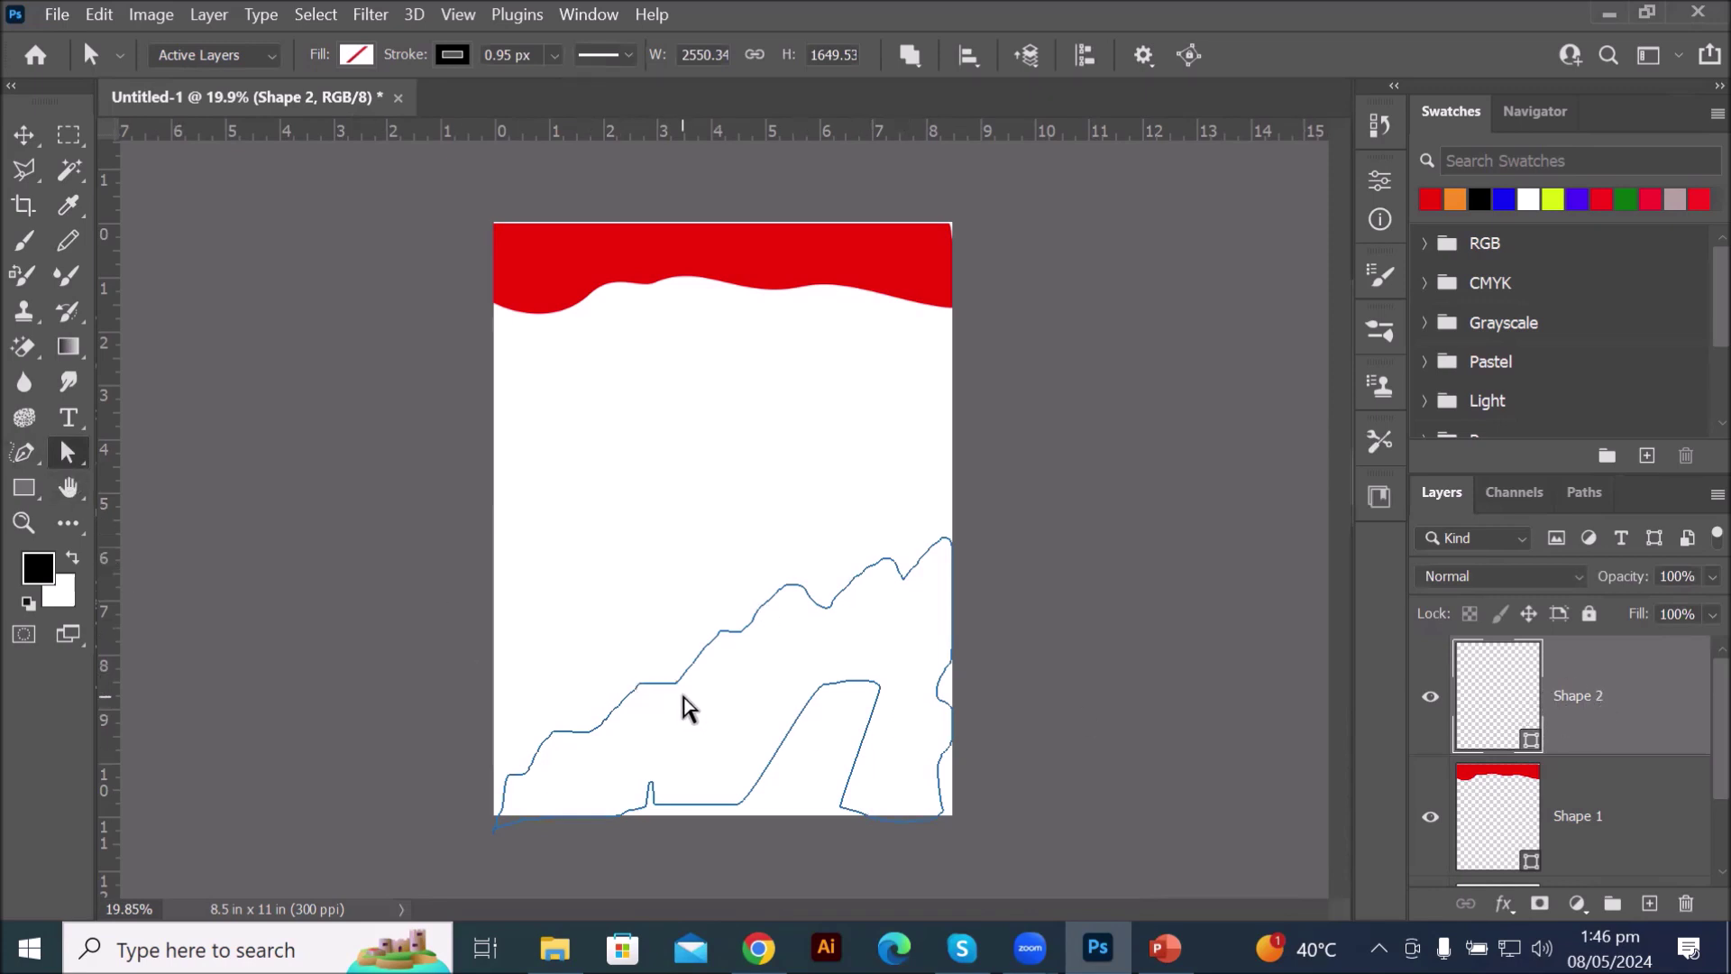
left_click(722, 741)
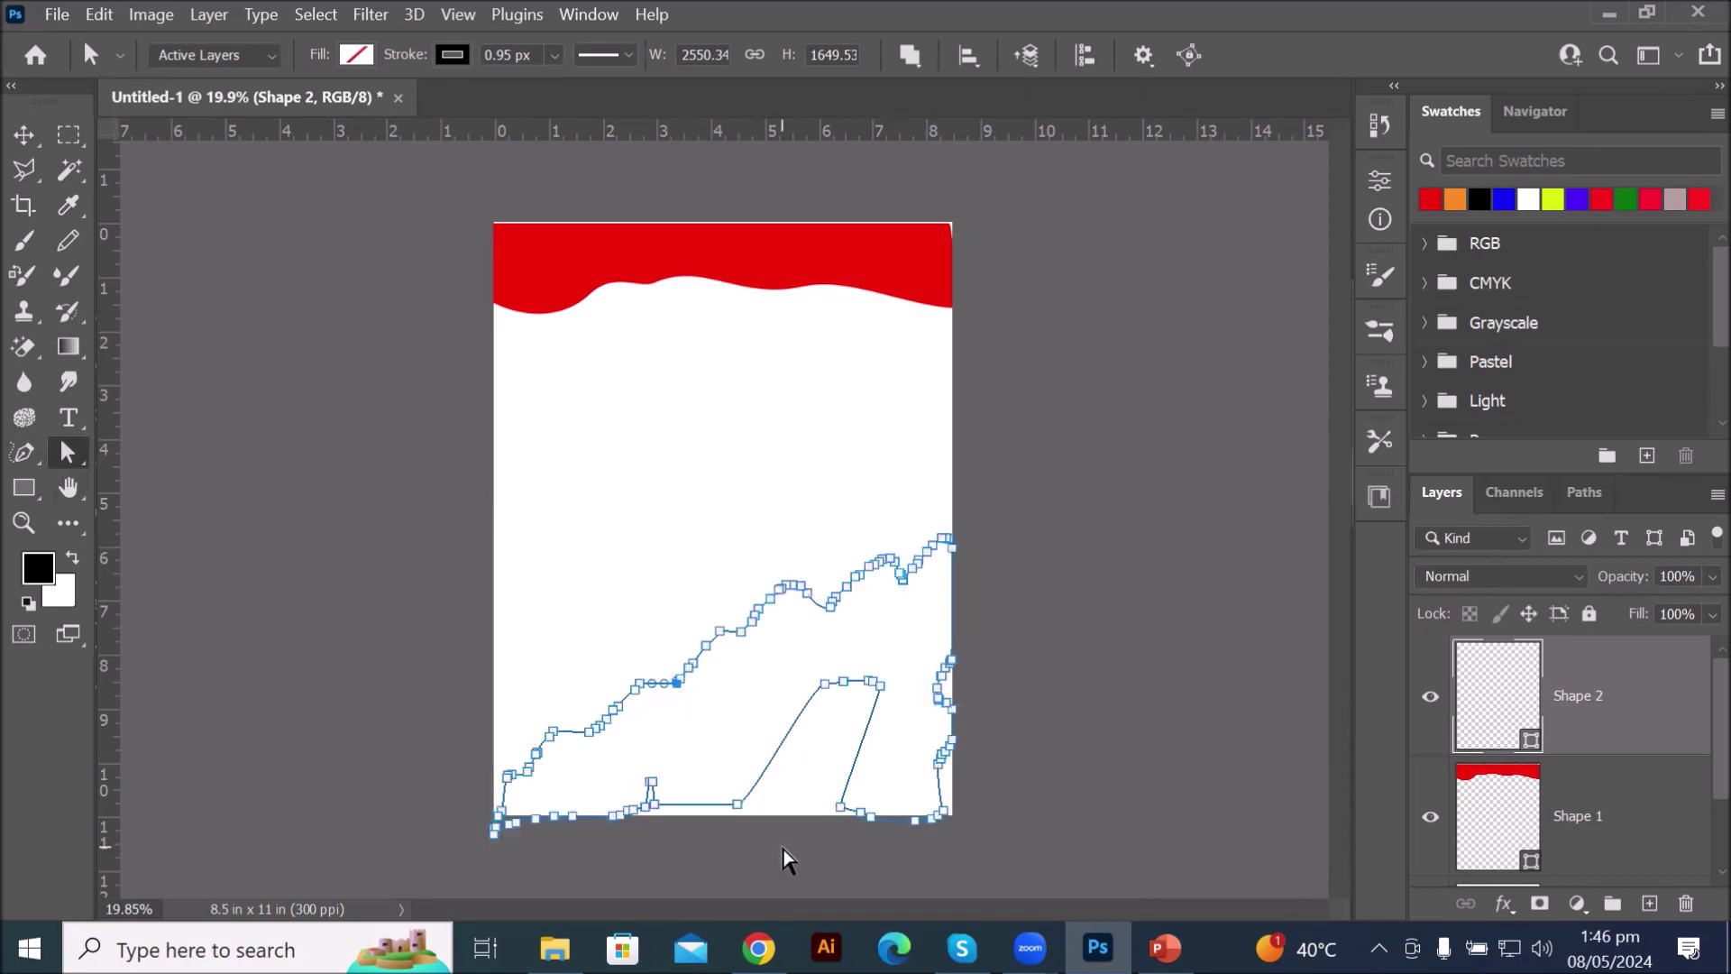
left_click(359, 56)
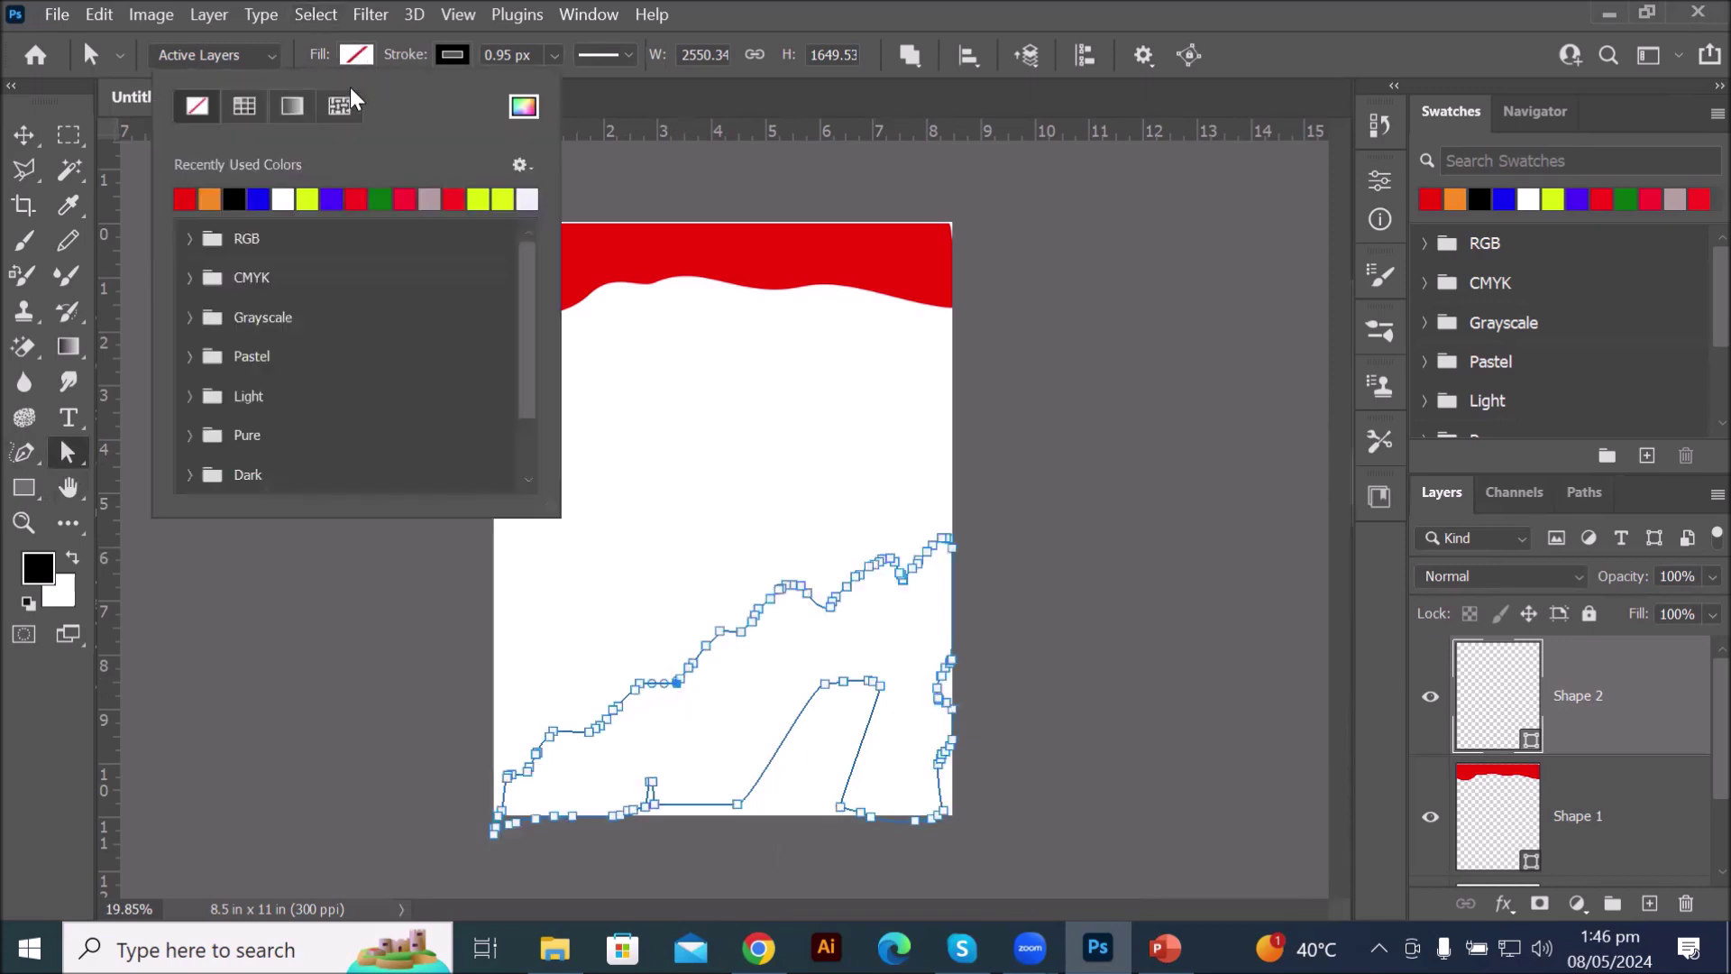
left_click(258, 197)
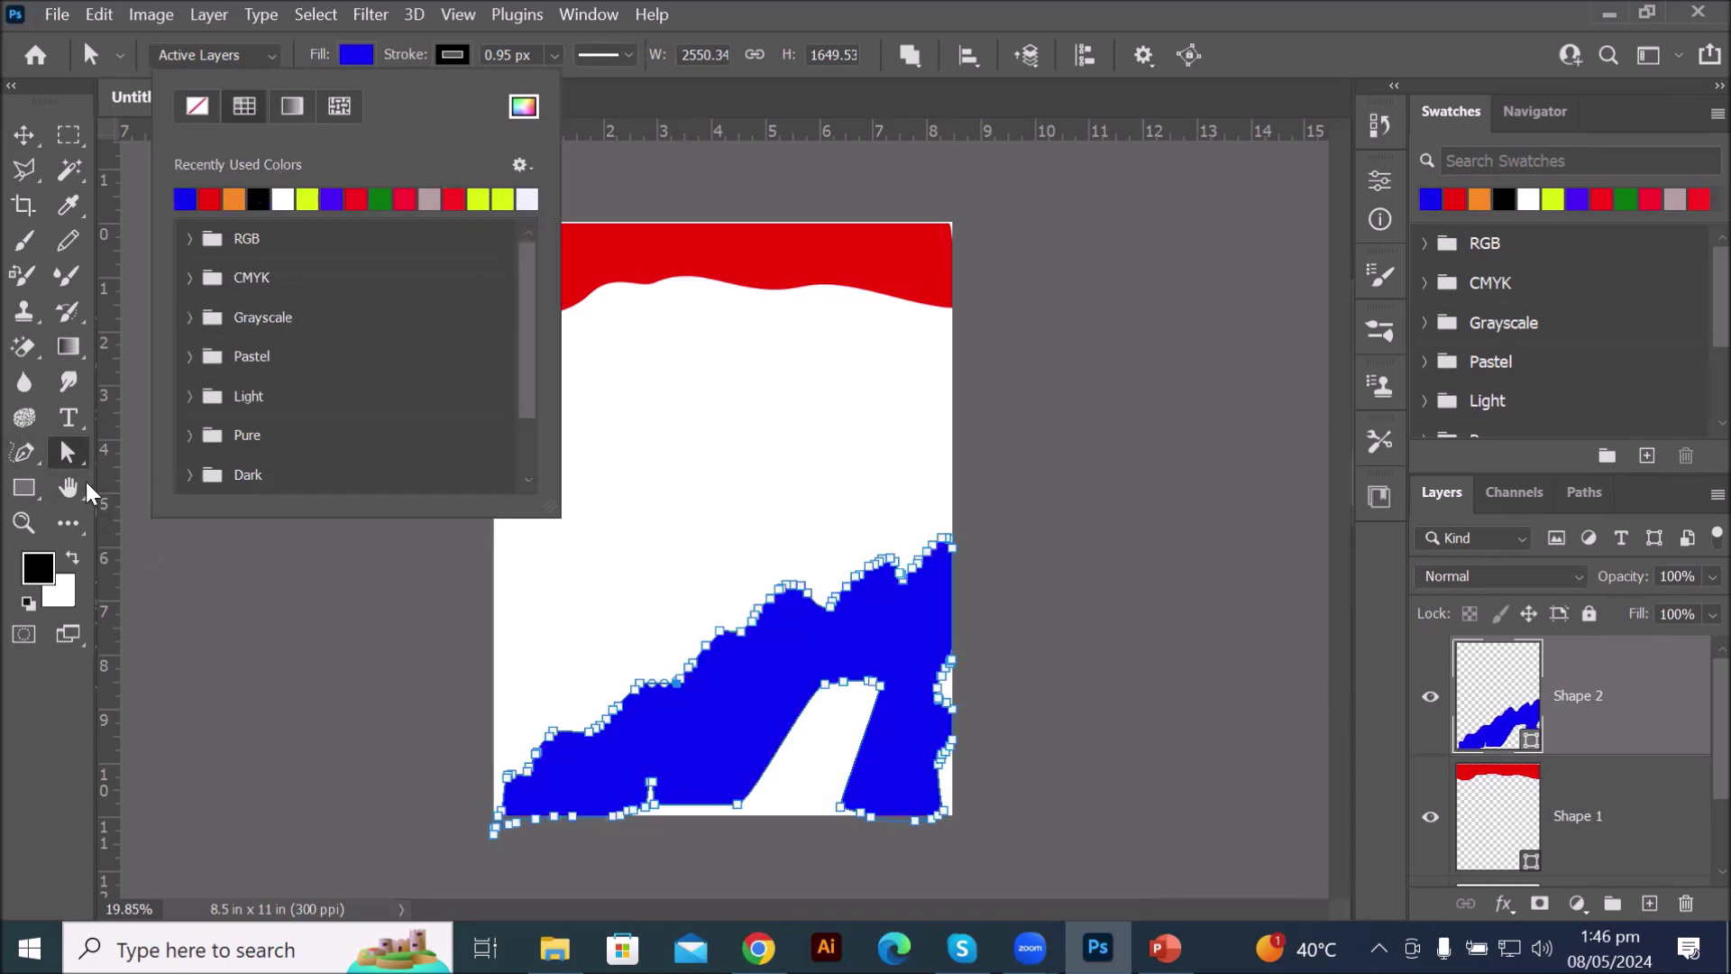
left_click(73, 458)
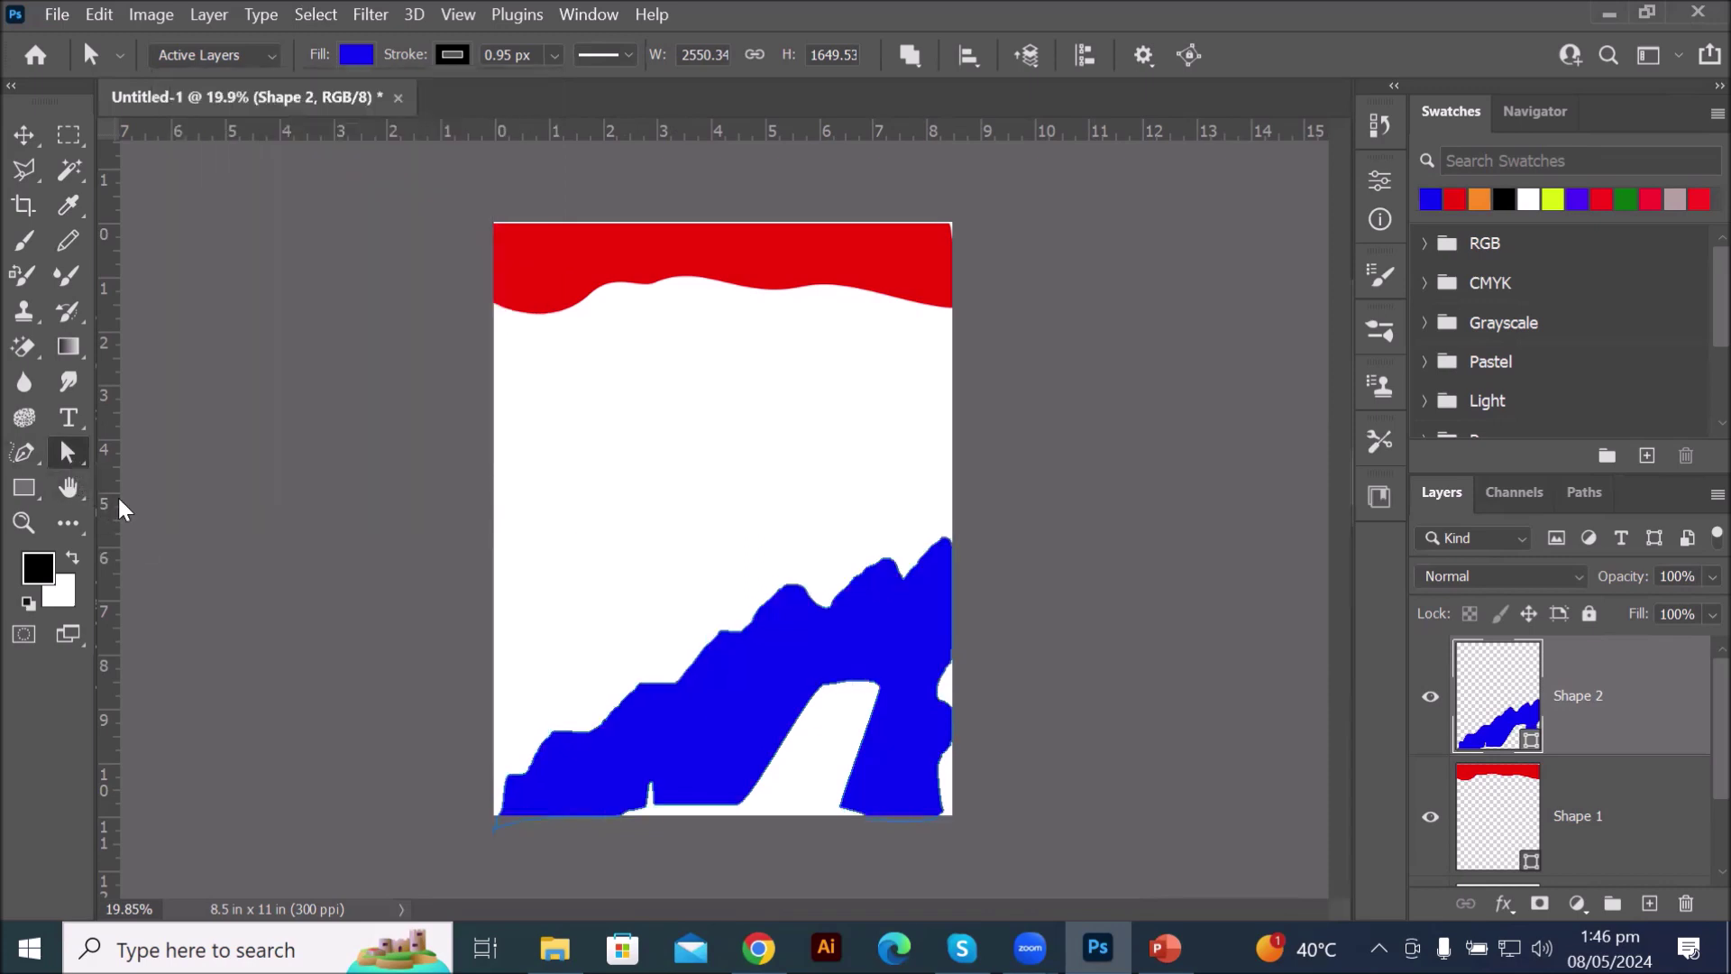
- Move the upper-left anchor of the tall white notch down near the page's bottom to narrow the notch
left_click(858, 678)
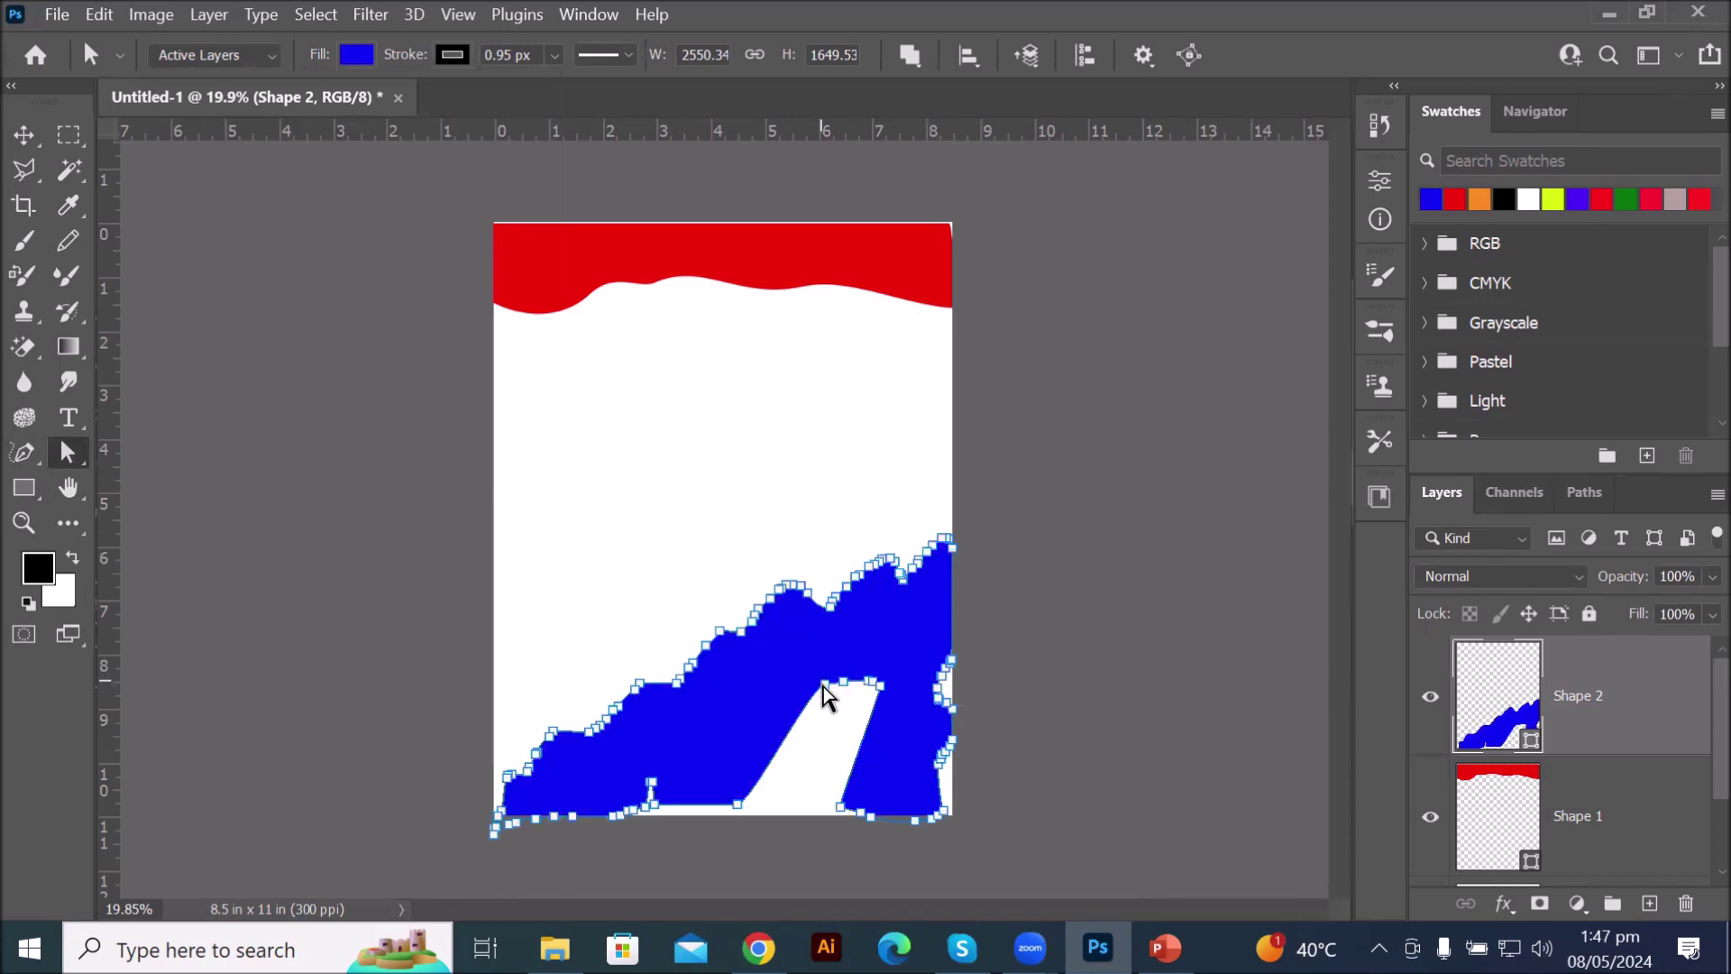
left_click_drag(821, 683, 823, 723)
left_click_drag(805, 782, 805, 800)
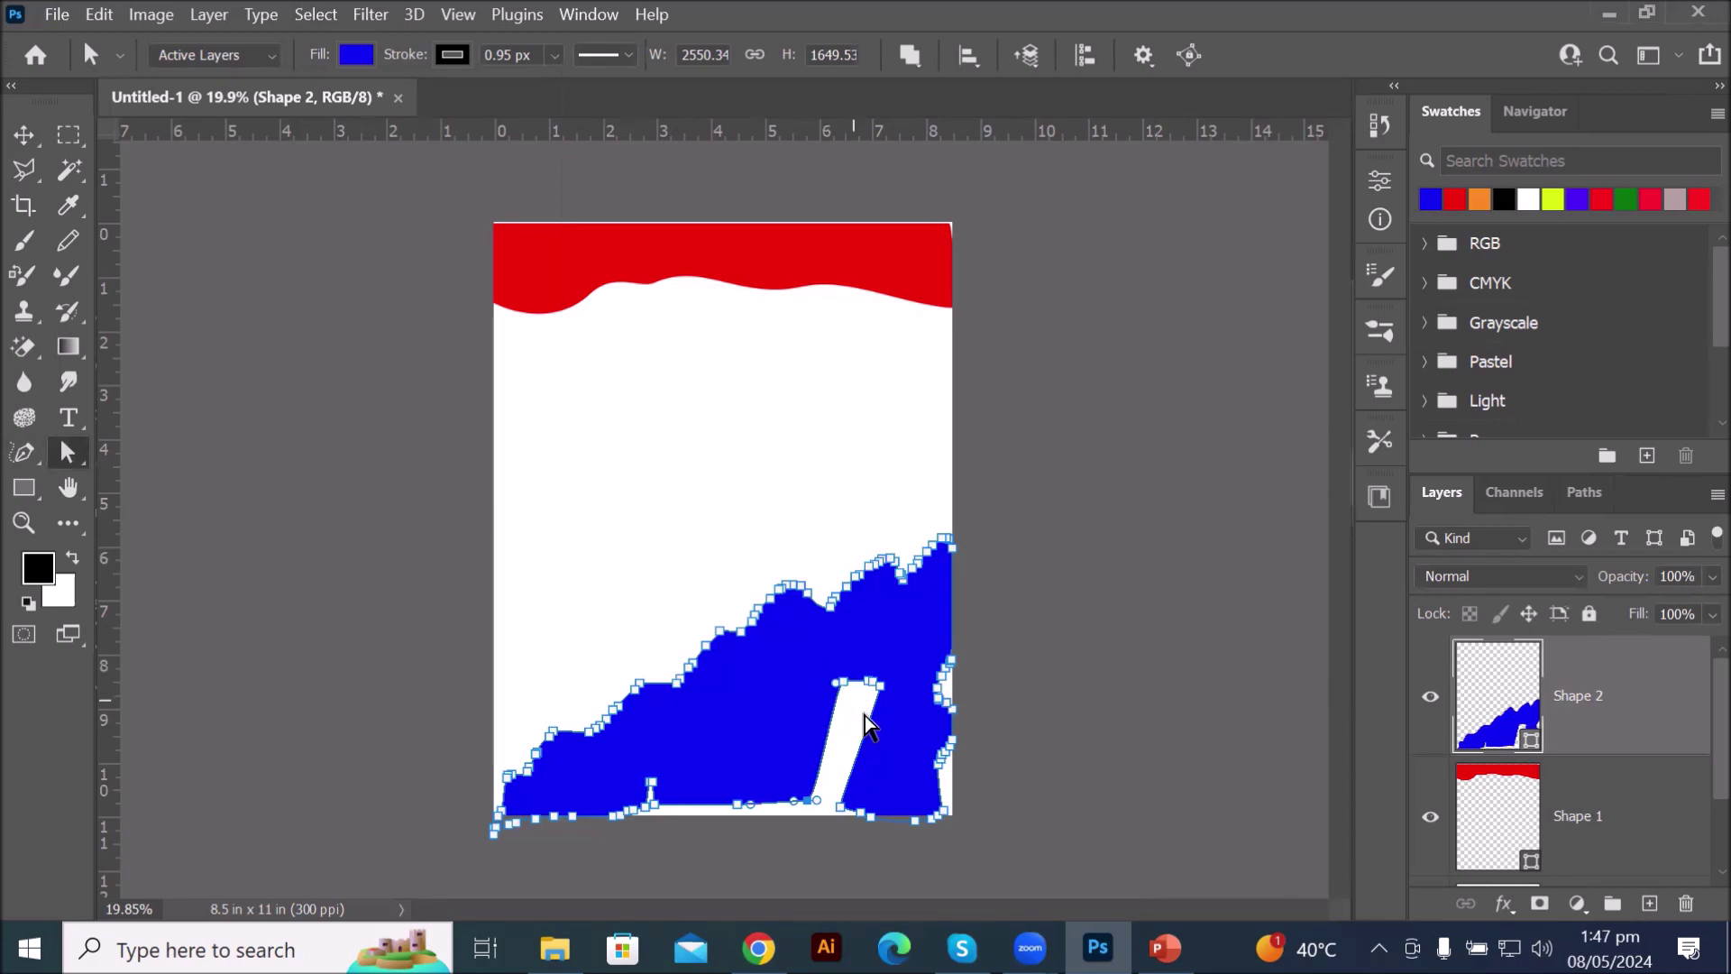
- Select all the anchors along the top of the narrow white notch and move them down to shorten it
scroll(863, 713, "up", 3)
scroll(950, 743, "up", 5)
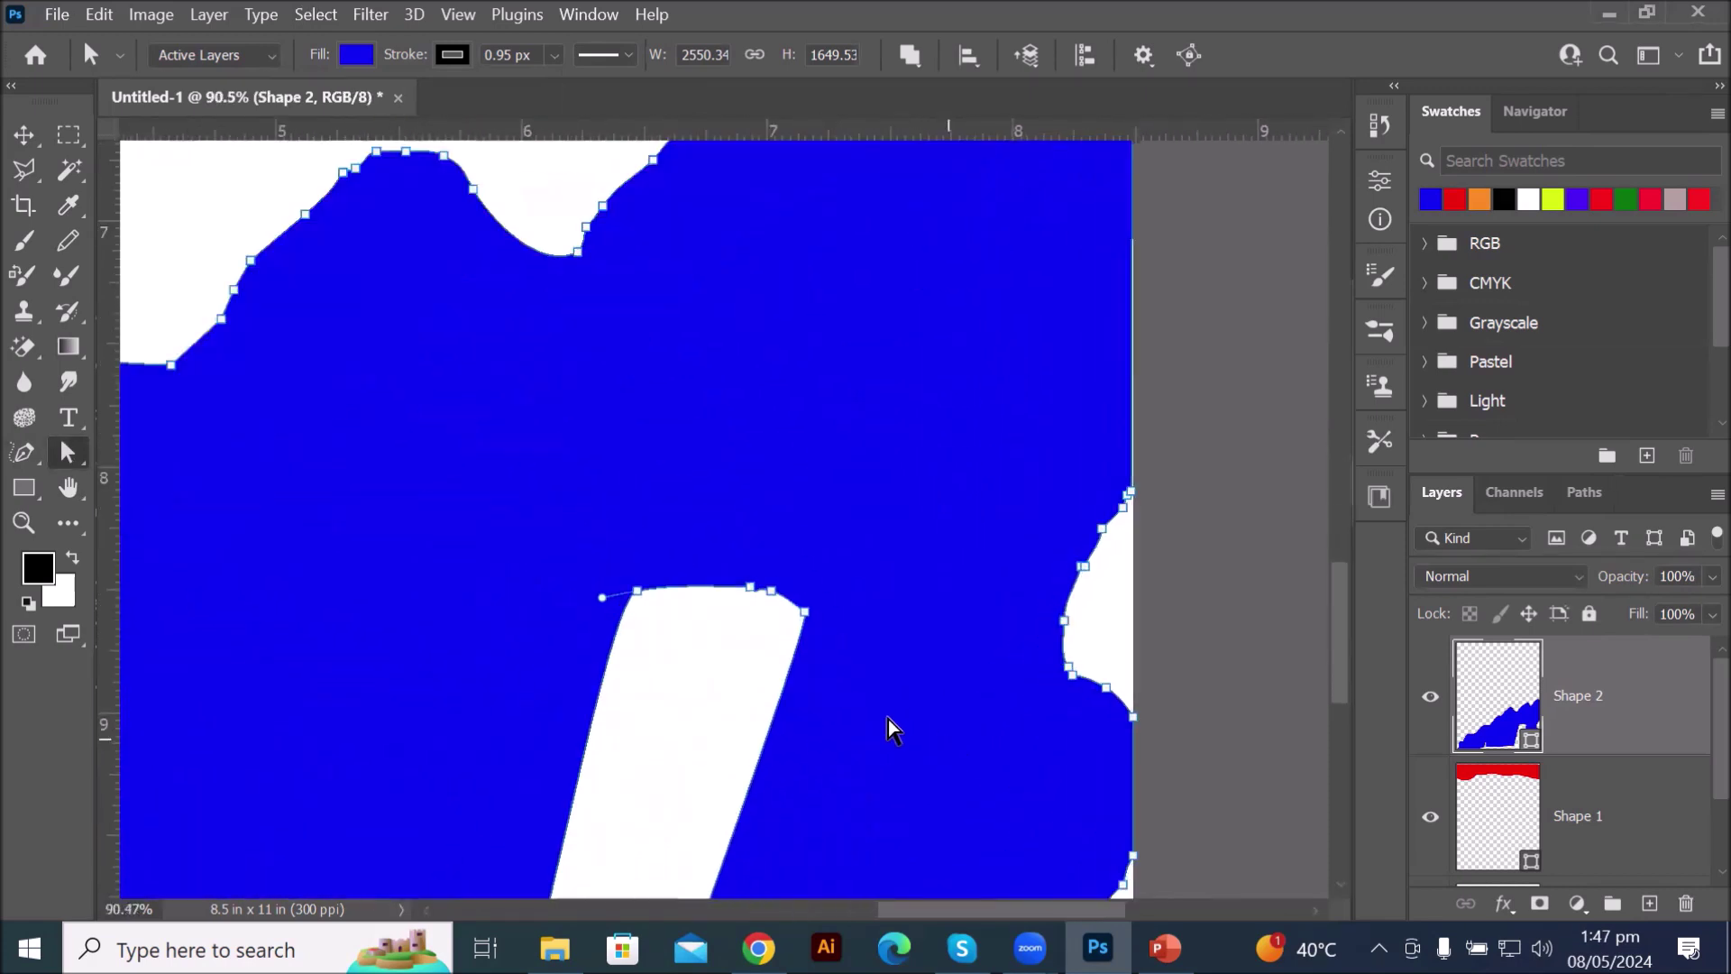
left_click(802, 617)
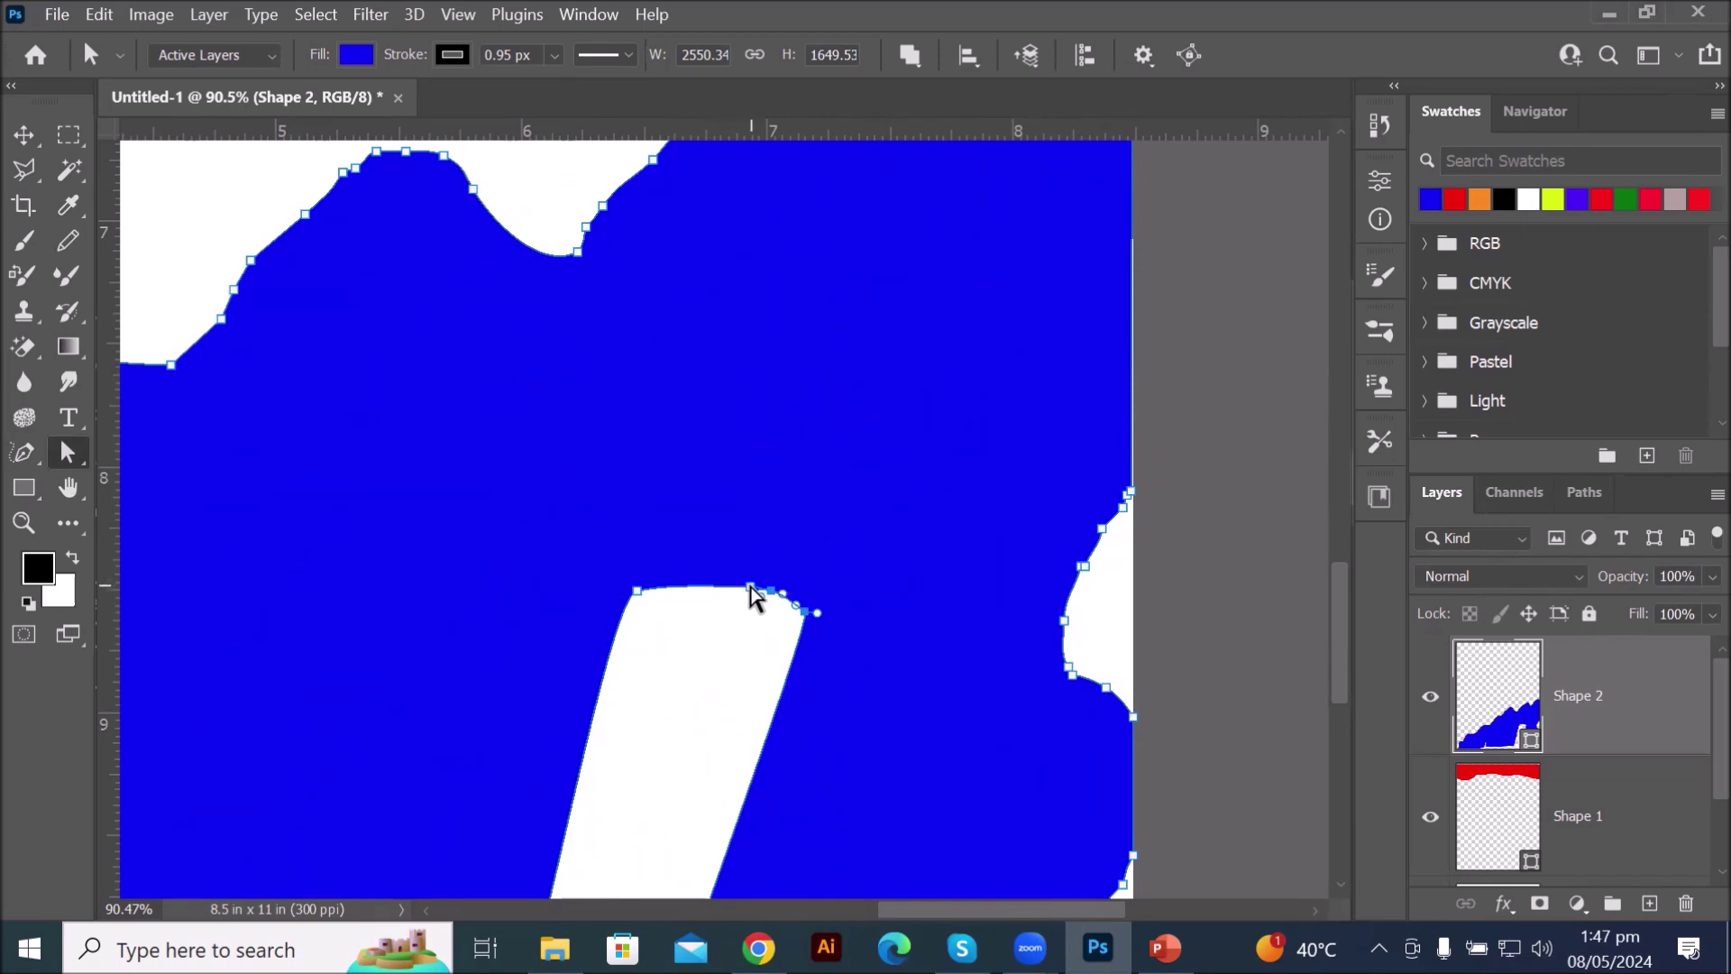
left_click(752, 588)
left_click(637, 593)
left_click_drag(748, 620, 729, 756)
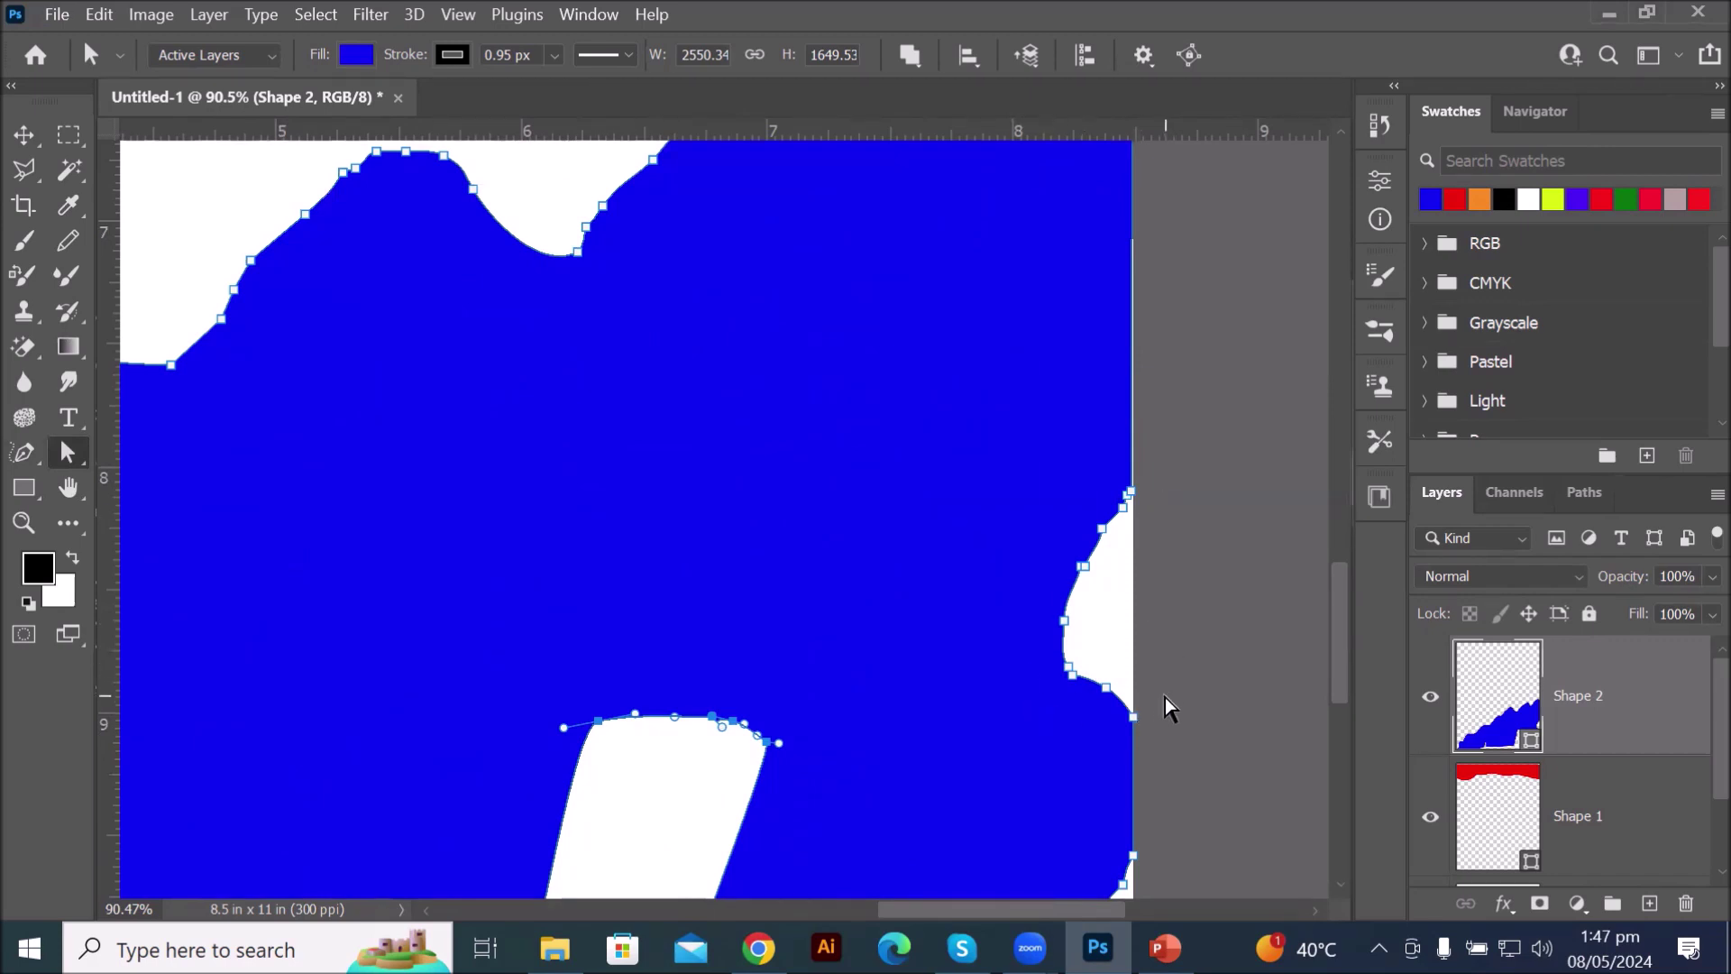
- Select the anchors around the upper white indentation on the blue shape's right edge and move them out toward the page edge, adjusting its upper anchors individually
left_click_drag(1164, 695, 1049, 511)
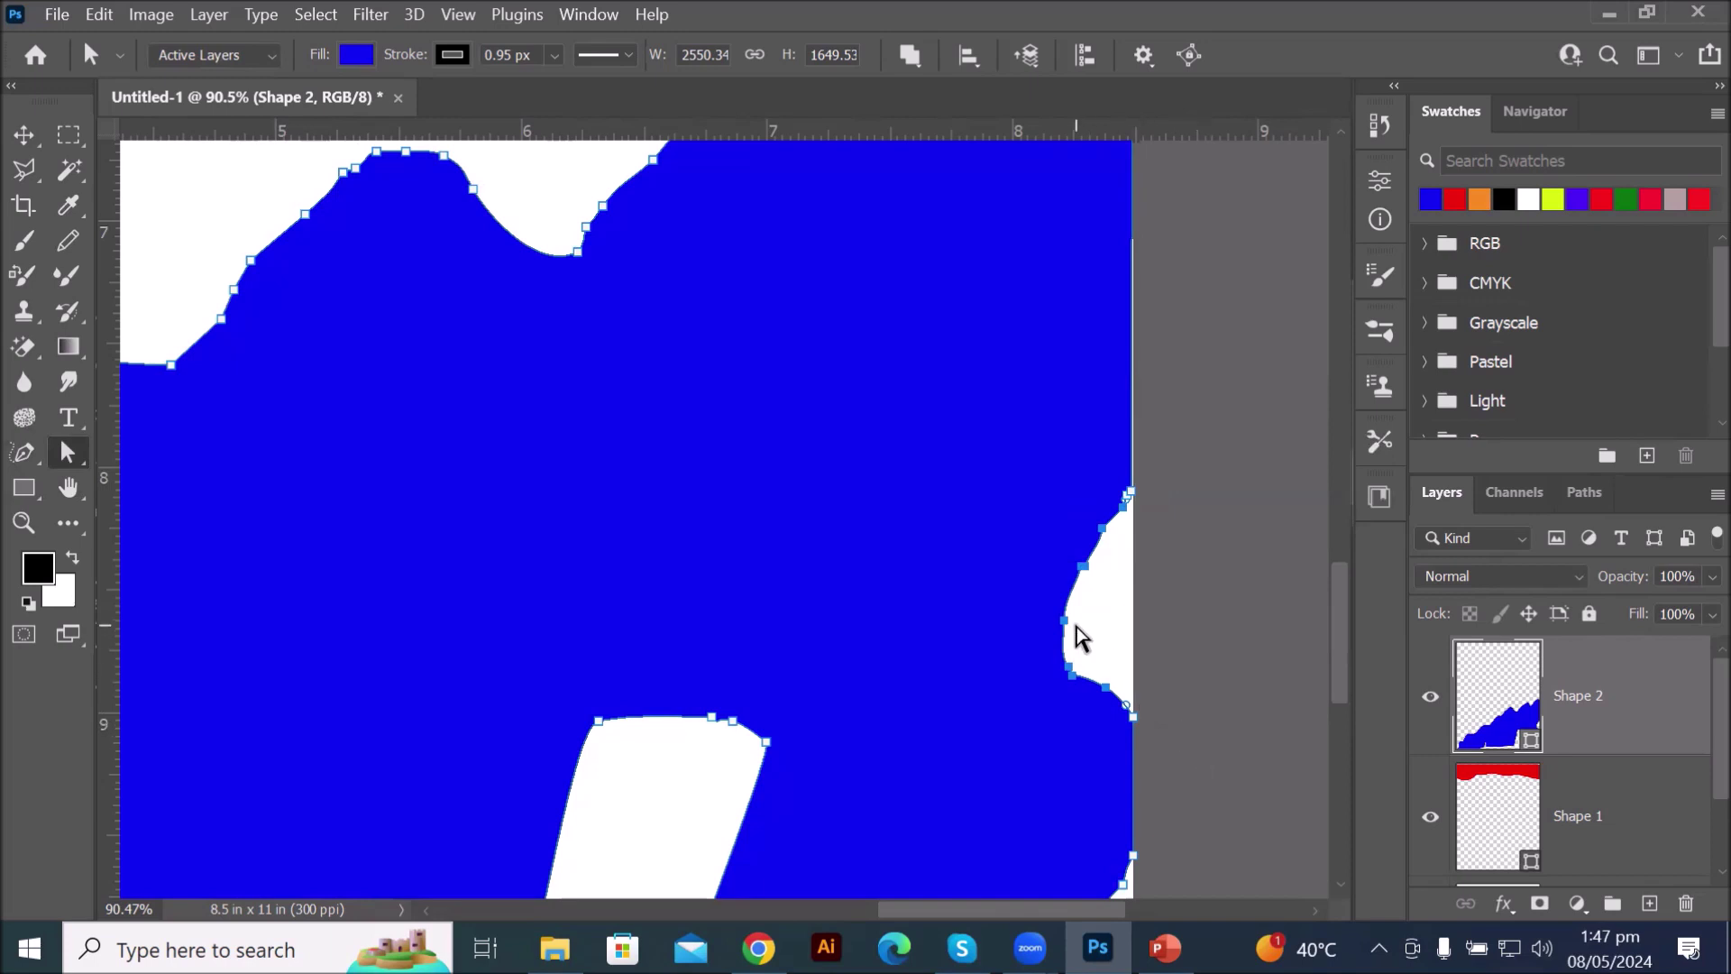
left_click_drag(1067, 622, 1131, 620)
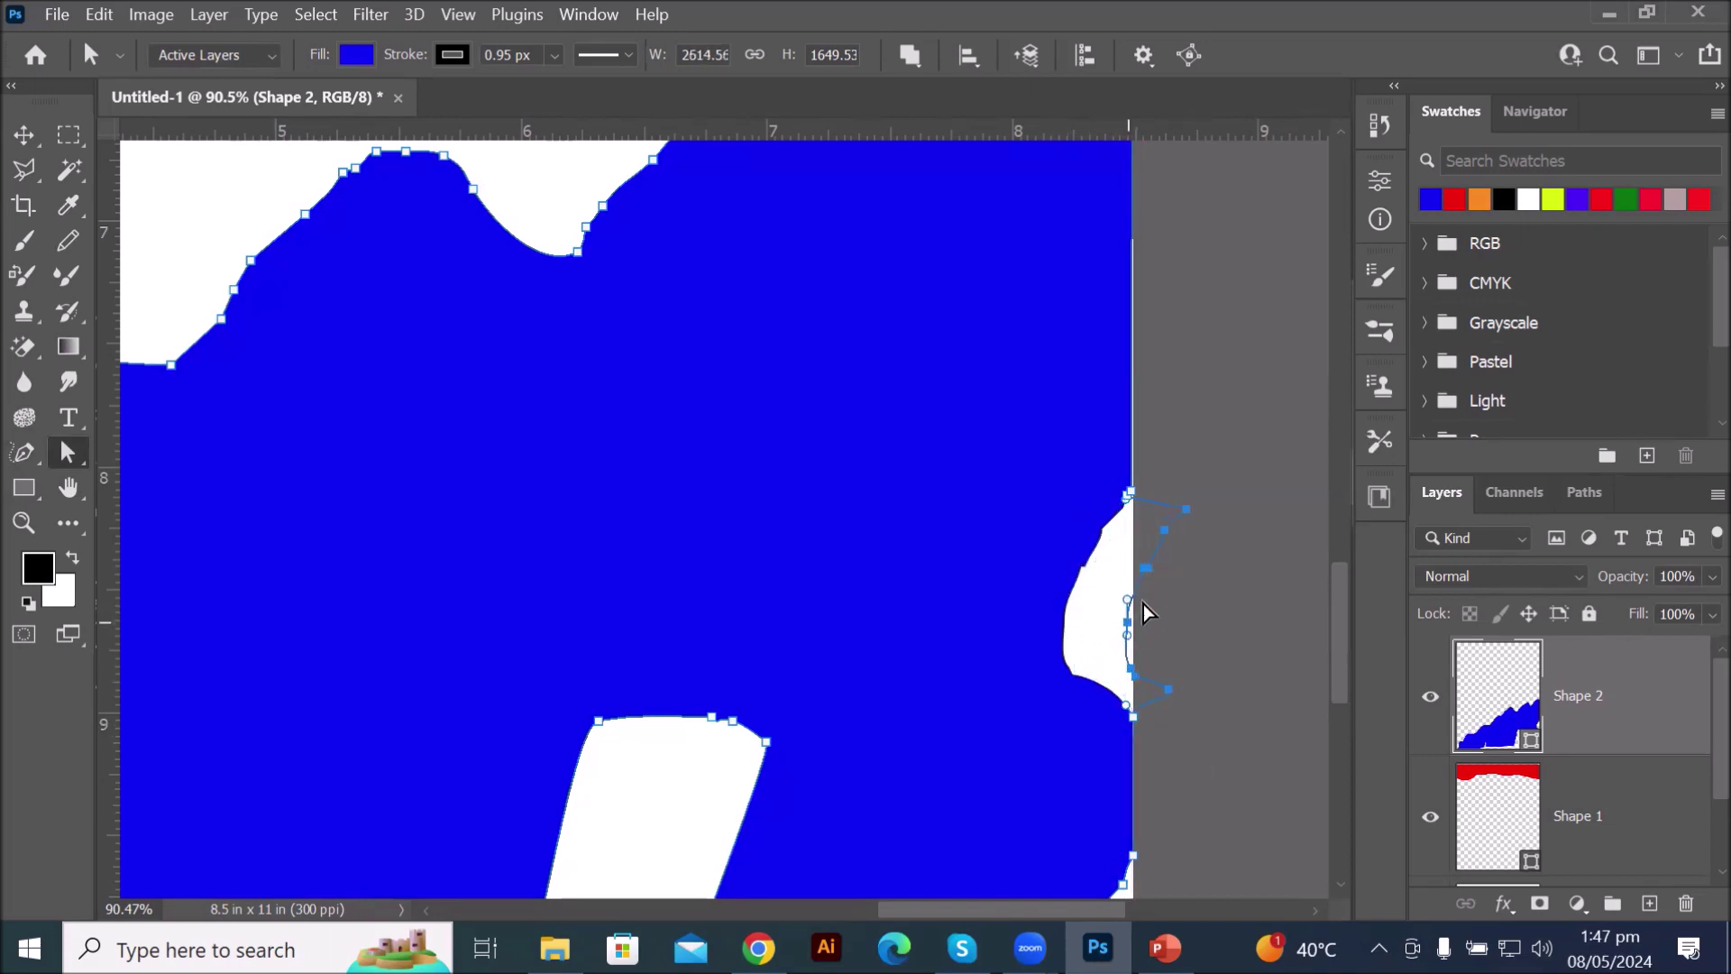
left_click(1188, 510)
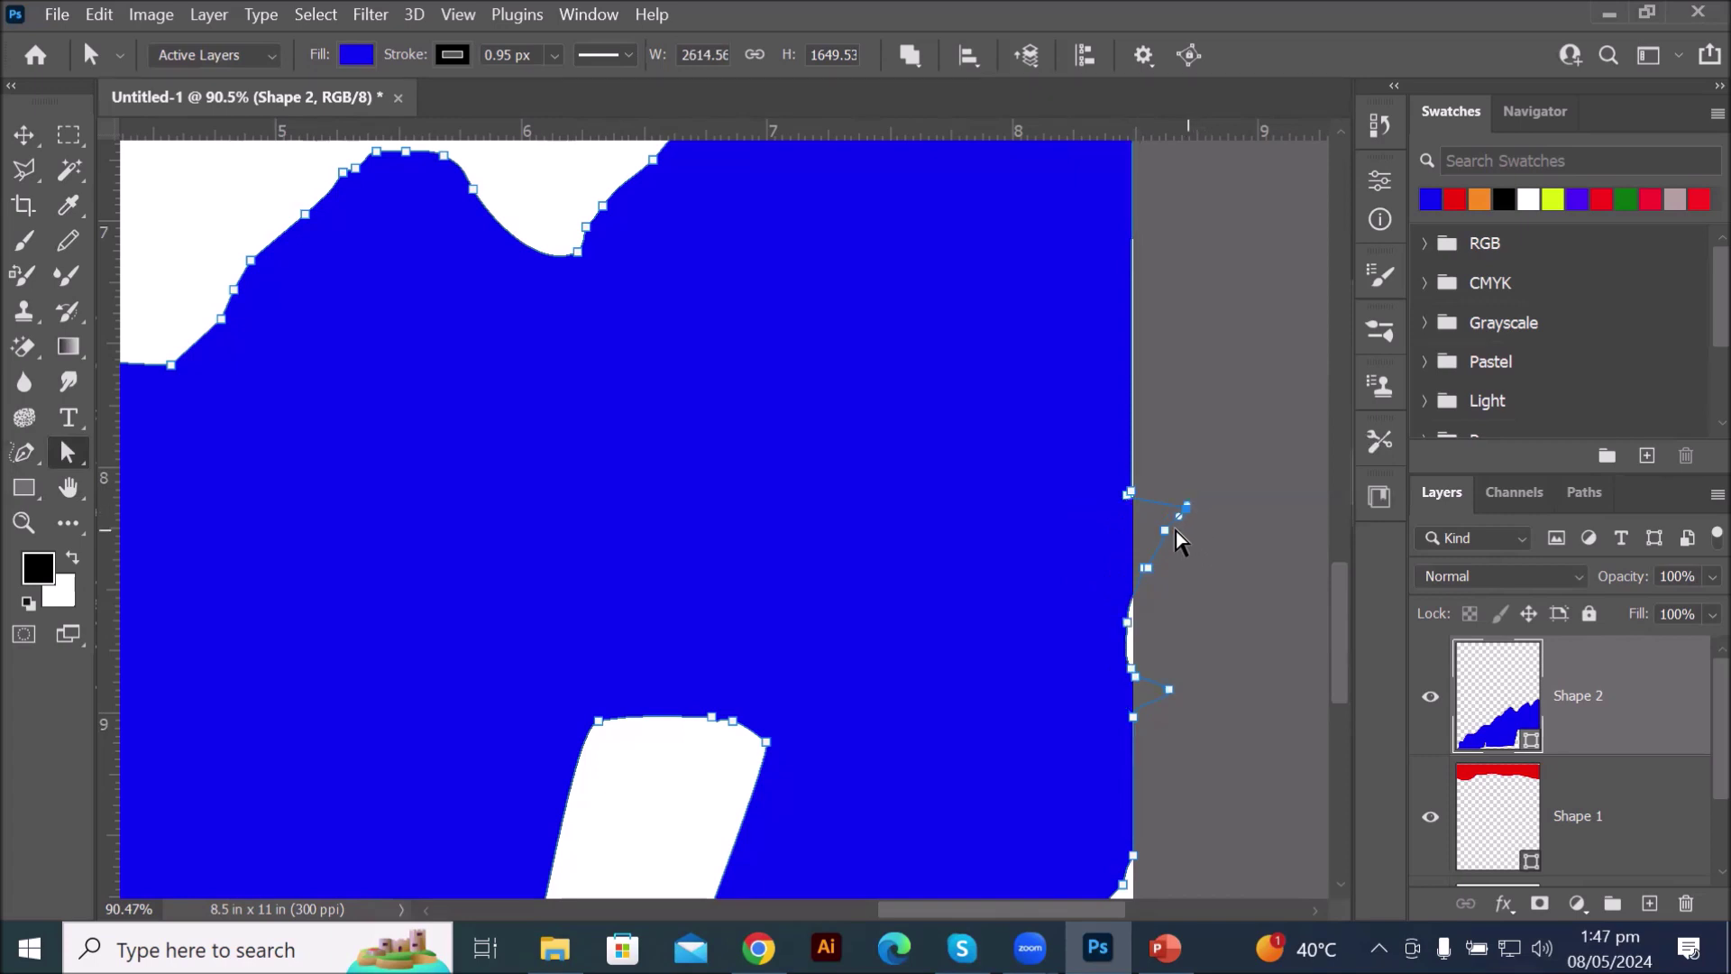
left_click_drag(1169, 532, 1118, 546)
- Delete the whole blue freeform shape, leaving the red header in place
scroll(1174, 664, "down", 8)
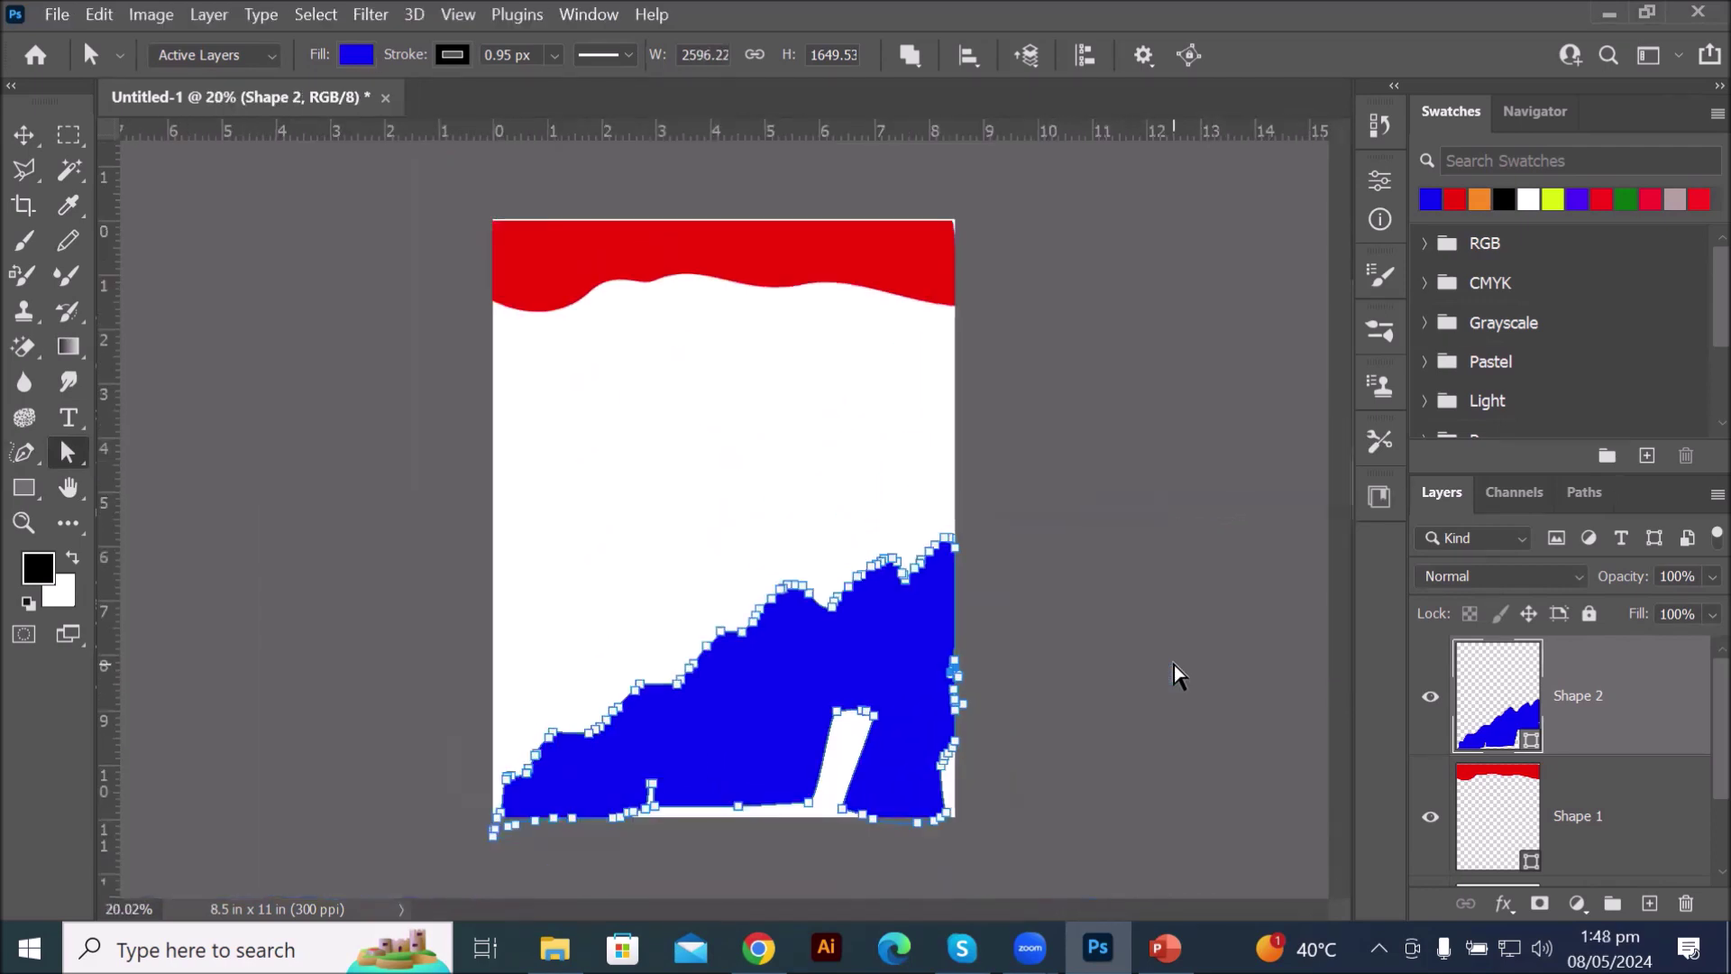
key("Delete")
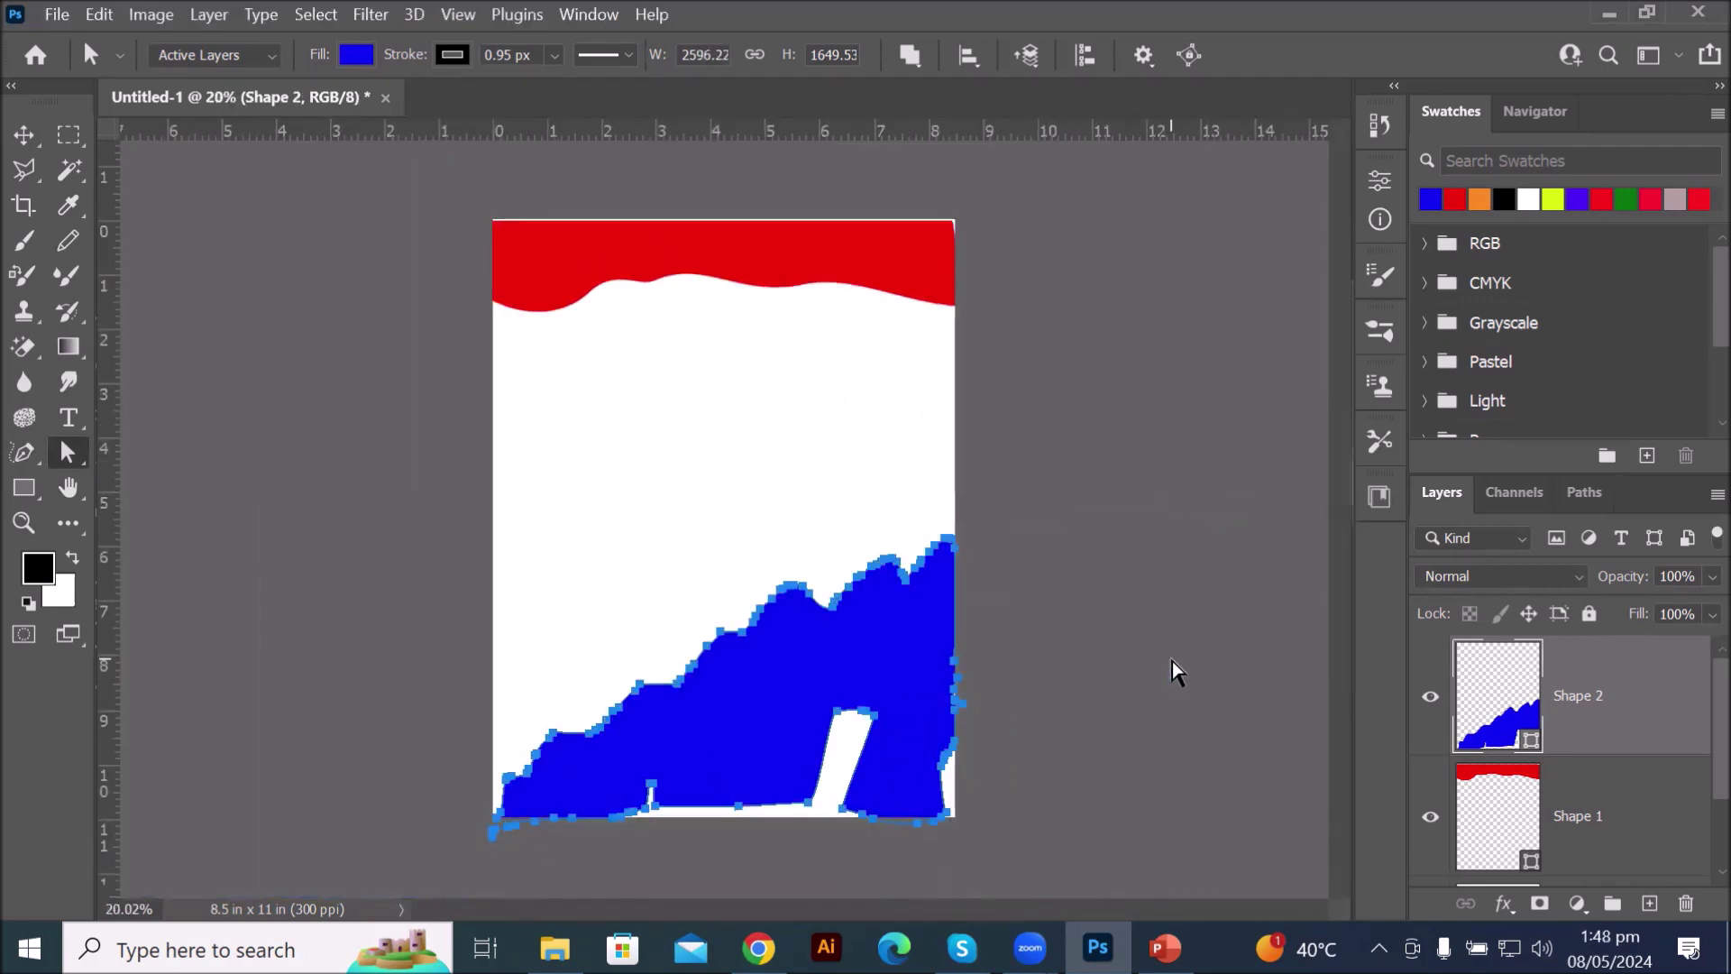
key("Delete")
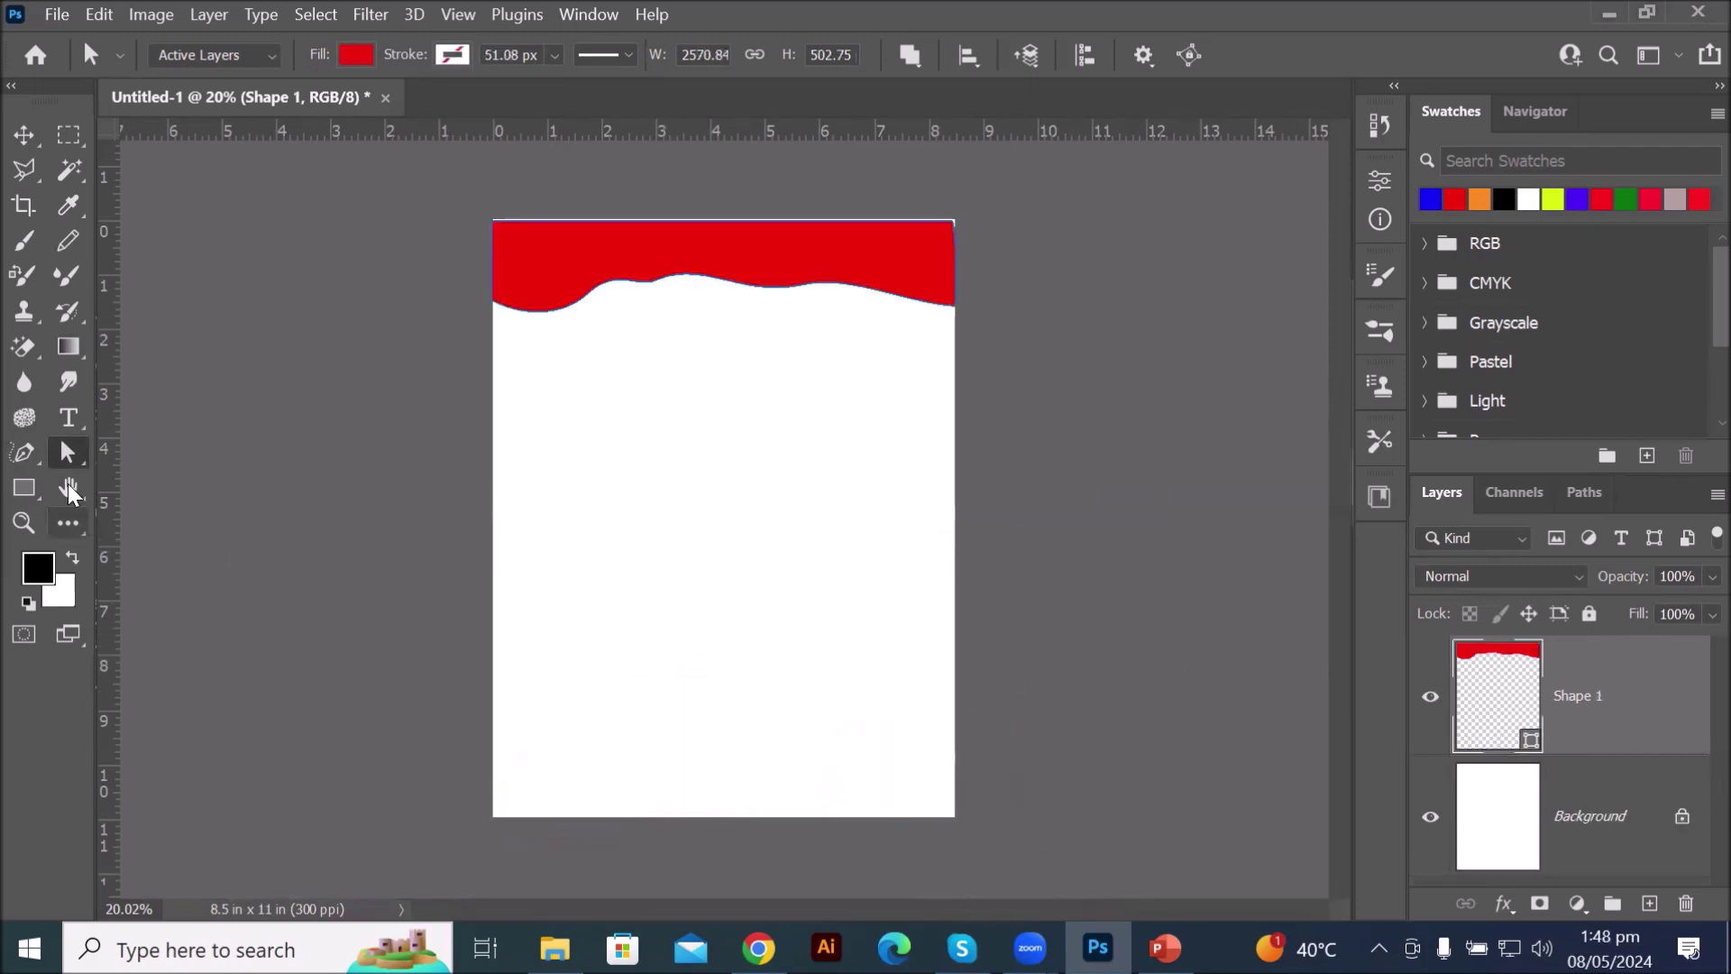
- Draw a closed stepped shape with the Freeform Pen in the page's lower-left part, about 2543 px wide and 1779 px tall
left_click(18, 458)
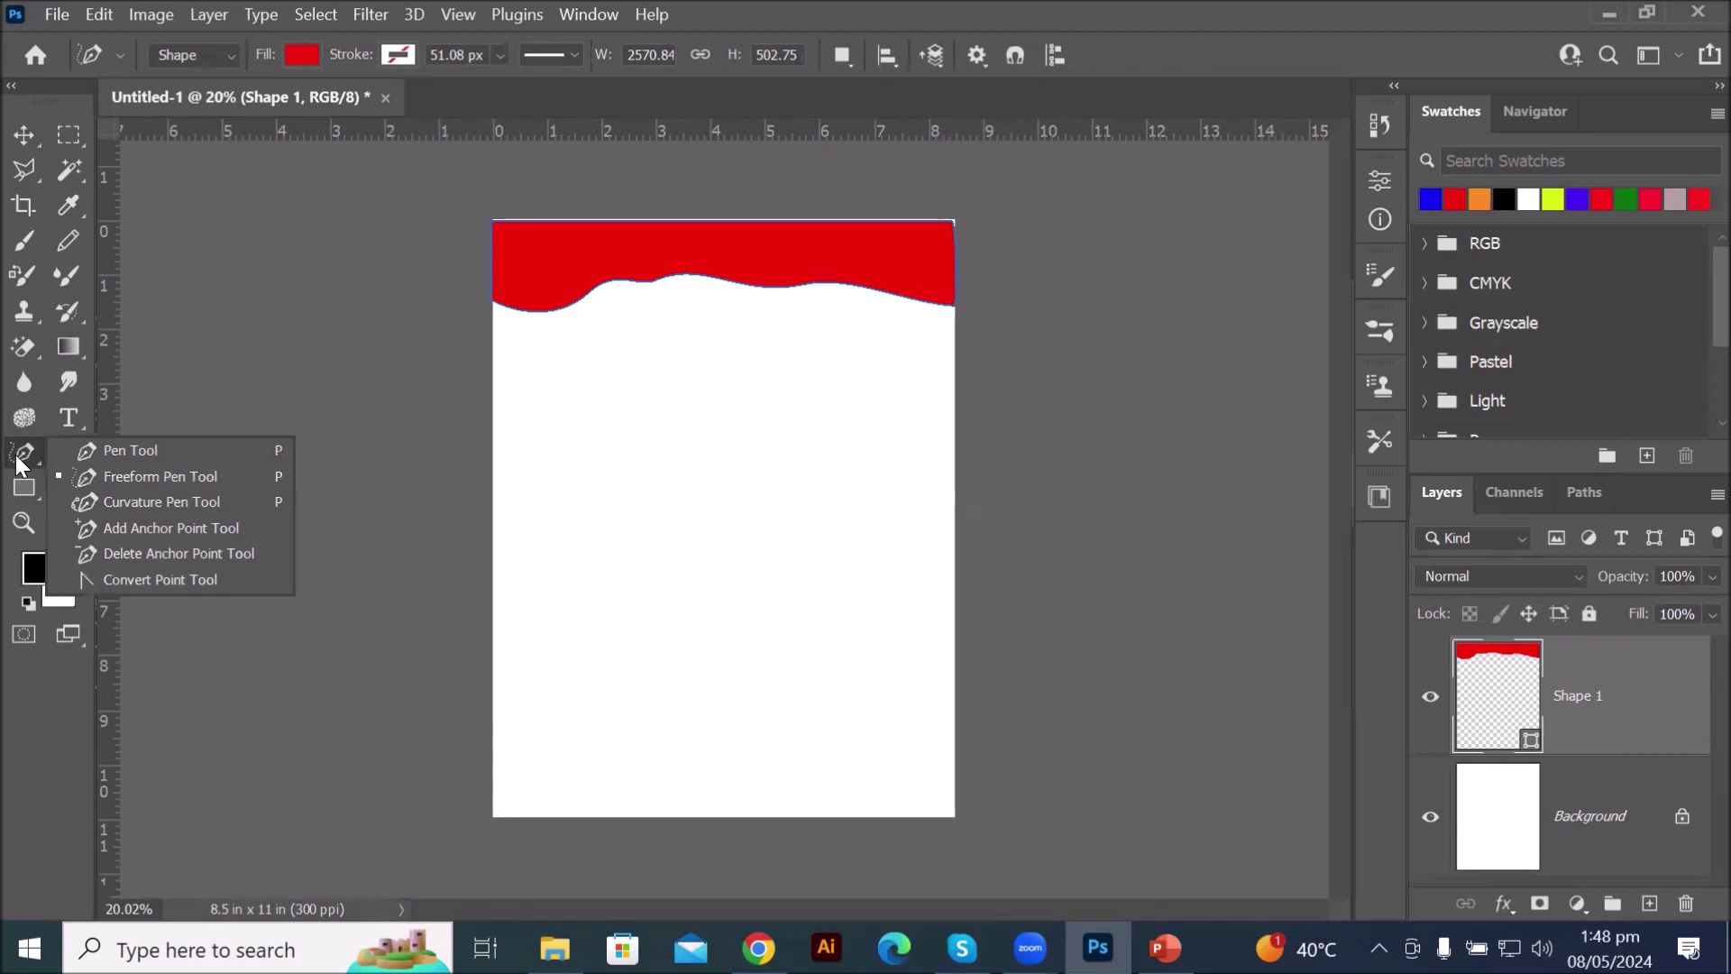
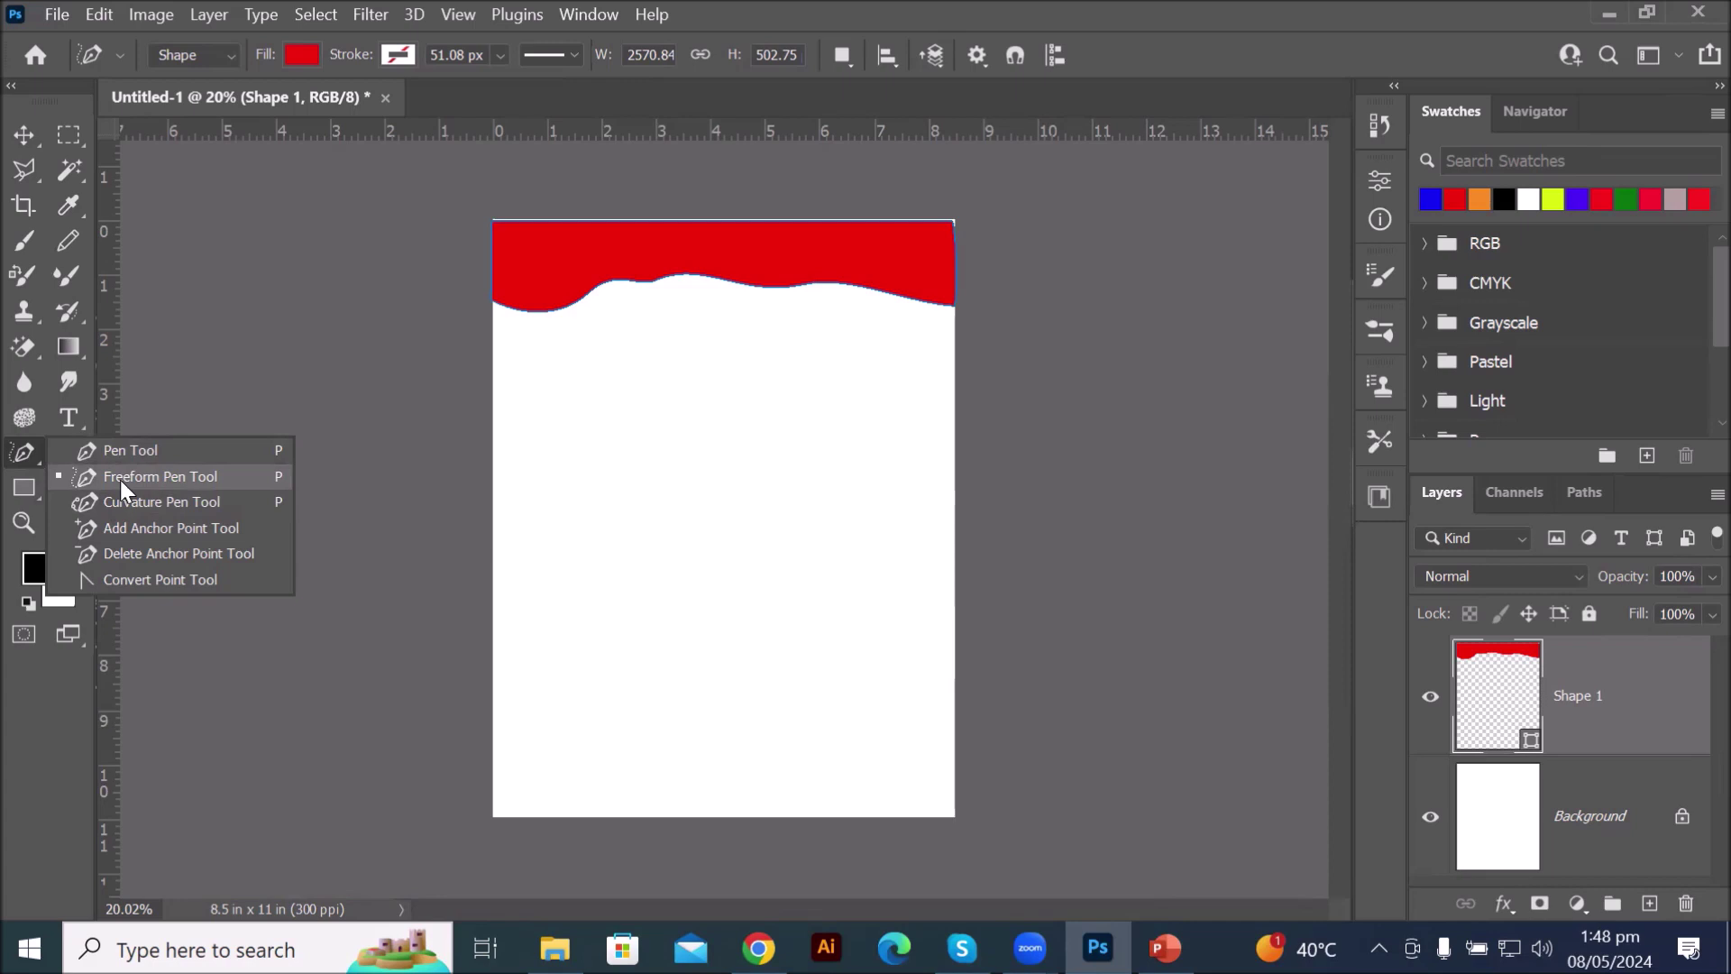
left_click(120, 477)
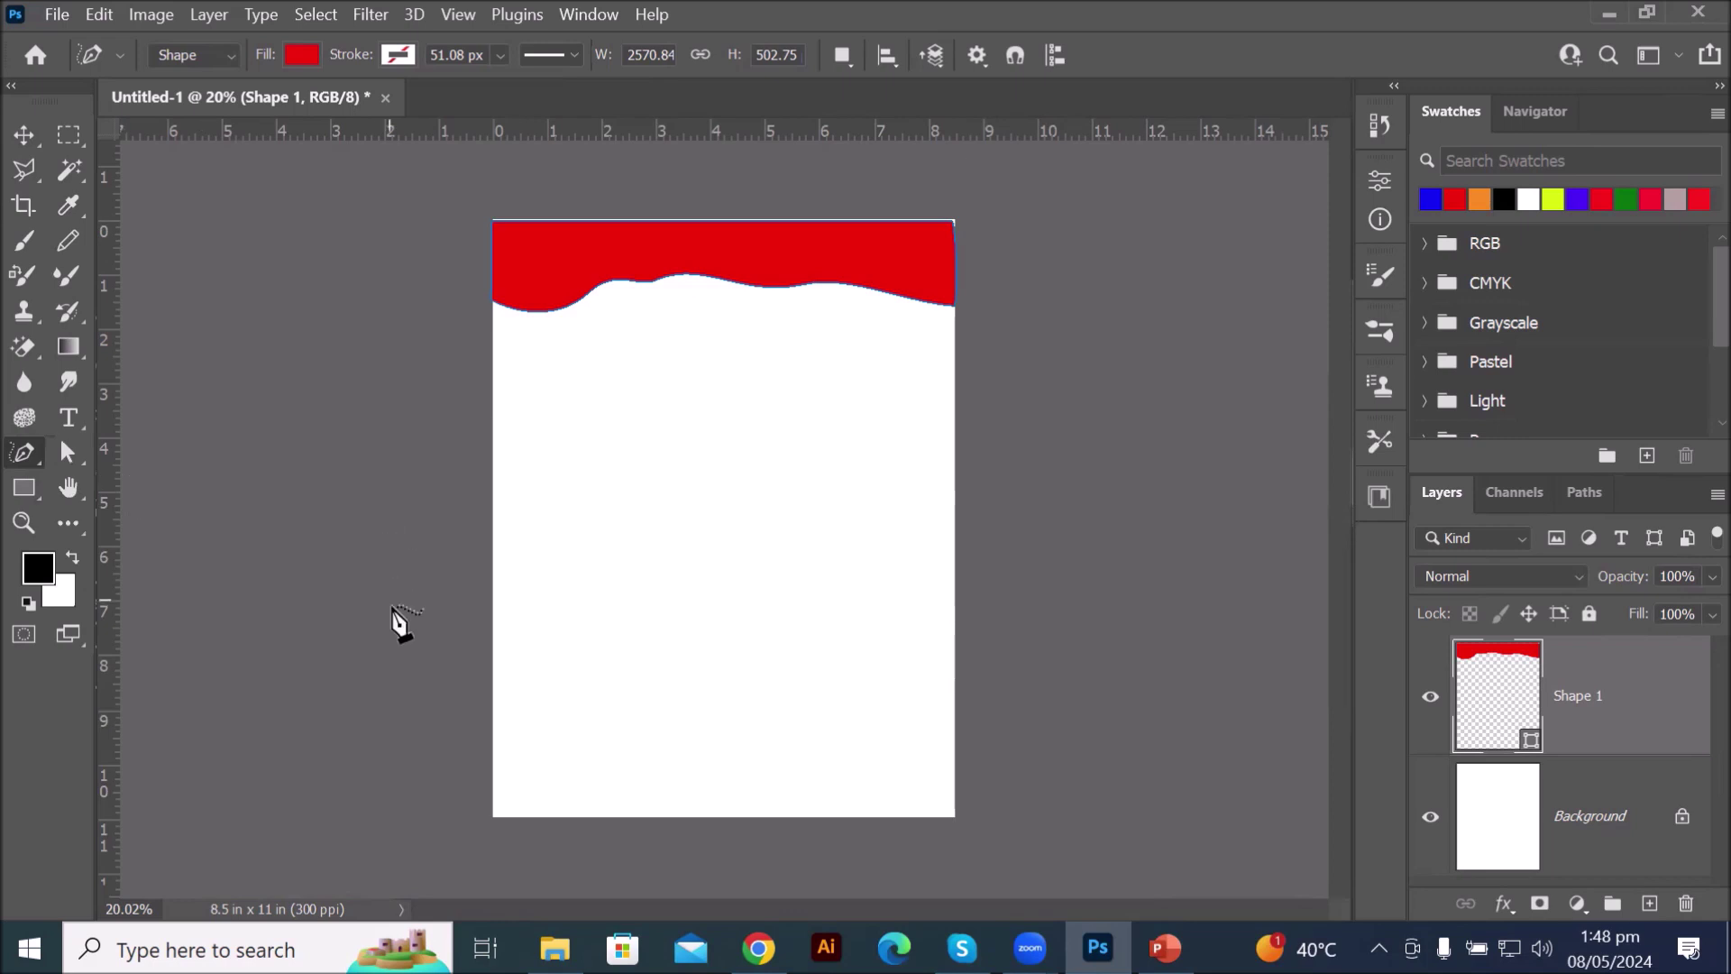
mouse_move(495, 493)
left_mouse_down()
mouse_move(611, 570)
mouse_move(627, 603)
mouse_move(665, 609)
mouse_move(757, 702)
mouse_move(809, 696)
mouse_move(846, 735)
mouse_move(896, 731)
mouse_move(954, 813)
mouse_move(494, 815)
mouse_move(498, 512)
left_mouse_up()
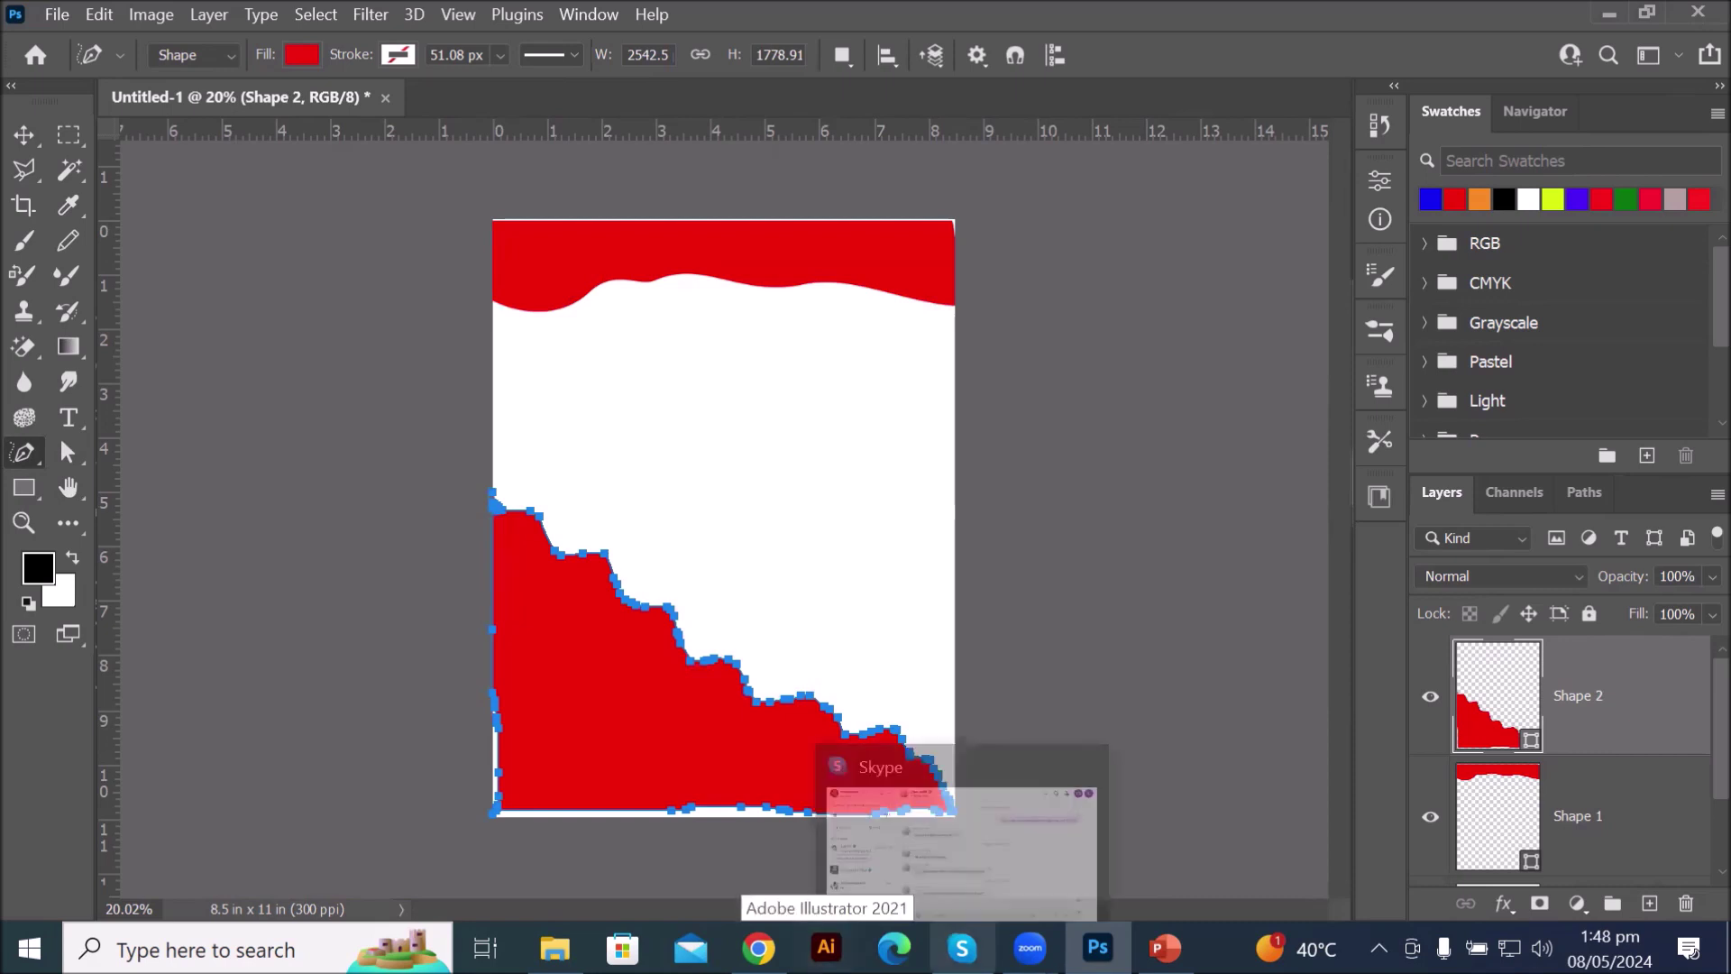
scroll(836, 866, "up", 1)
scroll(836, 865, "down", 1)
scroll(745, 873, "up", 2)
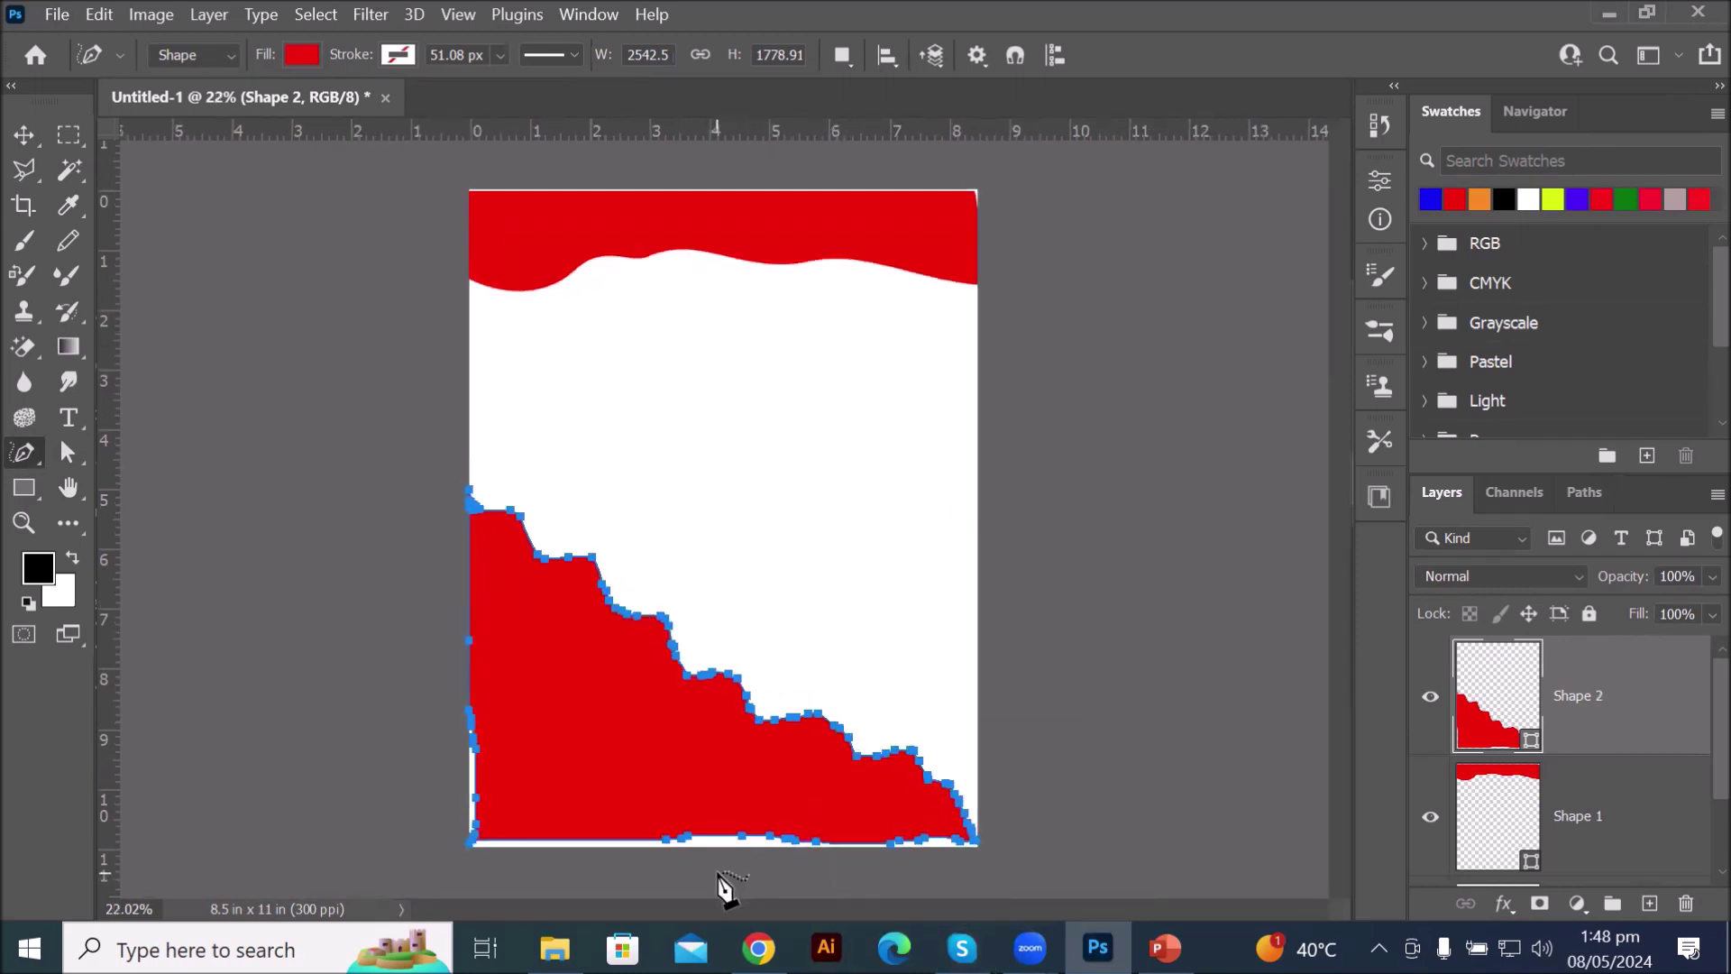
- Move the whole stepped red shape down with the Direct Selection tool so its base meets the page's bottom edge and its tip the lower-right corner
left_click(66, 458)
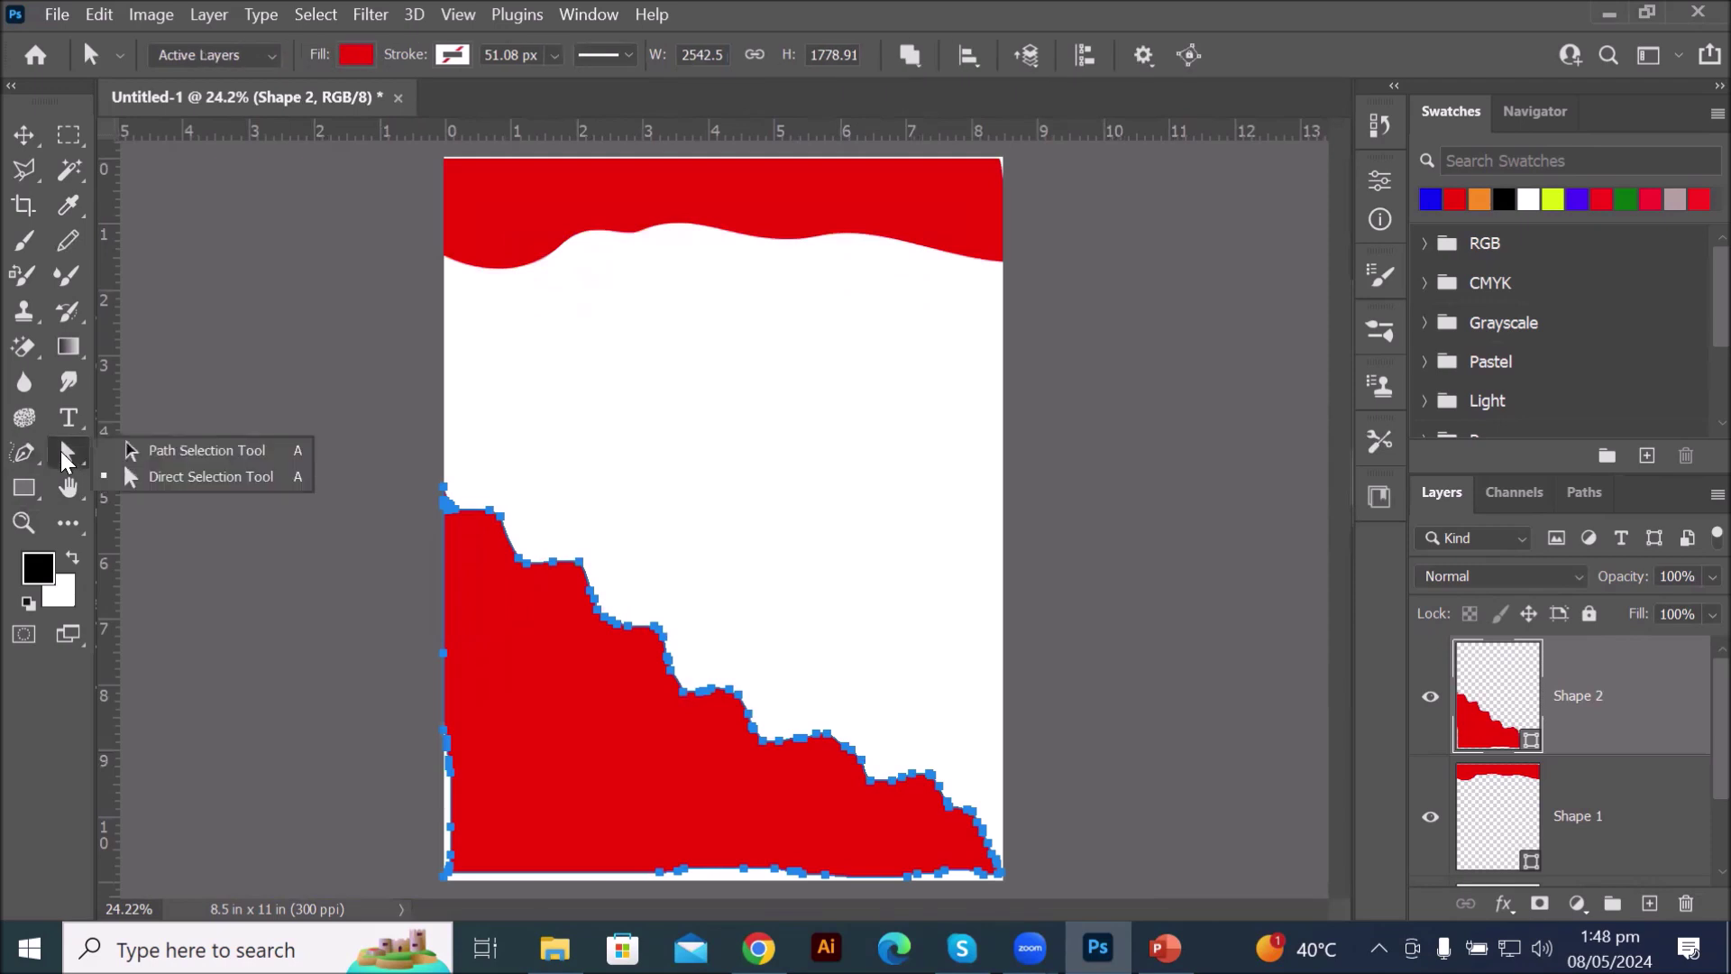
left_click(177, 478)
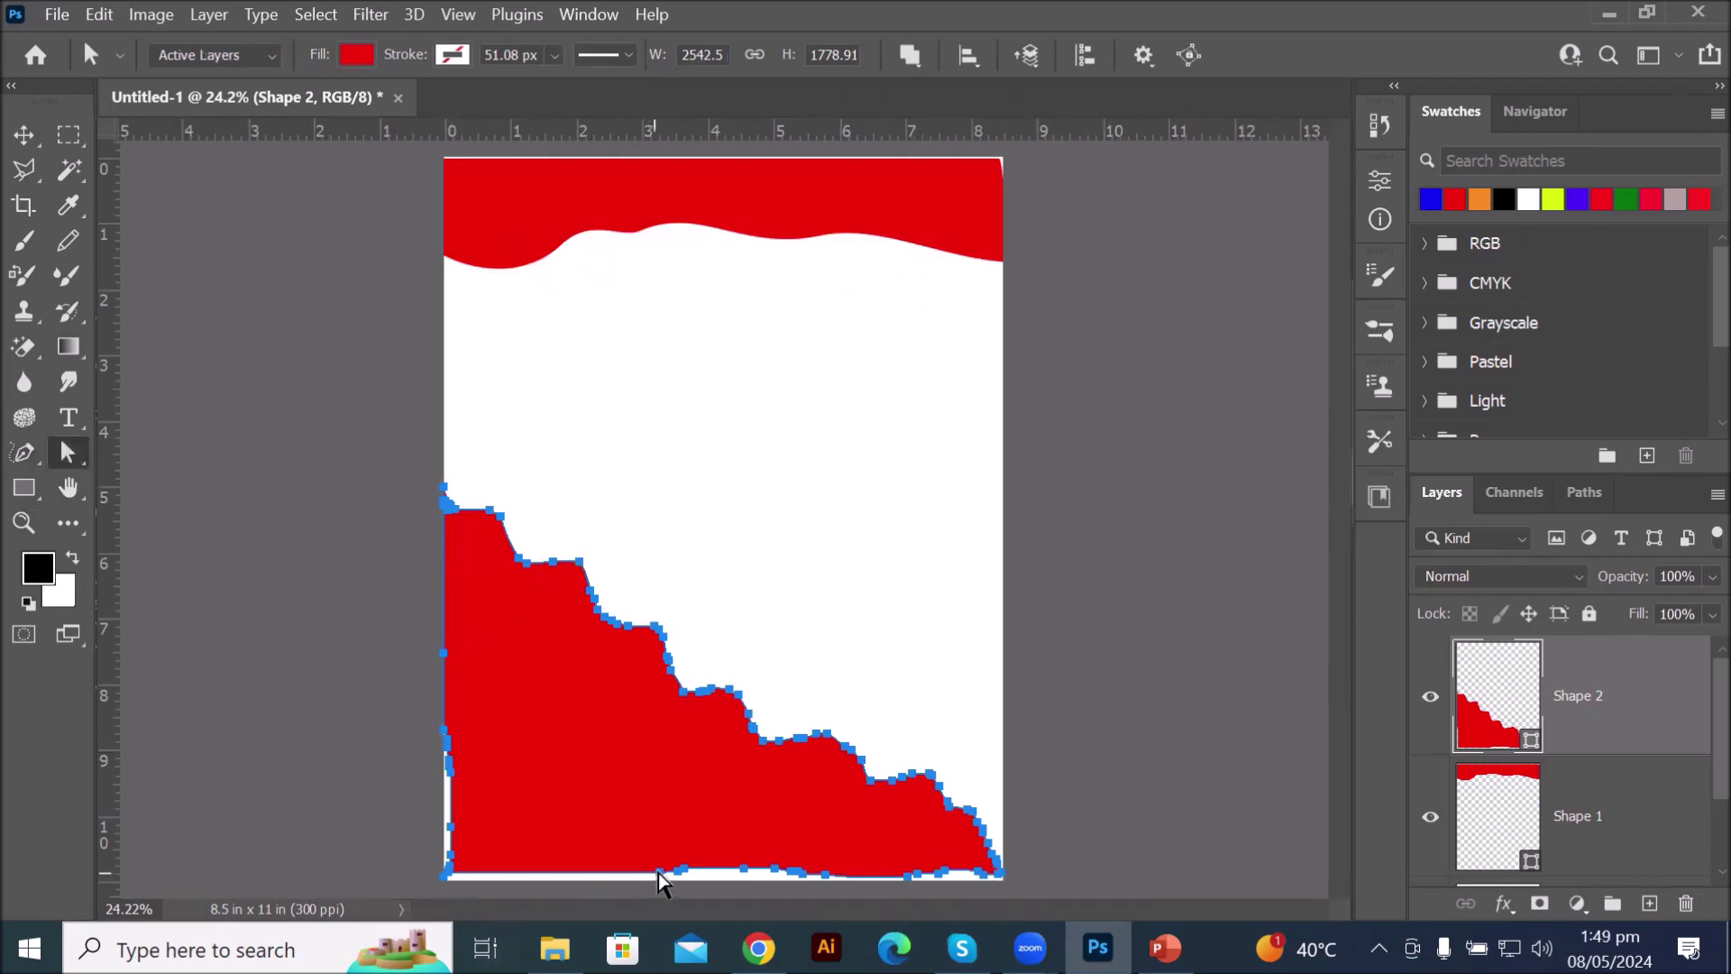
left_click_drag(658, 873, 737, 882)
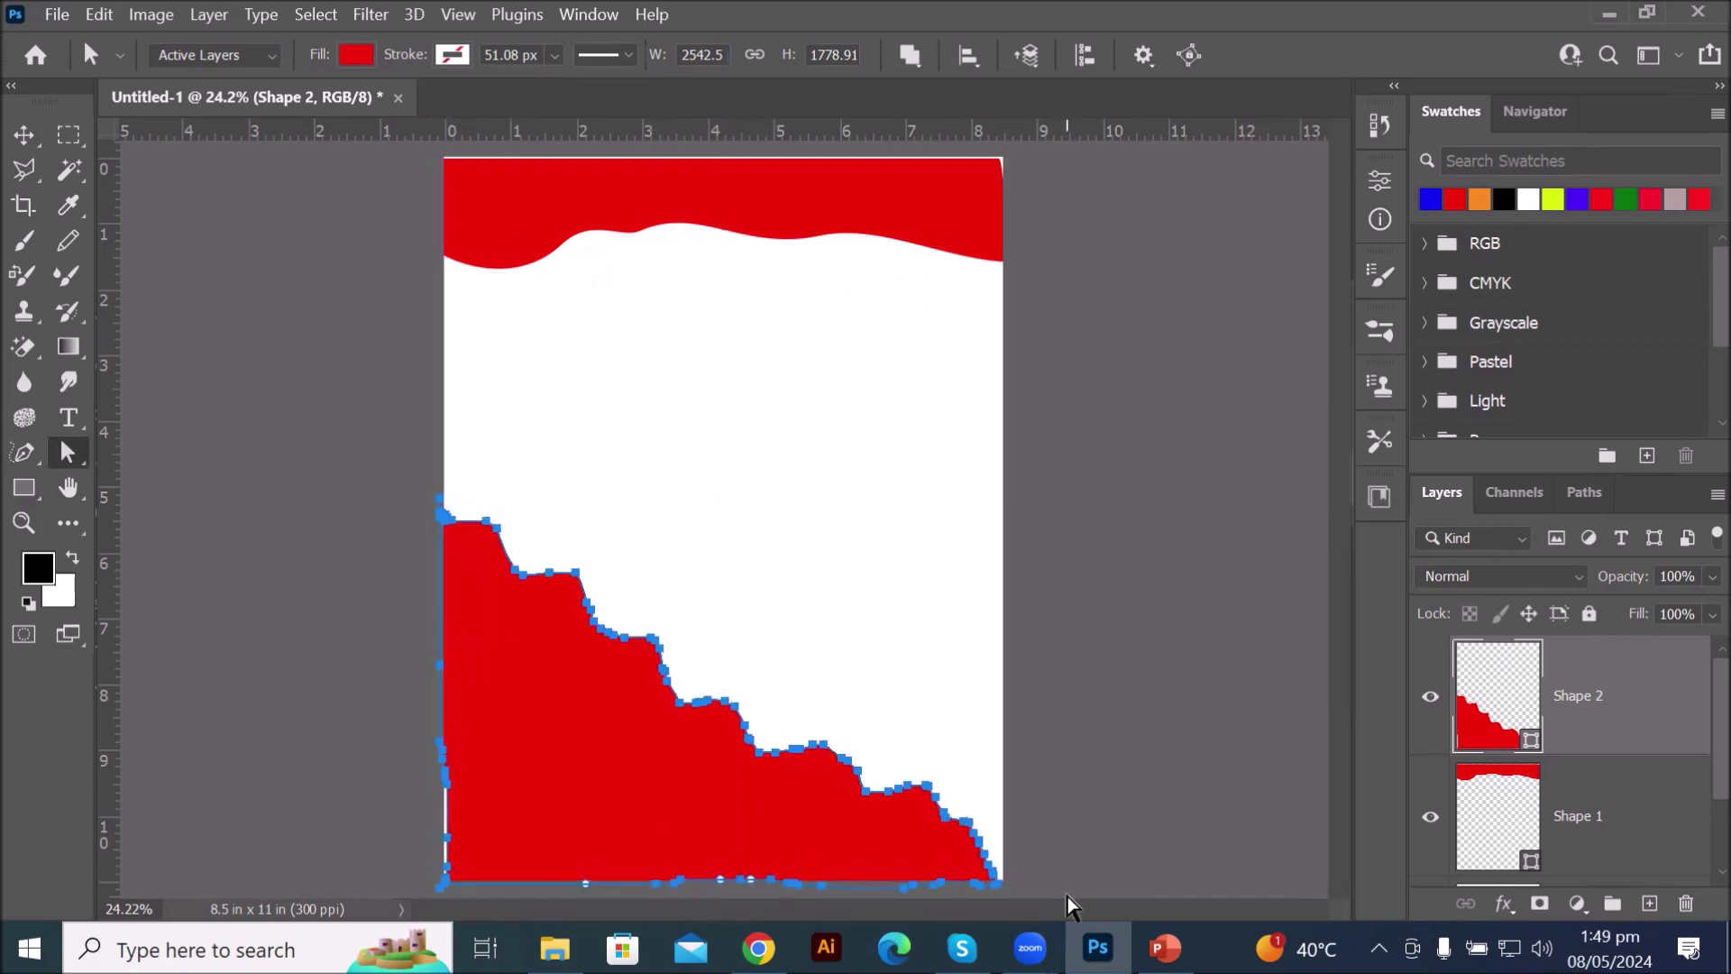
left_click_drag(999, 888, 1003, 885)
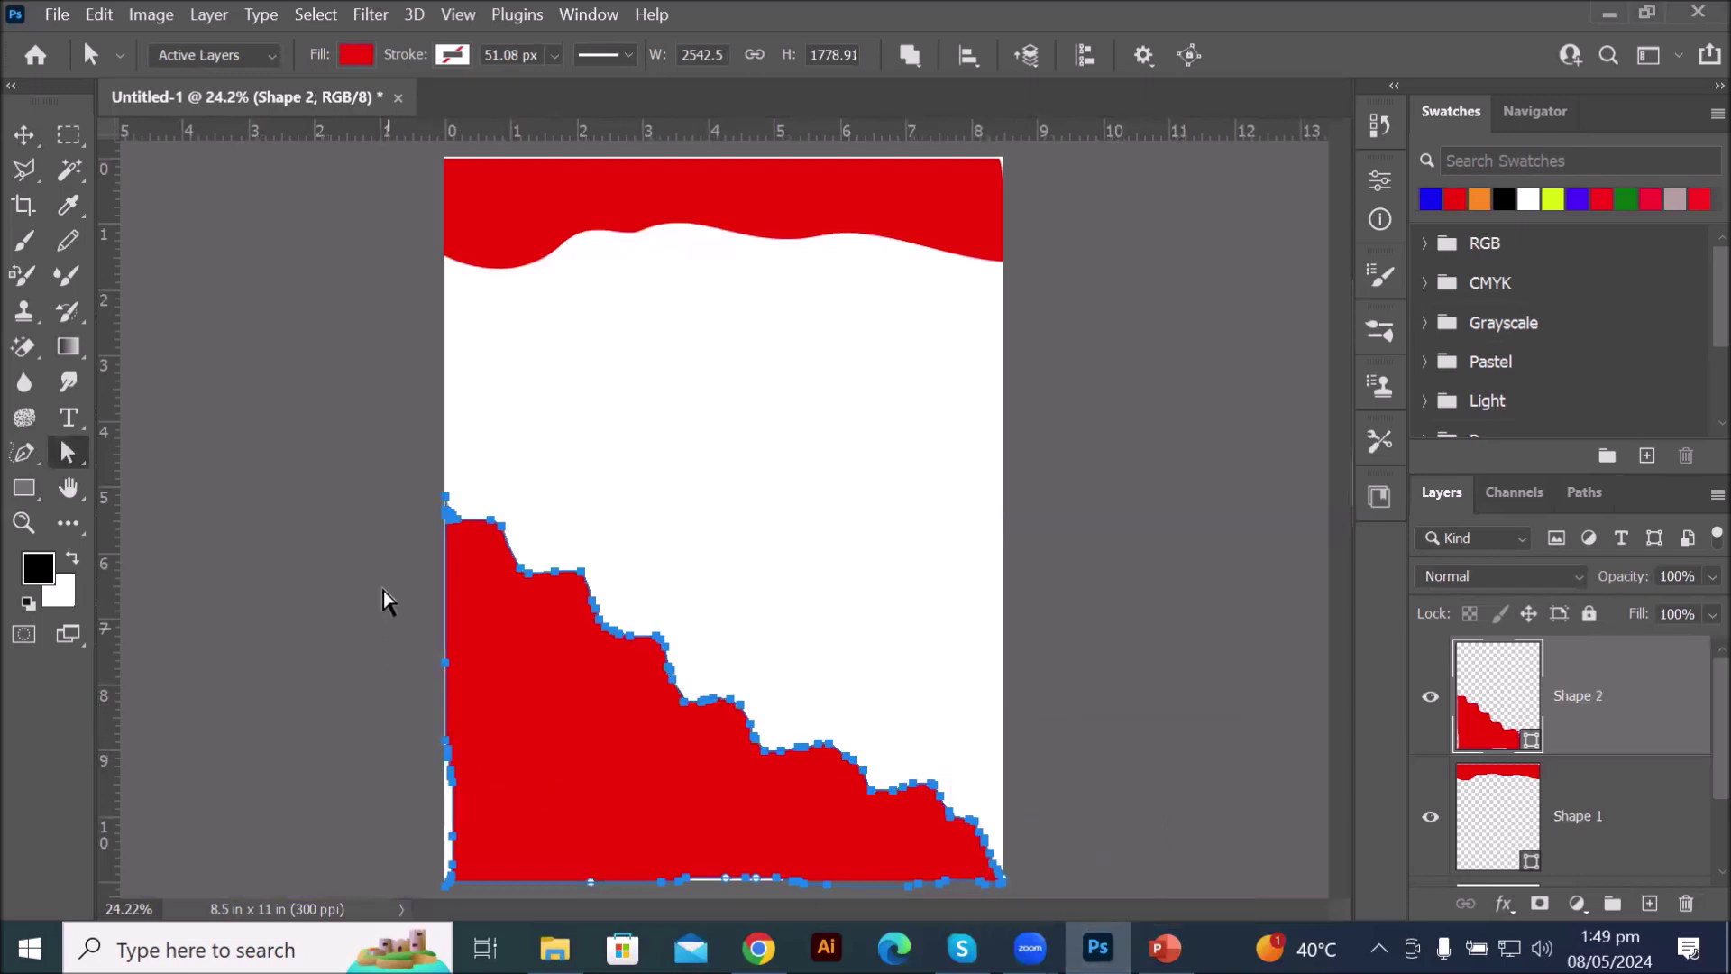
- Examine the anchors on the stepped shape's left edge, and delete the entire shape
left_click(441, 746)
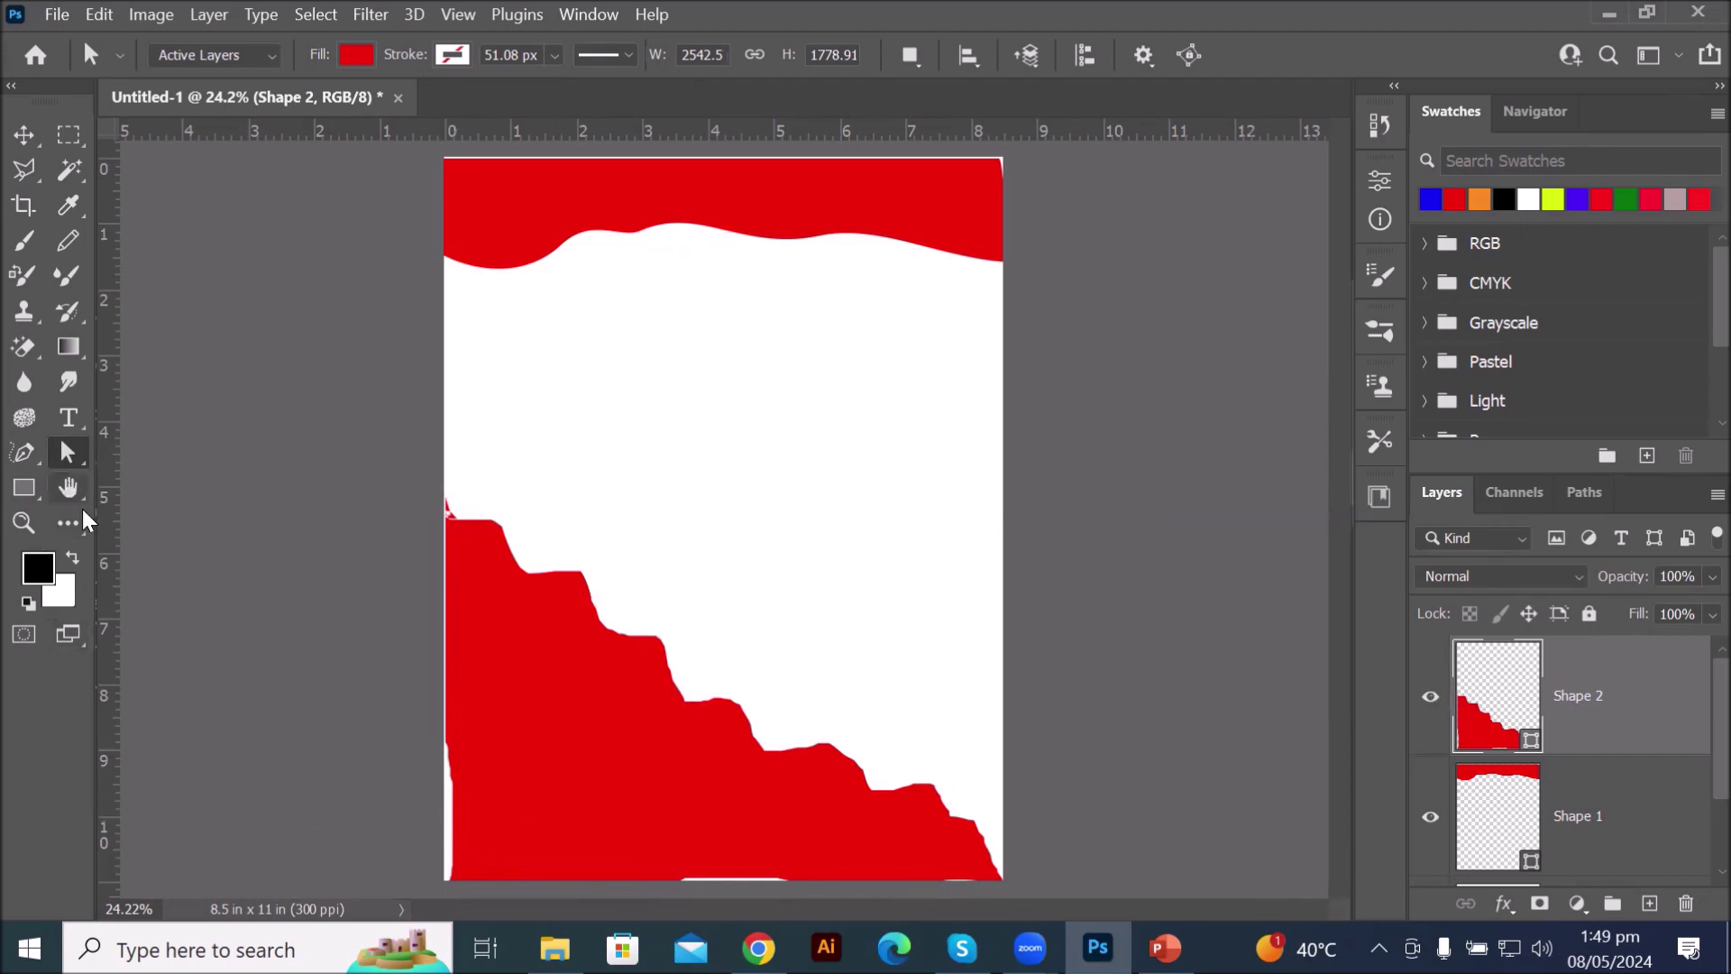
left_click(516, 821)
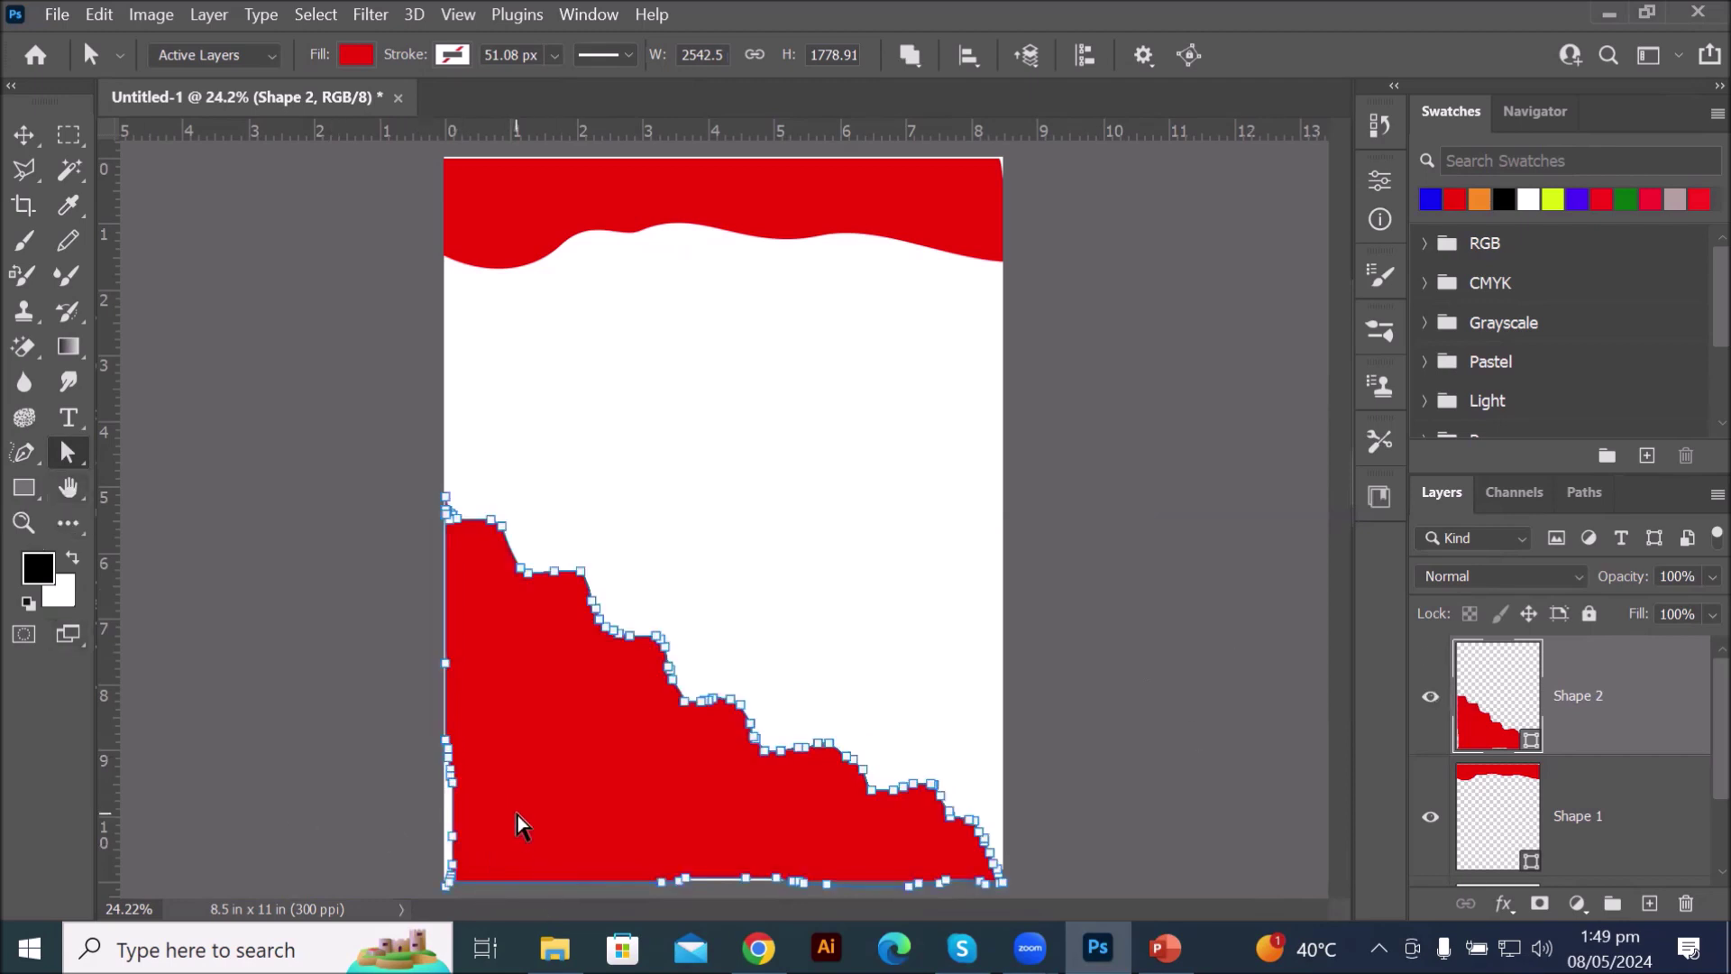
left_click(449, 793)
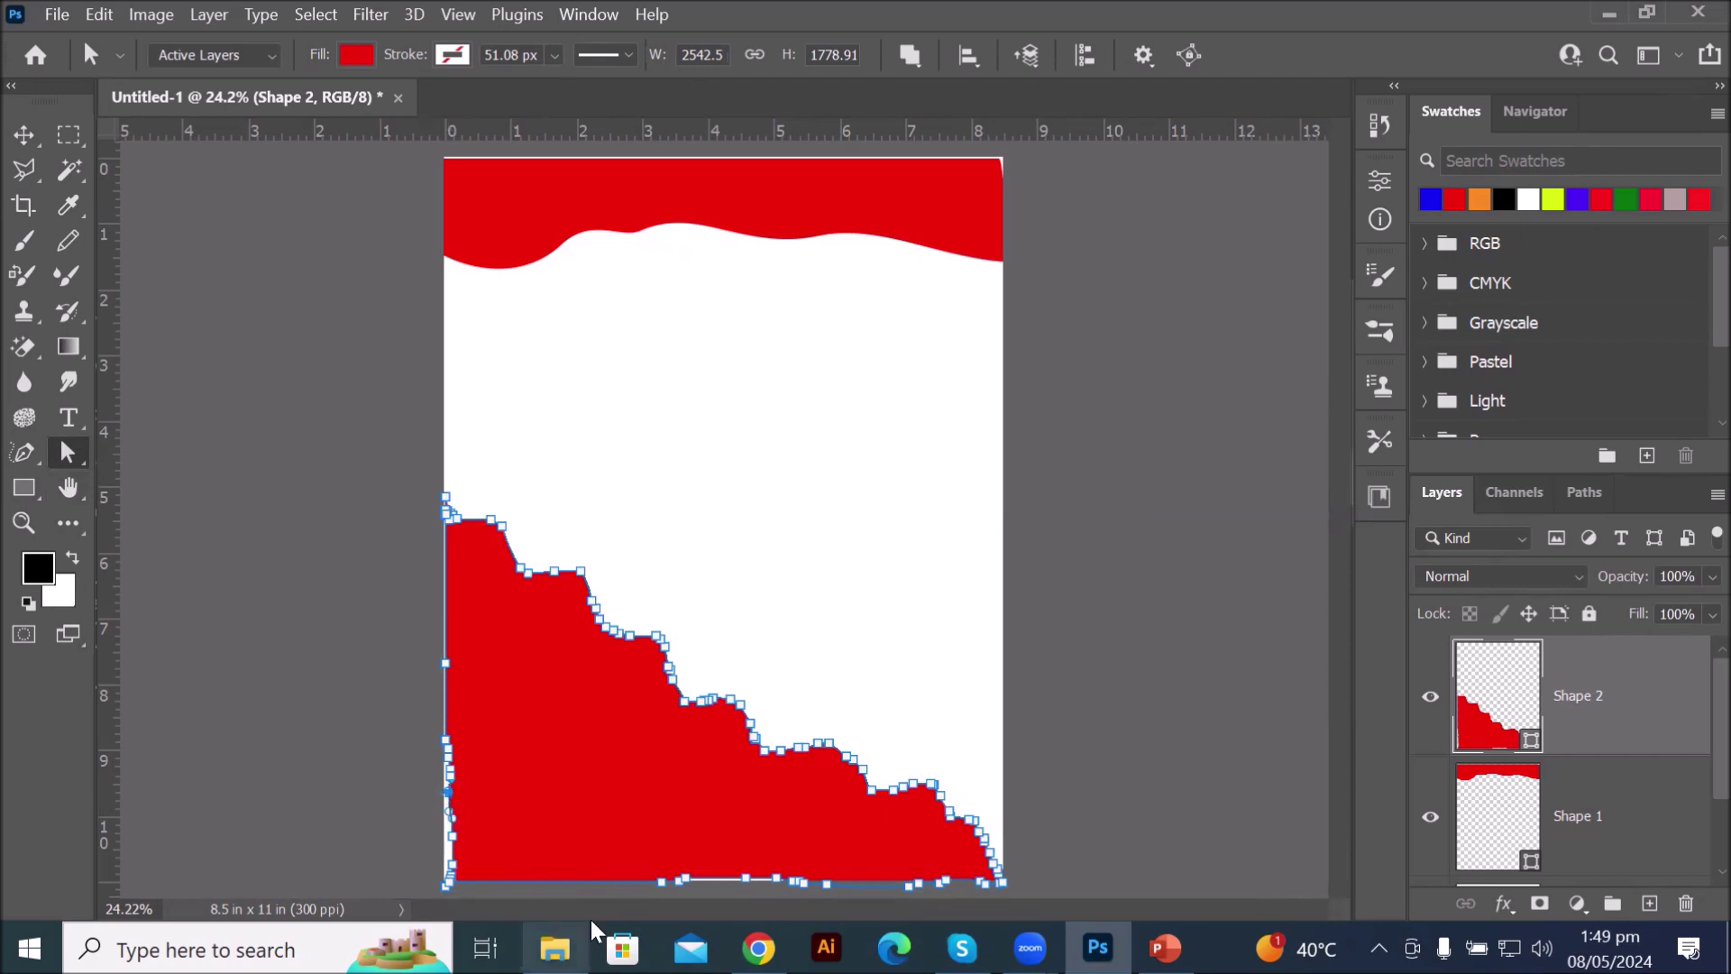
left_click(833, 665)
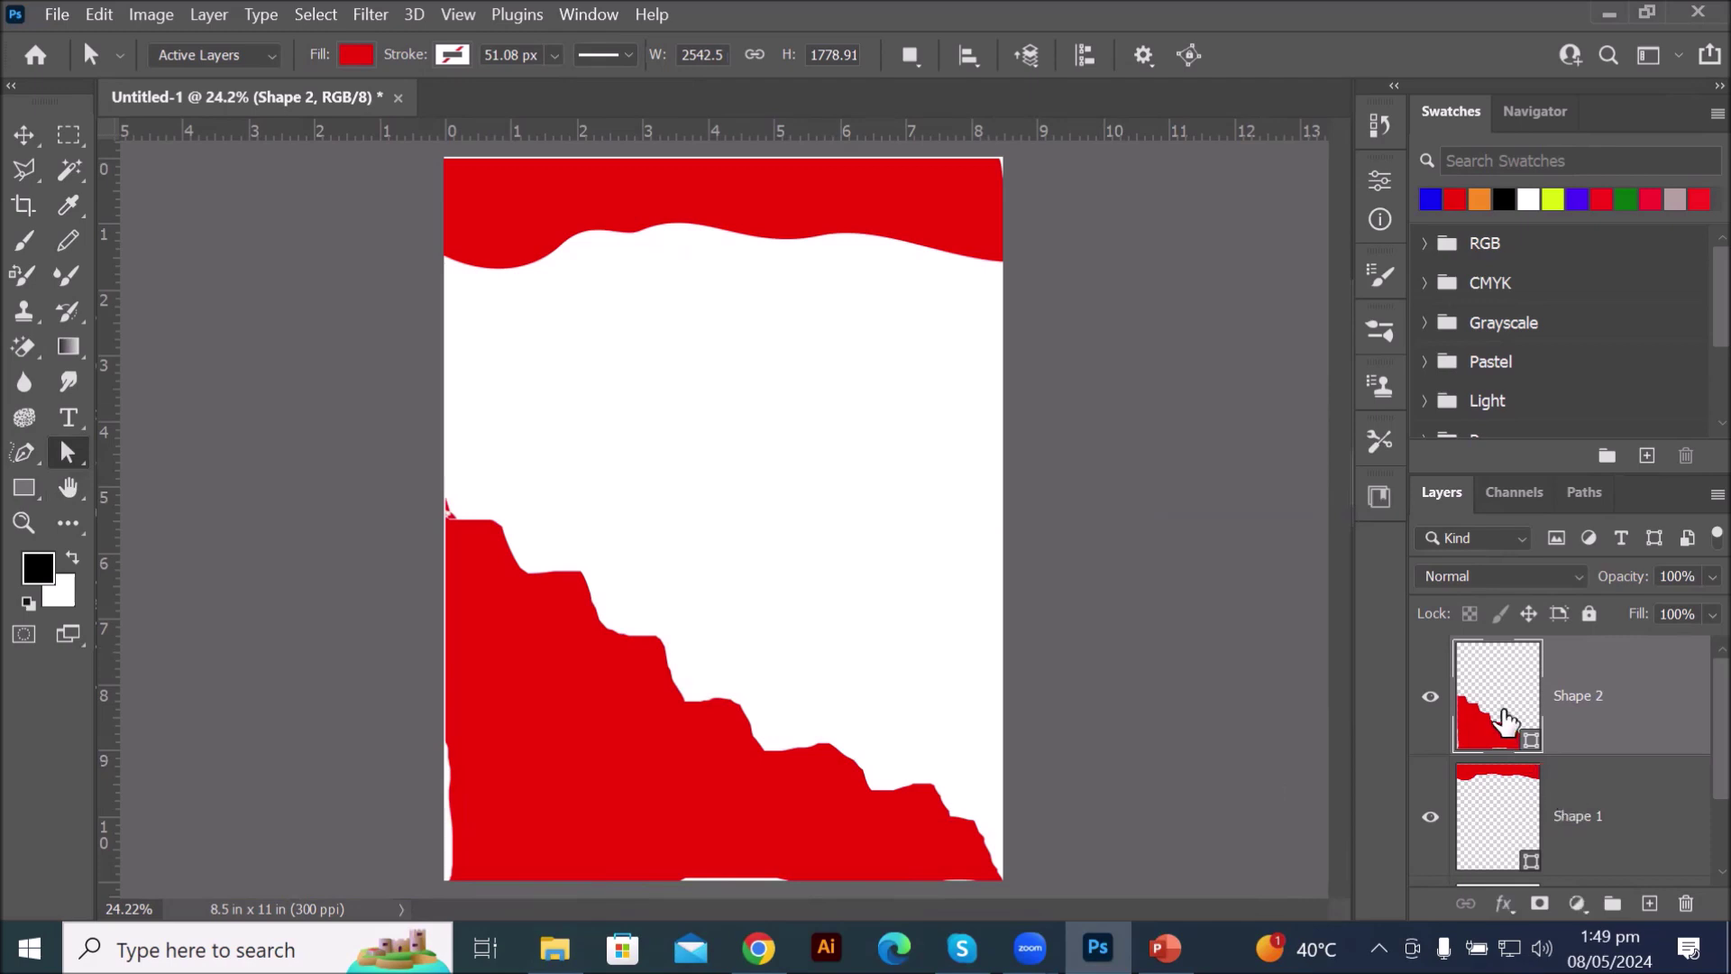
key("Delete")
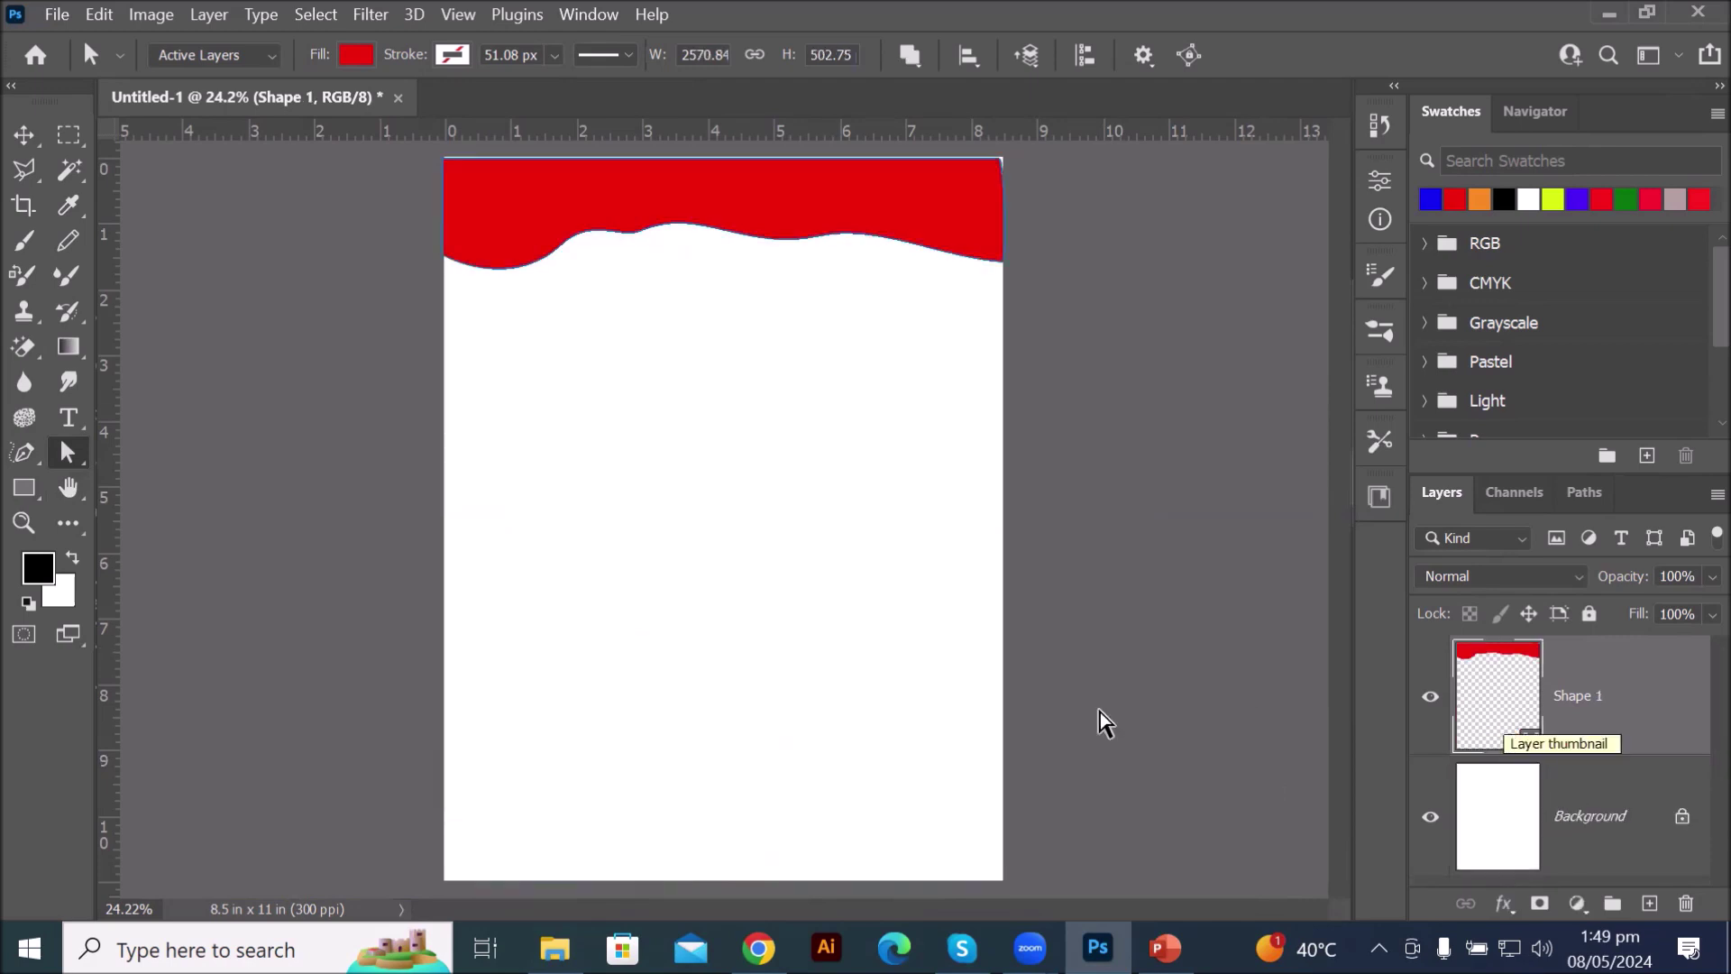
- Draw an open wavy diagonal with the Freeform Pen from the page's lower-left corner to its right edge, about 2540 px wide and 1570 px tall
right_click(29, 460)
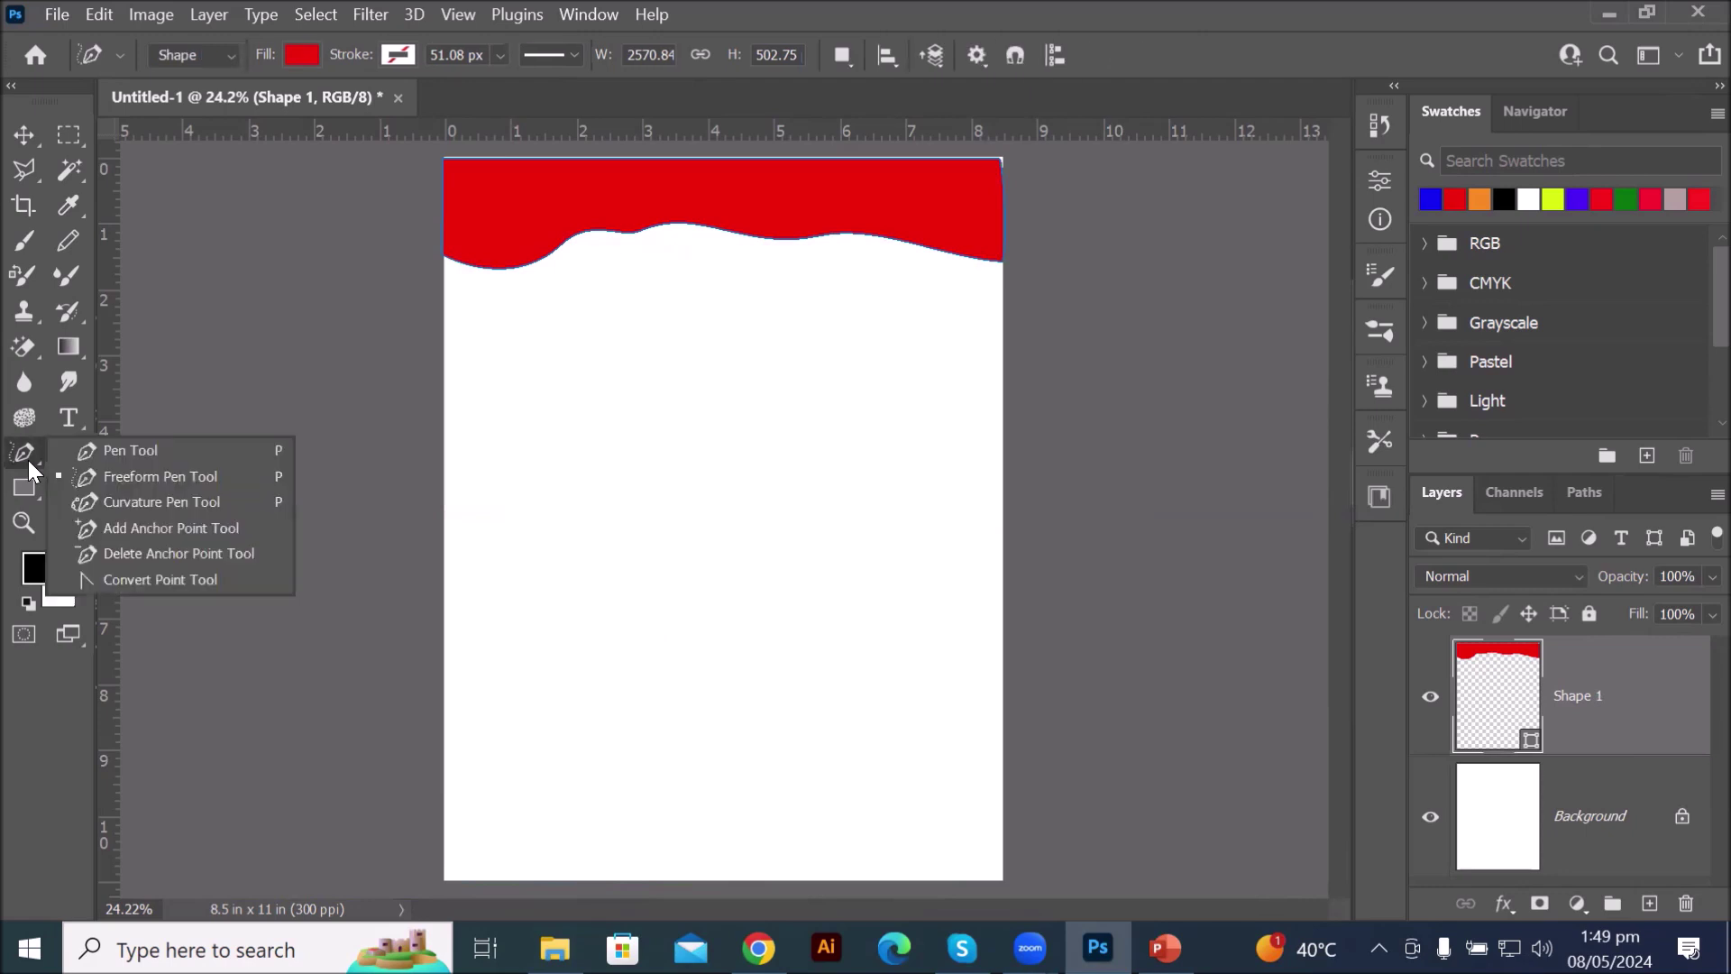
left_click(94, 450)
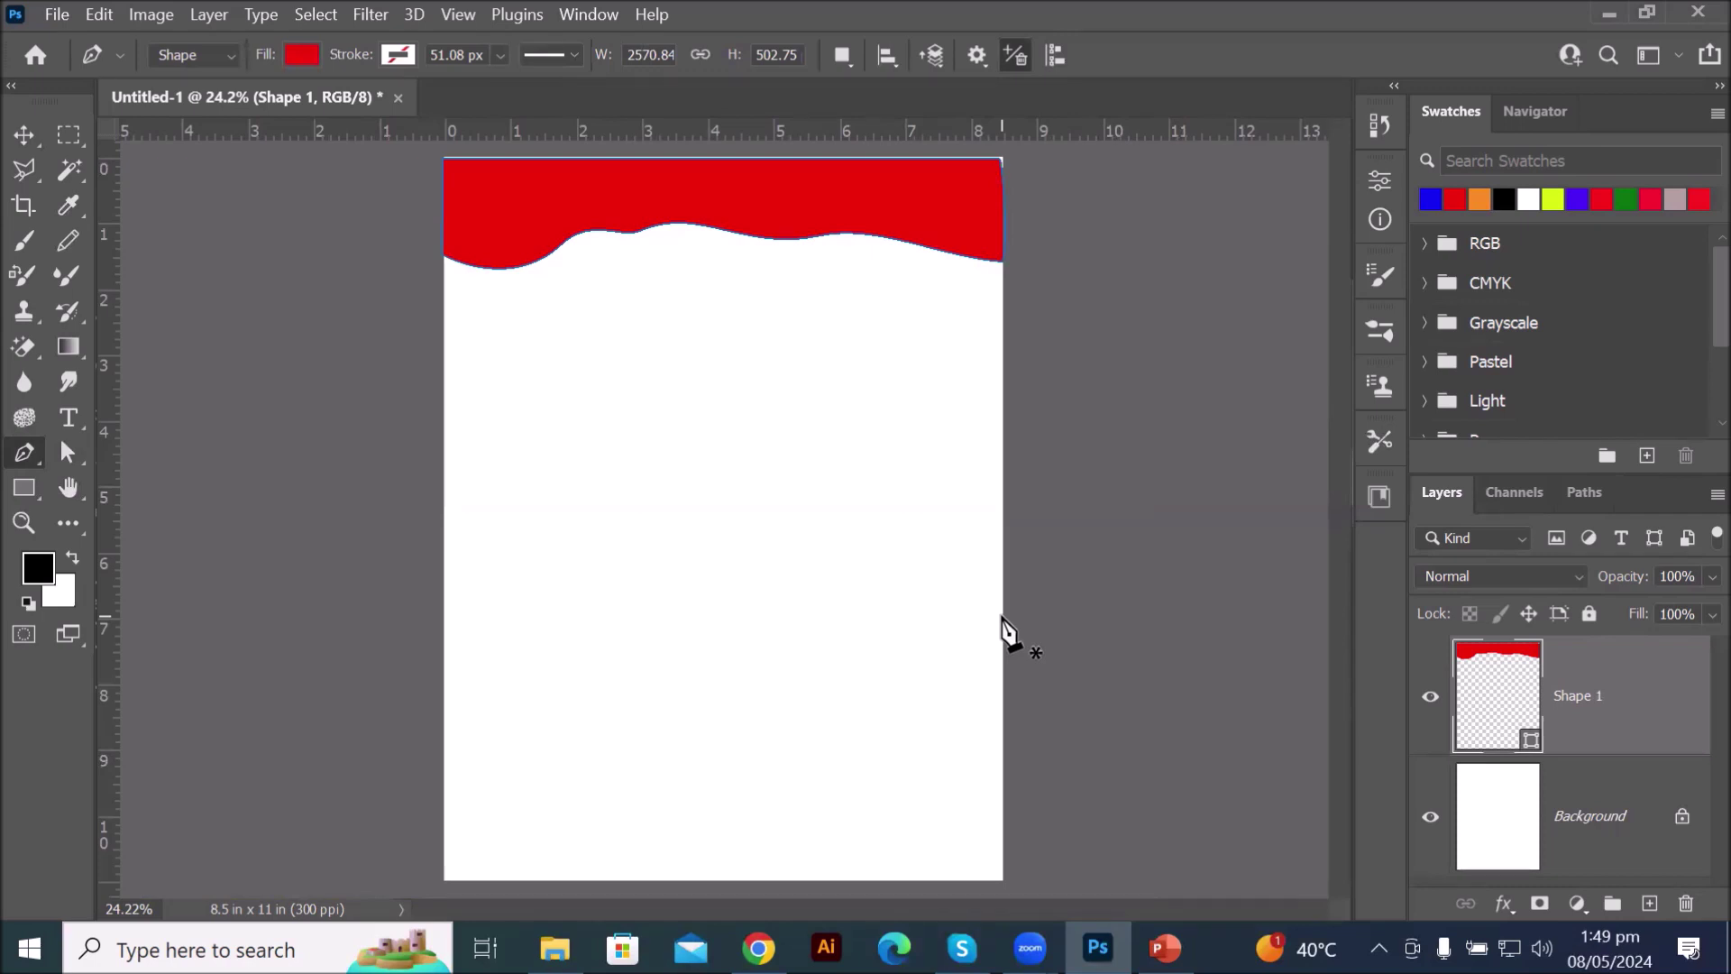
right_click(23, 462)
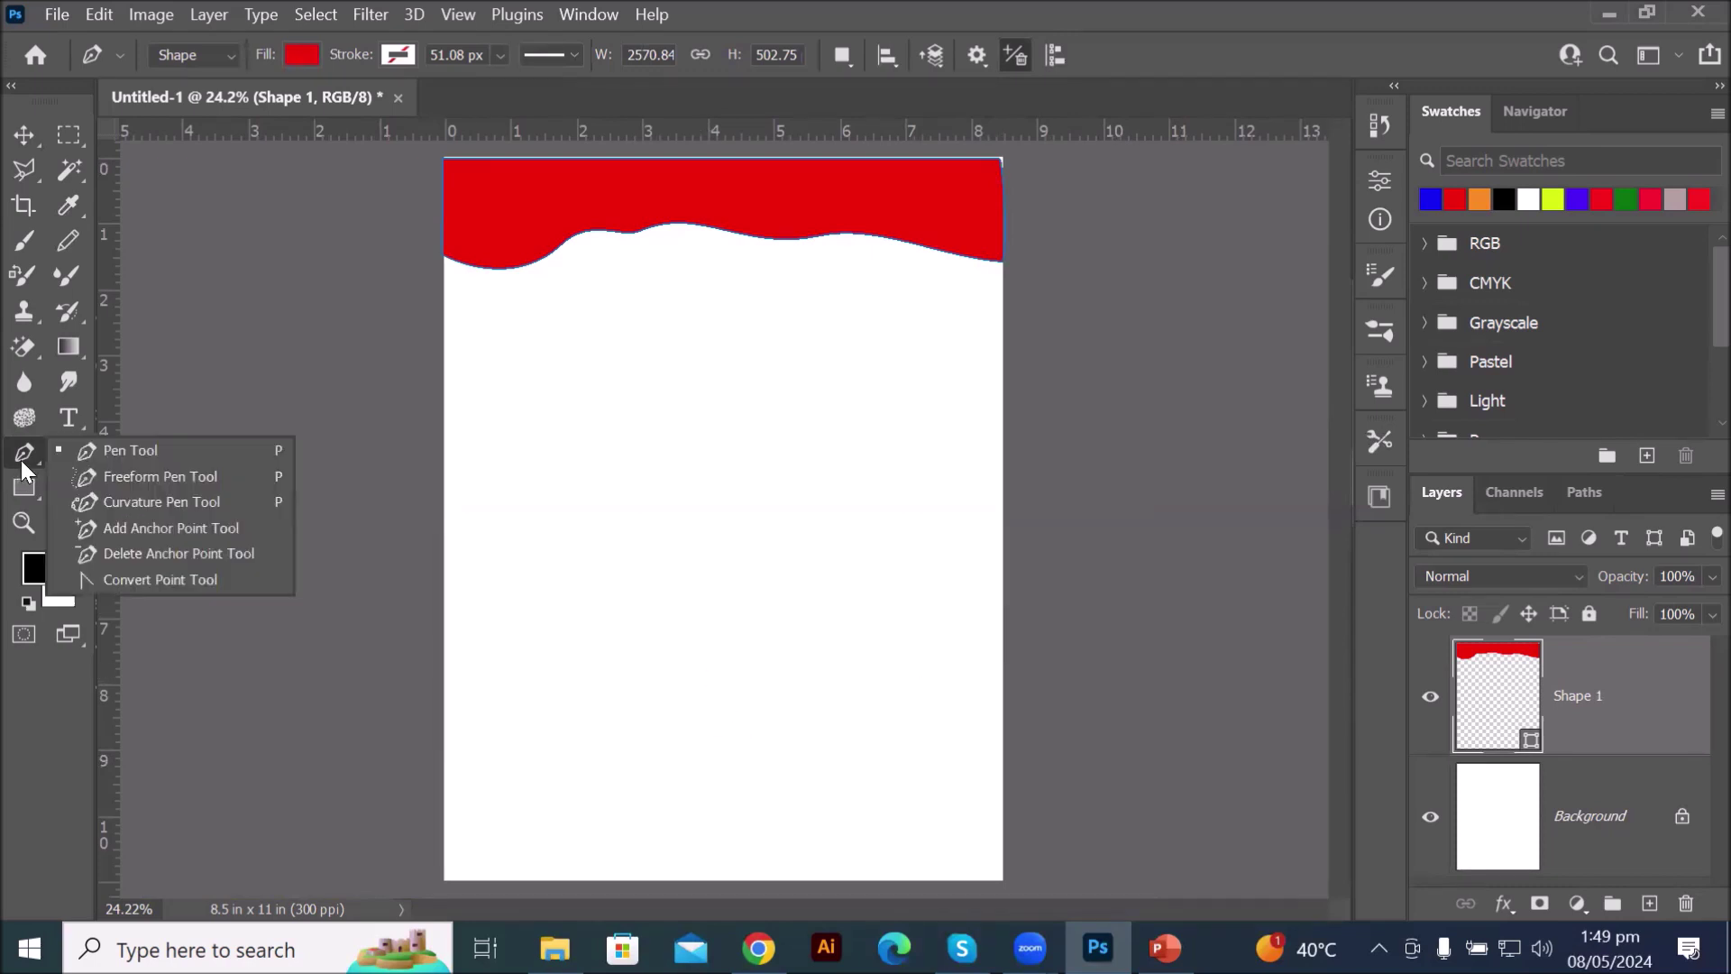
left_click(150, 477)
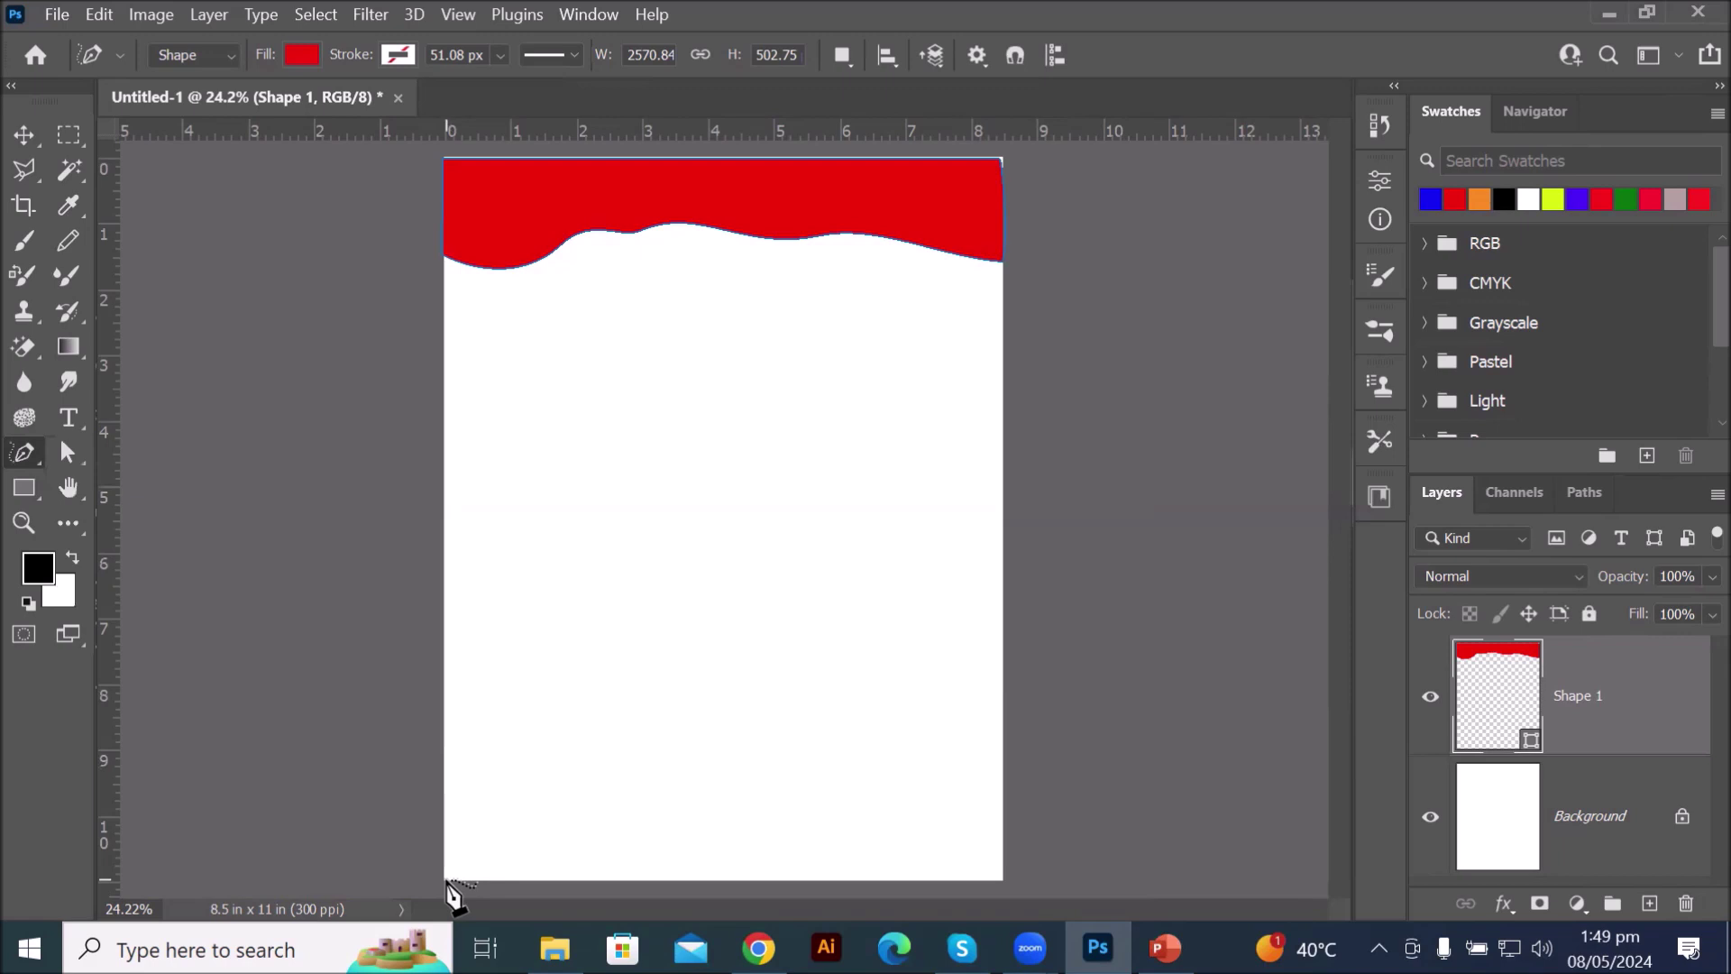
mouse_move(445, 877)
left_mouse_down()
mouse_move(736, 660)
mouse_move(768, 665)
mouse_move(878, 598)
mouse_move(907, 604)
mouse_move(1001, 535)
left_mouse_up()
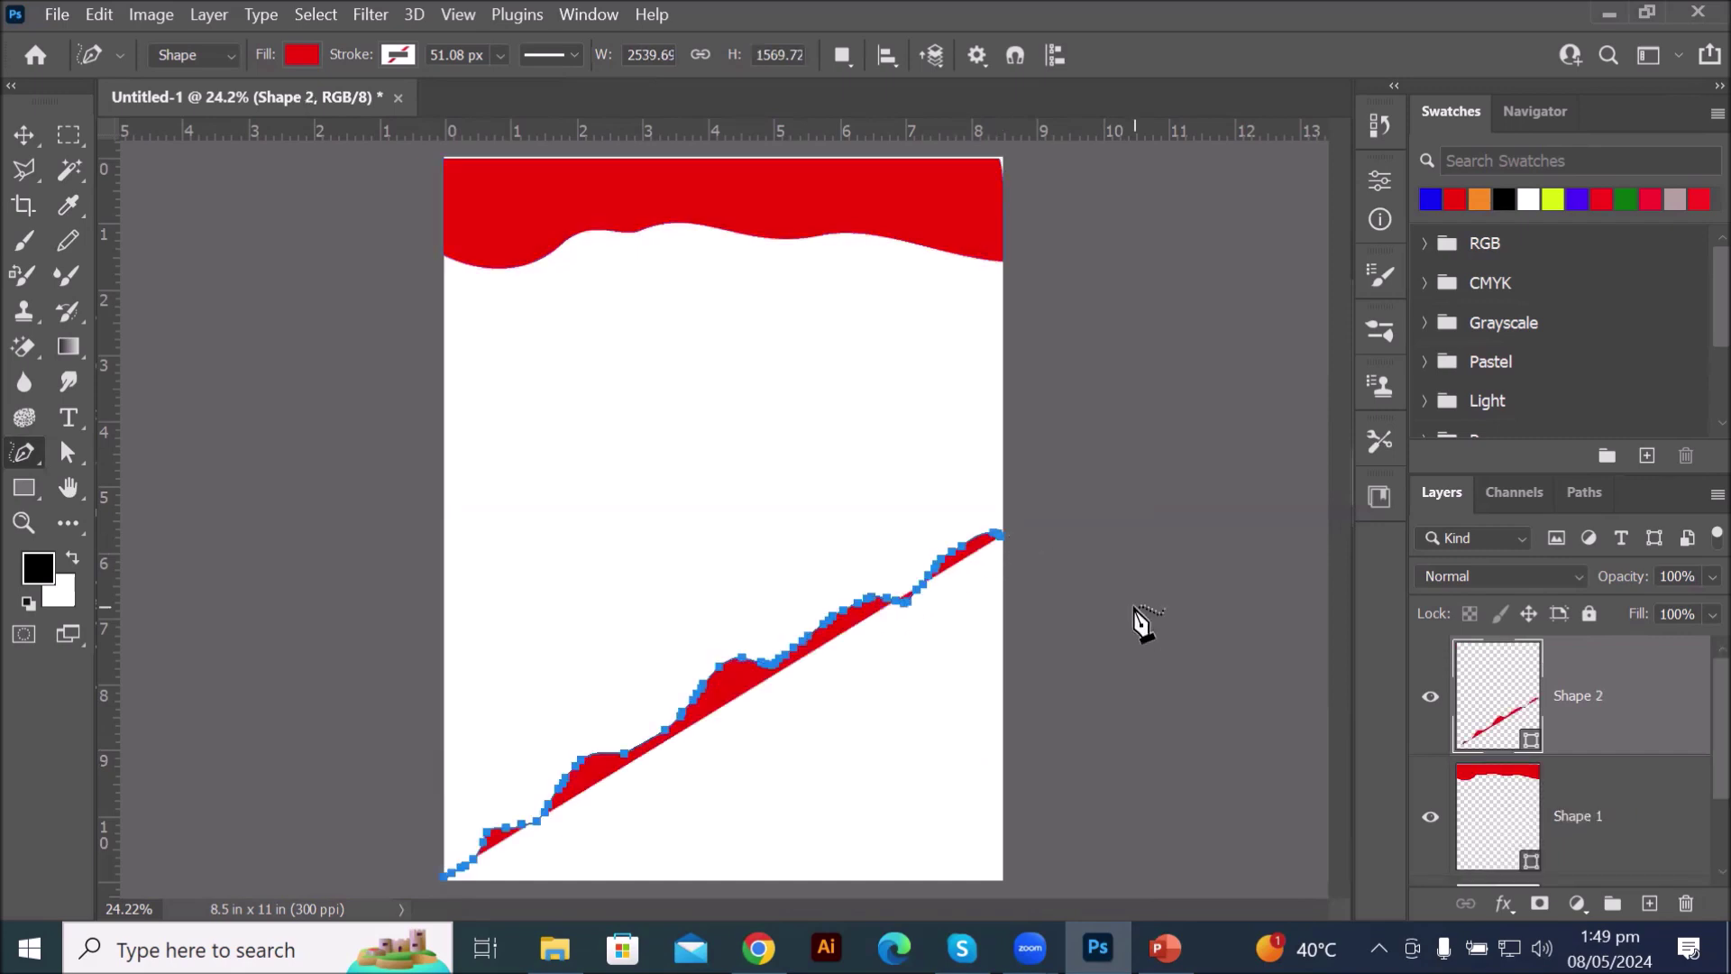
- Remove the red fill from the wavy diagonal shape so it has no fill color
left_click(24, 135)
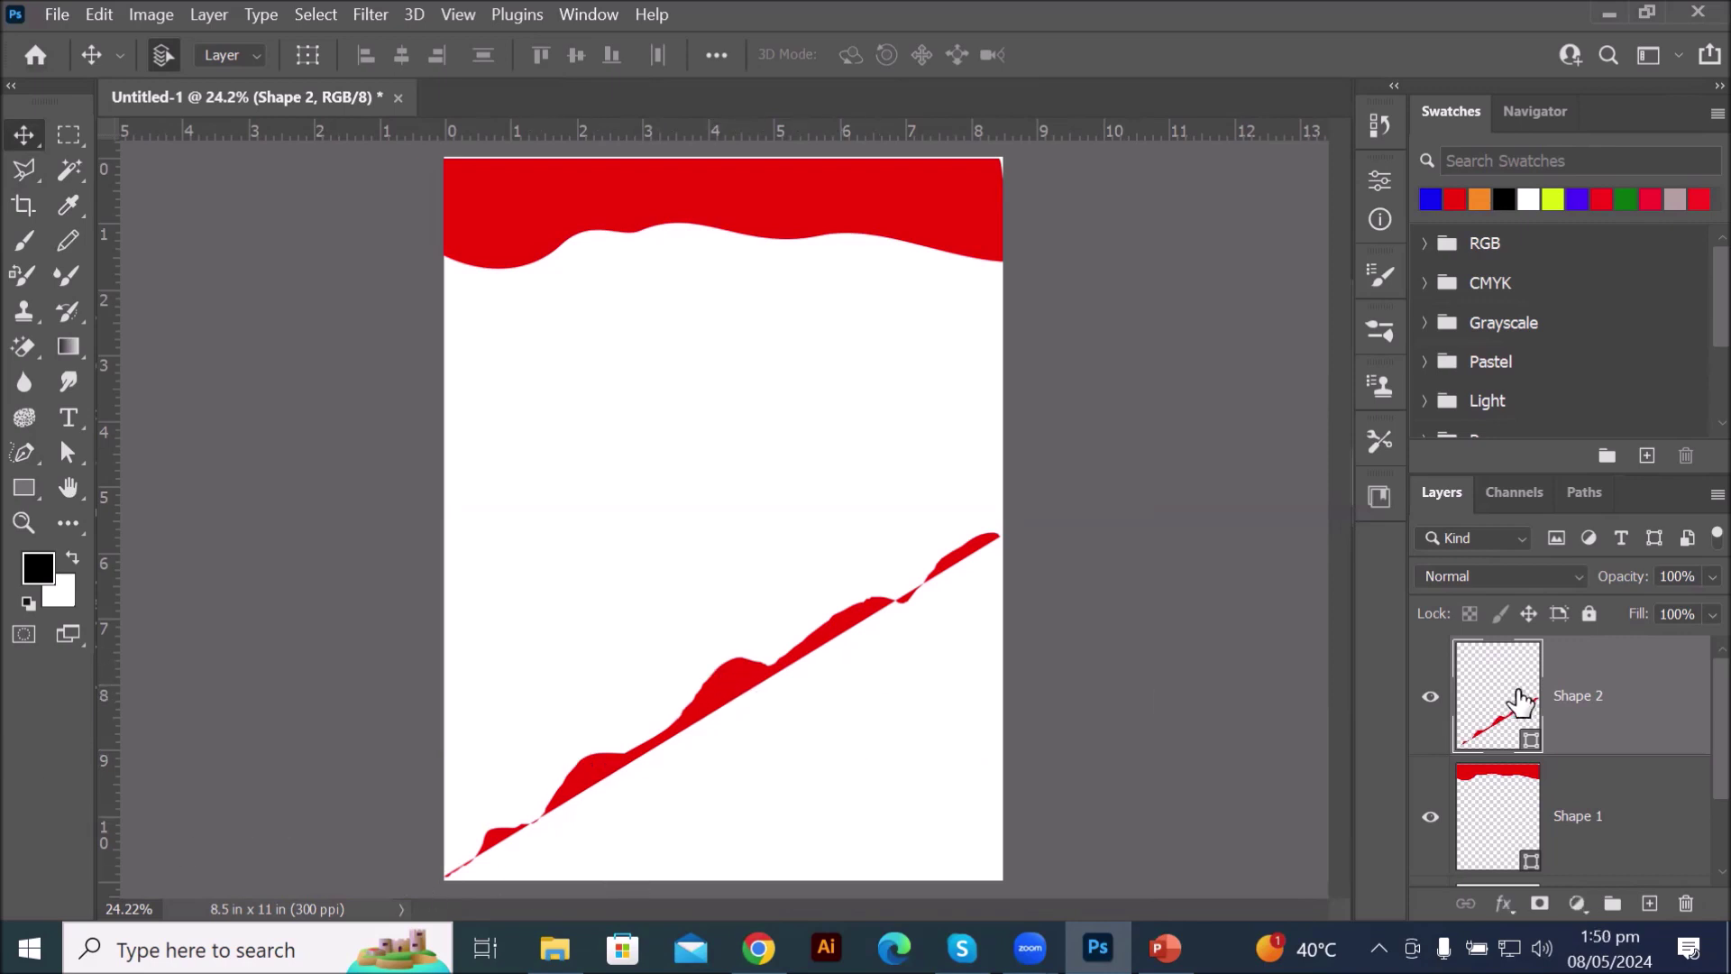
left_click(58, 476)
left_click(61, 455)
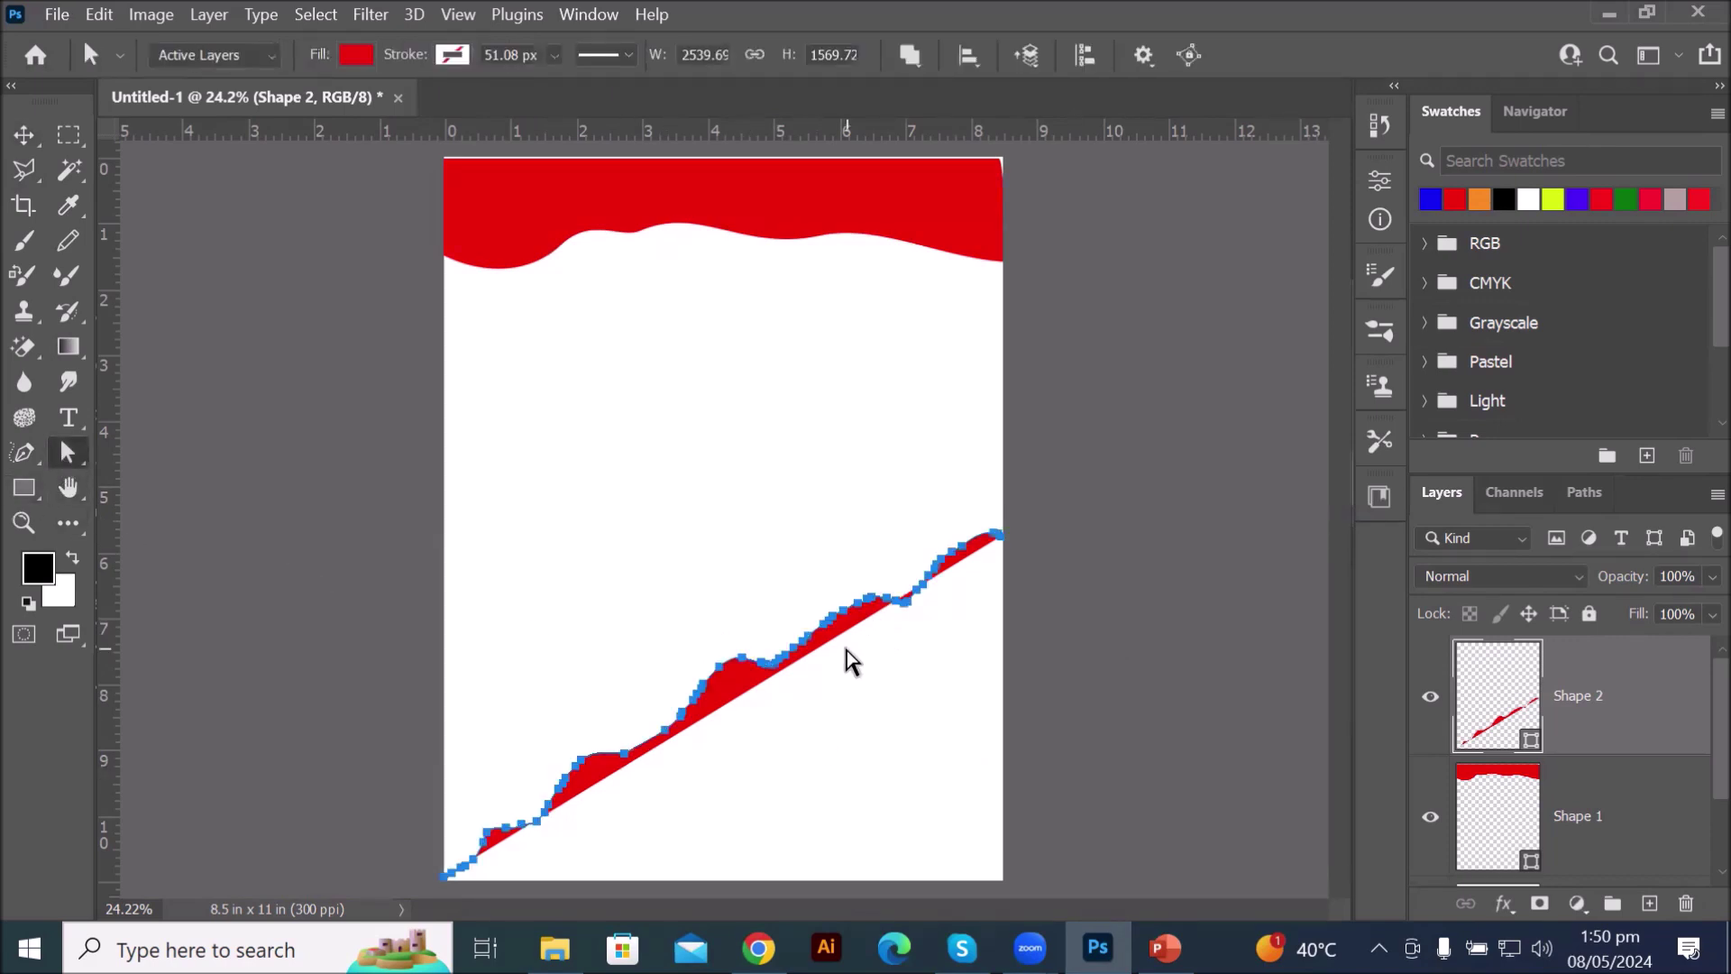
left_click(356, 56)
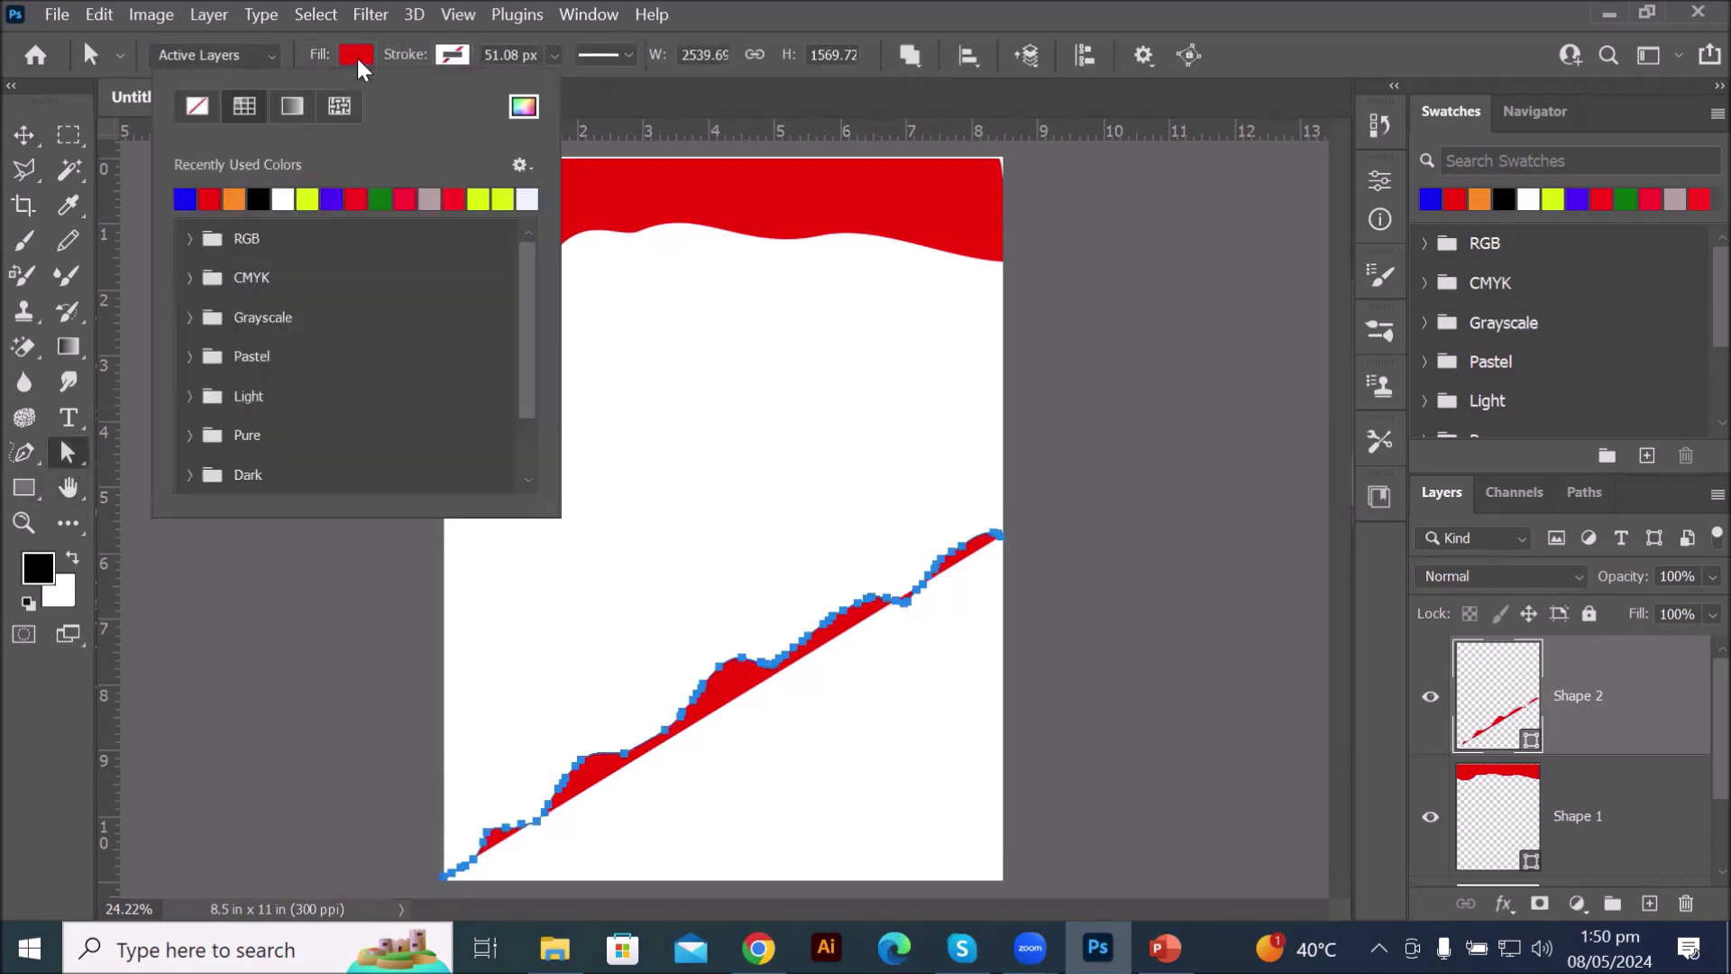
left_click(202, 109)
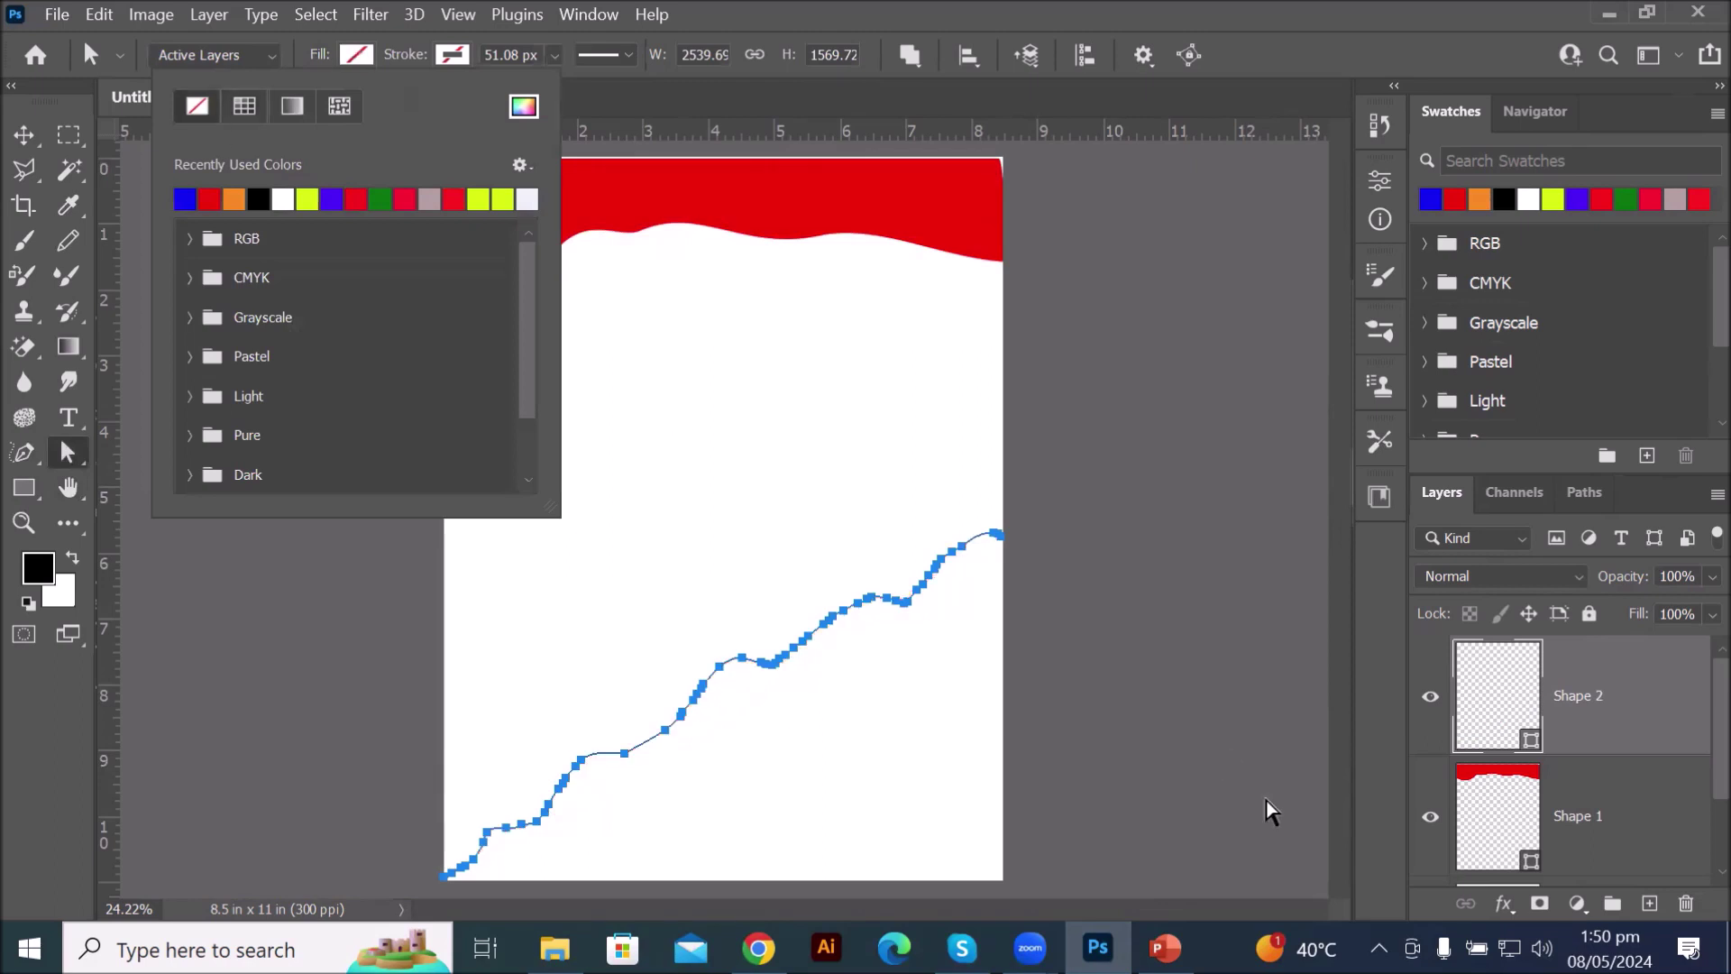
left_click(1163, 738)
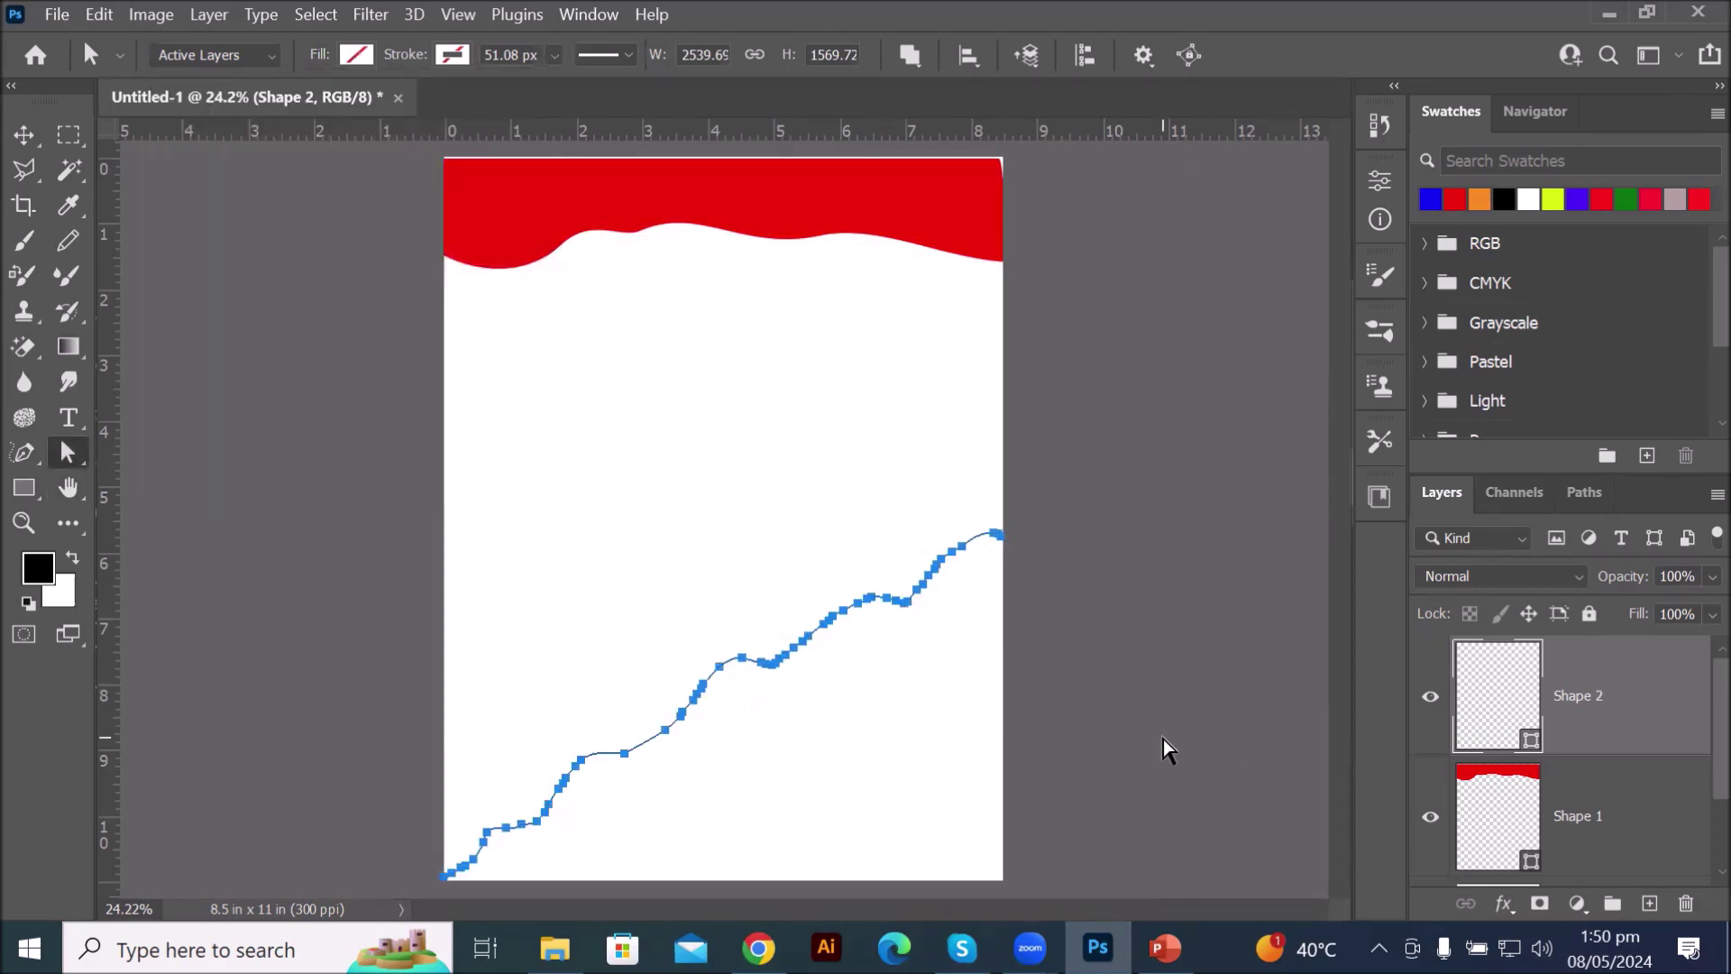
- Select the anchors in the diagonal path's middle section and give the path a violet-blue stroke
left_click(812, 429)
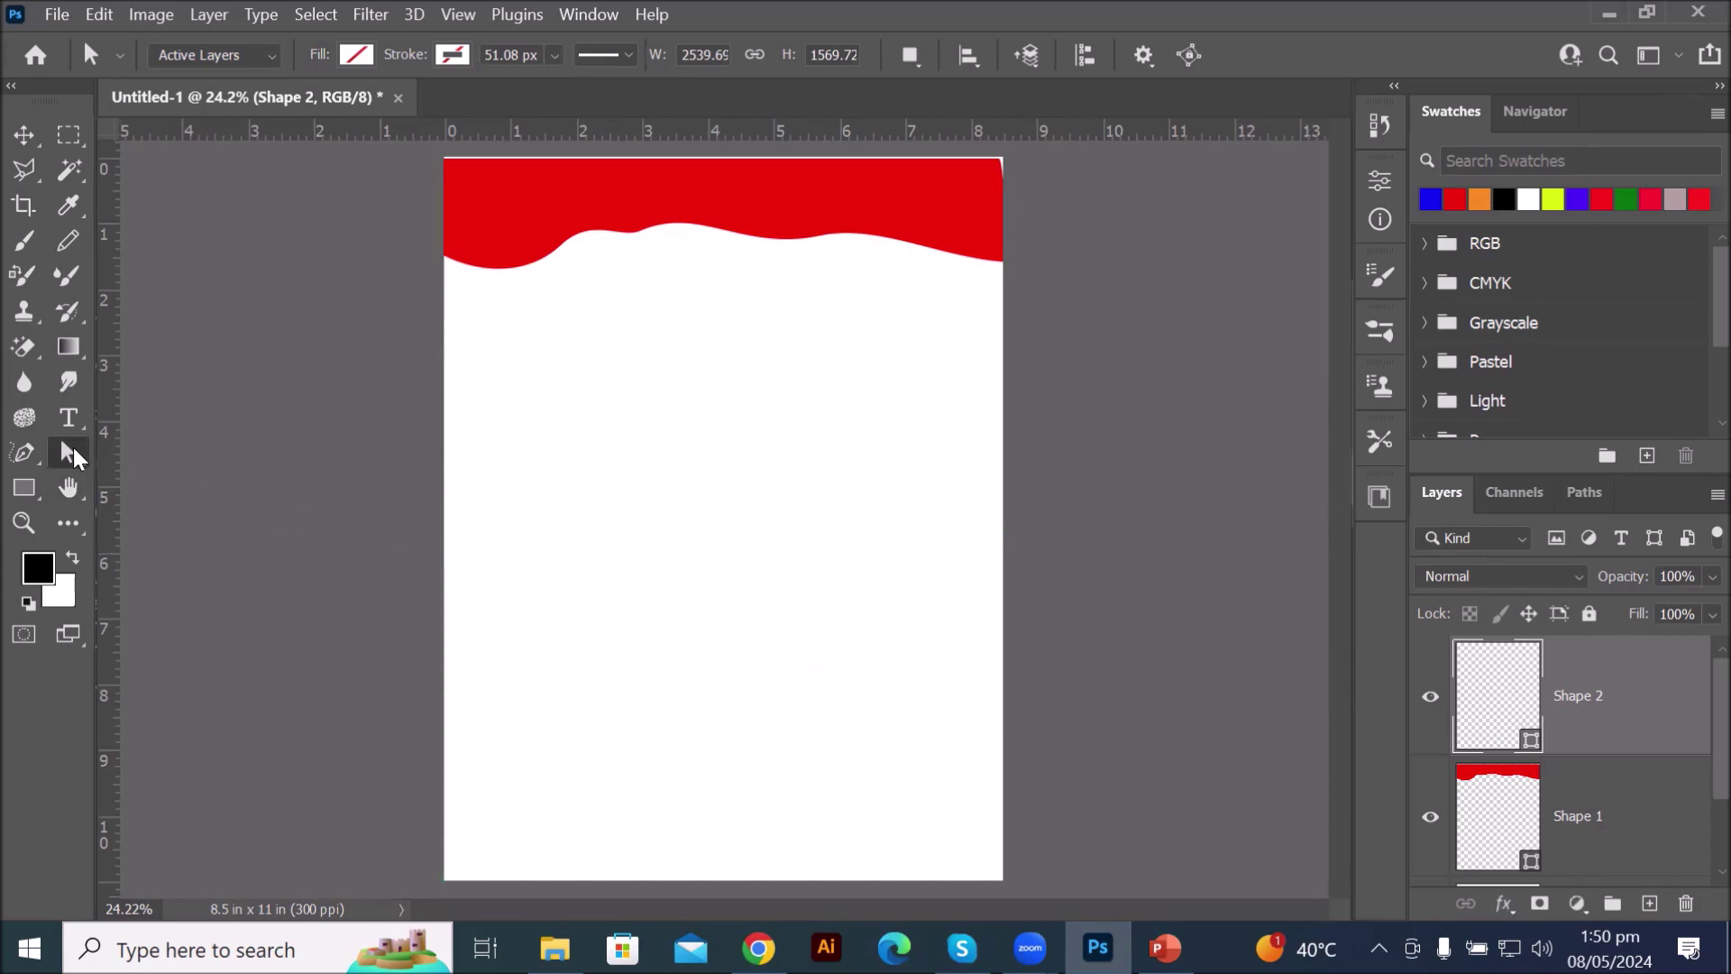
left_click_drag(746, 578, 927, 741)
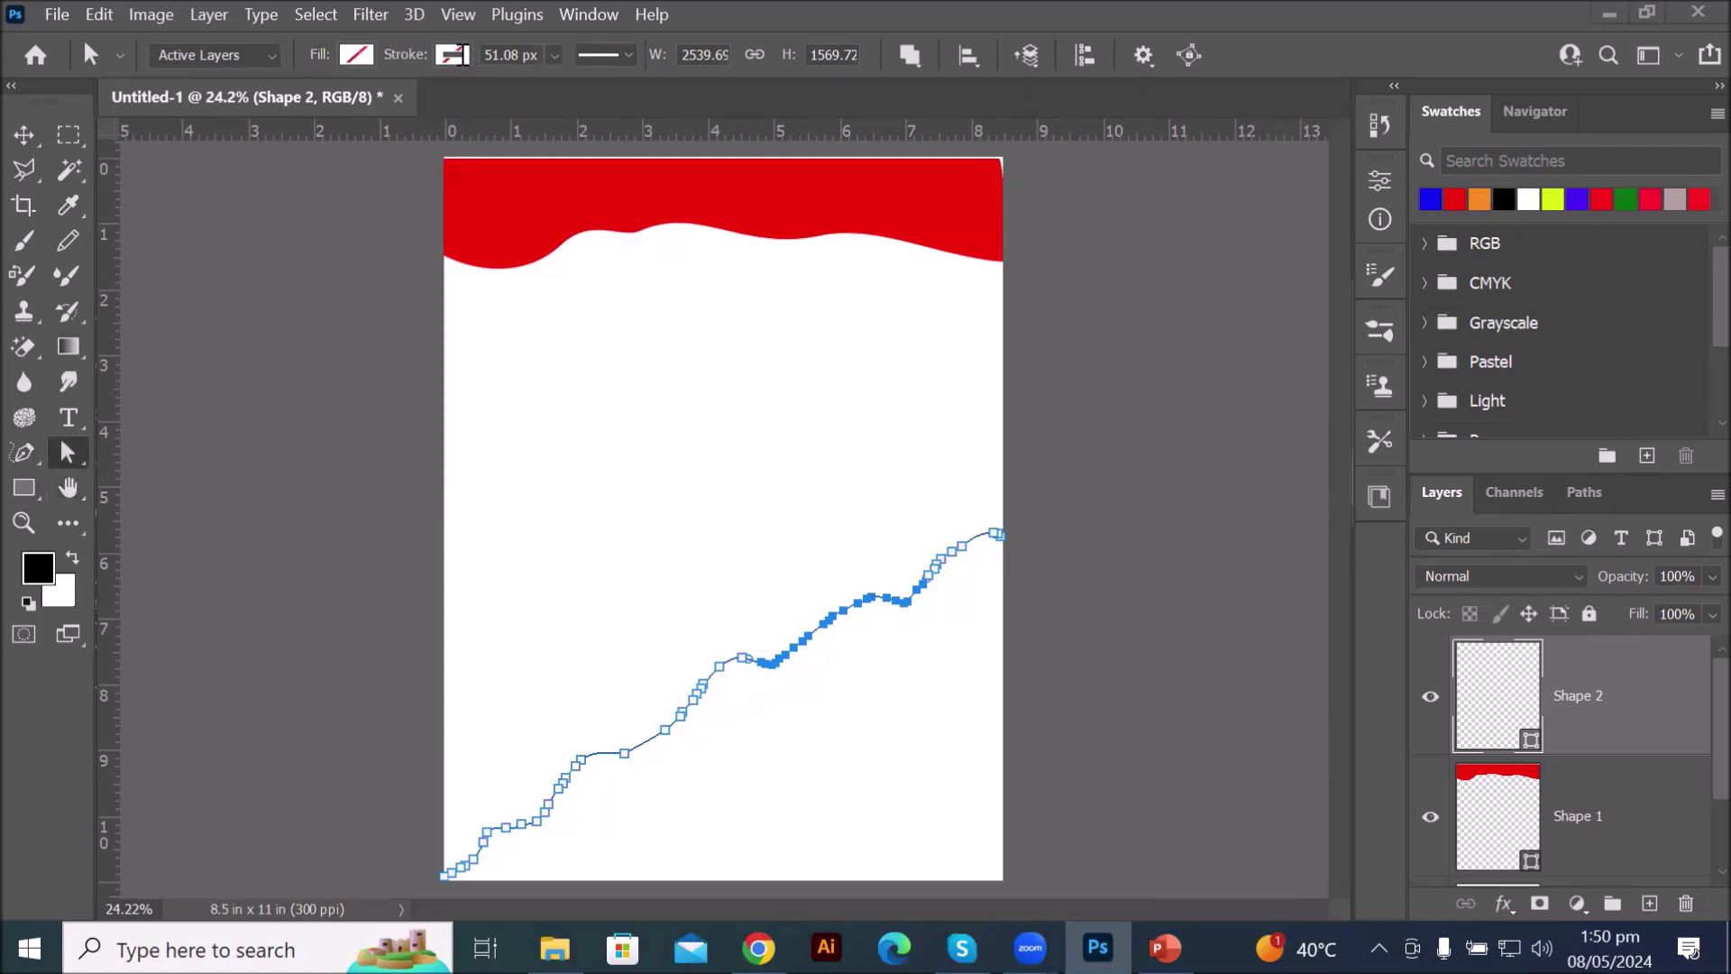
left_click(460, 56)
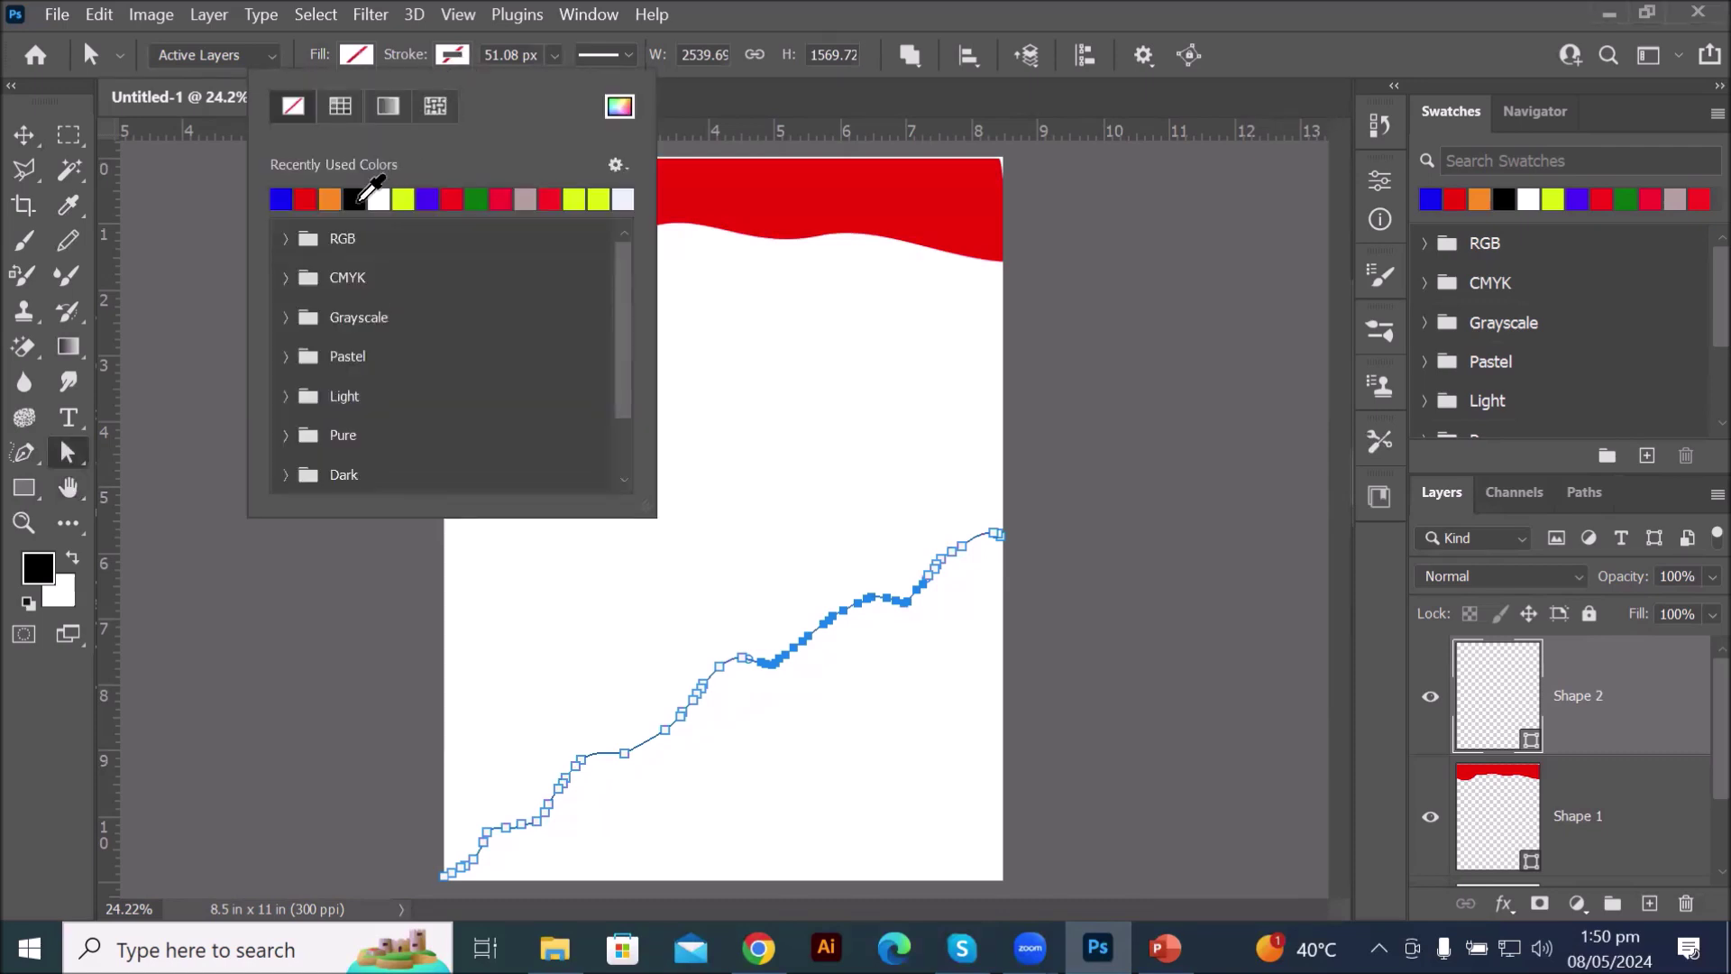
left_click(433, 196)
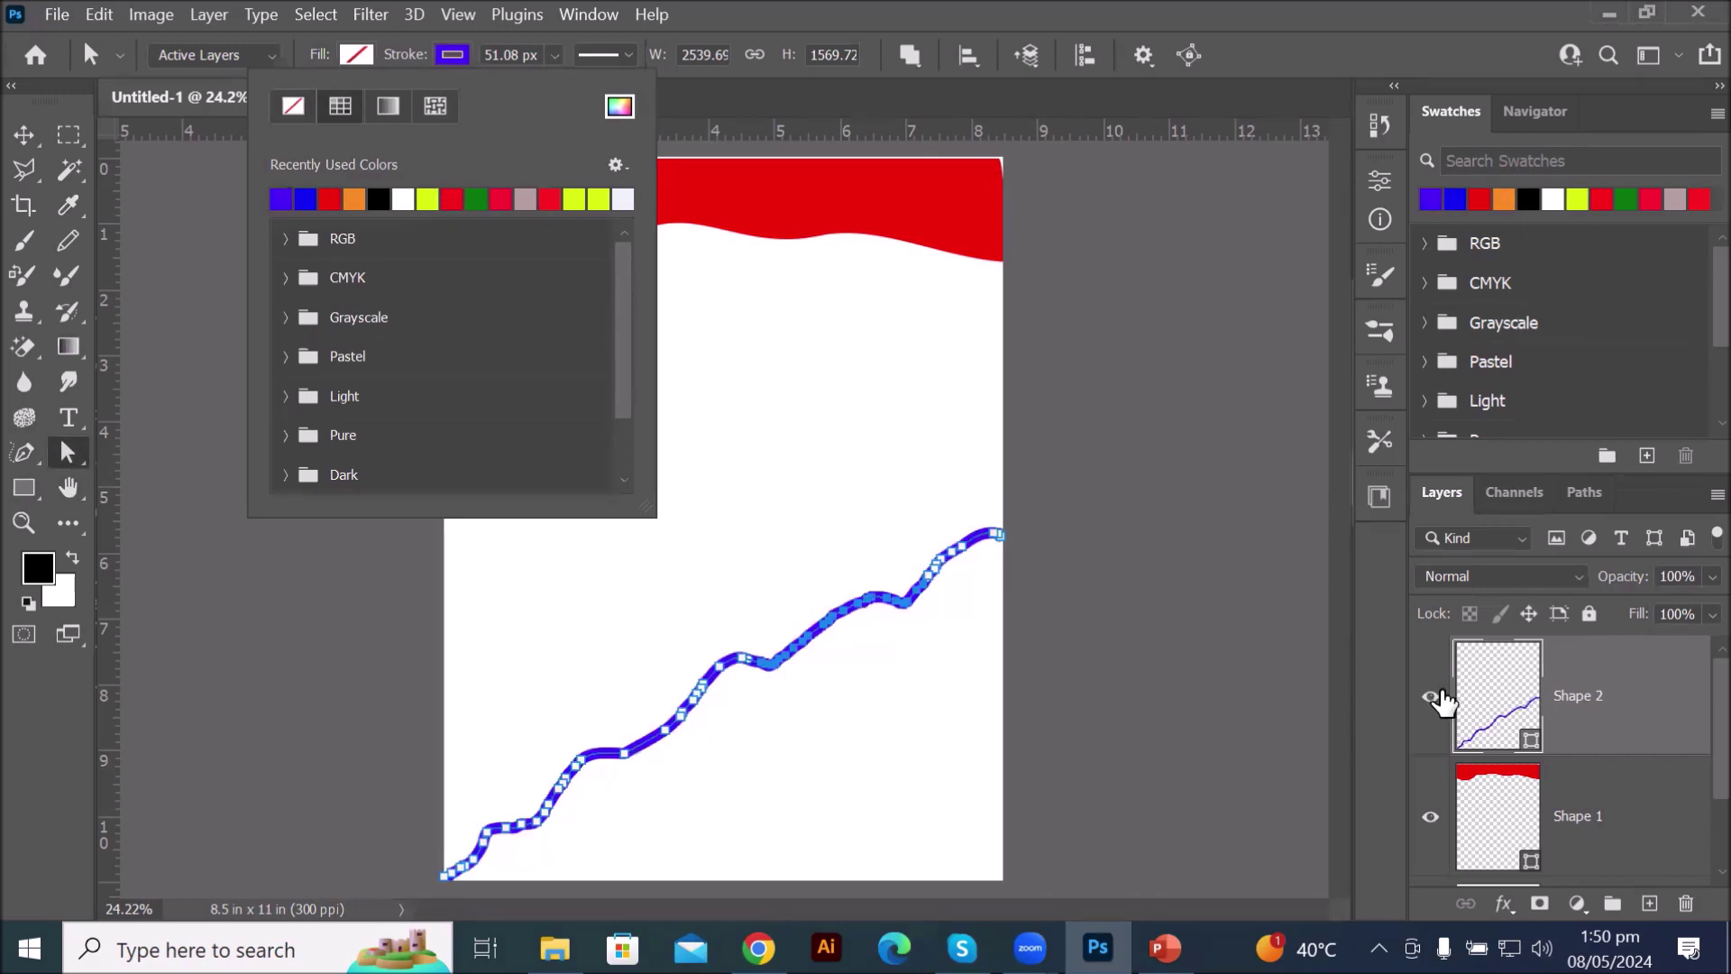
- Set the wavy diagonal path's stroke width to 5 px
left_click(541, 56)
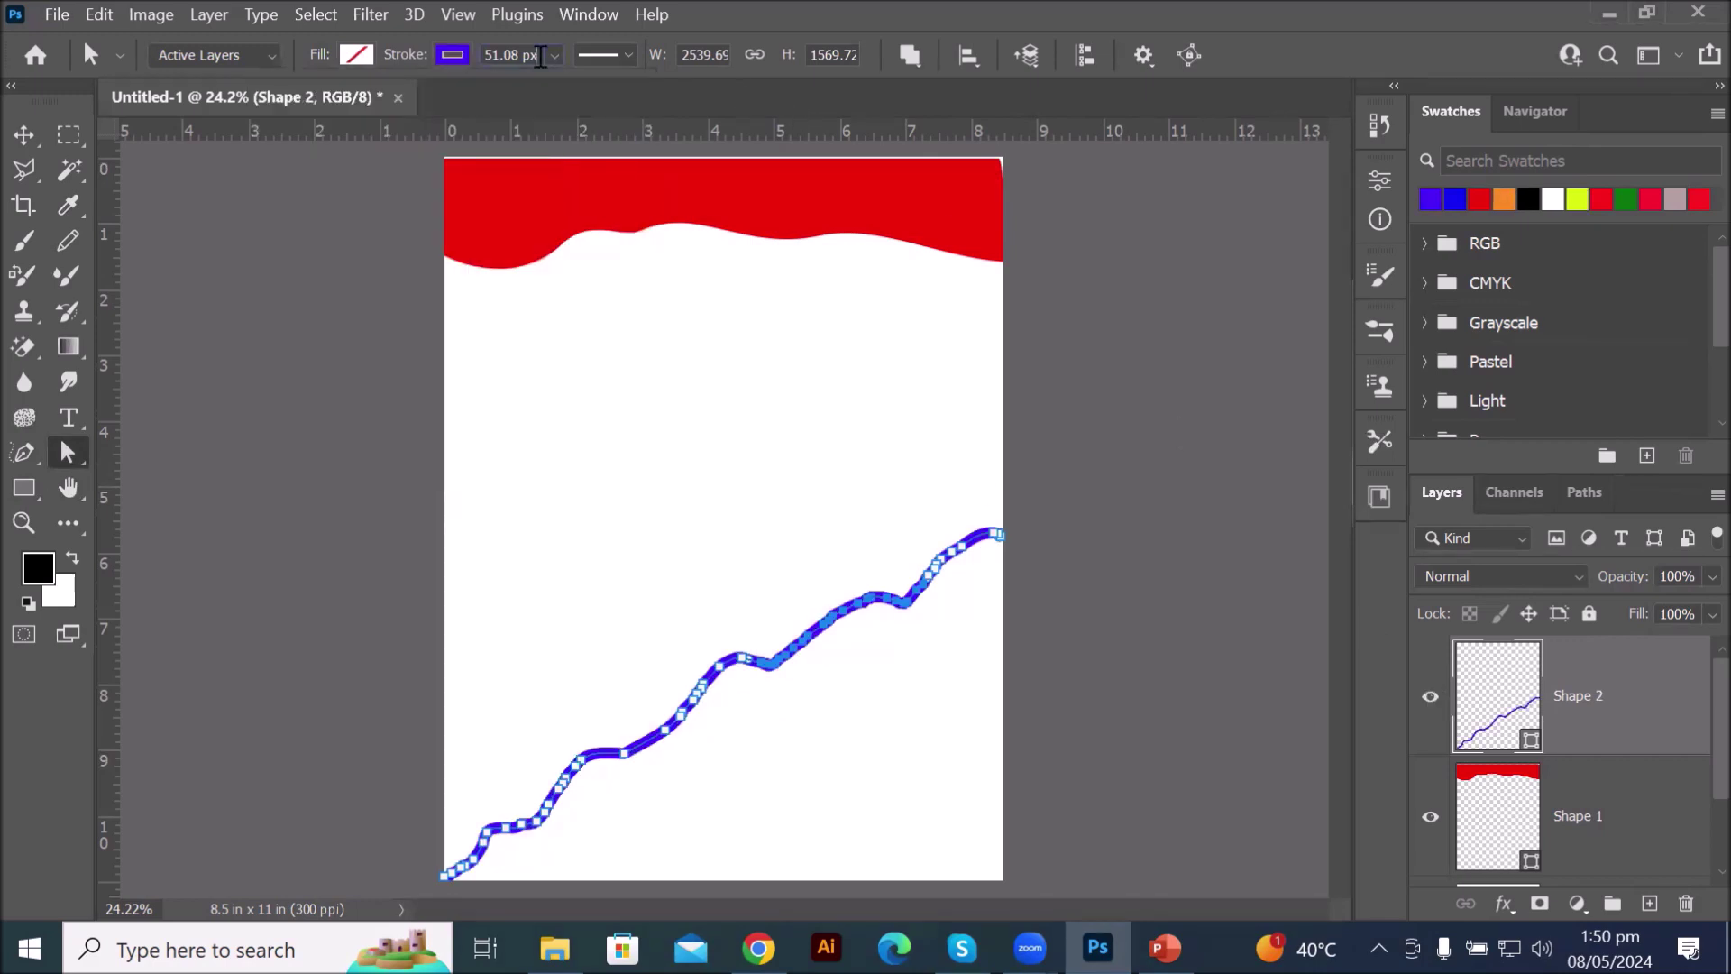
left_click_drag(522, 56, 229, 18)
type("5")
key("Return")
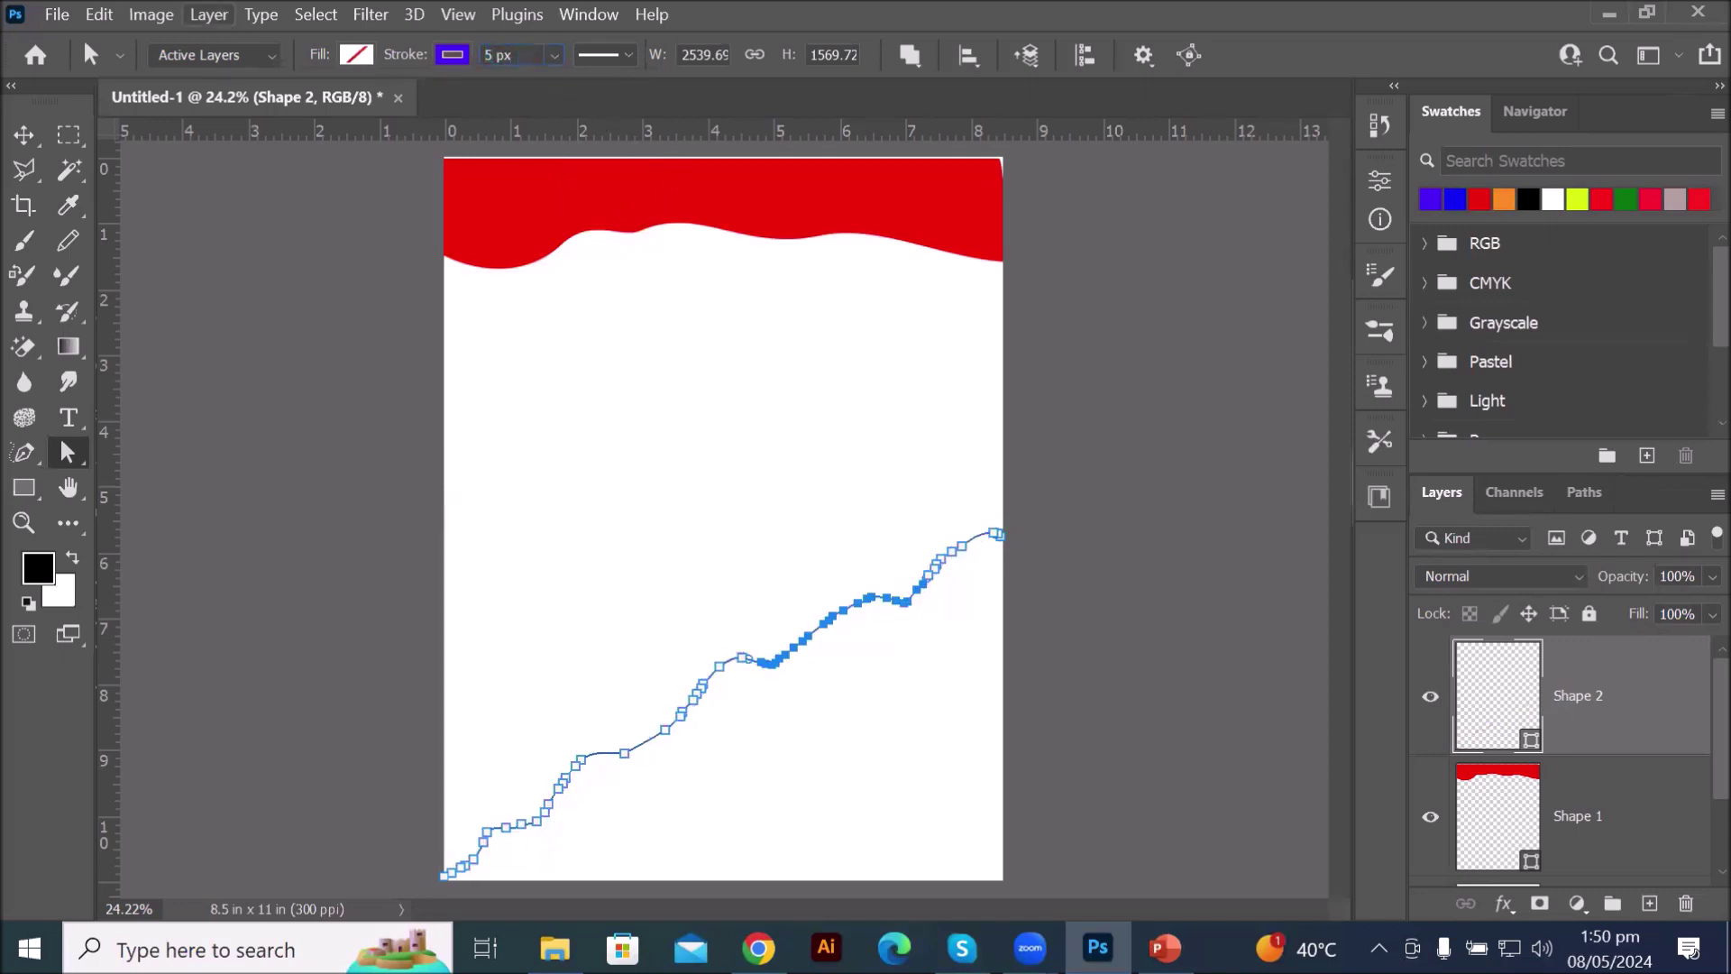
- Deselect the wavy path and delete its layer, Shape 2, keeping the red header
left_click(757, 487)
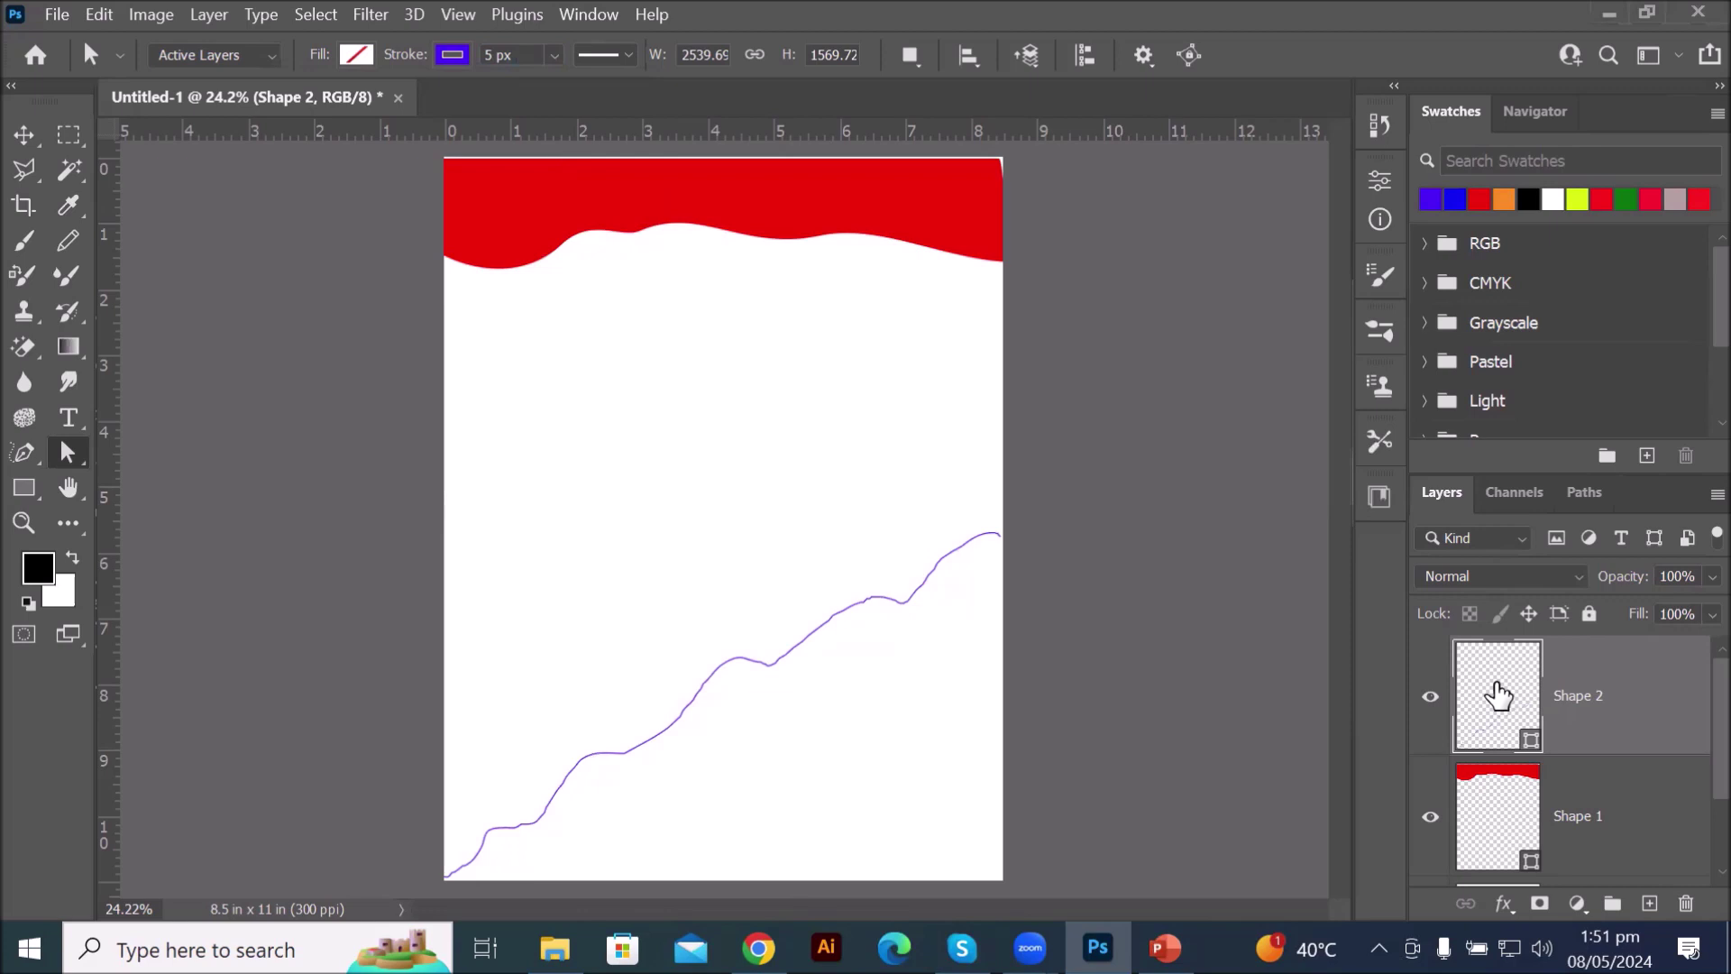
left_click(1687, 905)
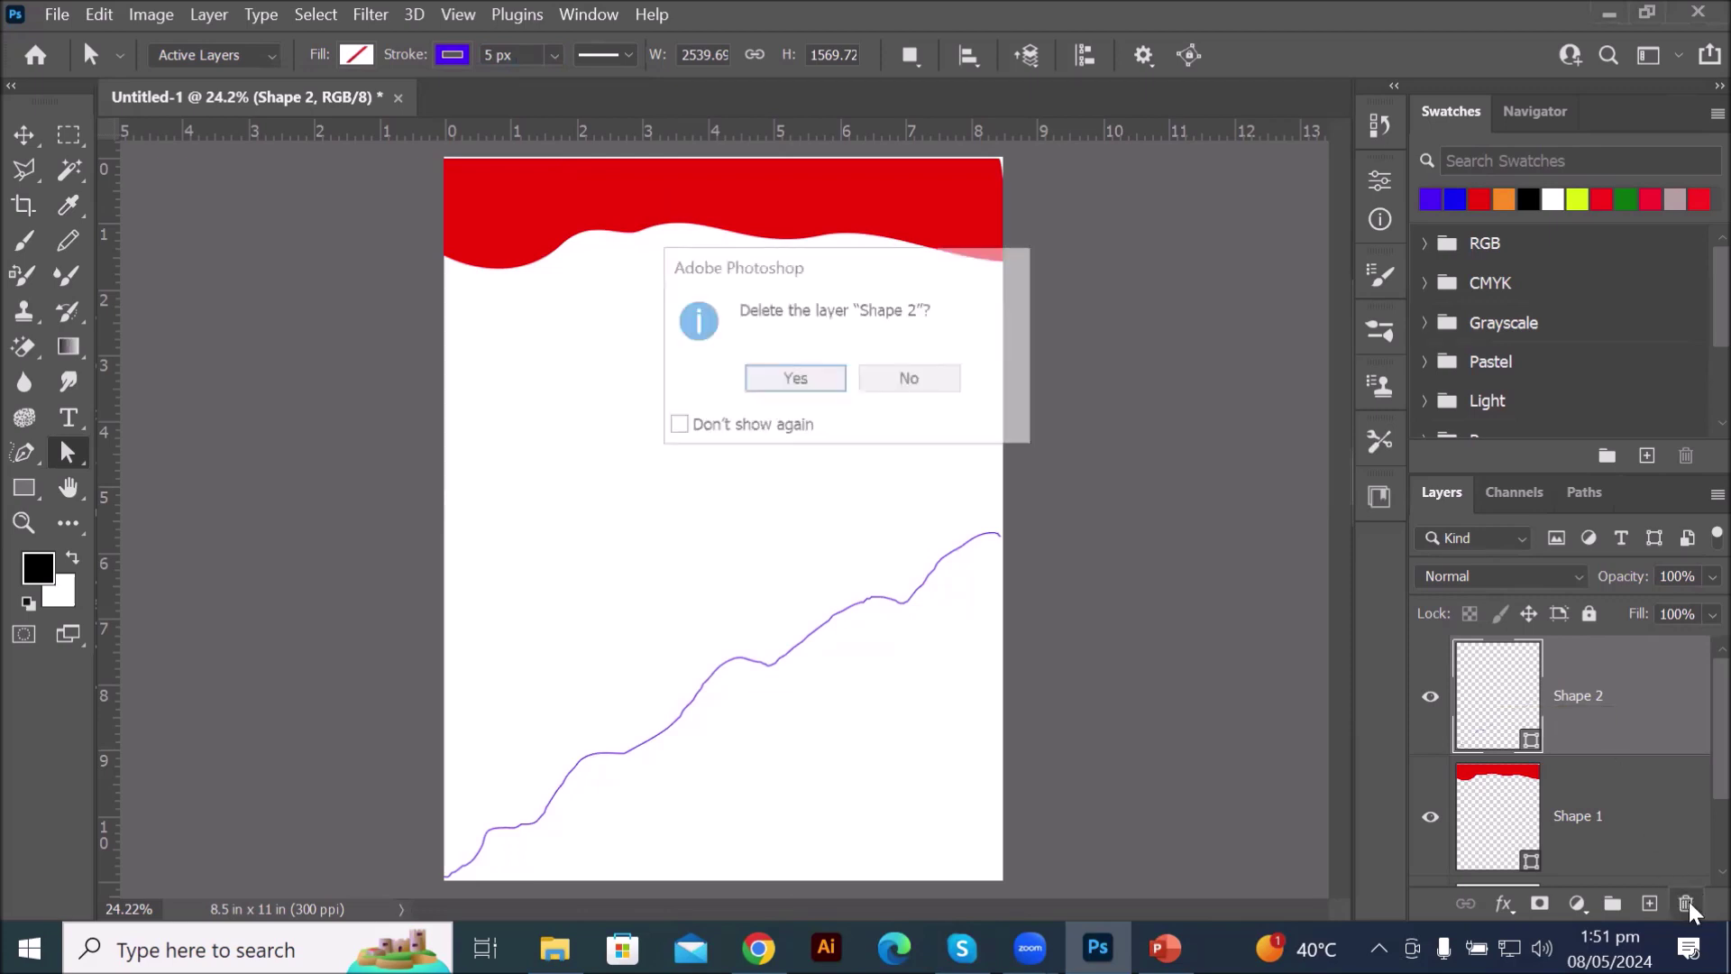
left_click(809, 390)
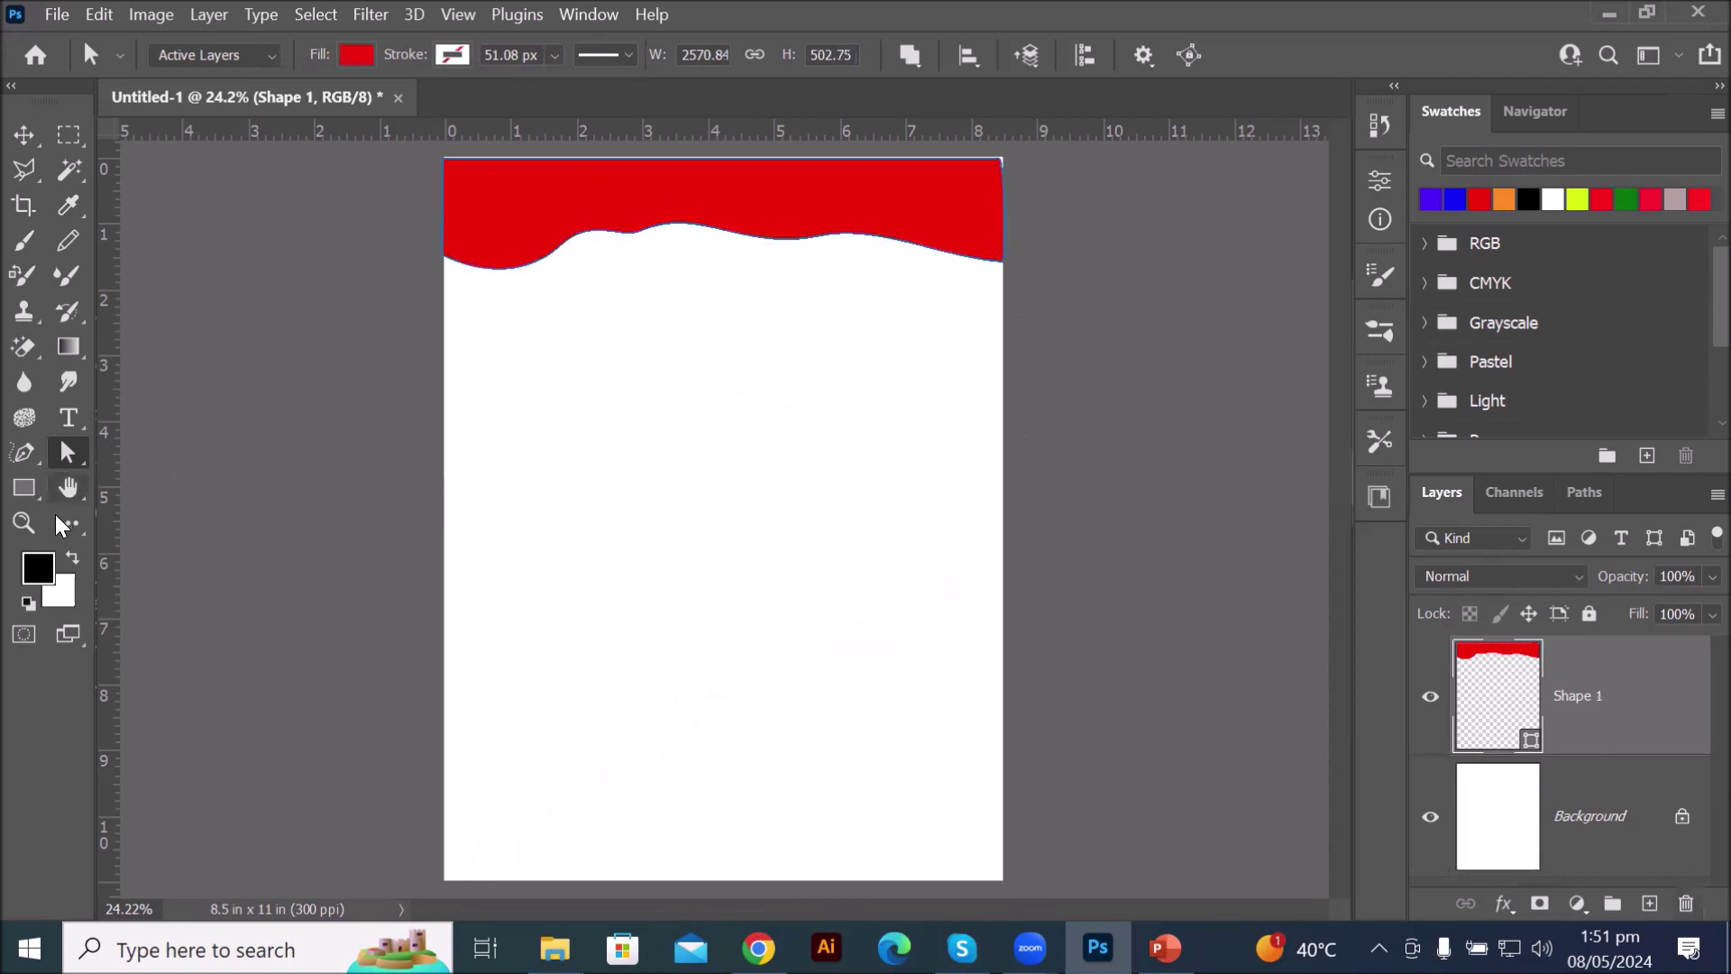
- Draw a closed Freeform Pen shape about 2550 by 1710 px filling the page's lower-right half, with a wavy diagonal edge
left_click(27, 458)
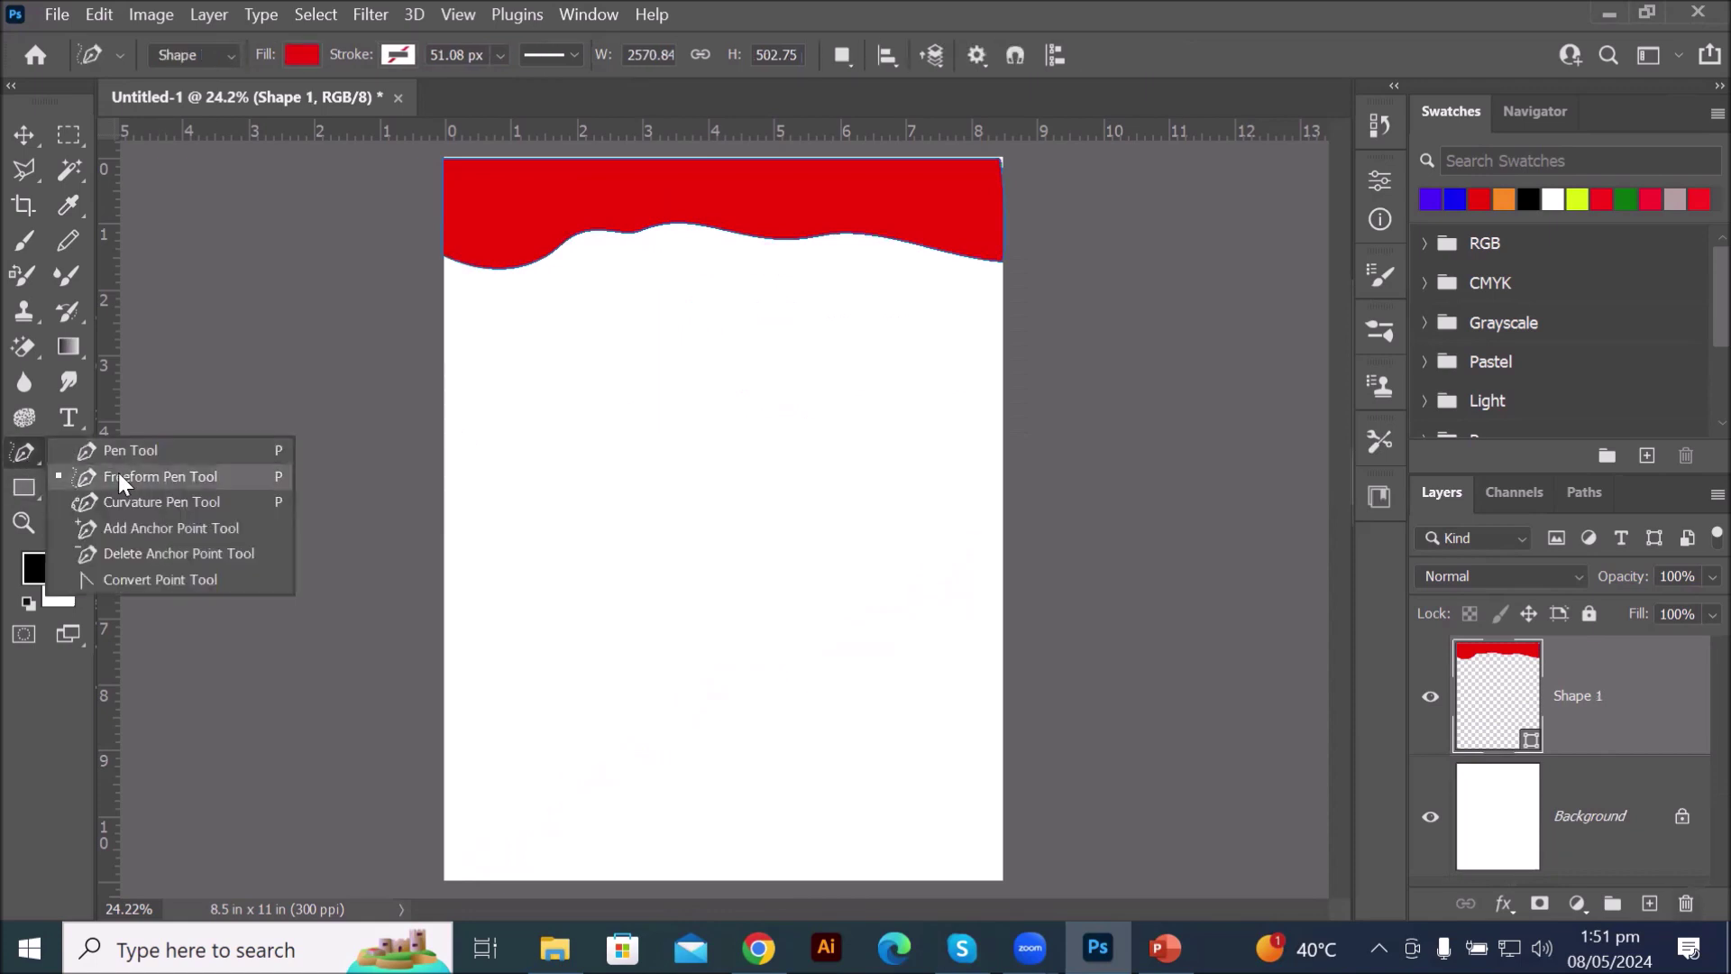
left_click(120, 477)
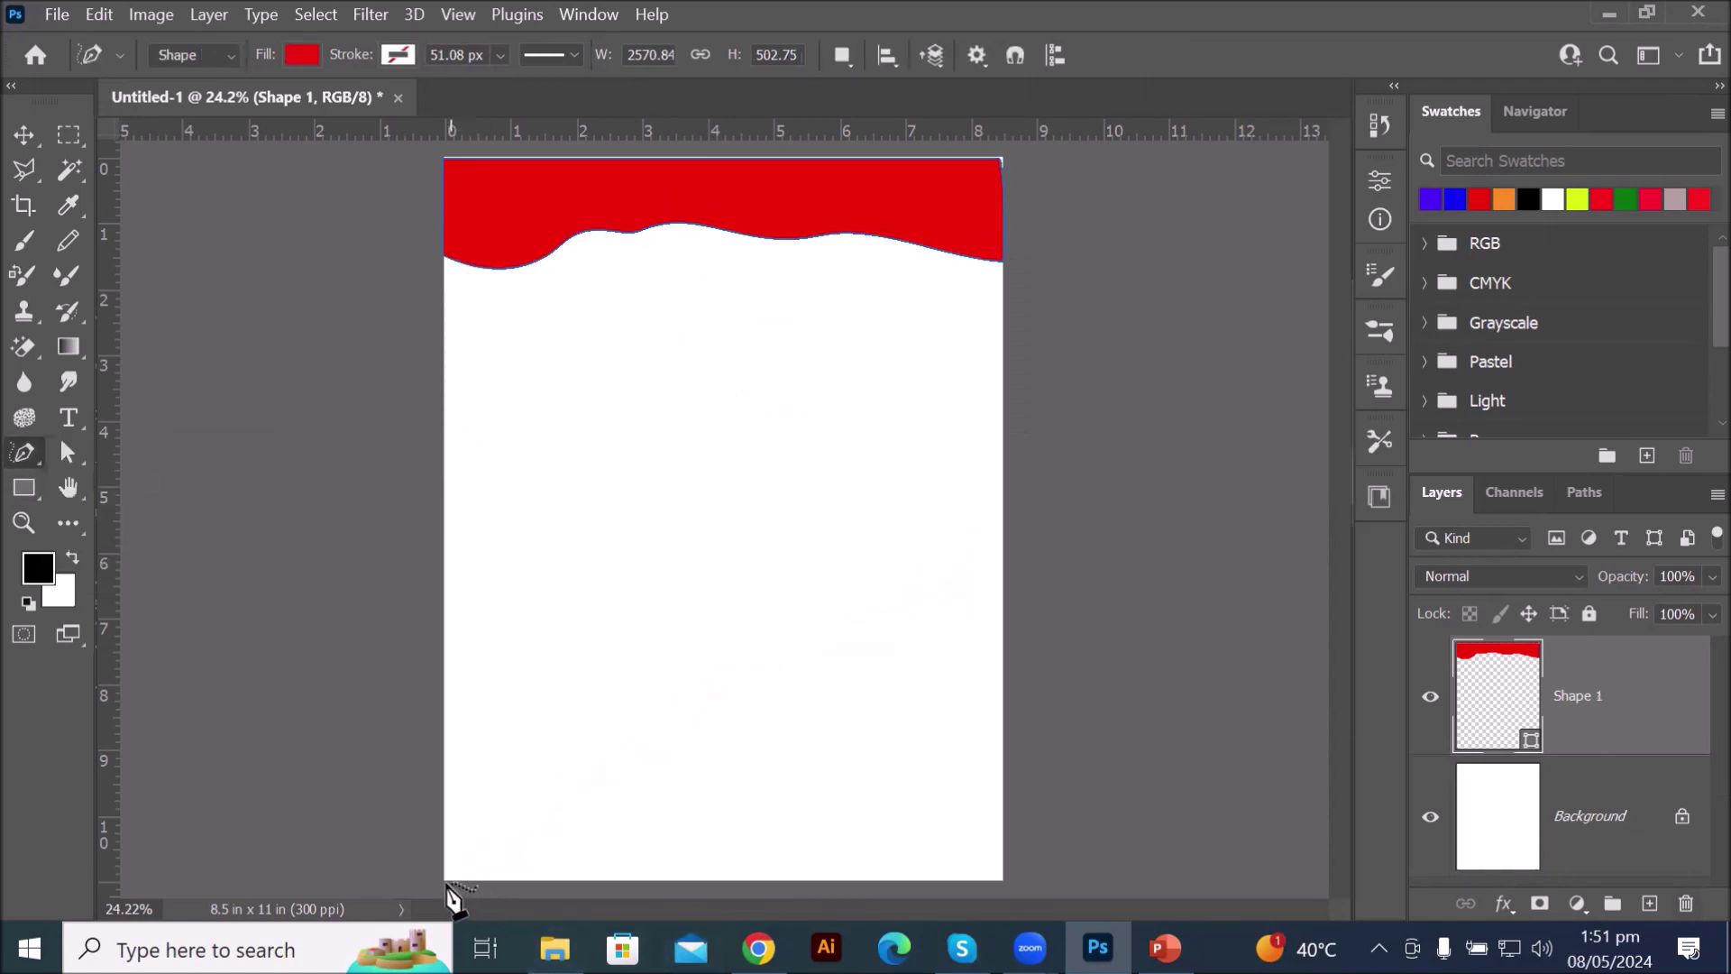
mouse_move(445, 884)
left_mouse_down()
mouse_move(649, 701)
mouse_move(900, 543)
mouse_move(1004, 509)
mouse_move(1009, 882)
mouse_move(445, 879)
left_mouse_up()
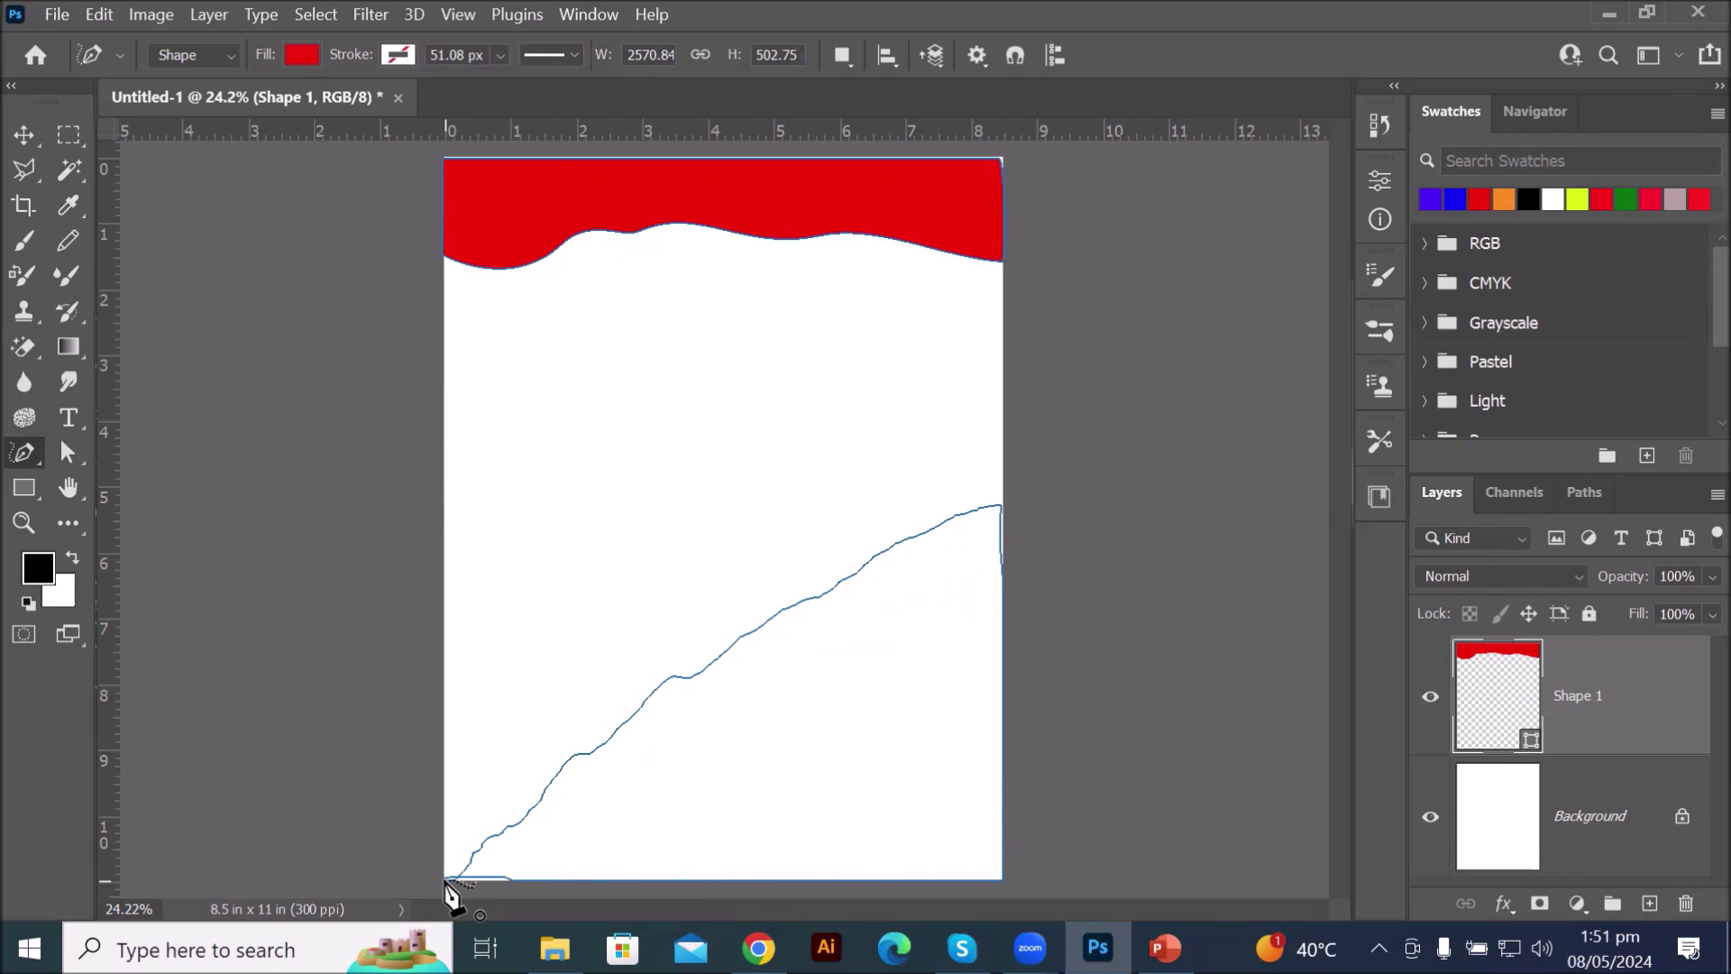
left_click_drag(446, 881, 447, 882)
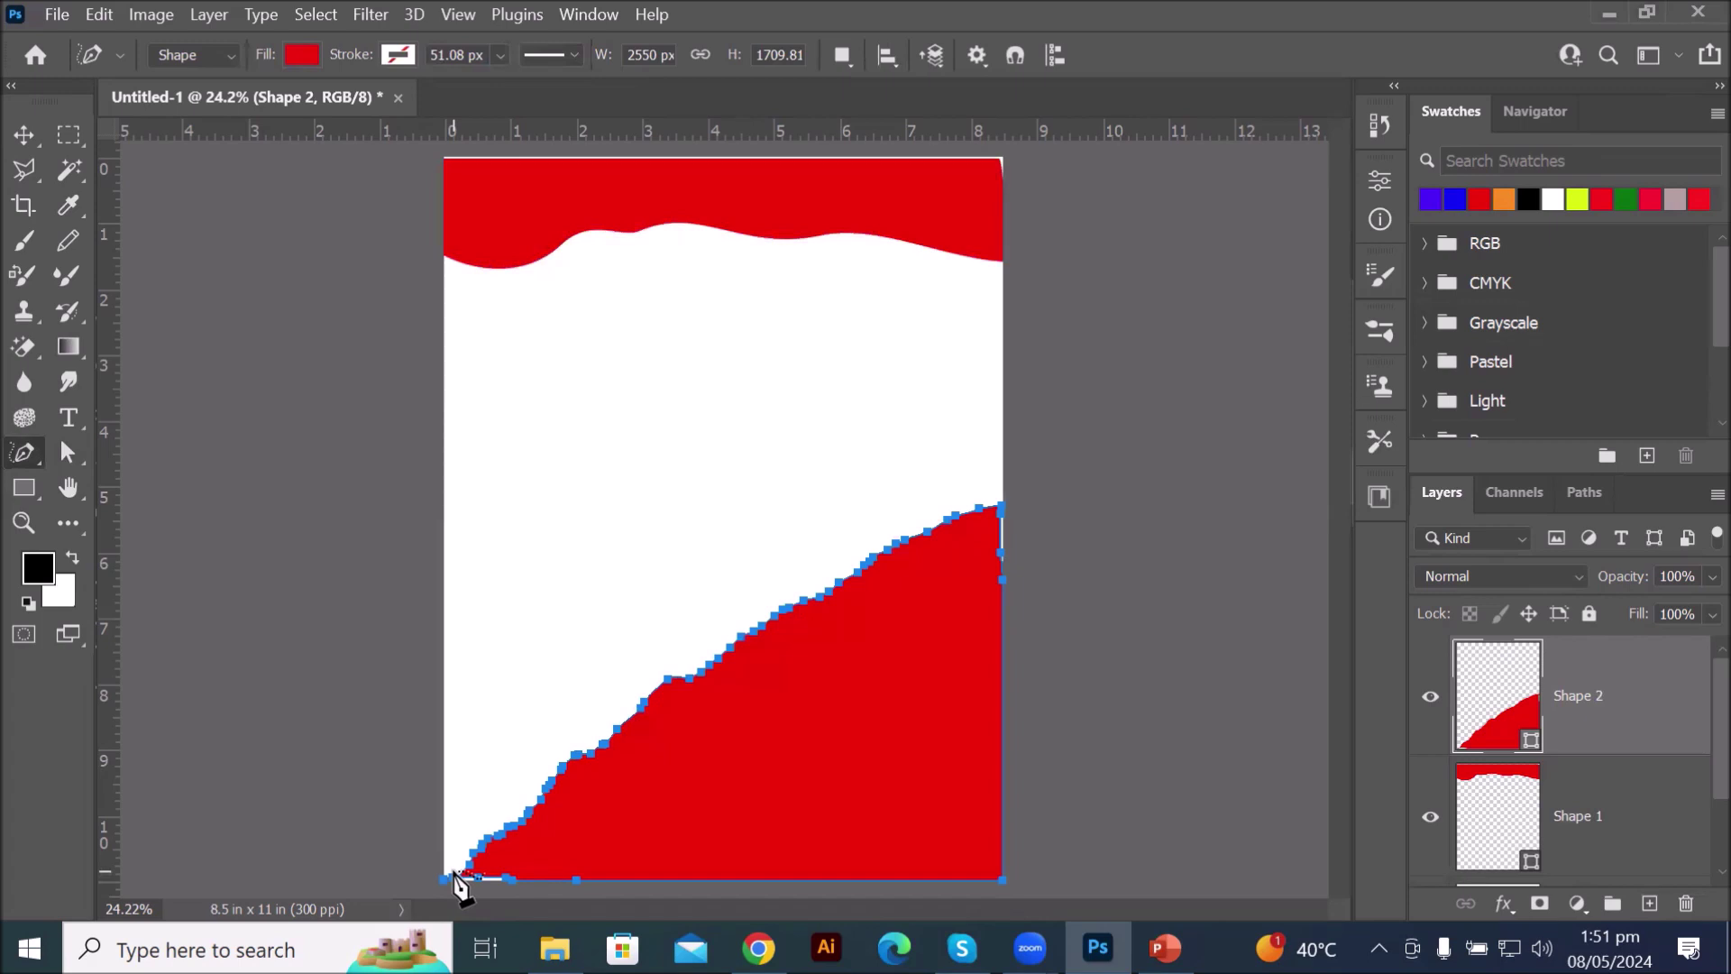
- Change the fill of the freeform diagonal shape to orange from the recently used colors
left_click(301, 58)
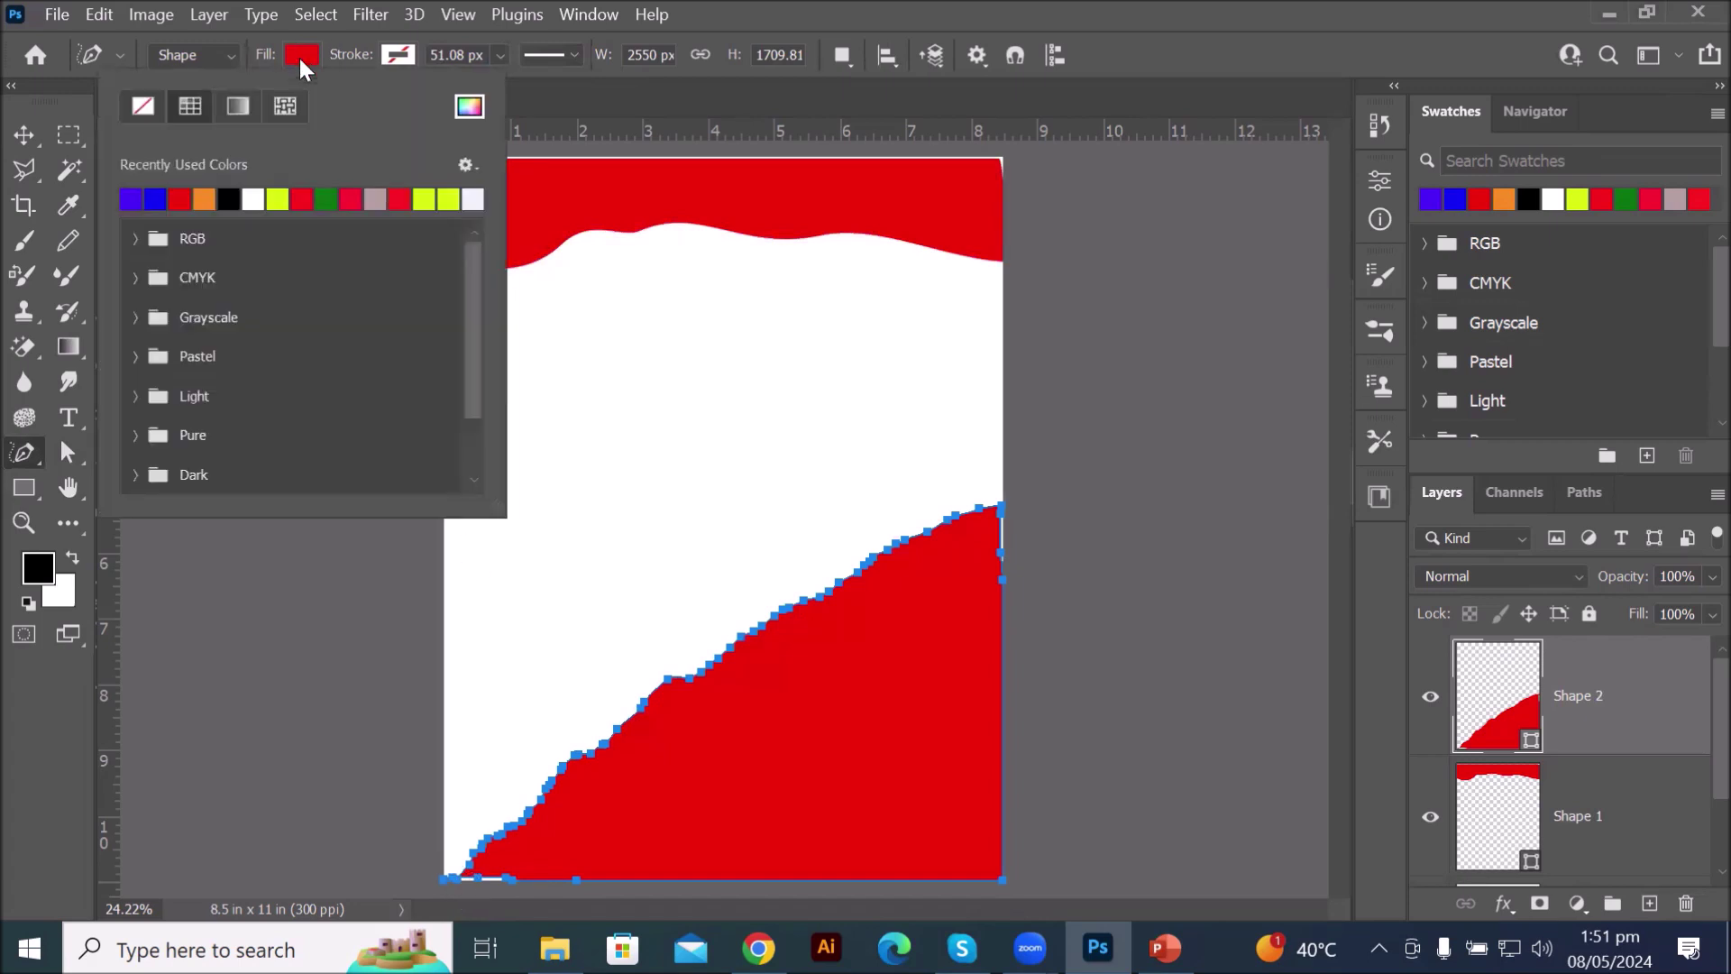
left_click(422, 196)
left_click(398, 197)
left_click(254, 200)
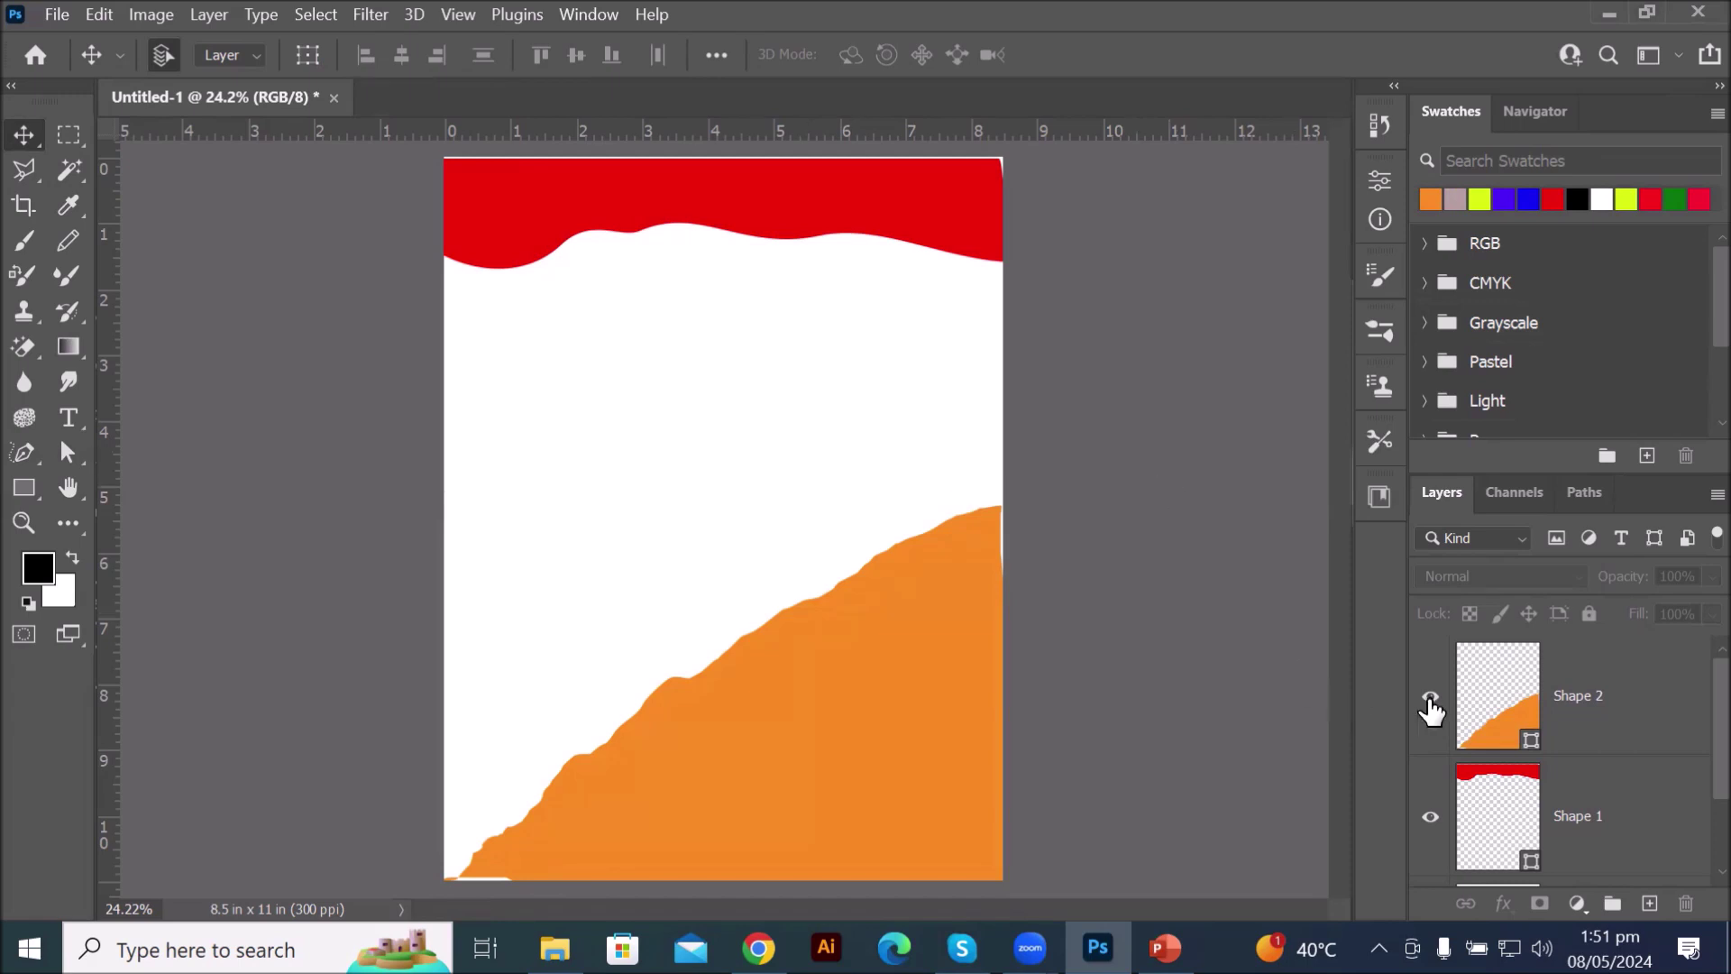
- Delete the layer holding the orange freeform shape
left_click(1522, 724)
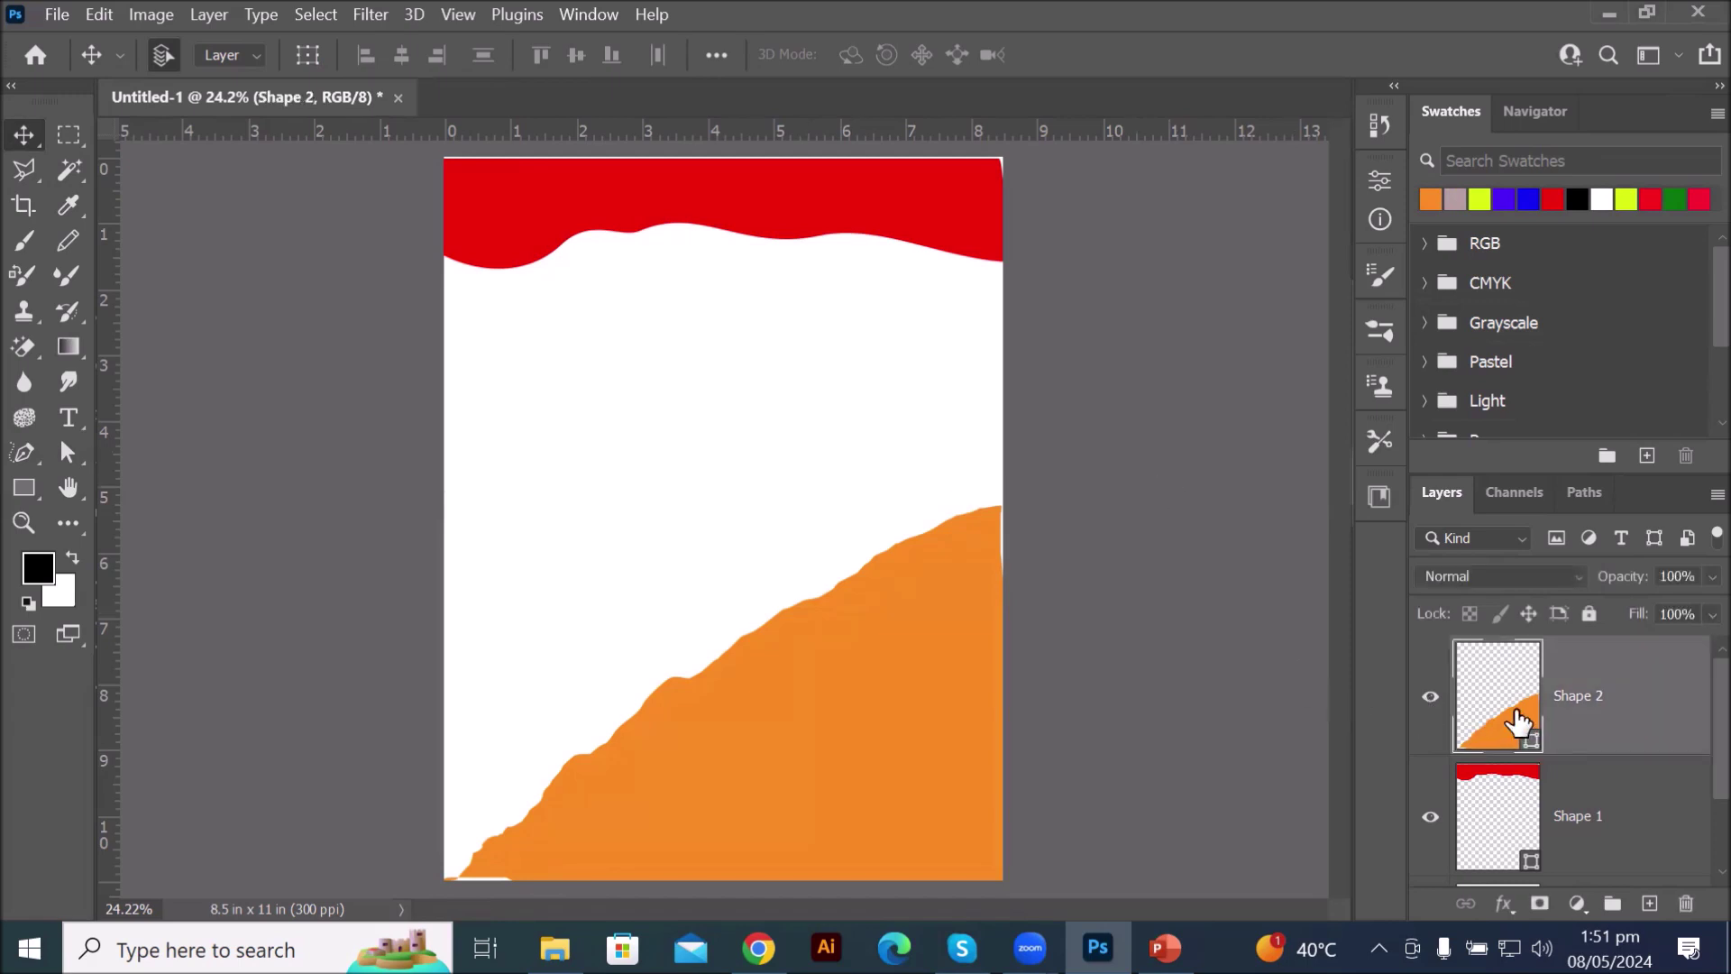
left_click(1686, 904)
left_click(794, 379)
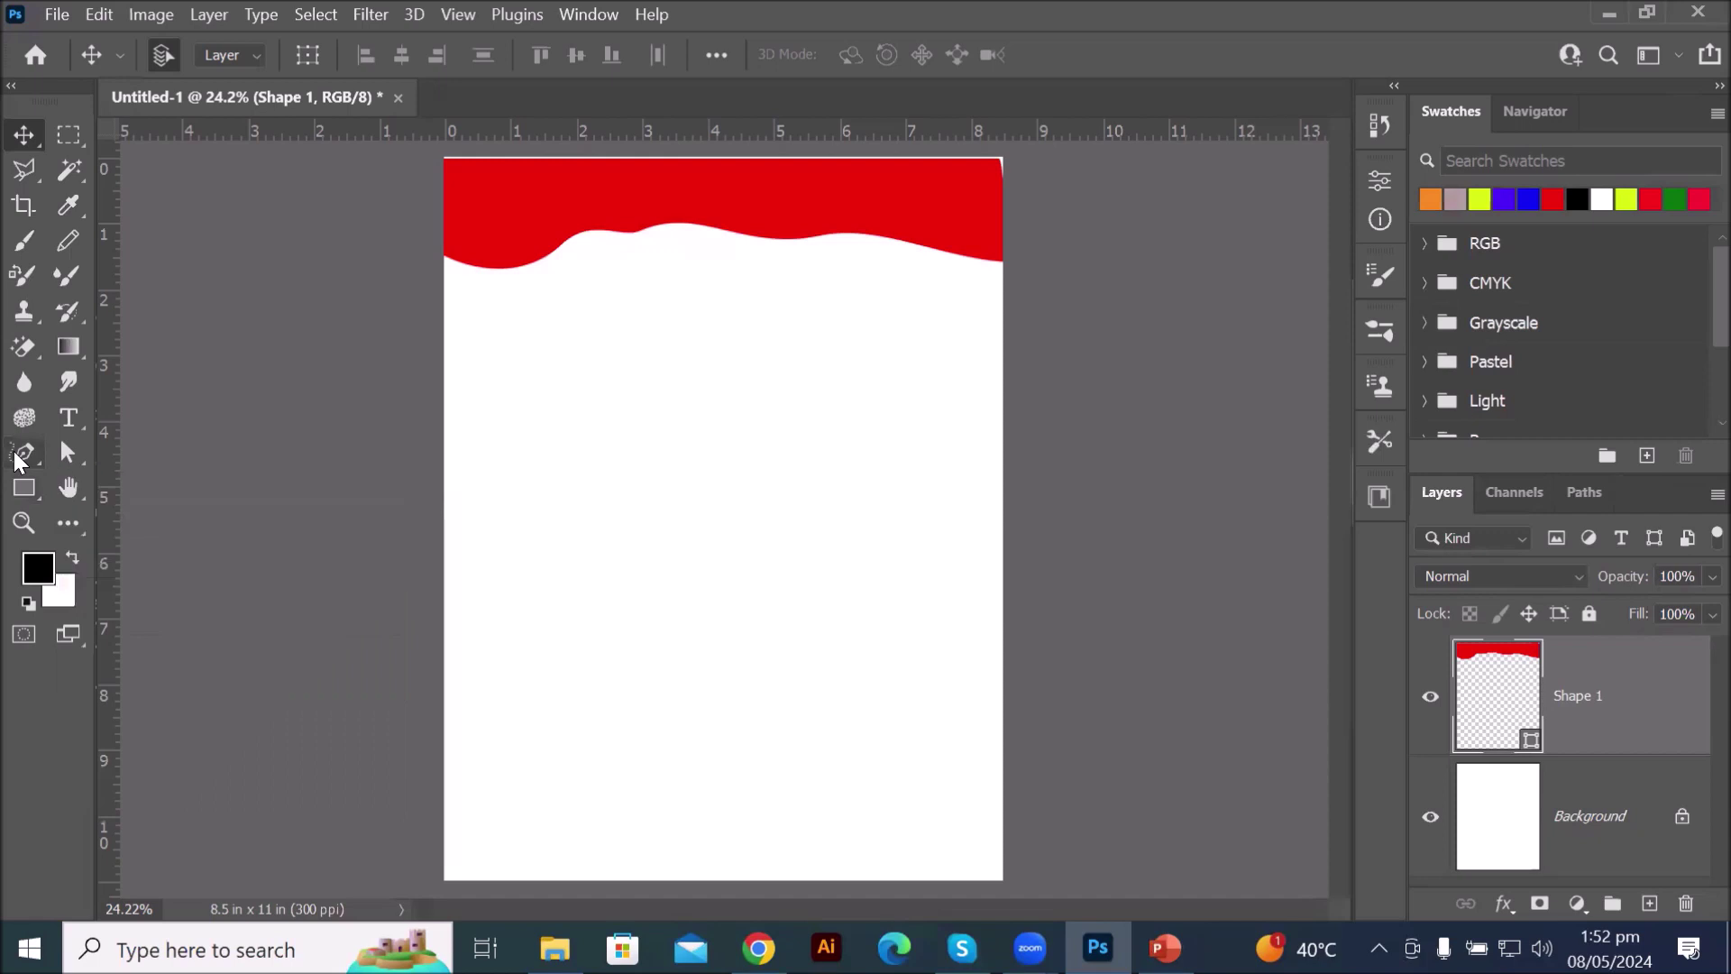
- Draw a closed five-point arrow-like polygon about 734 by 413 px with the Pen tool at the page's left side
right_click(15, 456)
left_click(135, 451)
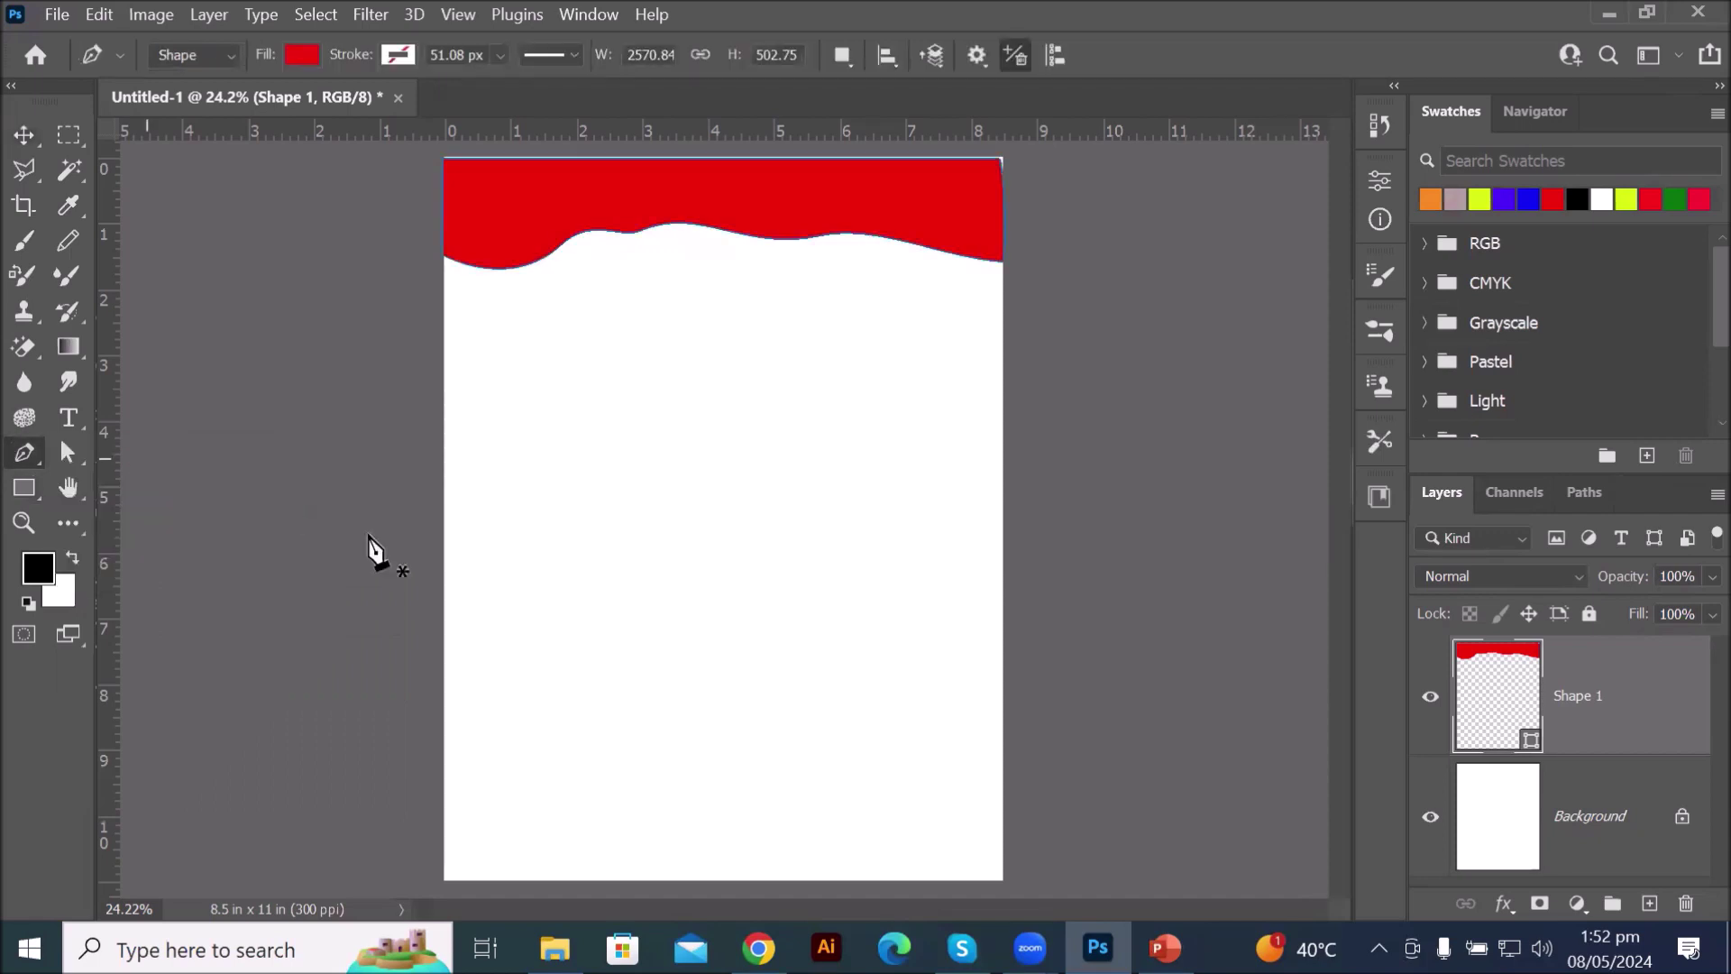
left_click(488, 477)
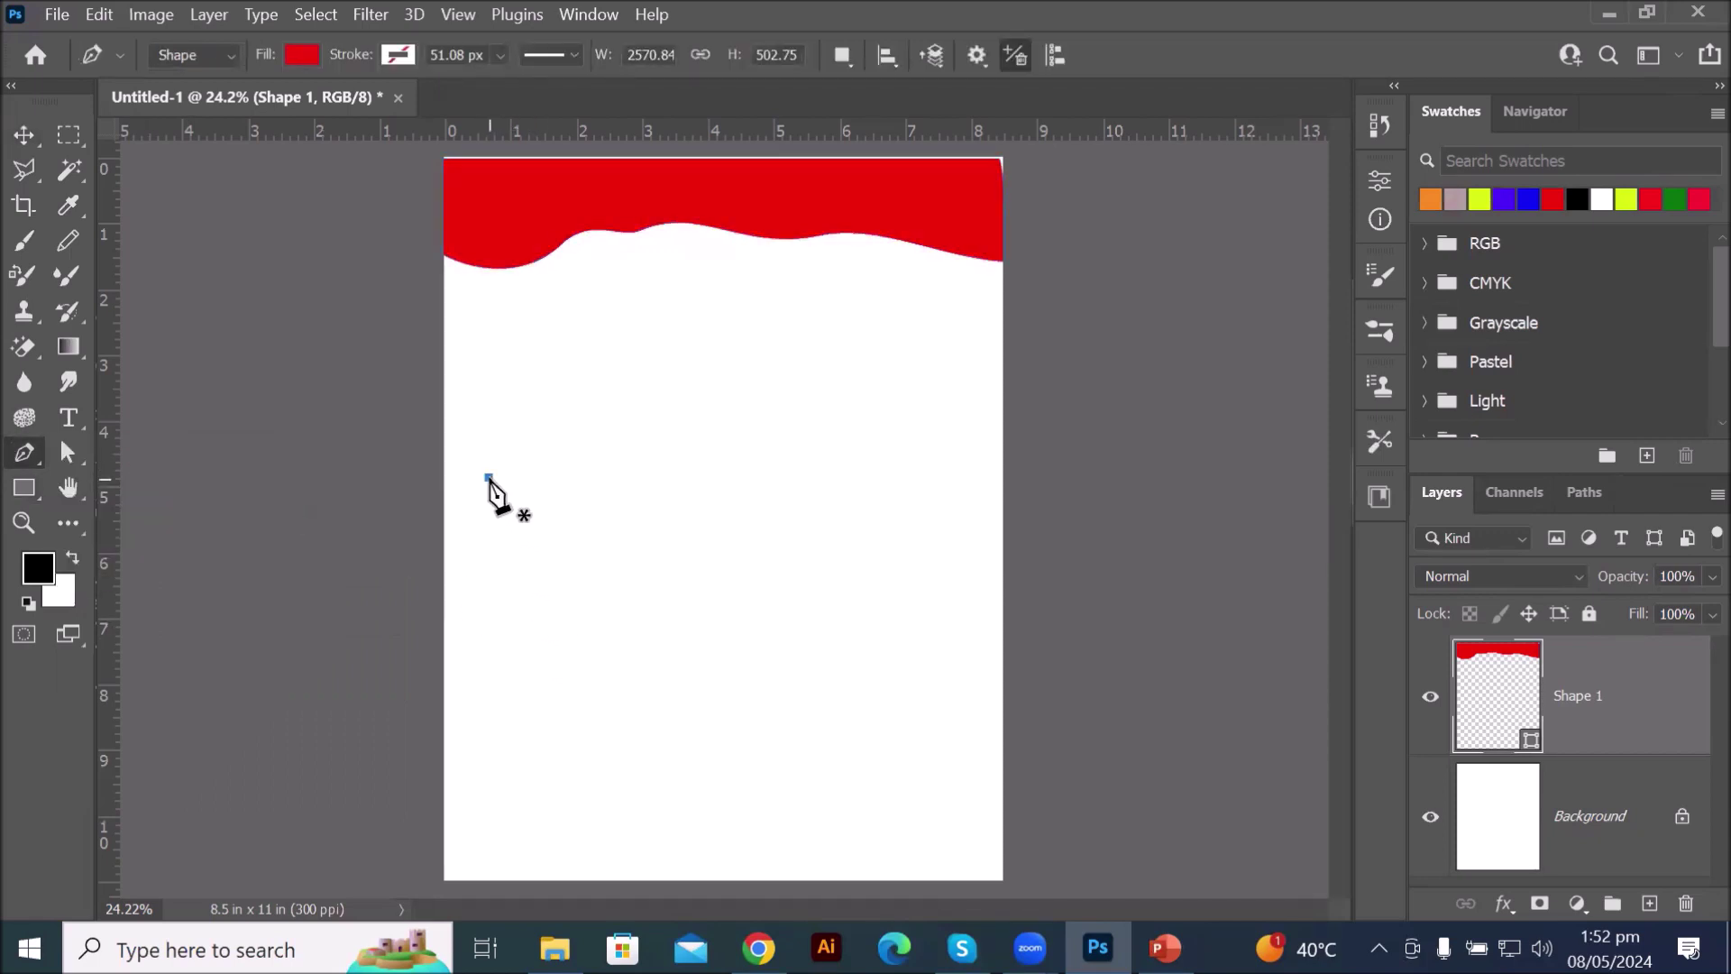
left_click(592, 477)
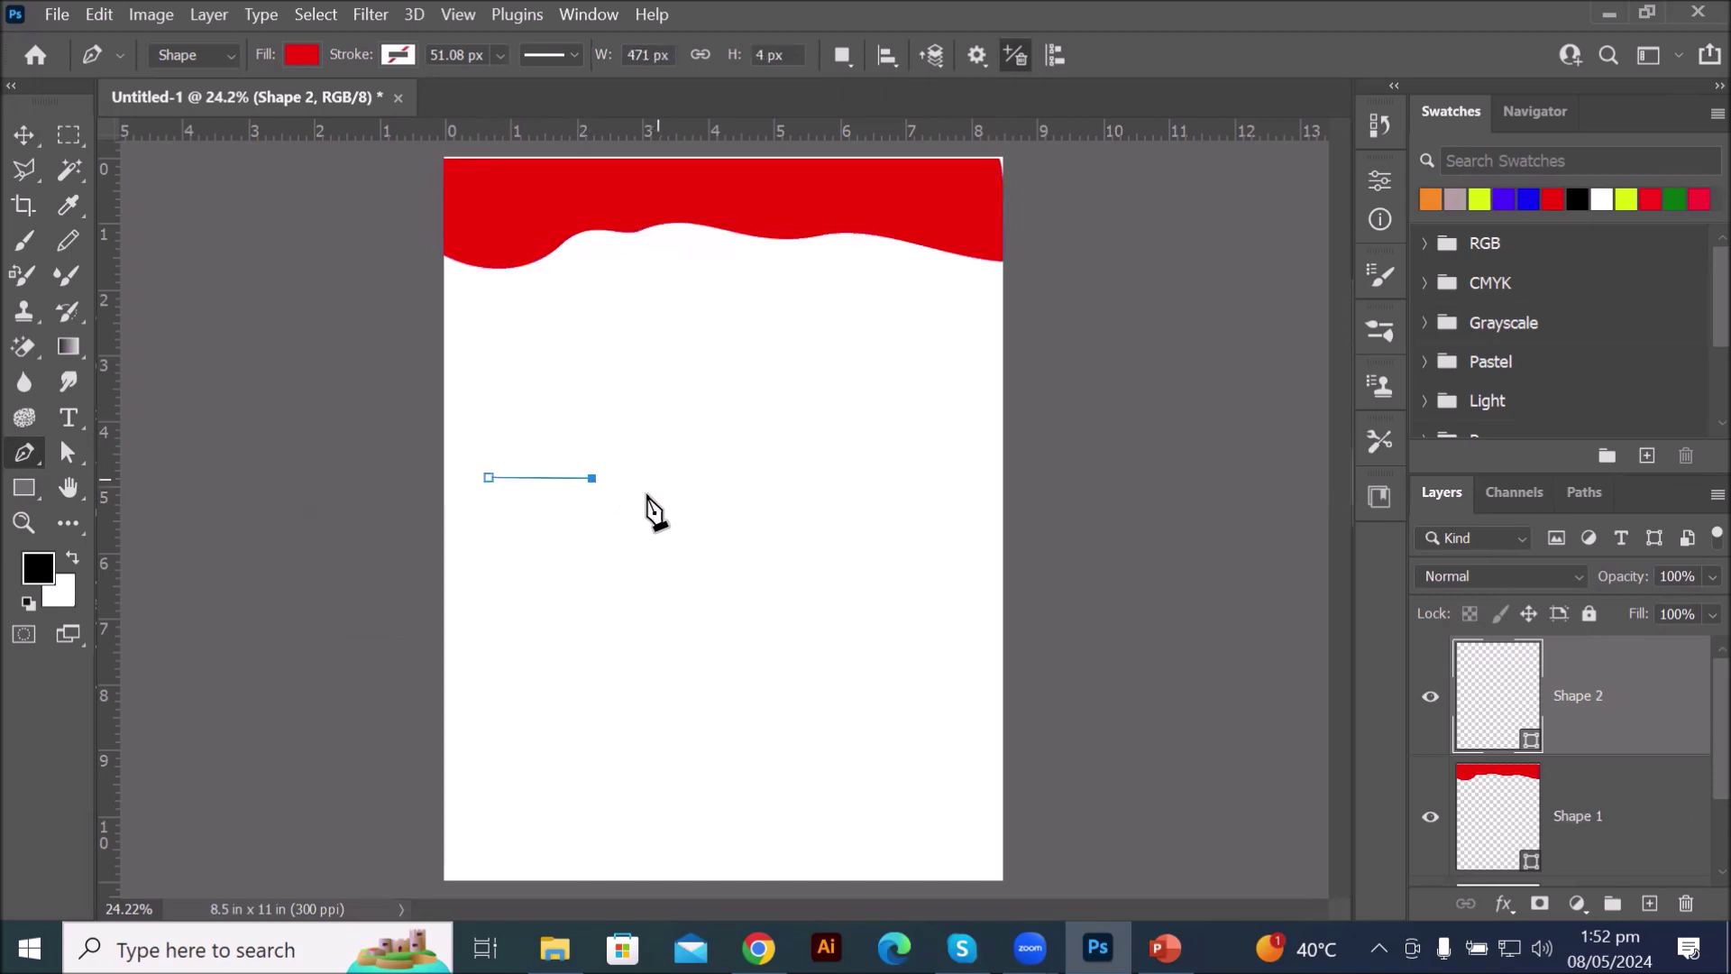
left_click(645, 529)
left_click(599, 566)
left_click(484, 567)
left_click(489, 478)
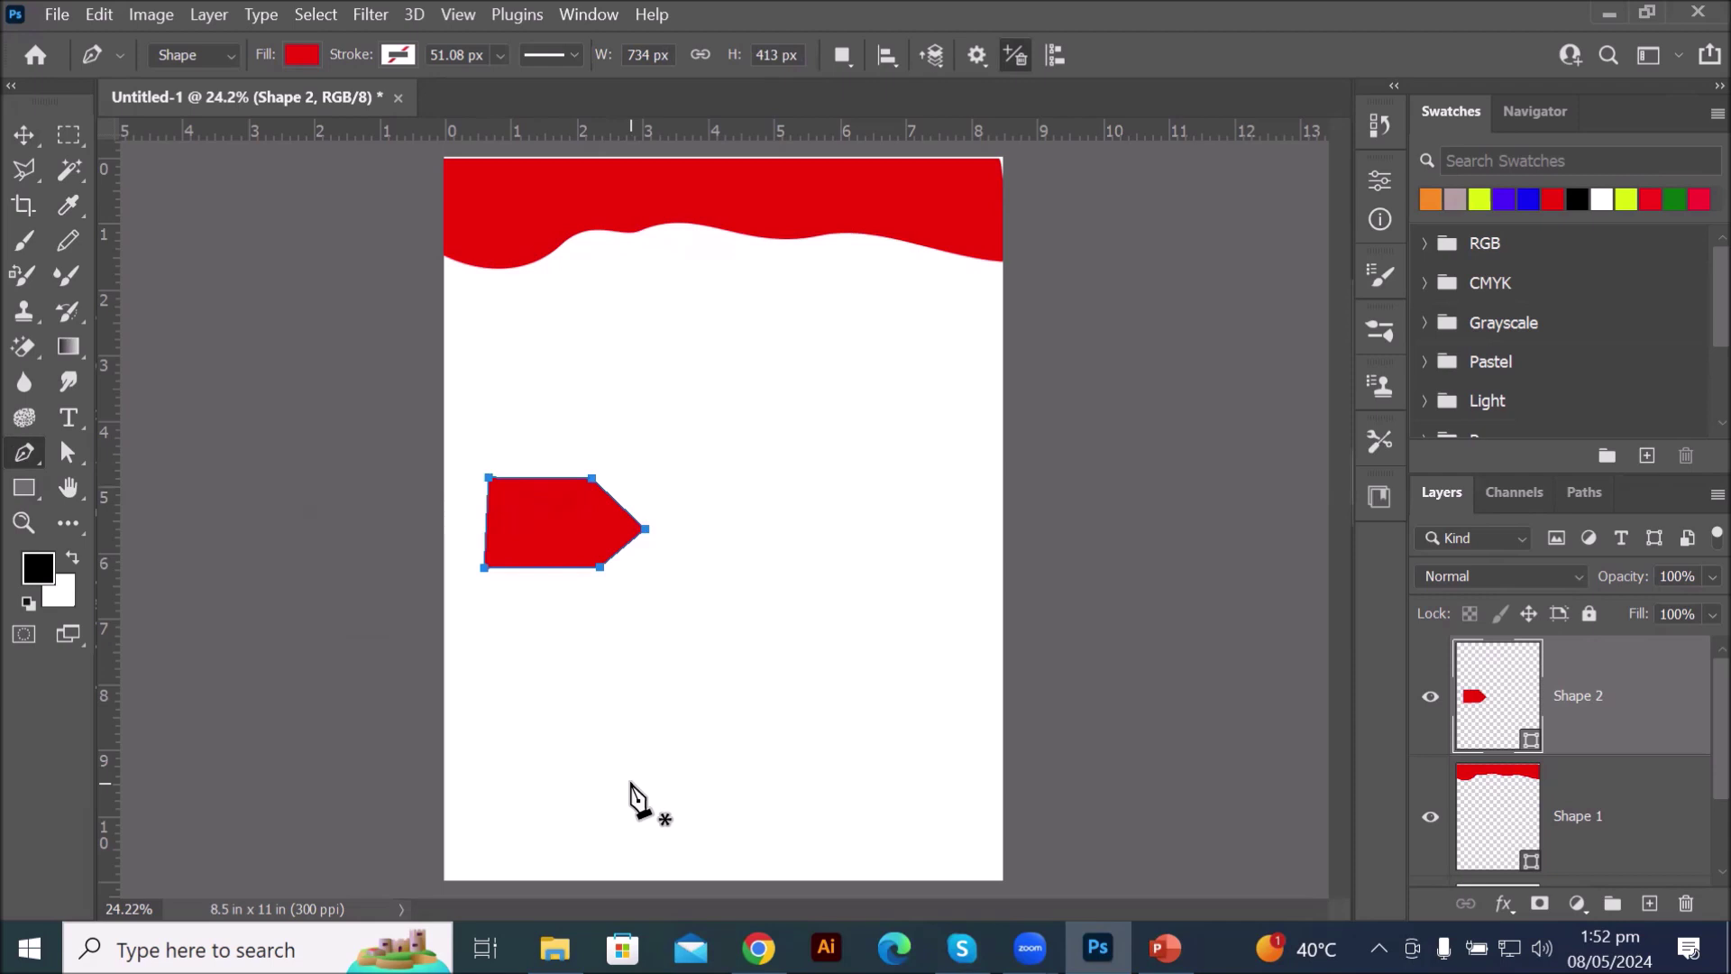
- Draw a jagged Pen tool shape about 1775 by 1156 px with one curved corner, beside and below the arrow-like polygon
left_click(597, 667)
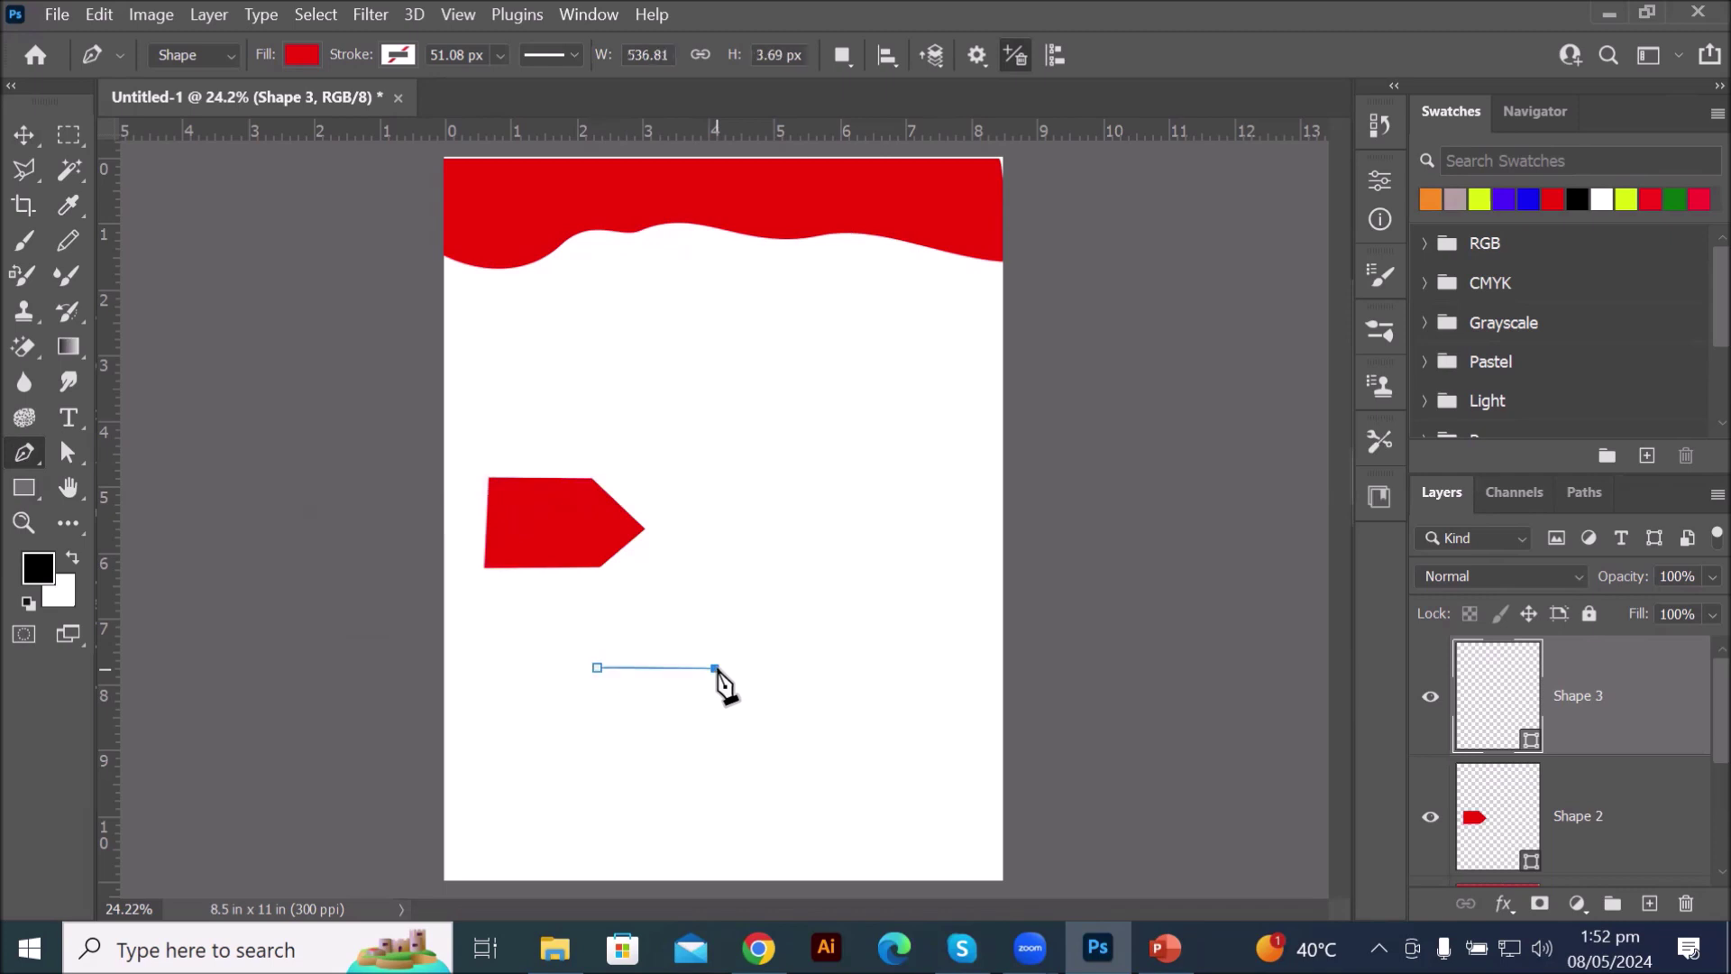
left_click_drag(714, 668, 792, 586)
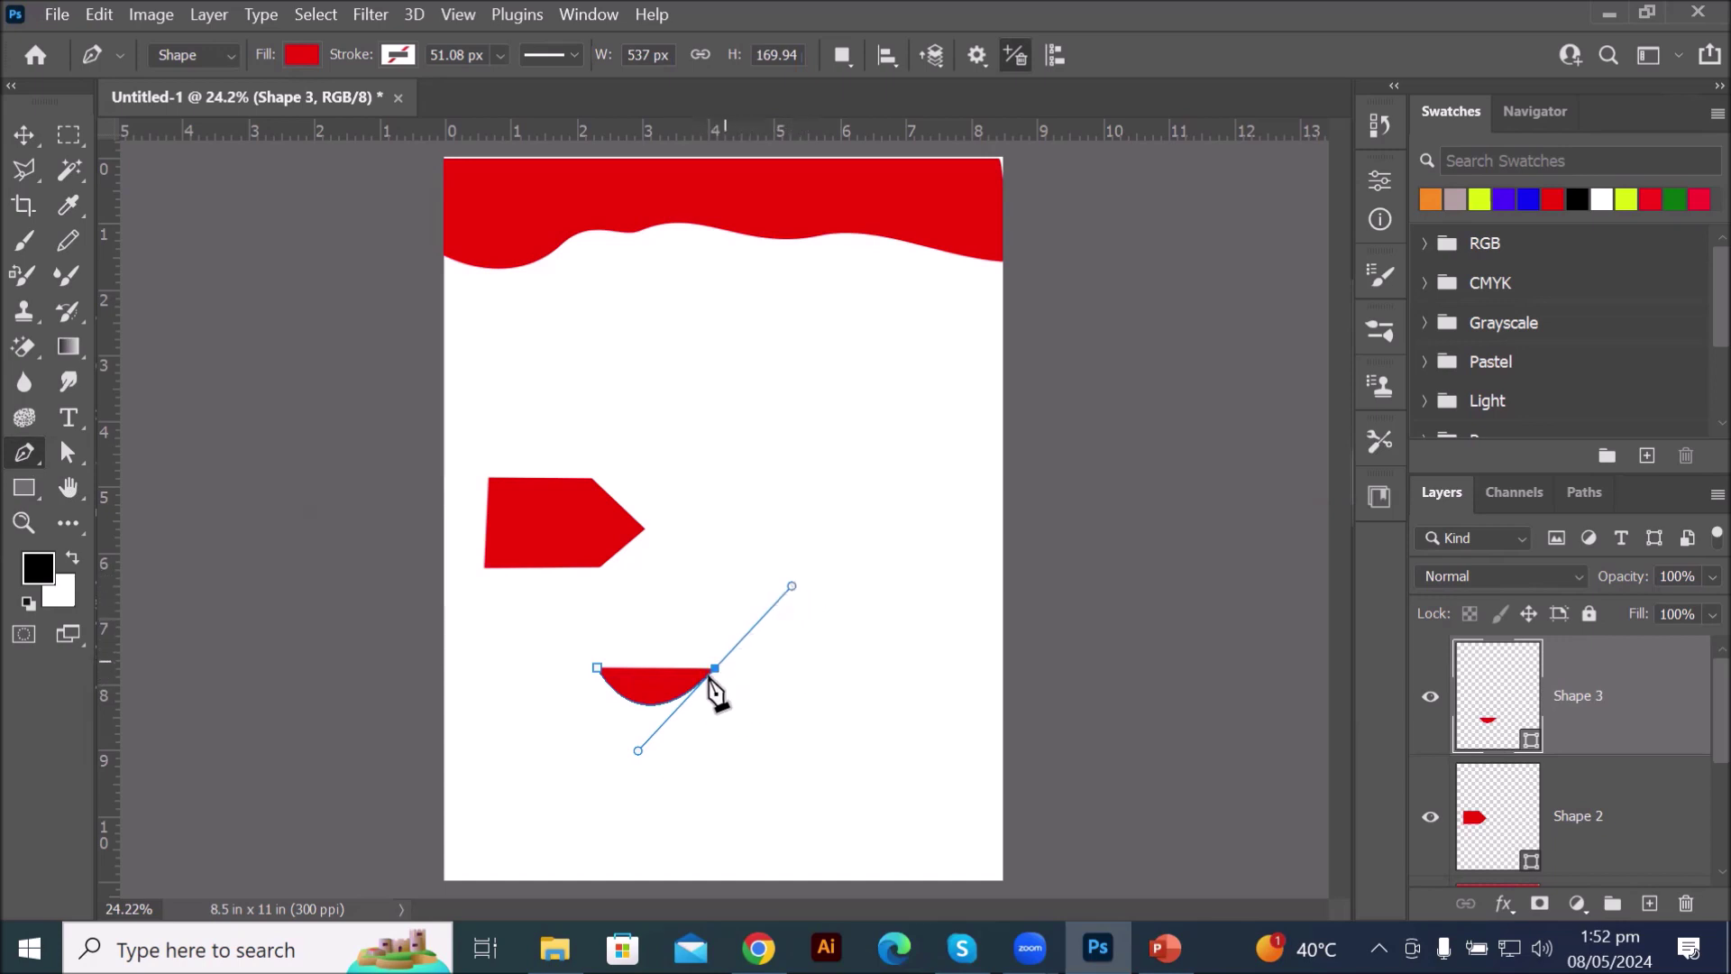
left_click(820, 547)
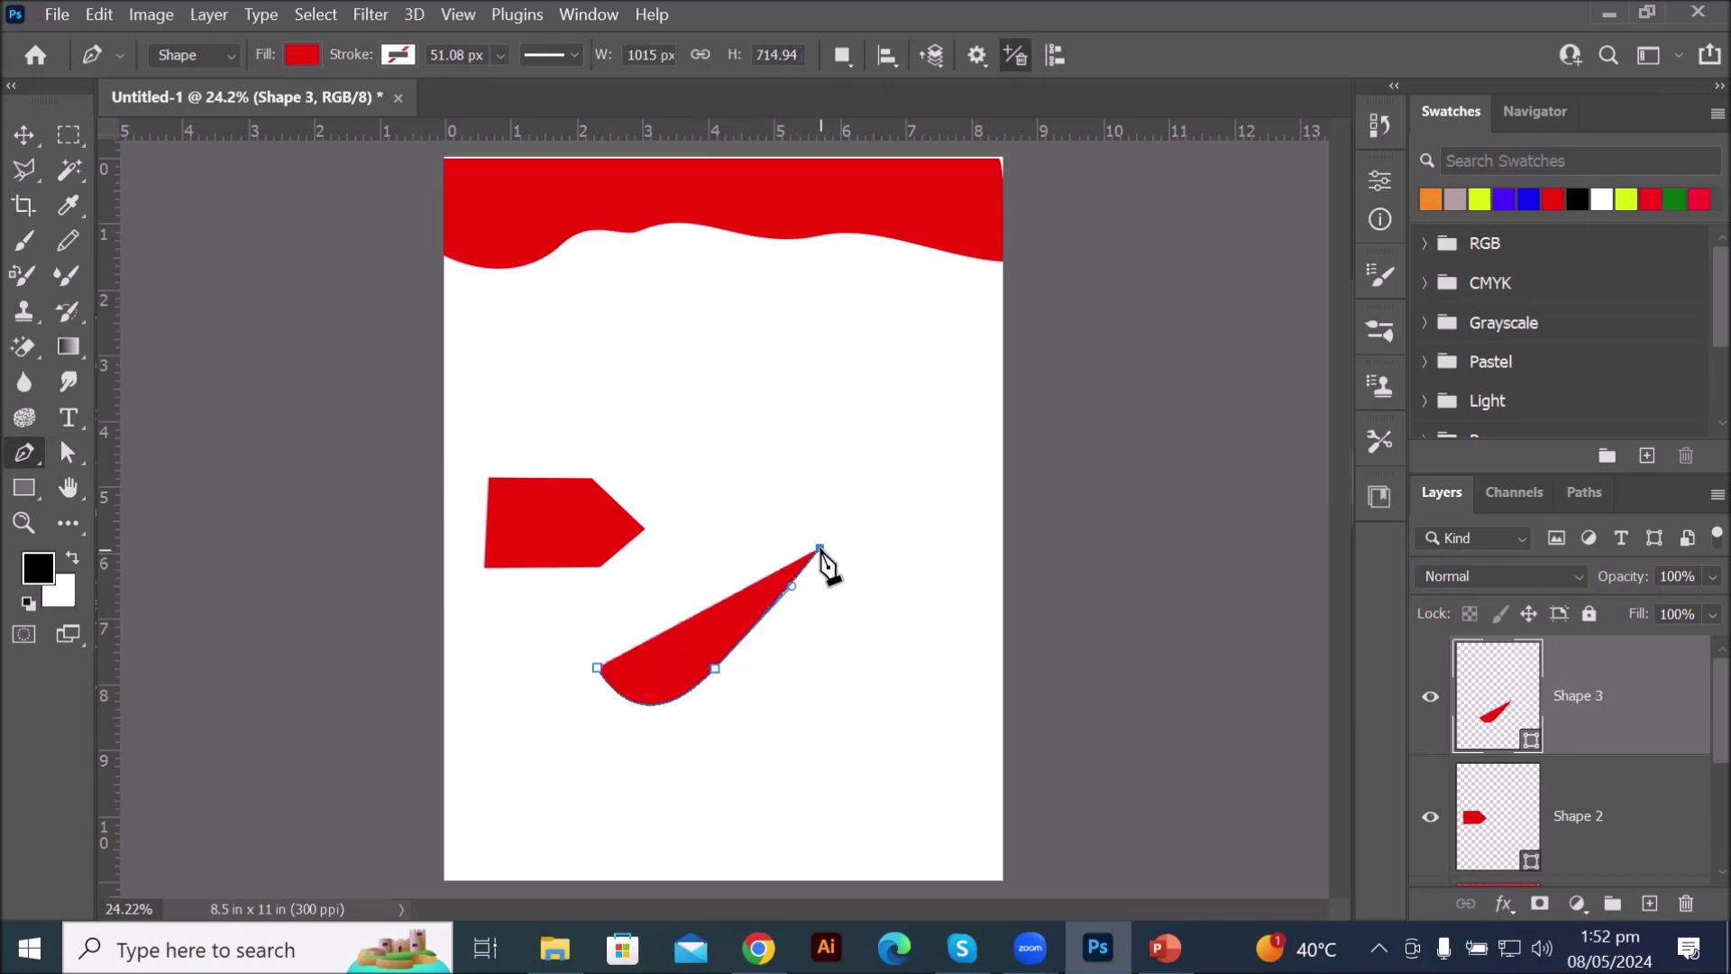
left_click(903, 683)
left_click(954, 592)
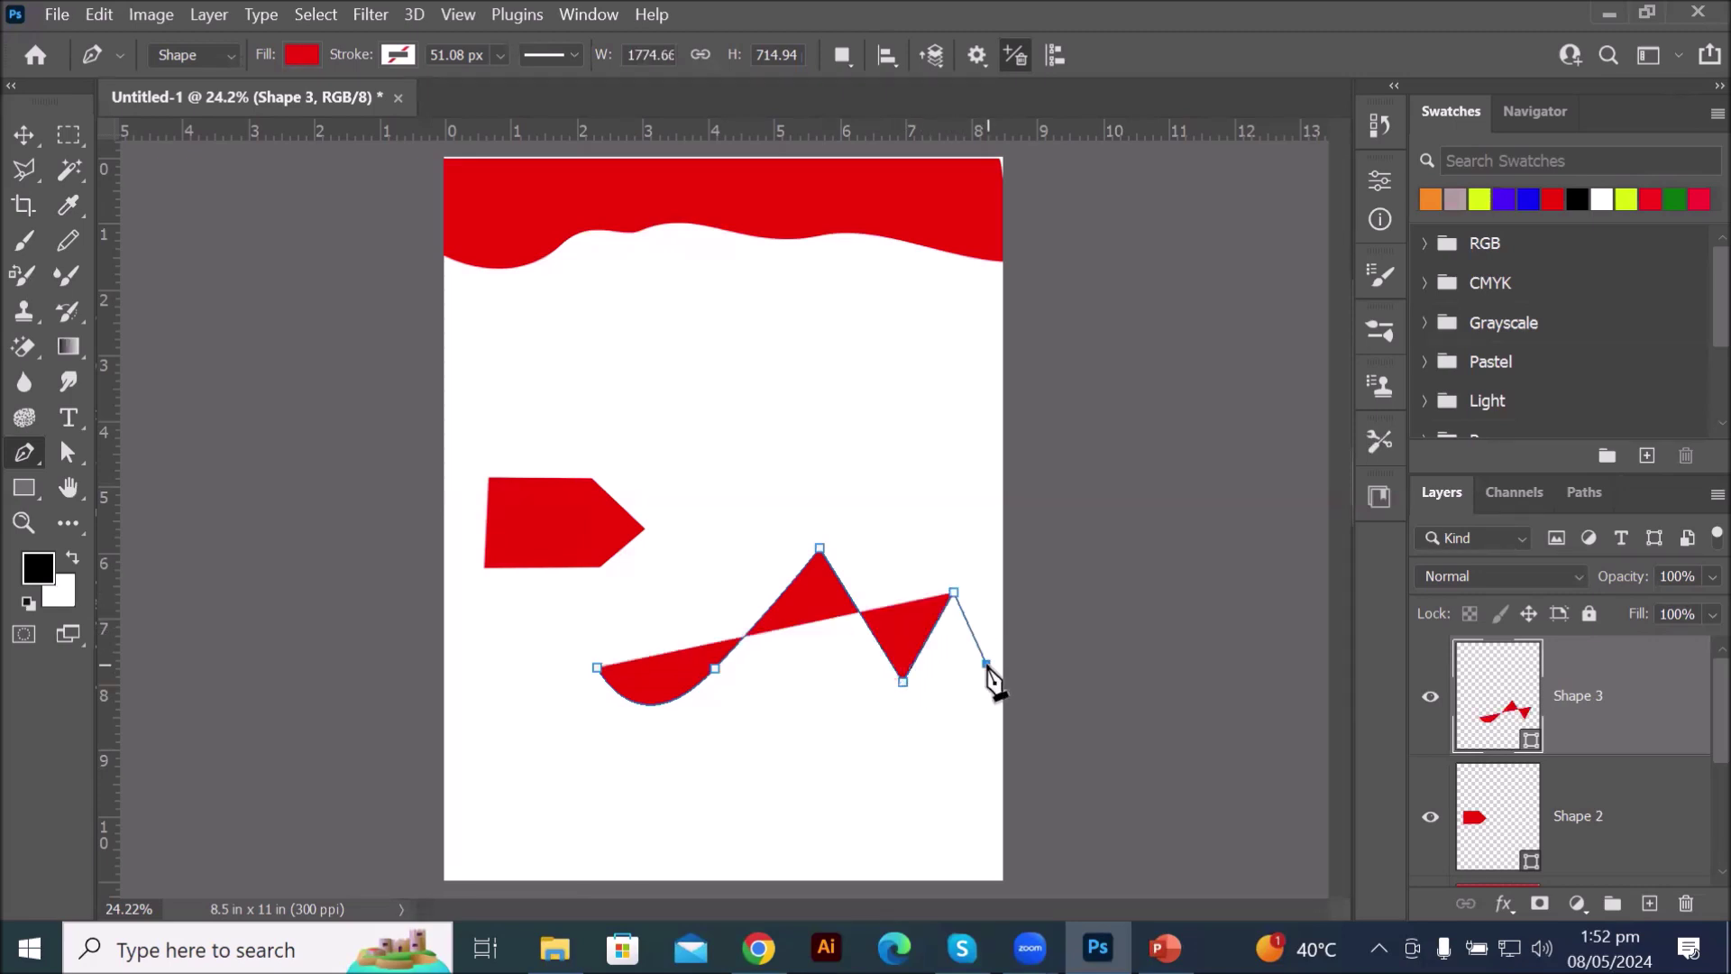
left_click(987, 663)
left_click(986, 508)
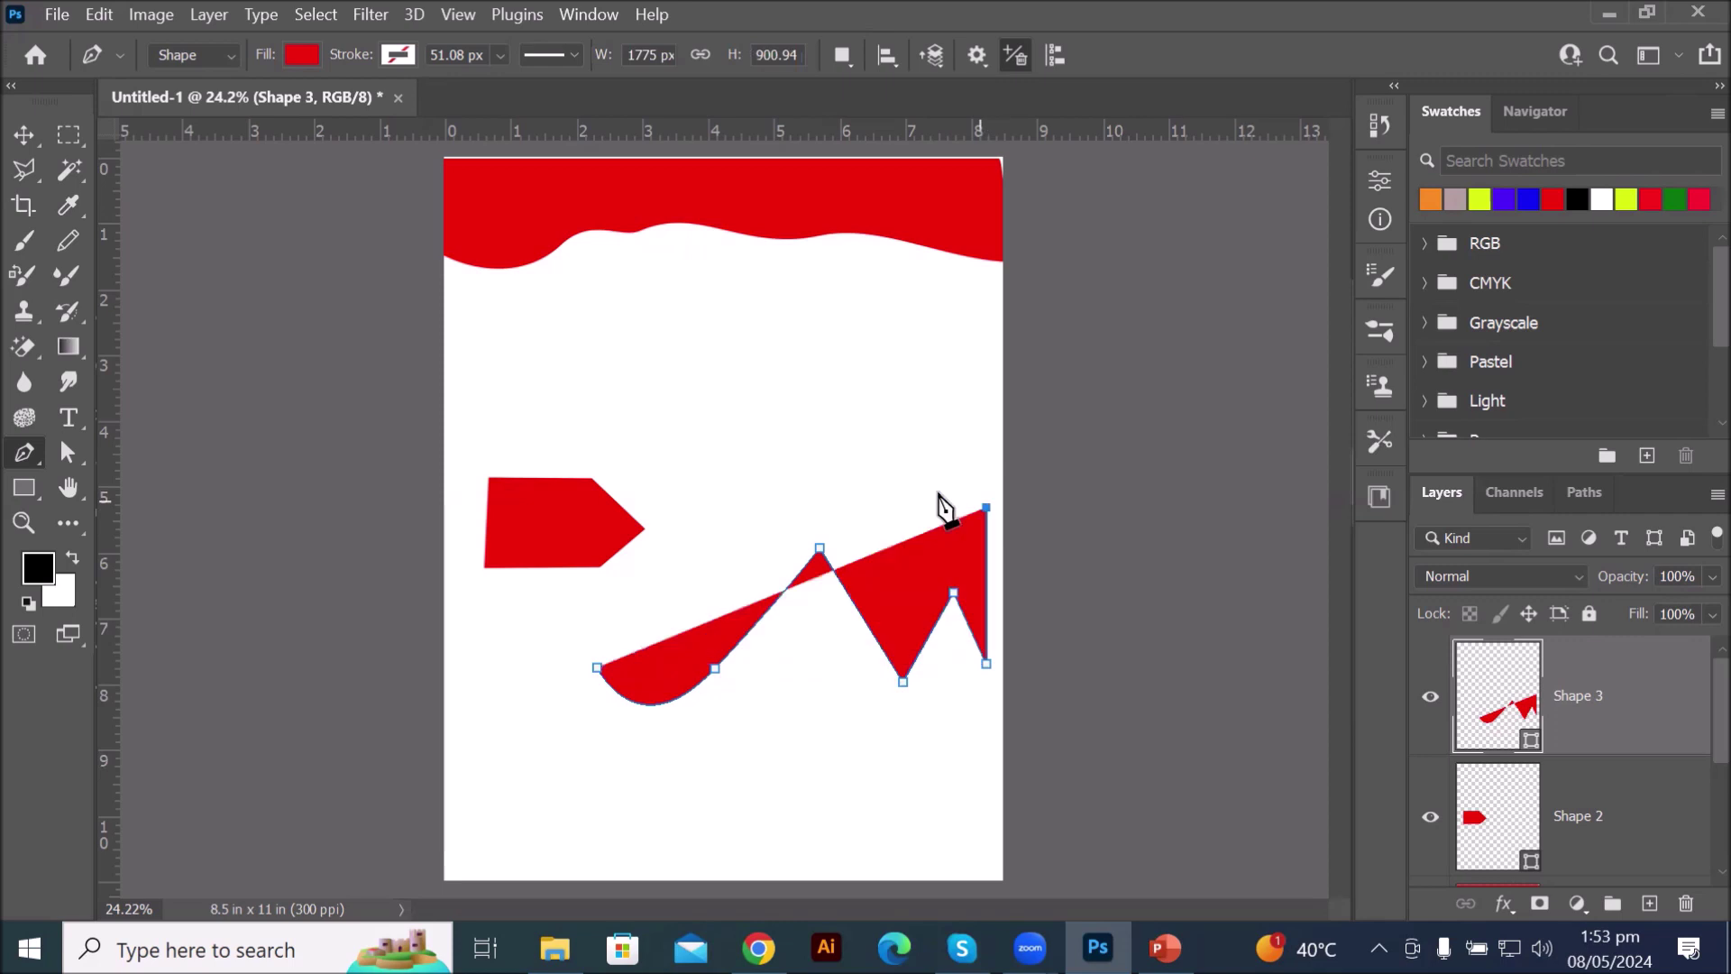
left_click(888, 468)
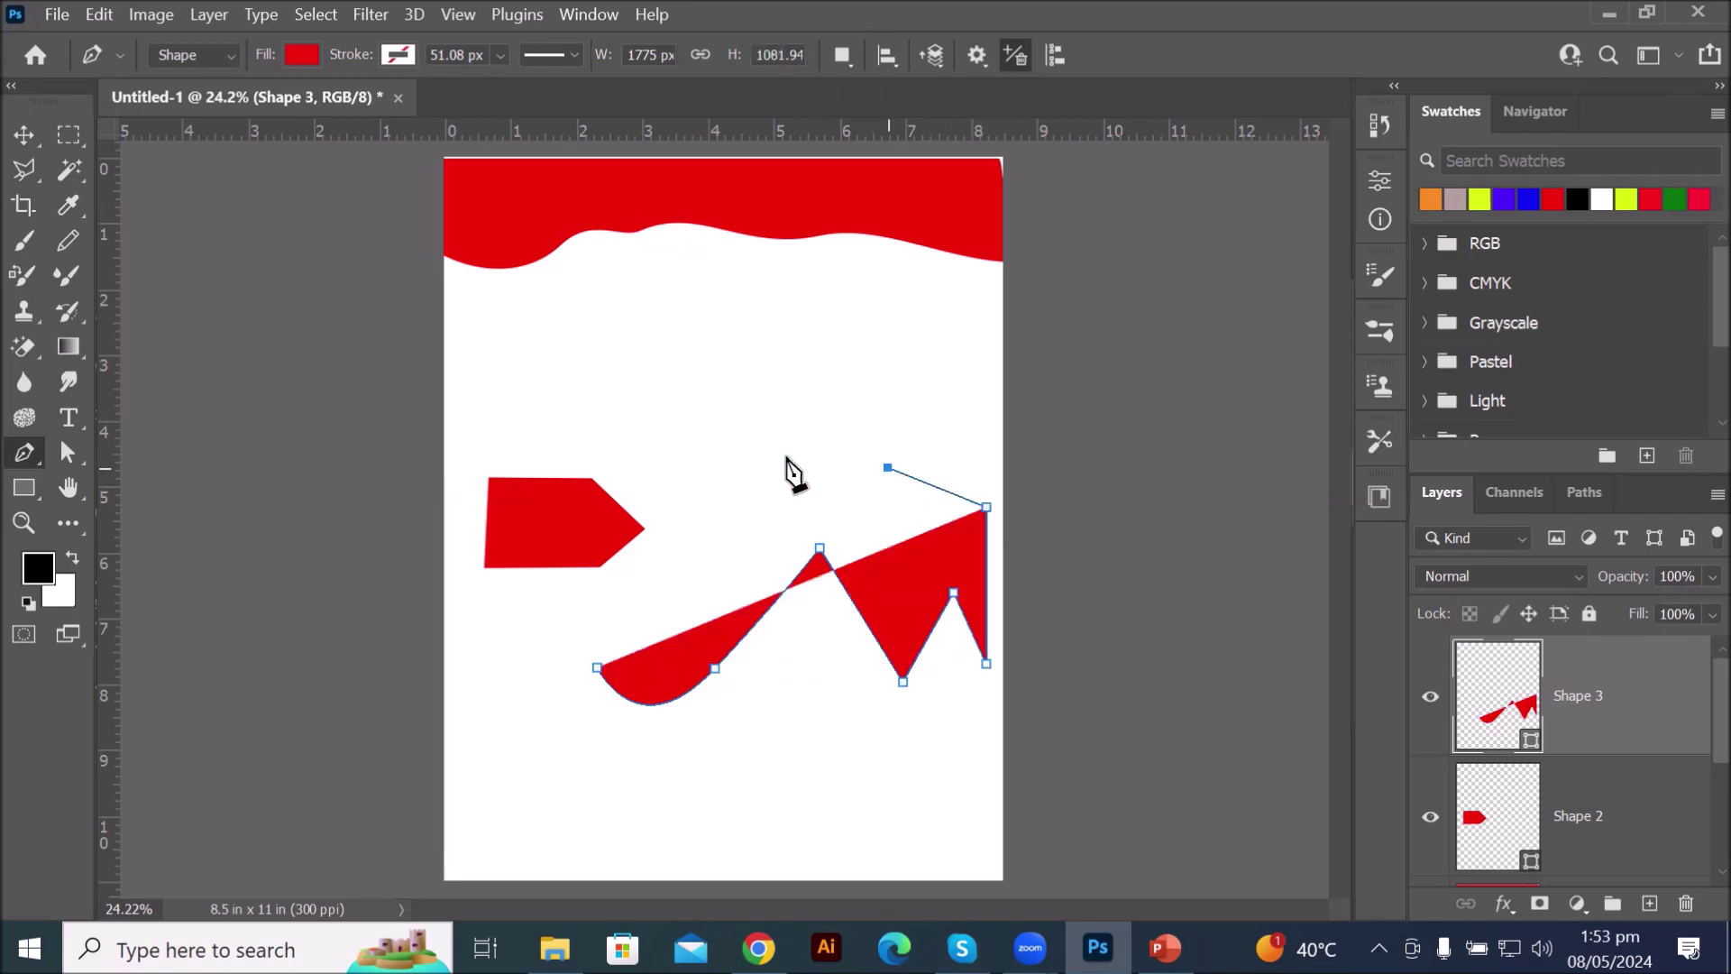
left_click(745, 452)
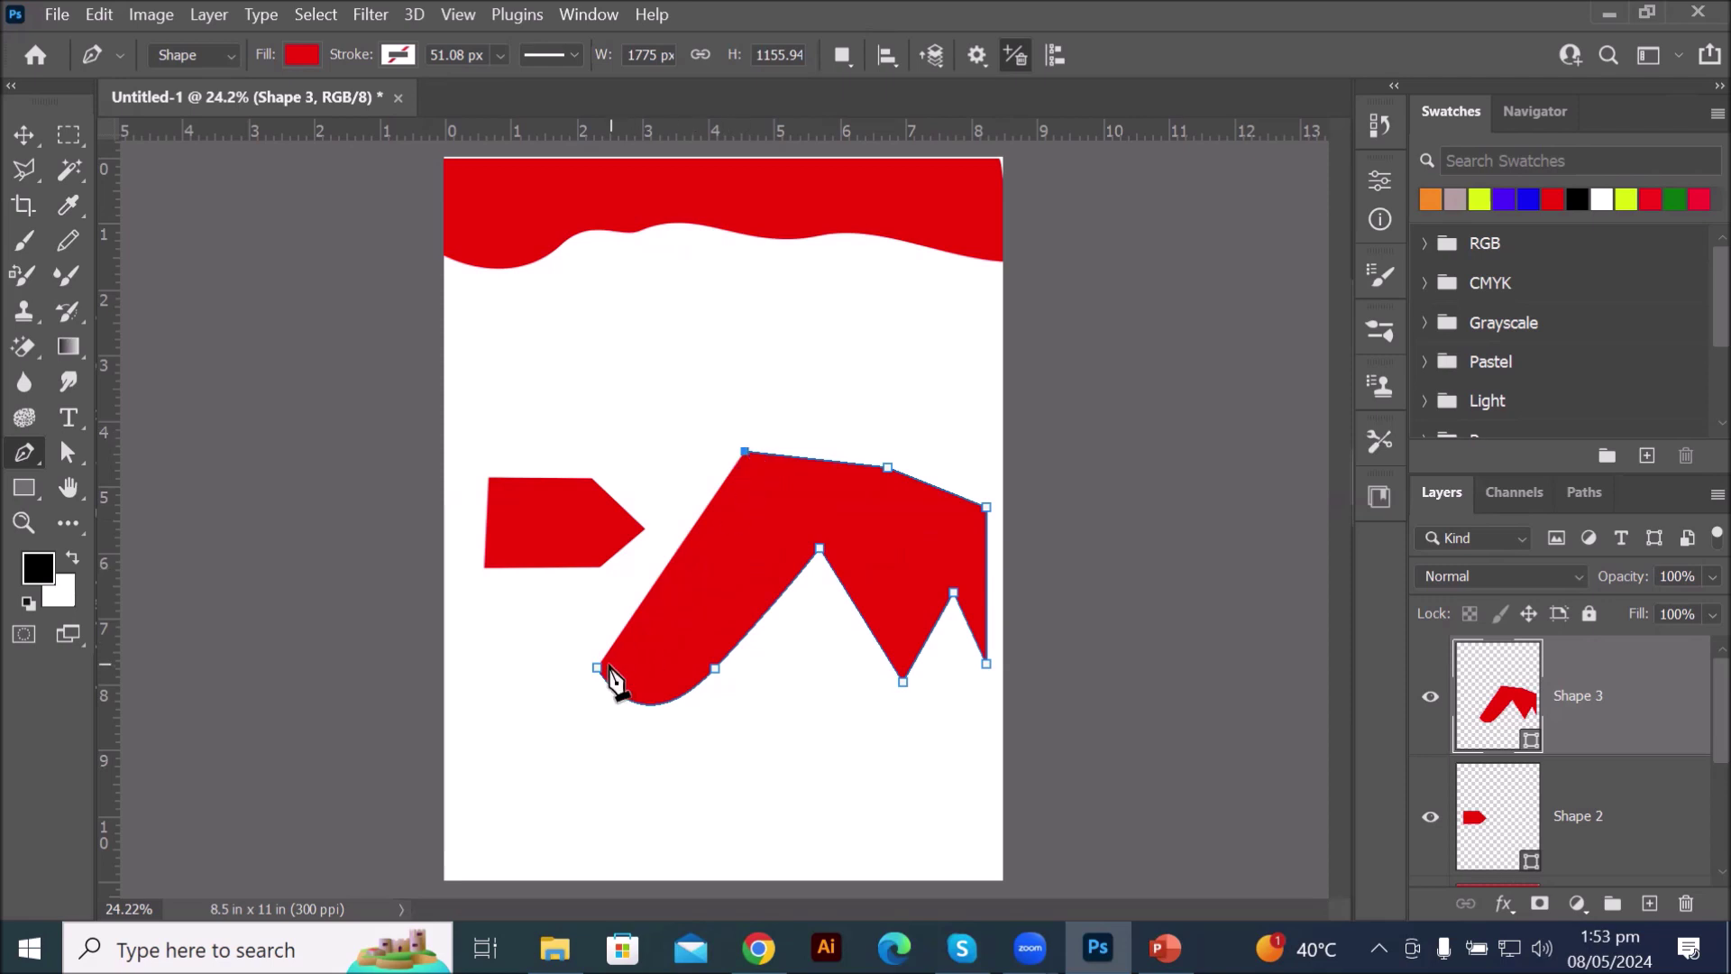
key("Escape")
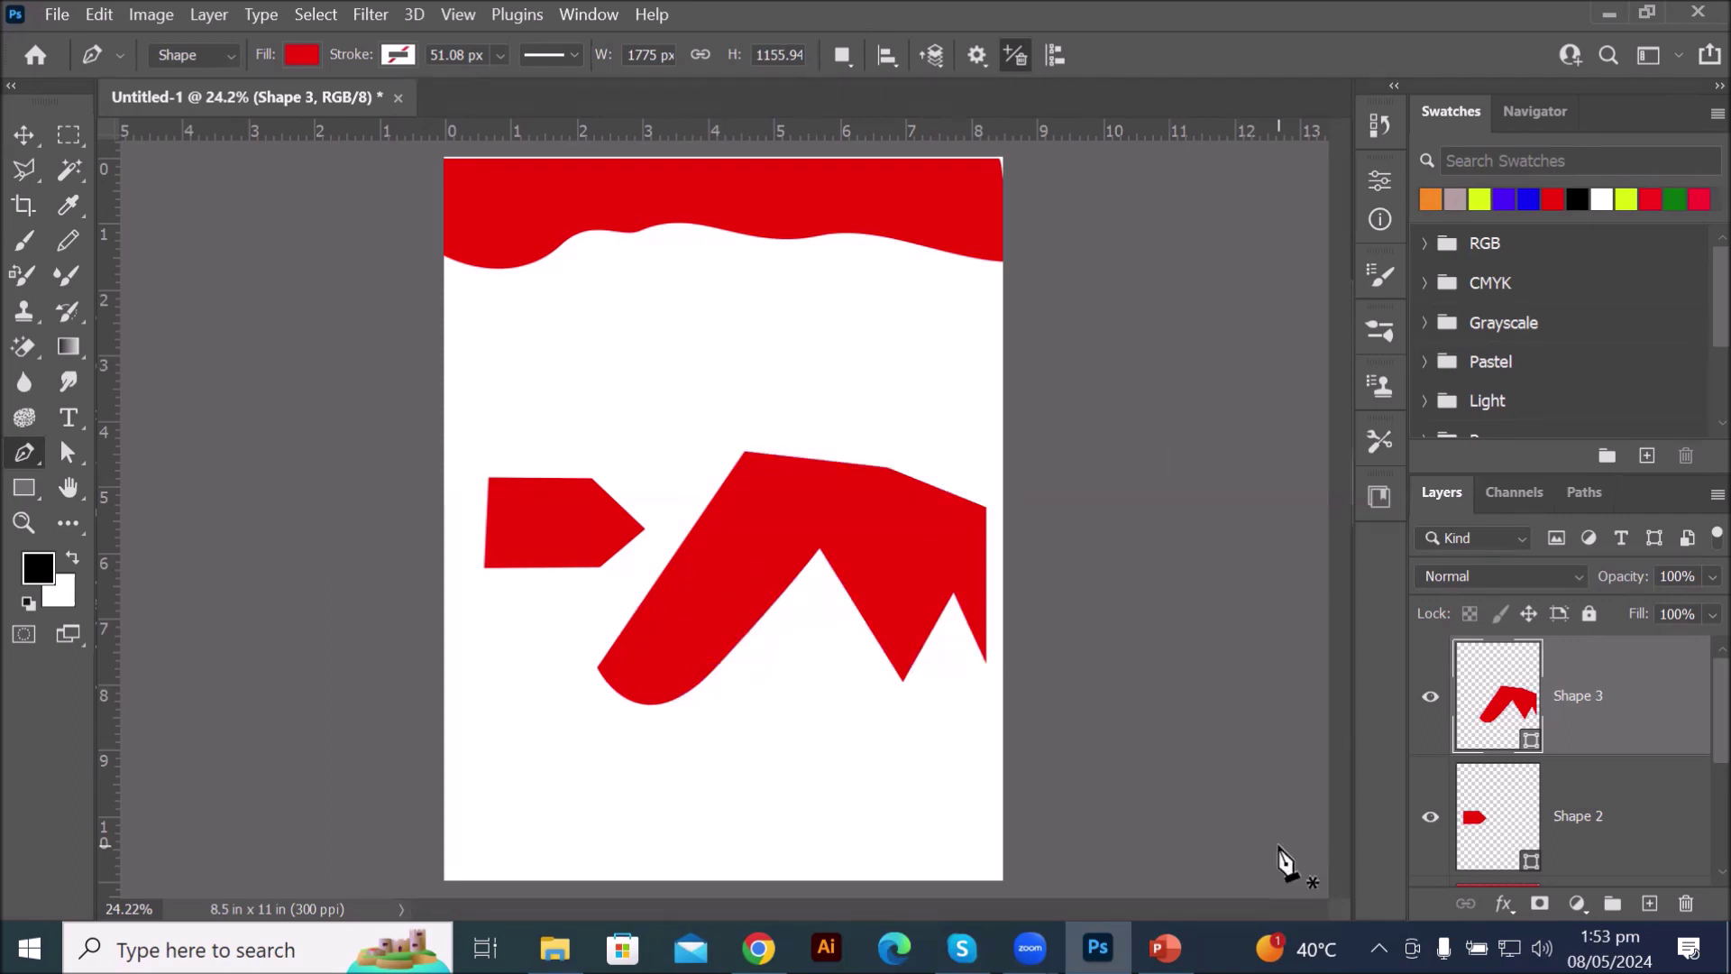
- Move the jagged shape down the page and reshape it by repositioning its upper and left anchor points
left_click(23, 135)
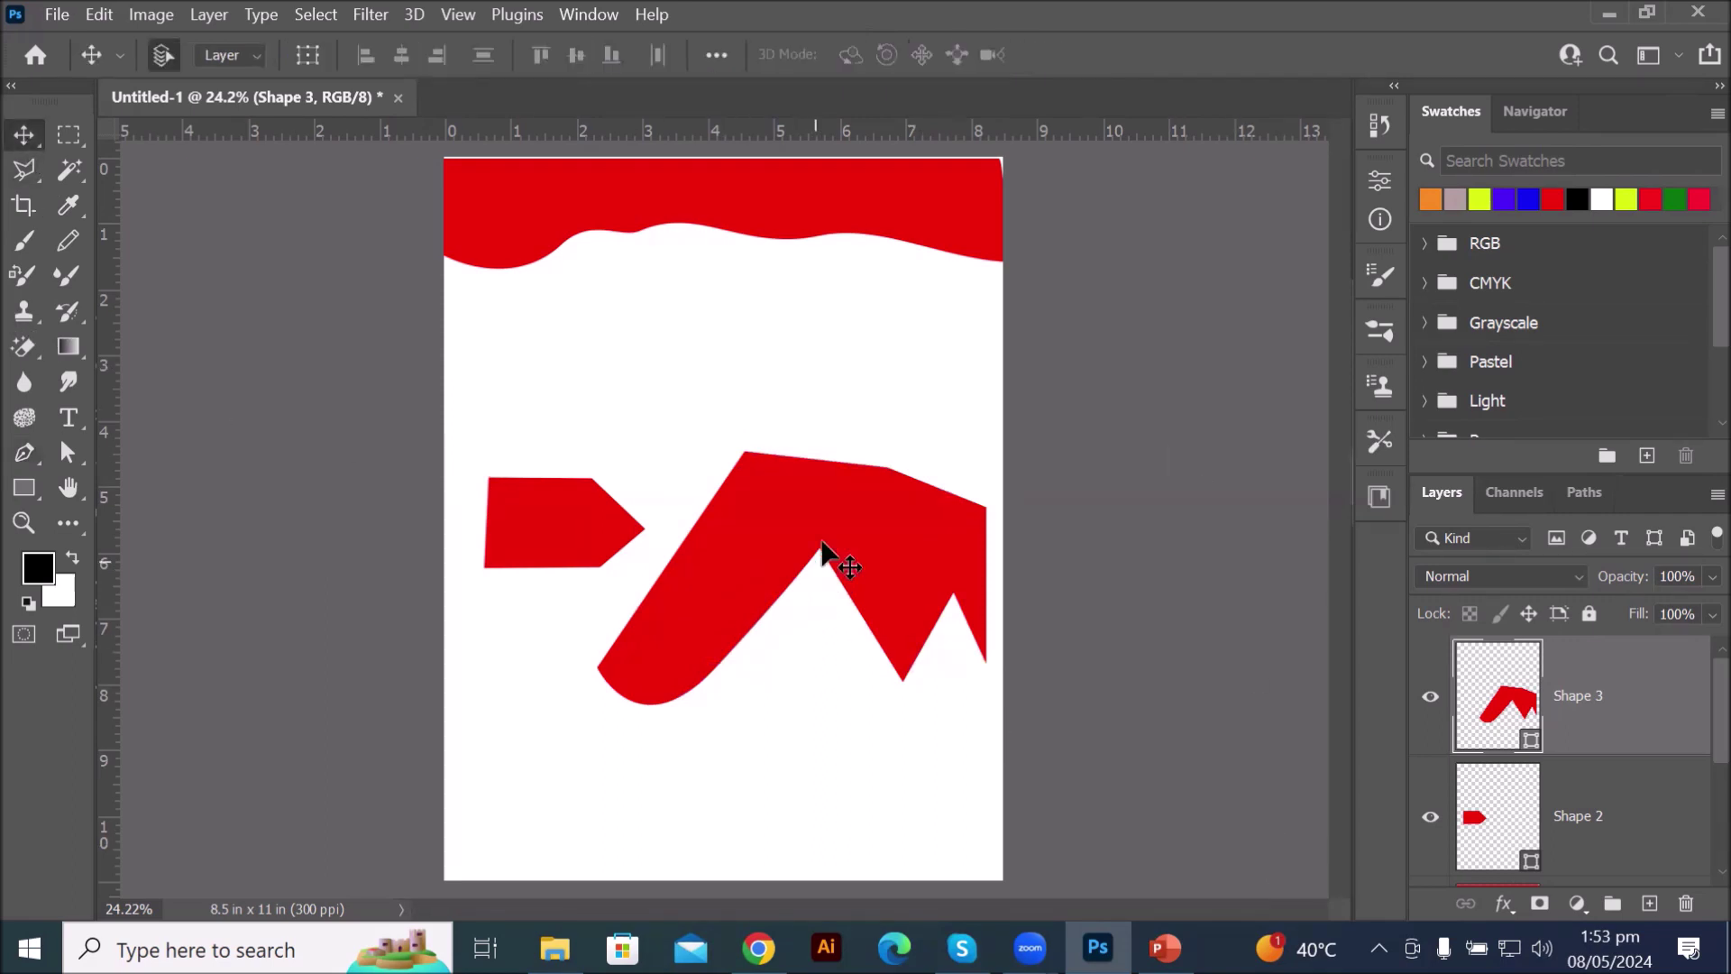
left_click_drag(847, 581, 799, 658)
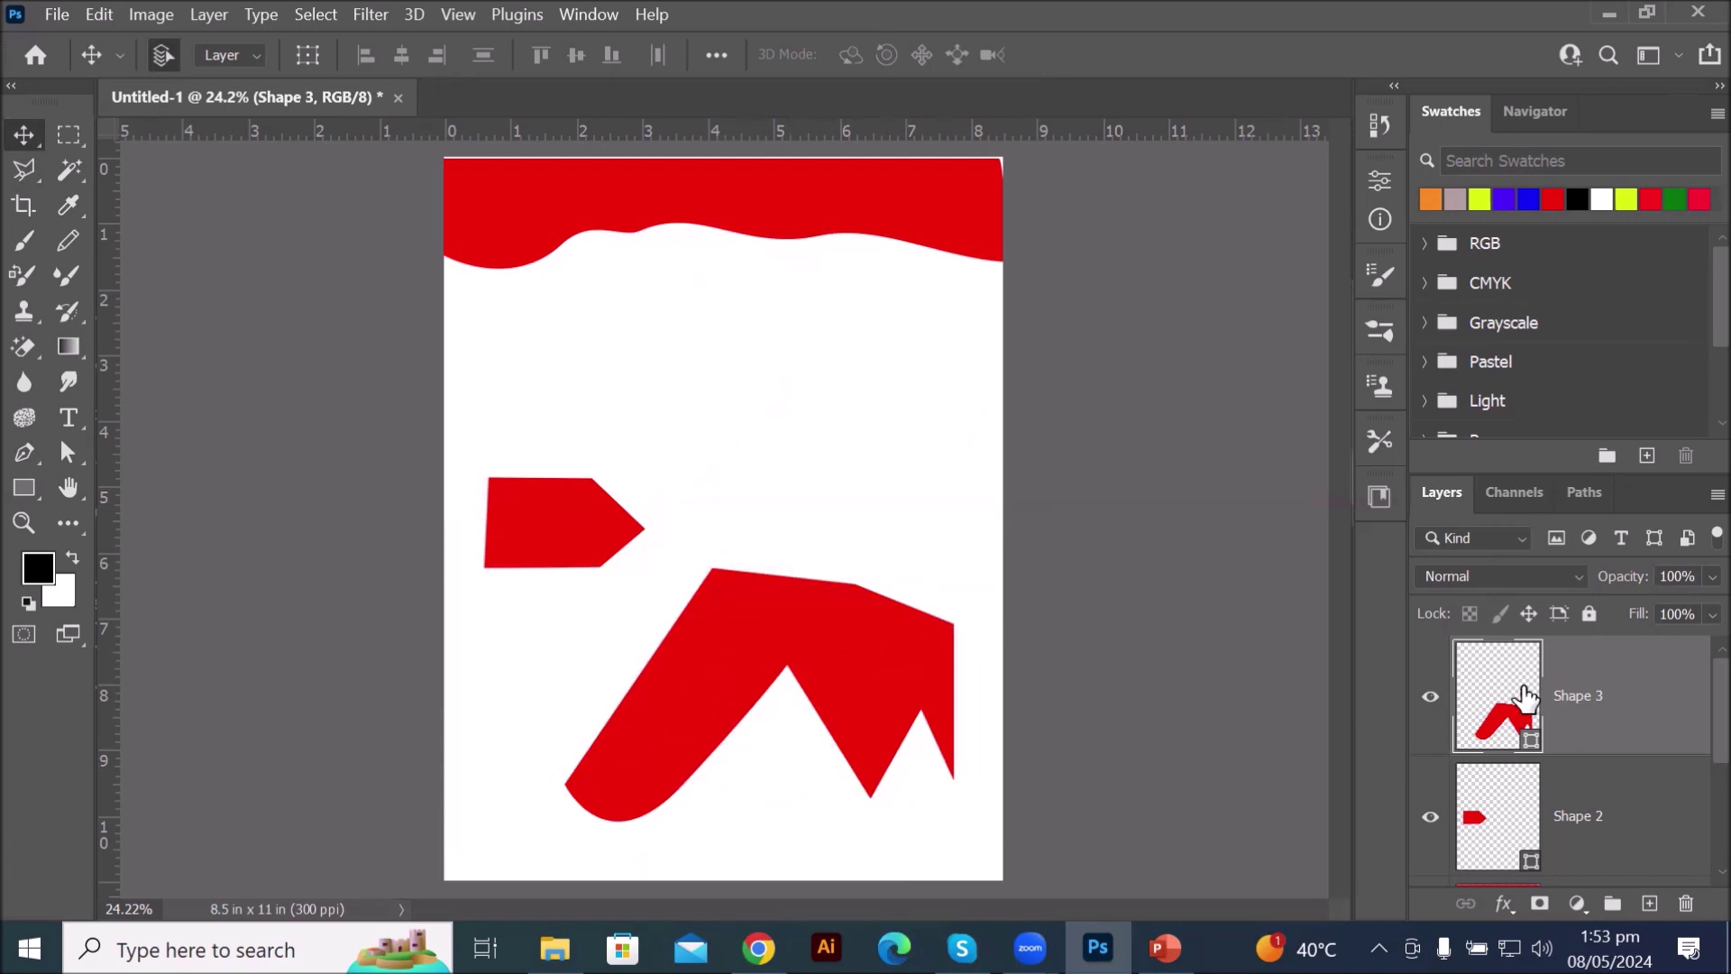
left_click(66, 455)
left_click(741, 643)
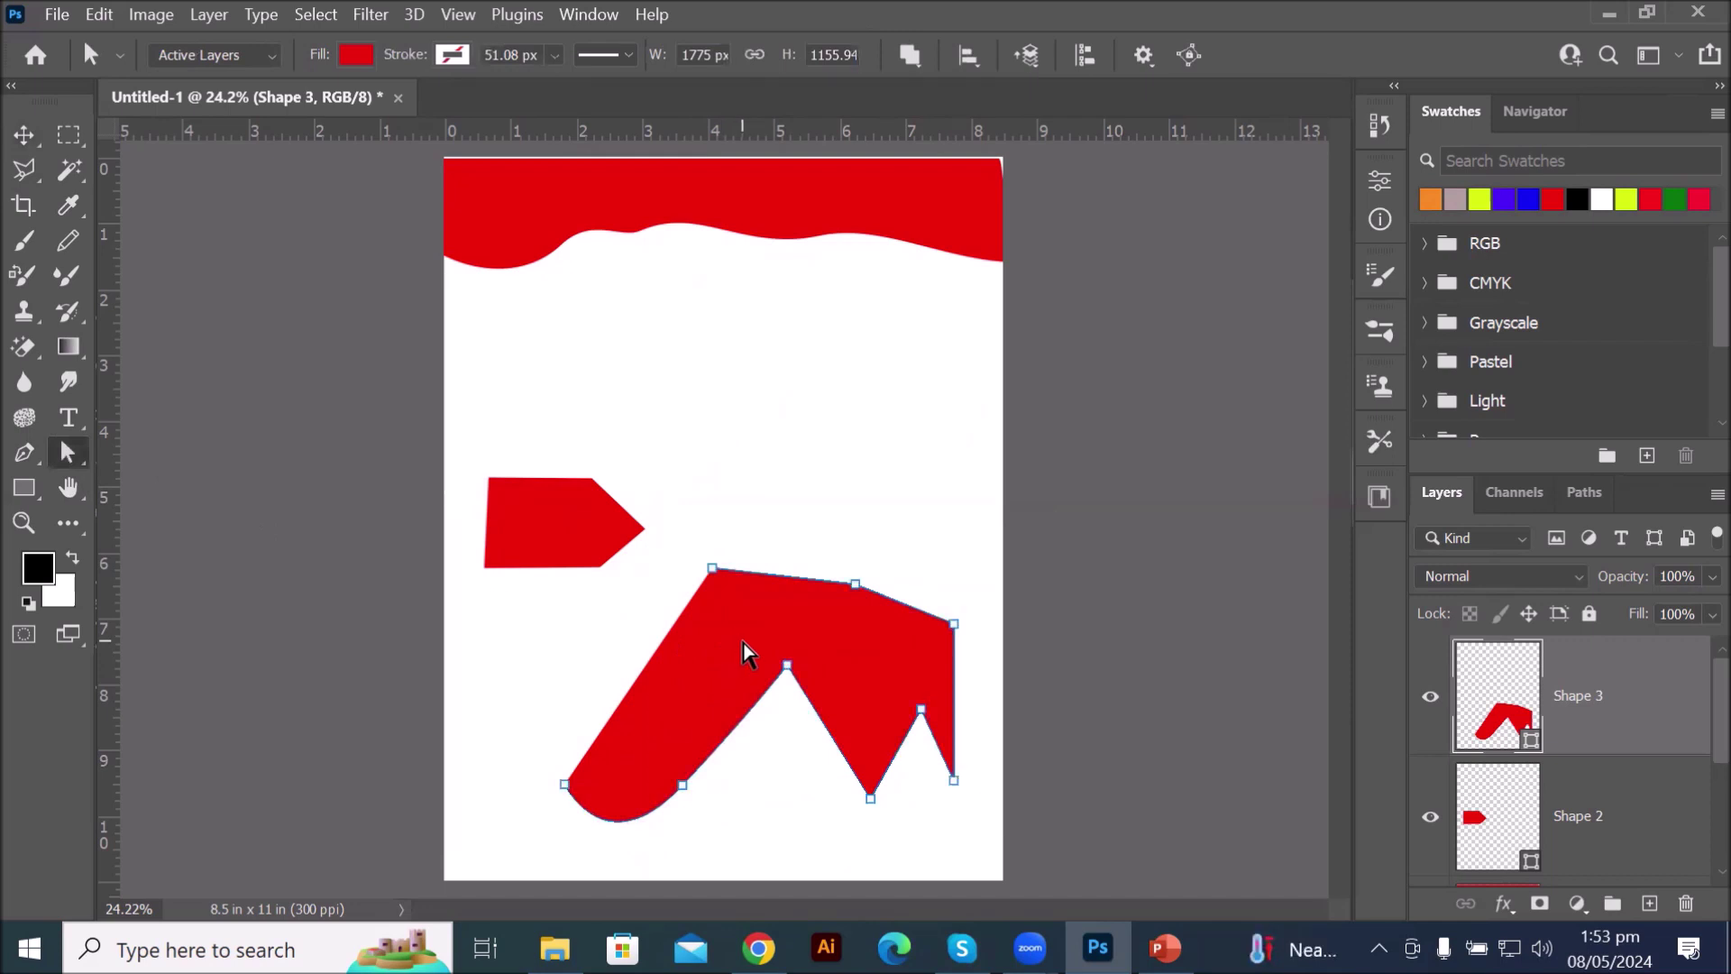
left_click_drag(715, 570, 854, 491)
left_click_drag(855, 585, 832, 660)
left_click_drag(662, 553, 737, 488)
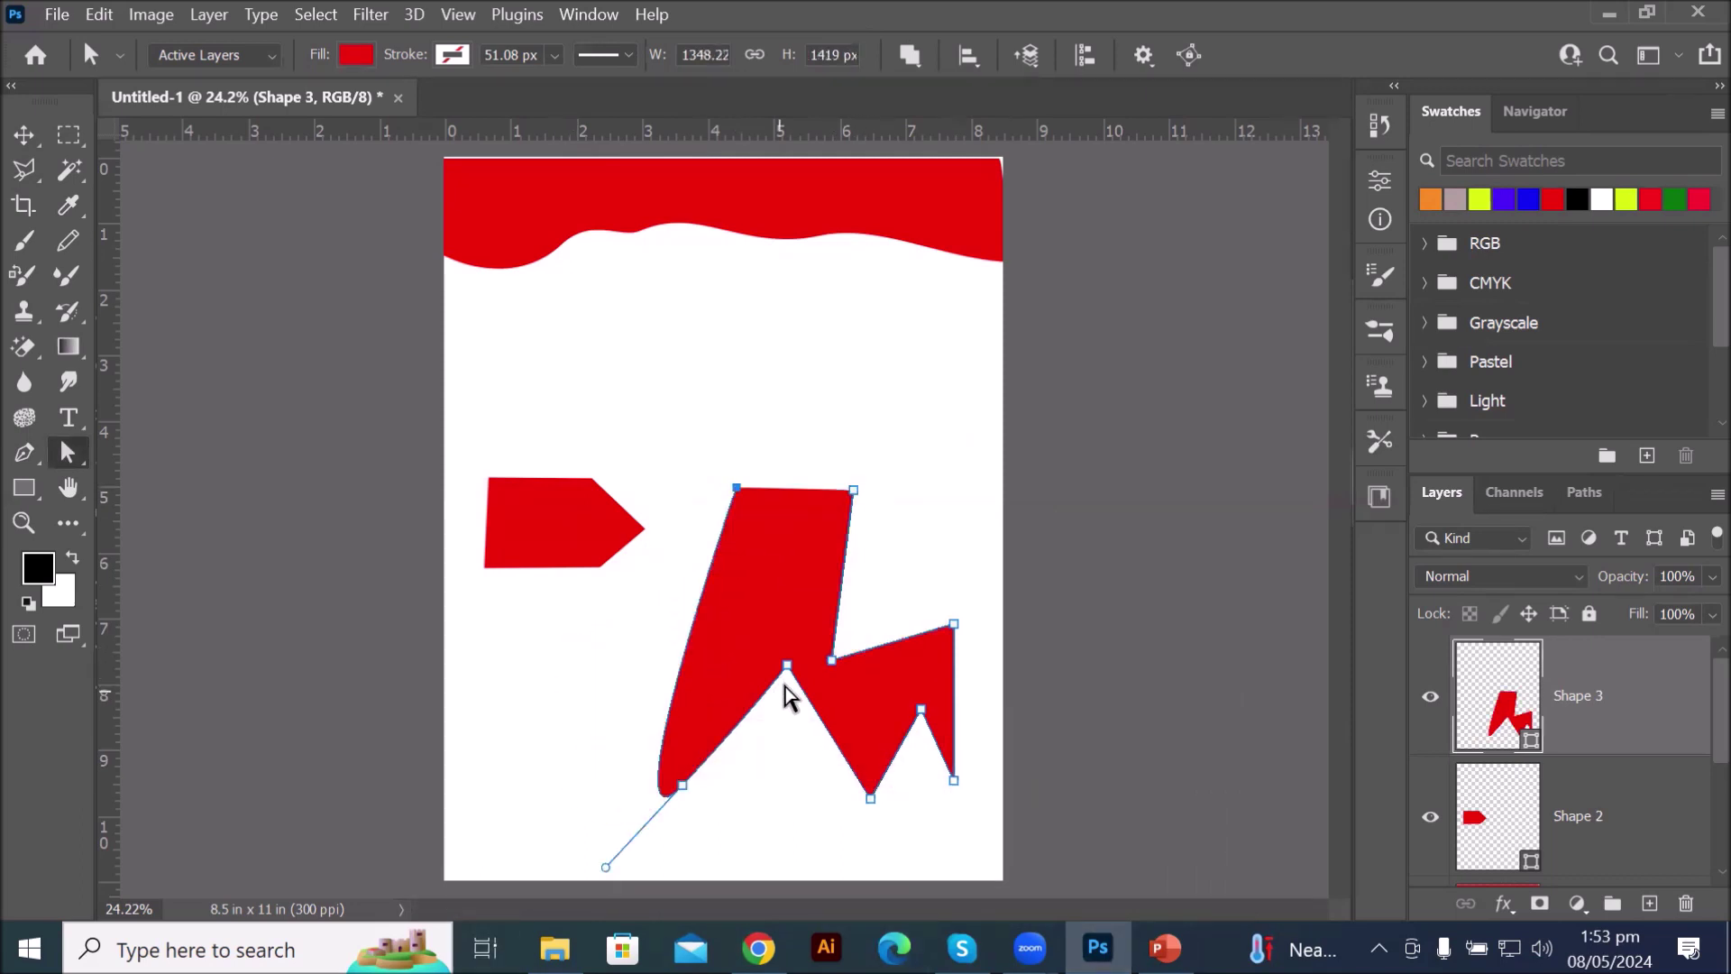
- Delete the jagged shape's inner anchor point, then remove the rest of that shape and the arrow-like polygon
left_click_drag(786, 666, 767, 801)
key("Delete")
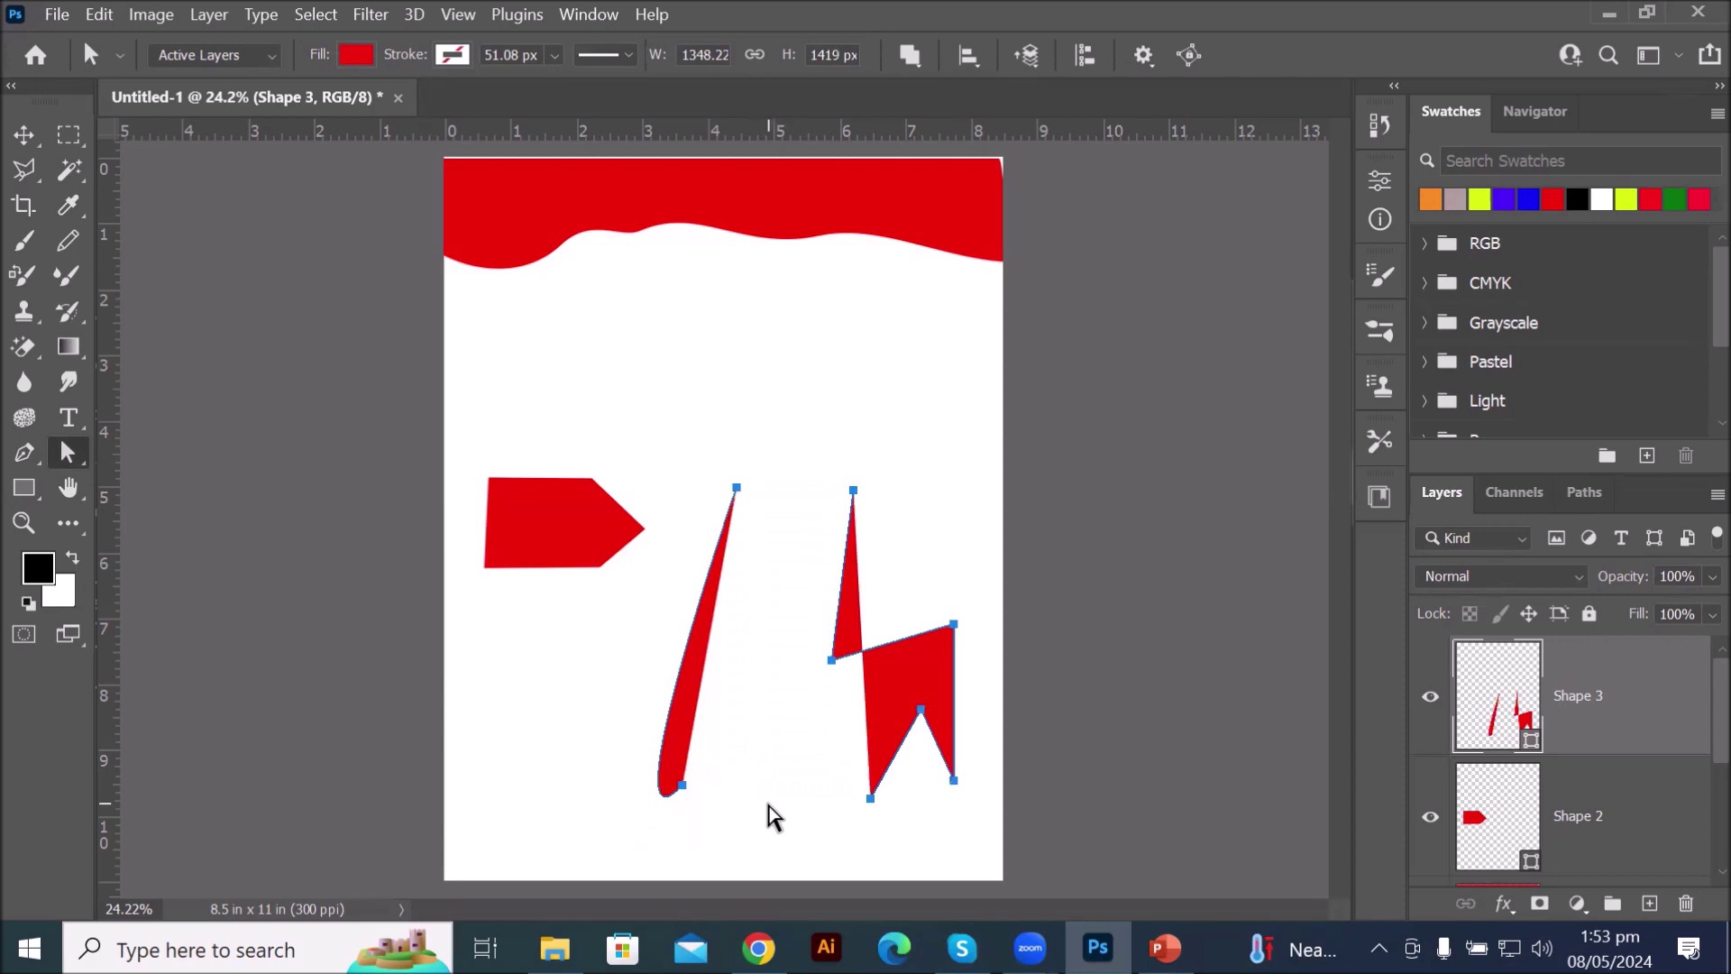
key("Delete")
key("Delete")
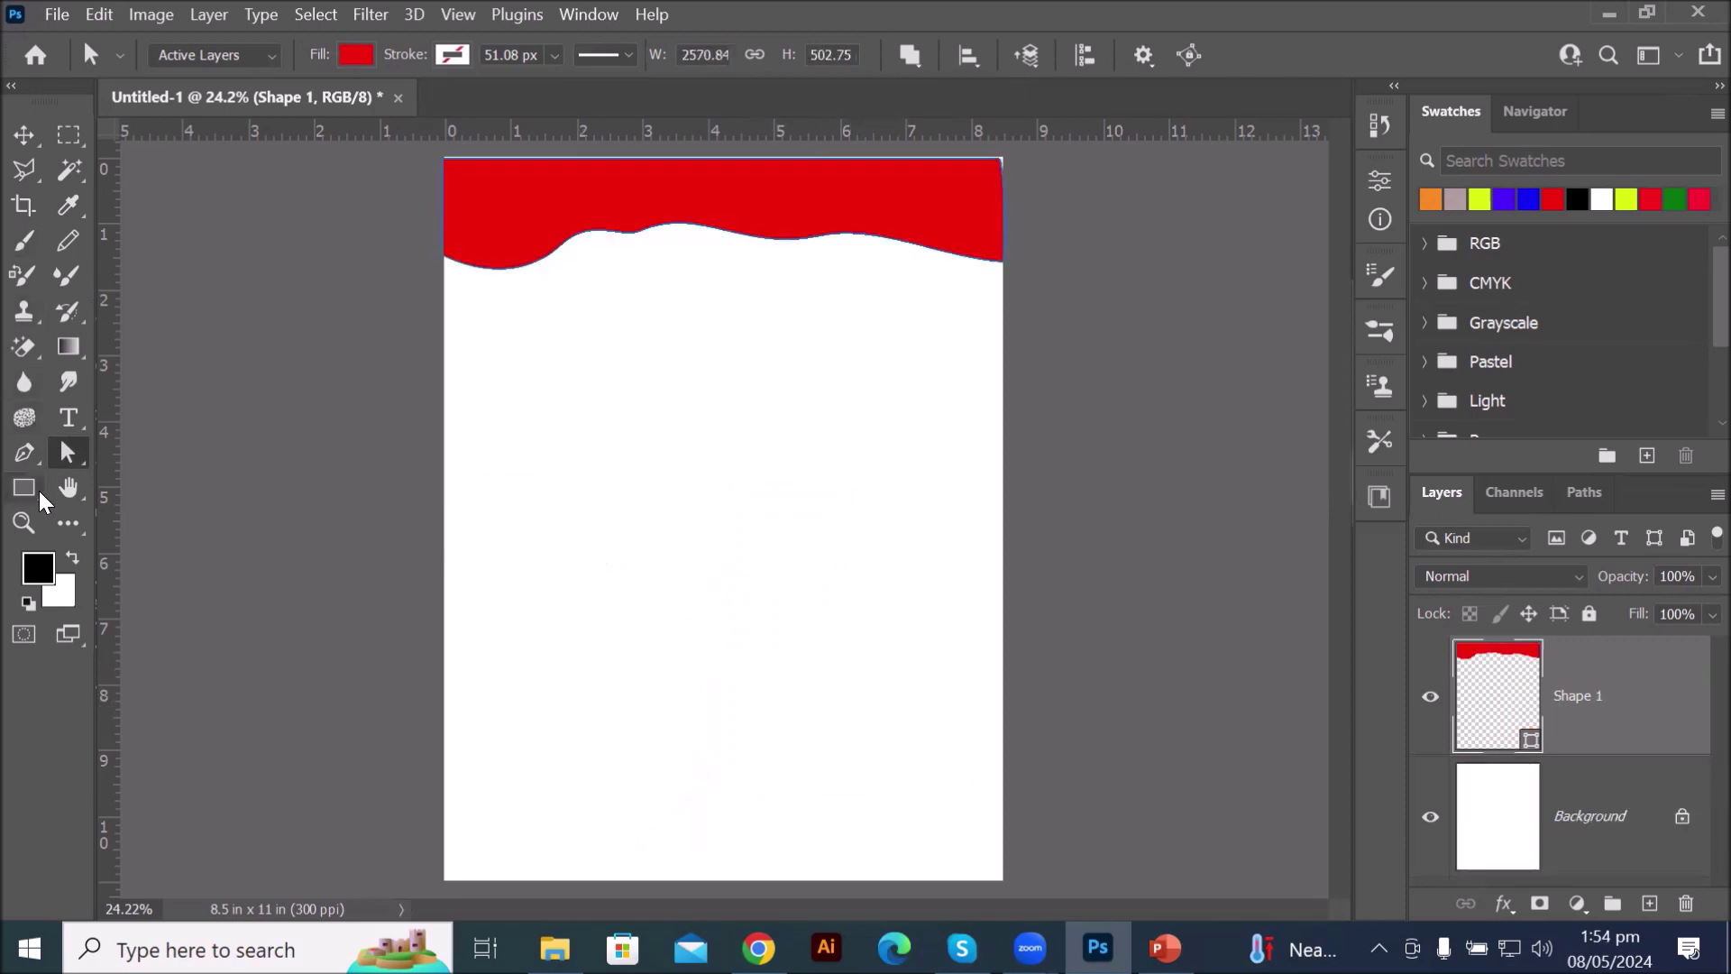
- Draw an open five-point zigzag path about 1601 by 944 px with the Pen tool across the middle of the page
left_click(21, 455)
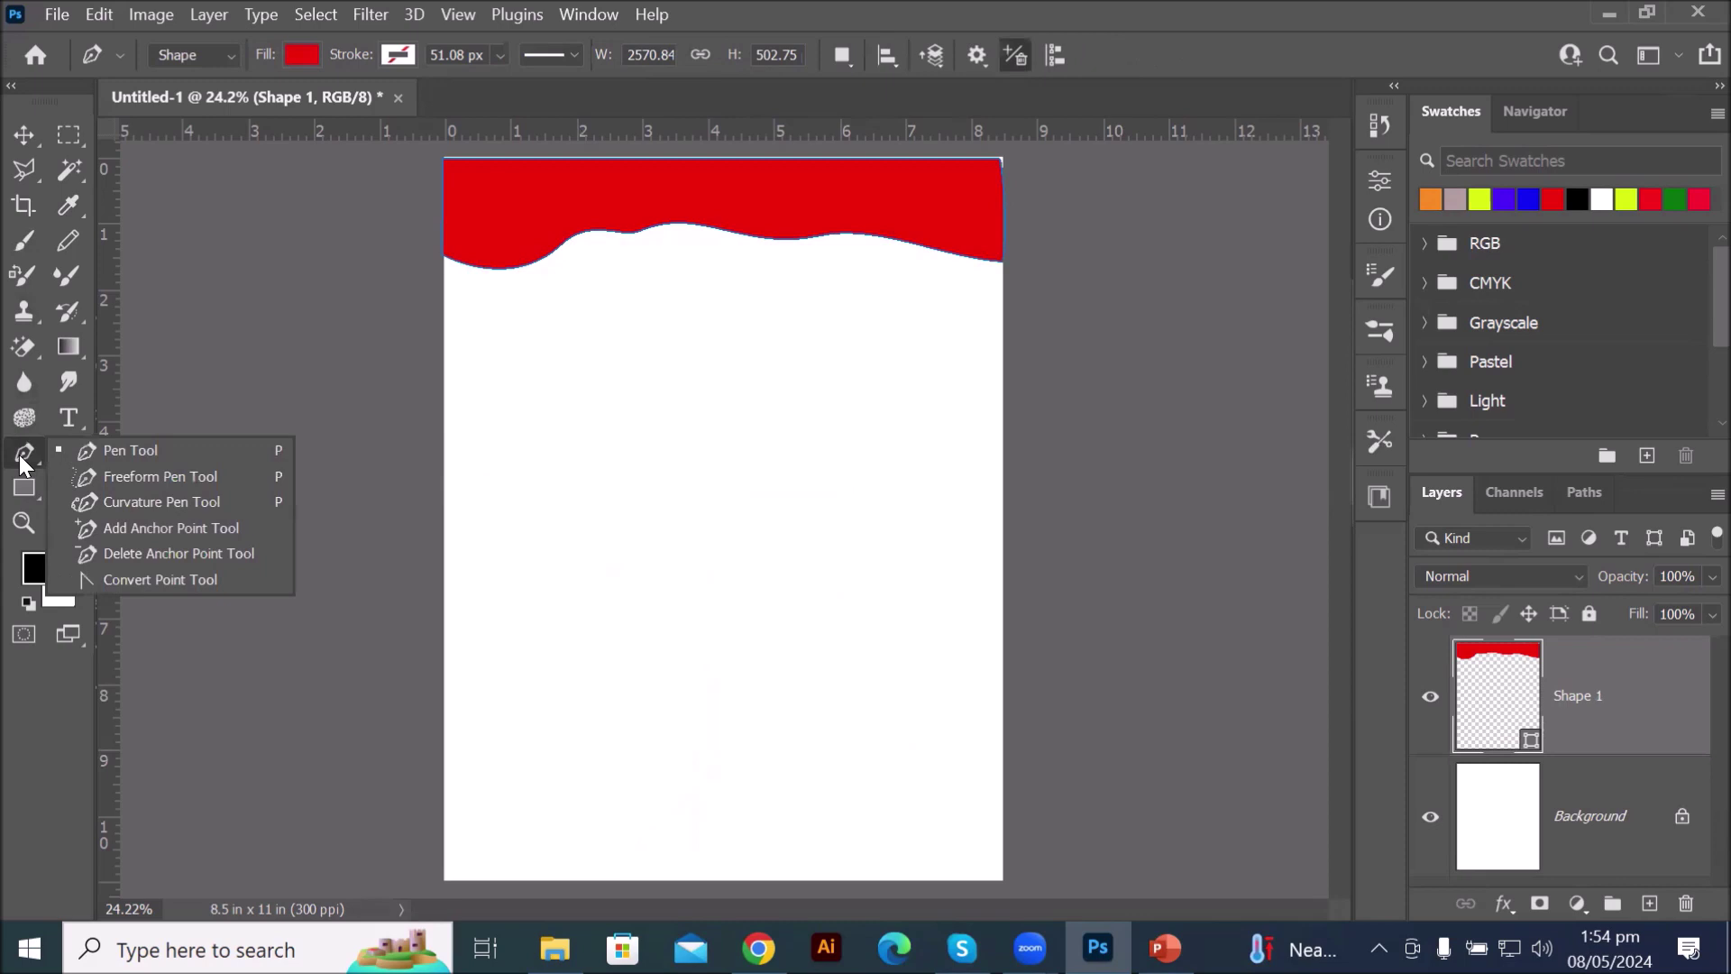
left_click(108, 450)
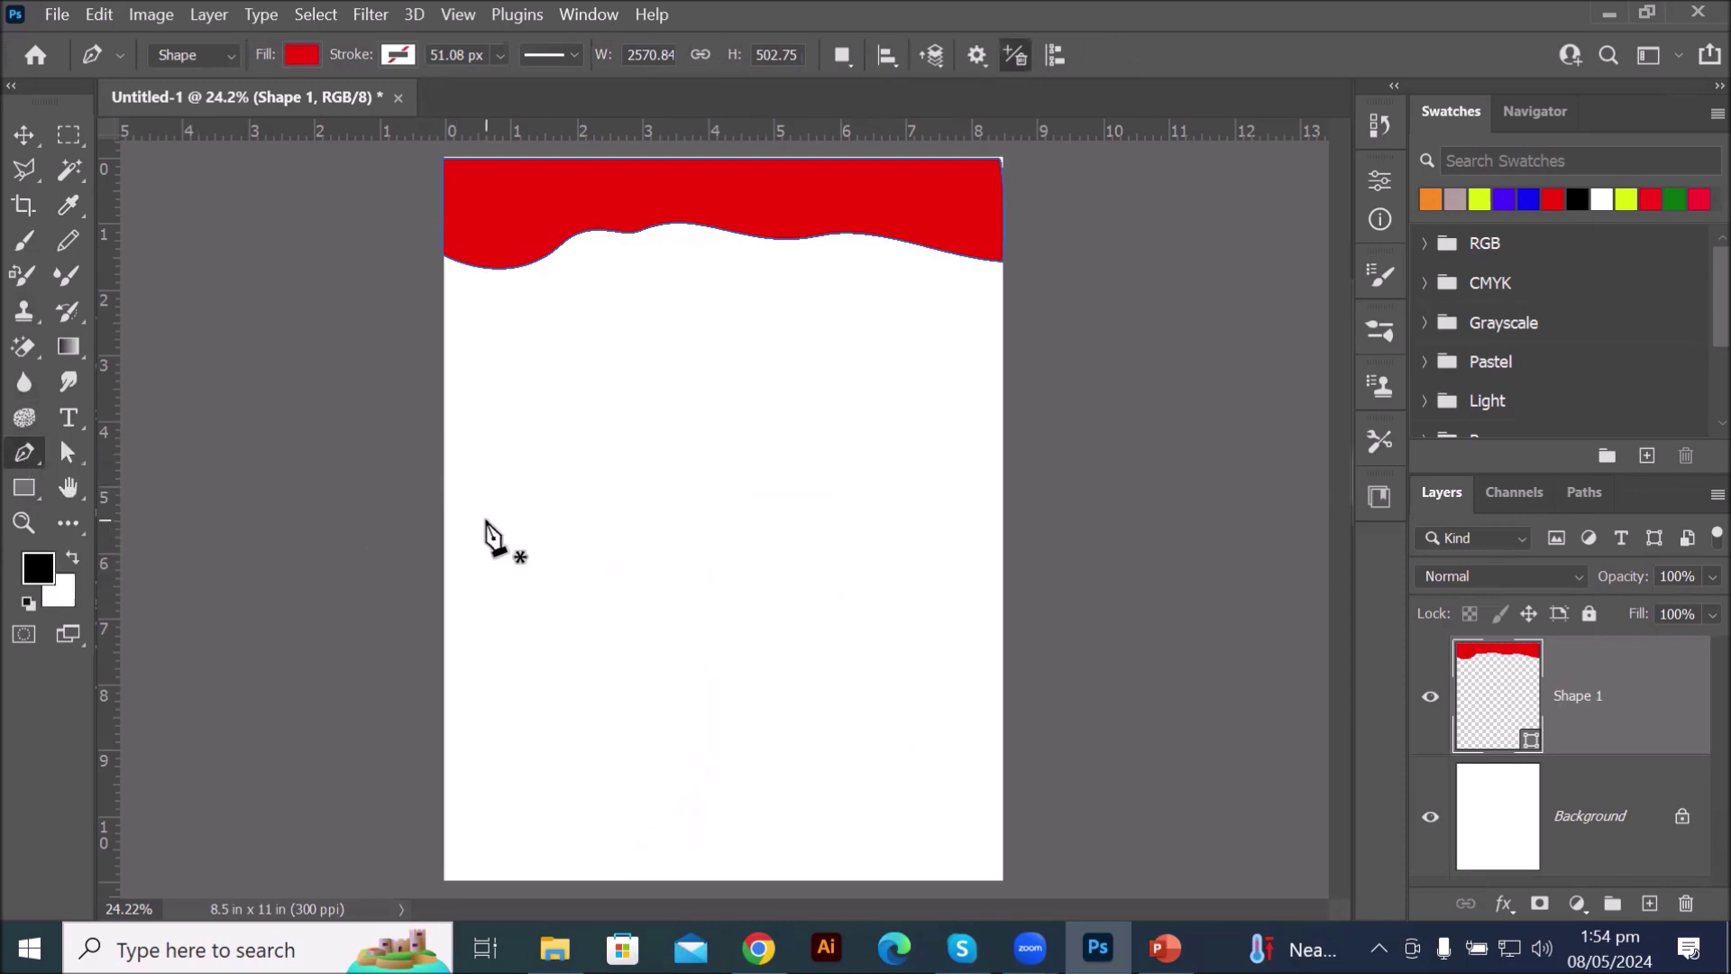
left_click(496, 503)
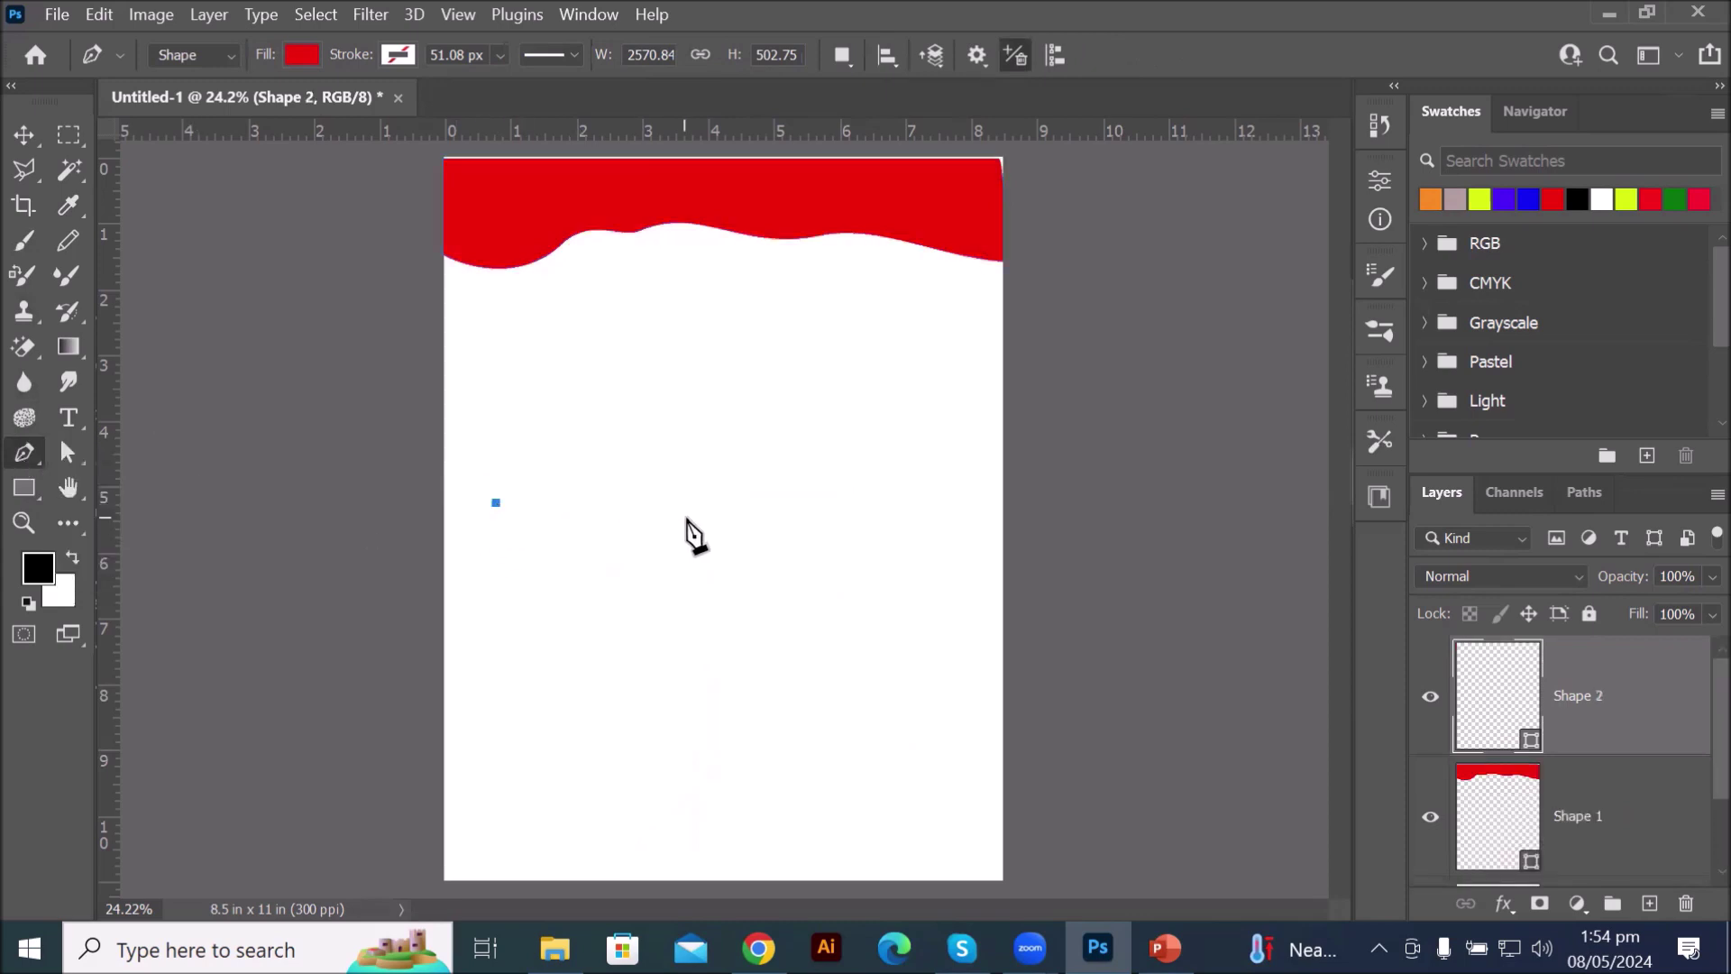
left_click(687, 512)
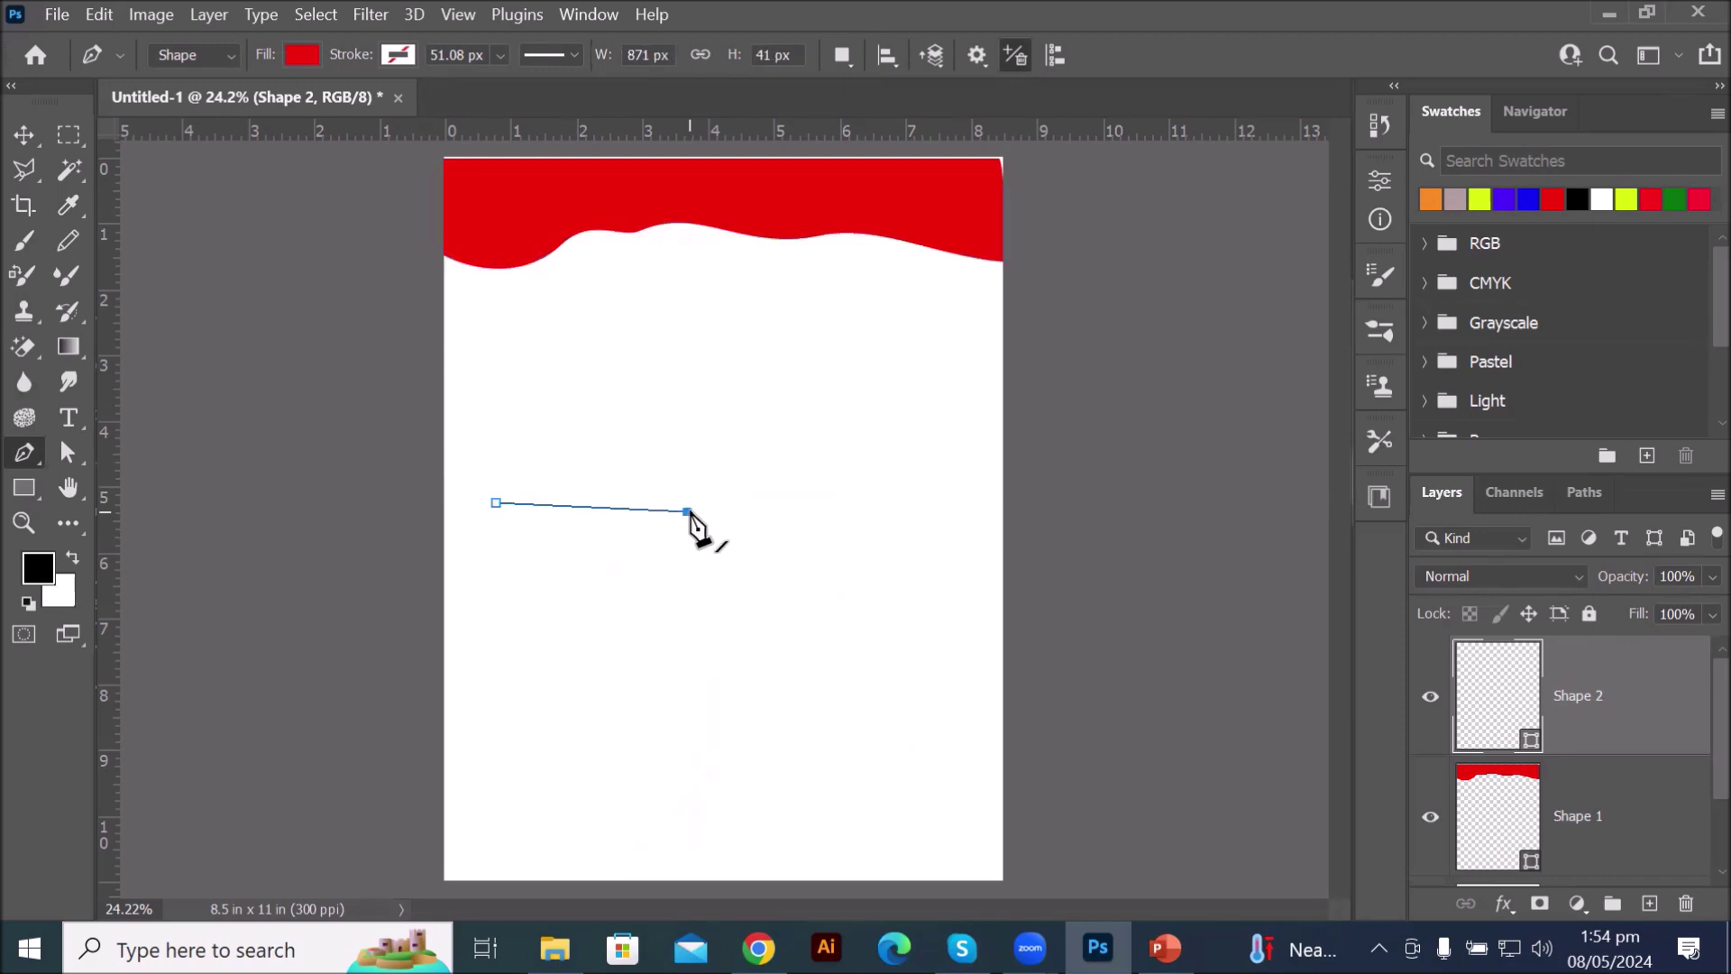
key("Escape")
left_click(768, 623)
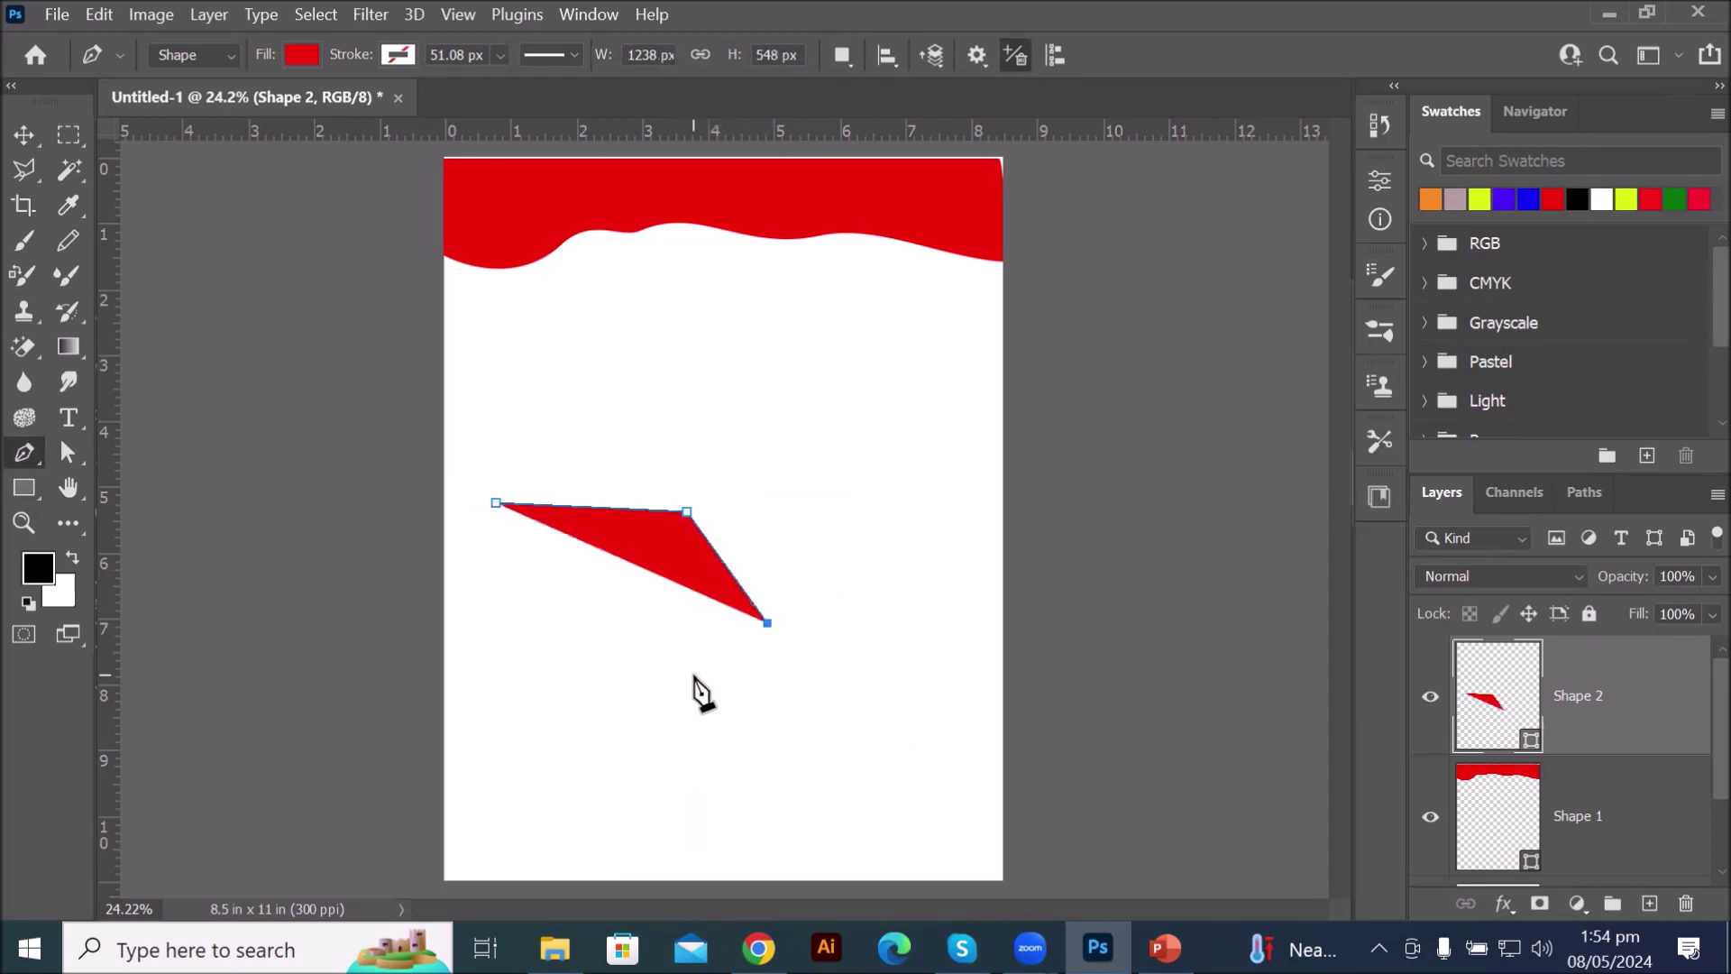
left_click(693, 674)
left_click(847, 710)
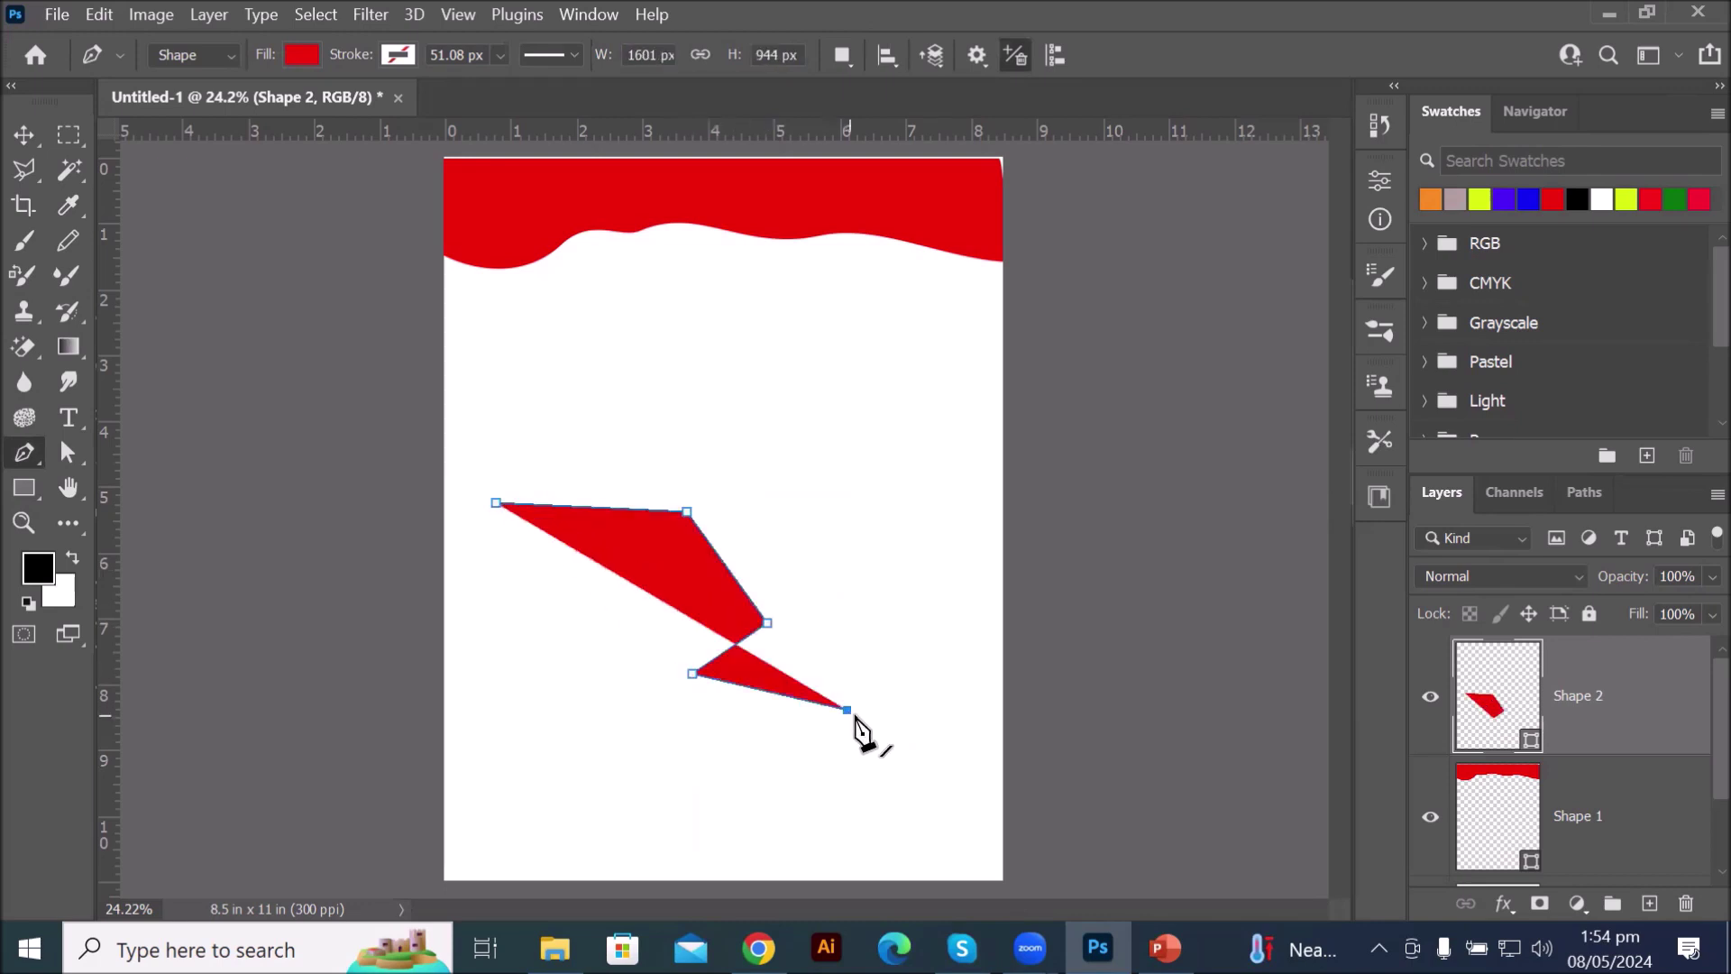
key("Escape")
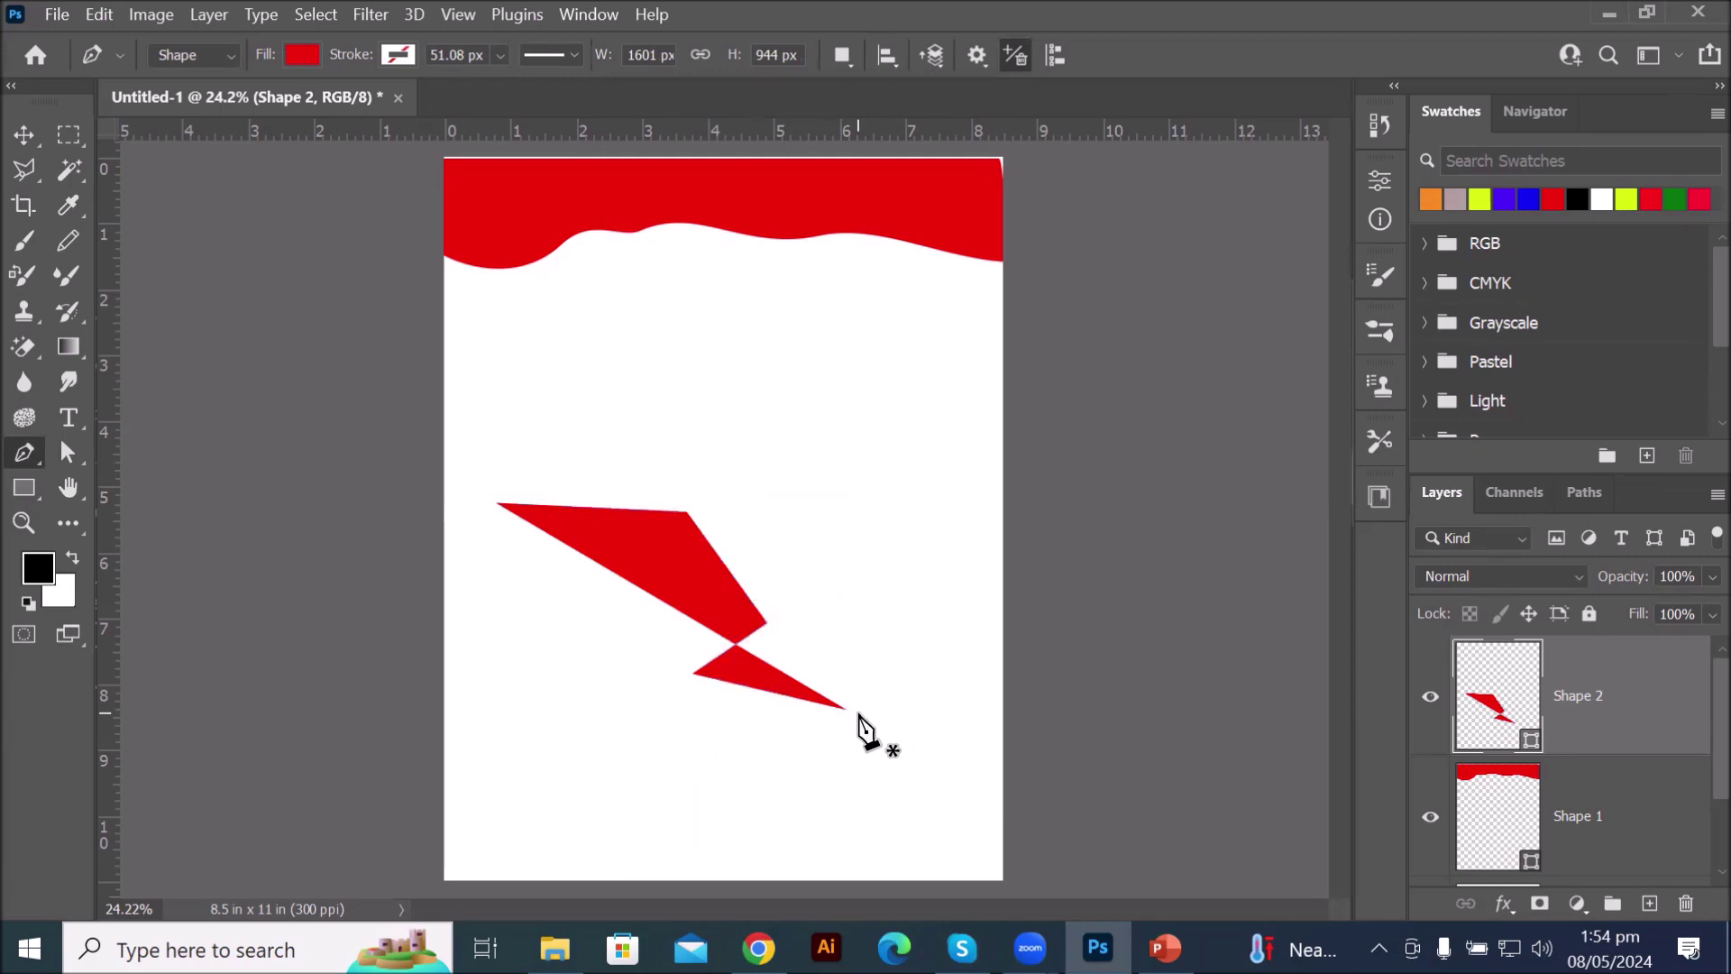
- Set the zigzag path to no fill with a black stroke
left_click(302, 54)
left_click(142, 106)
left_click(398, 55)
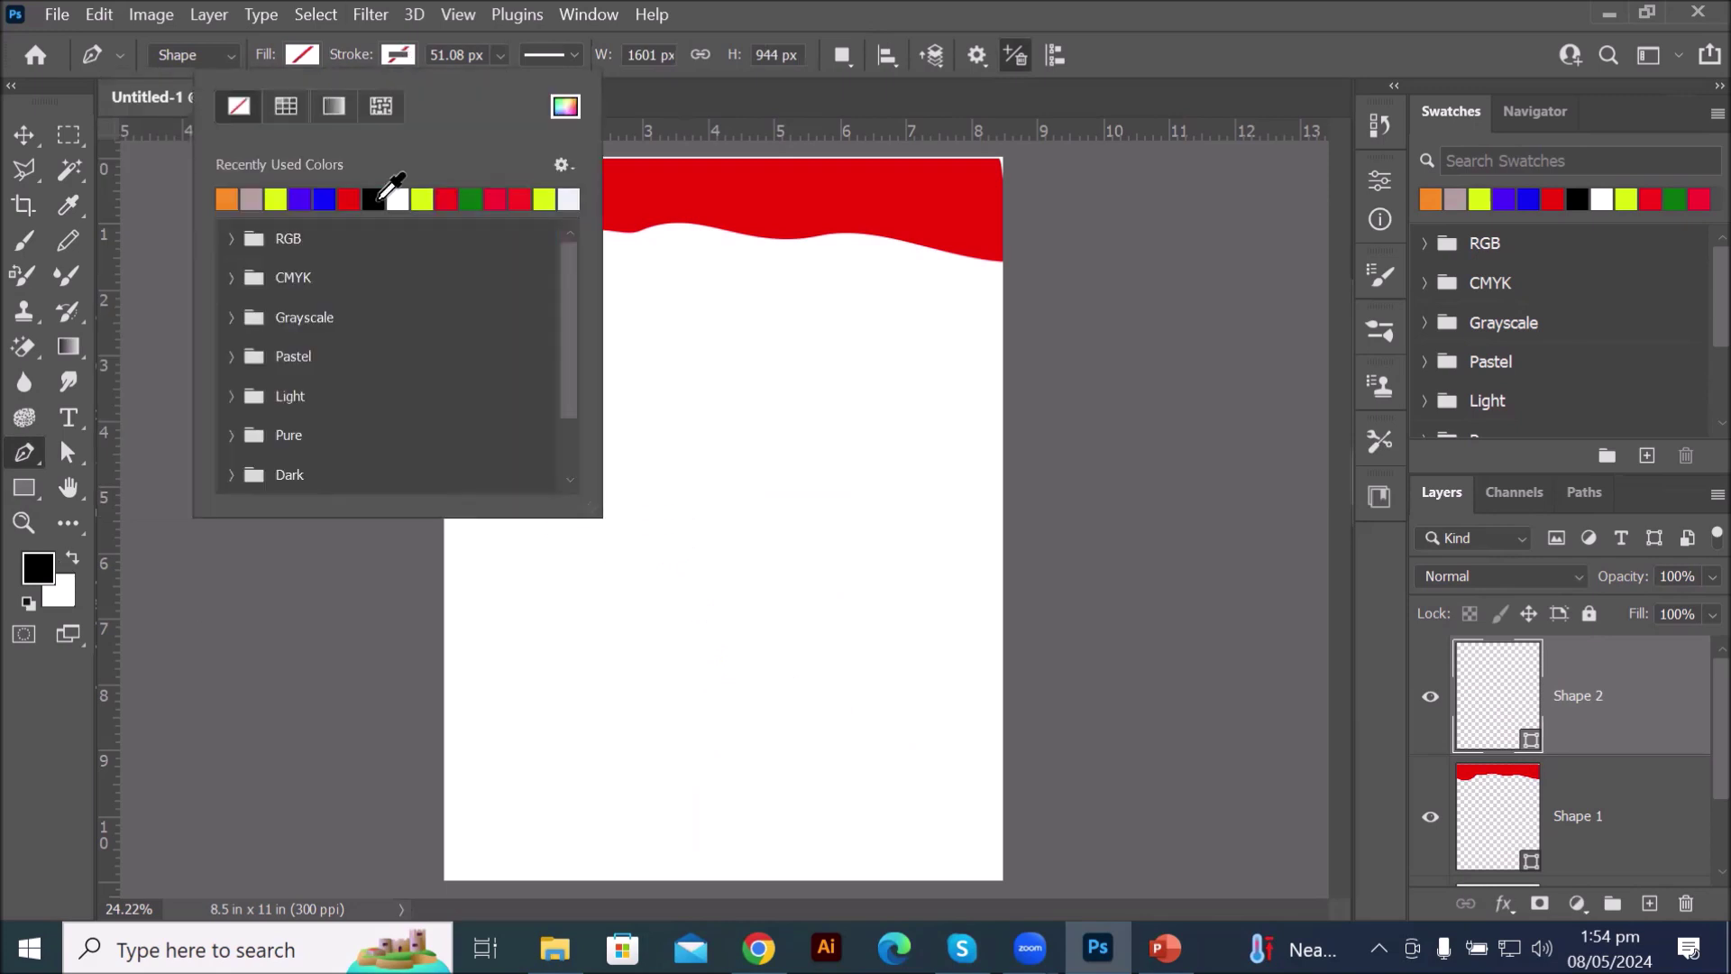
left_click(374, 196)
left_click(1519, 683)
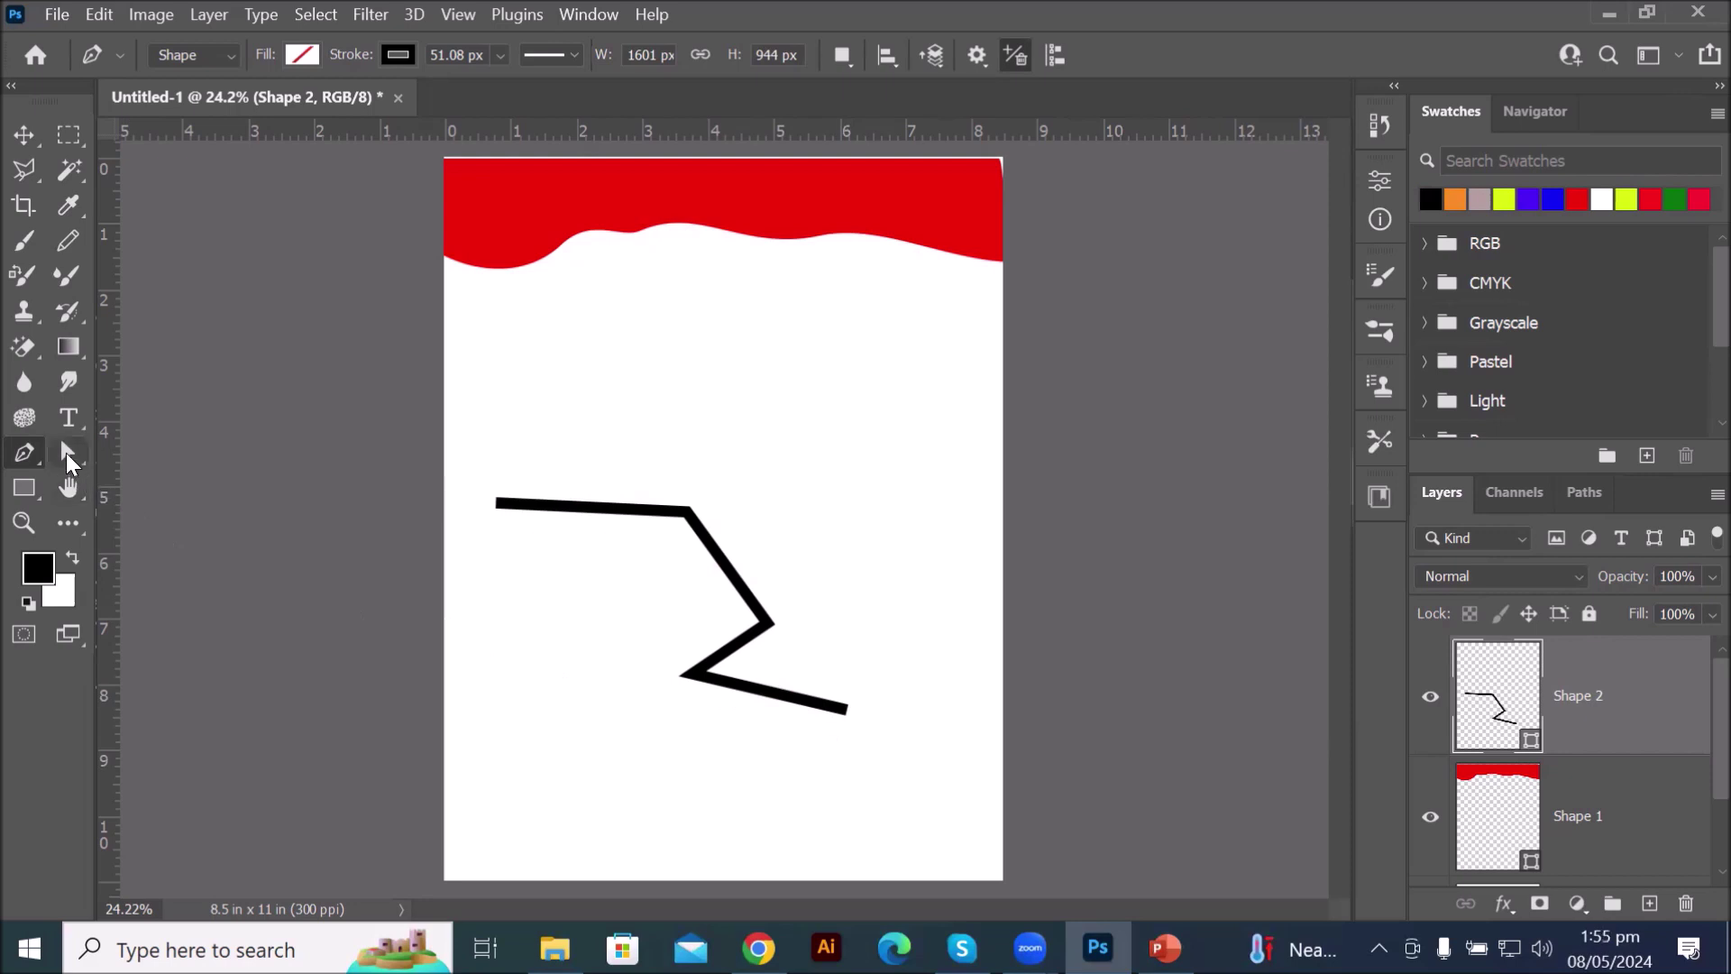
- Reposition the zigzag path's lower end point, lower corner and middle corner with the Direct Selection tool, moving the ends down and the middle outward
left_click(69, 453)
left_click(837, 712)
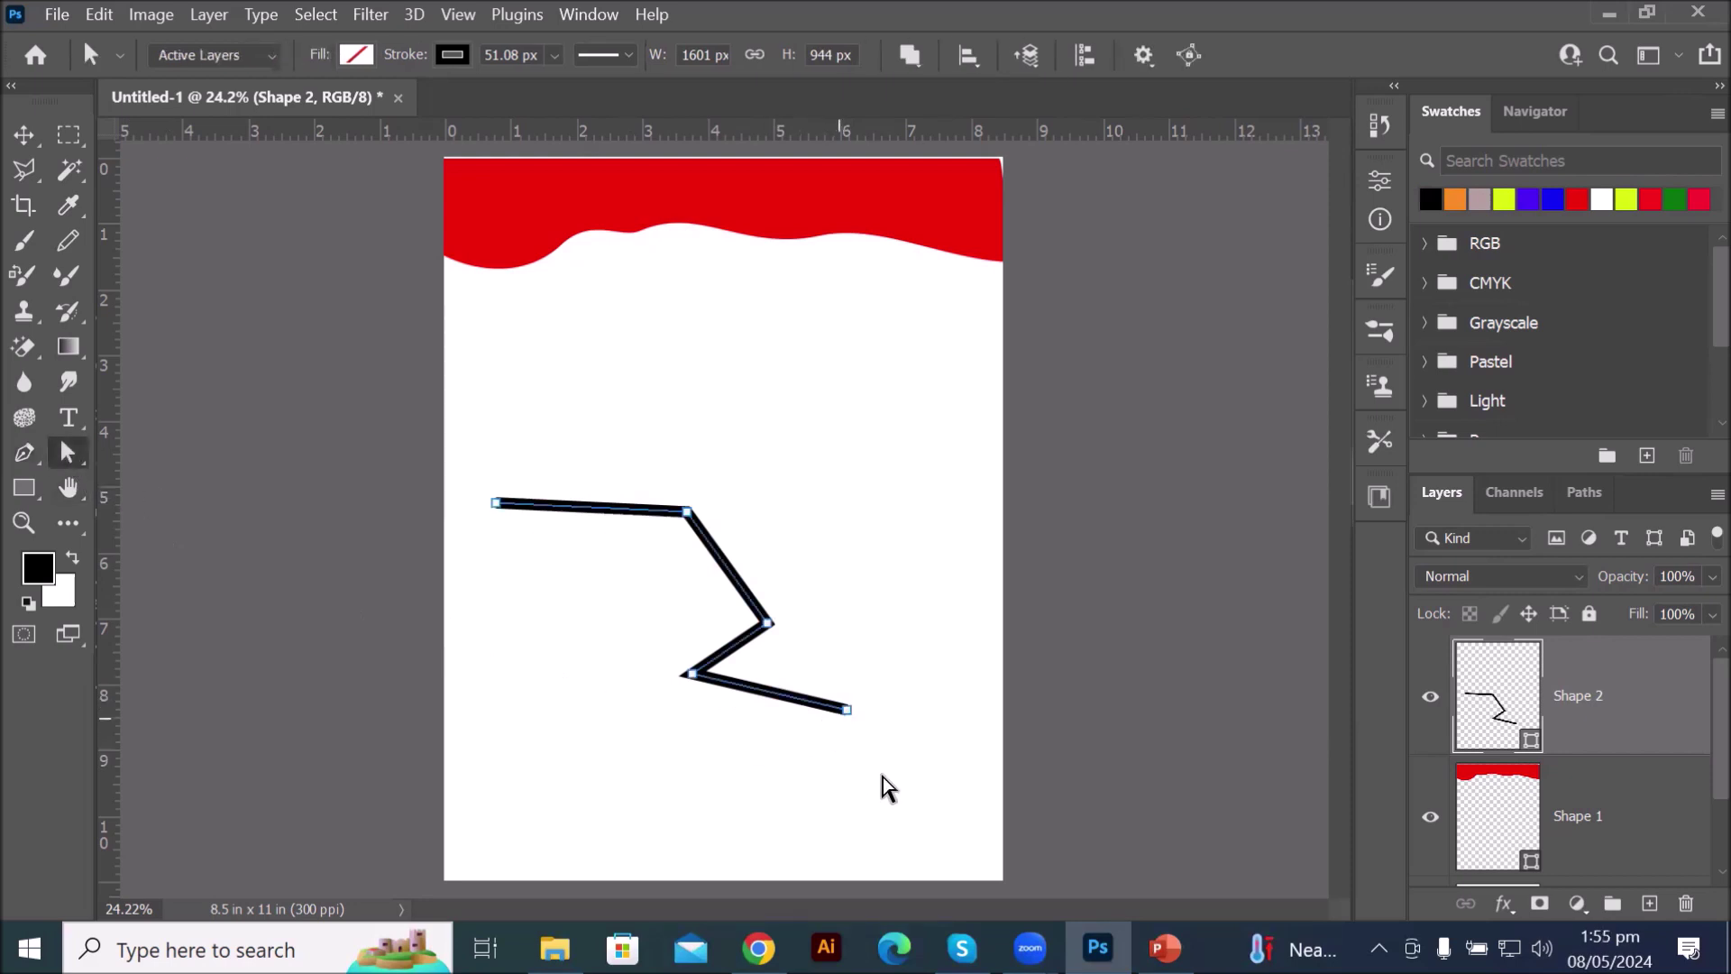
left_click(848, 712)
left_click_drag(849, 712, 941, 755)
left_click_drag(693, 676, 689, 755)
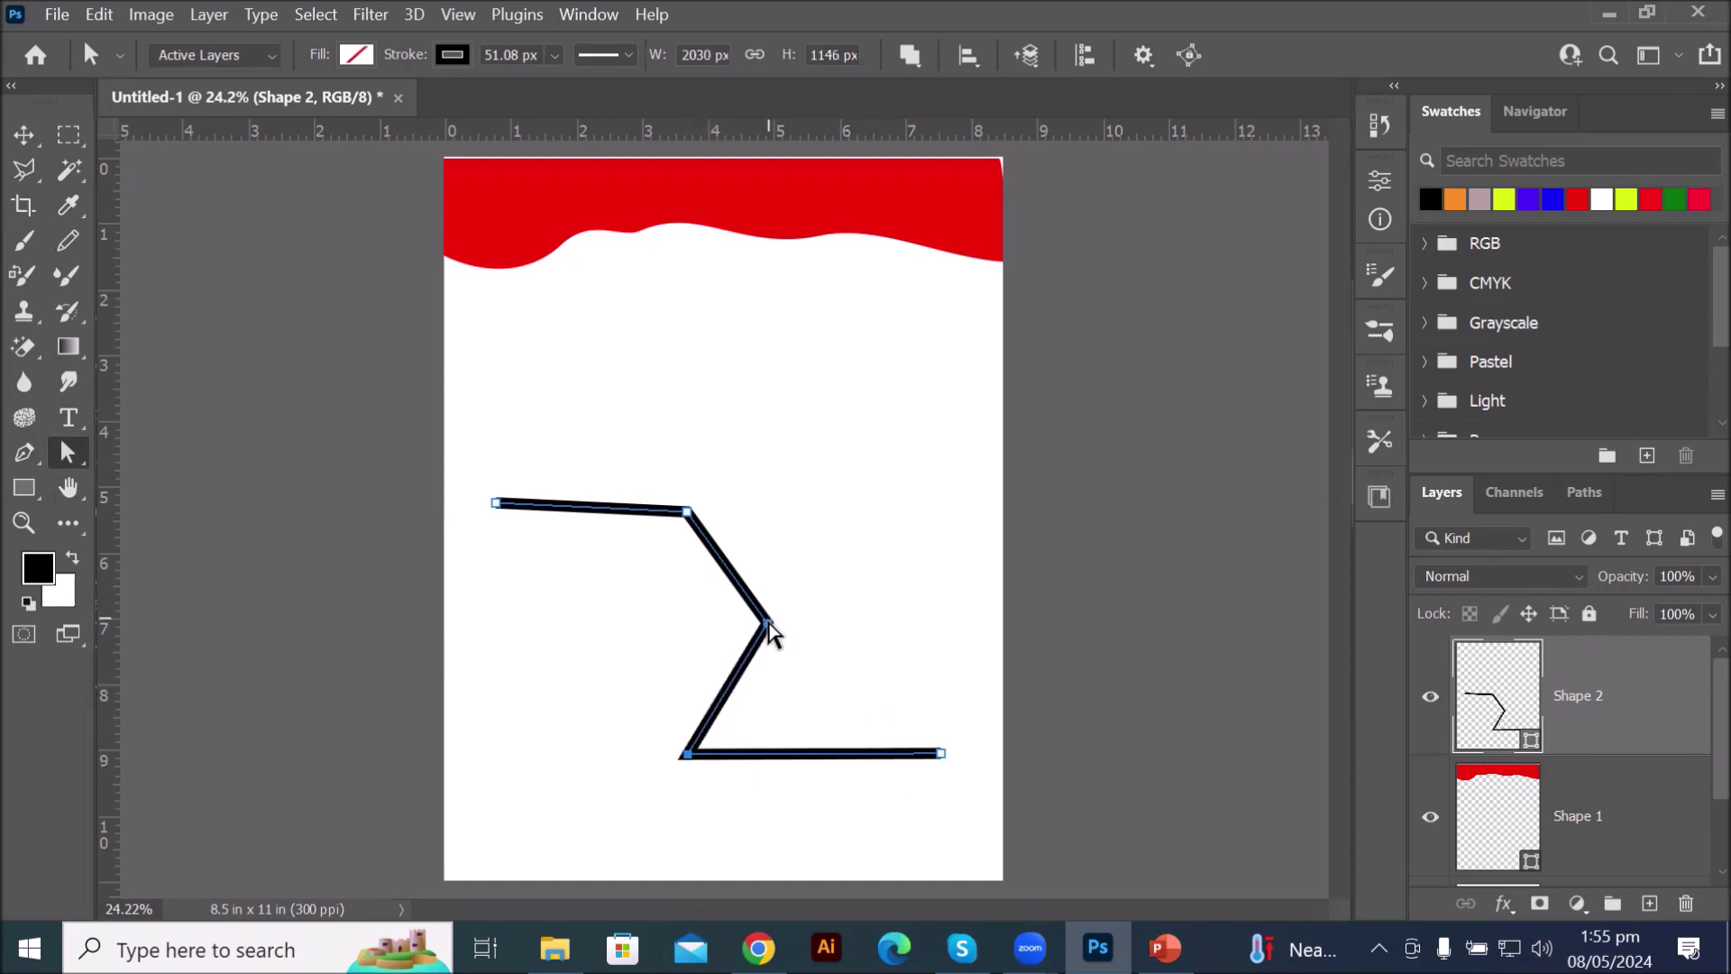
left_click_drag(770, 624, 926, 615)
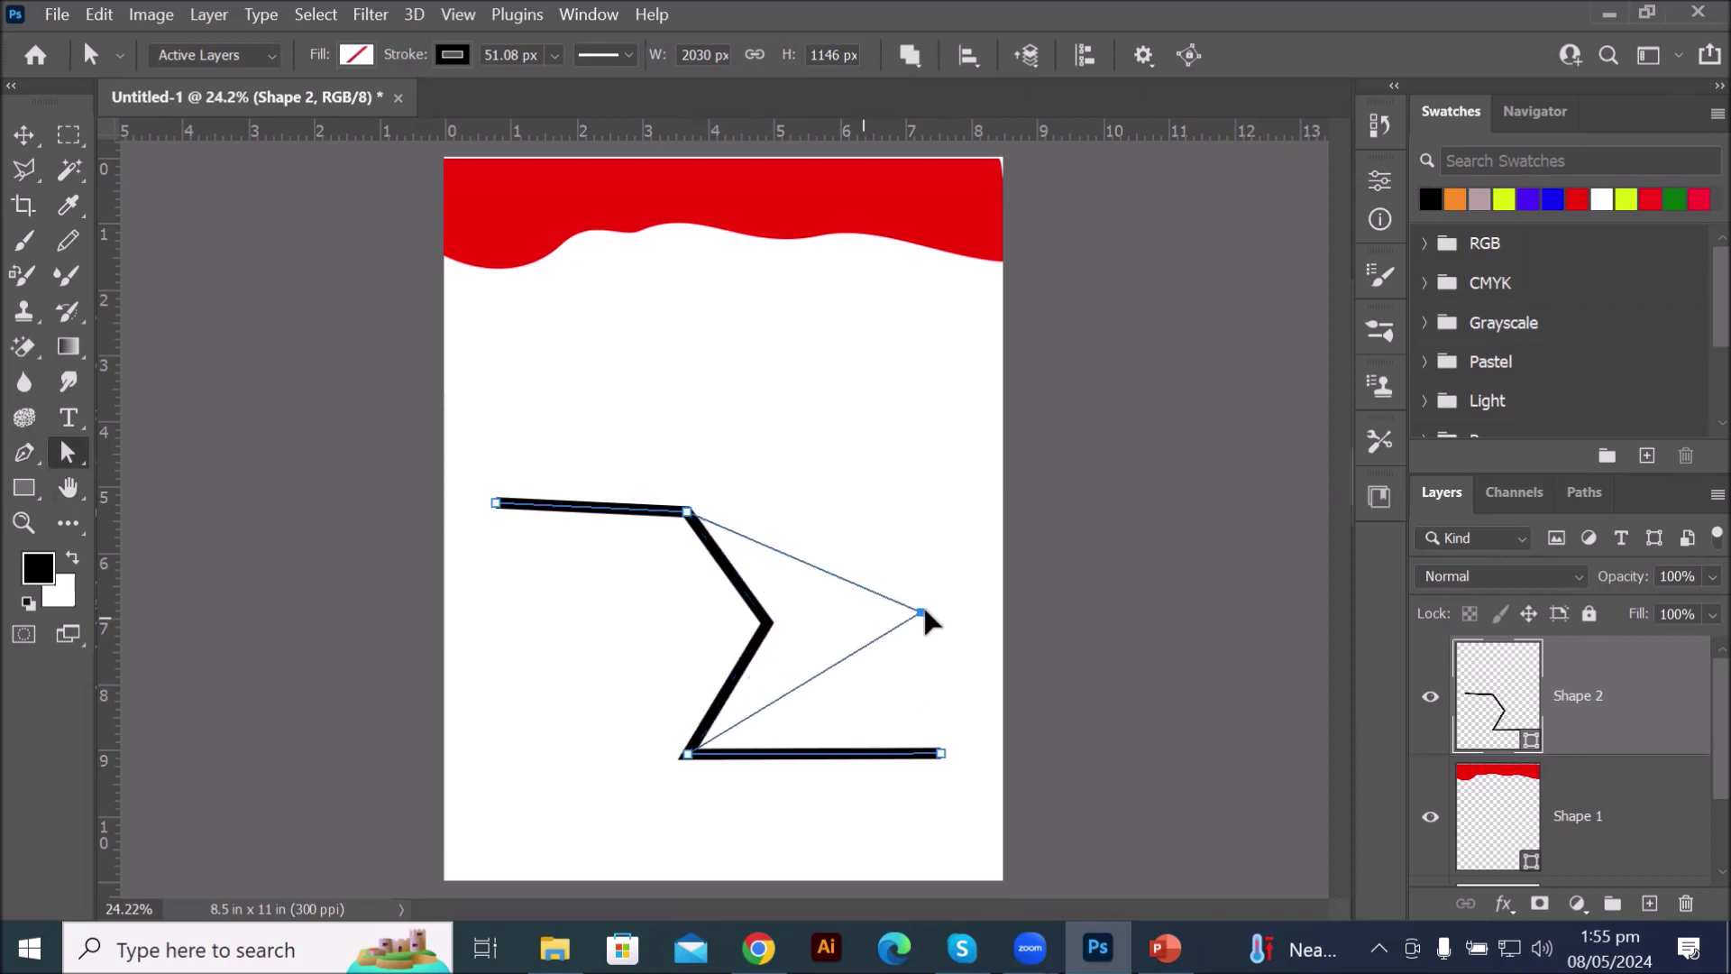
- Move the path's upper corner and start point toward the page's right edge and its end point to the lower-right page corner, about 1444 by 2355 px
left_click(689, 510)
left_click_drag(708, 498, 963, 465)
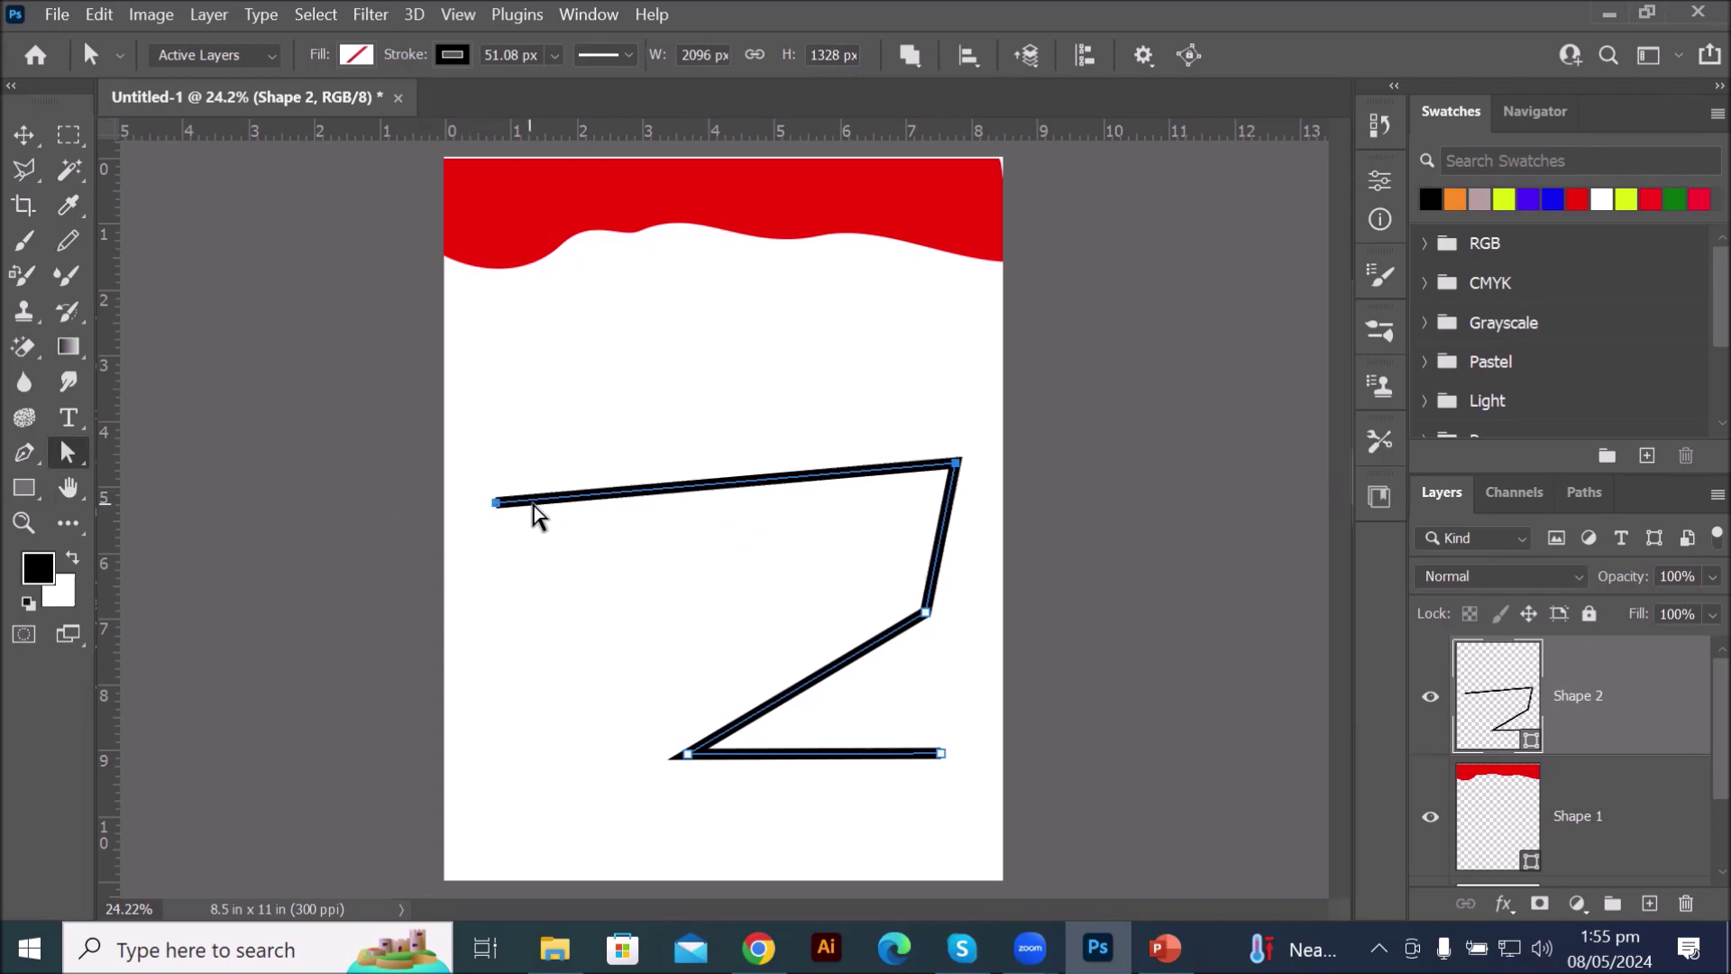
left_click_drag(492, 496, 920, 316)
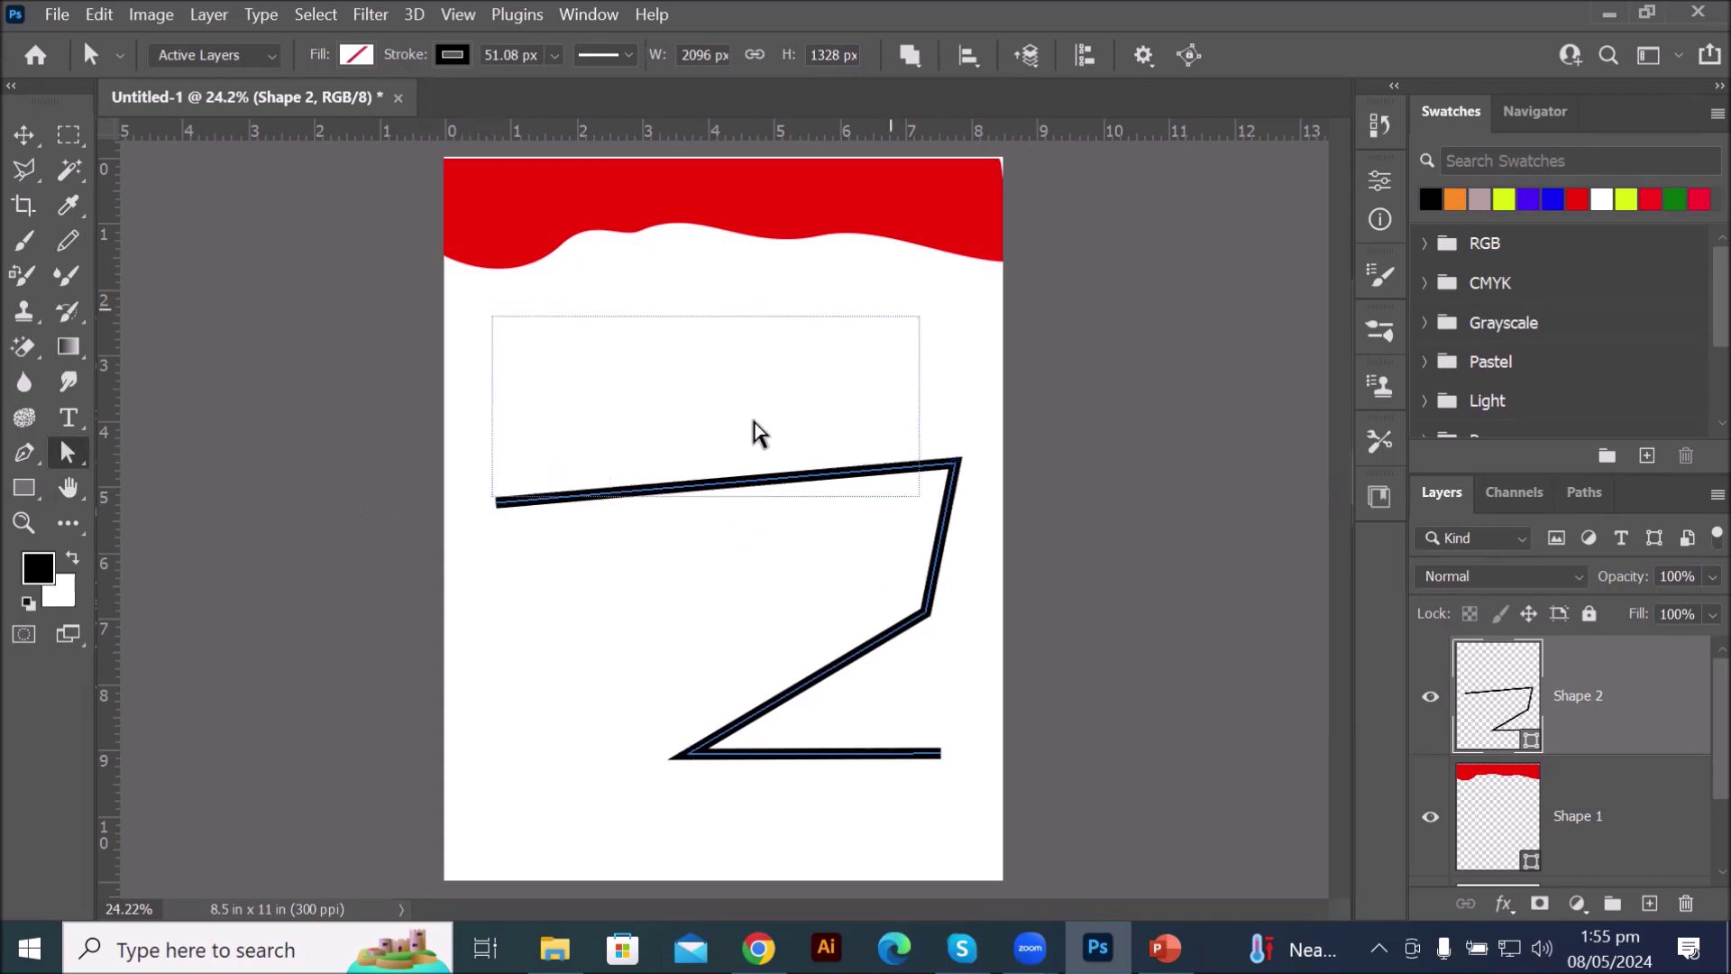
left_click_drag(496, 503, 975, 368)
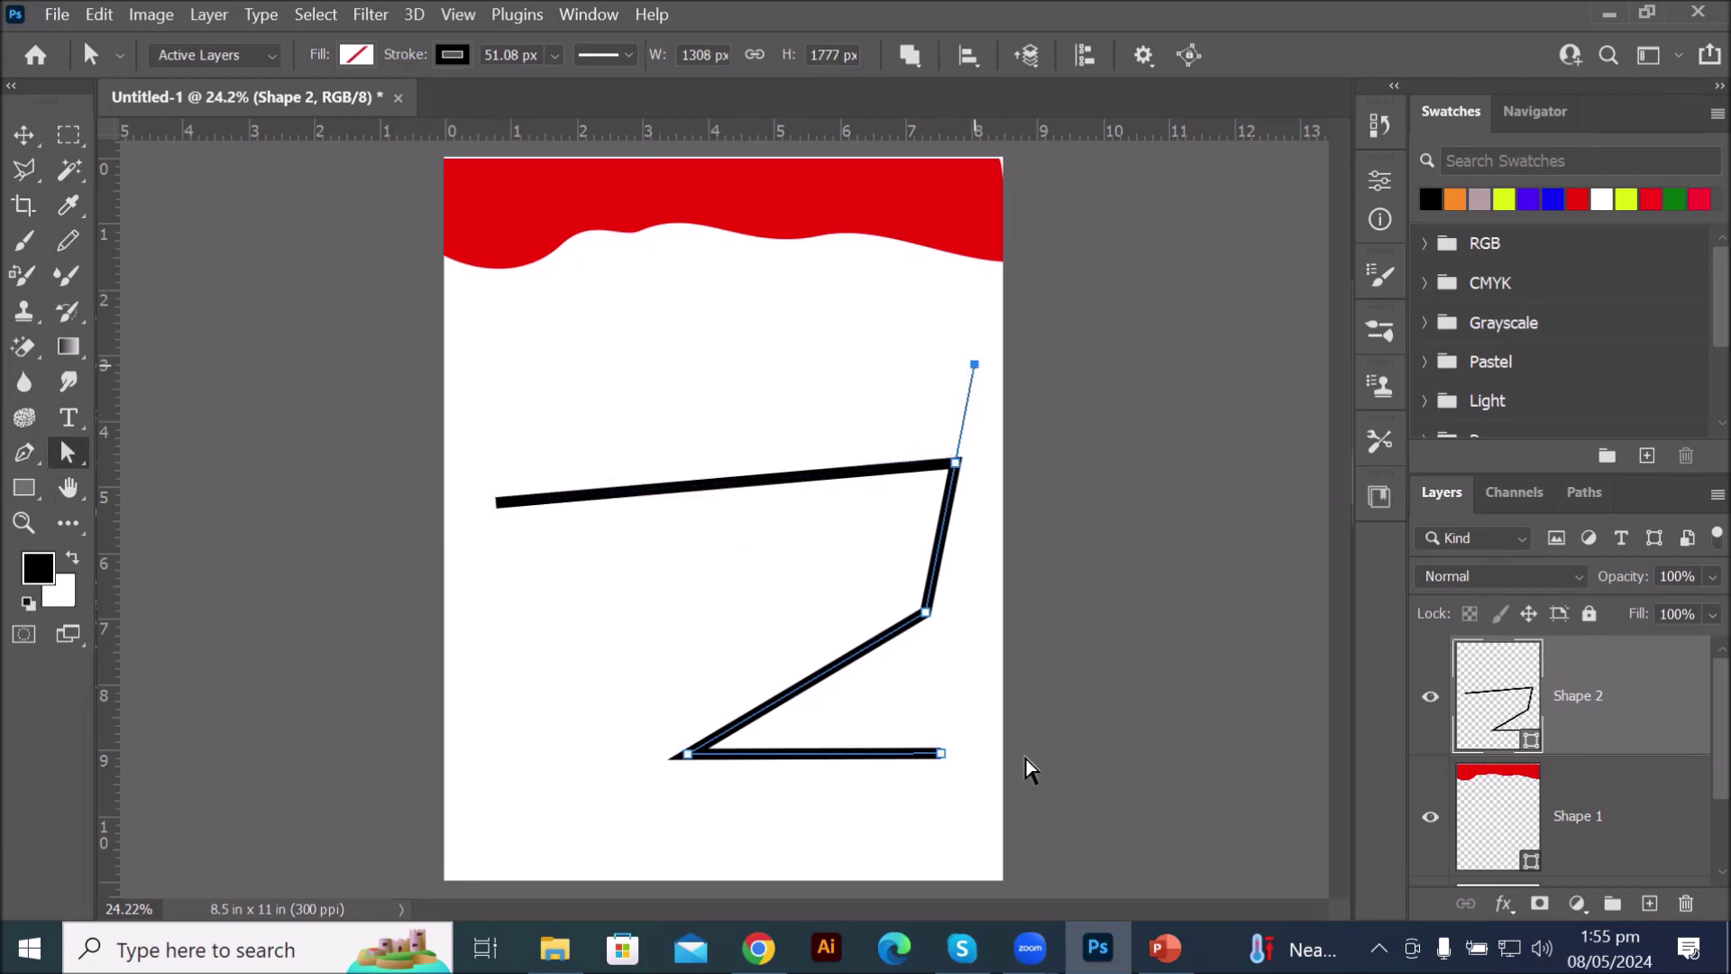
left_click_drag(943, 760, 1003, 882)
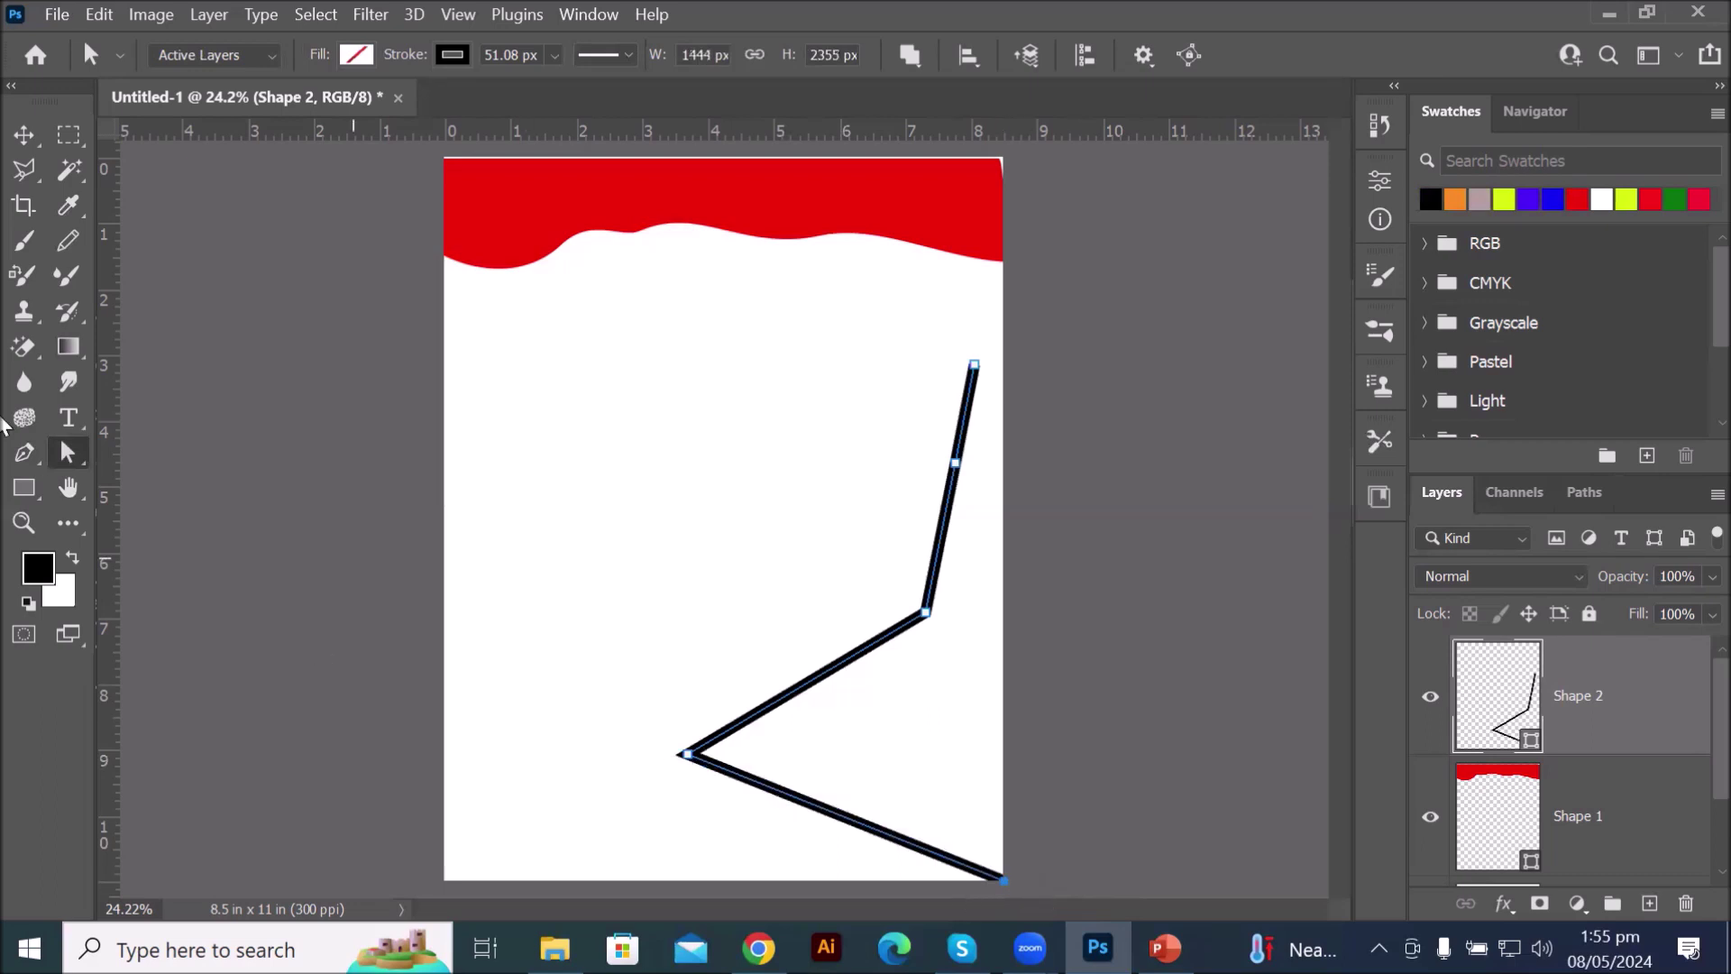
- Close the open path by joining its two end points with the Pen tool, then move the whole outline up and left on the page
left_click(28, 457)
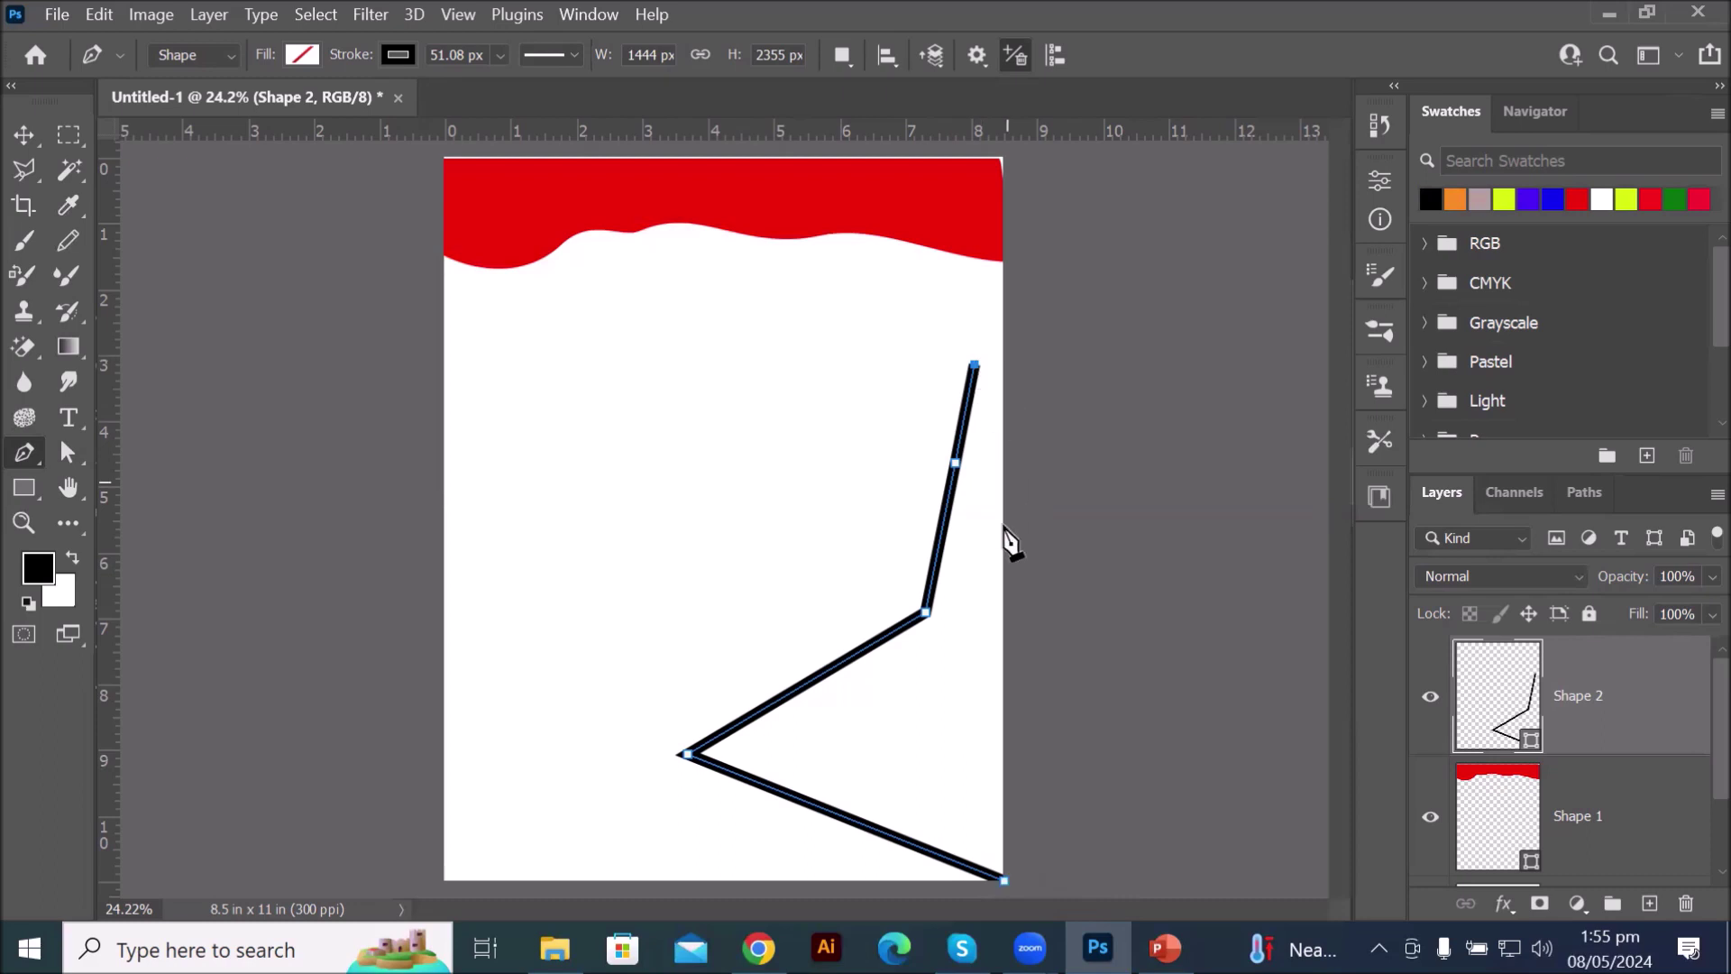
left_click(1005, 881)
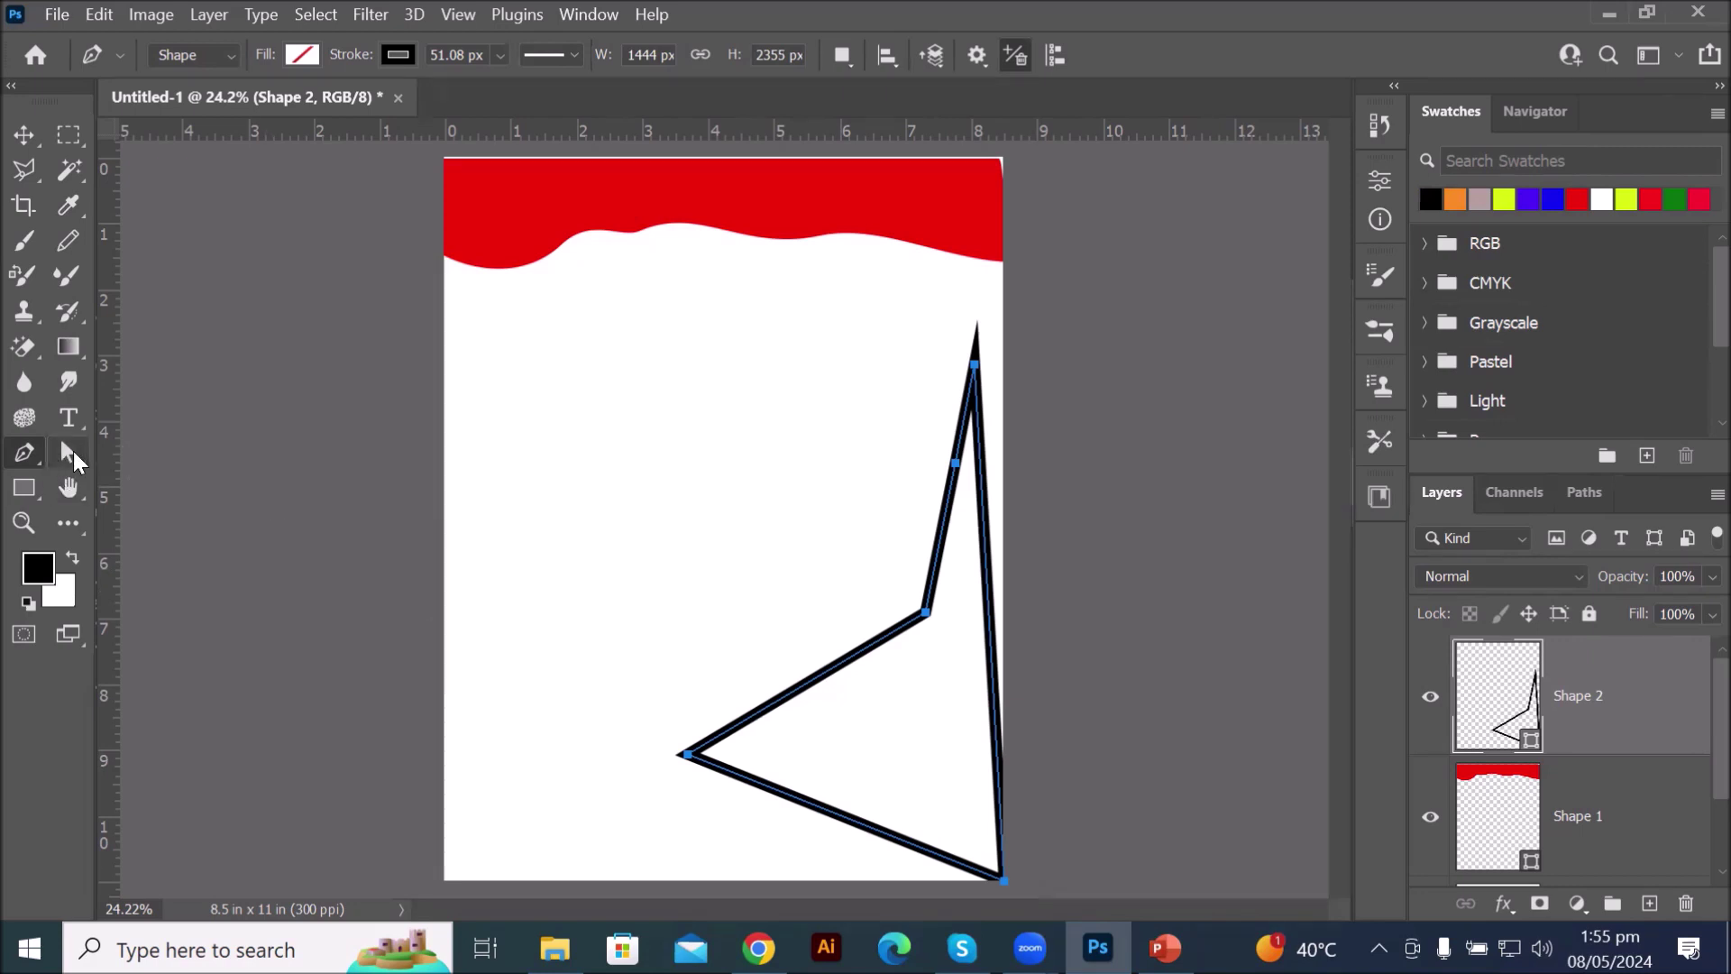
left_click(68, 451)
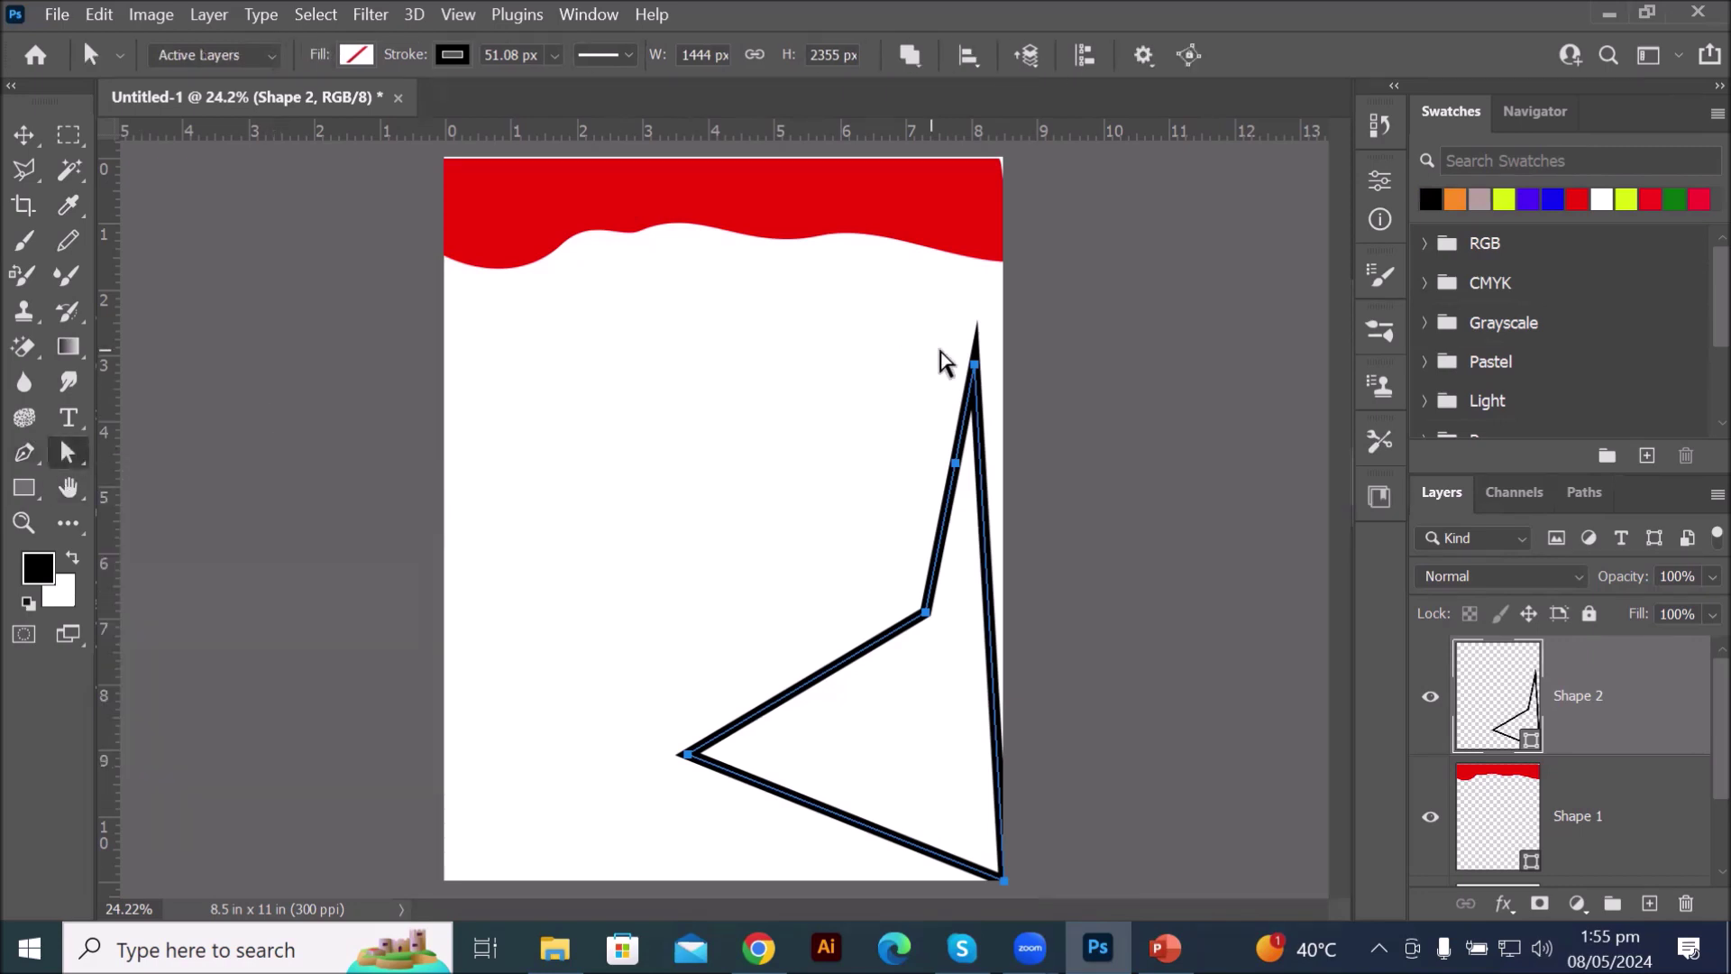
left_click_drag(974, 367, 1002, 368)
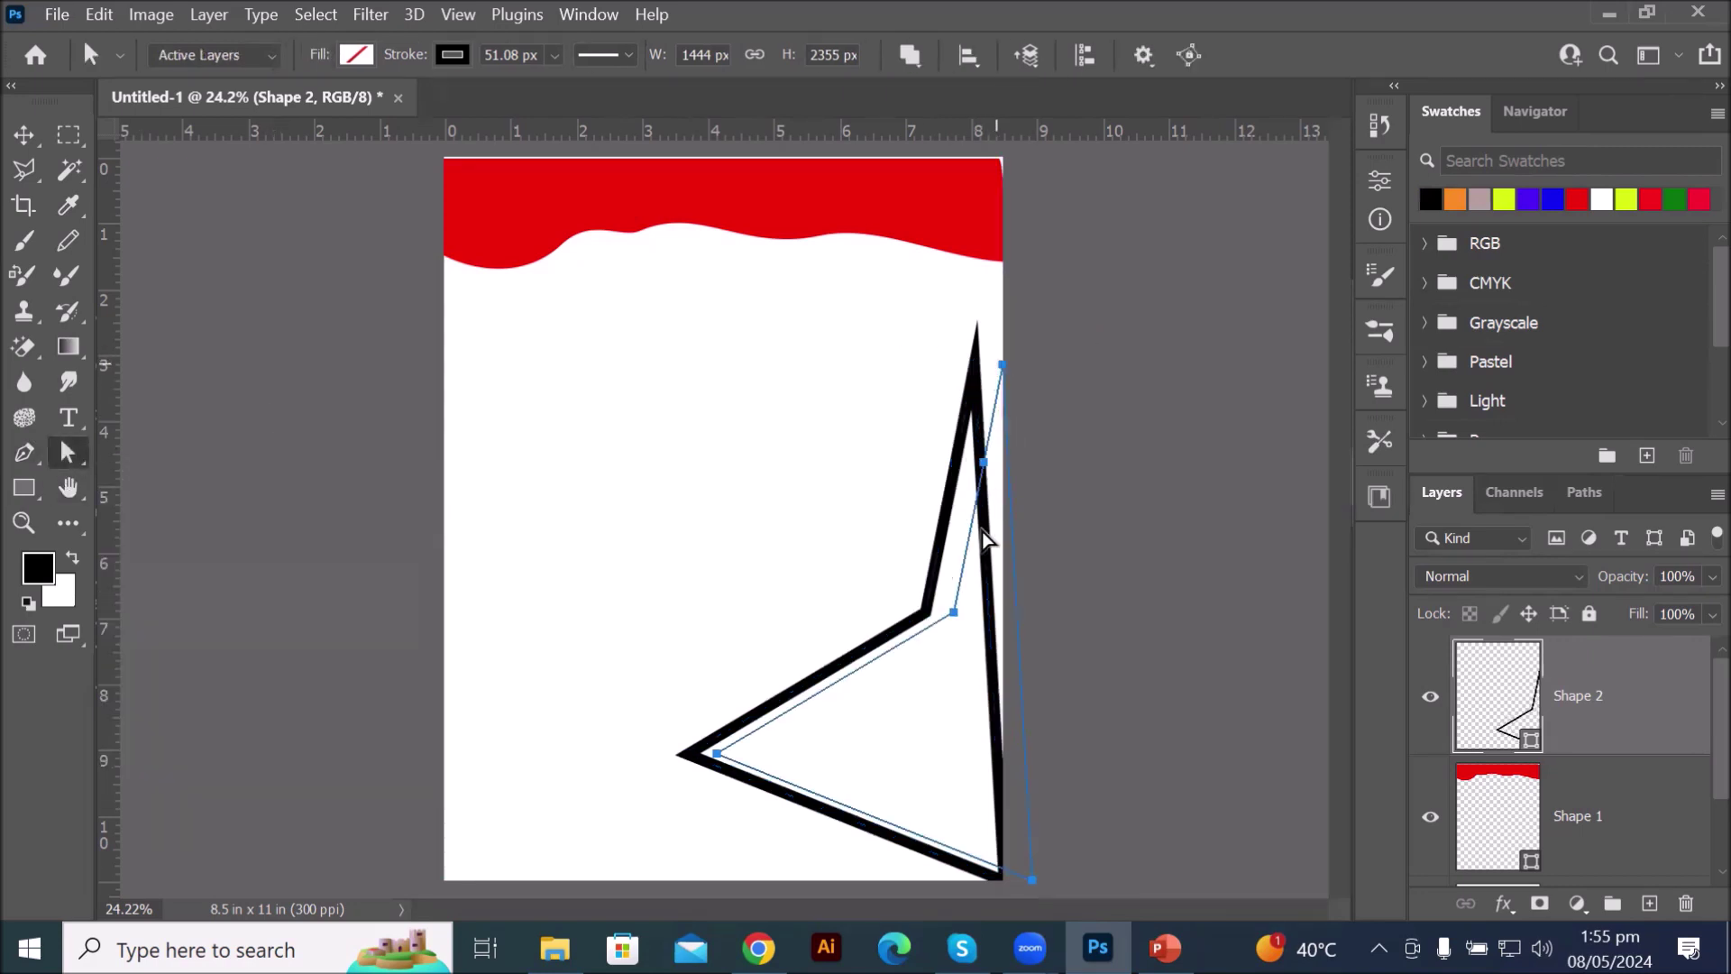
mouse_move(990, 475)
left_mouse_down()
mouse_move(881, 398)
mouse_move(786, 399)
left_mouse_up()
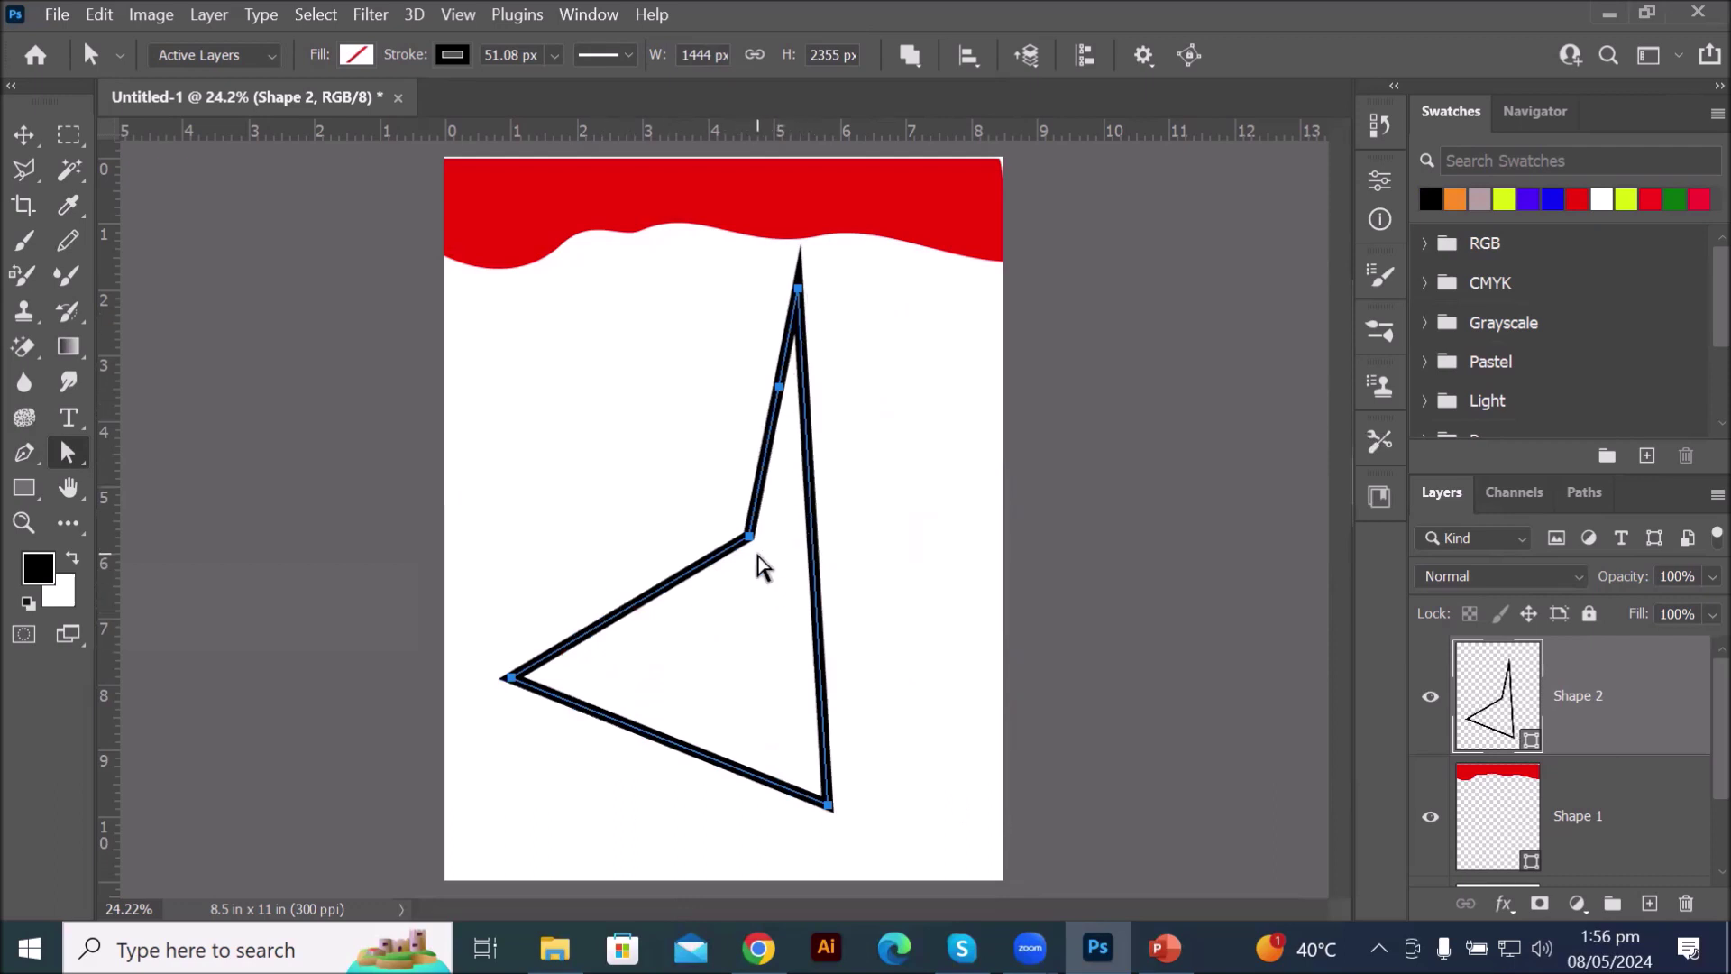
- Move the outline's inner corner to the upper left and its lower-right corner up toward the right page edge, making it about 2042 by 1777 px
left_click(748, 538)
left_click_drag(748, 537, 547, 397)
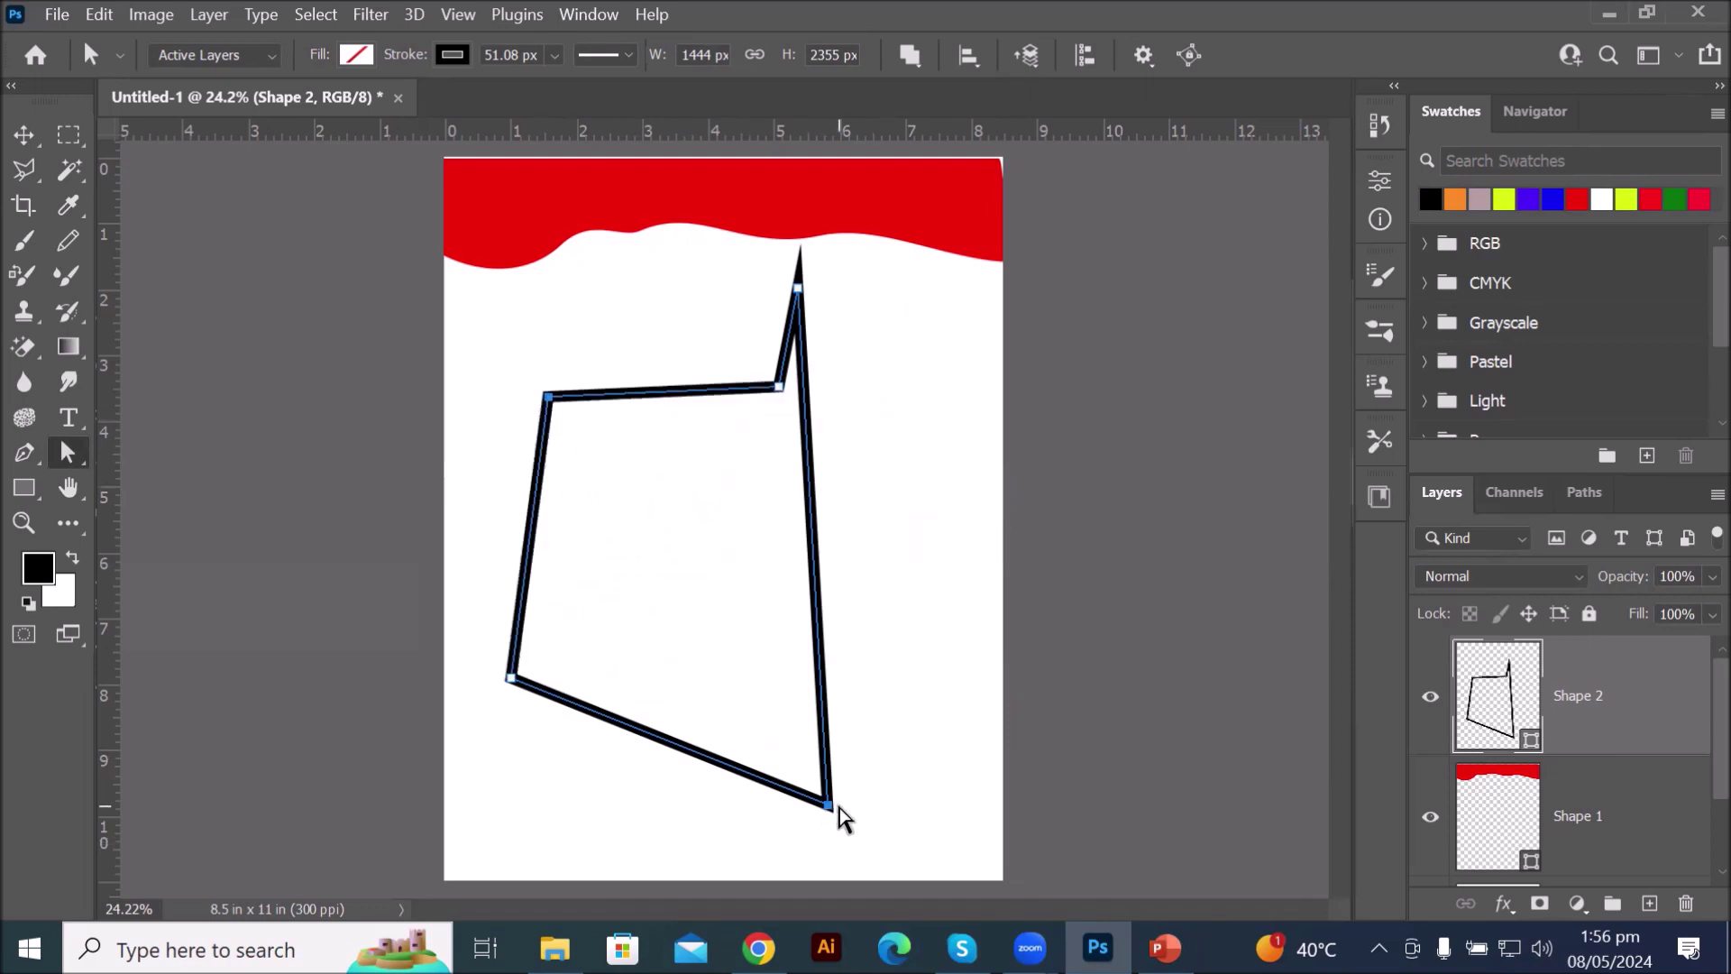
left_click_drag(828, 809, 962, 616)
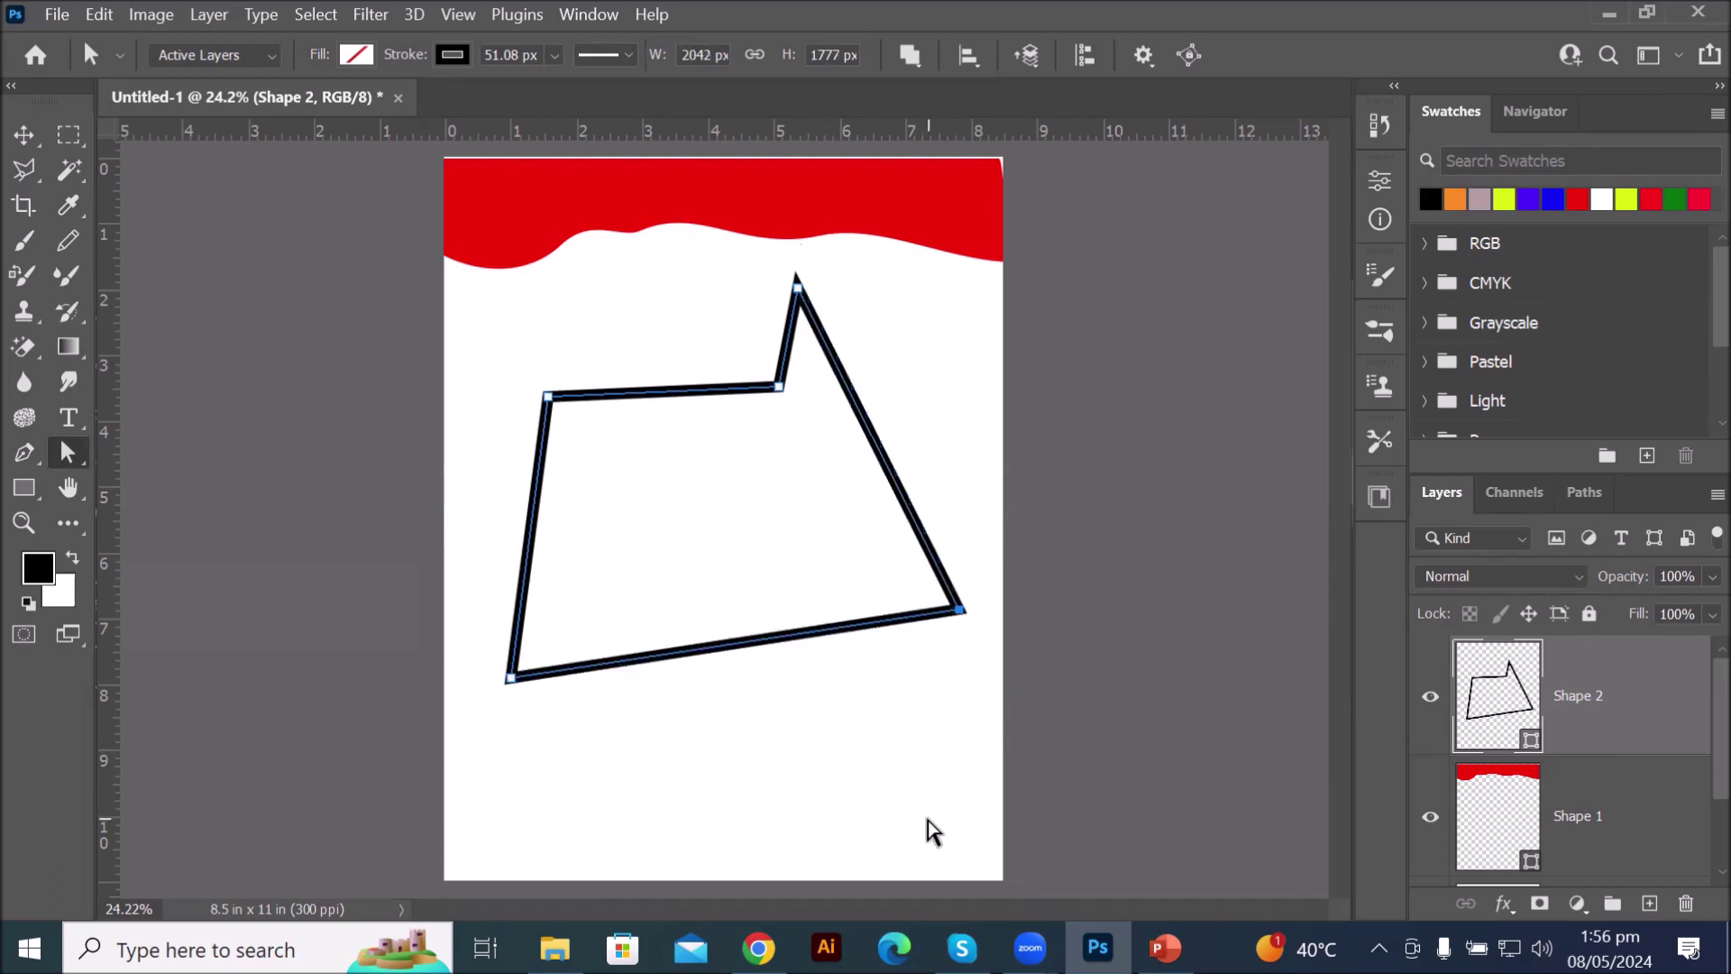
- Move the whole polygon down the page and back up, slightly farther left, using the Path Selection tool
right_click(67, 455)
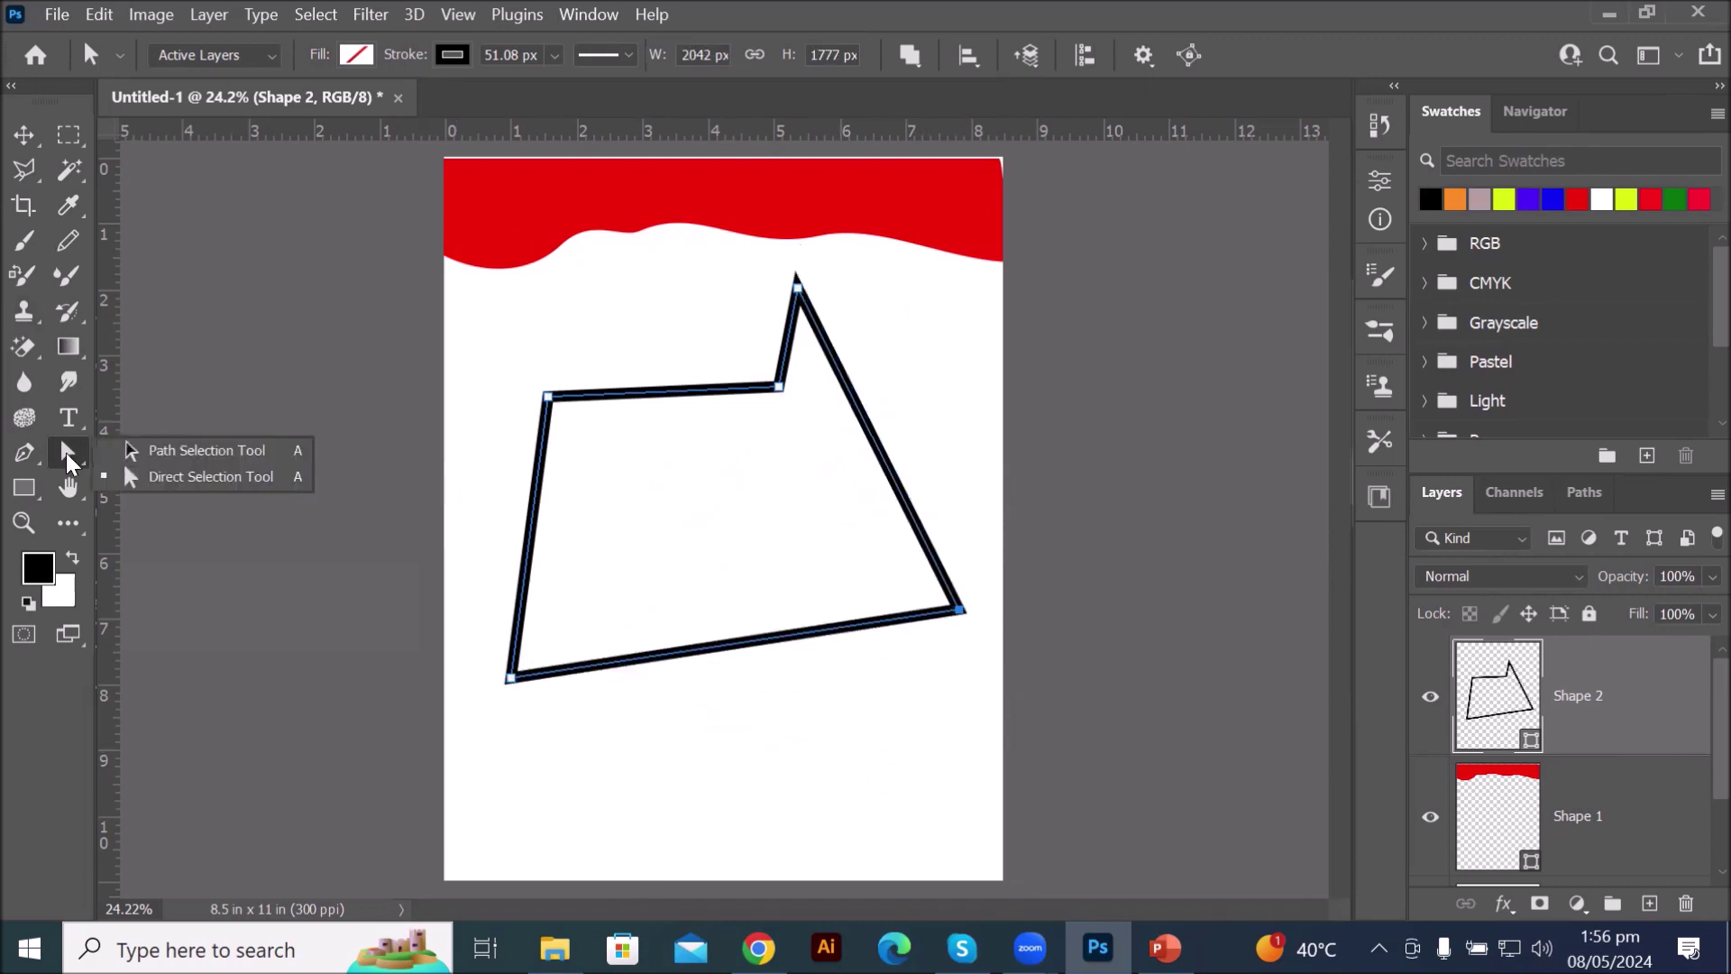
left_click(217, 456)
left_click_drag(626, 395, 645, 669)
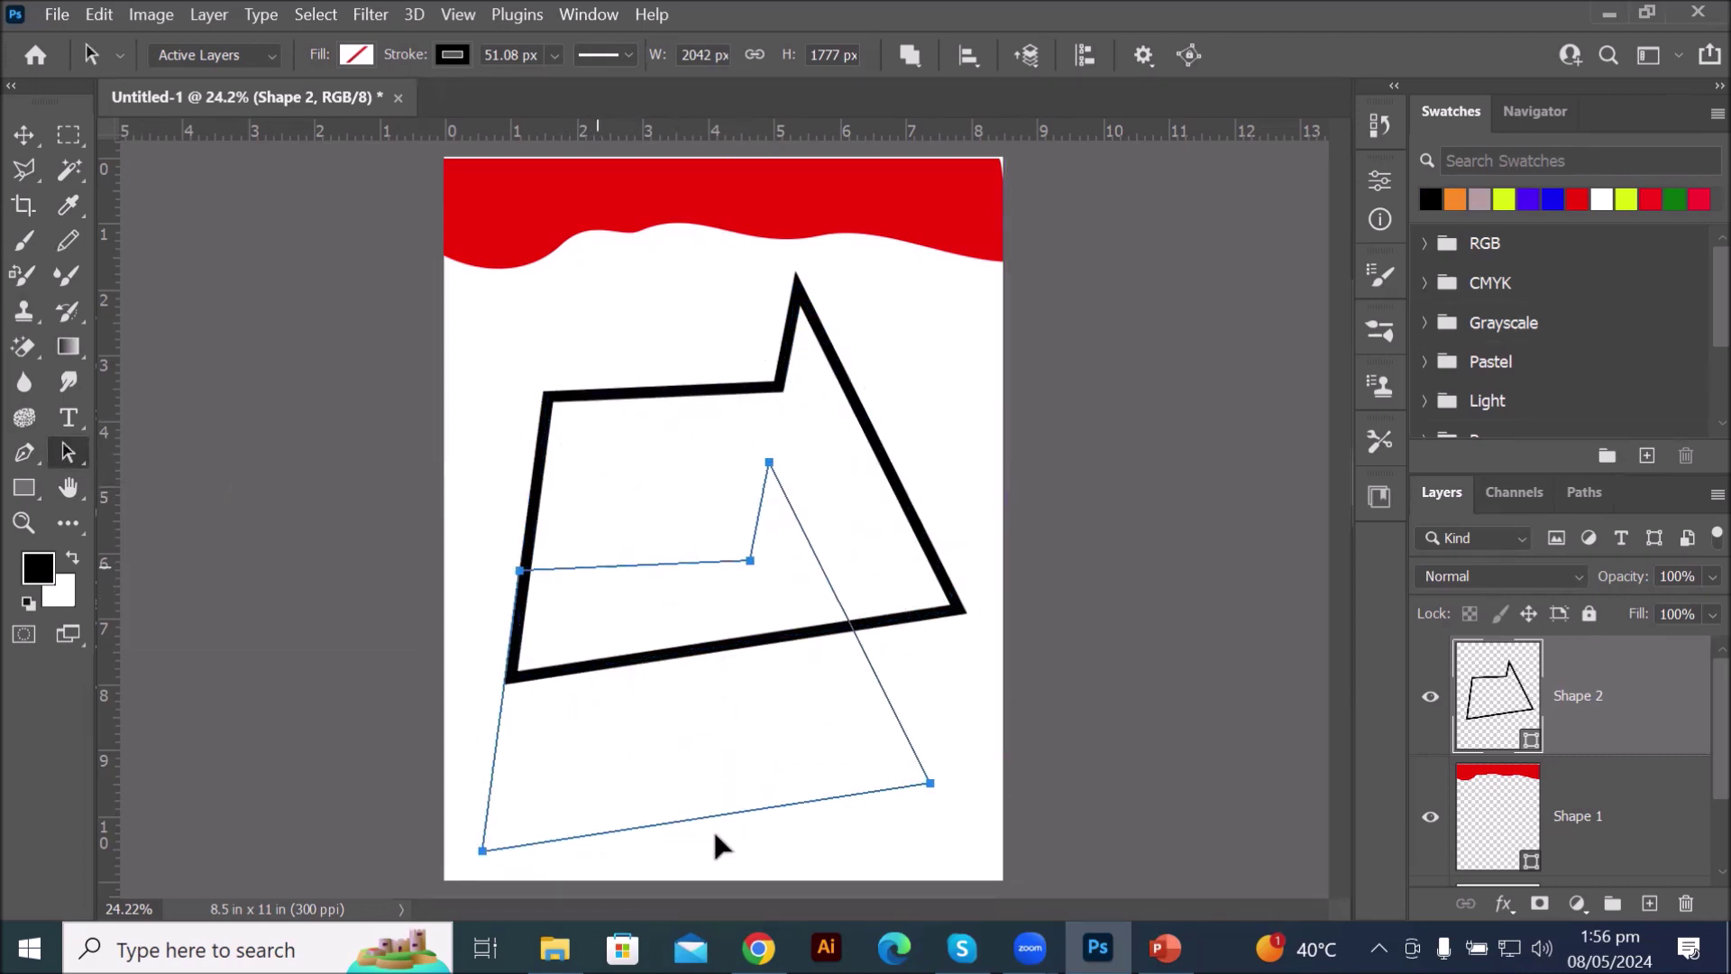
left_click_drag(669, 566, 669, 397)
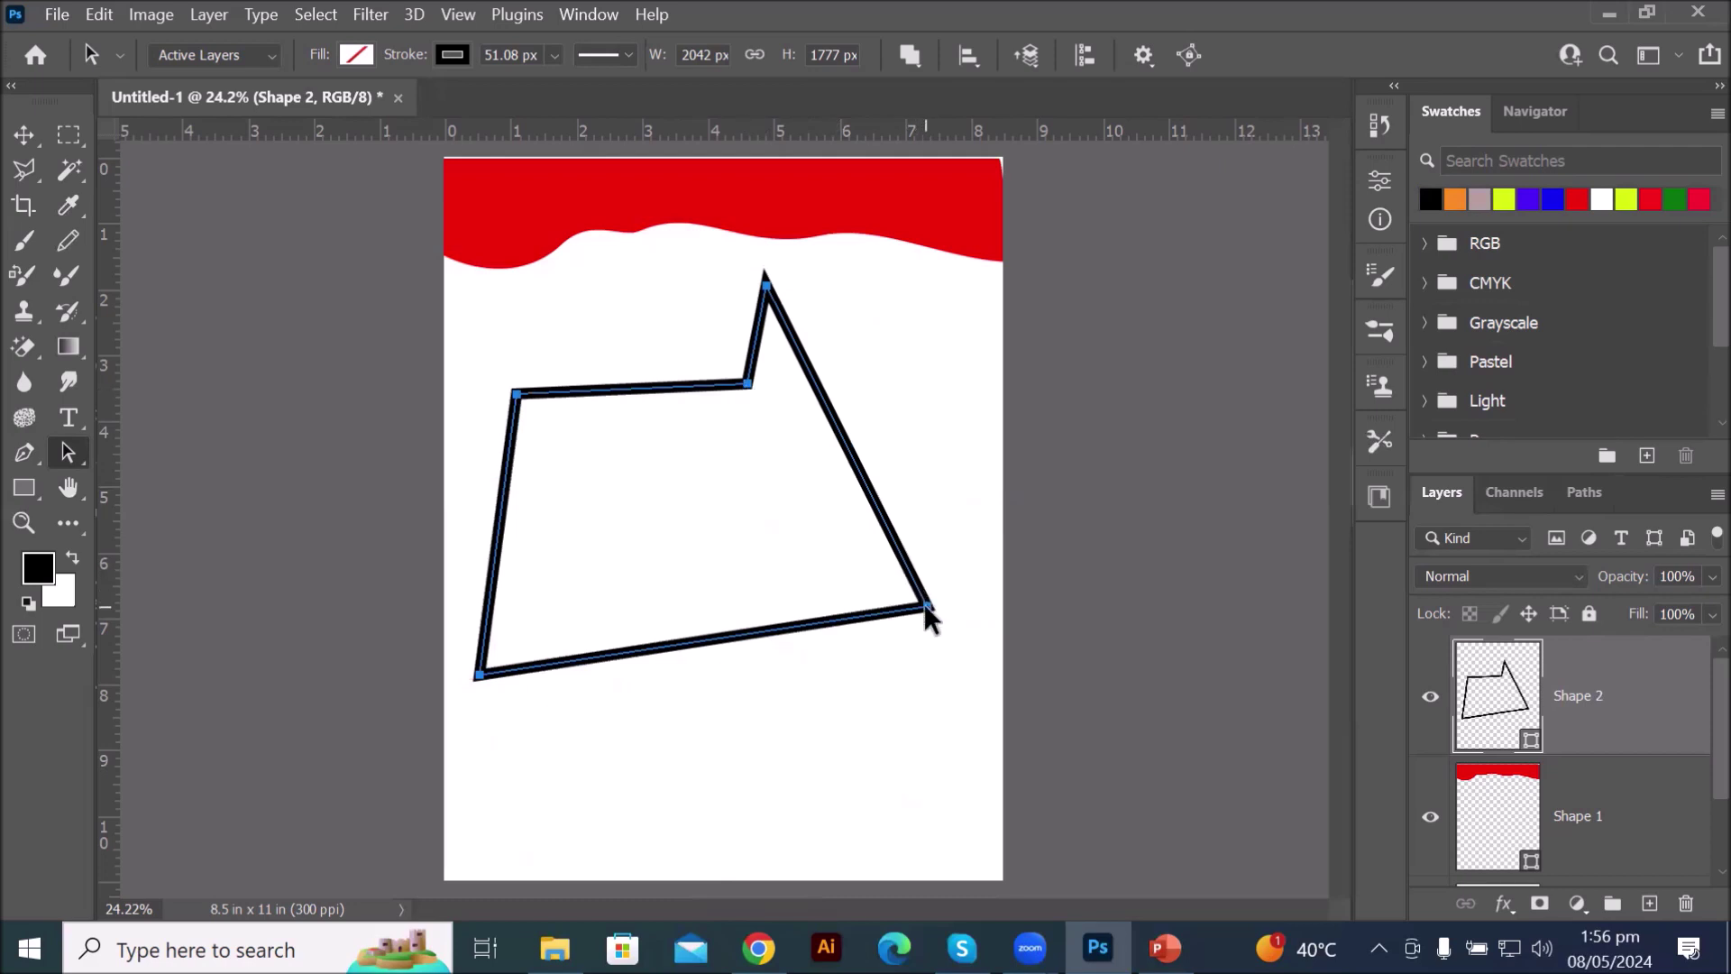
- Pull the polygon's upper-left and lower-left anchor points inward with the Direct Selection tool, making it about 1336 by 1509 px
right_click(69, 458)
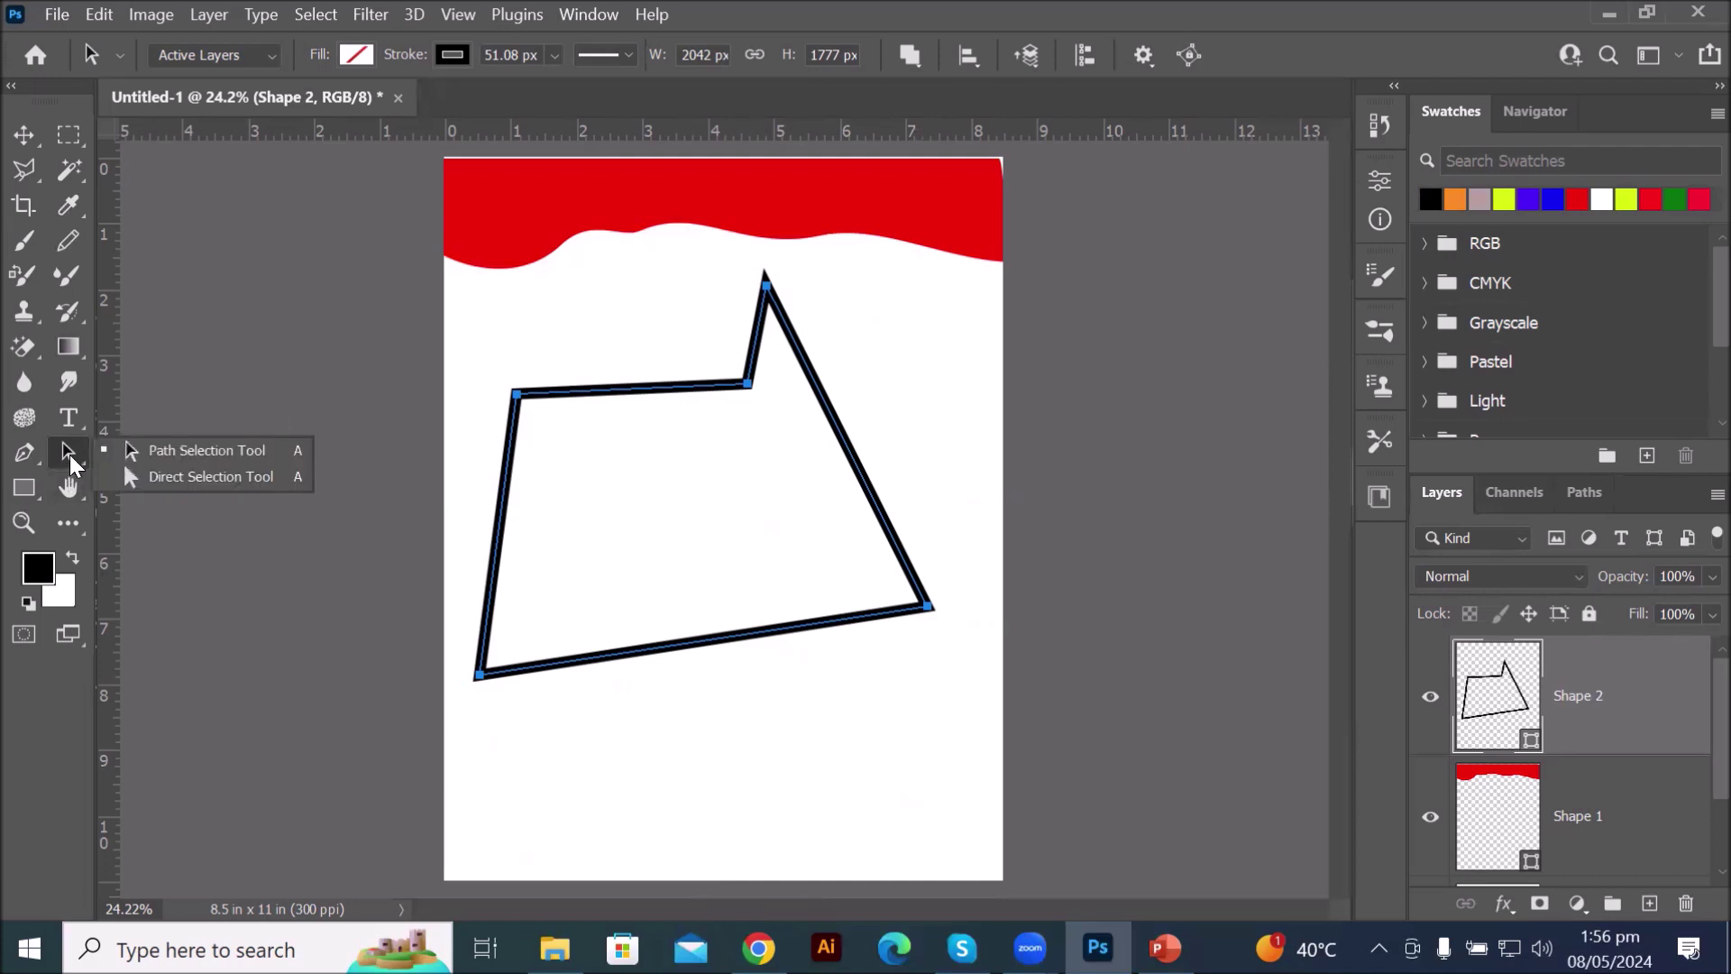
left_click(221, 492)
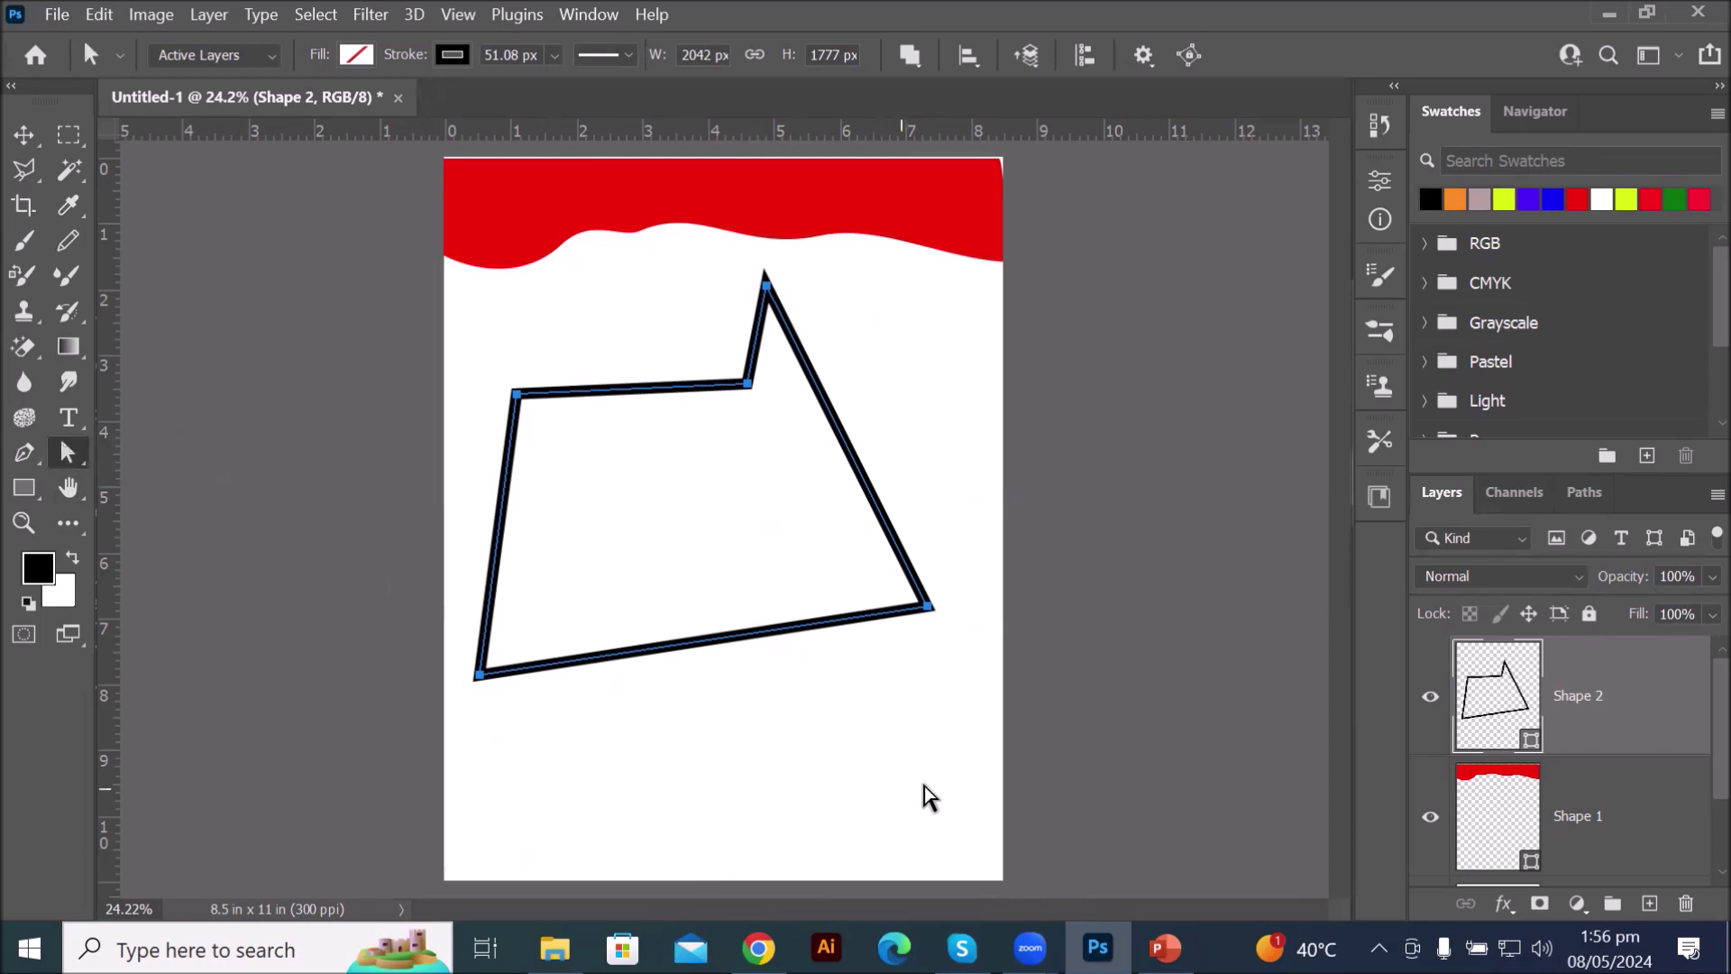
left_click(517, 395)
mouse_move(517, 395)
left_mouse_down()
mouse_move(658, 533)
mouse_move(812, 539)
left_mouse_up()
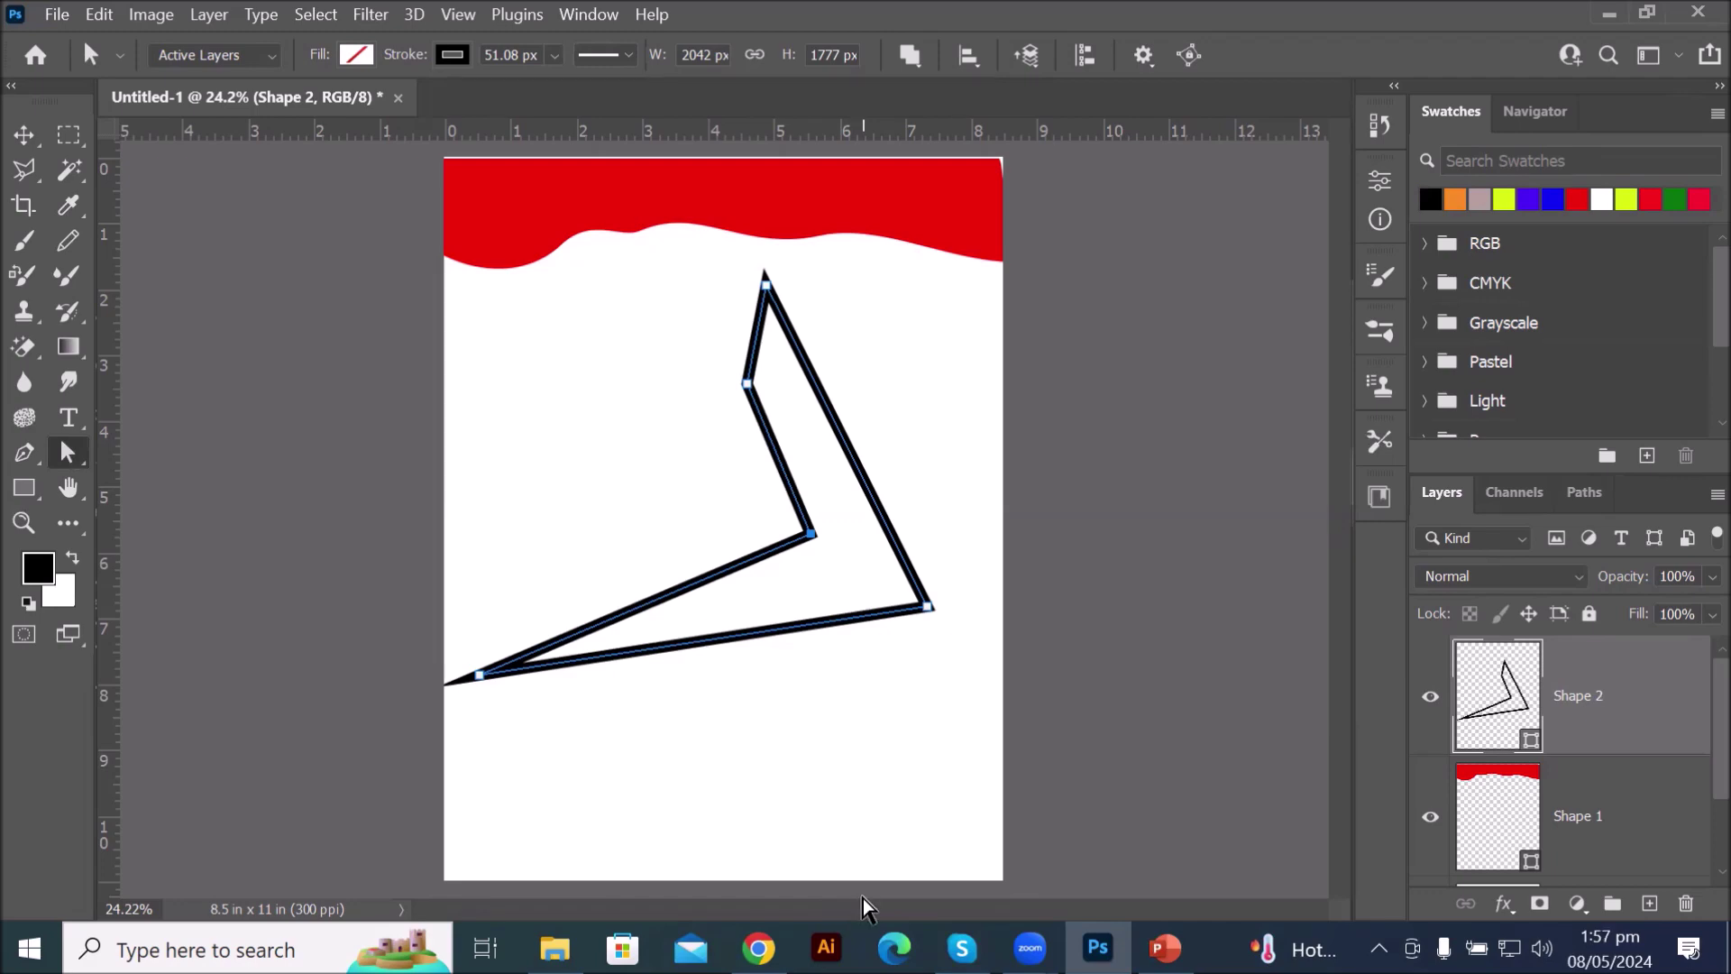
left_click_drag(479, 675, 635, 618)
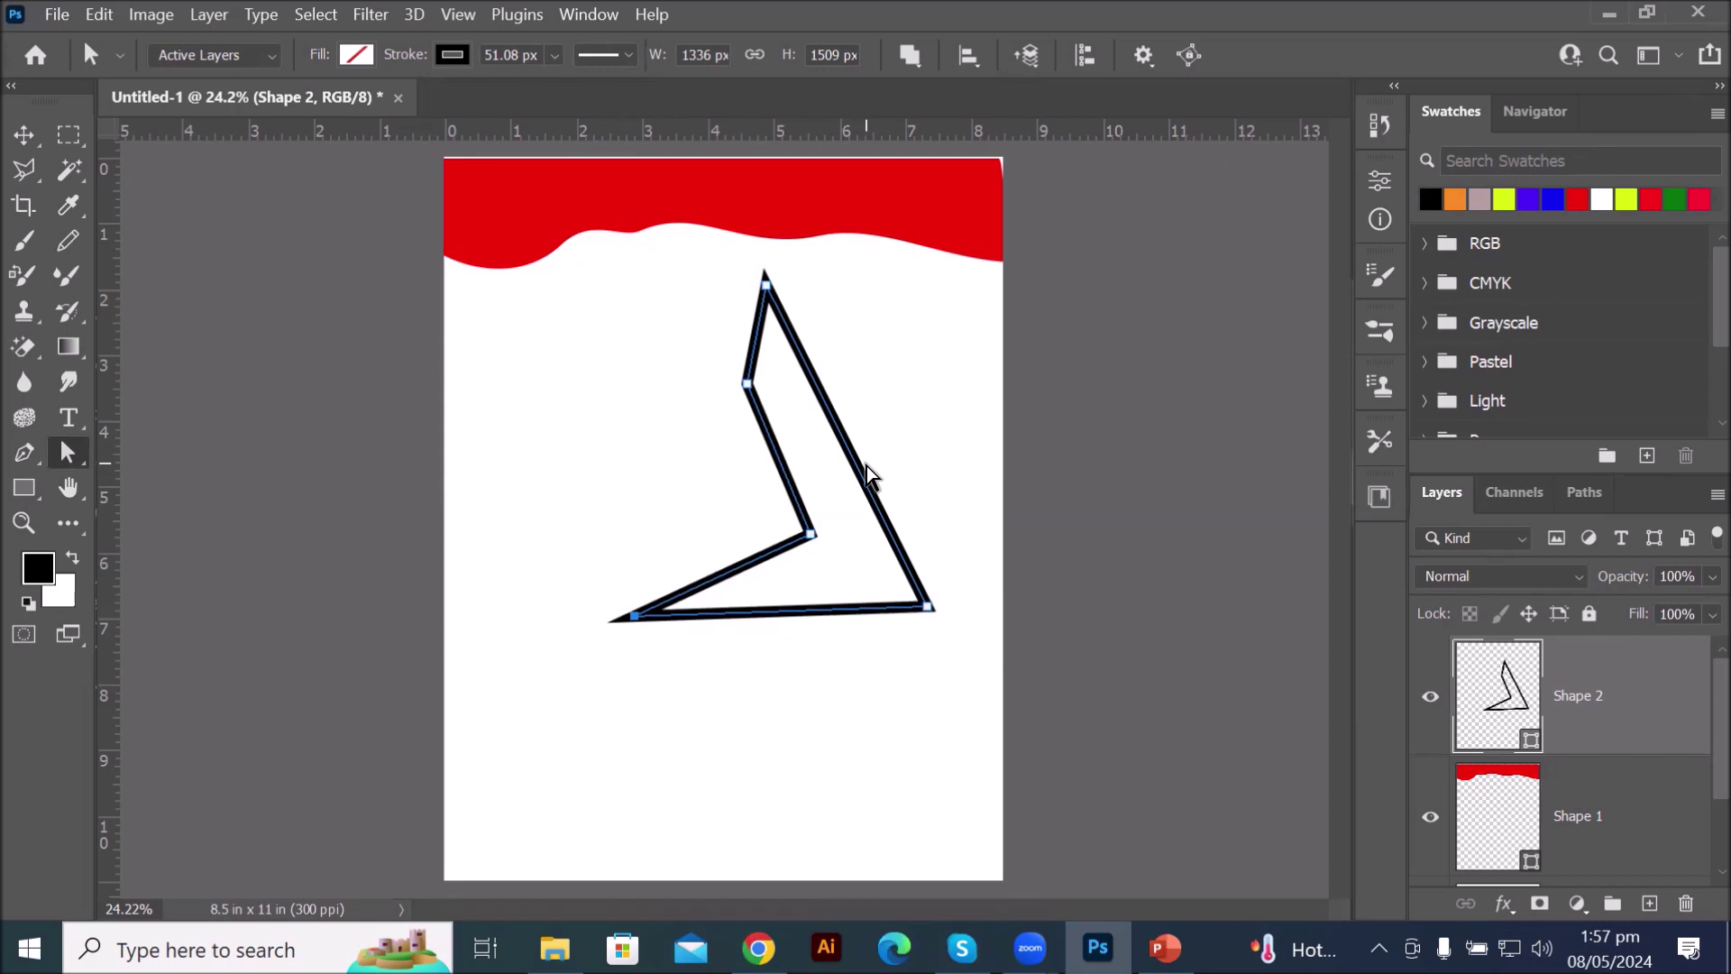
- Delete the inner corner and topmost anchor points with the Pen tool to reduce the outline to a triangle
left_click(16, 462)
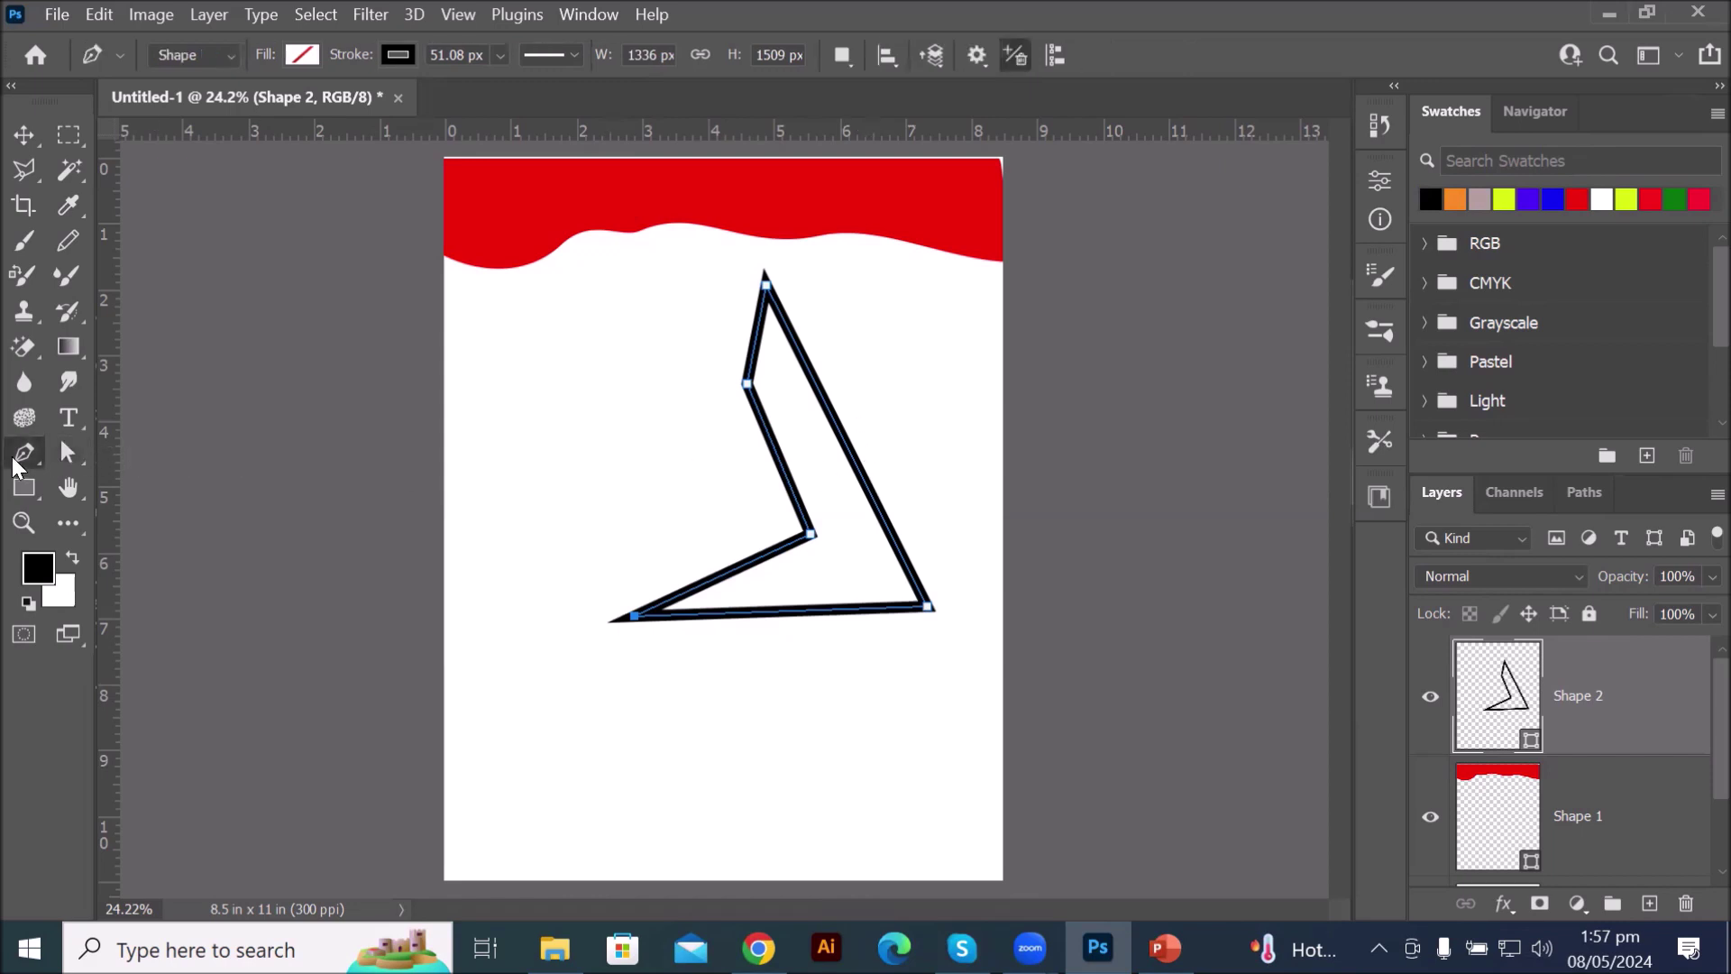
right_click(14, 458)
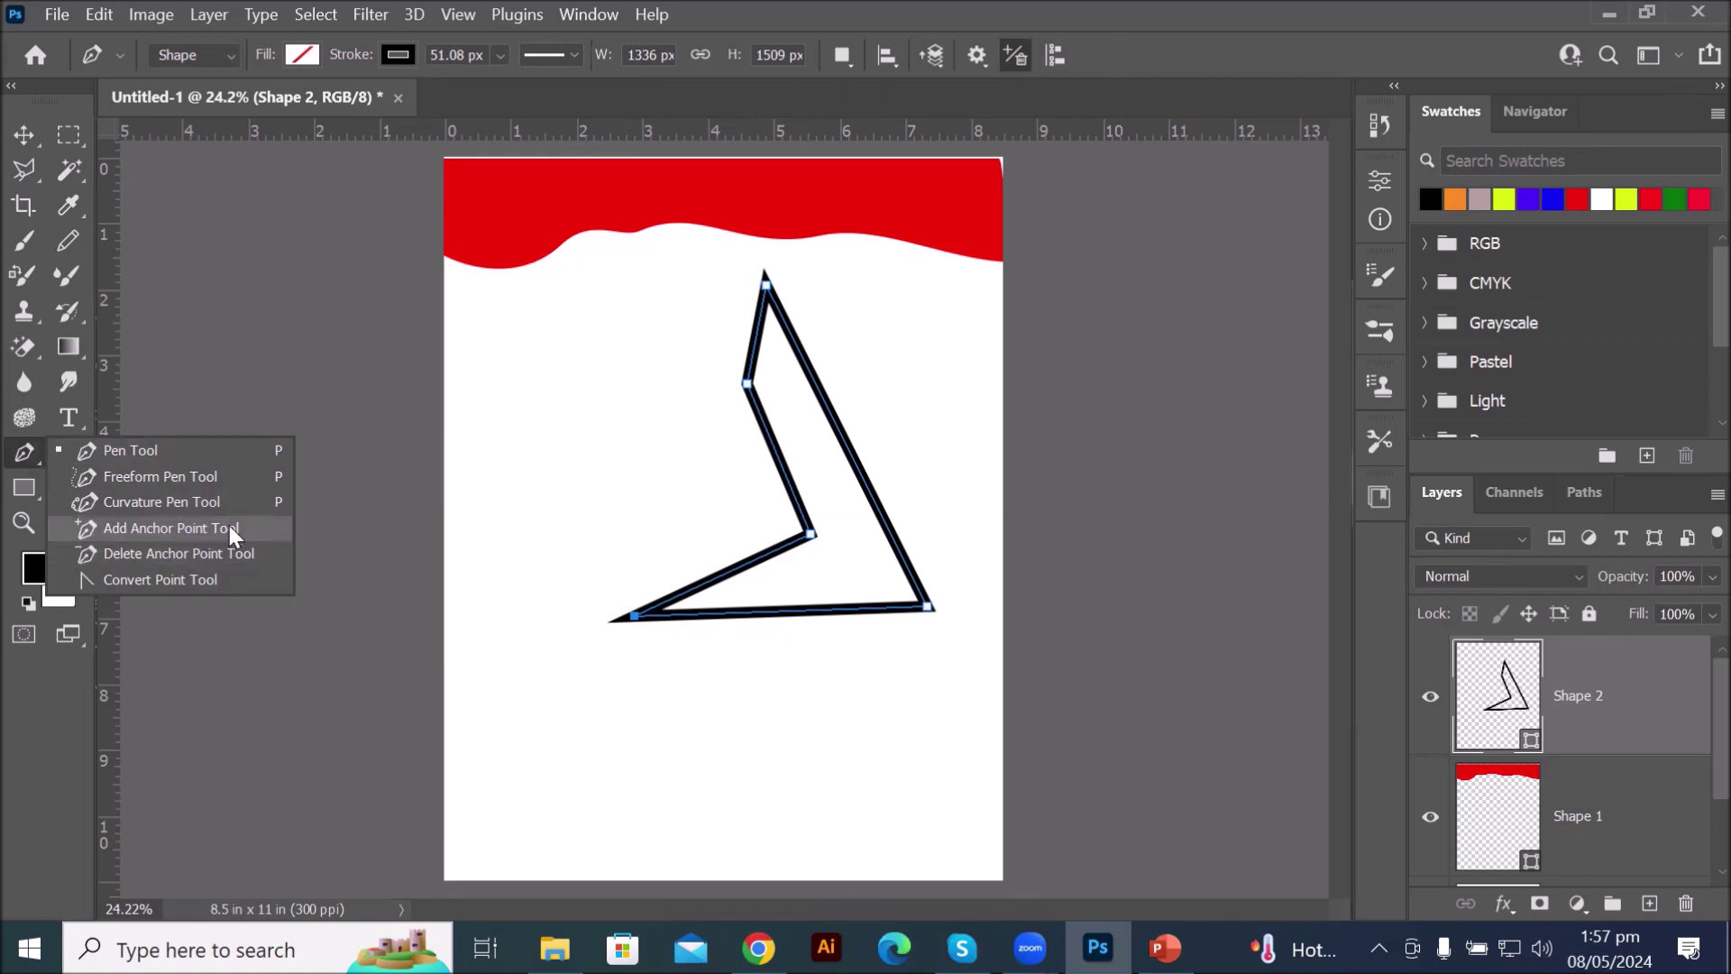
left_click(117, 451)
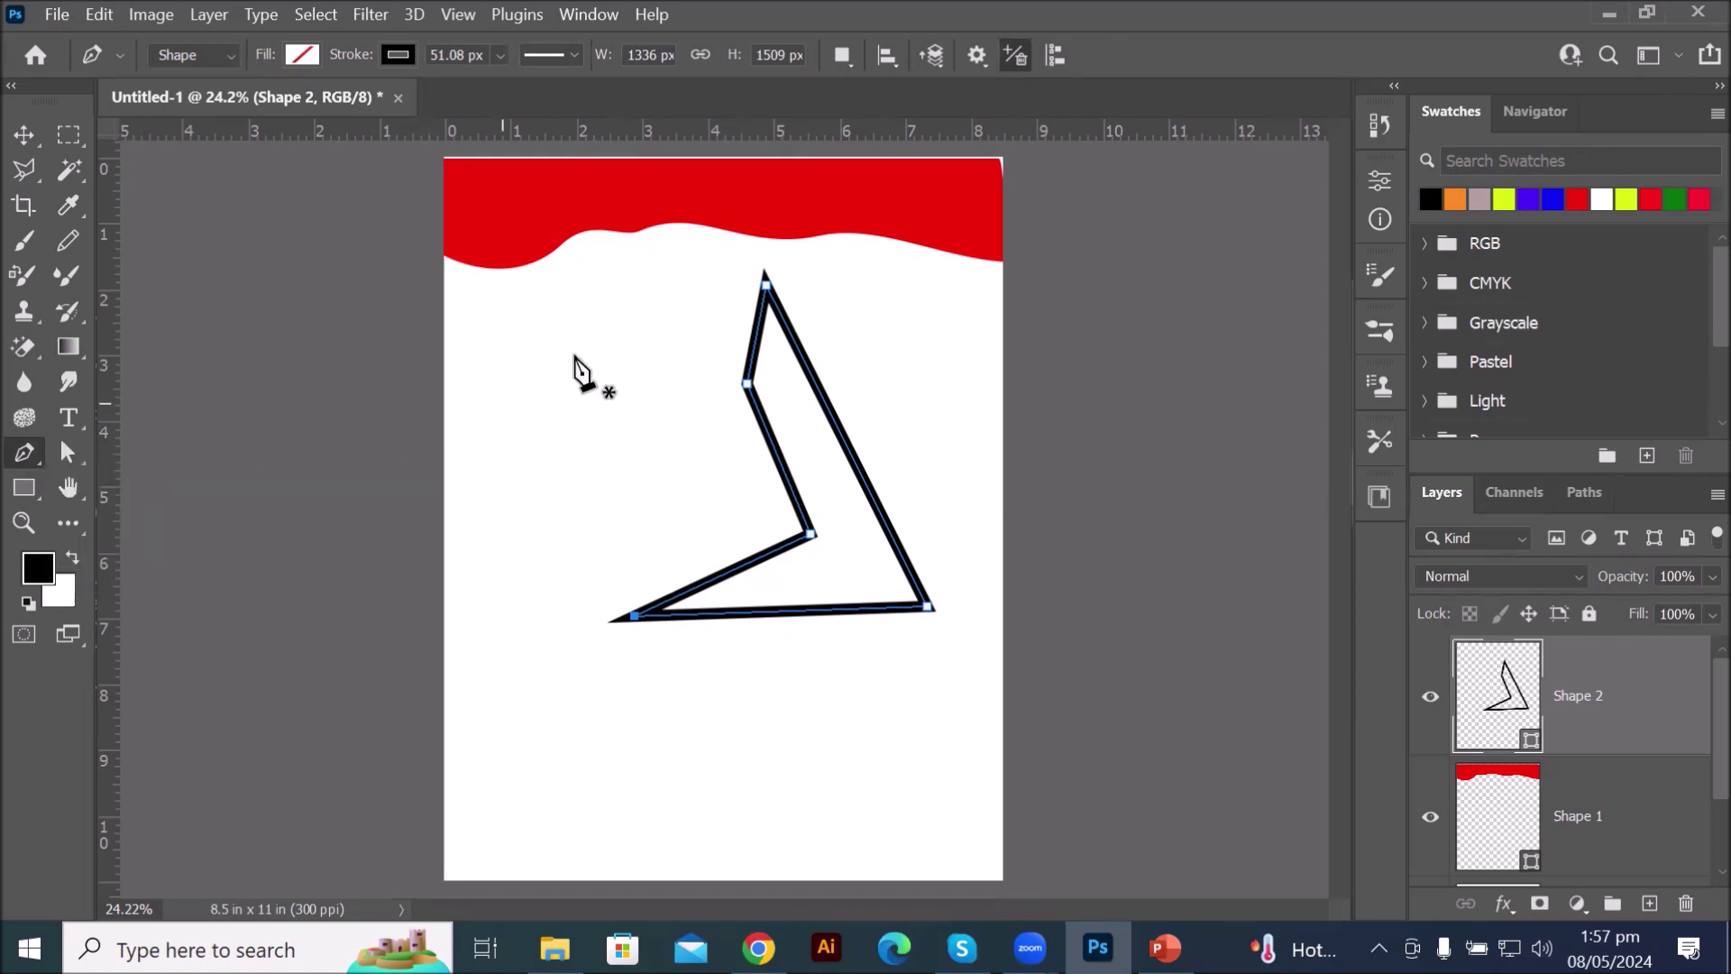
scroll(683, 202, "up", 2)
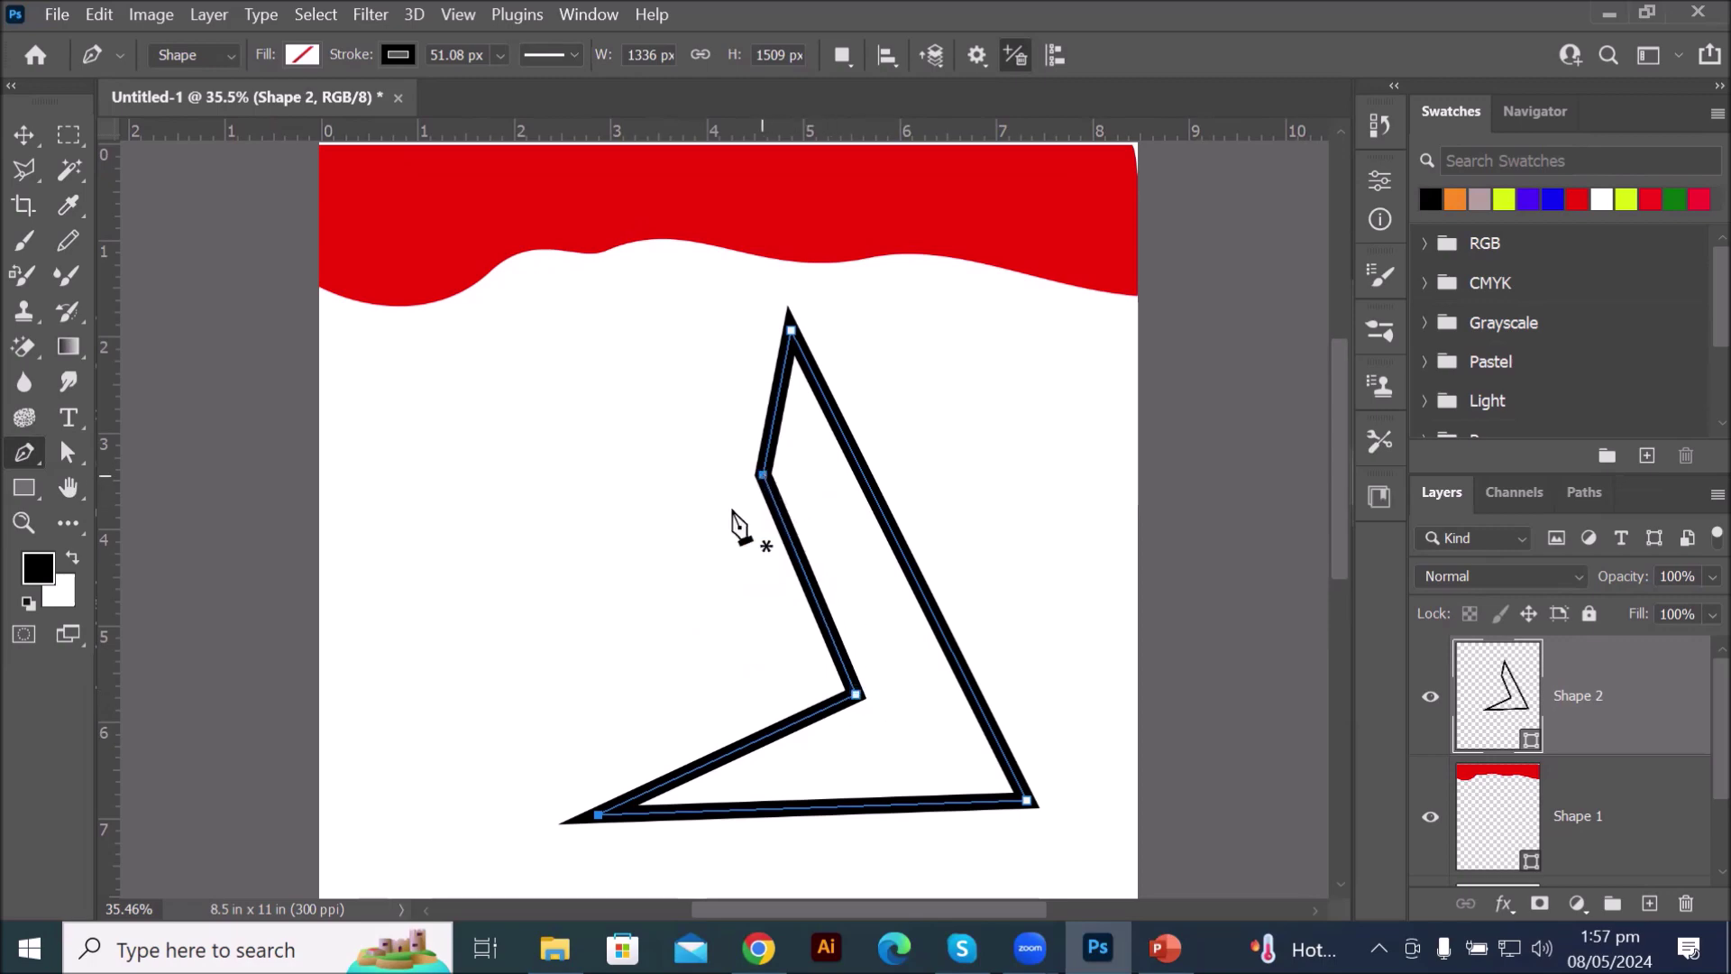
left_click(764, 480)
key("ctrl+z")
left_click(858, 695)
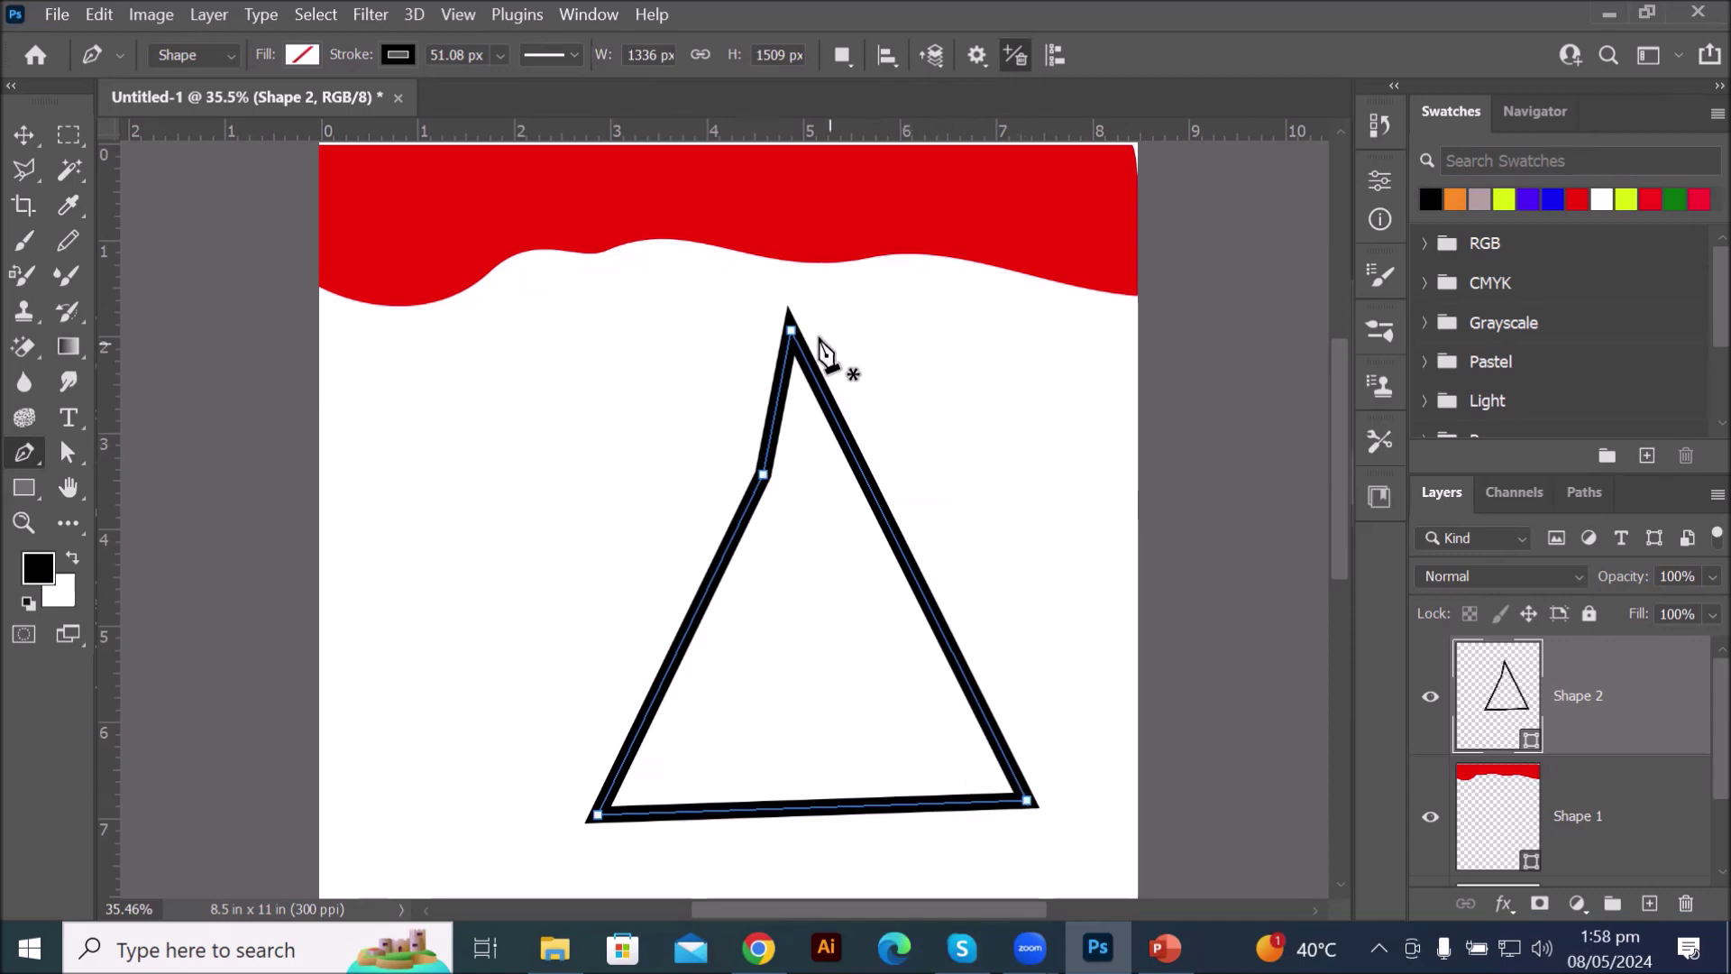
left_click(790, 329)
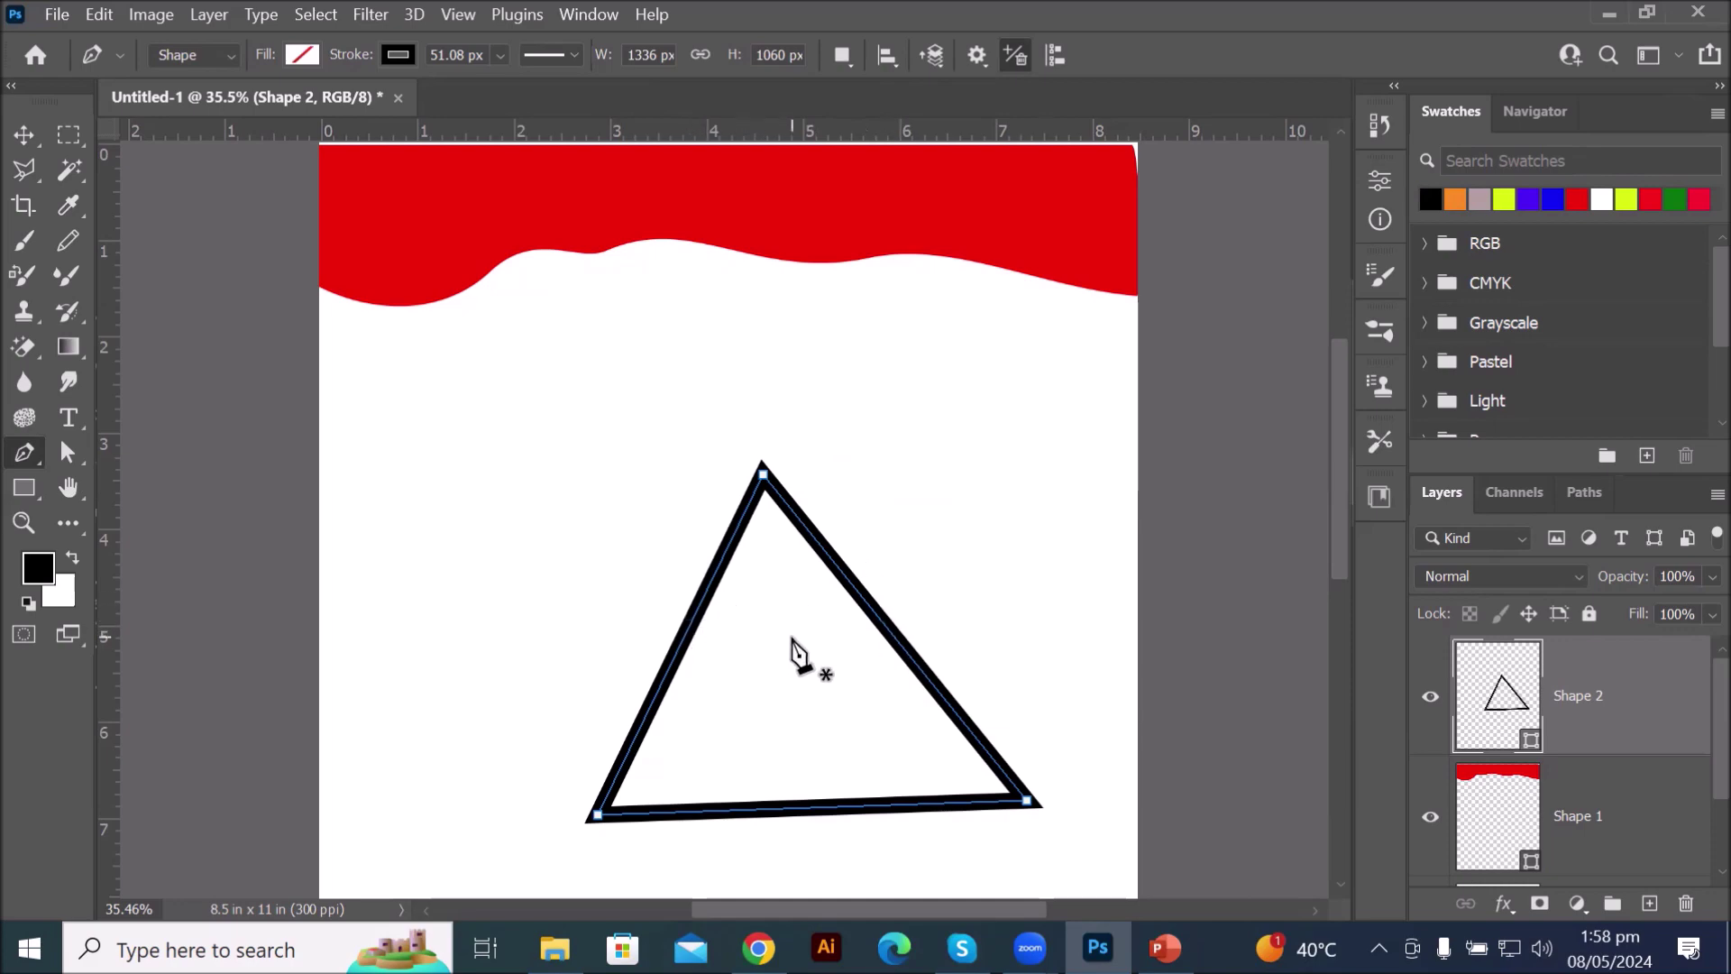
- Add one anchor point on the triangle's right side and one on its left side with the Pen tool
scroll(947, 685, "up", 2)
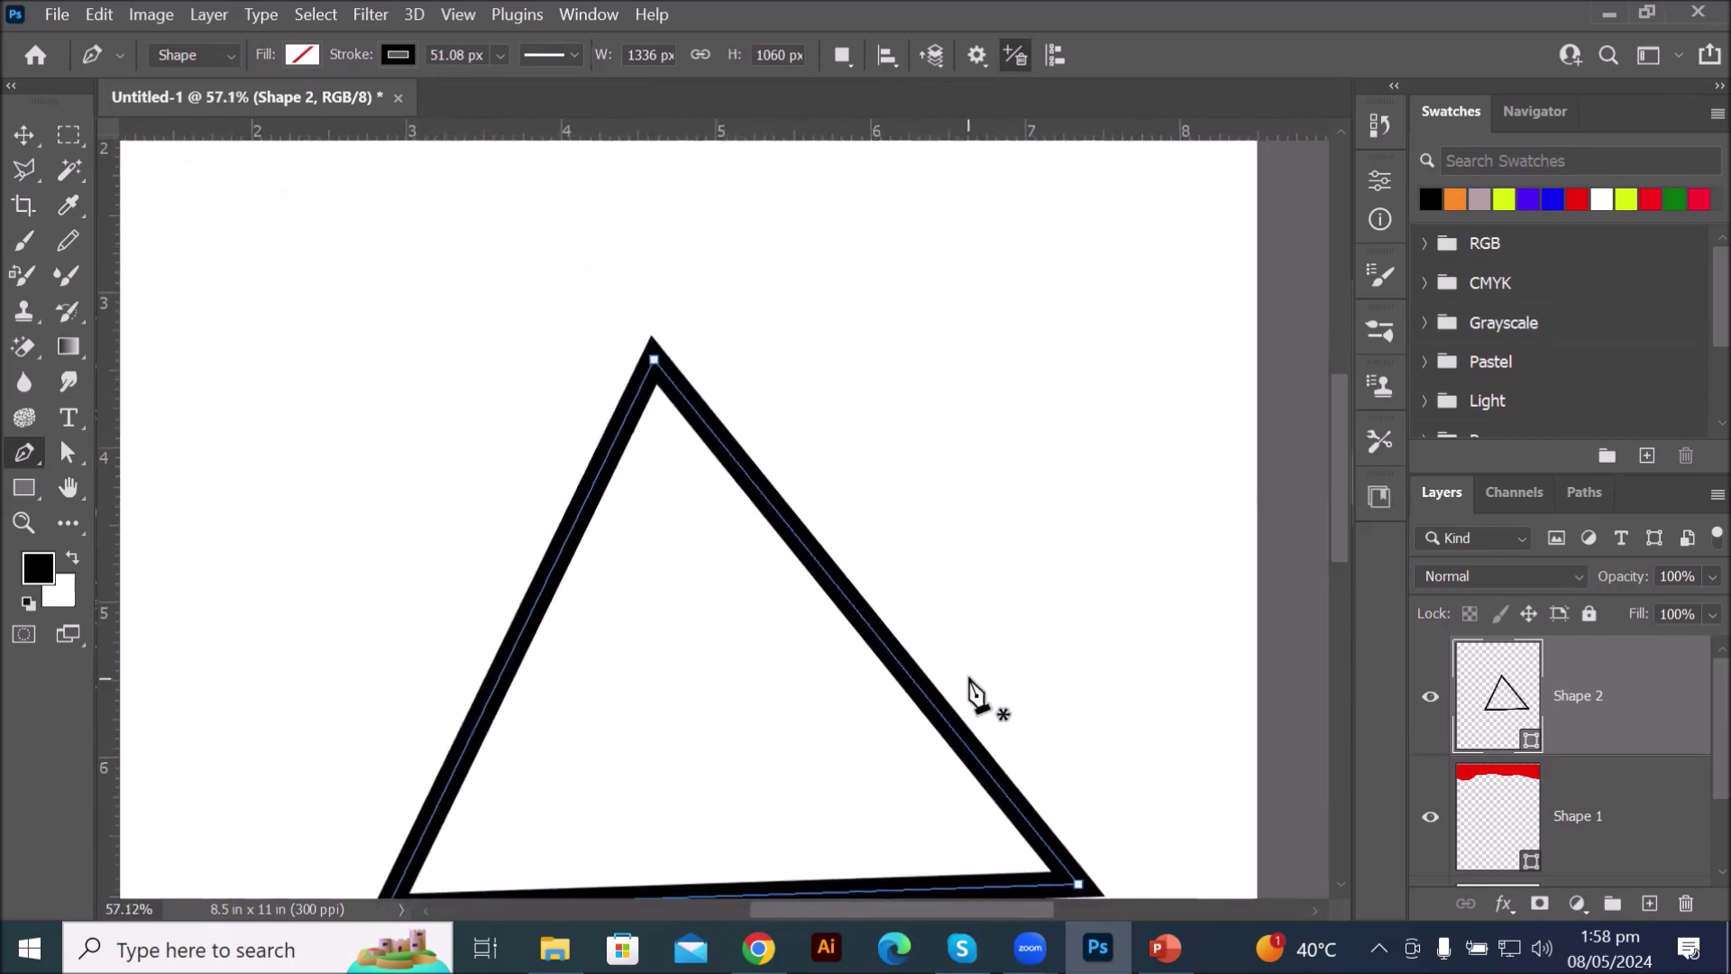
left_click(889, 650)
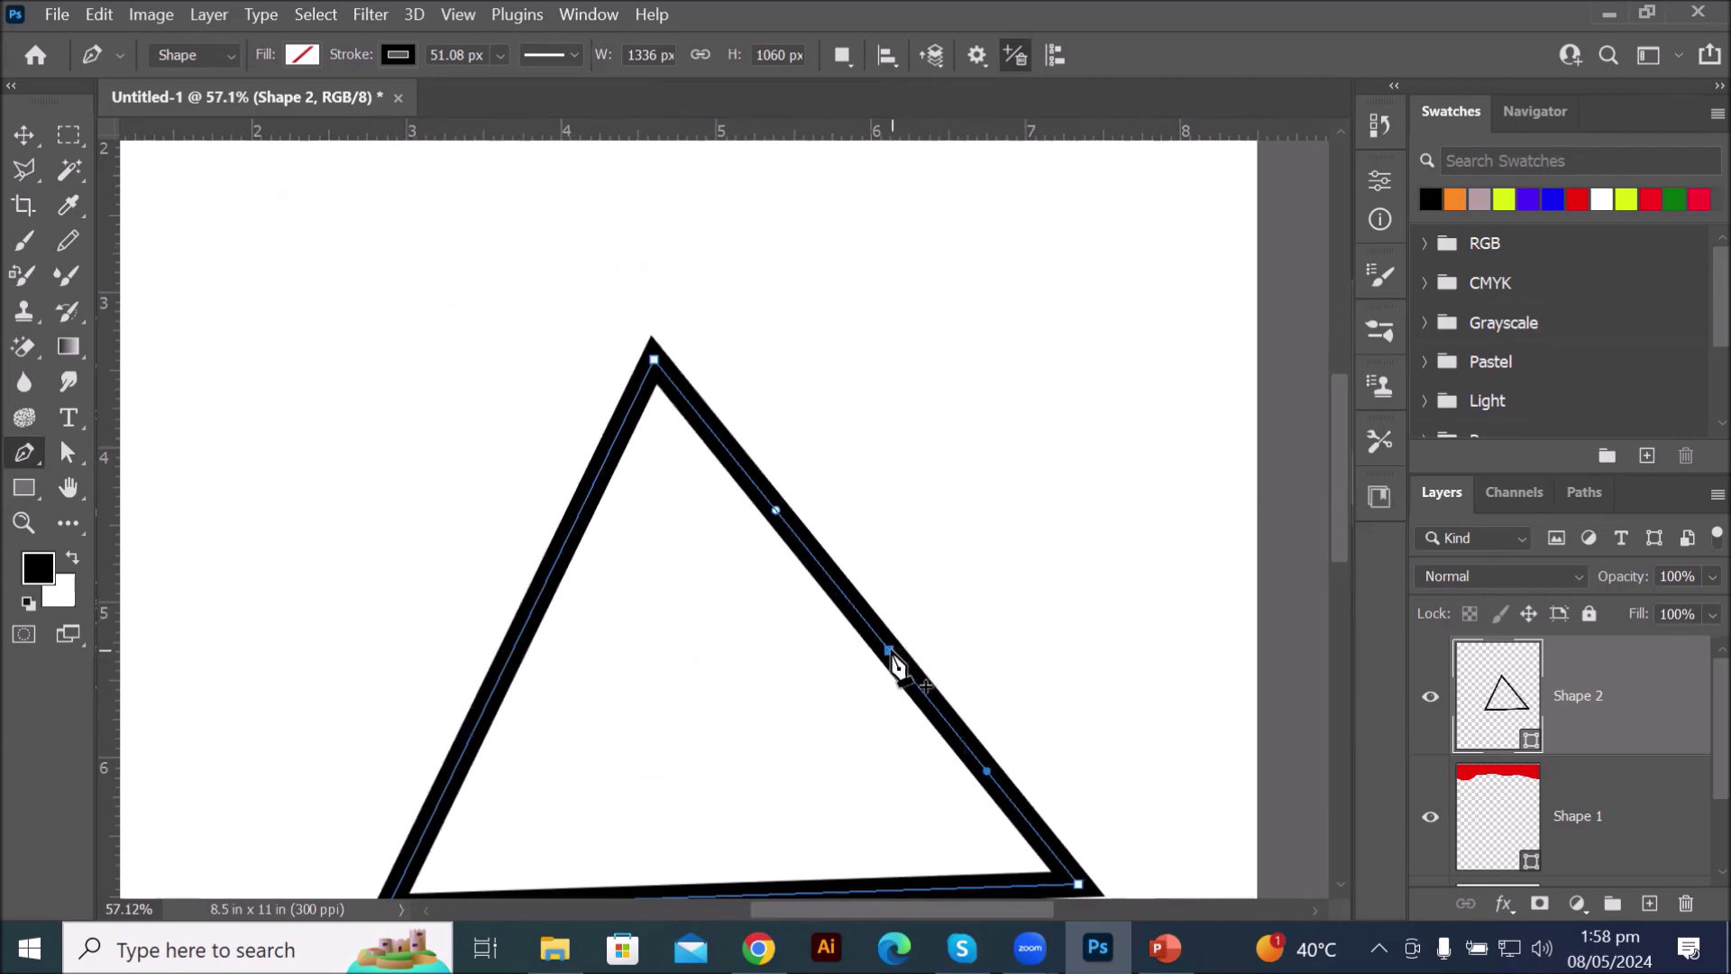
left_click(506, 664)
- Pull the two side anchor points outward with the Direct Selection tool to bend the triangle's sides into curves
left_click(68, 455)
left_click_drag(891, 653, 1042, 539)
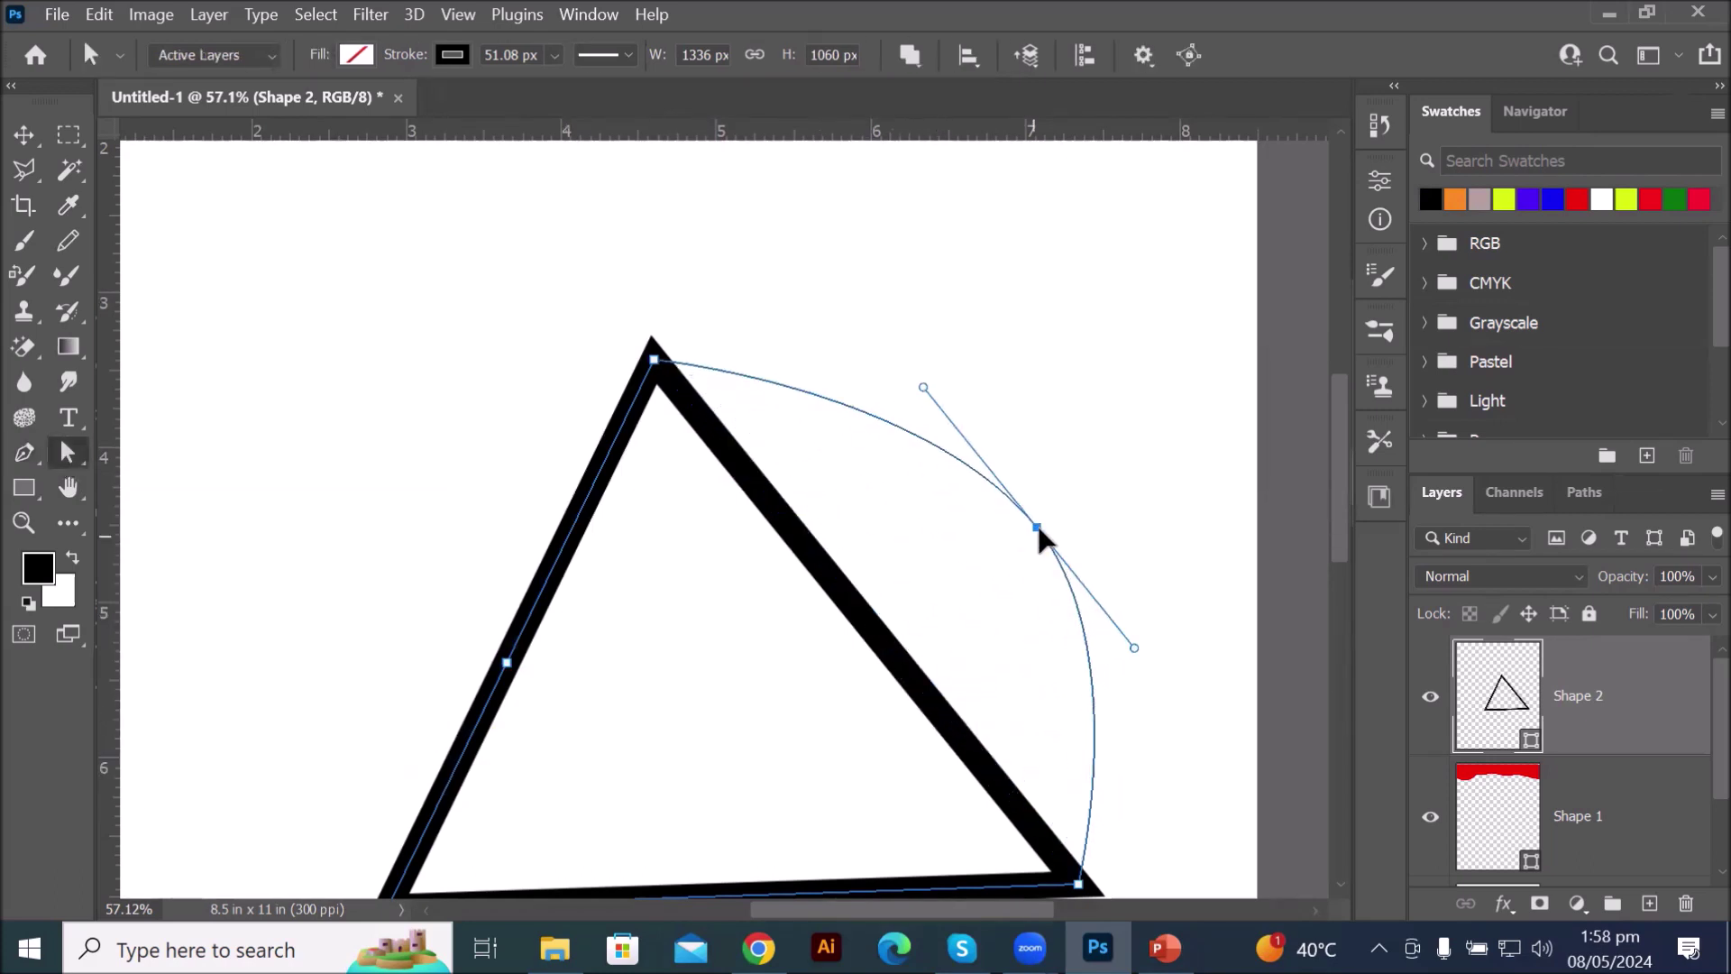
left_click(507, 663)
left_click_drag(507, 663, 331, 521)
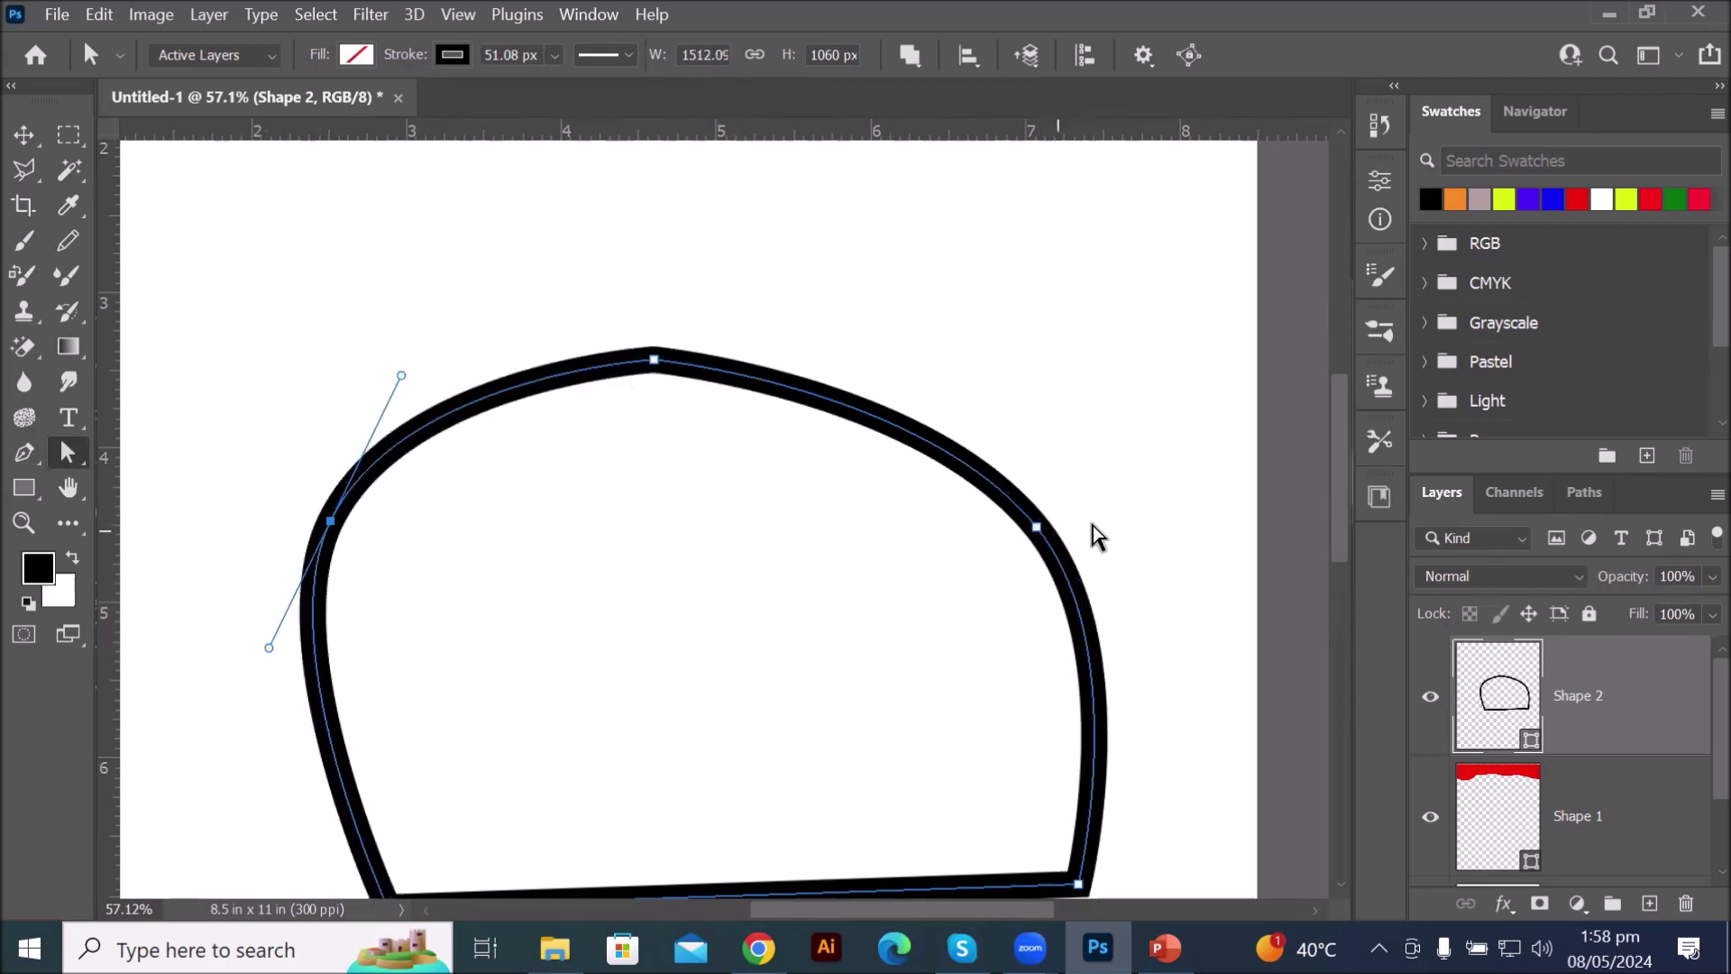
- Convert the right and left curved anchor points into sharp corners with the Convert Point tool
left_click(24, 453)
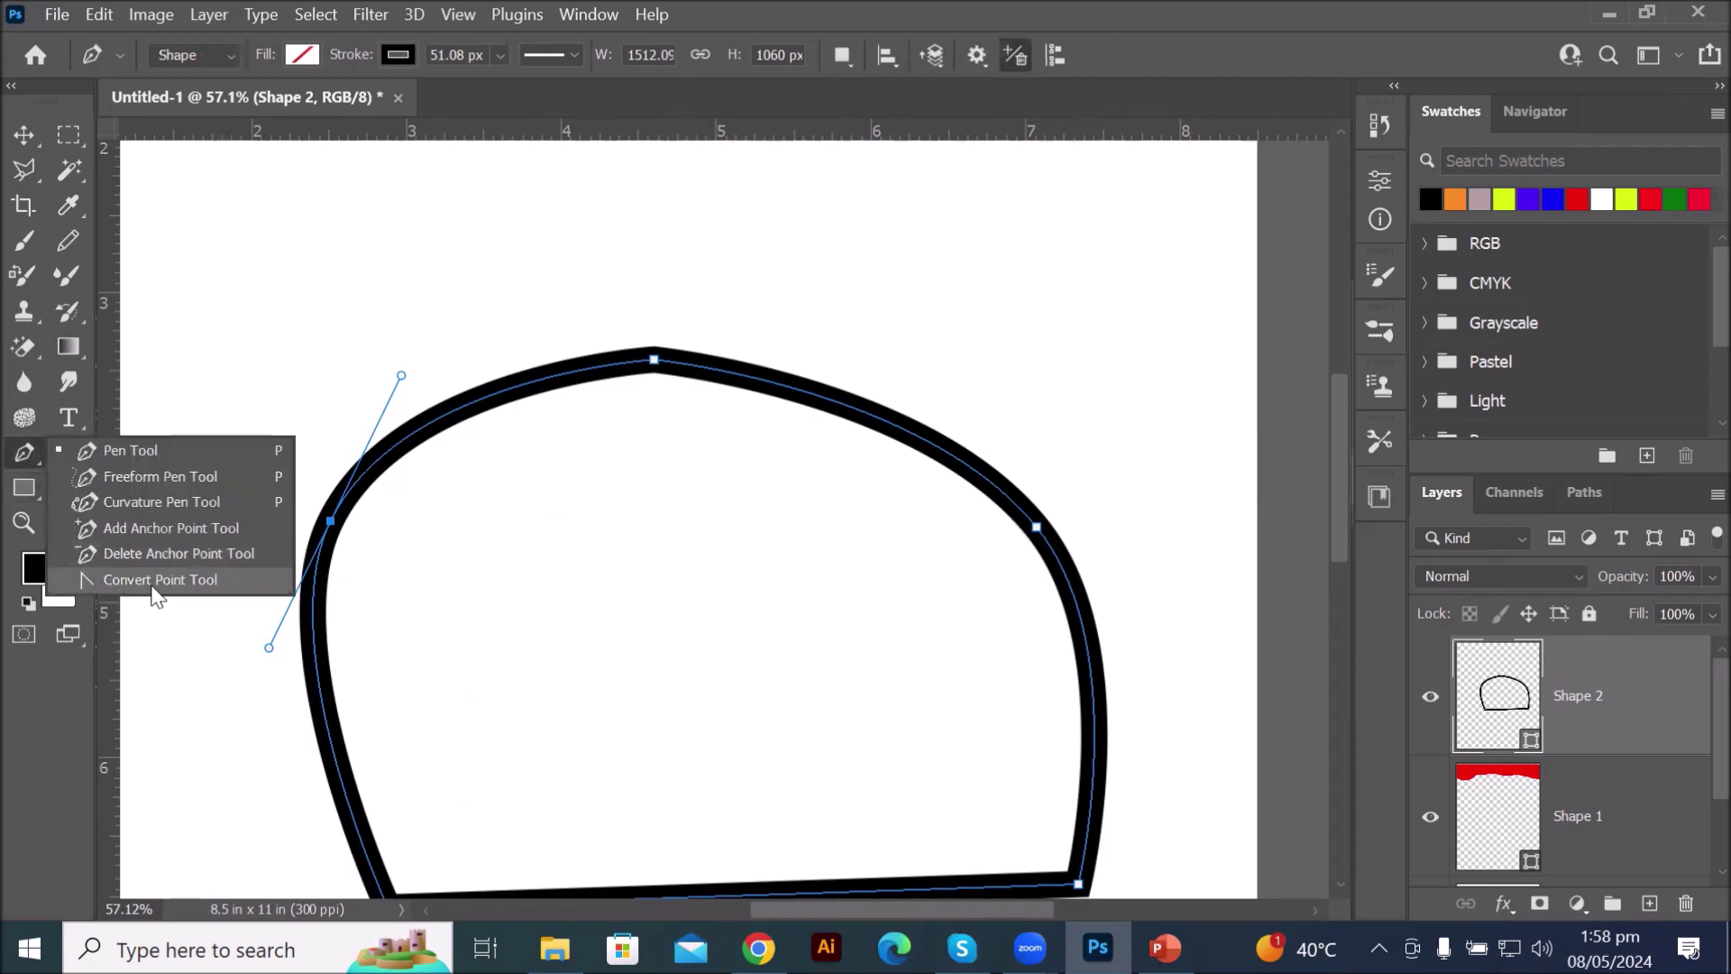
left_click(182, 582)
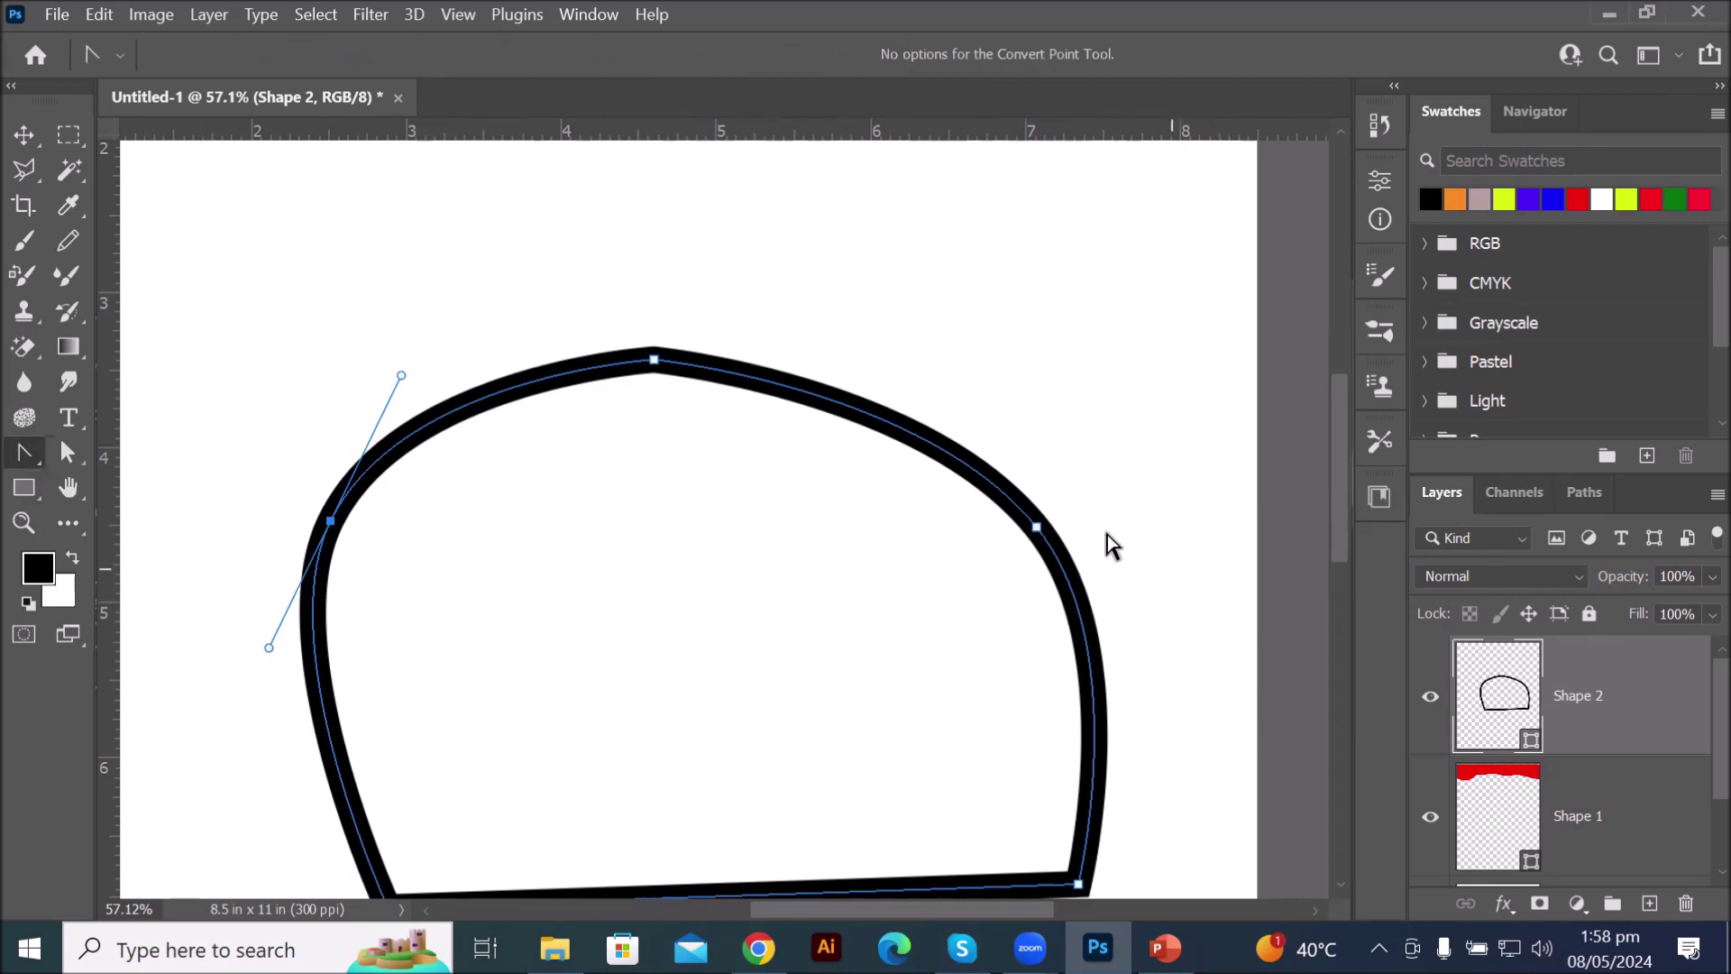
left_click(1037, 527)
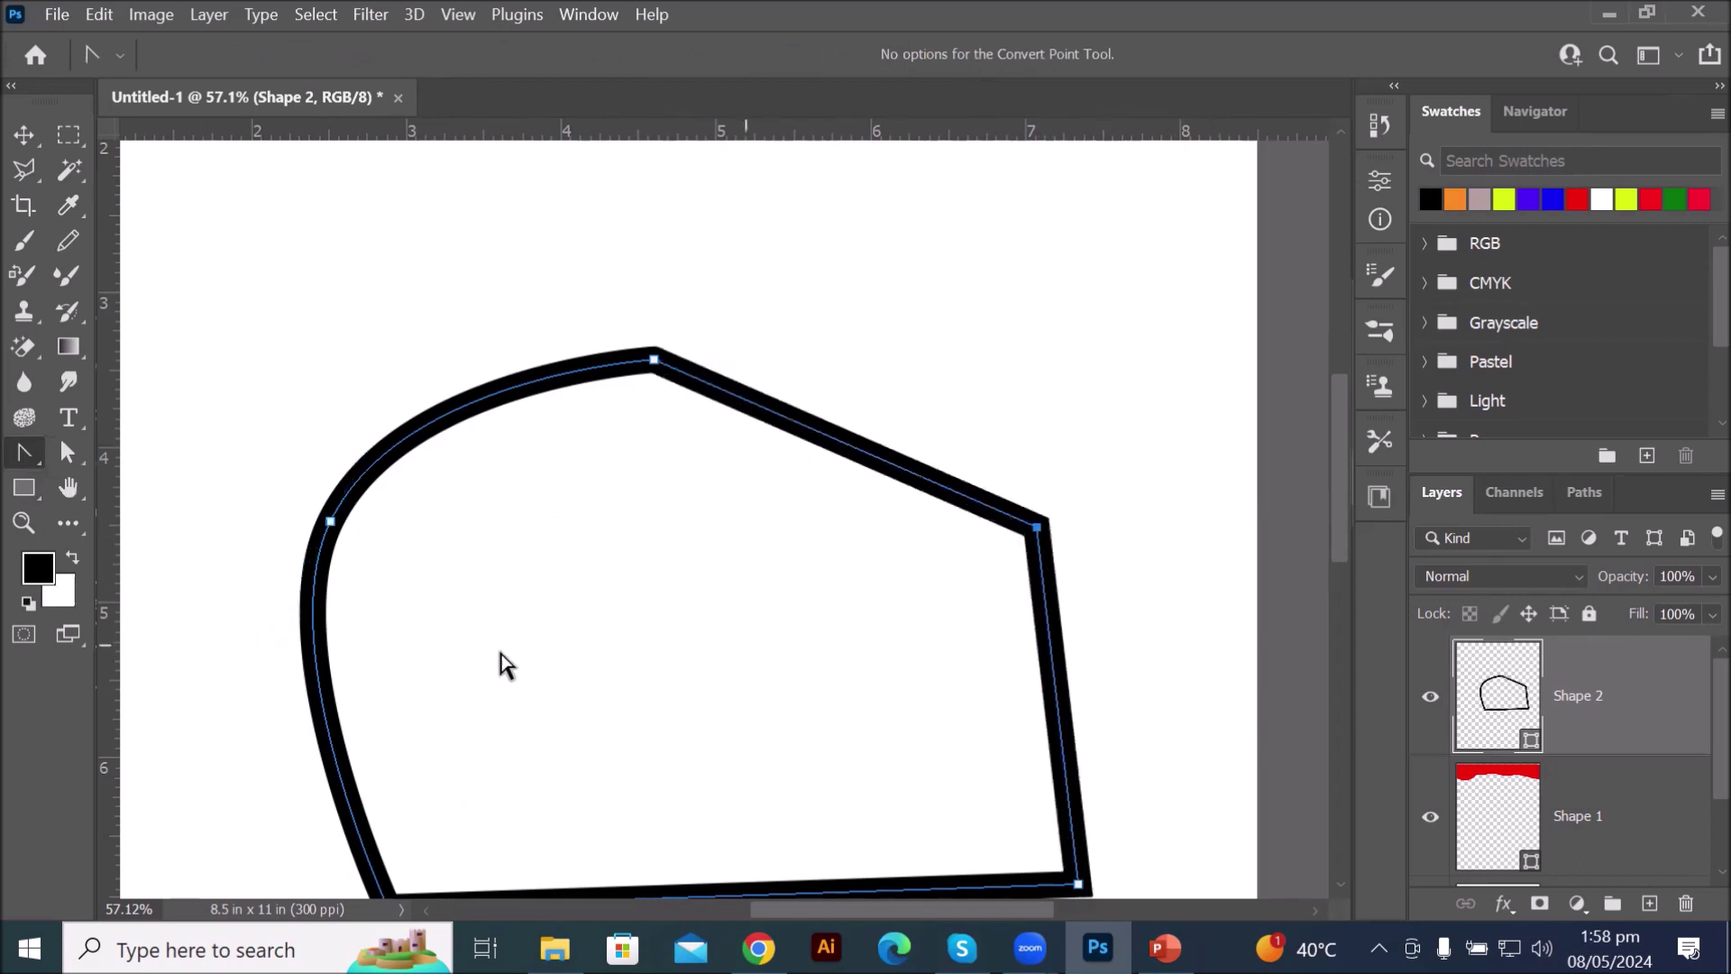
left_click(330, 522)
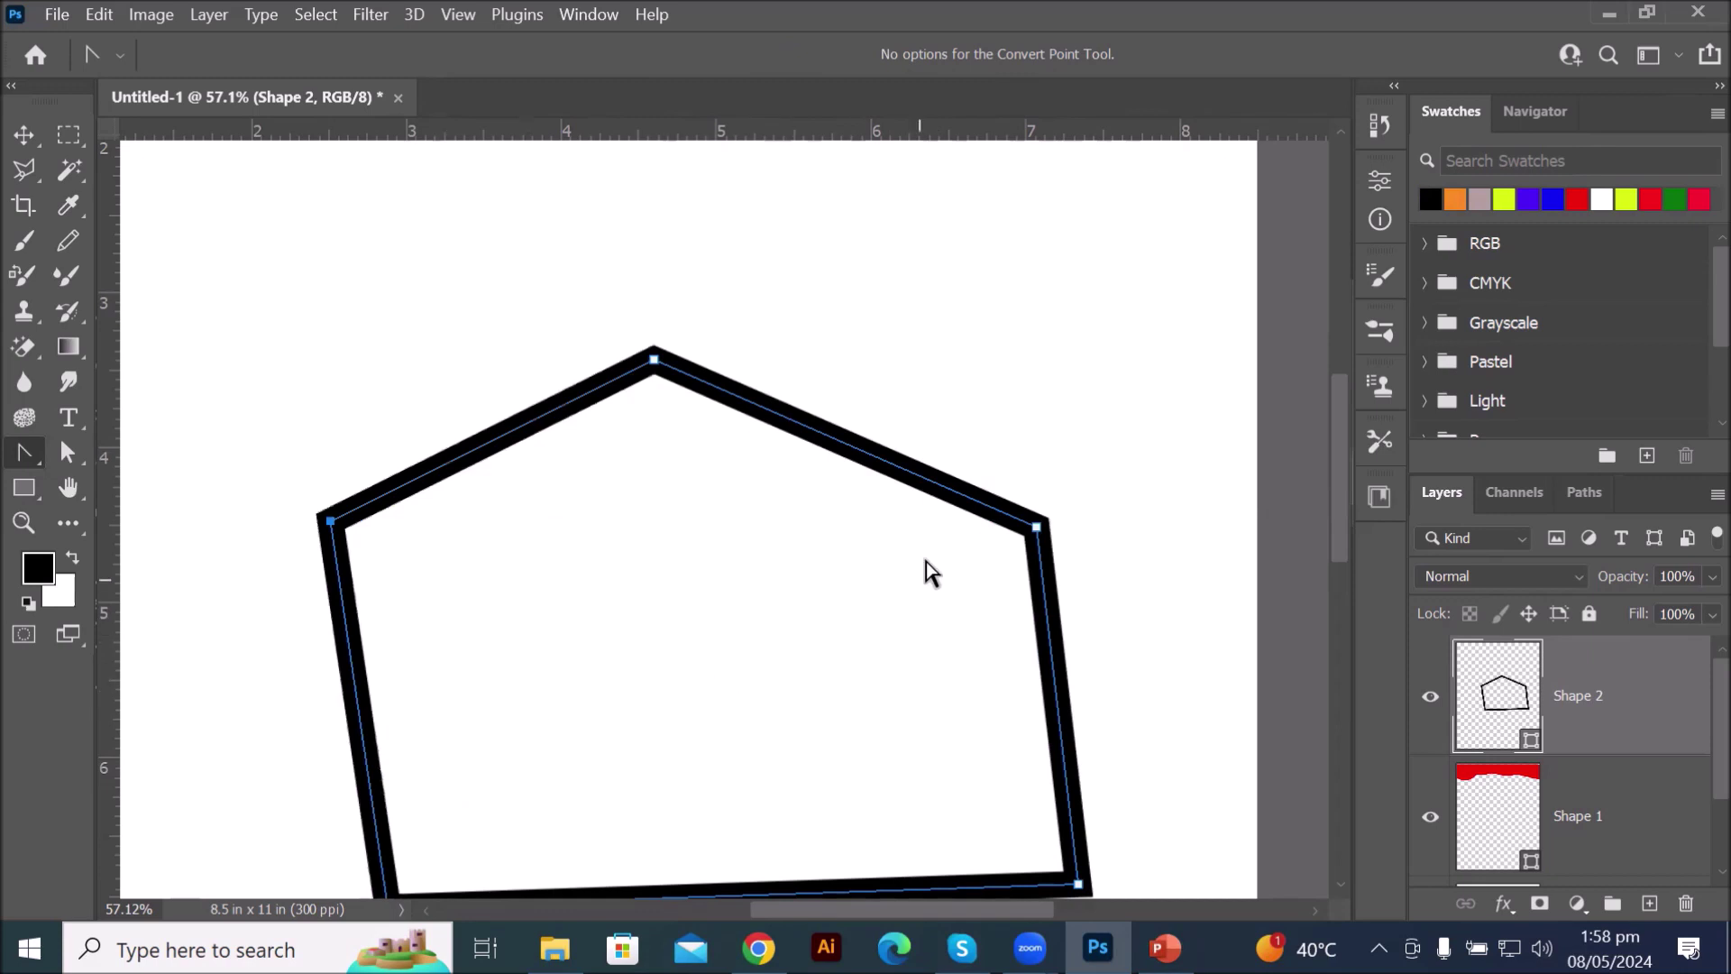
- Smooth the right, left and topmost corners of the pentagon outline into curves with the Convert Point tool
left_click_drag(1038, 528, 1116, 642)
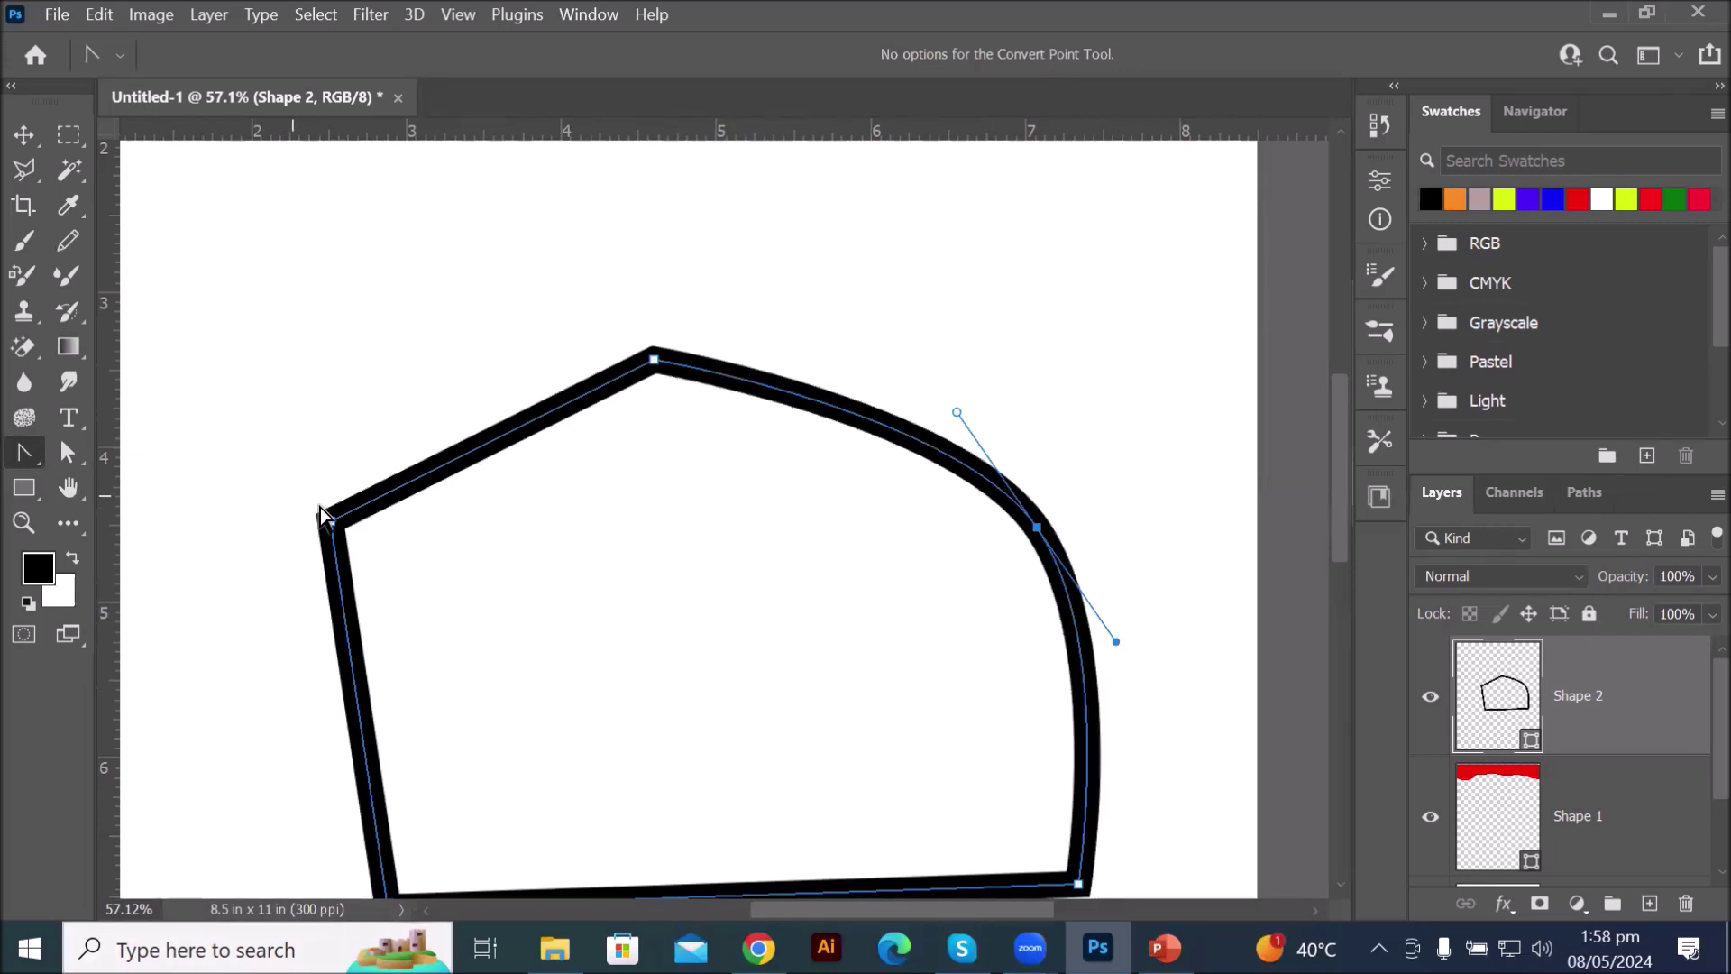
mouse_move(332, 520)
left_mouse_down()
mouse_move(227, 622)
mouse_move(237, 478)
mouse_move(374, 387)
left_mouse_up()
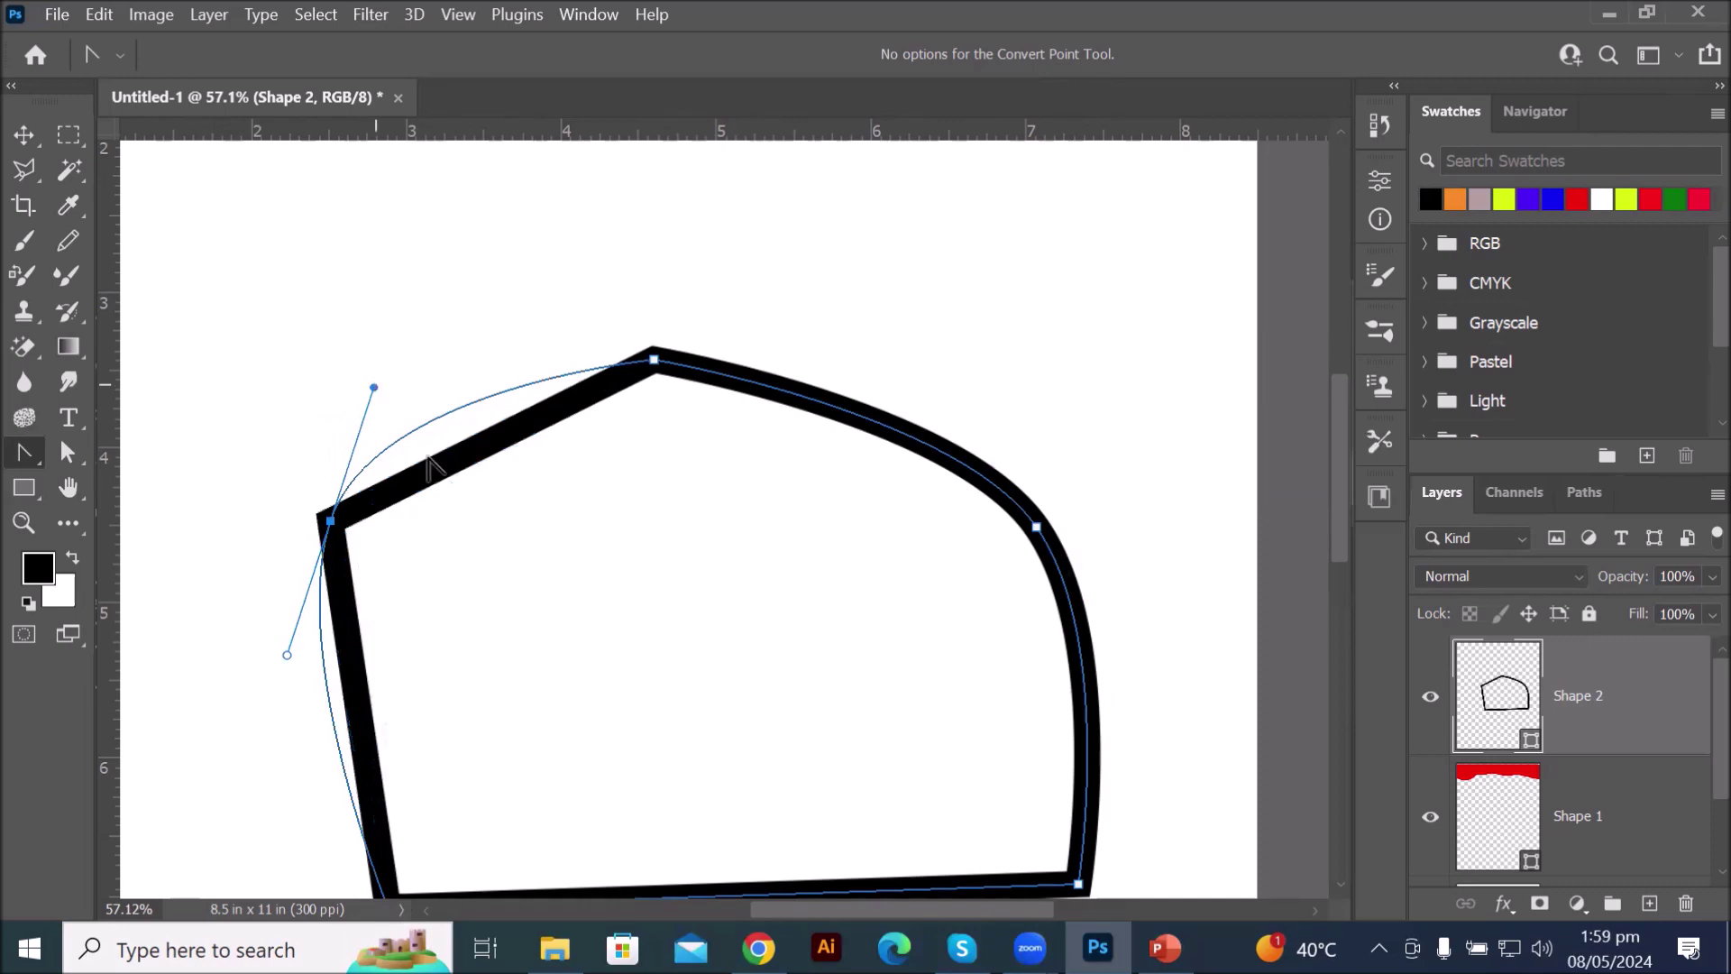
left_click_drag(655, 360, 831, 365)
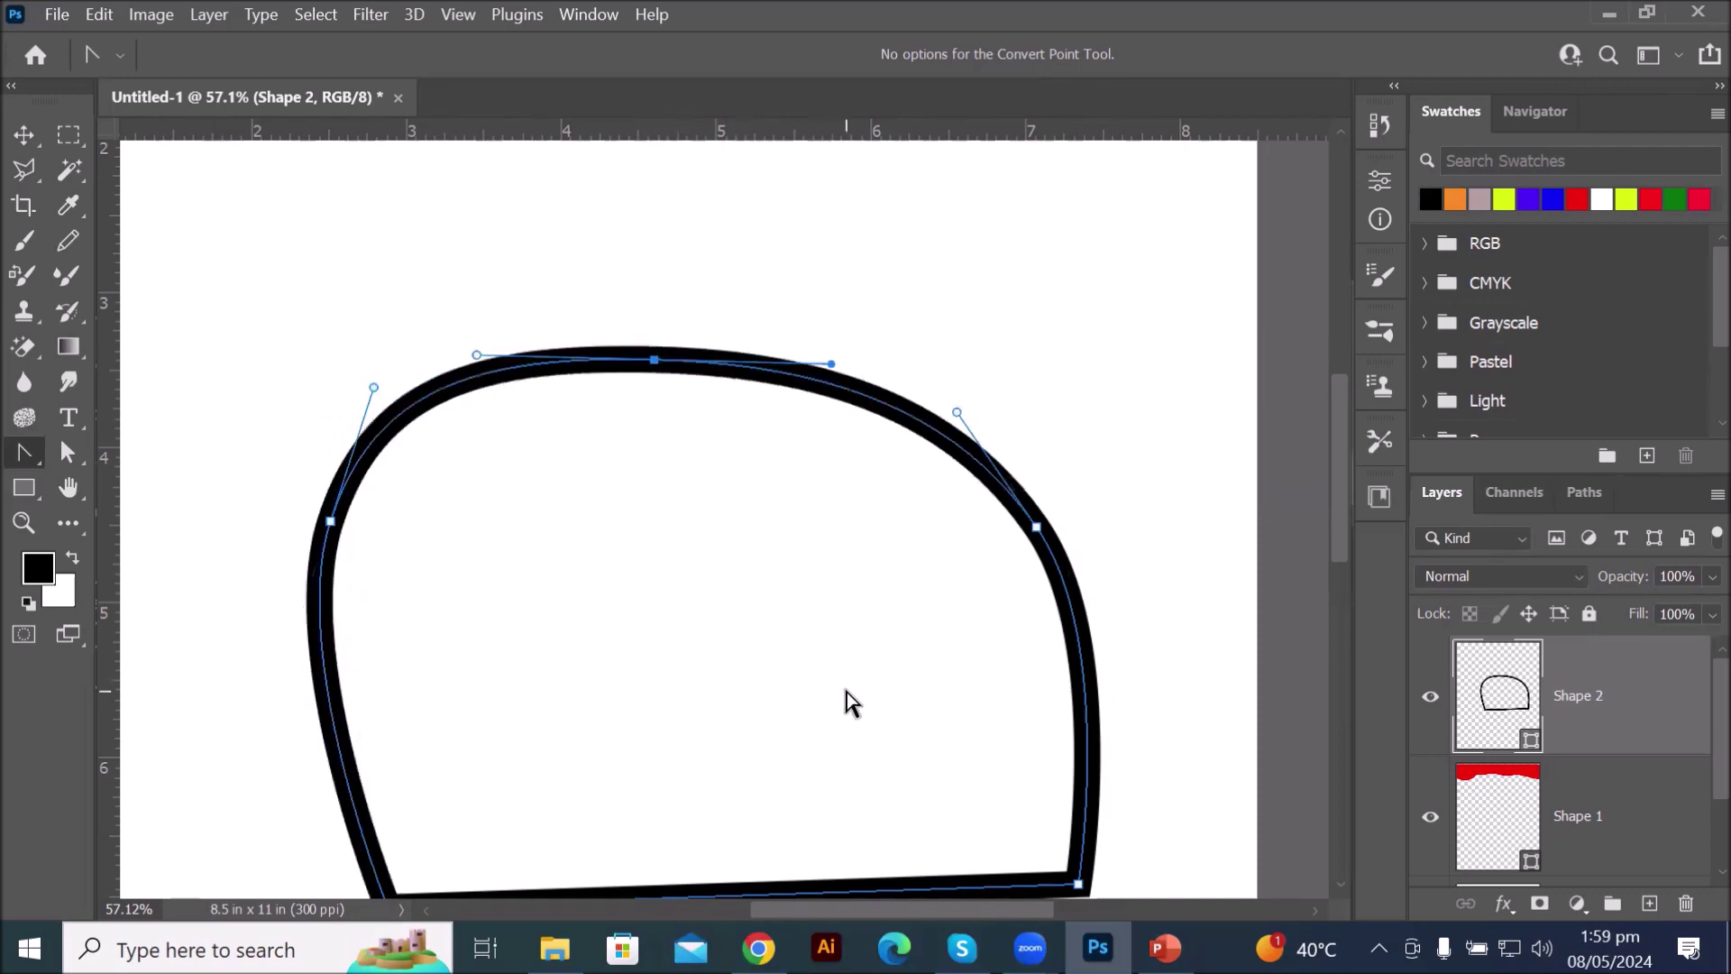
- Smooth the outline's two bottom corners into rounded curves with the Convert Point tool
scroll(846, 690, "down", 3)
scroll(1044, 891, "up", 5)
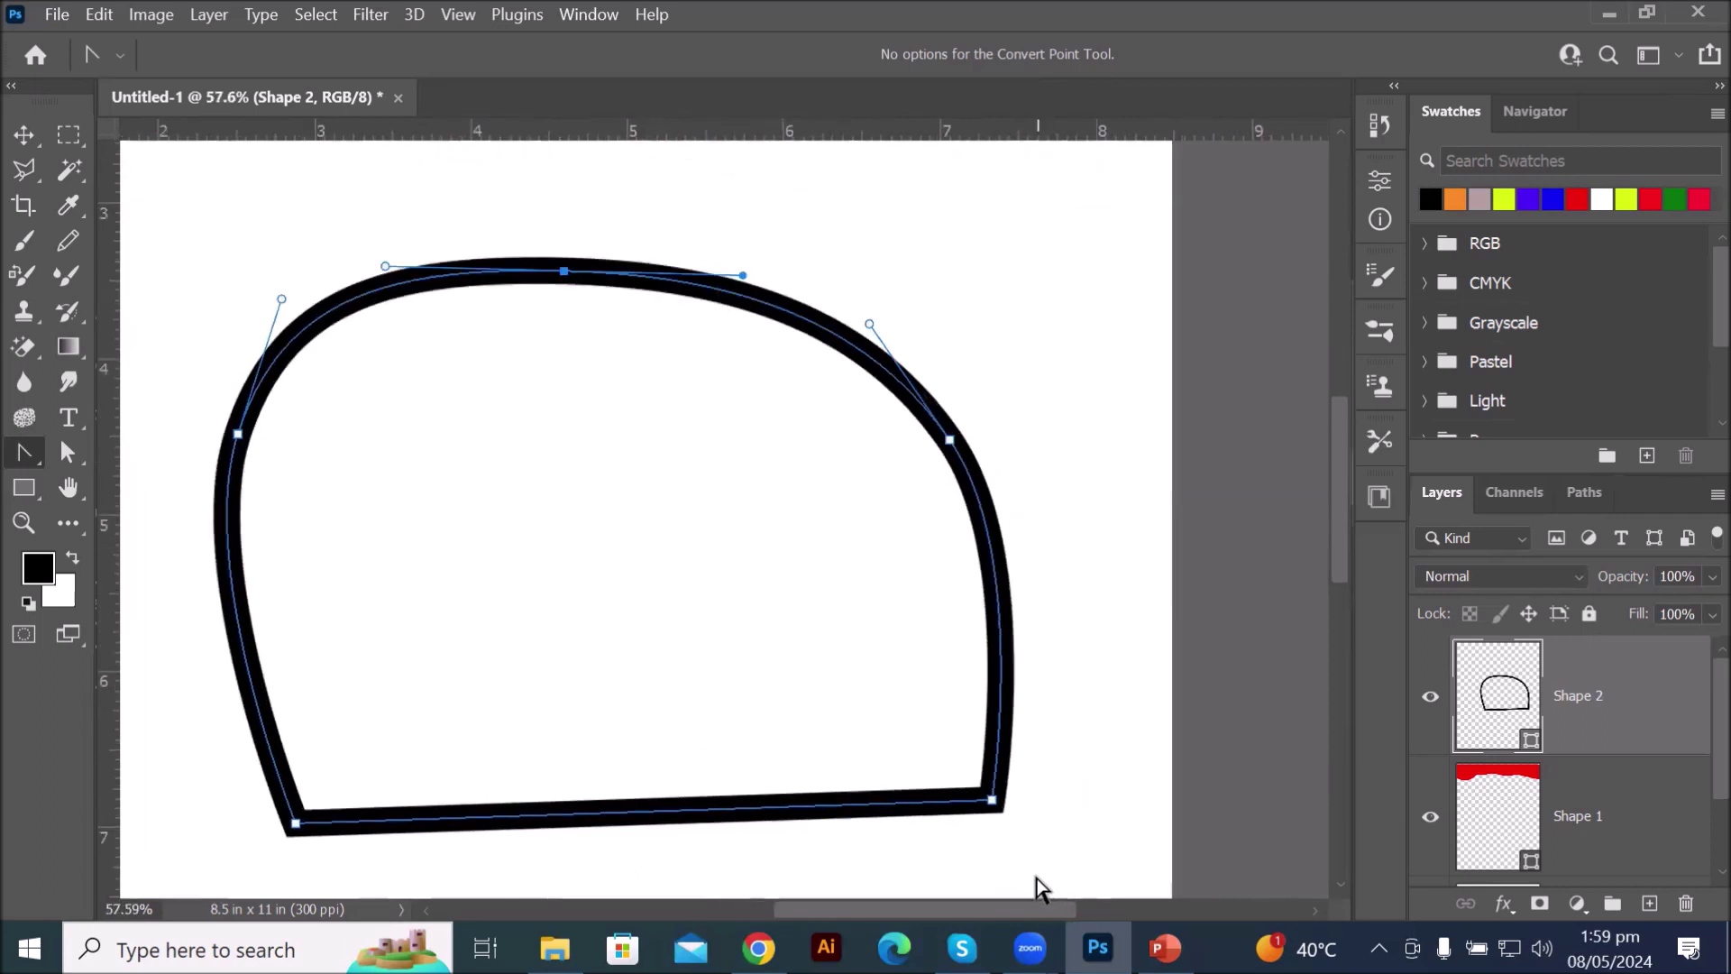
left_click_drag(966, 753, 872, 824)
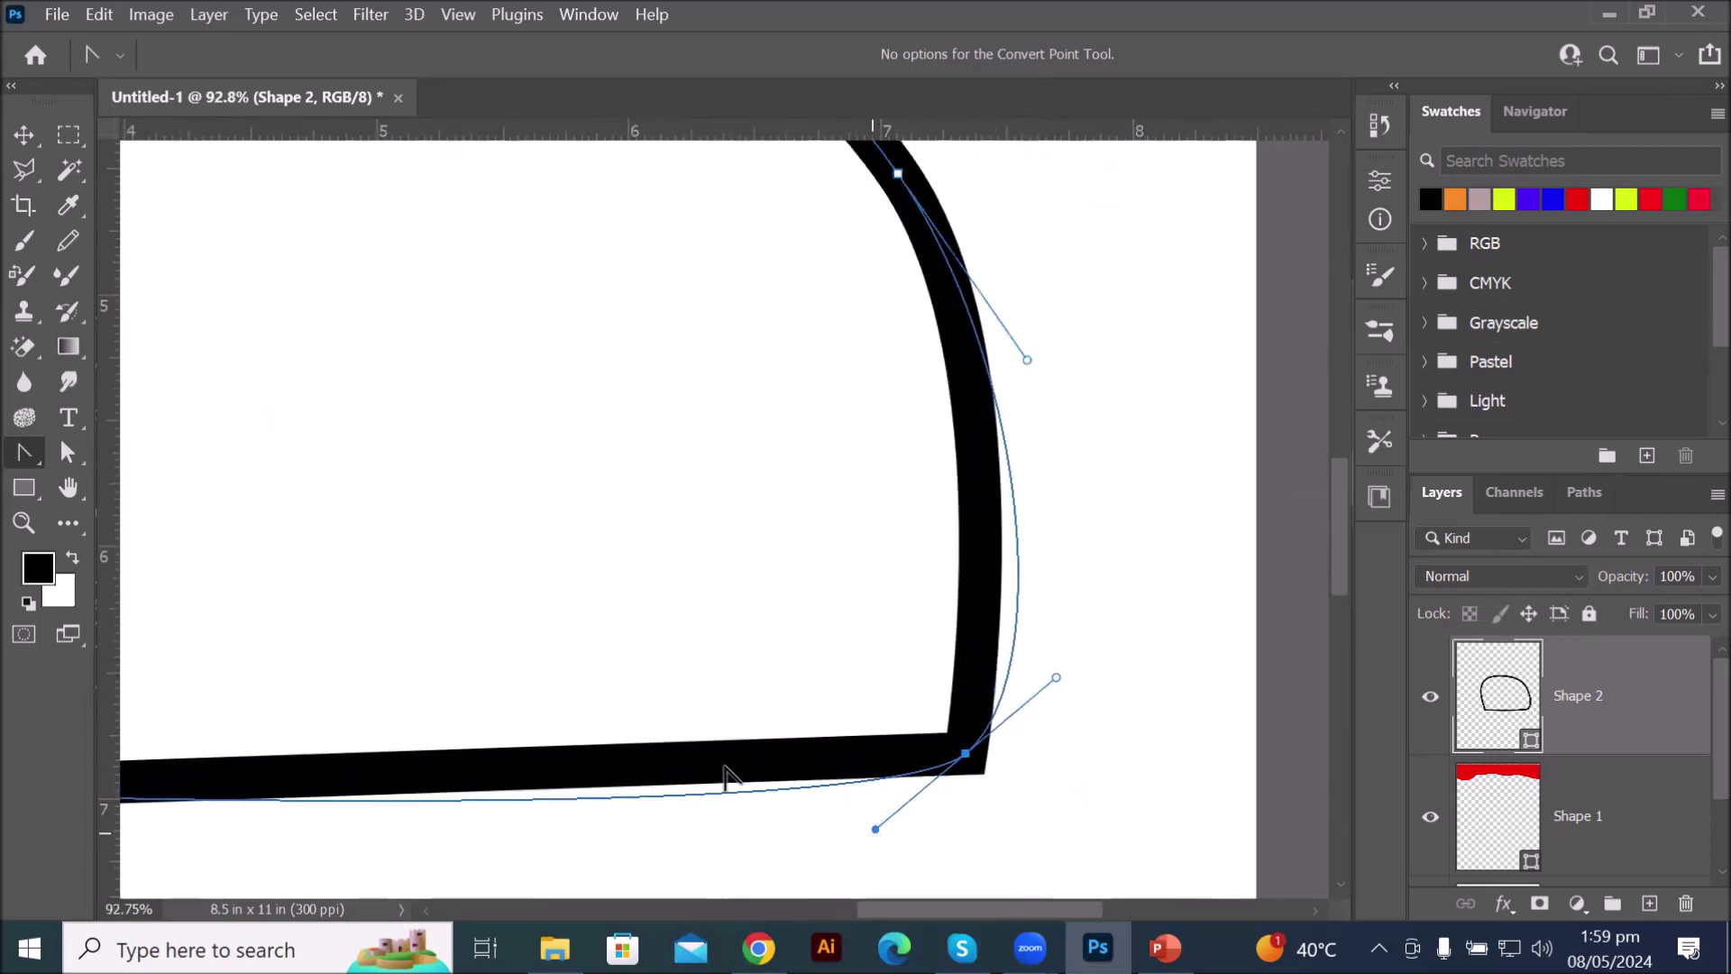
scroll(738, 769, "down", 3)
scroll(311, 821, "up", 3)
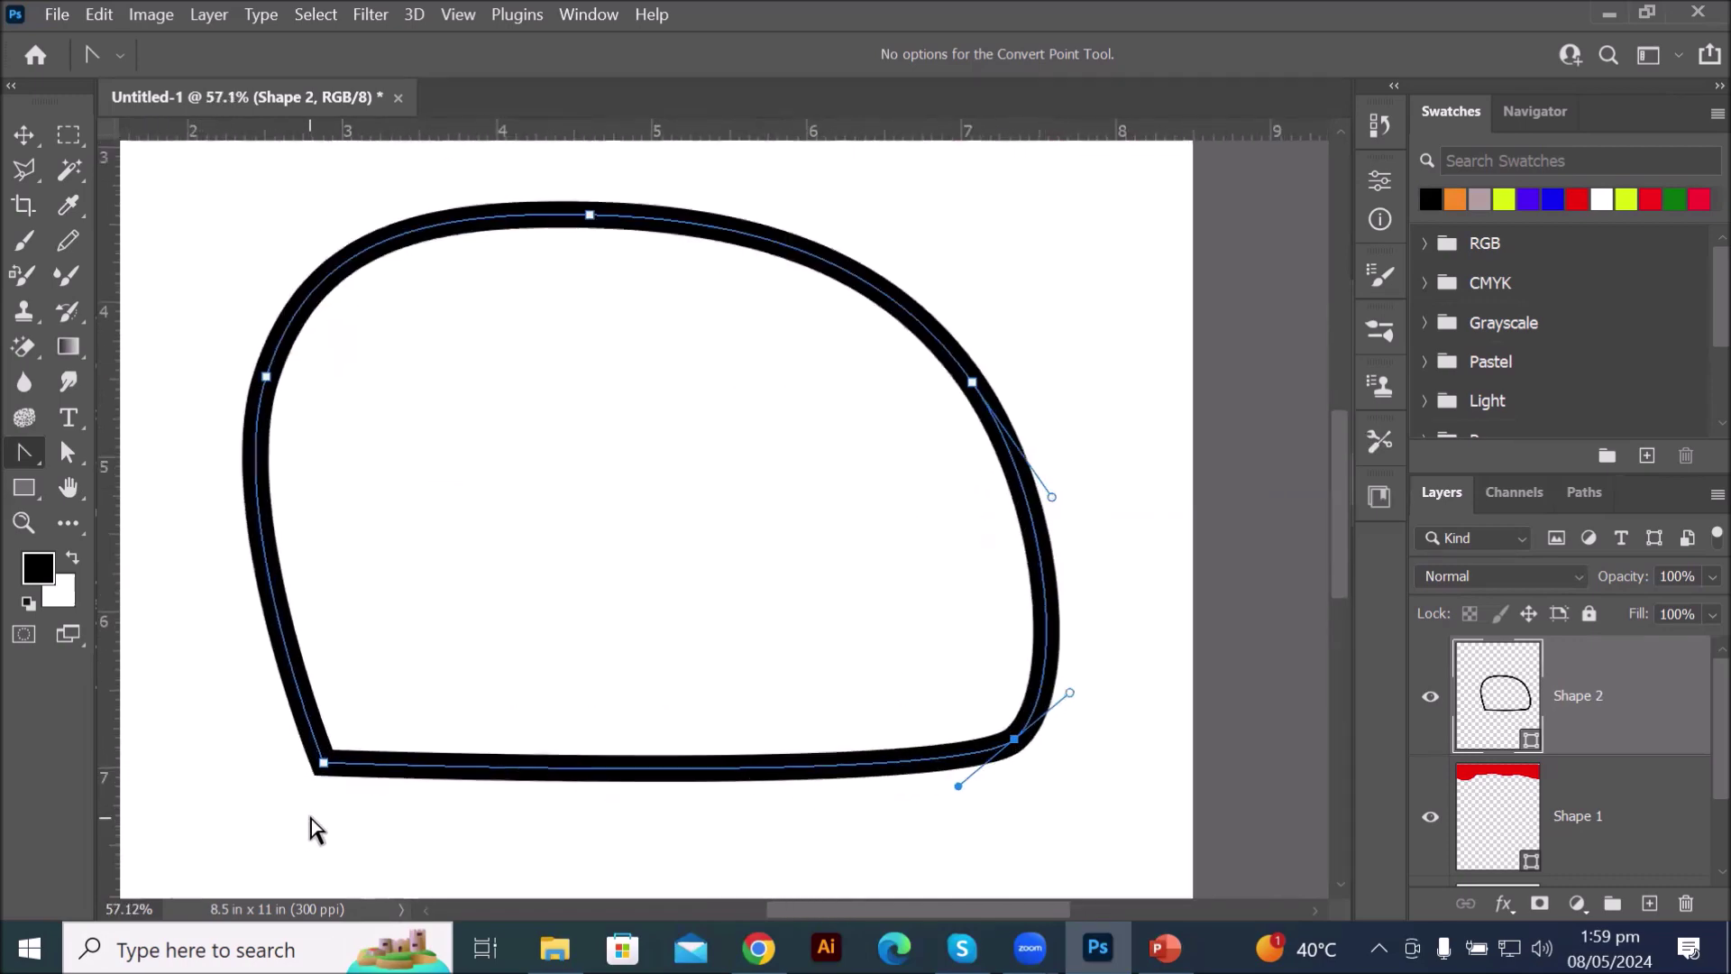
mouse_move(329, 747)
left_mouse_down()
mouse_move(373, 817)
mouse_move(224, 756)
mouse_move(199, 669)
left_mouse_up()
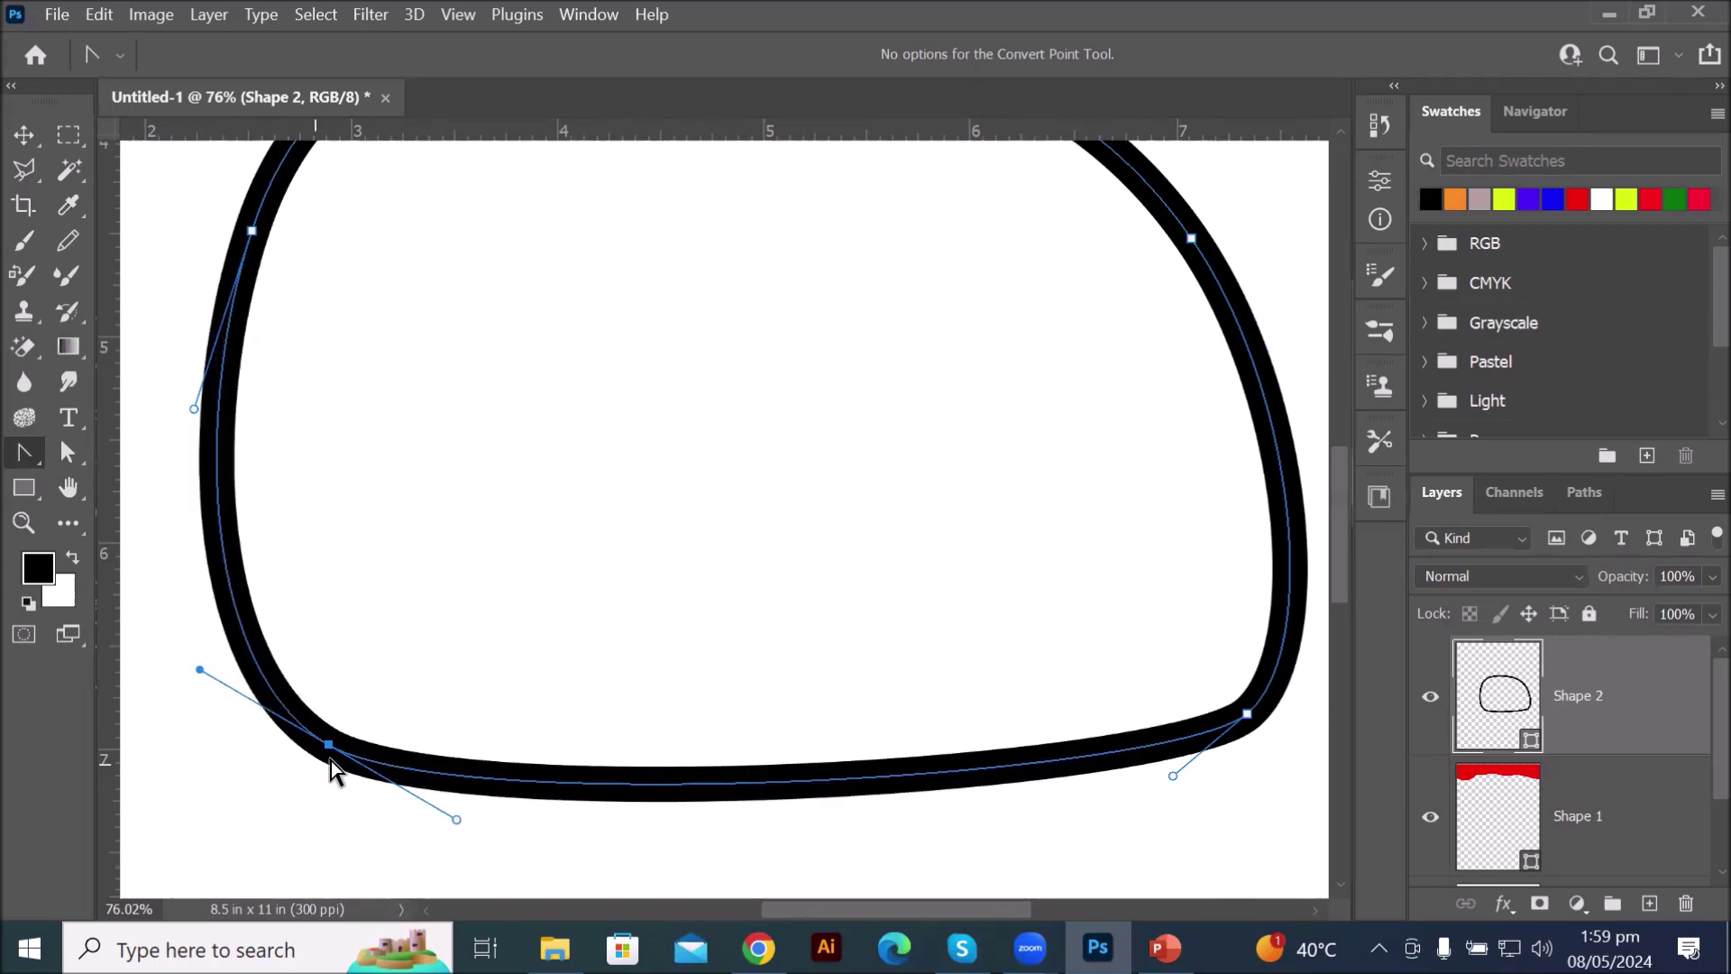
- Convert all five curved anchor points of the outline back into sharp corners with the Convert Point tool
left_click(329, 746)
left_click(1247, 714)
left_click(1191, 239)
left_click(253, 231)
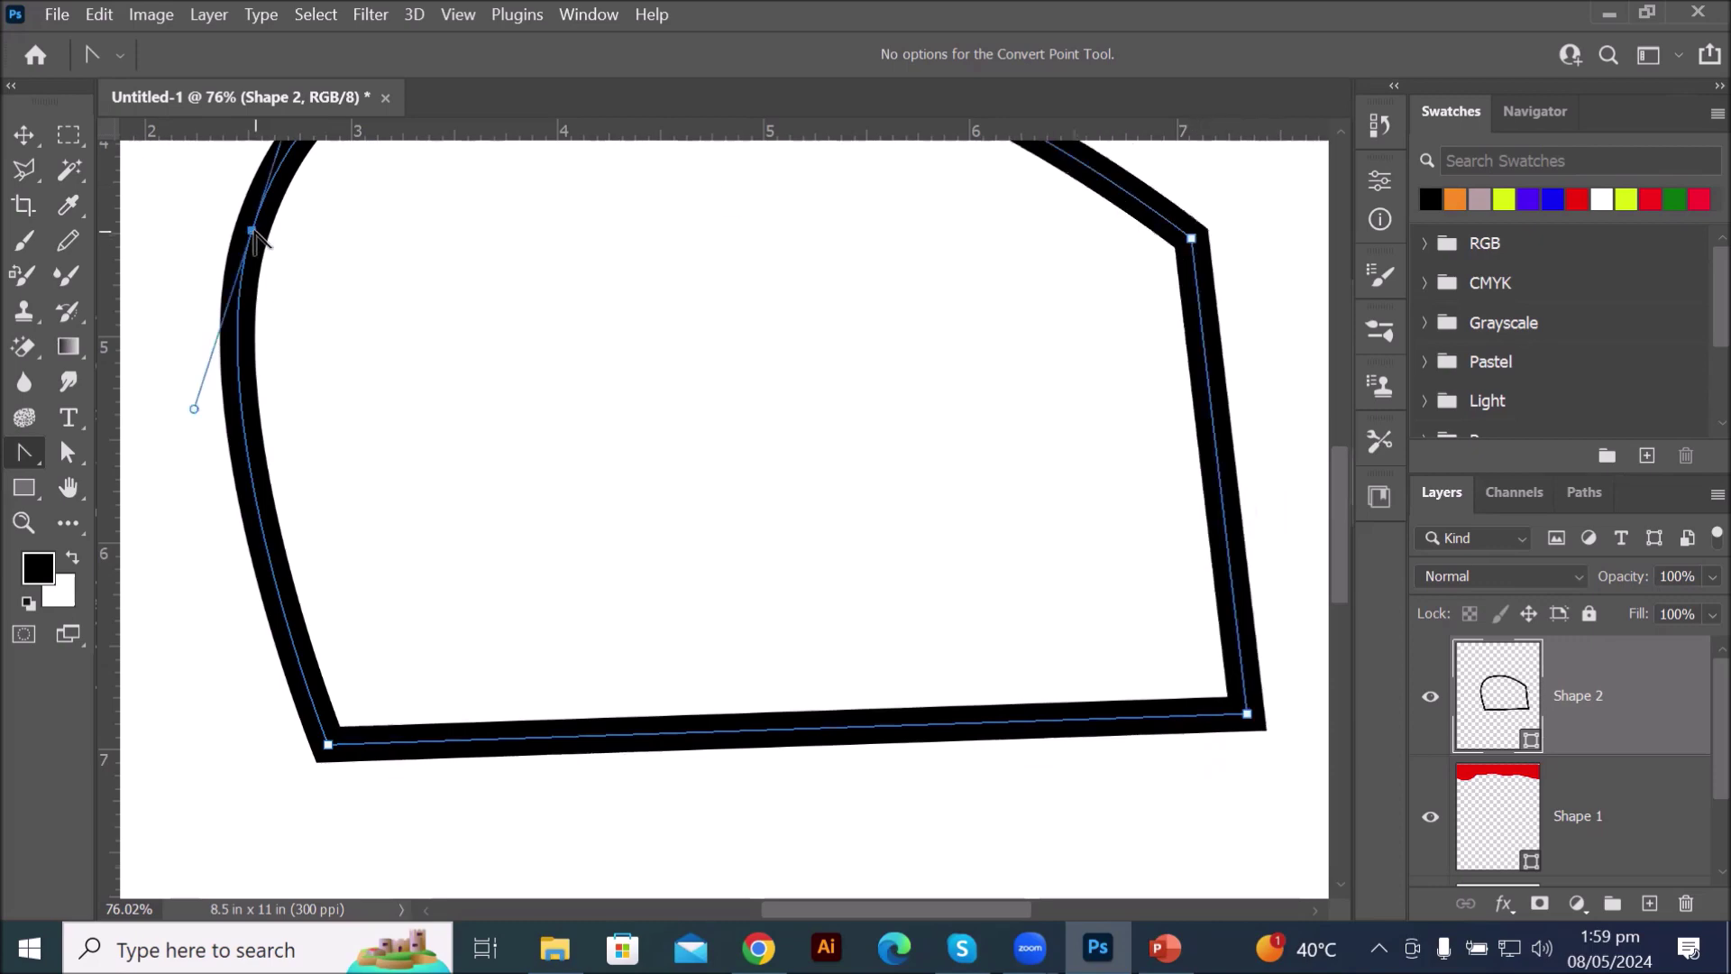
scroll(703, 343, "down", 9)
scroll(708, 174, "up", 3)
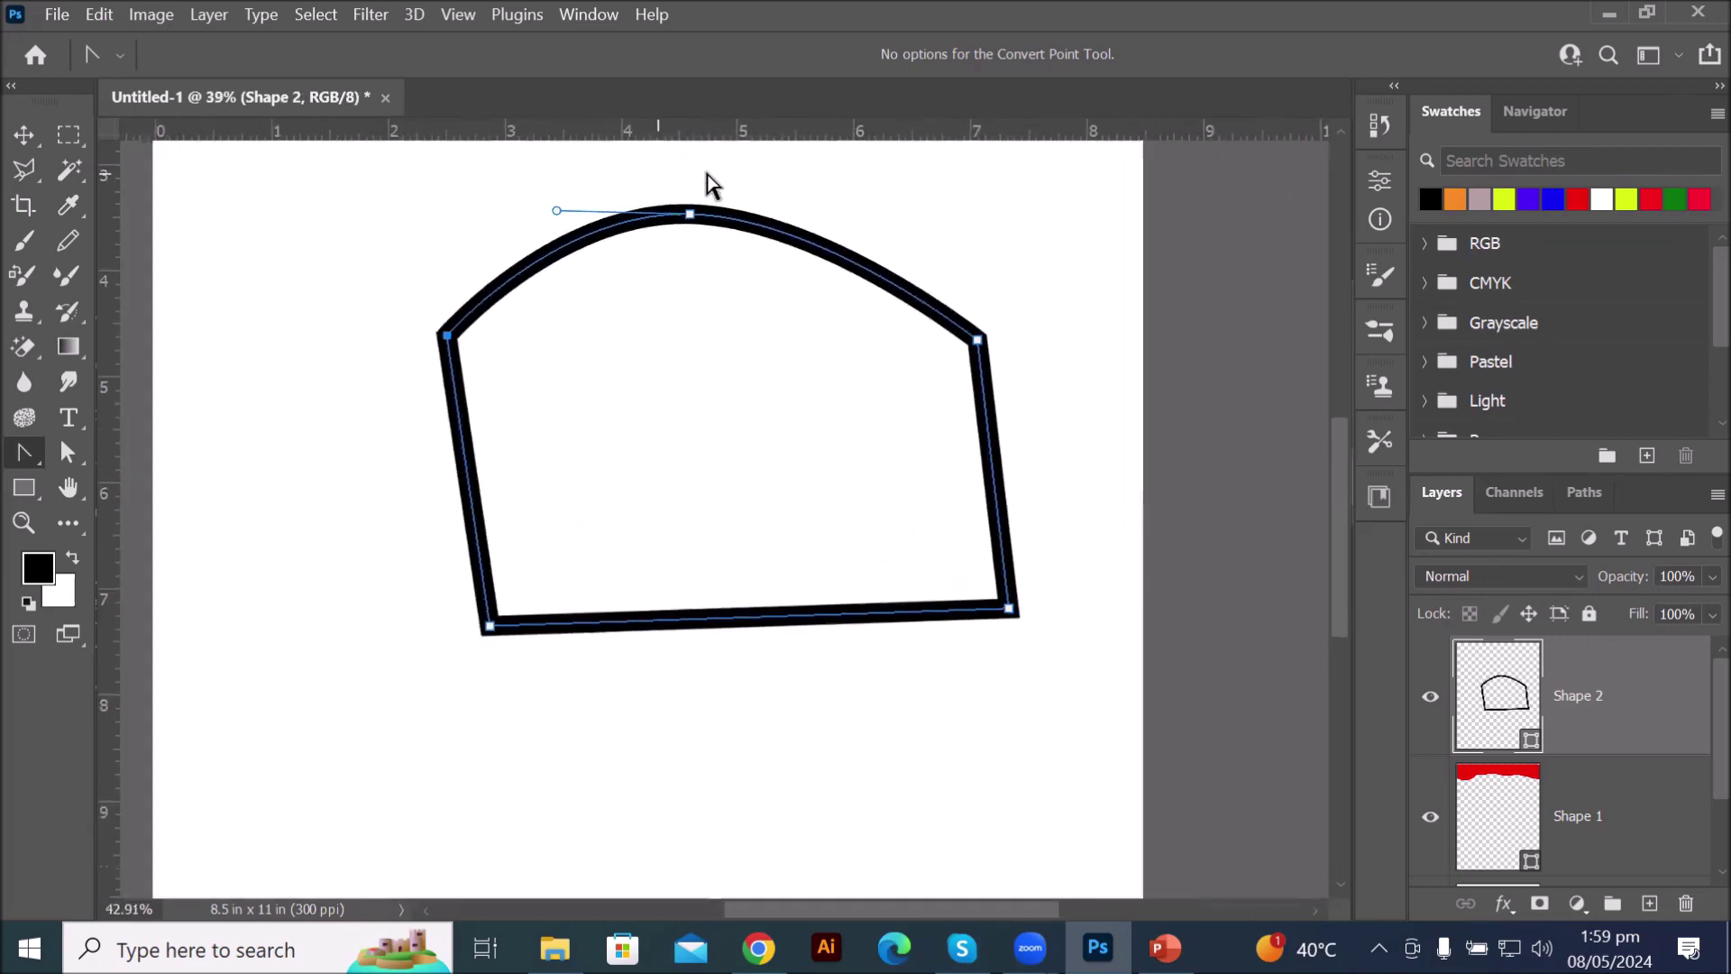
scroll(708, 194, "up", 3)
left_click(690, 214)
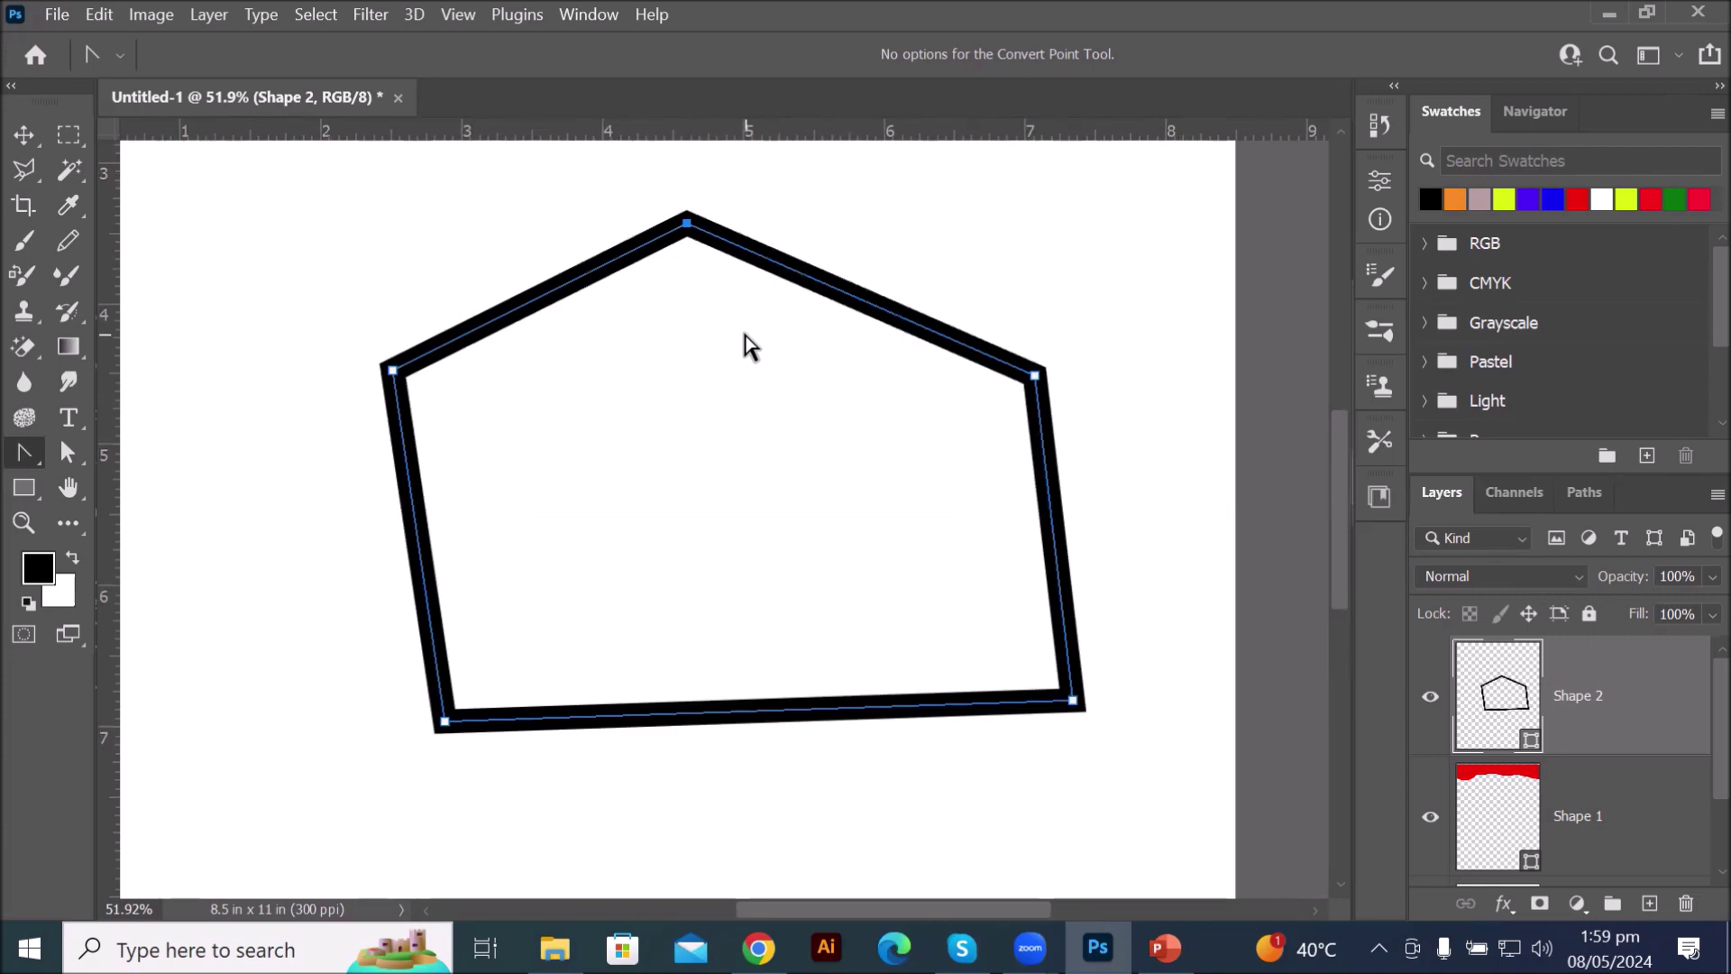
- Detach the Layers panel beside the canvas and lengthen it to show every layer
right_click(20, 451)
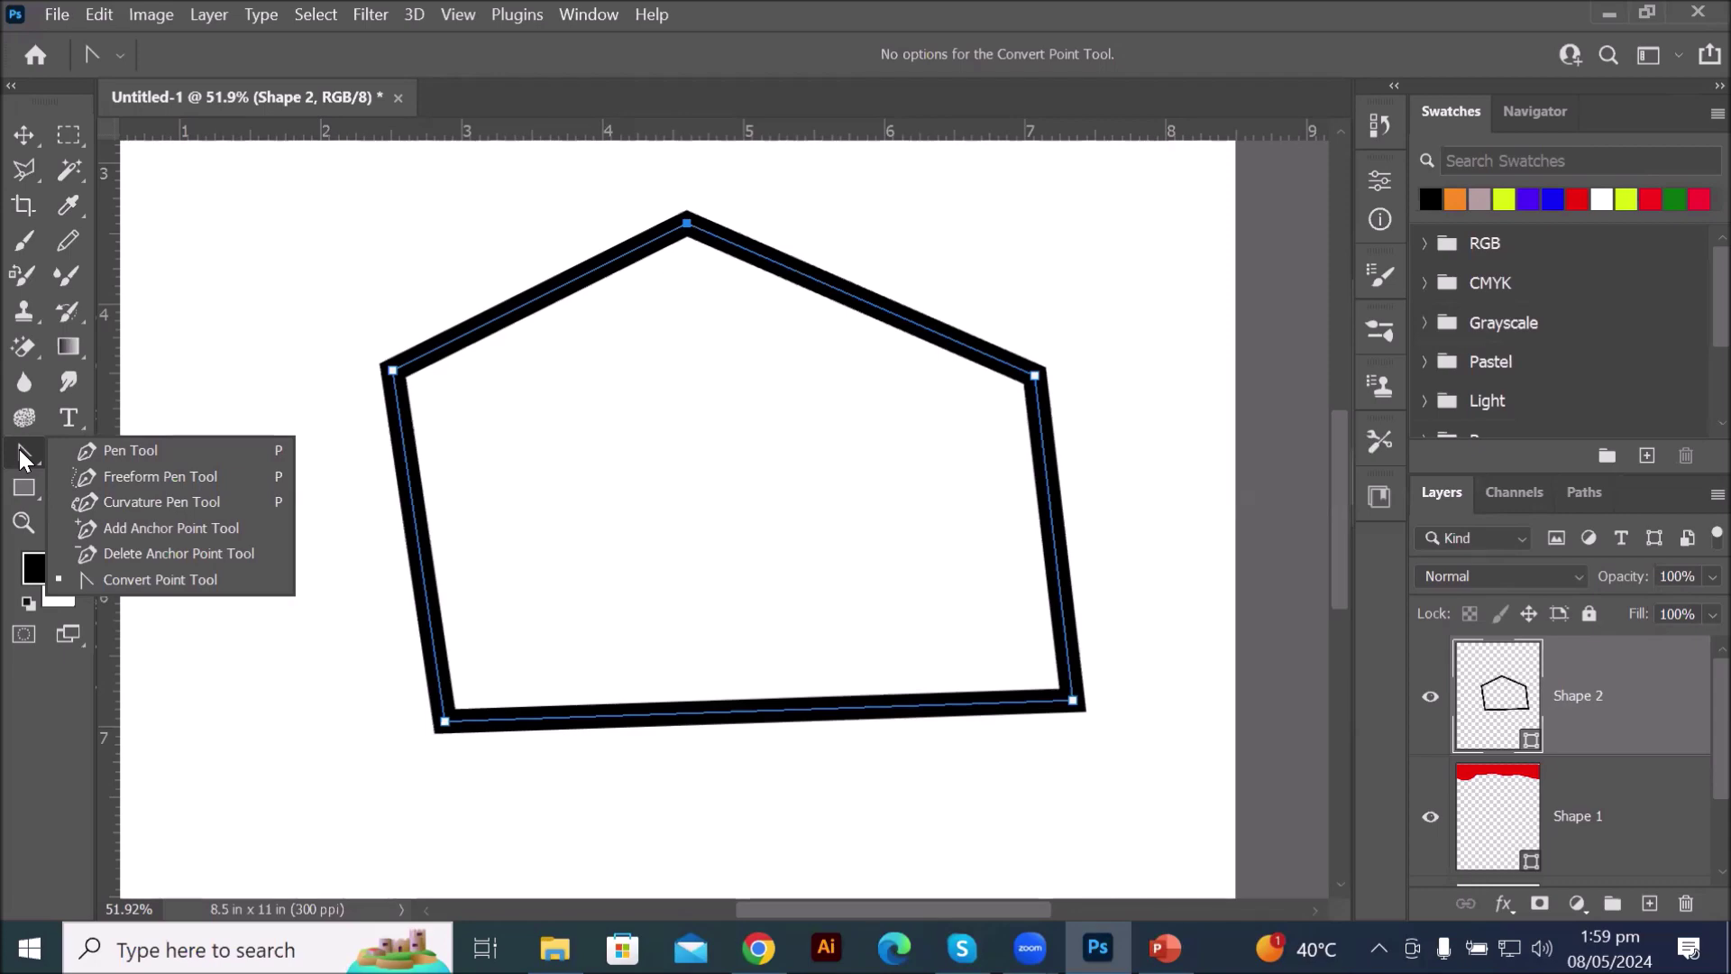
scroll(626, 409, "down", 5)
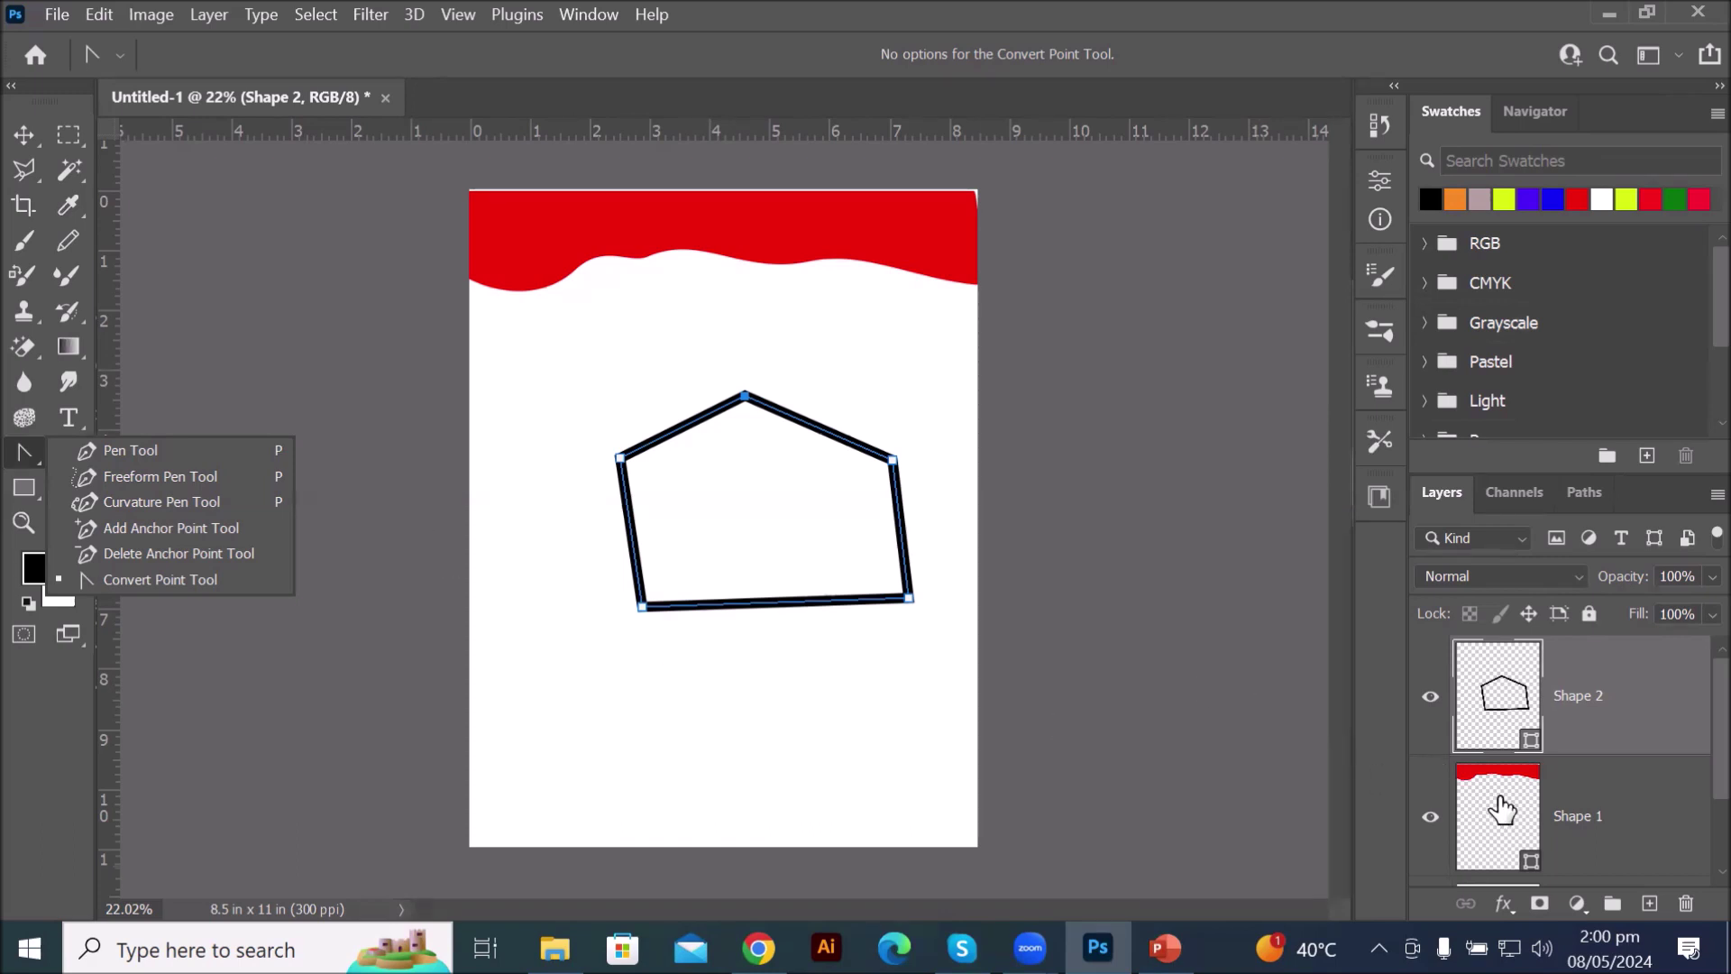
left_click_drag(1448, 493, 1107, 194)
left_click_drag(1215, 507, 1212, 828)
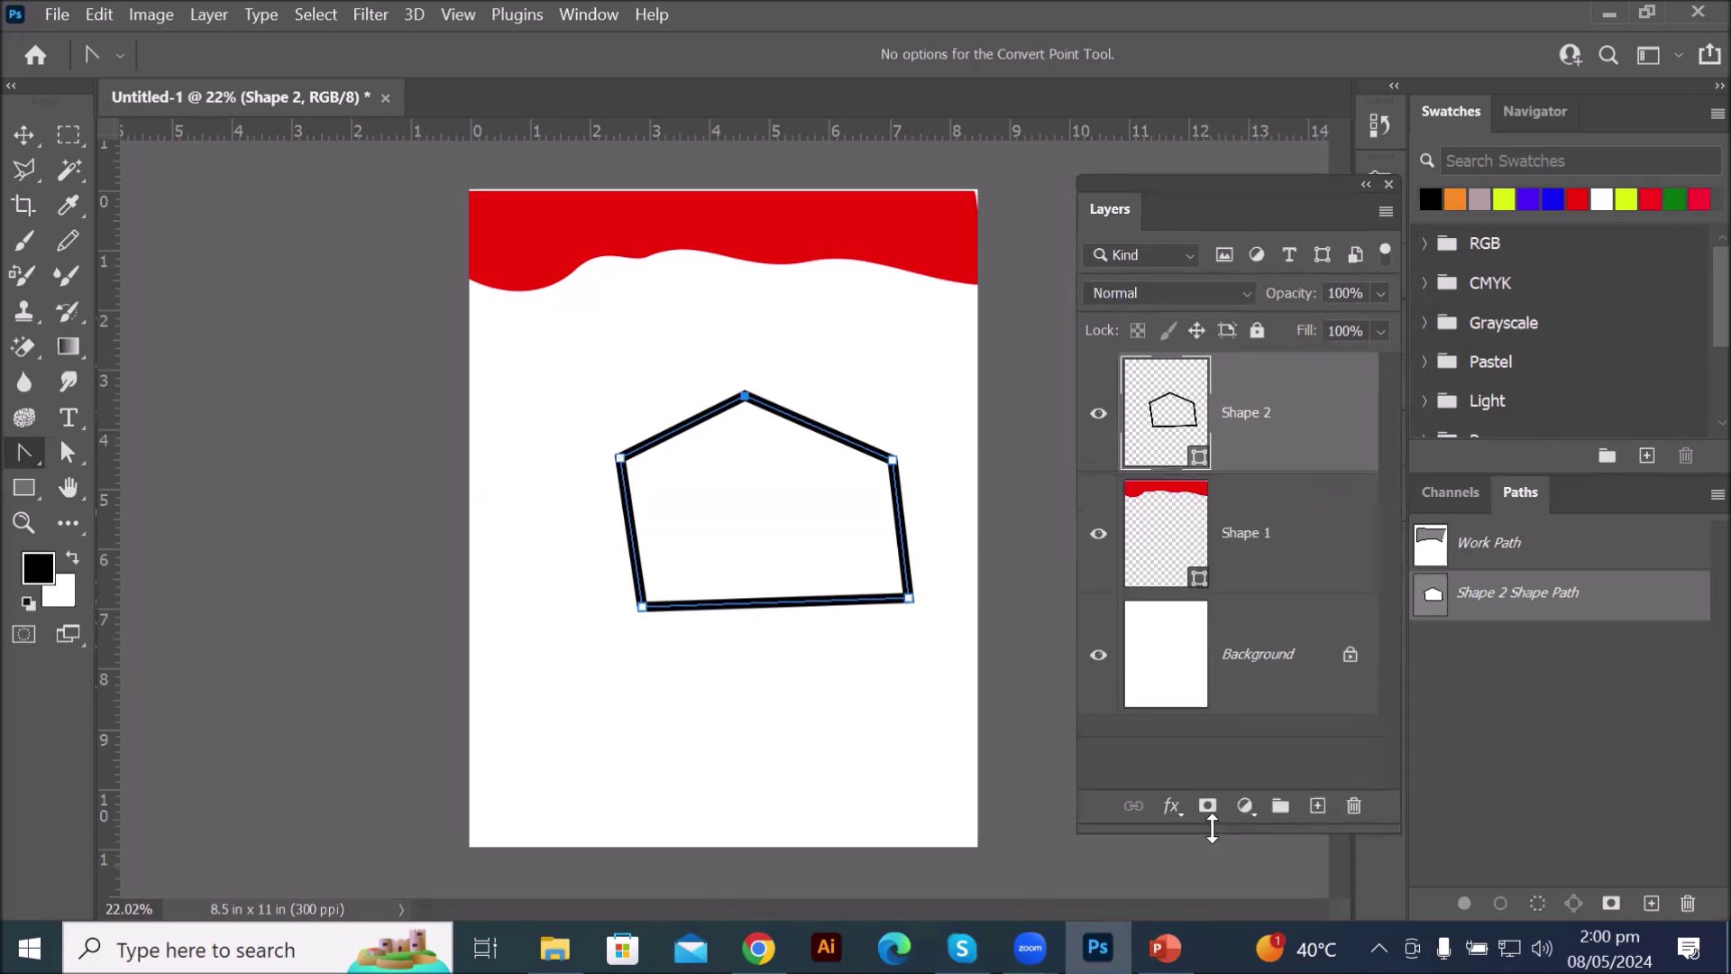
- Delete the Shape 1 and Shape 2 layers together, leaving only the Background layer
left_click(1178, 556, "shift")
left_click(1355, 806)
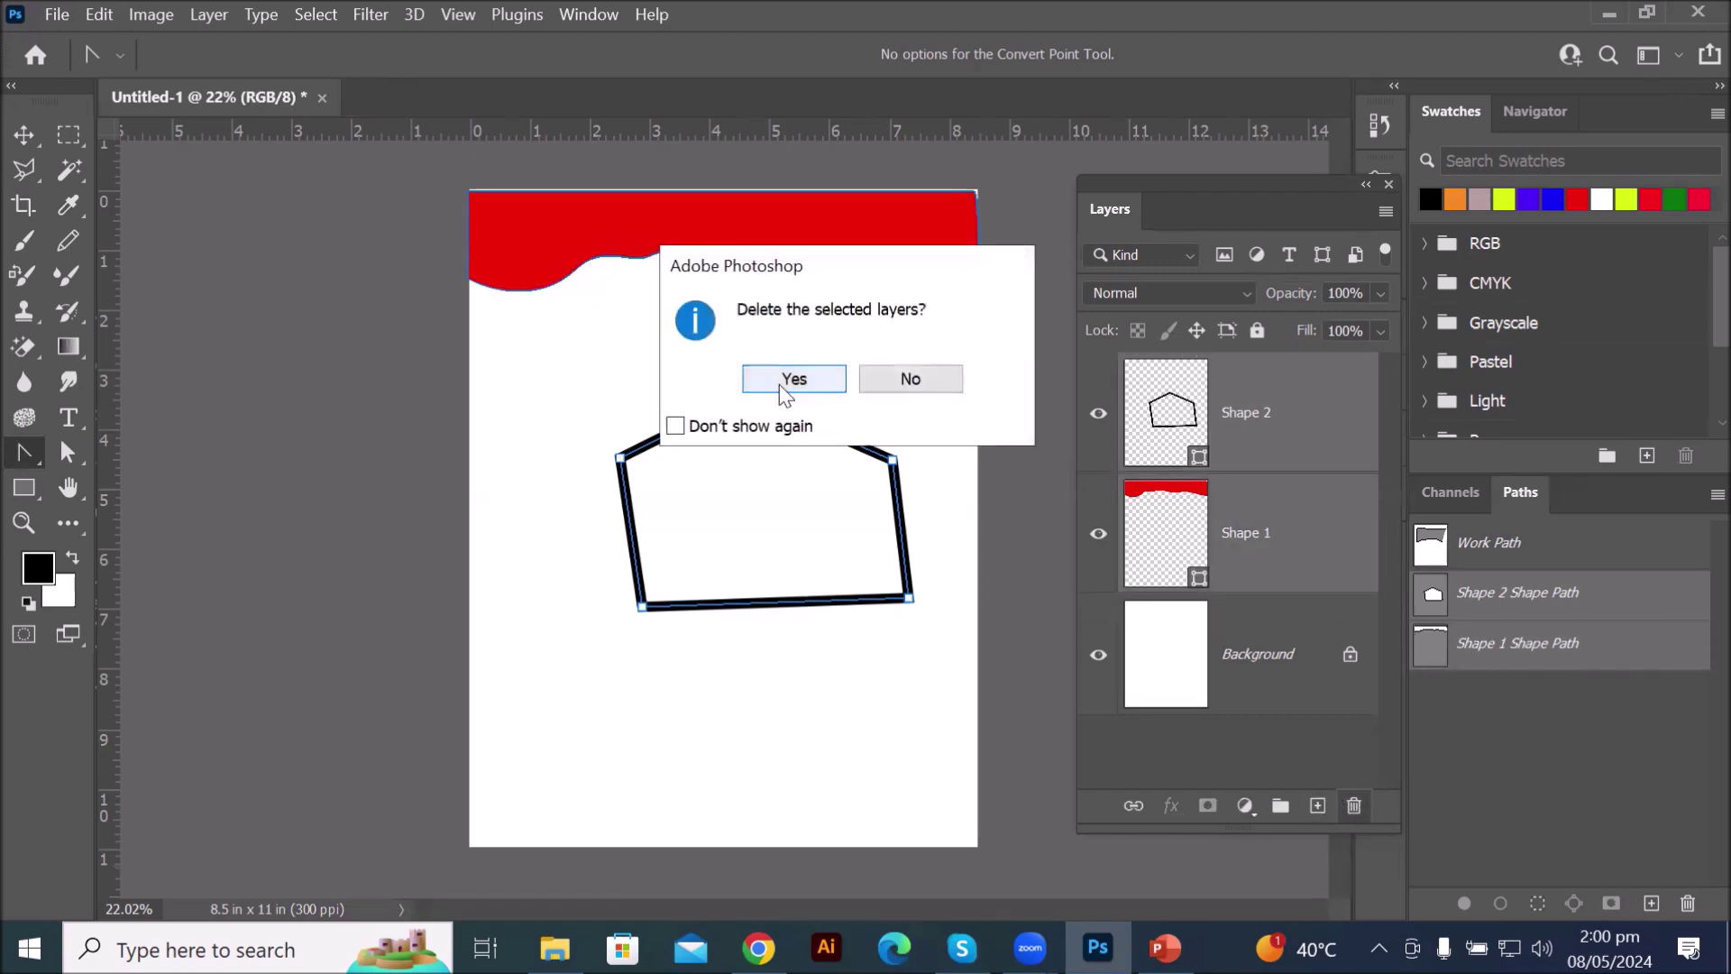
left_click(781, 381)
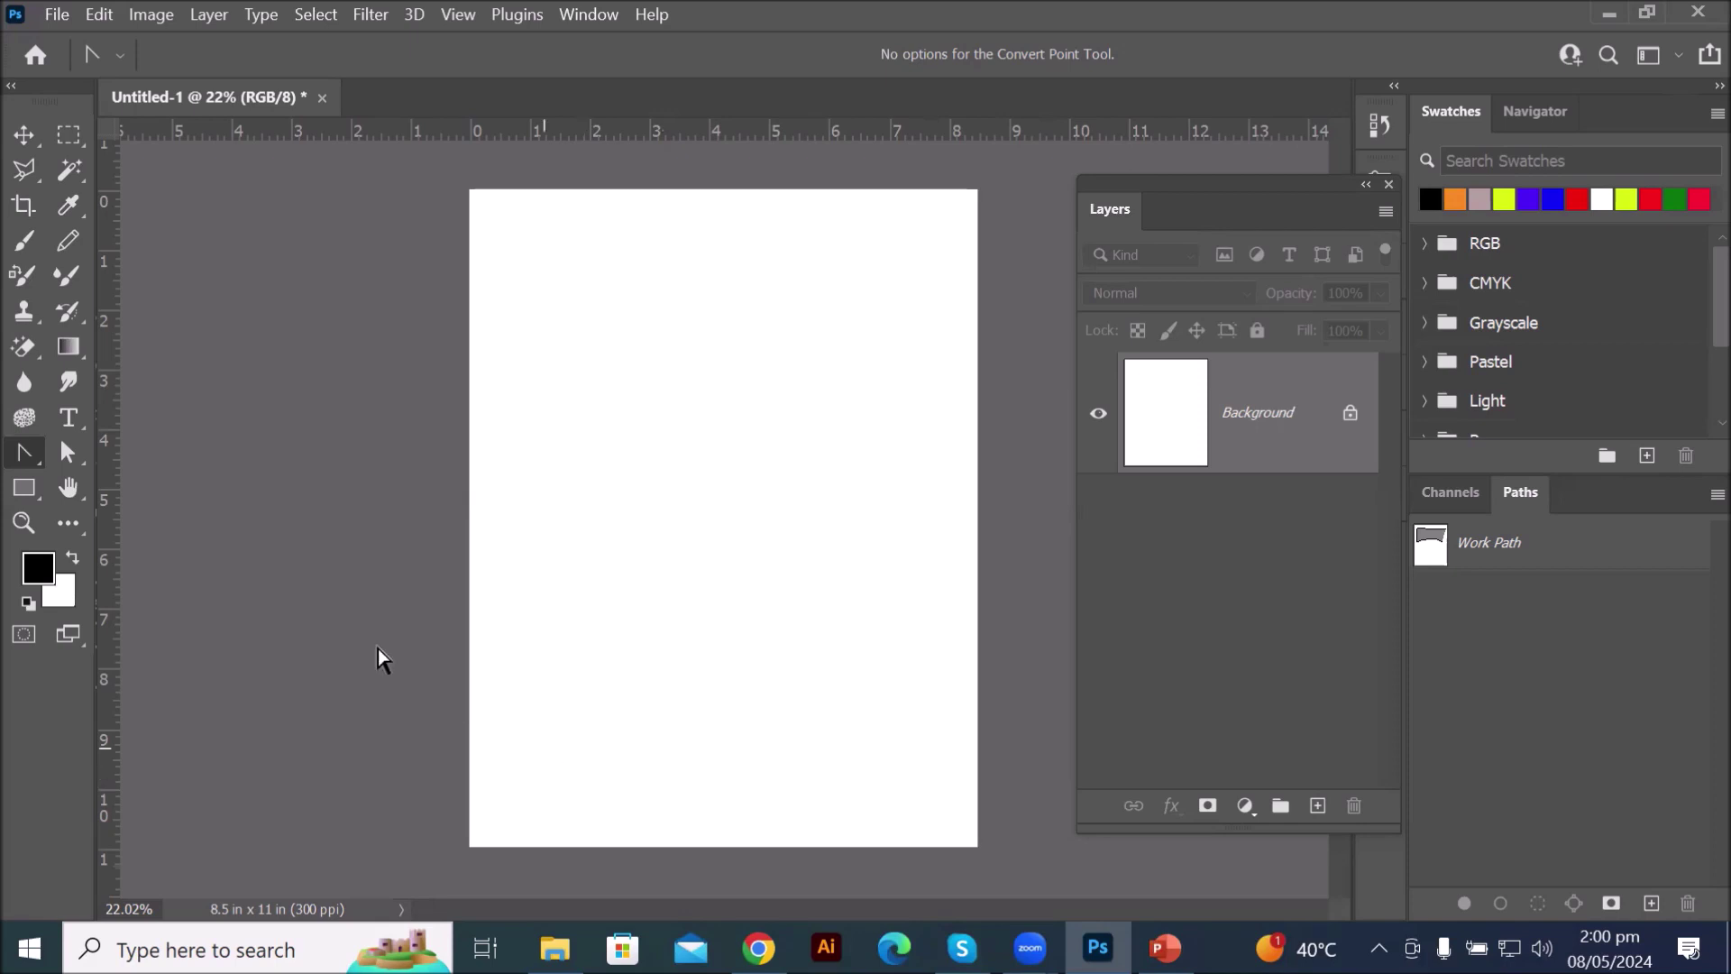
- Draw a closed black Pen tool shape across the page top with a downward-curved lower edge, about 2546 by 906 px
right_click(29, 458)
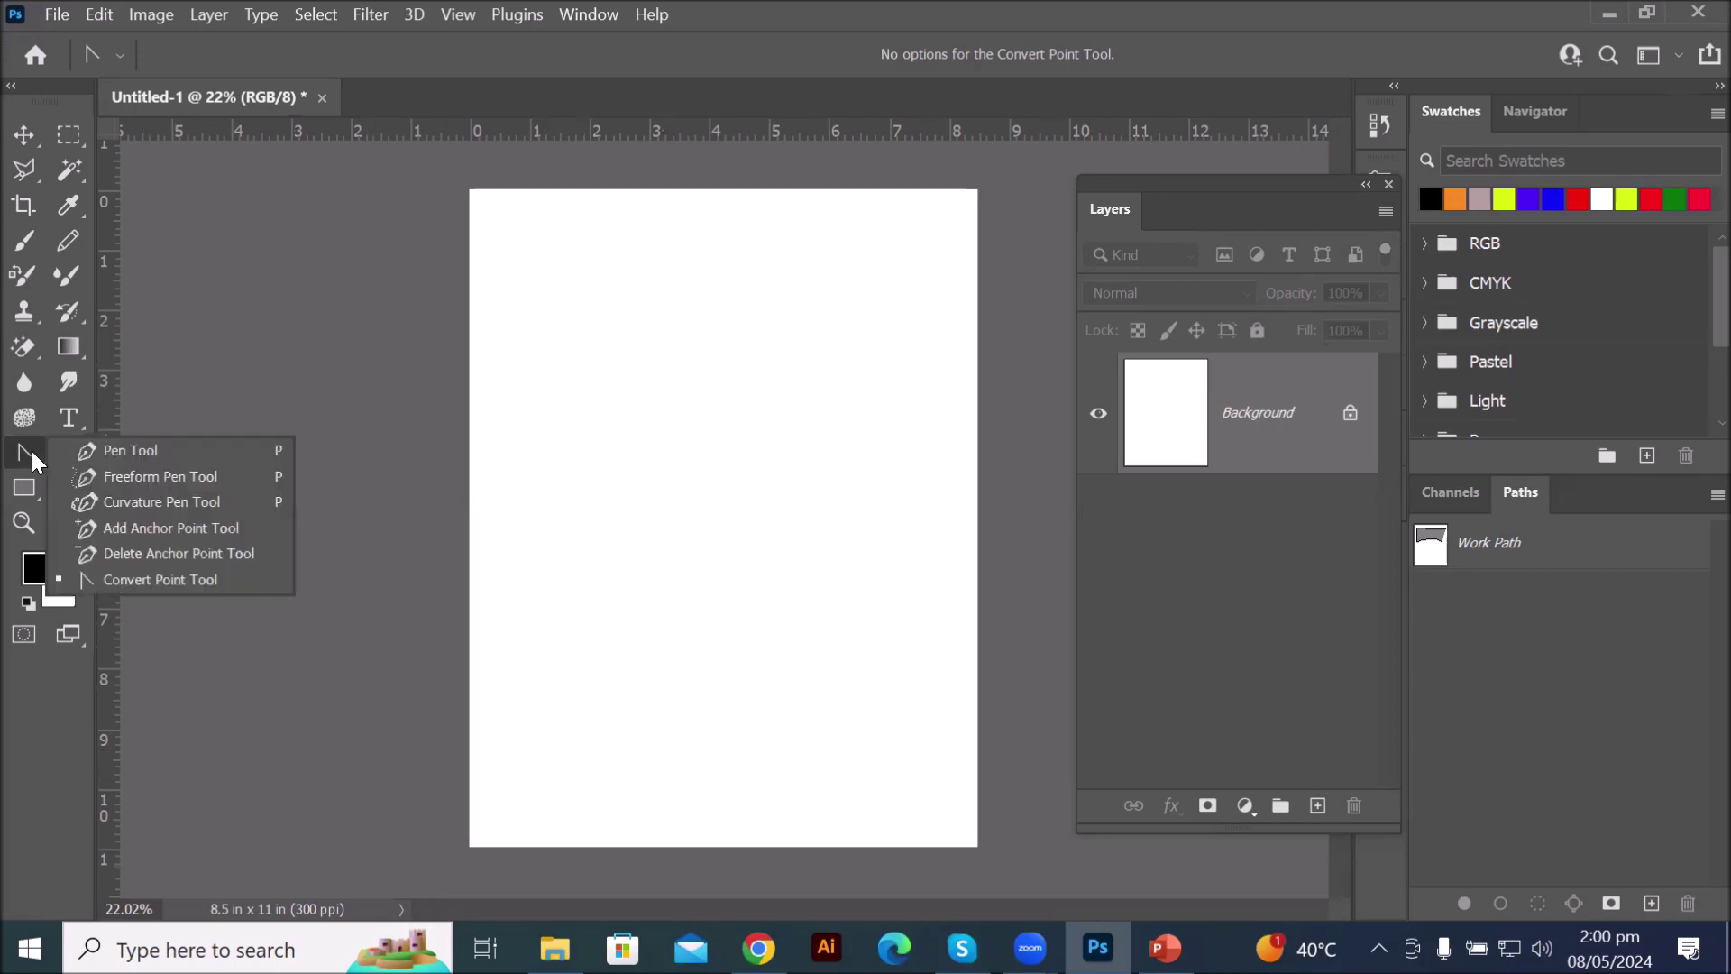
left_click(101, 451)
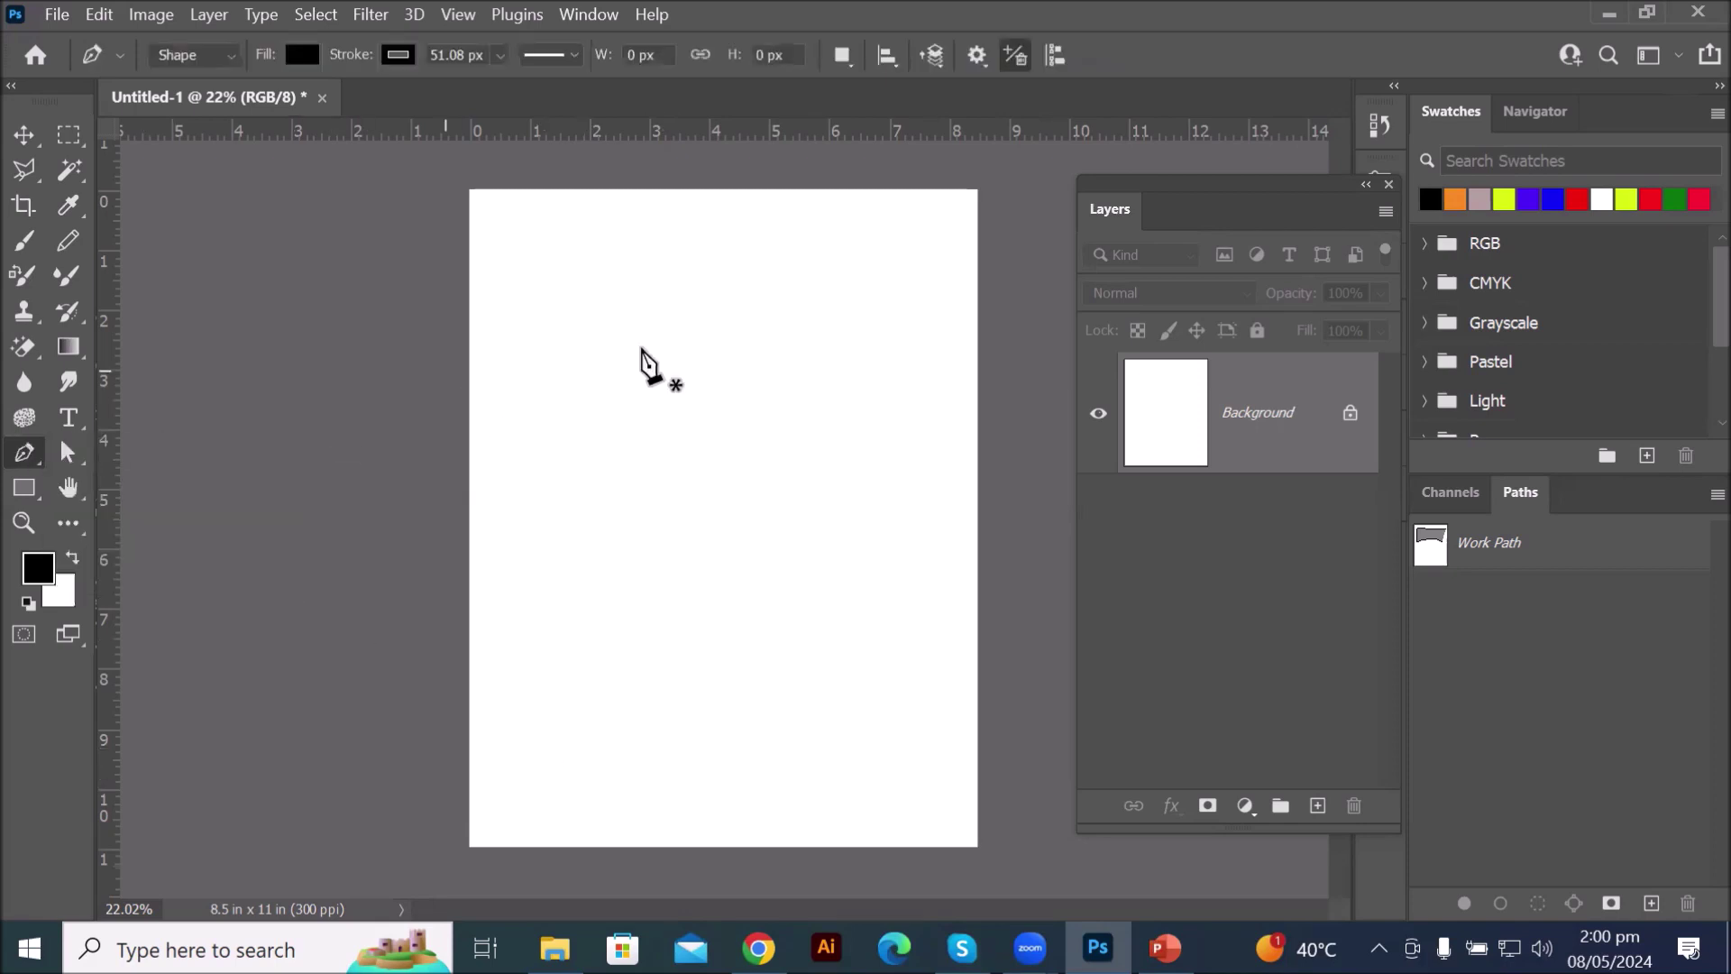
left_click(973, 189)
left_click(471, 189)
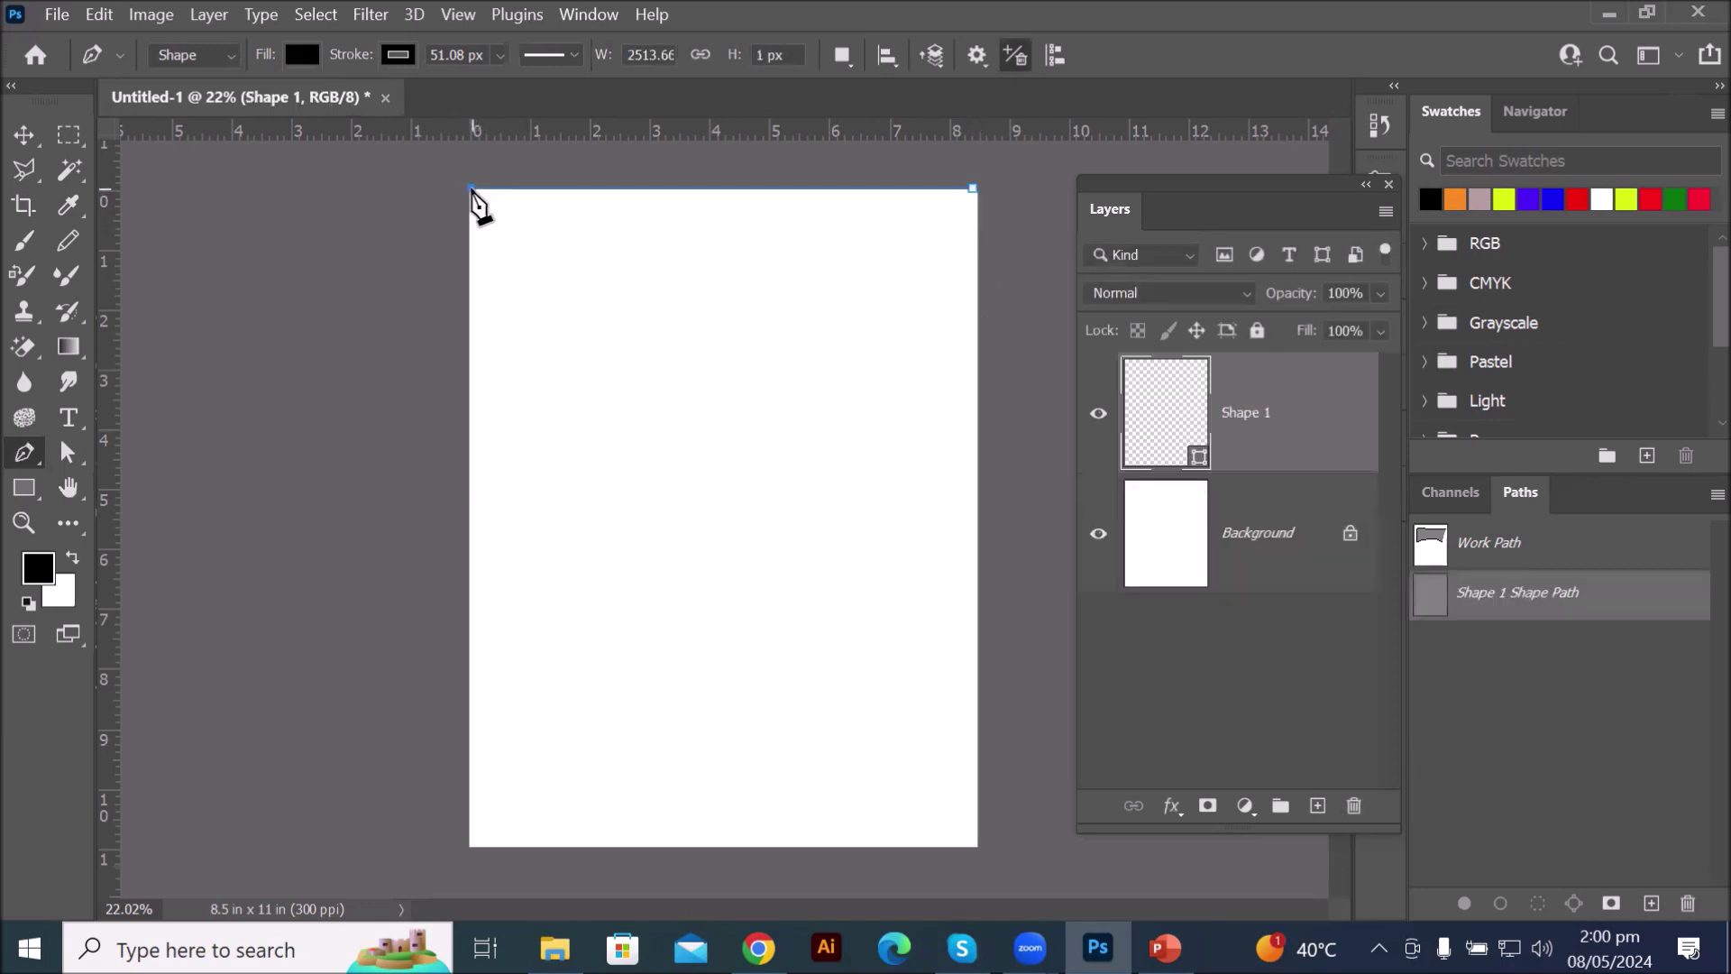
left_click(470, 307)
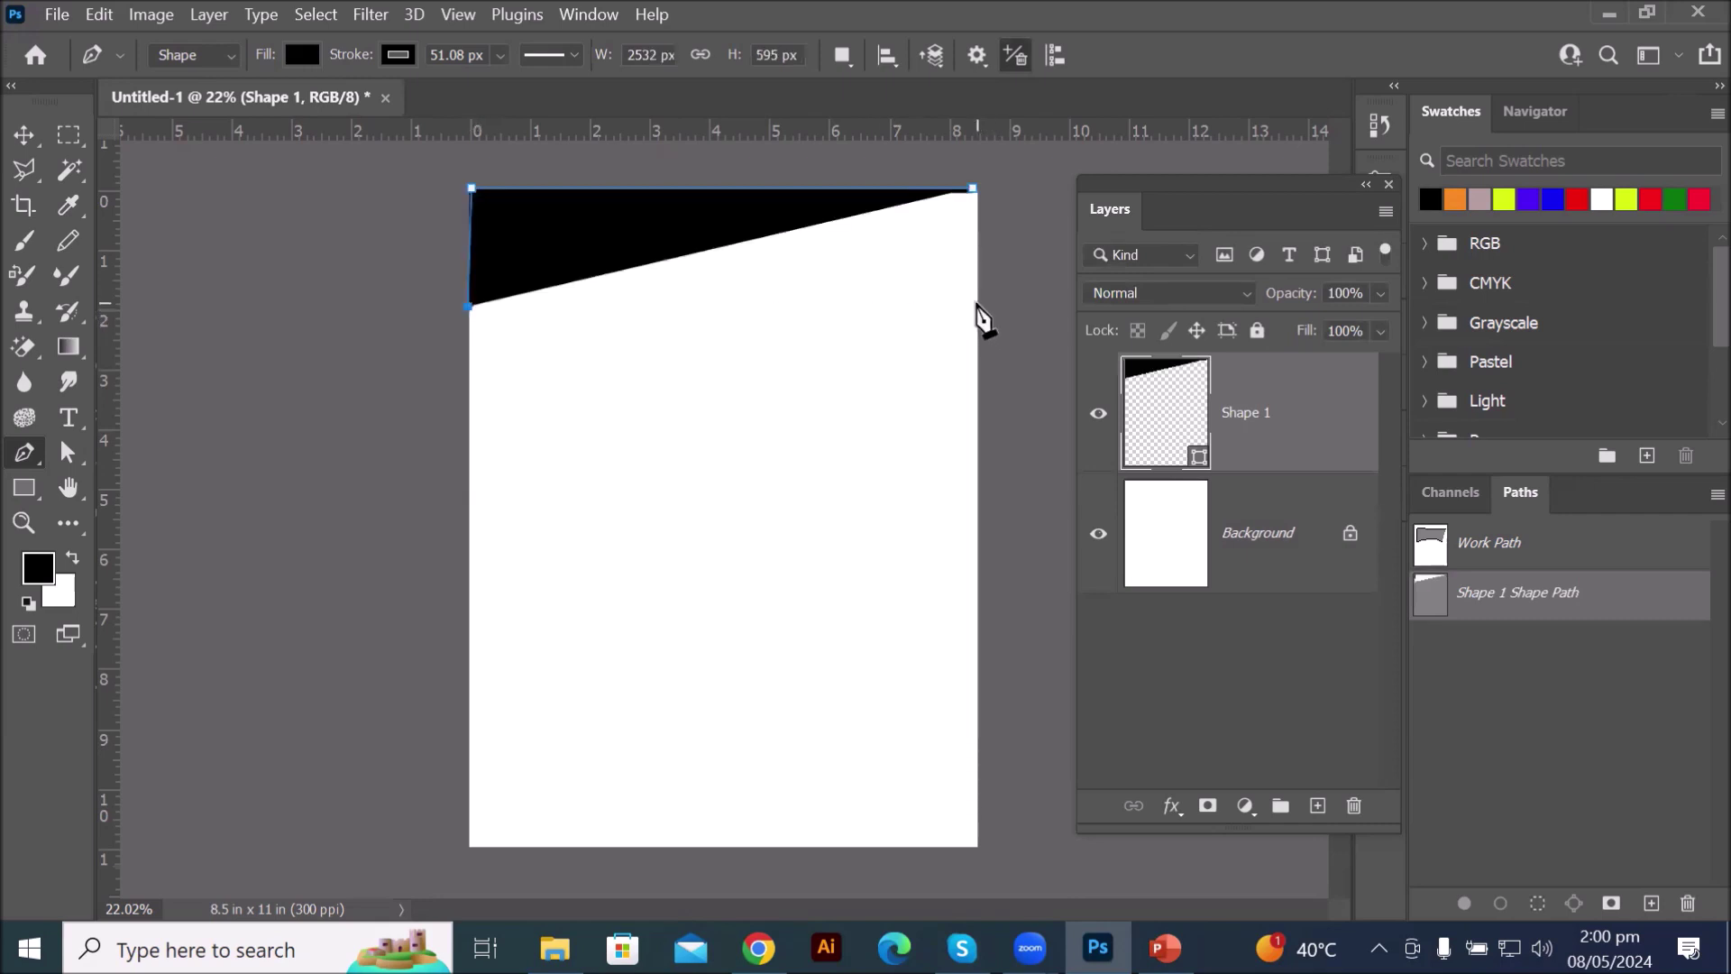
left_click_drag(974, 301, 1174, 153)
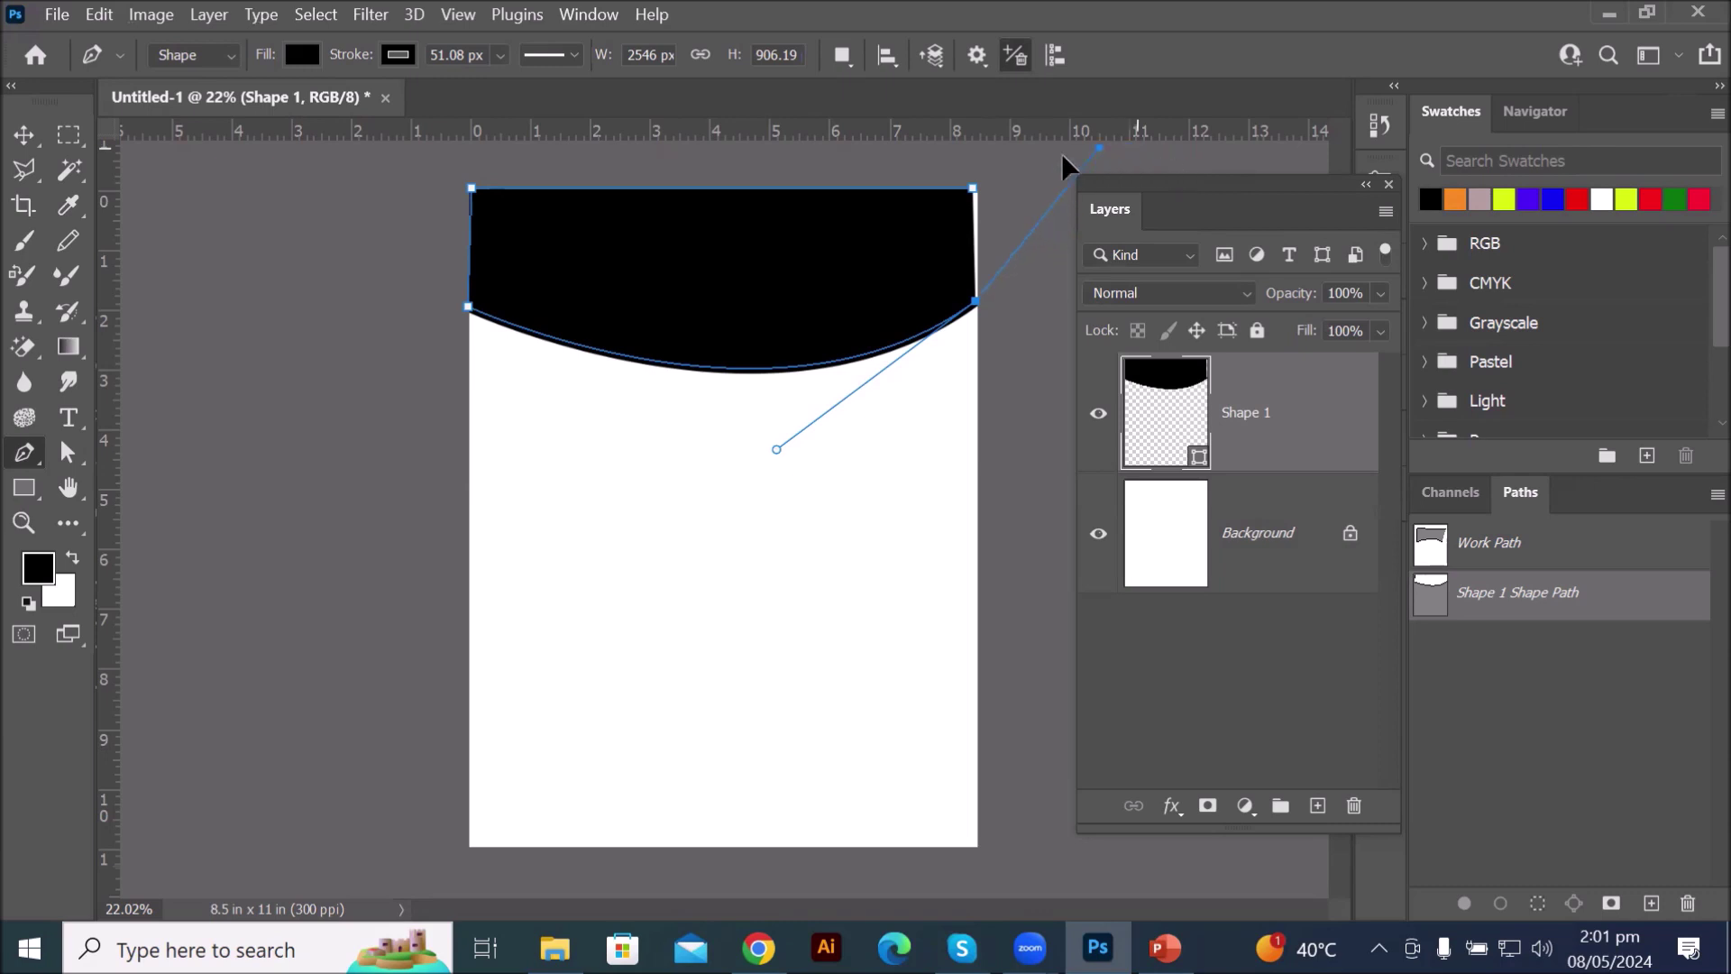
left_click(974, 190)
left_click(974, 191)
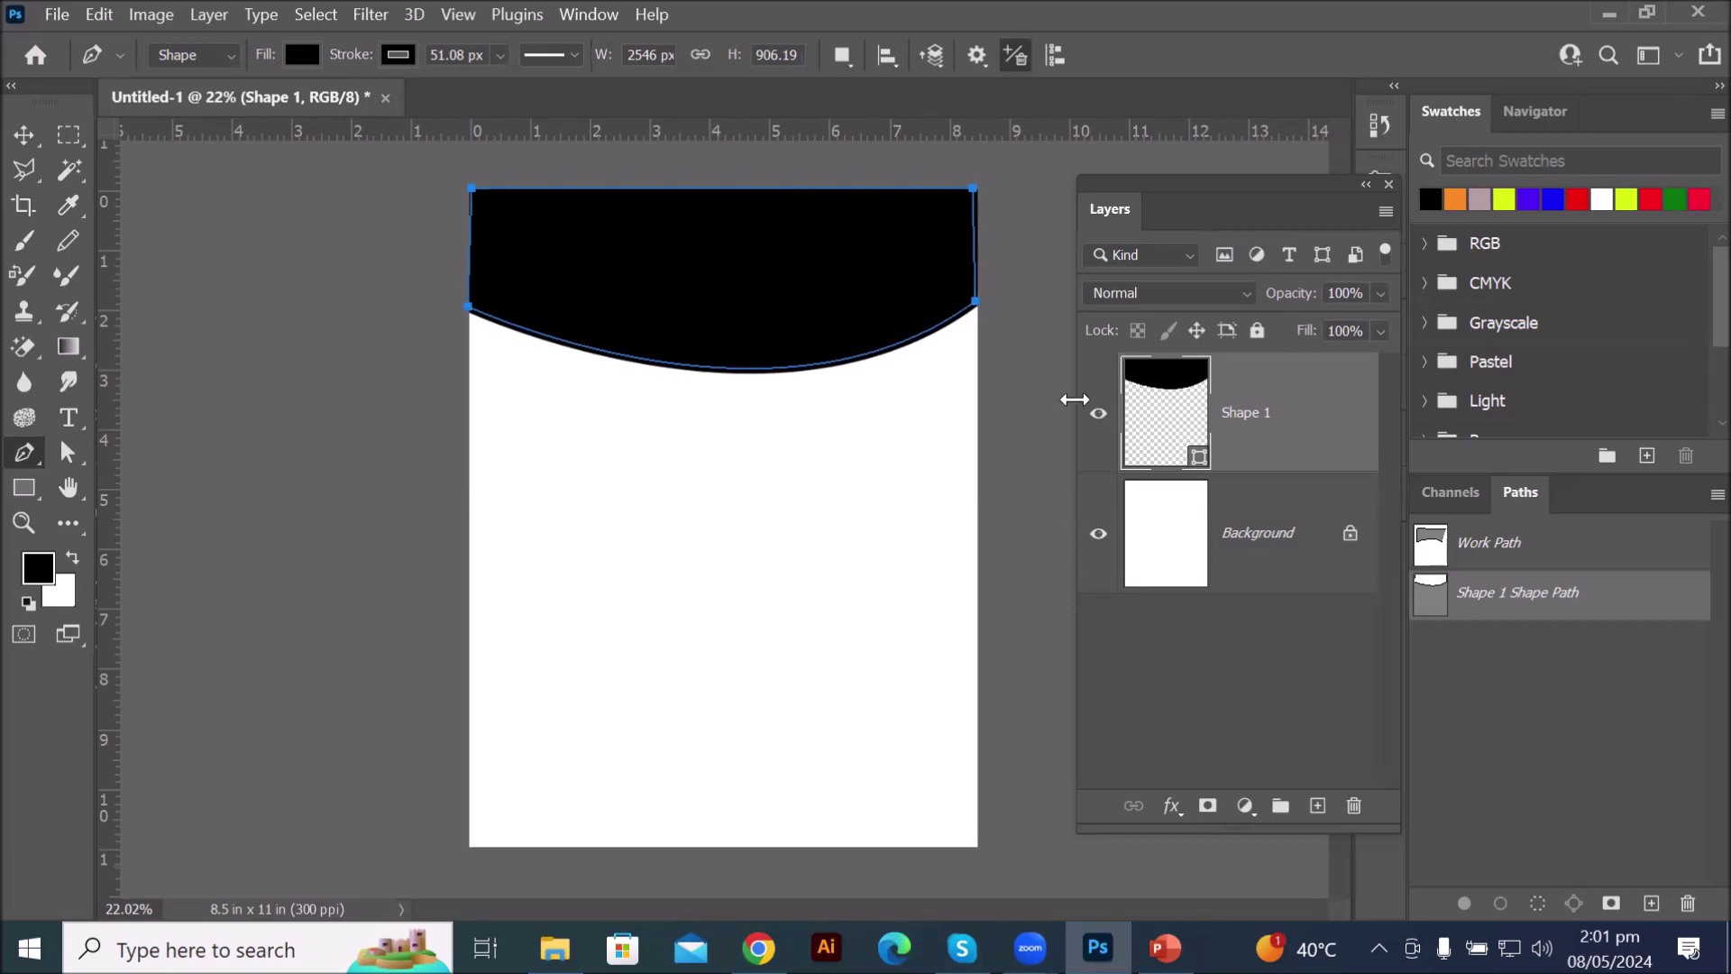
- Place the embedded photo of a man in green between two women from the Computer room Products folder at its default size
left_click(58, 16)
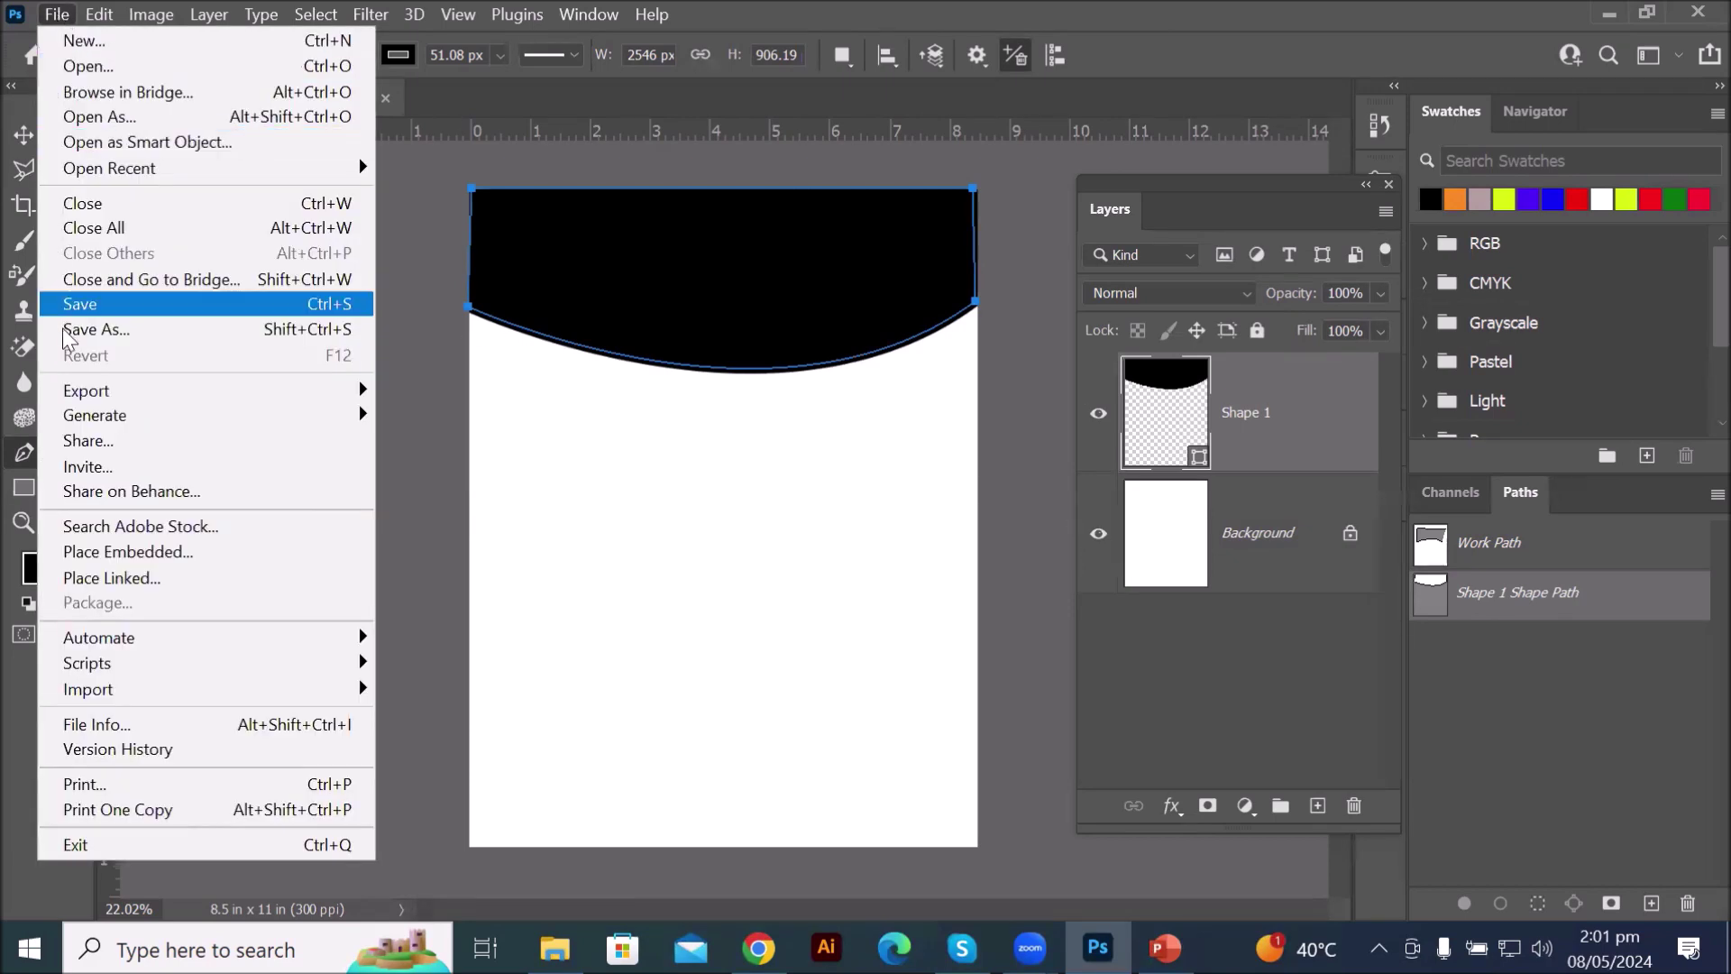
left_click(144, 554)
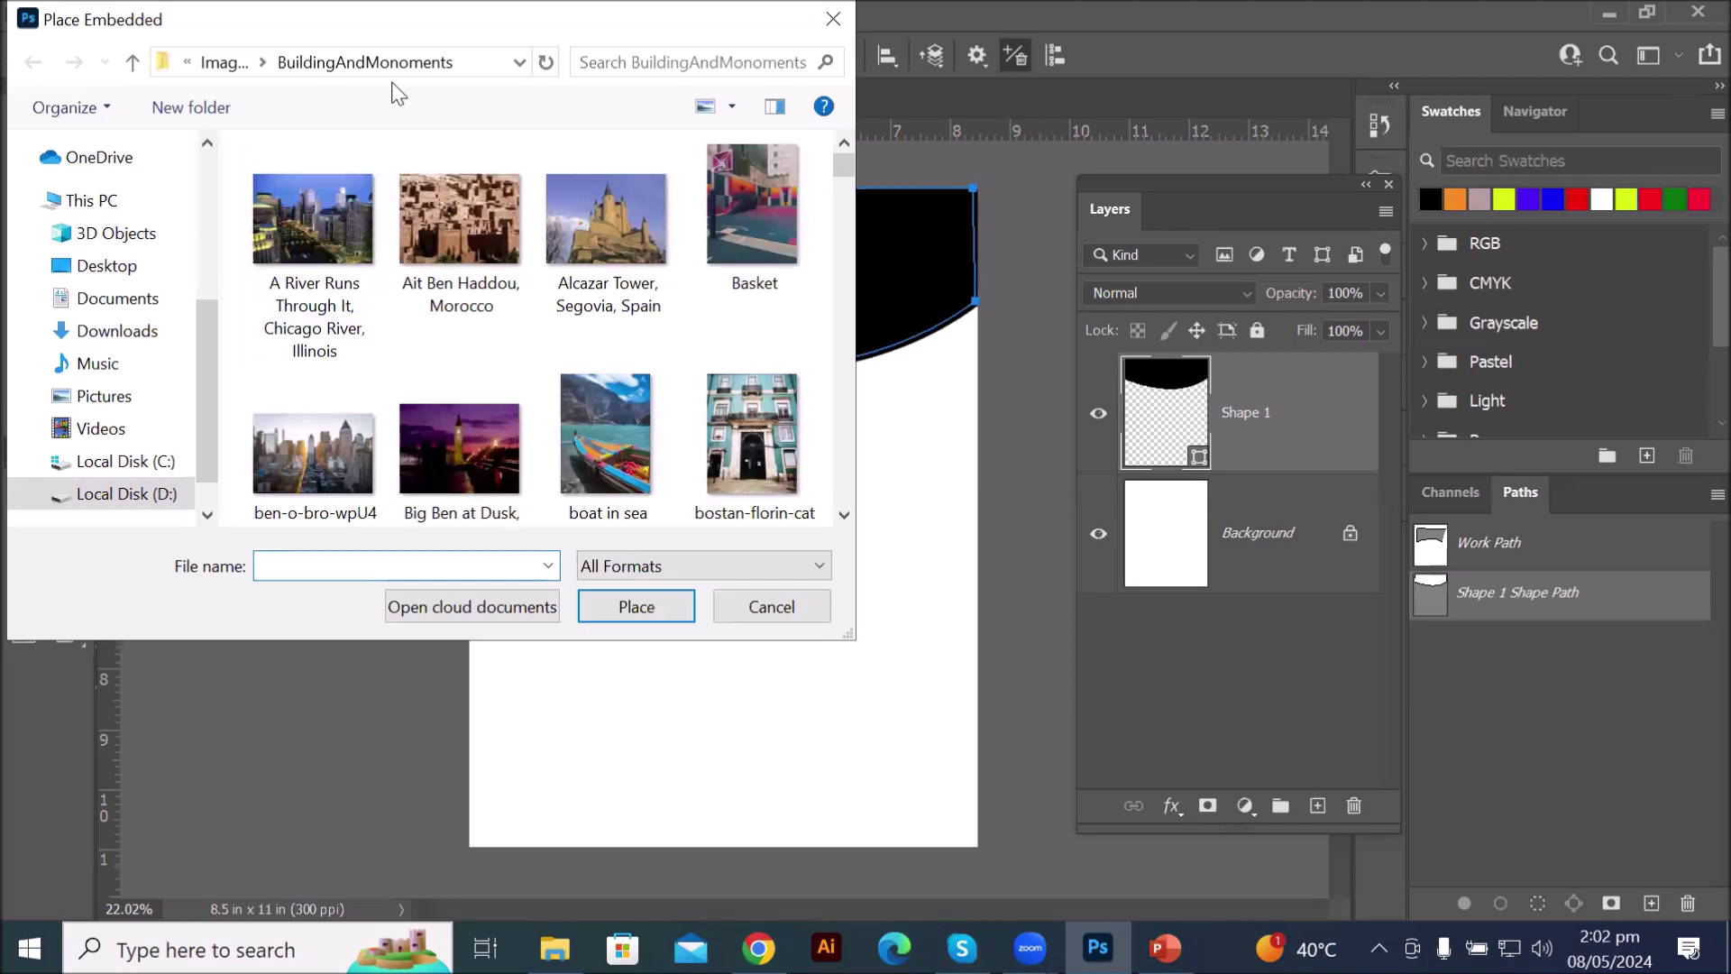
left_click(225, 63)
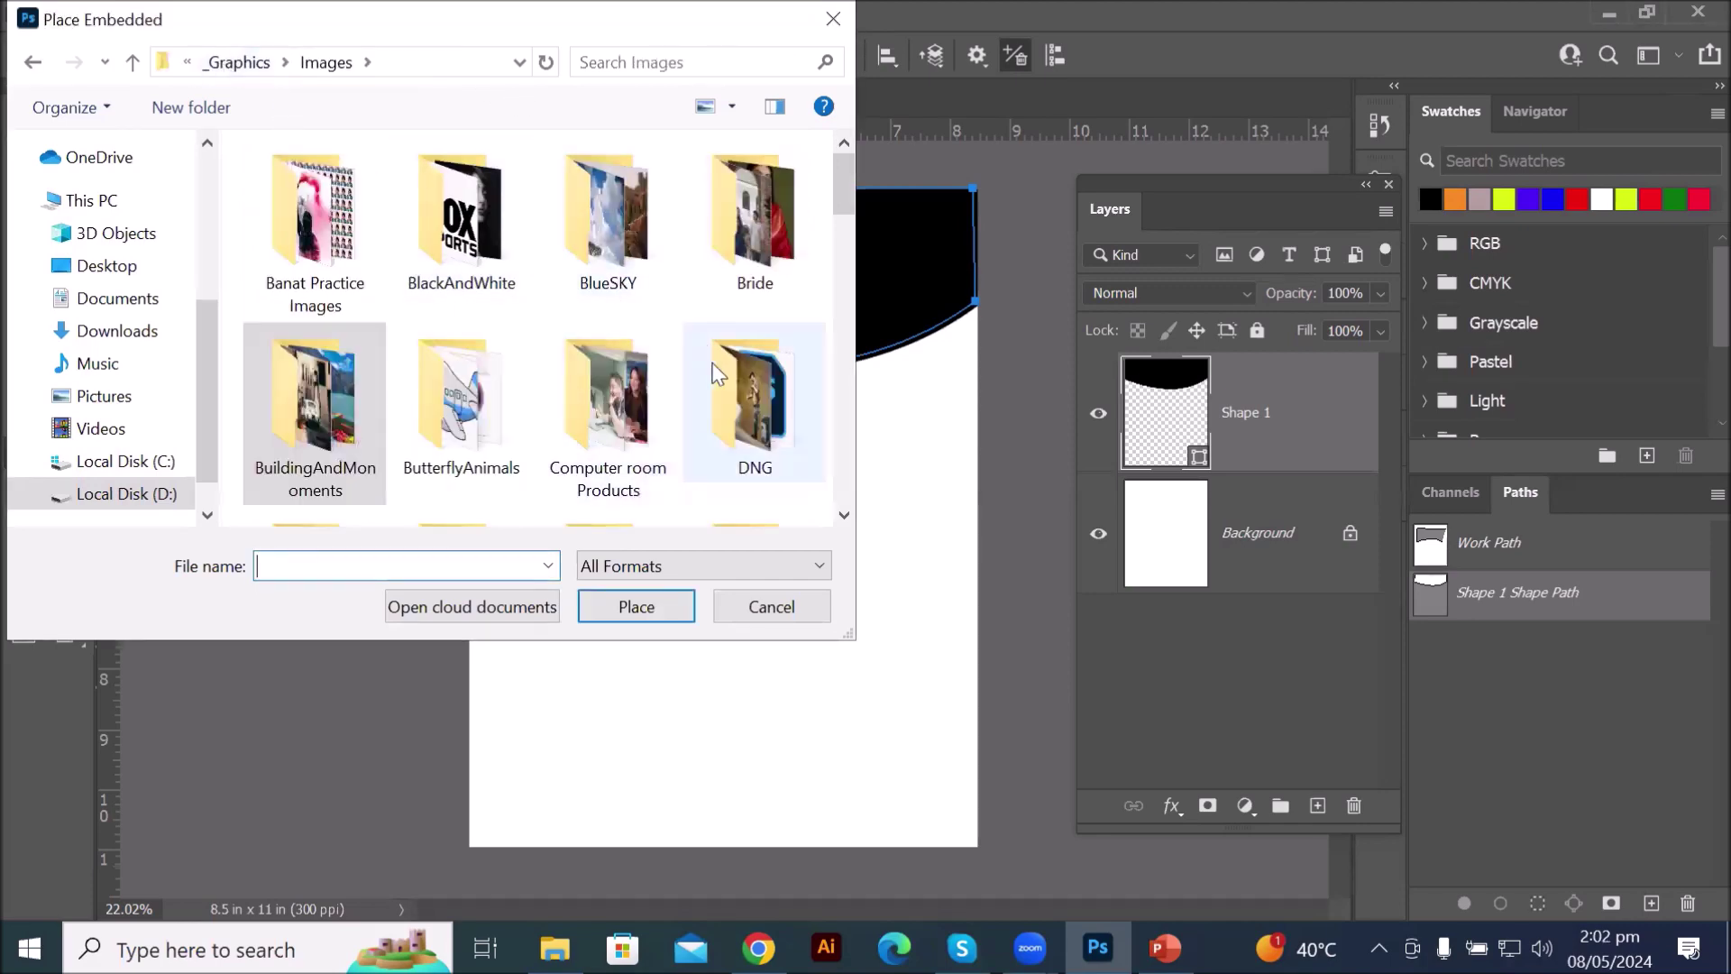
double_click(614, 389)
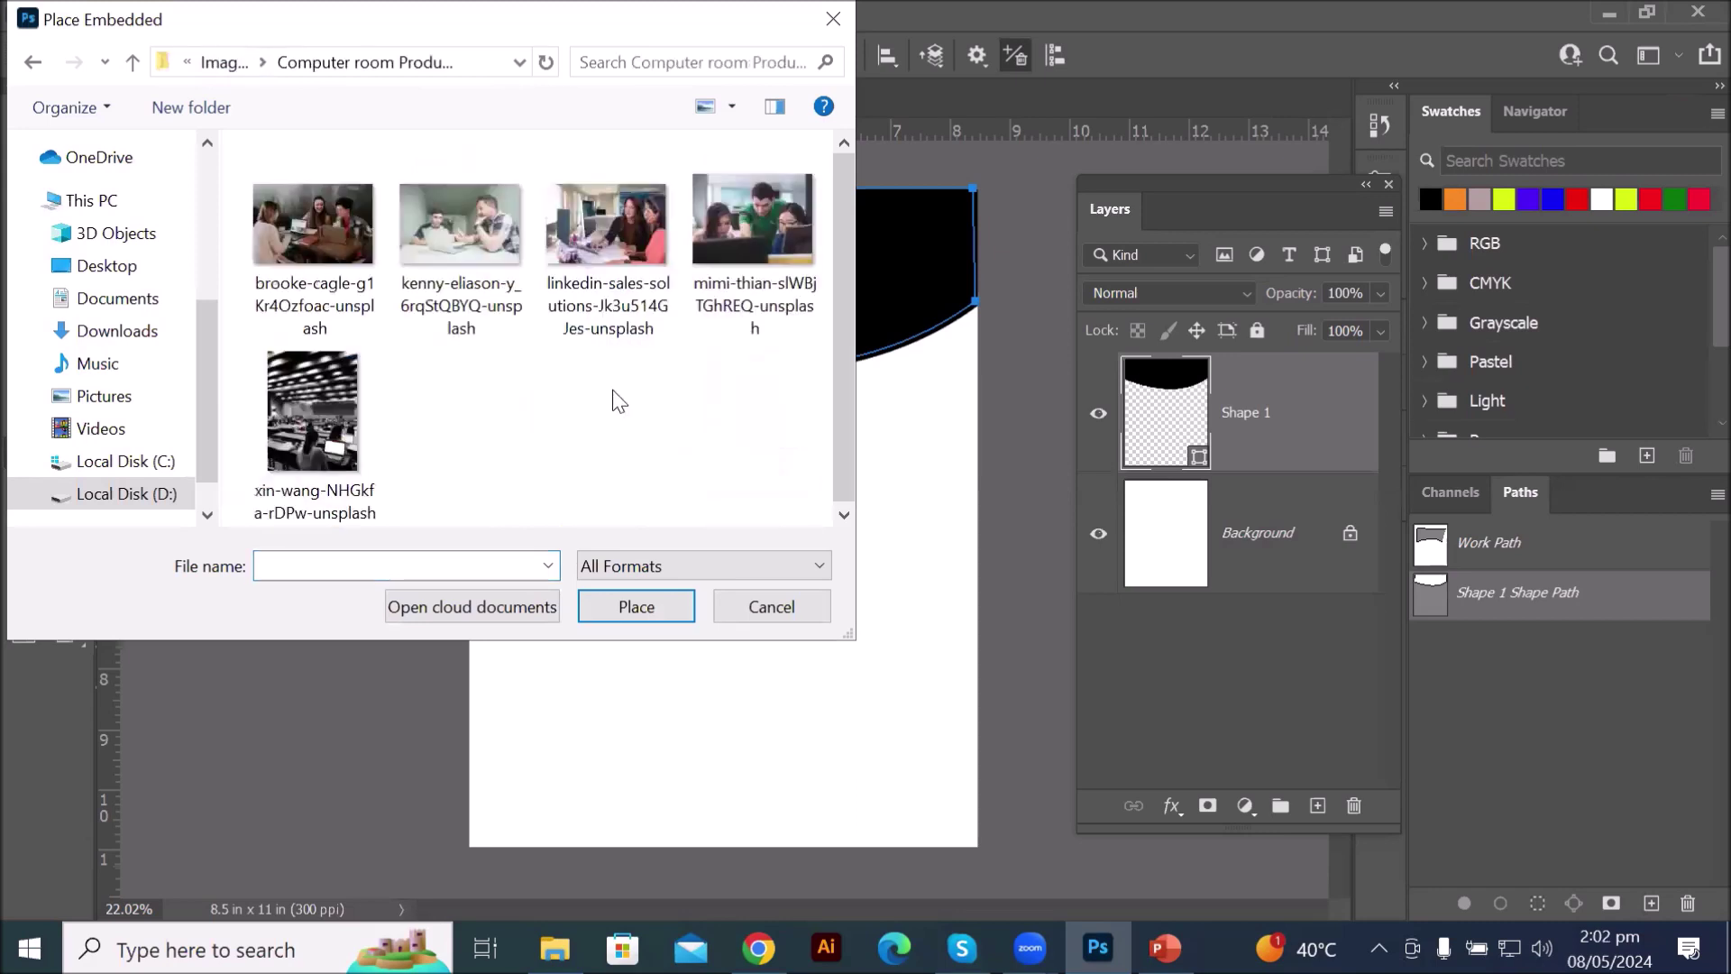
left_click(628, 211)
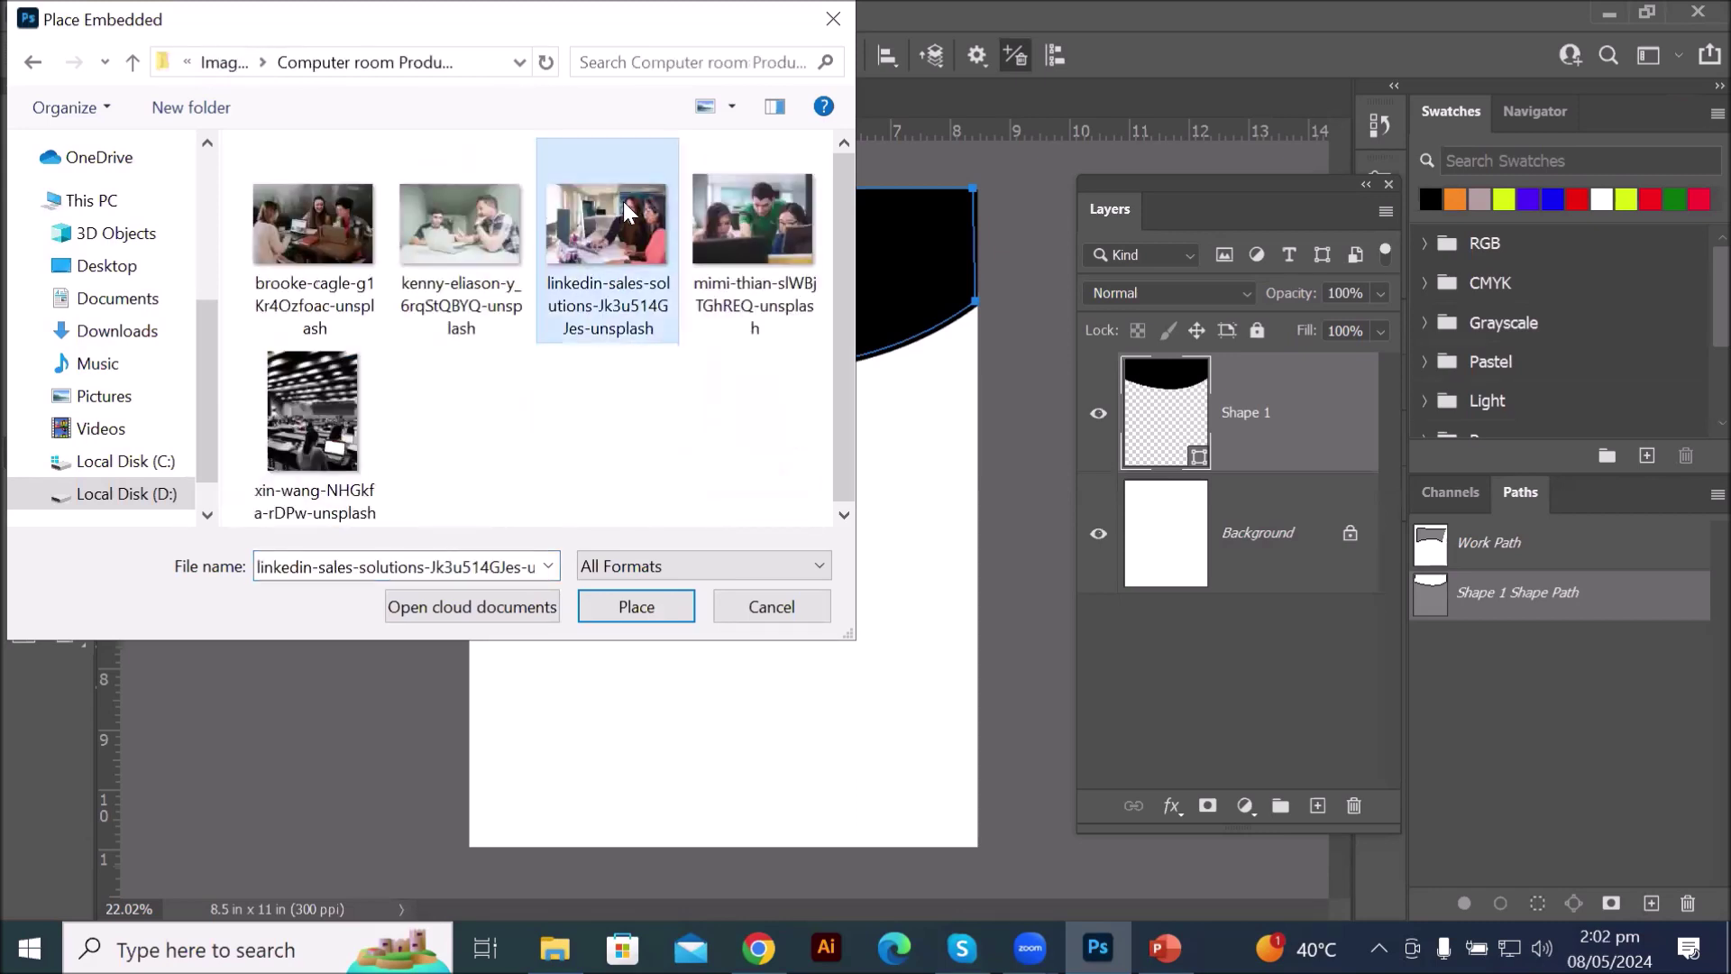
left_click(753, 226)
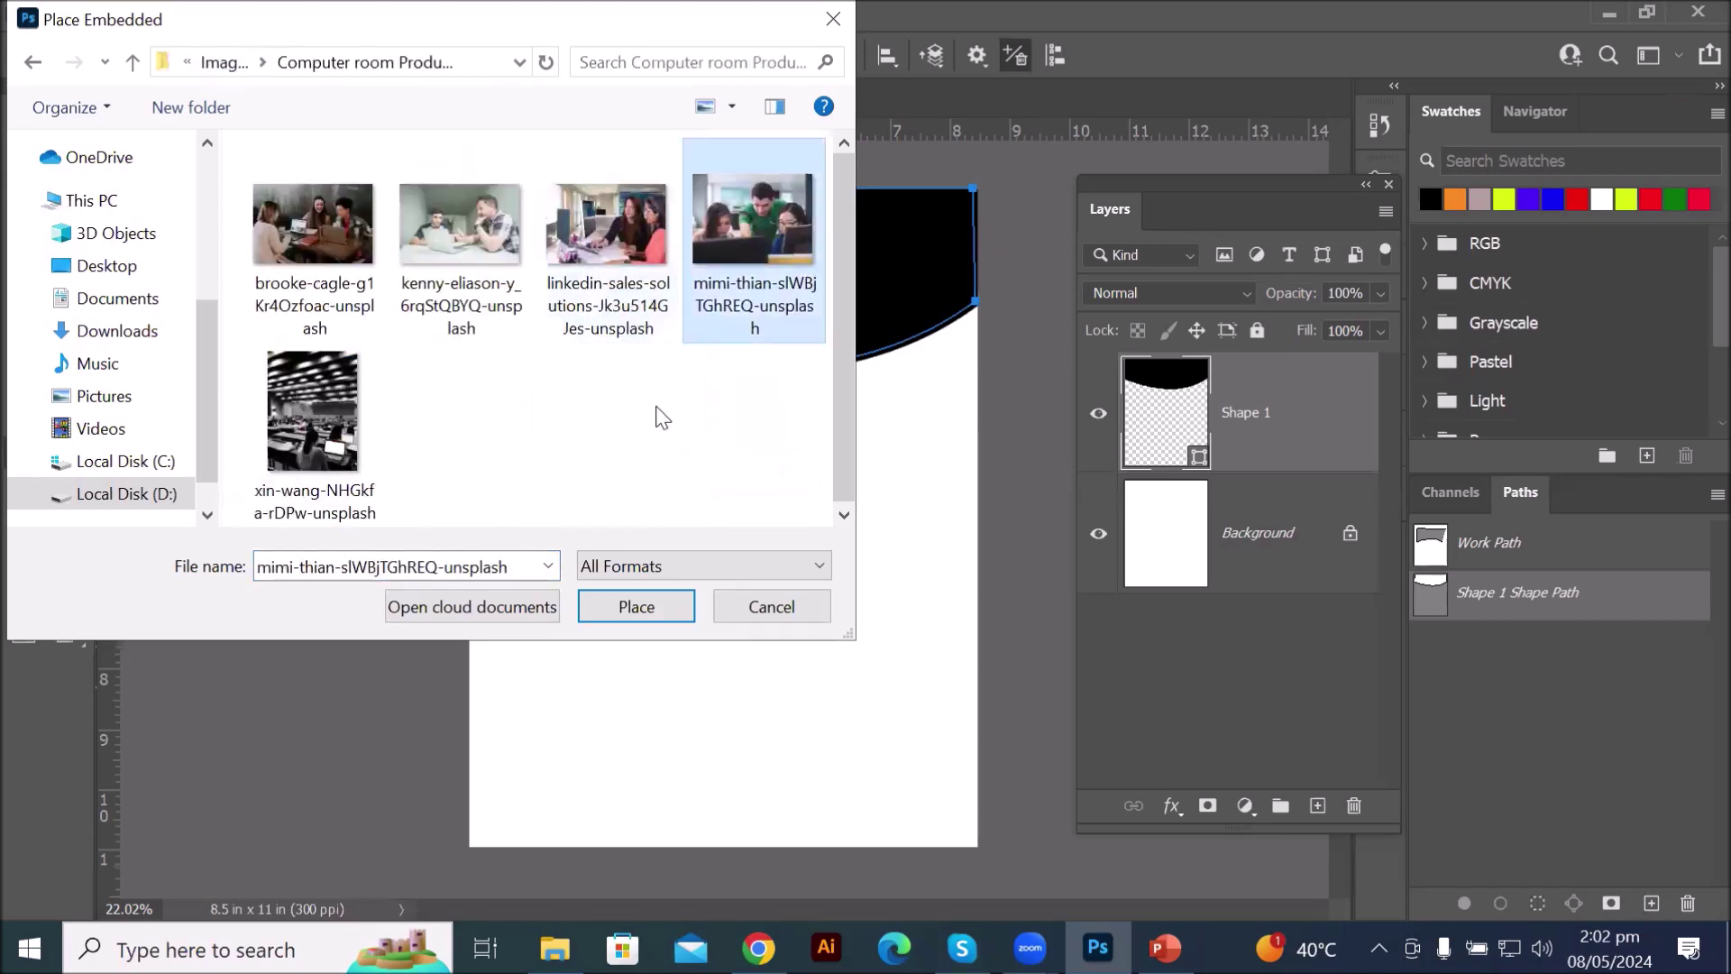
left_click(625, 608)
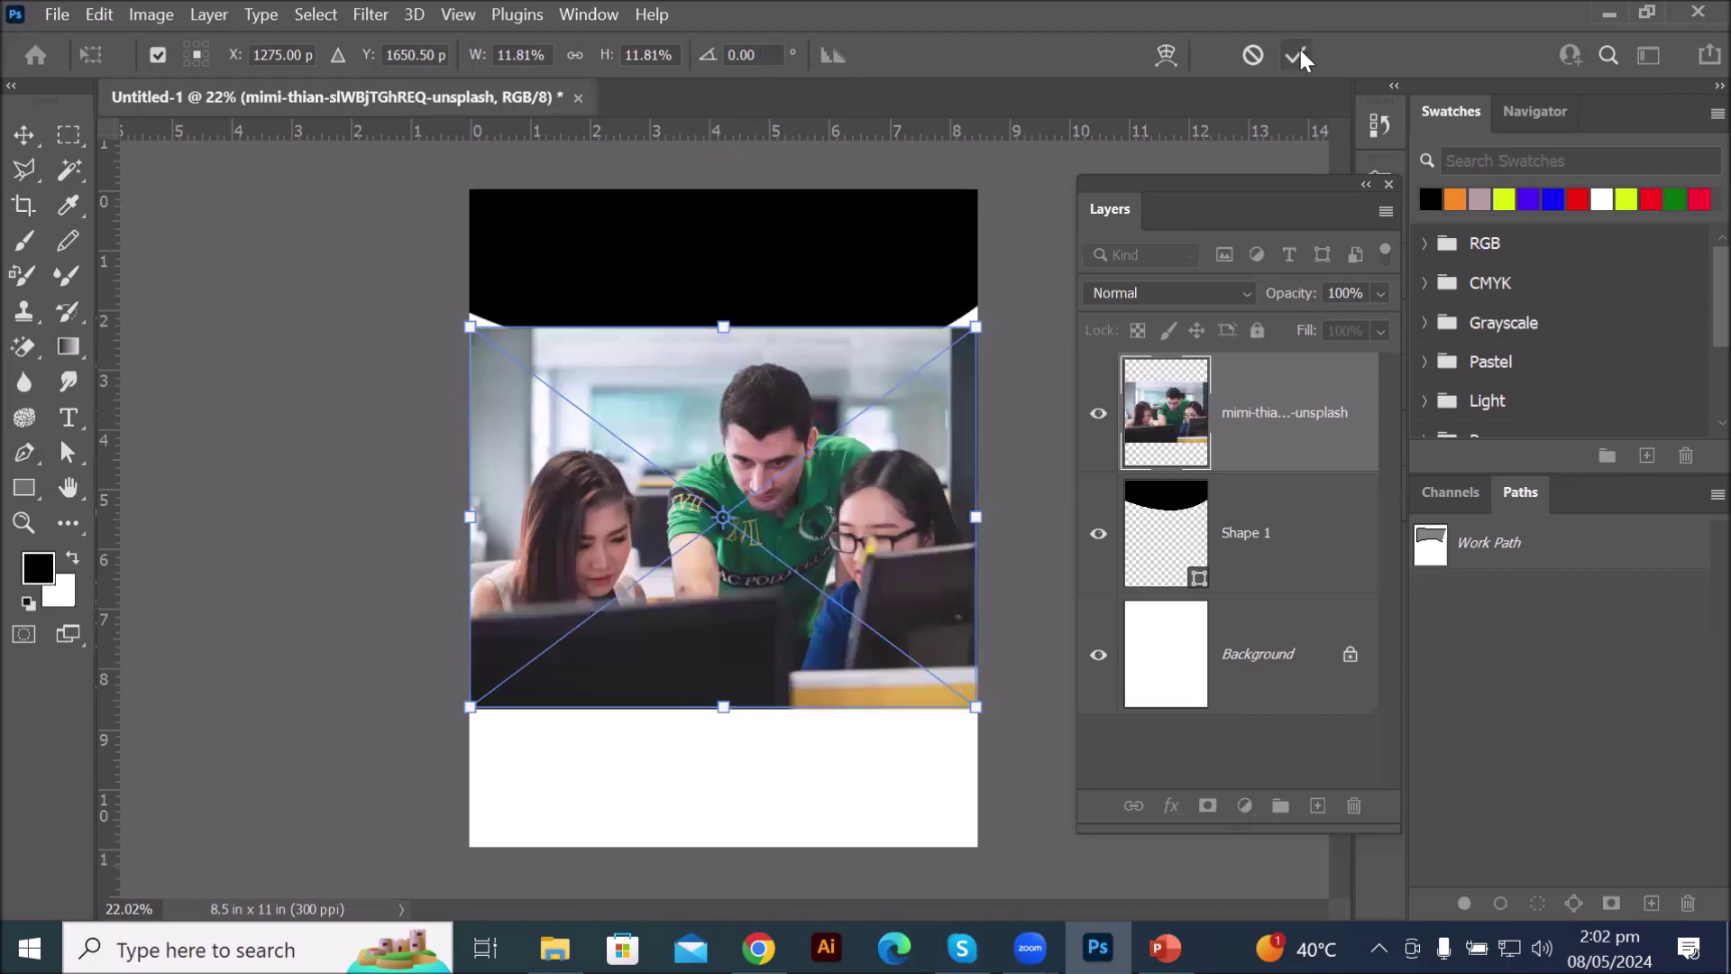
left_click(1296, 55)
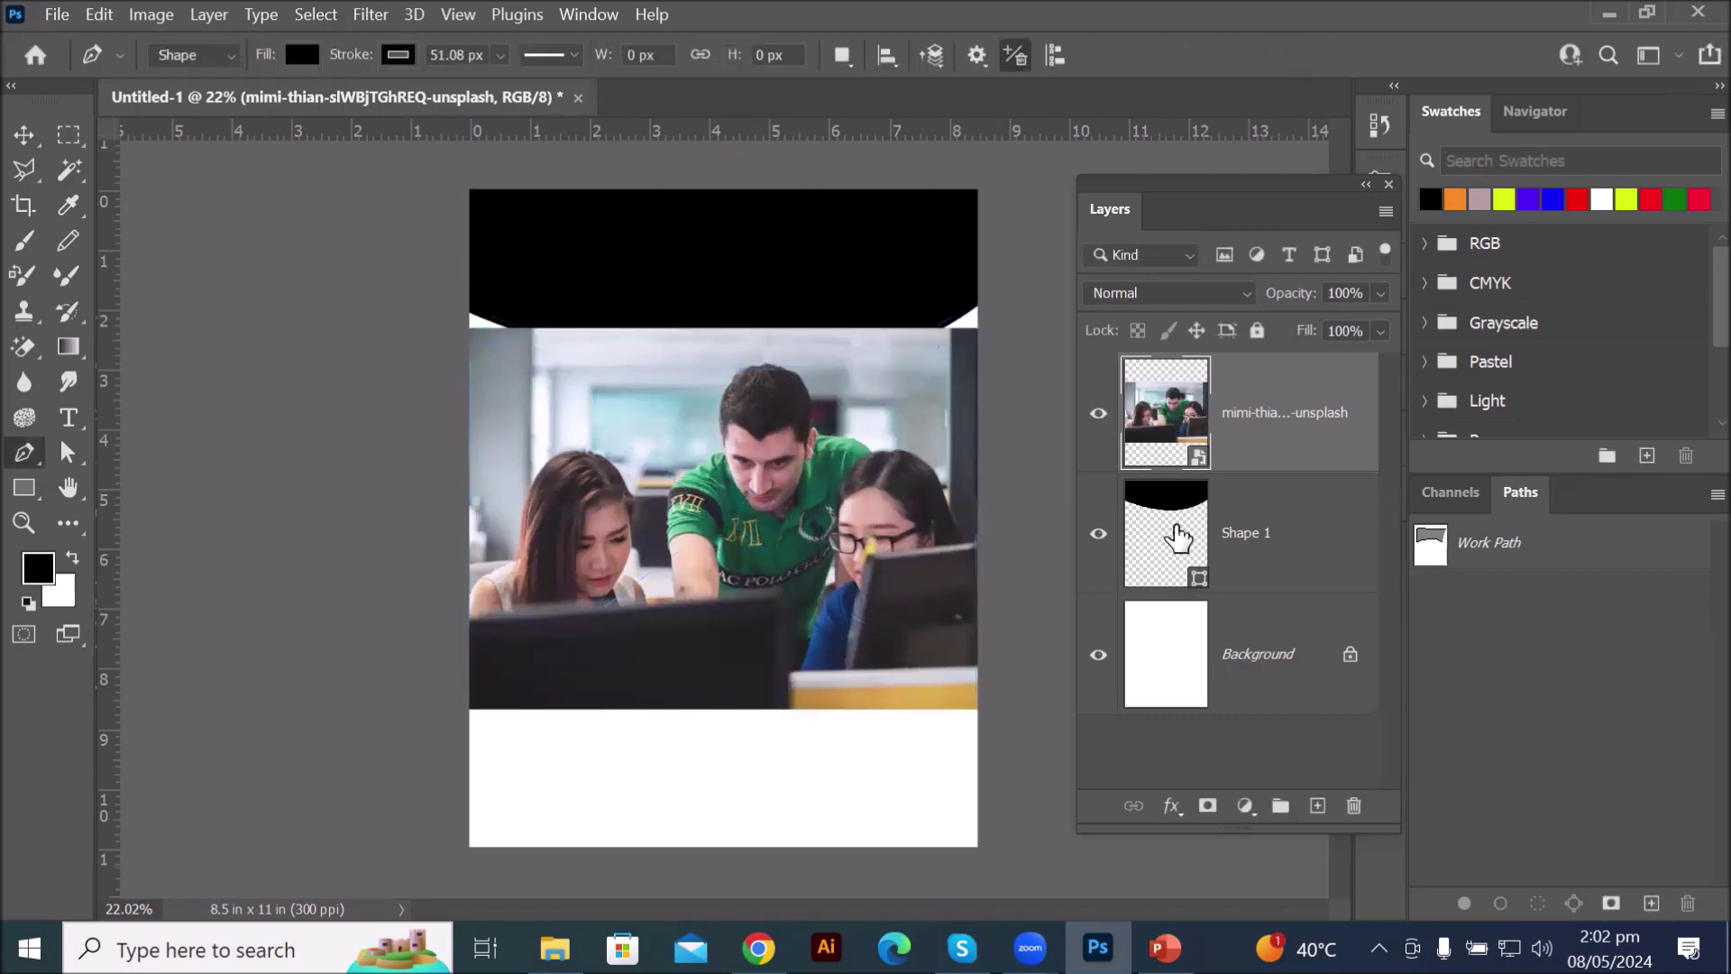
- Move the placed photo up over the black shape at the page top, and select the Shape 1 layer
left_click(1167, 557)
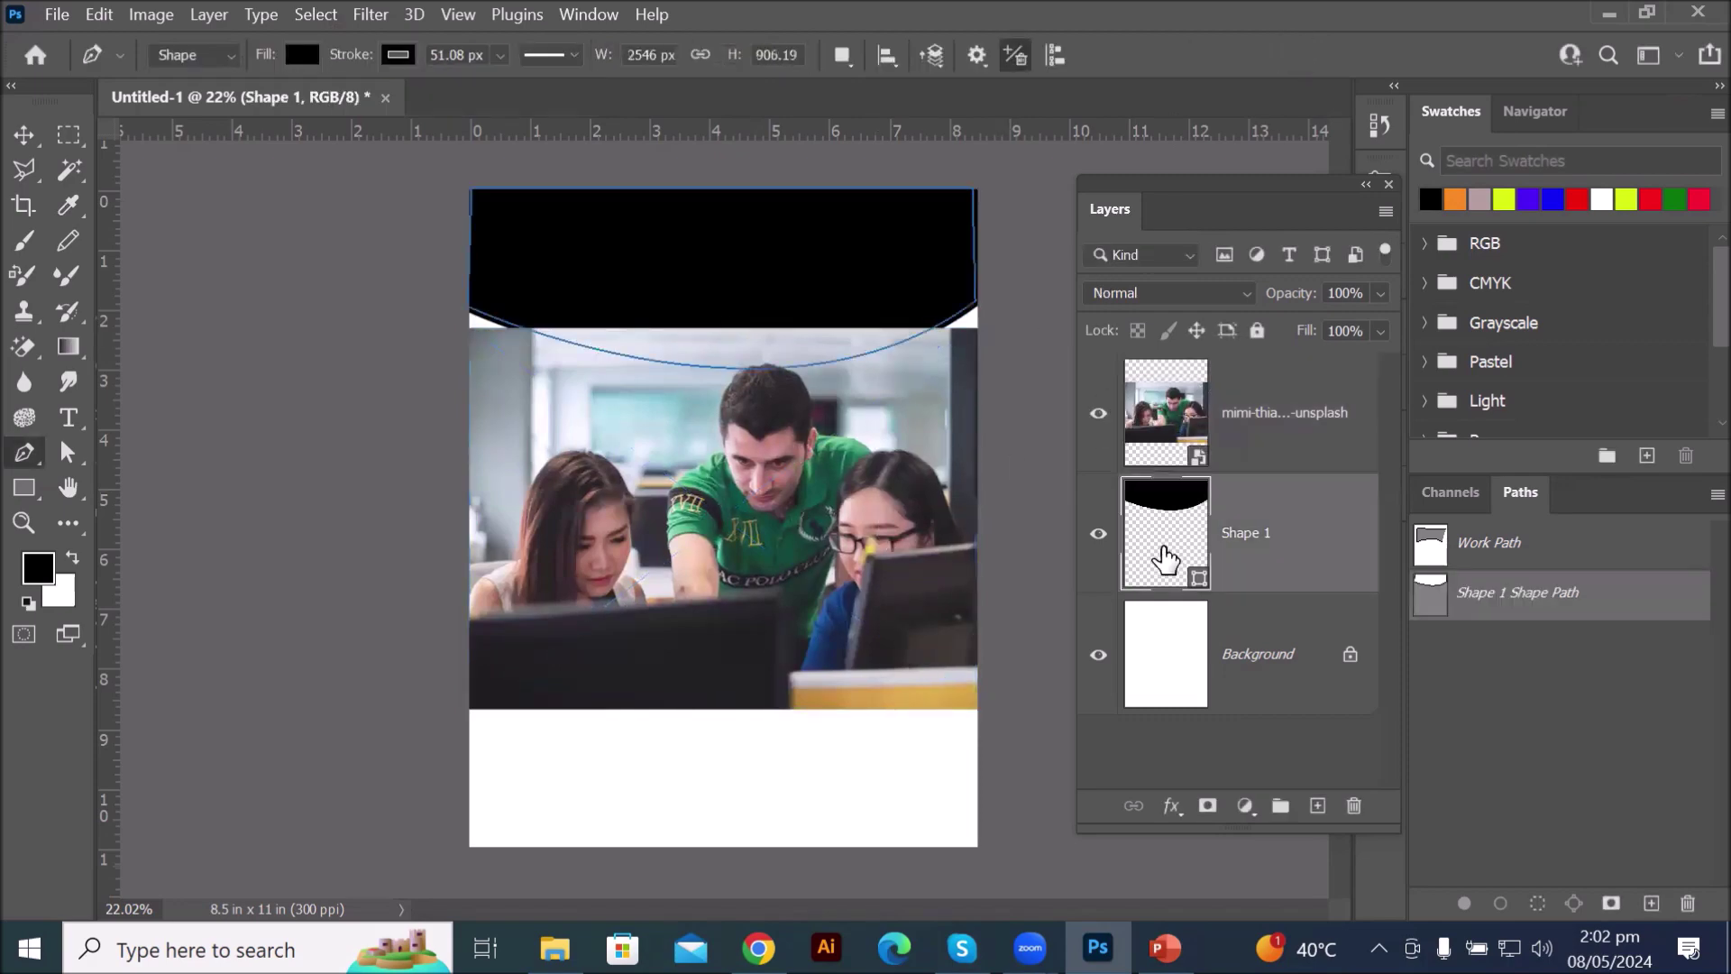
left_click(1193, 422)
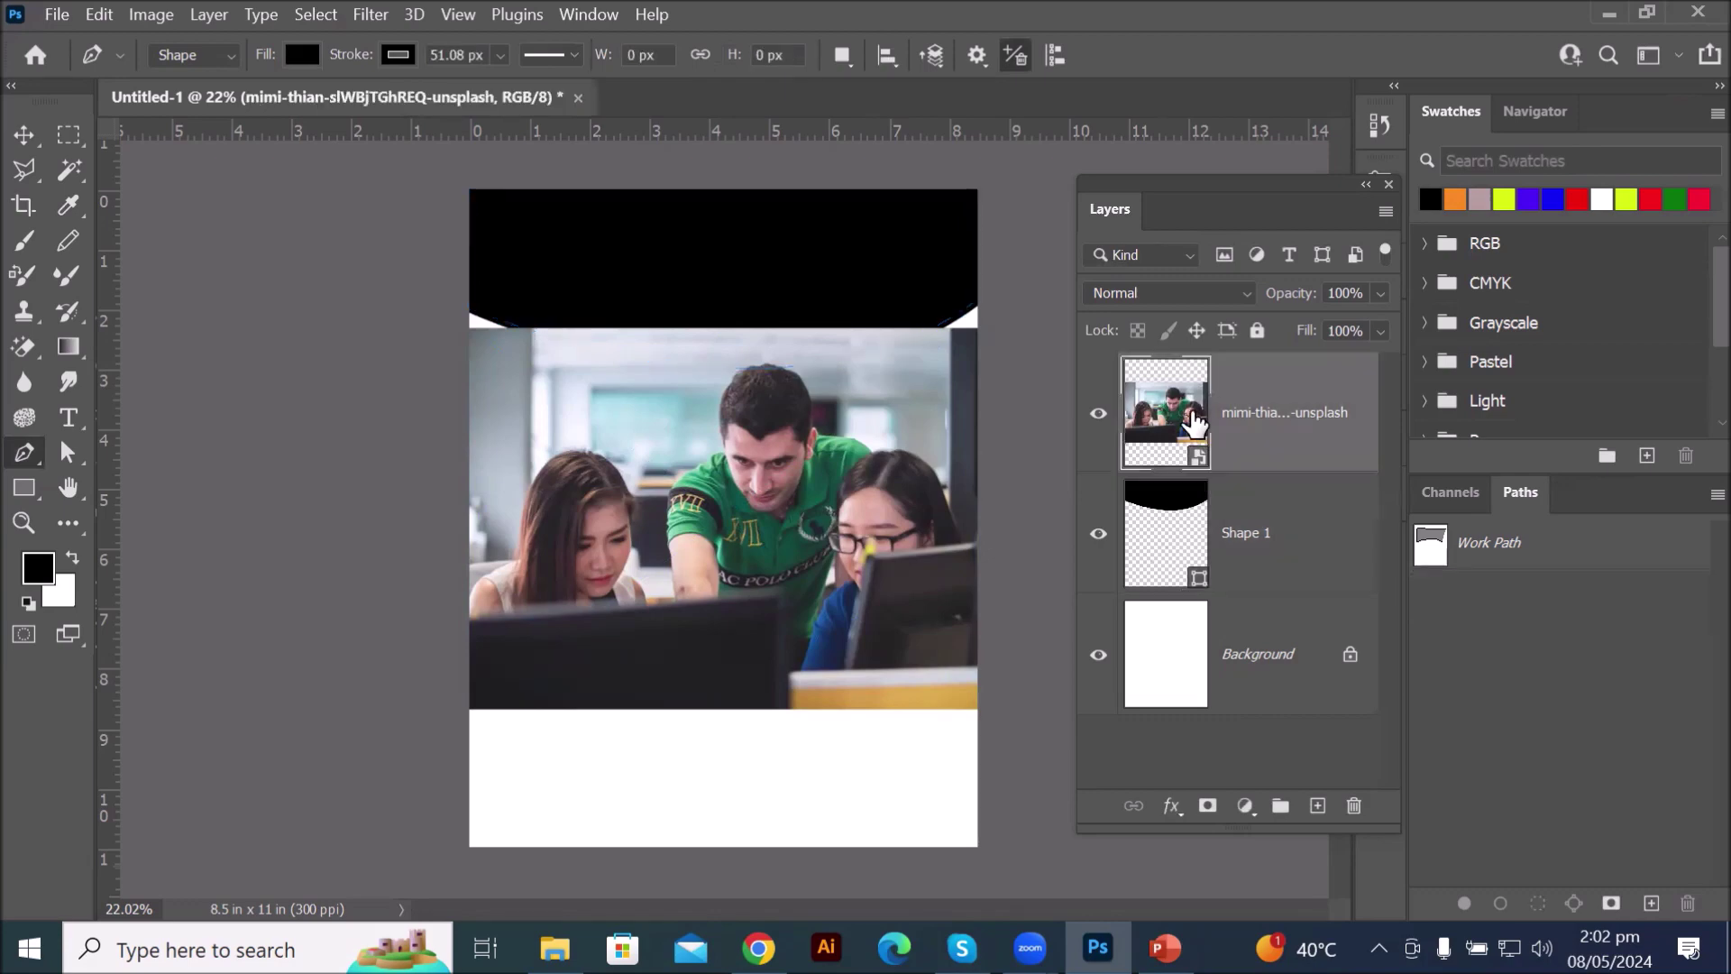
left_click(1168, 542)
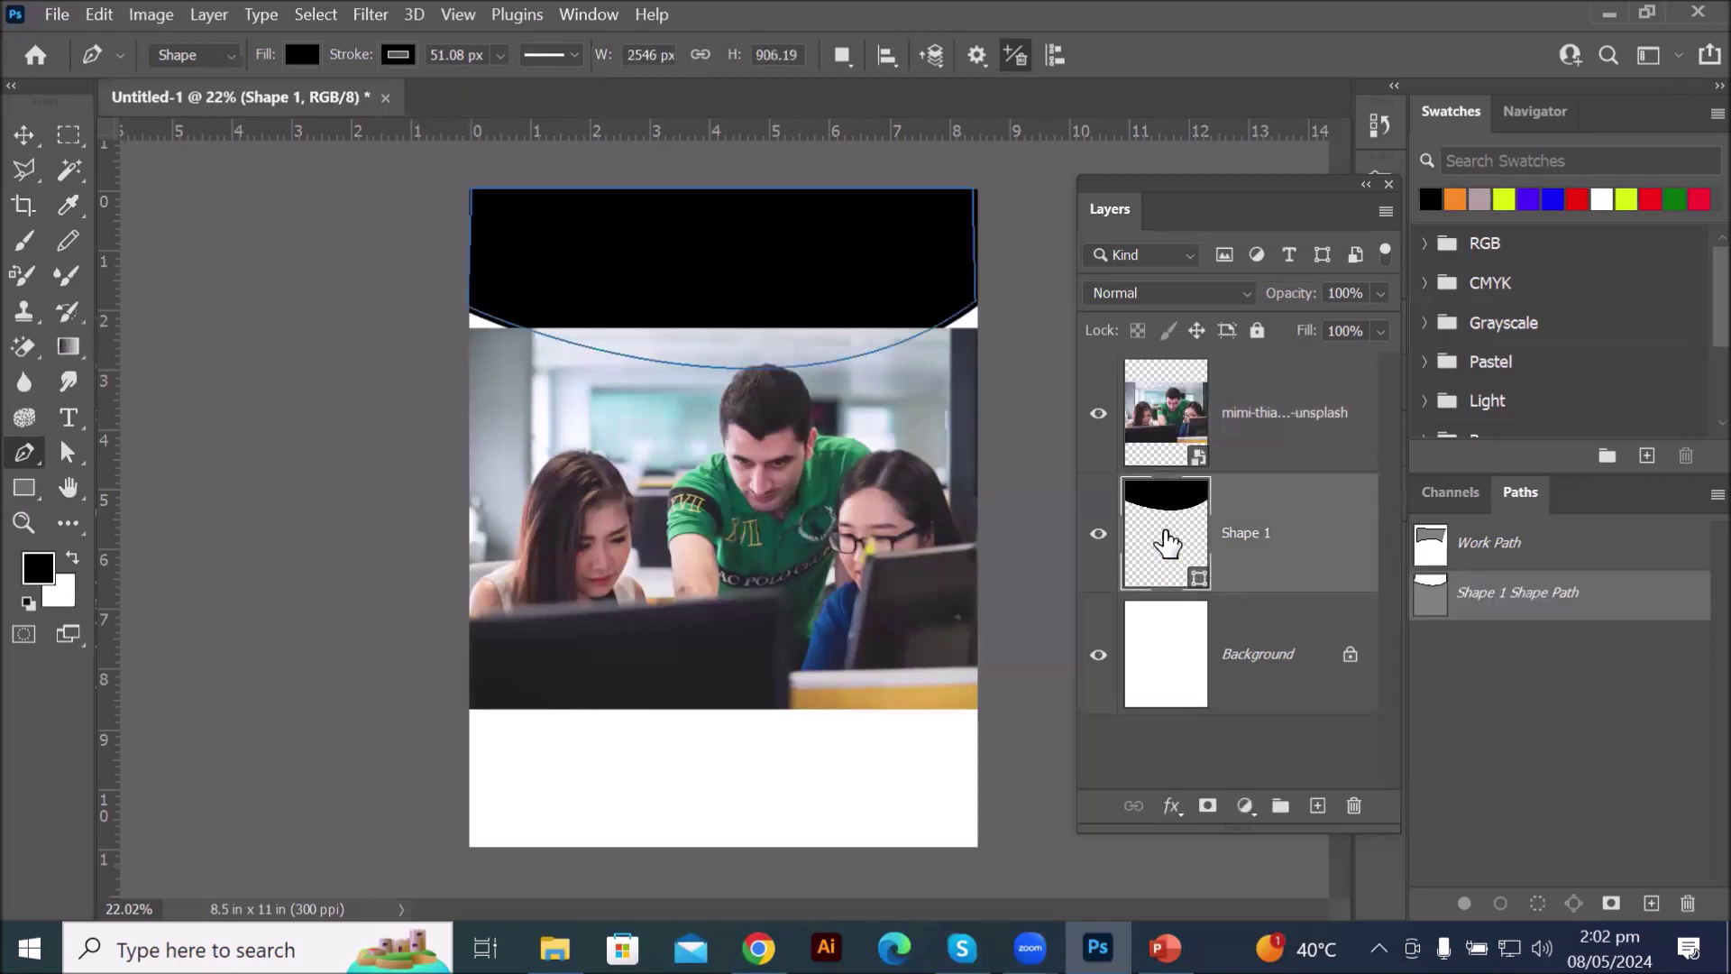
left_click(1177, 408)
left_click(24, 137)
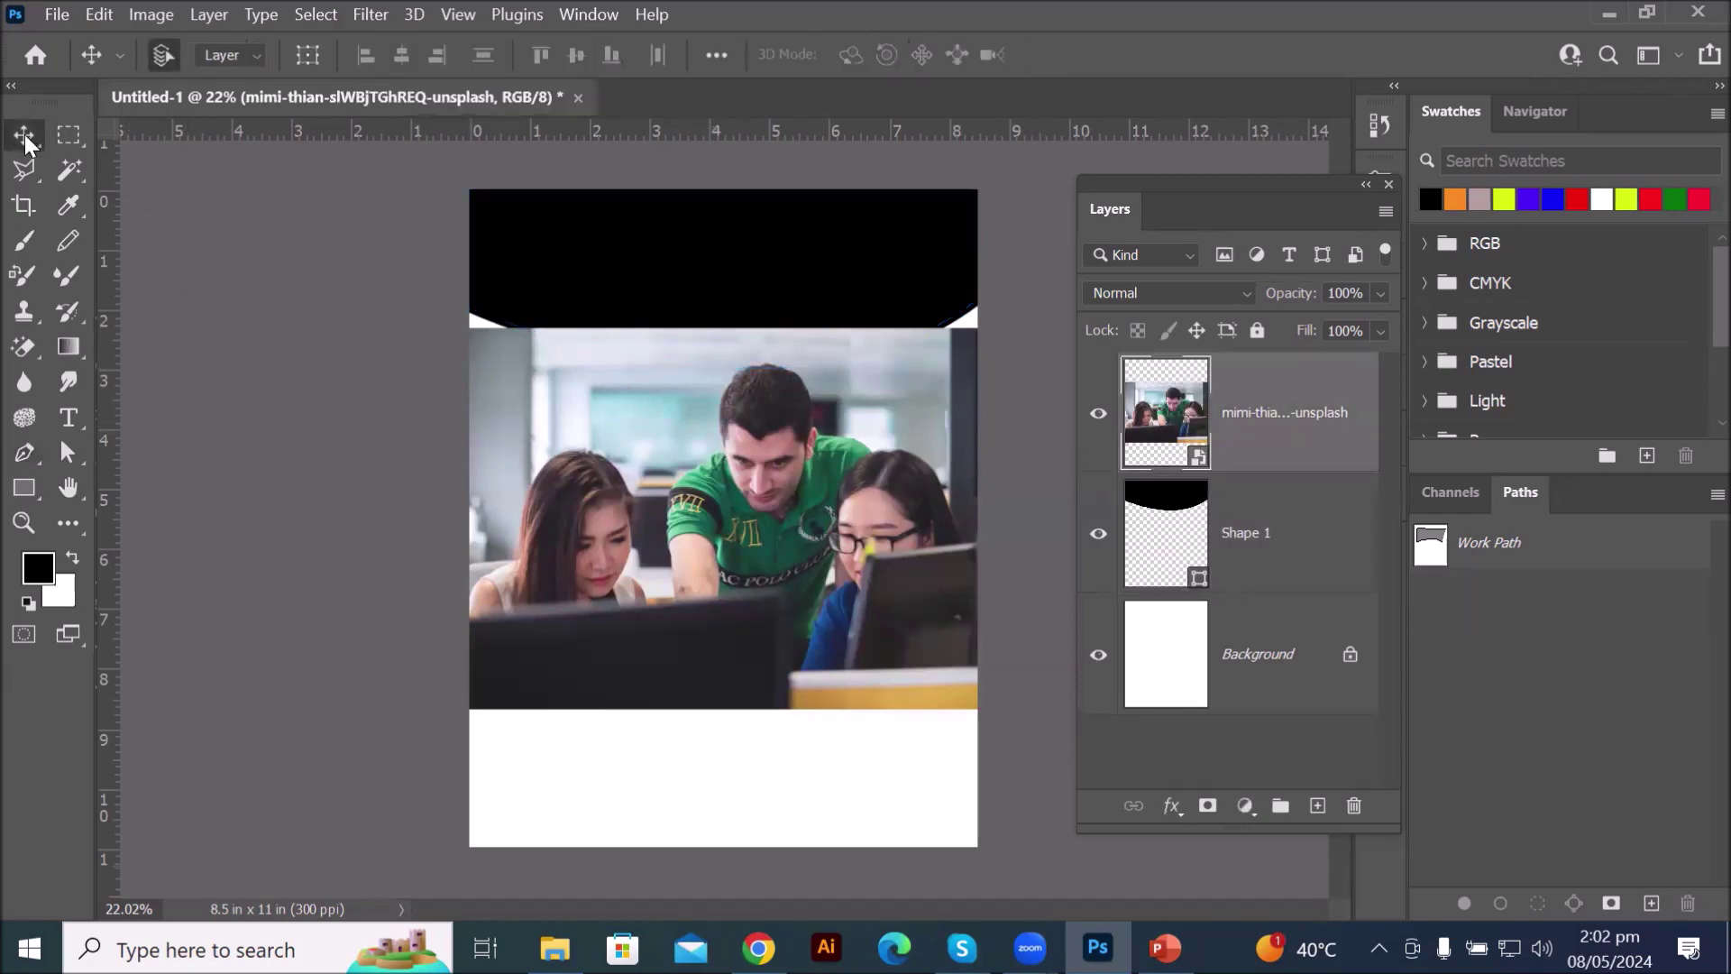
left_click_drag(706, 487, 683, 340)
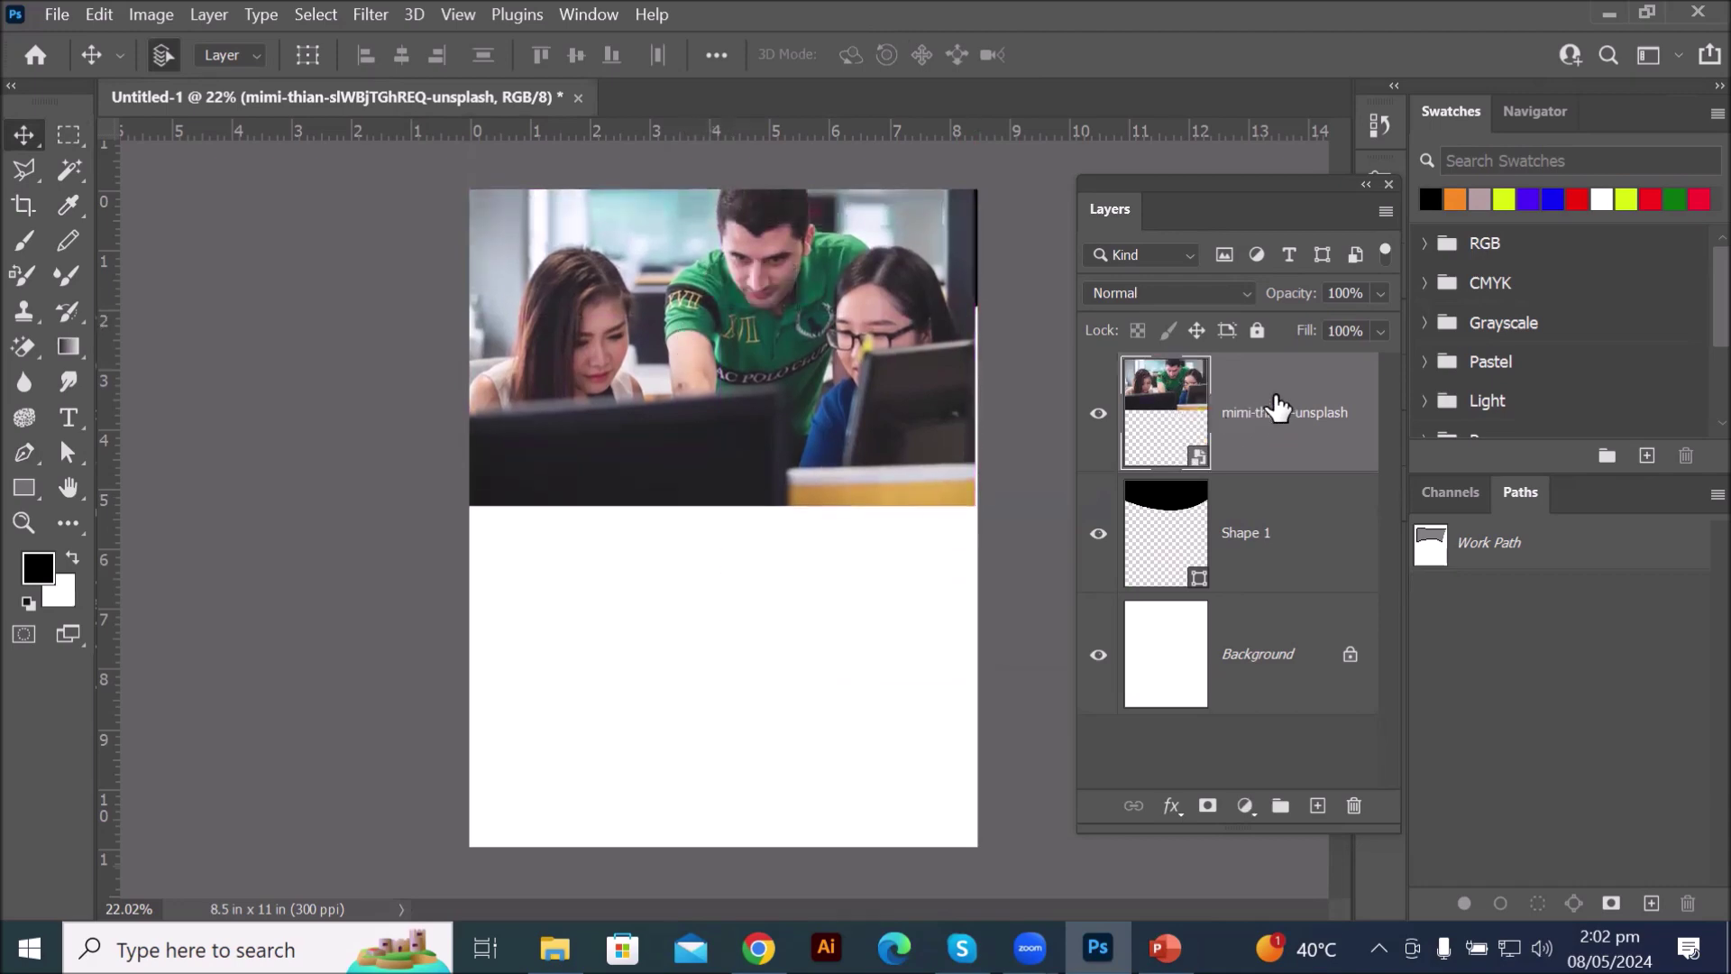
left_click(1264, 537)
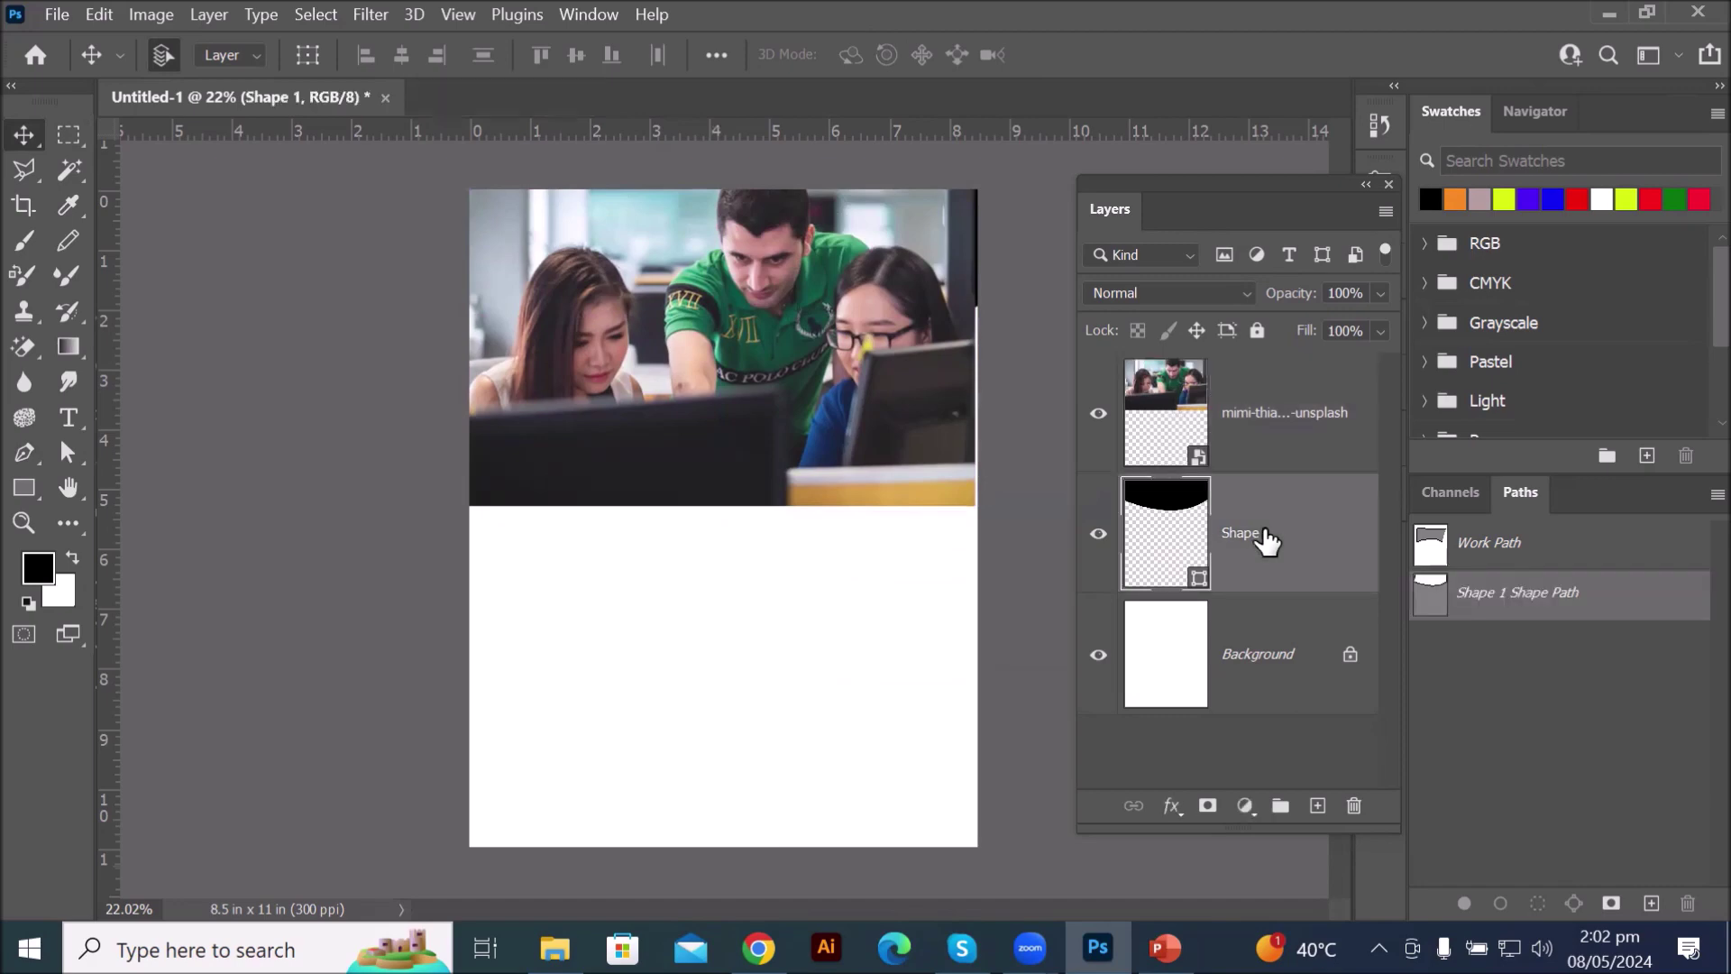
- Clip the placed photo to the black curved Shape 1 layer with a clipping mask
left_click(1293, 418)
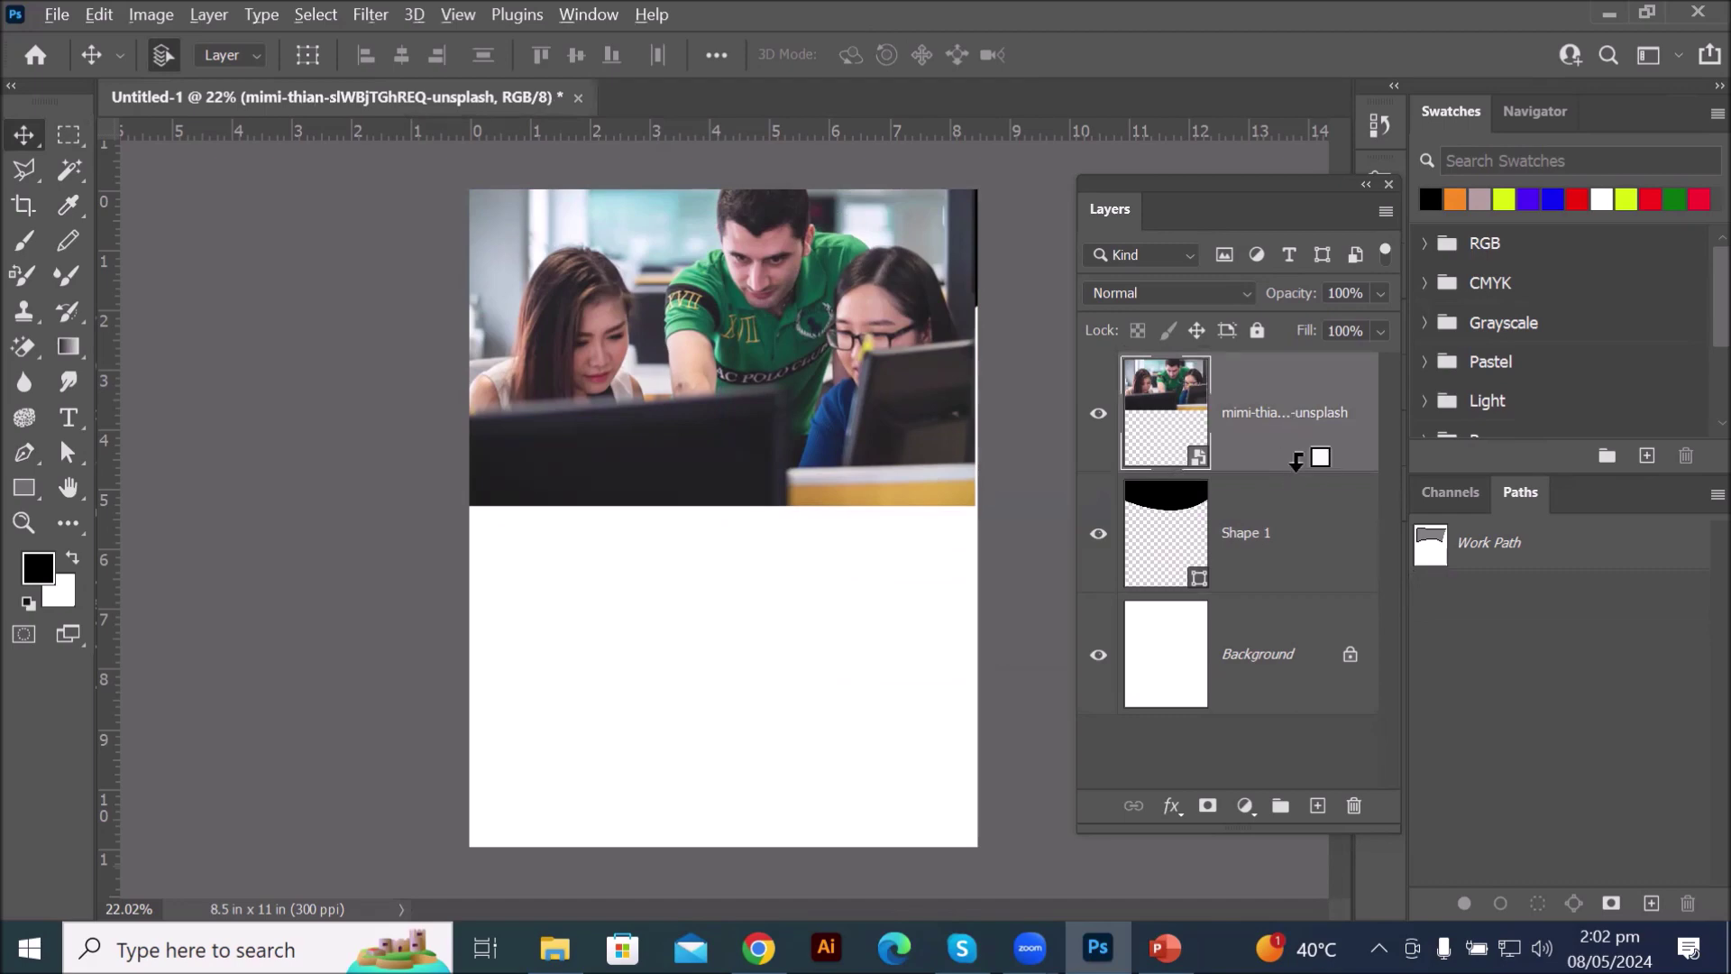
left_click(1296, 462, "alt")
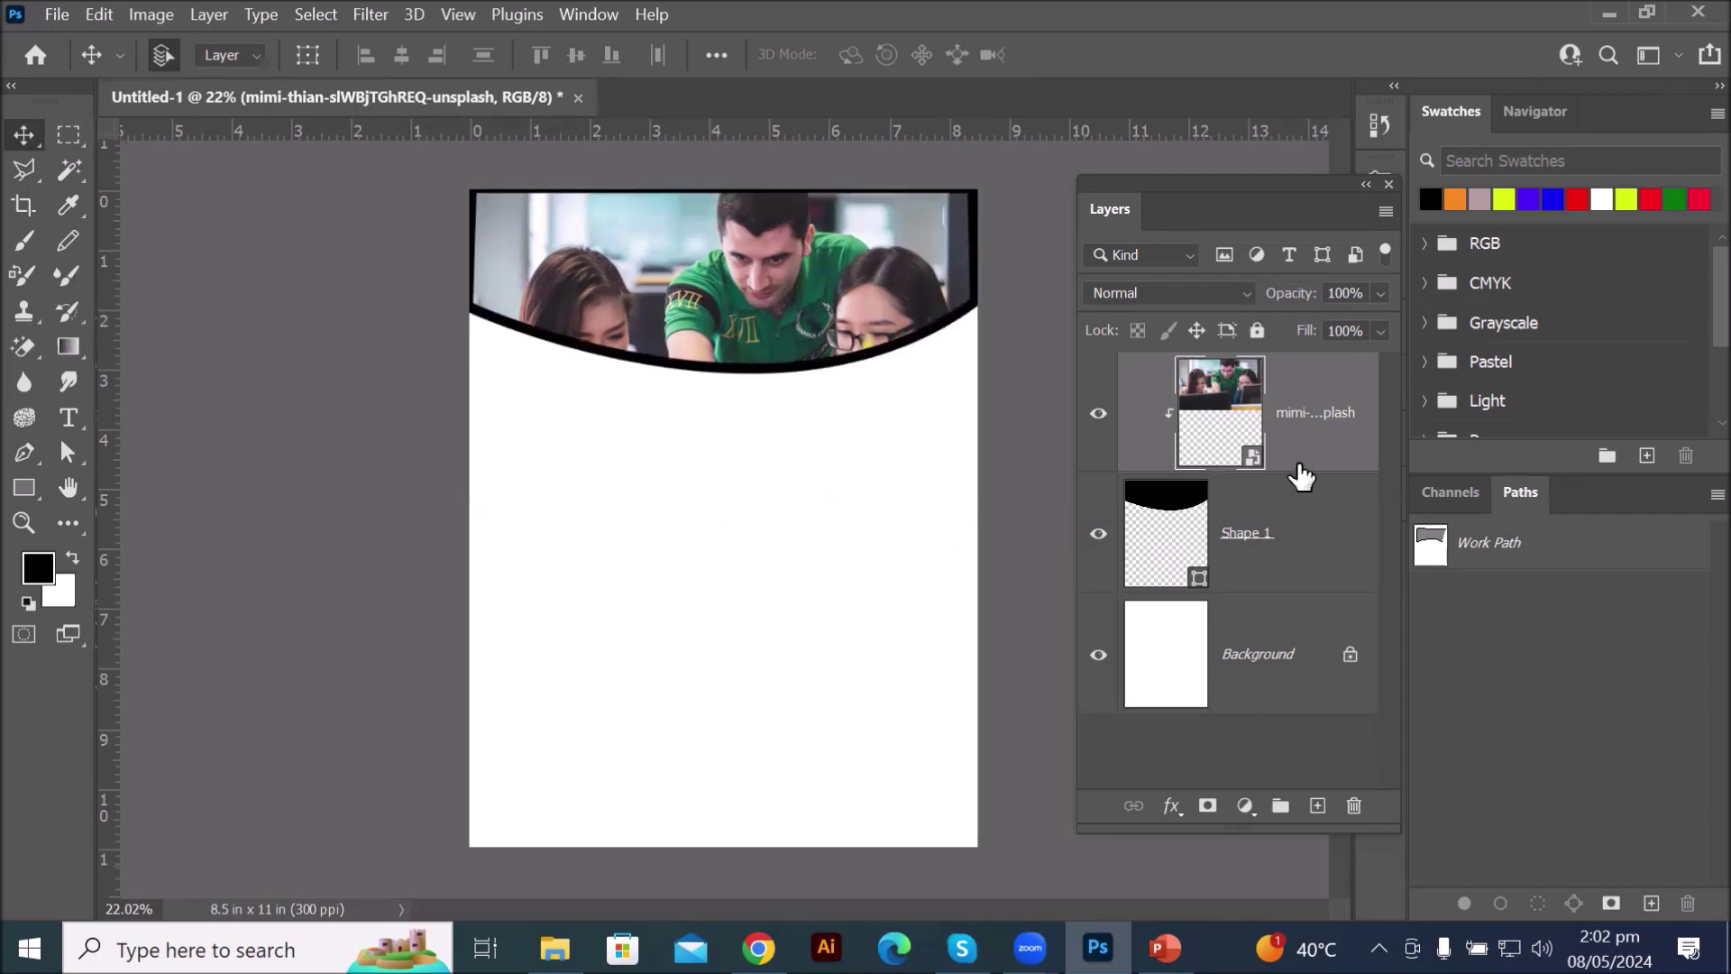
left_click(1298, 469, "alt")
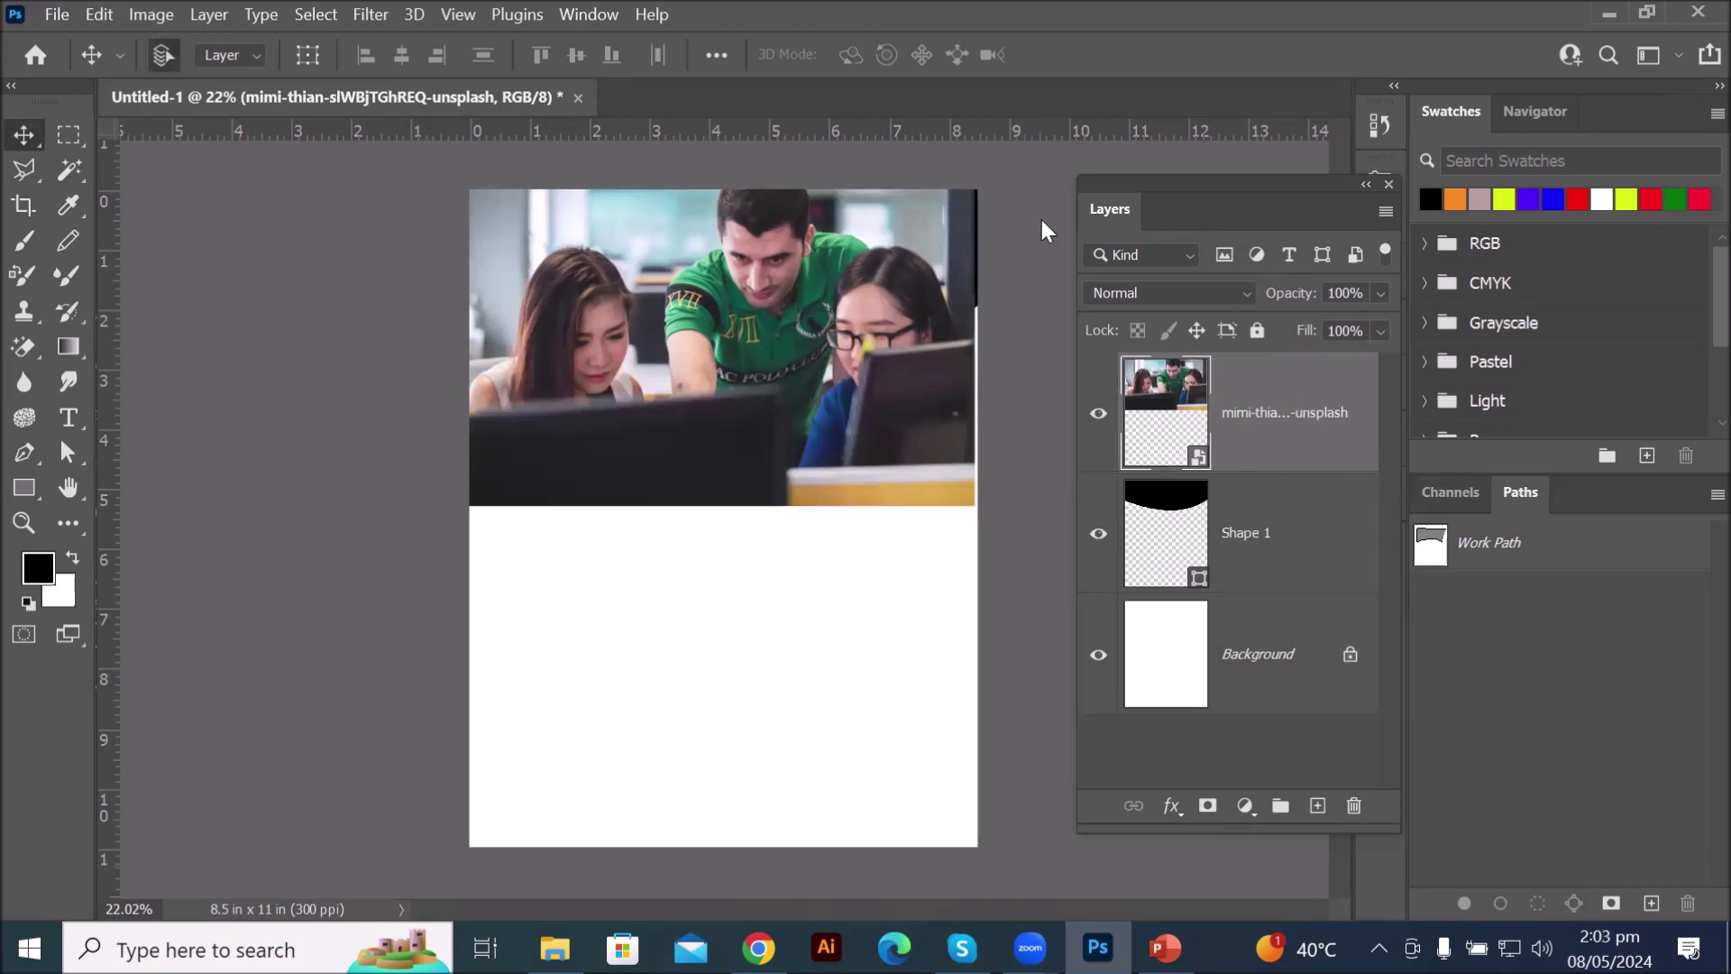
left_click(208, 16)
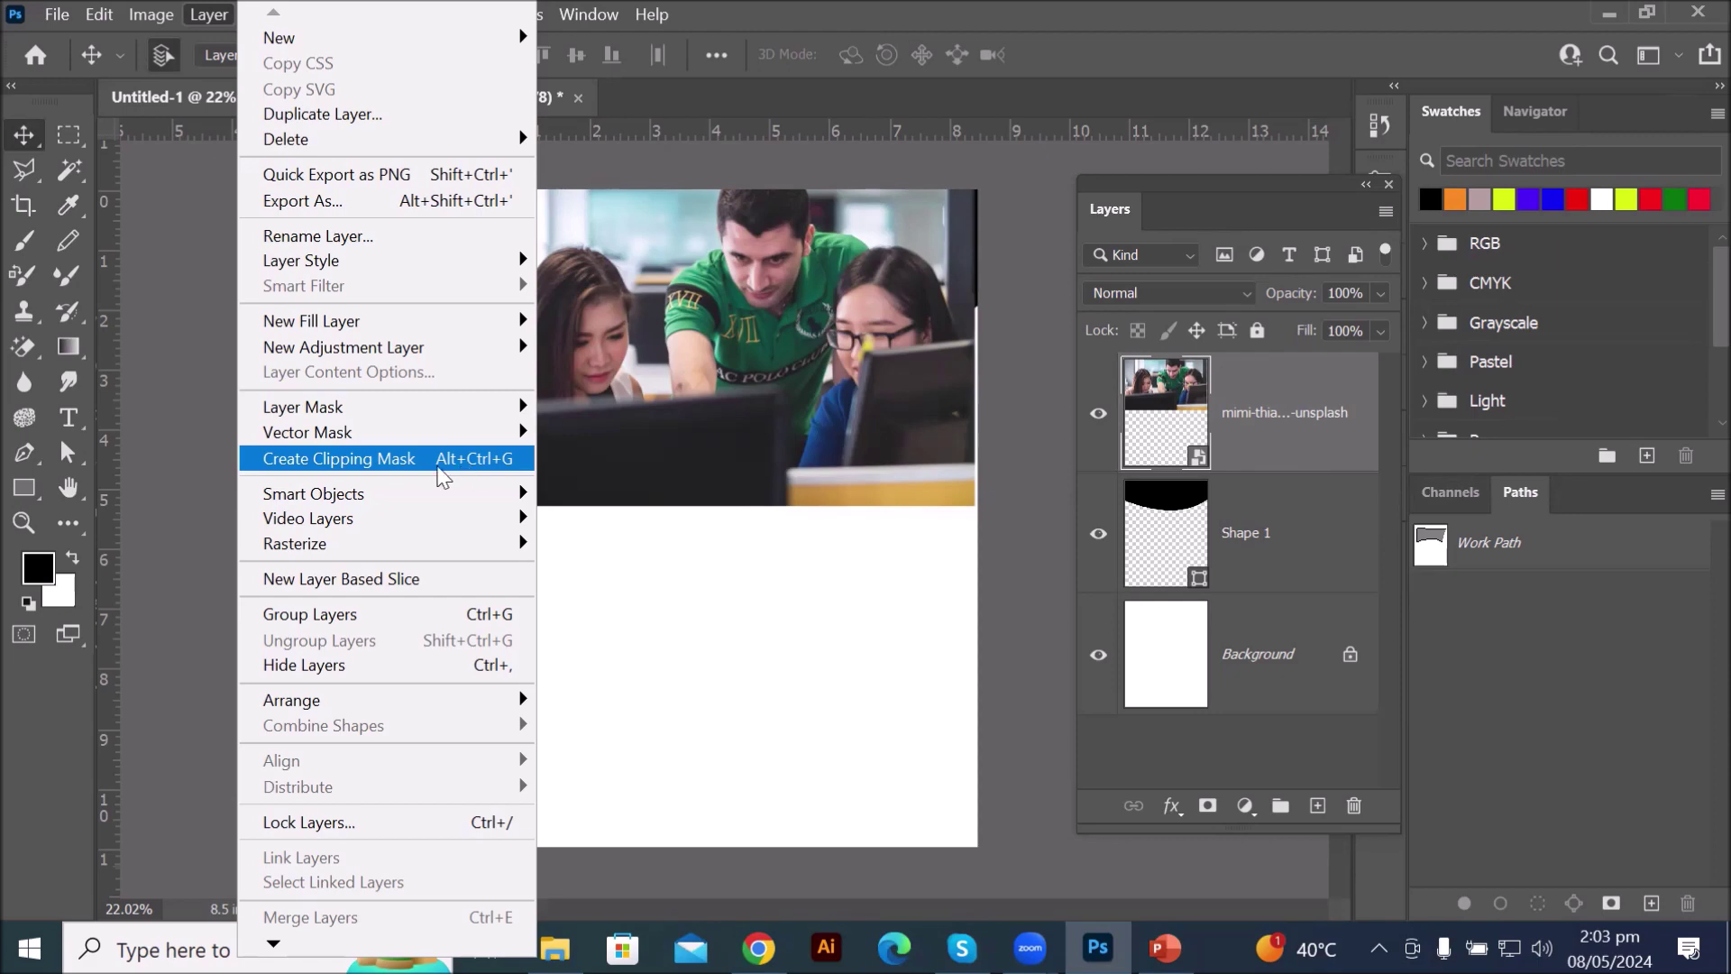
left_click(327, 460)
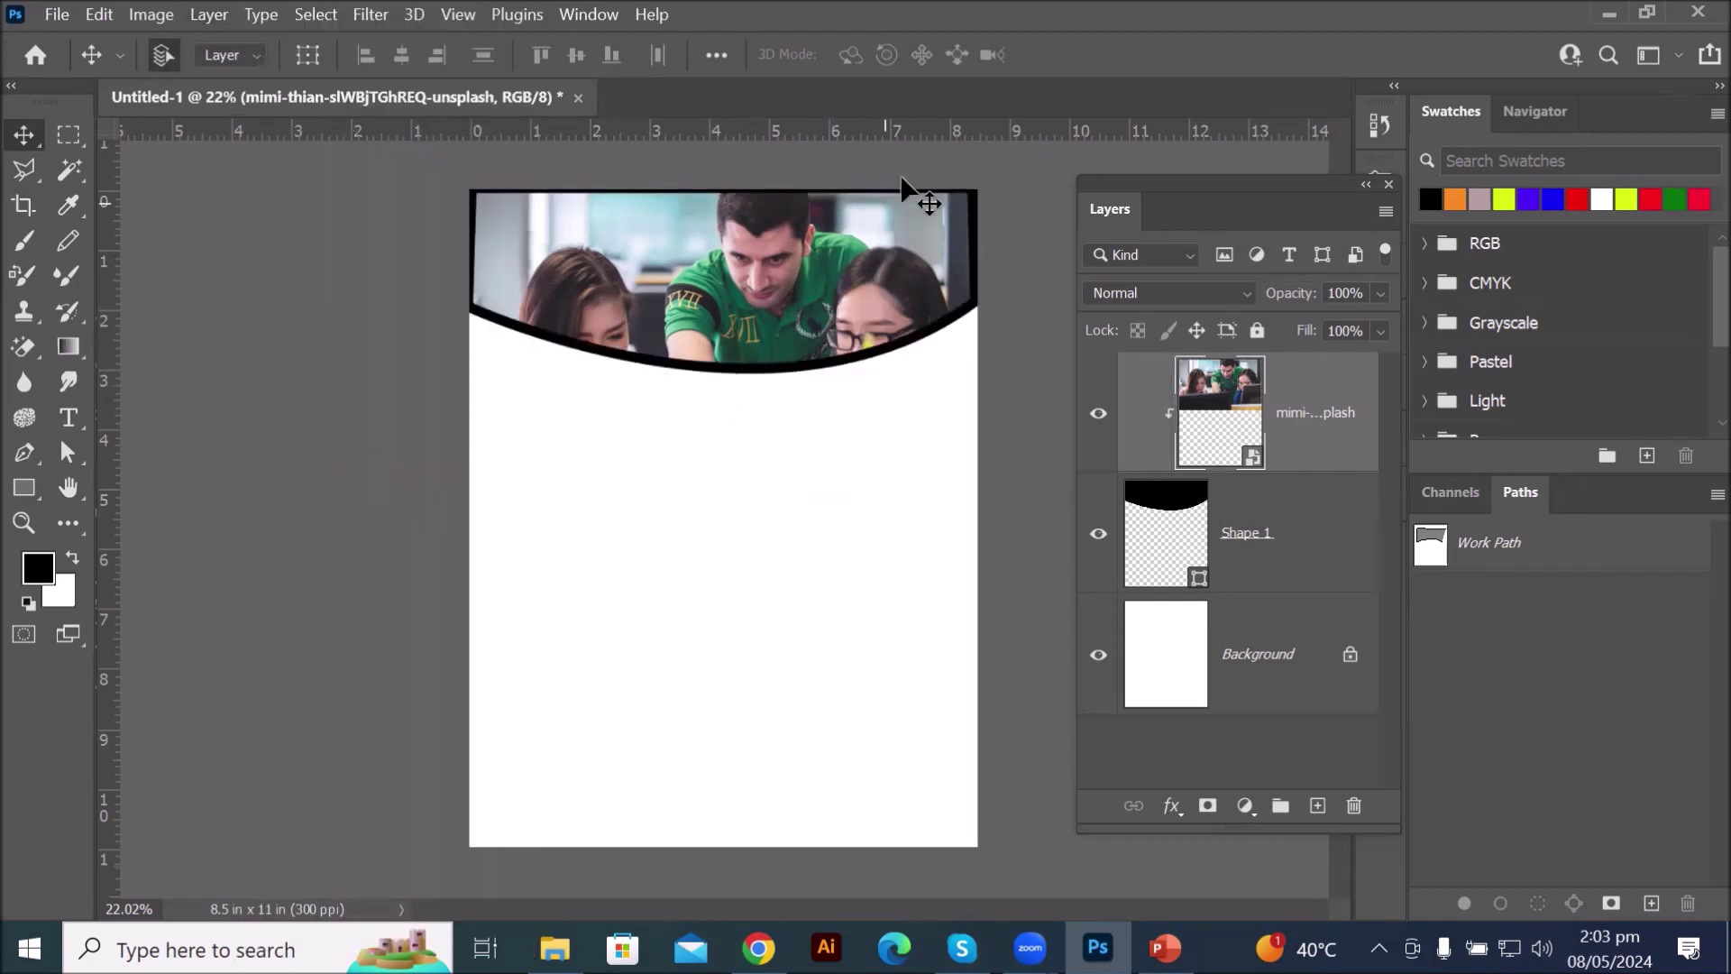
- Remove the black stroke from the Shape 1 layer by setting its stroke type to no color
scroll(929, 334, "up", 5)
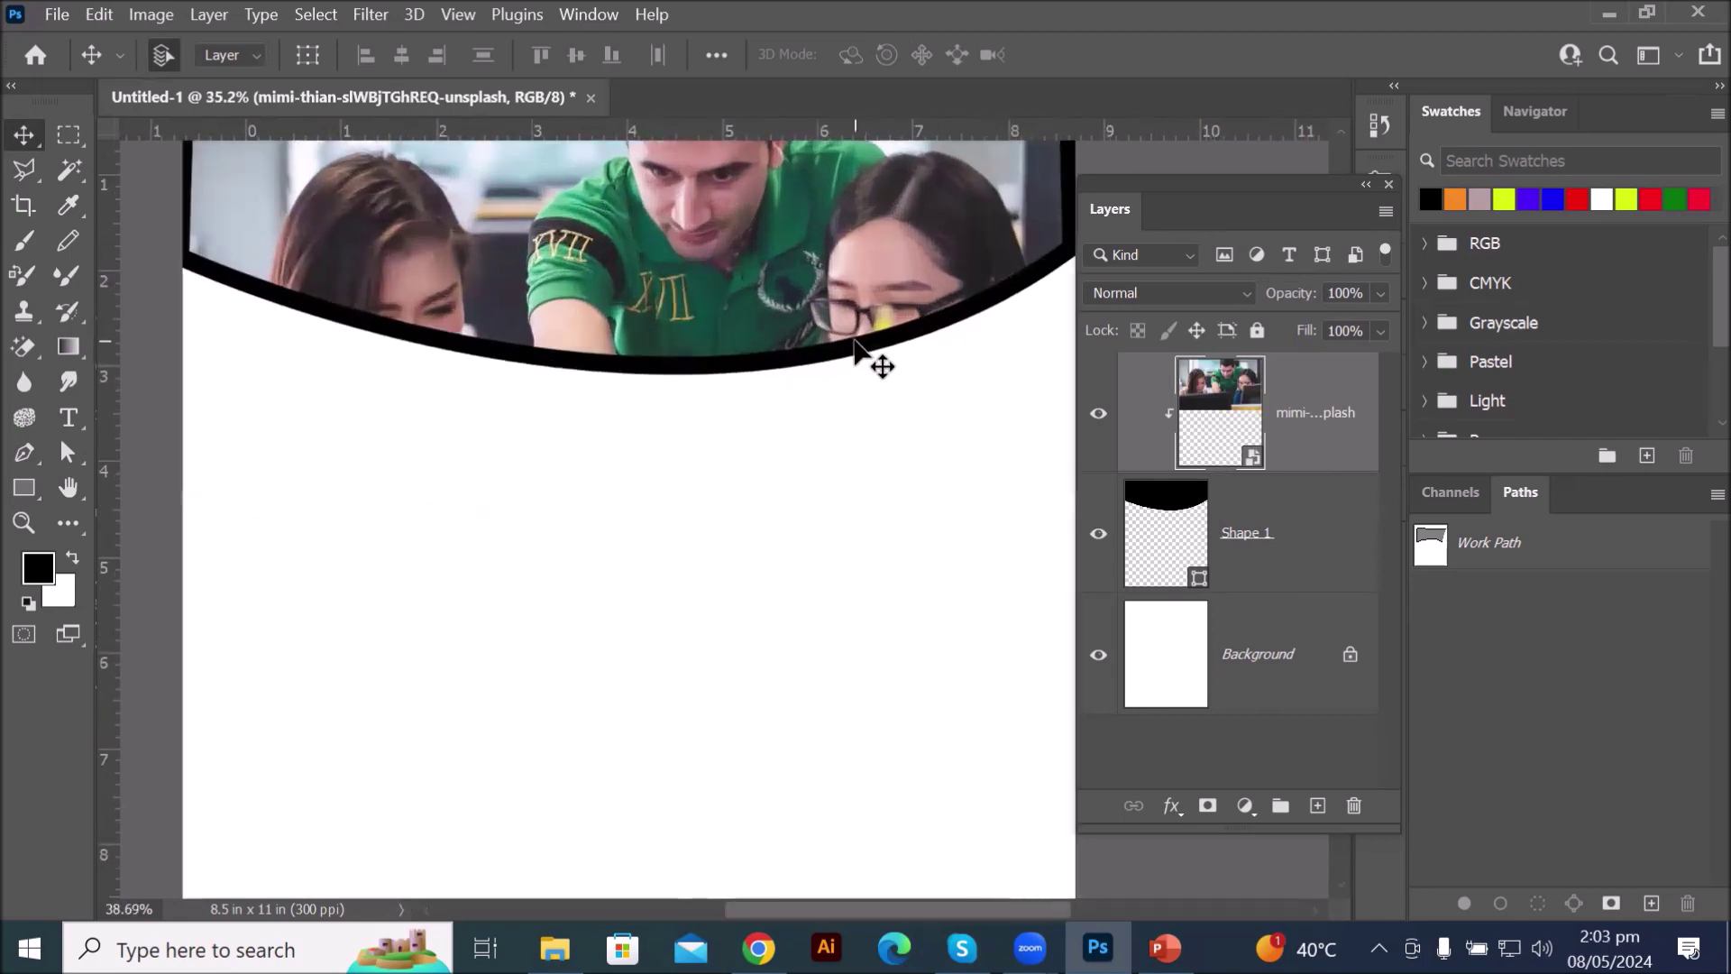
scroll(855, 341, "up", 3)
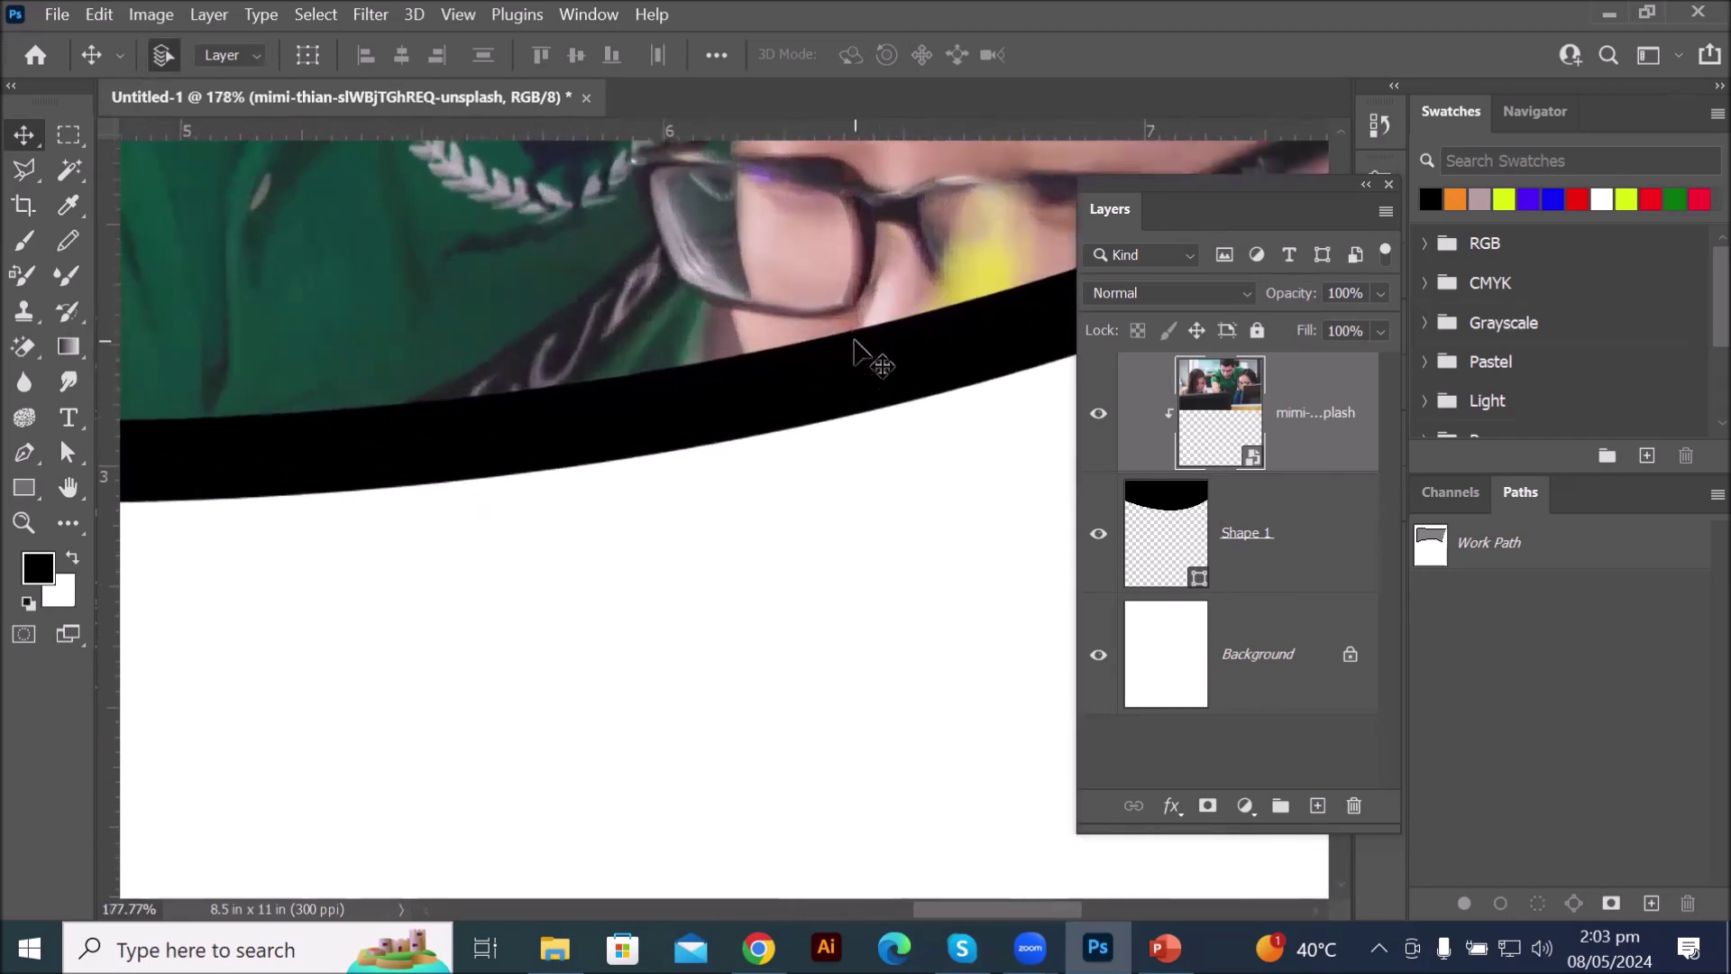
scroll(855, 342, "down", 7)
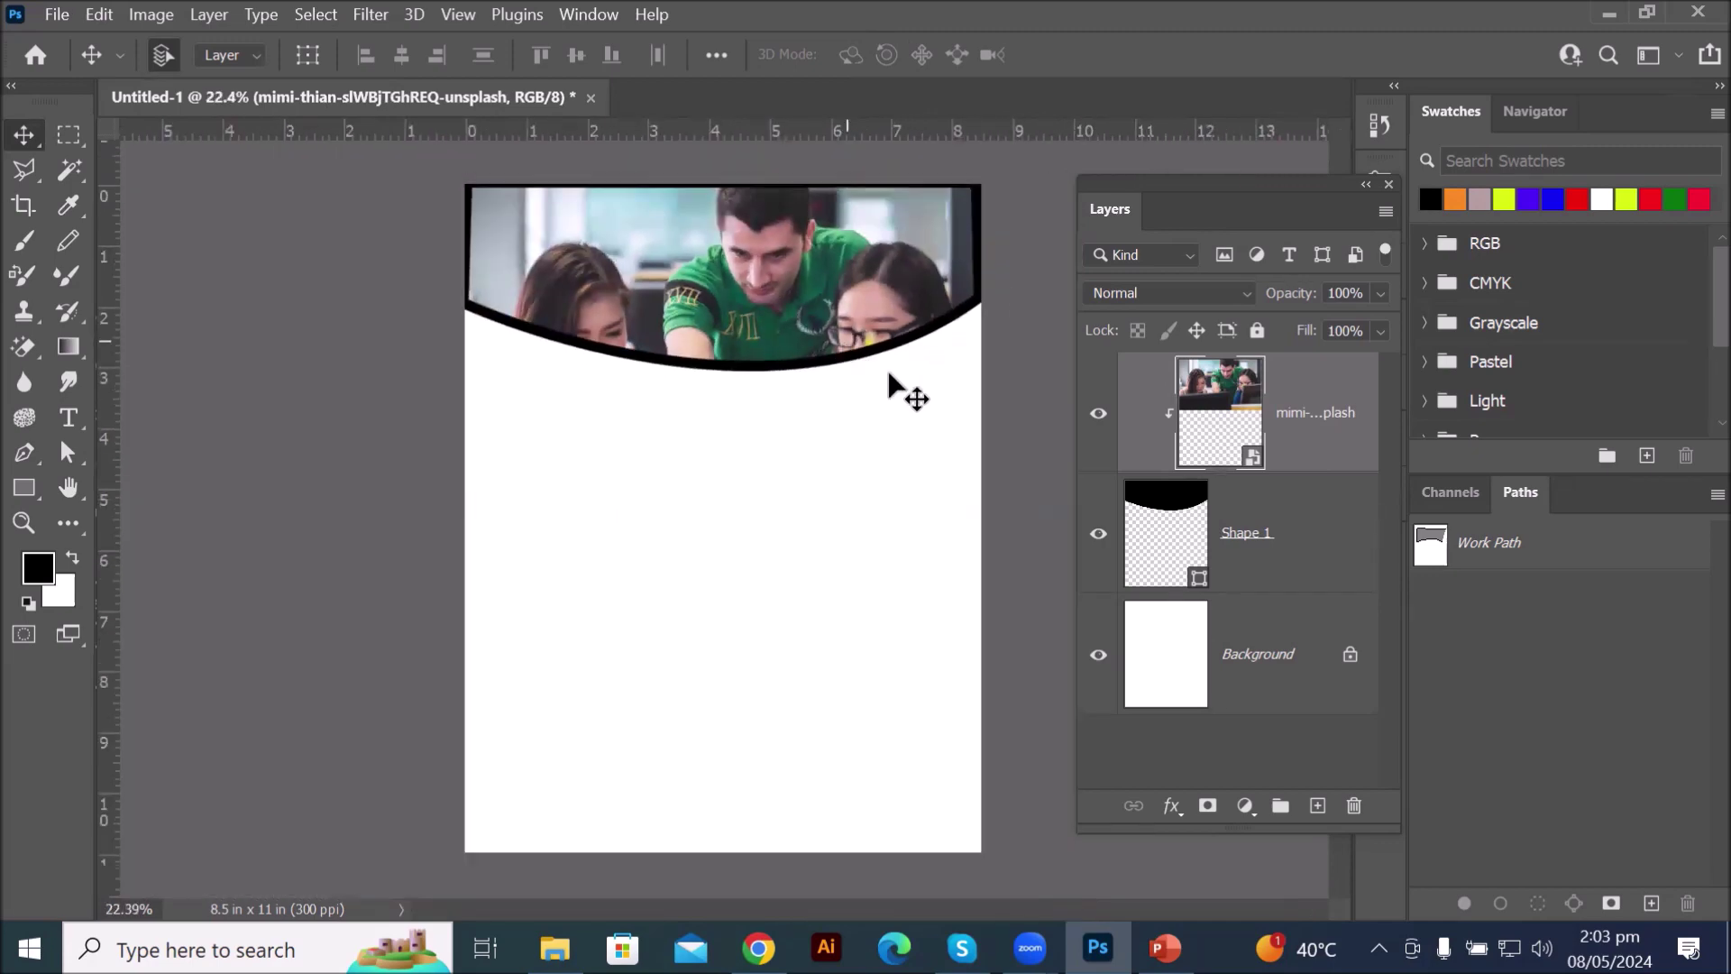
left_click(1147, 536)
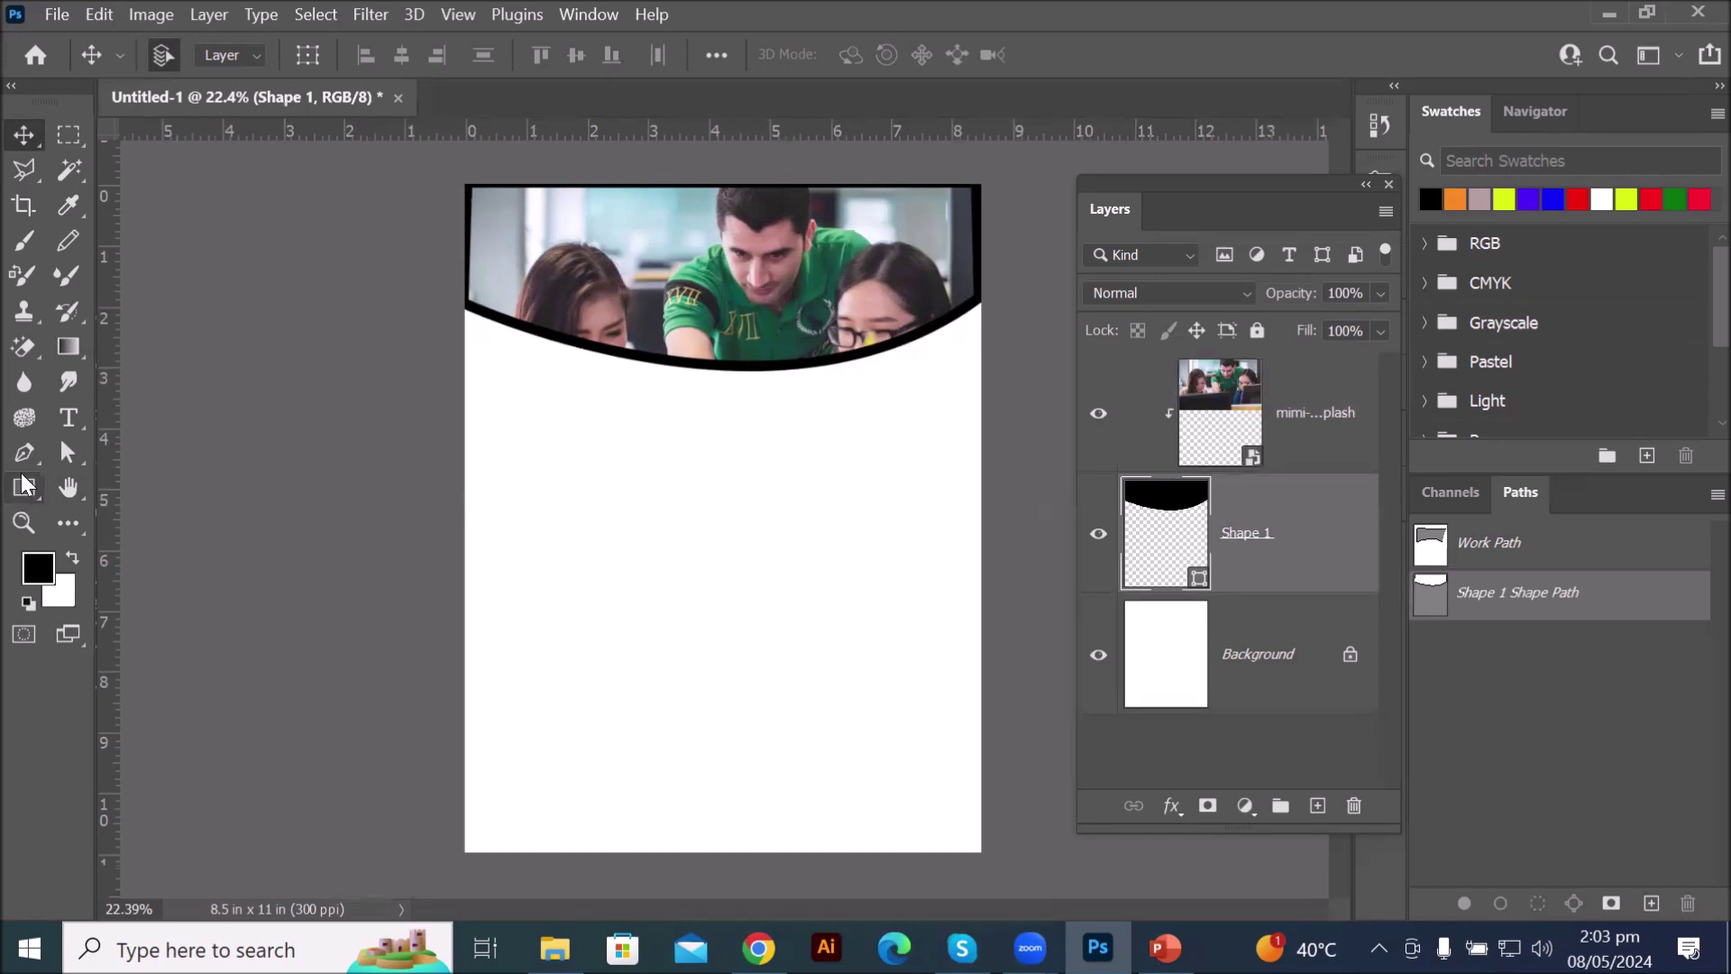
left_click(23, 460)
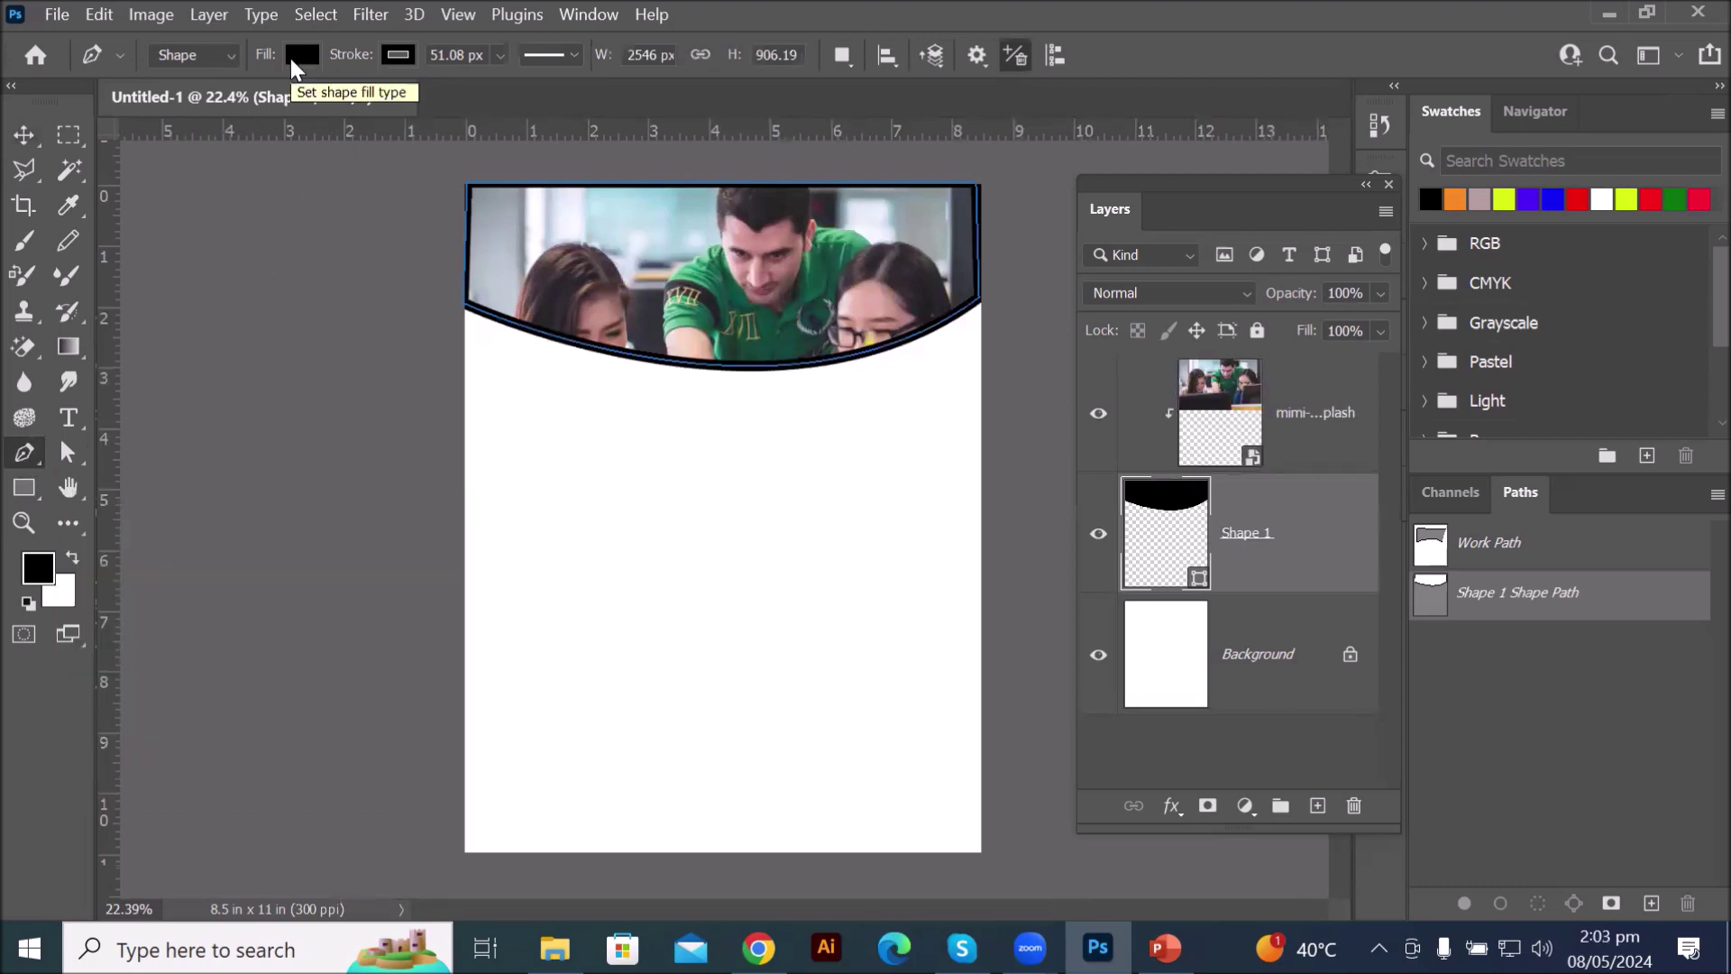
left_click(398, 56)
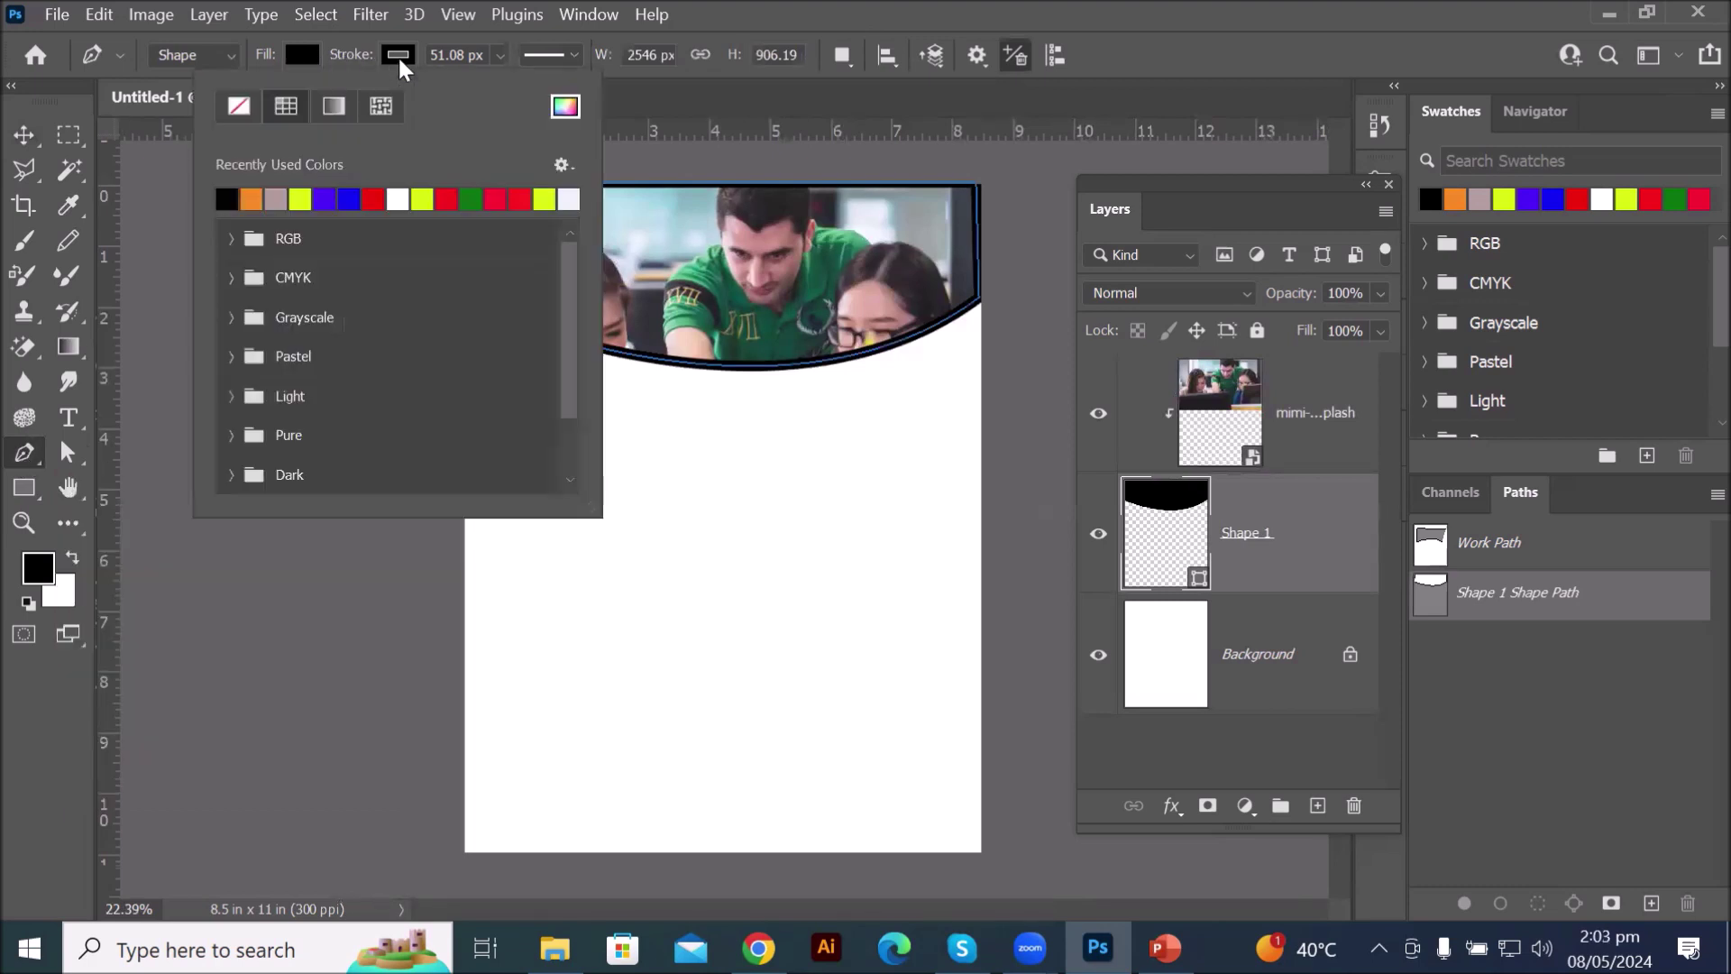
left_click(232, 108)
left_click(1177, 516)
scroll(769, 354, "up", 10)
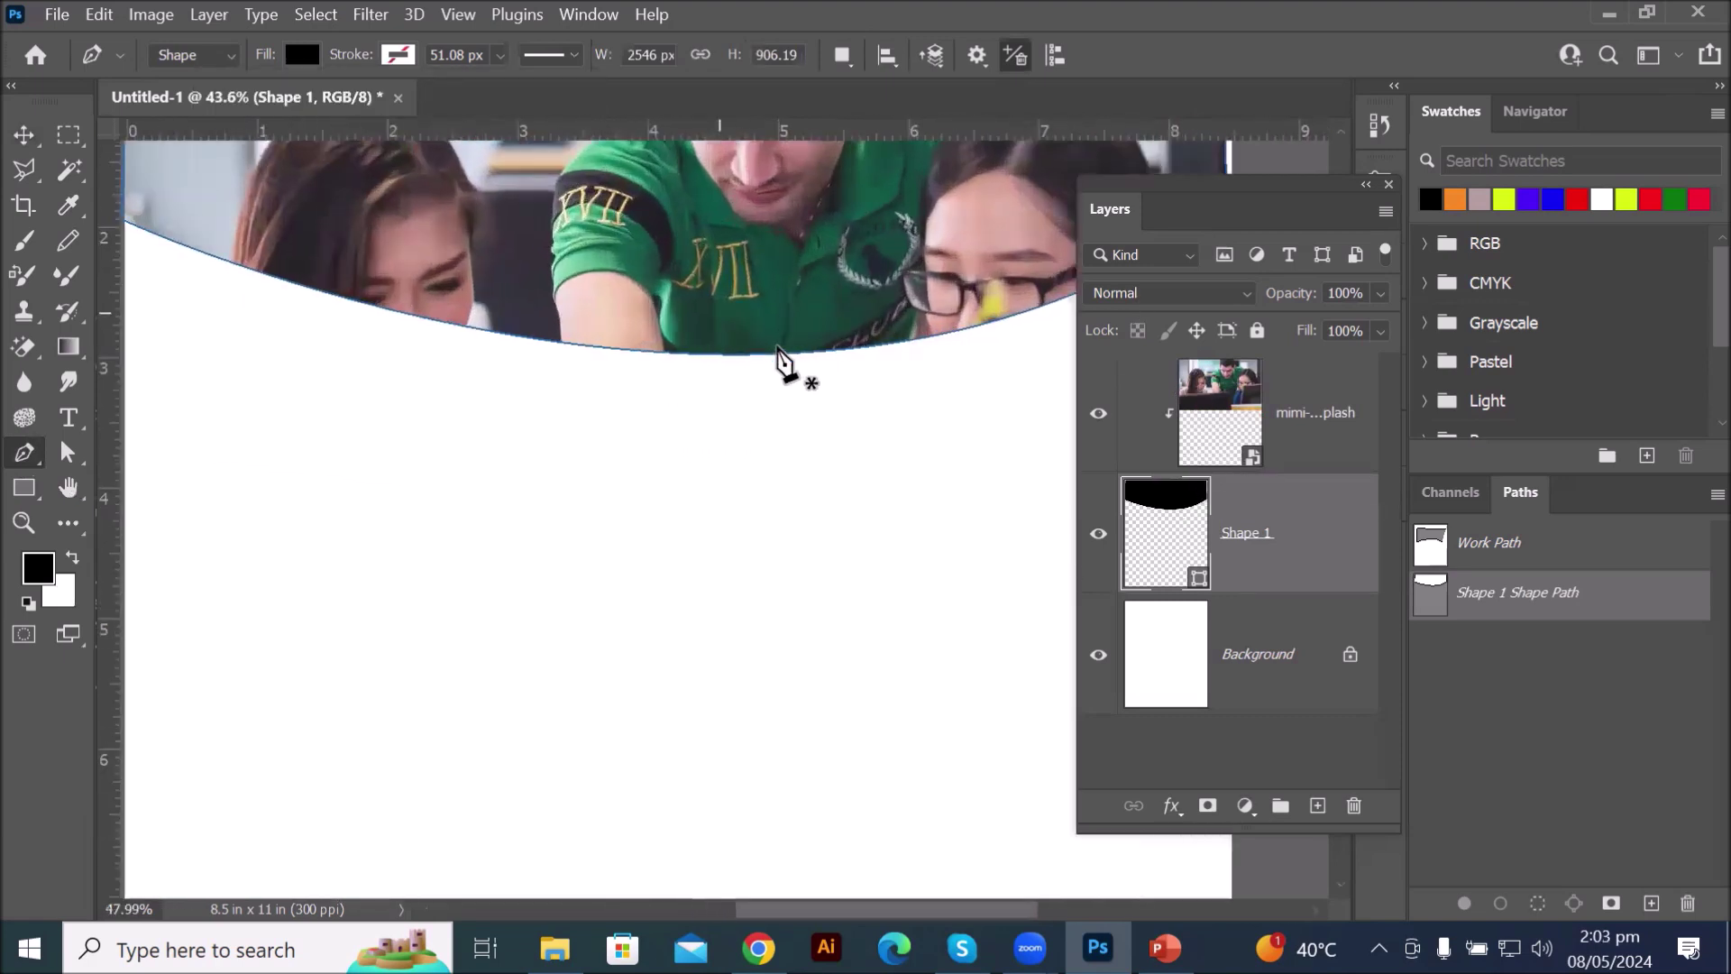
scroll(1016, 417, "down", 8)
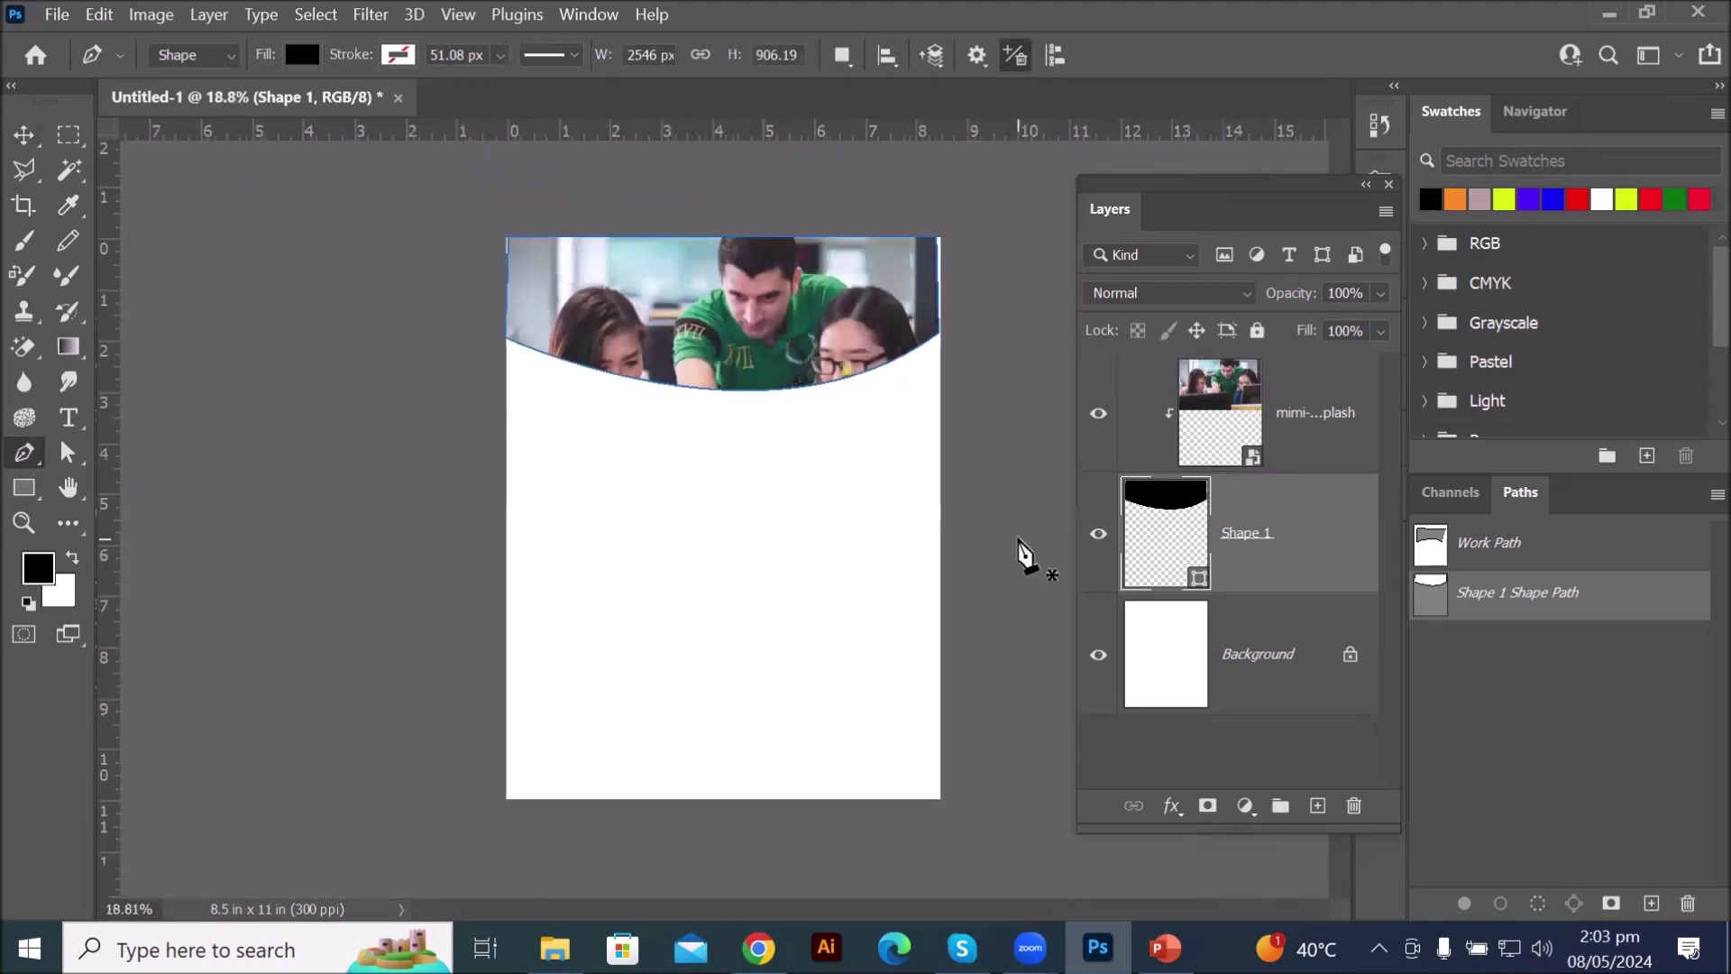
- Draw a closed shape with a ragged upper edge across the page bottom using the Freeform Pen tool, about 2550 by 859 px
scroll(1024, 552, "down", 2)
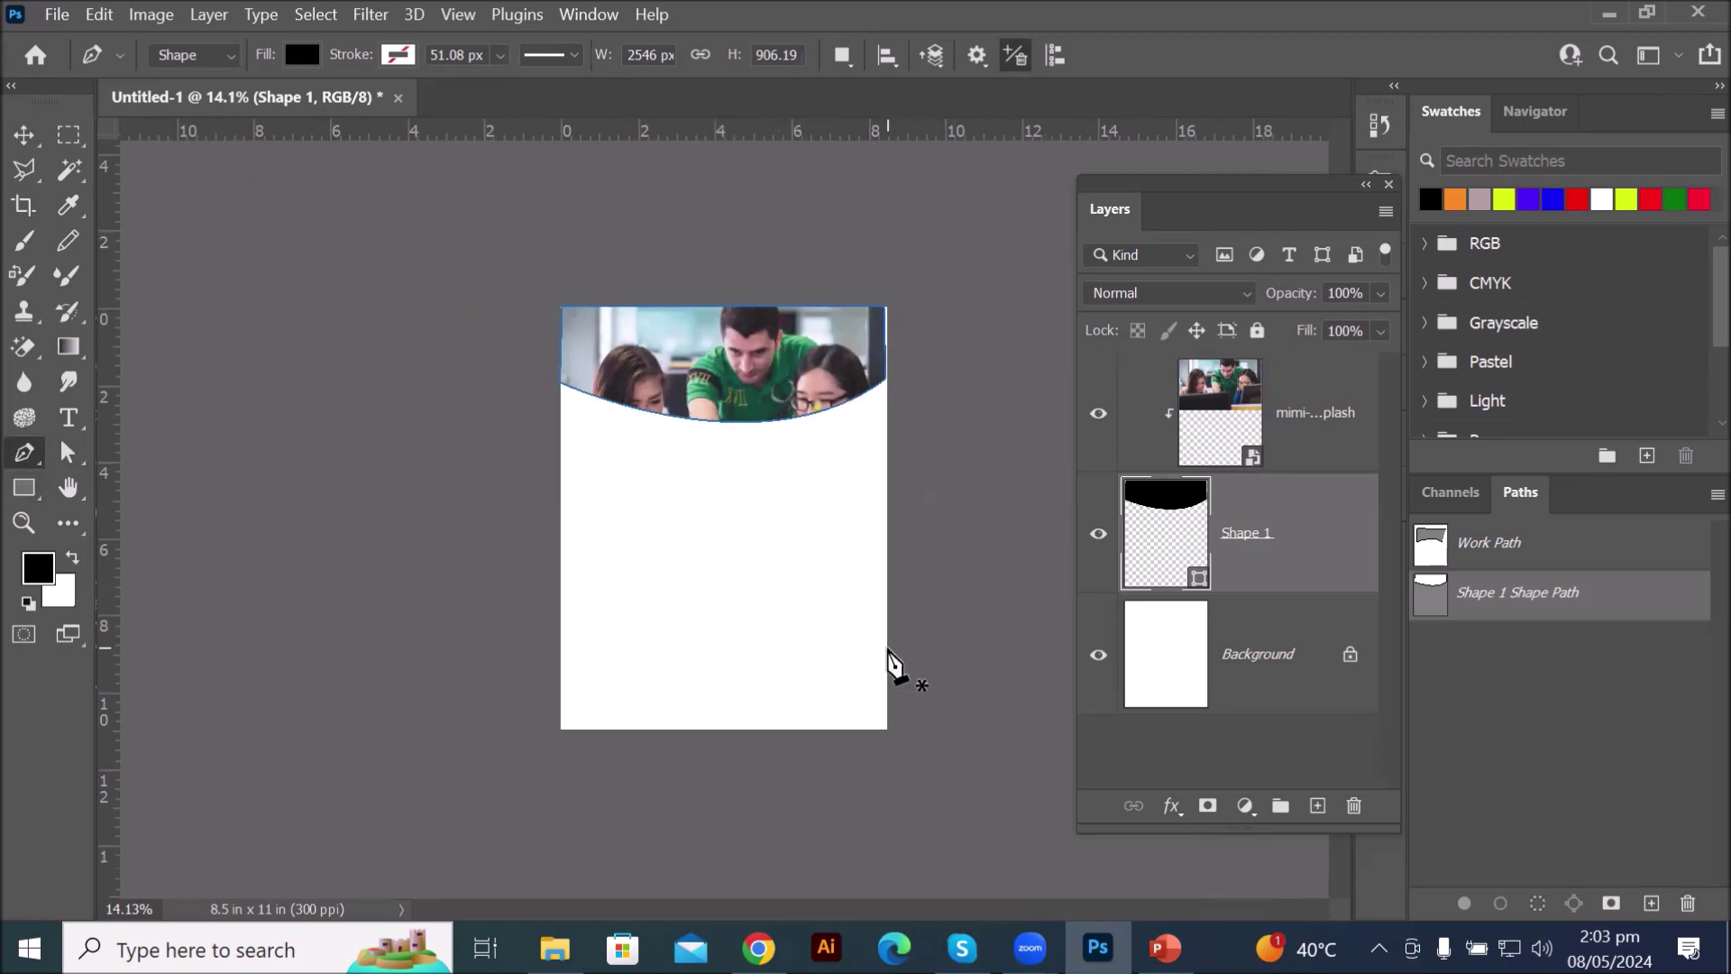
right_click(25, 452)
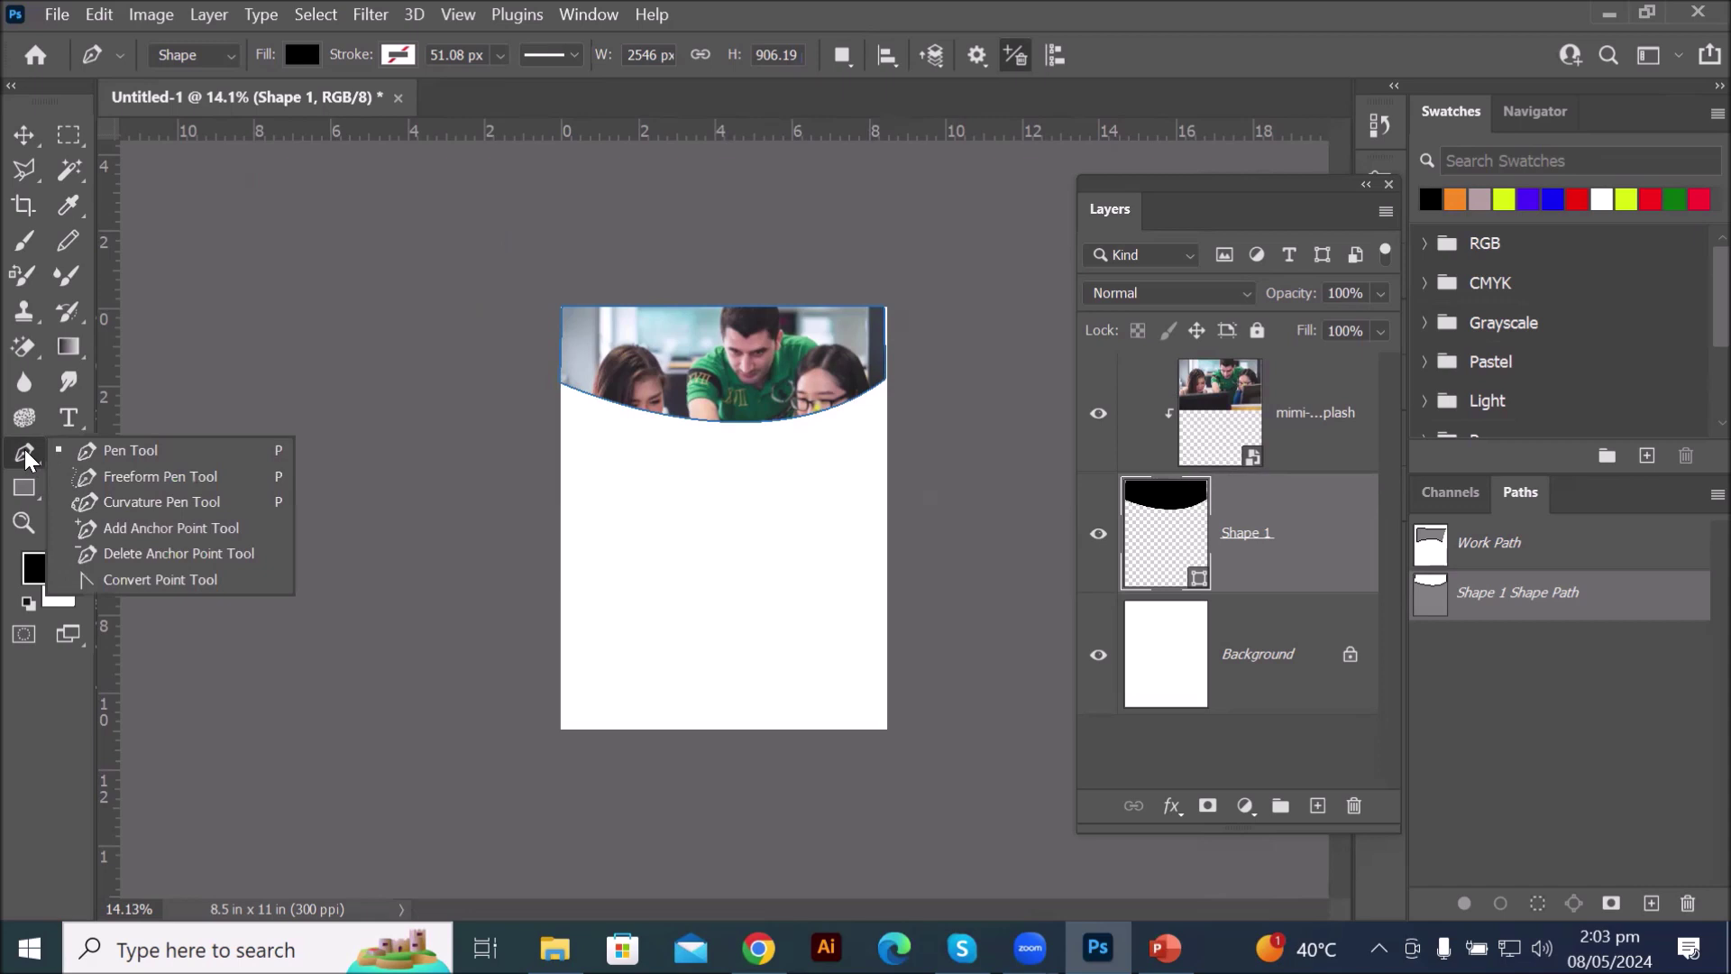
left_click(148, 480)
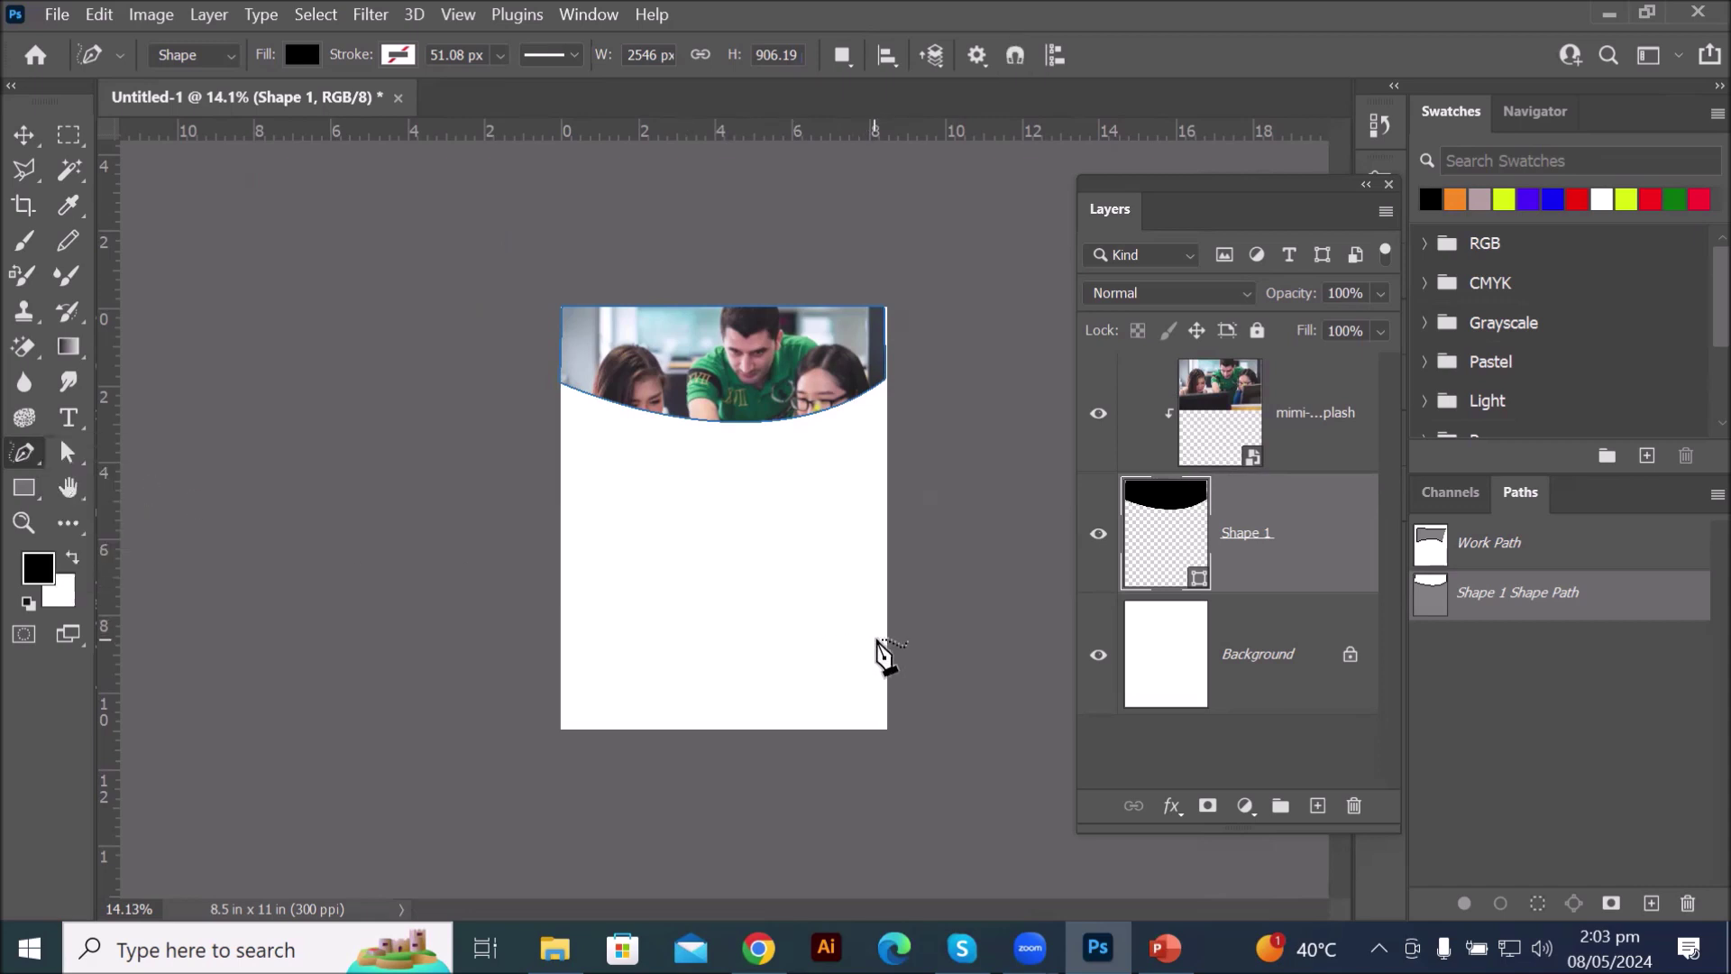
mouse_move(885, 658)
left_mouse_down()
mouse_move(611, 621)
mouse_move(561, 645)
mouse_move(564, 730)
mouse_move(894, 742)
mouse_move(886, 662)
left_mouse_up()
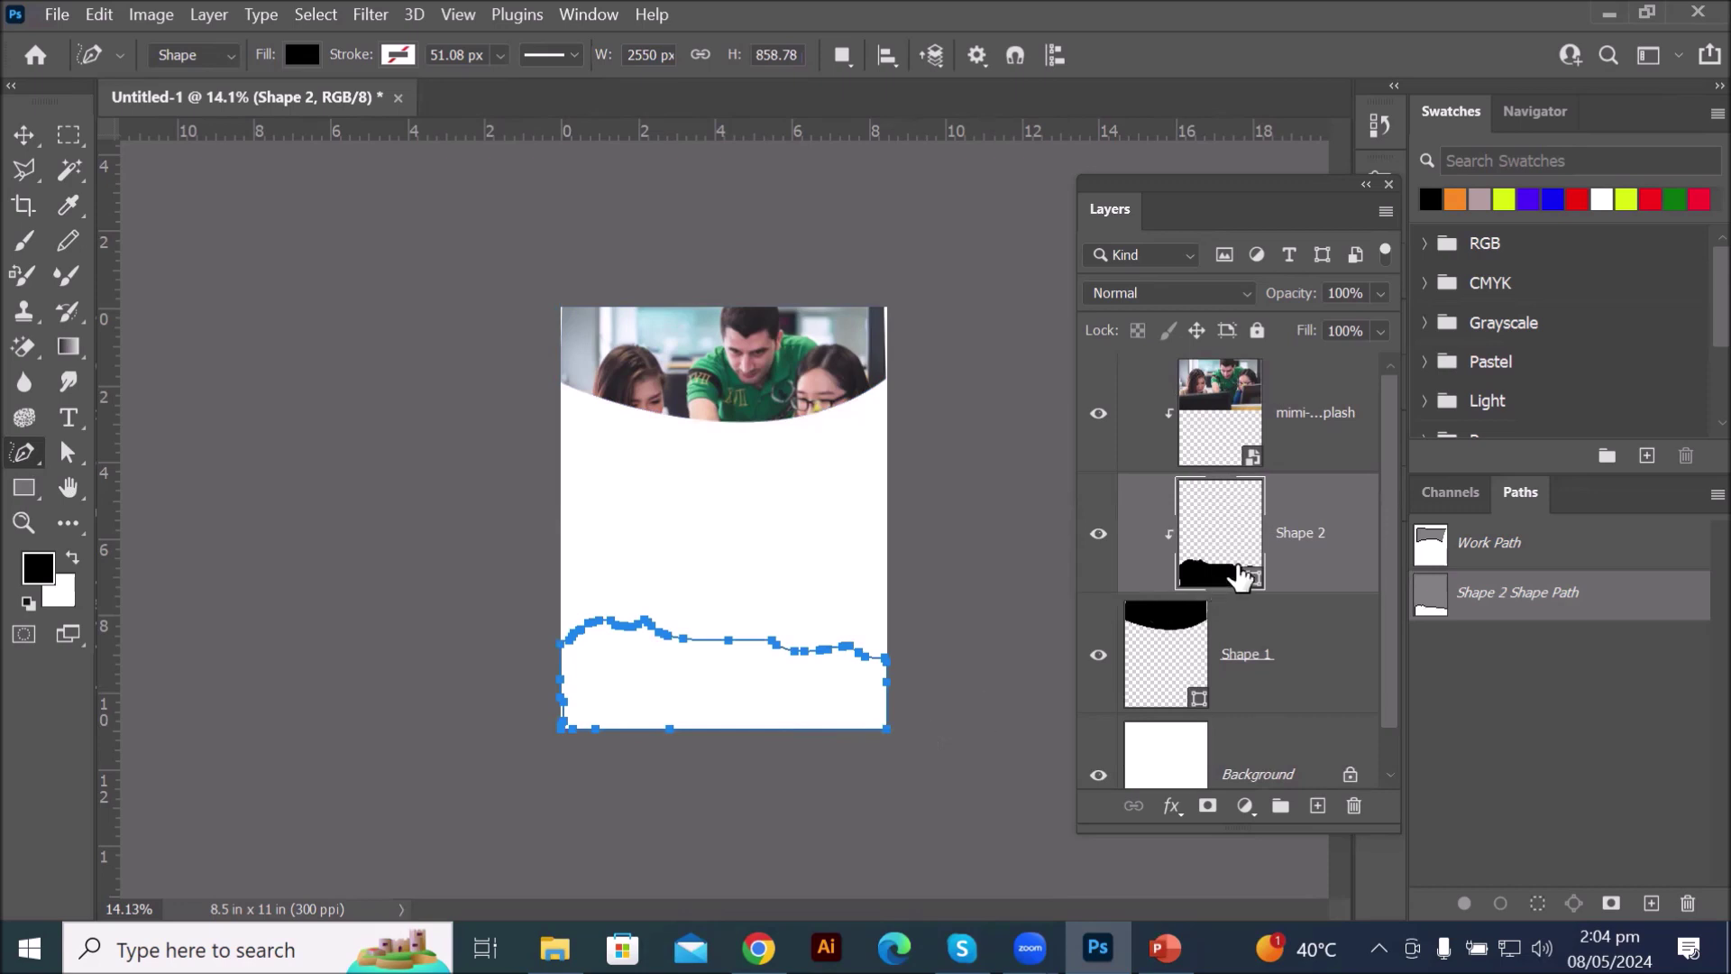
- Delete the Shape 2 layer that sits clipped between the photo and Shape 1
scroll(1241, 561, "down", 1)
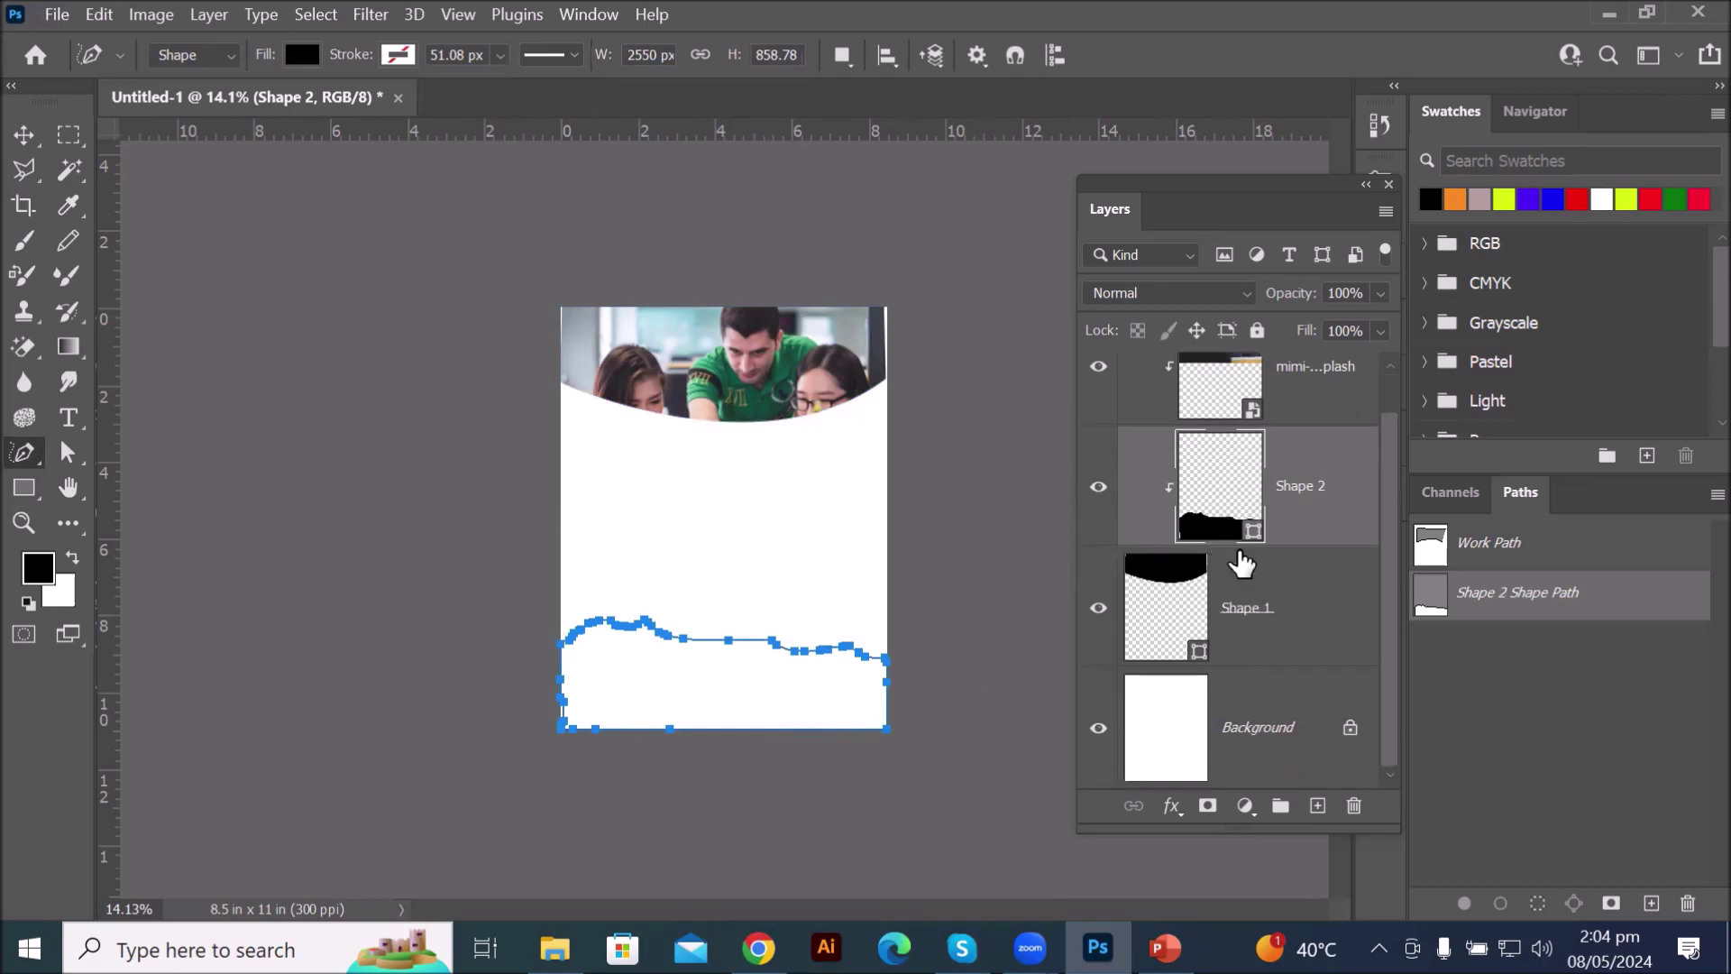
scroll(1241, 564, "up", 1)
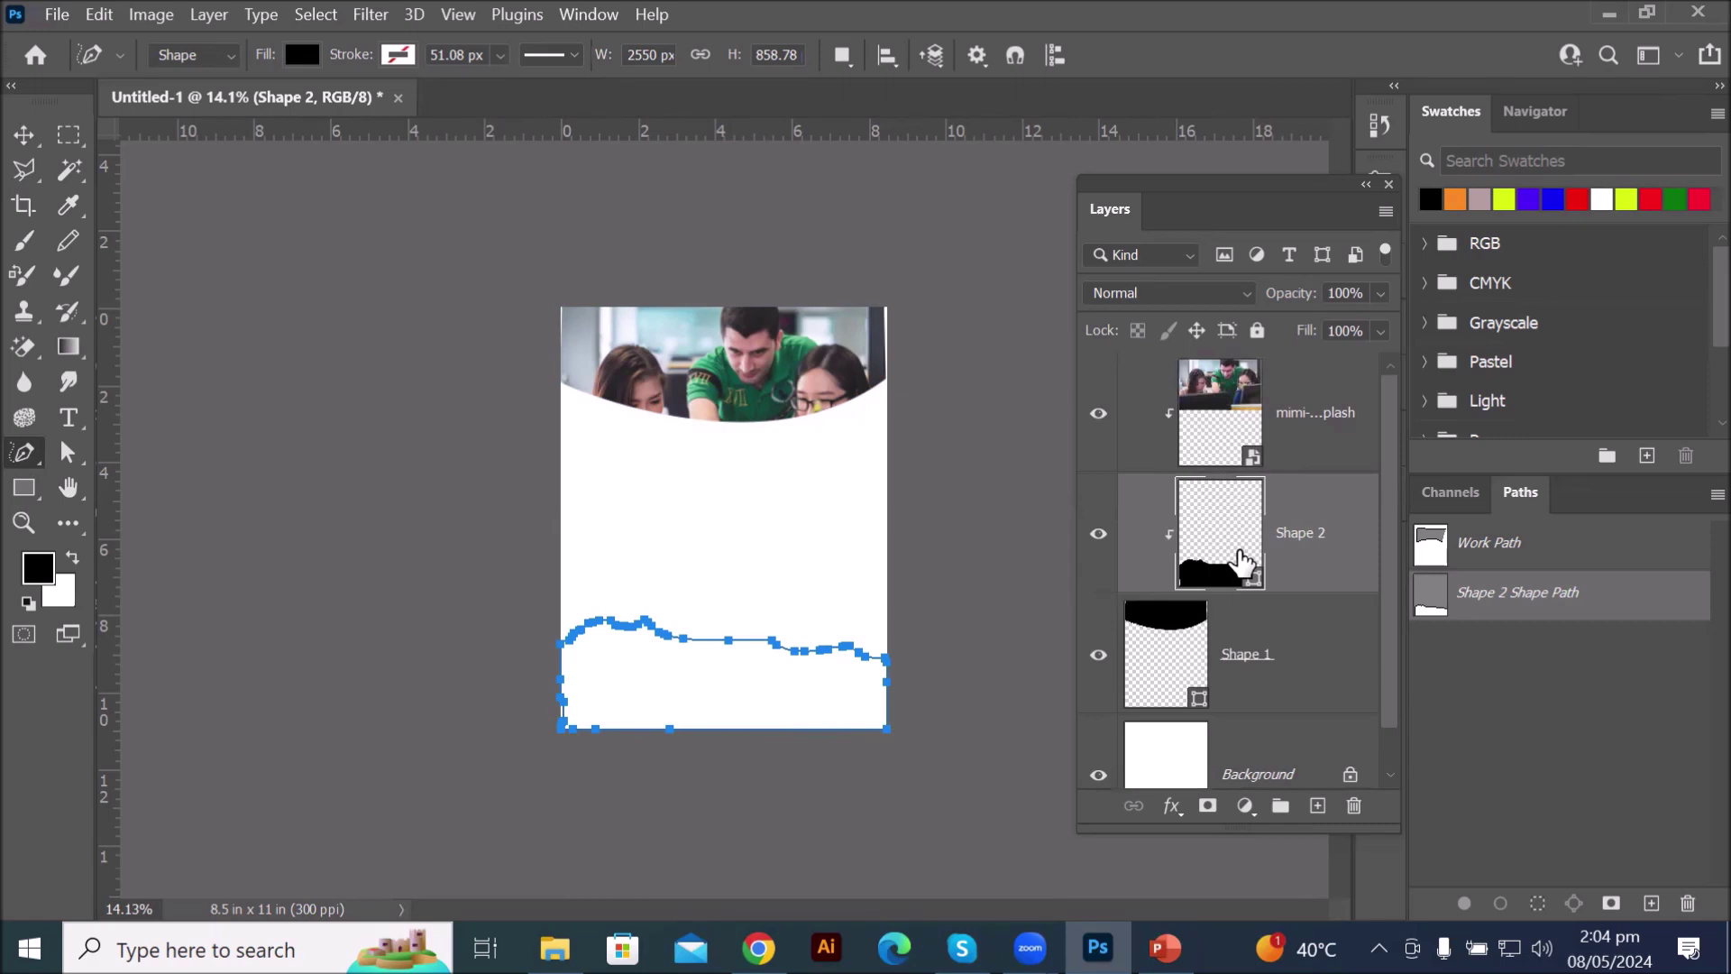
scroll(1199, 563, "down", 1)
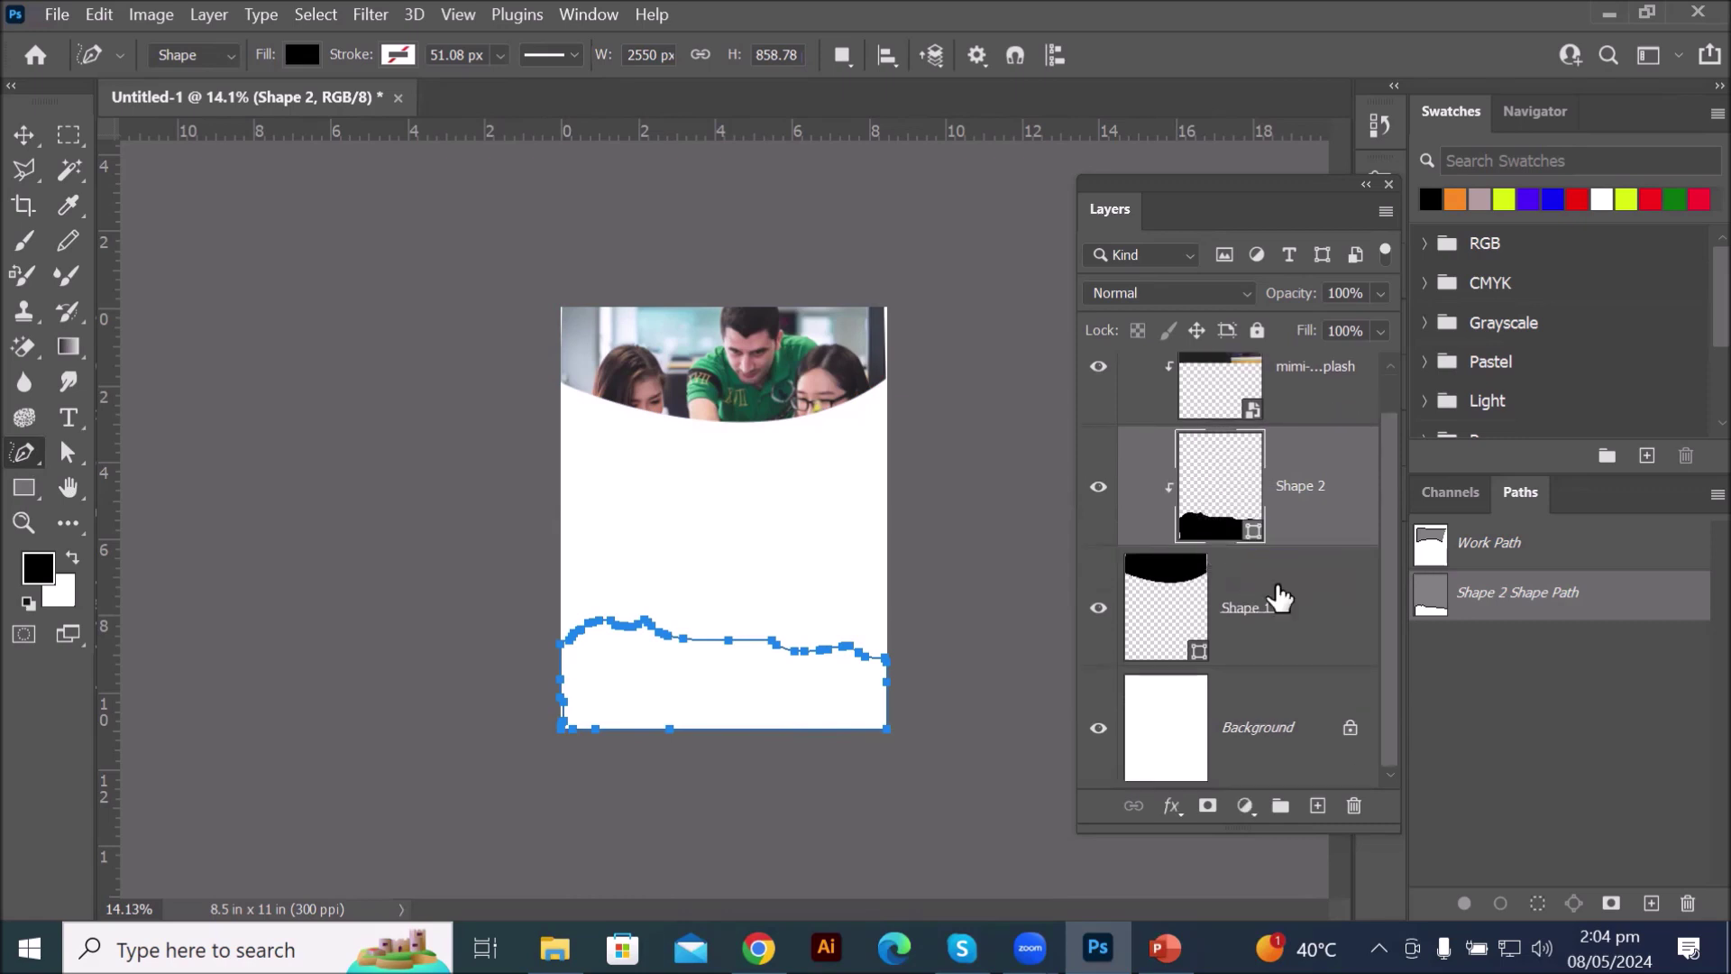
left_click(1357, 805)
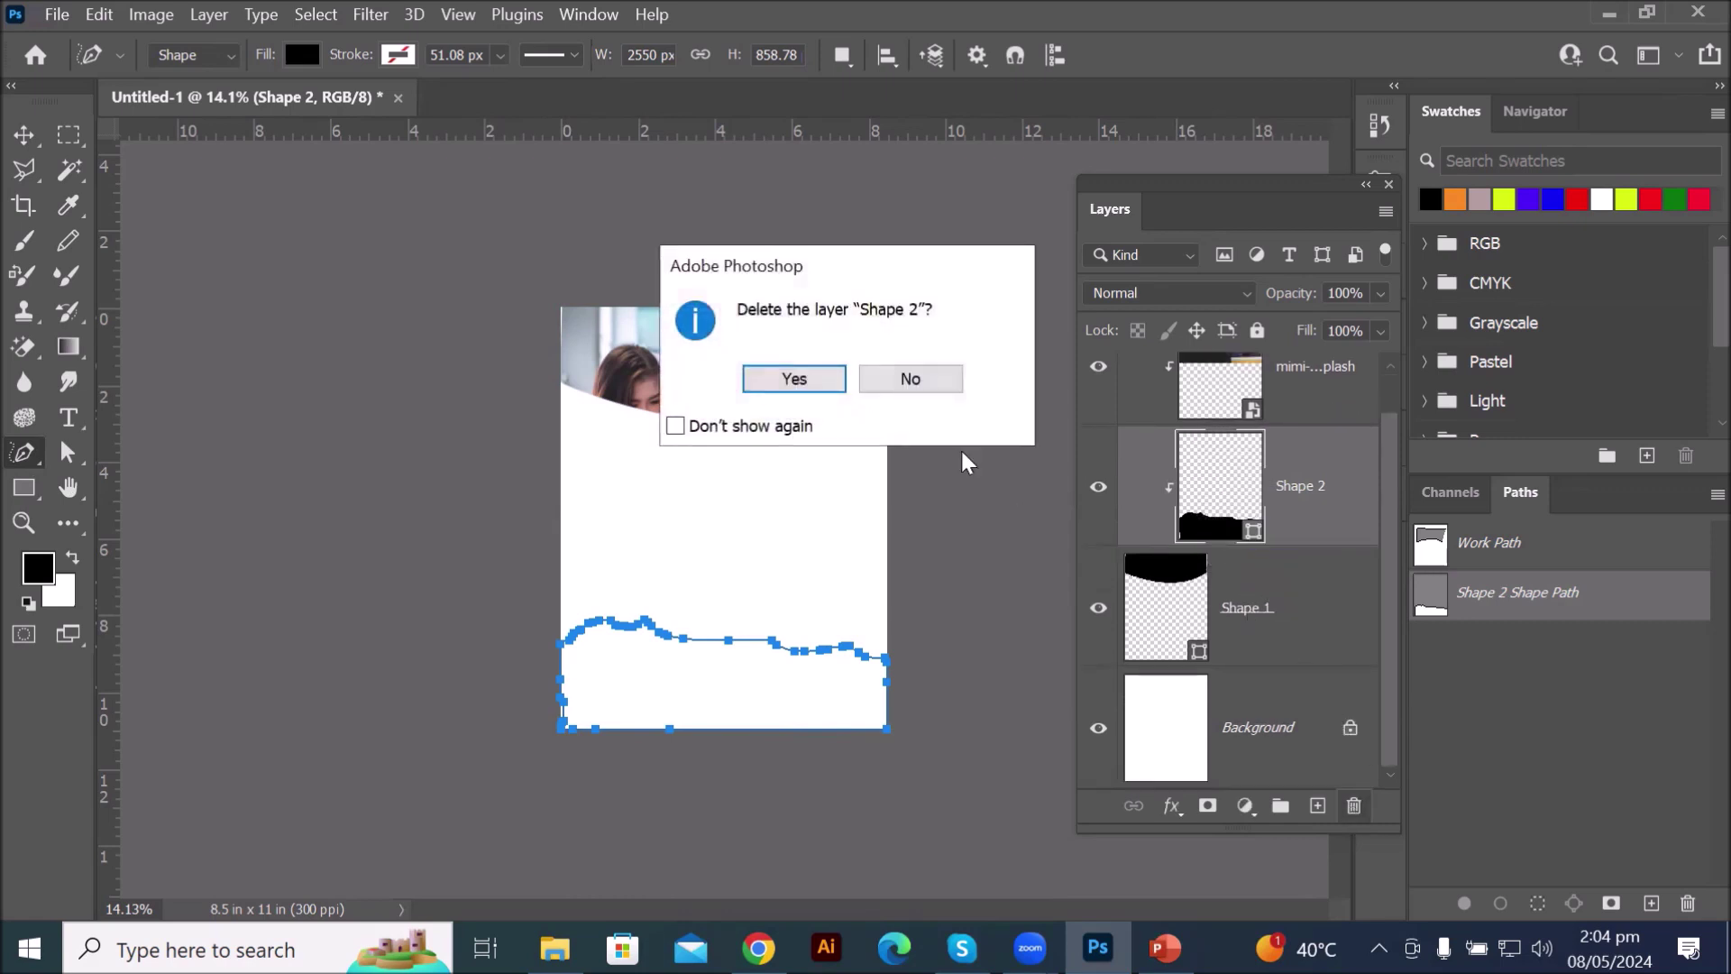
left_click(790, 375)
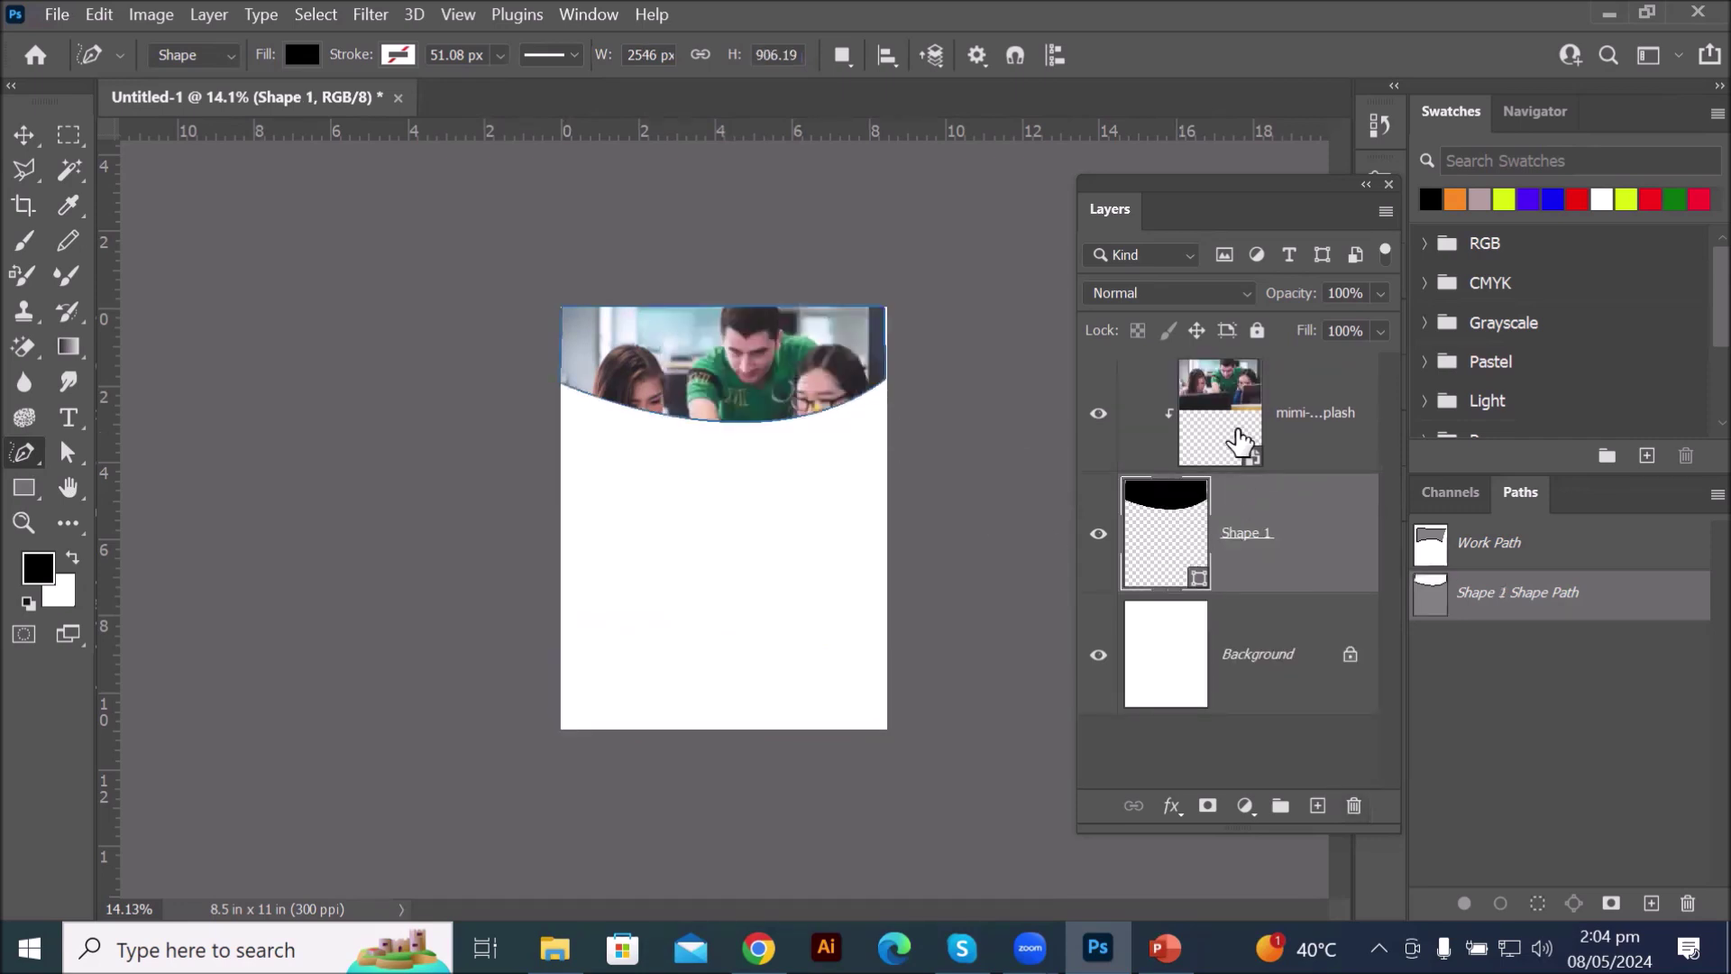
- Add a new empty layer above the clipped photo layer
left_click(1267, 437)
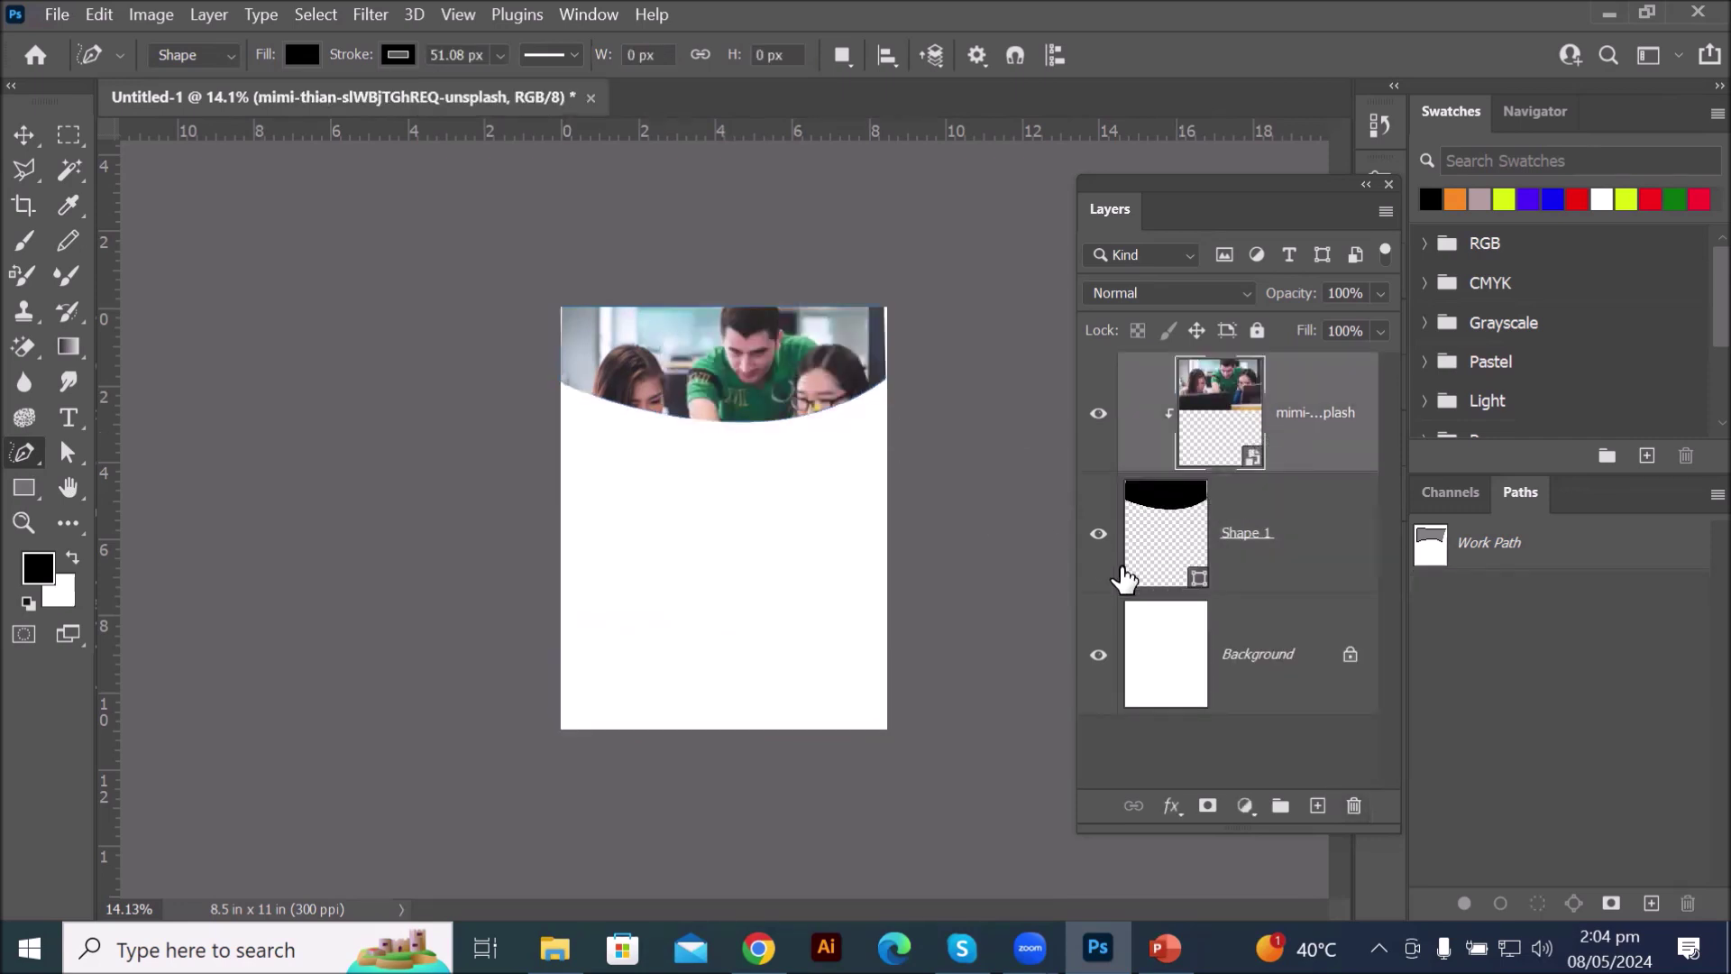
left_click(1184, 665)
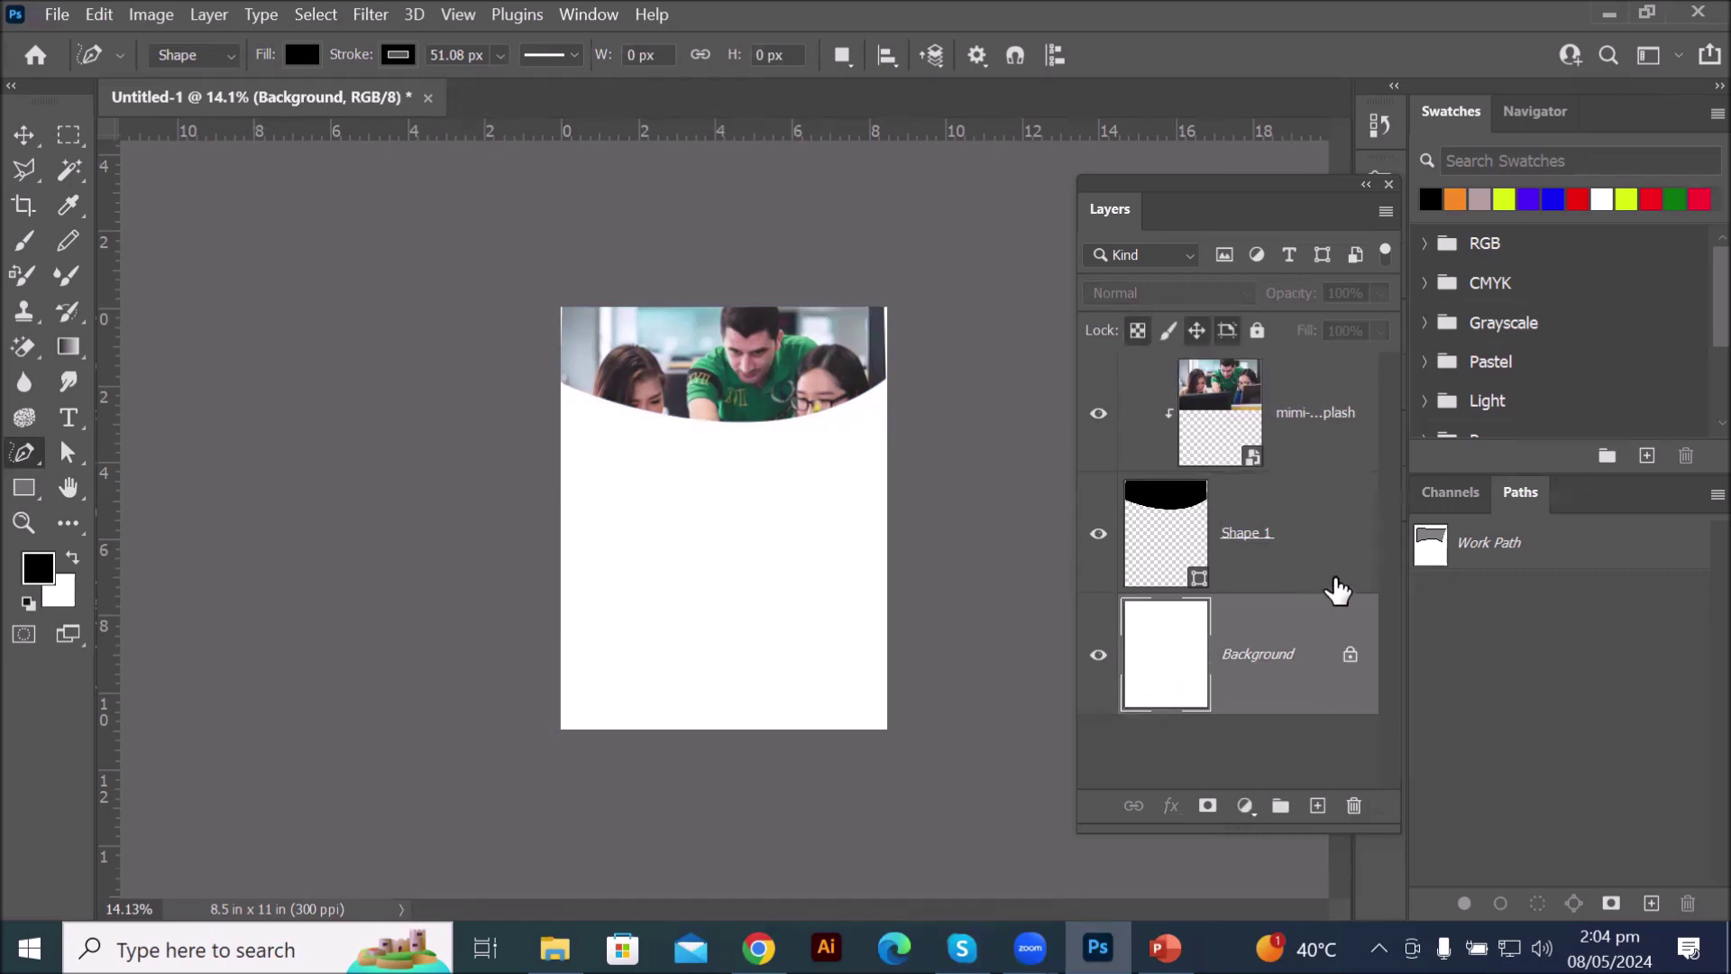
left_click(1216, 403)
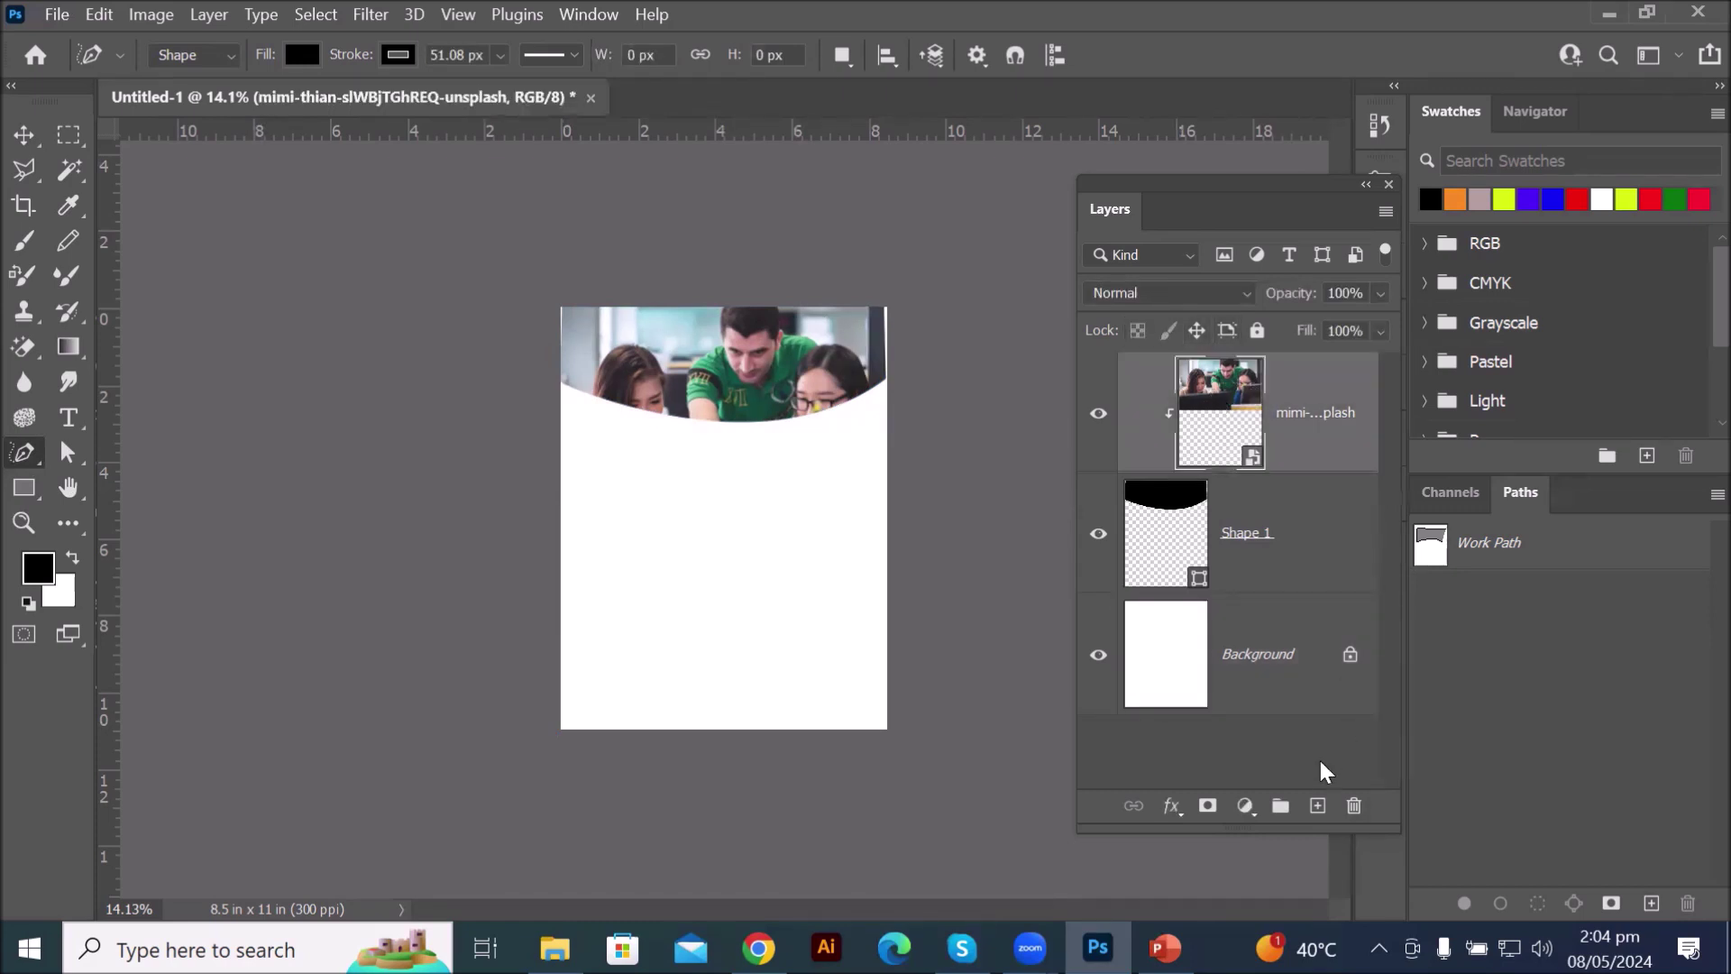
left_click(1319, 805)
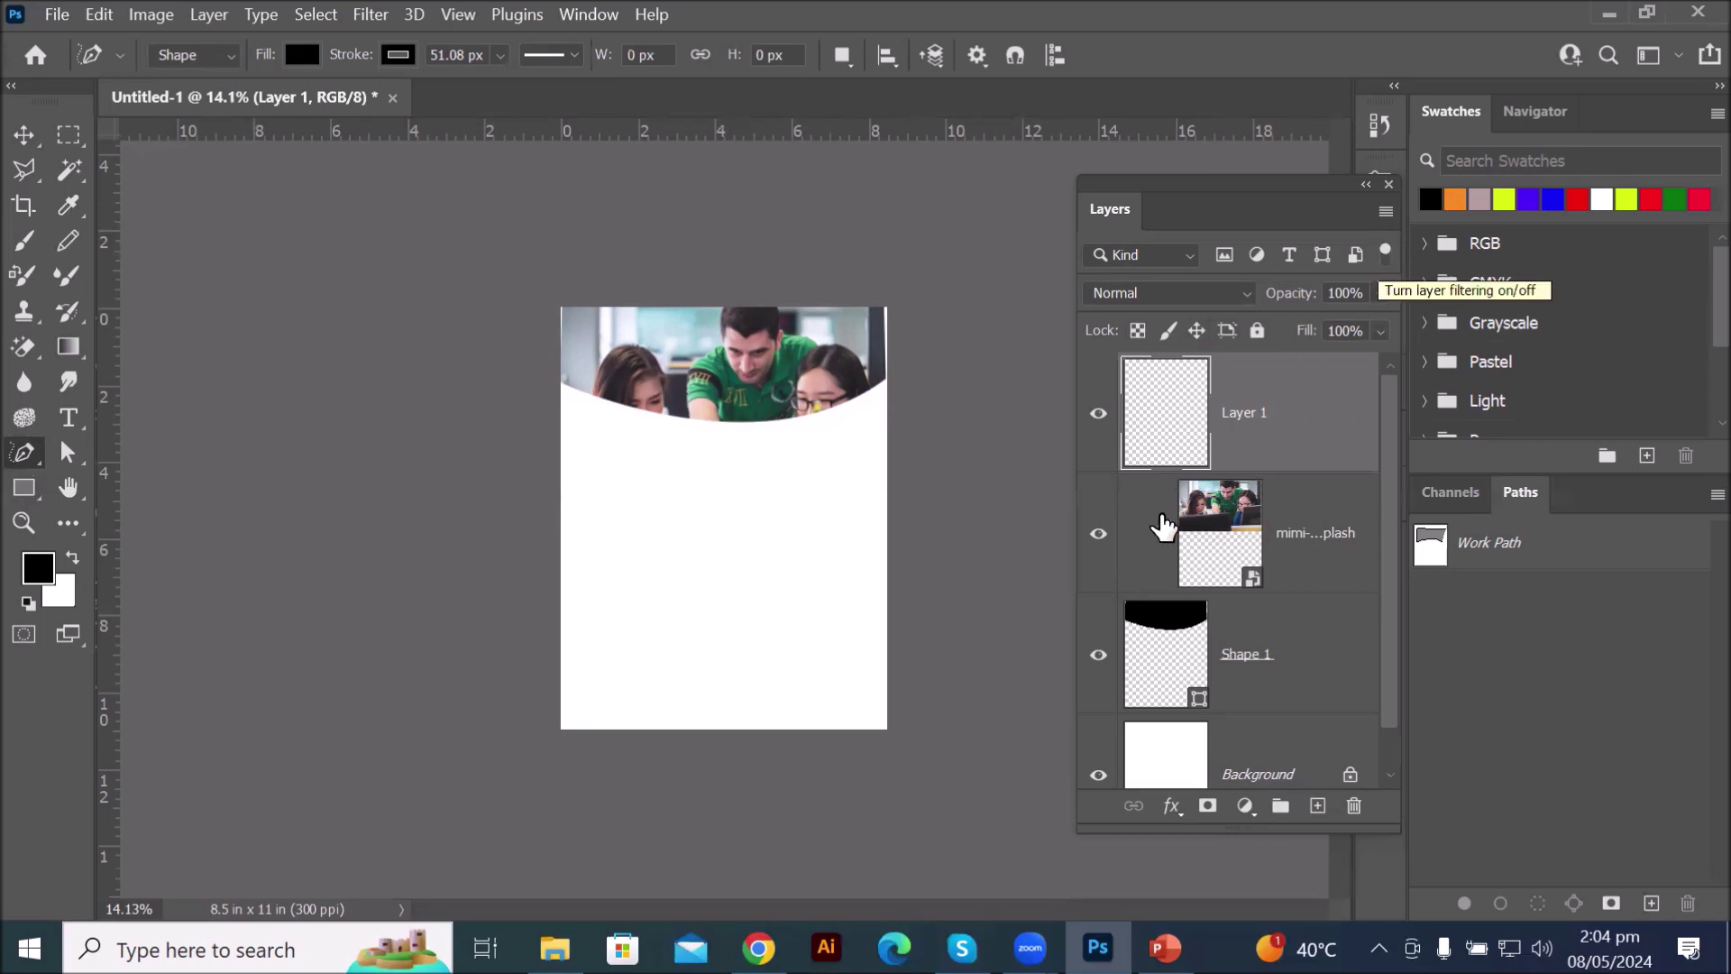
- Toggle the visibility of the clipped photo and the Shape 1 layer off and back on to compare them
left_click(1224, 510)
left_click(1099, 534)
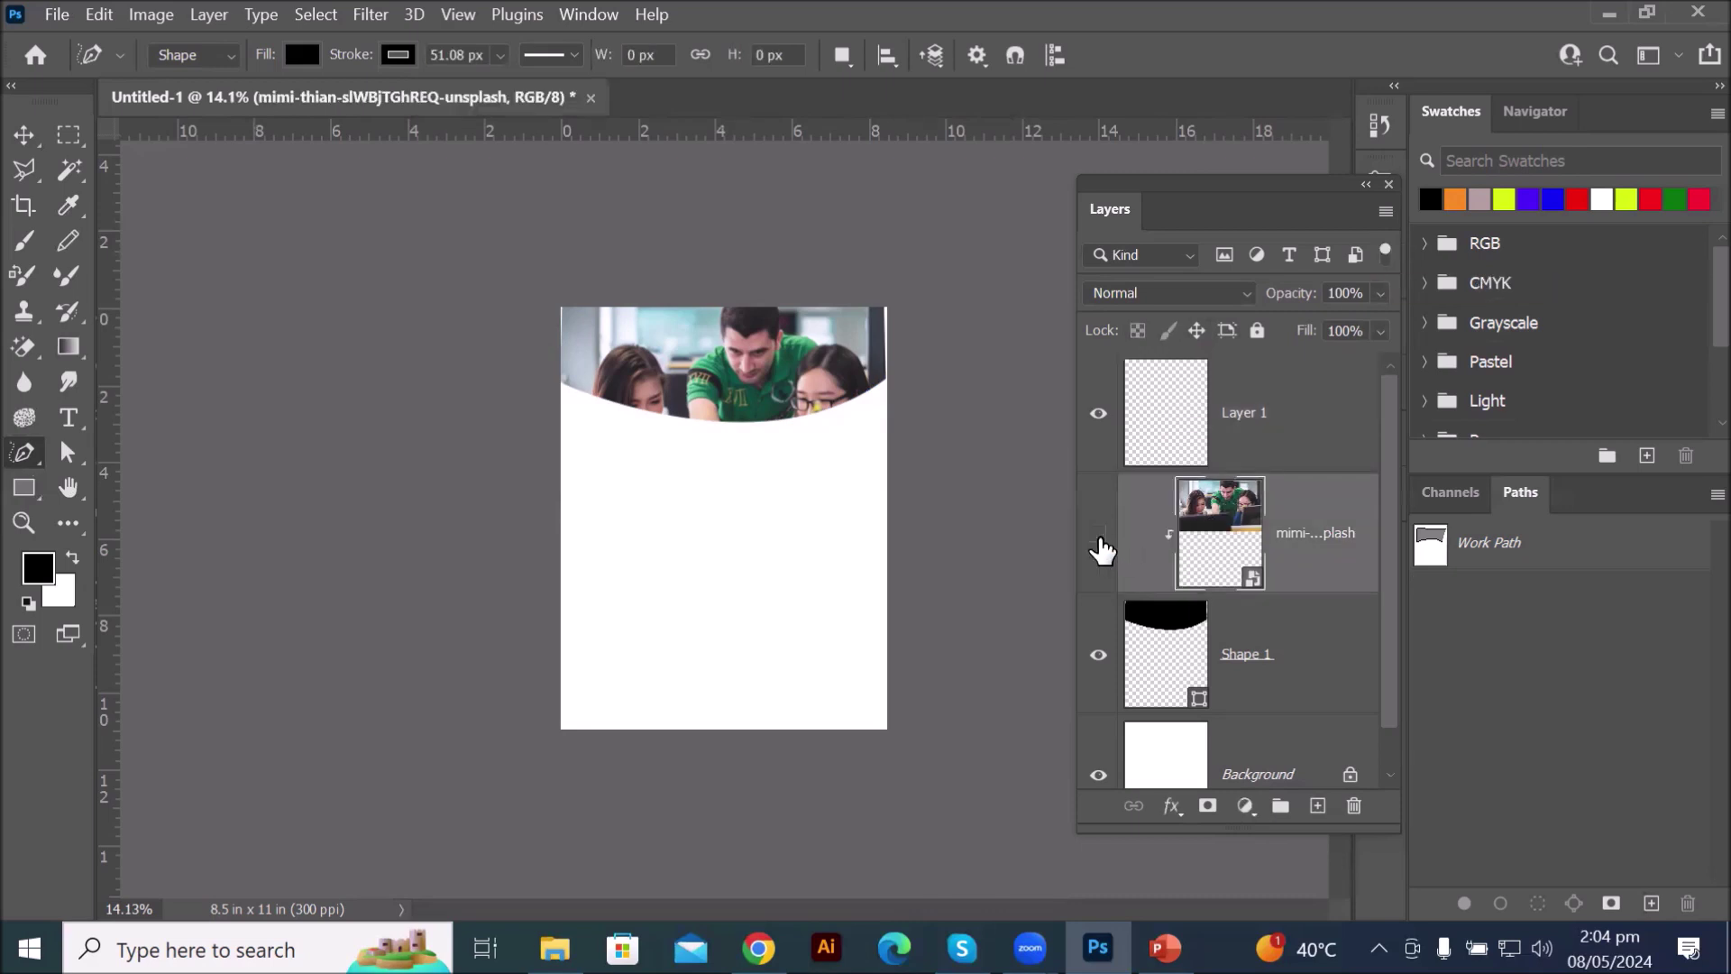
left_click(1100, 539)
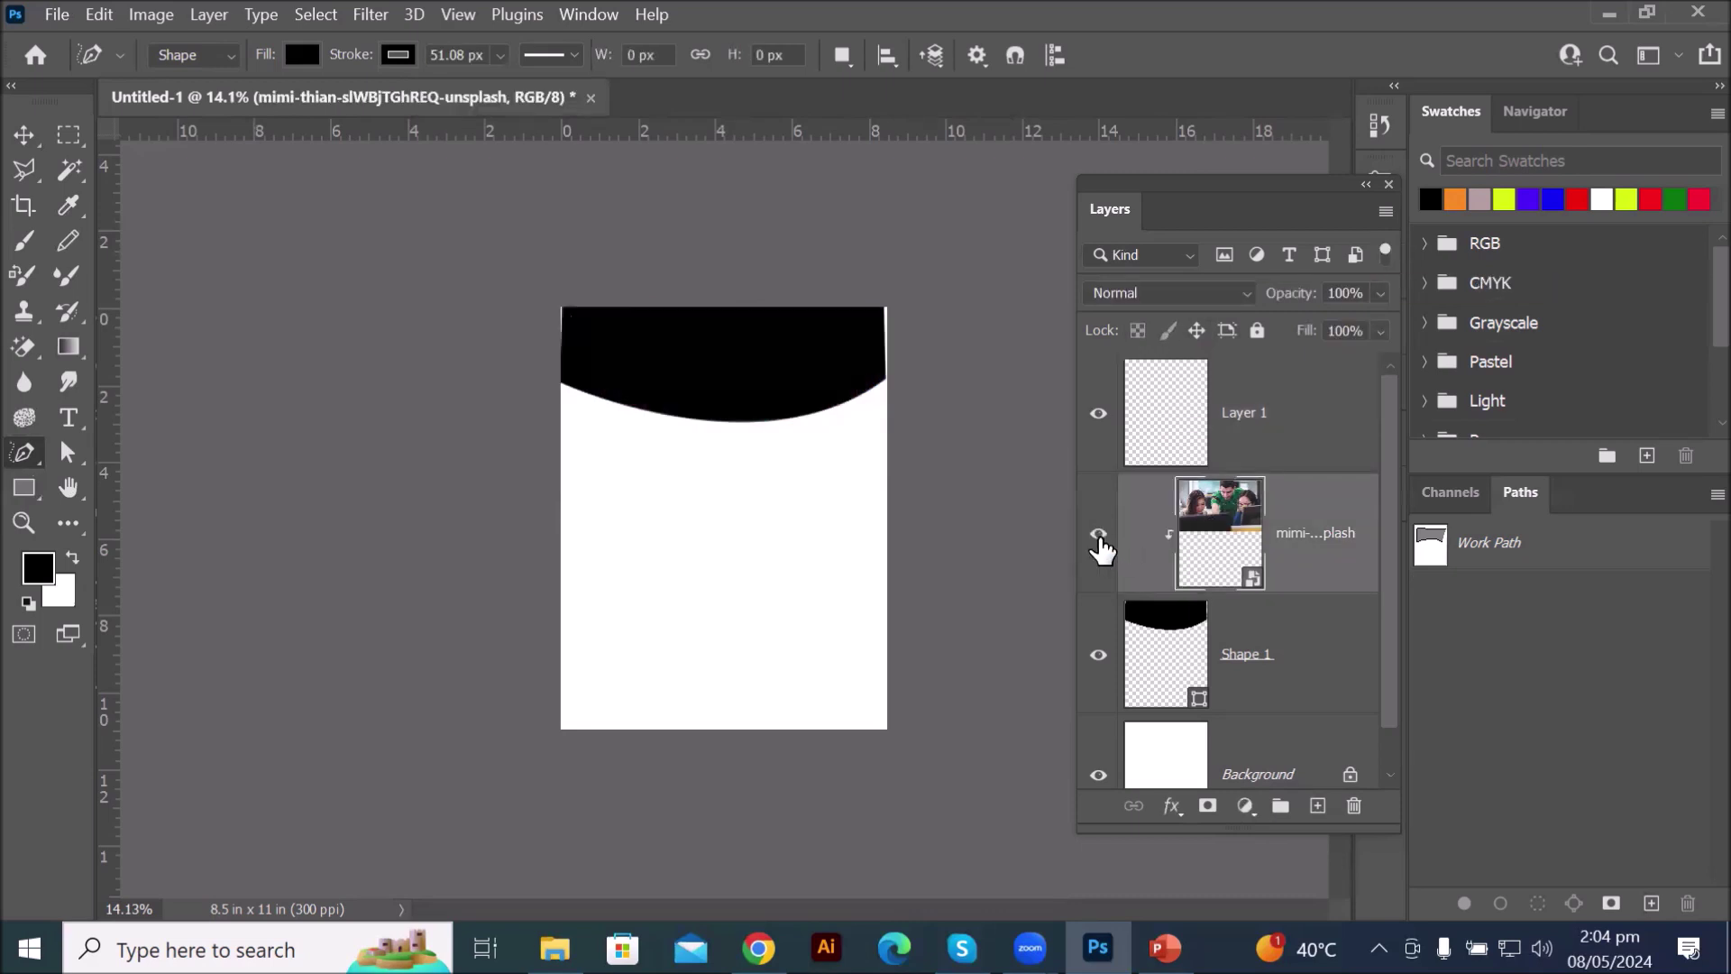
left_click(1096, 657)
left_click(1097, 662)
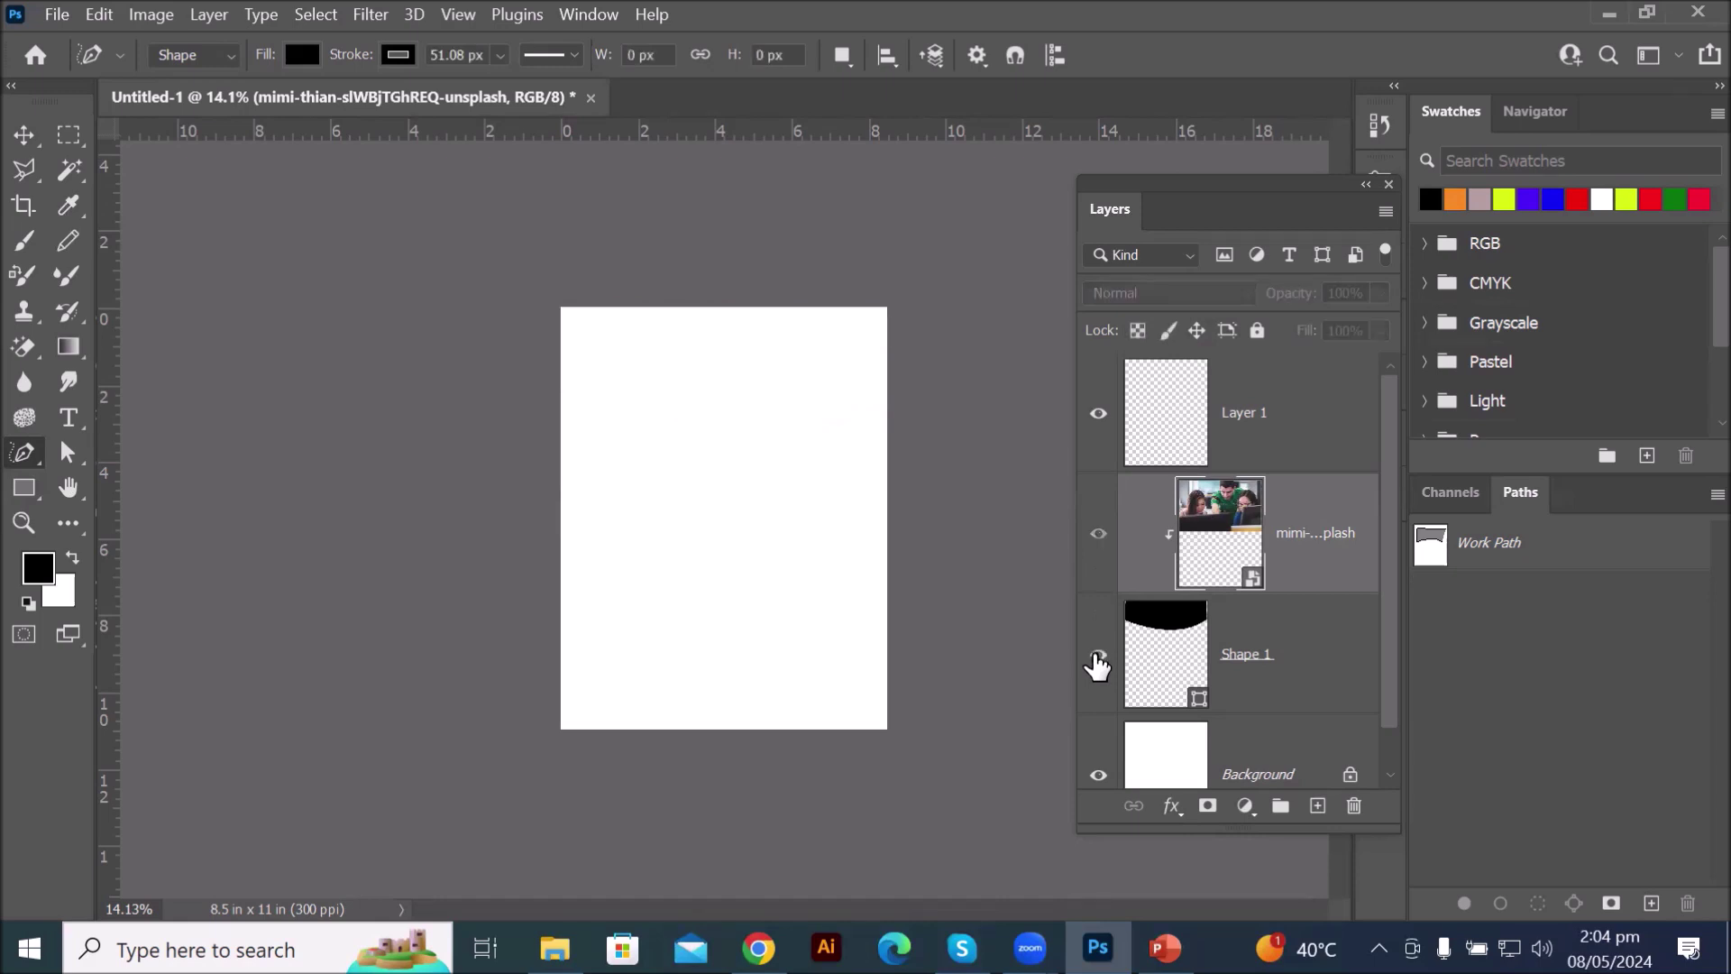
- On the empty top layer, draw a closed black Freeform Pen shape with a ragged upper edge across the page bottom, about 2550 by 569 px
left_click(1189, 416)
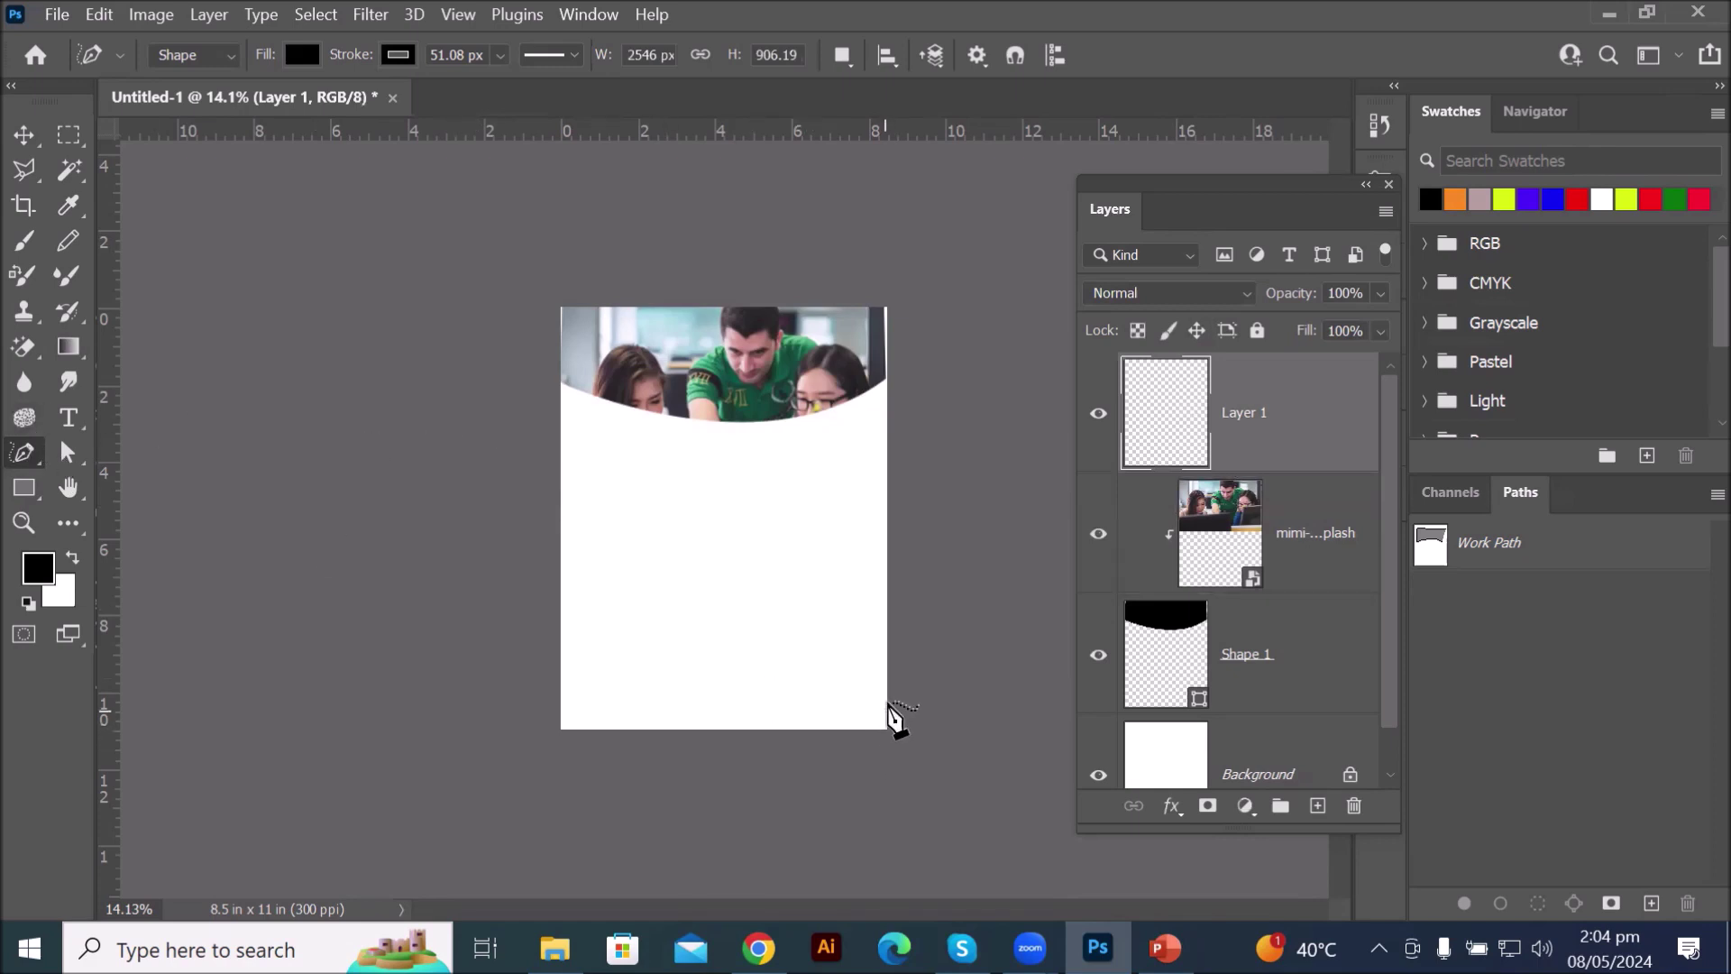
mouse_move(871, 706)
left_mouse_down()
mouse_move(564, 660)
mouse_move(649, 738)
mouse_move(893, 719)
left_mouse_up()
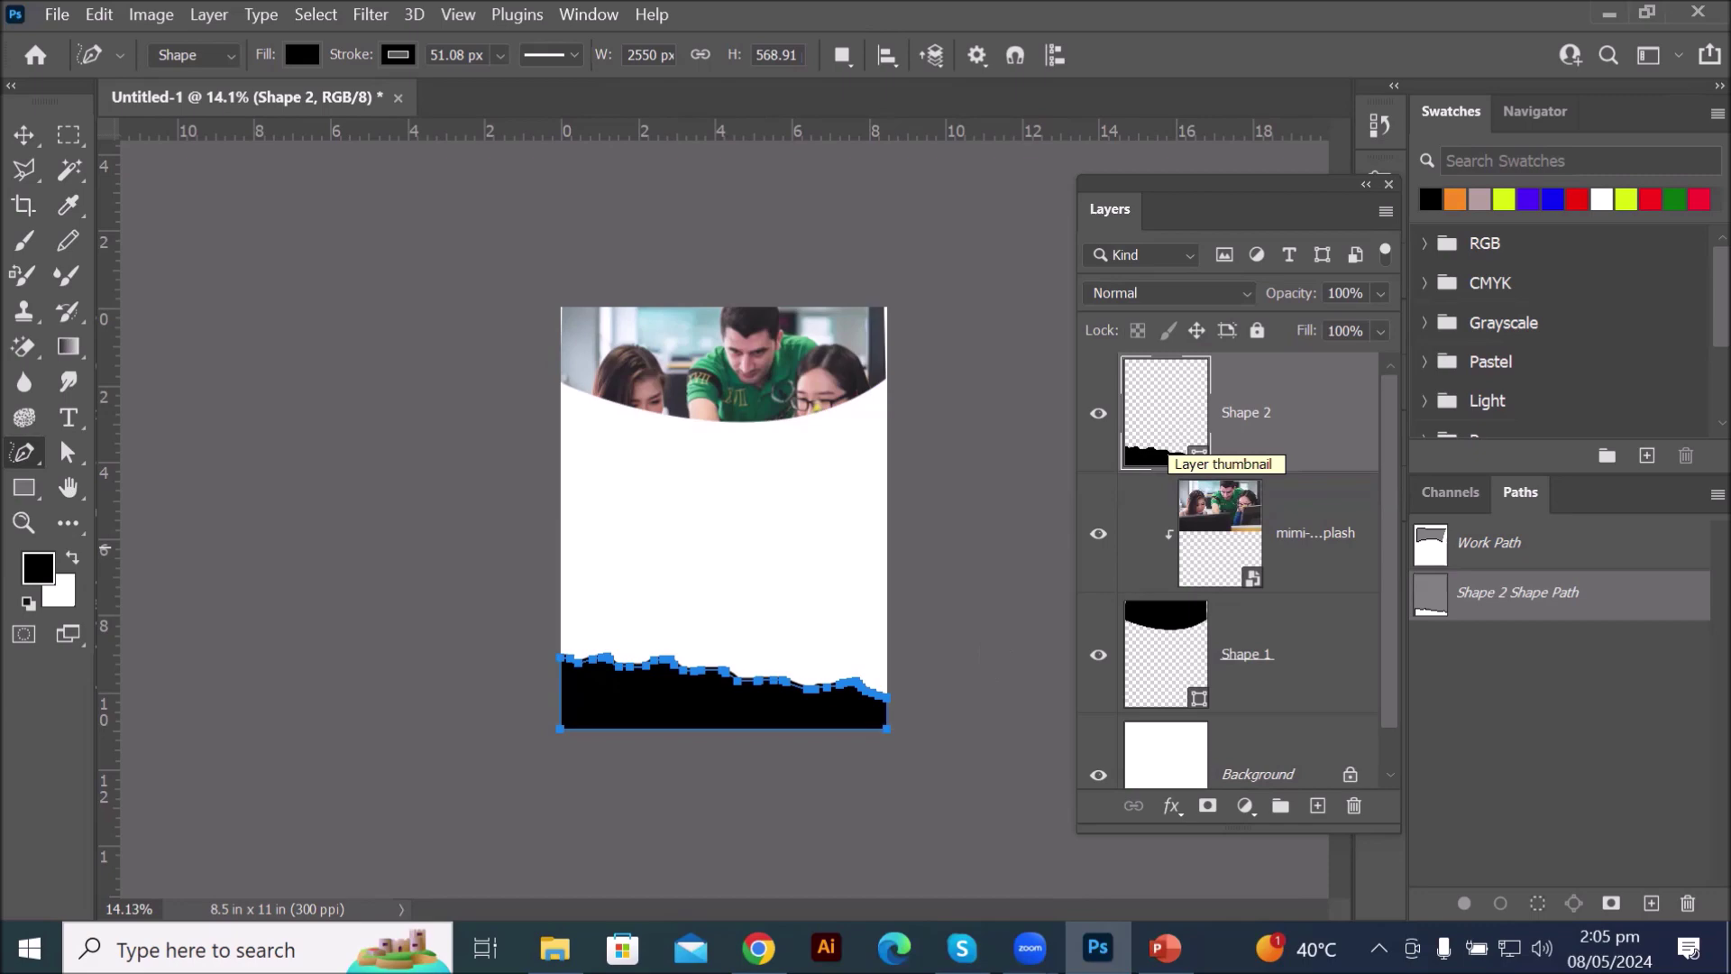
- Place the embedded photo of three people with laptops at a table from the Computer room Products folder at its default size
key("alt+Tab")
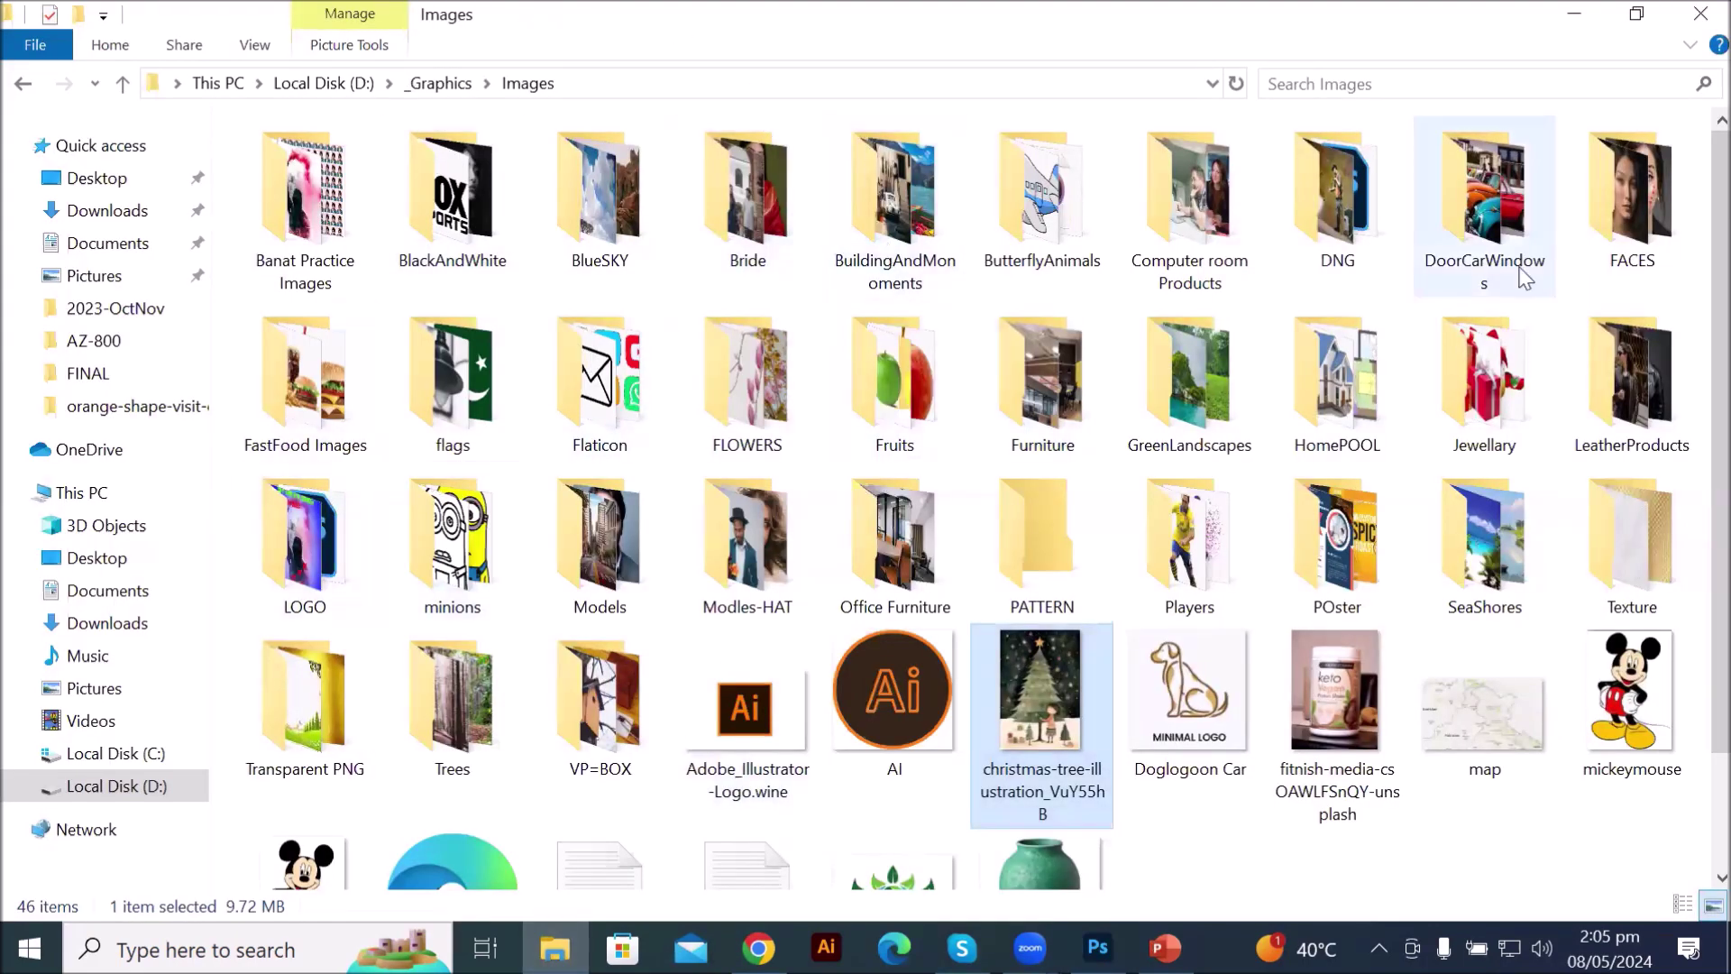
double_click(1165, 233)
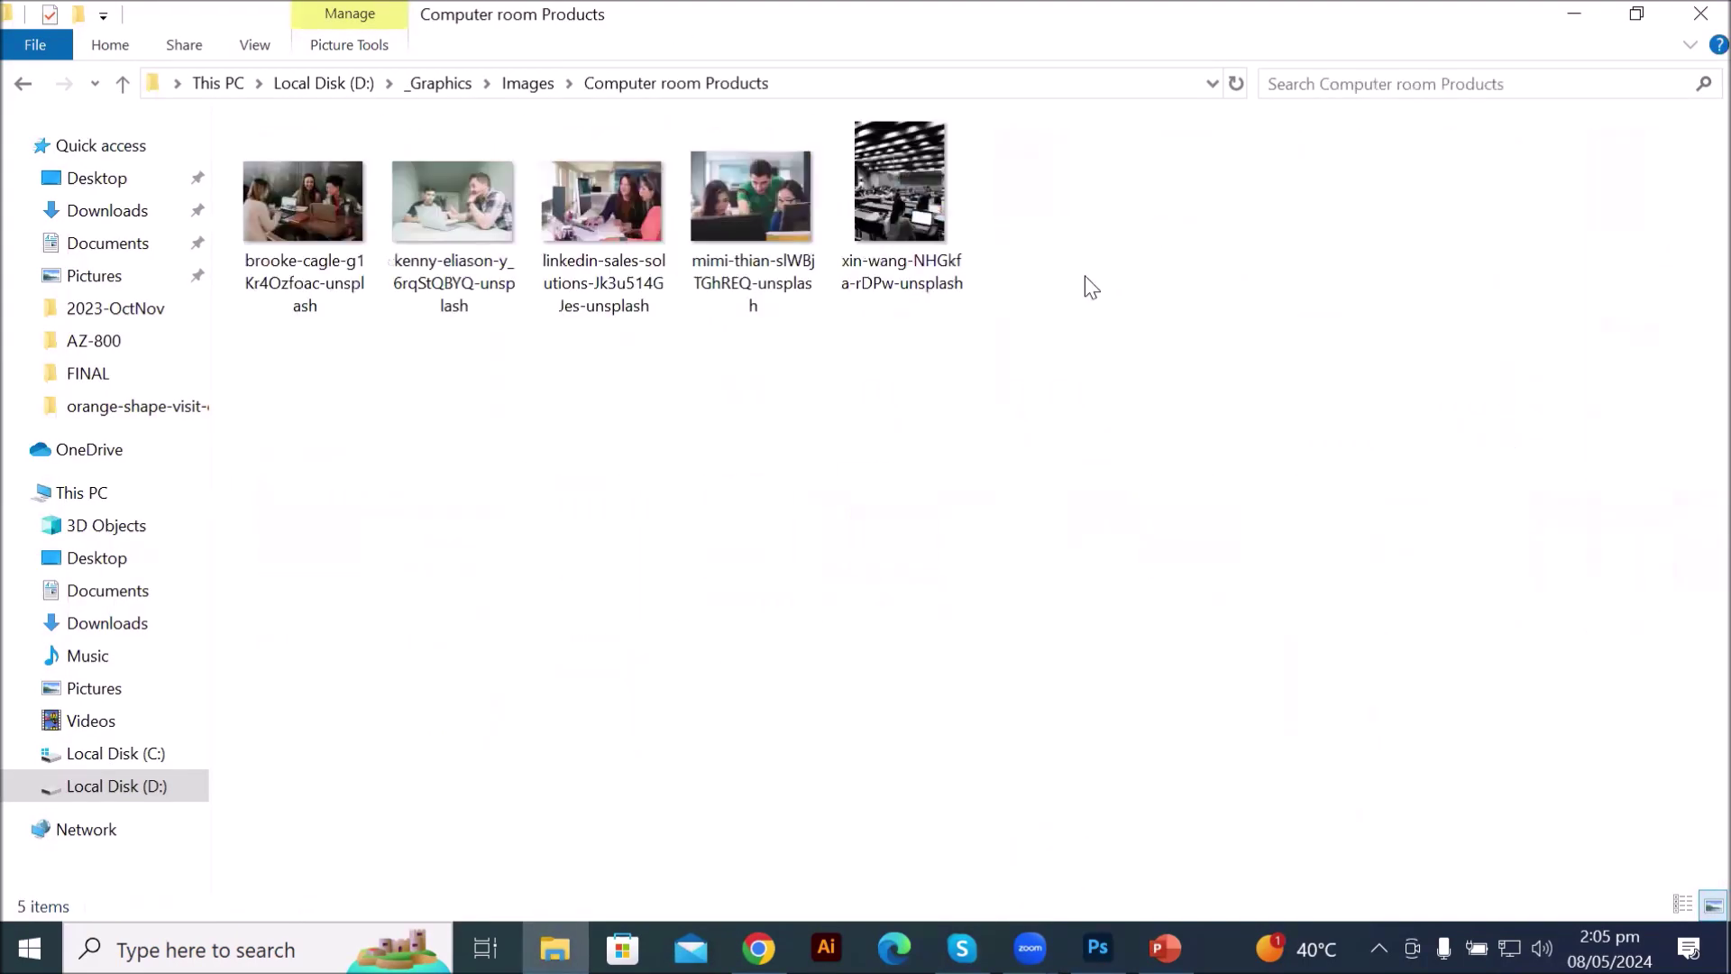
left_click(301, 215)
left_click_drag(297, 202, 725, 566)
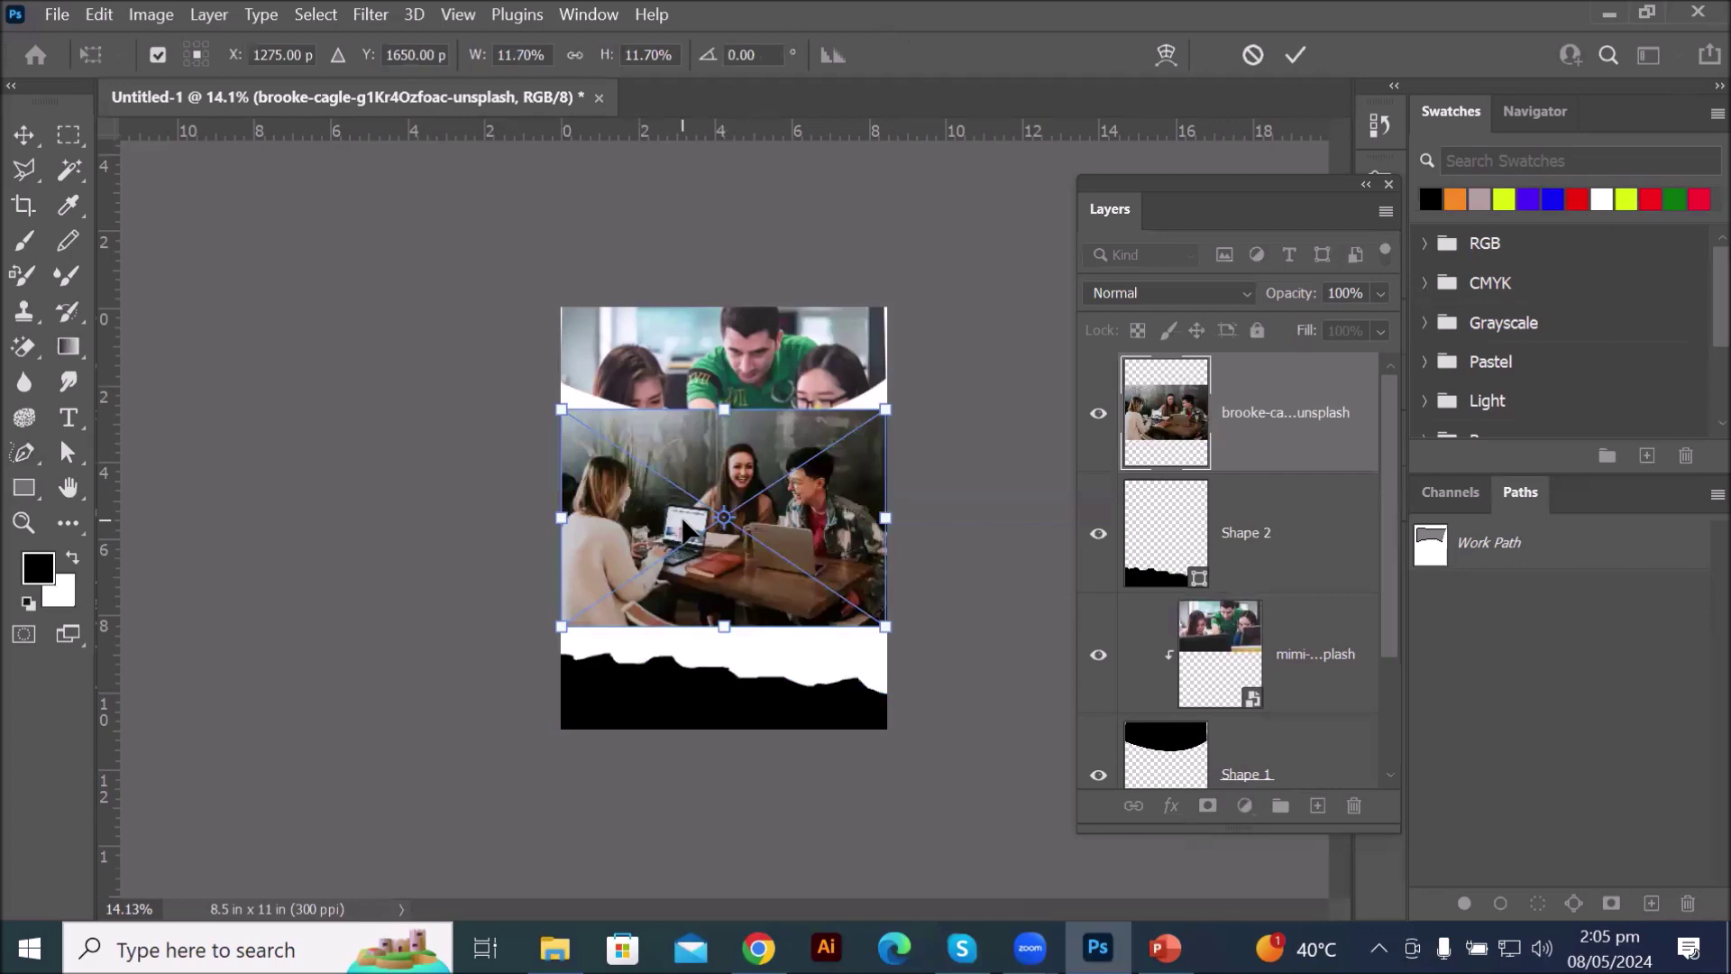
left_click(1297, 54)
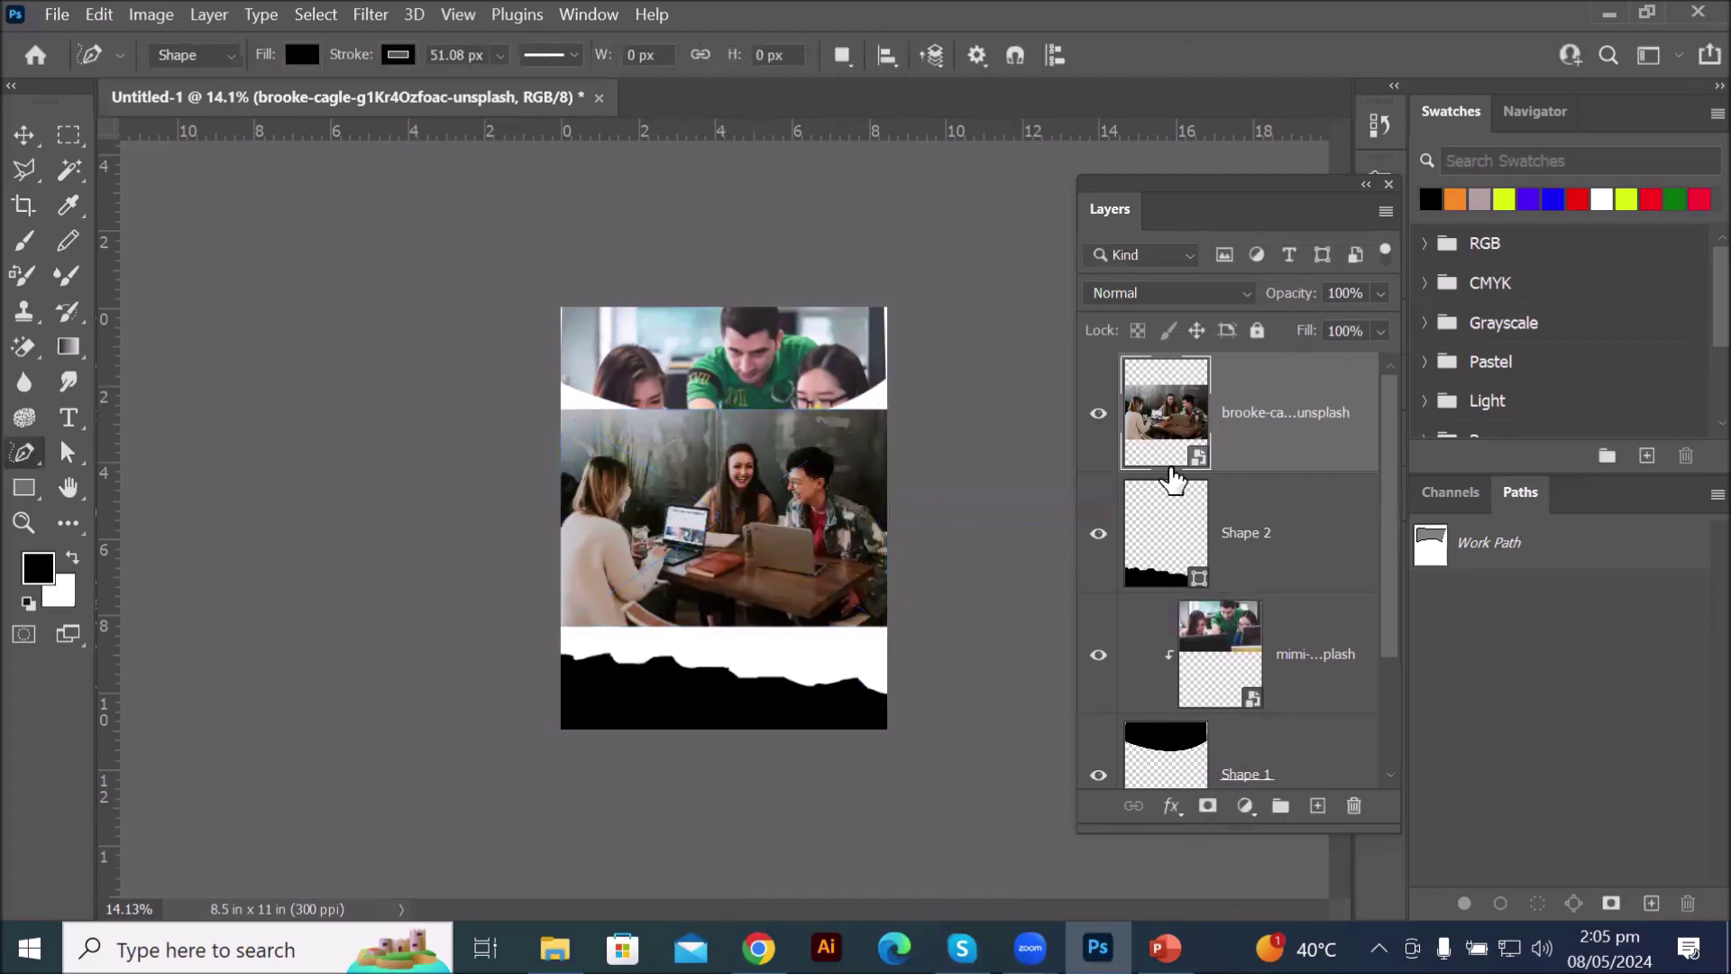
- Move the placed photo of people at a table down so it covers the ragged black footer shape
left_click_drag(720, 523, 708, 613)
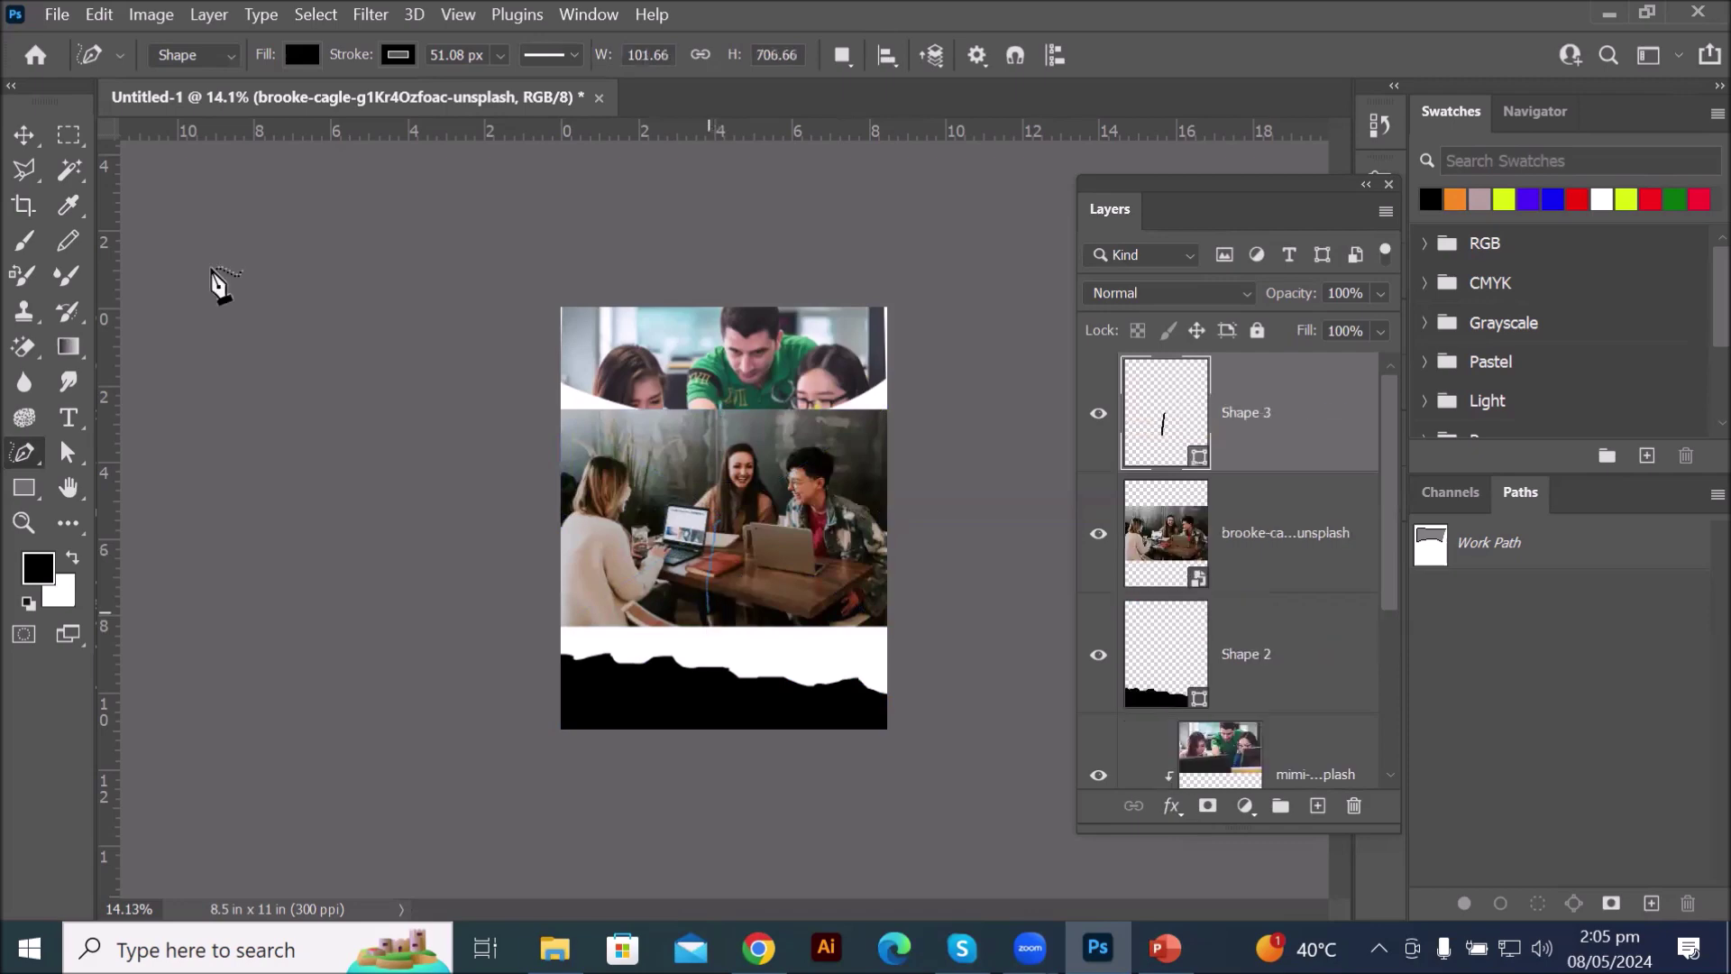
key("ctrl+z")
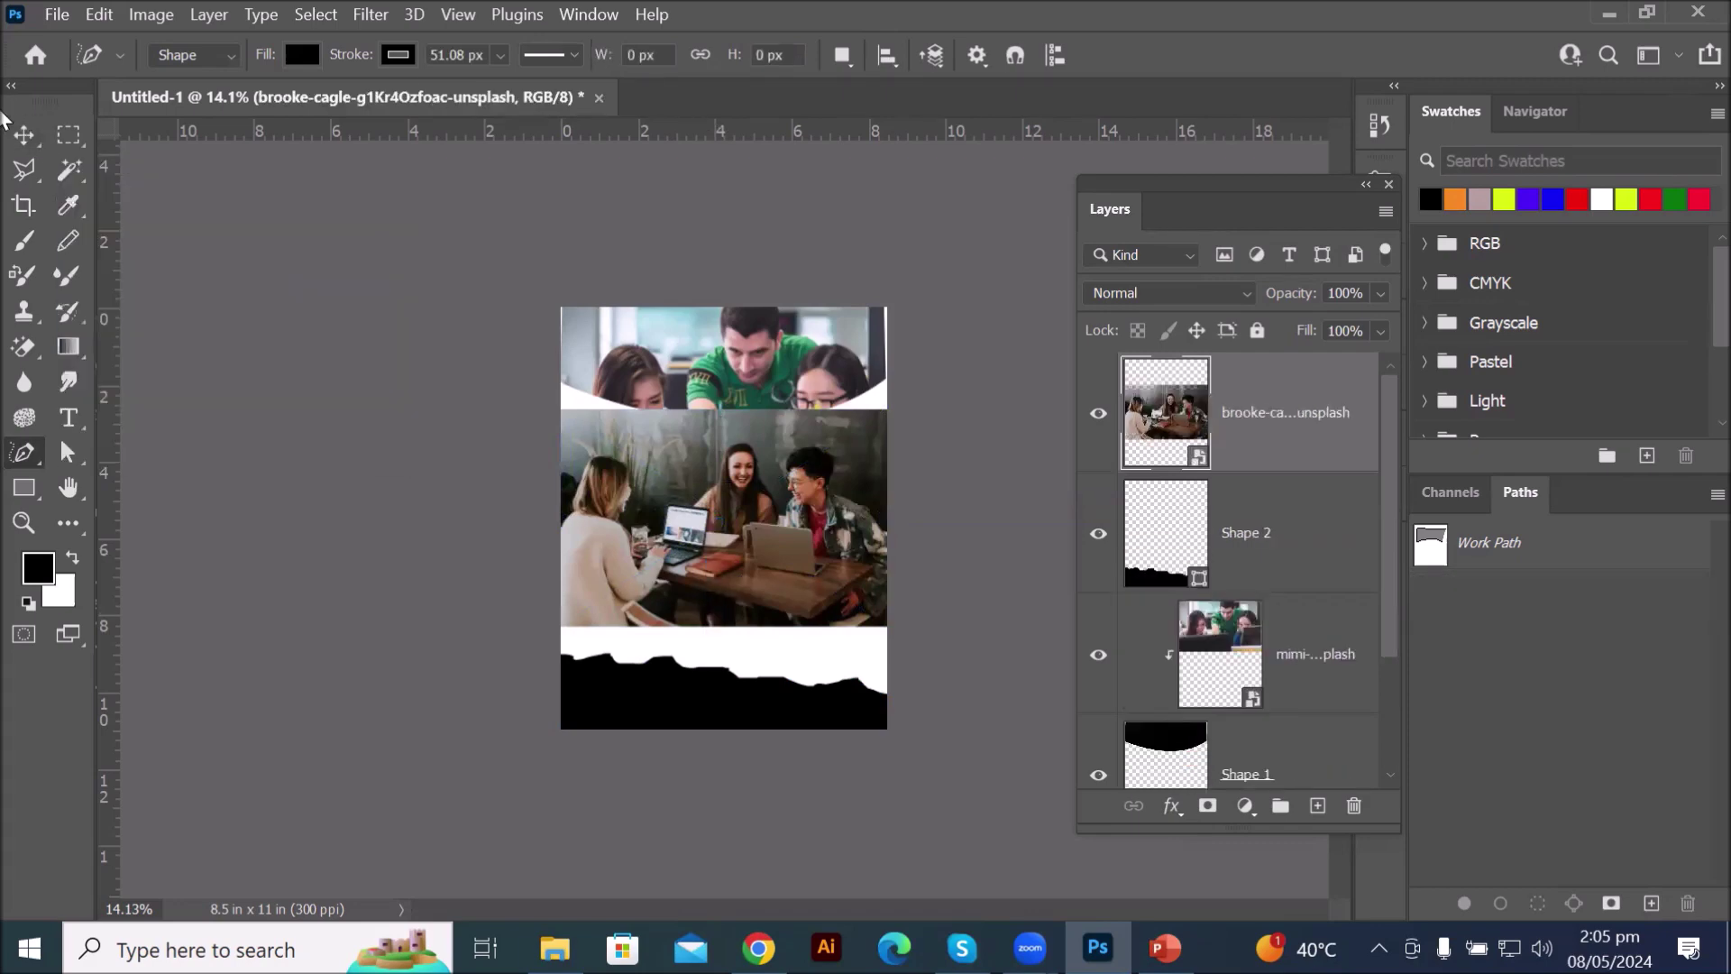
left_click(32, 143)
left_click_drag(673, 480, 745, 730)
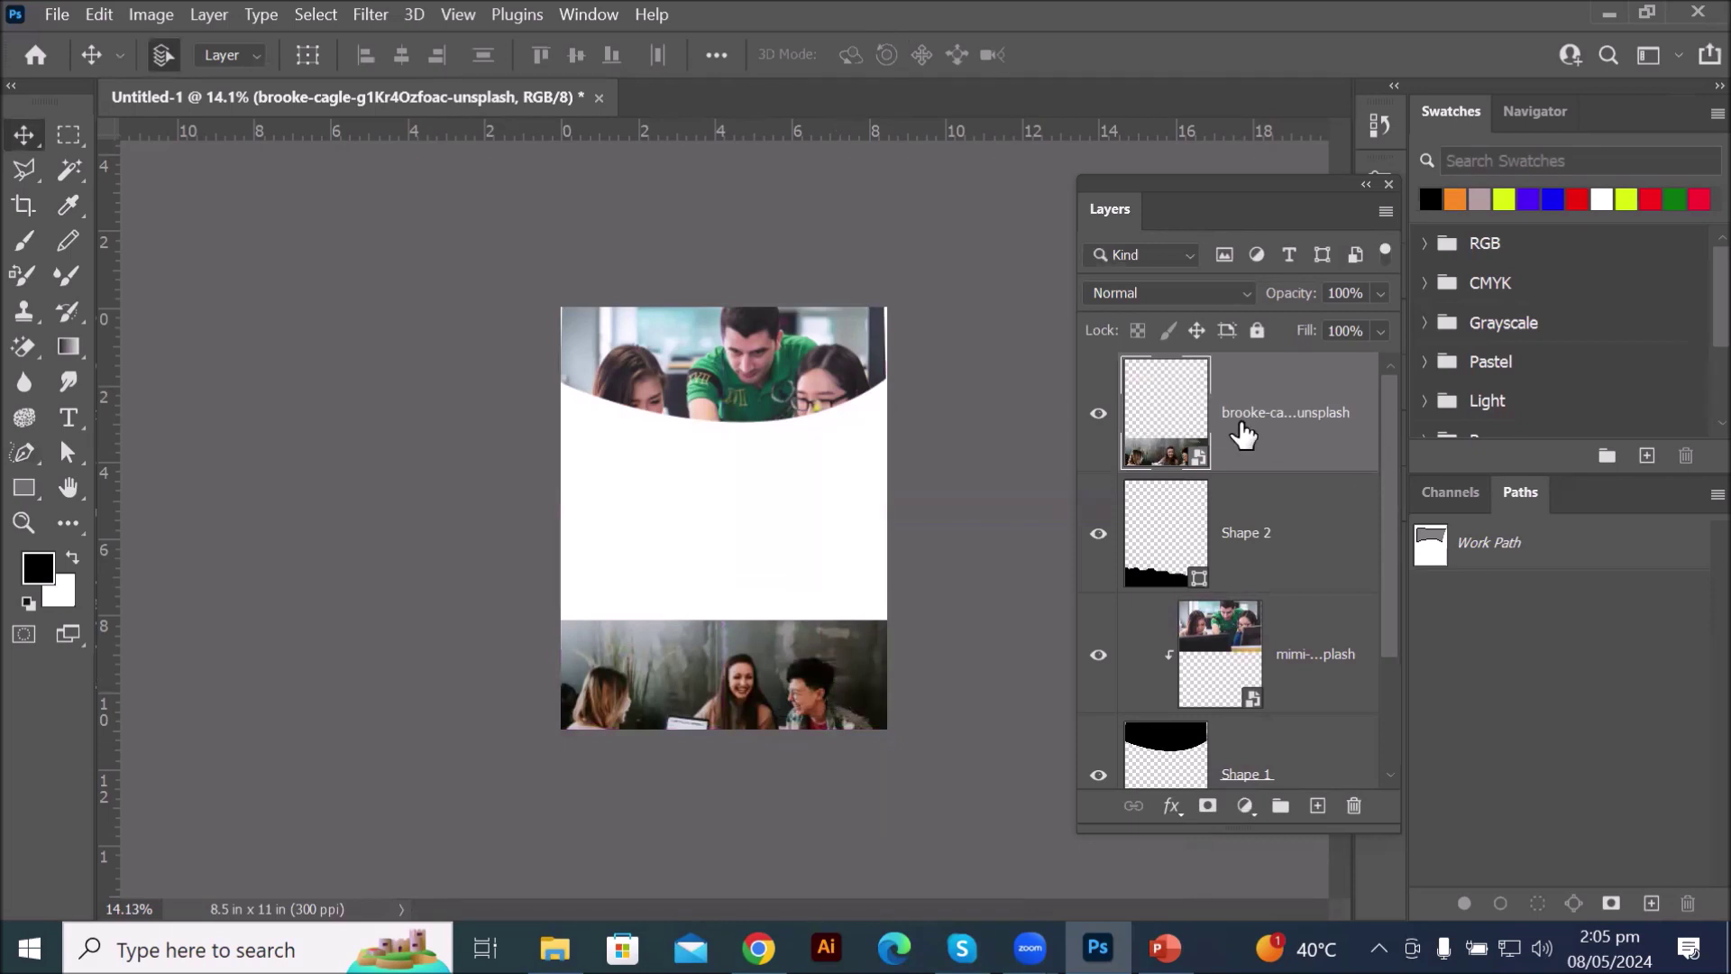
- Clip the table photo to the Shape 2 layer and inspect the ragged upper edge up close
left_click(1275, 552)
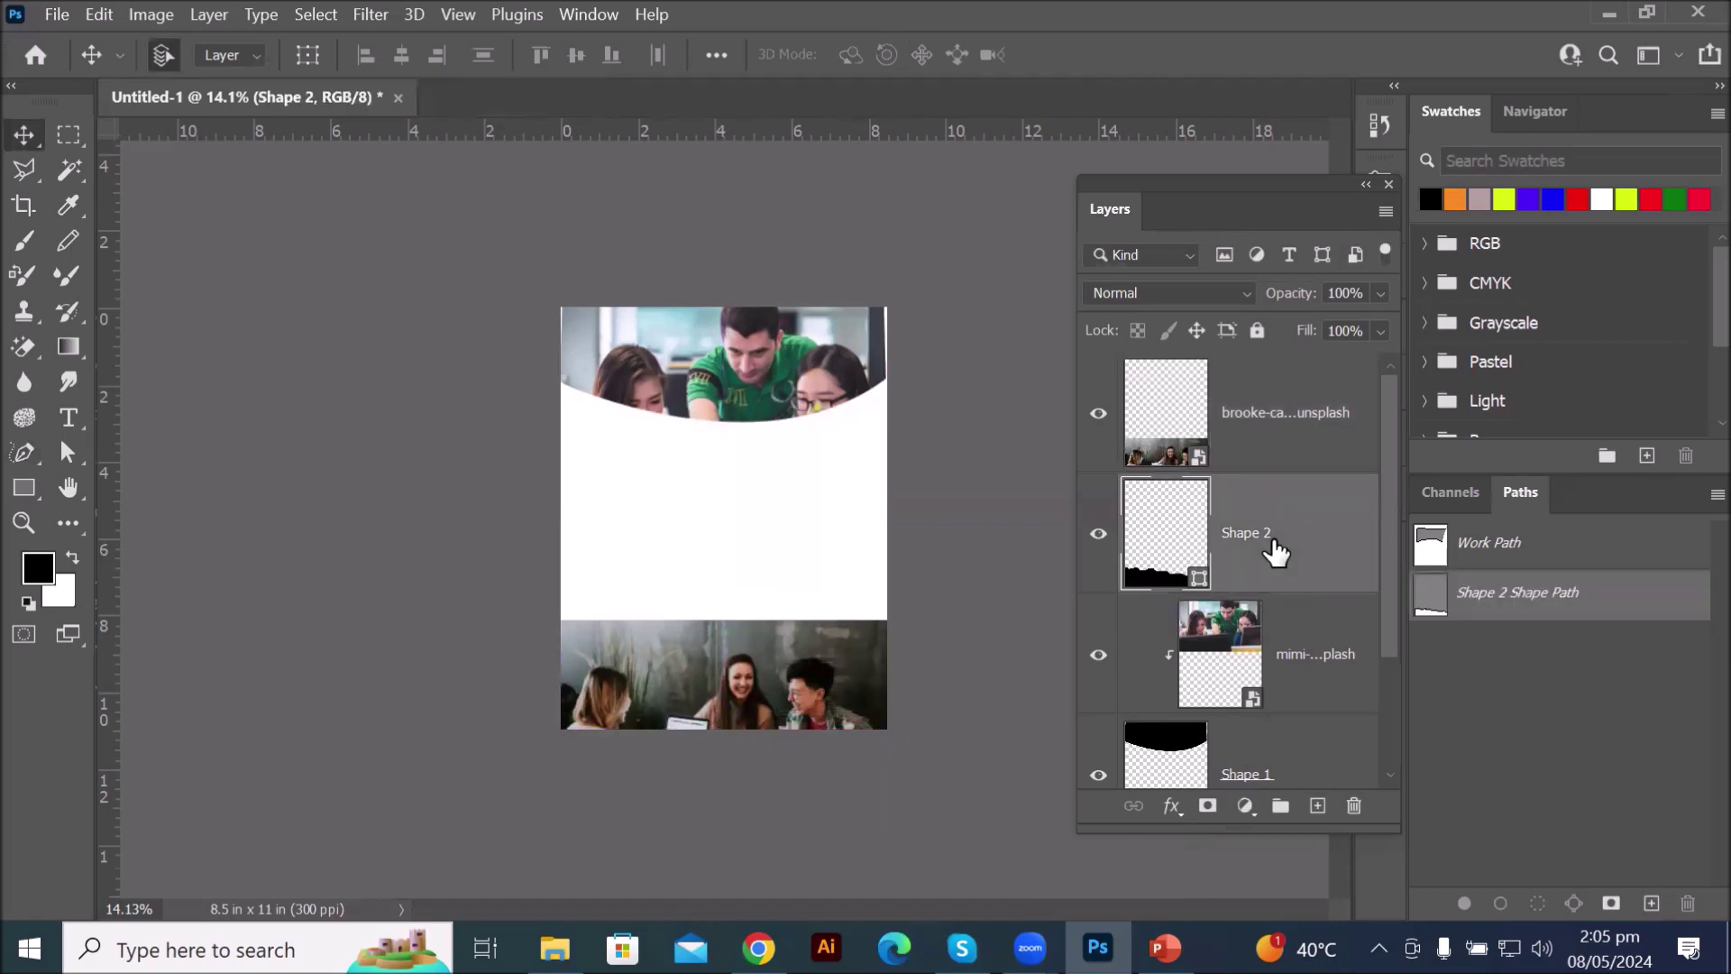
left_click(1279, 418)
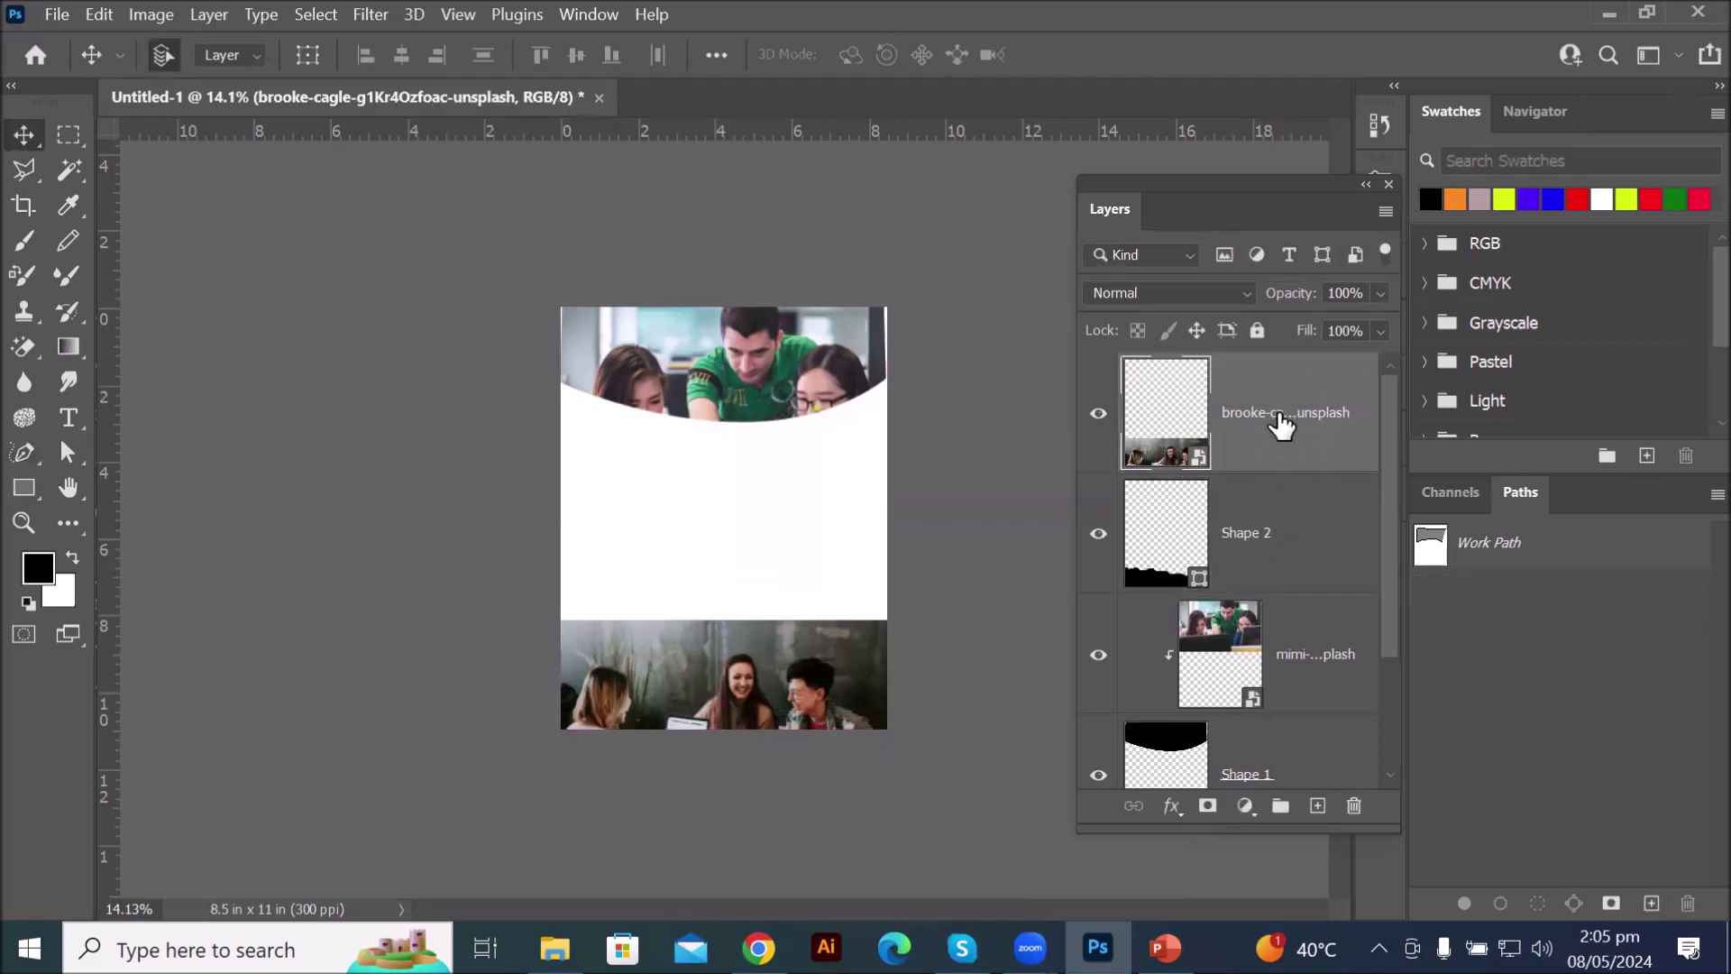
left_click(1299, 472, "alt")
scroll(788, 745, "up", 4)
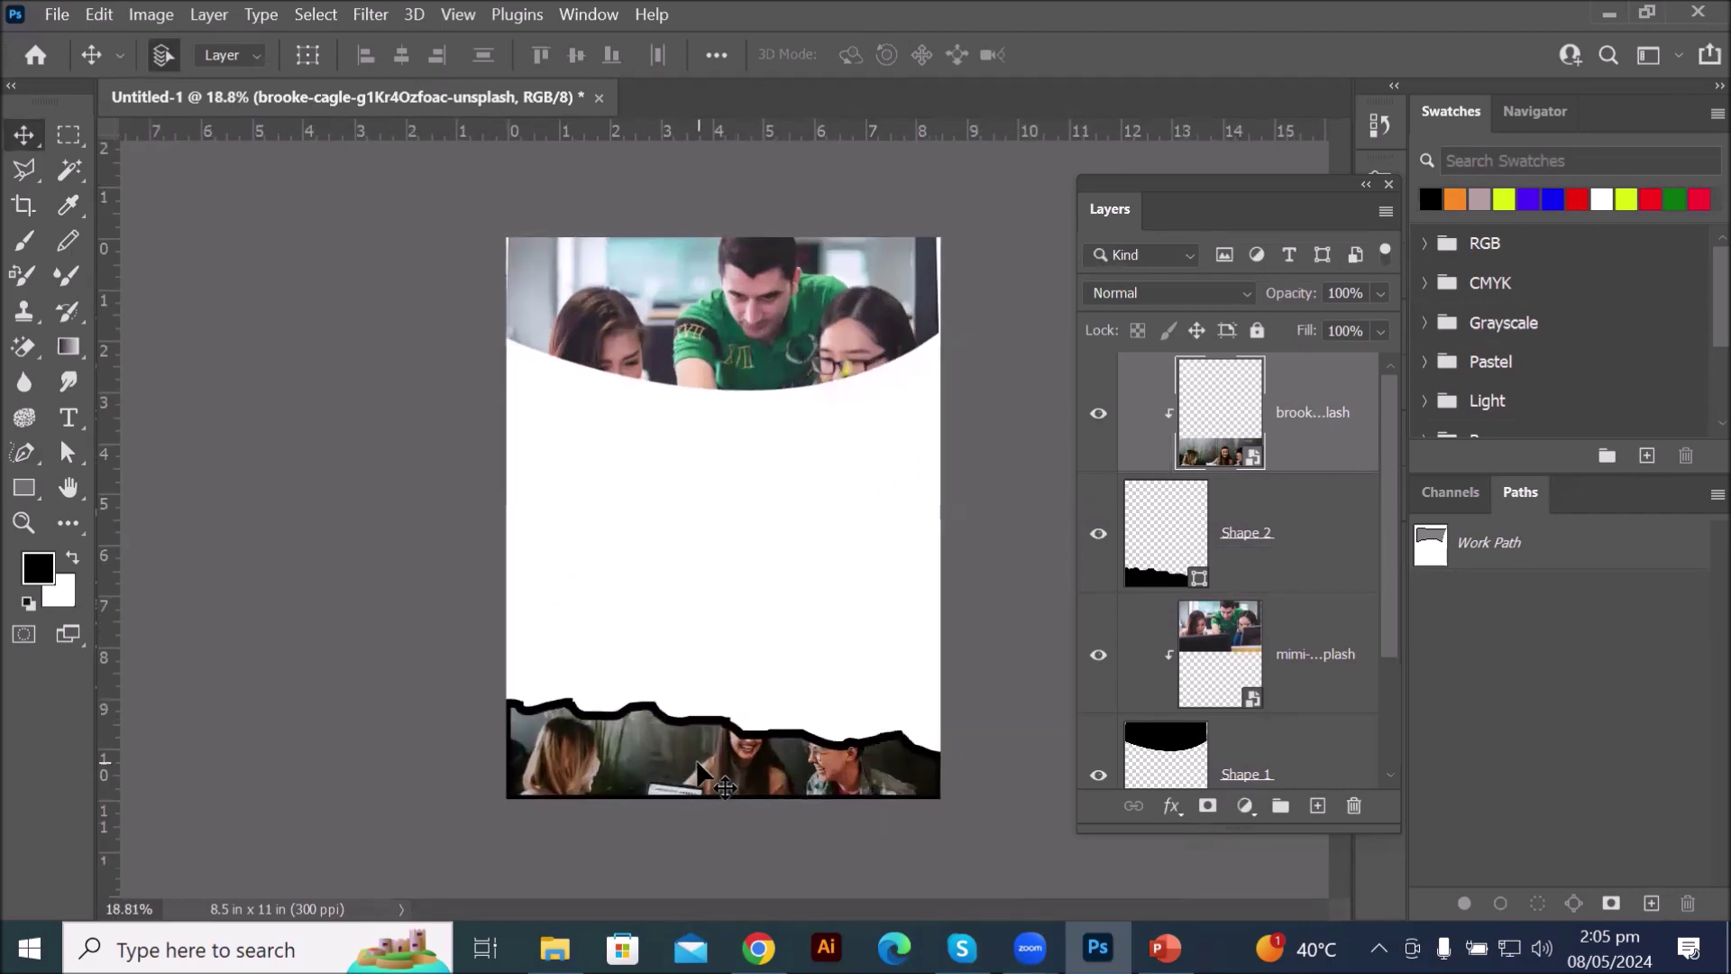
scroll(704, 776, "up", 15)
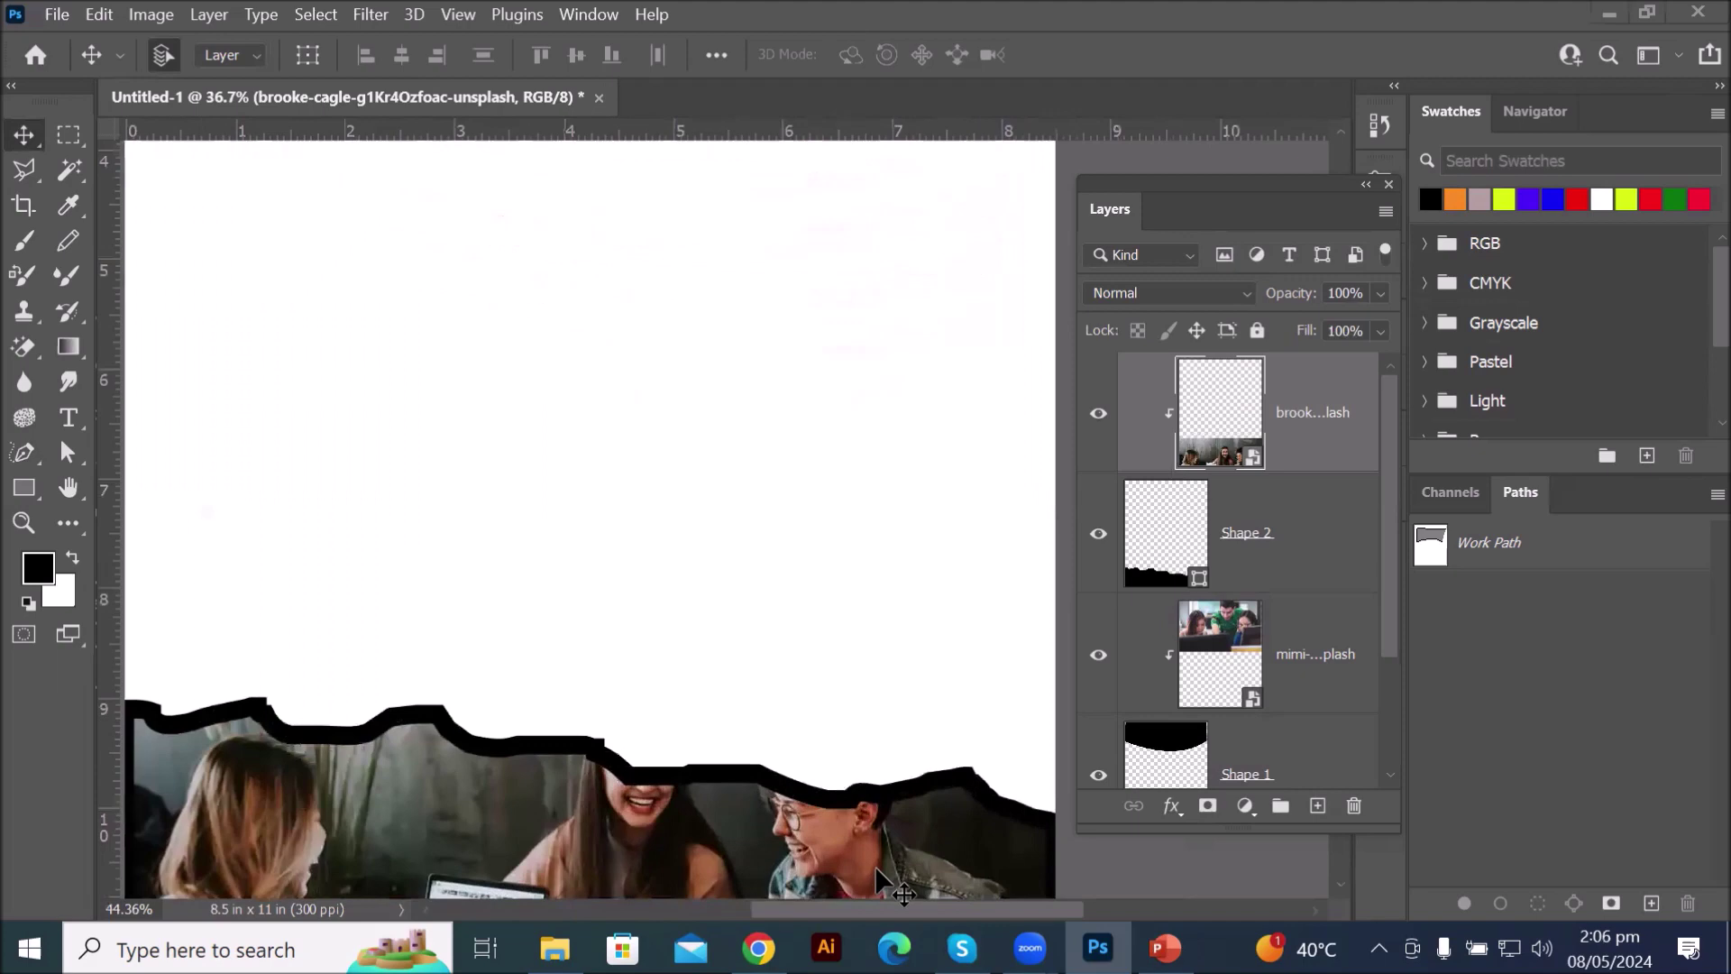
scroll(754, 864, "up", 3)
scroll(753, 864, "down", 8)
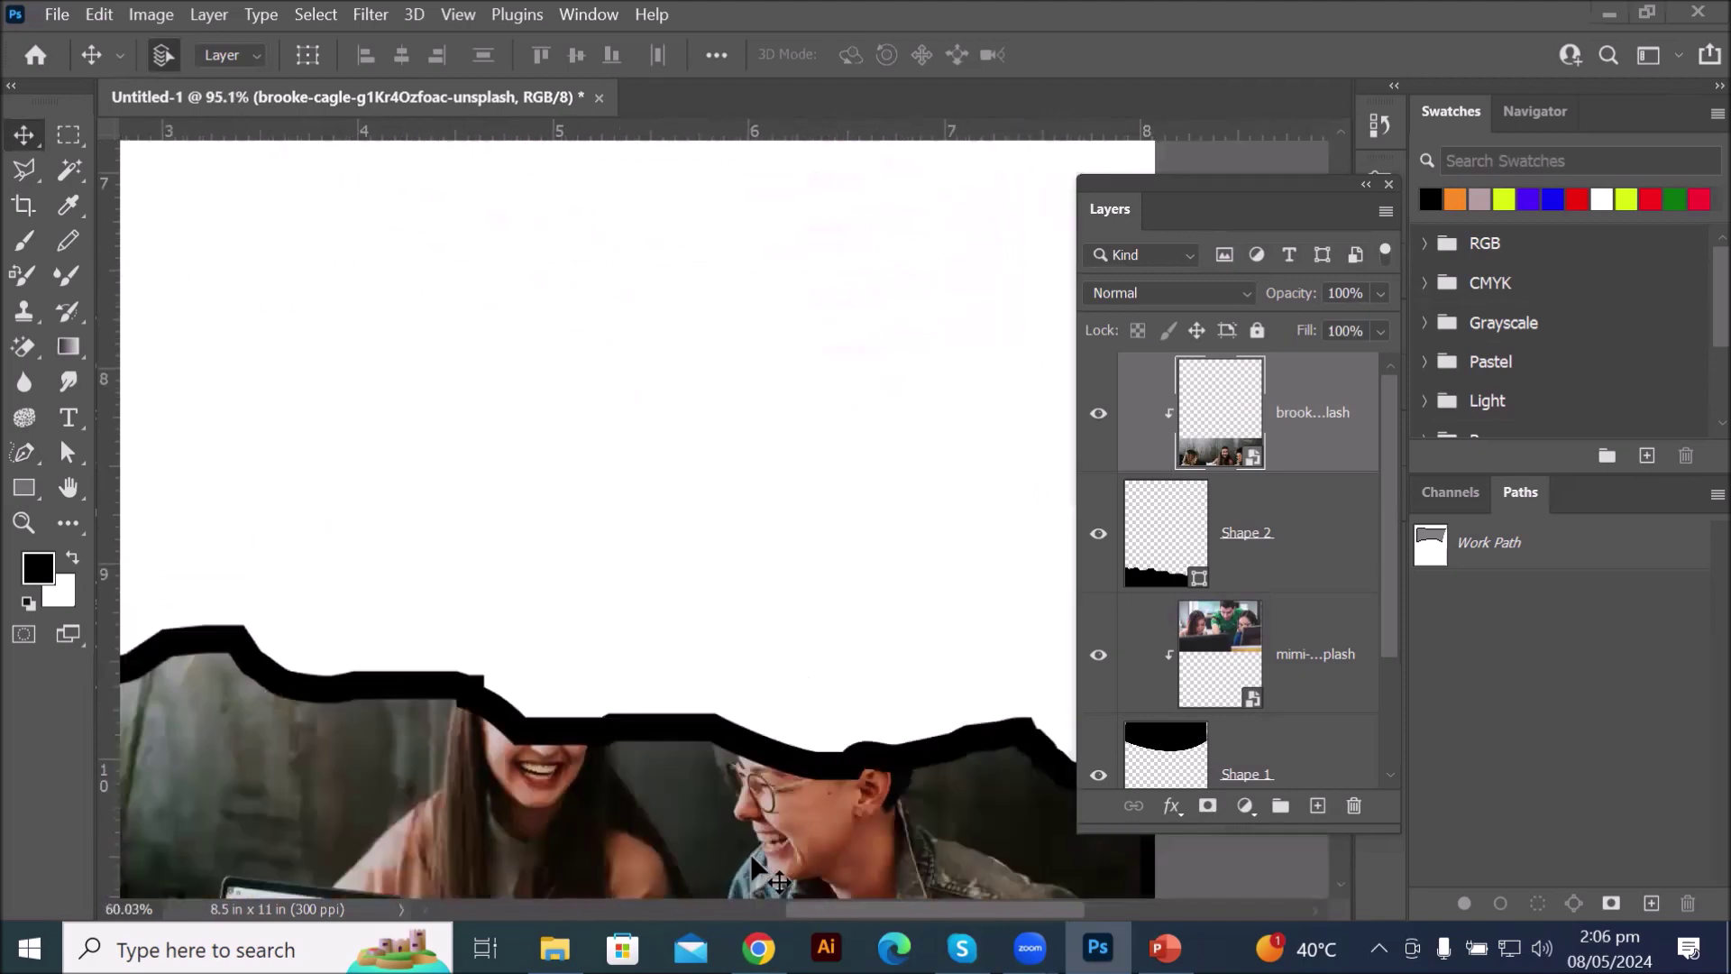
scroll(754, 863, "down", 2)
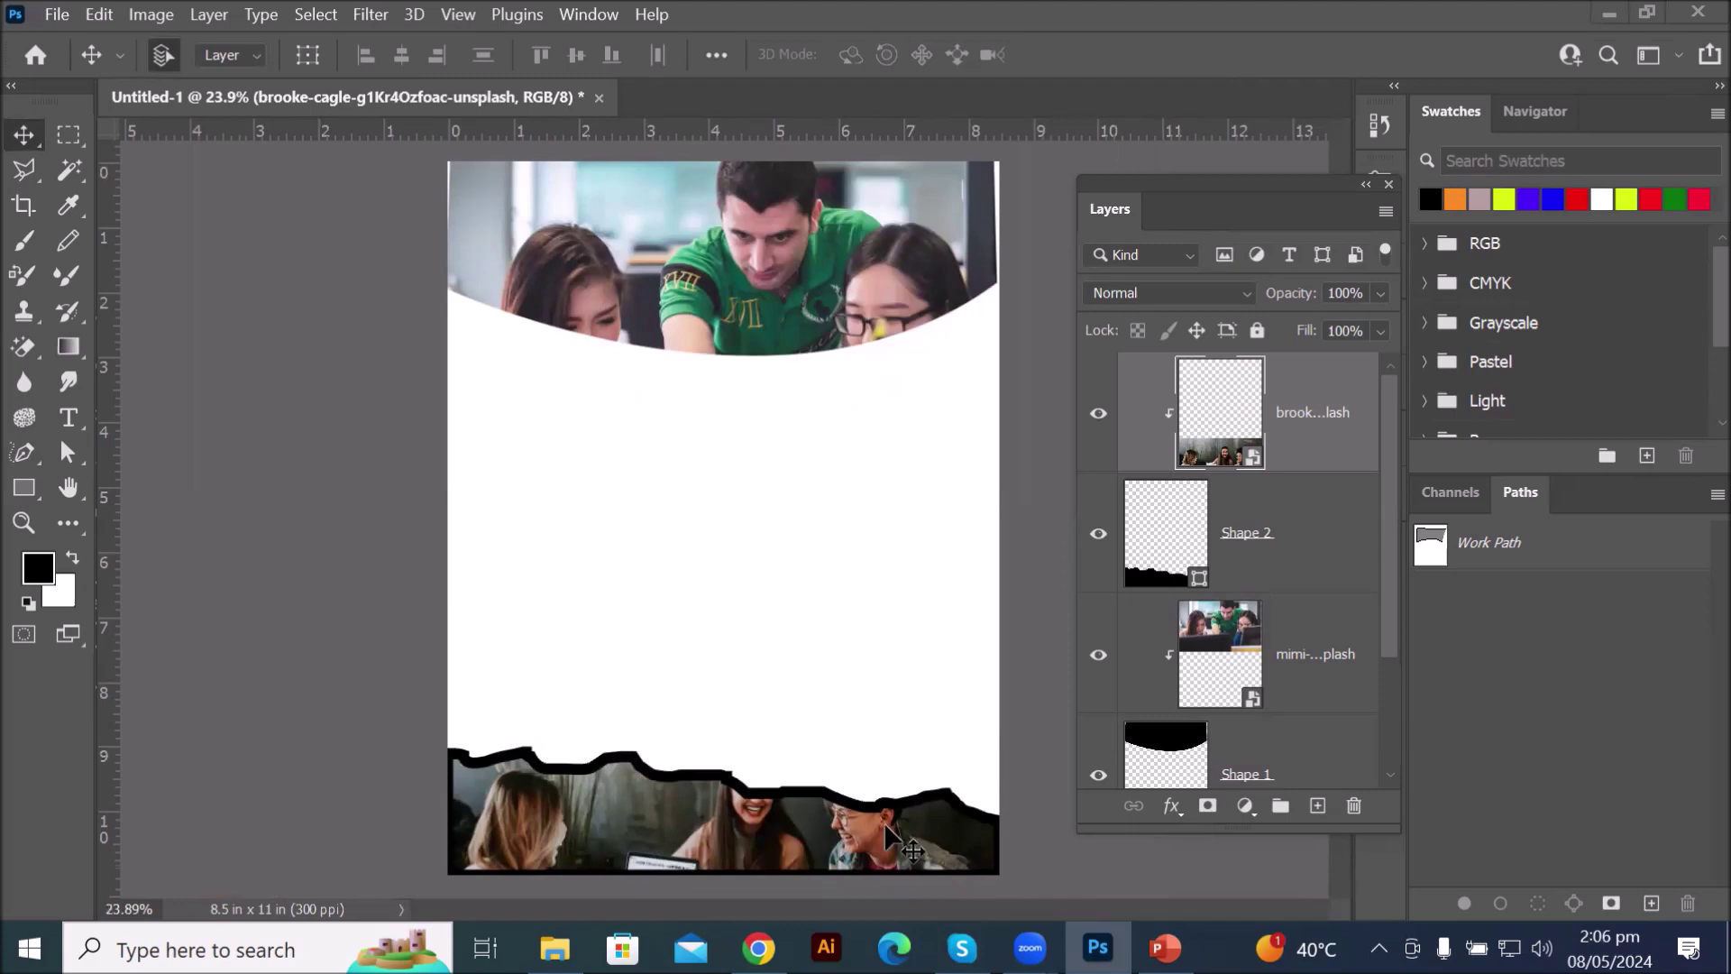
- Remove the stroke from the ragged Shape 2 footer and check its edge
left_click(1154, 769)
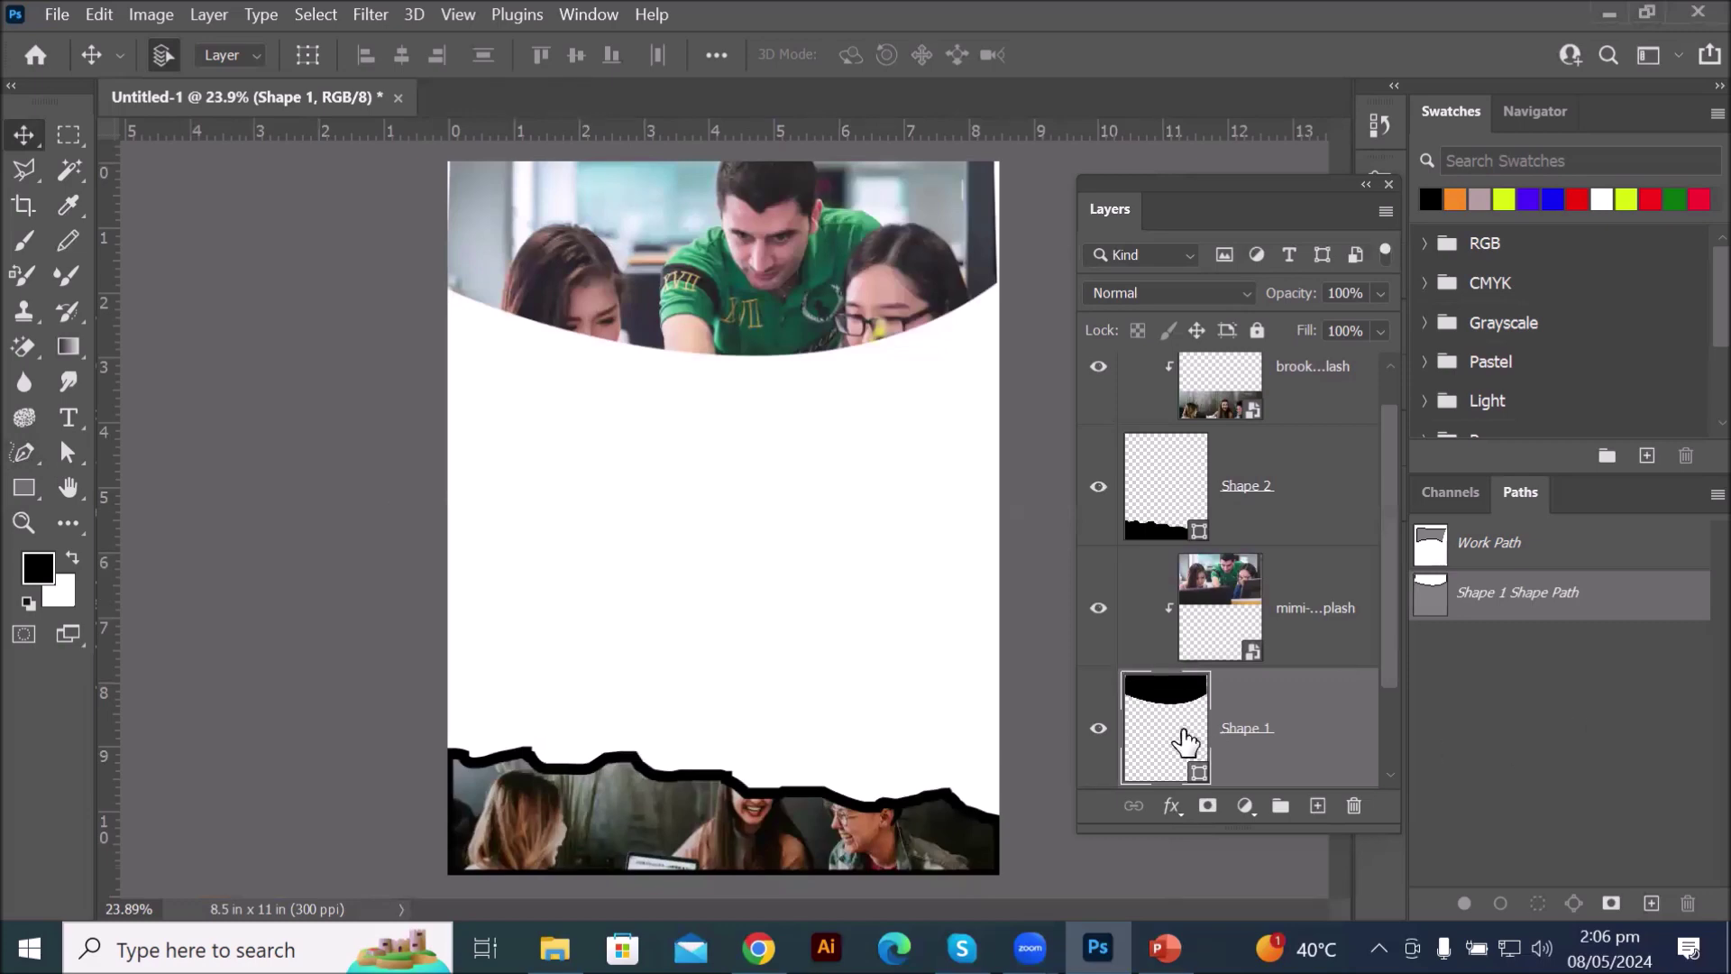
left_click(1178, 497)
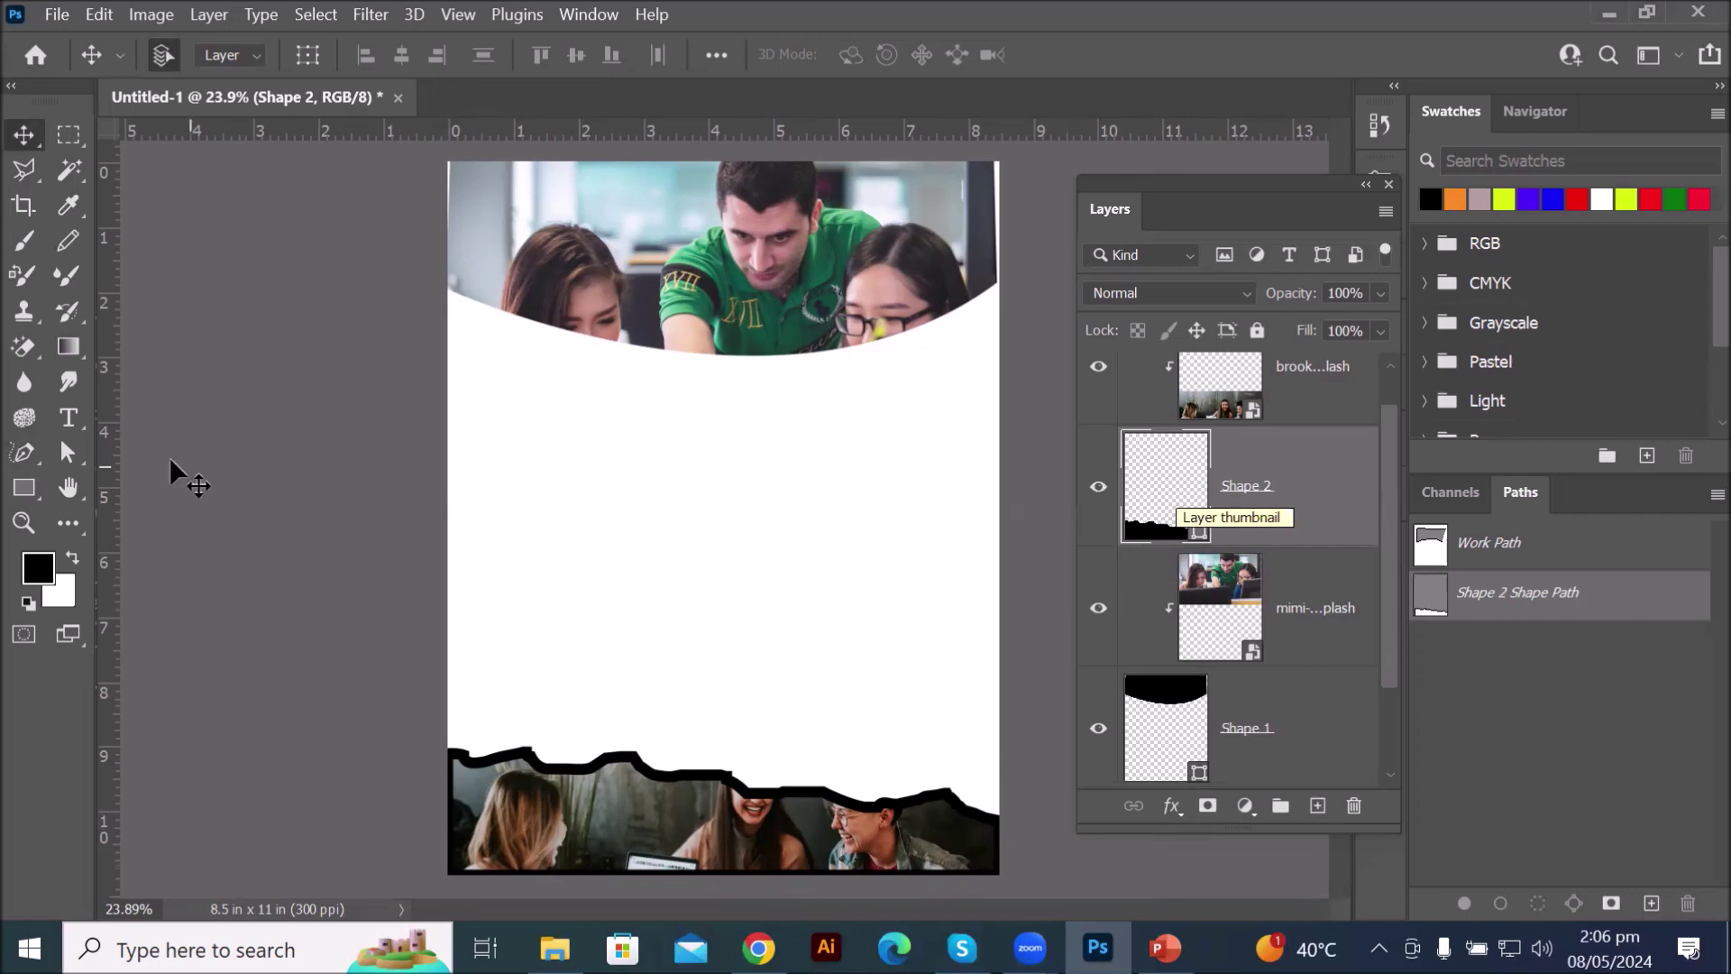
left_click(24, 453)
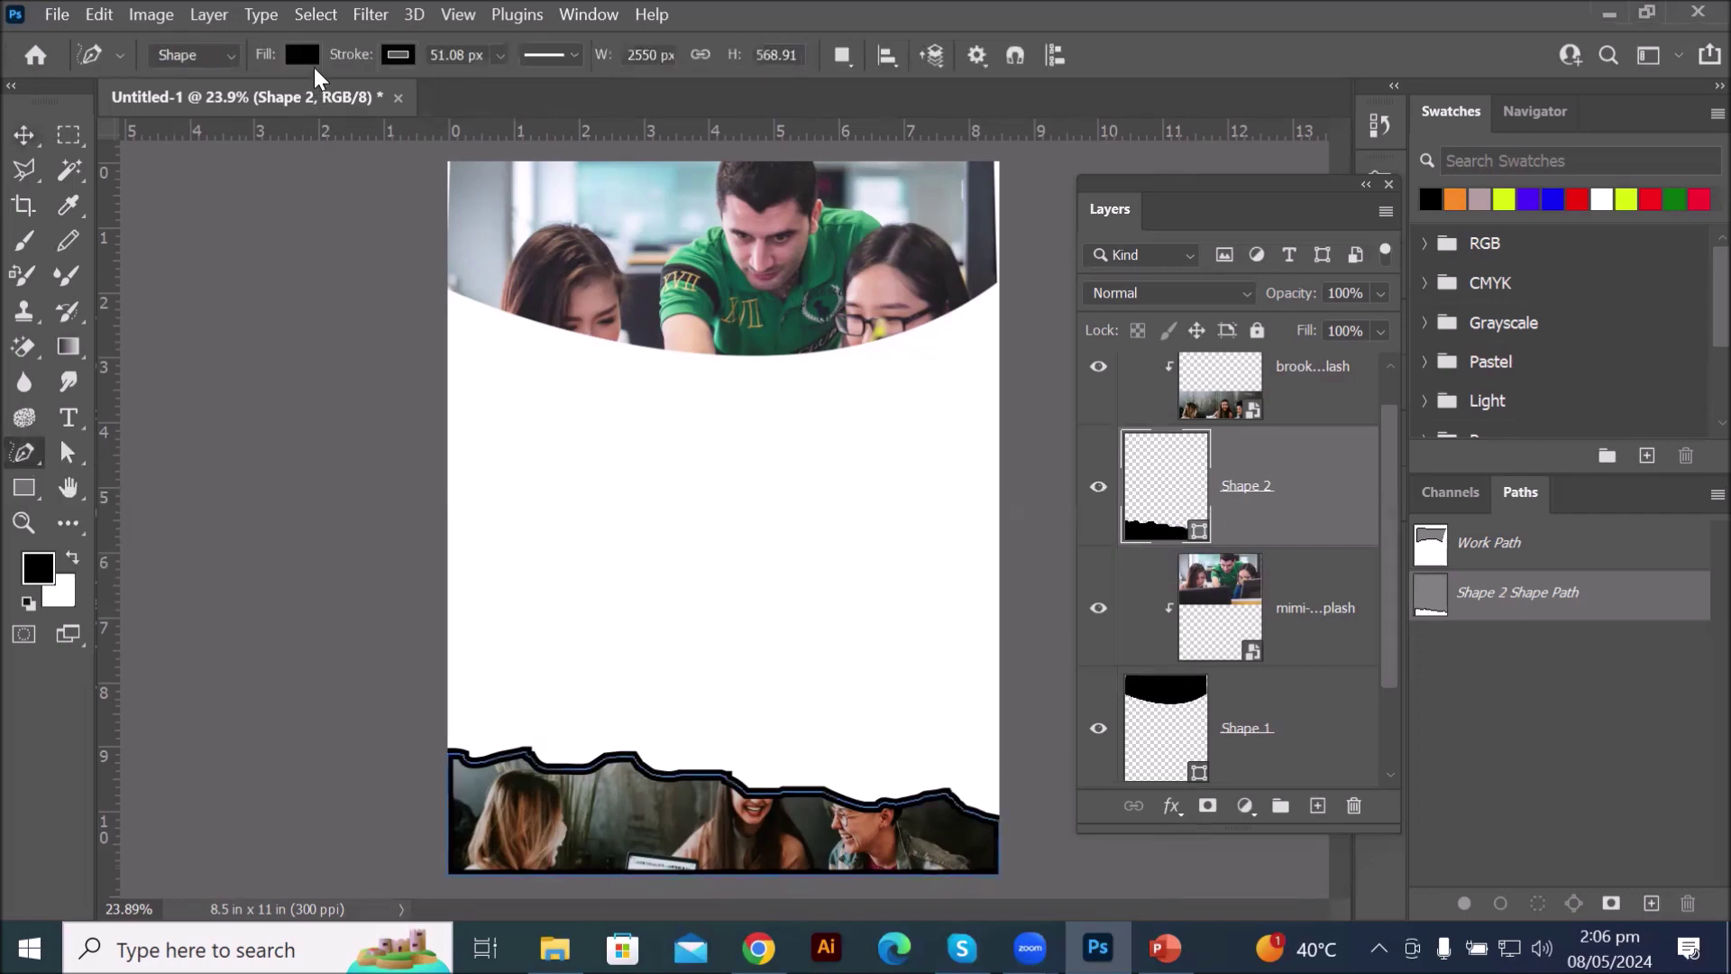
left_click(397, 56)
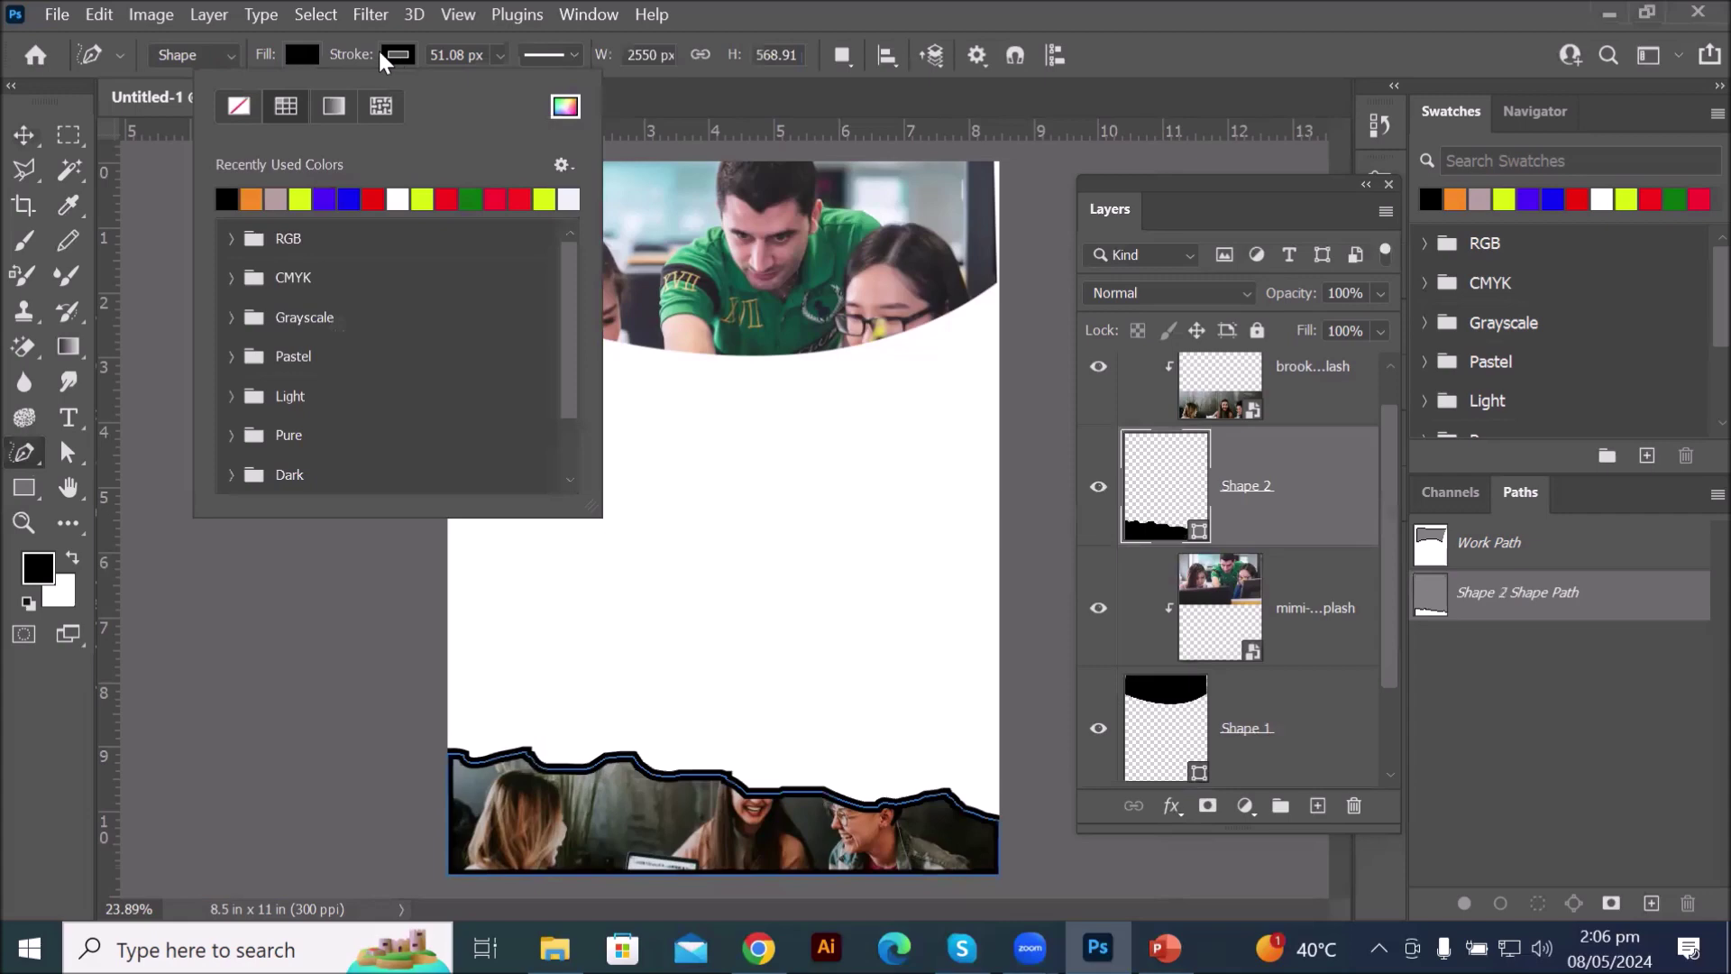
left_click(239, 107)
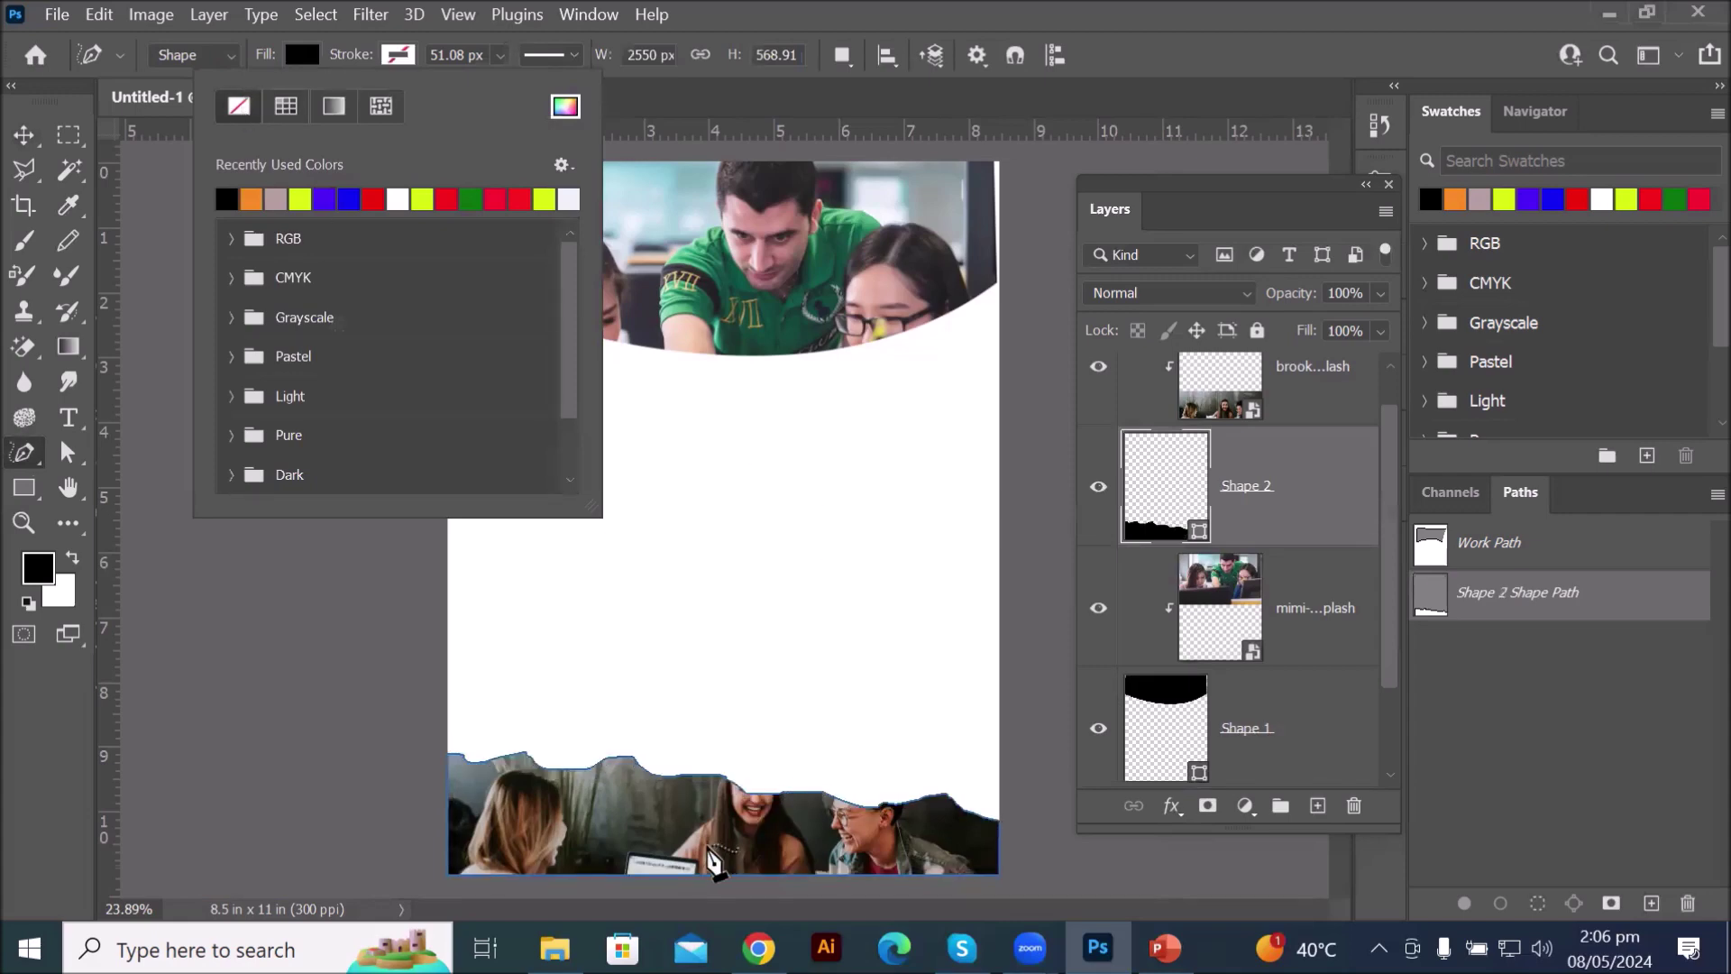
scroll(707, 848, "up", 8)
scroll(709, 856, "down", 8)
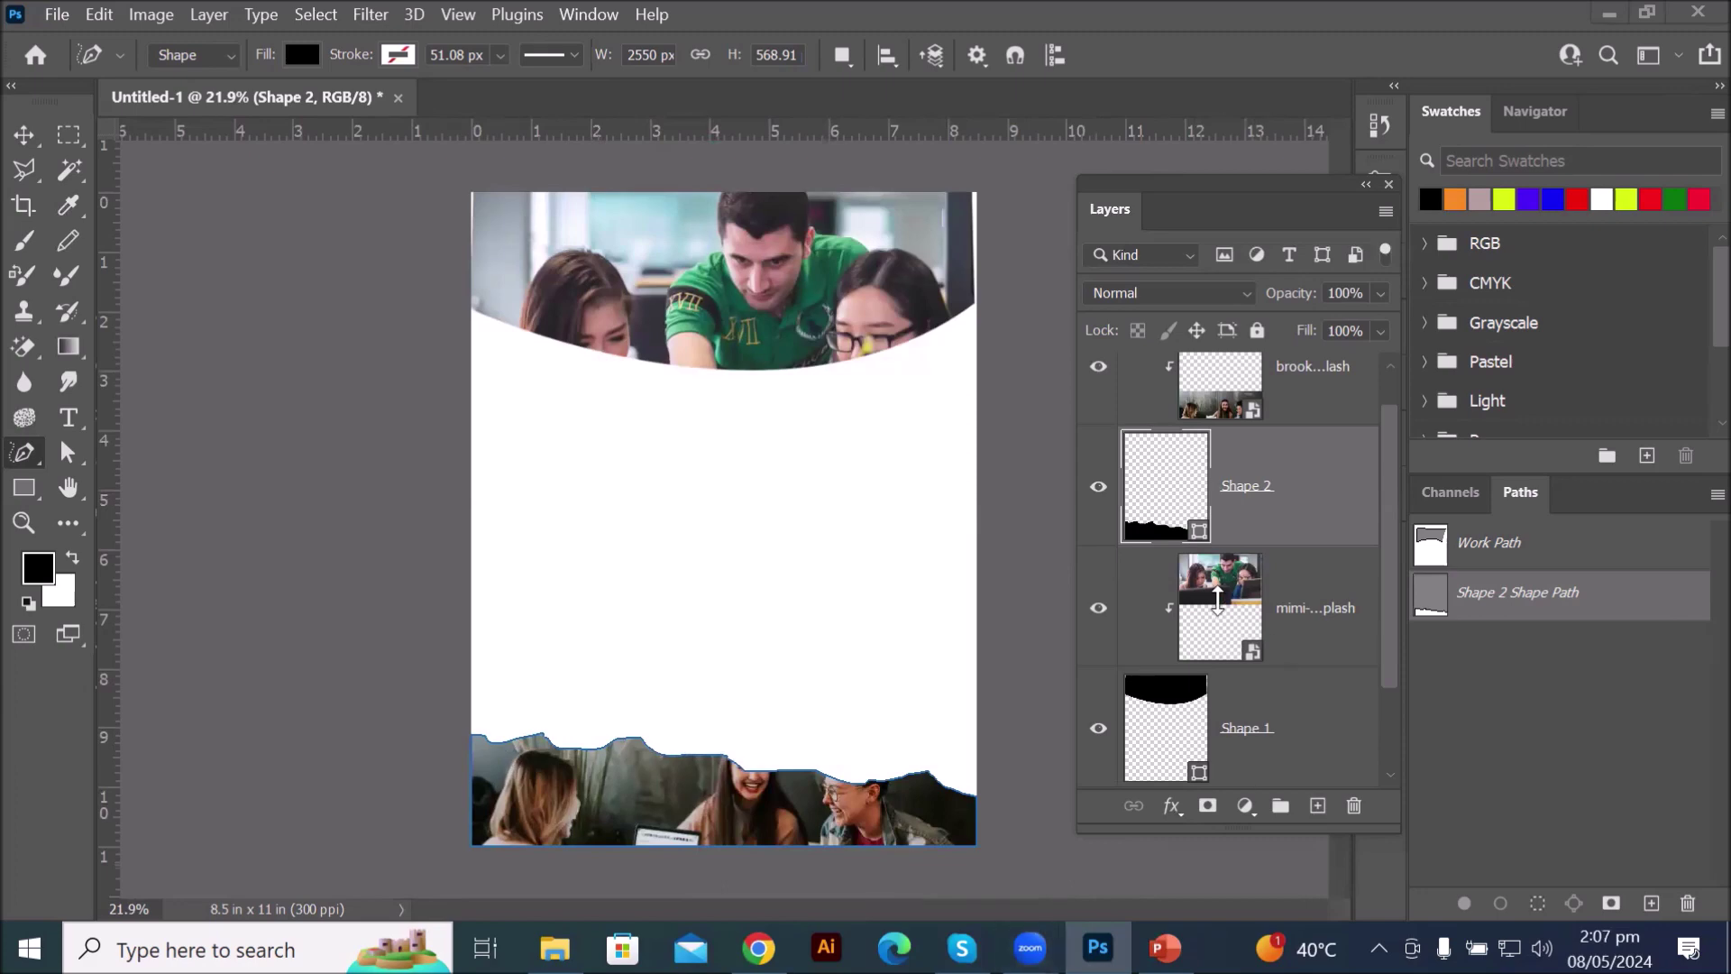
- Scale the clipped footer photo to 17.12% width and 13.49% height, shift it within the footer, and select the Shape 2 layer
left_click(1219, 603)
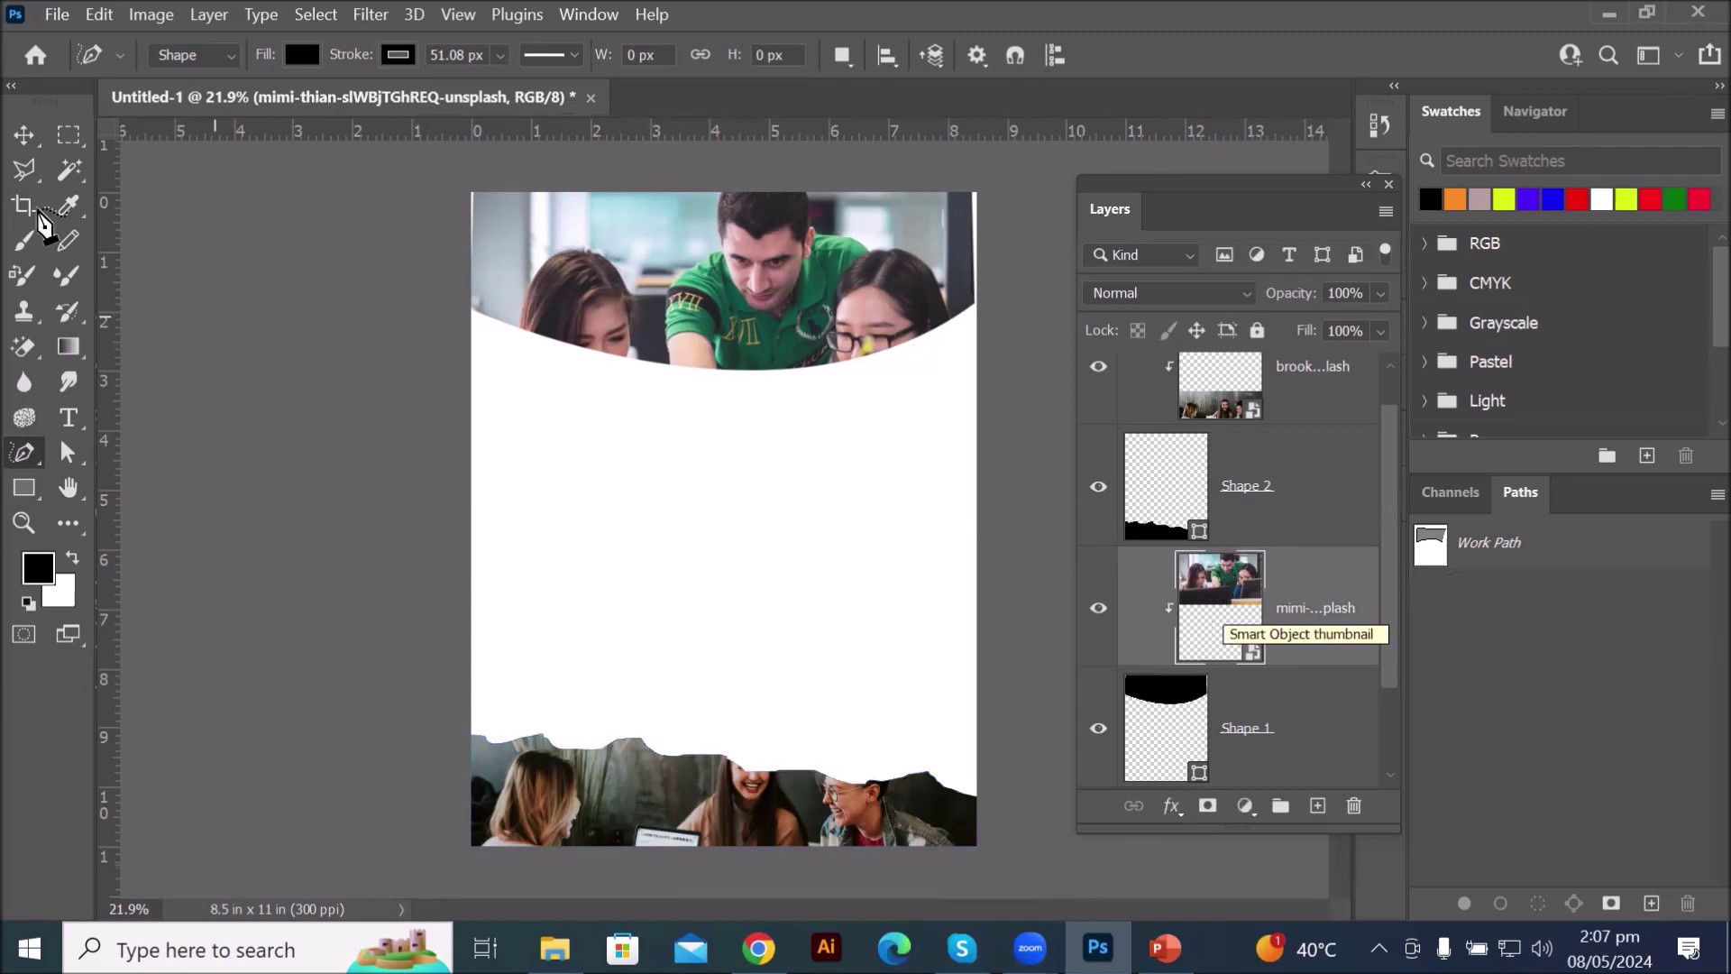
left_click(24, 140)
mouse_move(557, 804)
left_mouse_down()
mouse_move(512, 815)
mouse_move(698, 824)
mouse_move(523, 796)
mouse_move(647, 810)
mouse_move(566, 812)
left_mouse_up()
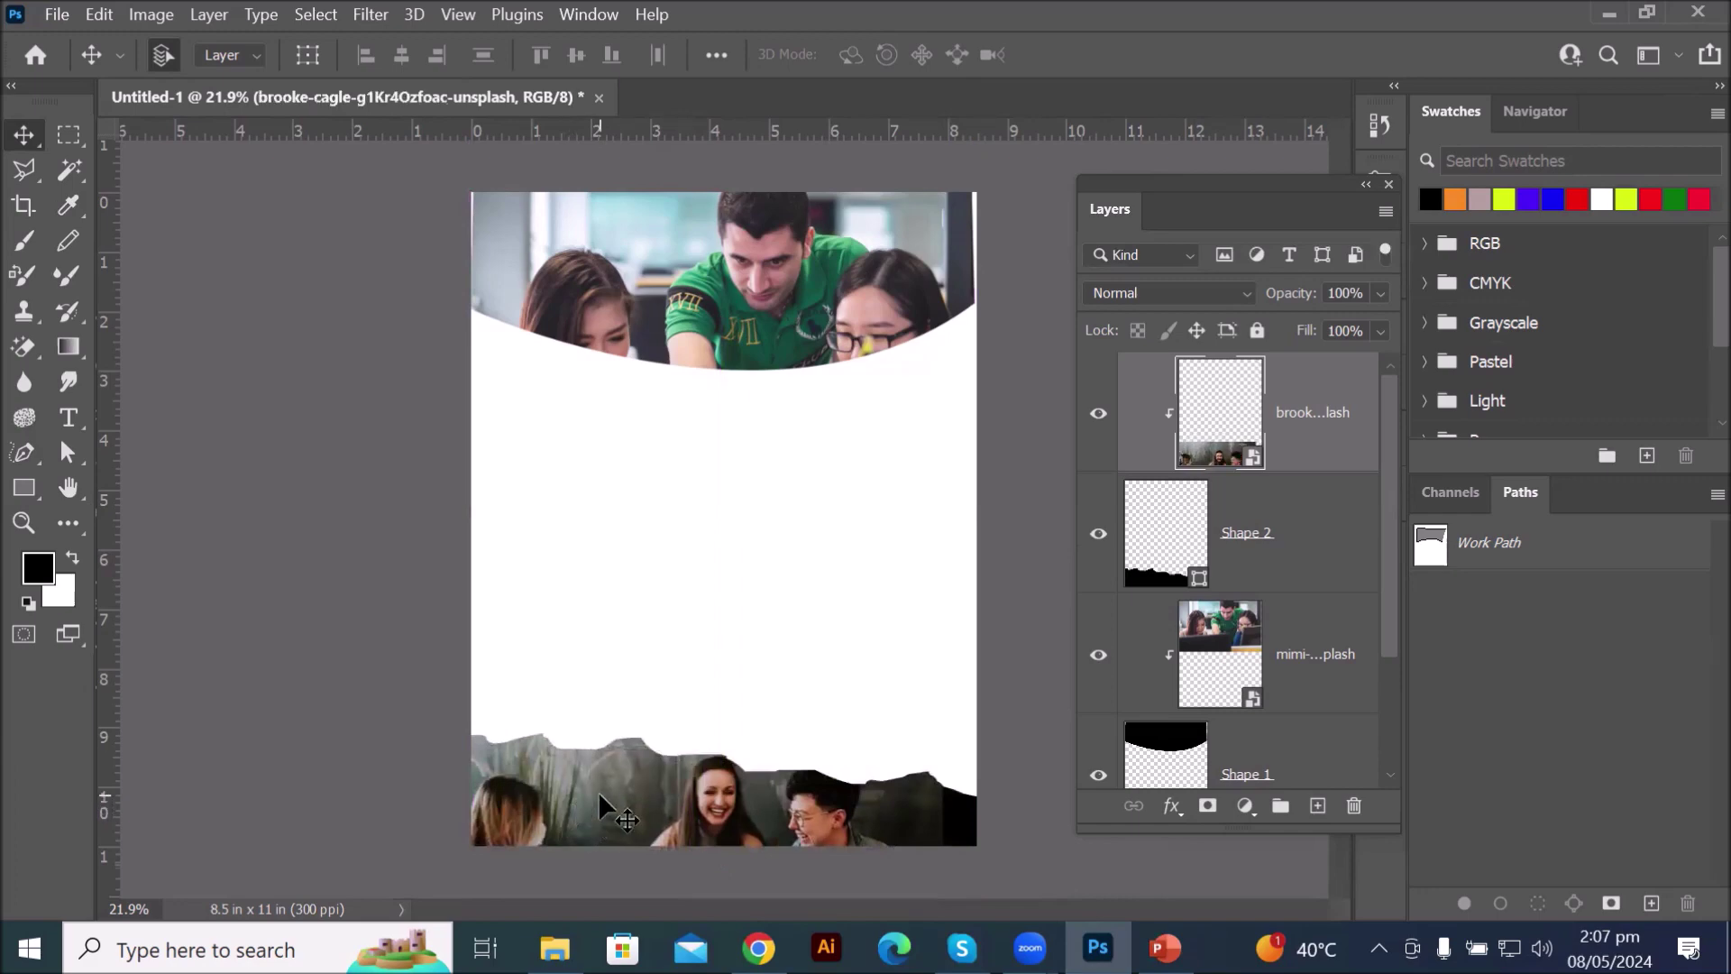
key("ctrl+t")
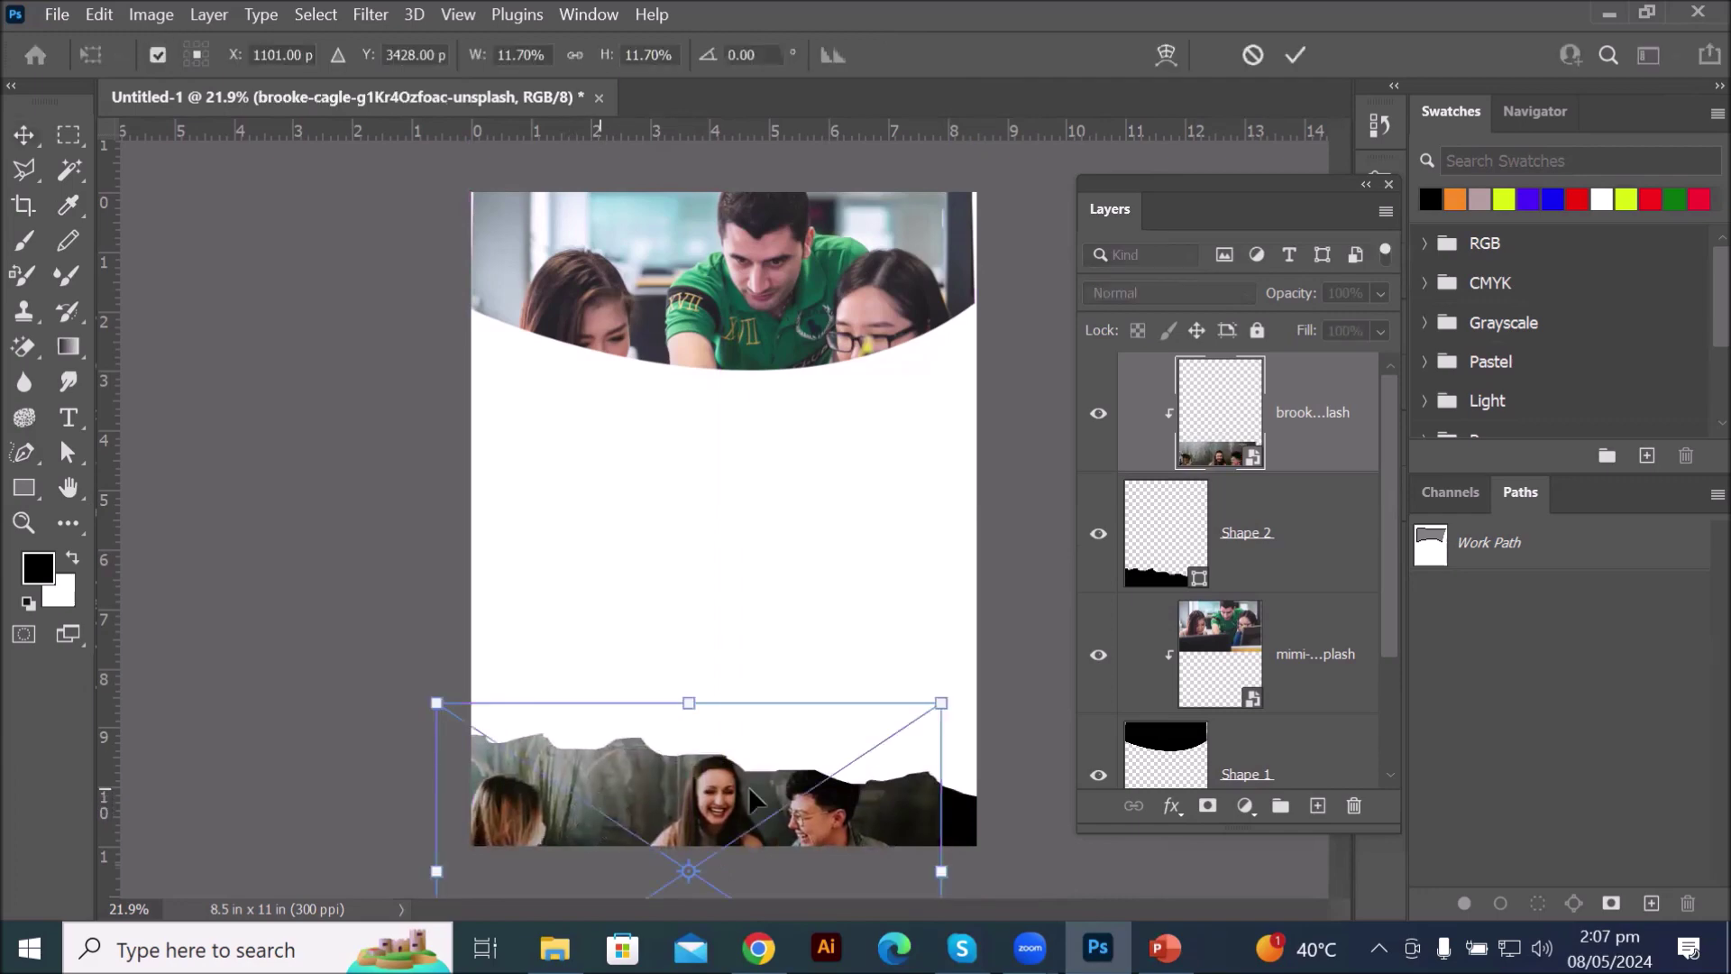
left_click_drag(941, 703, 1071, 651)
left_click_drag(785, 815, 653, 850)
left_click_drag(938, 877, 1029, 877)
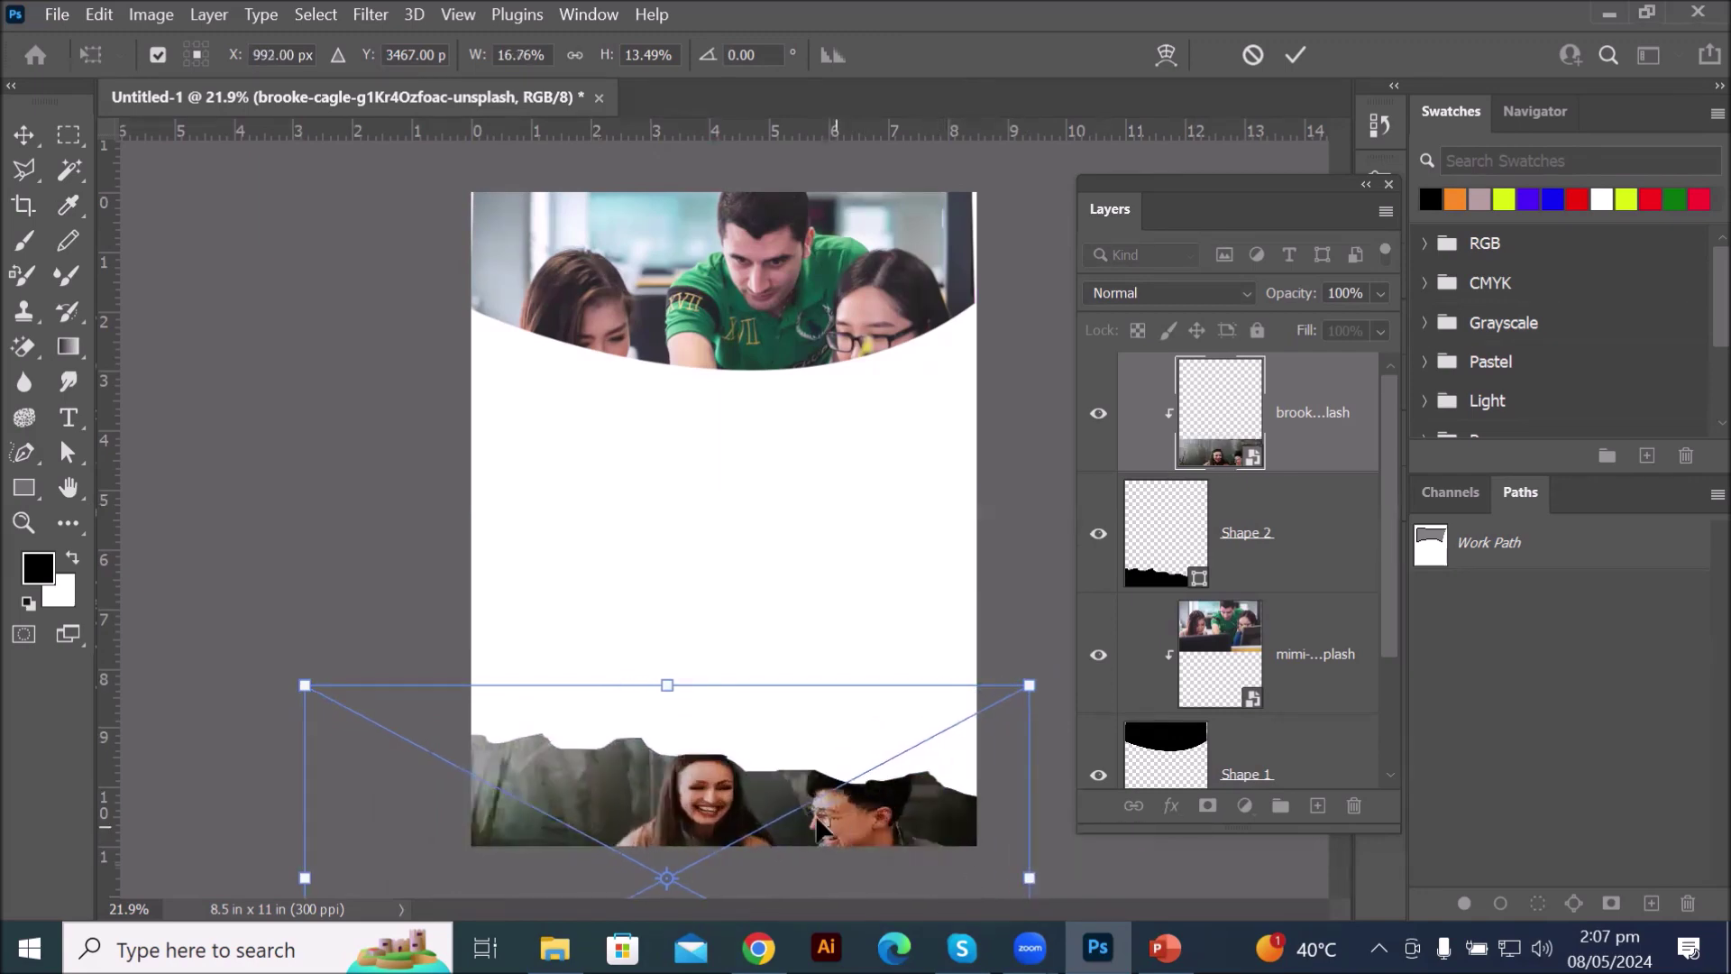
left_click_drag(816, 822, 725, 830)
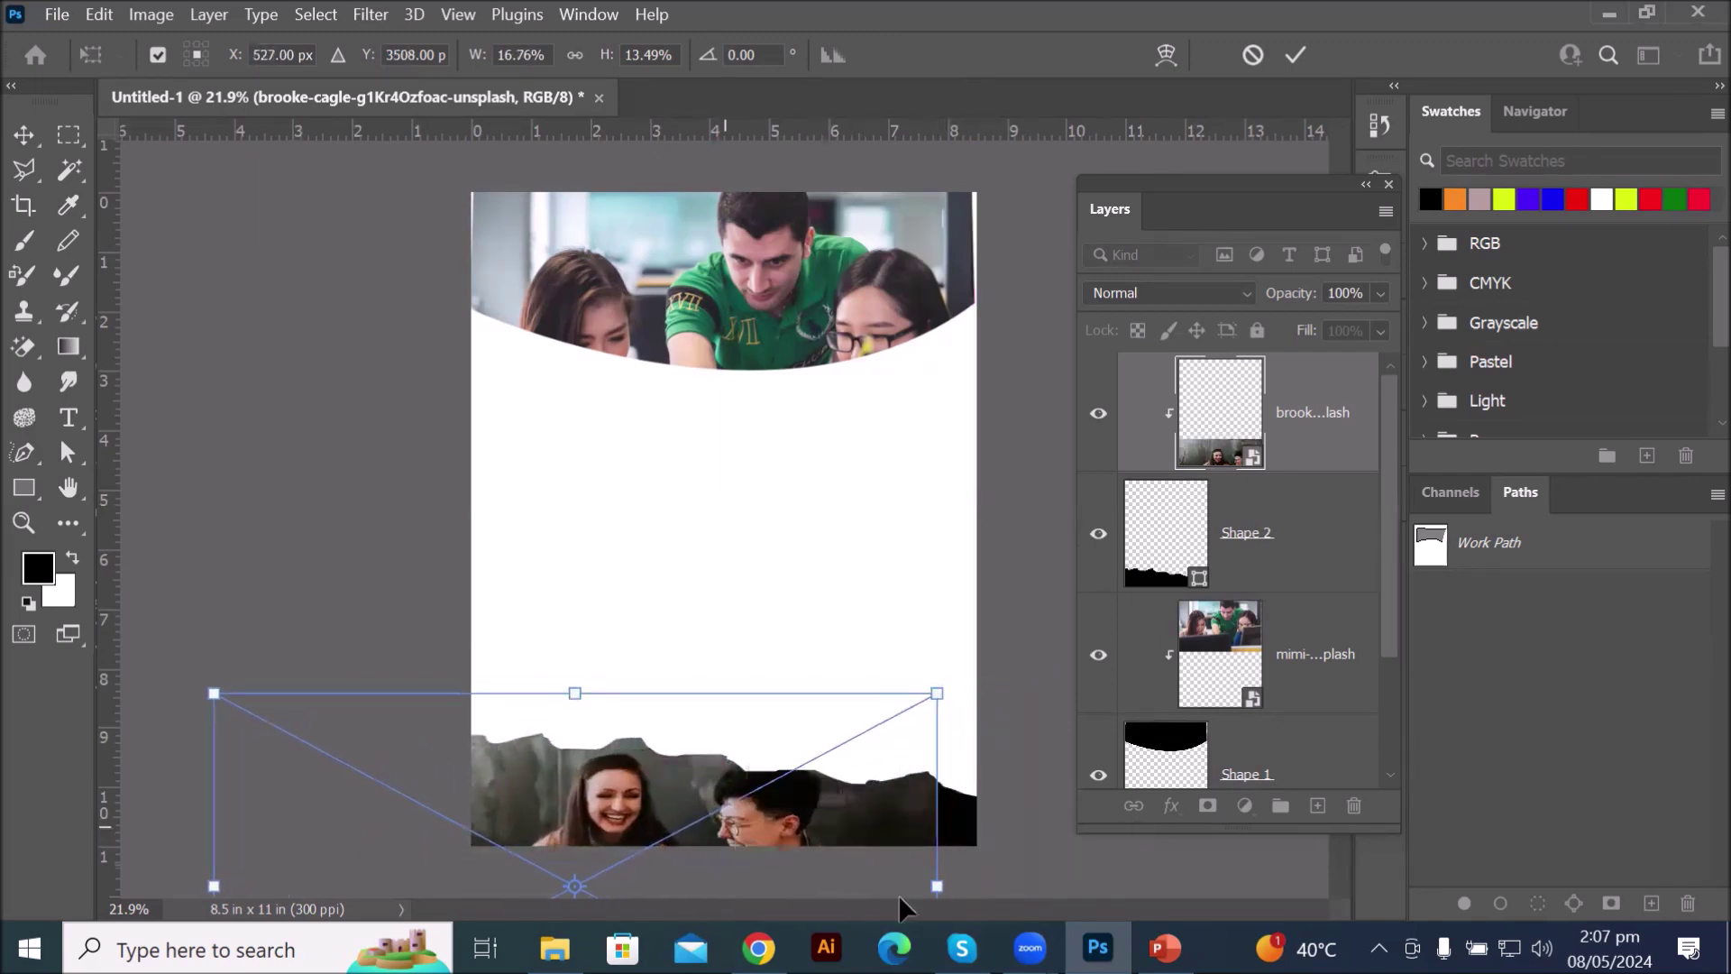
left_click_drag(934, 891, 950, 890)
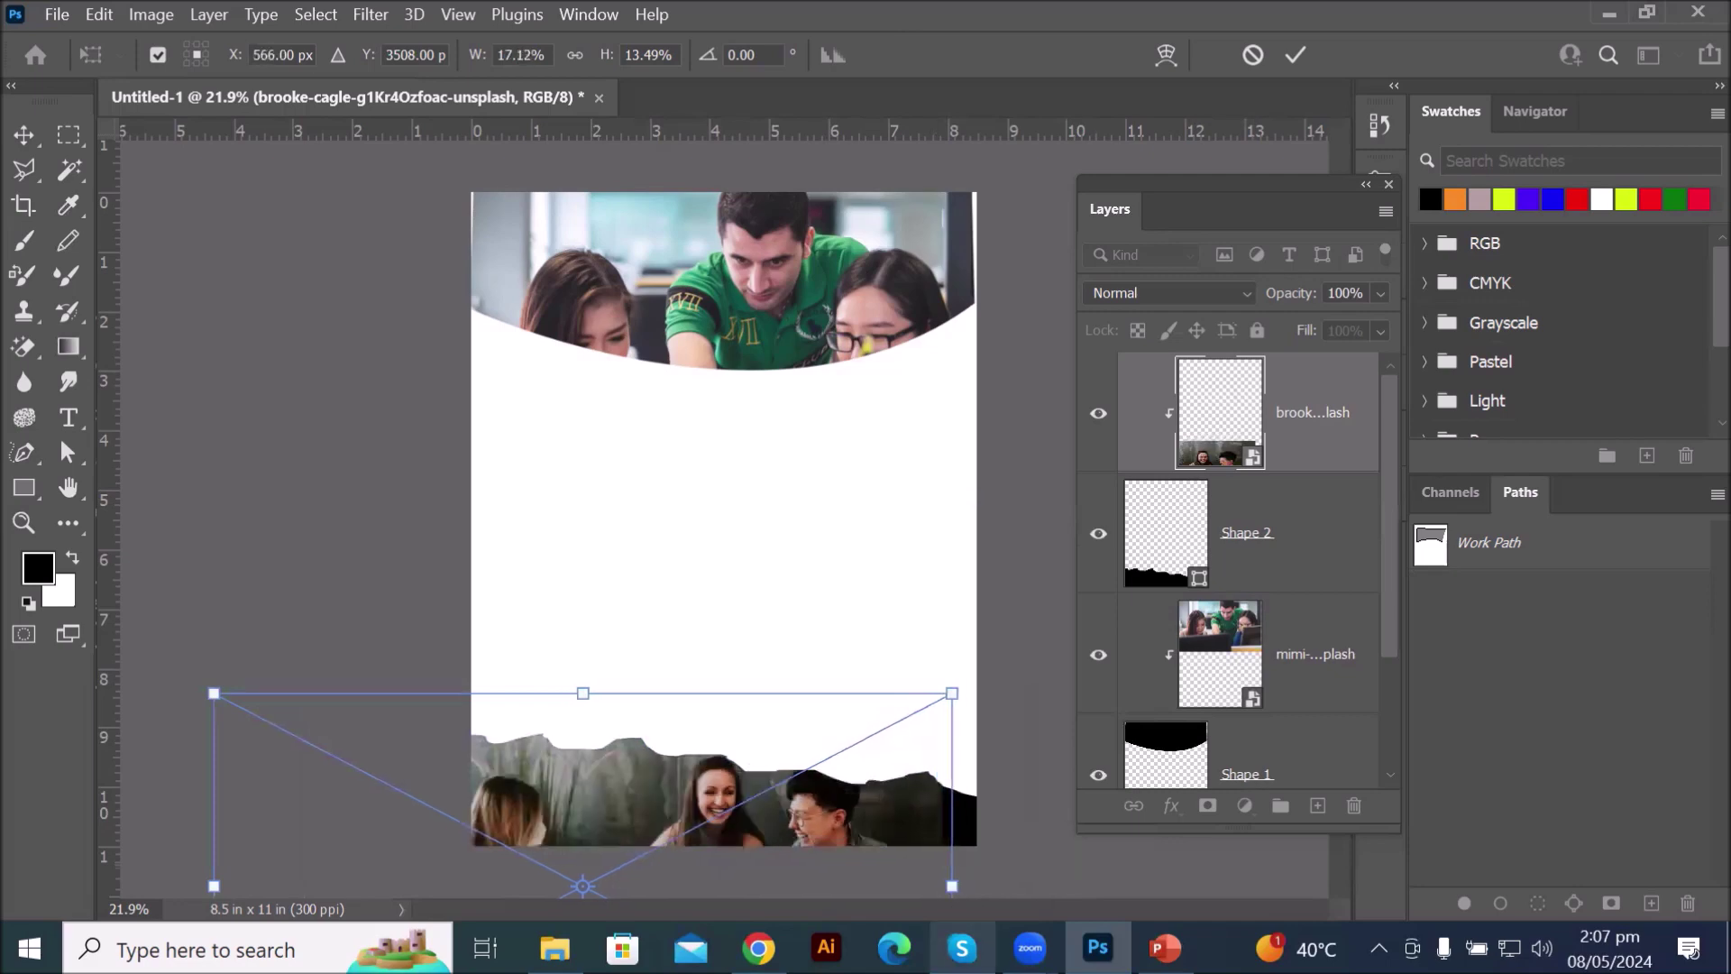
mouse_move(961, 947)
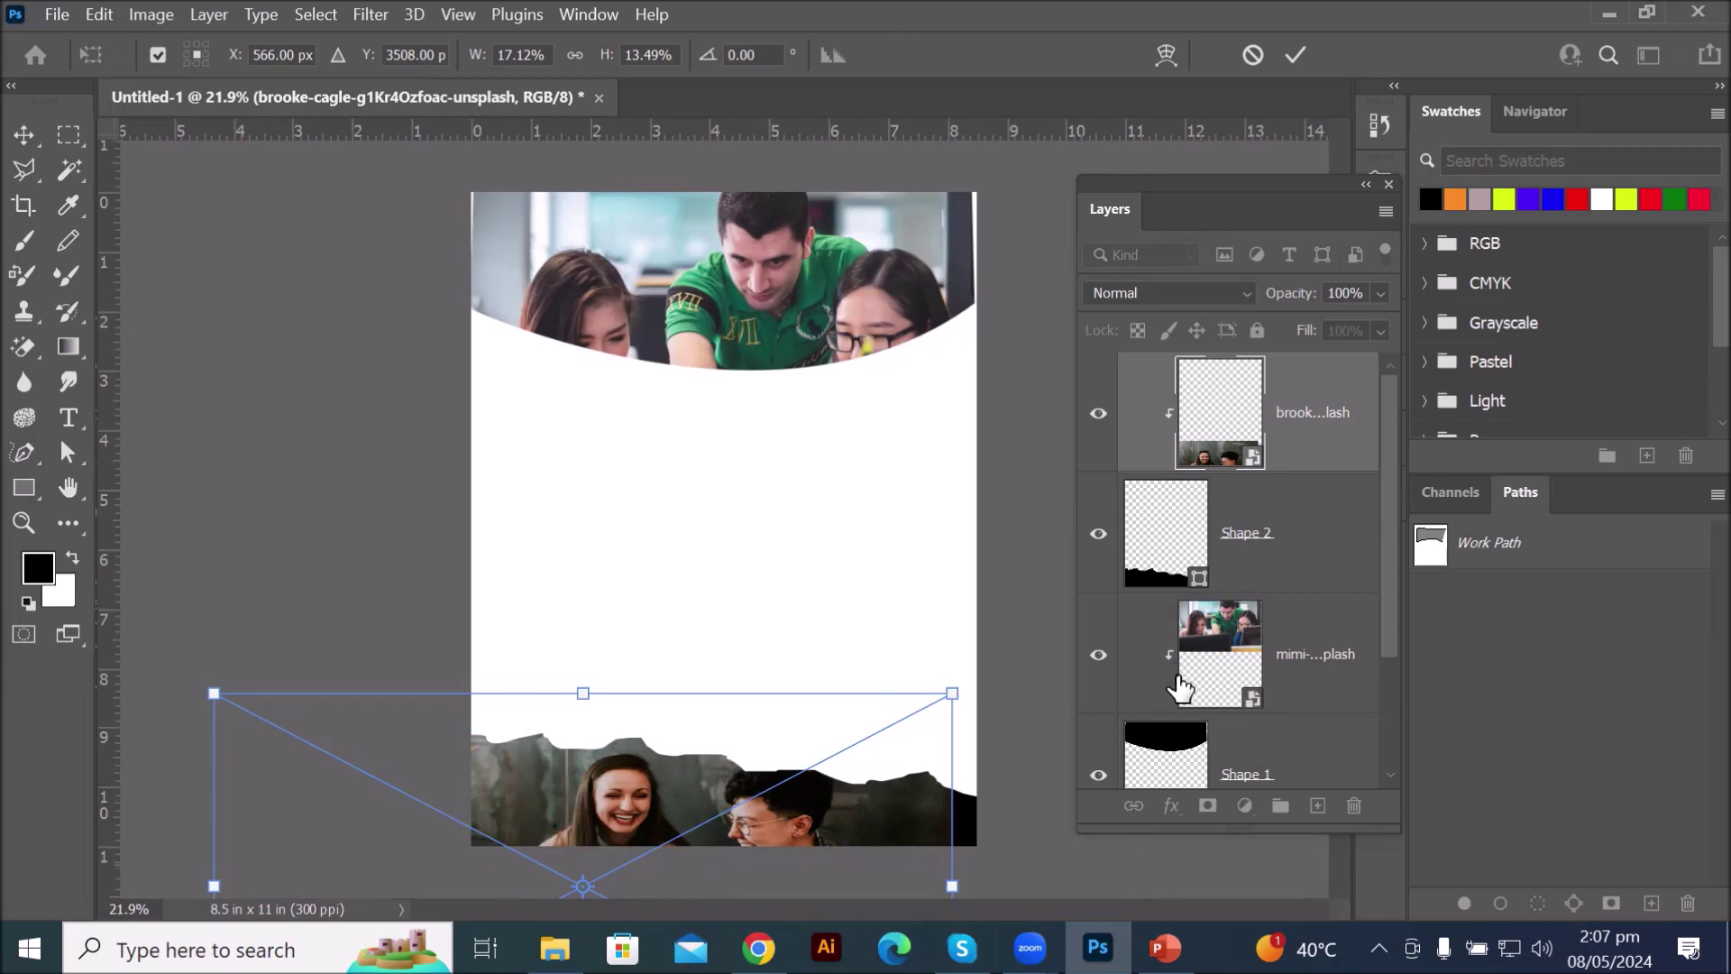
scroll(1285, 667, "down", 2)
left_click(1176, 383)
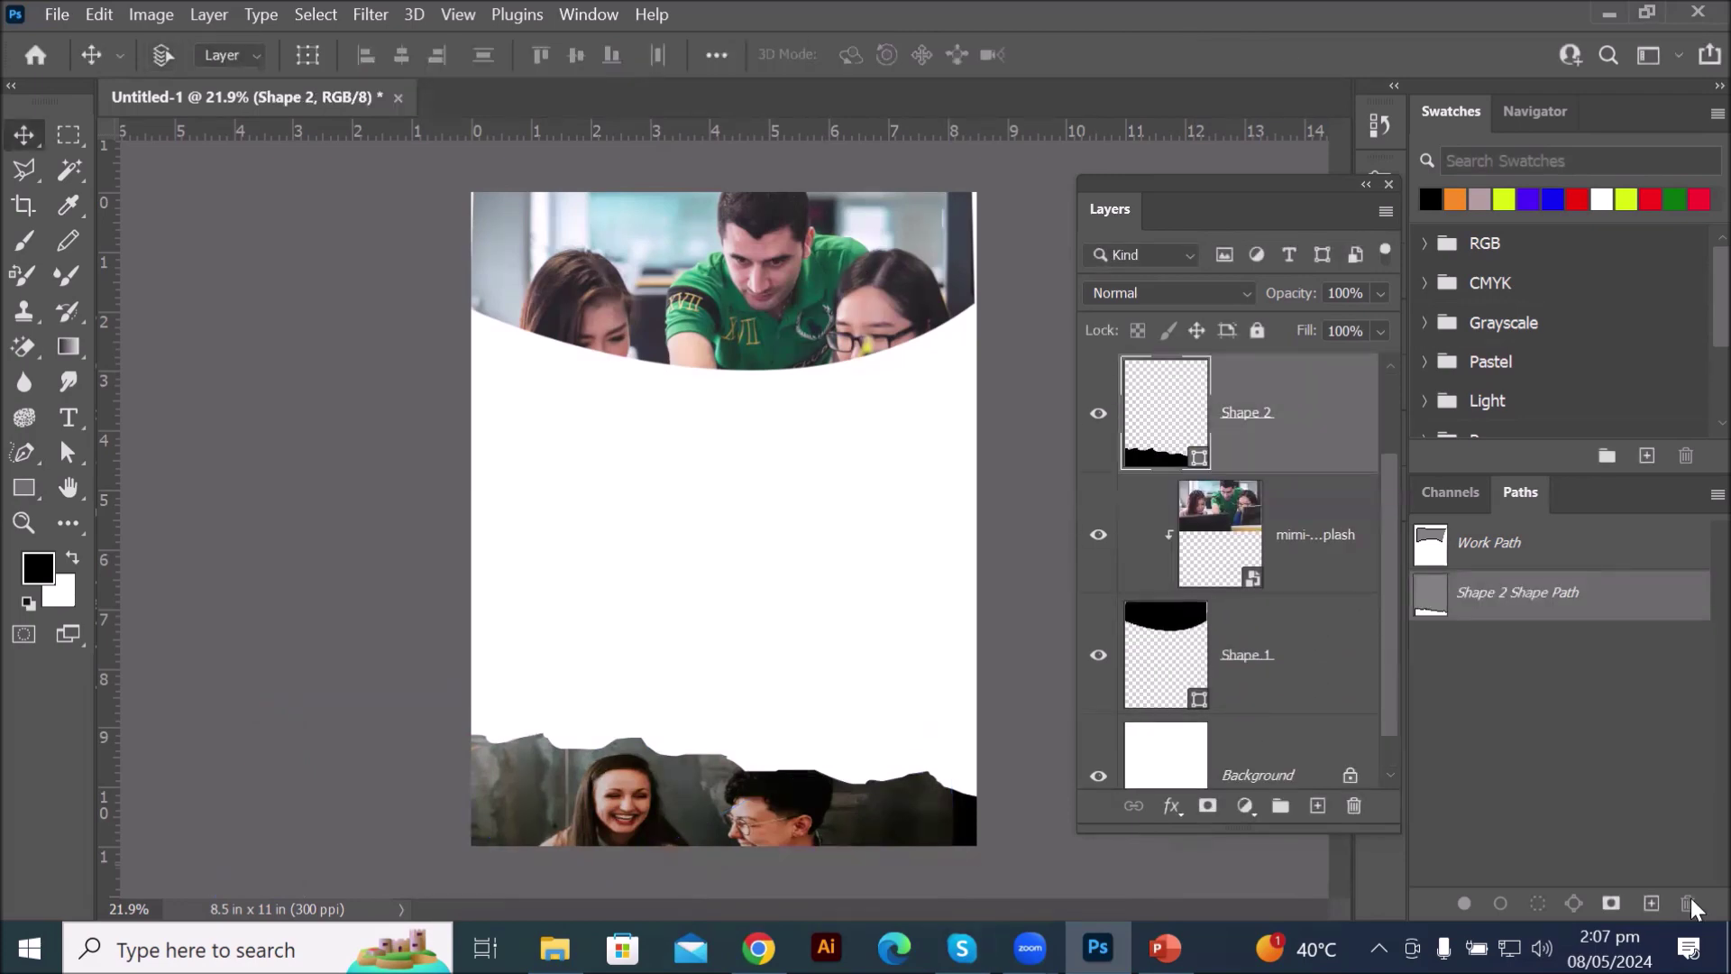
key("ctrl+t")
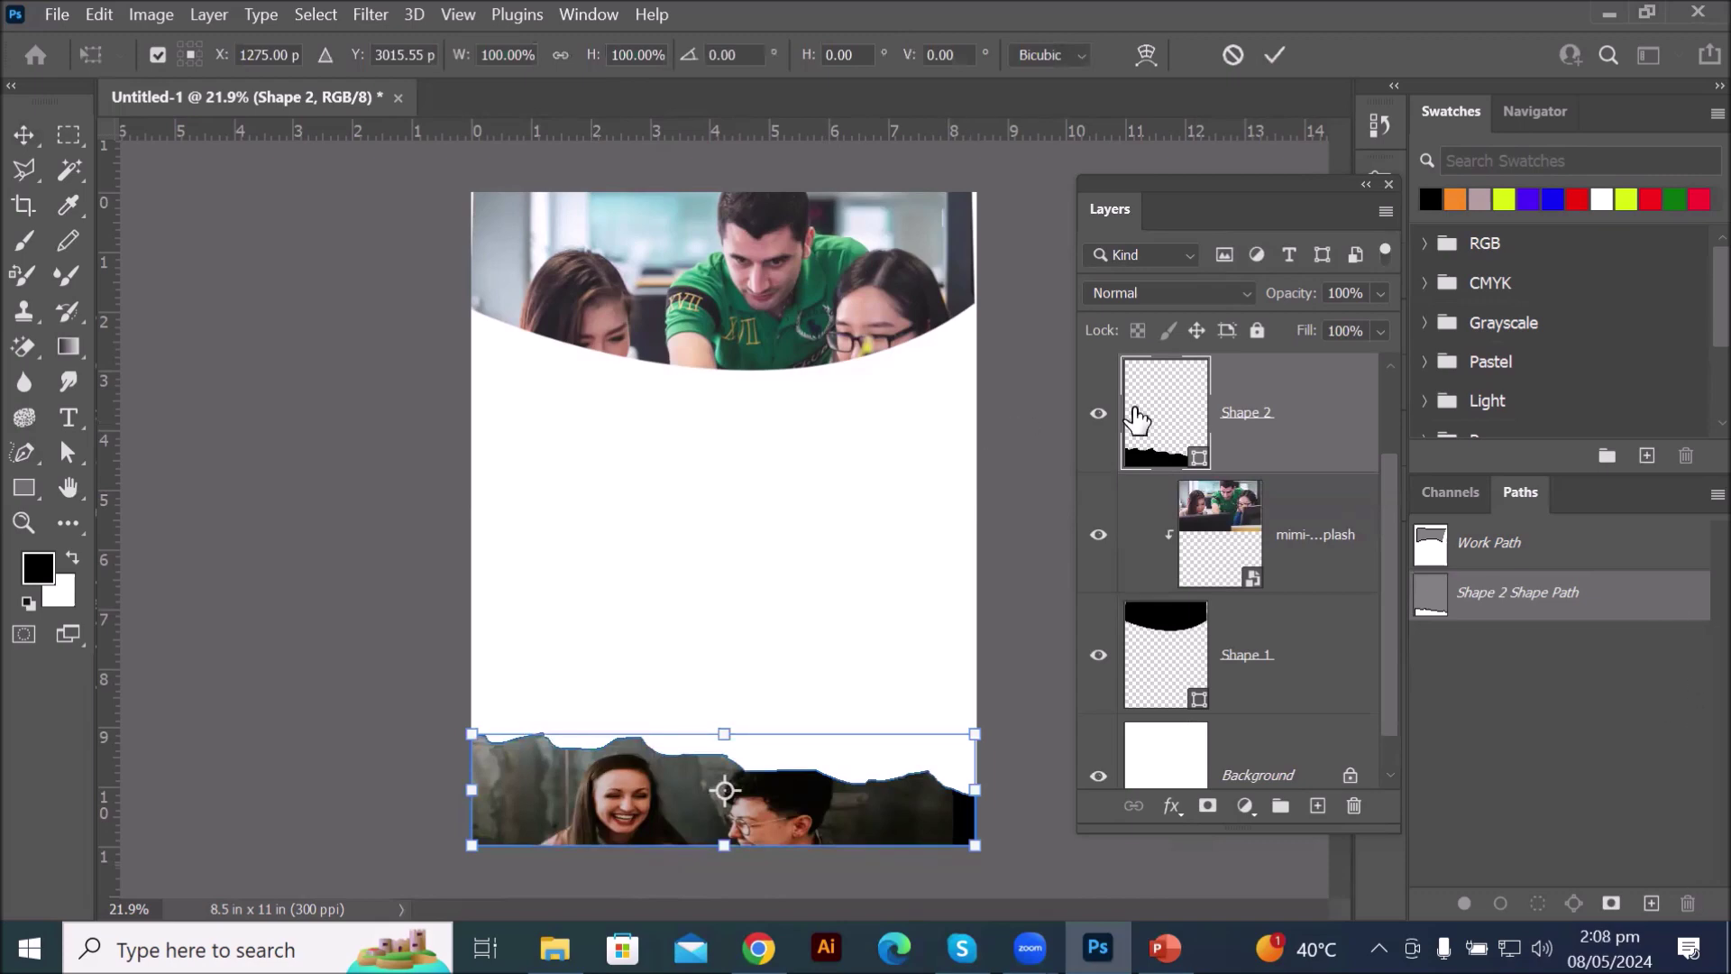
left_click_drag(1387, 521, 1409, 417)
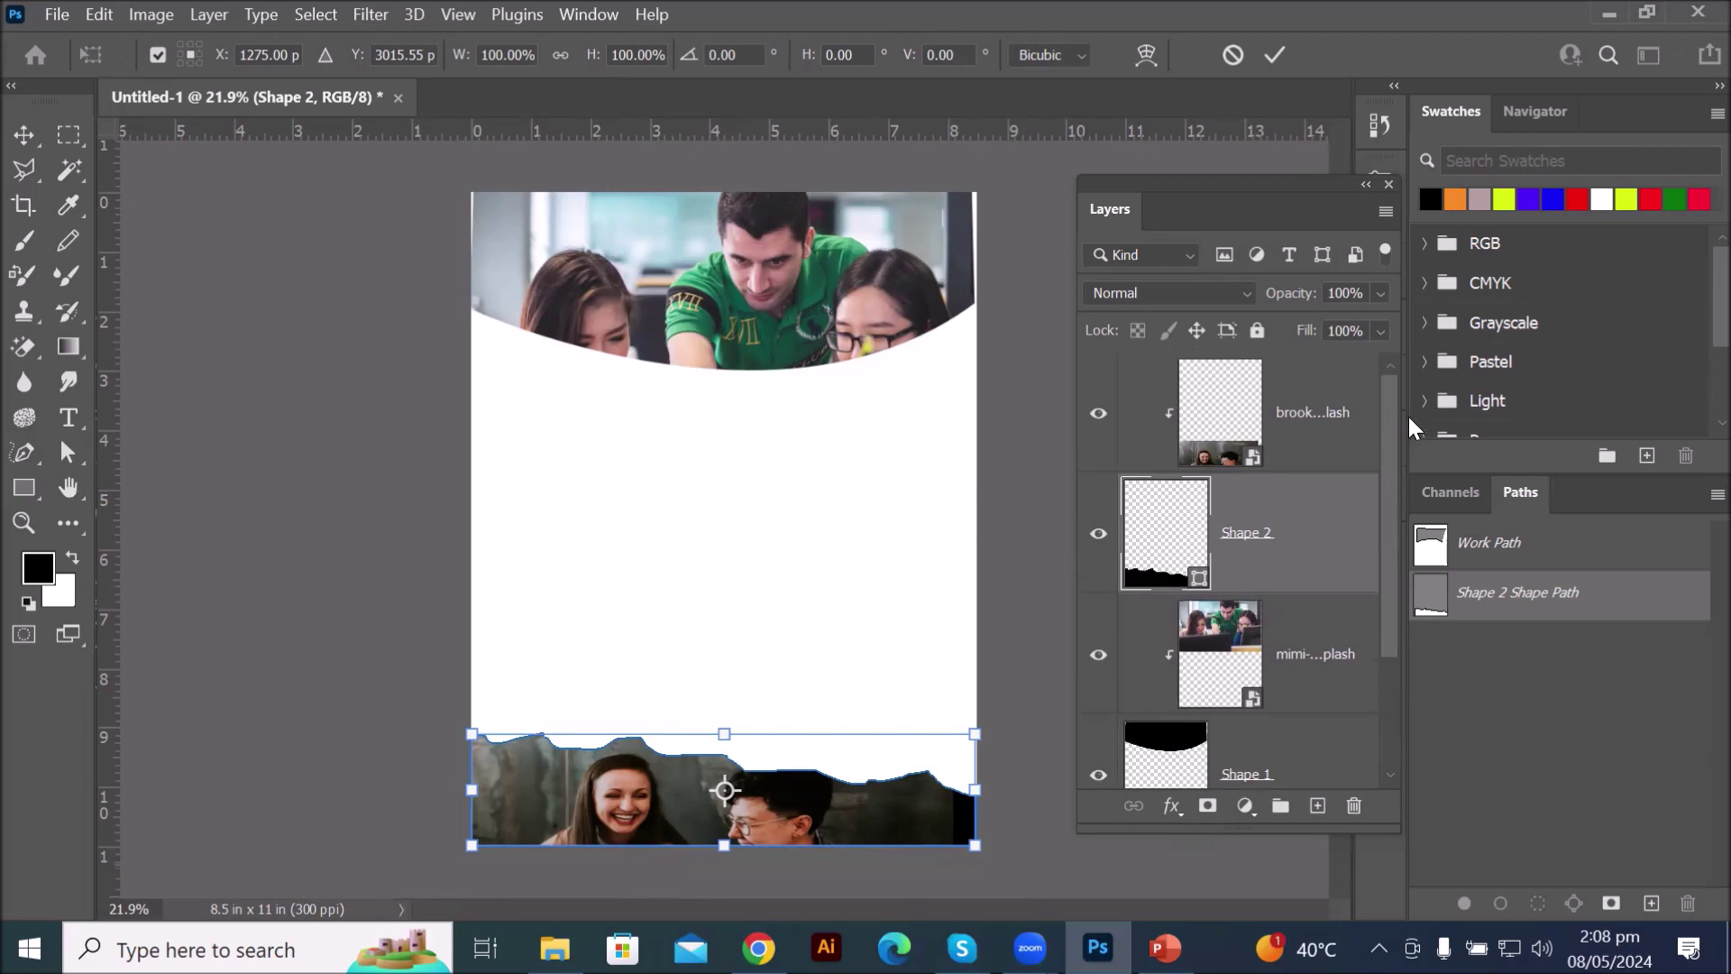
left_click(1191, 538)
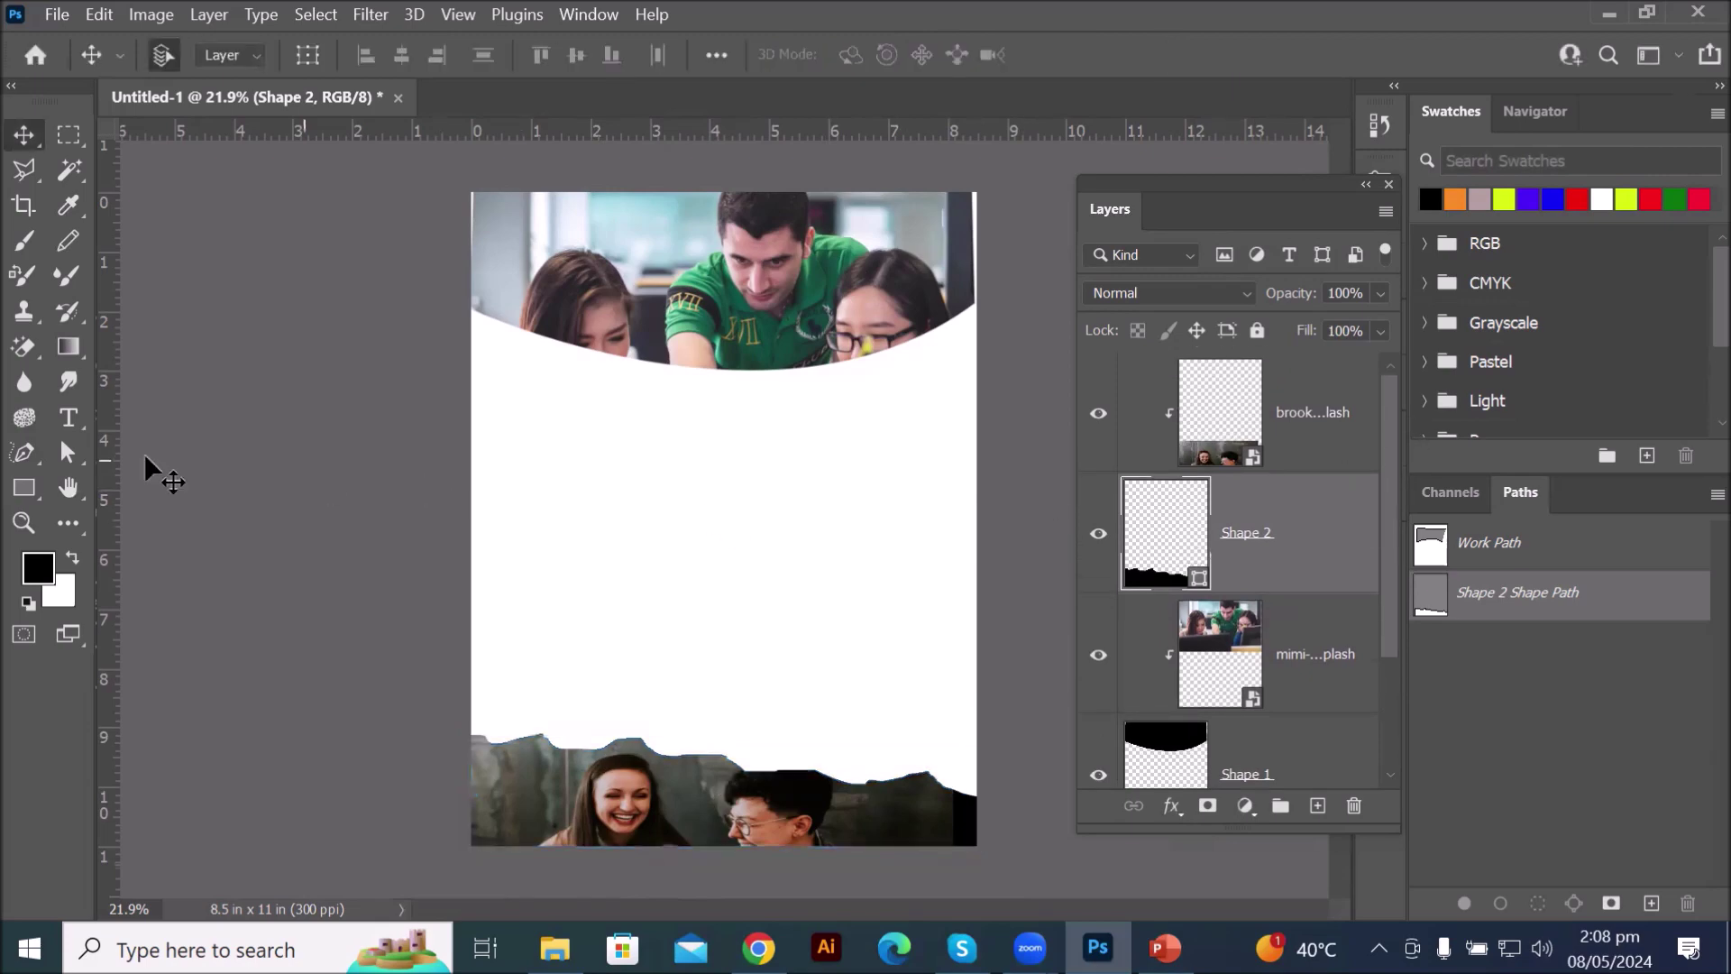
- With the Direct Selection tool, pull anchor points of Shape 2's ragged upper edge upward in three places to form tall peaks
left_click(61, 456)
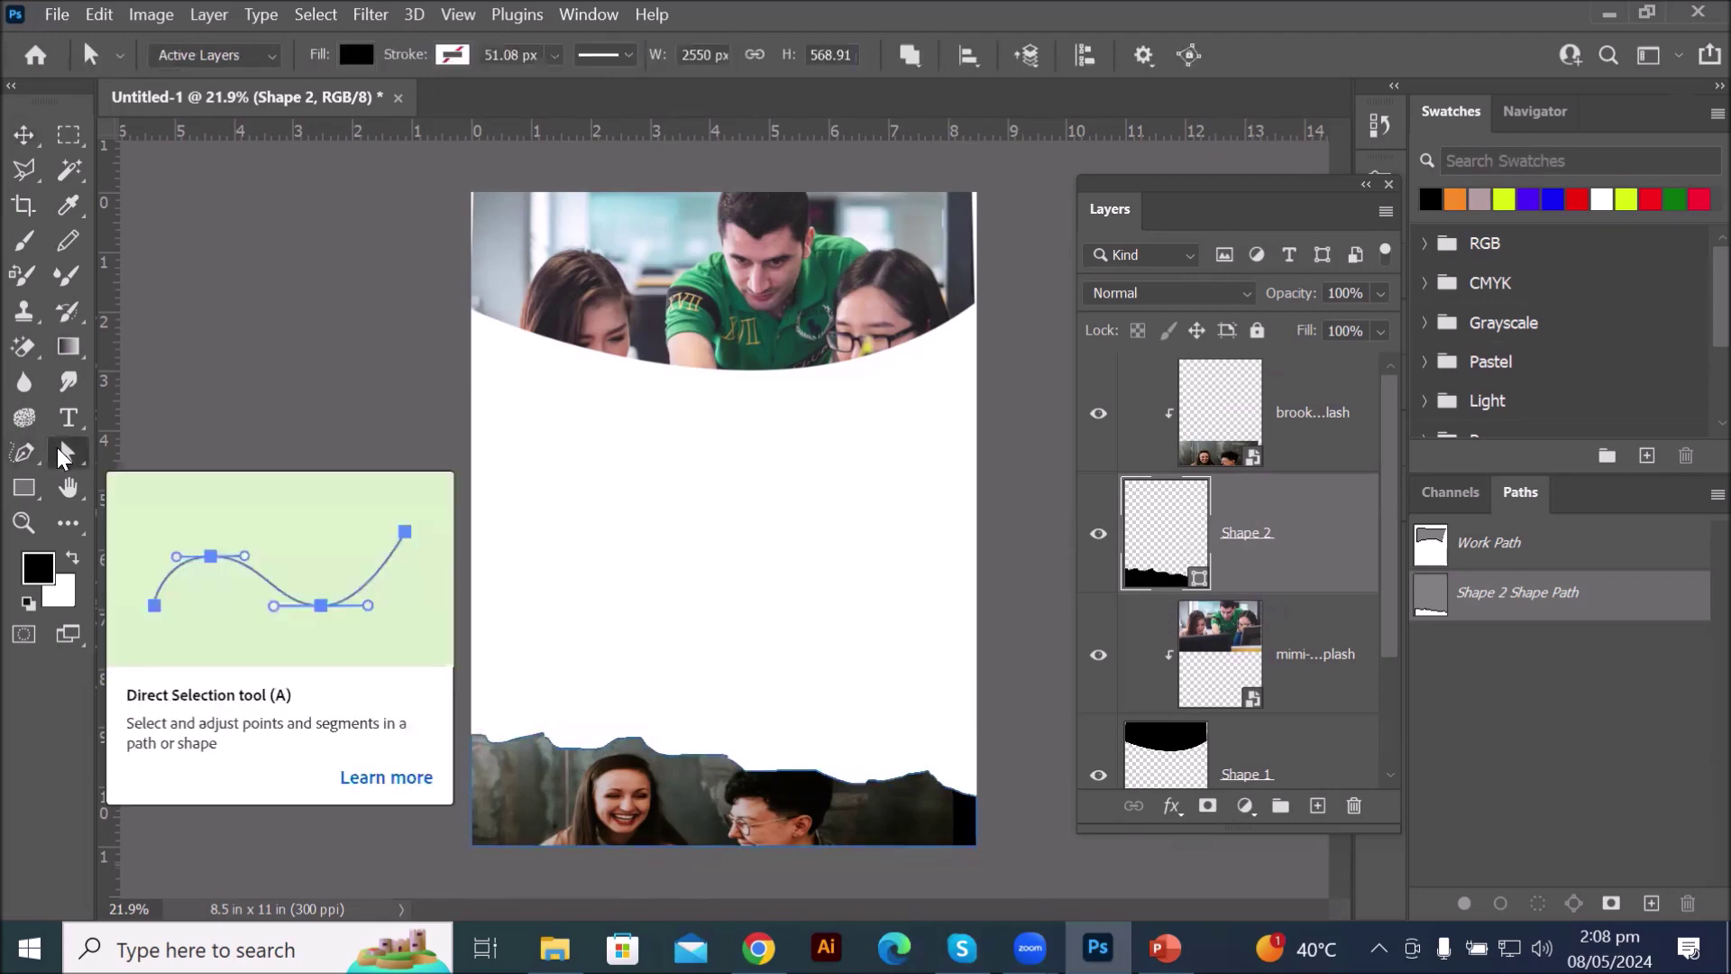
left_click(534, 792)
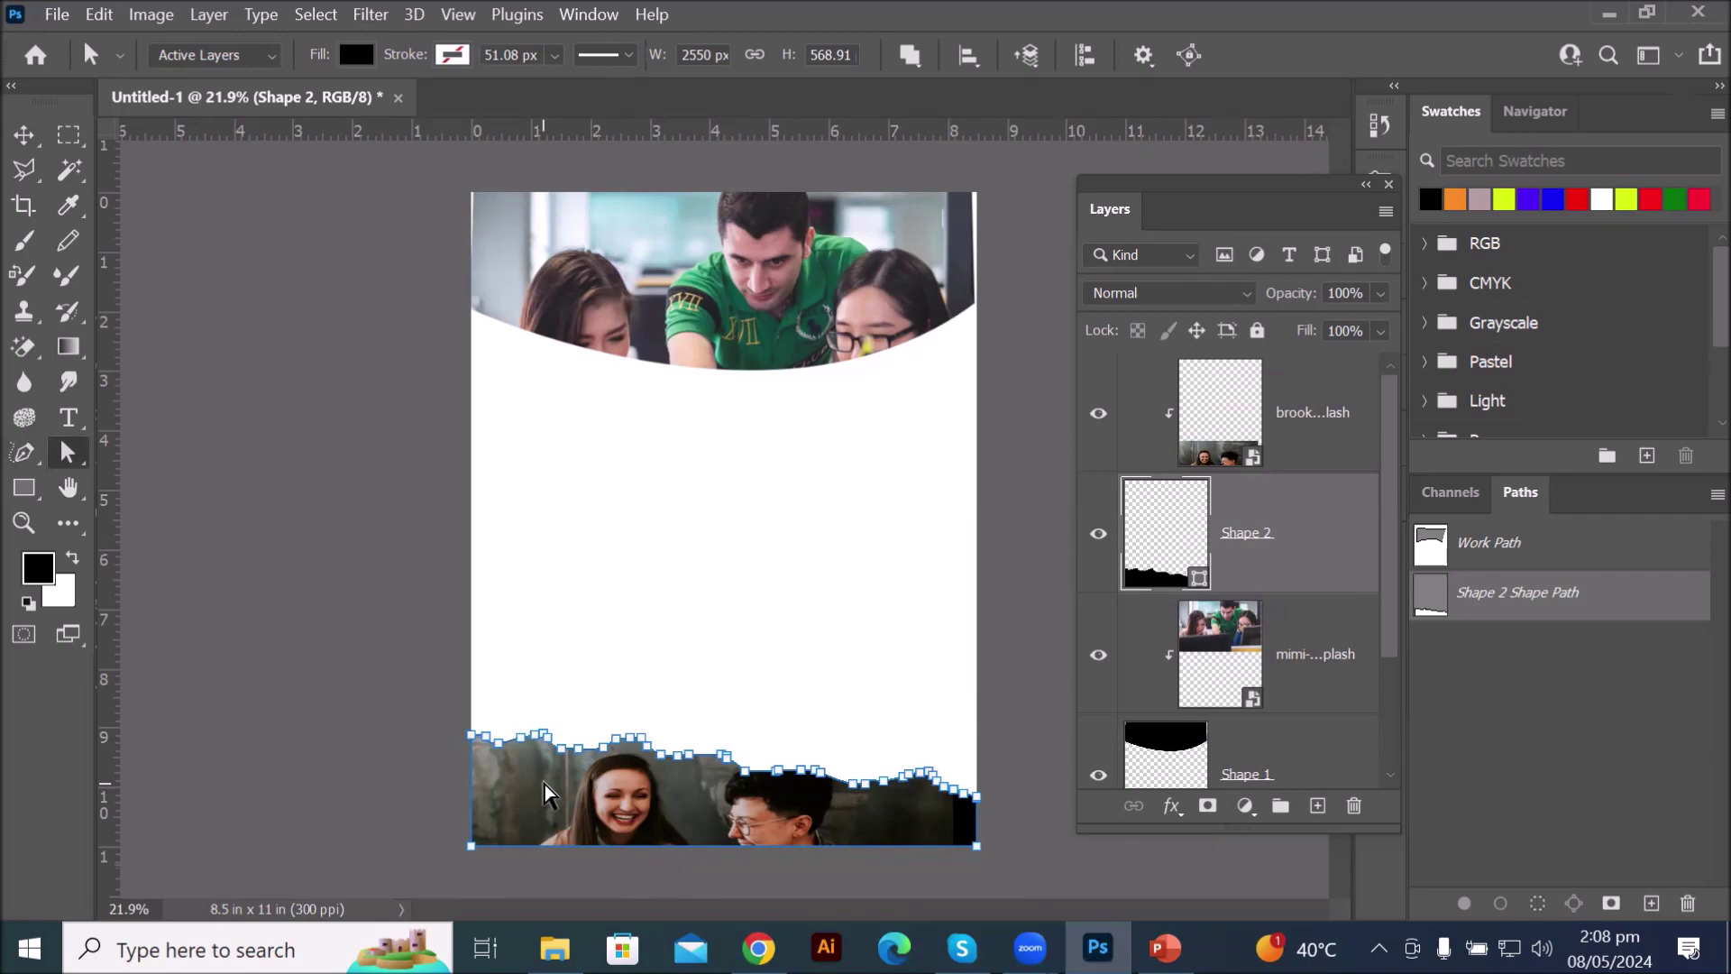
left_click_drag(564, 751, 567, 691)
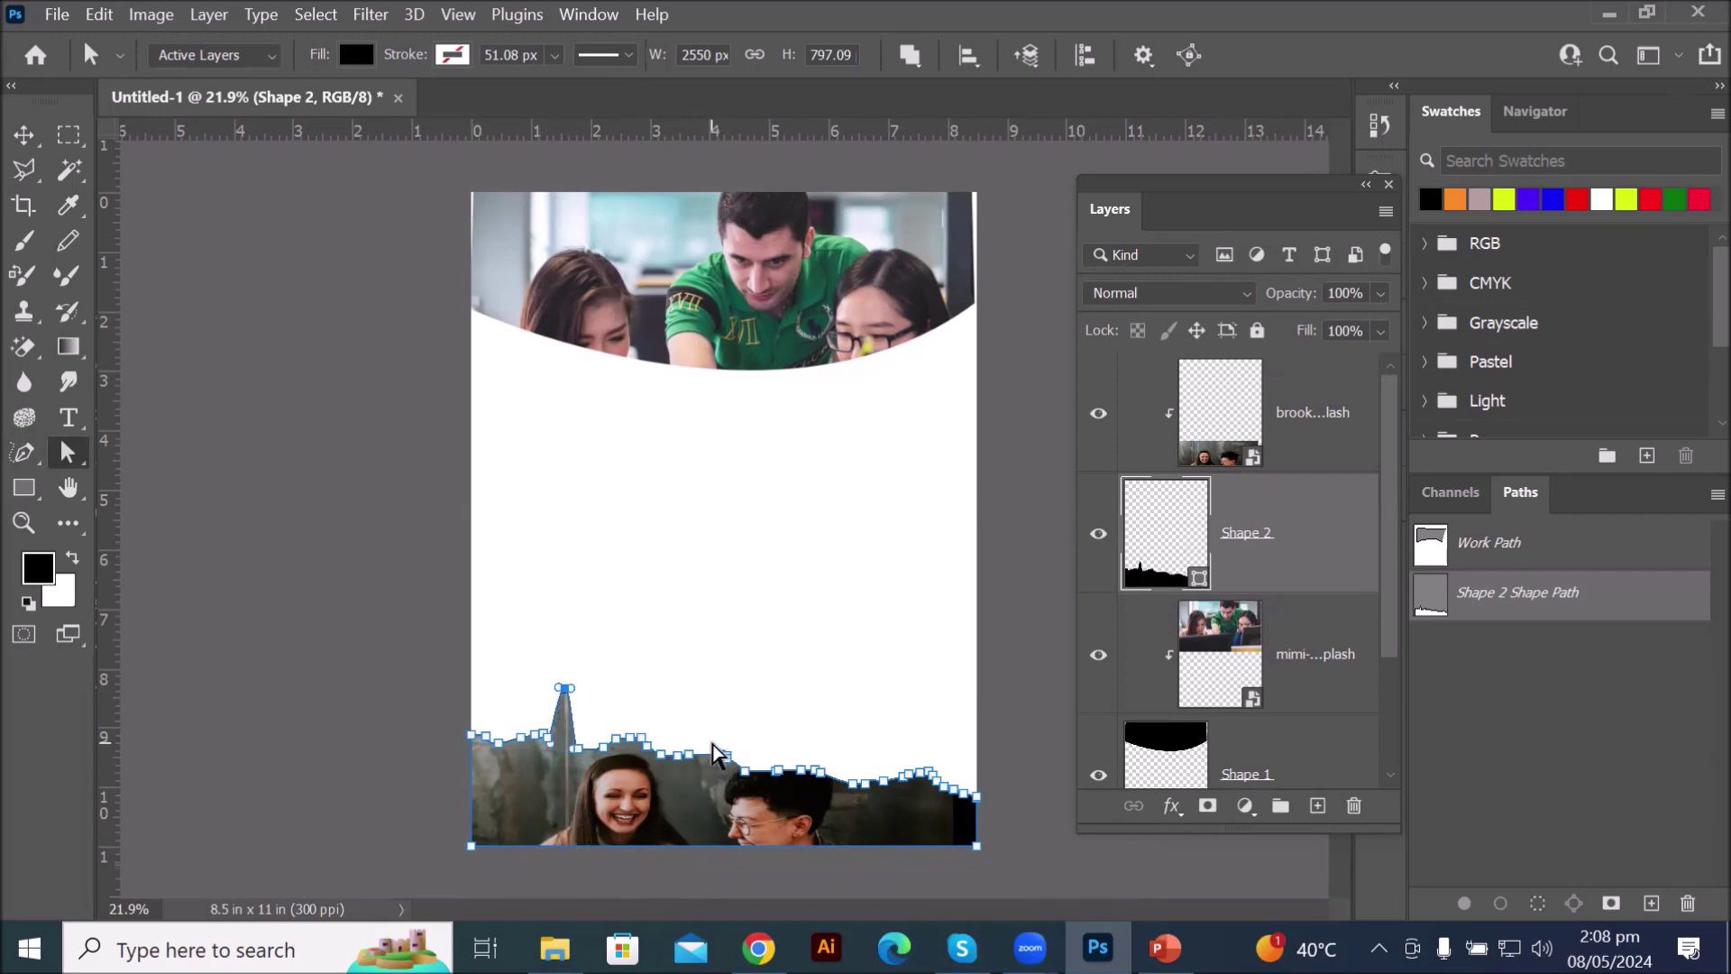
left_click_drag(702, 738, 749, 650)
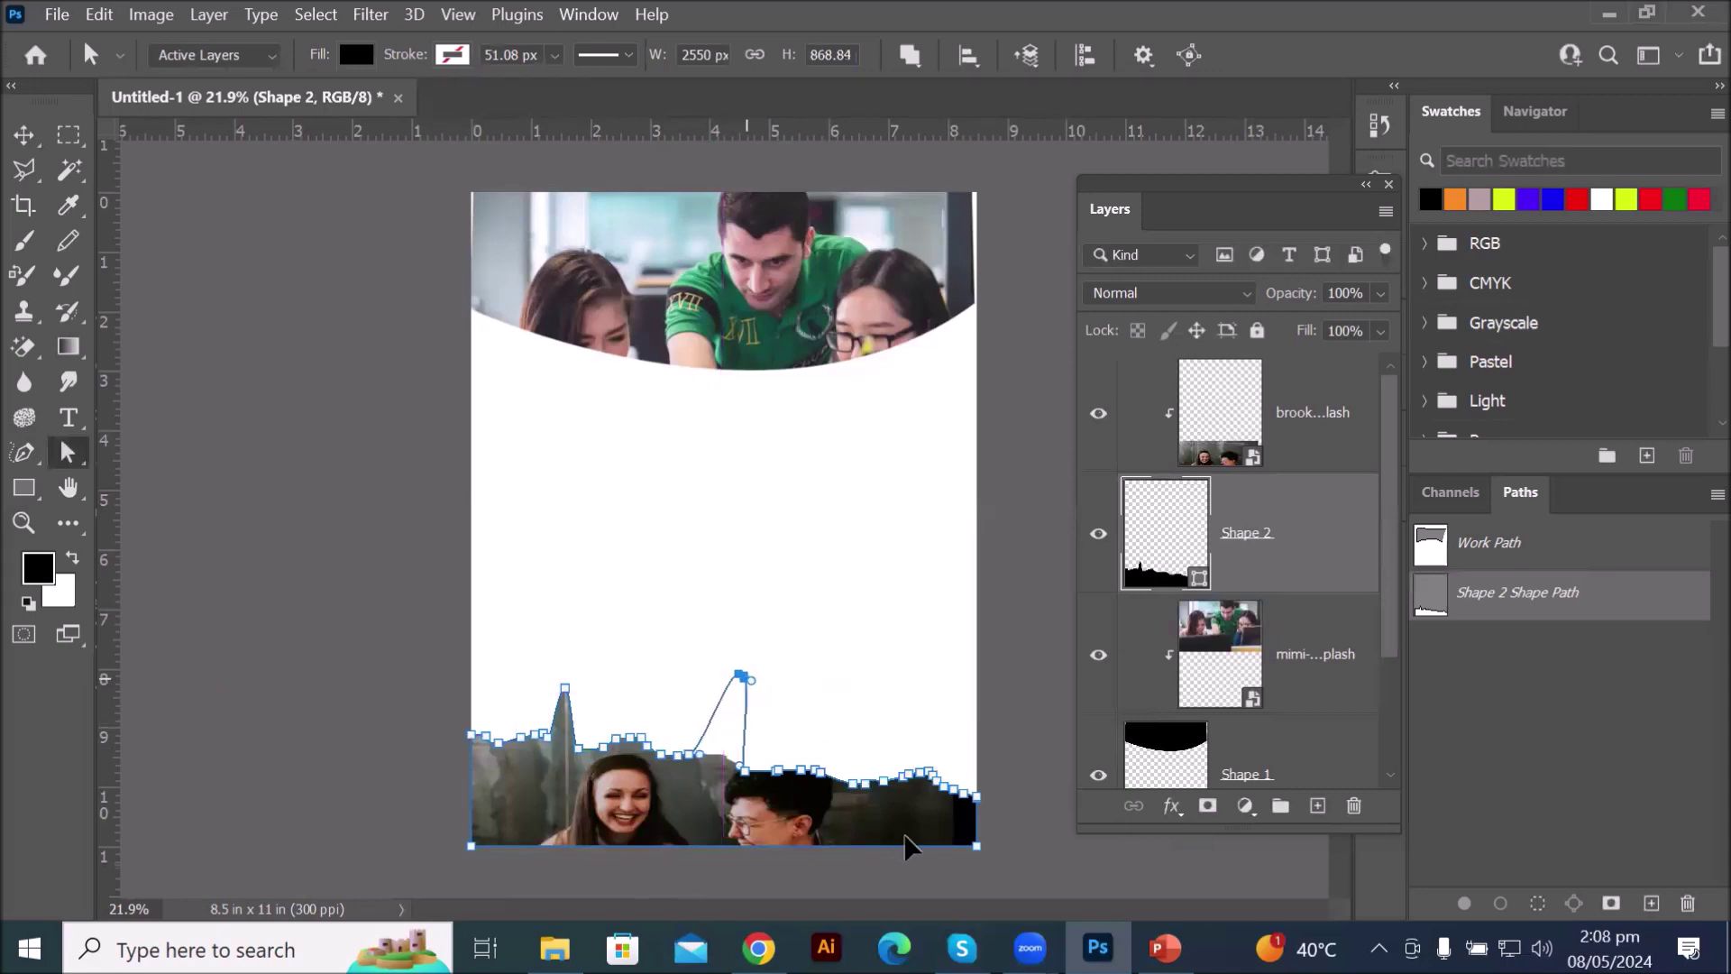
left_click_drag(882, 738, 932, 710)
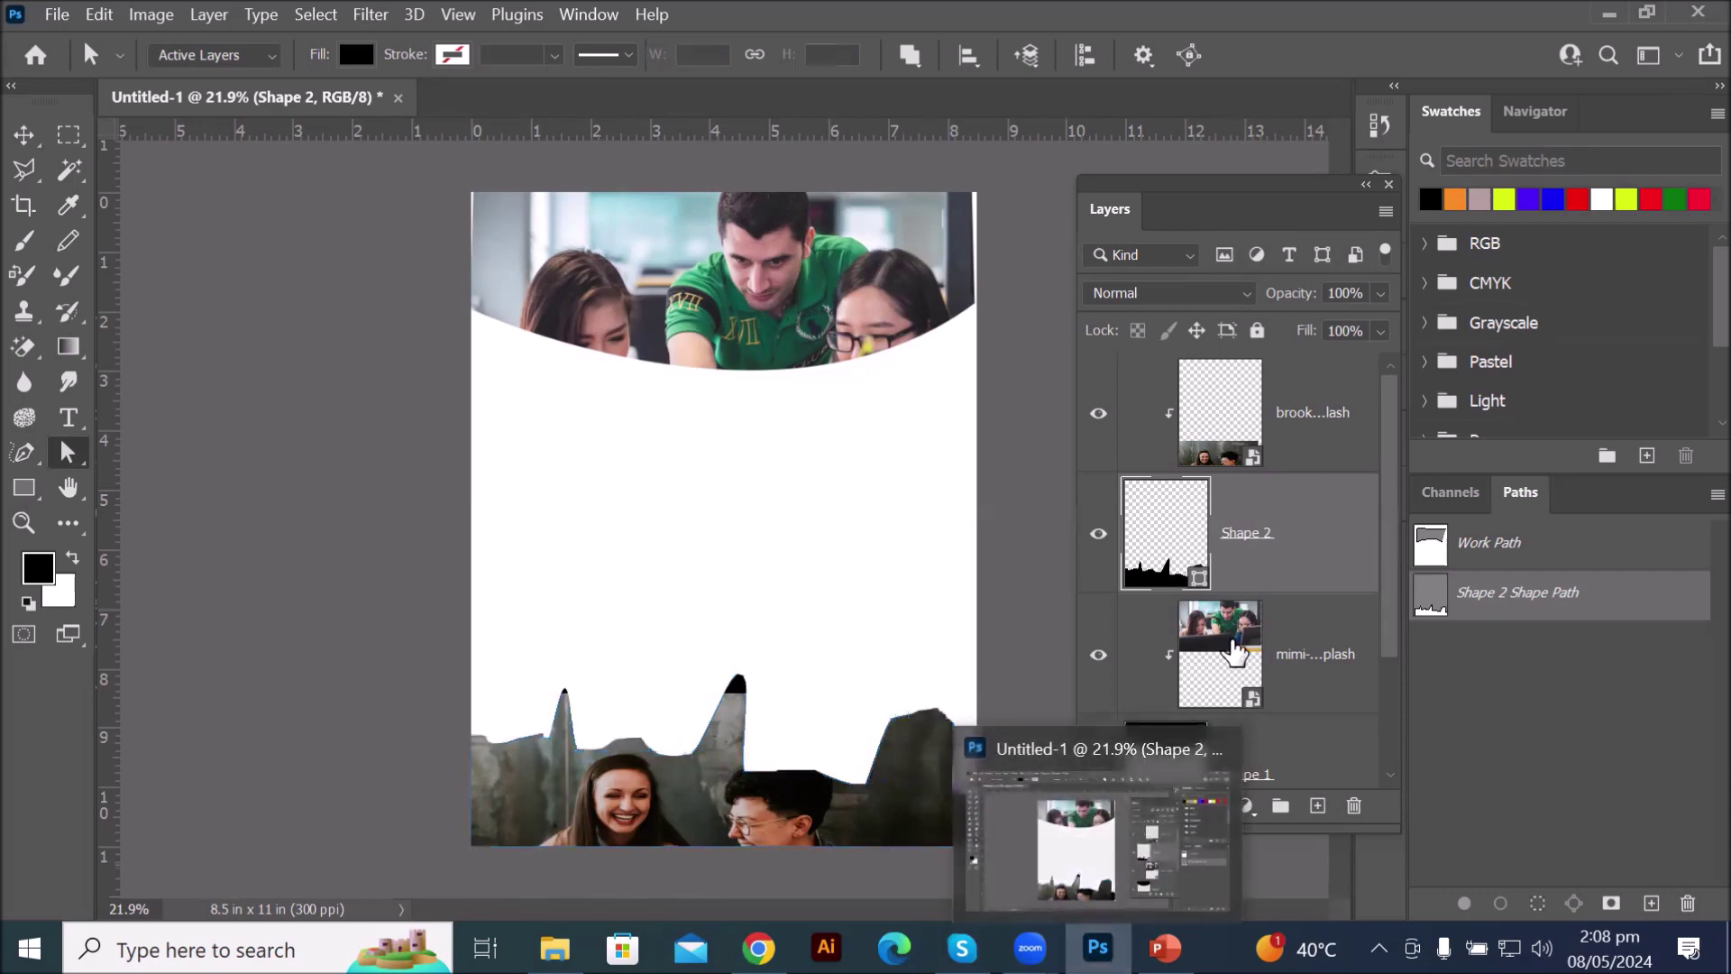
- Draw a black ellipse of about 571 by 569 px above the header photo layer, overlapping the header's lower left curve
left_click(1235, 651)
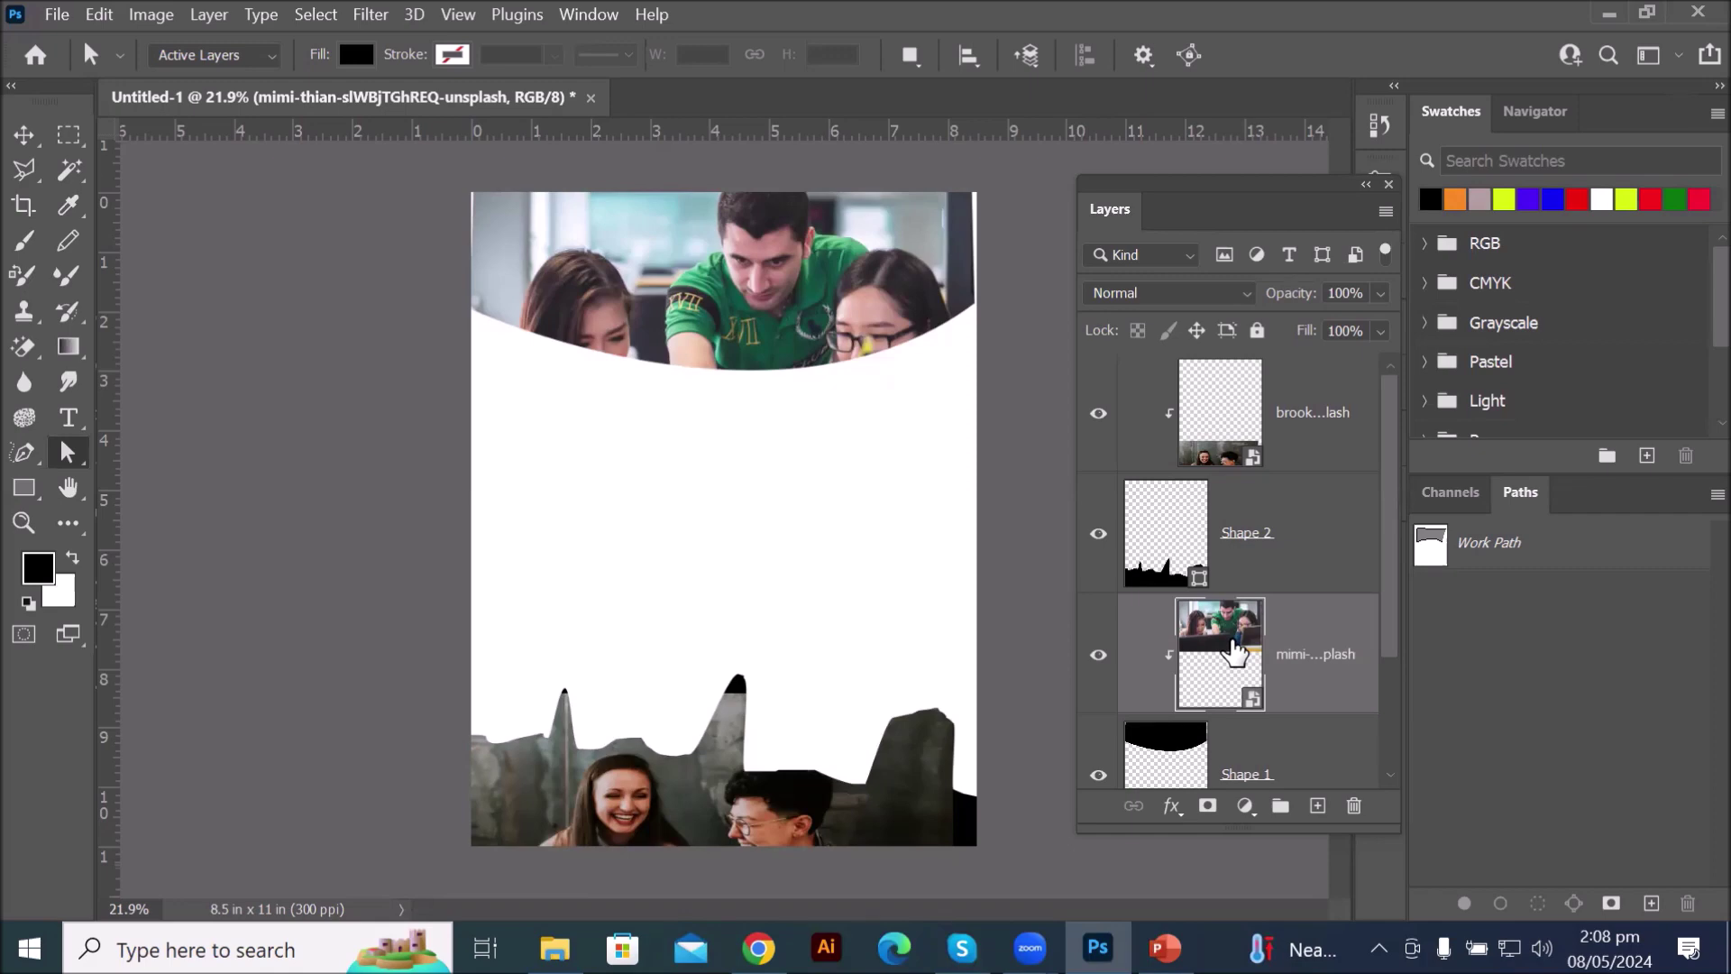
right_click(25, 496)
left_click(162, 493)
key("shift+u")
left_click_drag(494, 288, 606, 400)
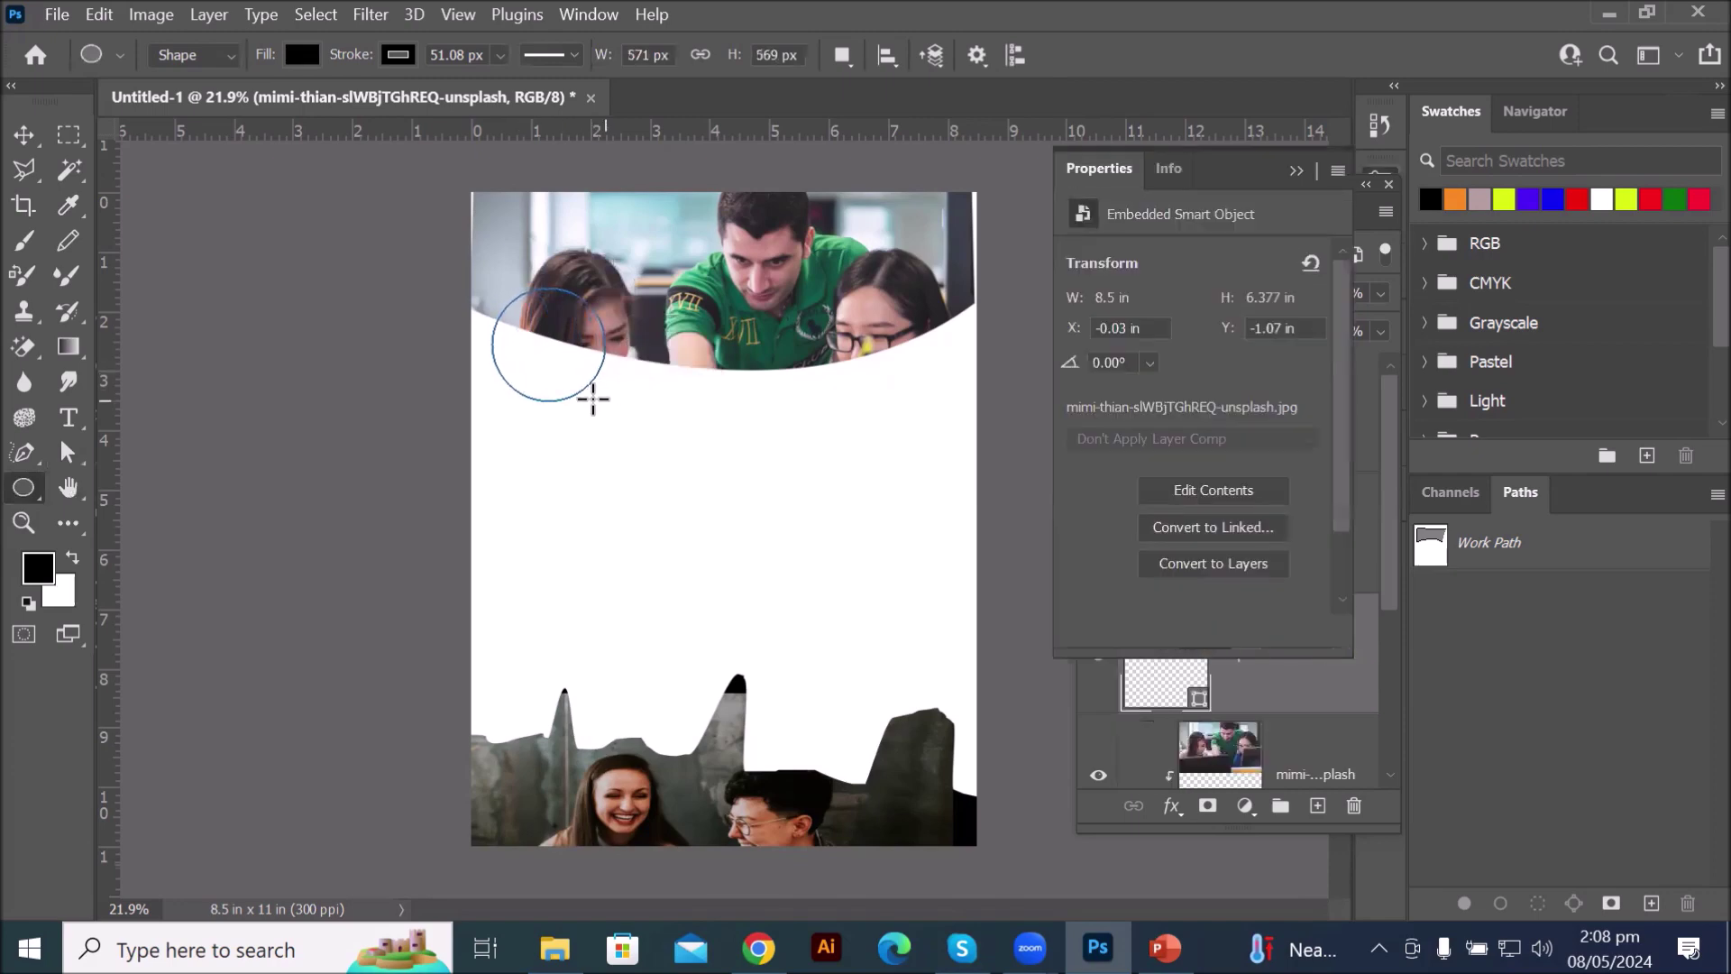
- Delete the Ellipse 1 layer that sits directly above the header photo
left_click(1217, 762)
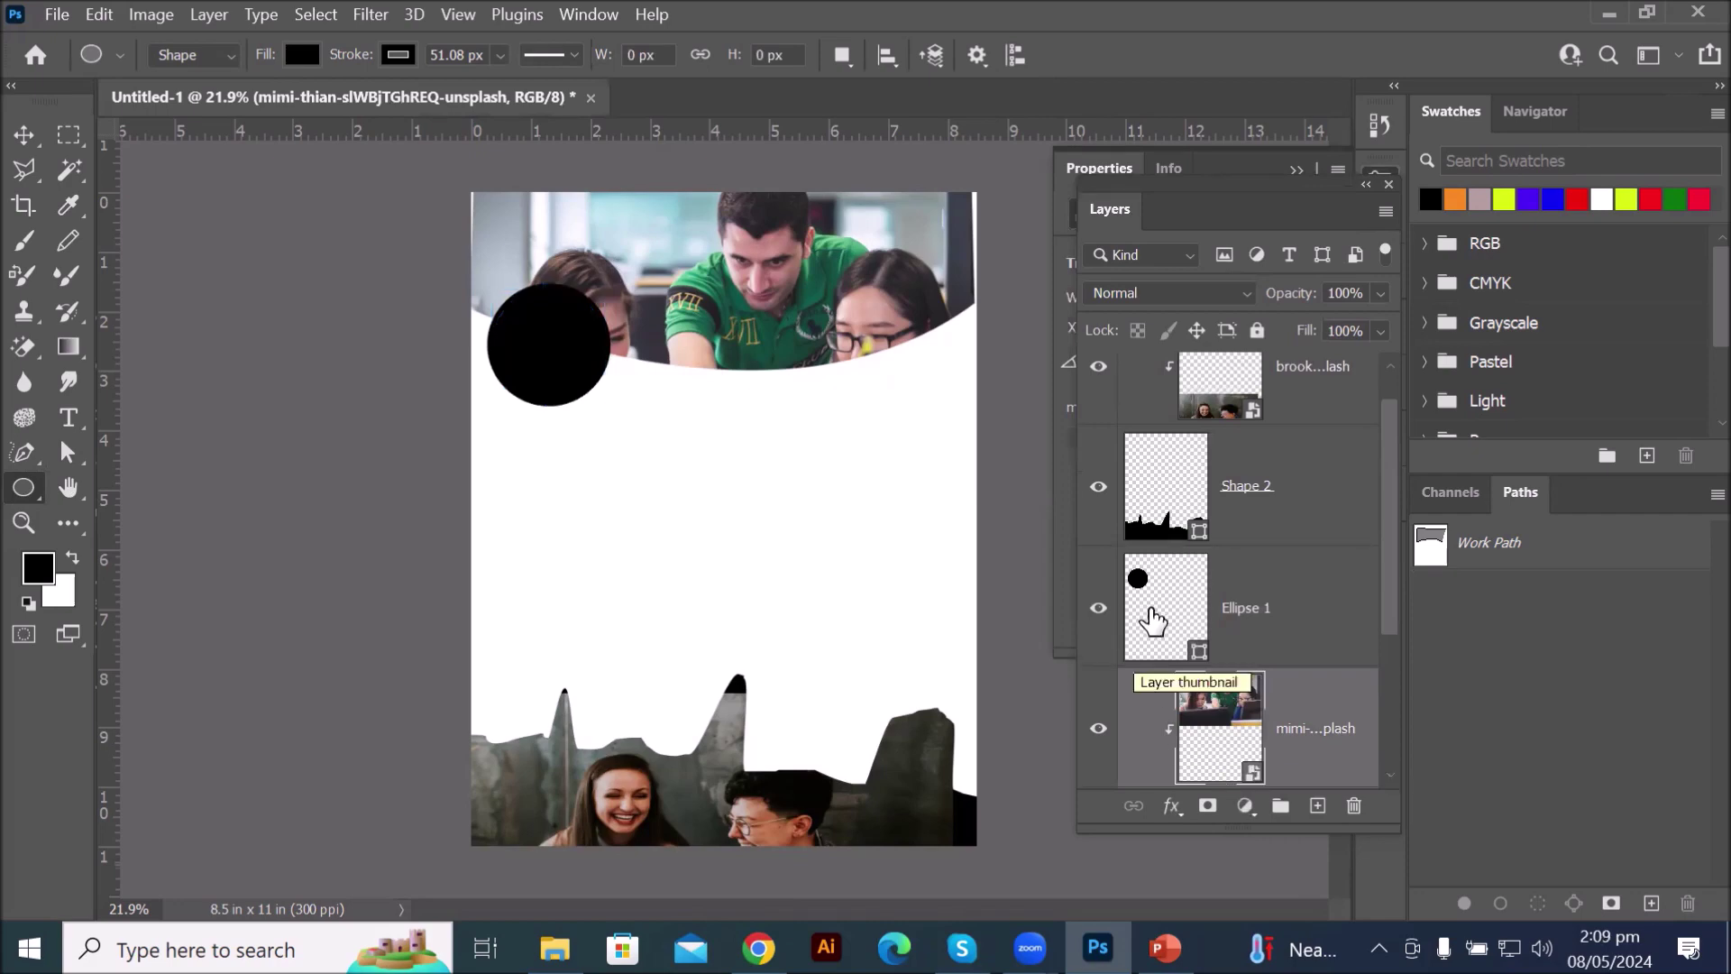
left_click(1188, 607)
left_click(1188, 617)
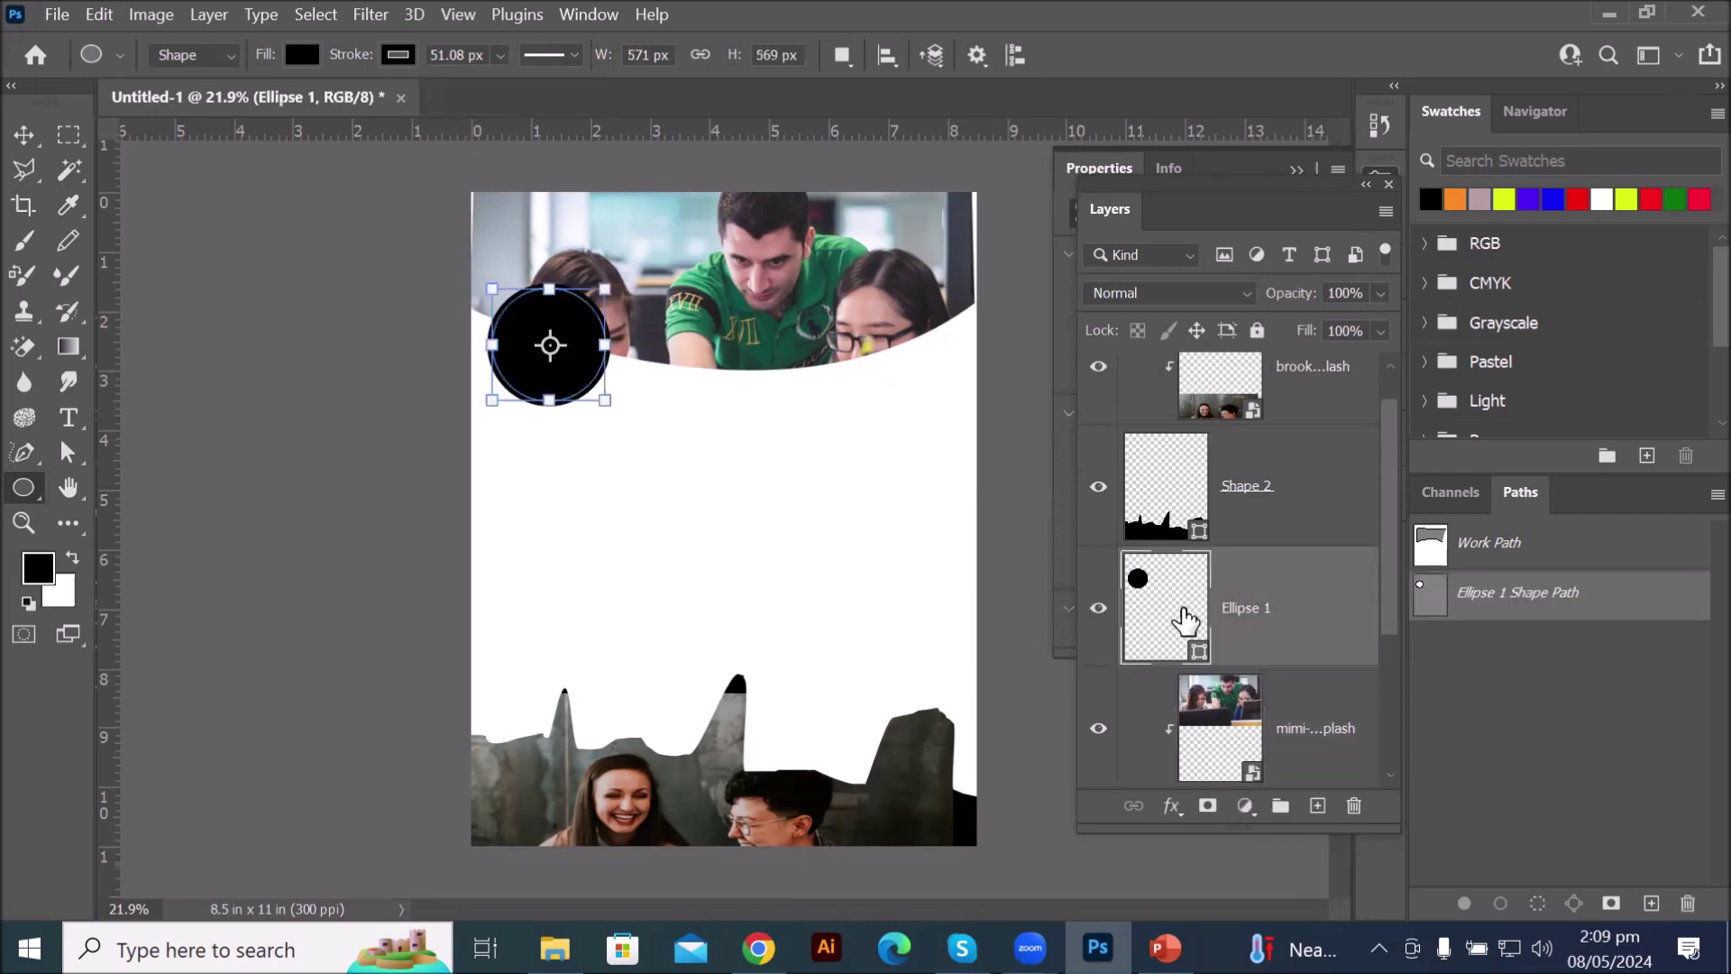
left_click(1354, 812)
left_click(792, 379)
- Draw a black ellipse of about 639 by 665 px above the clipped footer photo layer, overlapping the header's lower left curve
left_click_drag(1390, 514, 1402, 435)
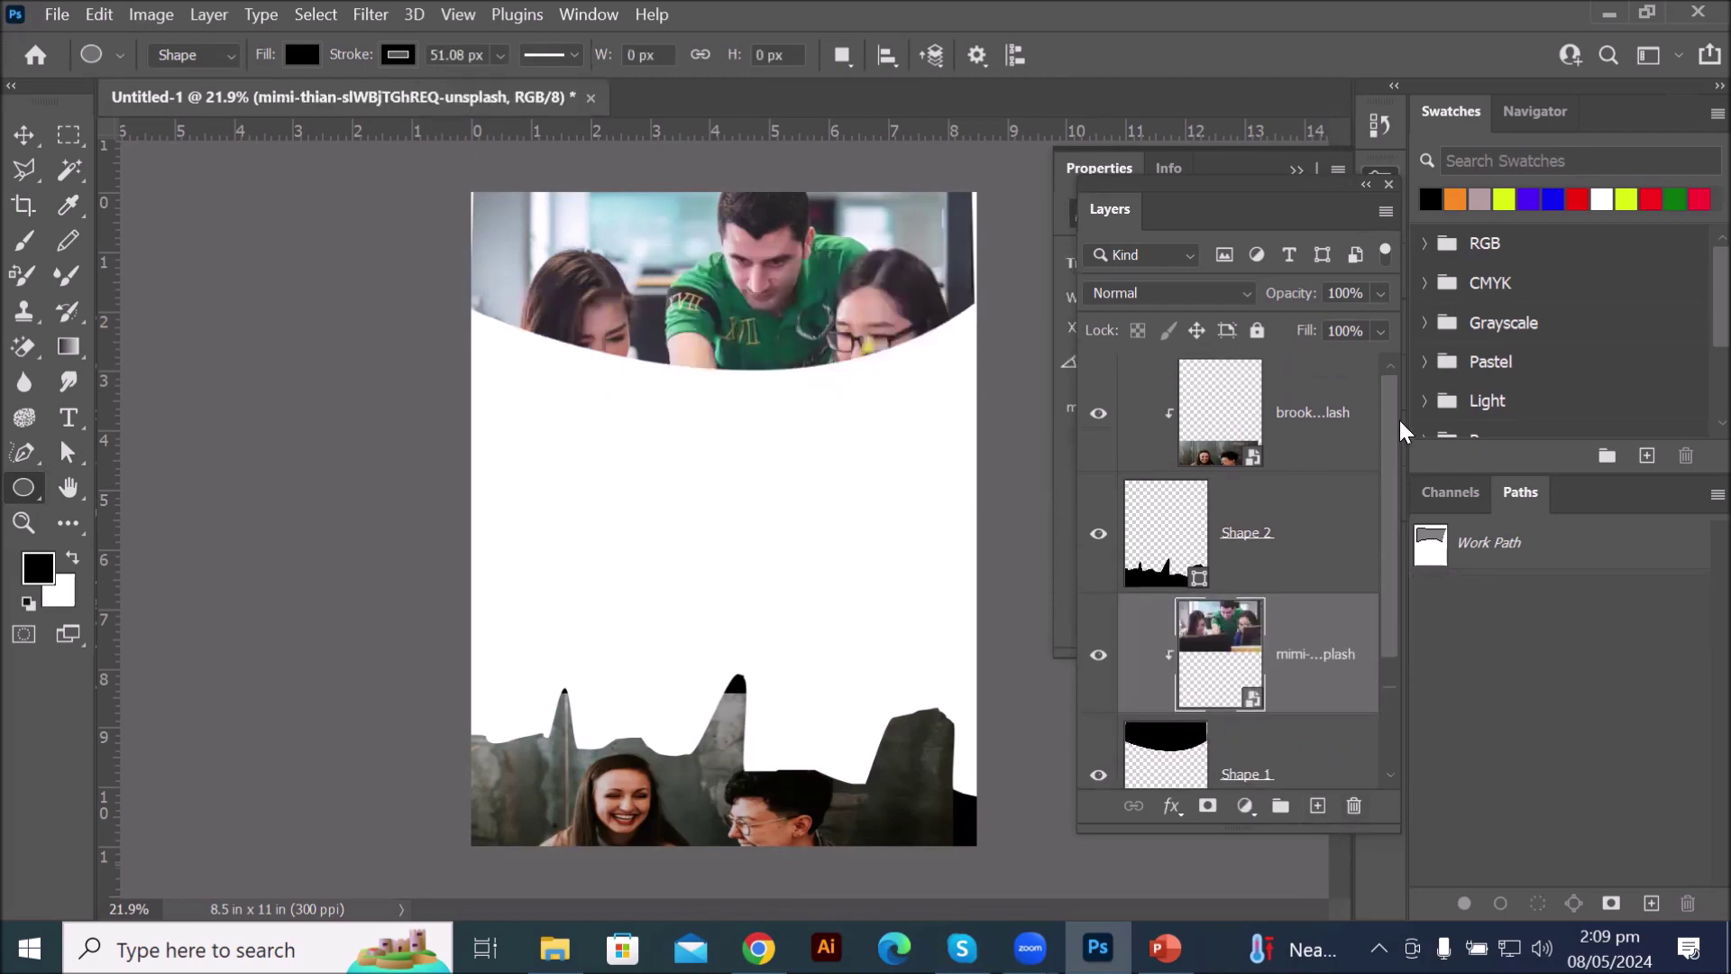
left_click(1222, 391)
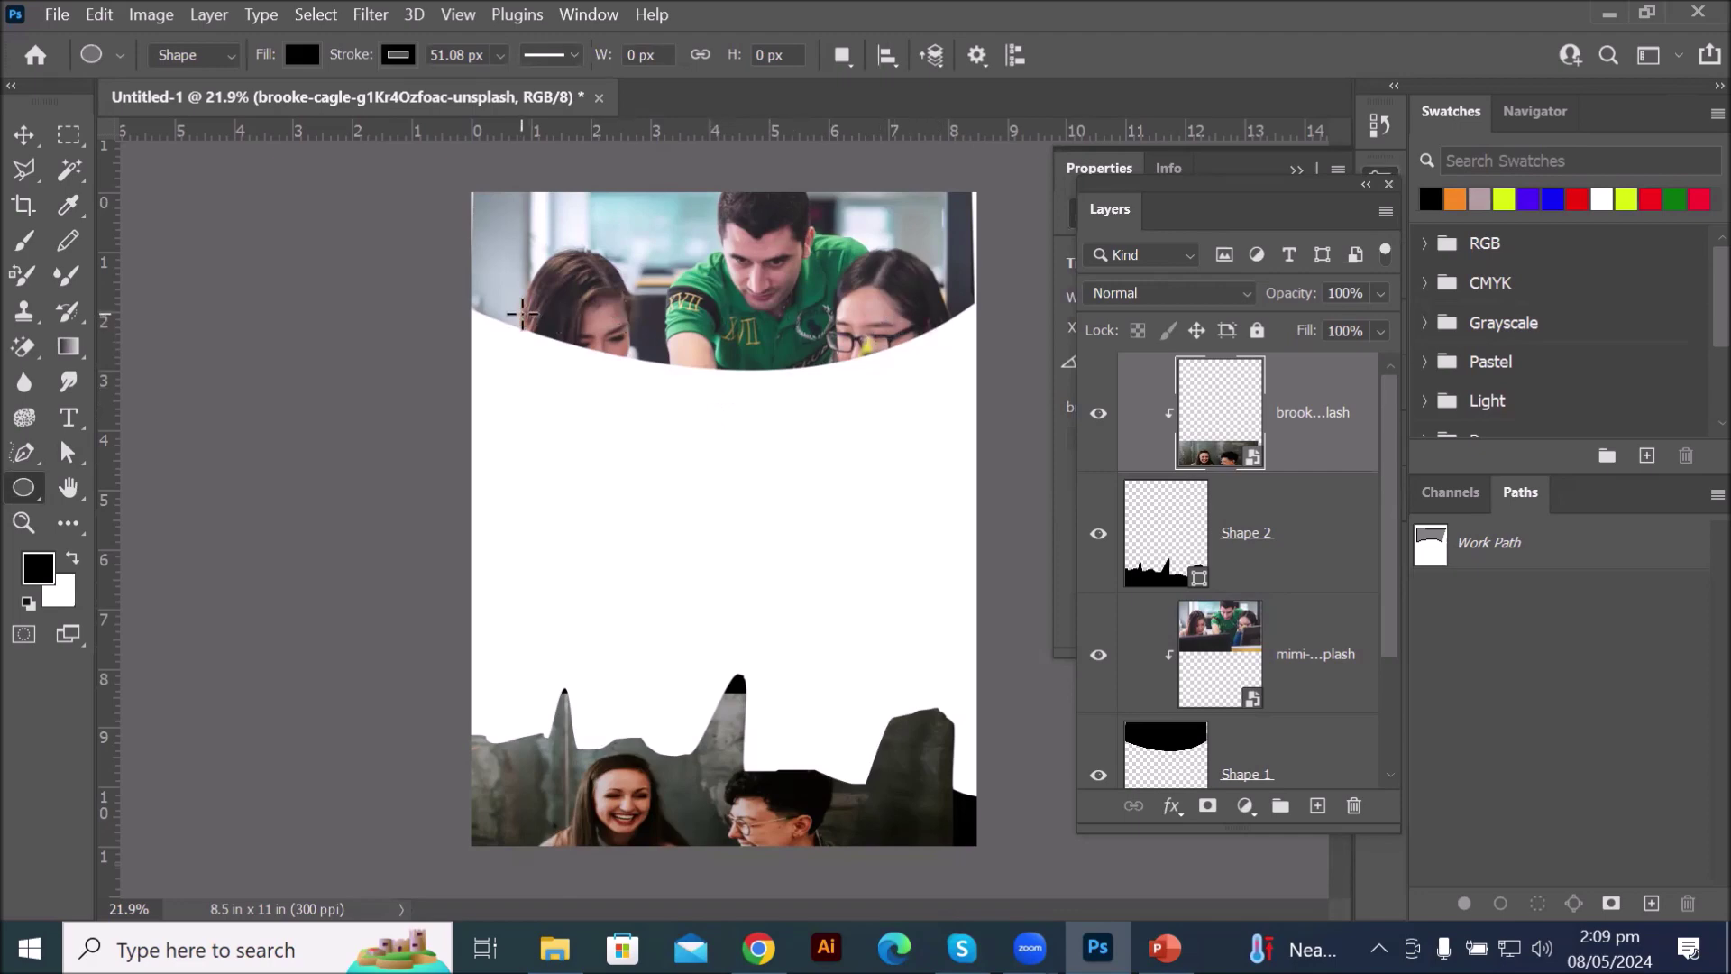
left_click_drag(491, 286, 619, 416)
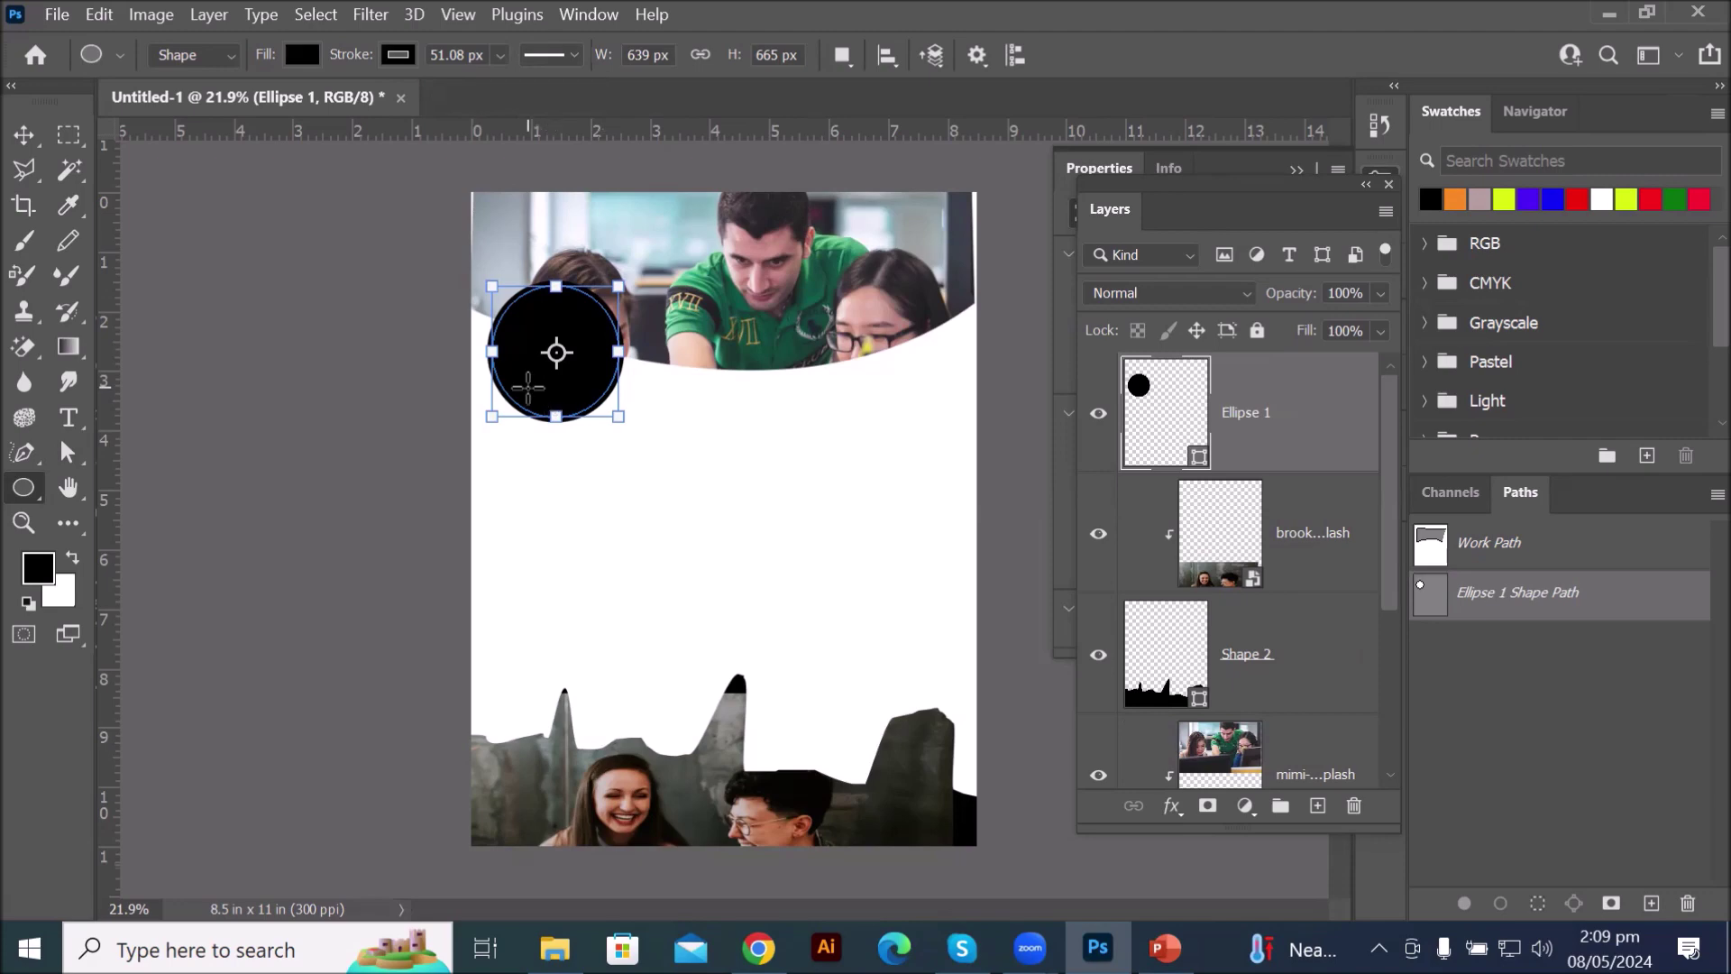
- Duplicate the black circle twice along the header's curved edge and shift the first copy to midway between the outer circles
key("v")
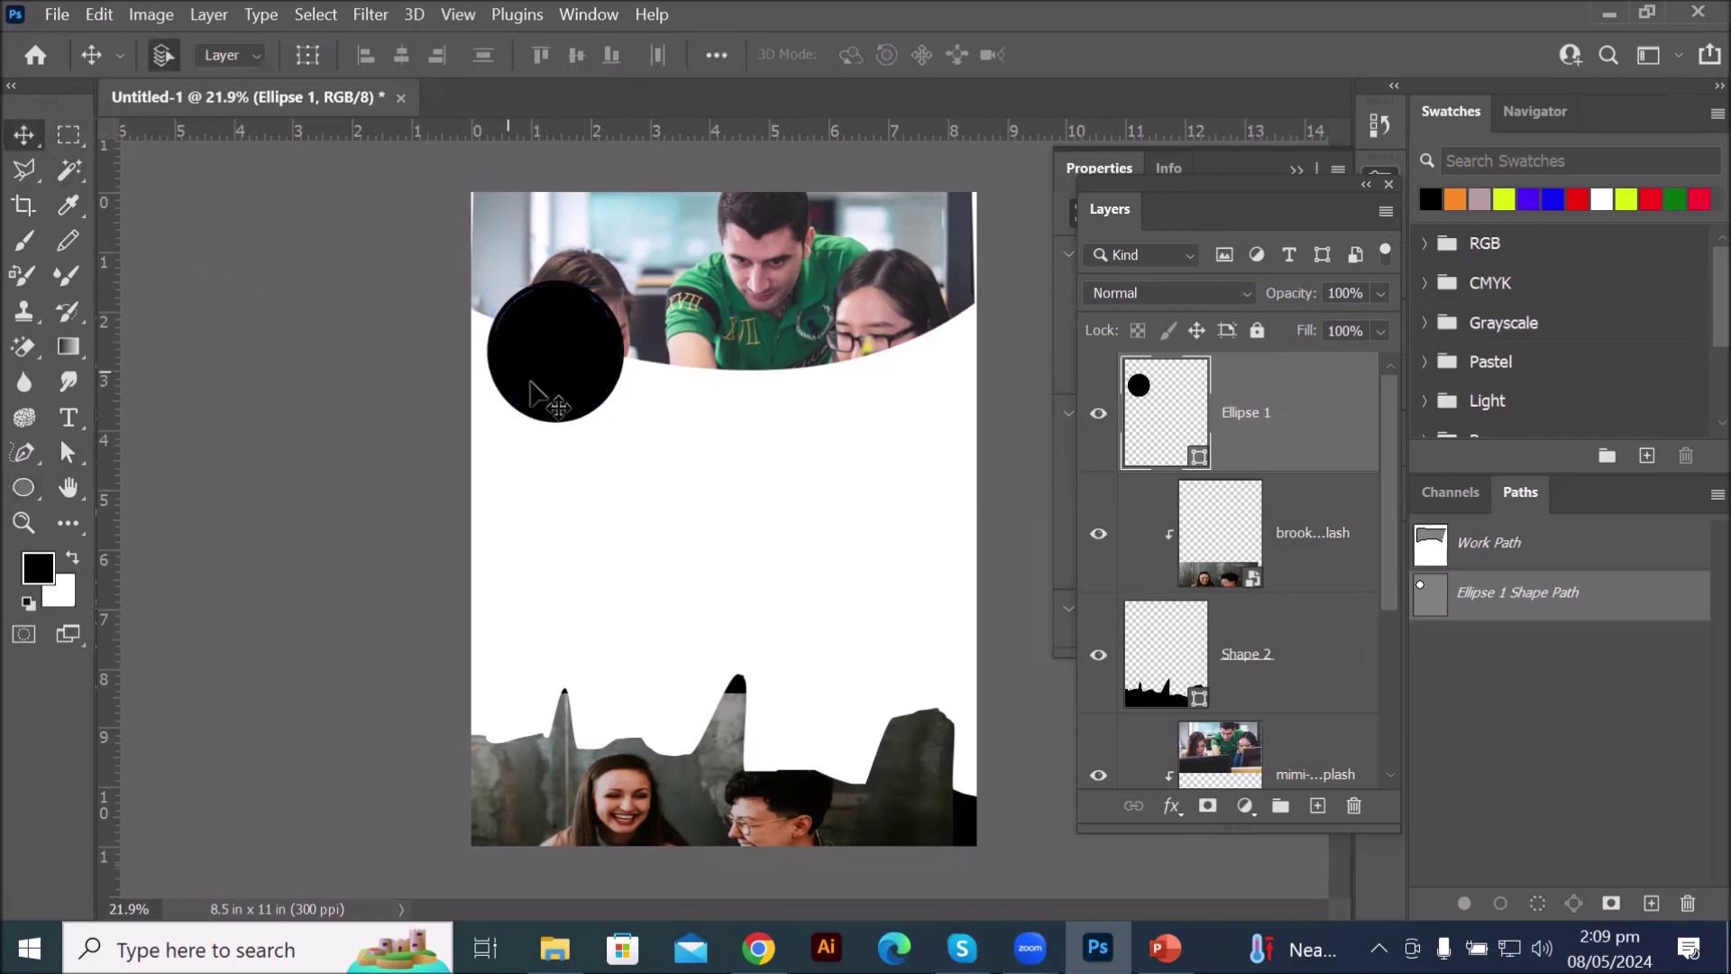
left_click_drag(534, 394, 756, 445)
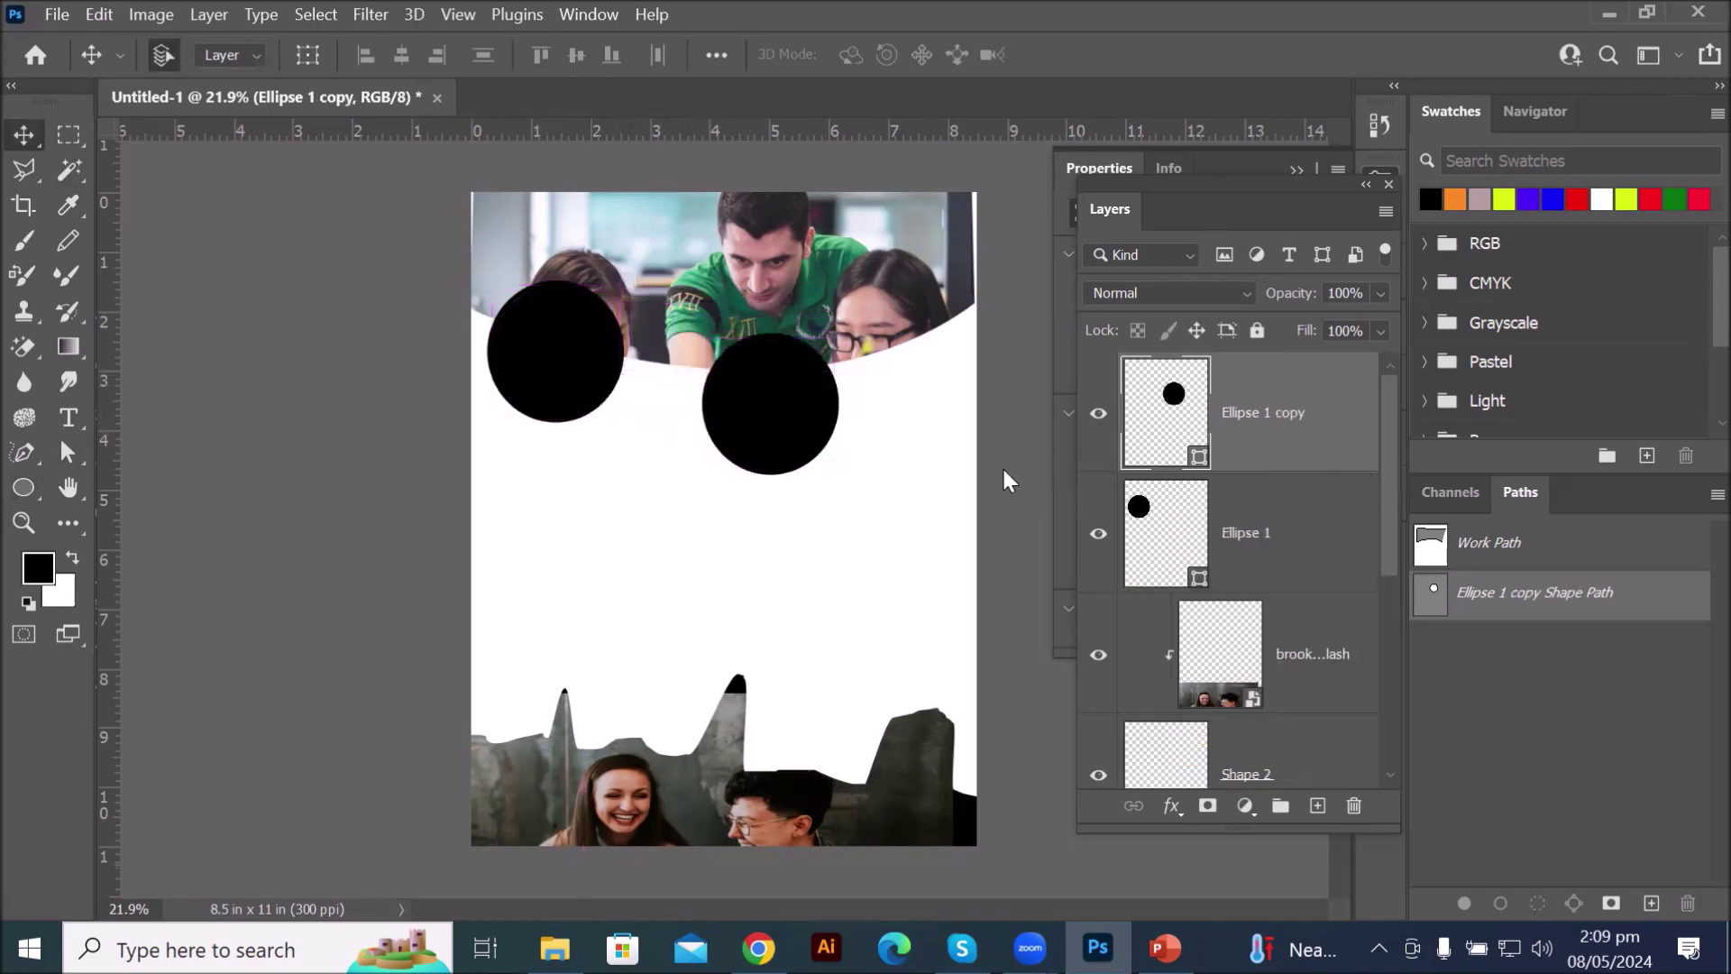
left_click_drag(780, 423, 930, 384)
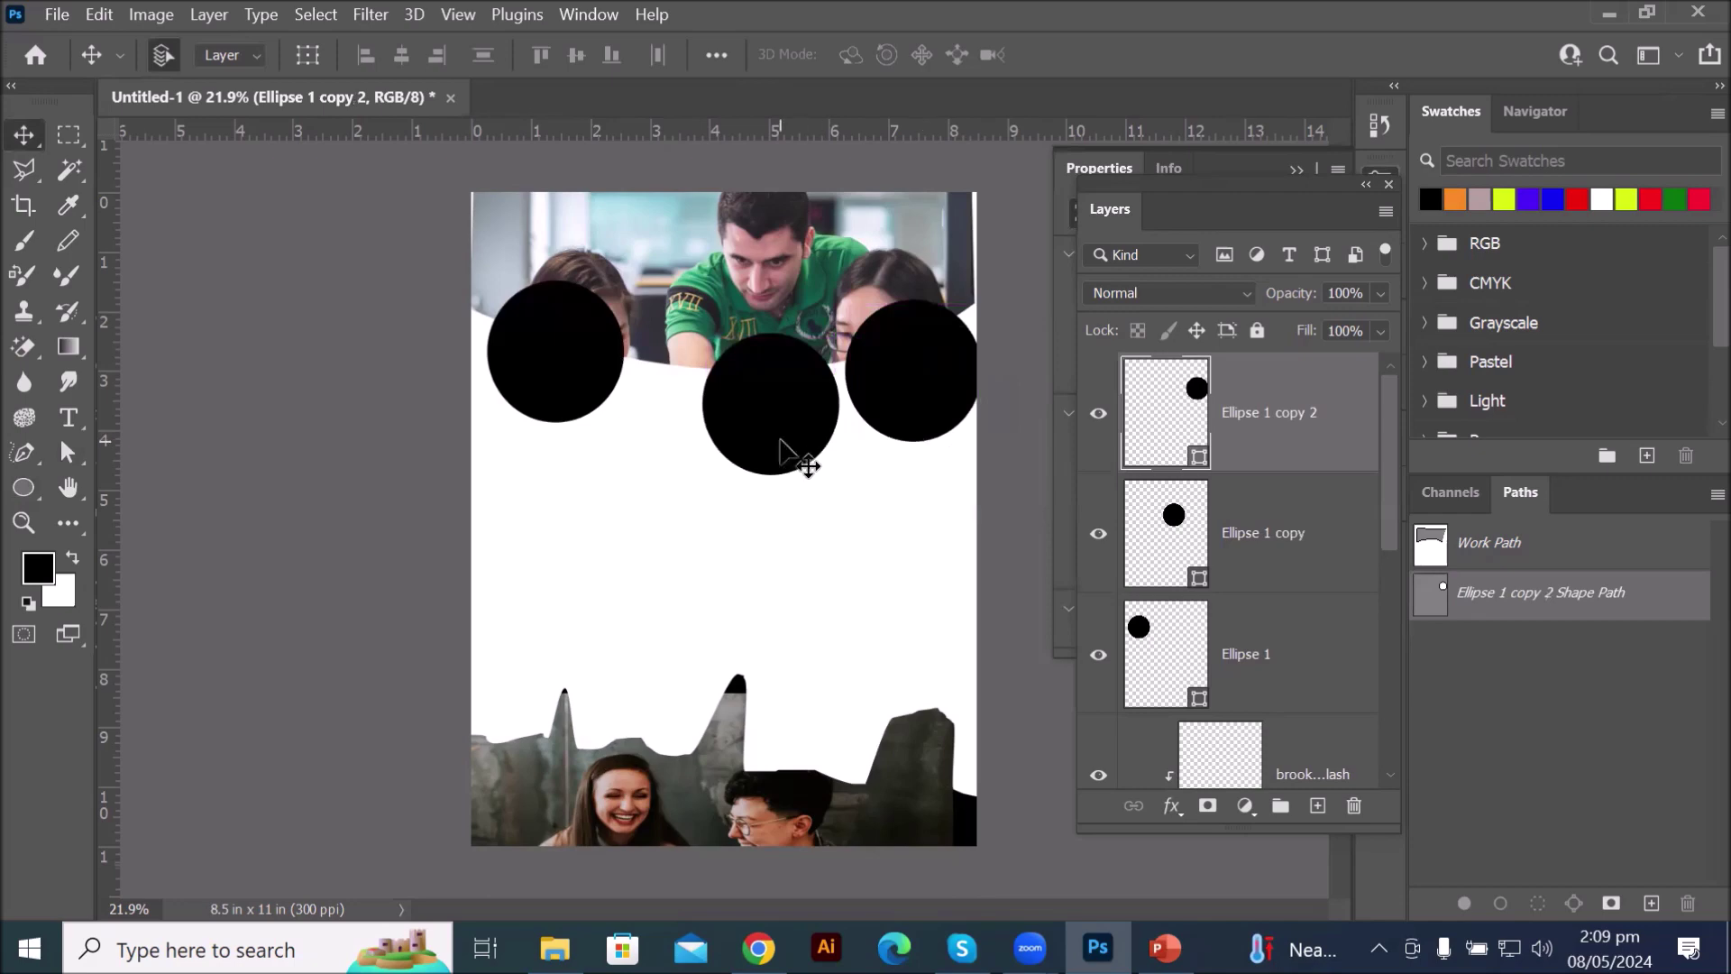
left_click_drag(780, 439, 747, 442)
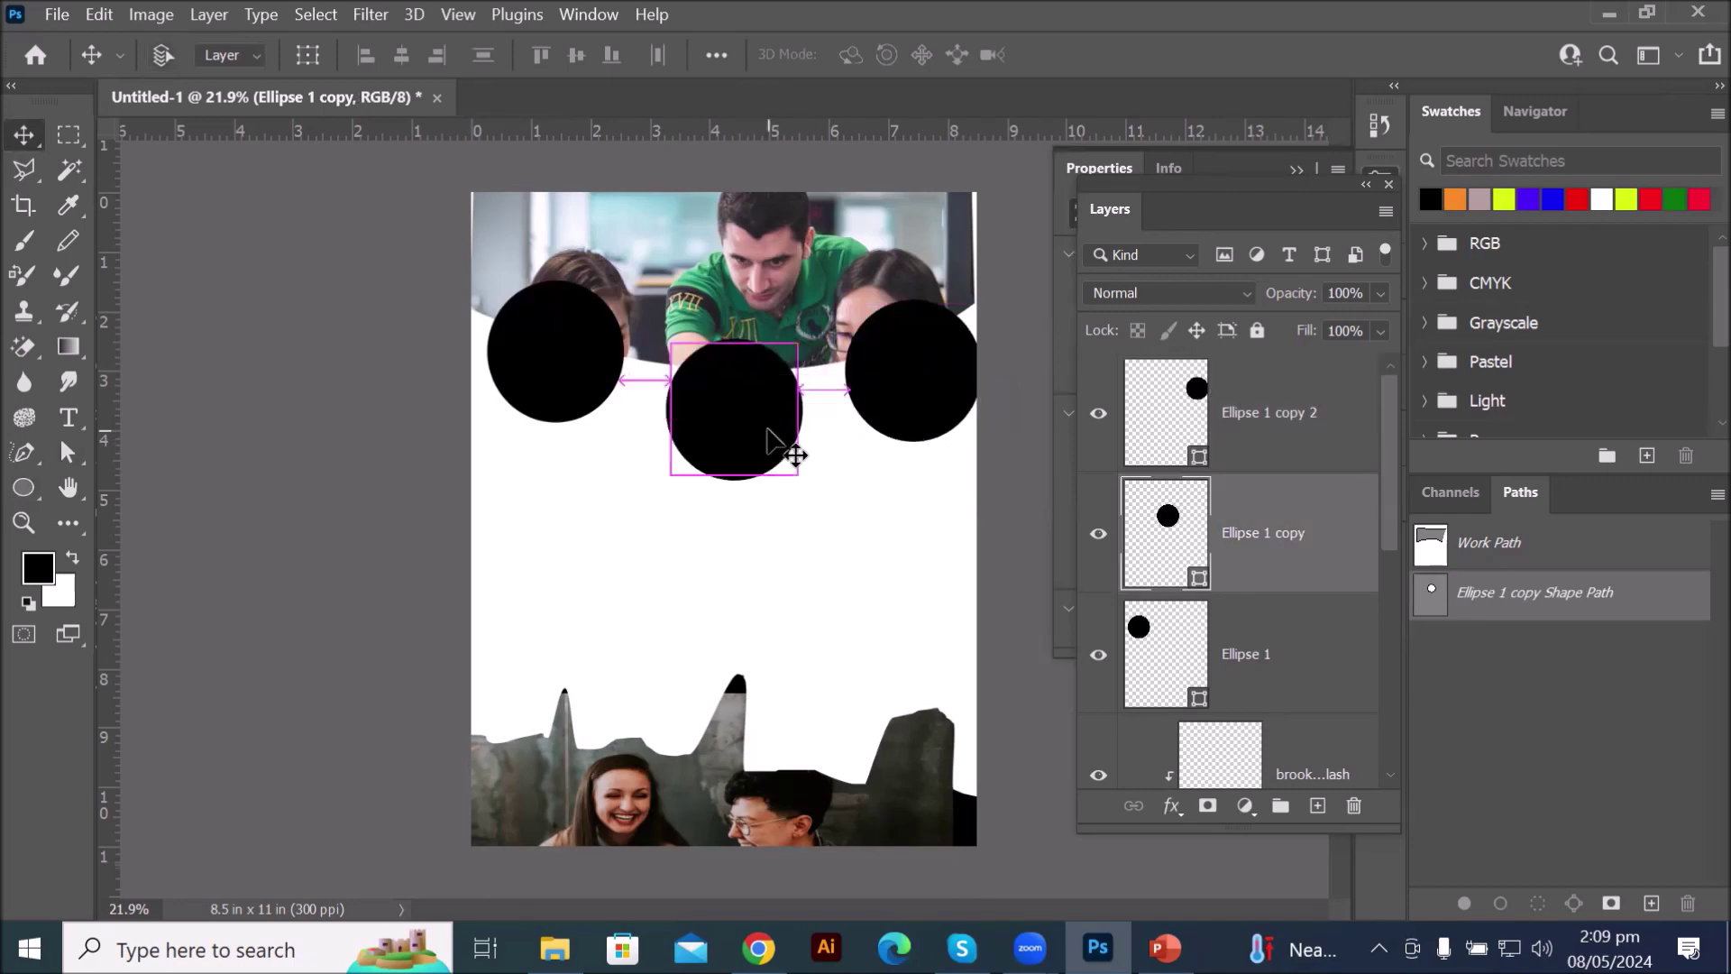
- Scale the middle circle to 48.98% and move it up so it overlaps the header's curved edge
key("ctrl+t")
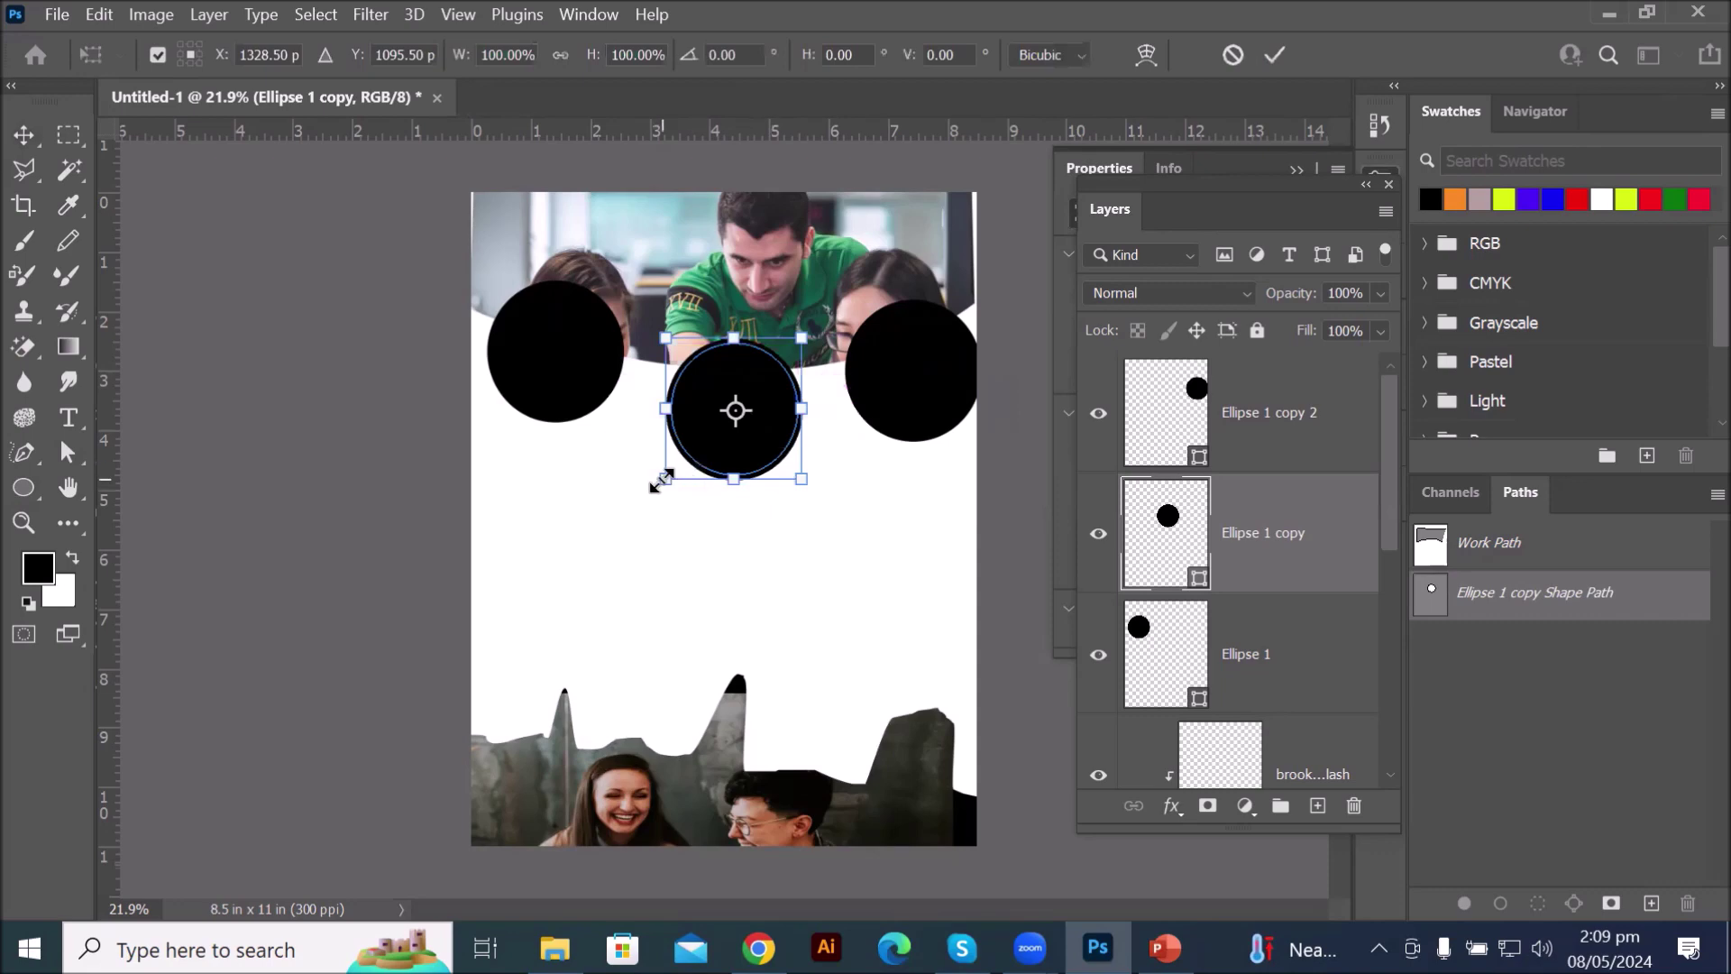
left_click_drag(662, 481, 705, 452)
scroll(751, 433, "up", 5)
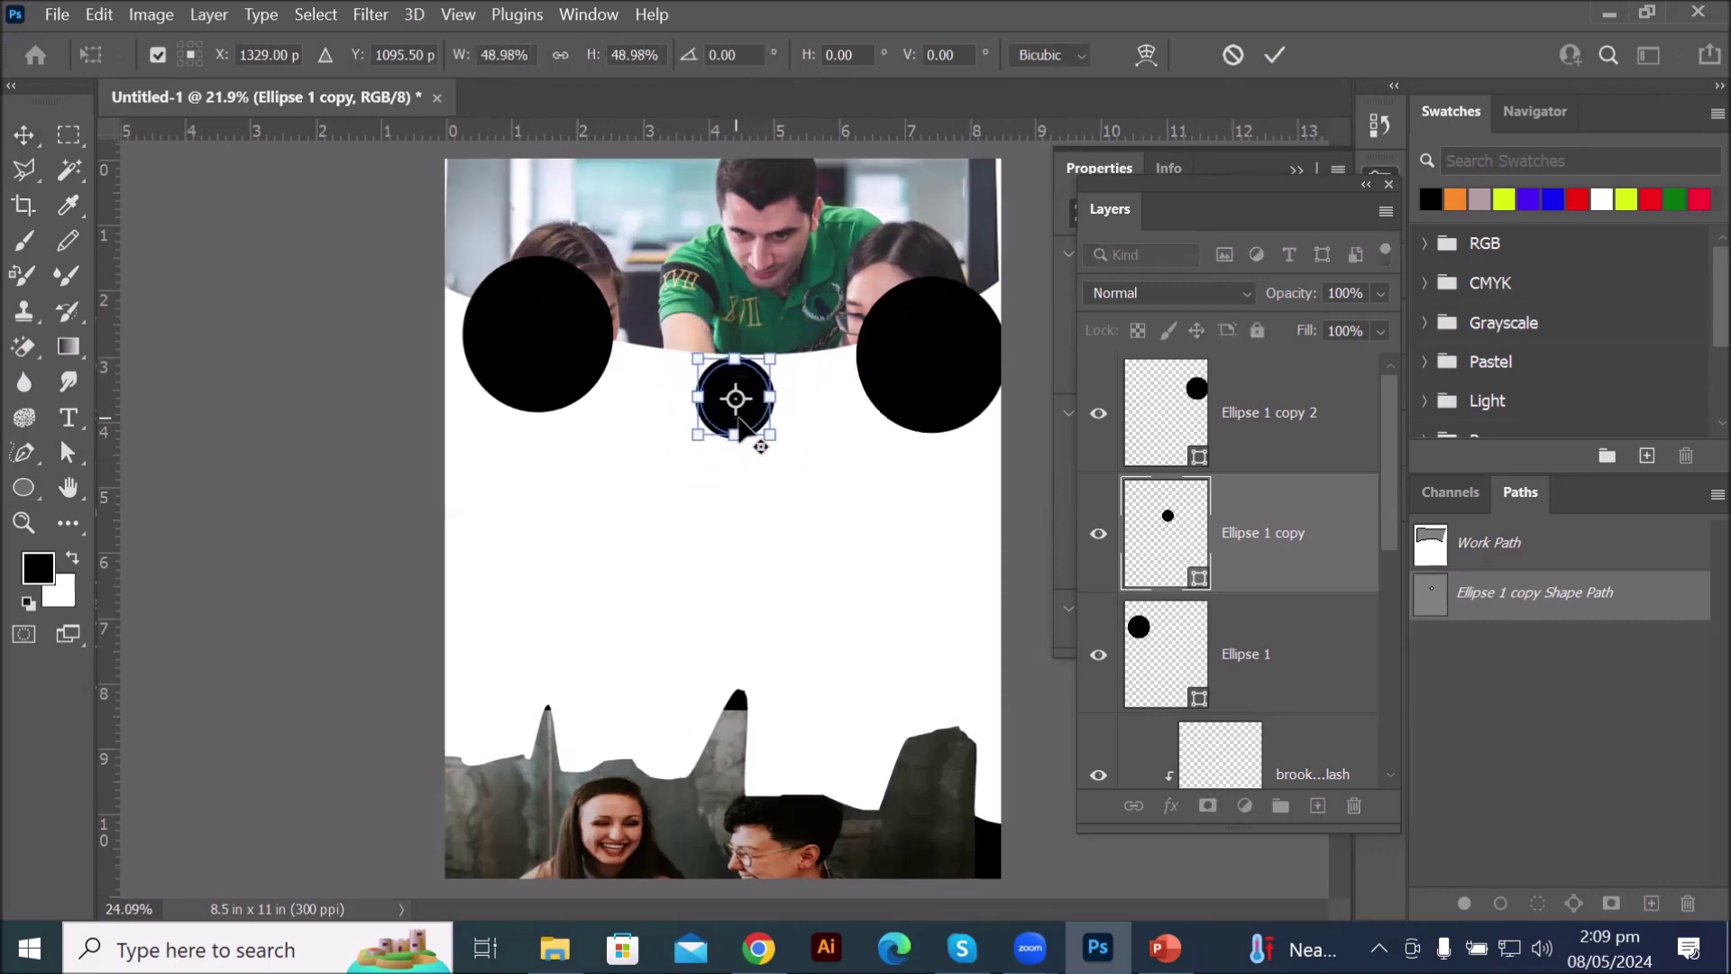
scroll(769, 413, "up", 3)
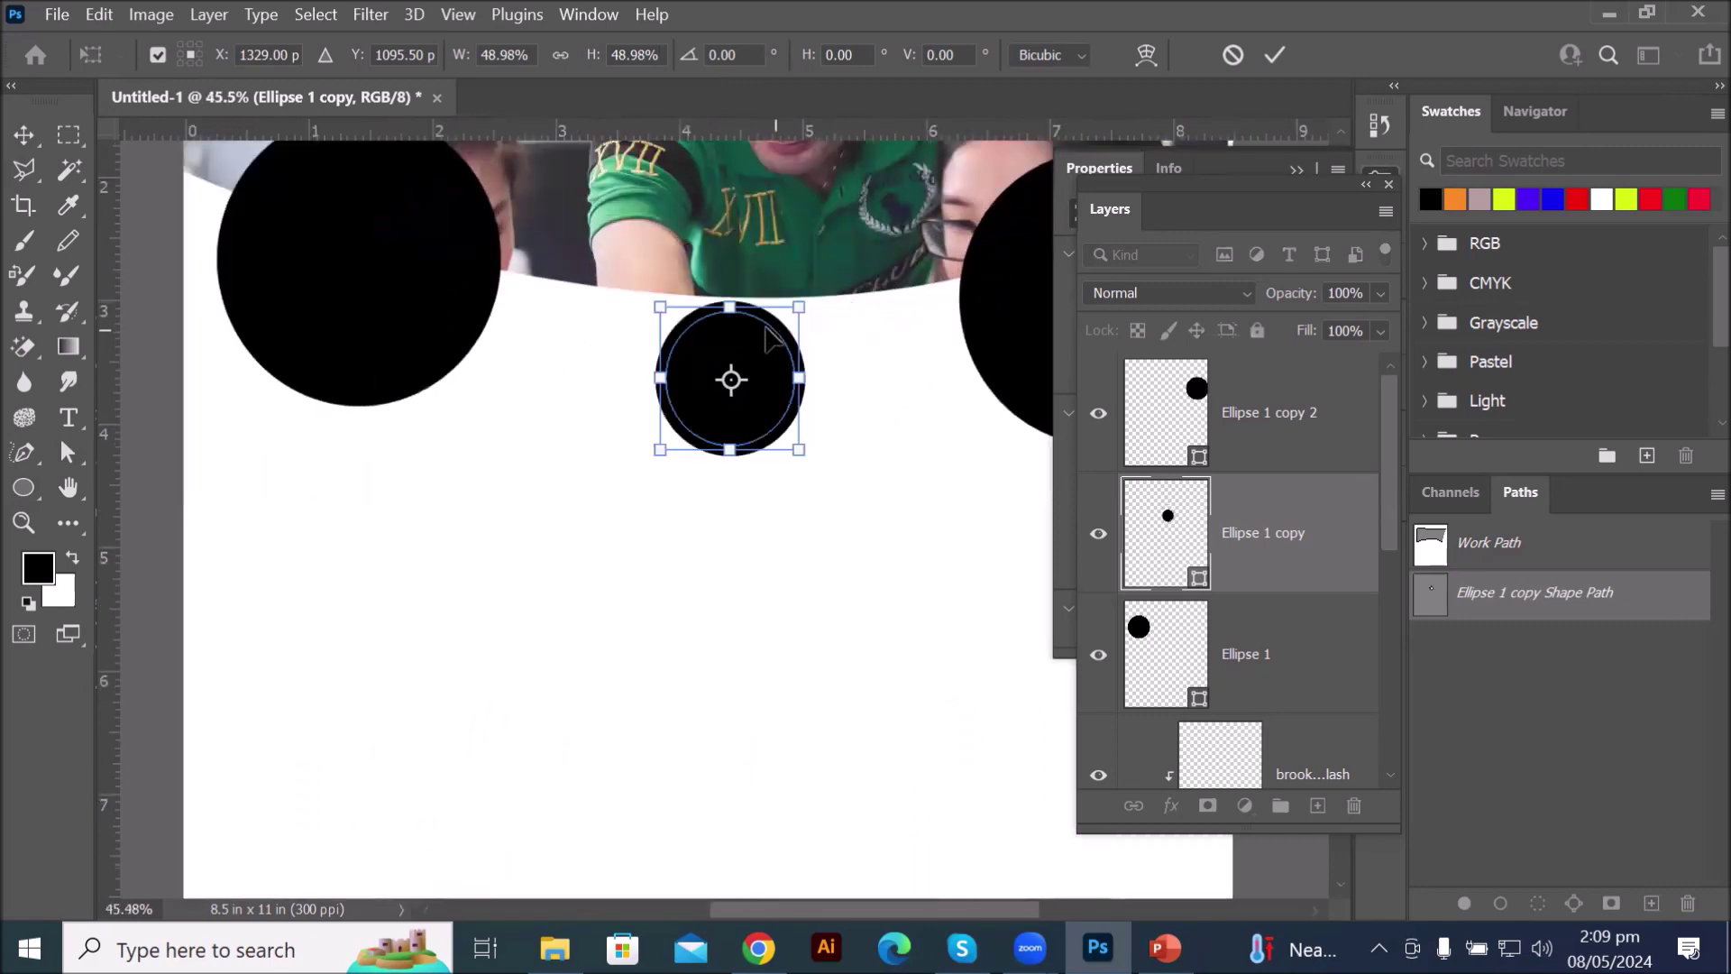
left_click_drag(760, 351, 771, 296)
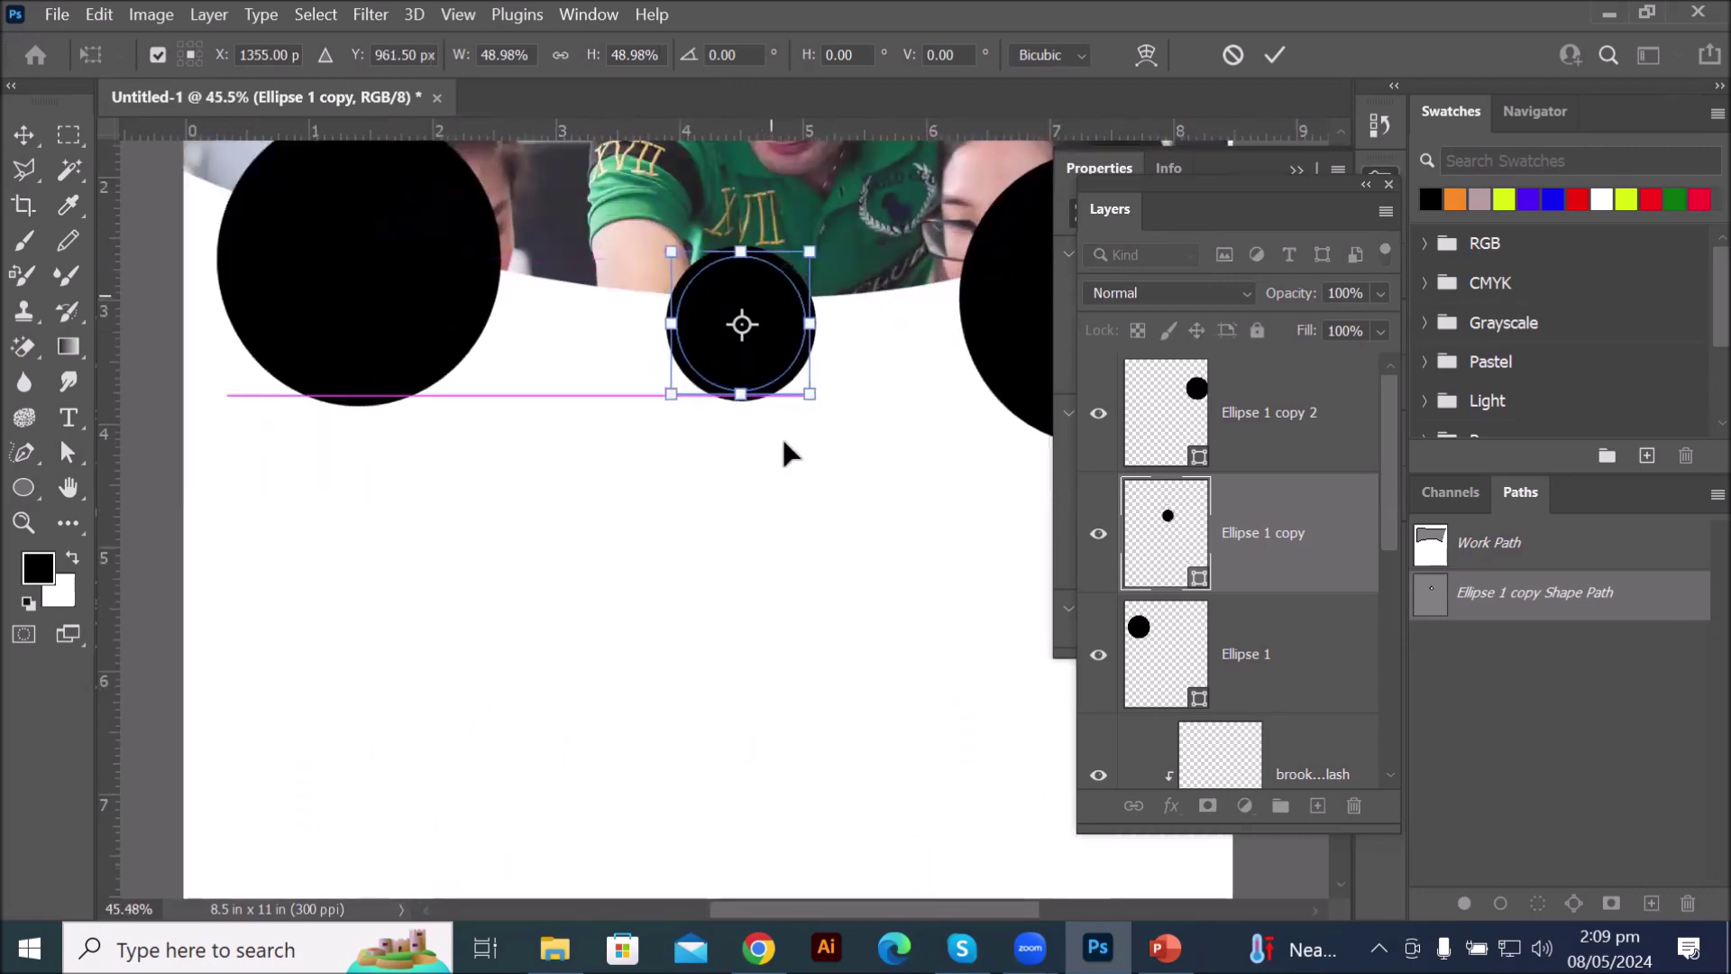
scroll(790, 441, "down", 6)
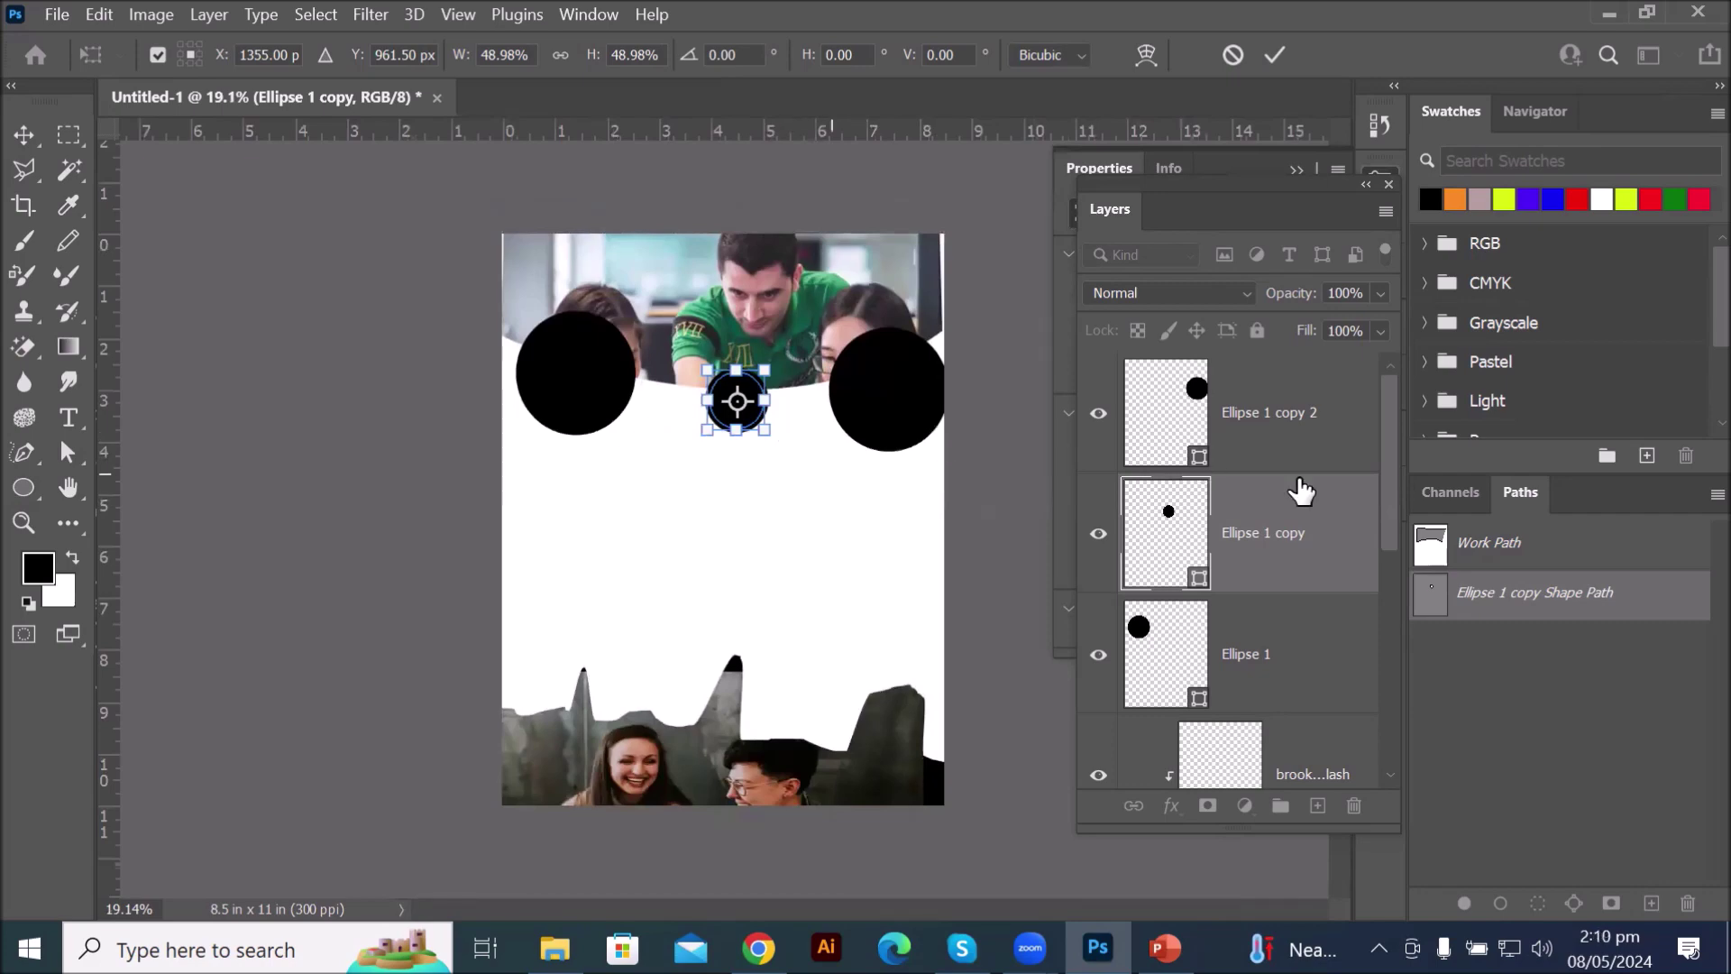
key("Return")
- Go through the three circle layers and leave the original Ellipse 1 layer selected
left_click(1143, 427)
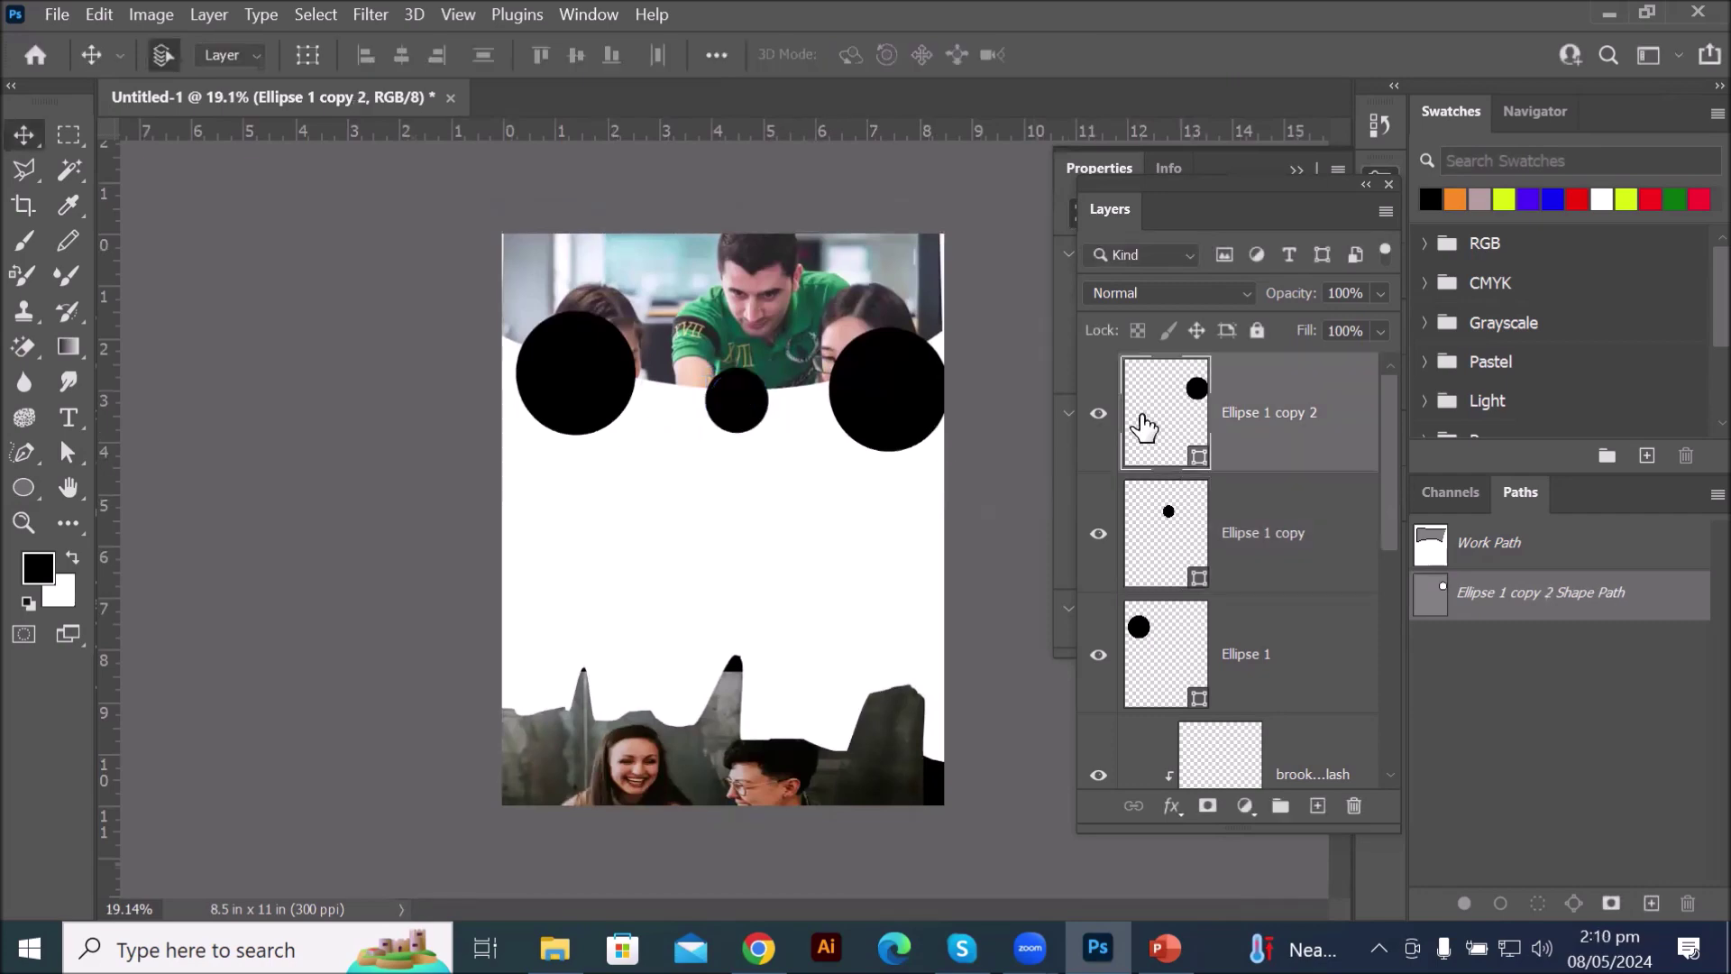
left_click(1143, 532)
left_click(1170, 661)
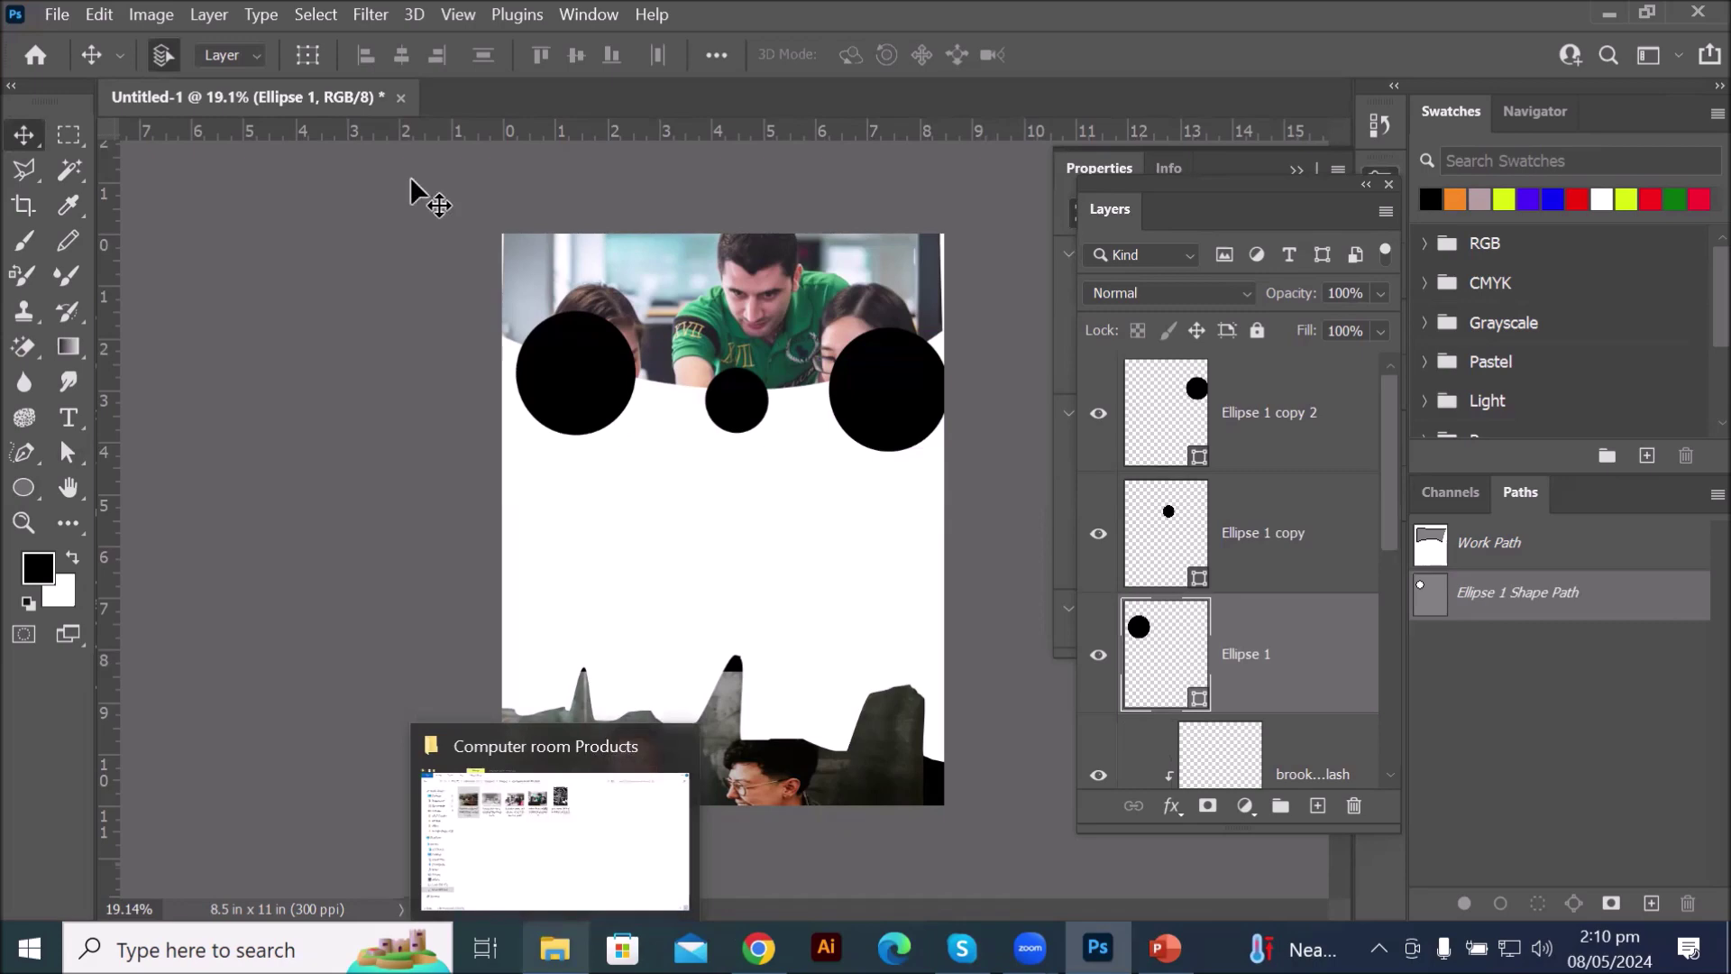
- Place the Luxor Hotel and Casino, Las Vegas, Nevada photo from the BuildingAndMonoments folder above Ellipse 1, and undo the placement
left_click(56, 15)
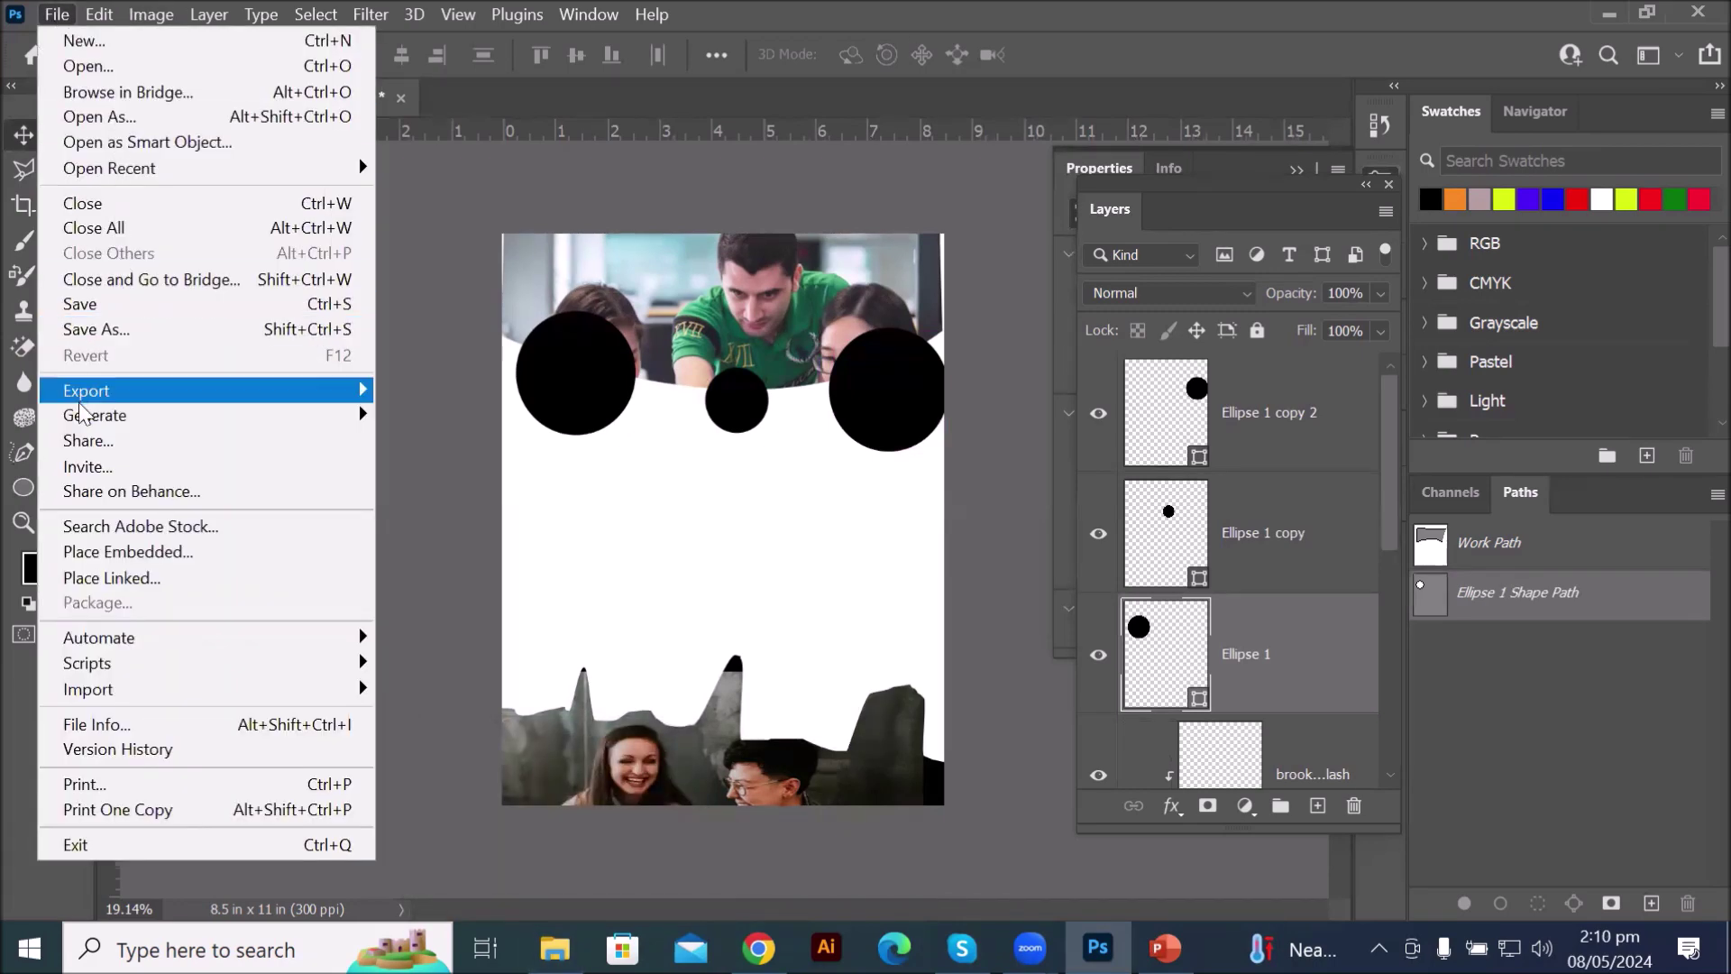
left_click(128, 558)
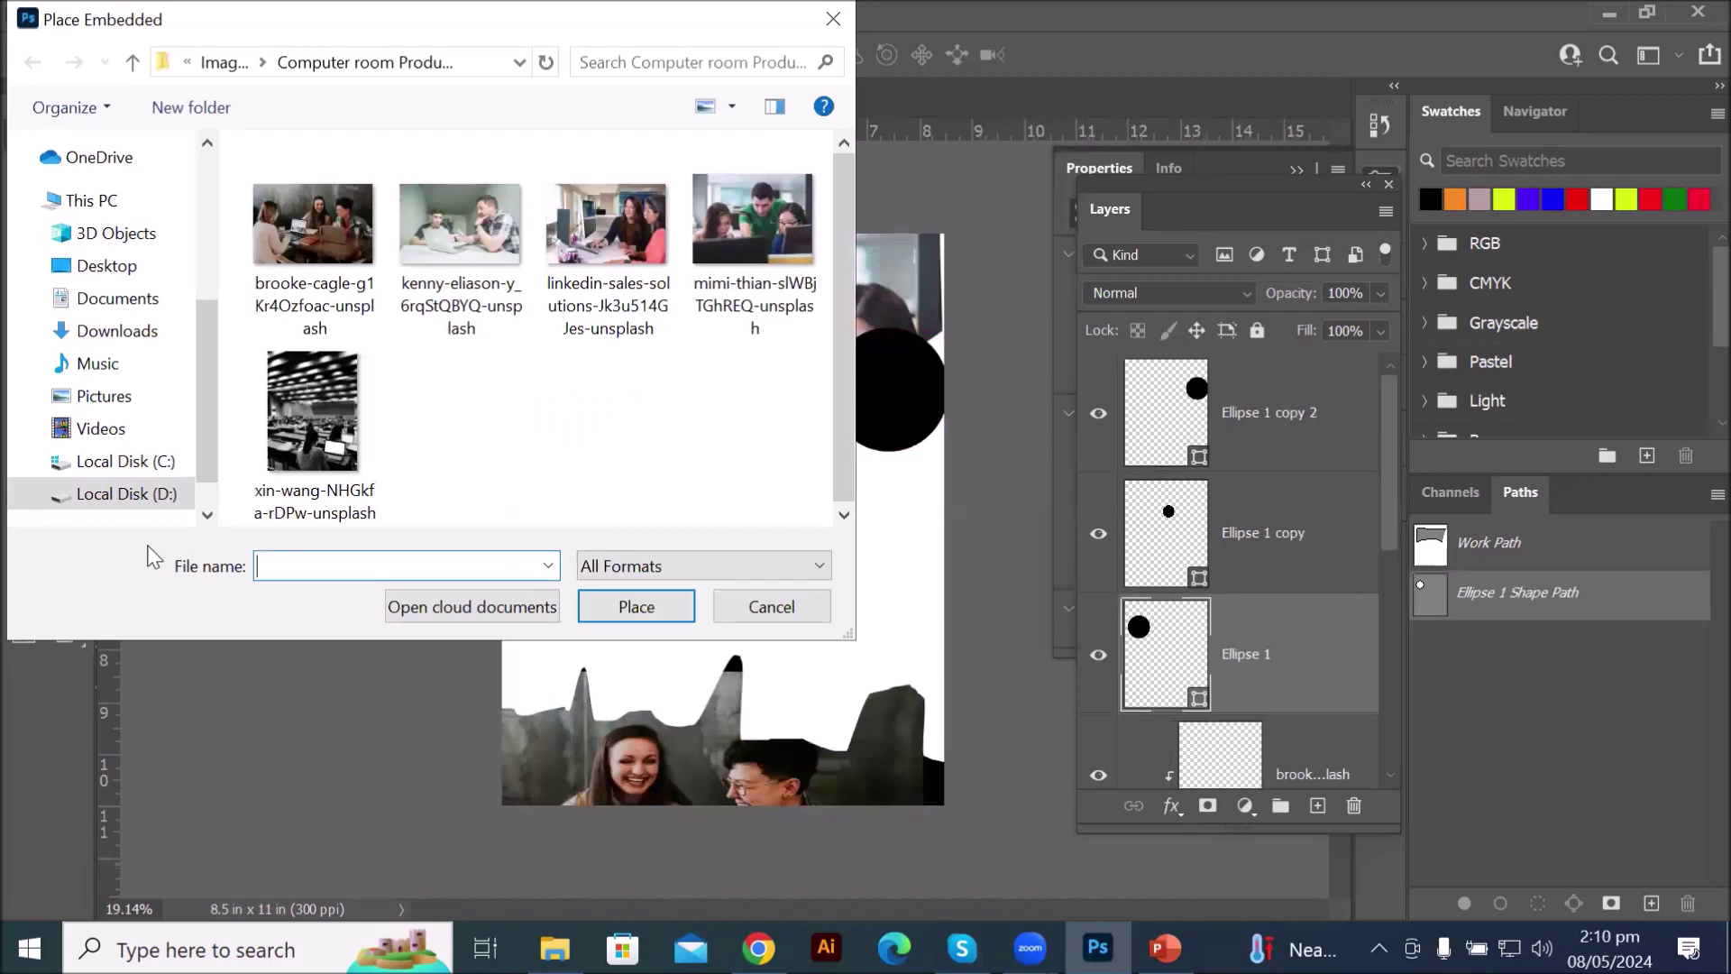
left_click(238, 68)
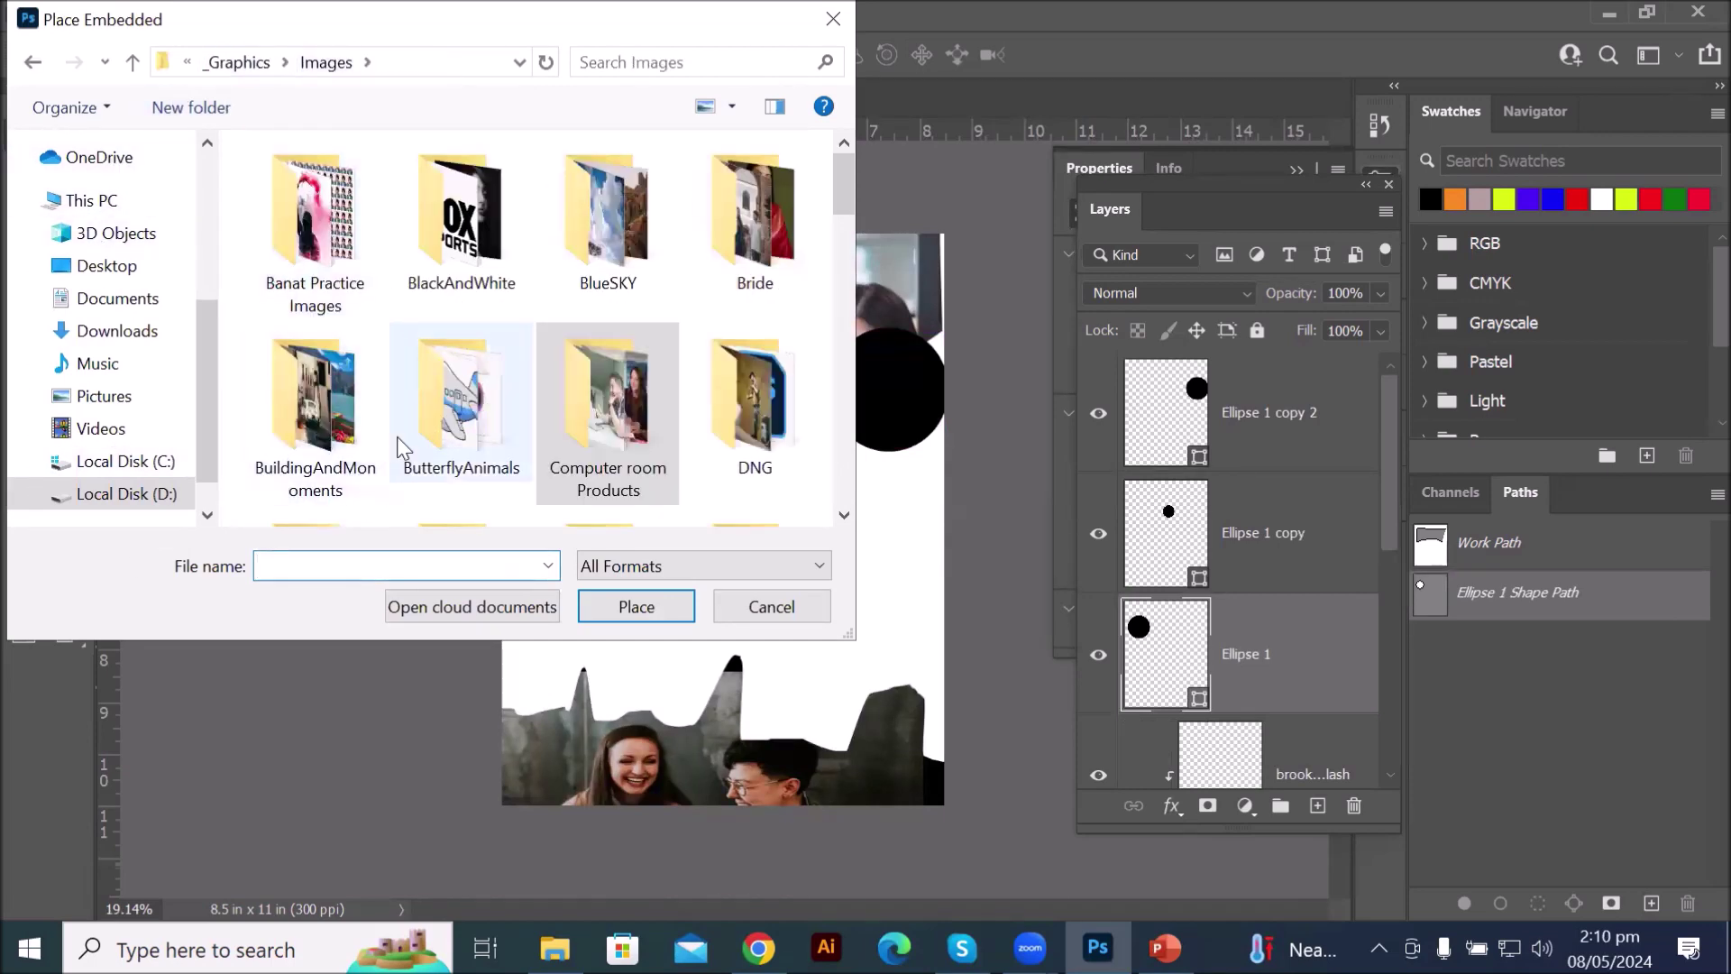
double_click(337, 418)
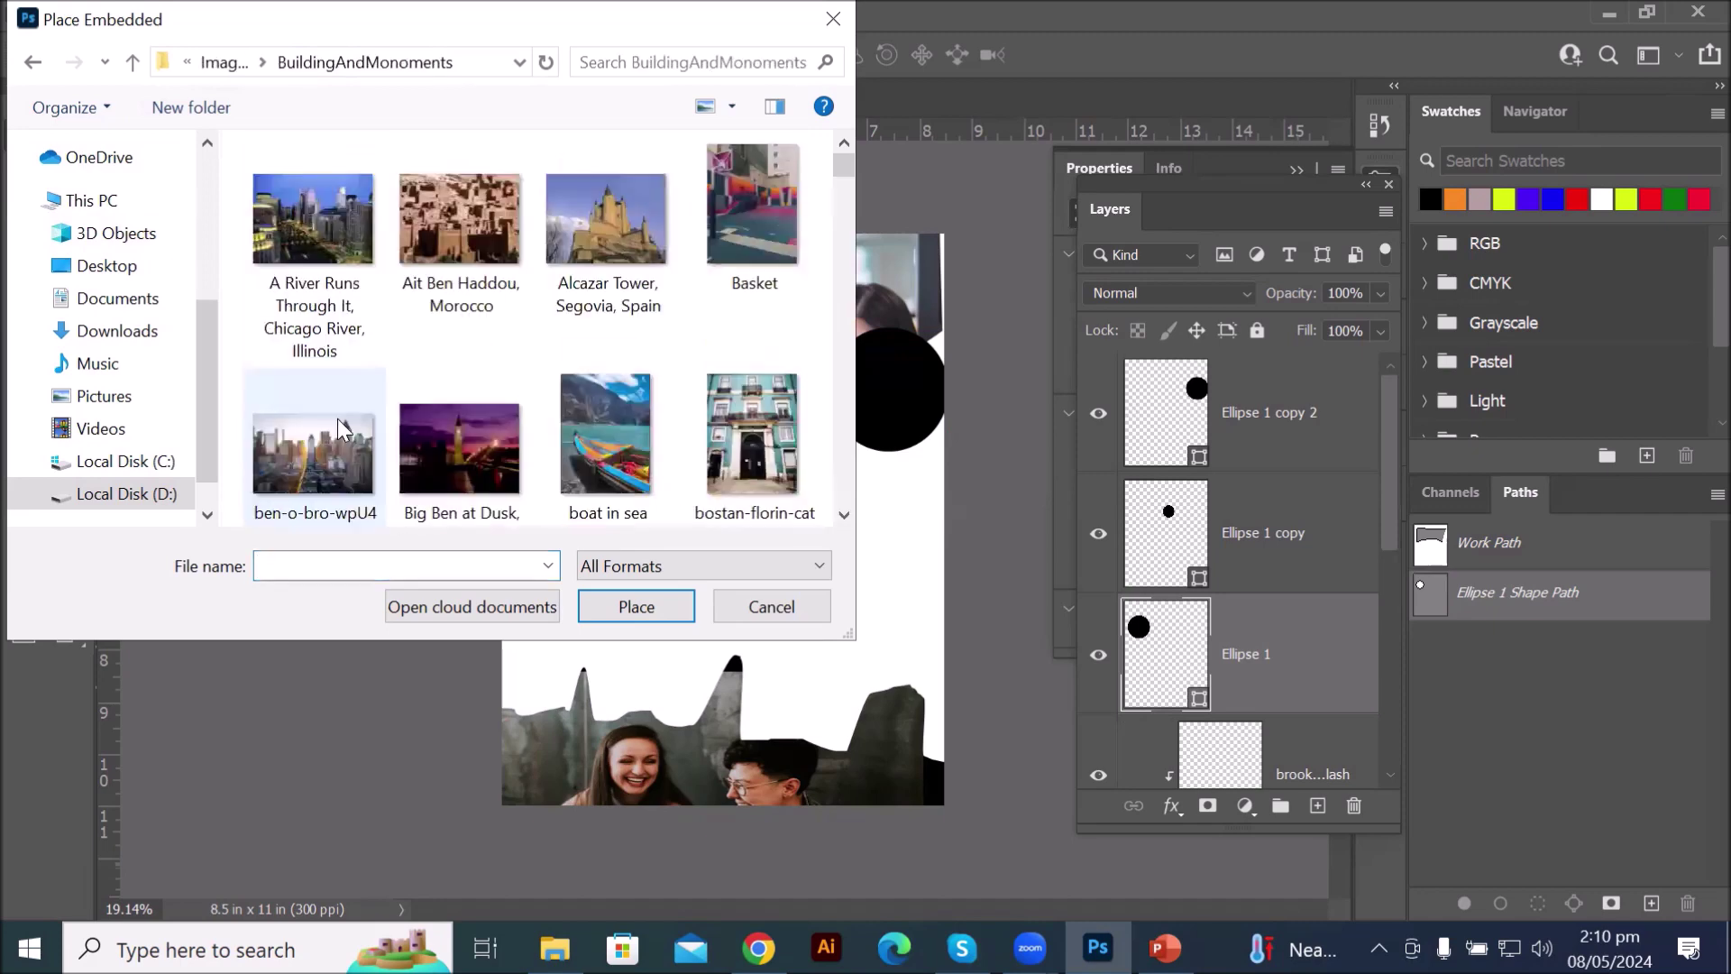
left_click(609, 230)
left_click_drag(839, 165, 841, 191)
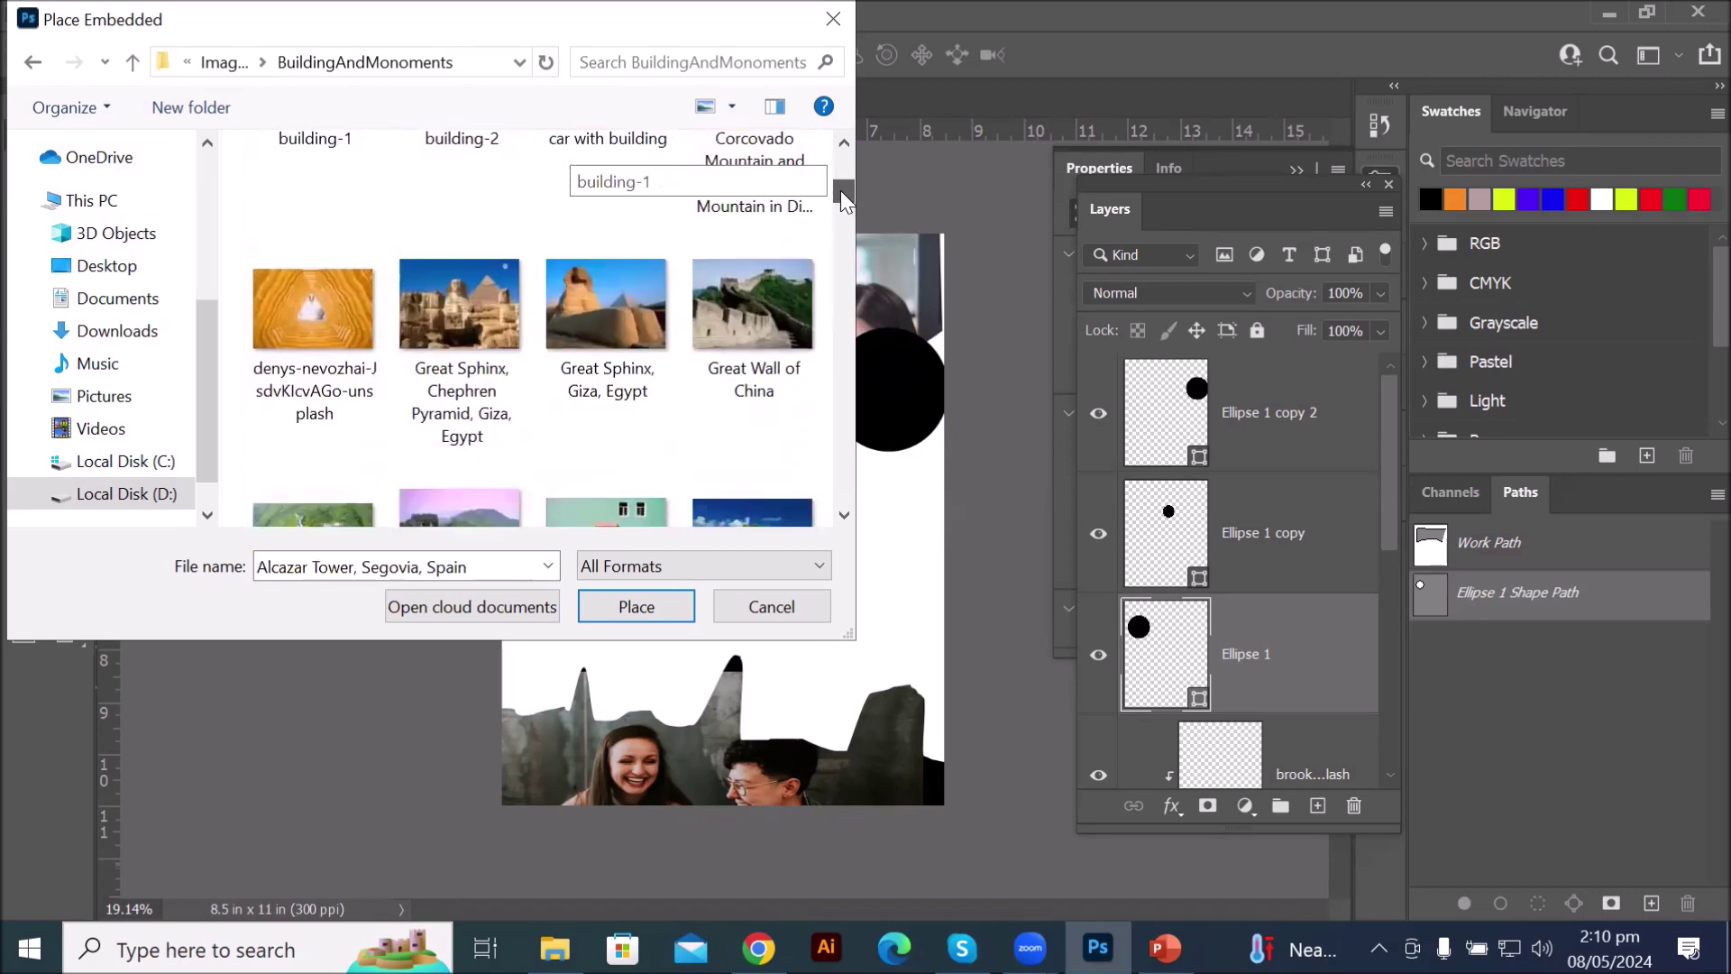
left_click(598, 278)
scroll(510, 401, "down", 5)
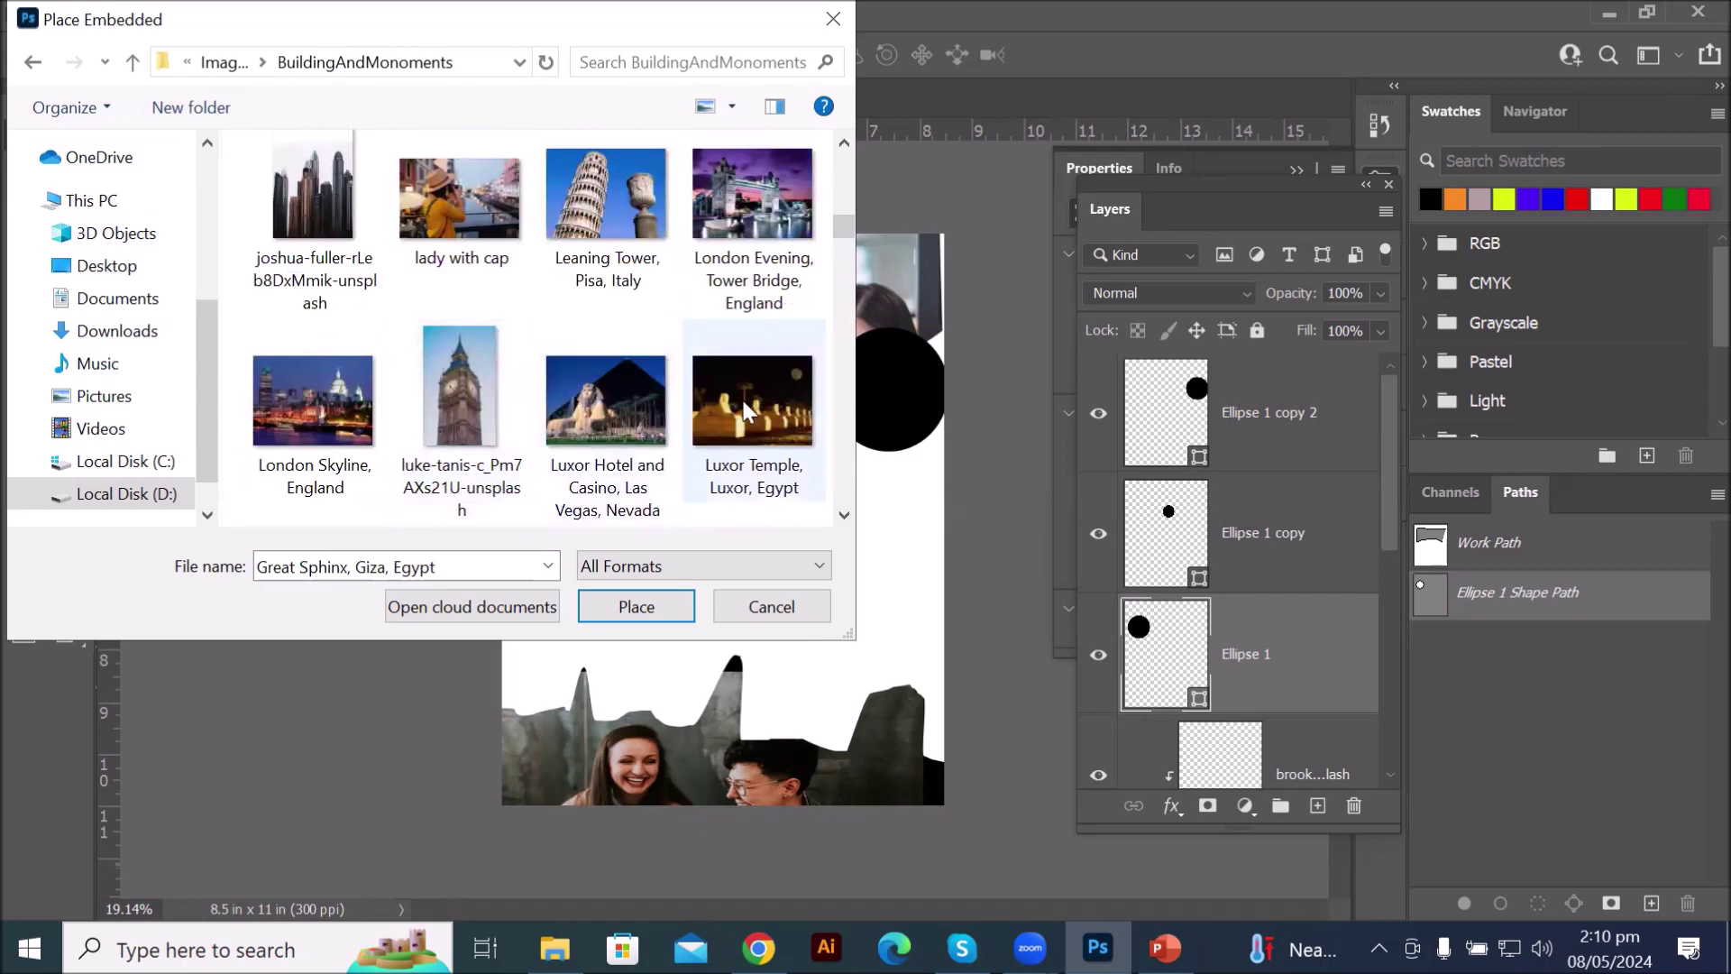
left_click(644, 397)
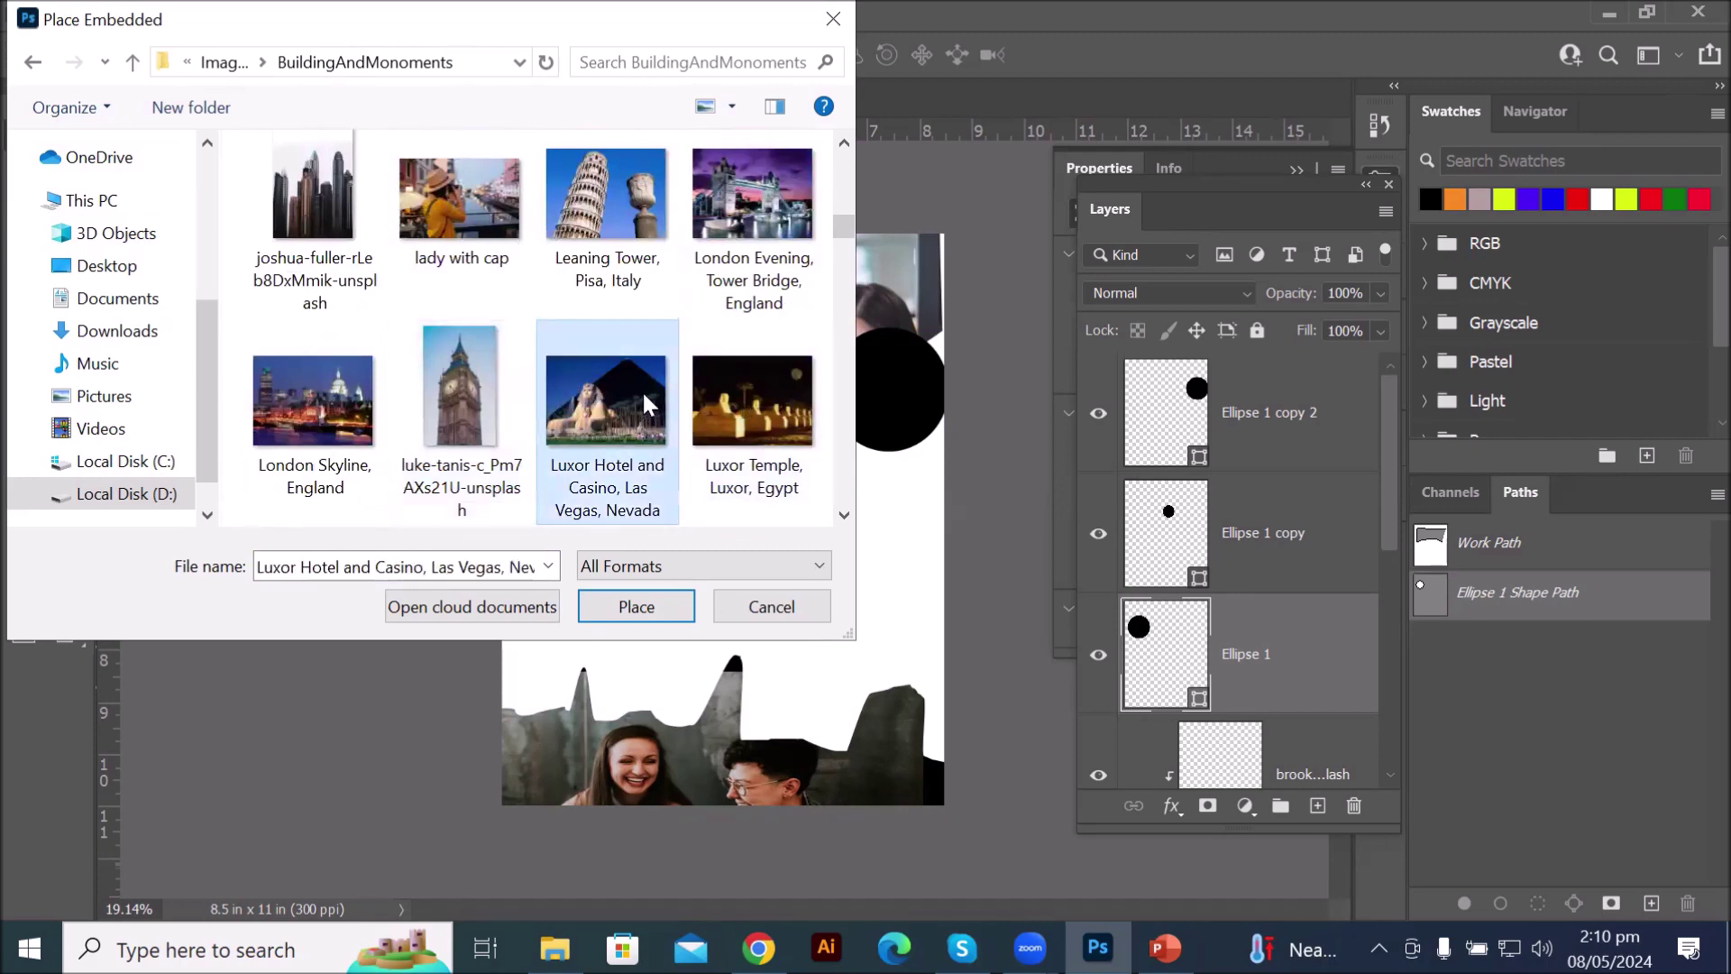
left_click(623, 602)
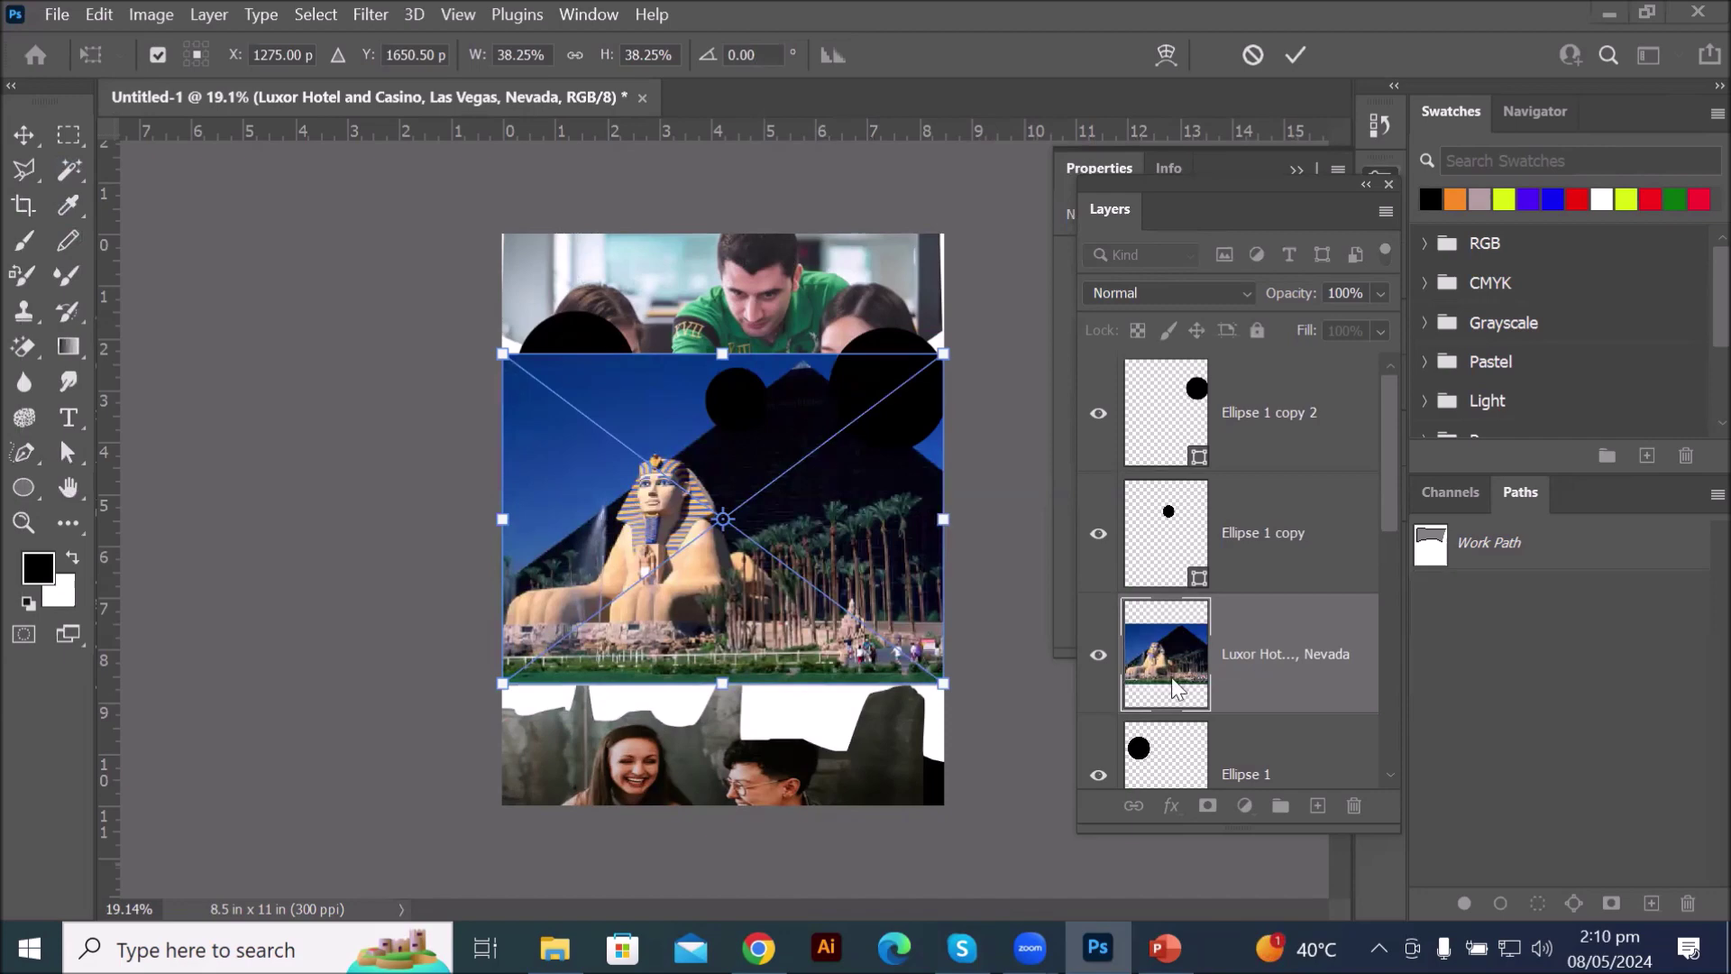
left_click(1182, 544)
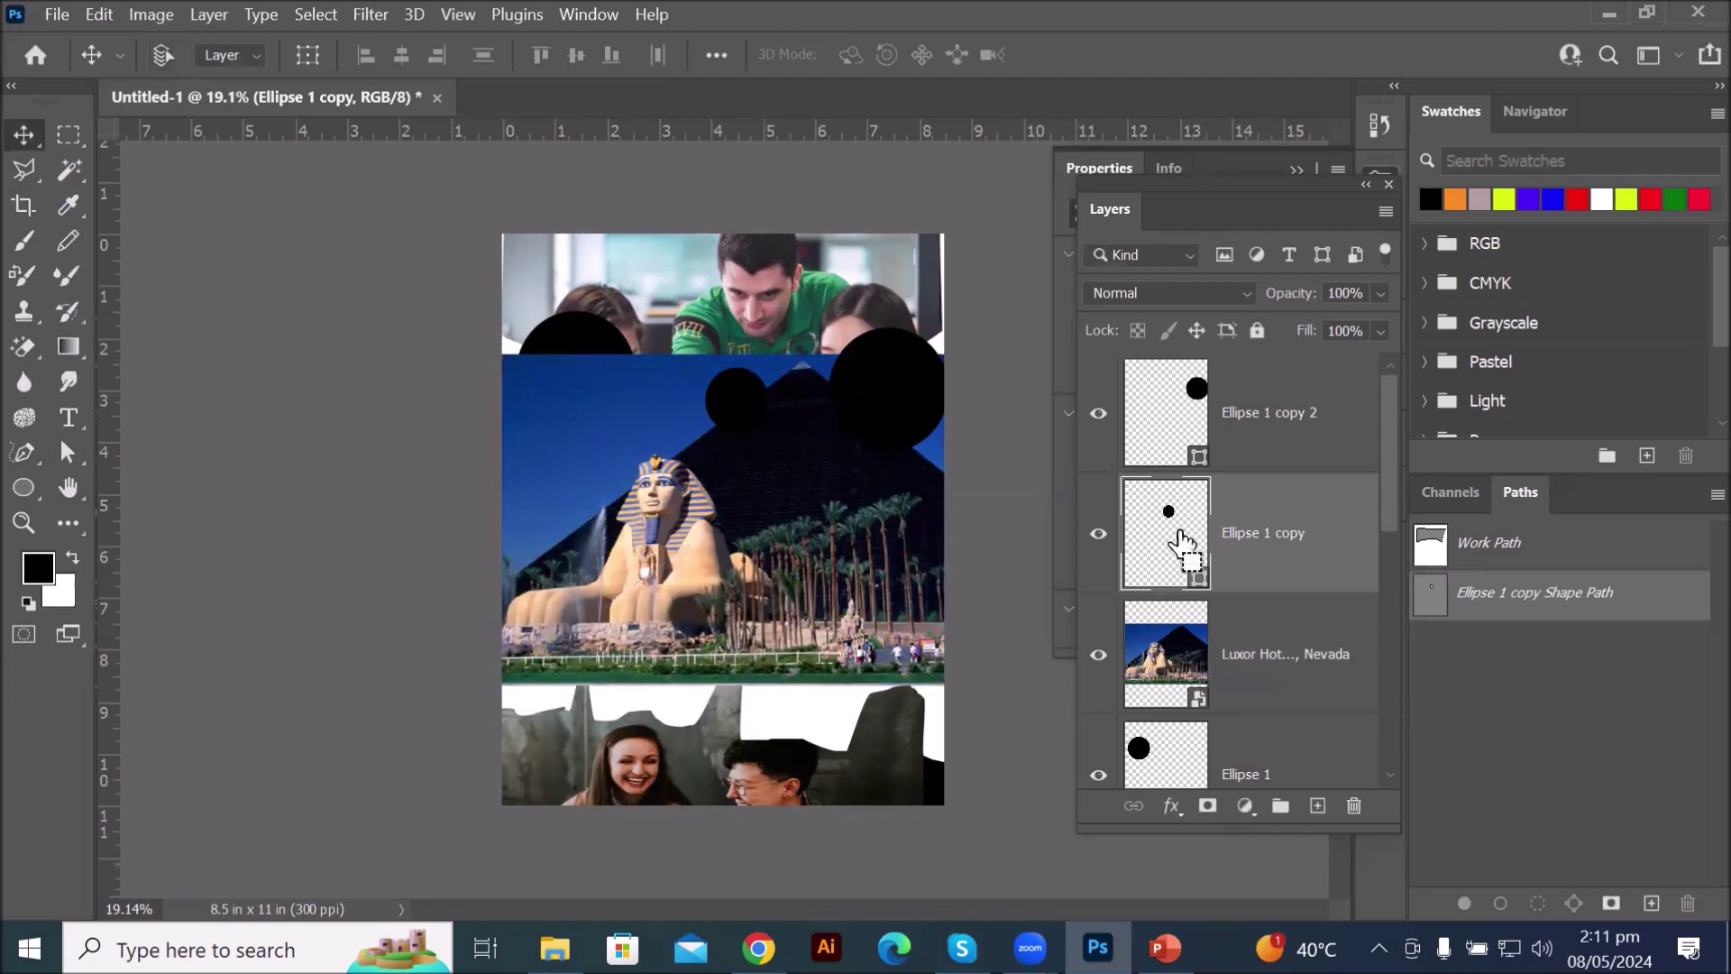
key("ctrl+z")
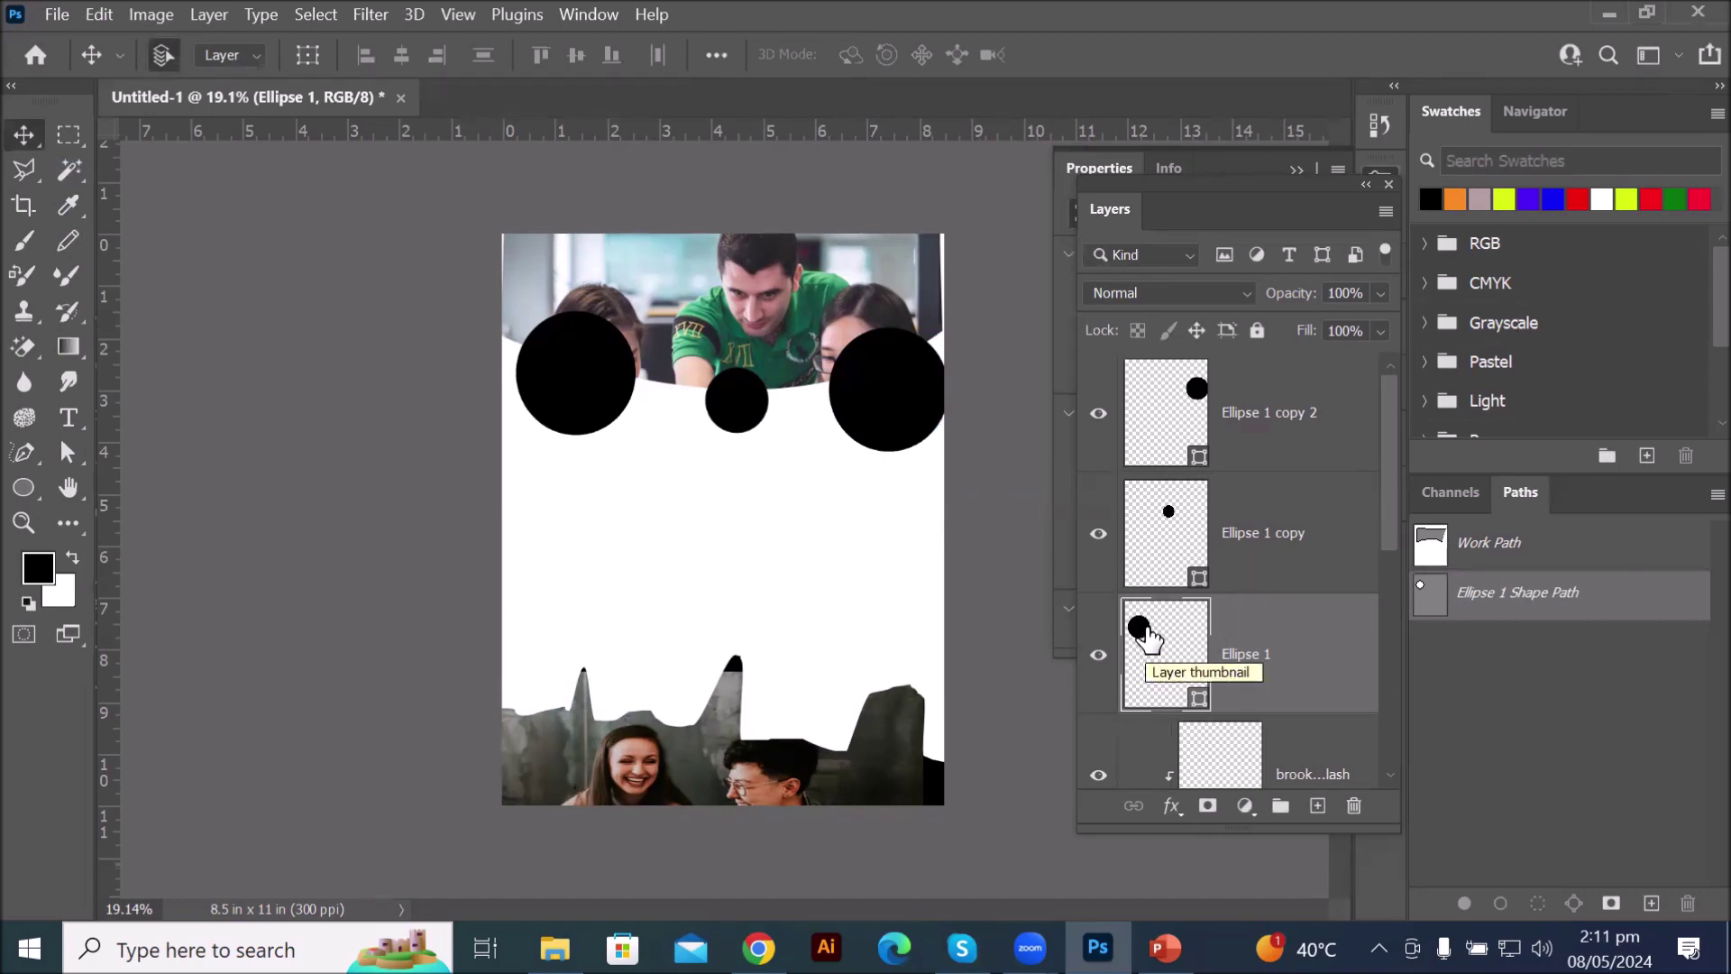
- Switch to File Explorer and select the sunlit city skyline, London Skyline, England and Great Sphinx, Giza, Egypt photos in BuildingAndMonoments
left_click(61, 17)
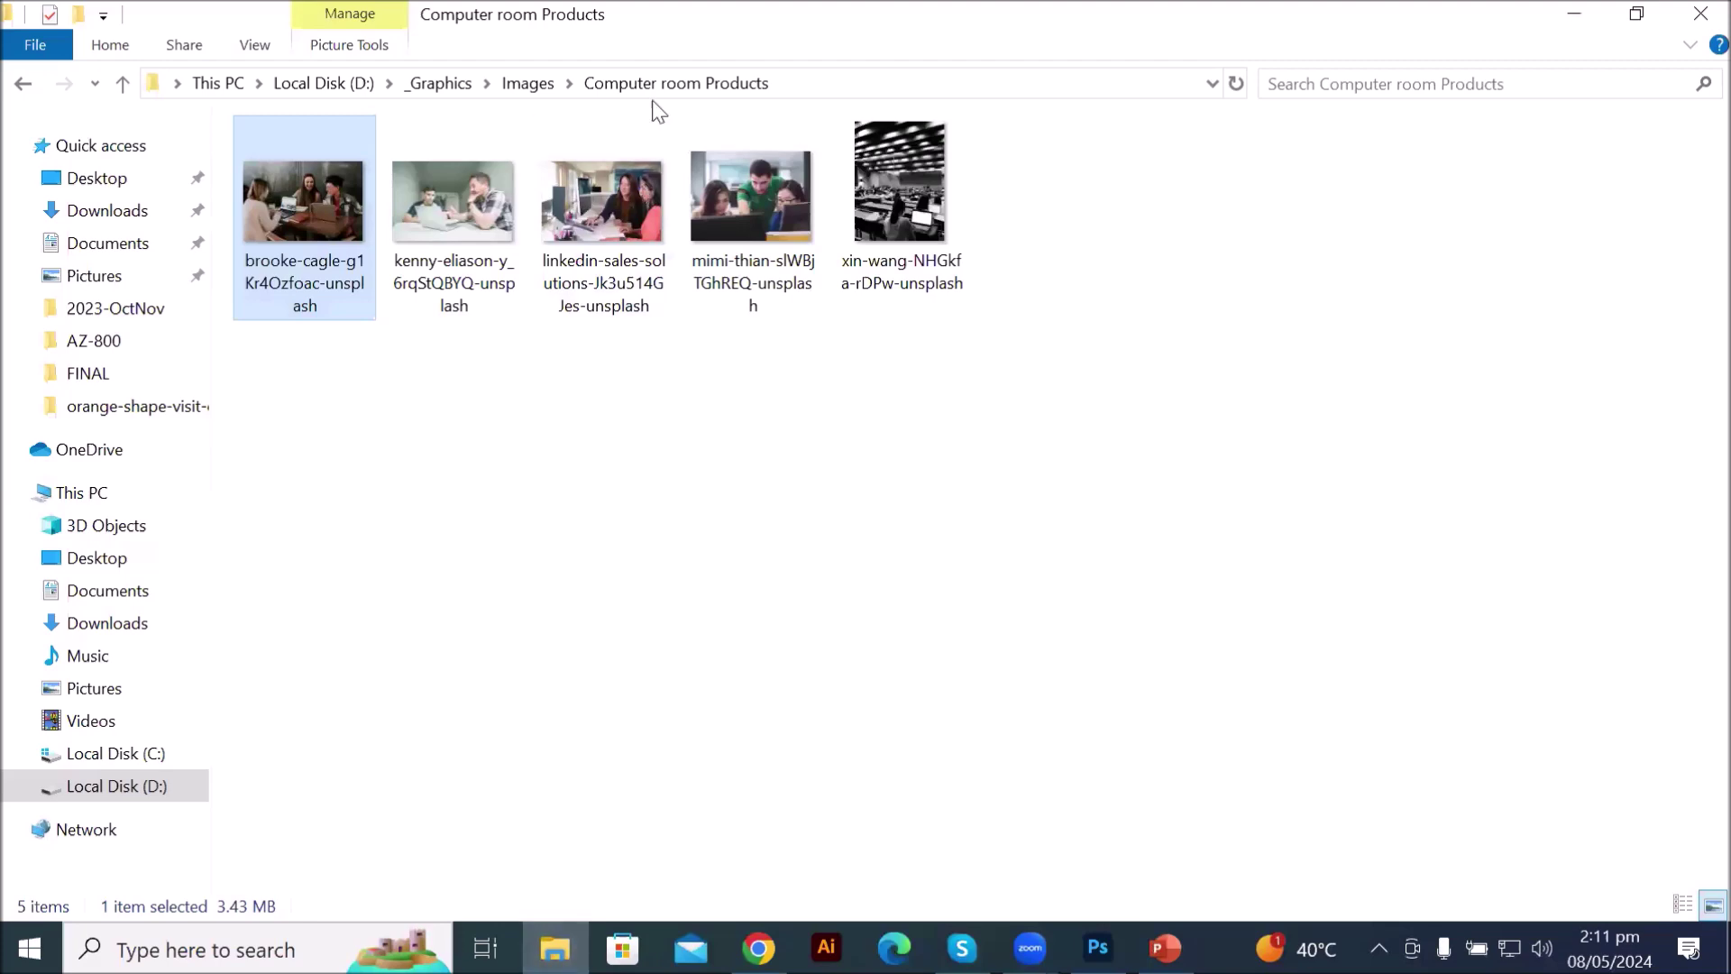
left_click(527, 83)
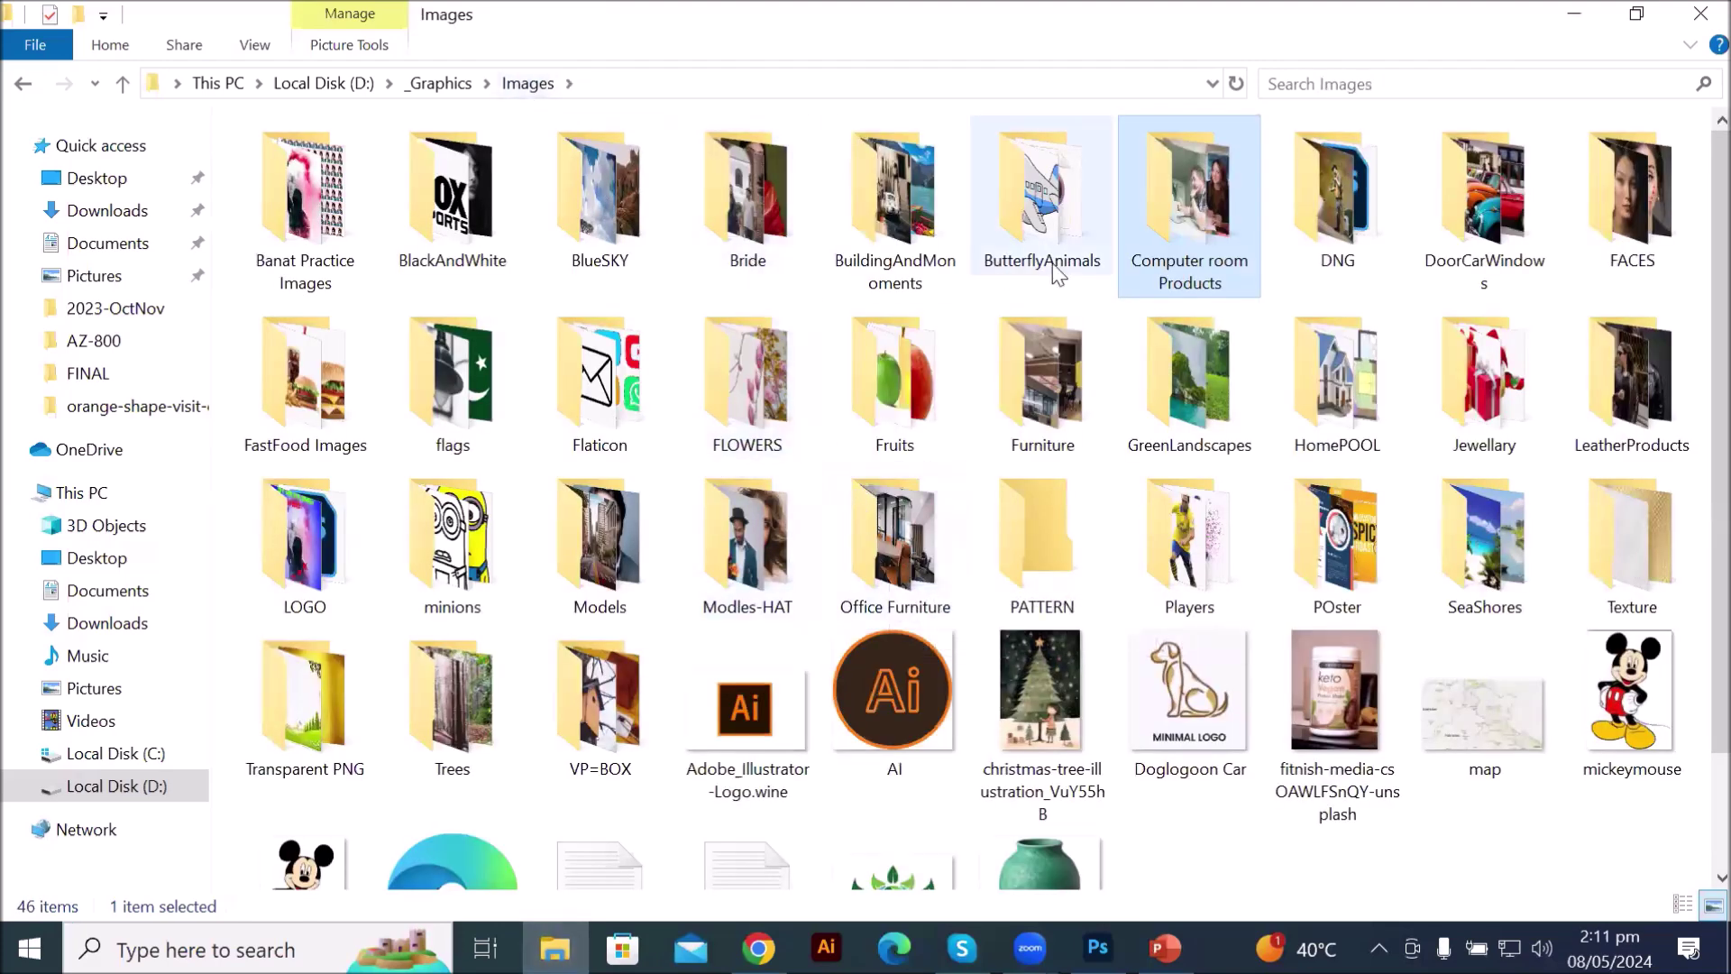
left_click(913, 226)
double_click(912, 225)
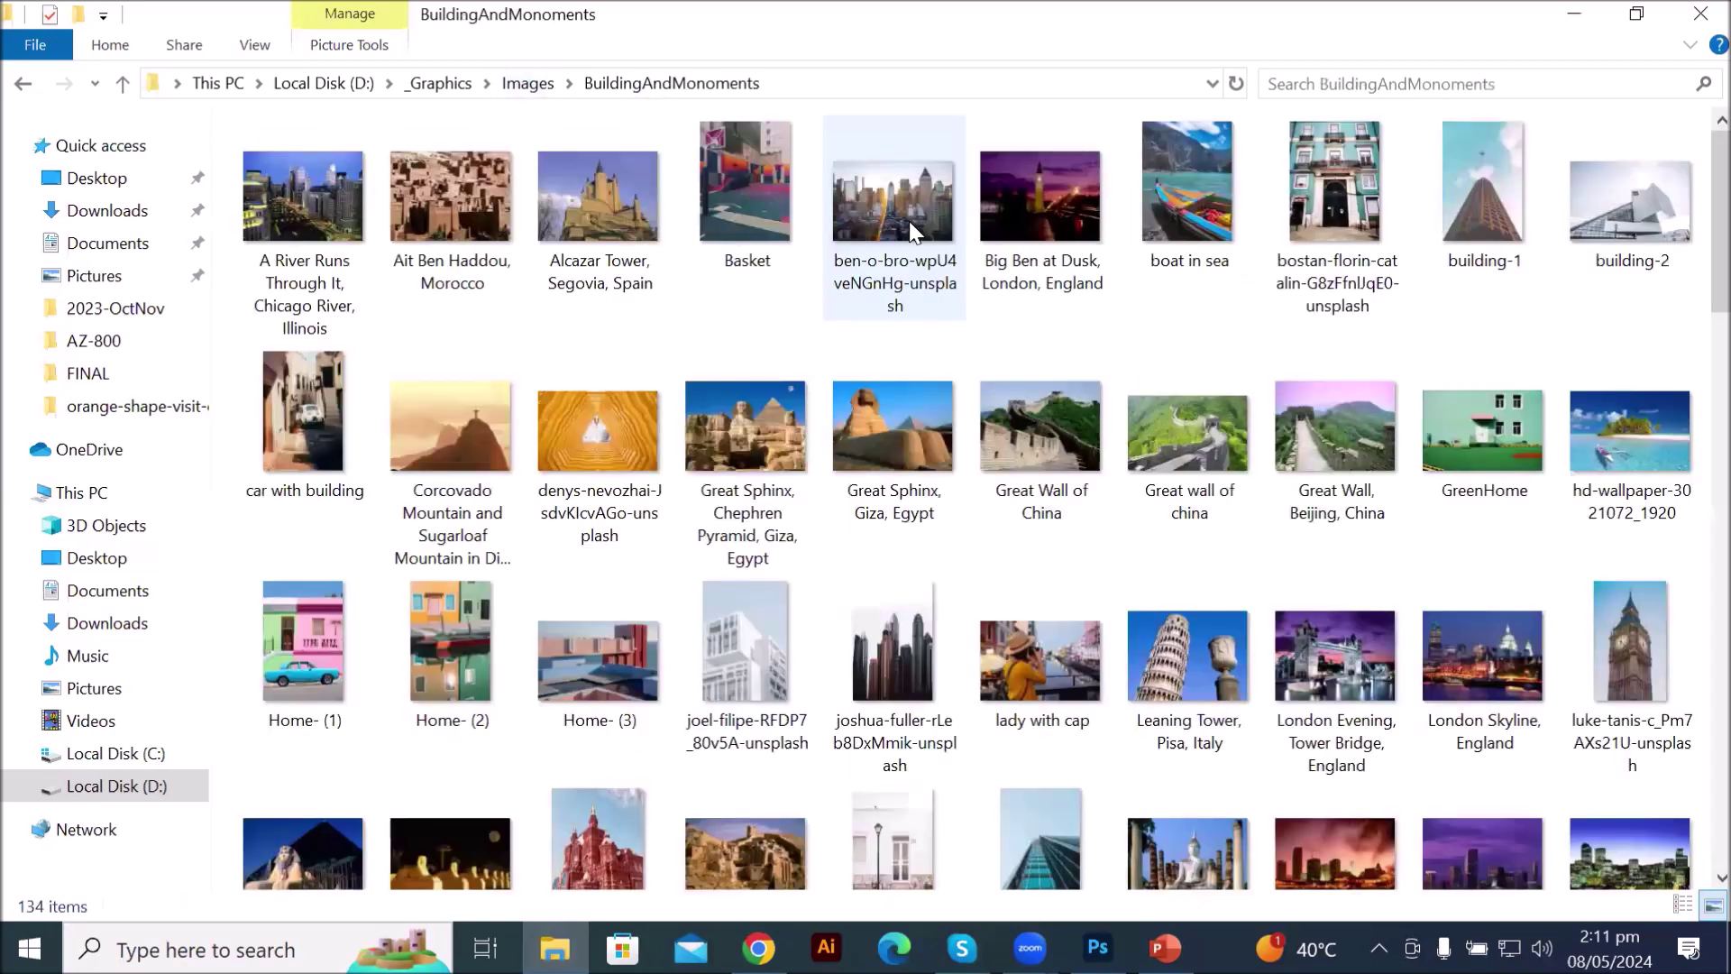
left_click(915, 213)
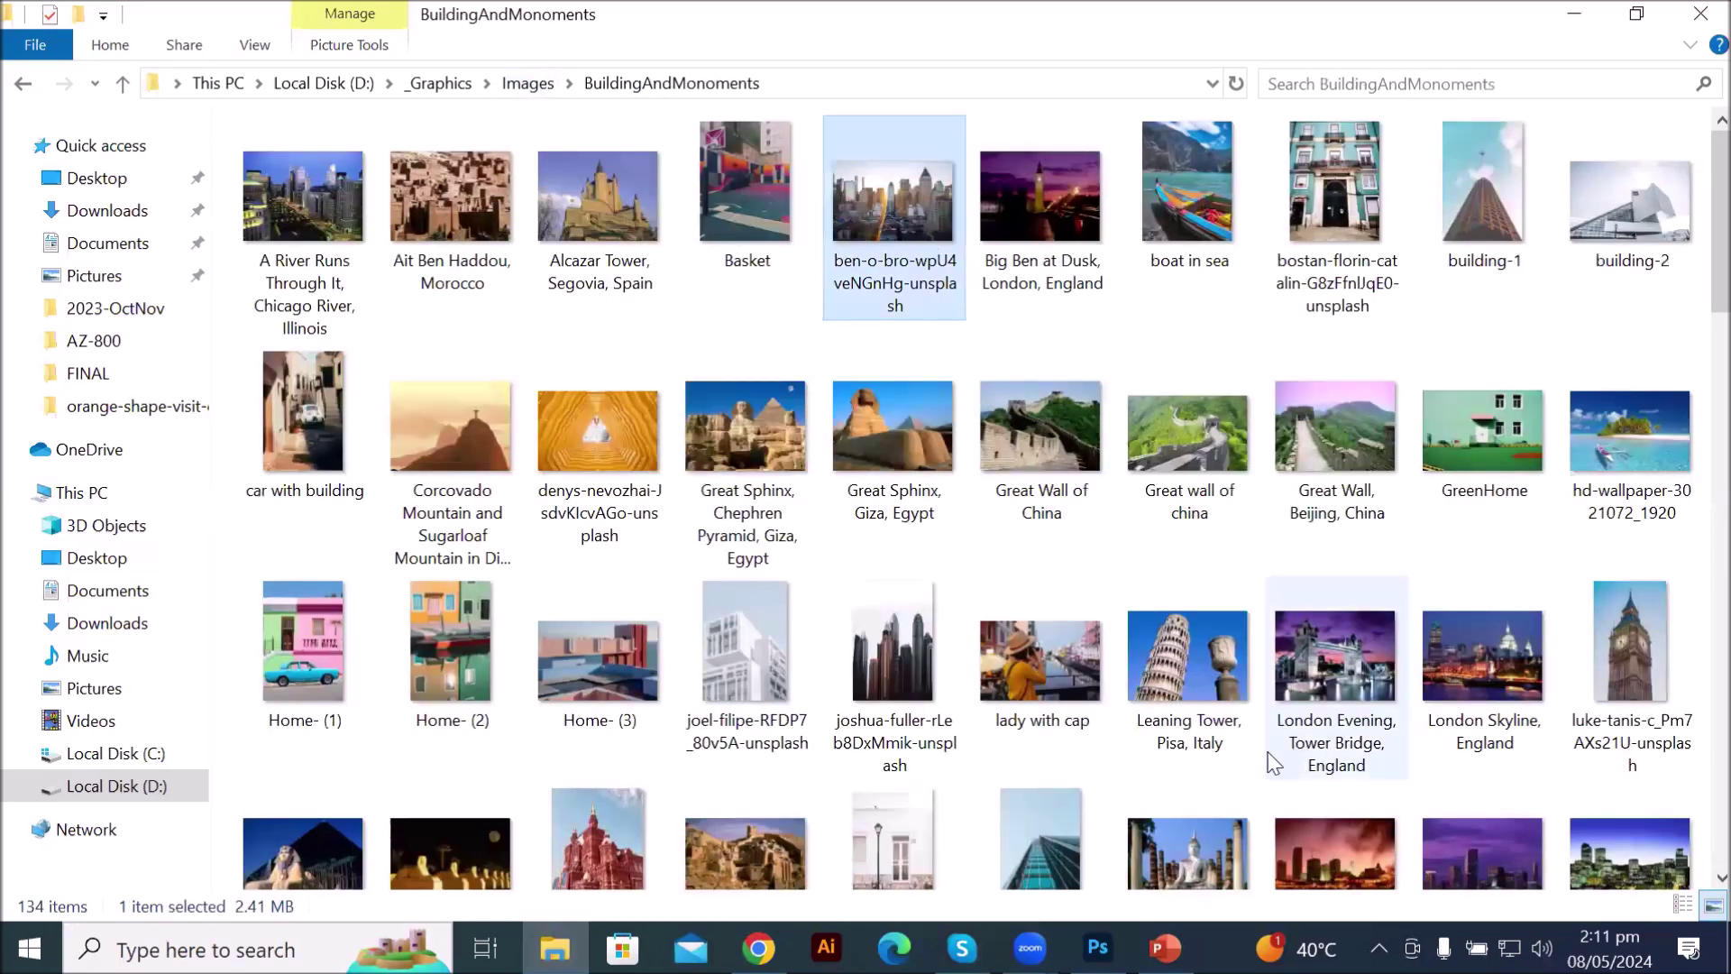
left_click(1521, 683, "ctrl")
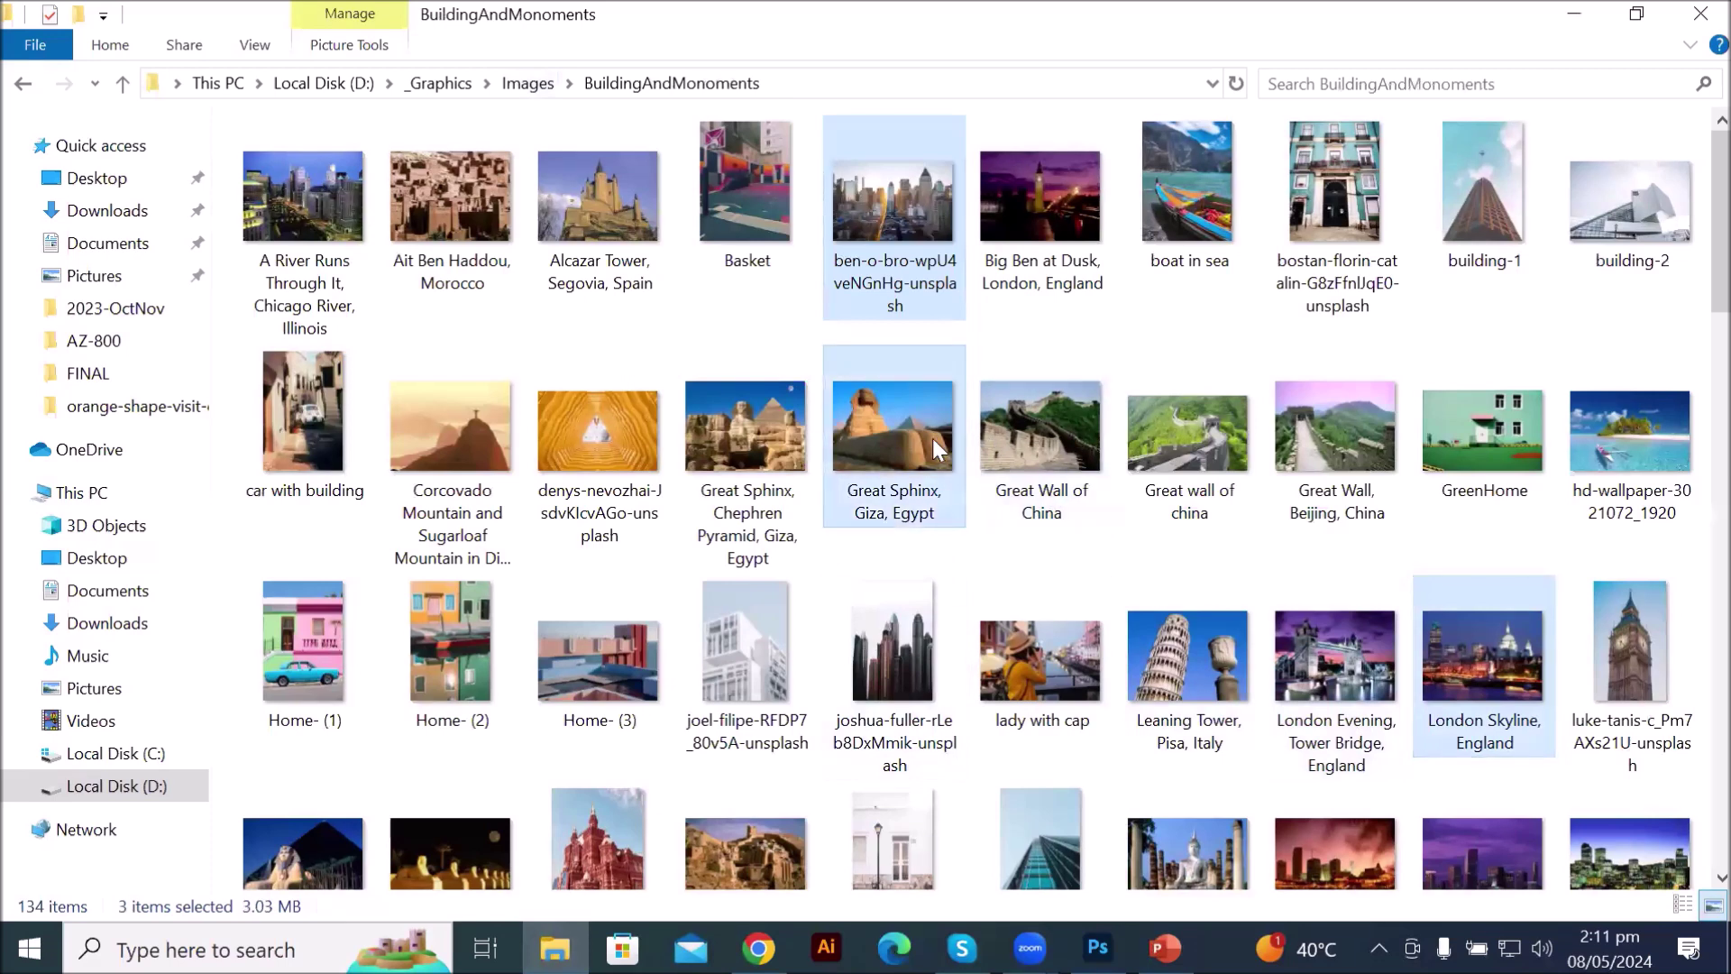
- Place the three selected photos into the Untitled-1 Photoshop document above the Ellipse 1 layer at their default sizes
left_click_drag(932, 438, 672, 492)
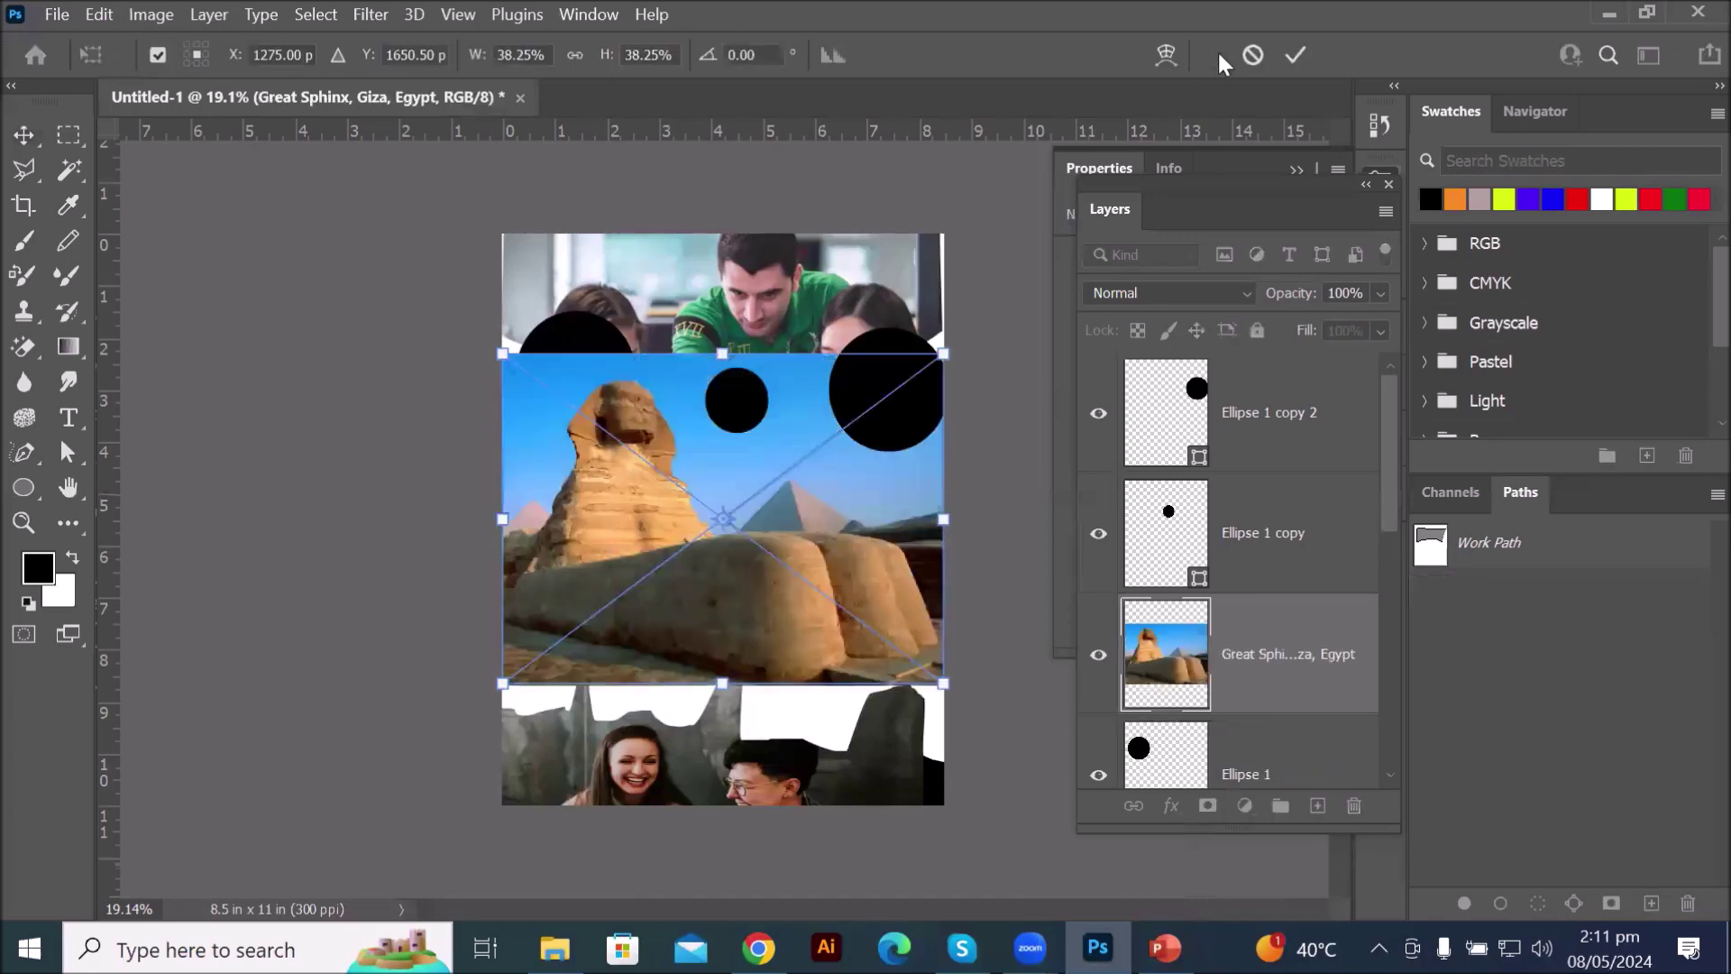
left_click(1296, 55)
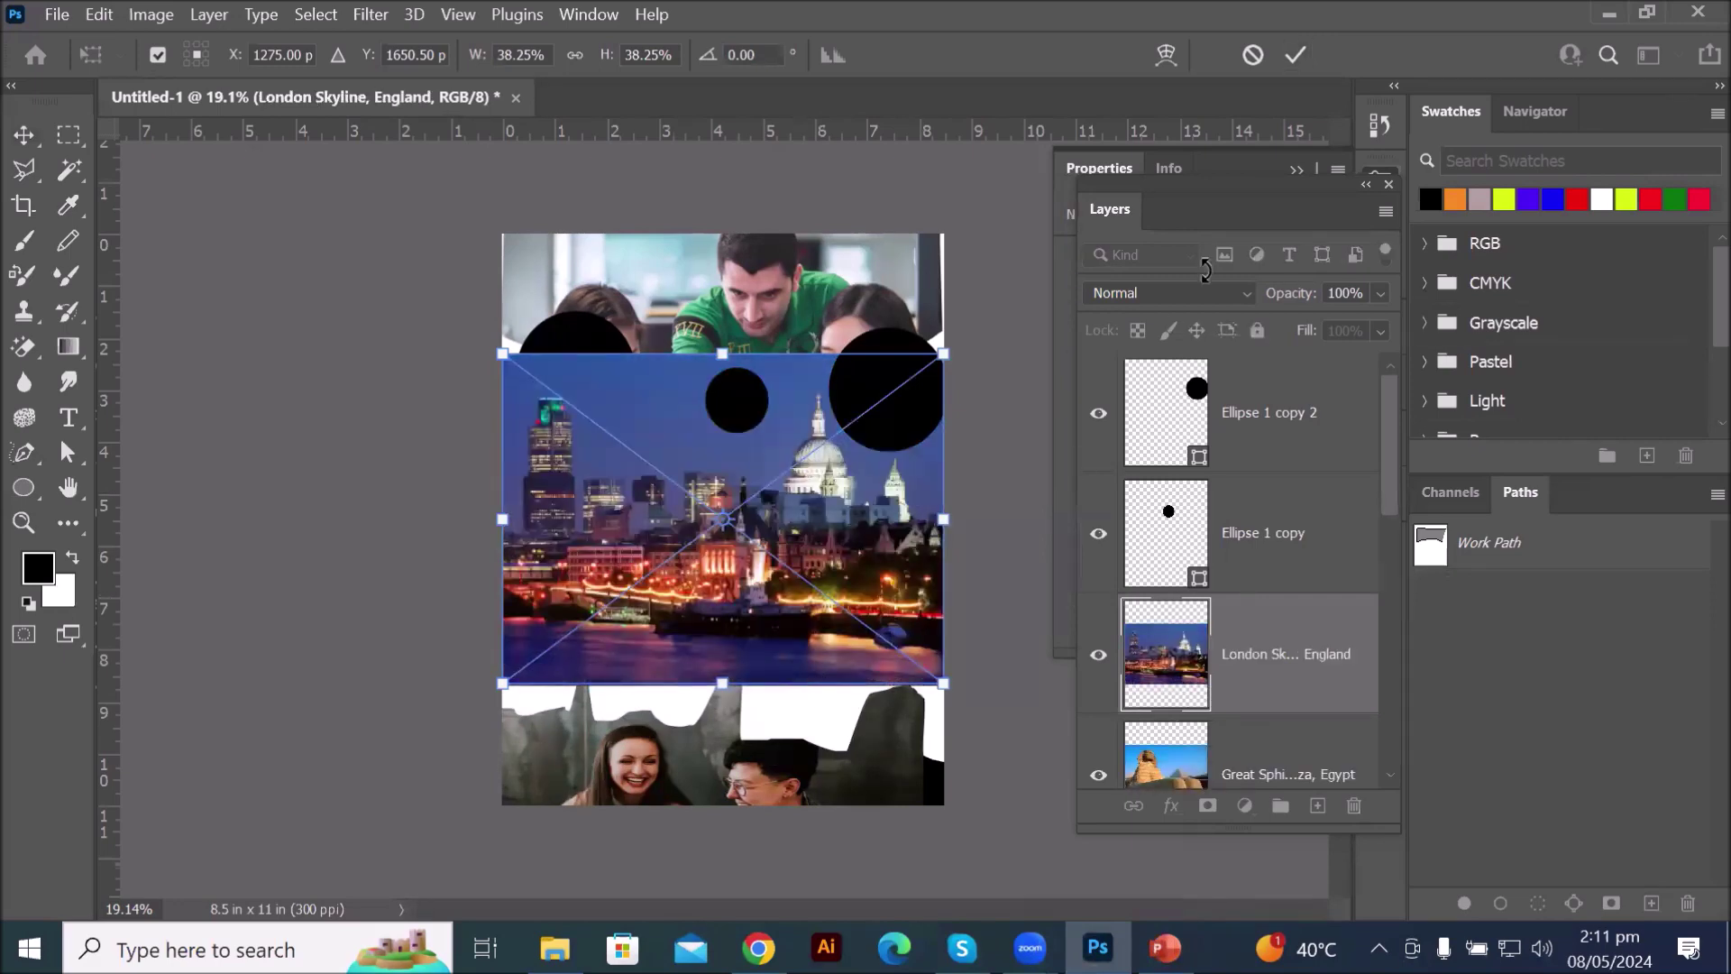
left_click(1298, 55)
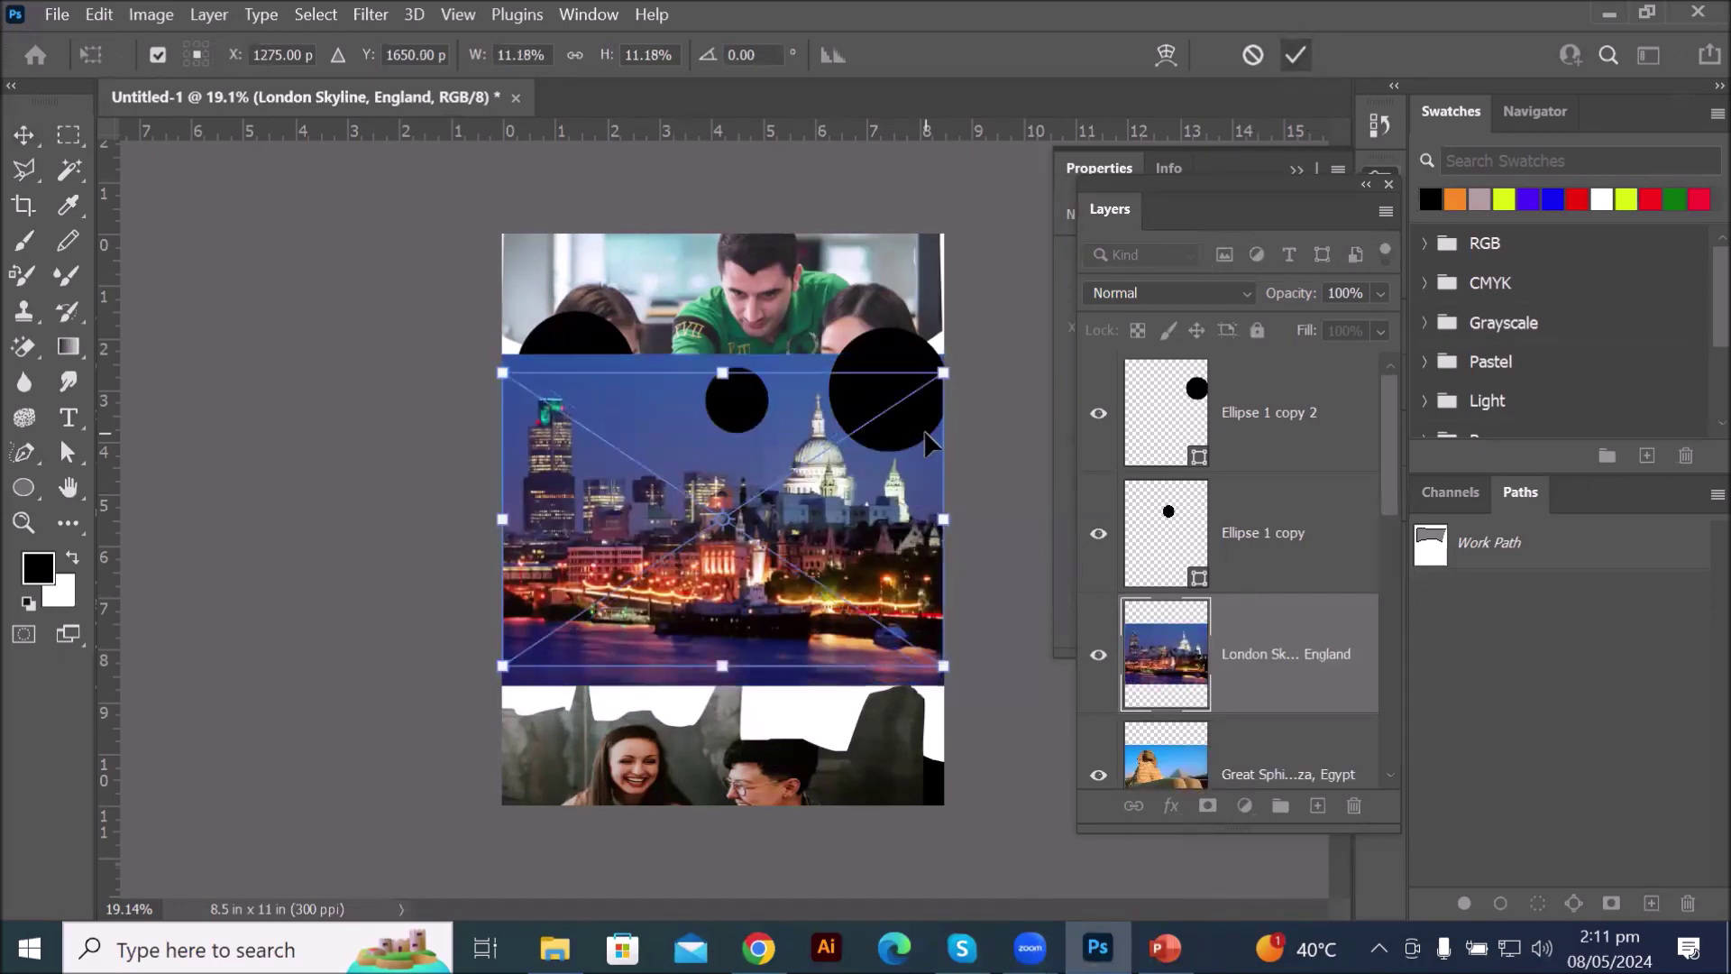
left_click(1297, 55)
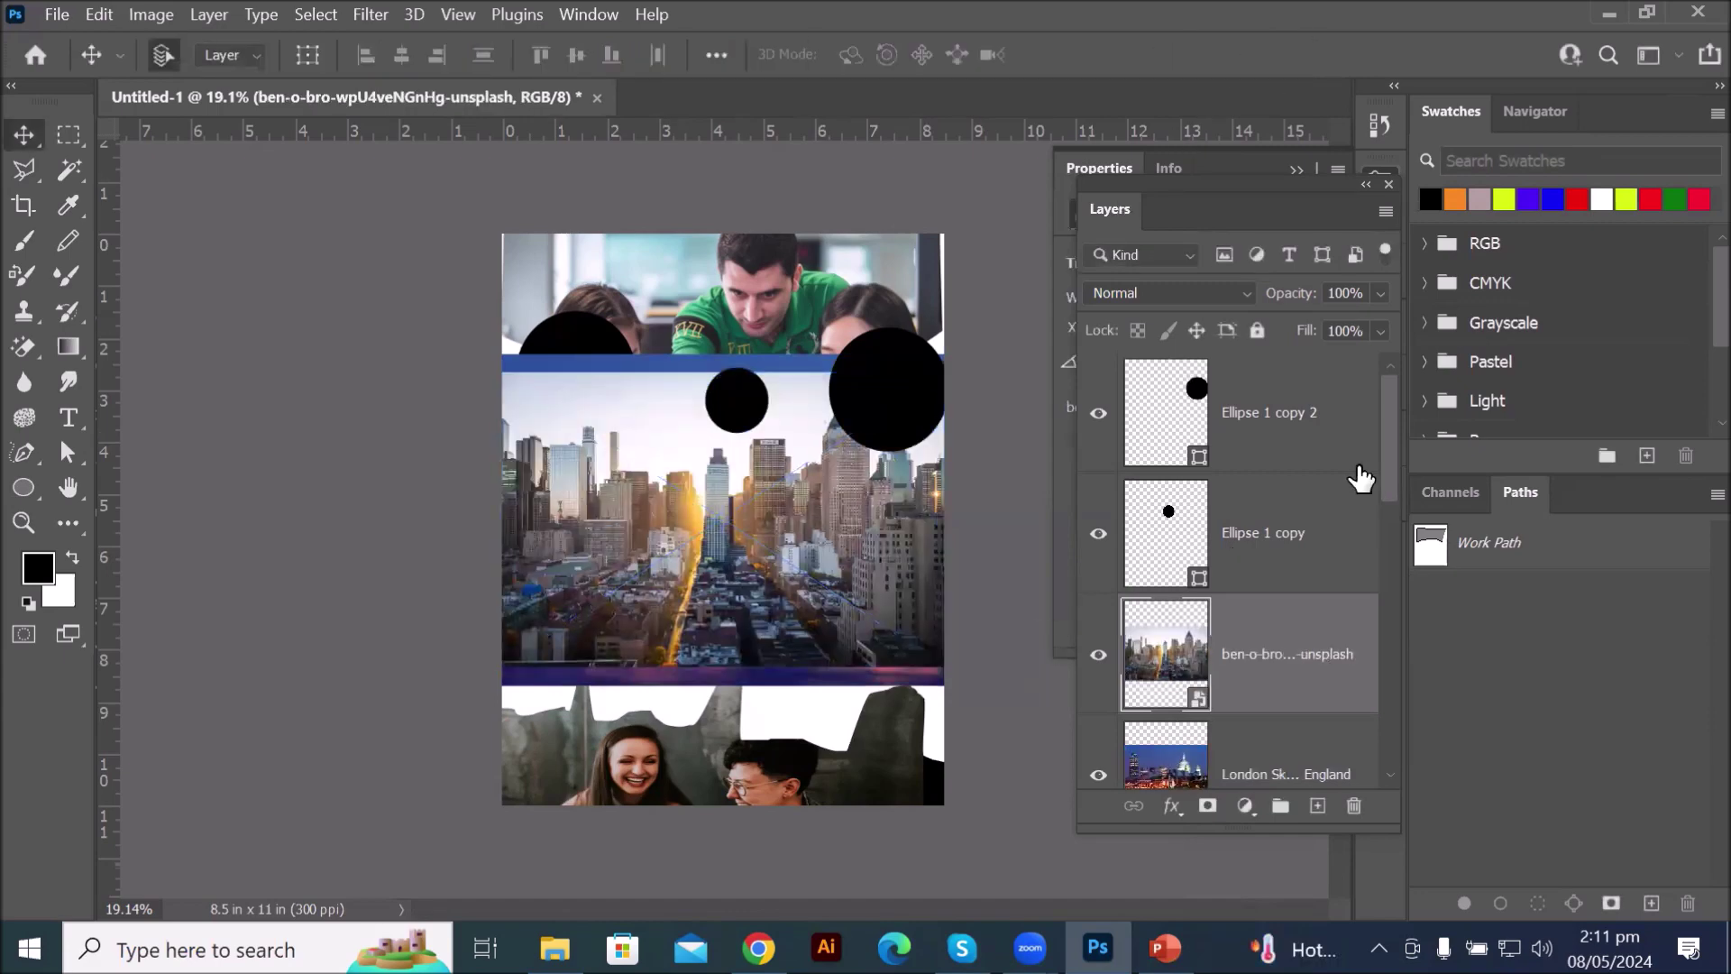
- Go through the three placed photo layers (Great Sphinx, London Skyline, ben-o-bro) and the Ellipse 1 layer beneath them
left_click_drag(1387, 456, 1396, 533)
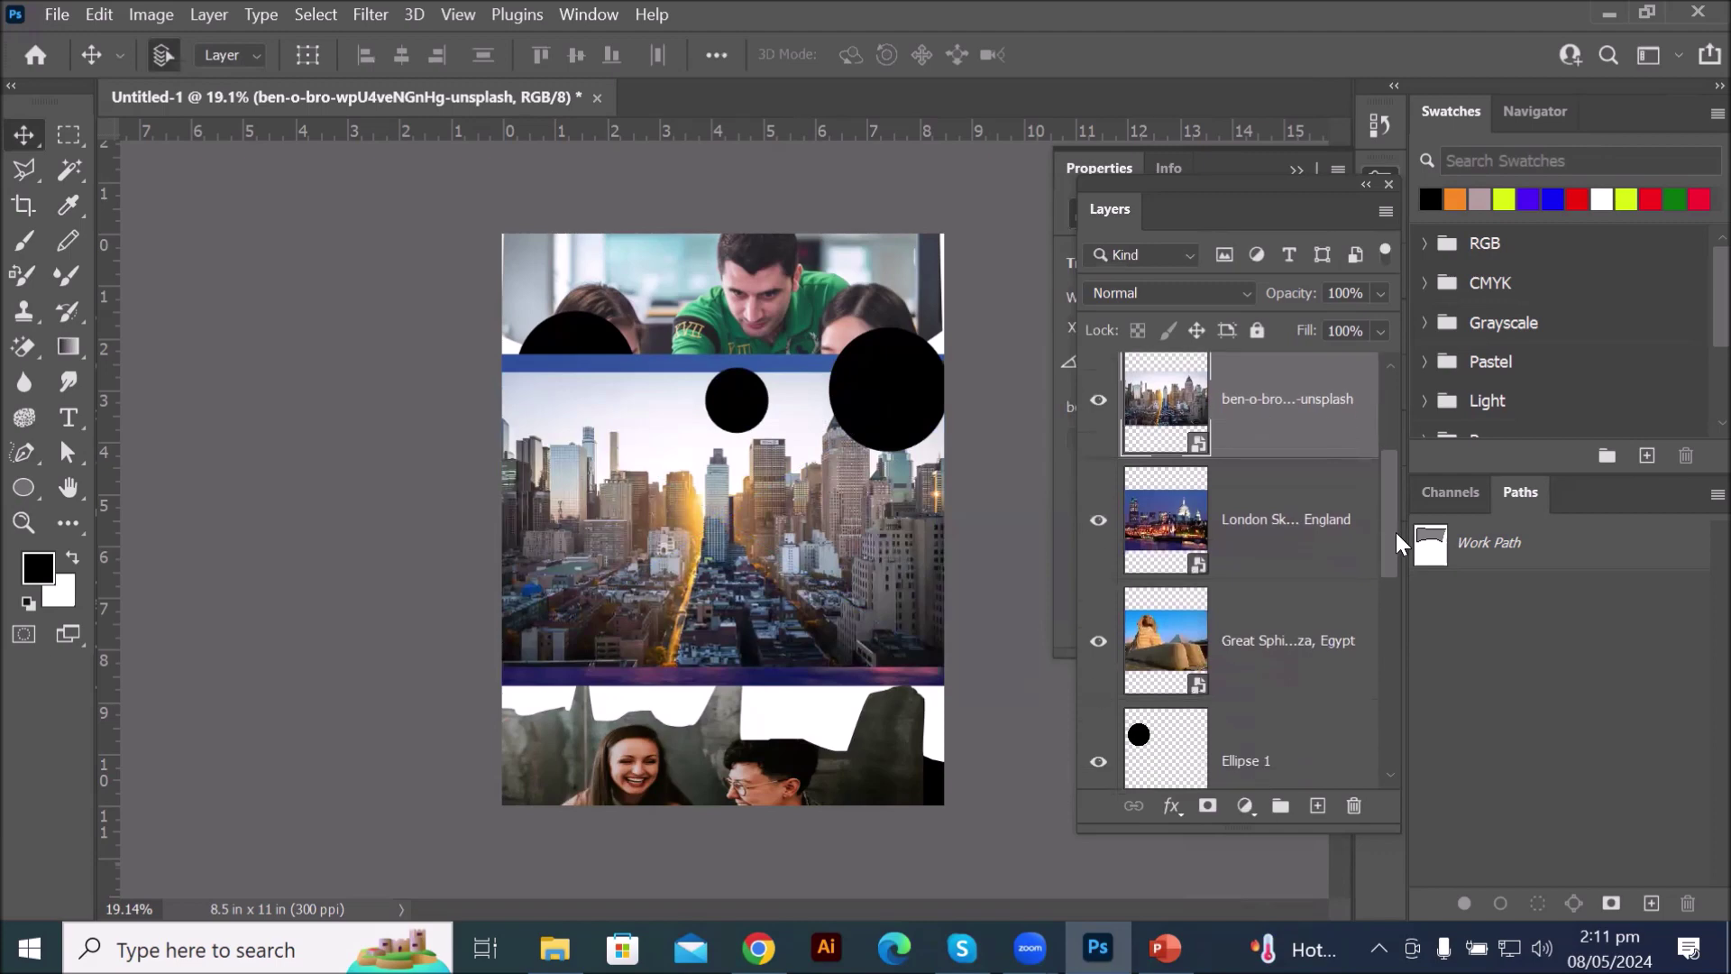
left_click(1157, 628)
left_click(1172, 530)
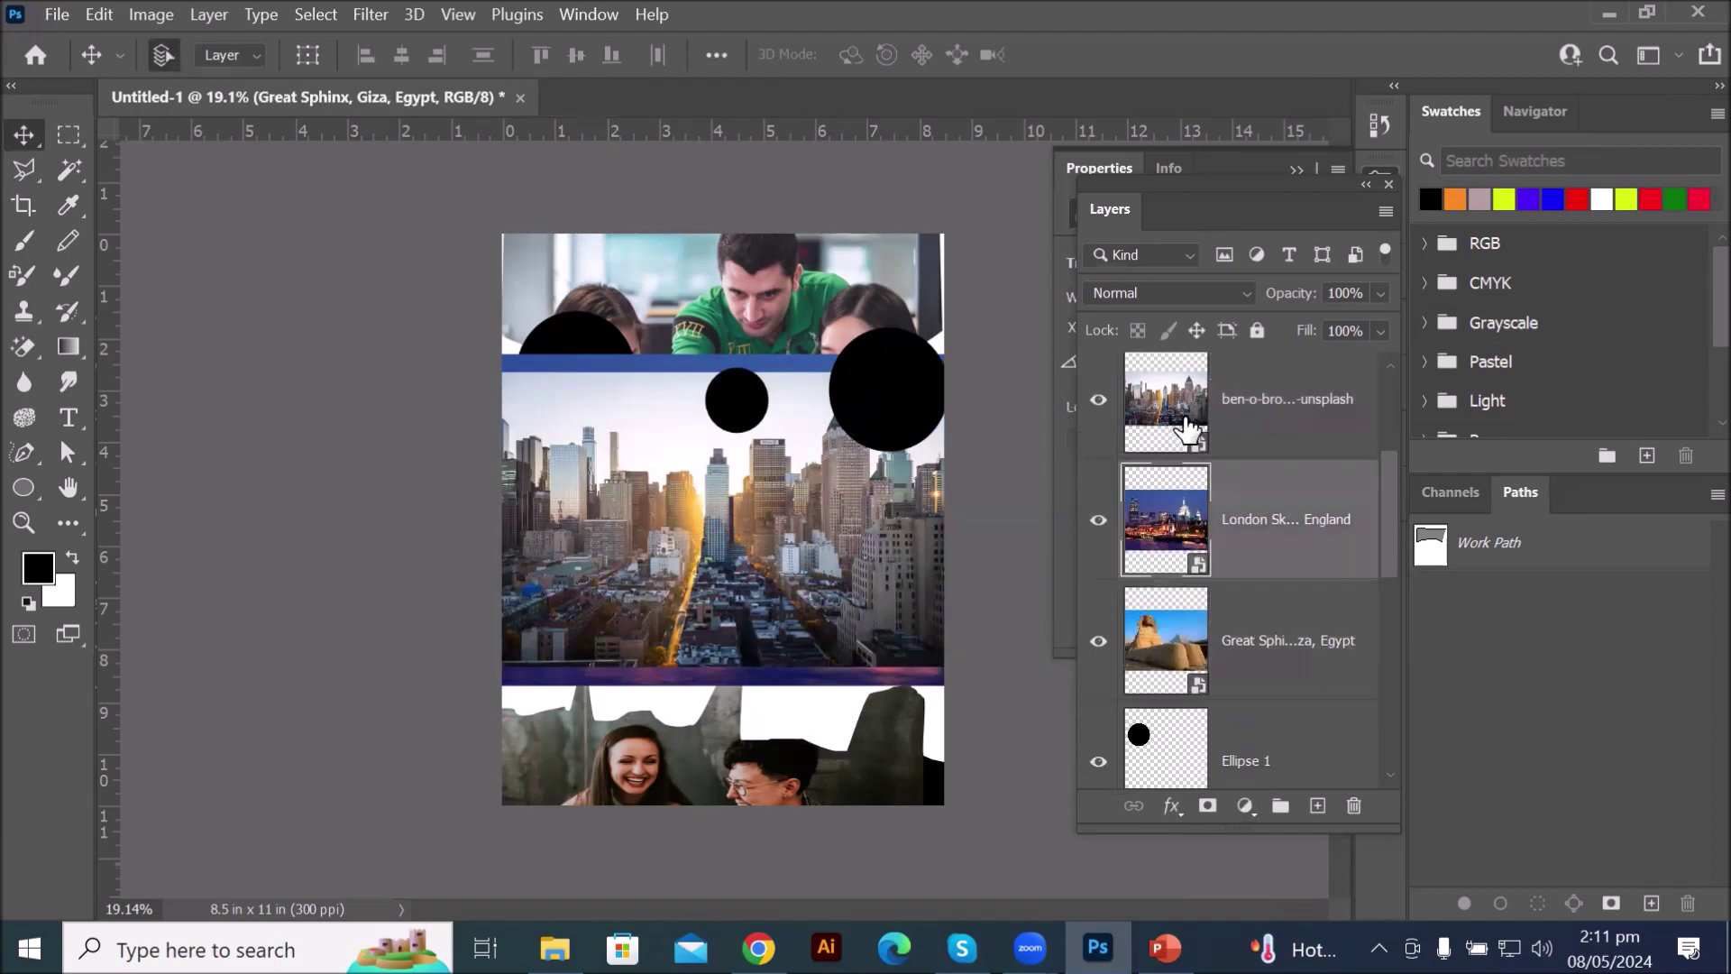
left_click(1184, 433)
left_click_drag(1394, 560, 1393, 623)
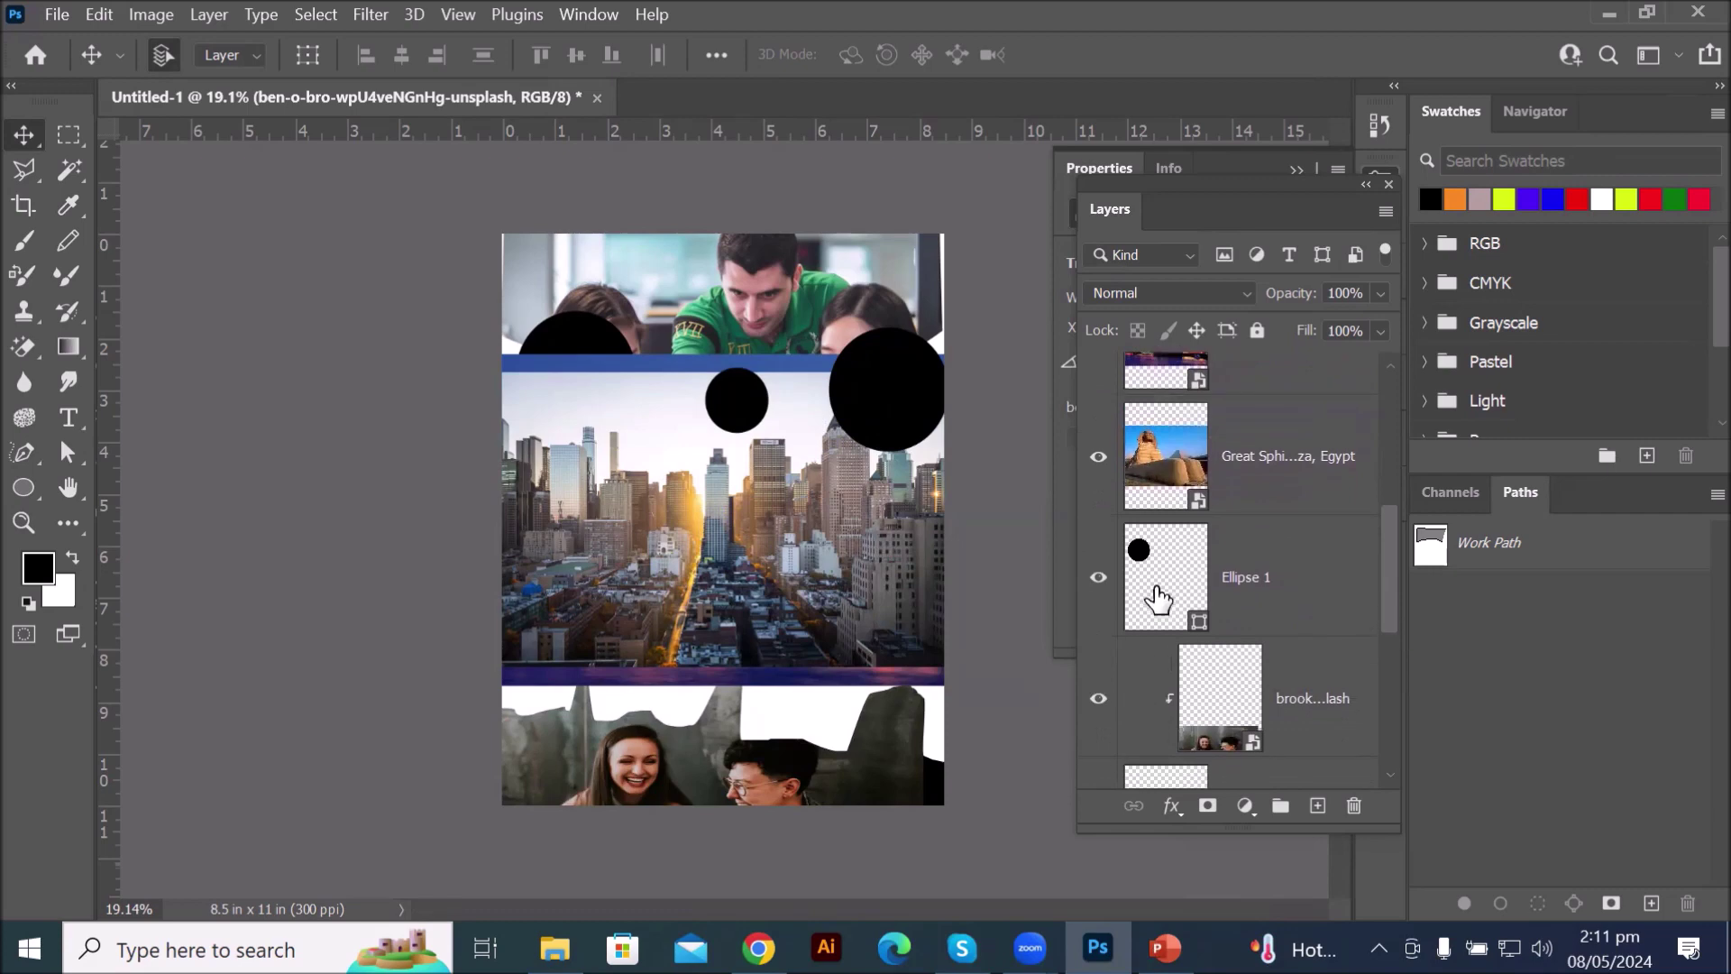
left_click(1159, 597)
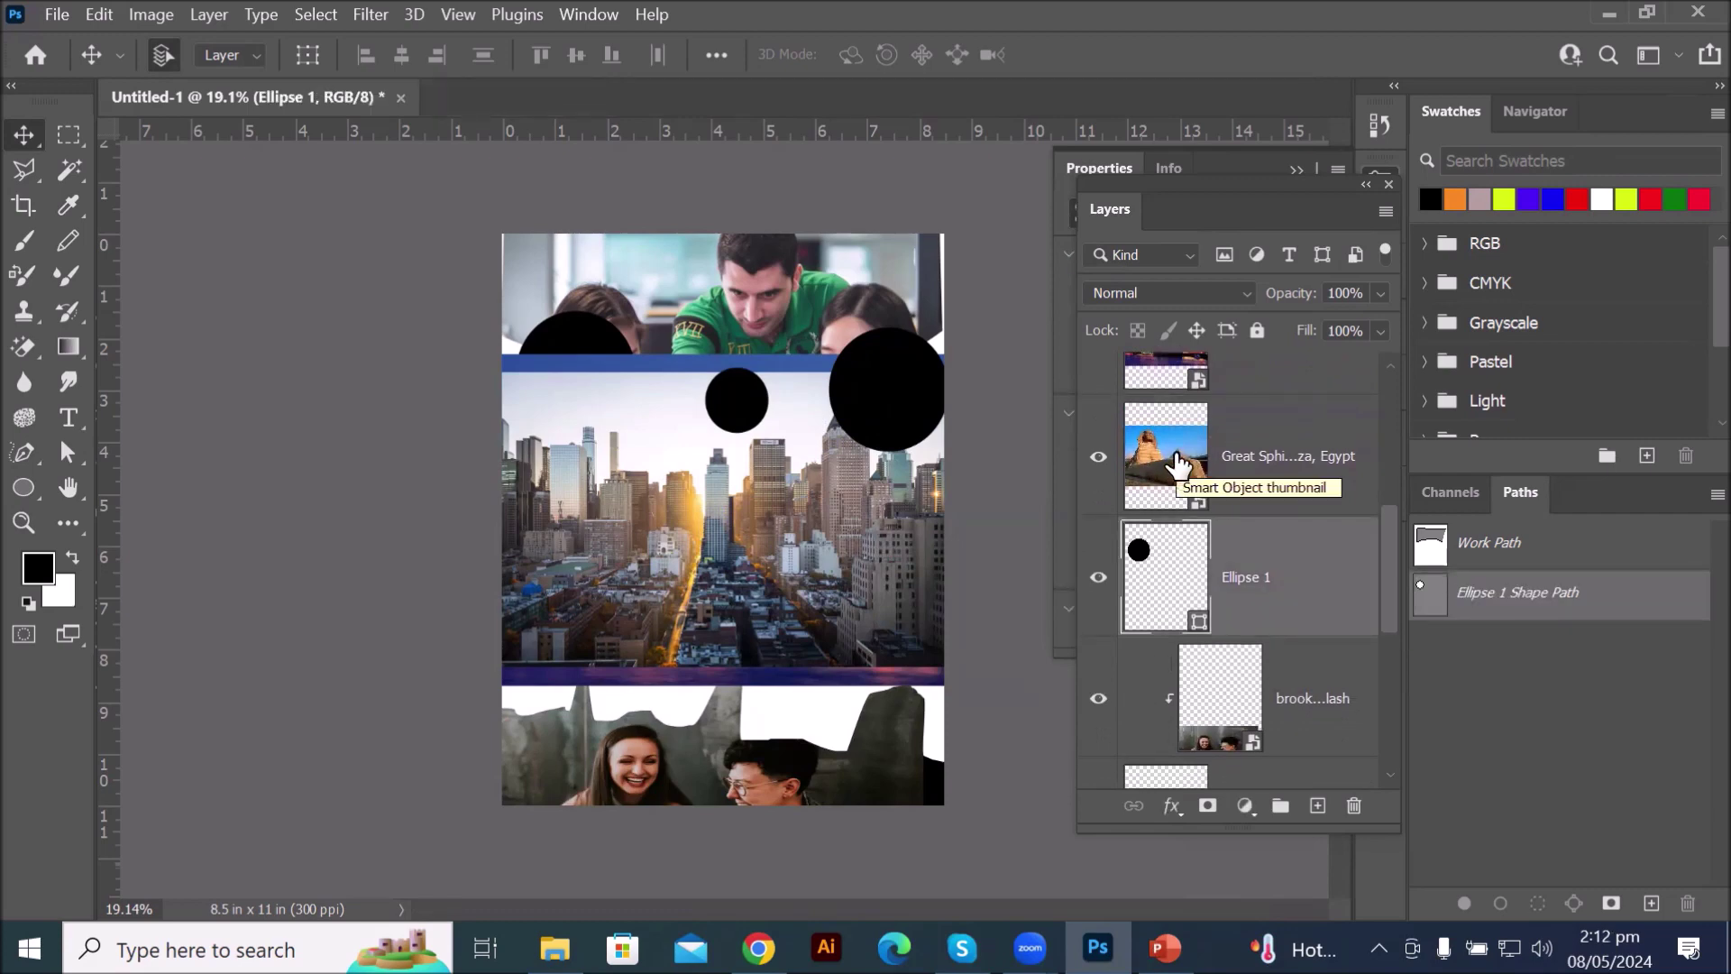
- Reorder the layers so the London Skyline photo sits above Ellipse 1 copy and the ben-o-bro skyline photo above Ellipse 1 copy 2
left_click_drag(1389, 548, 1410, 464)
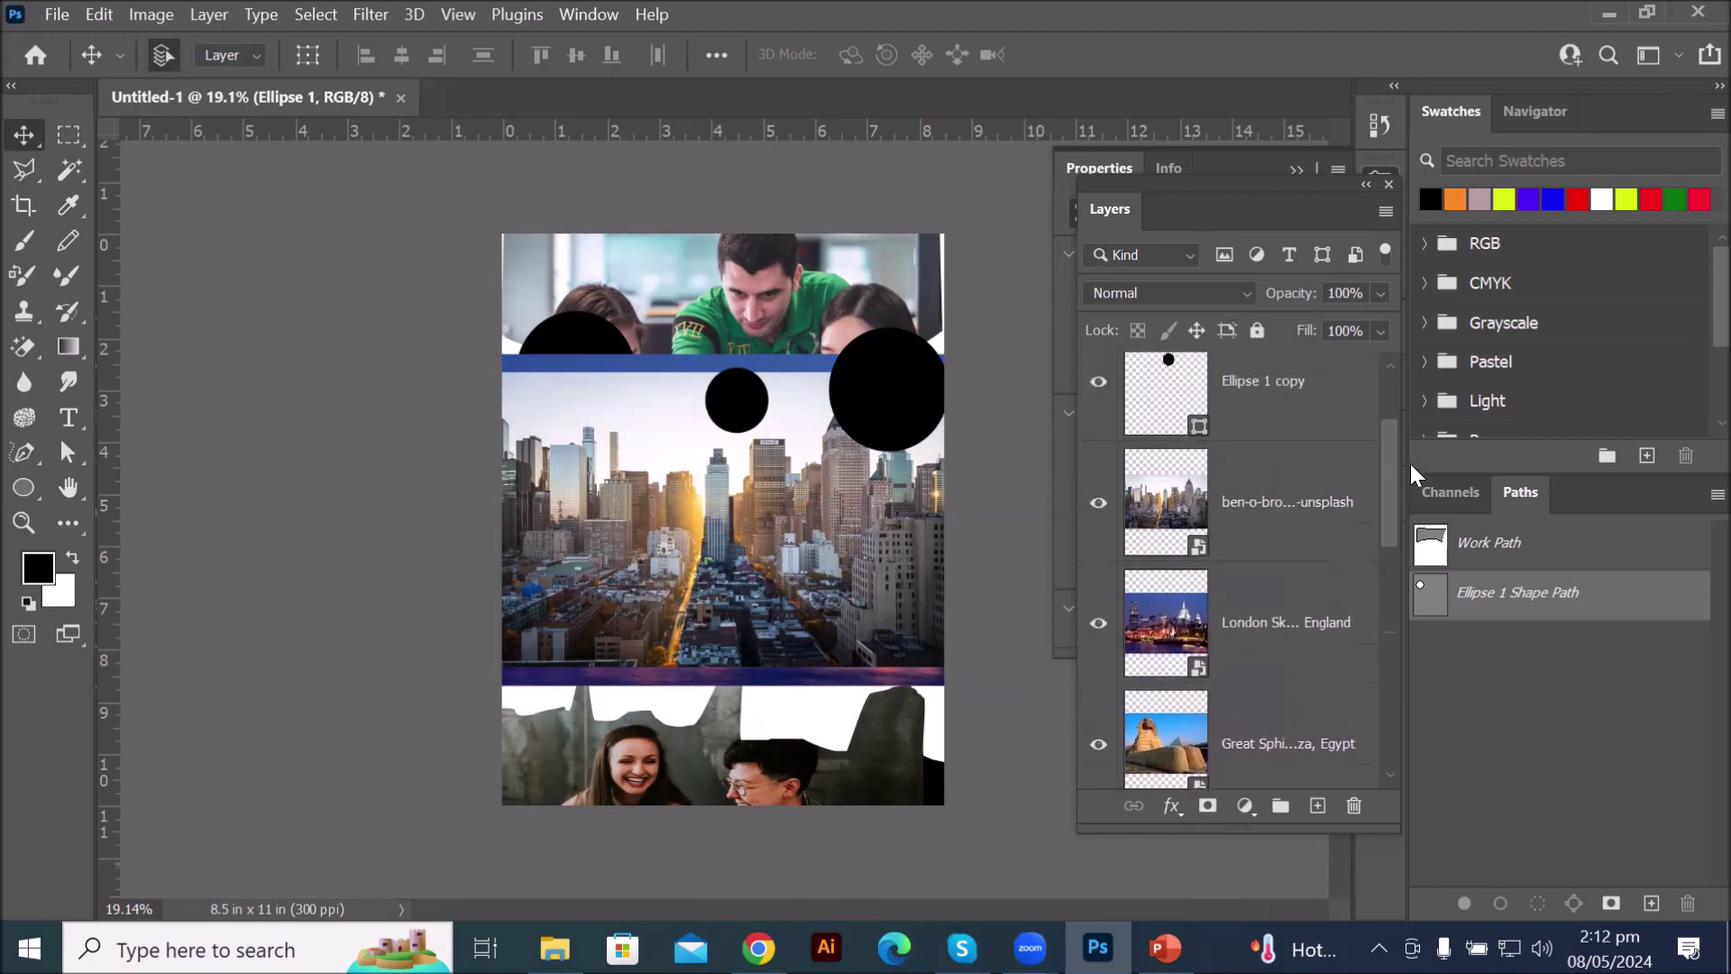
left_click_drag(1184, 636, 1220, 507)
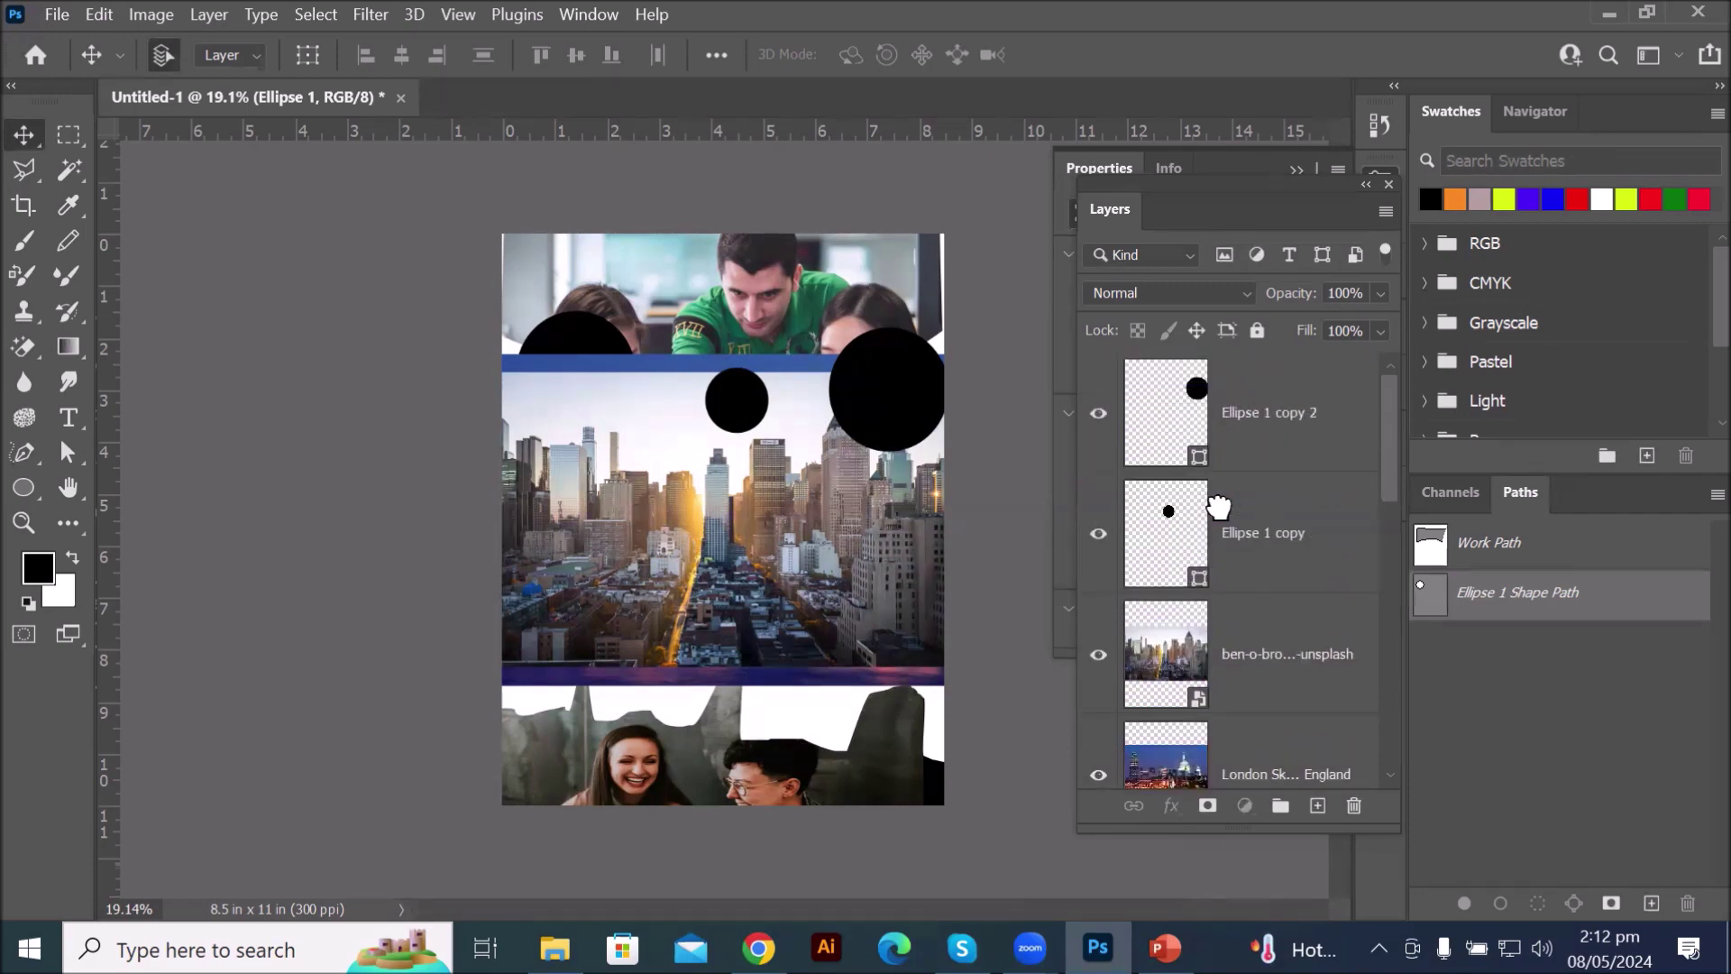
scroll(1224, 665, "down", 5)
scroll(1225, 666, "up", 2)
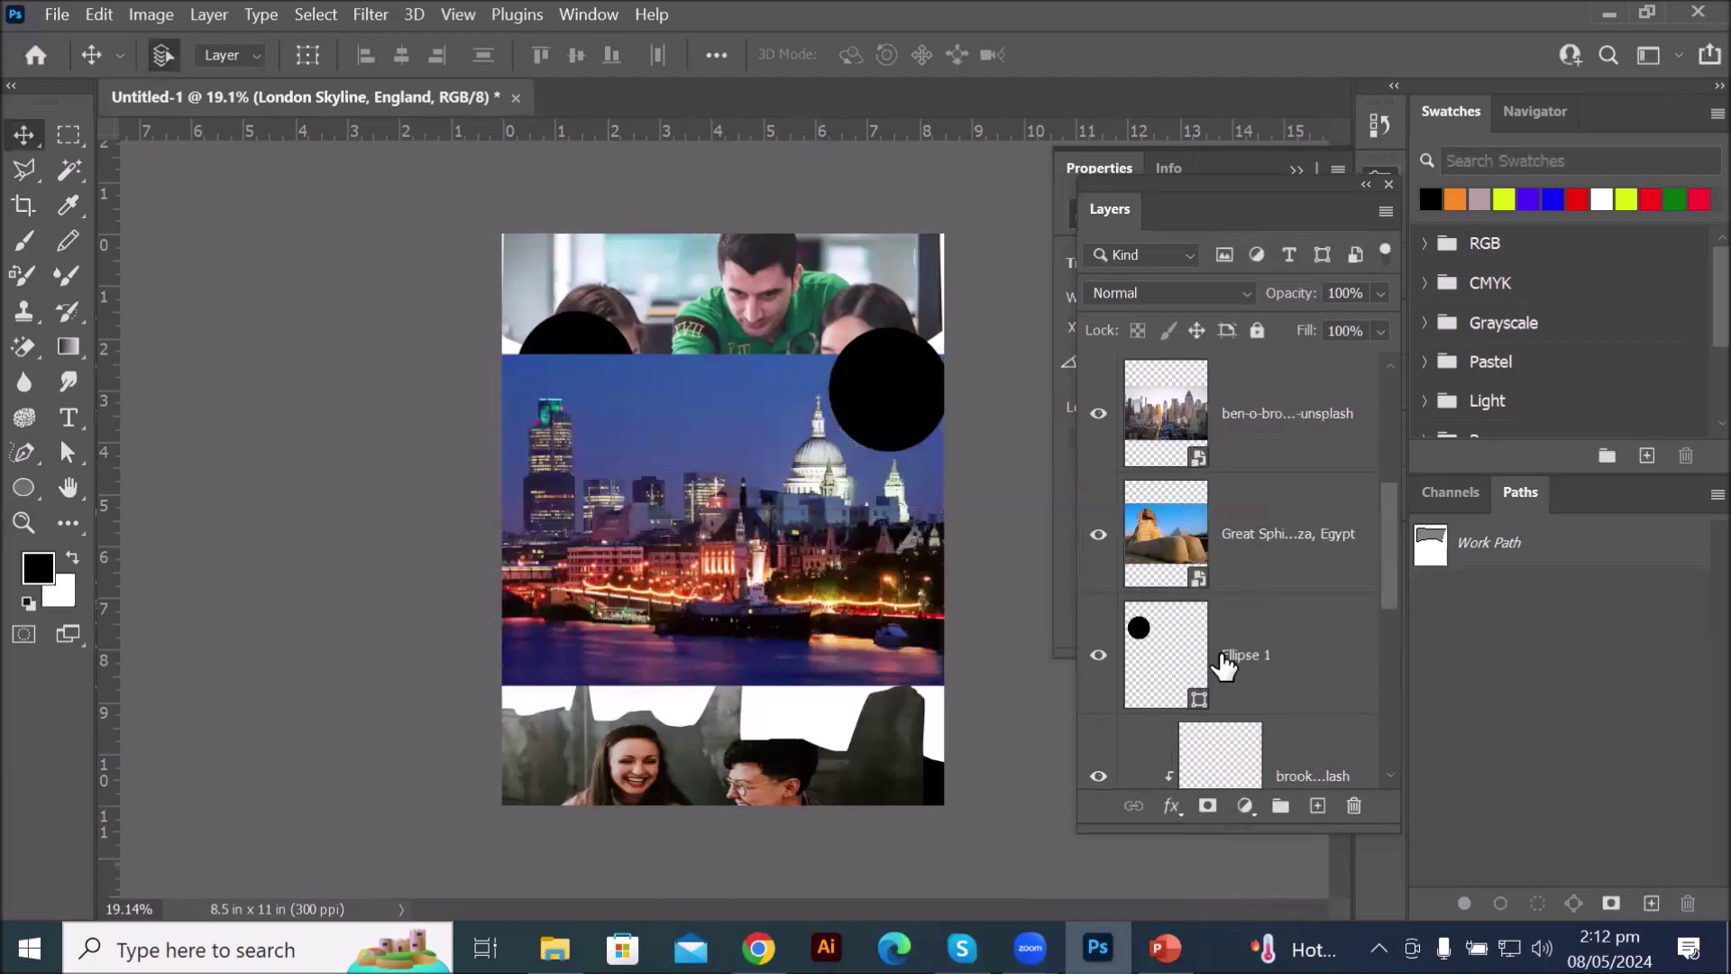
scroll(1225, 666, "up", 1)
left_click_drag(1171, 550, 1182, 362)
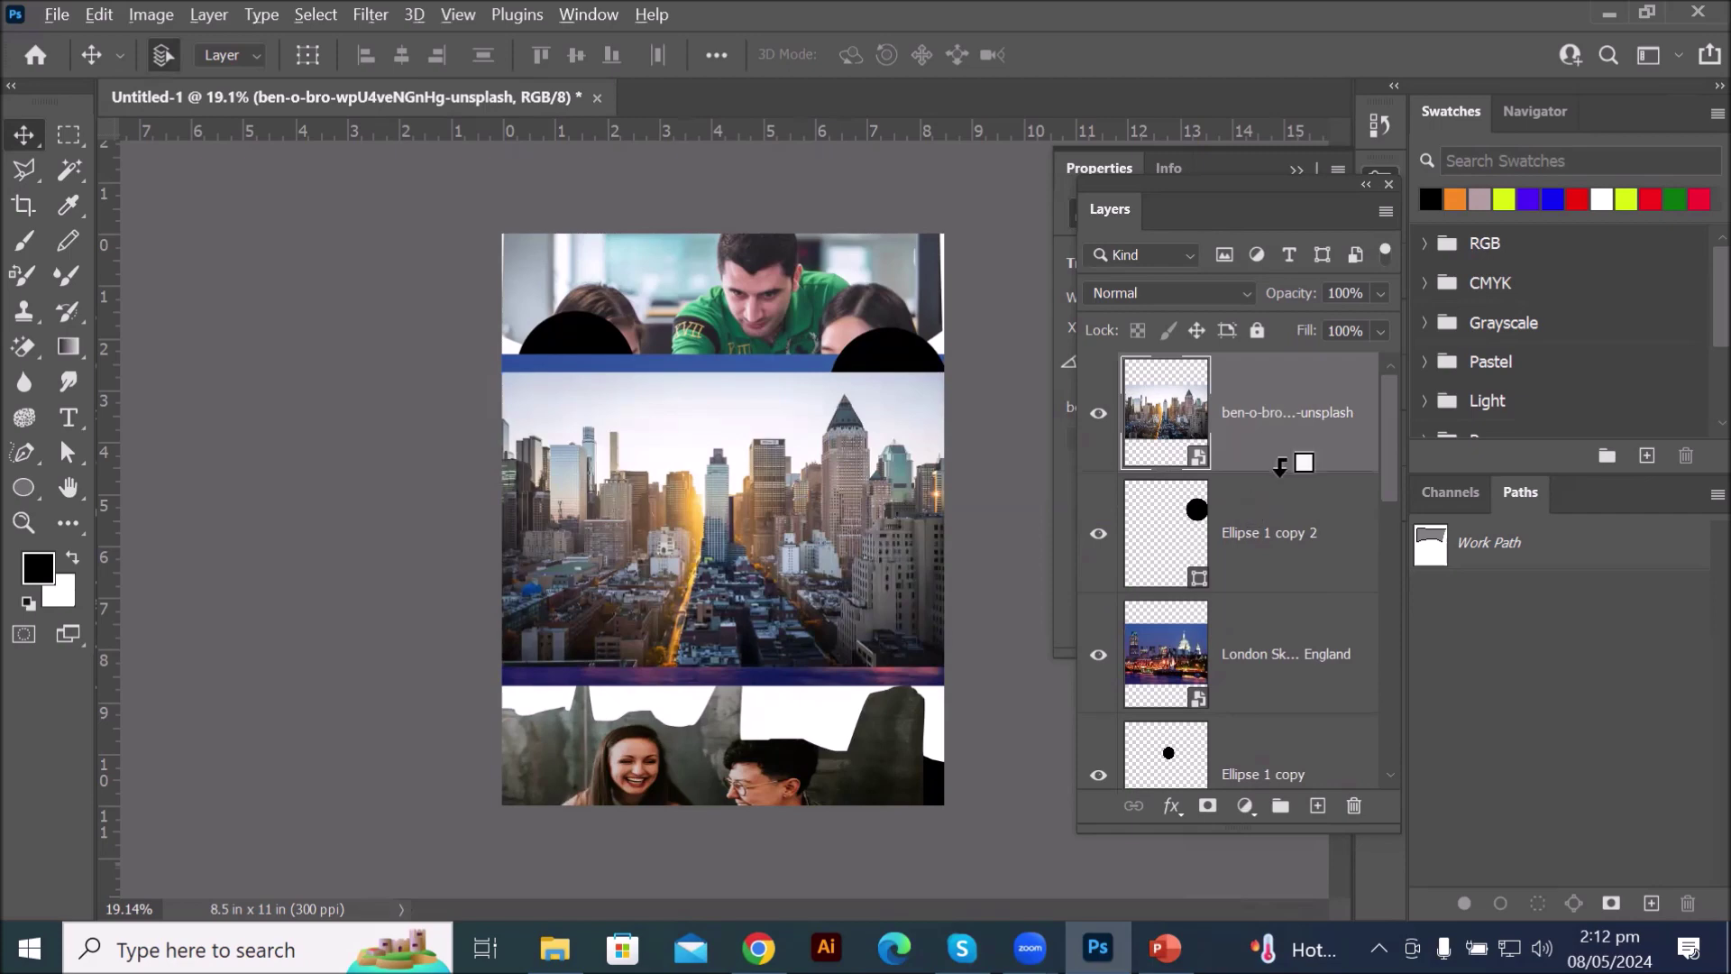
- Clip the ben-o-bro photo to Ellipse 1 copy 2, London Skyline to Ellipse 1 copy, and Great Sphinx to Ellipse 1
left_click(1281, 464, "alt")
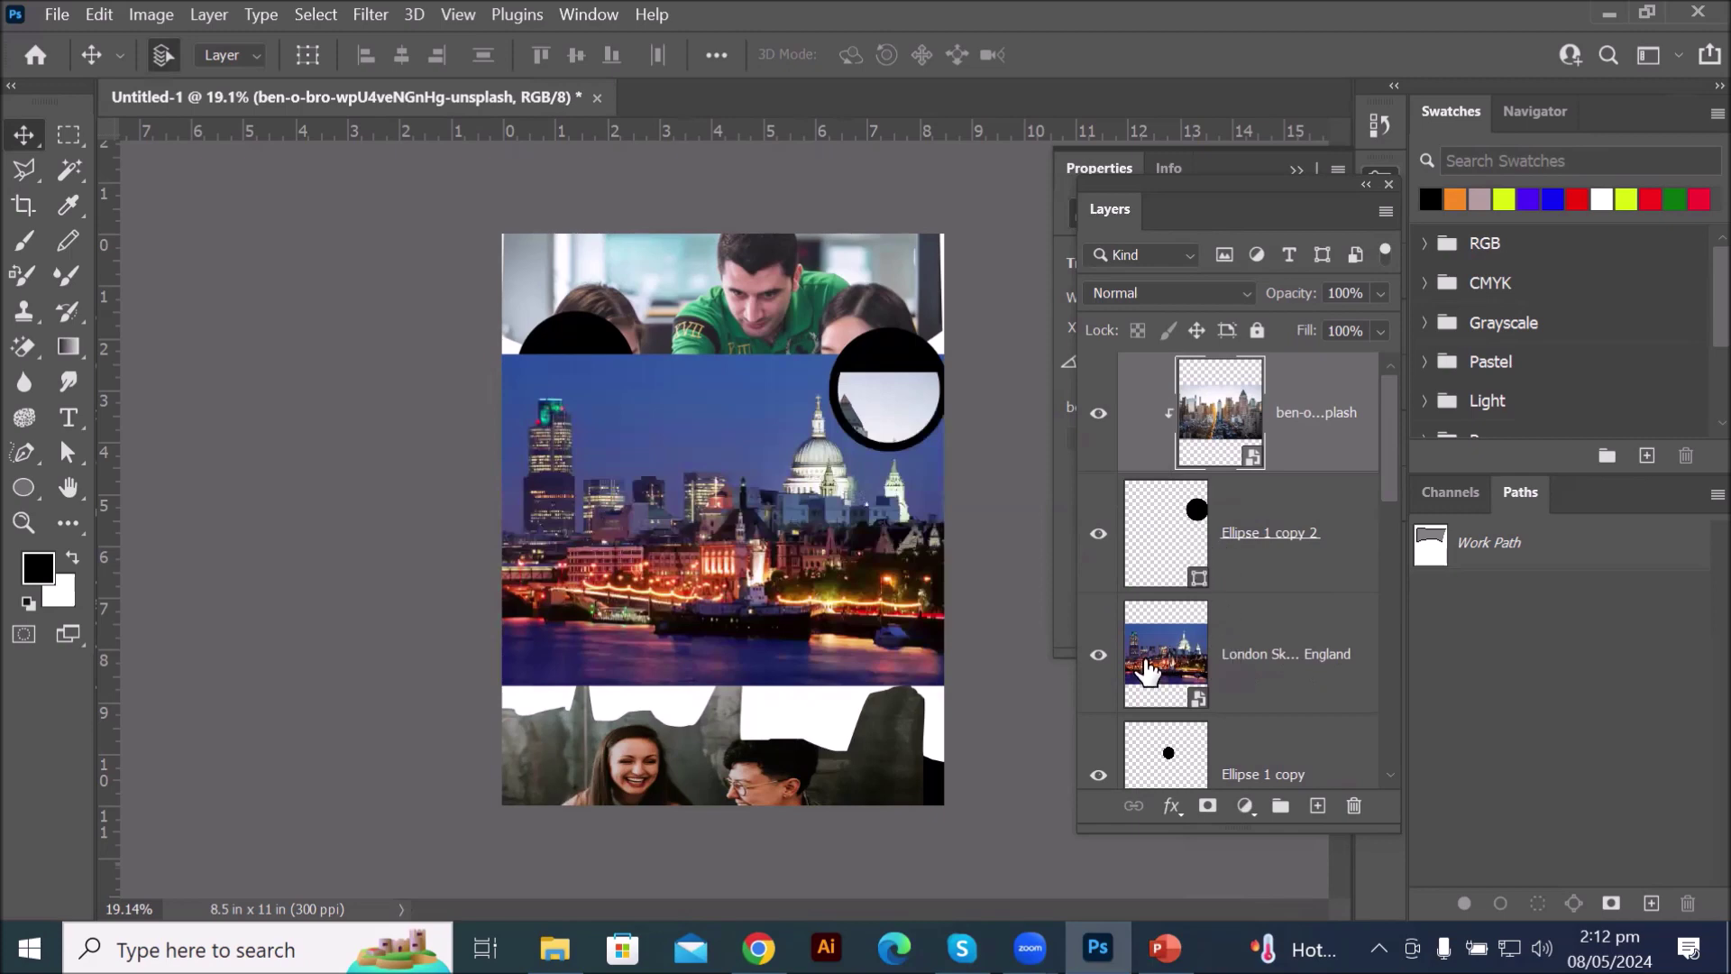
left_click(1192, 672)
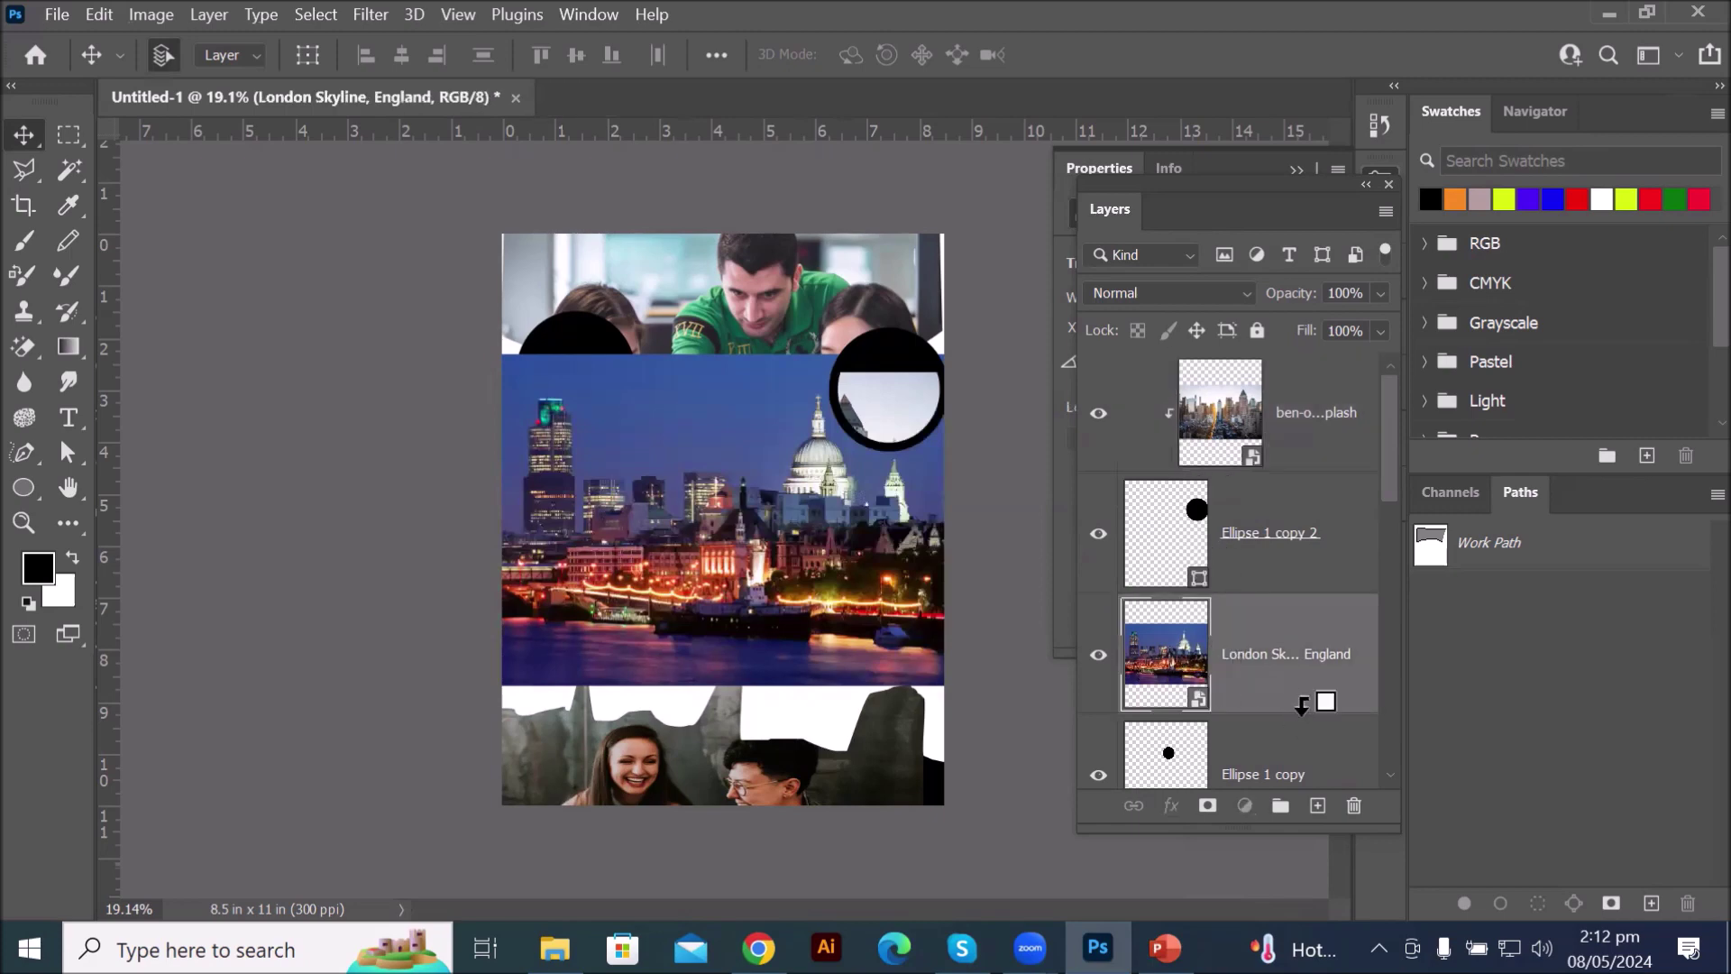
left_click(1301, 704, "alt")
left_click_drag(1394, 484, 1398, 594)
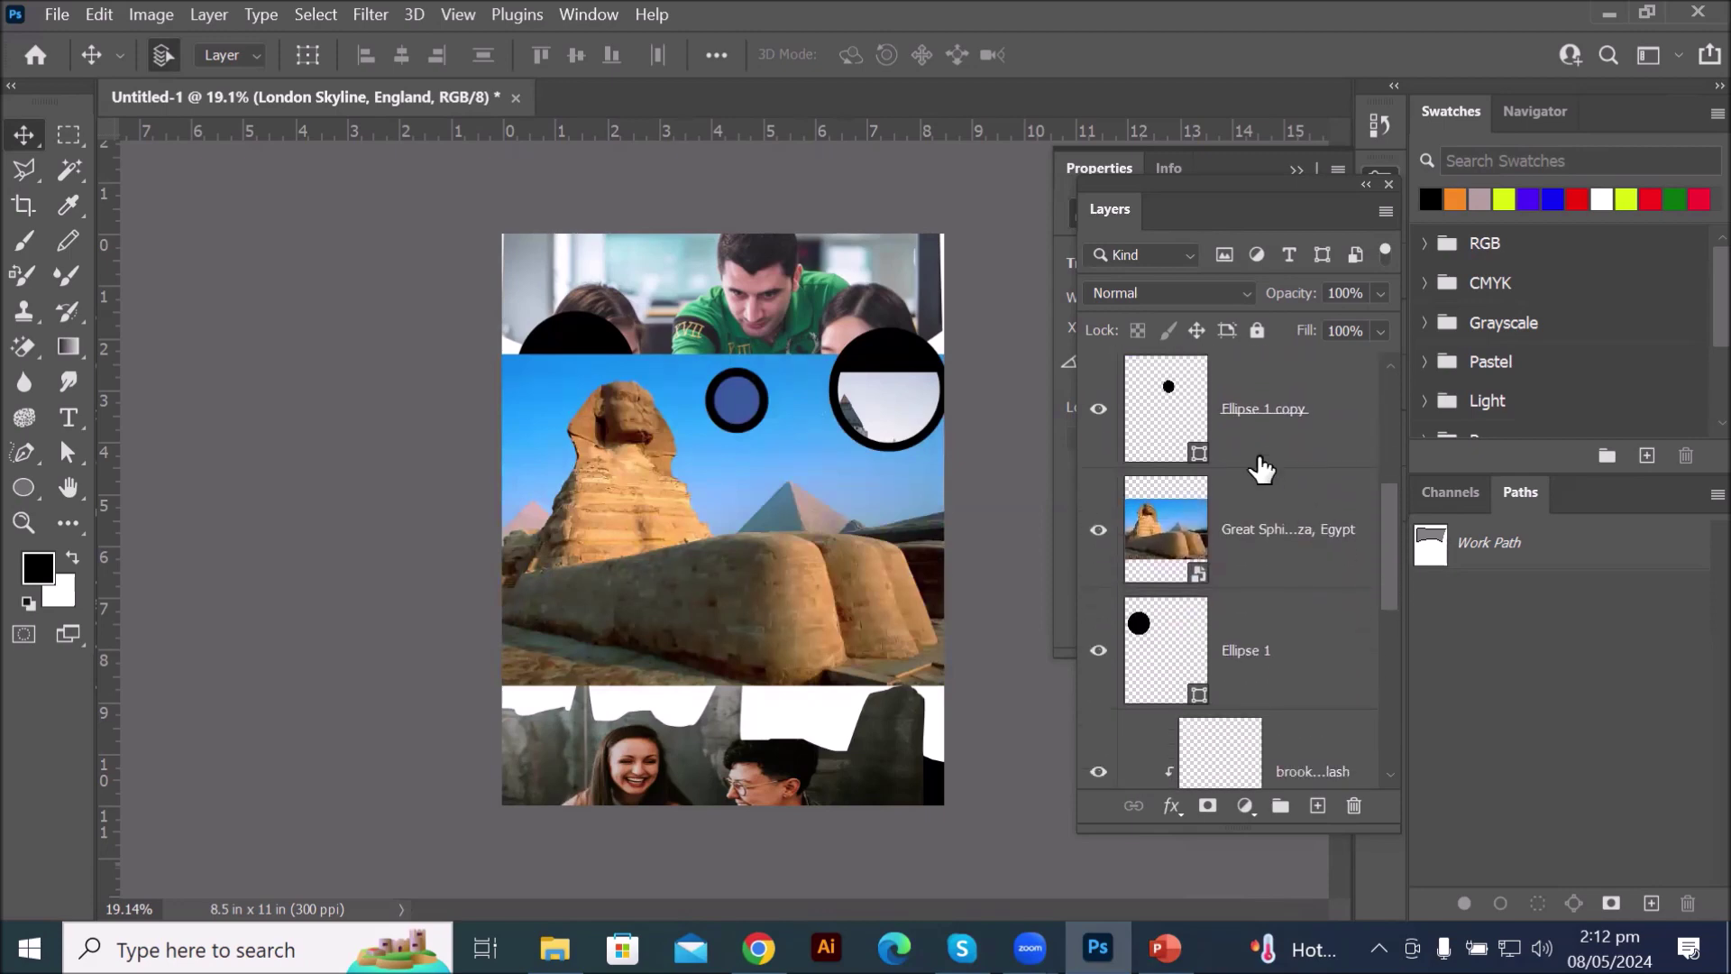
left_click(1258, 539)
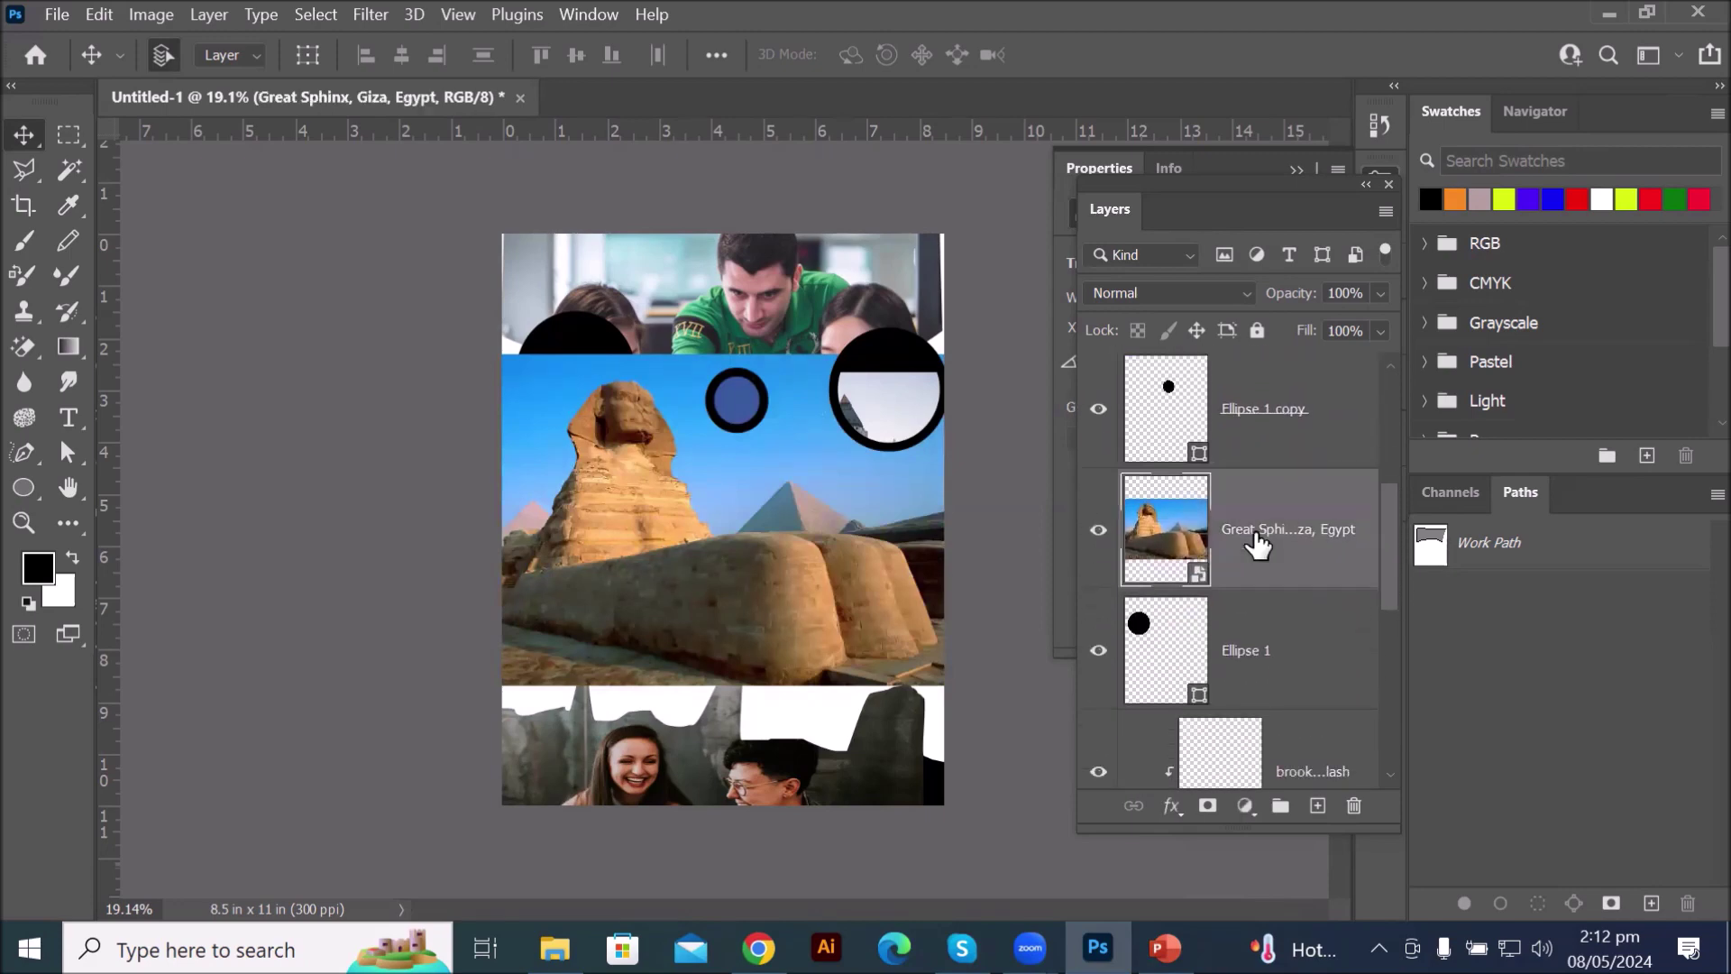
left_click(1291, 582, "alt")
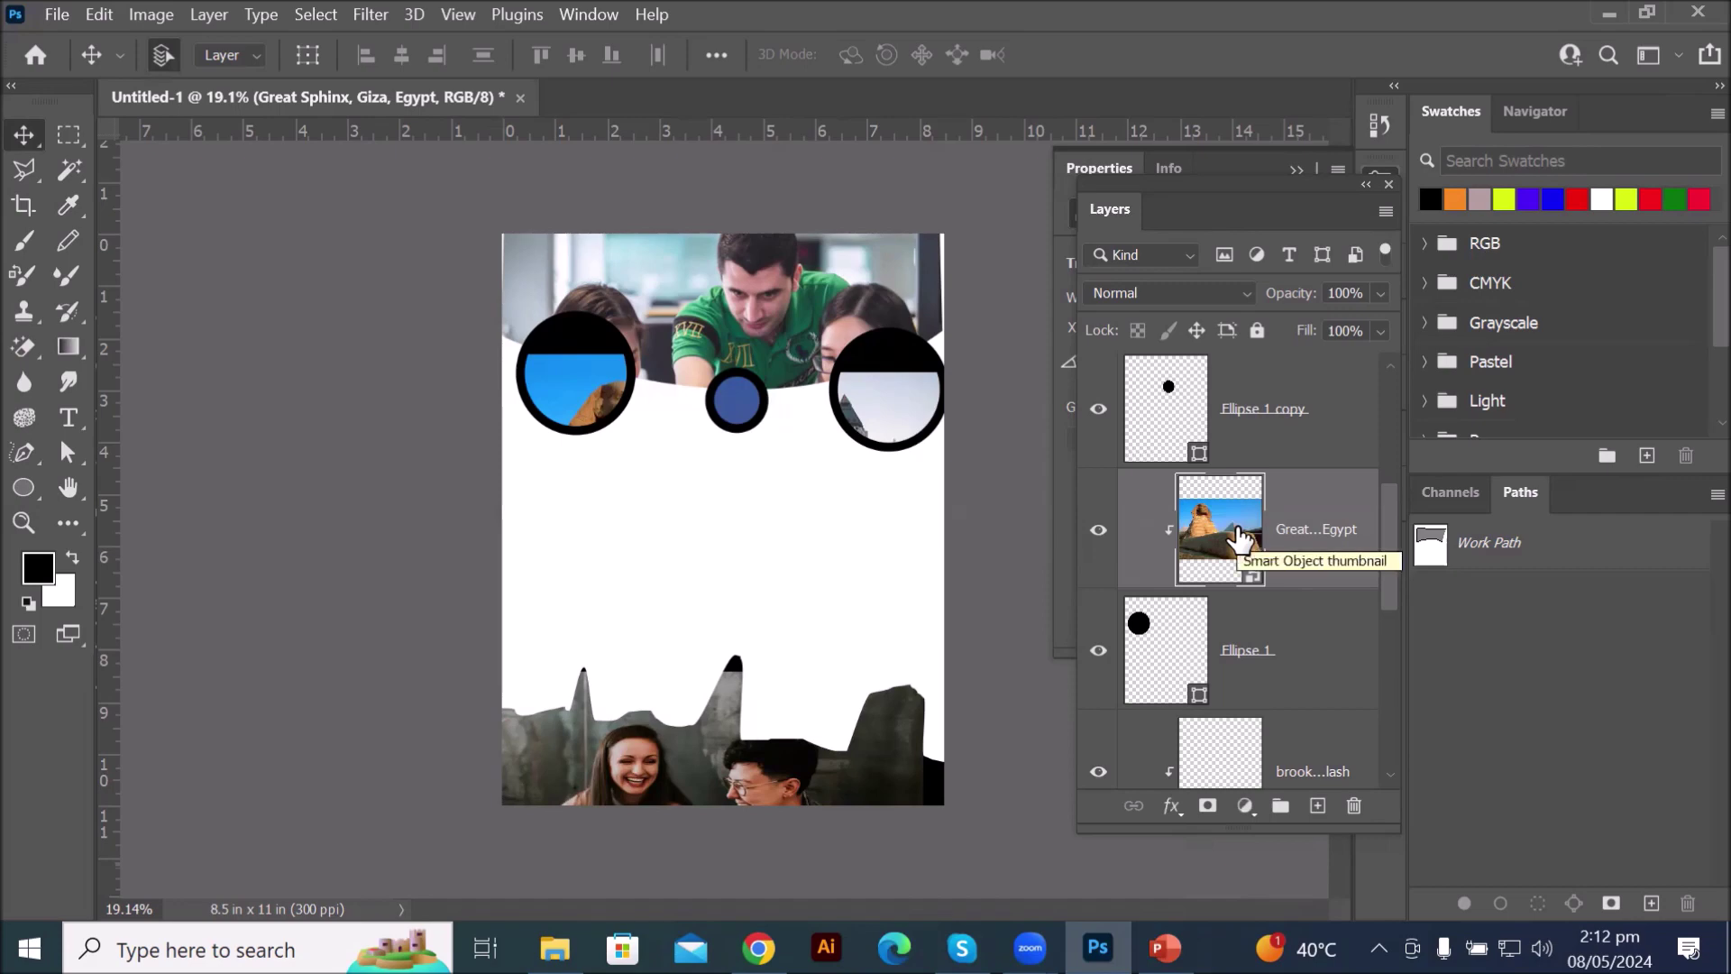
- Scale the clipped Great Sphinx photo to about 11.38% and position it inside the Ellipse 1 circle
key("ctrl+t")
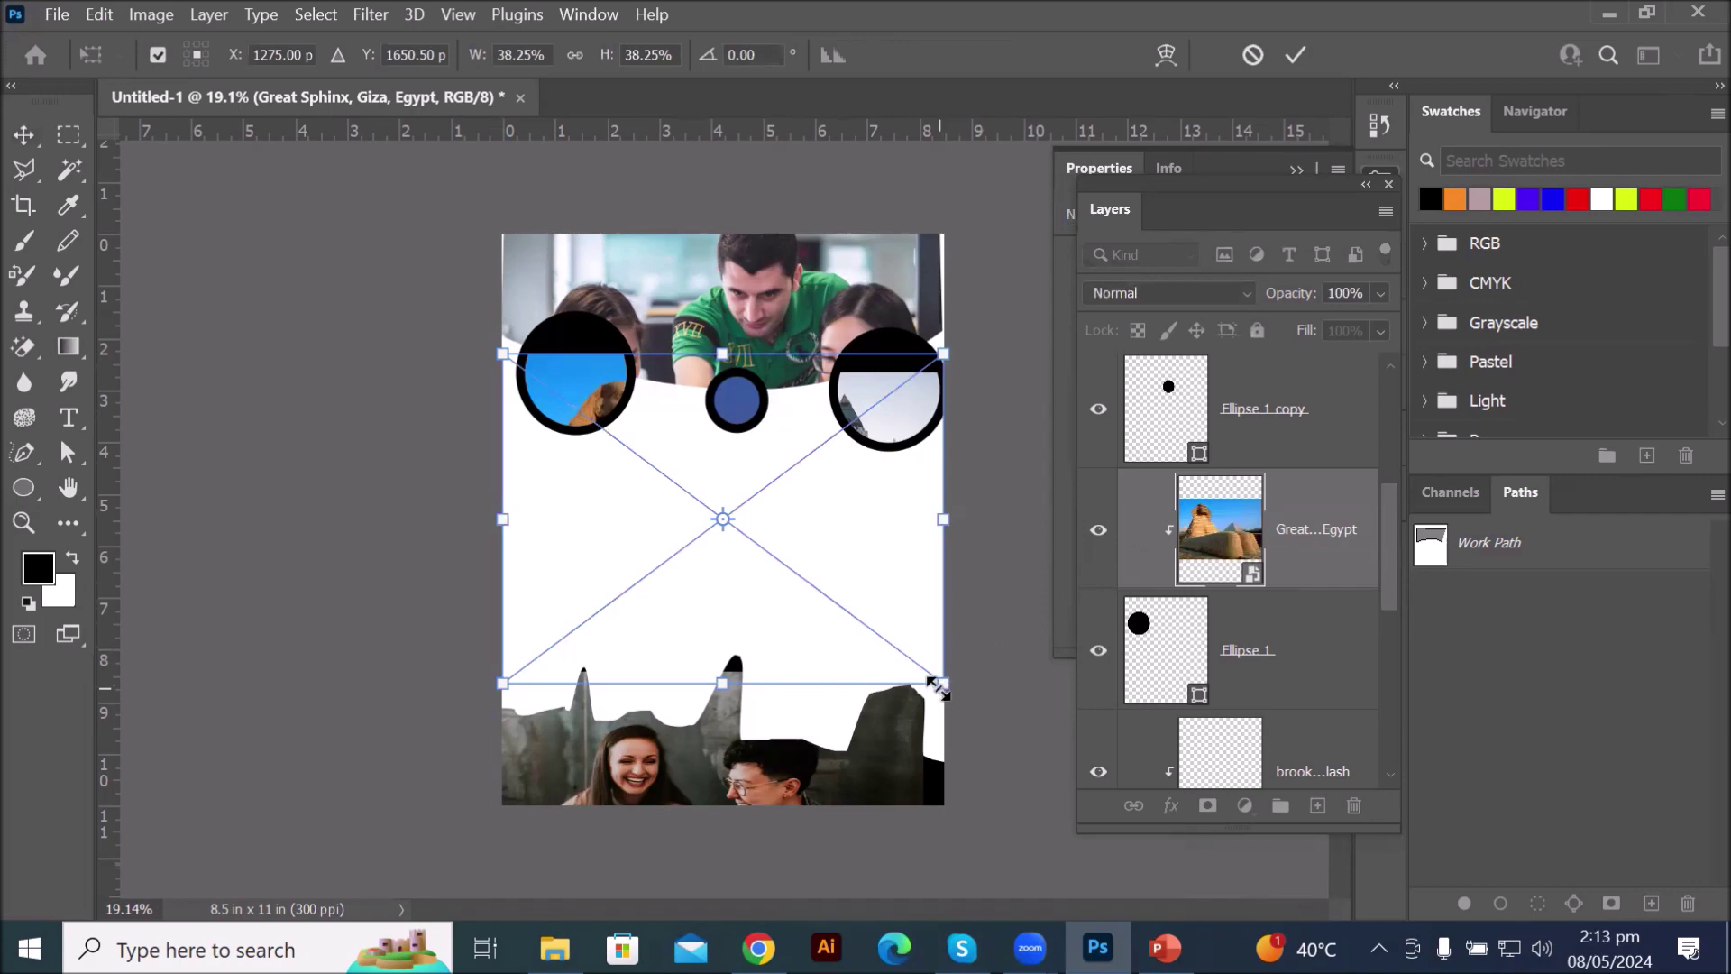
left_click_drag(938, 688, 633, 373)
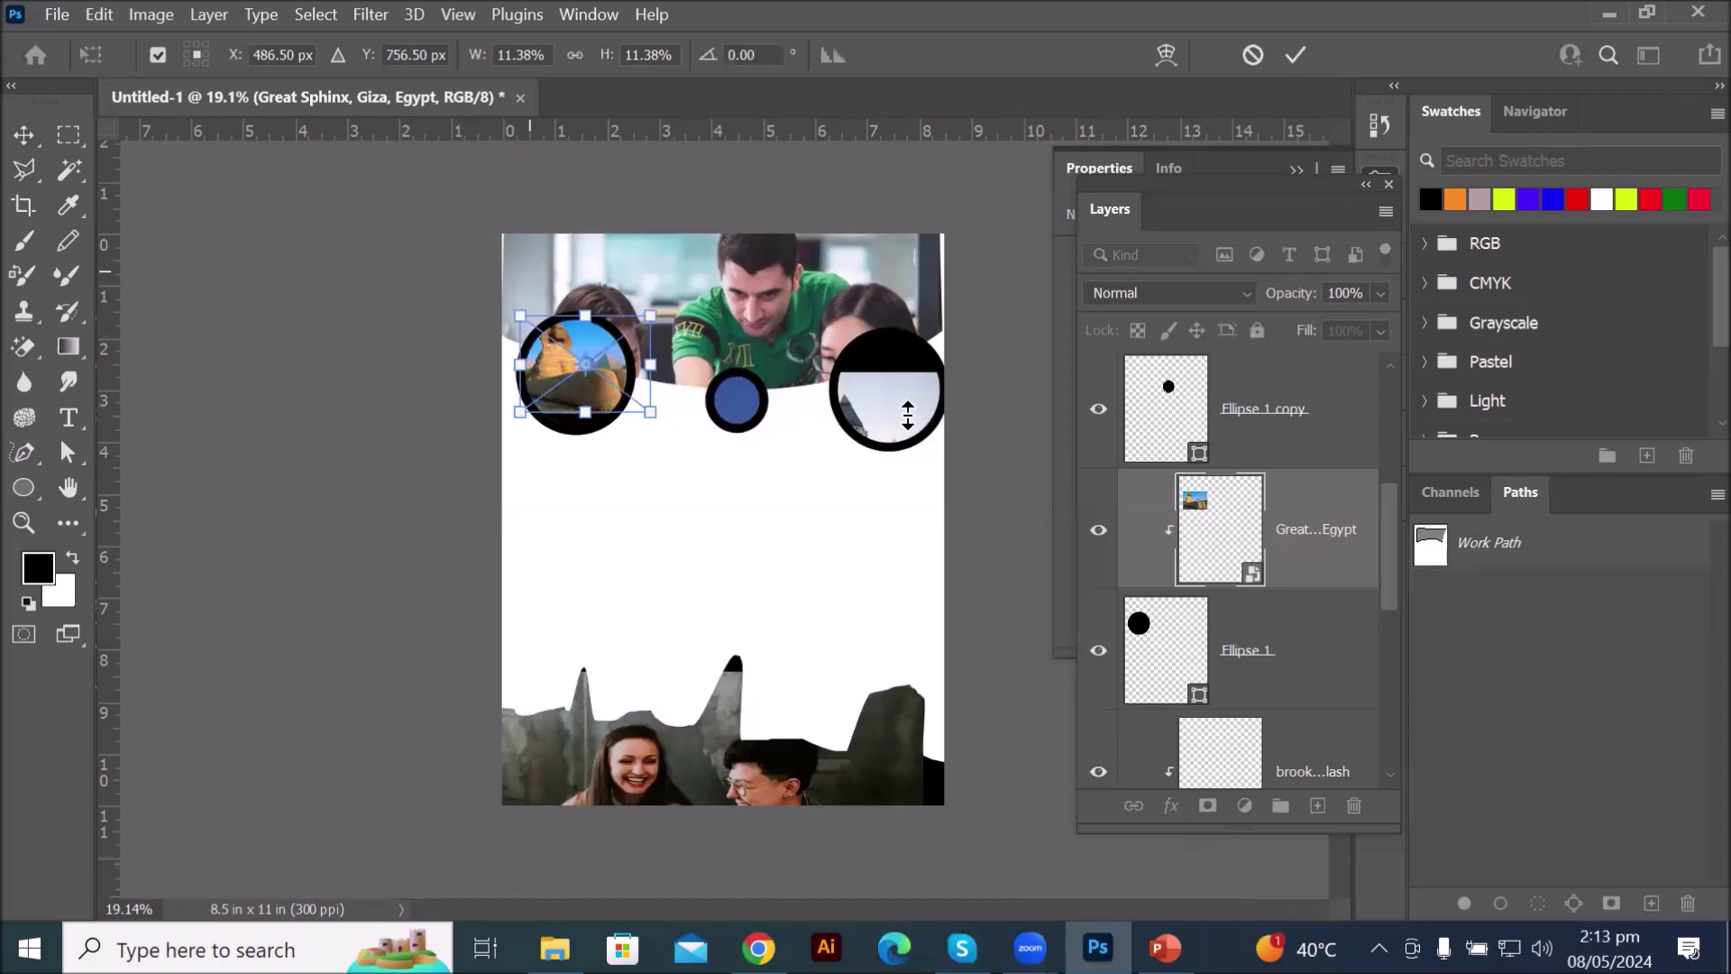
- Scale the clipped London Skyline photo to about 6.62% and center it over the small Ellipse 1 copy circle
left_click_drag(1392, 539, 1403, 476)
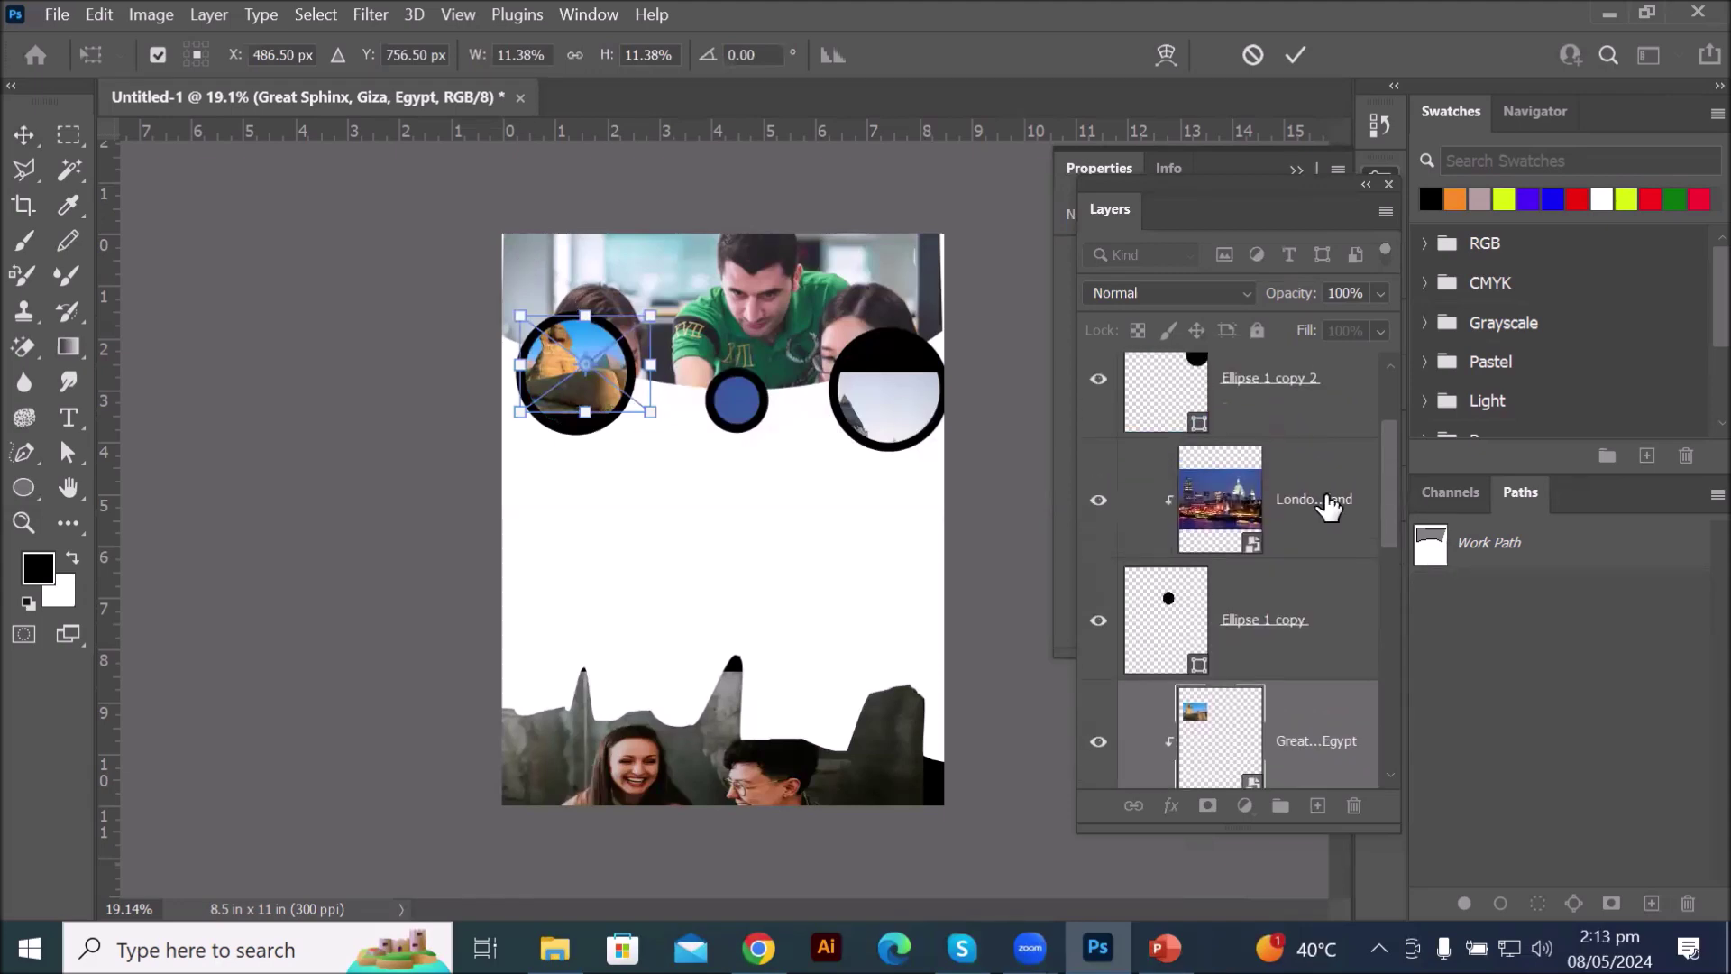
left_click(1226, 532)
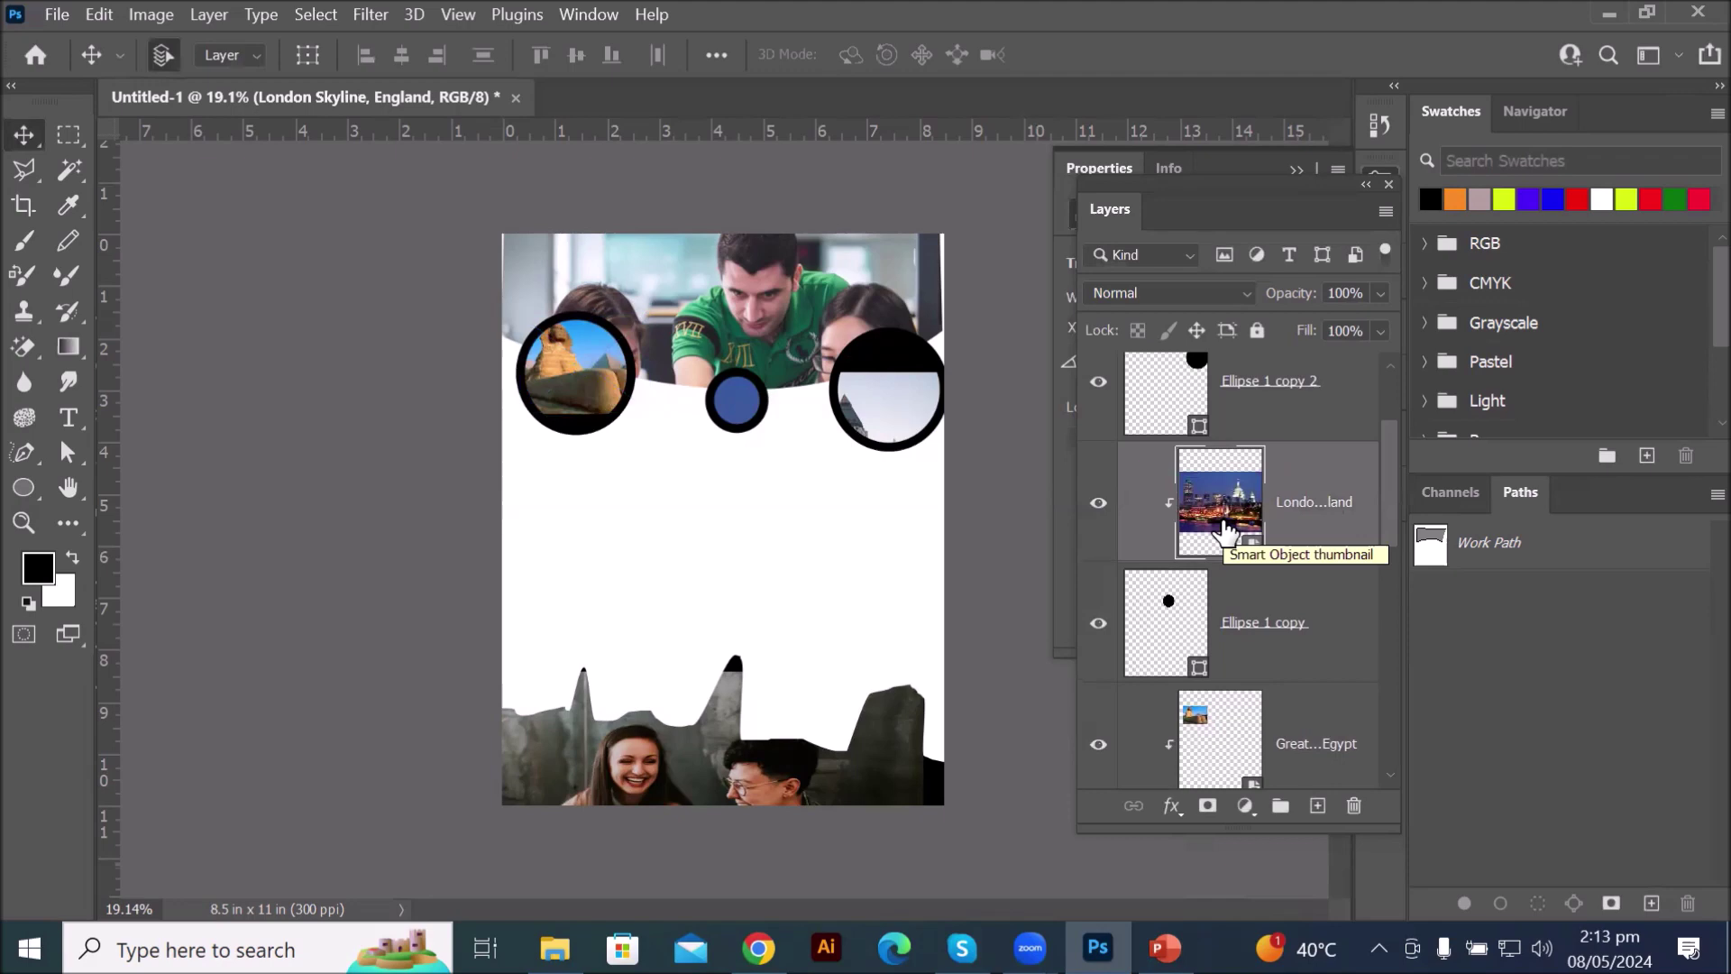
key("ctrl+t")
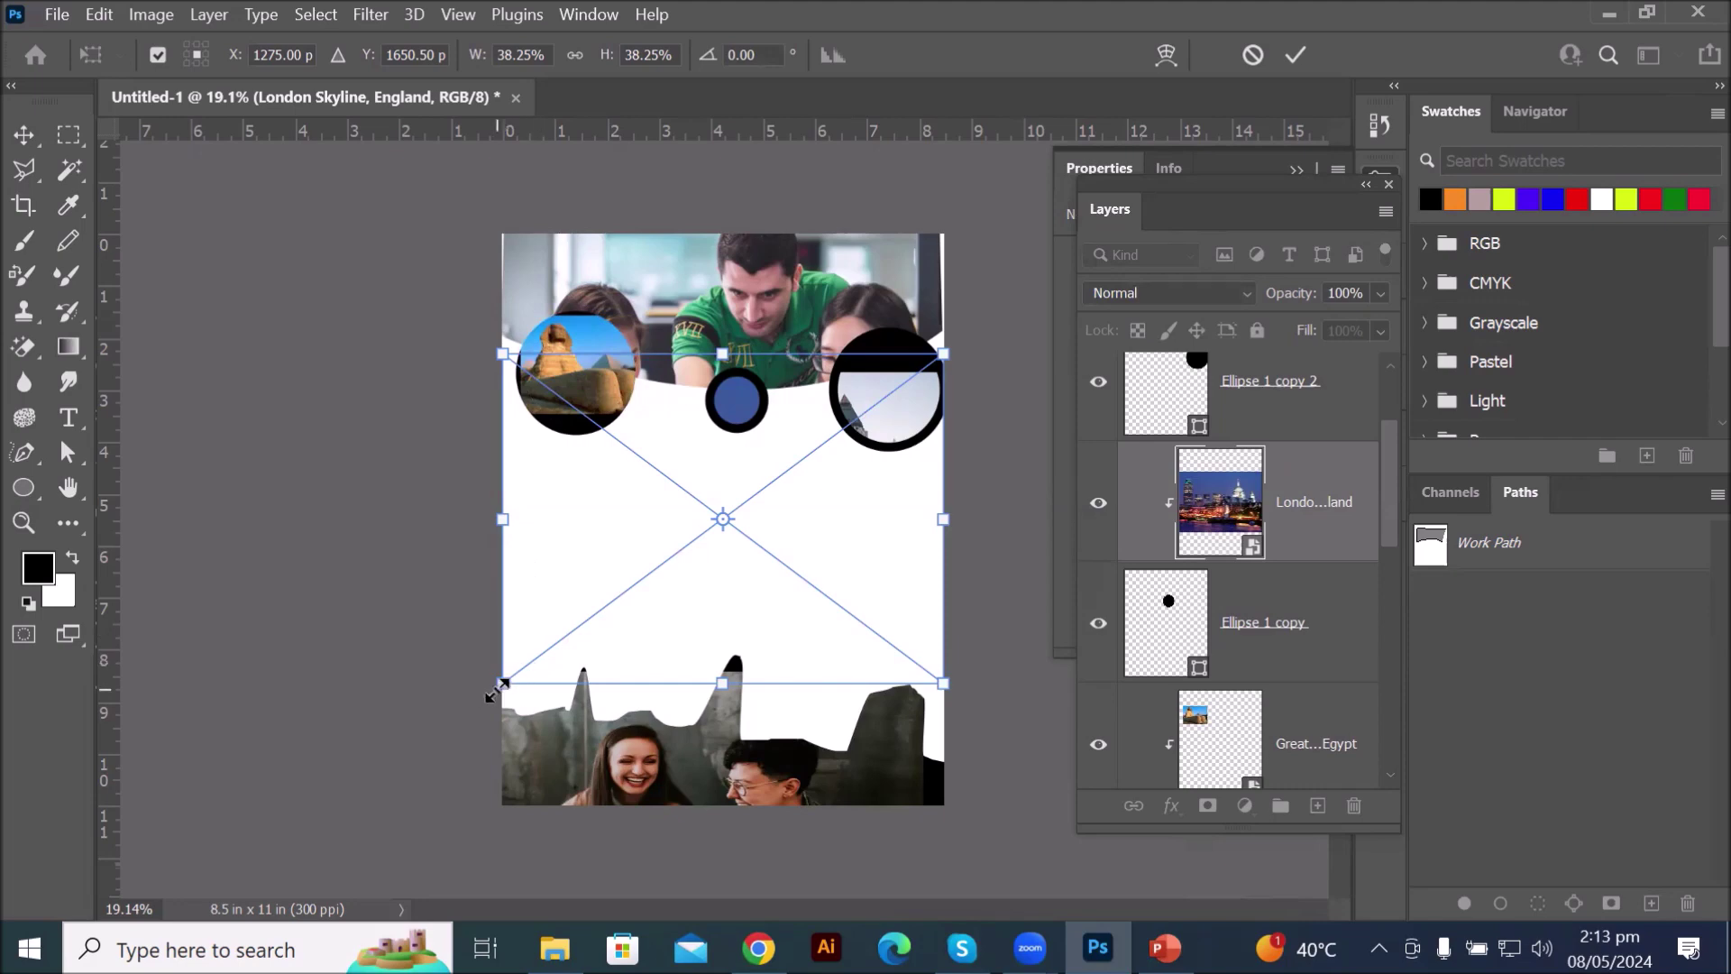
left_click_drag(497, 689, 639, 578)
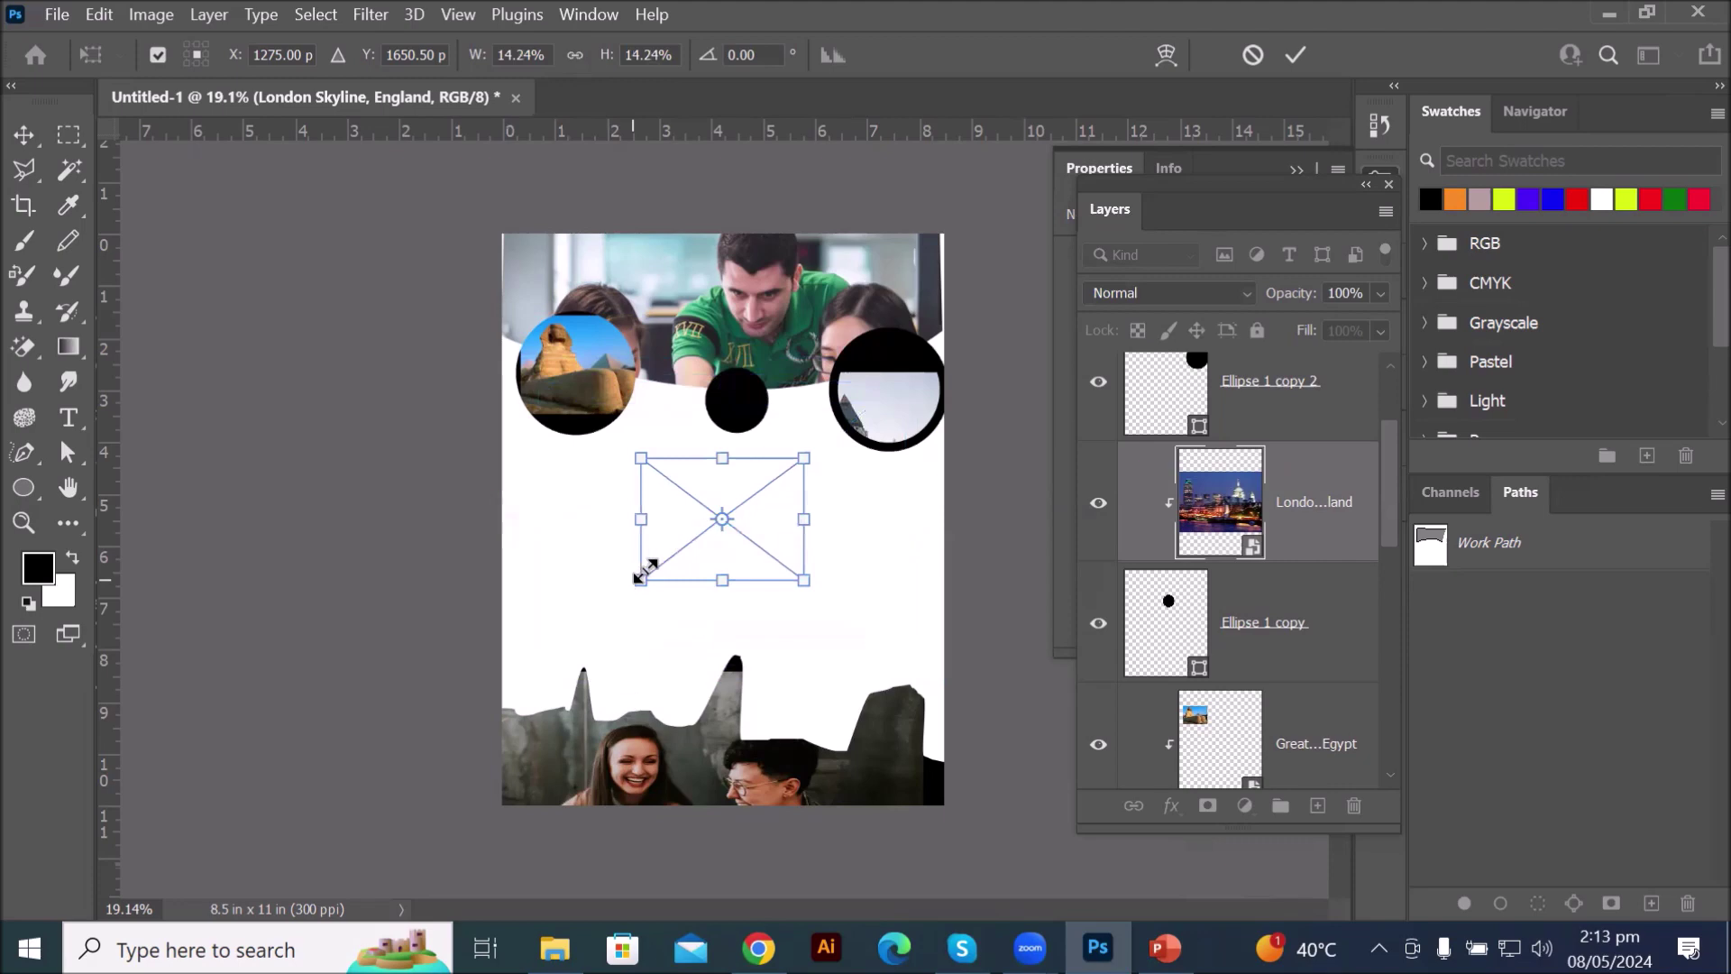
left_click_drag(744, 517, 765, 413)
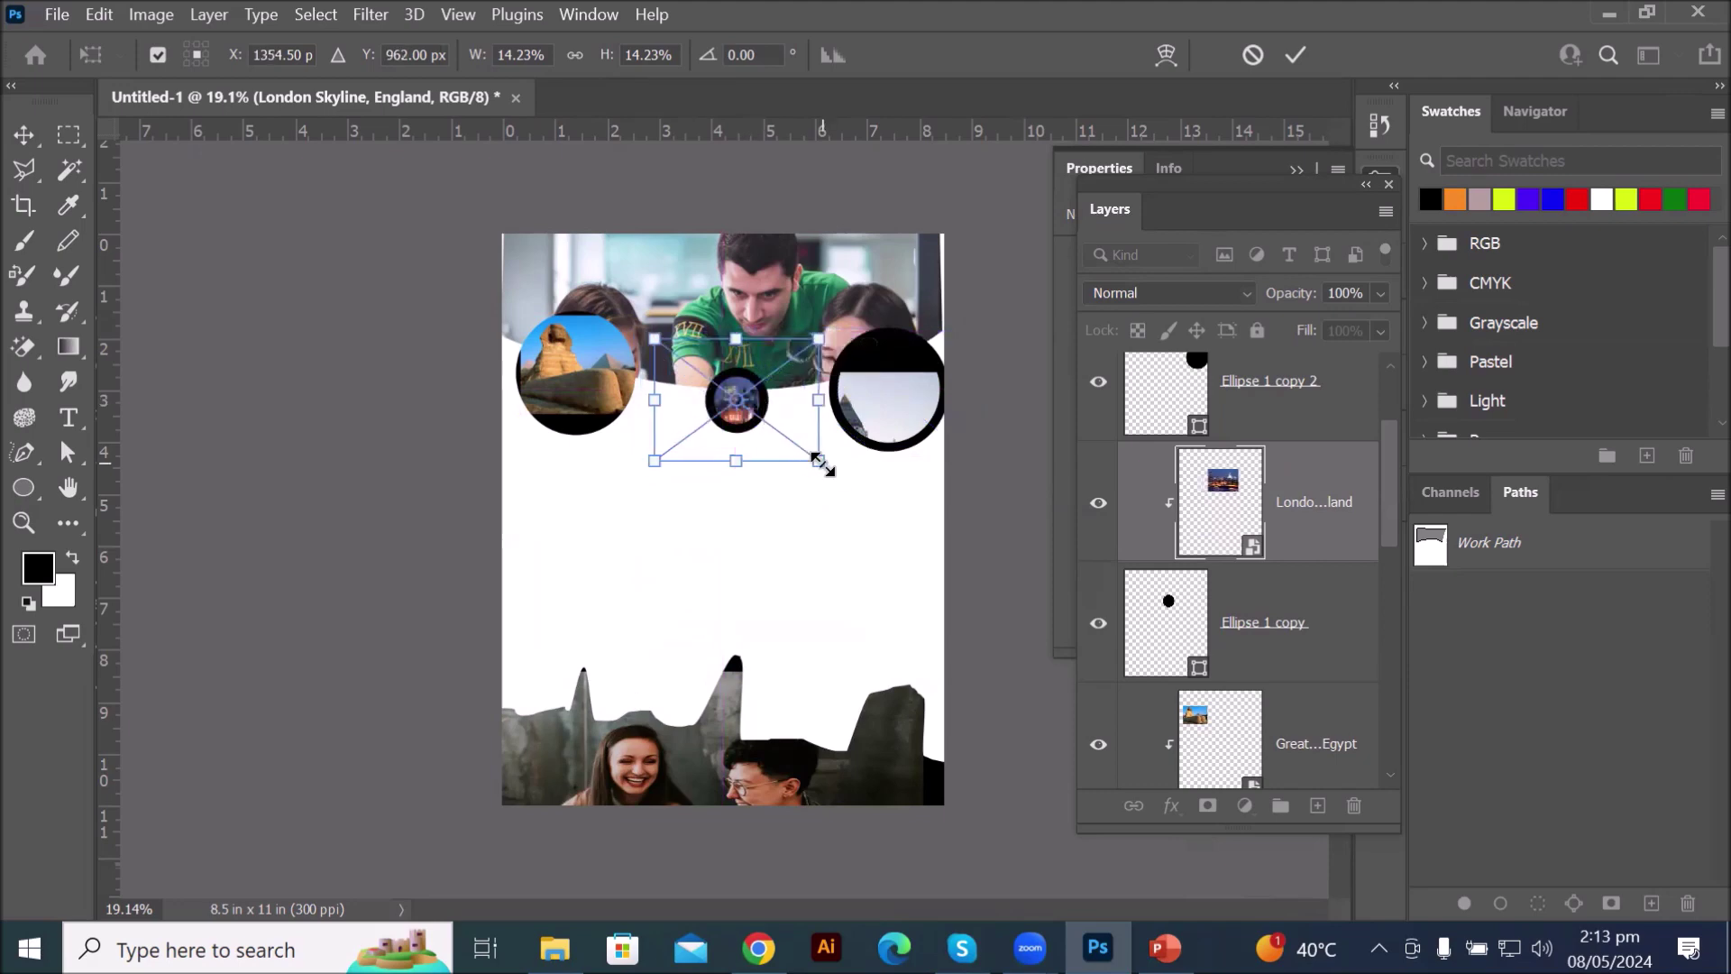
left_click_drag(818, 461, 774, 427)
scroll(735, 357, "up", 6)
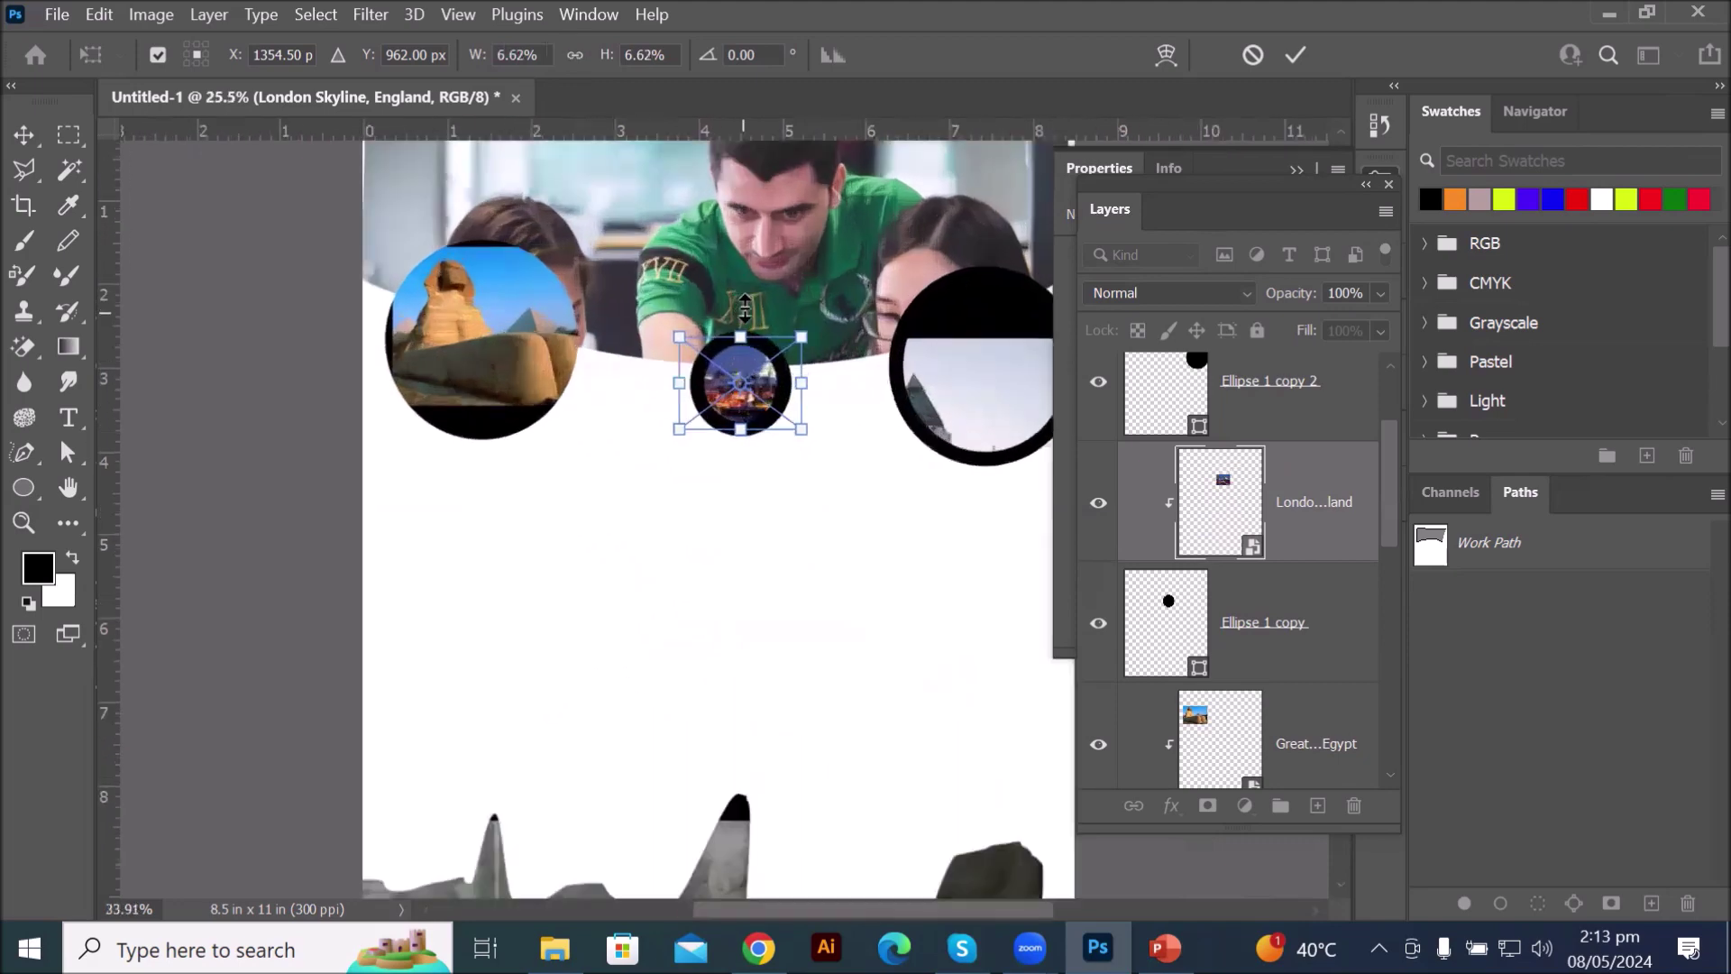
scroll(743, 306, "up", 10)
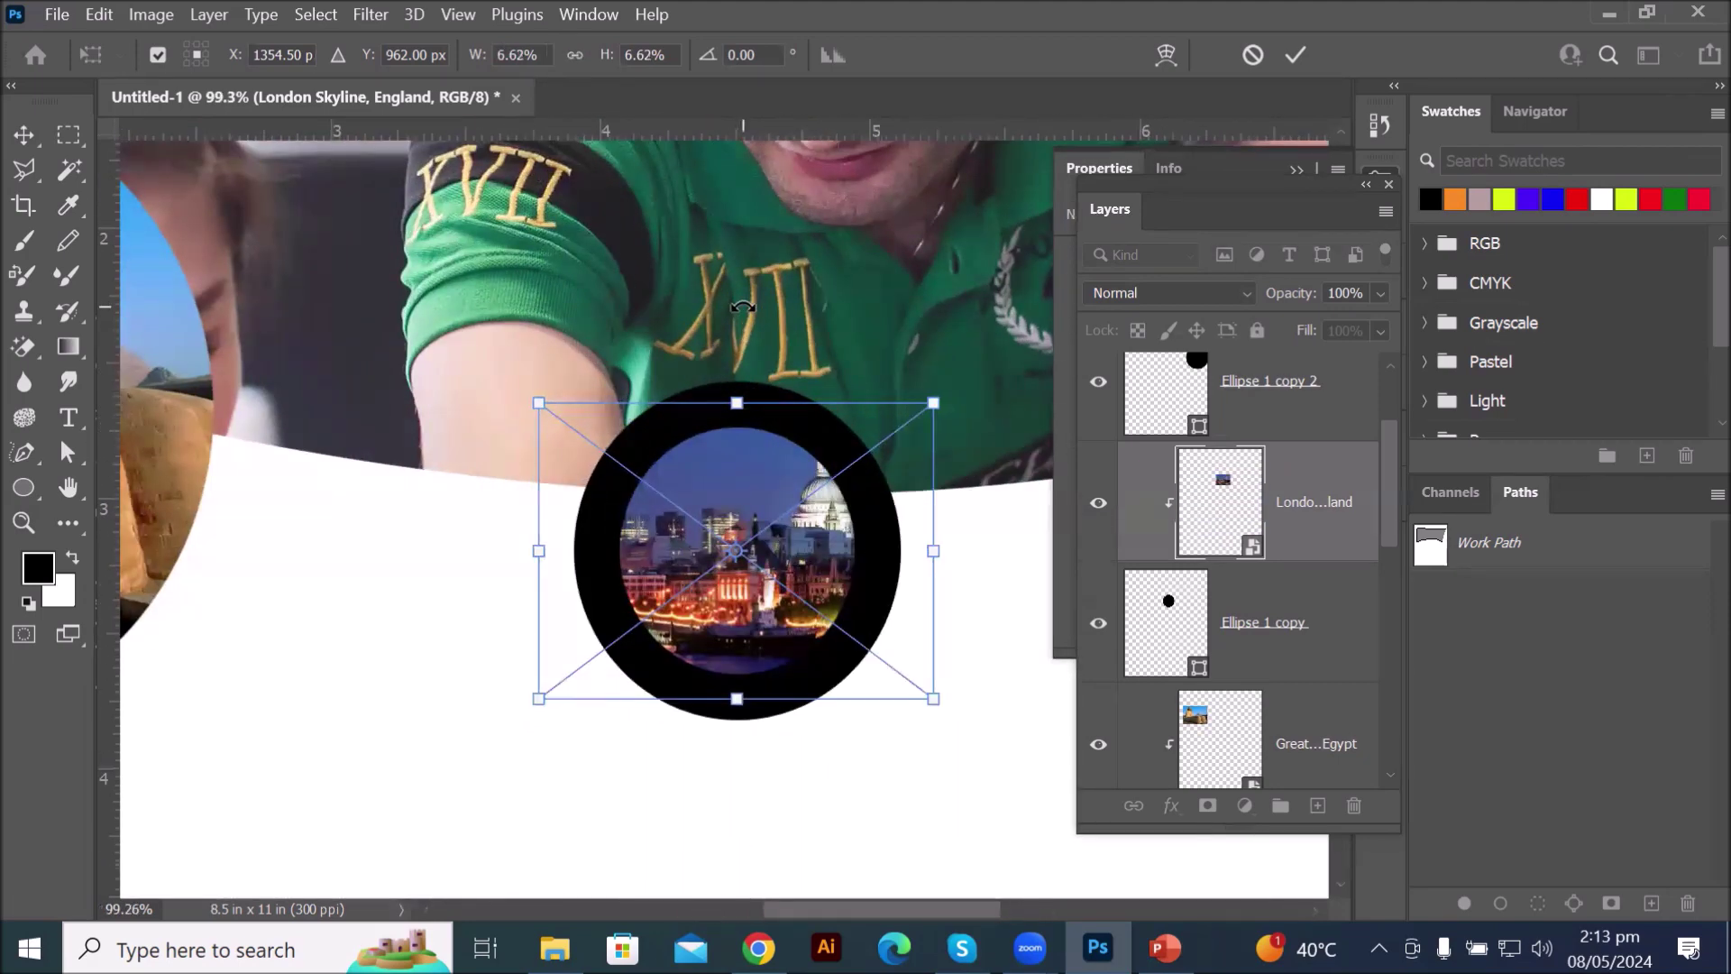
scroll(746, 307, "up", 3)
scroll(812, 627, "down", 12)
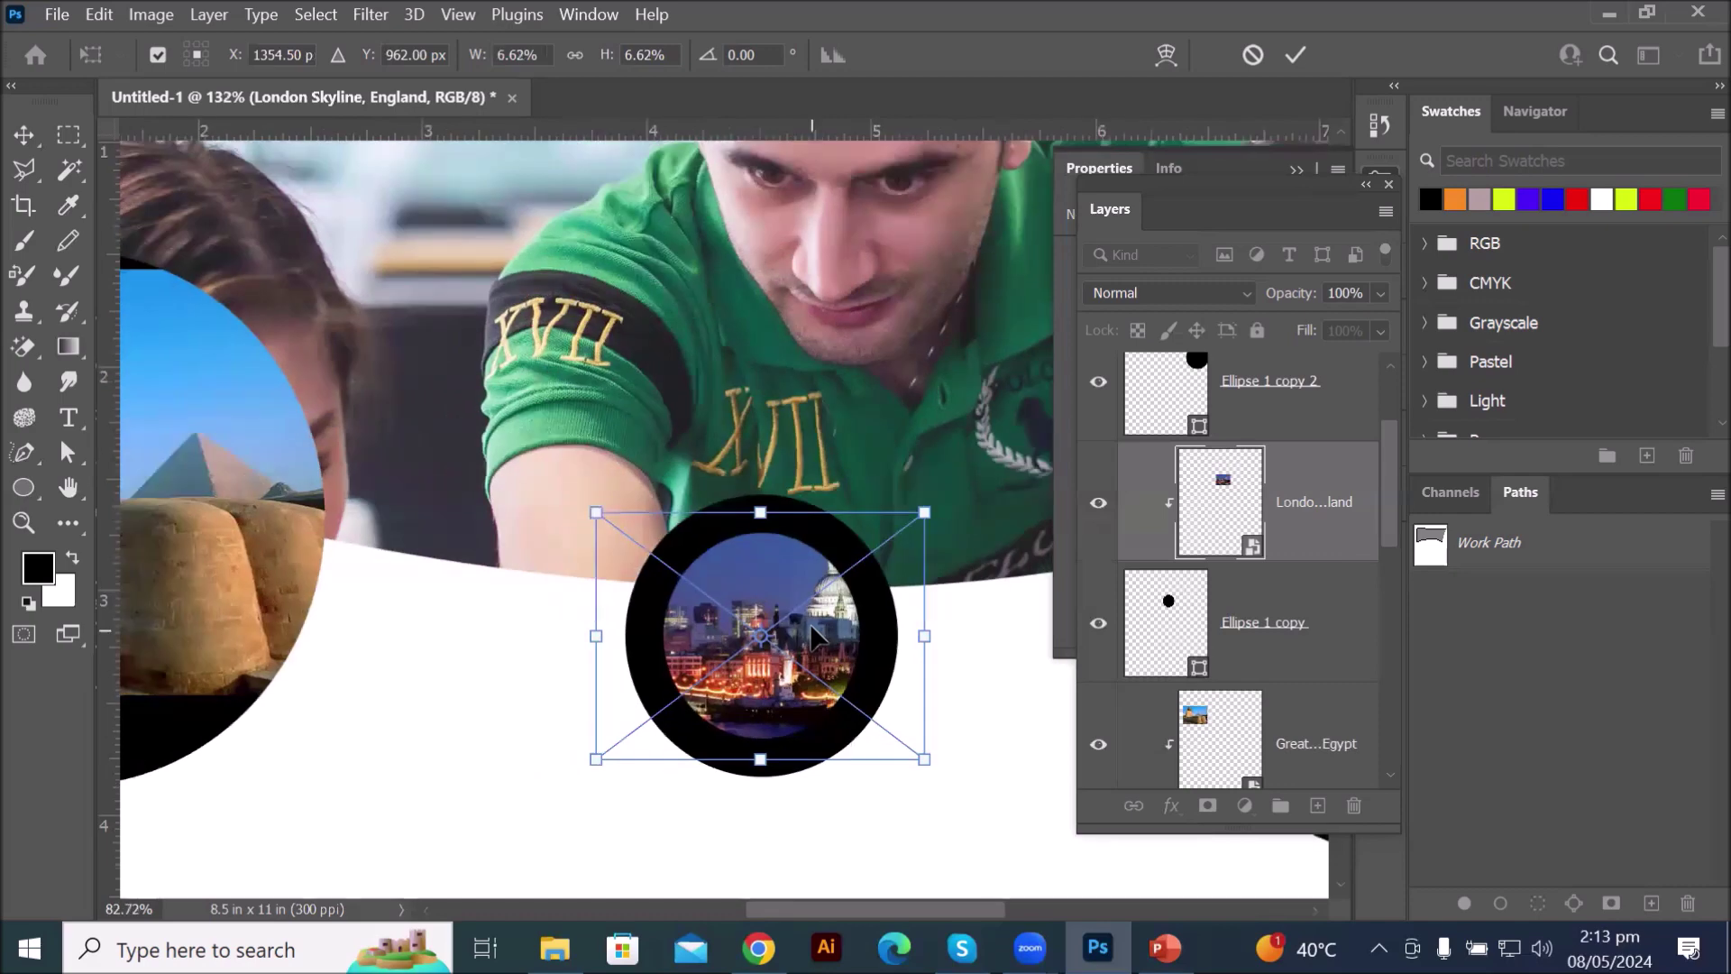
scroll(812, 636, "down", 2)
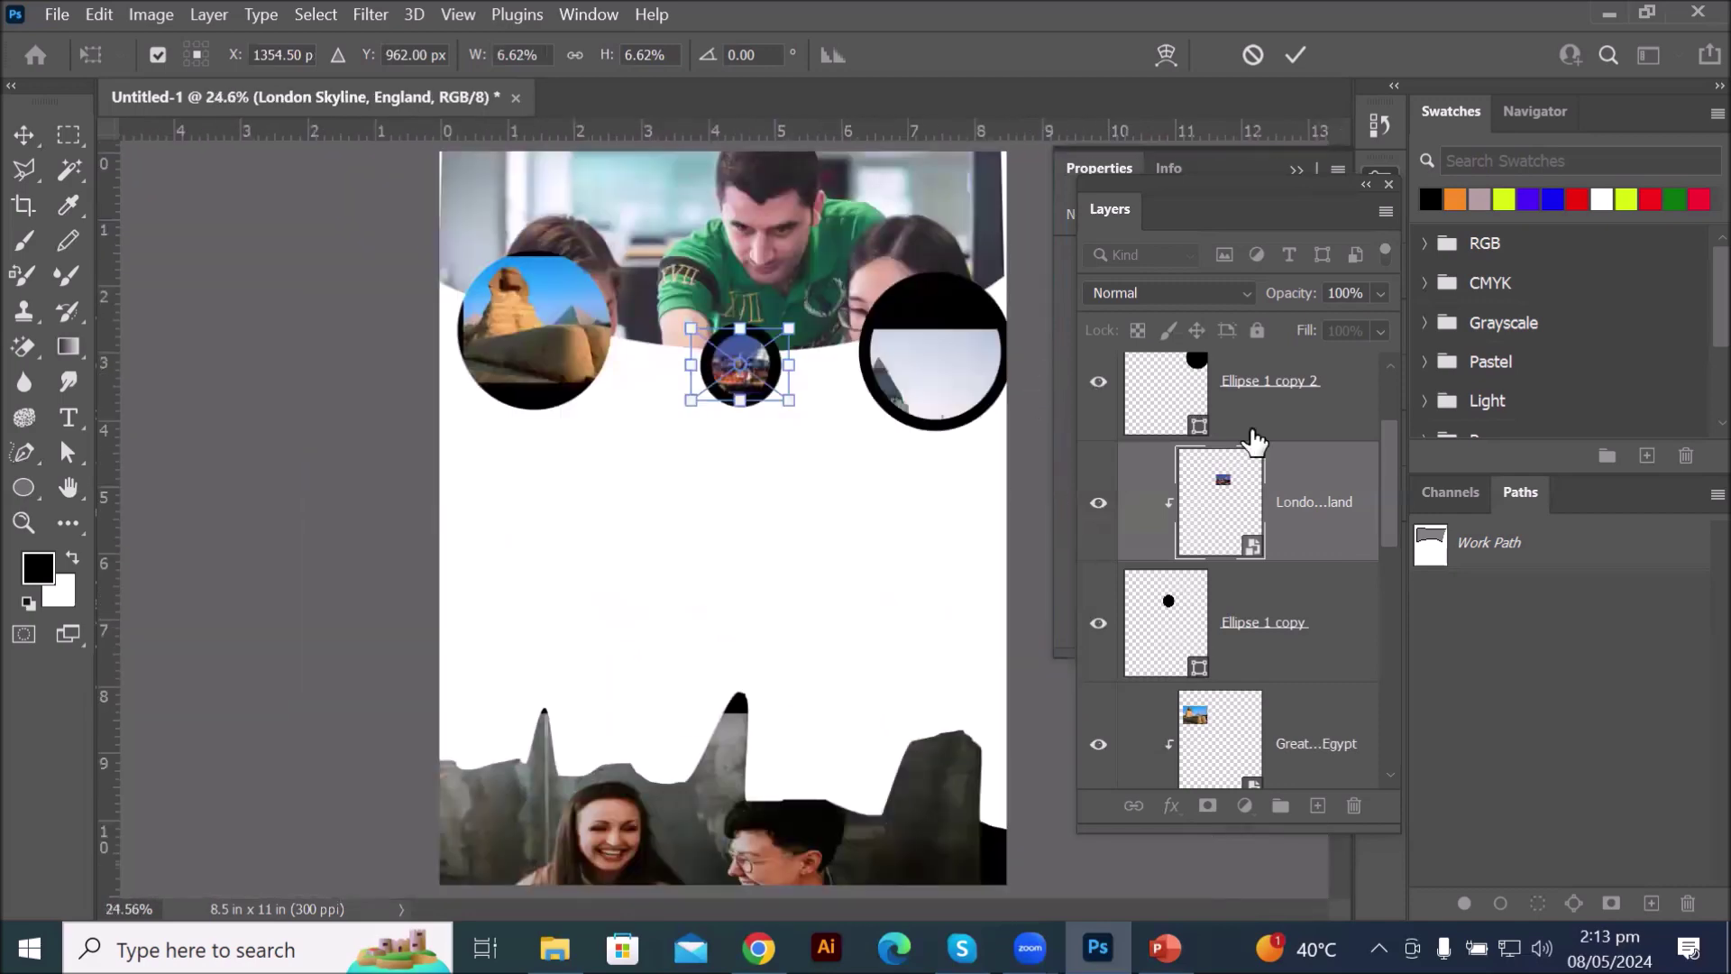
- Scale the clipped ben-o-bro skyline photo to about 4.32%, fit it over the Ellipse 1 copy 2 circle, and commit the transform
left_click_drag(1396, 485, 1398, 412)
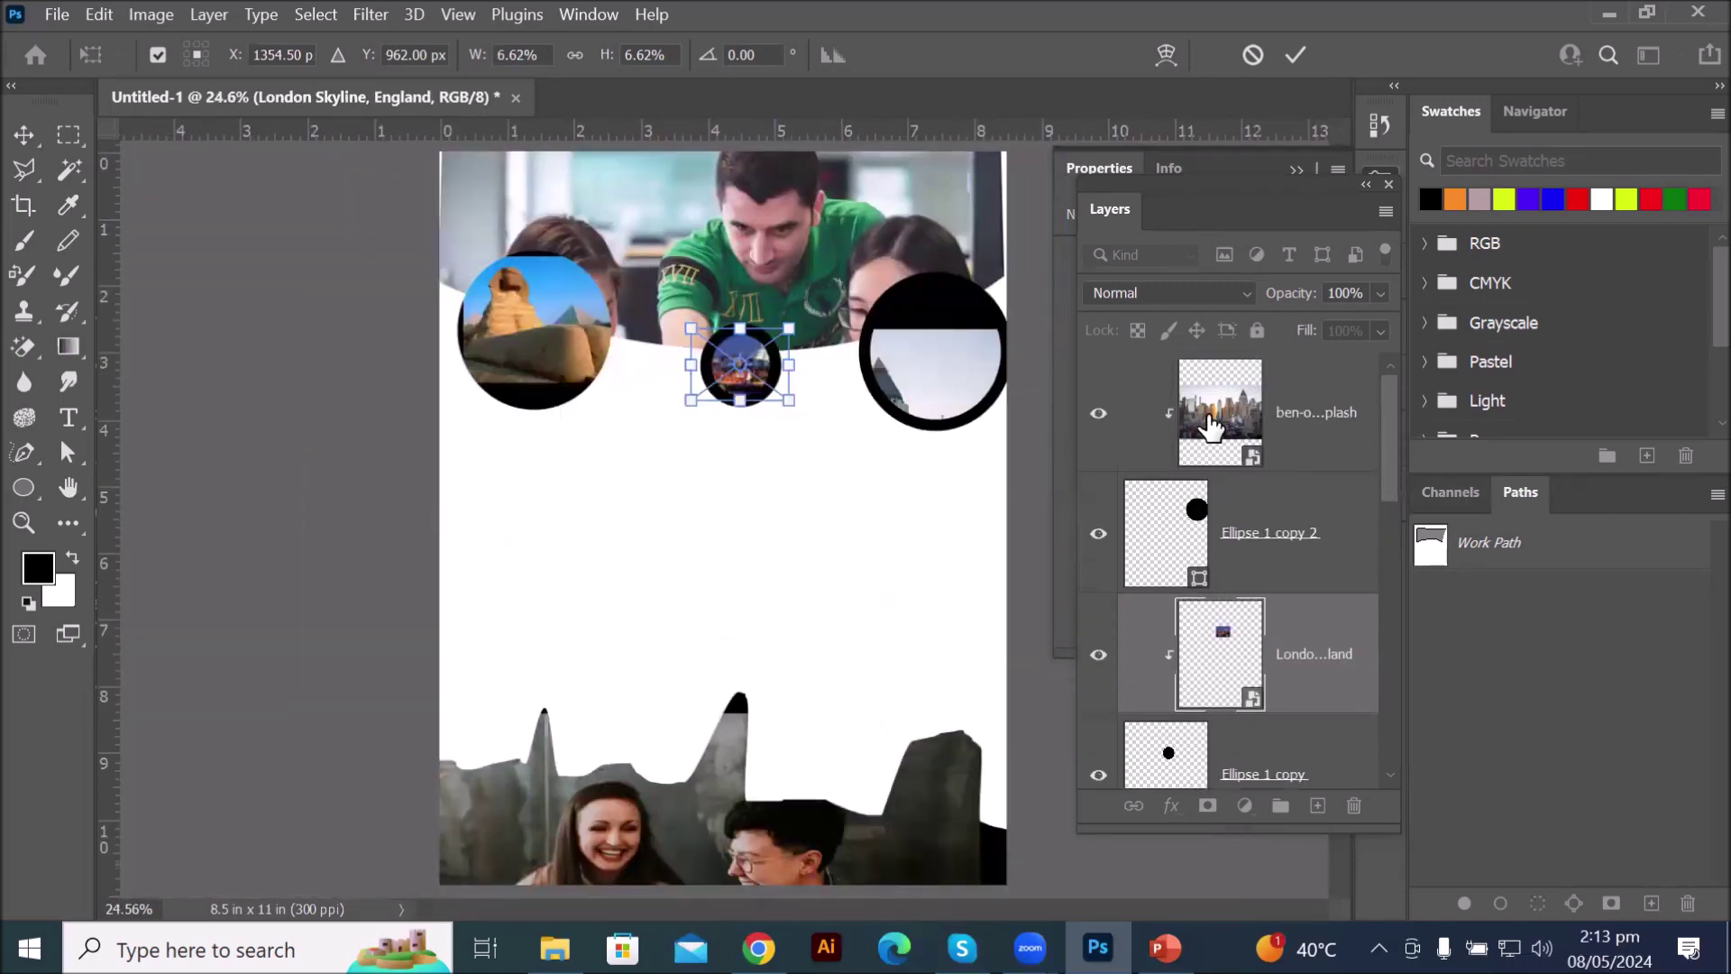
left_click(1210, 426)
left_click(1210, 426)
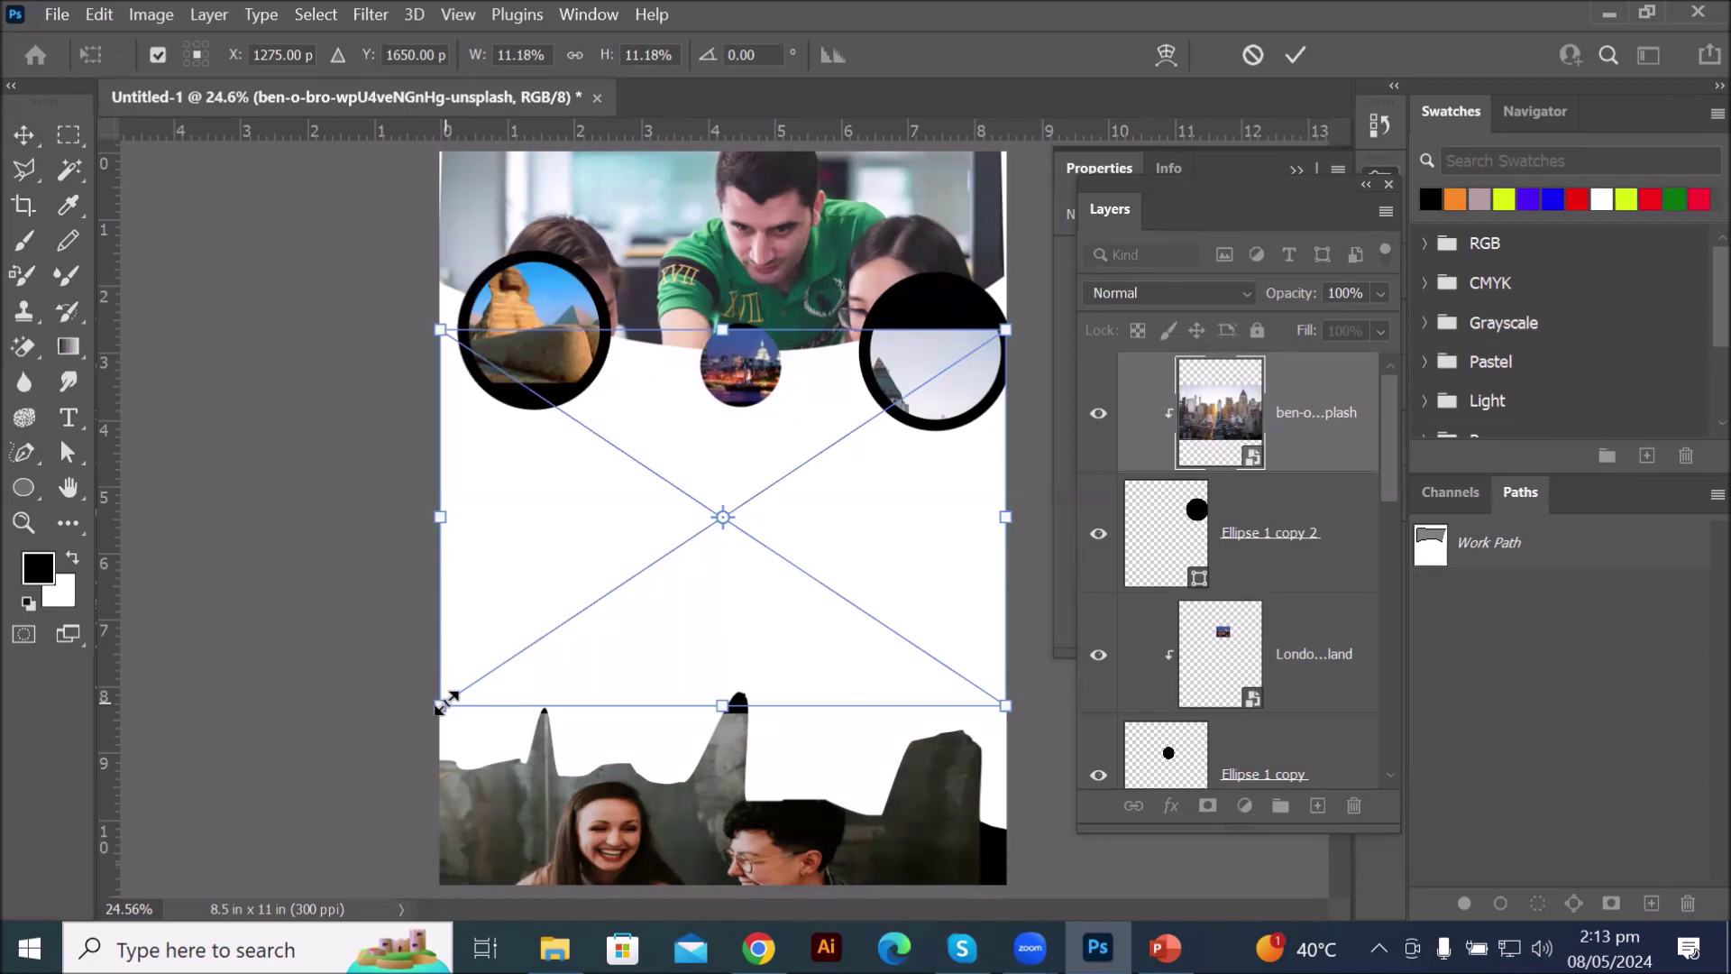
left_click_drag(445, 702, 900, 459)
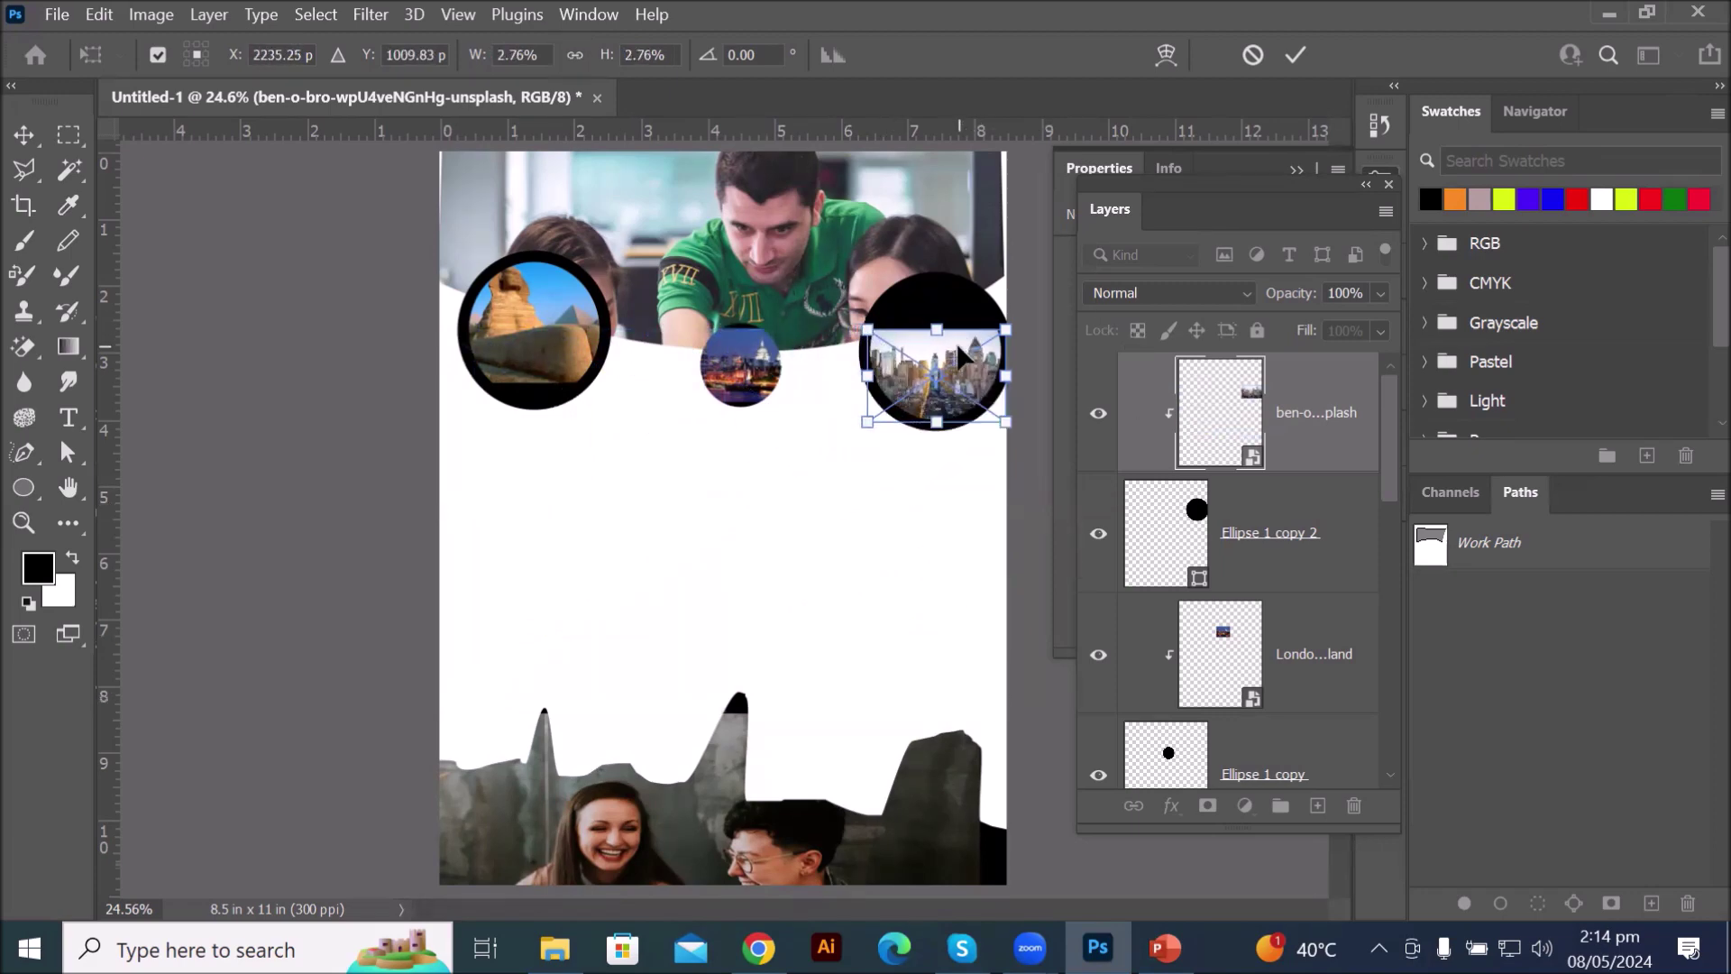
left_click_drag(961, 357, 961, 311)
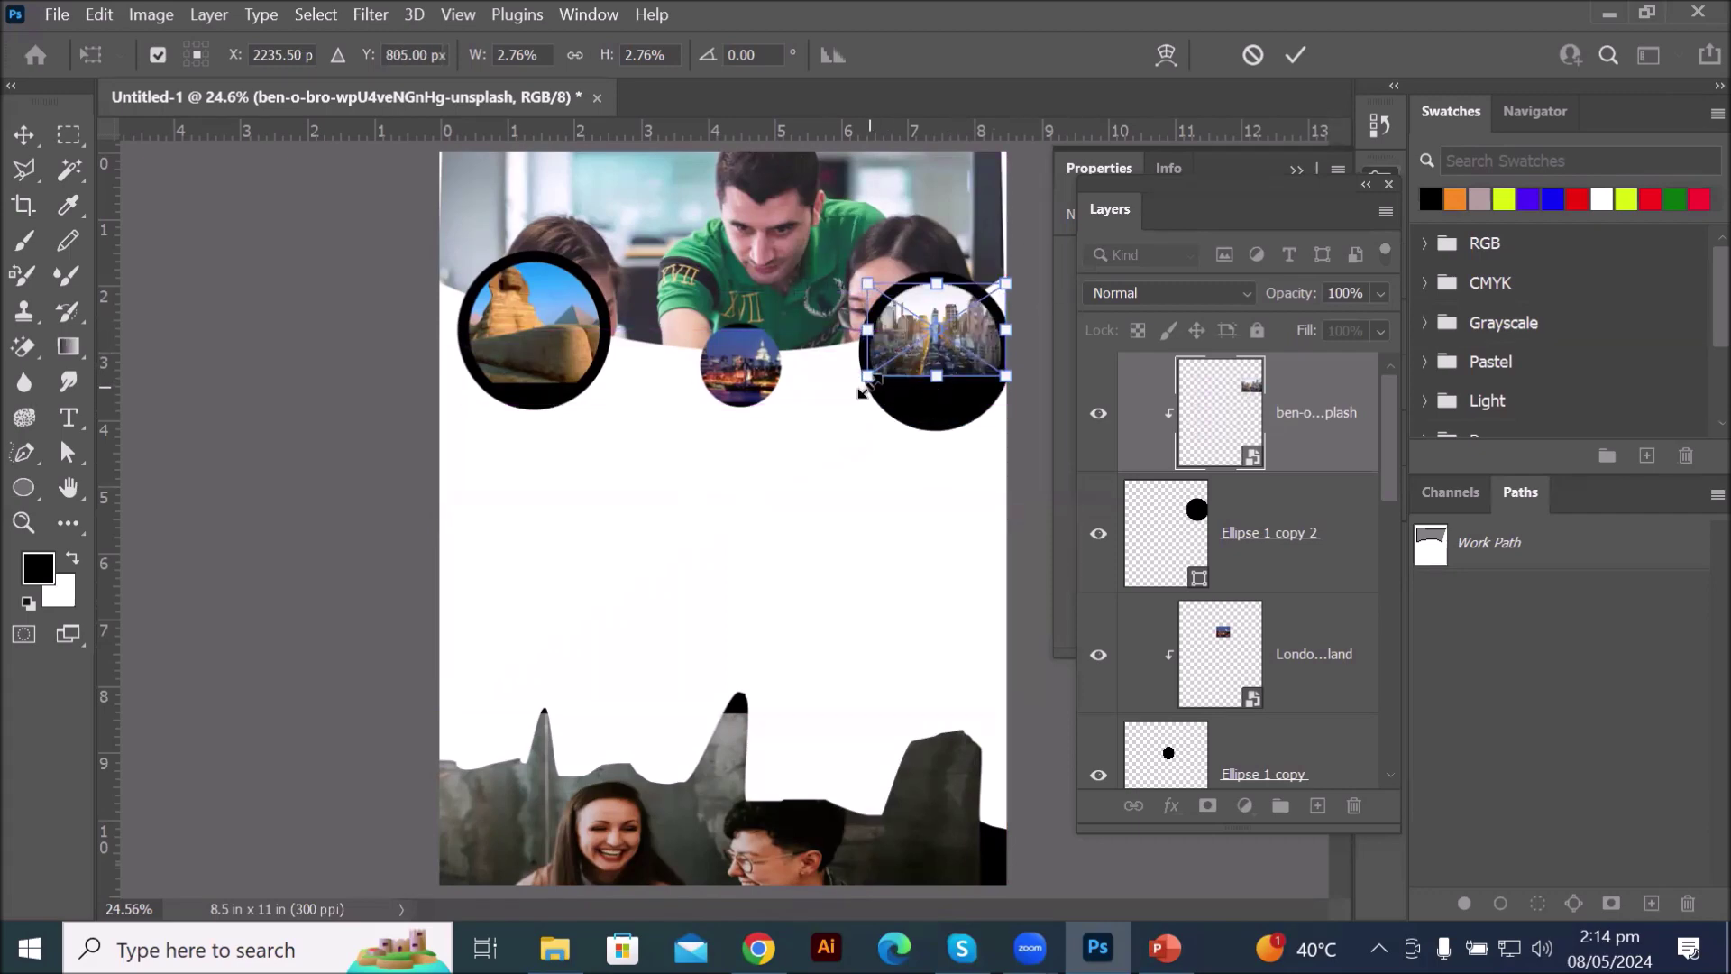
left_click_drag(863, 390, 827, 403)
left_click_drag(926, 365, 925, 387)
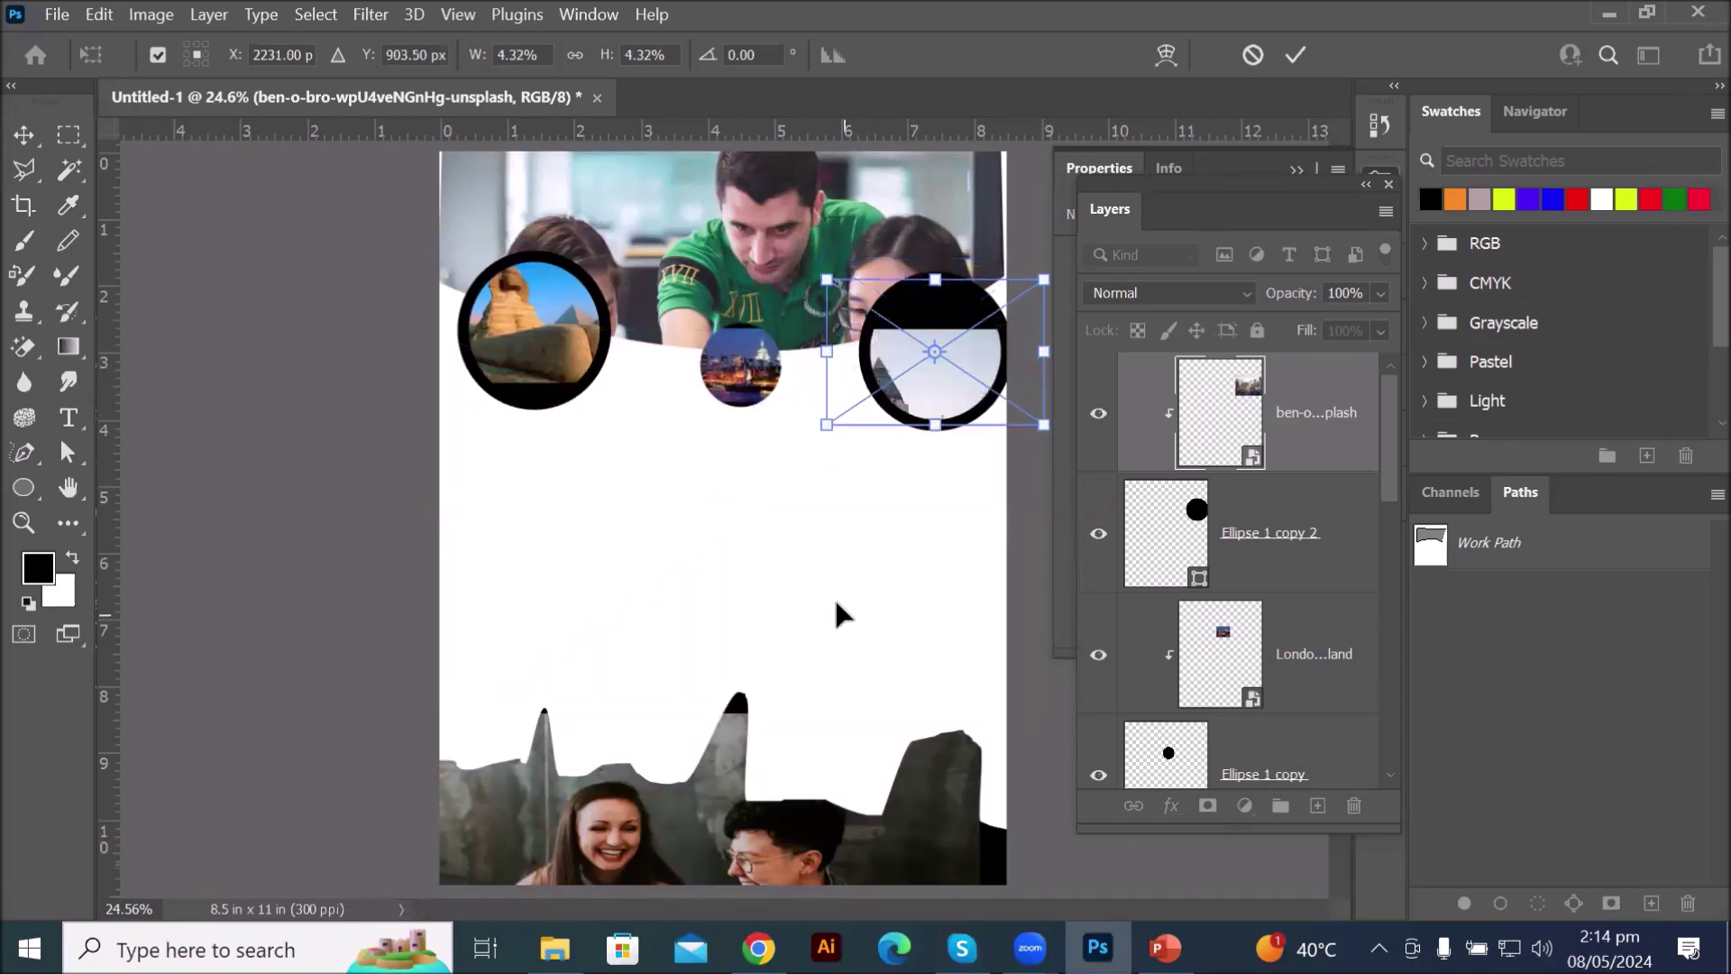
left_click(1296, 55)
- Draw a black camel custom shape about 1055 × 874 px in the white area above the footer, and switch to the Move tool
scroll(971, 360, "down", 1)
scroll(971, 360, "down", 1)
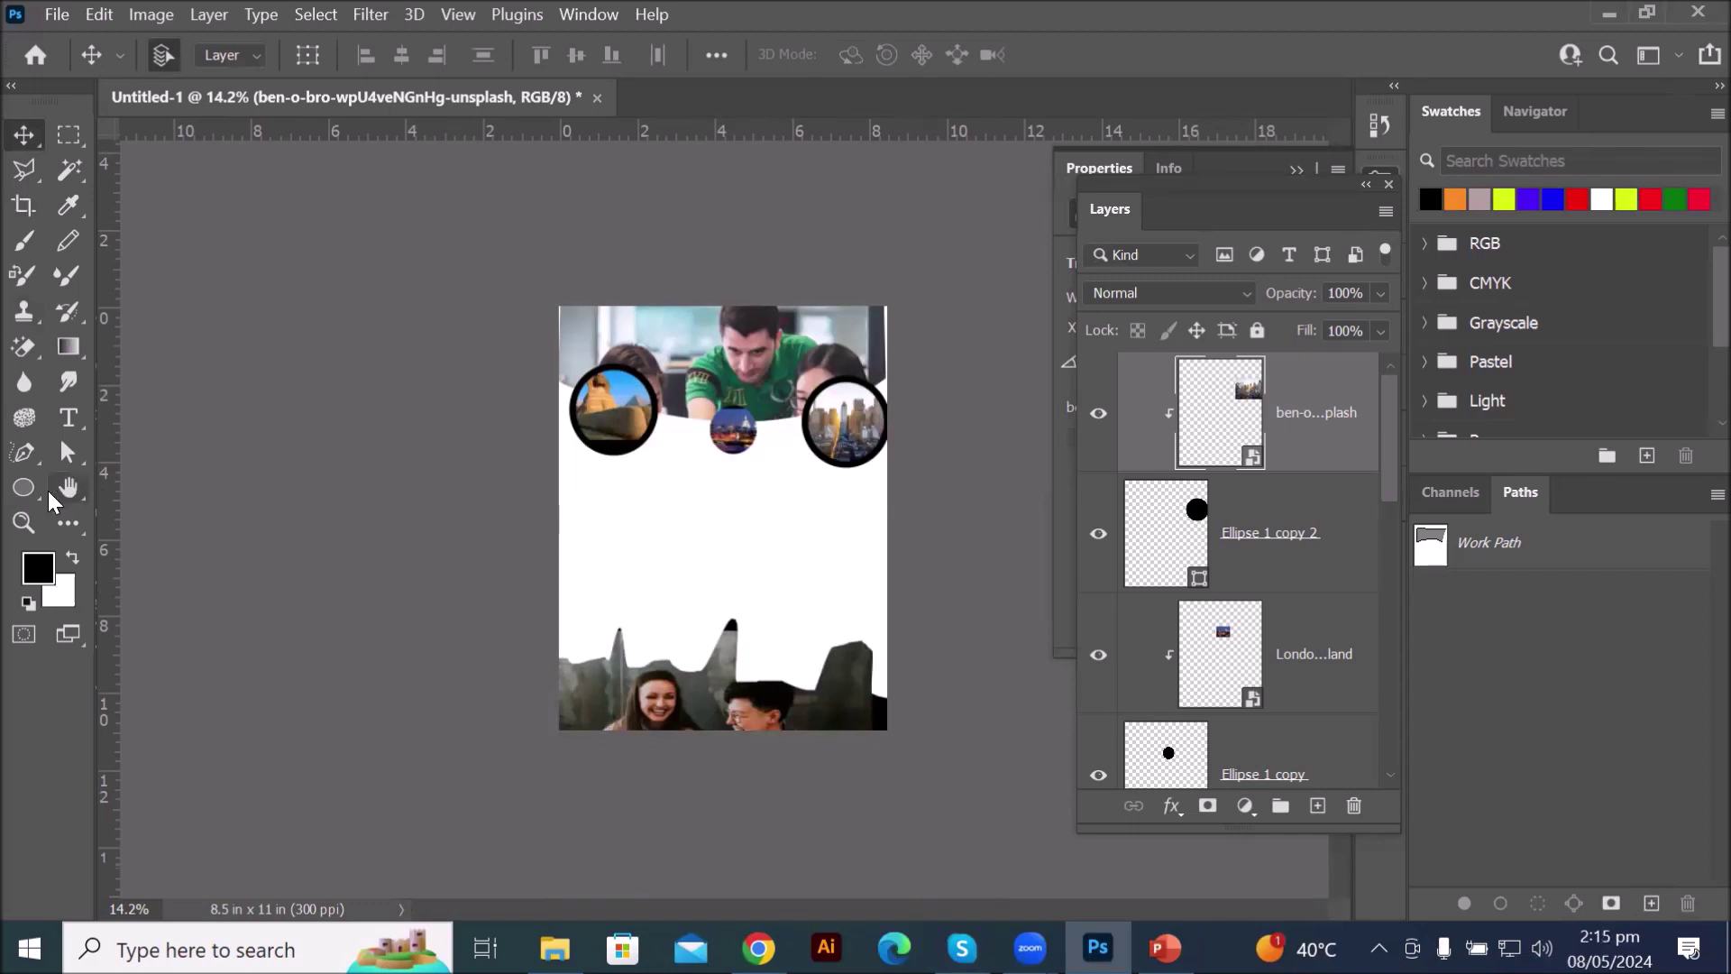
left_click(21, 492)
right_click(21, 492)
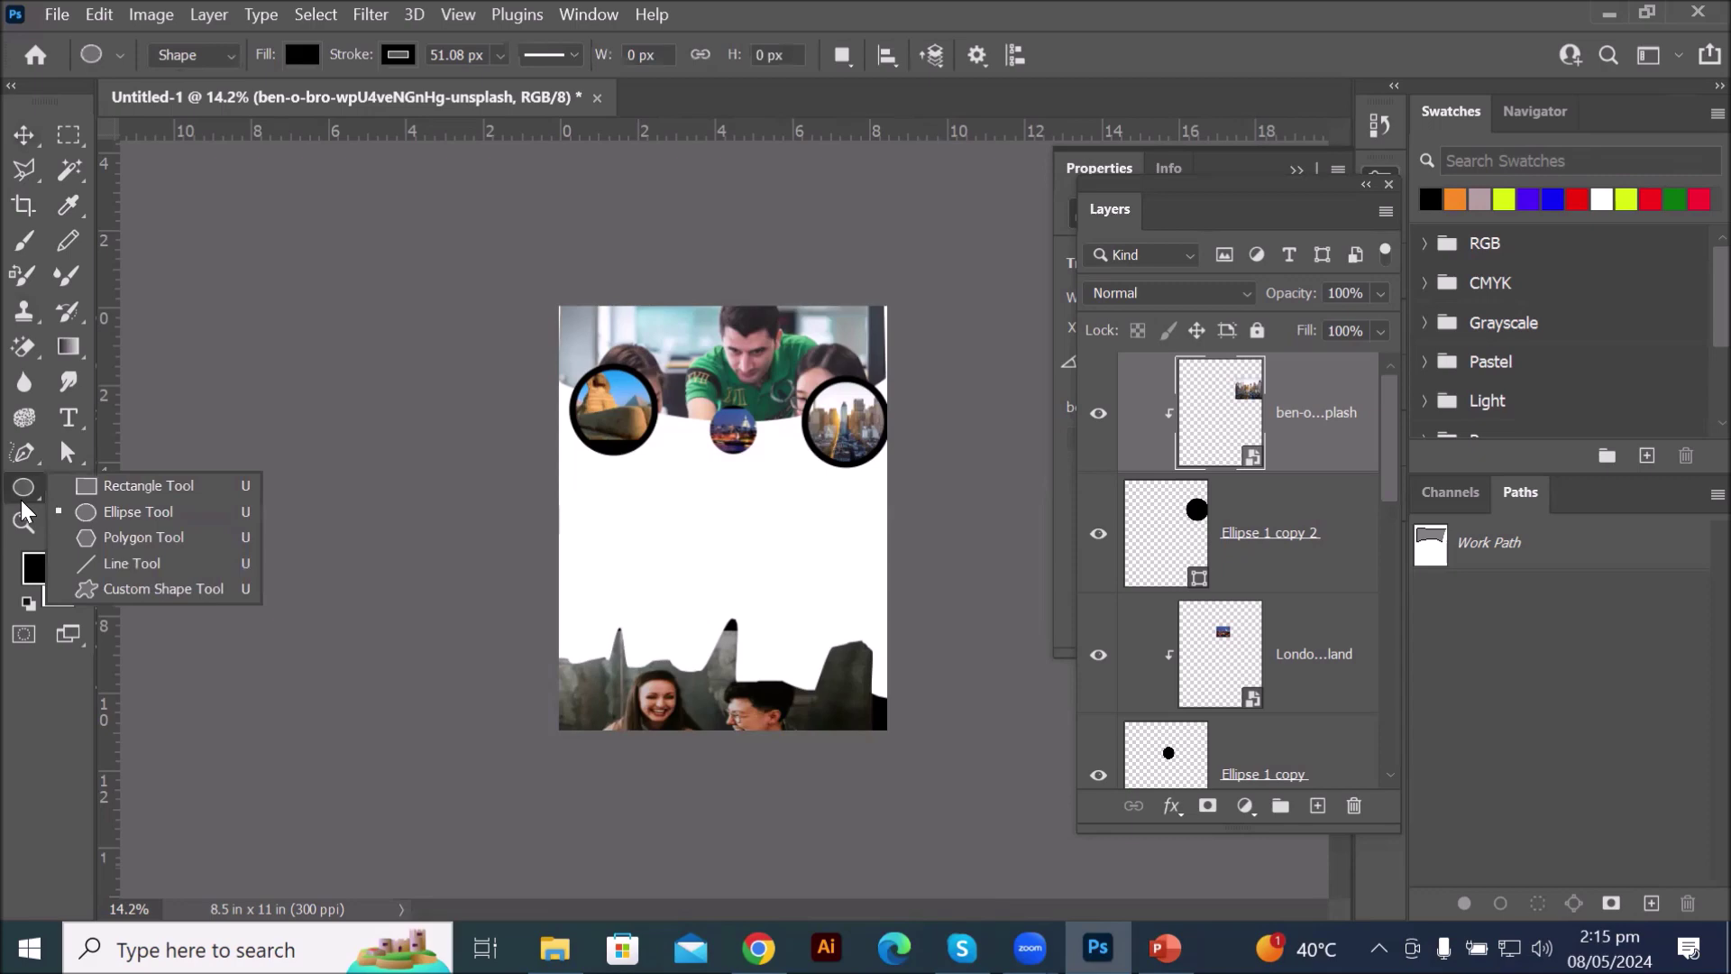
left_click(154, 595)
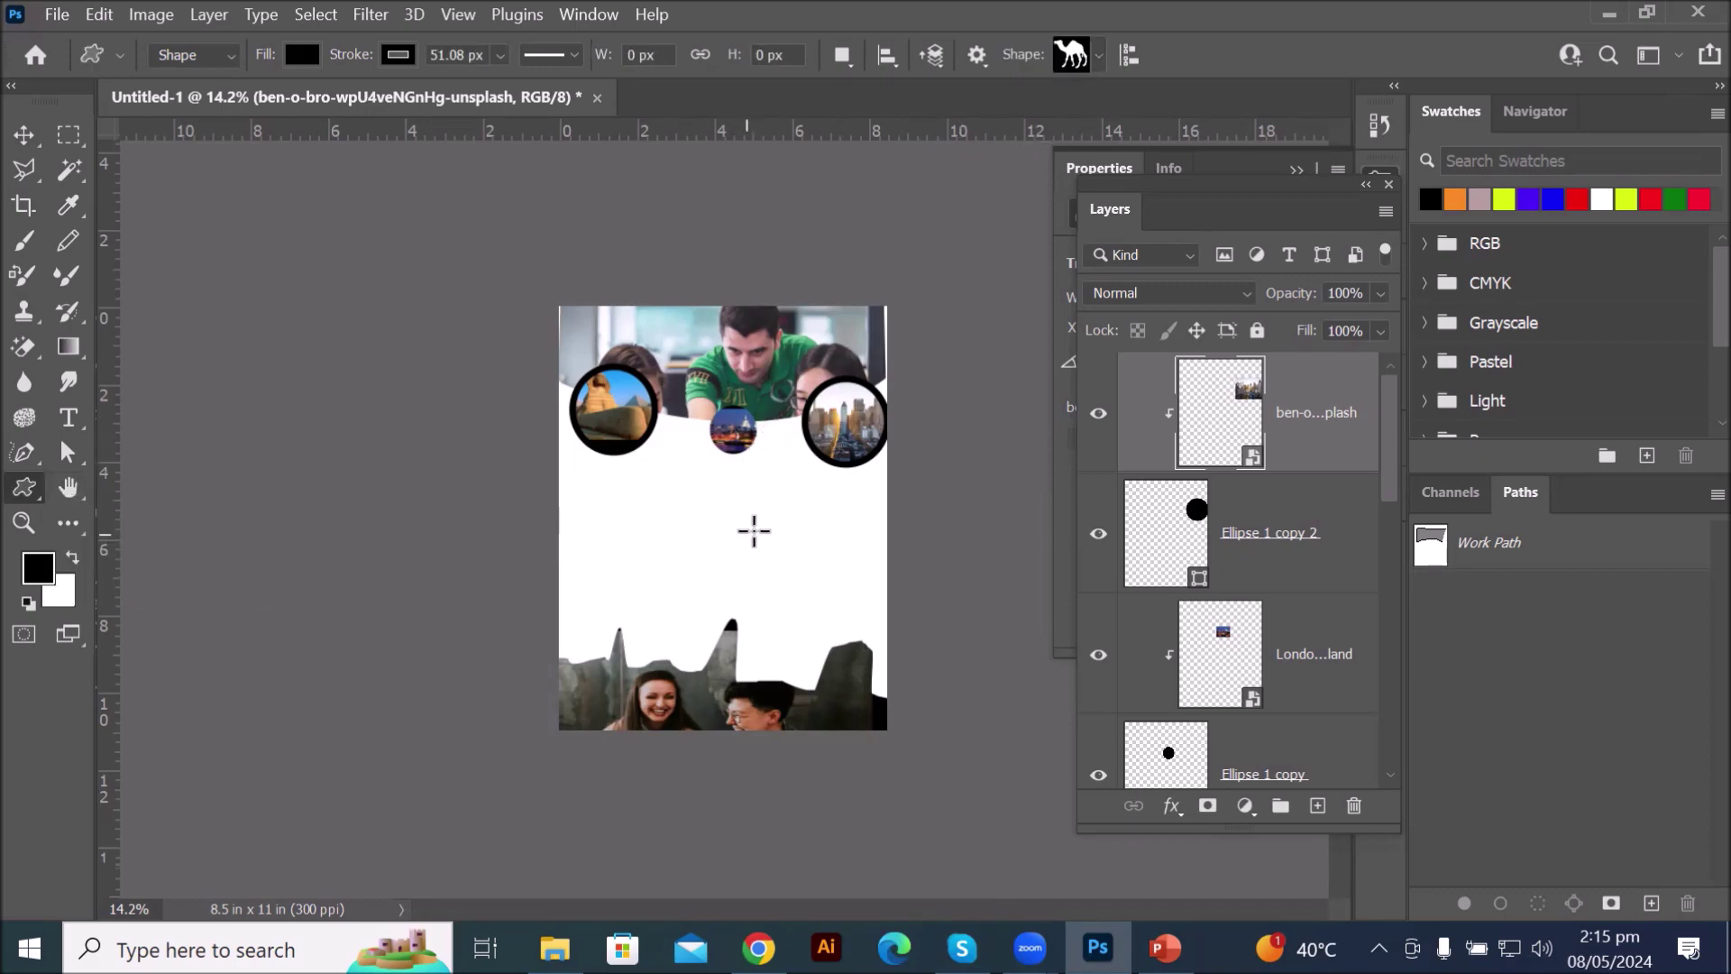
left_click_drag(754, 514, 889, 627)
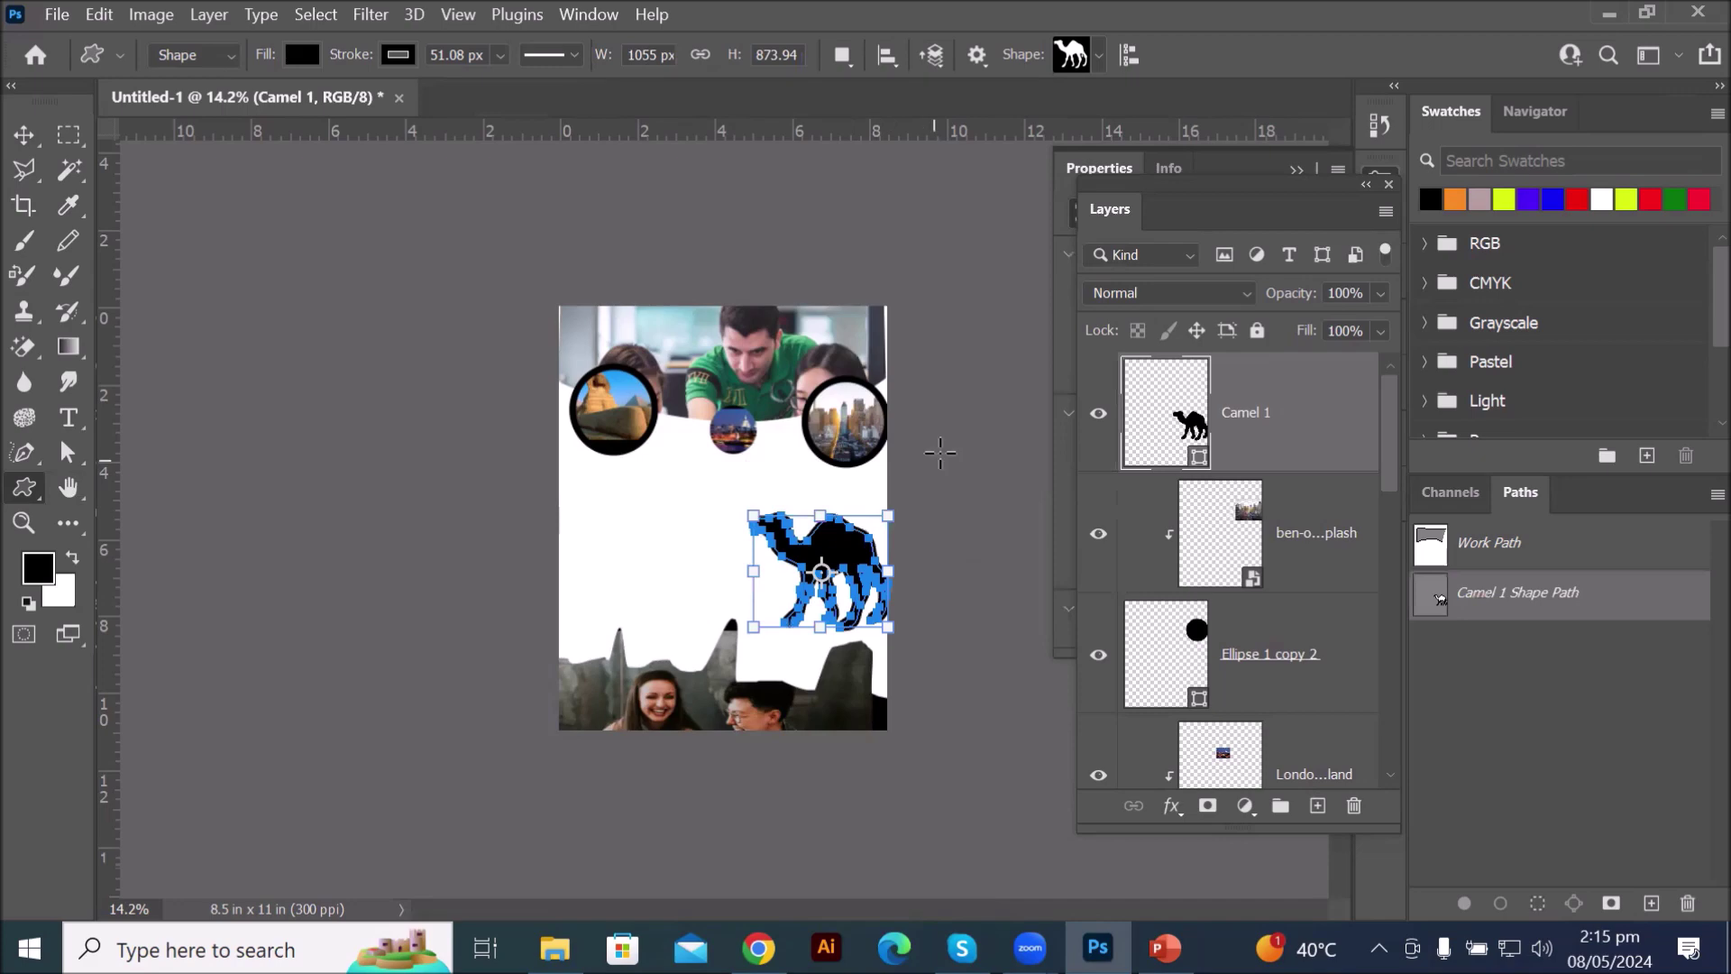
scroll(936, 457, "up", 4)
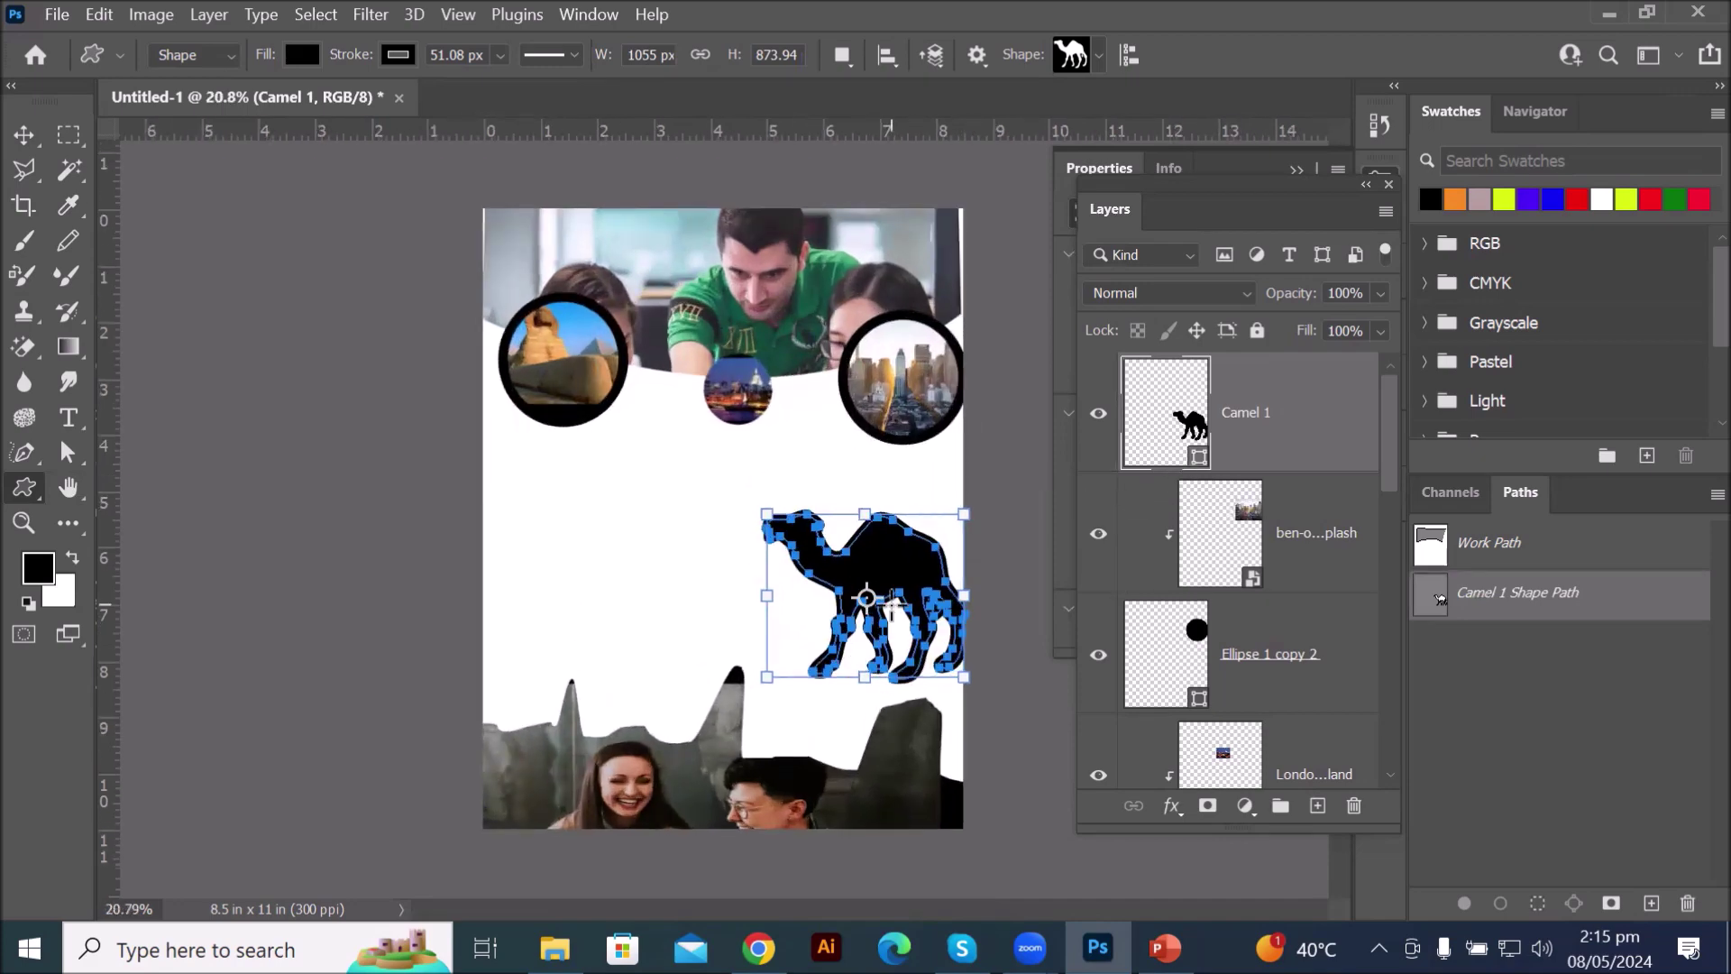
left_click(25, 135)
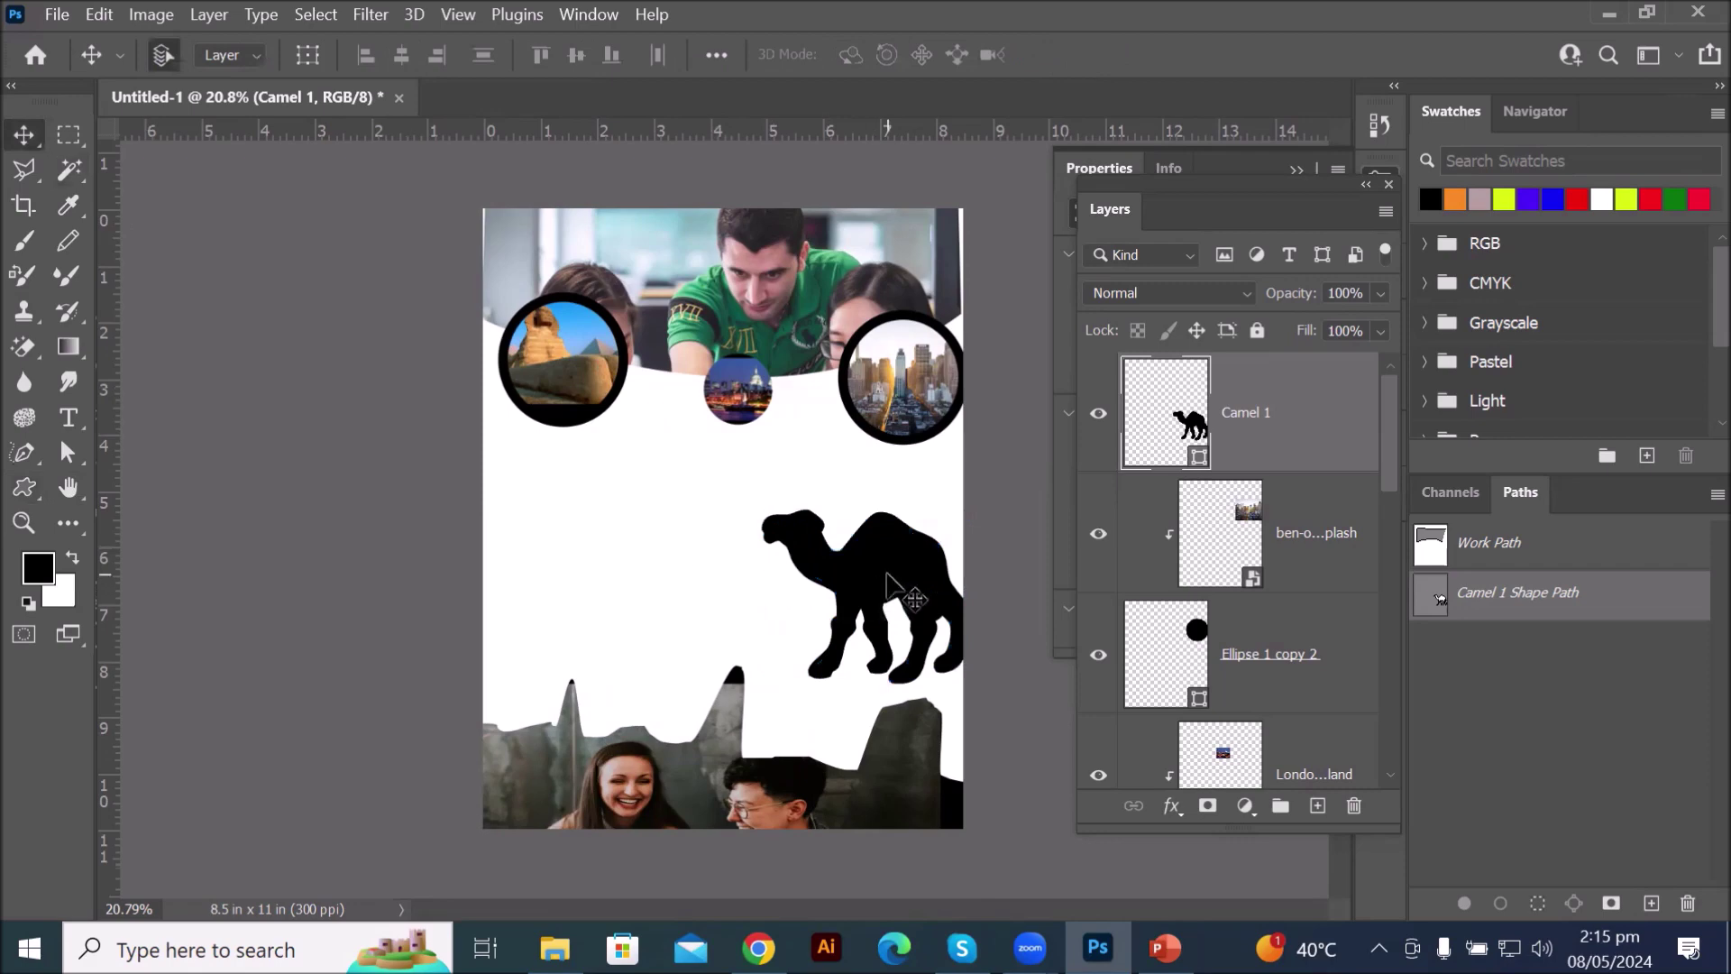
- Duplicate the black camel shape and place the copy beside it in the white area's left half
left_click_drag(898, 573, 635, 572)
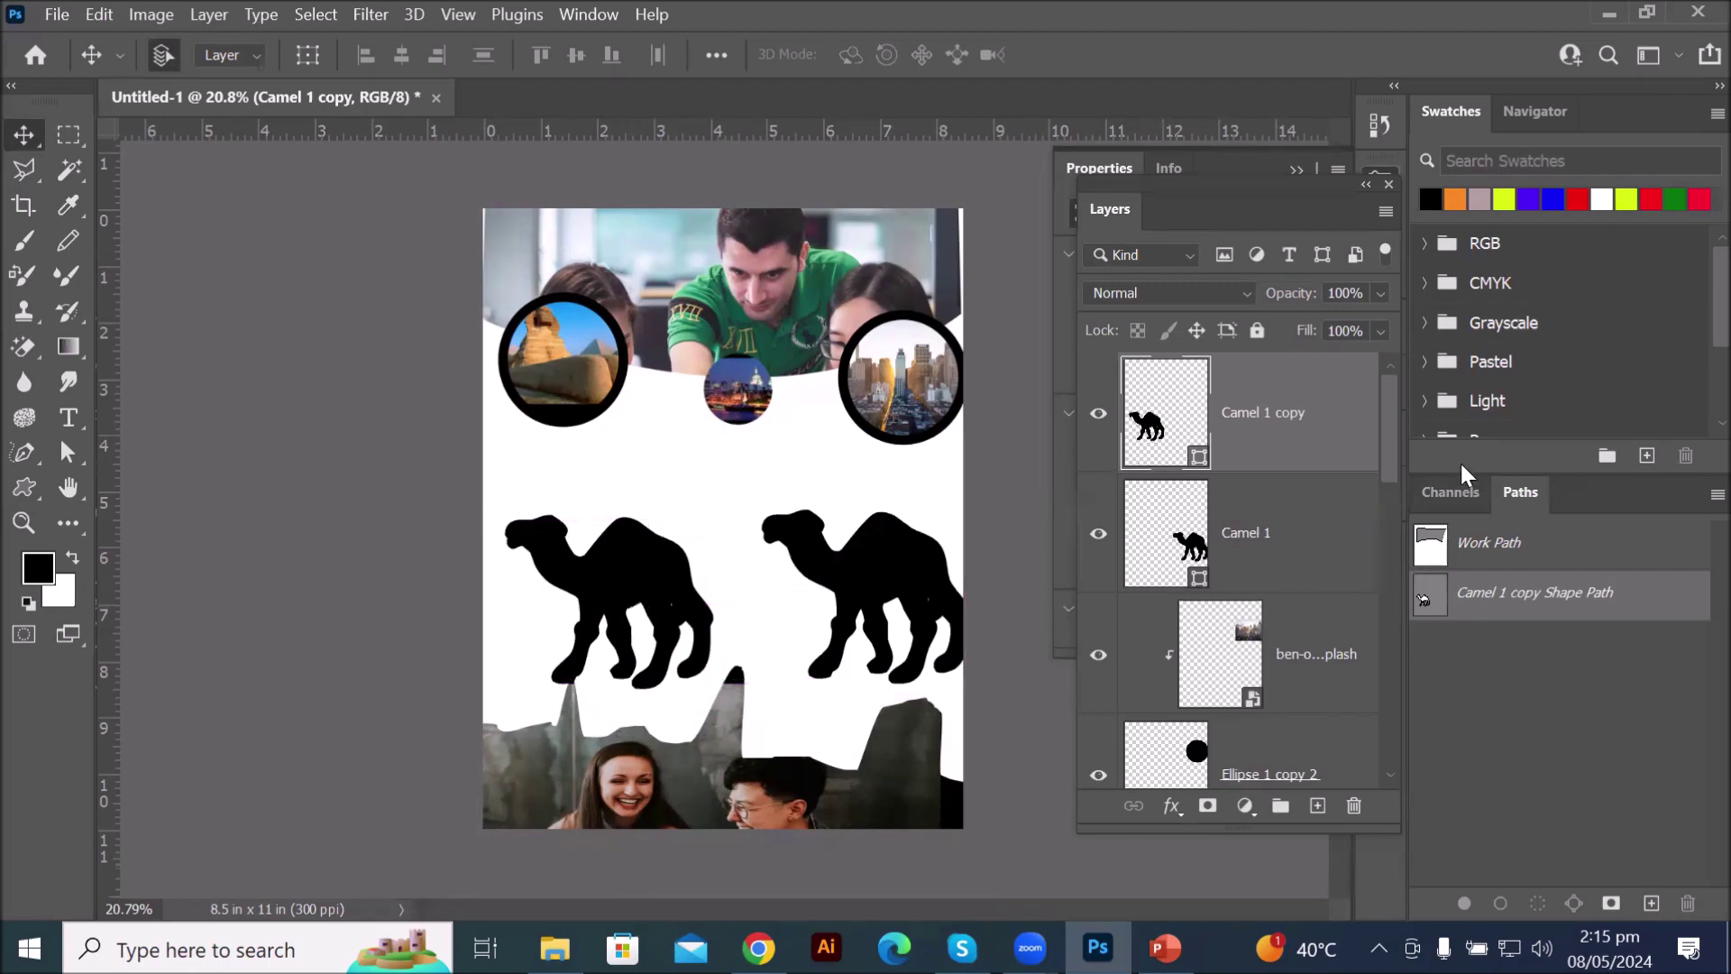
left_click(57, 14)
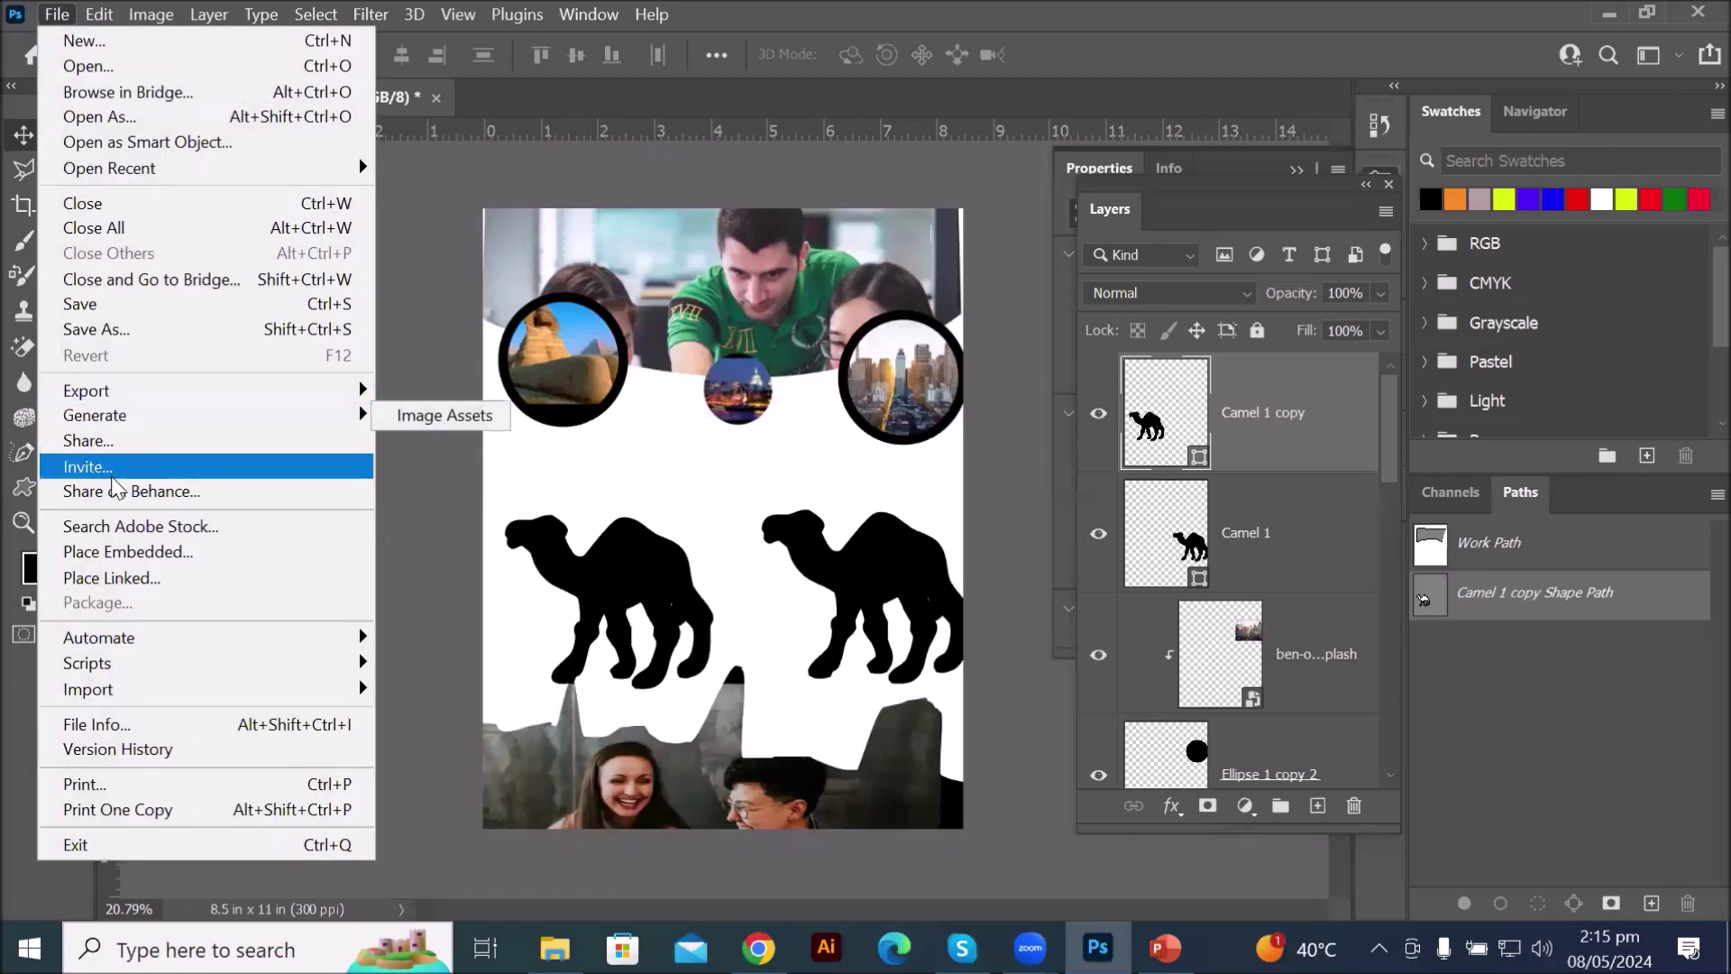
left_click(153, 560)
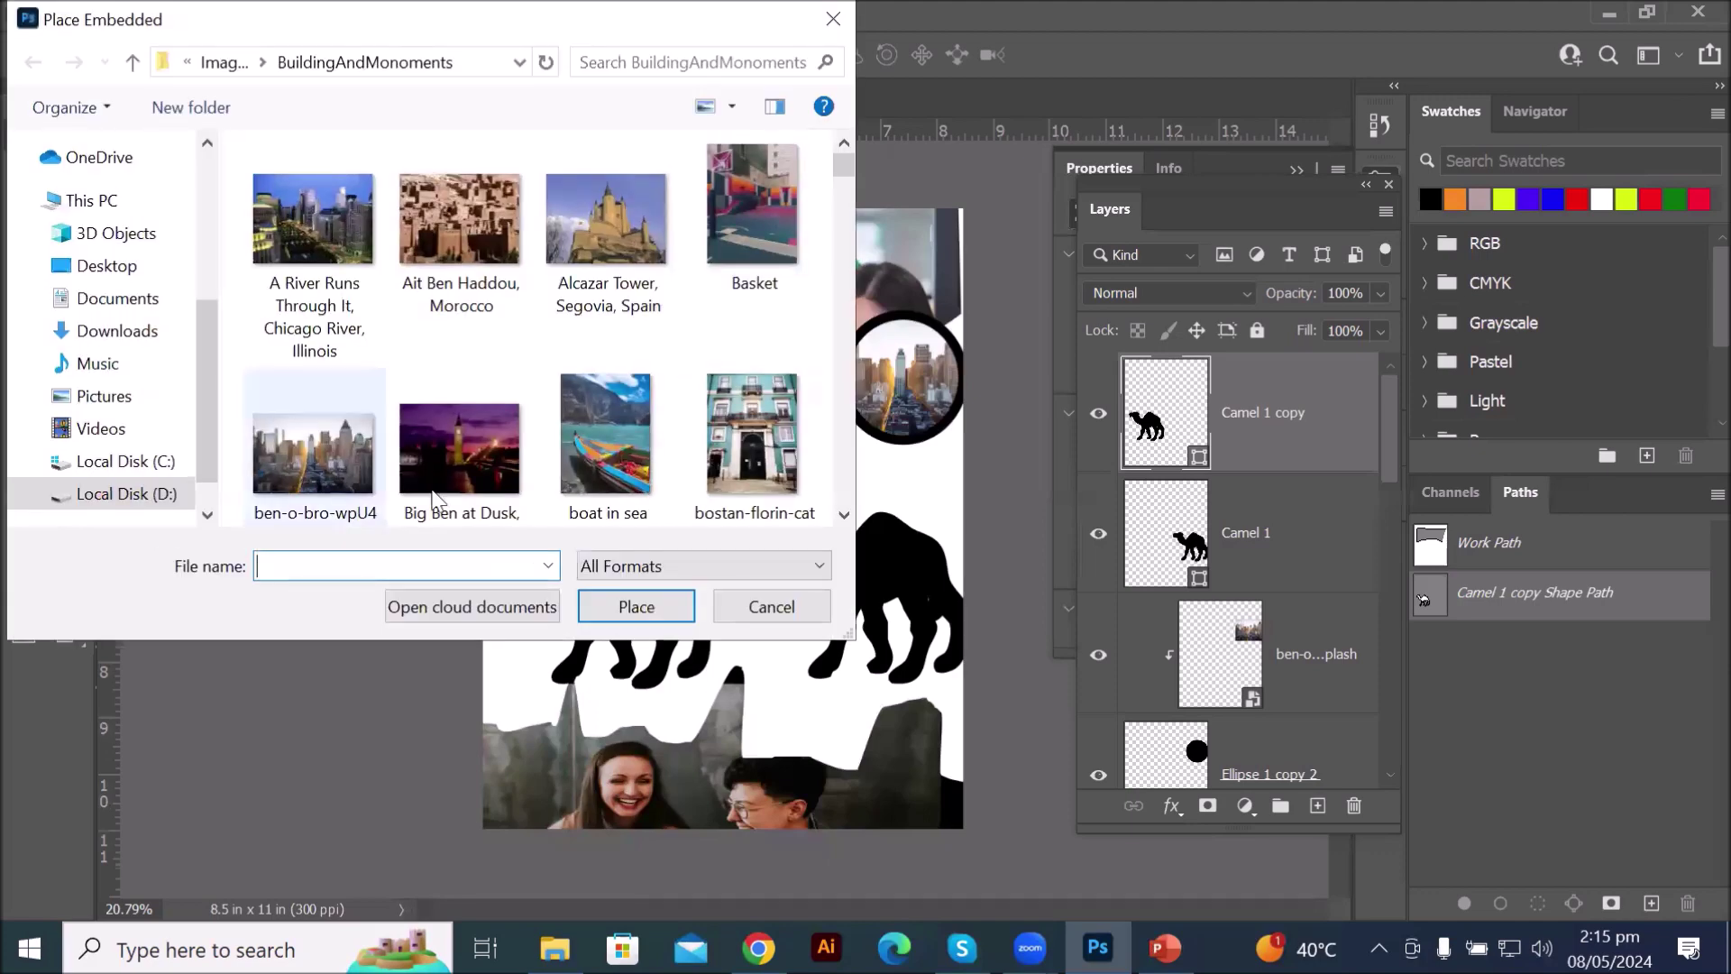
scroll(527, 386, "down", 5)
scroll(523, 375, "down", 2)
left_click(399, 422)
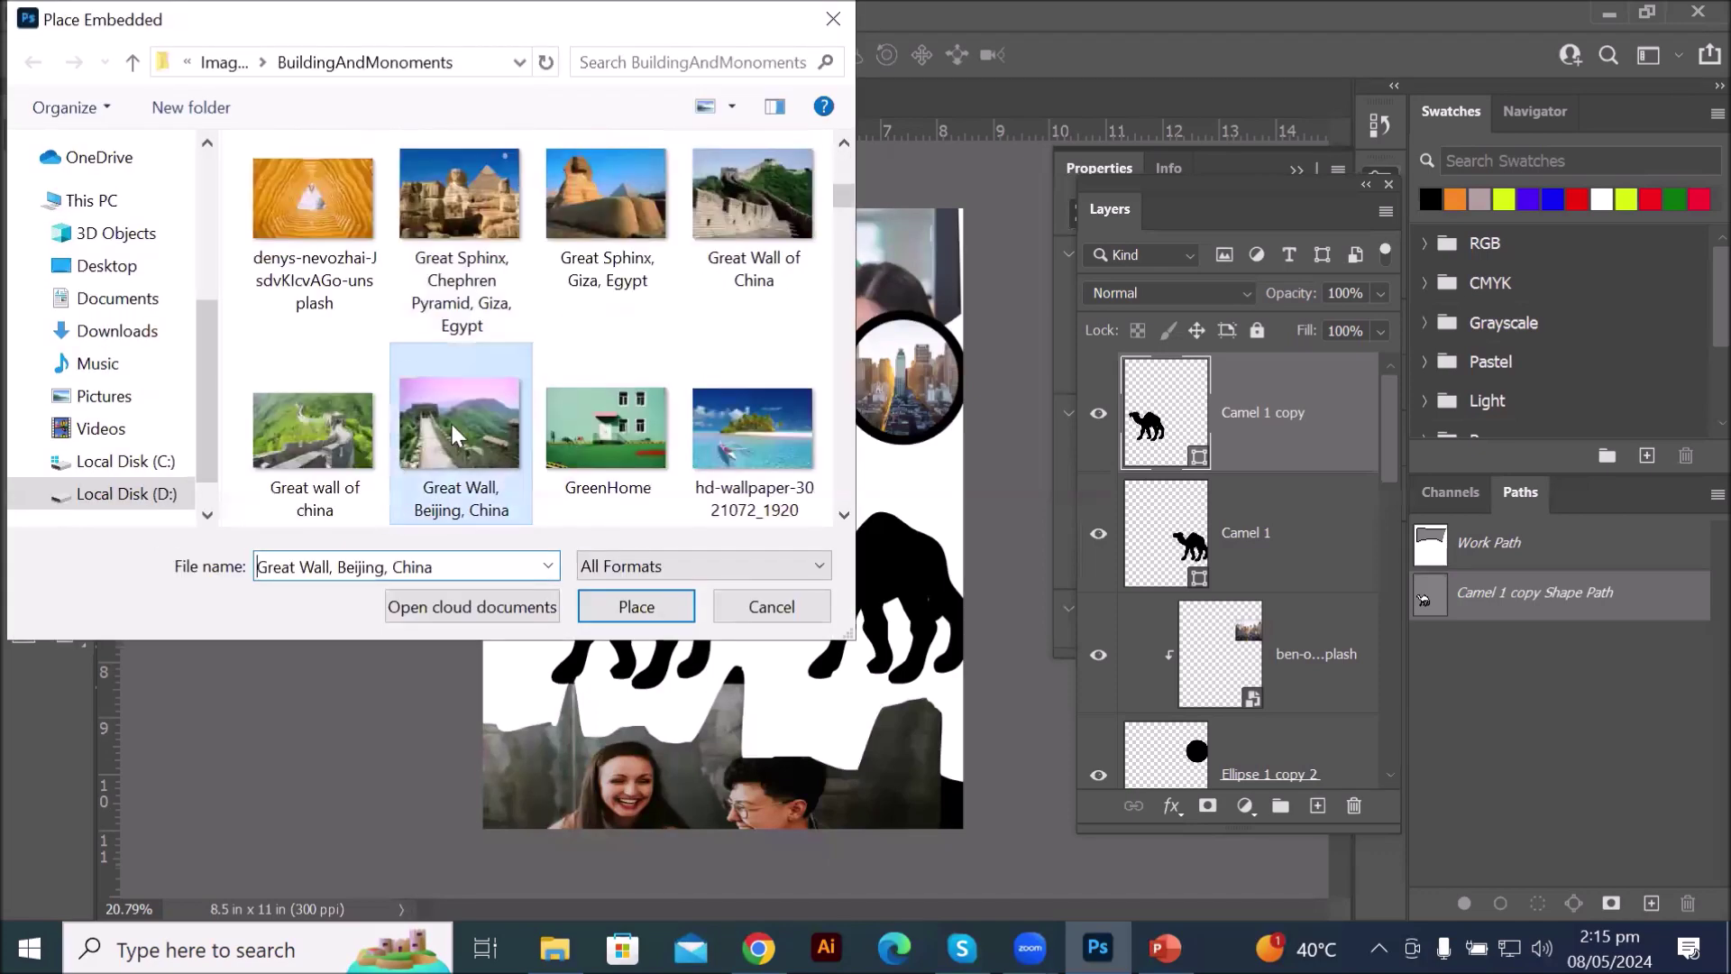
left_click(361, 438)
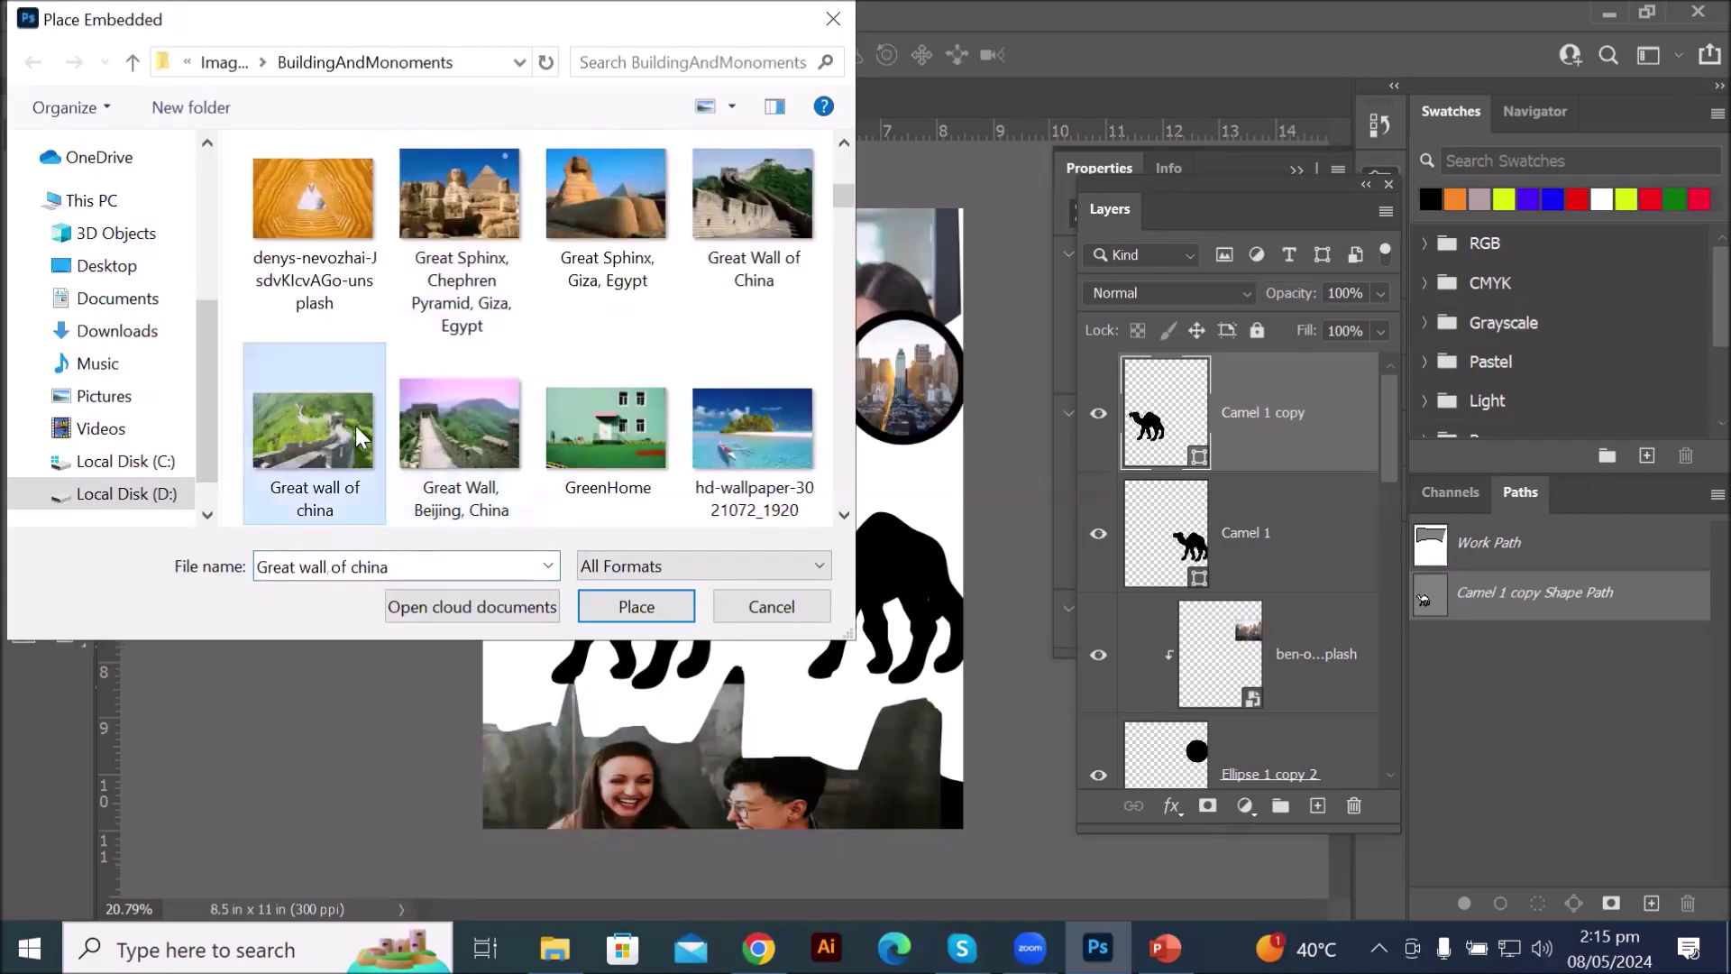
left_click(464, 430)
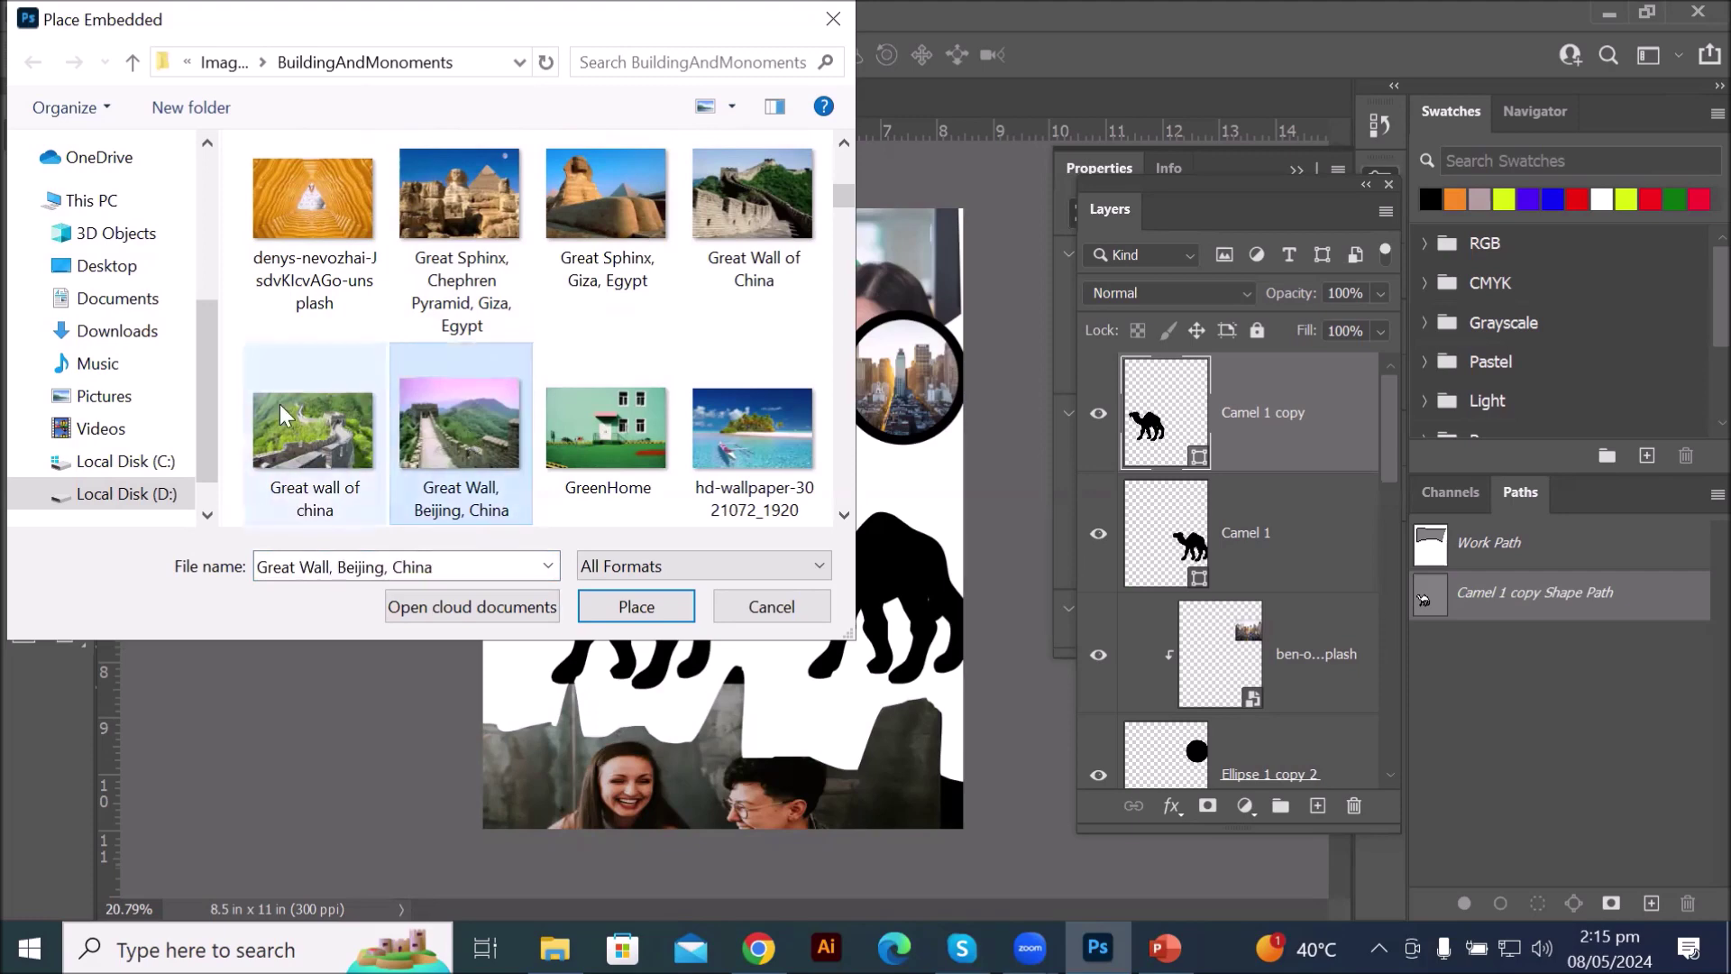
left_click(308, 397)
left_click(424, 434)
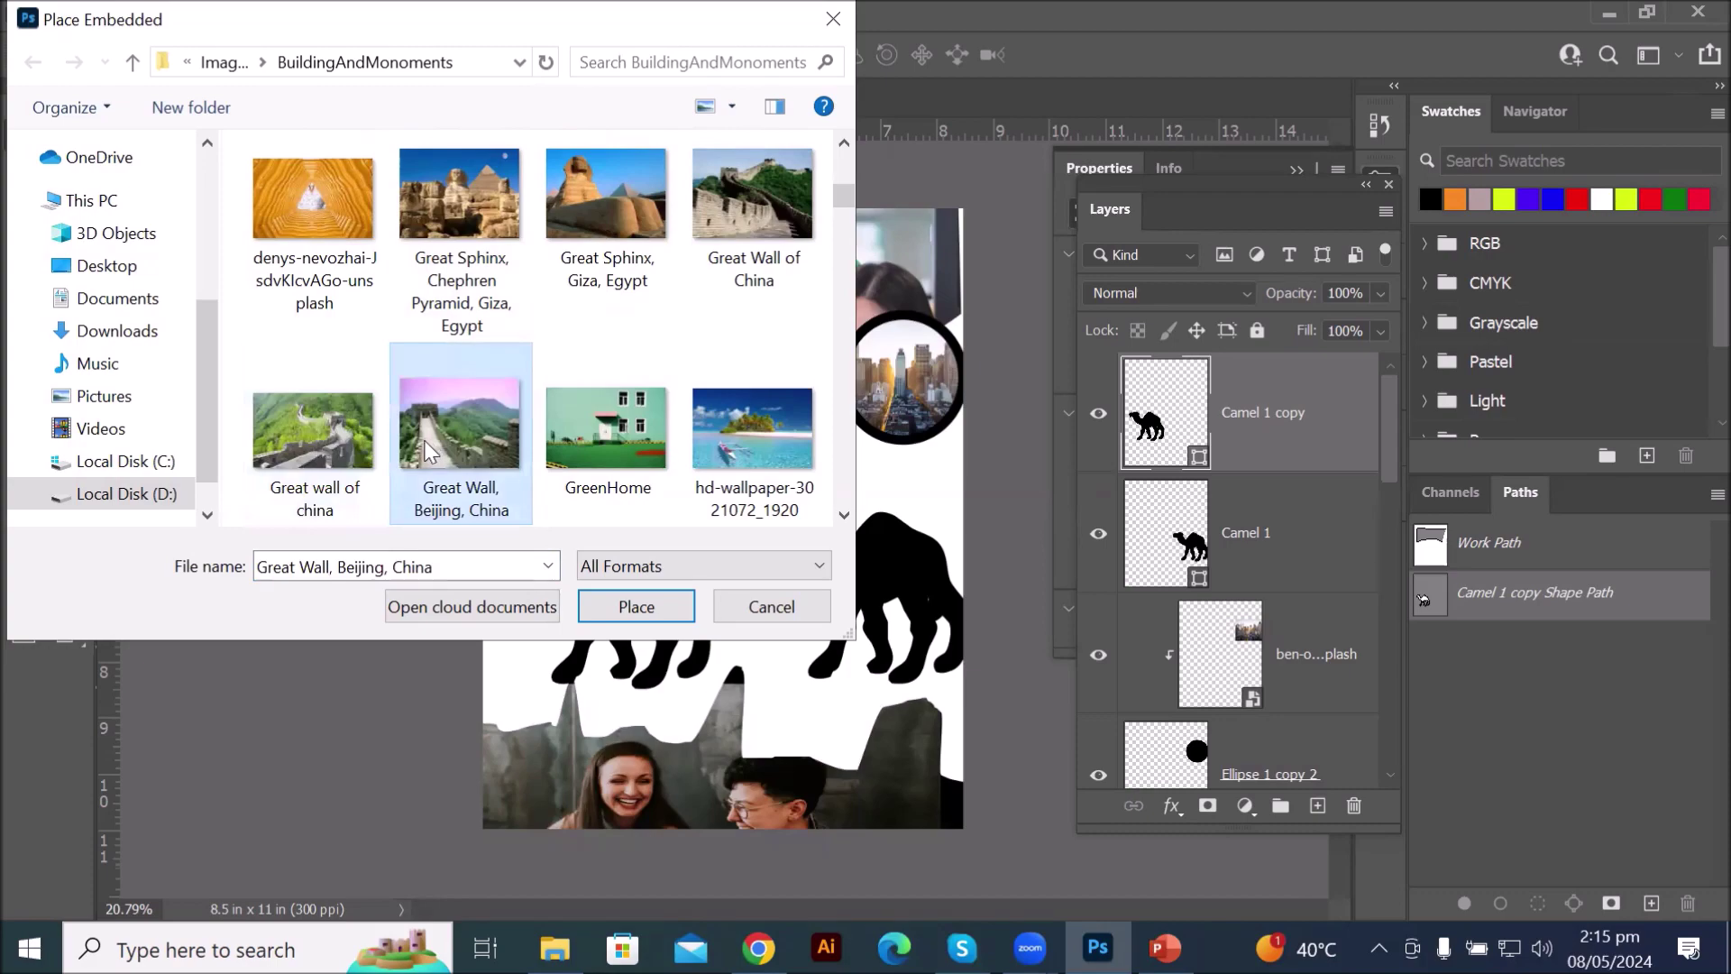
left_click(352, 442)
left_click(469, 397)
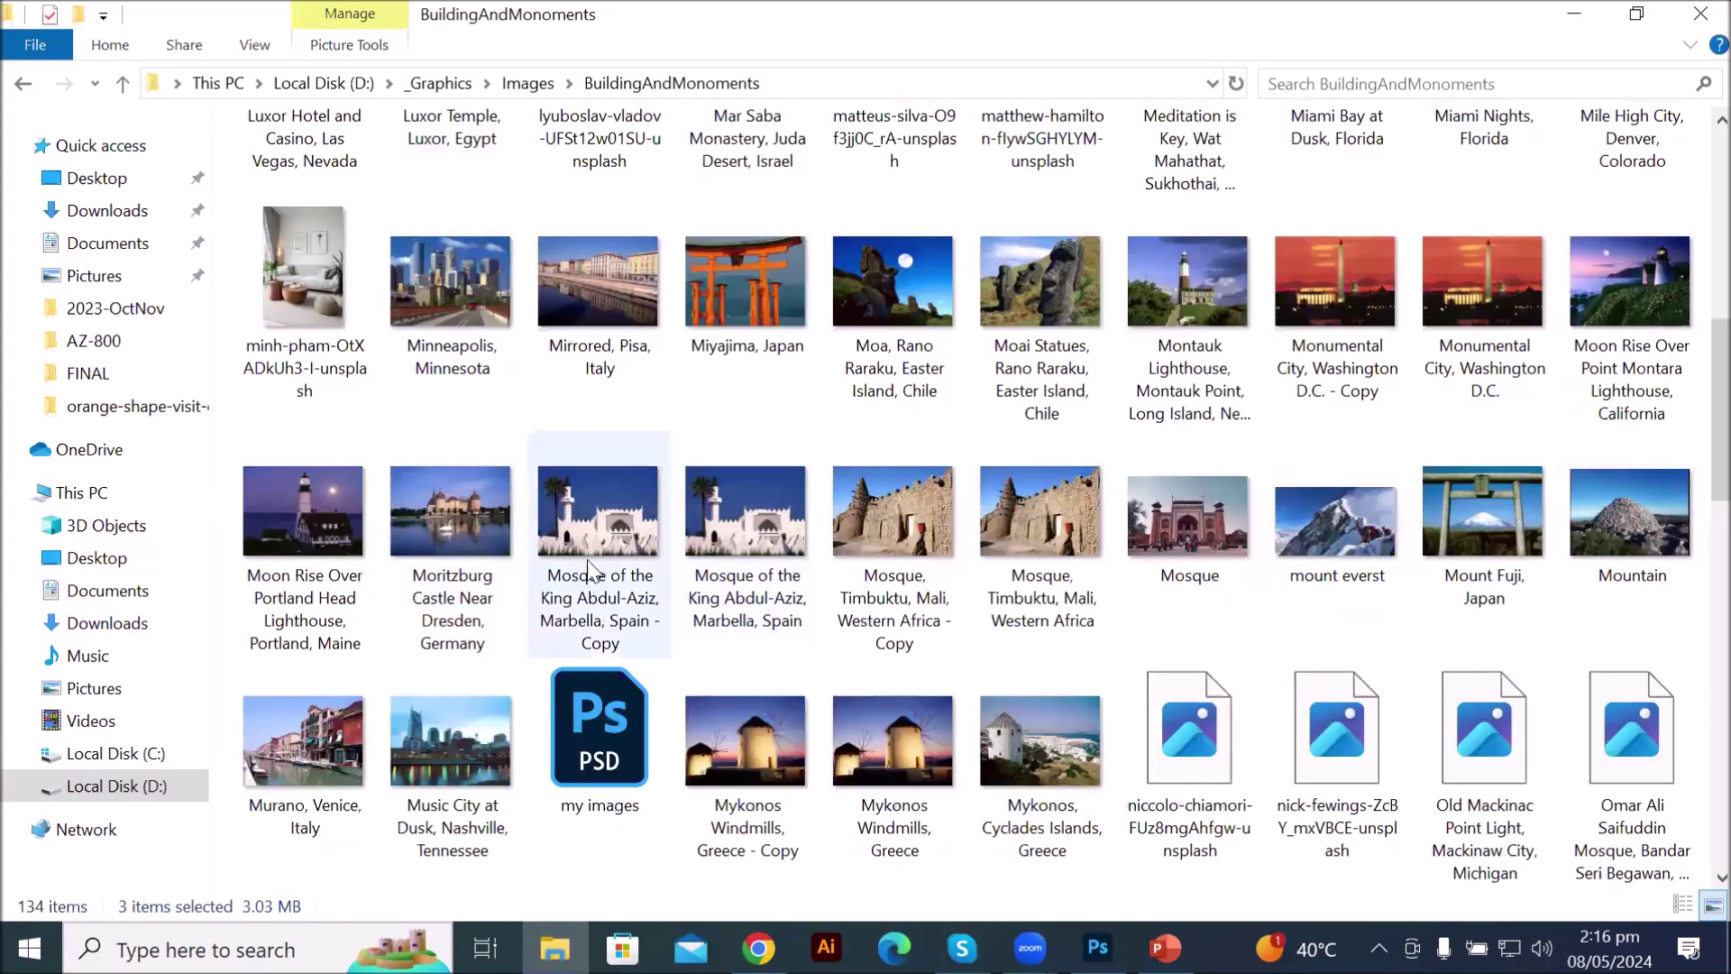
- Place the Marbella, Spain and Timbuktu, Mali mosque "Copy" photos from the BuildingAndMonoments folder into the document and commit both at their placed size
left_click(624, 517)
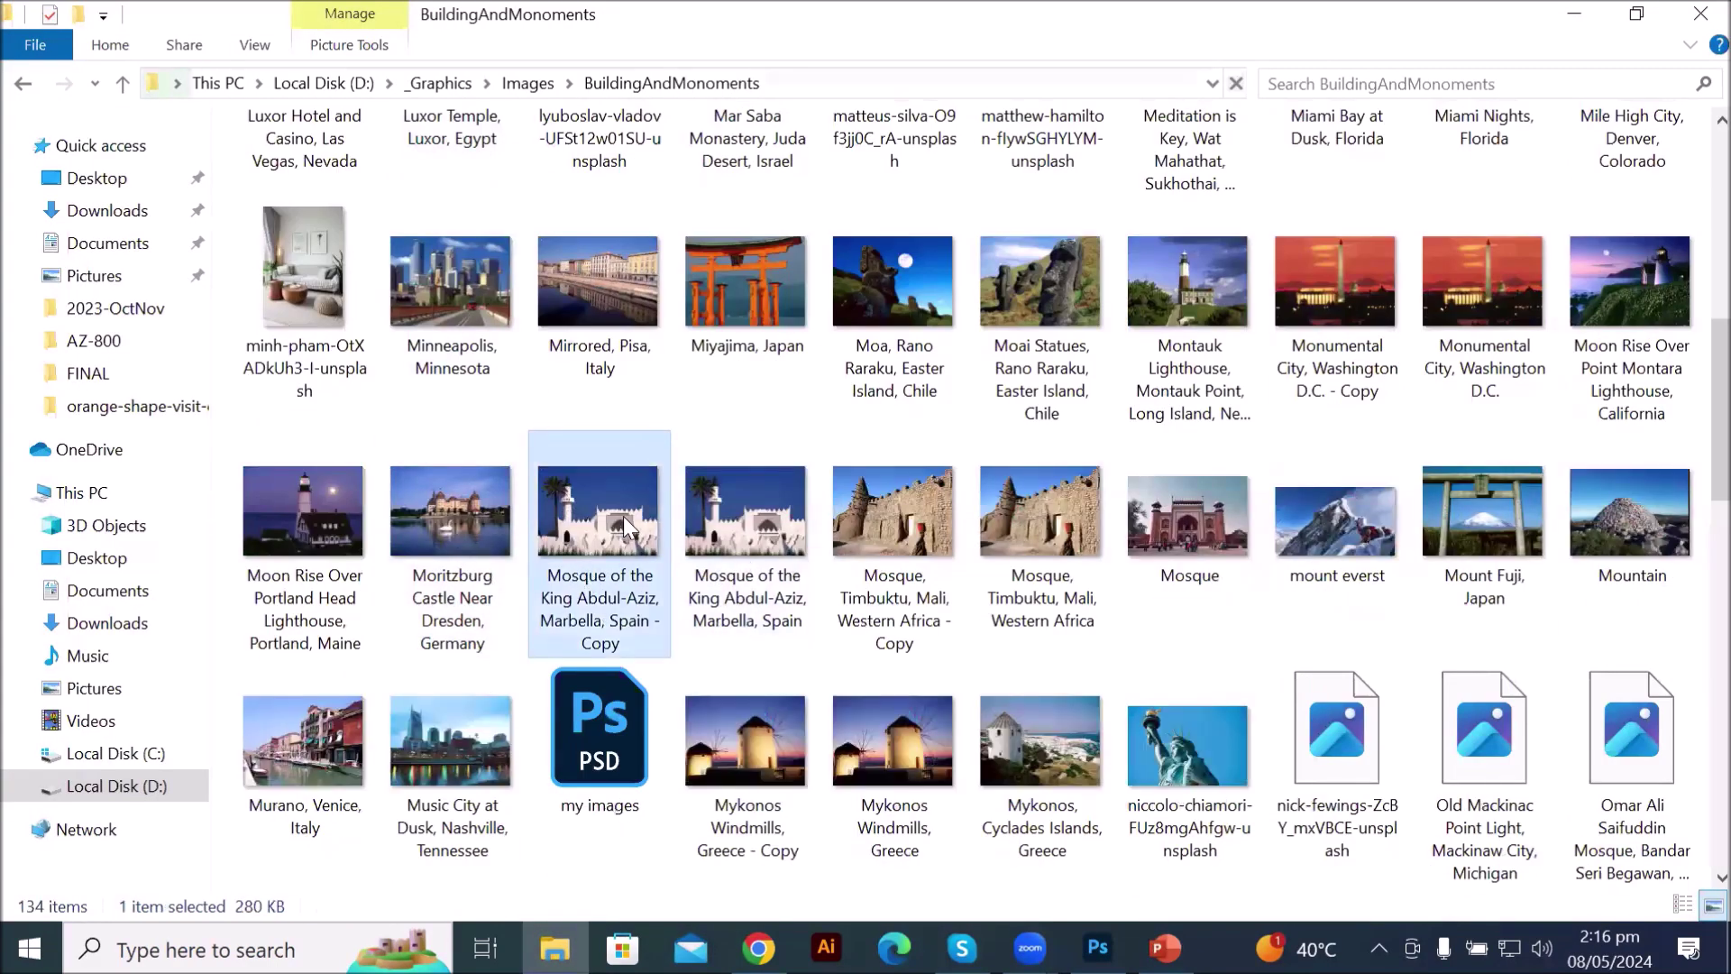
left_click(922, 523, "ctrl")
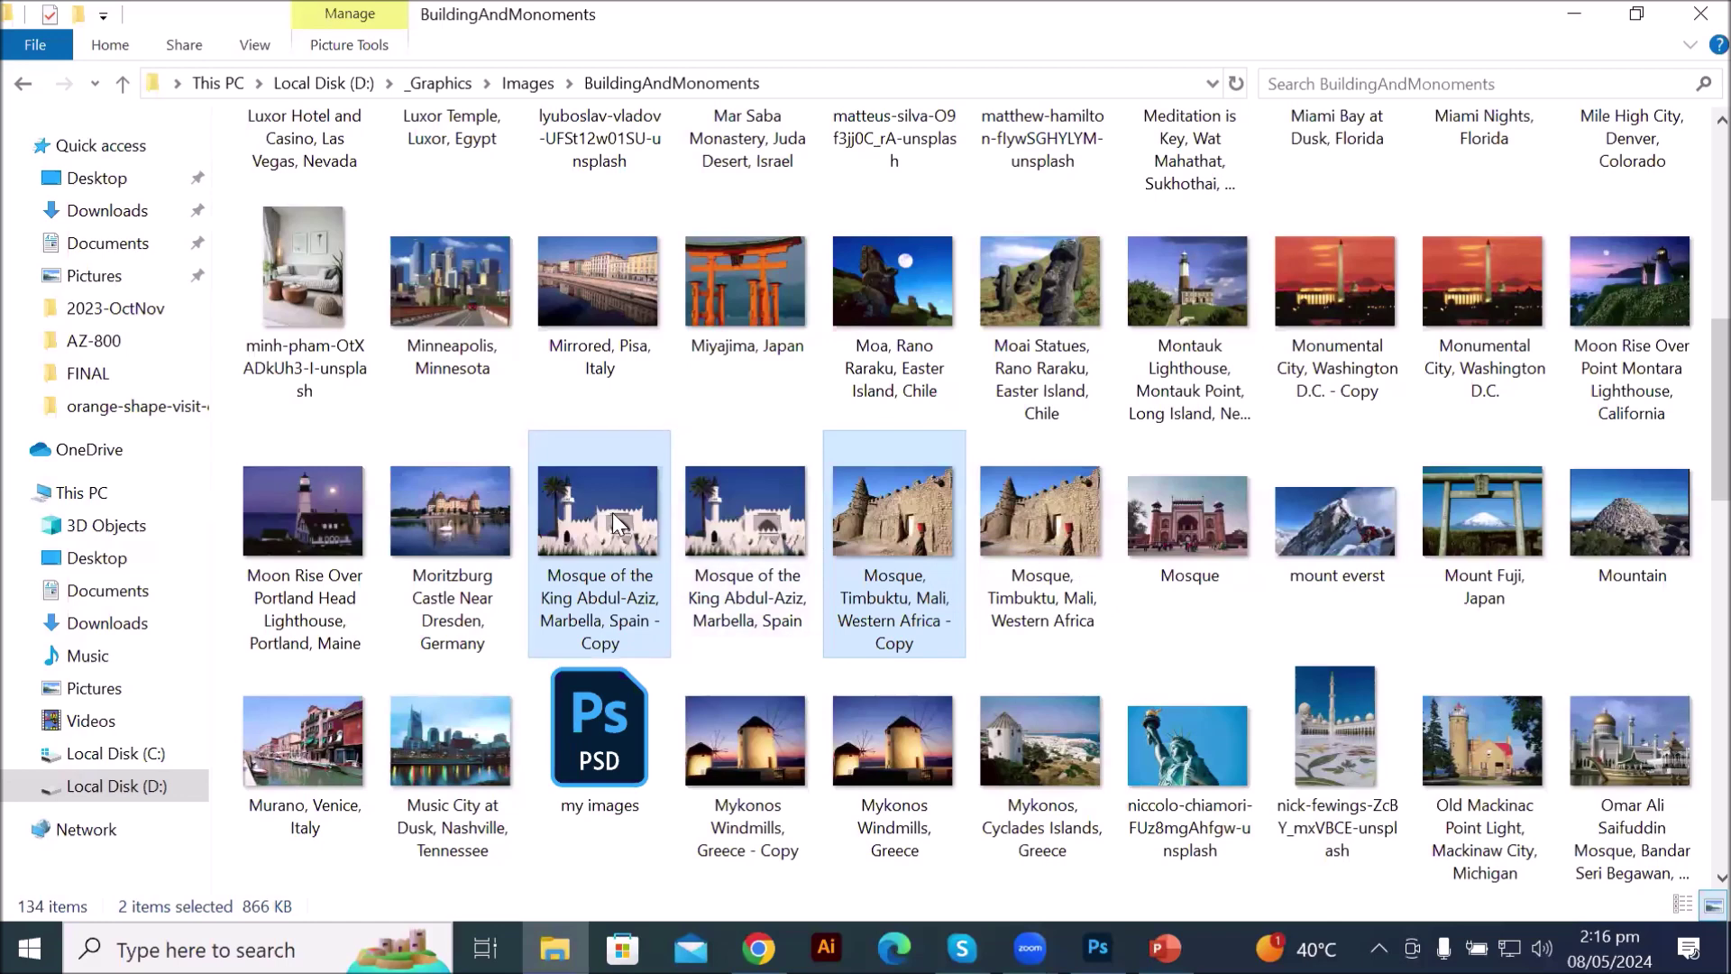
left_click(893, 532, "ctrl")
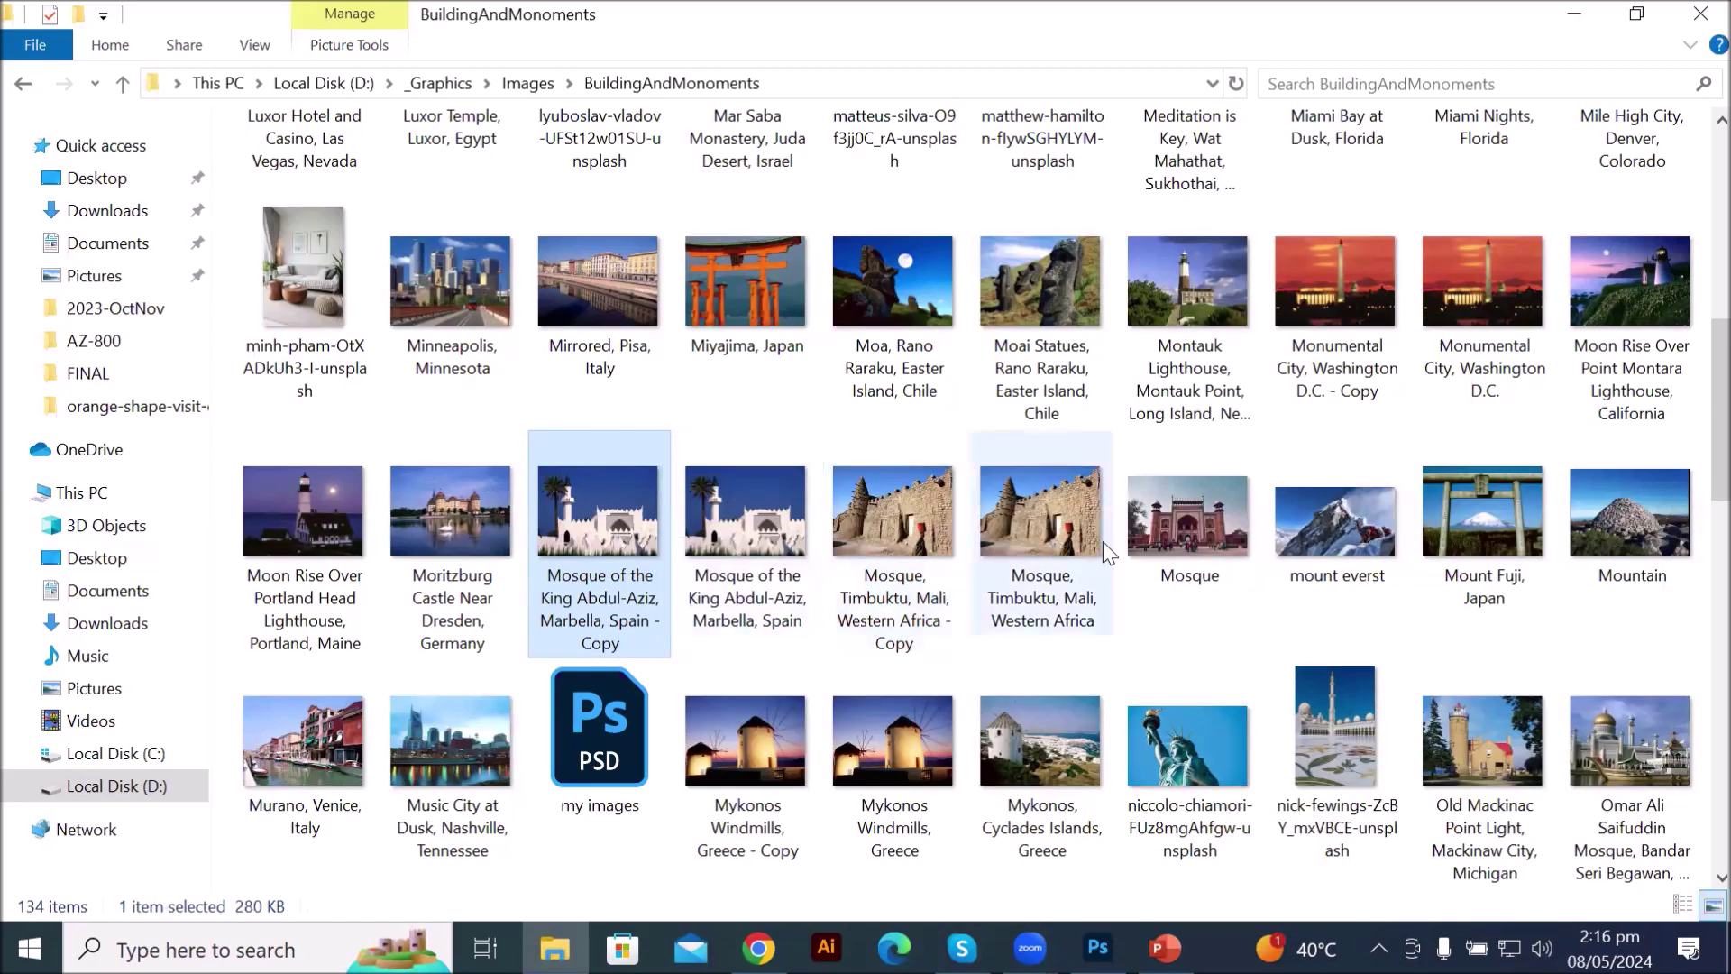
left_click(1162, 547, "shift")
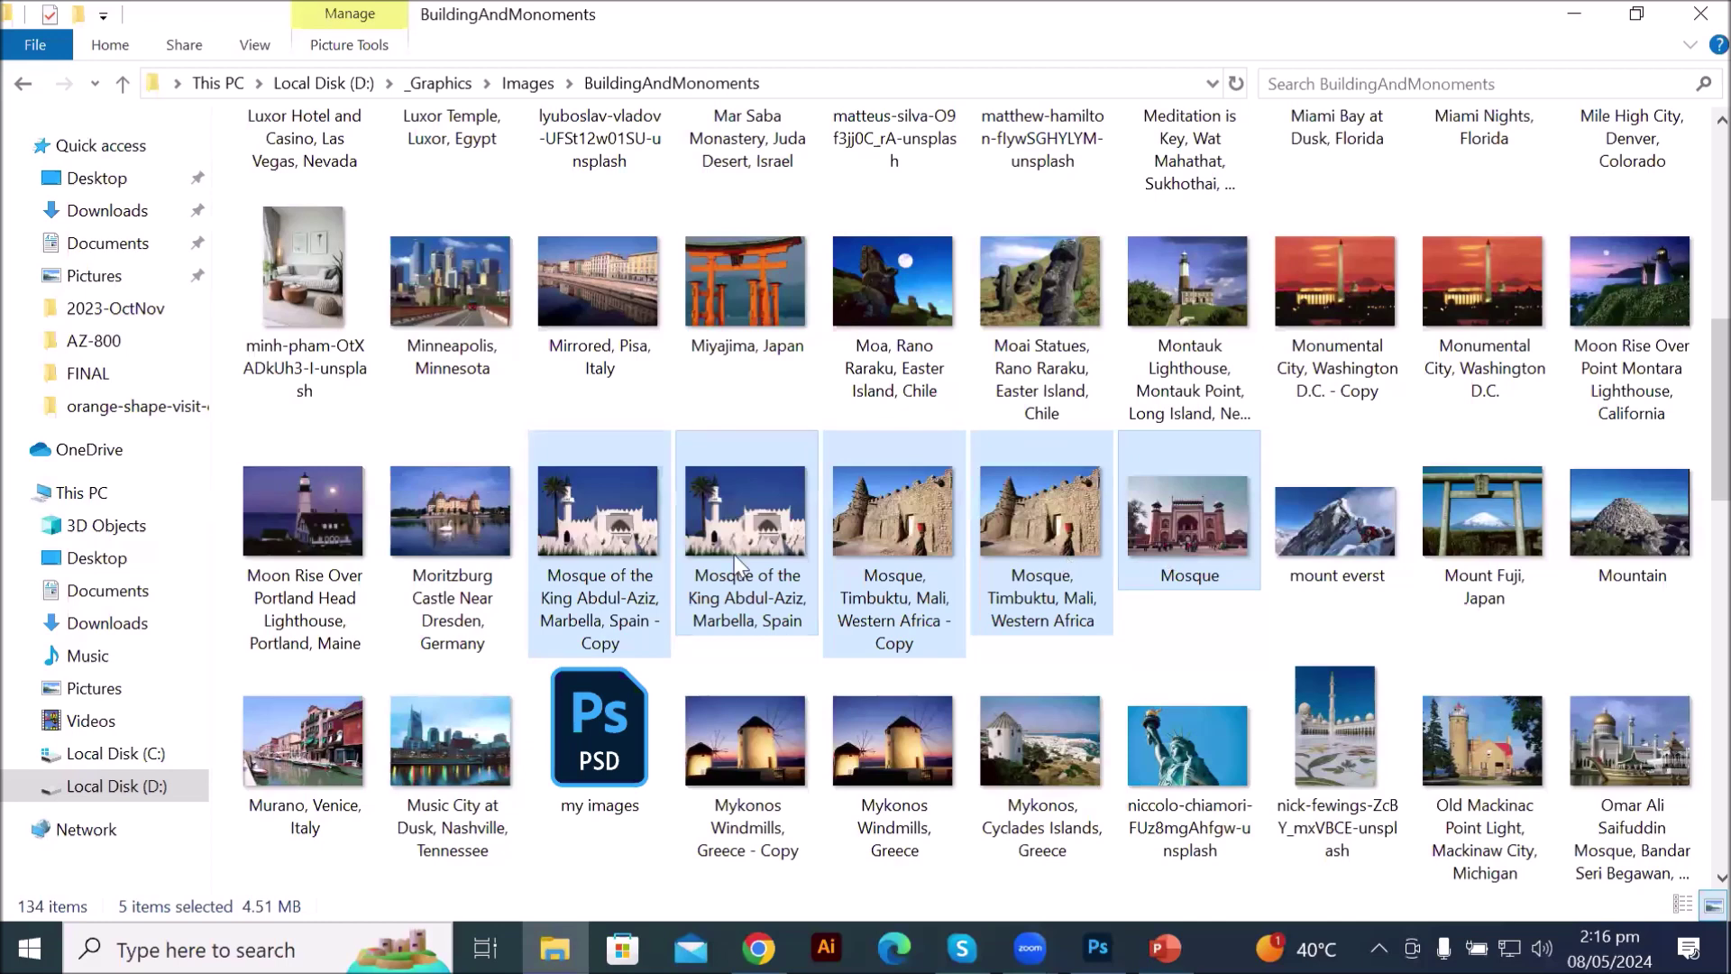
left_click(646, 512)
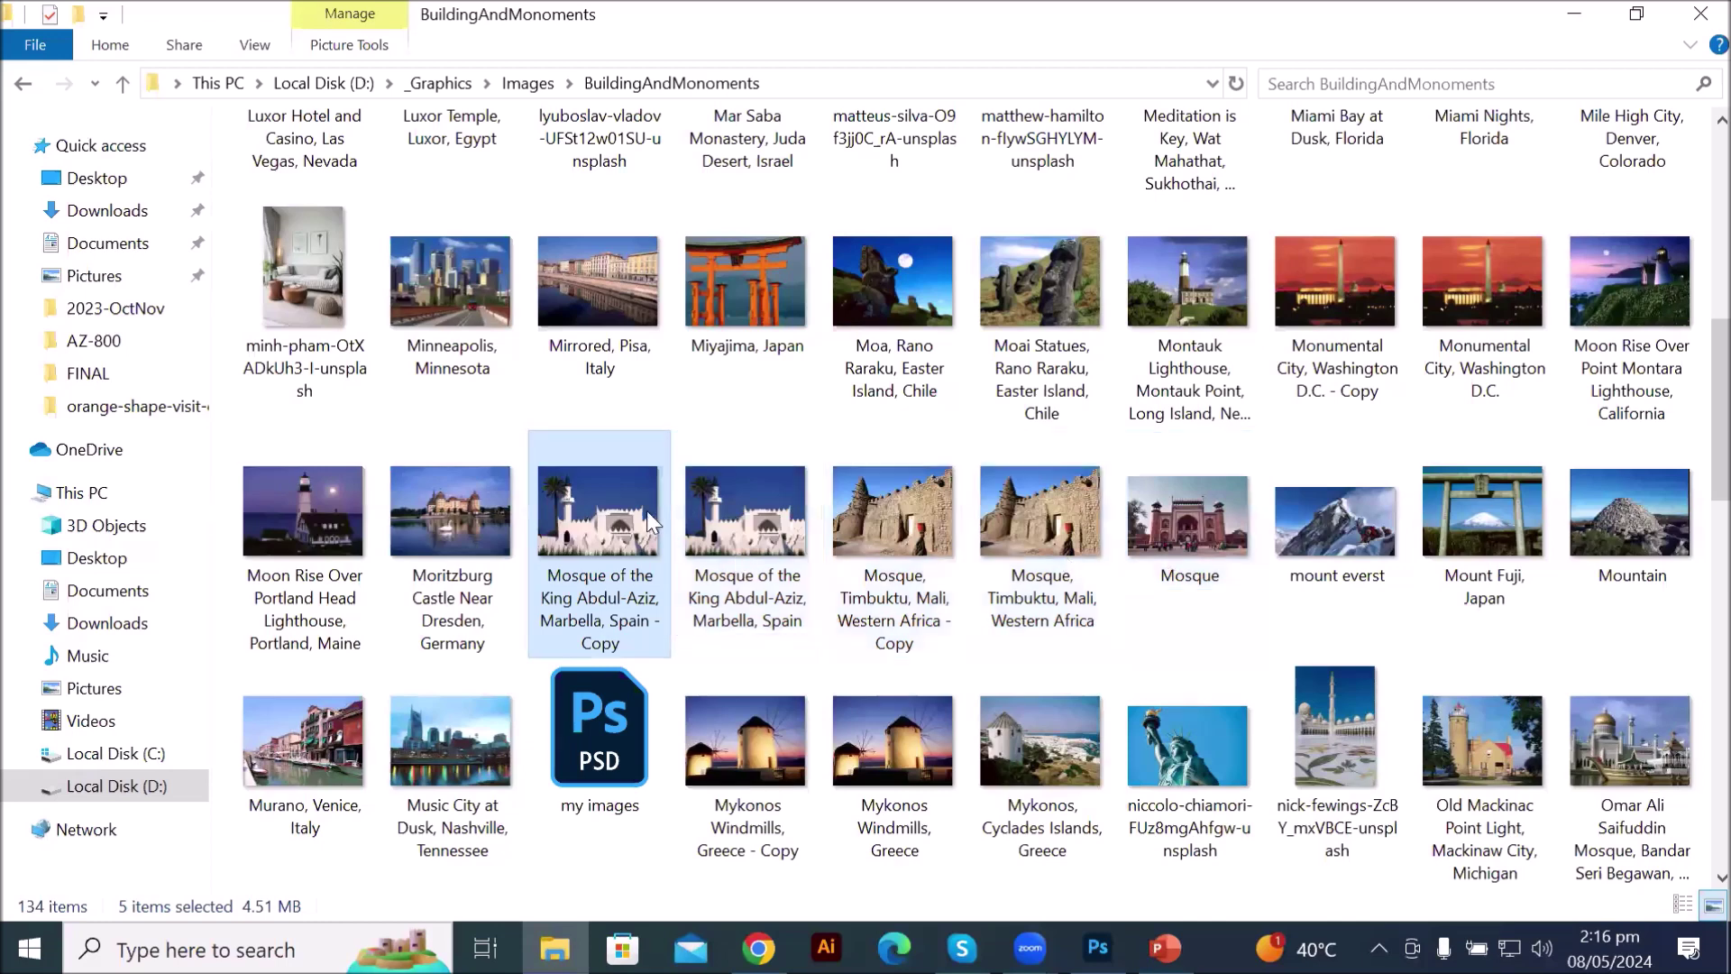
left_click(901, 532, "ctrl")
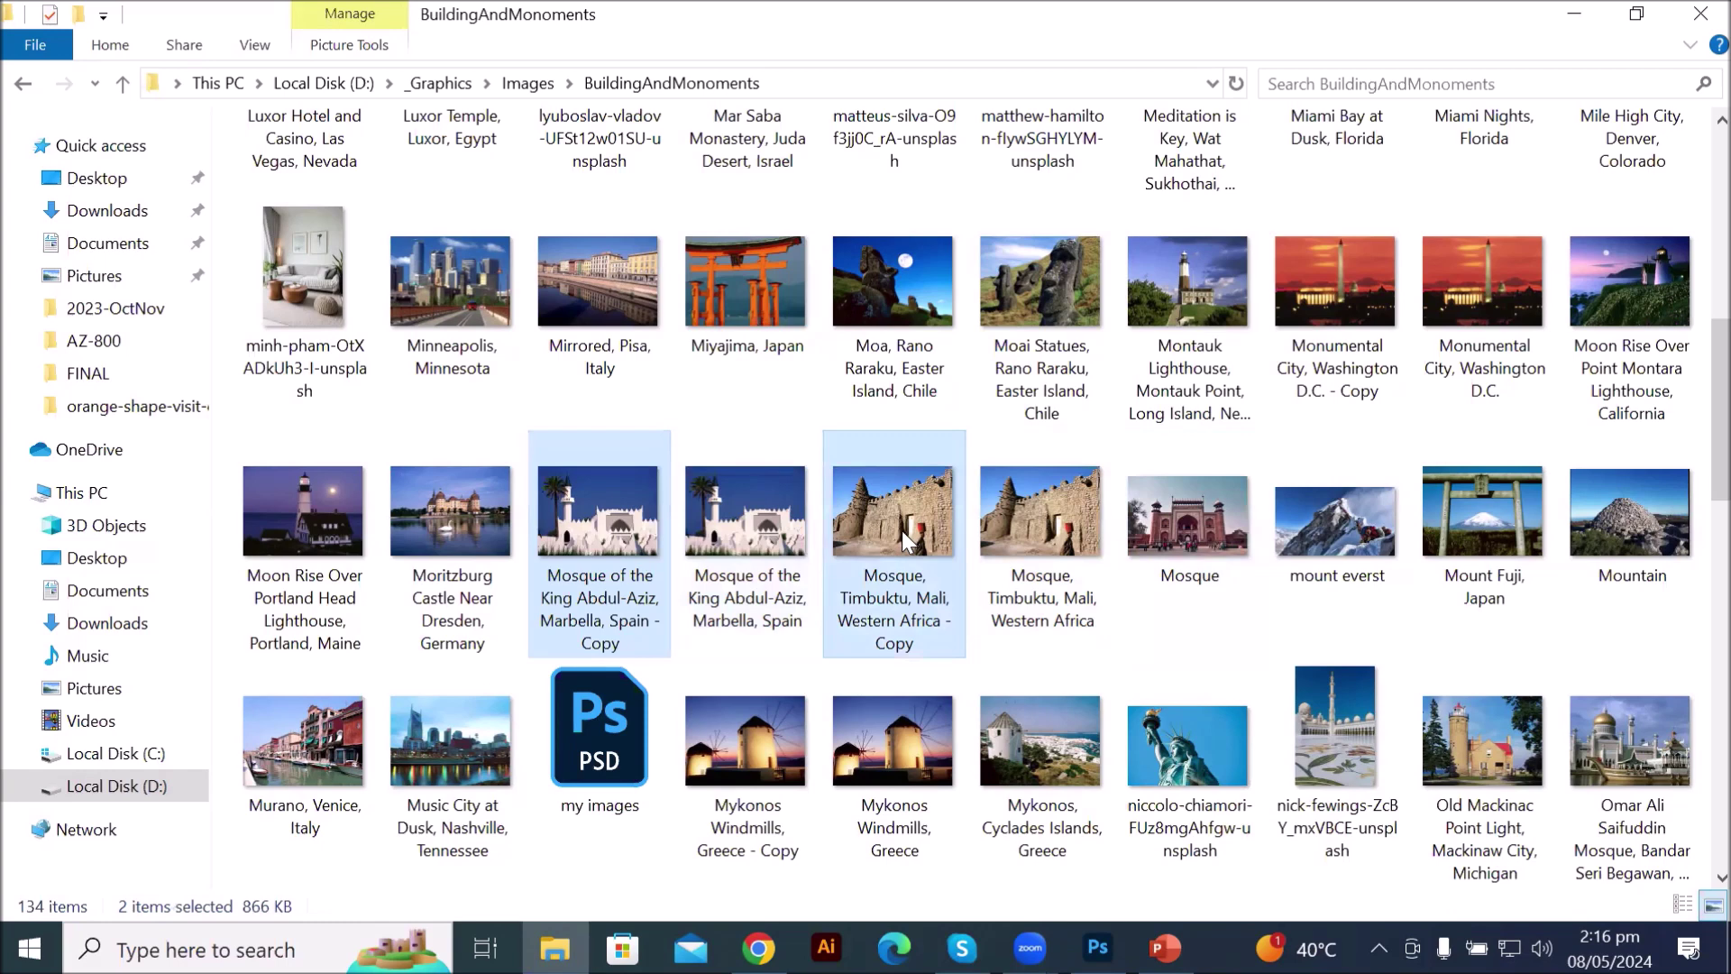
left_click_drag(902, 530, 745, 561)
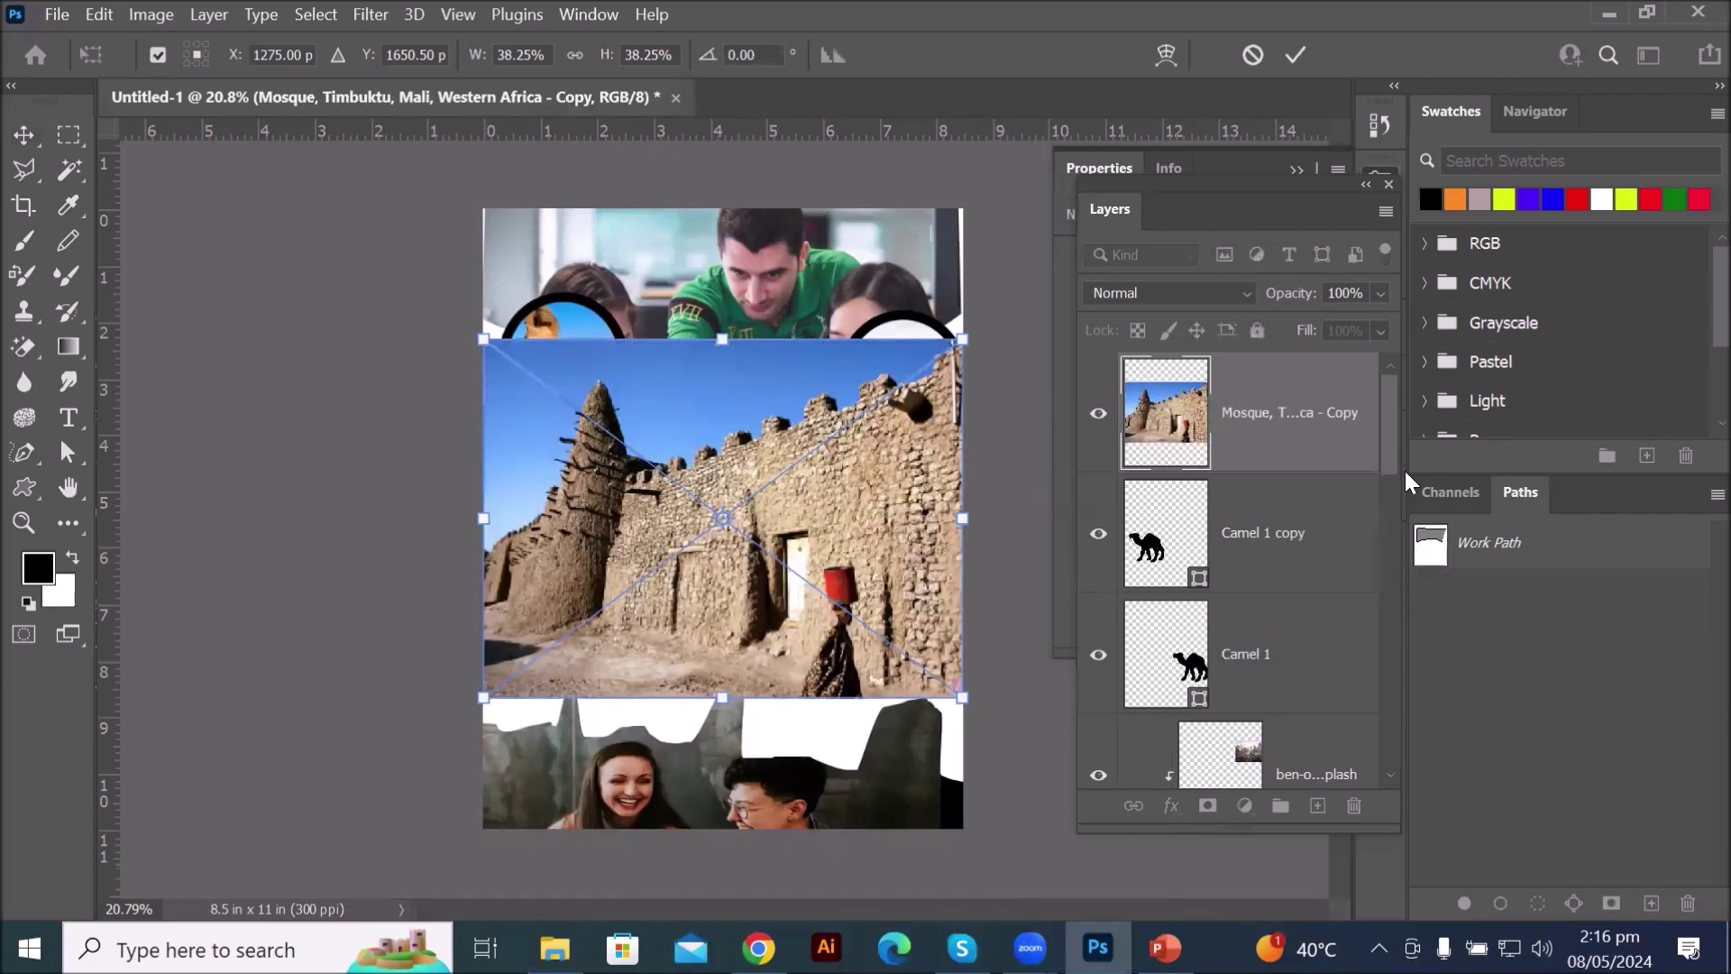
left_click(1299, 54)
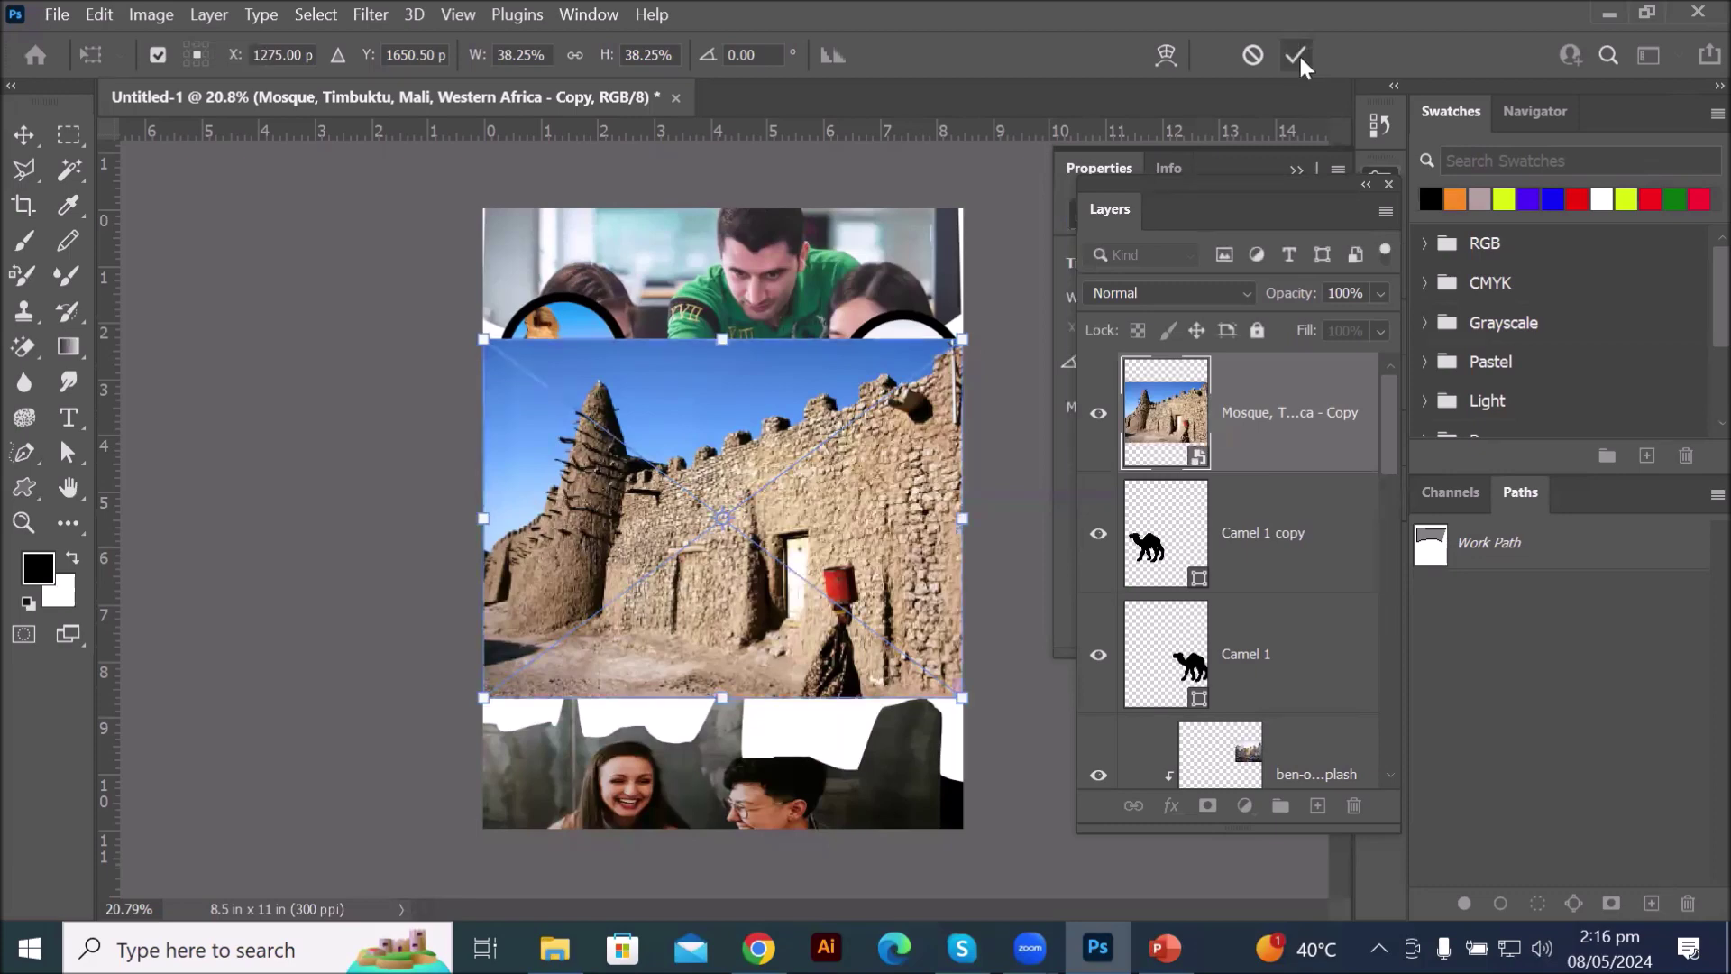
left_click(1298, 54)
left_click(1298, 54)
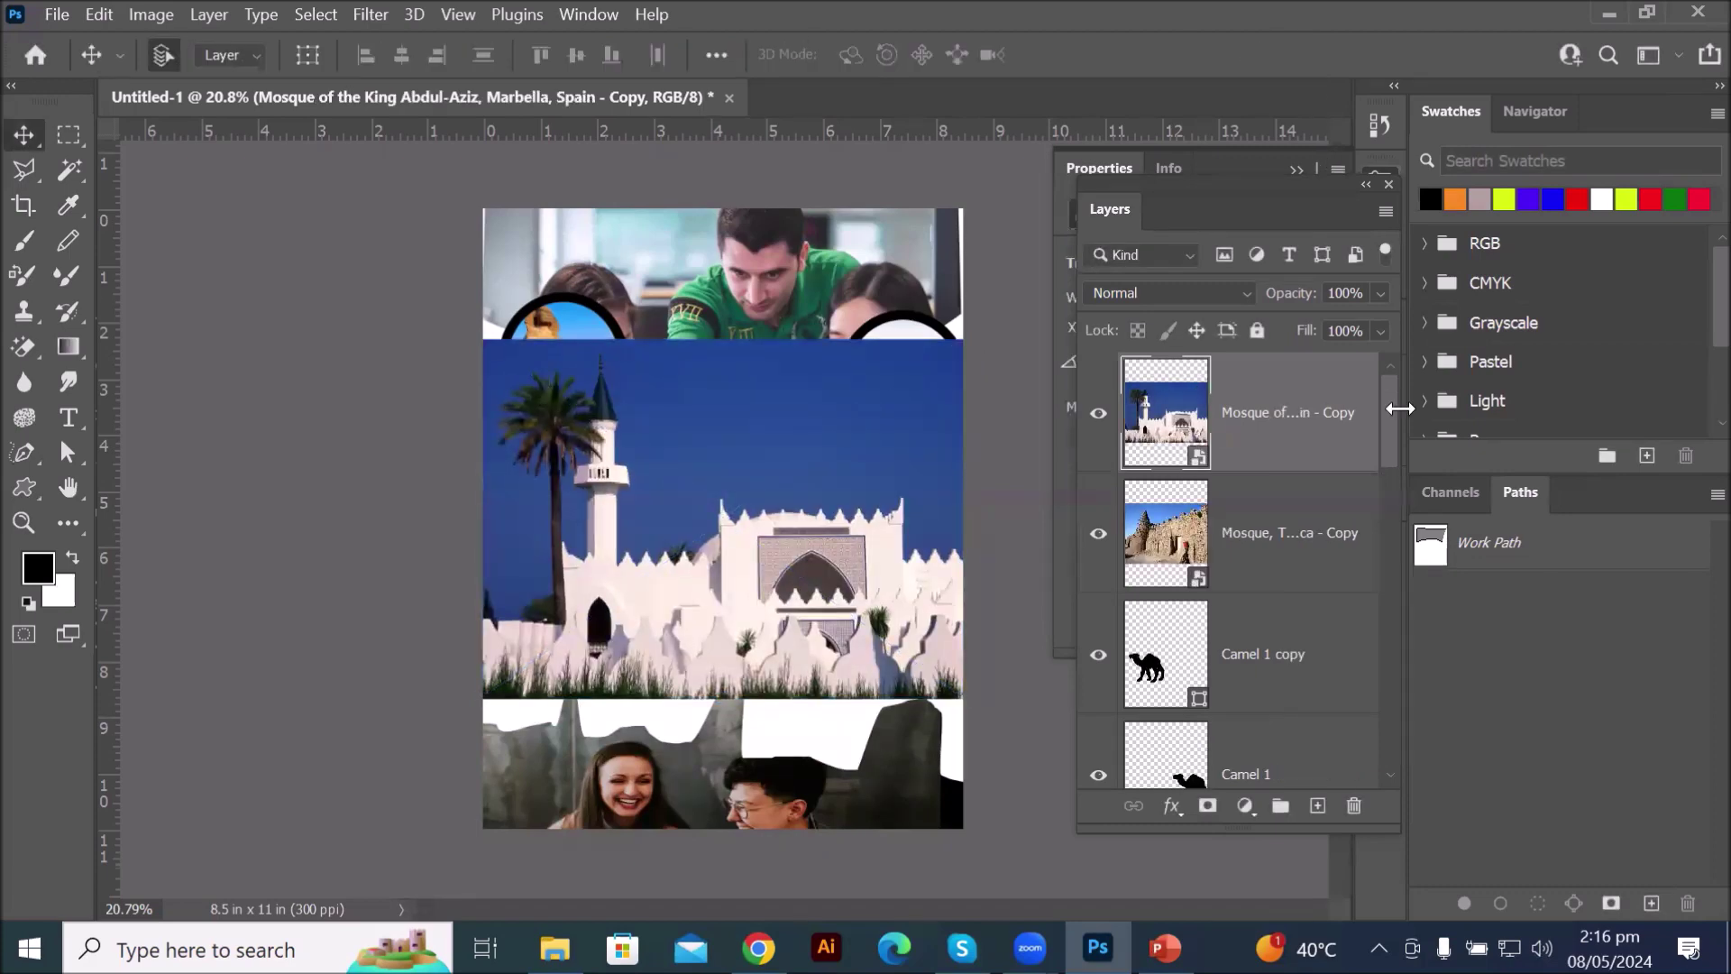
- Clip the Timbuktu mosque photo to Camel 1 copy, and move the Marbella mosque photo above Camel 1 and clip it there
left_click_drag(1200, 422, 1172, 721)
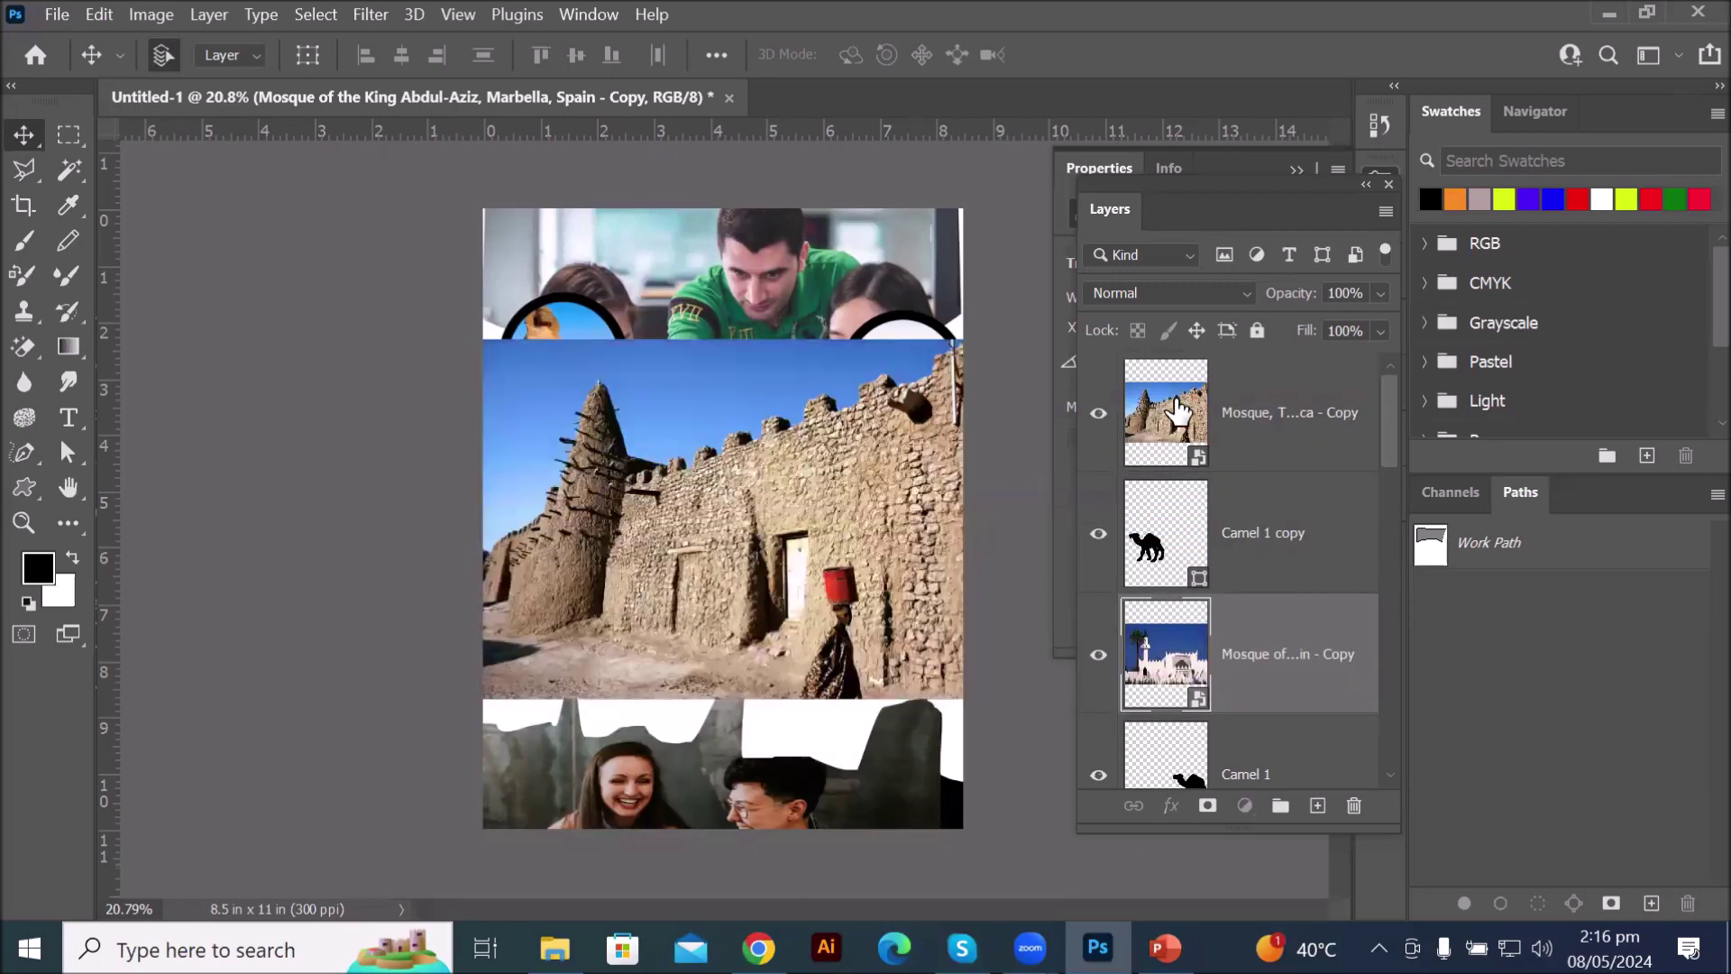
left_click(1177, 410)
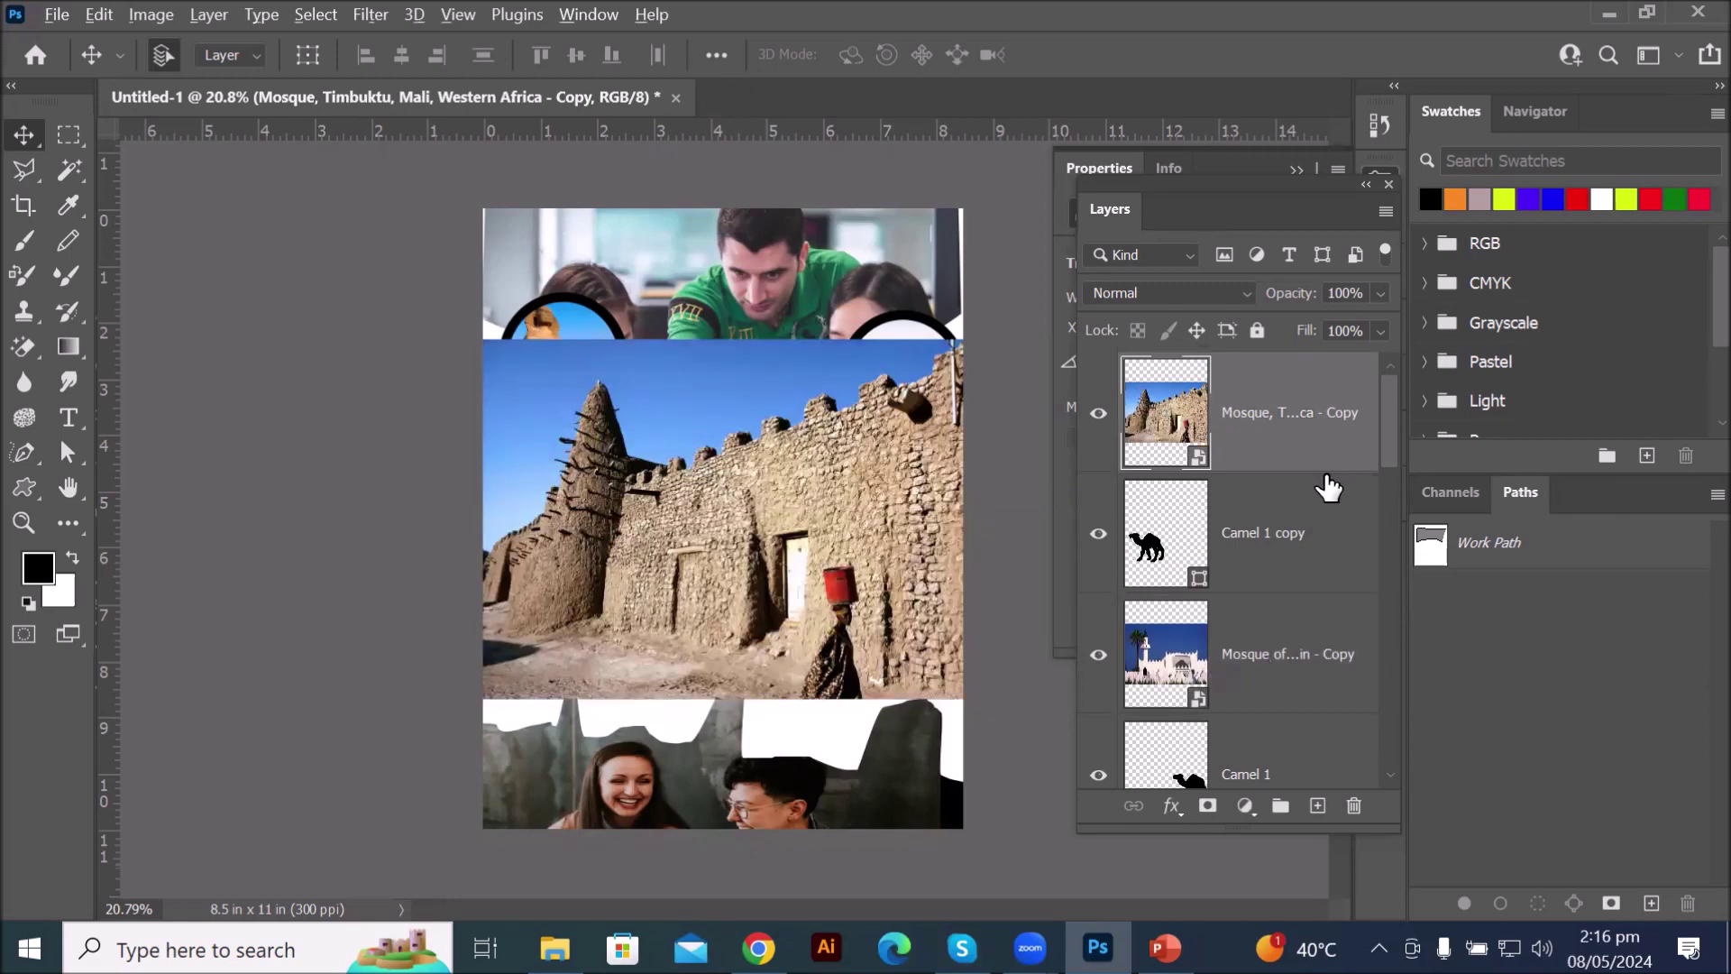
left_click(1327, 471, "alt")
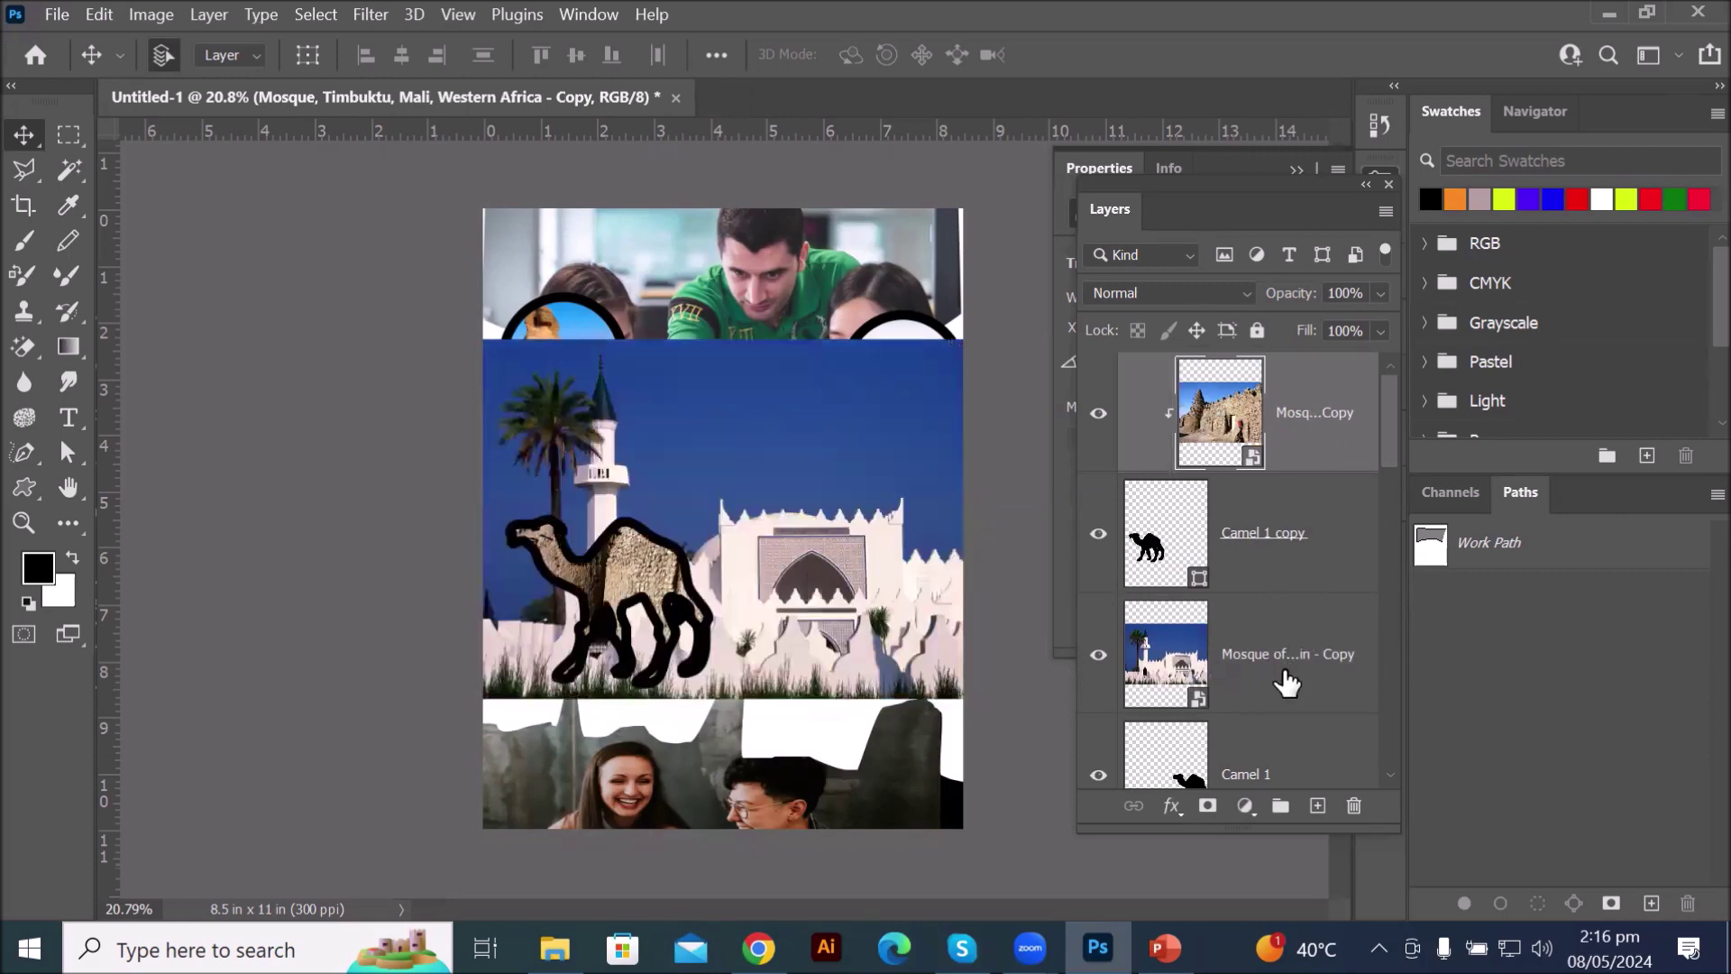
left_click(1280, 683)
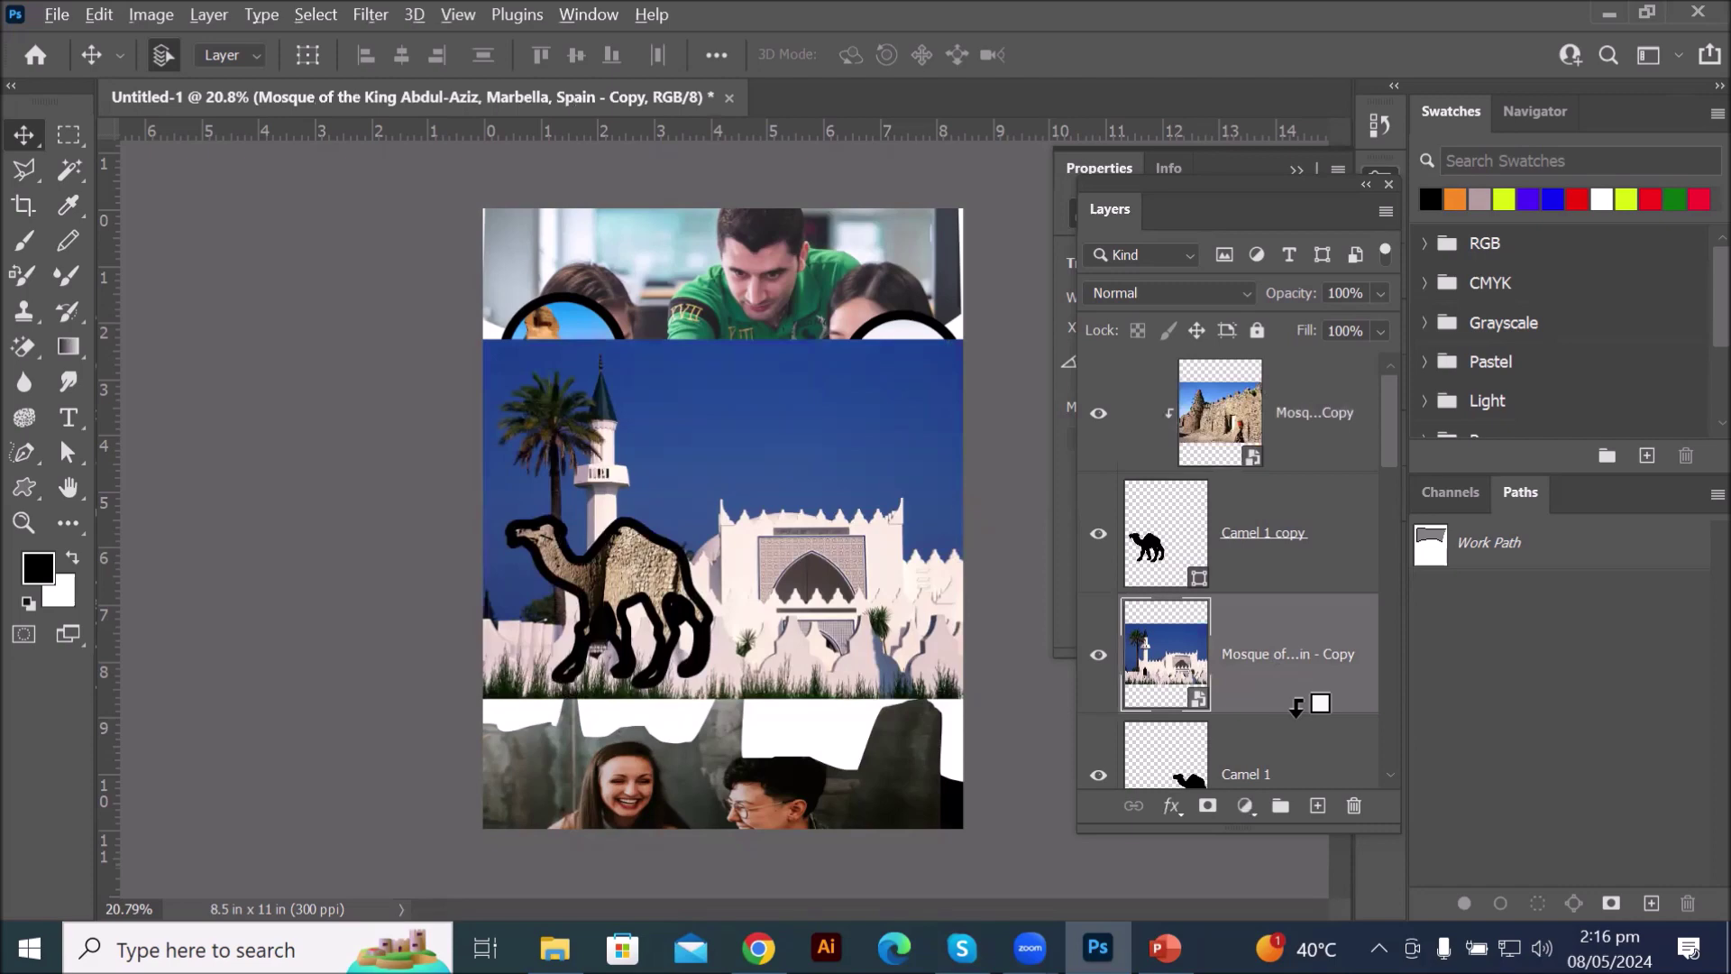
left_click(1299, 717, "alt")
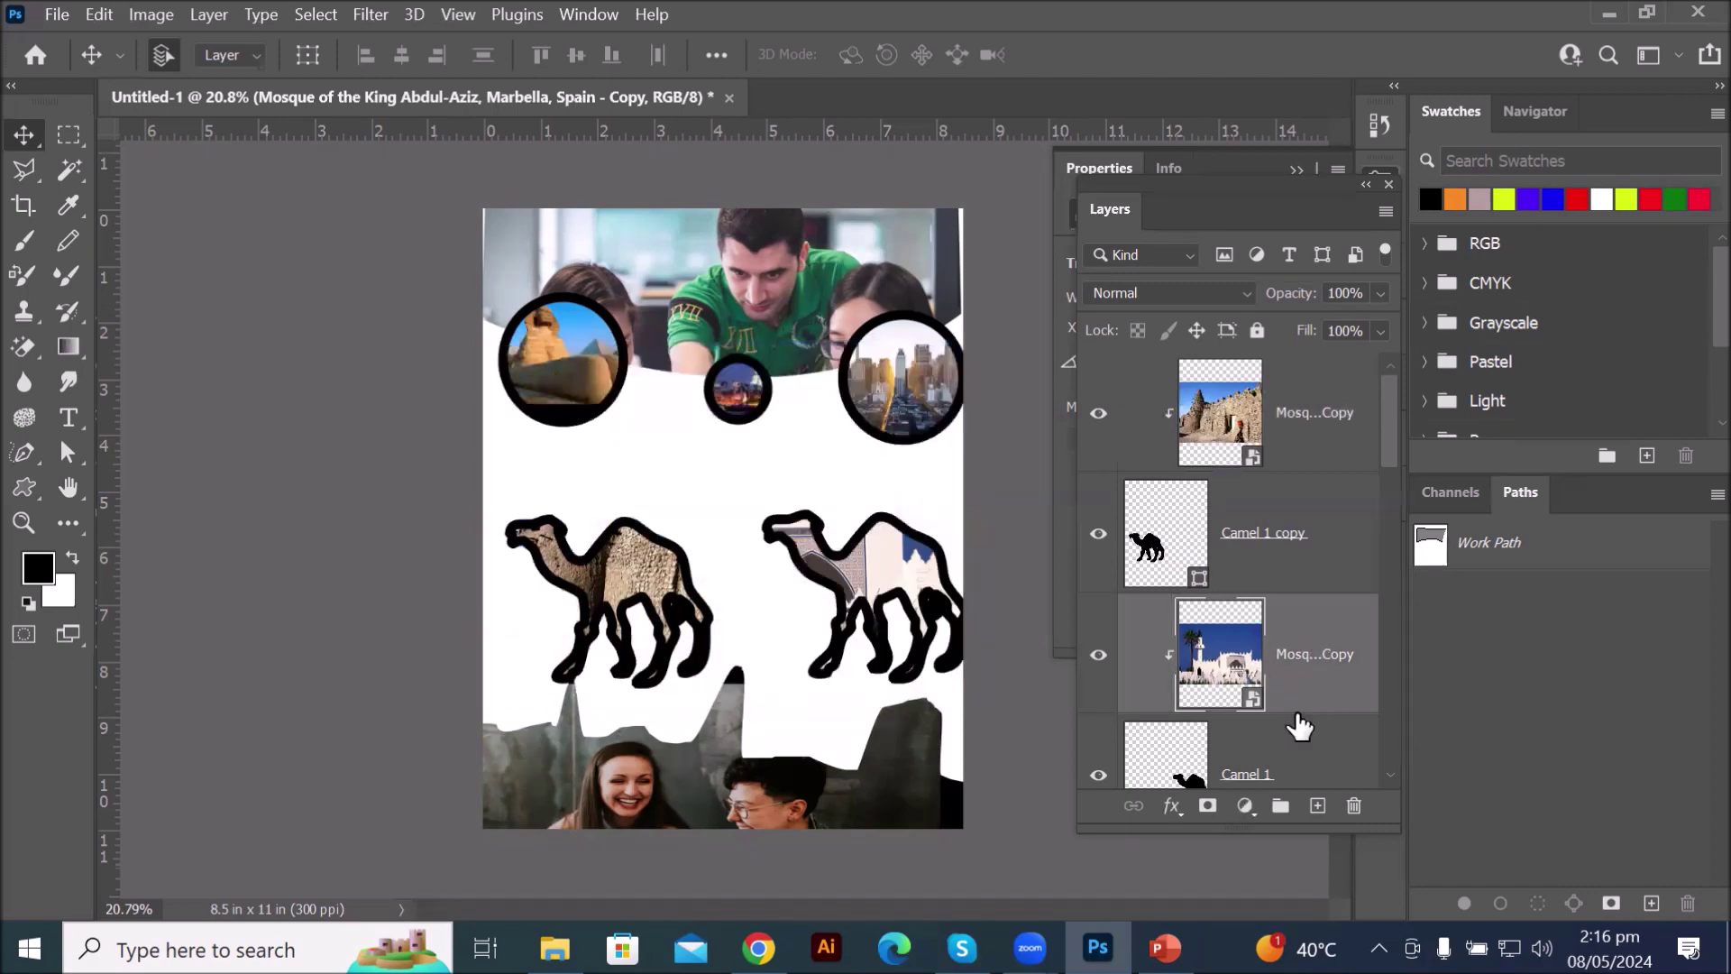
- Examine the photo fills of the two clipped camels up close along with the left camel's shape and photo layers
scroll(1001, 606, "up", 3)
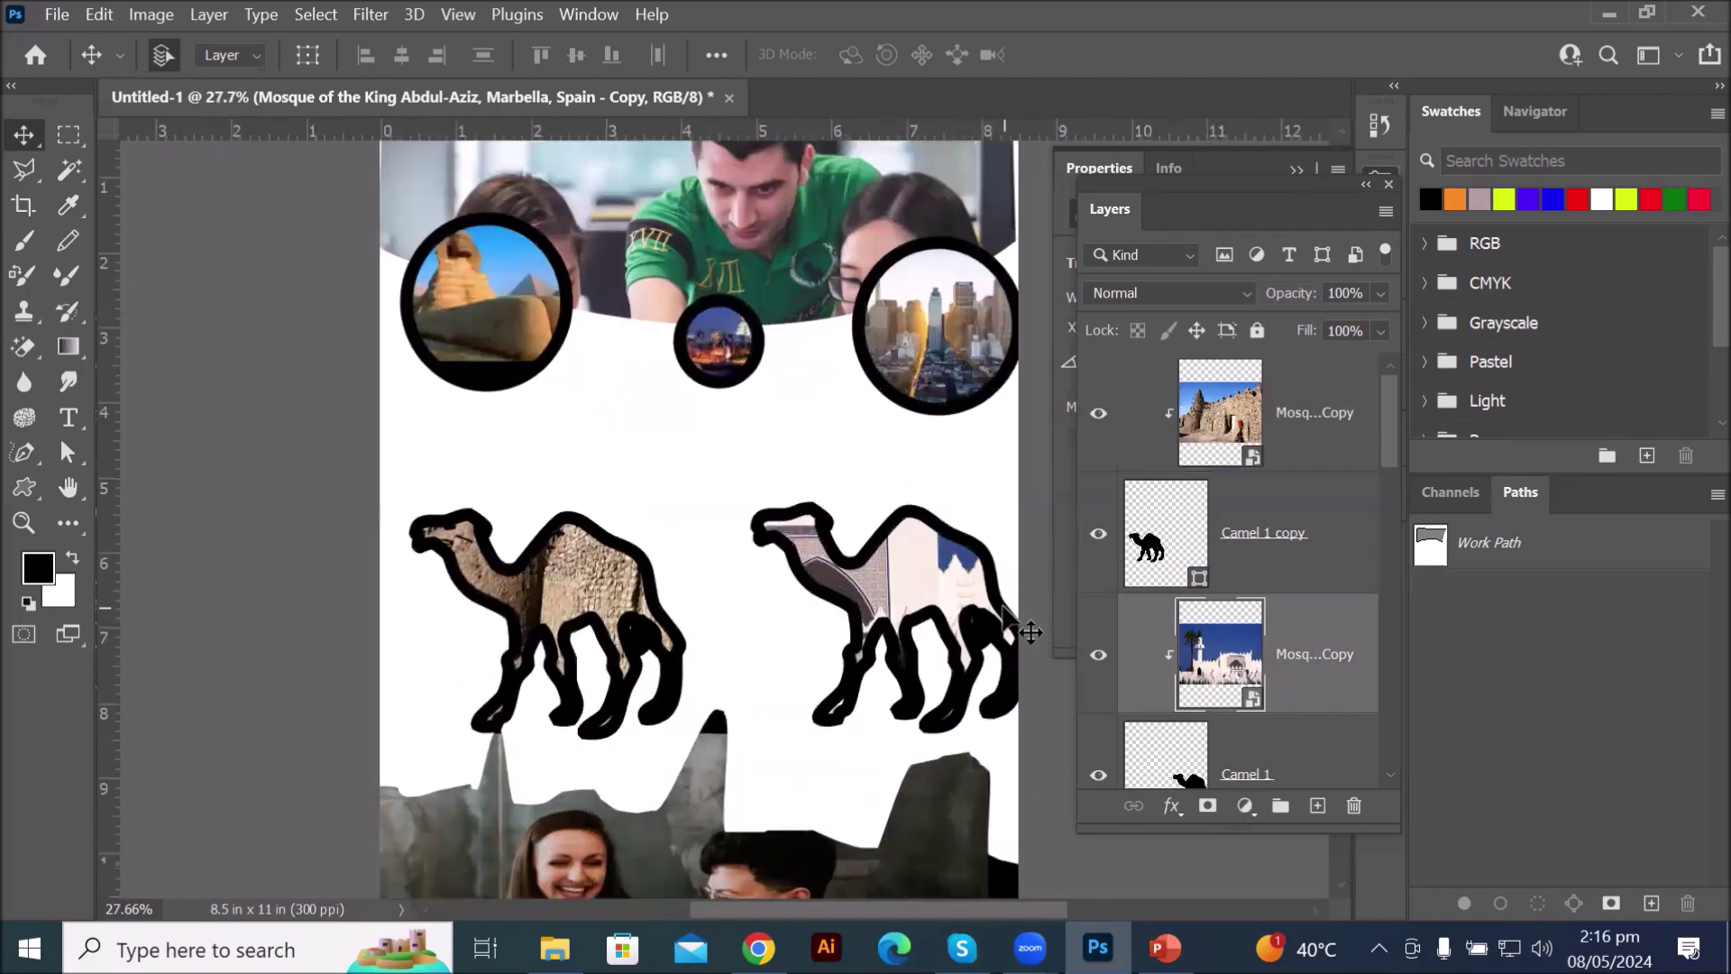
scroll(1031, 633, "up", 2)
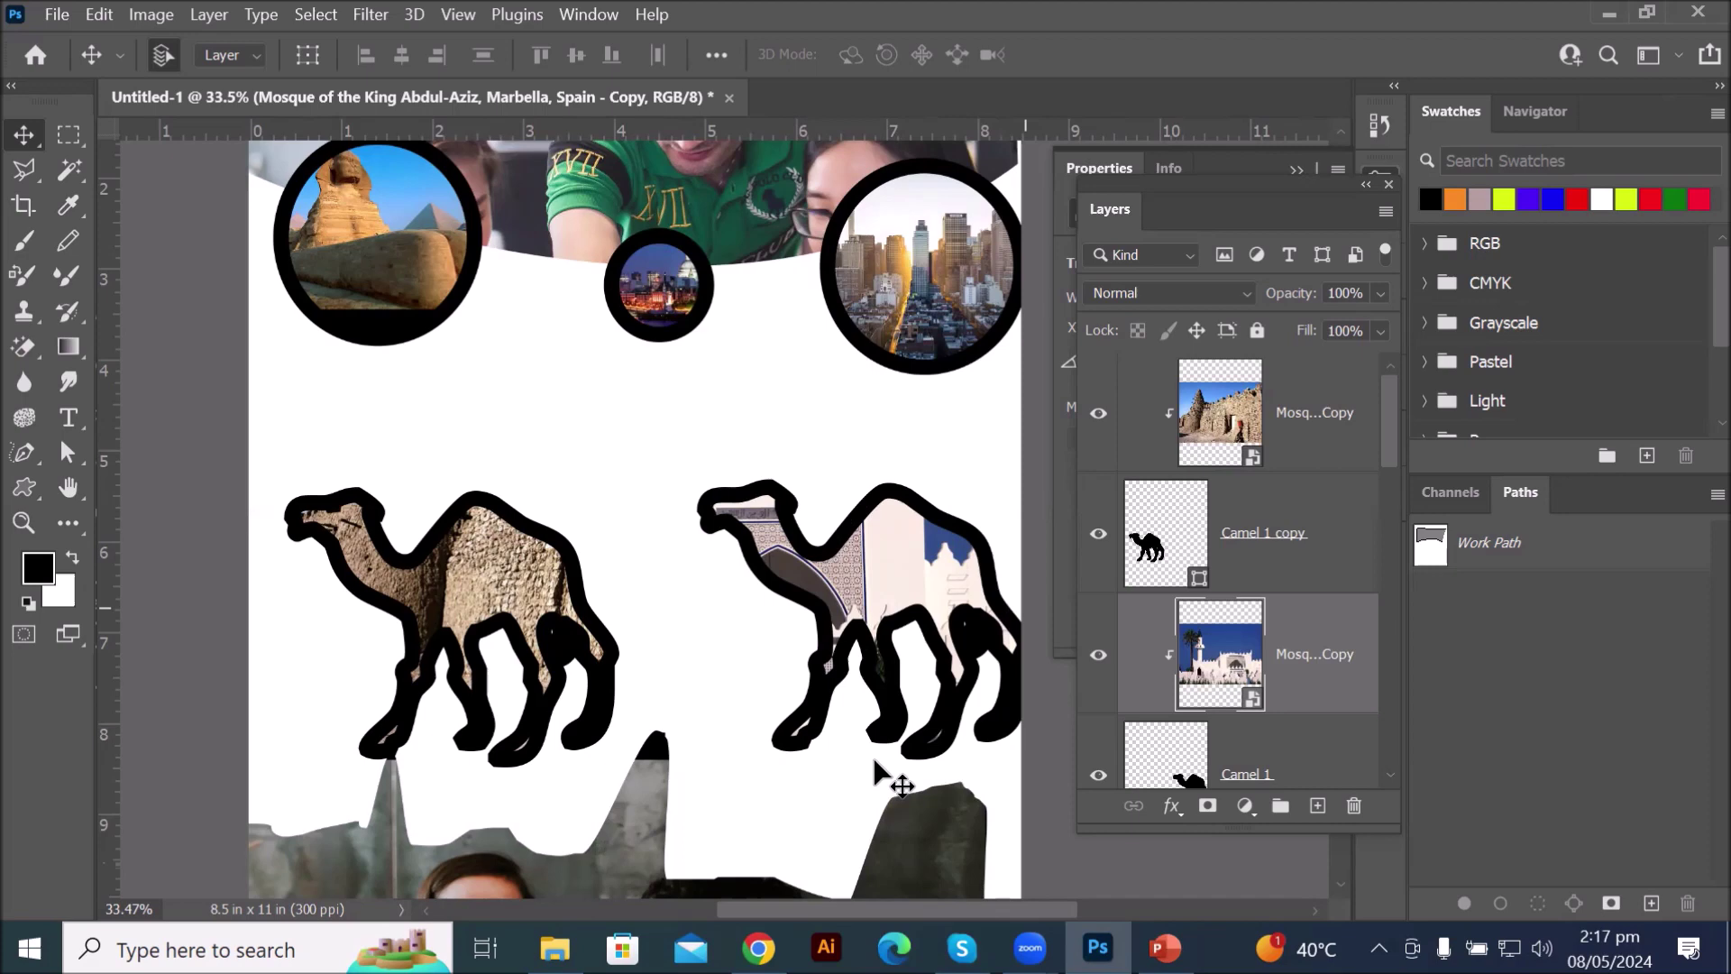
scroll(495, 717, "up", 2)
scroll(494, 717, "up", 1)
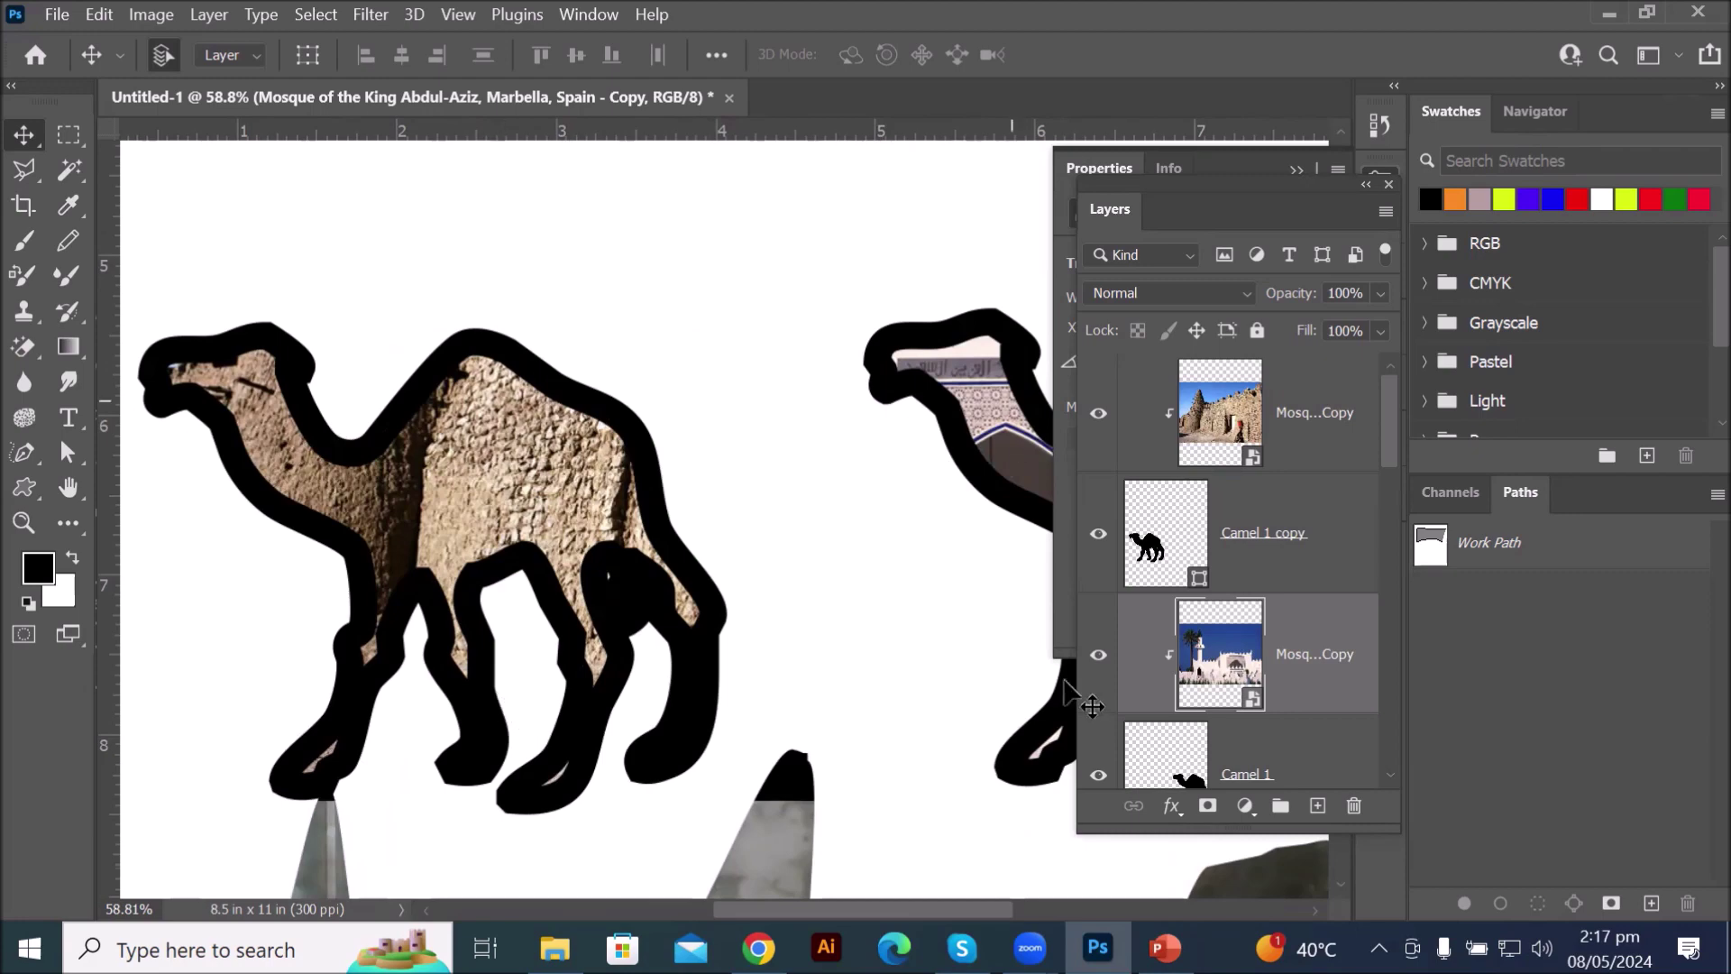
left_click(1174, 539)
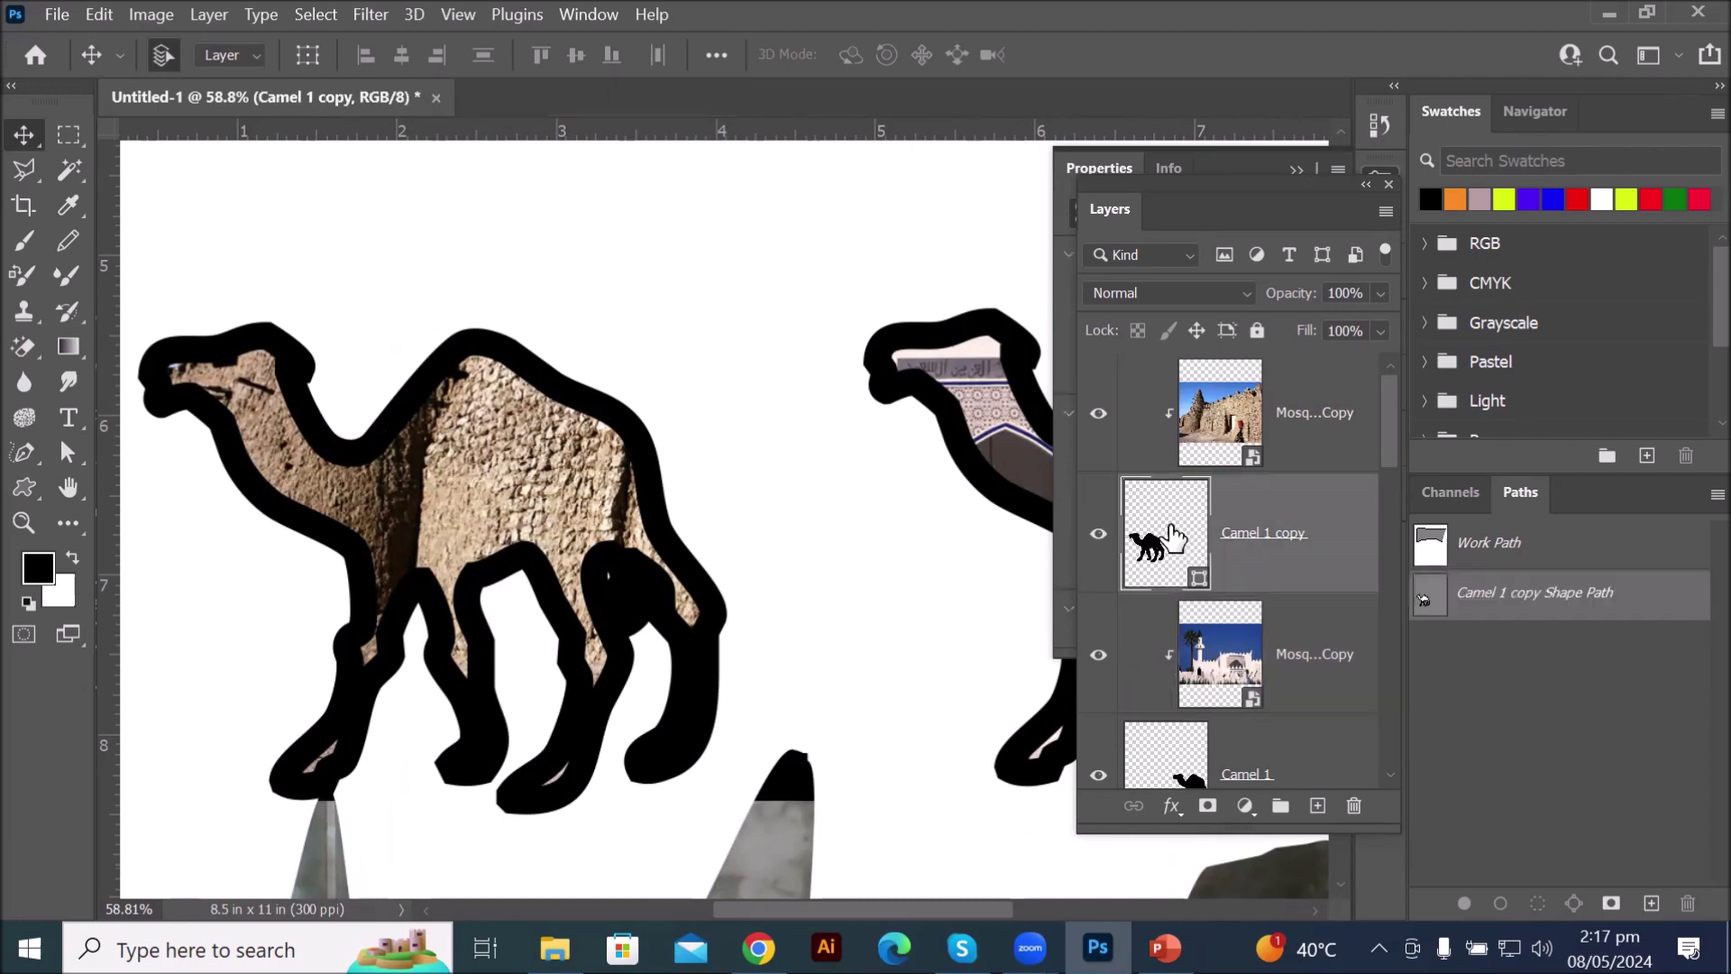
left_click(1199, 431)
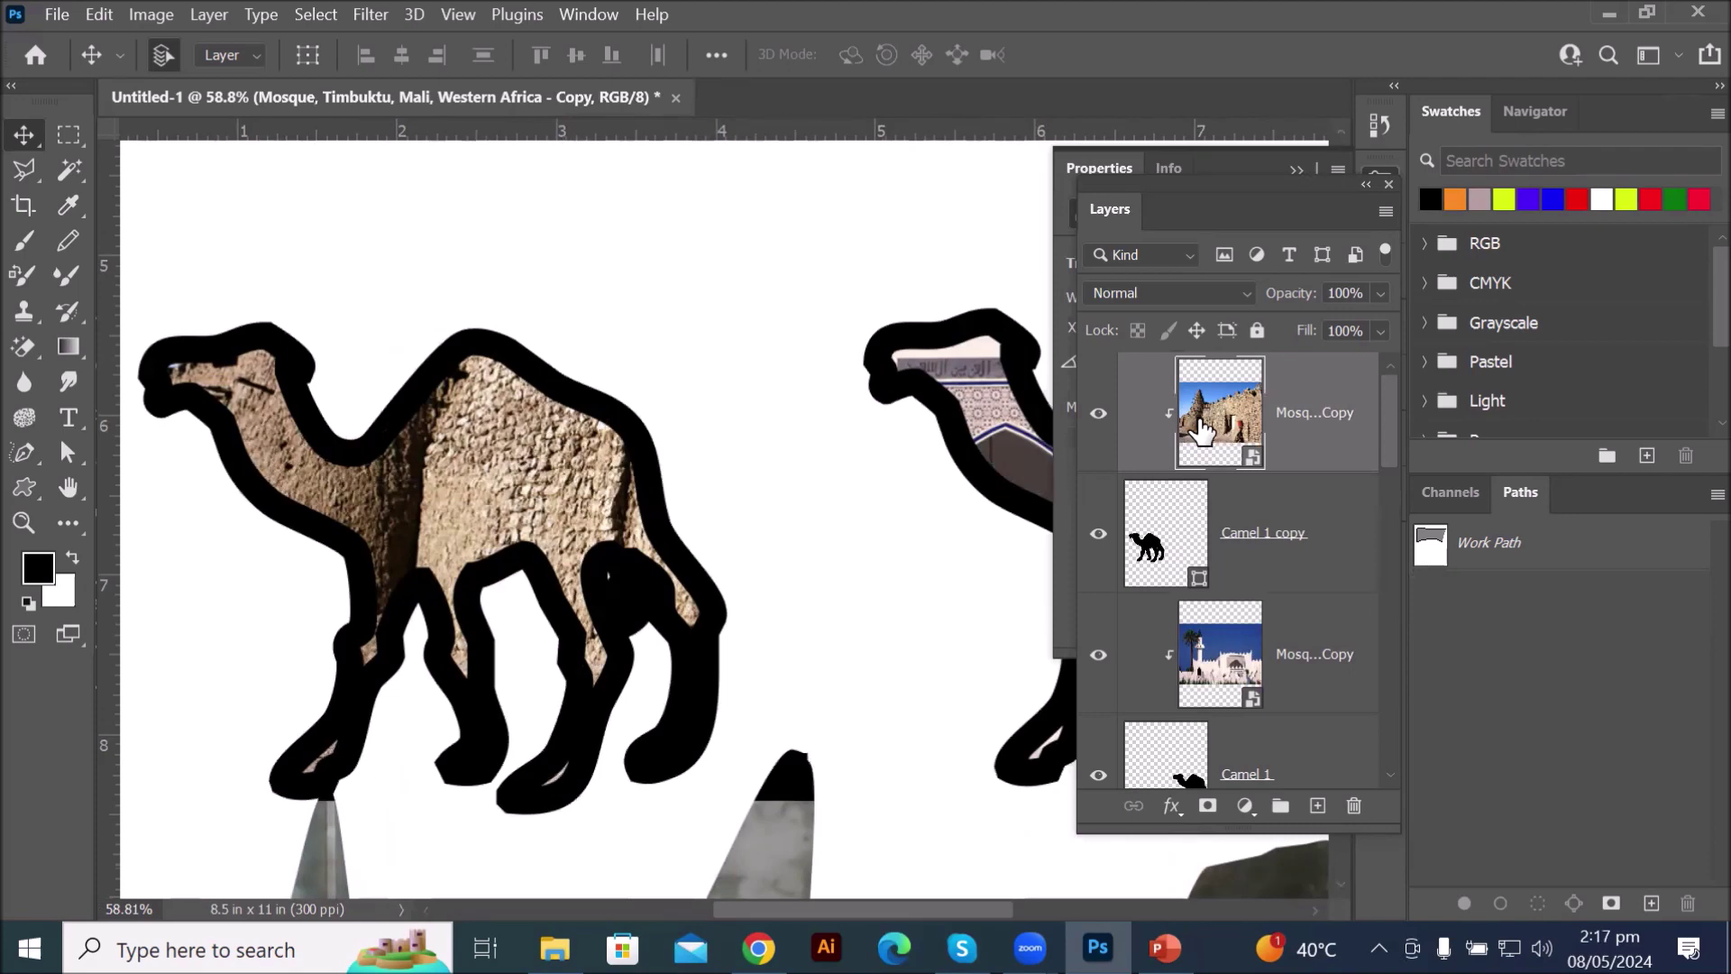
scroll(848, 459, "down", 6)
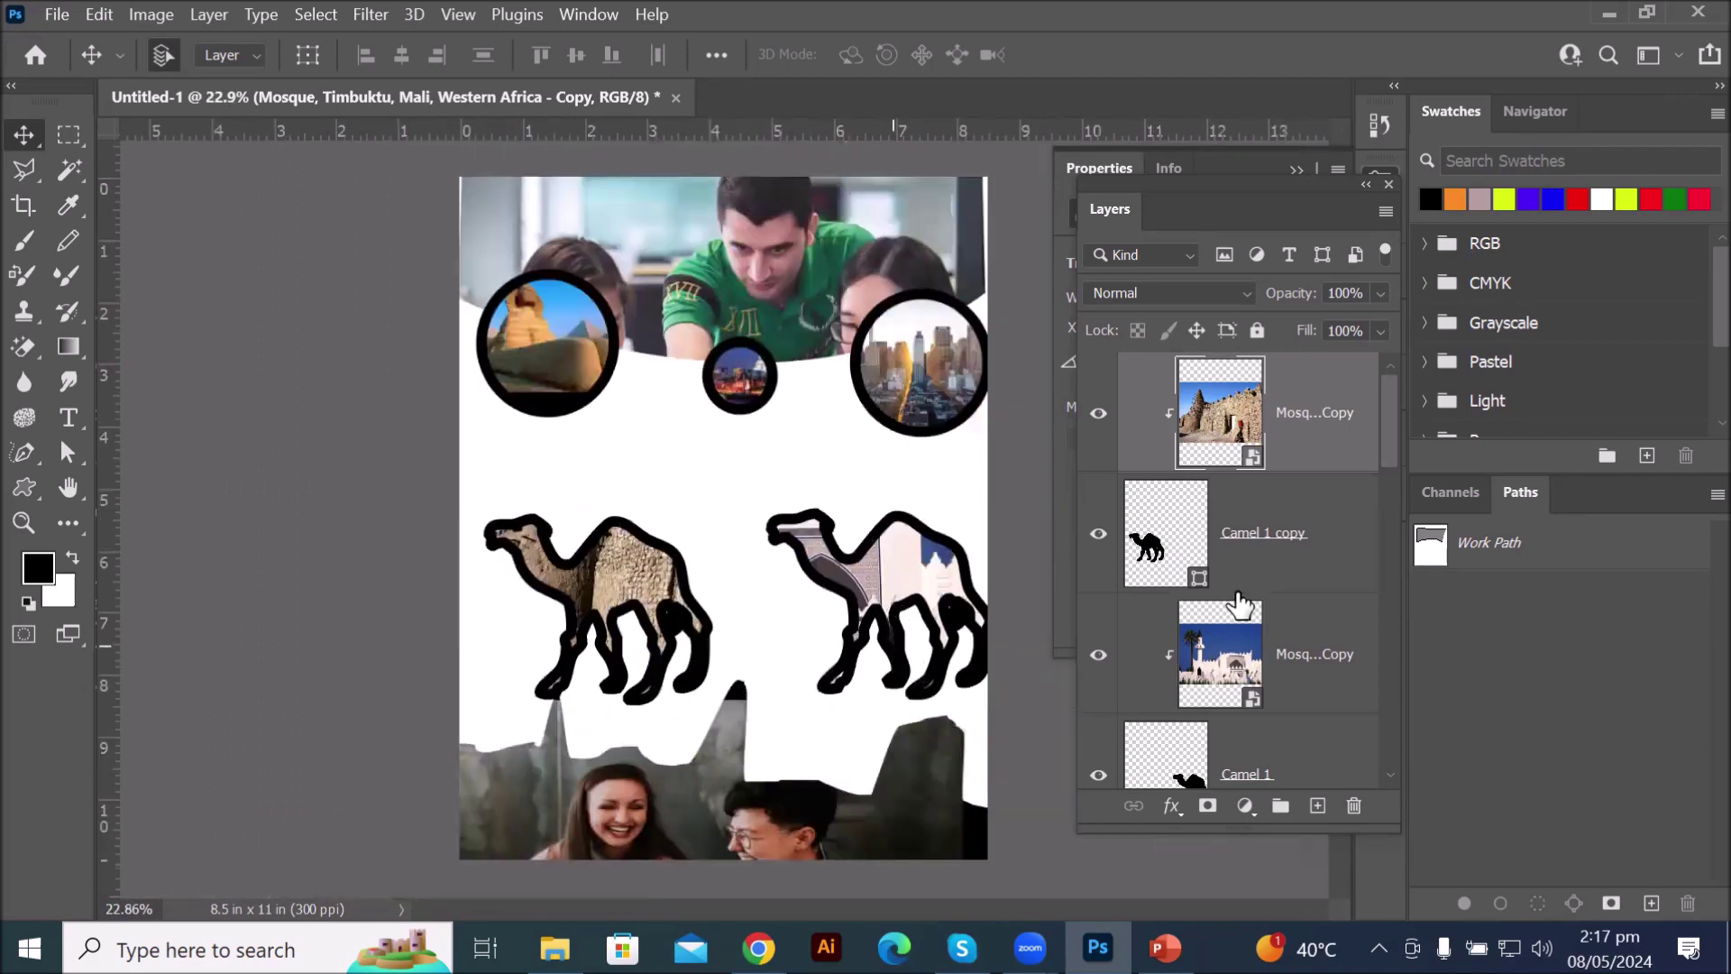
- Scale the Camel 1 copy shape to about 192.82%, position it at about X 1060 px, Y 1933 px, and commit the transform
left_click(1178, 532)
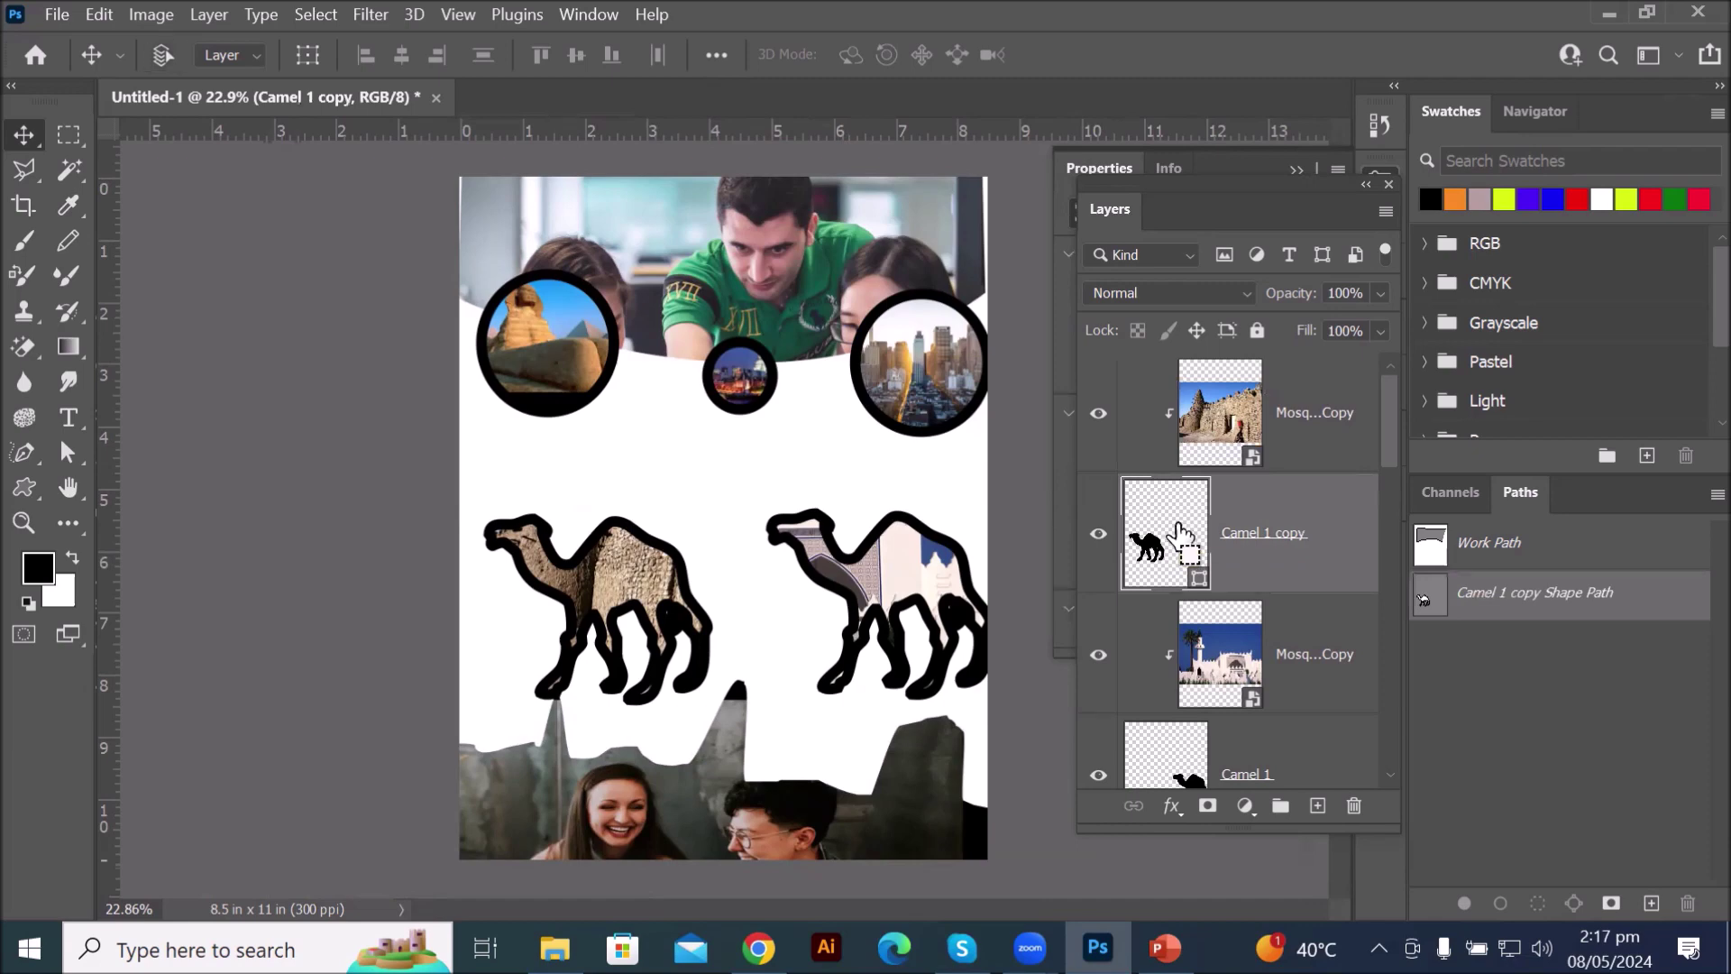
key("ctrl+t")
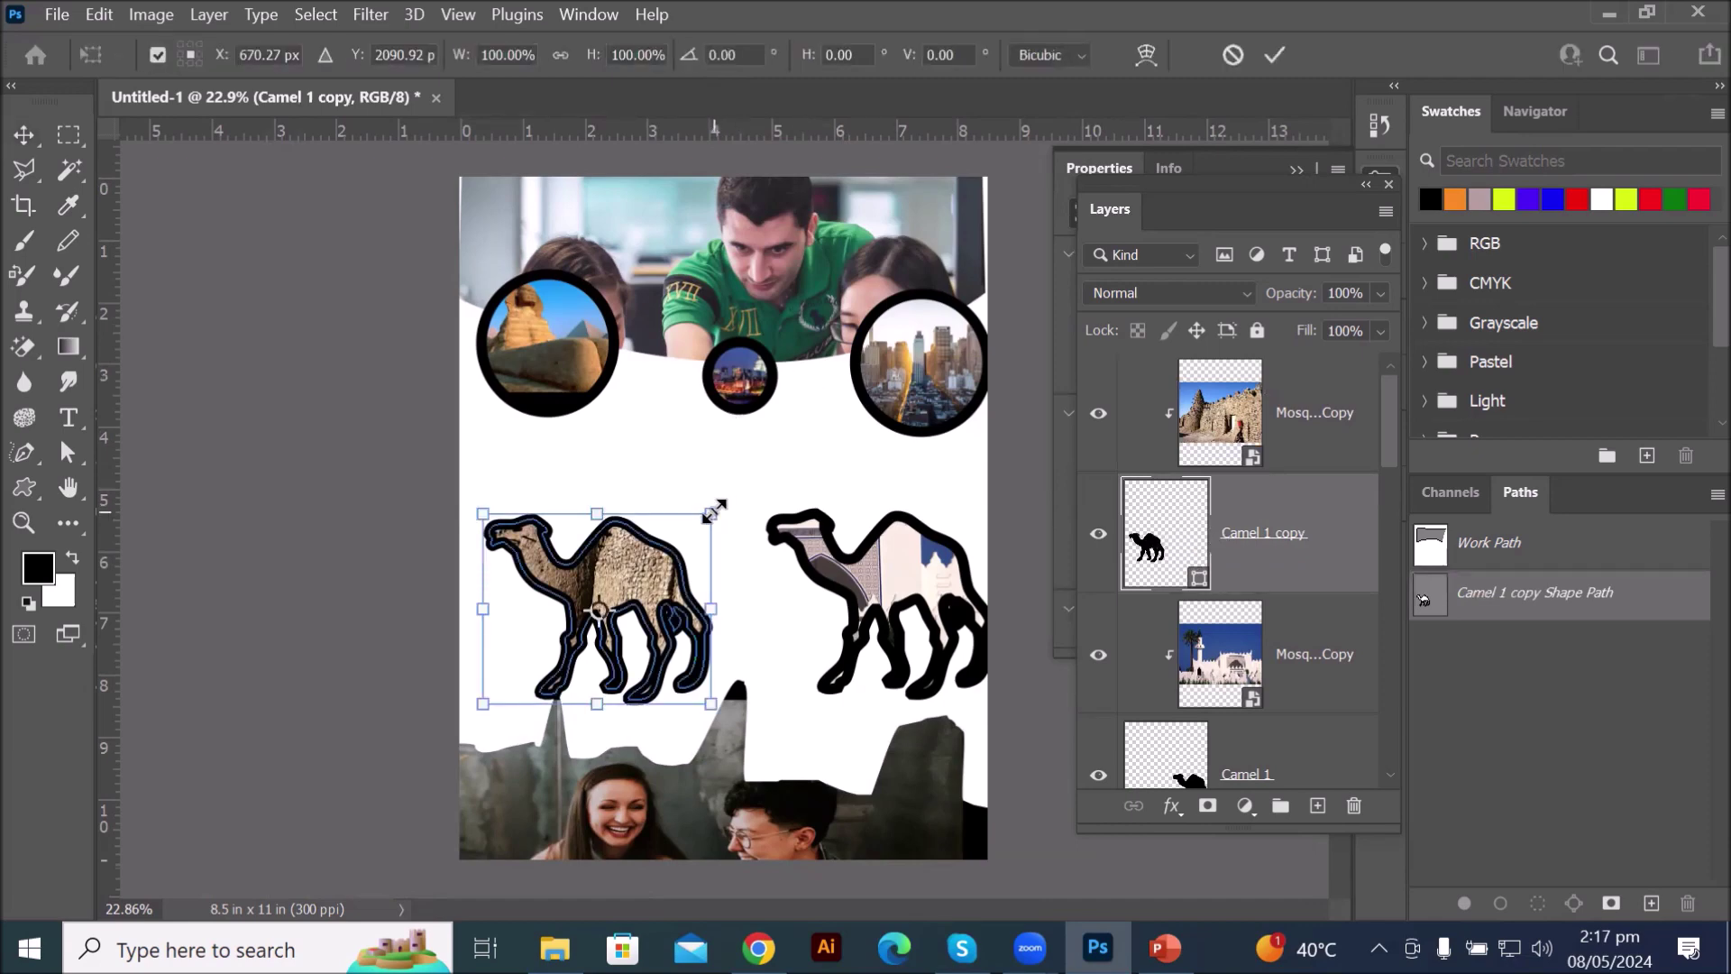
left_click_drag(727, 502, 682, 619)
left_click_drag(679, 620, 893, 507)
left_click_drag(656, 555, 733, 515)
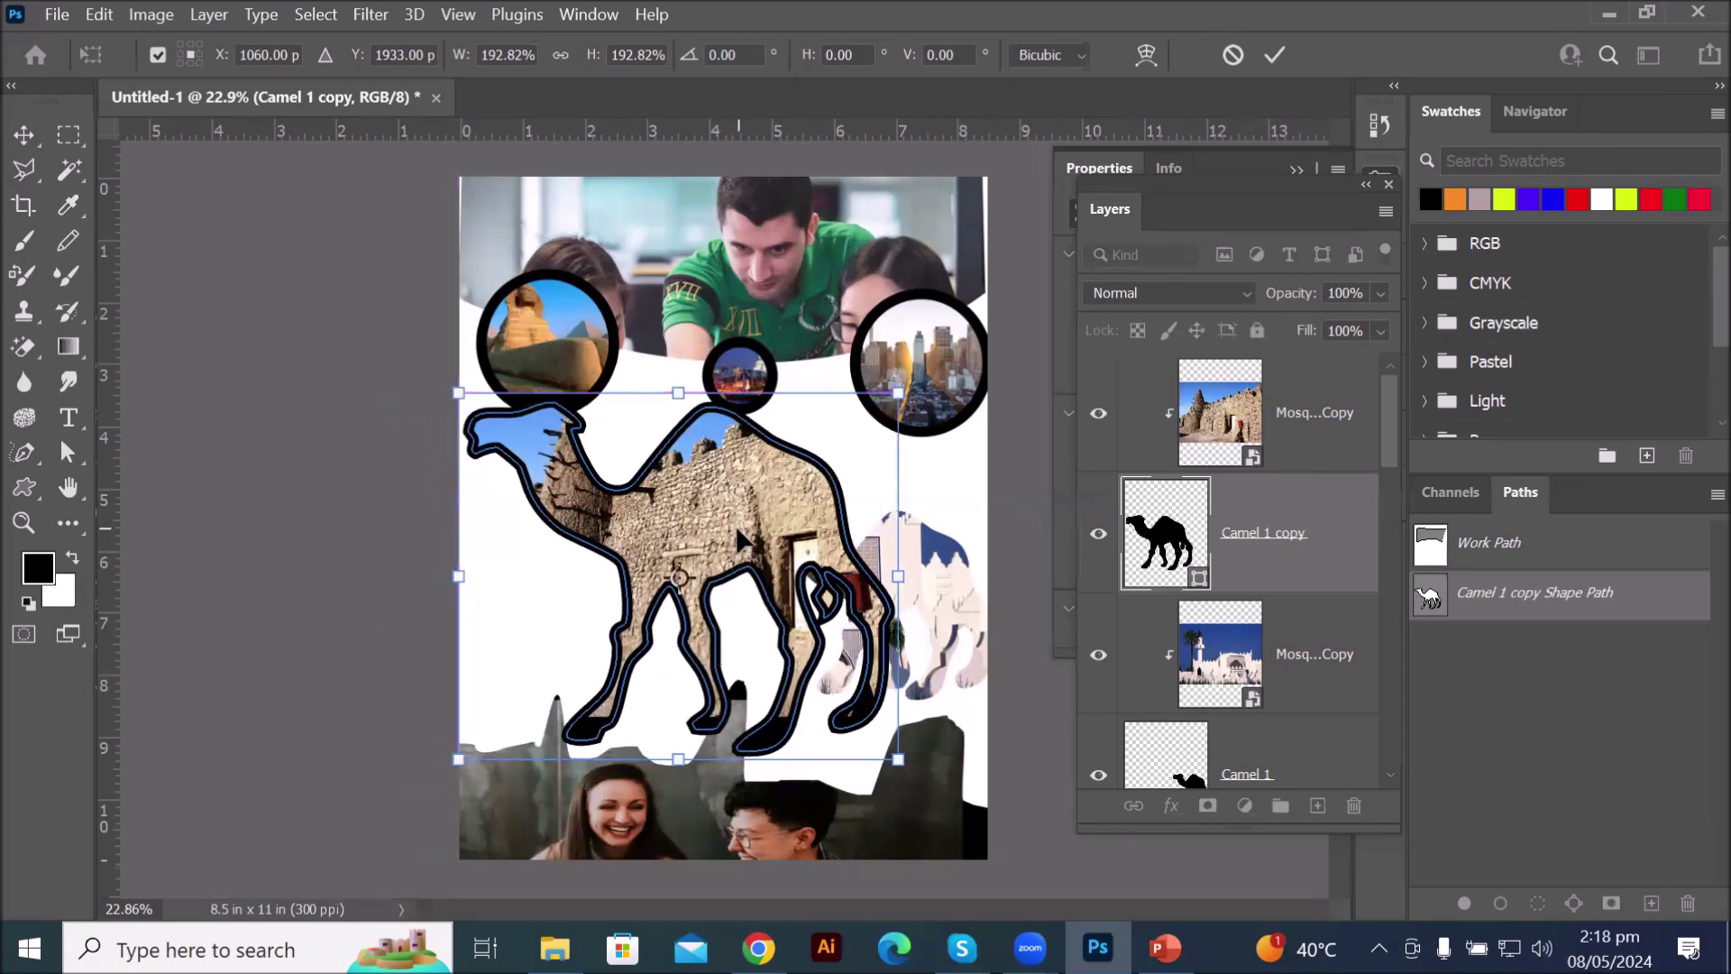
key("Return")
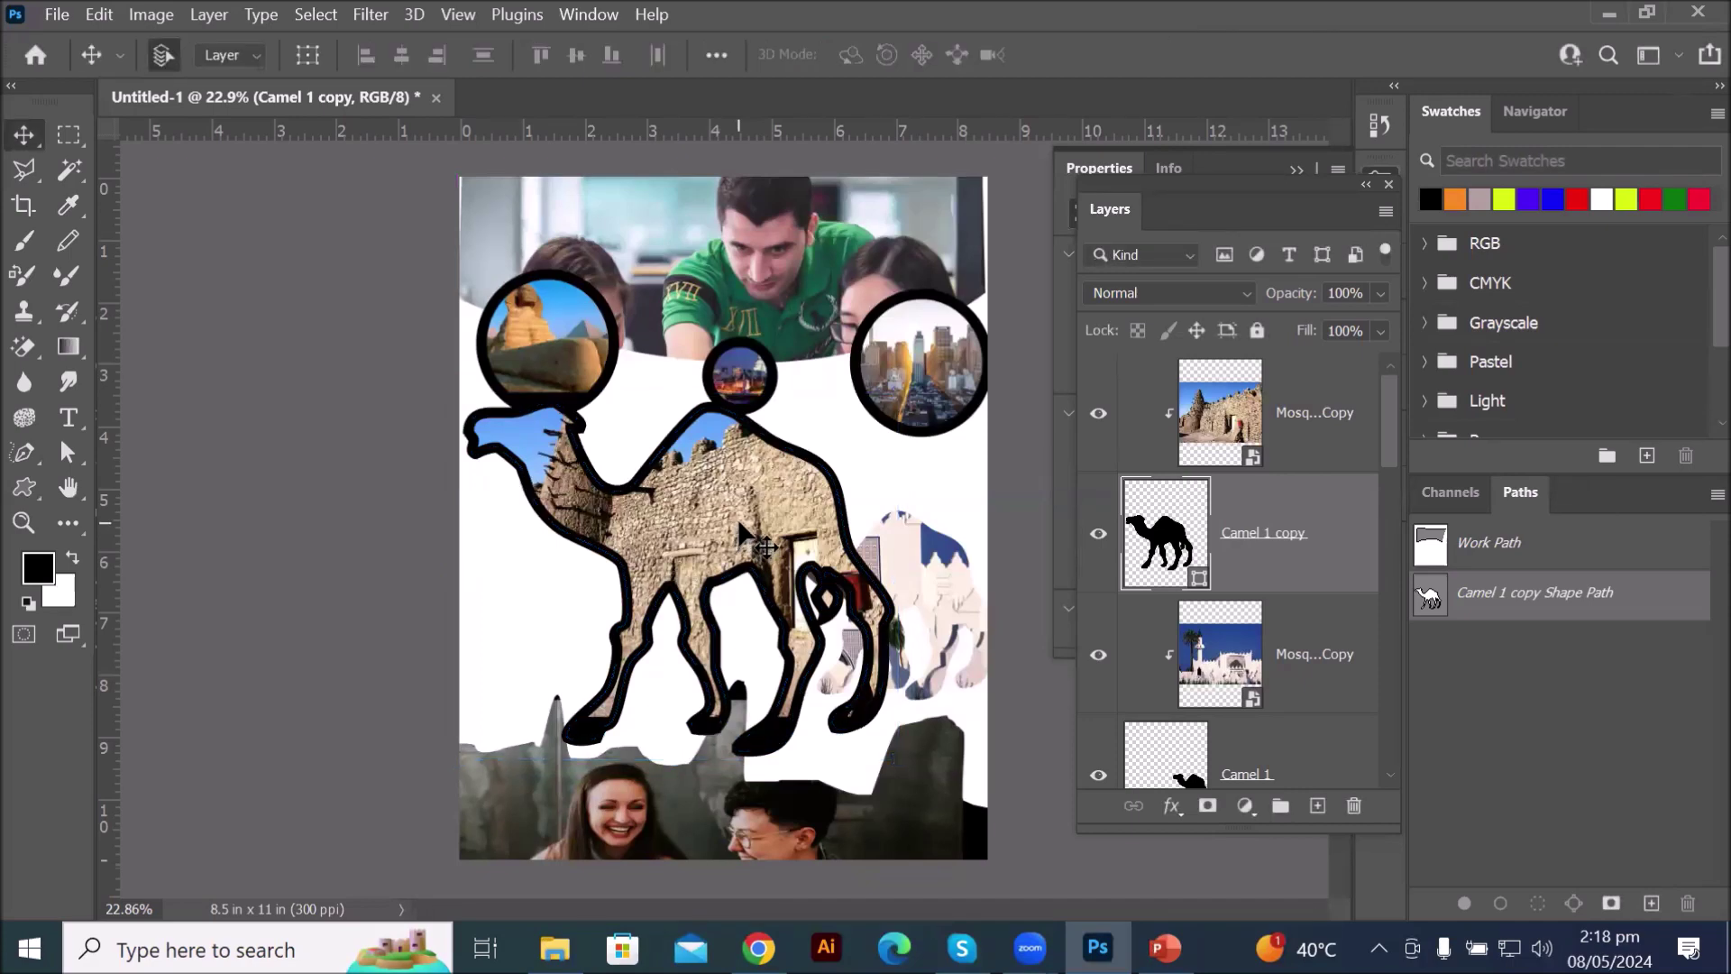
- Scale the clipped Timbuktu mosque photo to about 20.43% width and 33.02% height, centre it near X 426 px, Y 1950.5 px, and commit
left_click(1222, 424)
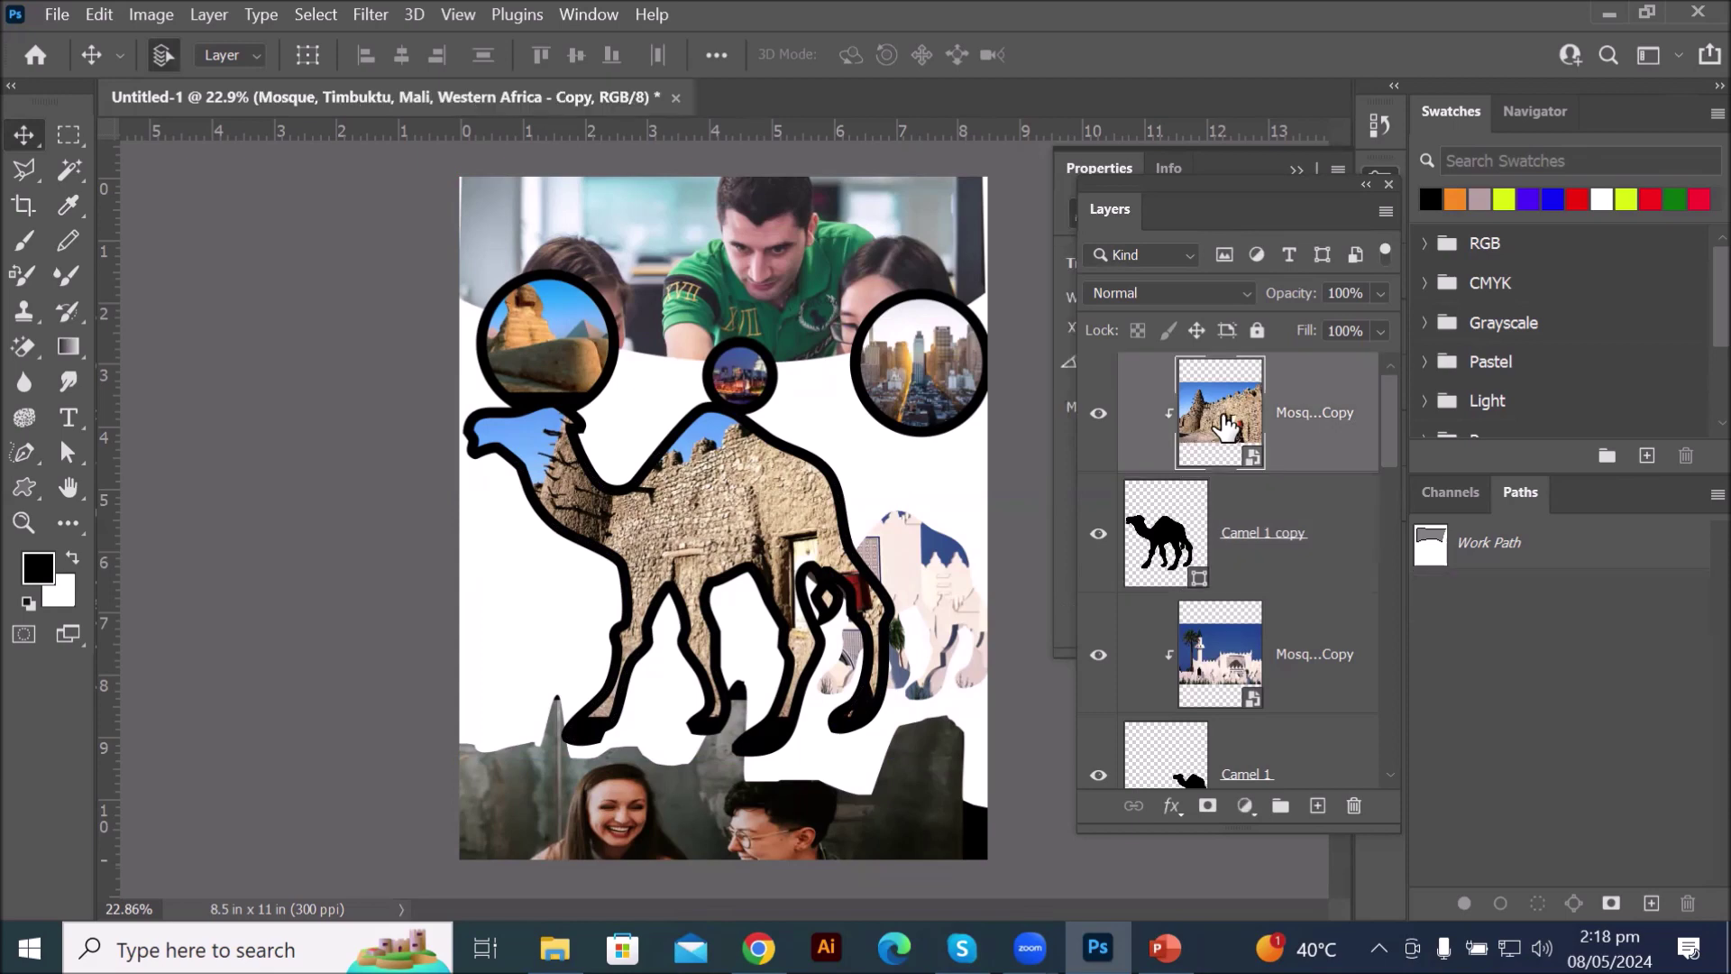
key("ctrl+t")
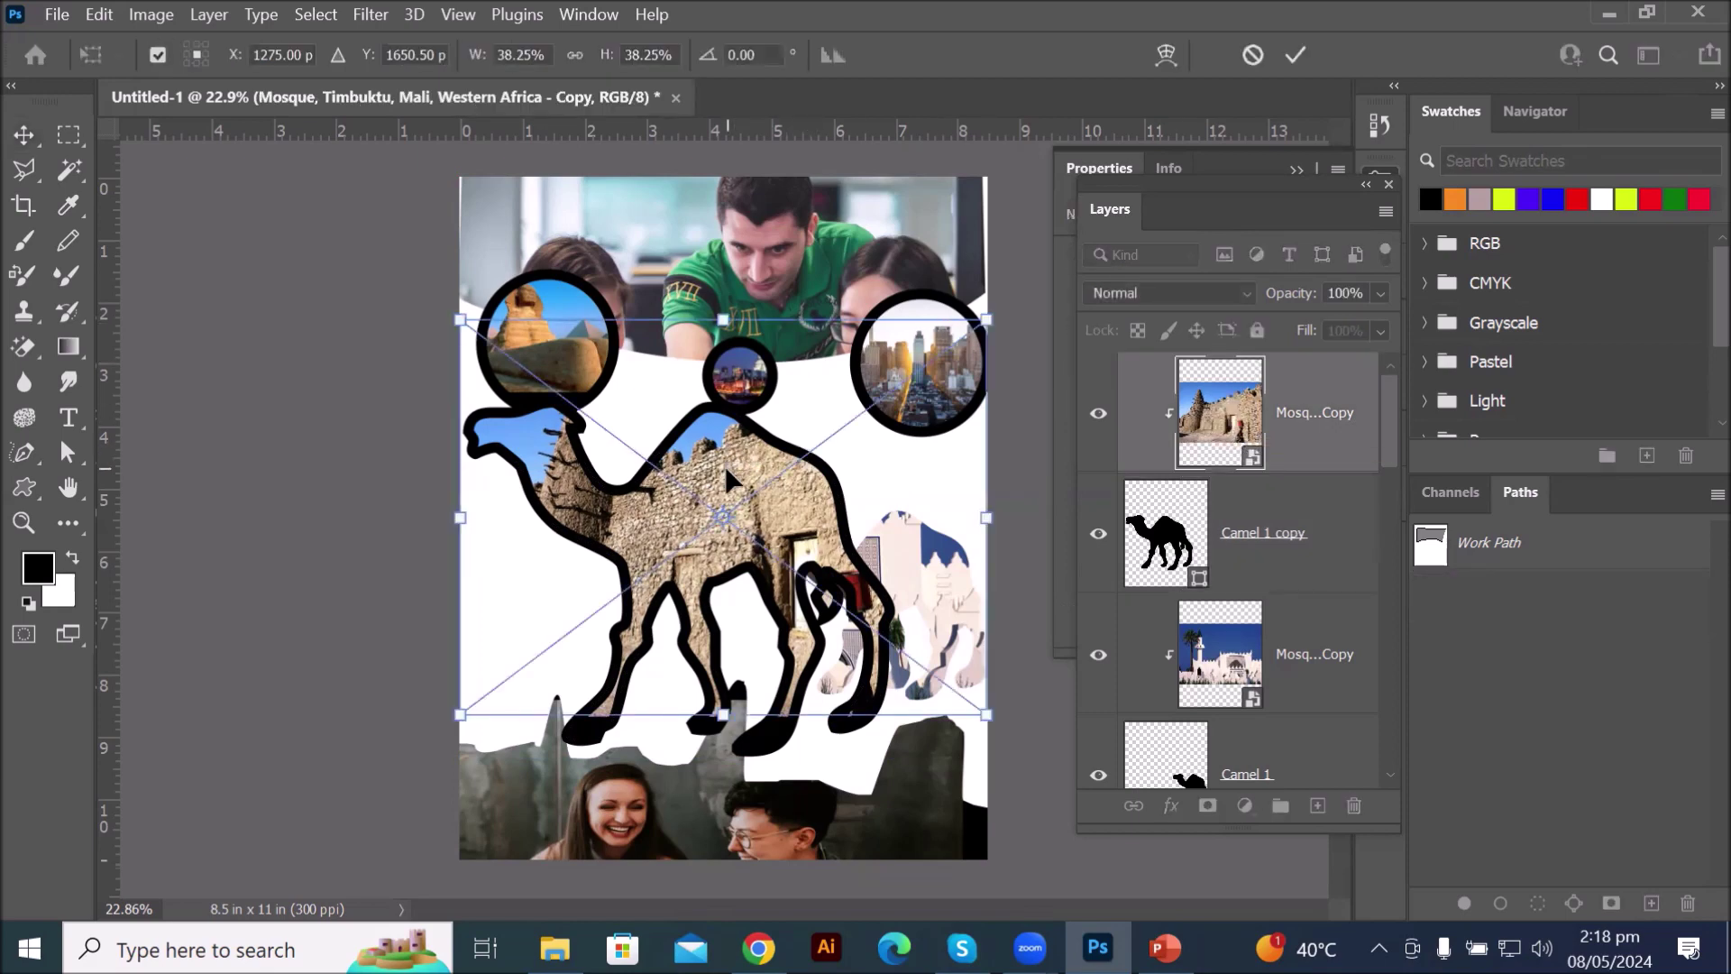
left_click_drag(727, 474, 667, 509)
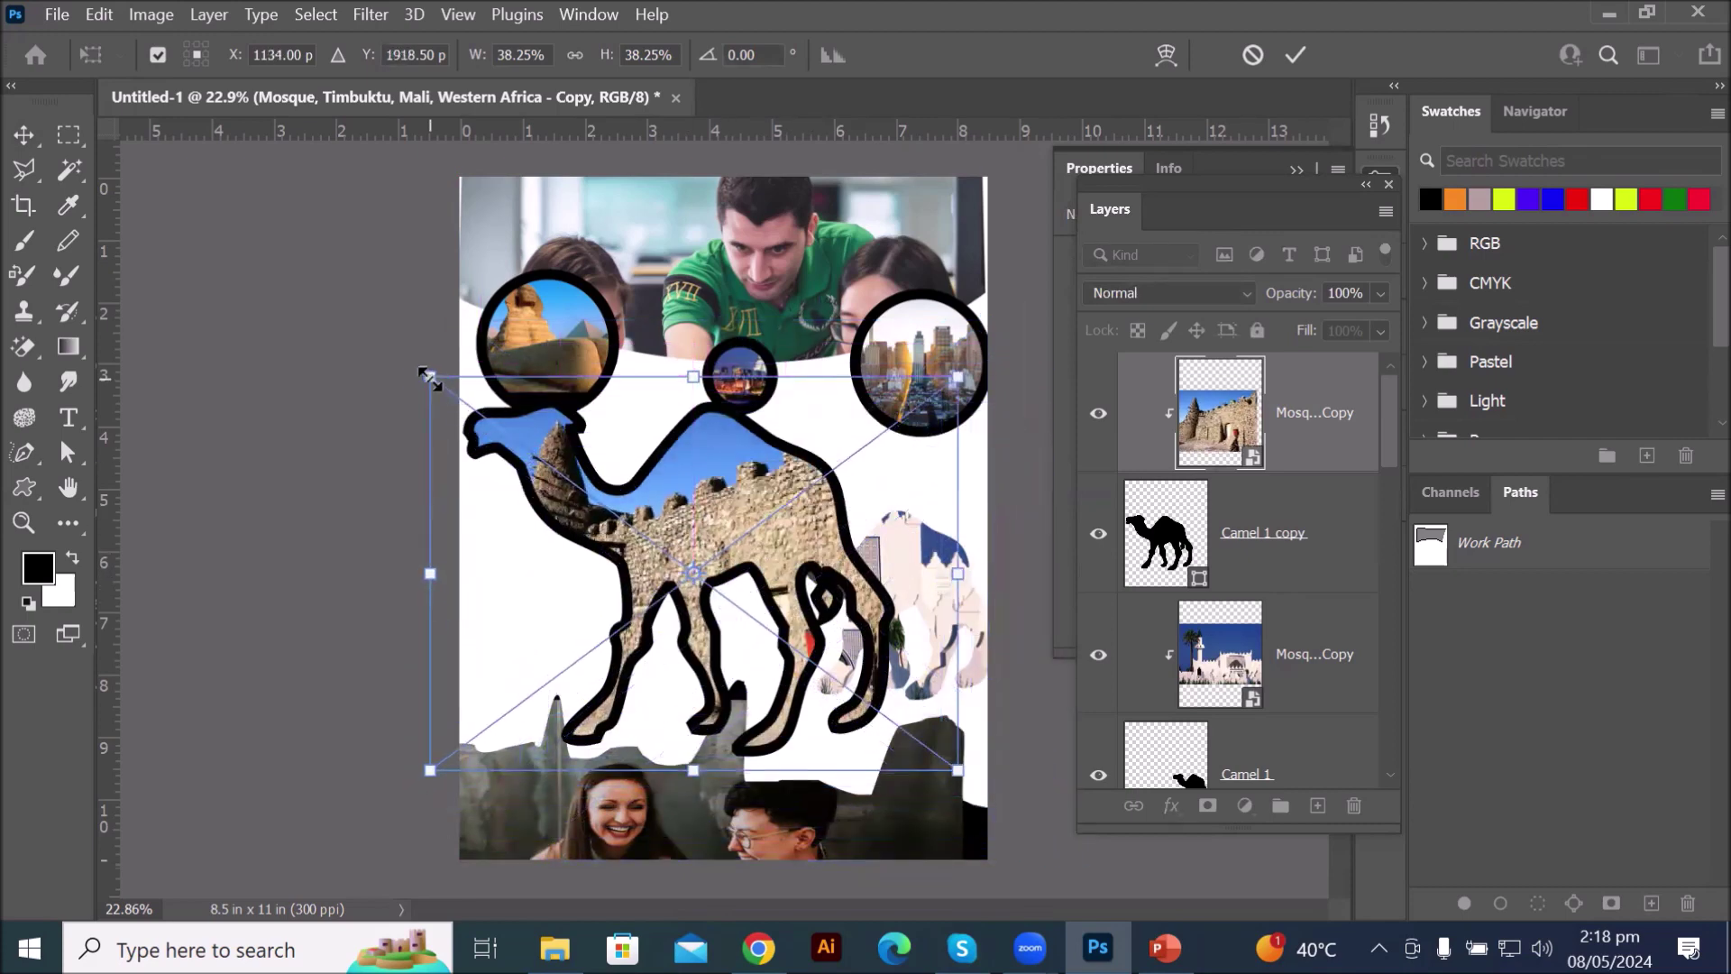
left_click_drag(430, 379, 572, 444)
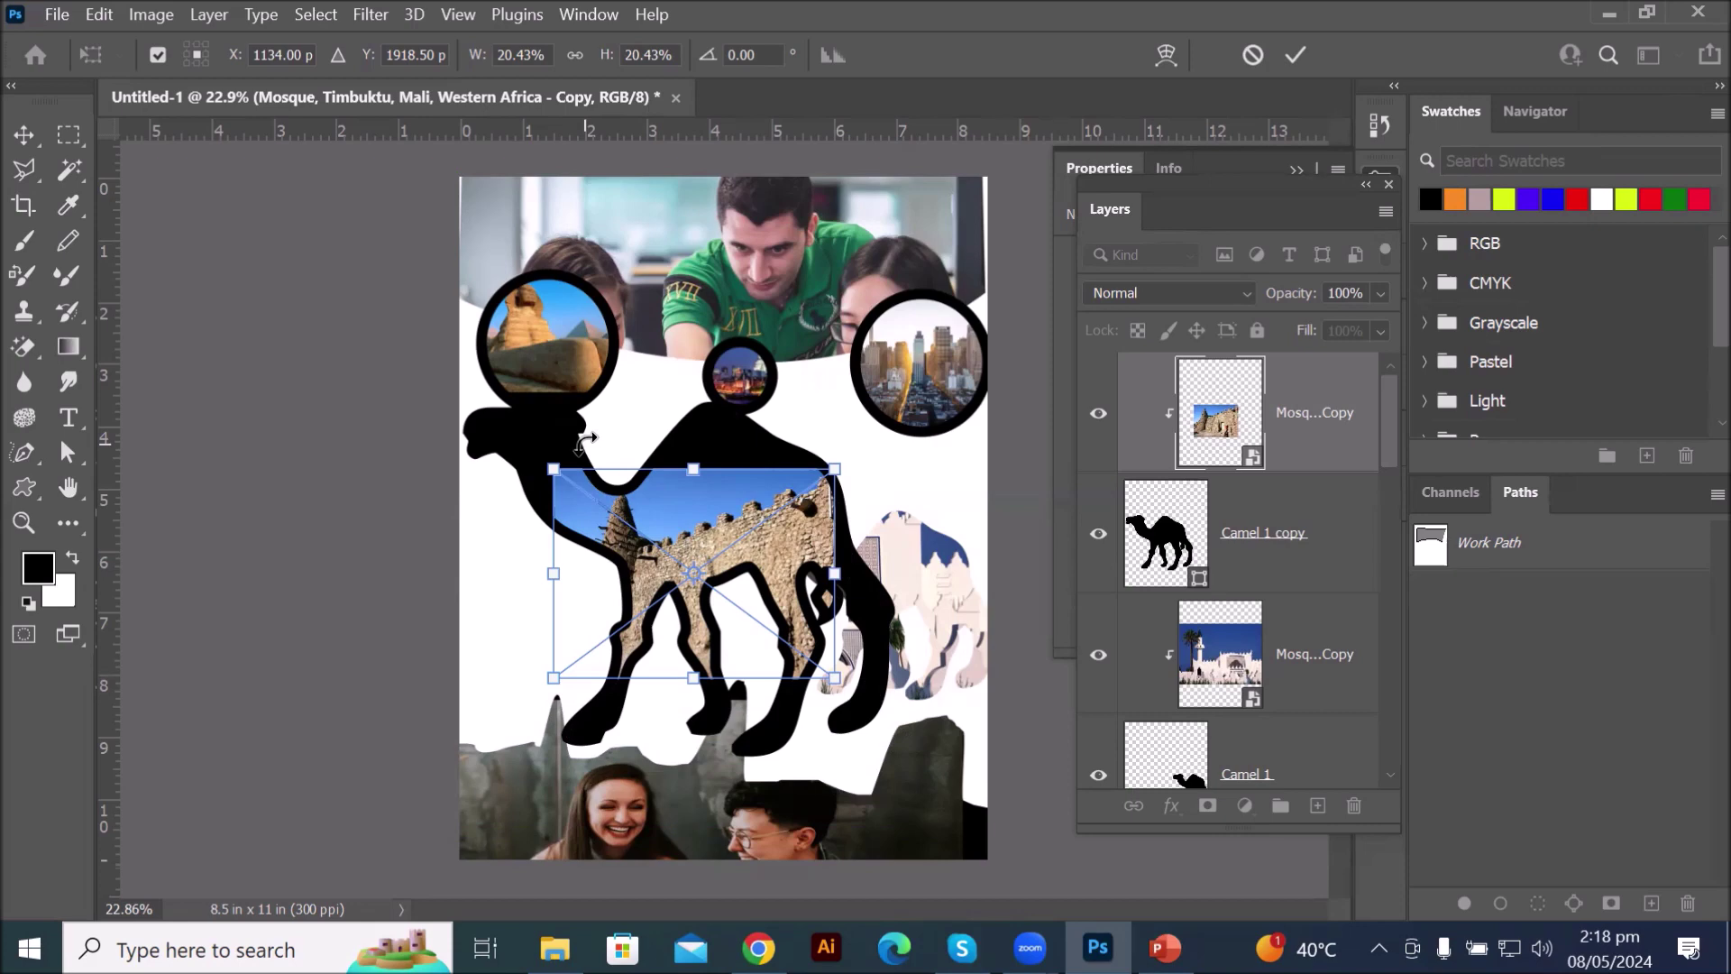
left_click_drag(703, 539, 556, 471)
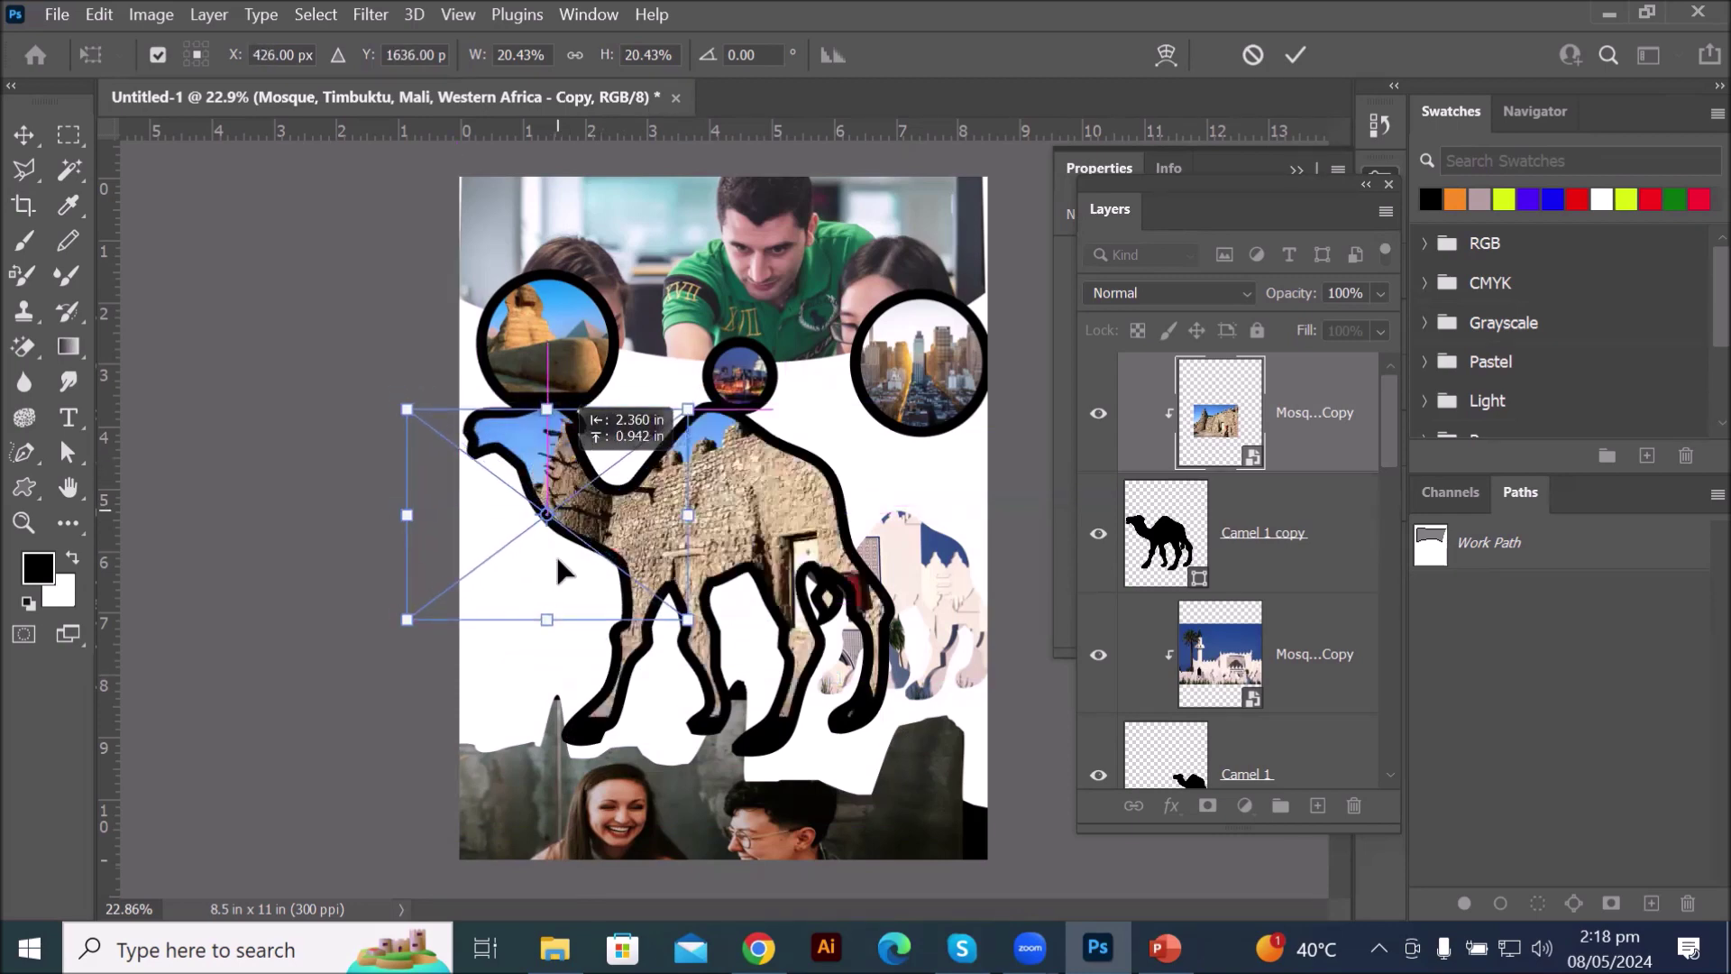
left_click_drag(545, 619, 538, 746)
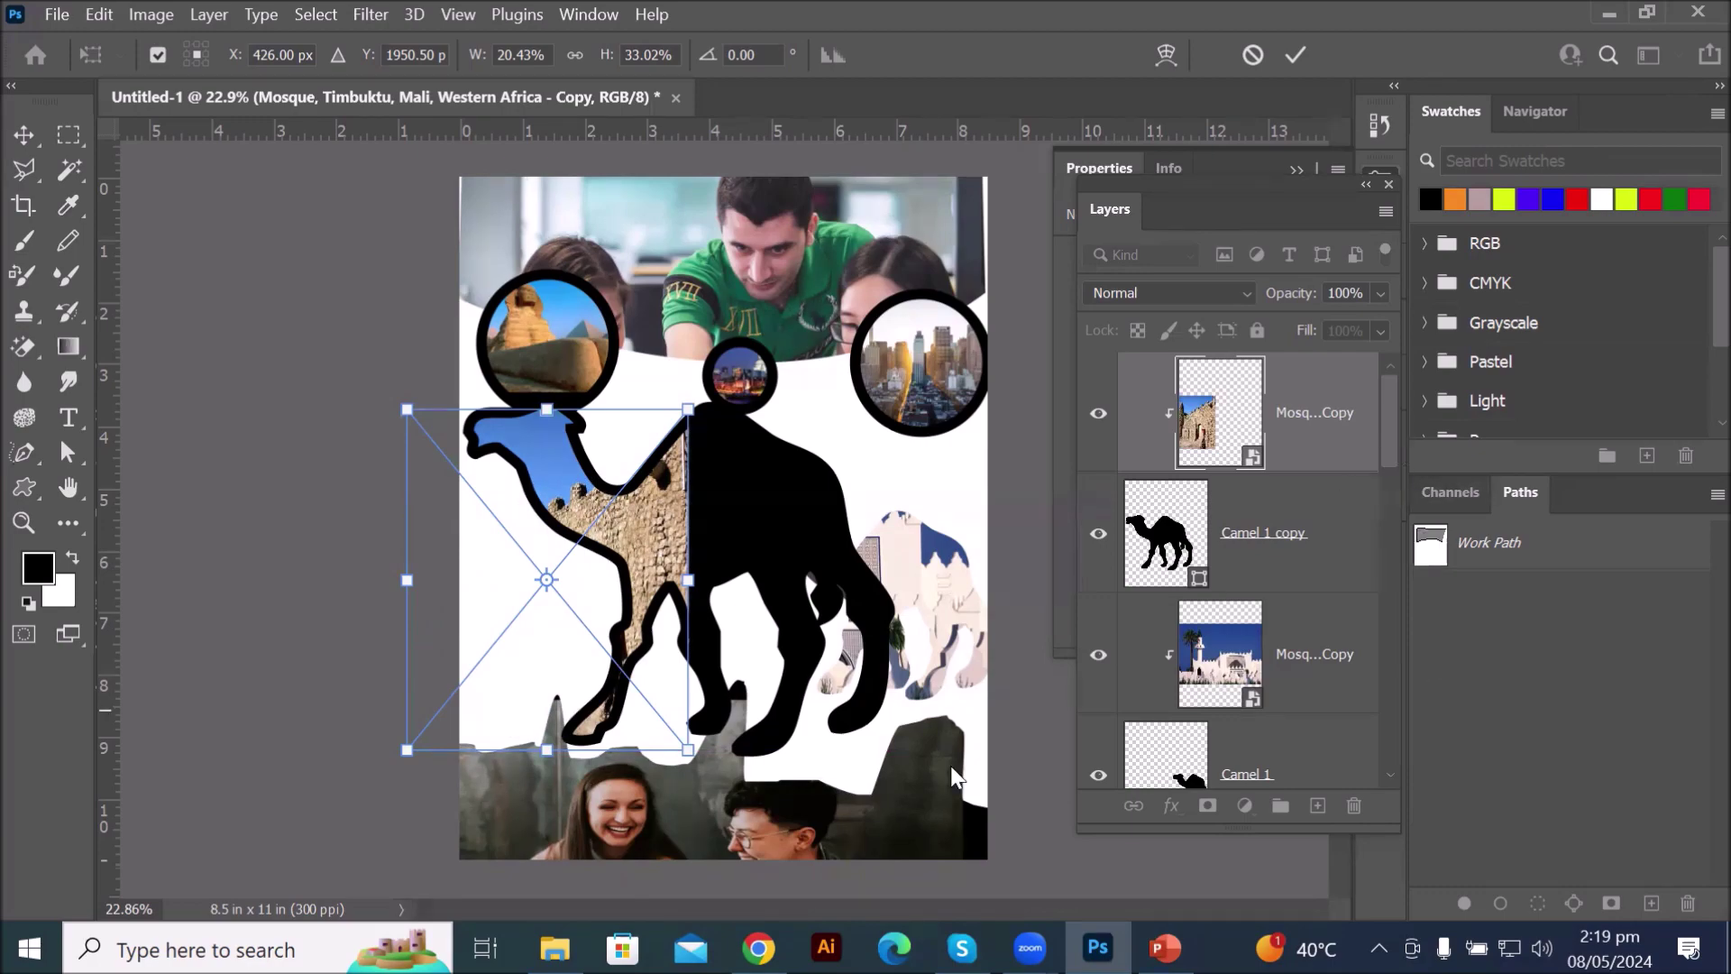
left_click(555, 948)
scroll(1195, 656, "down", 3)
left_click(1097, 949)
left_click(1298, 54)
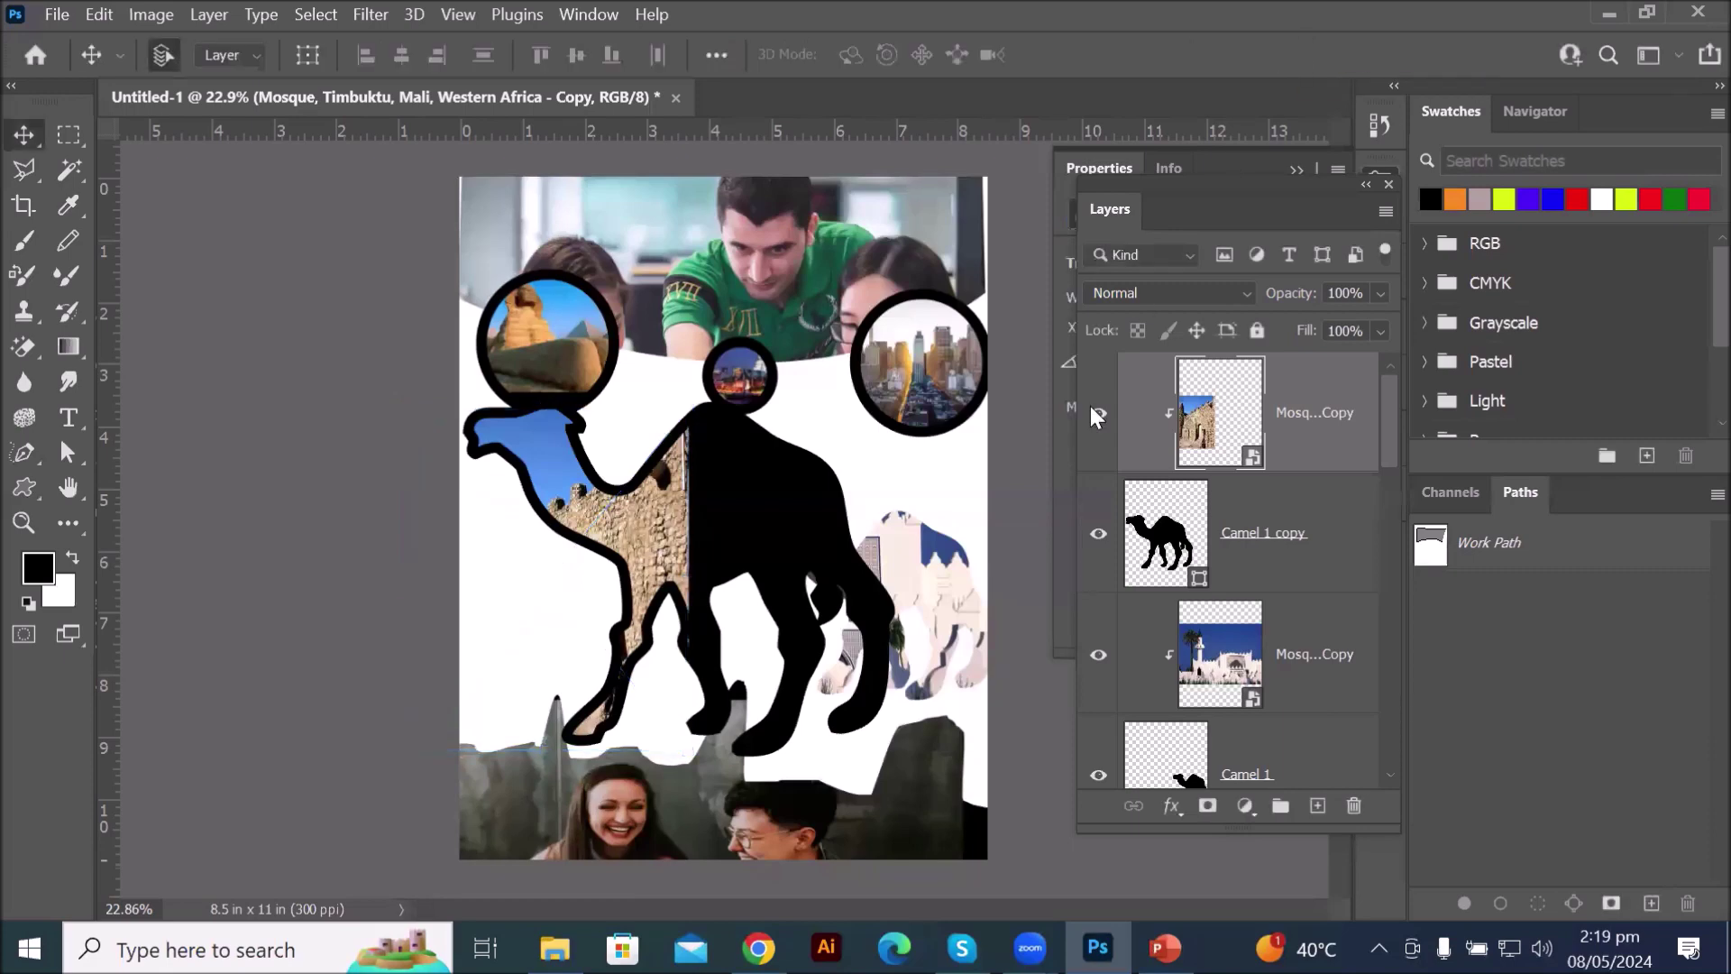
- Place the Ponte Vecchio, Florence photo from the BuildingAndMonoments folder above the Timbuktu mosque photo and clip it to Camel 1 copy
left_click(555, 949)
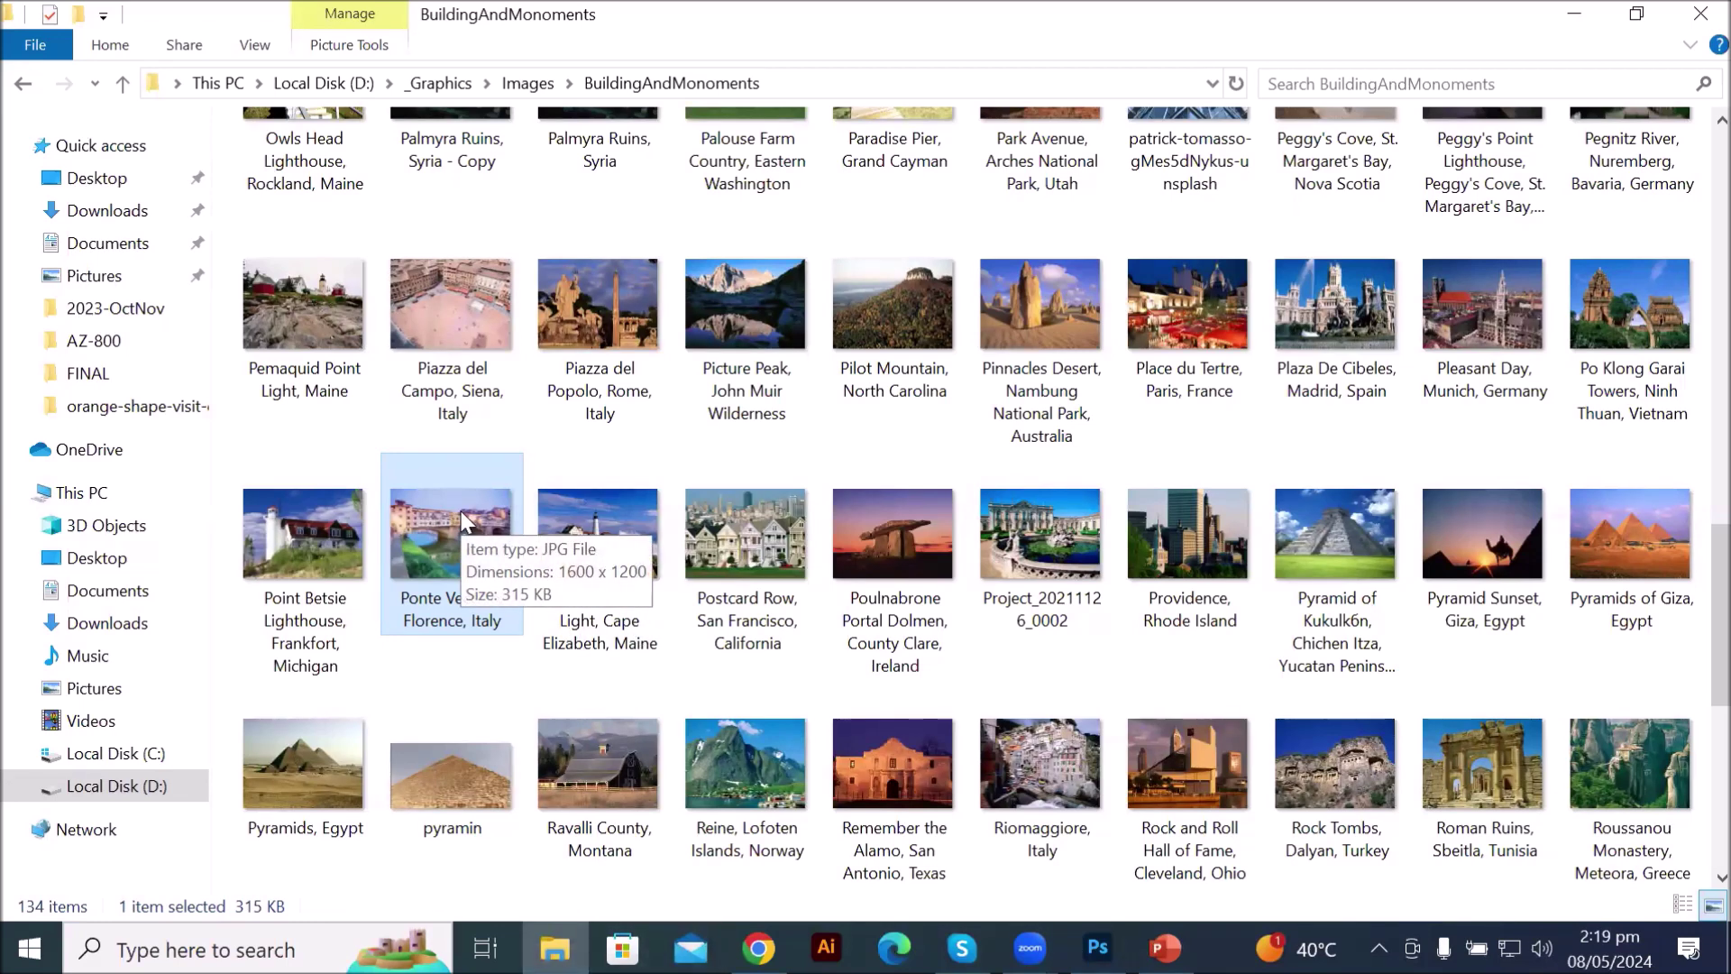
left_click_drag(461, 511, 781, 532)
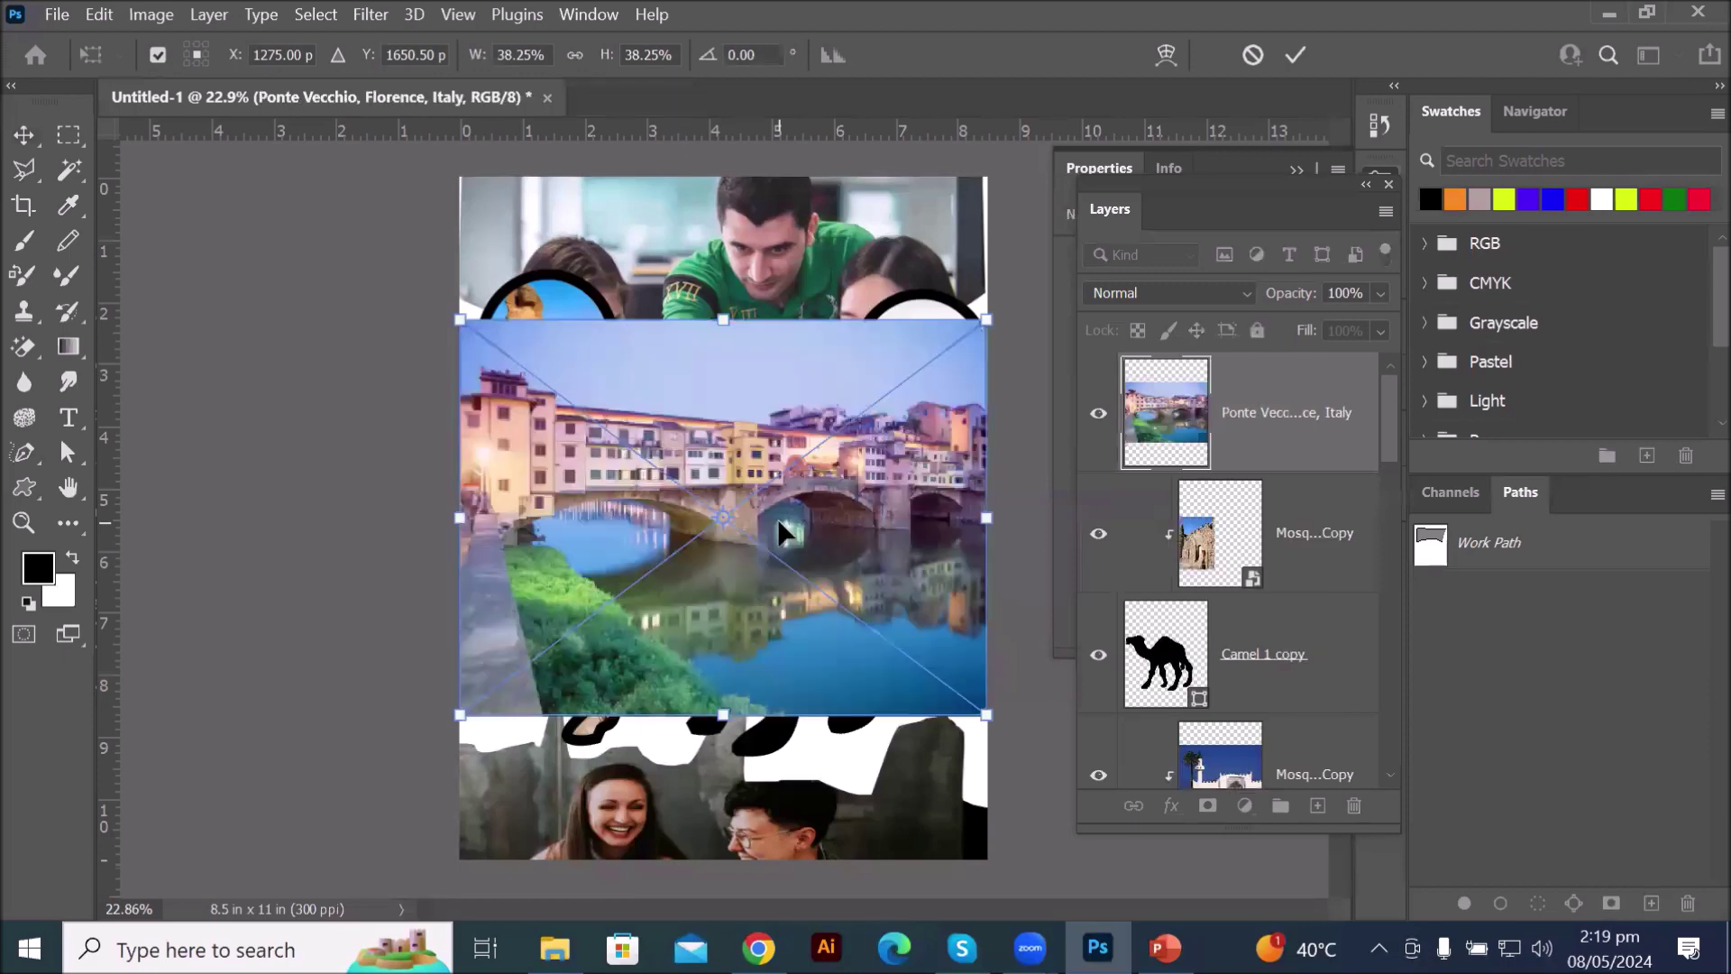
left_click(1230, 530)
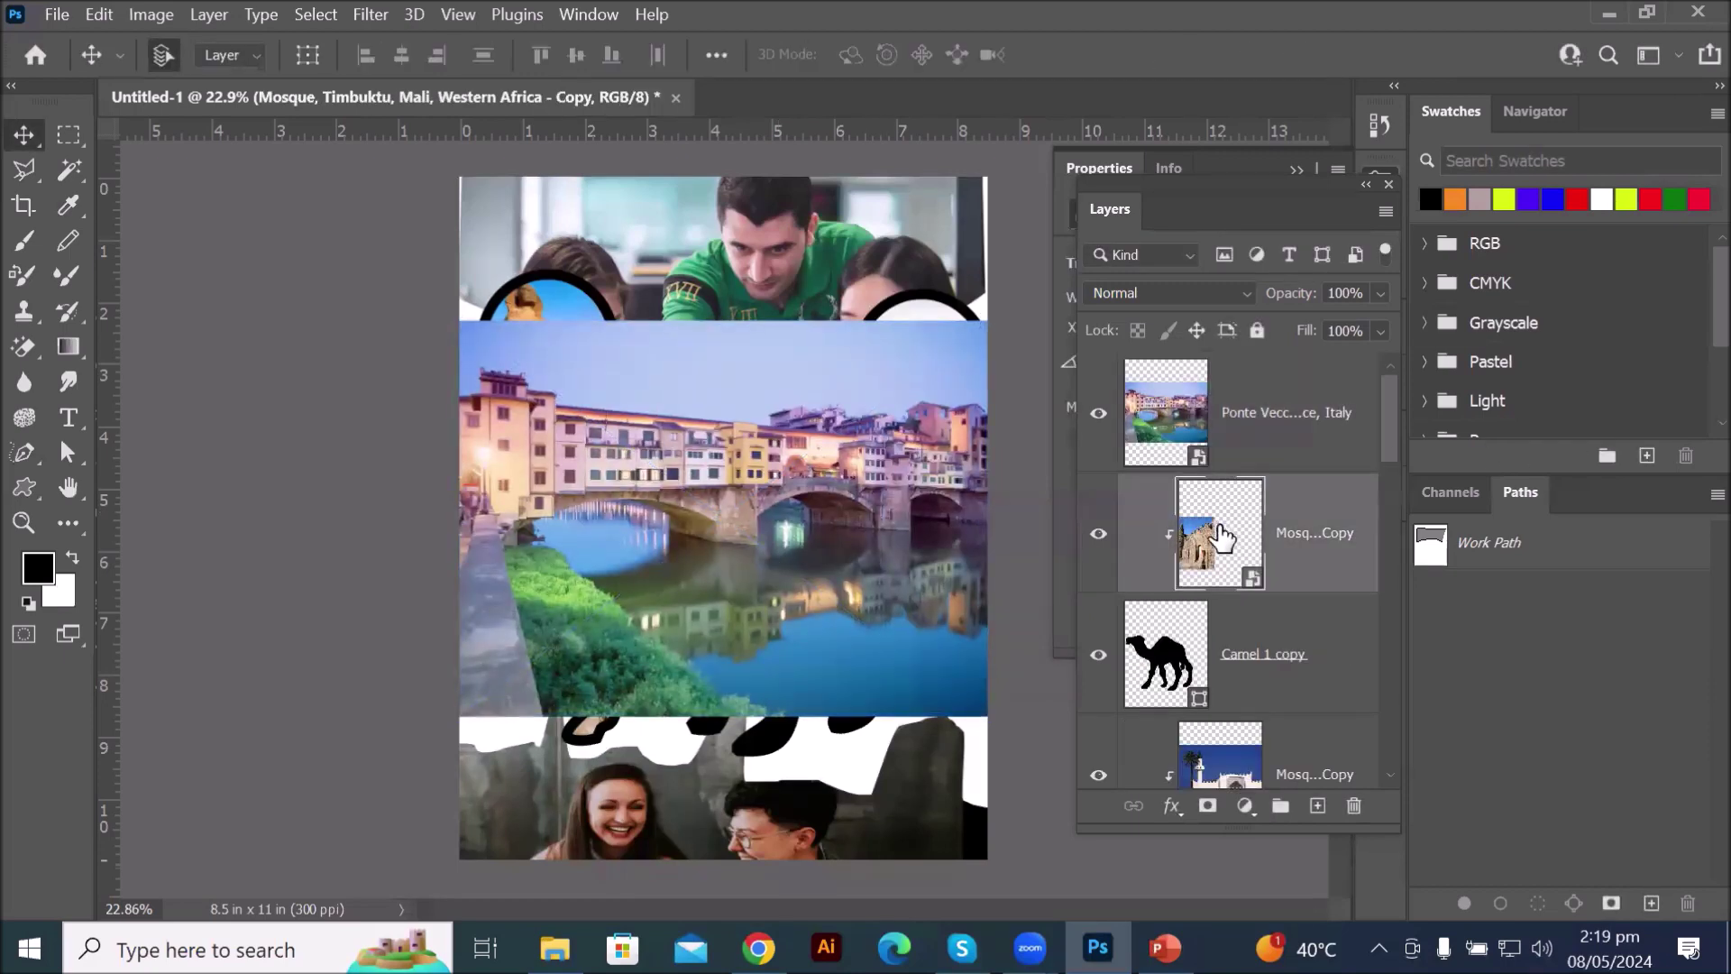
left_click(1185, 406)
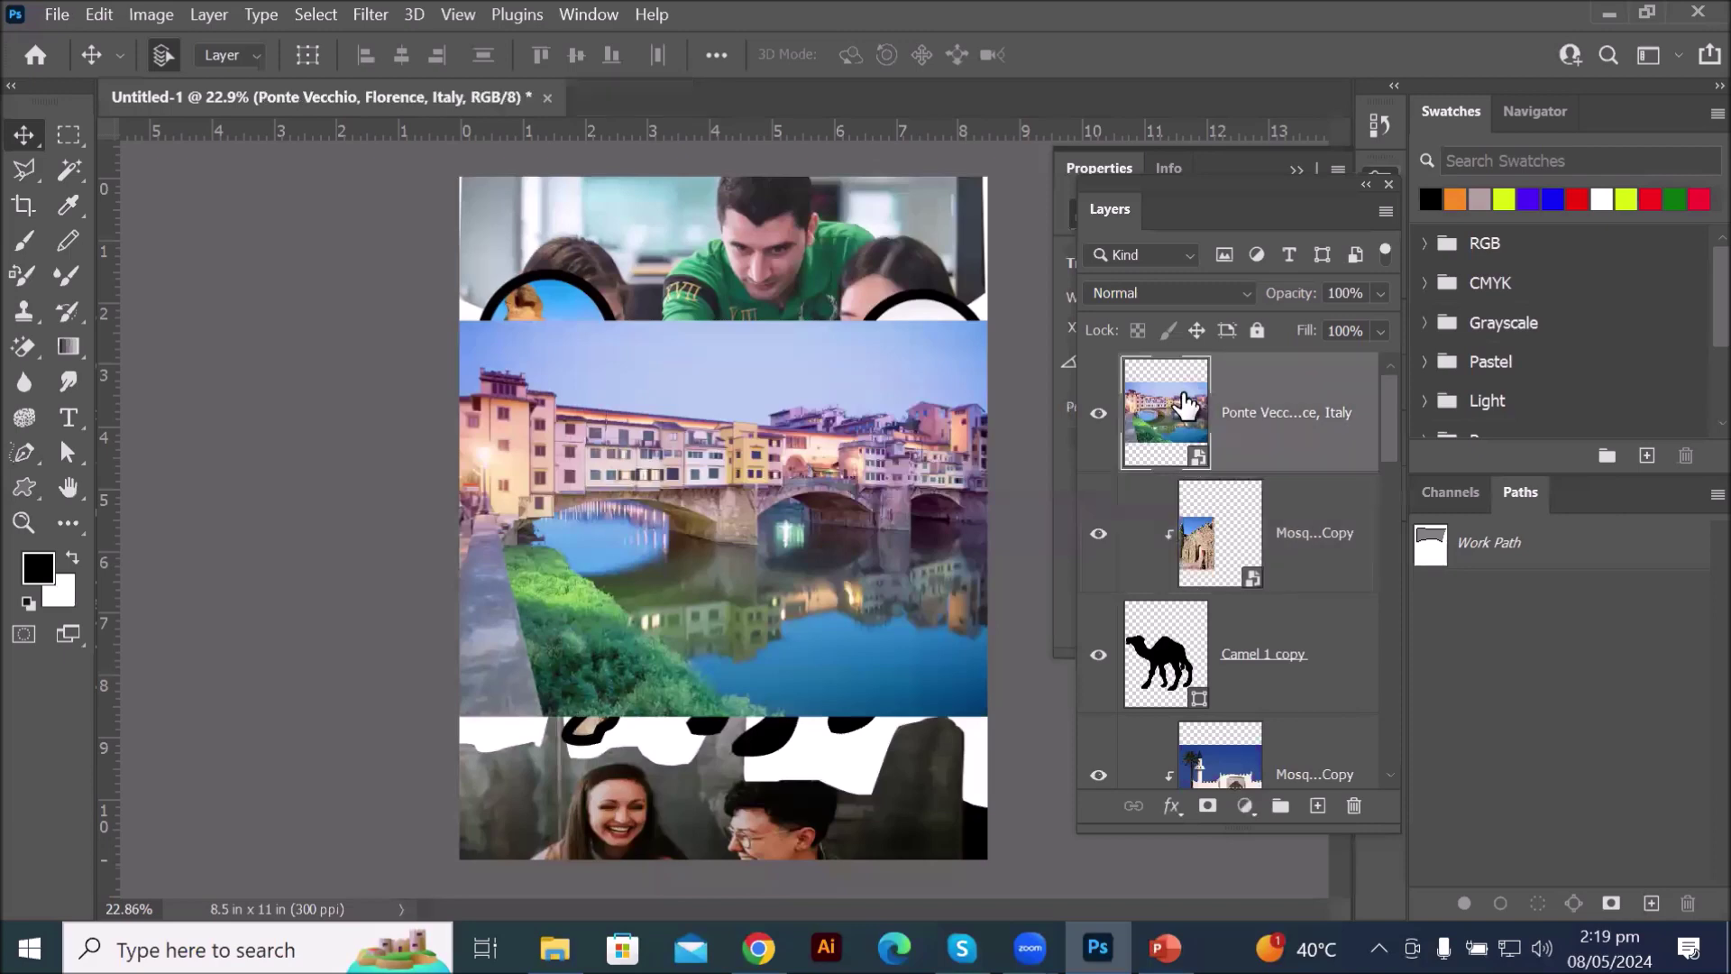
left_click(1228, 538)
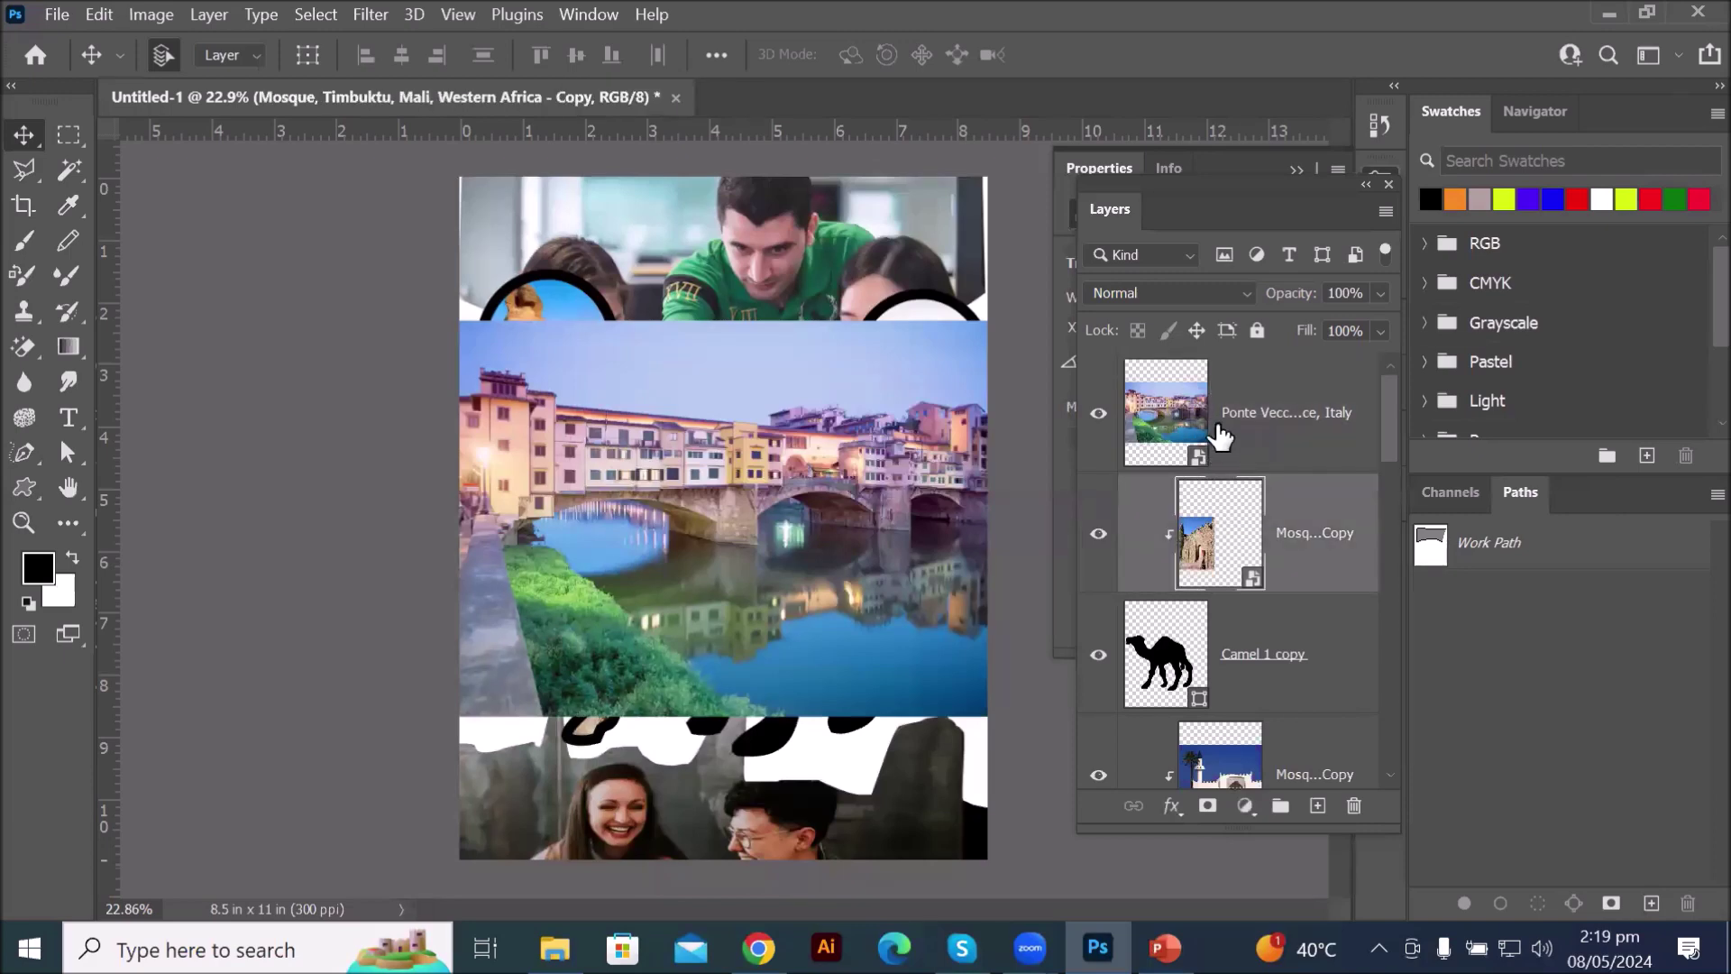
left_click(1224, 428)
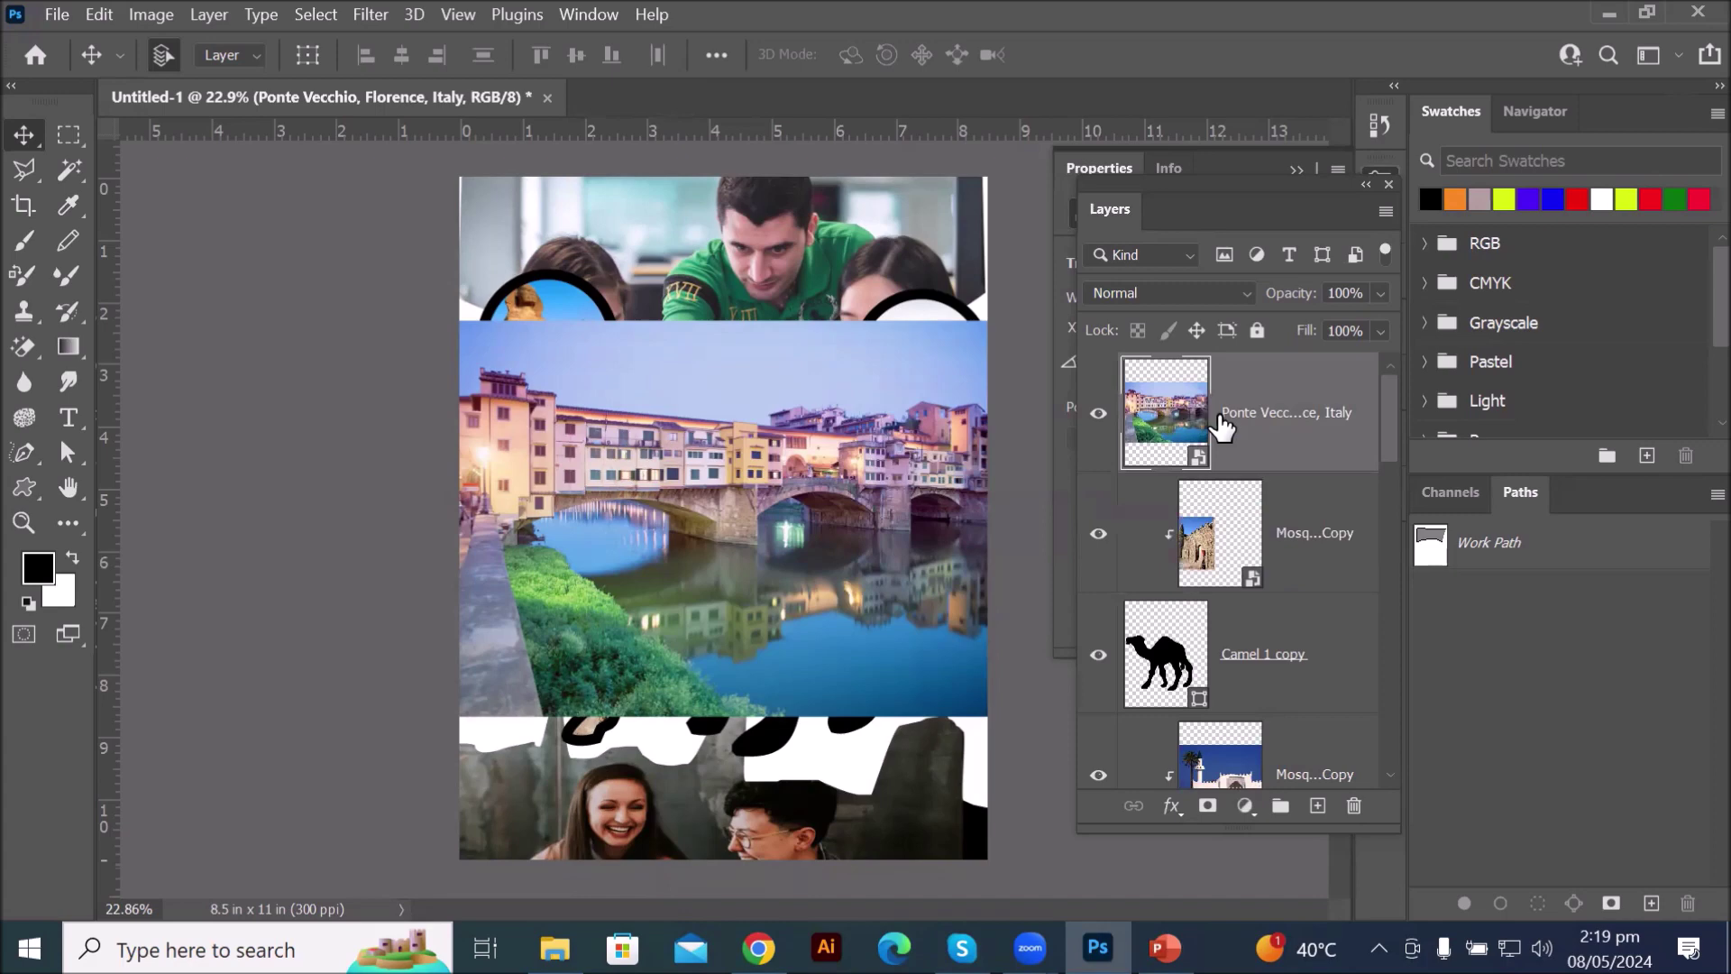
left_click(1320, 466, "alt")
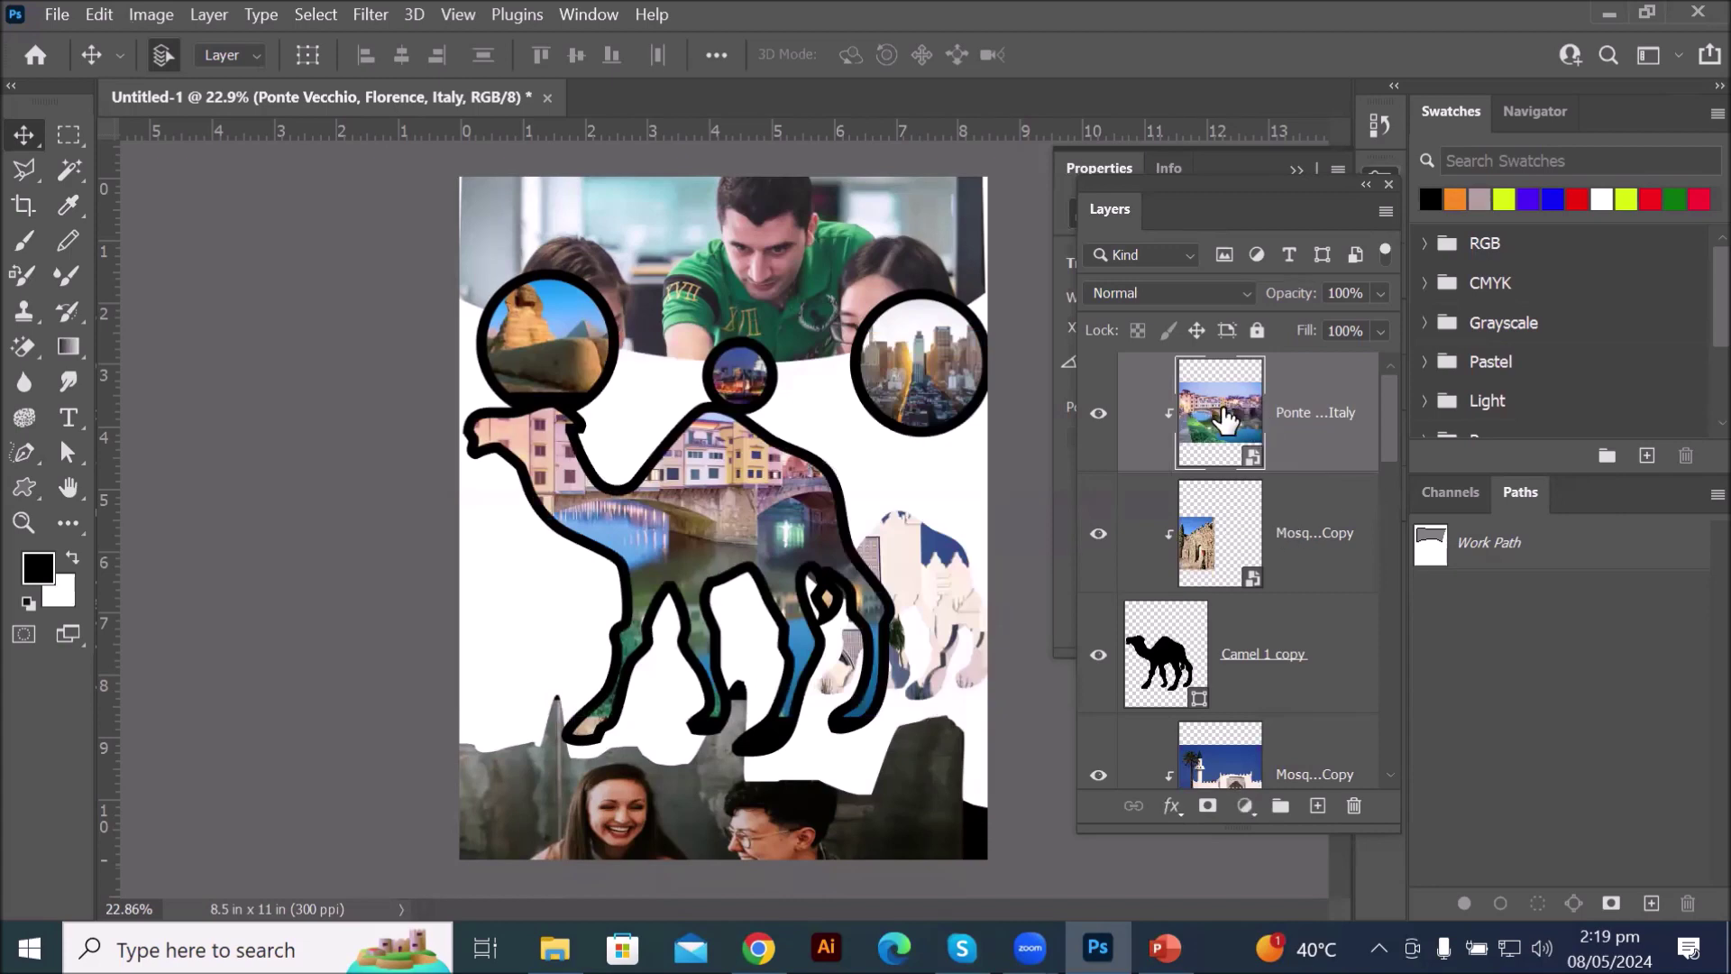
- Scale the Ponte Vecchio photo to about 10.11% width and 33.72% height over the camel's middle, centred near X 1402 px, Y 1933 px
key("ctrl+t")
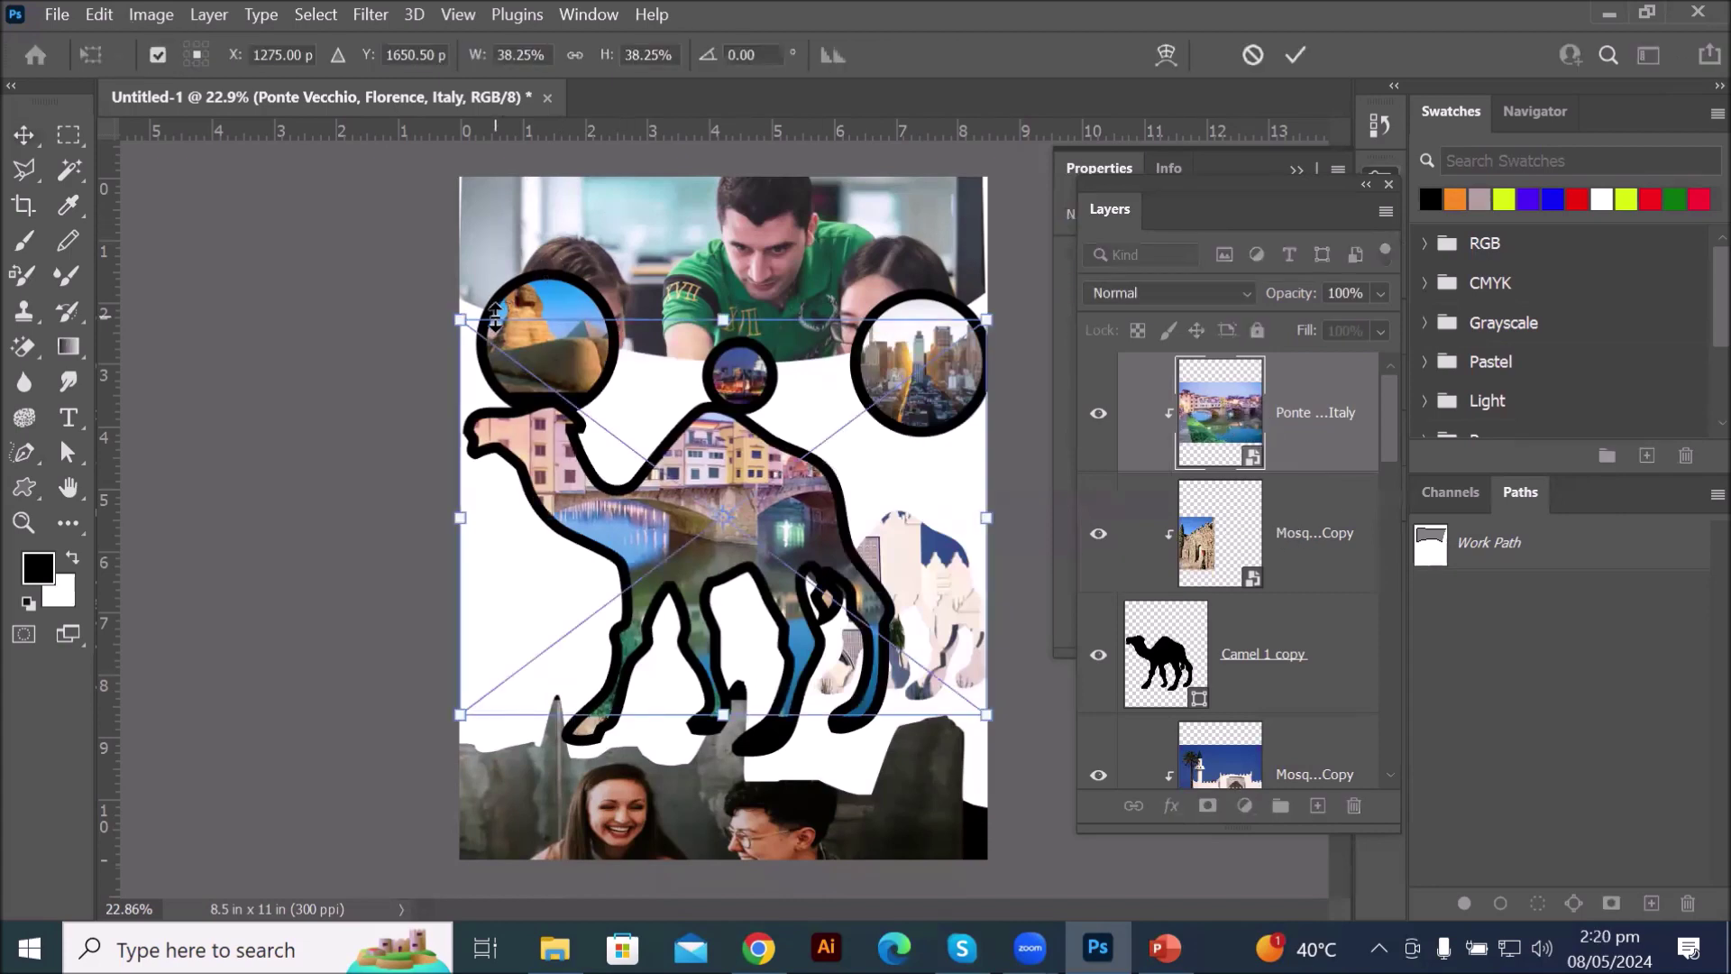
left_click_drag(455, 325, 775, 763)
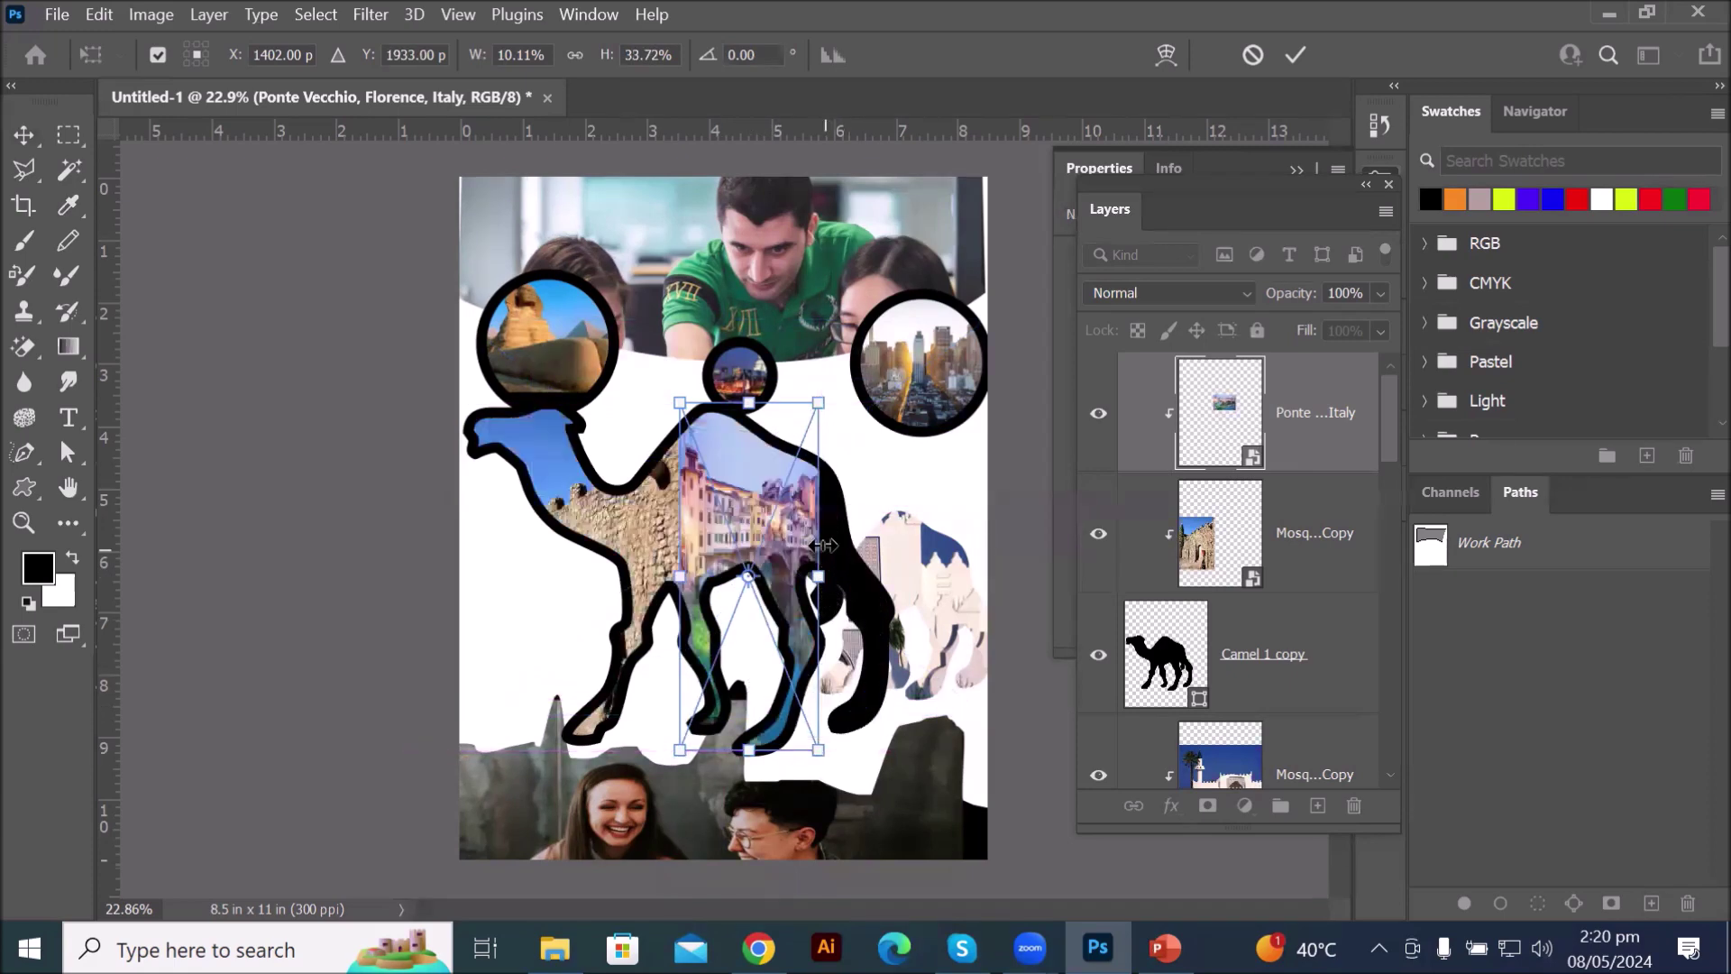
- Stretch the Ponte Vecchio picture's width to 16.59% so it covers the camel's hindquarters, and commit the transform
left_click_drag(819, 577, 906, 590)
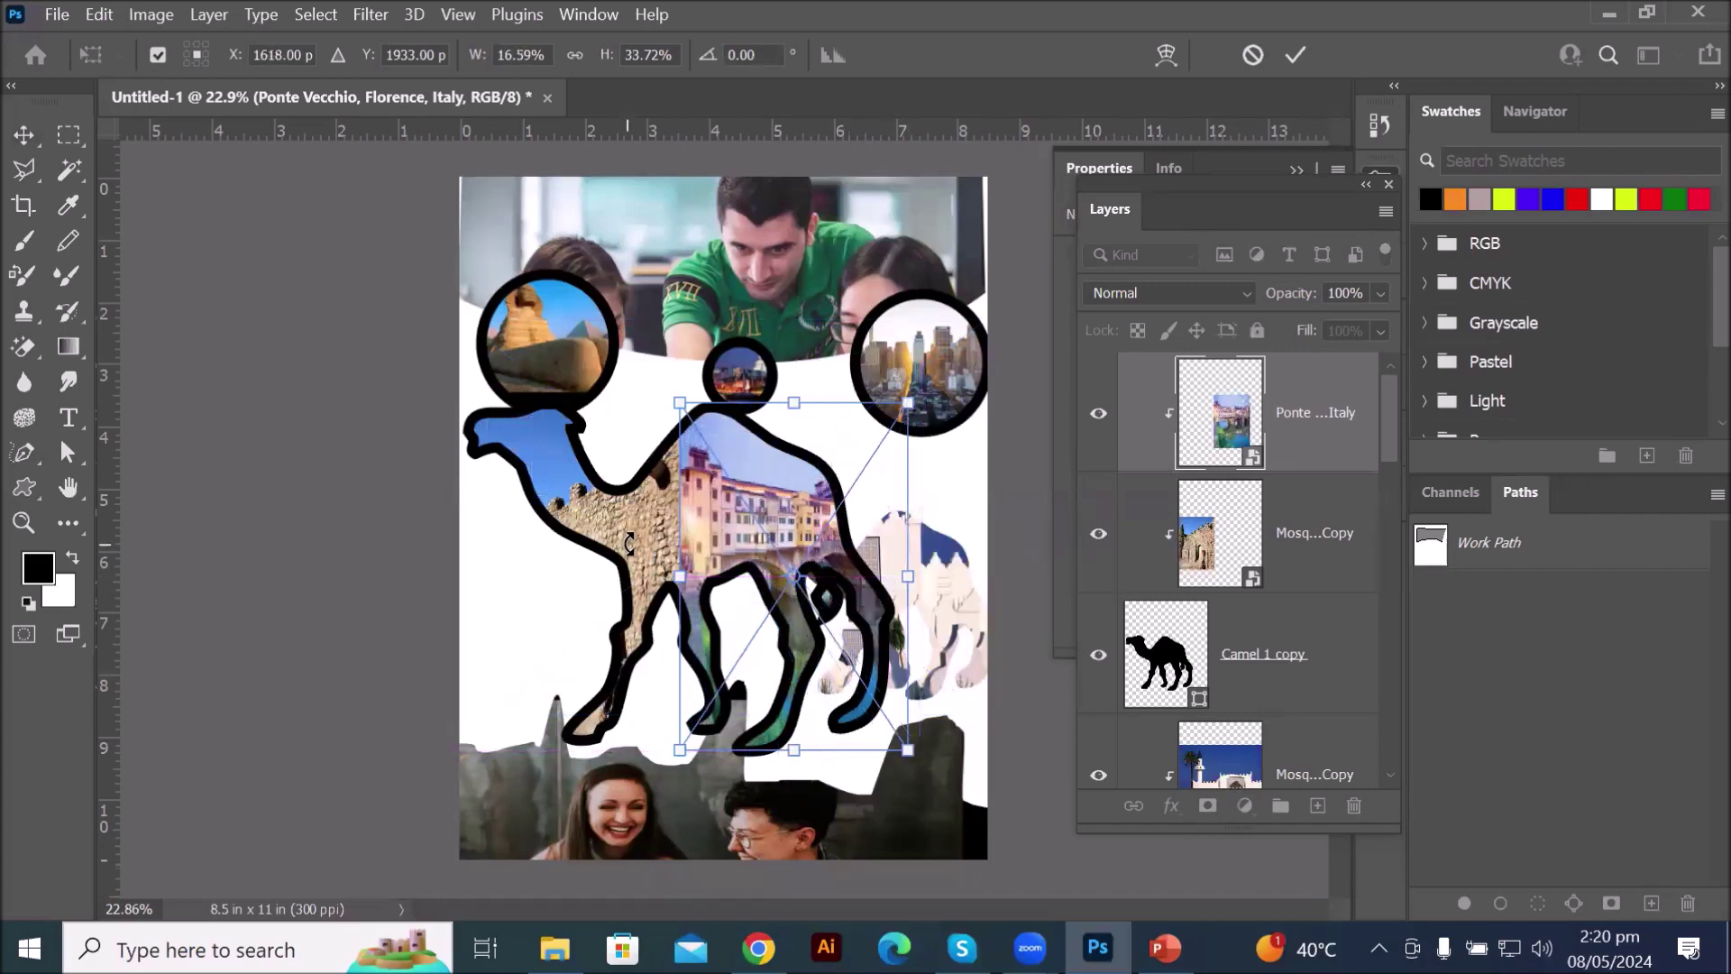
left_click(30, 487)
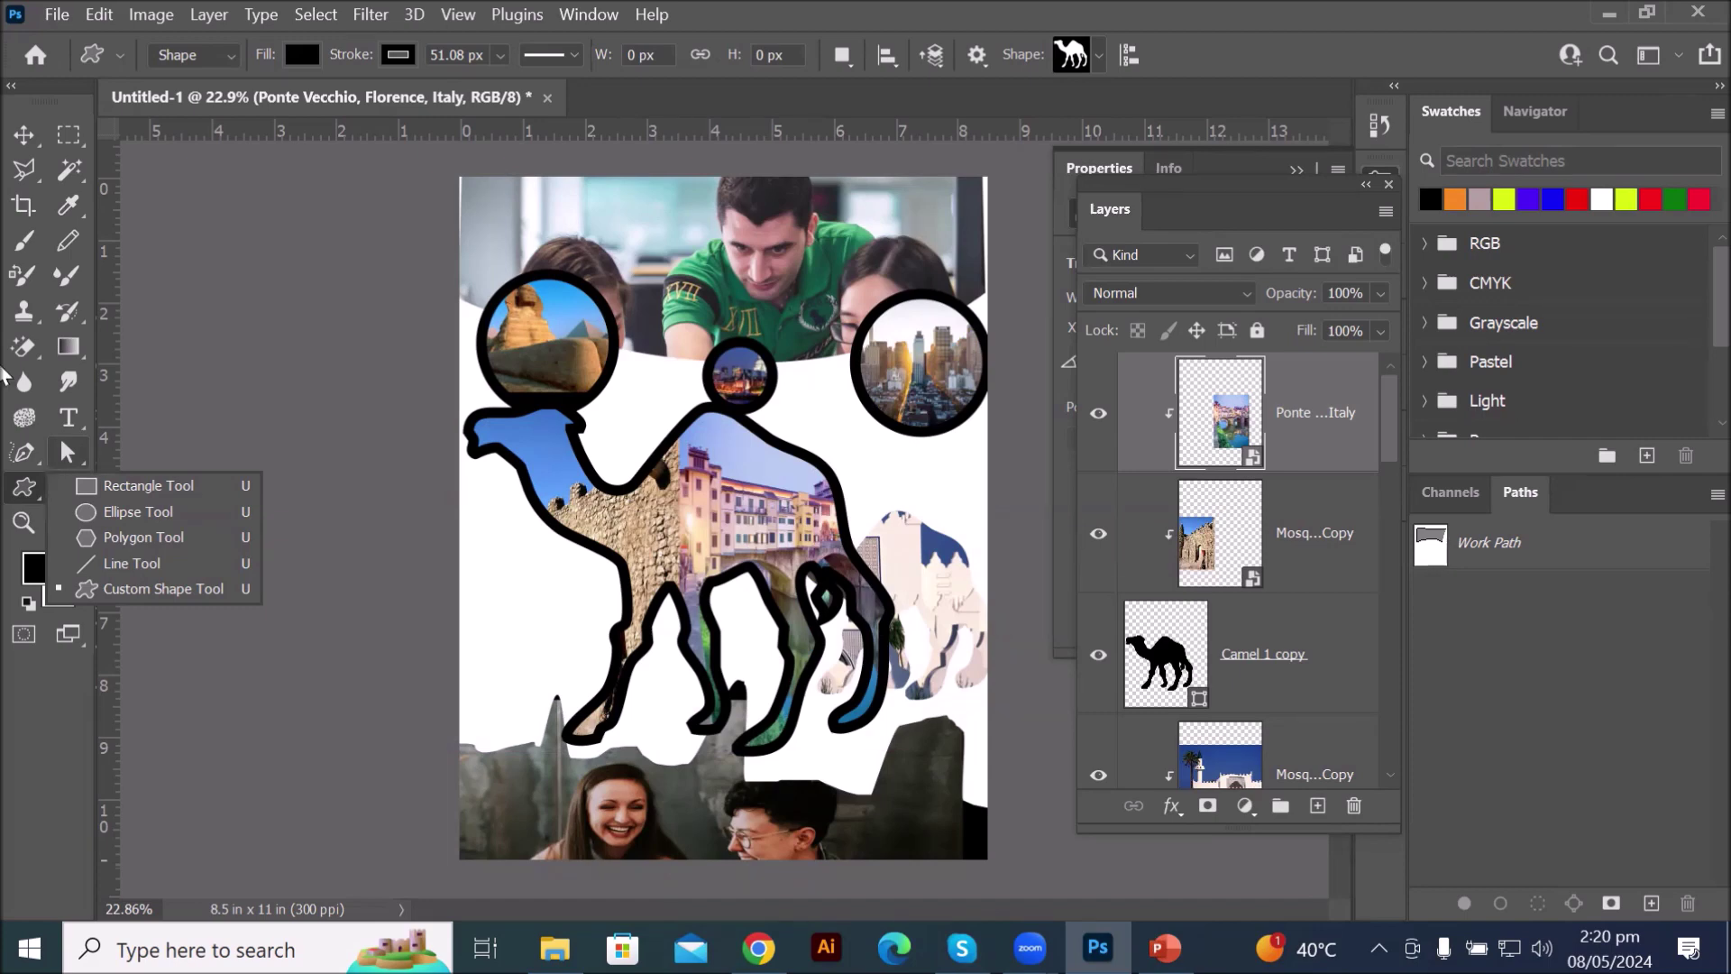
scroll(772, 459, "down", 2)
scroll(893, 552, "up", 4)
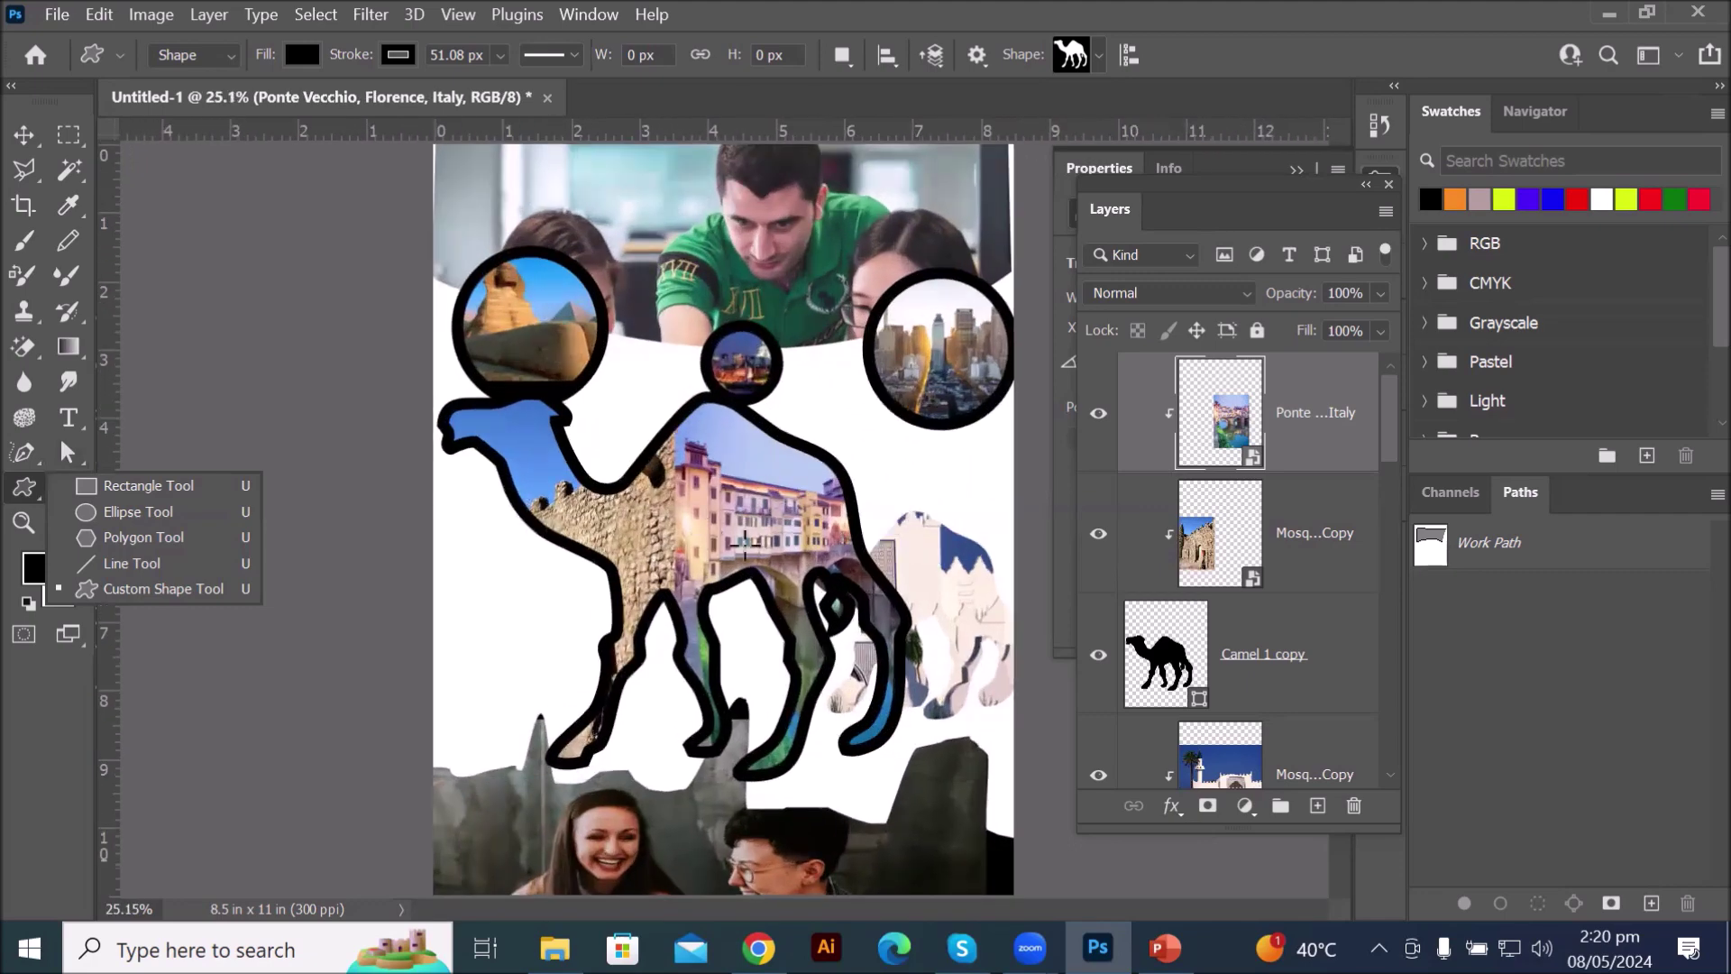
- Raise the camel's hump by moving its peak anchor point up and forward with Direct Selection, accepting conversion to a regular path
left_click(1141, 647)
left_click(1143, 648)
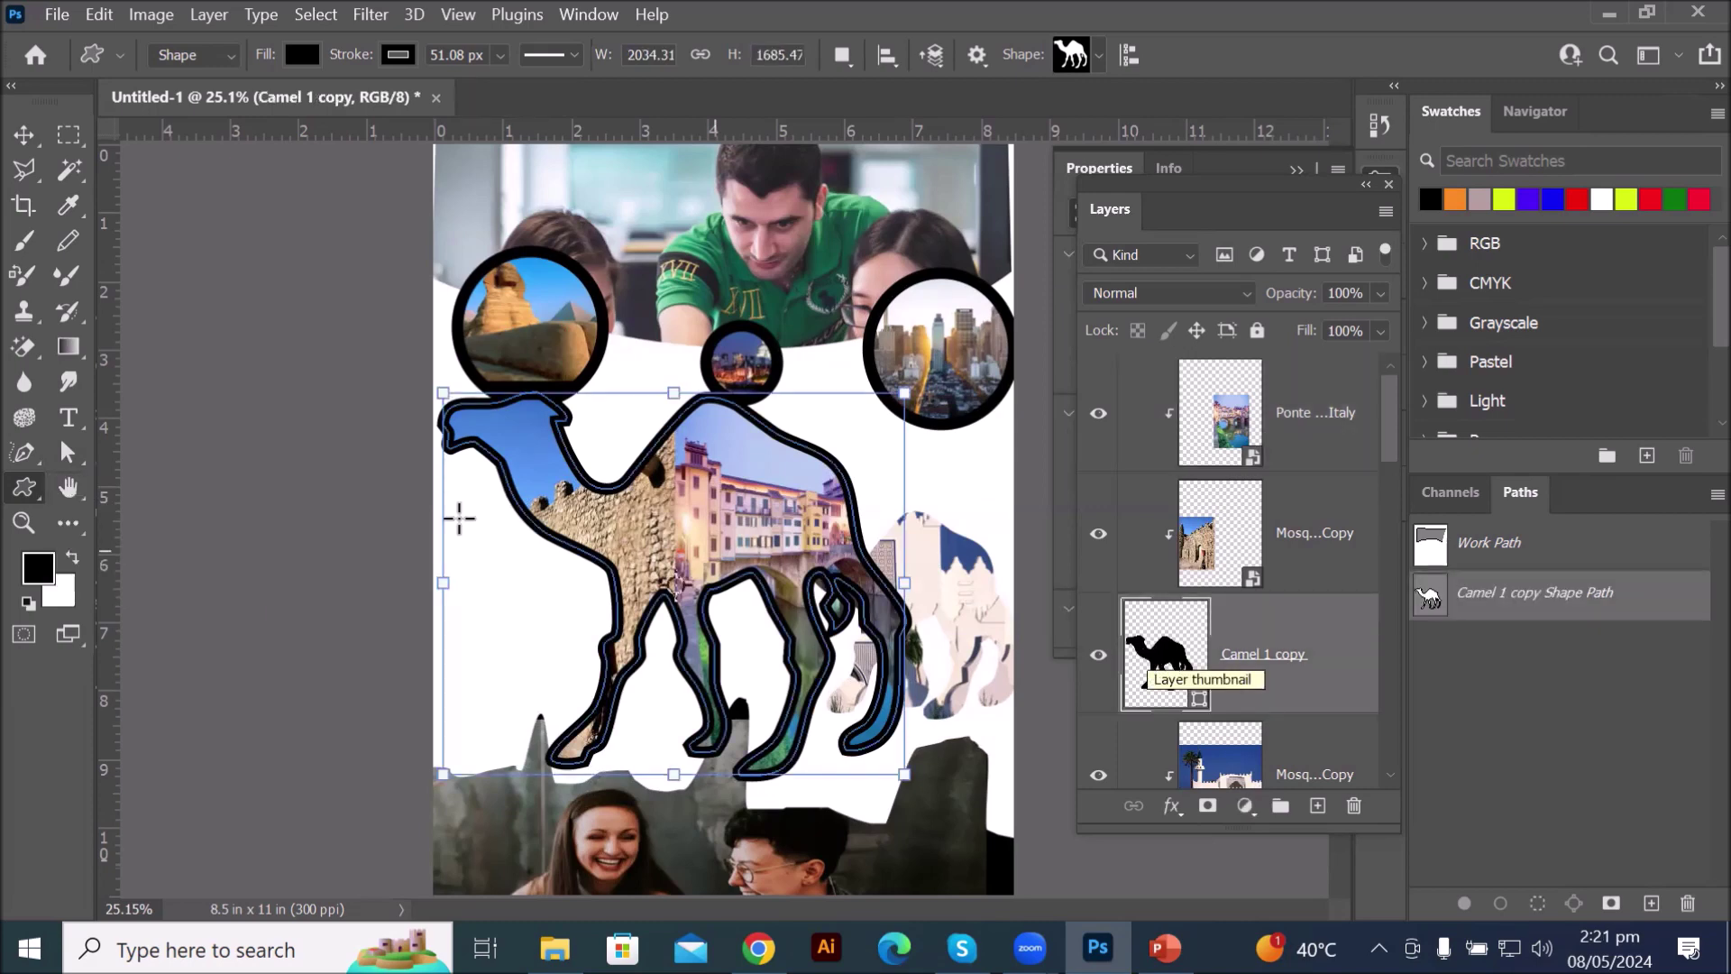
left_click(72, 459)
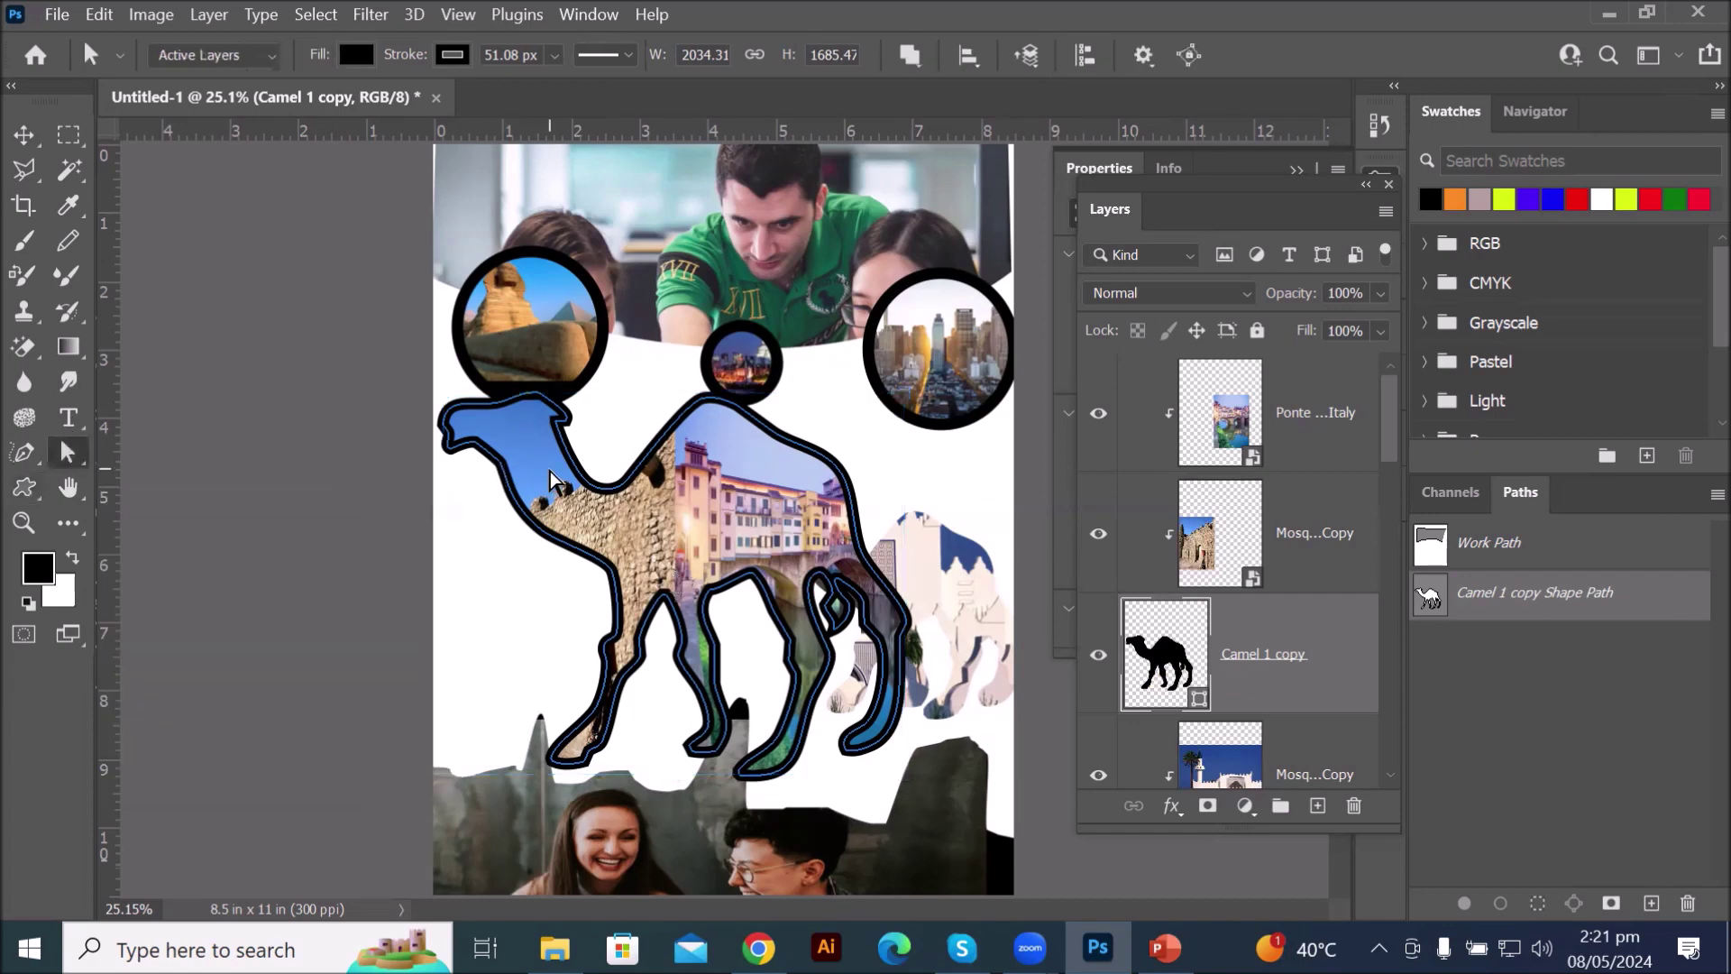
left_click(503, 471)
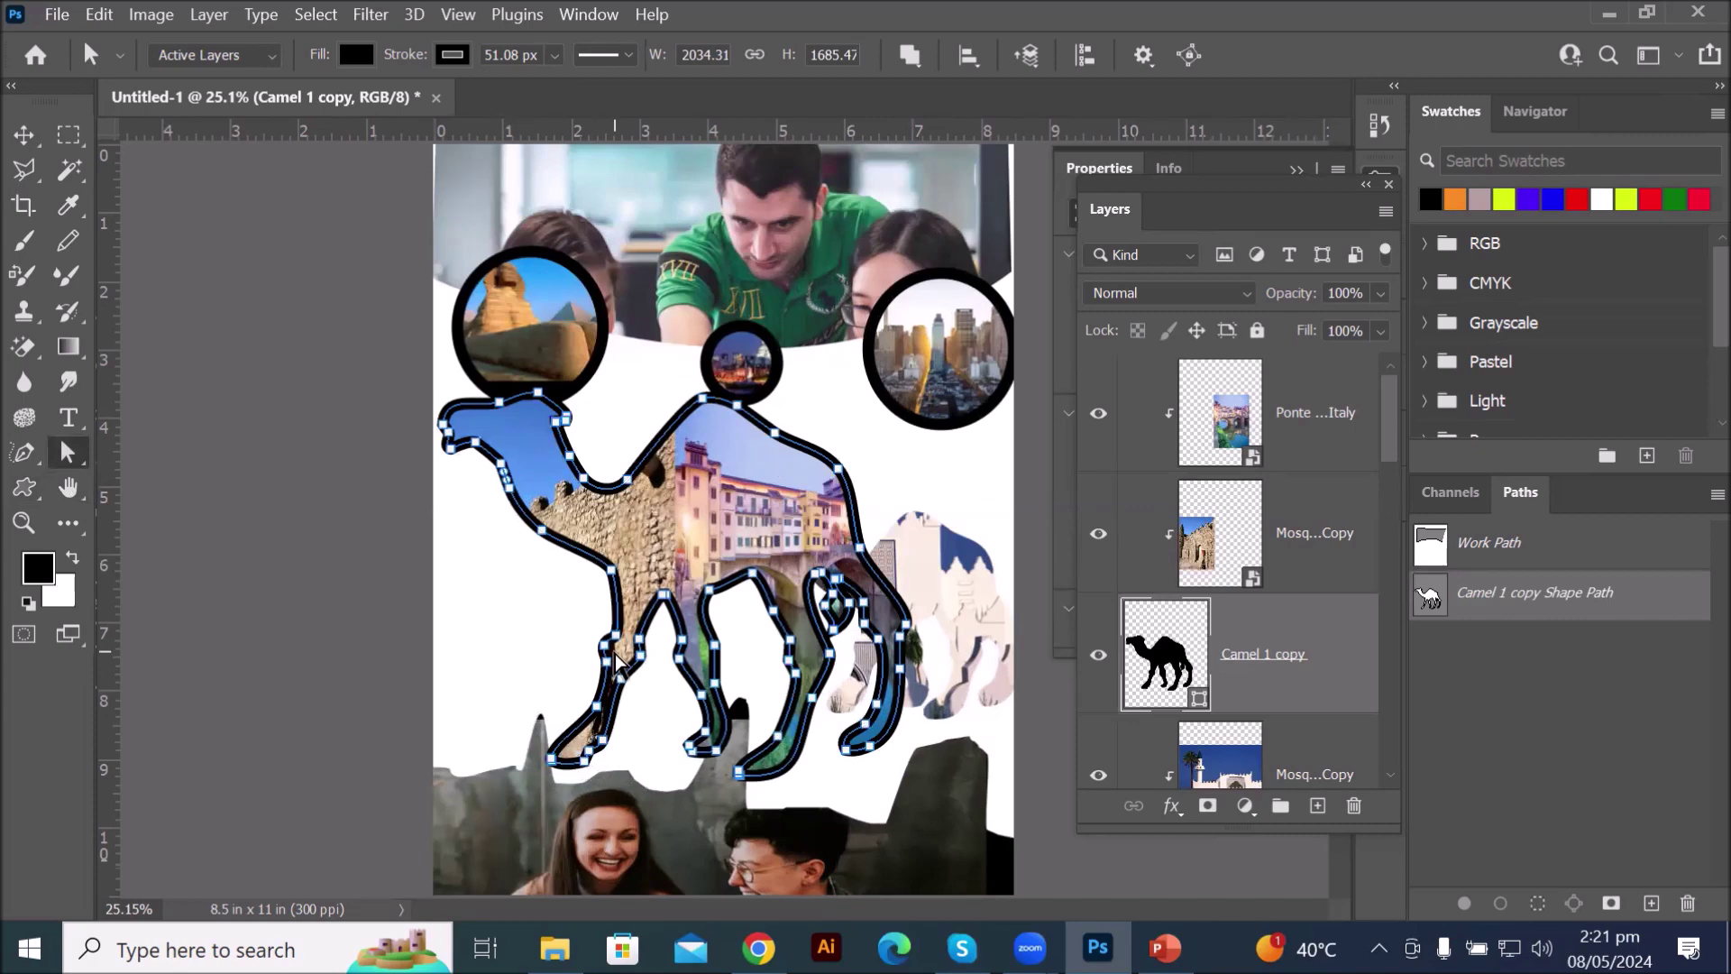
scroll(718, 381, "up", 1)
scroll(778, 370, "up", 10)
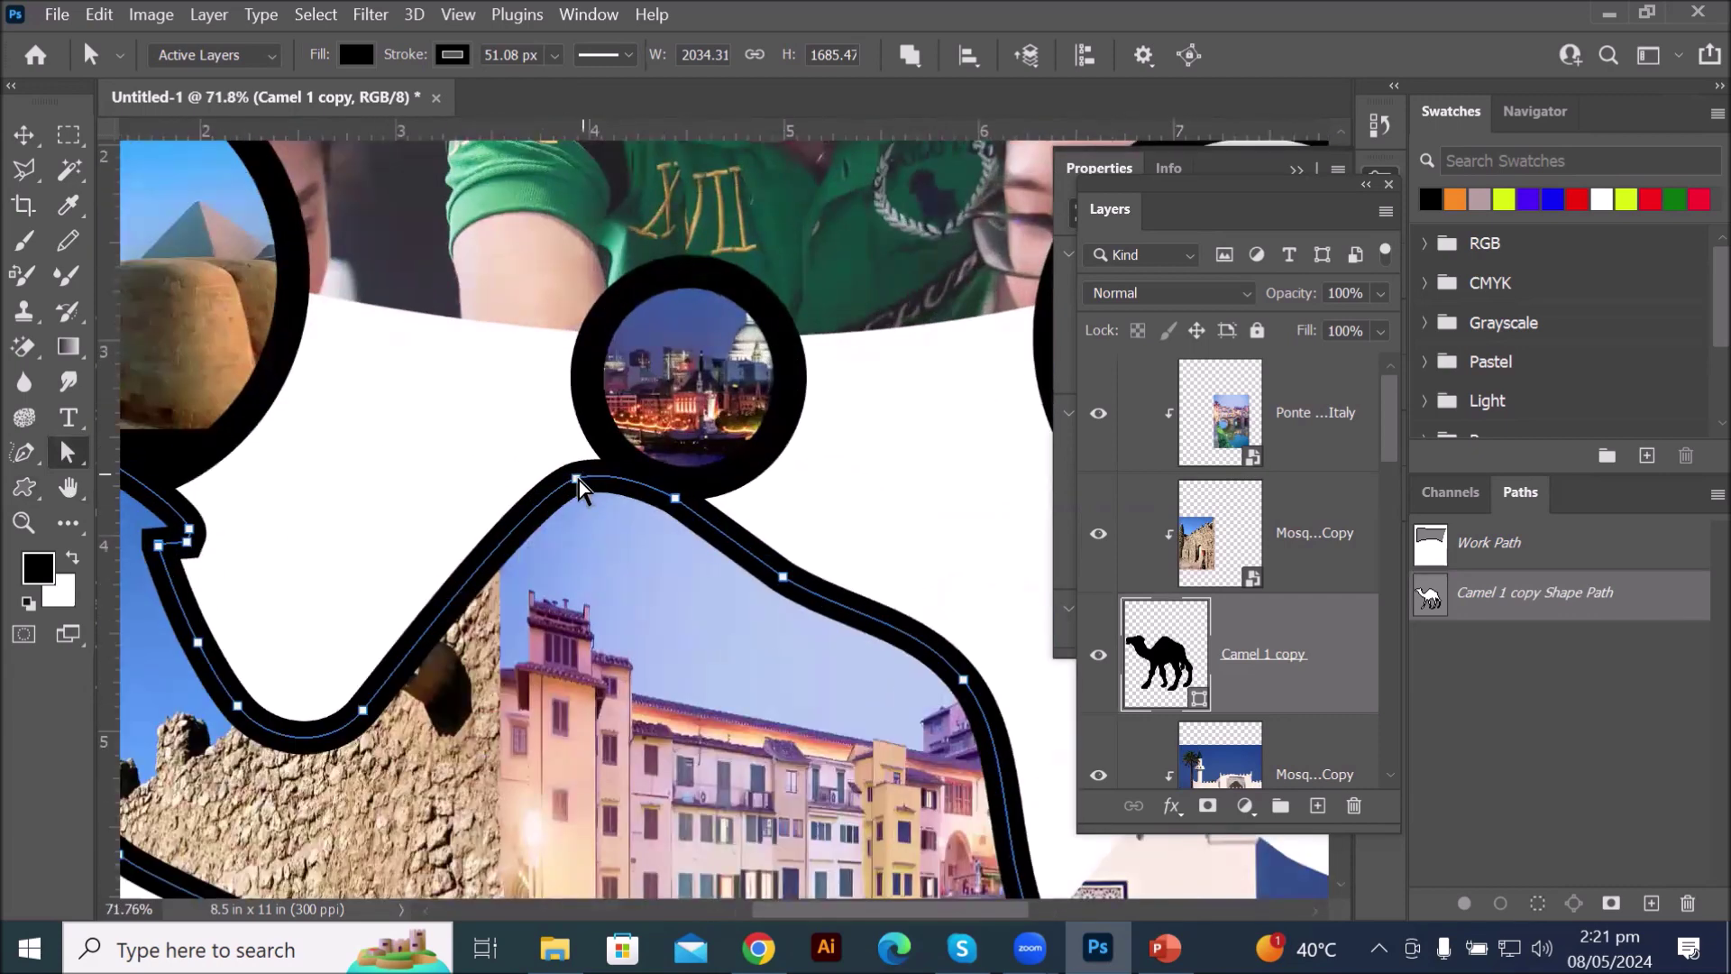
left_click_drag(577, 479, 518, 417)
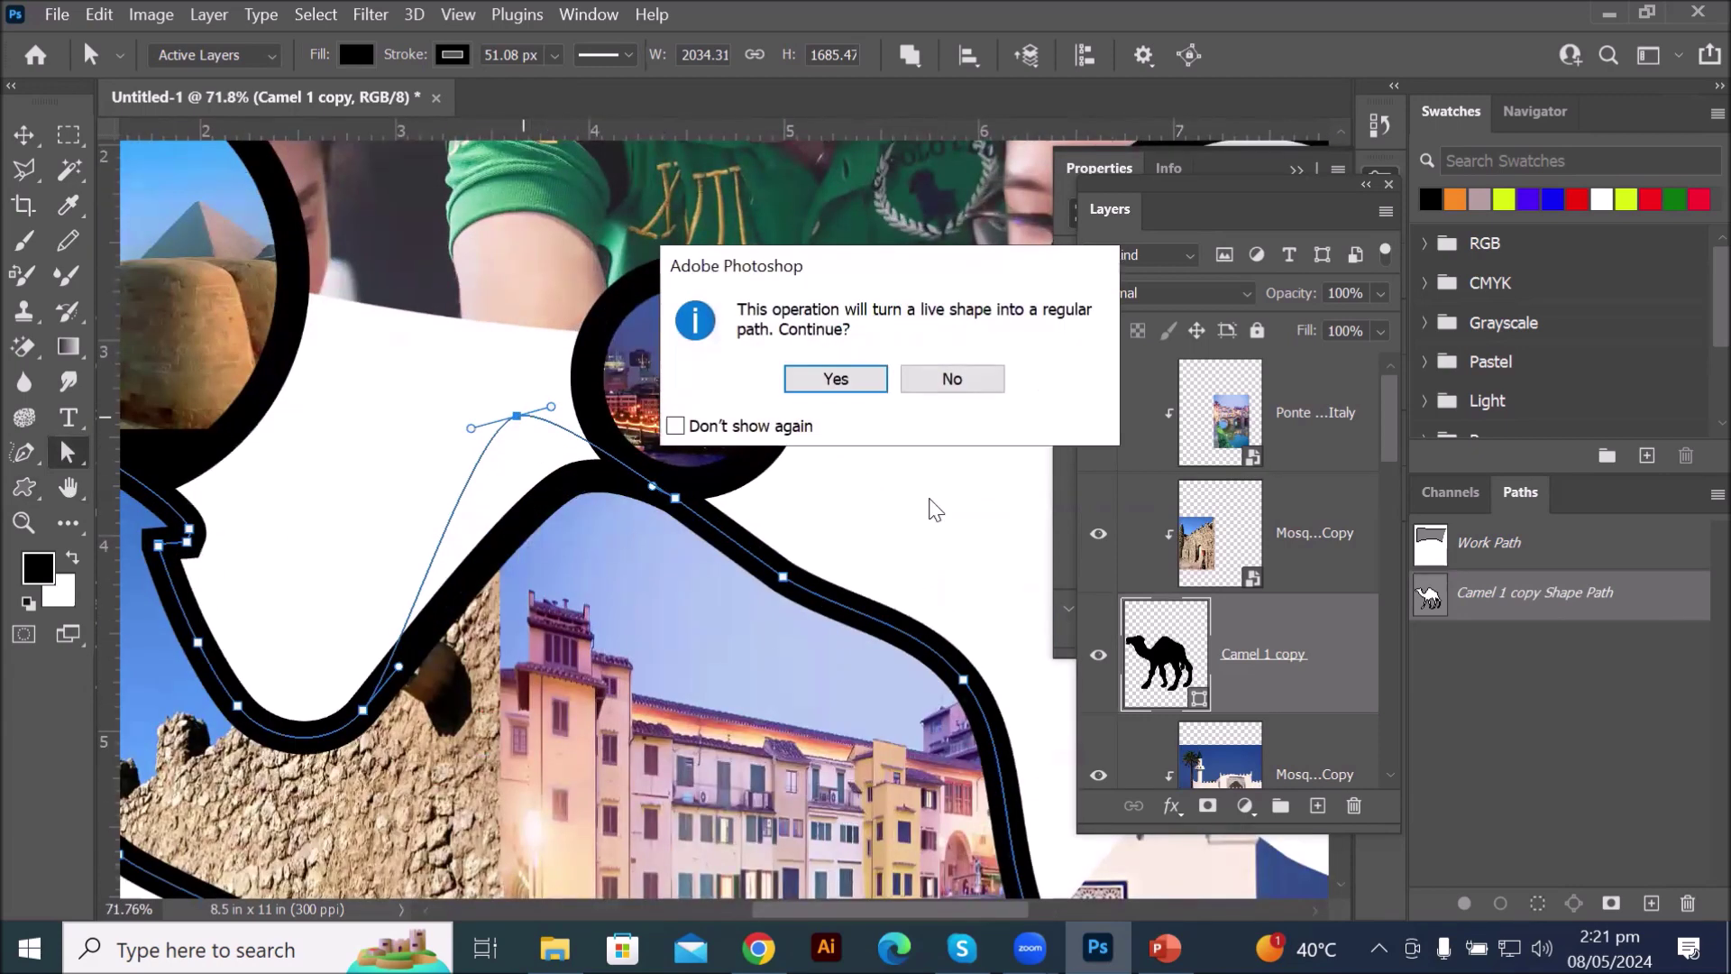
left_click(836, 380)
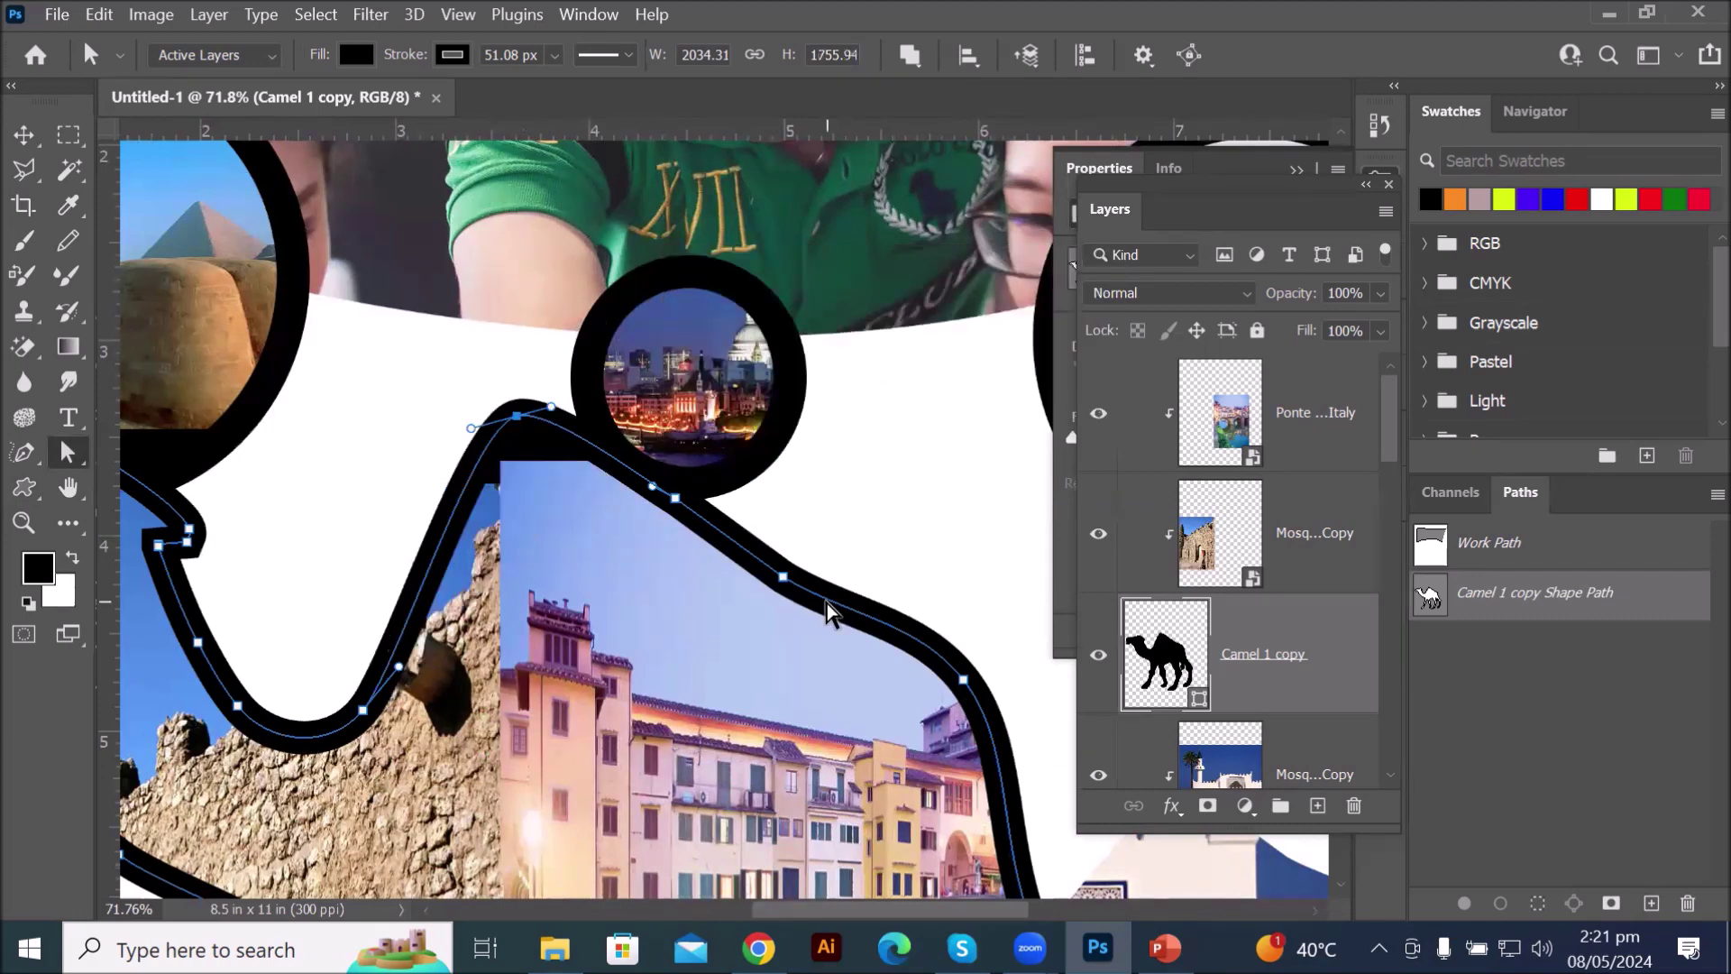
- Form a second hump by pulling up the back anchor point and lowering the point between the two humps
left_click_drag(784, 585, 812, 457)
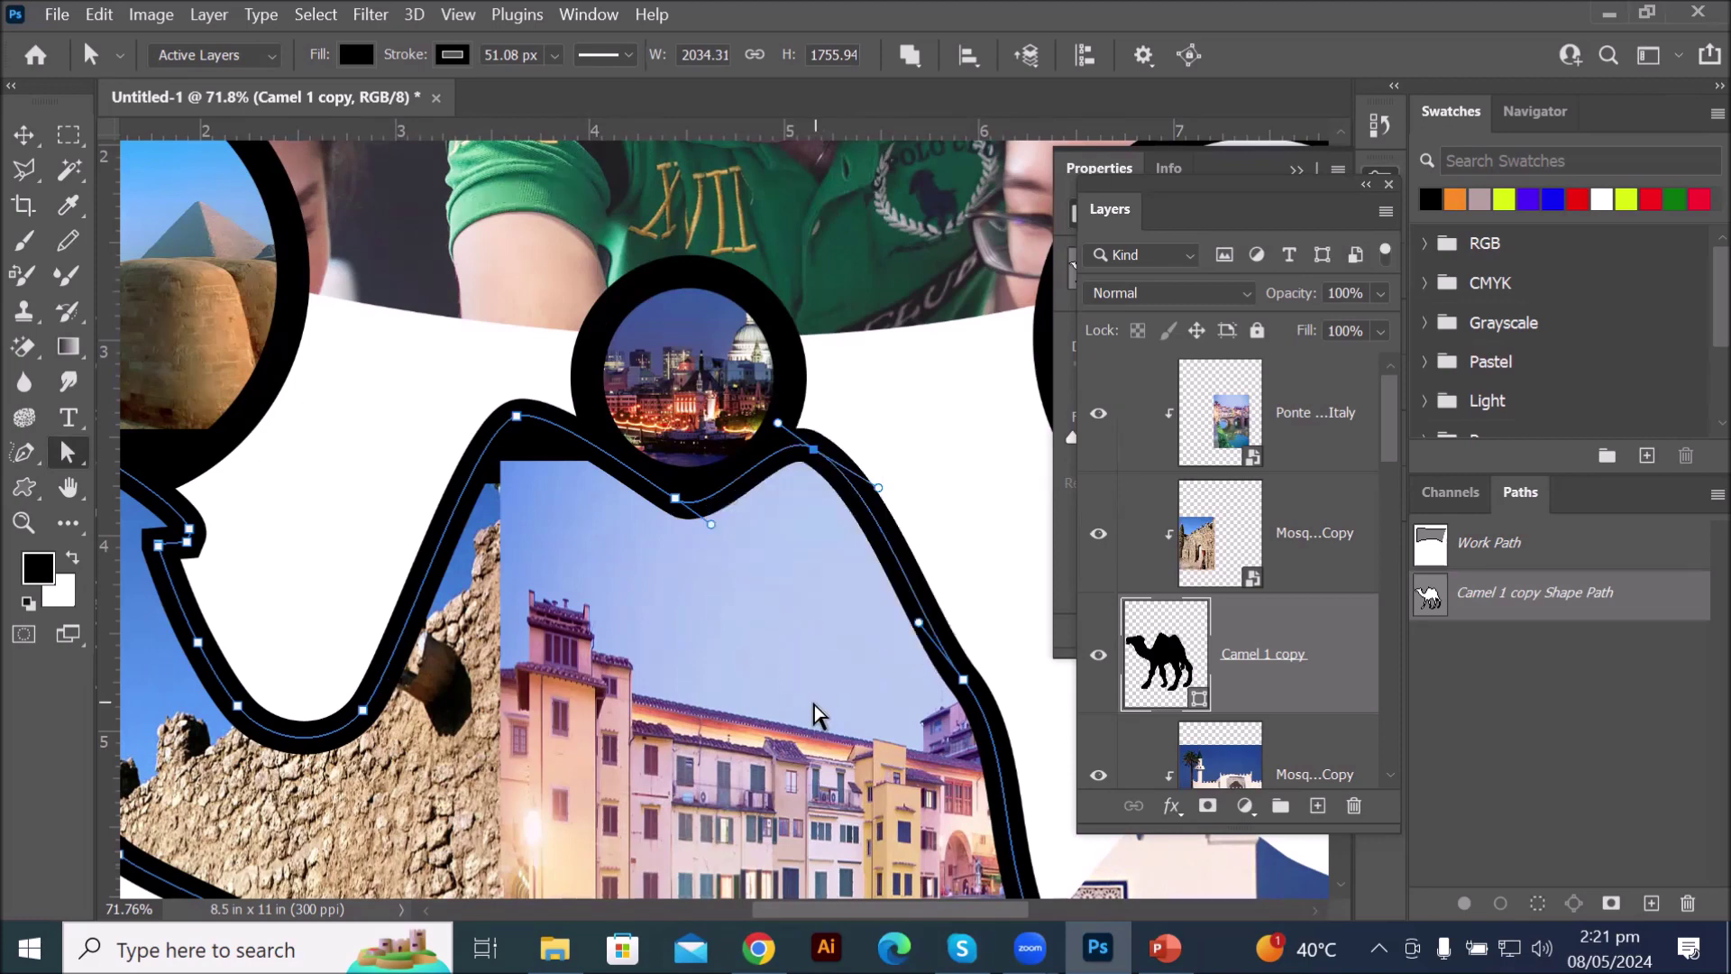
left_click(676, 499)
left_click_drag(675, 502, 669, 595)
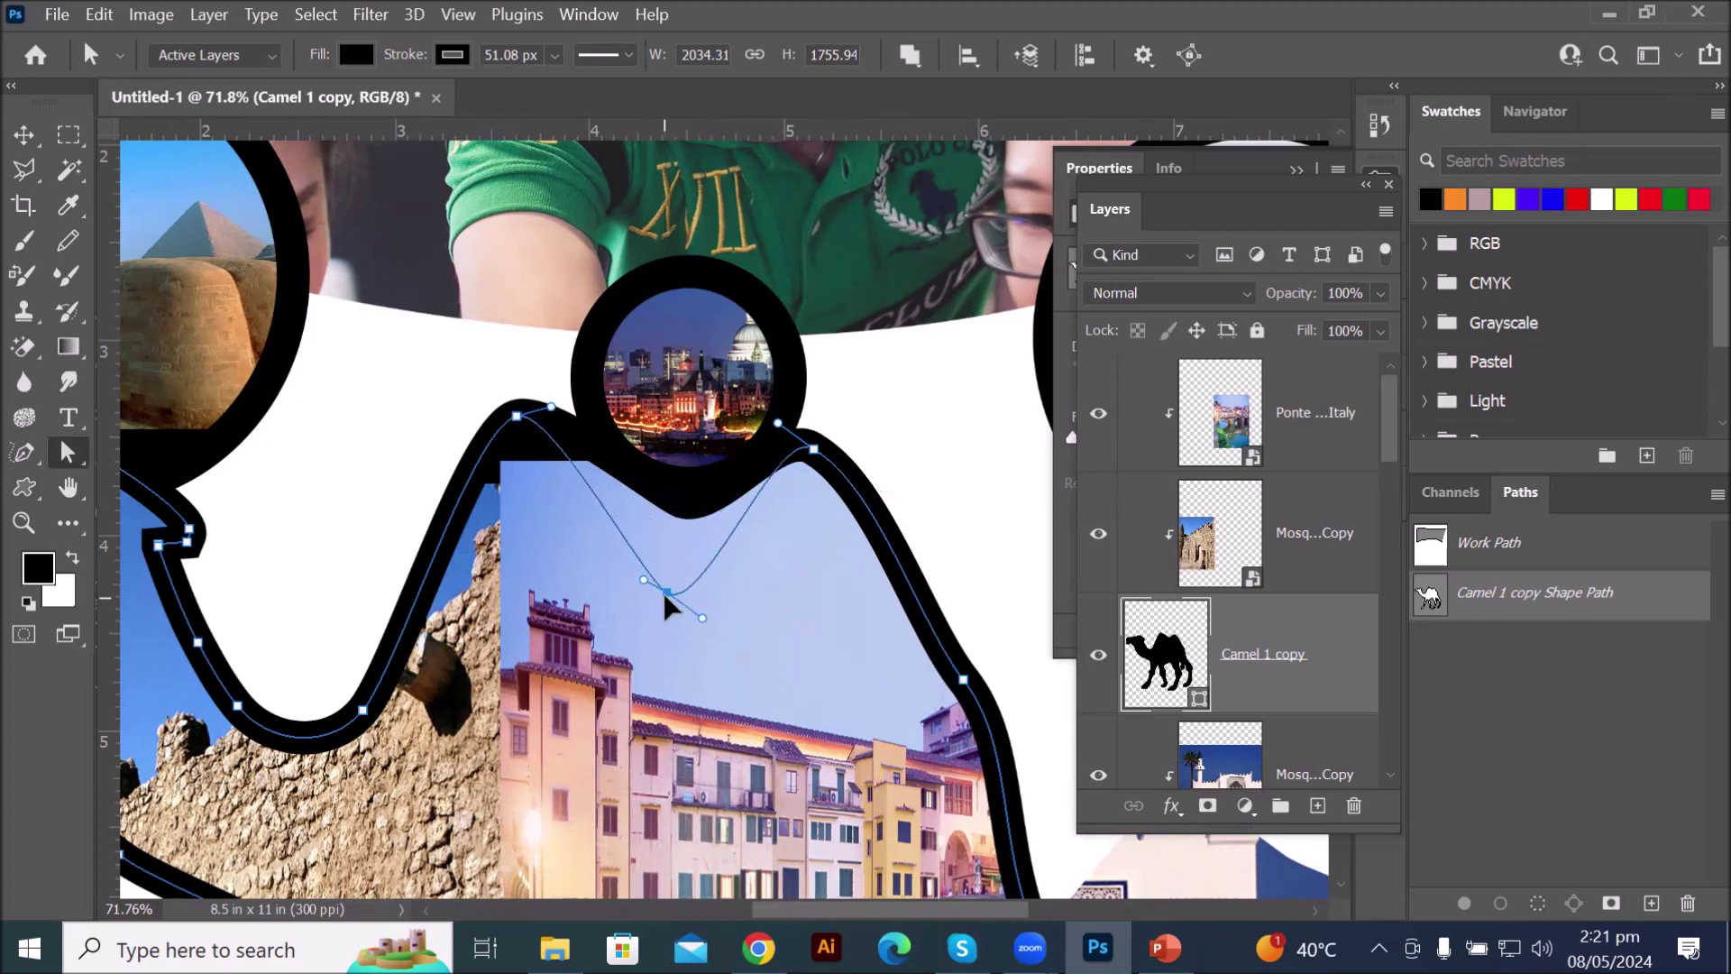
scroll(812, 658, "down", 9)
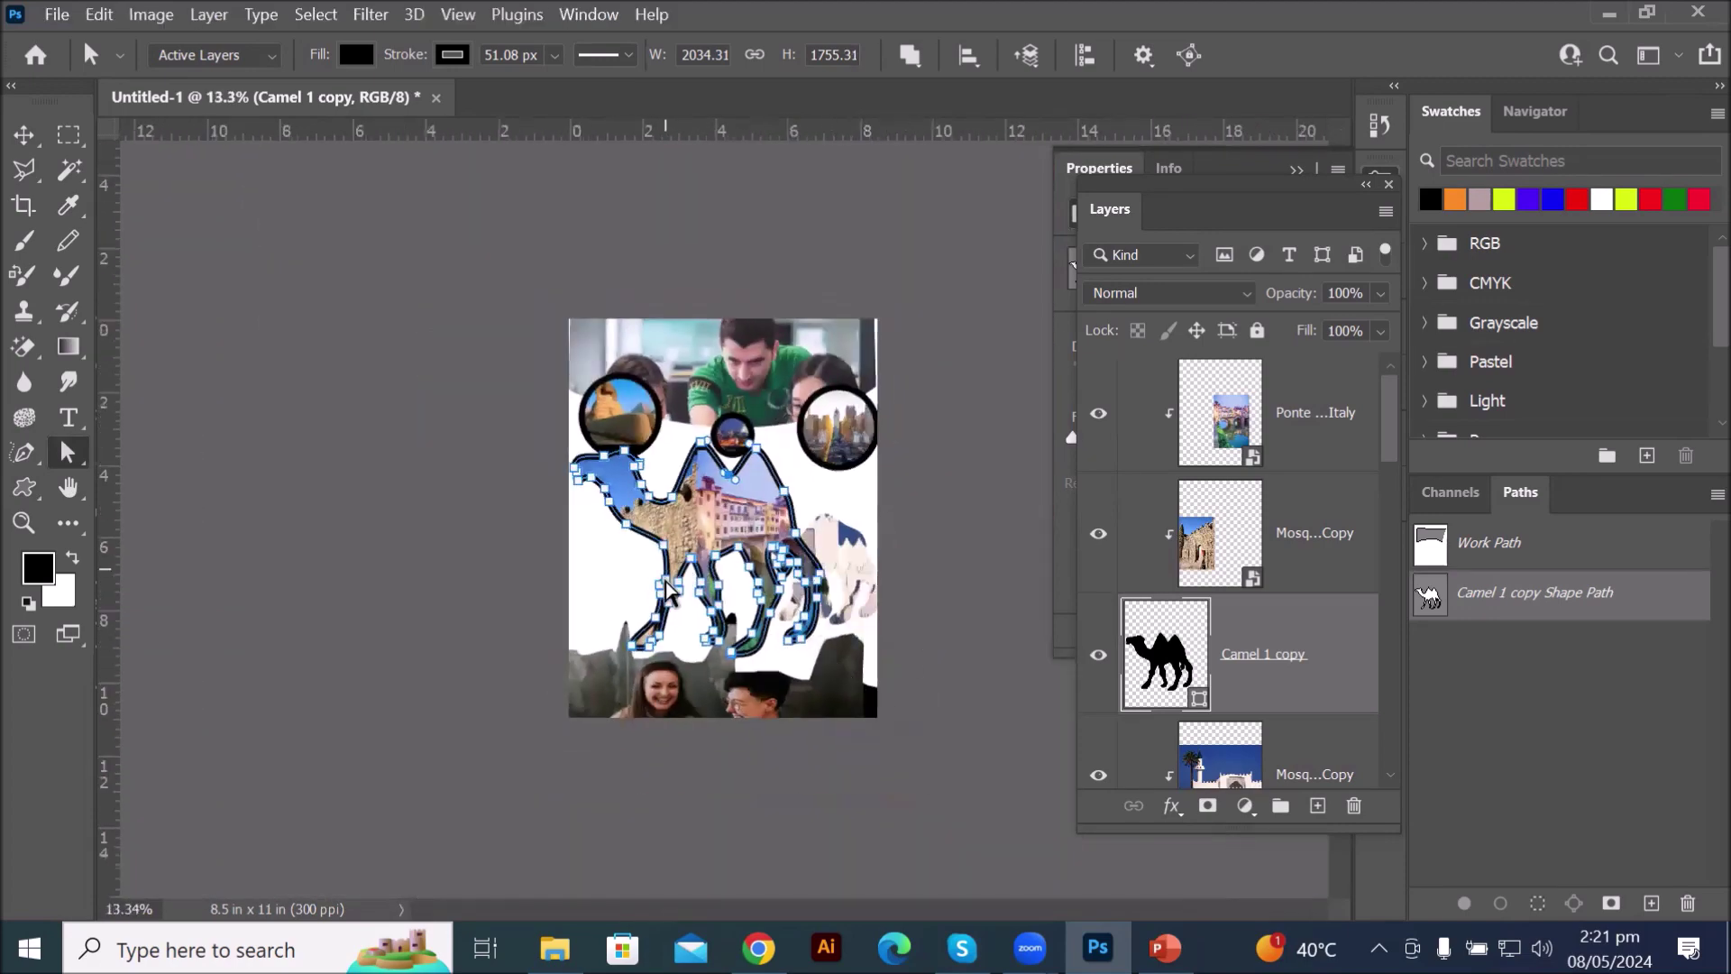
- Reshape the underside of the camel's neck by moving its lower neck anchor points down and outward in front of the chest
scroll(558, 460, "up", 14)
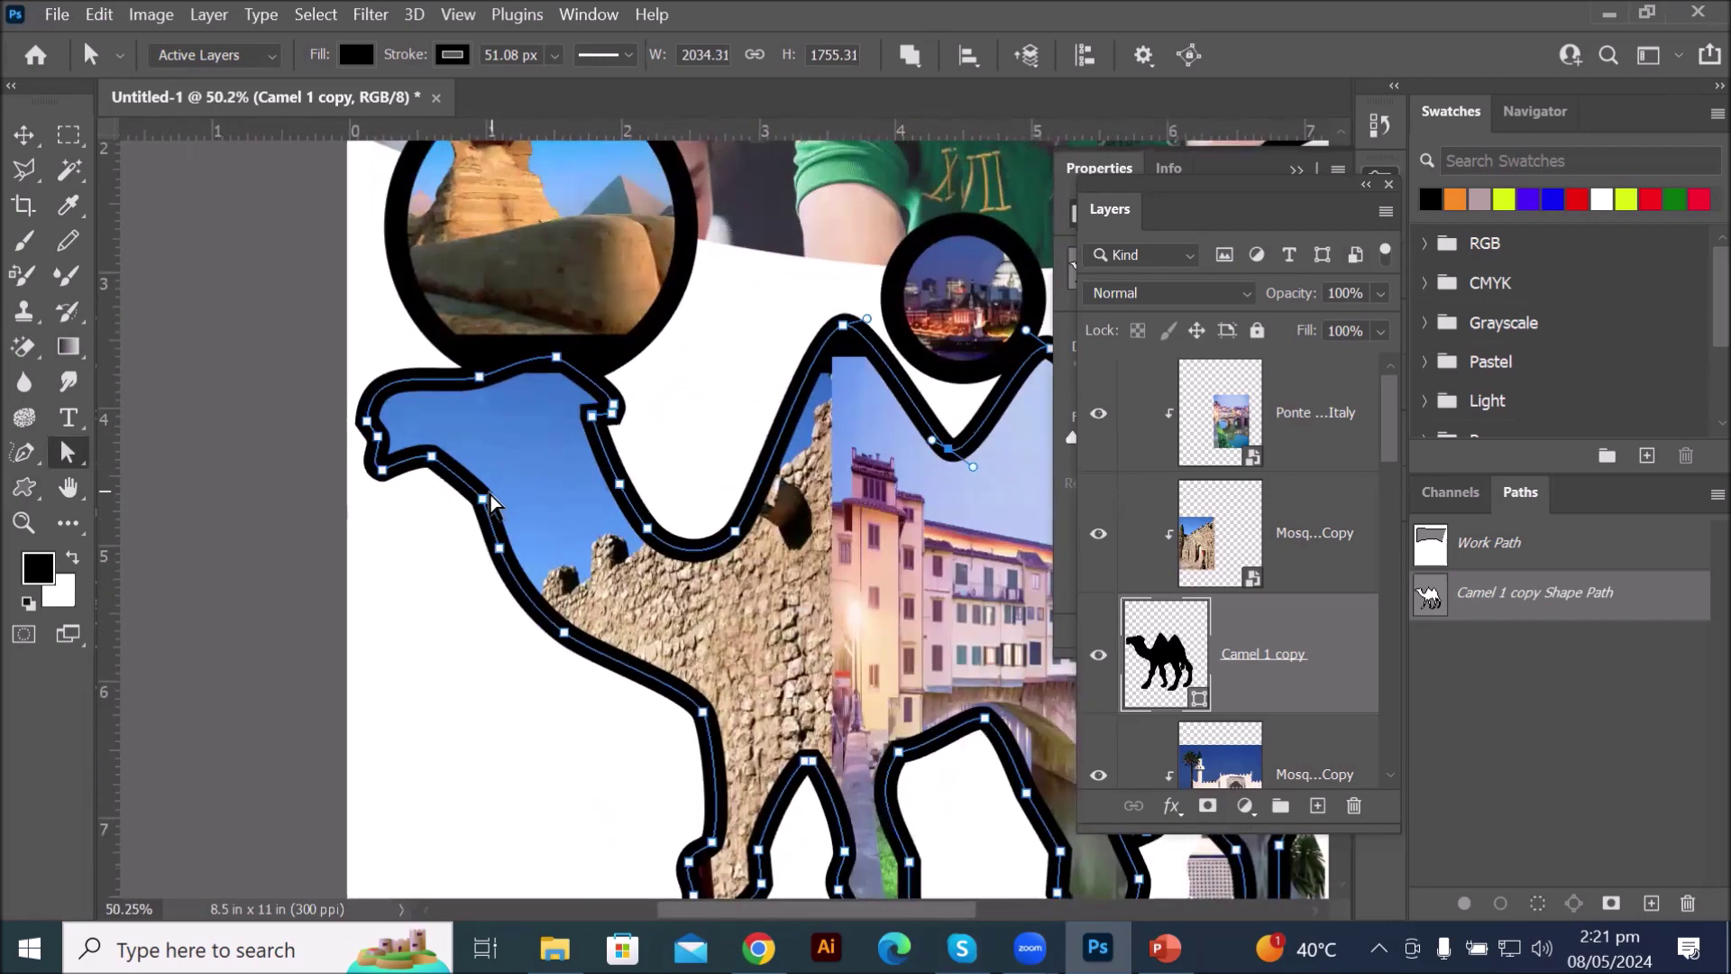
left_click(491, 520)
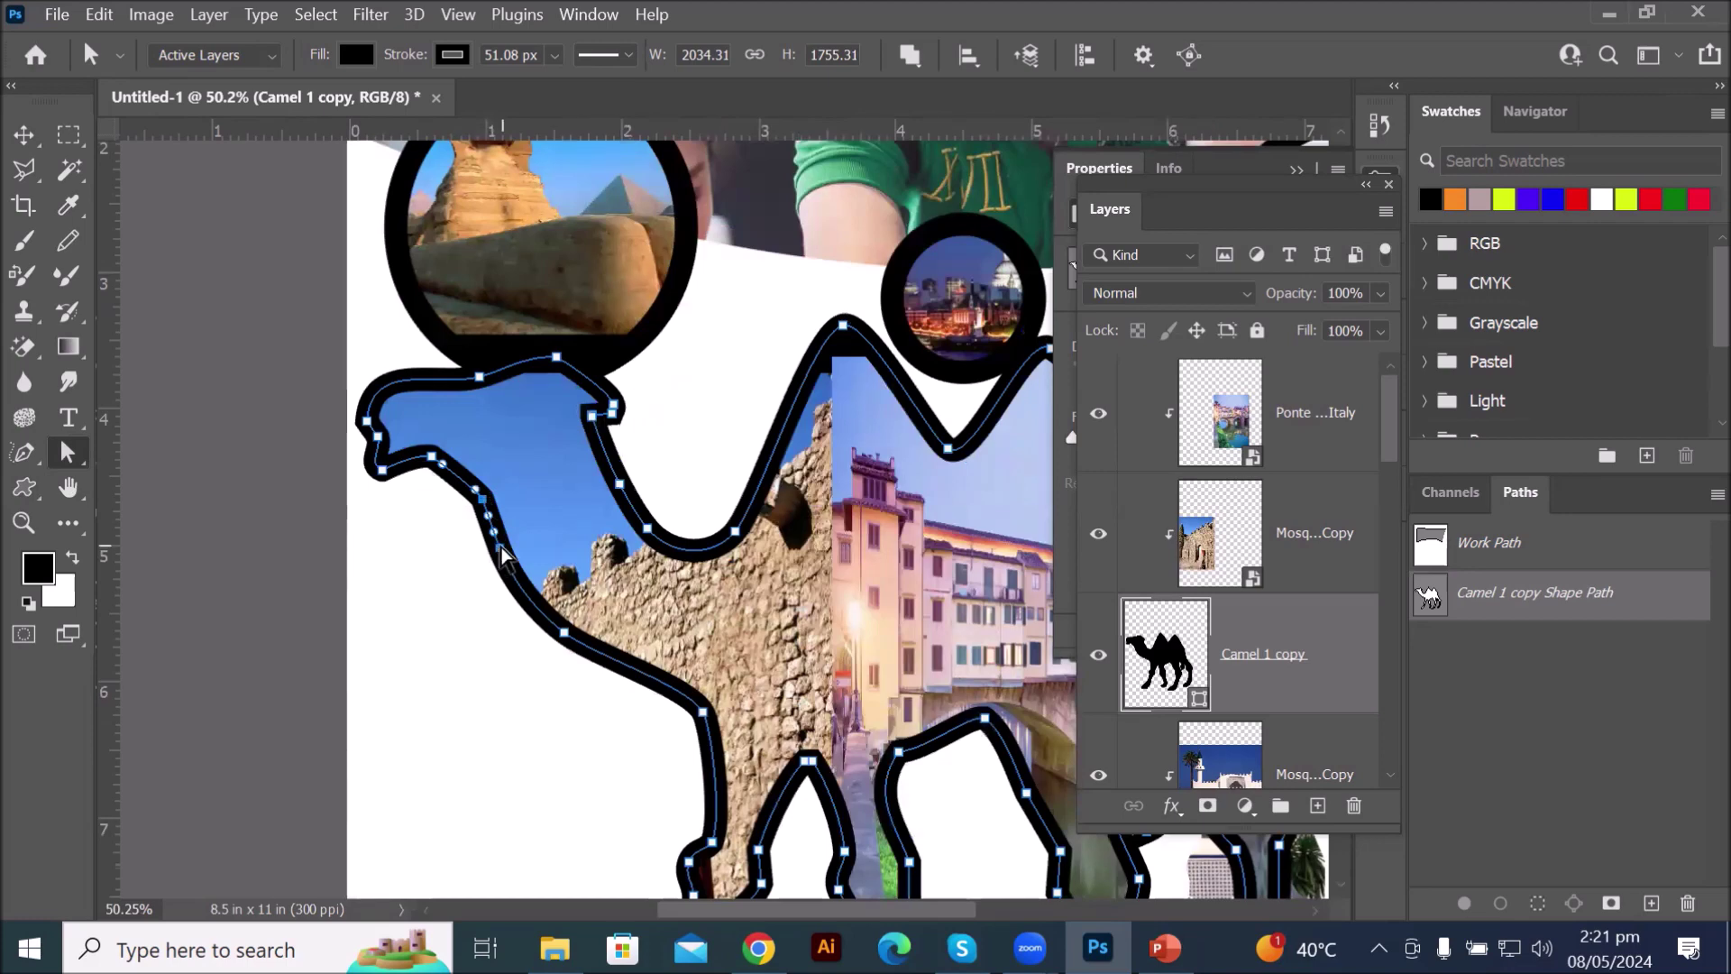
left_click(502, 547, "shift")
left_click_drag(565, 632, 596, 596)
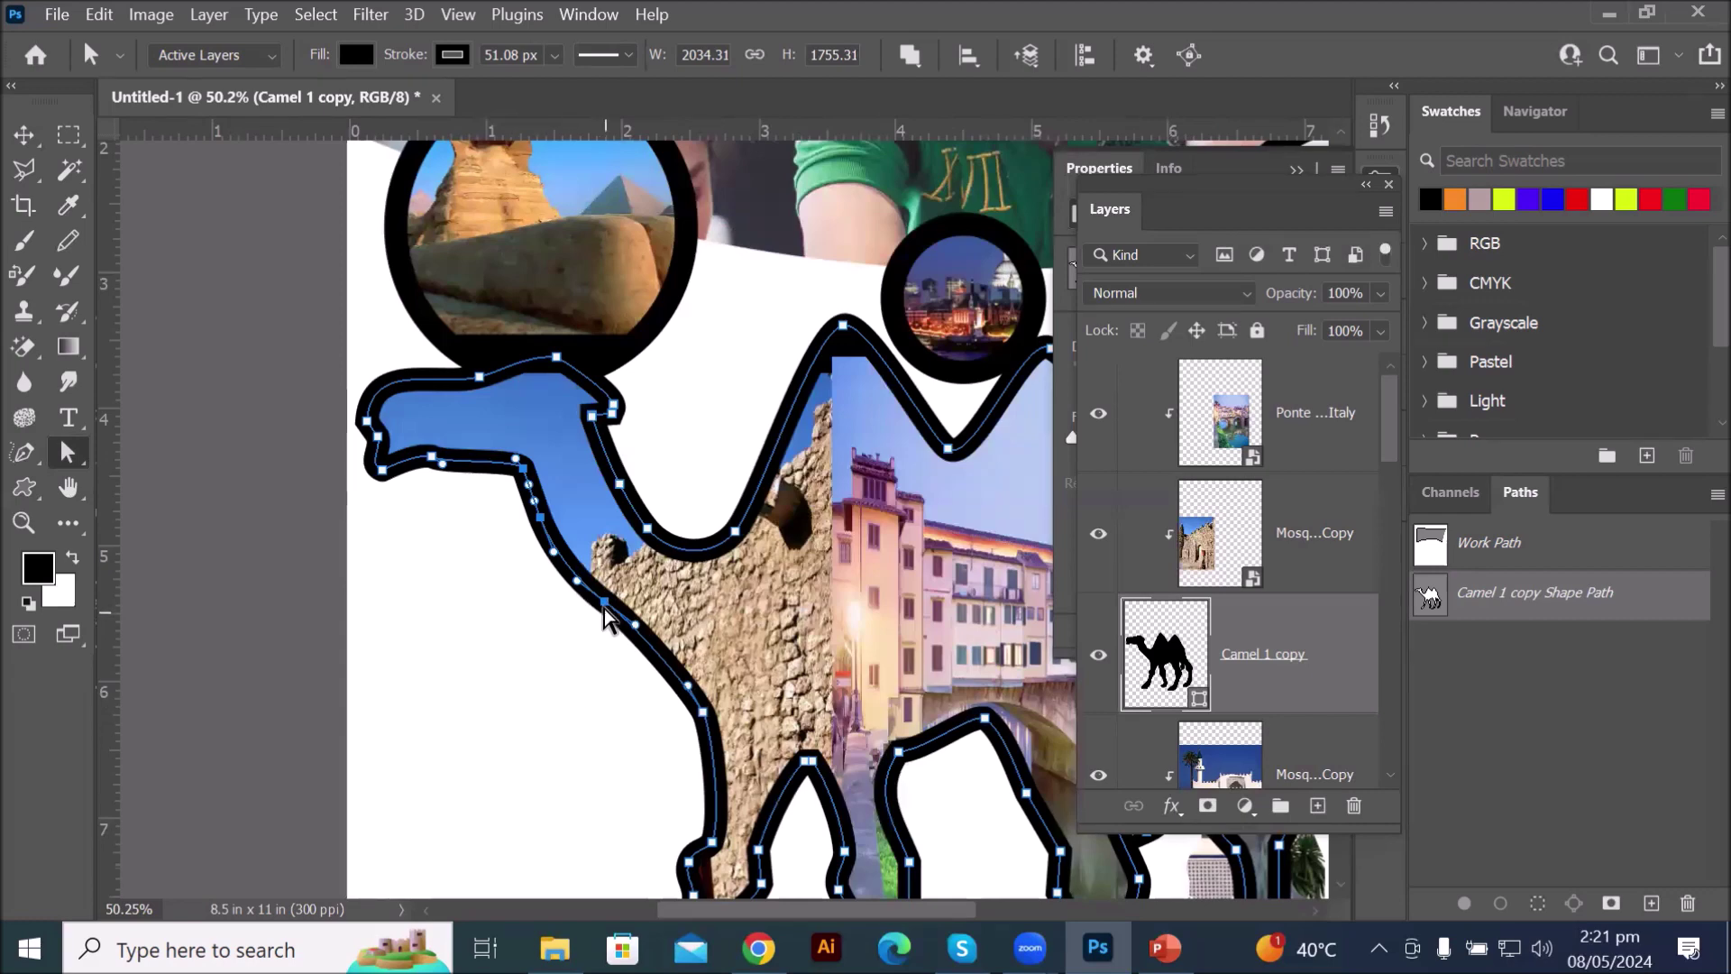
left_click_drag(604, 613, 543, 732)
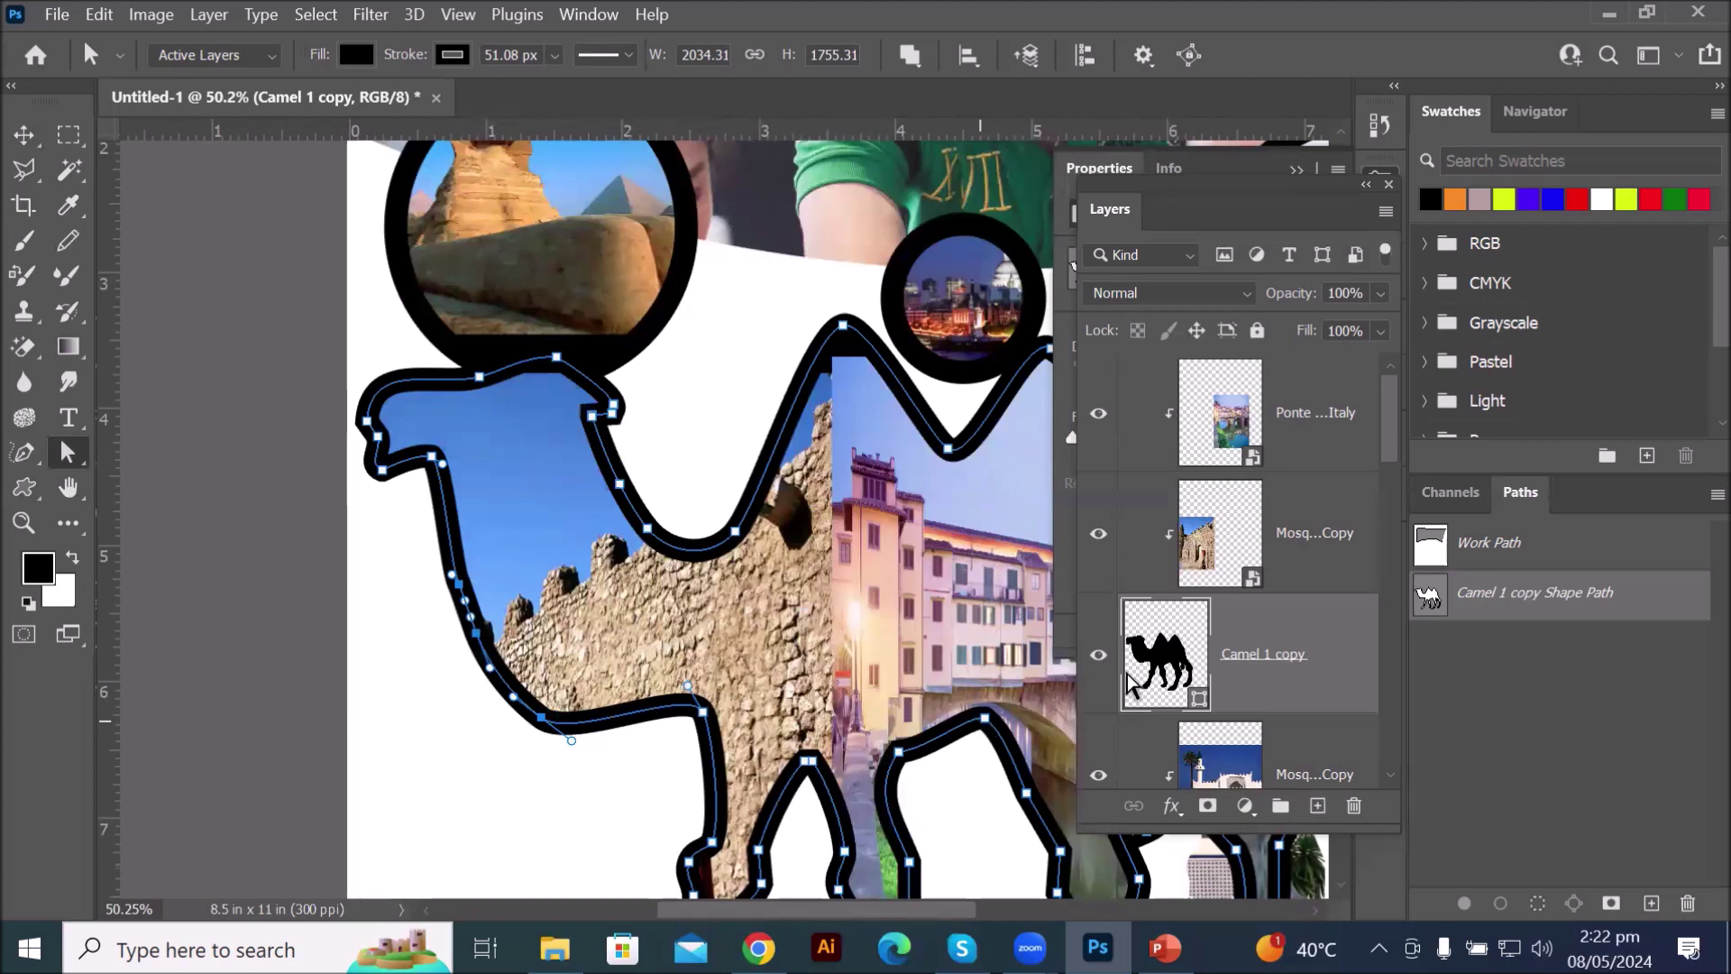
scroll(780, 525, "down", 5)
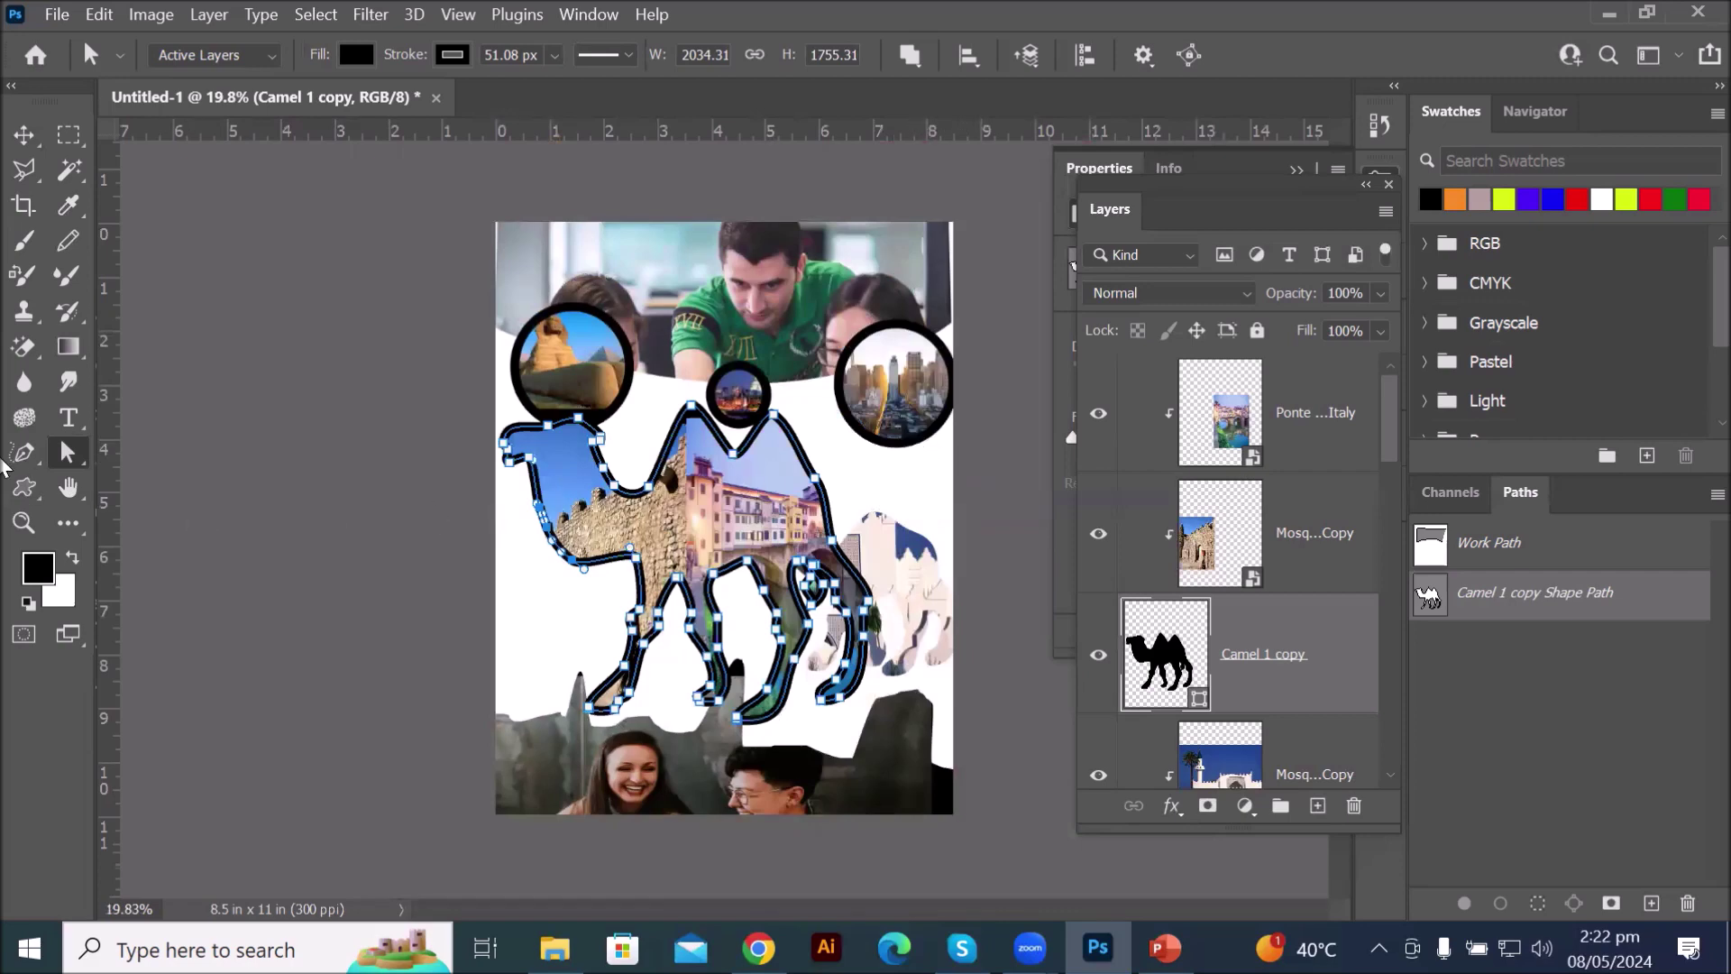
- Go through the pen tool variants, including the Add Anchor Point tool, and activate the standard Pen tool
left_click(21, 457)
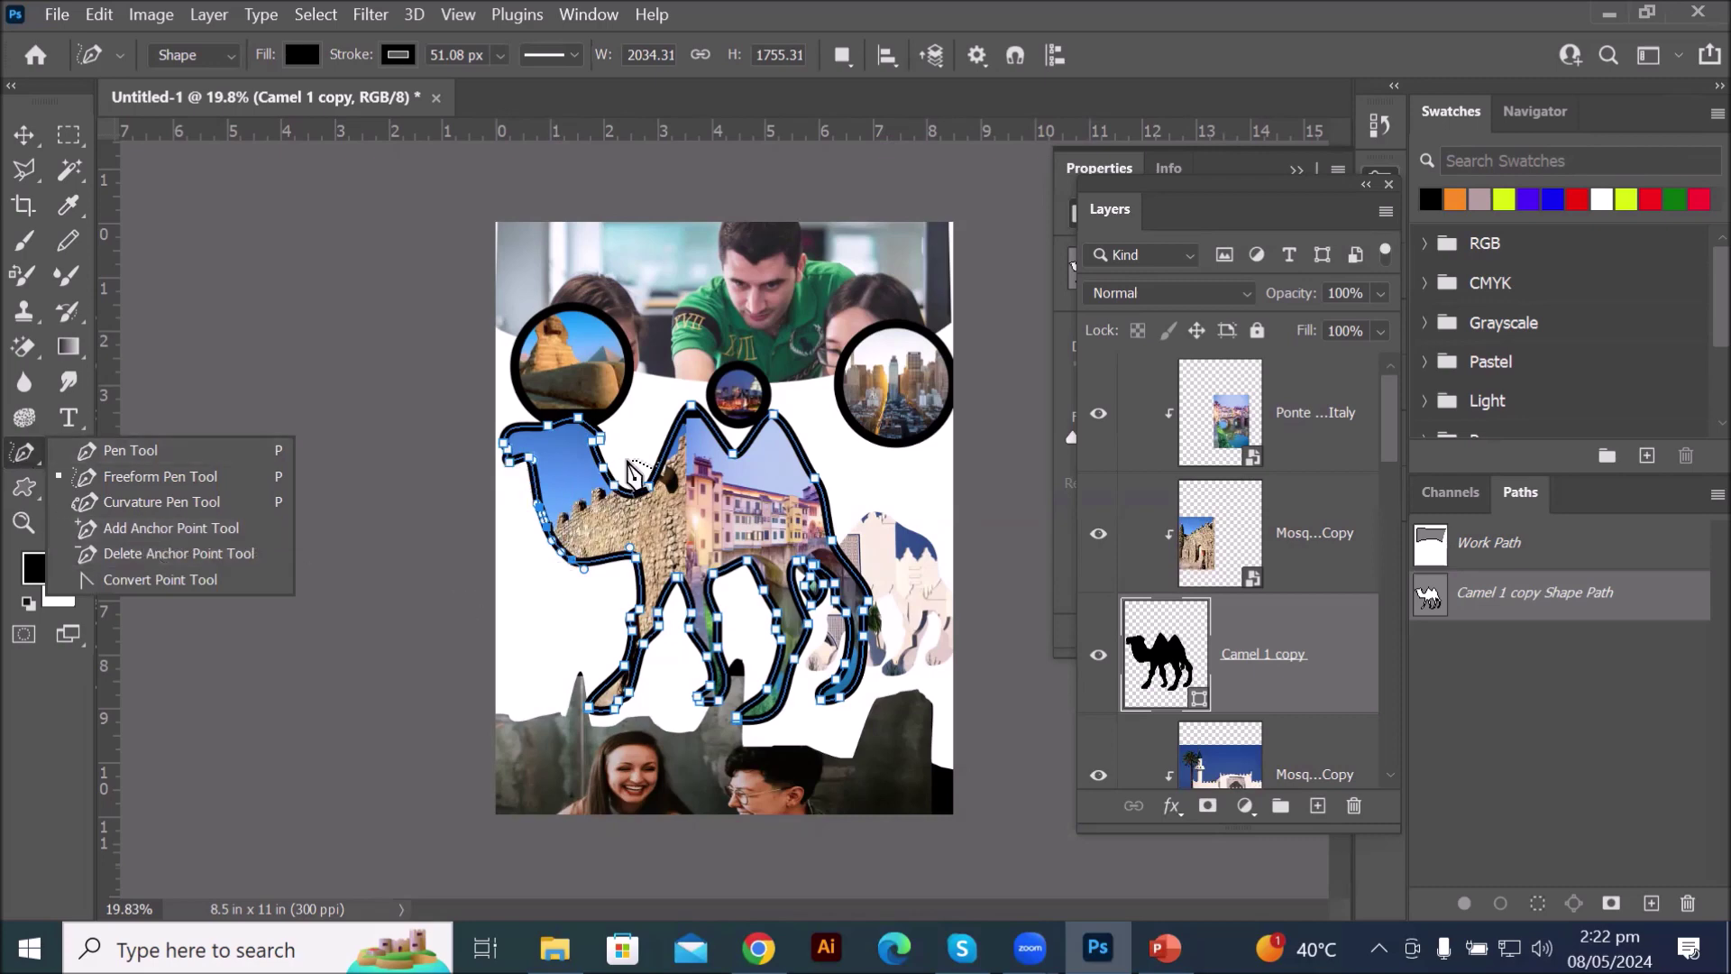
scroll(769, 397, "up", 10)
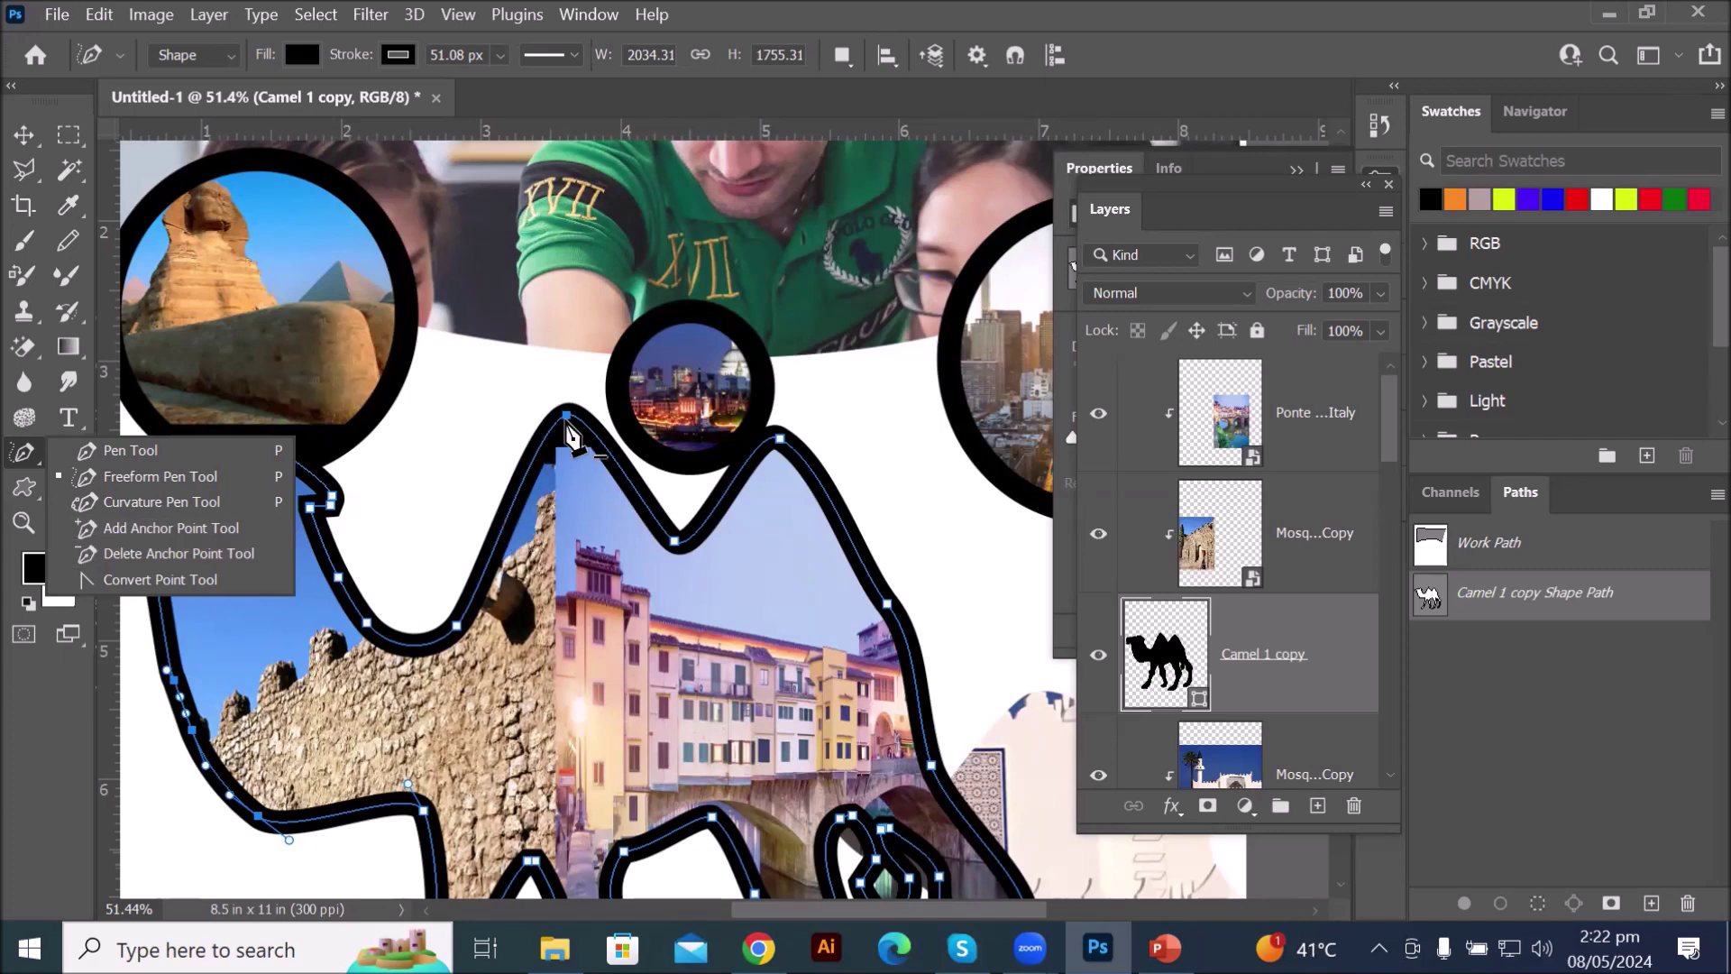
left_click(126, 453)
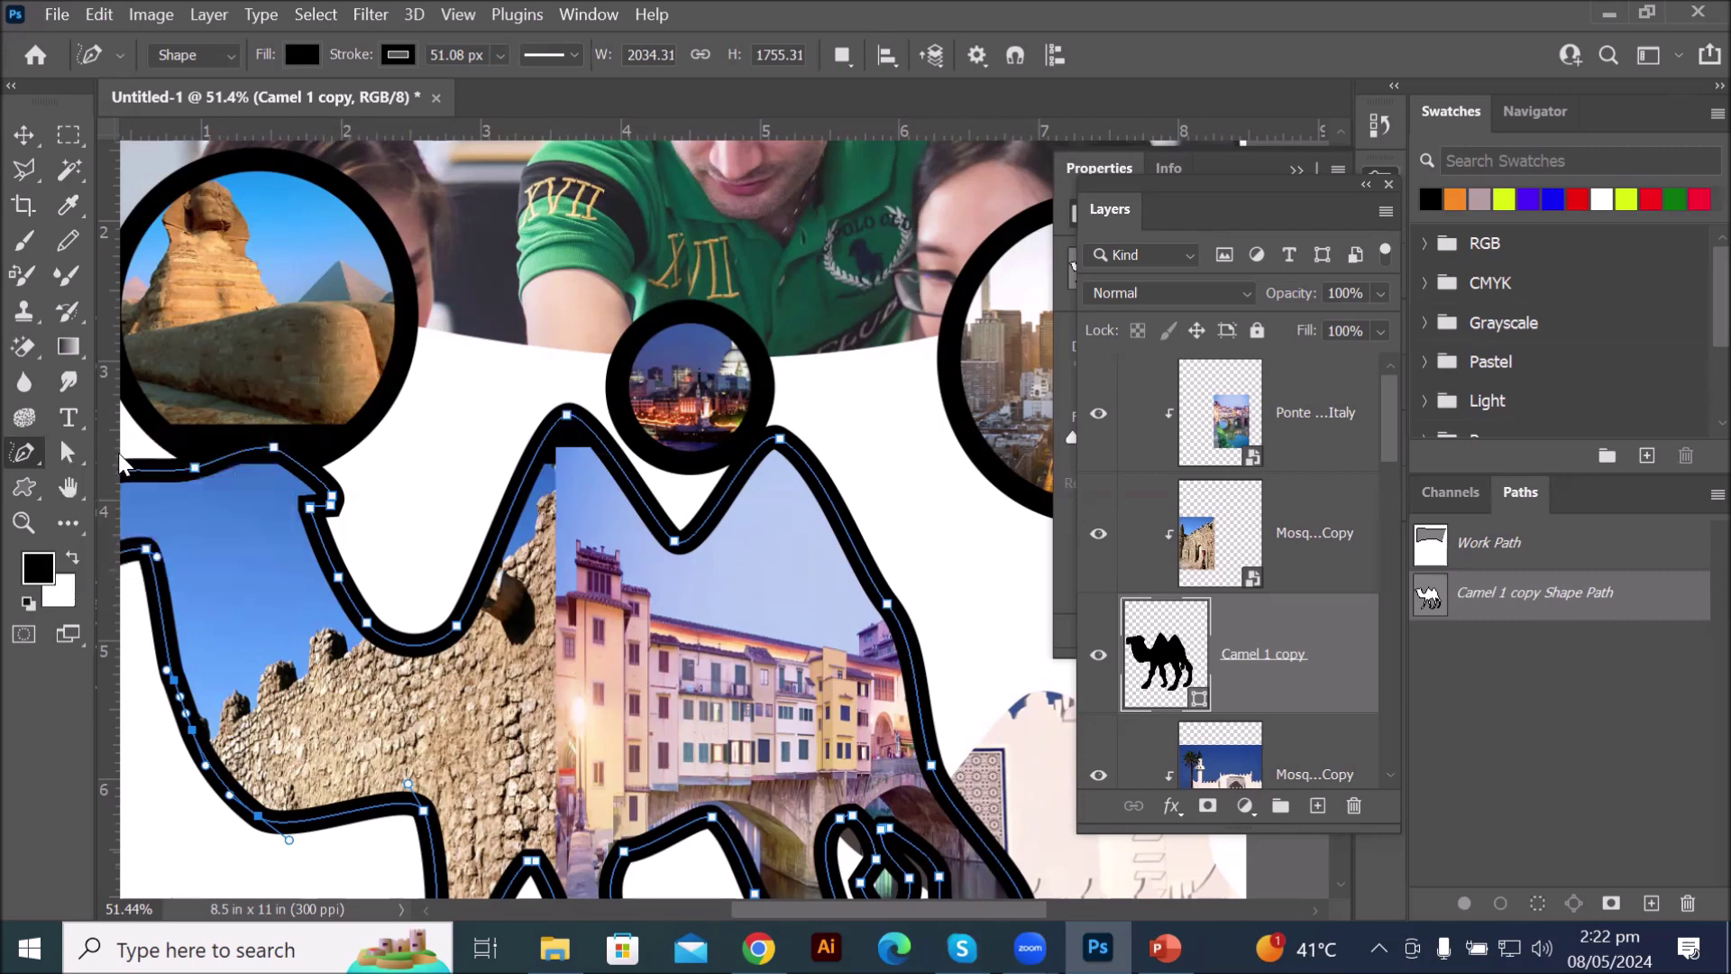
right_click(25, 463)
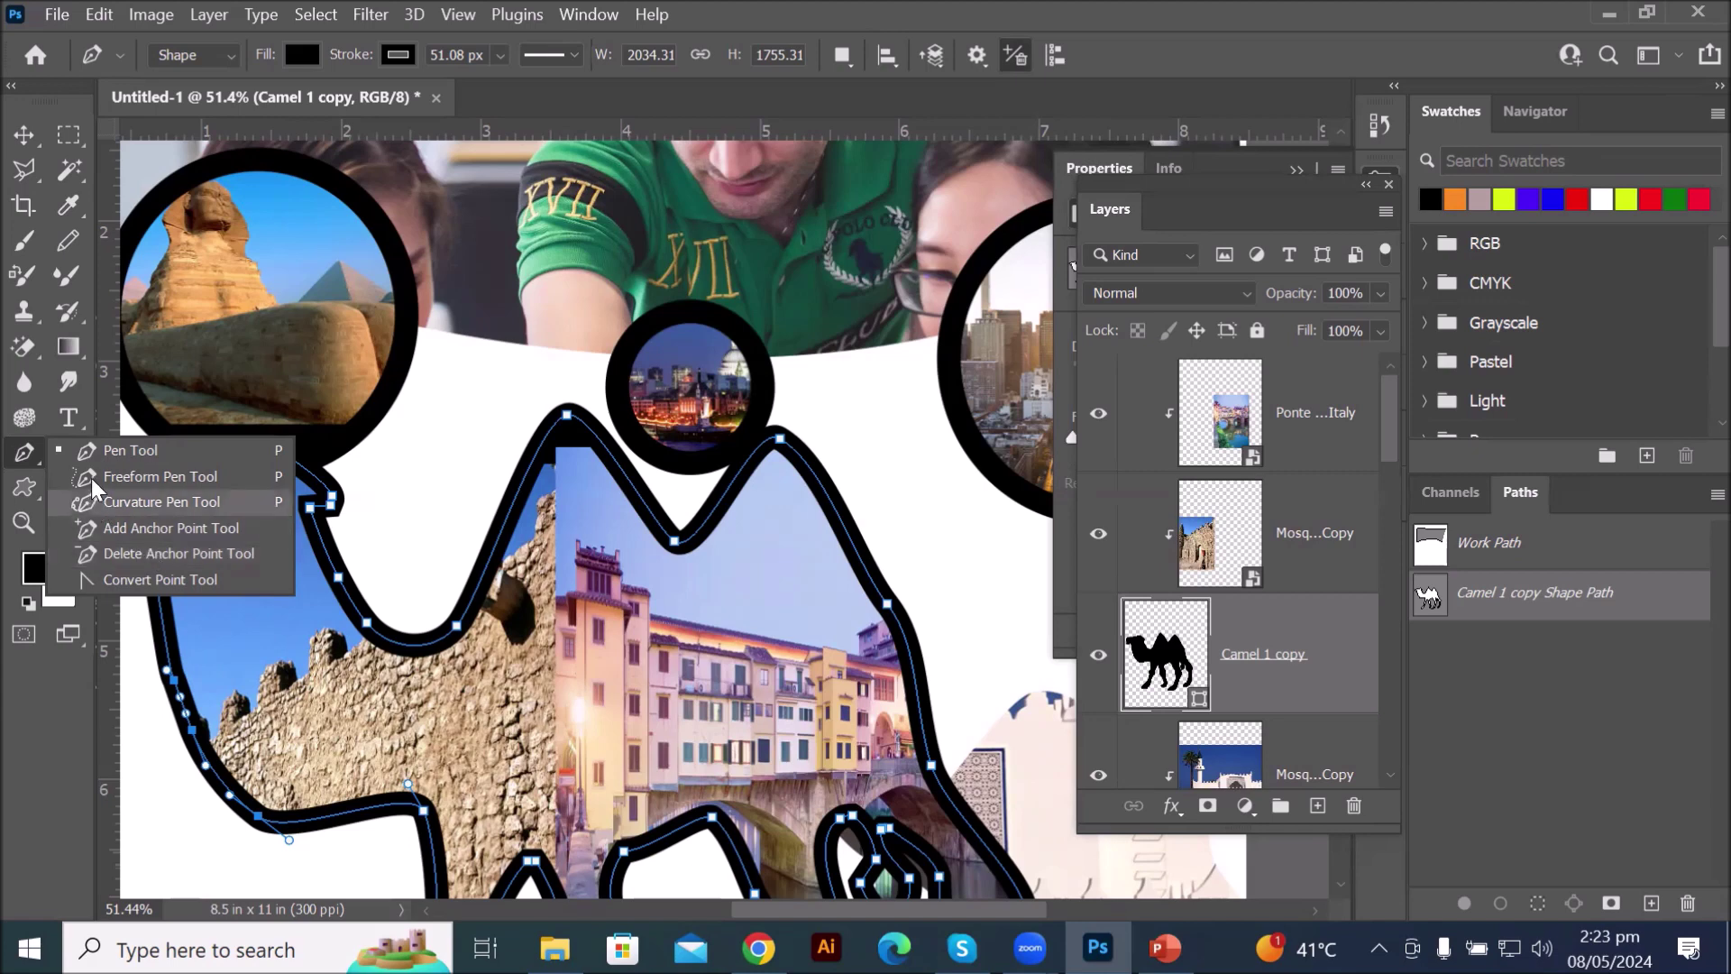
left_click(110, 455)
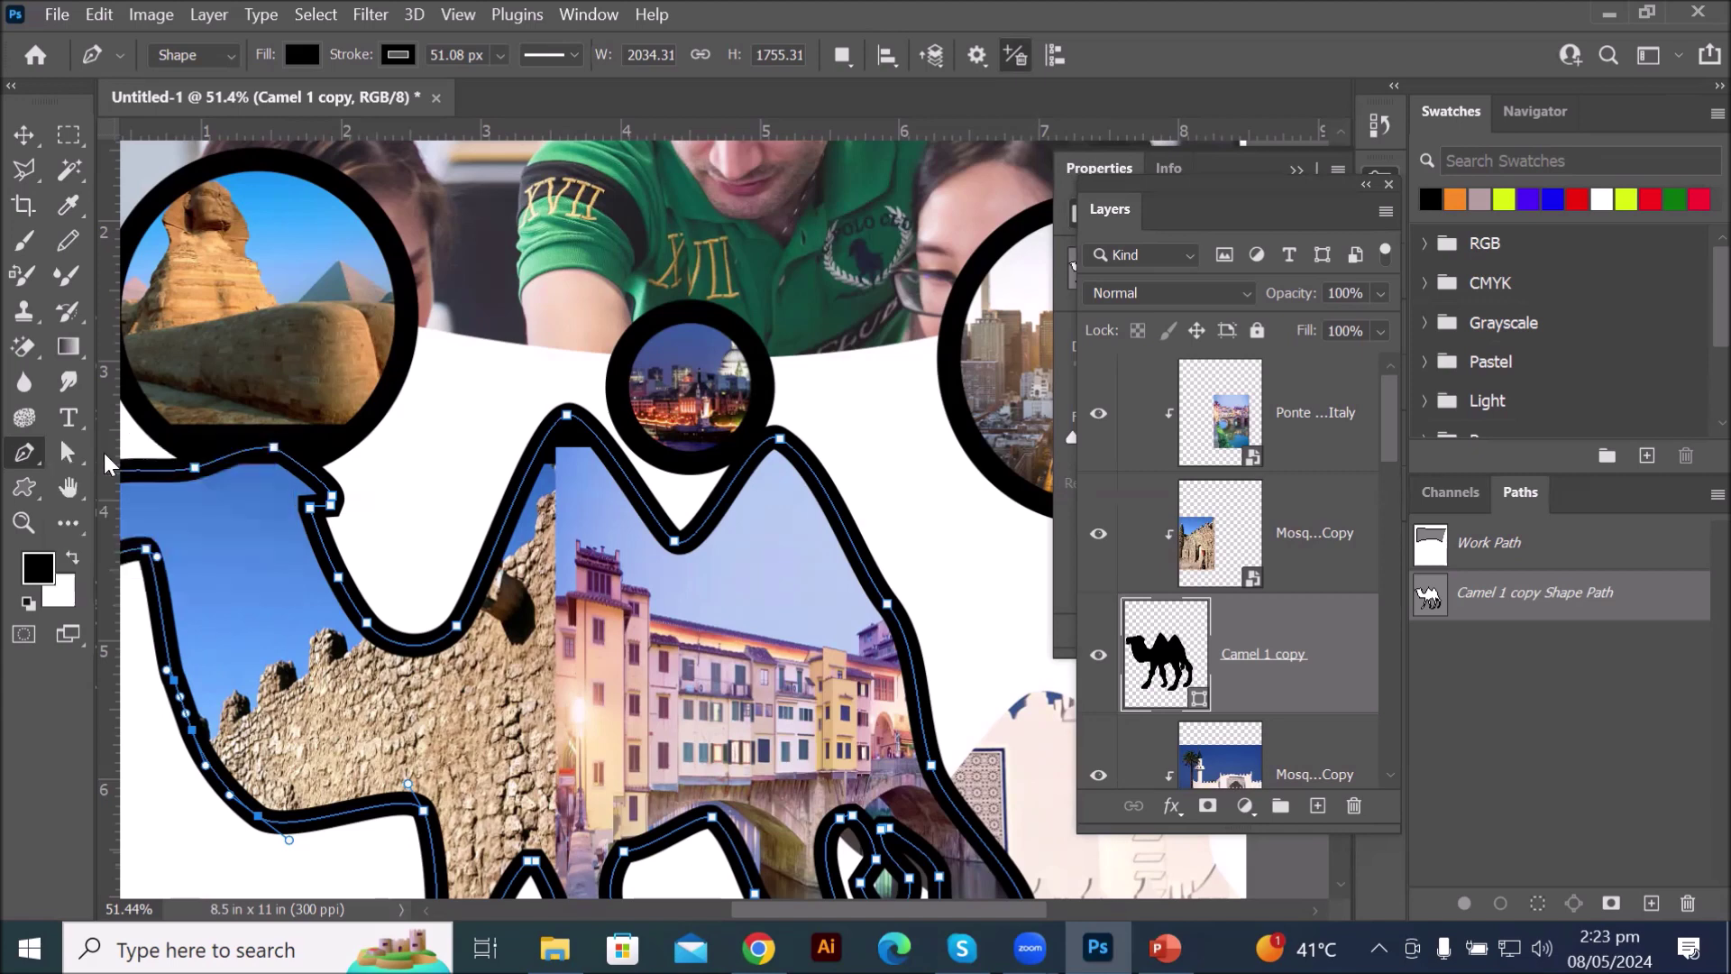
right_click(30, 459)
left_click(110, 537)
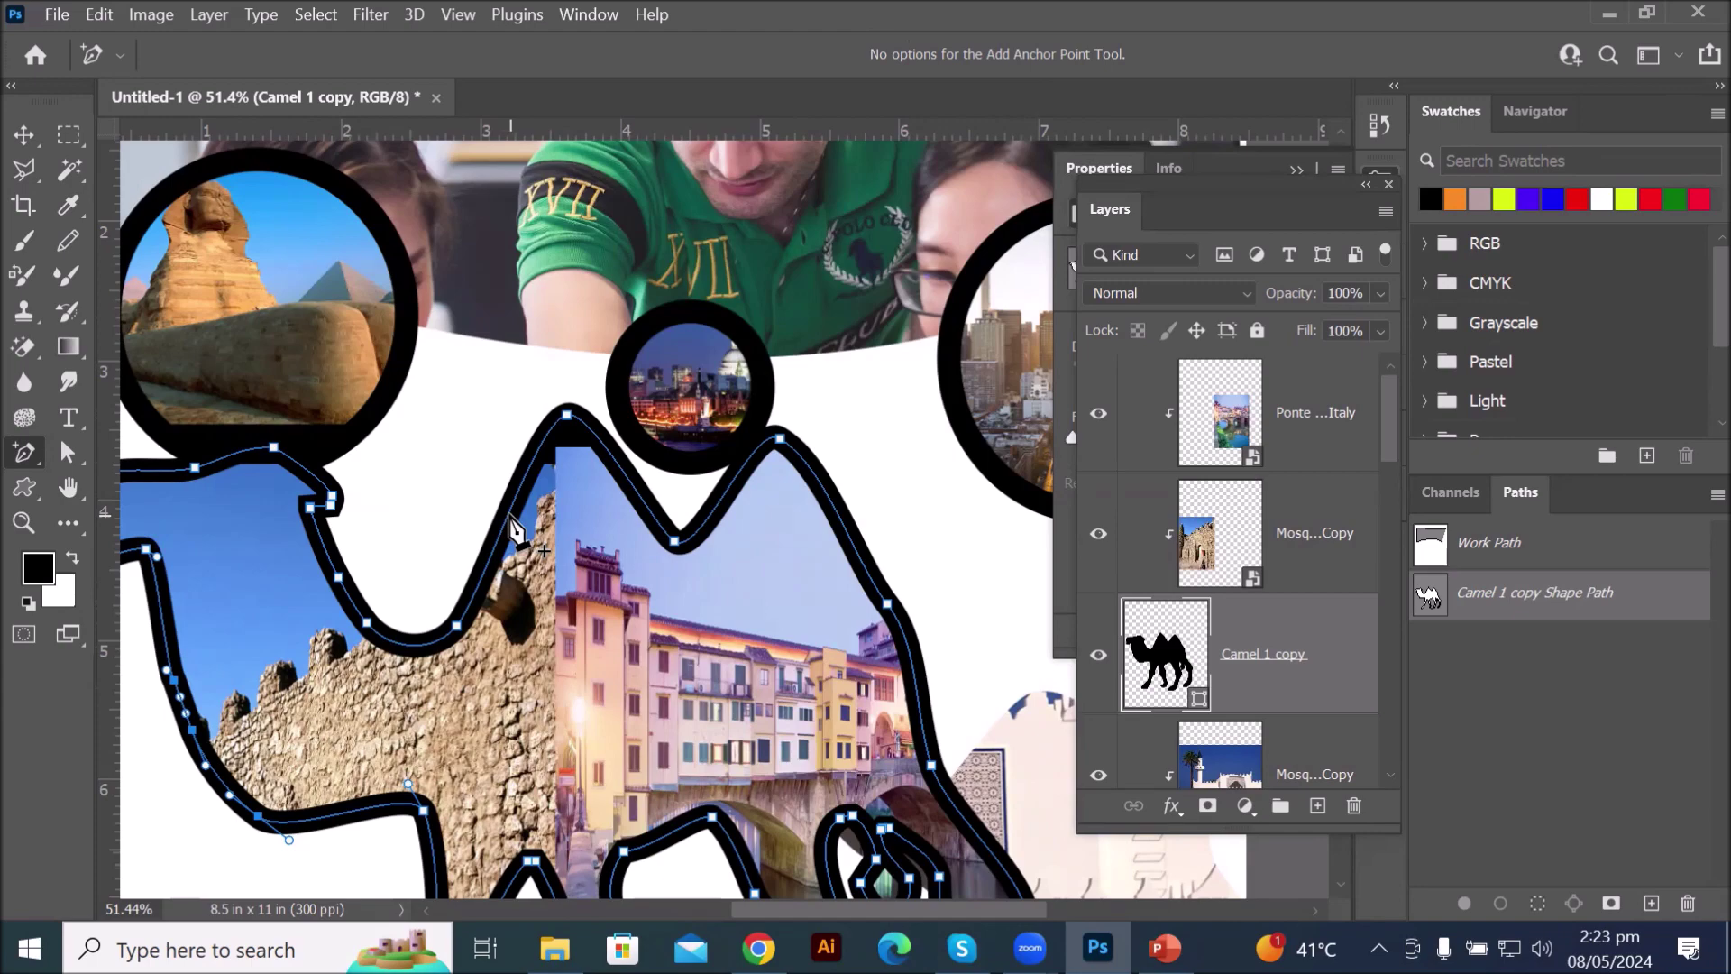
right_click(27, 457)
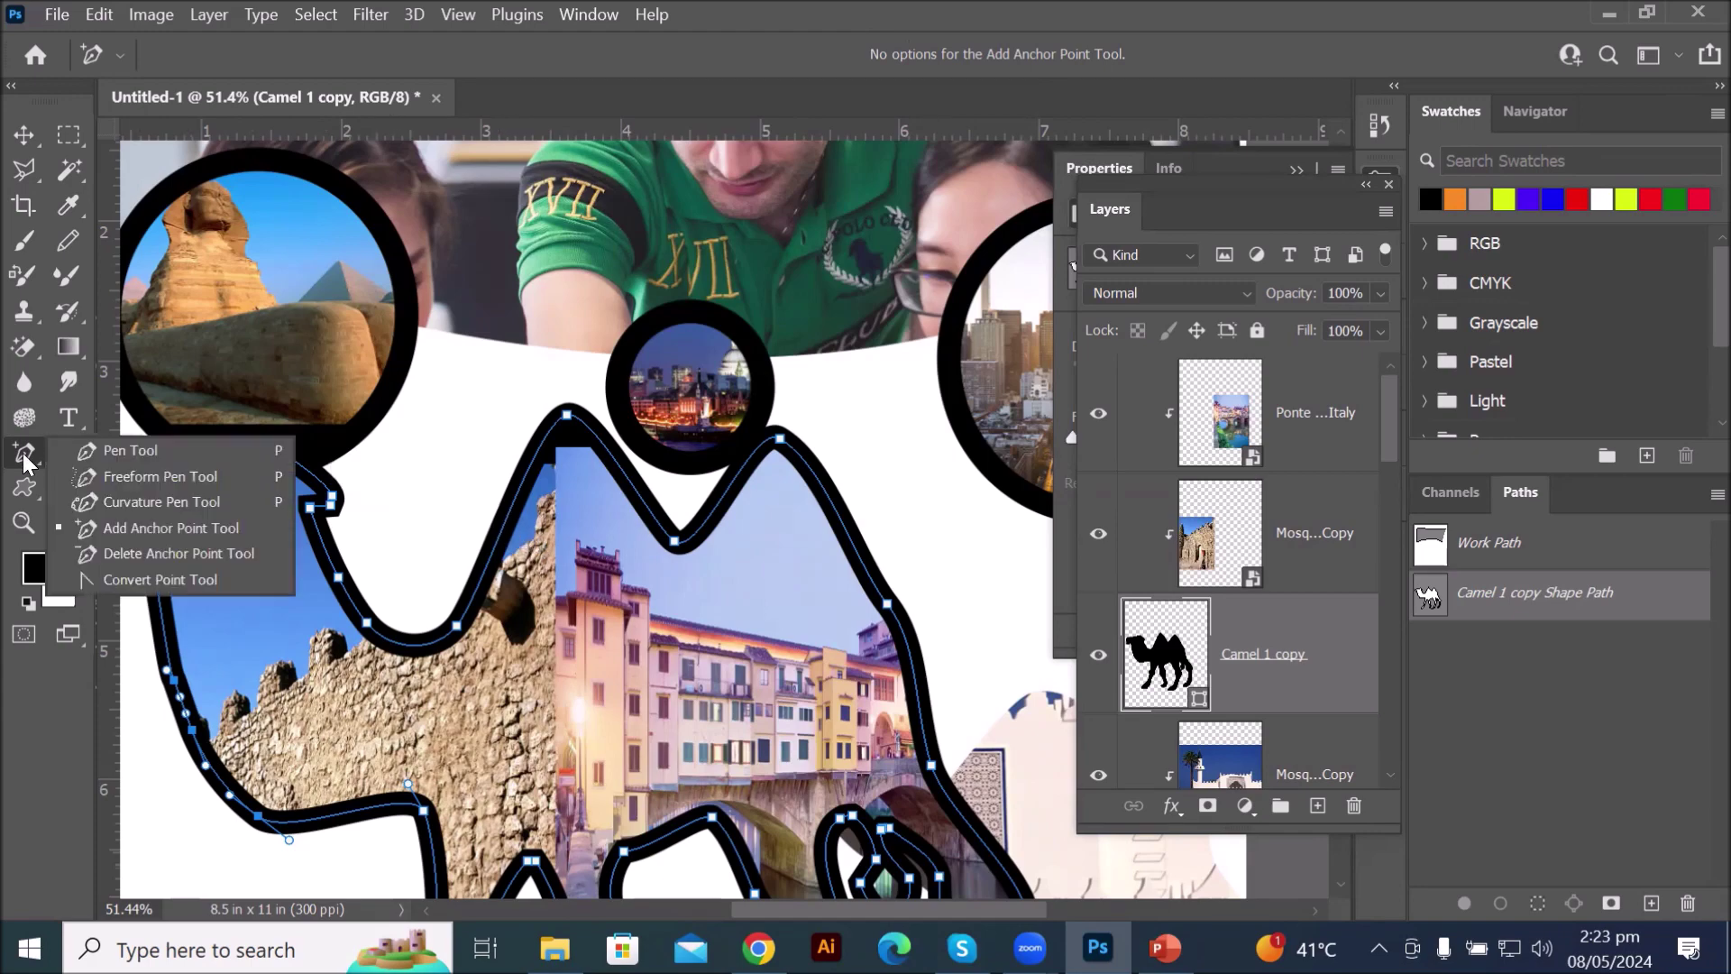
left_click(108, 450)
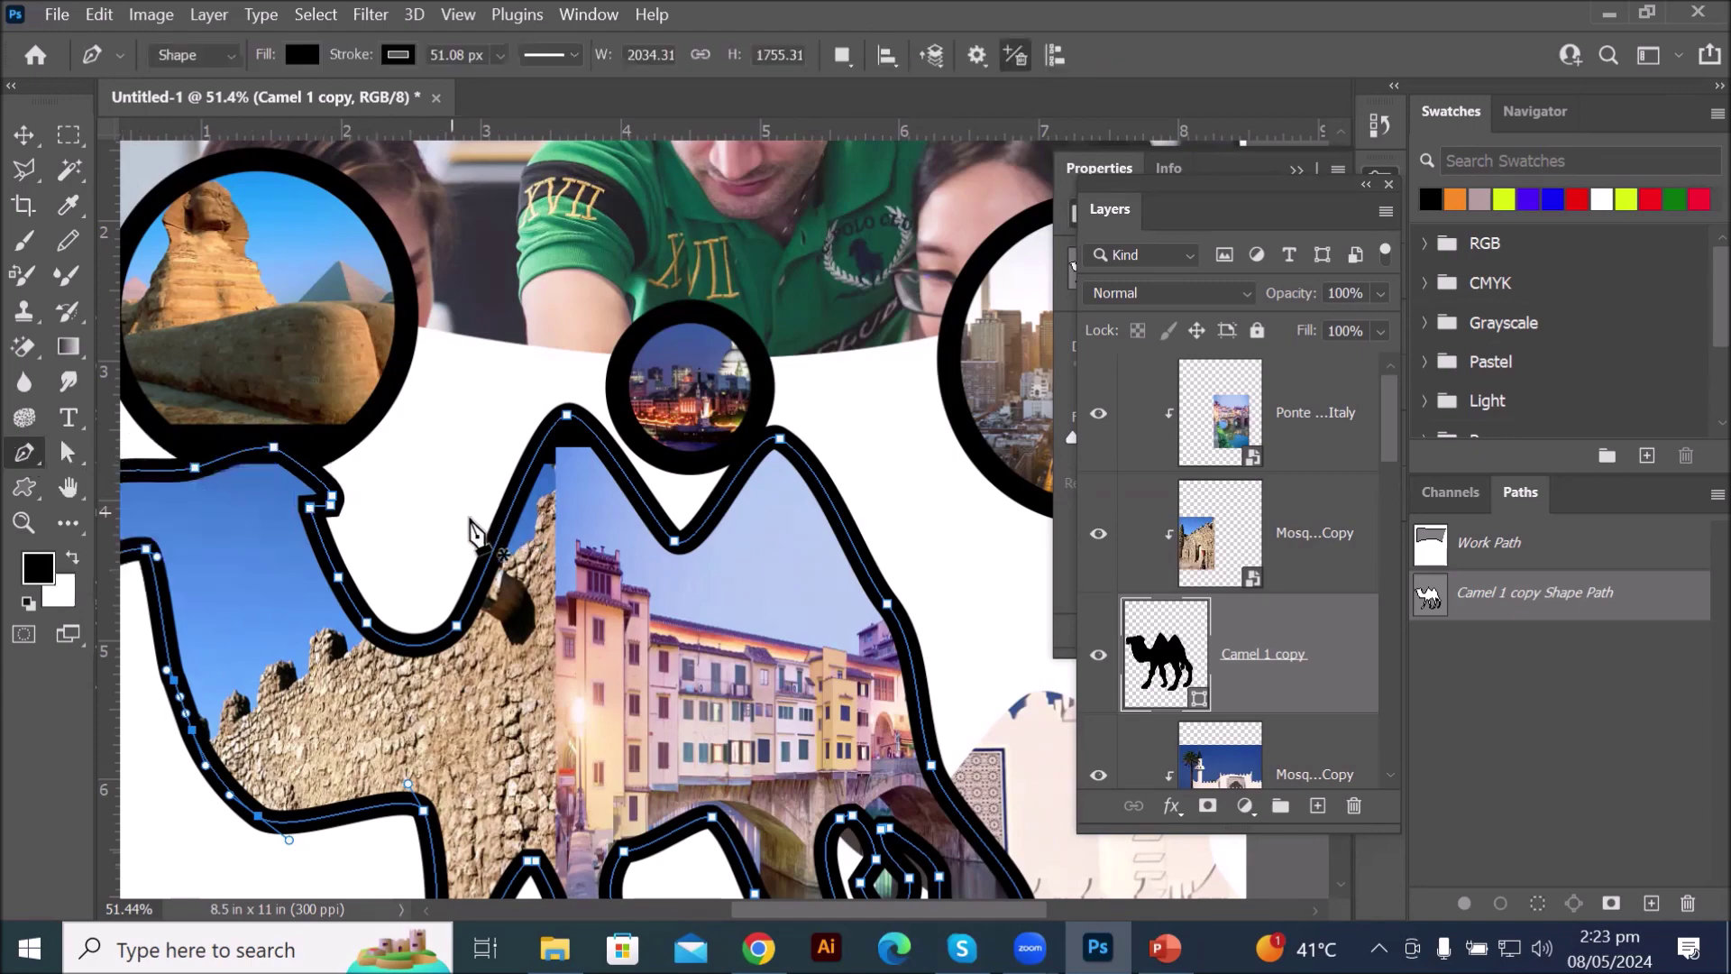
- Add and delete anchor points along the front hump's outline with the Pen tool, removing its original peak point
scroll(473, 534, "up", 4)
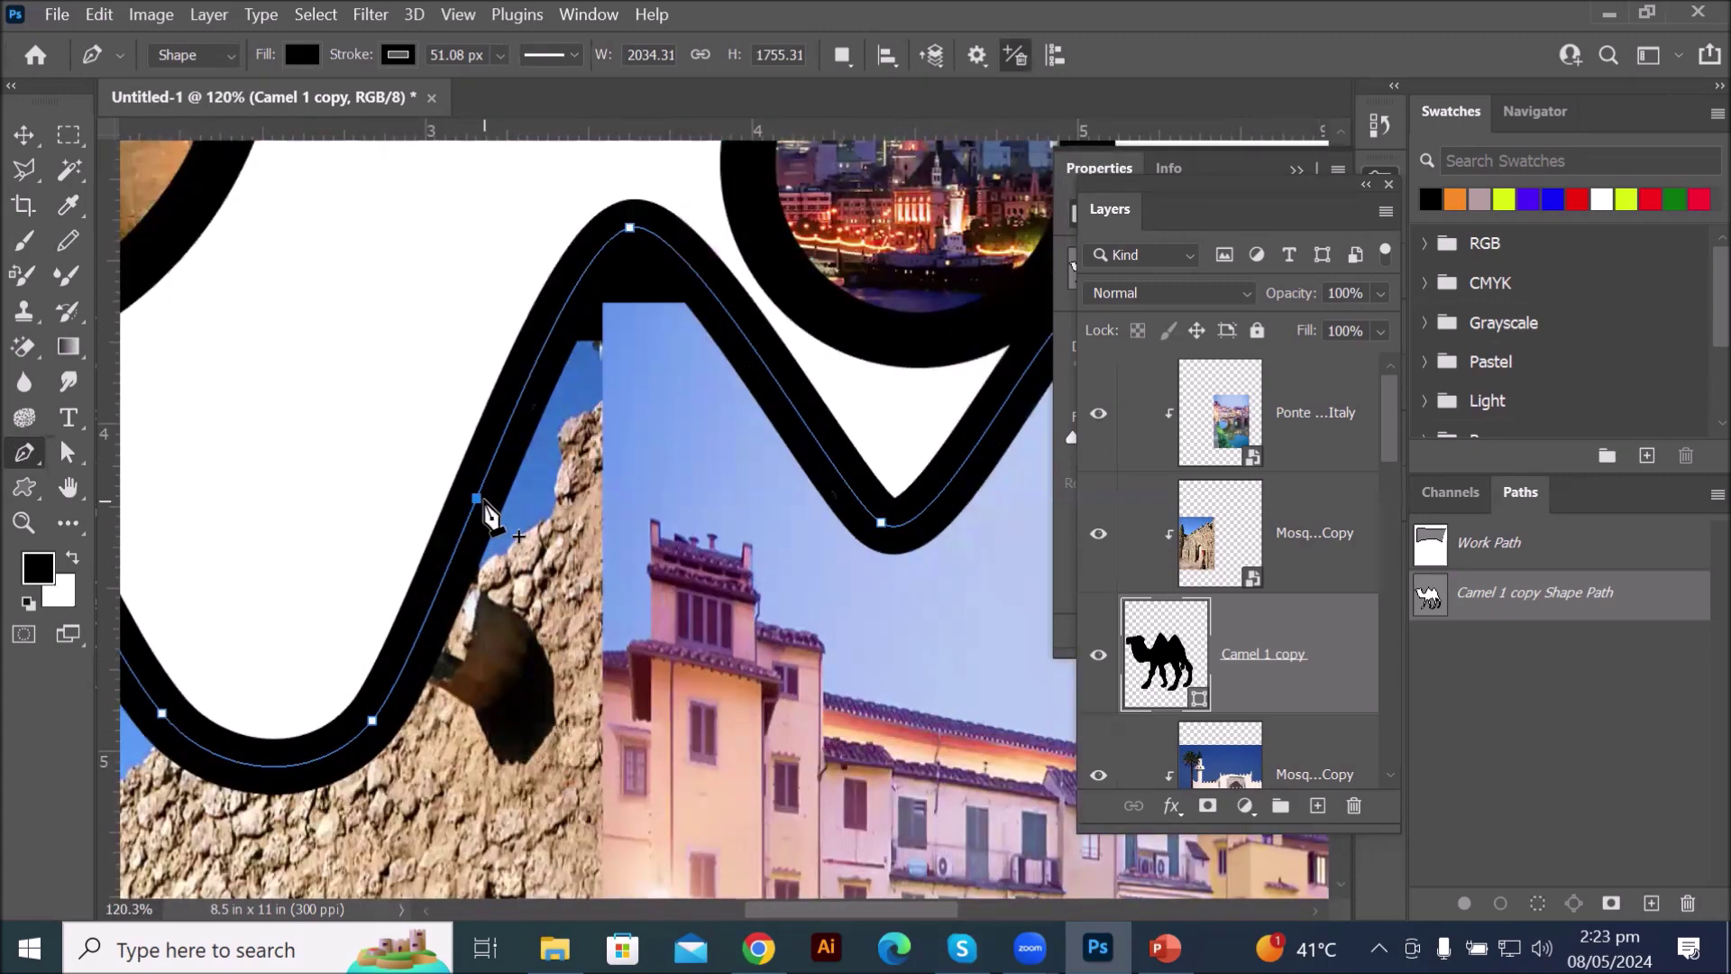
left_click(477, 499)
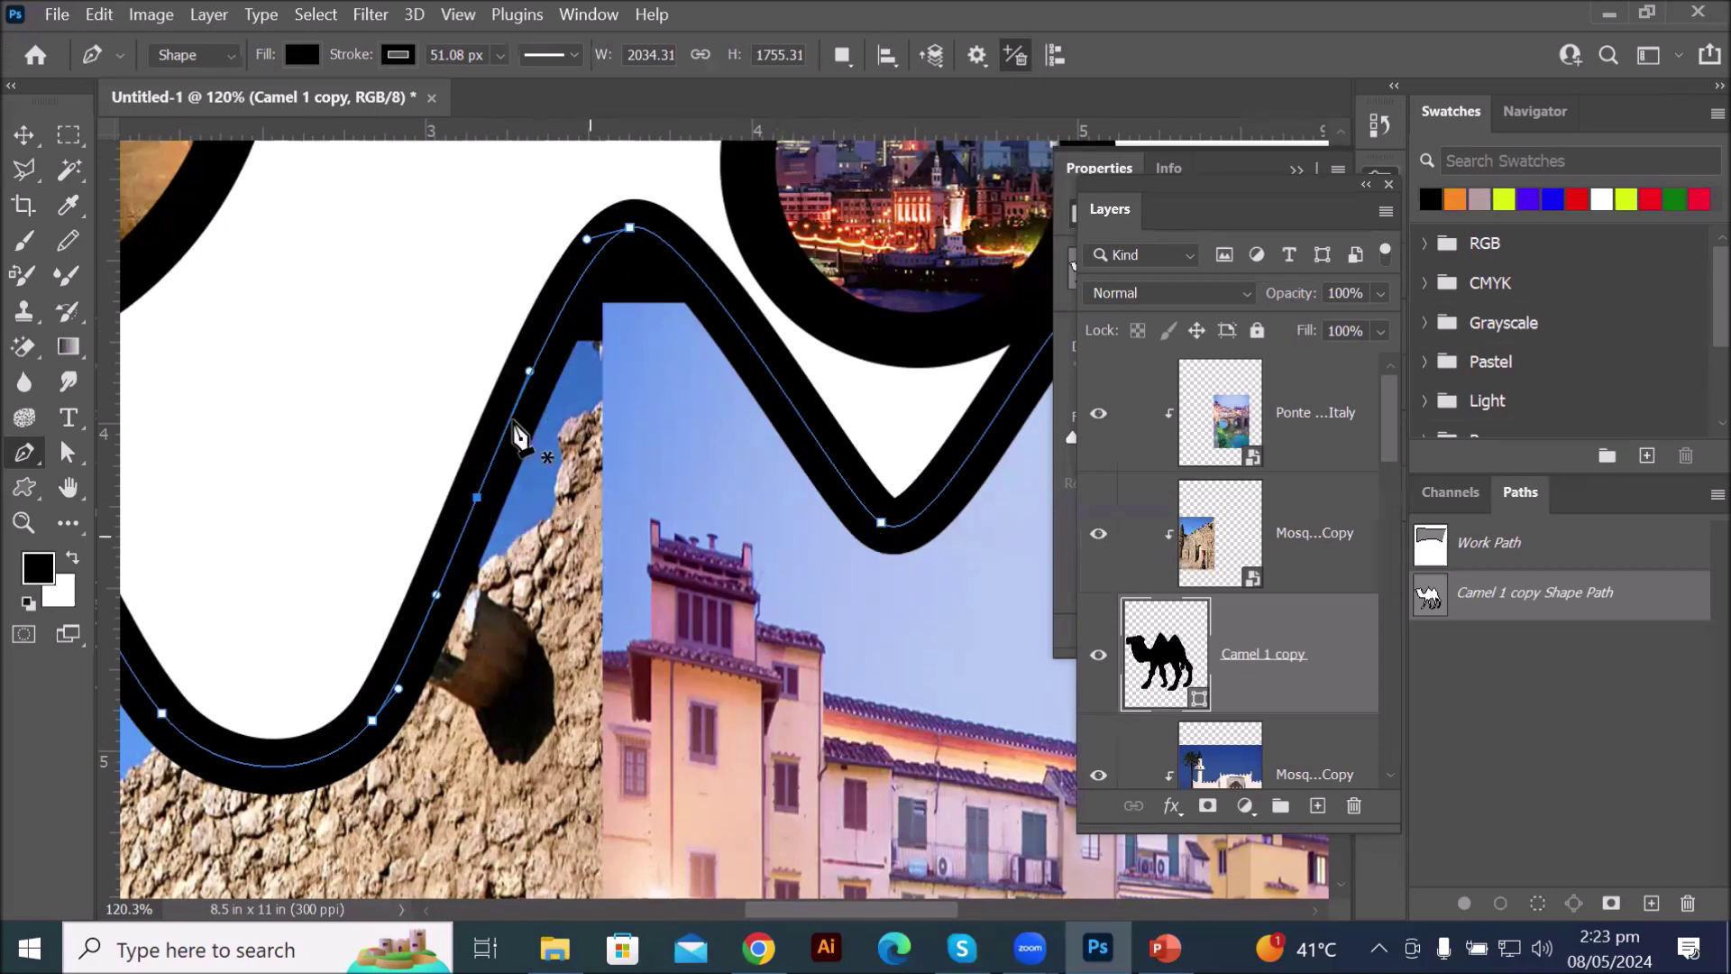
left_click(632, 233)
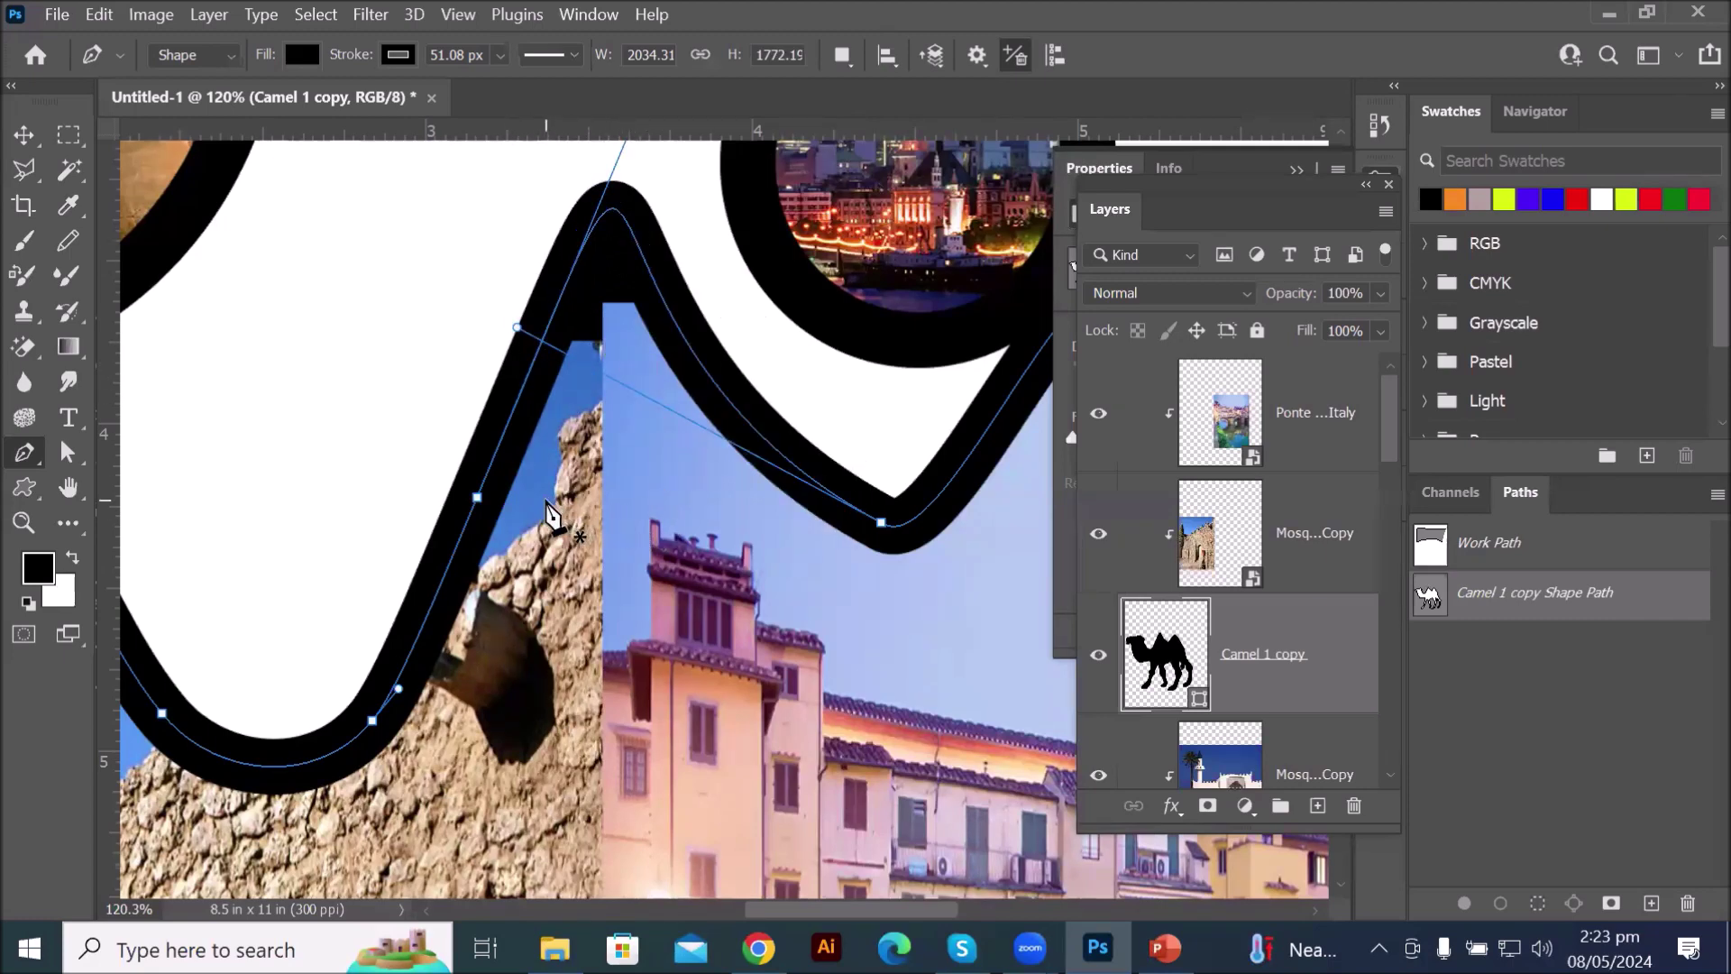
left_click(478, 497)
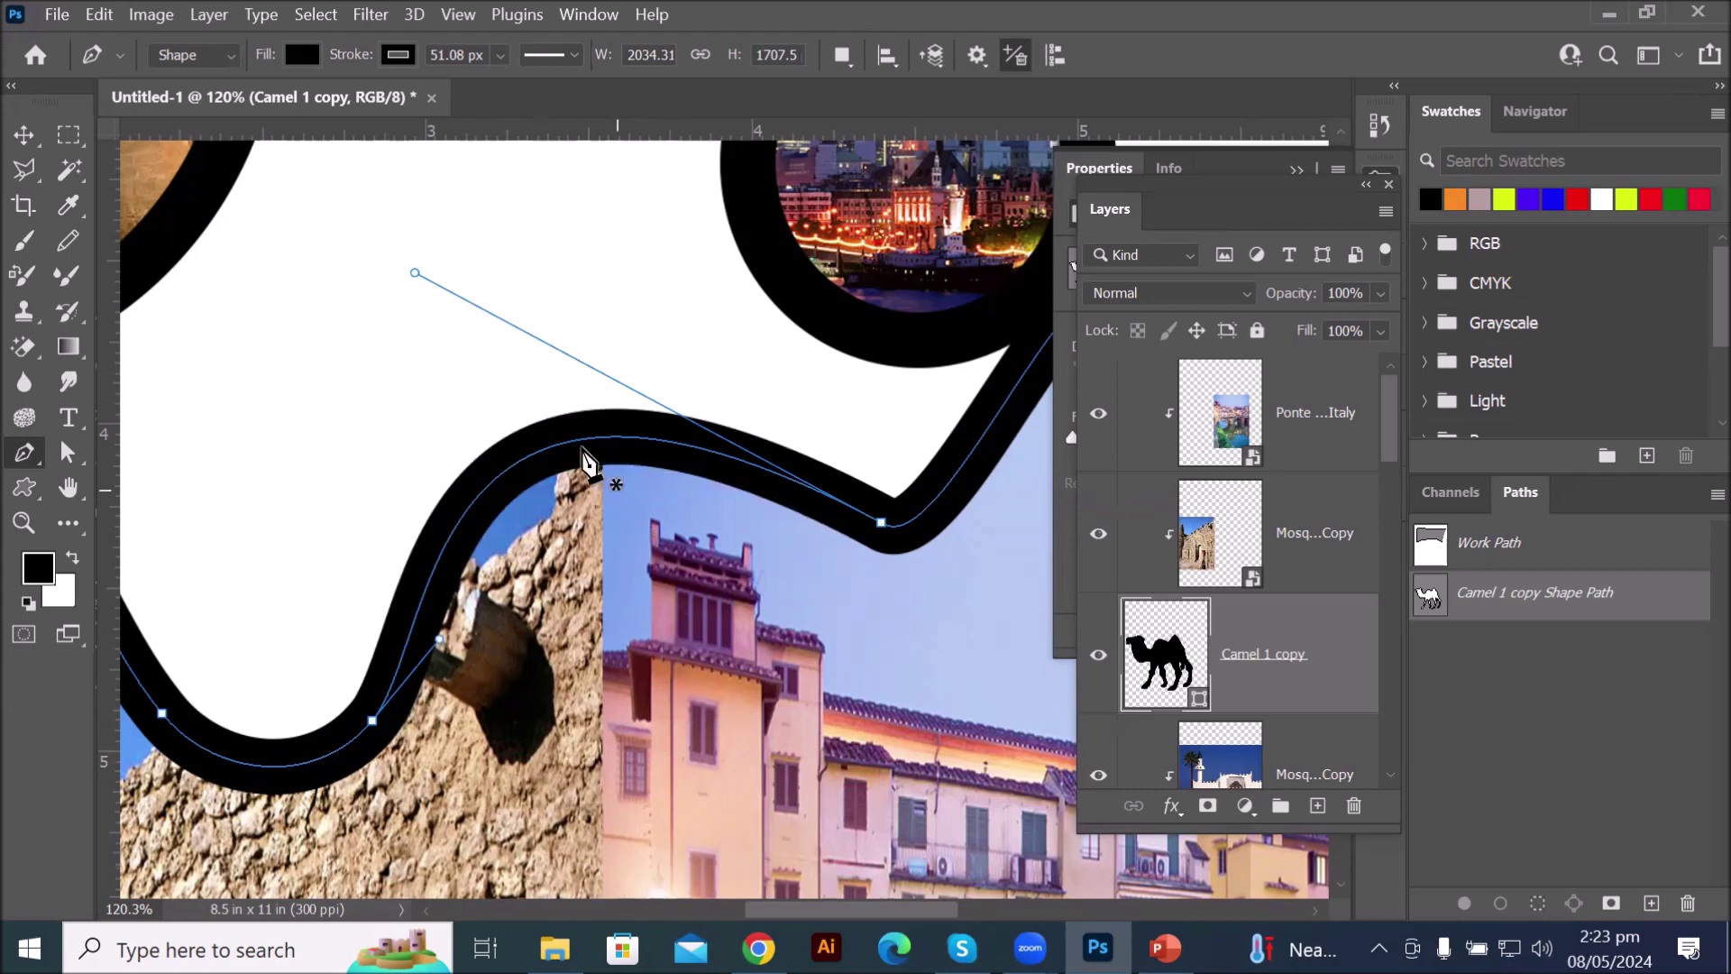
left_click(578, 442)
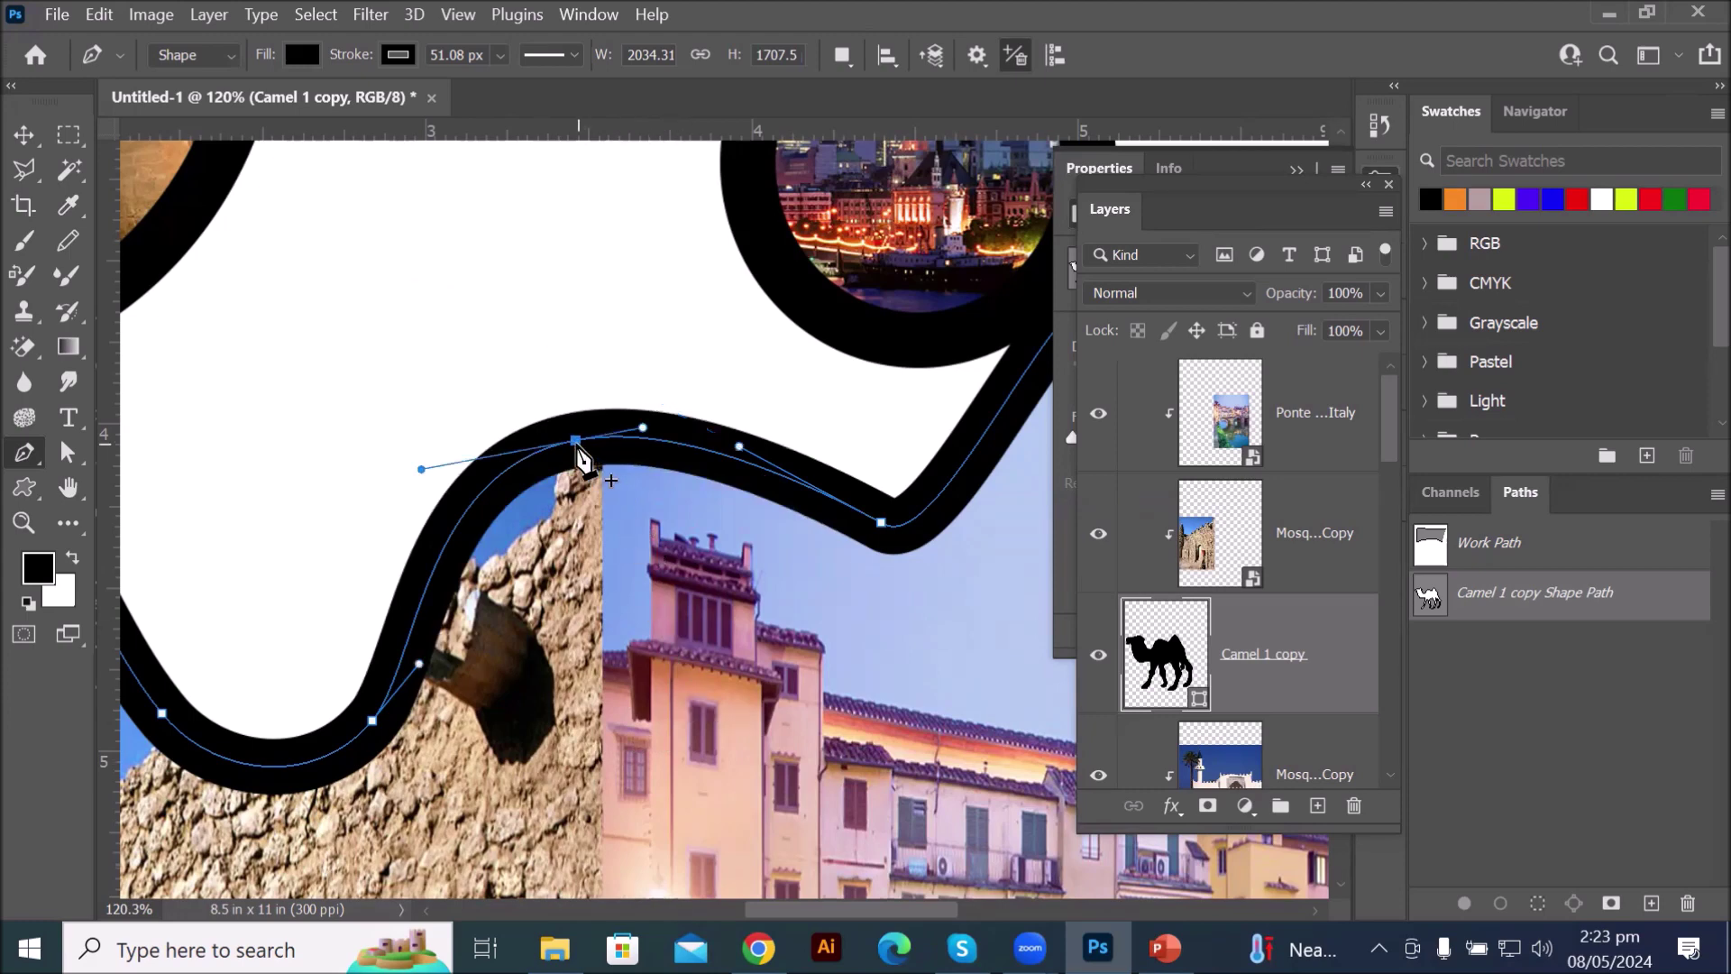
left_click_drag(578, 446, 531, 334)
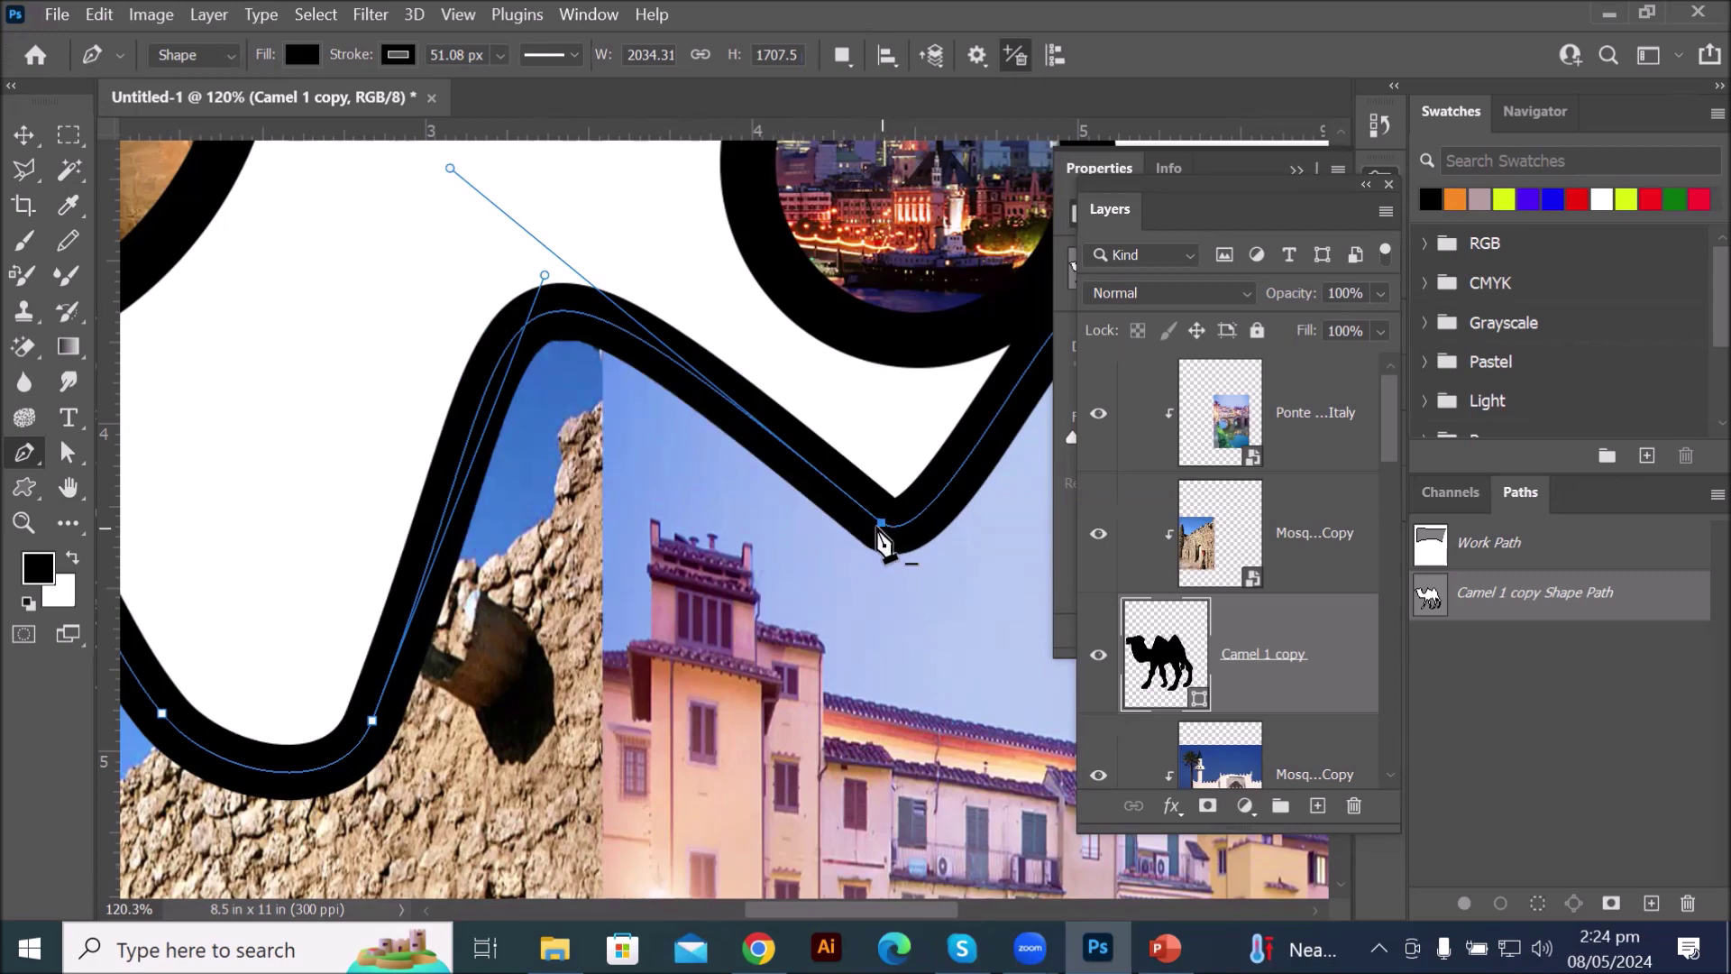
- Convert the anchor points in the dip between the humps and at the front hump's base to corners with the Convert Point tool
right_click(18, 460)
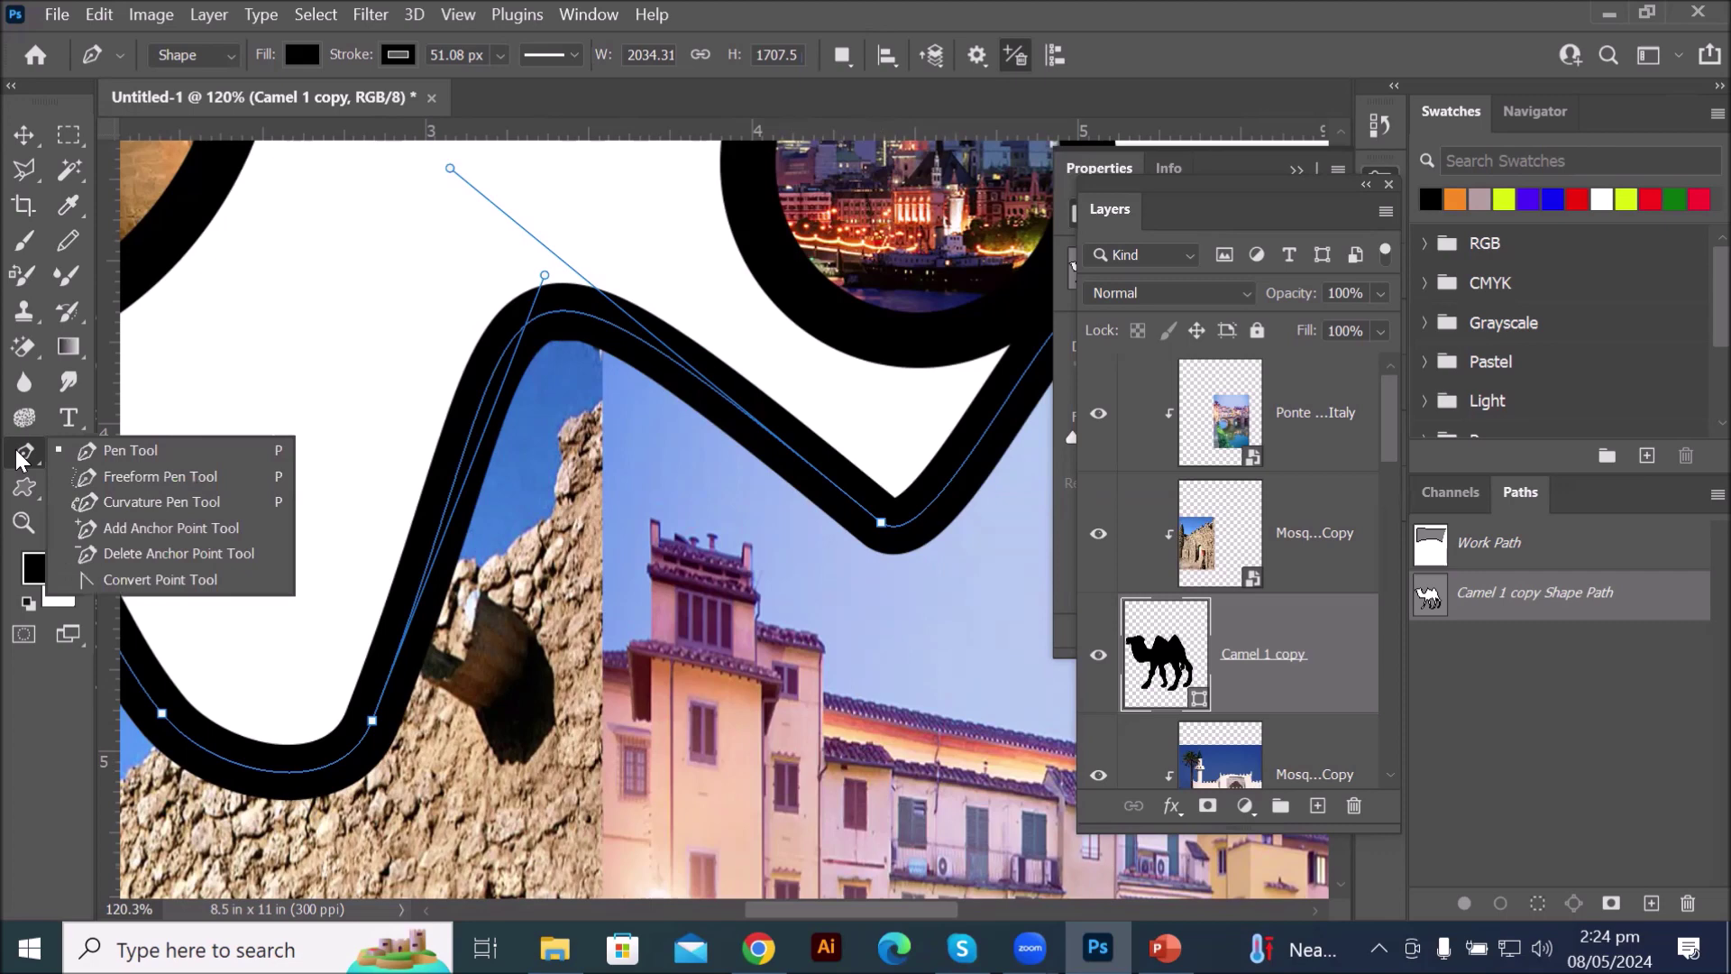
left_click(148, 577)
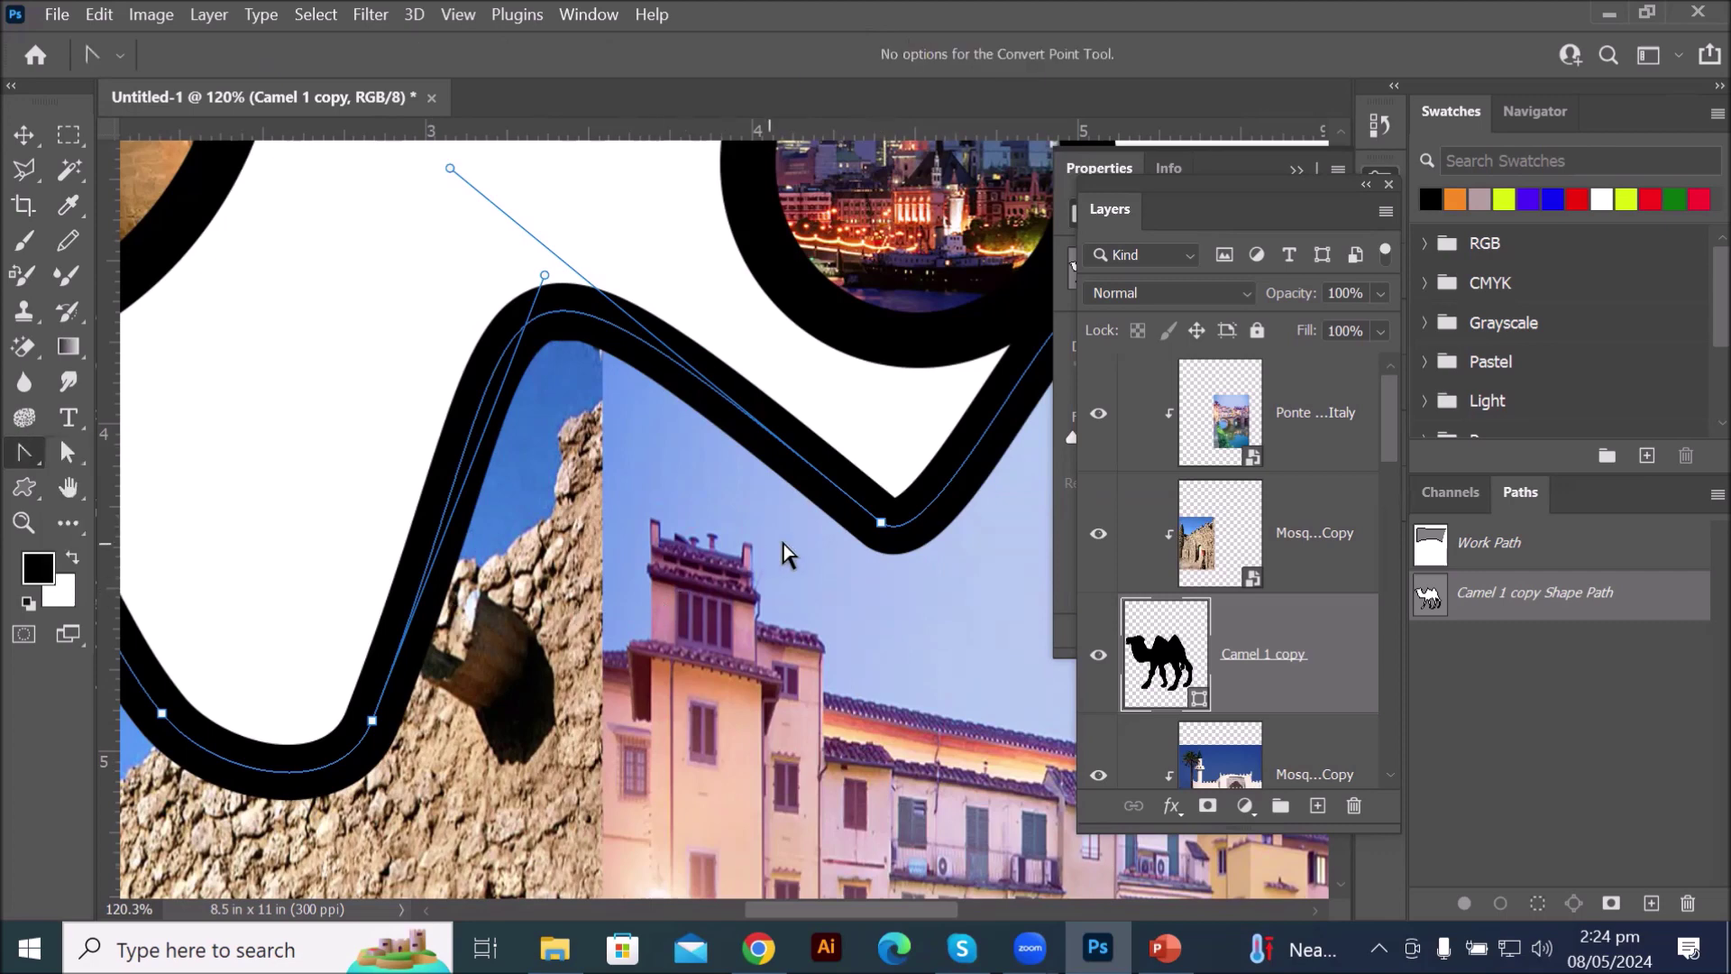
left_click(882, 524)
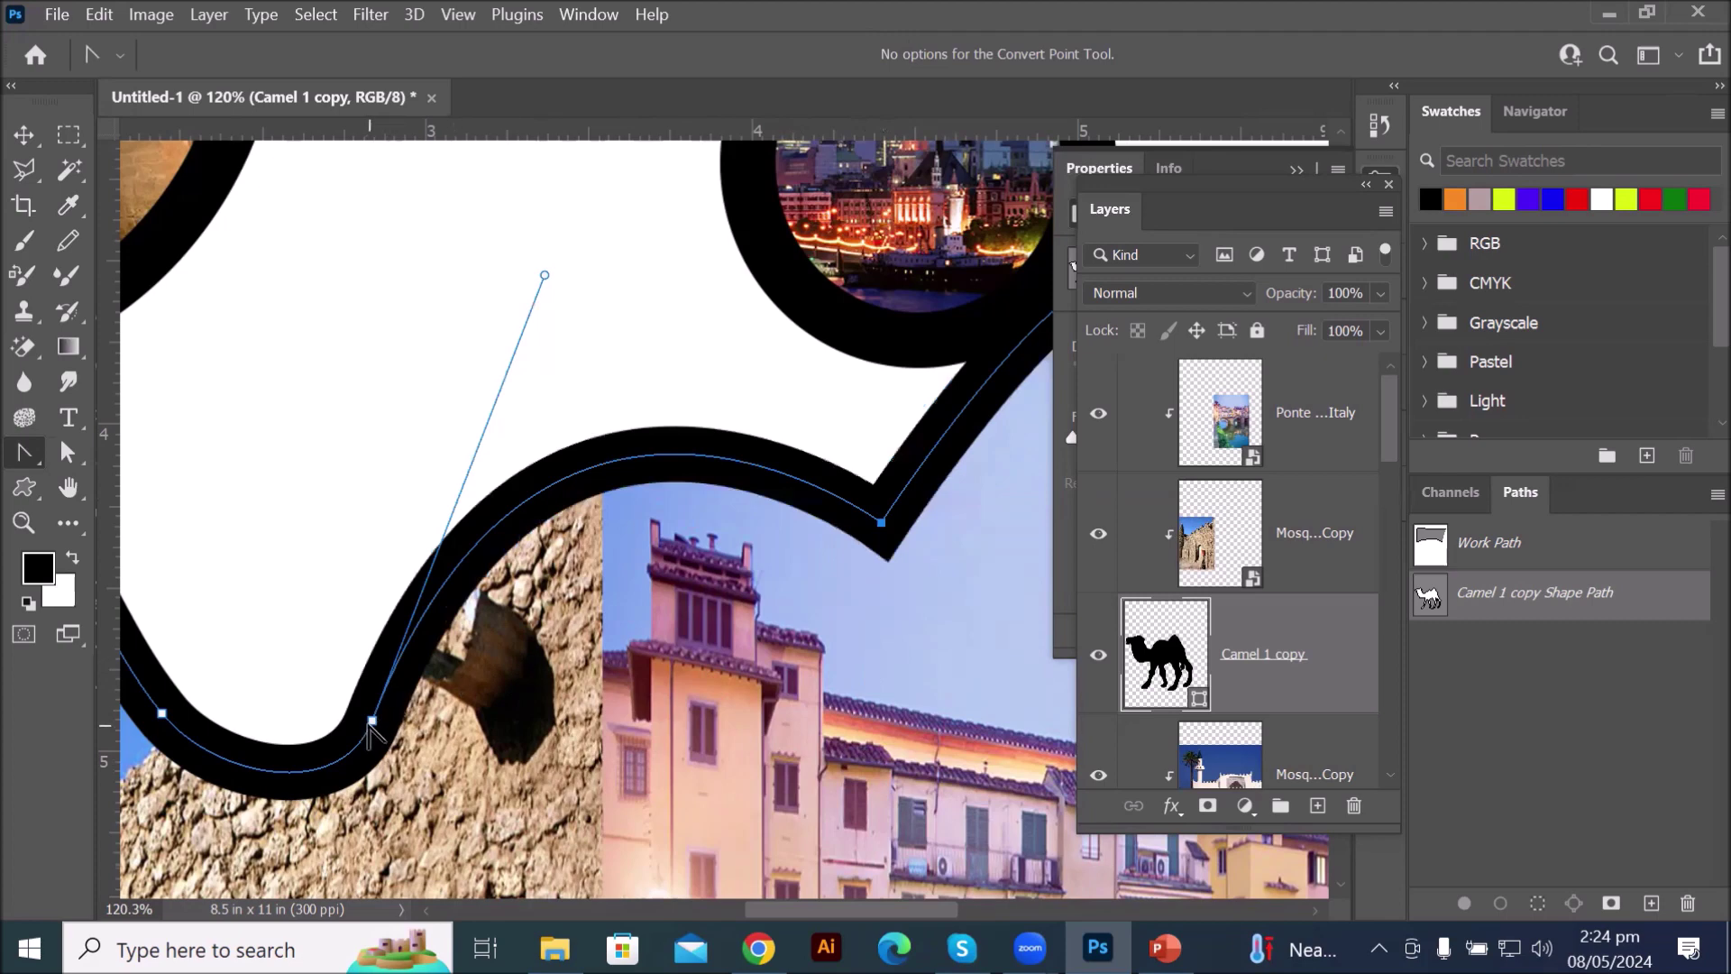
left_click(373, 721)
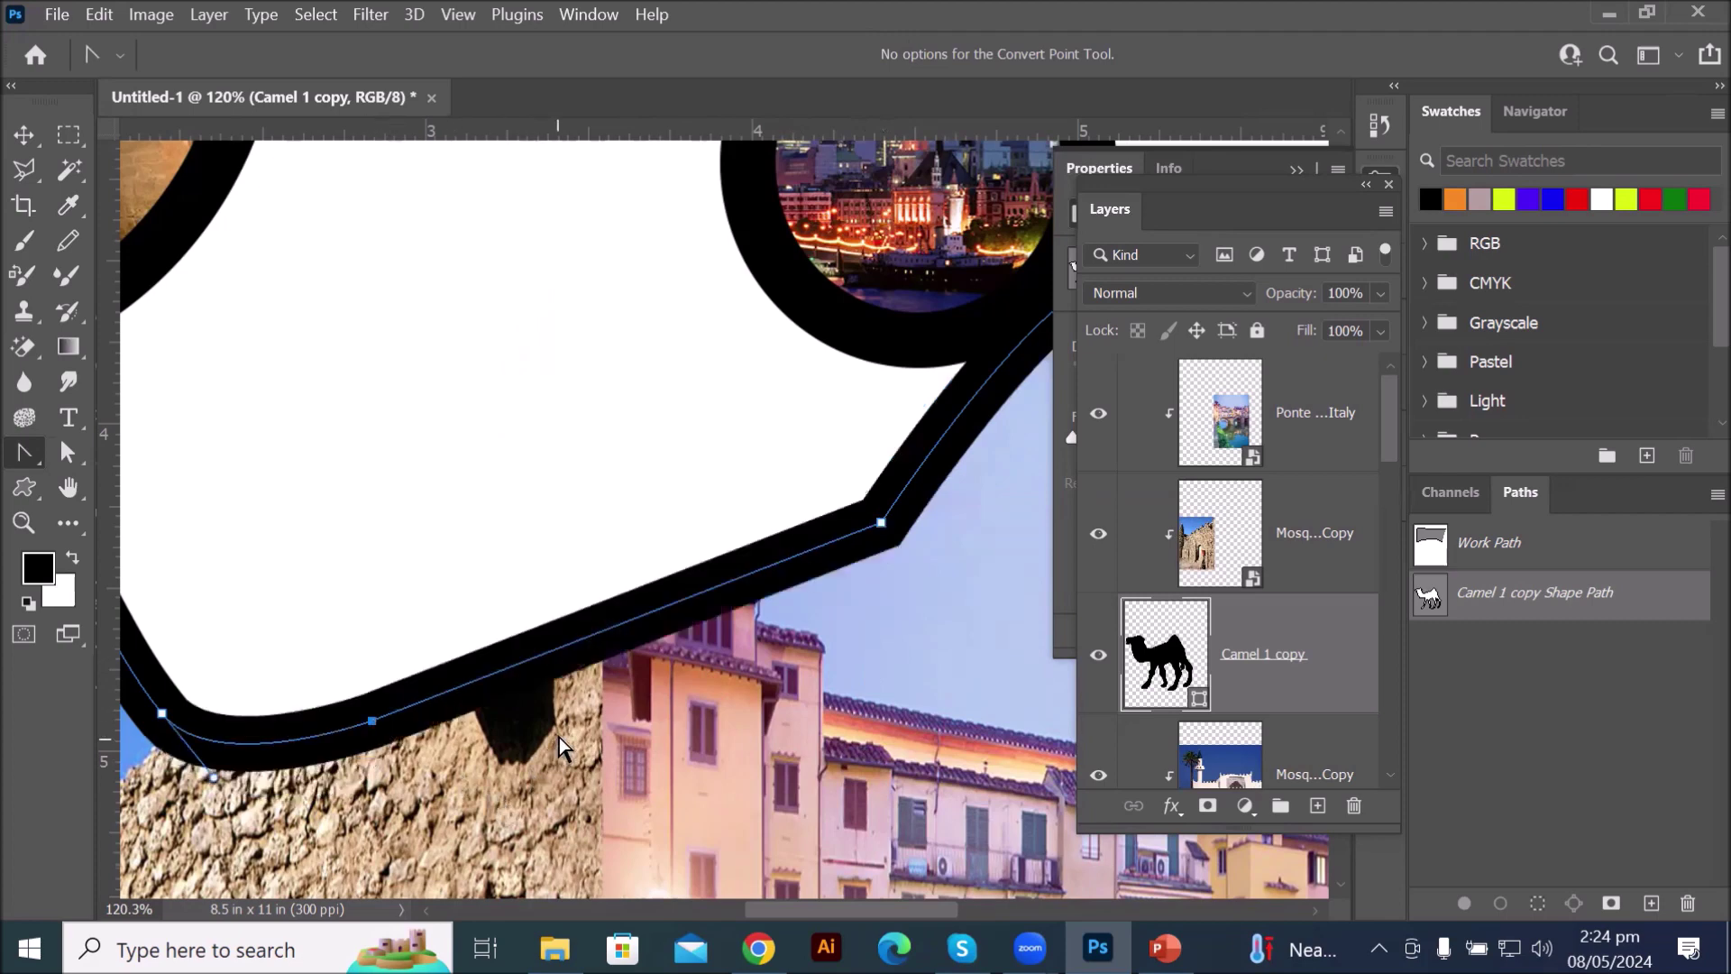
- Convert the rear hump's peak anchor to a corner, then pull out horizontal handles to round it with the Convert Point tool
scroll(557, 734, "down", 5)
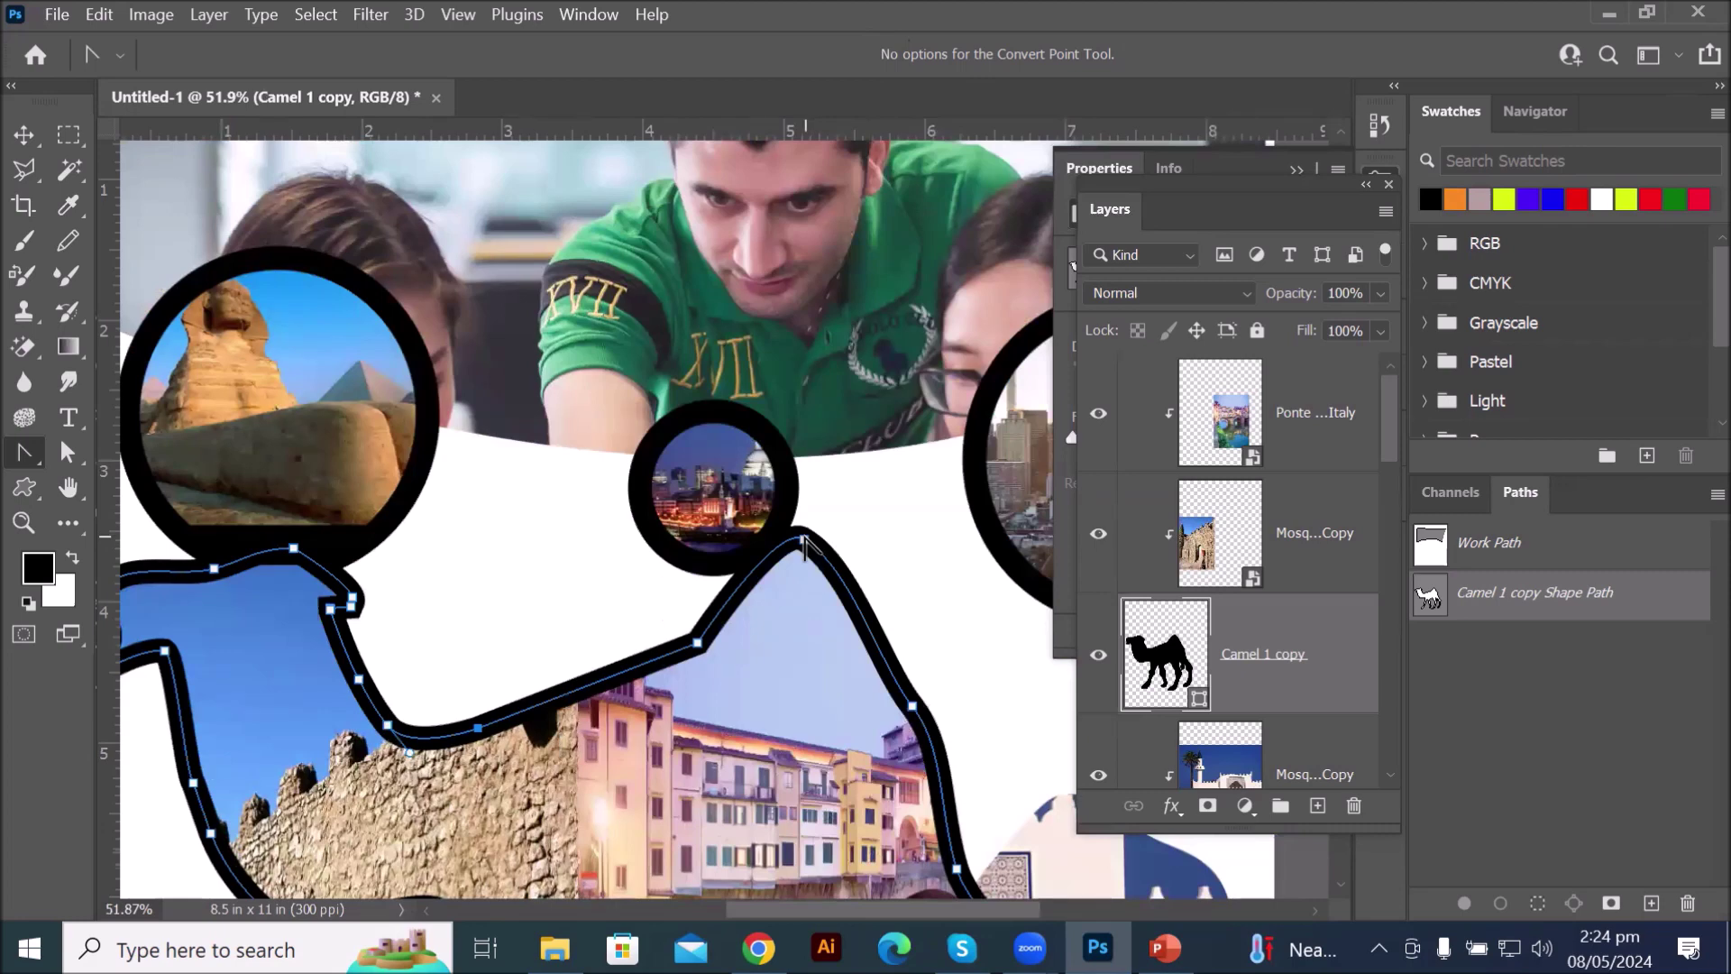
left_click(804, 542)
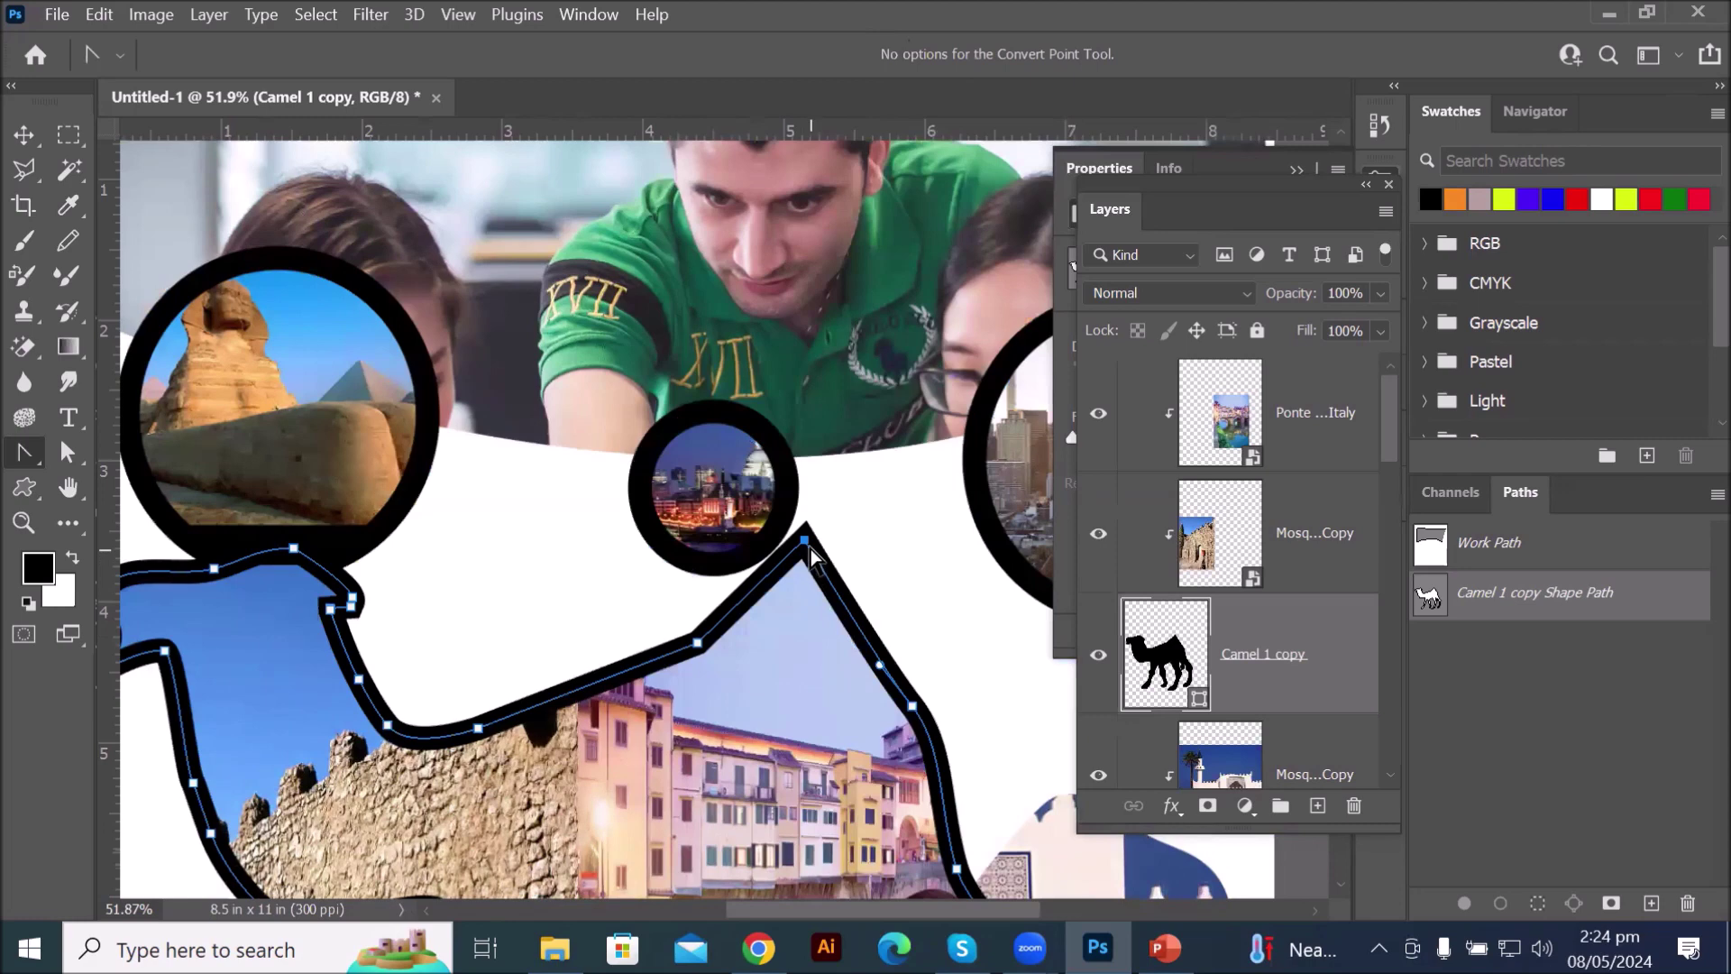
left_click_drag(806, 541, 727, 539)
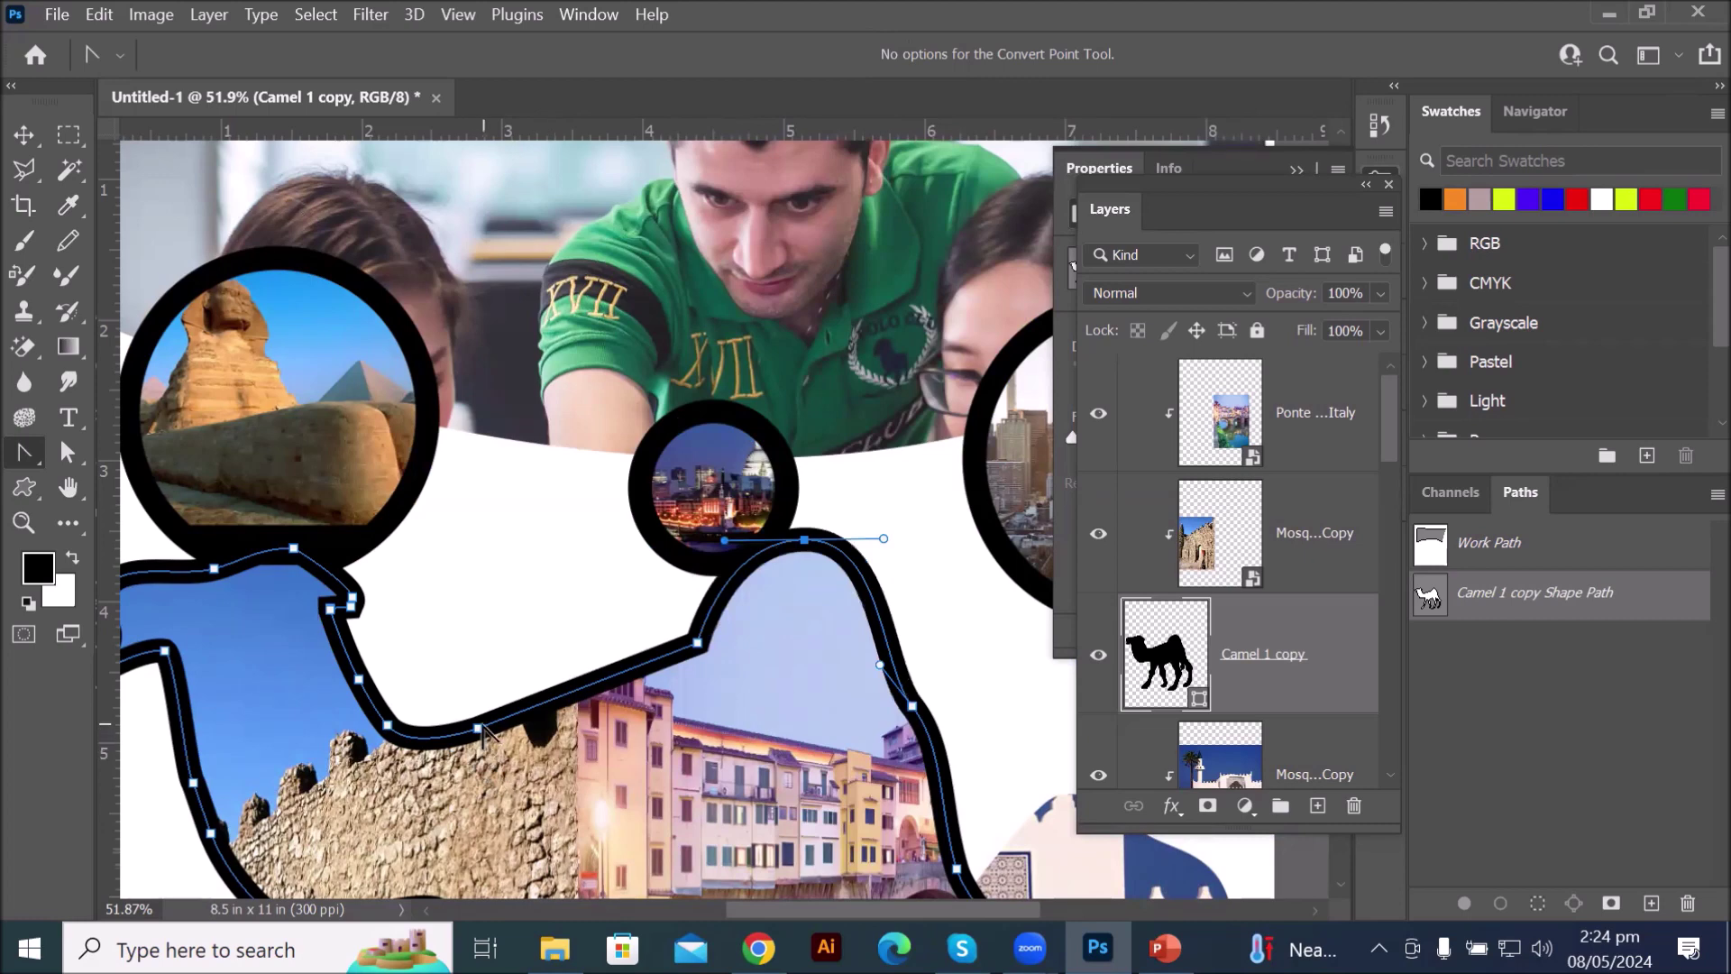
- Smooth the anchor point between the neck and the rear hump and raise it to form a rounded front hump
mouse_move(478, 728)
left_mouse_down()
mouse_move(552, 720)
mouse_move(363, 729)
left_mouse_up()
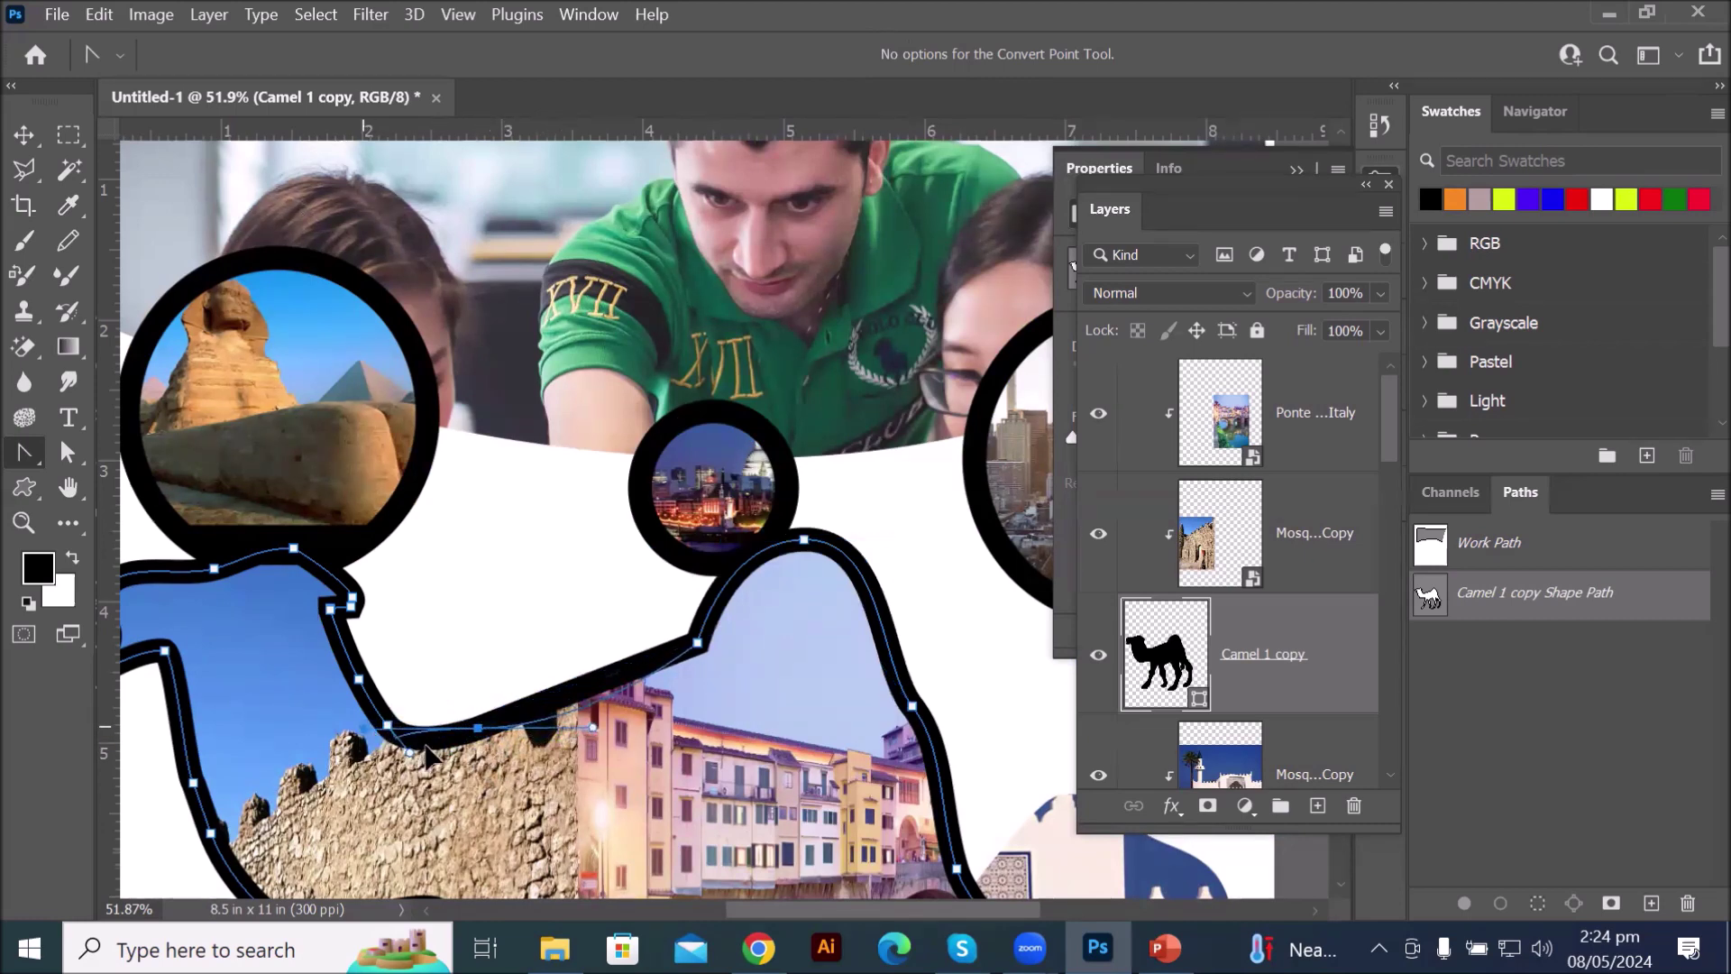
mouse_move(478, 728)
left_mouse_down()
mouse_move(491, 630)
mouse_move(402, 617)
mouse_move(375, 672)
mouse_move(390, 701)
left_mouse_up()
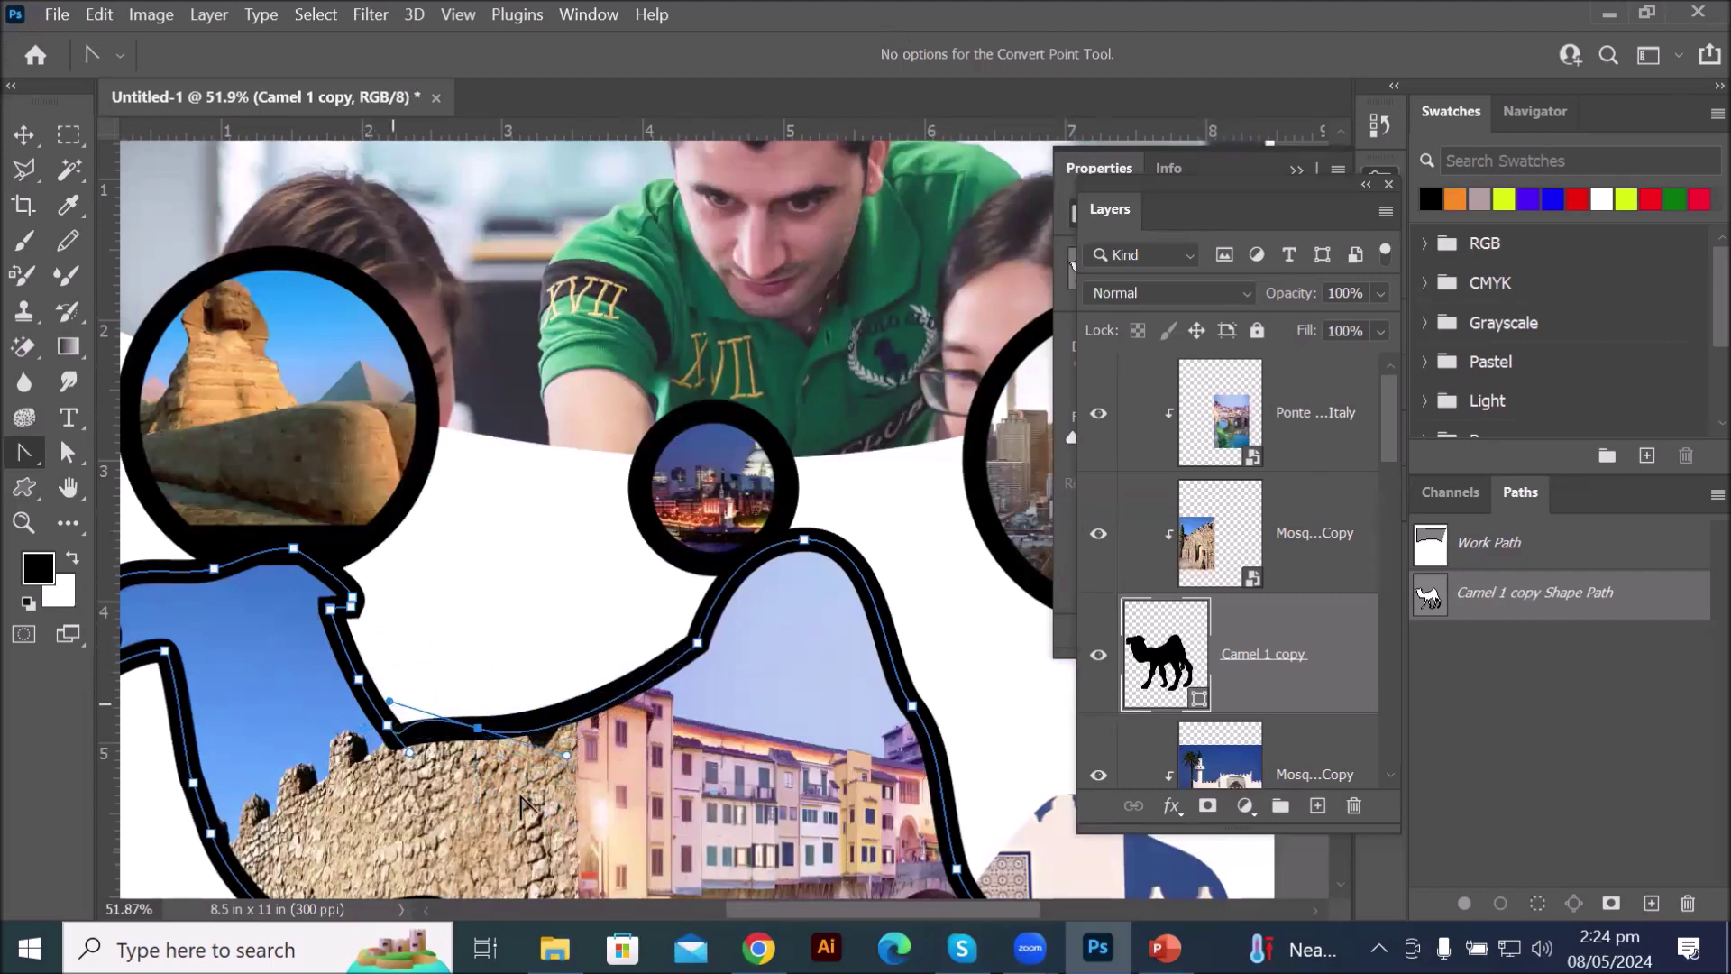
mouse_move(480, 731)
left_mouse_down()
mouse_move(478, 599)
mouse_move(502, 568)
left_mouse_up()
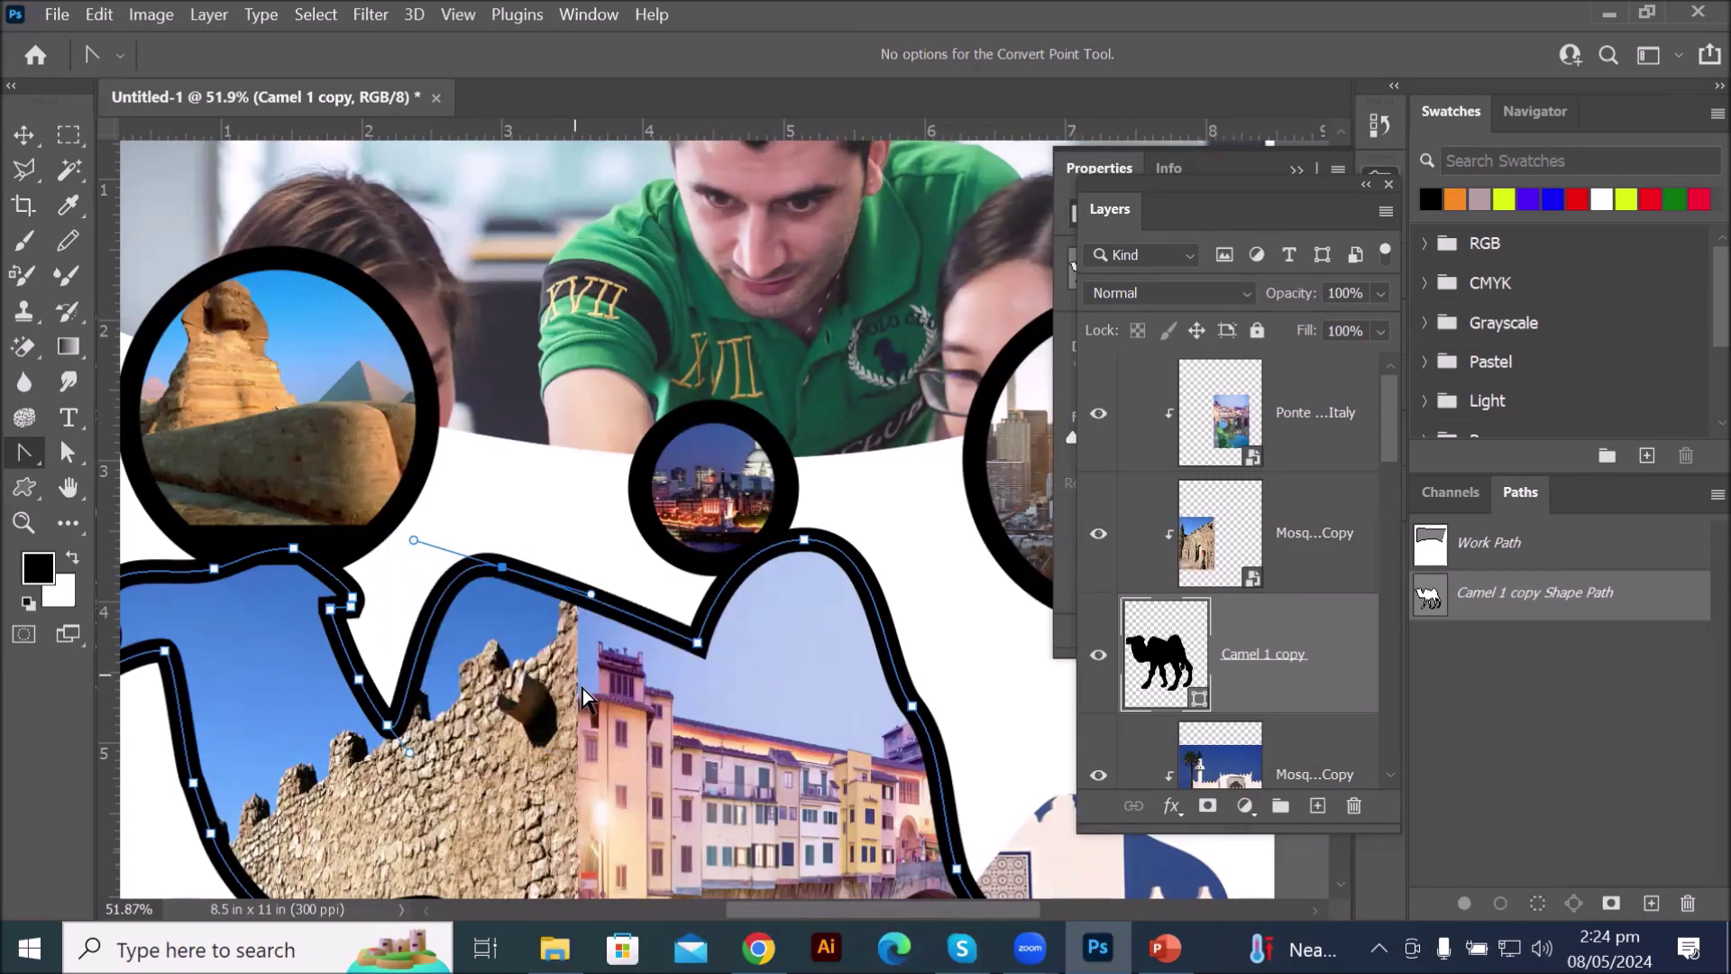
scroll(610, 692, "down", 6)
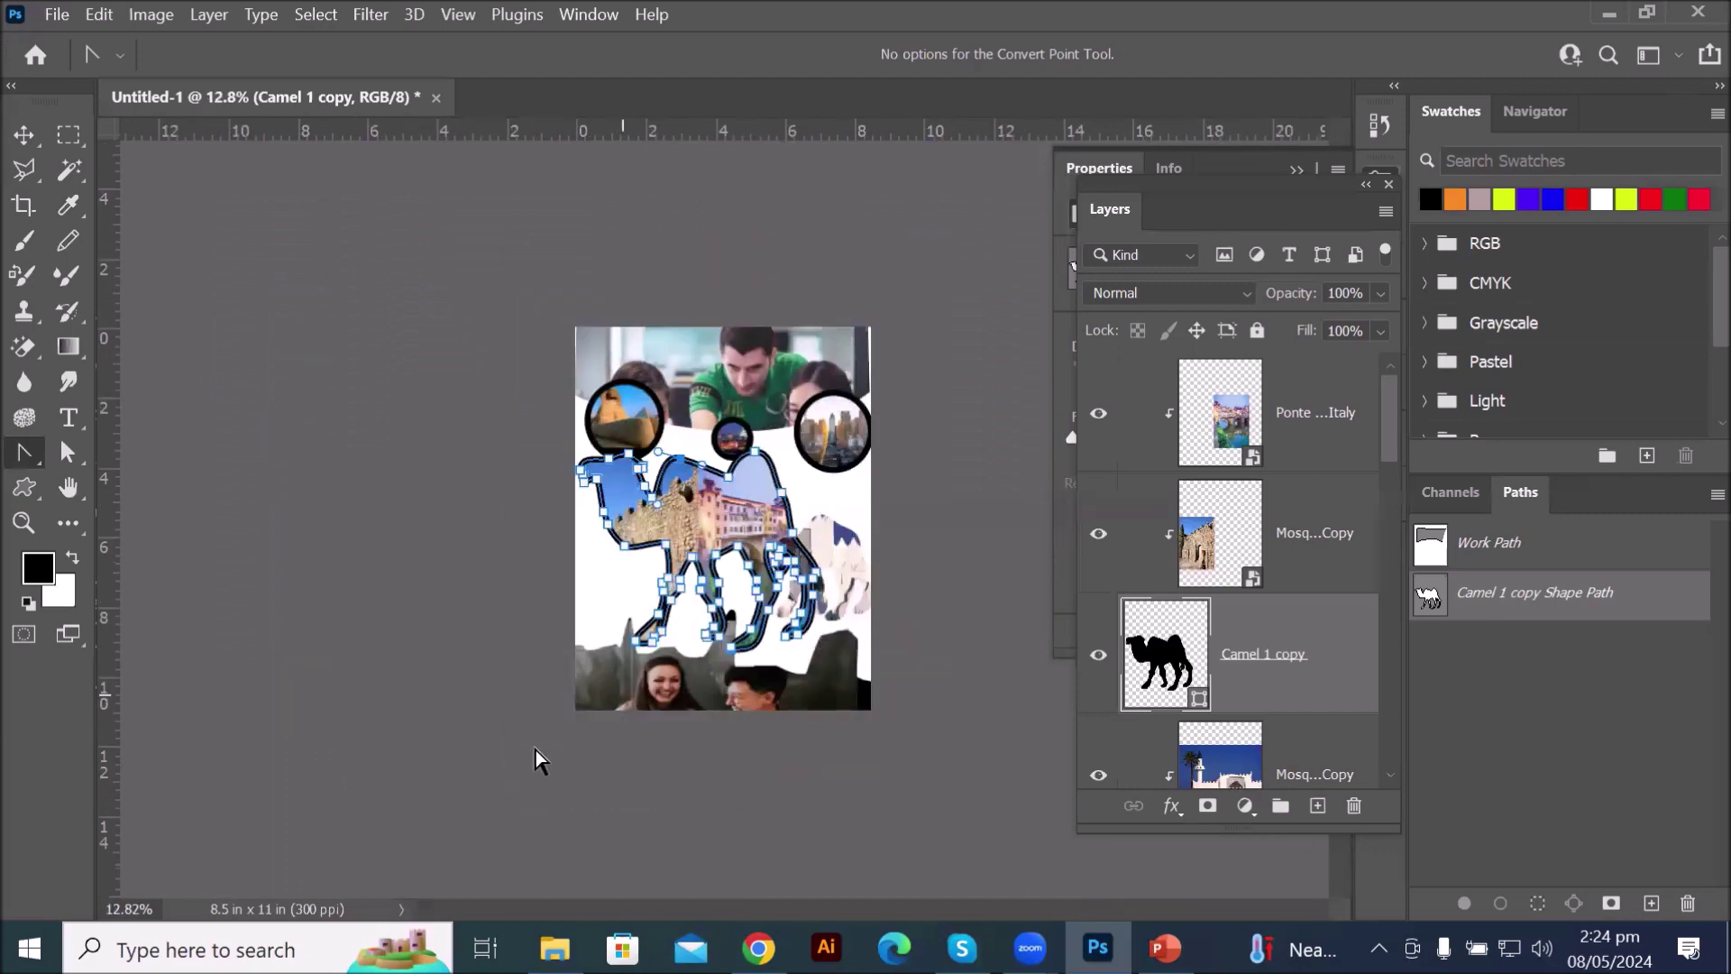
right_click(24, 451)
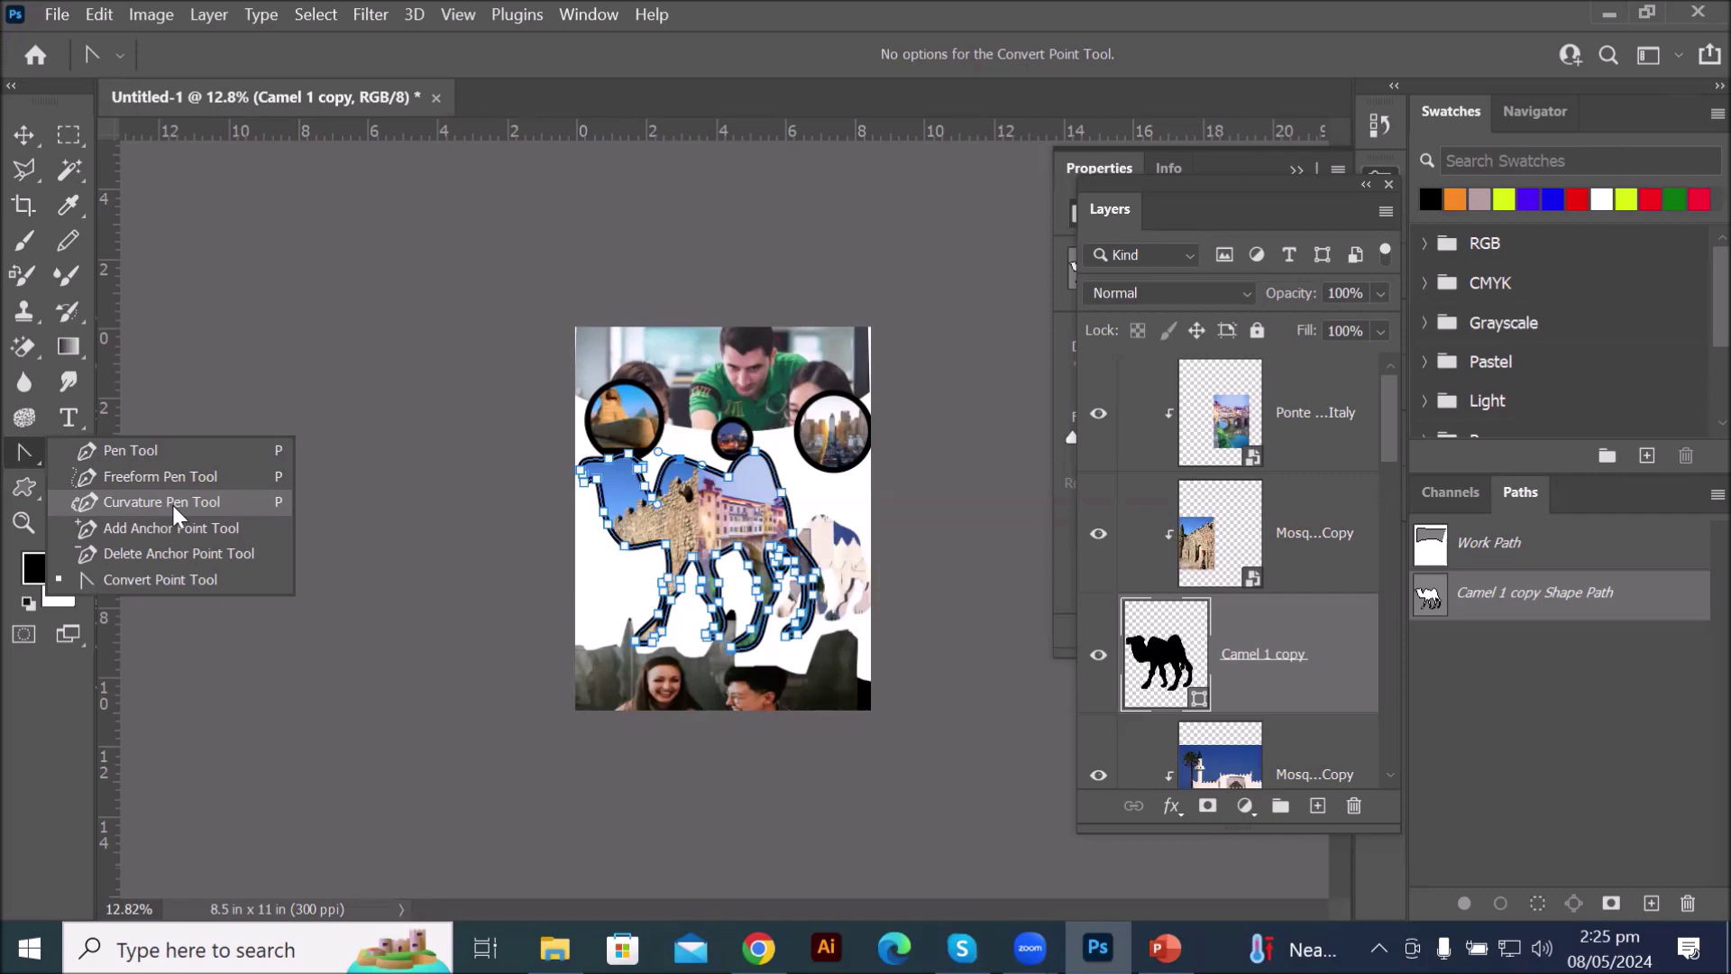
scroll(343, 549, "down", 4)
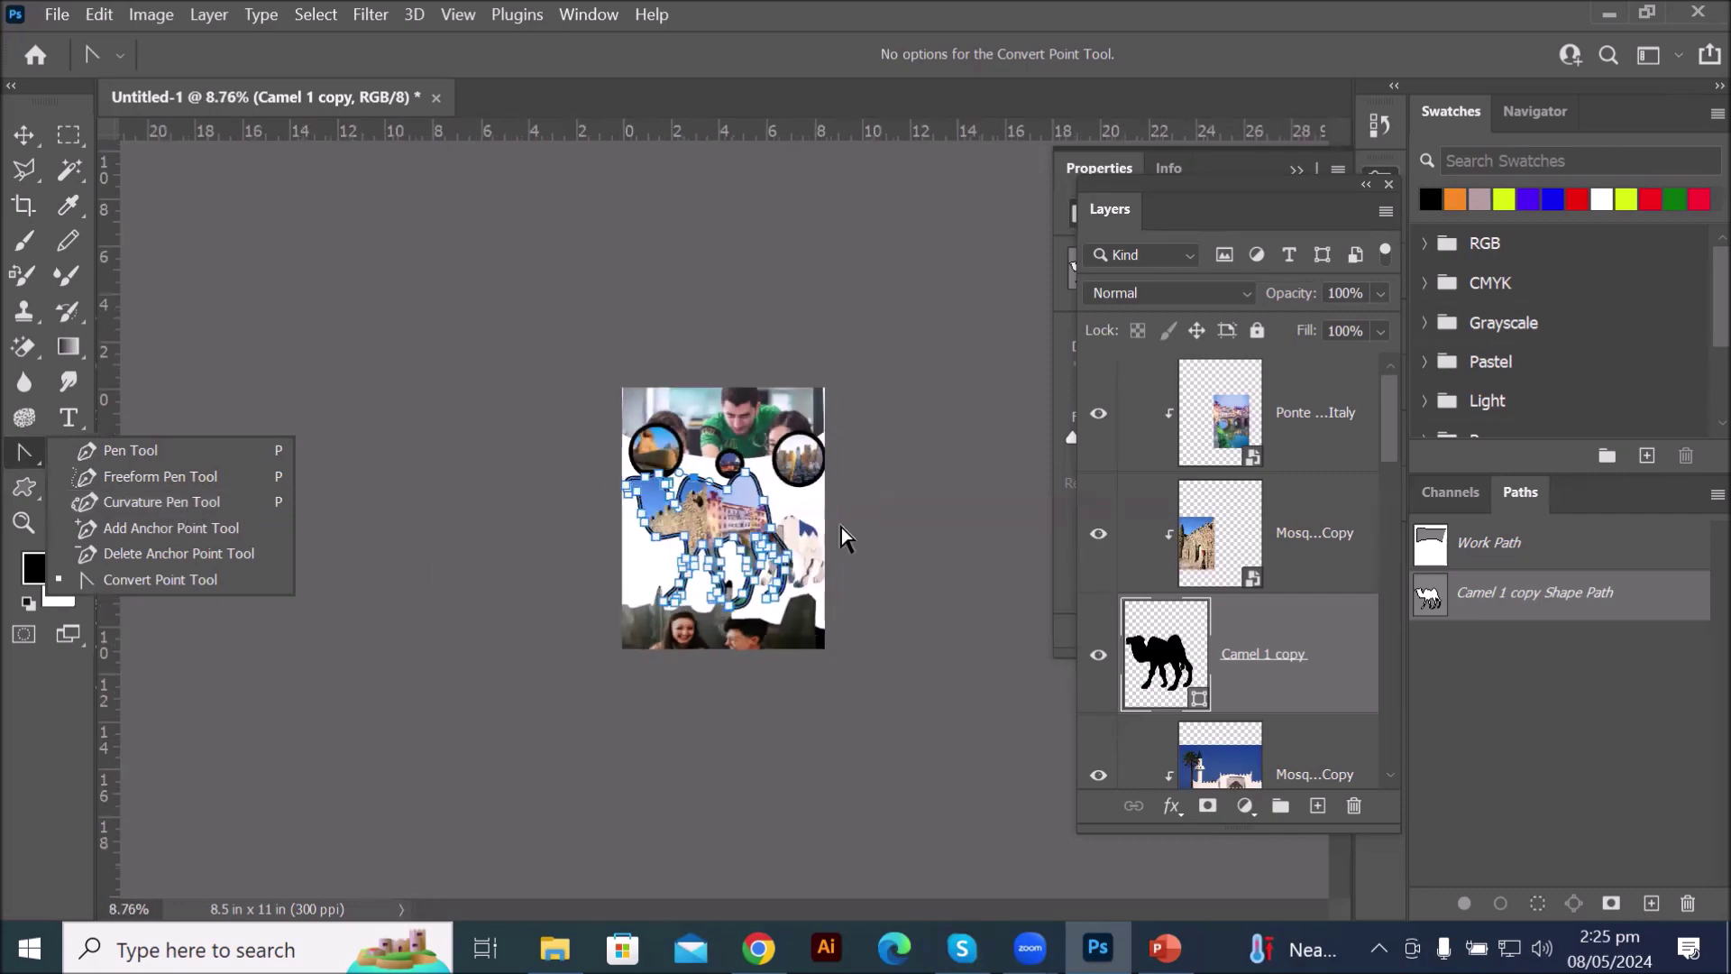
scroll(848, 530, "up", 5)
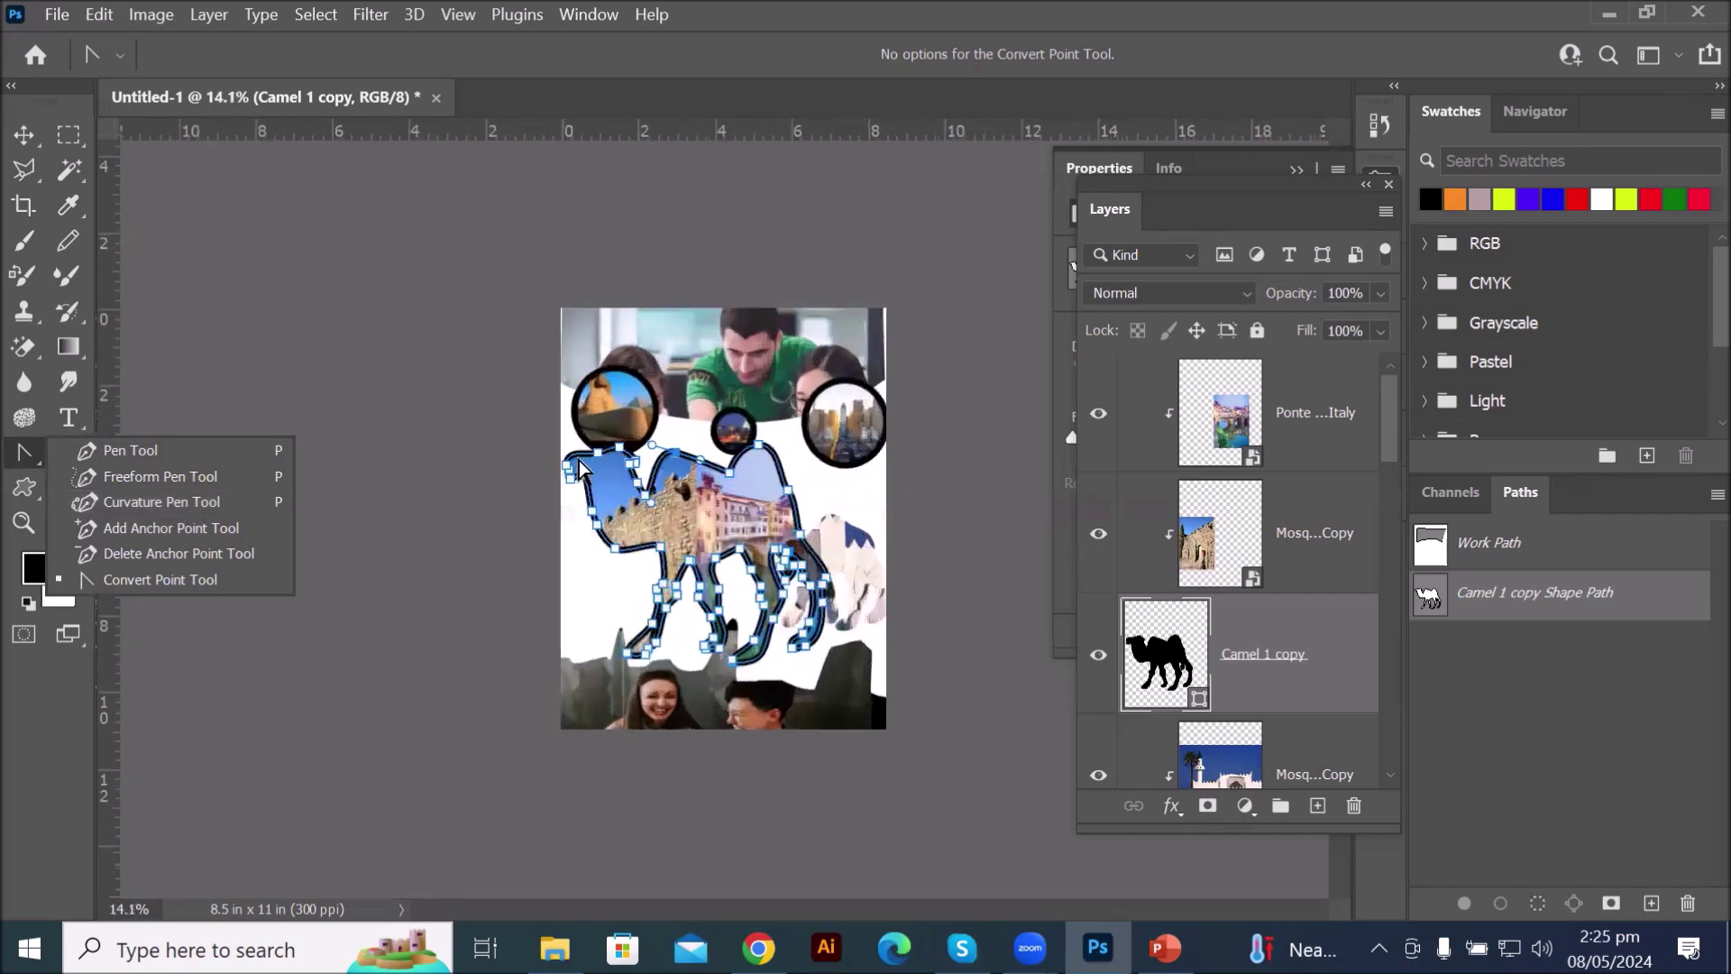
- Create a new blank 8.5 x 11 in document at 300 ppi
left_click(54, 16)
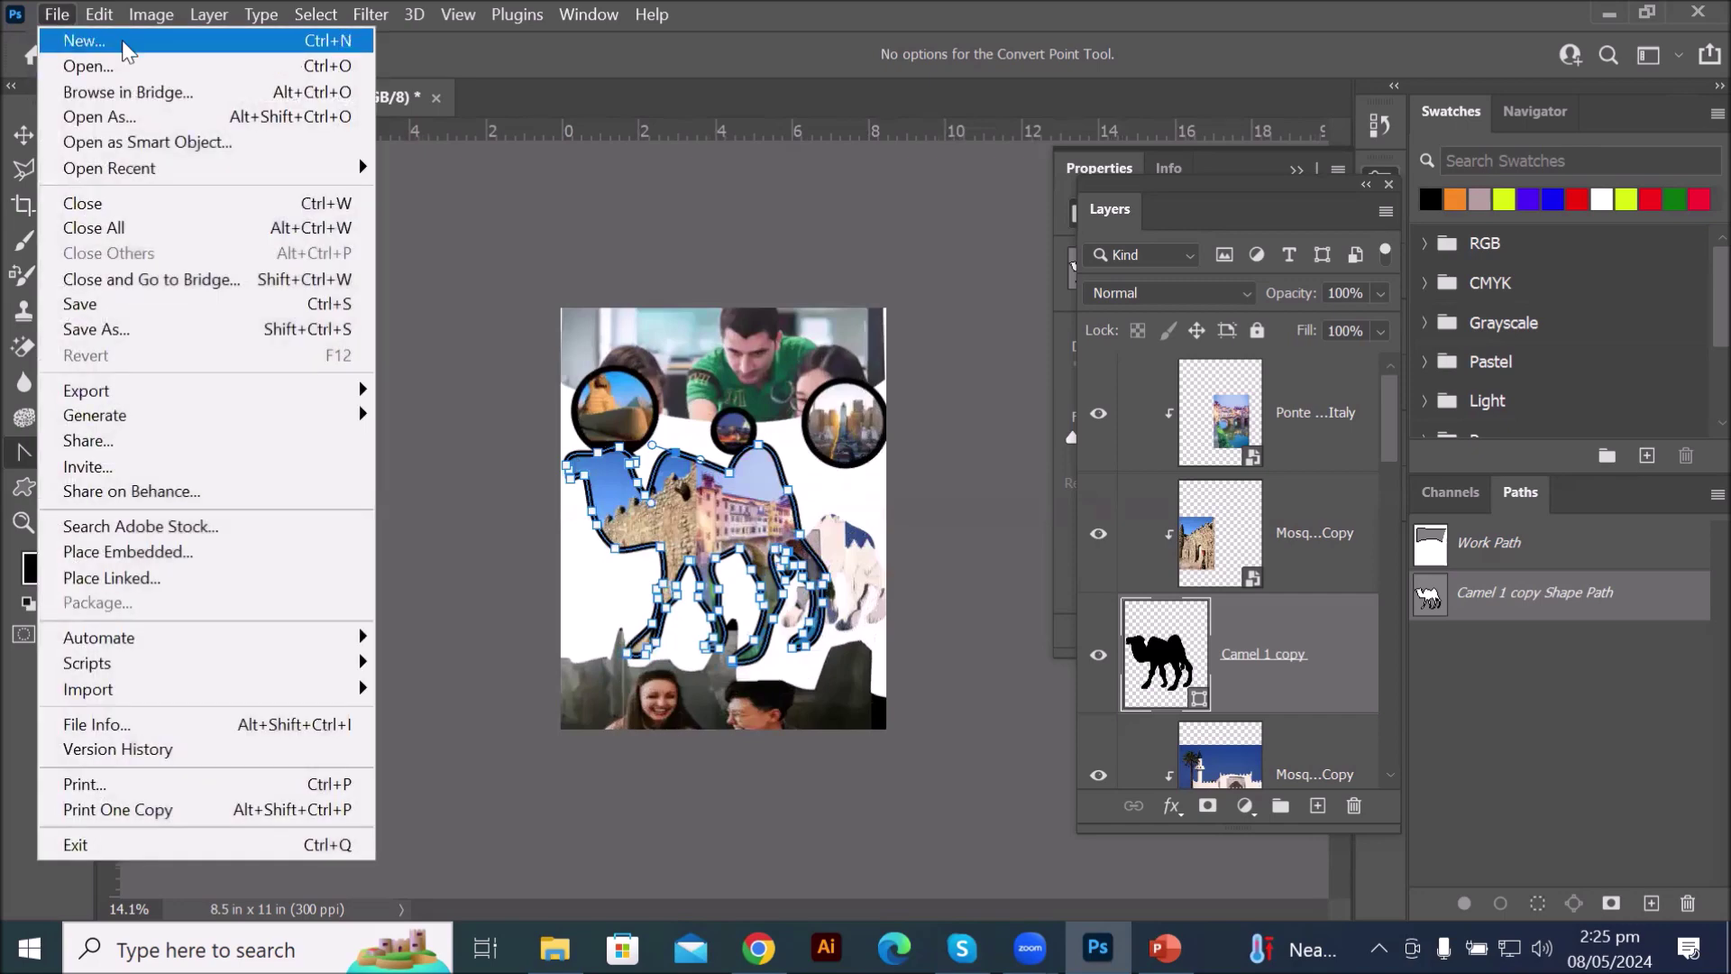
left_click(126, 44)
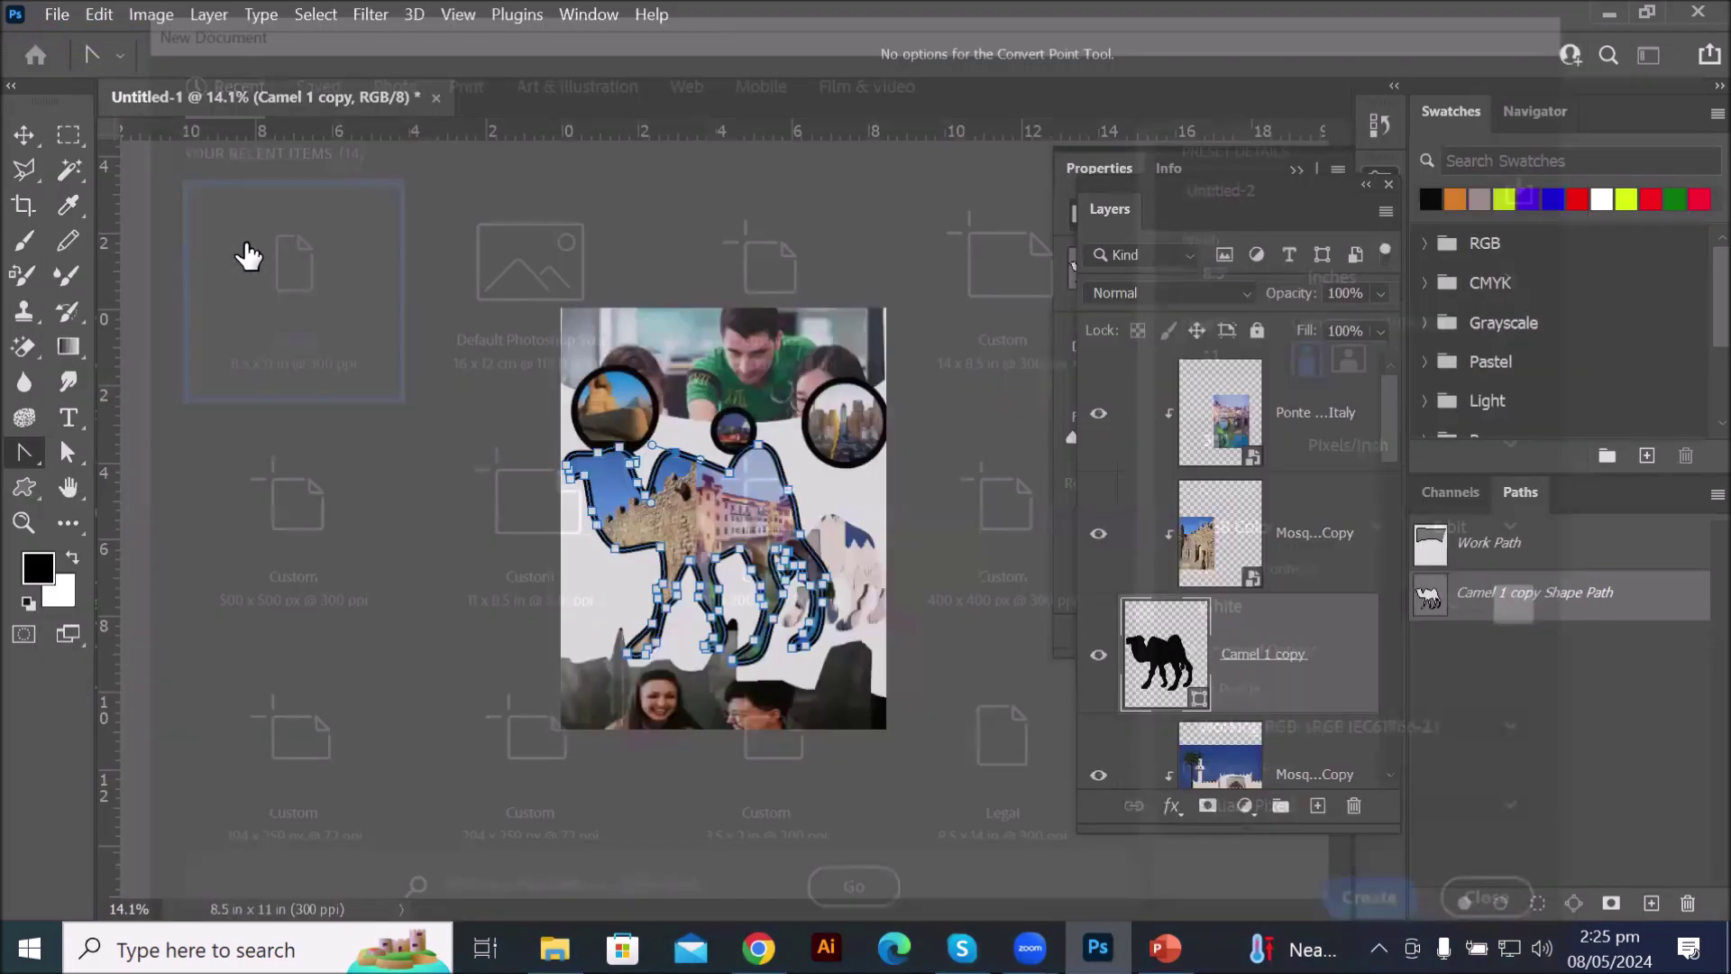
scroll(648, 399, "down", 4)
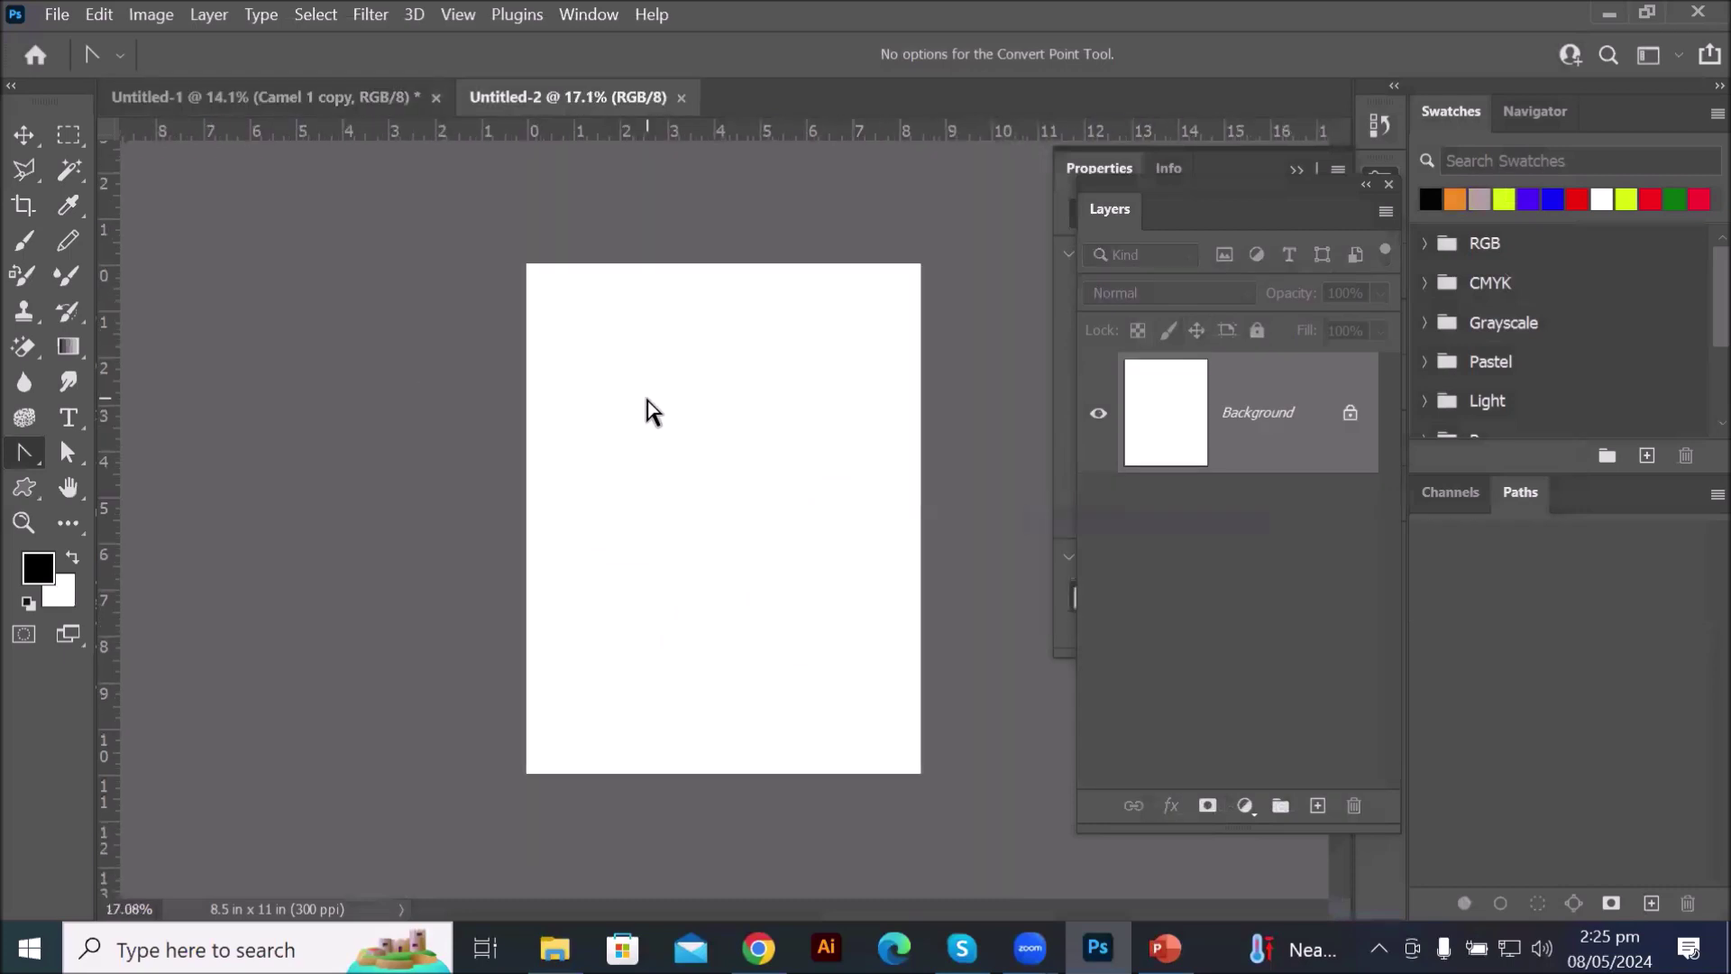
- Draw a black rectangle about 2574 x 487 px across the full width of the page's upper edge
left_click(25, 489)
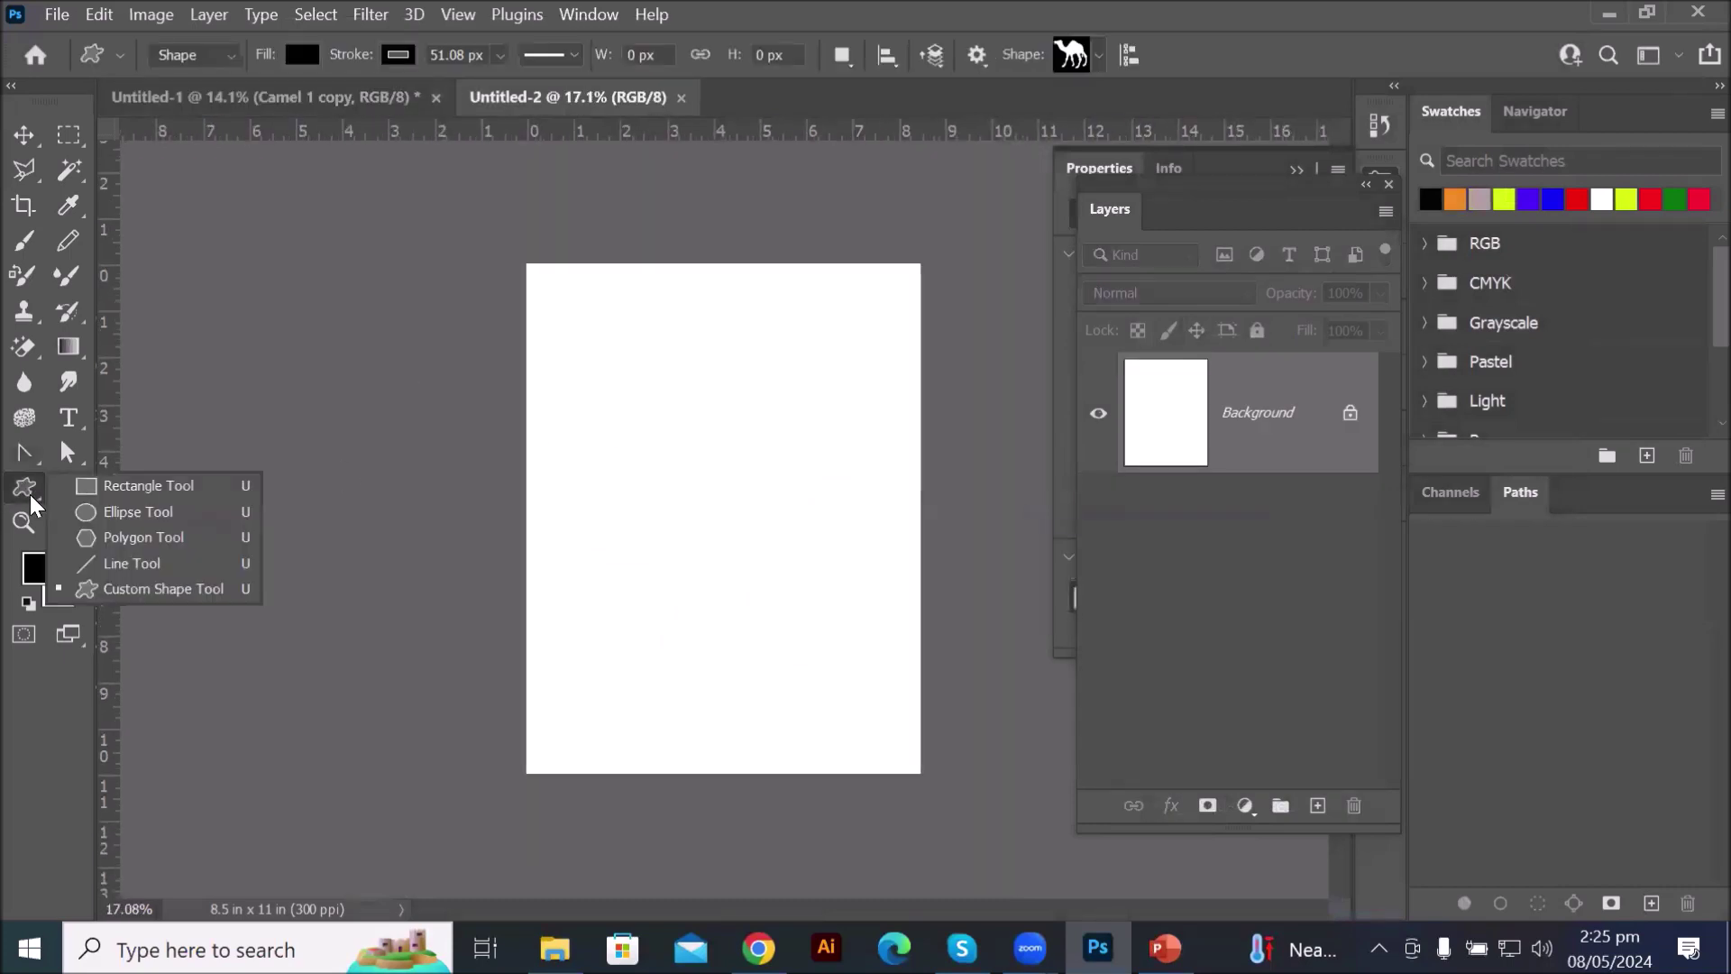
left_click(97, 487)
left_click_drag(529, 266, 923, 341)
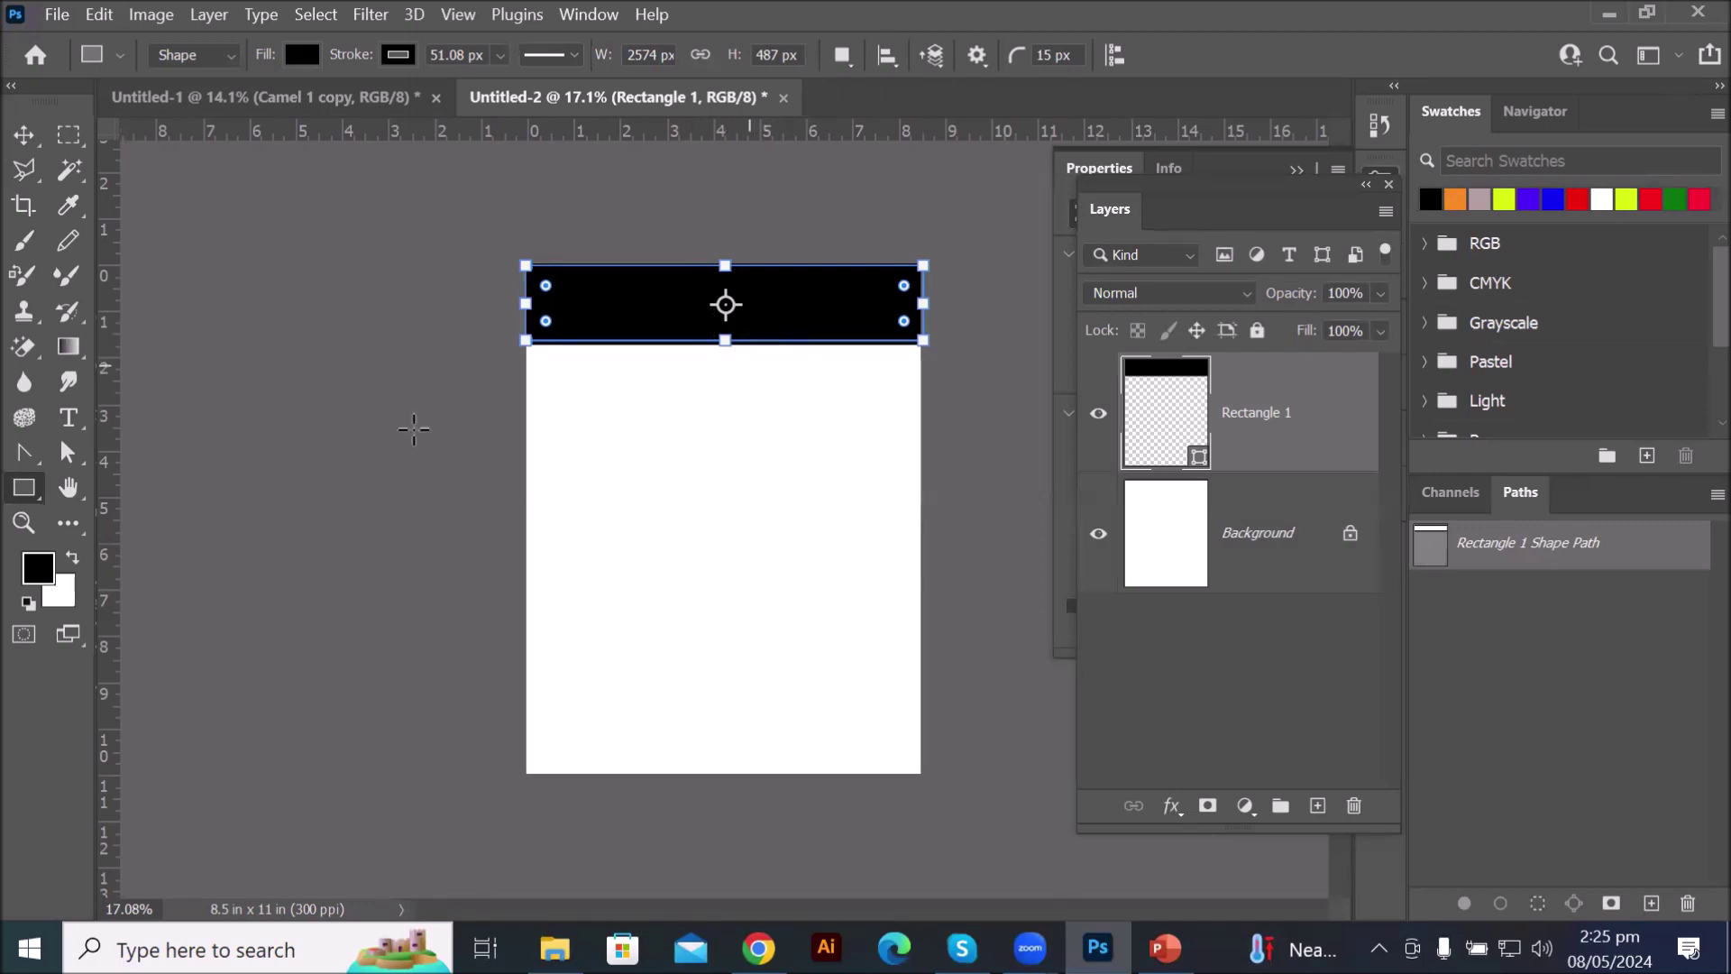
- Bend the rectangle's lower edge down into a wide arc with the Curvature Pen, converting the live shape to a regular path
left_click(24, 453)
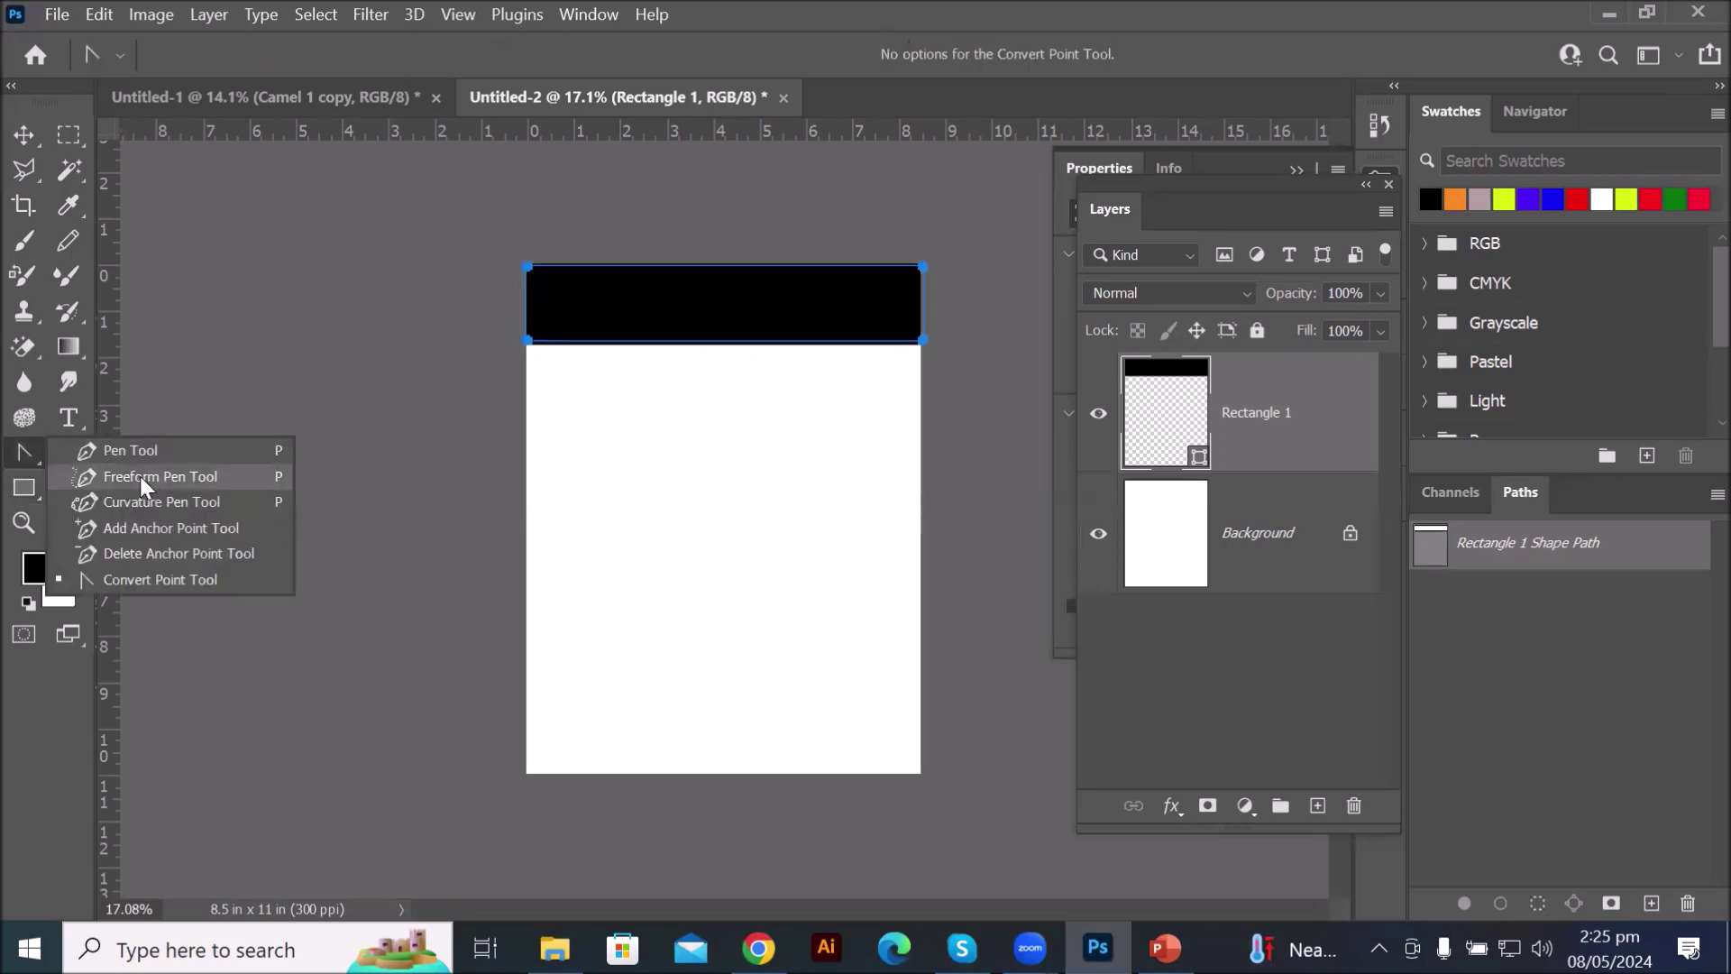
left_click(148, 502)
left_click(718, 341)
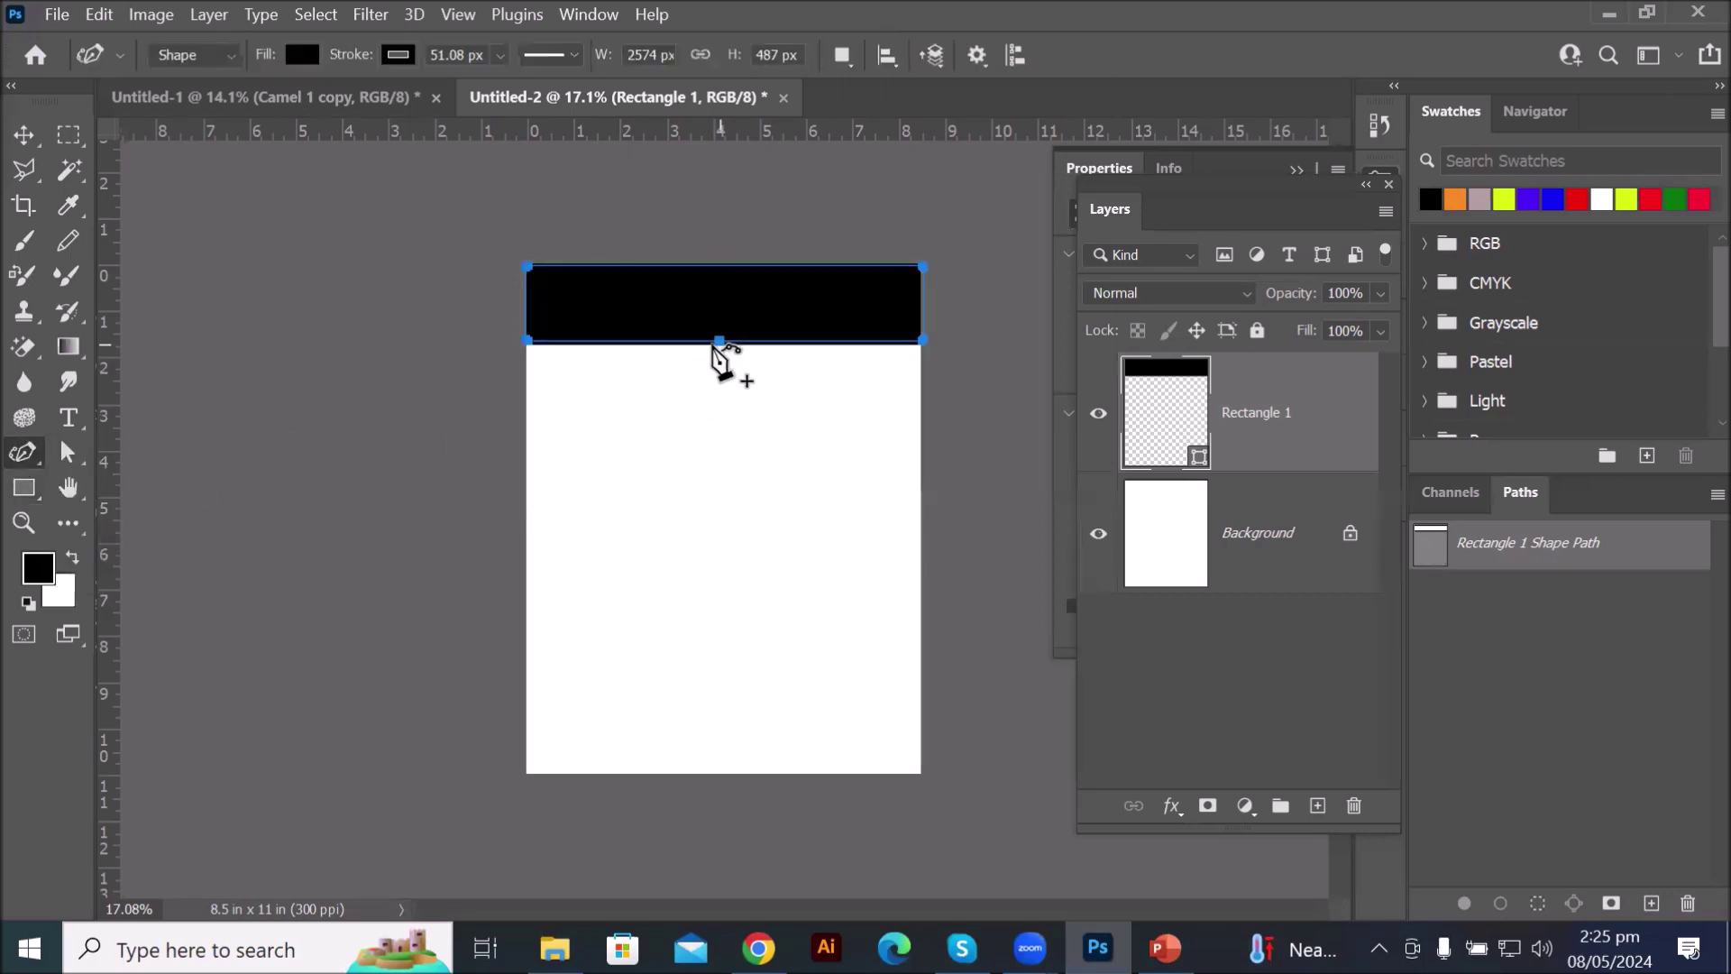
left_click_drag(712, 344, 707, 749)
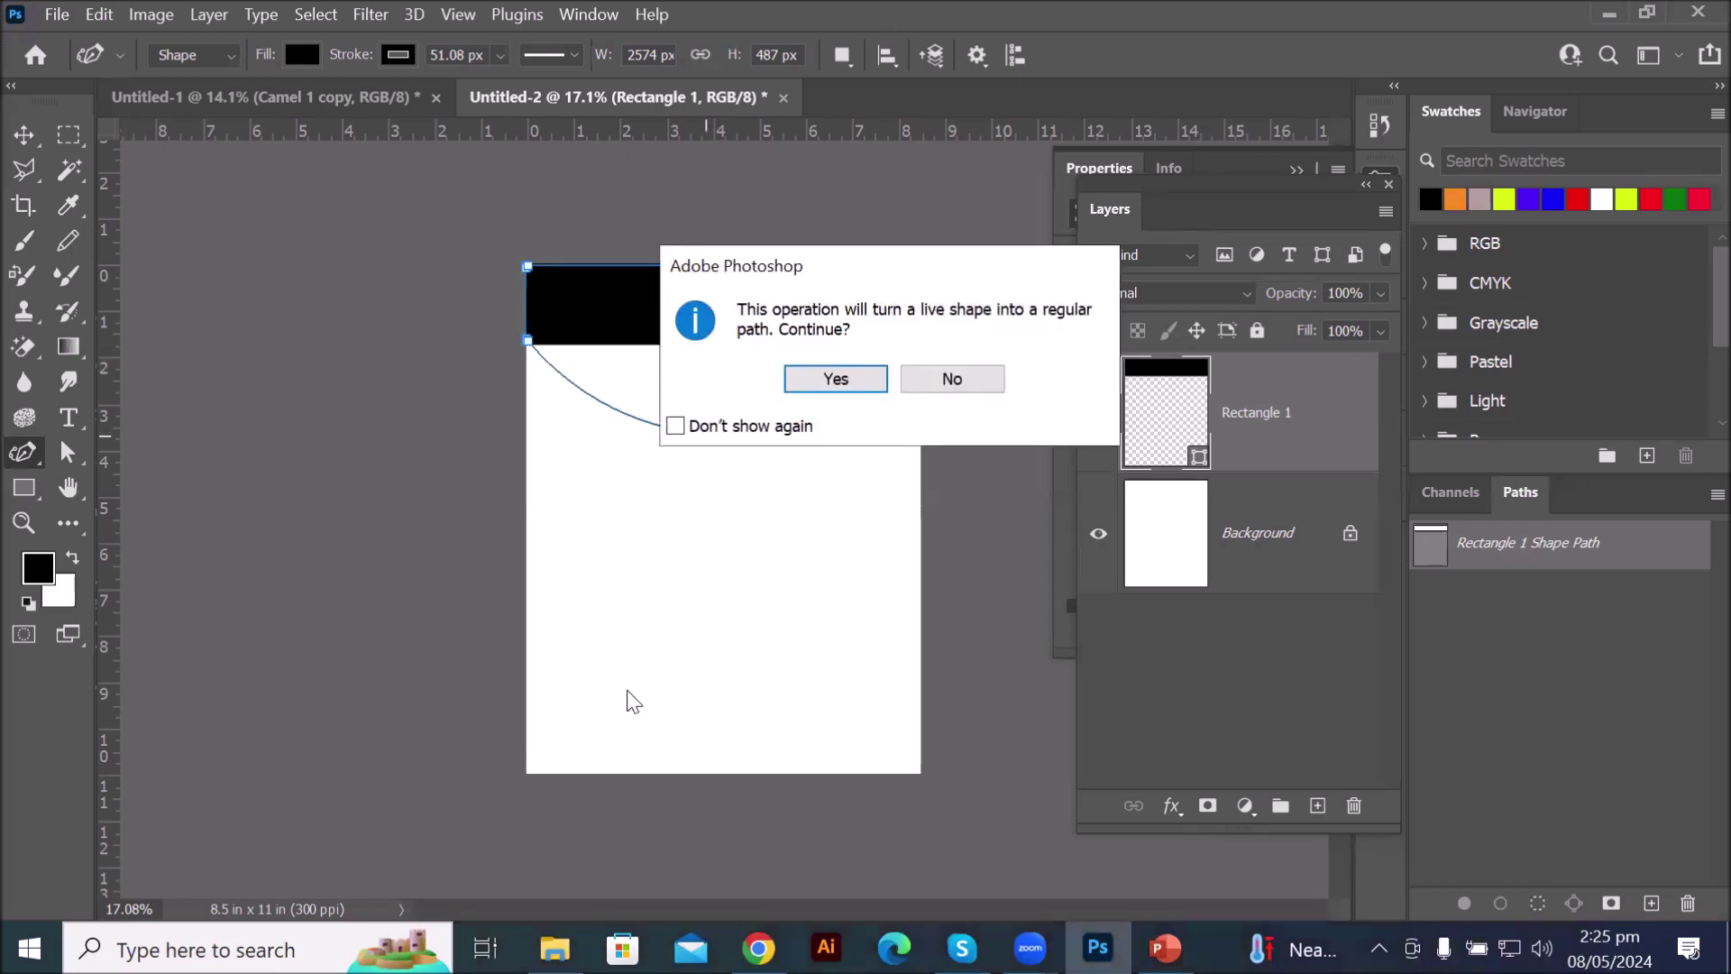
left_click(831, 379)
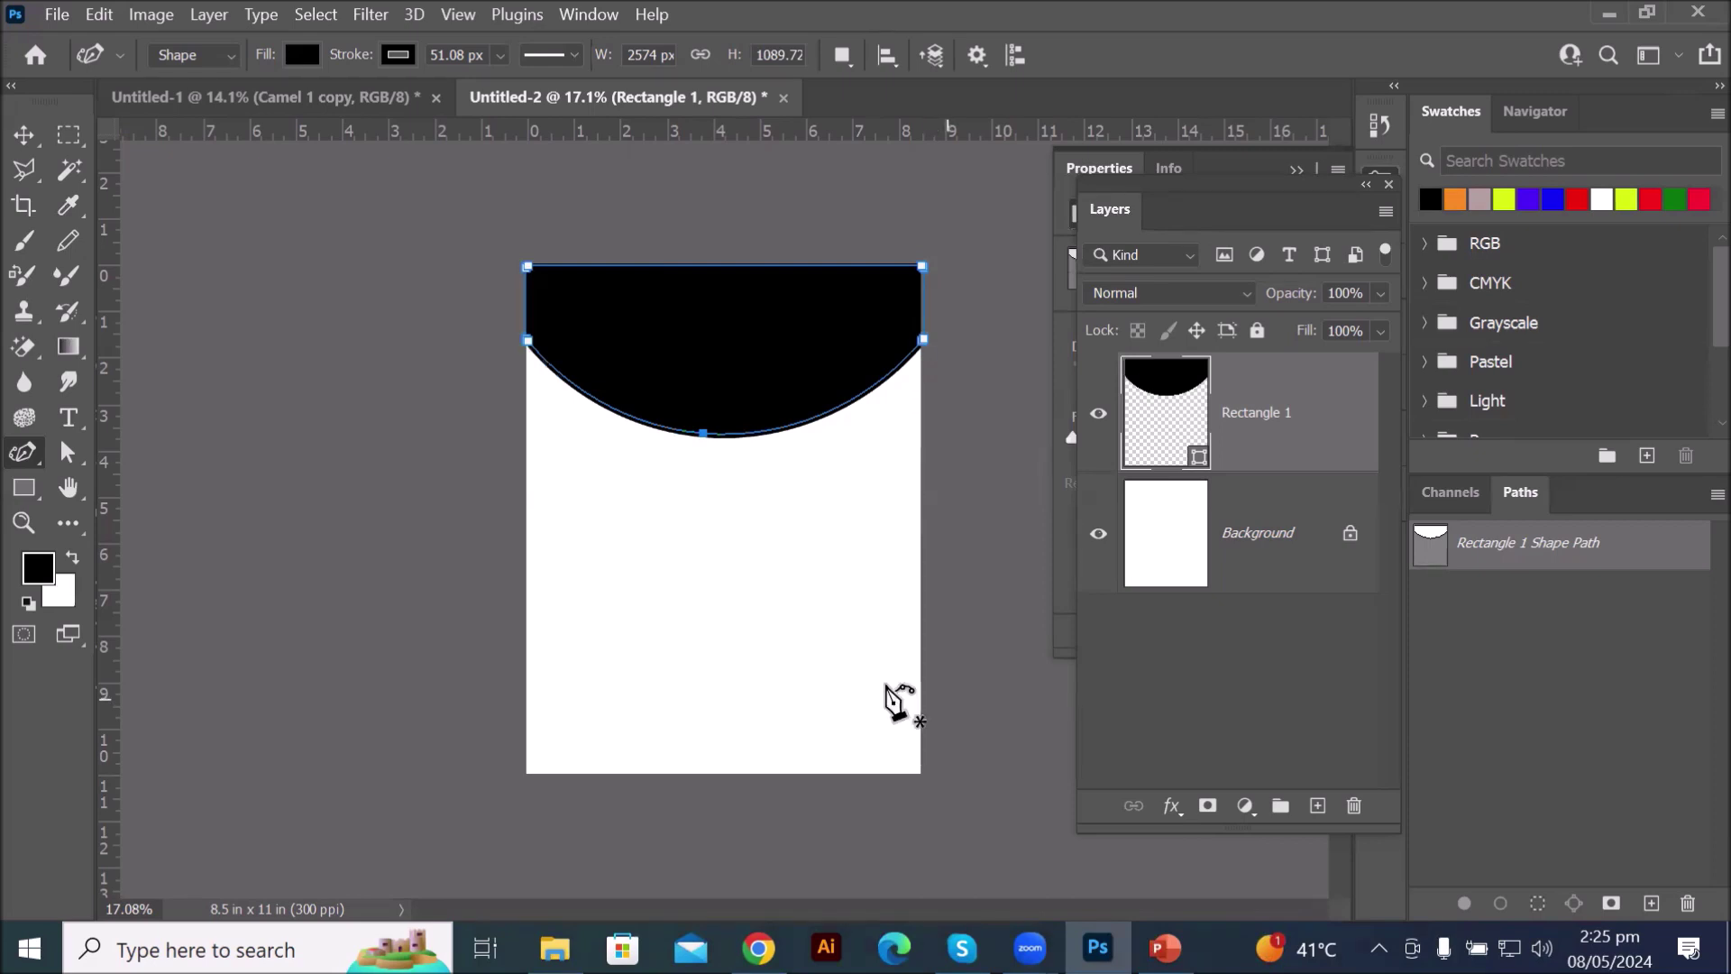
right_click(16, 460)
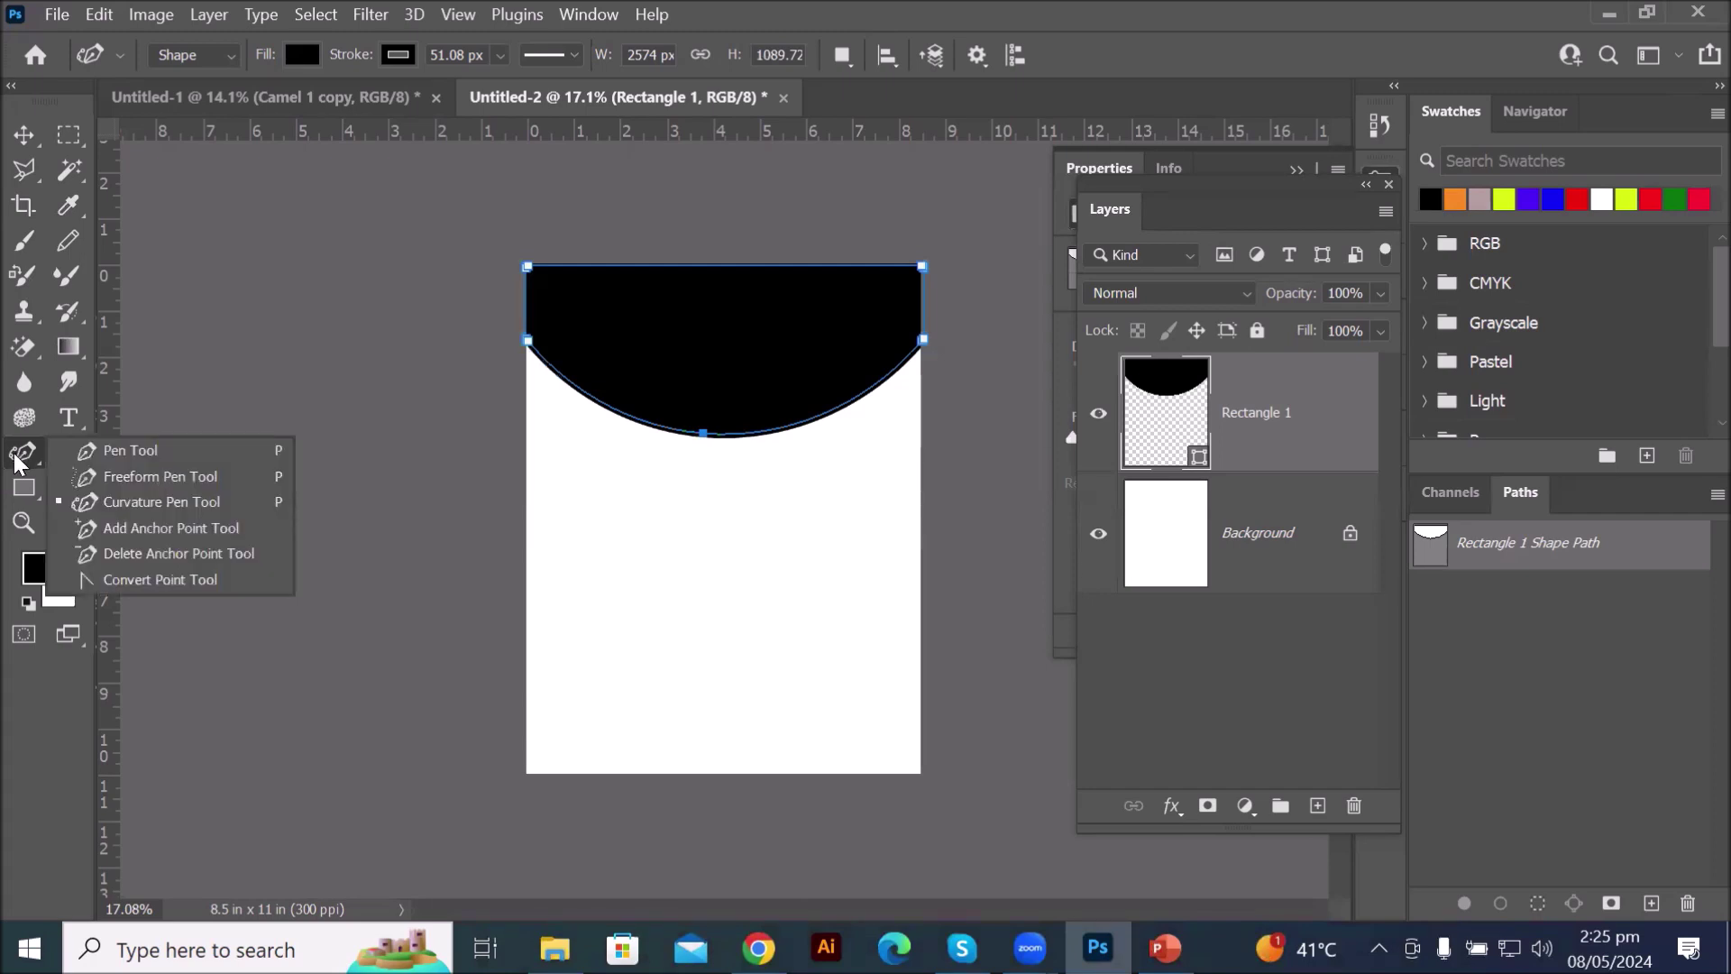
left_click(16, 460)
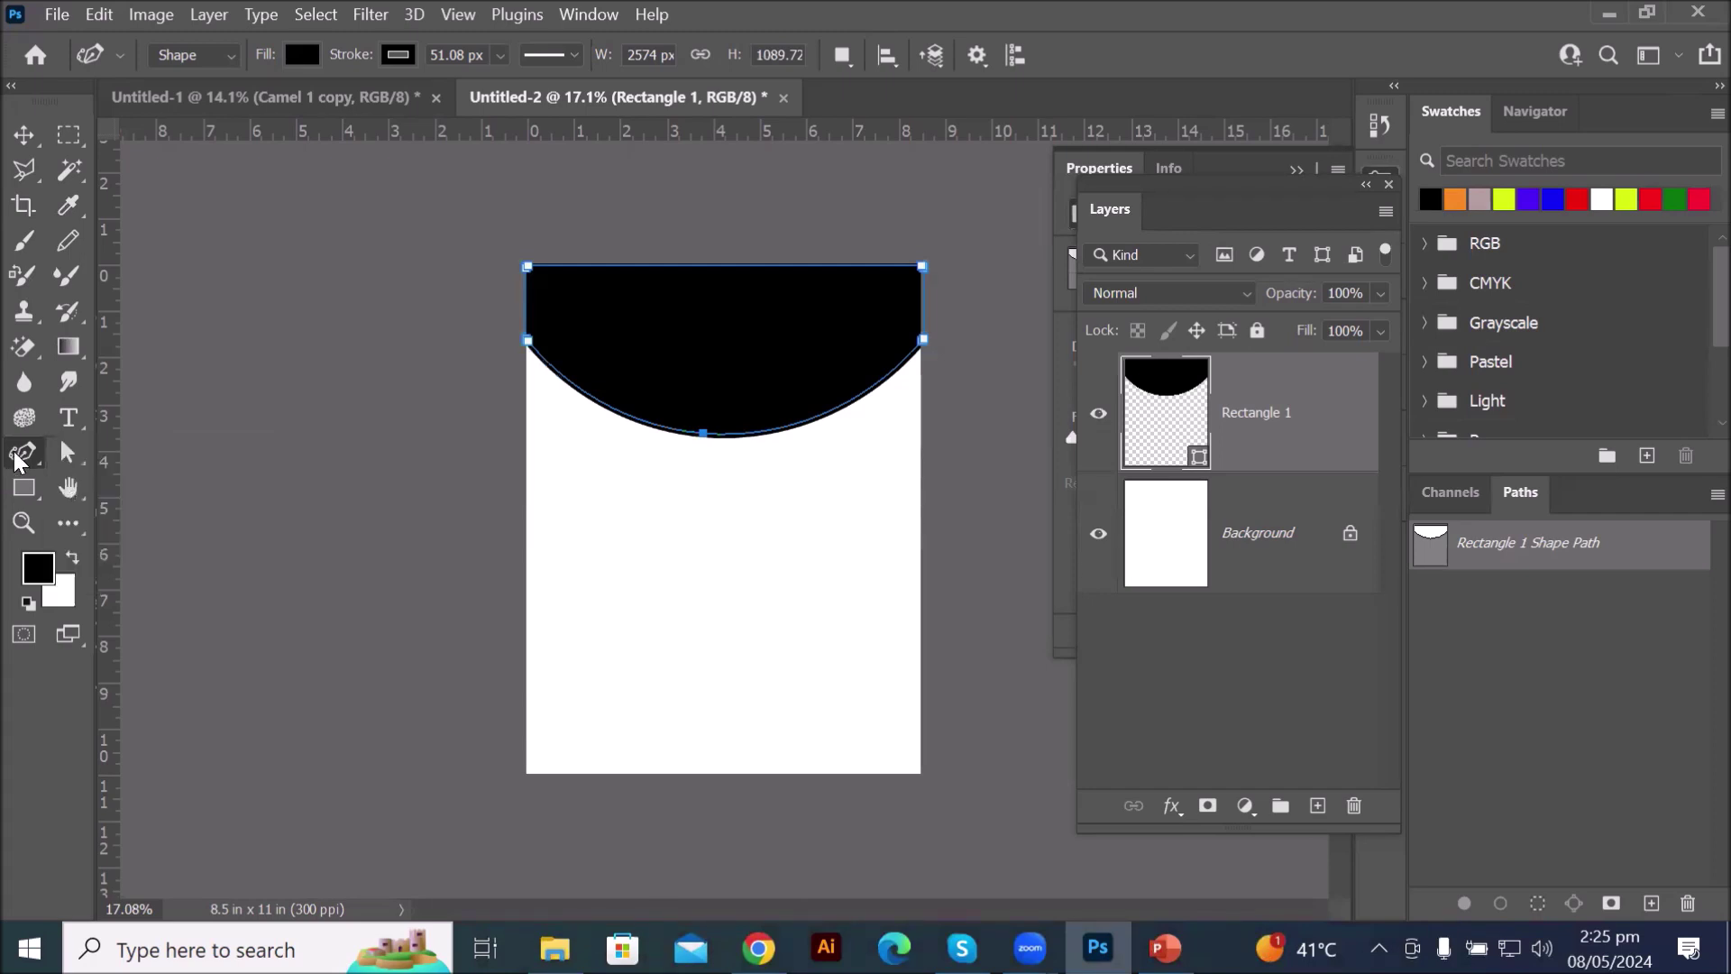
- Draw a ten-pointed star about 2063 x 1802 px with the Polygon tool, using a 50% star ratio
right_click(28, 494)
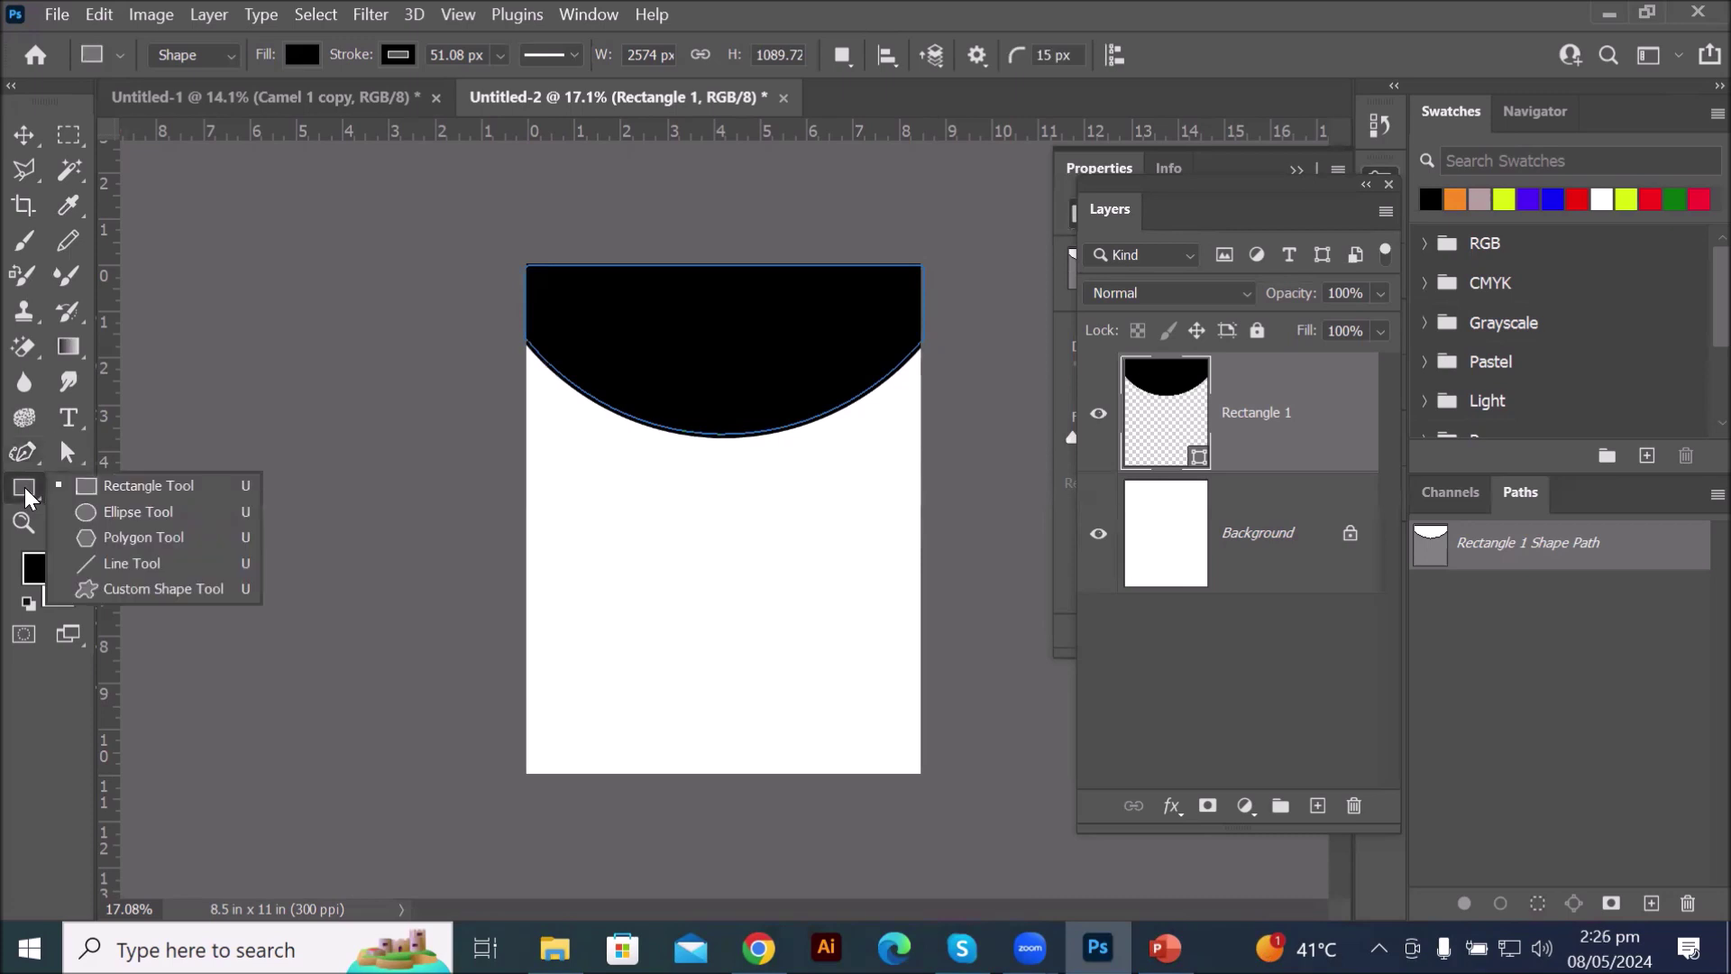
left_click(167, 539)
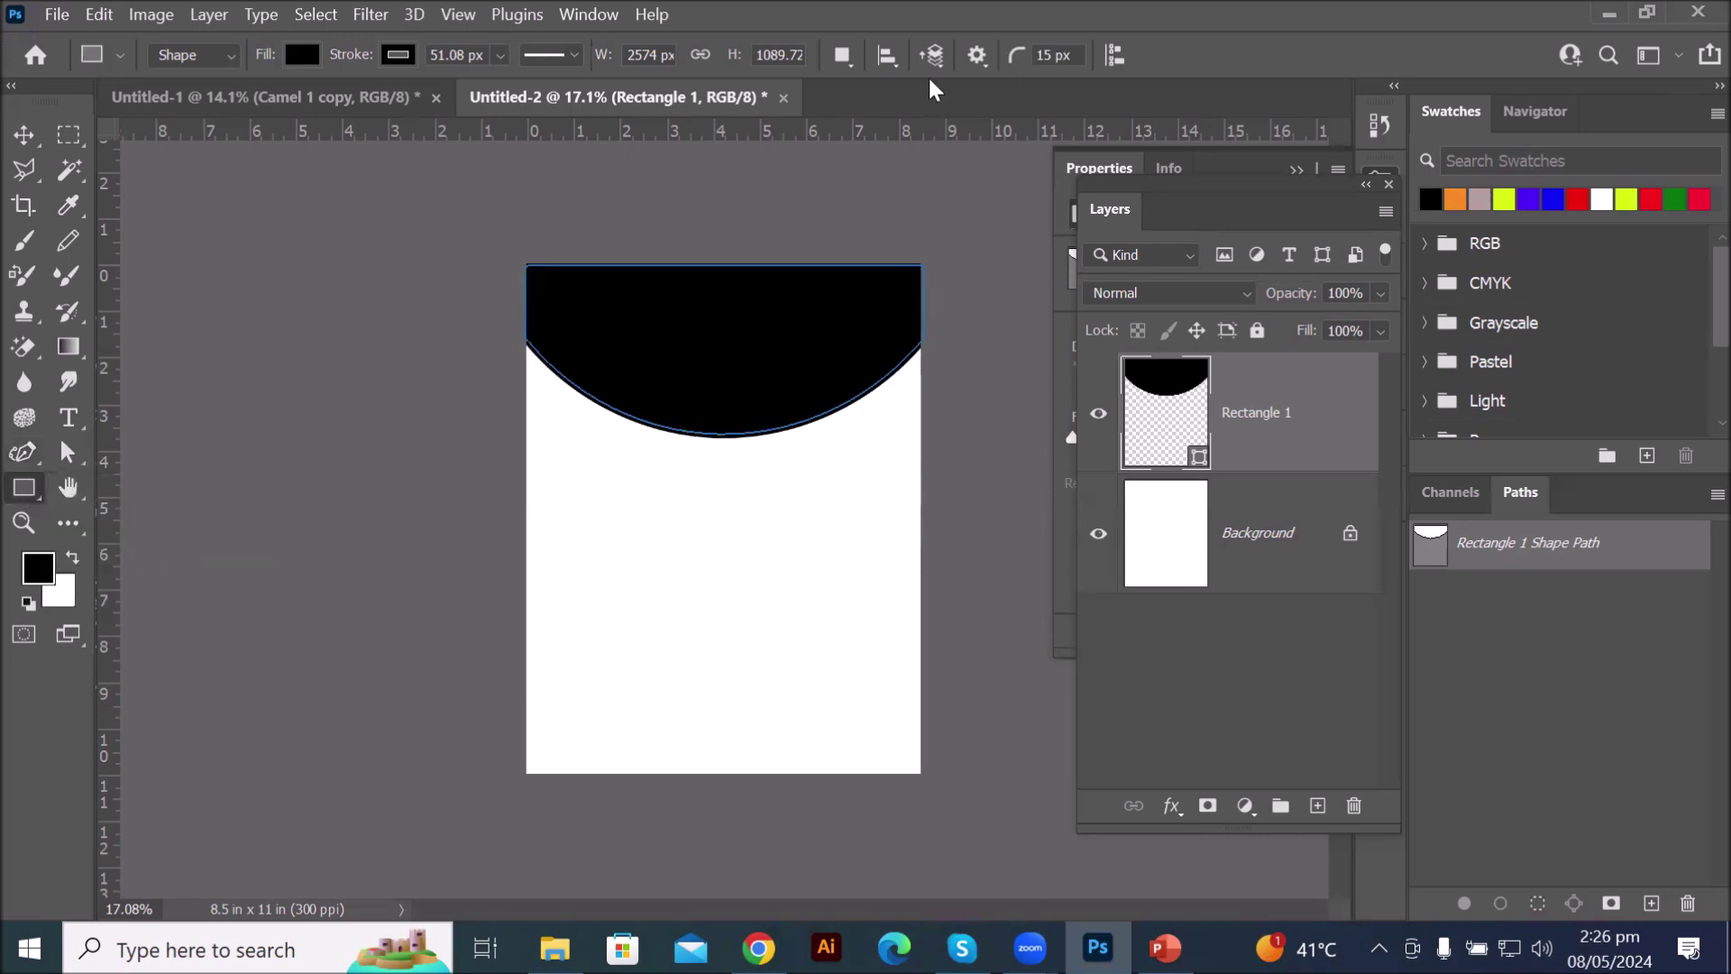
left_click(976, 56)
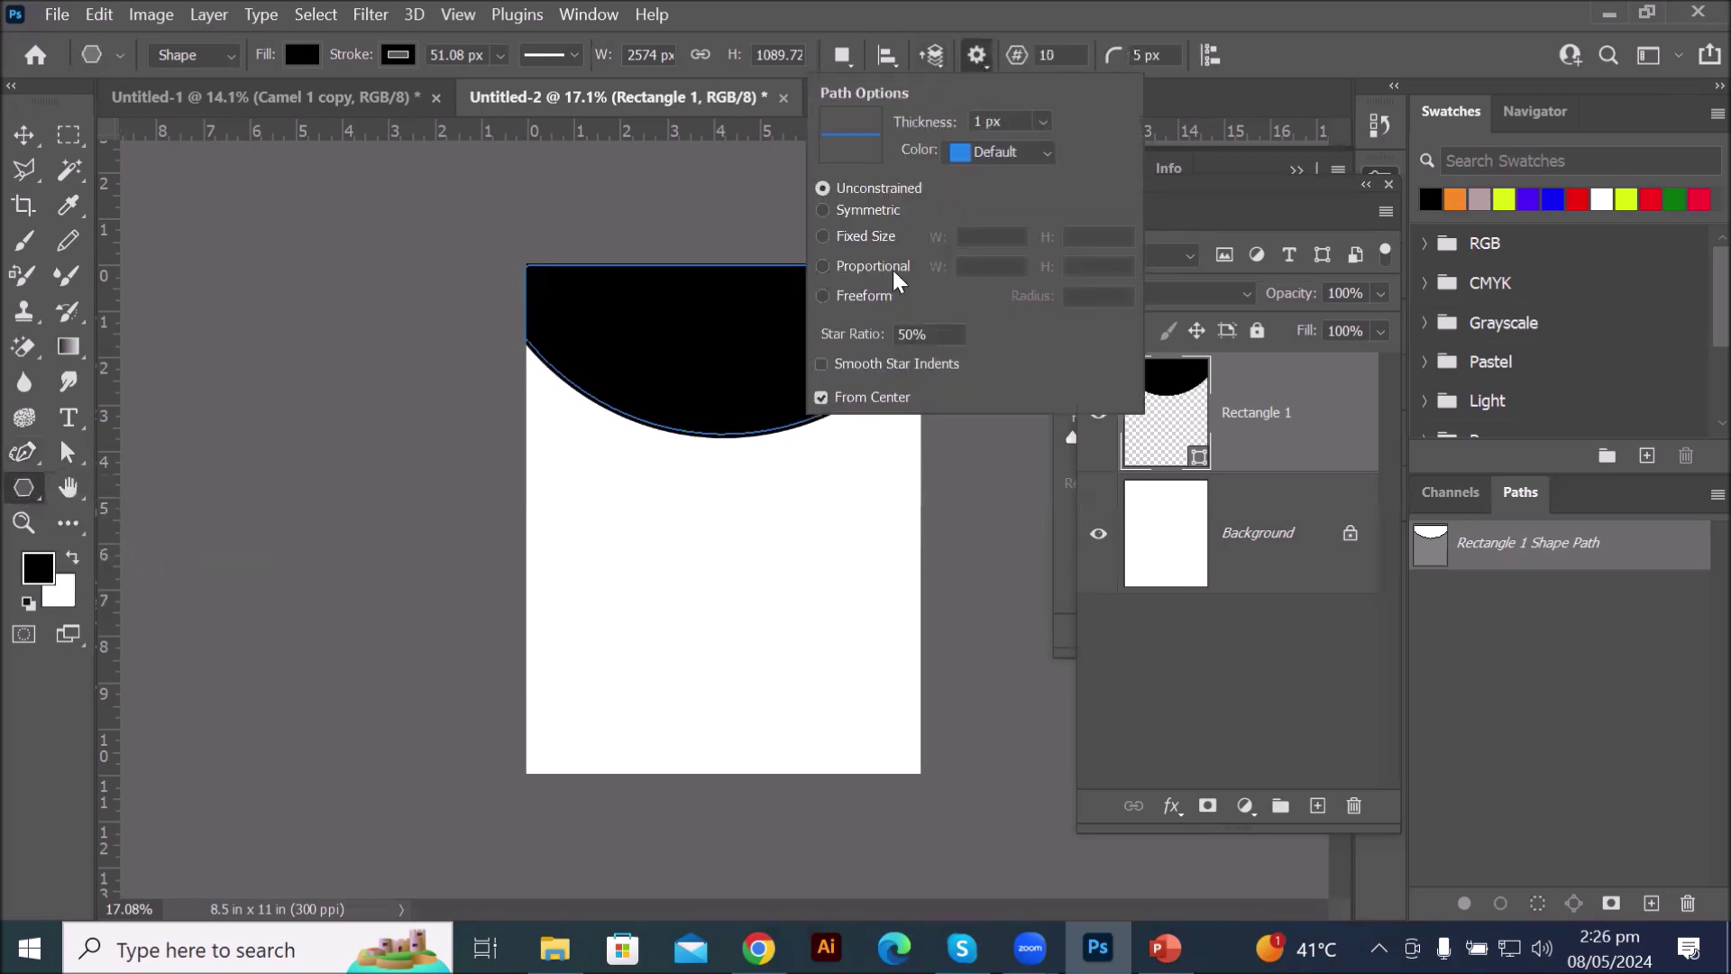
left_click(931, 340)
left_click_drag(626, 516, 787, 657)
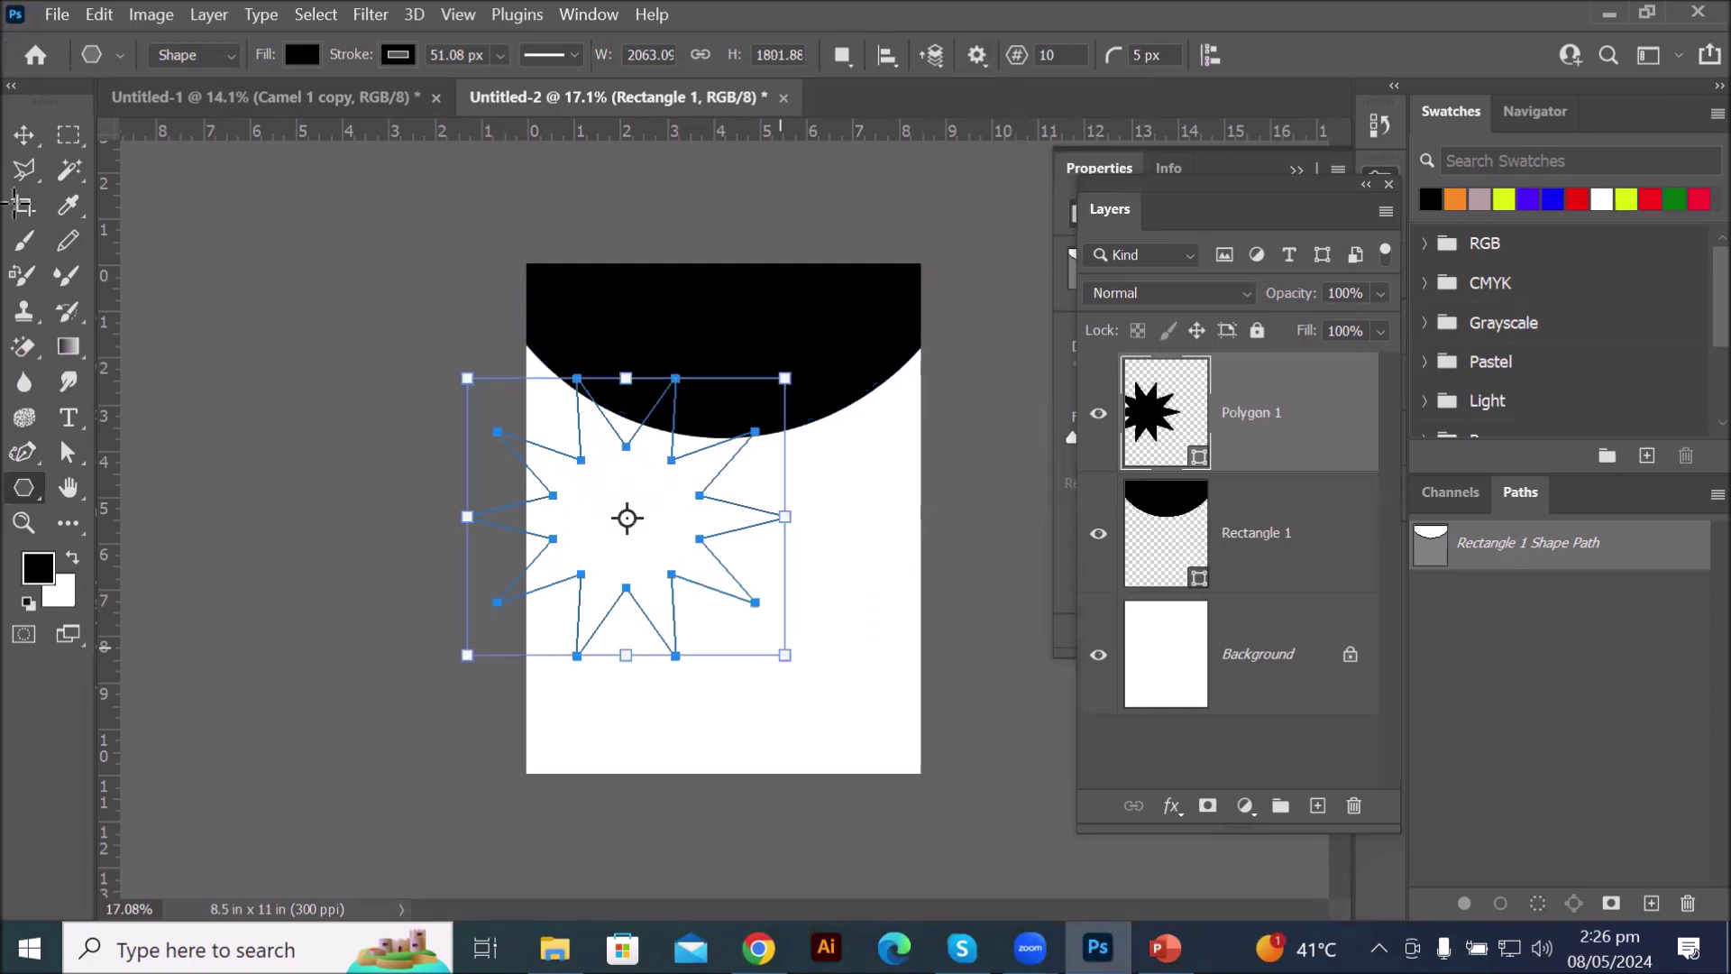
- Move the star to the middle of the white area below the arc
left_click(21, 138)
left_click_drag(653, 510, 771, 605)
key("ctrl+plus")
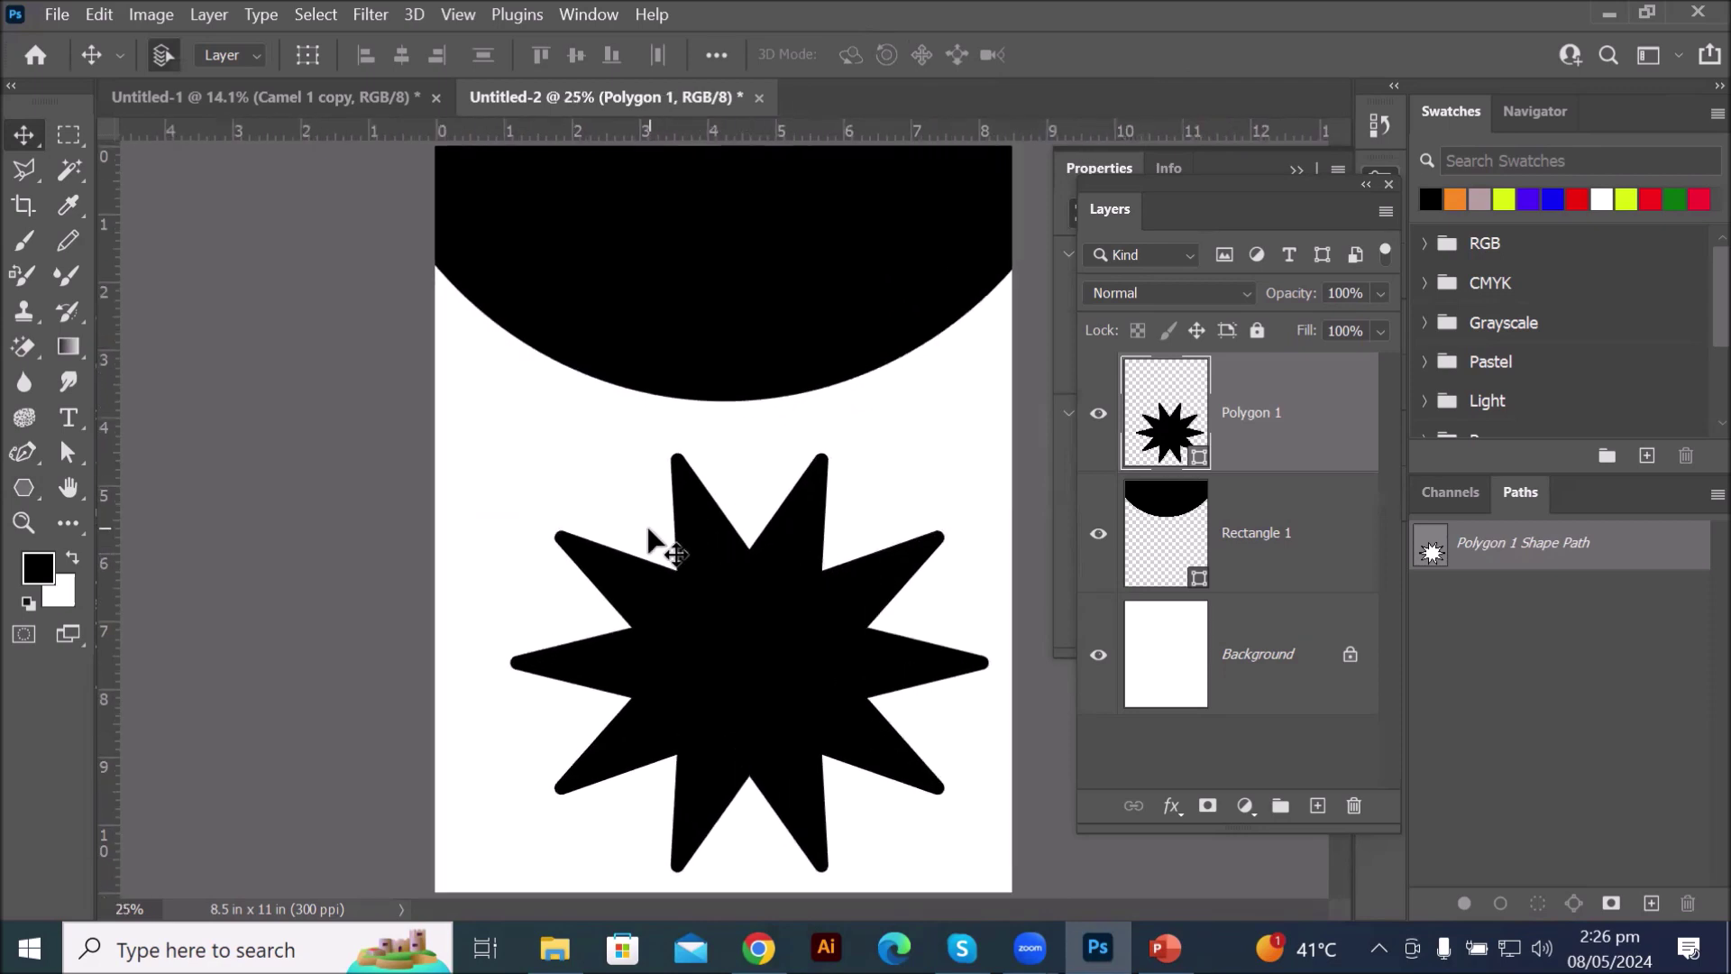
- Bulge the outer edges of the star's two top points with the Curvature Pen, converting the star to a regular path
left_click(23, 455)
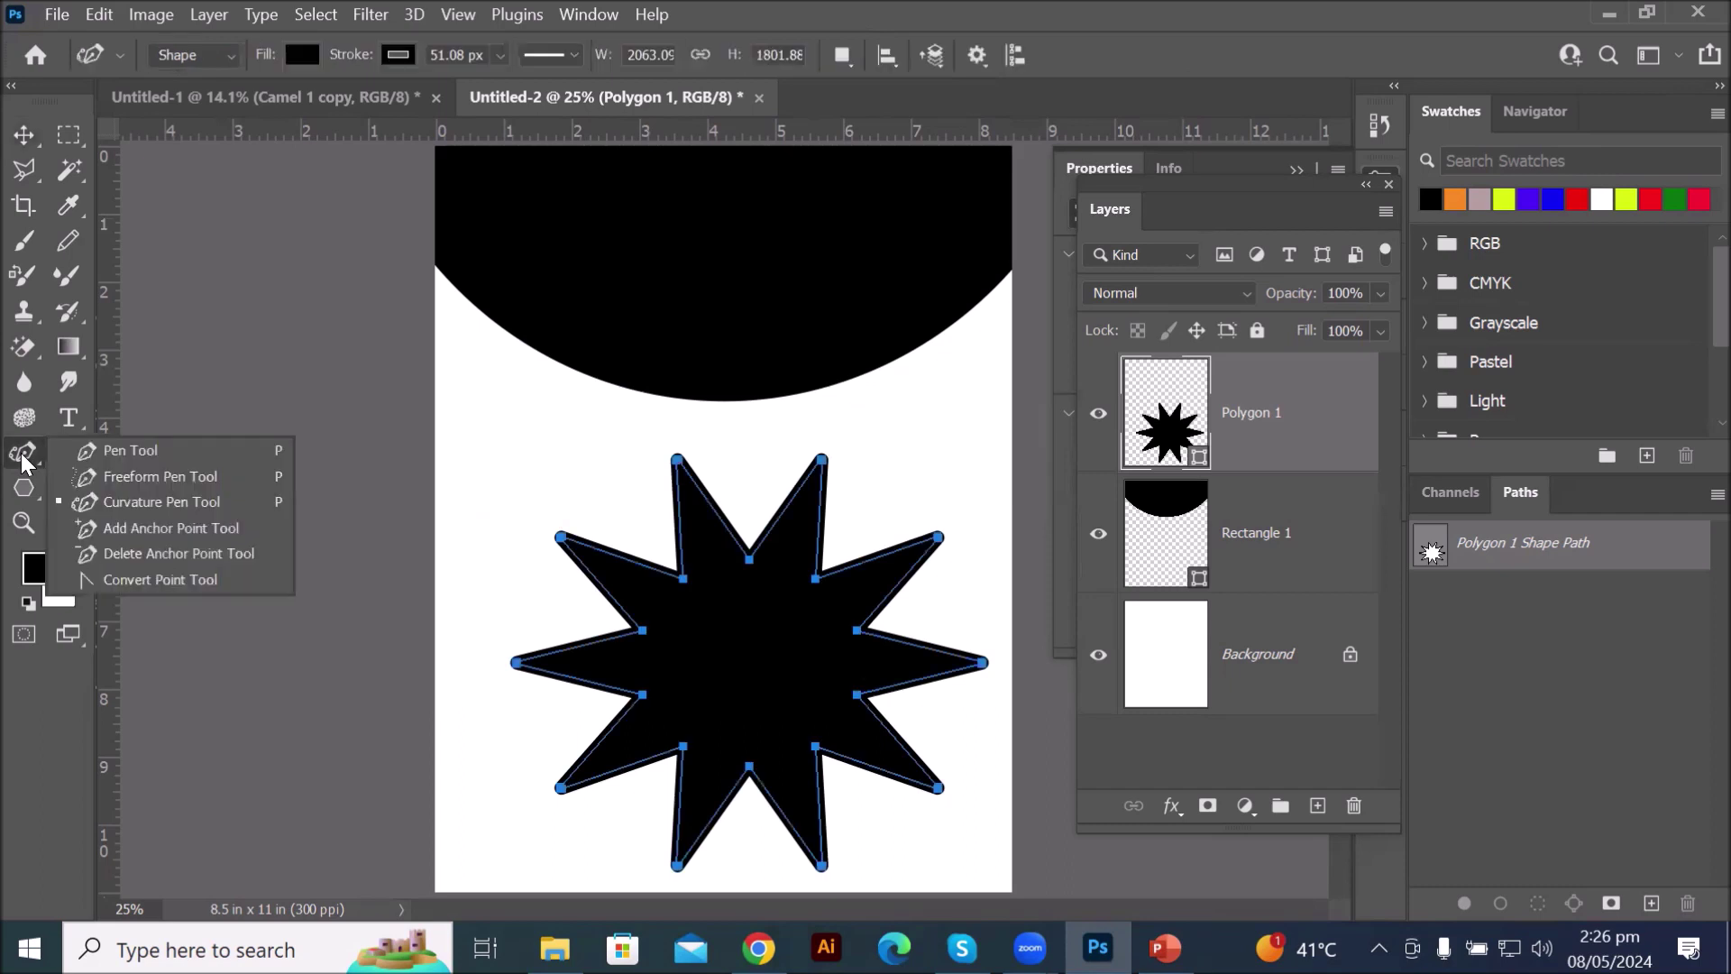
left_click(139, 501)
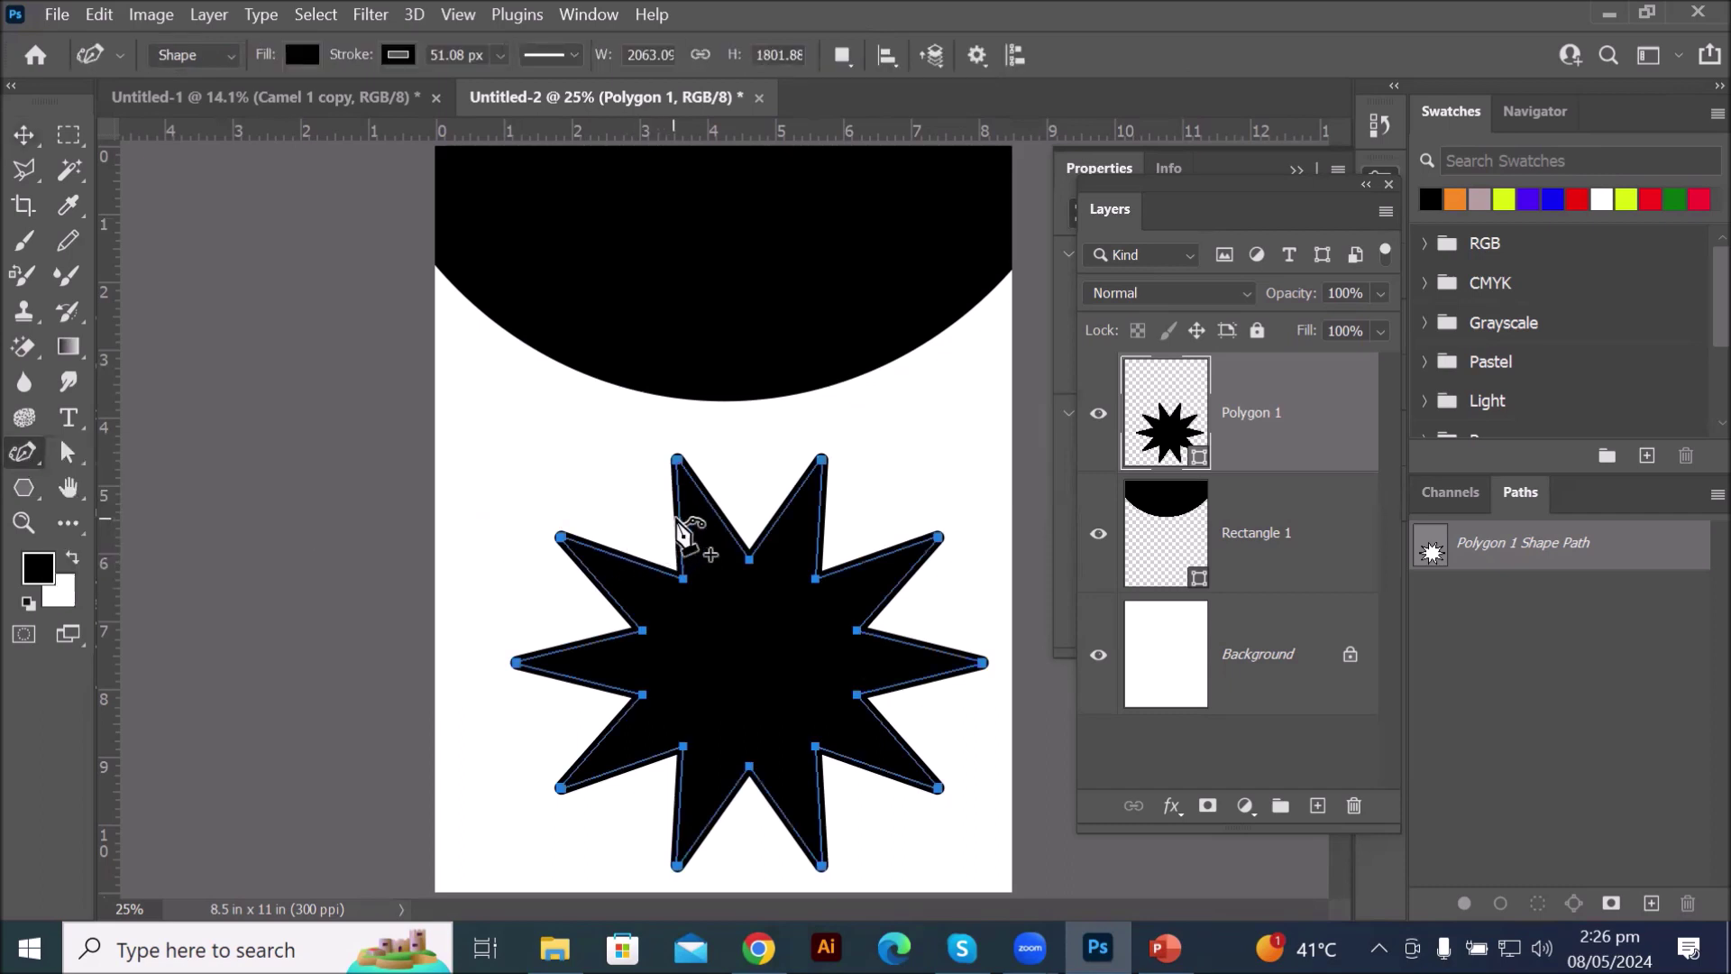
left_click_drag(679, 520, 652, 517)
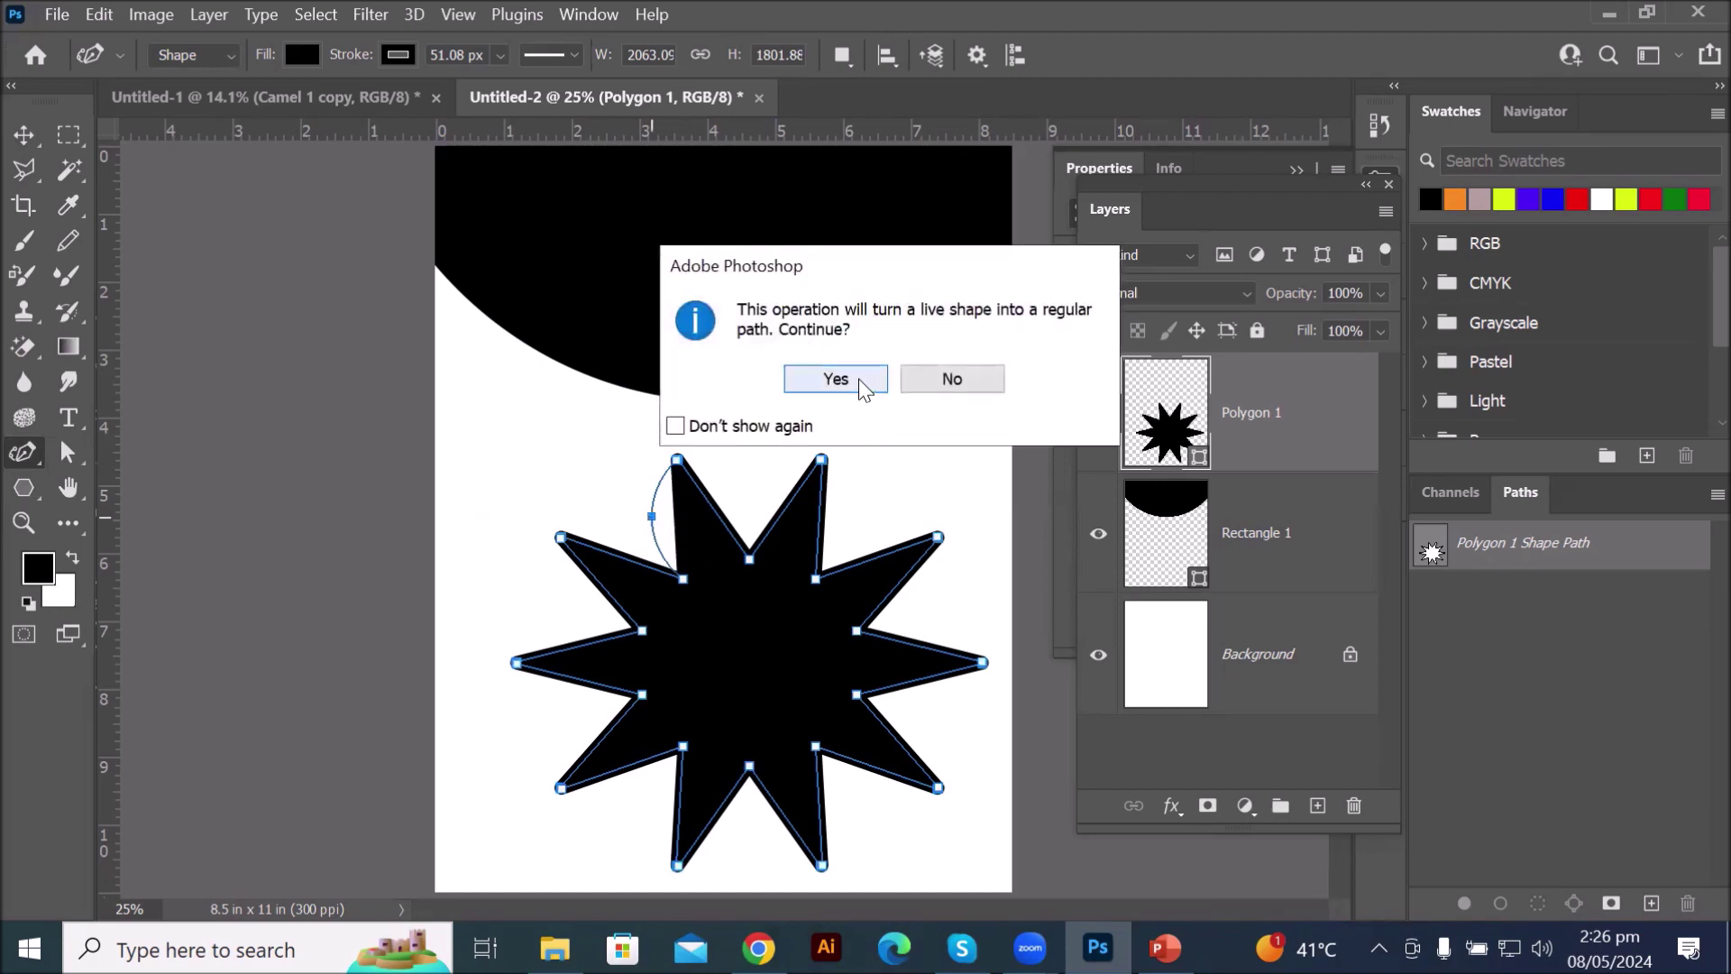
left_click(834, 379)
left_click(820, 516)
left_click_drag(821, 516, 848, 513)
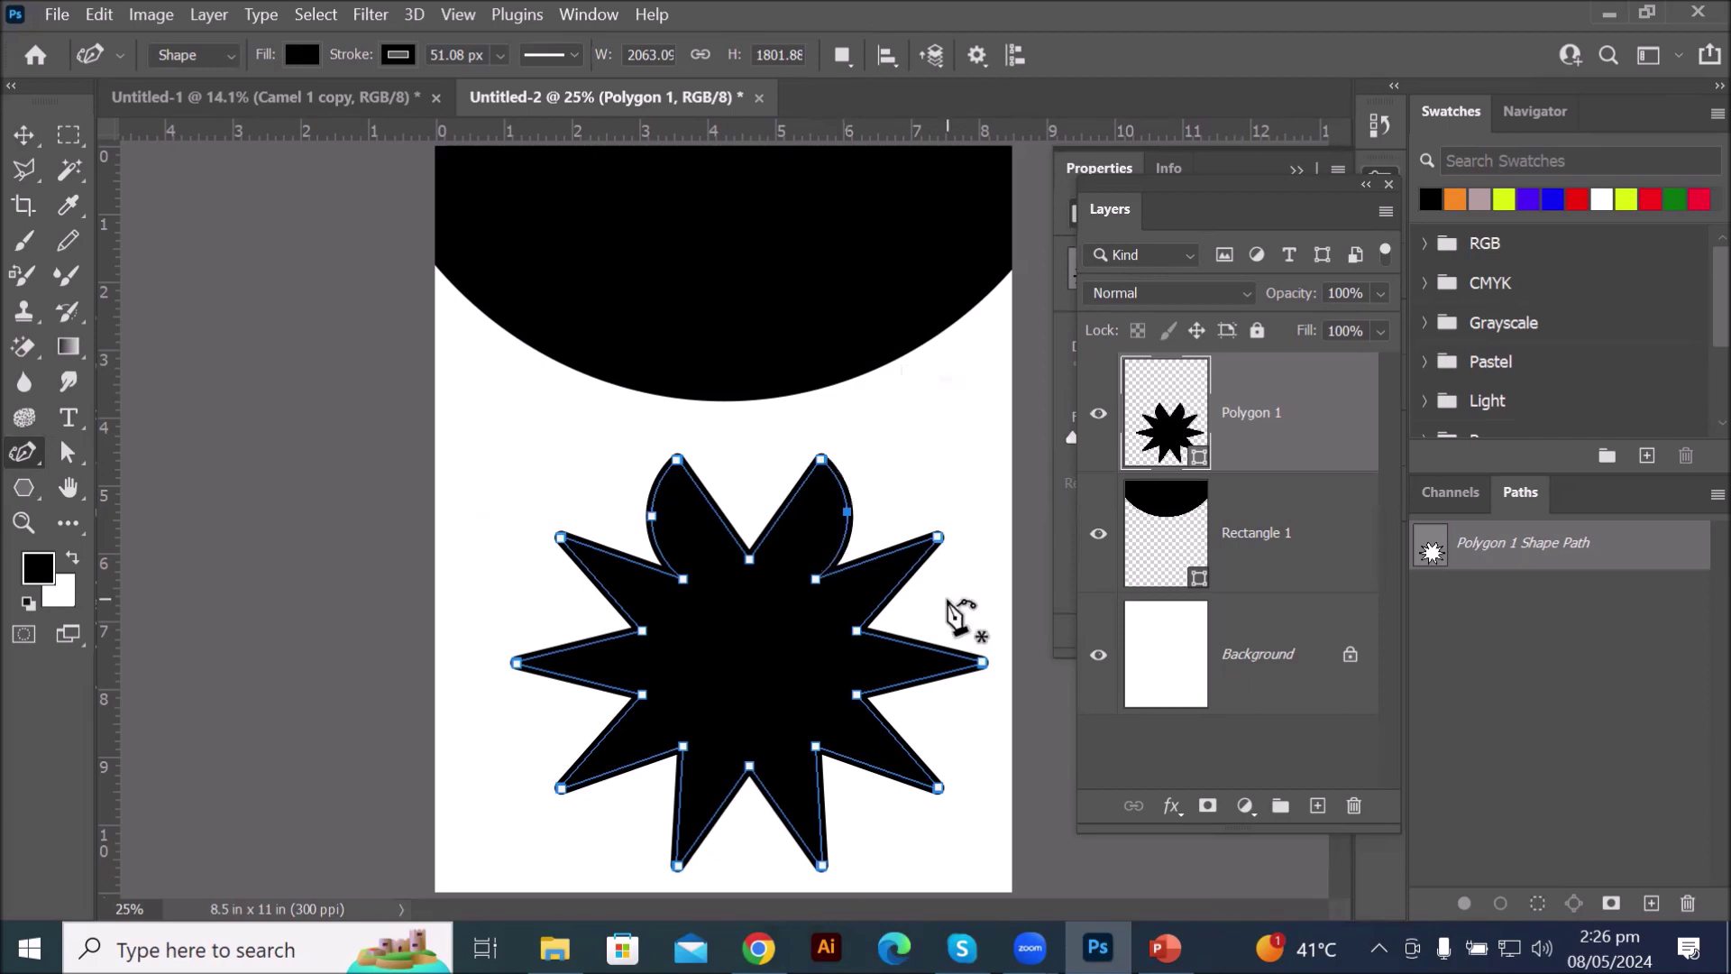
- Curve the upper edges of the star's leftmost and rightmost points outward into rounded petals
scroll(959, 639, "down", 4)
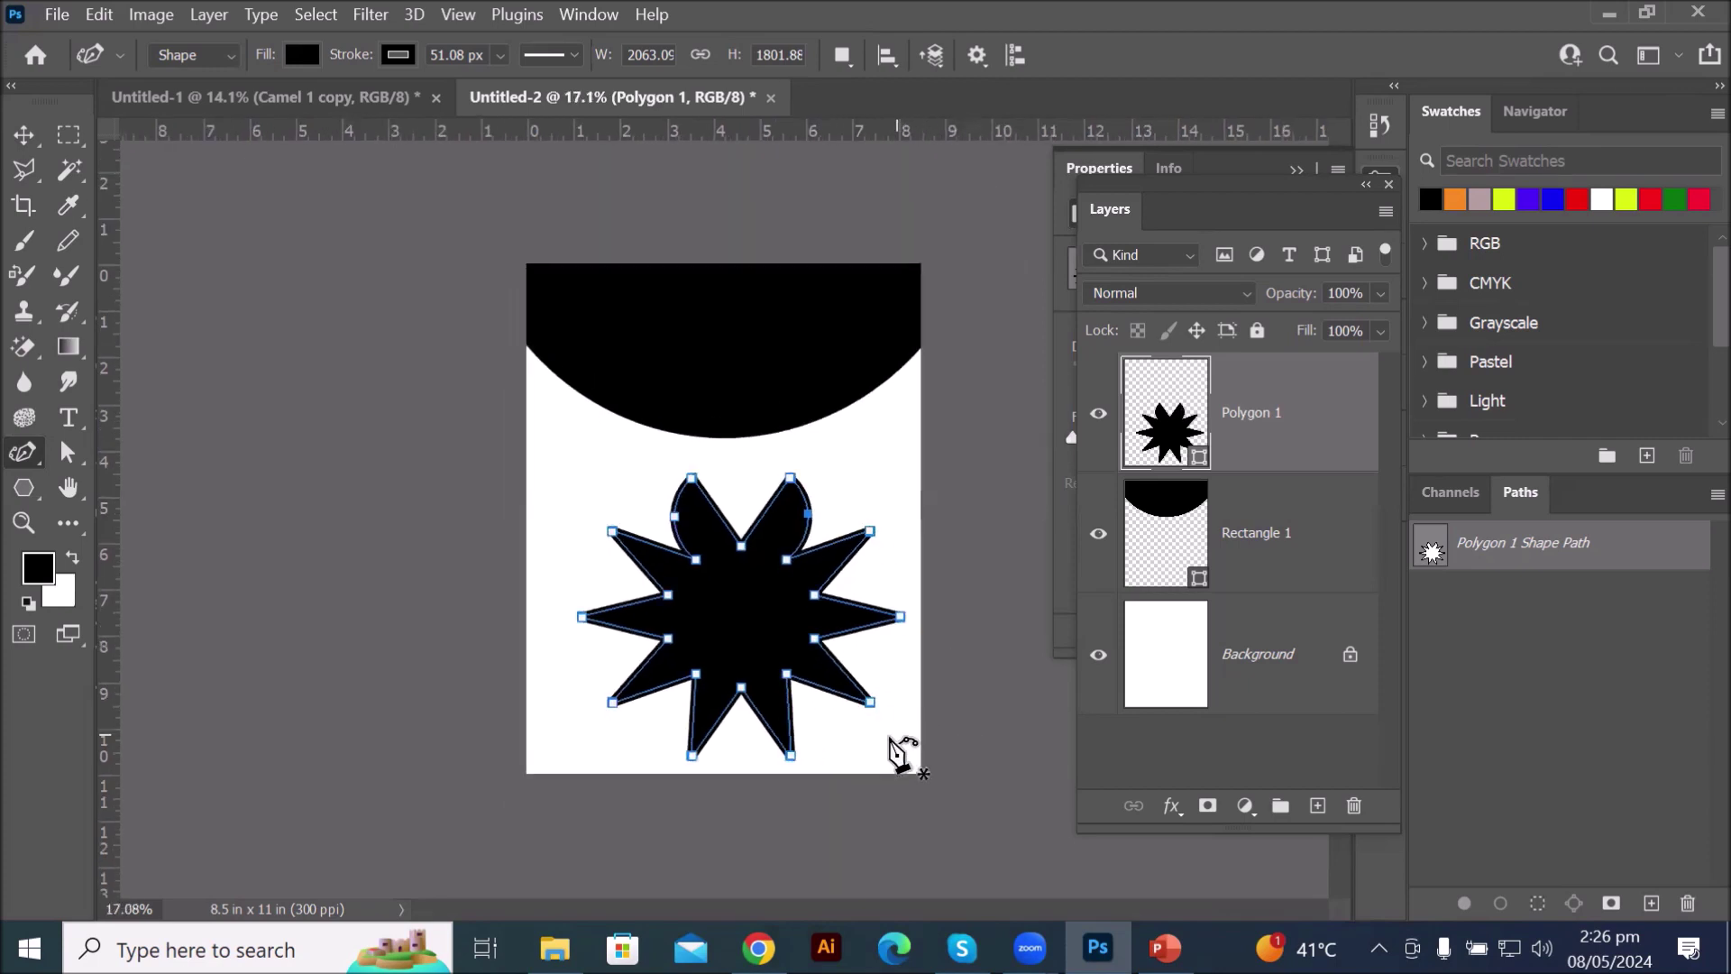
left_click(623, 607)
left_click_drag(623, 608, 609, 584)
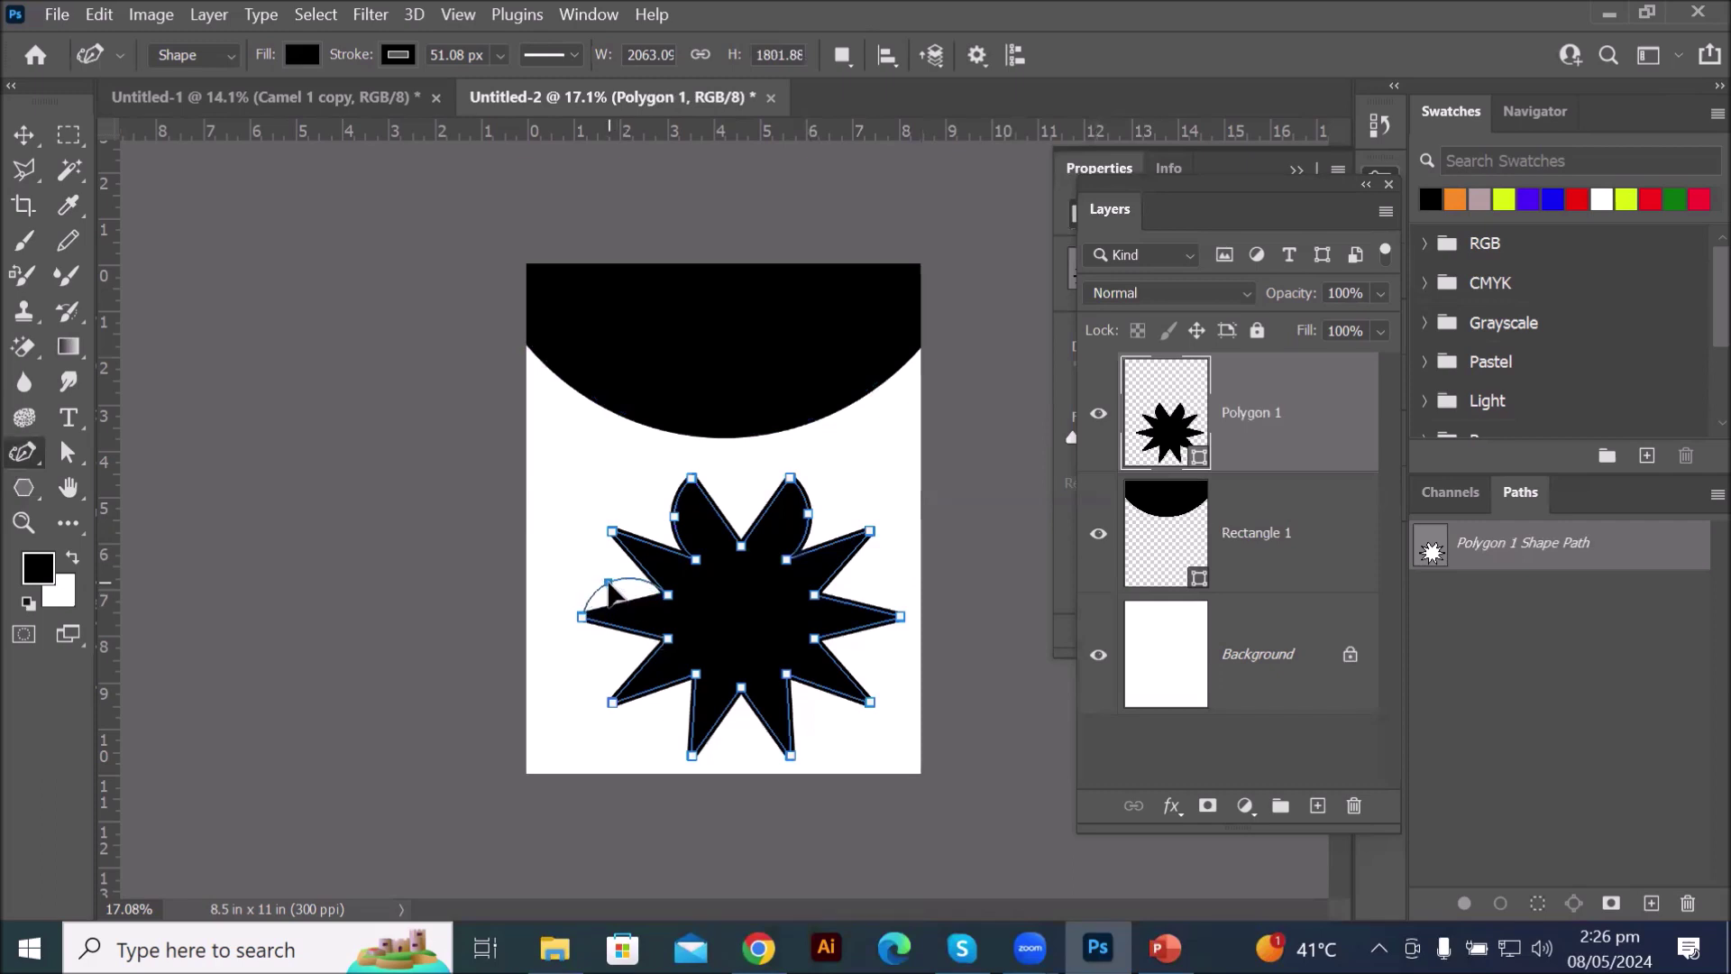
left_click_drag(861, 607, 879, 588)
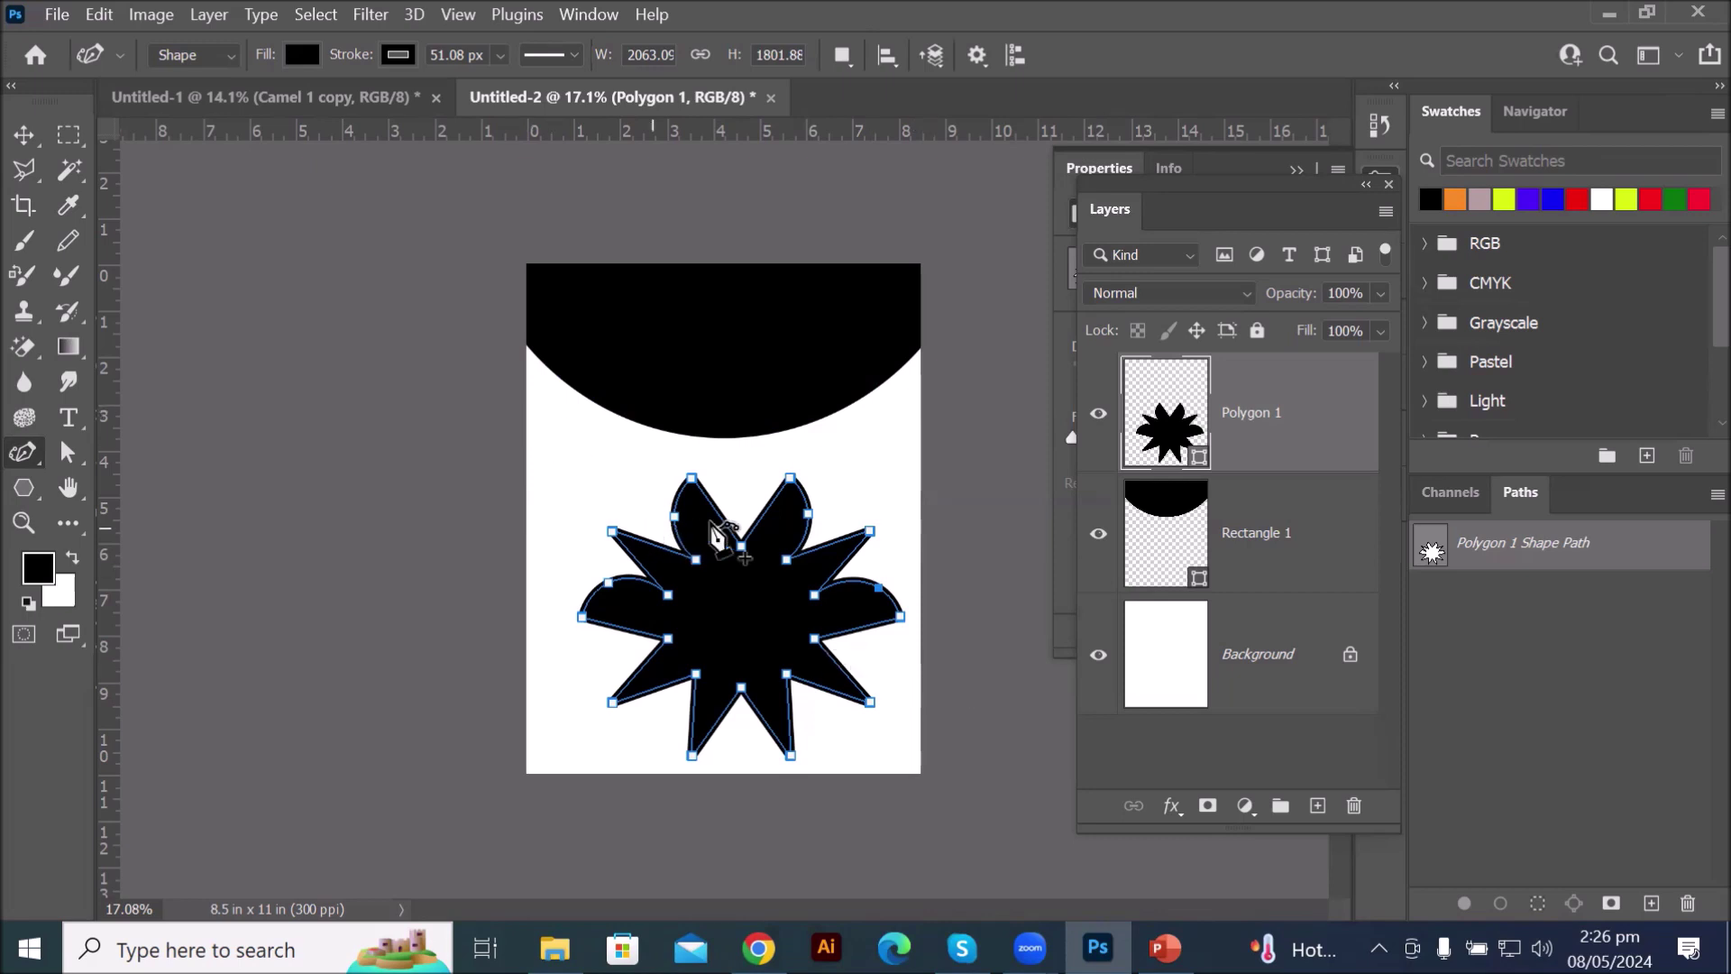
left_click(24, 462)
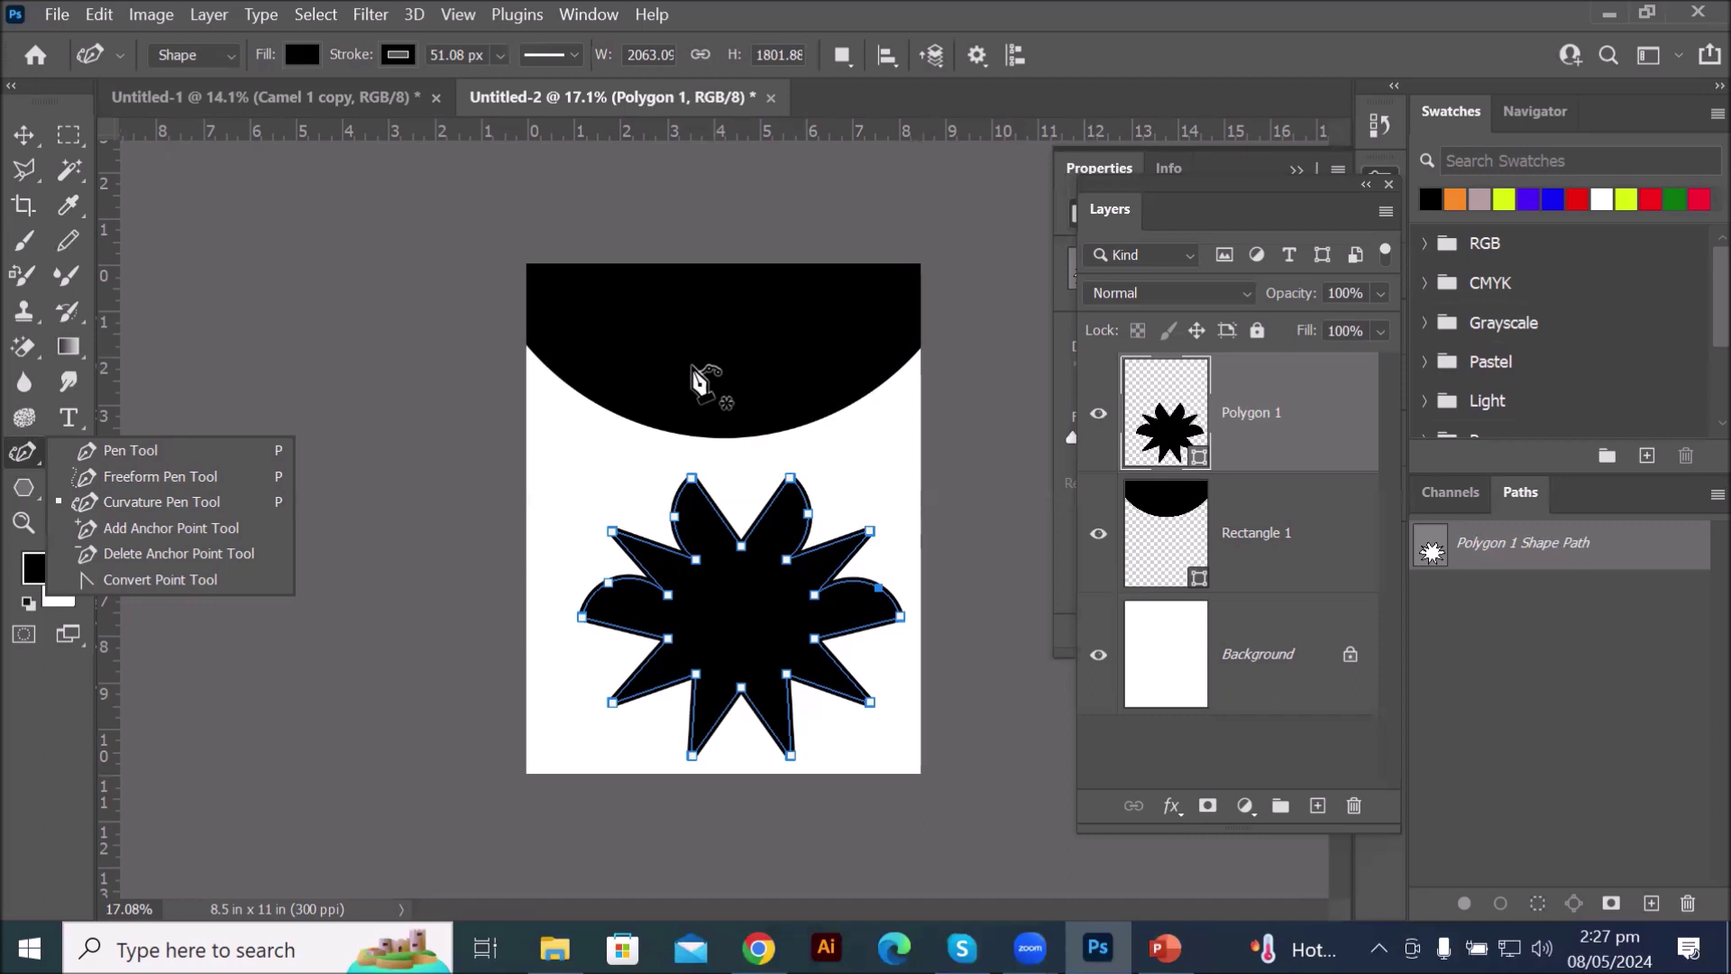
scroll(694, 464, "down", 1)
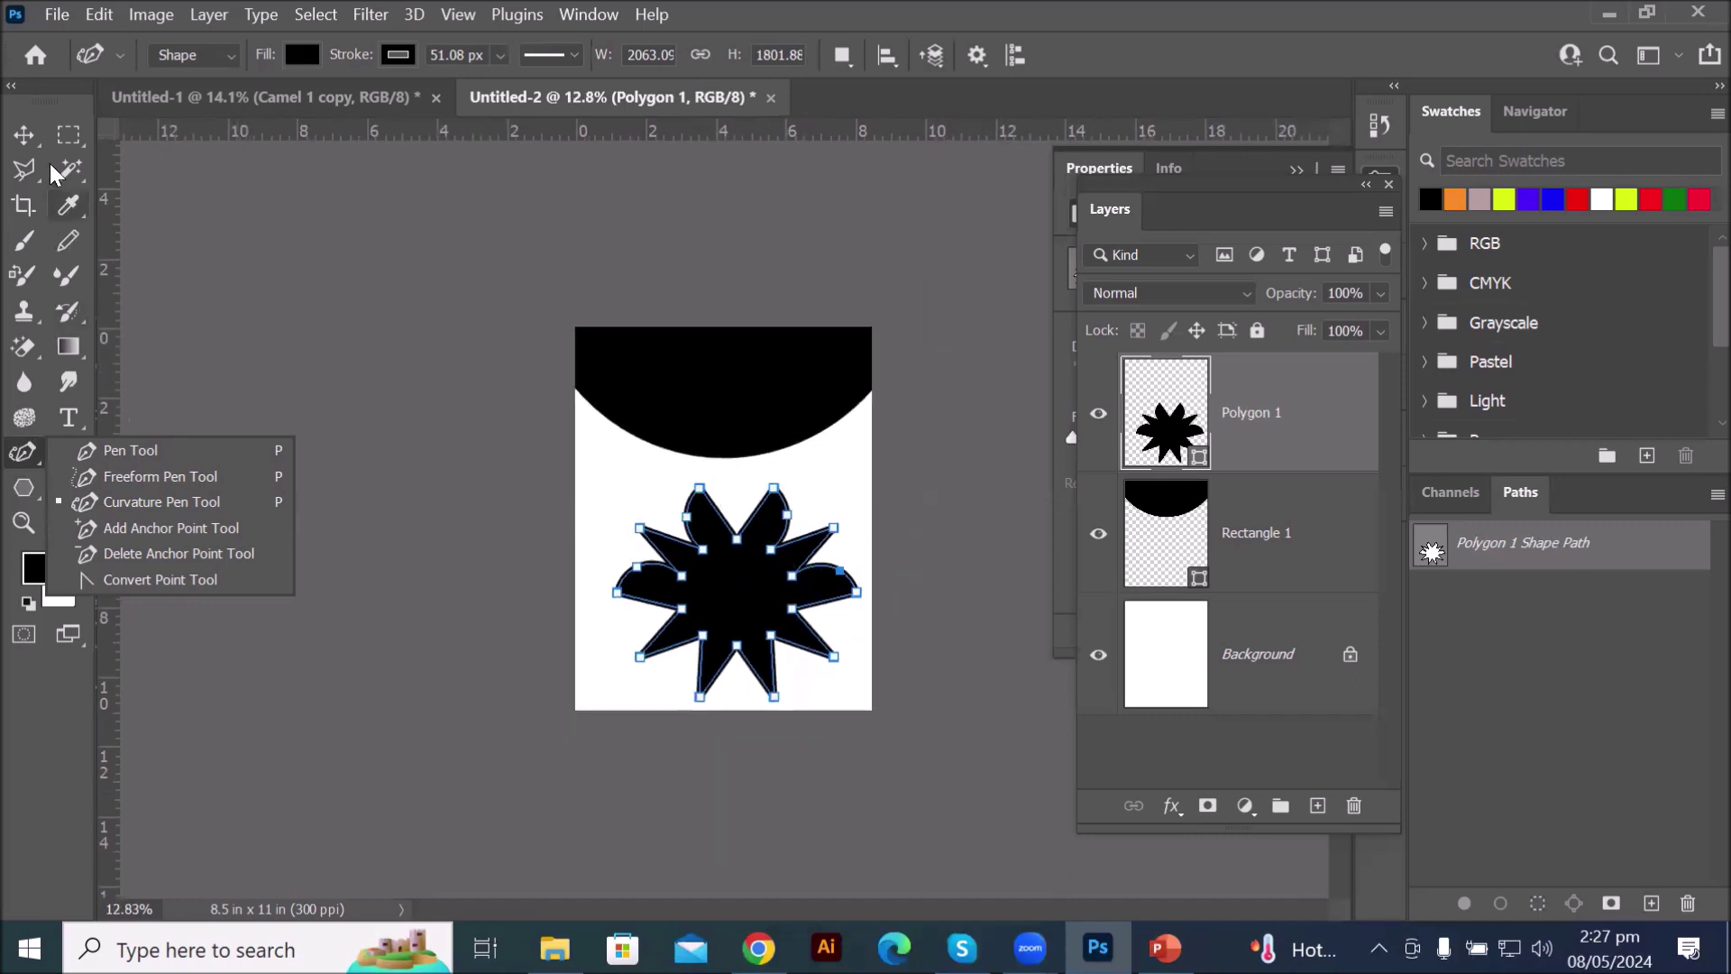
- Delete the star shape and draw a rectangle about 689 x 854 px in the white area below the arc
left_click(24, 134)
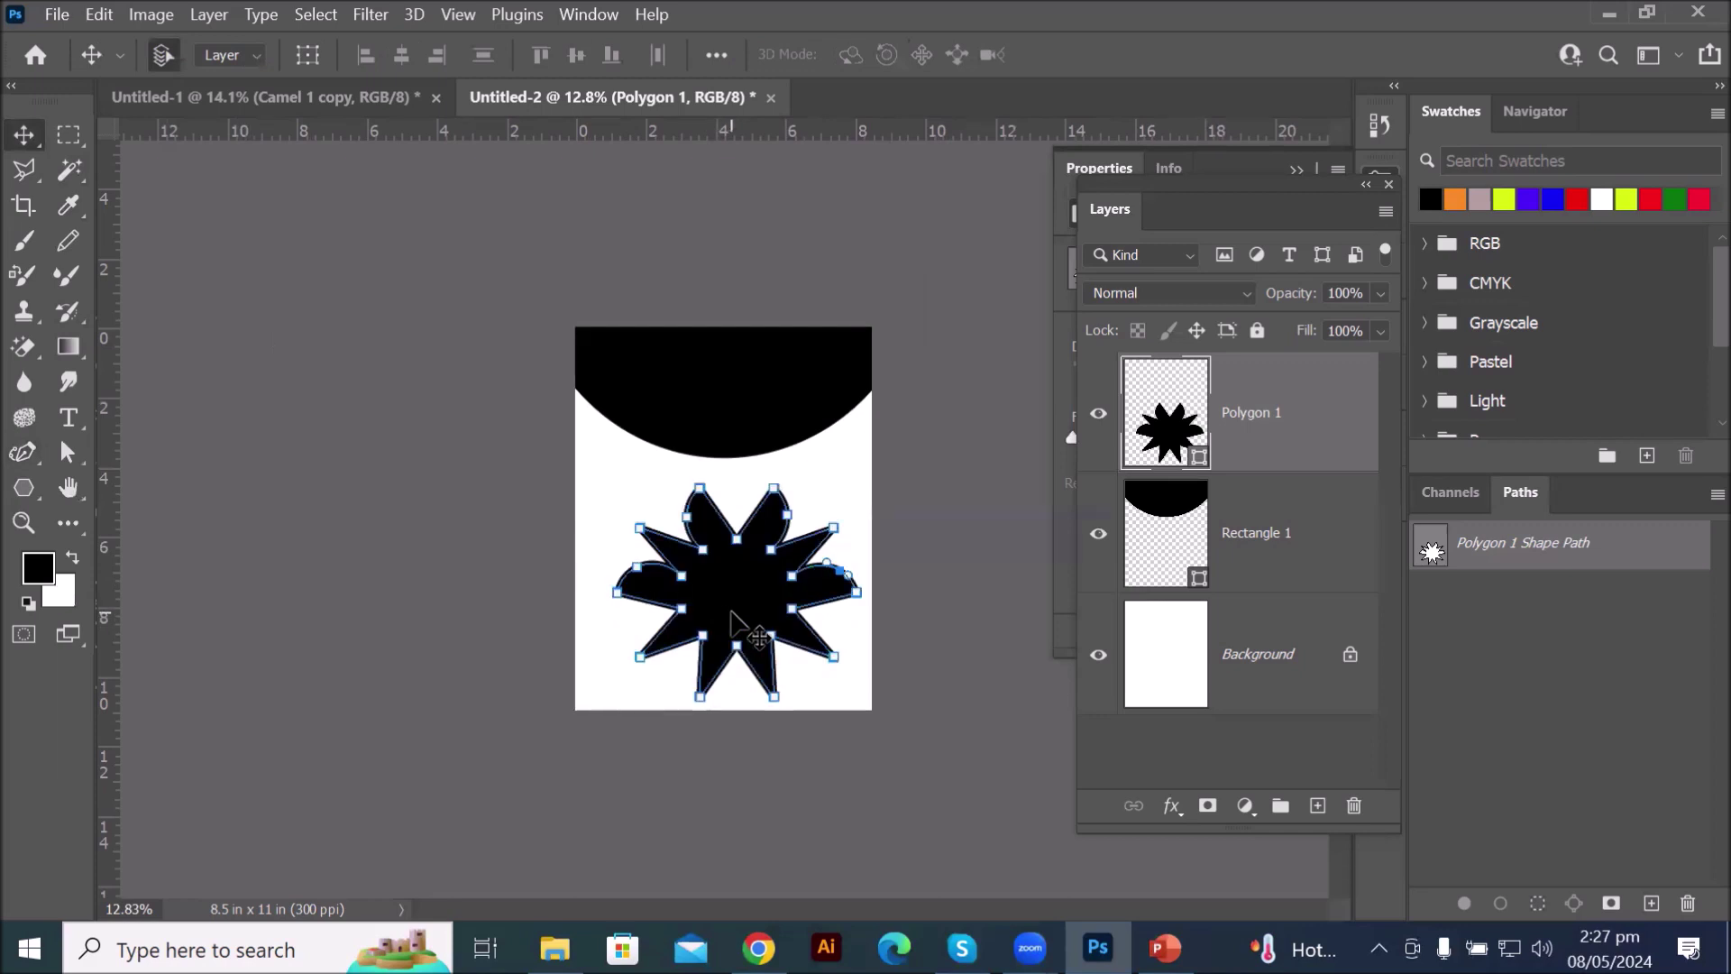
key("Delete")
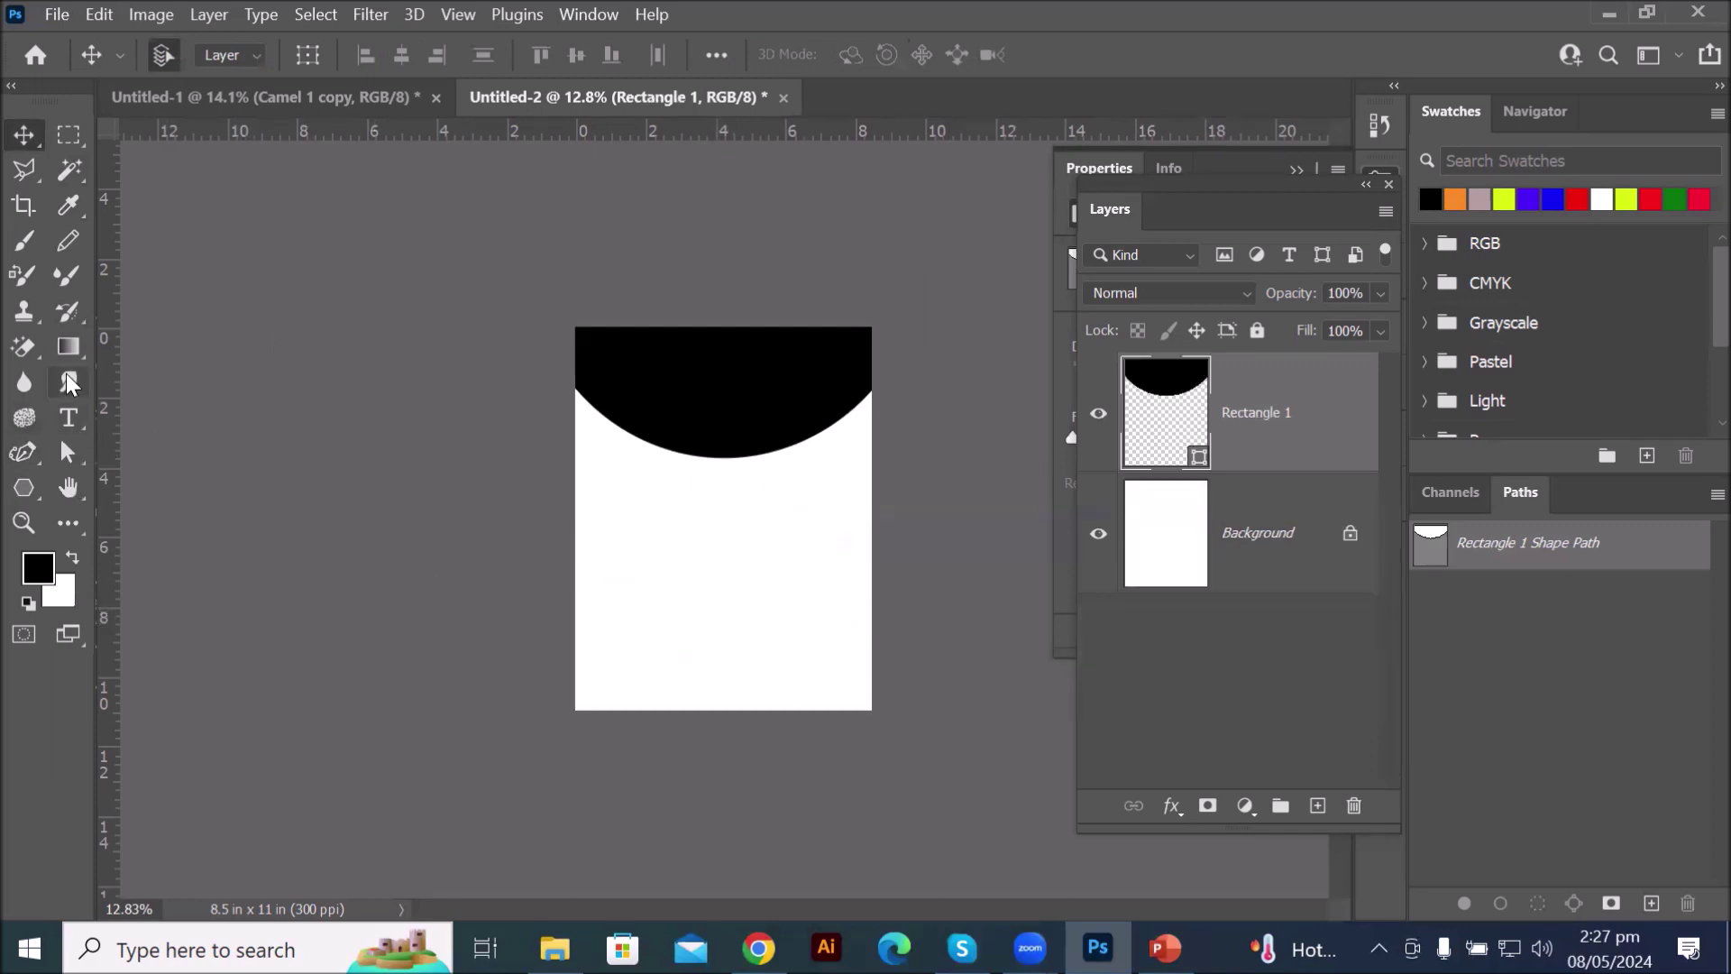
right_click(29, 490)
left_click(118, 493)
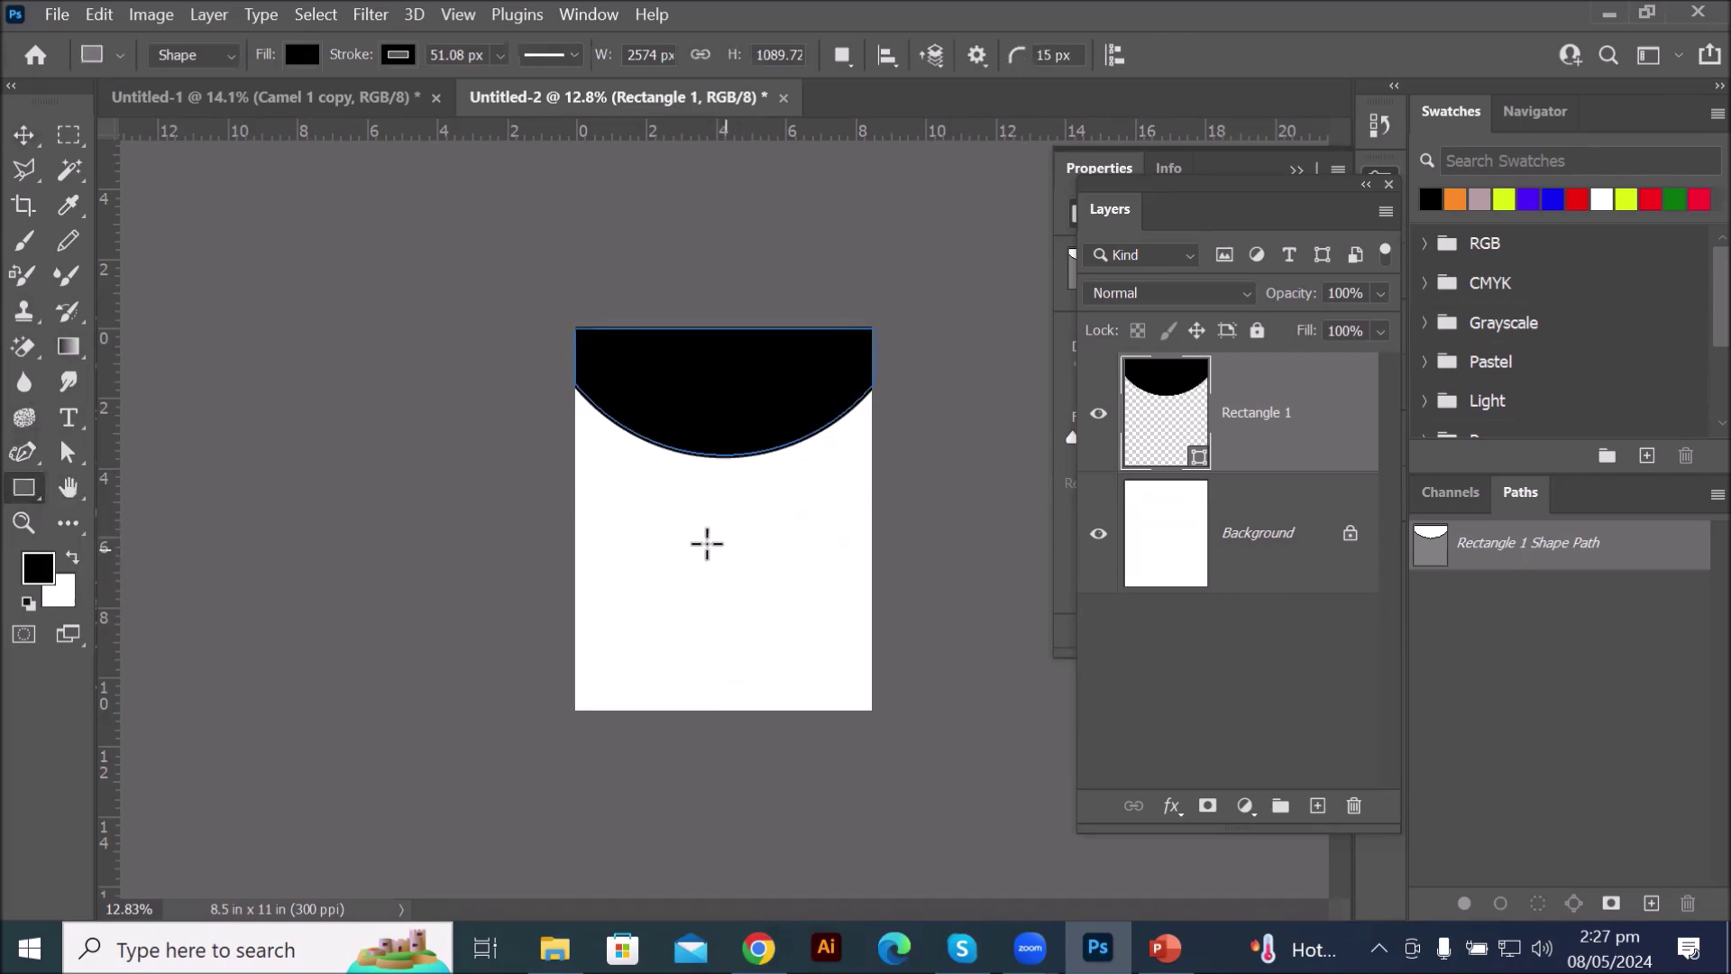
left_click_drag(674, 524, 756, 622)
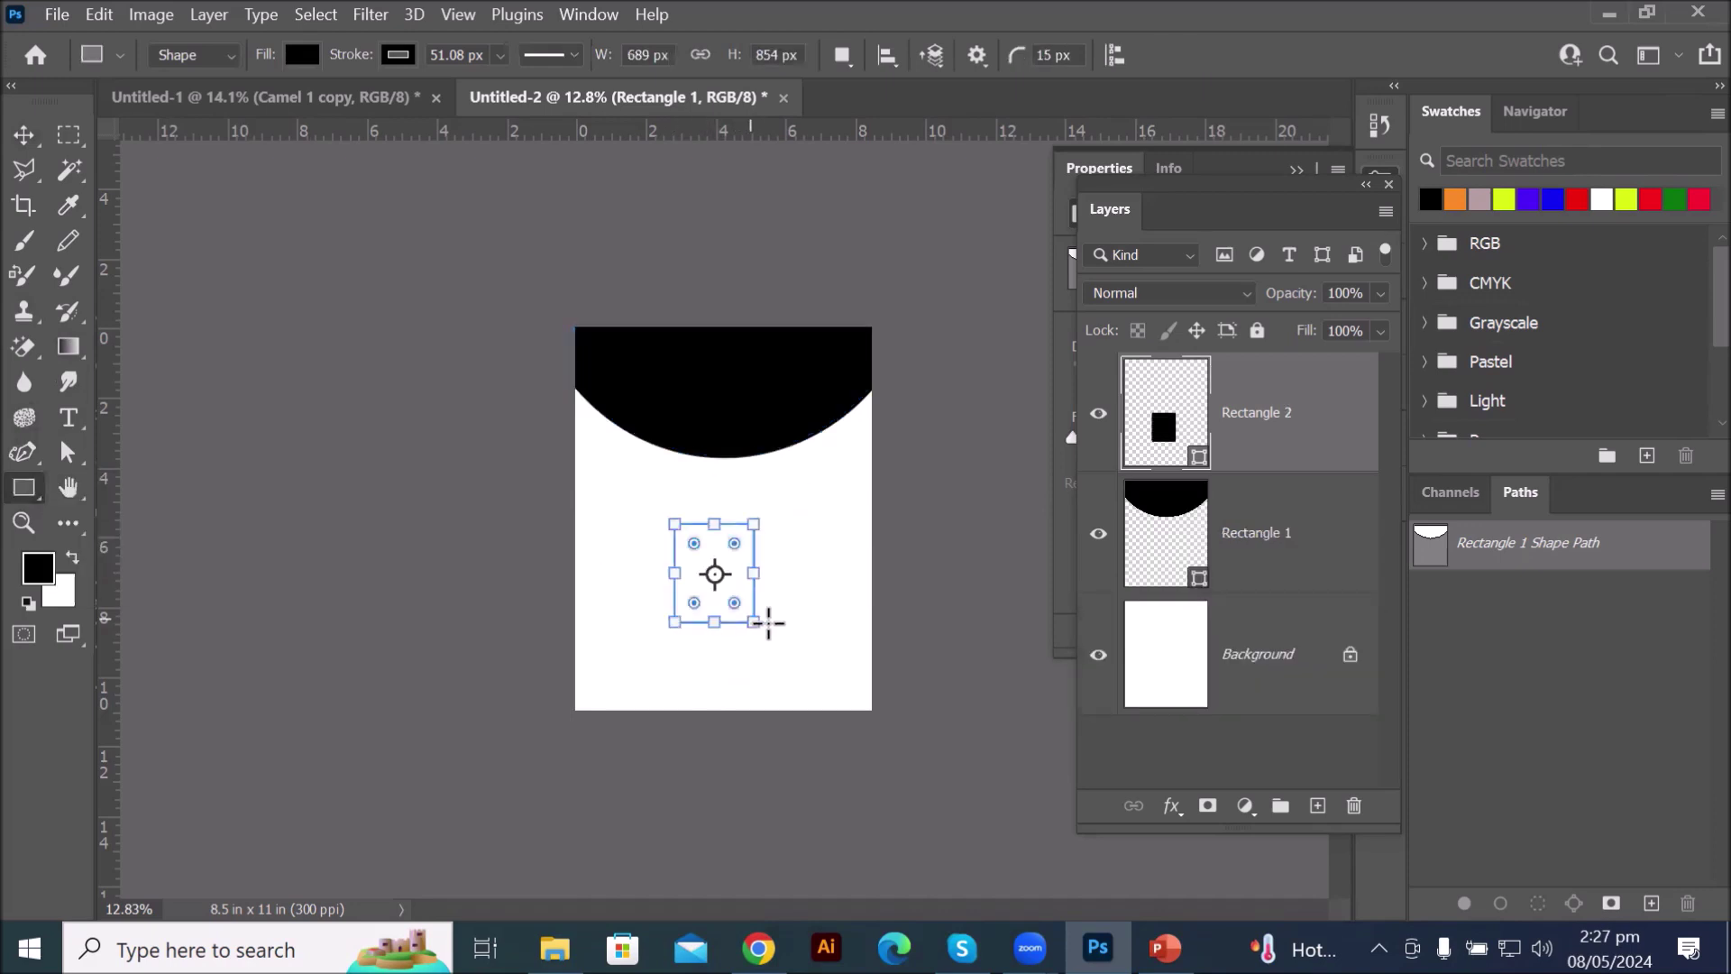
scroll(789, 589, "up", 3)
scroll(790, 589, "up", 1)
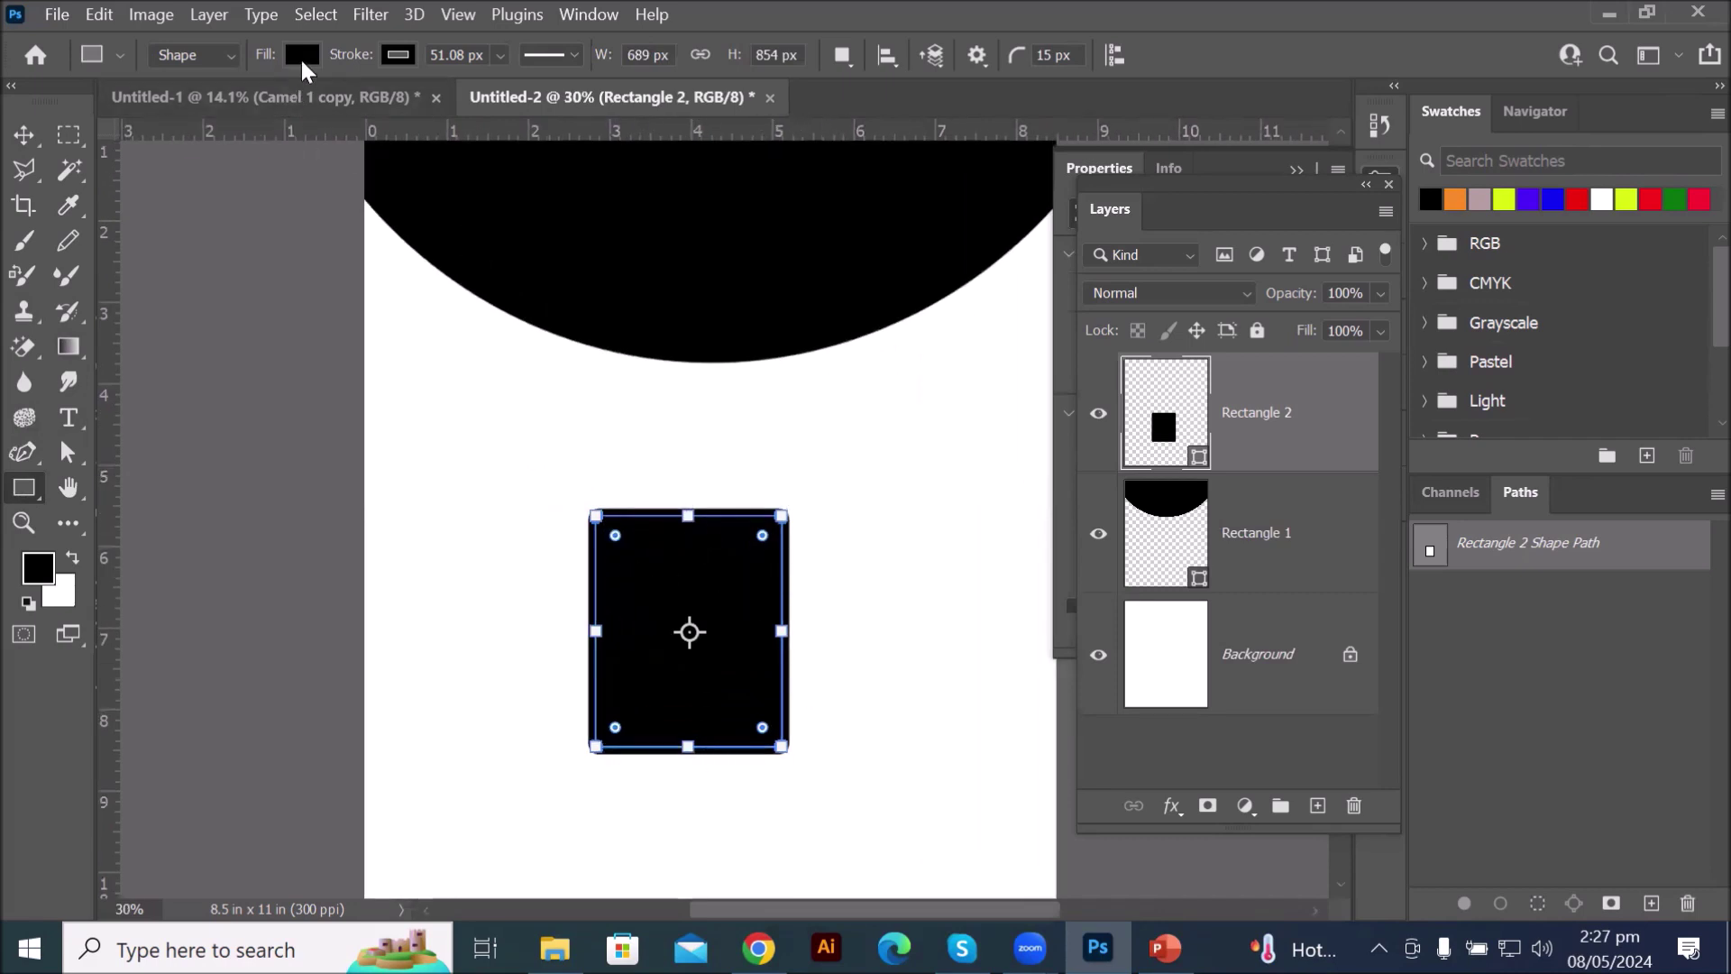
- Remove the new rectangle's fill and give it a 60 px orange stroke
left_click(302, 54)
left_click(142, 107)
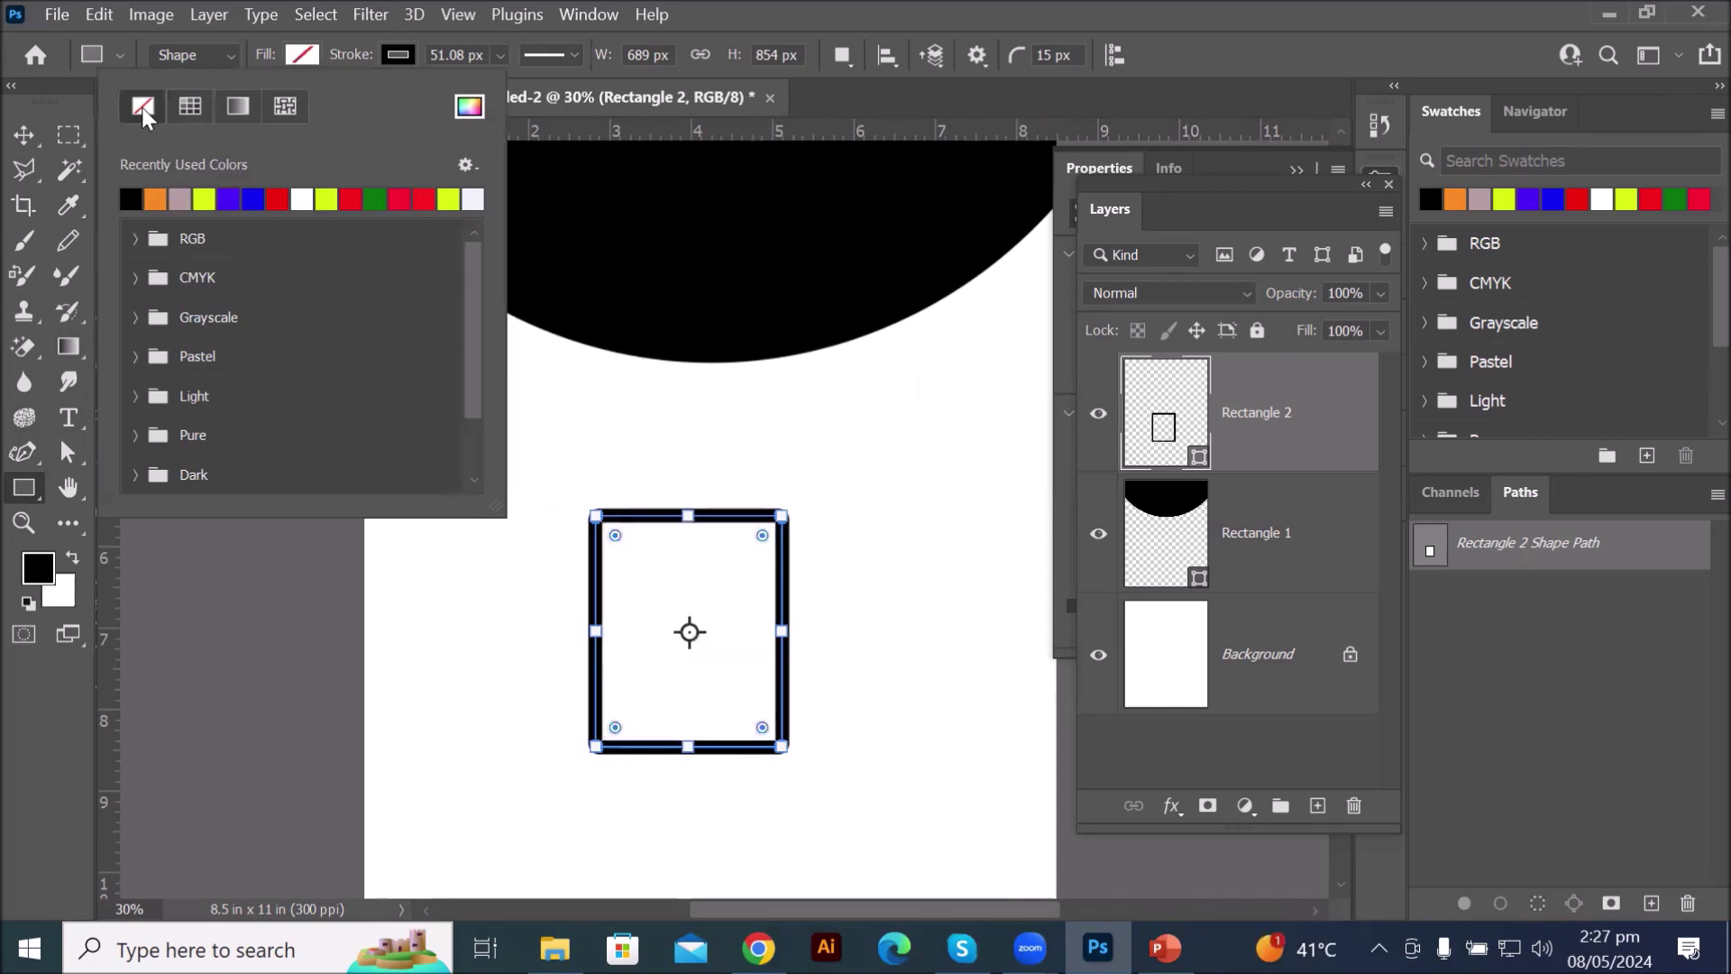
left_click(468, 55)
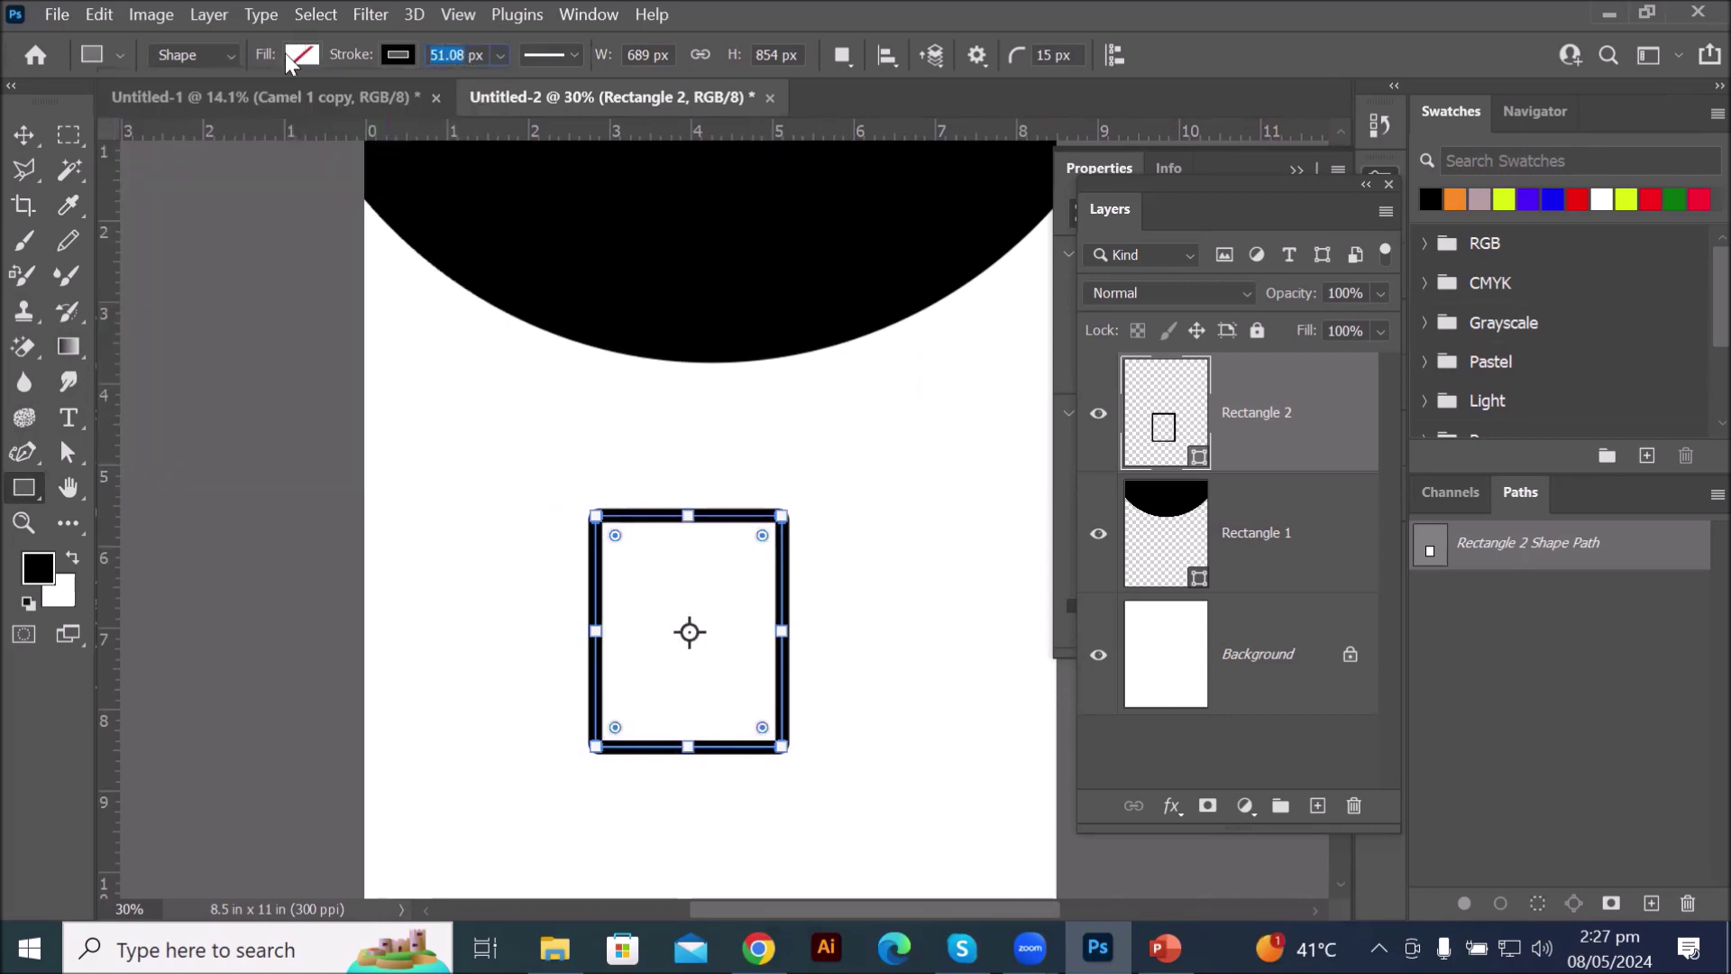
type("60")
key("Return")
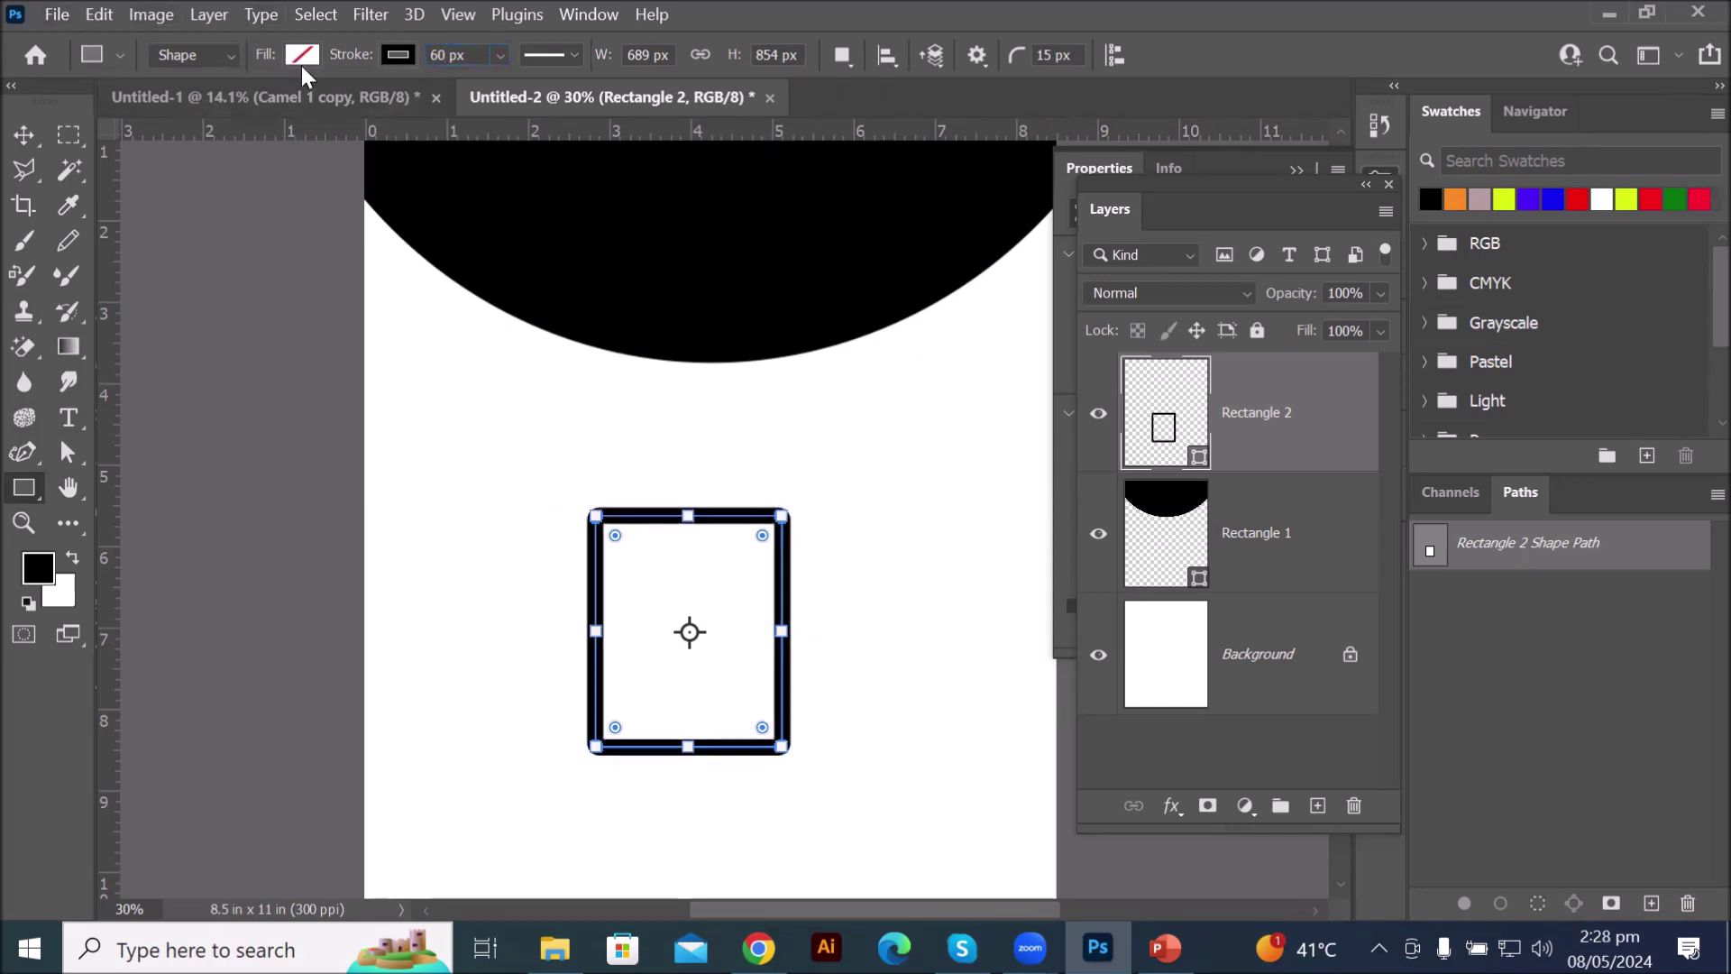
left_click(395, 55)
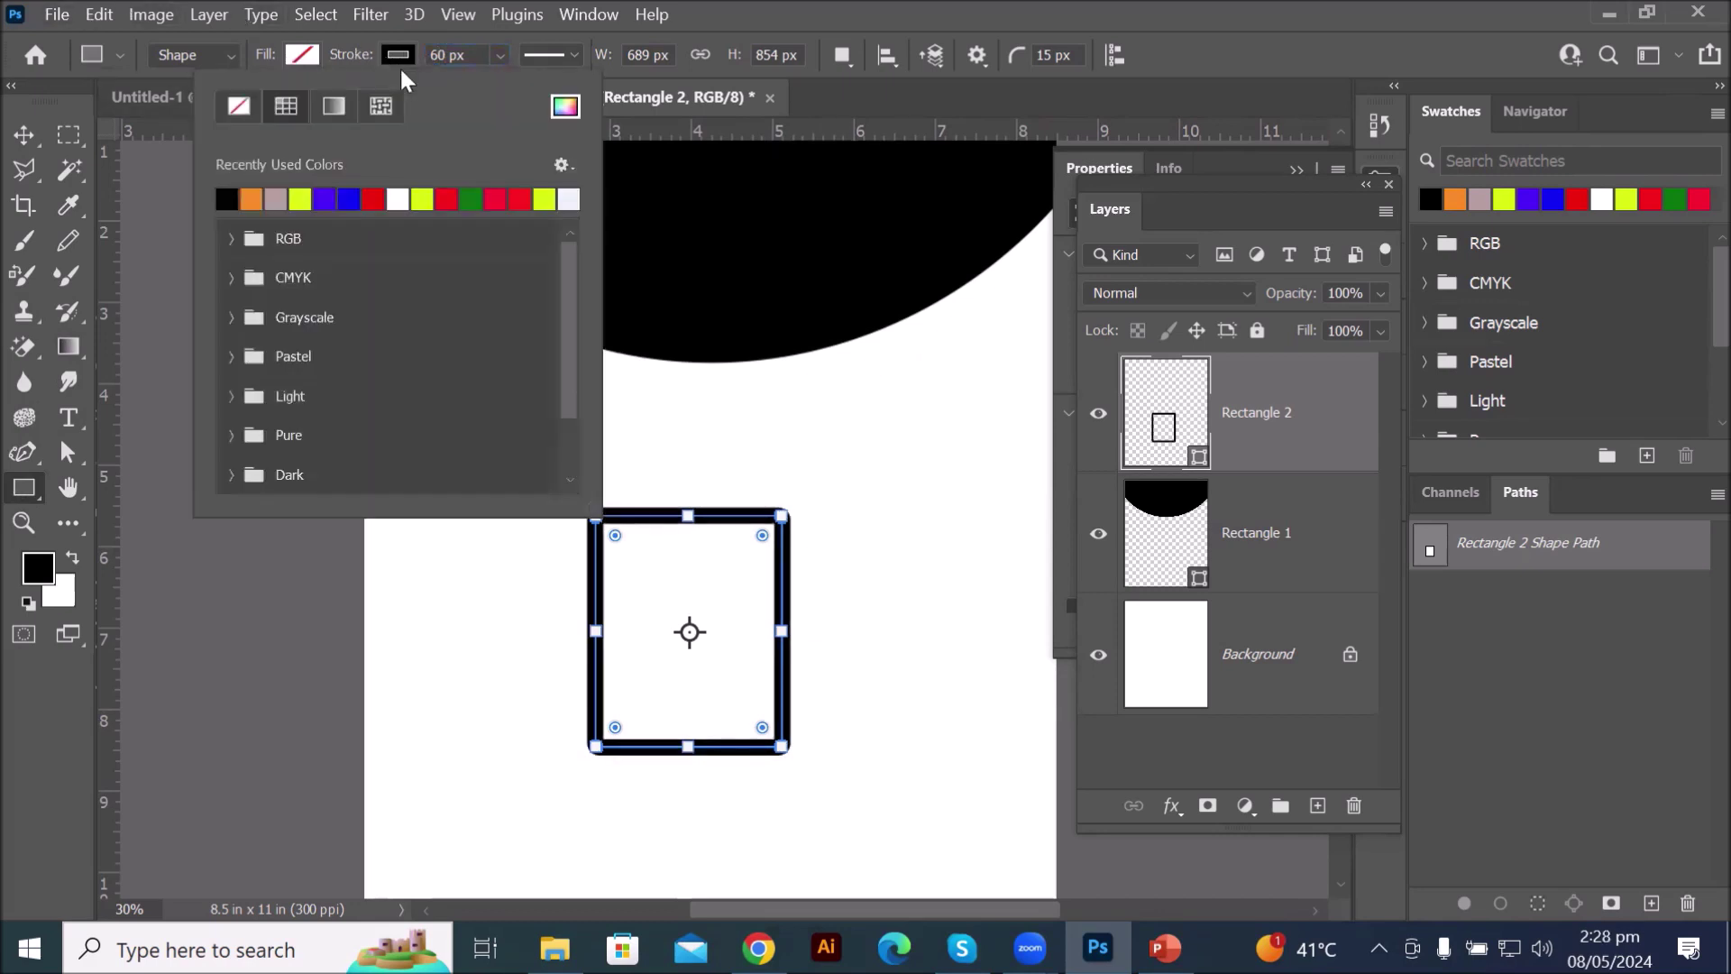
left_click(254, 196)
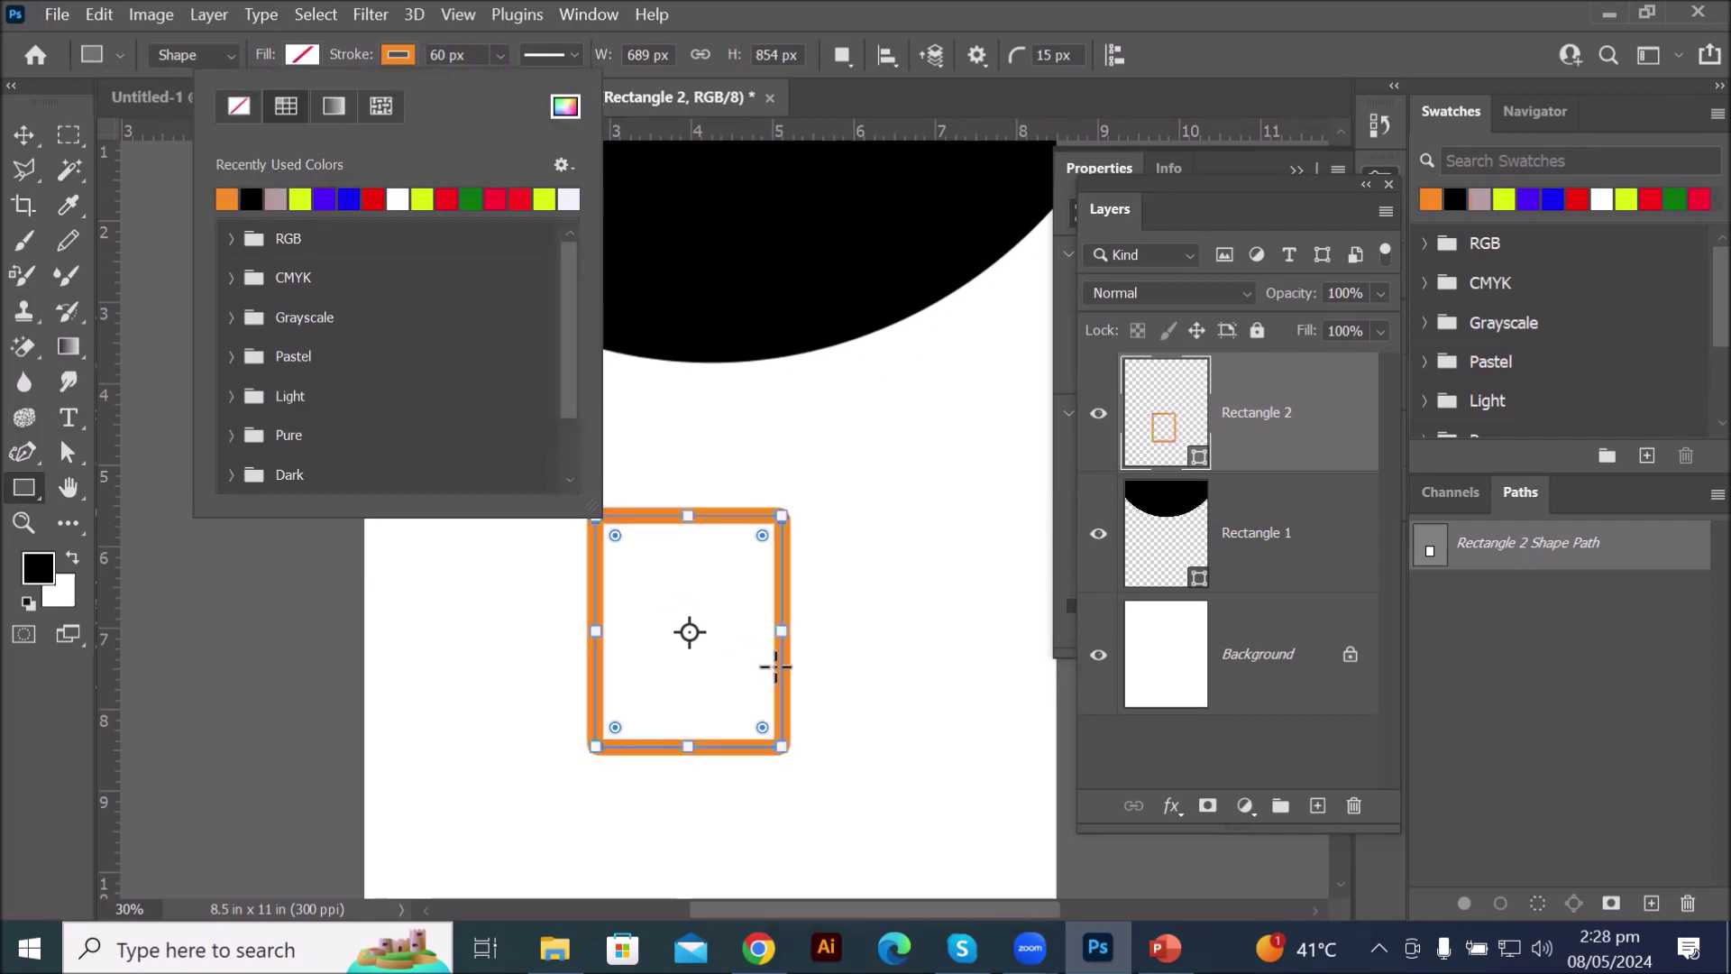
left_click(33, 491)
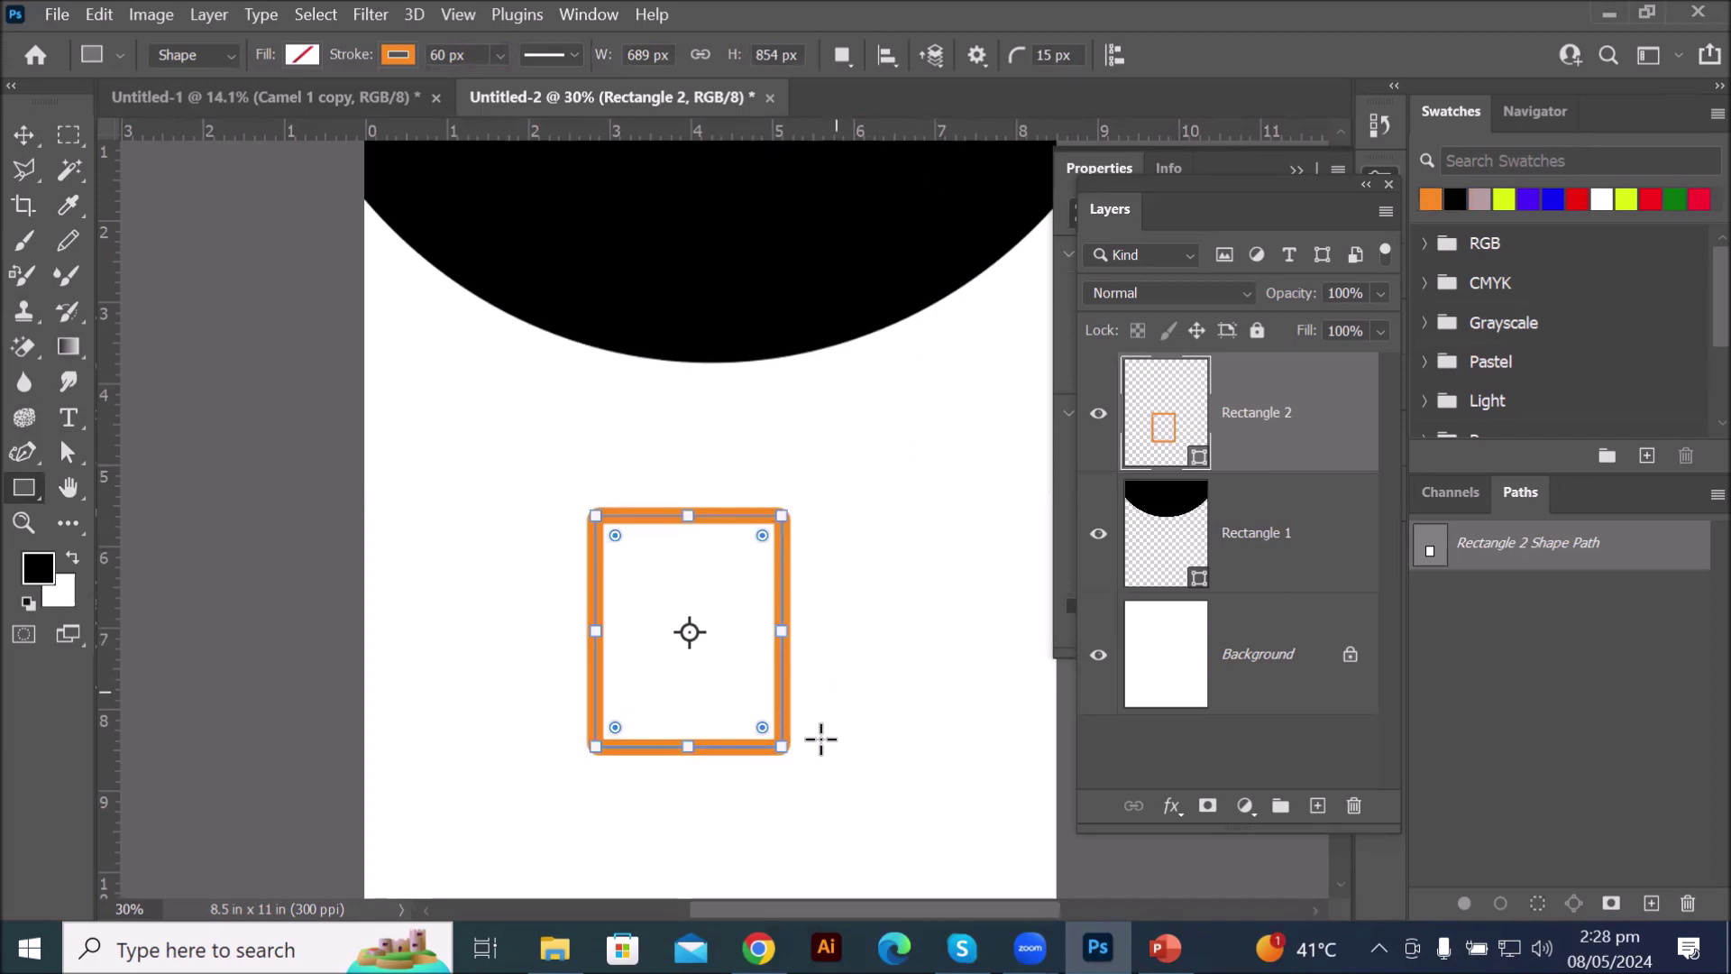
- Select the orange rectangle's path with the Direct Selection tool to show its anchor points
scroll(798, 773, "up", 1)
scroll(753, 797, "up", 2)
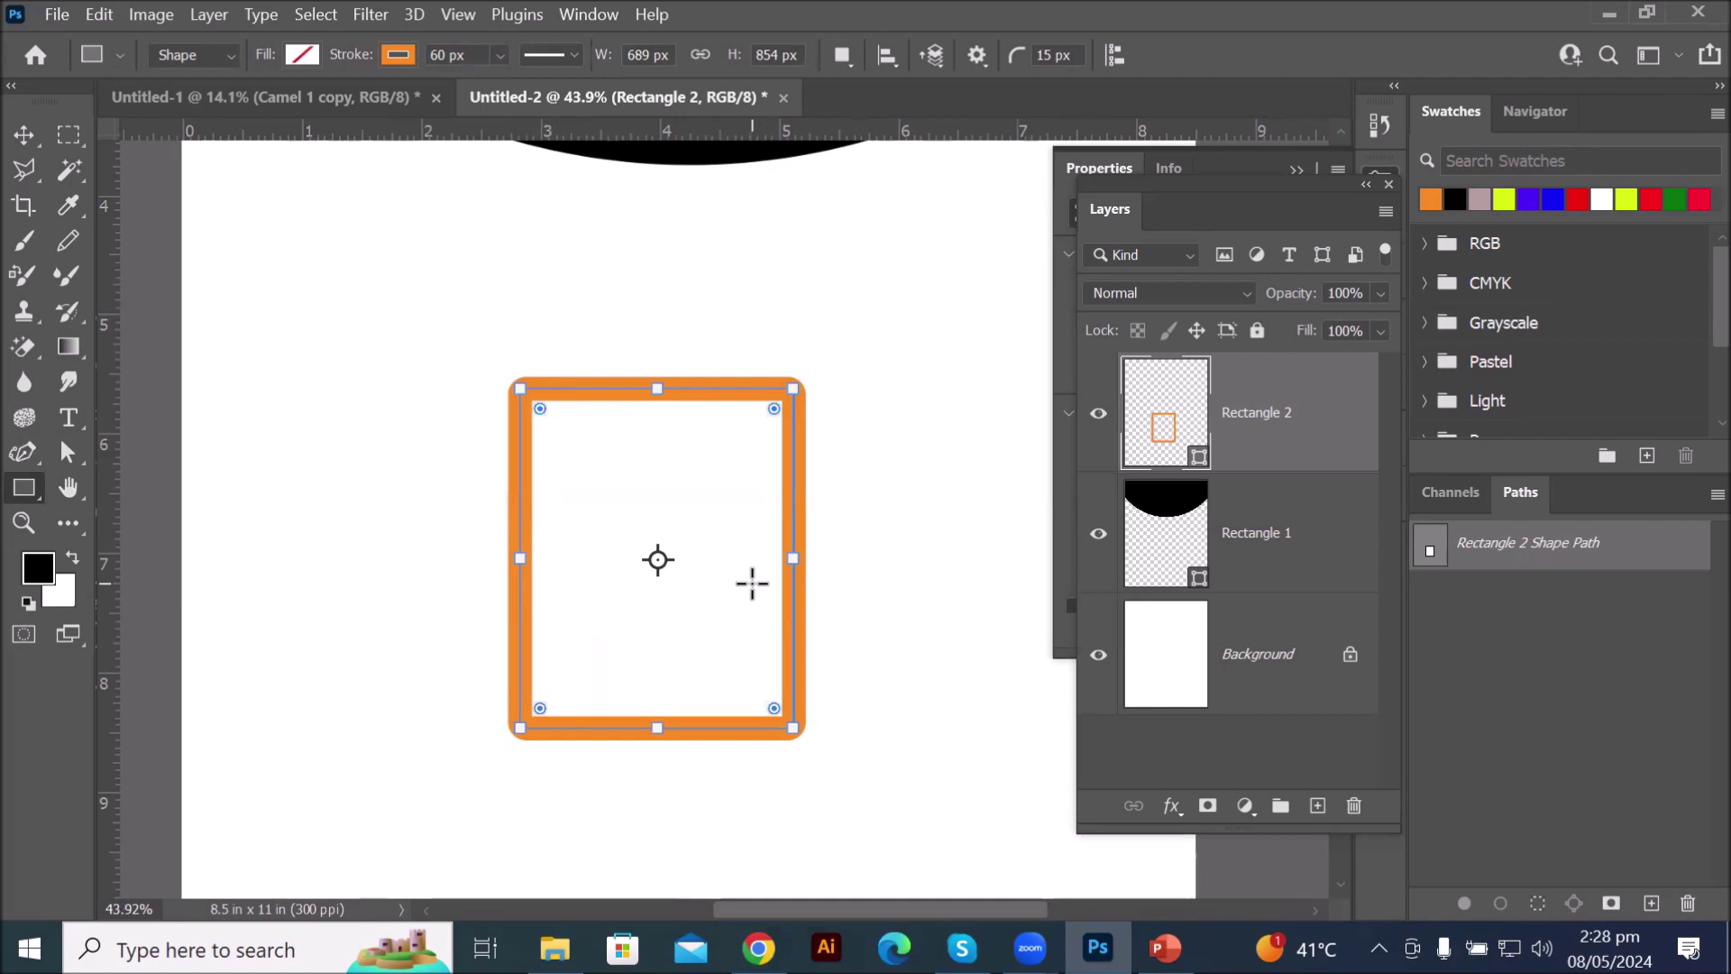
left_click(69, 456)
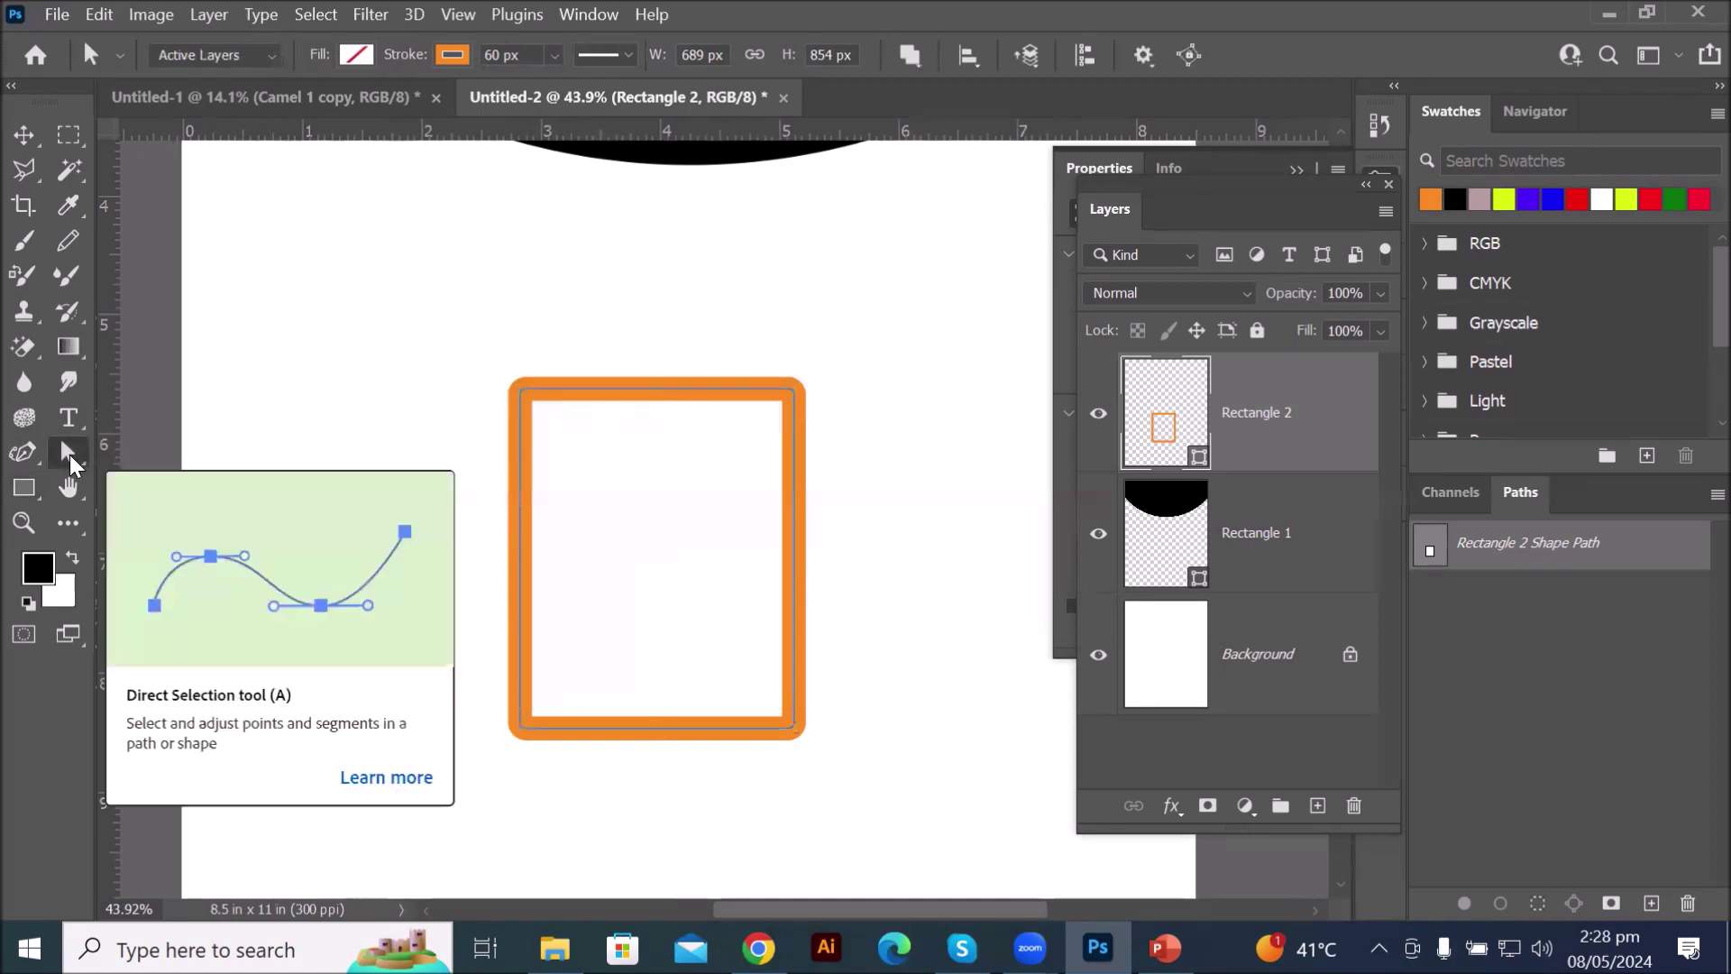
left_click(794, 446)
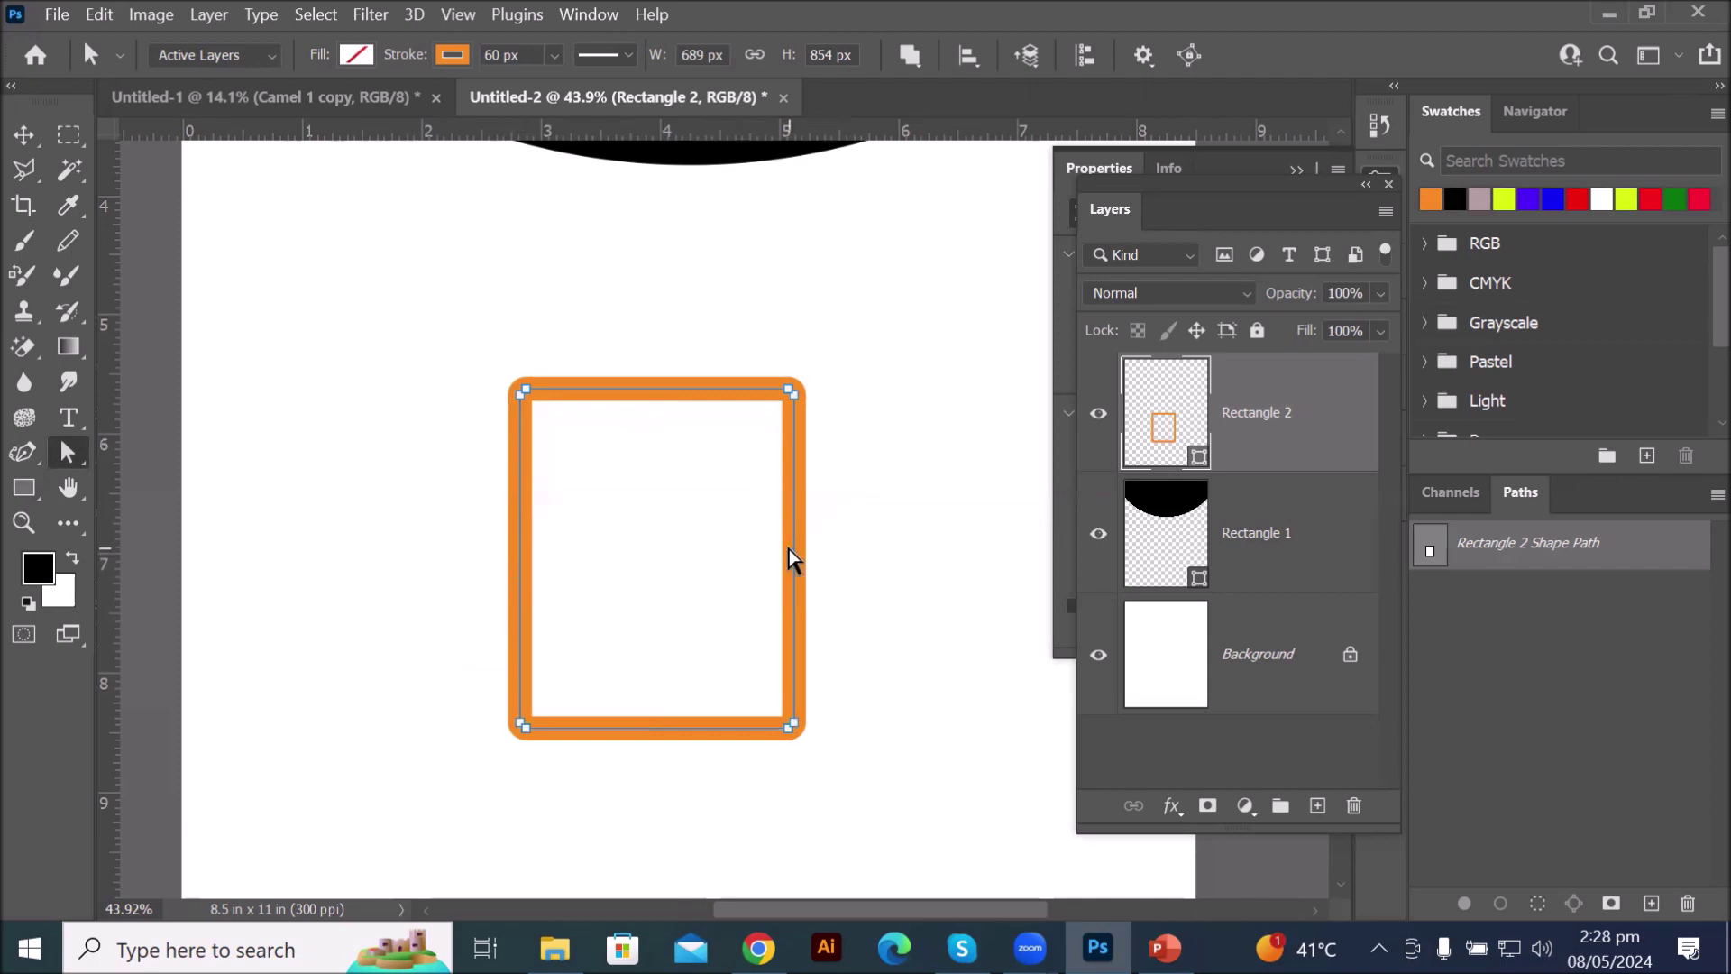
- Switch to the Pen tool and place a horizontal guide across the orange rectangle at about 7.06 in
left_click(19, 458)
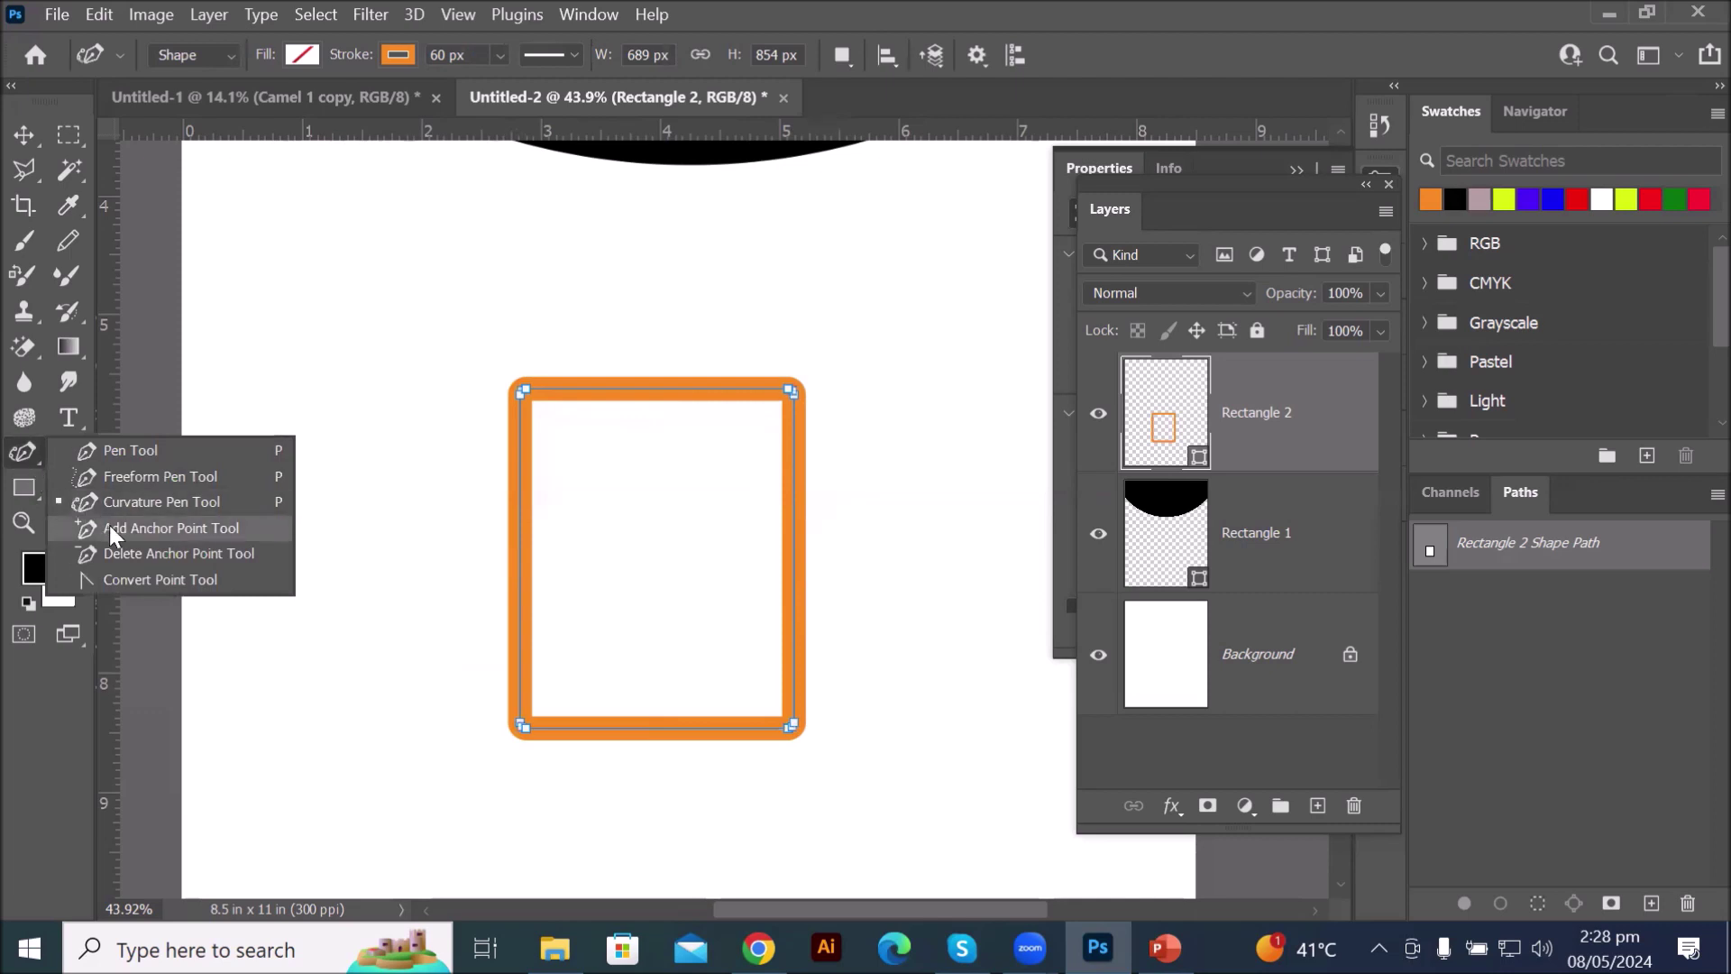
left_click(126, 453)
left_click(794, 545)
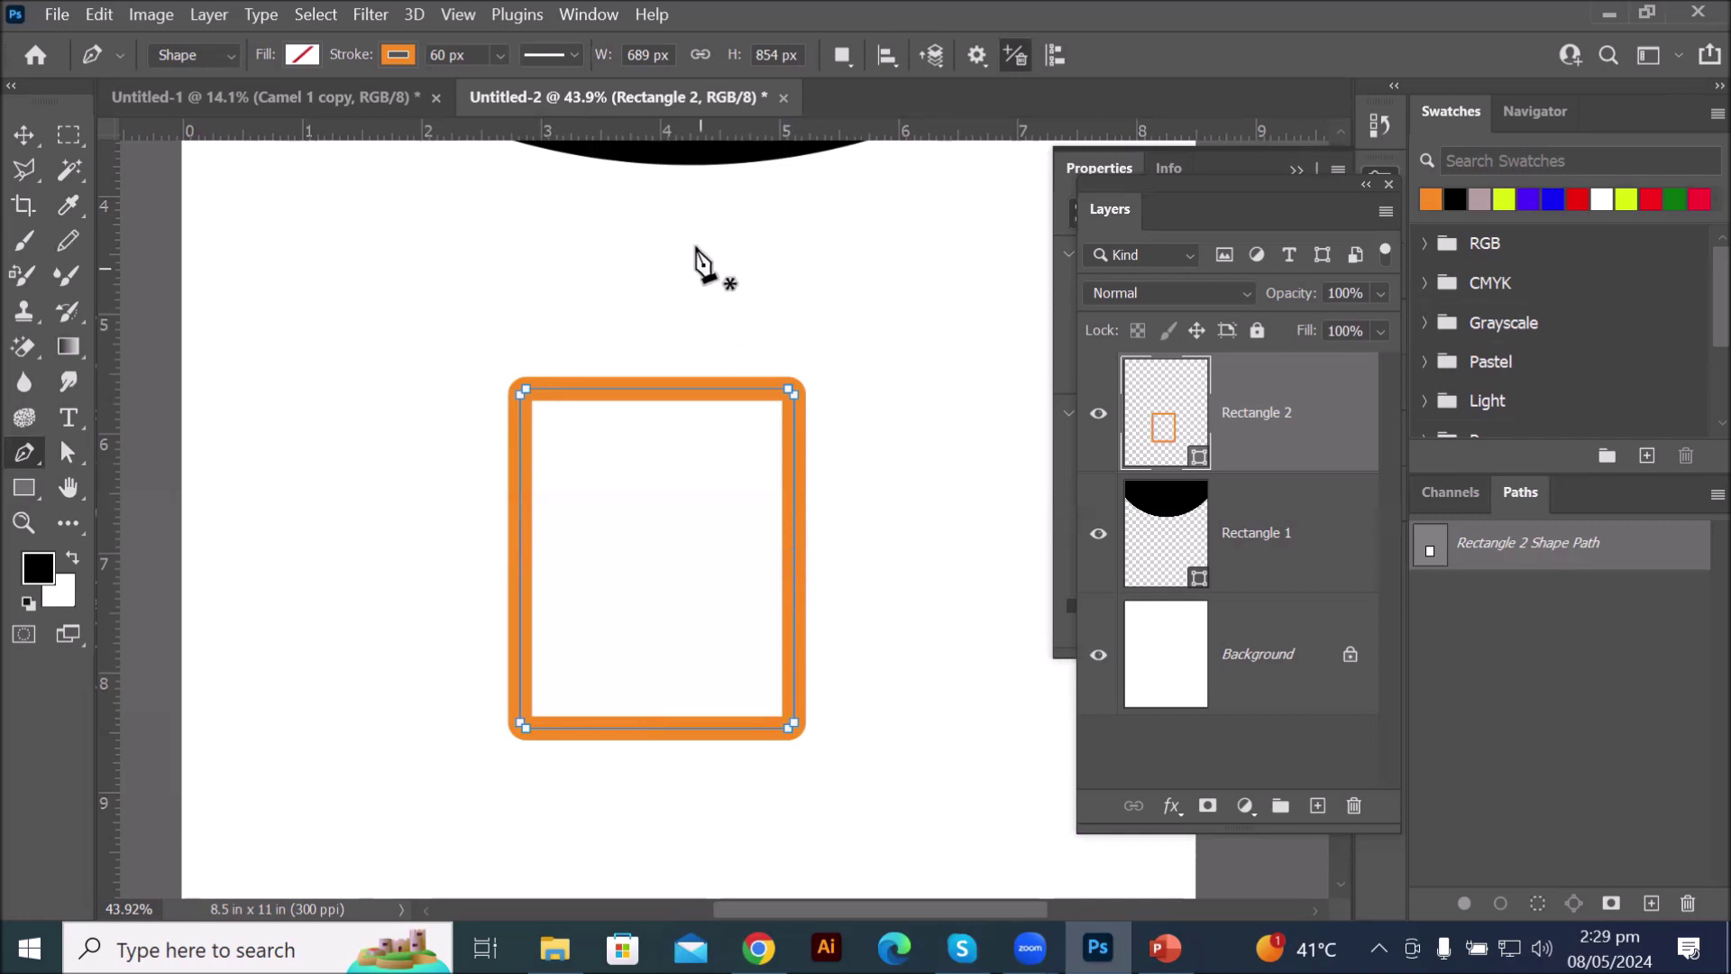
left_click_drag(666, 128, 699, 570)
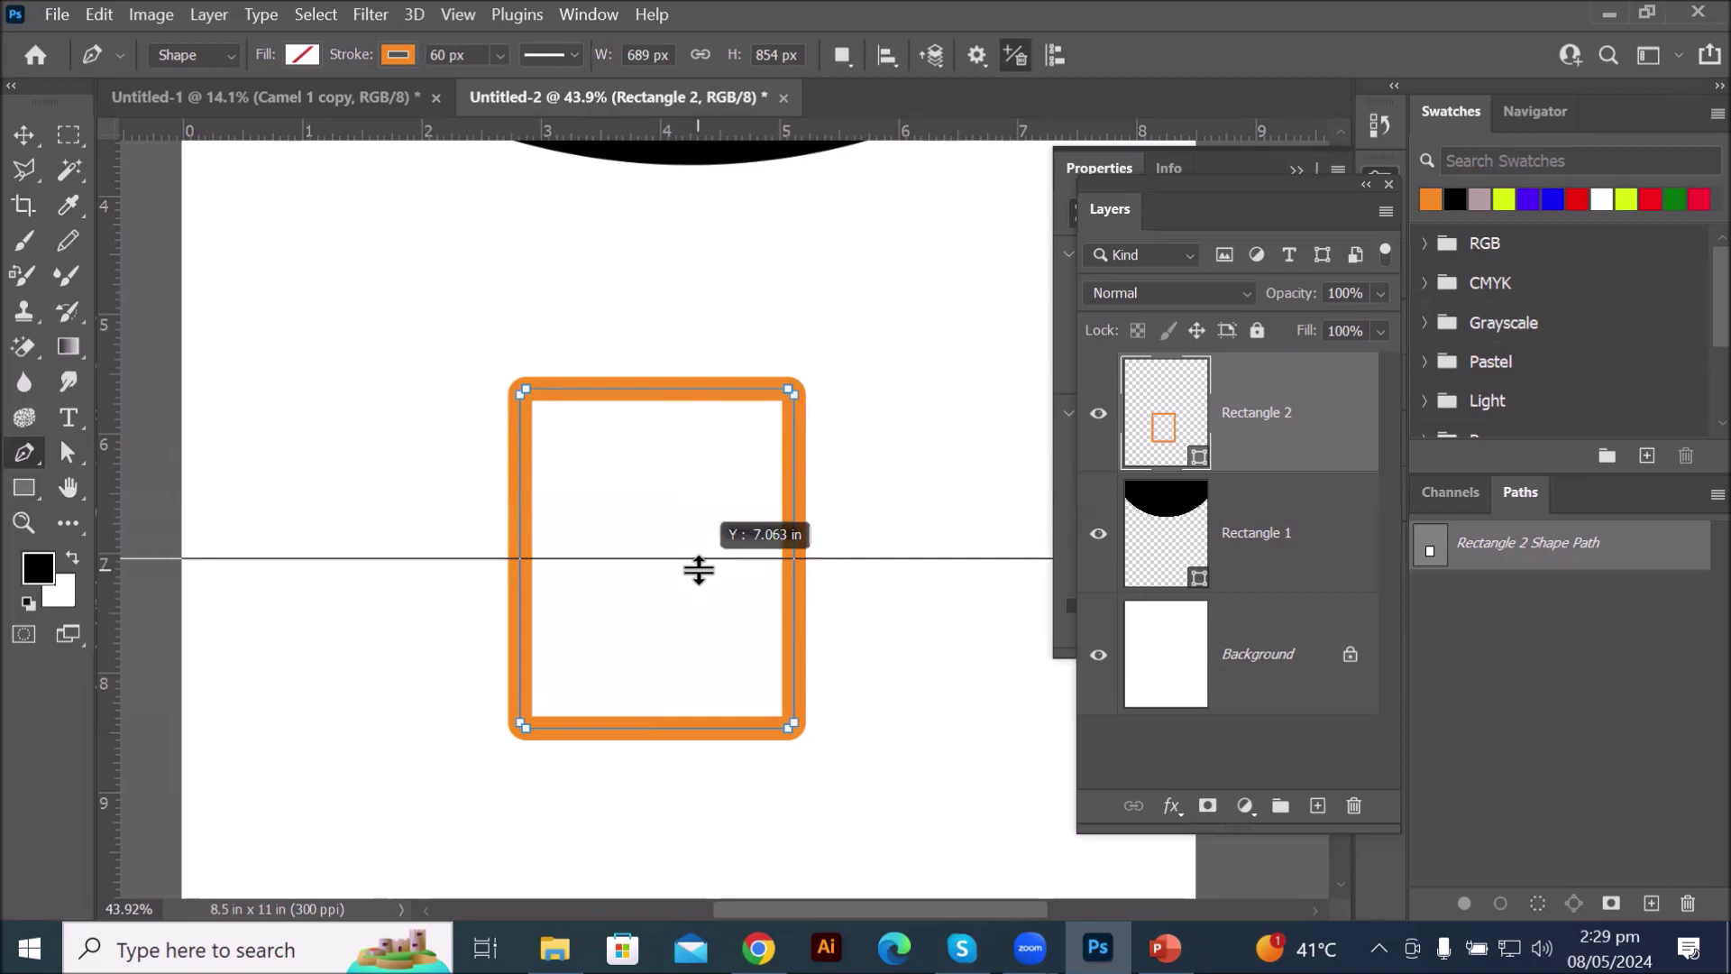
left_click_drag(699, 570, 699, 570)
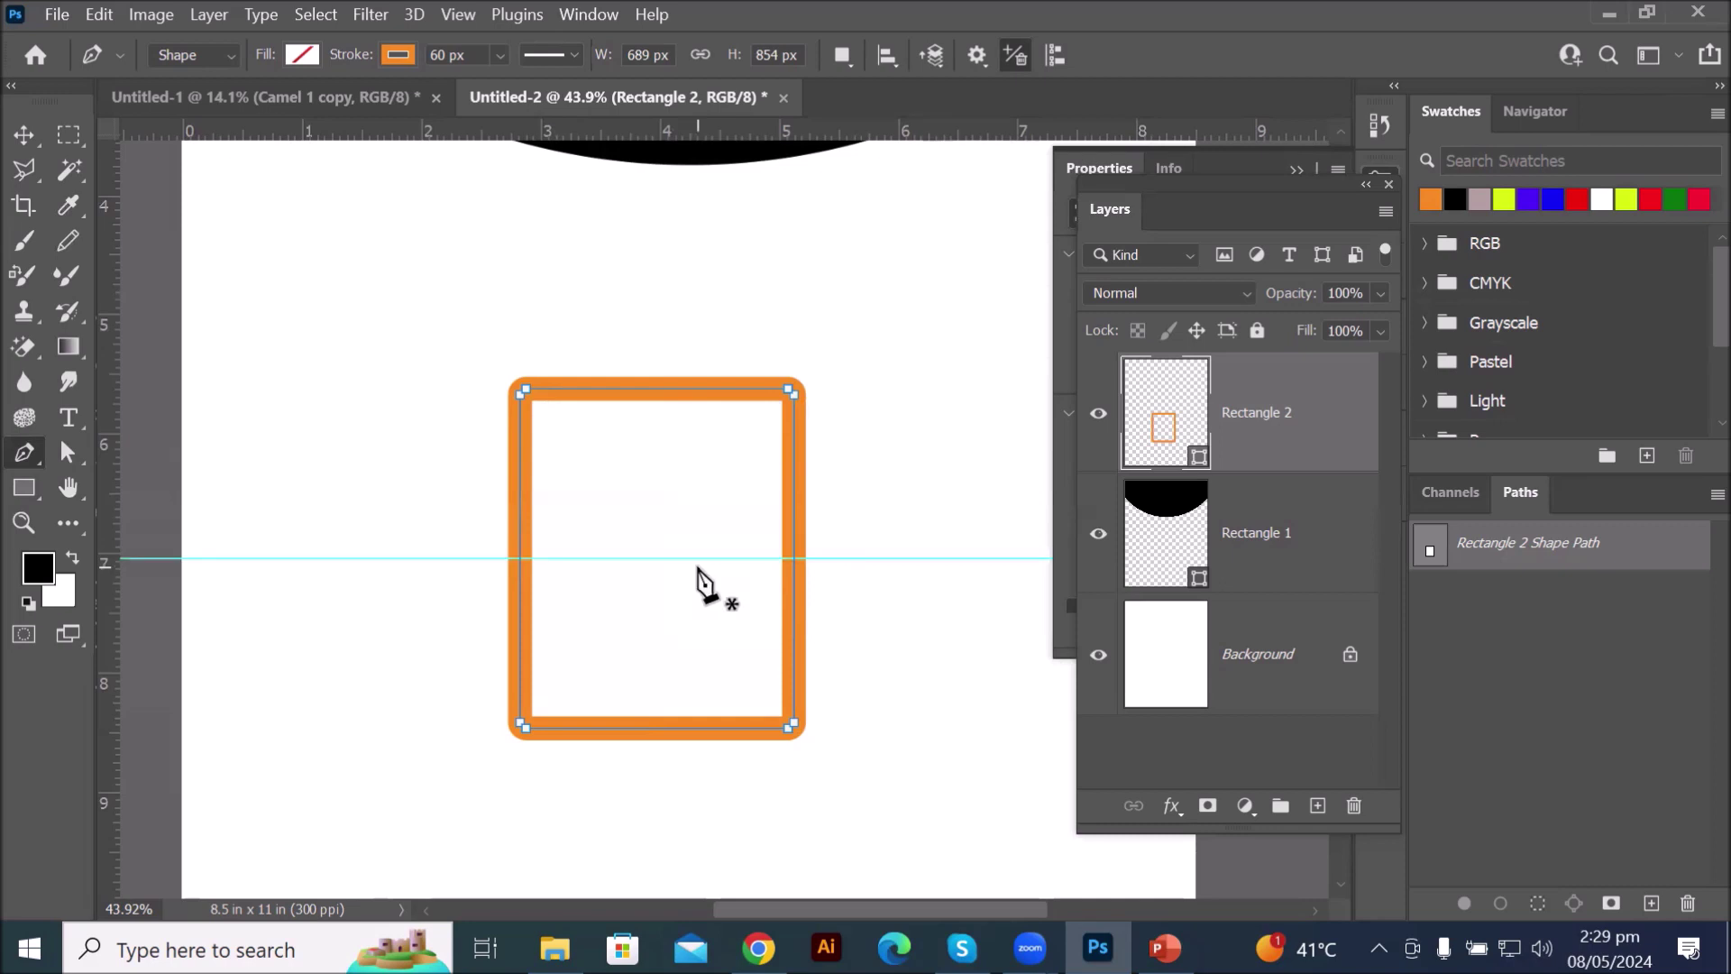
- Set the orange rectangle's width to 2.5 in and its height to 3 in in its shape properties
left_click(23, 135)
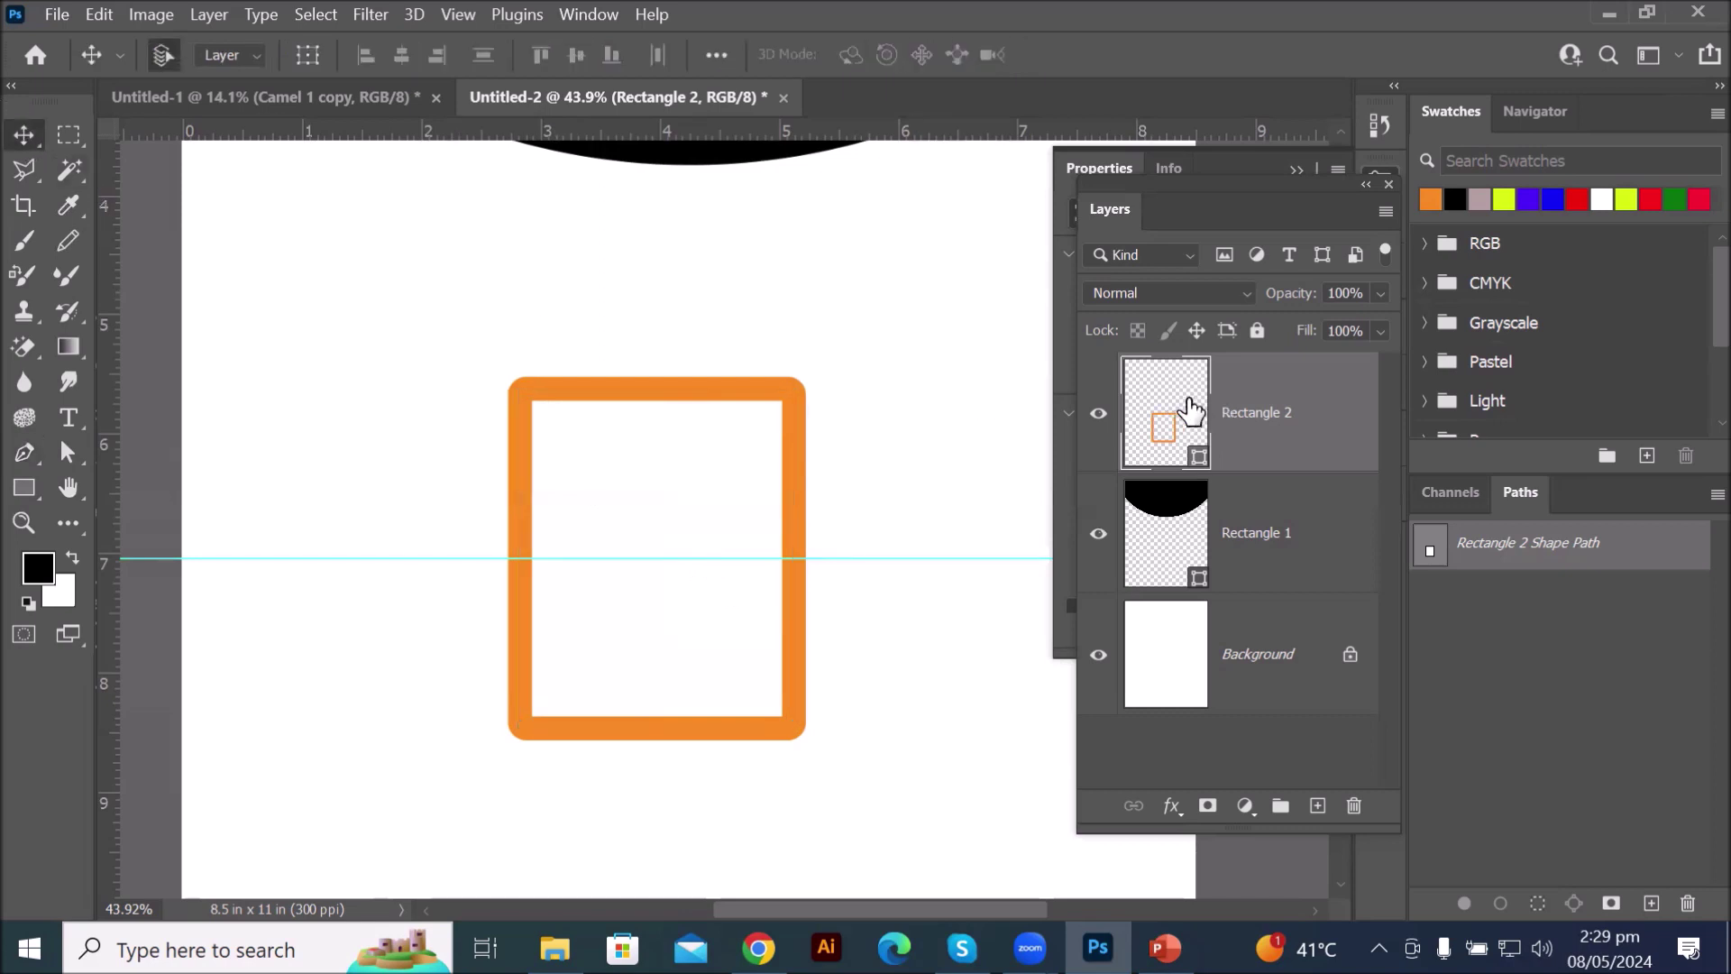
left_click_drag(1111, 170, 1102, 177)
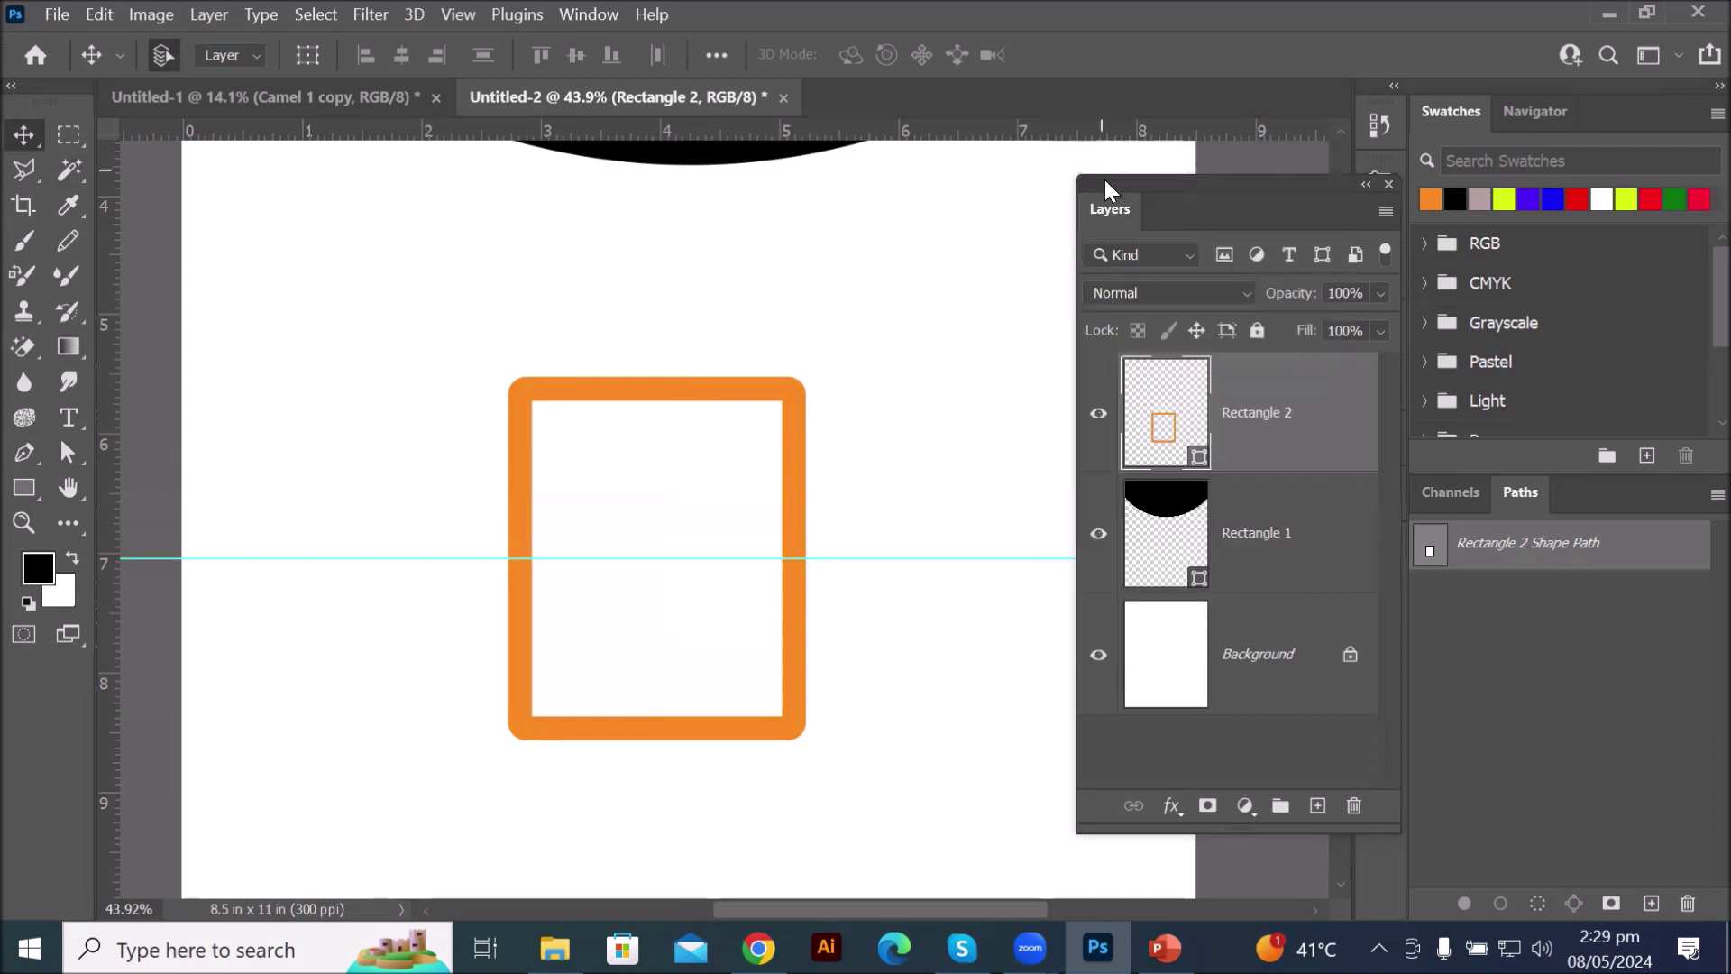
left_click(1368, 185)
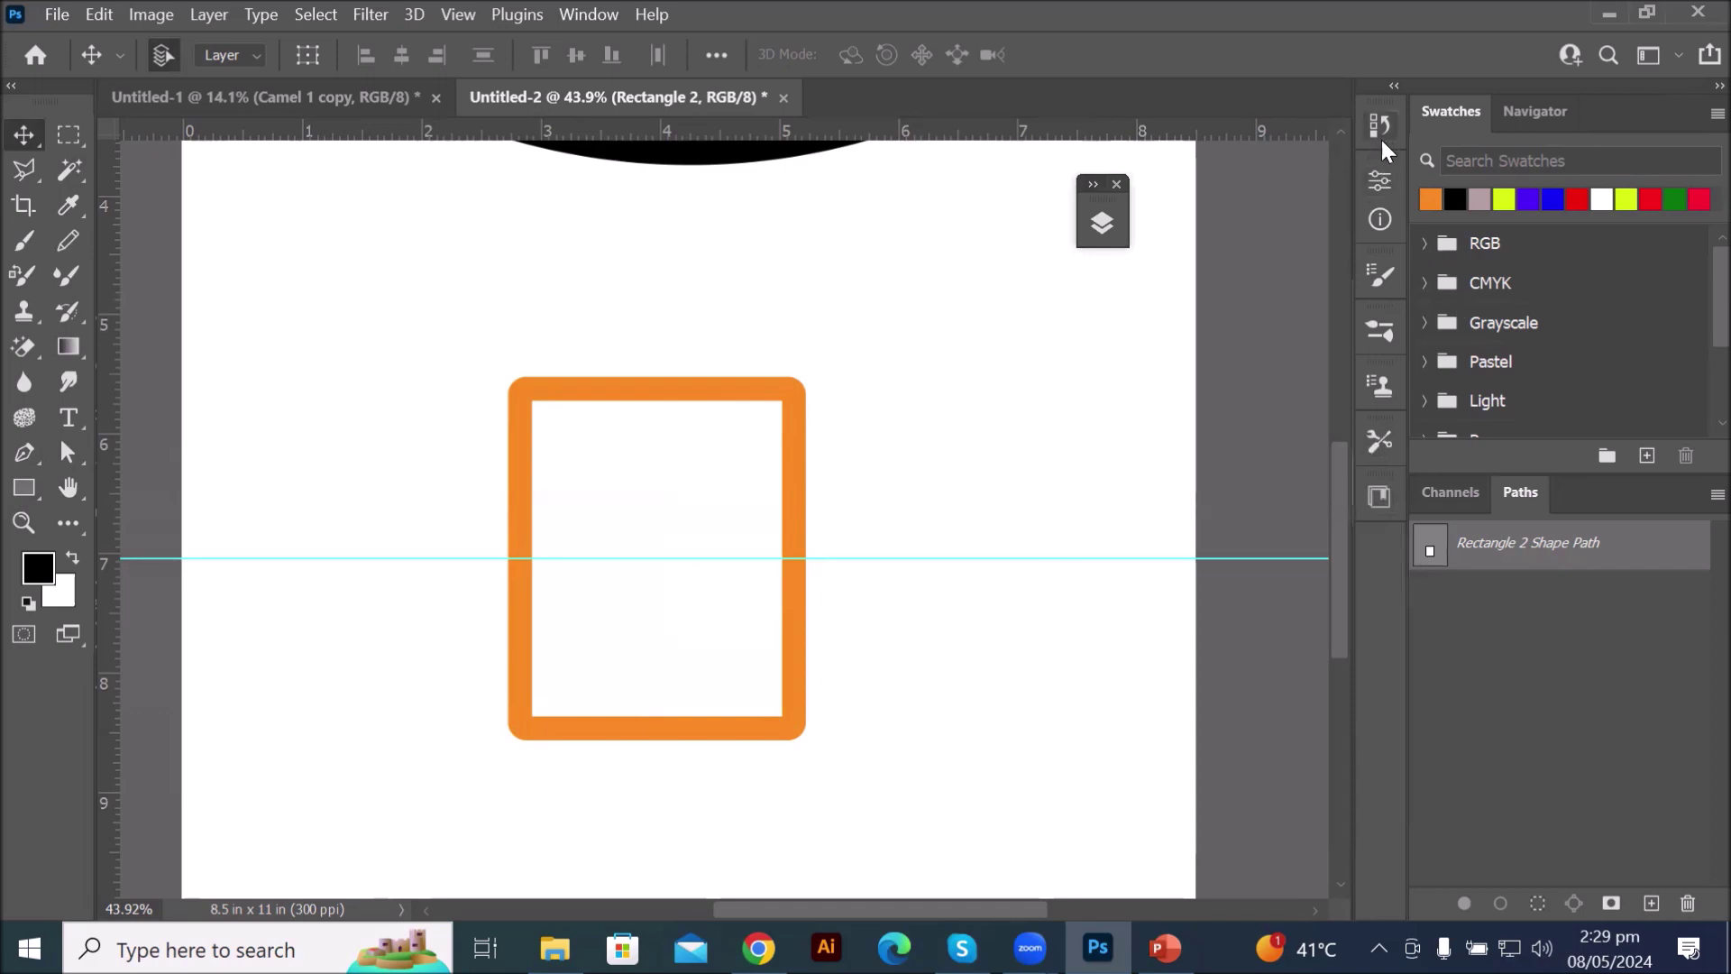
left_click(1382, 183)
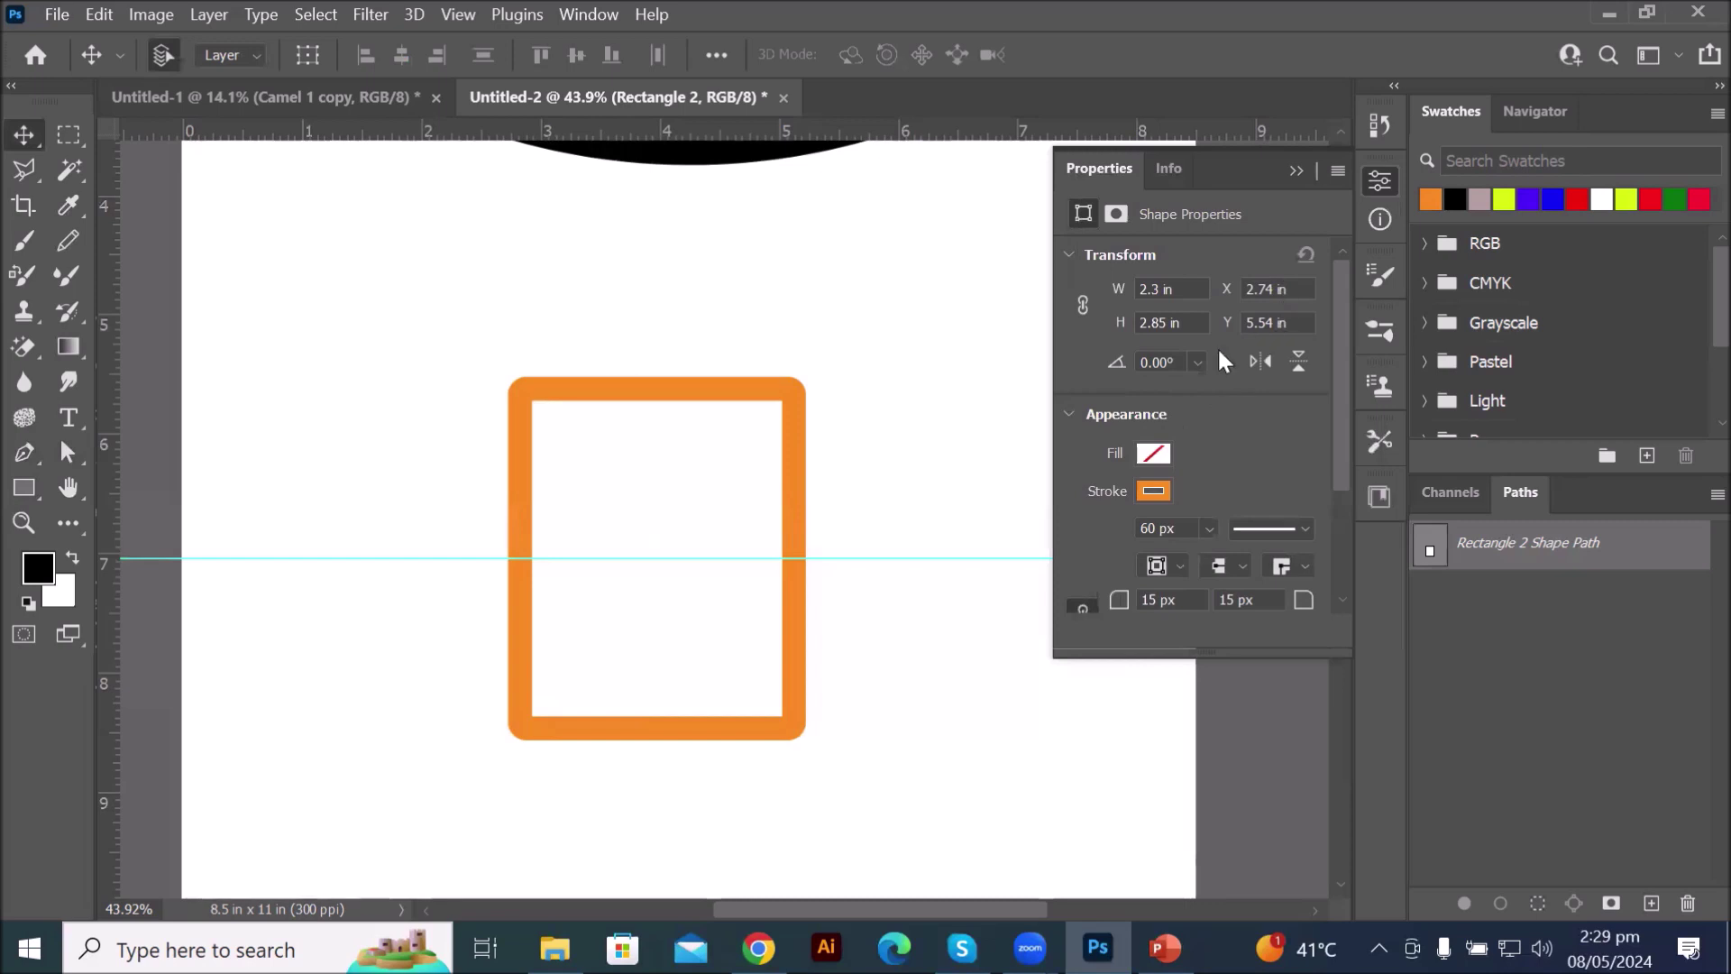
left_click(1159, 289)
type("2.5")
key("Return")
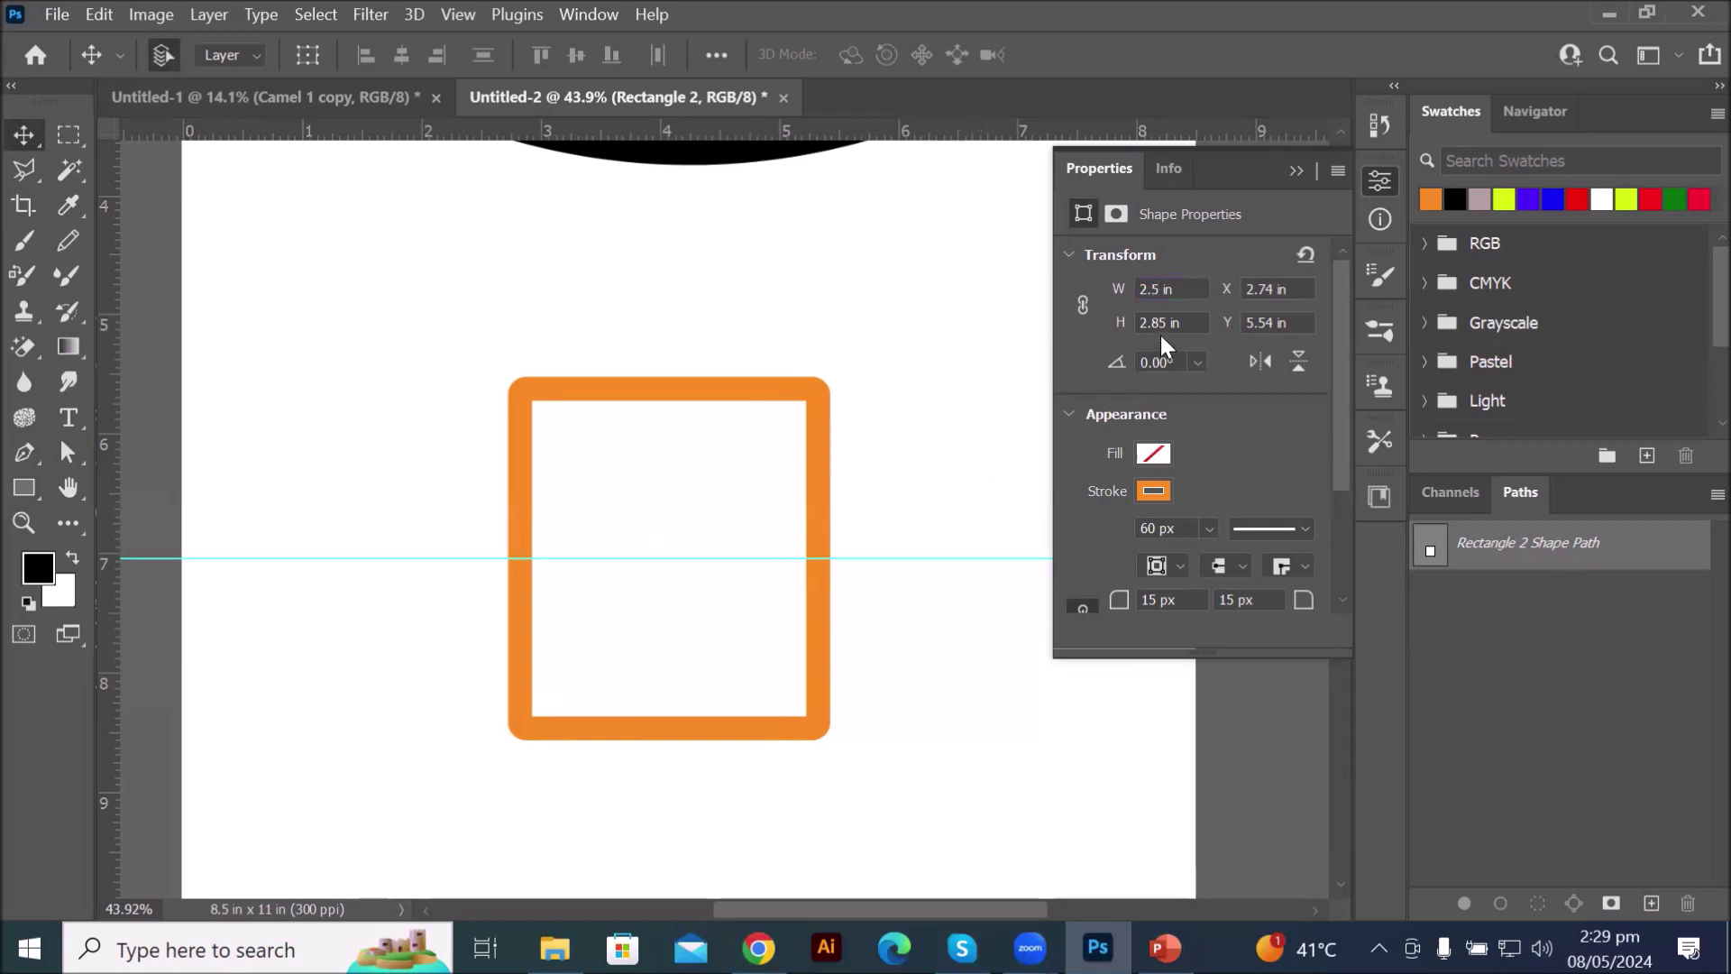
left_click_drag(1169, 325, 1099, 331)
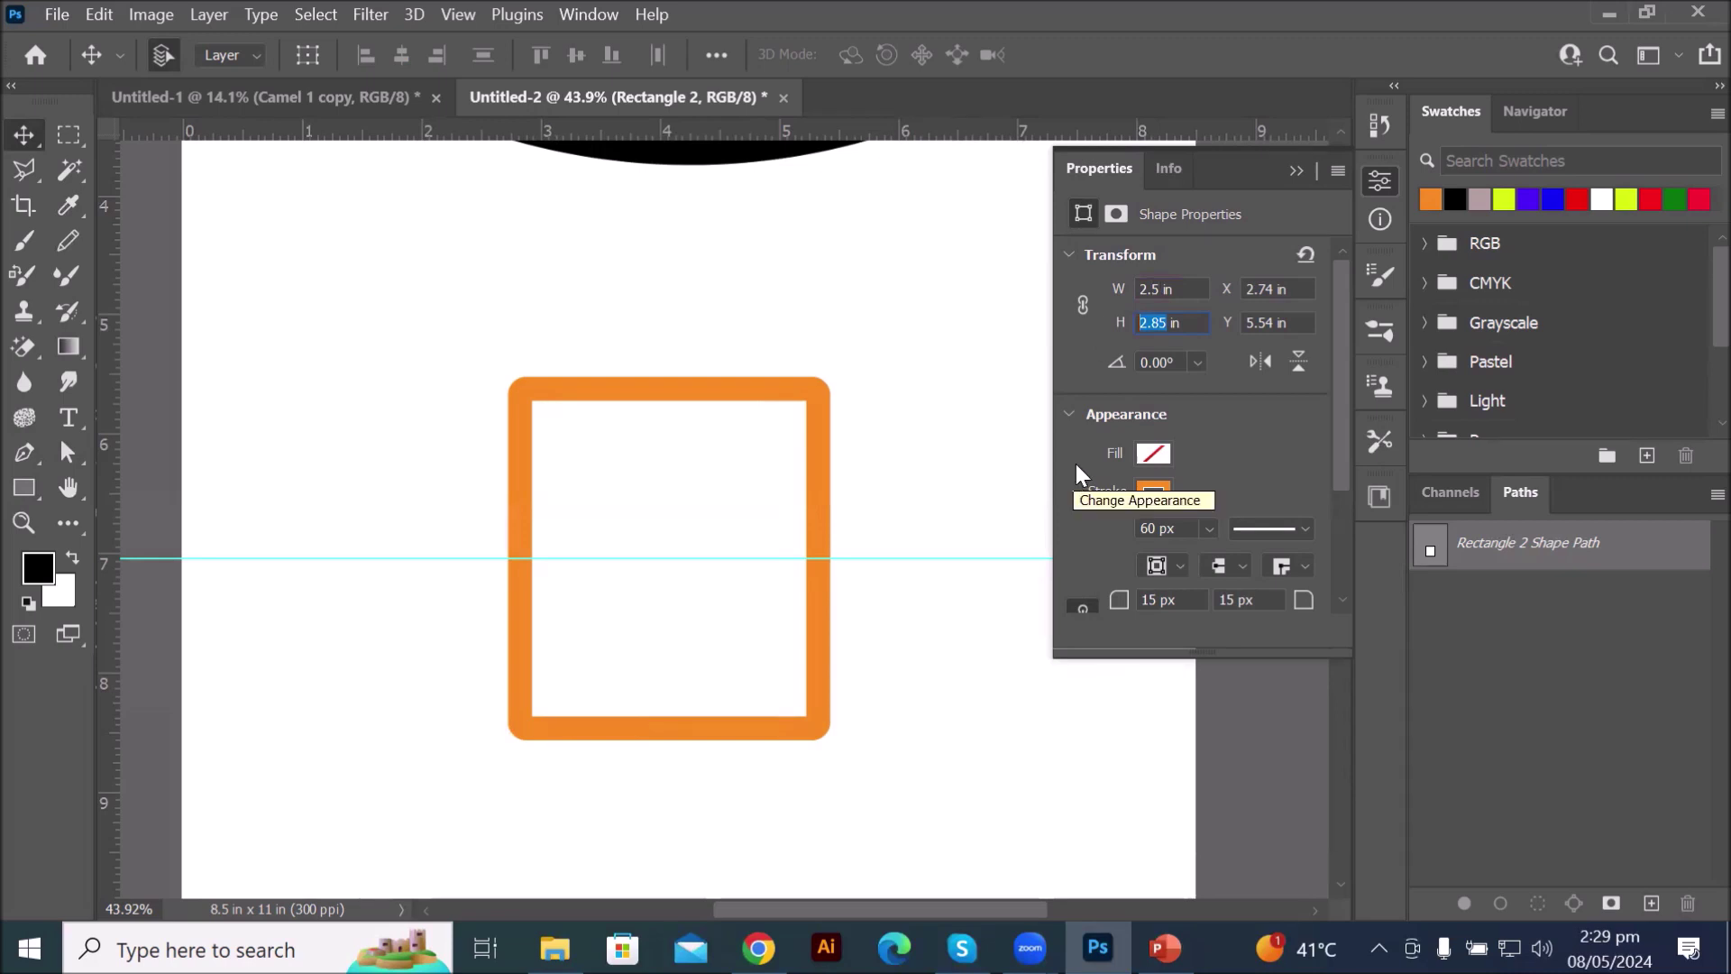
type("3")
key("Return")
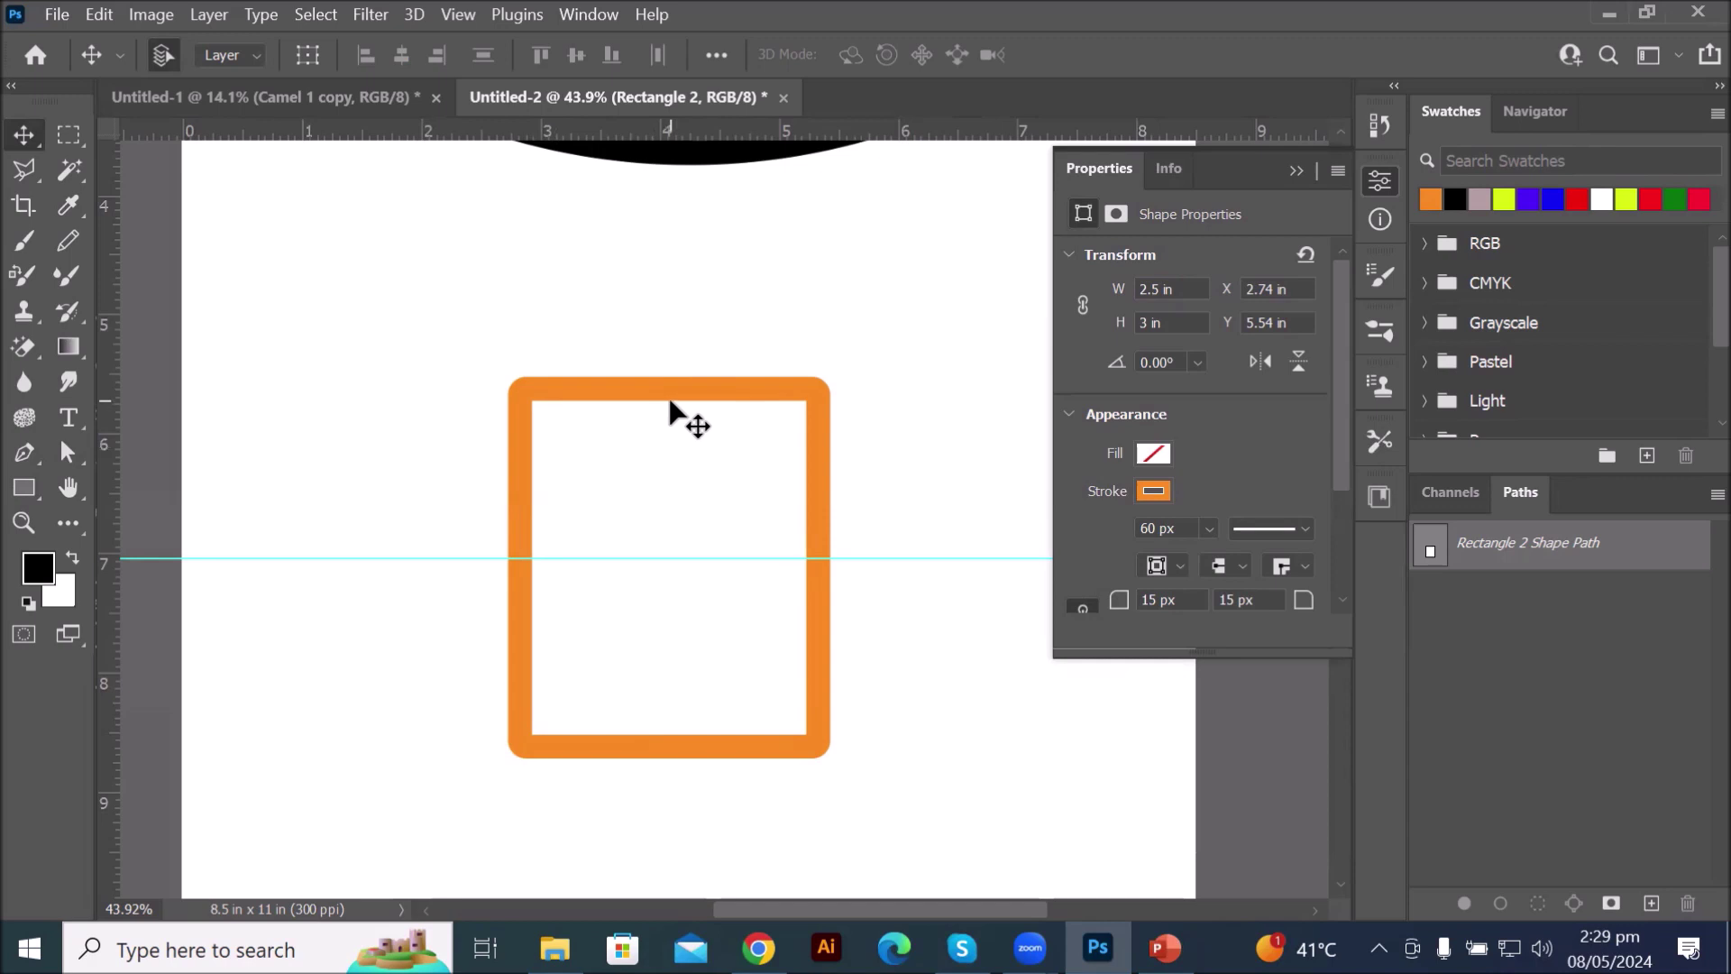
- Bring up Free Transform on the rectangle and move the horizontal guide onto its centre point
key("ctrl")
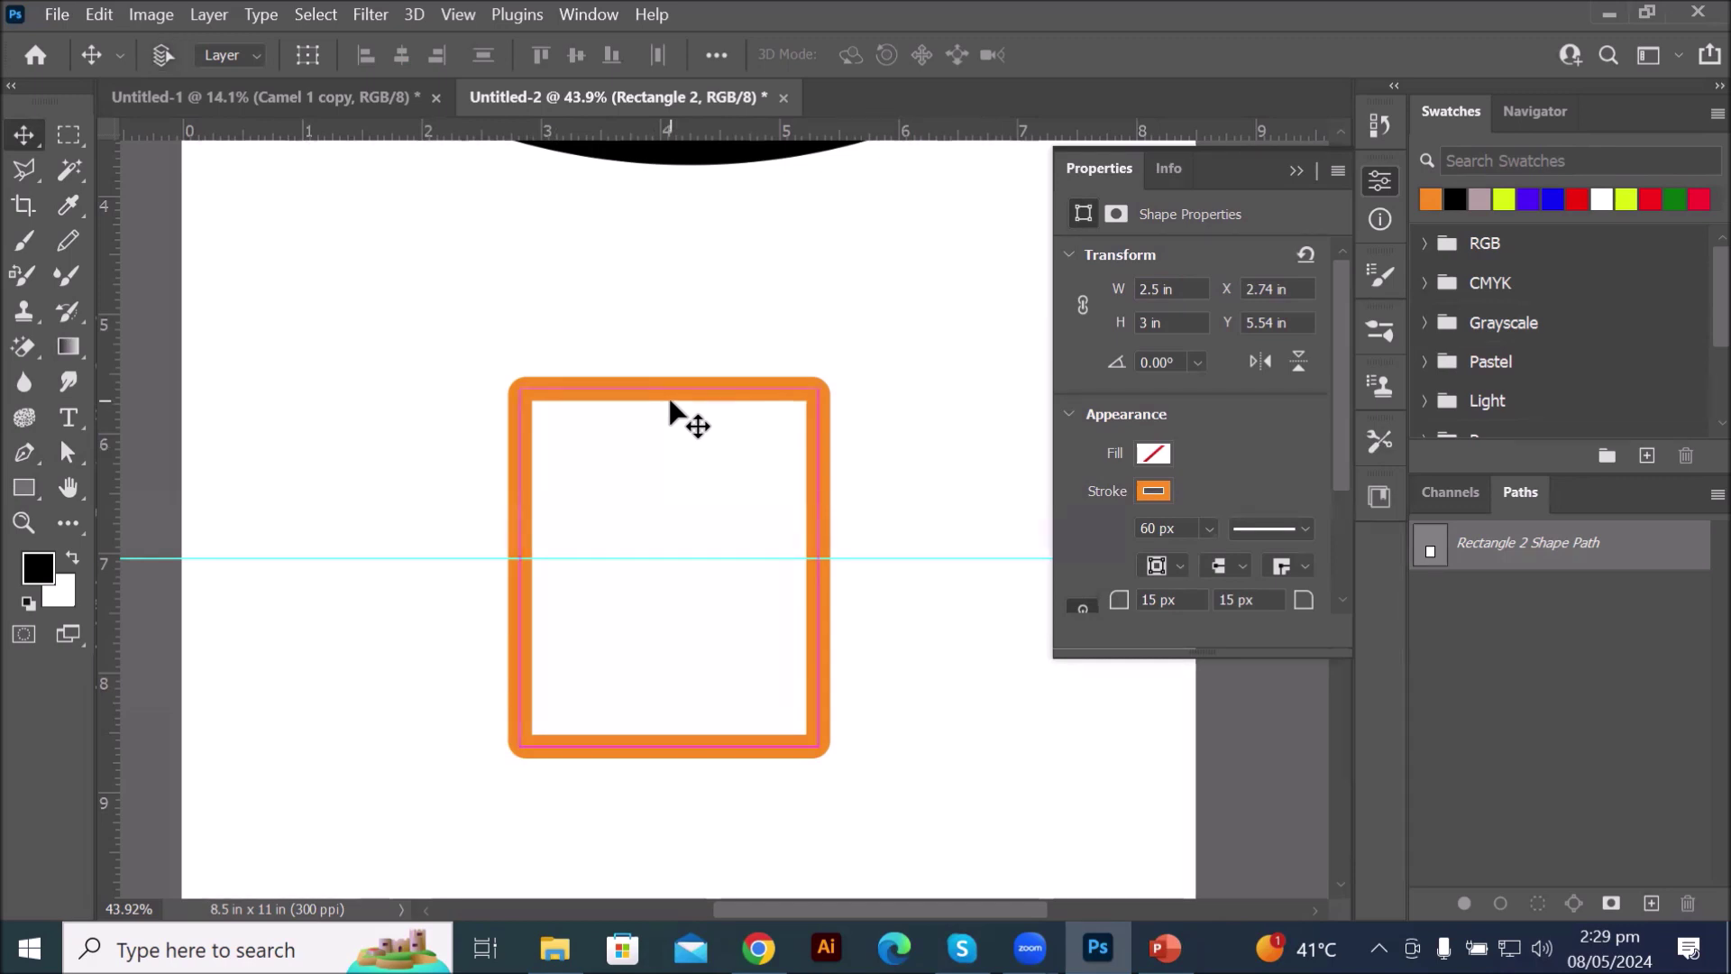
key("ctrl+t")
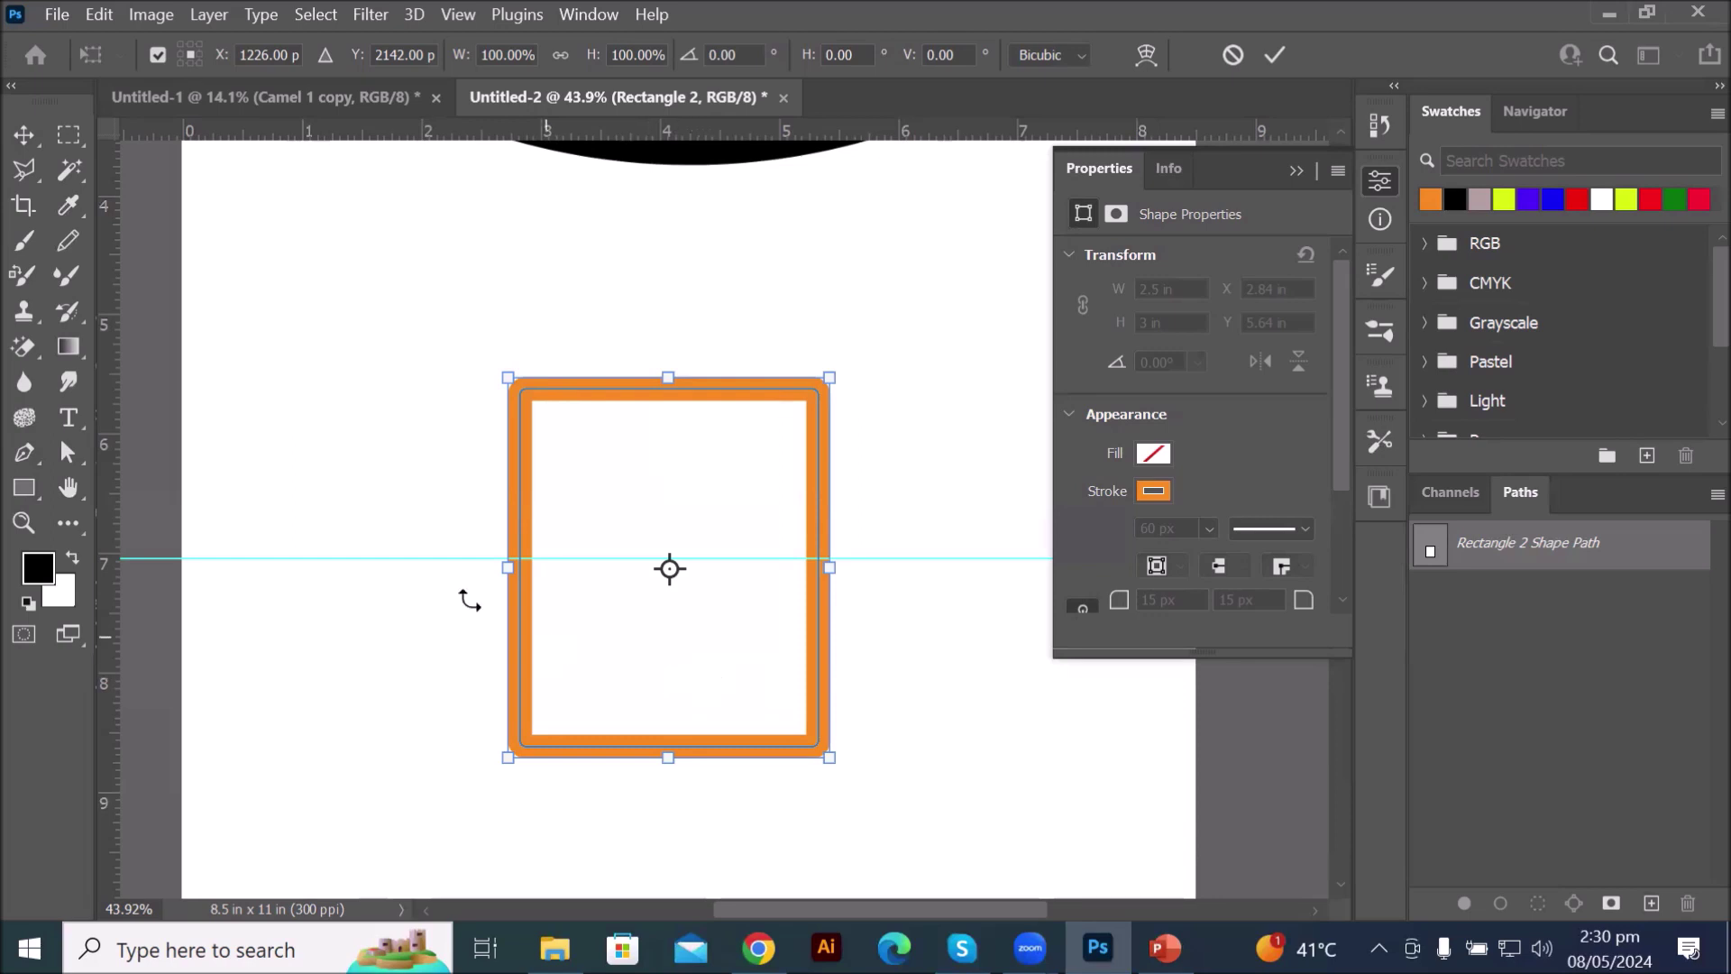
left_click_drag(451, 559, 452, 568)
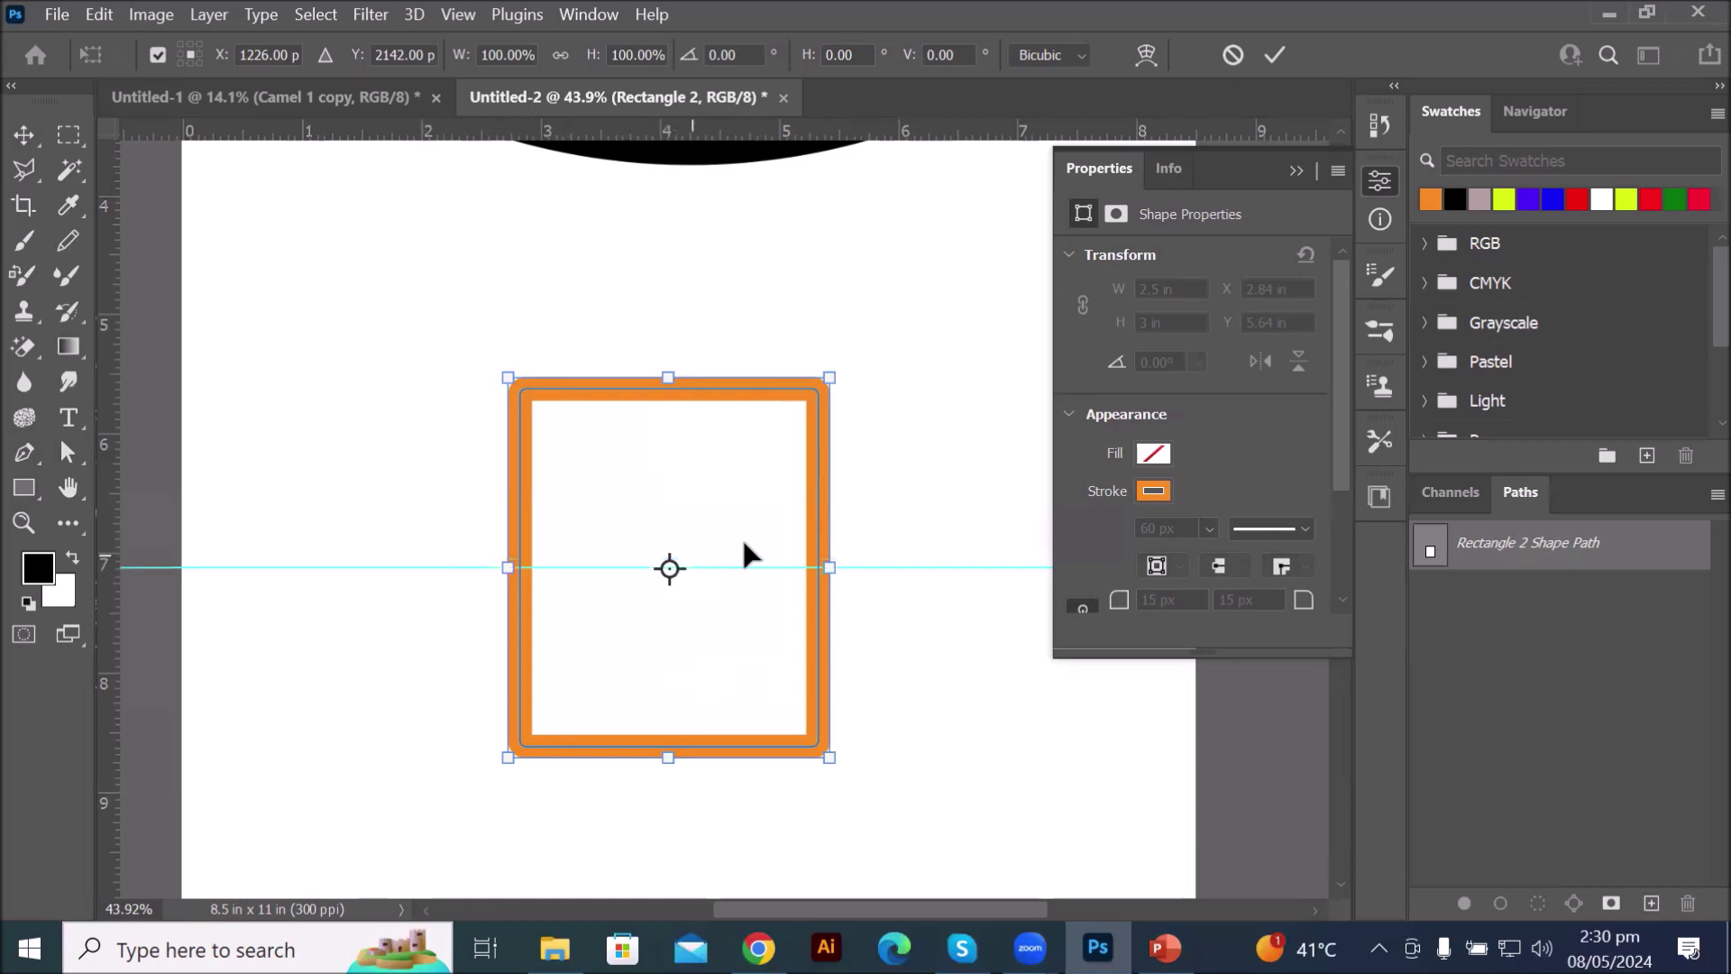
scroll(739, 534, "up", 7)
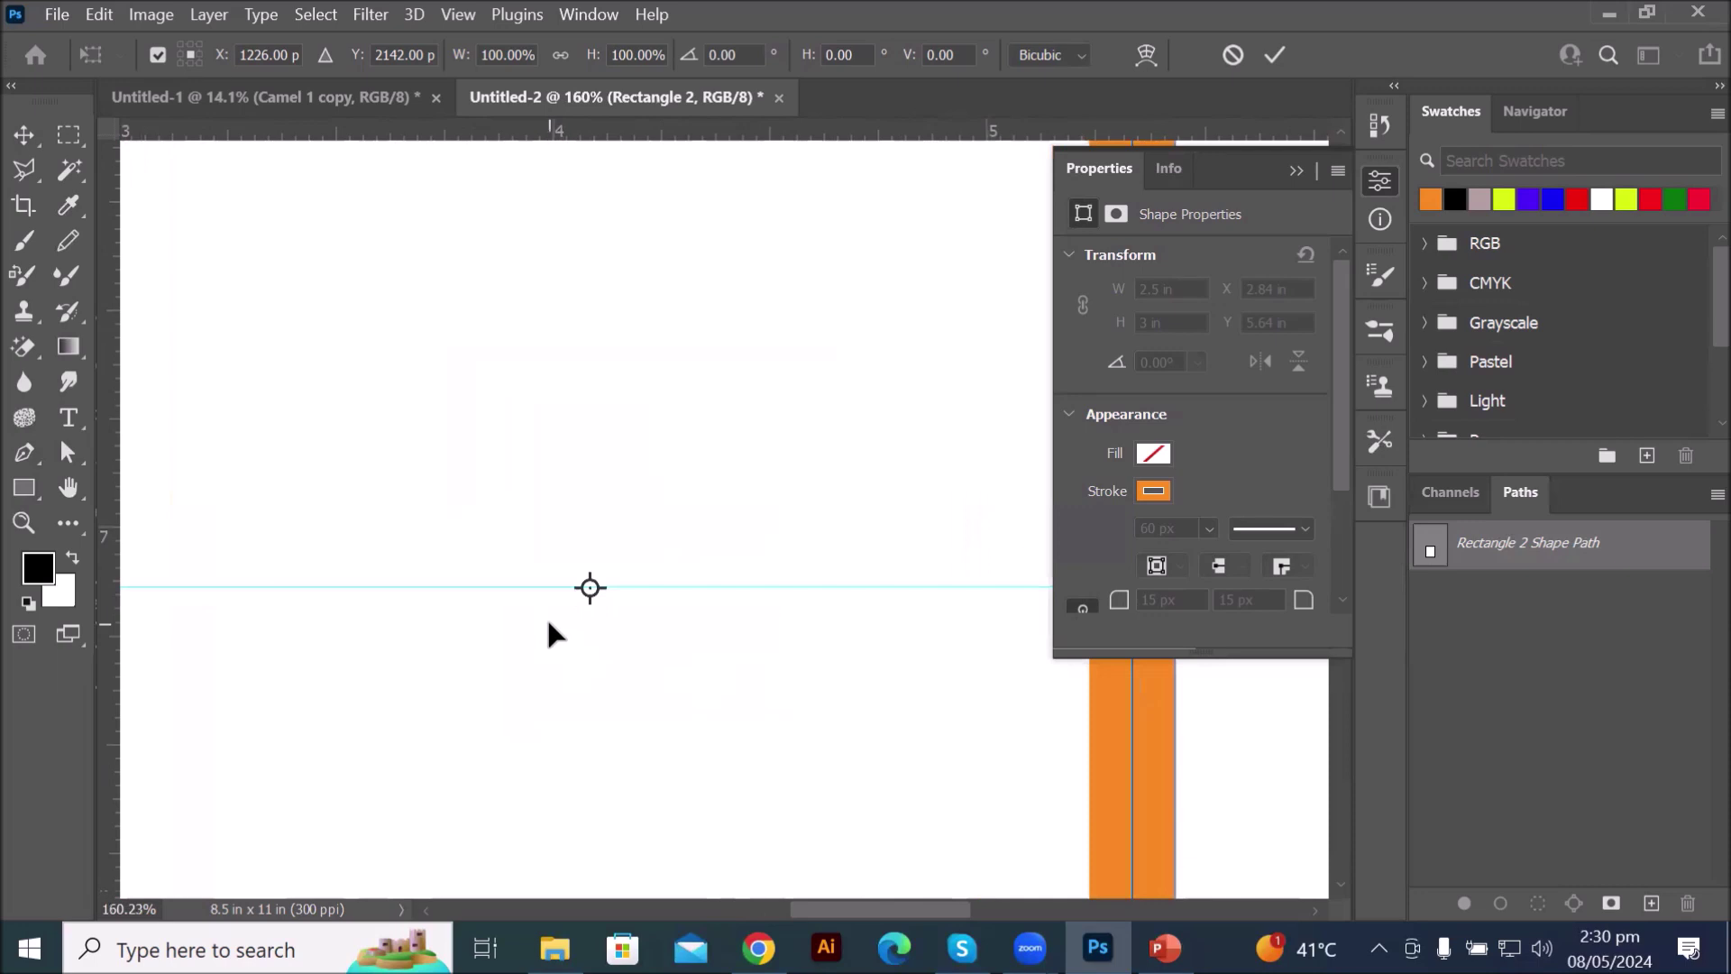
scroll(548, 620, "down", 7)
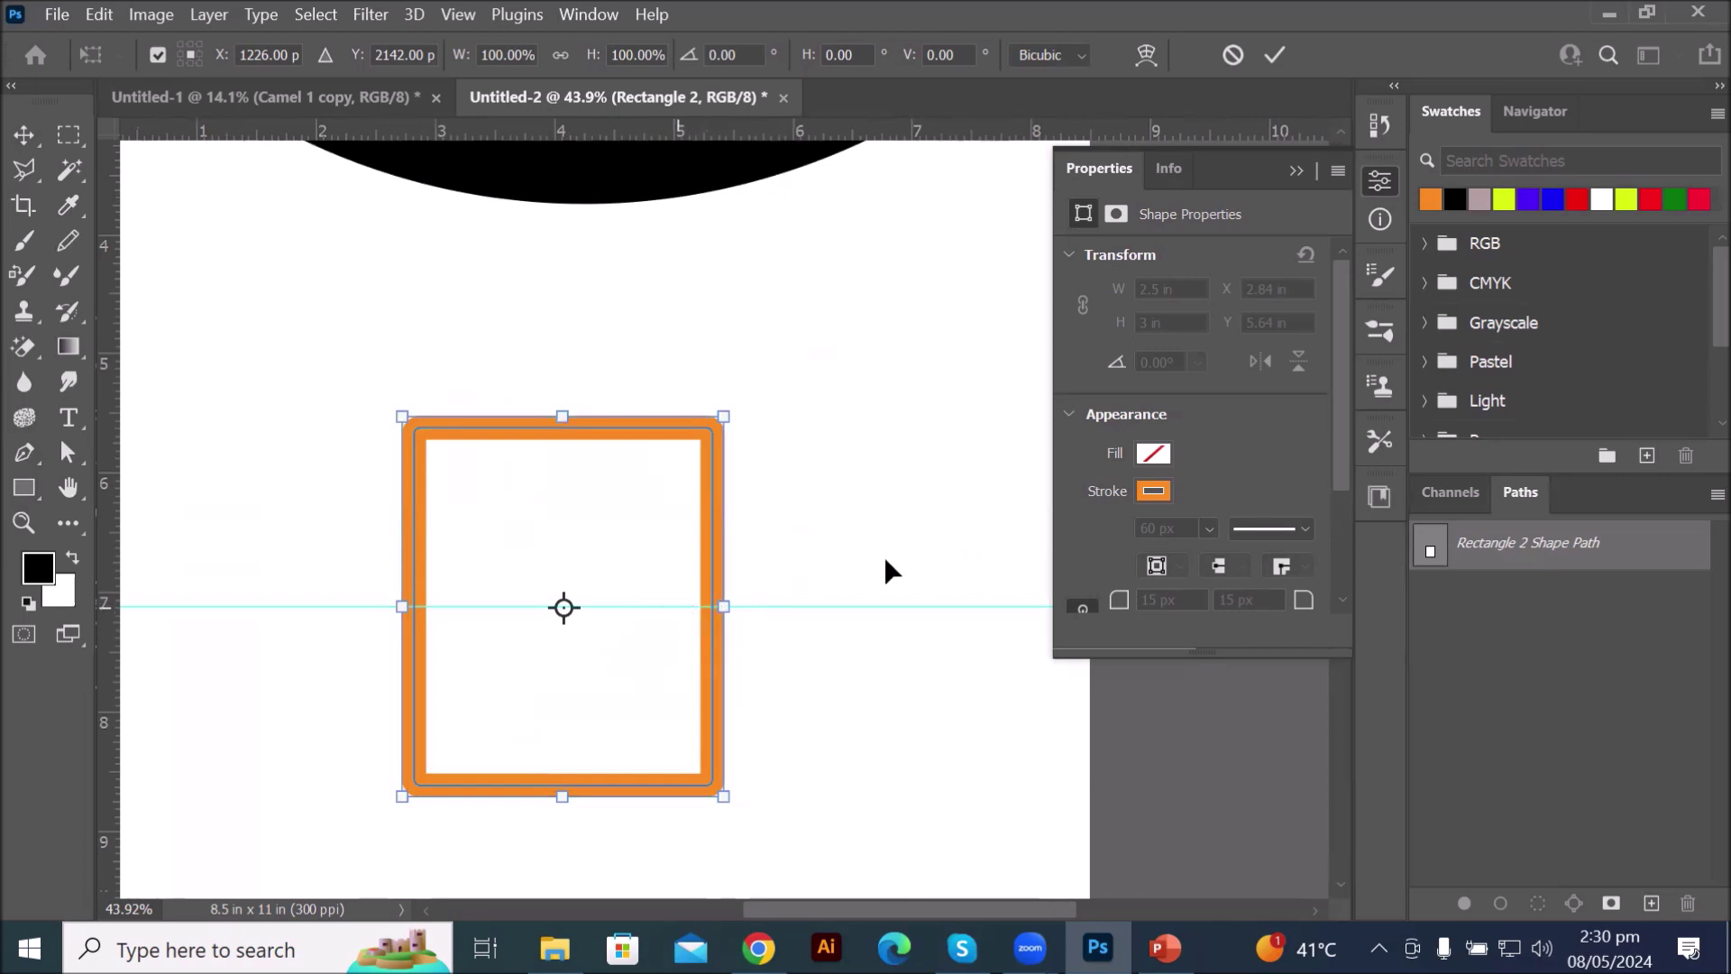
- Add anchor points with the Pen tool where the guide crosses the rectangle's right and left edges
left_click(19, 453)
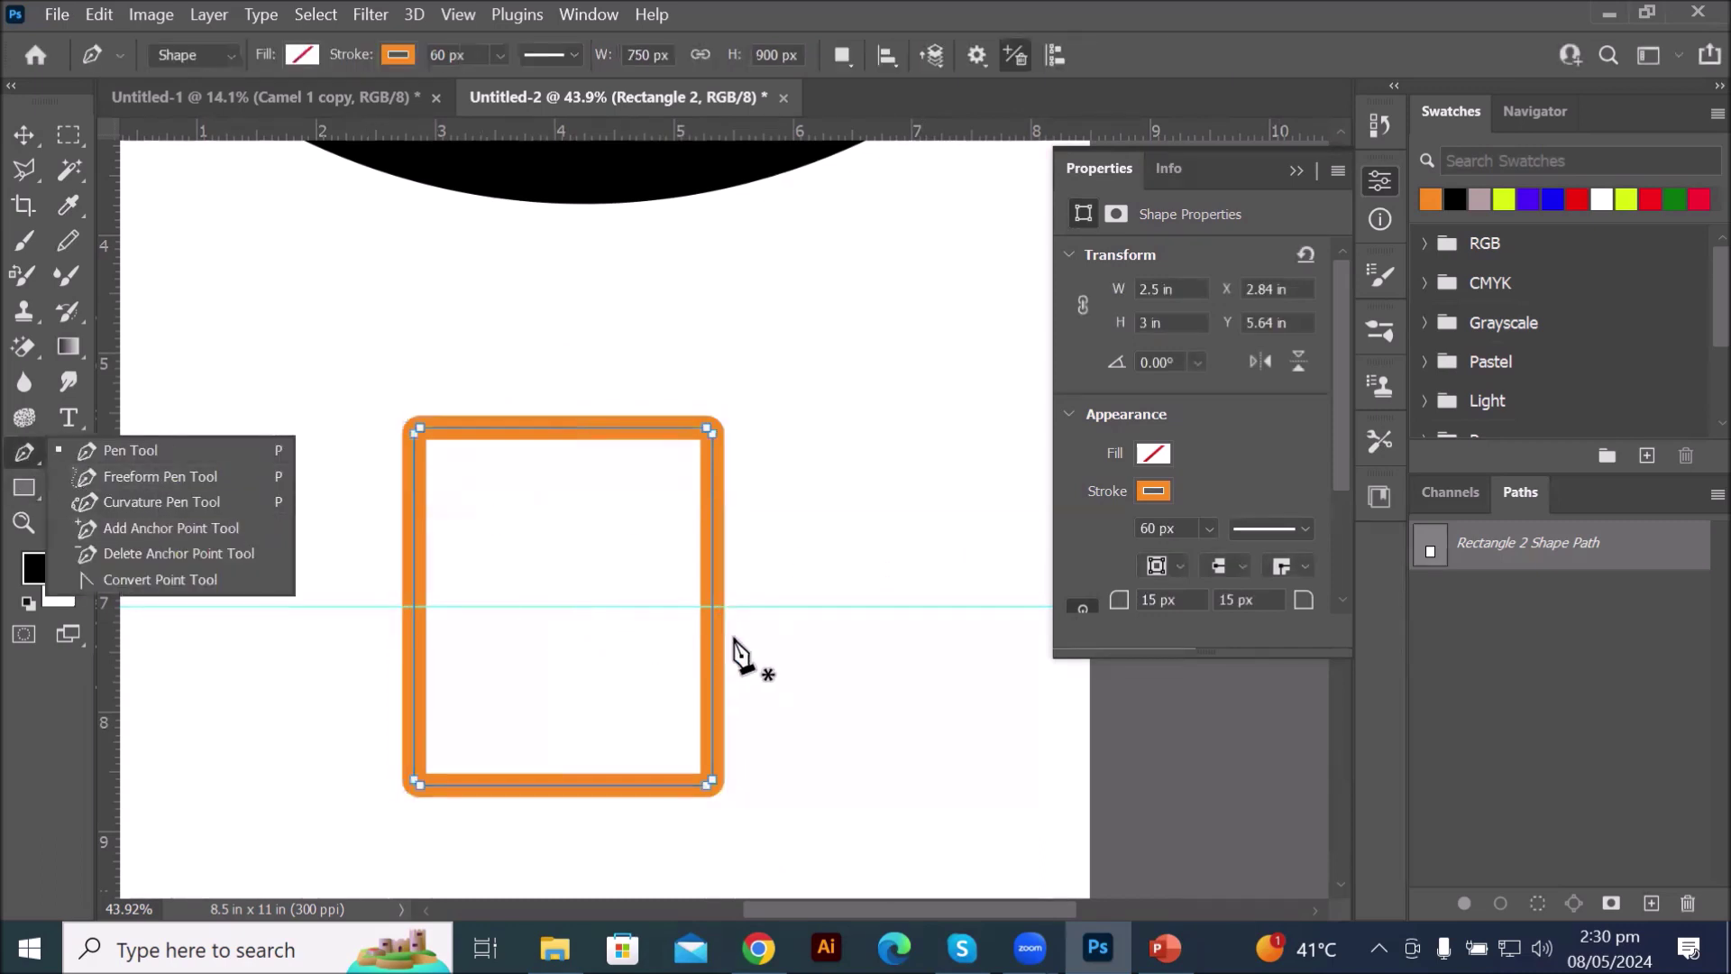
scroll(734, 639, "up", 5)
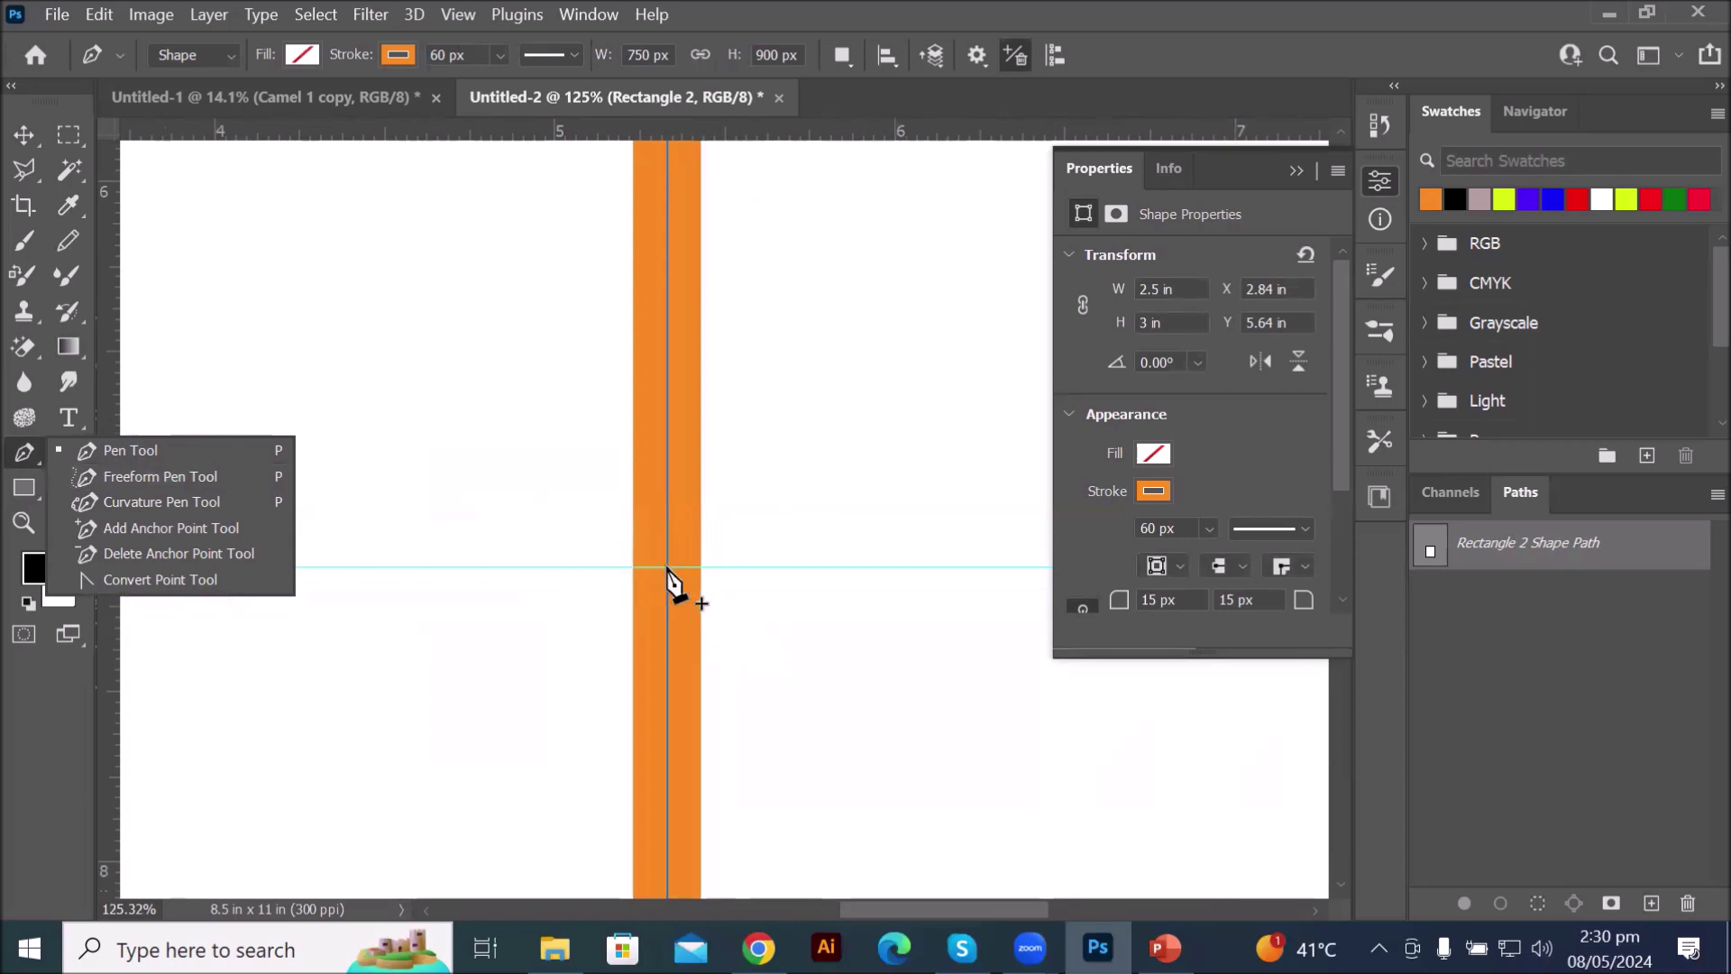
left_click(667, 568)
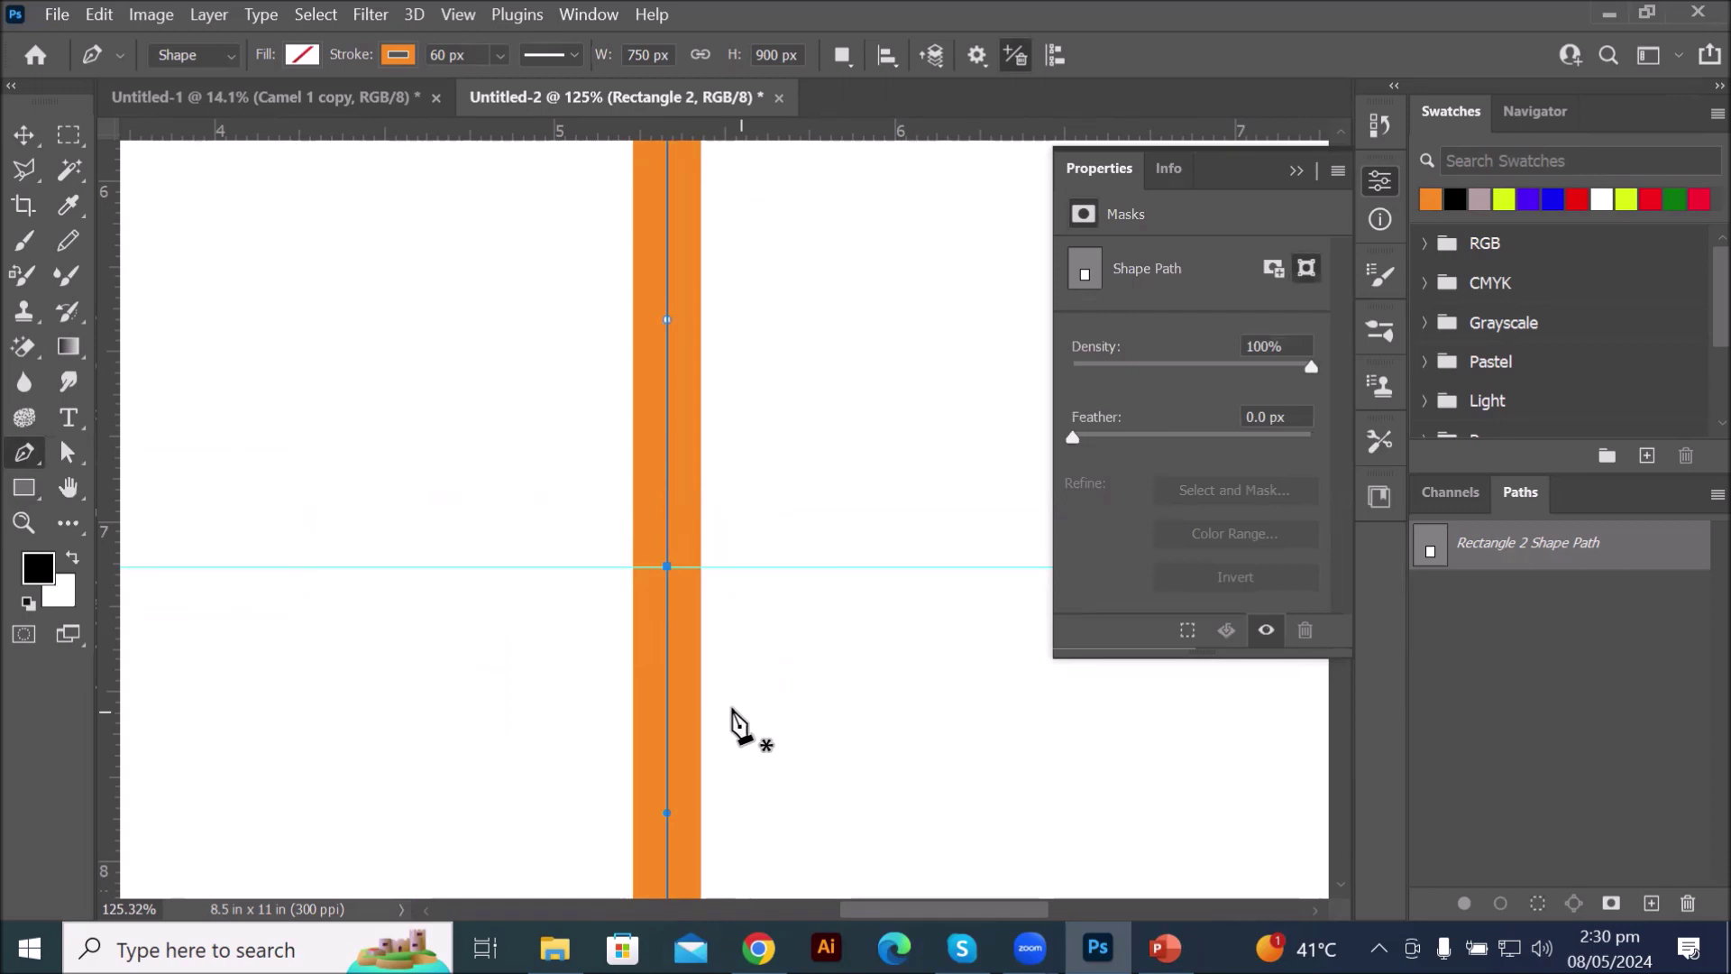
left_click_drag(610, 639, 1044, 604)
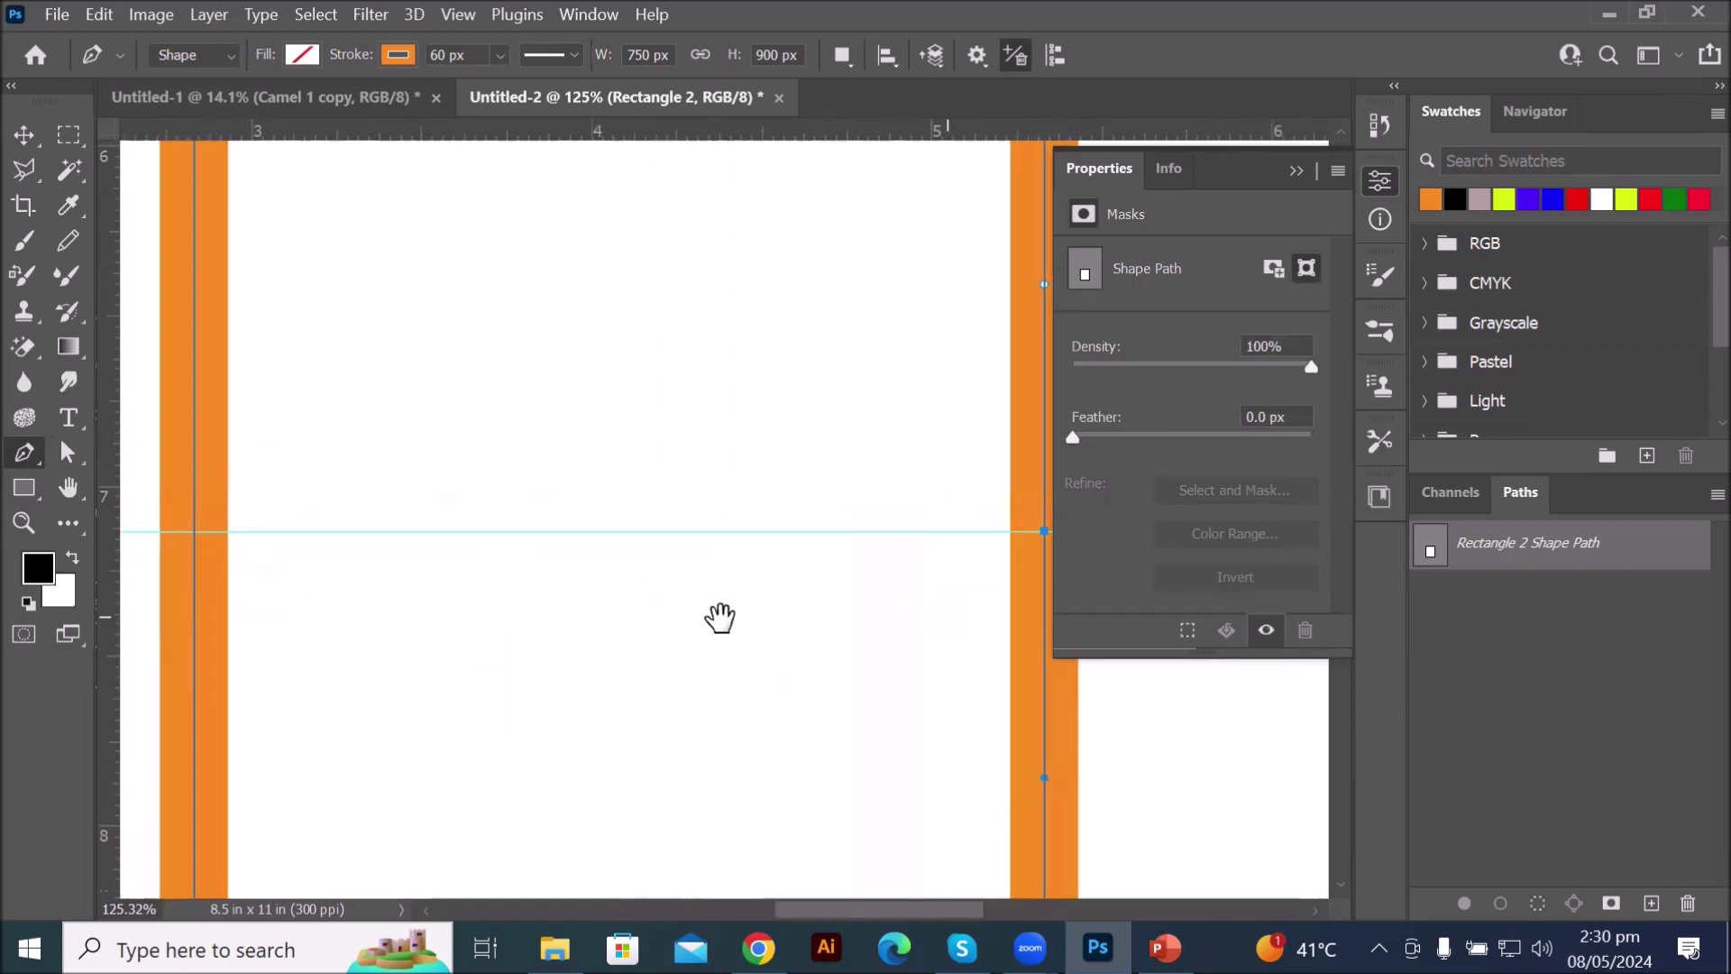
left_click_drag(317, 580, 518, 580)
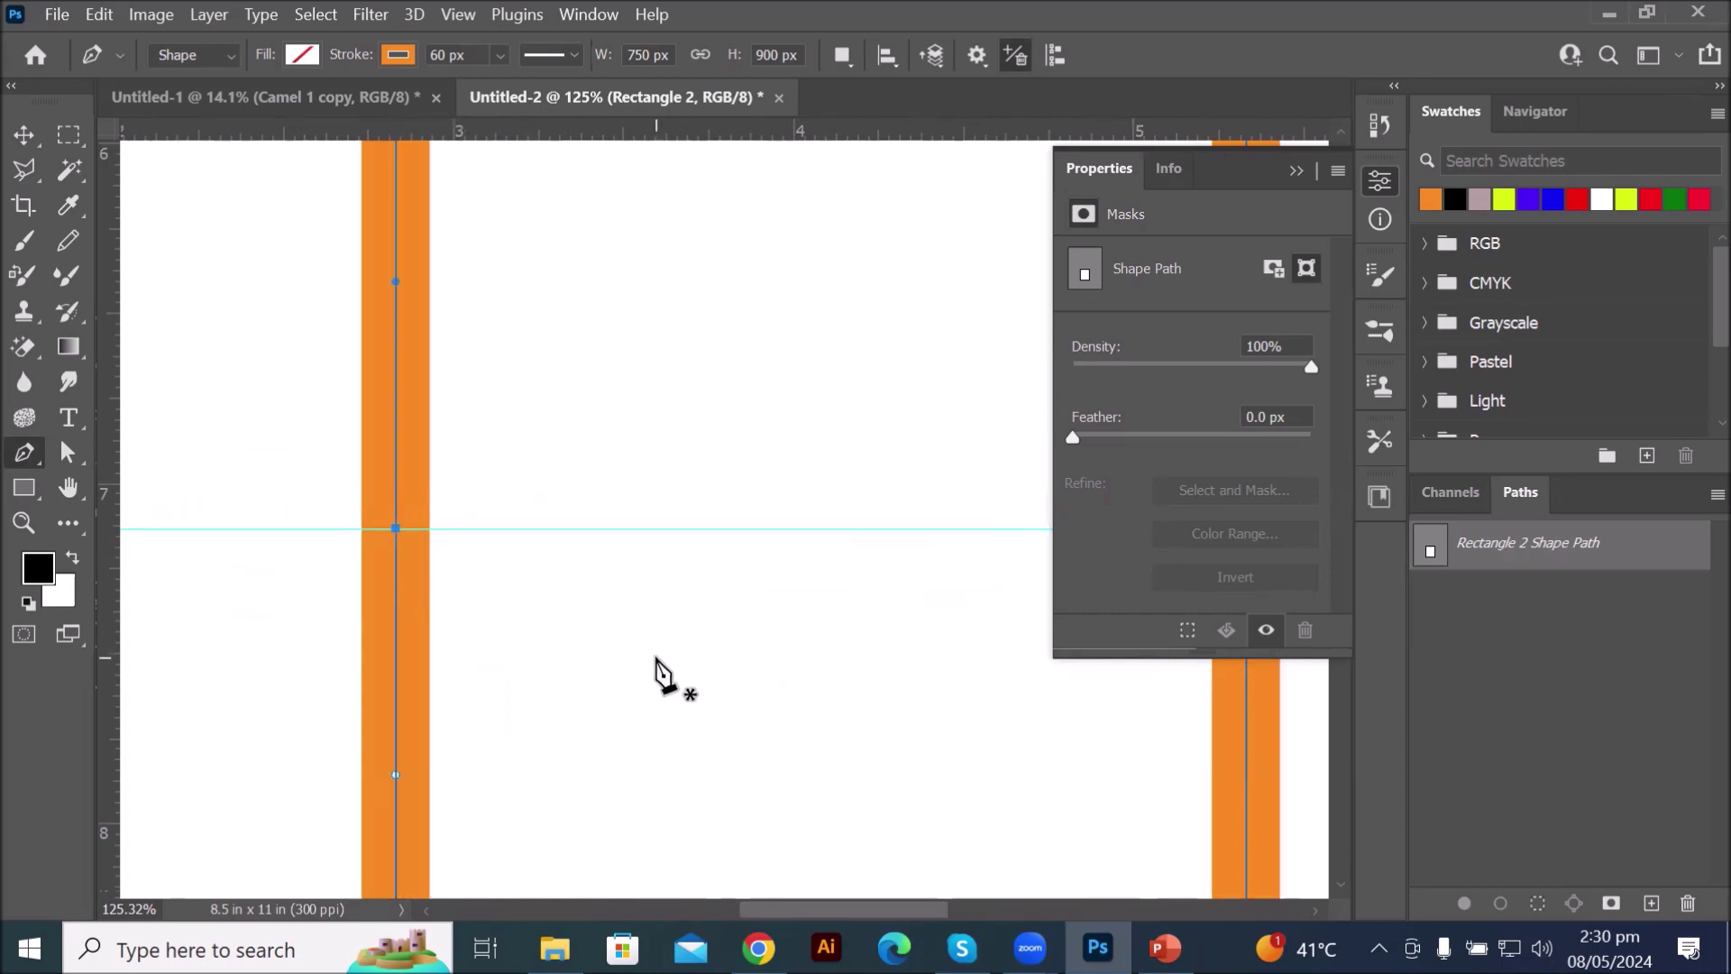
- Select the rectangle's two mid-side anchor points with the Direct Selection tool and shift them rightward until the shape is about 973 px wide
scroll(664, 676, "down", 5)
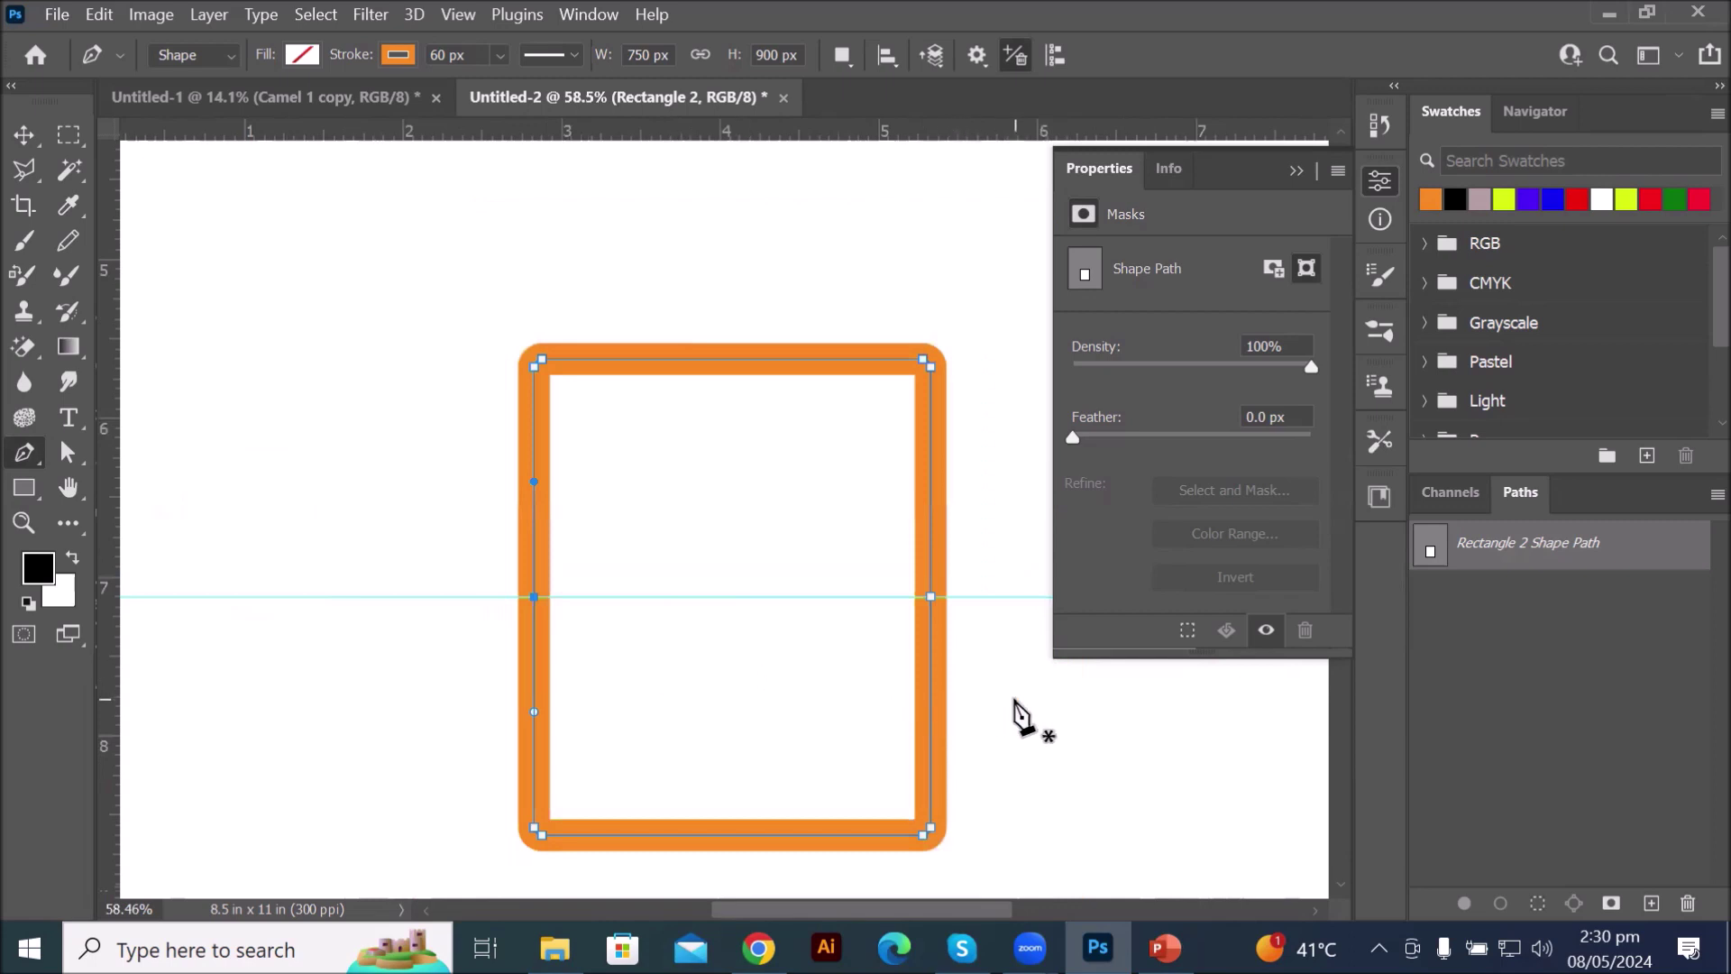
scroll(1060, 721, "down", 1)
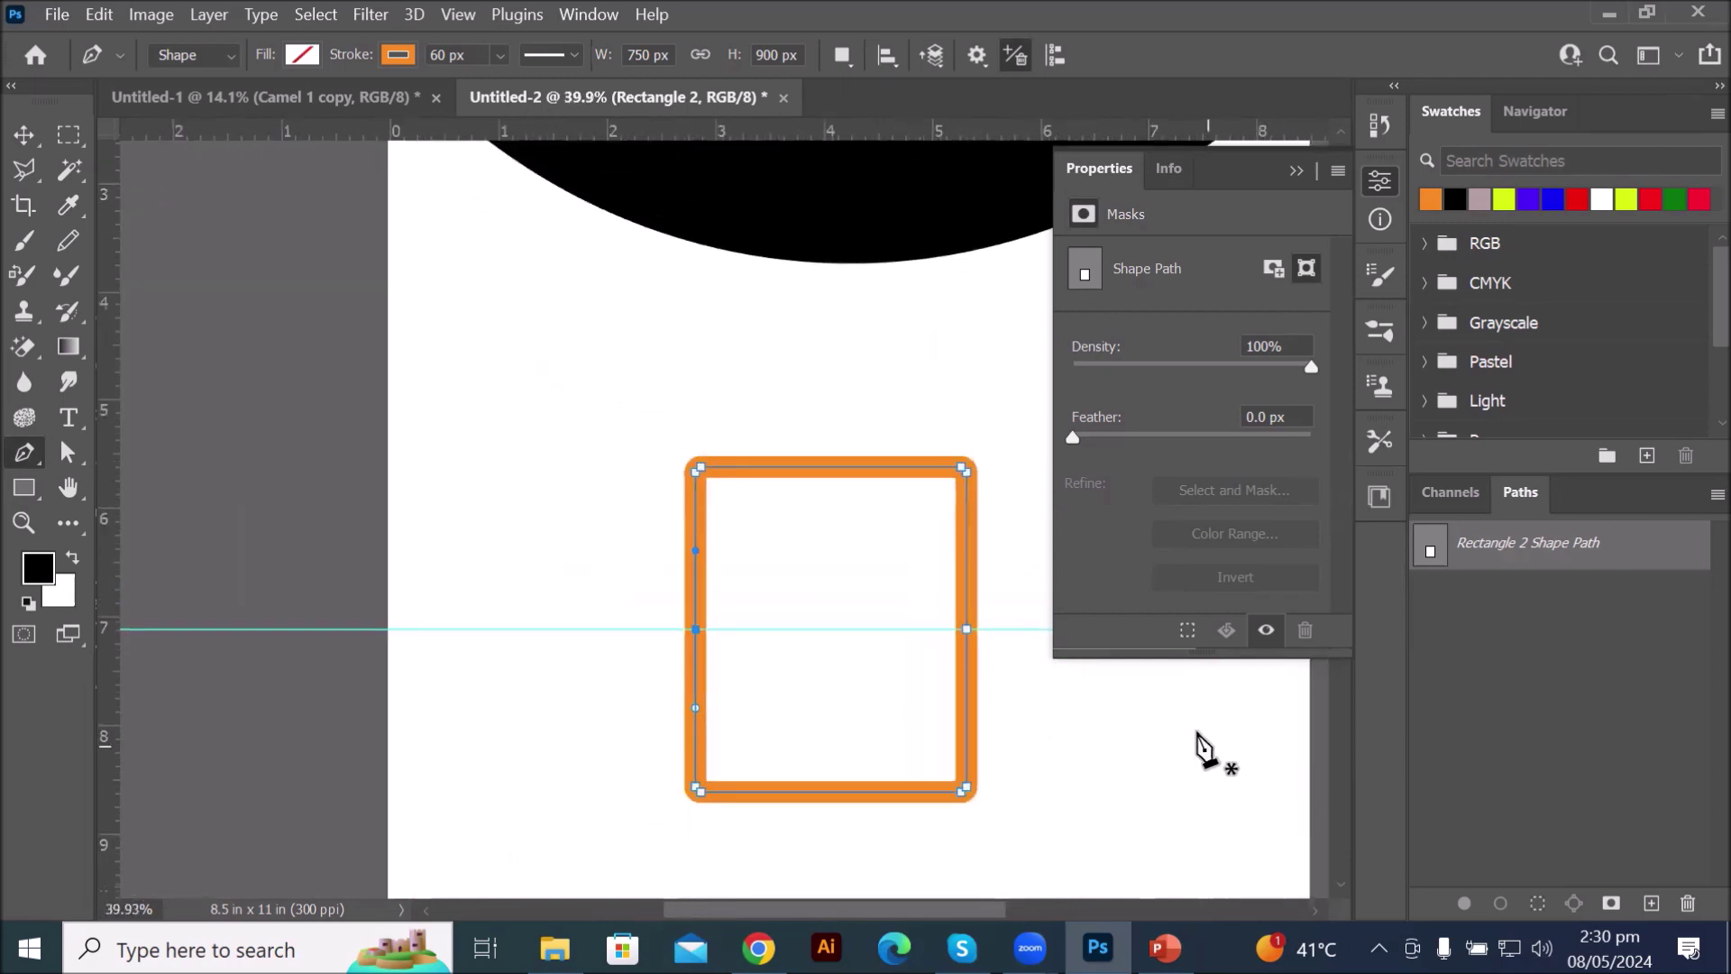
left_click_drag(1195, 718, 873, 634)
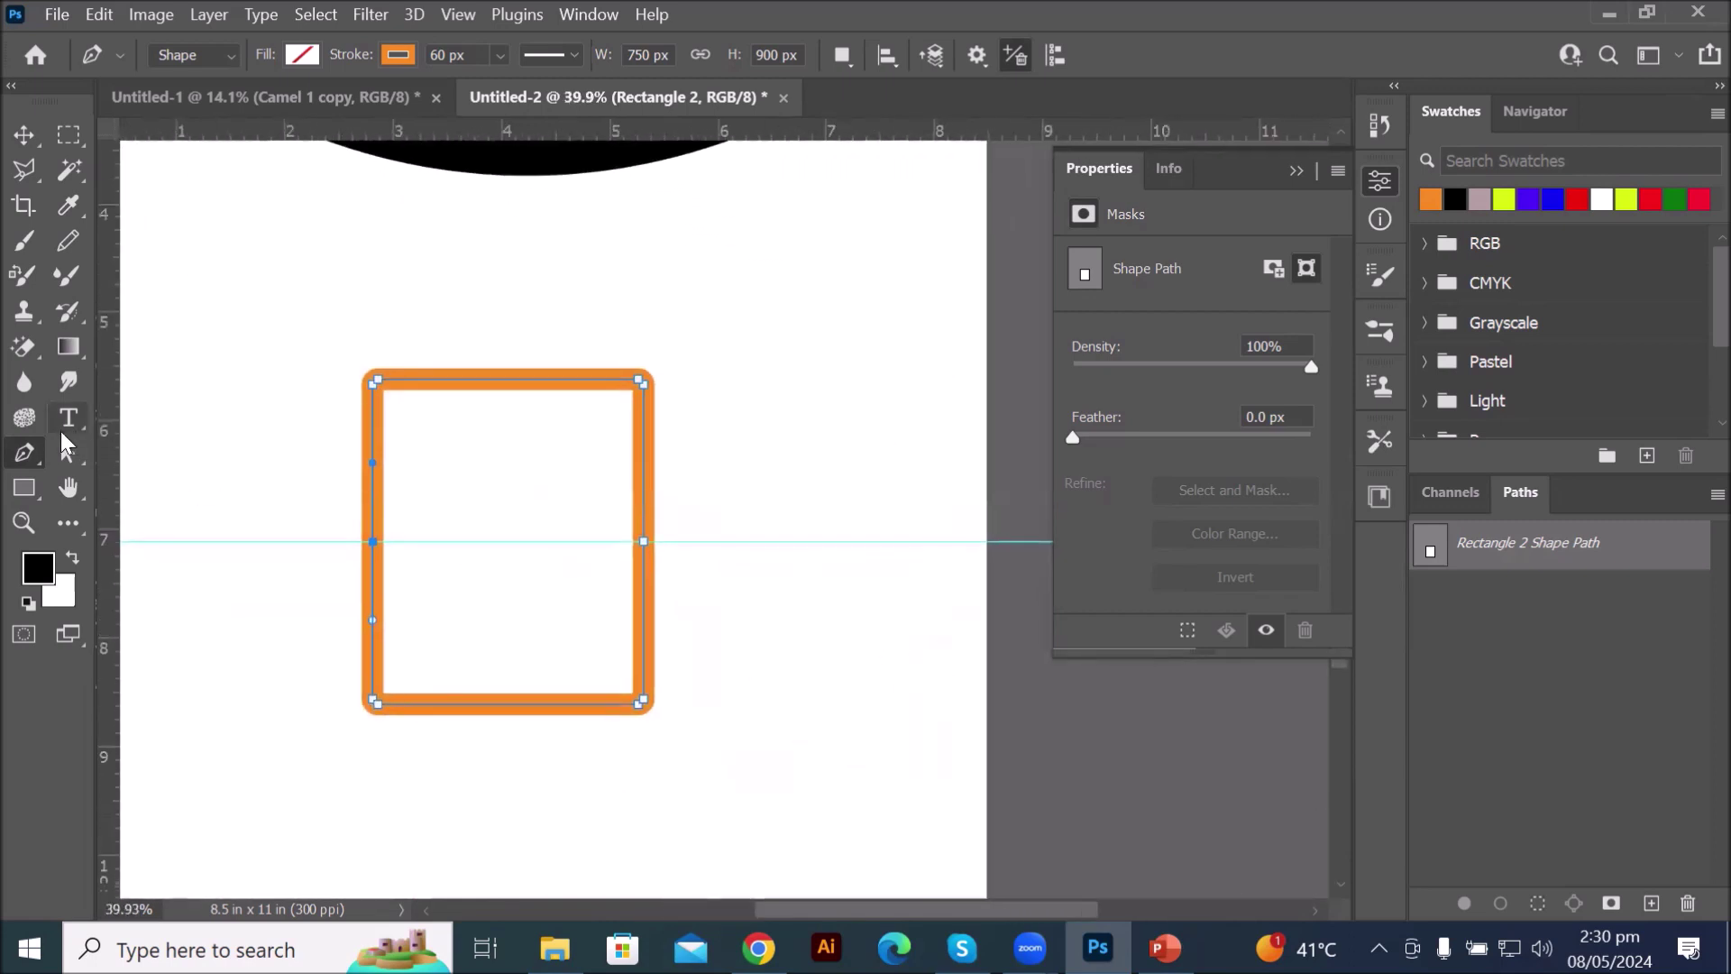
left_click(65, 459)
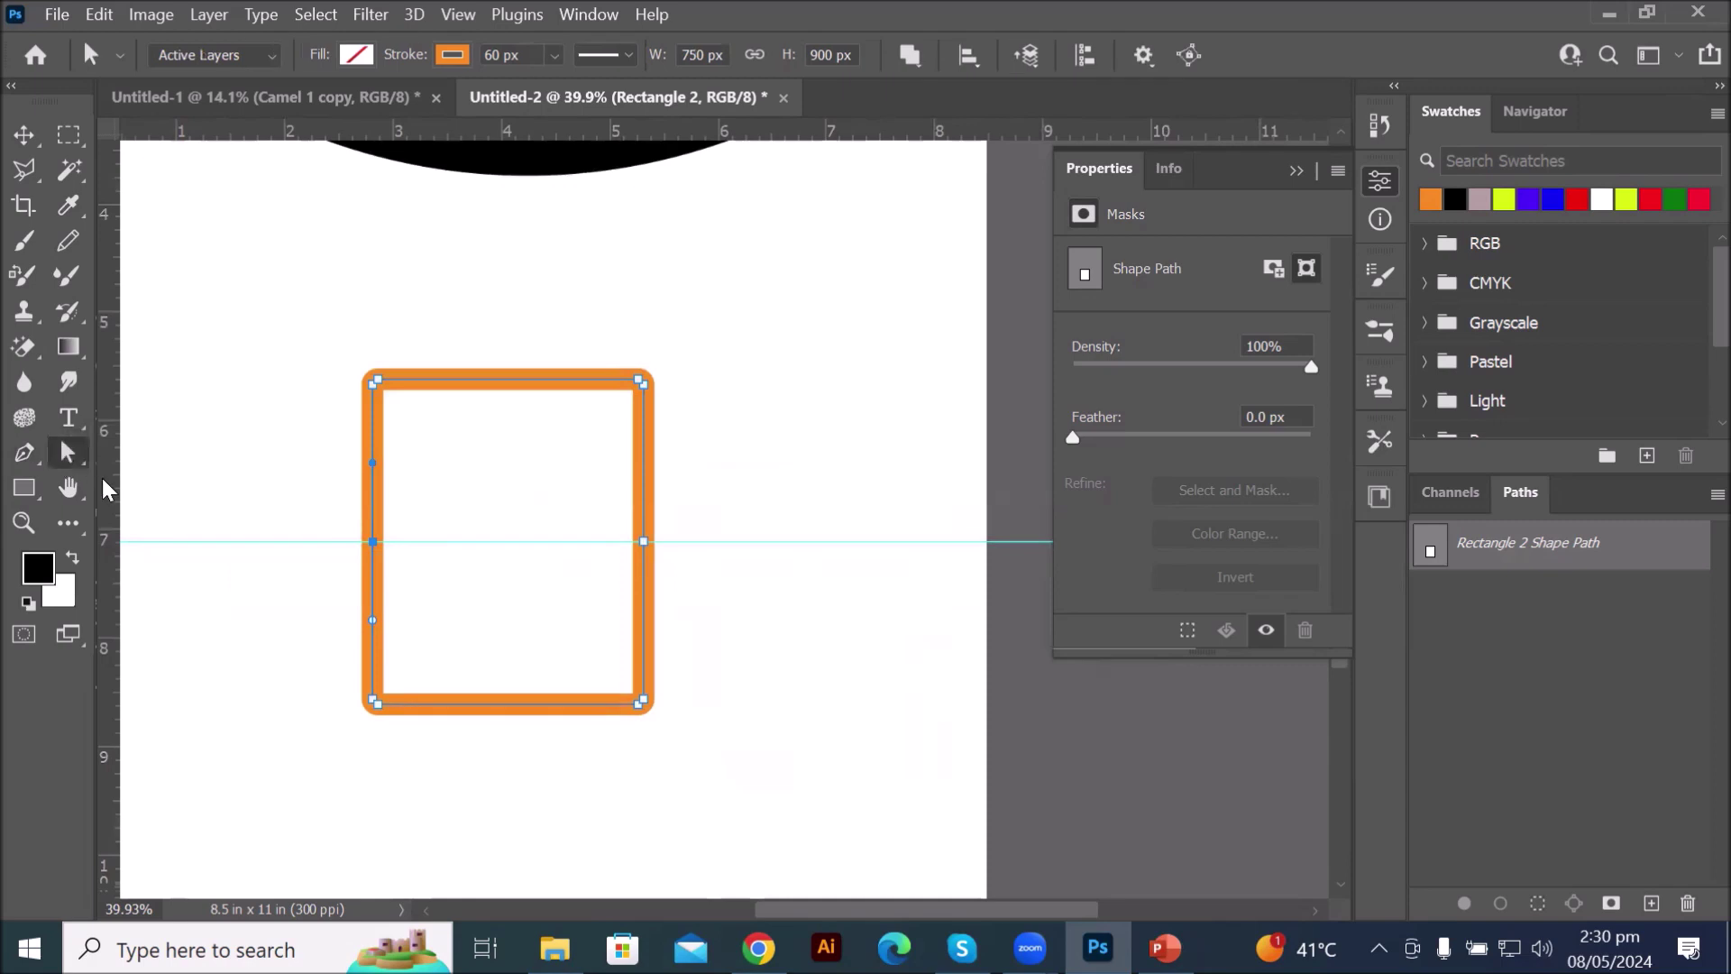
left_click(644, 543)
left_click(371, 543, "shift")
key("Right")
key("Right")
key("Right")
key("Right")
key("Right")
key("Right")
key("Right")
key("Right")
key("Right")
key("Right")
key("Right")
key("Right")
key("Right")
key("Right")
key("Right")
key("Right")
key("Right")
key("Right")
key("Right")
key("Right")
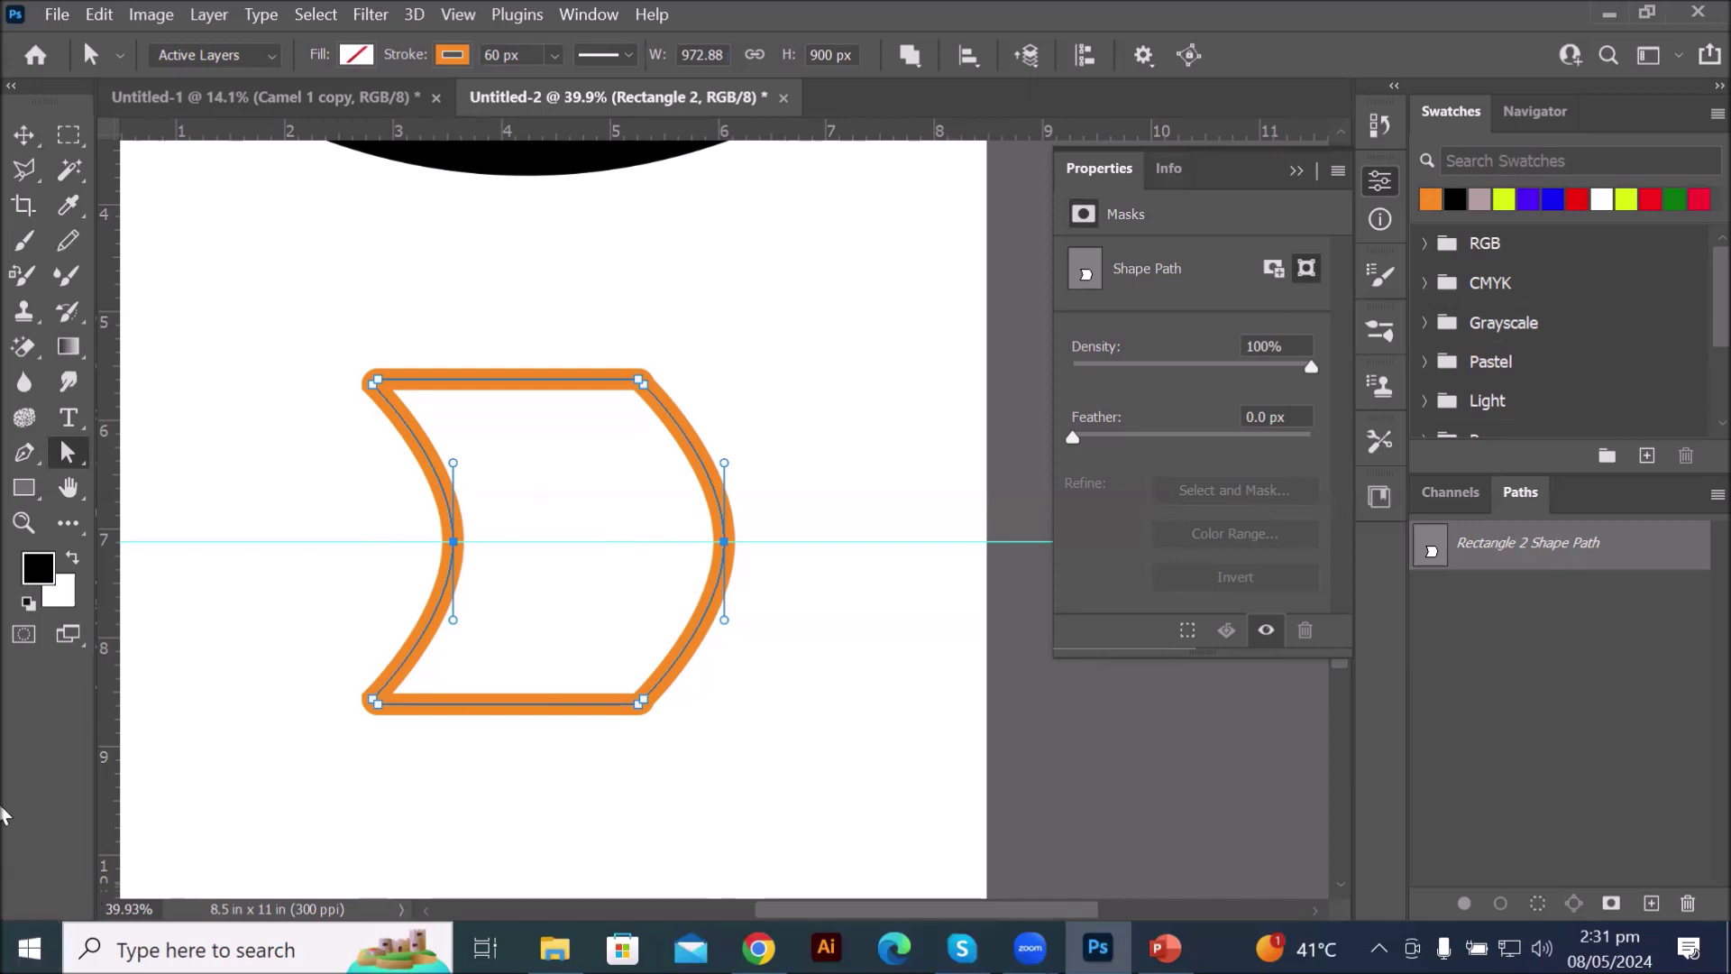
- Convert the two curved mid-side anchor points to sharp corners with the Convert Point tool, forming an orange chevron
left_click(24, 454)
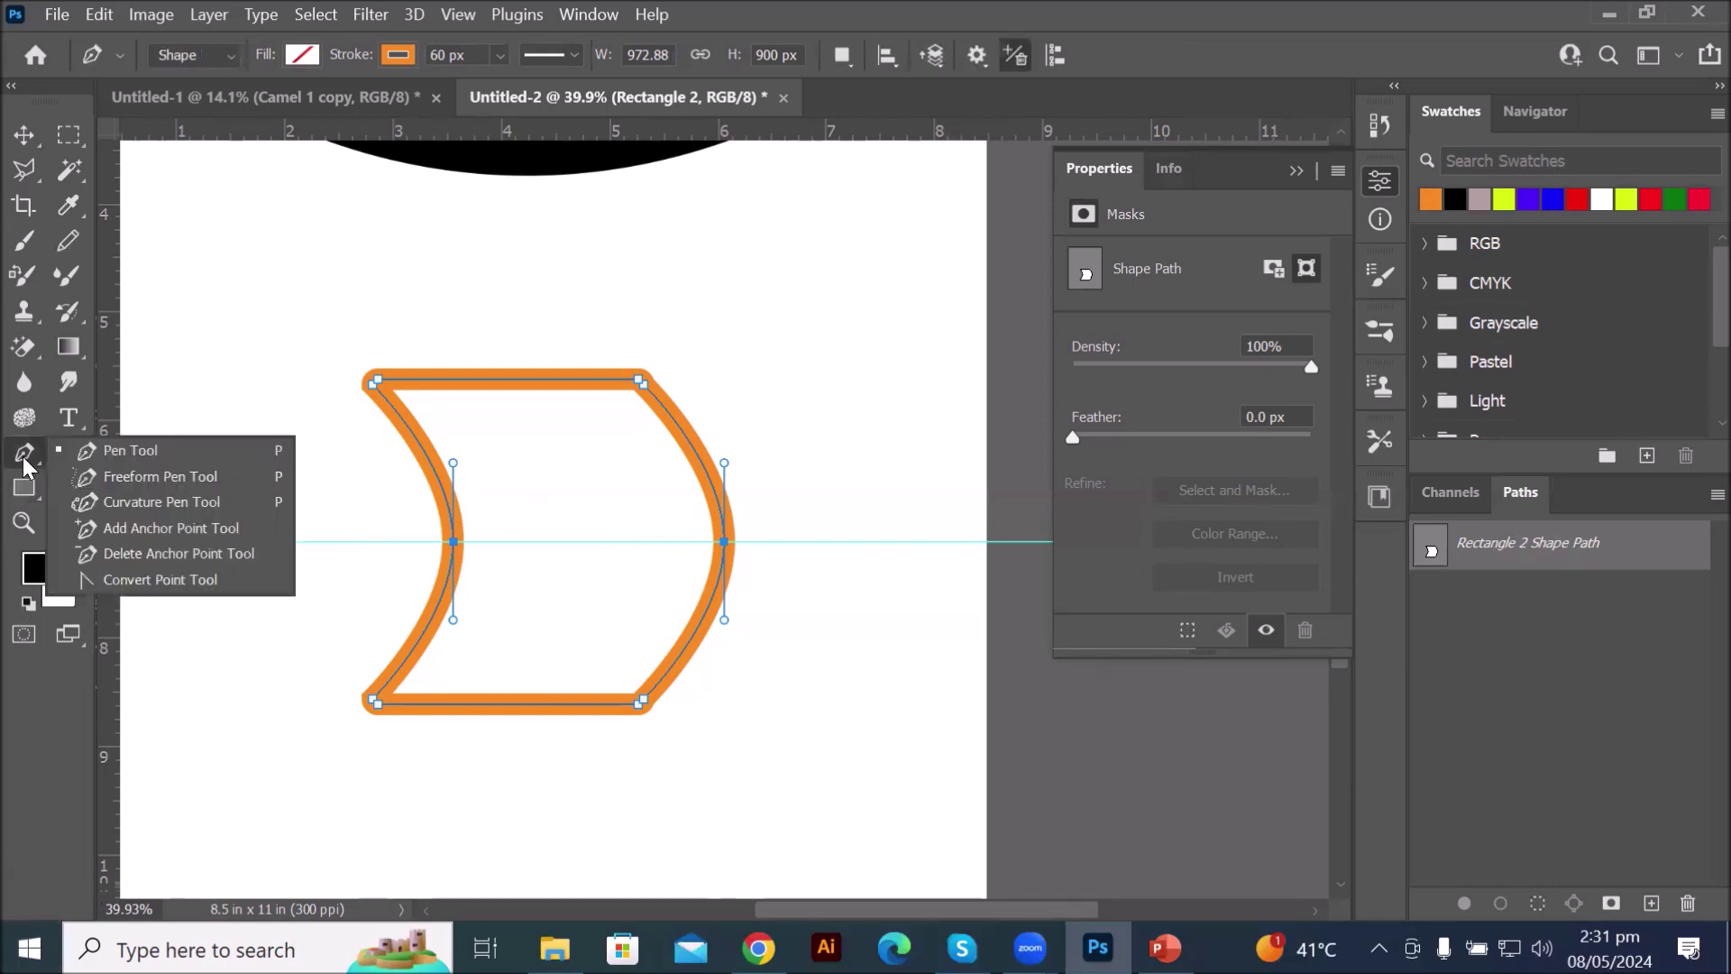
left_click(147, 580)
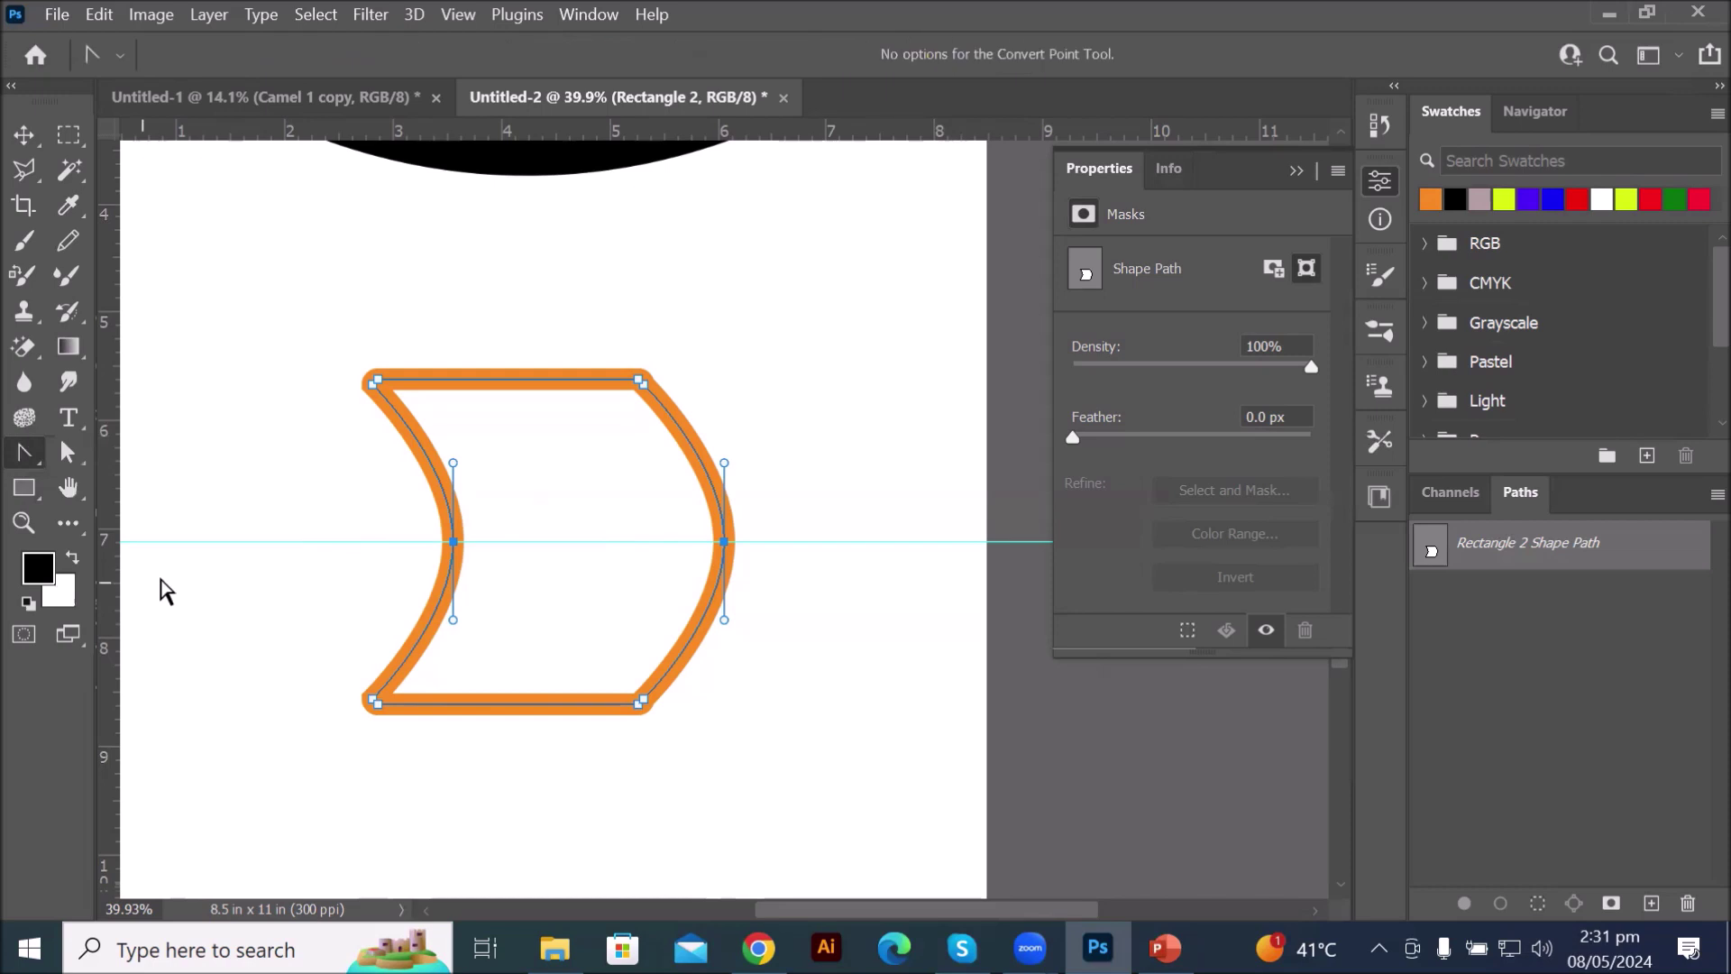
left_click(725, 543)
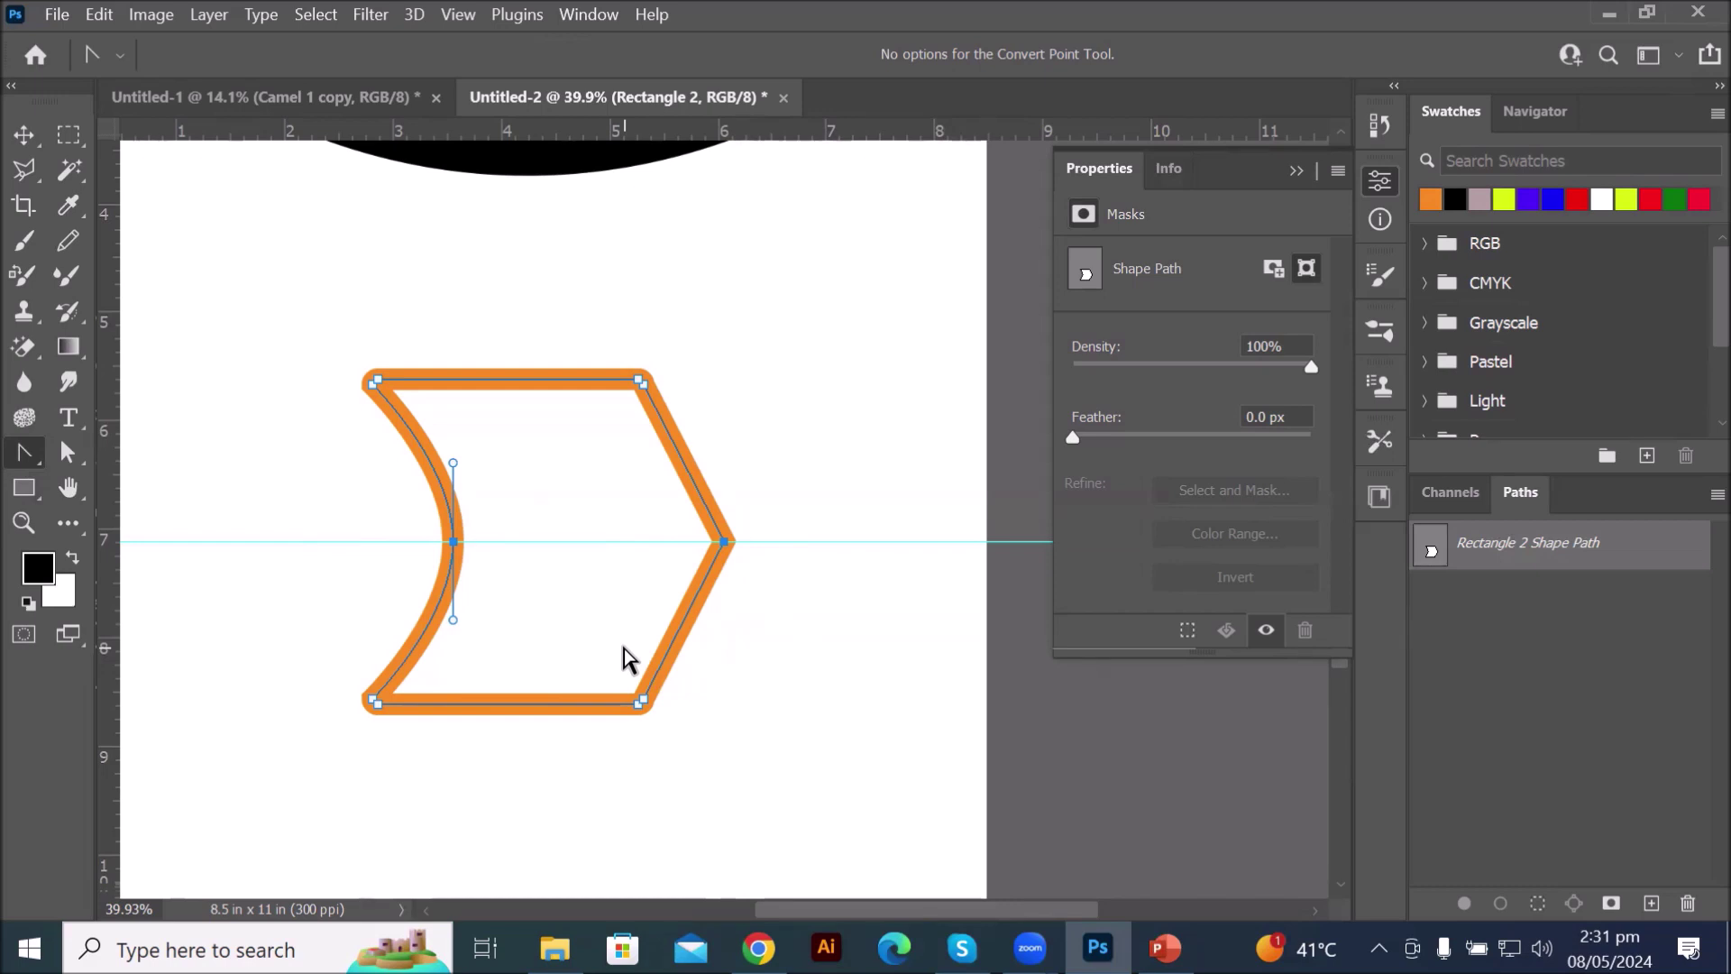
left_click(452, 541)
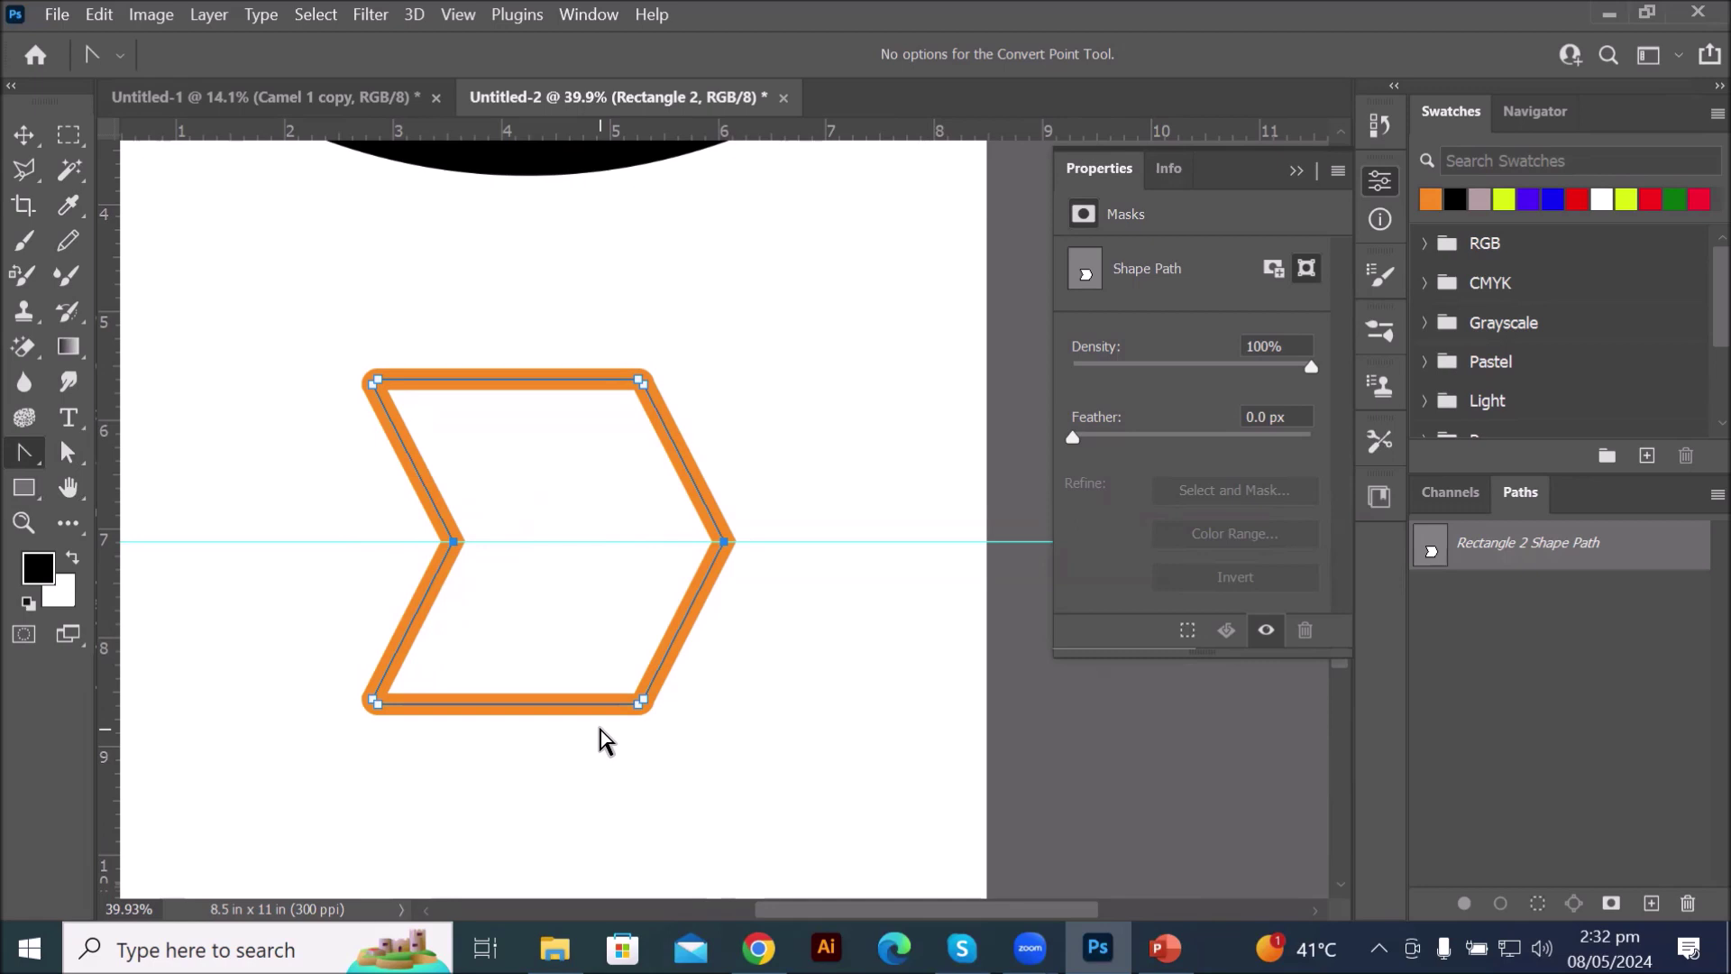
- Switch to the Move tool and duplicate the Rectangle 2 layer
left_click(24, 134)
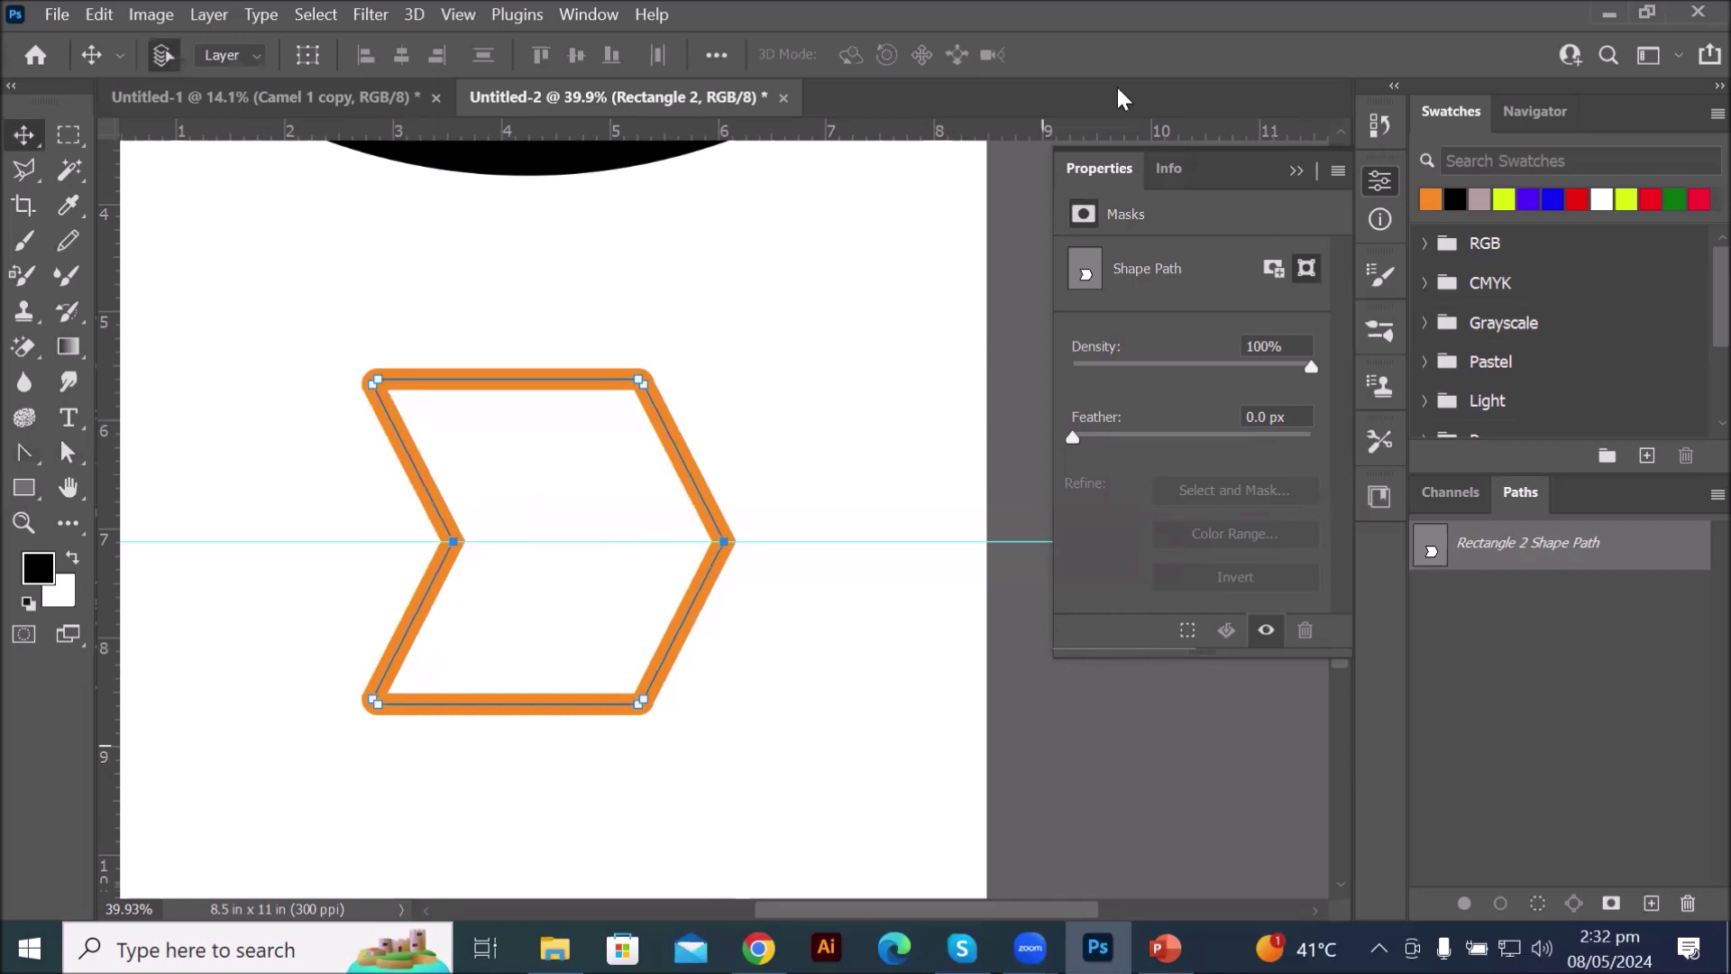
left_click(1295, 170)
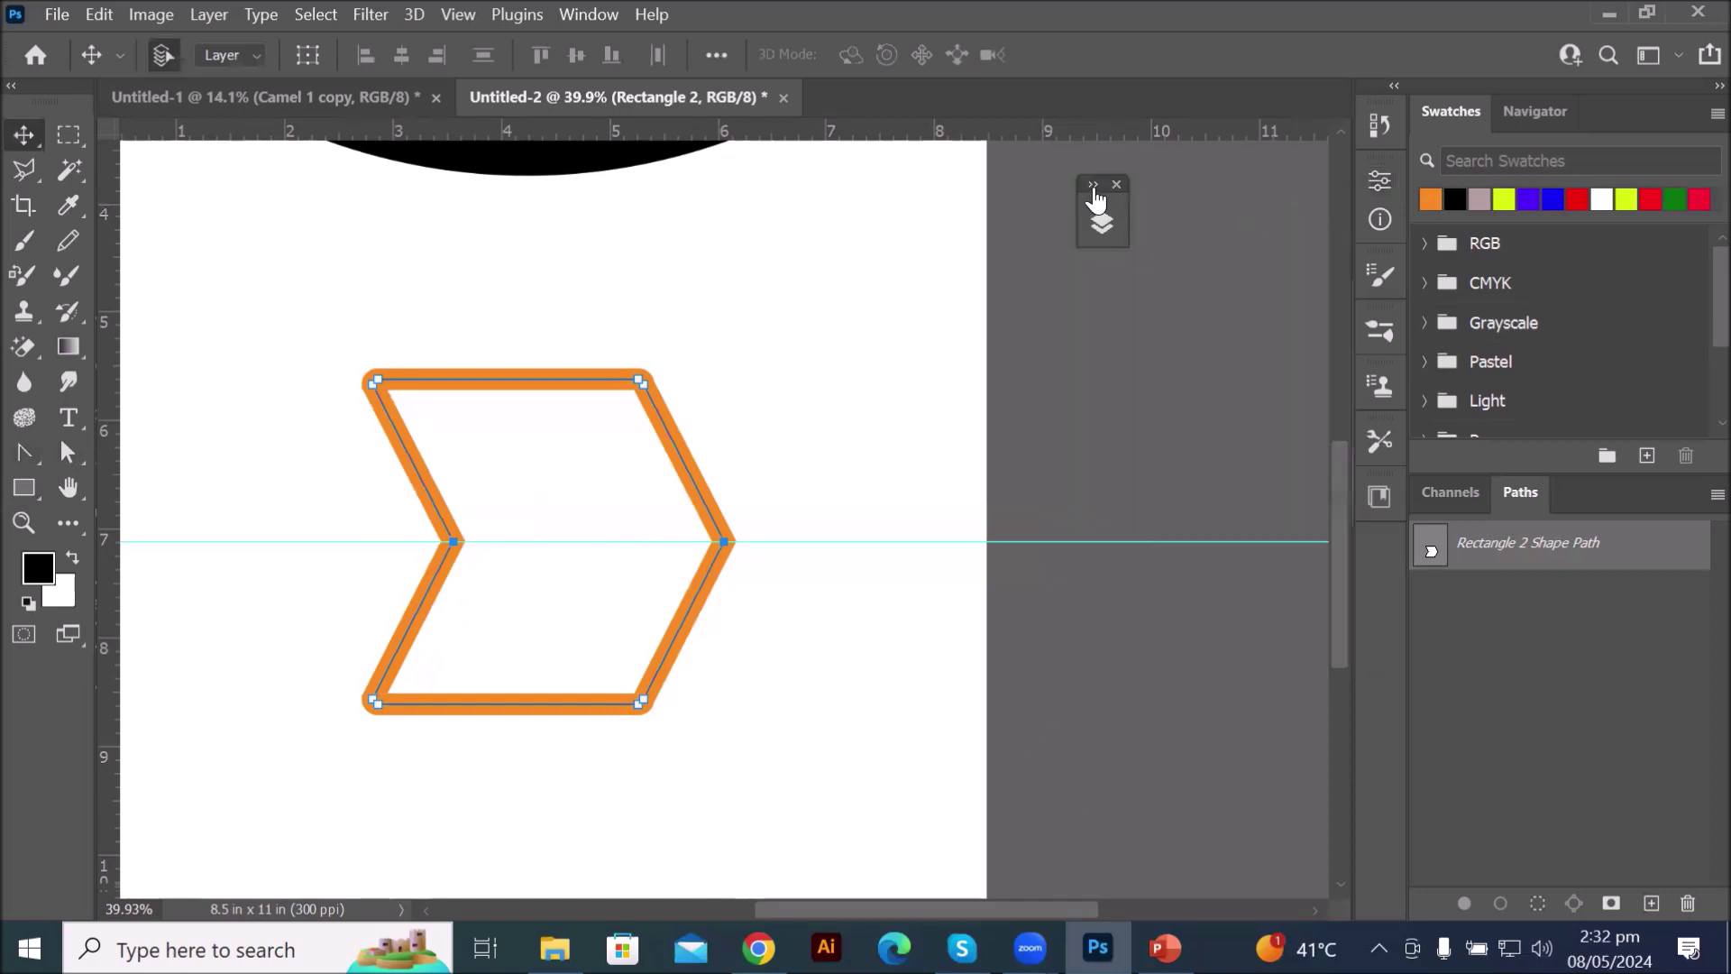
left_click(1104, 219)
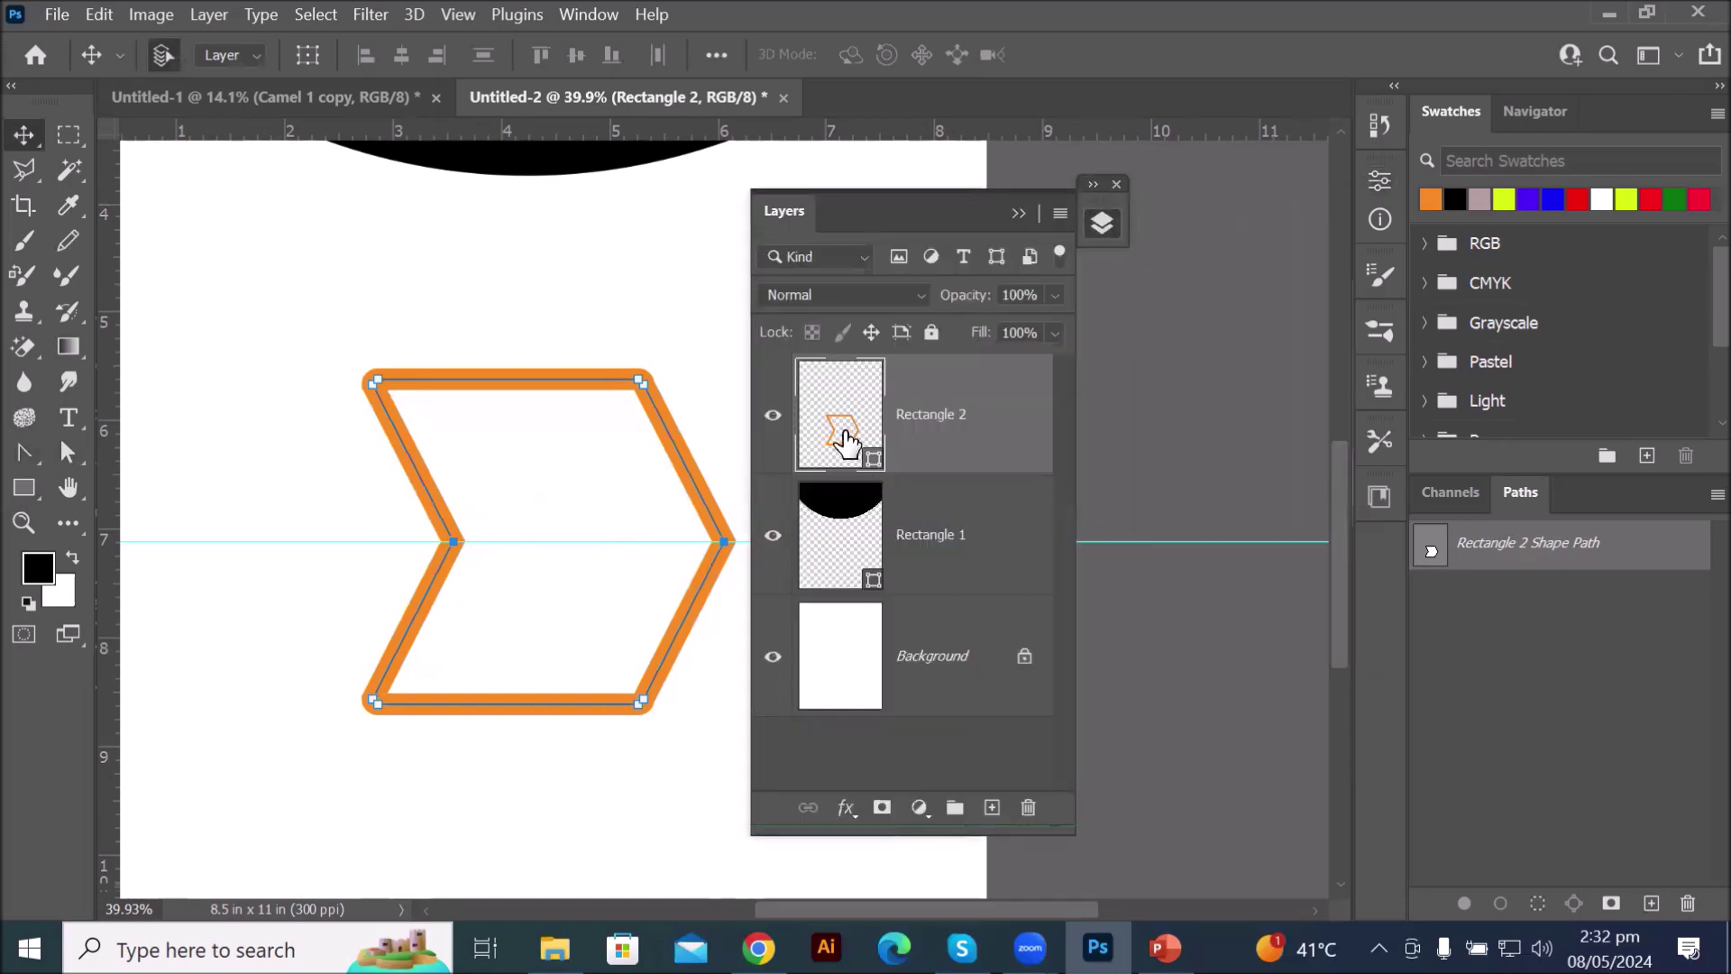
left_click_drag(891, 209, 1006, 149)
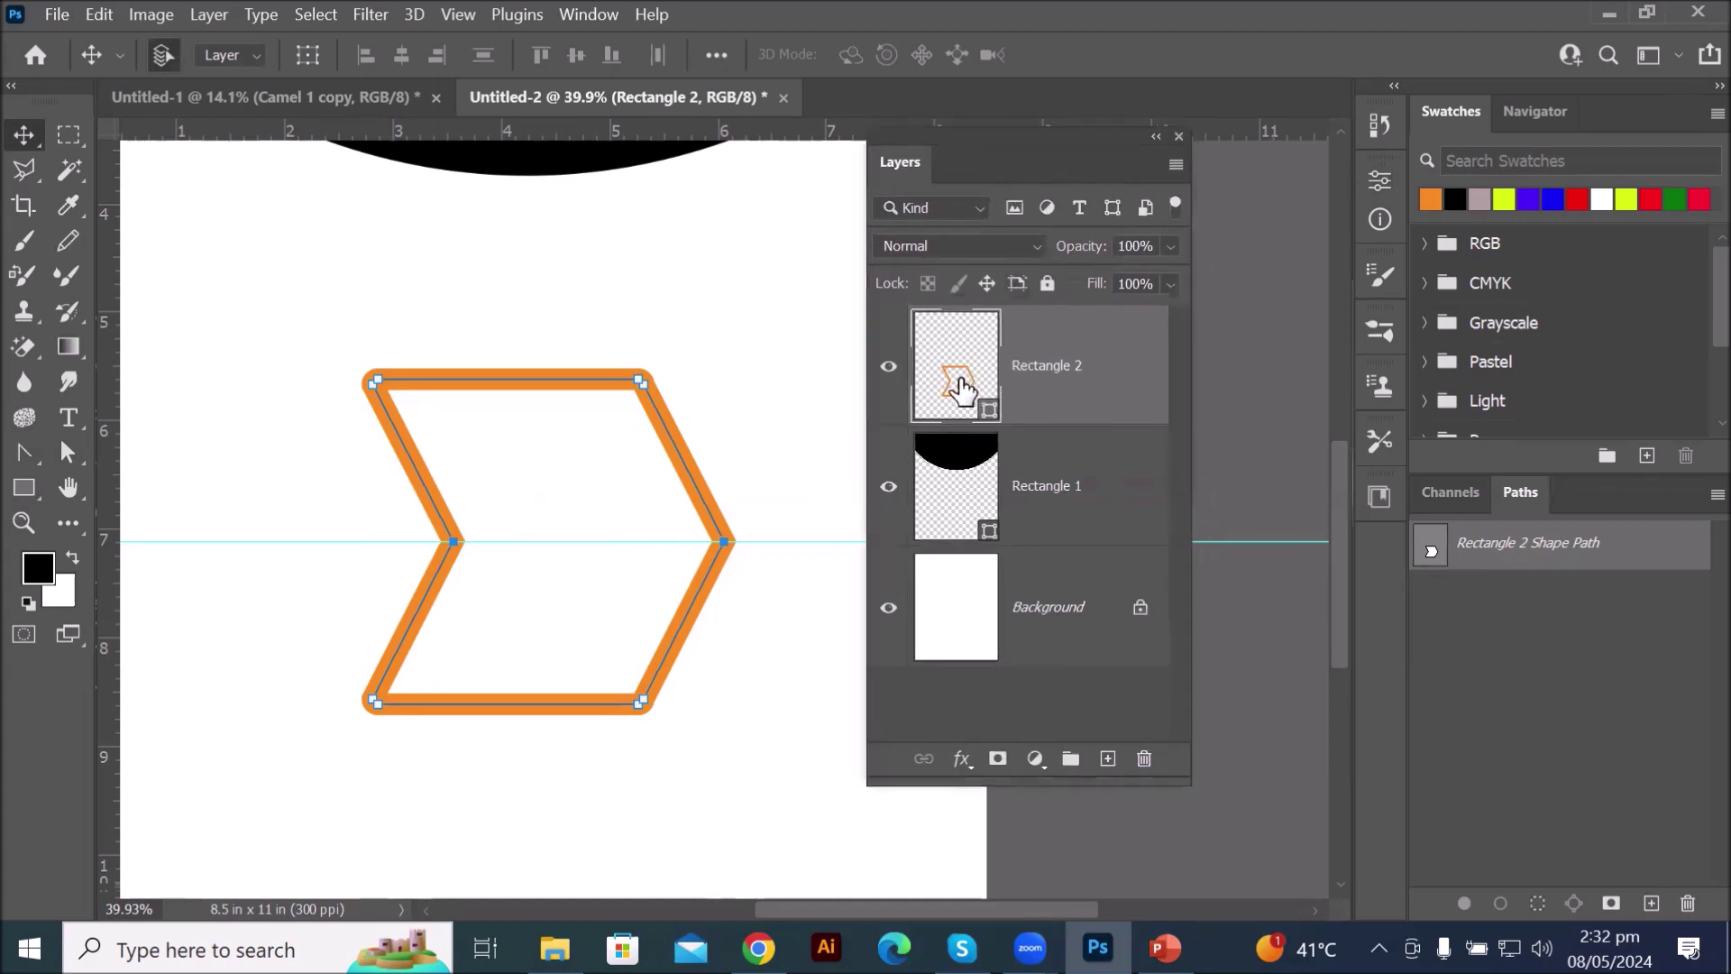
left_click_drag(961, 388, 1117, 758)
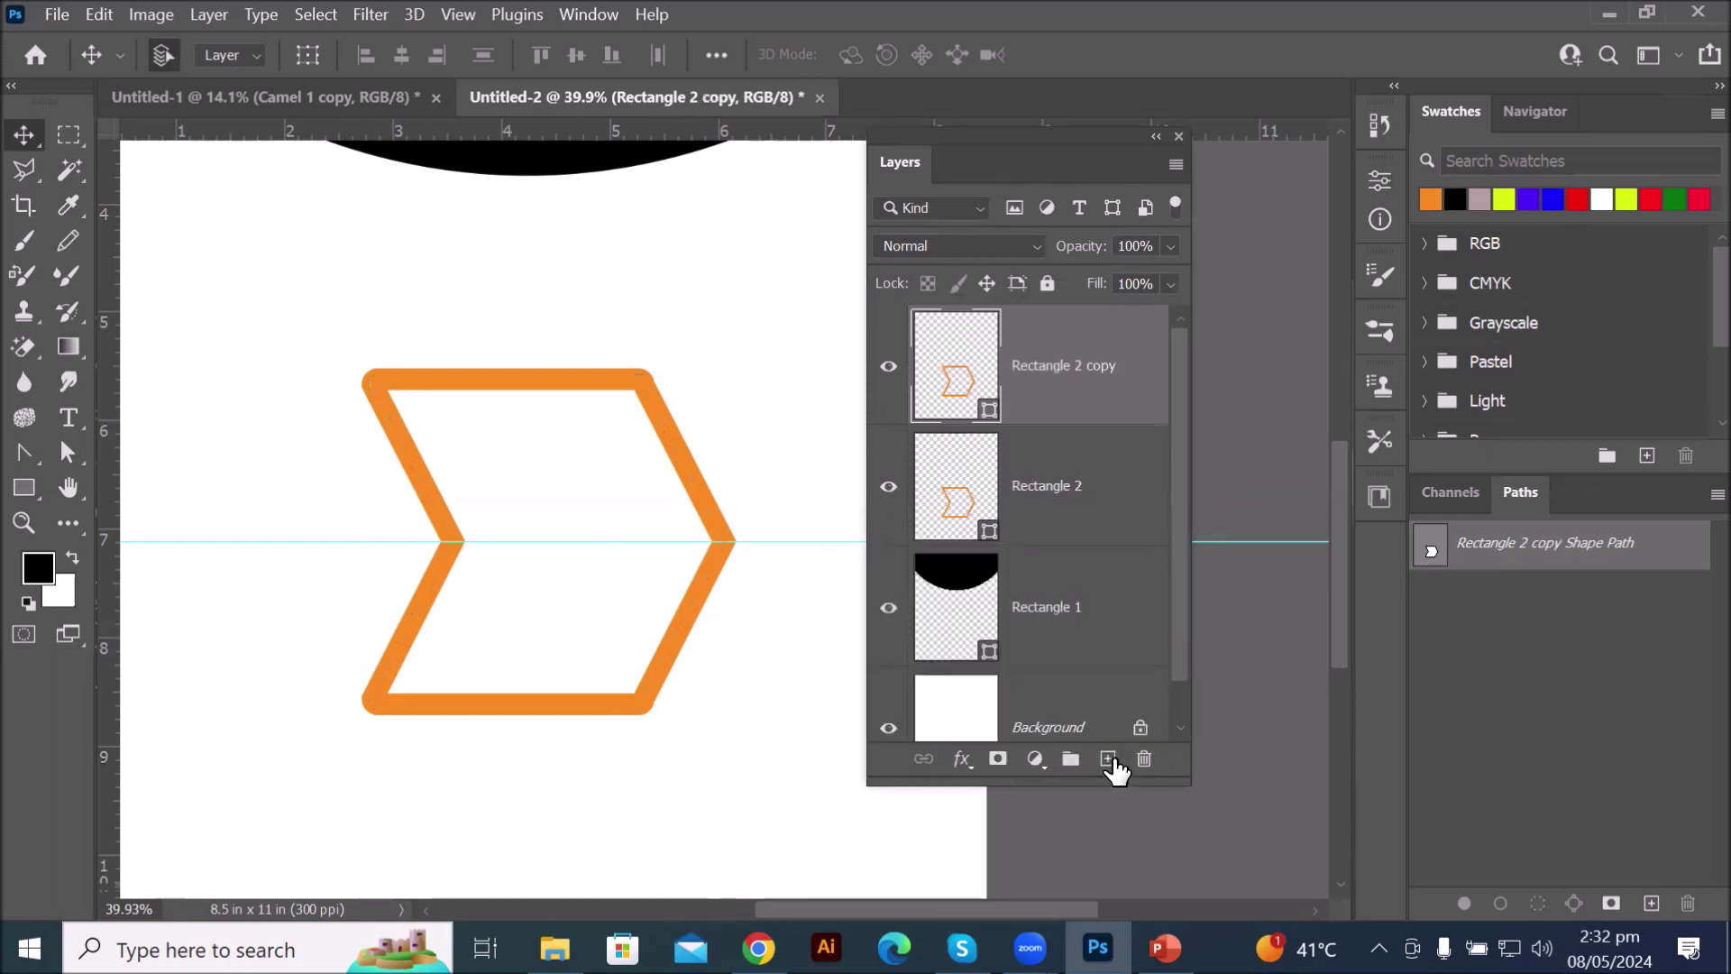
- Shift the duplicated chevron horizontally about 0.5 in leftward so it sits offset from the original
key("Left")
key("Left")
key("Left")
key("Left")
key("Left")
key("Left")
key("Left")
key("Left")
key("Left")
key("Left")
key("Left")
key("Left")
key("Left")
key("Left")
key("Left")
key("Left")
key("Left")
key("Left")
key("Left")
key("Left")
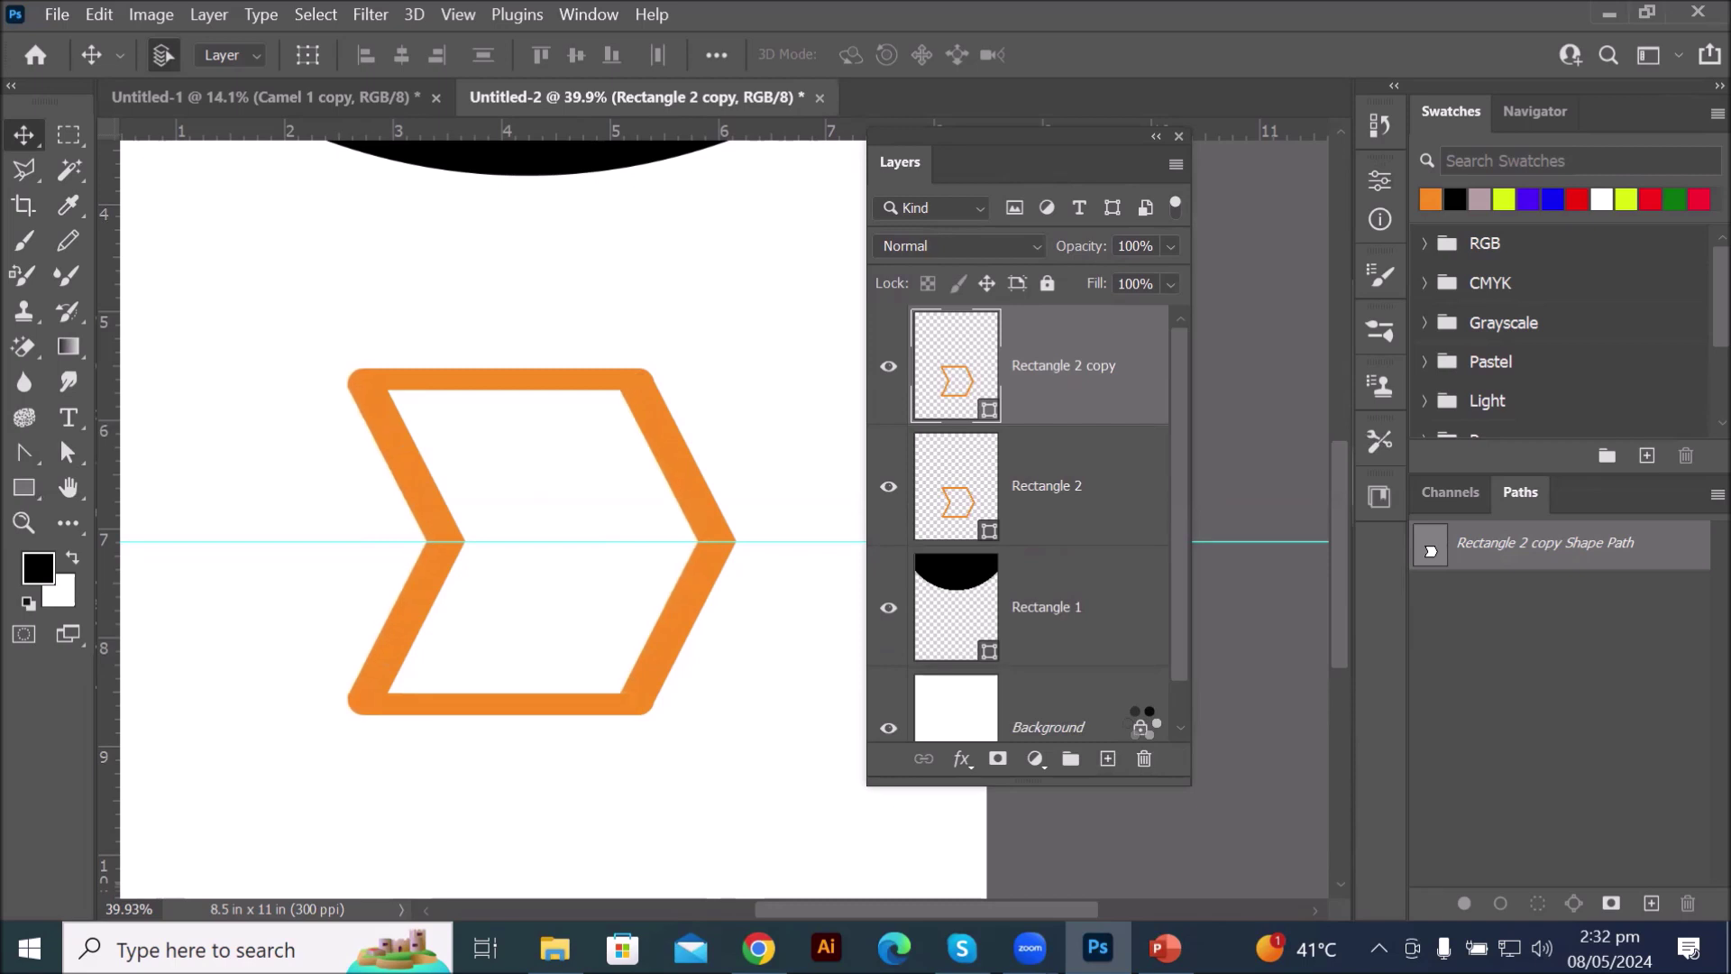
key("Left")
key("Left")
key("Left")
key("Left")
key("Left")
key("Left")
key("Left")
key("Left")
key("Left")
key("Left")
key("Left")
key("Left")
key("Left")
key("Left")
key("Left")
key("Left")
key("Left")
key("Left")
key("Left")
key("Left")
key("Left")
key("Left")
key("Left")
key("Left")
key("Left")
key("Left")
key("Left")
key("Left")
key("Left")
key("Left")
key("Left")
key("Left")
key("Left")
key("Left")
key("Left")
key("Left")
key("Left")
key("Left")
key("Left")
key("Left")
key("Left")
key("Left")
key("Left")
key("Left")
key("Left")
key("Left")
key("Left")
key("Left")
key("Left")
key("Left")
key("Left")
key("Left")
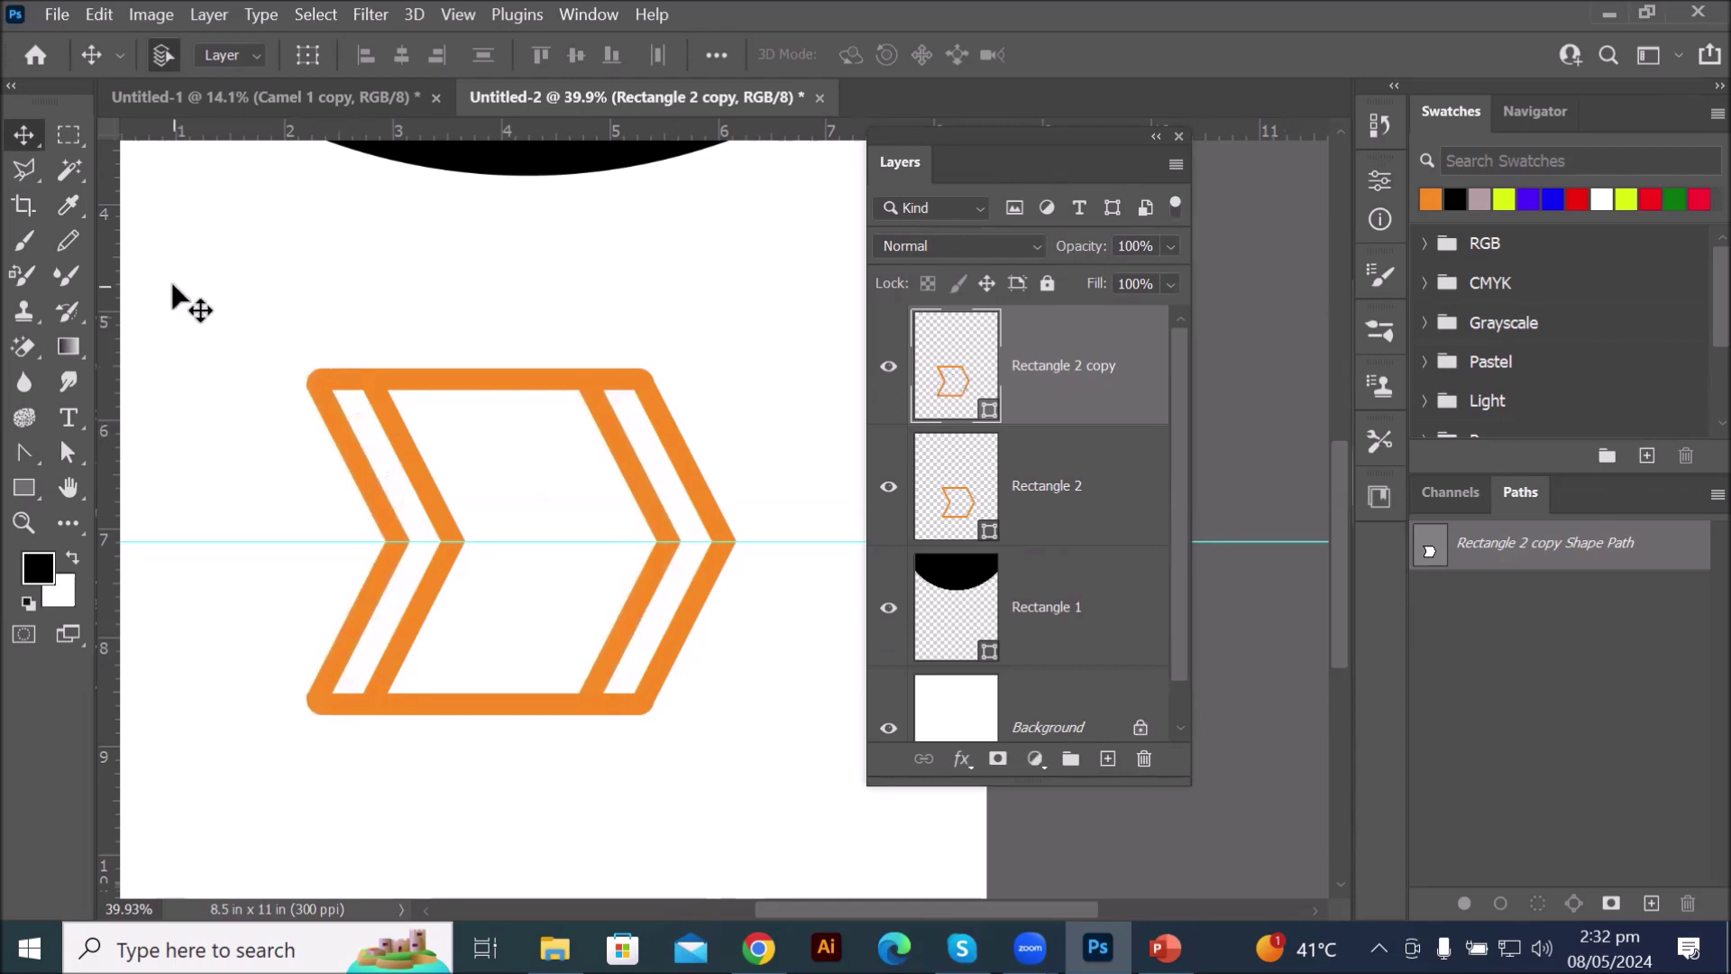
- Recolour the duplicated chevron's stroke red and deselect all layers
left_click(24, 487)
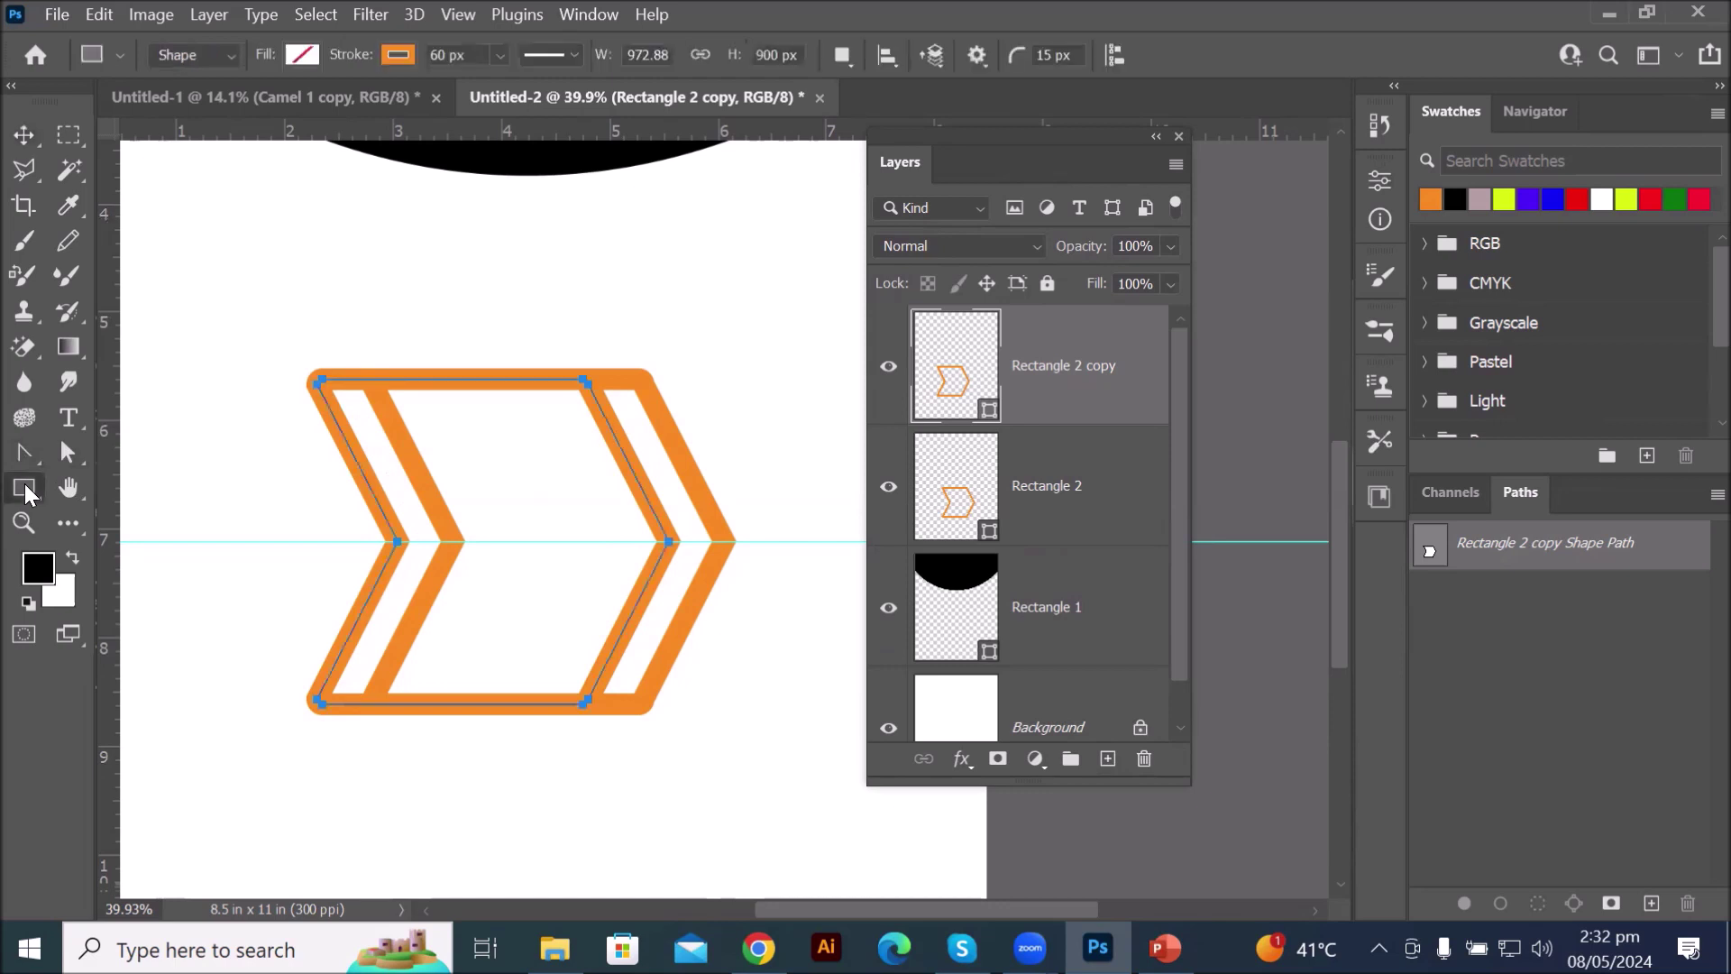
left_click(410, 58)
left_click(449, 200)
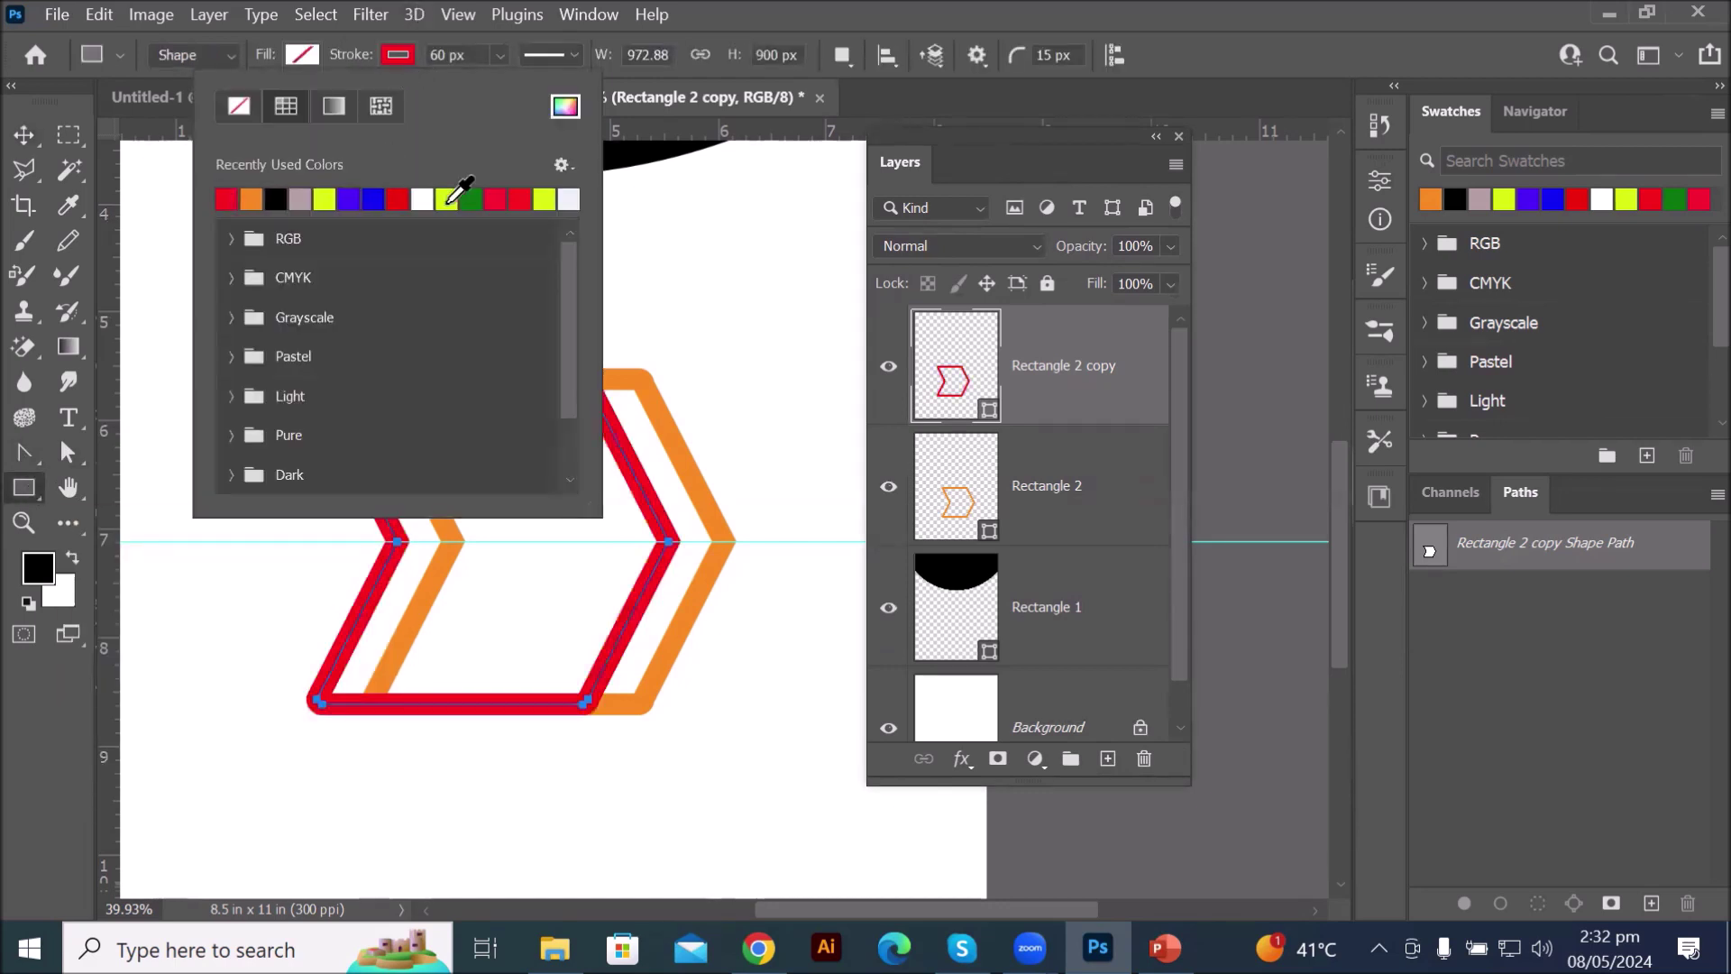
left_click(957, 378)
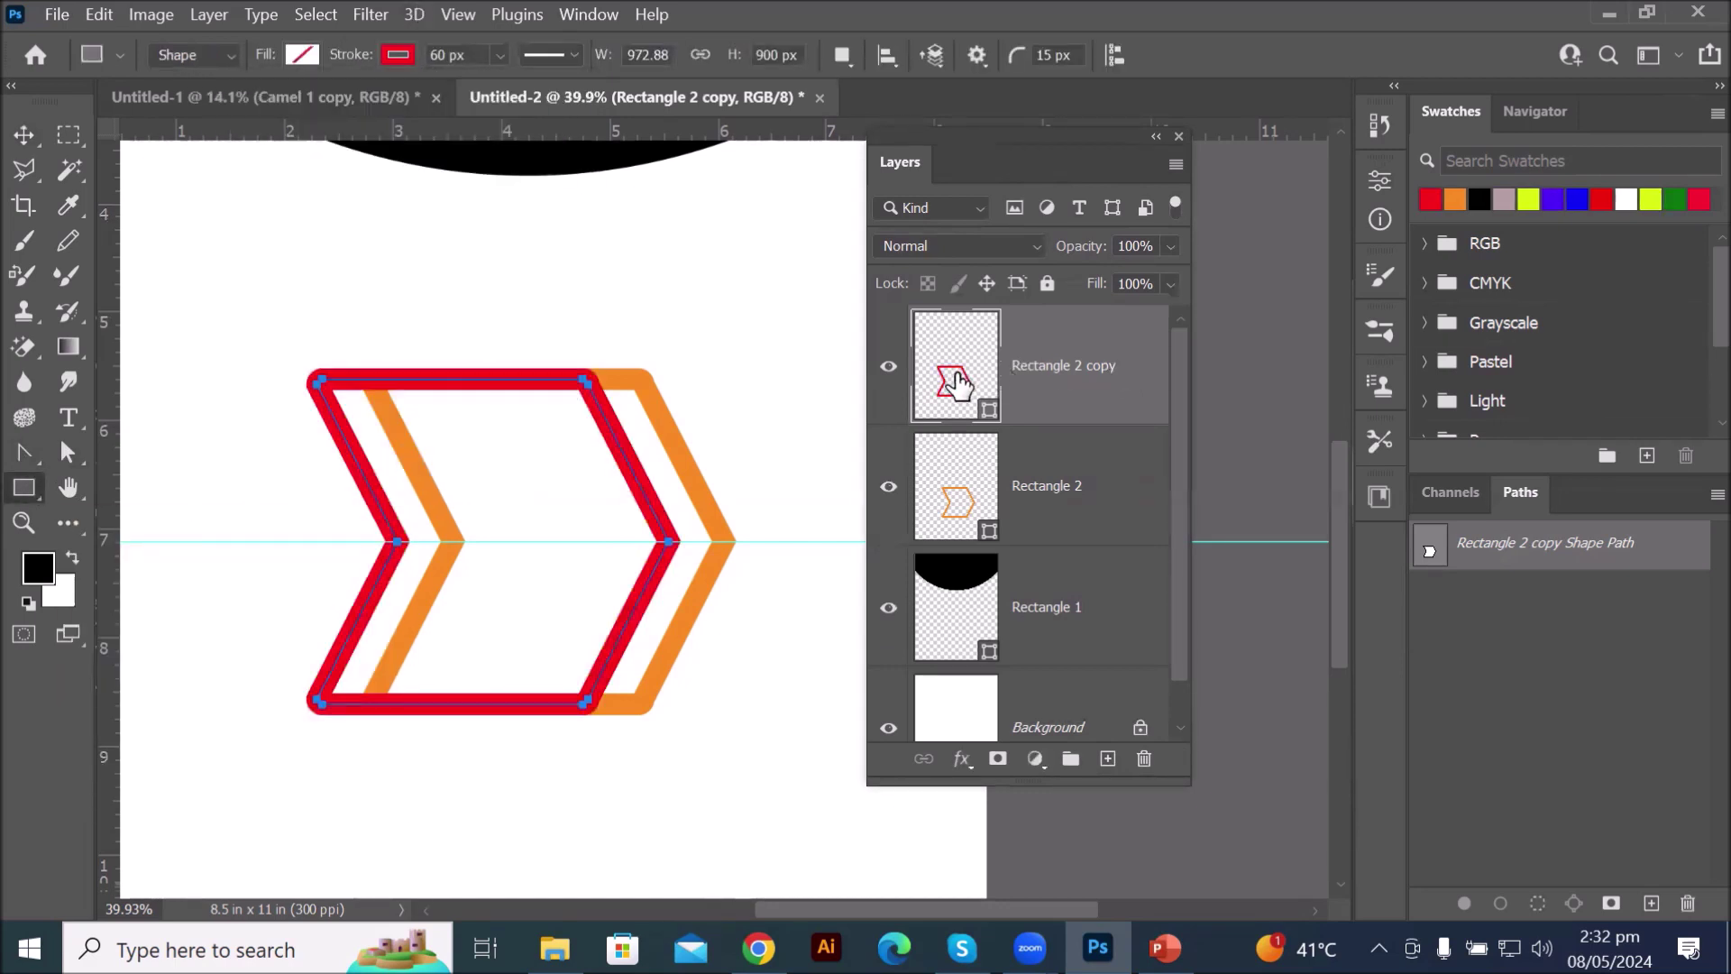
left_click(961, 514)
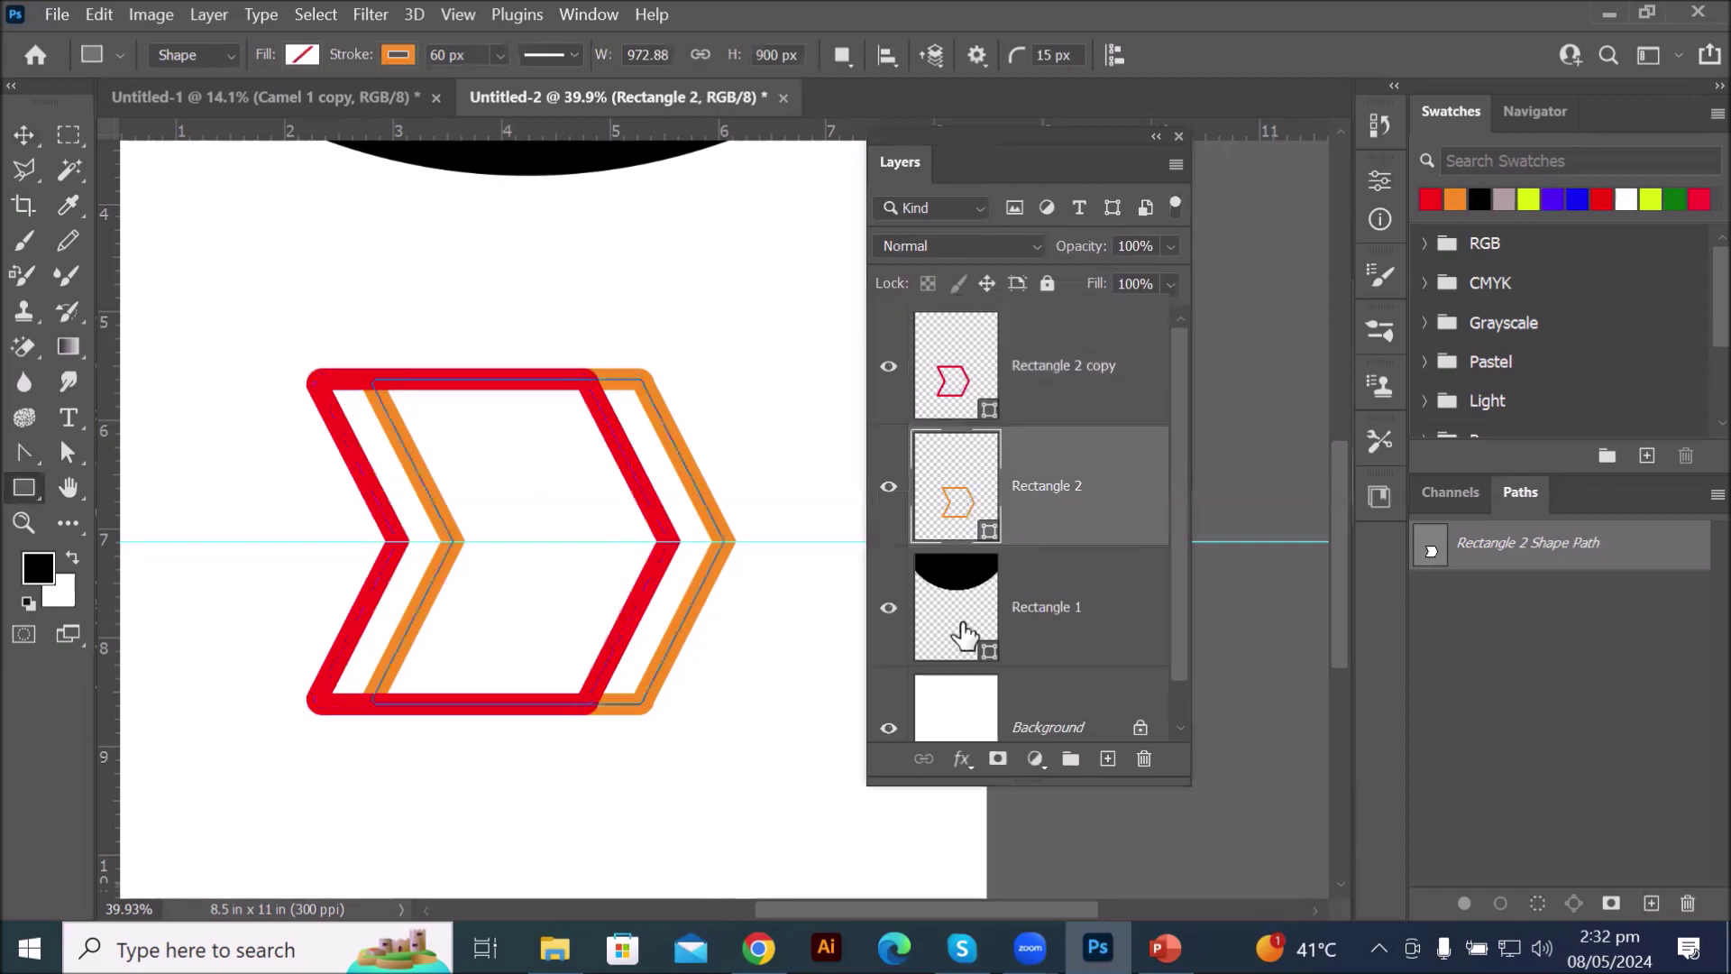
left_click(20, 137)
left_click(377, 268)
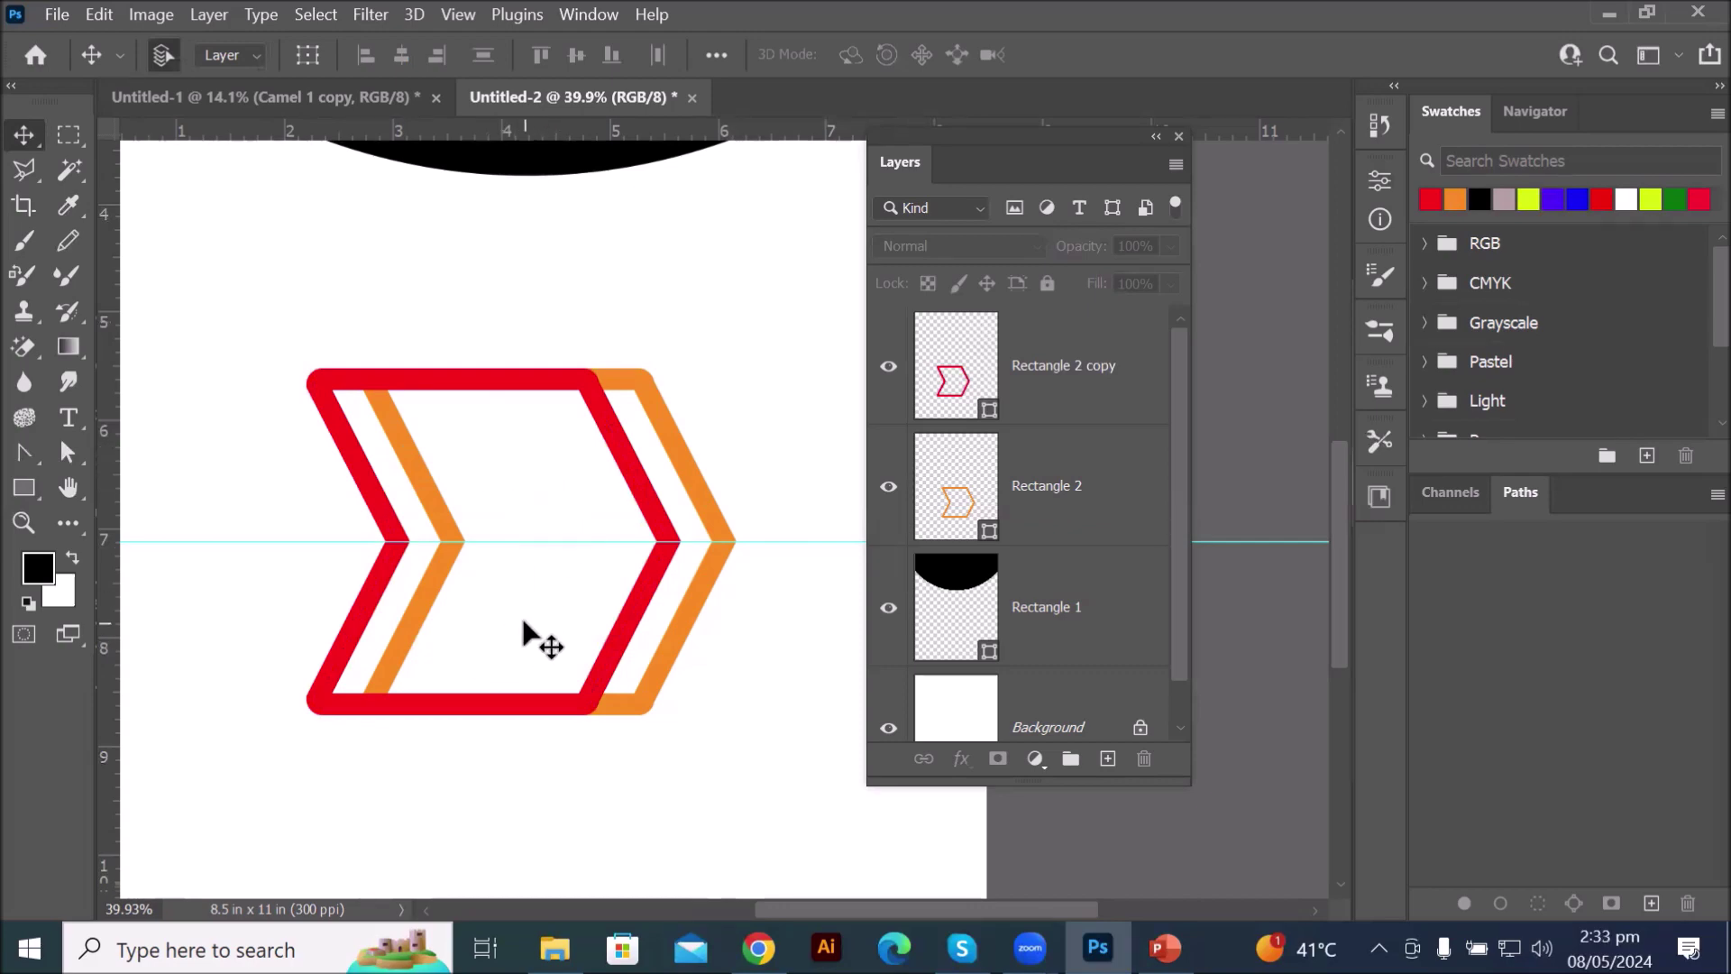
- Draw a black rectangle about 0.57 in wide and 1.78 in high inside the chevrons with the Rectangle tool
left_click(34, 485)
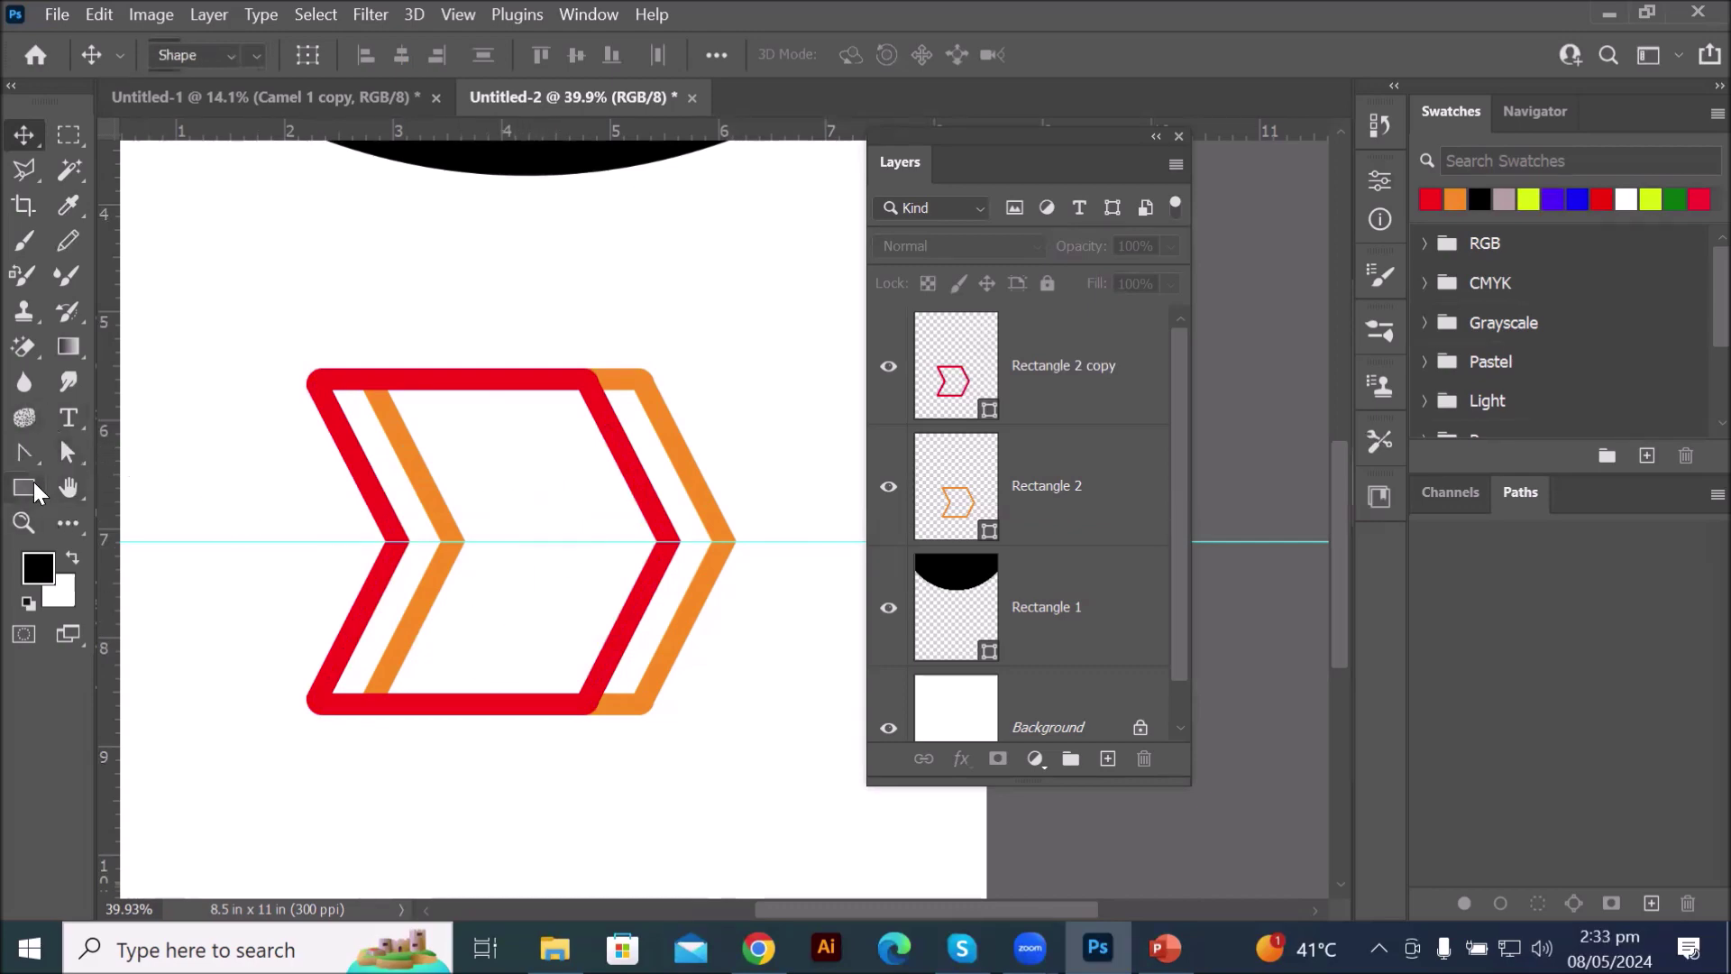
left_click(35, 489)
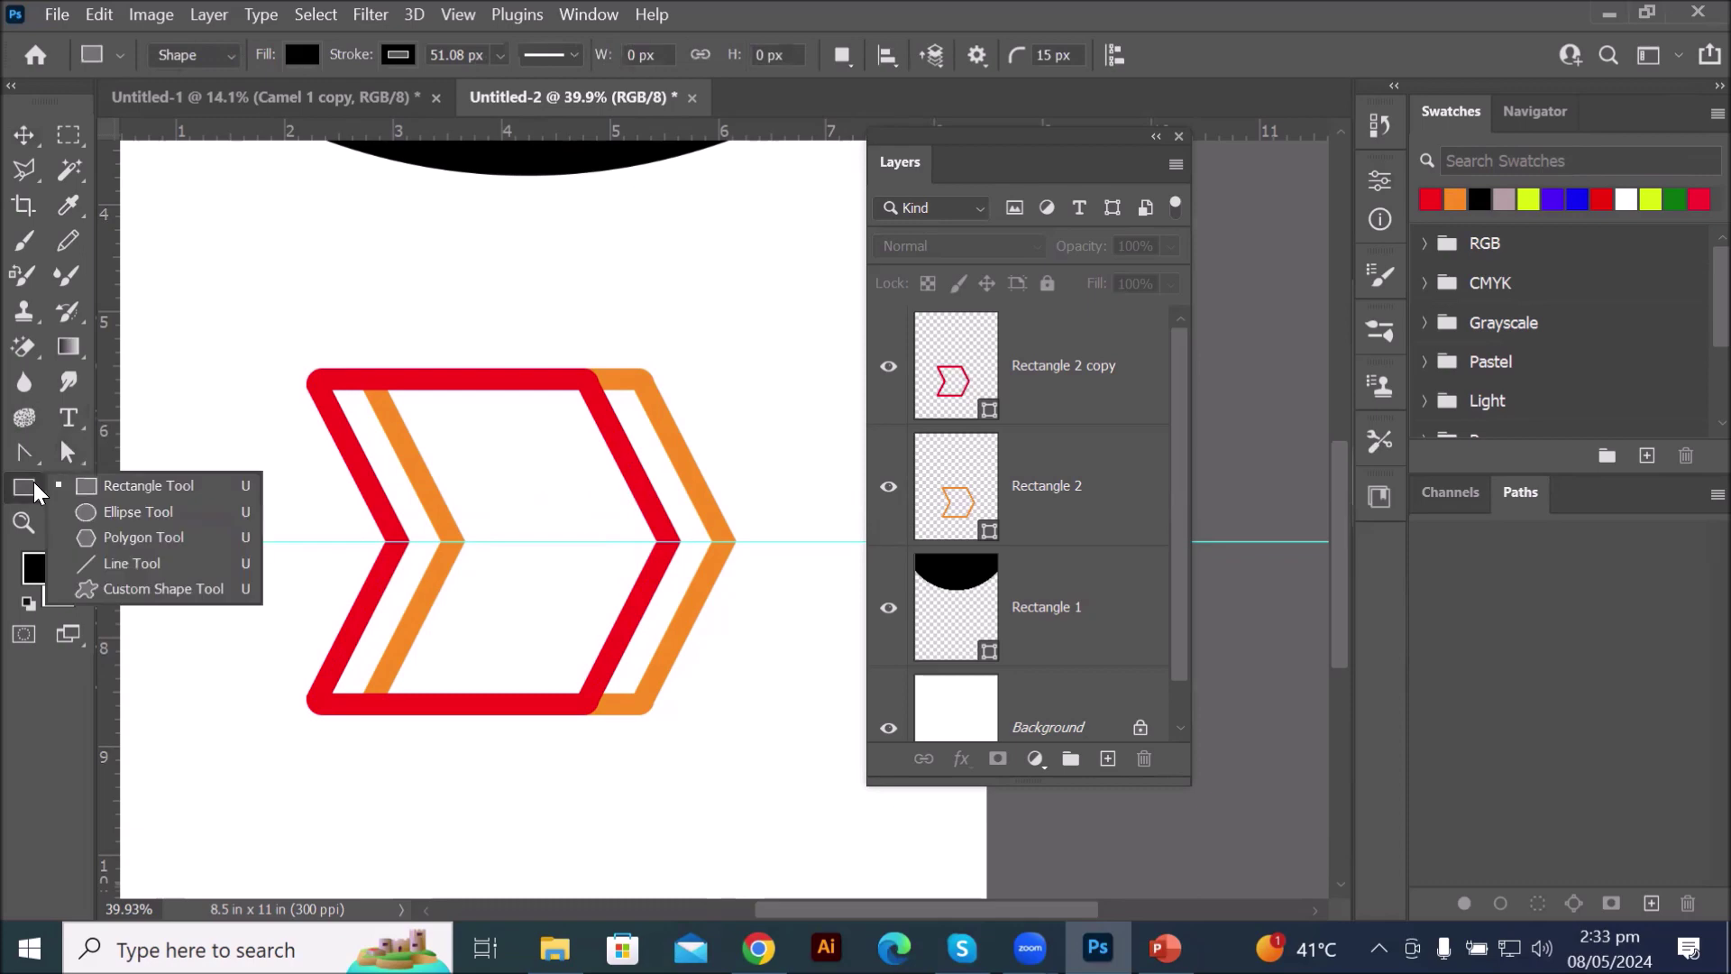
left_click(117, 495)
left_click_drag(503, 445, 565, 637)
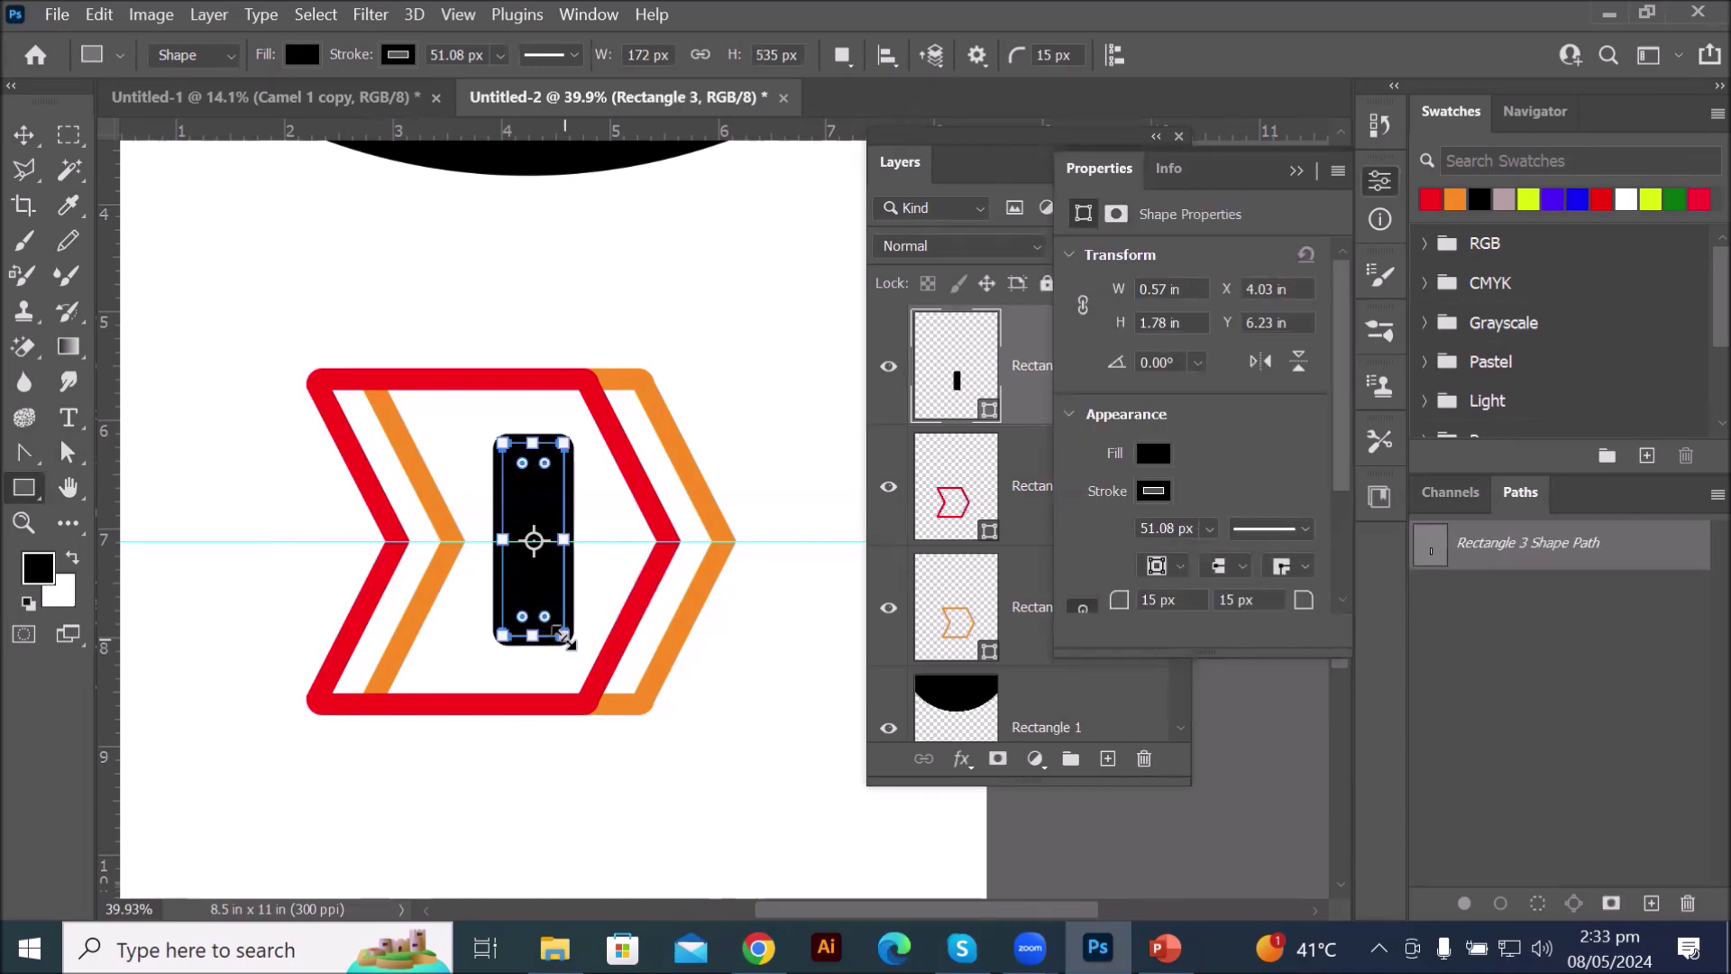
- Set the black rectangle's width to 0.6 in and its height to 2 in in its shape properties
left_click(1102, 169)
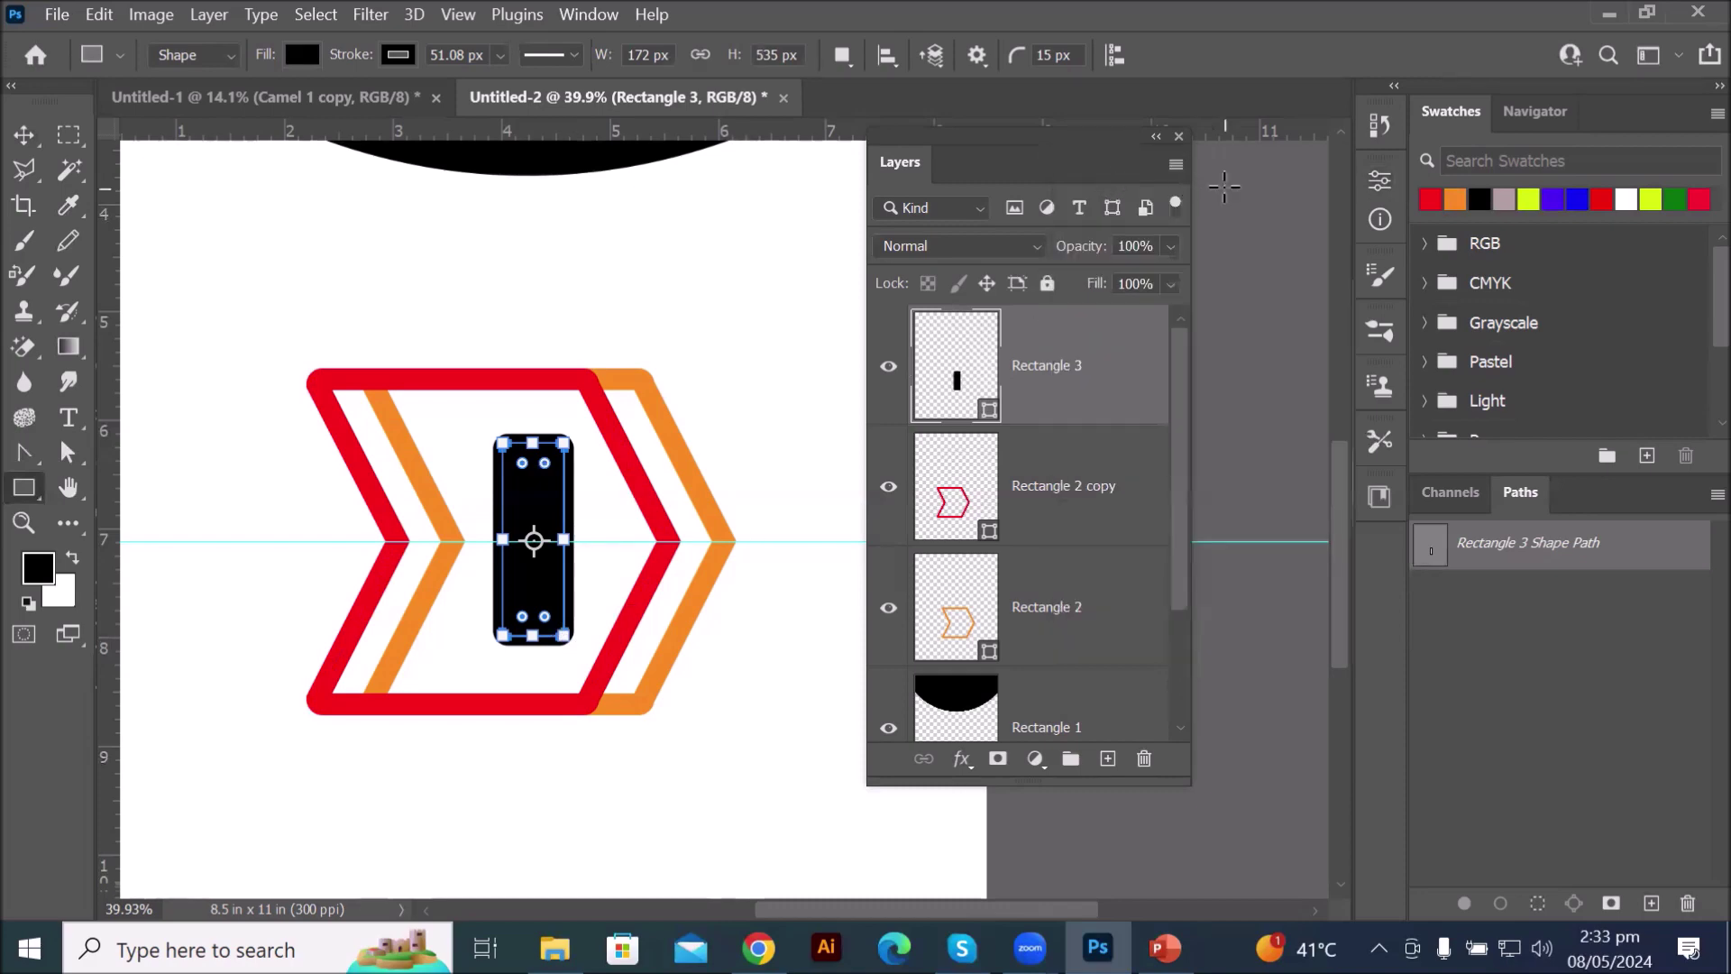
left_click(1154, 137)
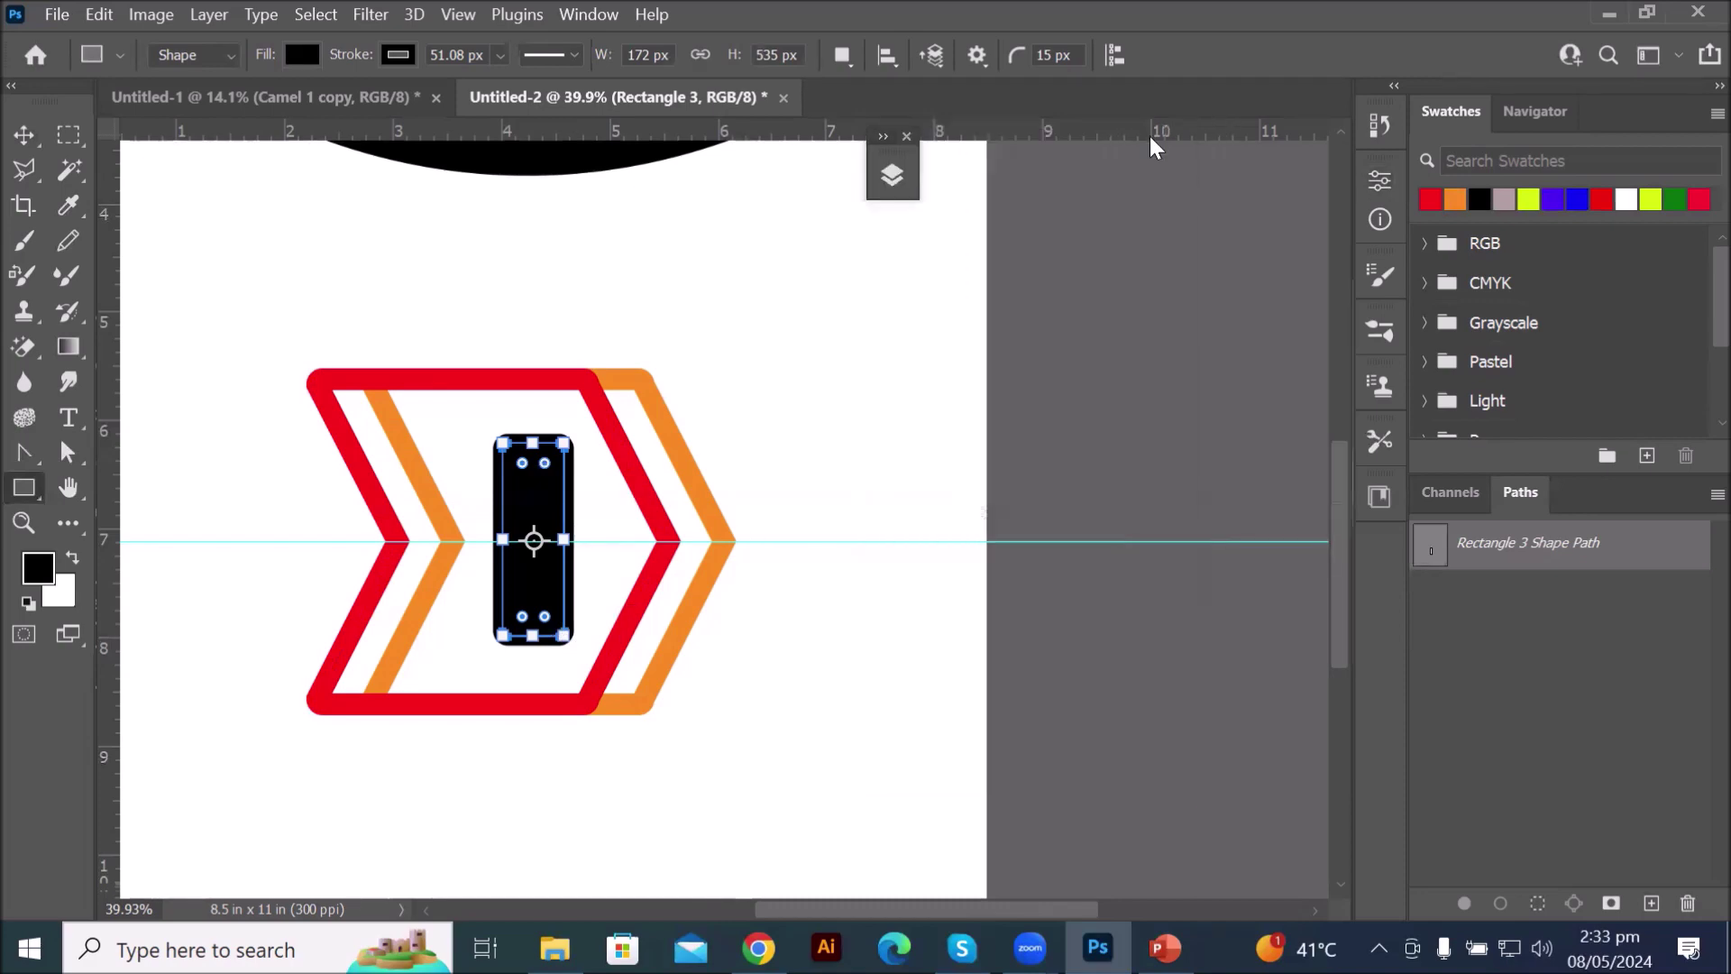
left_click(1380, 181)
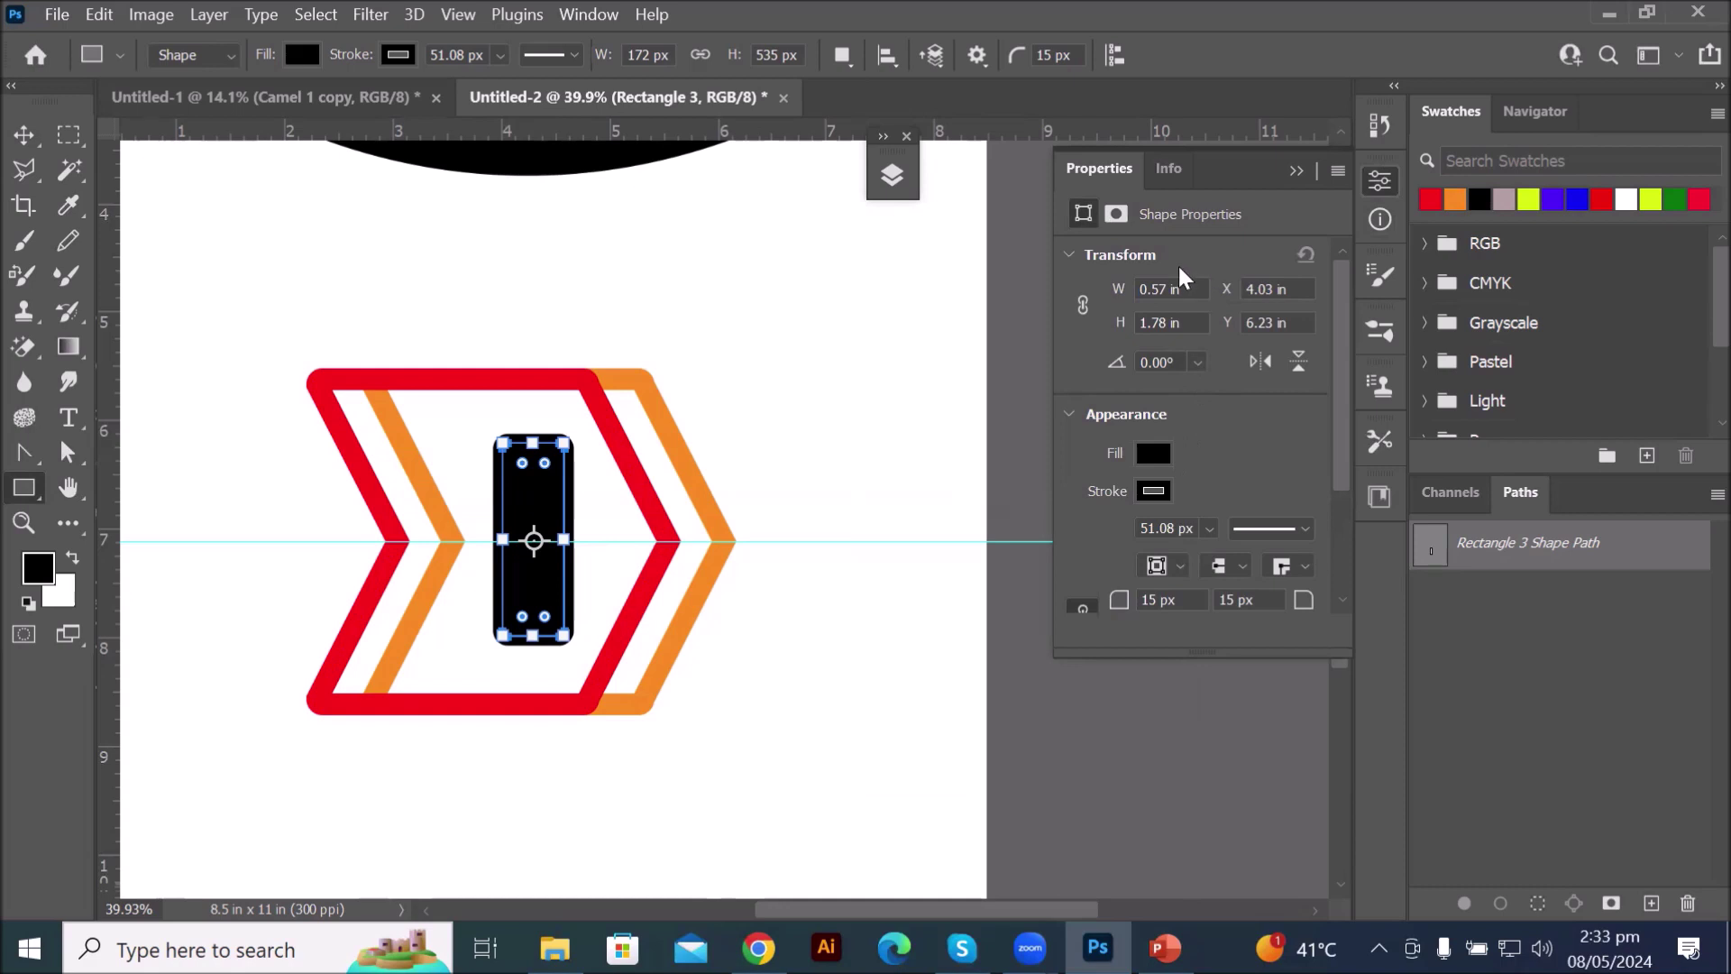
double_click(1164, 290)
type(".60")
key("Return")
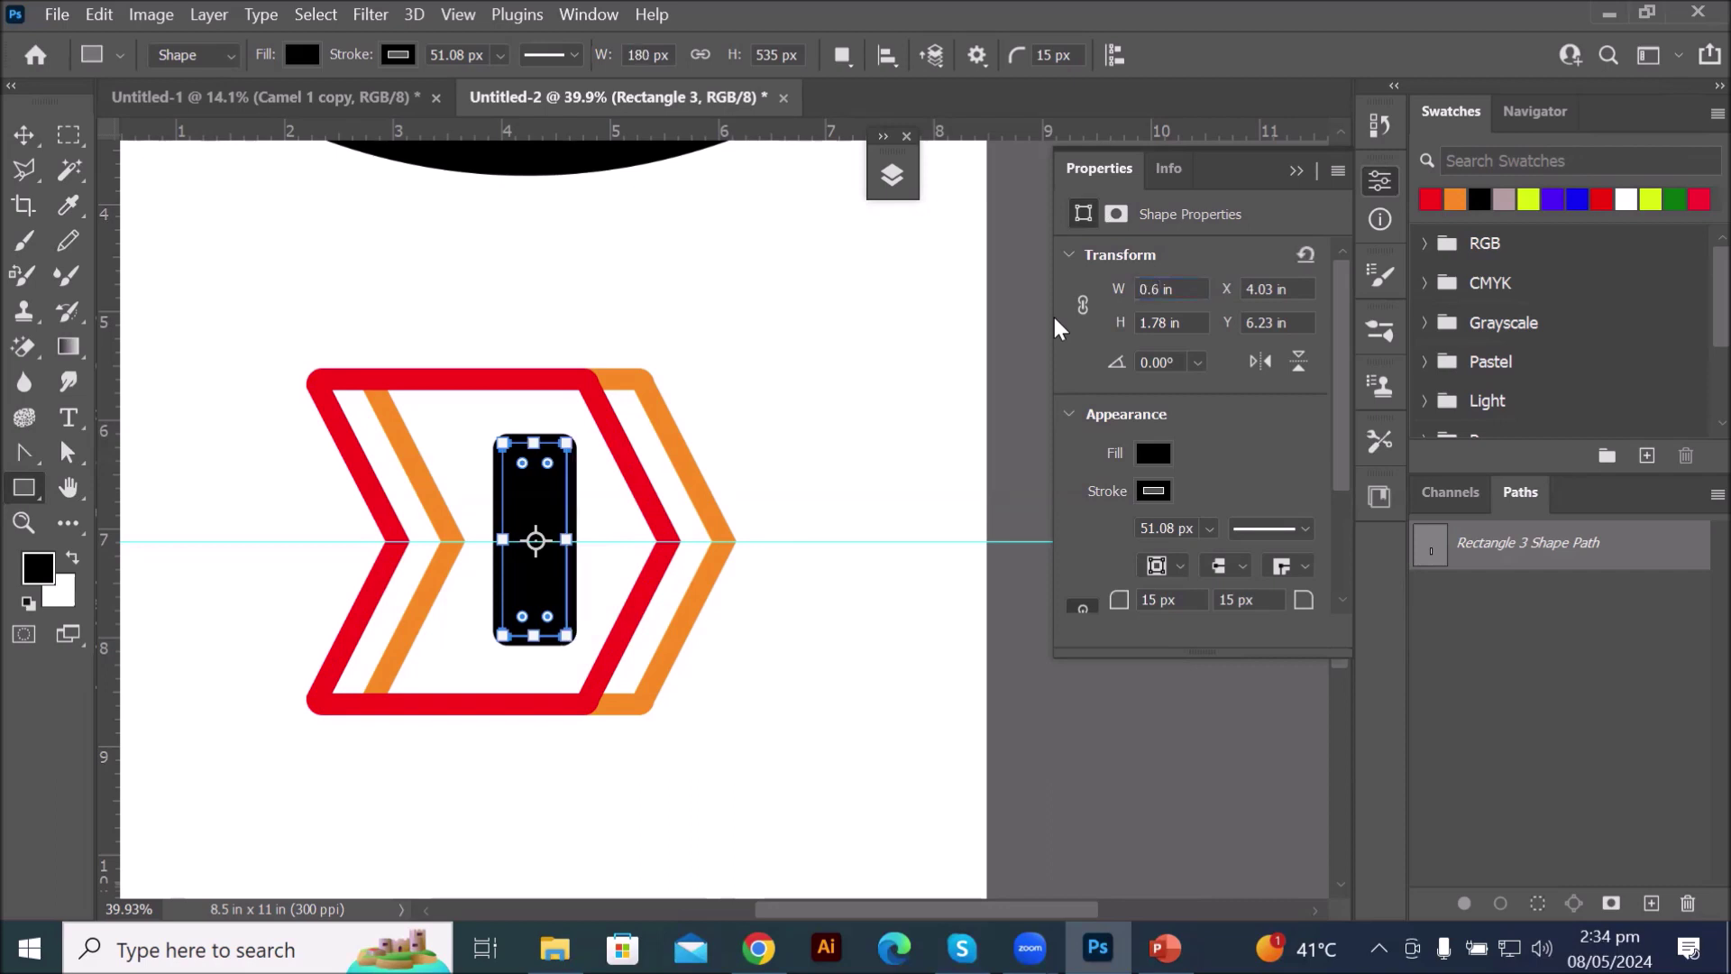
double_click(1164, 321)
type("2")
key("Return")
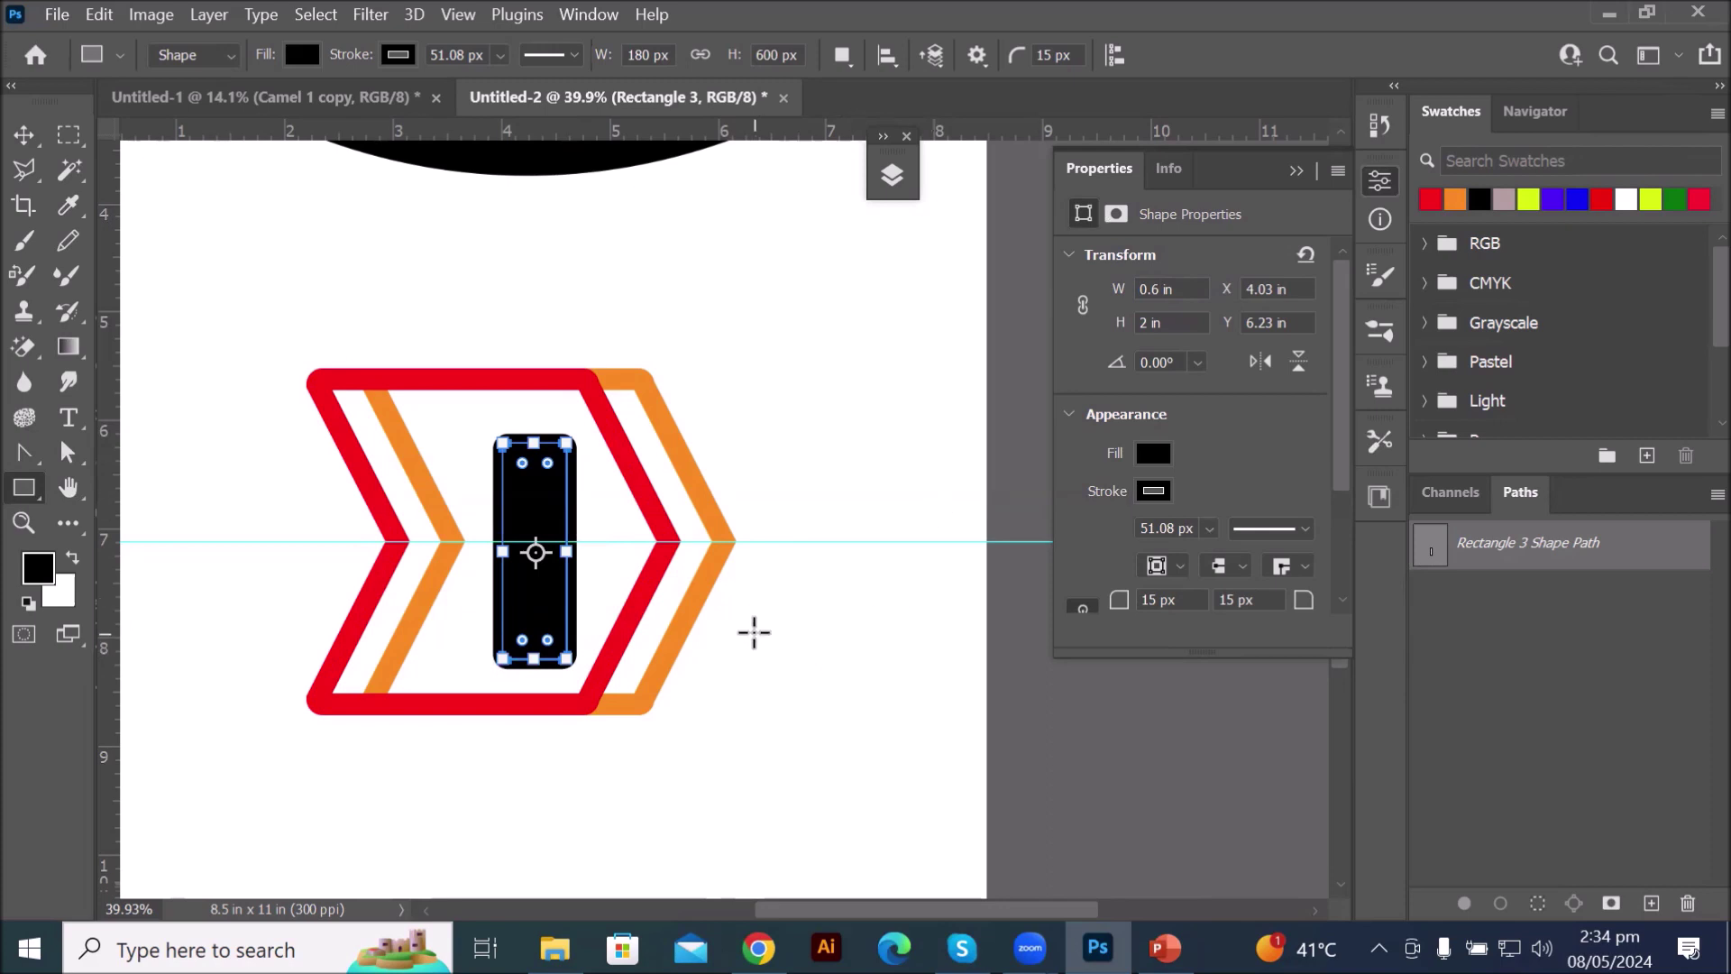
- Move the black rectangle so its centre sits on the horizontal guide, checking the alignment with Free Transform
scroll(754, 631, "up", 3)
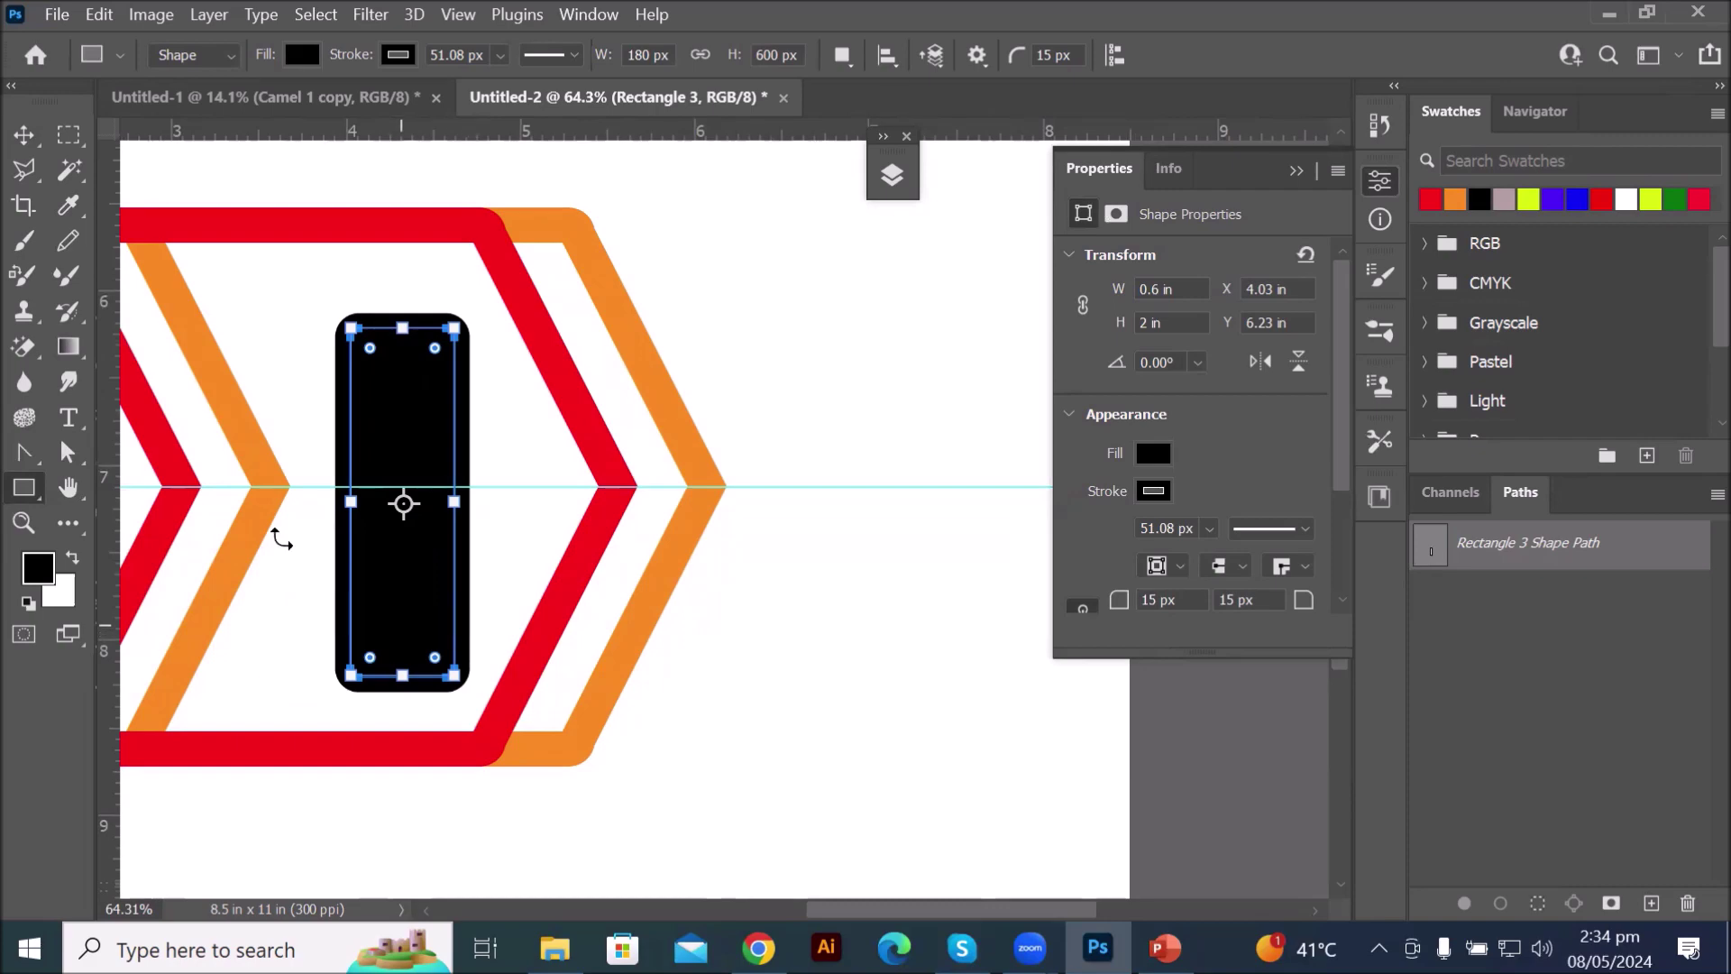
left_click(23, 135)
left_click_drag(397, 638, 400, 563)
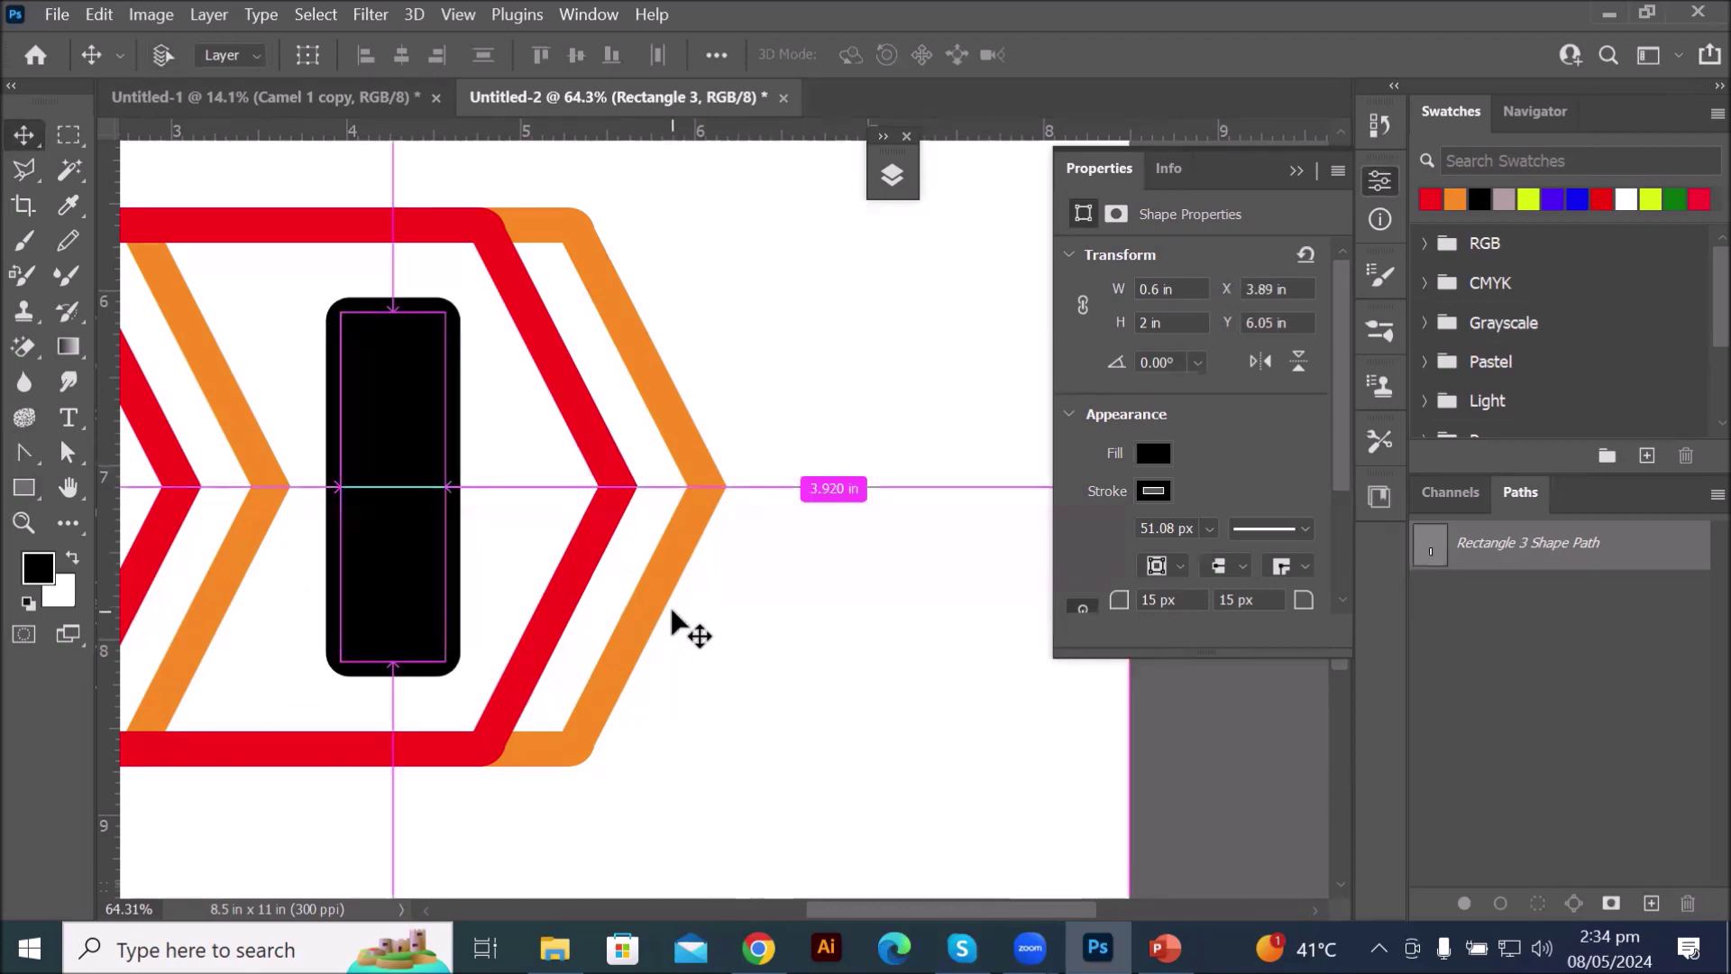
key("ctrl+t")
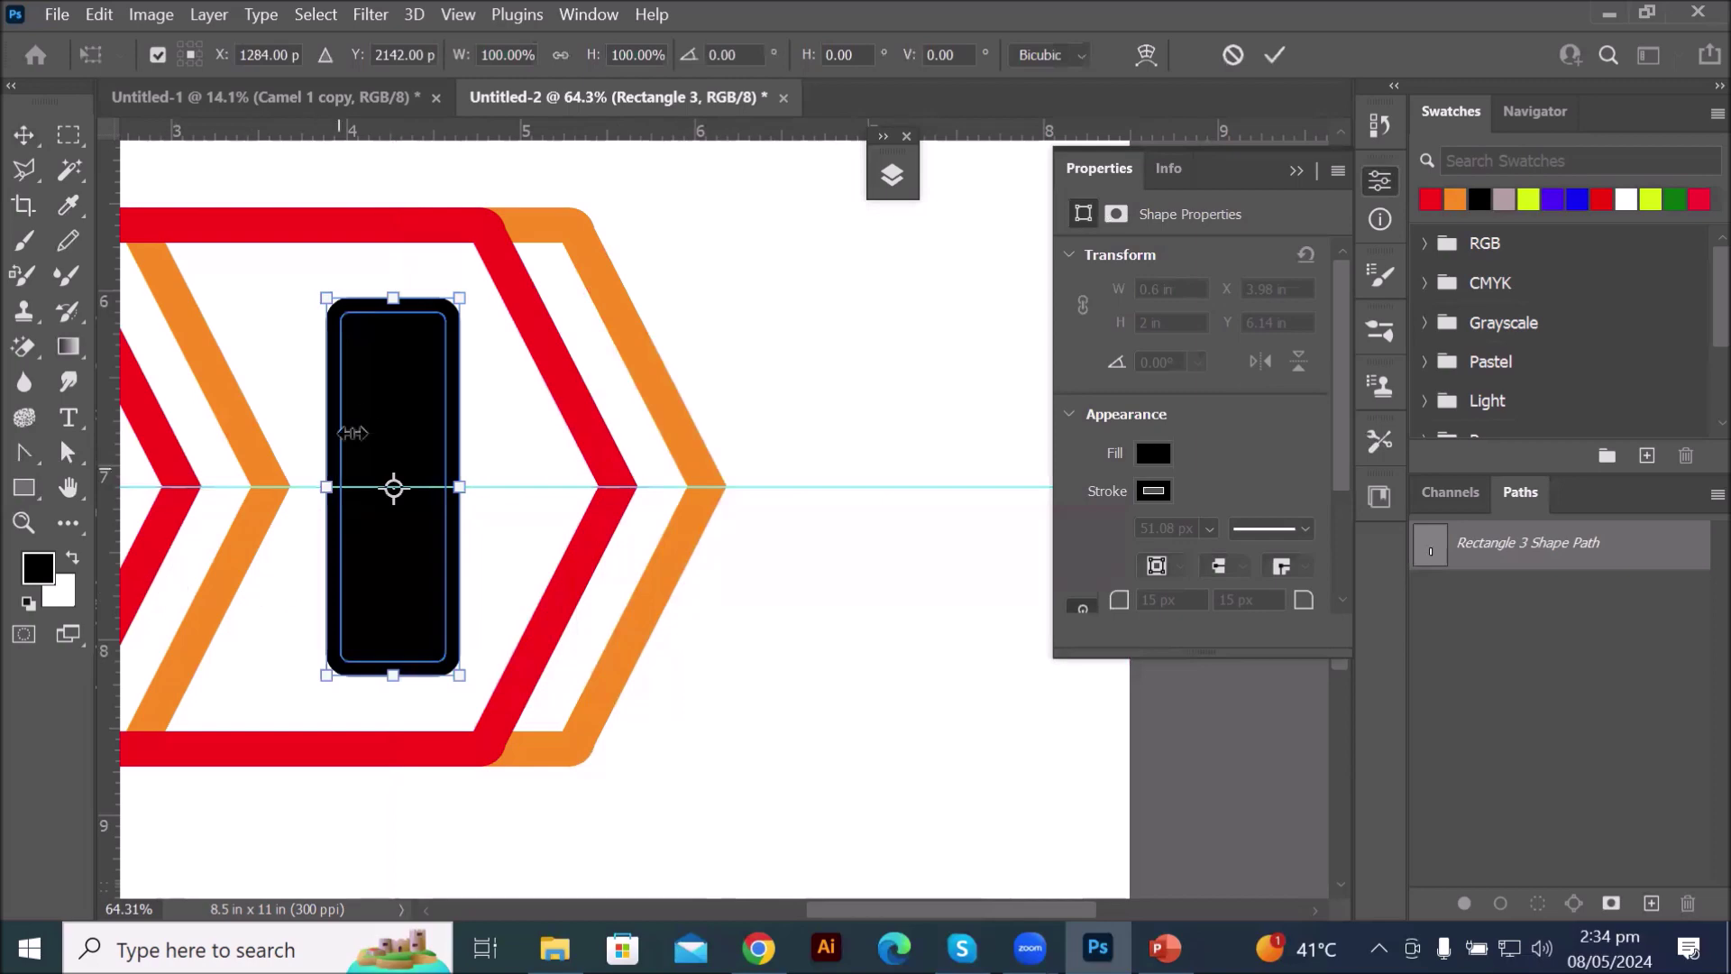
scroll(359, 433, "up", 7)
scroll(393, 581, "up", 5)
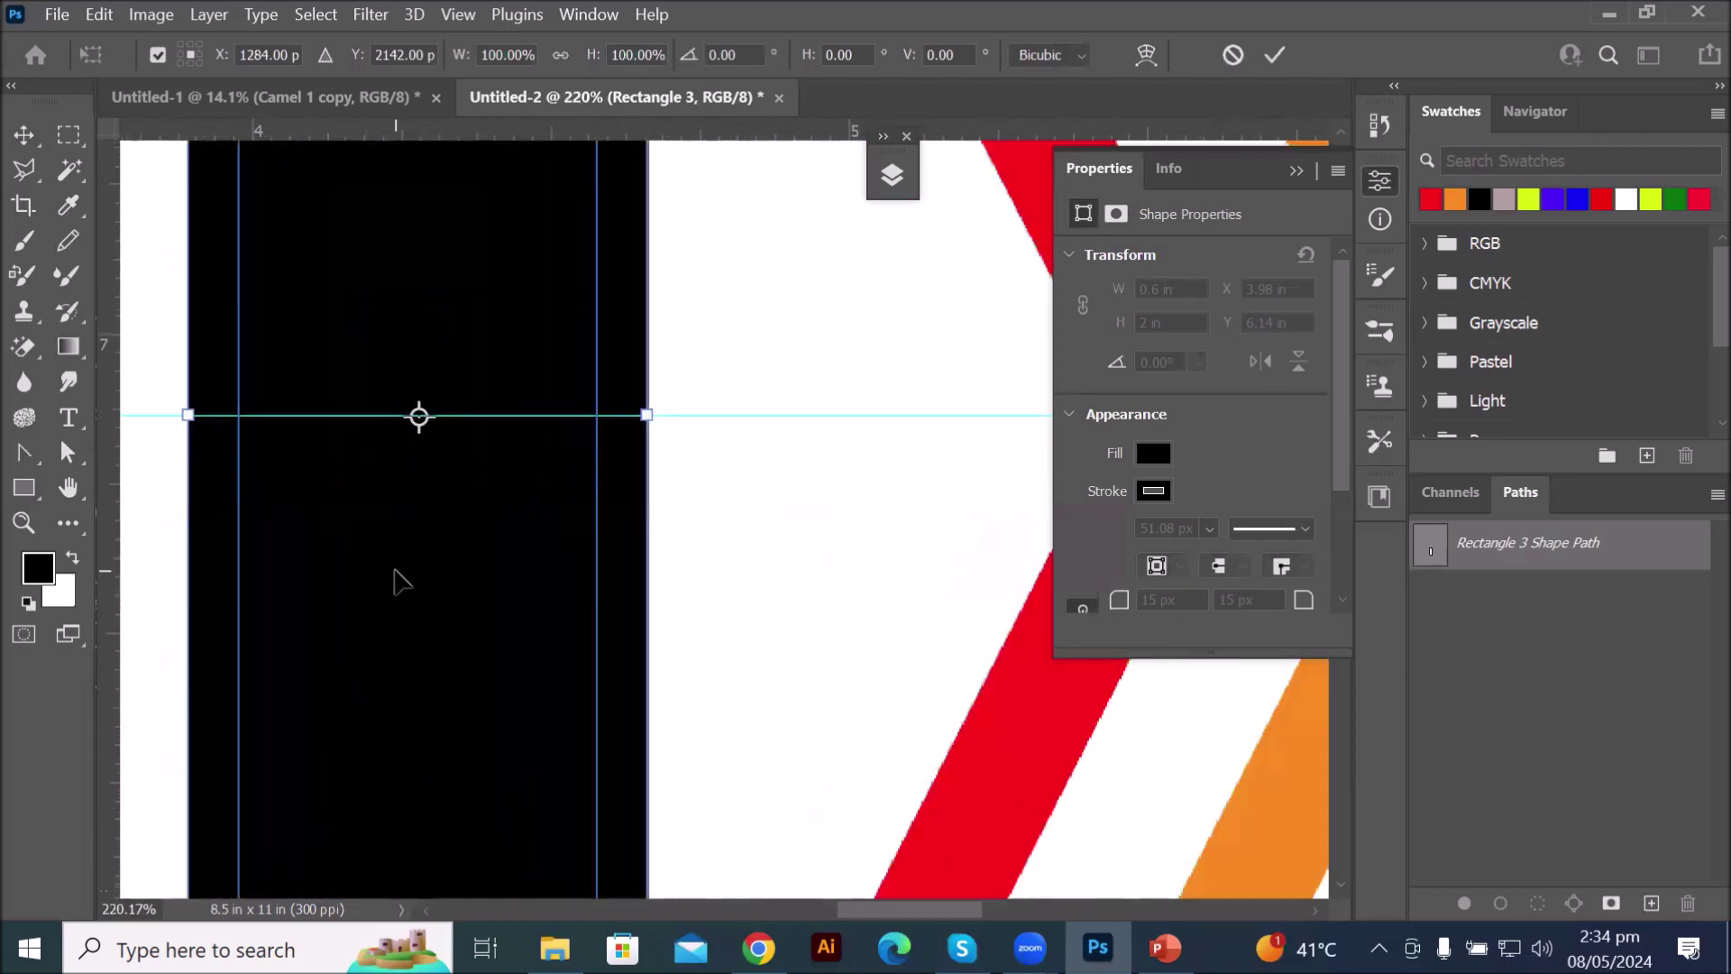
scroll(397, 585, "down", 6)
scroll(401, 582, "down", 2)
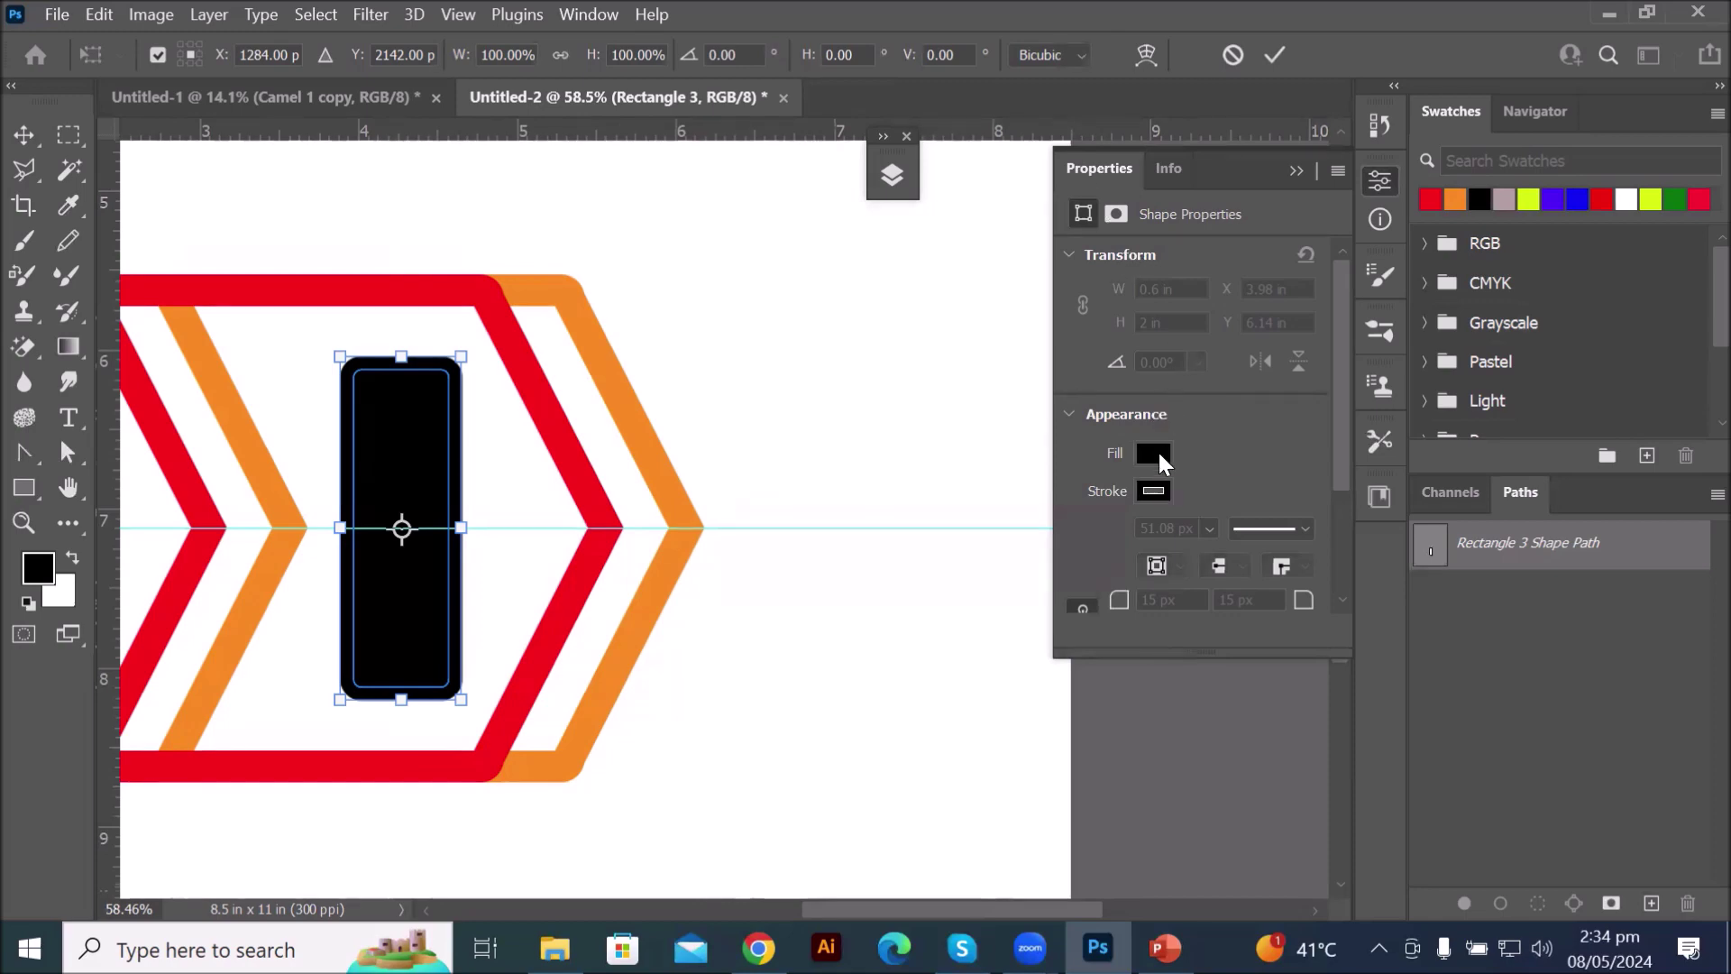
left_click(1275, 55)
- Fill the black rectangle with blue and set its stroke to No Color
left_click(1155, 454)
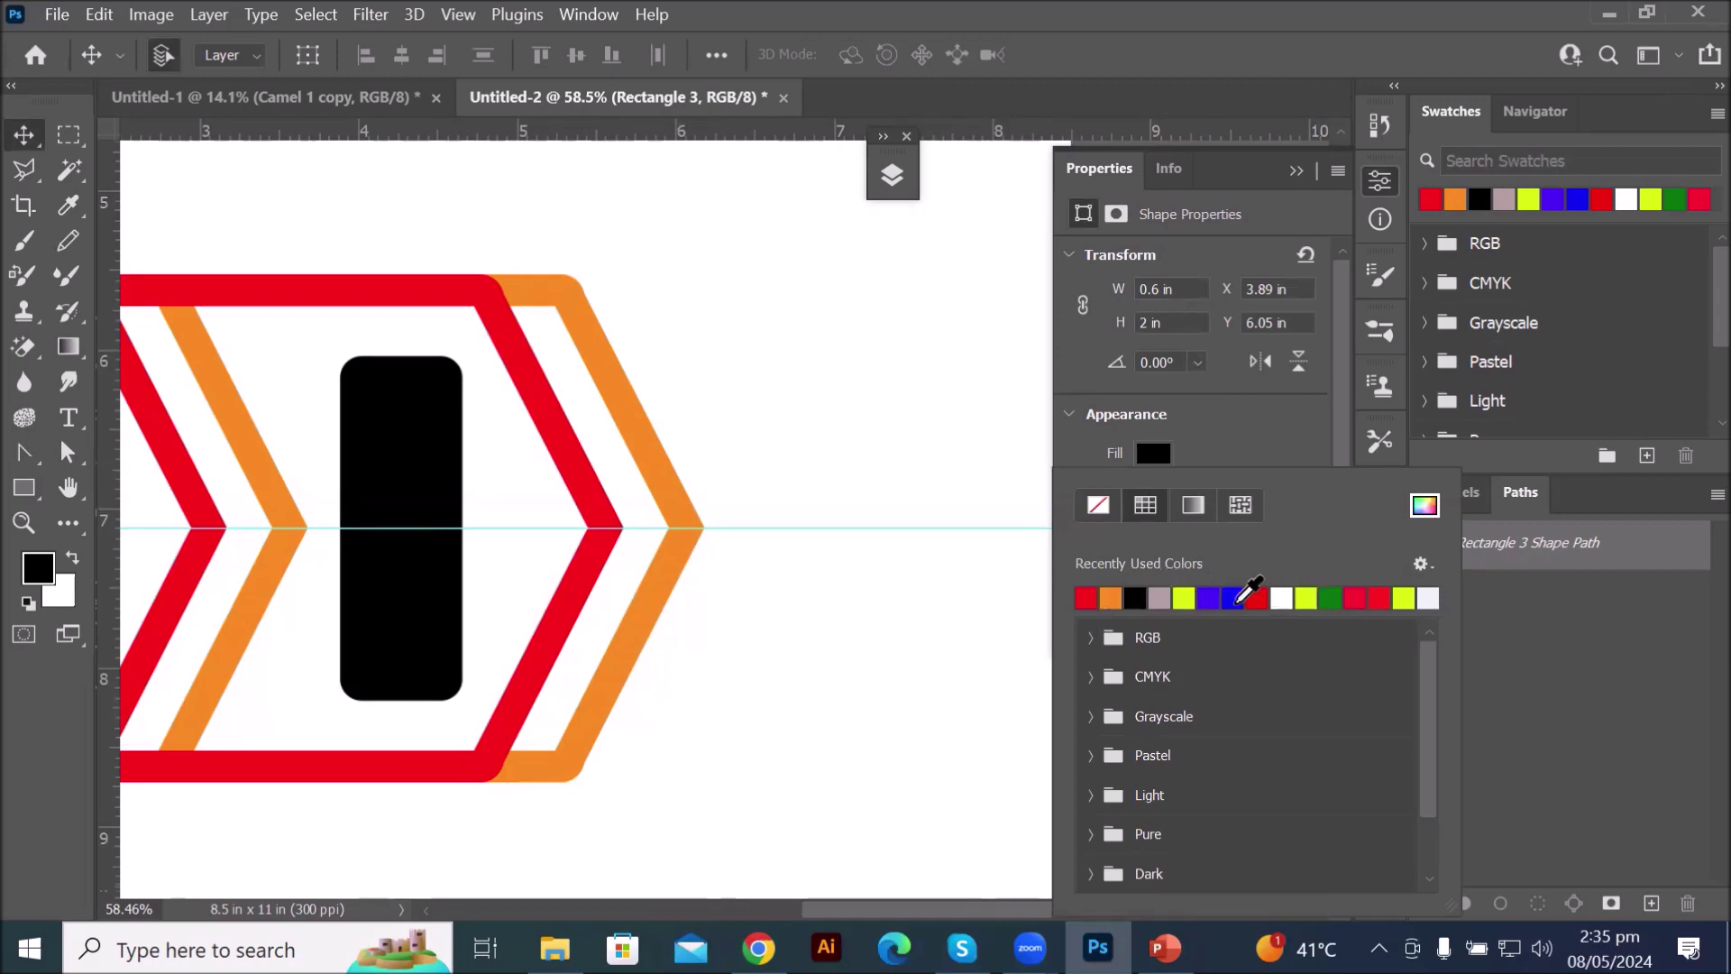
left_click(1234, 597)
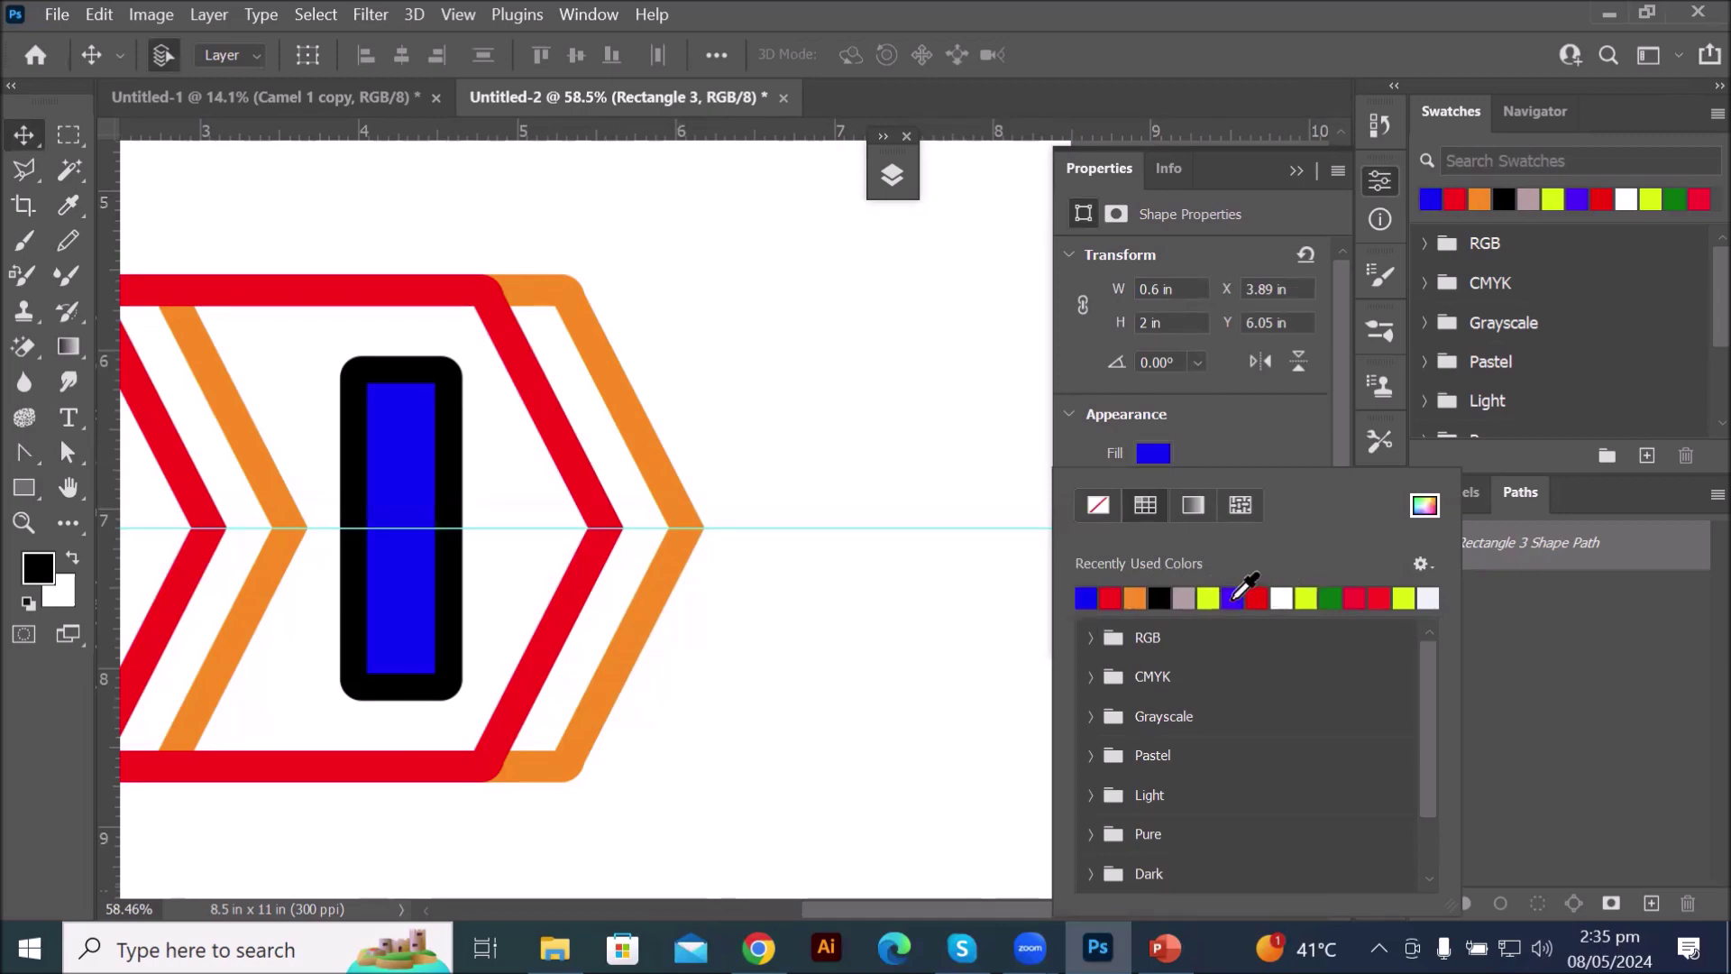
left_click(1242, 422)
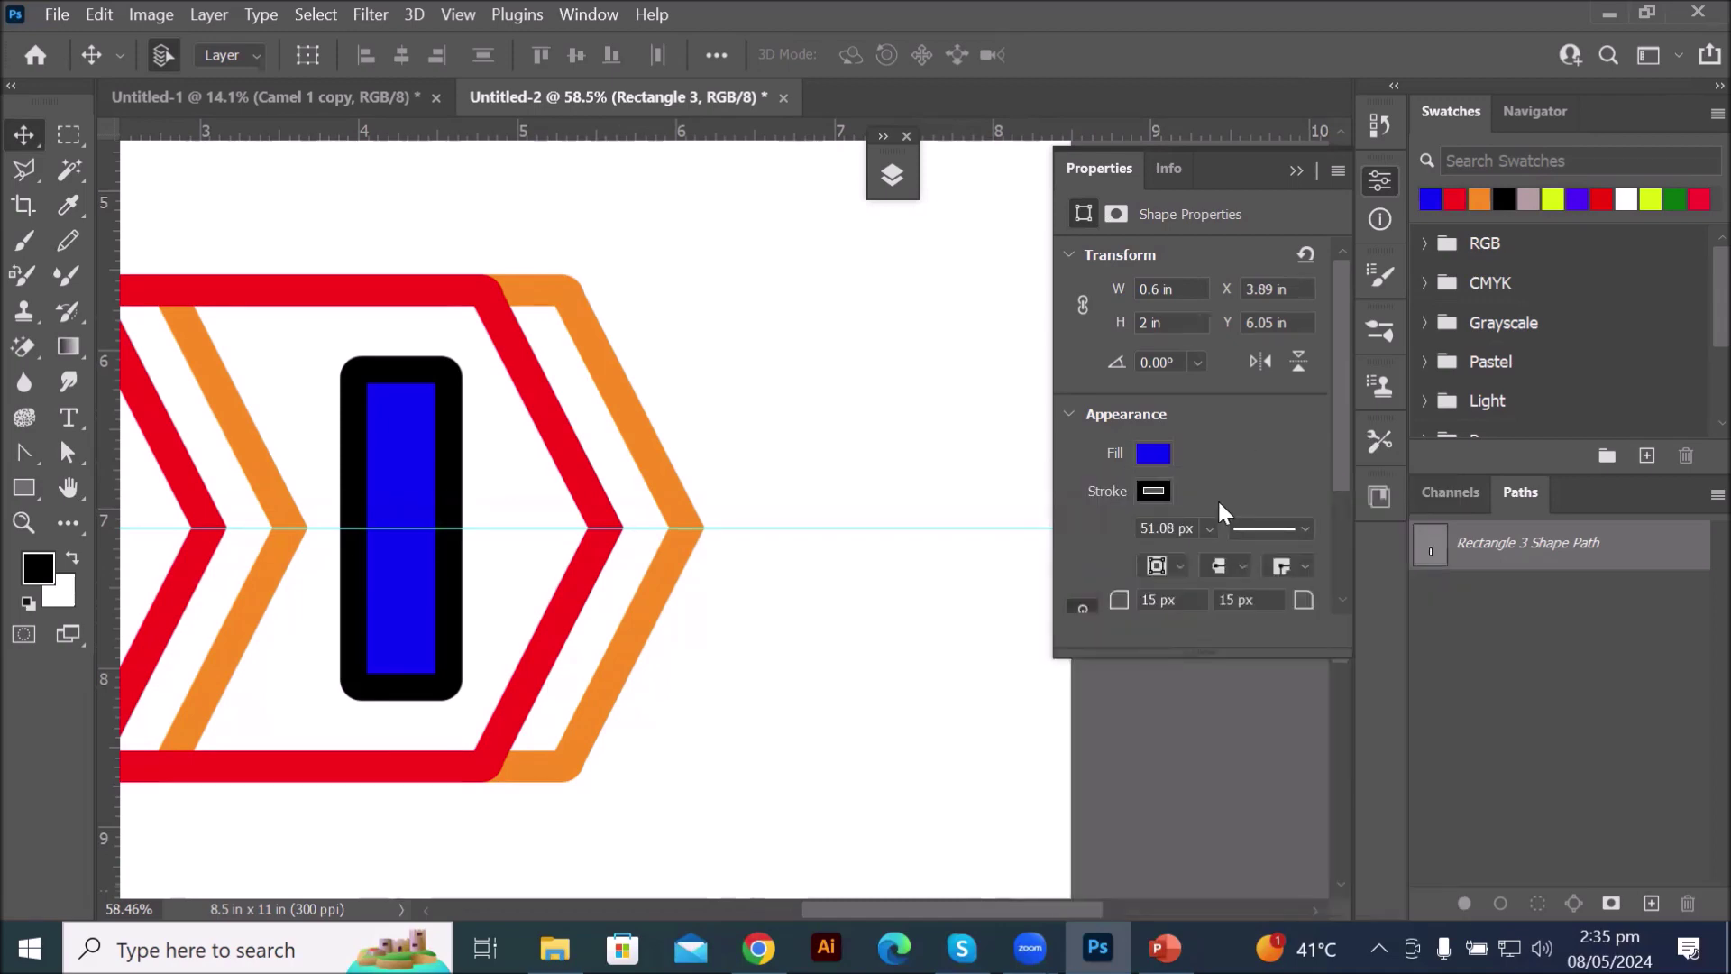
left_click(1157, 491)
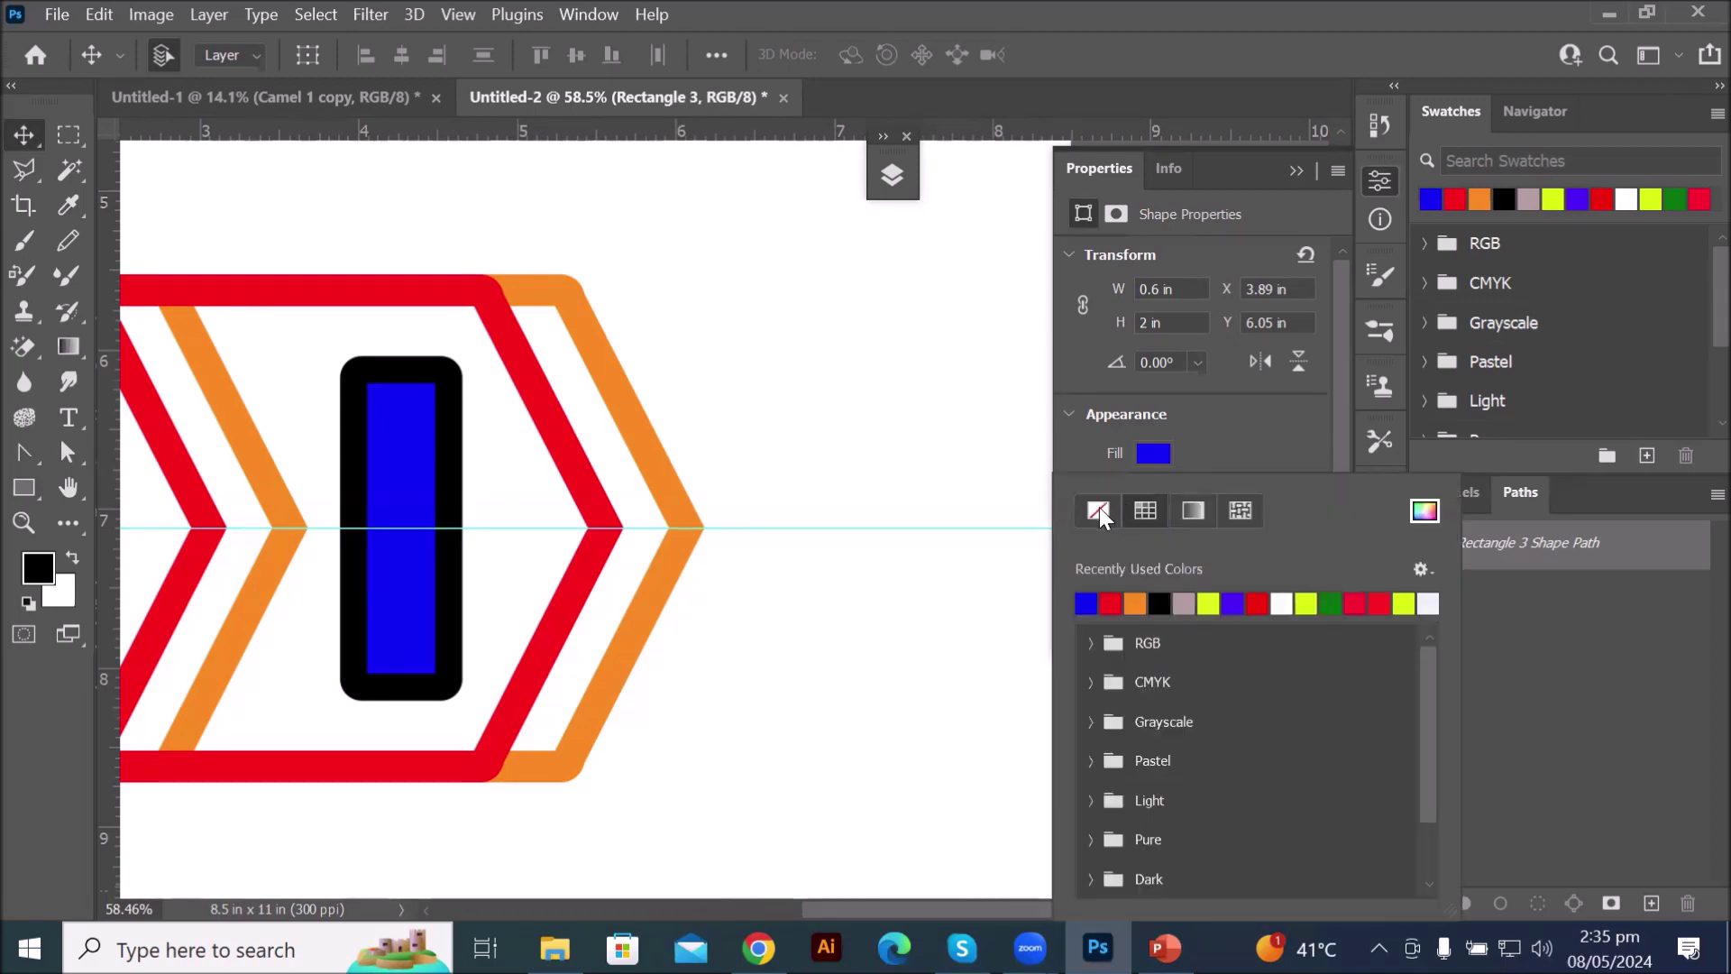
left_click(1100, 509)
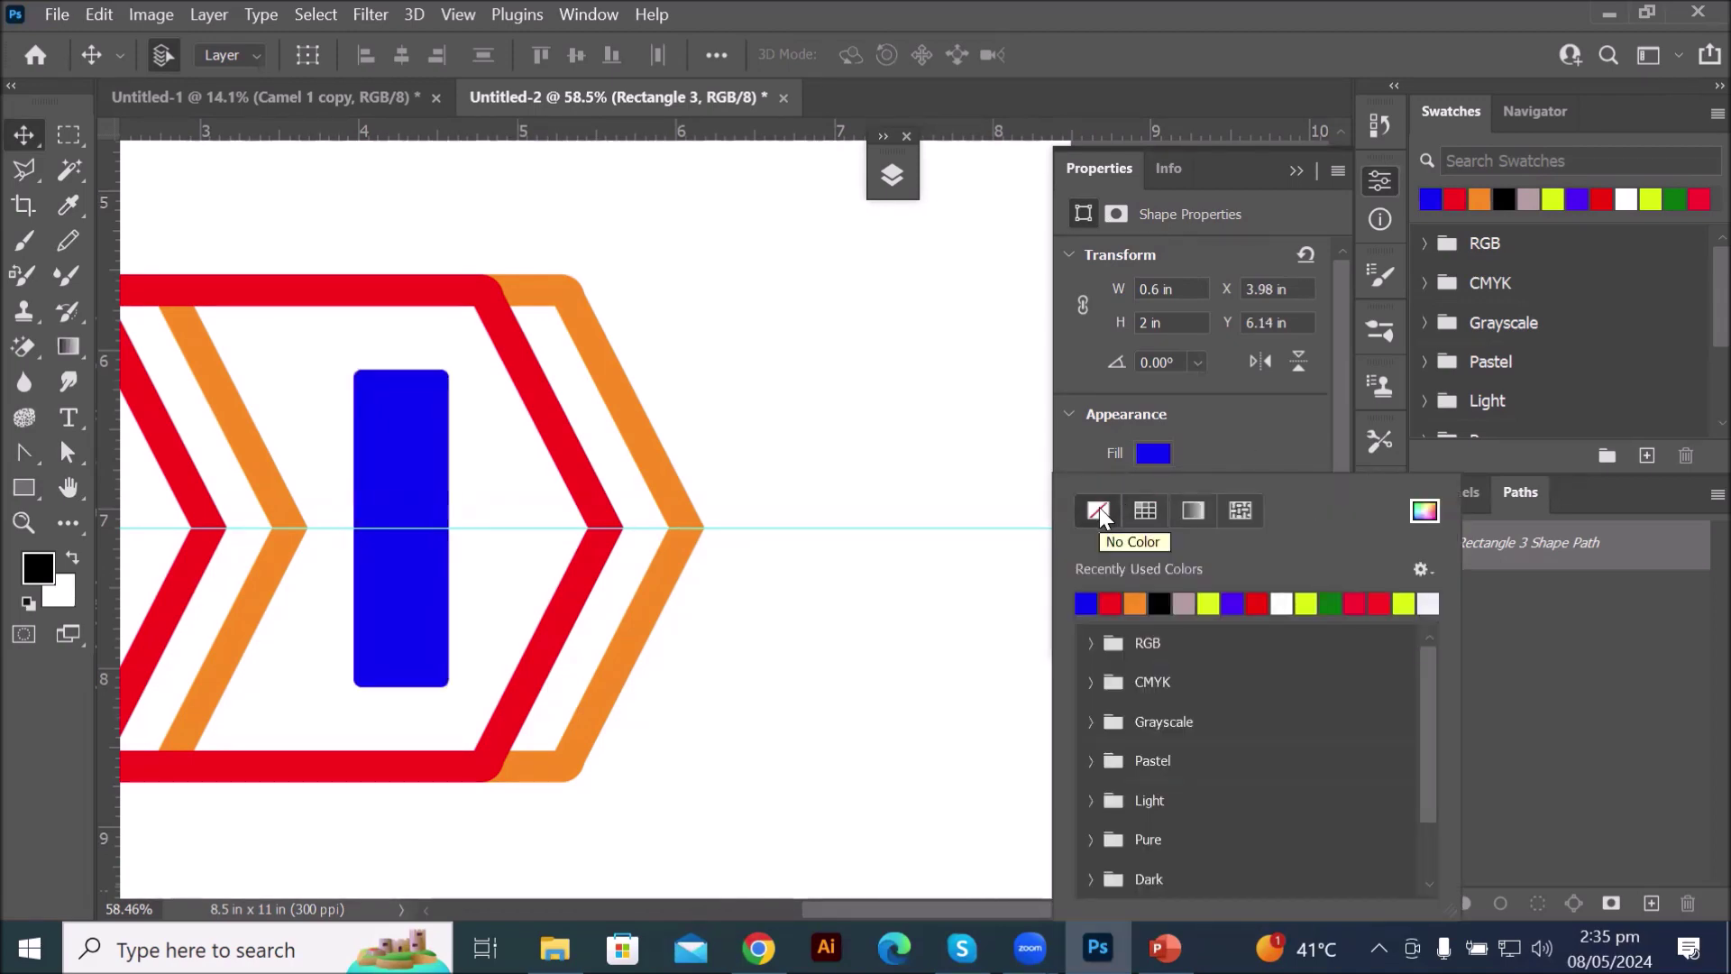
left_click(20, 137)
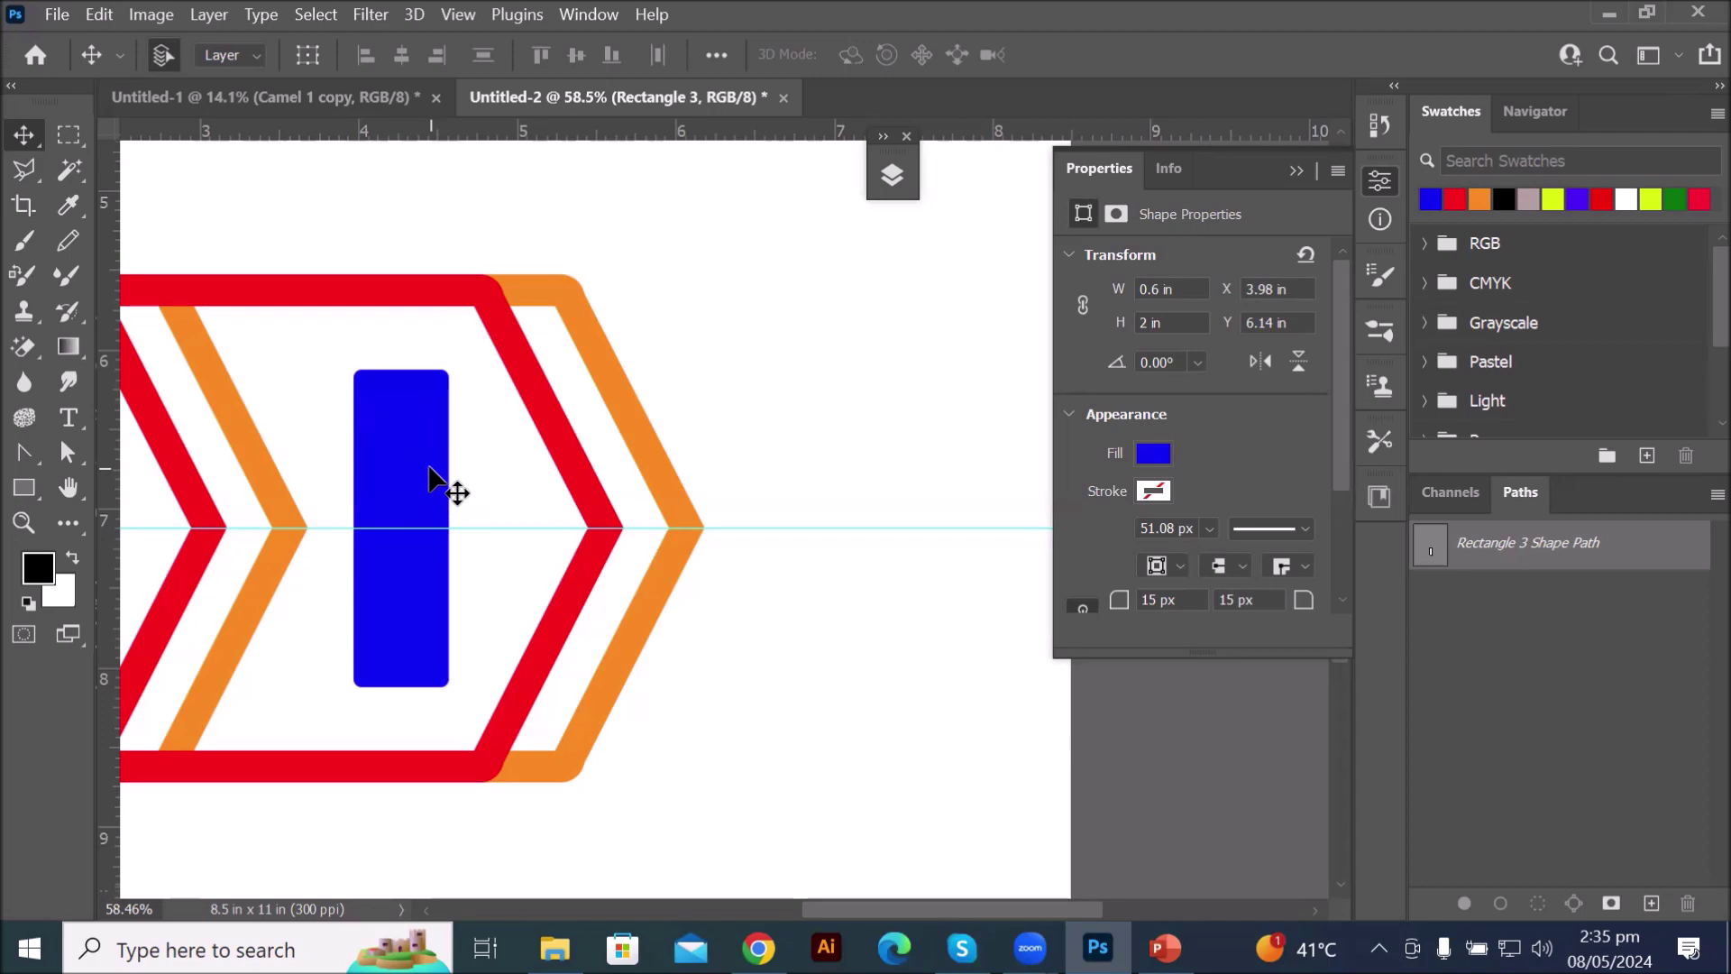
- Add anchor points with the Pen tool where the blue rectangle's left and right edges cross the horizontal guide
right_click(35, 458)
left_click(131, 452)
left_click(449, 528)
left_click(353, 529)
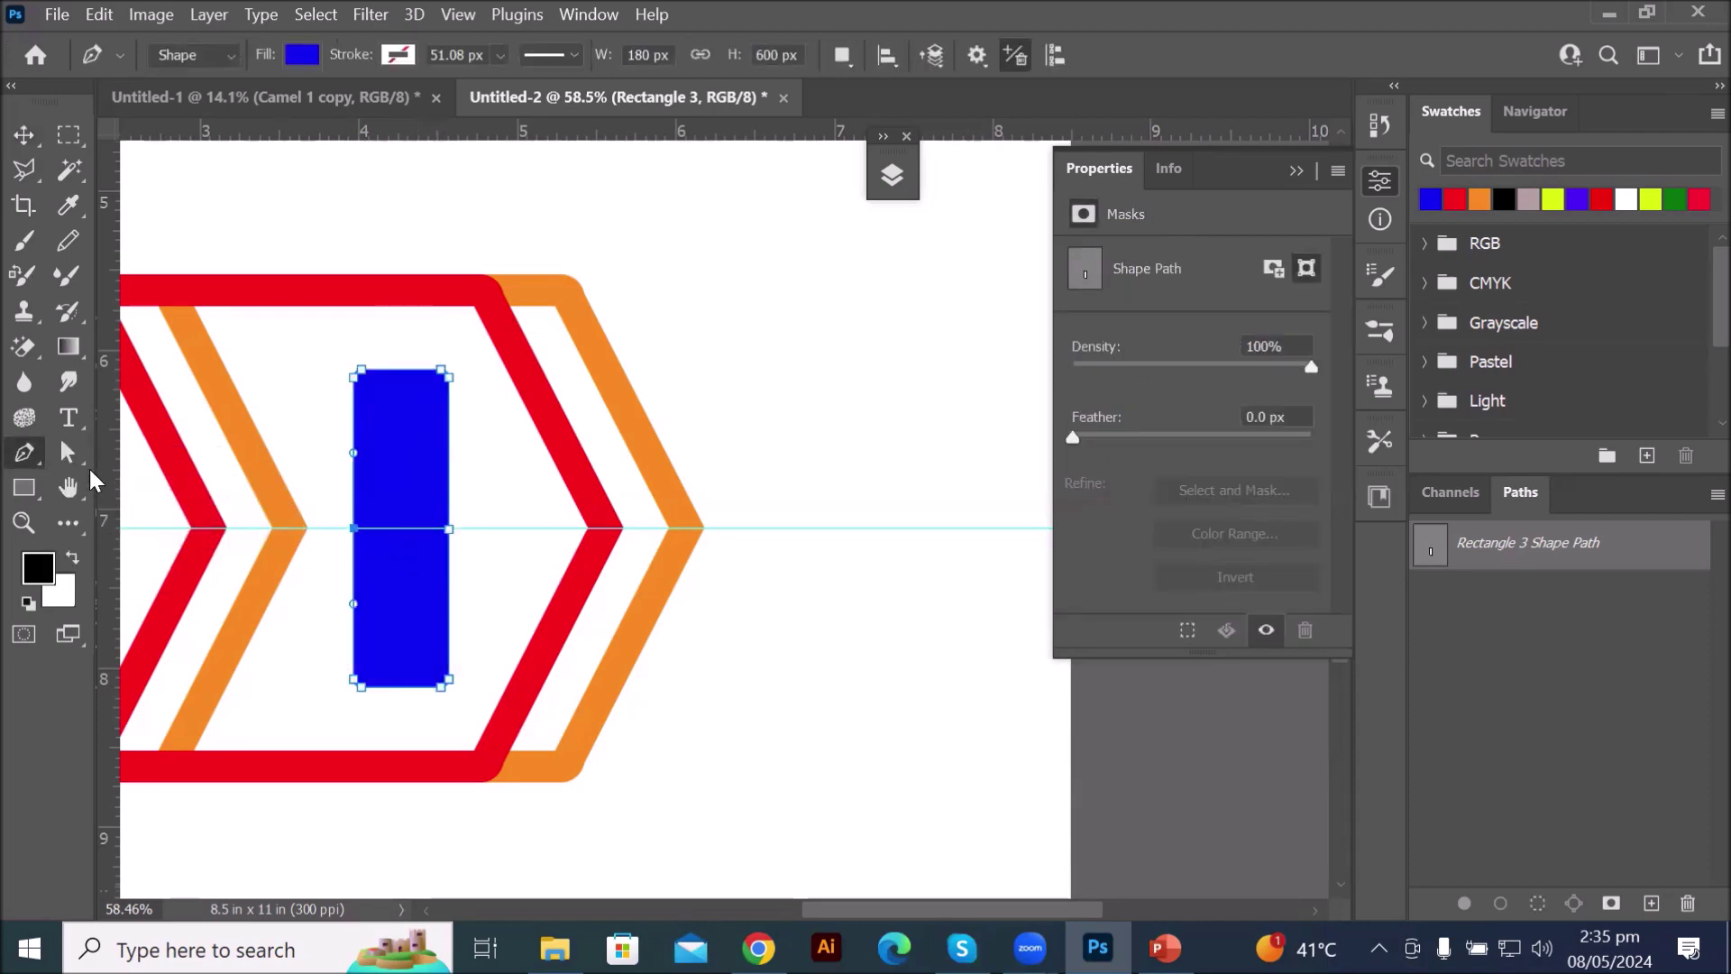
- Nudge the two middle anchor points right with the Direct Selection tool until the blue shape is about 320 px wide
left_click(71, 457)
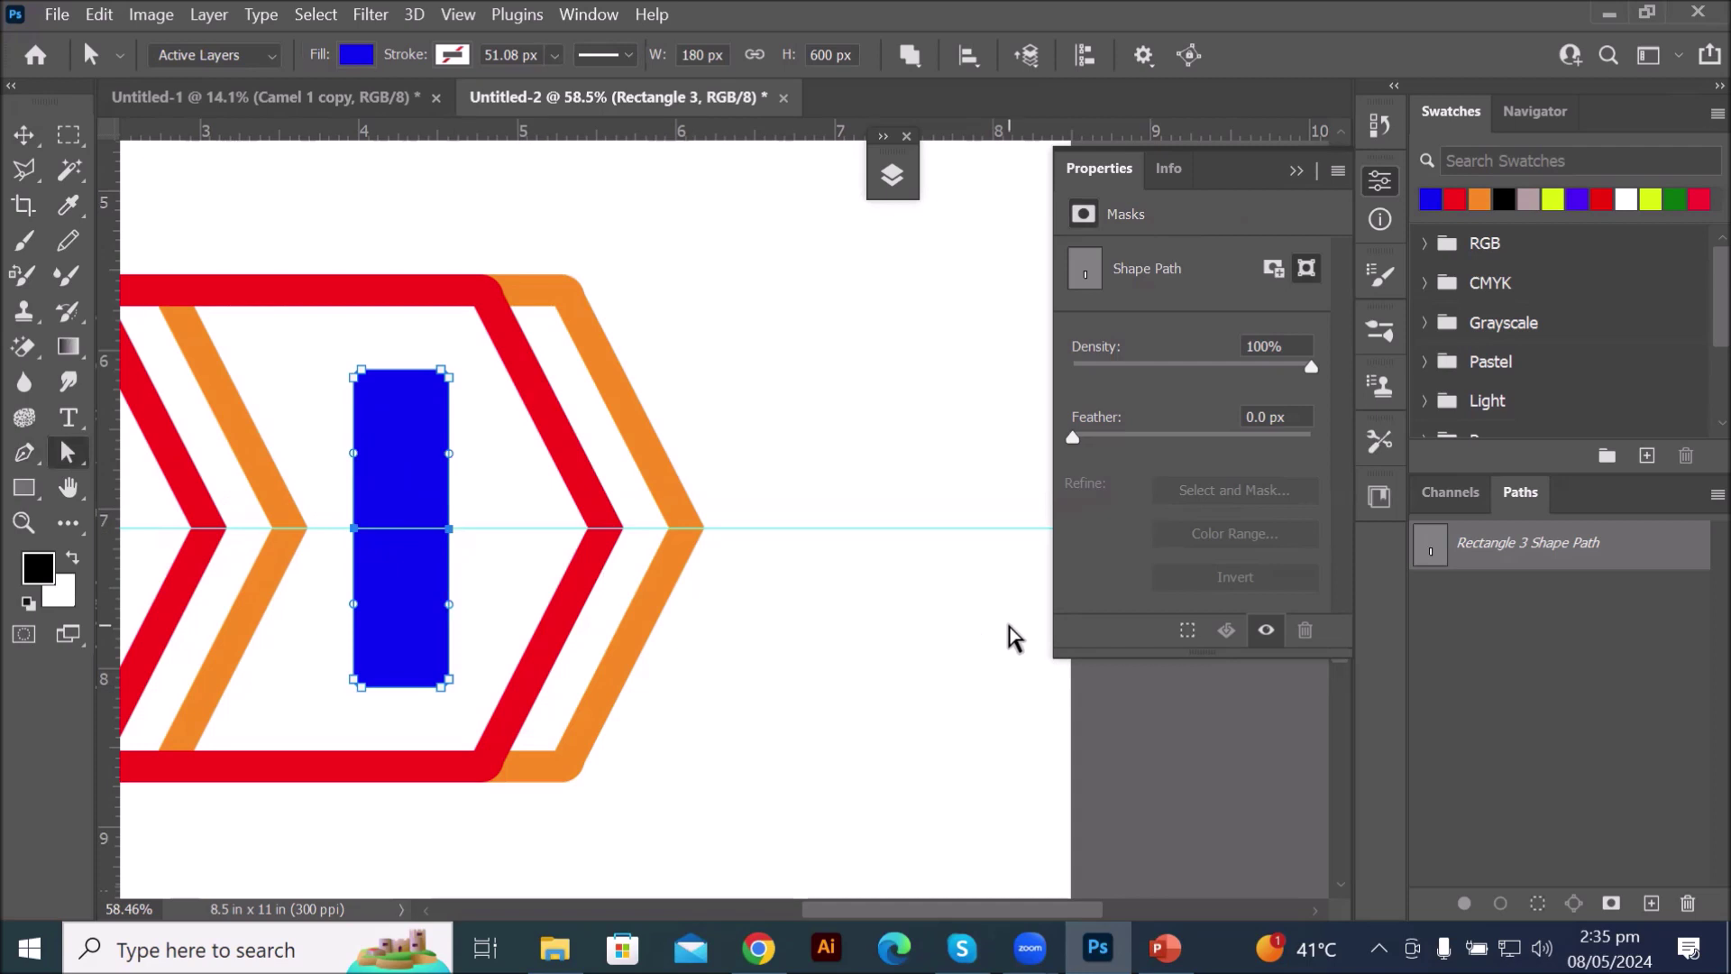
key("Right")
key("Right")
key("Right")
key("Right")
key("Right")
key("Right")
key("Right")
key("Right")
key("Right")
key("Right")
key("Right")
key("Right")
key("Right")
key("Right")
key("Right")
key("Right")
key("Right")
key("Right")
key("Right")
key("Right")
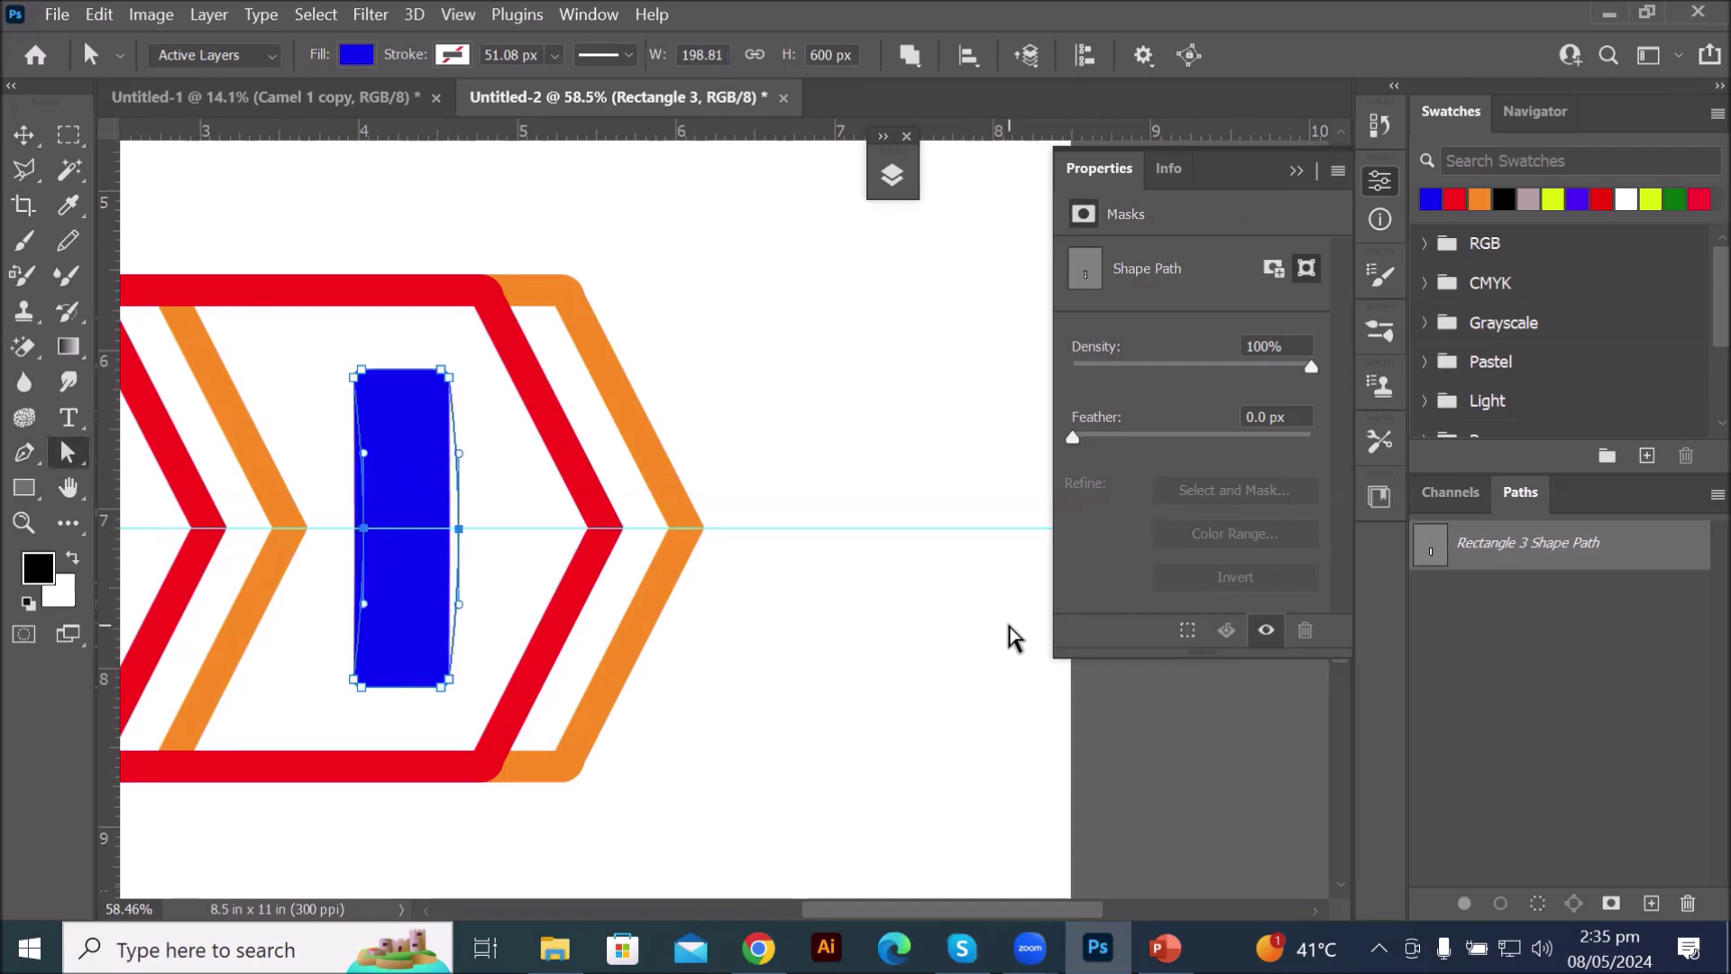
key("Right")
key("Right")
key("Right")
key("Right")
key("Right")
key("Right")
key("Right")
key("Right")
key("Right")
key("Right")
key("Right")
key("Right")
key("Right")
key("Right")
key("Right")
key("Right")
key("Right")
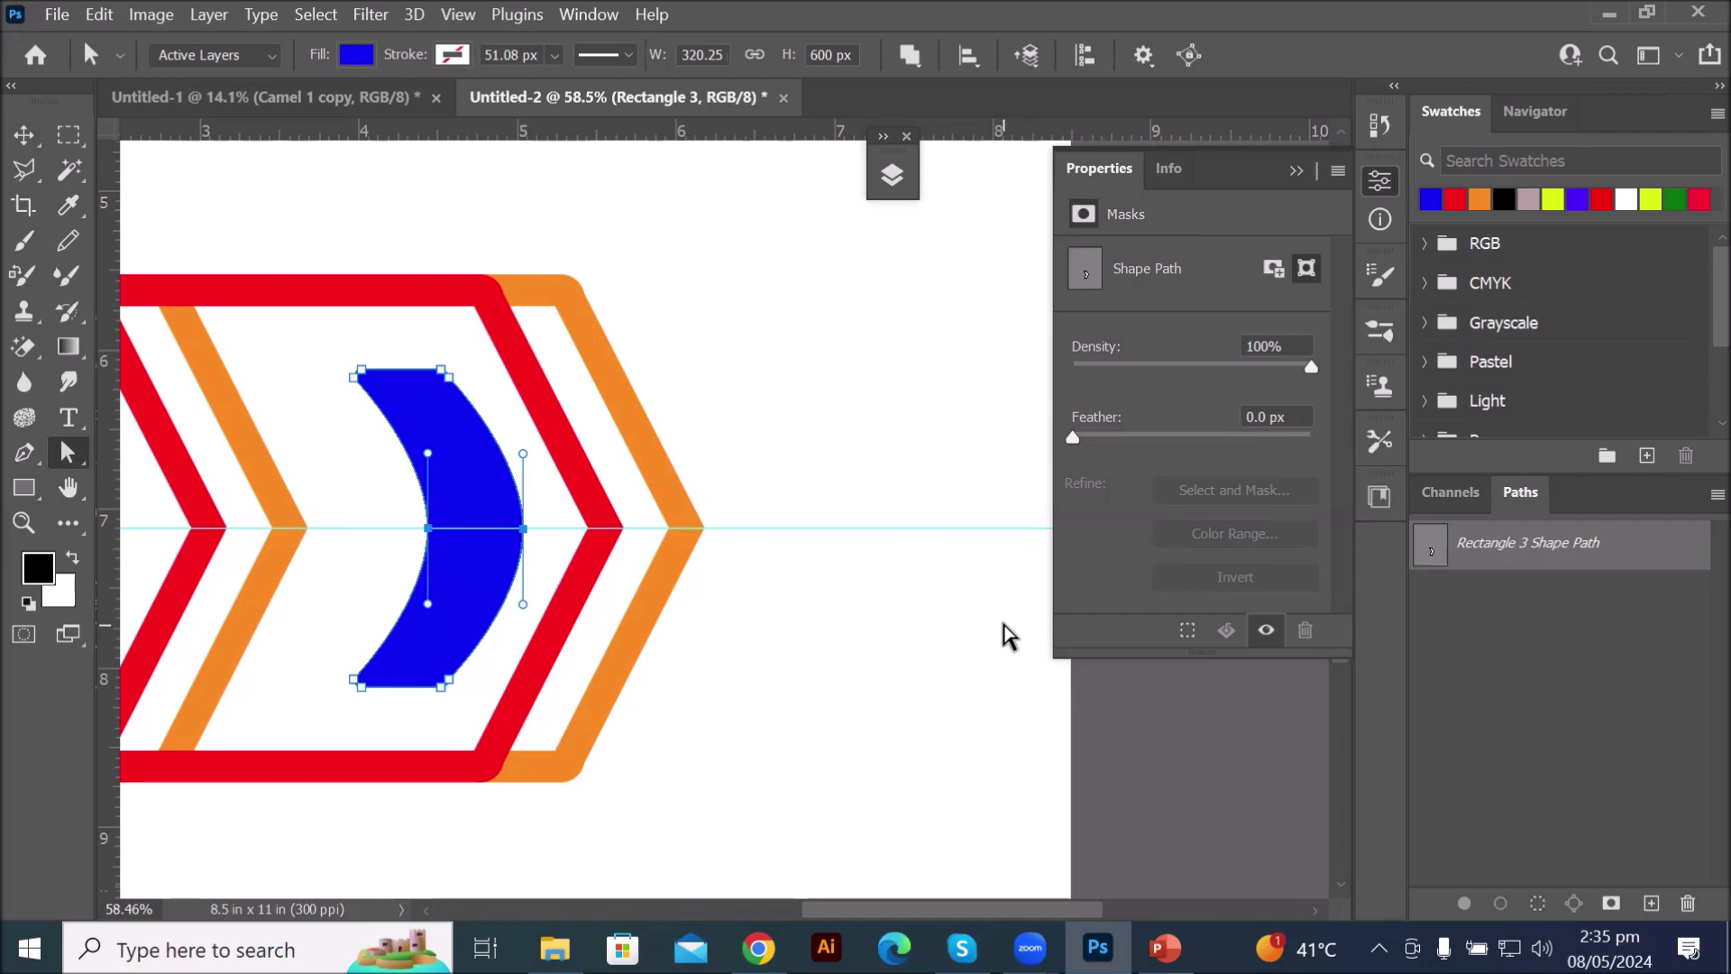
- Convert both middle anchor points of the blue shape to corner points with the Convert Point tool
left_click(19, 458)
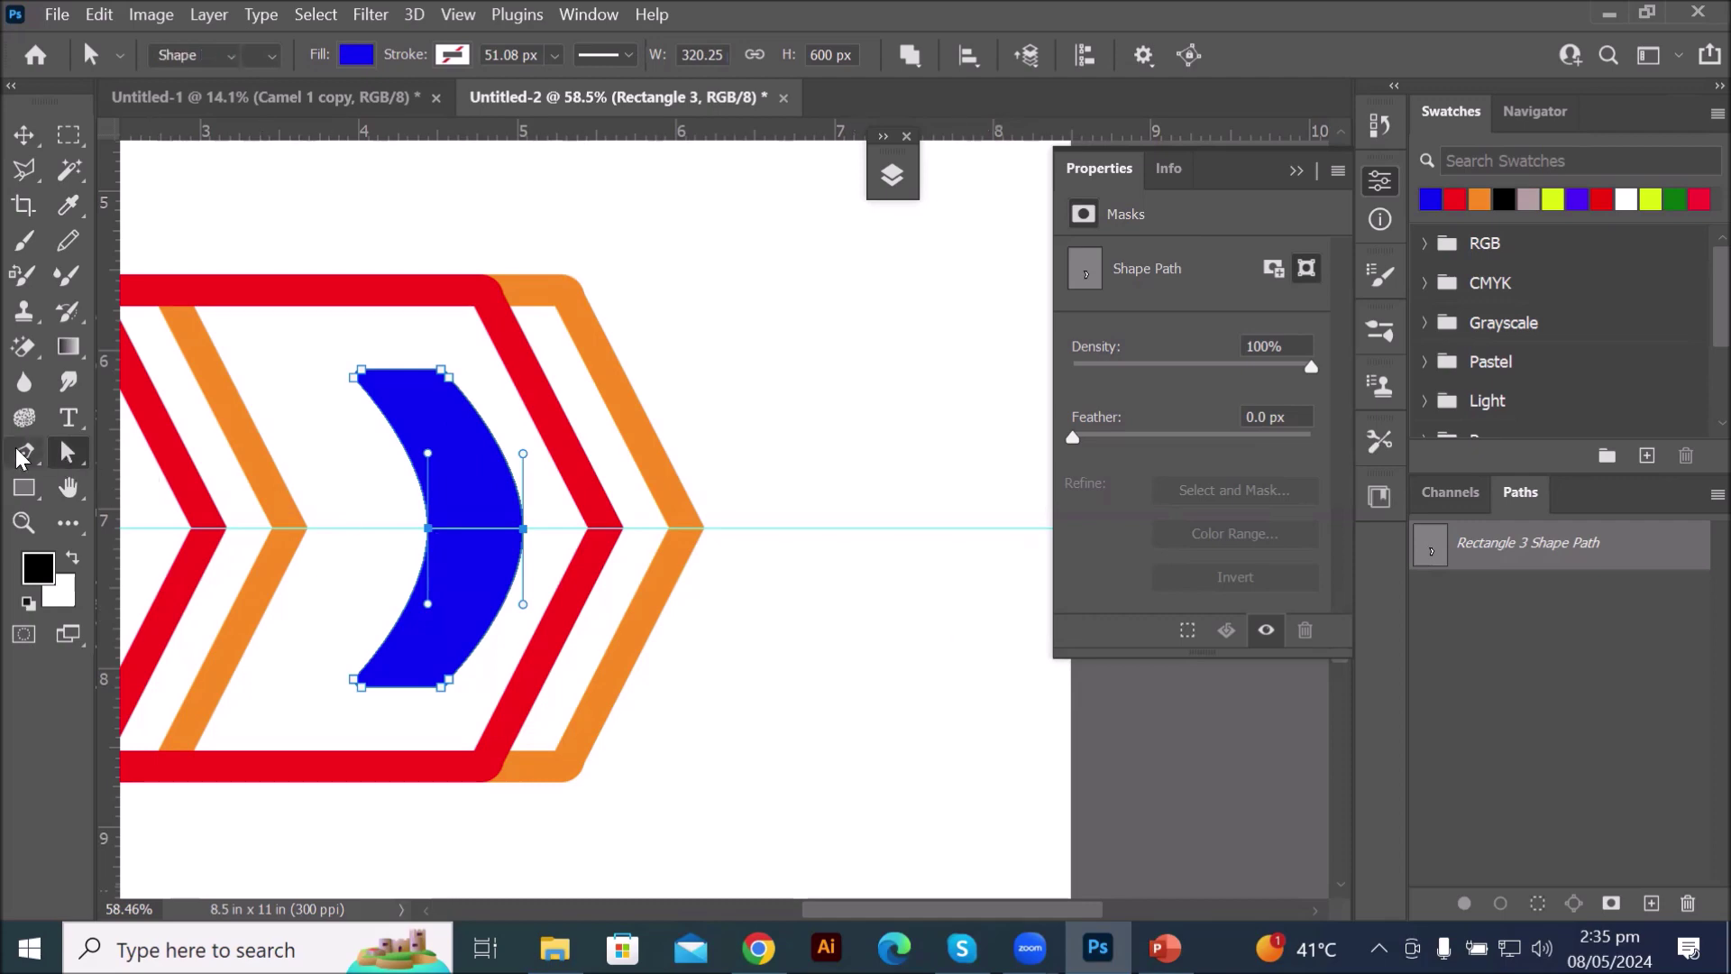
left_click(107, 581)
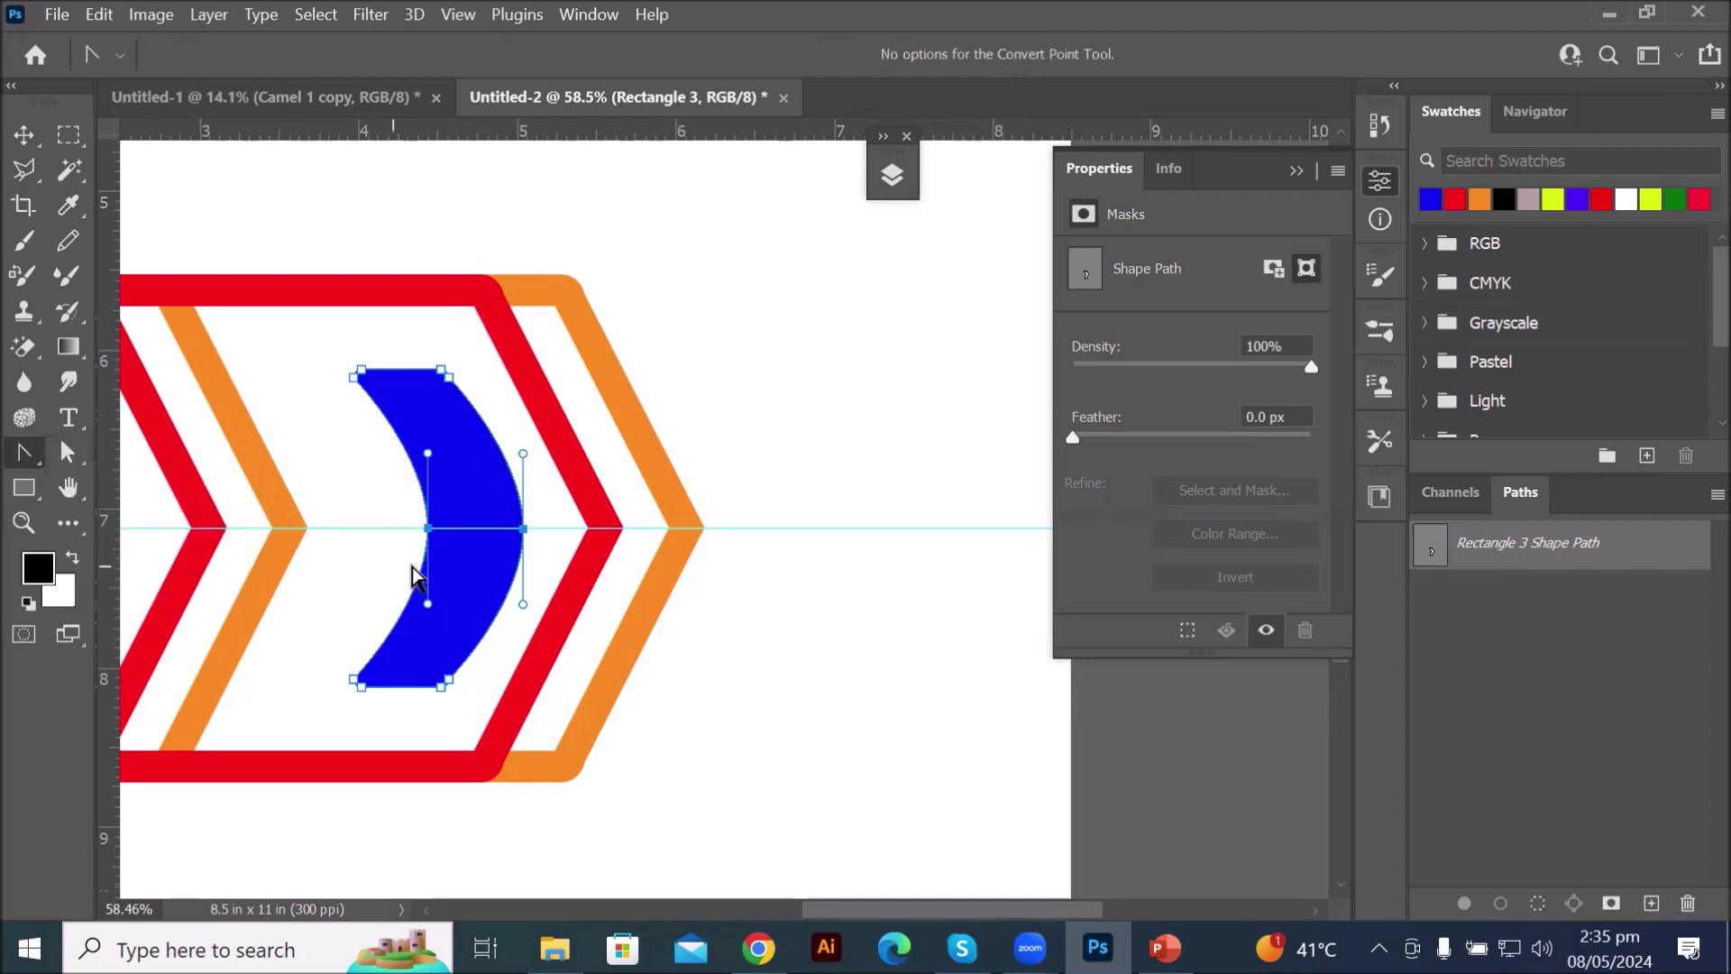
left_click(523, 529)
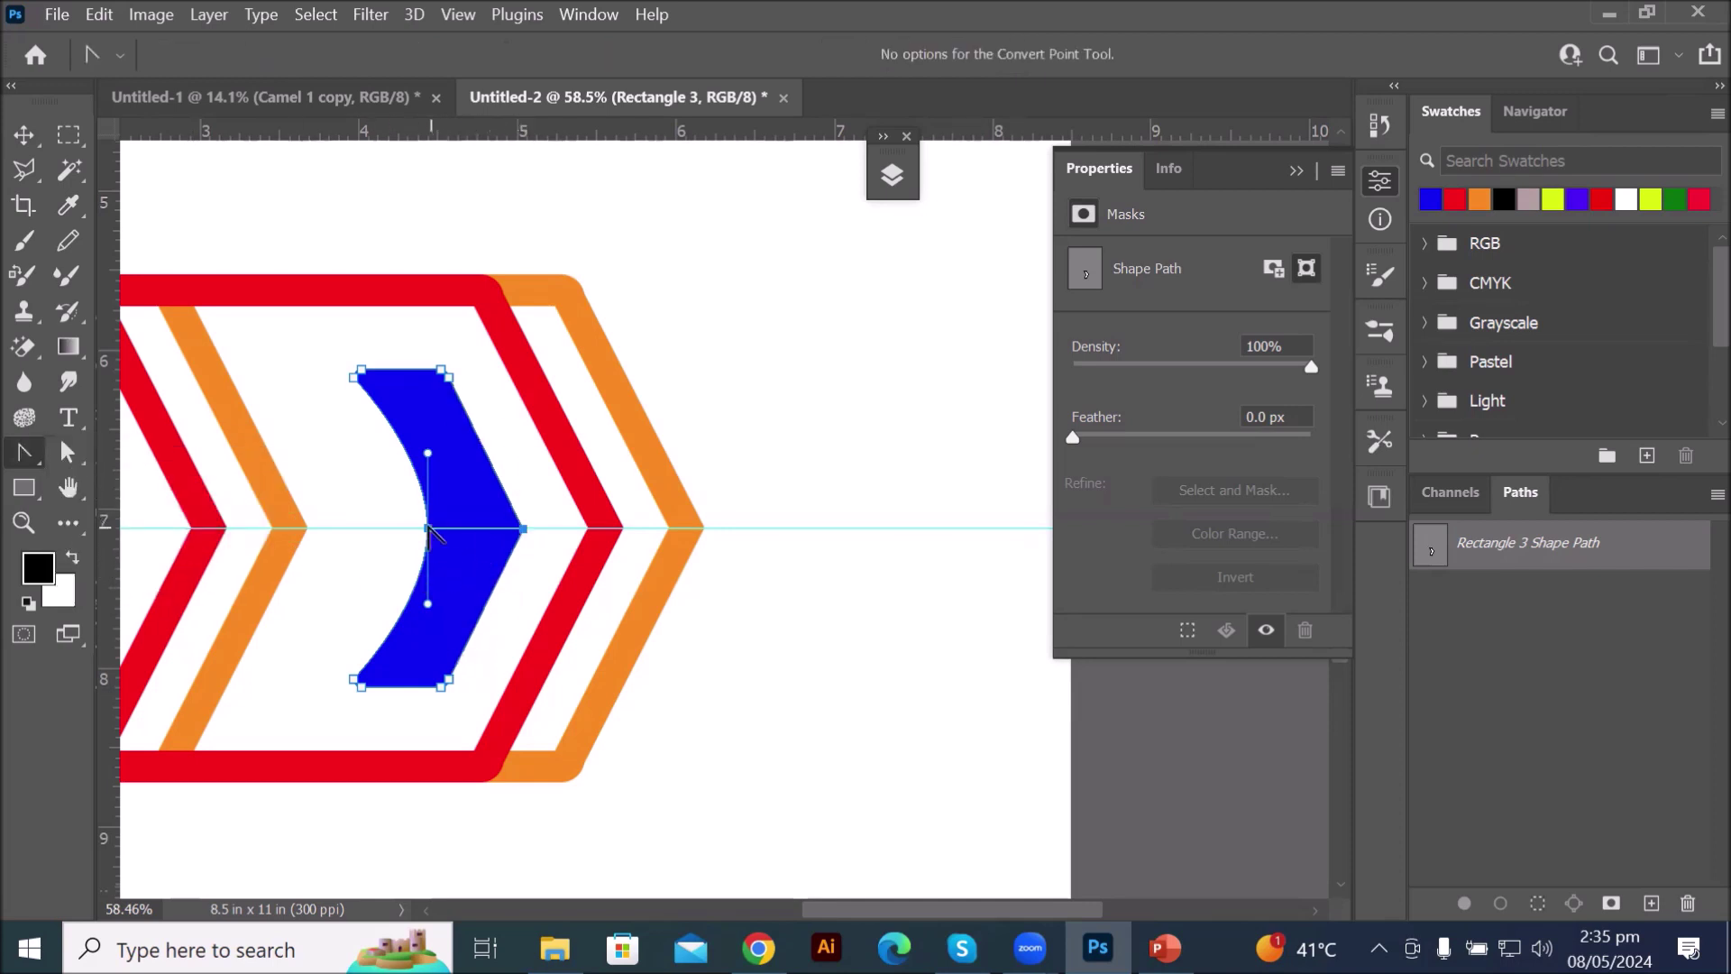
left_click(428, 528)
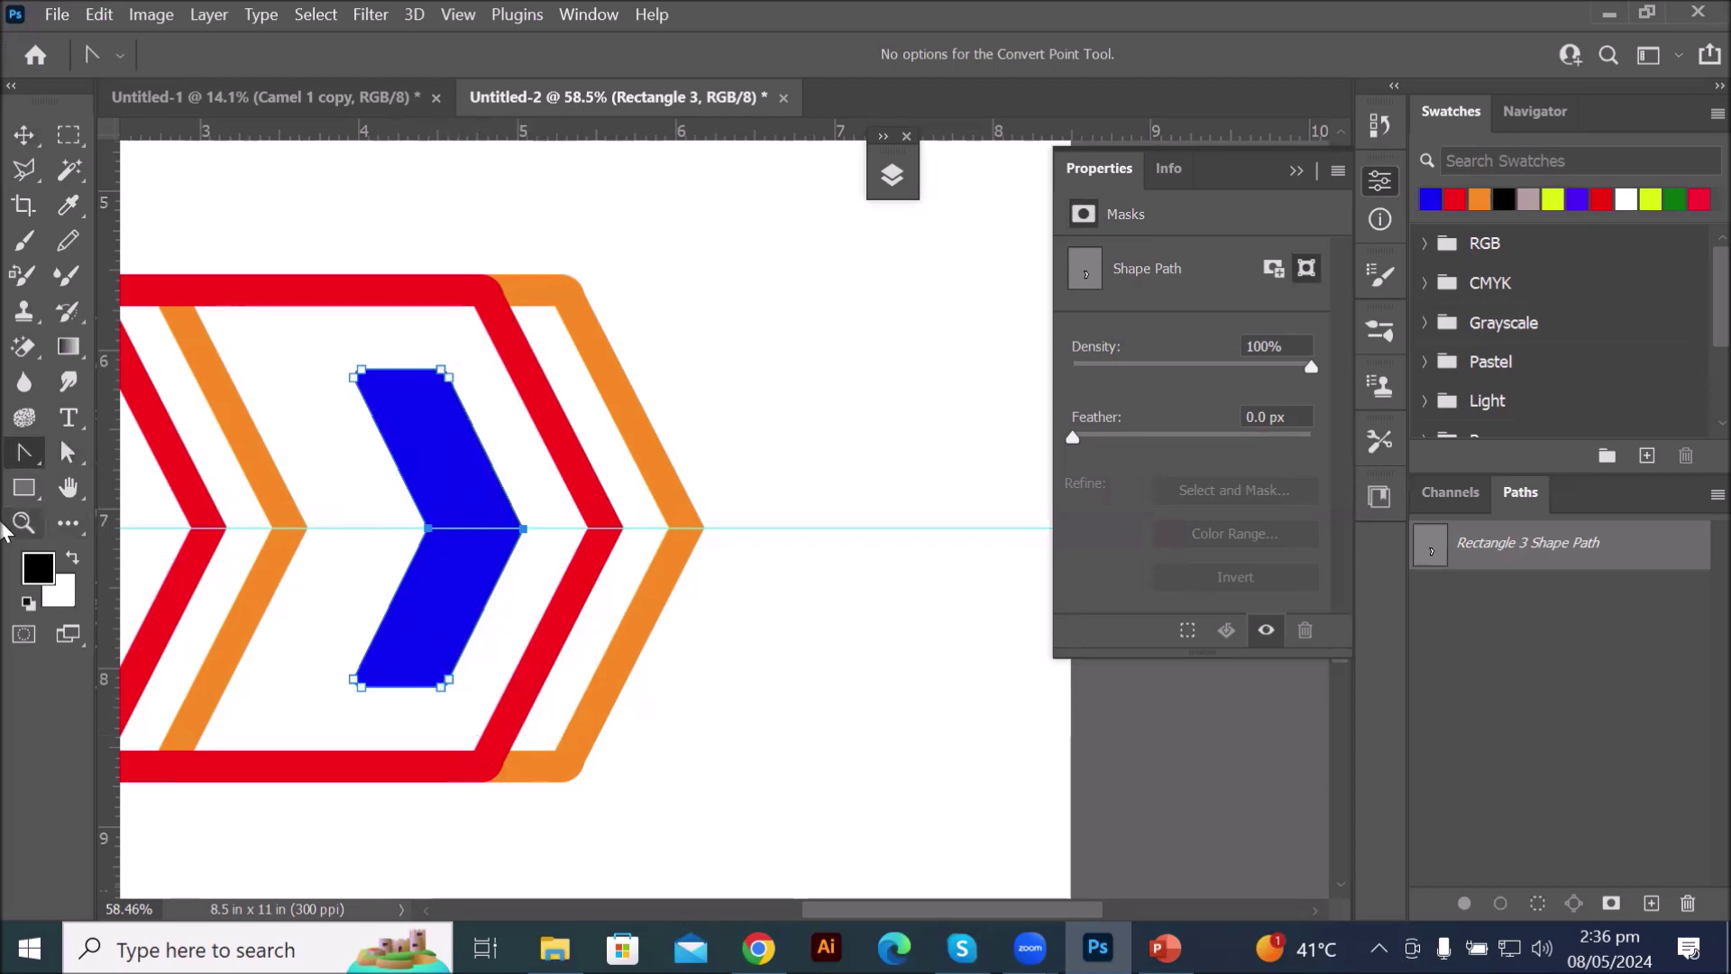
- Select the blue chevron's upper and lower right corner anchors, nudge them left close to the left corners, and deselect the path
left_click(68, 451)
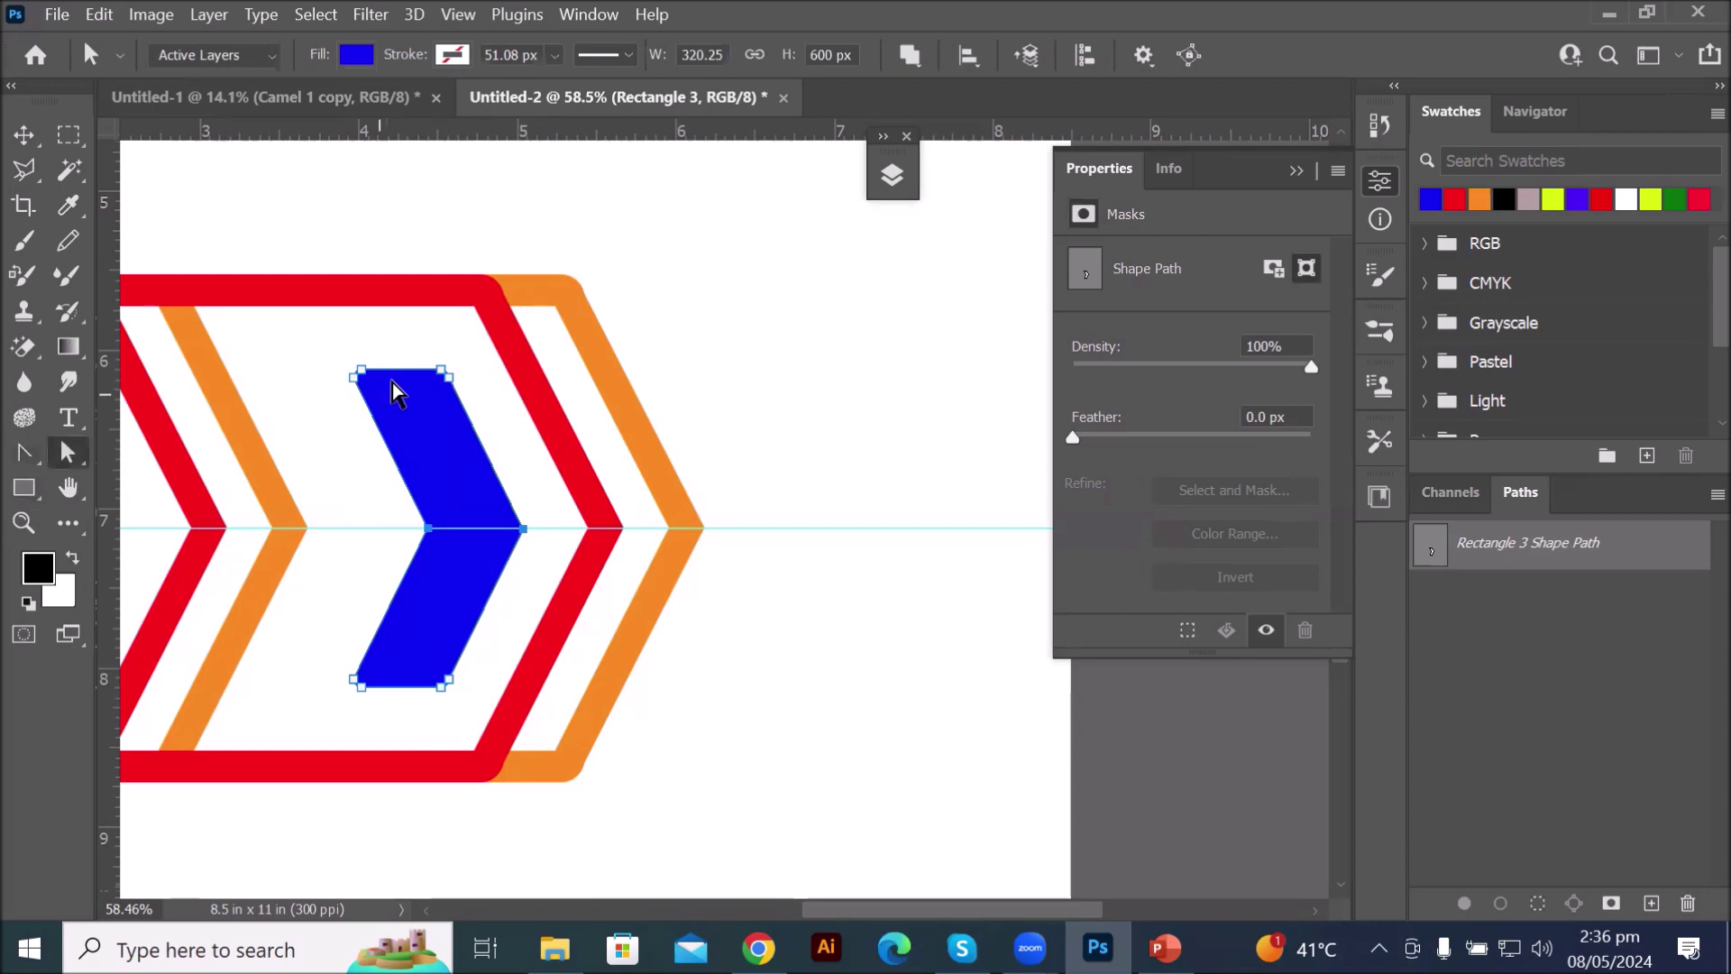
left_click_drag(419, 349, 471, 391)
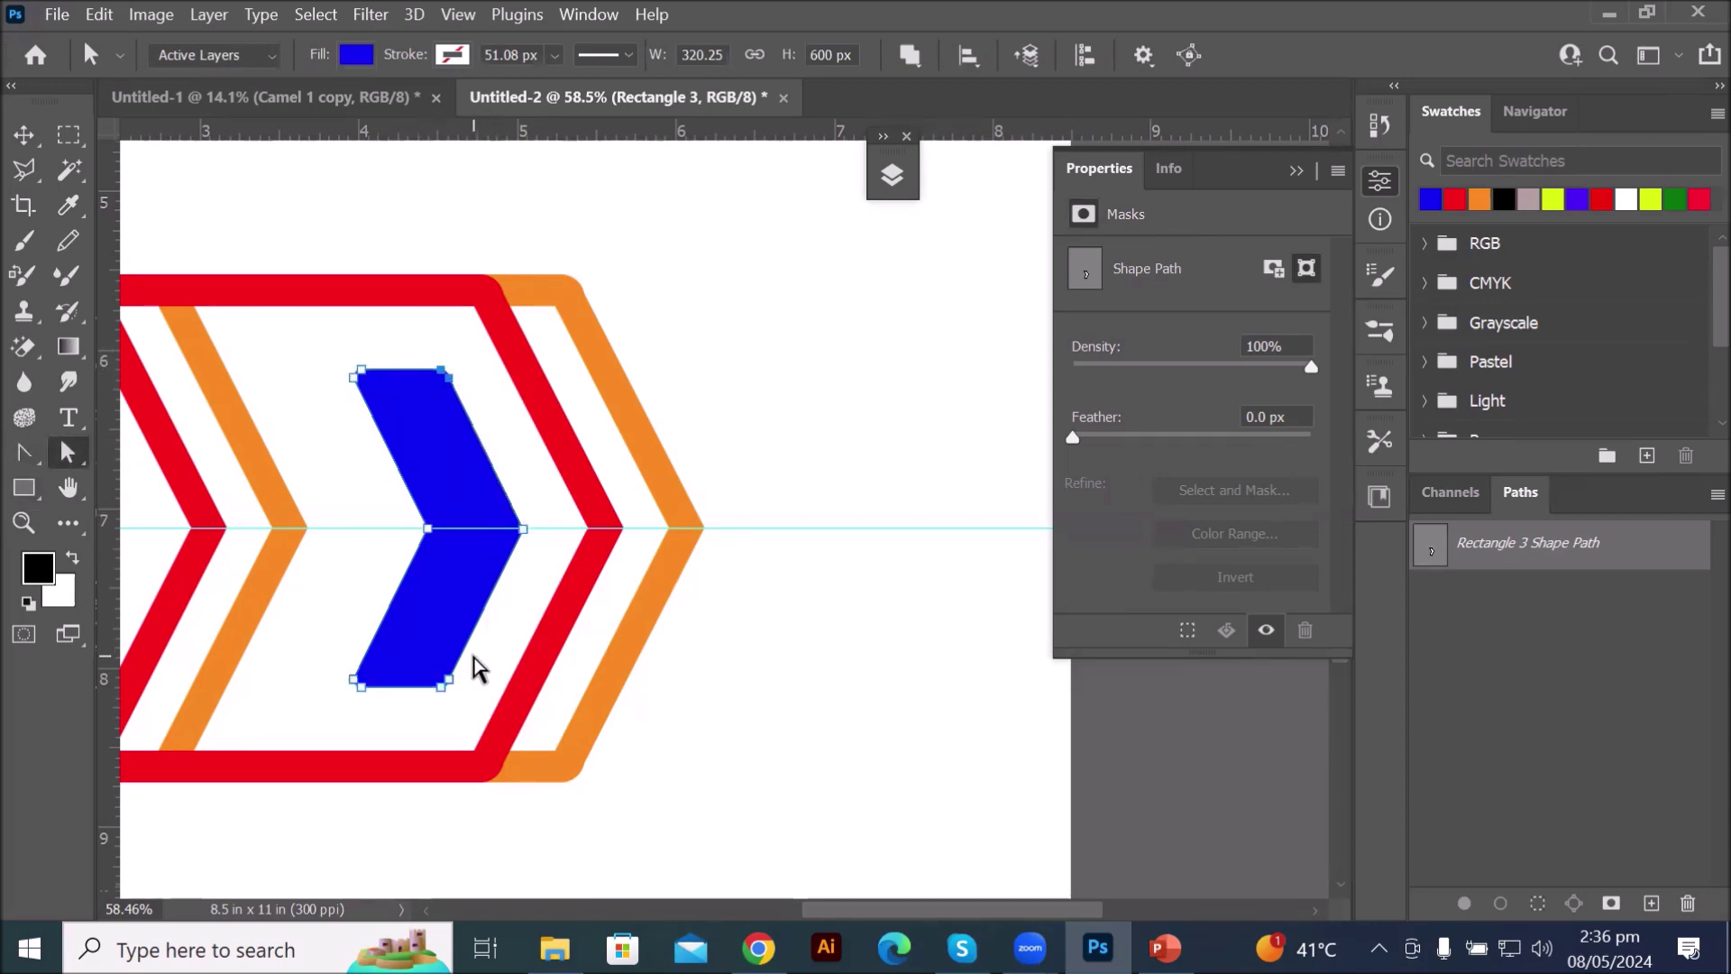
left_click_drag(473, 657, 427, 694)
key("Left")
key("Left")
key("Left")
key("Left")
key("Left")
key("Left")
key("Left")
key("Left")
key("Left")
key("Left")
key("Left")
key("Left")
key("Left")
key("Left")
key("Left")
key("Left")
key("Left")
key("Left")
key("Left")
key("Left")
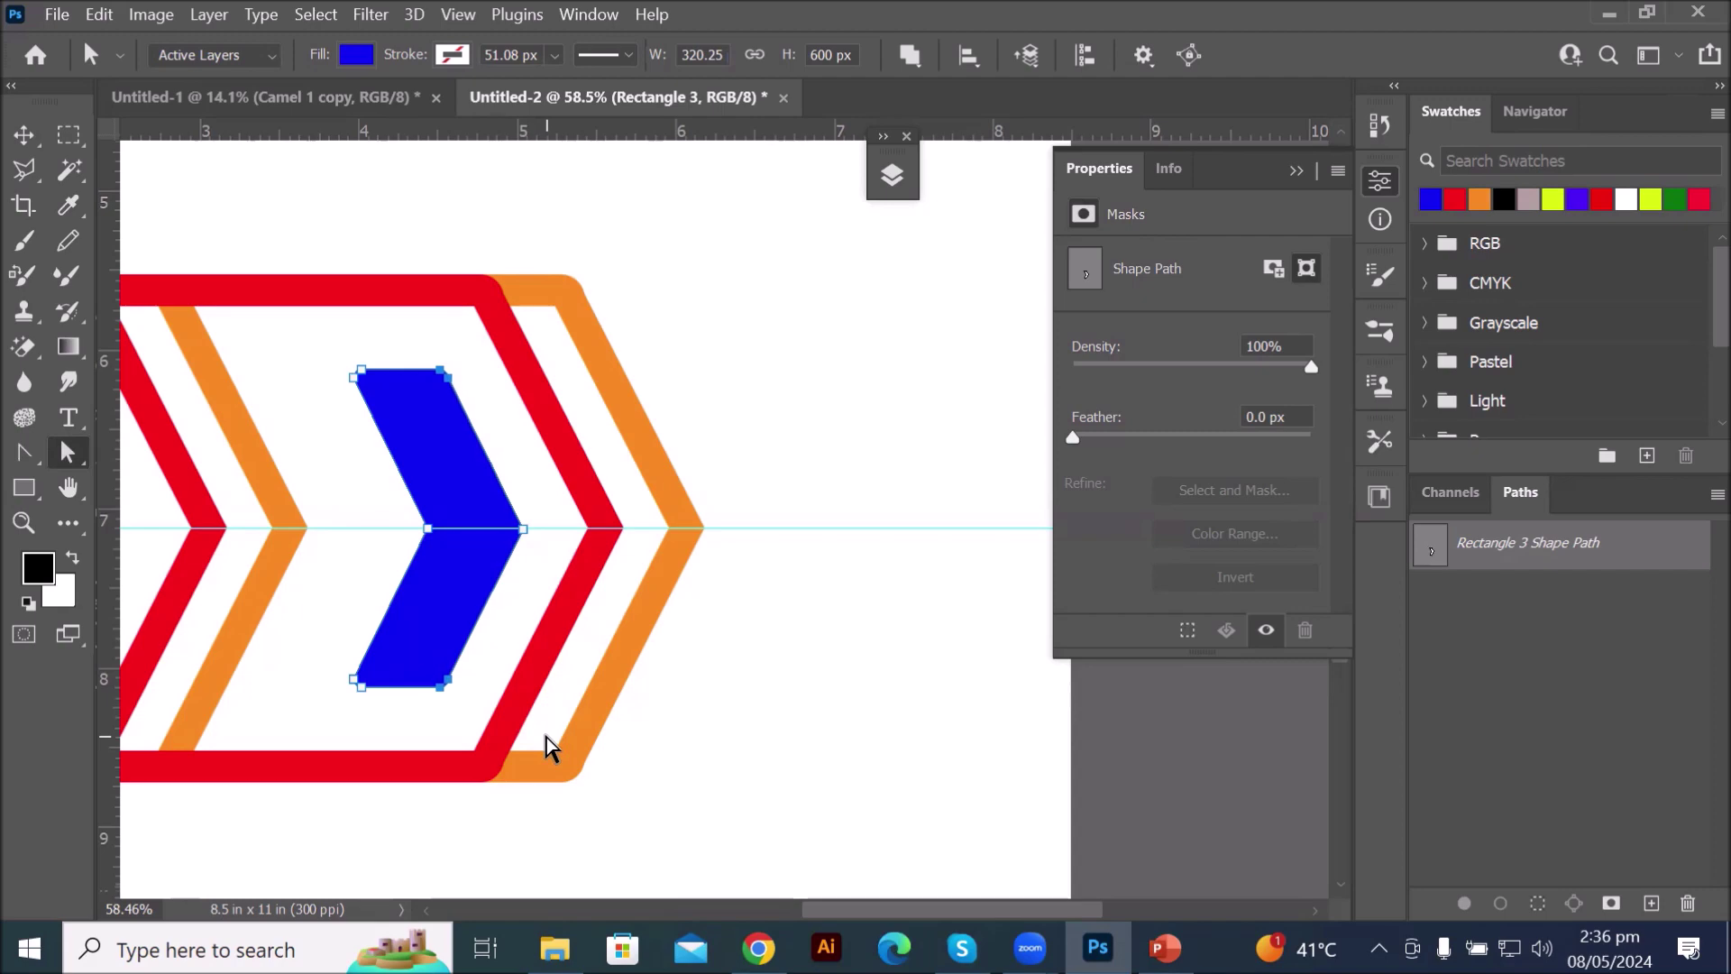
key("Left")
key("Left")
key("Left")
key("Left")
key("Left")
key("Left")
key("Left")
key("Left")
key("Left")
key("Left")
key("Left")
key("Left")
key("Left")
key("Left")
key("Left")
key("Left")
key("Left")
key("Left")
key("Left")
key("Left")
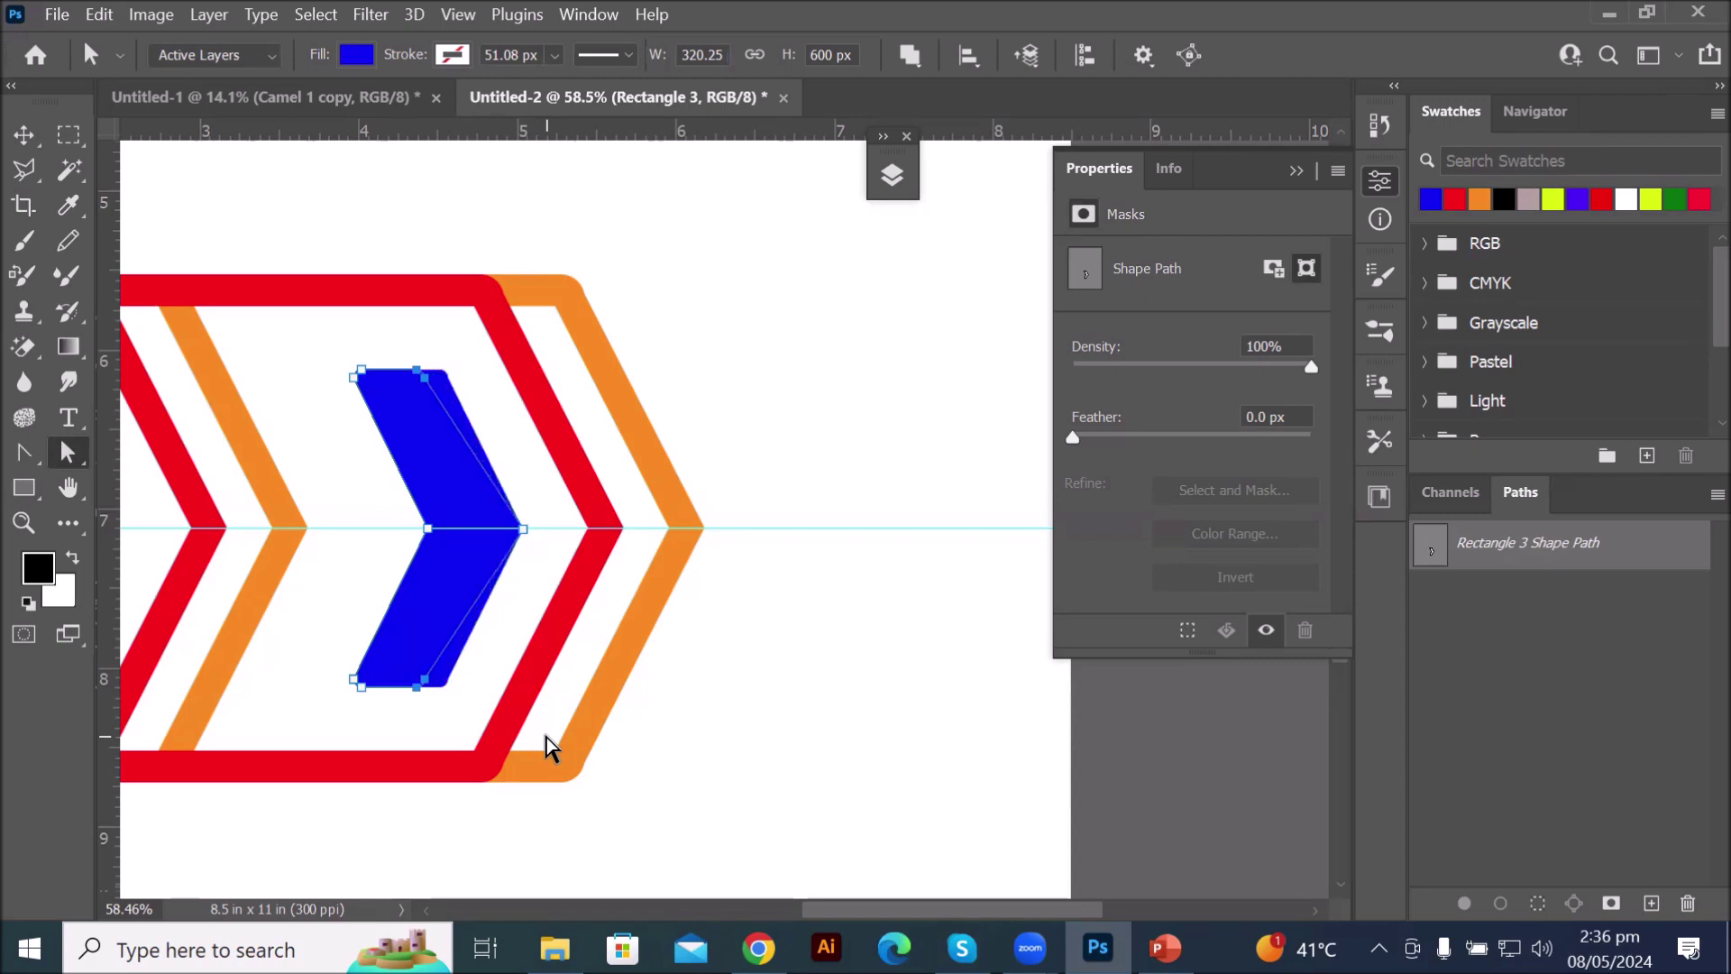
key("Left")
key("Left")
key("Left")
key("Left")
key("Left")
key("Left")
key("Left")
key("Left")
key("Left")
key("Left")
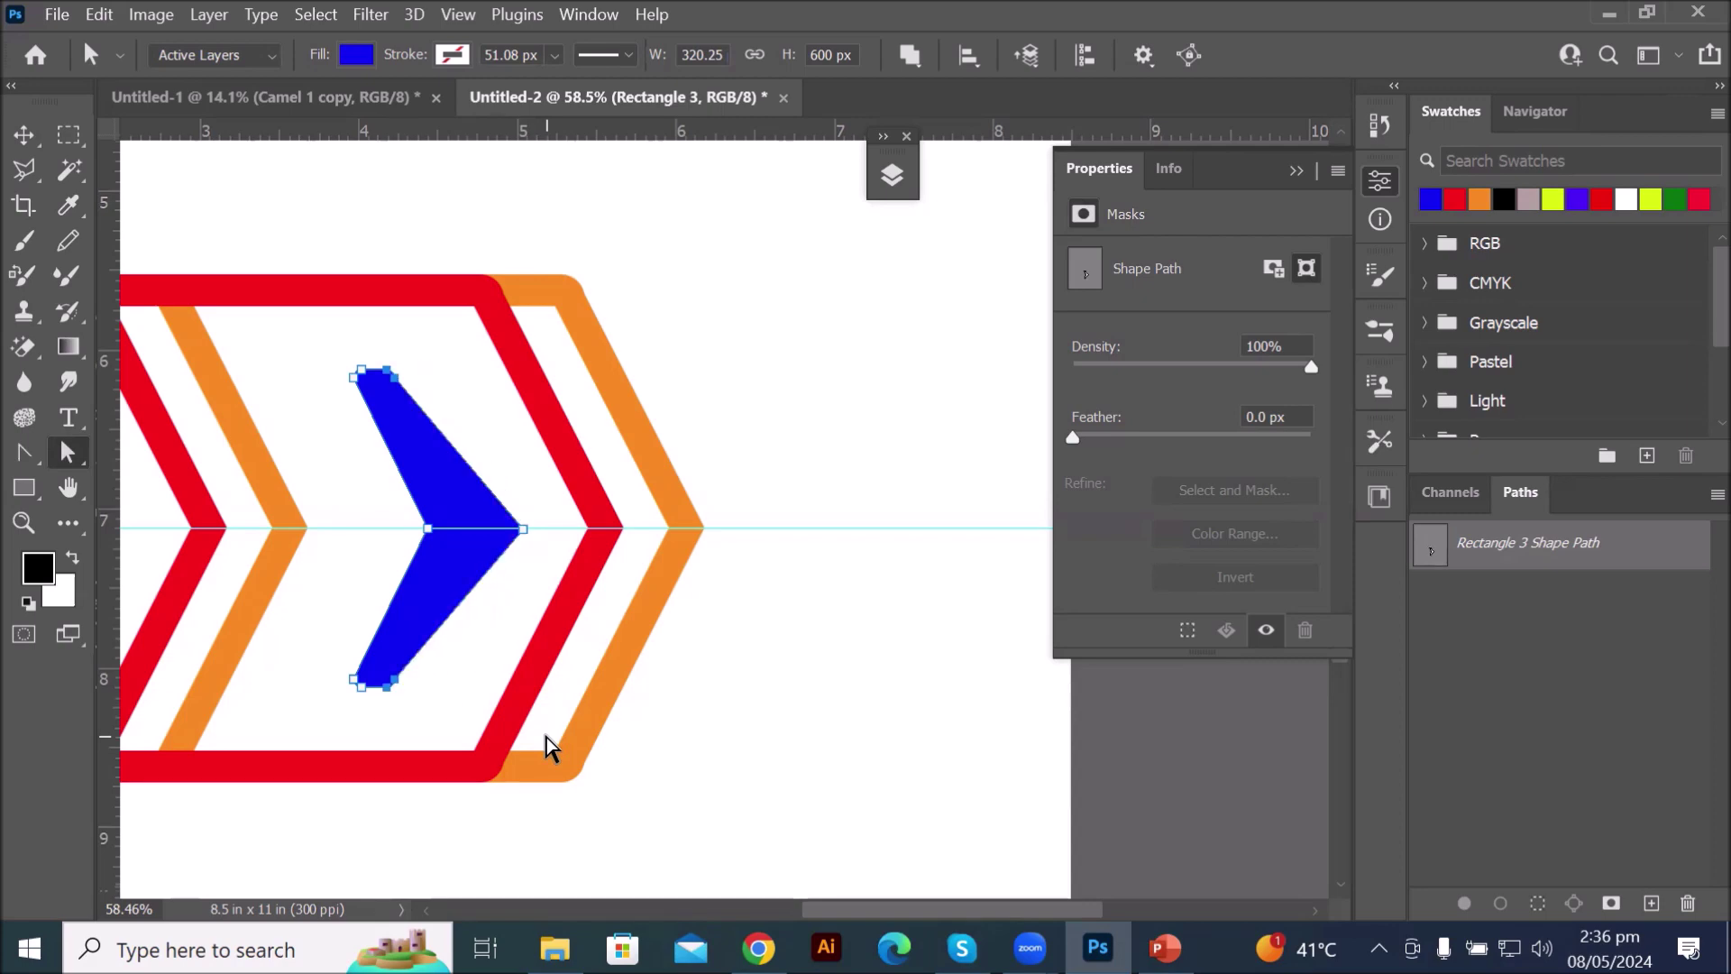
key("Left")
key("Left")
key("Left")
key("Left")
key("Left")
key("Left")
key("Left")
key("Left")
key("Left")
key("Left")
key("Left")
key("Left")
key("Left")
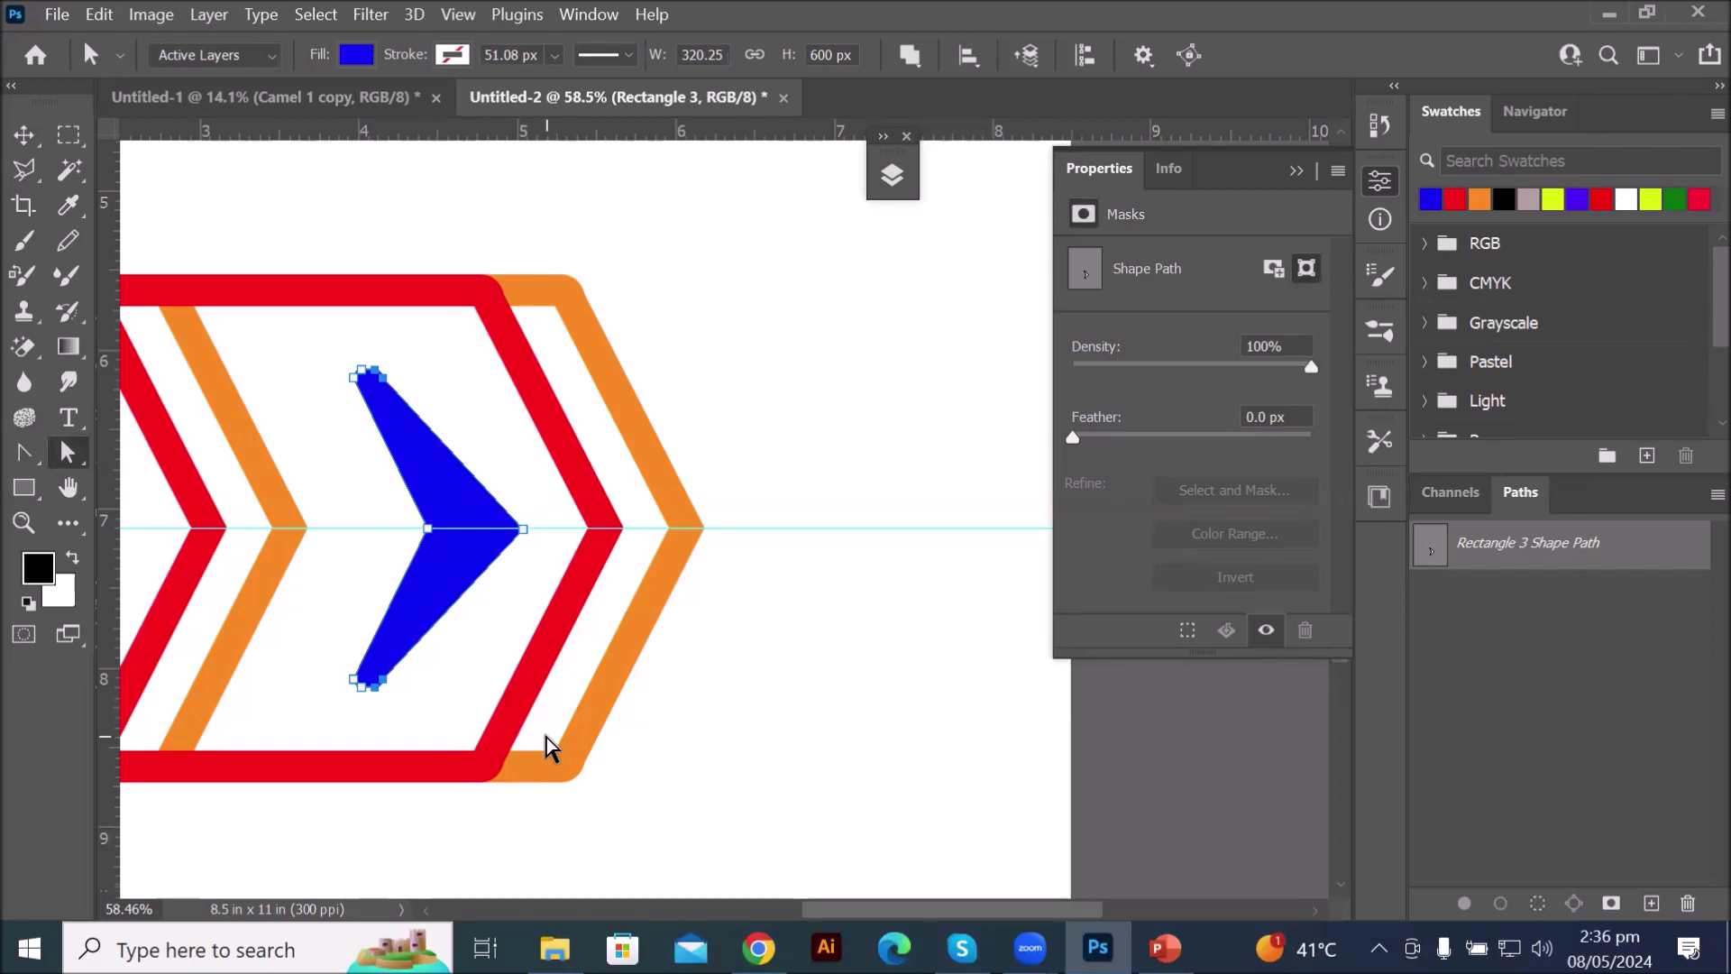
left_click(727, 379)
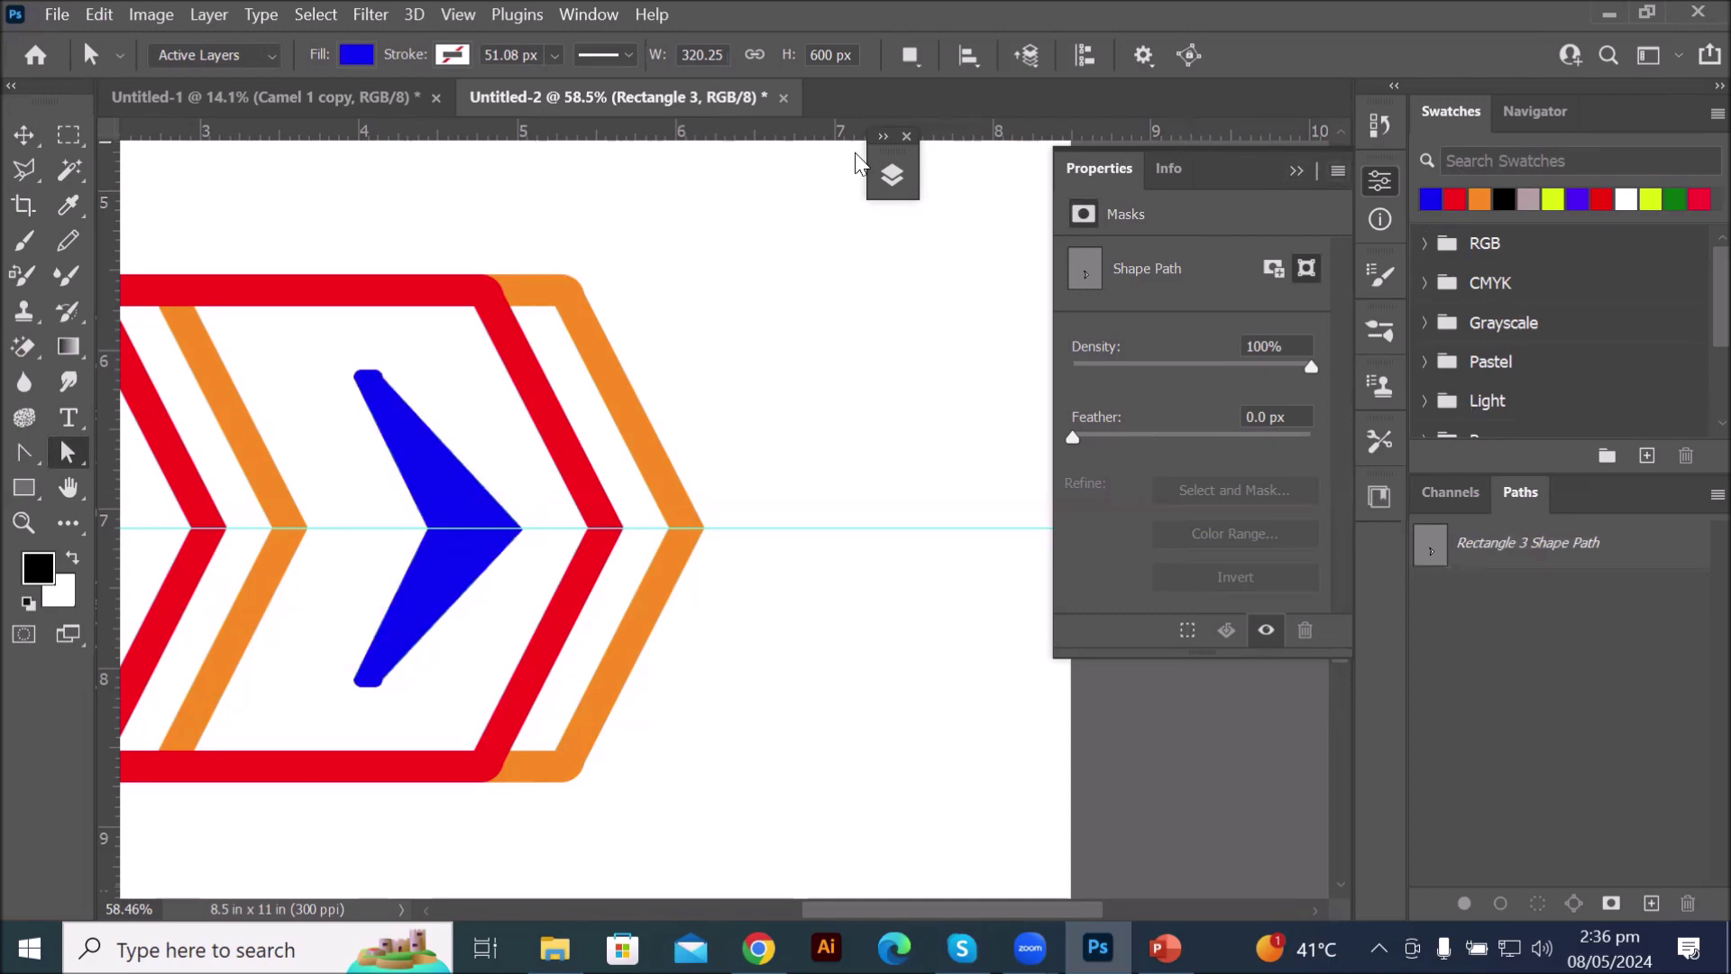
- Duplicate the Rectangle 3 layer and place the two blue arrowheads side by side along the guide, about 0.7 in apart
left_click(891, 178)
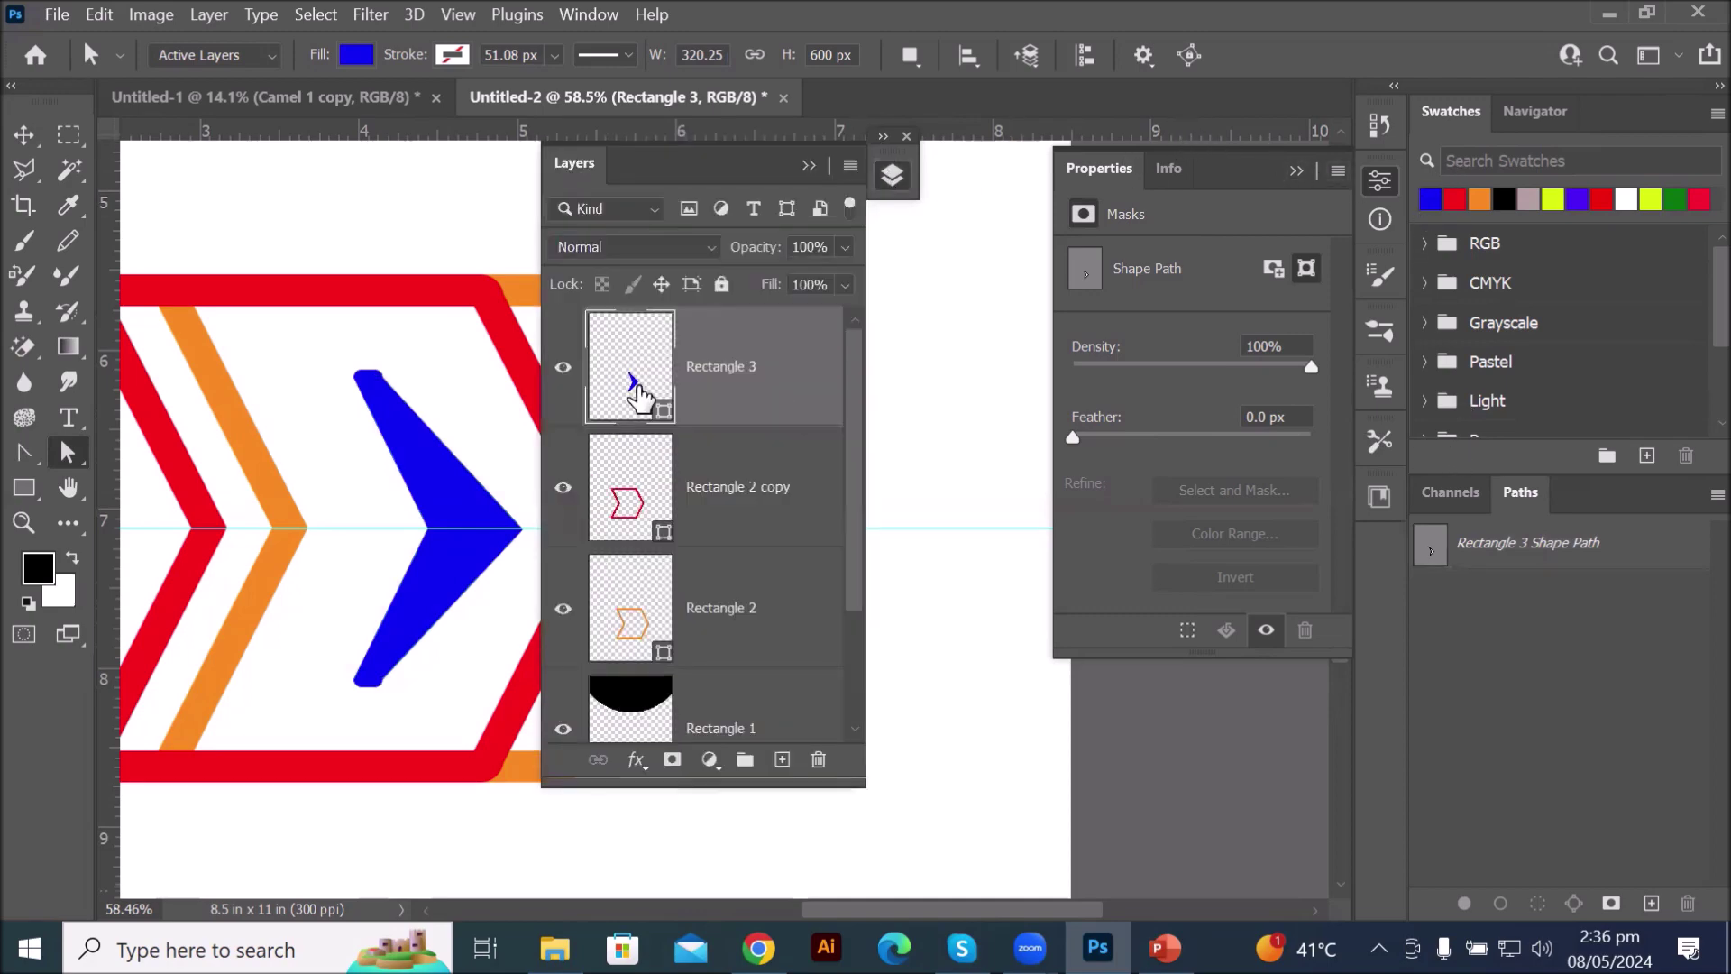
left_click_drag(640, 392, 788, 762)
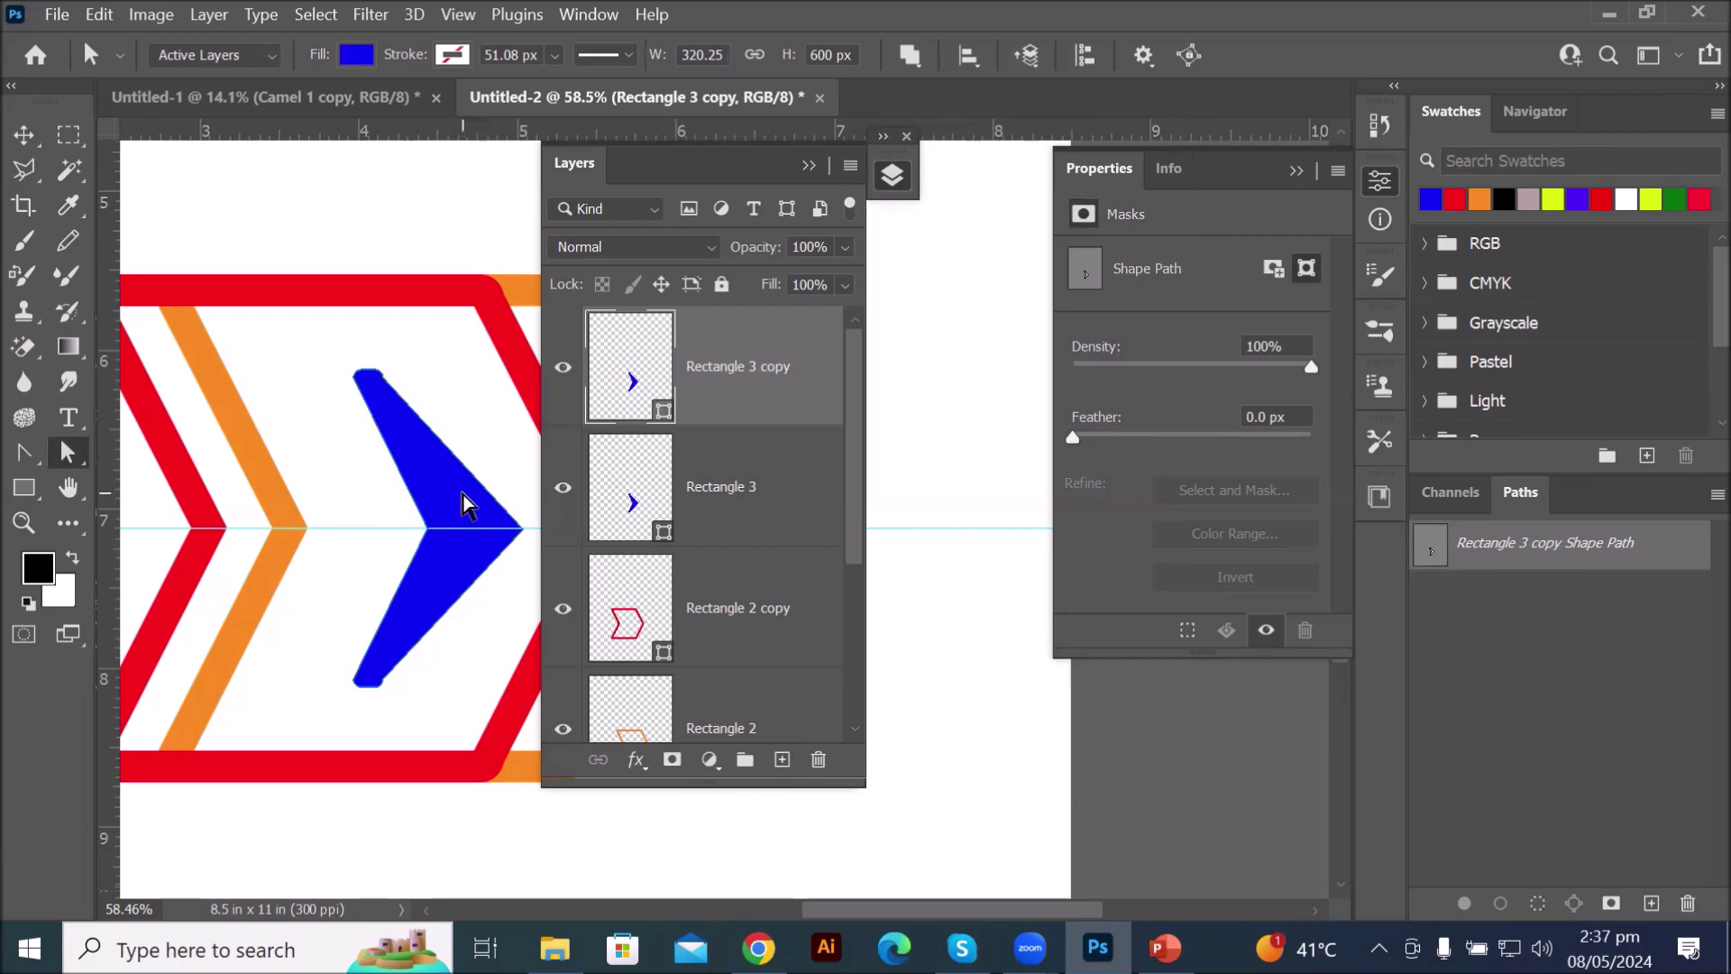
left_click(42, 133)
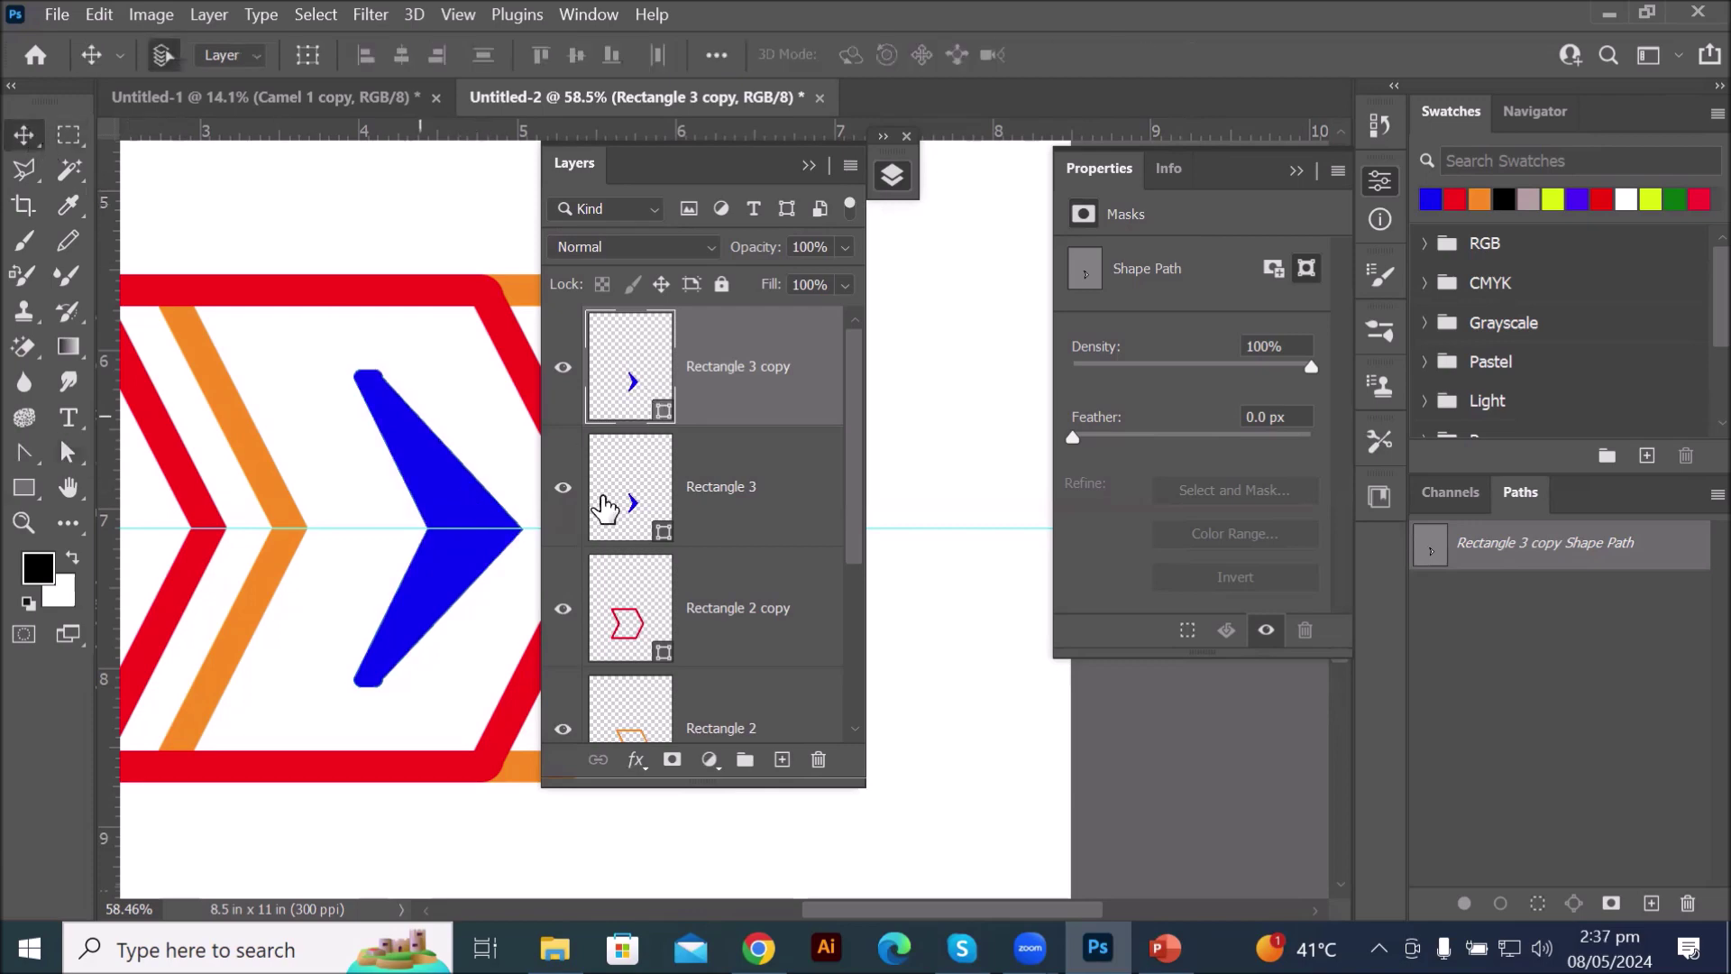
left_click_drag(461, 509, 369, 510)
left_click_drag(477, 514, 520, 514)
left_click_drag(577, 164, 798, 291)
left_click_drag(366, 505, 386, 503)
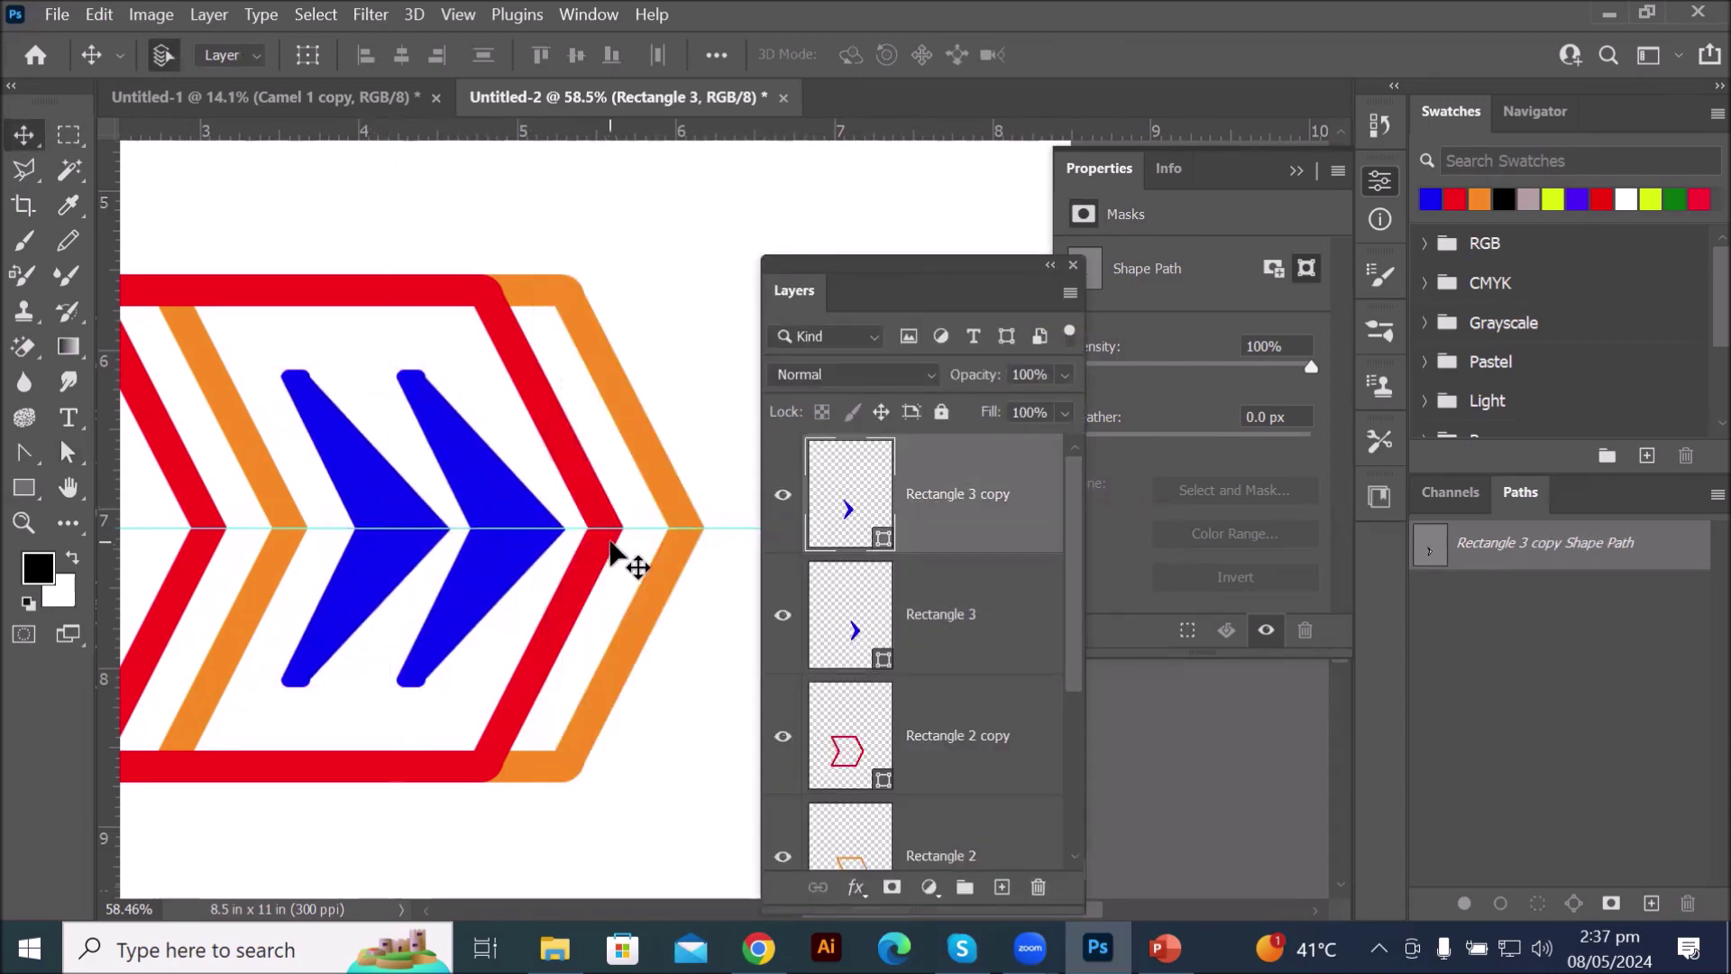
- Recolour the duplicated arrowhead with the greyish-pink swatch and move it slightly closer to the blue one
left_click(1528, 199)
left_click(1553, 199)
left_click(1556, 200)
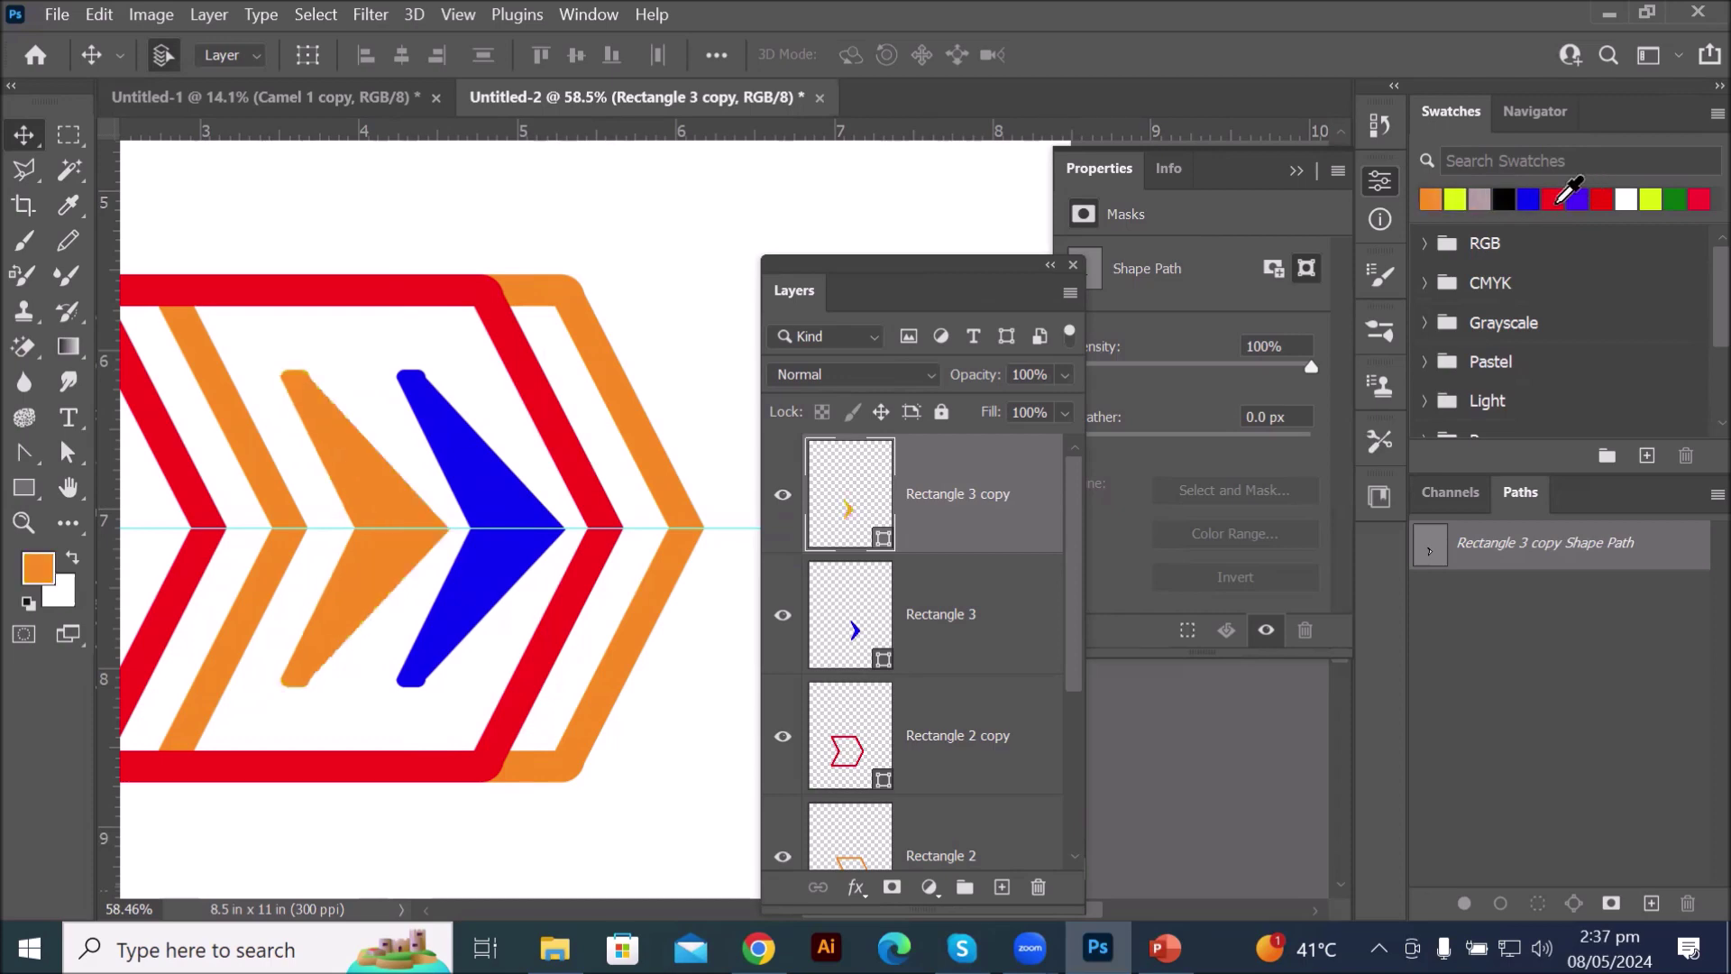
left_click(1480, 199)
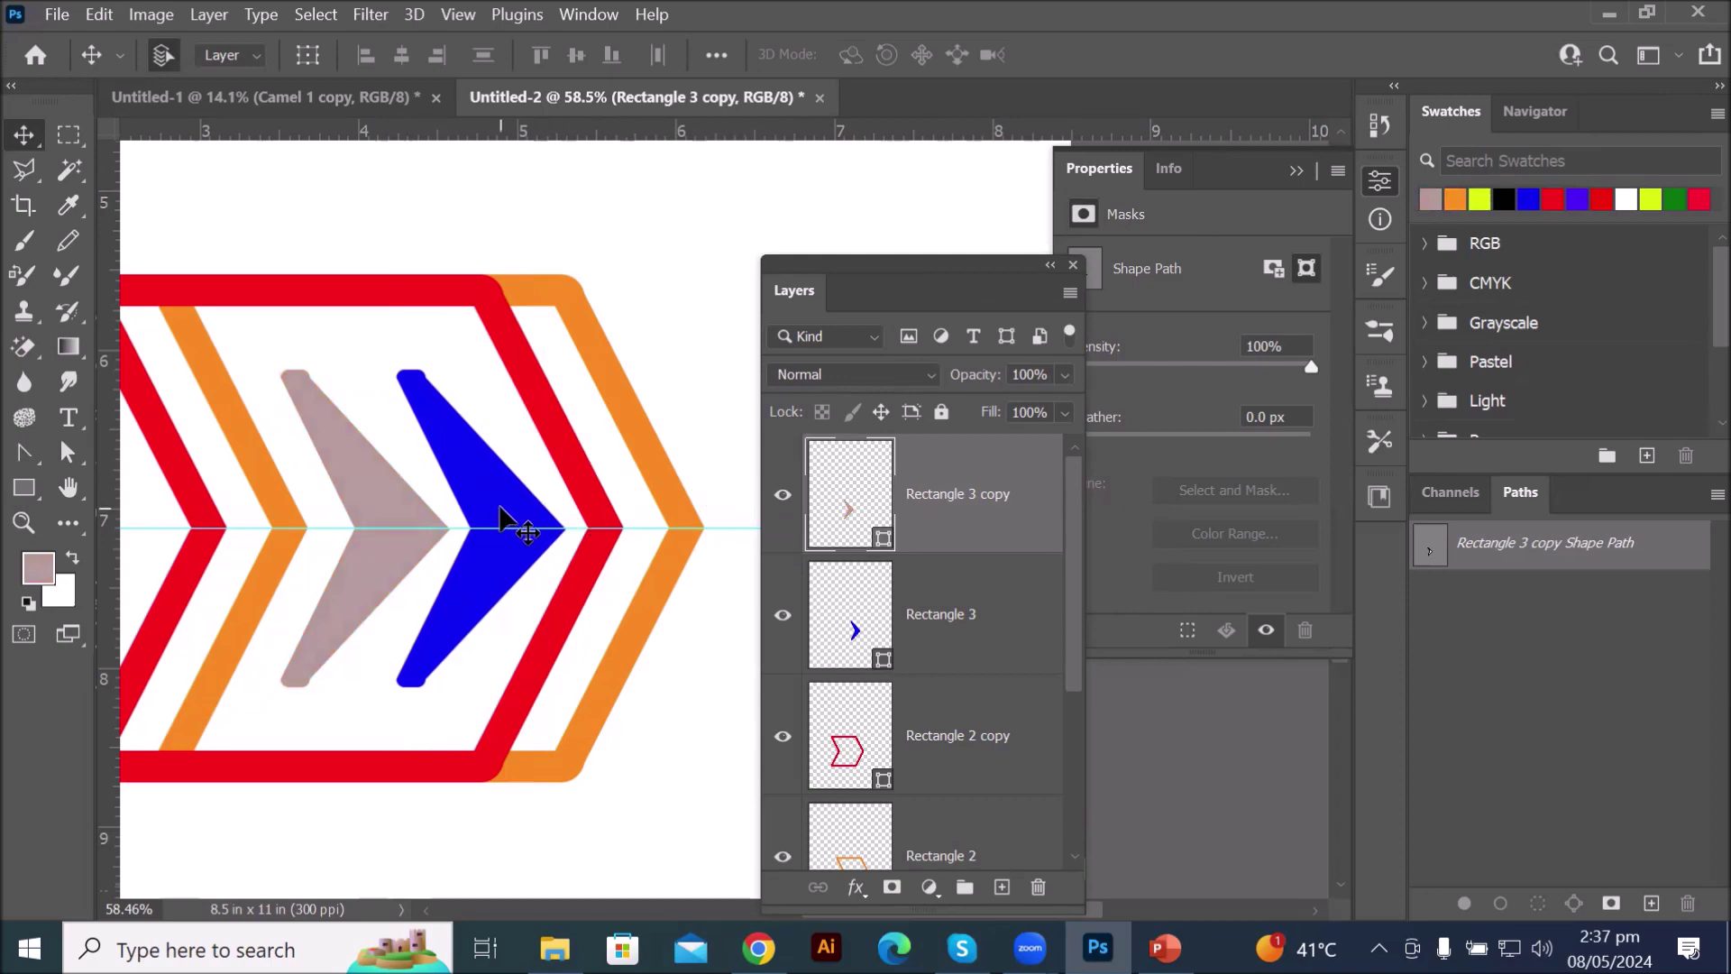
mouse_move(384, 514)
left_mouse_down()
mouse_move(476, 521)
mouse_move(393, 511)
left_mouse_up()
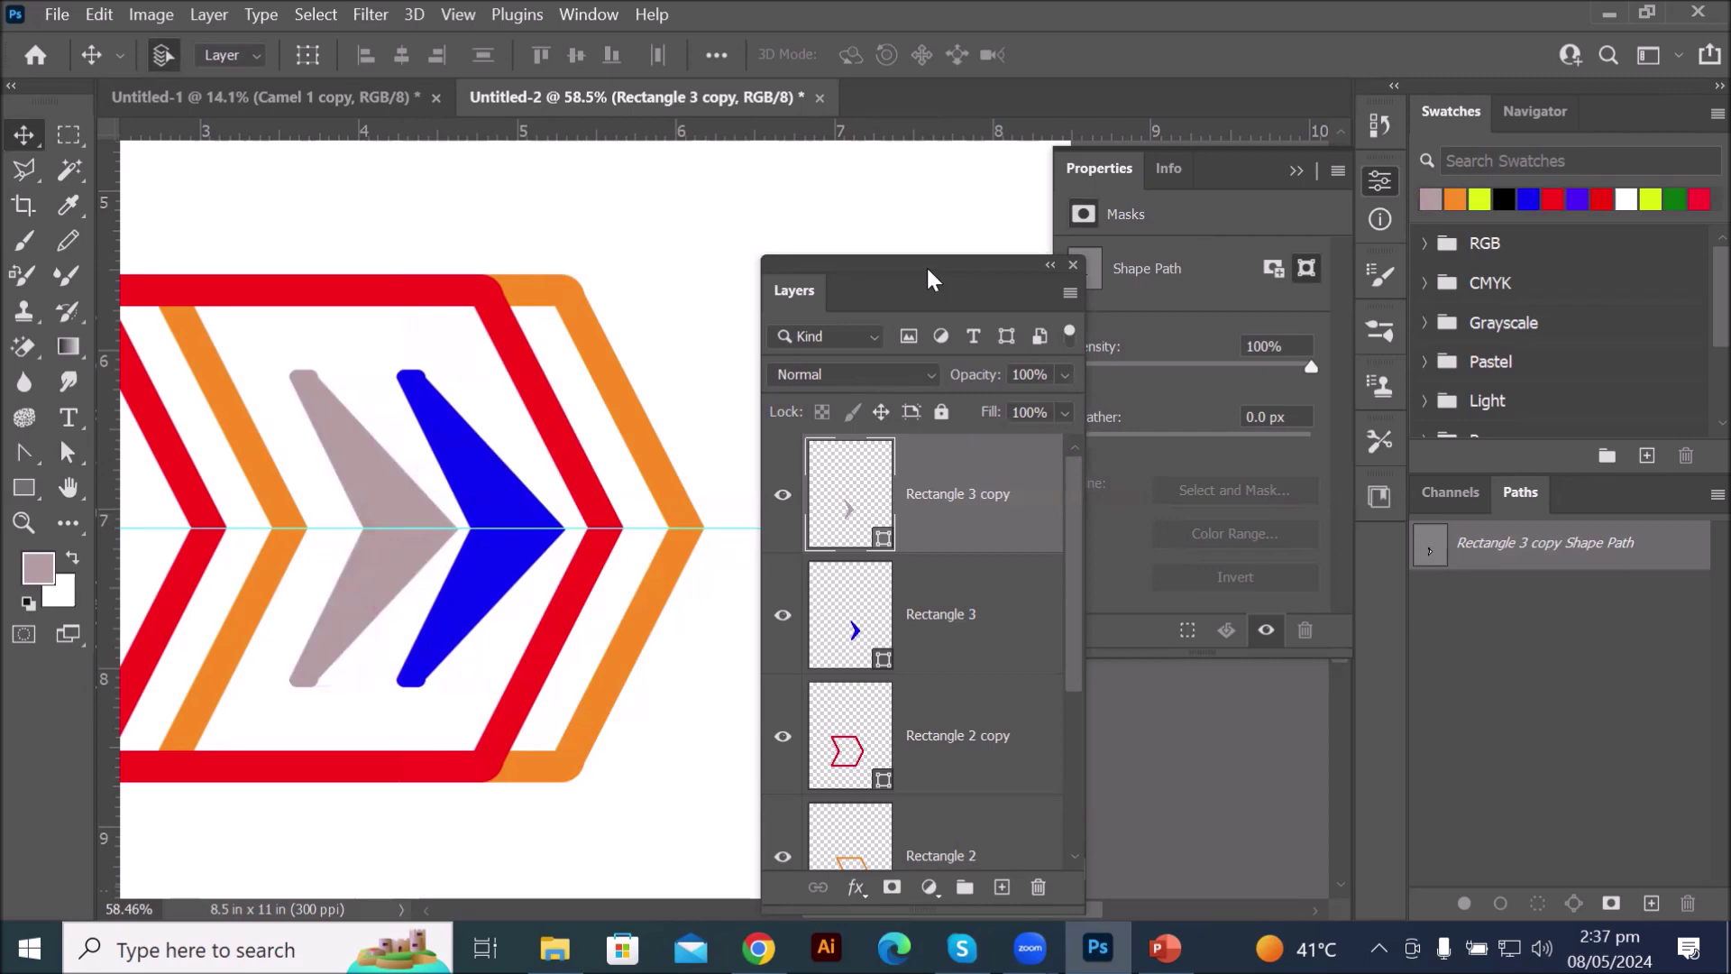
- Flip the greyish-pink arrowhead horizontally to about -80% width and 94% height with Free Transform, and move it left to overlap the blue one
left_click(1112, 168)
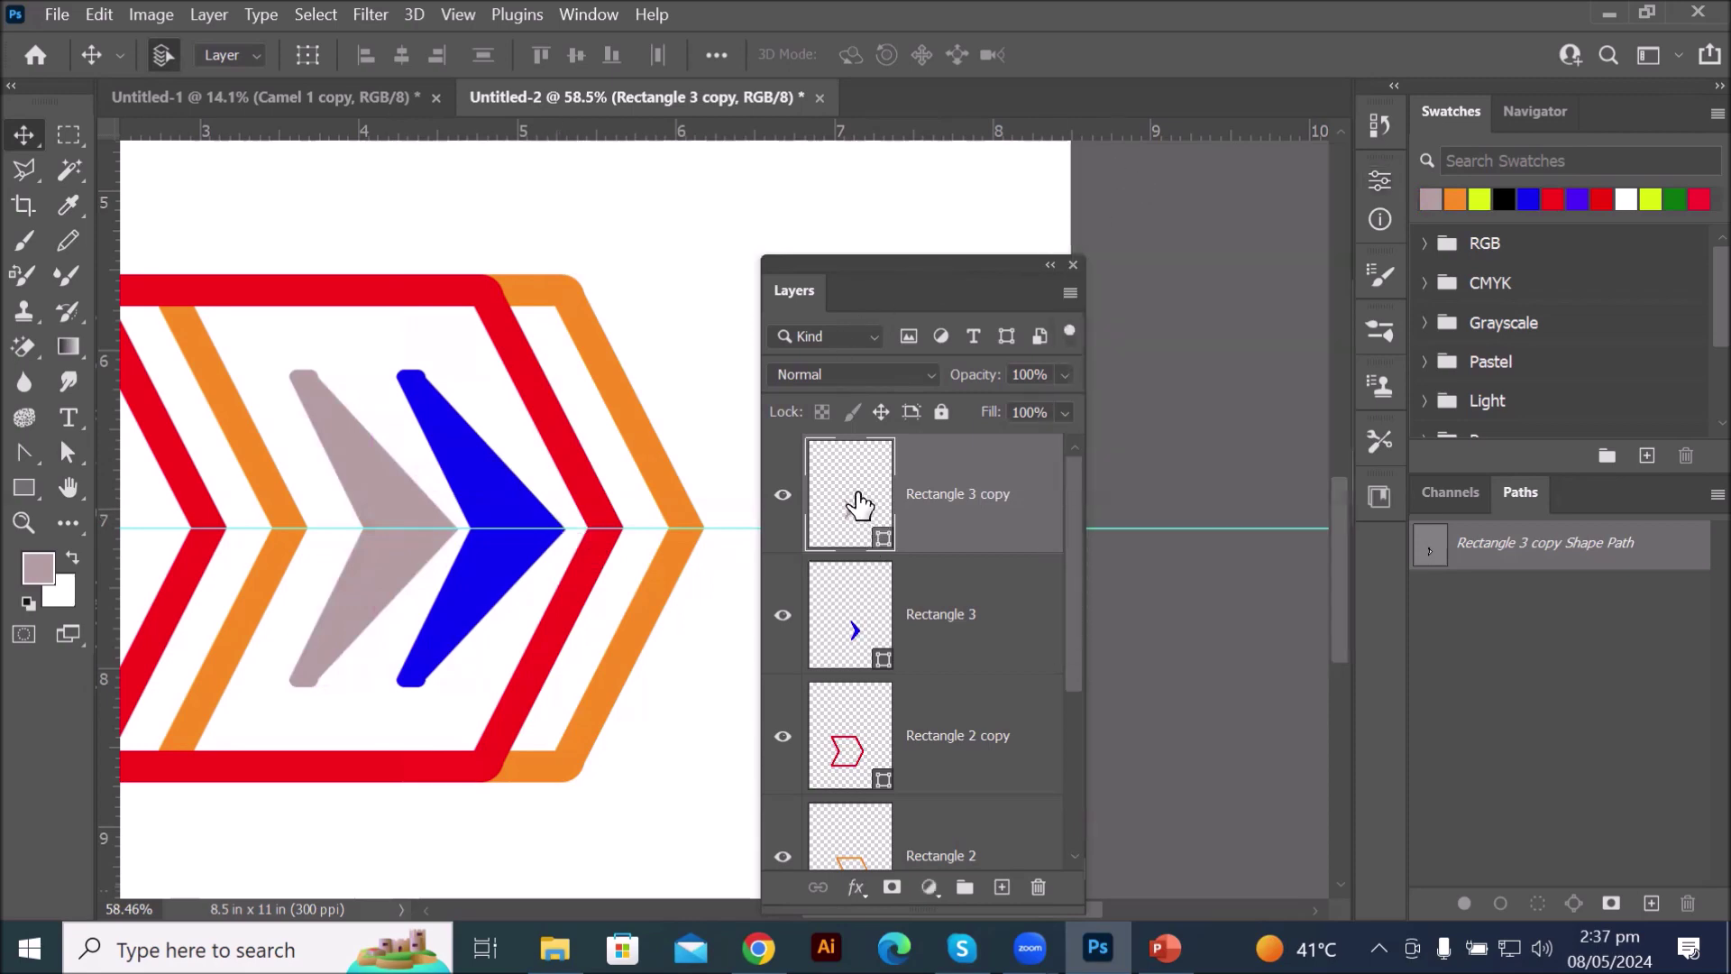
key("ctrl+t")
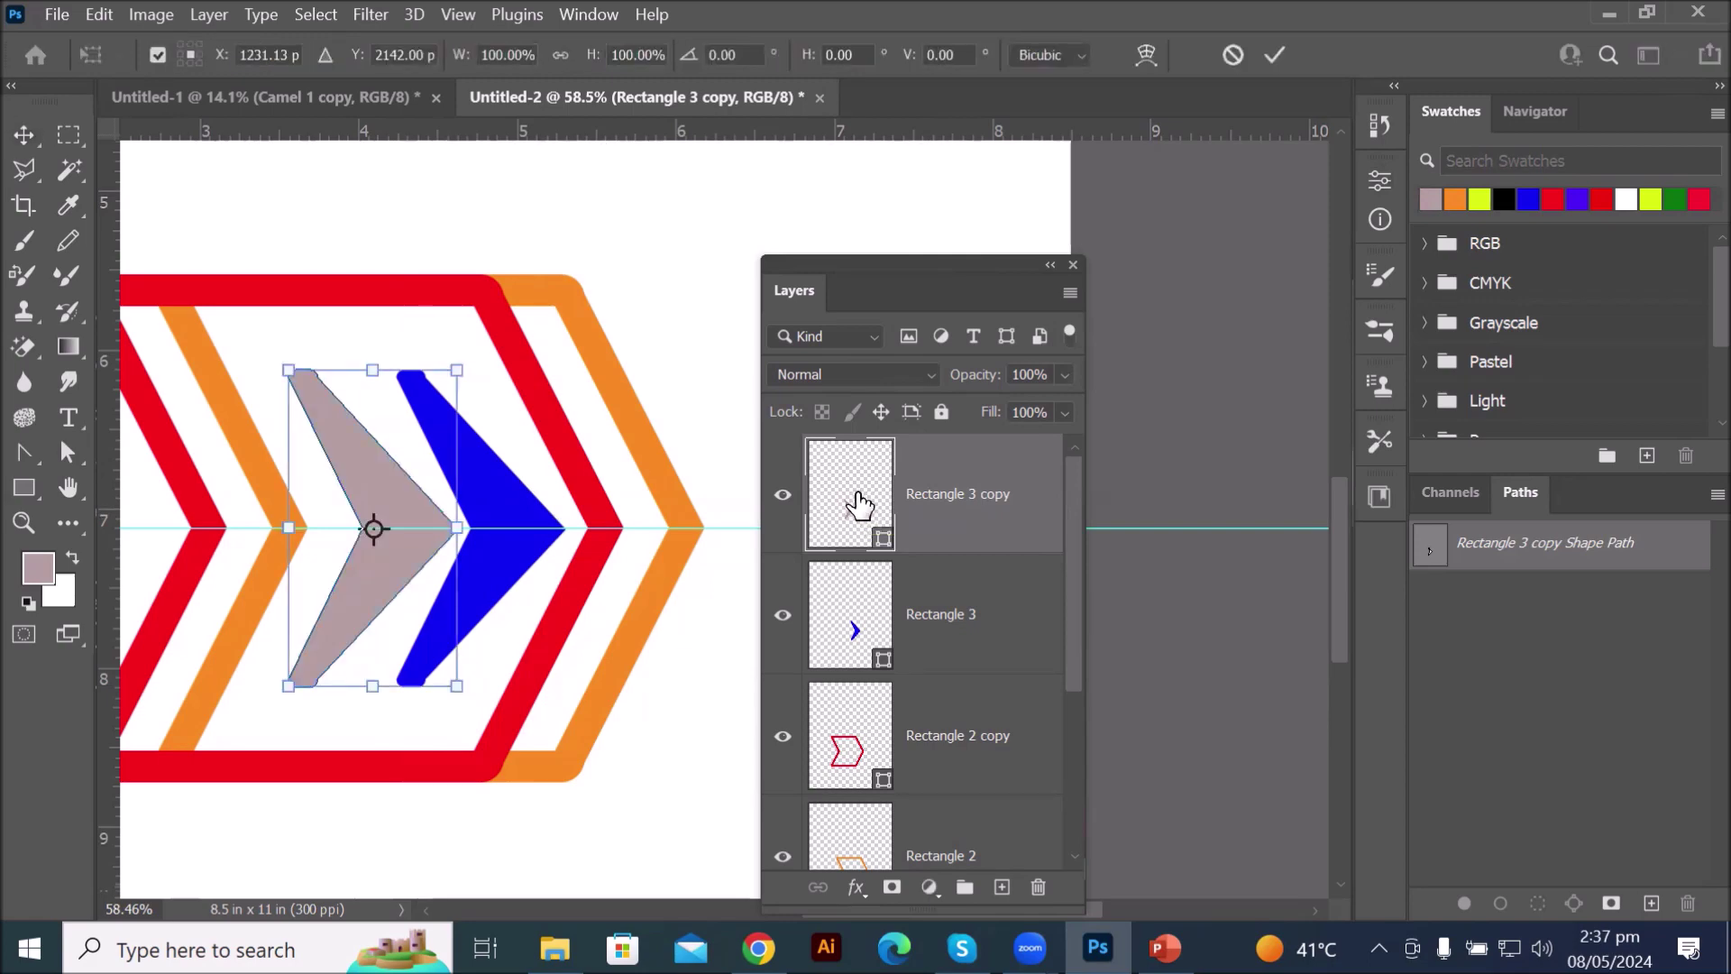
left_click(1380, 182)
left_click_drag(1113, 177, 1172, 328)
left_click_drag(288, 531, 614, 538)
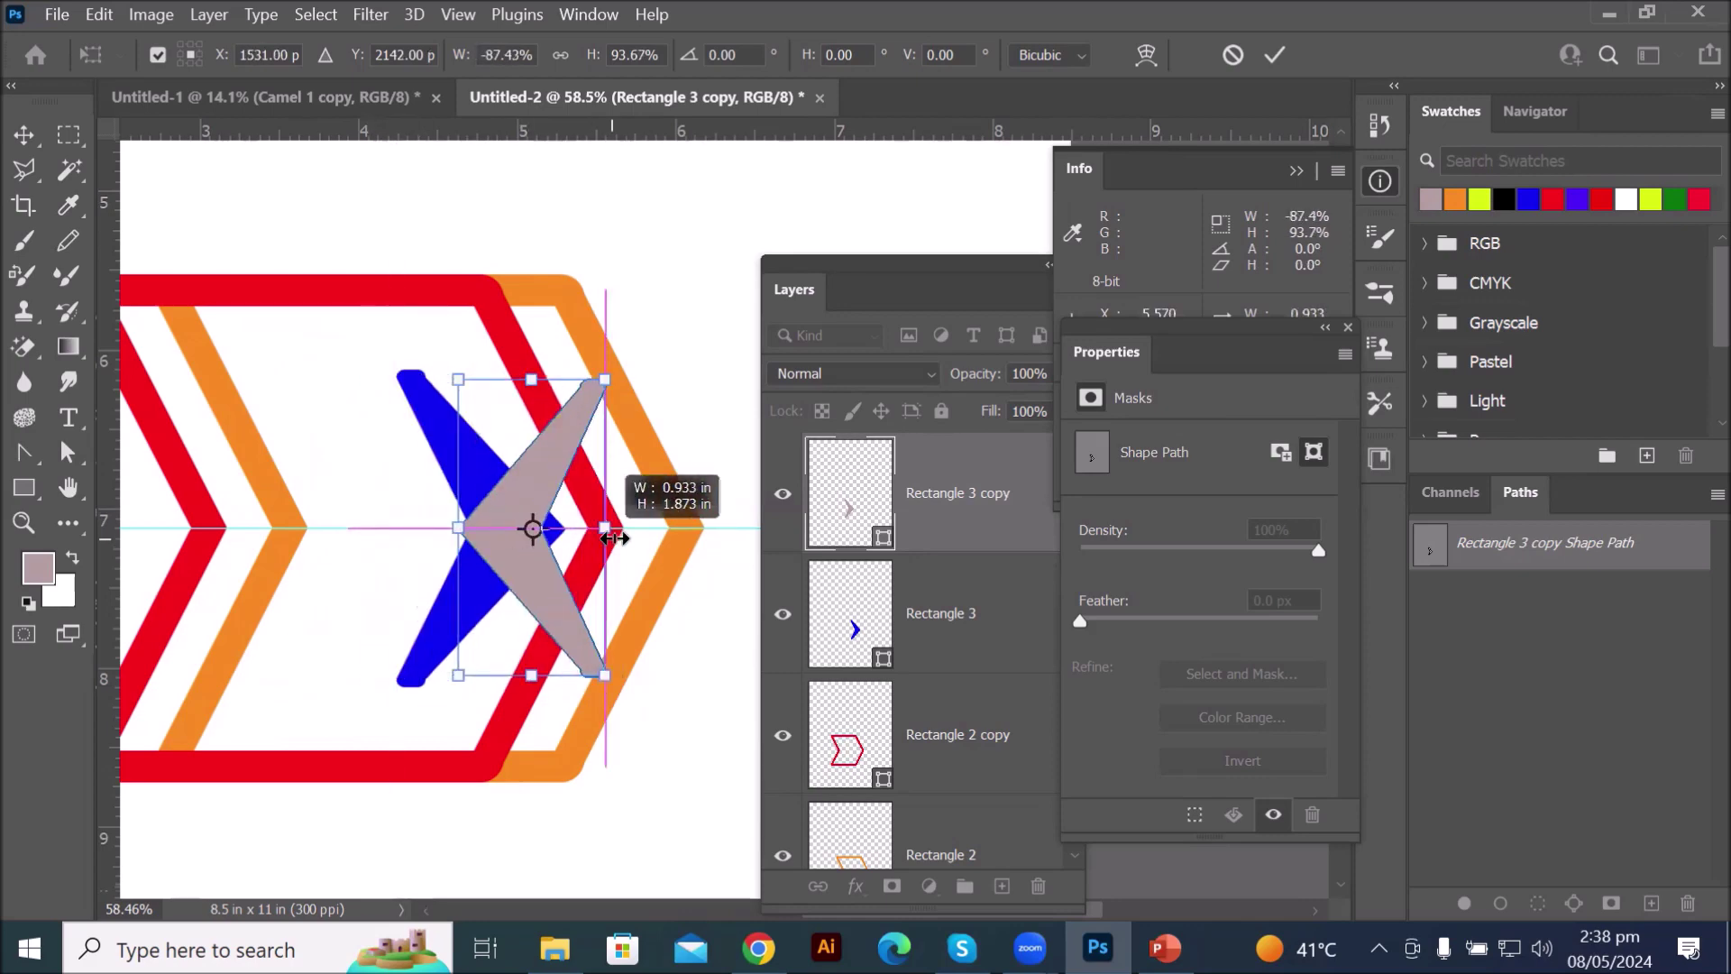
left_click_drag(600, 538, 588, 537)
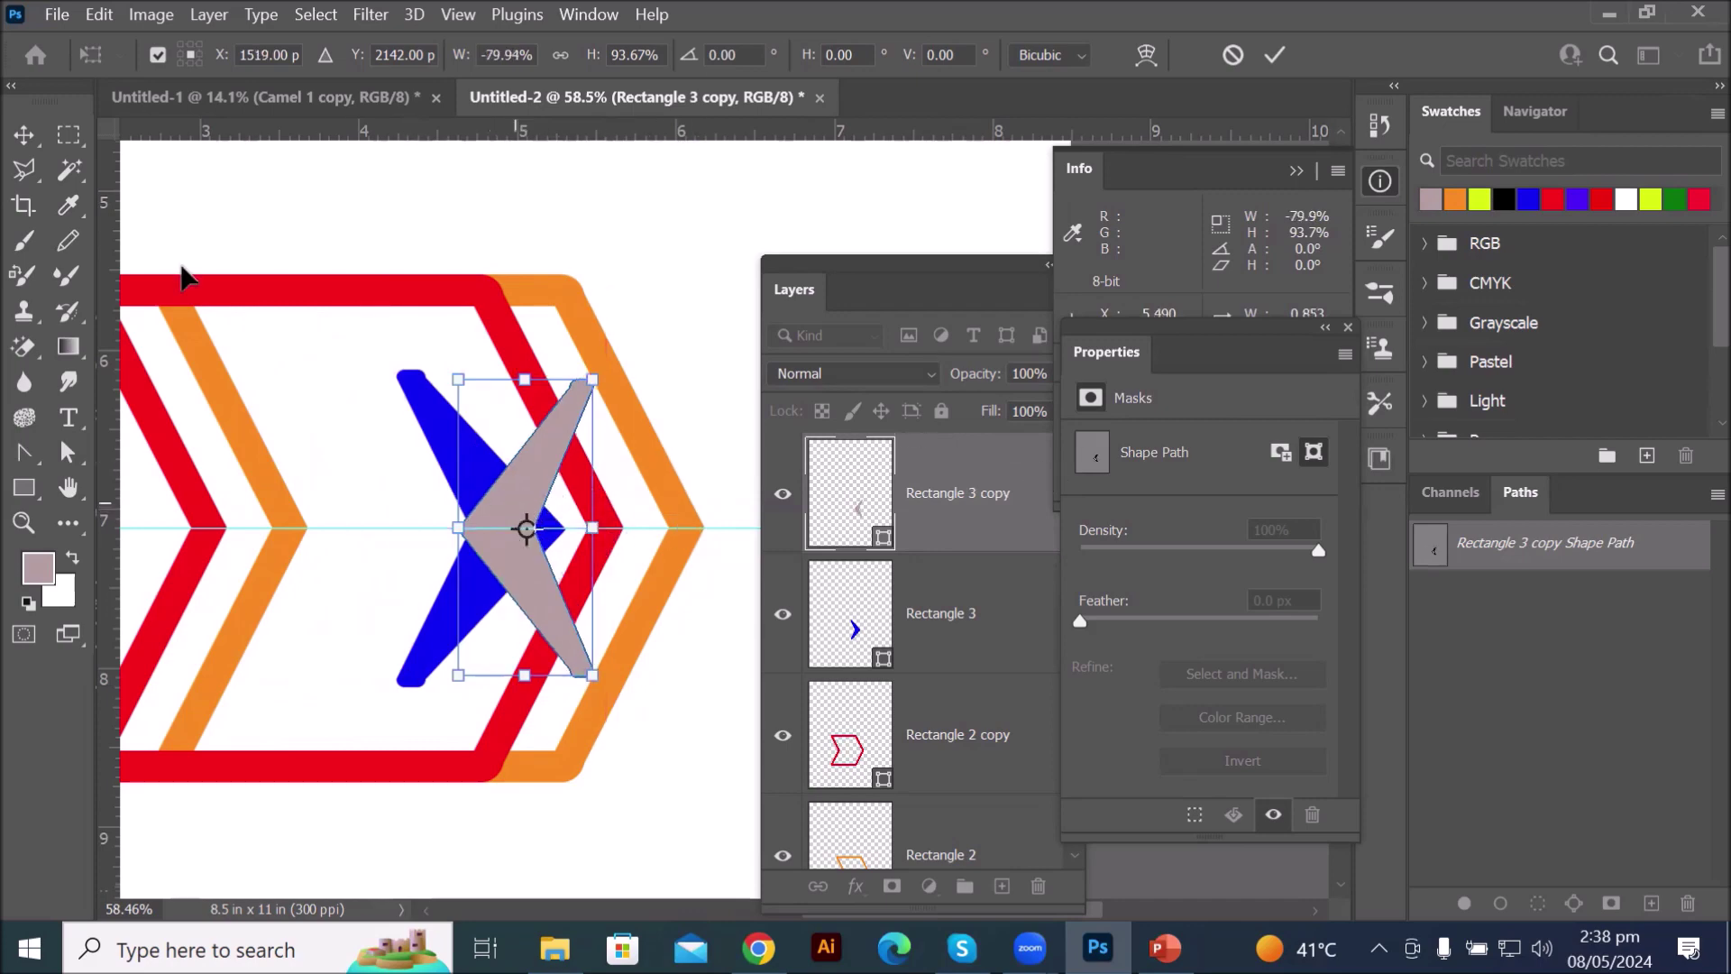
left_click(24, 135)
left_click_drag(507, 491, 391, 493)
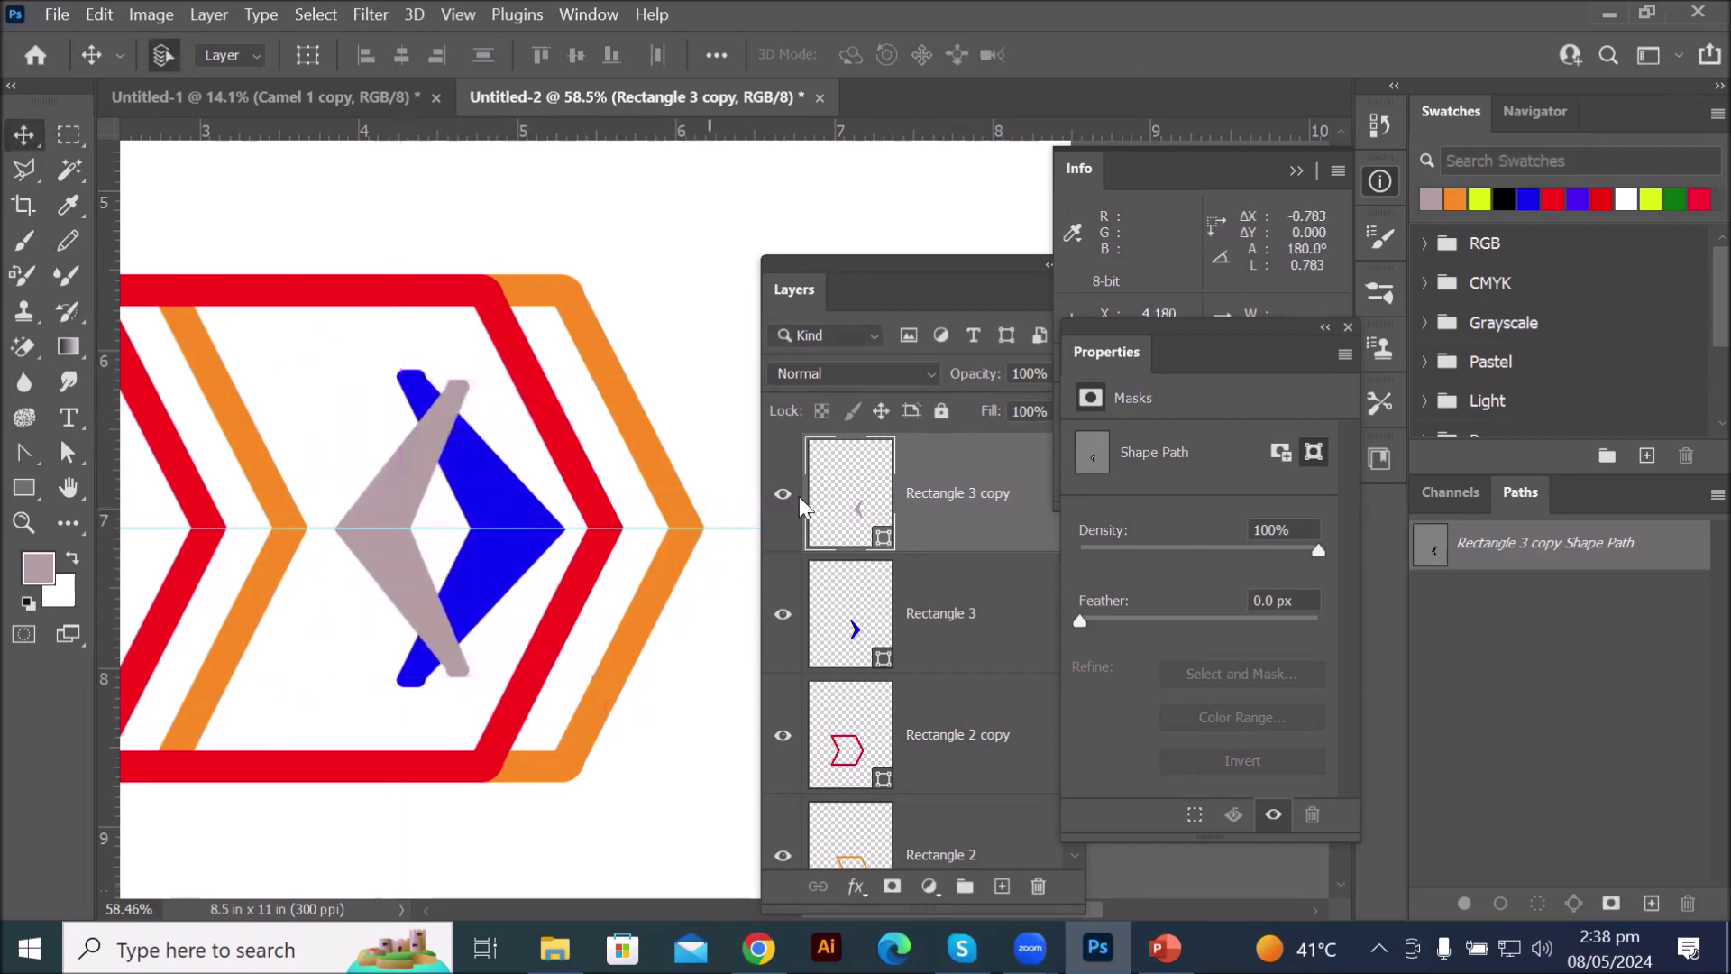
- Deselect all layers, move the Layers panel clear of the artwork, and show the whole page
left_click(680, 341)
scroll(681, 341, "down", 3)
scroll(682, 342, "down", 1)
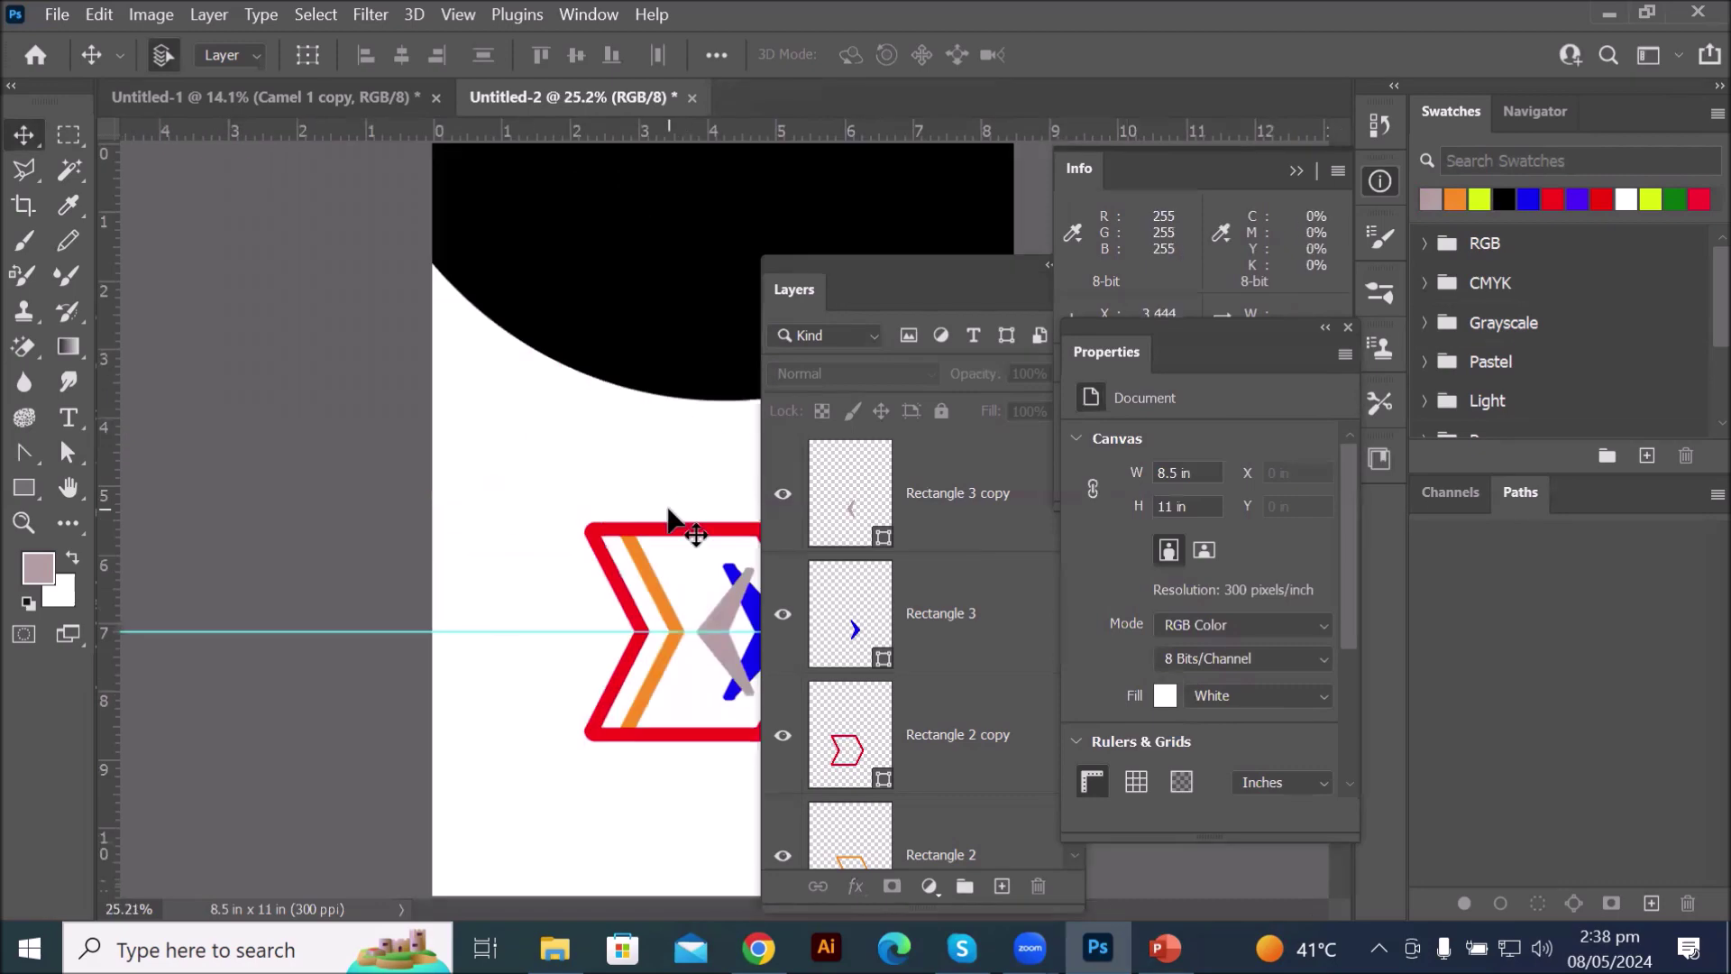
left_click_drag(867, 263, 1162, 384)
scroll(828, 652, "down", 3)
scroll(793, 671, "up", 2)
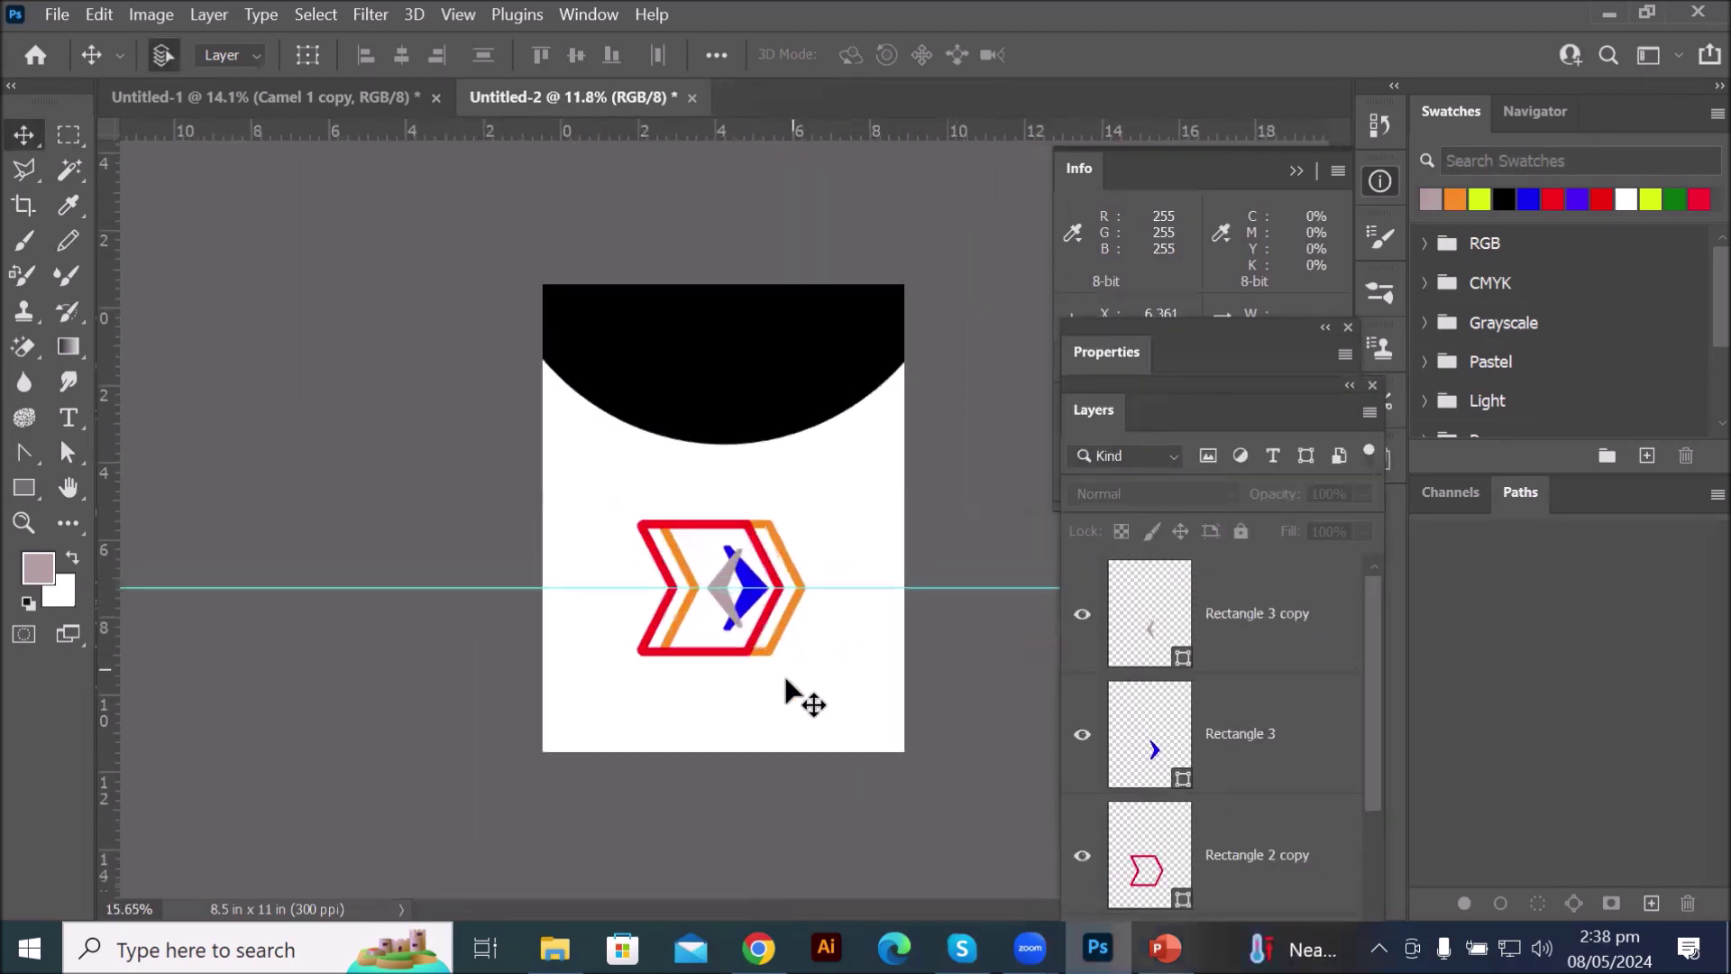
- Add the horizontal text "Pix Graphics" in the white area below the chevrons near the page's lower edge
scroll(784, 721, "down", 1)
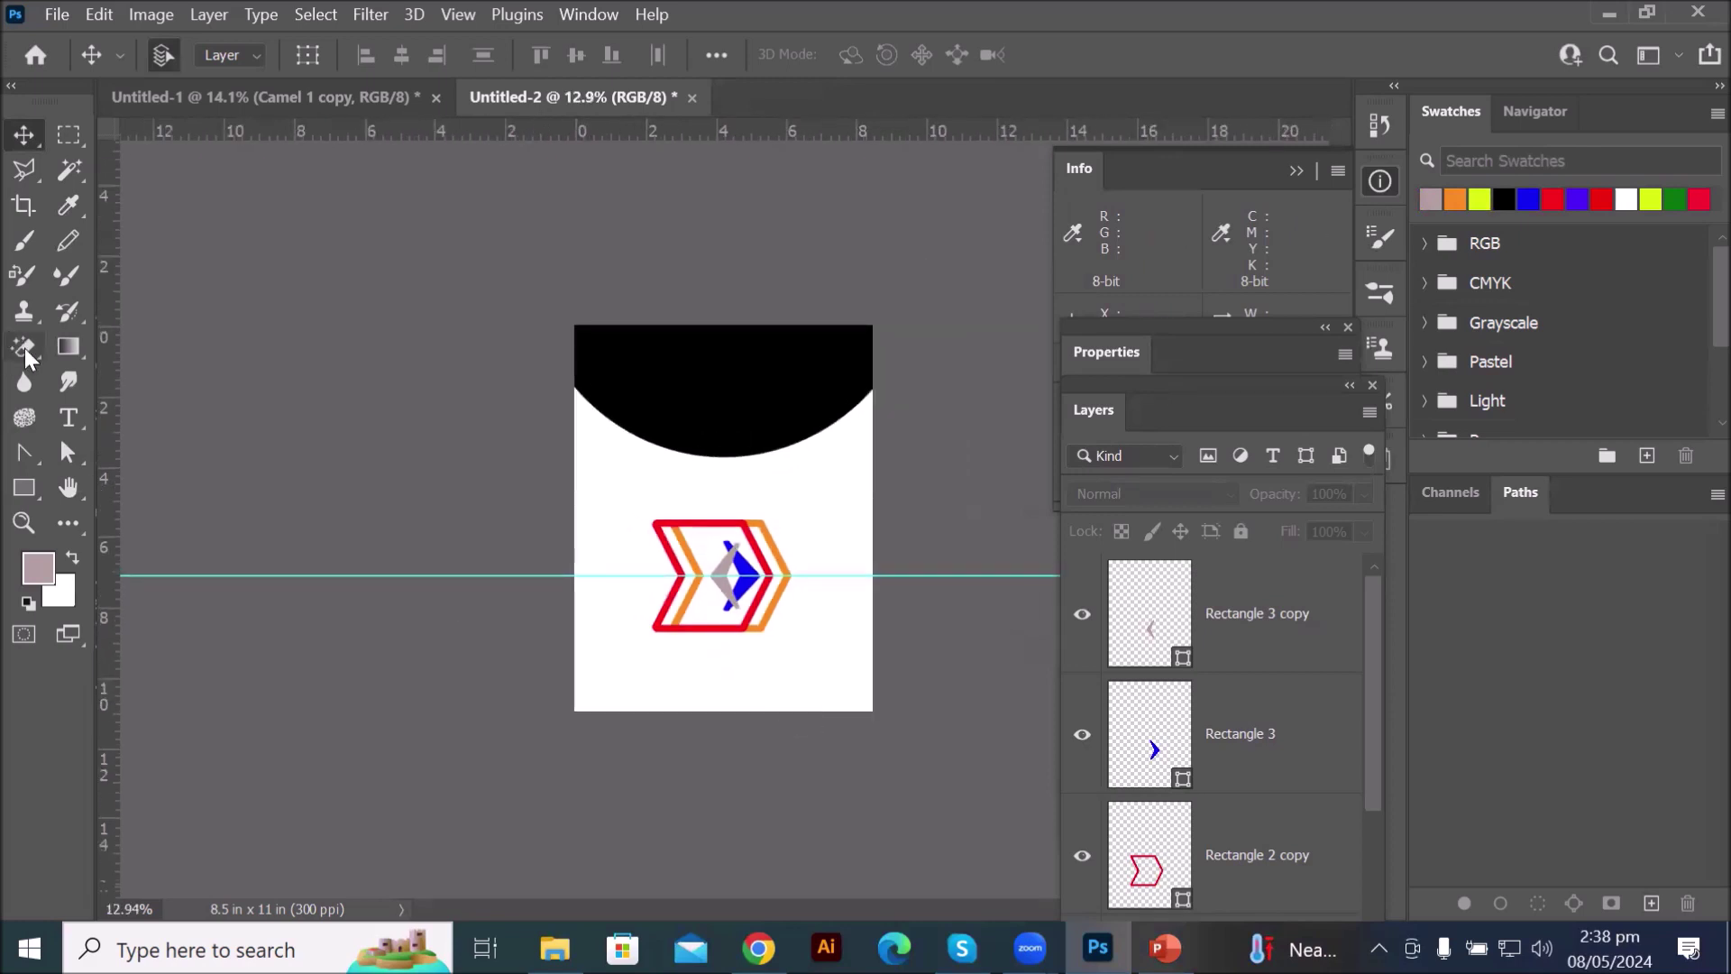
left_click(28, 453)
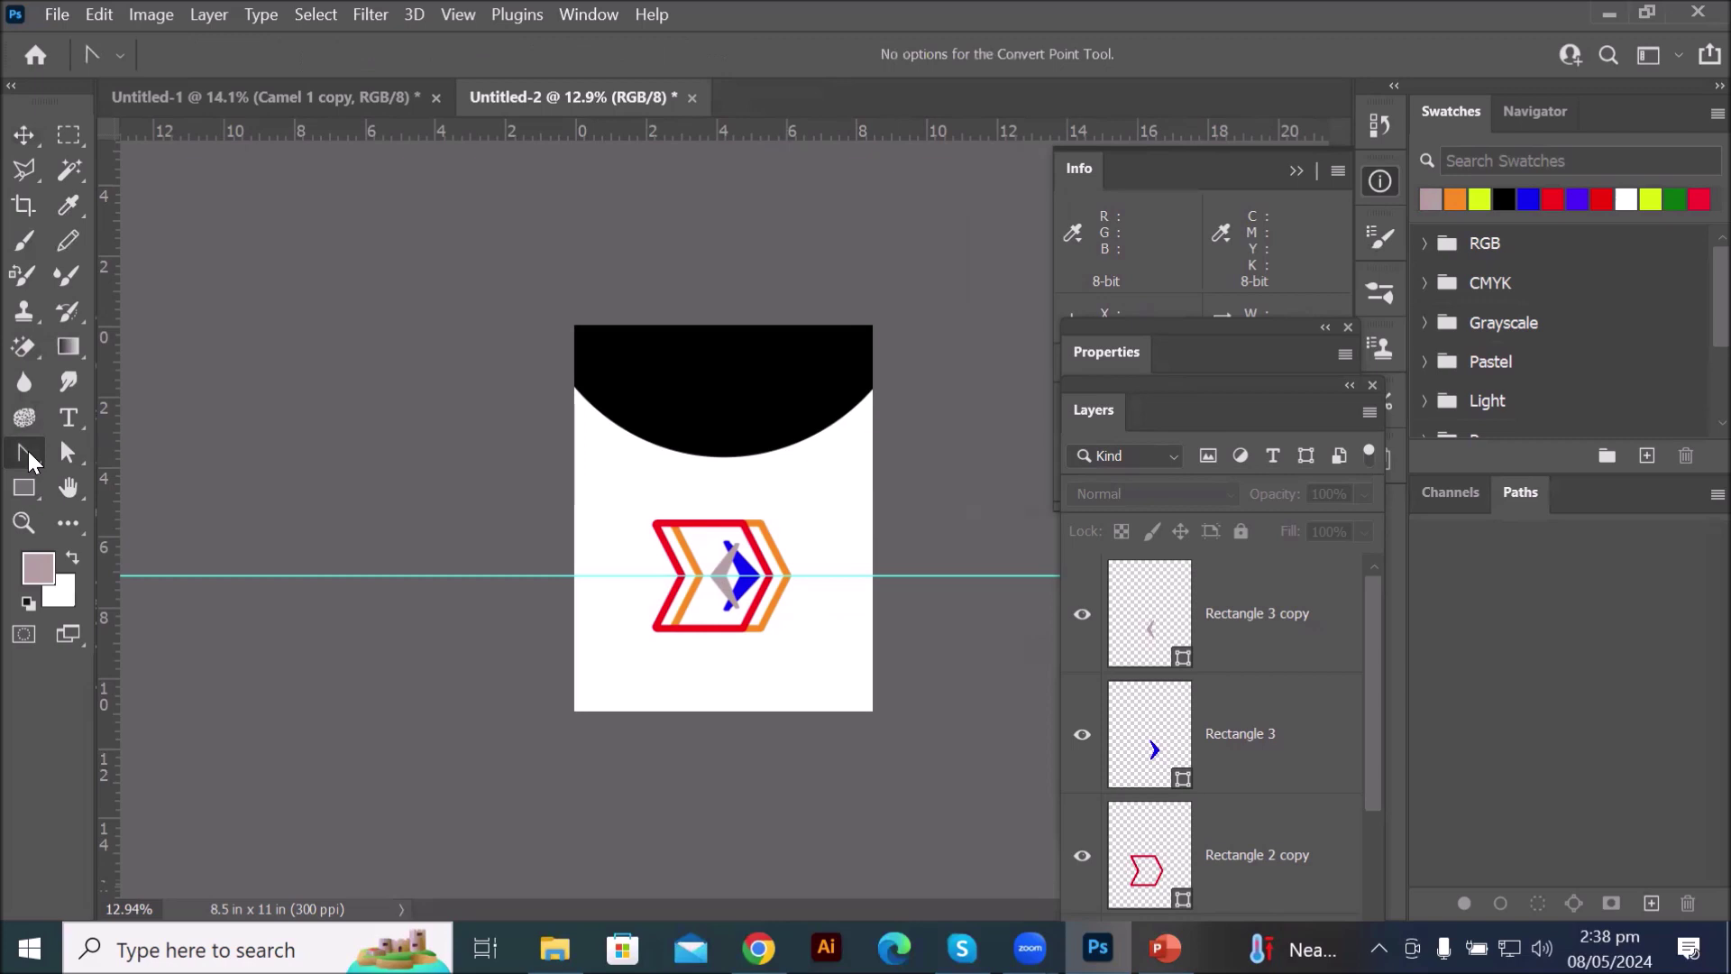
left_click(102, 452)
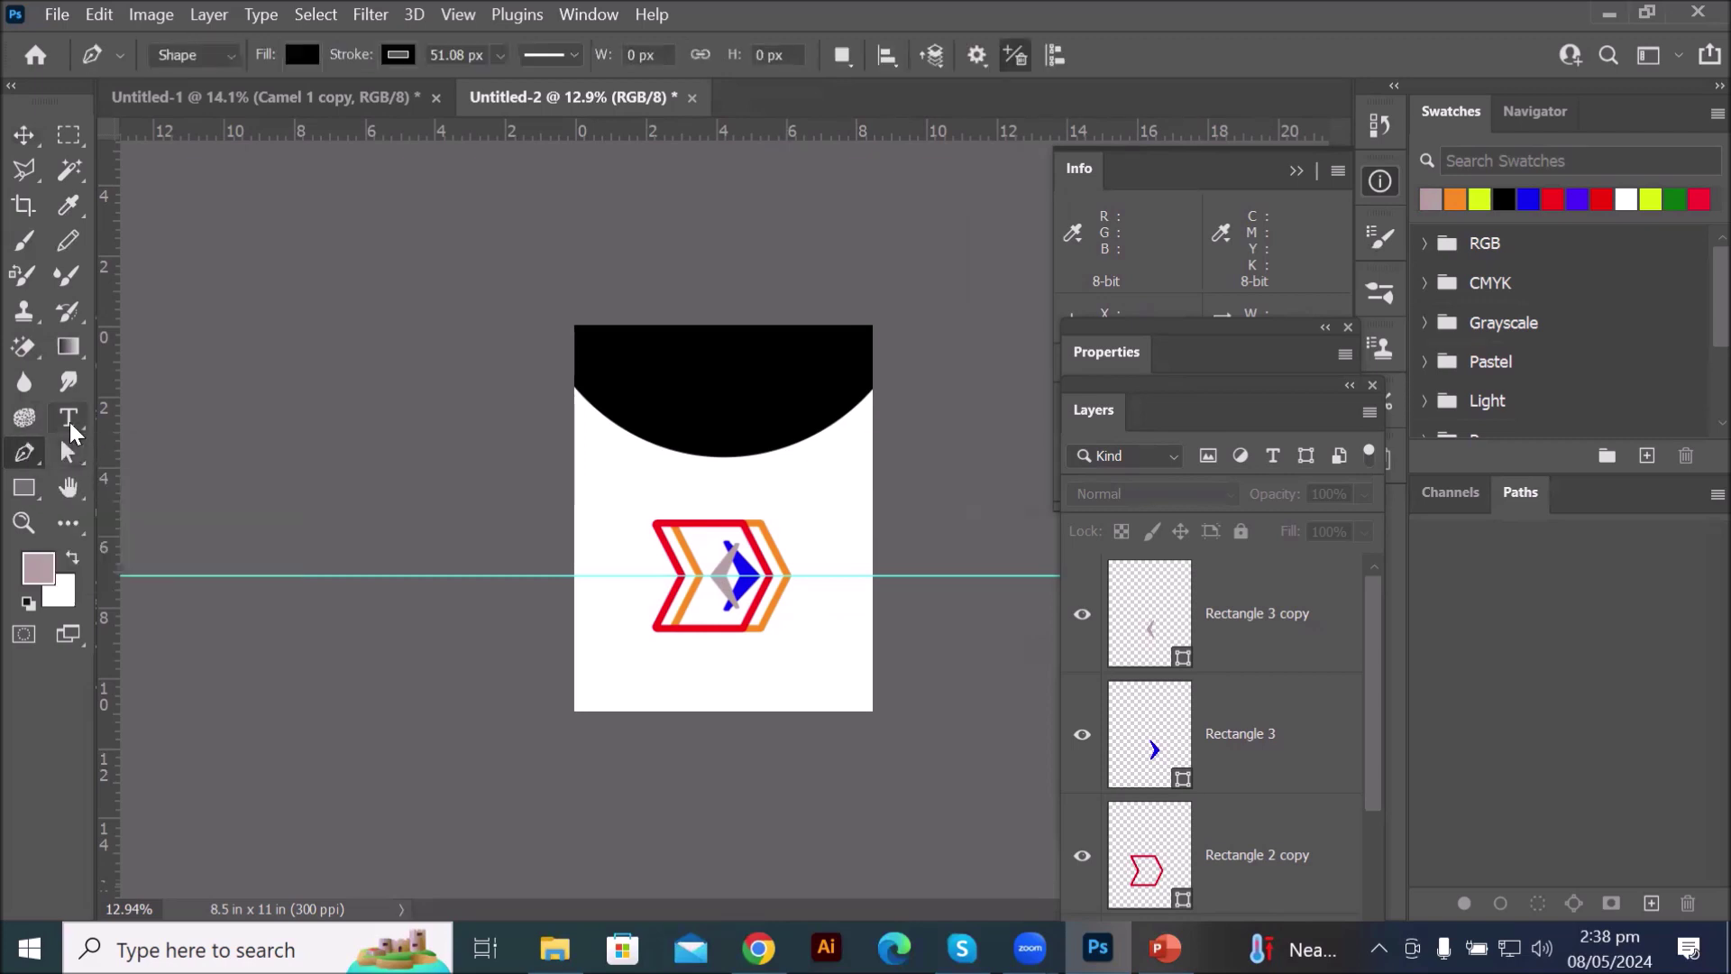
left_click(71, 424)
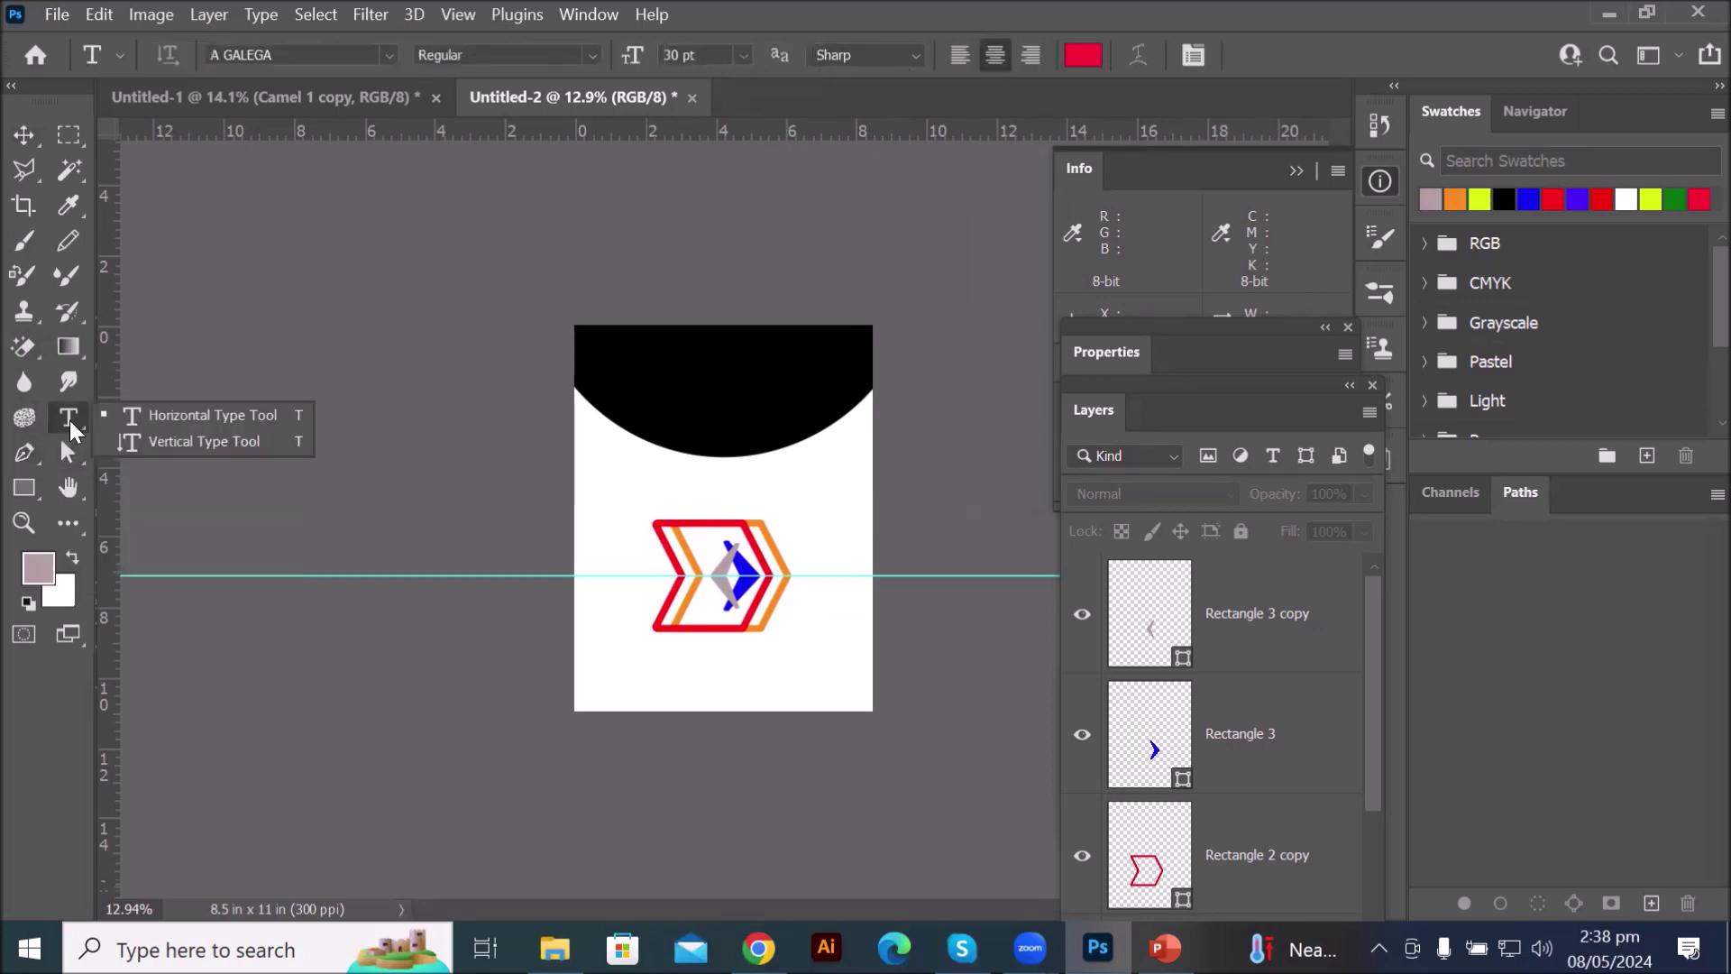
left_click(154, 414)
left_click(642, 681)
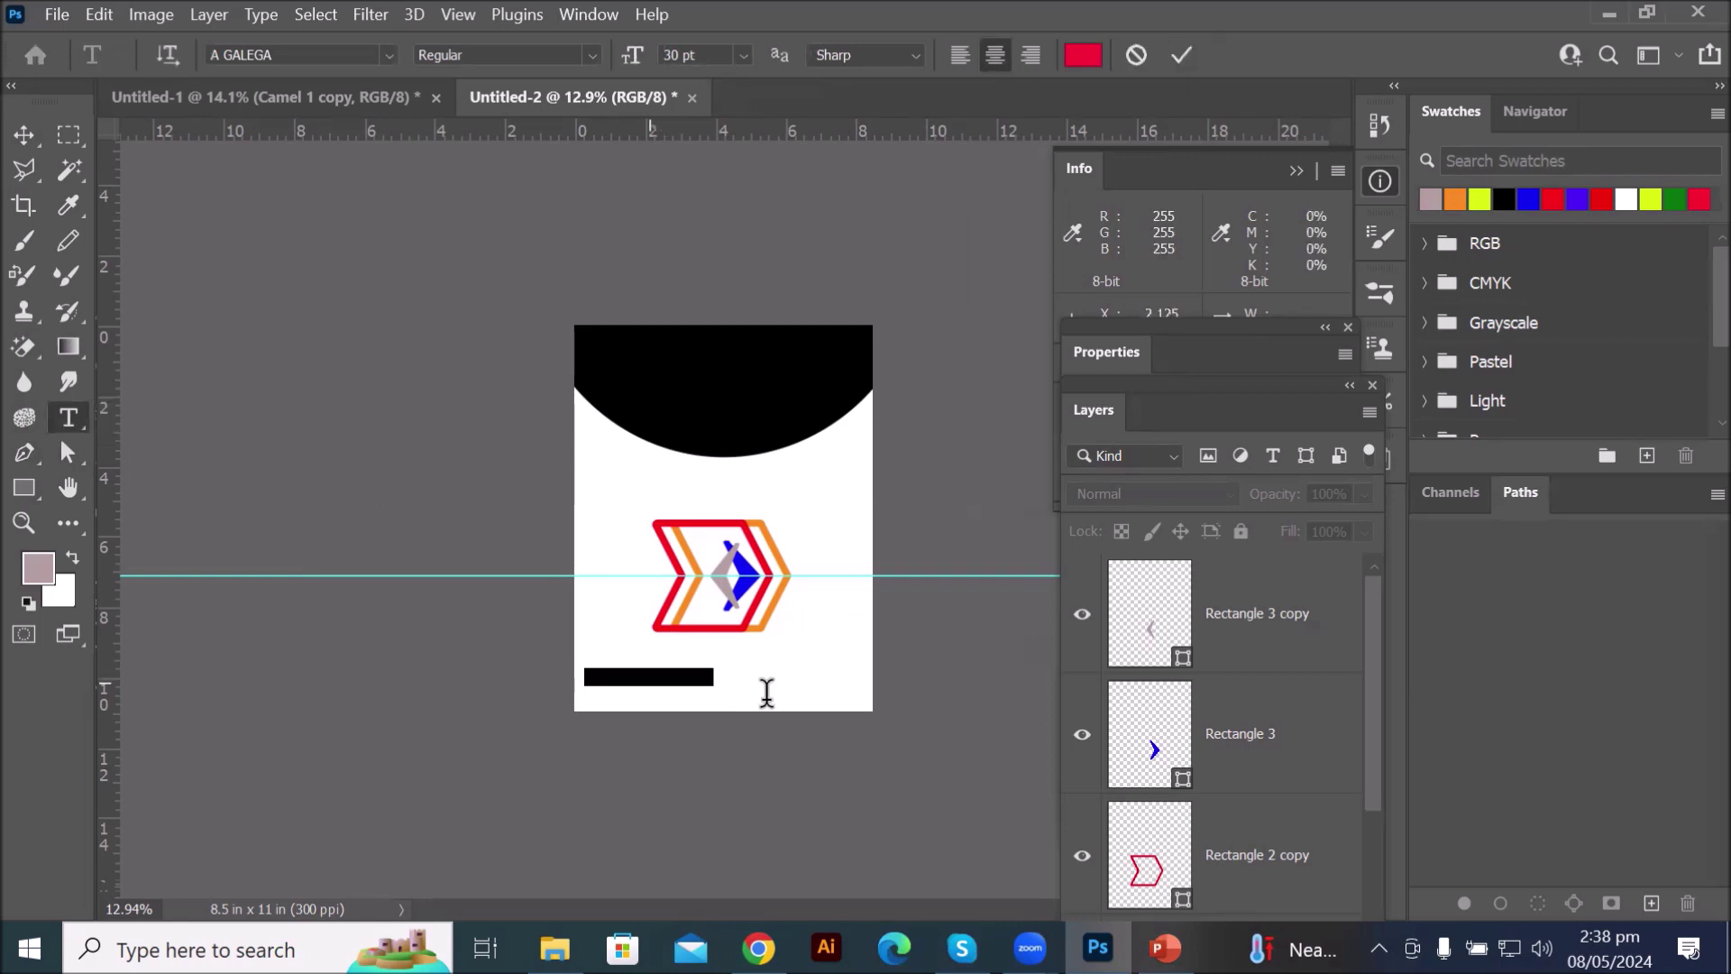
scroll(776, 696, "up", 5)
scroll(777, 695, "down", 1)
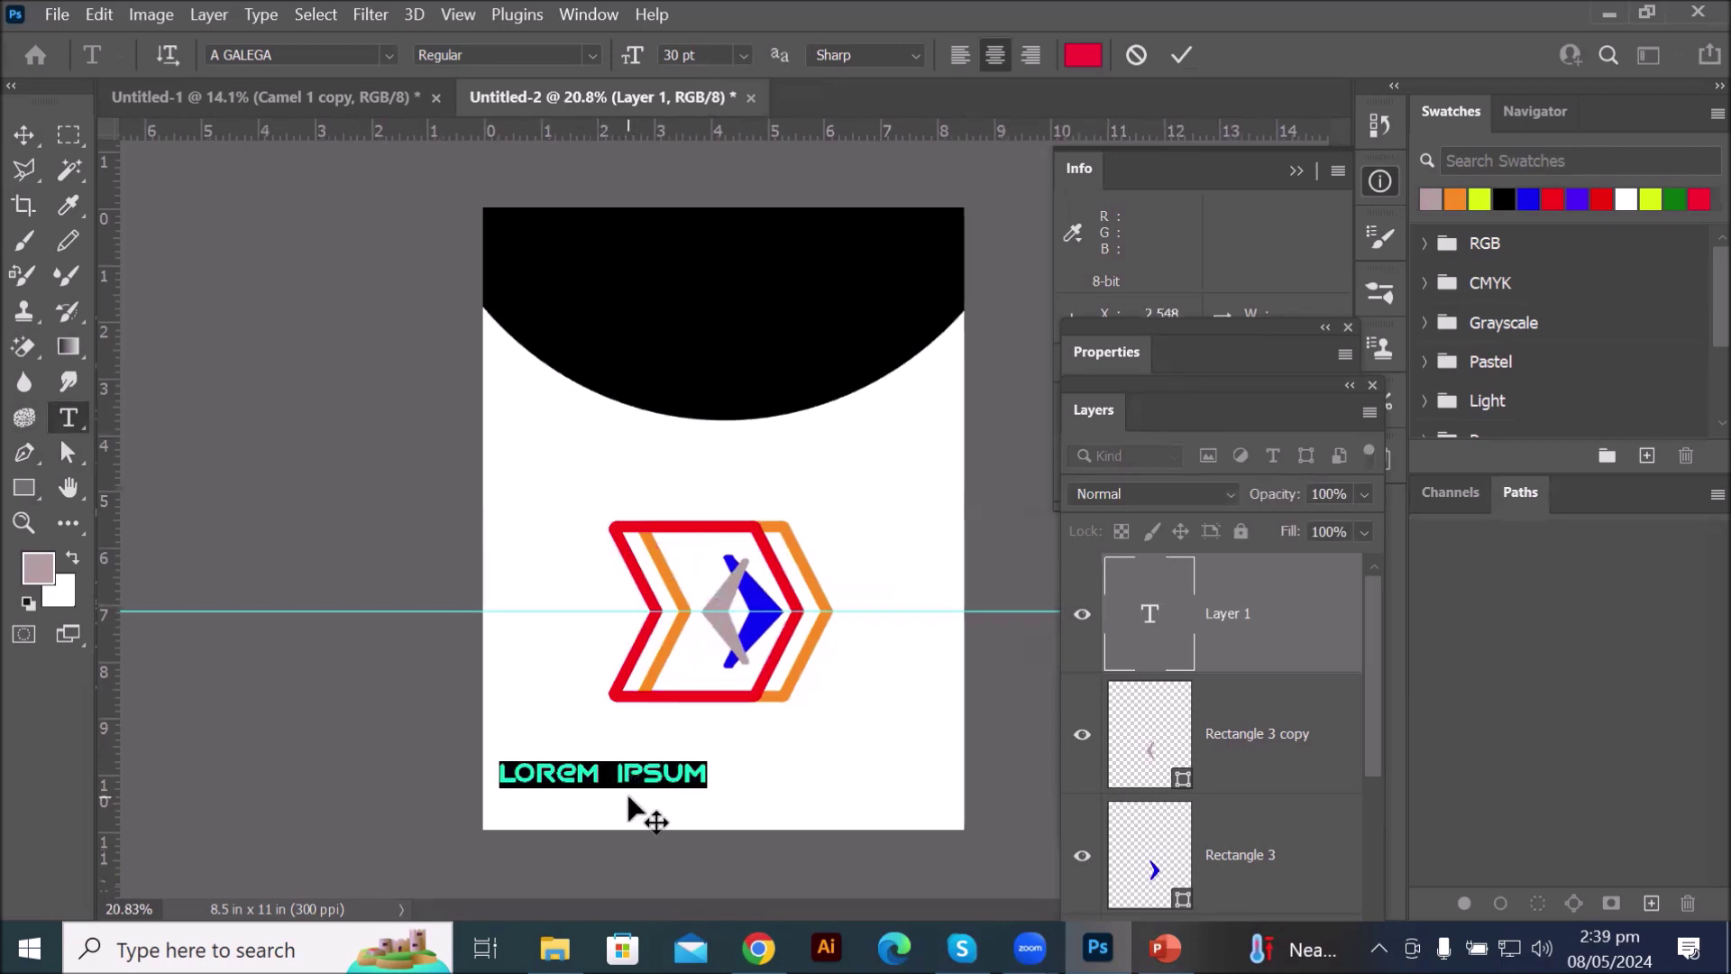
type("Pi")
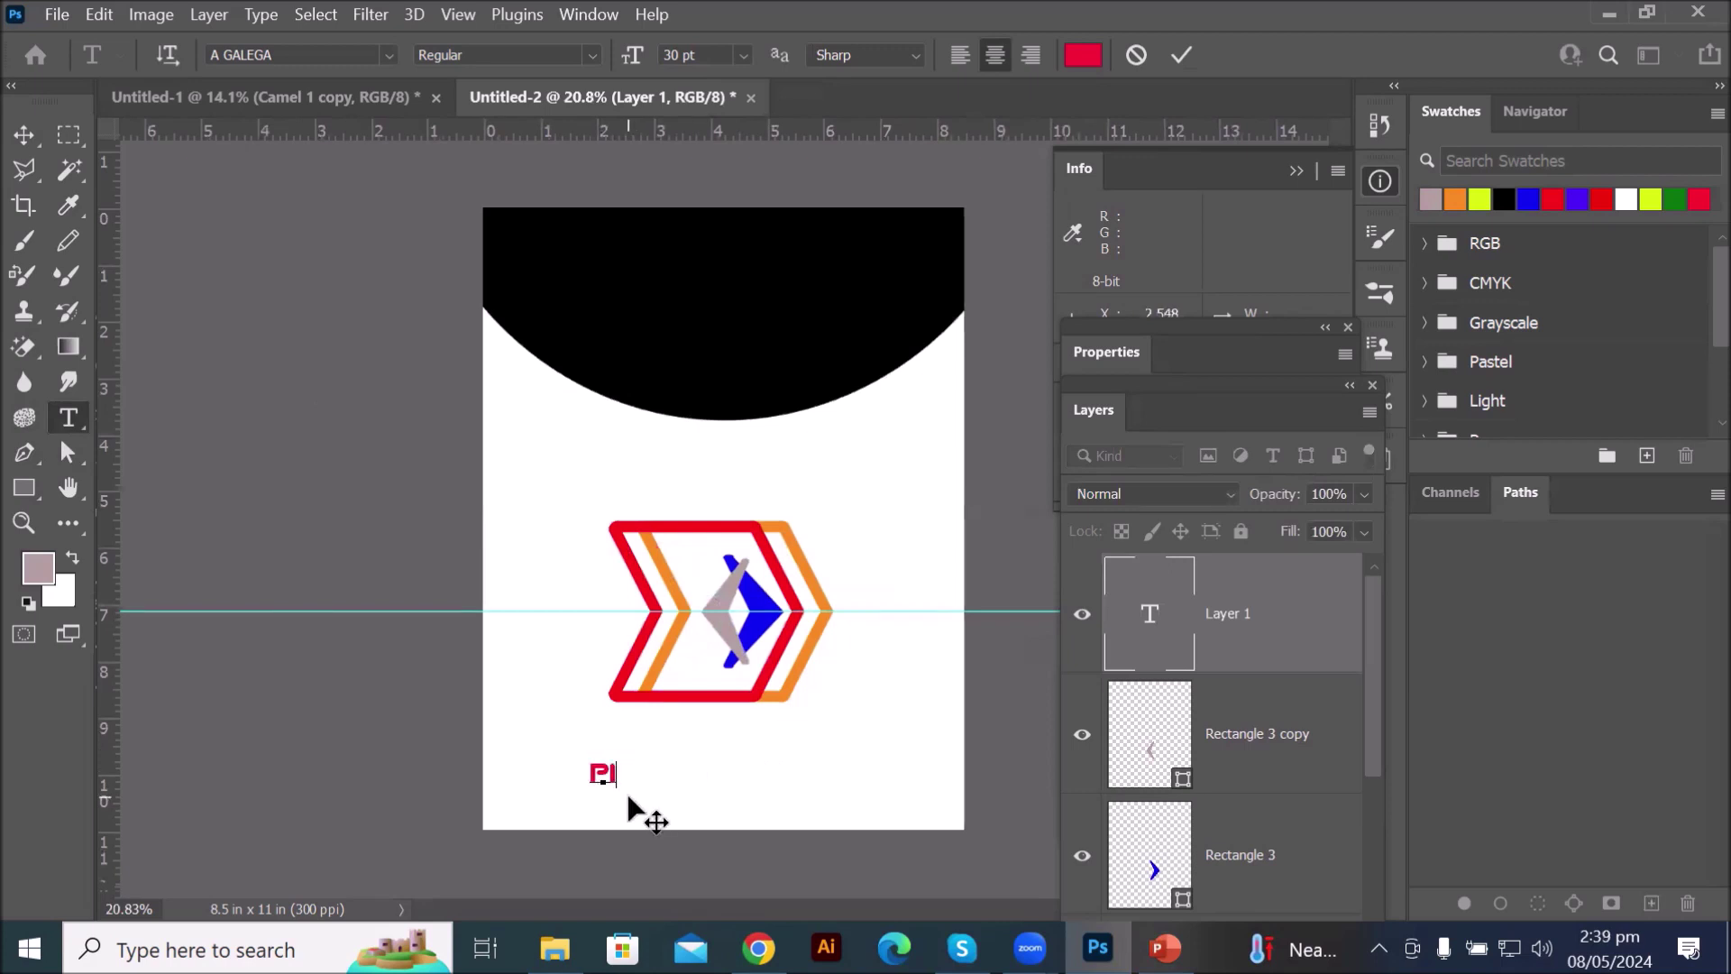
type("x graphics")
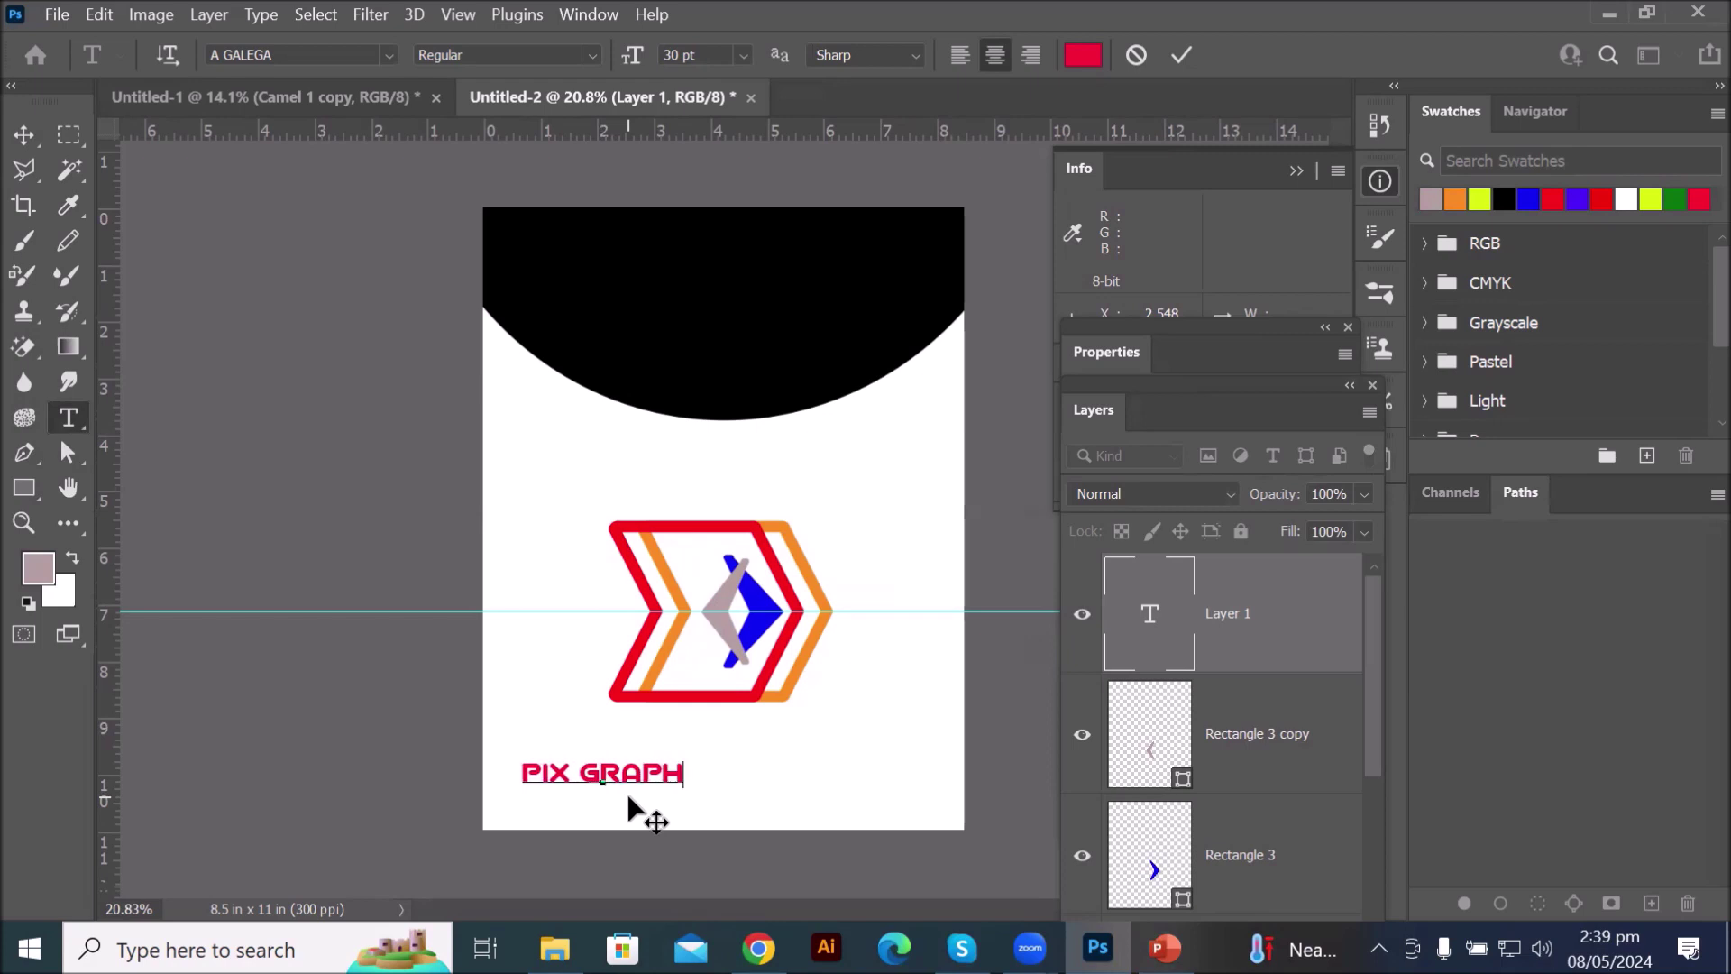
- Move the Pix Graphics text up and to the right so it sits directly beneath the chevrons
left_click(24, 134)
left_click_drag(622, 774, 732, 720)
scroll(752, 775, "up", 3)
scroll(752, 775, "down", 2)
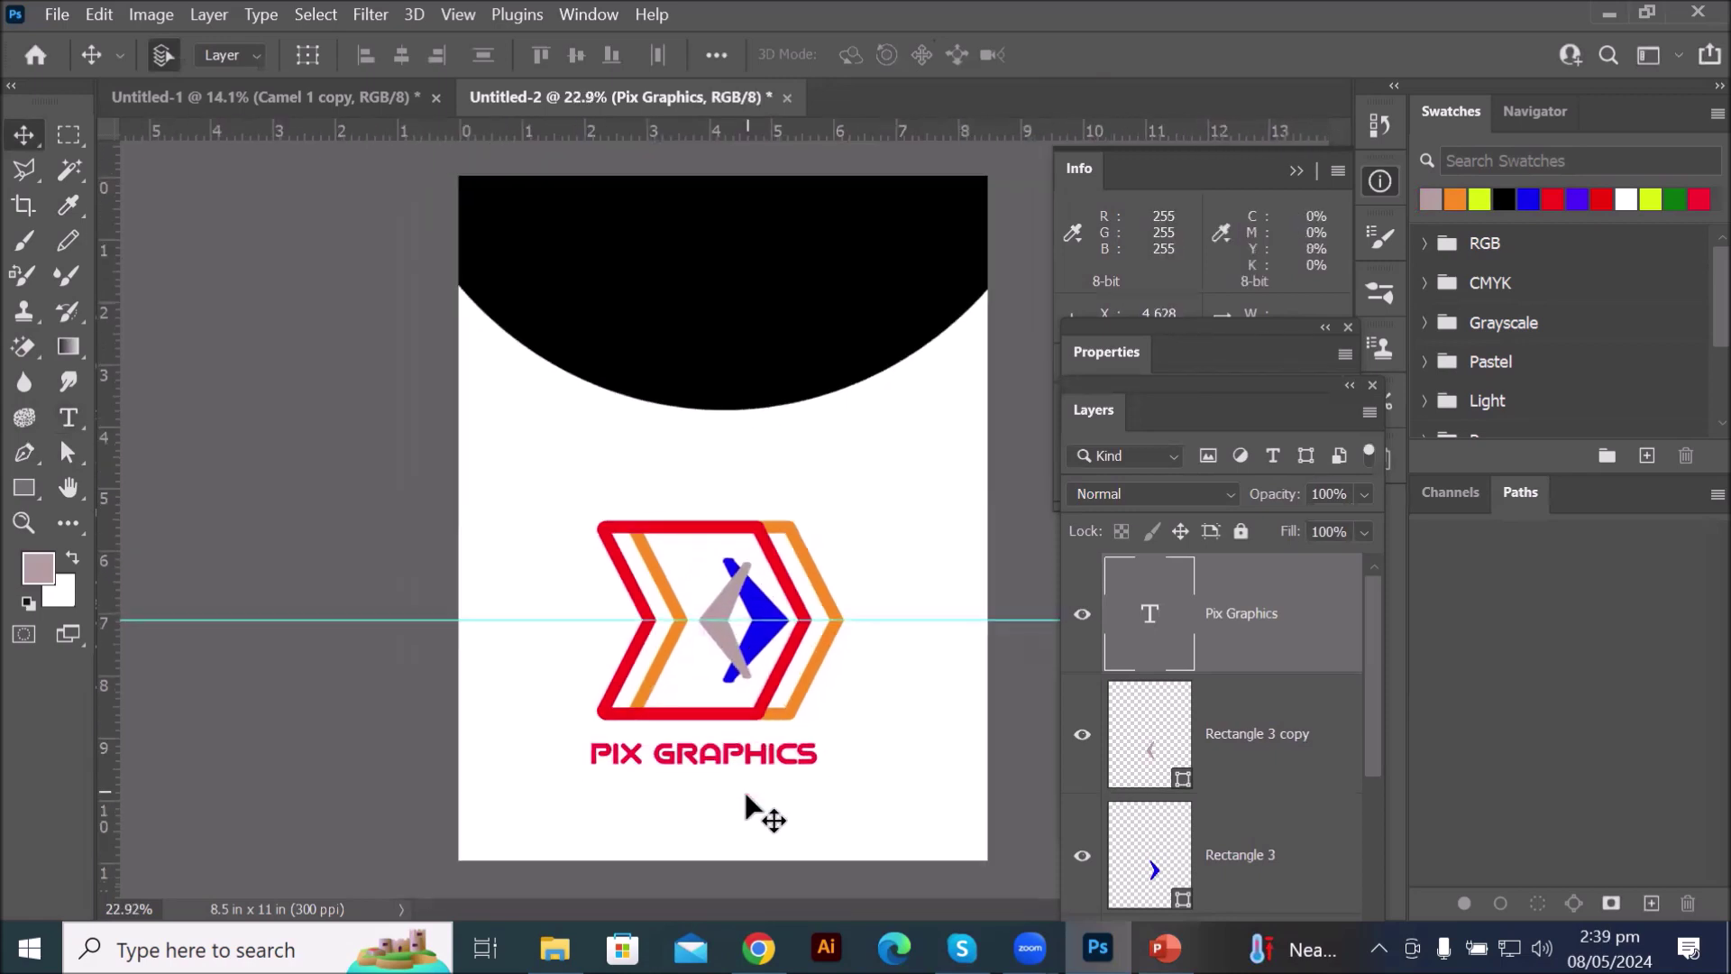
scroll(749, 798, "up", 3)
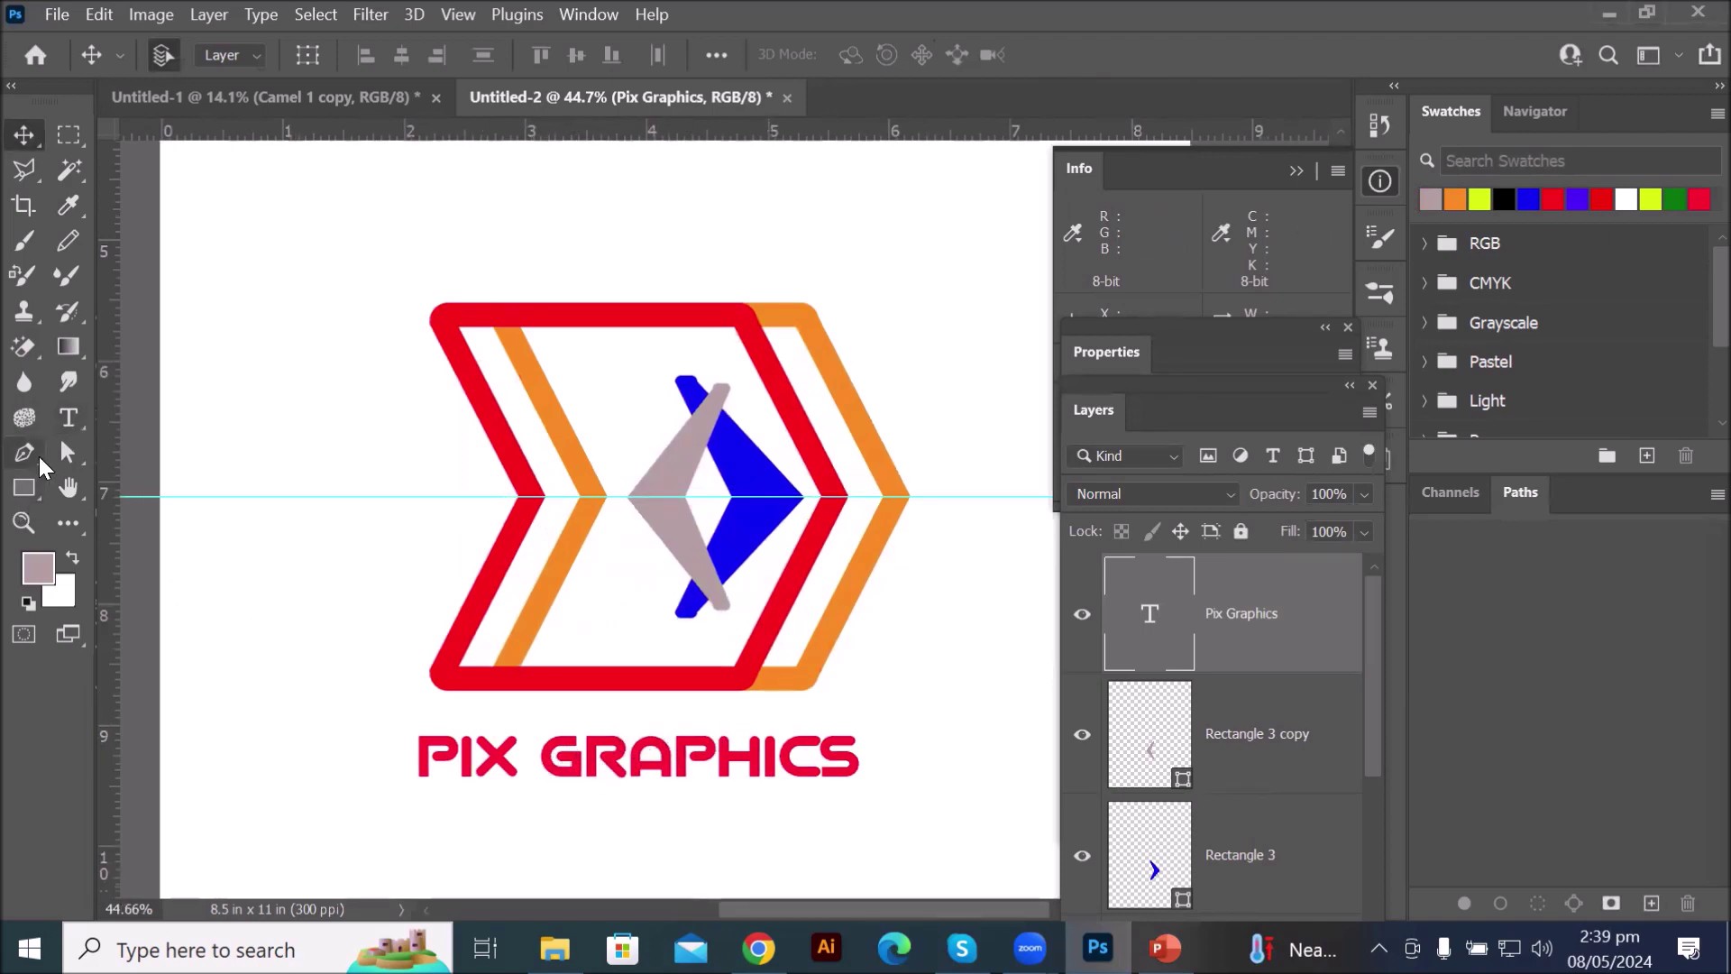
left_click(67, 417)
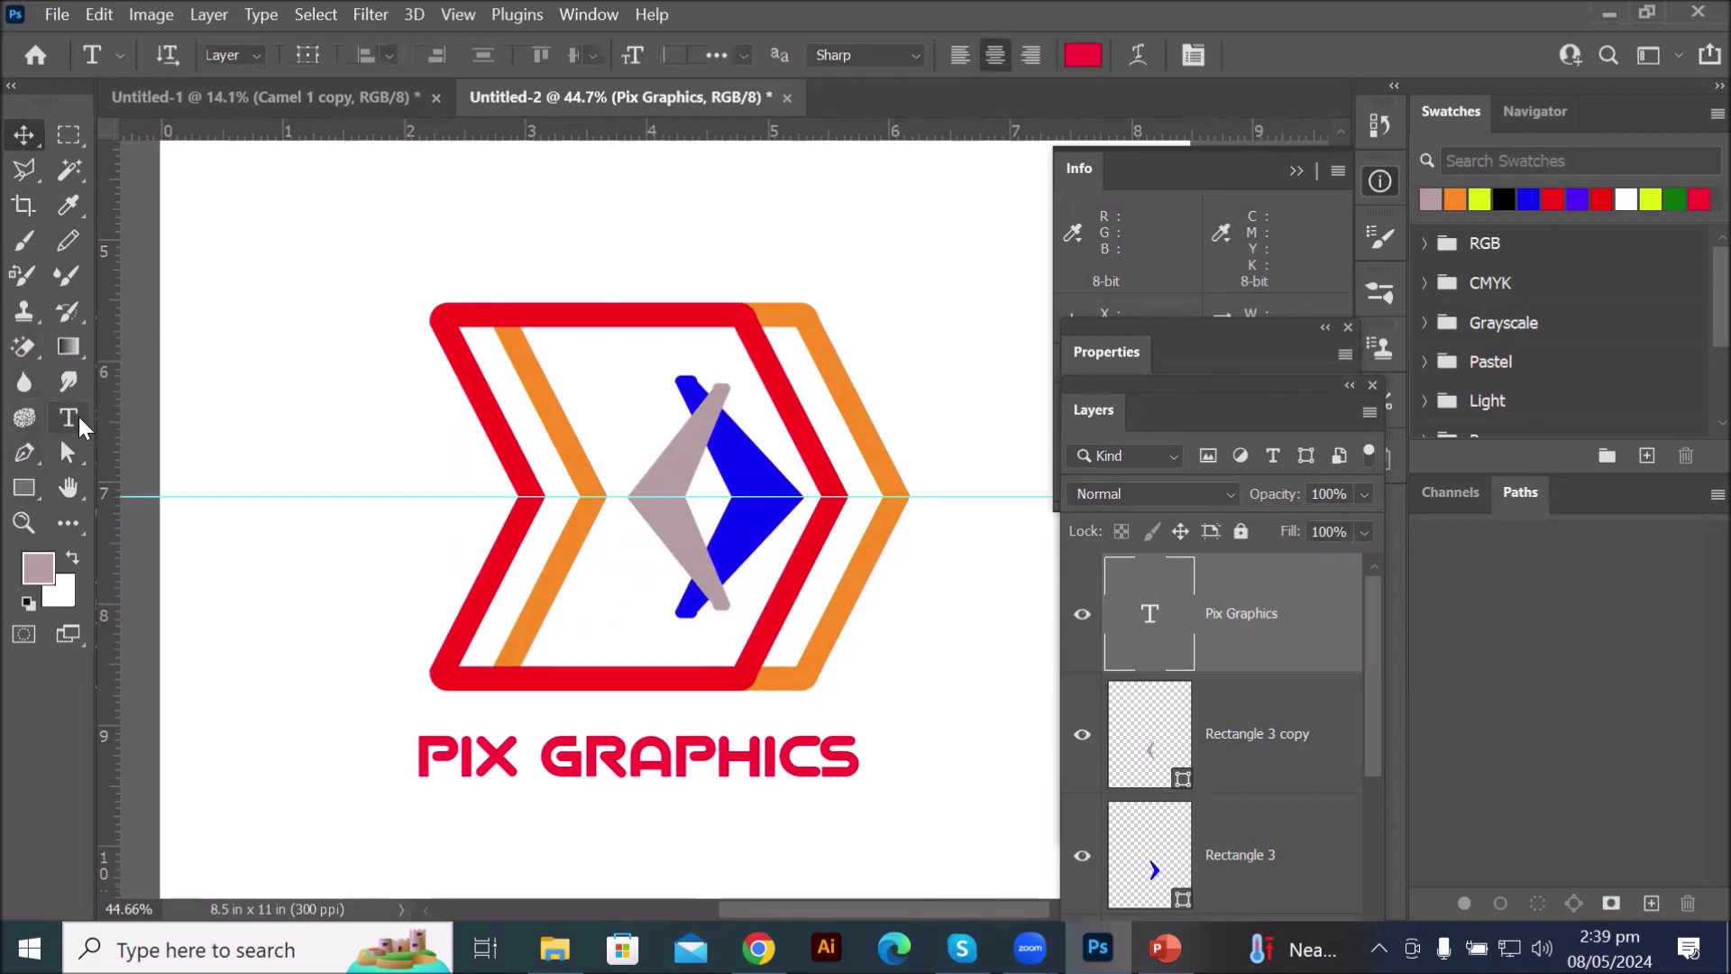
triple_click(759, 770)
left_click(759, 770)
left_click_drag(859, 766, 546, 760)
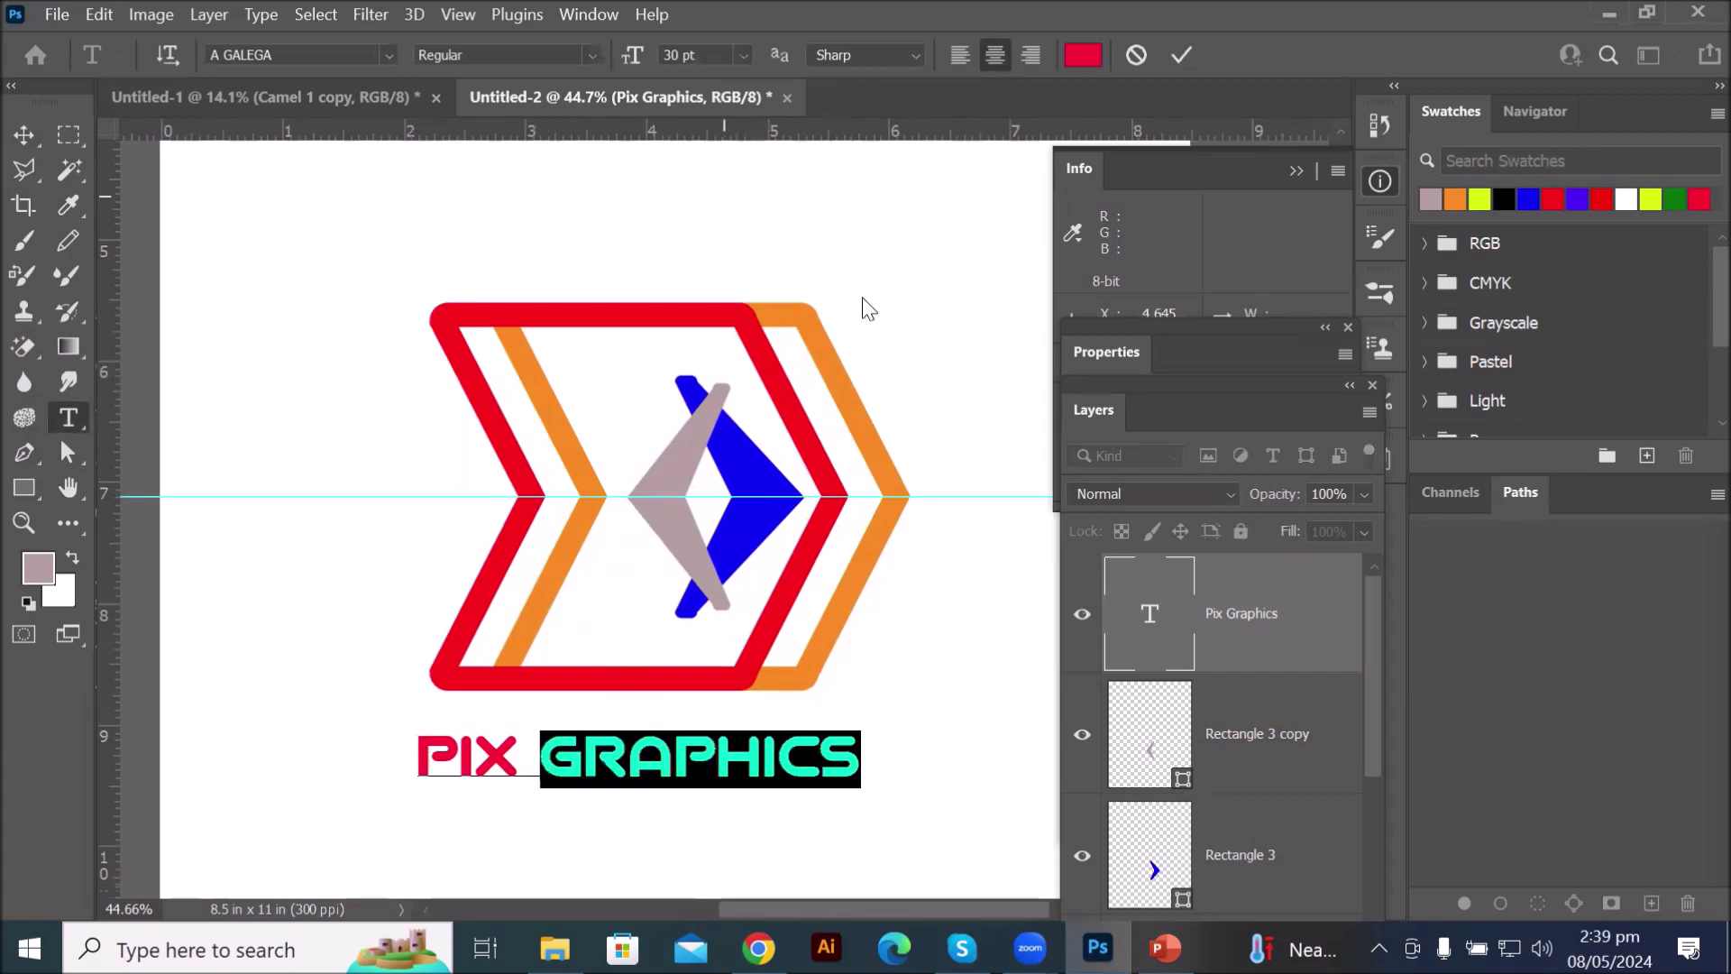
left_click(1083, 56)
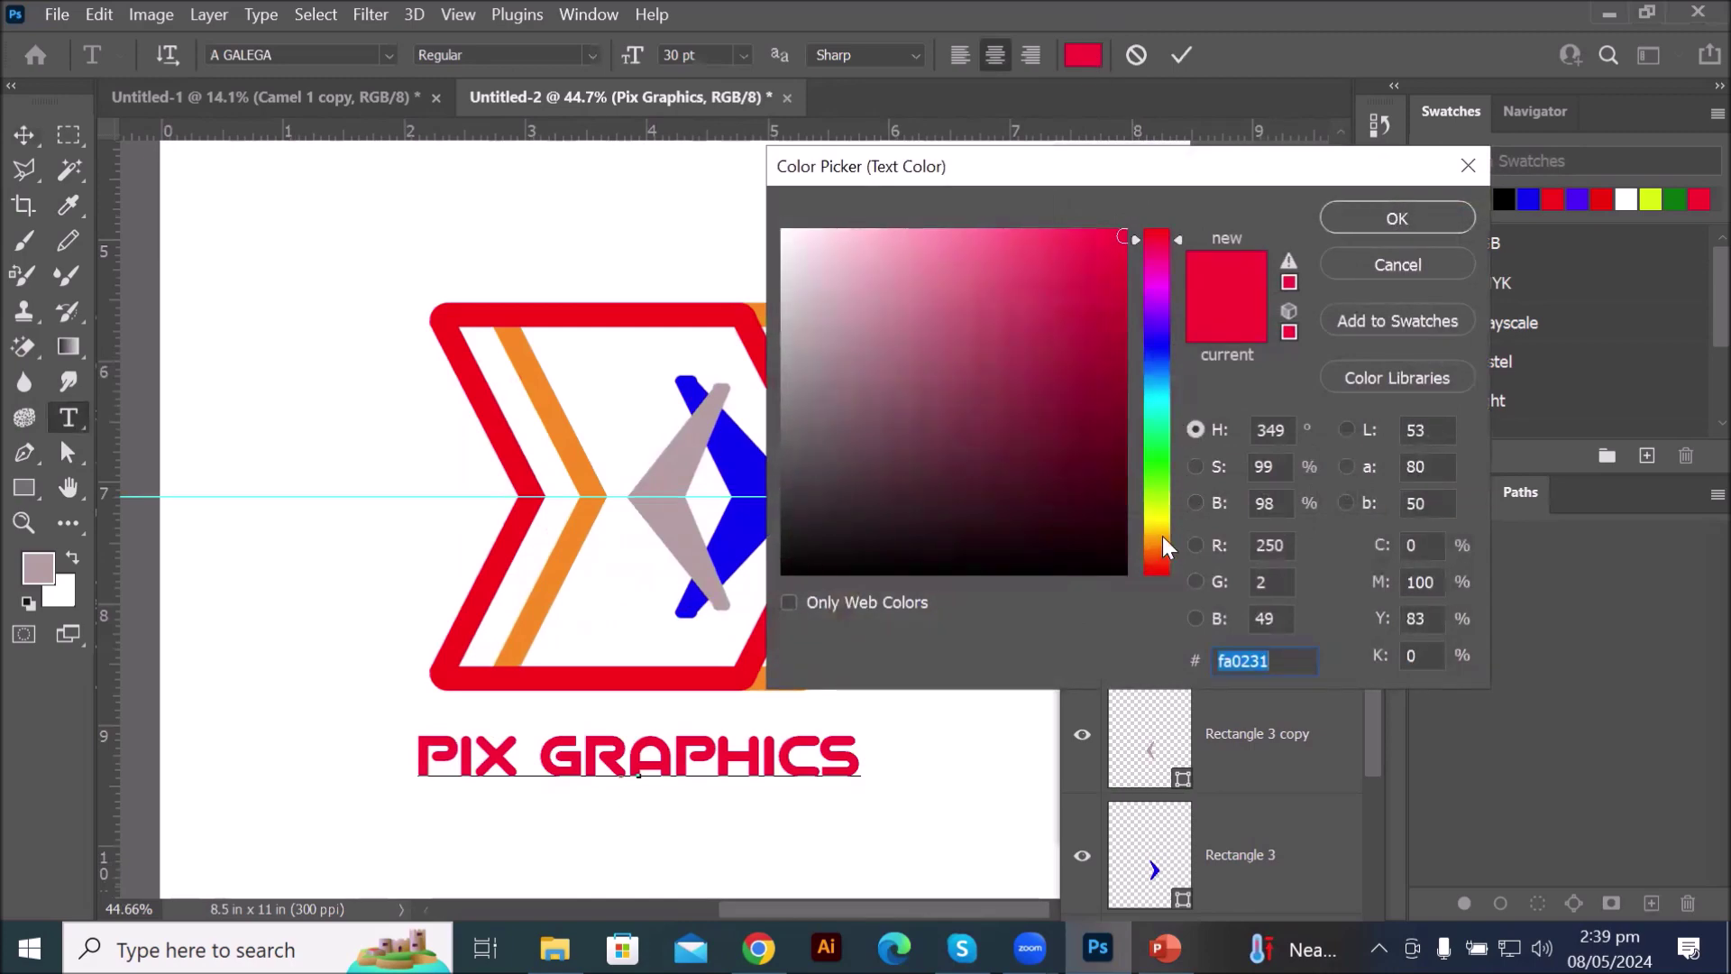
left_click(1156, 536)
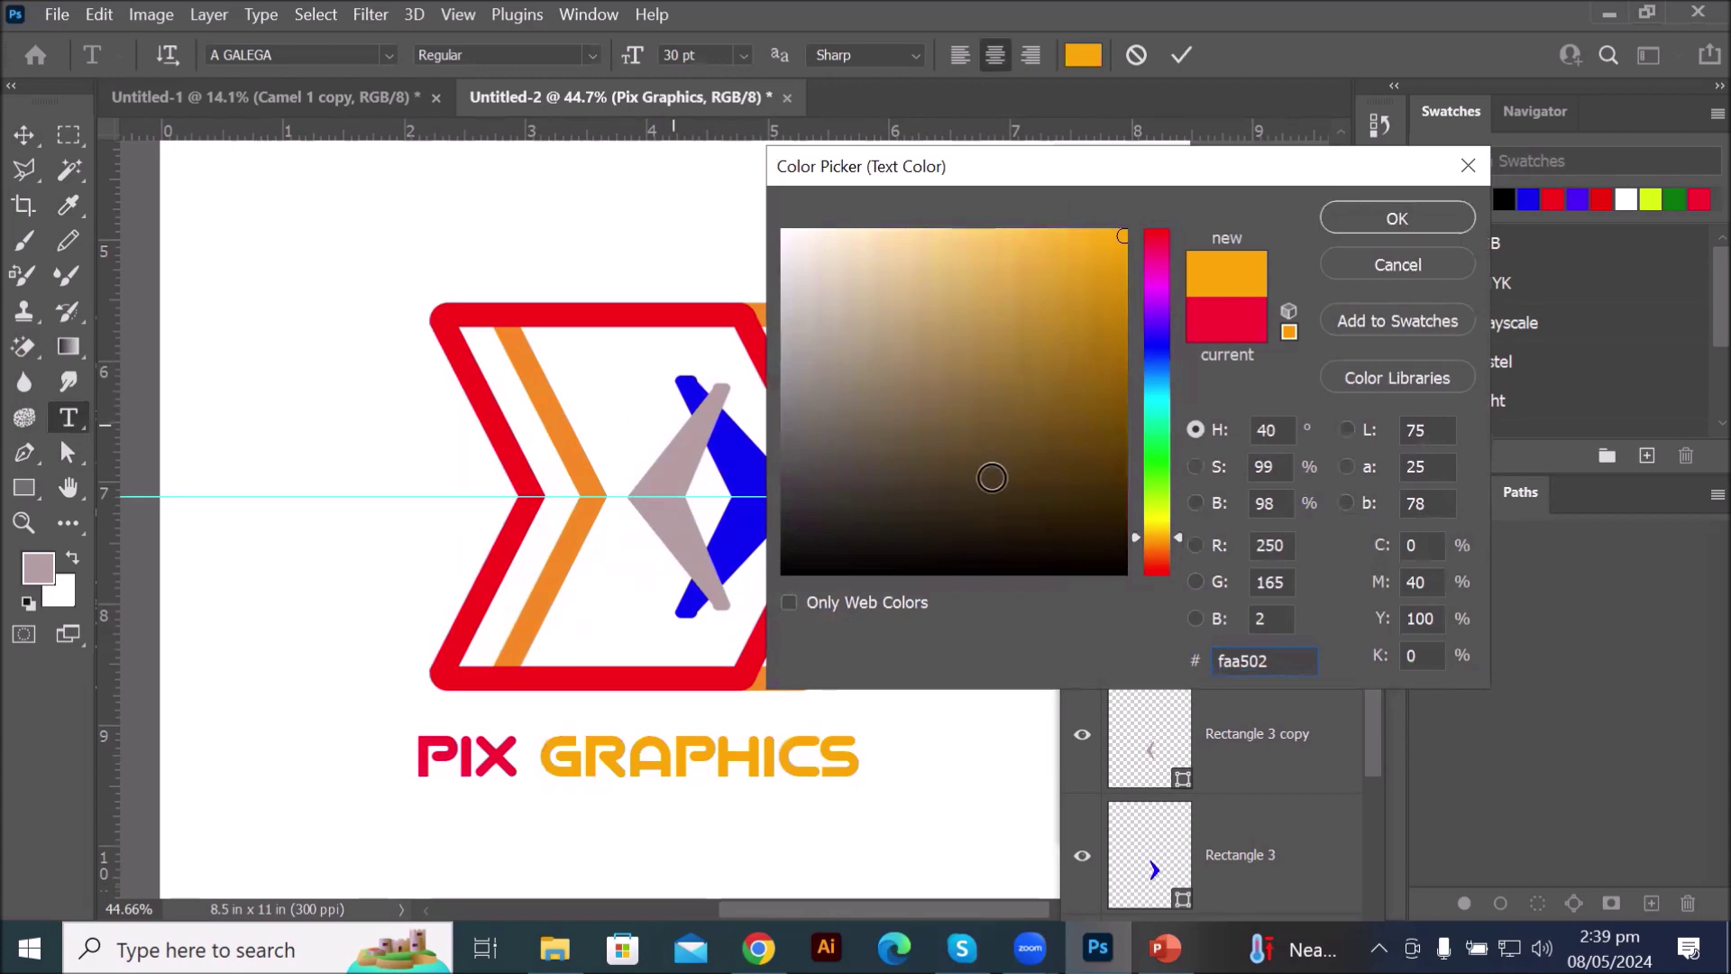
left_click_drag(1138, 528, 1140, 438)
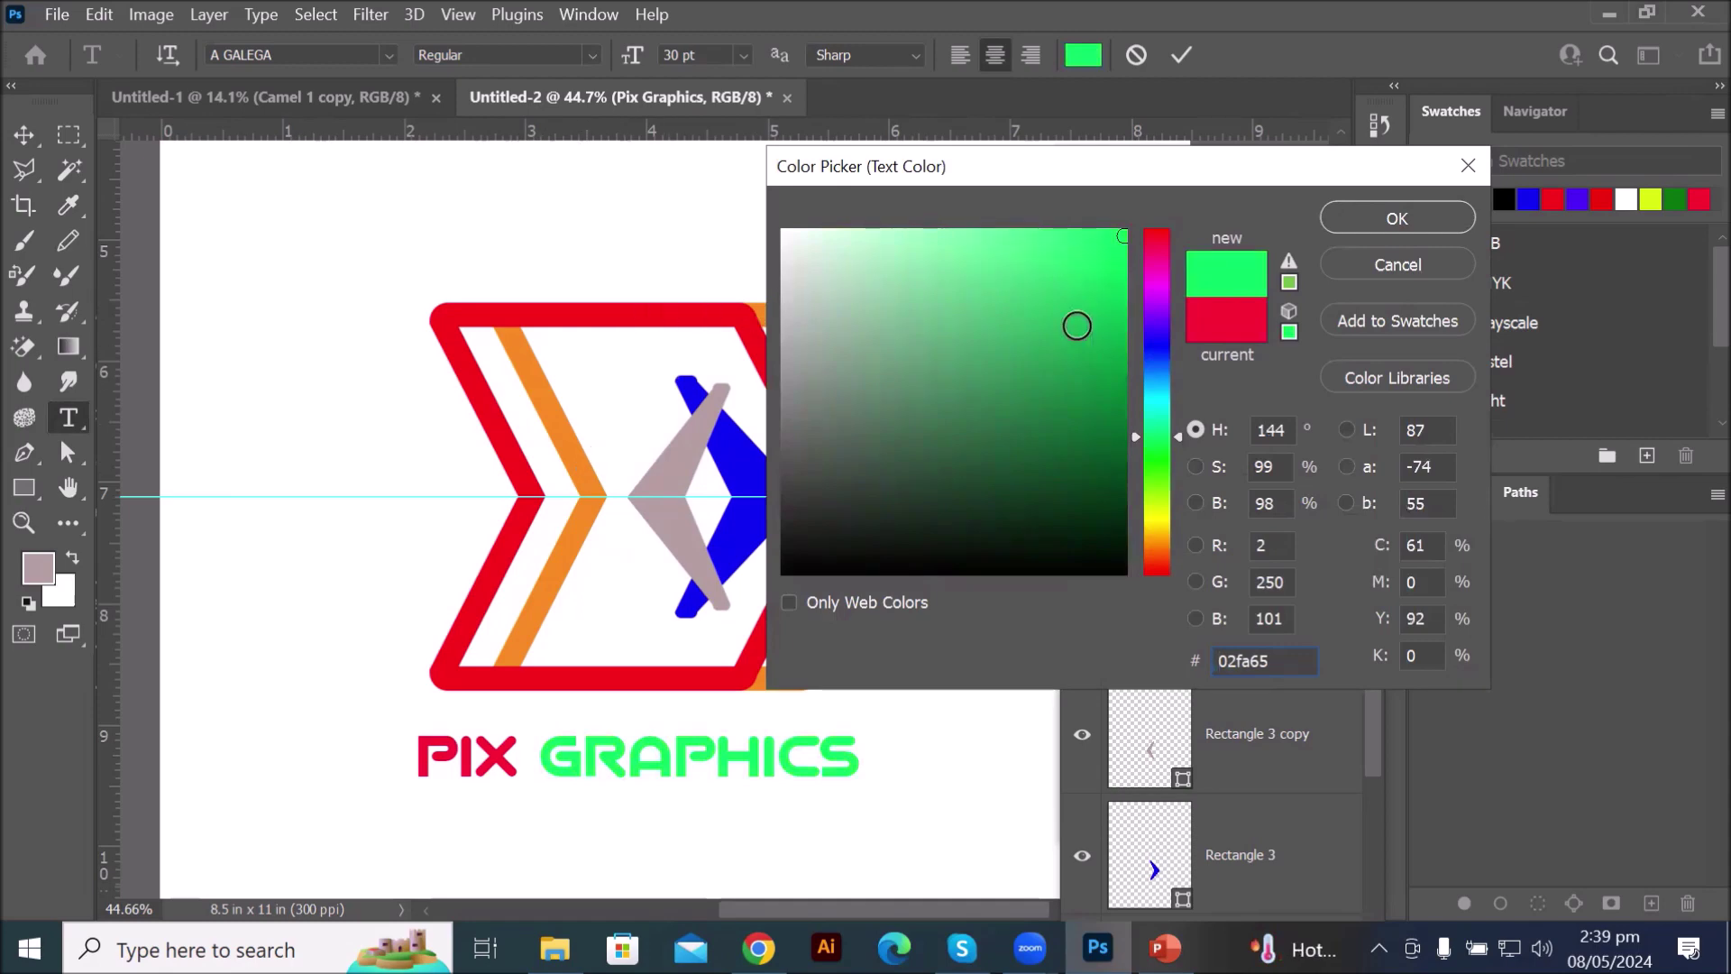
left_click(540, 391)
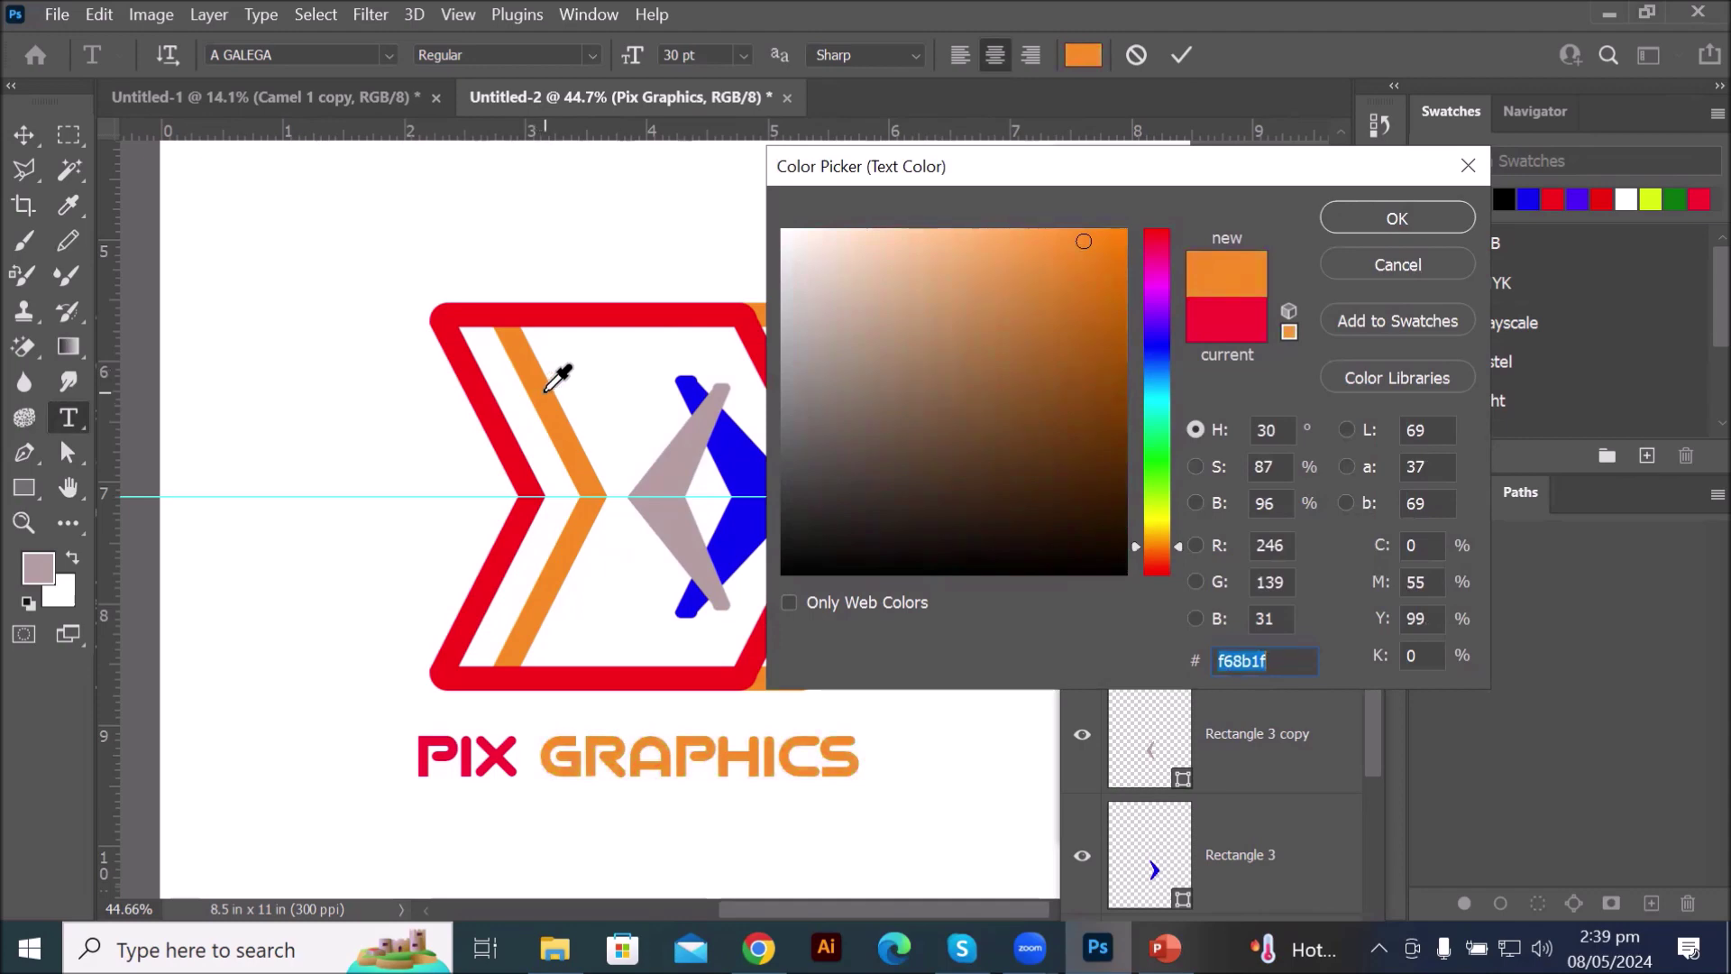
left_click(1397, 264)
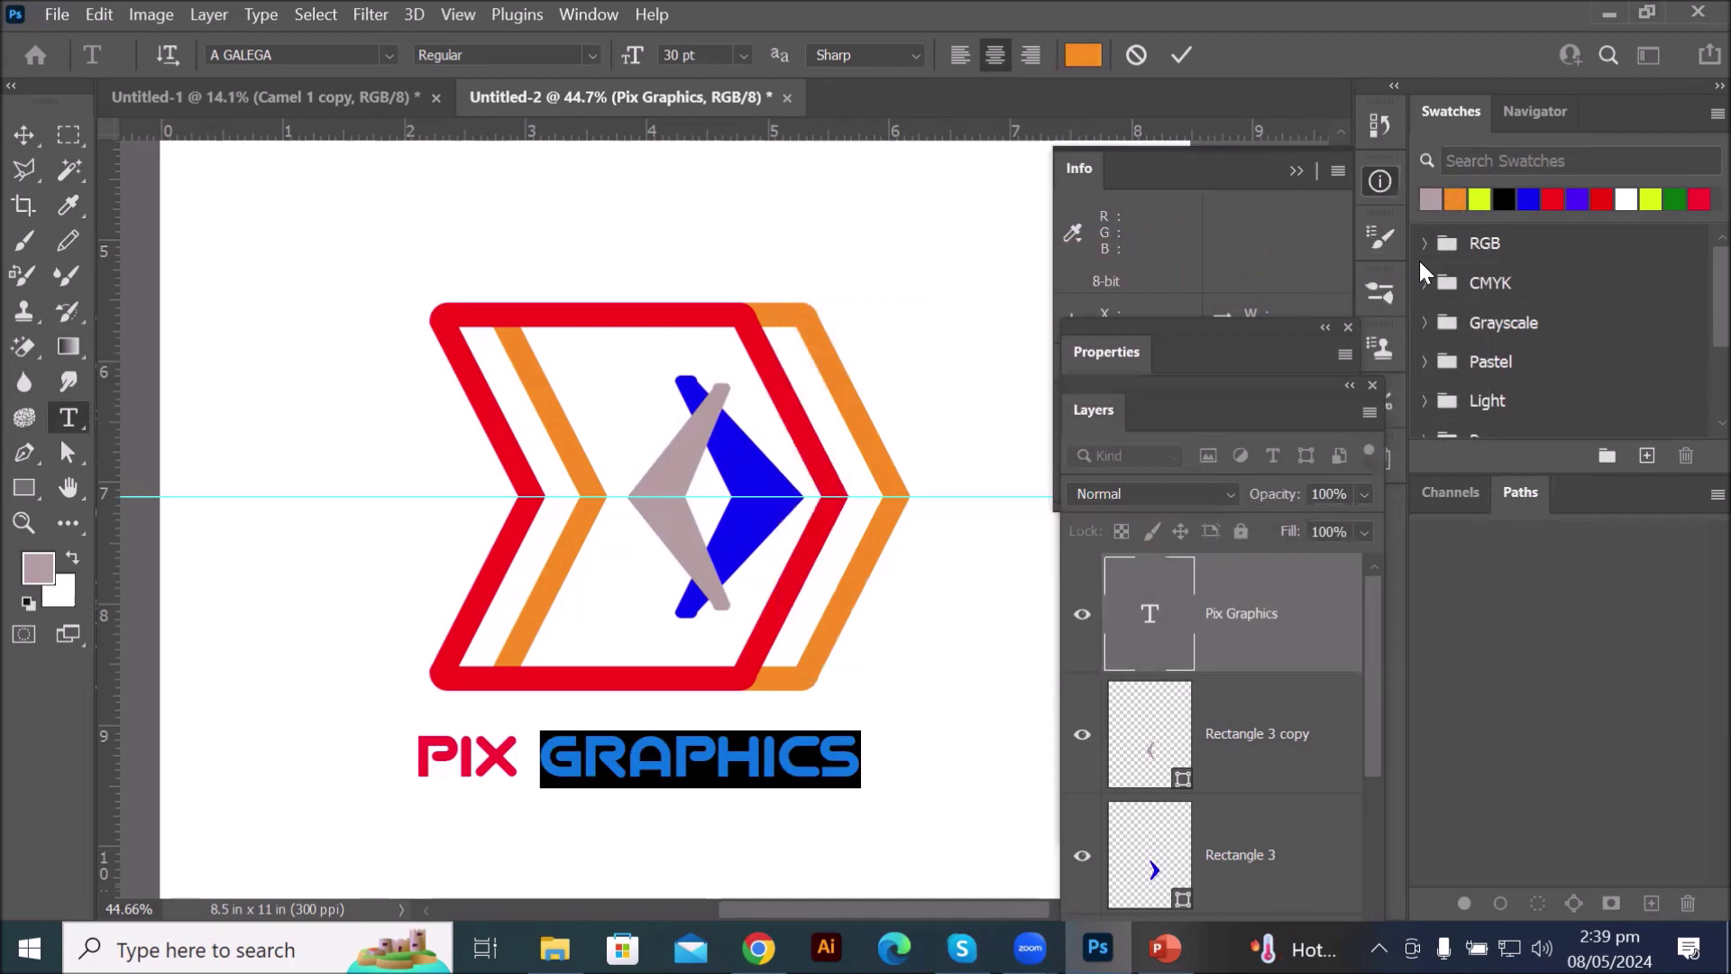
left_click(781, 740)
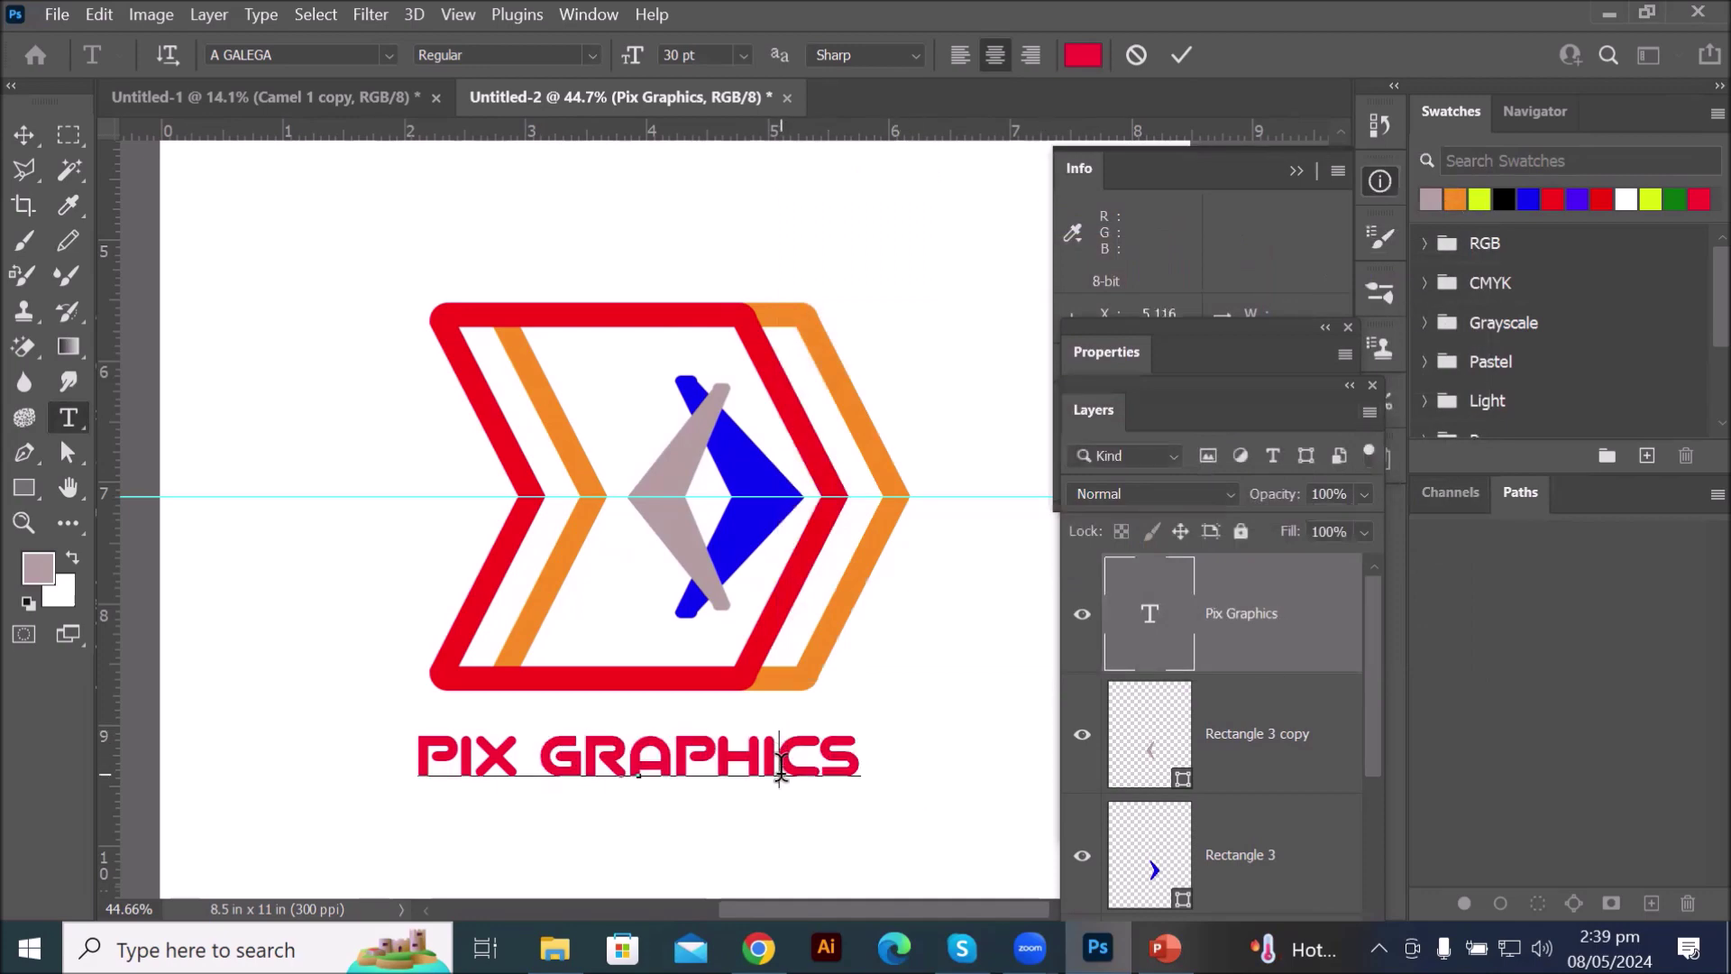
- Select only the word "Graphics" in the caption and open its text colour for editing
scroll(870, 681, "up", 1)
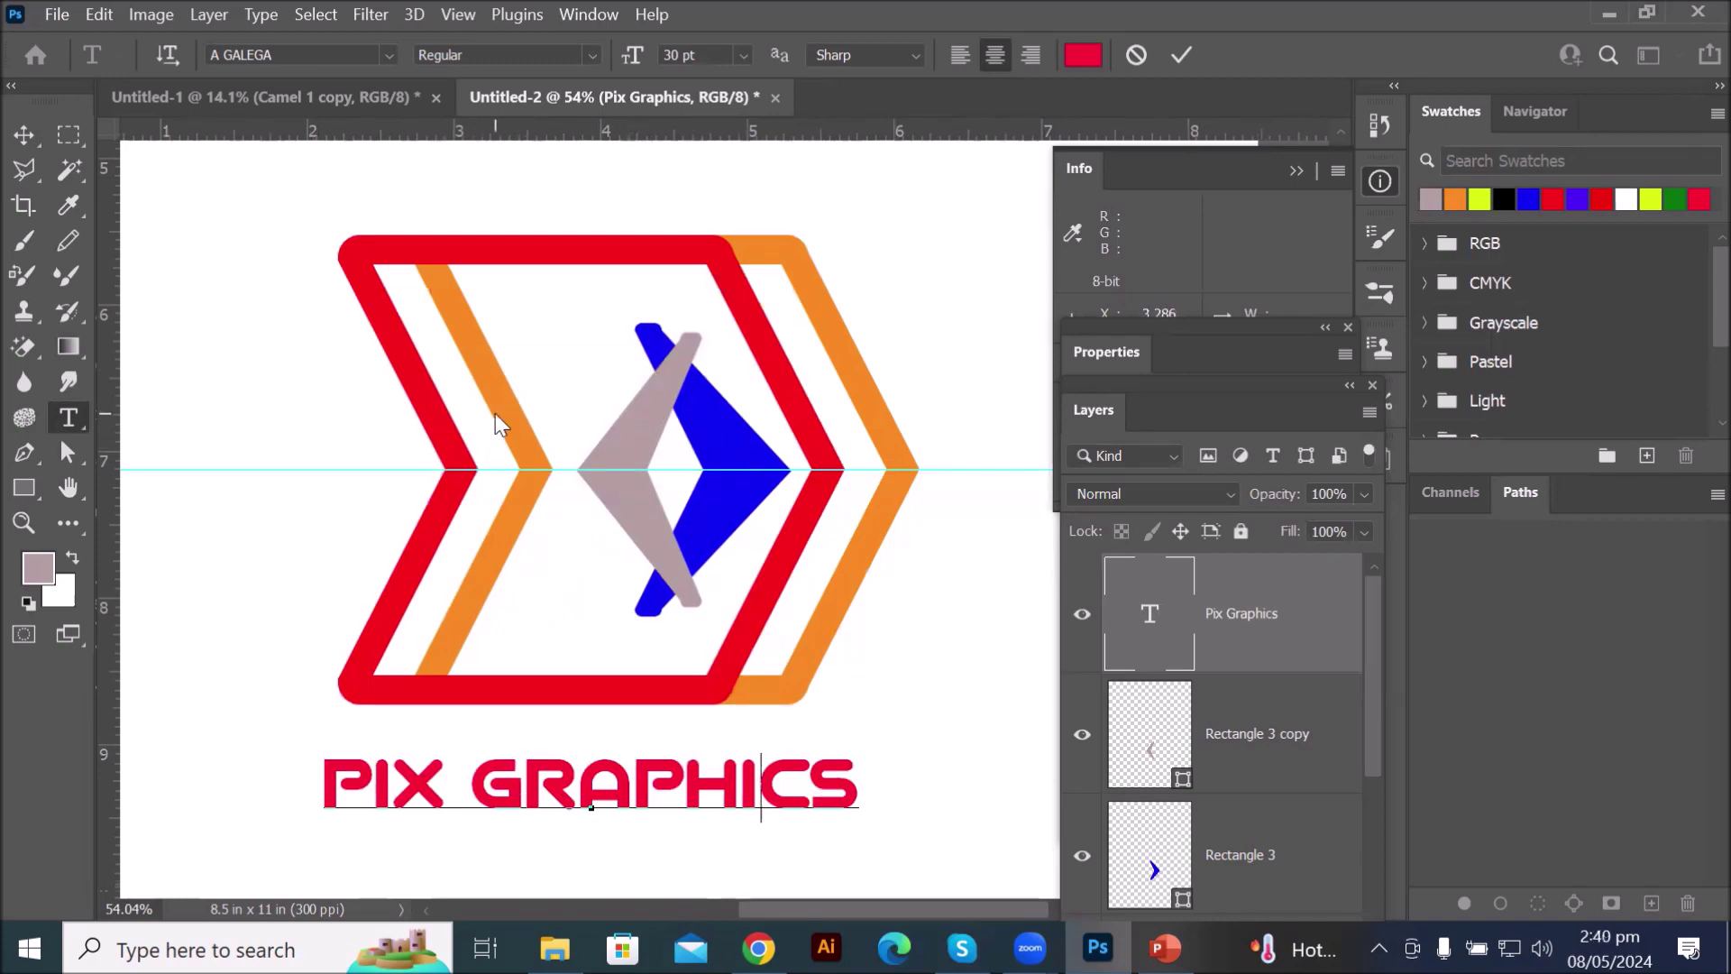
scroll(597, 446, "down", 1)
left_click_drag(811, 721, 671, 713)
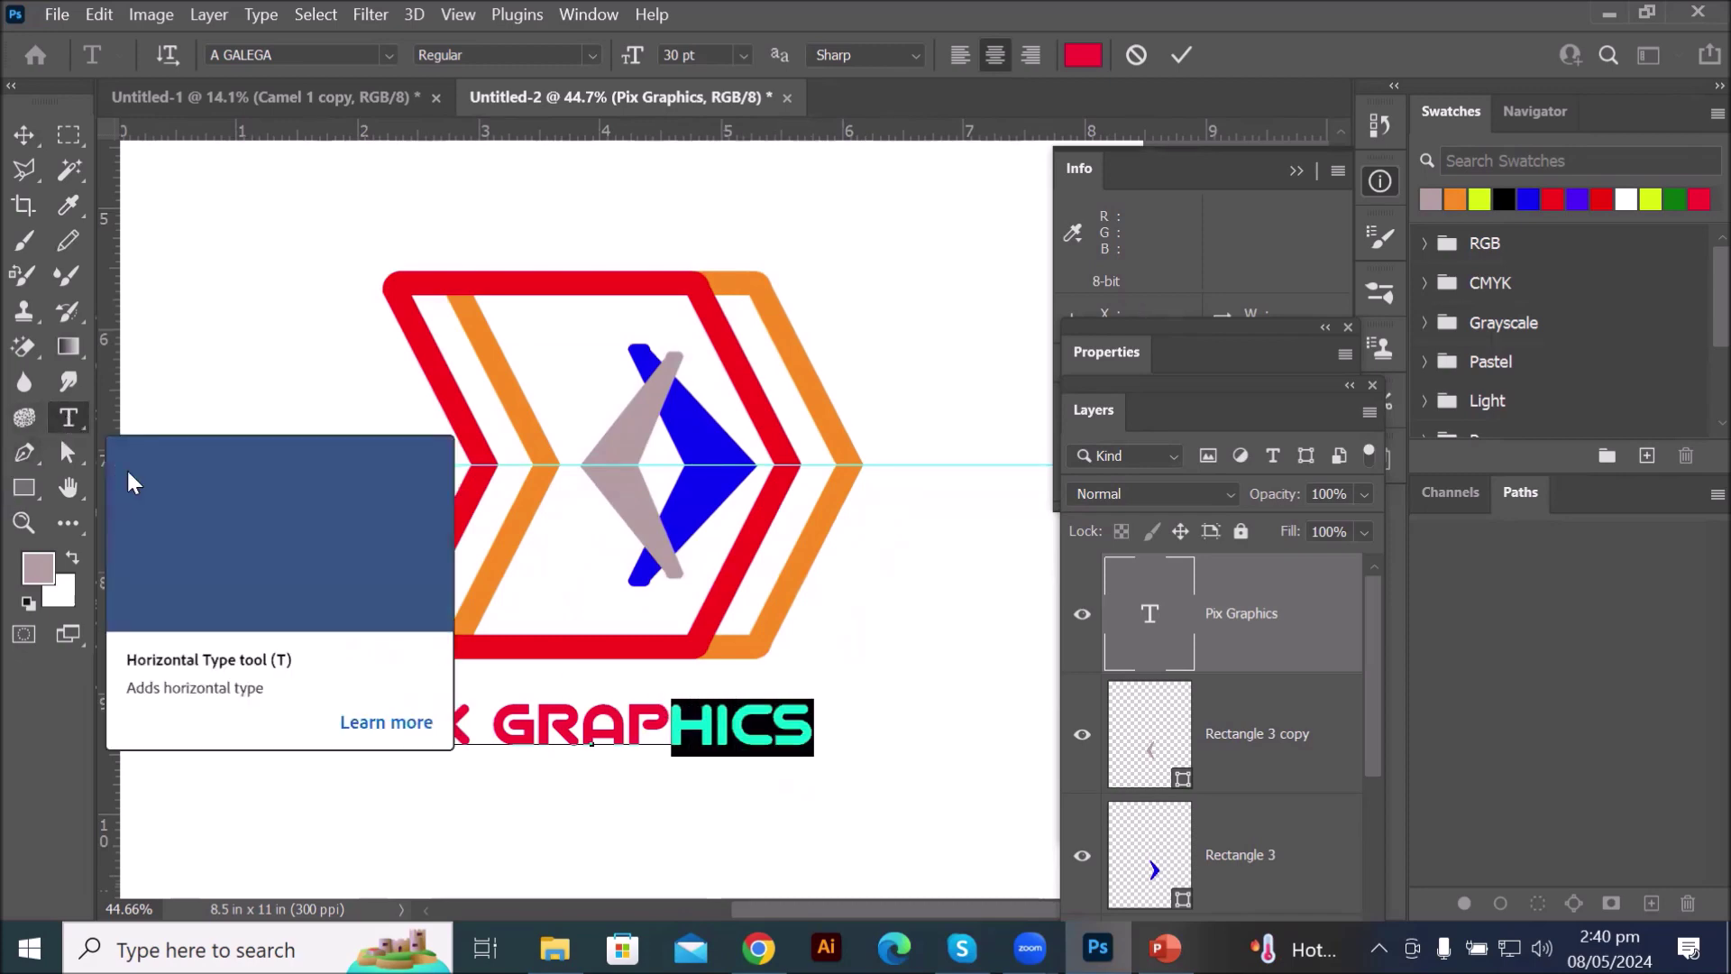
left_click(661, 721)
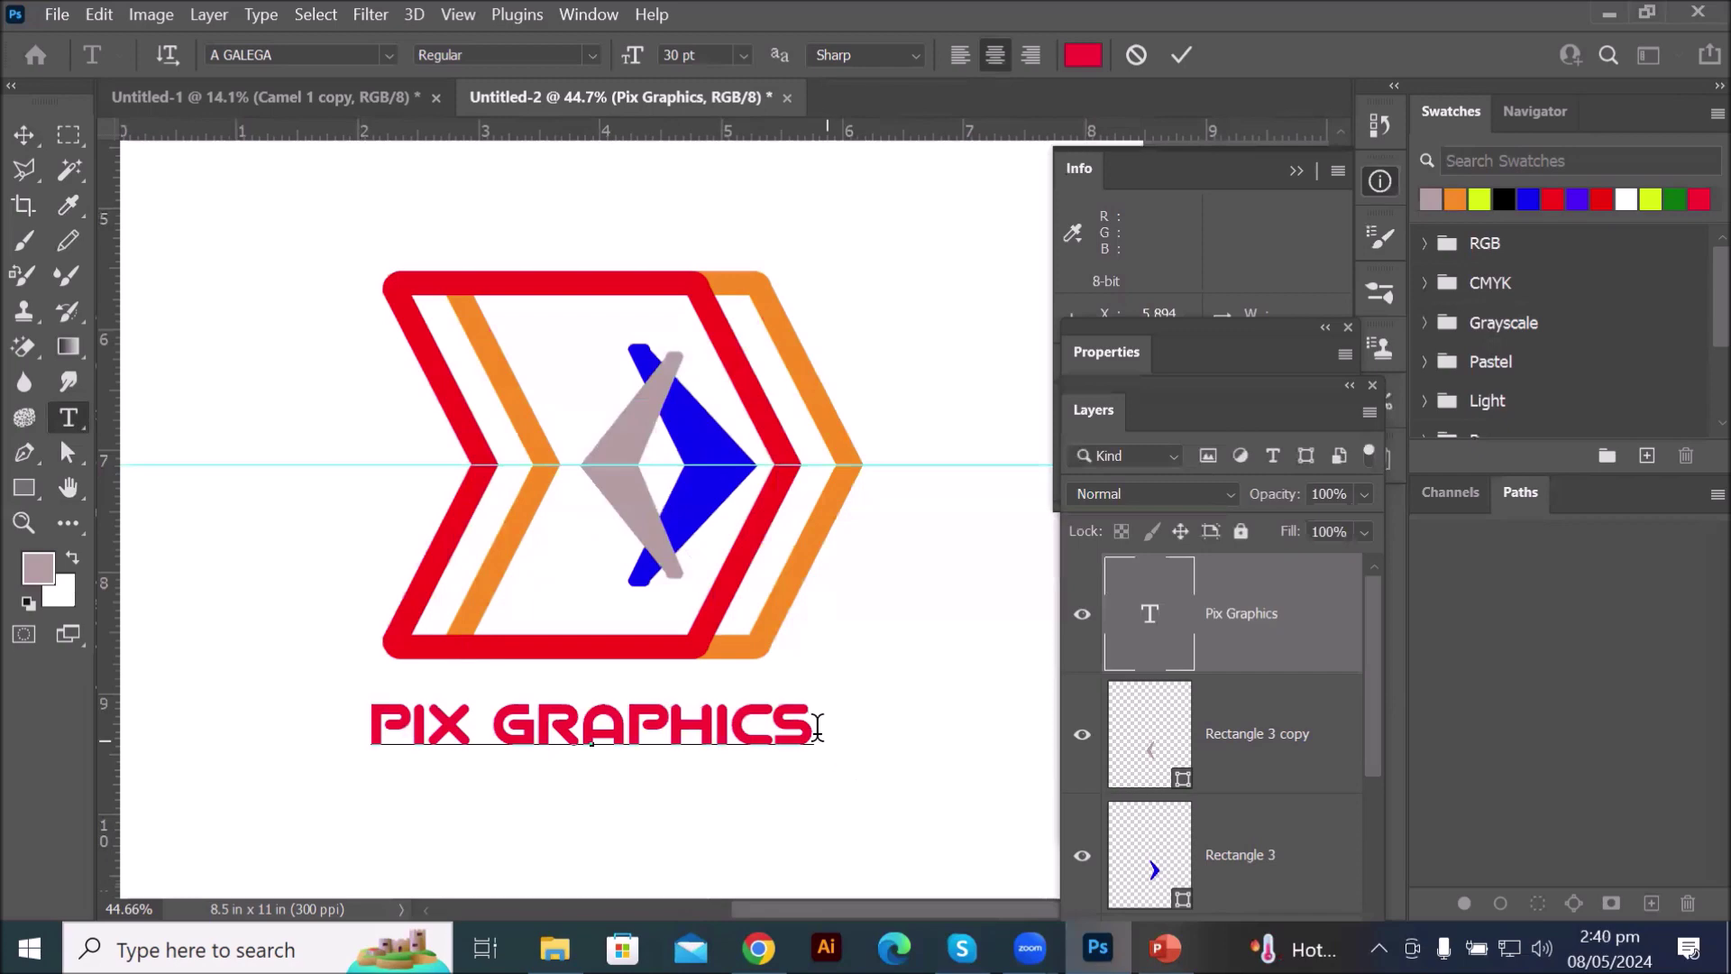
left_click_drag(814, 725, 496, 721)
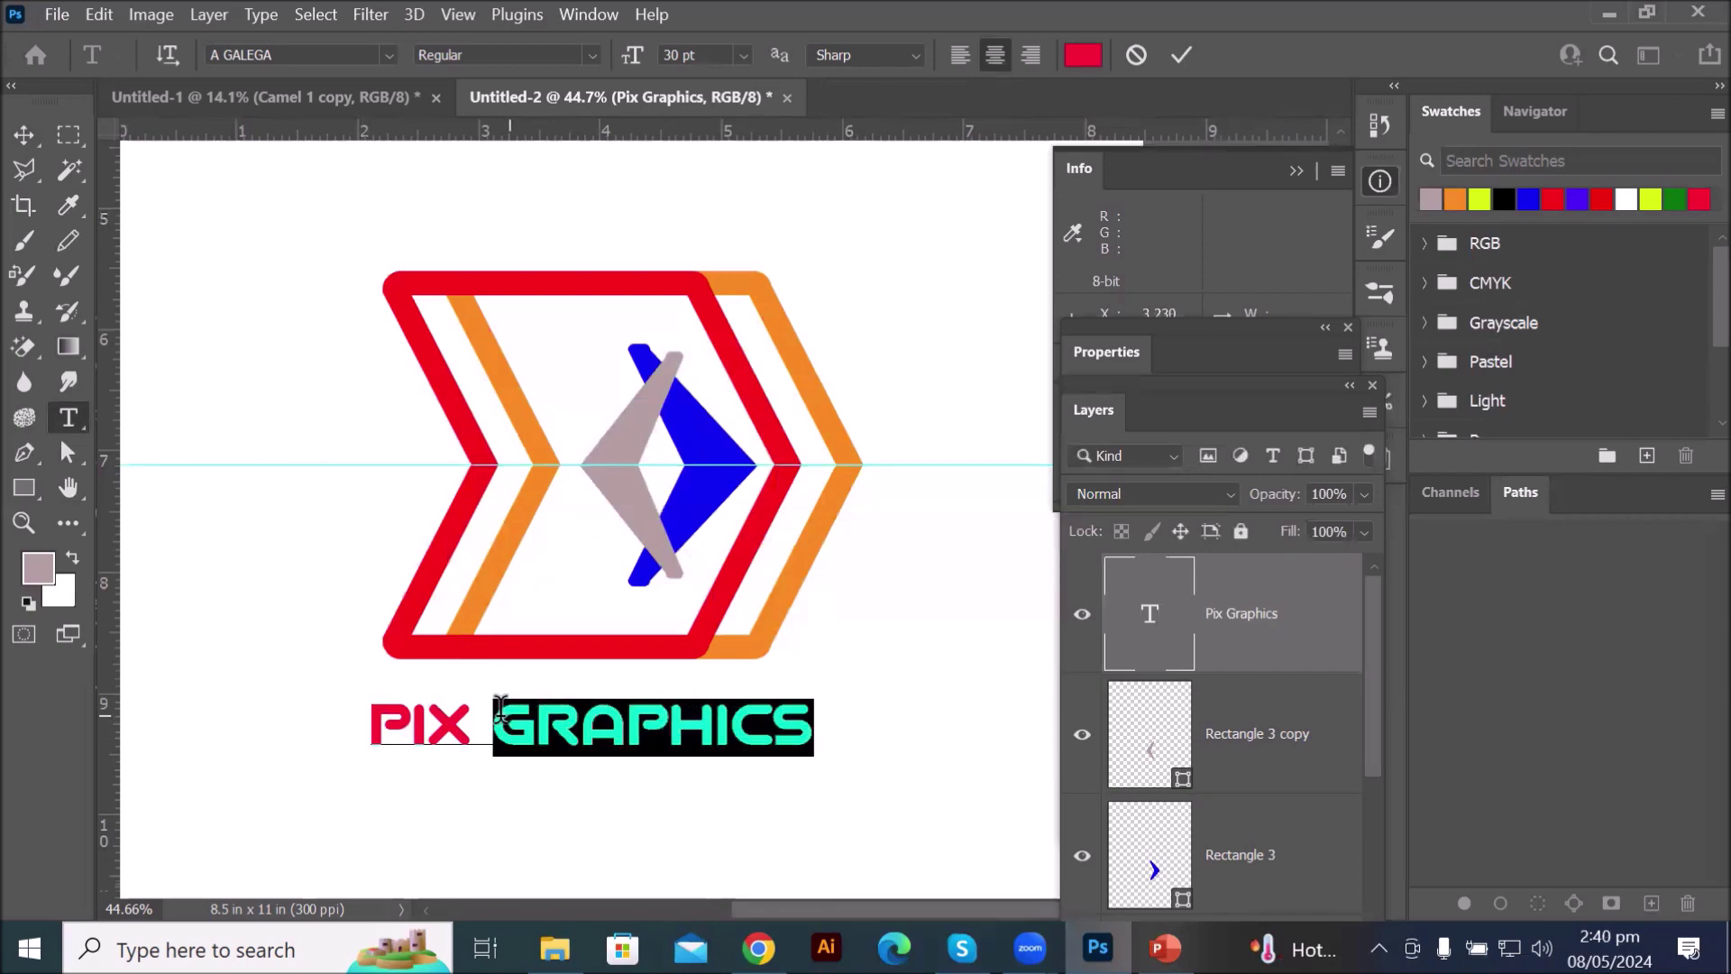
left_click(1083, 56)
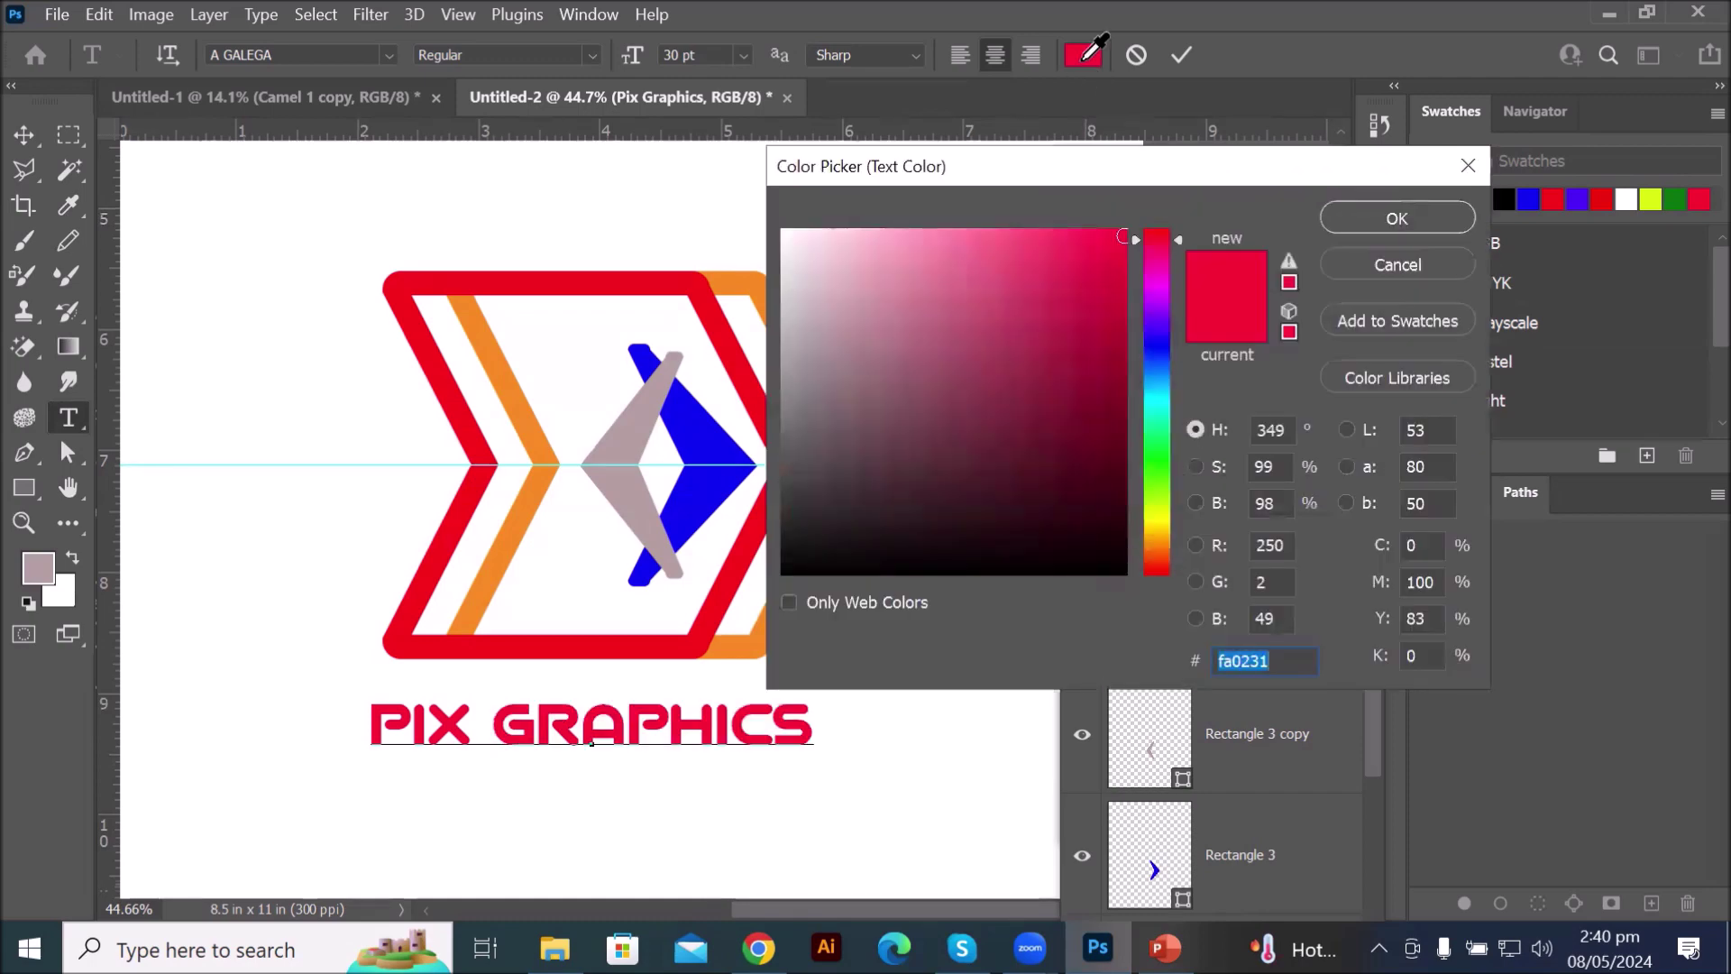
- Try blue, green and yellow hues on the selected word, plus the grey-pink, blue, orange and red sampled from the logo
left_click(1163, 350)
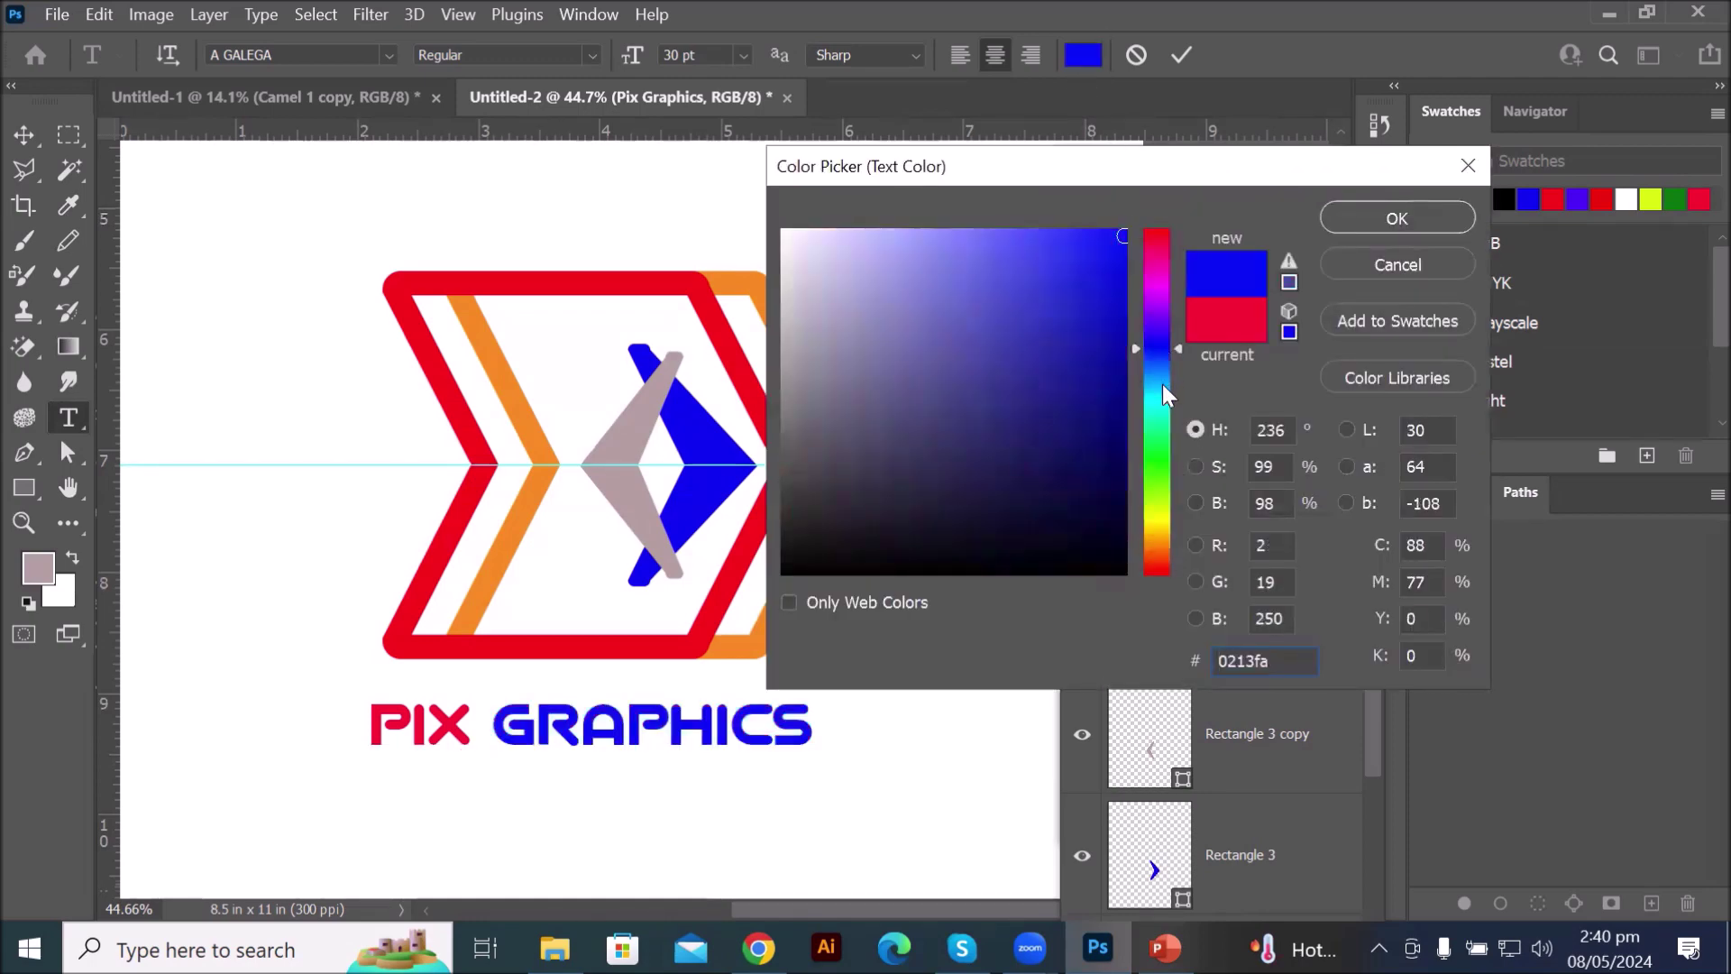
left_click(1161, 386)
left_click(1155, 440)
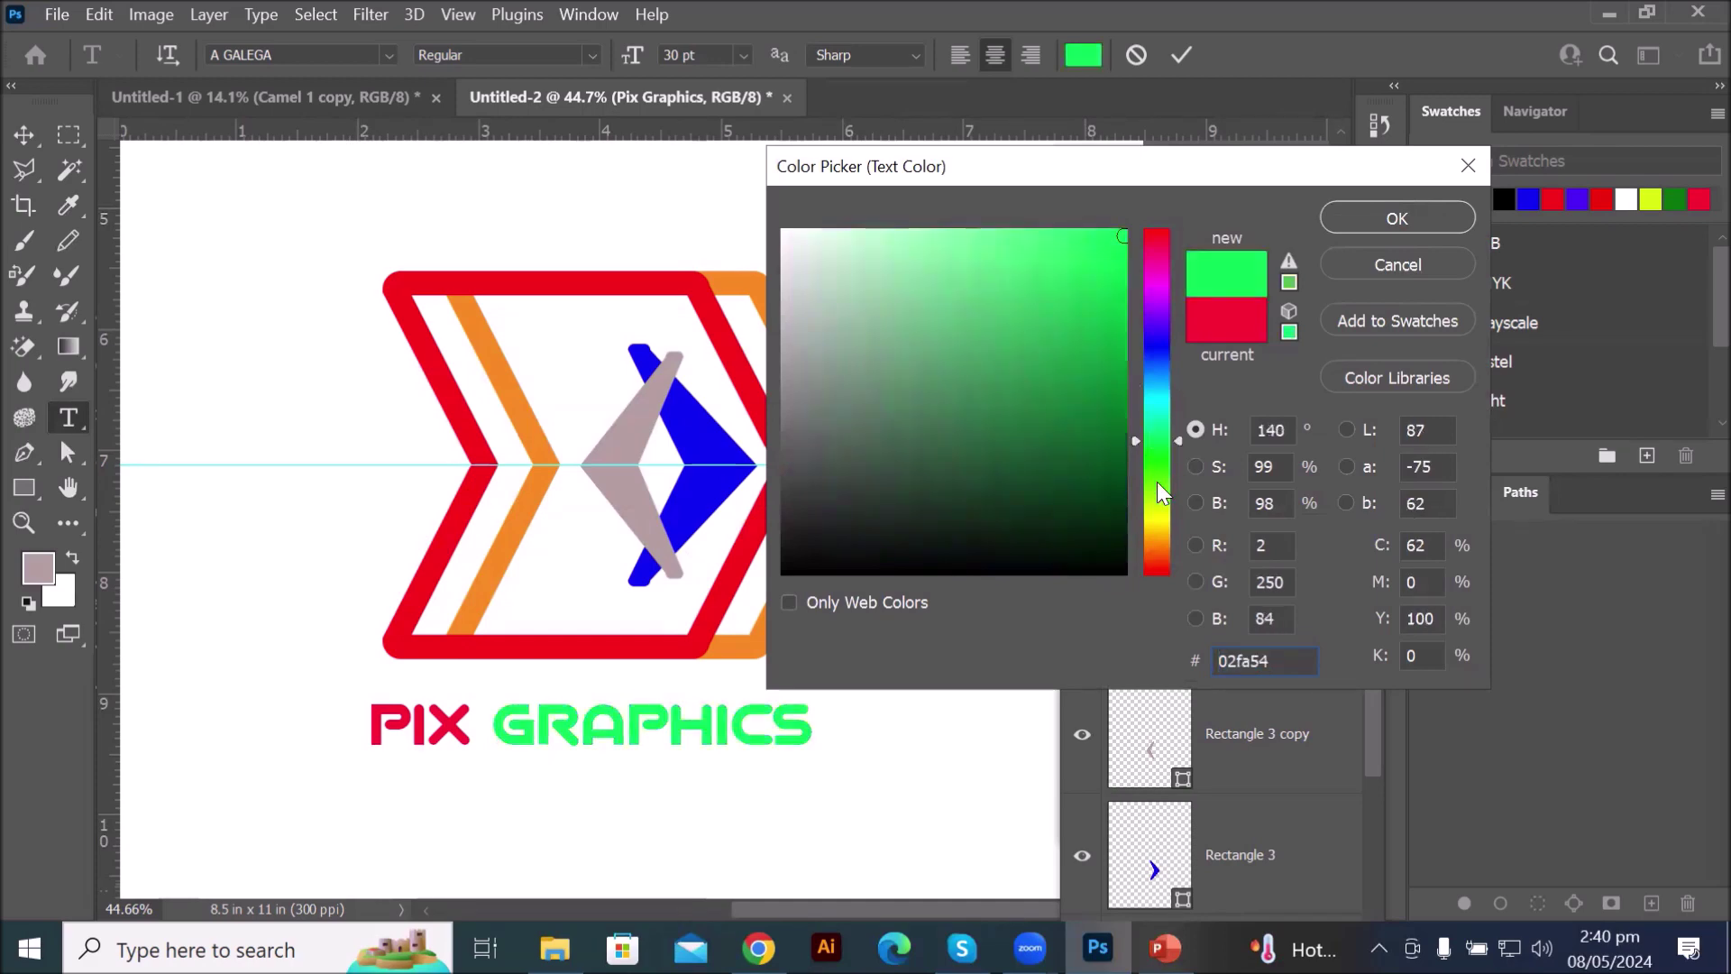
left_click(1164, 483)
left_click(1160, 521)
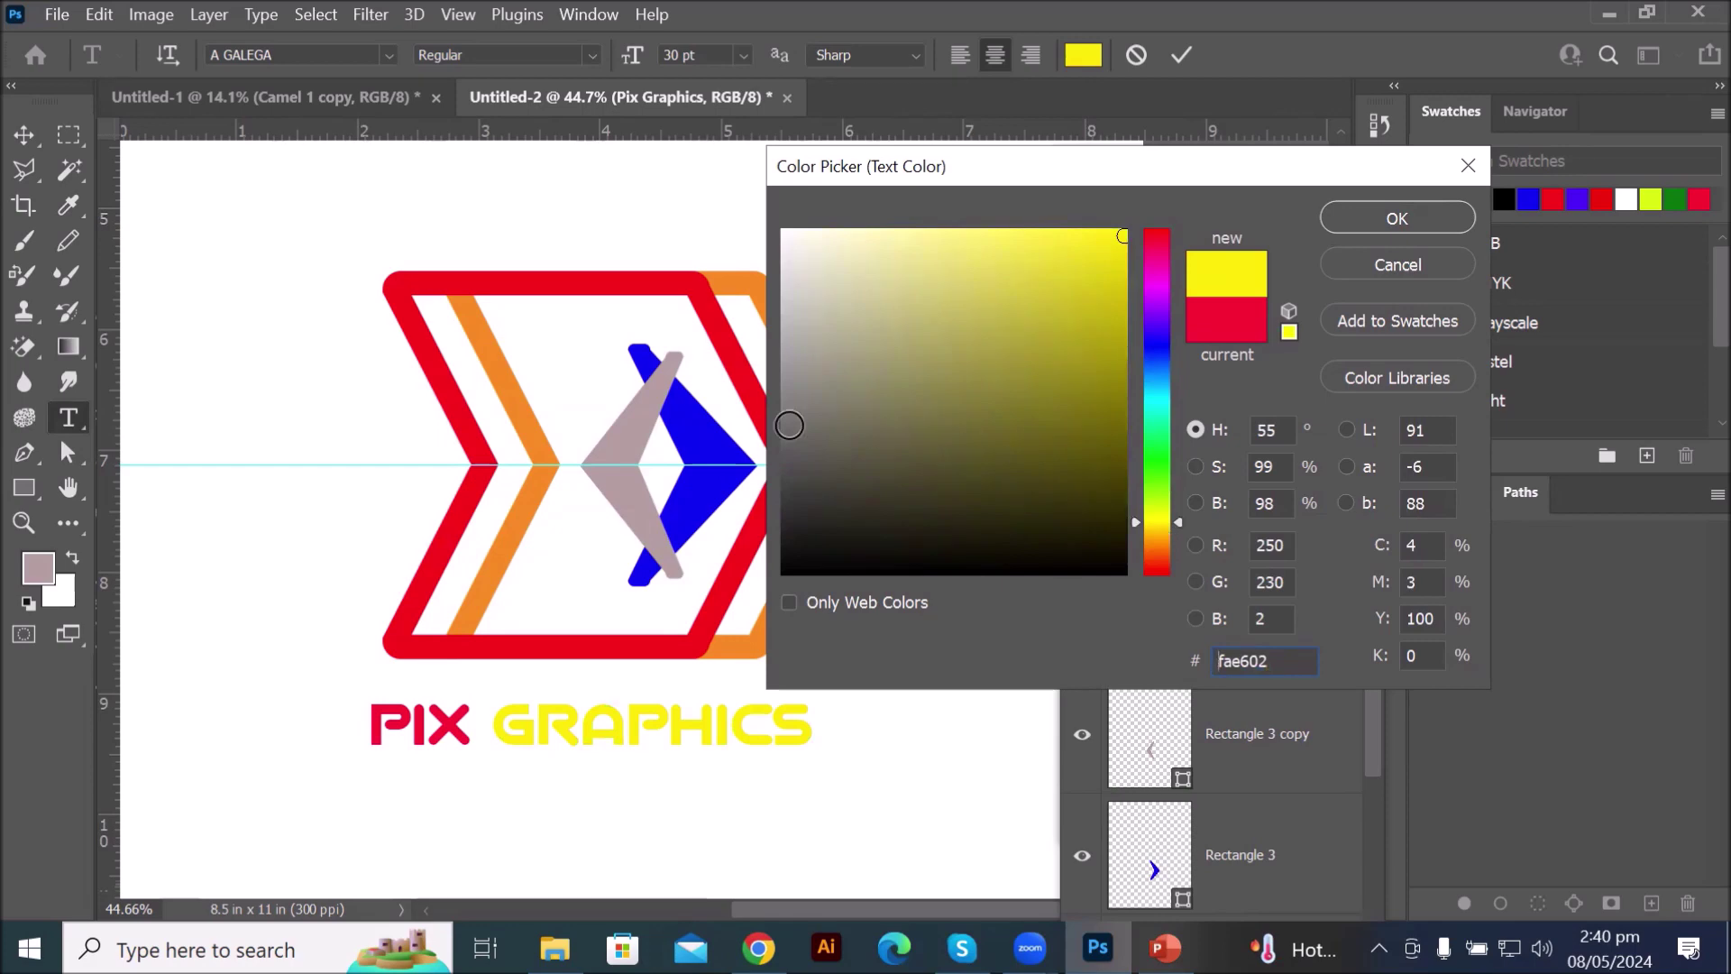
left_click(639, 414)
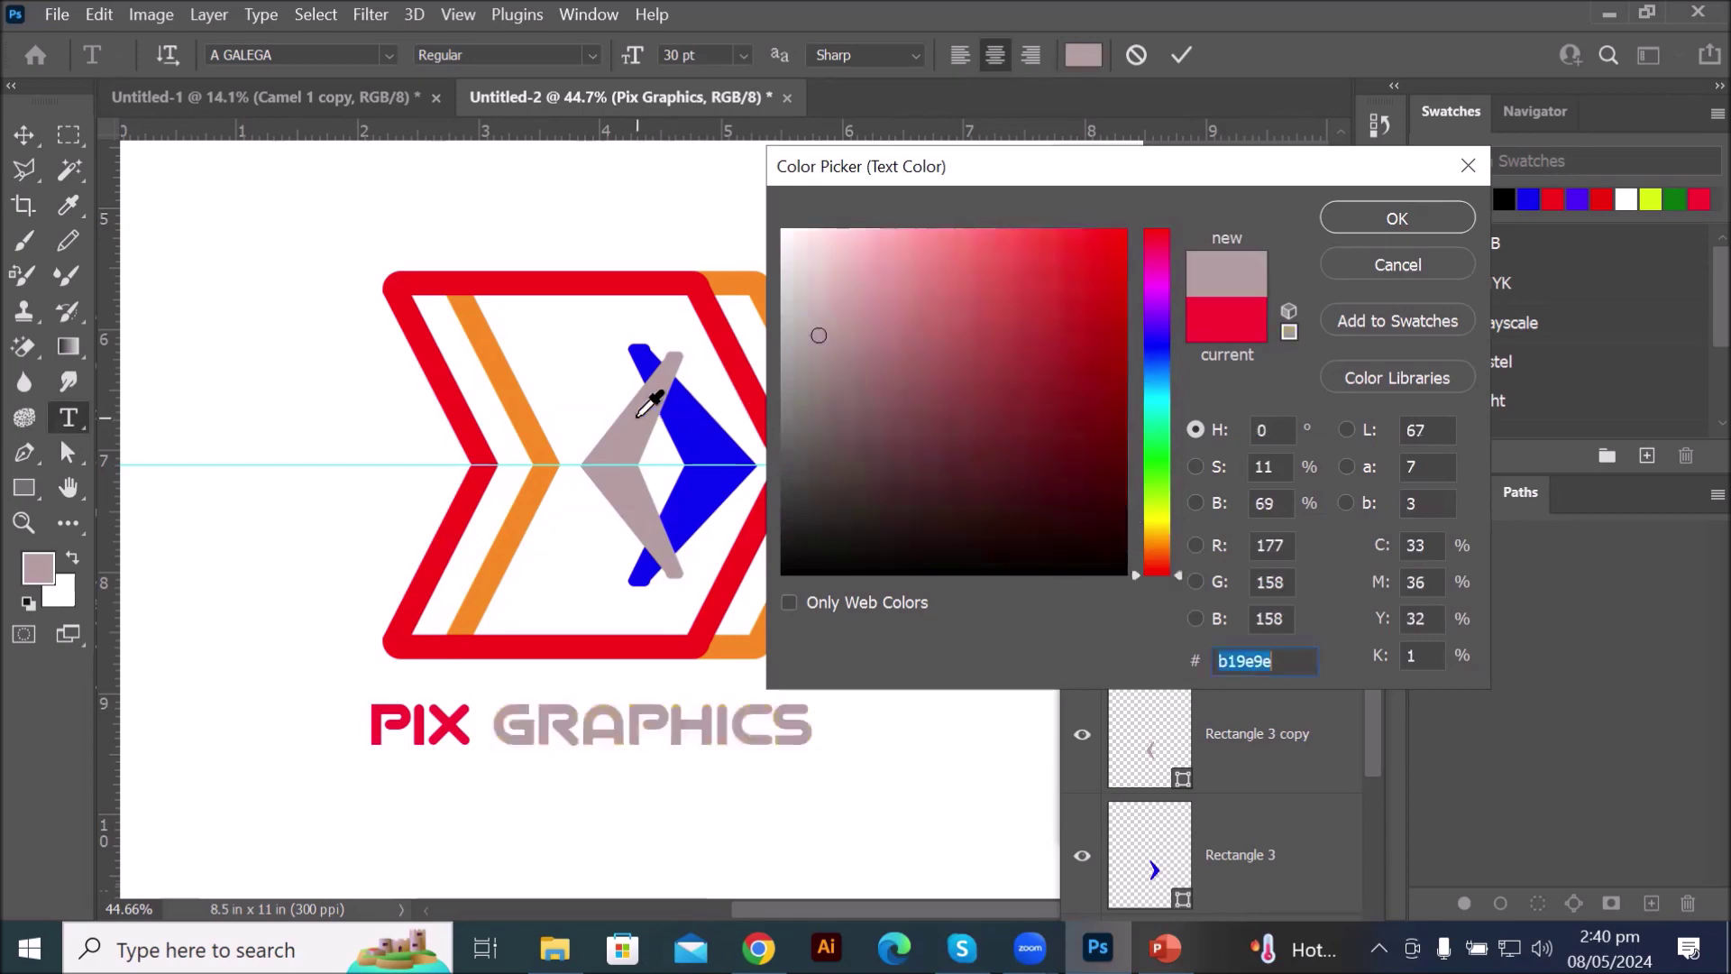
left_click(709, 405)
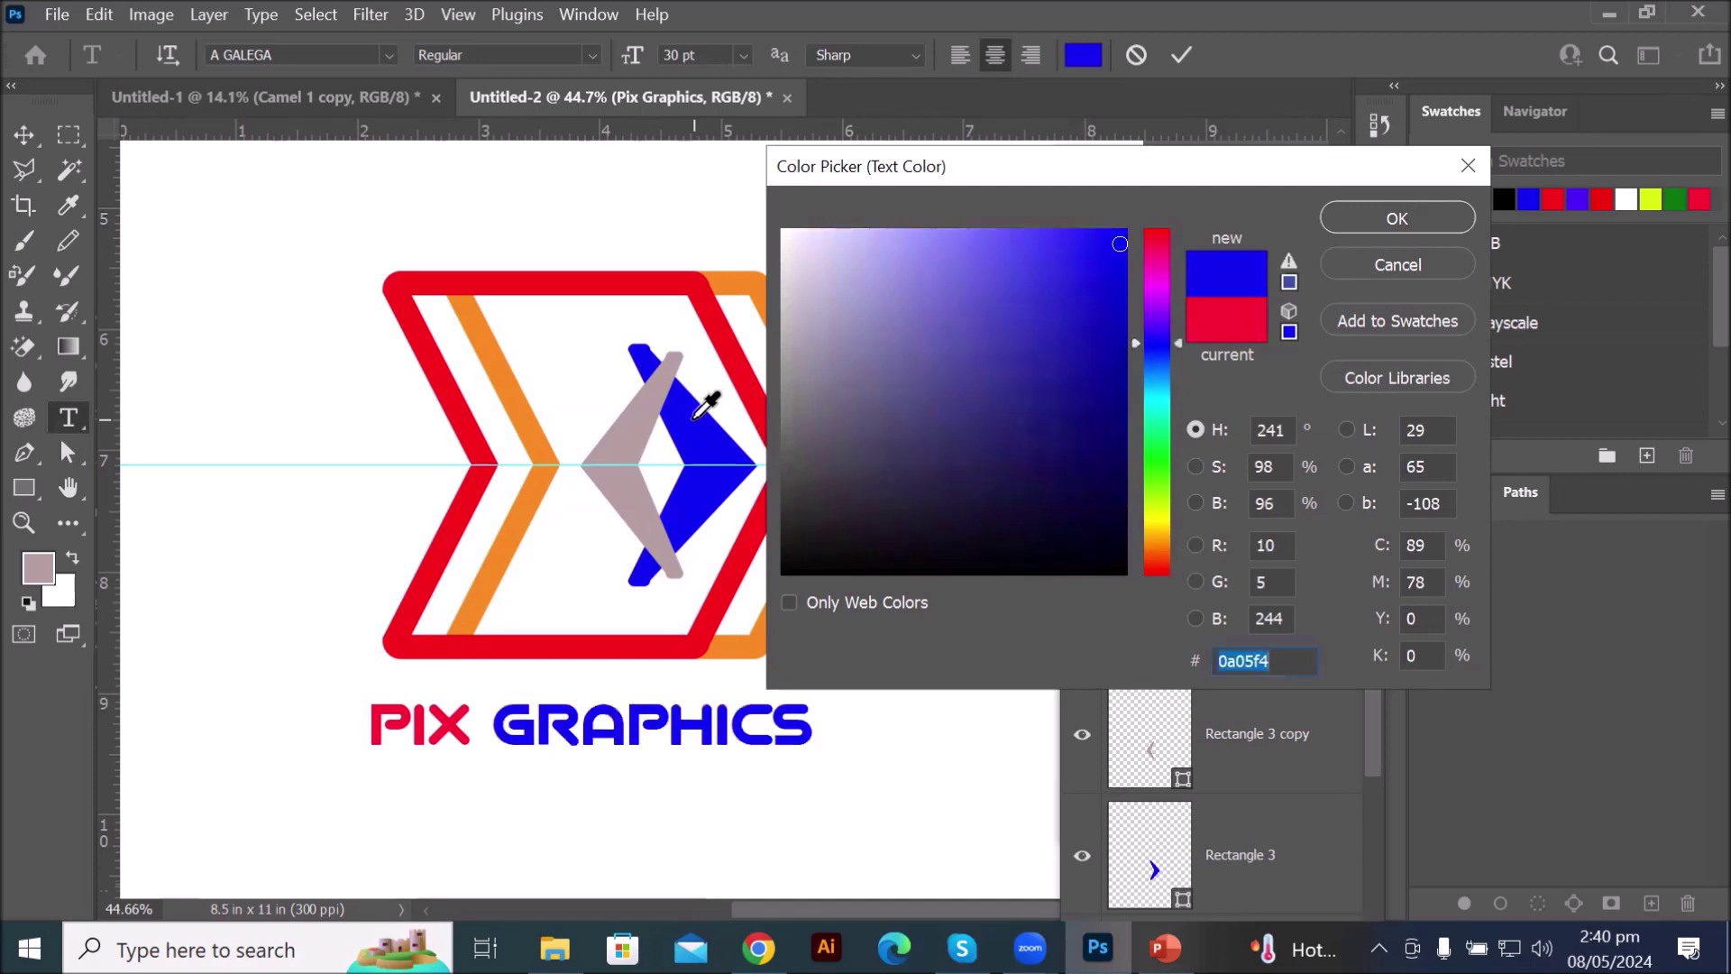
left_click(523, 387)
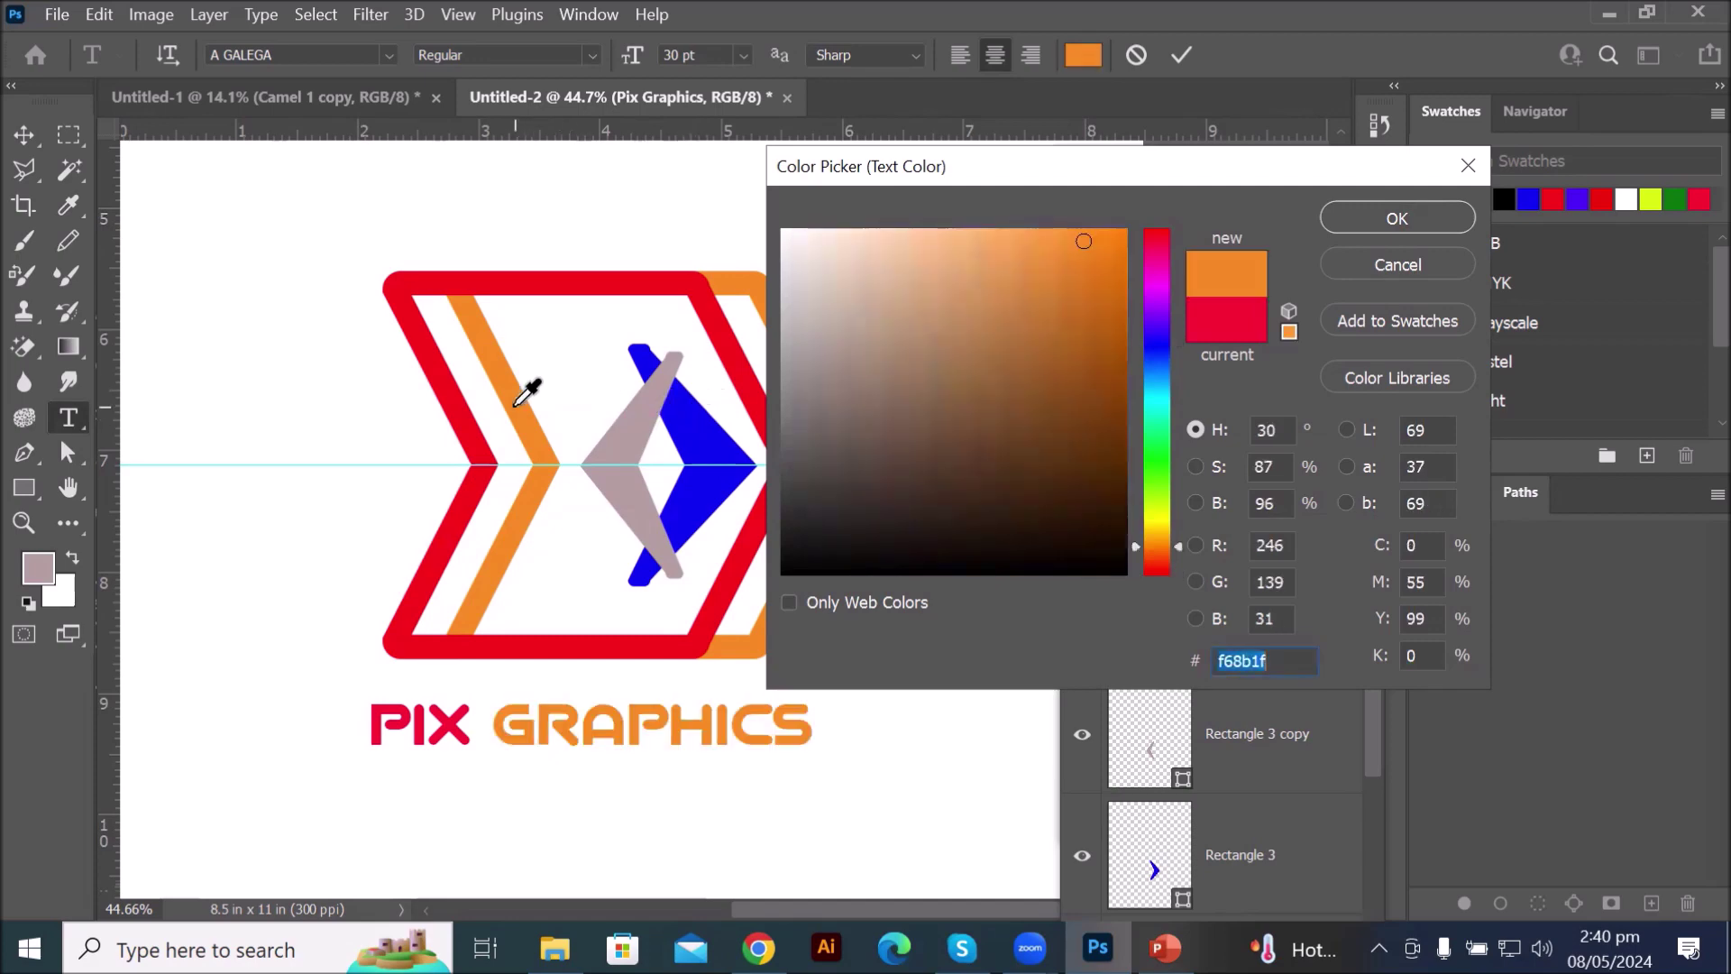
left_click(457, 413)
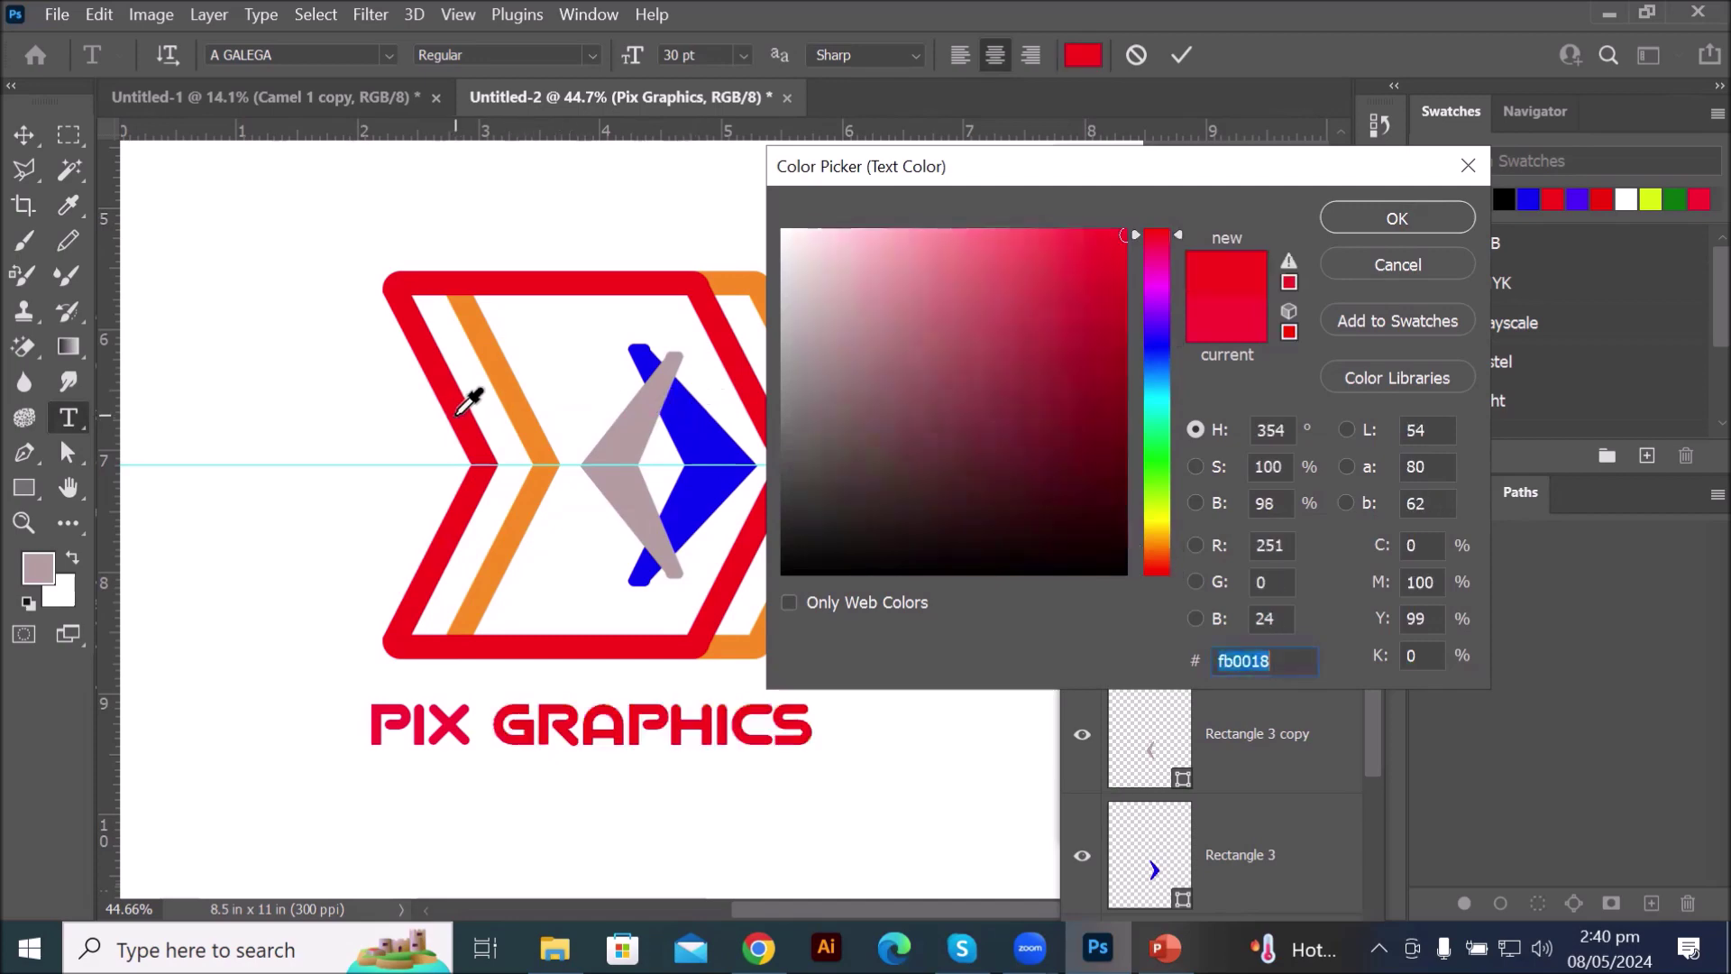
- Colour the word "Graphics" with the orange f68b1f sampled from the inner chevron, and commit the text edit
left_click(519, 390)
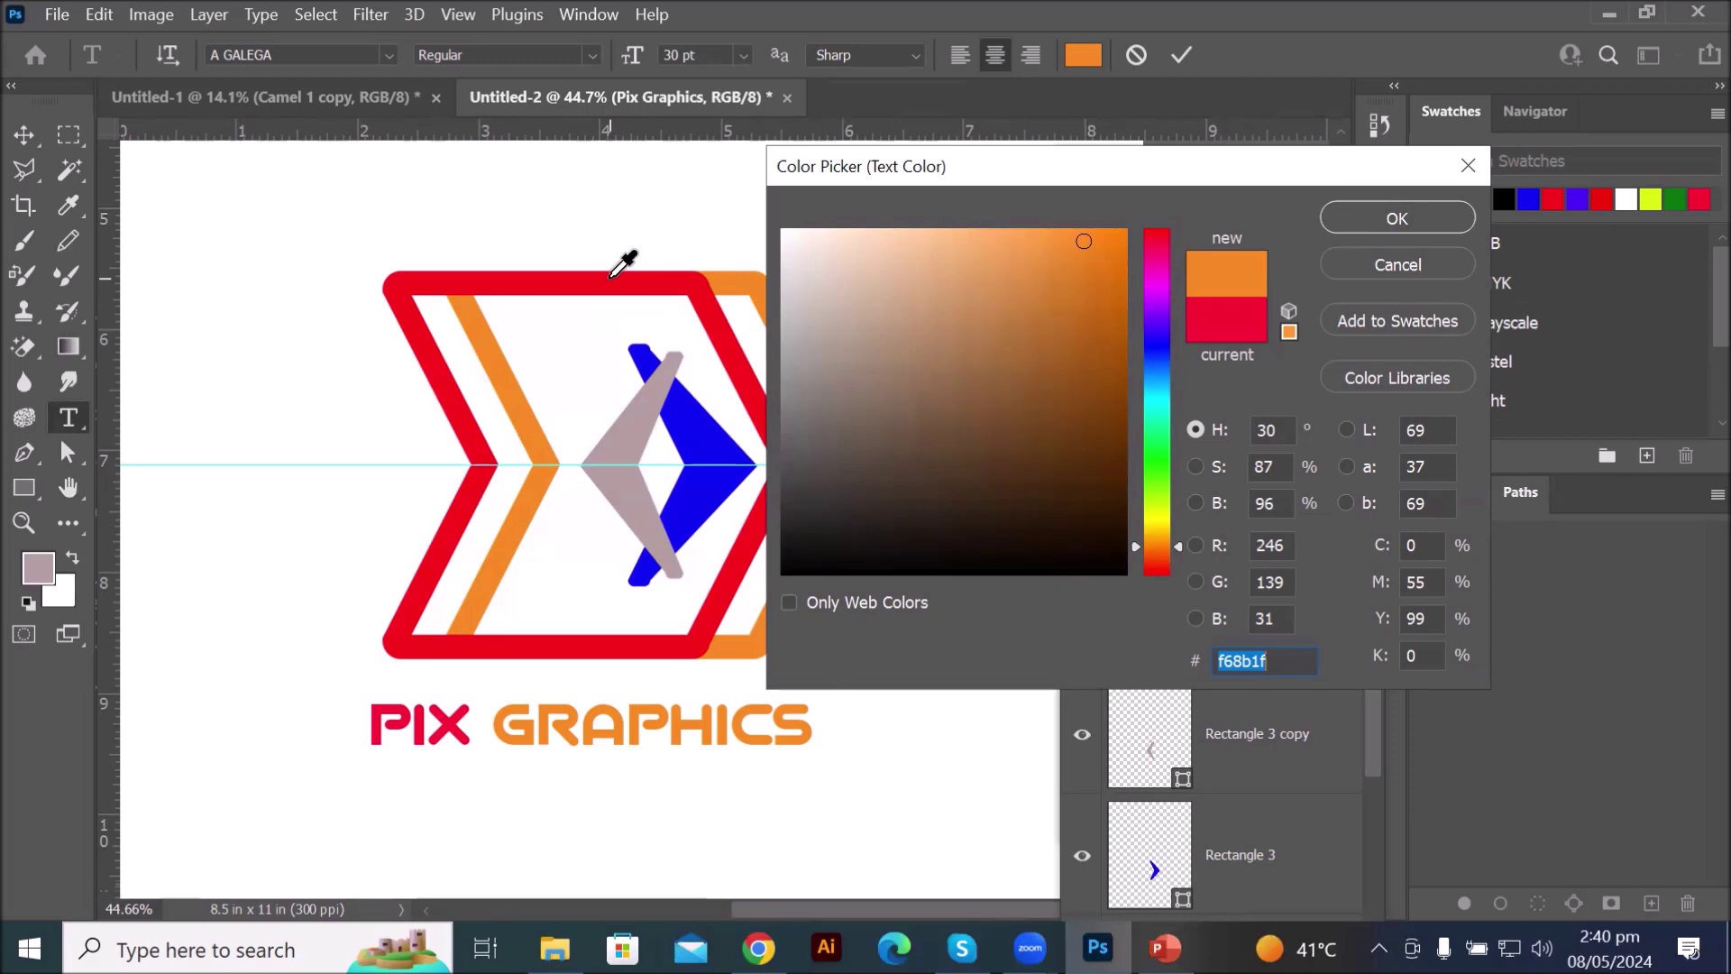
left_click(1403, 219)
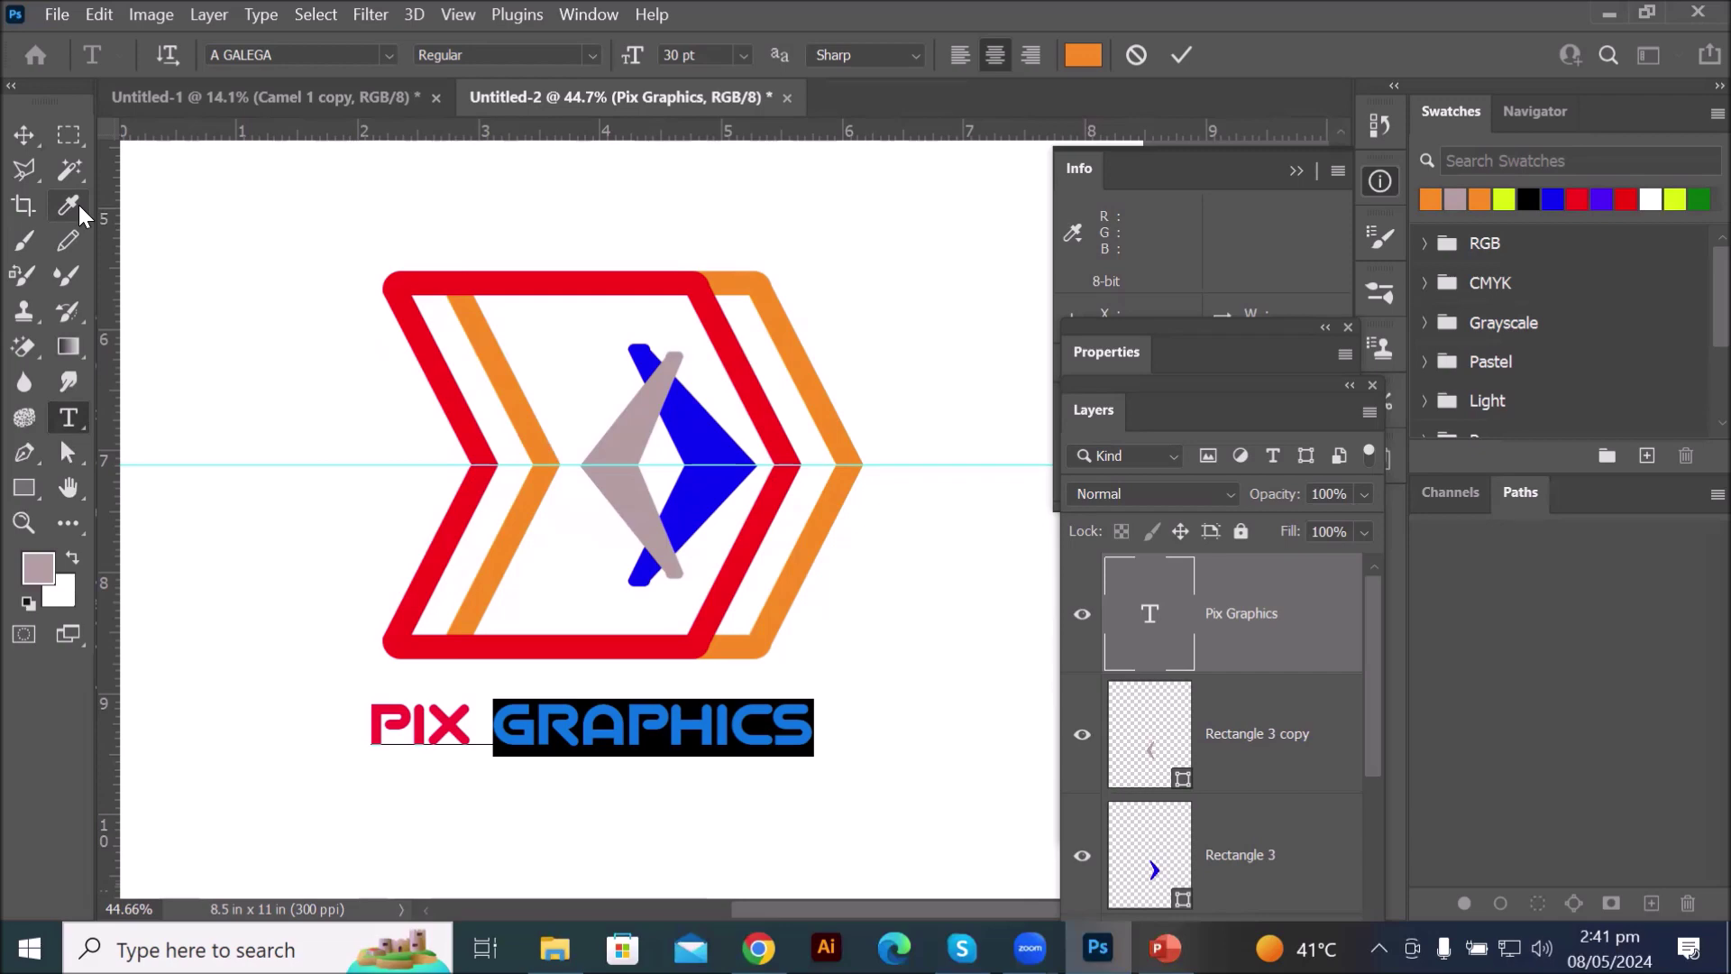
left_click(222, 362)
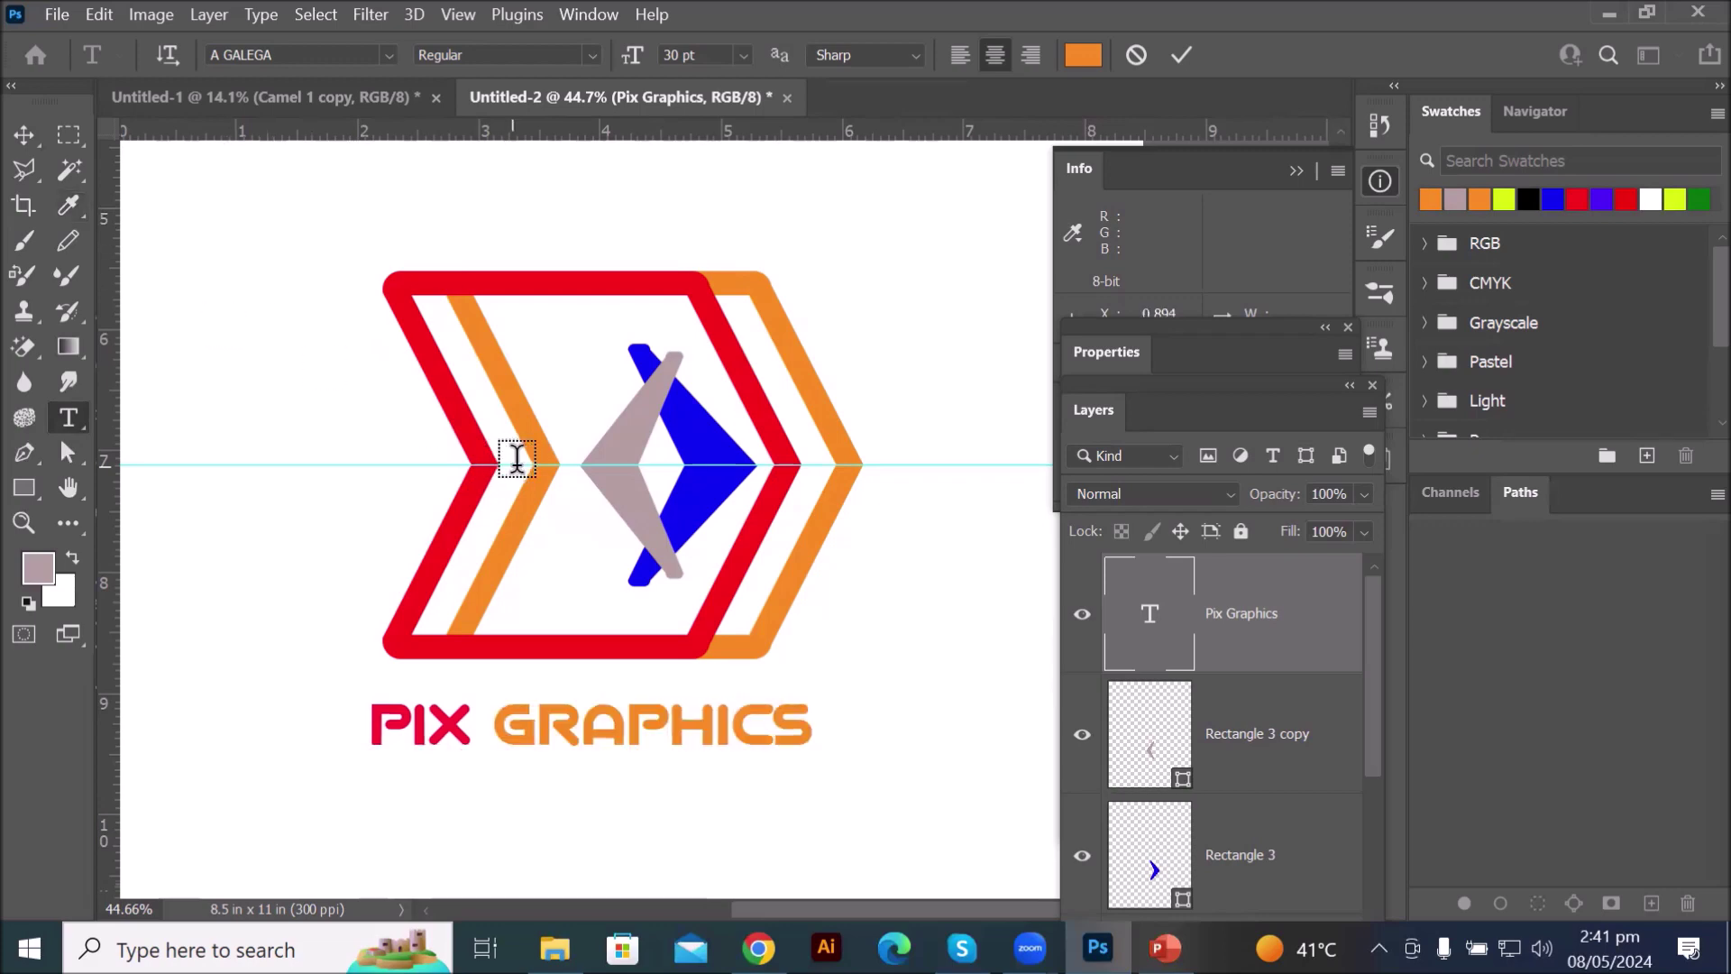
scroll(515, 458, "down", 2)
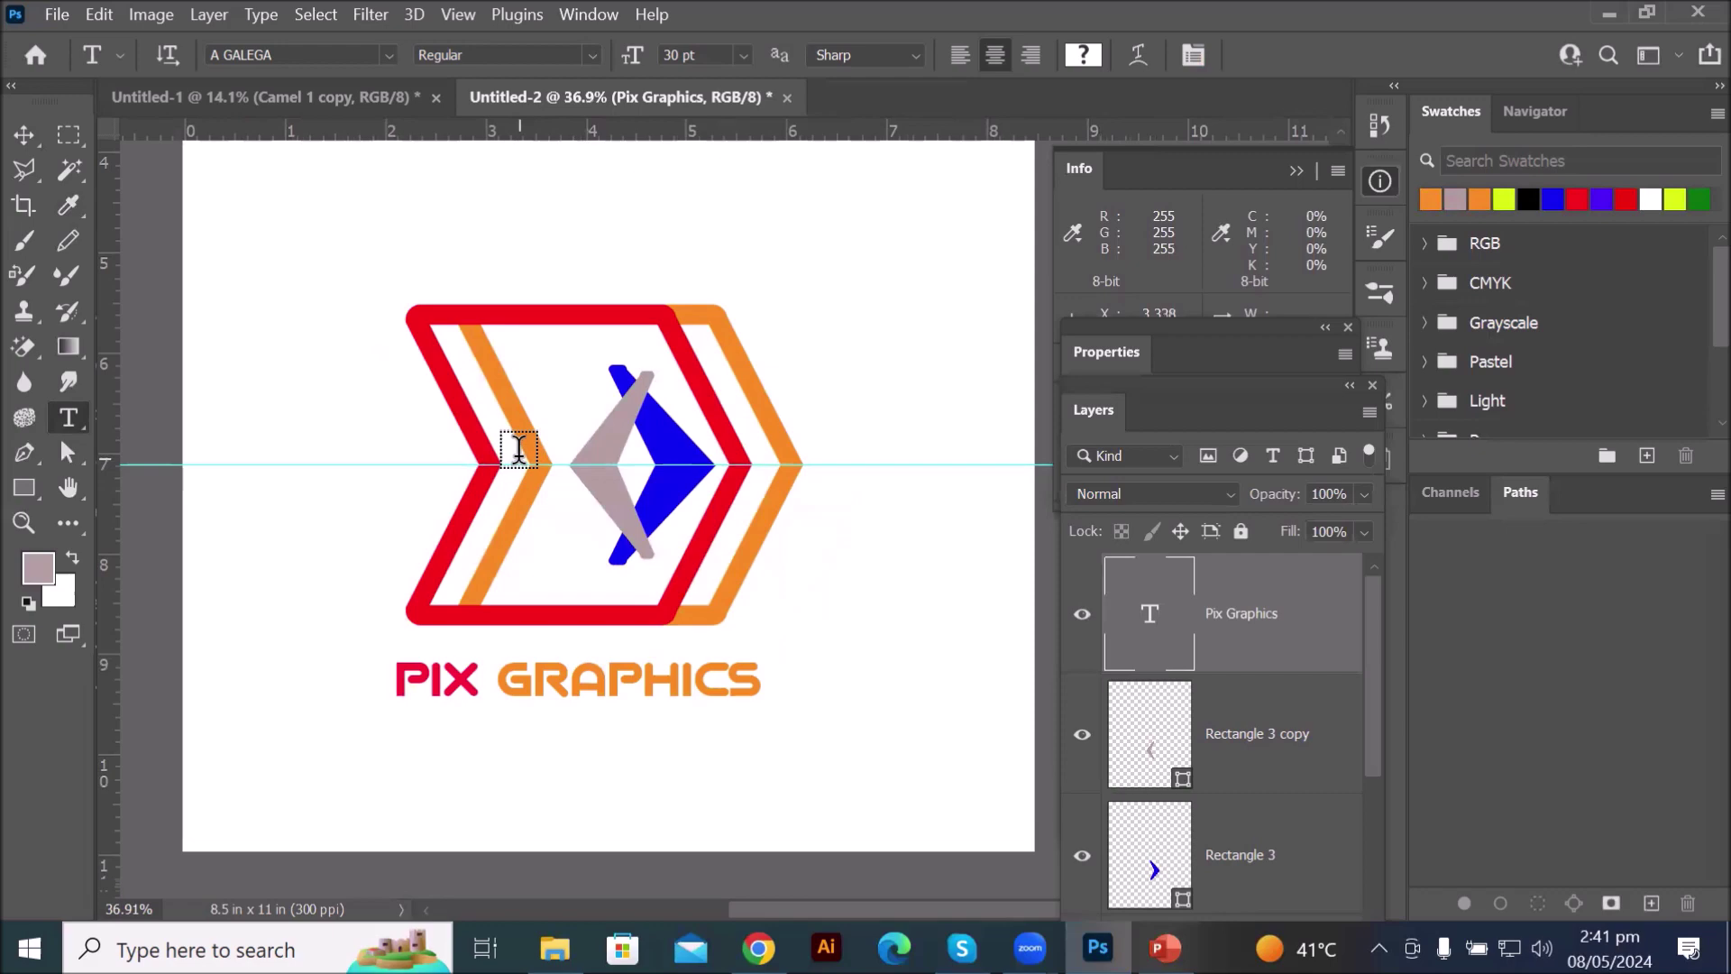
scroll(623, 520, "down", 2)
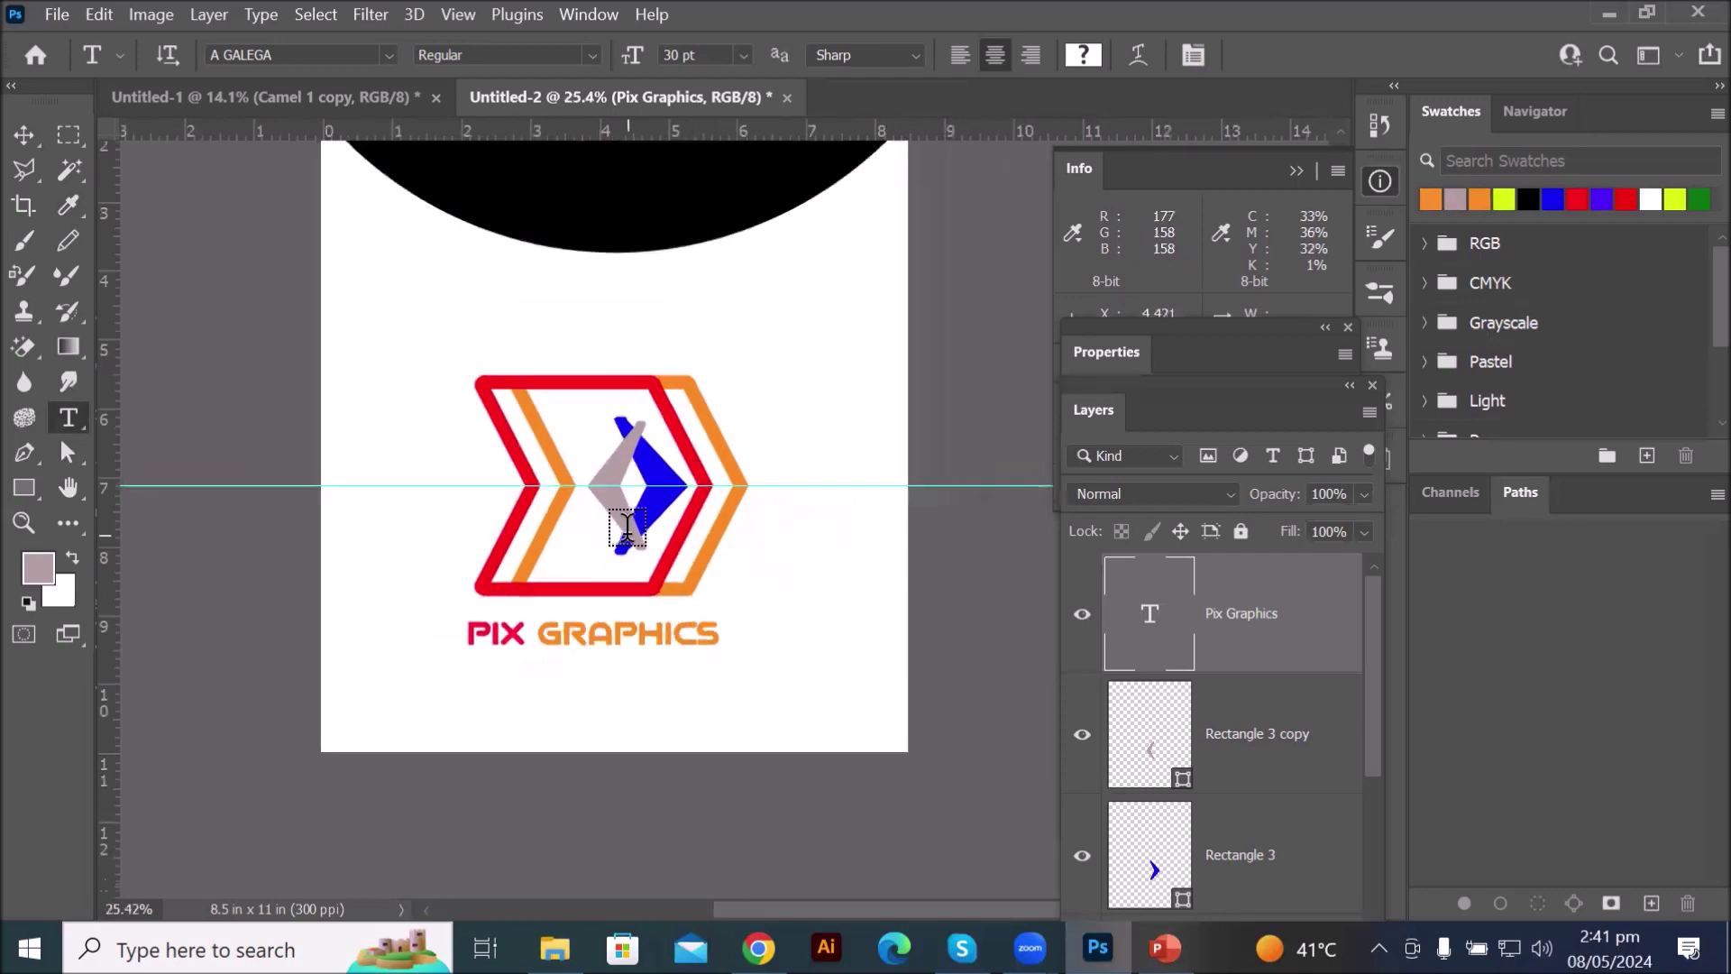
- Float the toolbar beside the document and restore its default set of tools
scroll(757, 351, "down", 2)
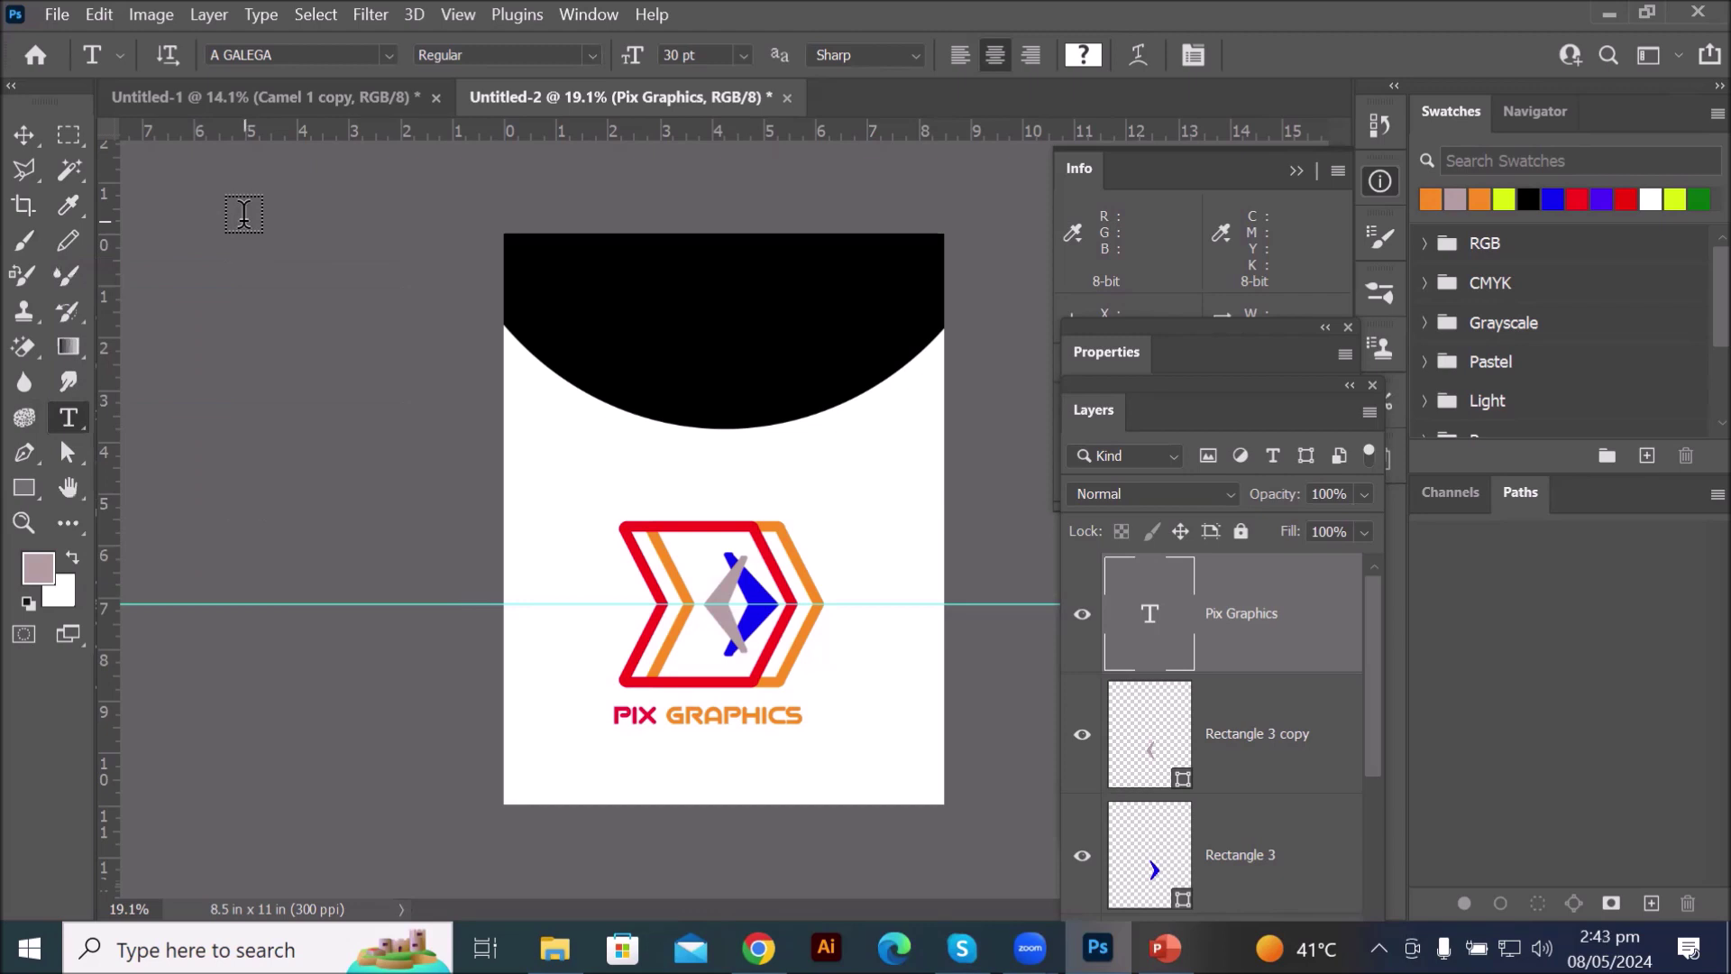
left_click(69, 214)
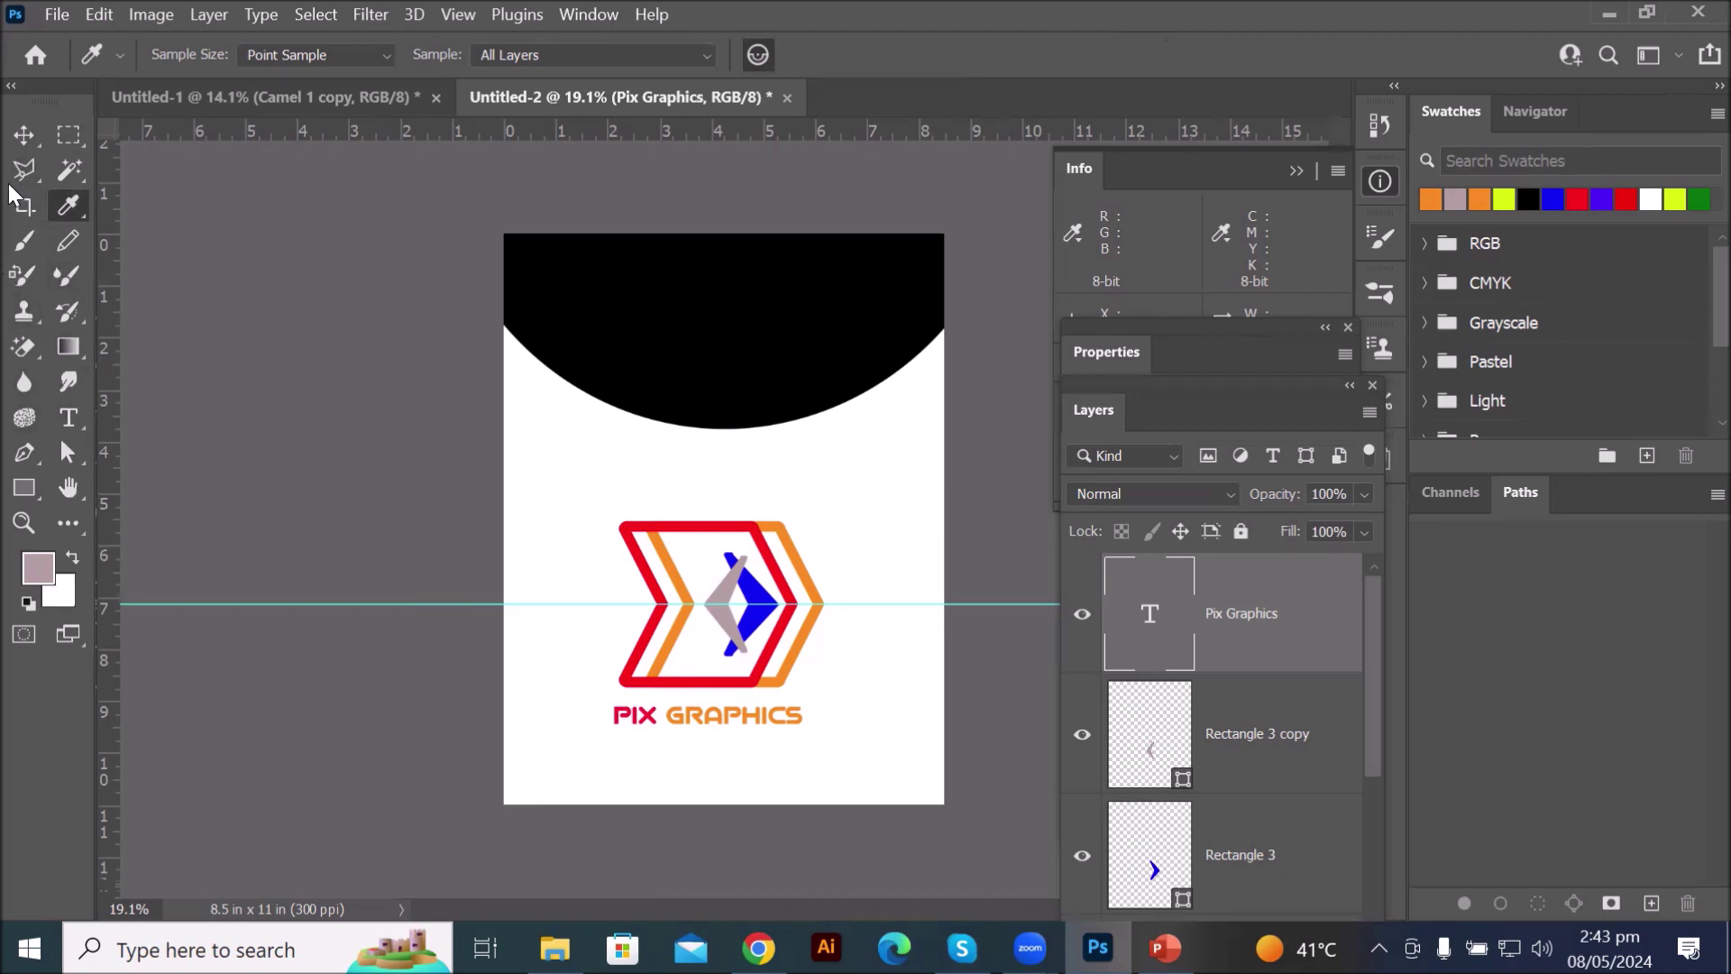
left_click_drag(49, 92, 200, 168)
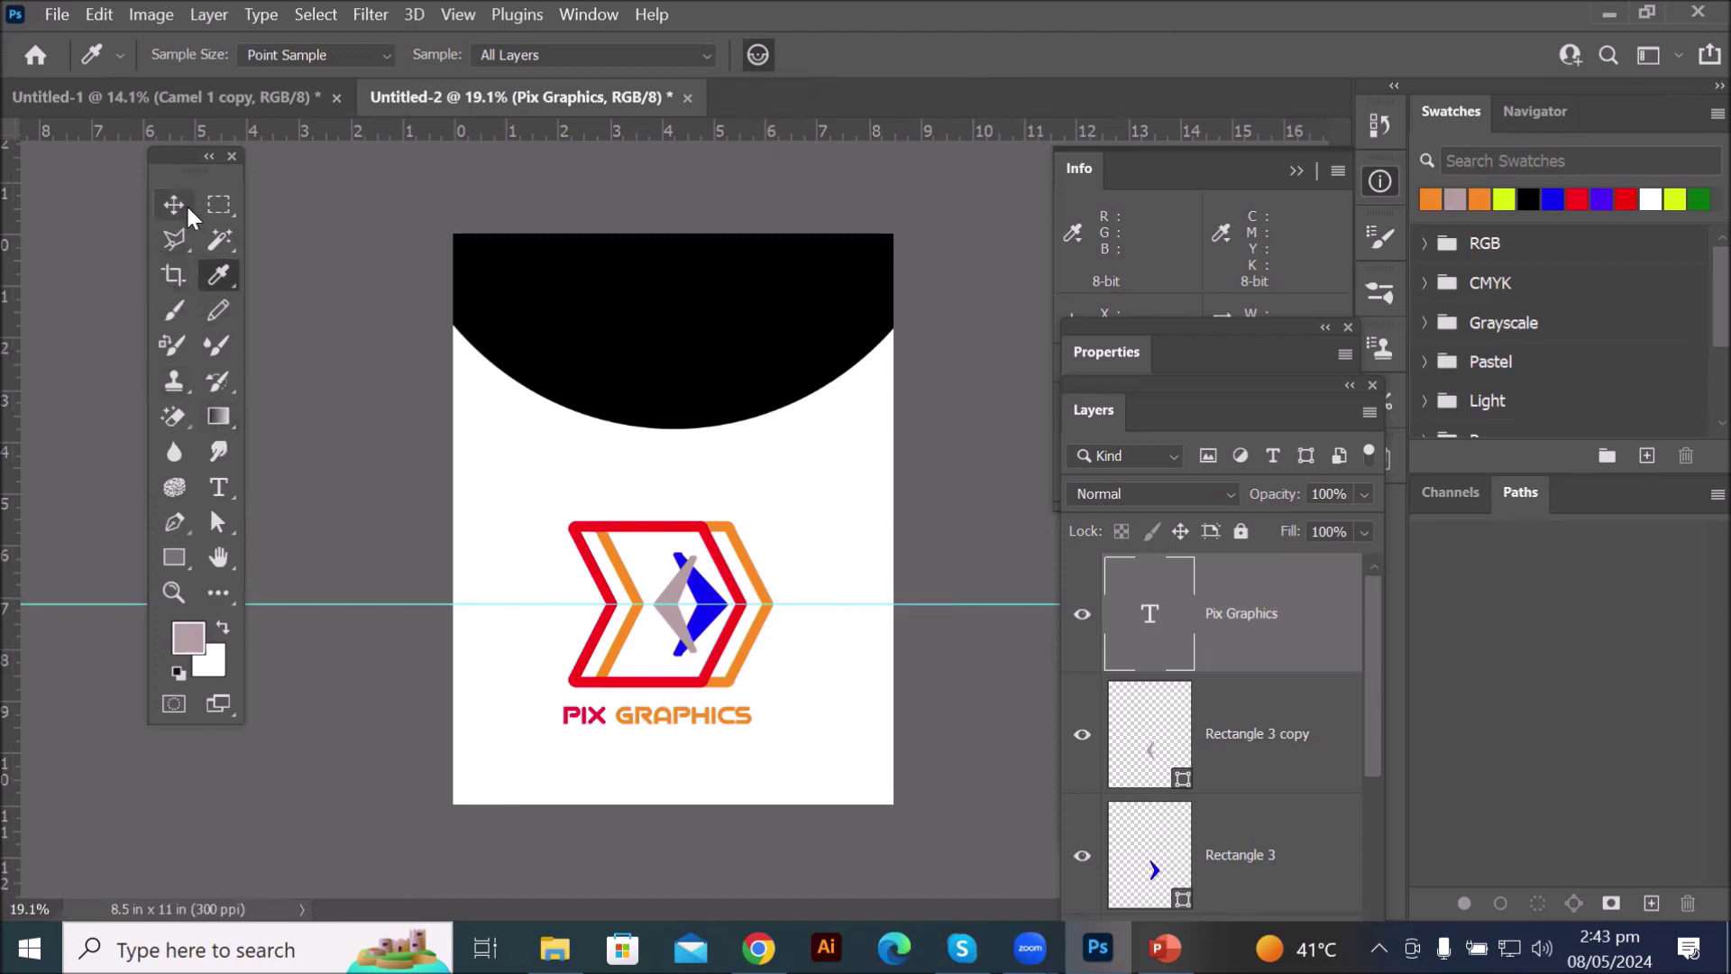
left_click(217, 595)
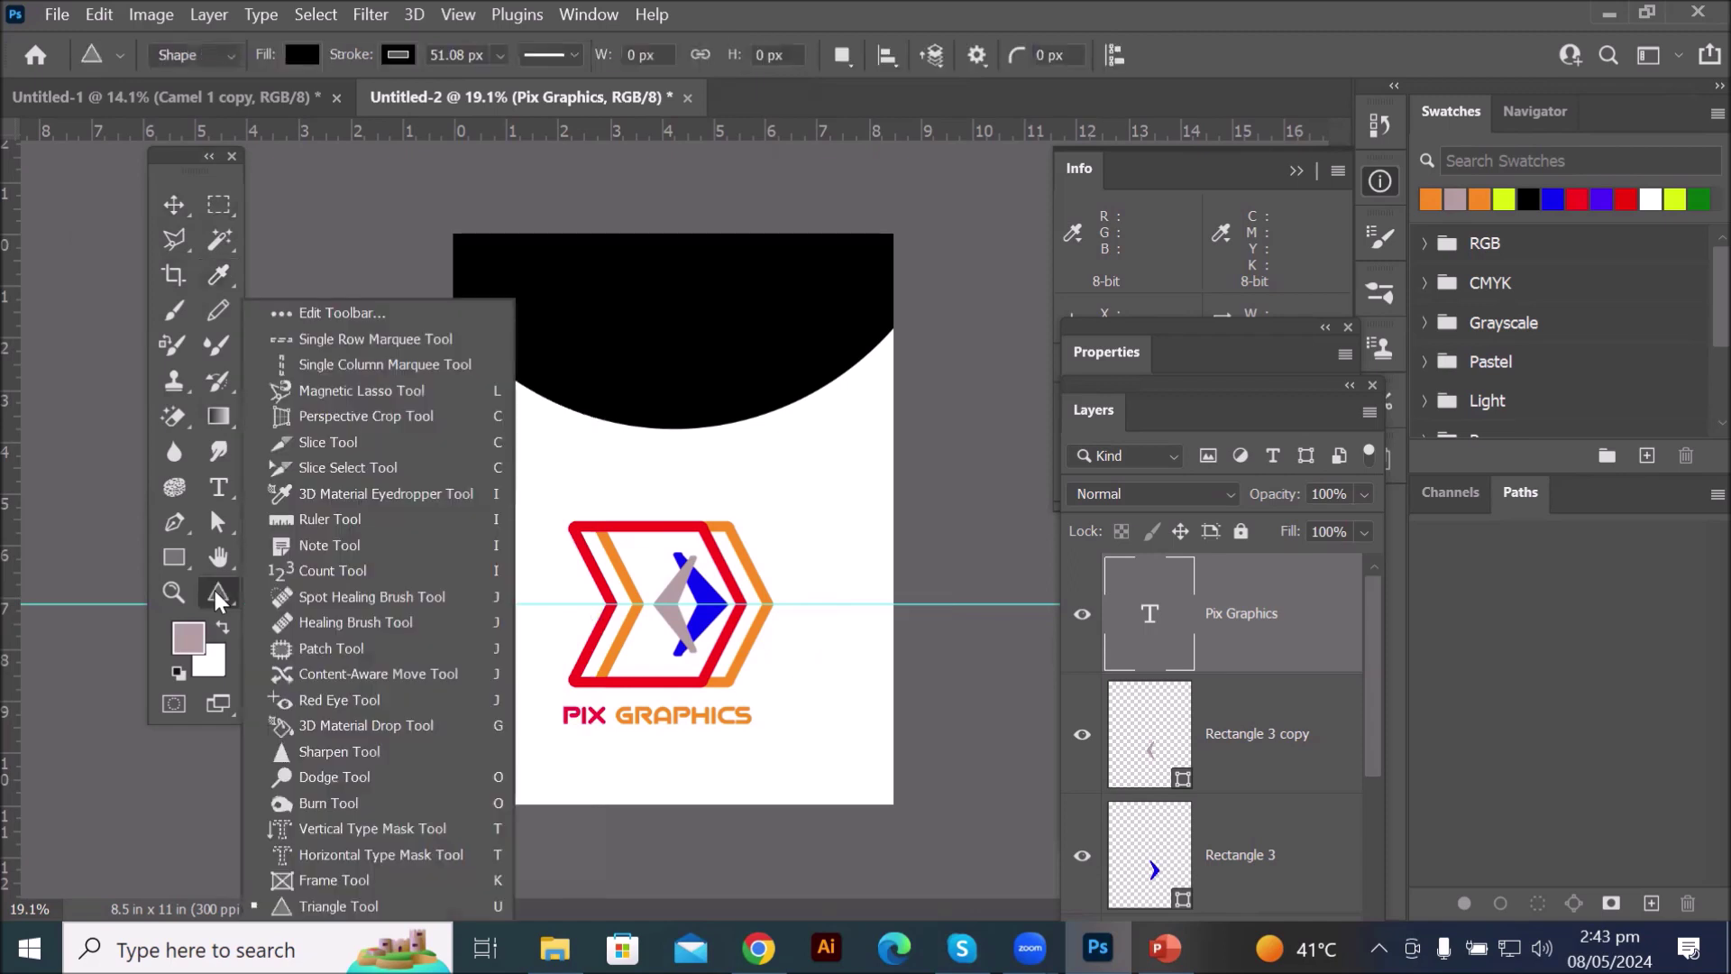
left_click(354, 315)
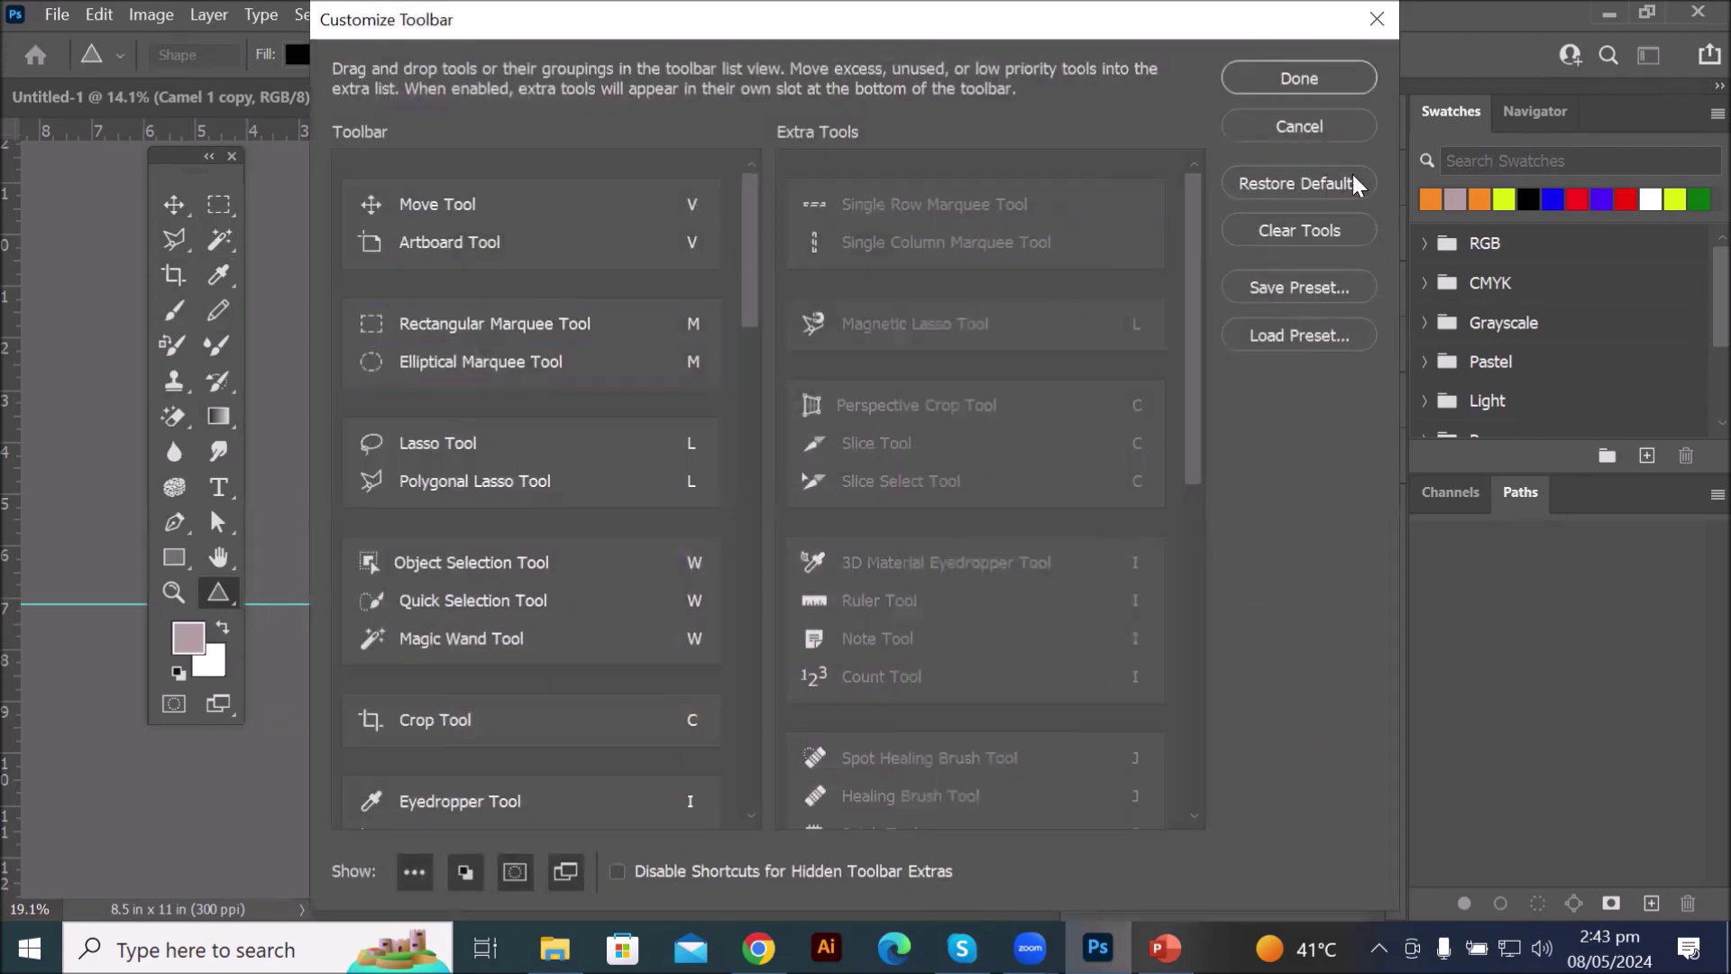
left_click(1289, 189)
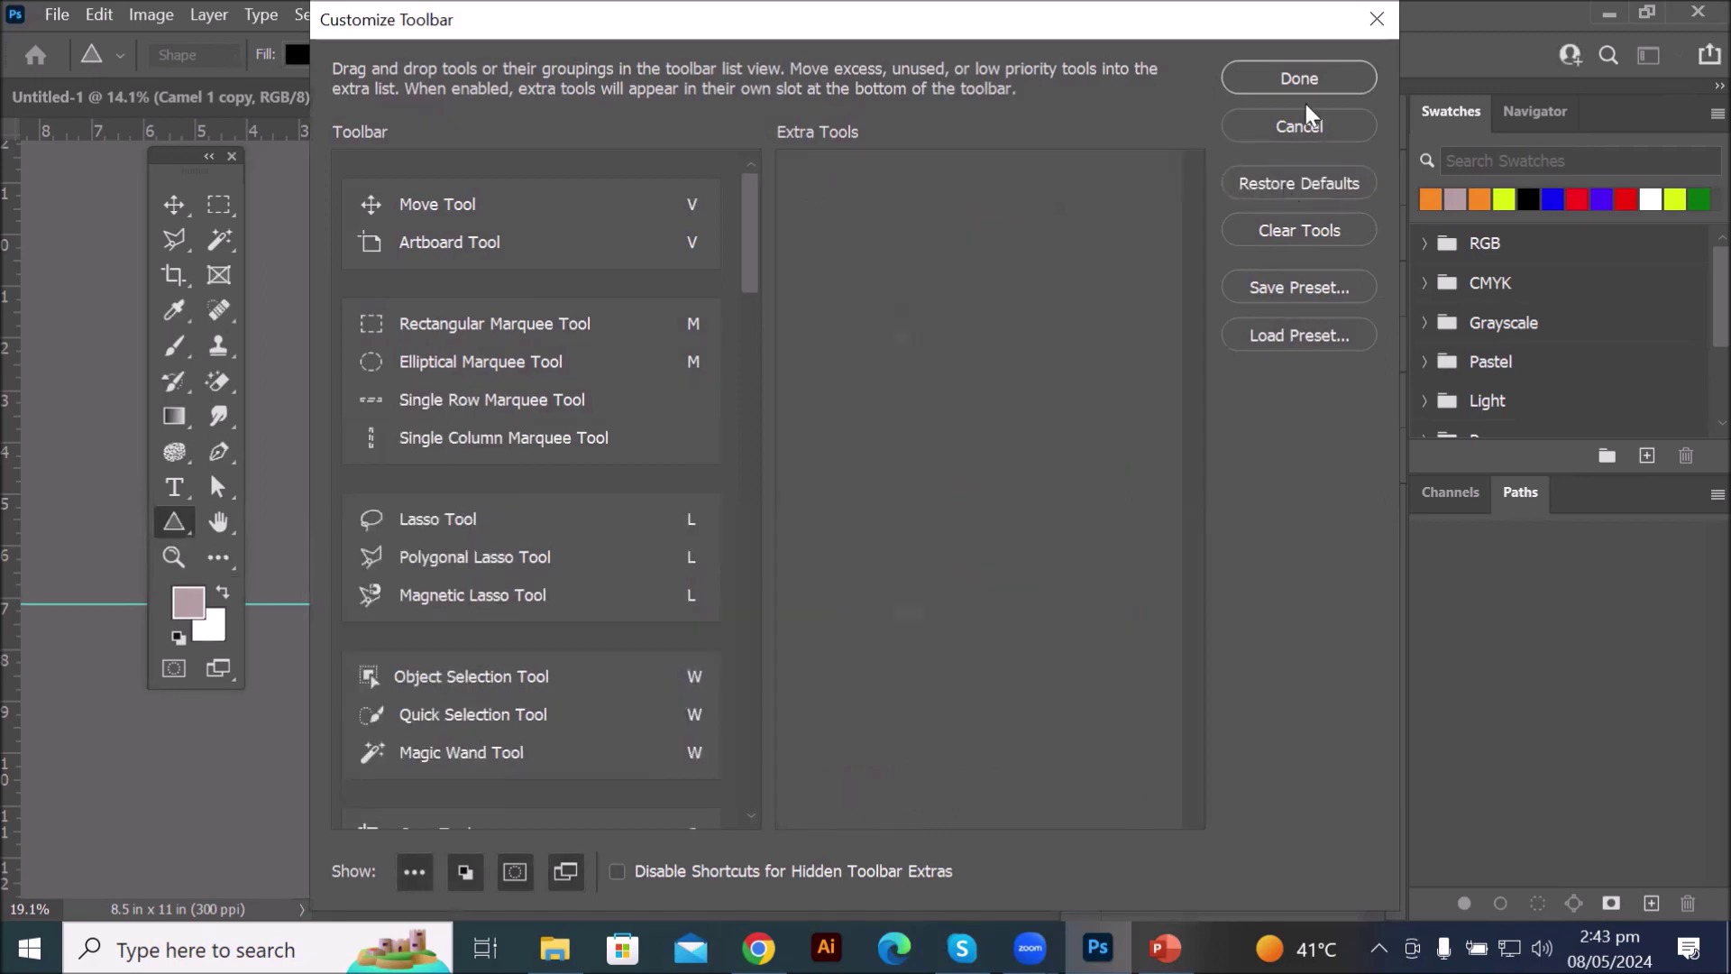
left_click(1342, 79)
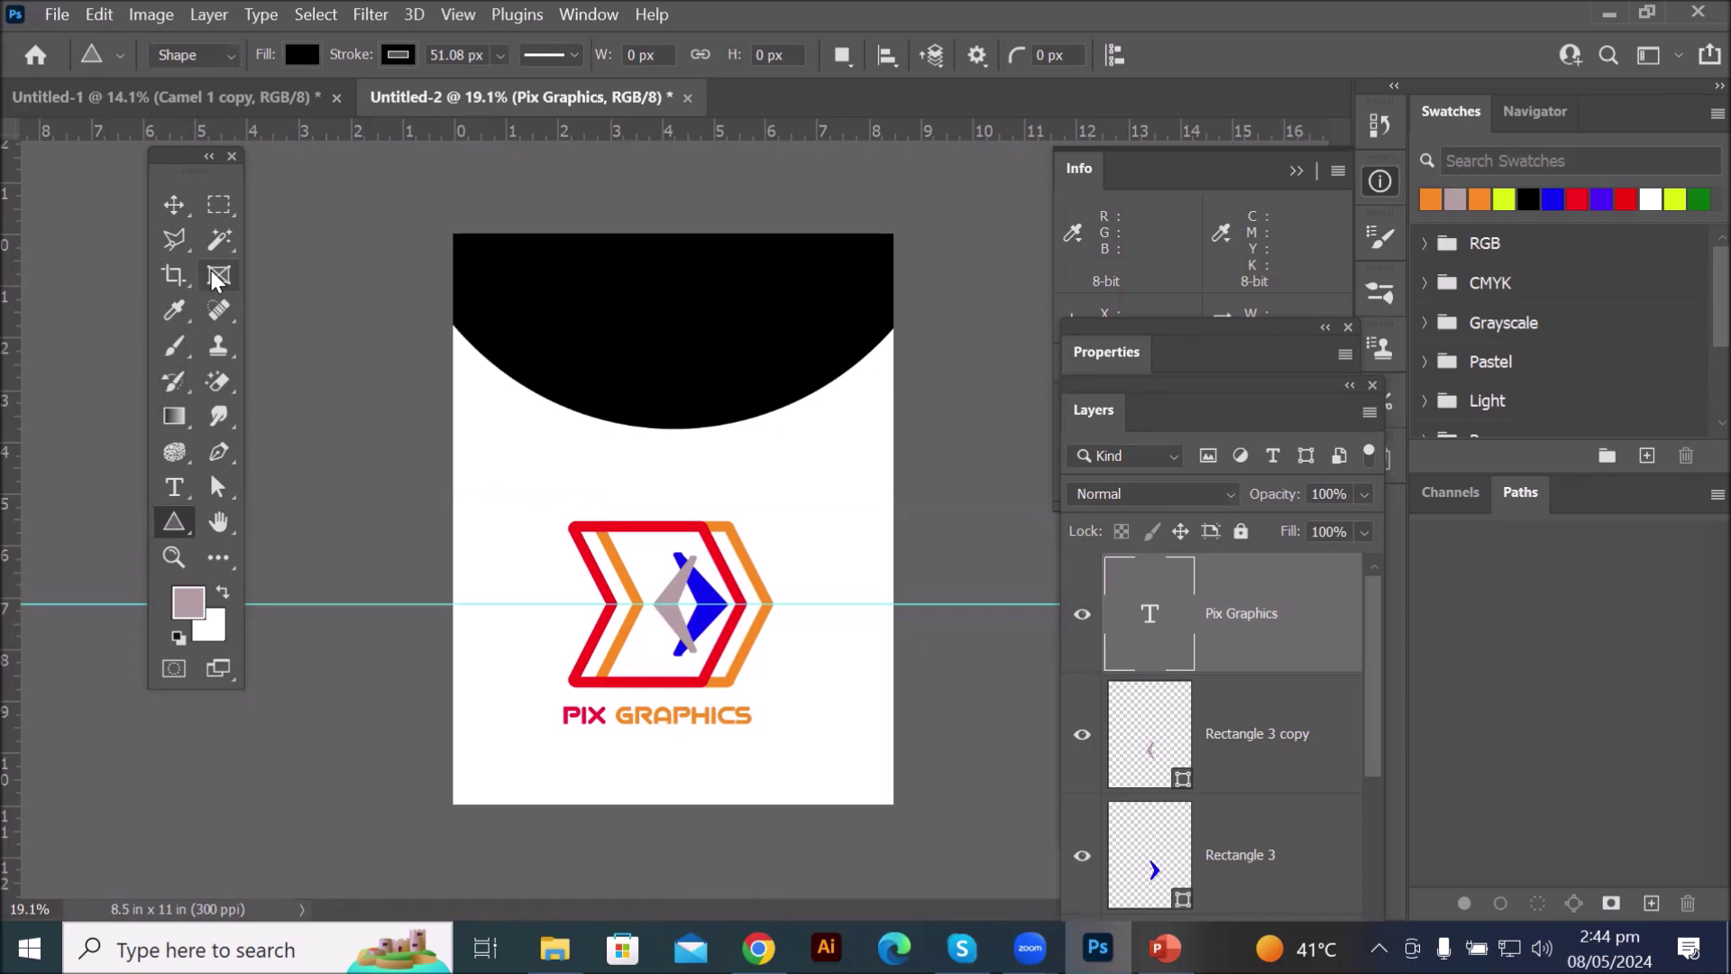
- Switch to PowerPoint and view the Frame Tool slides, advancing to the one on placing images into shapes
scroll(791, 541, "down", 4)
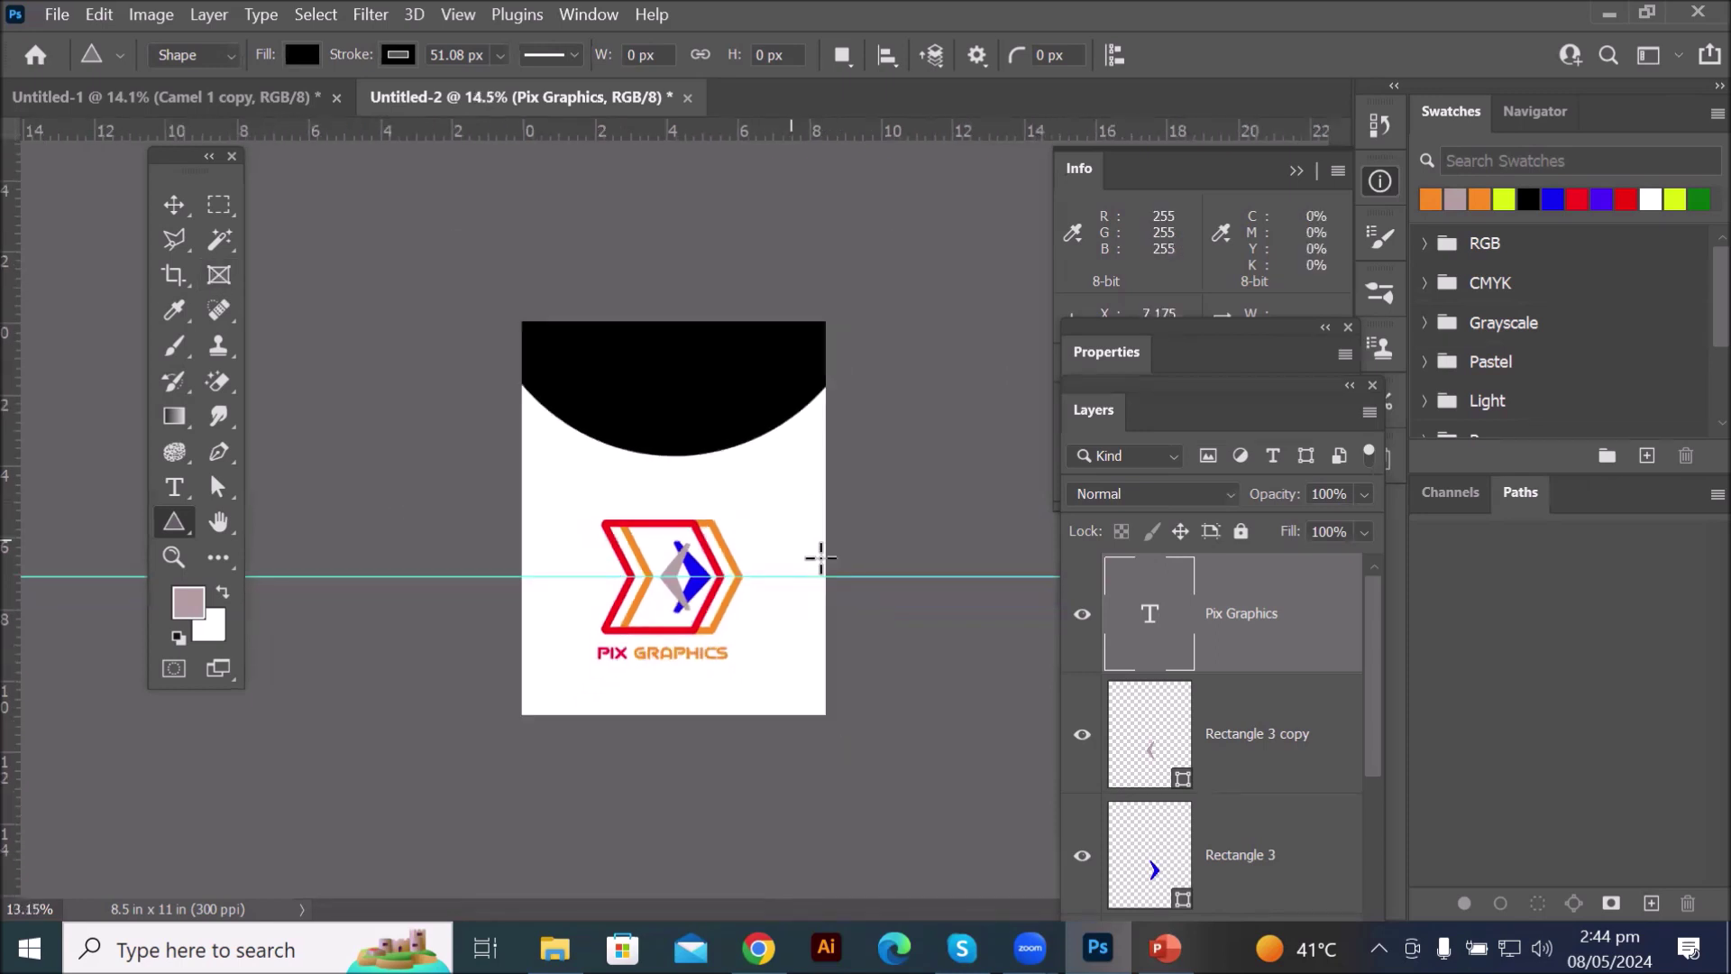
scroll(875, 697, "up", 2)
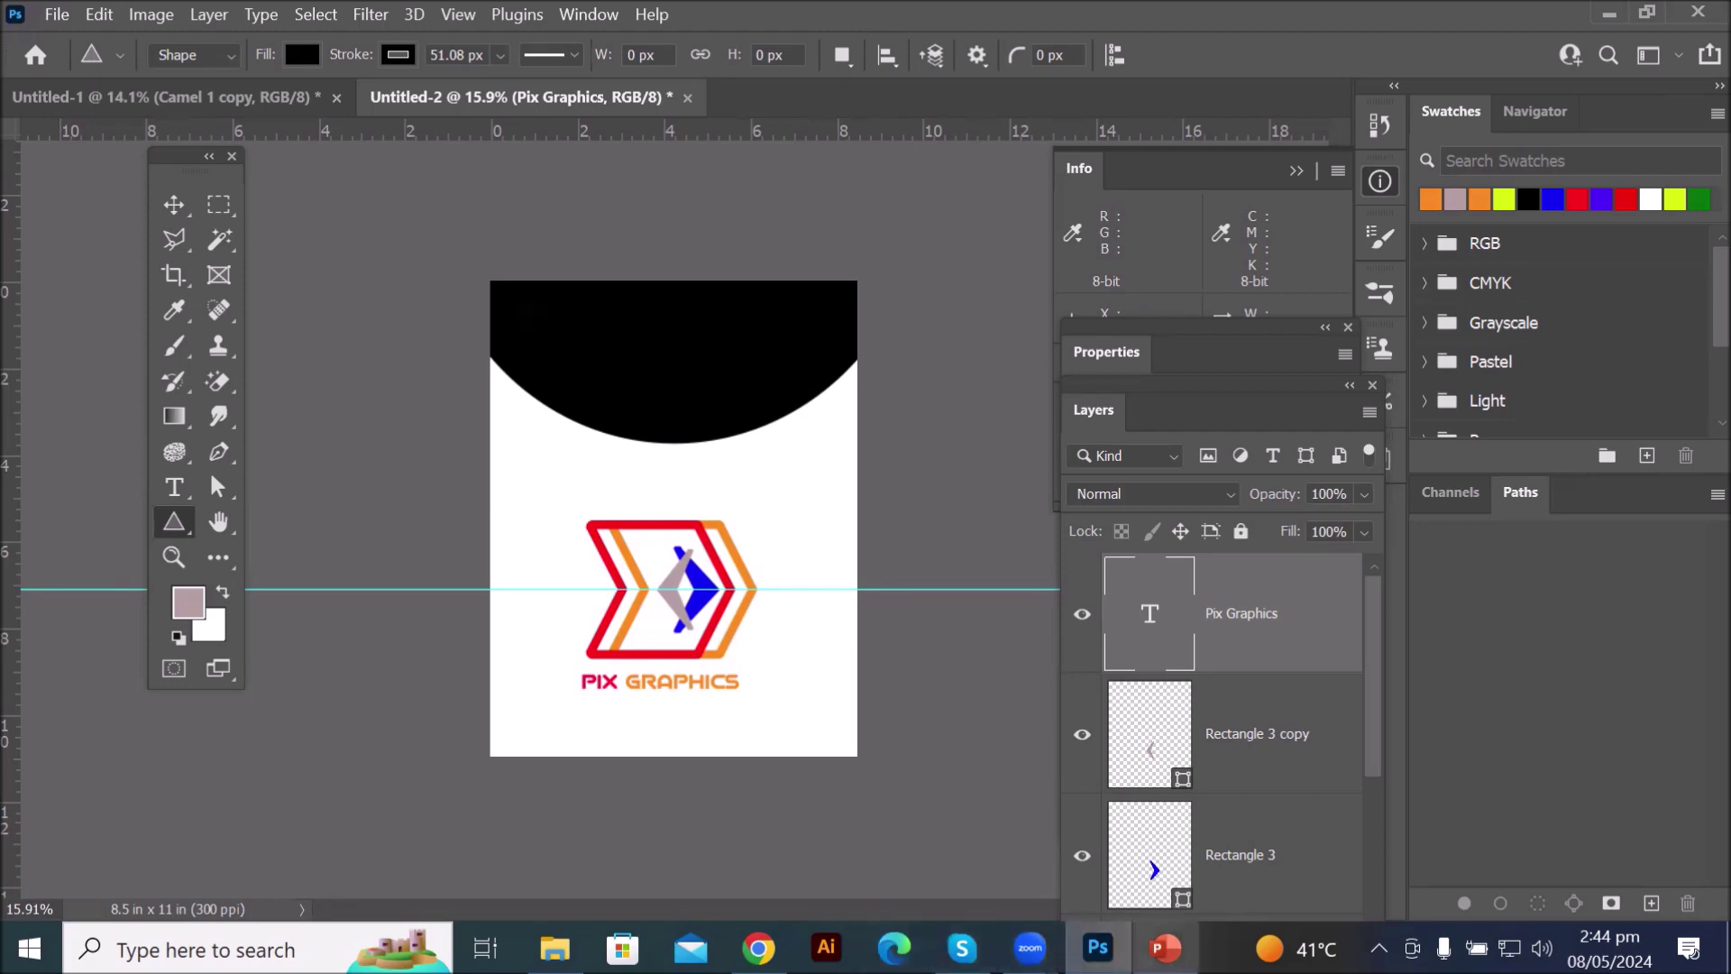
left_click(1165, 947)
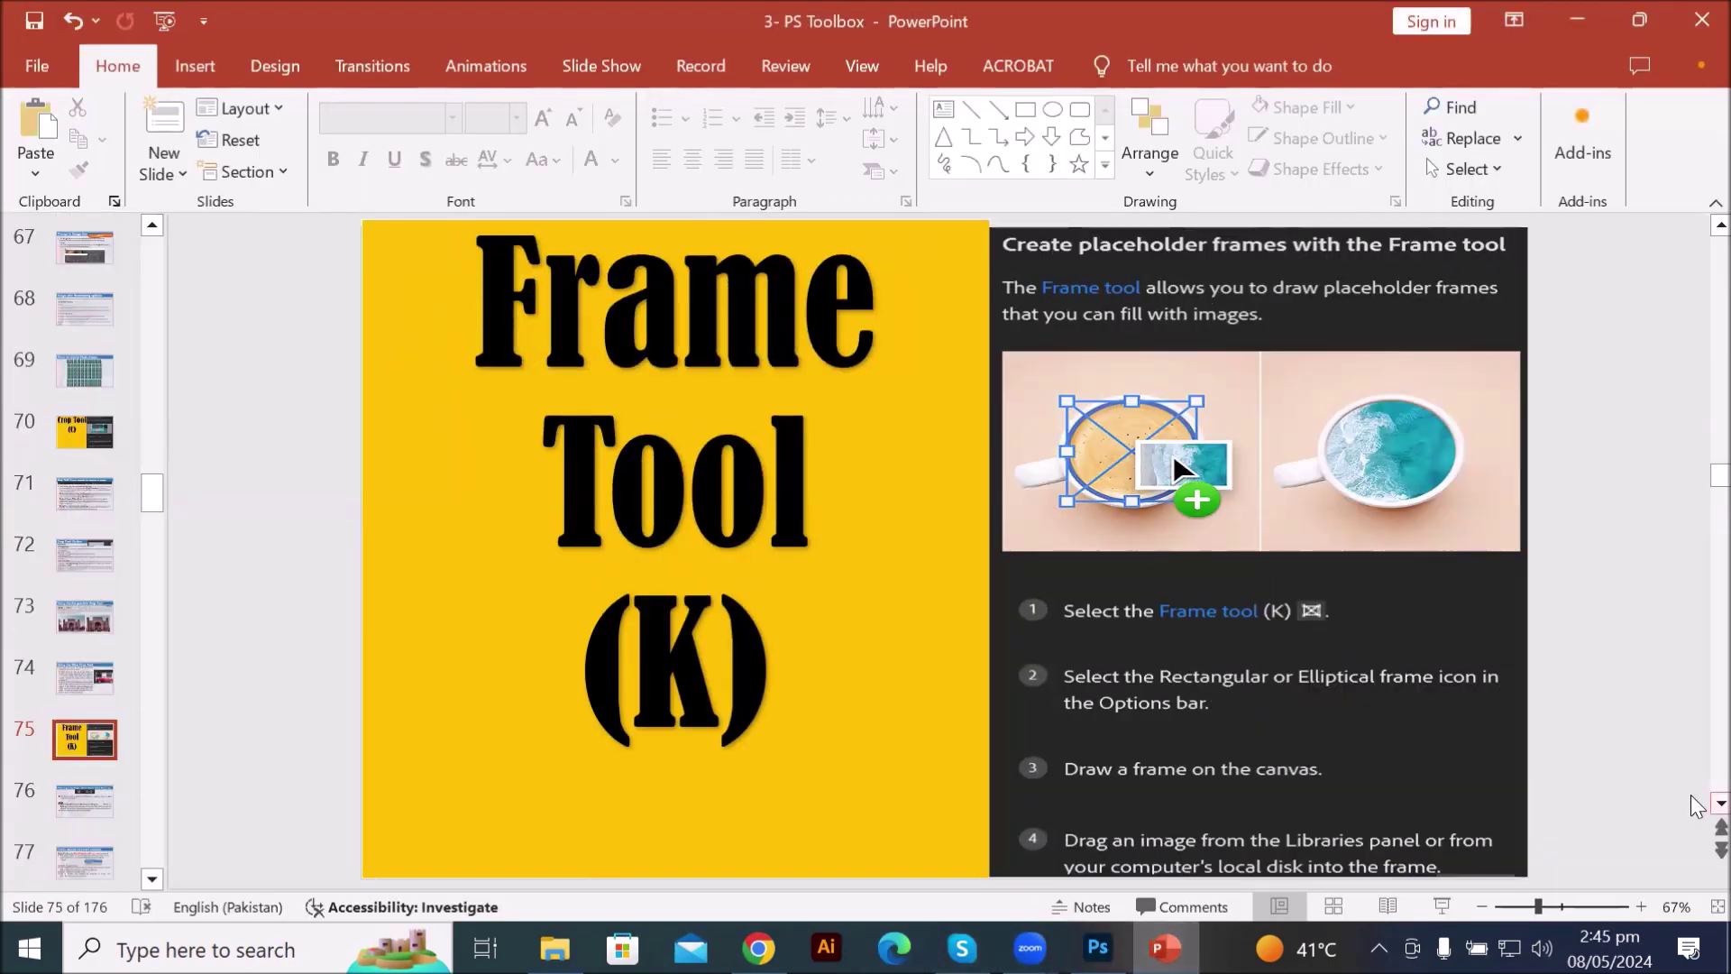
left_click(1721, 802)
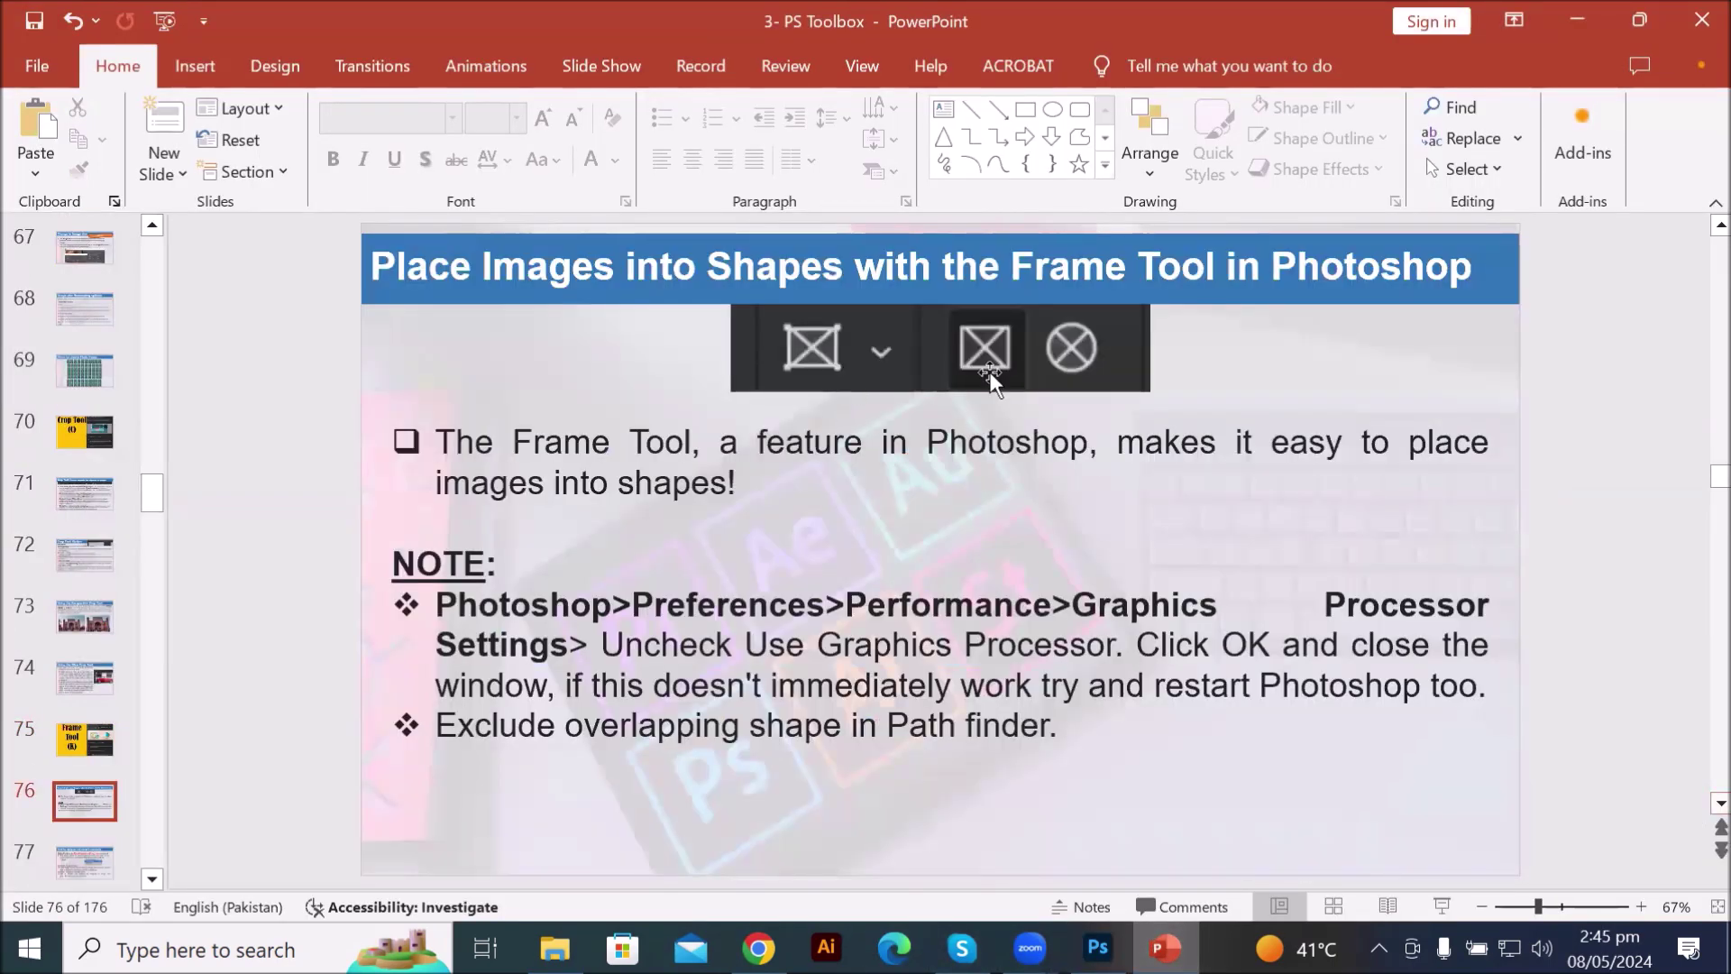
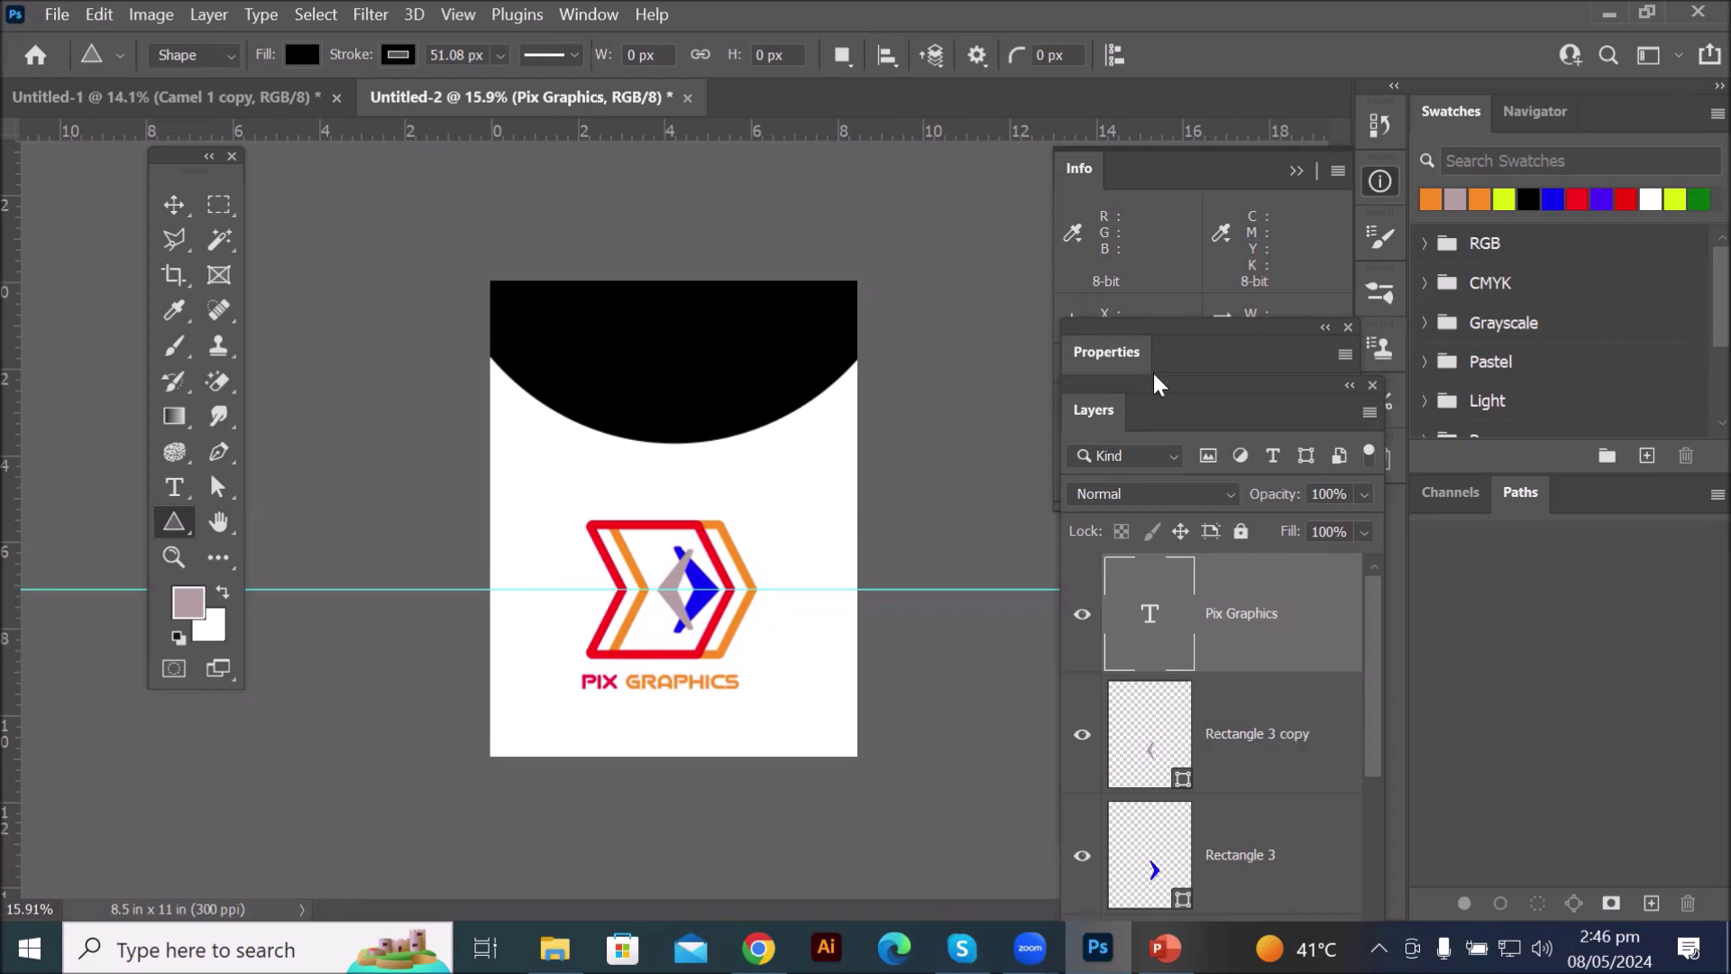
- Group all logo layers from Rectangle 2 up to the Pix Graphics text, leaving out Rectangle 1 and the background
left_click_drag(1111, 421, 932, 190)
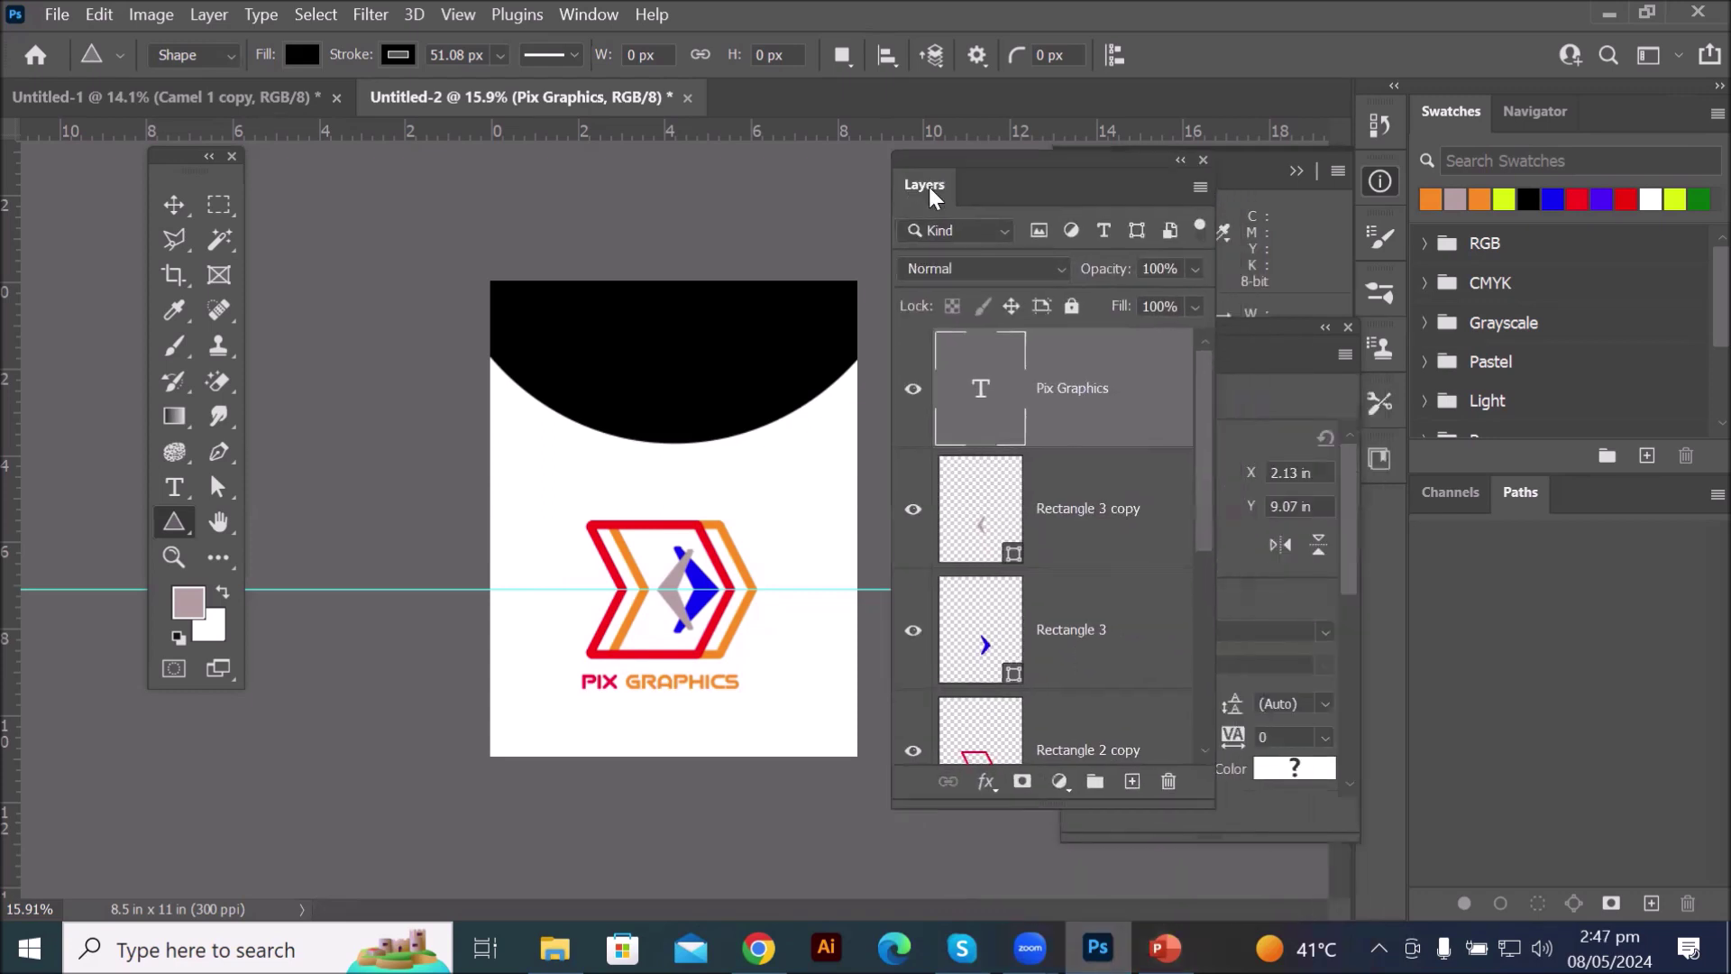
left_click_drag(1205, 468, 1202, 634)
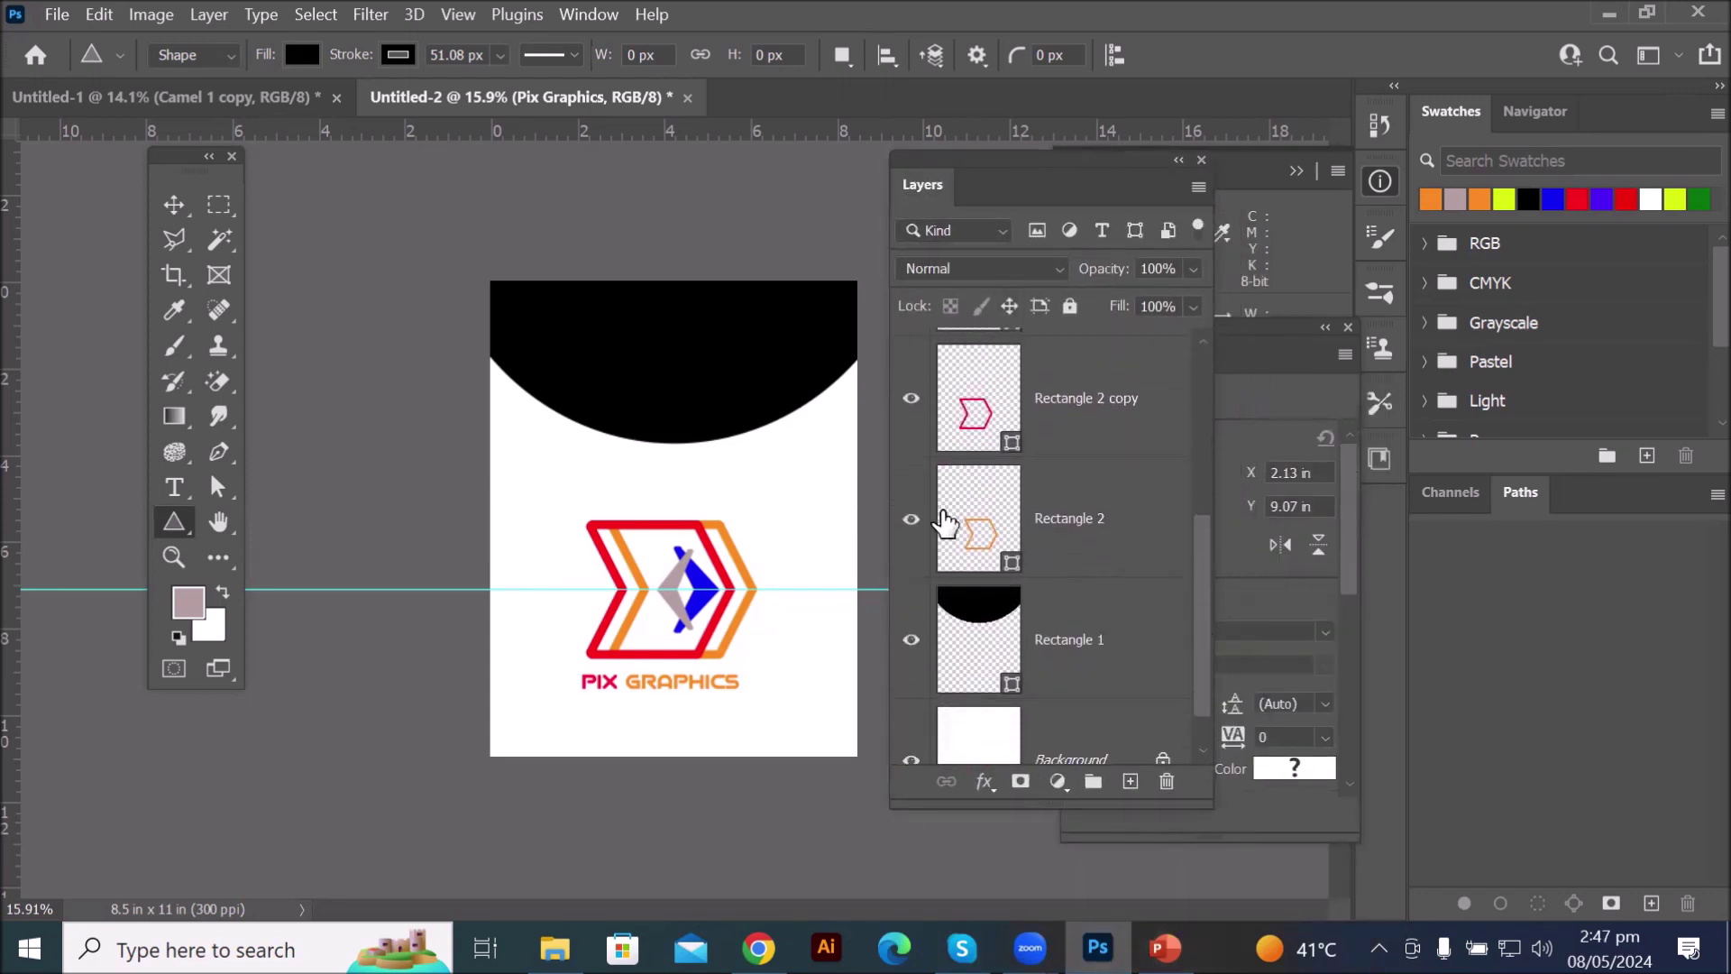
left_click(1093, 569)
left_click_drag(1202, 601, 1196, 409)
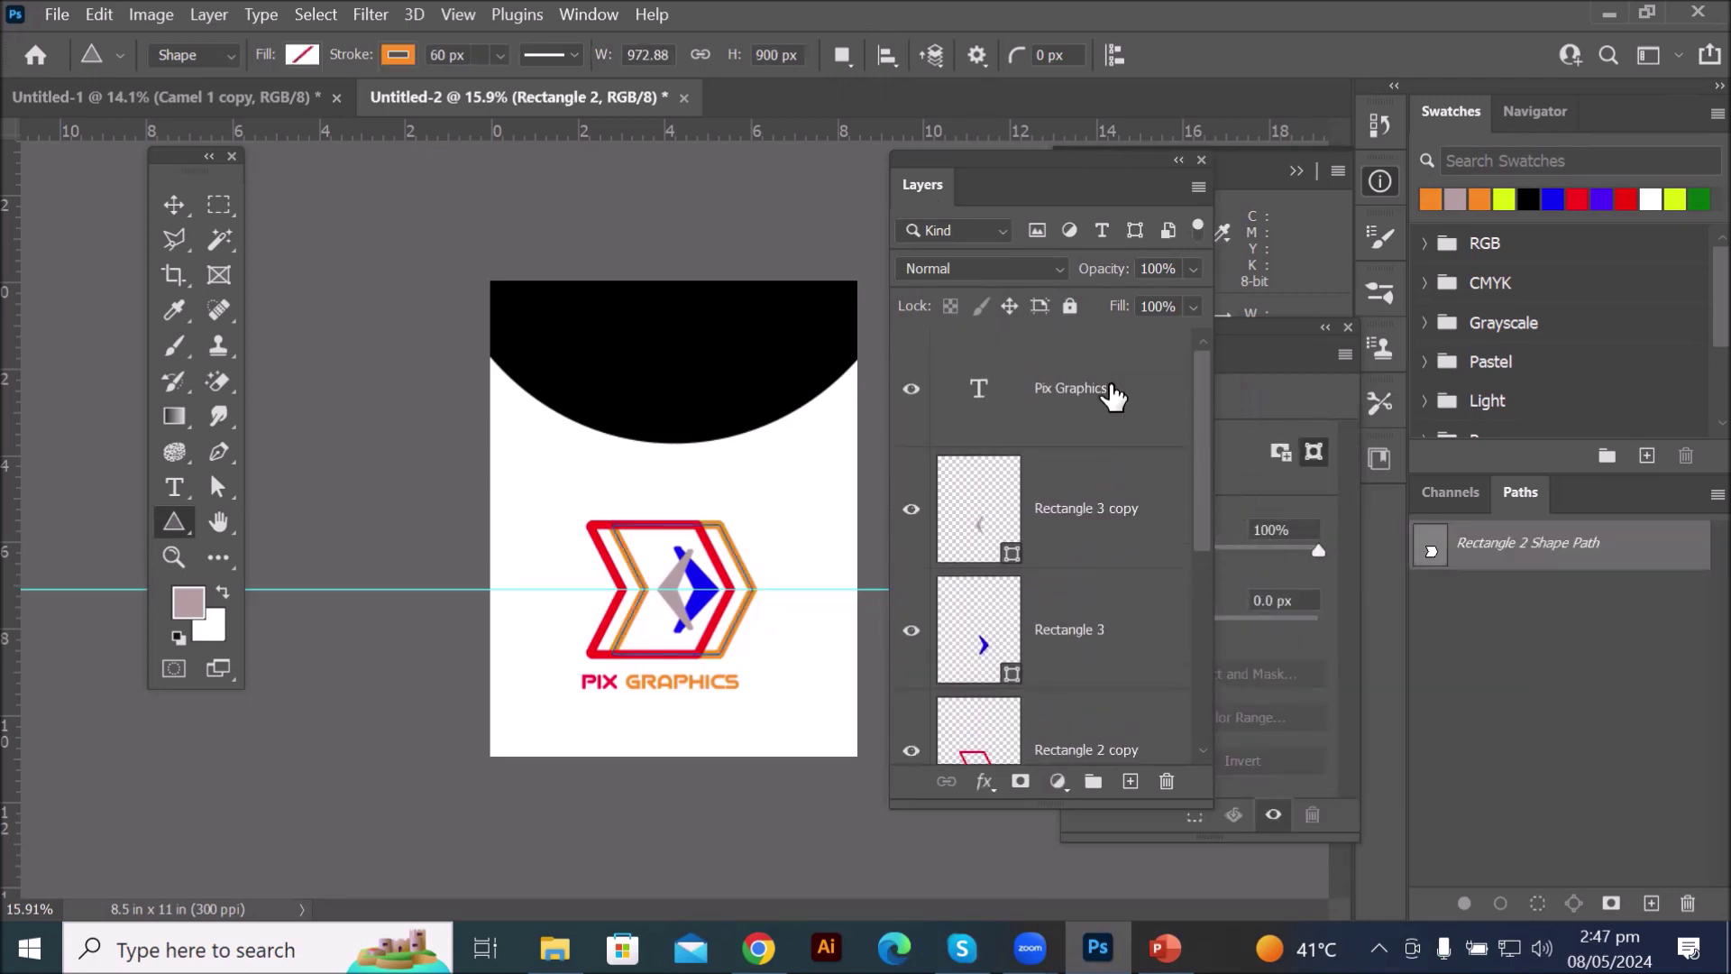
left_click(980, 389, "shift")
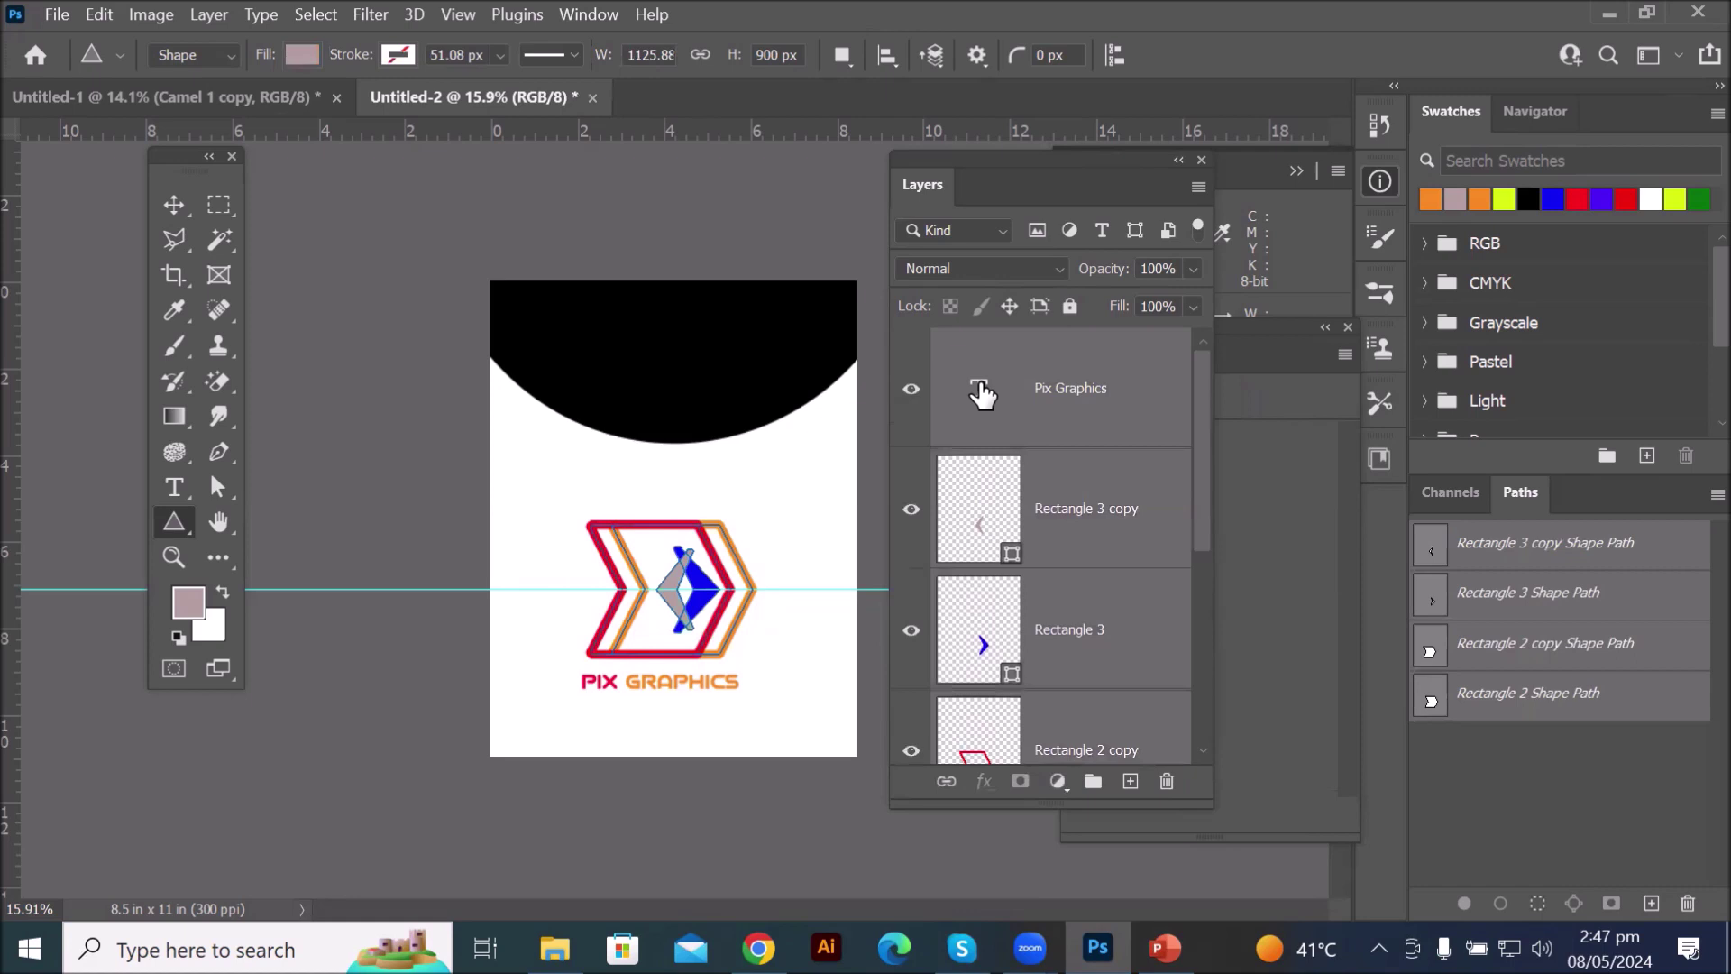
left_click(1093, 781)
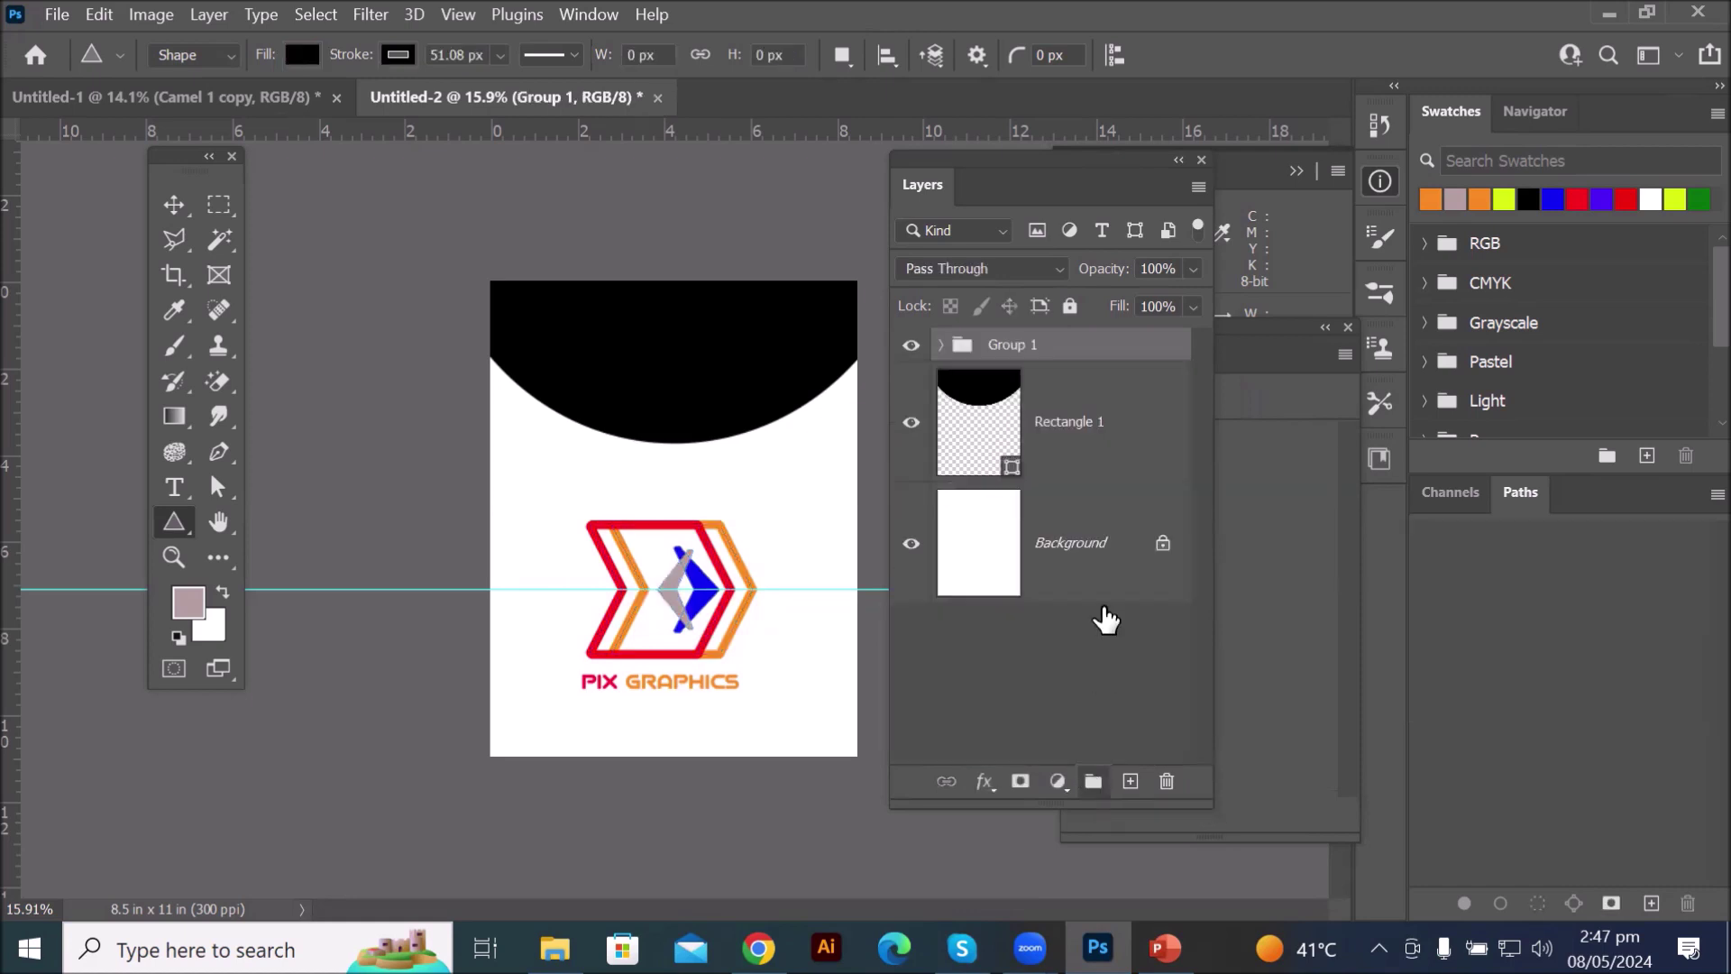
- Rename the new layer group as LOGO
double_click(1017, 344)
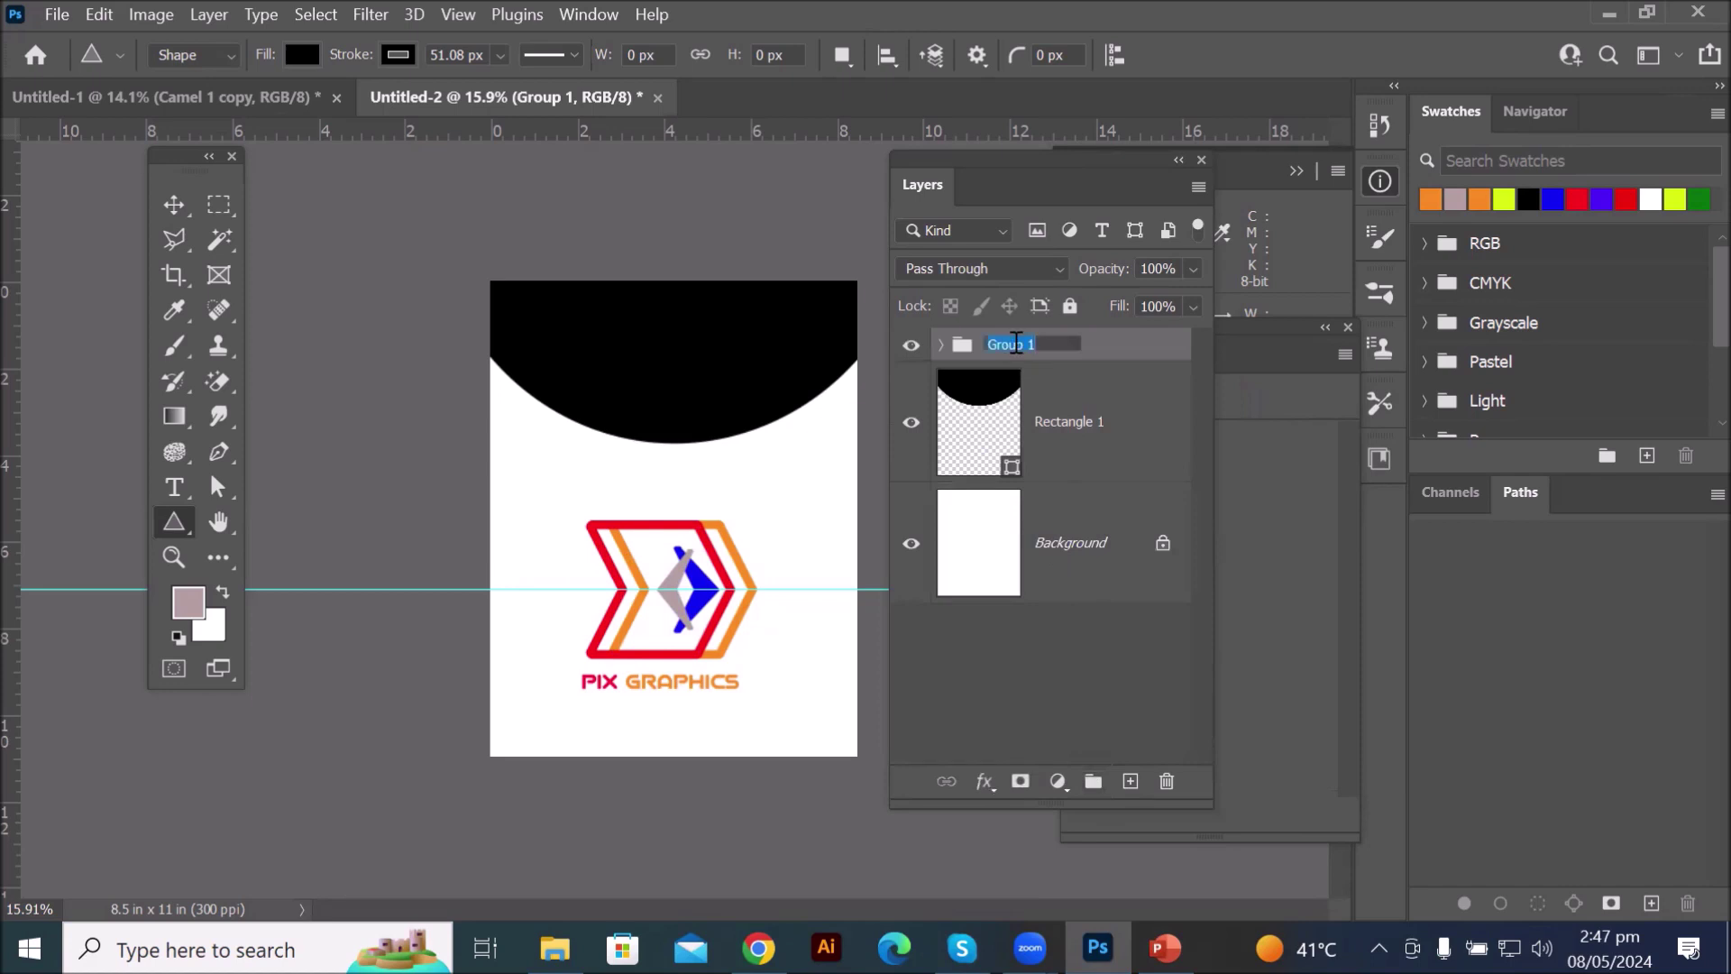
type("LO")
key("Return")
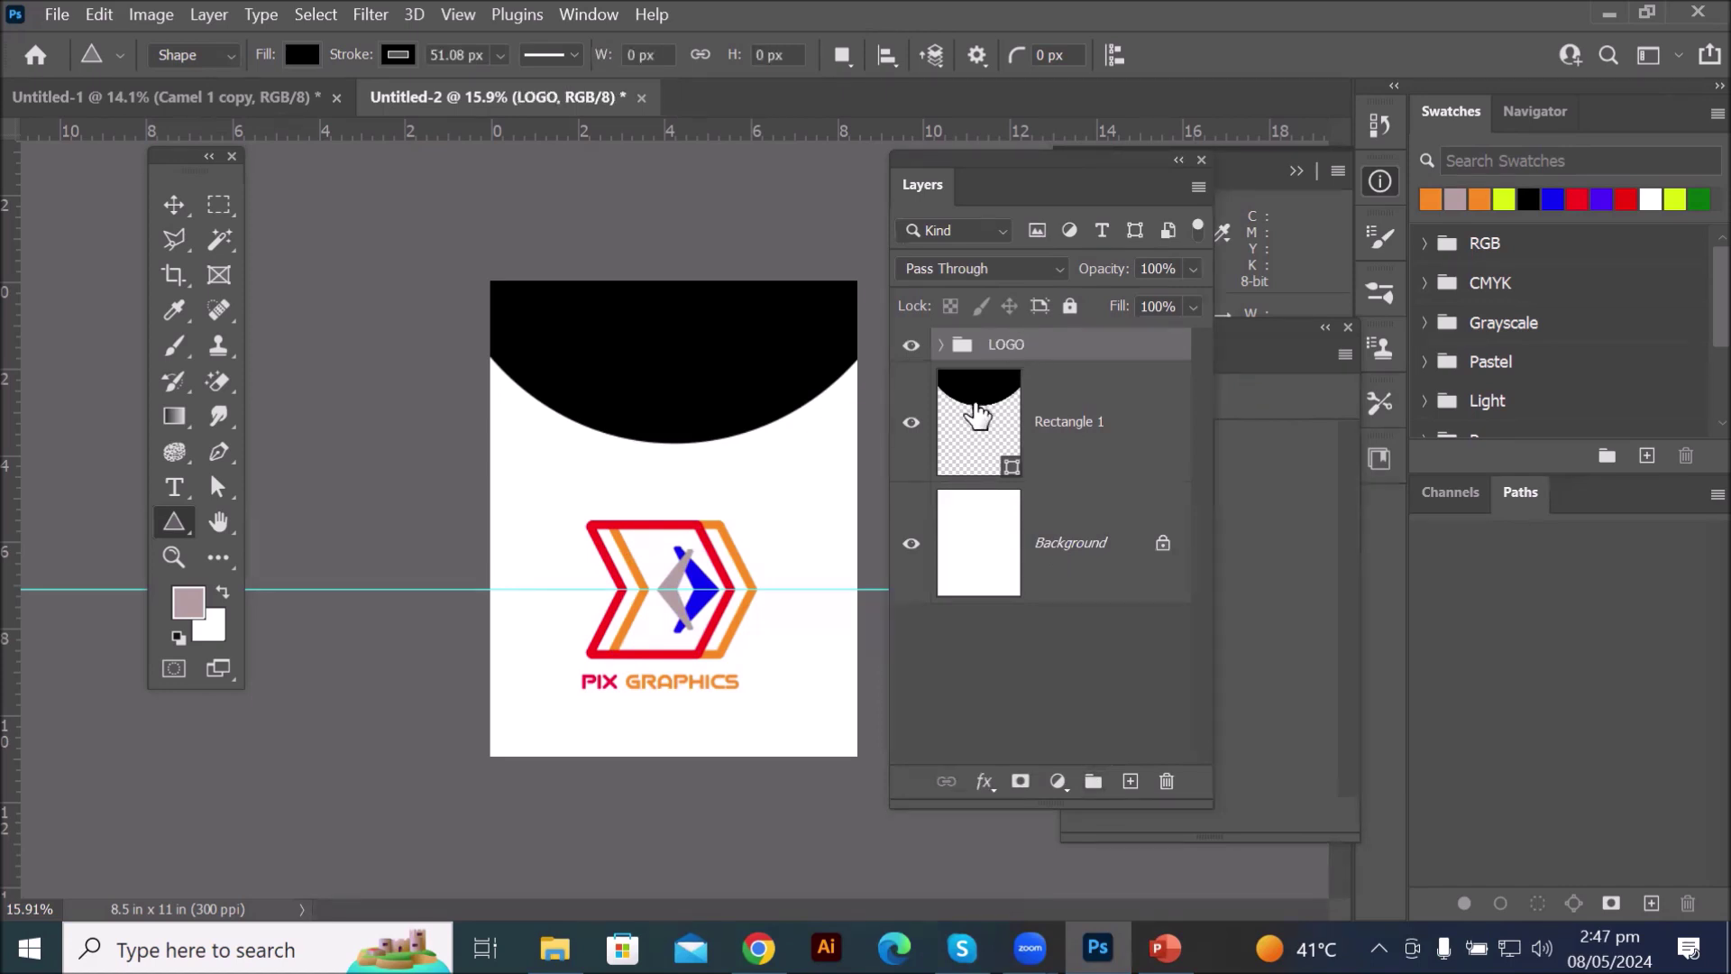
scroll(1001, 449, "up", 3)
scroll(1005, 472, "down", 2)
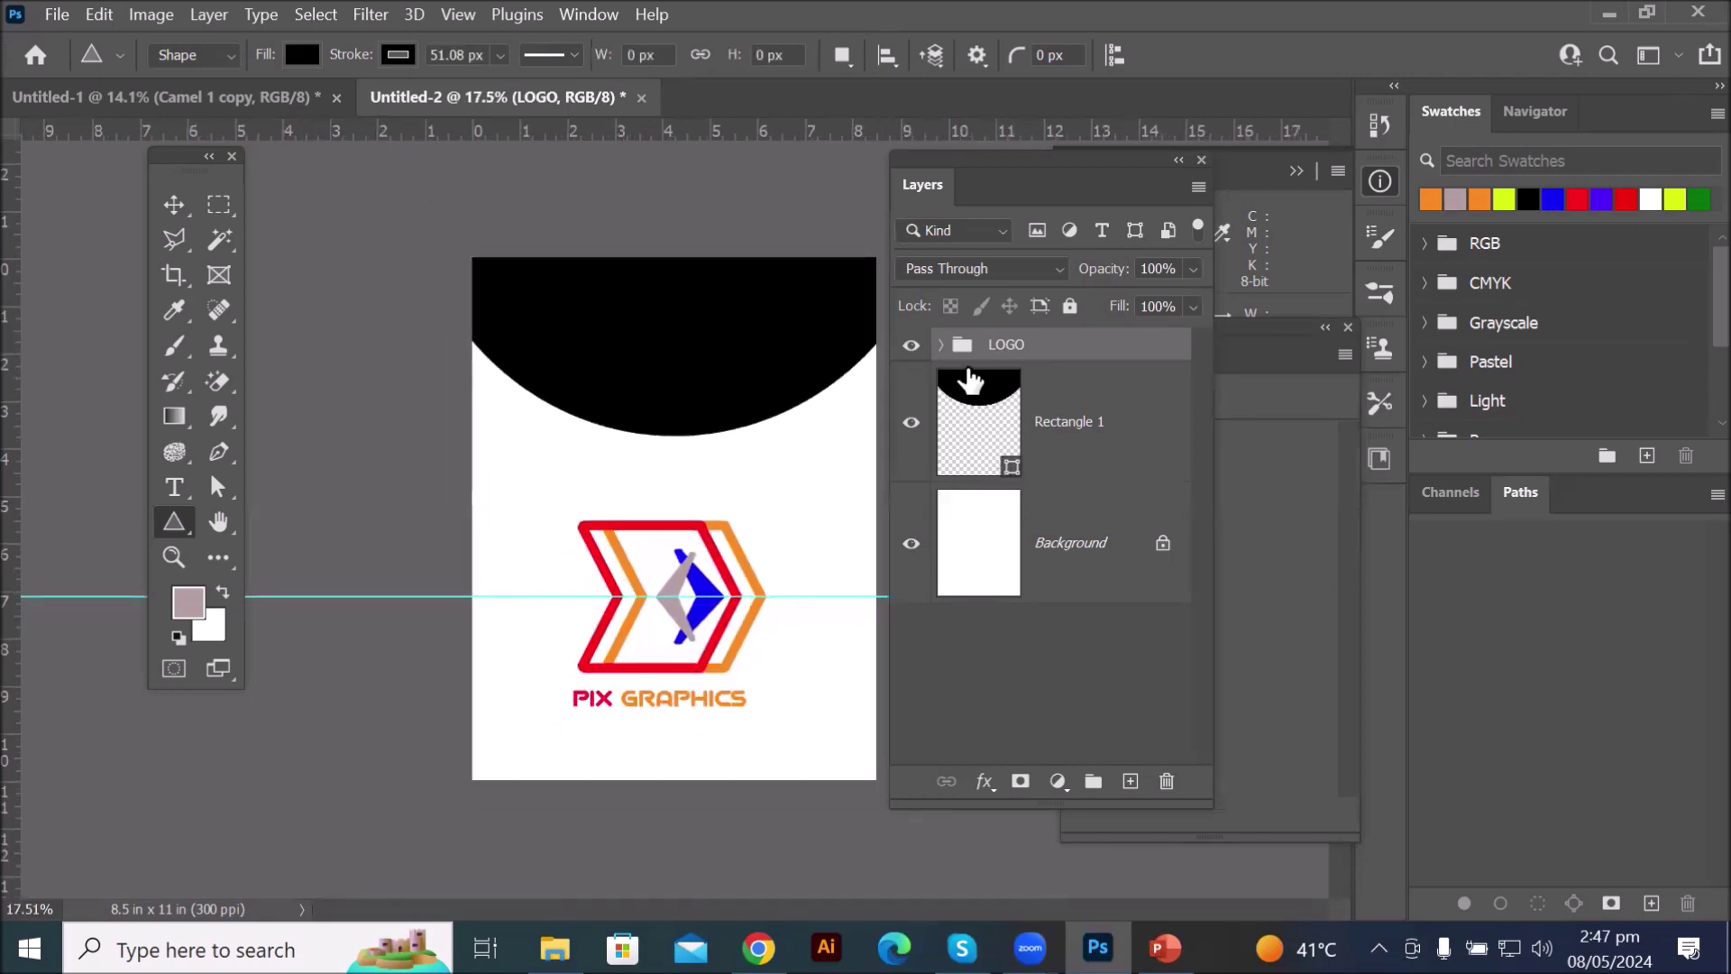
- Inspect the LOGO group's contents, and toggle the visibility of Rectangle 1 and the whole group off and on
left_click(941, 345)
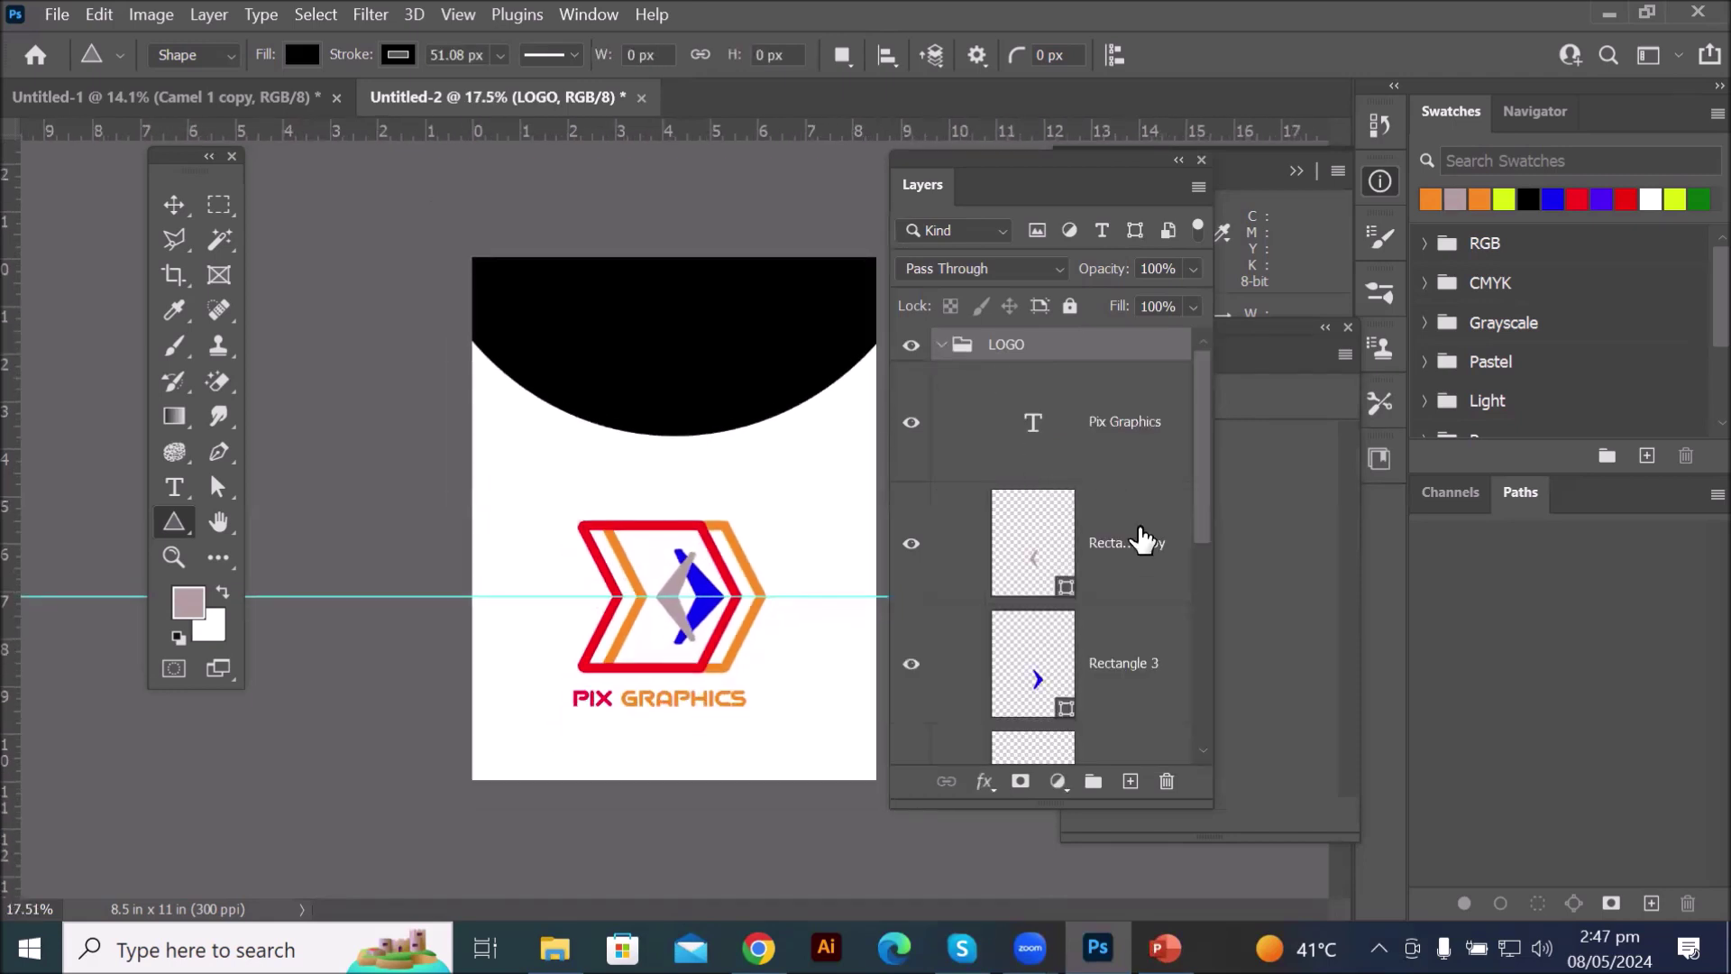
left_click(941, 345)
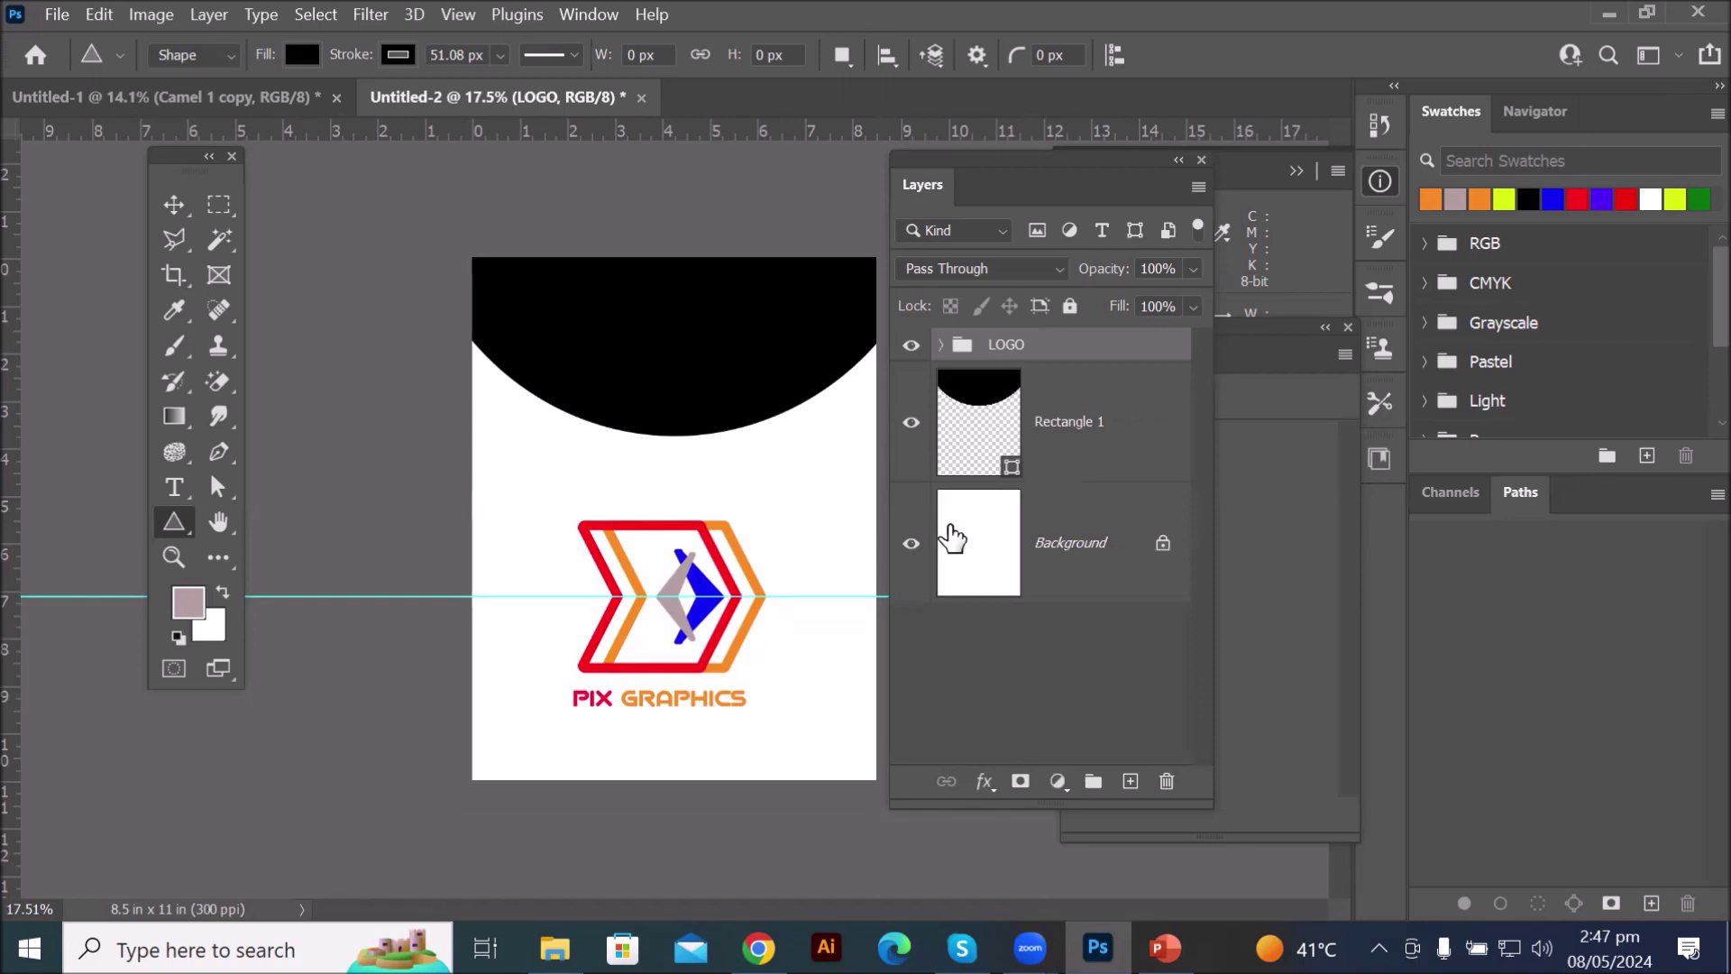
left_click(974, 416)
left_click(909, 429)
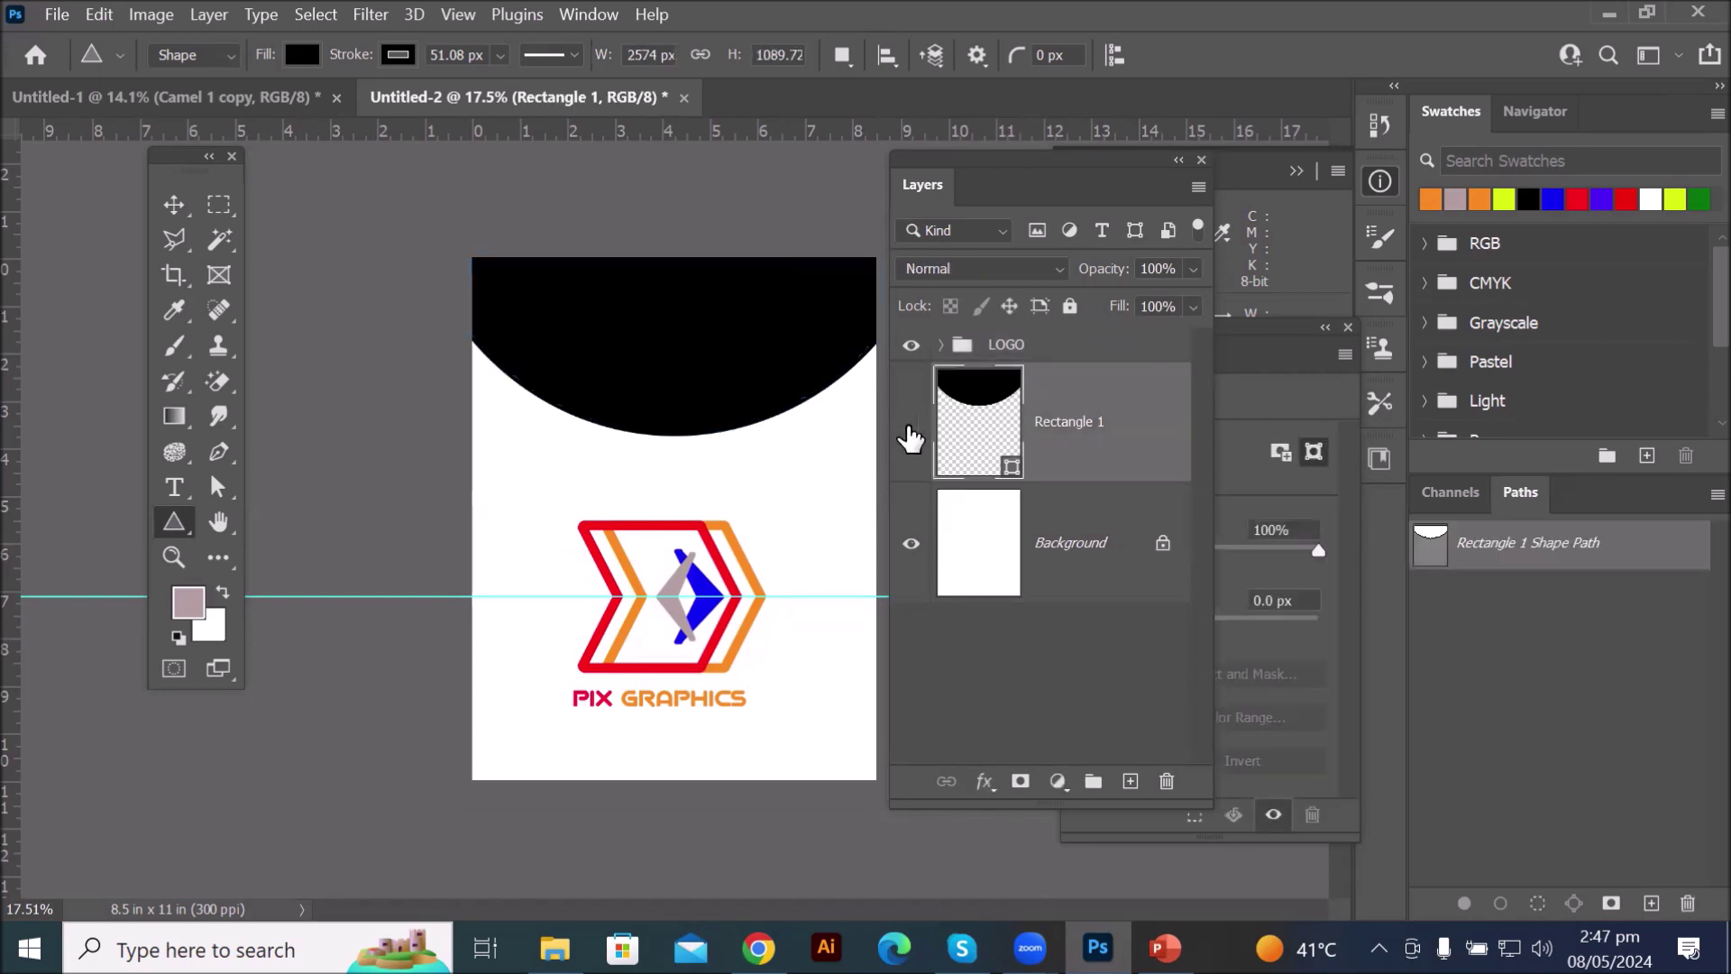
left_click(910, 424)
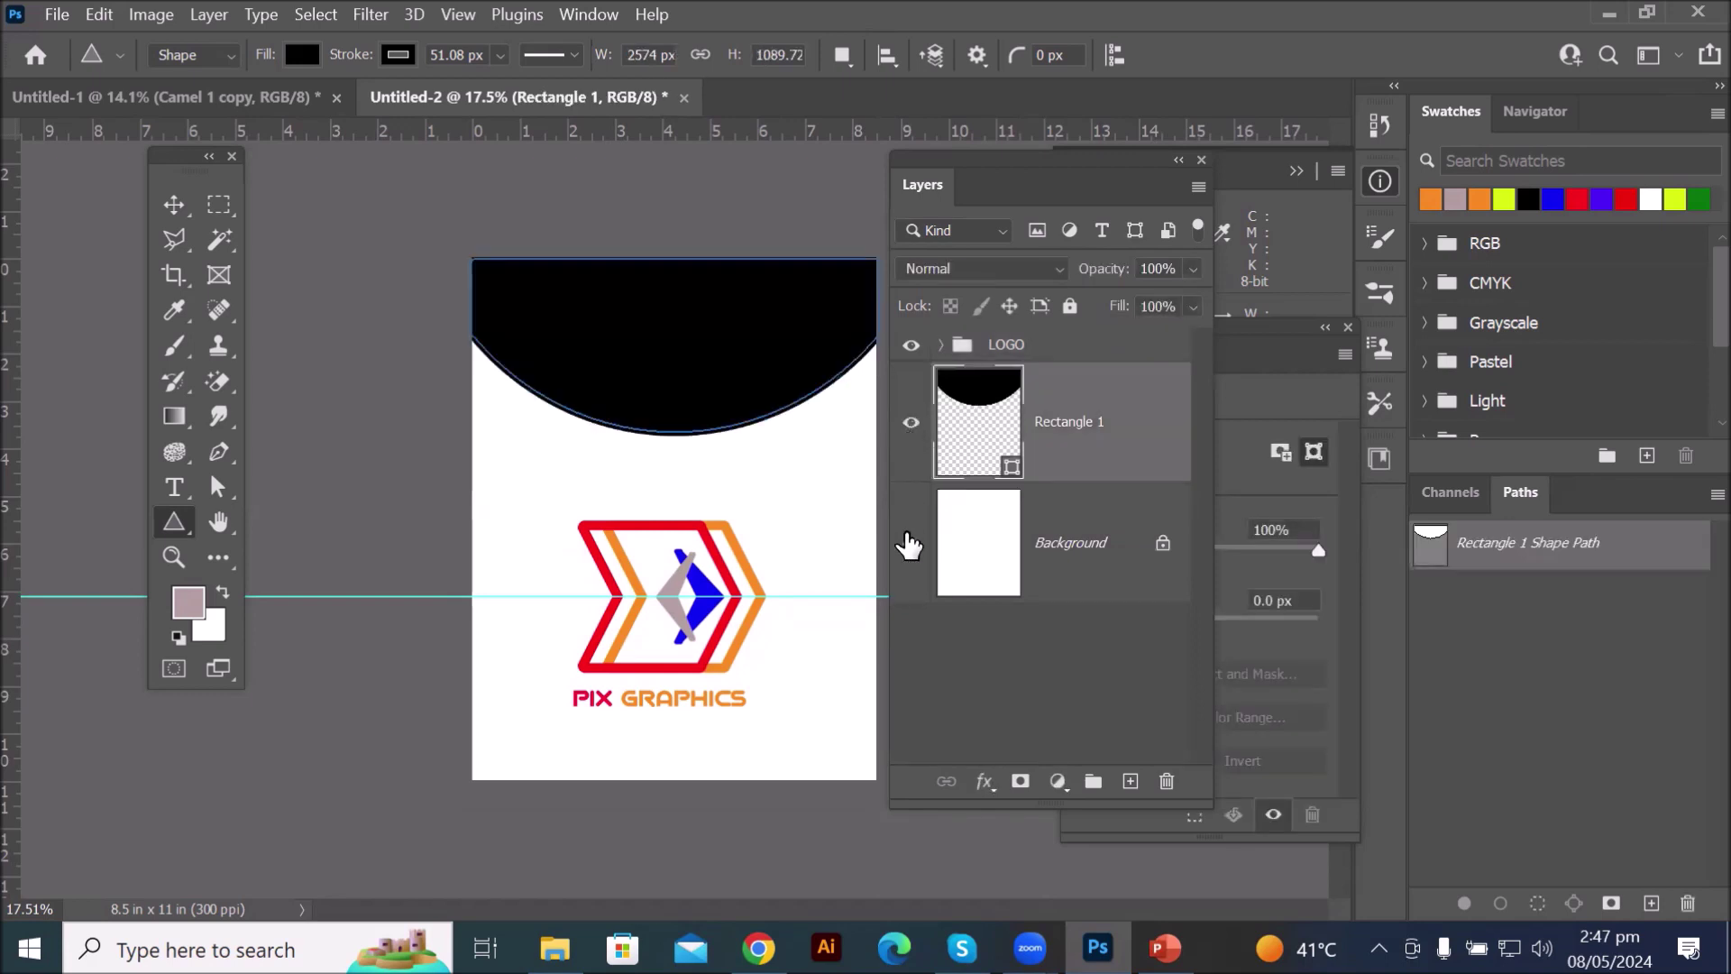
left_click(911, 345)
left_click(911, 346)
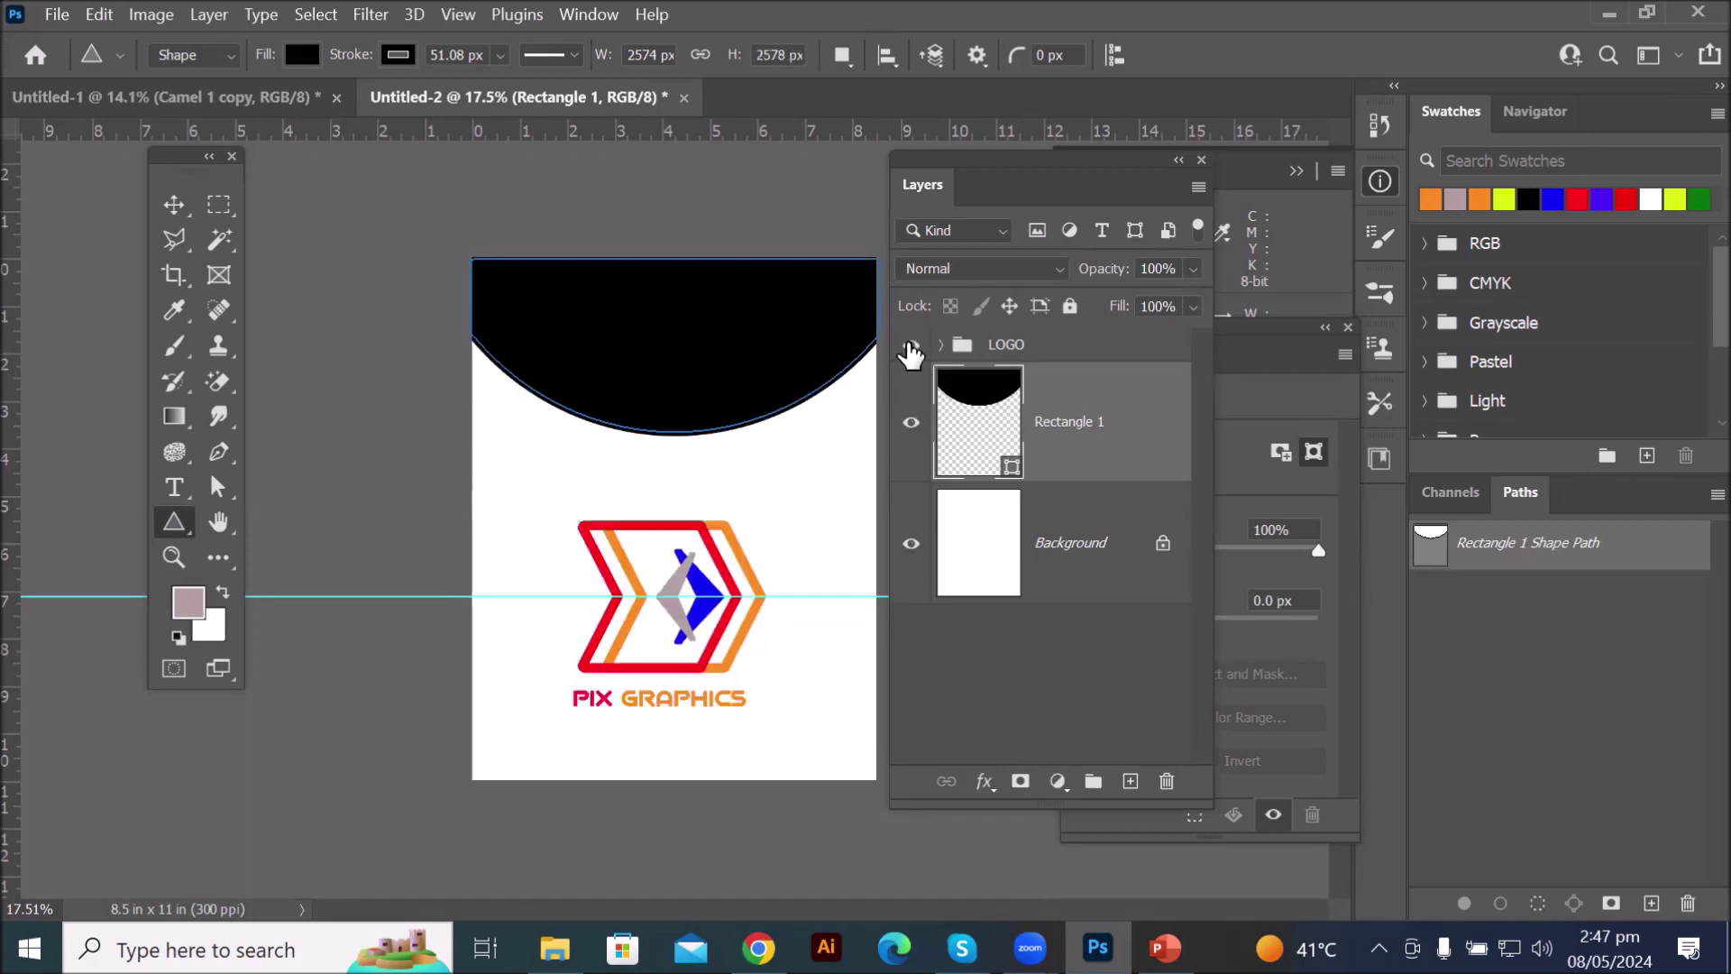
left_click(911, 345)
left_click(911, 345)
left_click(996, 345)
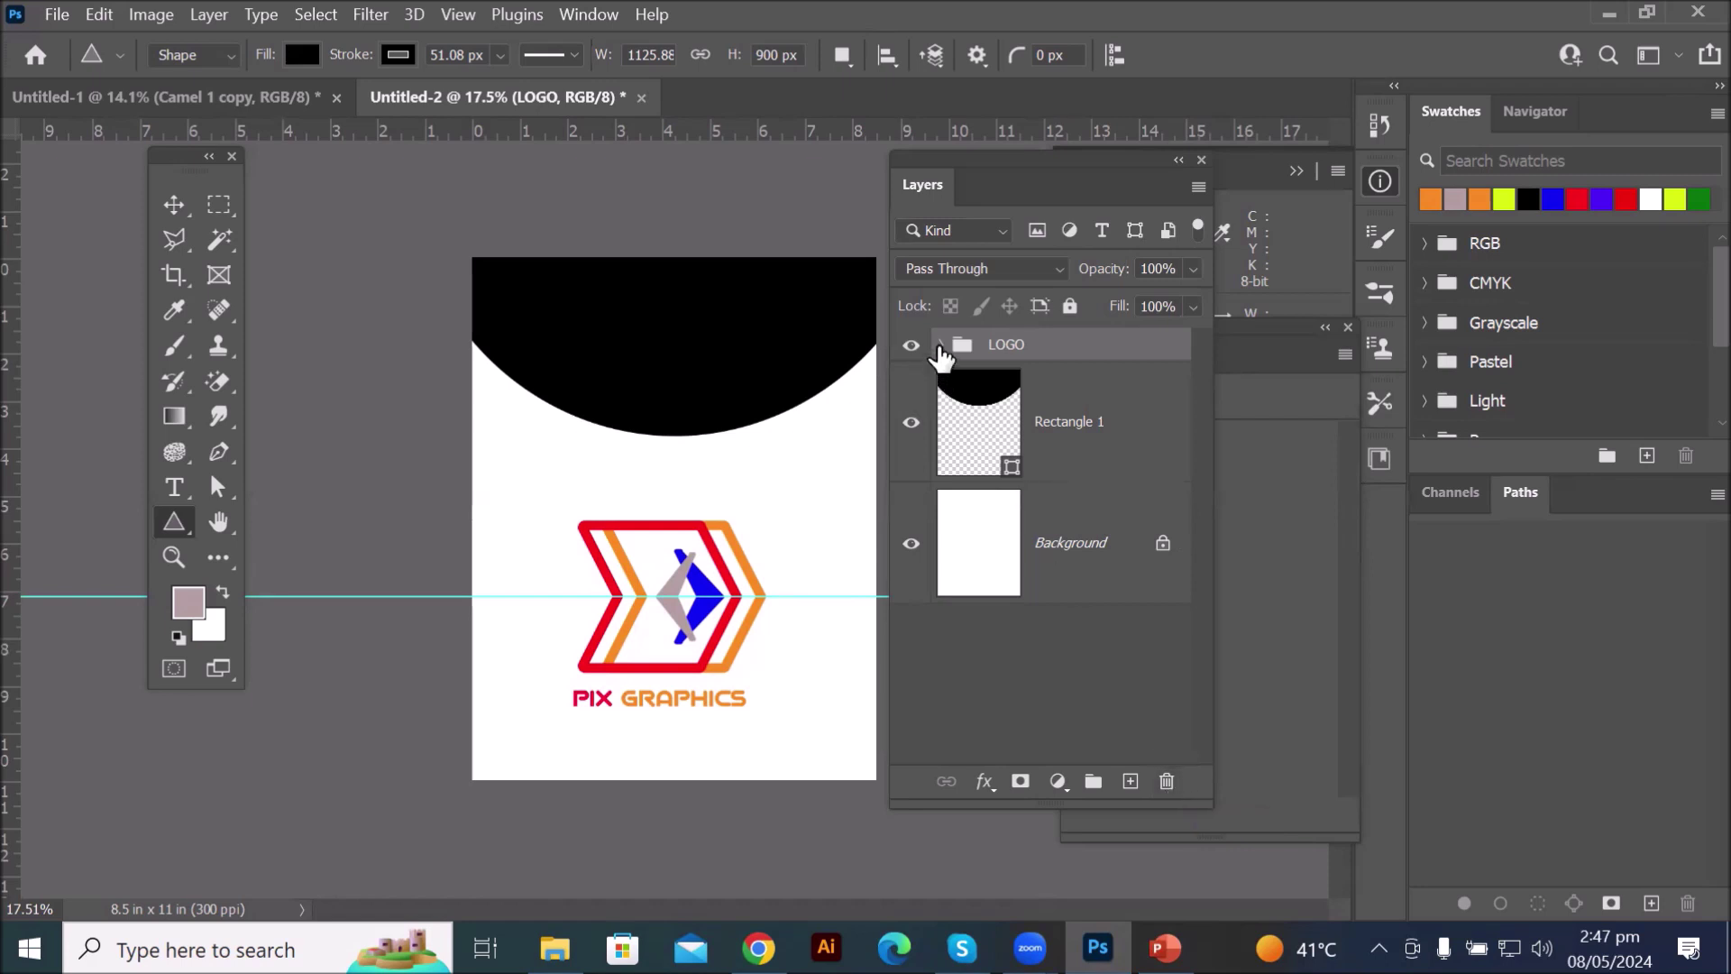
- Expand the LOGO group, toggle its caption, both arrowheads and the whole group off and on, and collapse it
left_click(940, 346)
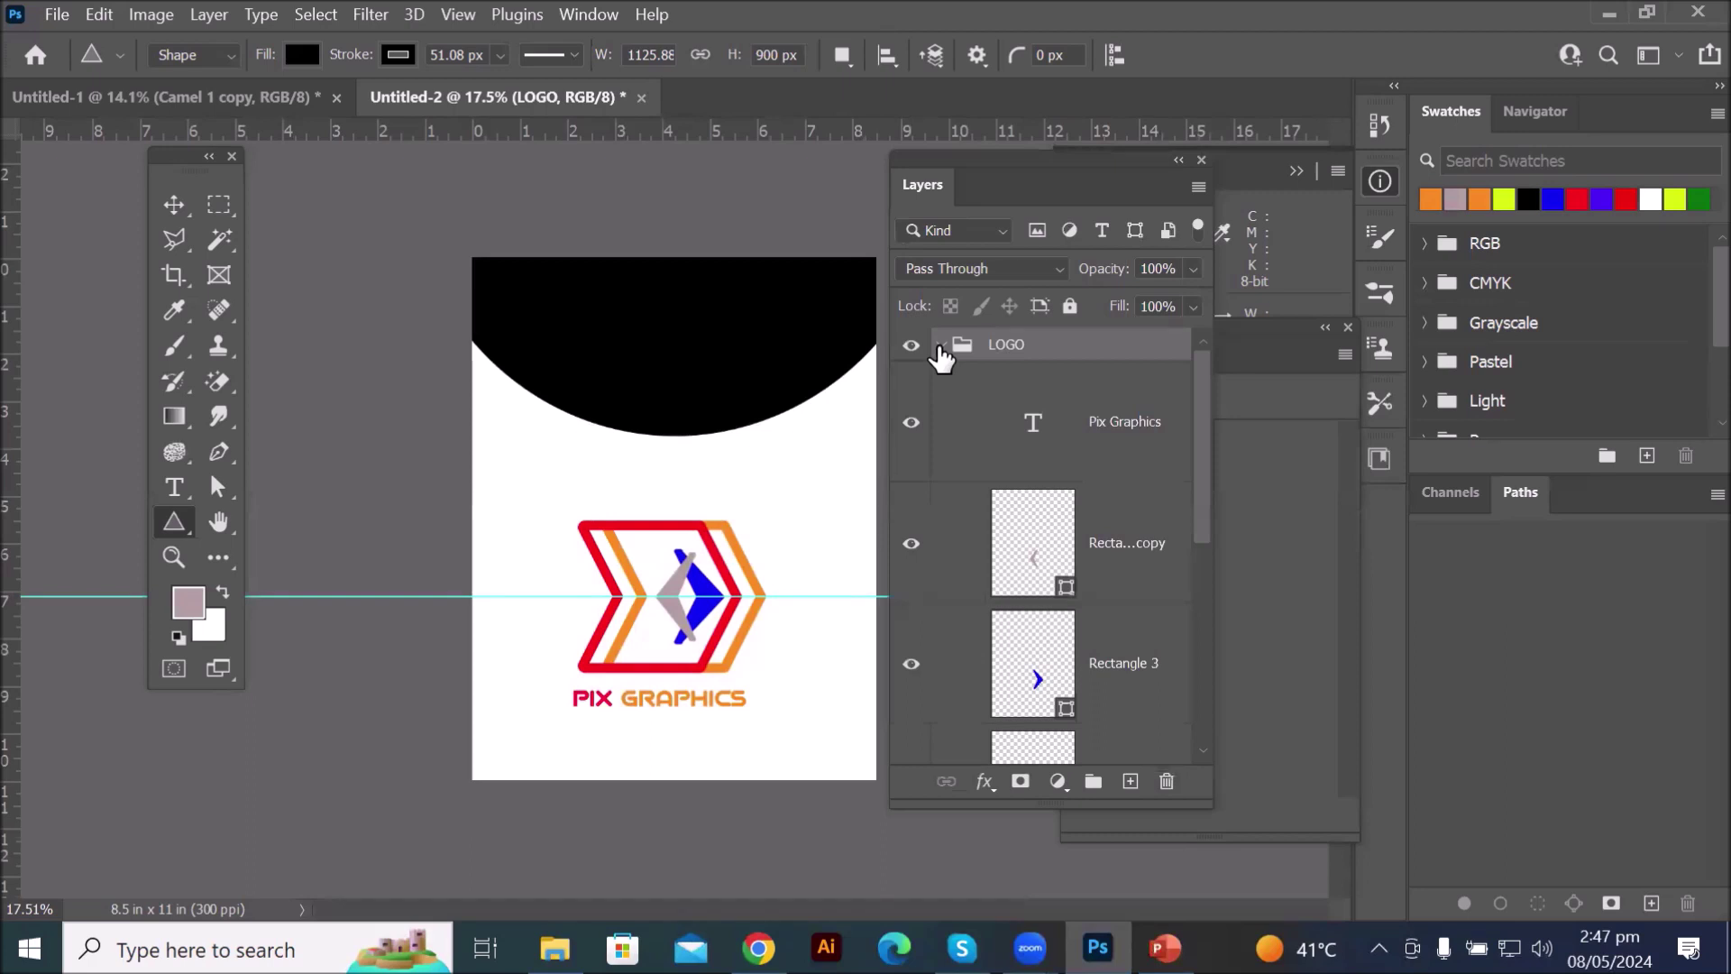
left_click(911, 422)
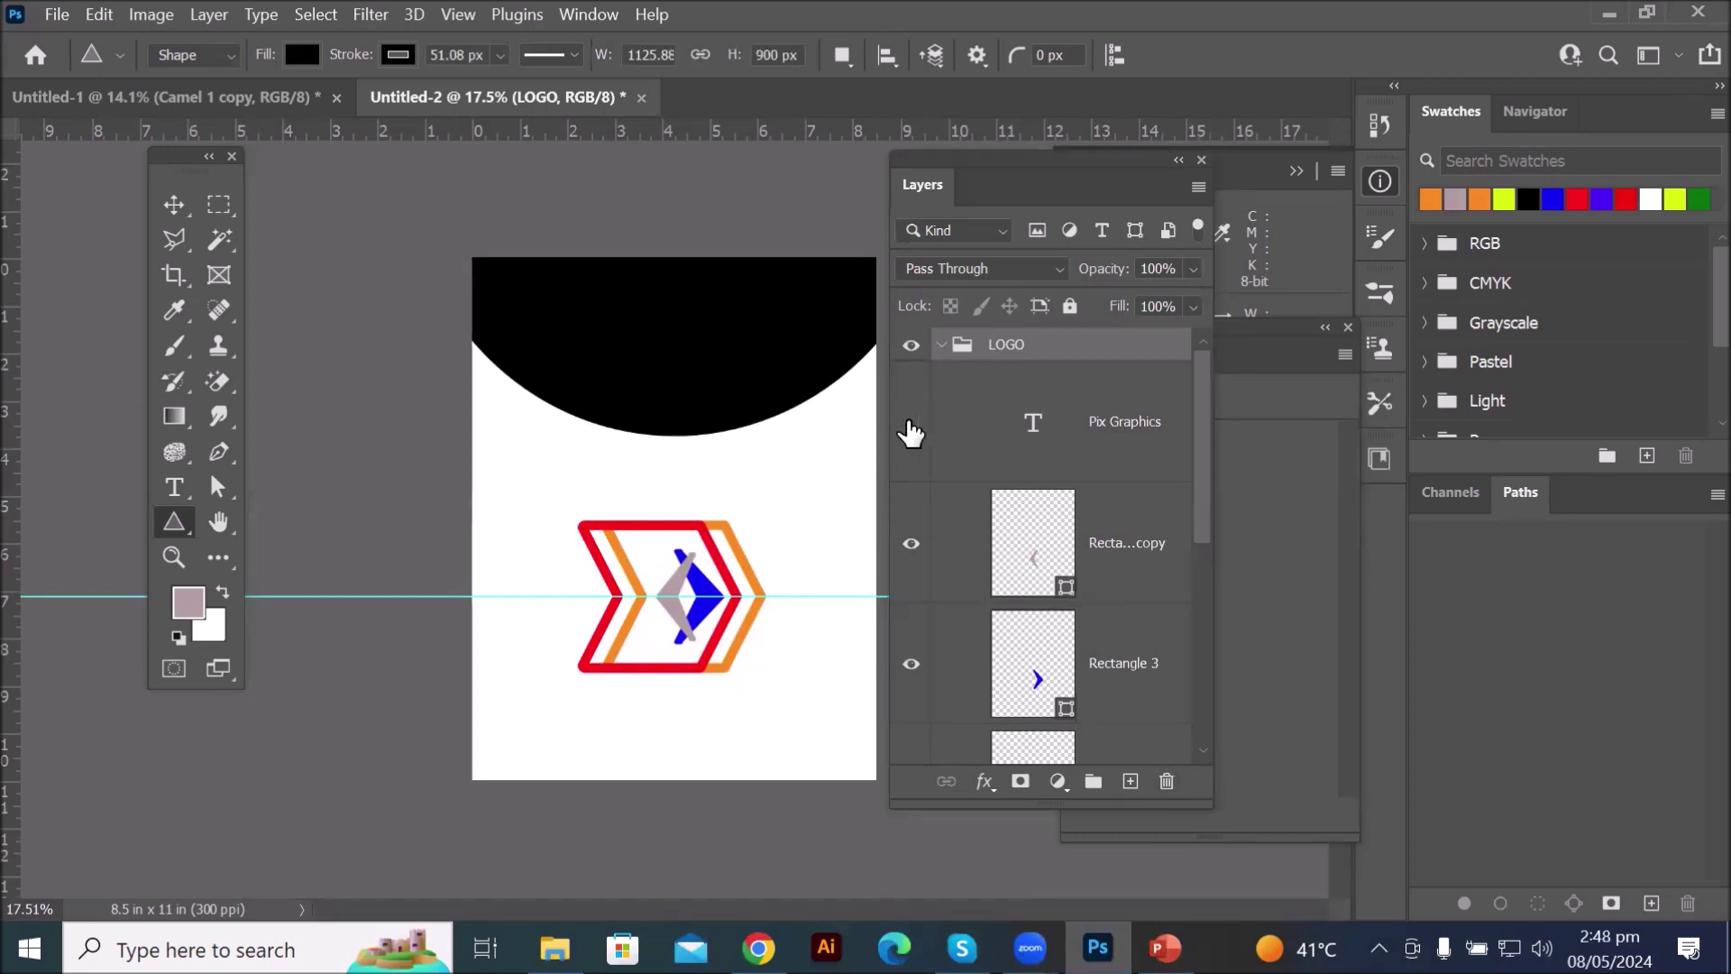
left_click(911, 422)
left_click(913, 543)
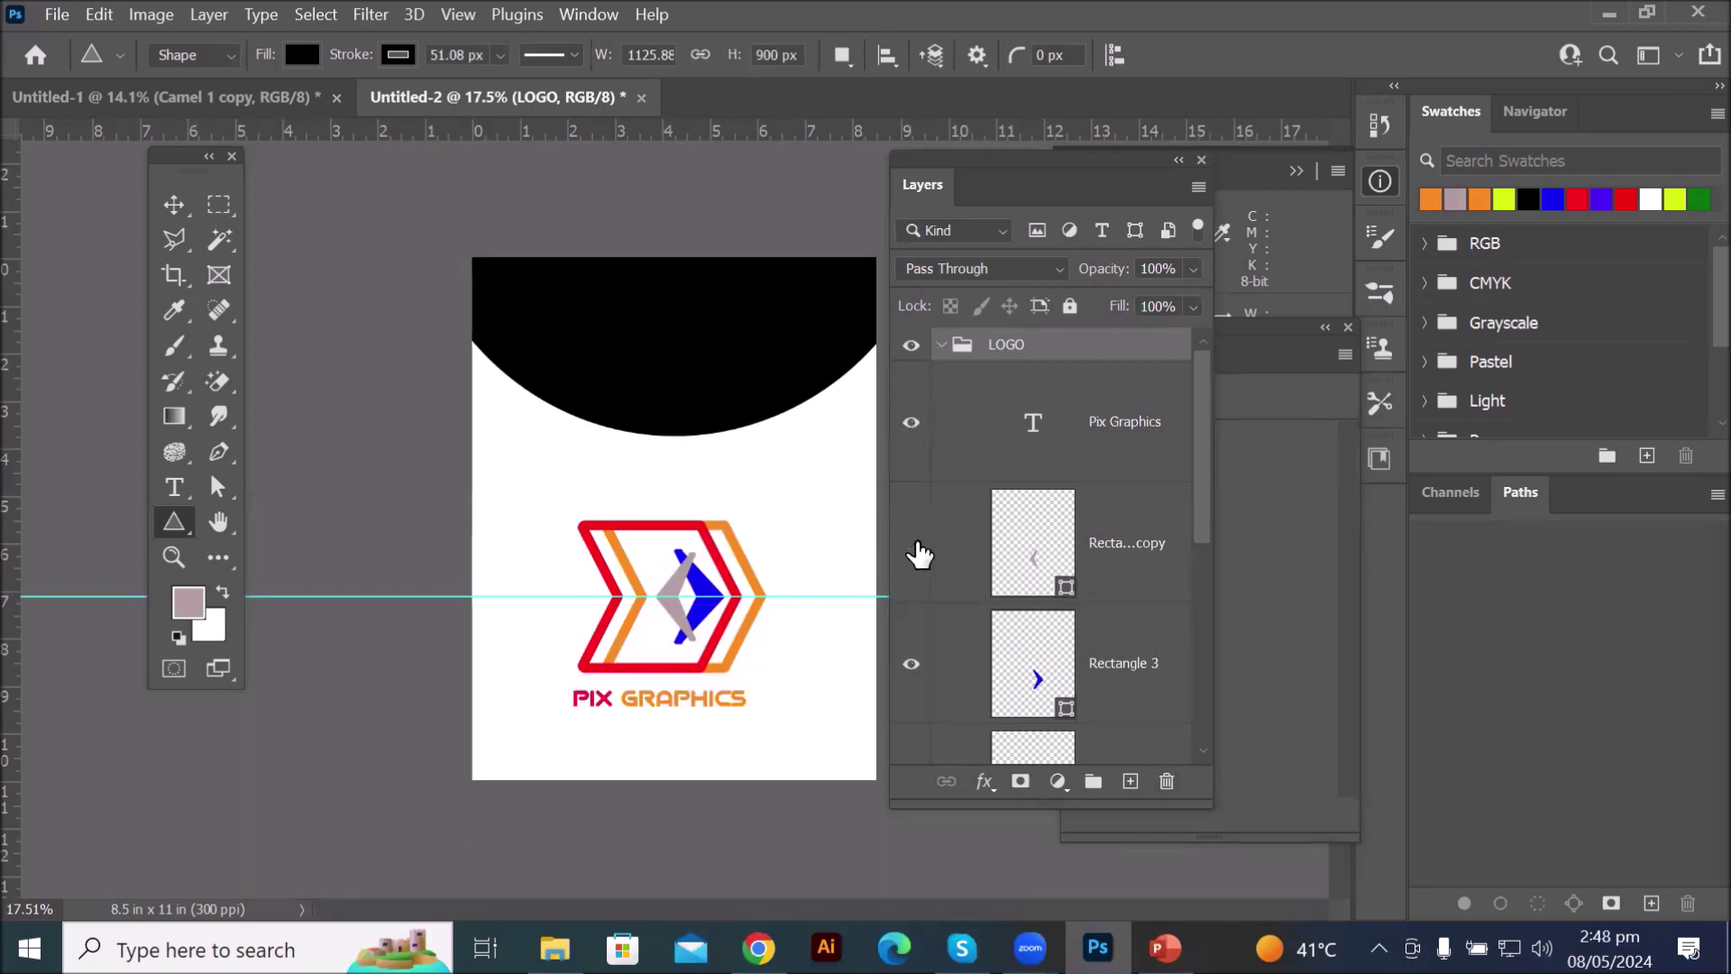
left_click(912, 543)
left_click(913, 664)
left_click(912, 664)
left_click(911, 348)
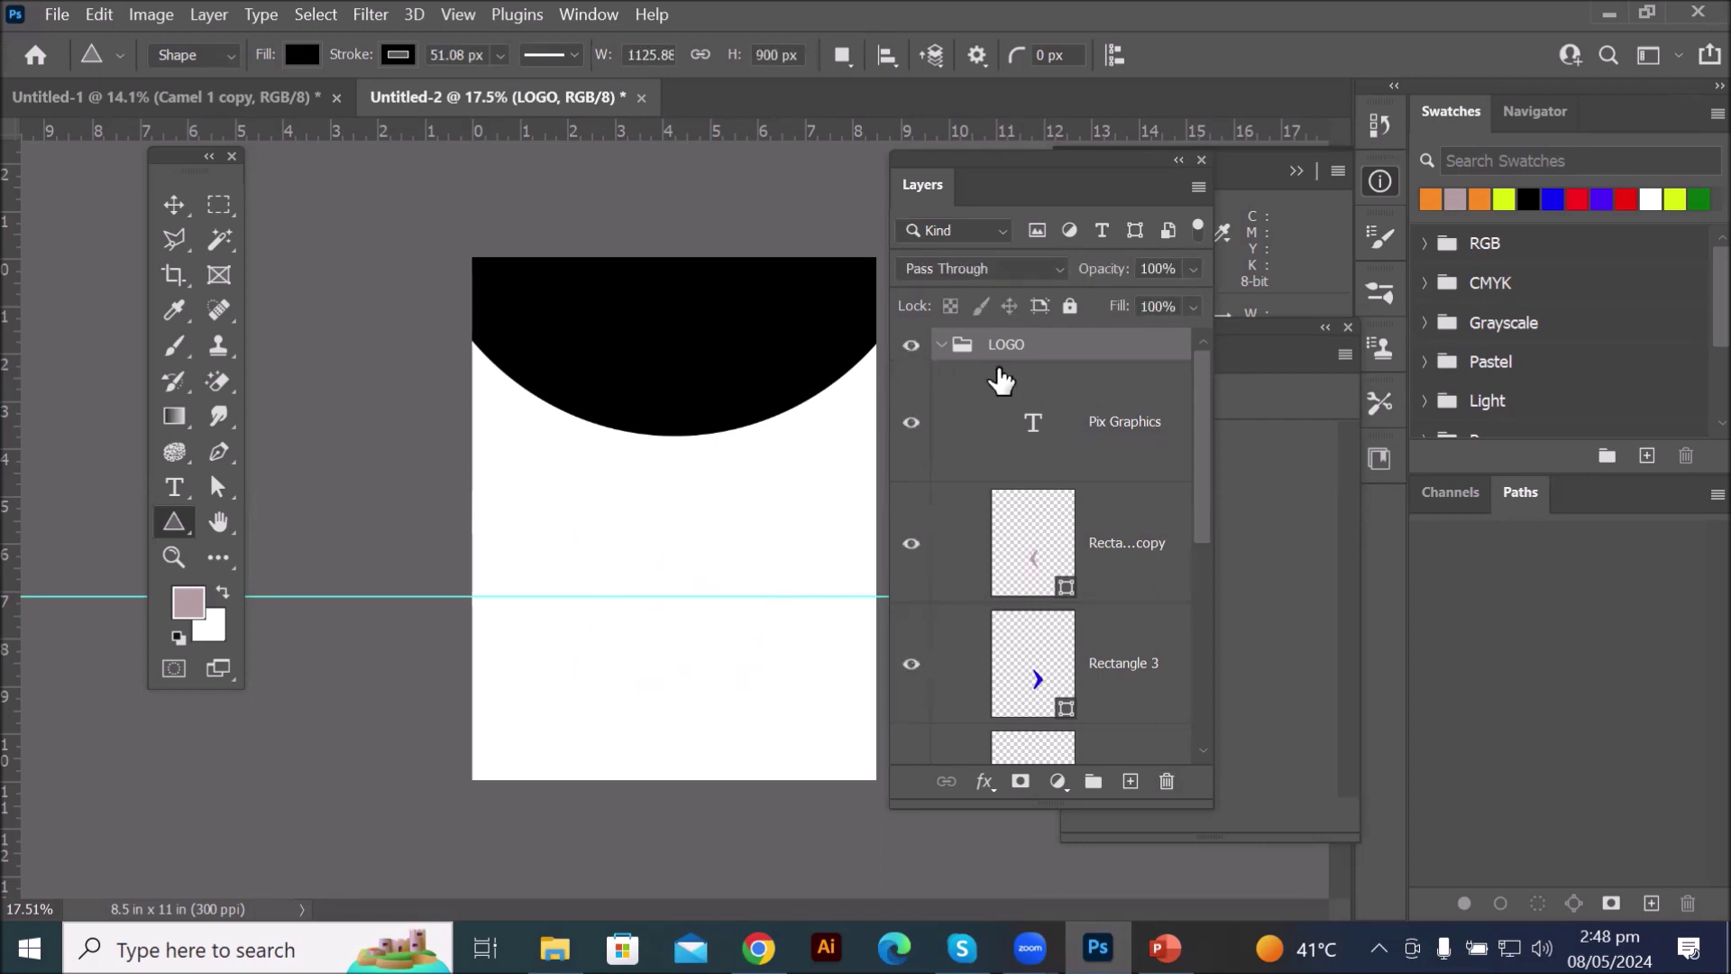
left_click(942, 346)
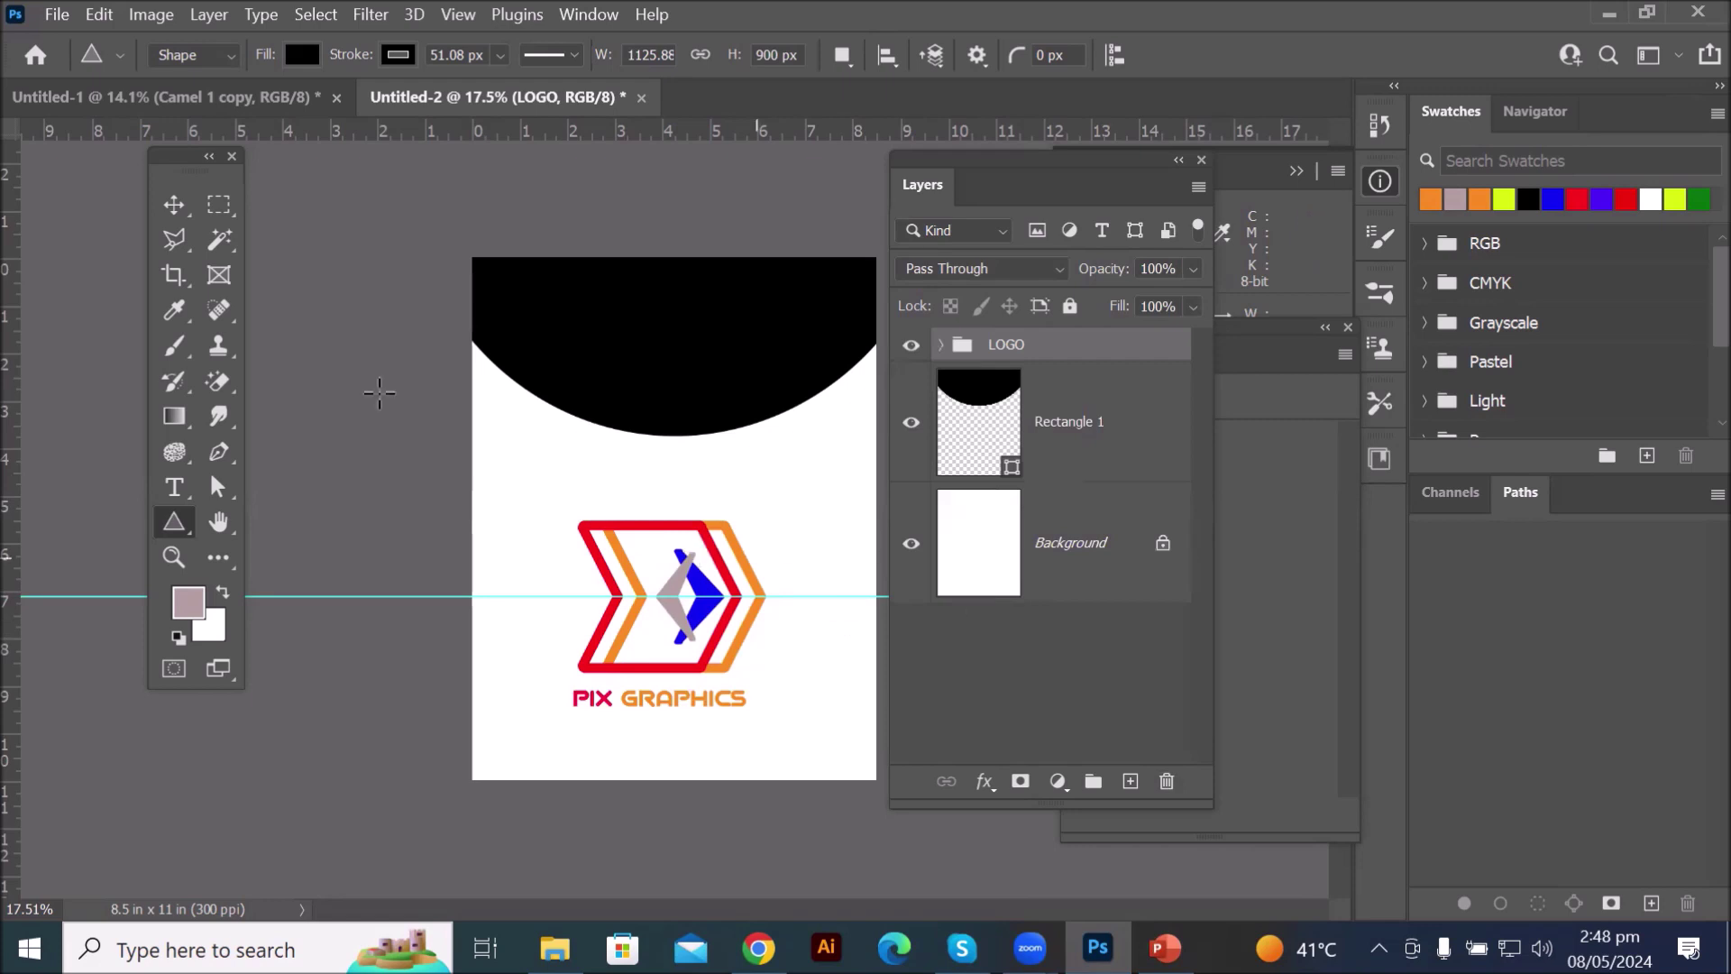
- Move the LOGO group up and over to the page's left edge, below the black curved shape
left_click(176, 204)
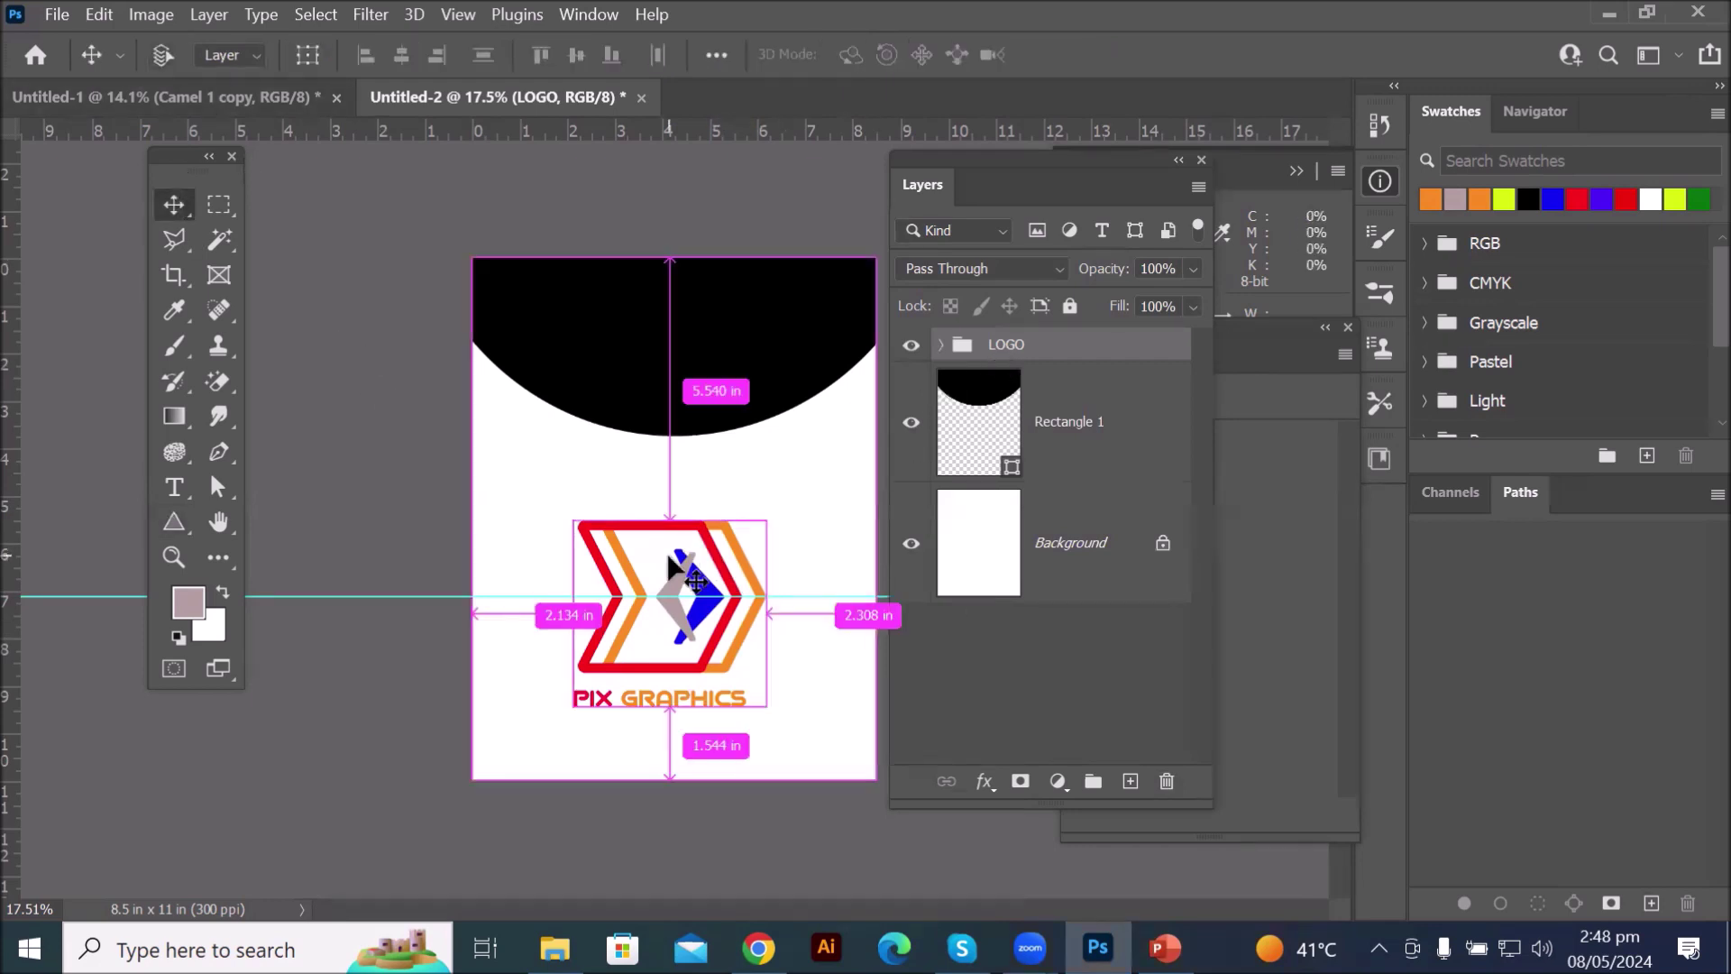
key("ctrl+t")
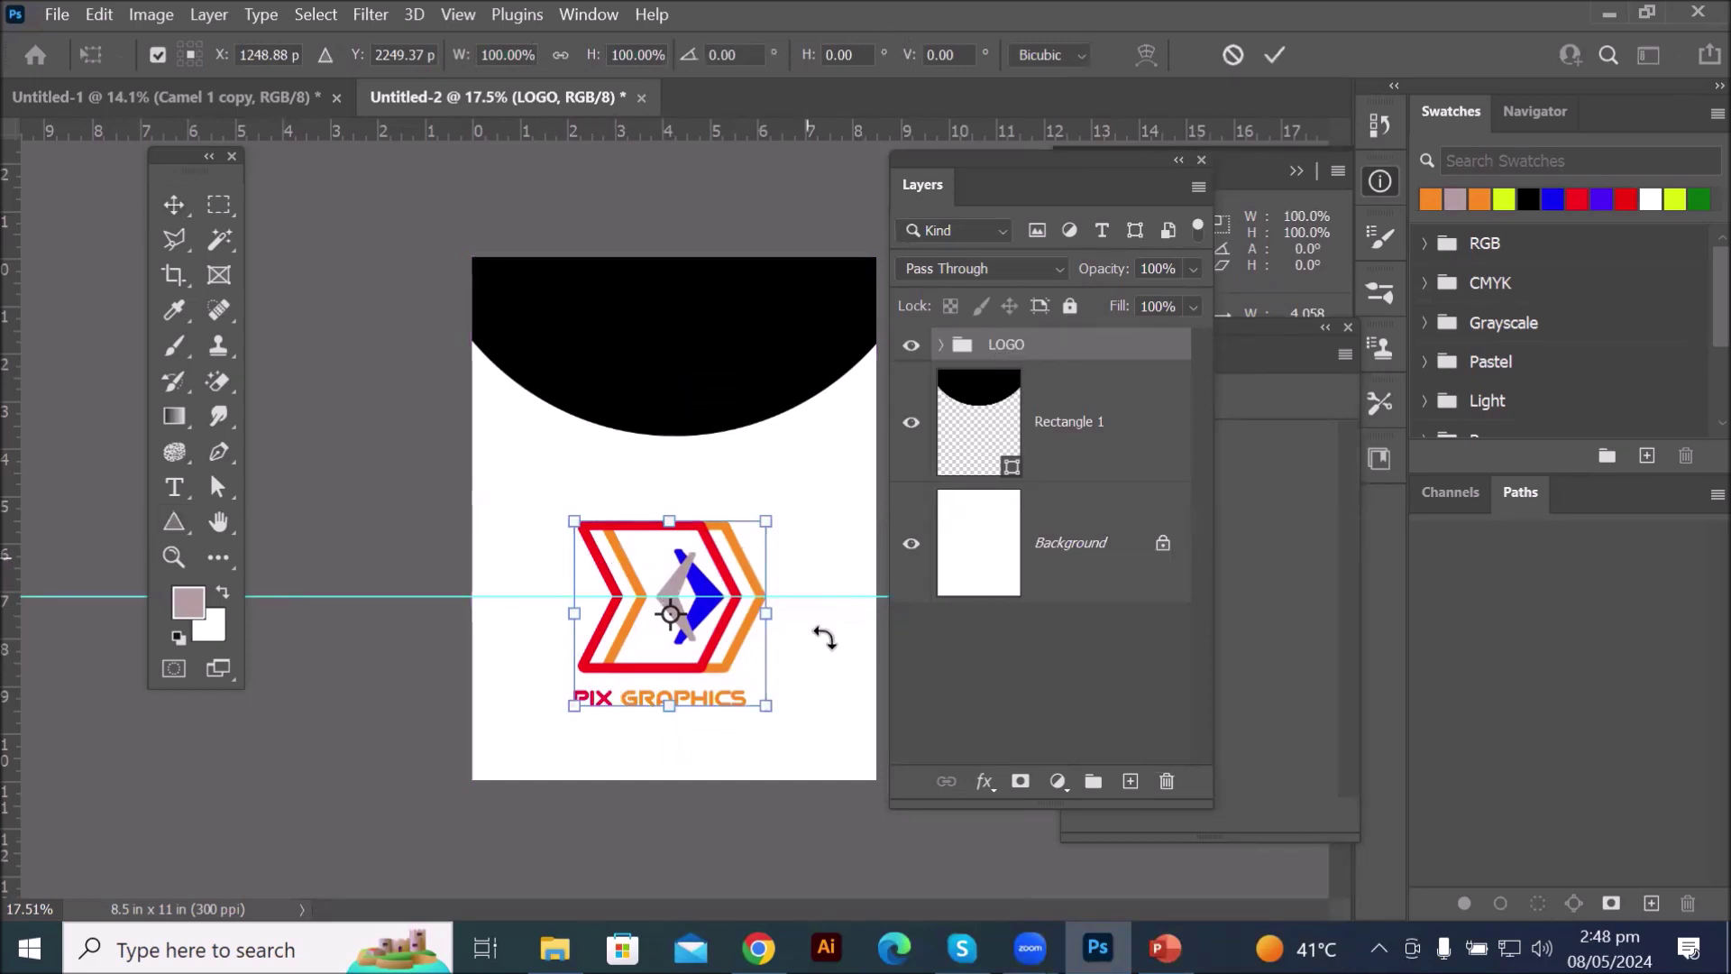
left_click_drag(709, 611, 614, 582)
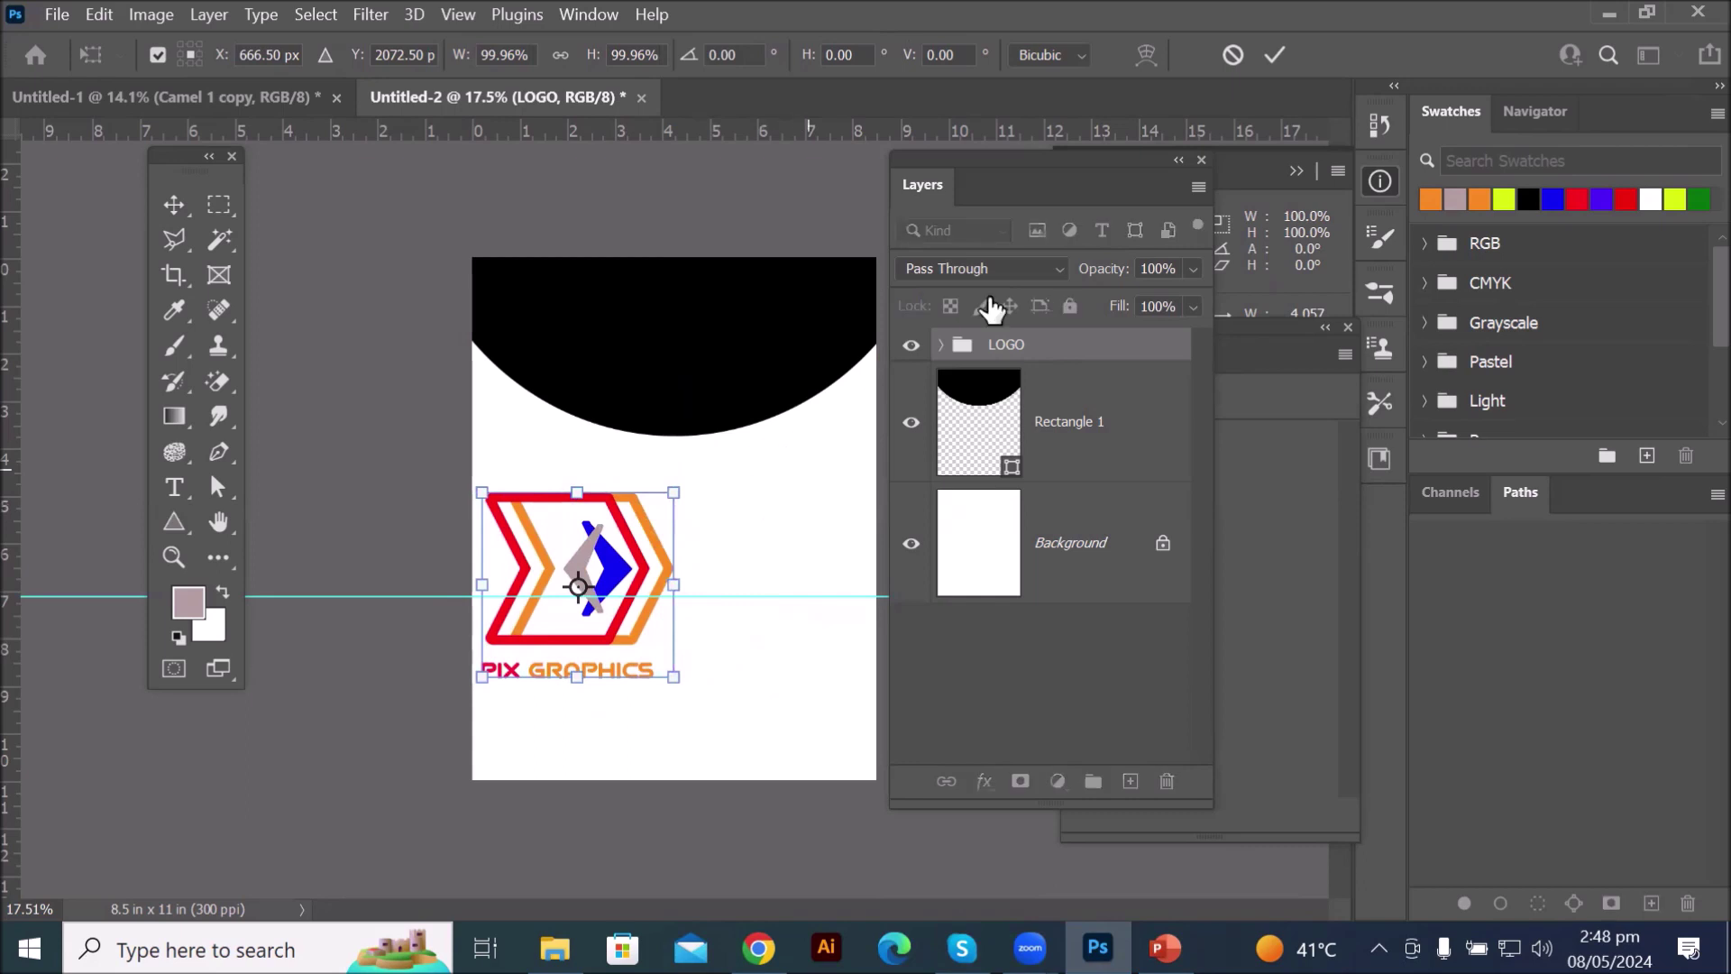
left_click_drag(1018, 183, 1108, 261)
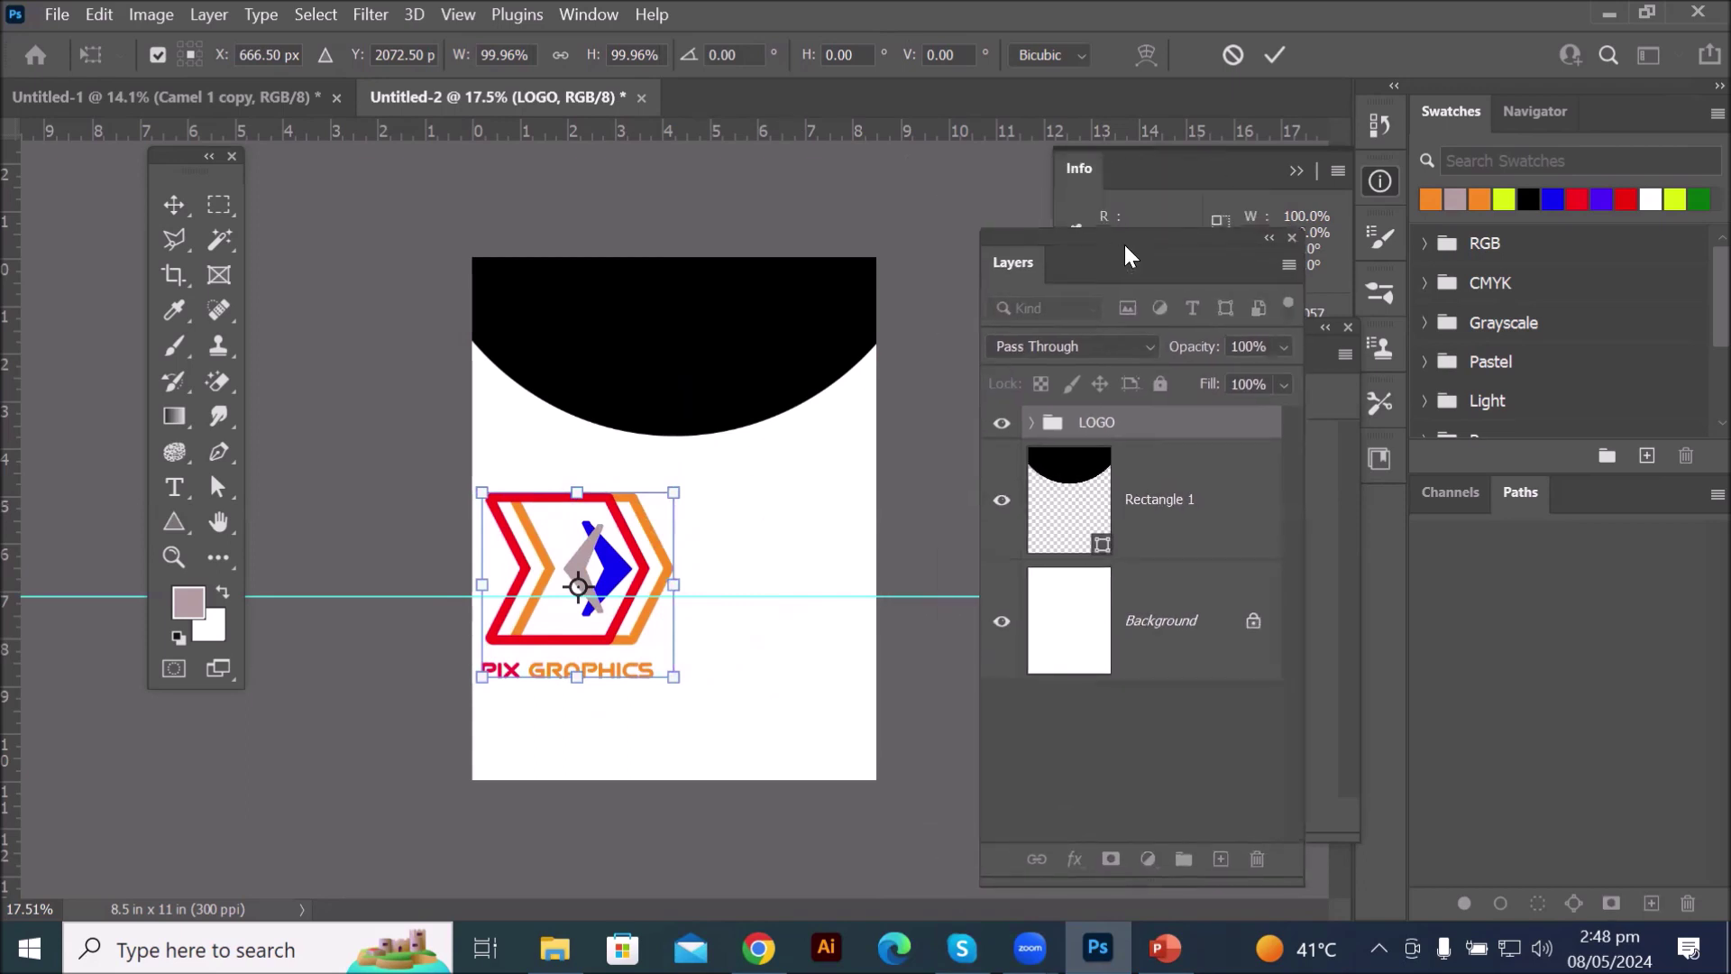
- Draw three elliptical frames stacked in a column on the white area to the right of the logo
left_click(223, 275)
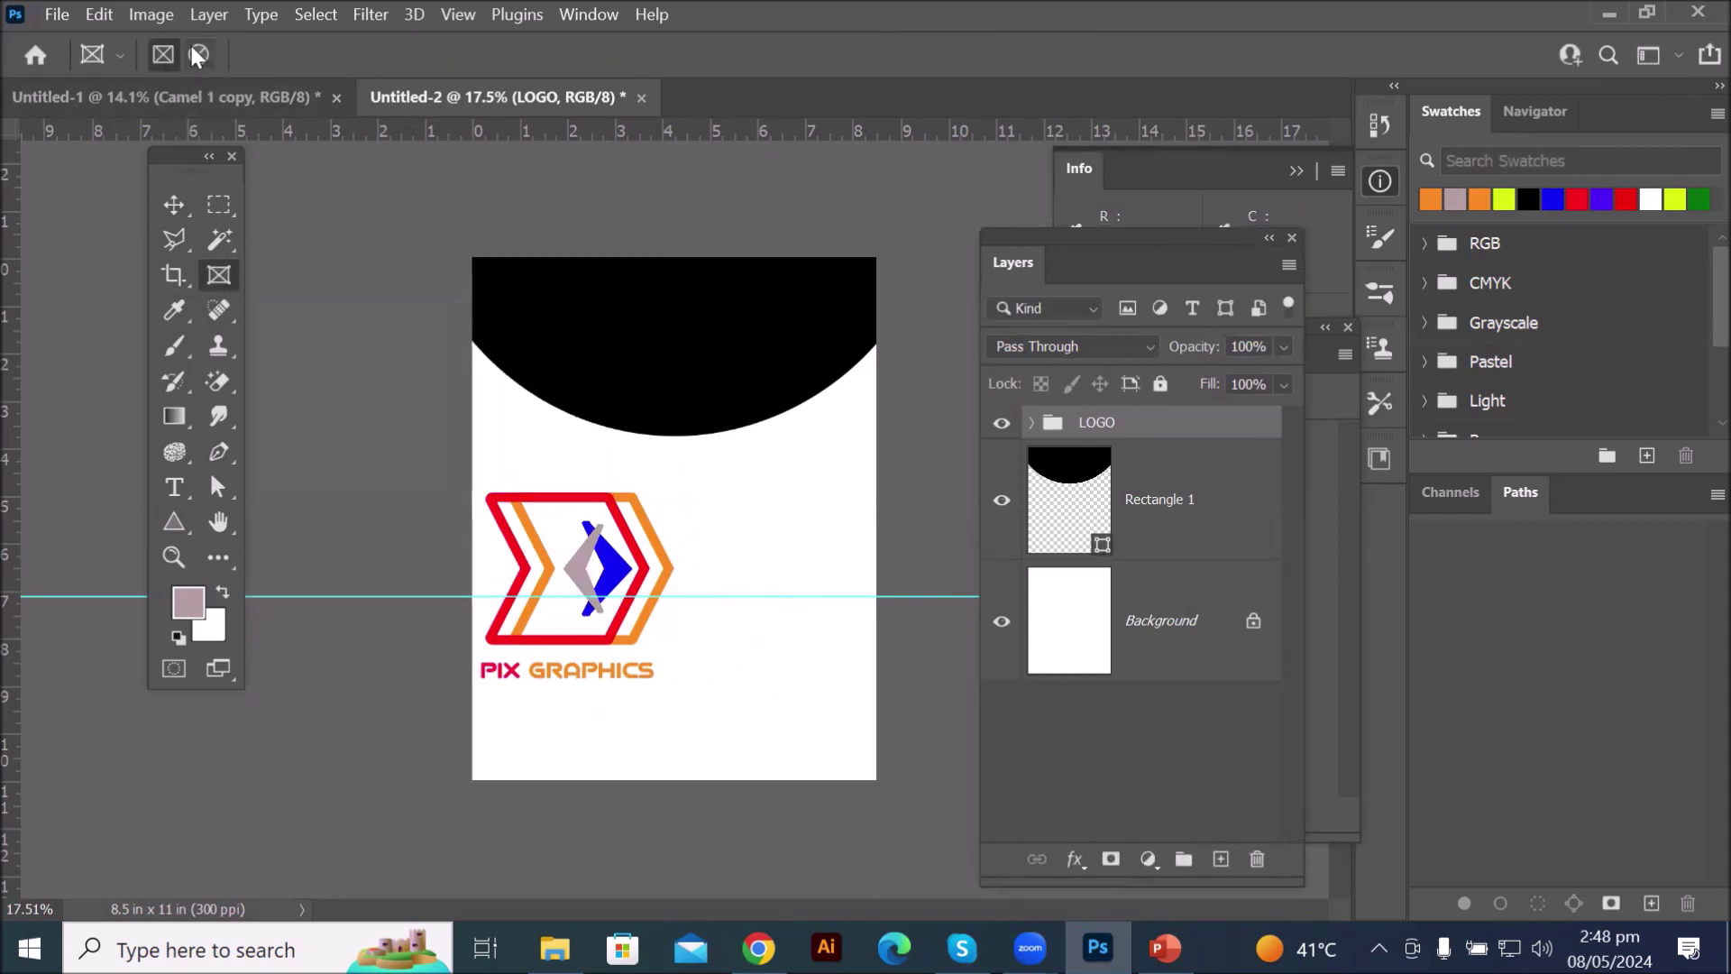
left_click(199, 55)
left_click_drag(716, 461, 830, 569)
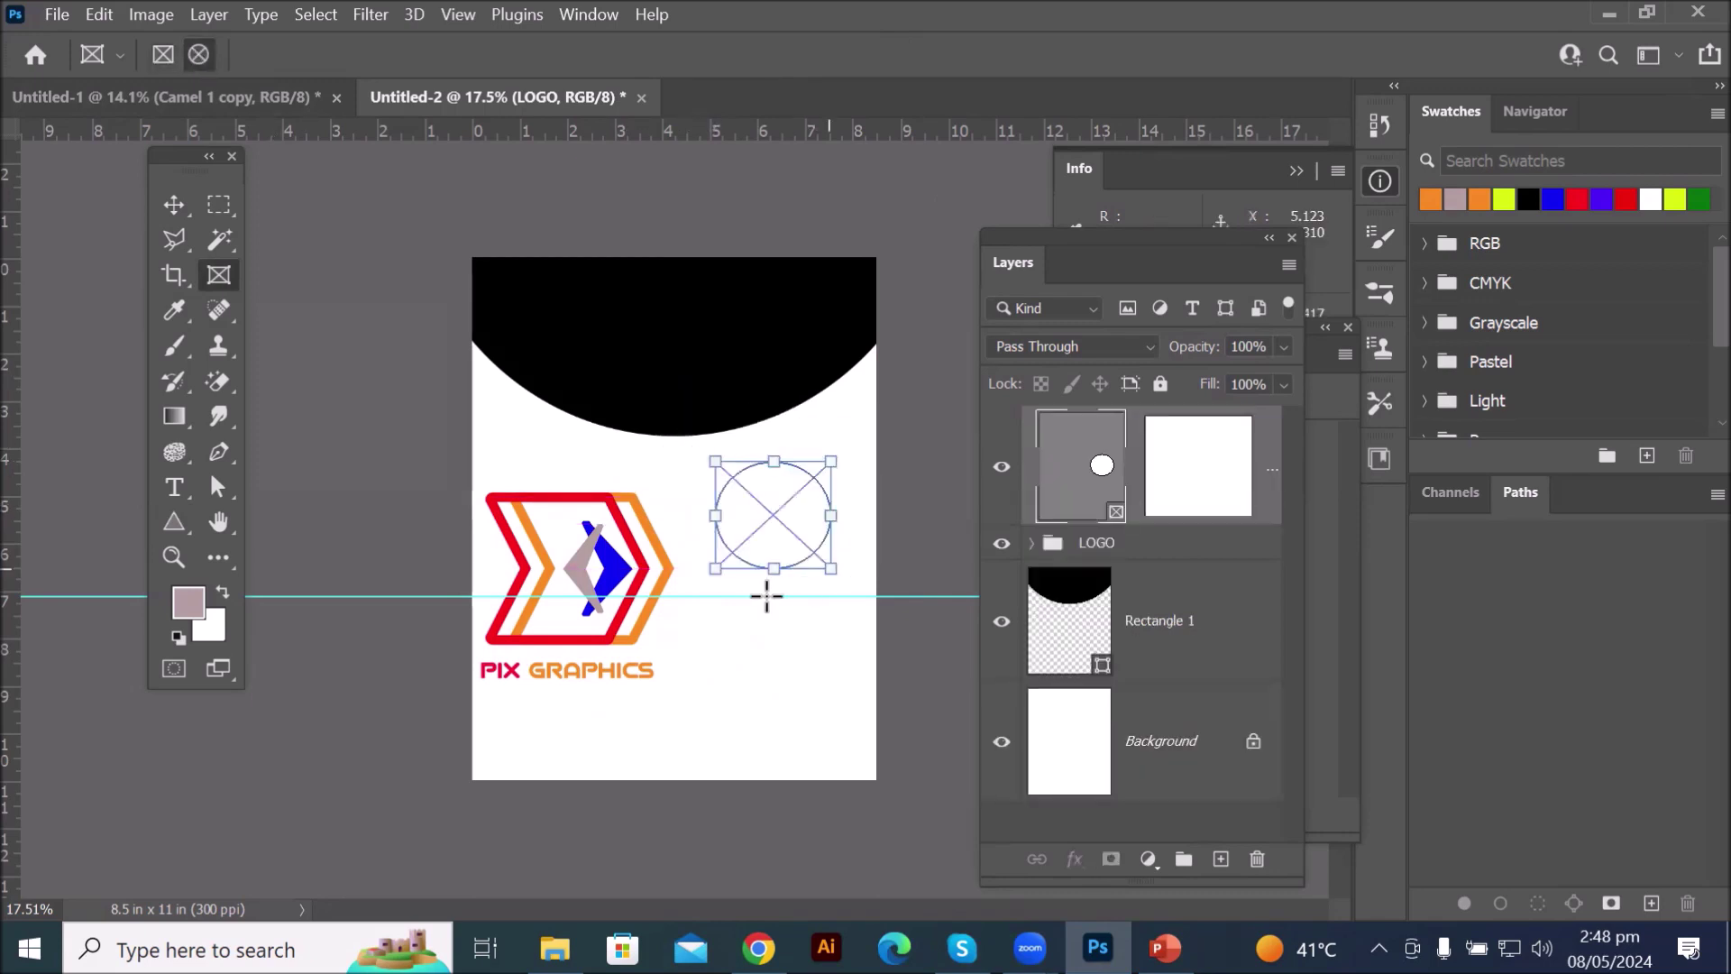
left_click_drag(719, 583, 839, 678)
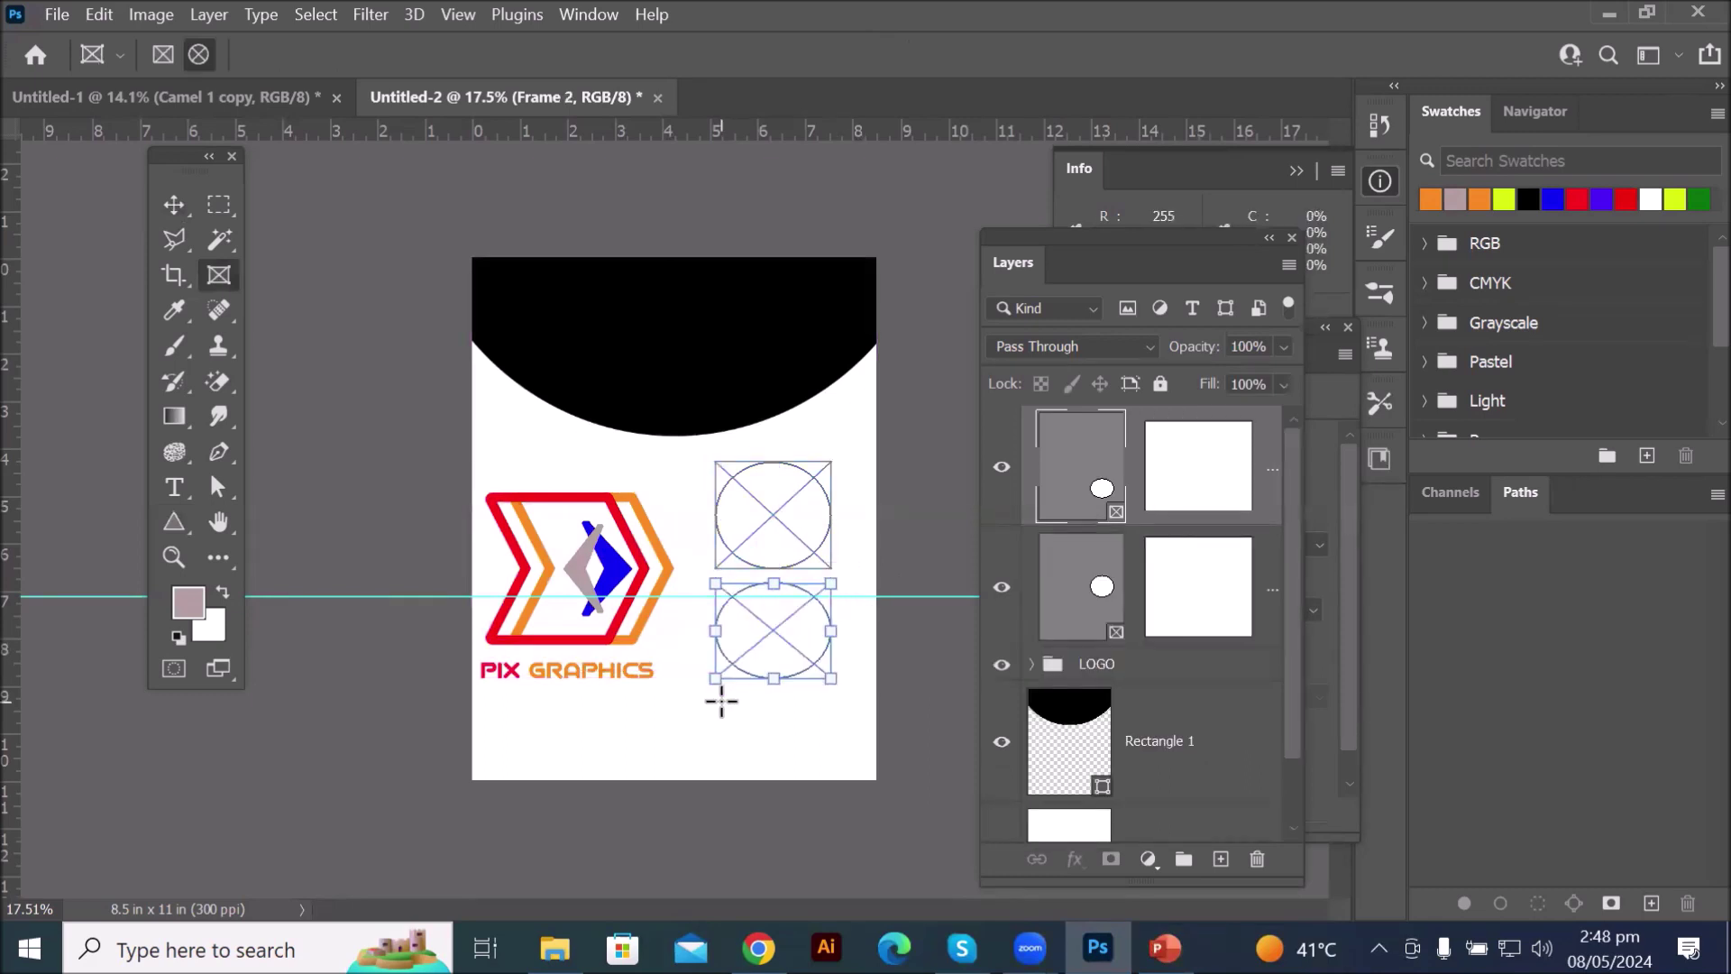
left_click_drag(717, 693, 838, 777)
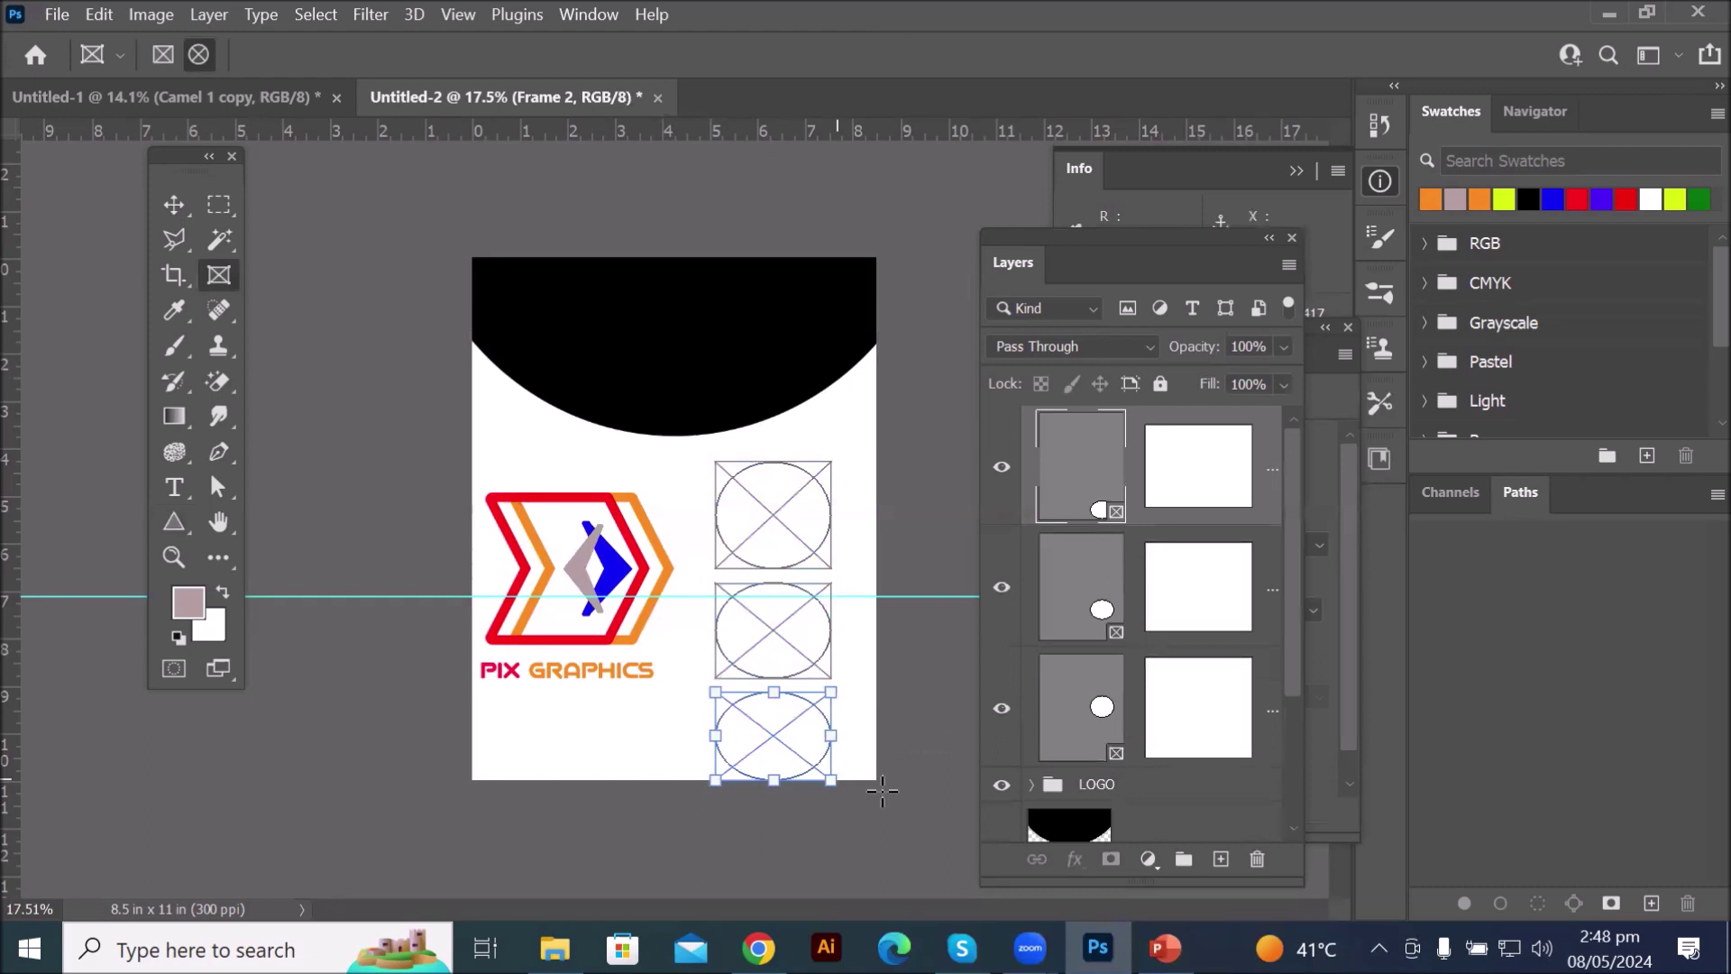
- Move the three elliptical frames closer to the page's right edge and space them into an even, aligned column
left_click(174, 204)
left_click_drag(748, 512, 764, 495)
left_click_drag(781, 610, 805, 594)
left_click_drag(777, 724, 797, 778)
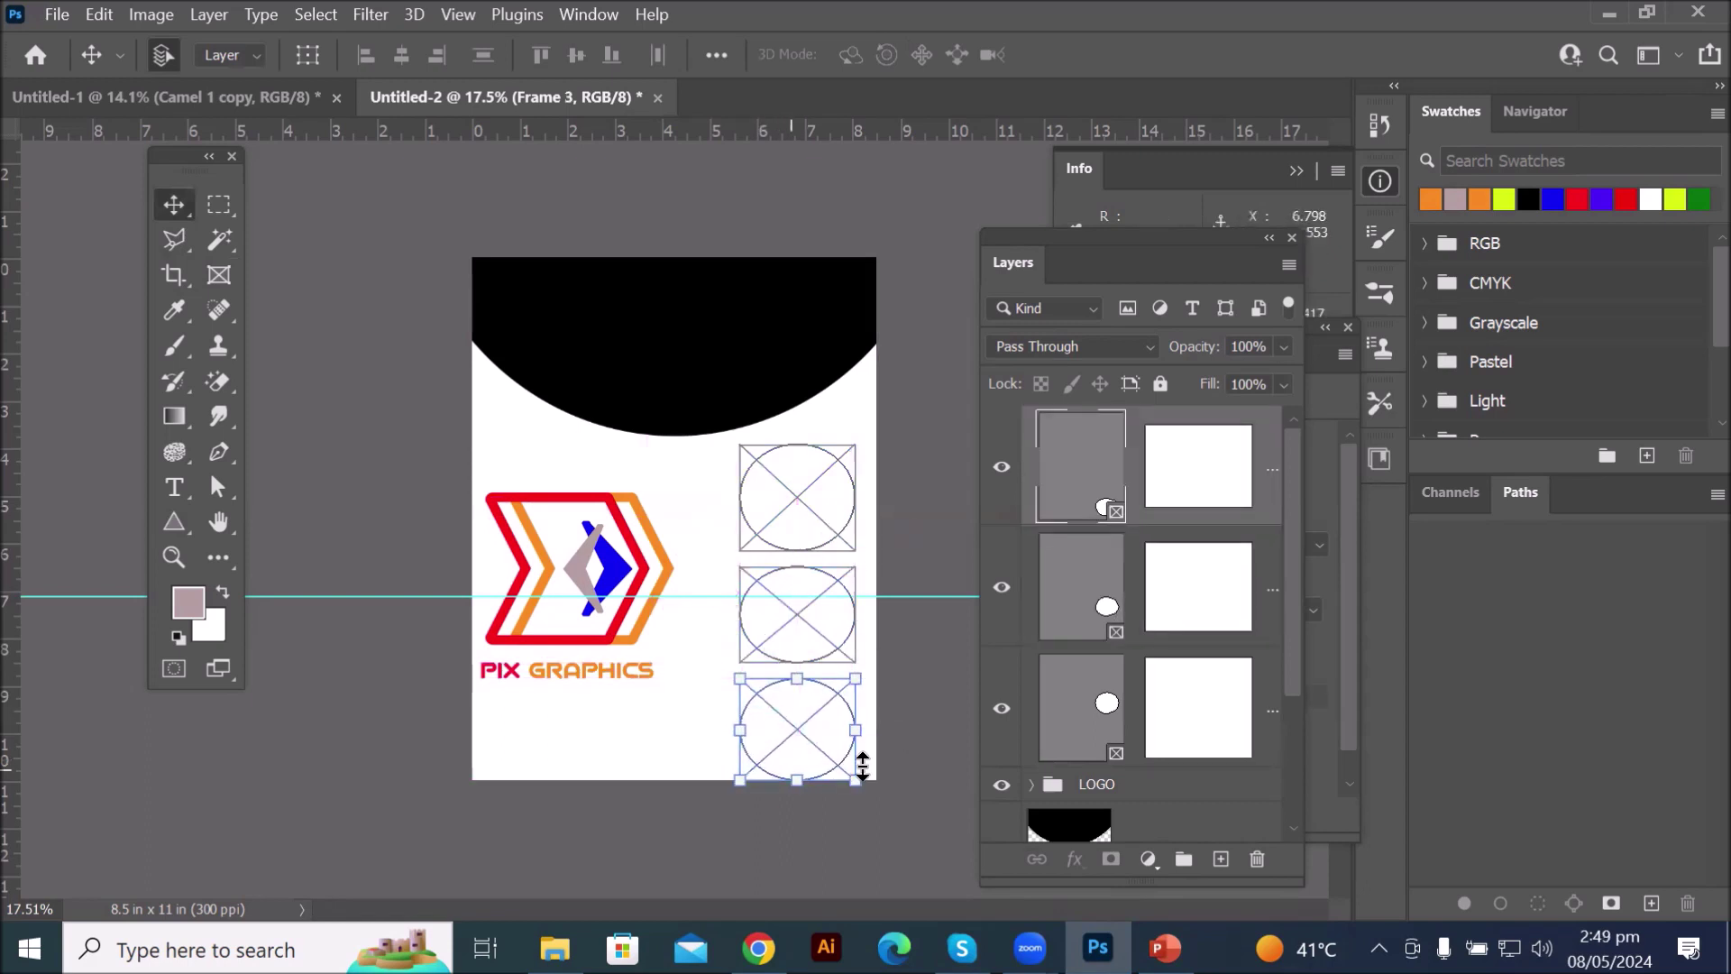
left_click_drag(788, 518, 796, 503)
left_click_drag(807, 597, 796, 613)
left_click_drag(792, 729, 809, 721)
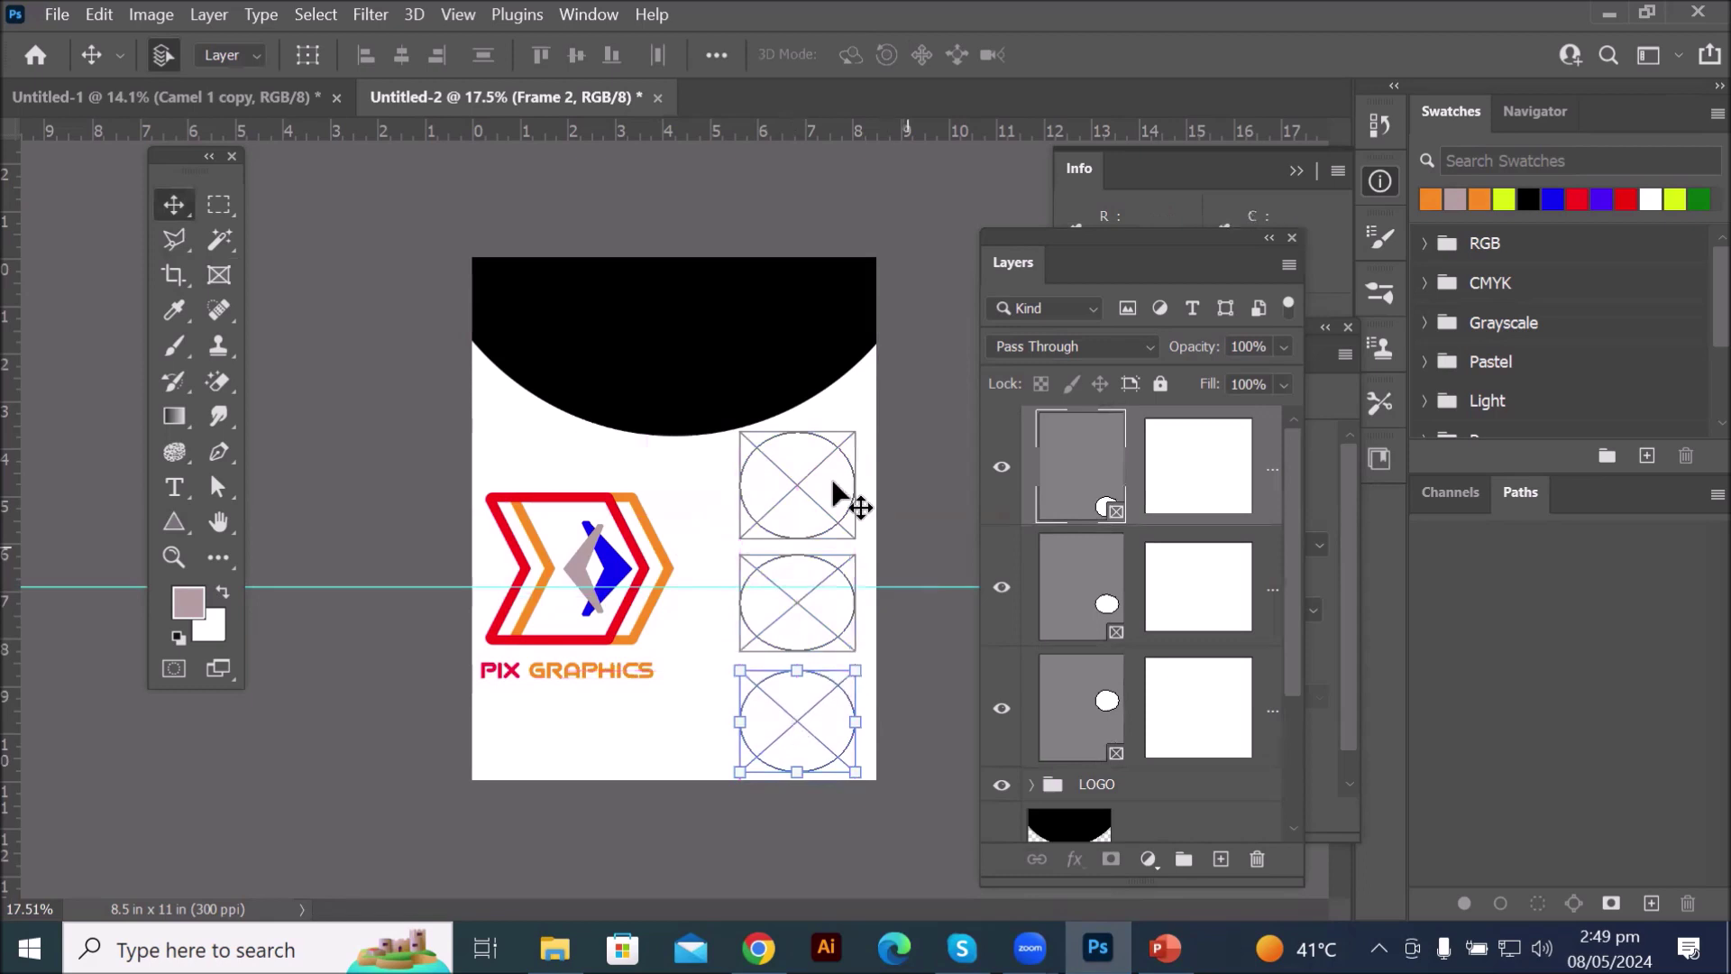
- Select the three elliptical frames one after another to check which layer each belongs to
left_click(800, 471)
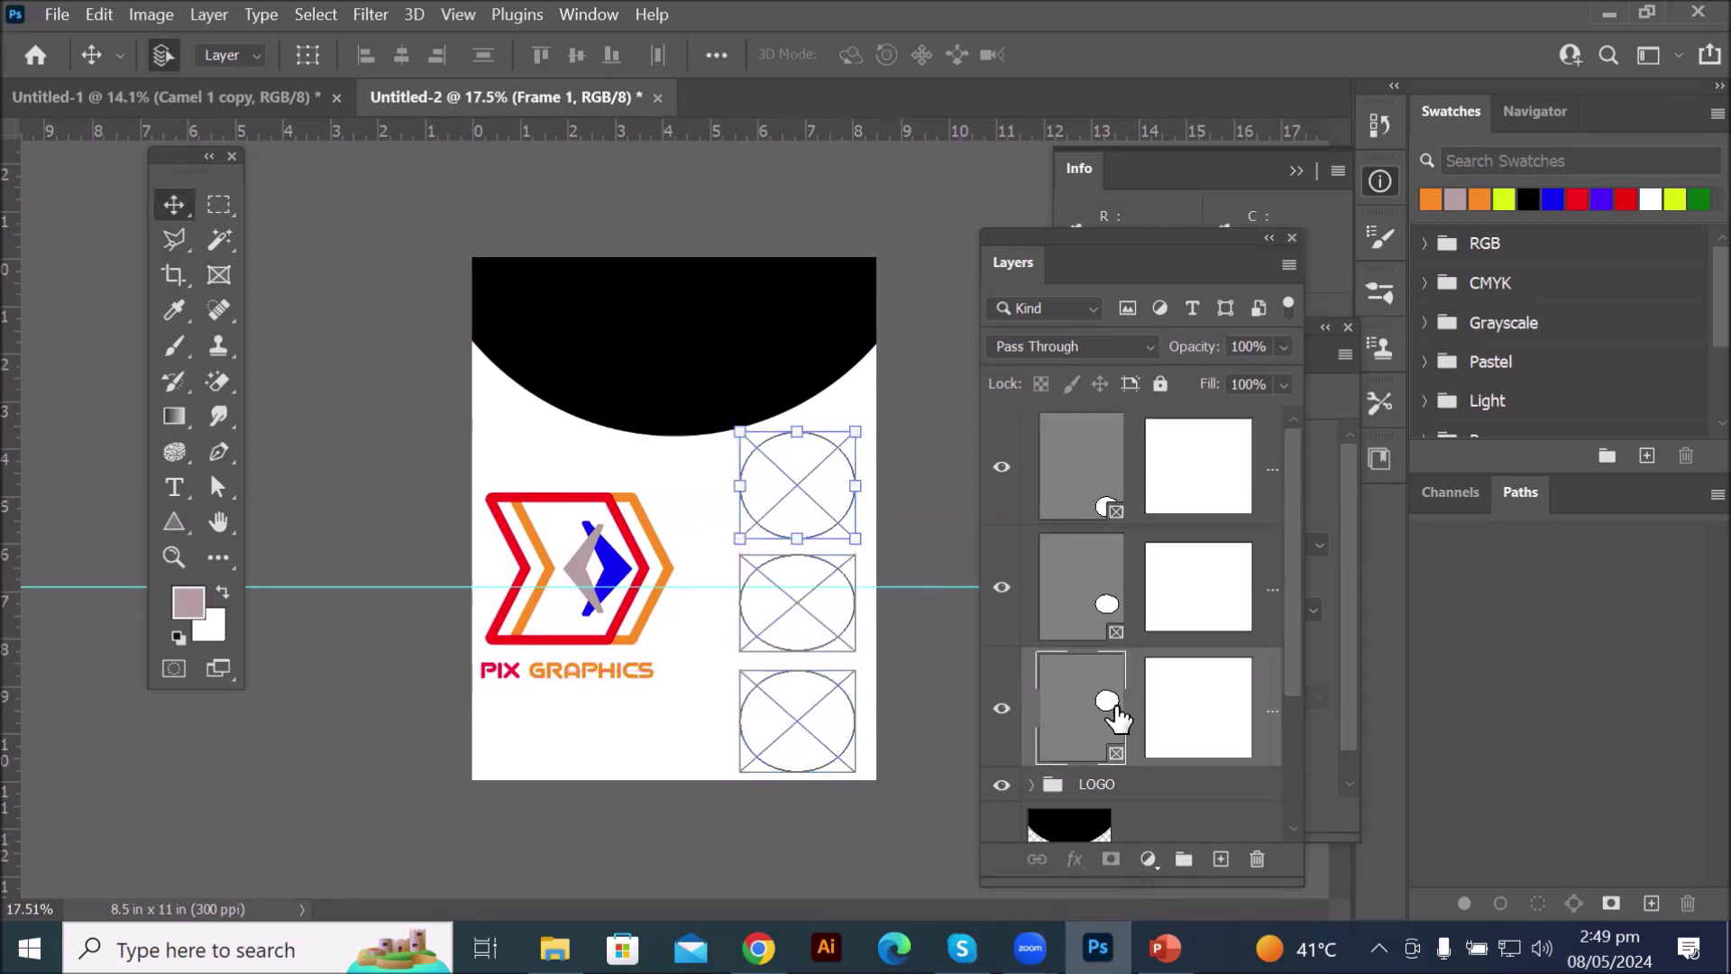
left_click(801, 595)
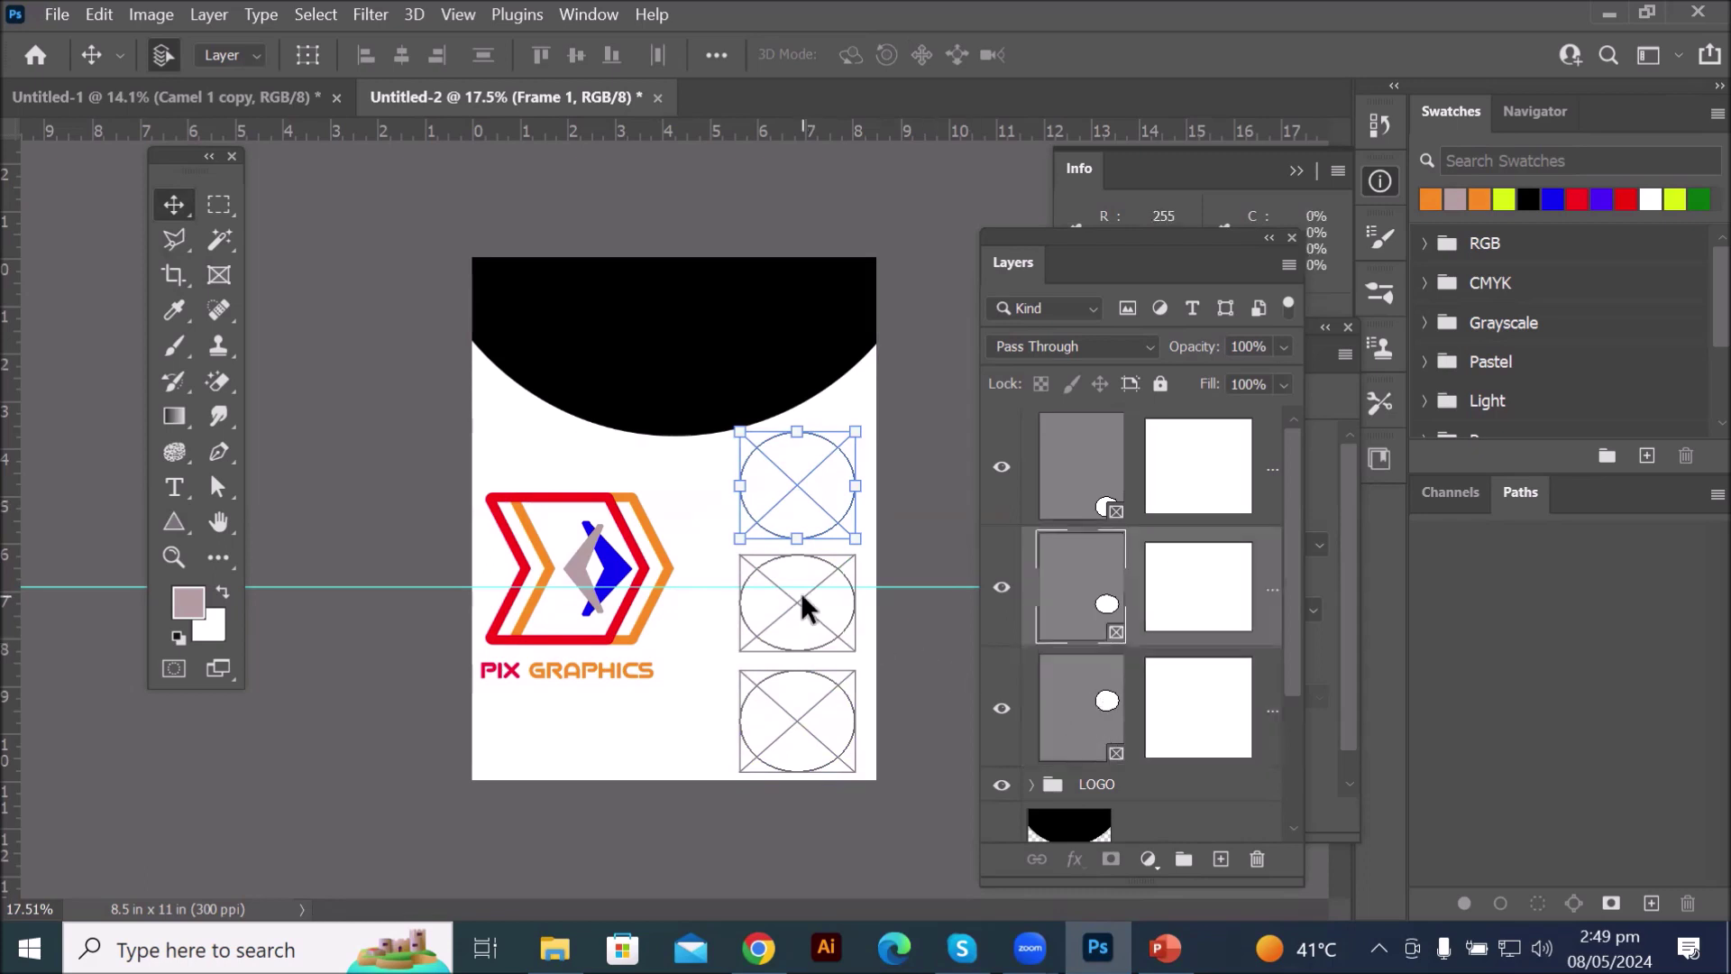
left_click(799, 706)
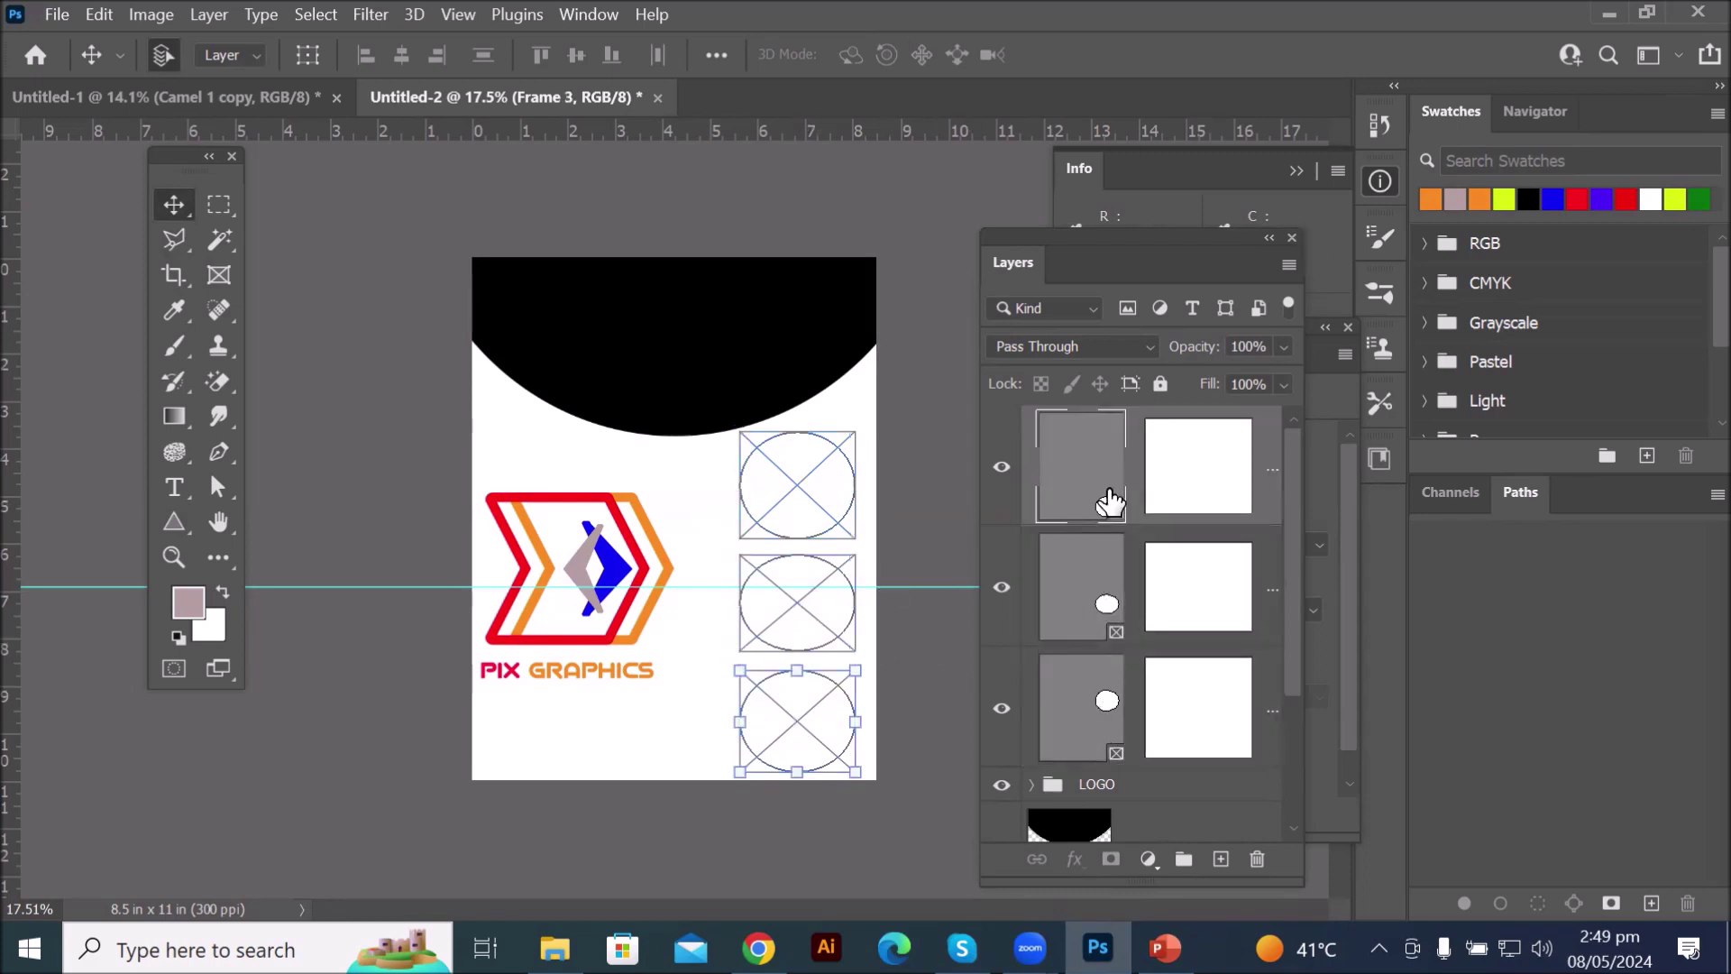
- Place the ben-o-bro city skyline image from the BuildingAndMonoments folder as an embedded file in the uppermost elliptical frame
left_click(792, 451)
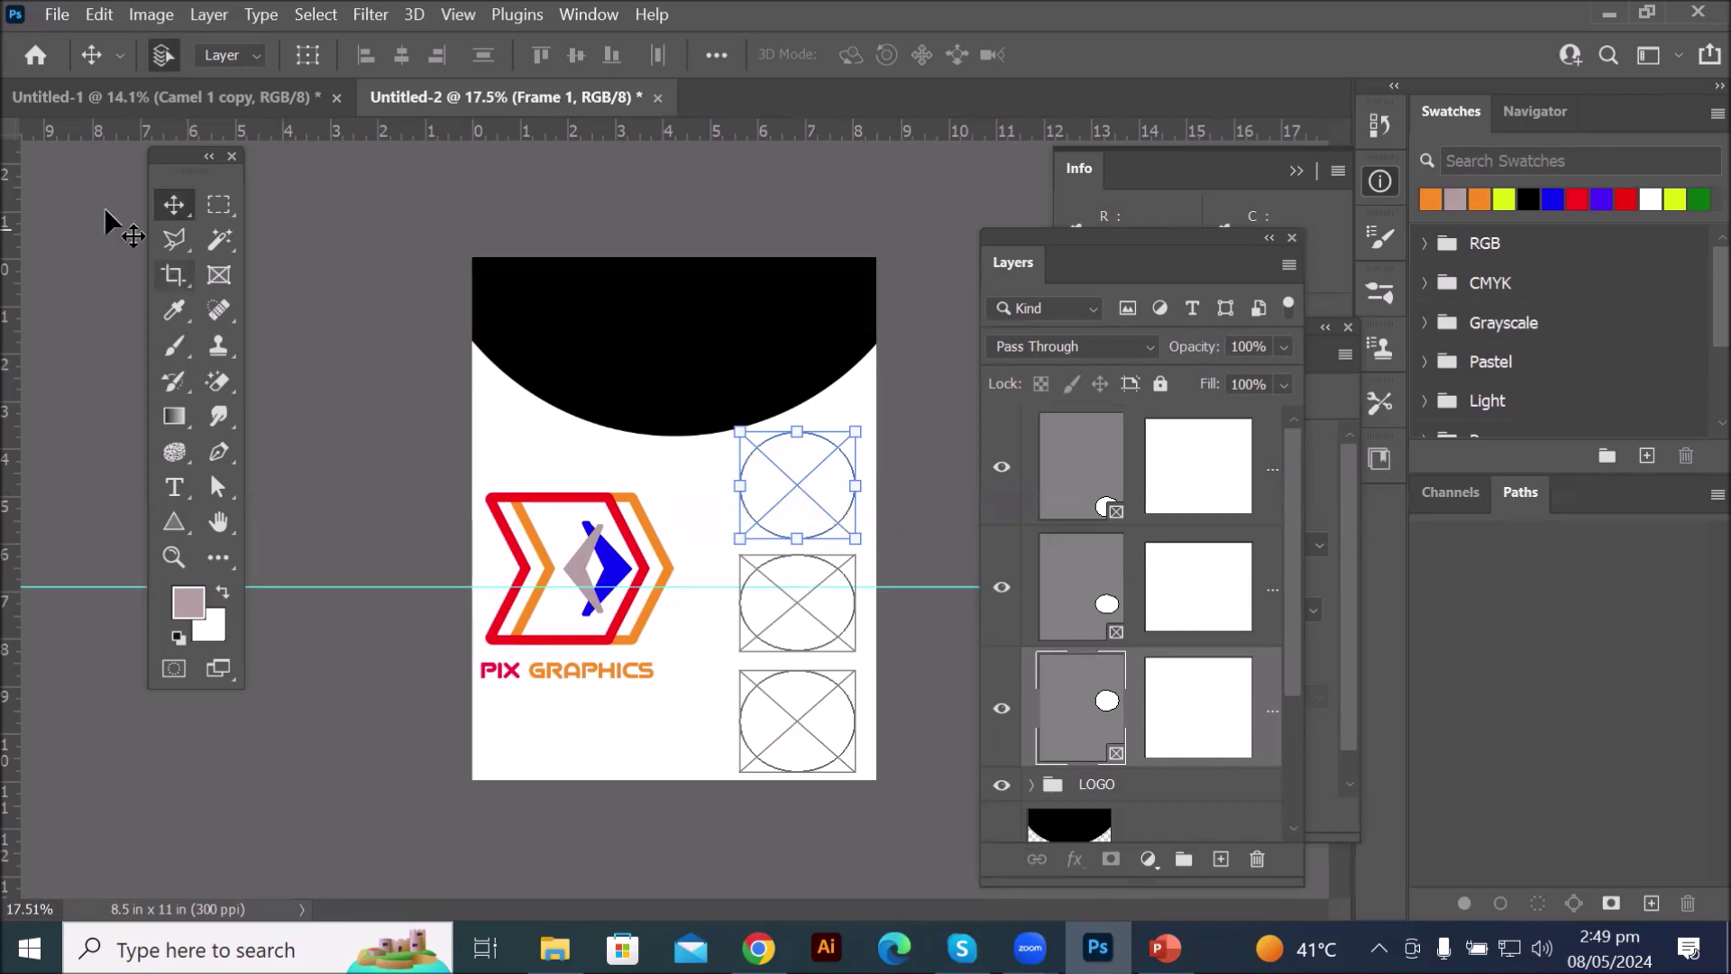
left_click(54, 15)
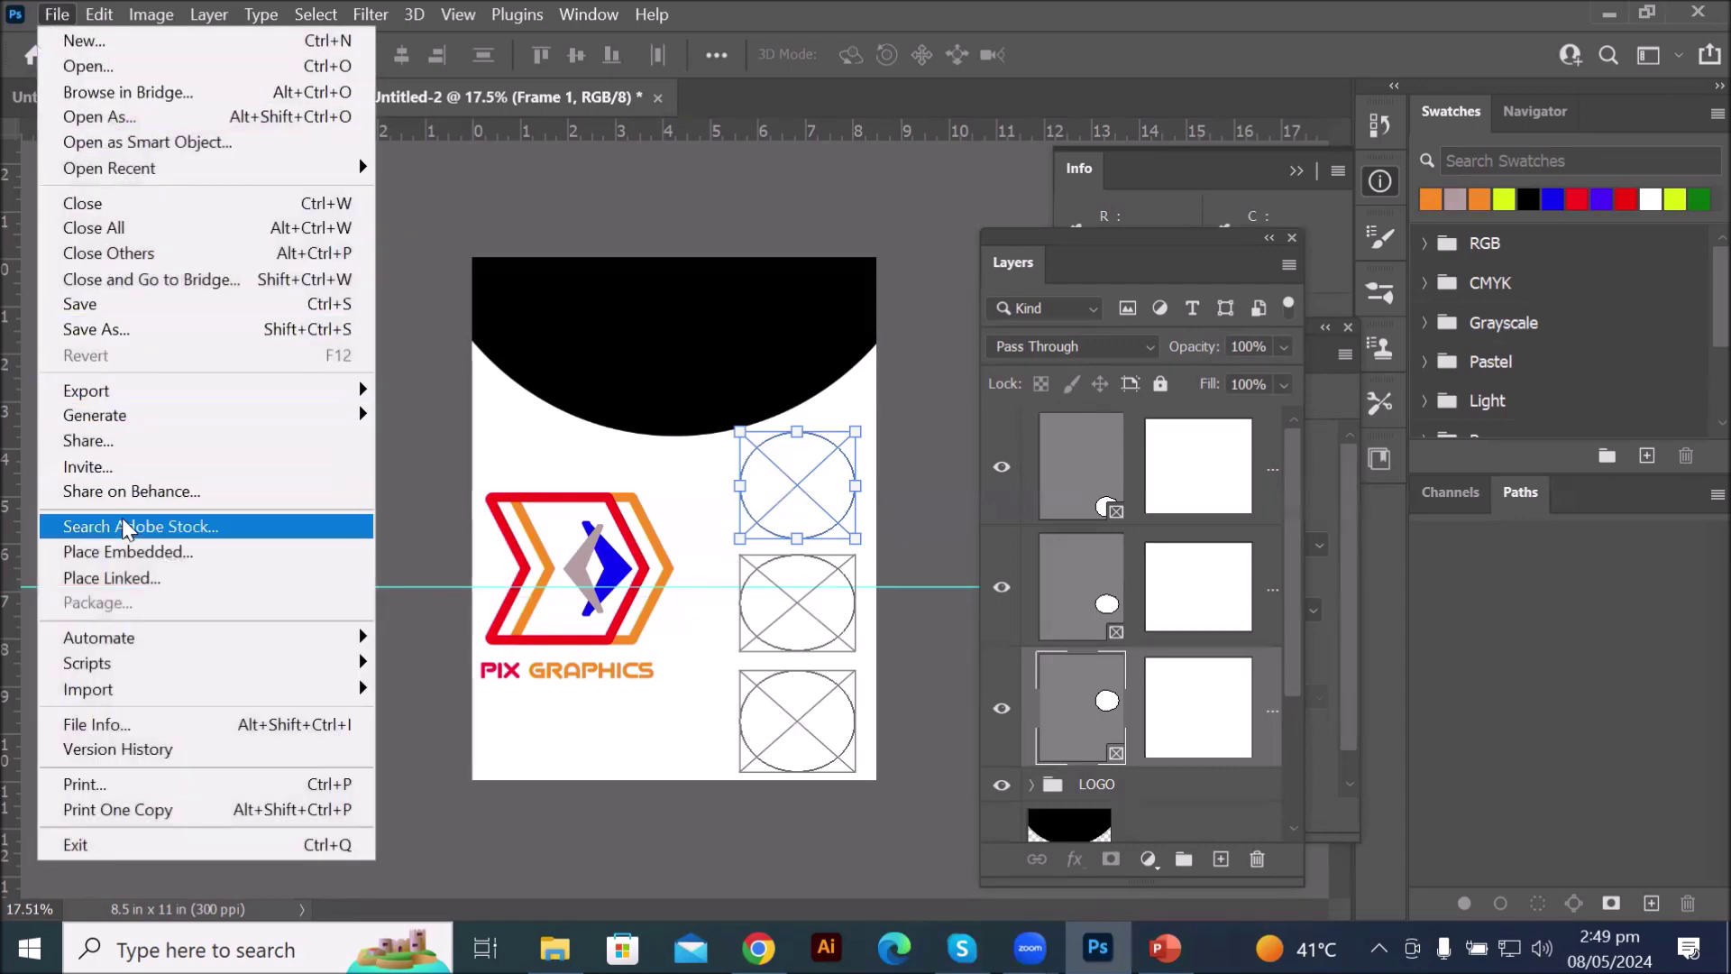
left_click(134, 553)
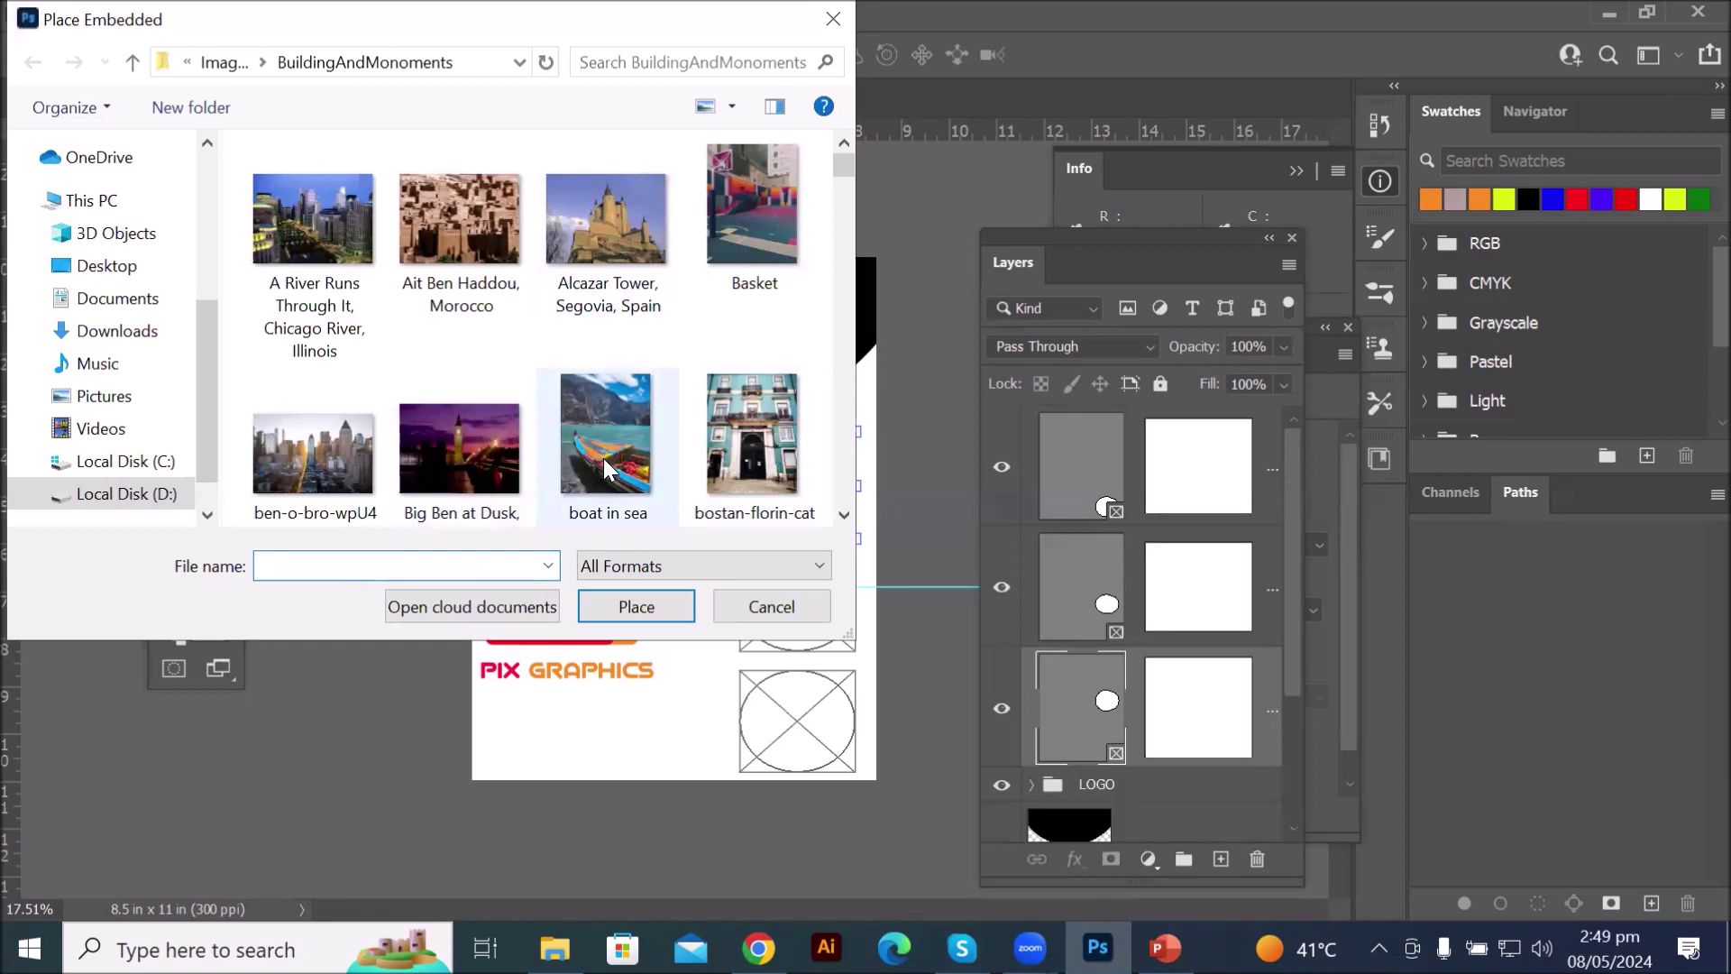
left_click(271, 446)
left_click(652, 603)
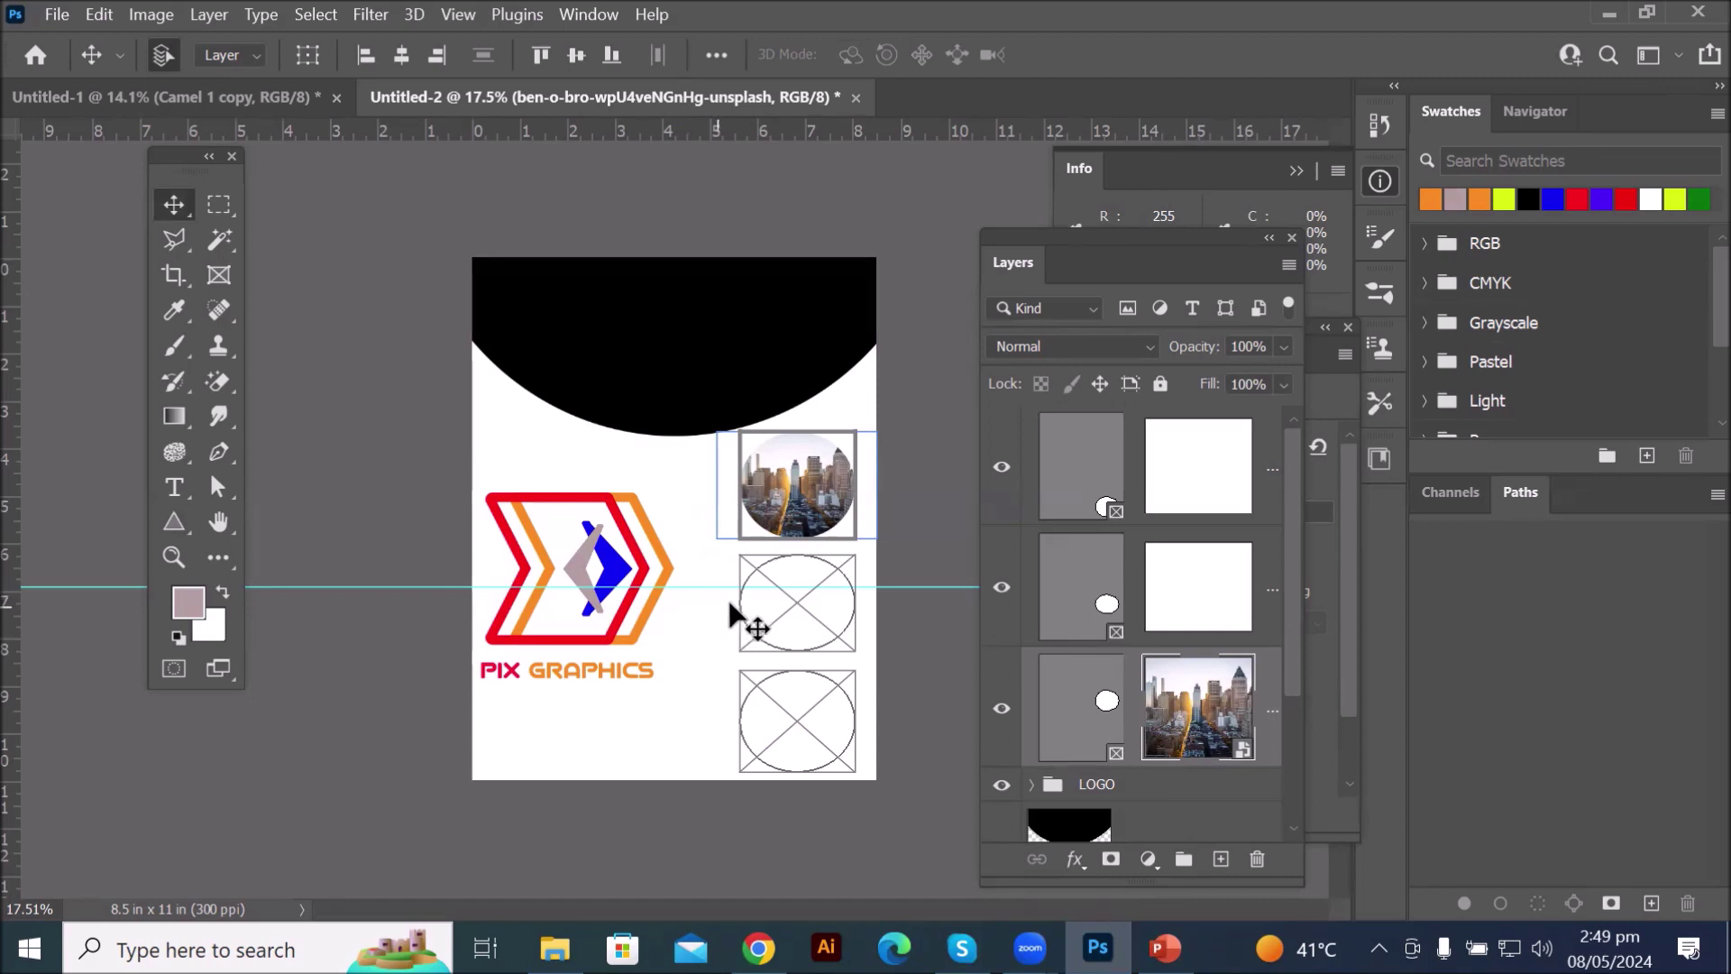
- Bring the Postcard Row, San Francisco, California image from the File Explorer folder BuildingAndMonoments into the middle elliptical frame
left_click(820, 622)
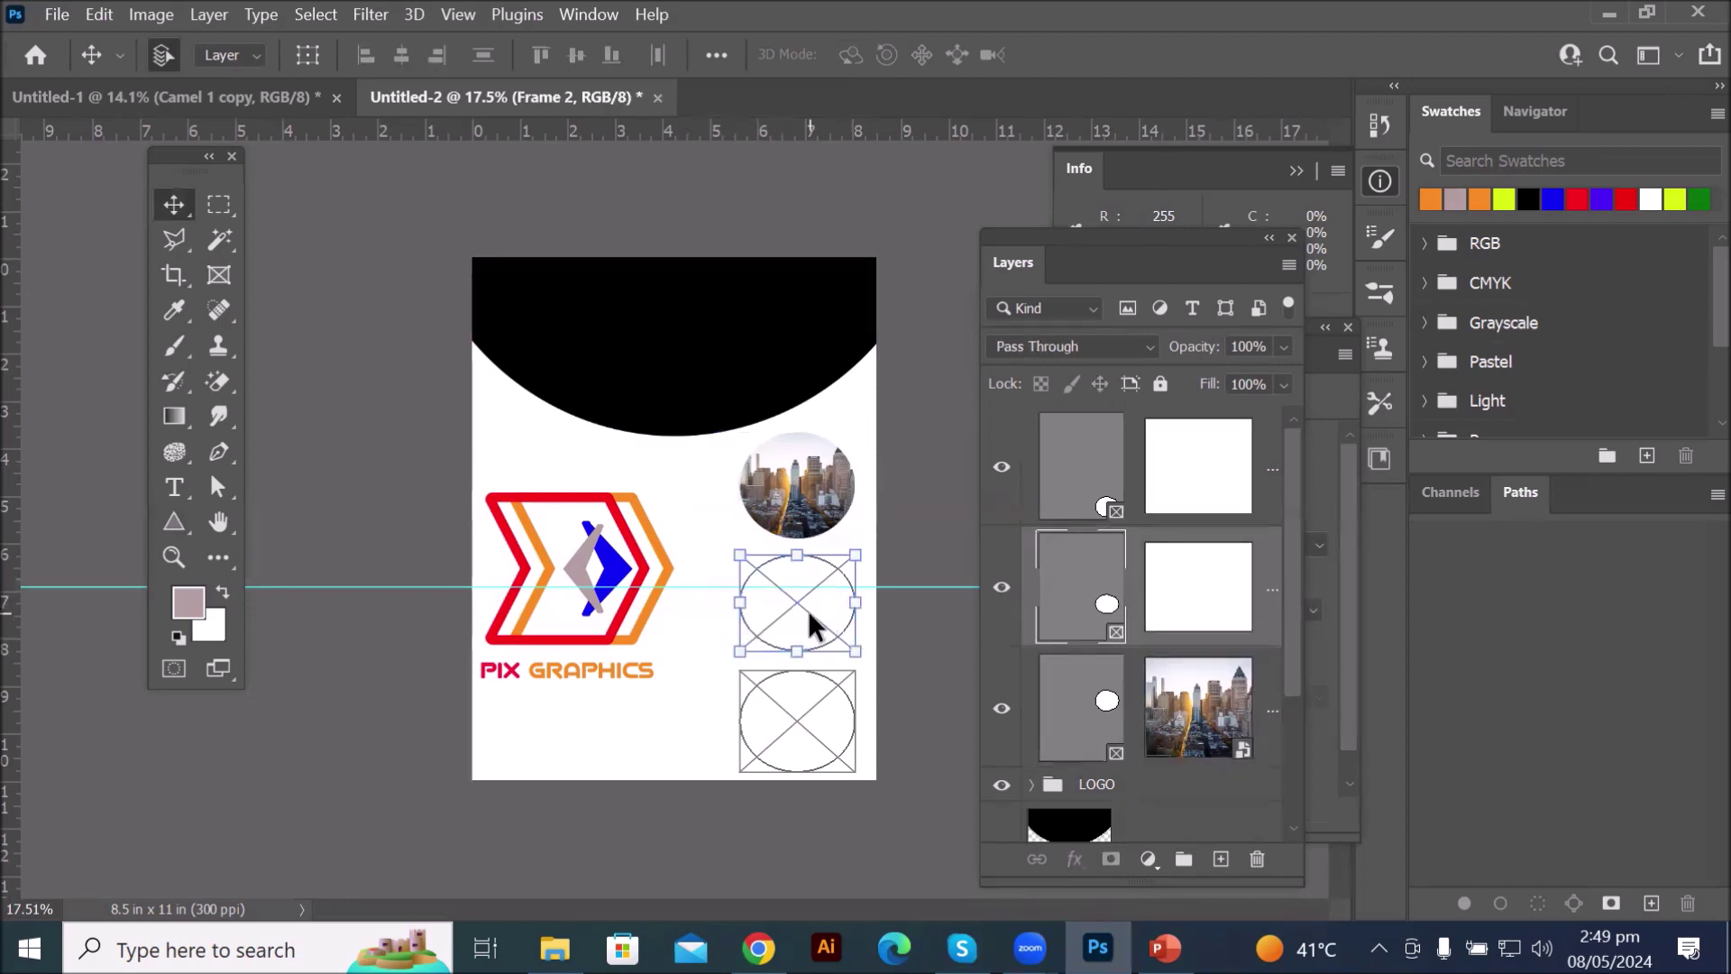
left_click(554, 947)
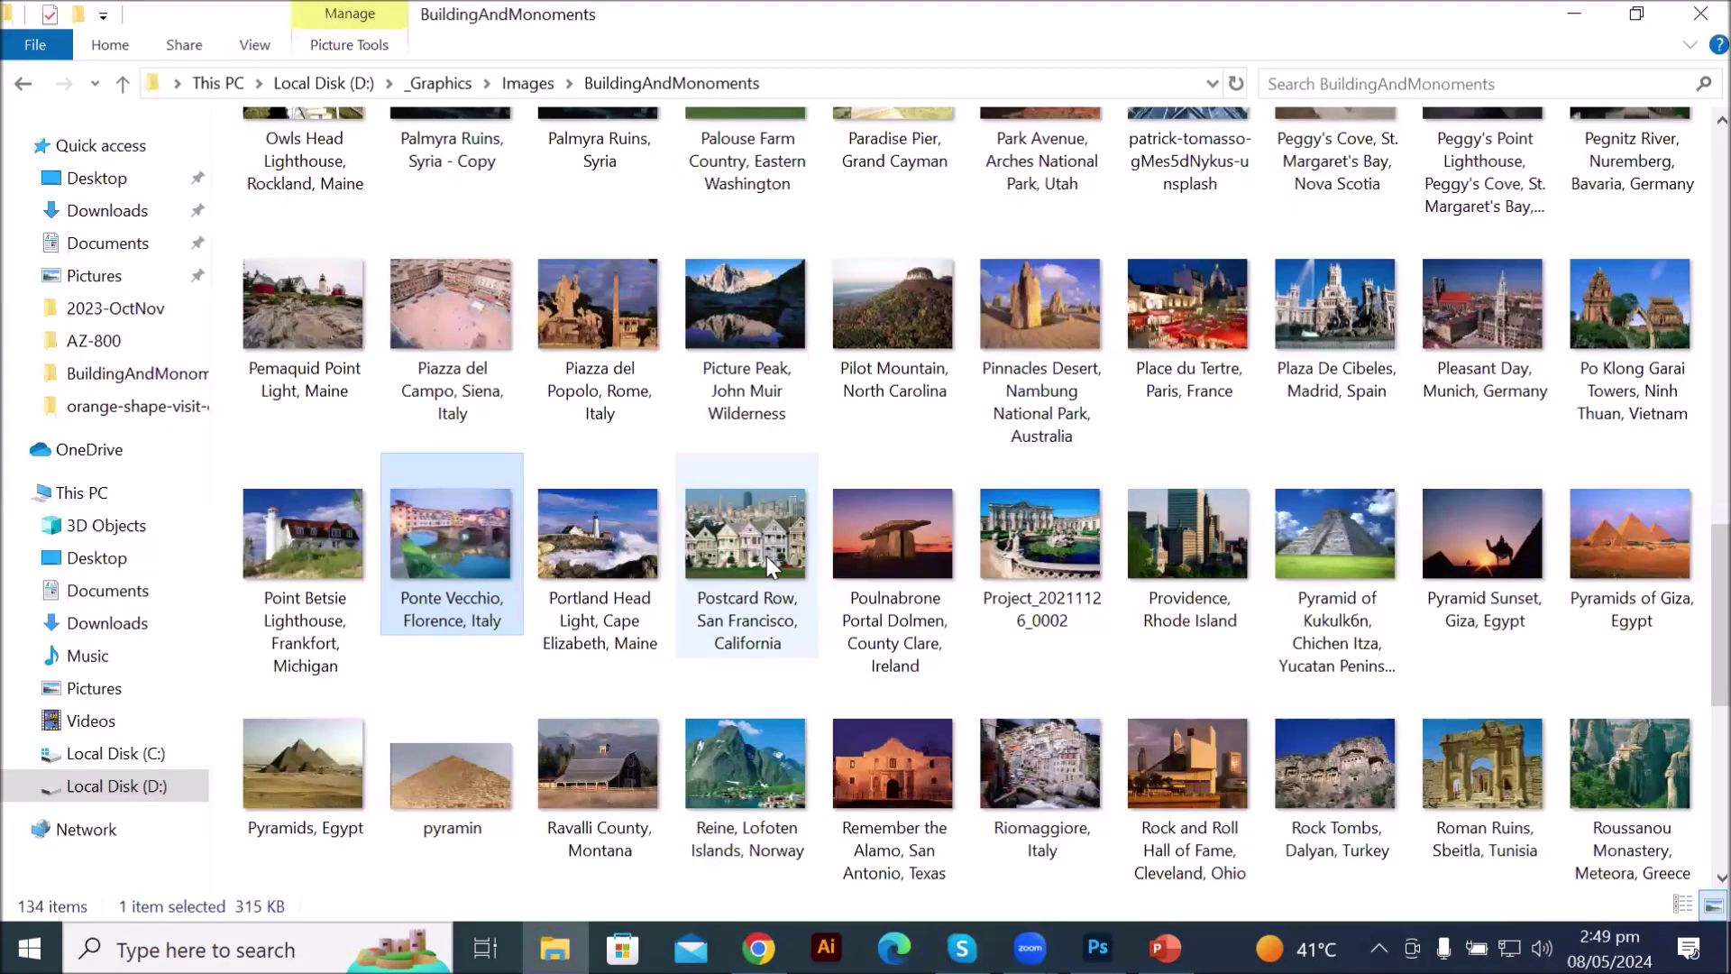
mouse_move(783, 637)
left_mouse_down()
mouse_move(781, 754)
mouse_move(1056, 897)
mouse_move(1095, 942)
mouse_move(1011, 870)
mouse_move(808, 620)
left_mouse_up()
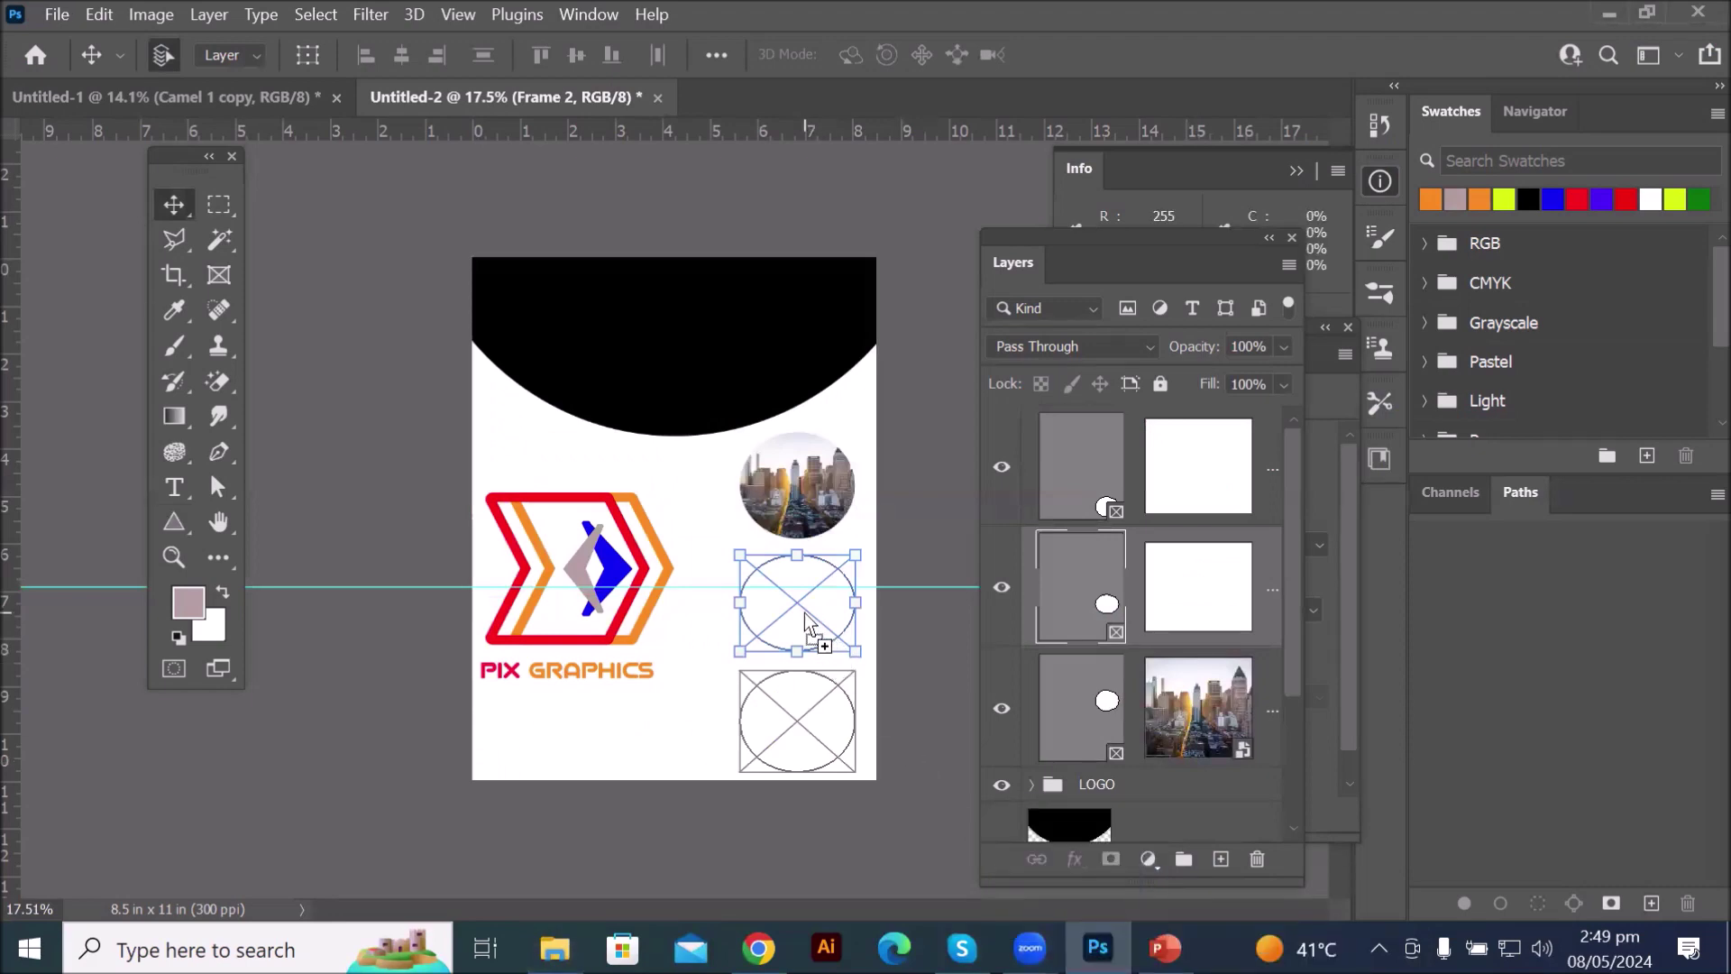
left_click_drag(807, 621, 807, 620)
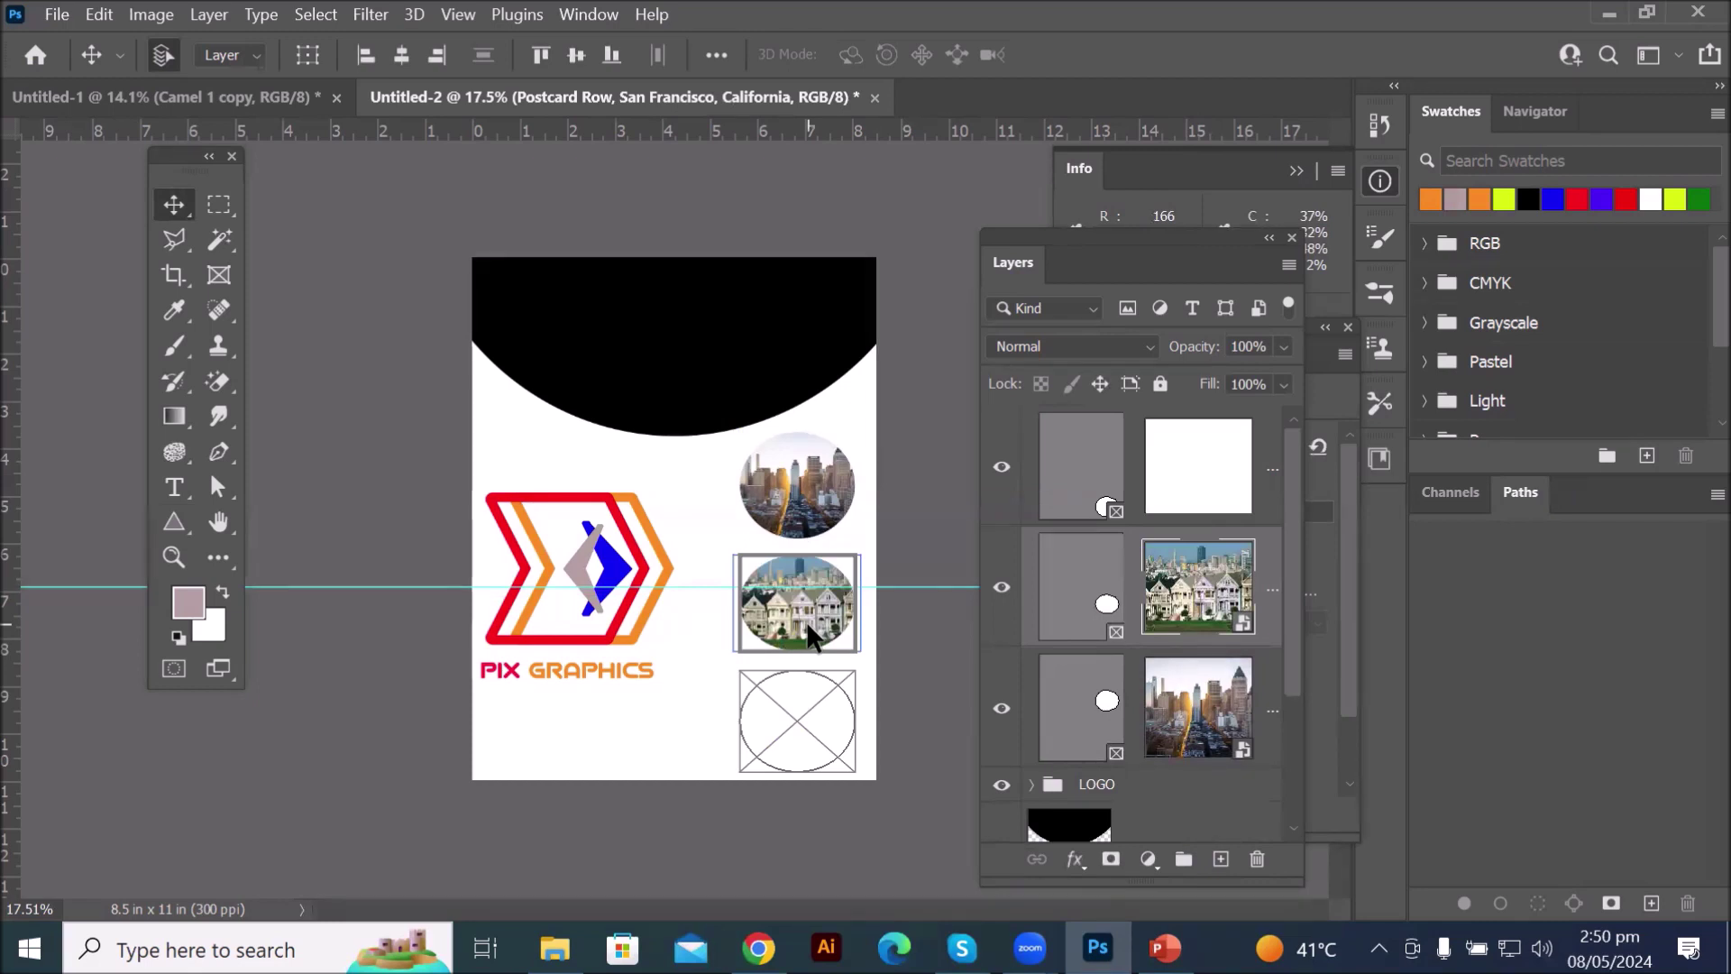
- Place the Great Wall, Beijing, China image as a linked file in the lowest elliptical frame and inspect it up close
left_click(785, 701)
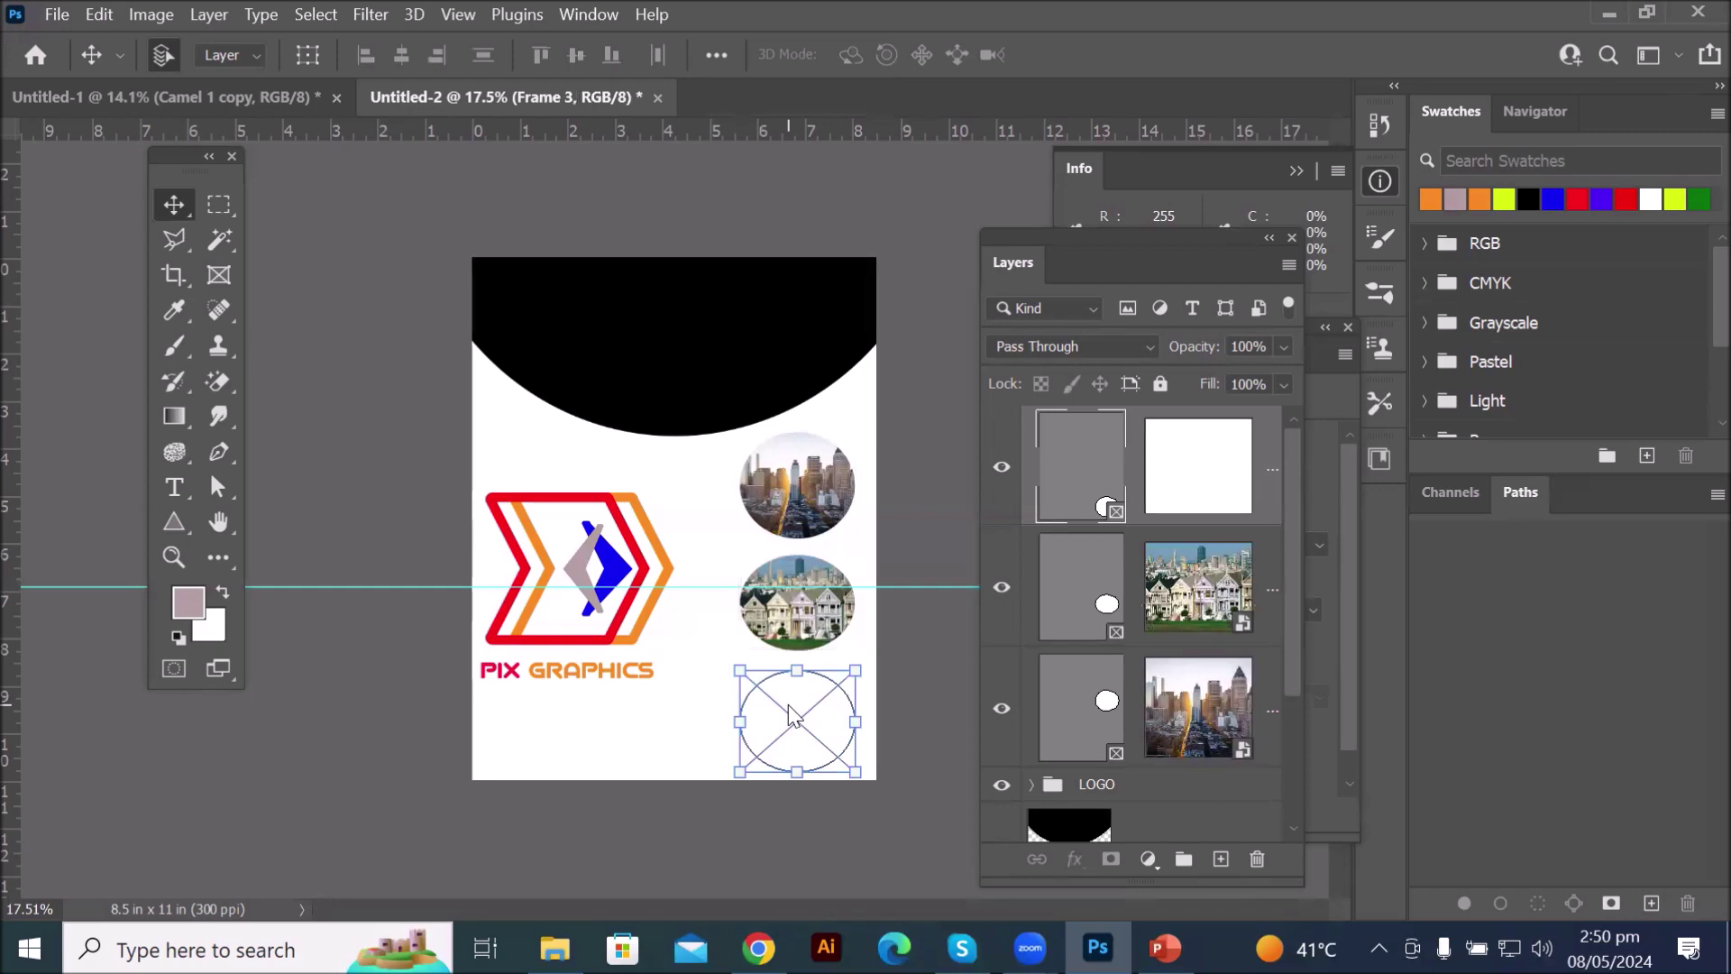
left_click(57, 16)
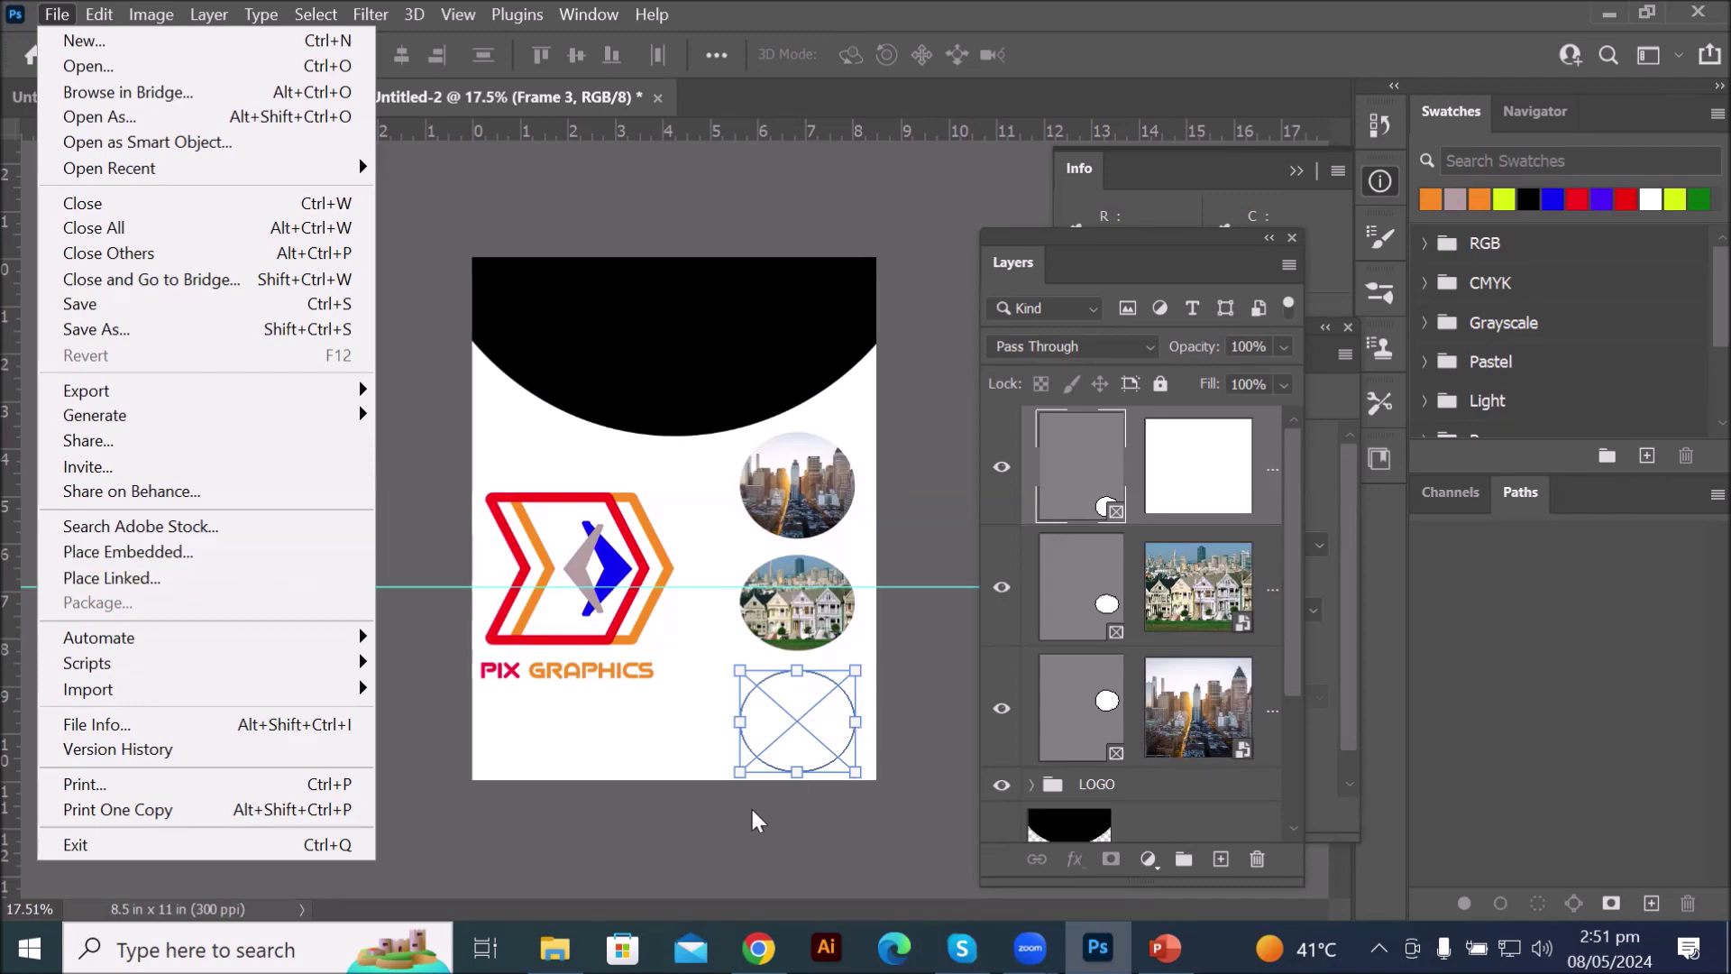
left_click(153, 578)
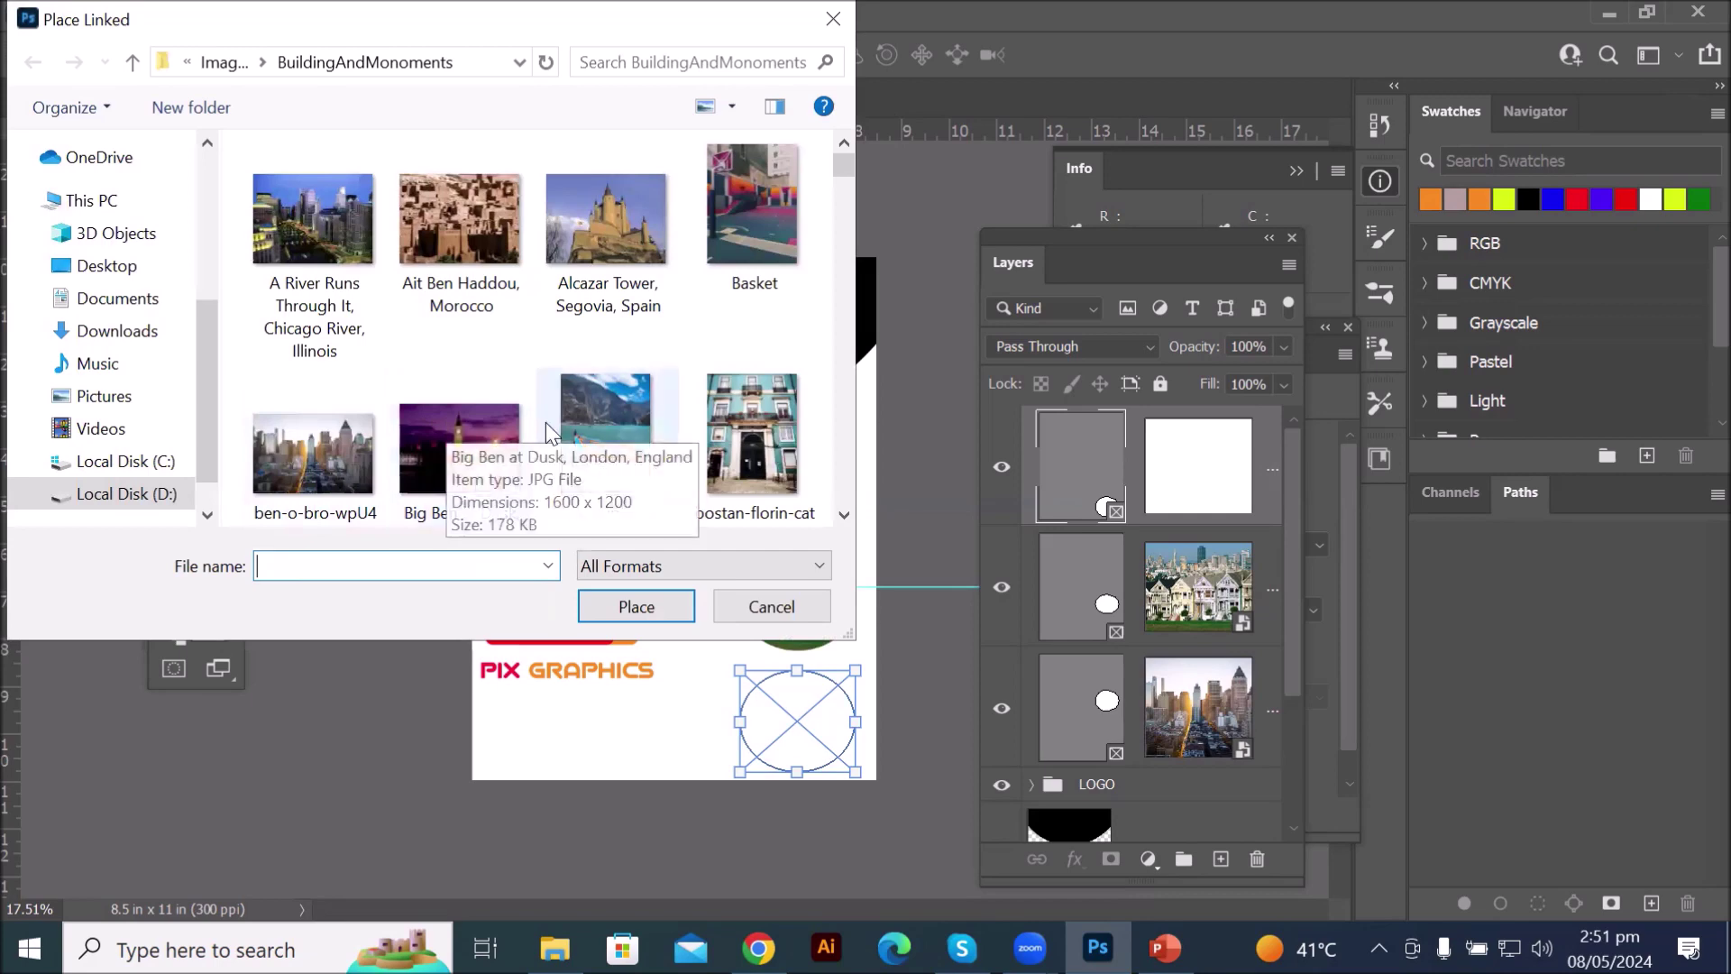
scroll(527, 412, "down", 6)
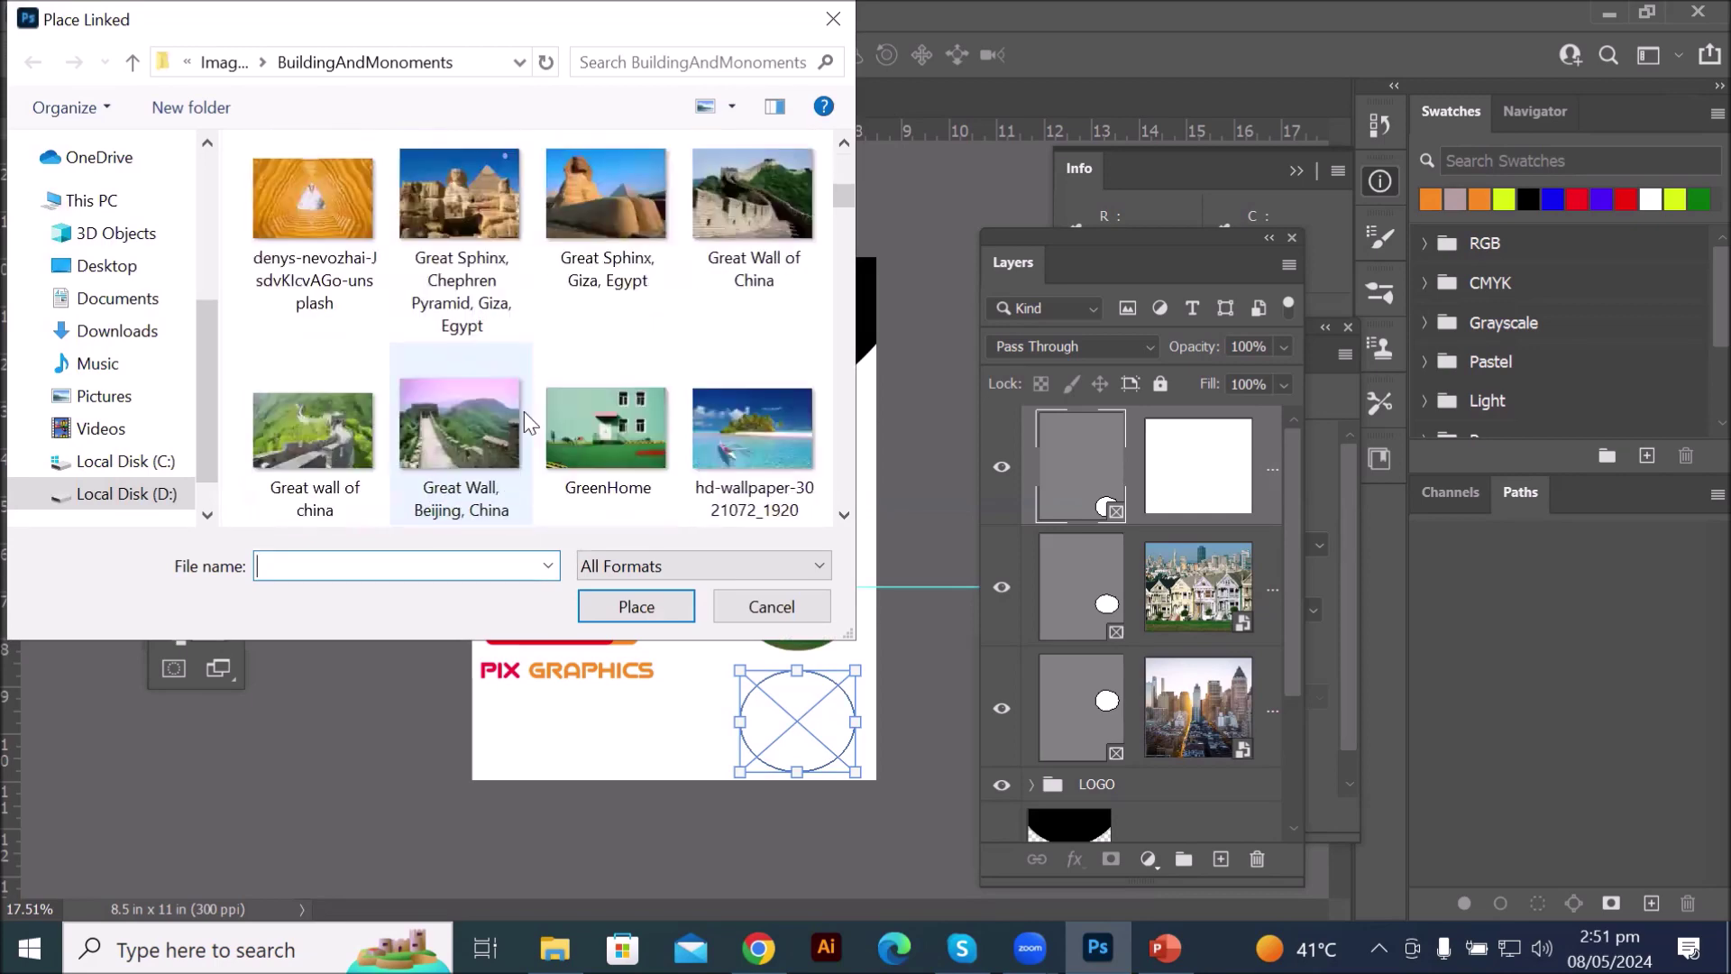
left_click(421, 429)
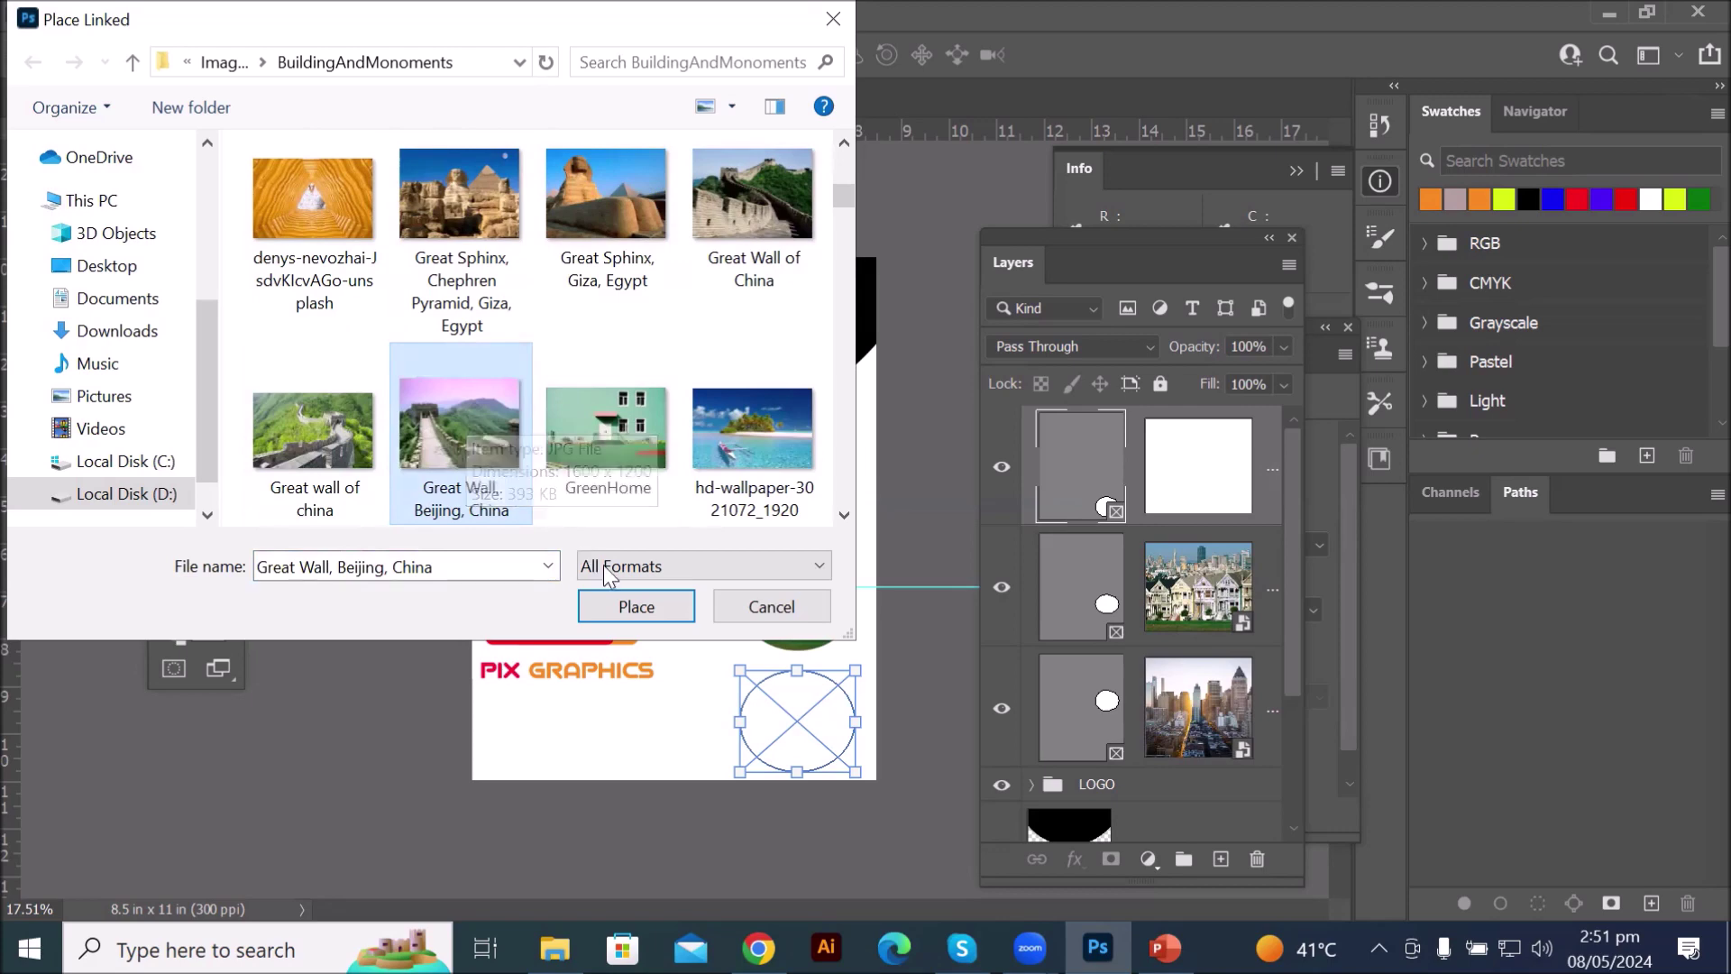
left_click(636, 606)
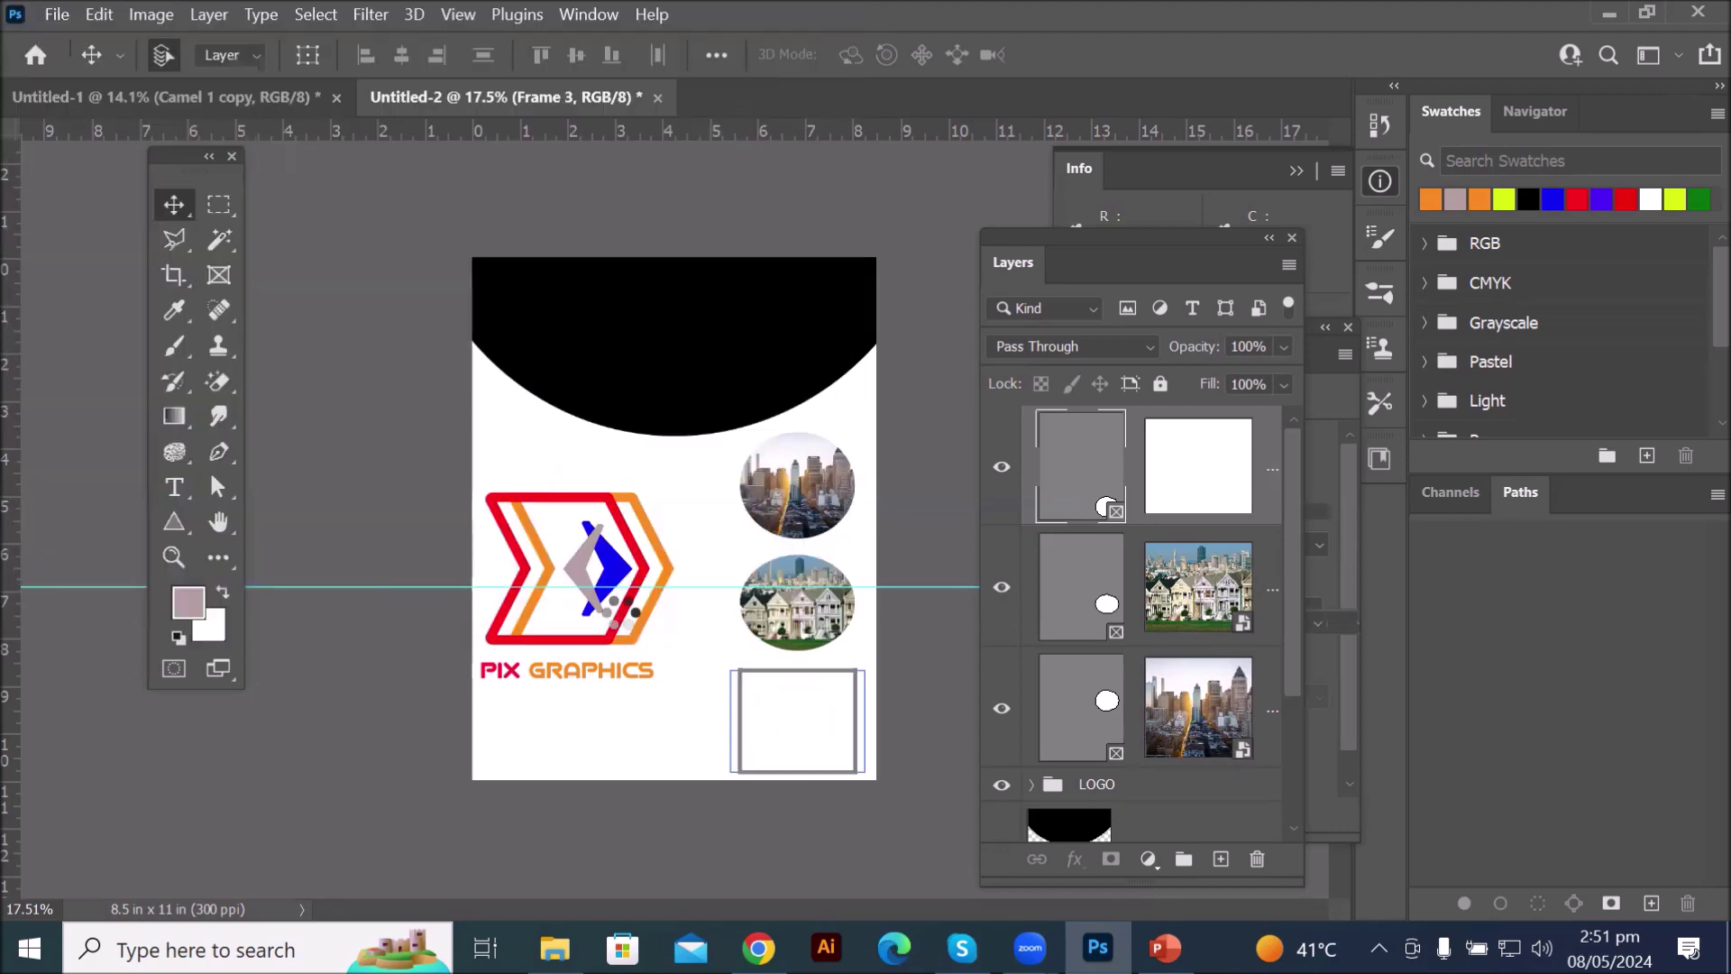
scroll(873, 708, "up", 3)
scroll(902, 861, "up", 15)
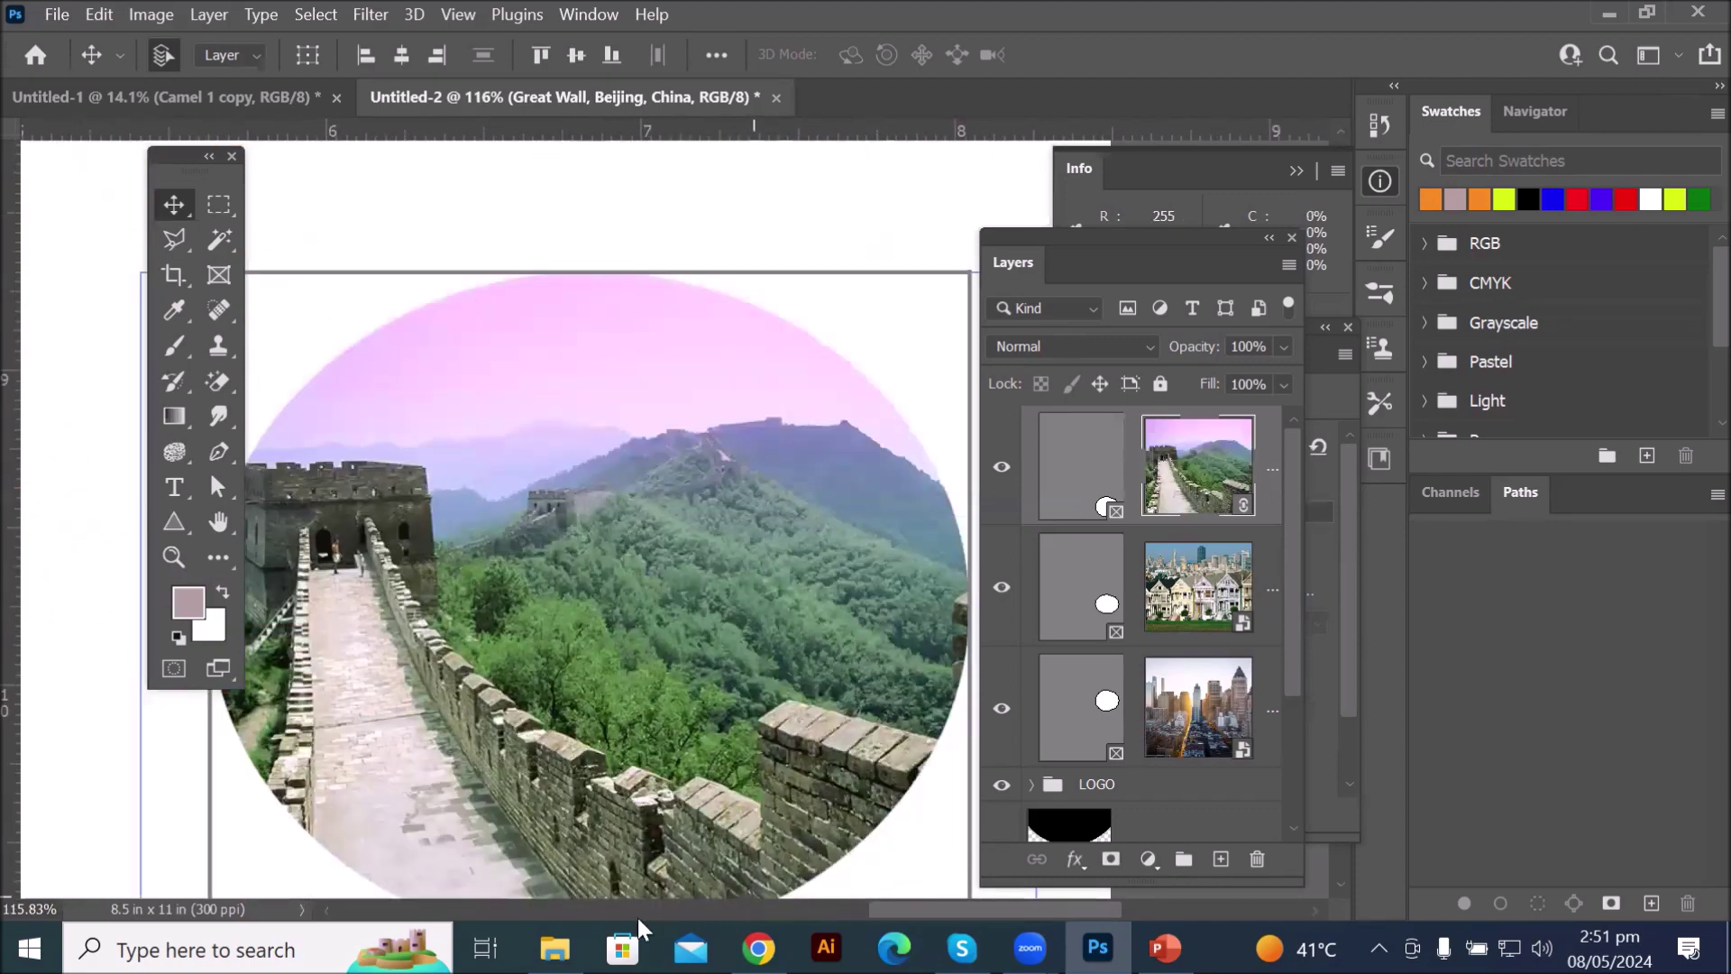
- Browse the BuildingAndMonoments images in File Explorer, select Owls Head Lighthouse, Rockland, Maine, and return to Photoshop
left_click(555, 947)
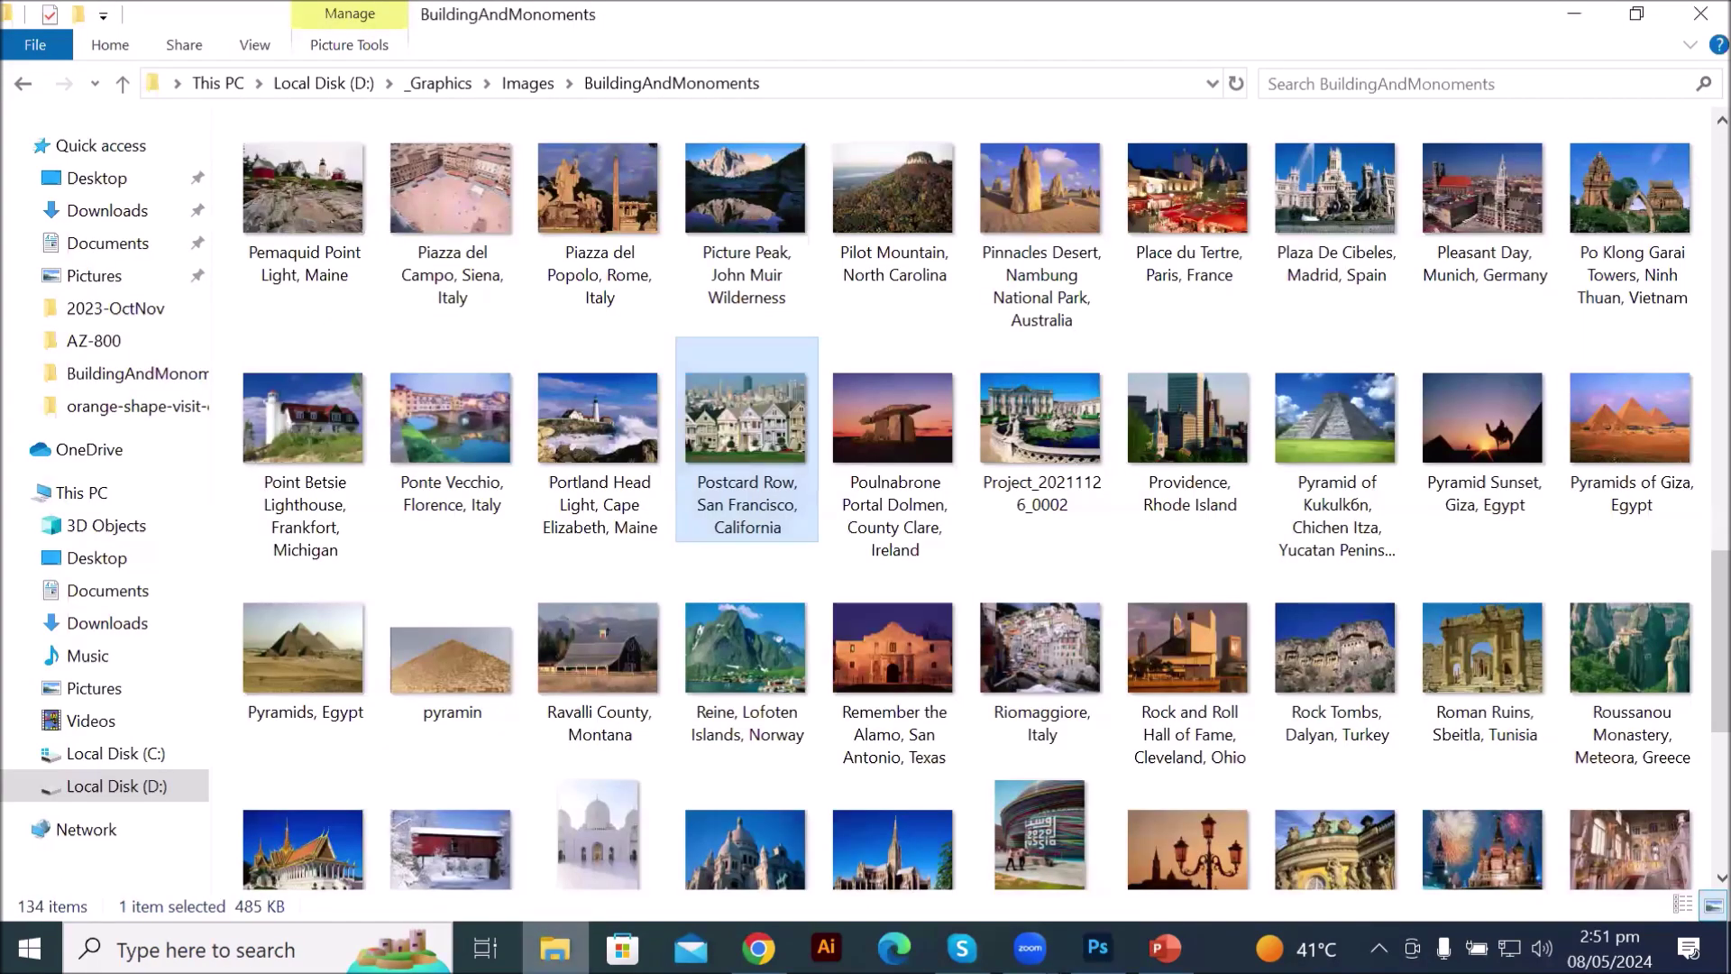
scroll(826, 629, "down", 5)
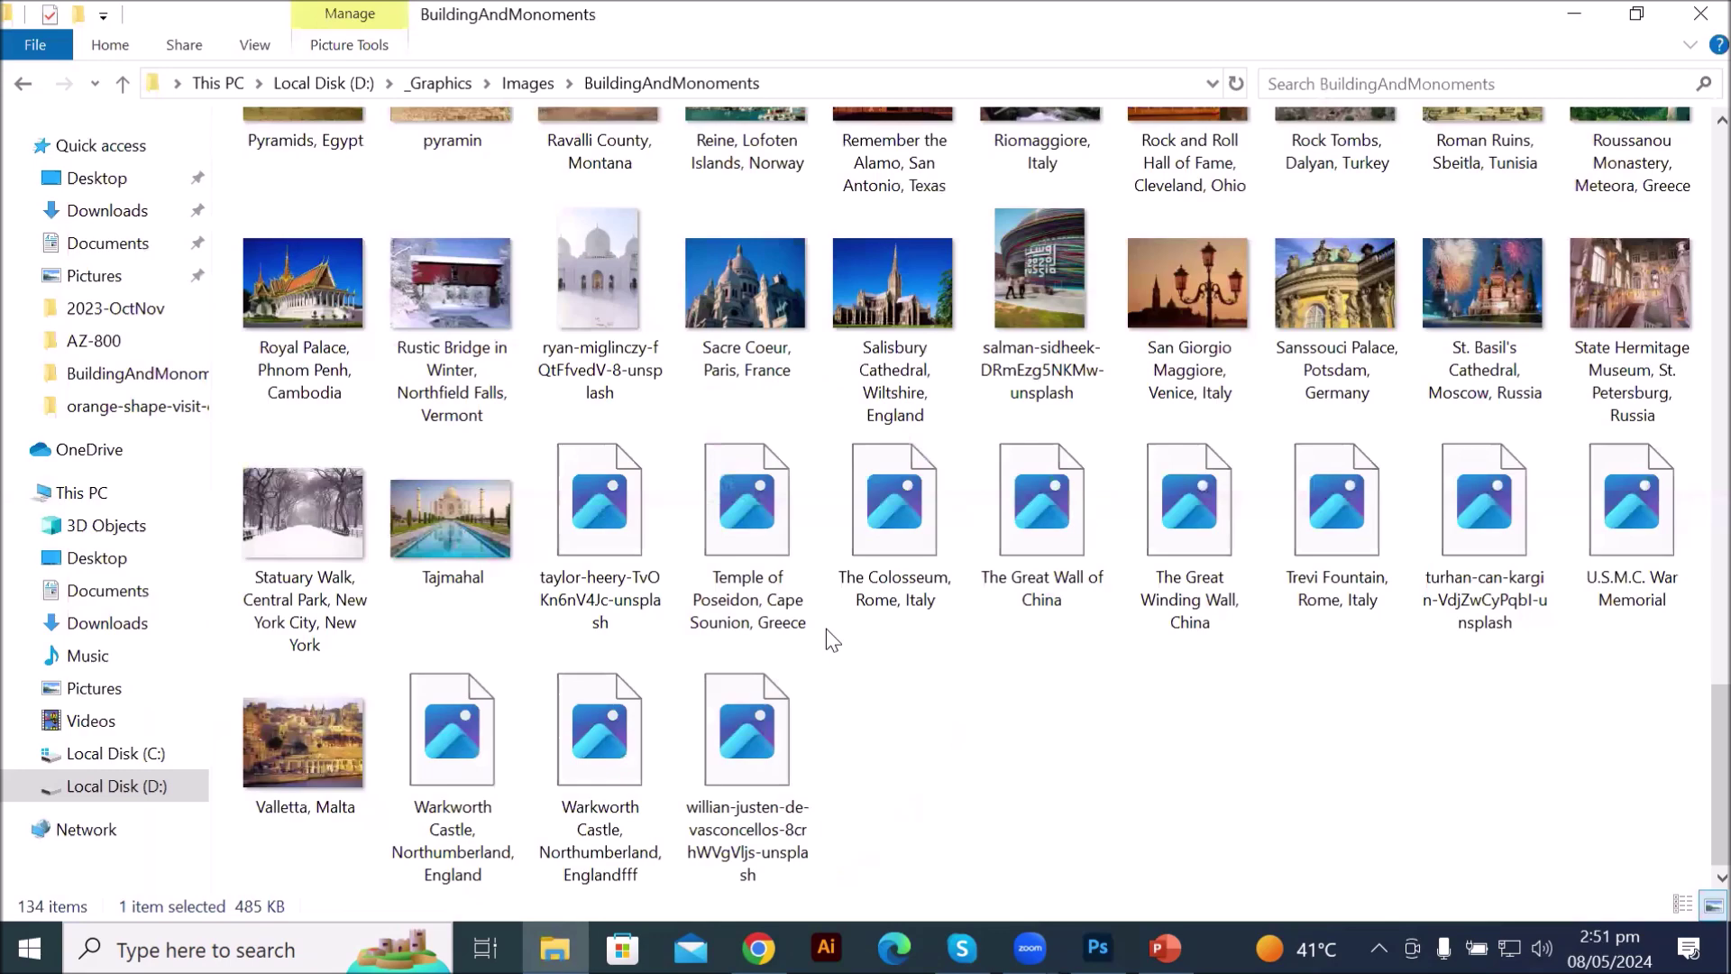
scroll(860, 630, "up", 3)
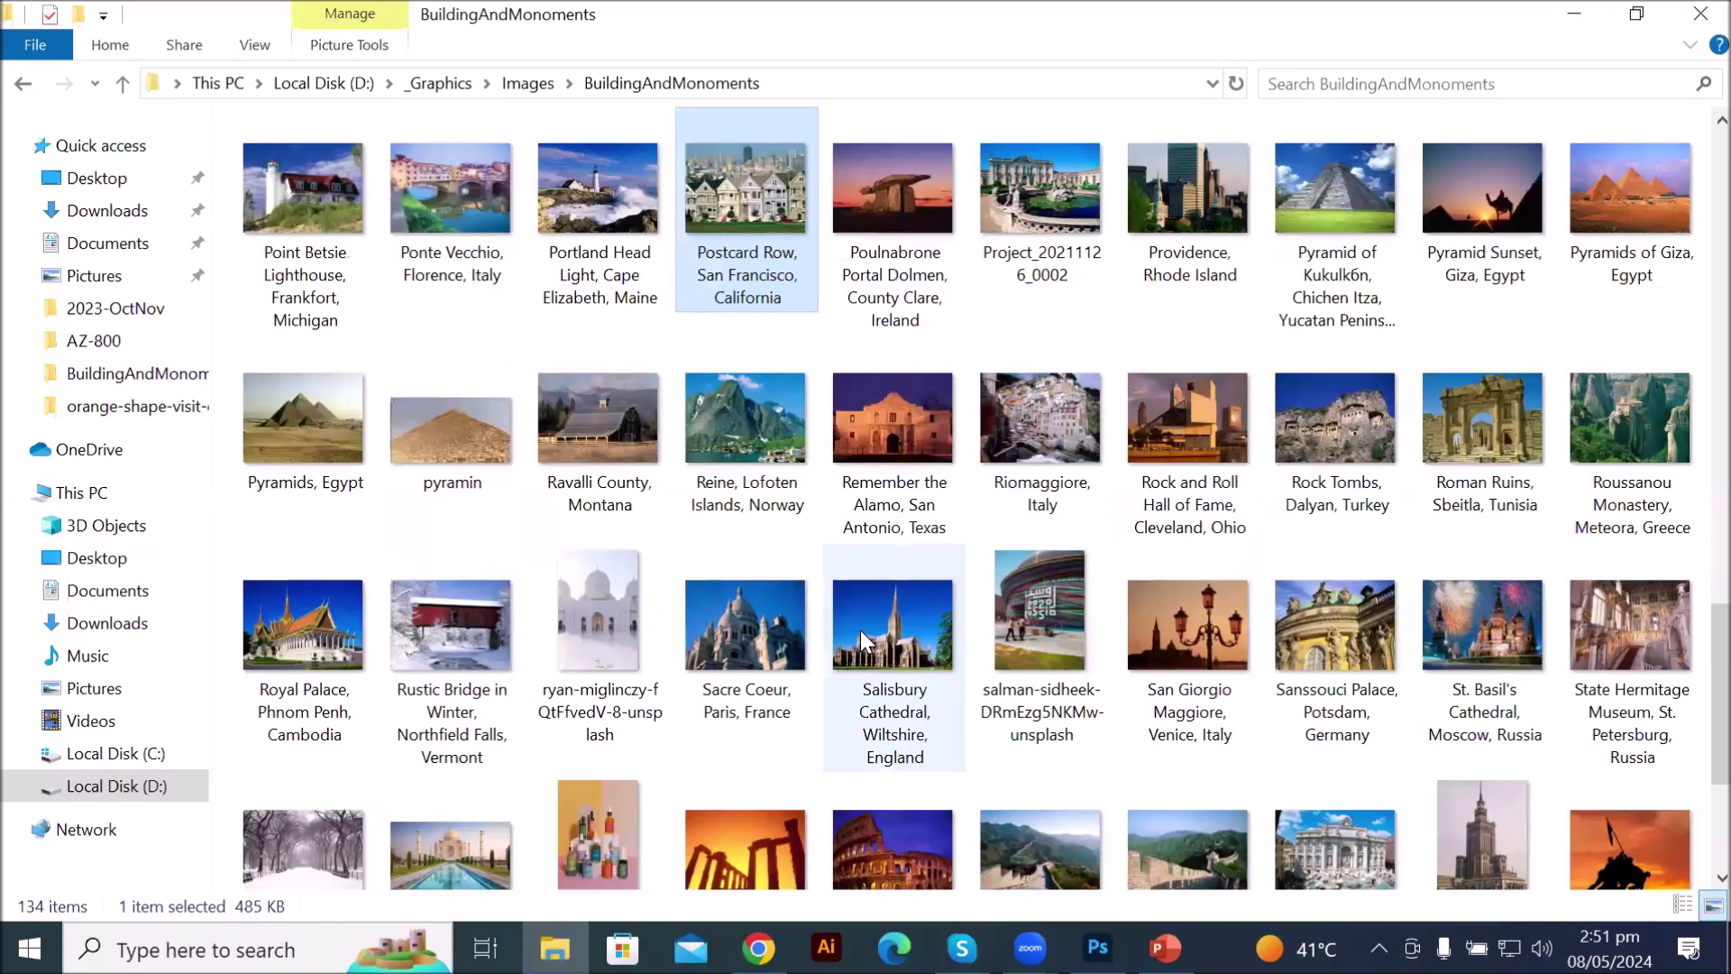
scroll(860, 630, "up", 3)
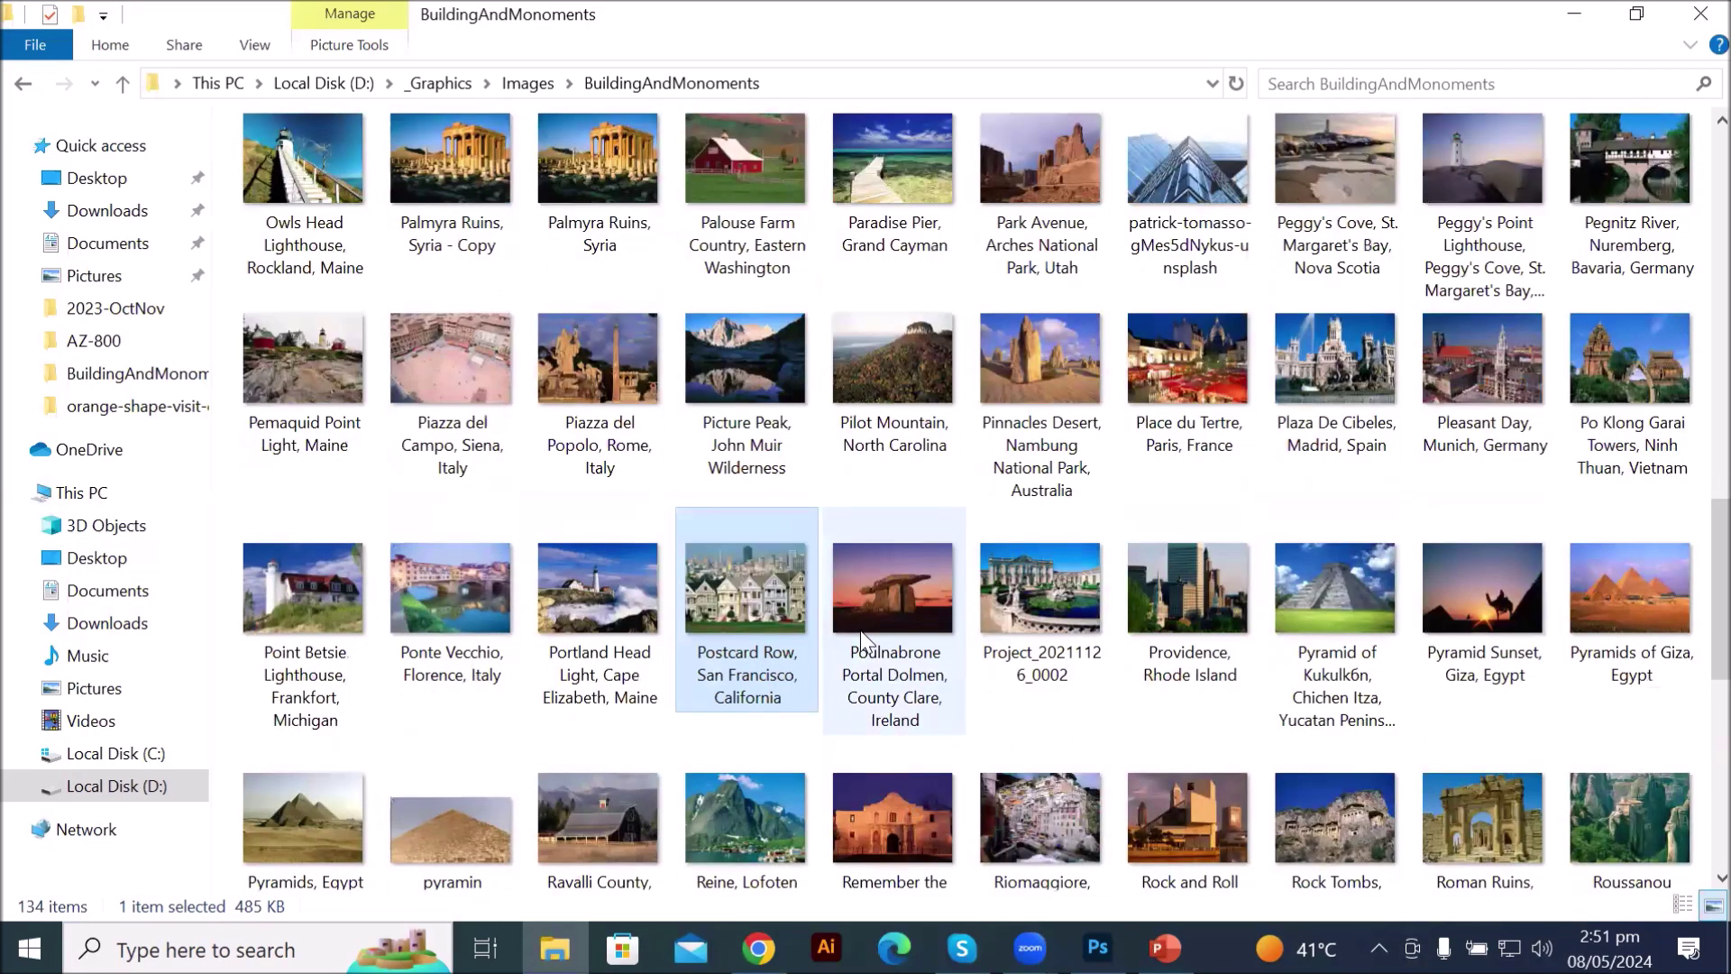
scroll(860, 630, "up", 3)
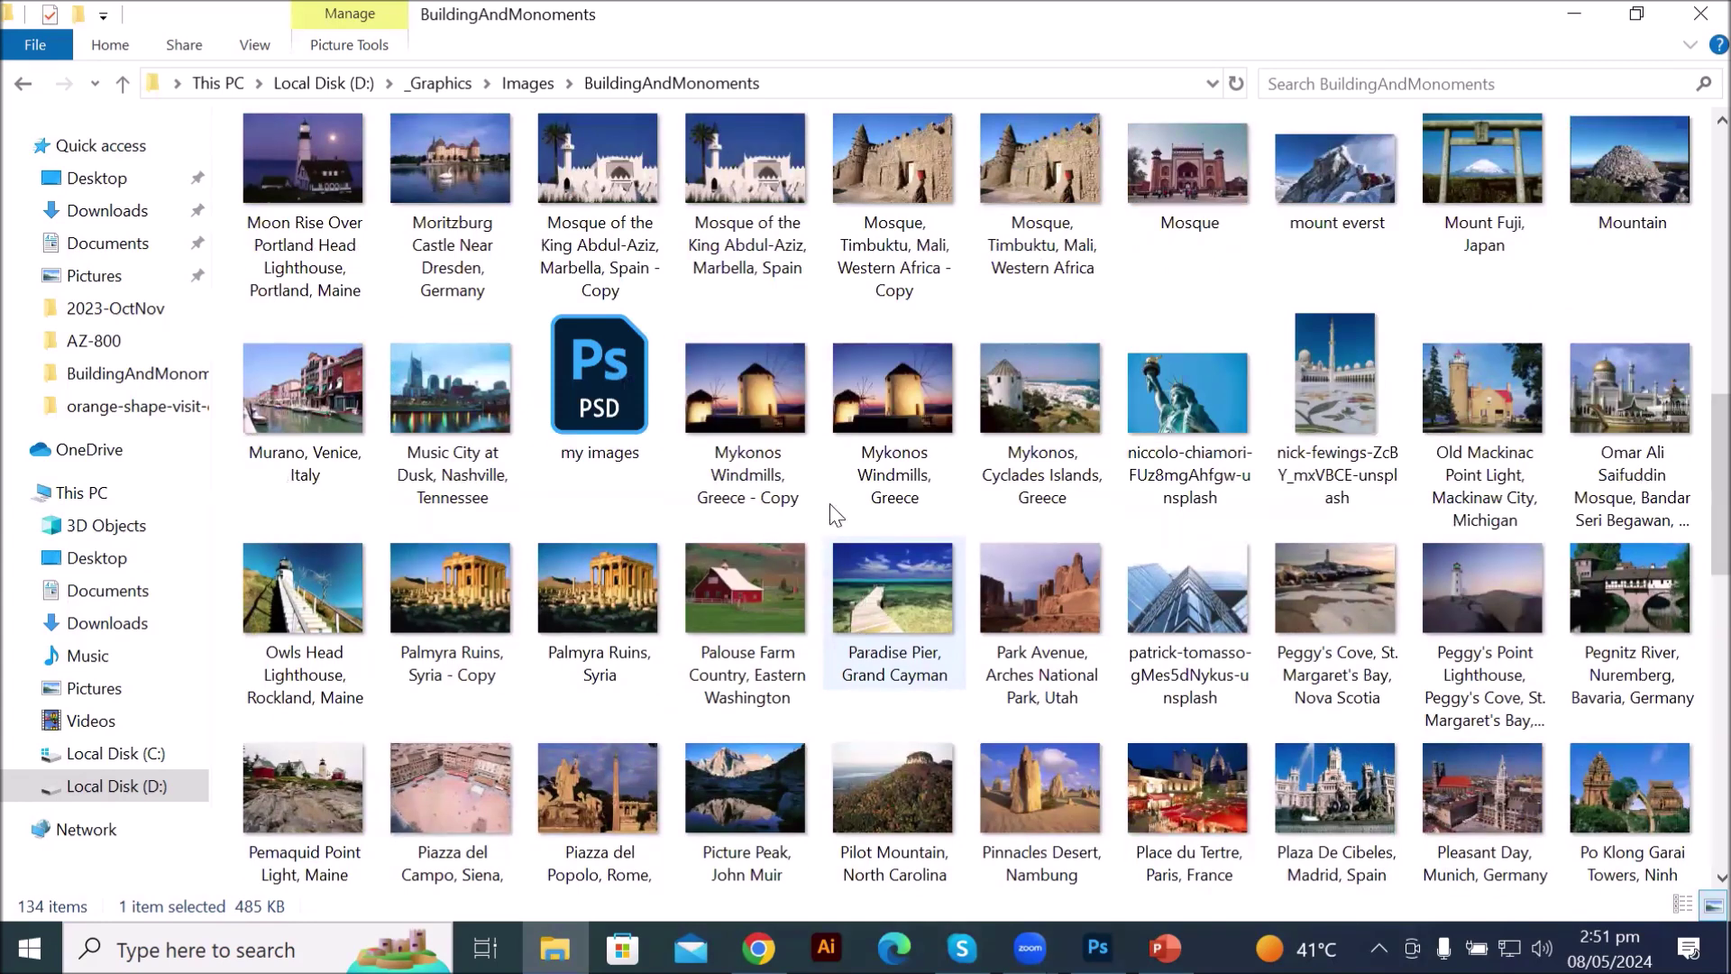
left_click(288, 593)
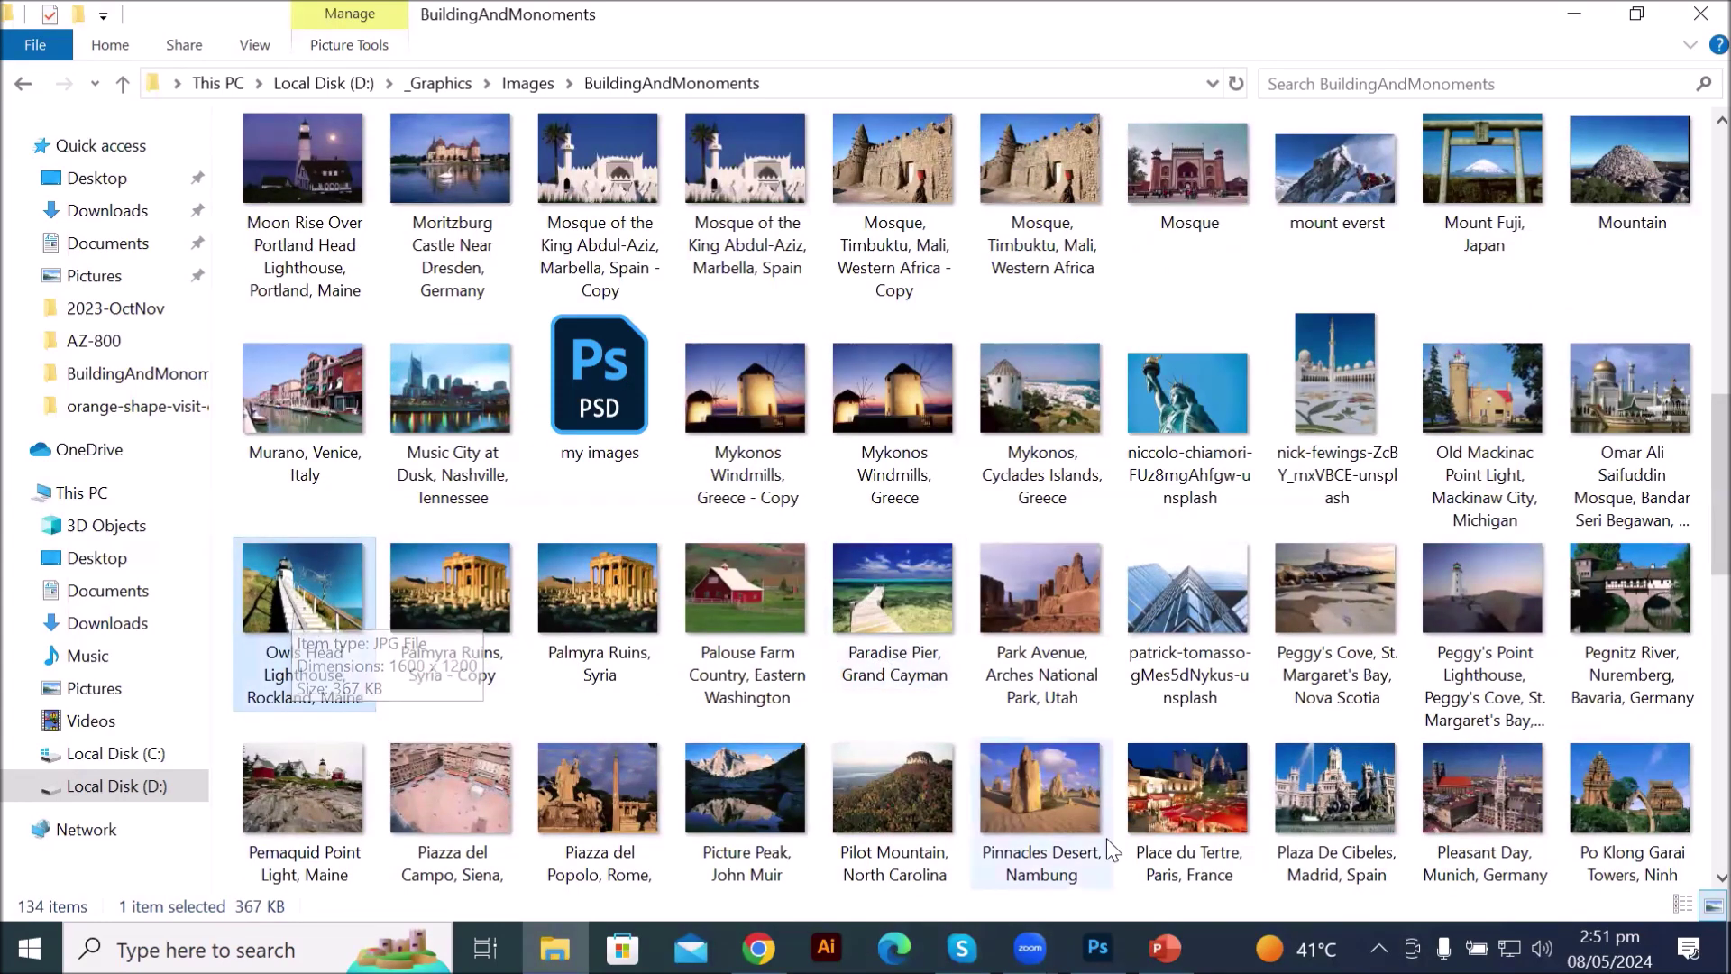
left_click(1097, 951)
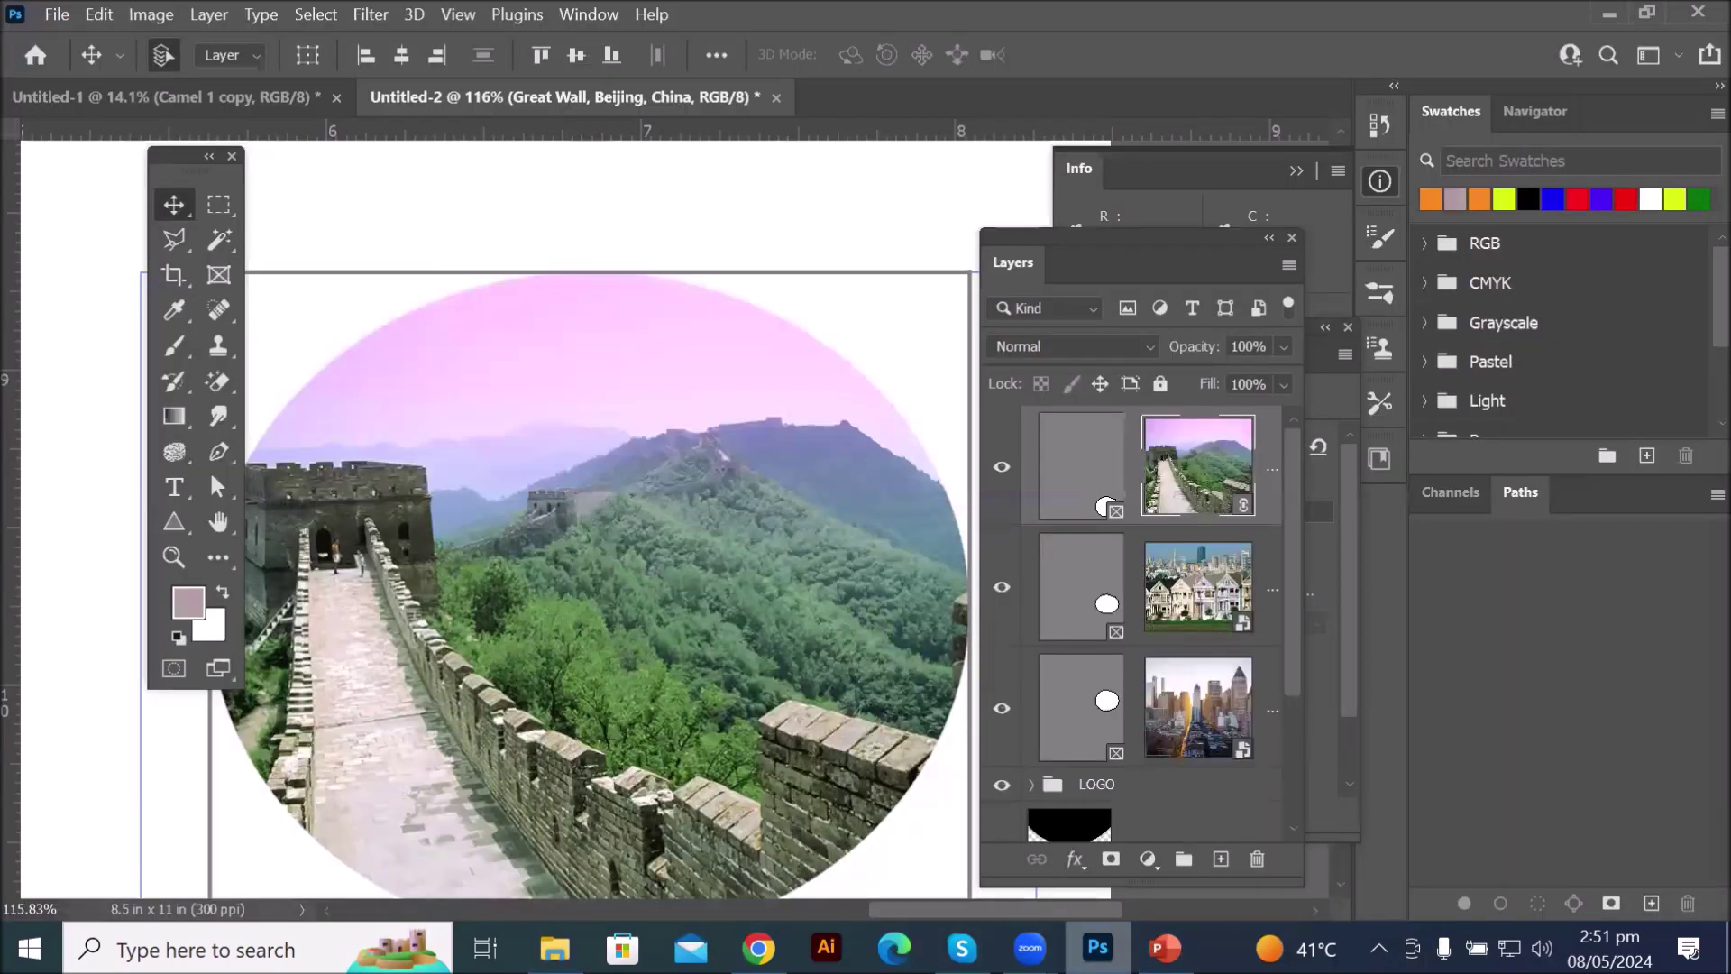
- Open the Great Wall, Beijing, China image from the BuildingAndMonoments folder in File Explorer as its own document in Photoshop
key("alt+Tab")
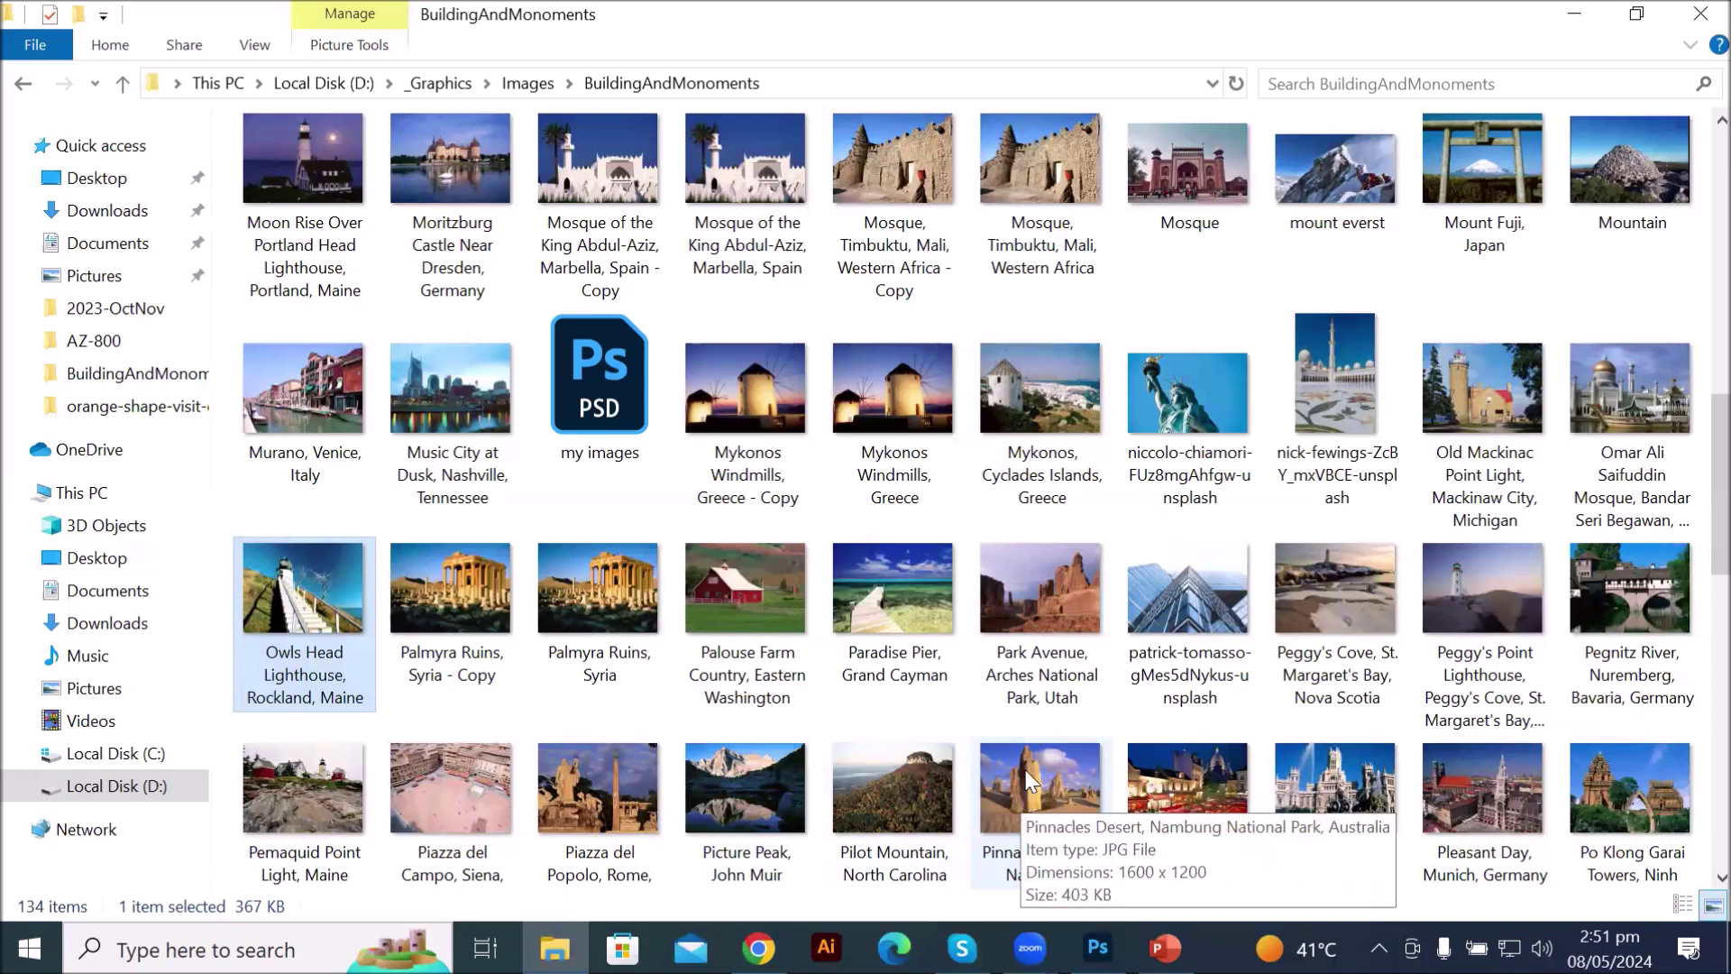
scroll(1026, 736, "up", 5)
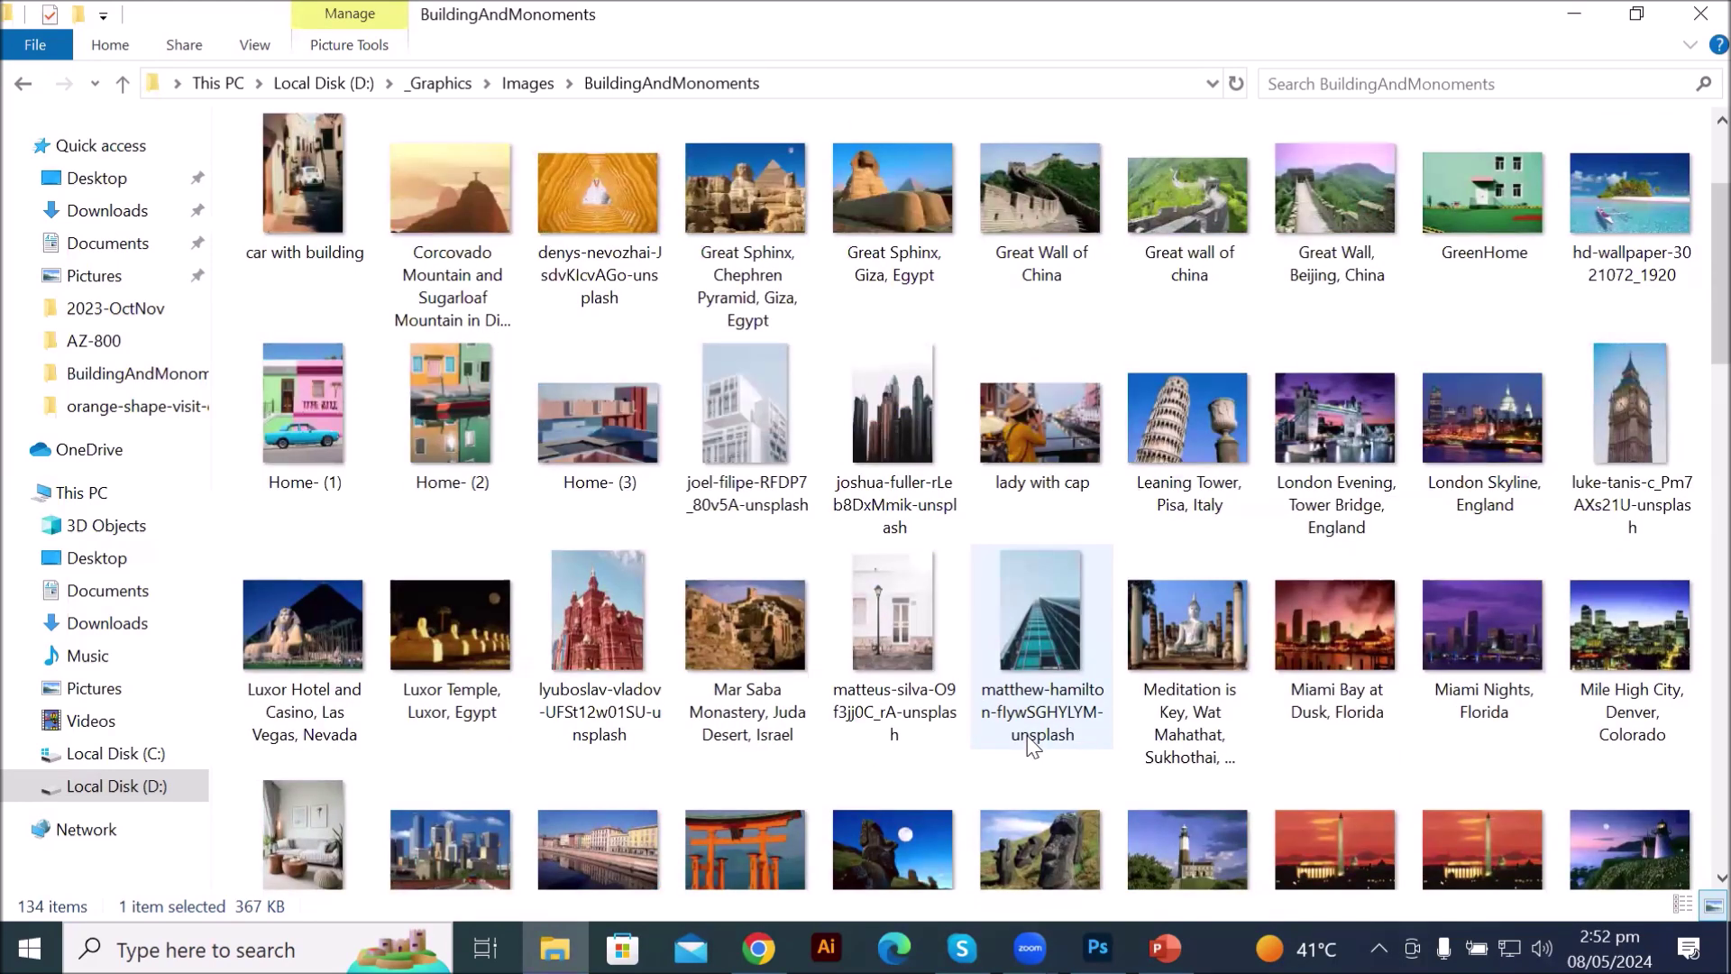
left_click(1326, 221)
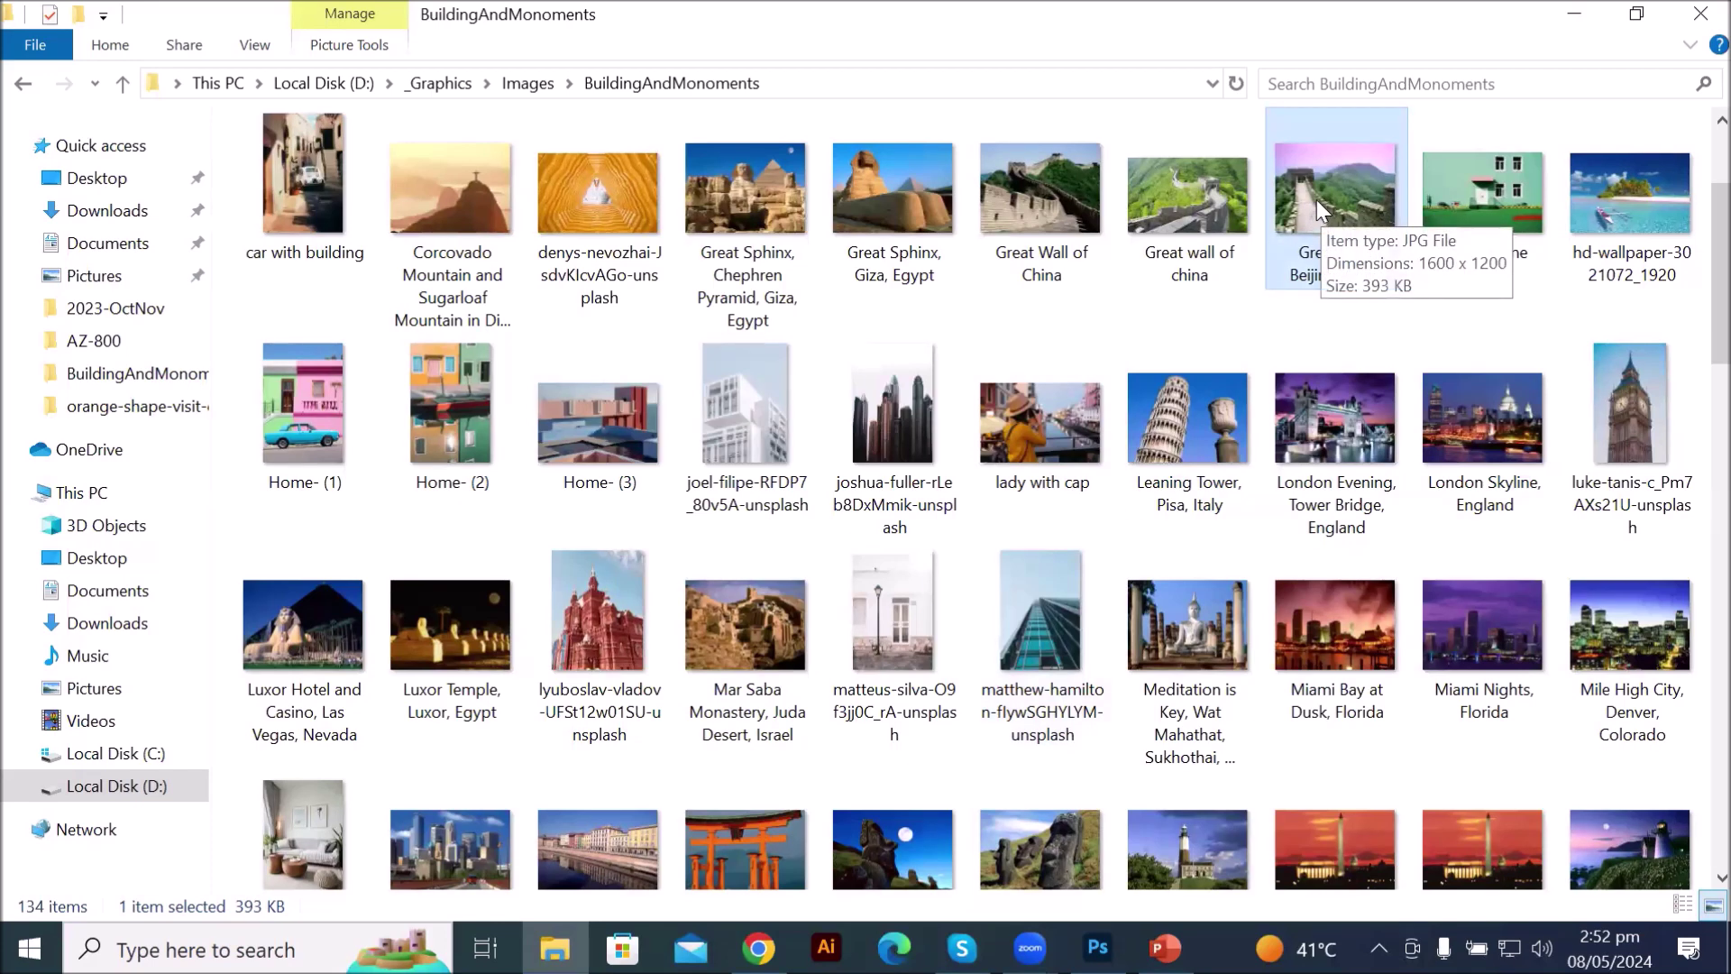
left_click_drag(1311, 199, 629, 110)
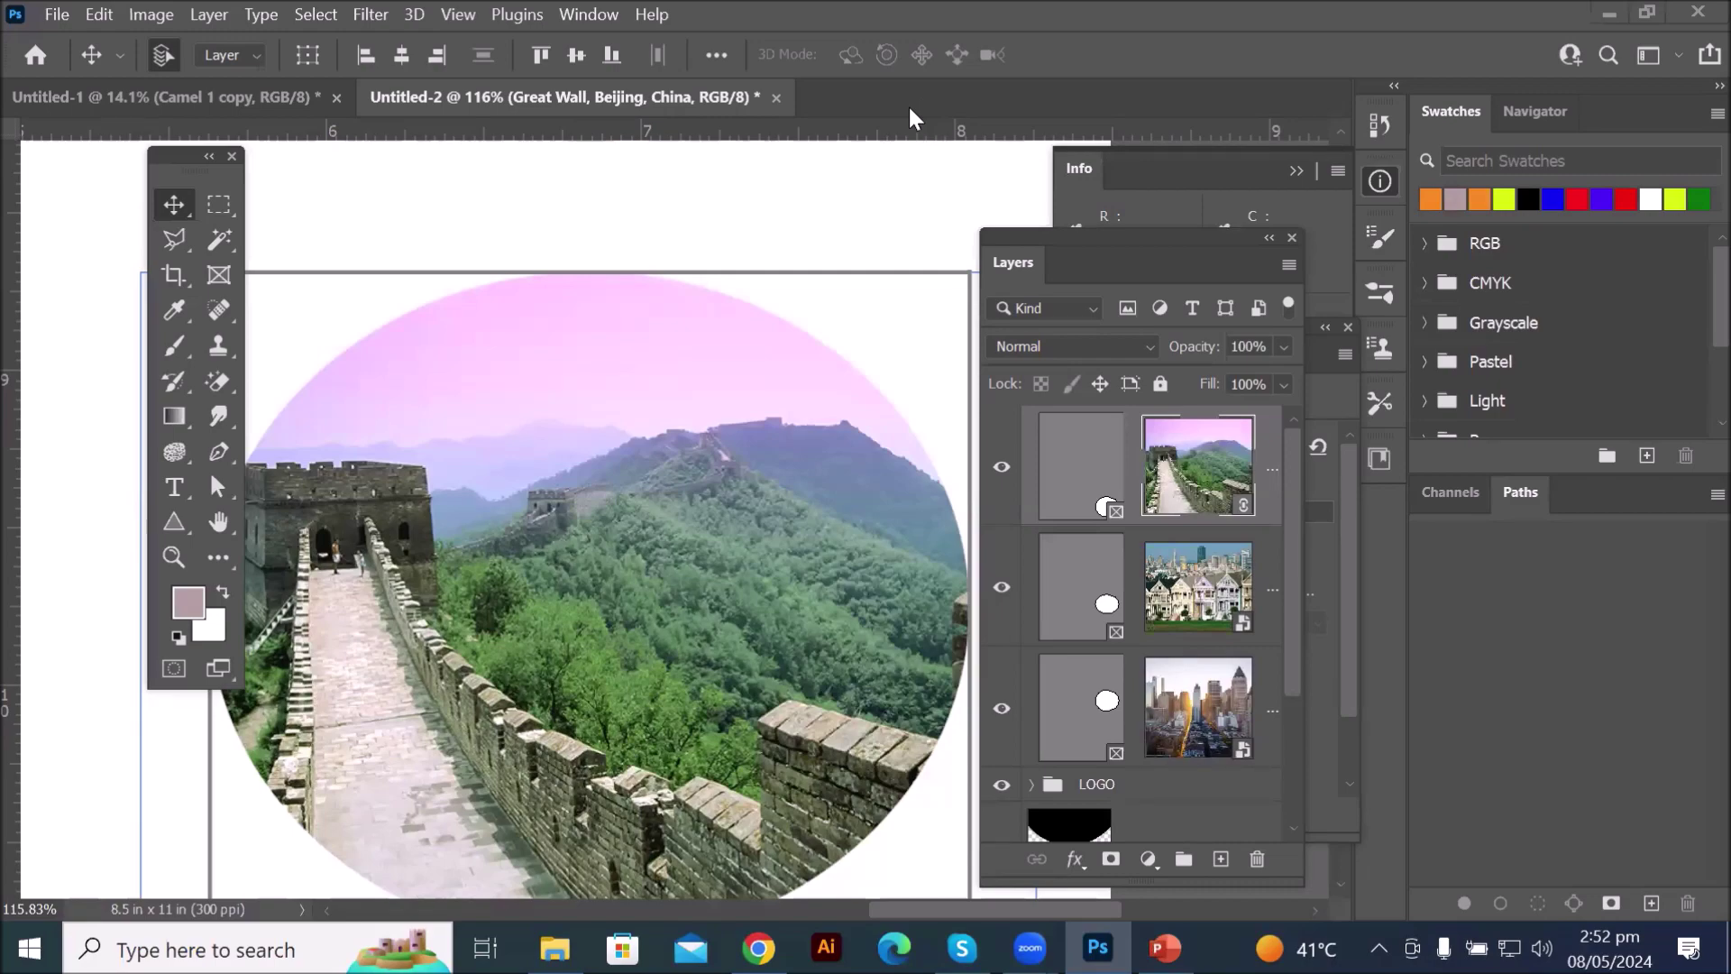
left_click(554, 948)
left_click_drag(1335, 190, 1116, 547)
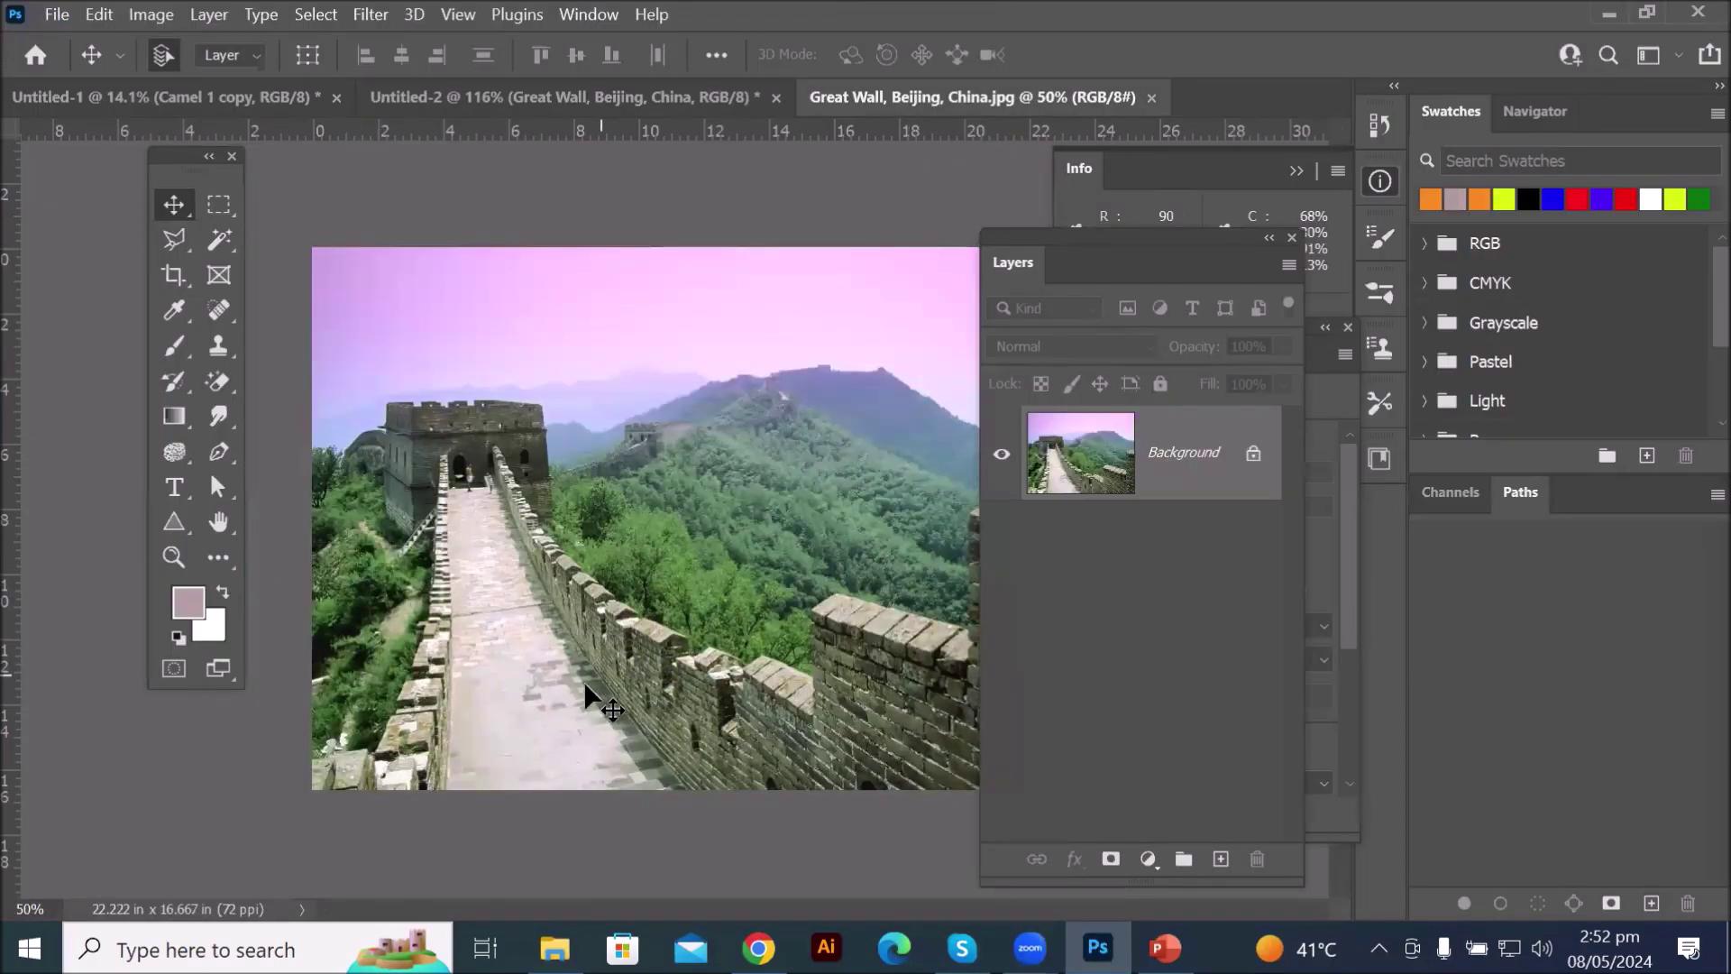
- Patch over the two people on the Great Wall walkway with the tower wall around the arched window using the Patch Tool, and deselect
scroll(444, 735, "up", 4)
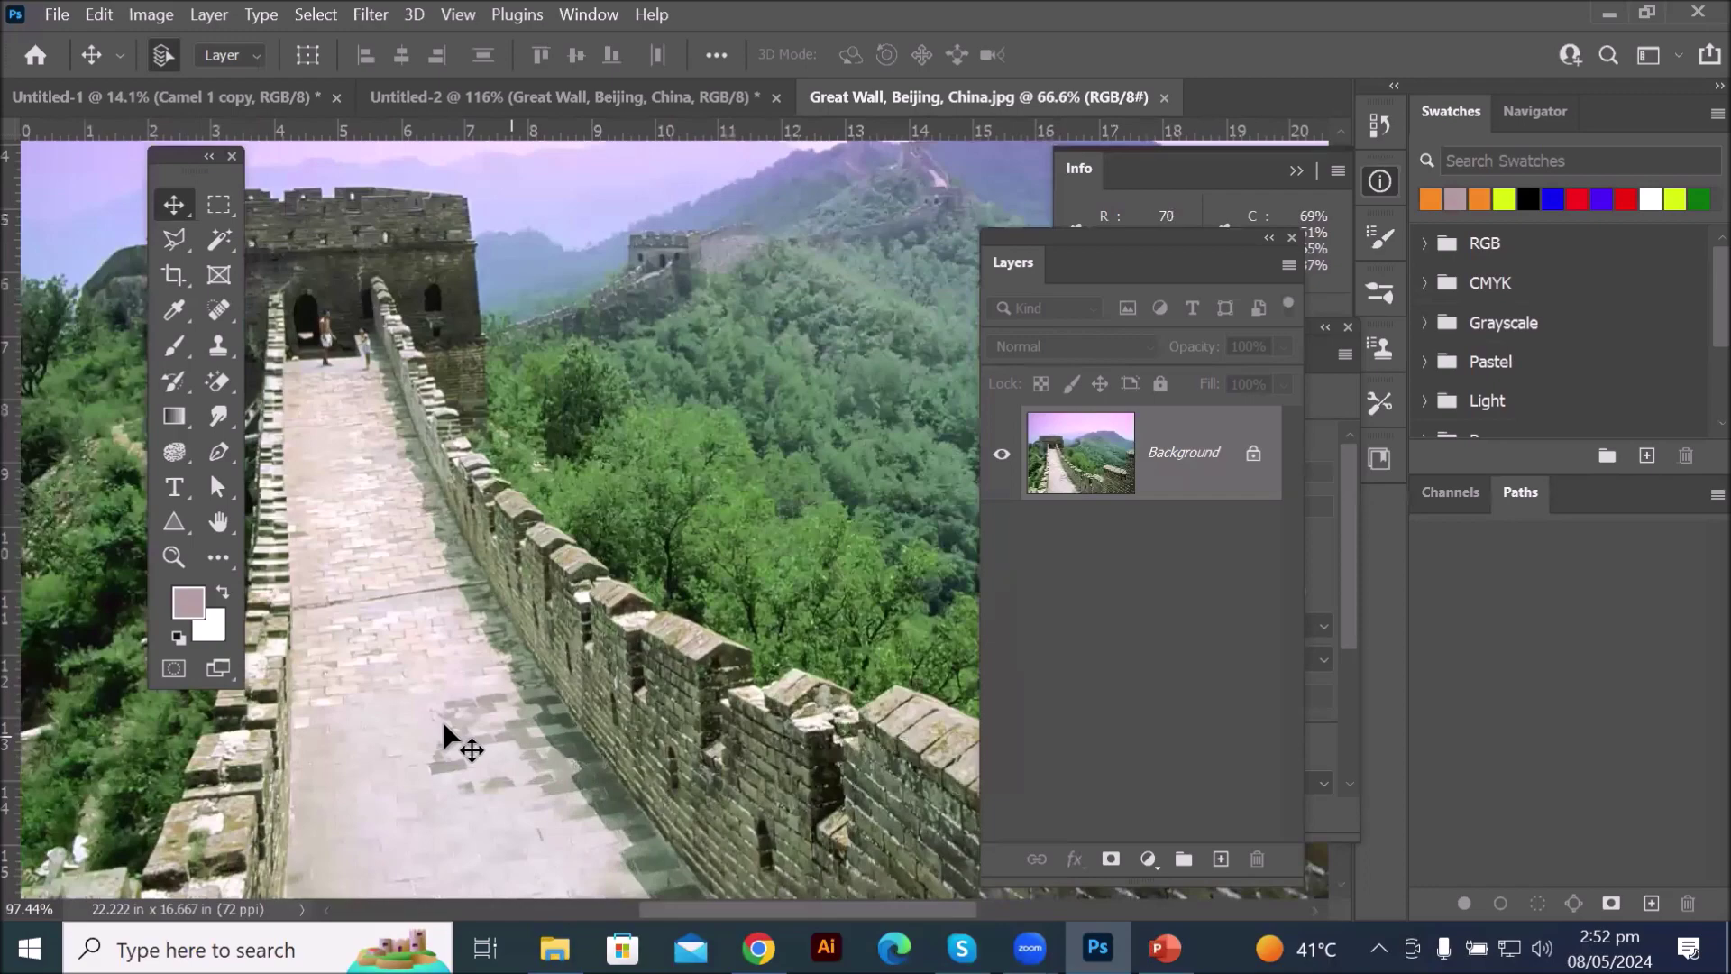
scroll(444, 724, "up", 2)
scroll(430, 645, "down", 1)
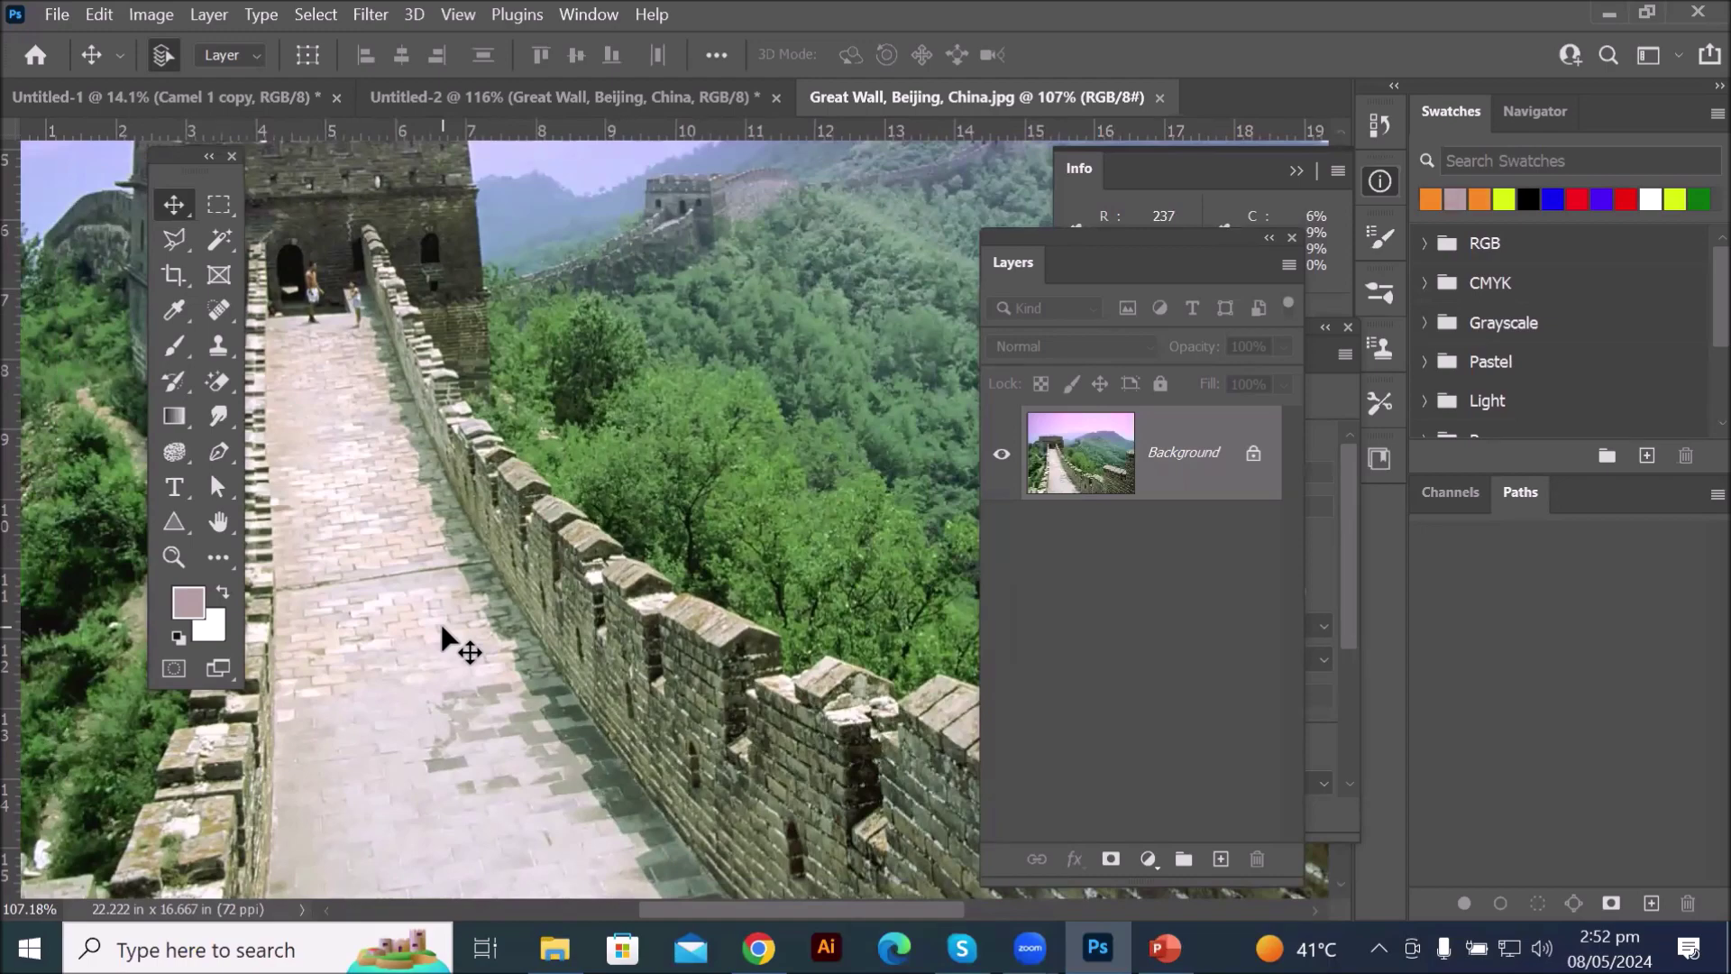
scroll(310, 183, "up", 2)
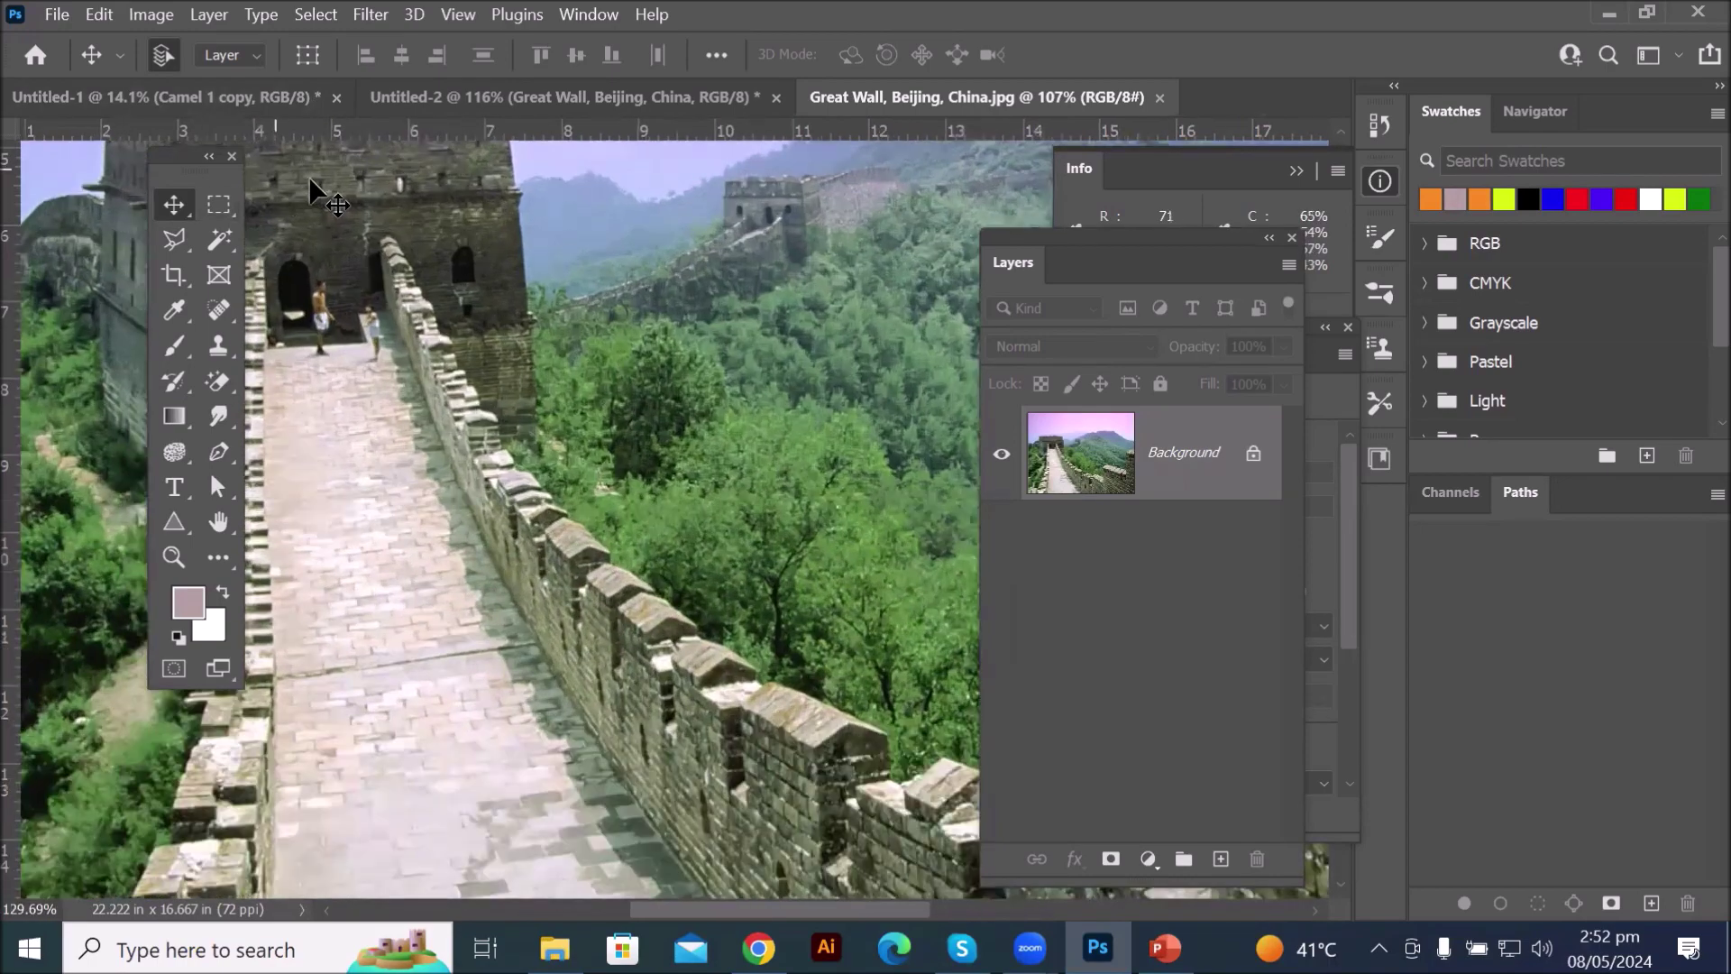
scroll(310, 183, "up", 4)
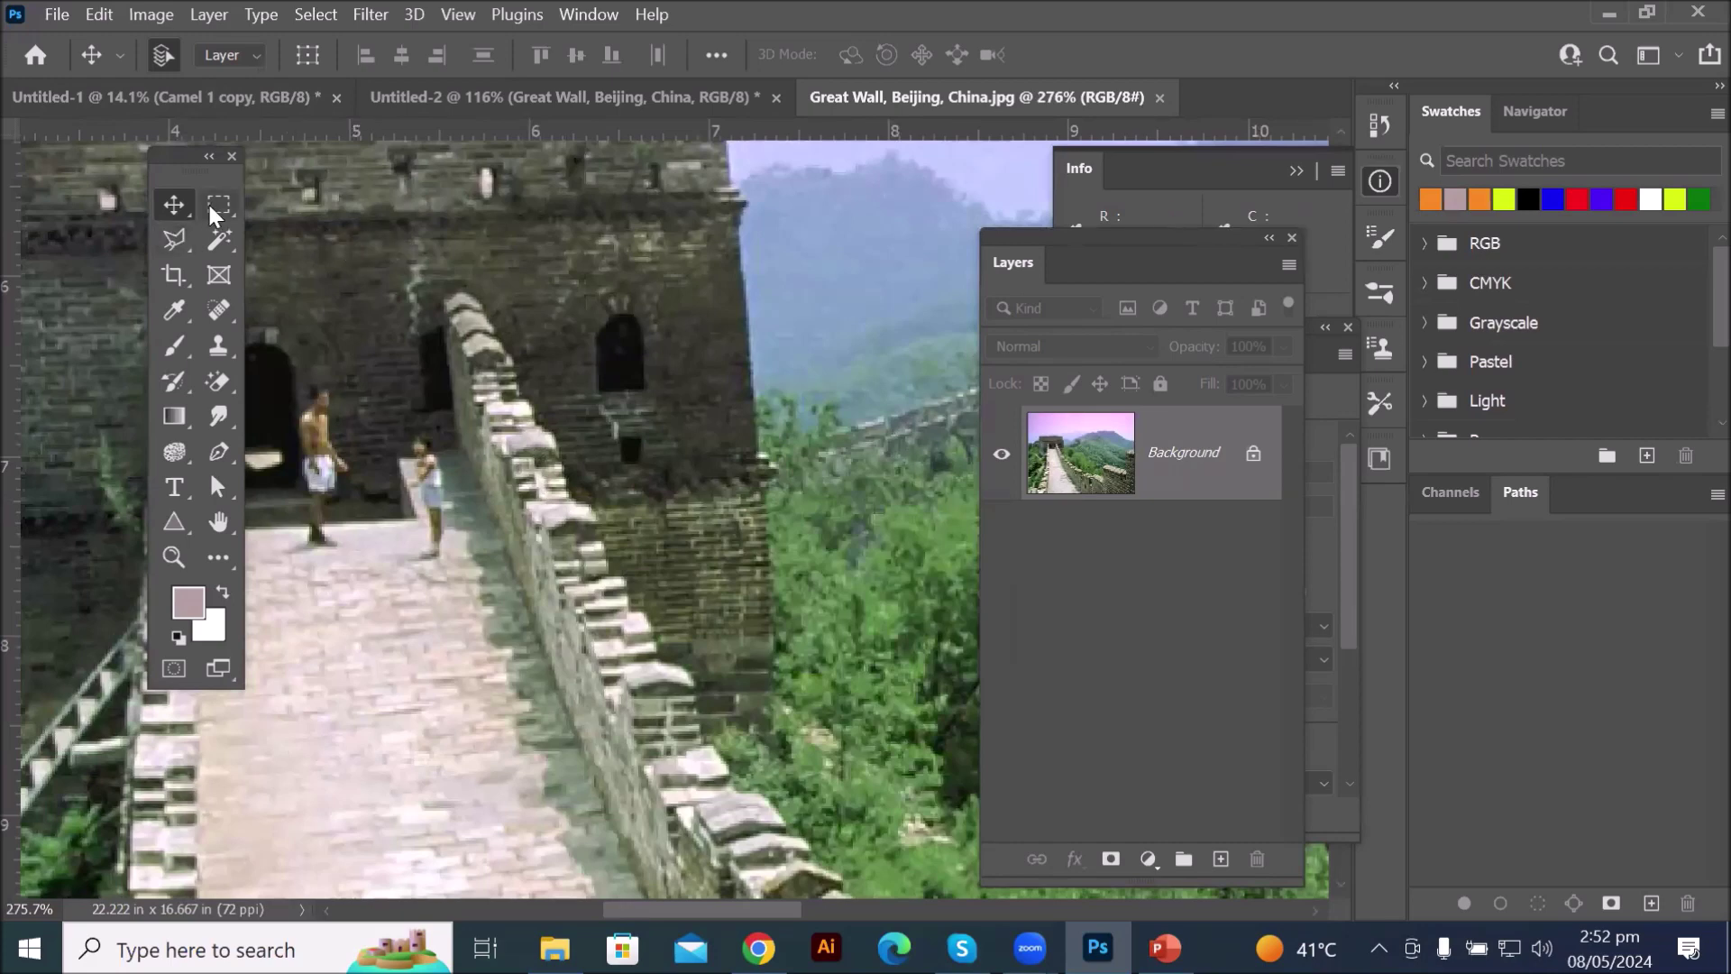
left_click(219, 309)
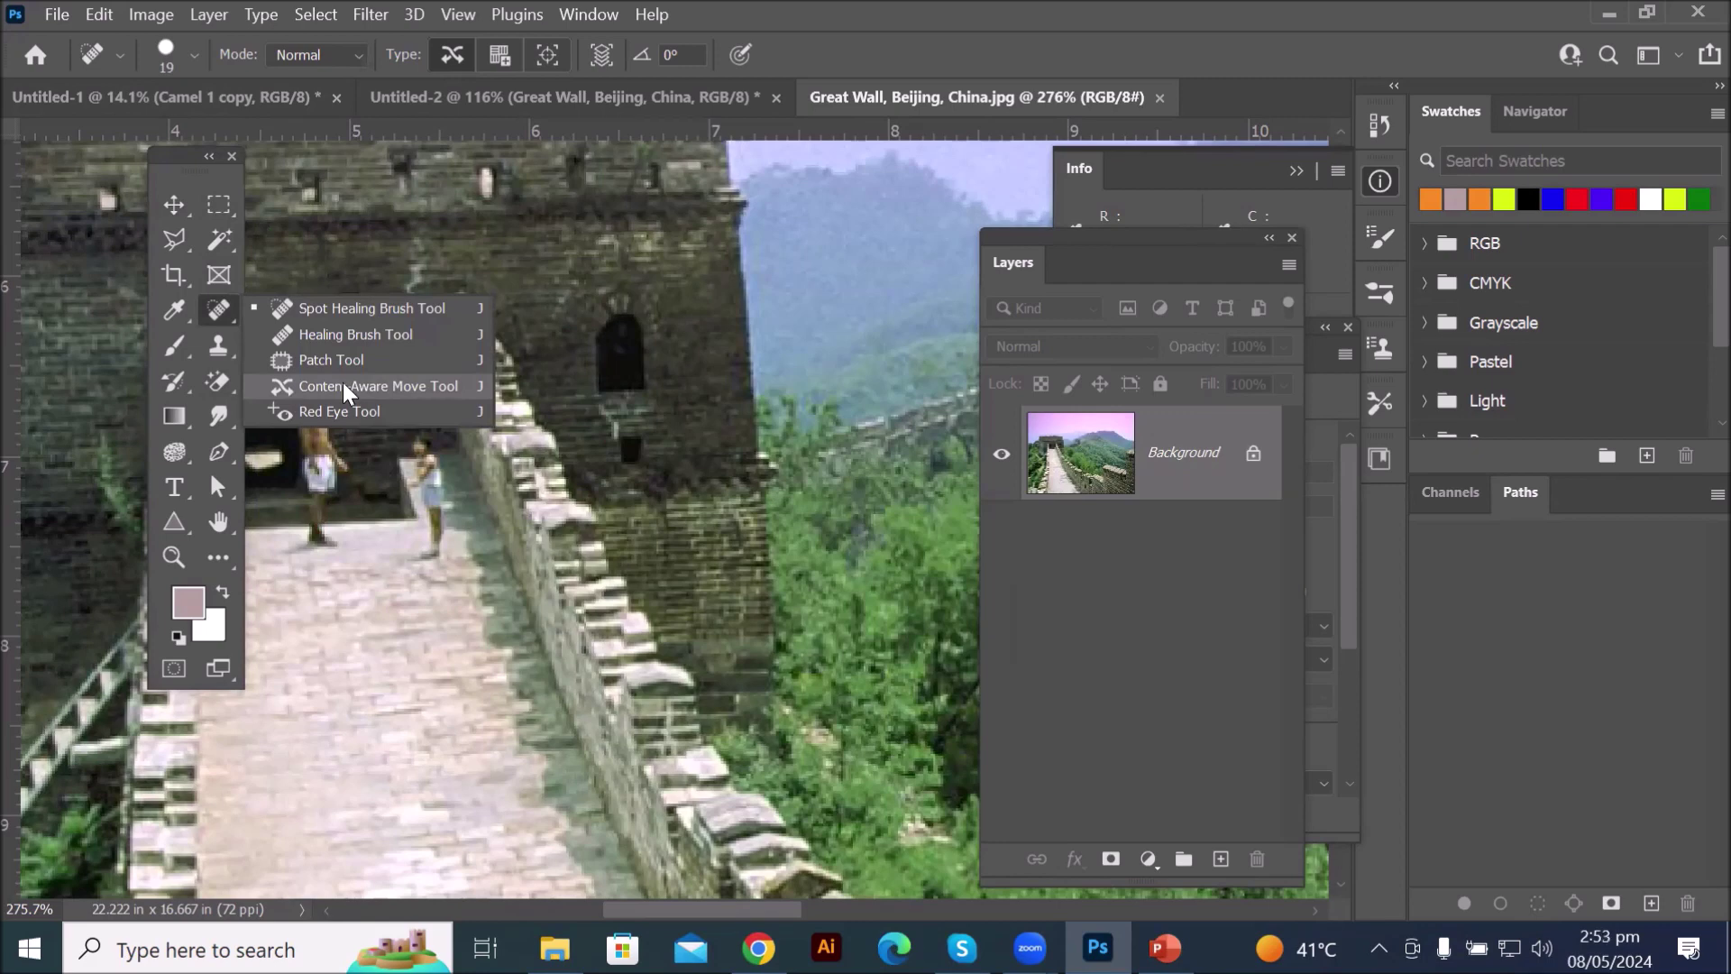
left_click(334, 360)
mouse_move(332, 376)
left_mouse_down()
mouse_move(301, 456)
mouse_move(309, 534)
mouse_move(516, 627)
mouse_move(455, 465)
mouse_move(397, 390)
mouse_move(330, 377)
mouse_move(374, 410)
mouse_move(478, 379)
mouse_move(604, 284)
mouse_move(629, 290)
mouse_move(612, 278)
left_mouse_up()
key("ctrl+d")
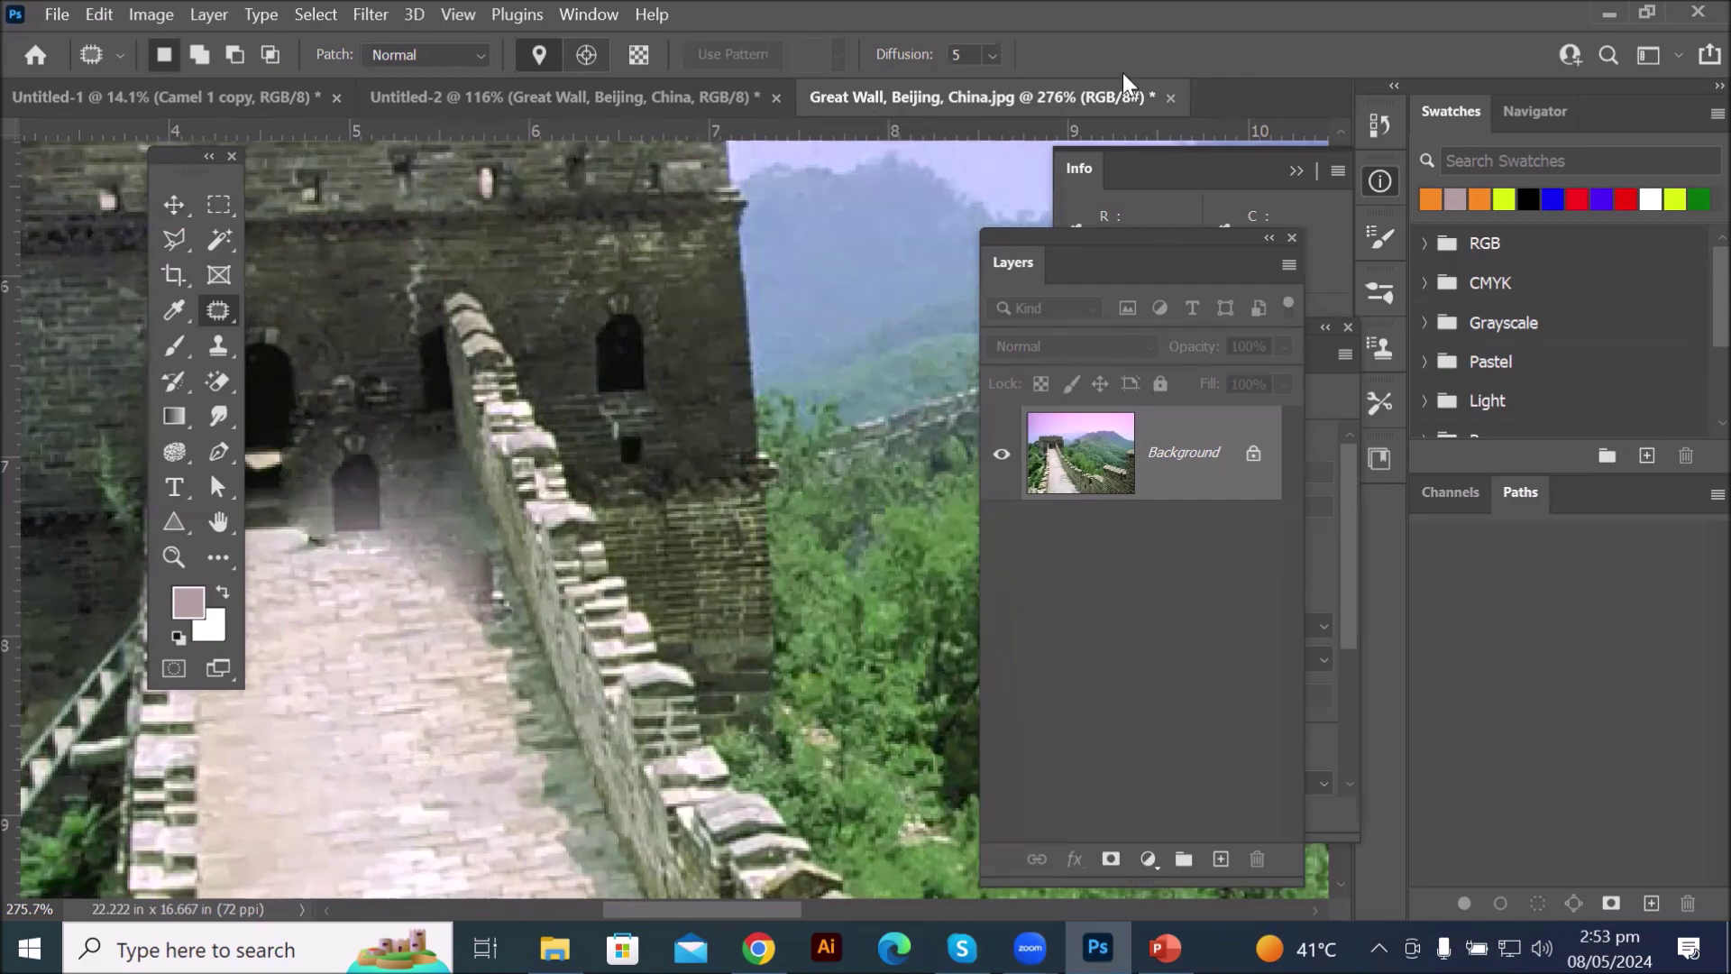
- Close Great Wall, Beijing, China.jpg with its changes saved, and inspect the patched area of the linked image in Untitled-2 up close
left_click(1169, 98)
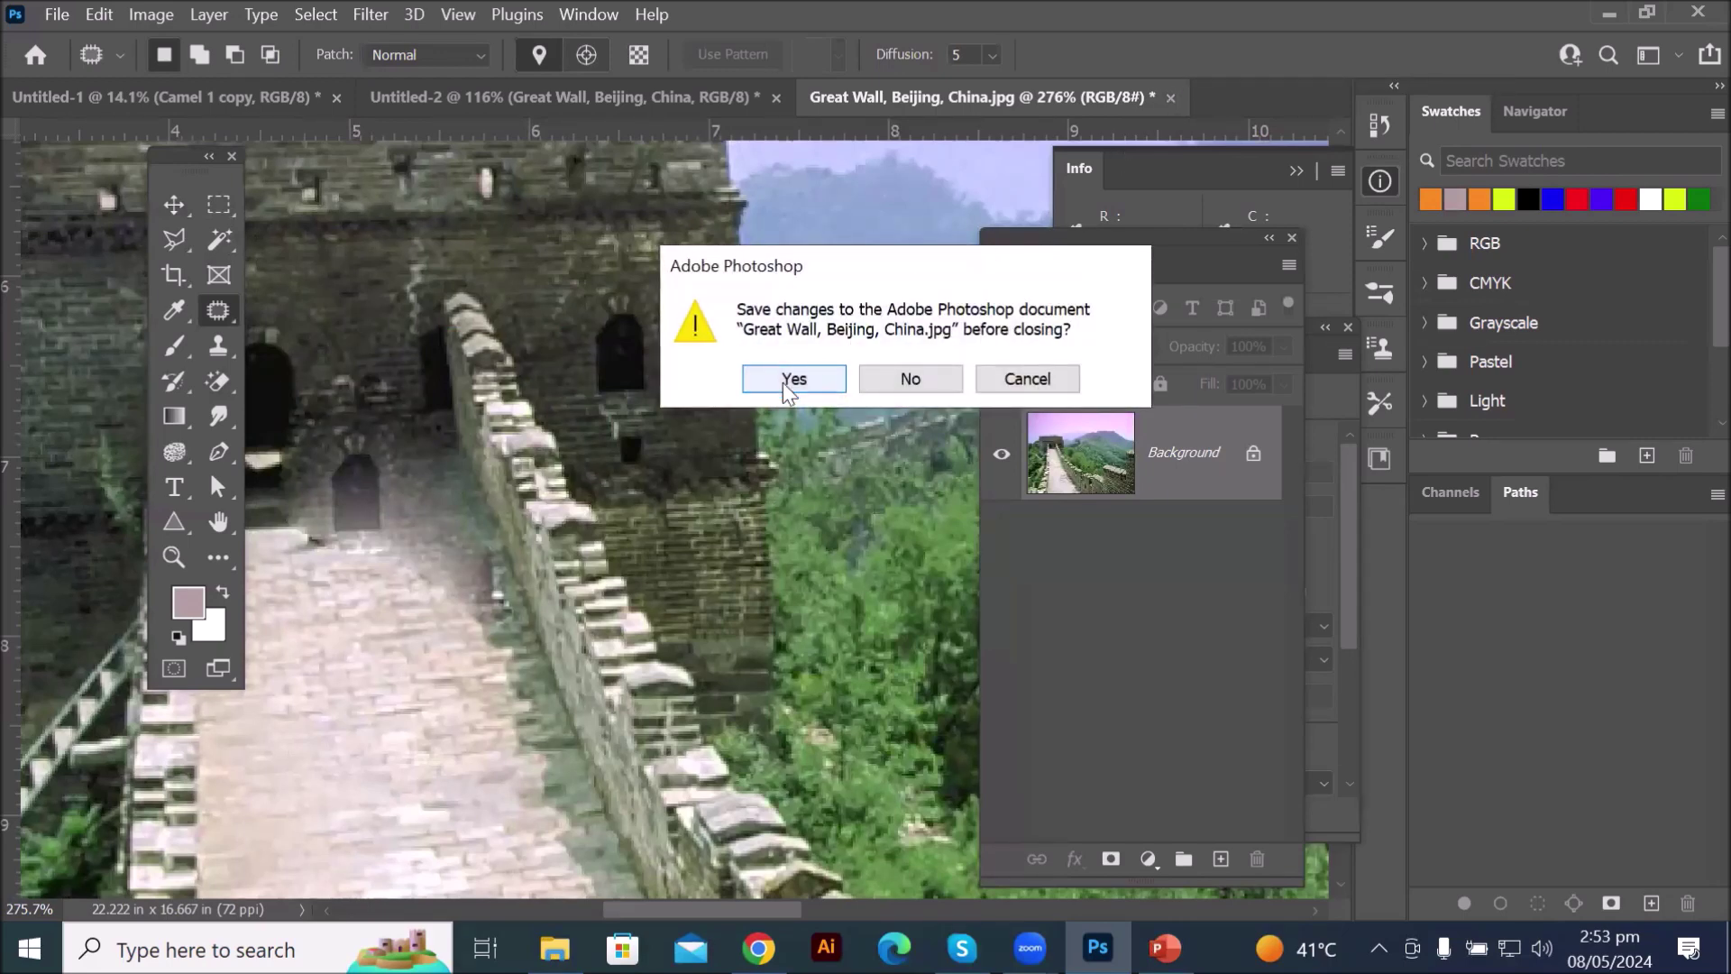
left_click(785, 386)
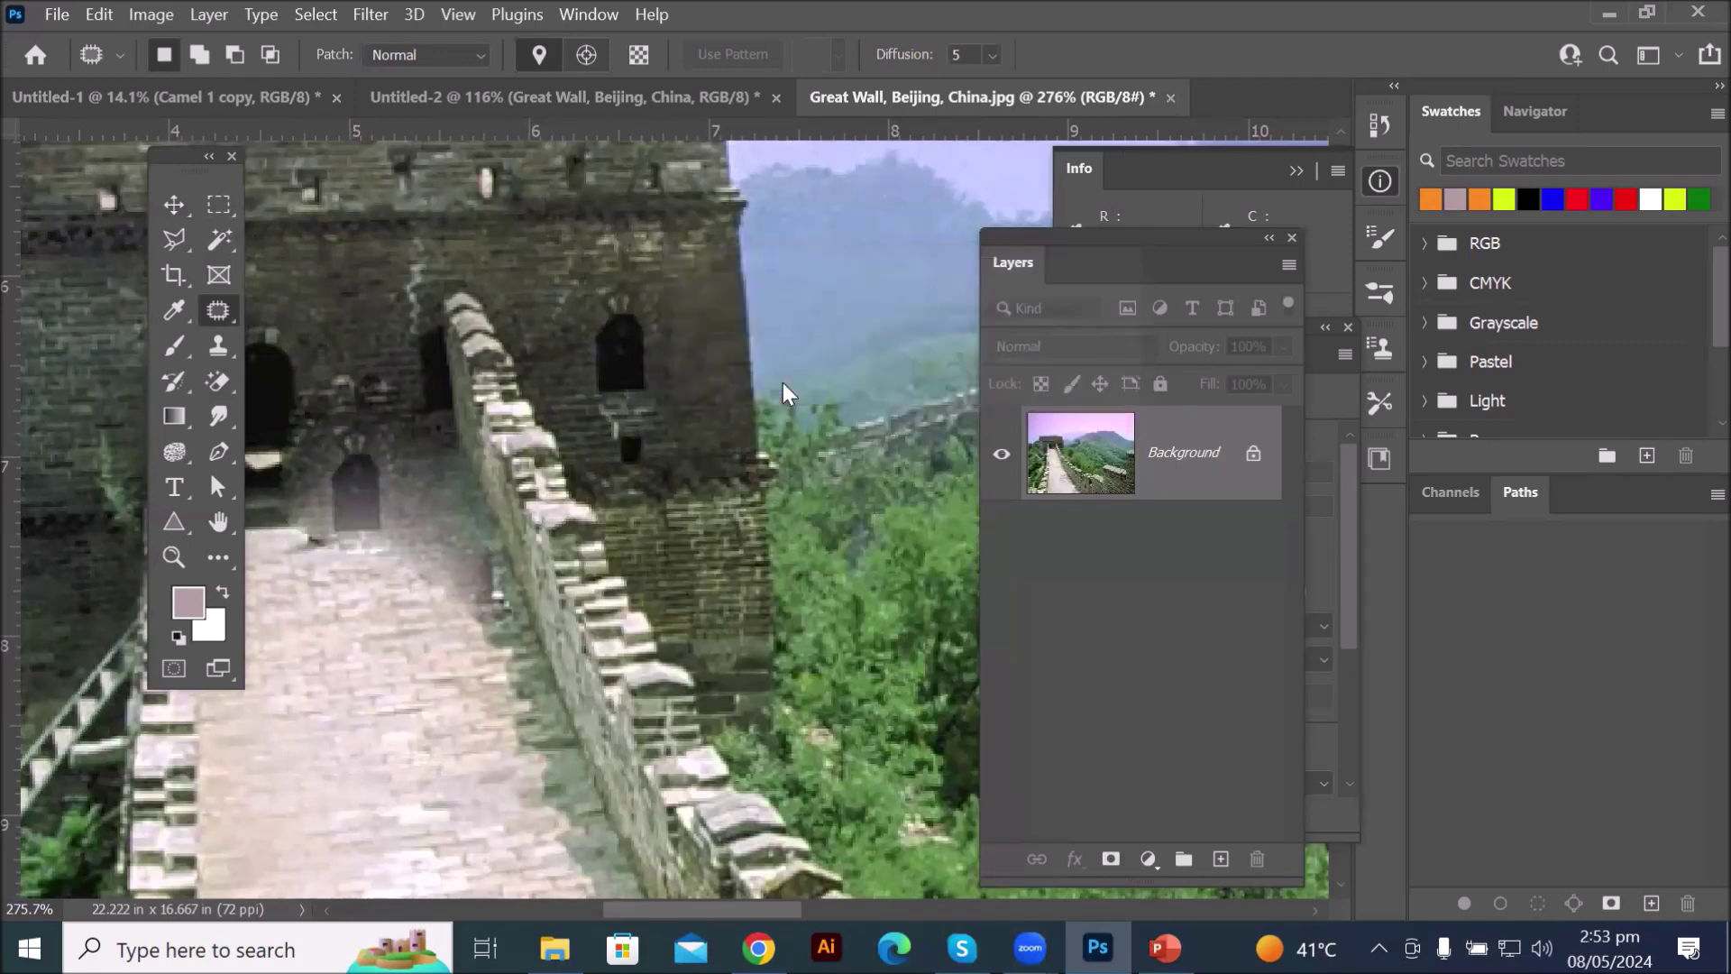
left_click(1007, 196)
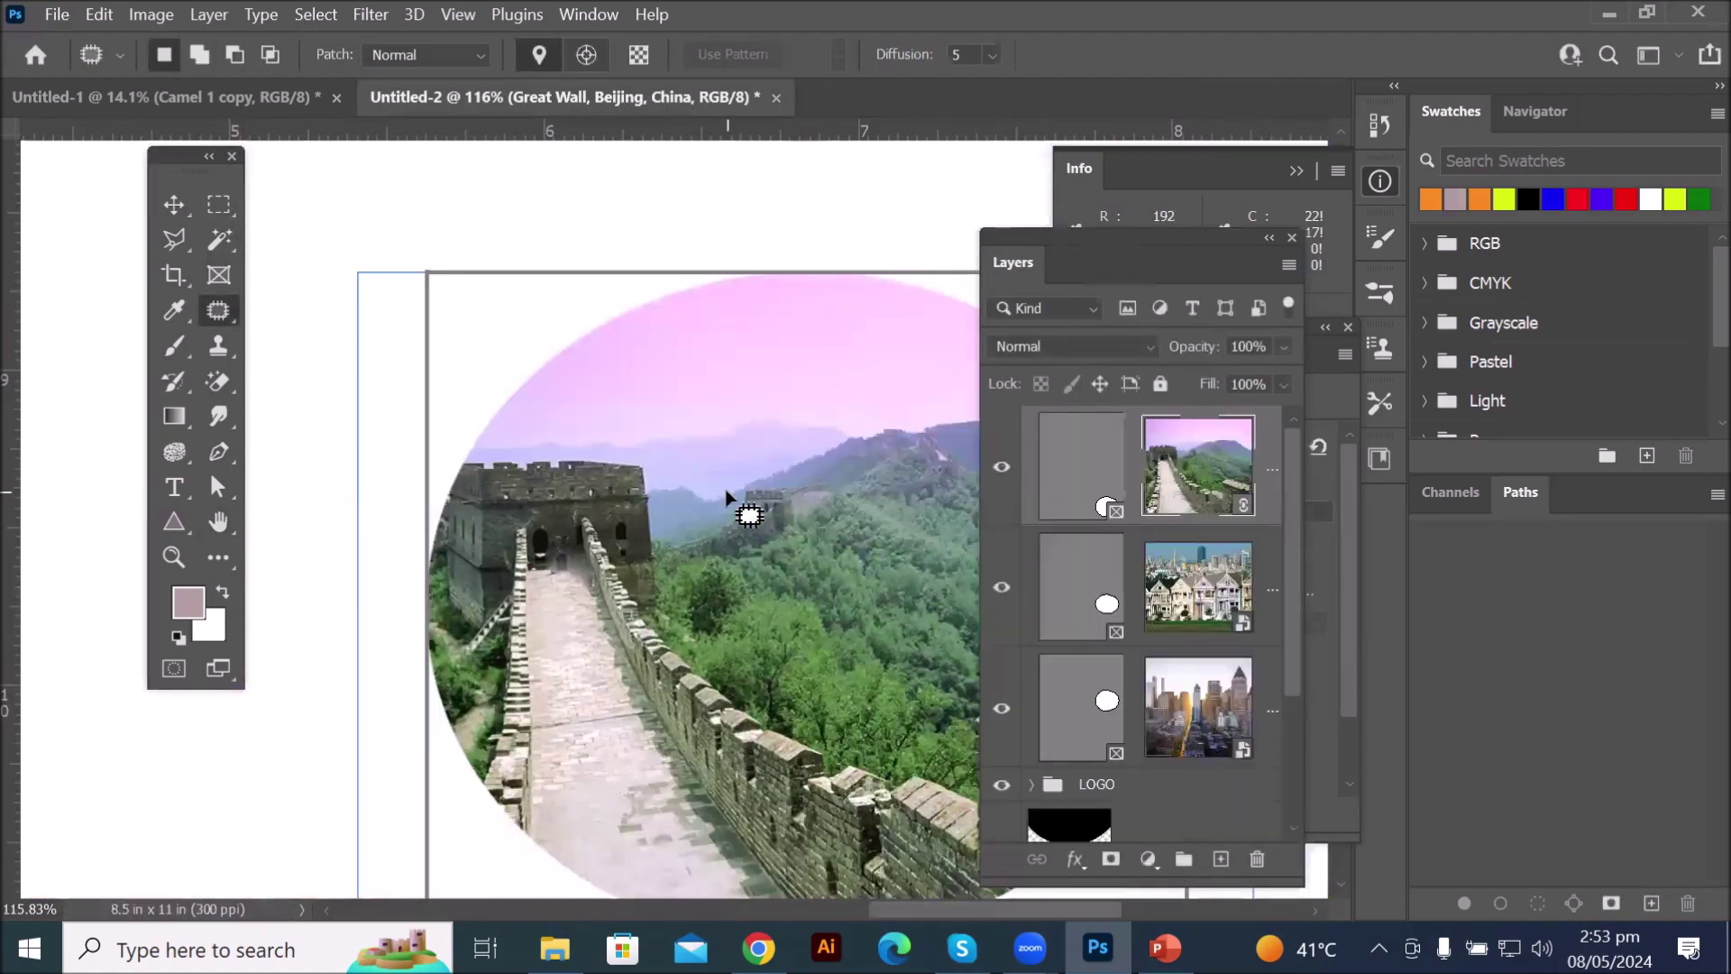
scroll(568, 523, "up", 7)
scroll(590, 622, "up", 15)
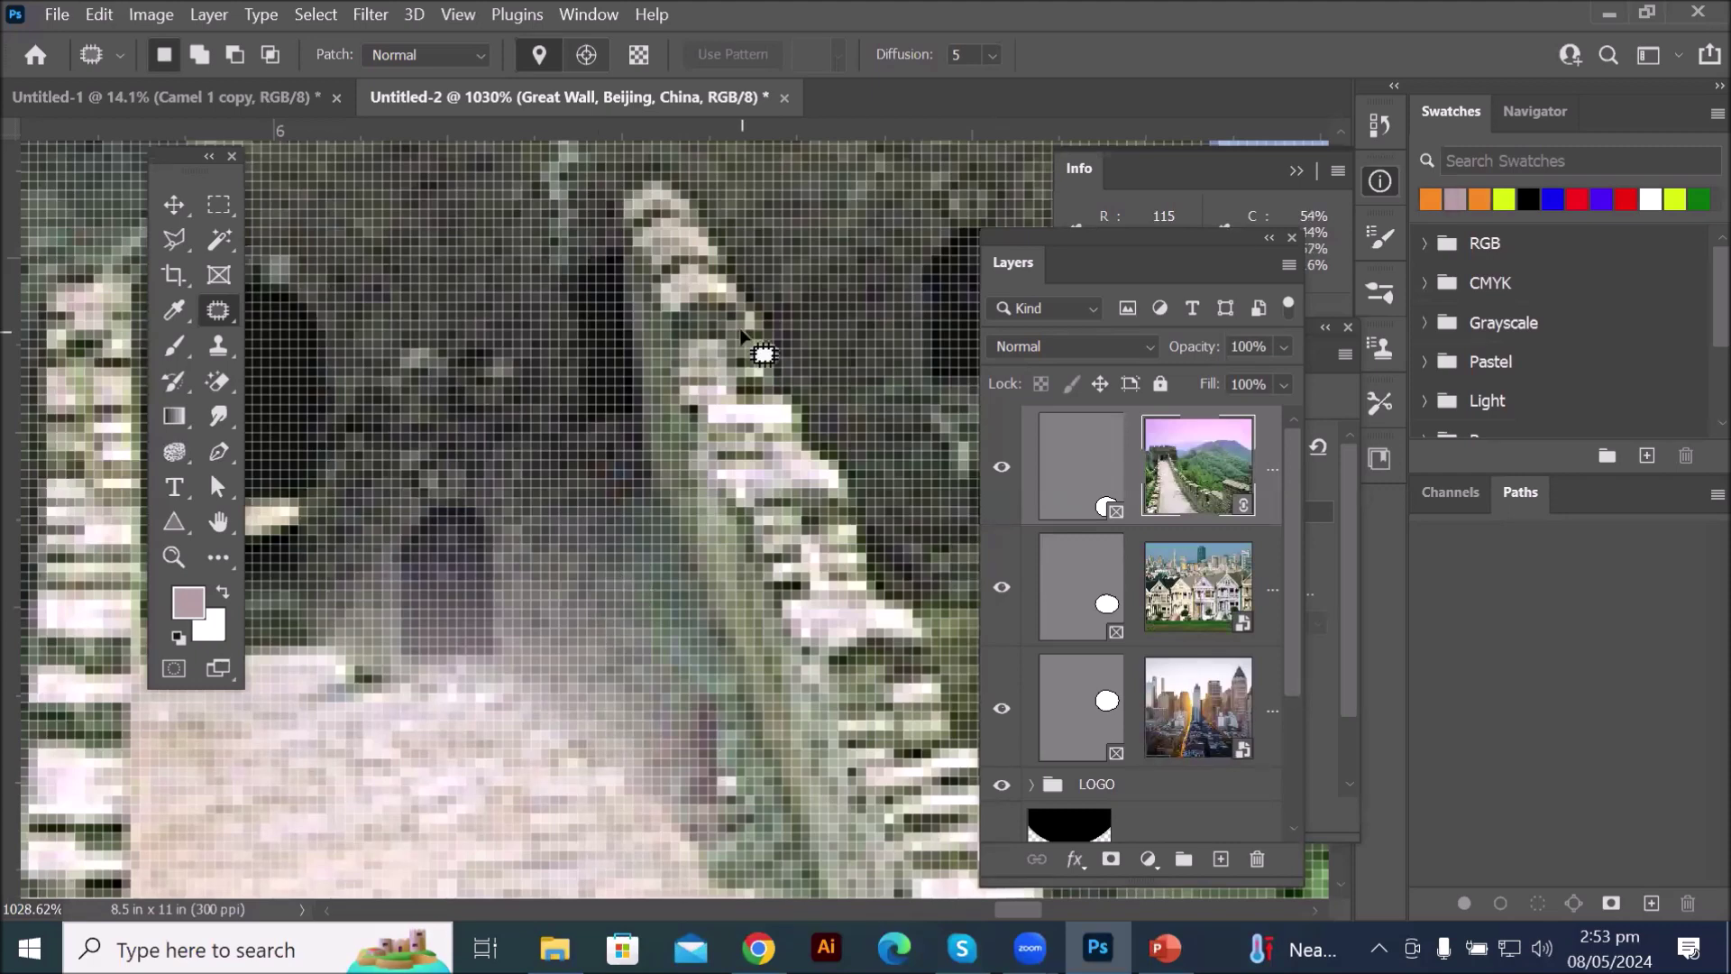
left_click(50, 15)
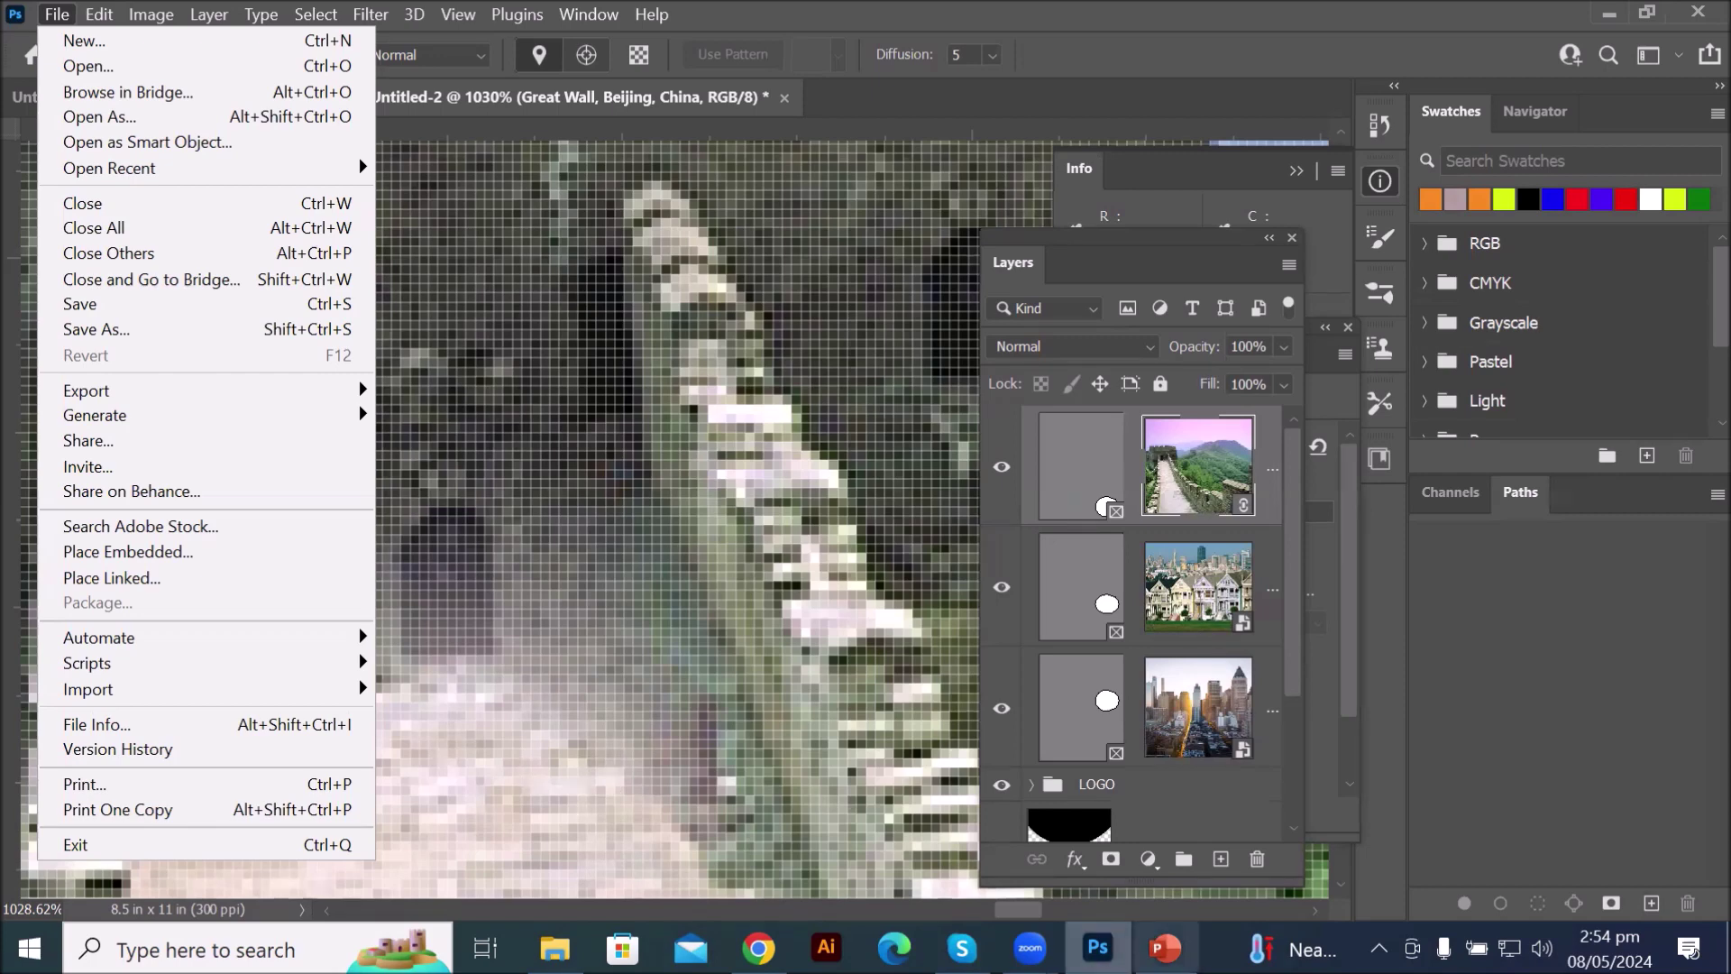
left_click(1165, 949)
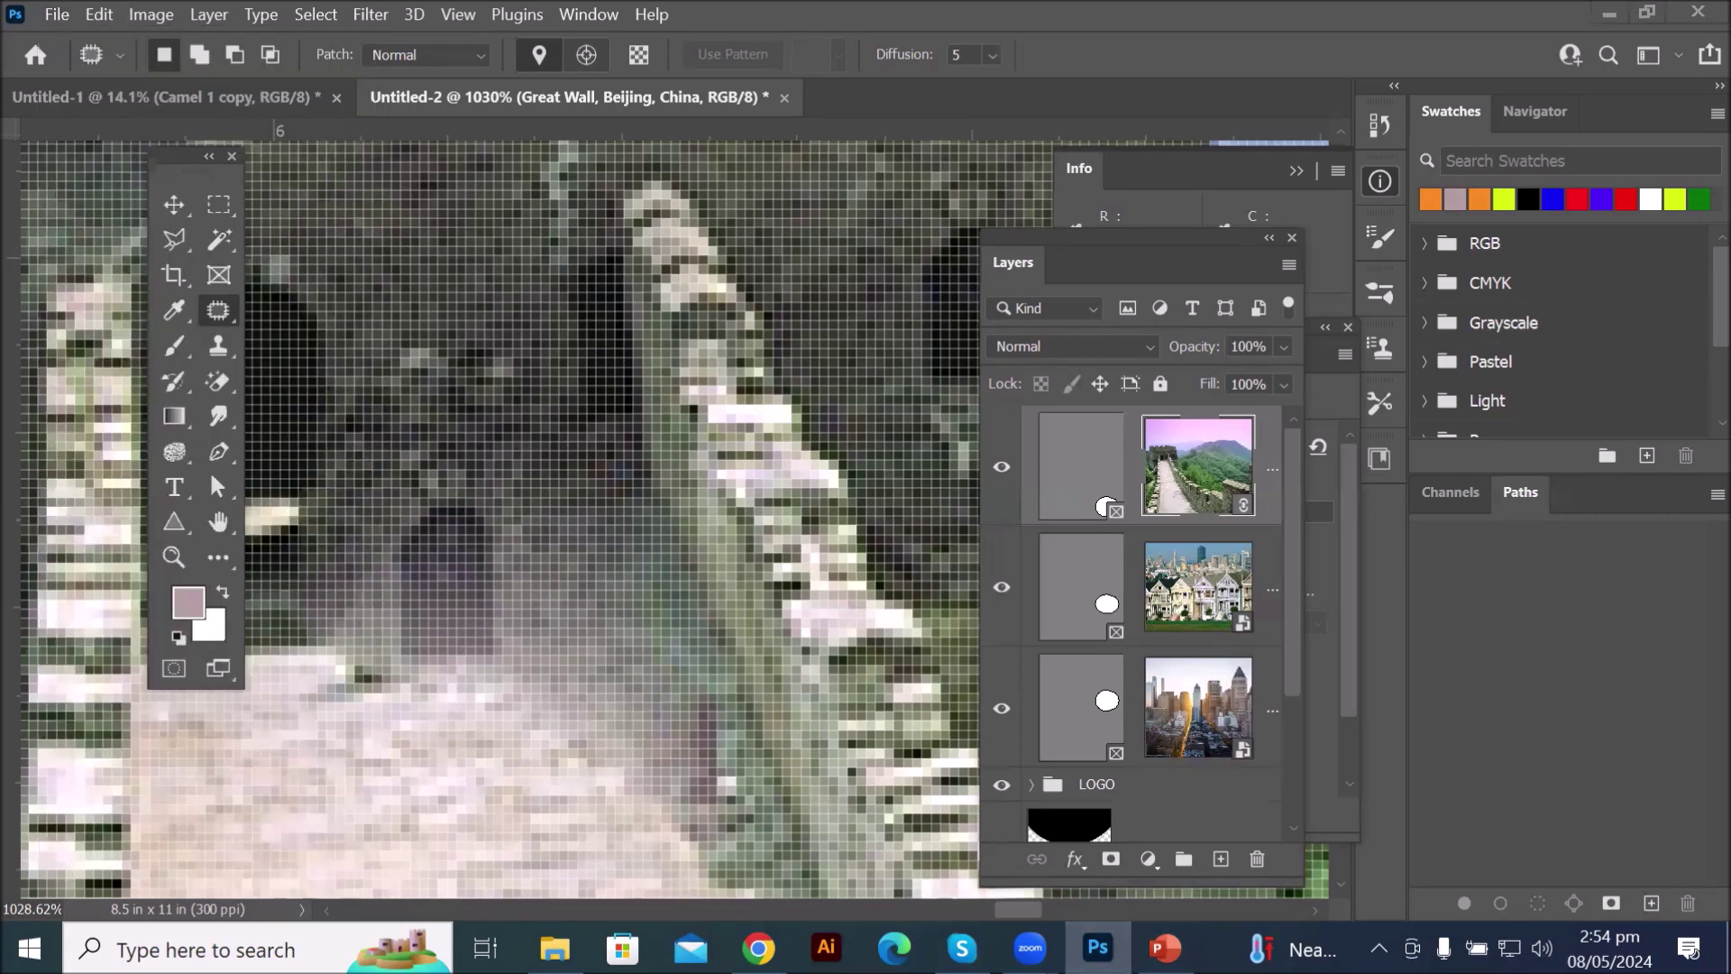